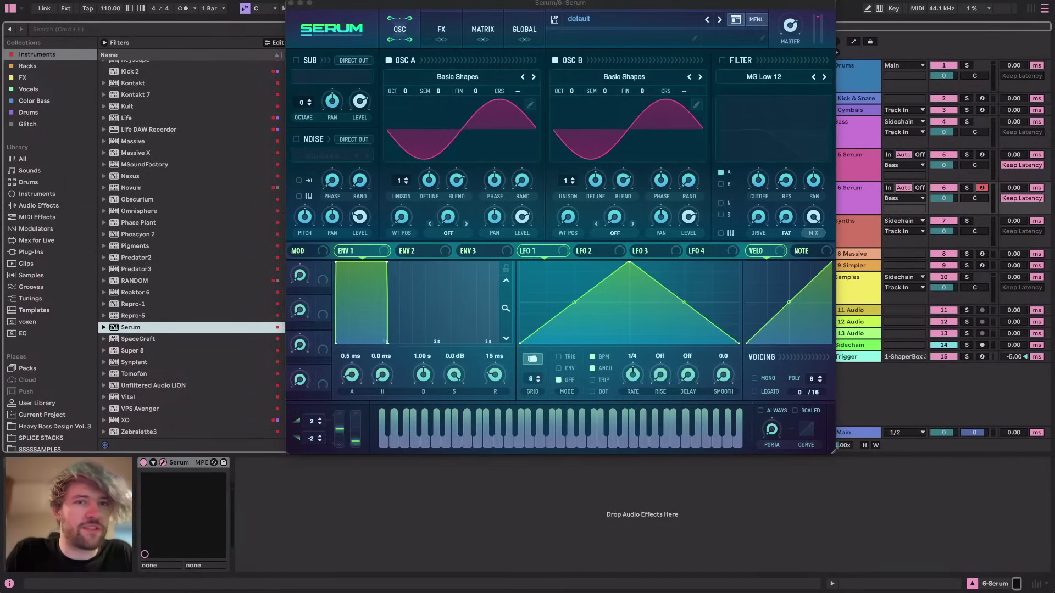
Insert an empty one-bar MIDI clip at bar 61 on the 6 Serum track
{"action": "left_click_drag", "start_coordinate": [552, 9], "coordinate": [320, 114]}
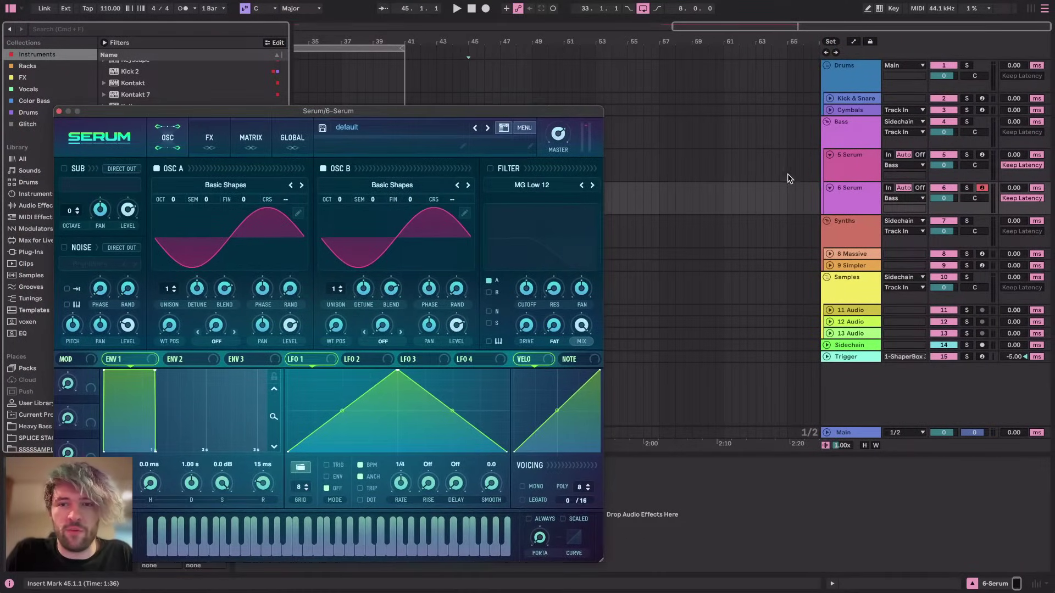
{"action": "left_click", "coordinate": [733, 197]}
{"action": "scroll", "coordinate": [720, 207], "scroll_direction": "up", "scroll_amount": 5}
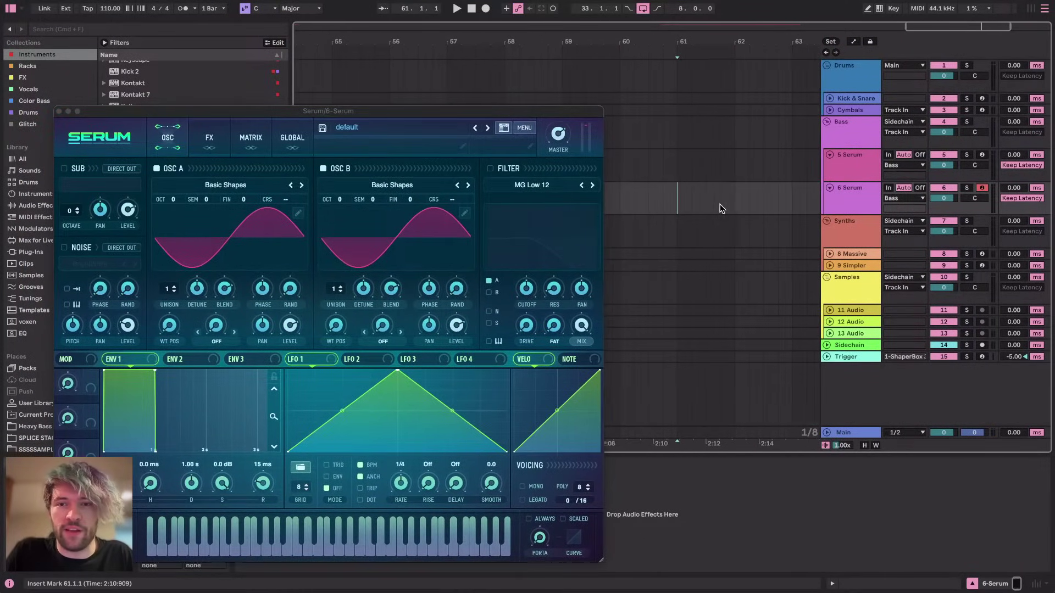
{"action": "left_click_drag", "start_coordinate": [674, 204], "coordinate": [732, 198]}
{"action": "key", "text": "super+shift+m"}
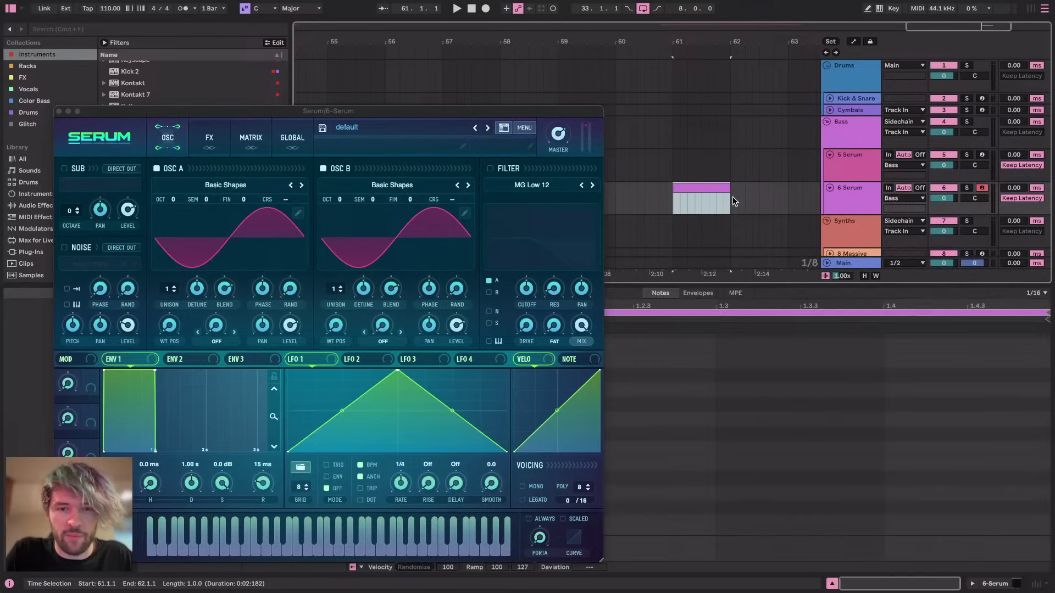
{"action": "left_click_drag", "start_coordinate": [439, 113], "coordinate": [713, 79]}
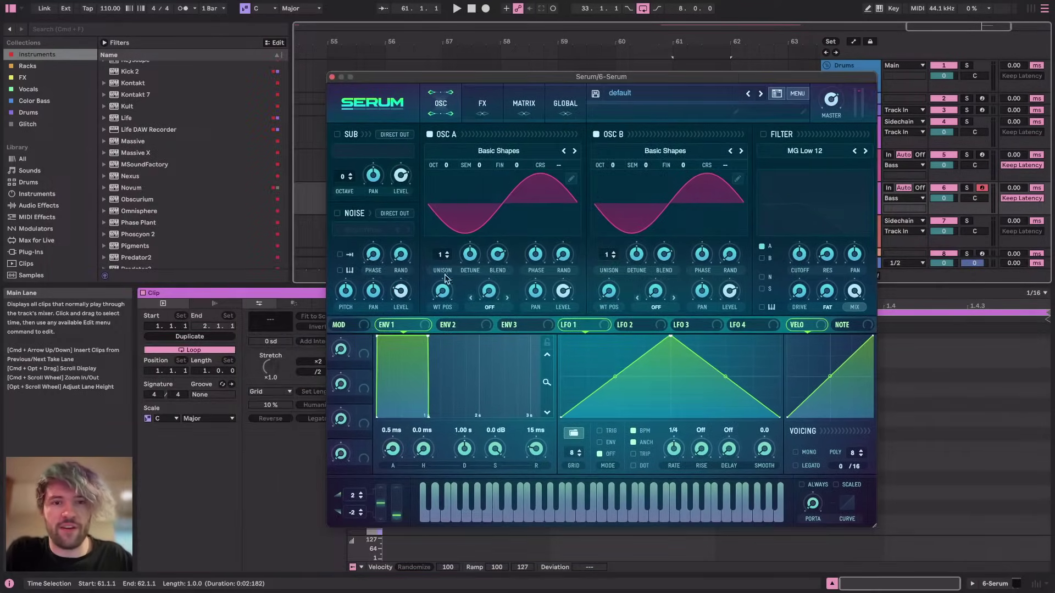
Switch to YouTube Studio to read the live chat, and return to the Serum window in Ableton Live
{"action": "key", "text": "super+Tab"}
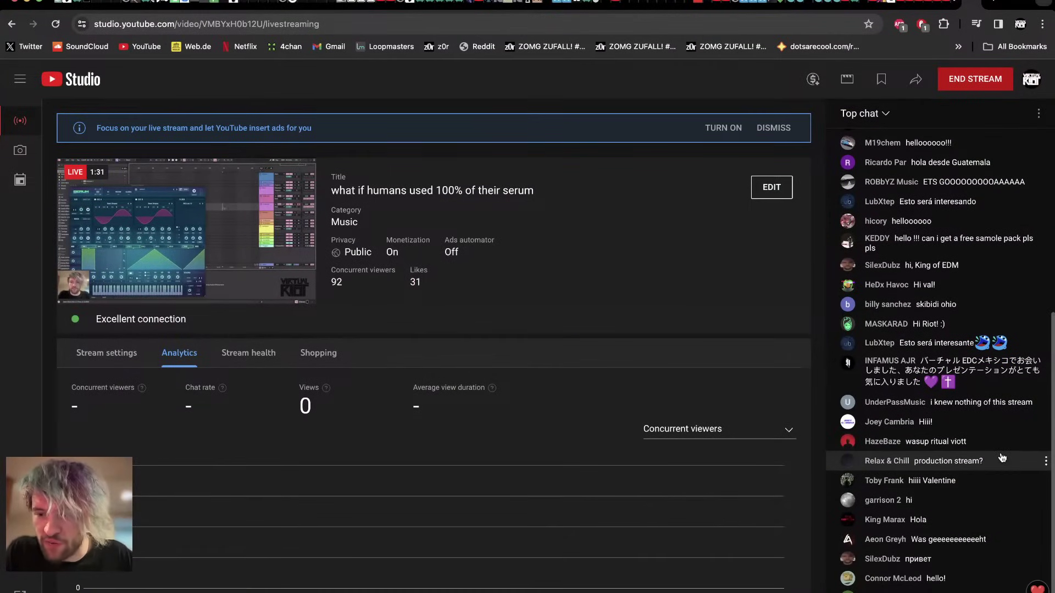
{"action": "key", "text": "super+Tab"}
{"action": "key", "text": "super+Tab"}
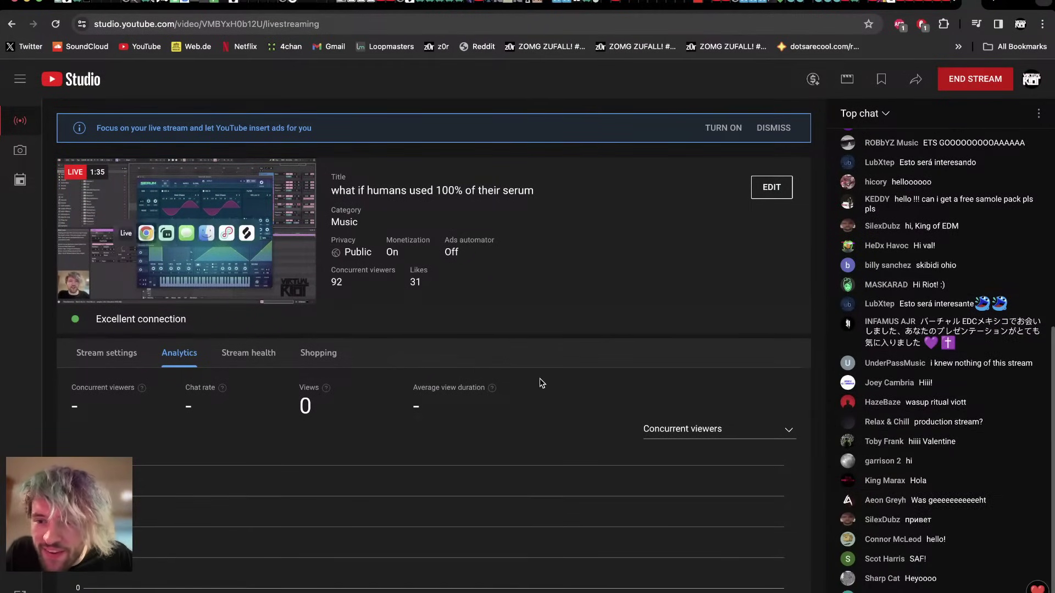
{"action": "key", "text": "super+Tab"}
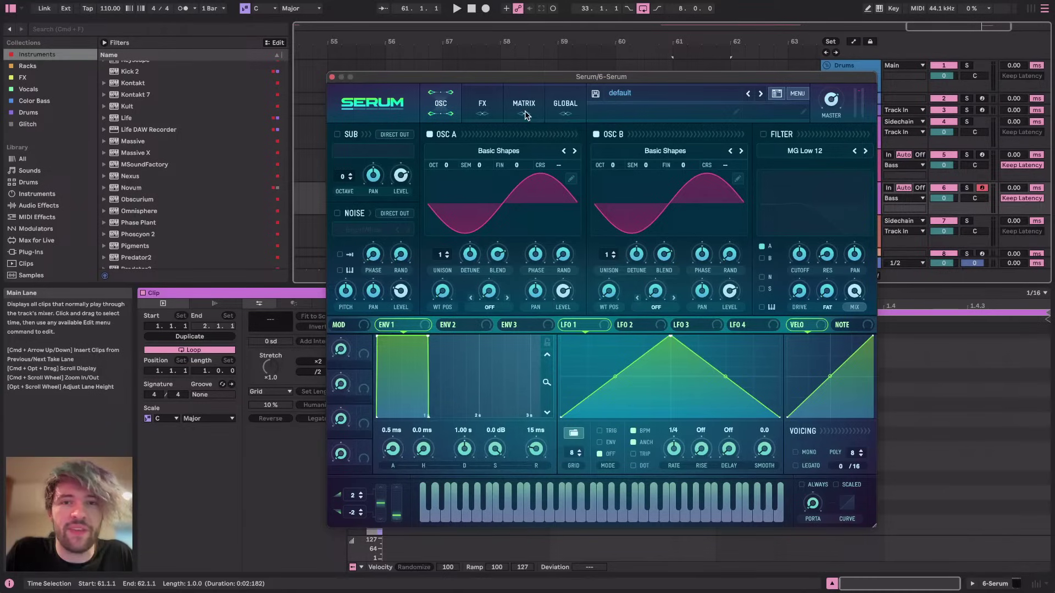
{"action": "left_click_drag", "start_coordinate": [412, 76], "coordinate": [258, 38]}
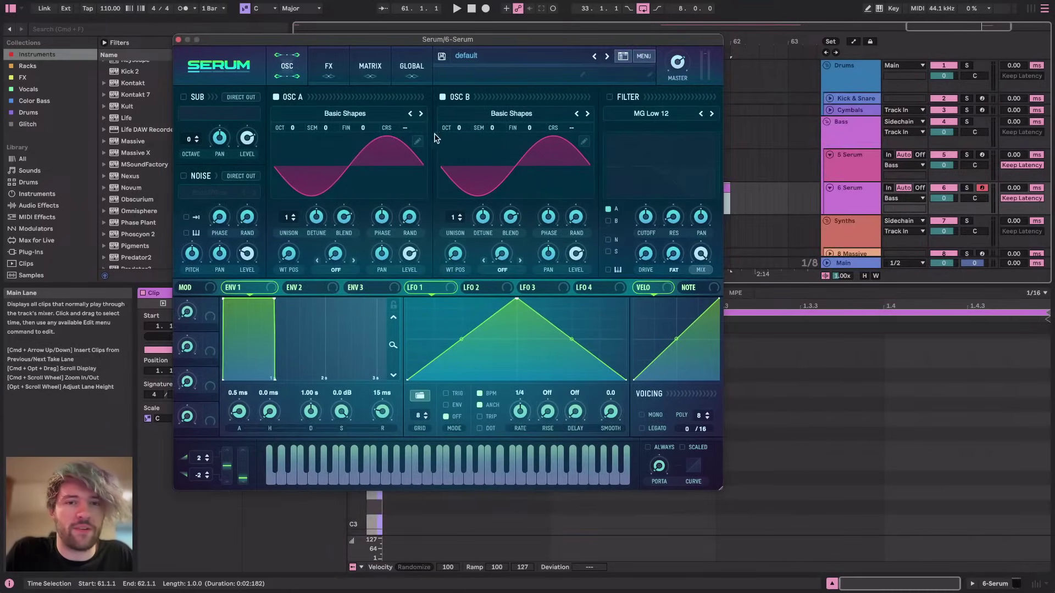
Turn off oscillator B, and set oscillator A to 2 unison voices with its wavetable position on the saw shape
{"action": "left_click", "coordinate": [443, 97]}
{"action": "left_click", "coordinate": [417, 140]}
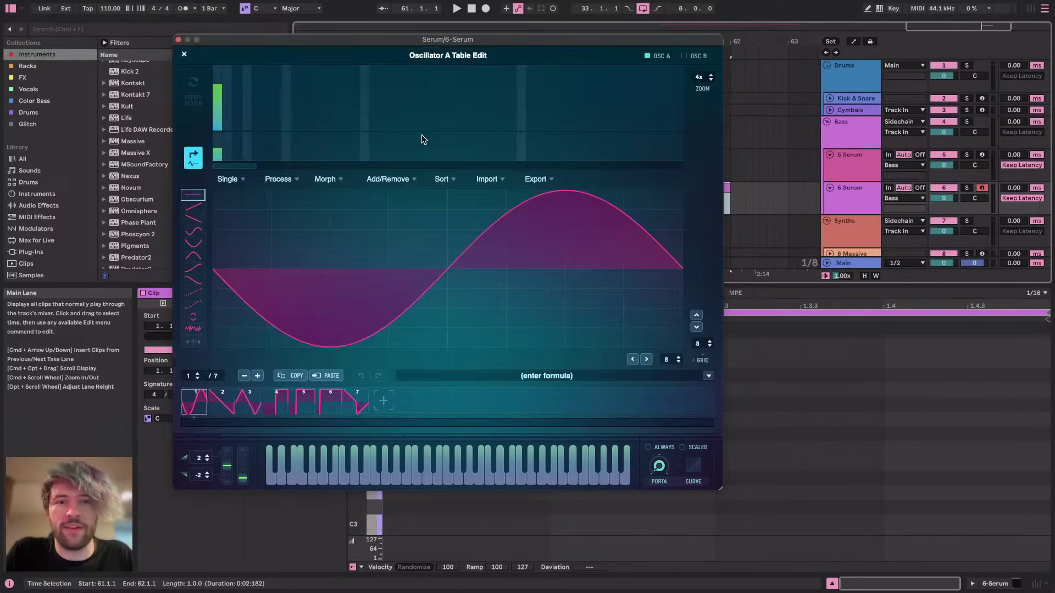
{"action": "left_click", "coordinate": [184, 54]}
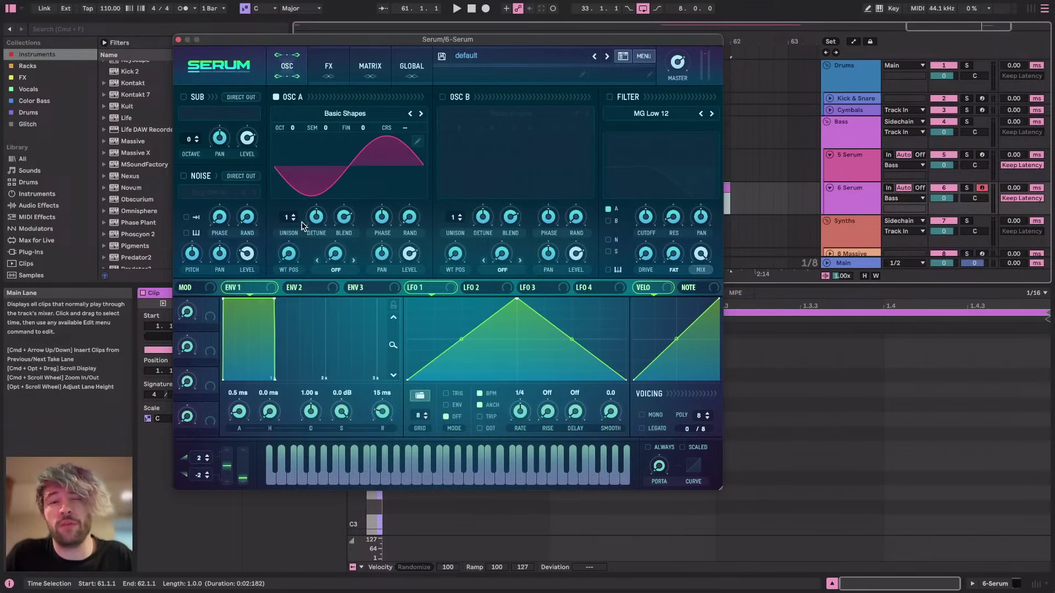
{"action": "left_click_drag", "start_coordinate": [285, 207], "coordinate": [287, 197]}
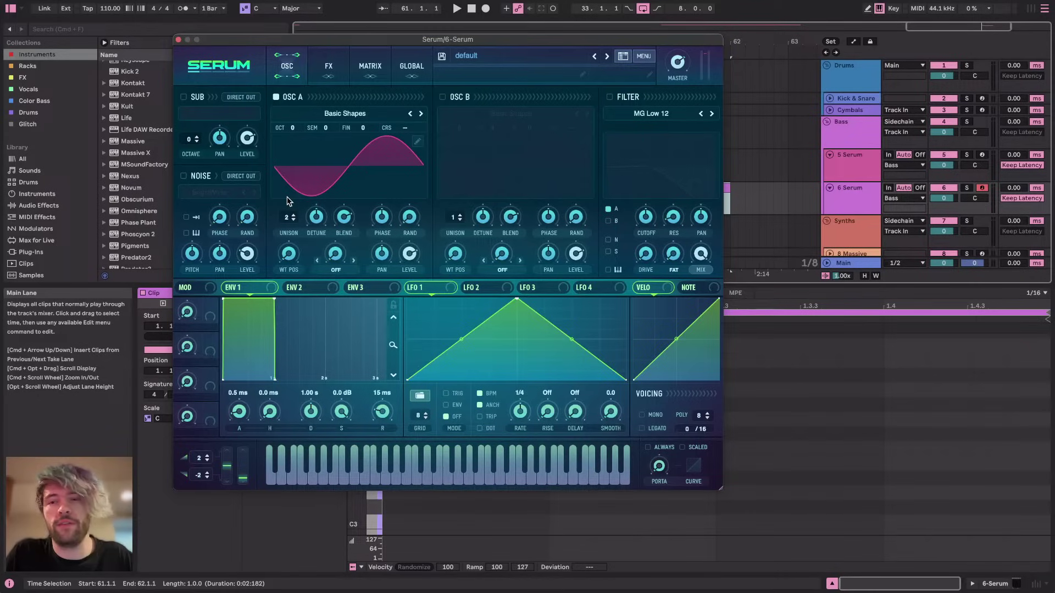
{"action": "left_click_drag", "start_coordinate": [290, 248], "coordinate": [291, 233]}
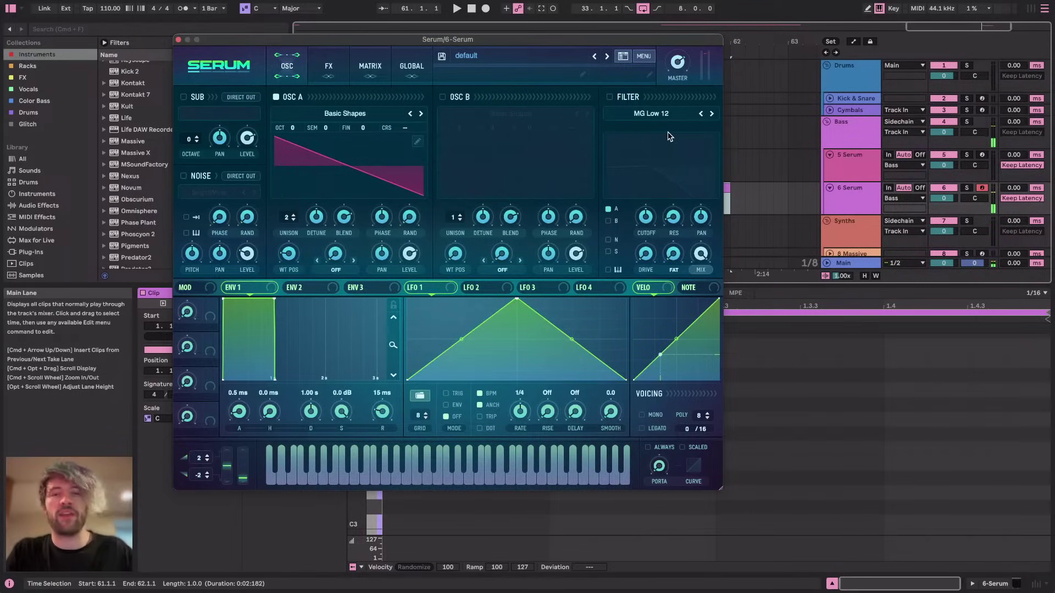
Glance at the YouTube Studio live chat, return to Serum and set oscillator A's unison to 1 voice
{"action": "key", "text": "super+Tab"}
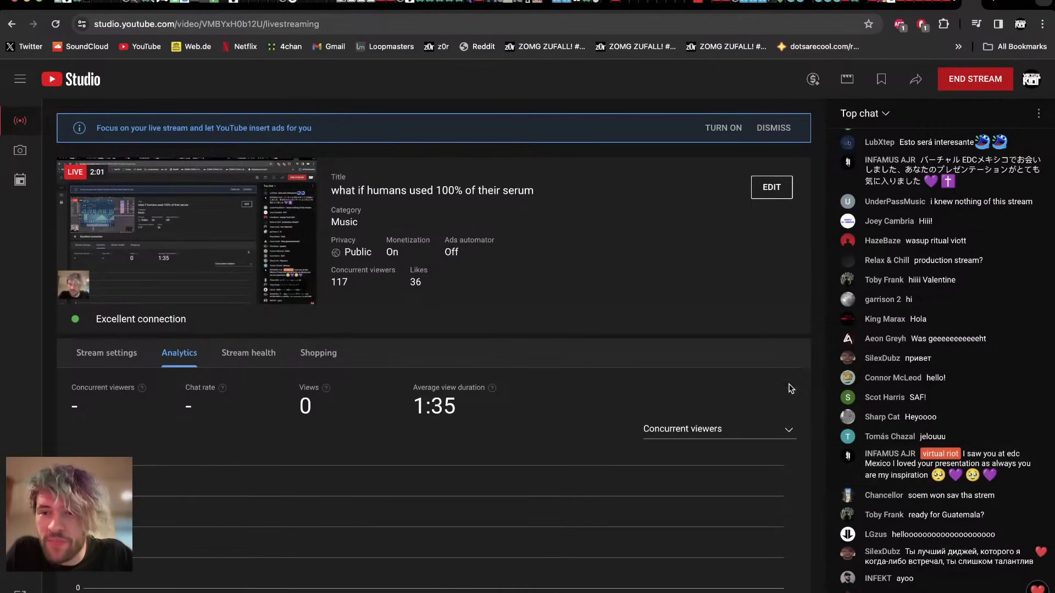
{"action": "key", "text": "super+Tab"}
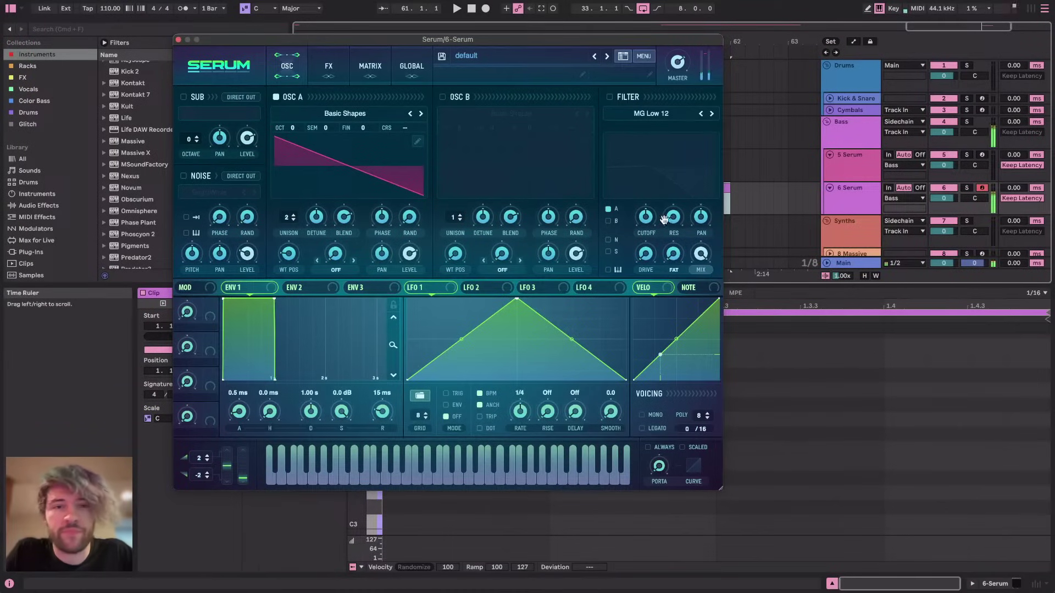
{"action": "left_click_drag", "start_coordinate": [487, 37], "coordinate": [501, 60]}
{"action": "left_click_drag", "start_coordinate": [310, 230], "coordinate": [308, 340]}
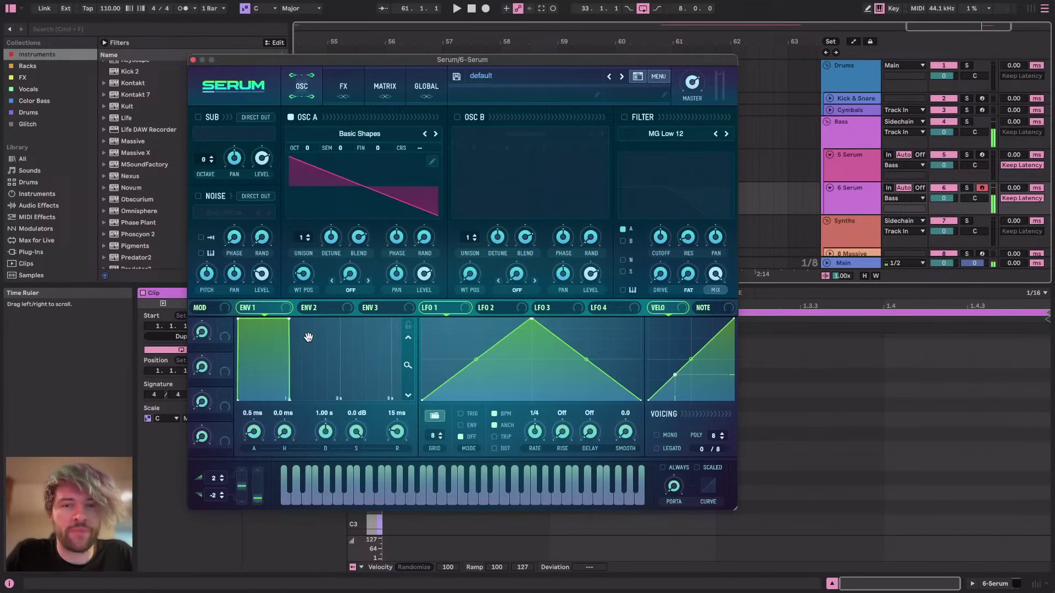
{"action": "left_click_drag", "start_coordinate": [687, 60], "coordinate": [711, 40]}
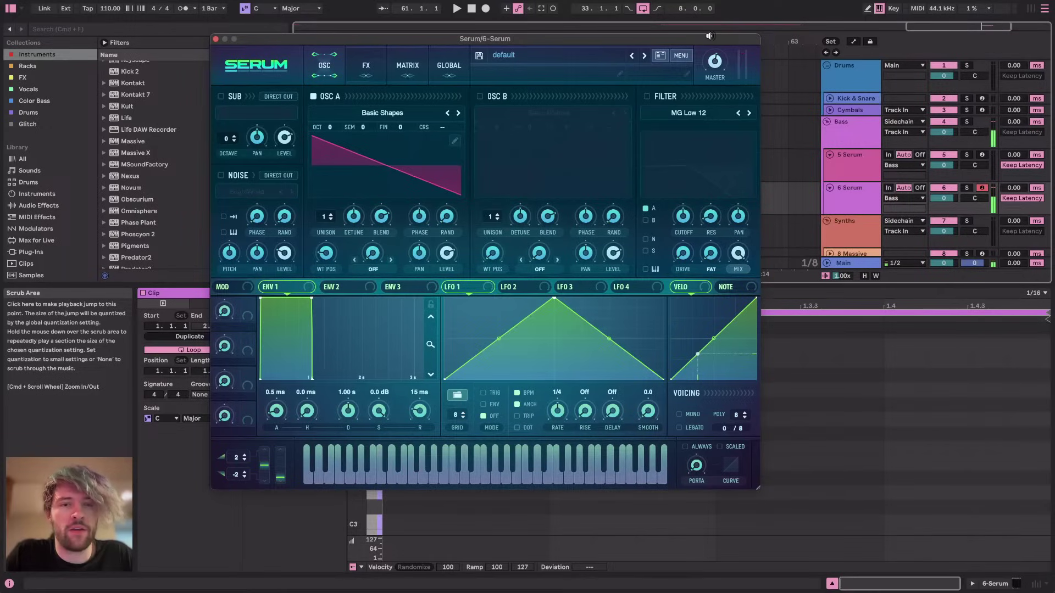
Look at Serum's effects page, and read the live chat in YouTube Studio before returning to the oscillators
{"action": "left_click", "coordinate": [359, 60]}
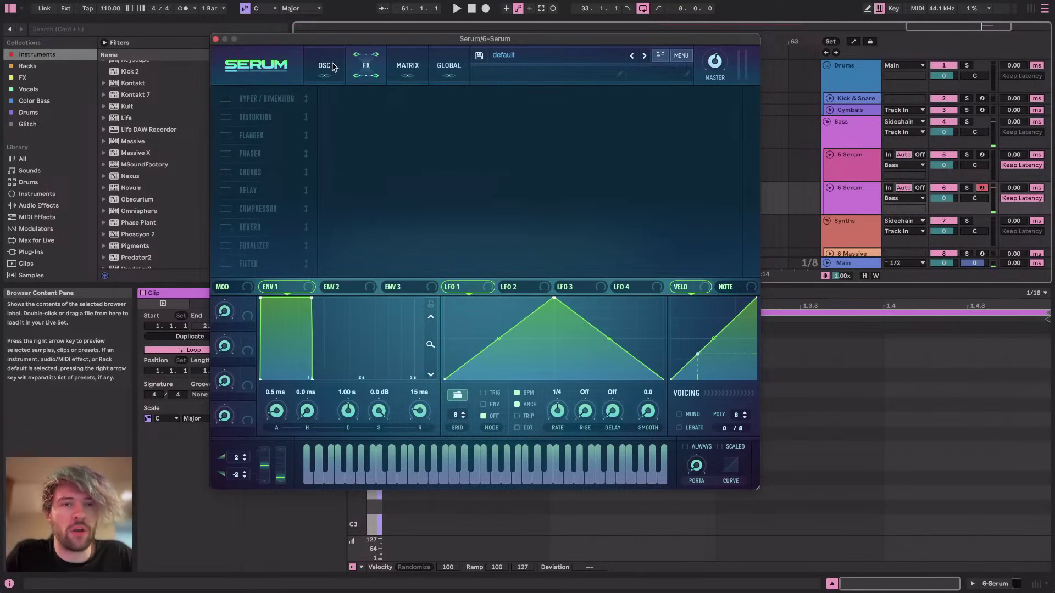
{"action": "left_click", "coordinate": [330, 64]}
{"action": "key", "text": "super+Tab"}
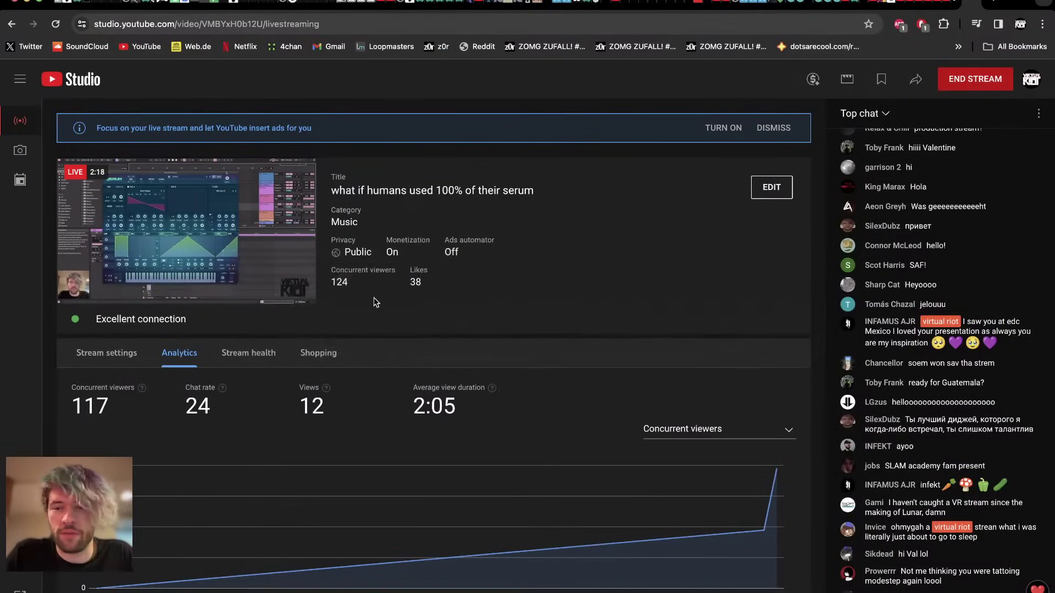
{"action": "key", "text": "super+Tab"}
{"action": "key", "text": "super+Tab"}
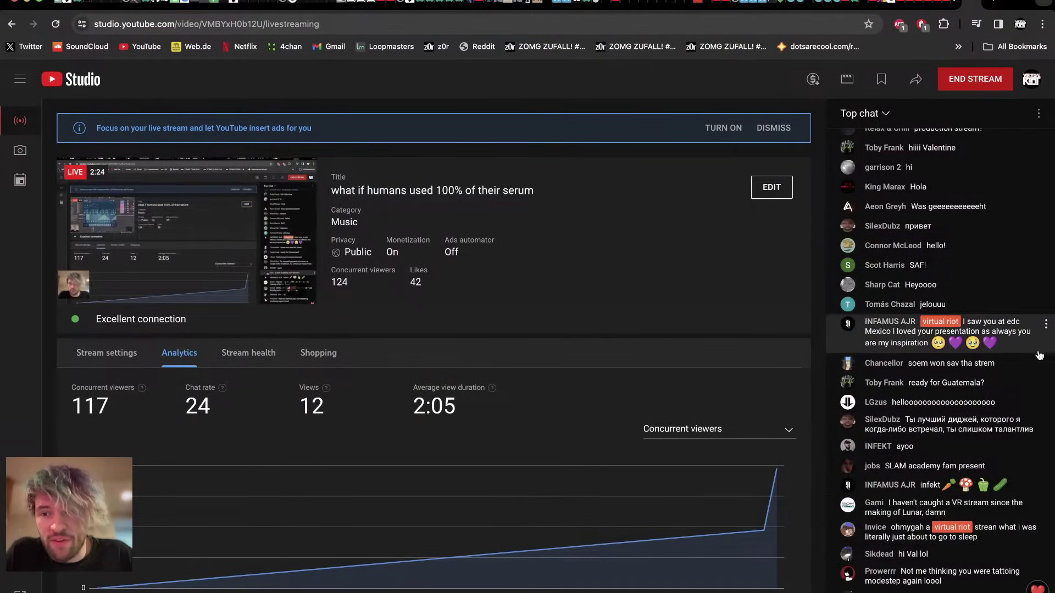
{"action": "key", "text": "super+Tab"}
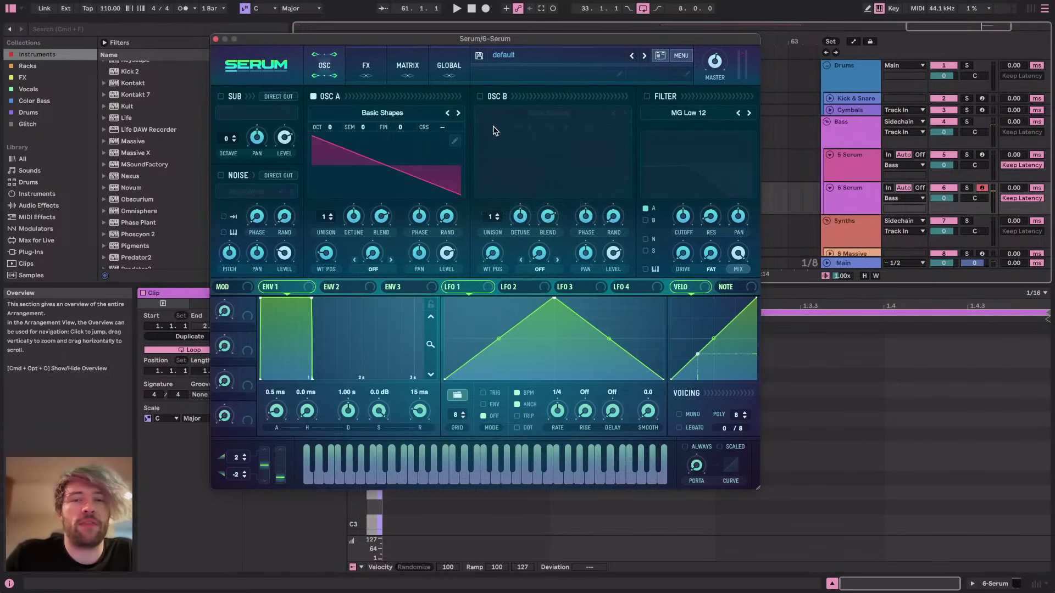
Open oscillator A's wavetable editor, set the spectrum zoom to 8x and select the sine in frame 1
{"action": "left_click", "coordinate": [454, 141]}
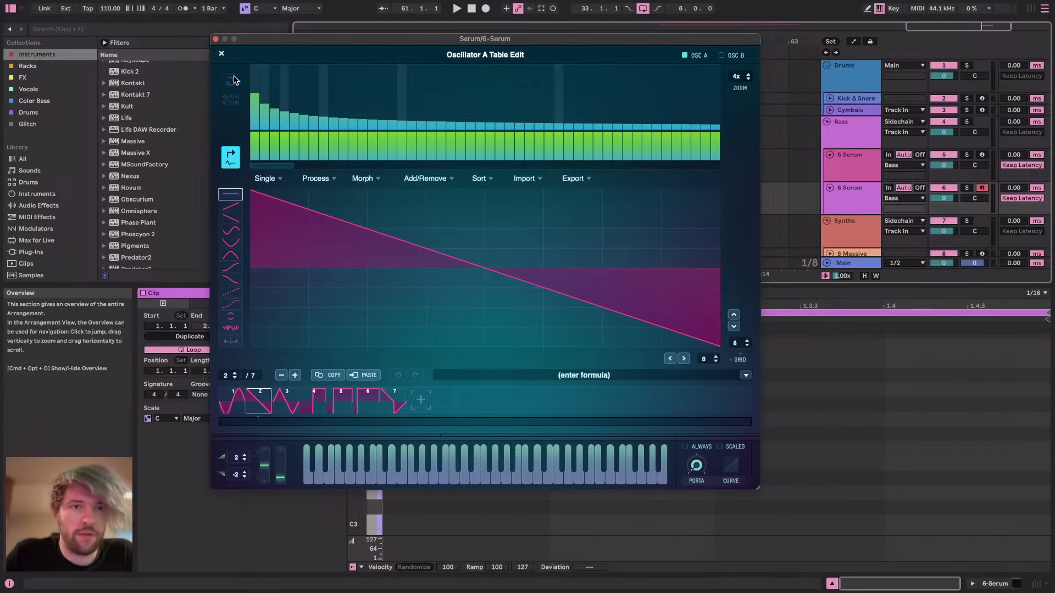
{"action": "left_click_drag", "start_coordinate": [736, 79], "coordinate": [728, 213]}
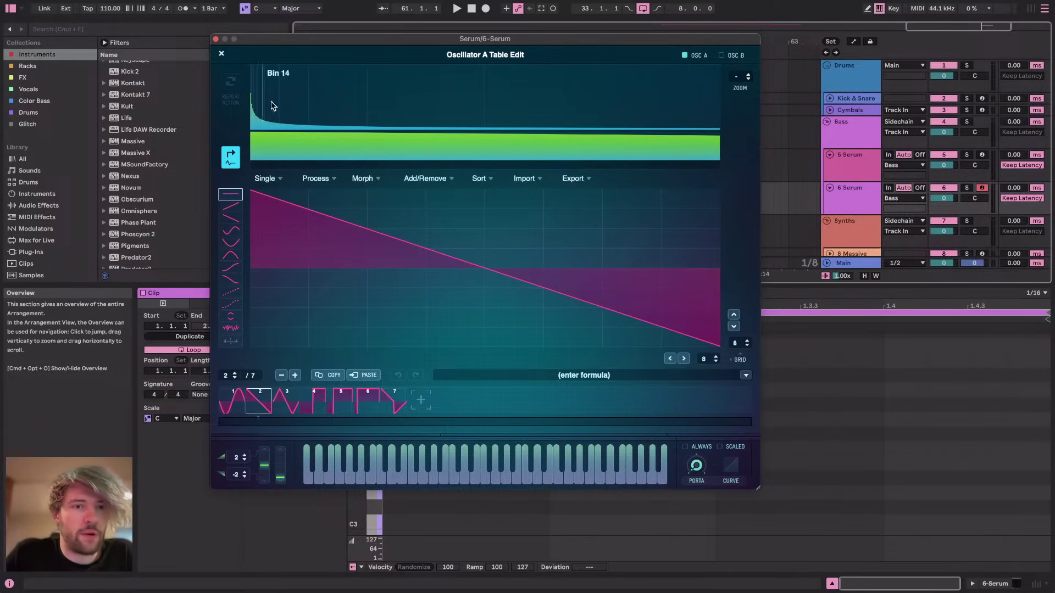
{"action": "left_click_drag", "start_coordinate": [739, 79], "coordinate": [738, 44]}
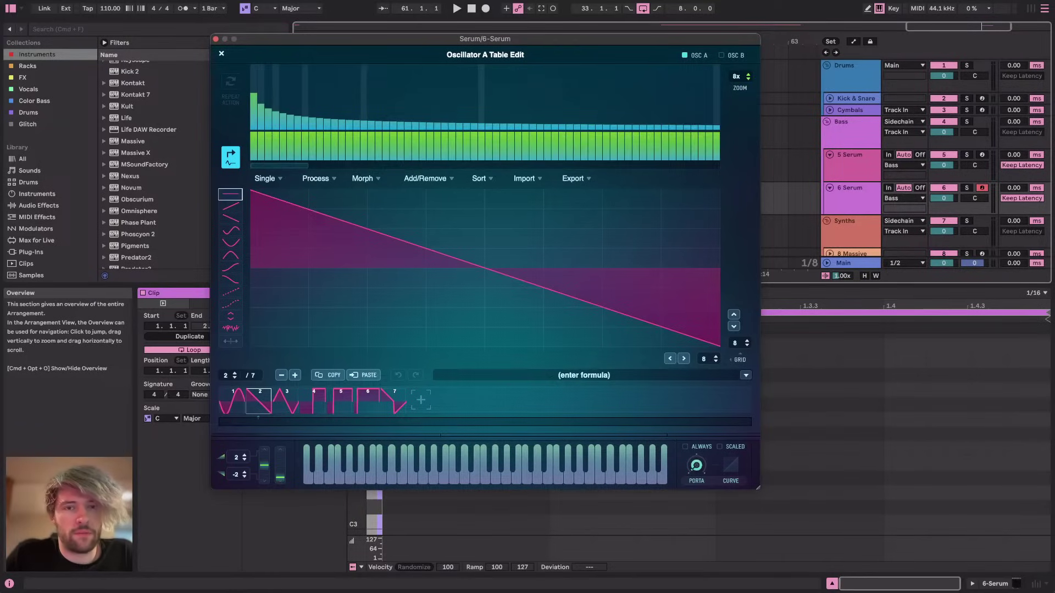
{"action": "left_click", "coordinate": [233, 406]}
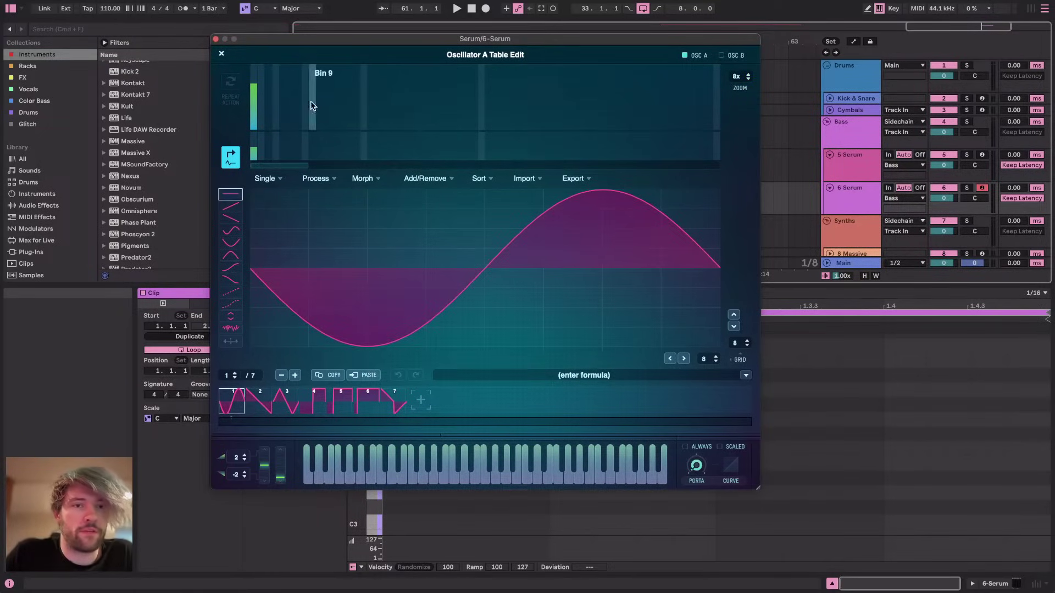
Draw single higher harmonics in frame 1's spectrum, and erase them along with the fundamental to empty the frame
{"action": "left_click", "coordinate": [326, 93]}
{"action": "left_click_drag", "start_coordinate": [253, 97], "coordinate": [254, 131]}
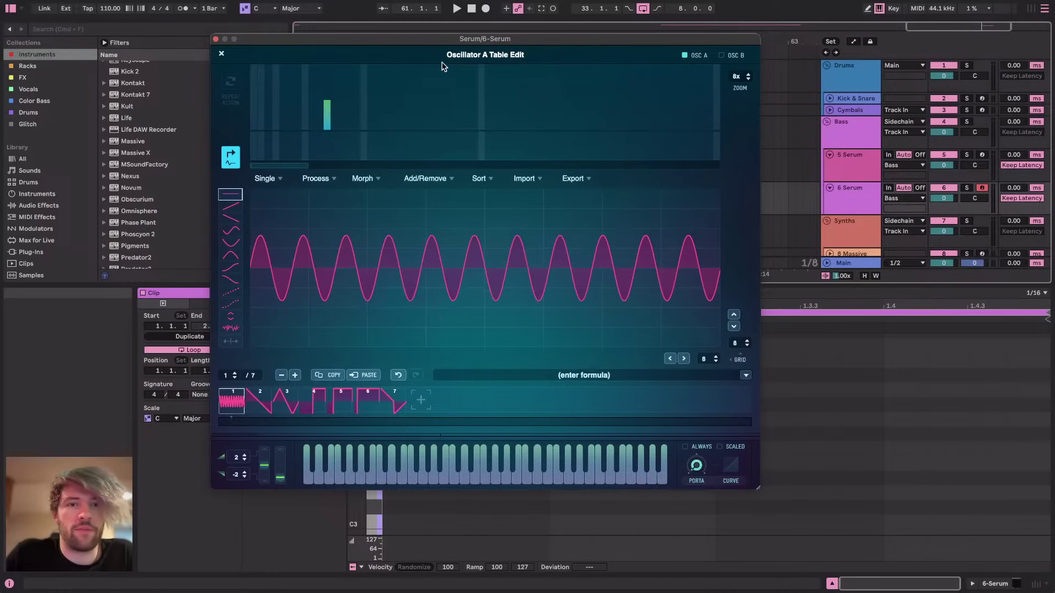
{"action": "left_click", "coordinate": [393, 94]}
{"action": "left_click_drag", "start_coordinate": [328, 104], "coordinate": [327, 185]}
{"action": "left_click_drag", "start_coordinate": [390, 165], "coordinate": [286, 181]}
{"action": "scroll", "coordinate": [351, 137], "scroll_direction": "left", "scroll_amount": 3}
{"action": "left_click_drag", "start_coordinate": [393, 160], "coordinate": [393, 160]}
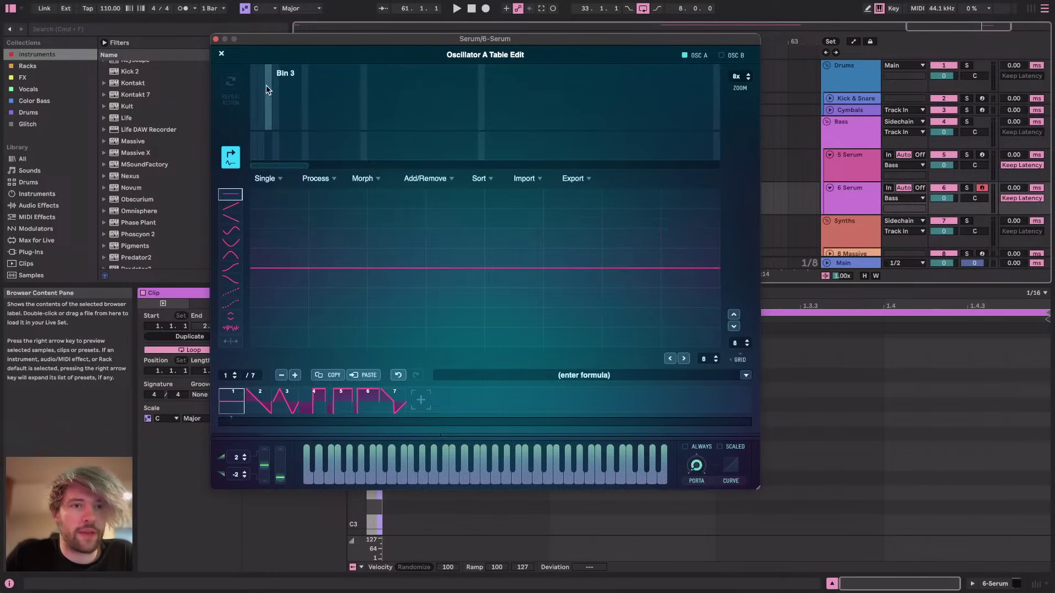
Audition the lowest harmonics of frame 1 by drawing bins 1 to 4 in turn and erasing the previous bins
{"action": "left_click", "coordinate": [255, 84]}
{"action": "key", "text": "a"}
{"action": "left_click", "coordinate": [262, 83]}
{"action": "right_click", "coordinate": [255, 101]}
{"action": "left_click", "coordinate": [268, 95]}
{"action": "right_click", "coordinate": [261, 100]}
{"action": "left_click", "coordinate": [277, 97]}
{"action": "left_click", "coordinate": [268, 130]}
Add harmonic bins 5 to 8 to frame 1, and redraw bins 1 to 8 at a nearly even level
{"action": "left_click", "coordinate": [283, 102]}
{"action": "left_click", "coordinate": [295, 98]}
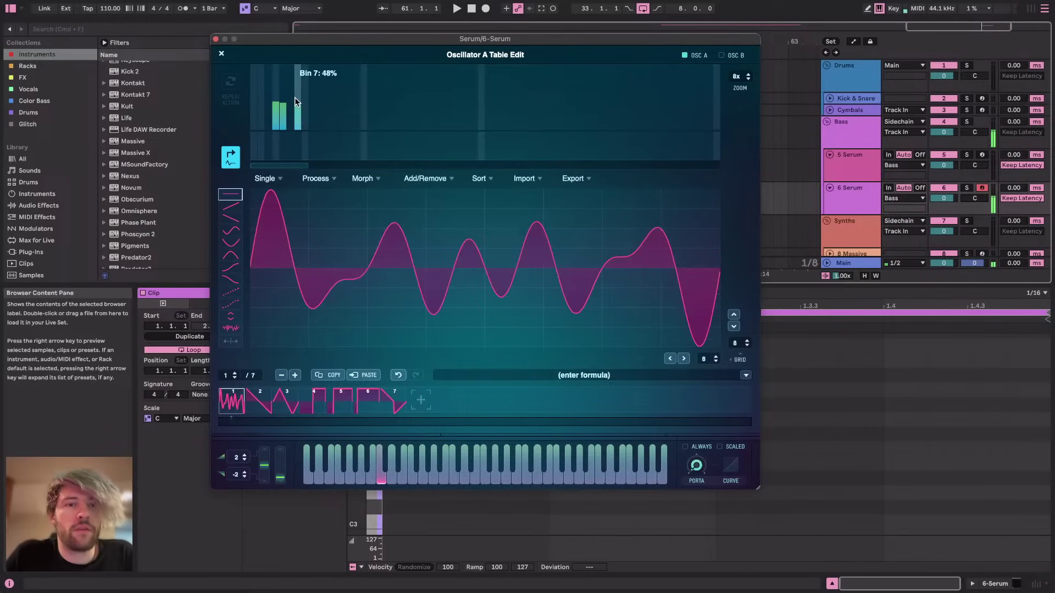
{"action": "left_click", "coordinate": [290, 109]}
{"action": "left_click", "coordinate": [305, 104]}
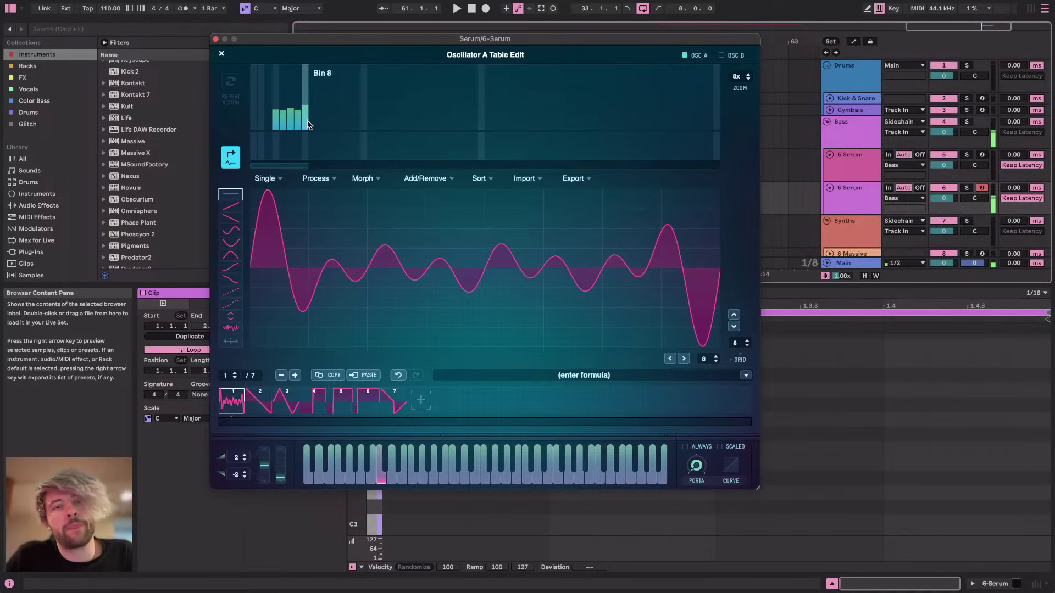
{"action": "left_click_drag", "start_coordinate": [251, 95], "coordinate": [309, 98]}
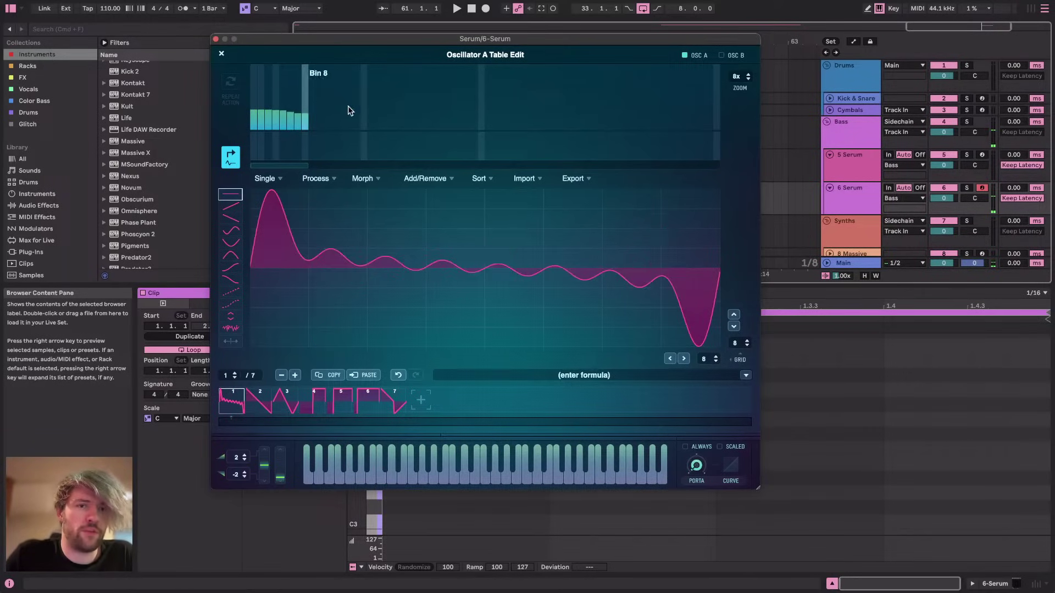
Close the wavetable editor and switch from oscillator A to oscillator B, with B's wavetable position at 2
{"action": "left_click", "coordinate": [991, 581]}
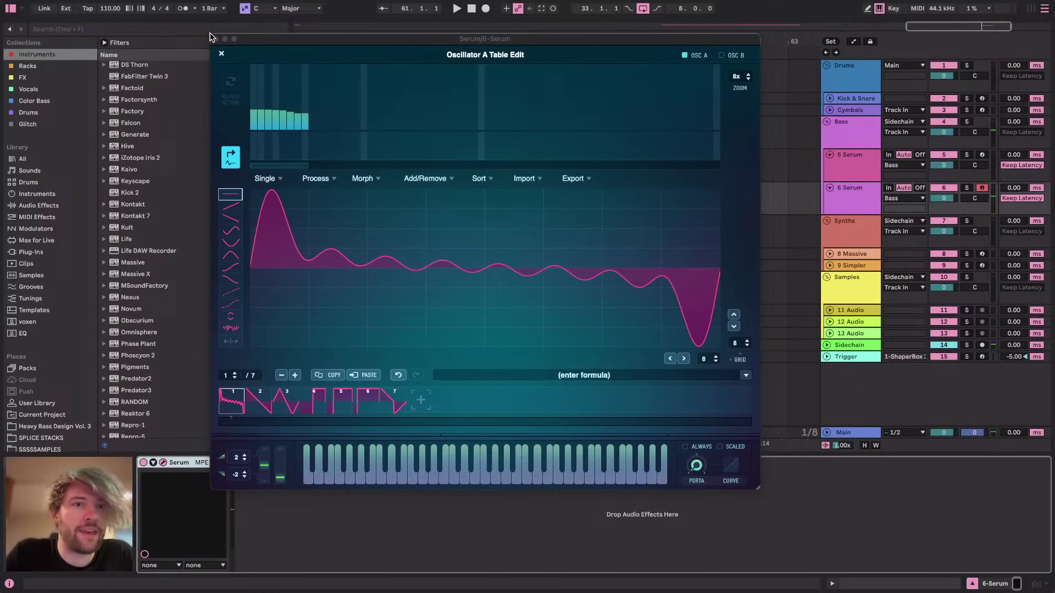
{"action": "left_click", "coordinate": [221, 53]}
{"action": "left_click", "coordinate": [480, 97]}
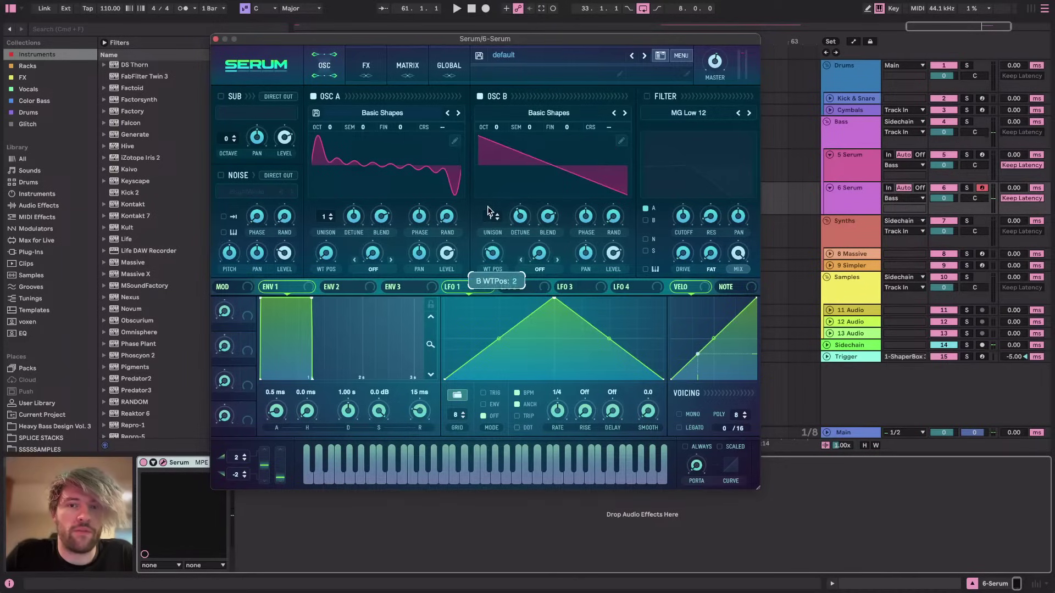
{"action": "left_click", "coordinate": [314, 98]}
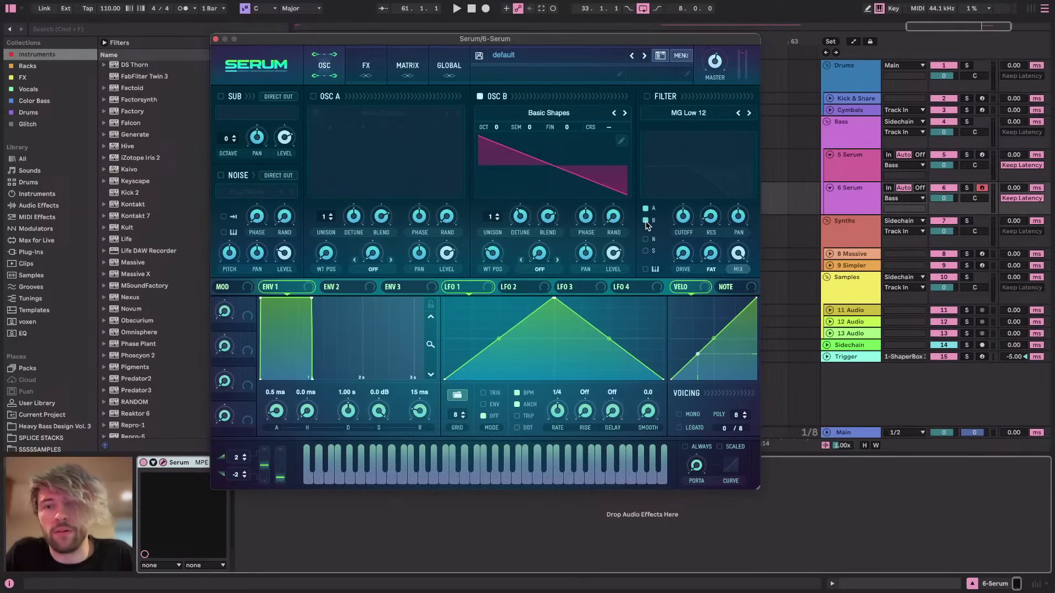
Route oscillator B through the filter, and enable the filter with the Band 24 type
{"action": "left_click", "coordinate": [695, 109]}
{"action": "mouse_move", "coordinate": [685, 144]}
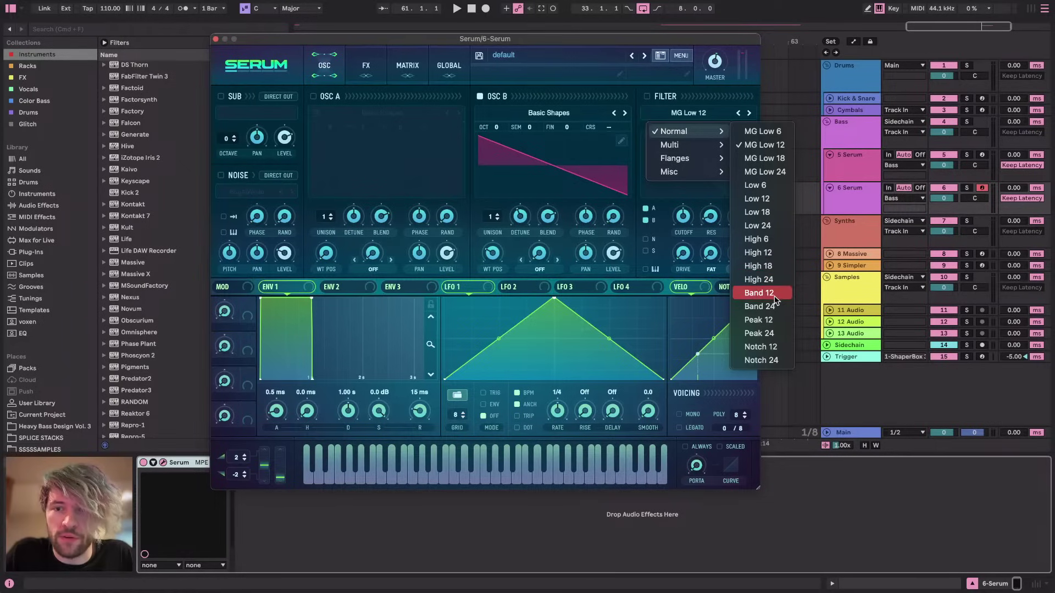
{"action": "left_click", "coordinate": [775, 300]}
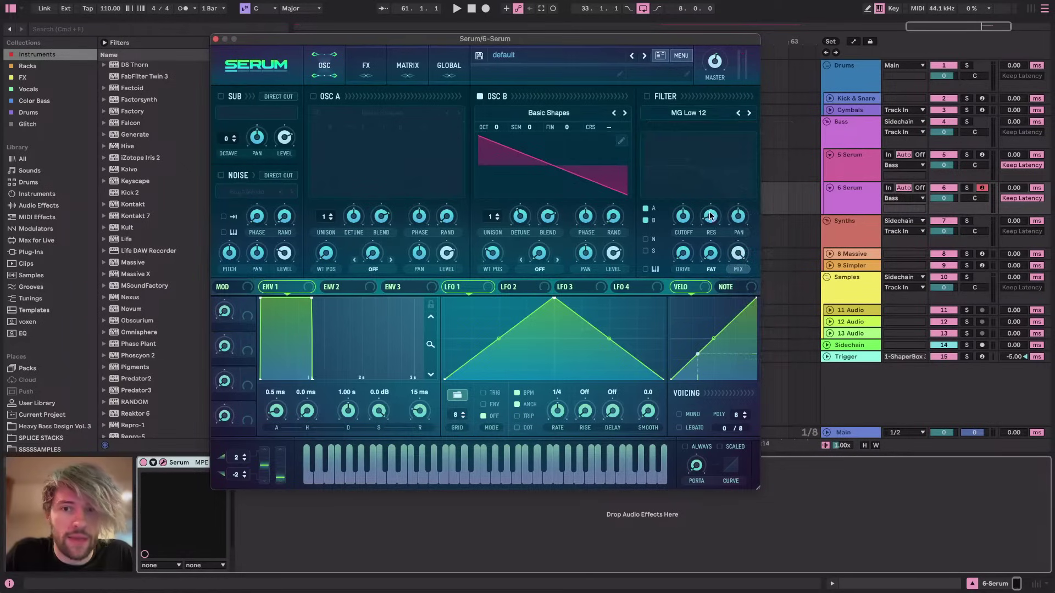
{"action": "left_click", "coordinate": [647, 97]}
{"action": "left_click", "coordinate": [749, 113]}
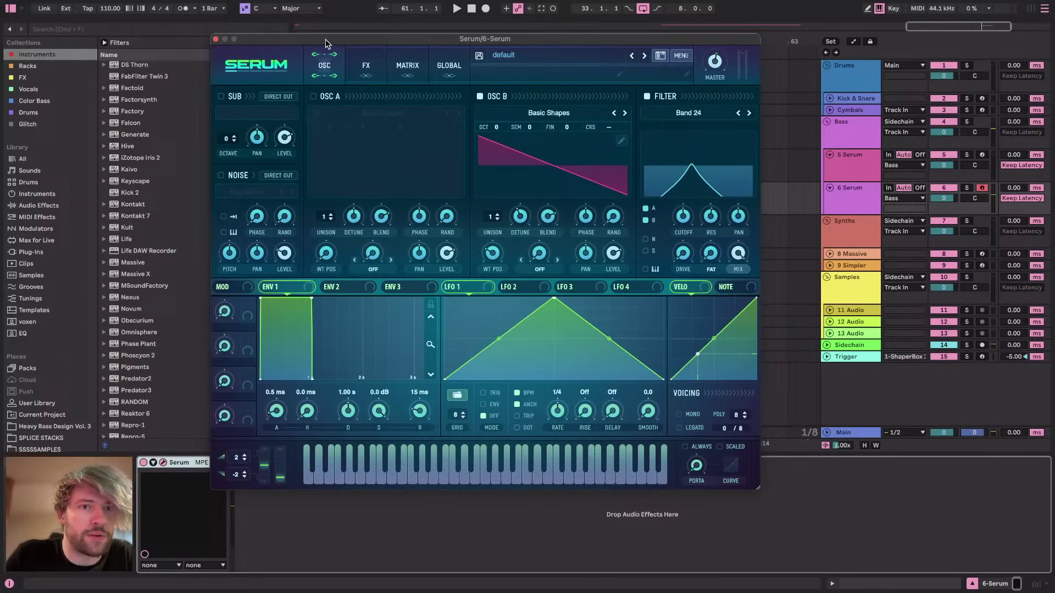
Add an EQ Eight after Serum on the track and turn off its first band
{"action": "left_click_drag", "start_coordinate": [325, 43], "coordinate": [572, 36]}
{"action": "left_click", "coordinate": [49, 204]}
{"action": "left_click_drag", "start_coordinate": [133, 267], "coordinate": [325, 494]}
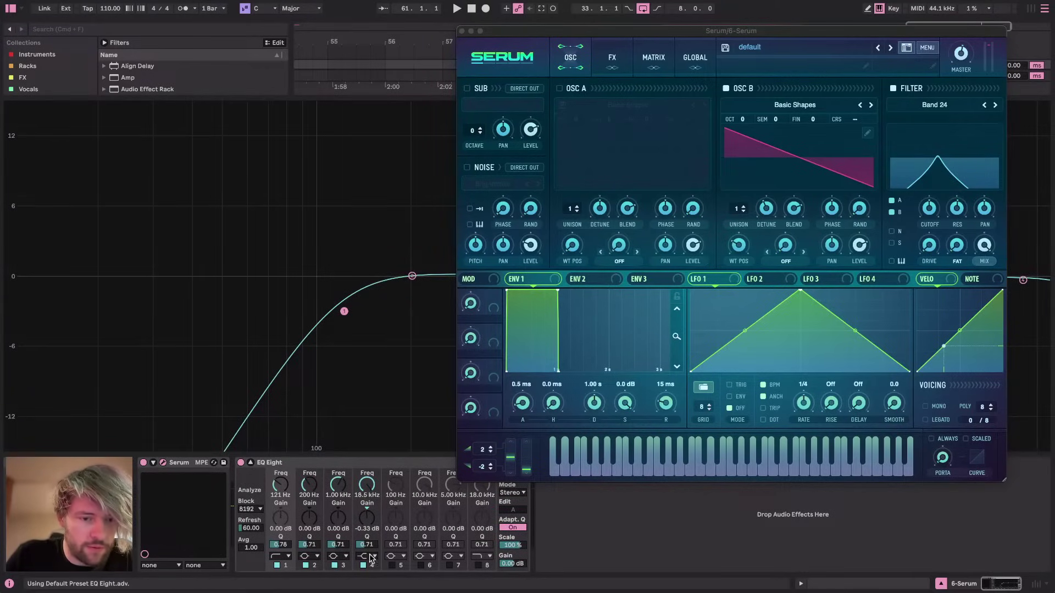
{"action": "left_click", "coordinate": [277, 565]}
{"action": "left_click_drag", "start_coordinate": [598, 31], "coordinate": [670, 23]}
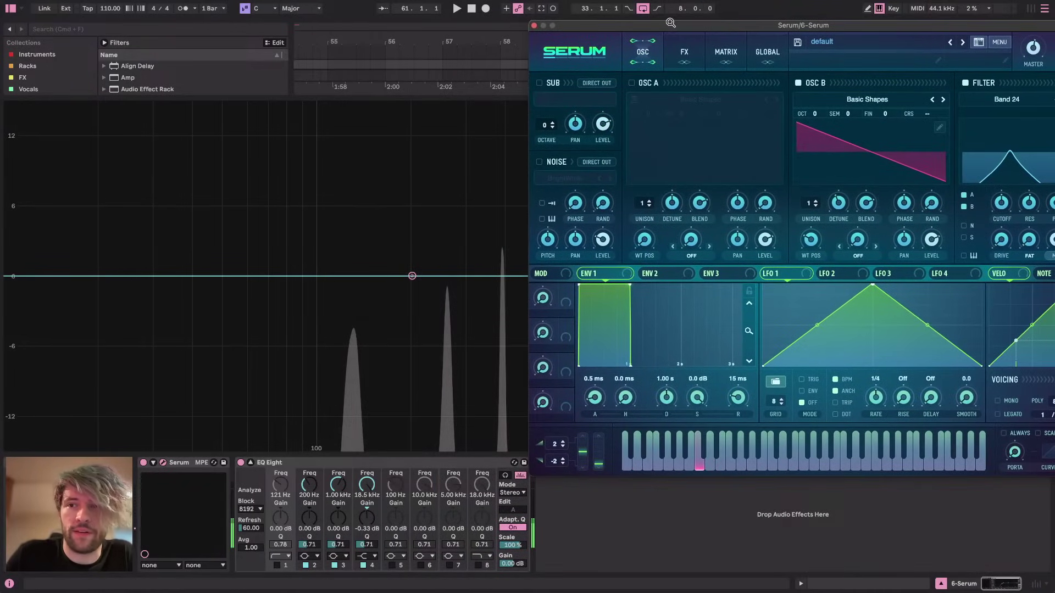
Narrow the band-pass filter's peak and play notes through it against the EQ Eight spectrum
{"action": "left_click_drag", "start_coordinate": [1004, 215], "coordinate": [996, 191]}
{"action": "key", "text": "z"}
{"action": "key", "text": "a"}
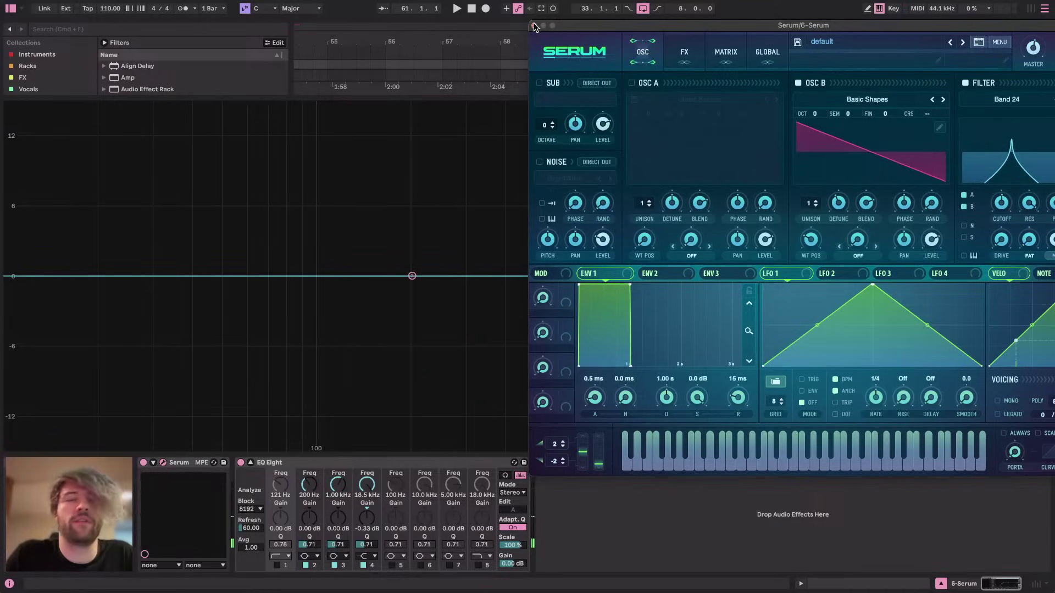
Delete the EQ Eight from the Serum track and reopen the Serum window
{"action": "left_click", "coordinate": [533, 25]}
{"action": "left_click", "coordinate": [324, 463]}
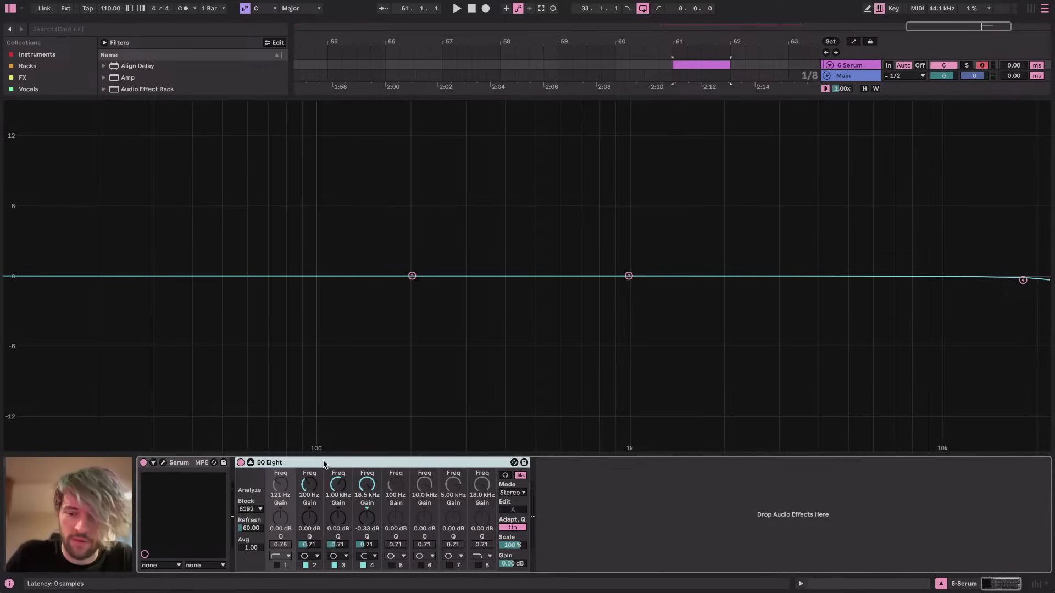
{"action": "key", "text": "Delete"}
{"action": "left_click", "coordinate": [849, 194]}
{"action": "left_click", "coordinate": [163, 462]}
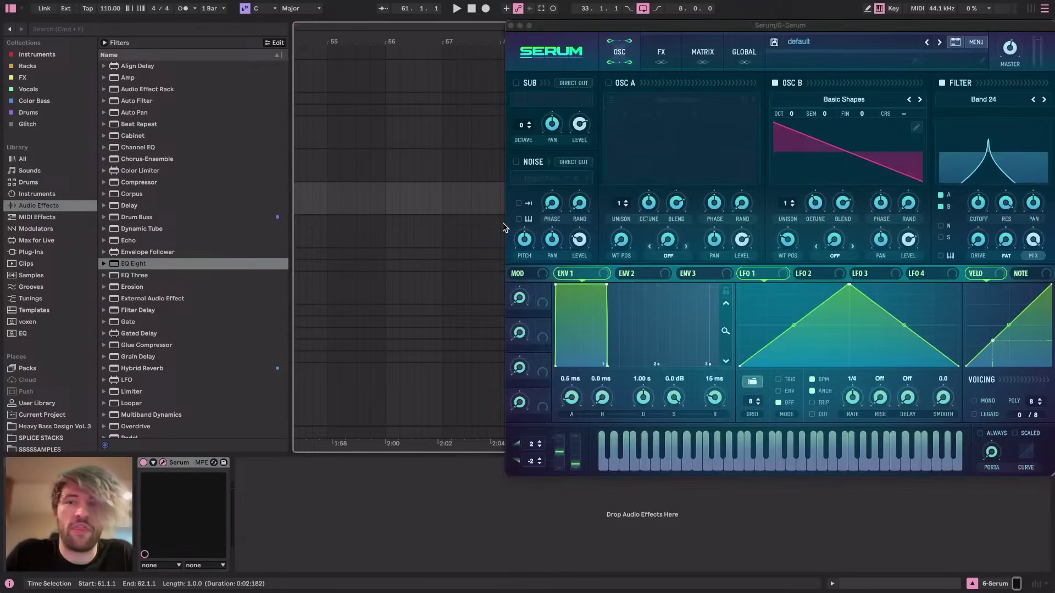
Turn off the filter and switch from oscillator B back to oscillator A
{"action": "left_click_drag", "start_coordinate": [671, 27], "coordinate": [340, 62]}
{"action": "left_click", "coordinate": [608, 116]}
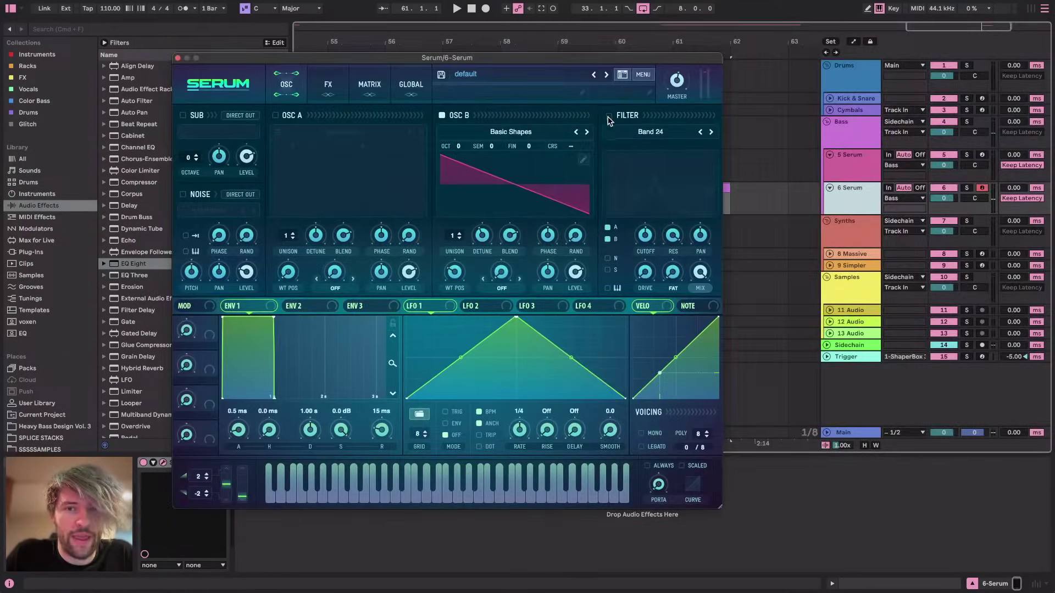
{"action": "left_click", "coordinate": [442, 115]}
{"action": "left_click", "coordinate": [276, 116]}
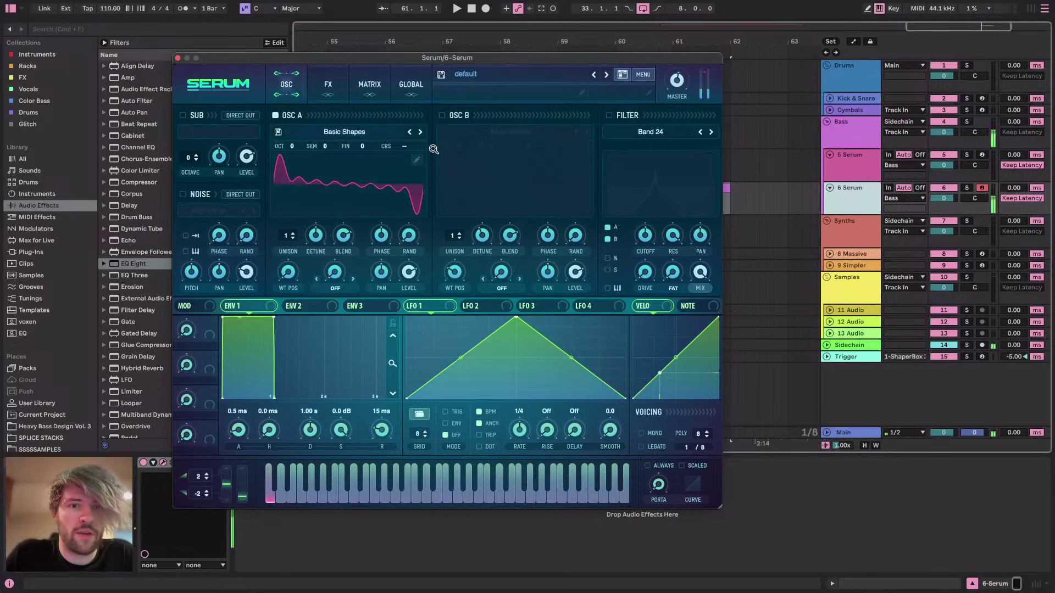
Draw a gradually decaying slope of harmonics across frame 1 of oscillator A's wavetable and raise bin 1 well above it
{"action": "left_click", "coordinate": [431, 148]}
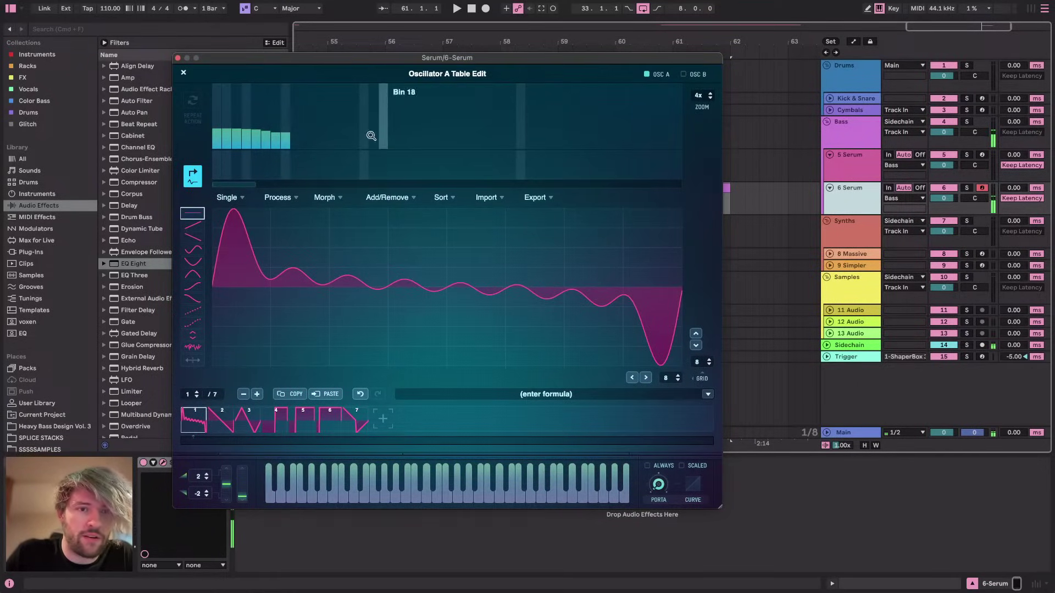
{"action": "mouse_move", "coordinate": [220, 118]}
{"action": "left_mouse_down"}
{"action": "mouse_move", "coordinate": [338, 152]}
{"action": "mouse_move", "coordinate": [215, 100]}
{"action": "mouse_move", "coordinate": [513, 150]}
{"action": "mouse_move", "coordinate": [675, 151]}
{"action": "mouse_move", "coordinate": [425, 131]}
{"action": "left_mouse_up"}
{"action": "left_click", "coordinate": [708, 98]}
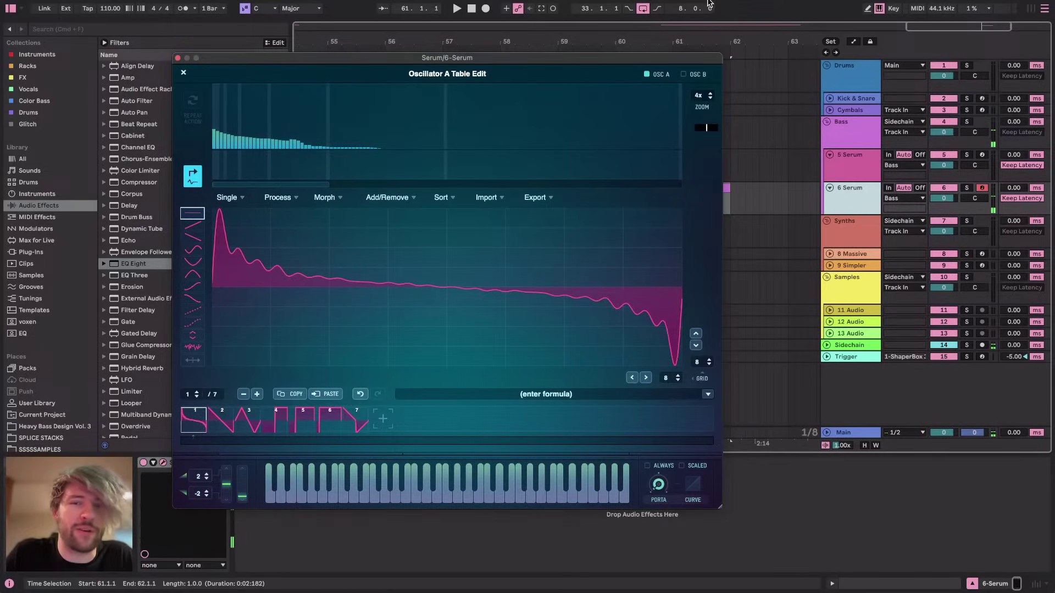
{"action": "left_click_drag", "start_coordinate": [704, 99], "coordinate": [724, 207]}
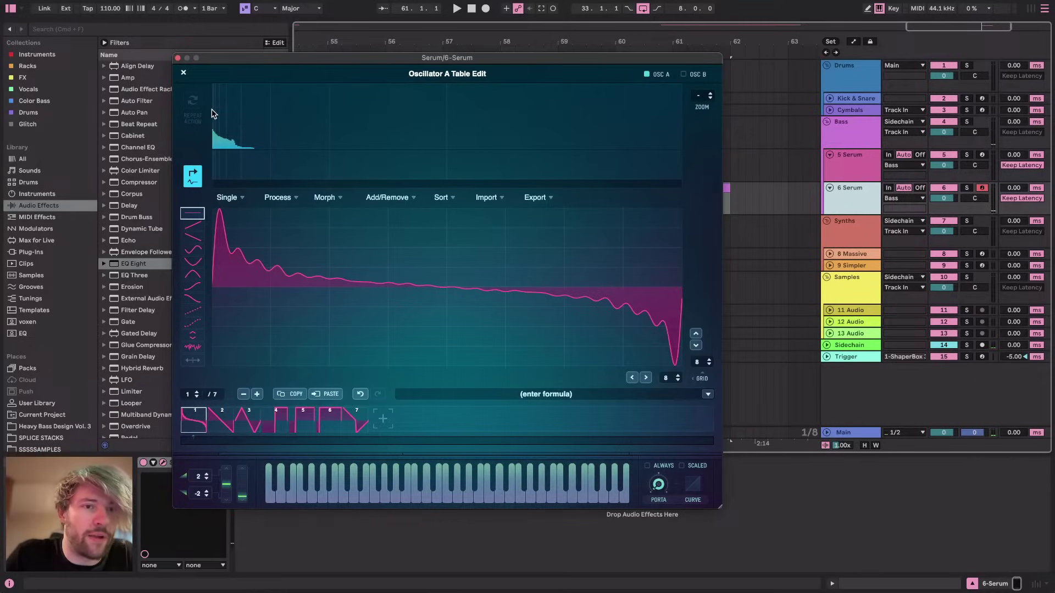
{"action": "left_click_drag", "start_coordinate": [261, 110], "coordinate": [644, 173]}
{"action": "key", "text": "a"}
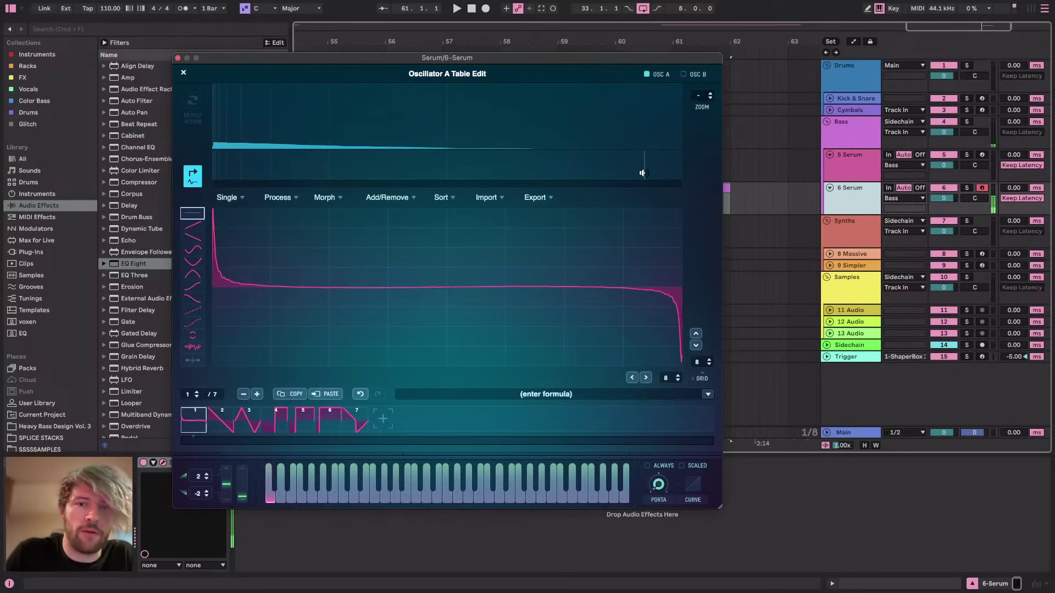
{"action": "left_click_drag", "start_coordinate": [213, 130], "coordinate": [212, 117]}
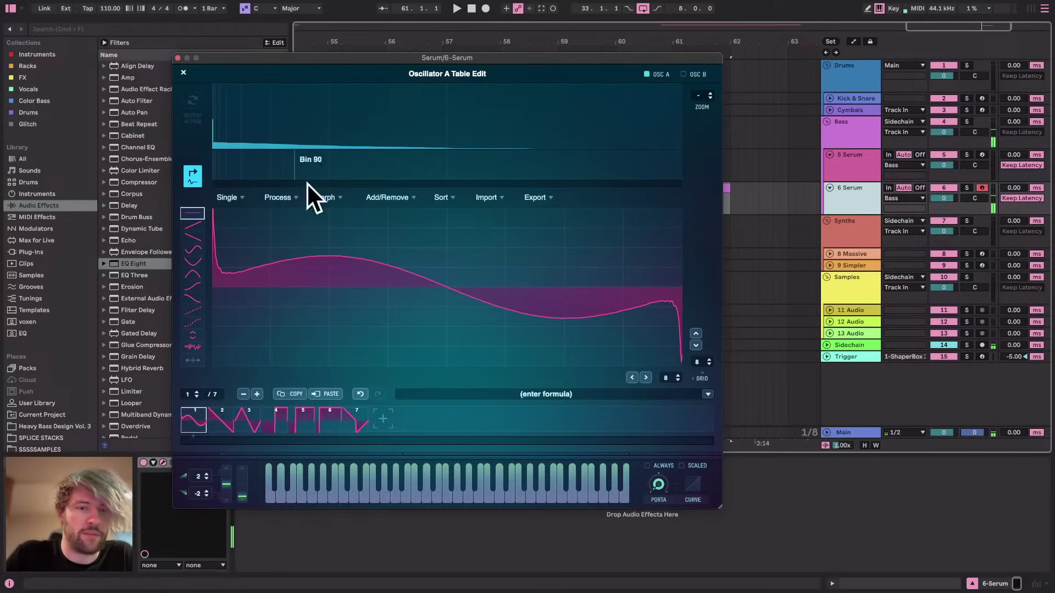
Switch to the YouTube Studio livestream page to read the chat, and return to Serum
{"action": "key", "text": "super+Tab"}
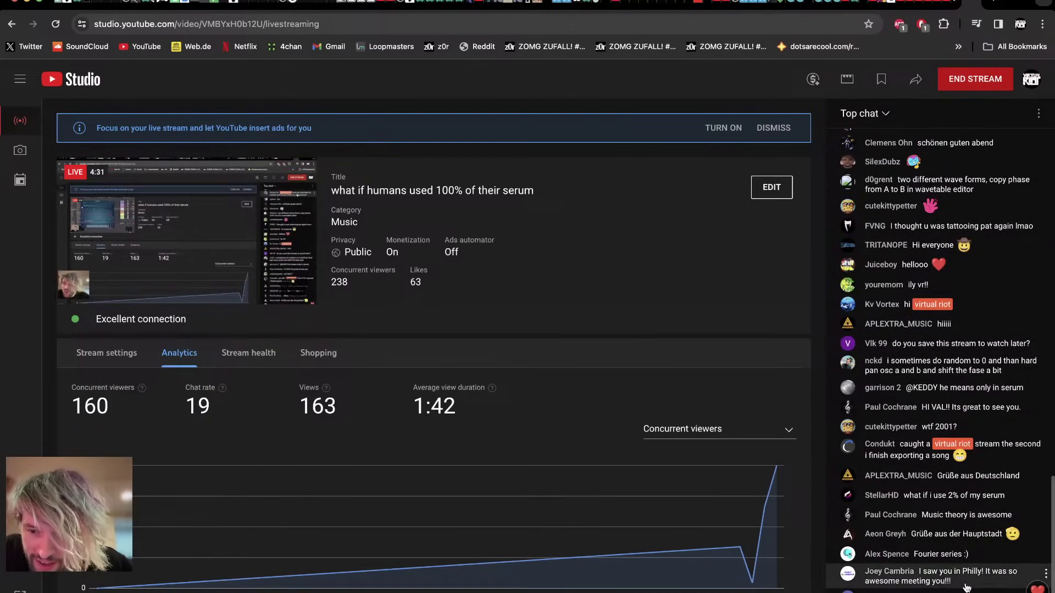
{"action": "key", "text": "super+Tab"}
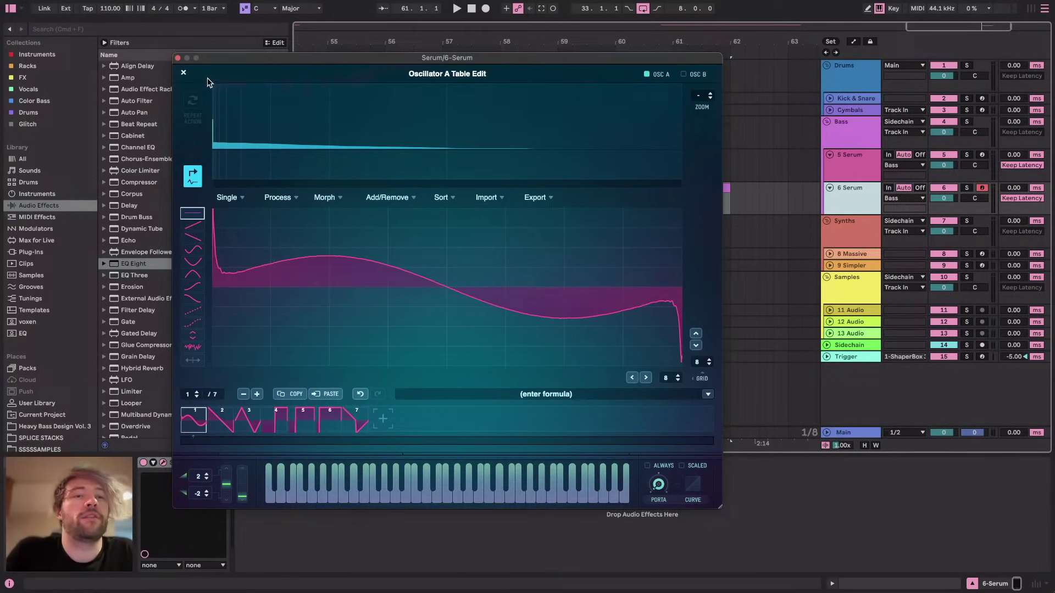
Close the wavetable editor and reset Serum to the initial preset
{"action": "left_click", "coordinate": [184, 73]}
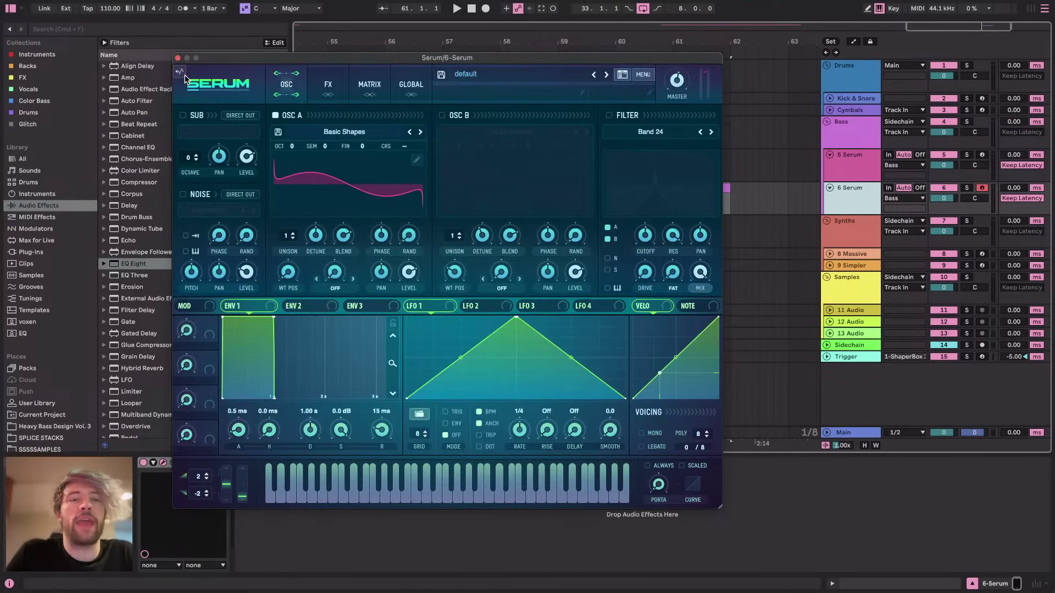
{"action": "left_click", "coordinate": [643, 75]}
{"action": "left_click", "coordinate": [676, 155]}
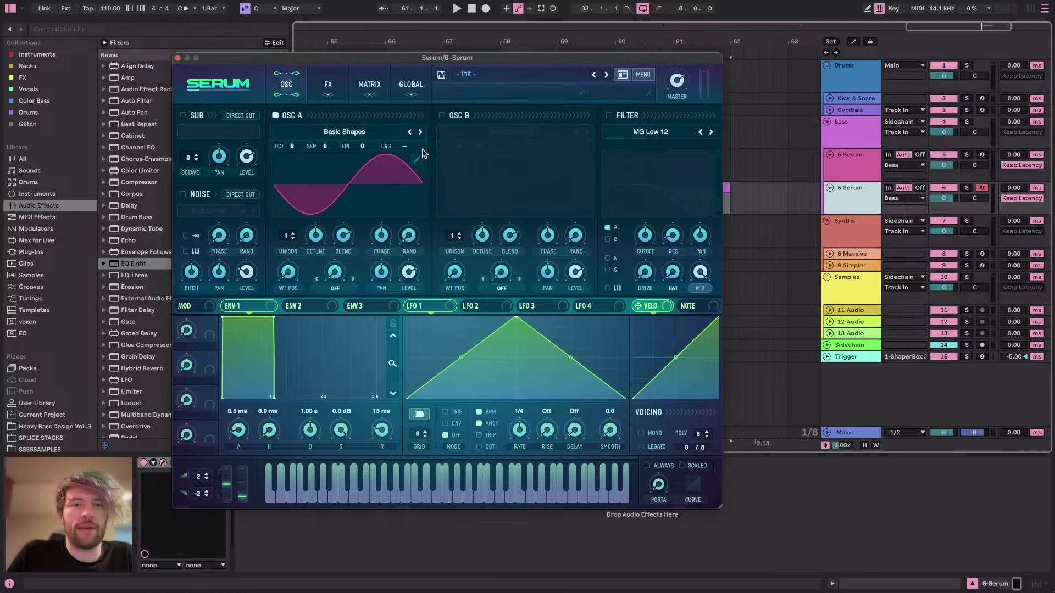
Set oscillator A's wavetable position to 2 and open its saw frame in the wavetable editor at 8x harmonic zoom
{"action": "left_click", "coordinate": [413, 161]}
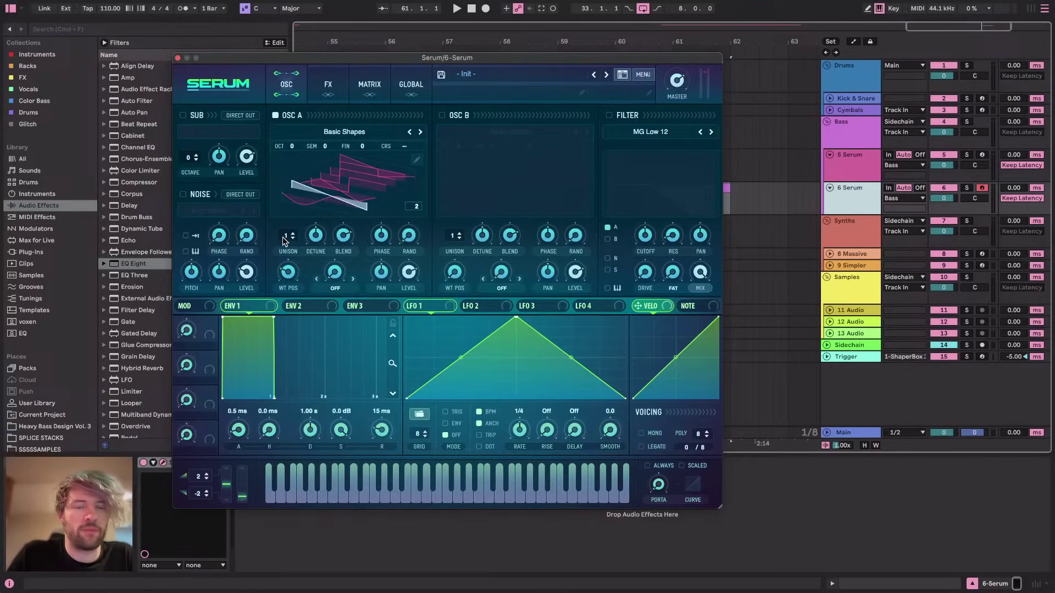
{"action": "left_click", "coordinate": [417, 160]}
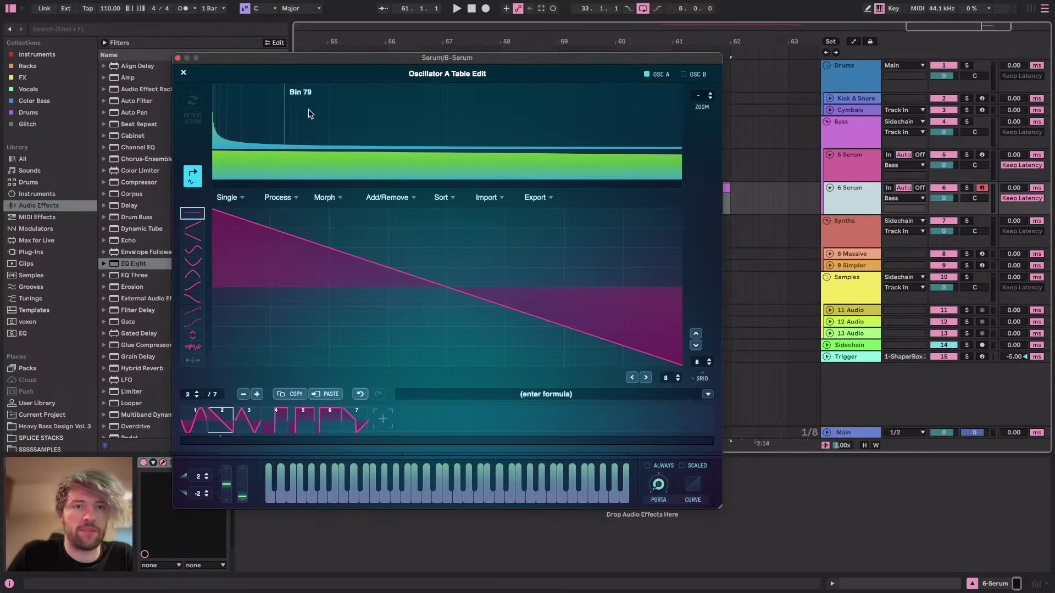
{"action": "left_click", "coordinate": [701, 100]}
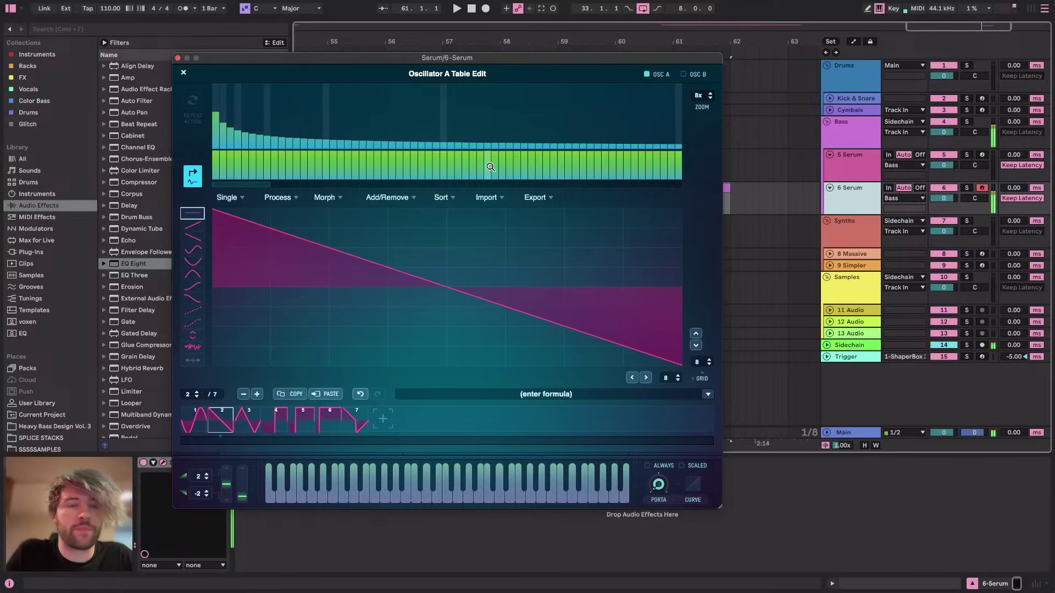
{"action": "left_click_drag", "start_coordinate": [386, 59], "coordinate": [563, 58]}
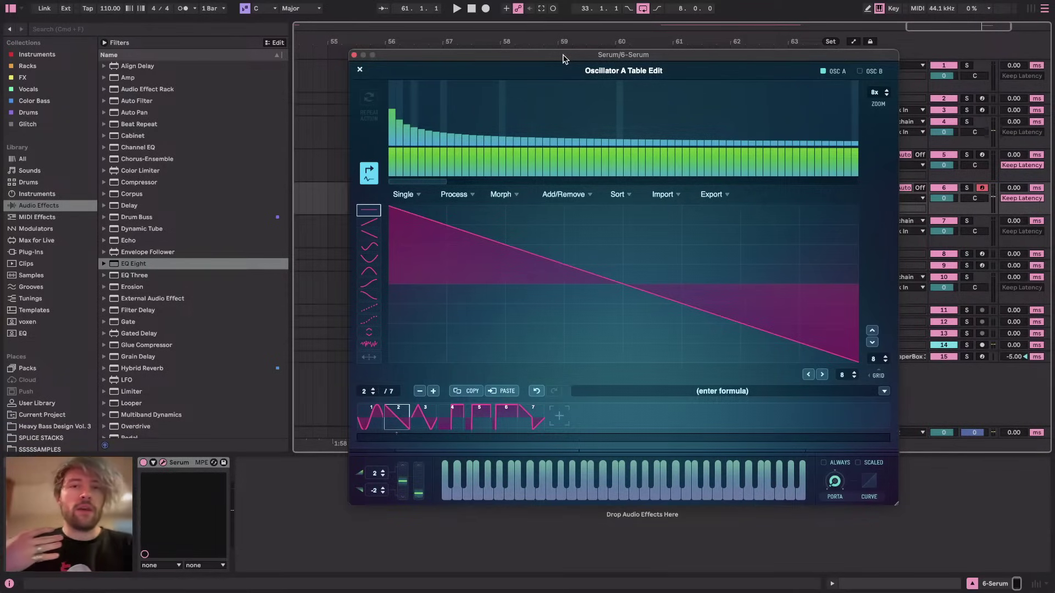
Erase frame 2's harmonics from bin 2 up to the last few visible bins, and raise bin 1
{"action": "key", "text": "a"}
{"action": "left_click", "coordinate": [399, 99]}
{"action": "mouse_move", "coordinate": [400, 141]}
{"action": "left_mouse_down"}
{"action": "mouse_move", "coordinate": [444, 180]}
{"action": "mouse_move", "coordinate": [817, 213]}
{"action": "left_mouse_up"}
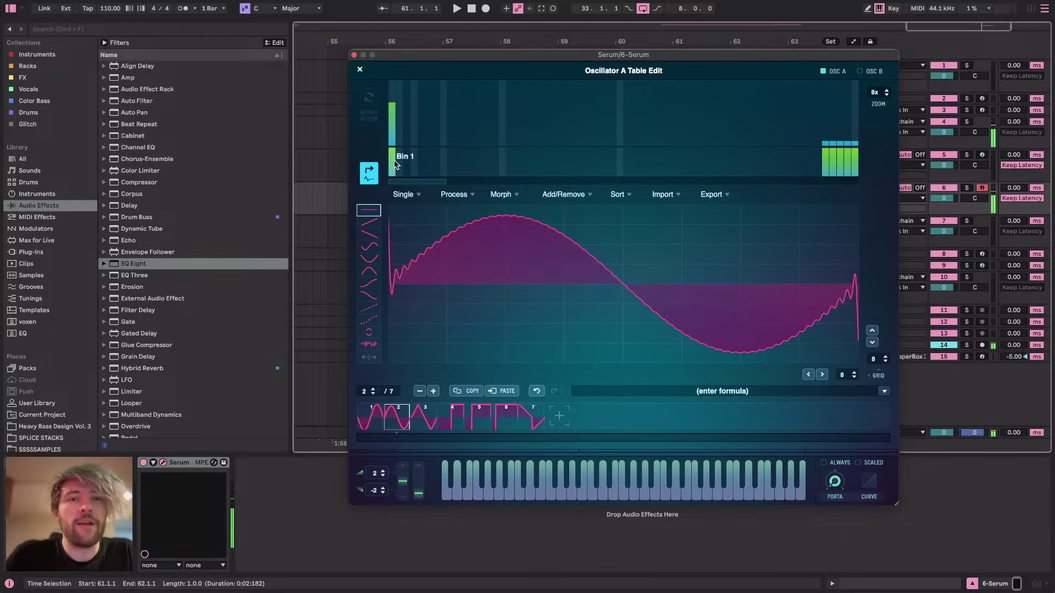
{"action": "left_click_drag", "start_coordinate": [392, 110], "coordinate": [393, 102]}
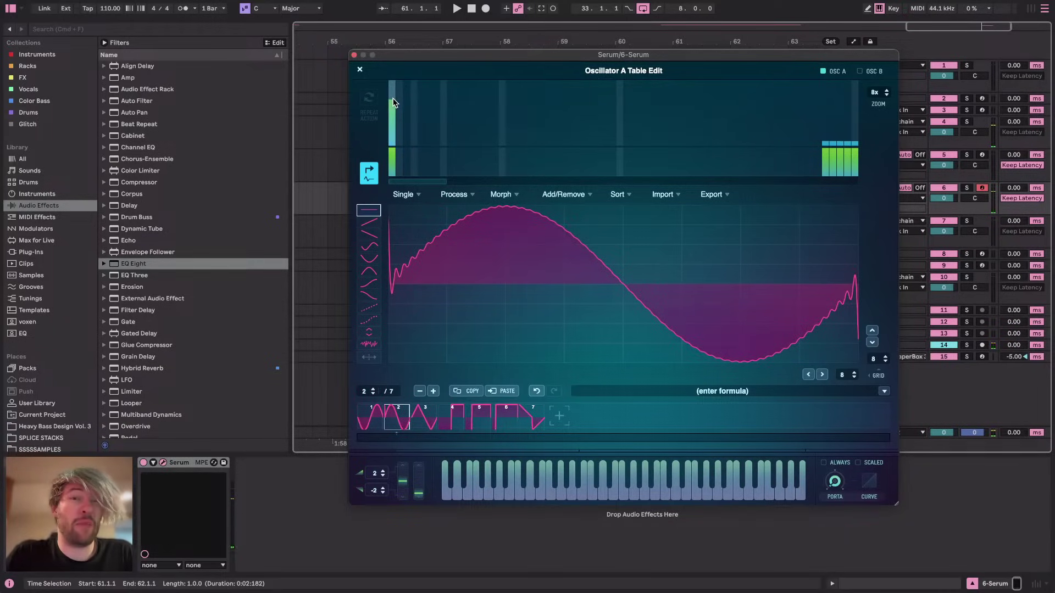
{"action": "left_click_drag", "start_coordinate": [390, 97], "coordinate": [390, 92]}
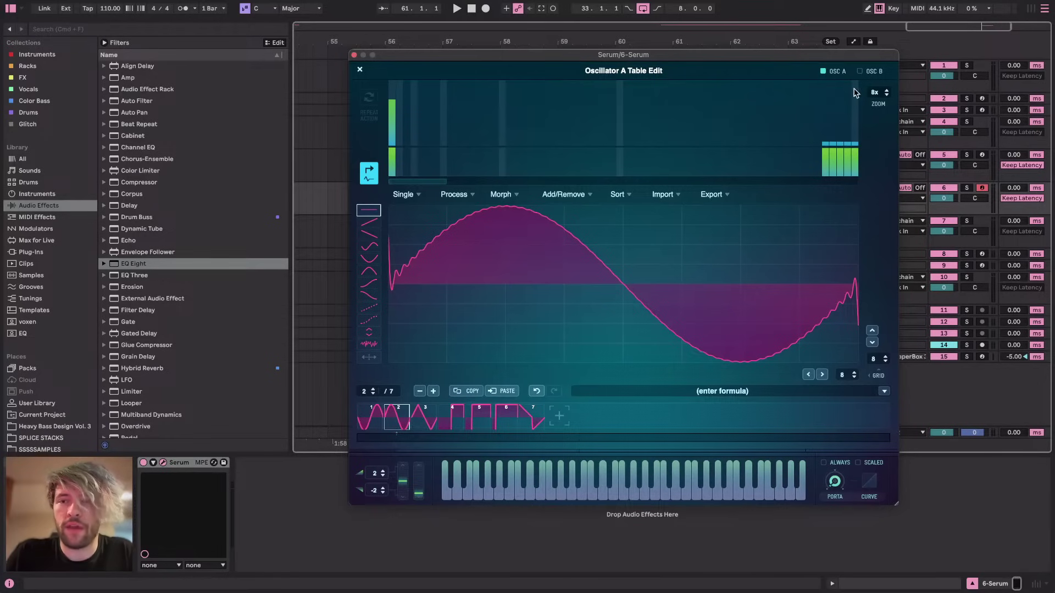
Leave the edited wavetable and initialize the Serum preset again
{"action": "left_click", "coordinate": [359, 70]}
{"action": "left_click", "coordinate": [801, 74]}
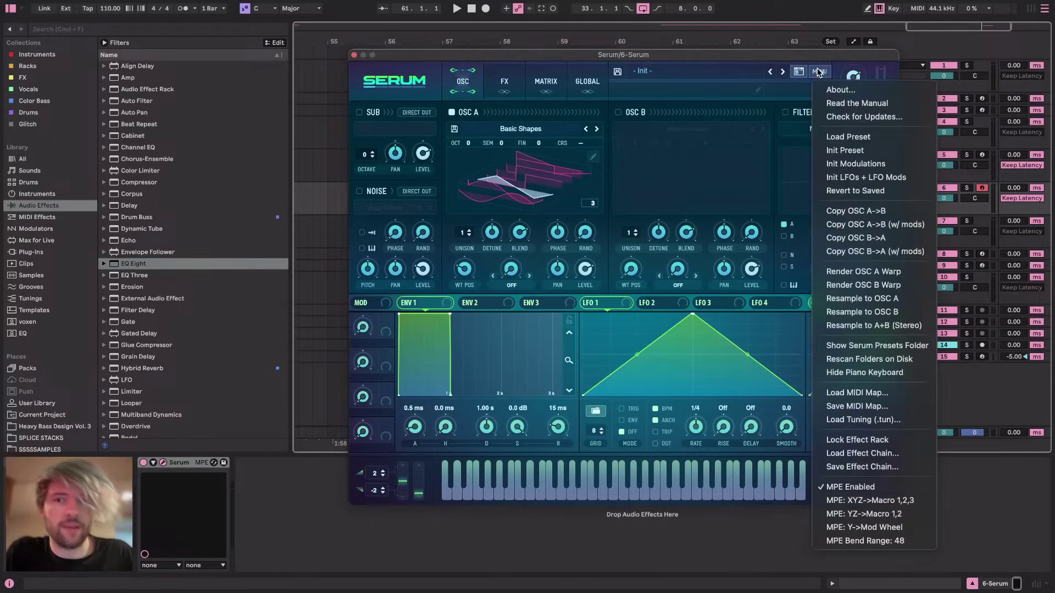
{"action": "left_click", "coordinate": [835, 154]}
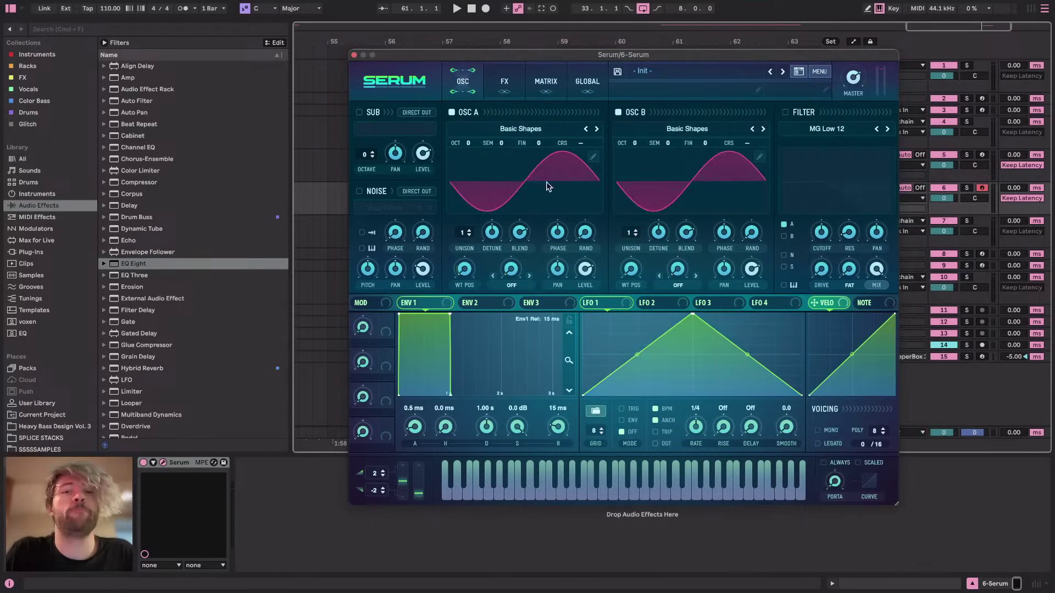
Set the wavetable positions of oscillators A and B to 2, leaving only oscillator A enabled
{"action": "left_click", "coordinate": [619, 112]}
{"action": "left_click_drag", "start_coordinate": [464, 268], "coordinate": [468, 237]}
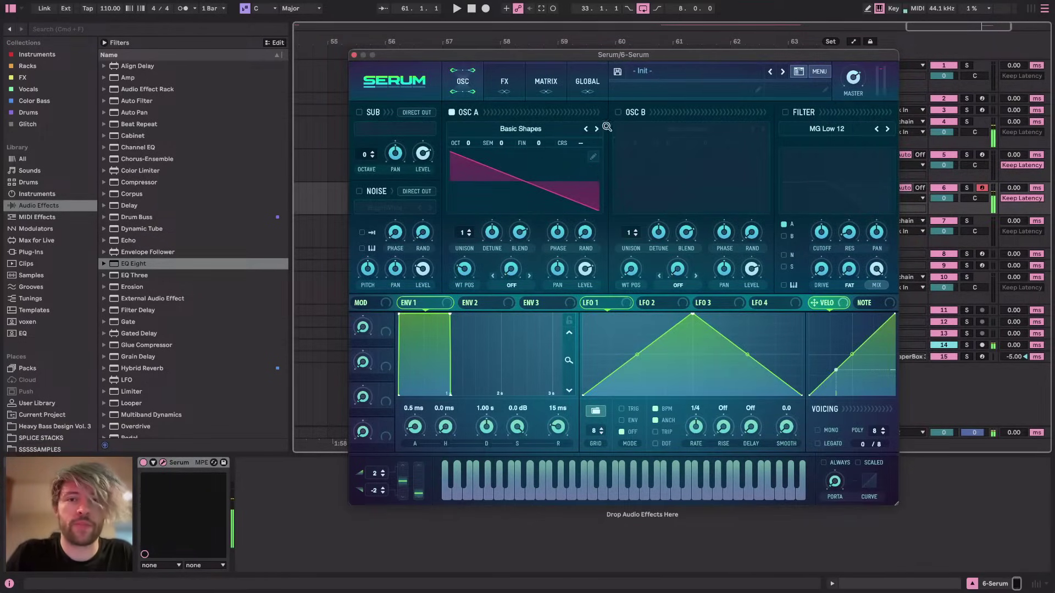
{"action": "left_click", "coordinate": [618, 112]}
{"action": "left_click_drag", "start_coordinate": [631, 269], "coordinate": [638, 240]}
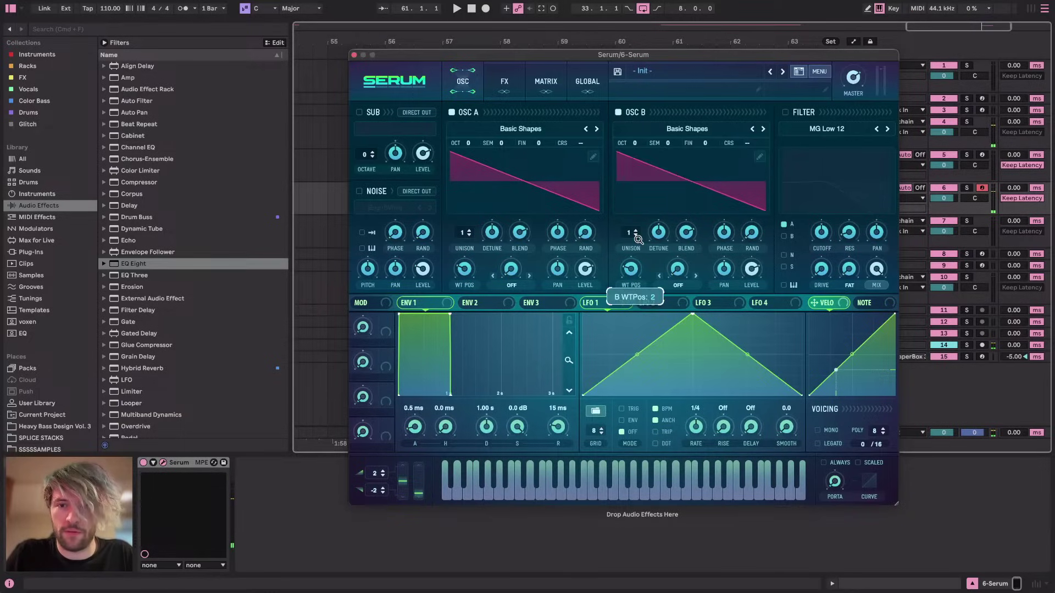
{"action": "left_click", "coordinate": [618, 112]}
Open oscillator A's wavetable editor on frame 2 and enlarge the Serum window
{"action": "left_click", "coordinate": [593, 157]}
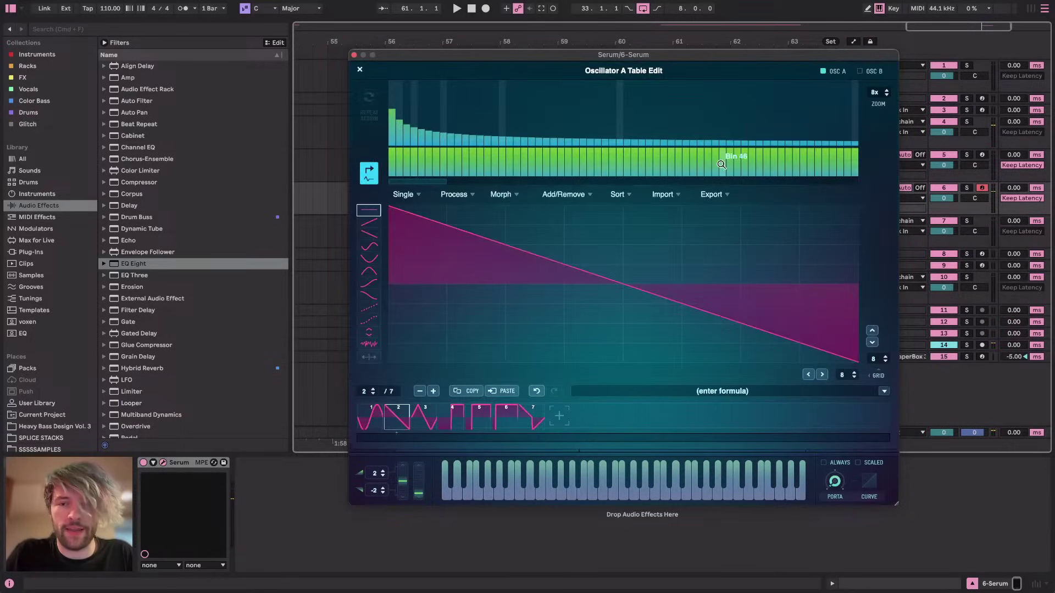
{"action": "left_click", "coordinate": [883, 391]}
{"action": "mouse_move", "coordinate": [912, 407]}
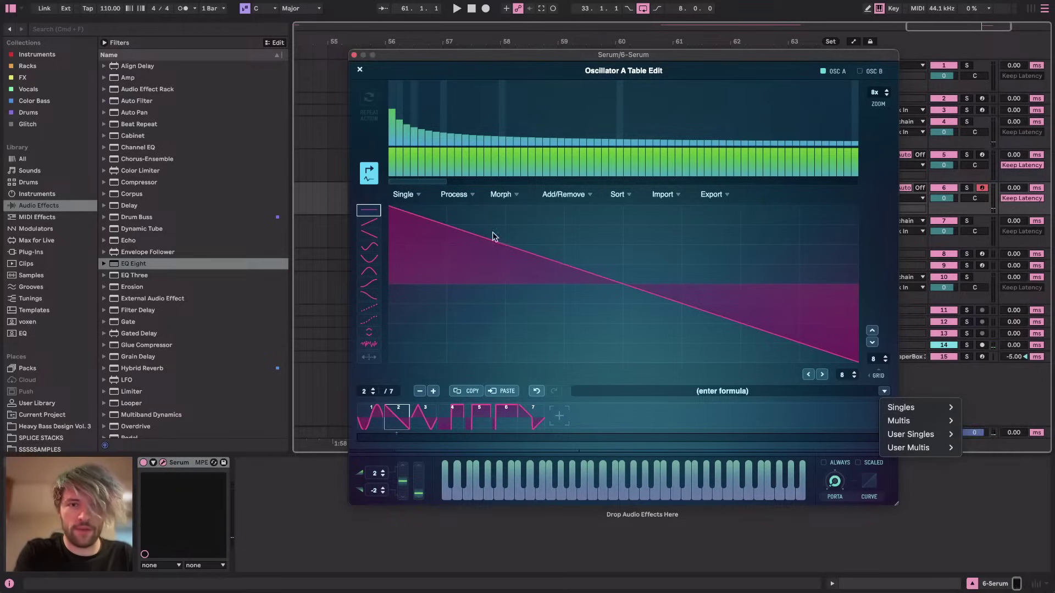
{"action": "left_click", "coordinate": [883, 41]}
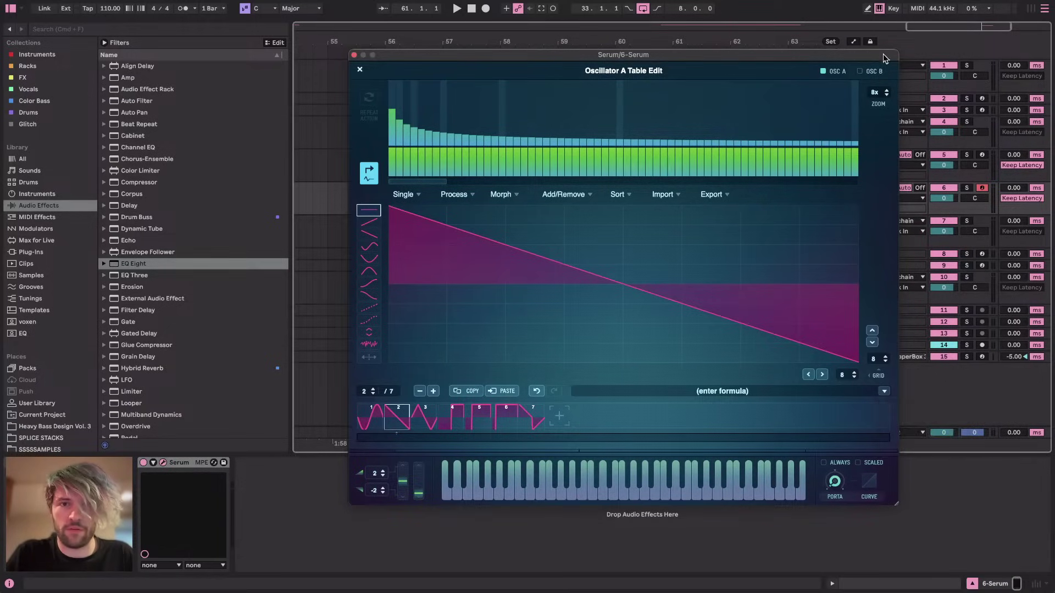
{"action": "mouse_move", "coordinate": [873, 94]}
{"action": "left_mouse_down"}
{"action": "mouse_move", "coordinate": [876, 153]}
{"action": "mouse_move", "coordinate": [876, 93]}
{"action": "left_mouse_up"}
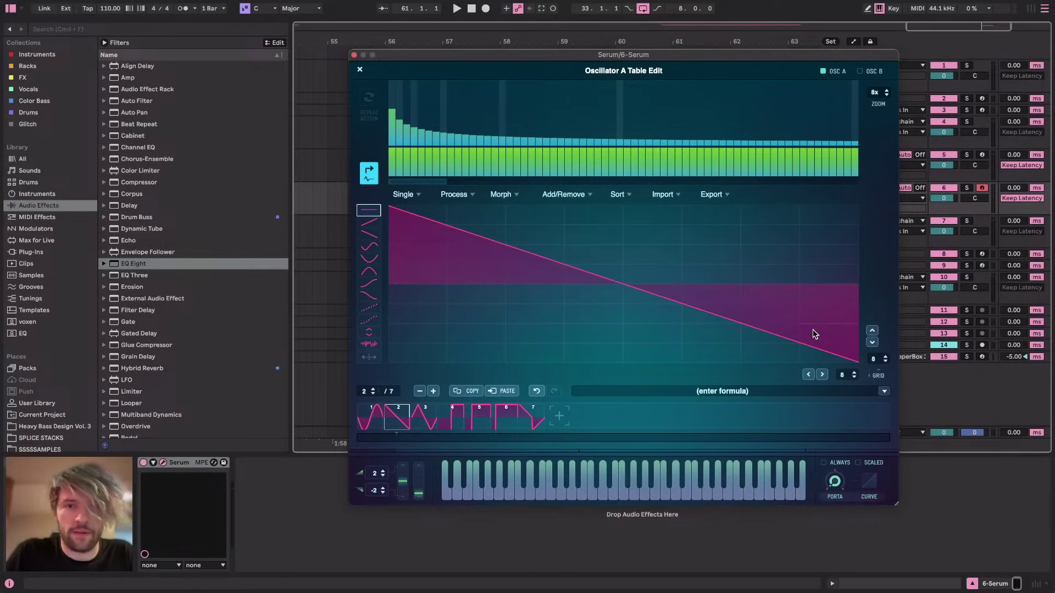
{"action": "left_click_drag", "start_coordinate": [895, 502], "coordinate": [971, 561]}
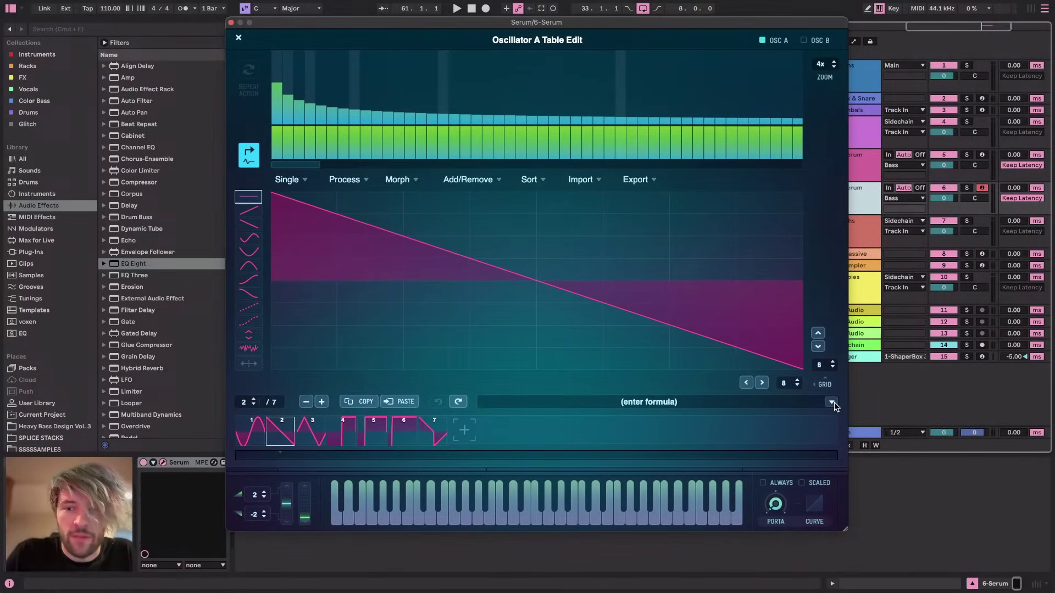
Apply the preset single-frame formula ((q%2)==1)?in:0 to oscillator A's wavetable
{"action": "left_click", "coordinate": [833, 402]}
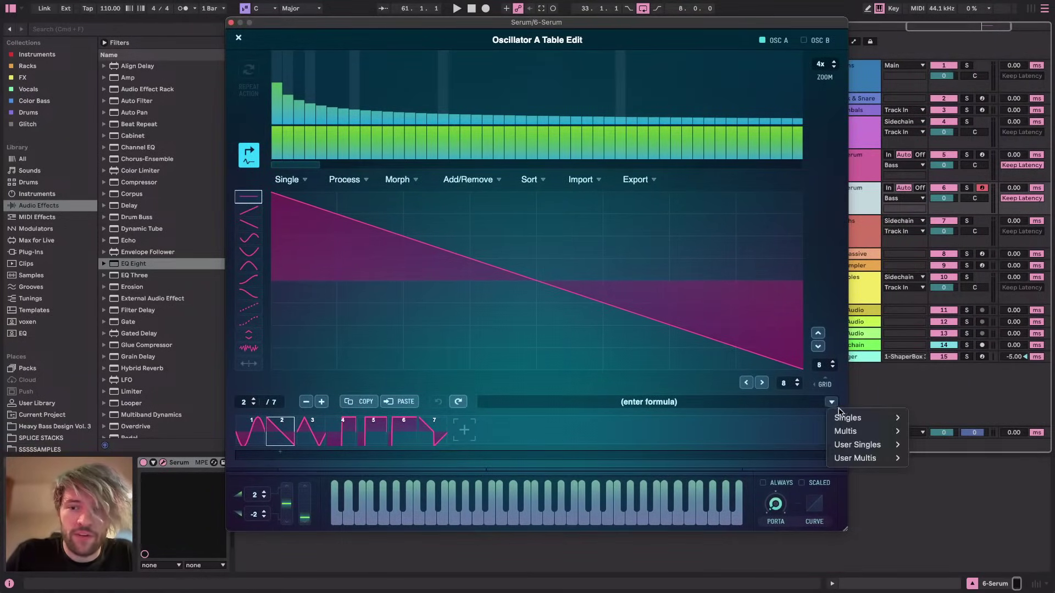
{"action": "mouse_move", "coordinate": [868, 418]}
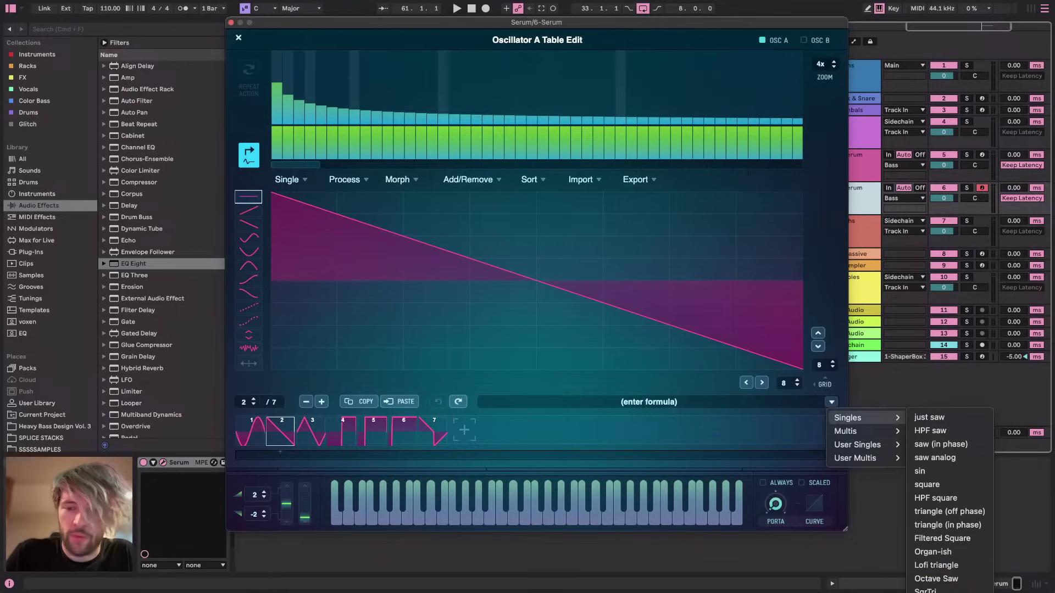
{"action": "left_click", "coordinate": [936, 592]}
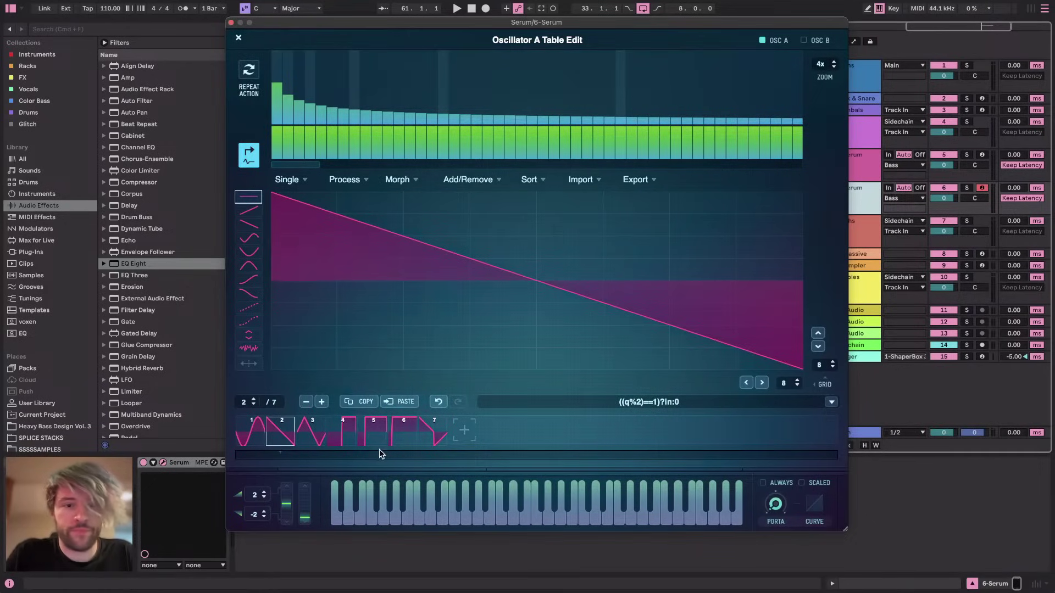
Run the formula ((q%2)==1)?in:0 on frame 2 of oscillator A's wavetable again to keep only its odd harmonics
{"action": "left_click", "coordinate": [831, 402]}
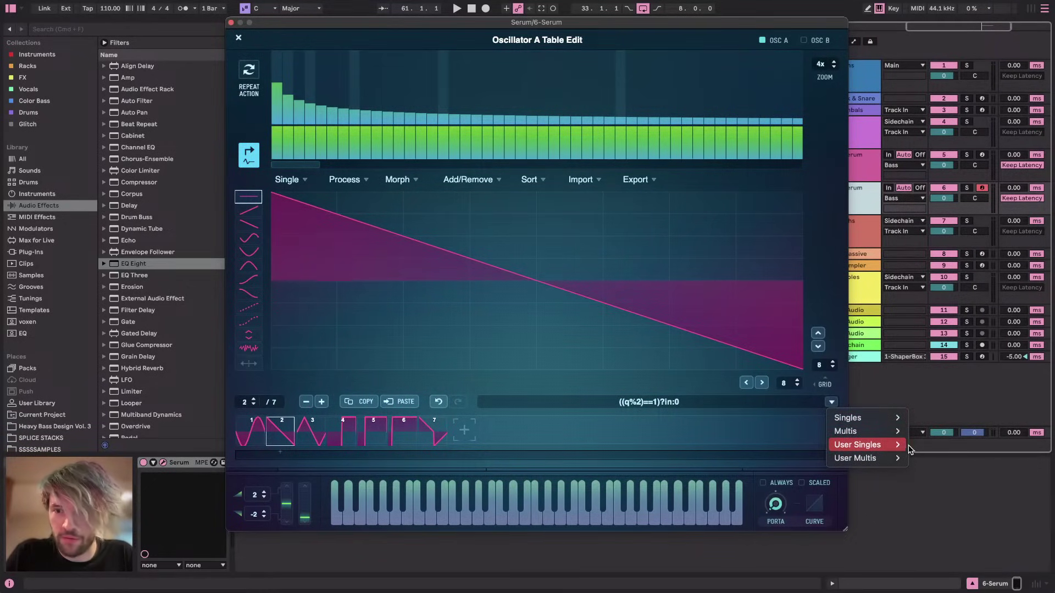
{"action": "left_click", "coordinate": [876, 445]}
{"action": "left_click", "coordinate": [832, 402]}
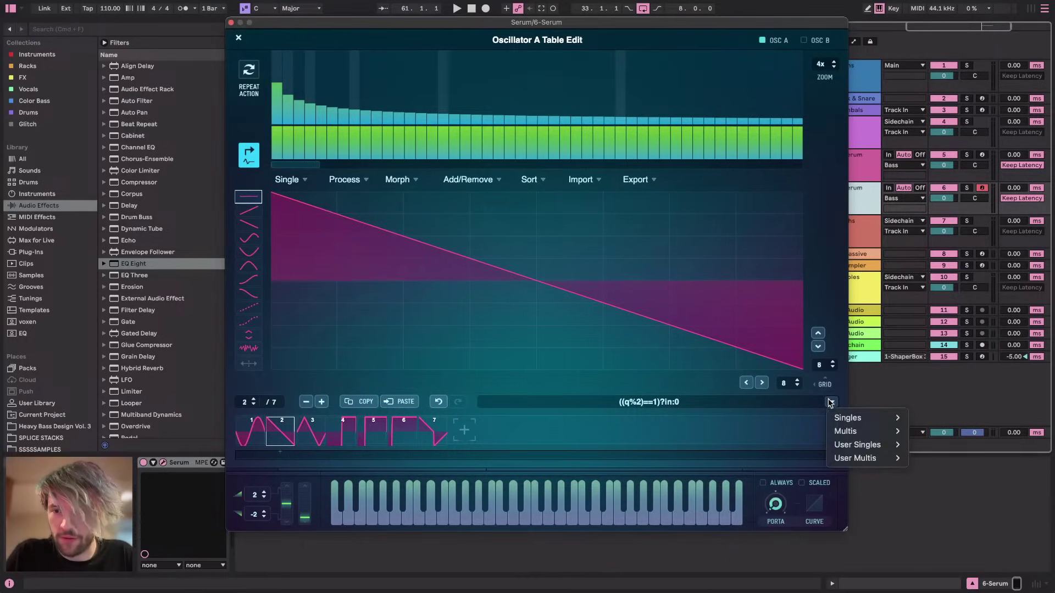
{"action": "mouse_move", "coordinate": [845, 419]}
{"action": "left_click", "coordinate": [926, 485]}
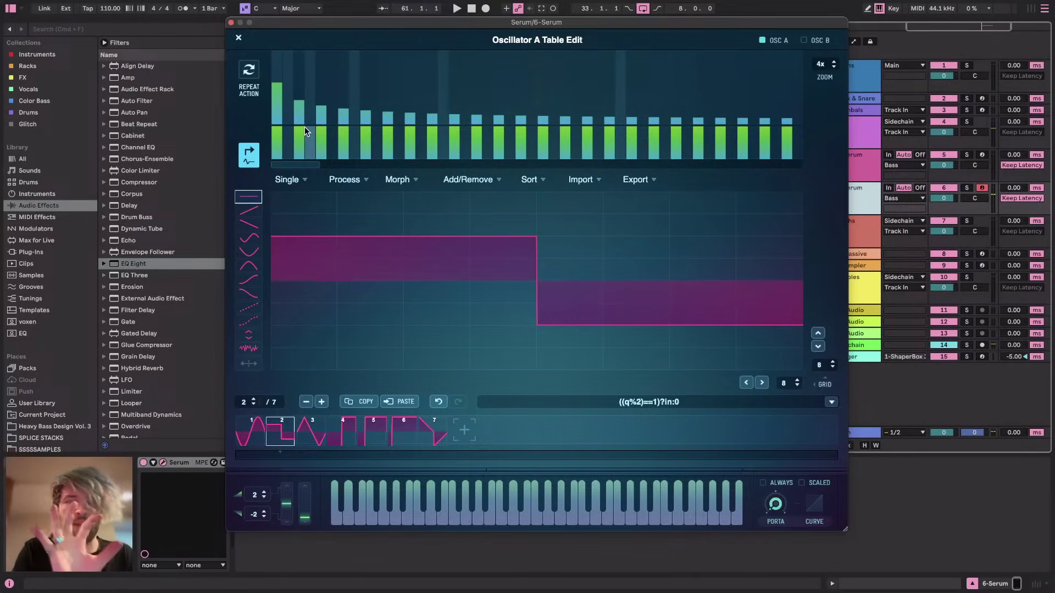
Enable oscillator B and apply the single-frame formula ((q%2)==0)?in:0 to frame 2 of its wavetable
{"action": "left_click", "coordinate": [239, 38]}
{"action": "left_click", "coordinate": [530, 87]}
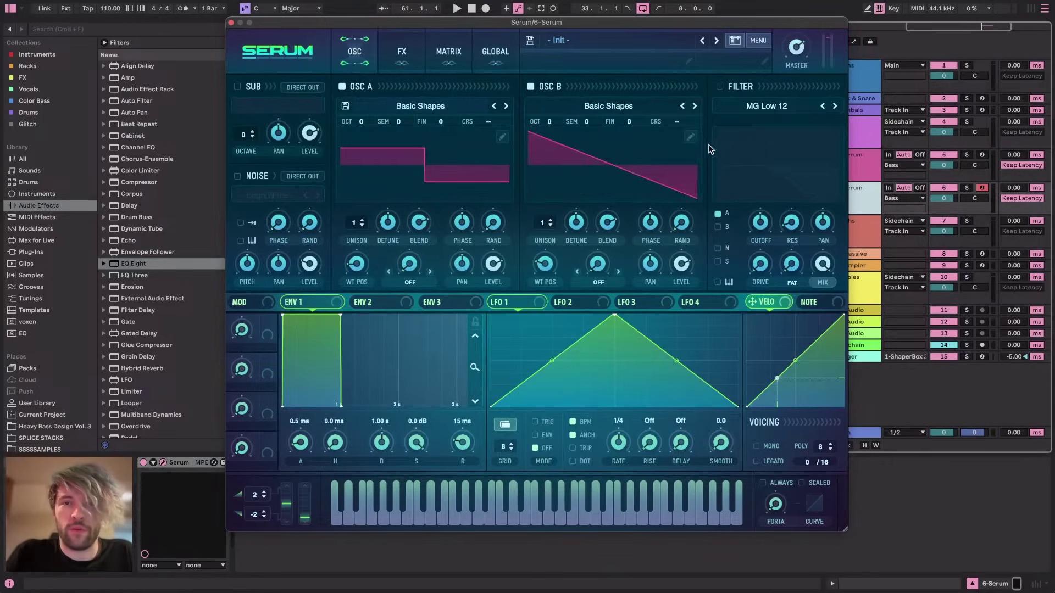
{"action": "left_click", "coordinate": [688, 136]}
{"action": "left_click", "coordinate": [832, 401]}
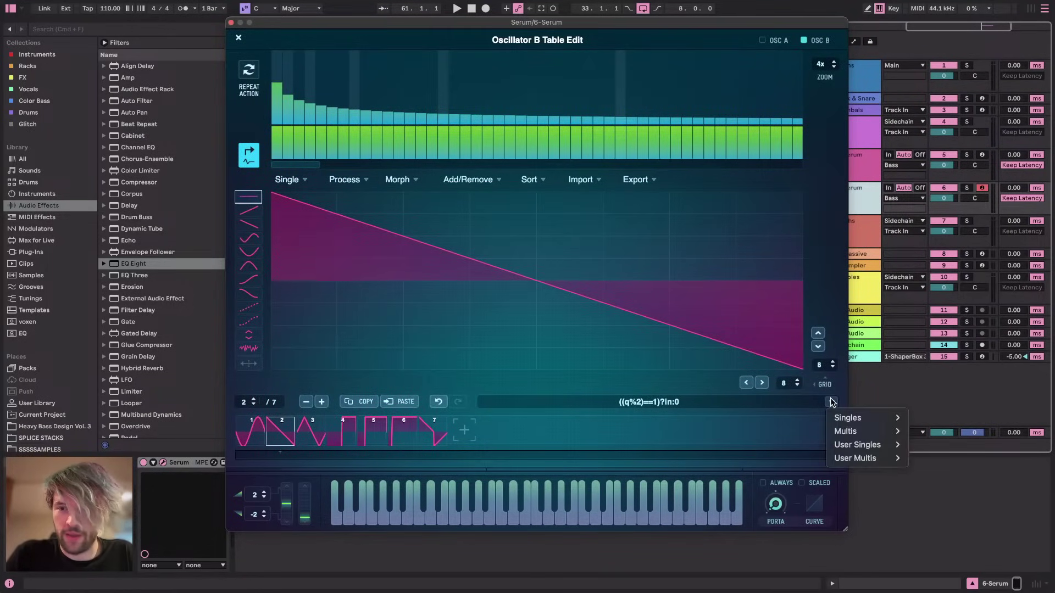
{"action": "mouse_move", "coordinate": [857, 418]}
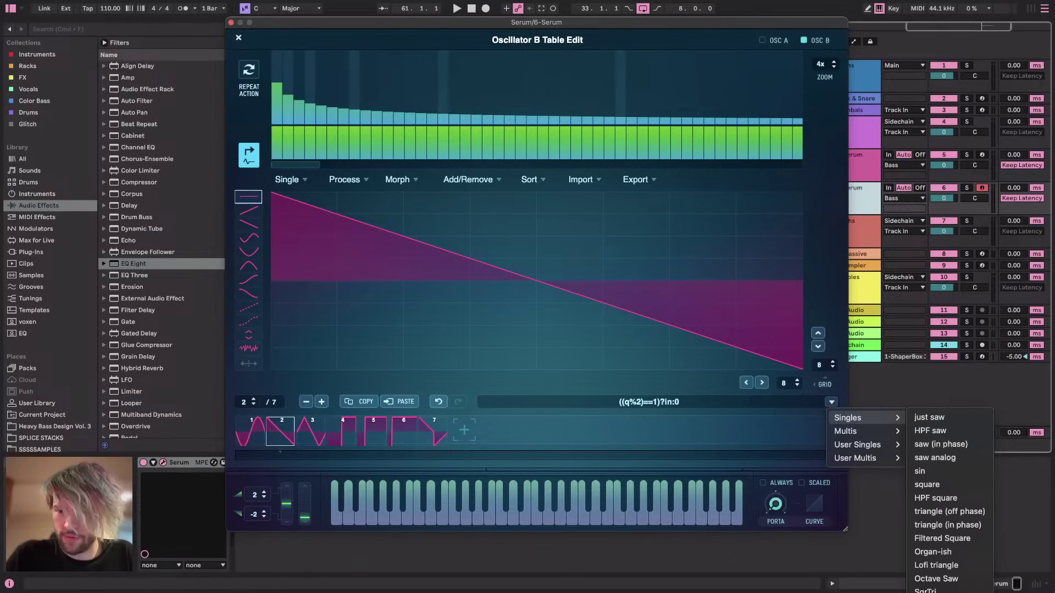
{"action": "left_click", "coordinate": [931, 592]}
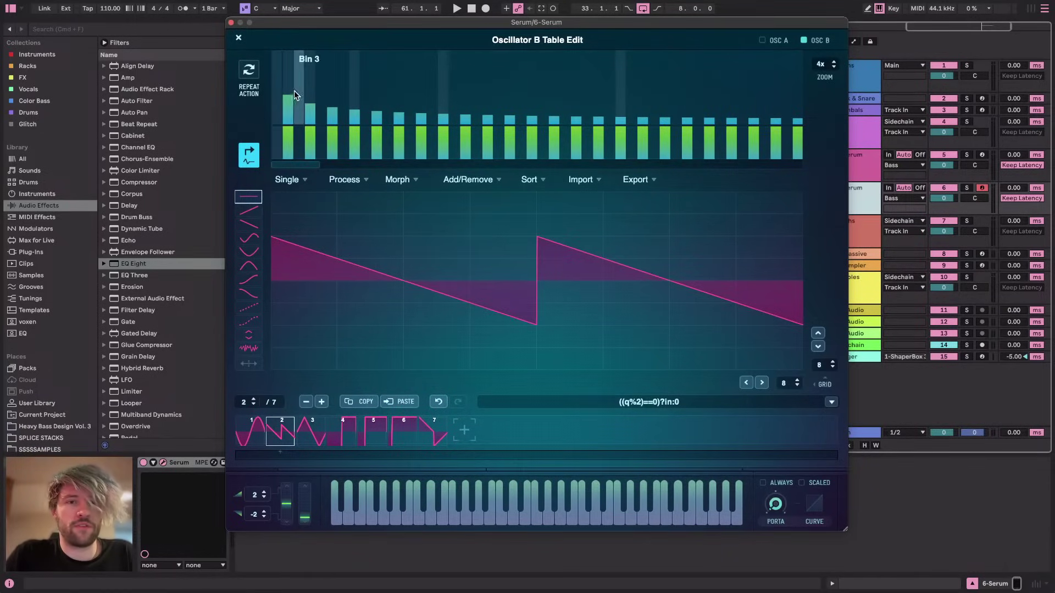
{"action": "left_click", "coordinate": [239, 38]}
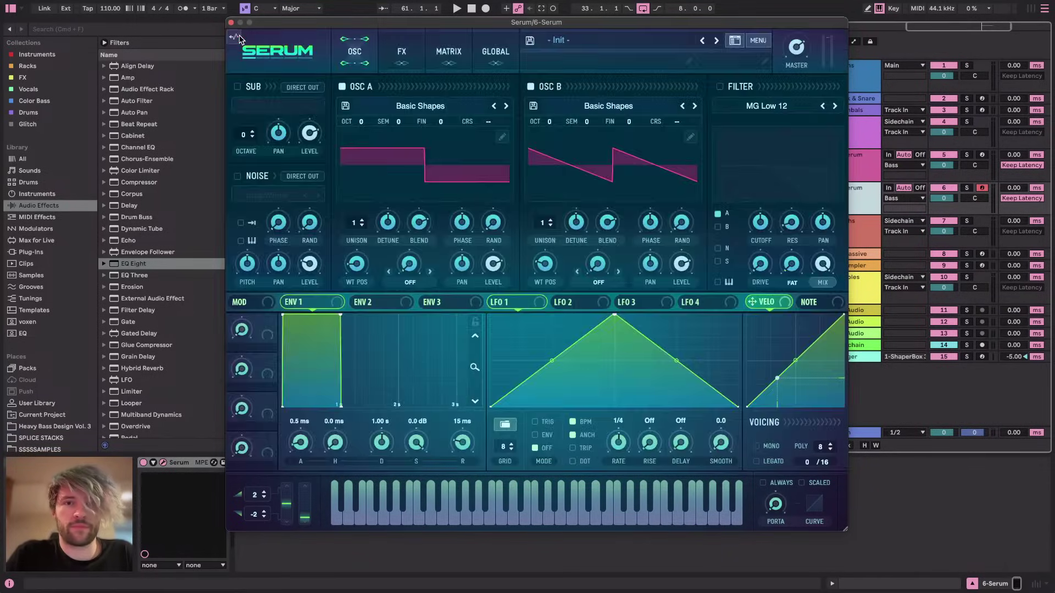
Enable the sub oscillator with a saw shape and switch off oscillators A and B to hear the sub alone
{"action": "key", "text": "super+Tab"}
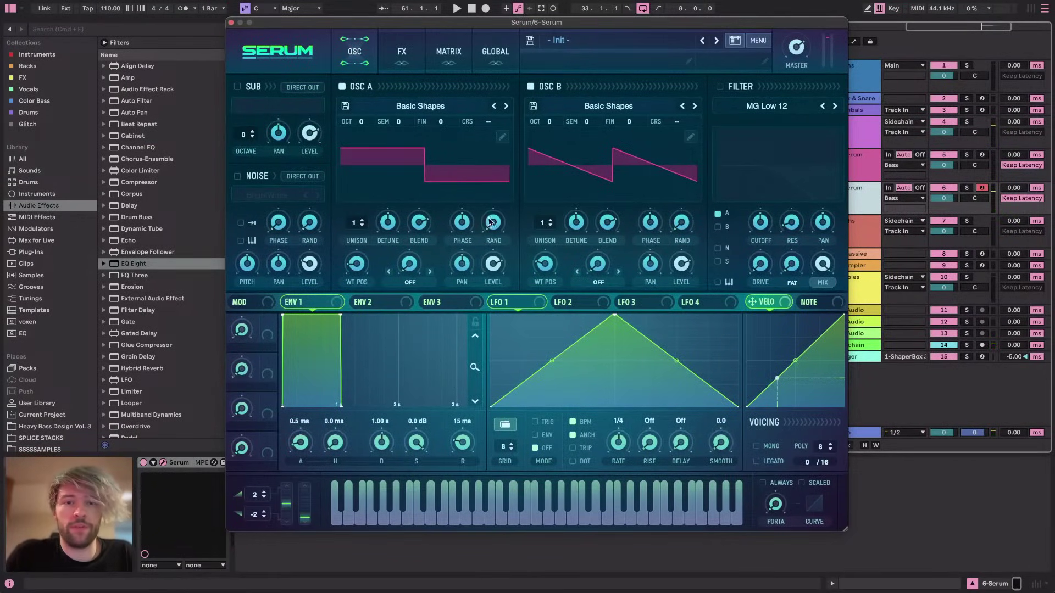
{"action": "key", "text": "a"}
{"action": "left_click", "coordinate": [247, 87]}
{"action": "left_click", "coordinate": [285, 105]}
{"action": "left_click", "coordinate": [342, 86]}
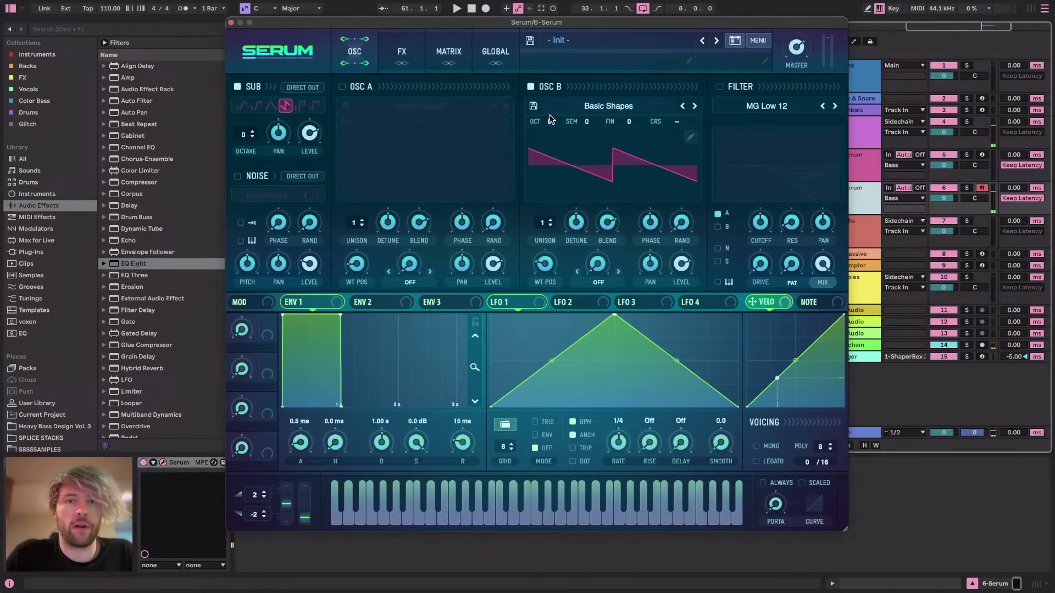
{"action": "left_click", "coordinate": [530, 86]}
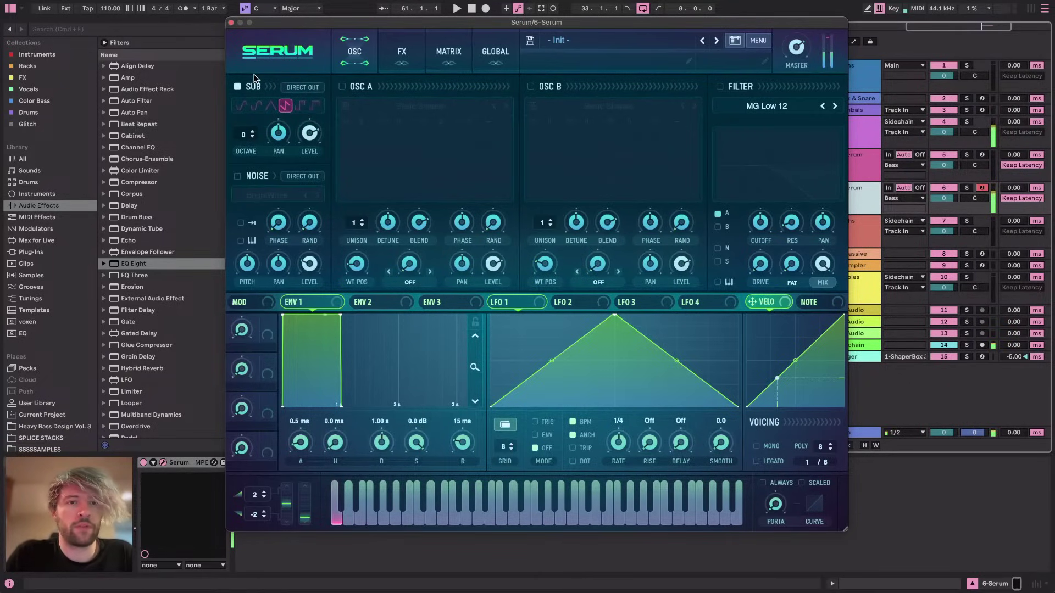
Switch off the sub and re-enable oscillators A and B to hear the two harmonic halves together
{"action": "left_click", "coordinate": [238, 87]}
{"action": "left_click", "coordinate": [345, 87]}
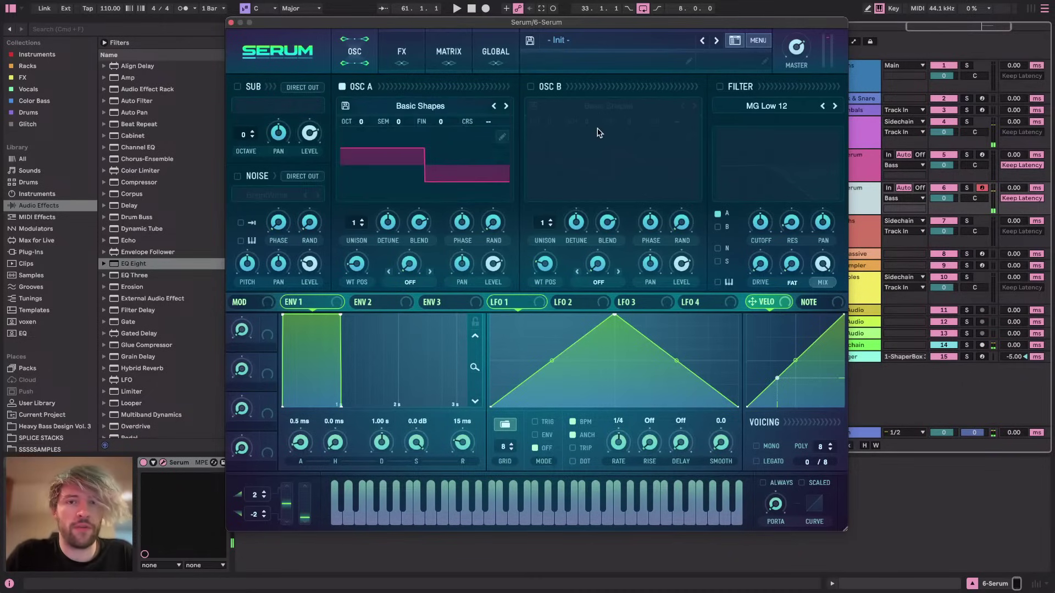
{"action": "left_click", "coordinate": [531, 87]}
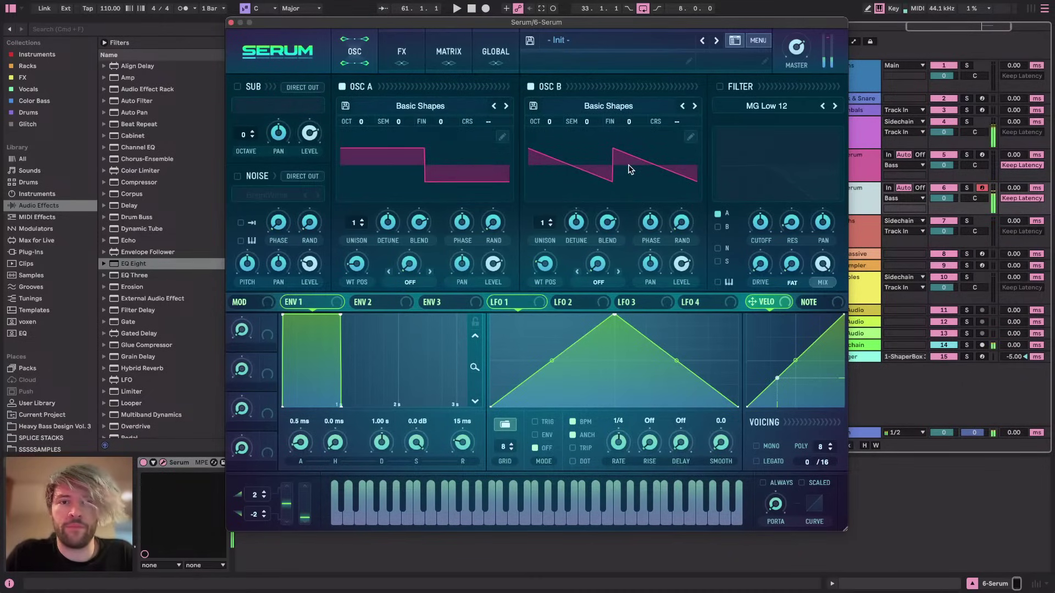
{"action": "left_click", "coordinate": [463, 148]}
{"action": "left_click", "coordinate": [462, 148]}
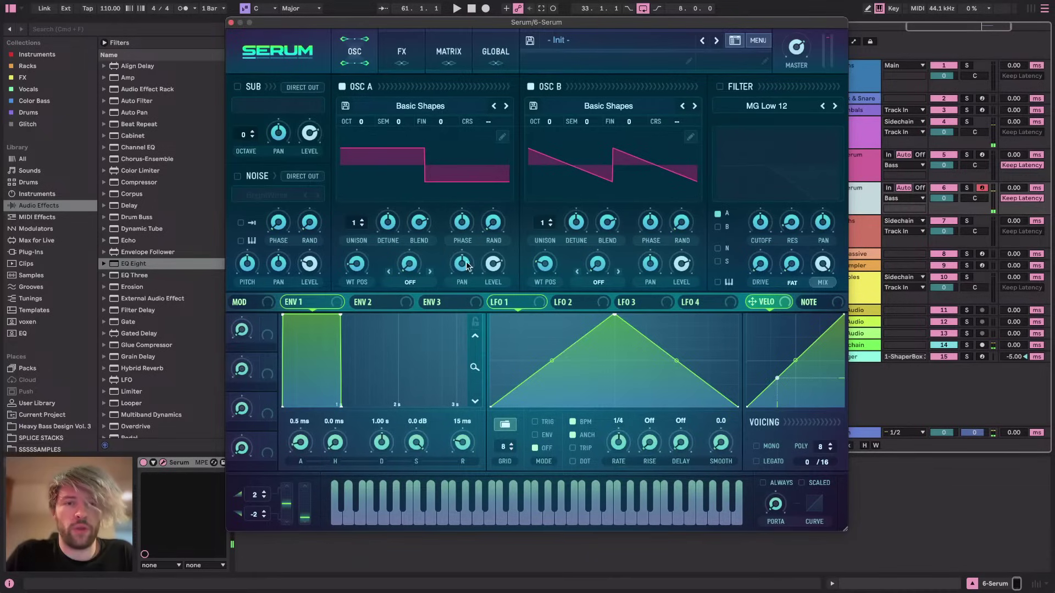
Search the plug-ins for "imager" and add Ozone 11 Imager after Serum on the track
{"action": "left_click_drag", "start_coordinate": [309, 23], "coordinate": [494, 11]}
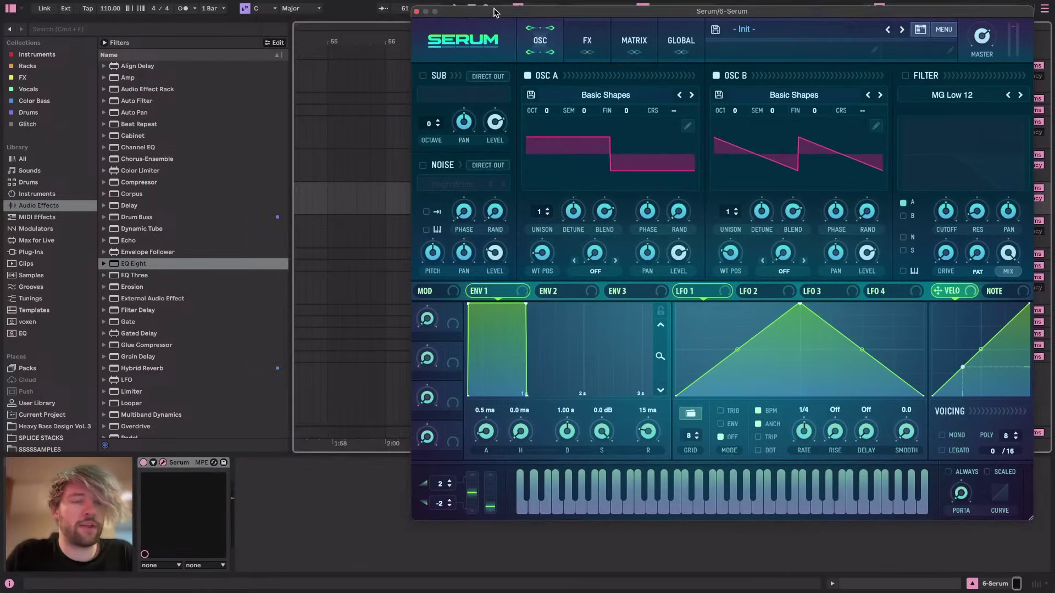
{"action": "left_click", "coordinate": [32, 252]}
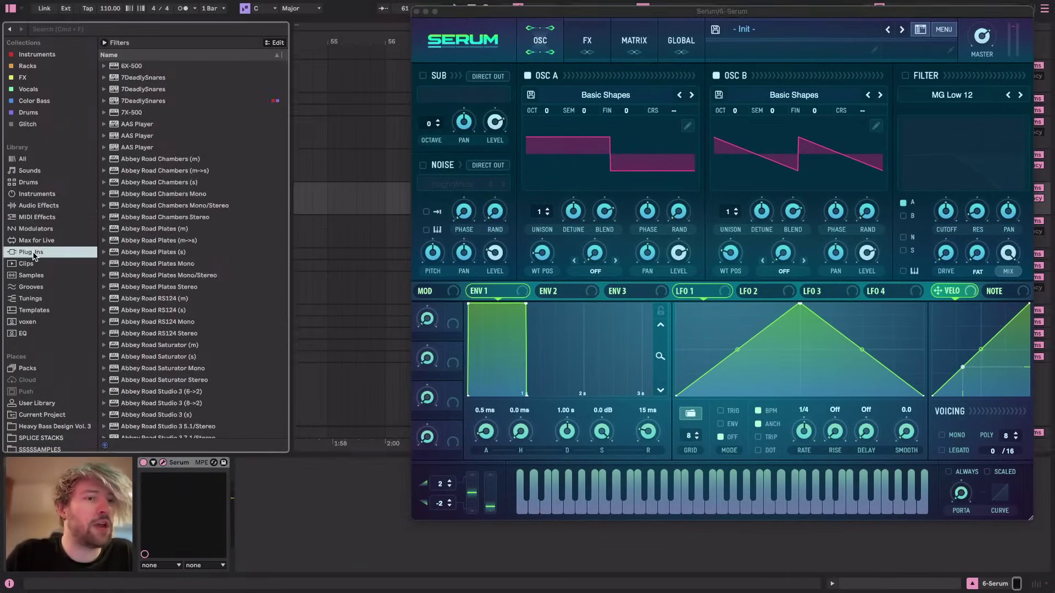
{"action": "left_click", "coordinate": [178, 31]}
{"action": "type", "text": "imager"}
{"action": "left_click_drag", "start_coordinate": [153, 106], "coordinate": [332, 527]}
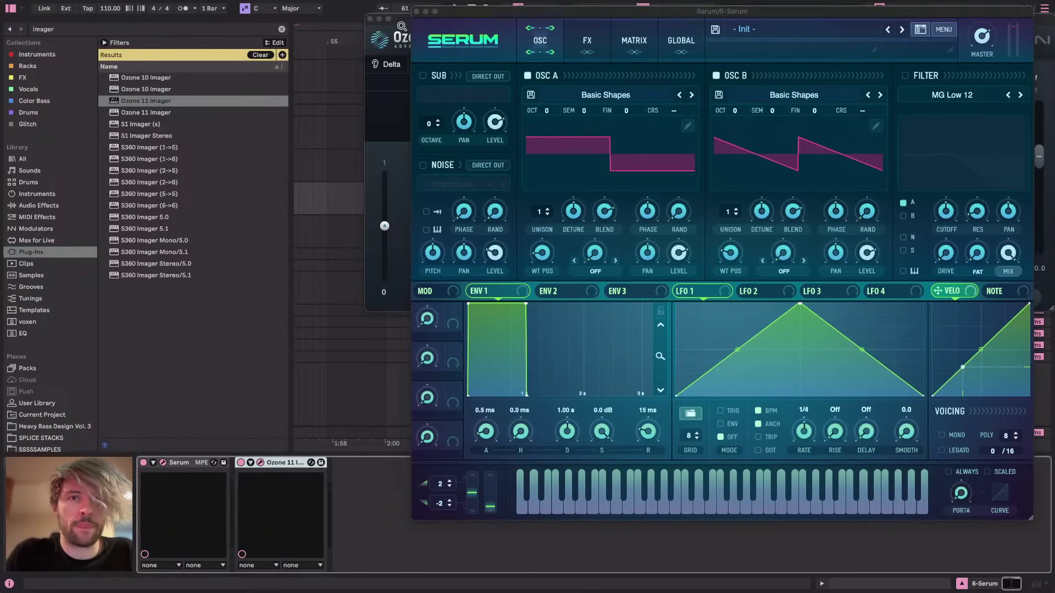
Arrange the Ozone 11 Imager and Serum windows side by side and play a note to check the stereo scope
{"action": "left_click", "coordinate": [400, 26]}
{"action": "left_click_drag", "start_coordinate": [696, 17], "coordinate": [81, 21]}
{"action": "left_click_drag", "start_coordinate": [482, 12], "coordinate": [447, 12]}
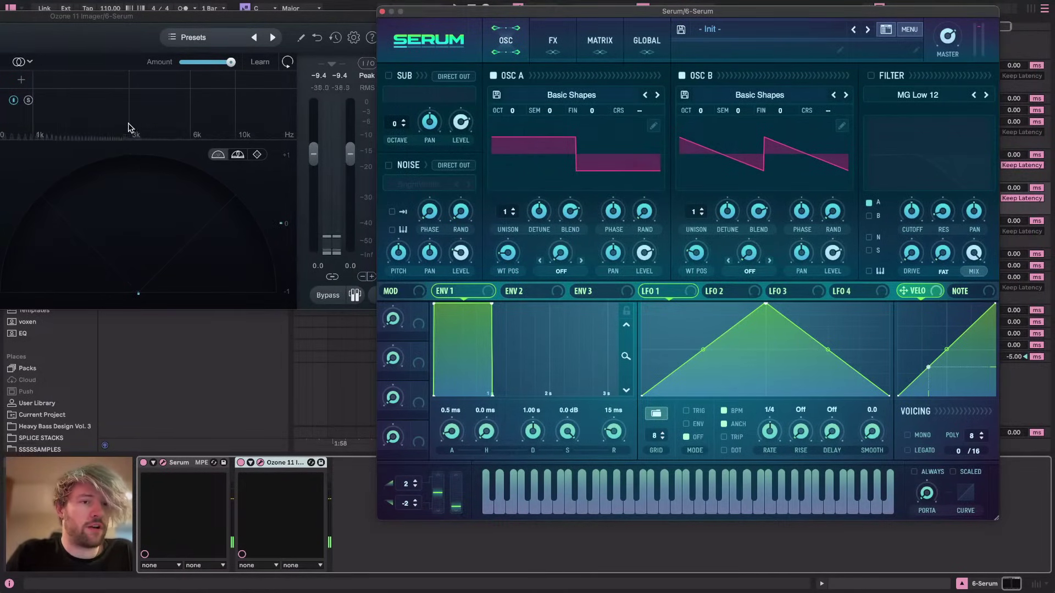
{"action": "left_click", "coordinate": [167, 9]}
{"action": "key", "text": "a"}
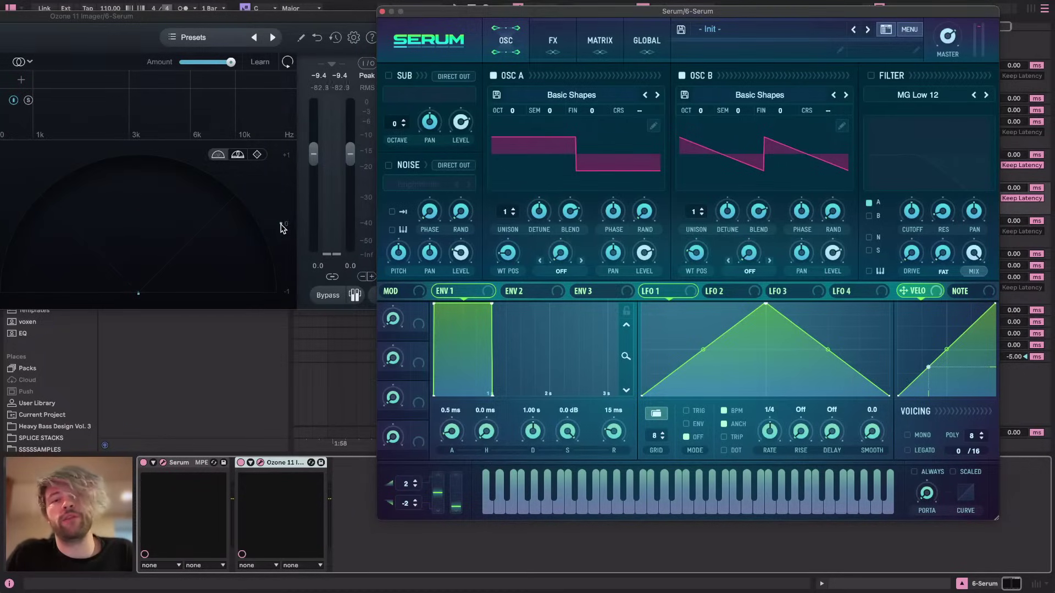
{"action": "left_click", "coordinate": [283, 164]}
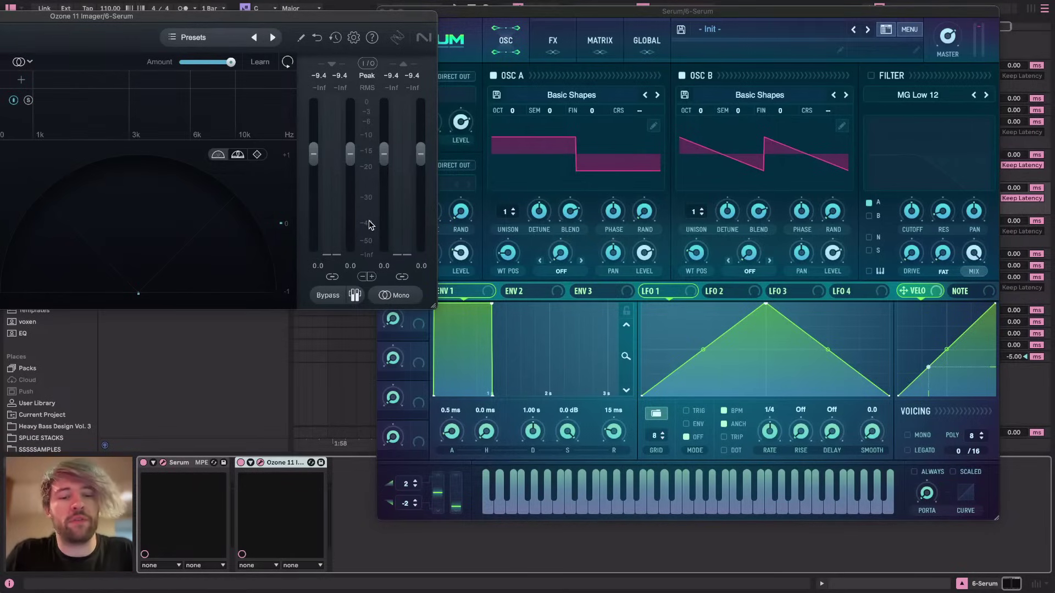
Assign Macro 1 to the pan of oscillators A and B, with a modulation amount of 100 for B
{"action": "left_click", "coordinate": [613, 253]}
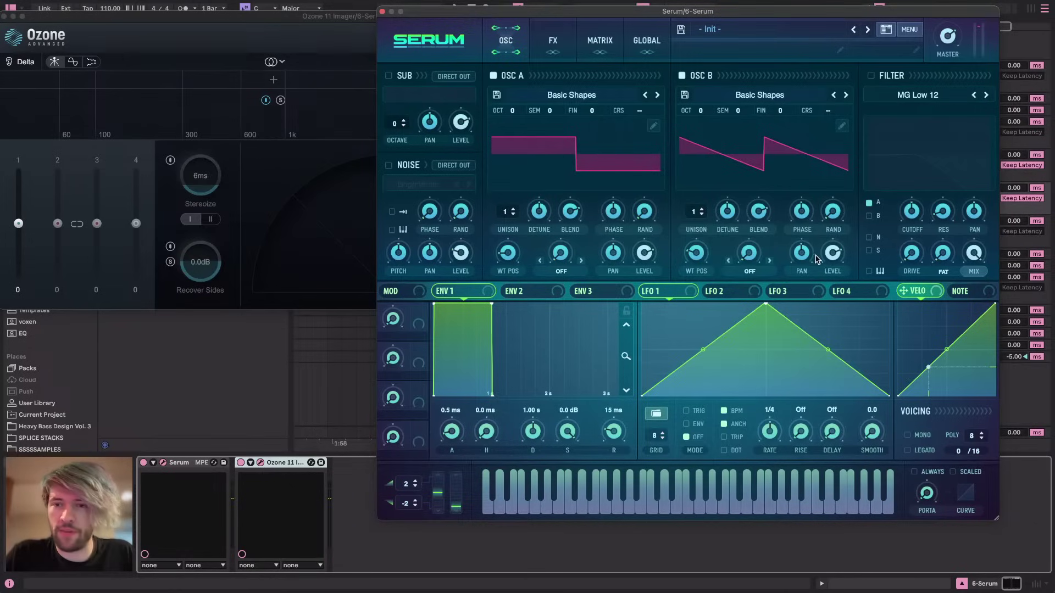
{"action": "left_click_drag", "start_coordinate": [420, 313], "coordinate": [576, 463]}
{"action": "left_click", "coordinate": [618, 258], "text": "alt+shift"}
{"action": "left_click_drag", "start_coordinate": [419, 312], "coordinate": [802, 255]}
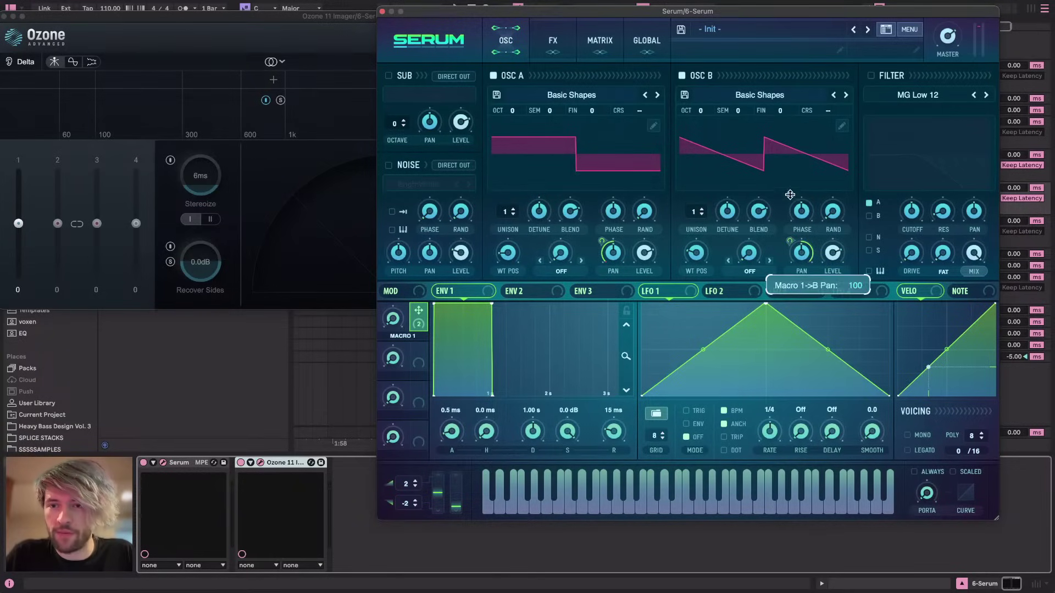
{"action": "mouse_move", "coordinate": [389, 315]}
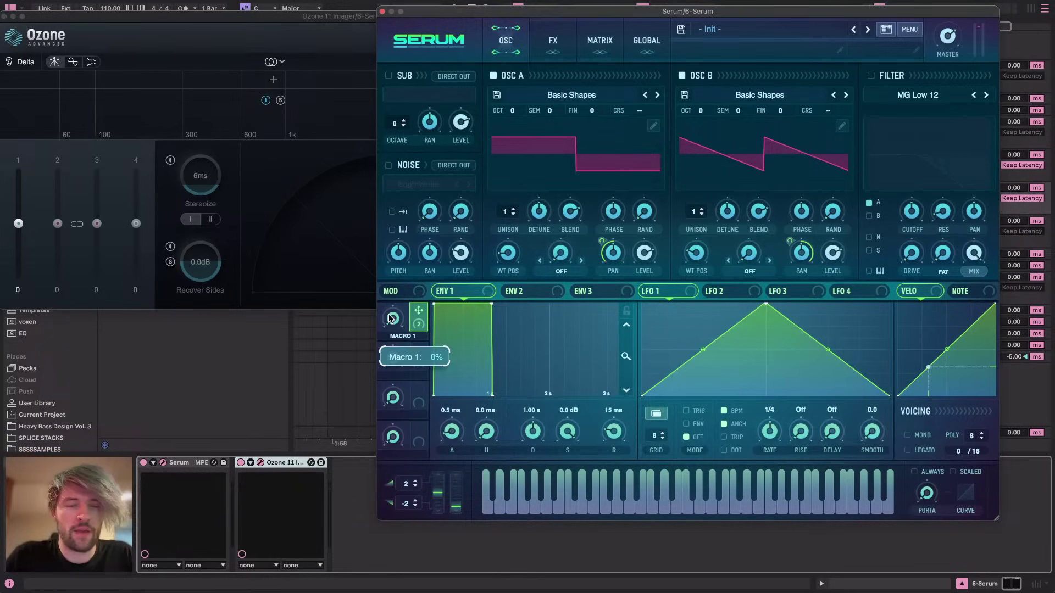
Reposition the Serum and Ozone 11 Imager windows so the stereo scope sits beside Serum's oscillators
{"action": "left_click", "coordinate": [273, 192]}
{"action": "left_click_drag", "start_coordinate": [745, 21], "coordinate": [746, 44]}
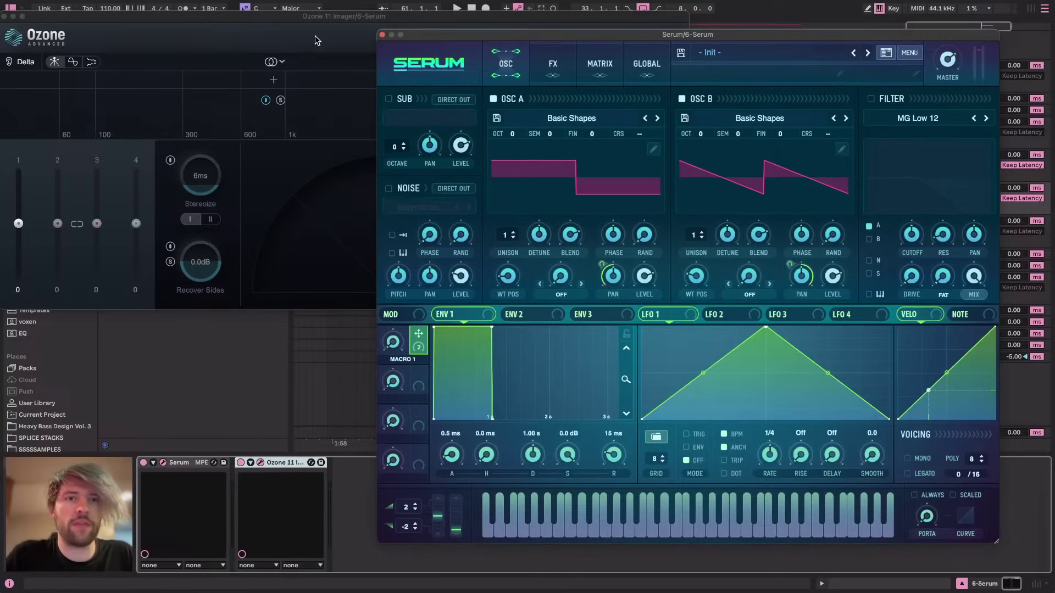
{"action": "left_click", "coordinate": [339, 15]}
{"action": "left_click", "coordinate": [391, 341]}
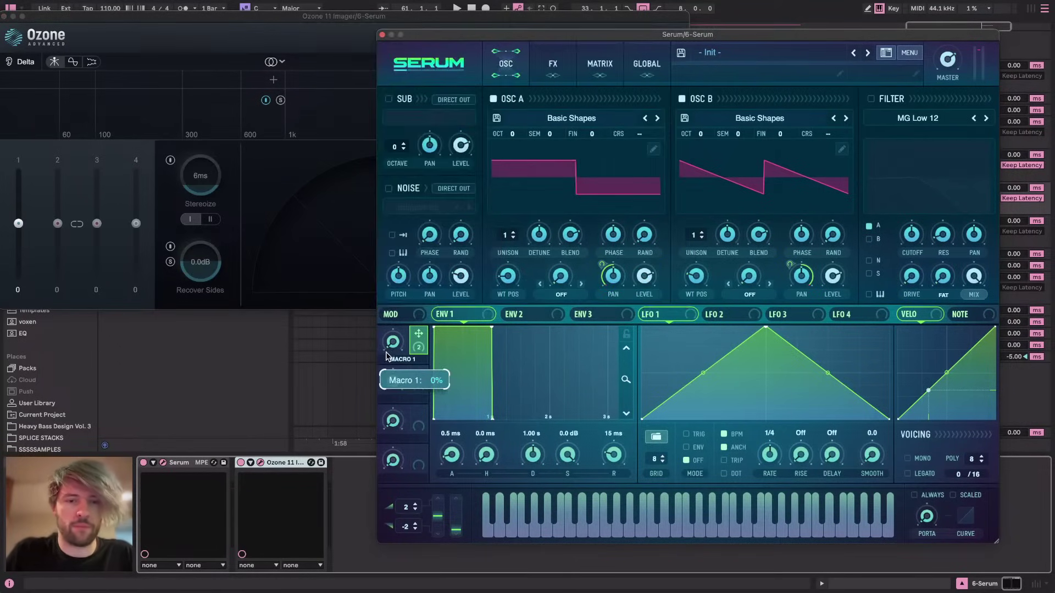
{"action": "left_click_drag", "start_coordinate": [339, 19], "coordinate": [138, 34]}
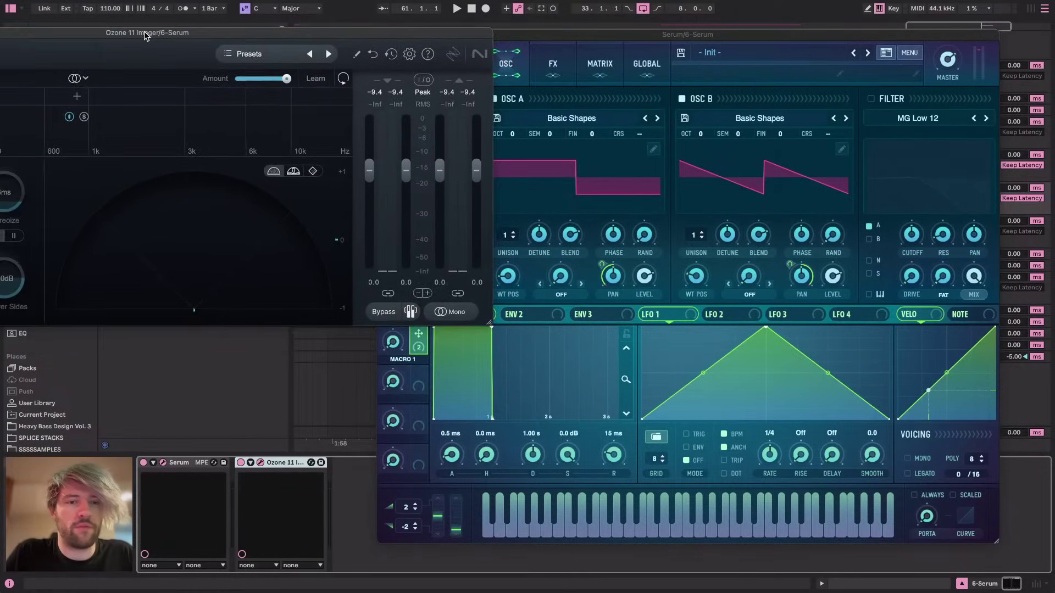
Raise Macro 1 to about 89% to pan oscillators A and B while watching the stereo scope
{"action": "left_click", "coordinate": [537, 38]}
{"action": "left_click_drag", "start_coordinate": [392, 341], "coordinate": [390, 268]}
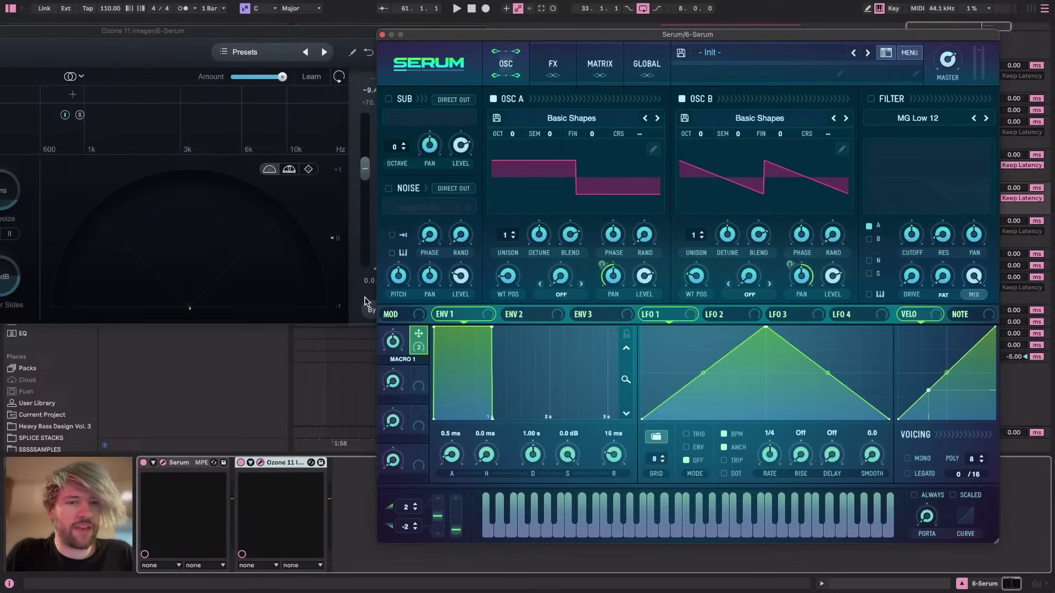
{"action": "left_click_drag", "start_coordinate": [402, 339], "coordinate": [359, 260]}
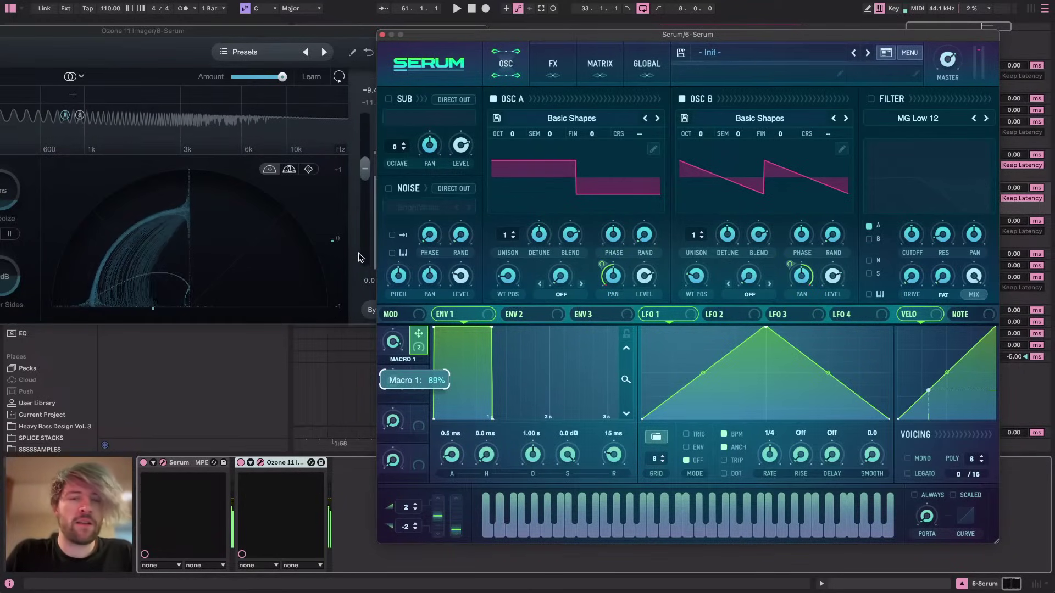
Compare the first harmonic in both oscillators' wavetables, and reduce bin 1 to zero in oscillator A's frame 2
{"action": "left_click", "coordinate": [652, 149]}
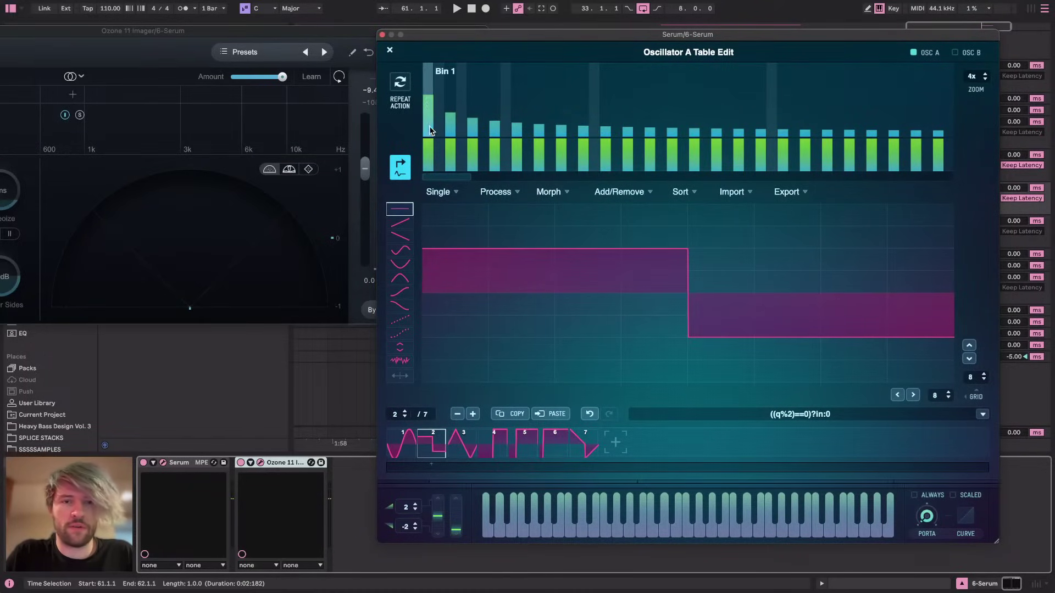
{"action": "left_click", "coordinate": [390, 50]}
{"action": "left_click", "coordinate": [841, 150]}
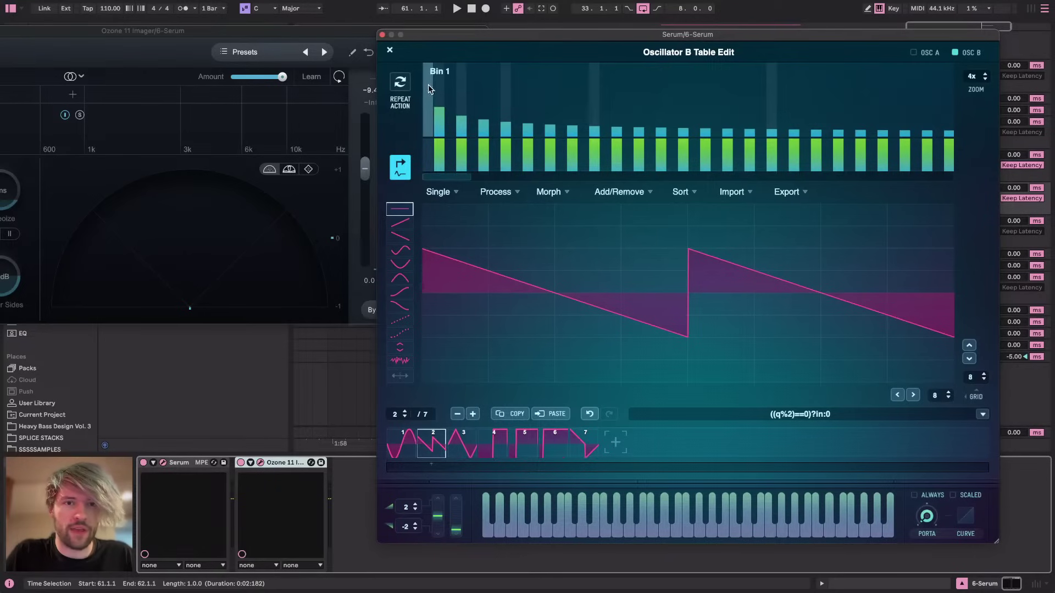
{"action": "left_click", "coordinate": [390, 51]}
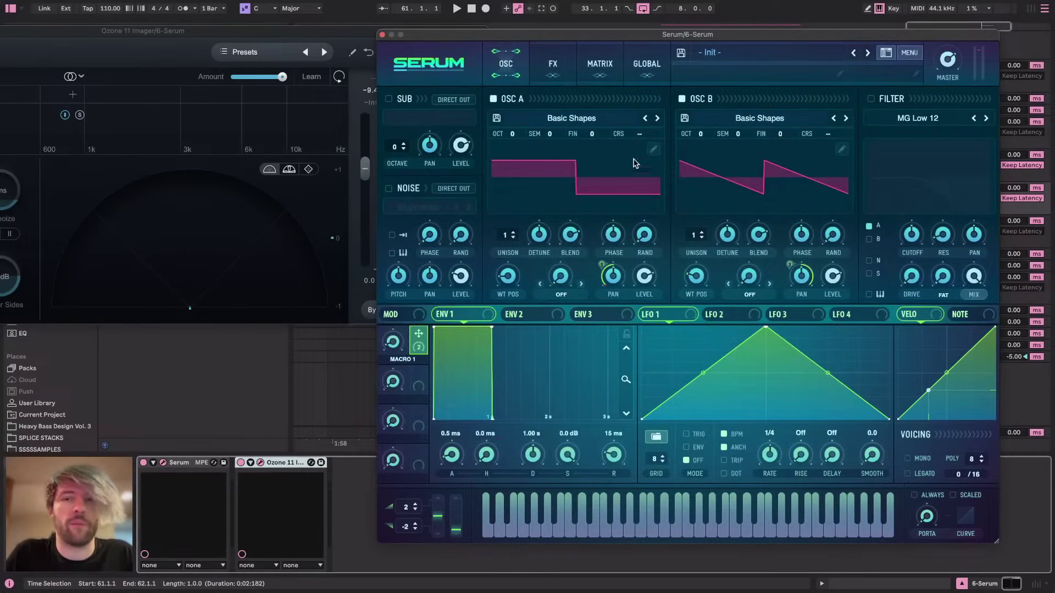
{"action": "left_click", "coordinate": [652, 150]}
{"action": "left_click_drag", "start_coordinate": [434, 117], "coordinate": [432, 193]}
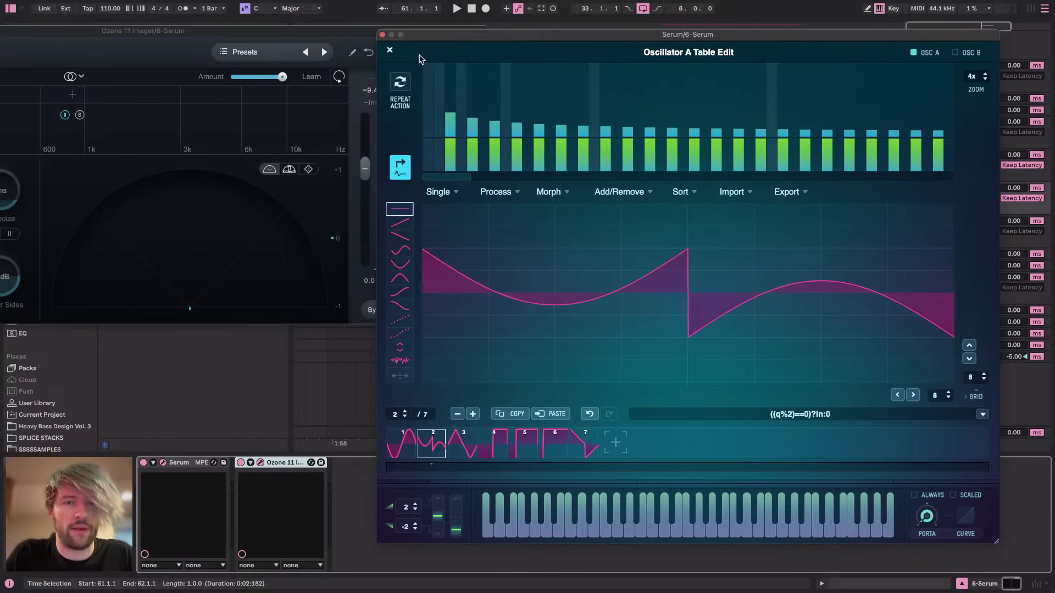
{"action": "left_click", "coordinate": [389, 50]}
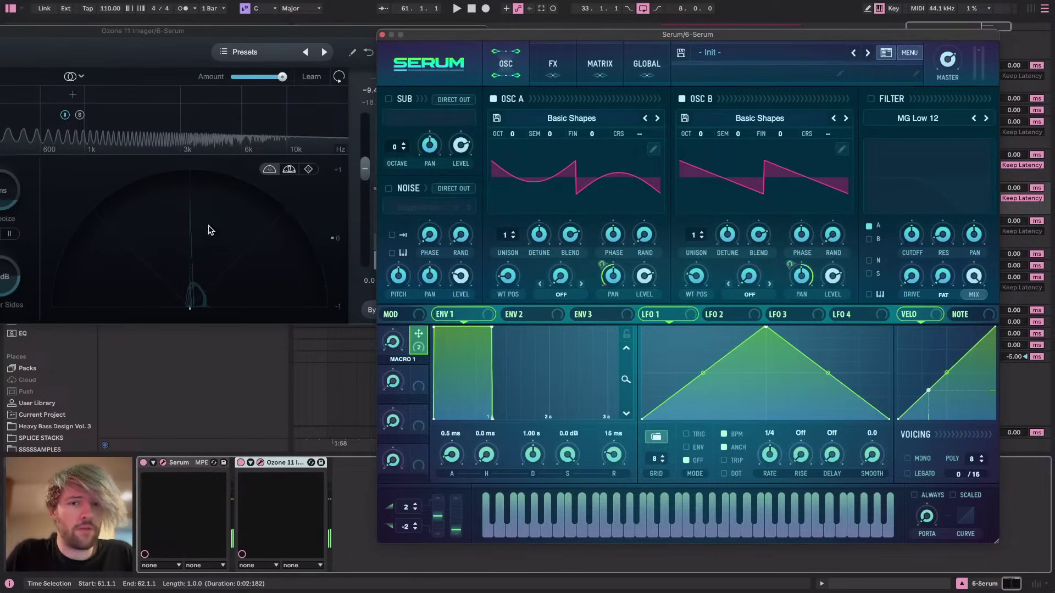
Raise Macro 1 to pan oscillators A and B, and enable a sine sub oscillator with its level turned up
{"action": "left_click_drag", "start_coordinate": [395, 339], "coordinate": [404, 232]}
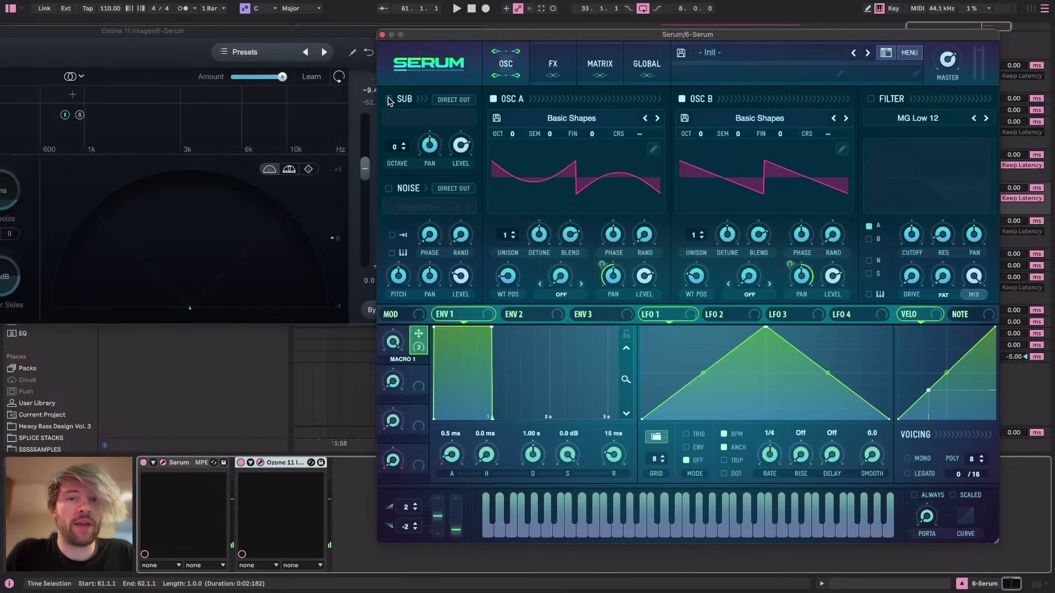
{"action": "left_click", "coordinate": [394, 118]}
{"action": "left_click_drag", "start_coordinate": [457, 146], "coordinate": [444, 88]}
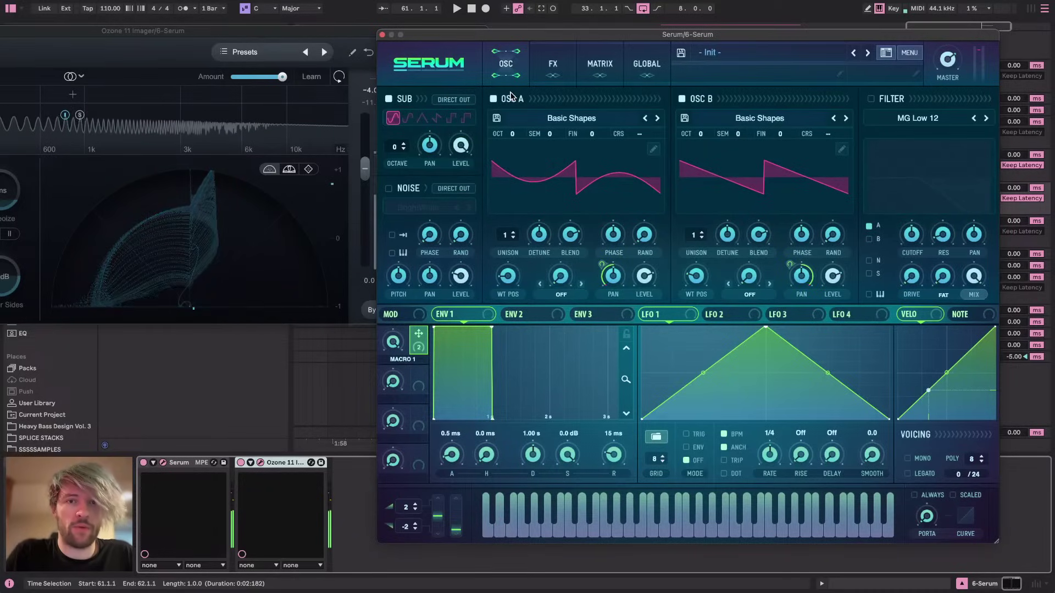
Isolate the sub by switching off oscillators A and B, lower its level, and bring both oscillators back without the sub
{"action": "left_click", "coordinate": [493, 99]}
{"action": "left_click", "coordinate": [683, 100]}
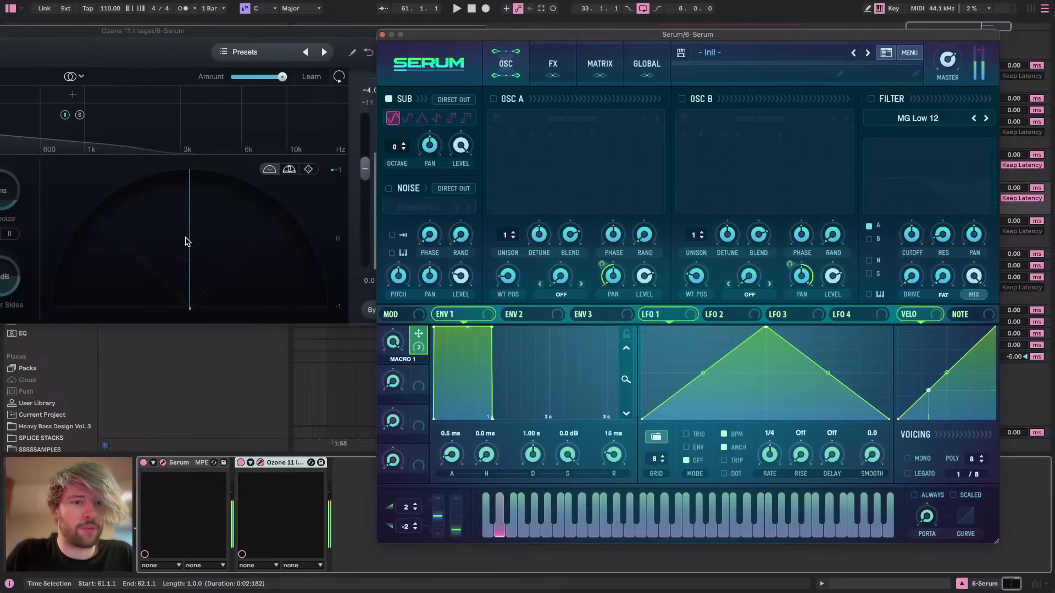
{"action": "left_click_drag", "start_coordinate": [462, 145], "coordinate": [436, 219]}
{"action": "left_click", "coordinate": [493, 99]}
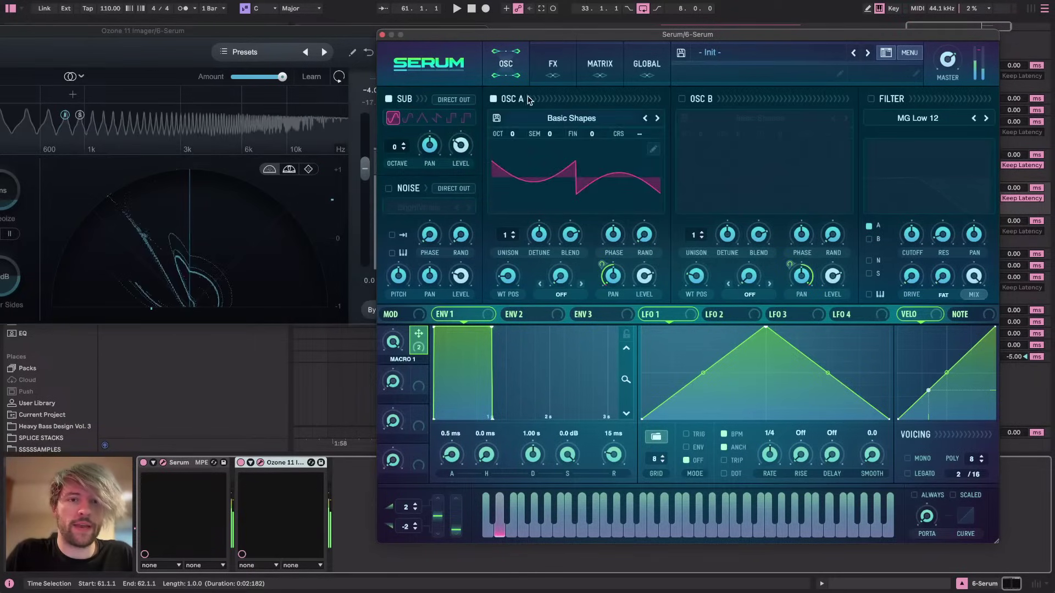
{"action": "left_click", "coordinate": [681, 99]}
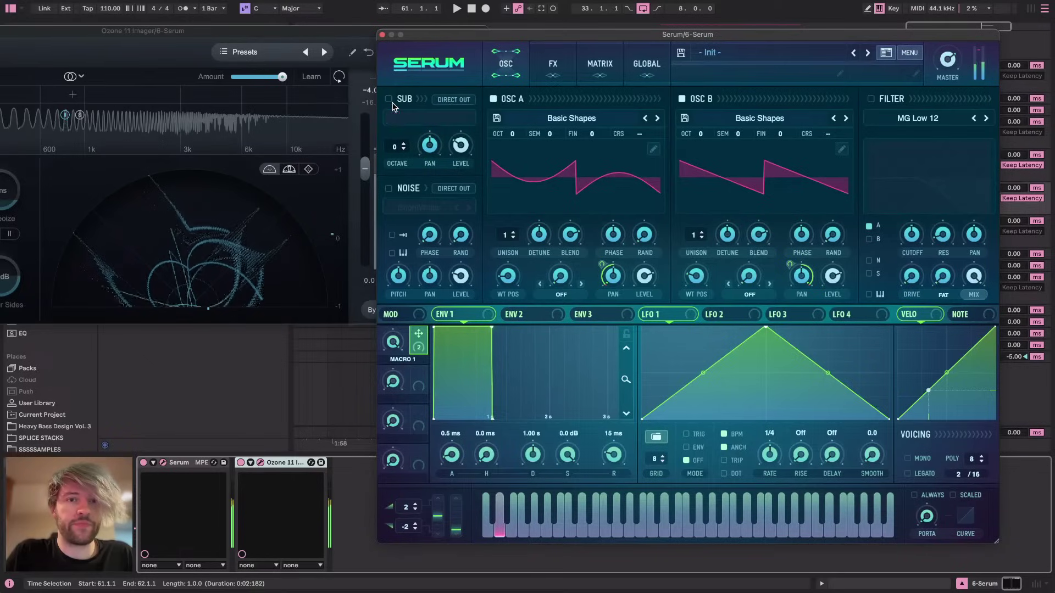
Lower Macro 1 to centre oscillators A and B, and raise it again to spread them apart
{"action": "left_click_drag", "start_coordinate": [393, 342], "coordinate": [391, 414]}
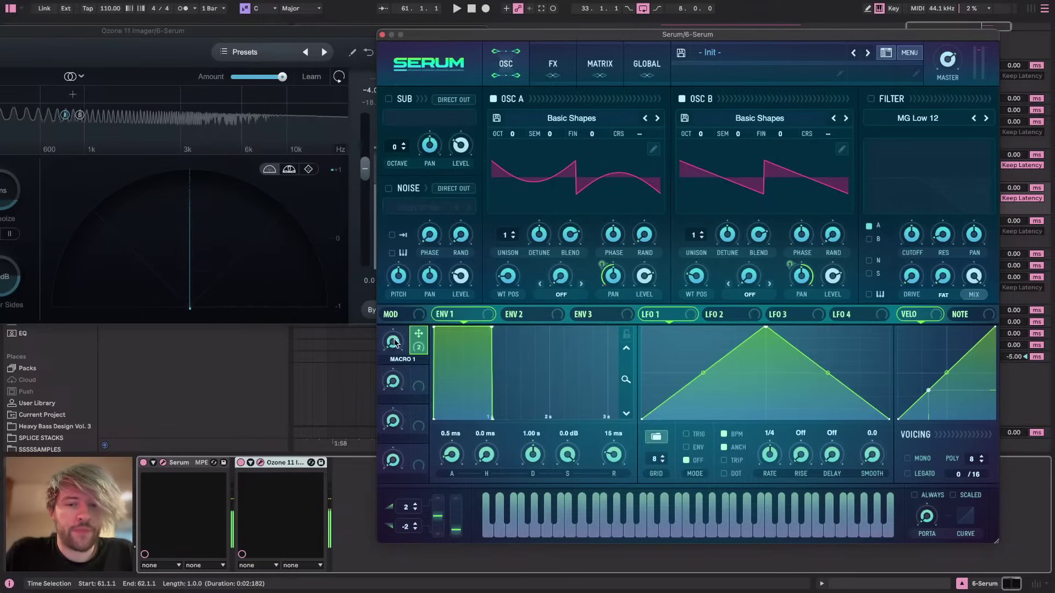
{"action": "left_click_drag", "start_coordinate": [393, 342], "coordinate": [378, 287]}
{"action": "key", "text": "super+Tab"}
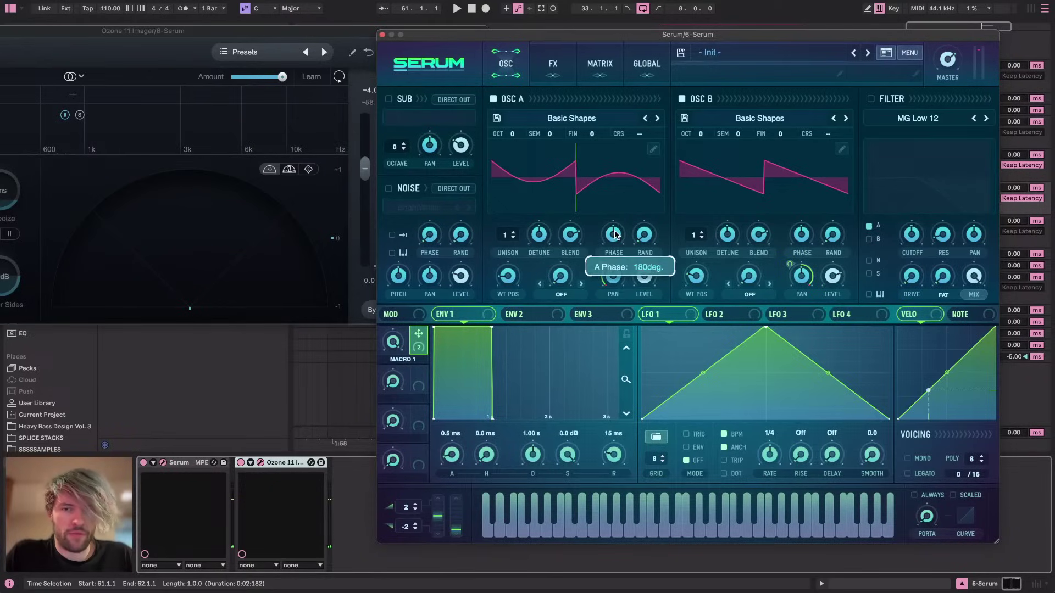
Shift oscillator A's phase to about 118 degrees while playing notes and watching the stereo scope
{"action": "mouse_move", "coordinate": [833, 241]}
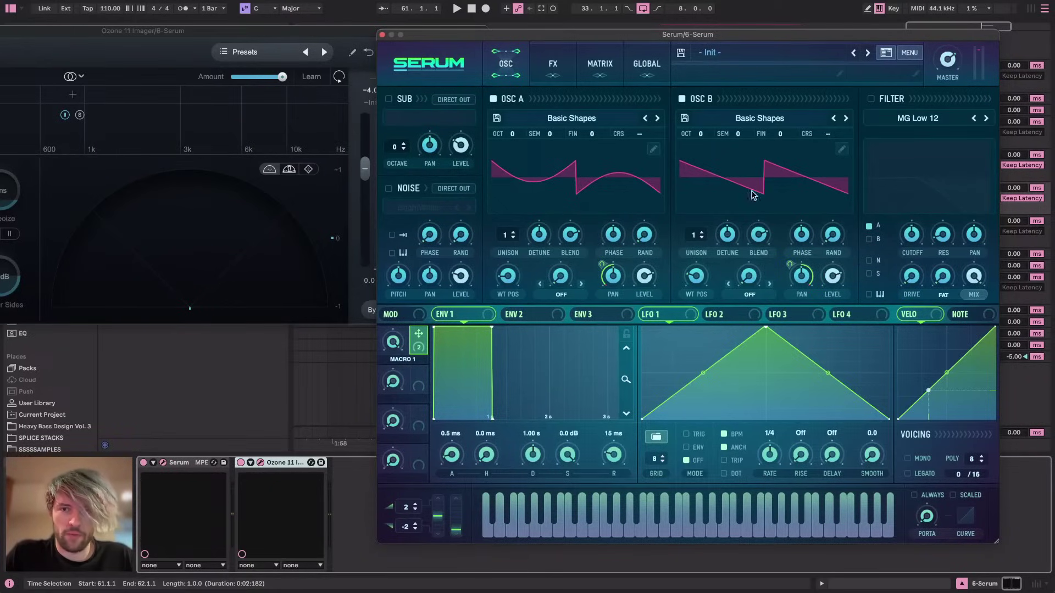
{"action": "mouse_move", "coordinate": [614, 236]}
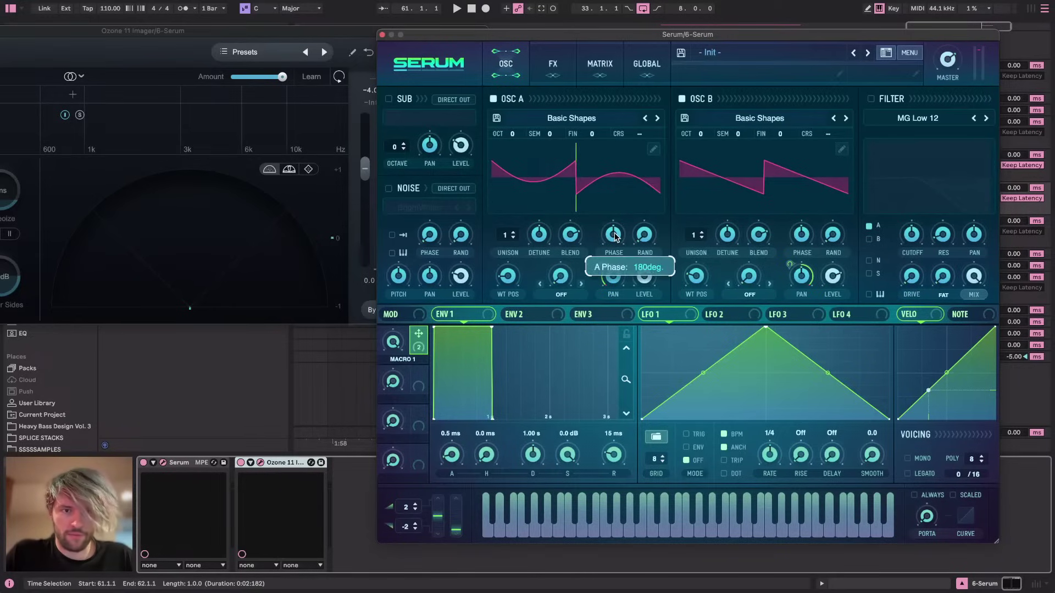
{"action": "left_click_drag", "start_coordinate": [614, 234], "coordinate": [610, 254]}
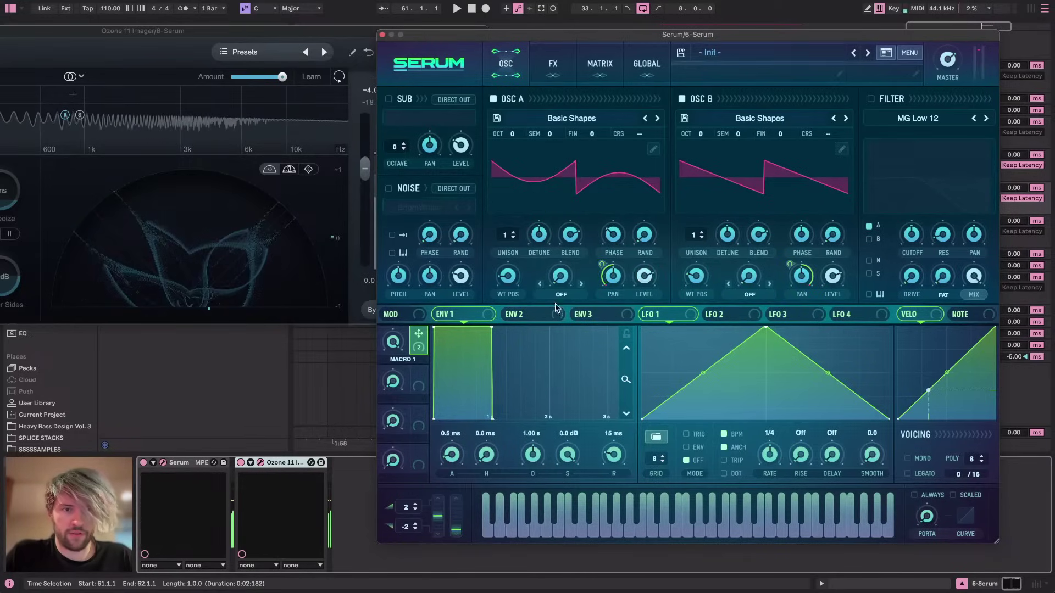
{"action": "mouse_move", "coordinate": [604, 234]}
{"action": "left_mouse_down"}
{"action": "mouse_move", "coordinate": [592, 269]}
{"action": "mouse_move", "coordinate": [578, 220]}
{"action": "mouse_move", "coordinate": [615, 231]}
{"action": "left_mouse_up"}
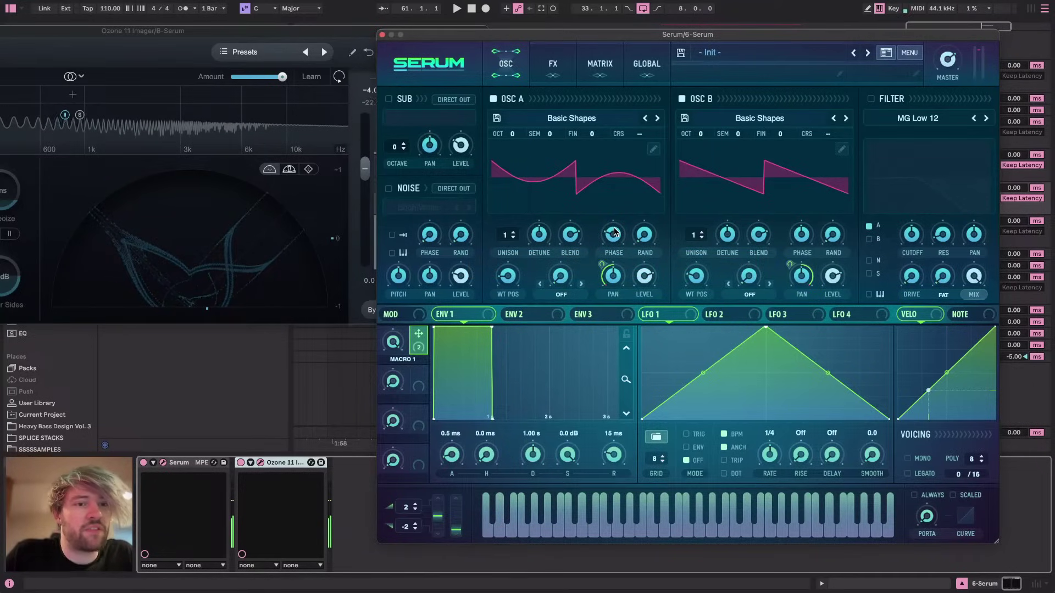
{"action": "key", "text": "h"}
{"action": "key", "text": "f"}
{"action": "key", "text": "s"}
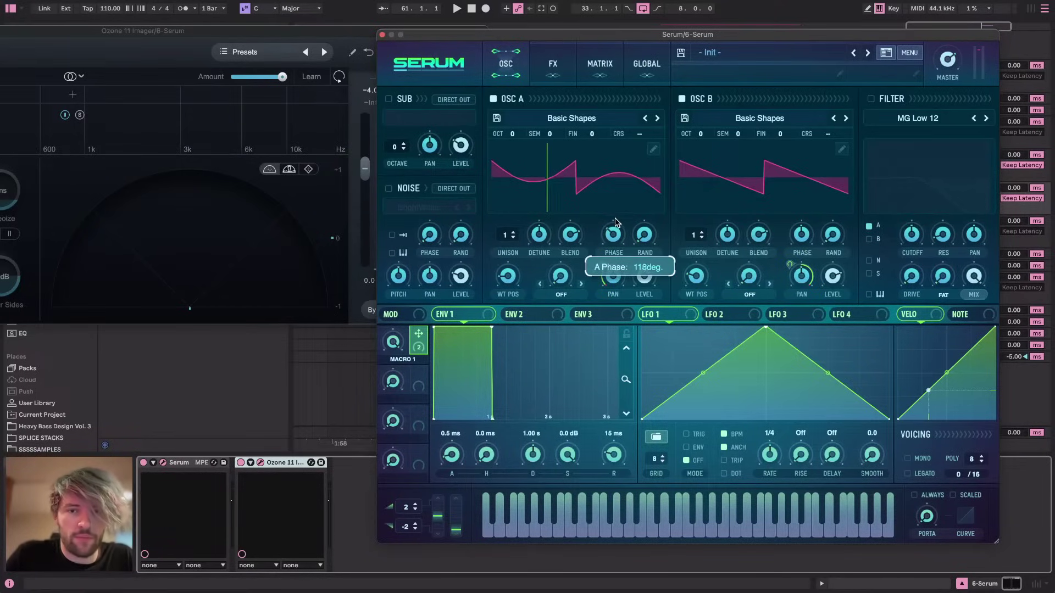
{"action": "right_click", "coordinate": [640, 276]}
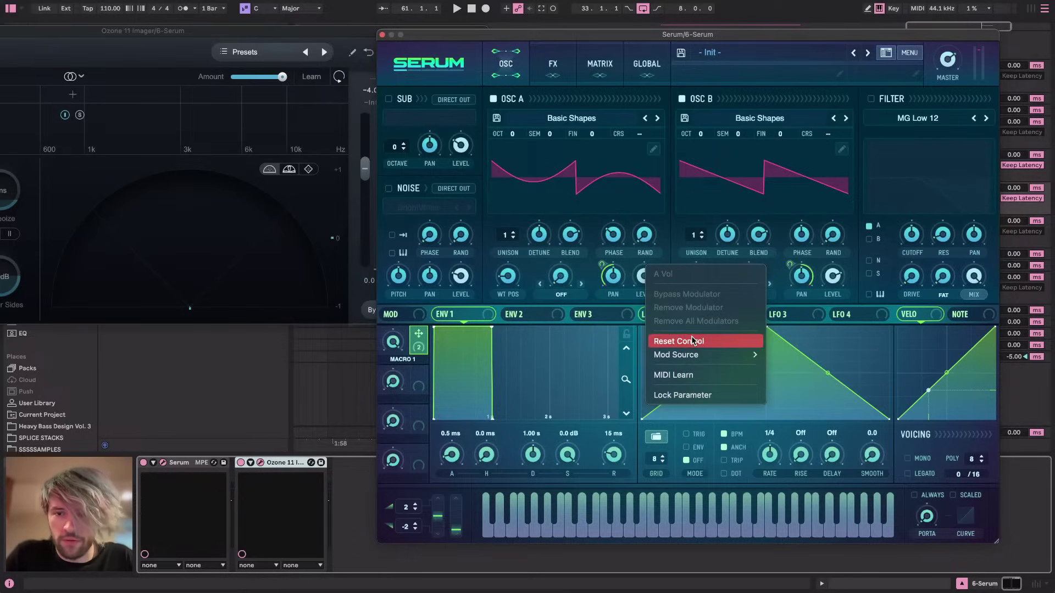
{"action": "left_click", "coordinate": [565, 195]}
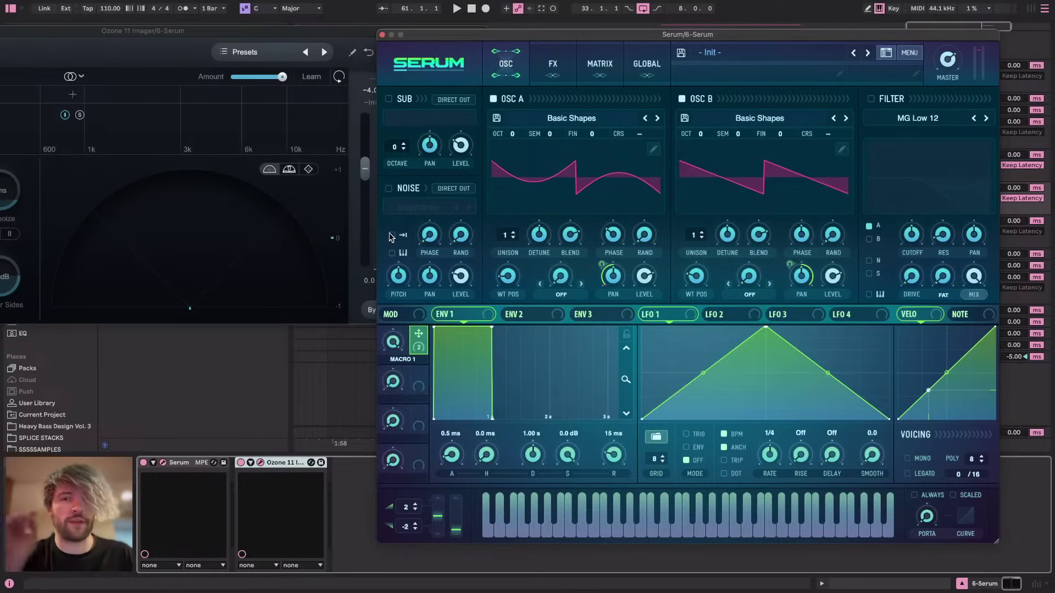
Normalize frame 2 of oscillator A's wavetable and return to the oscillator view
{"action": "left_click", "coordinate": [653, 150]}
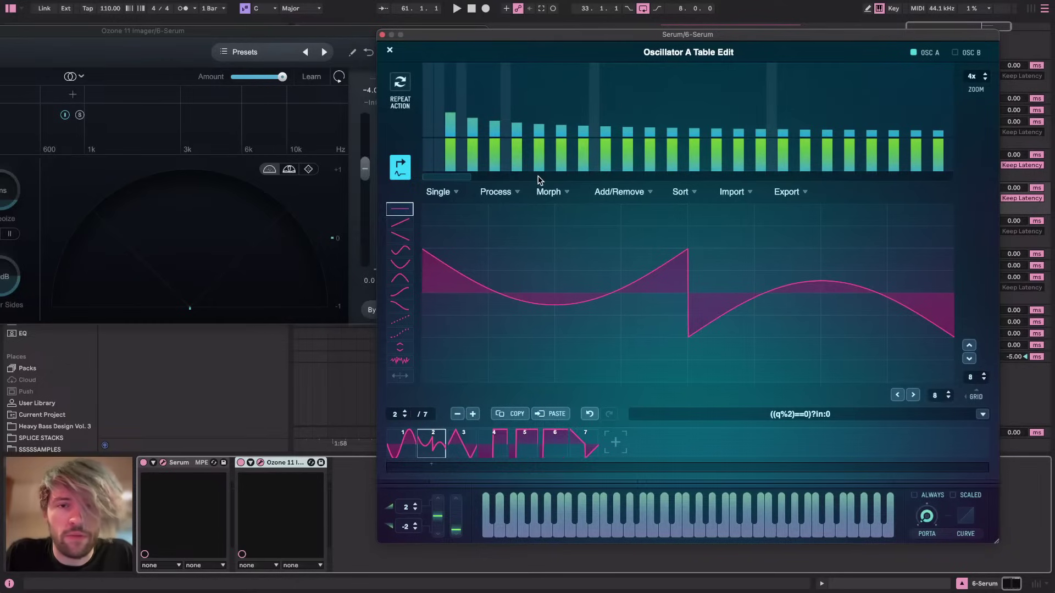
{"action": "left_click", "coordinate": [440, 193]}
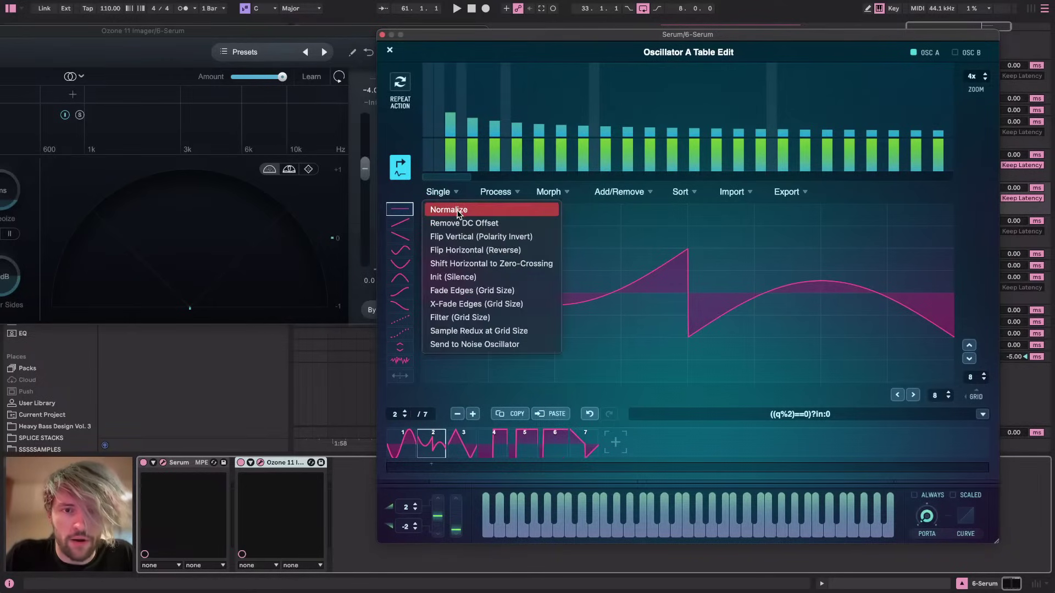
{"action": "left_click", "coordinate": [459, 211]}
{"action": "left_click", "coordinate": [390, 50]}
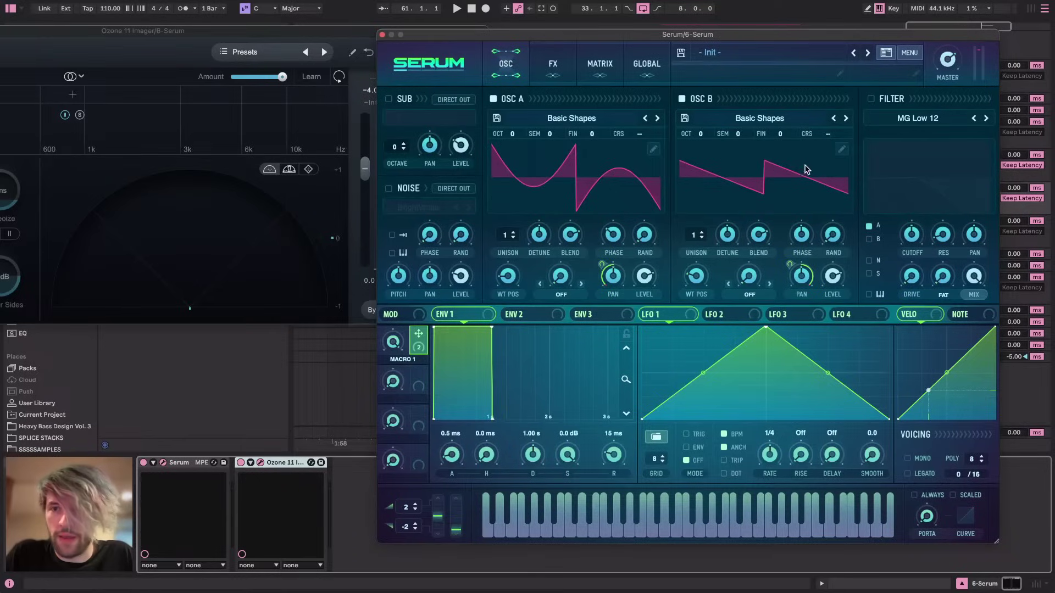
Normalize frame 2 of oscillator B's wavetable and turn the master volume down slightly
{"action": "left_click", "coordinate": [842, 150]}
{"action": "left_click", "coordinate": [437, 192]}
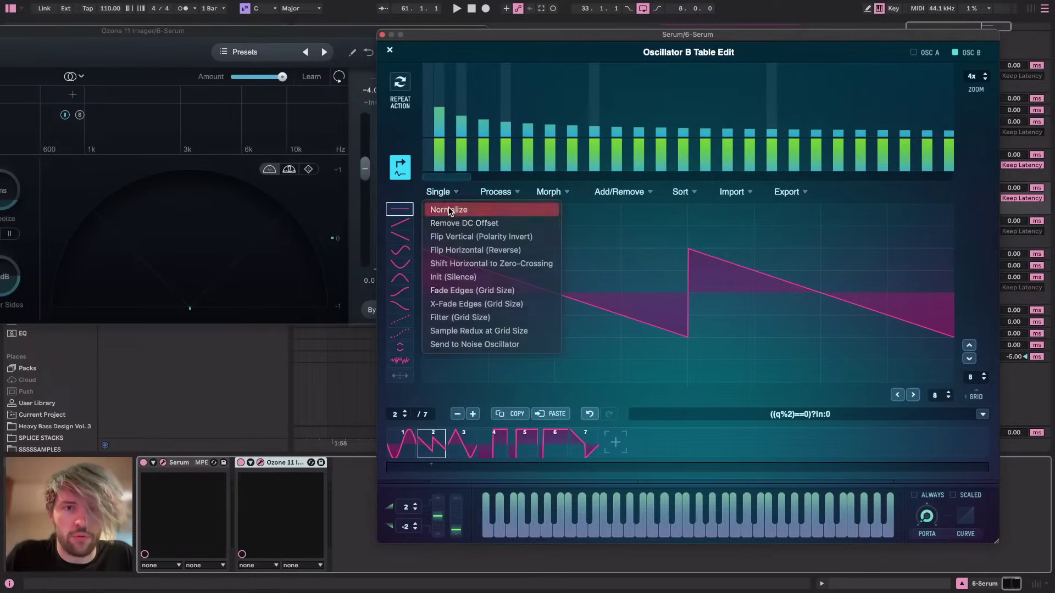
{"action": "left_click", "coordinate": [447, 211]}
{"action": "left_click", "coordinate": [390, 50]}
{"action": "left_click_drag", "start_coordinate": [956, 59], "coordinate": [950, 84]}
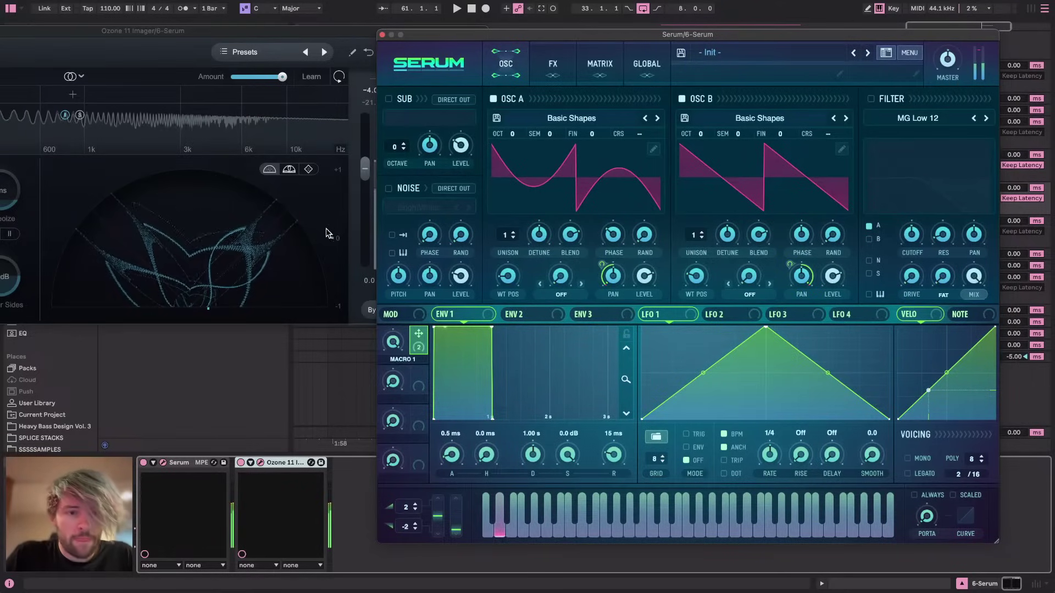
Adjust the starting phases of oscillators A and B while watching the stereo scope
{"action": "mouse_move", "coordinate": [615, 236]}
{"action": "left_mouse_down"}
{"action": "mouse_move", "coordinate": [603, 173]}
{"action": "mouse_move", "coordinate": [598, 197]}
{"action": "left_mouse_up"}
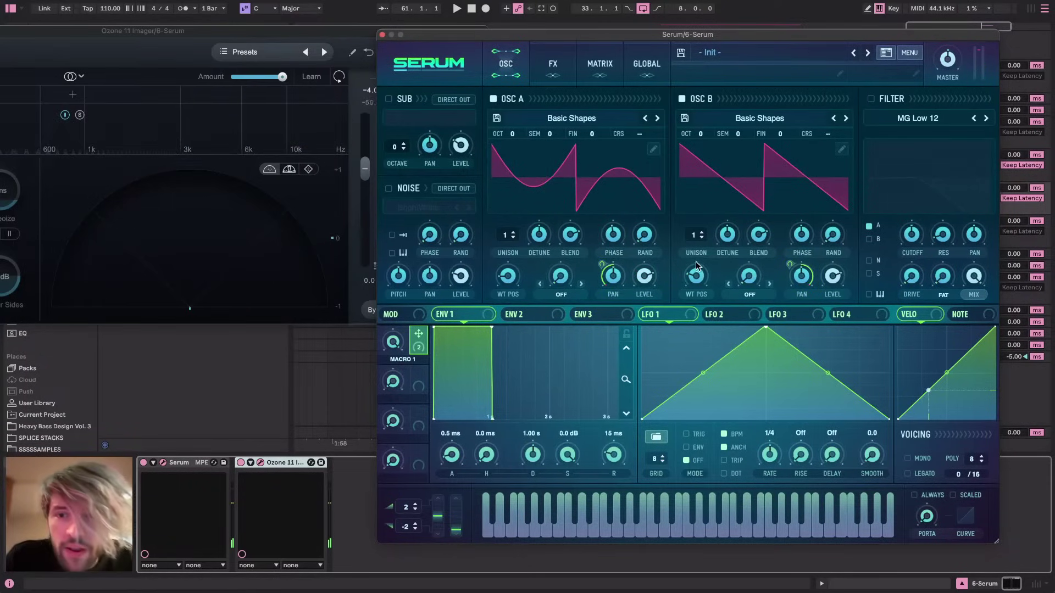
{"action": "left_click_drag", "start_coordinate": [800, 233], "coordinate": [795, 165]}
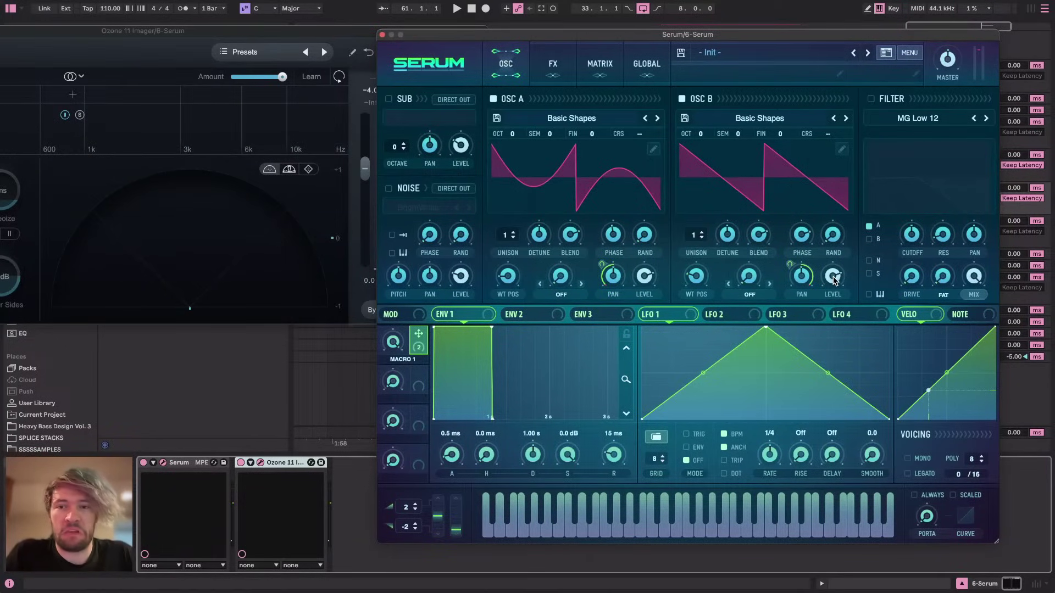
Try a slightly different level for oscillator A and reset the control to its default
{"action": "mouse_move", "coordinate": [645, 278]}
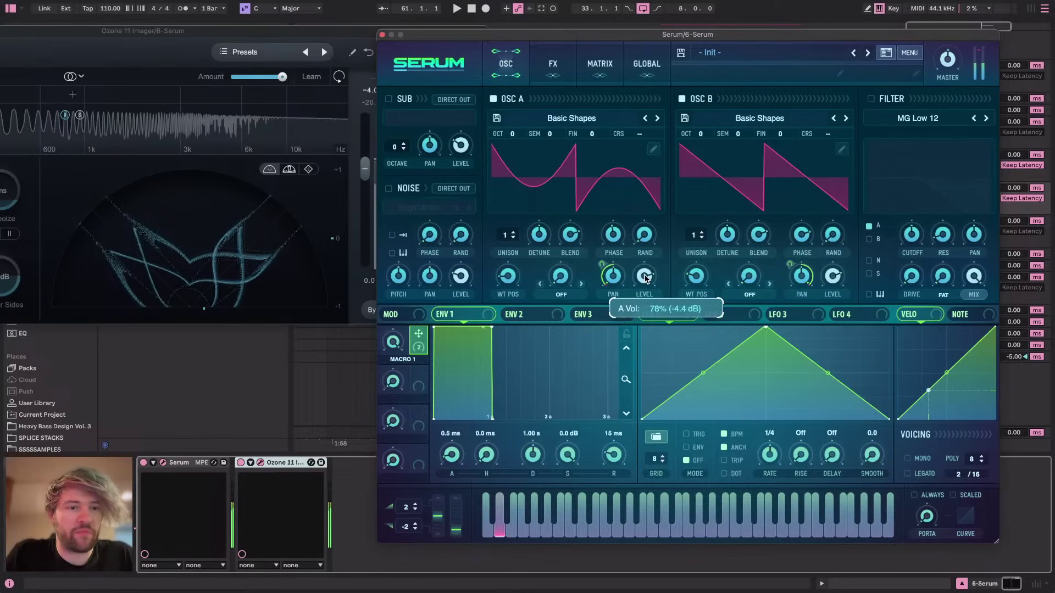
{"action": "left_click_drag", "start_coordinate": [645, 276], "coordinate": [644, 271]}
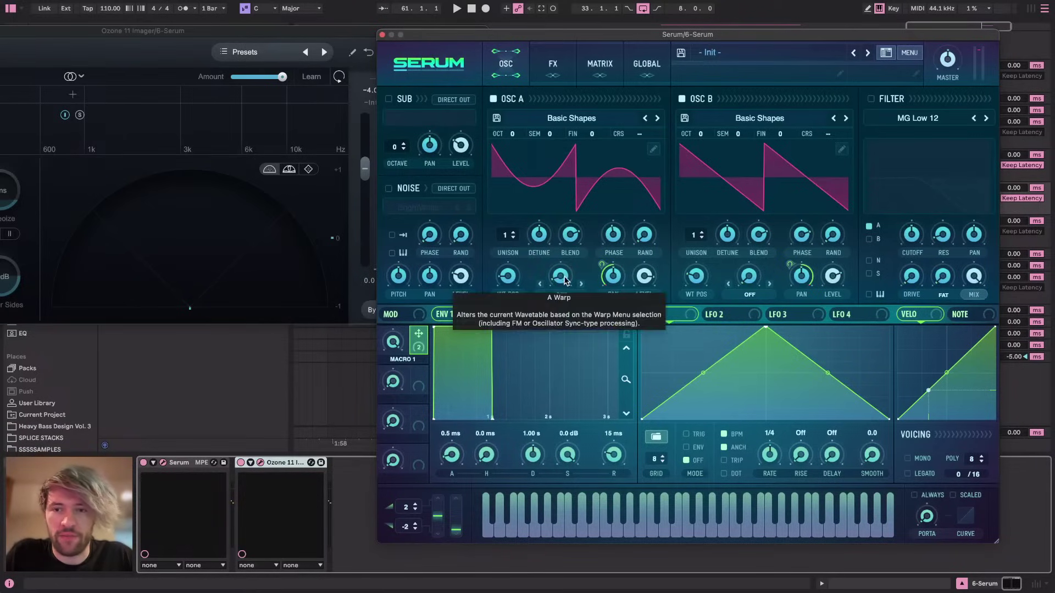
{"action": "right_click", "coordinate": [646, 282]}
{"action": "left_click", "coordinate": [706, 343]}
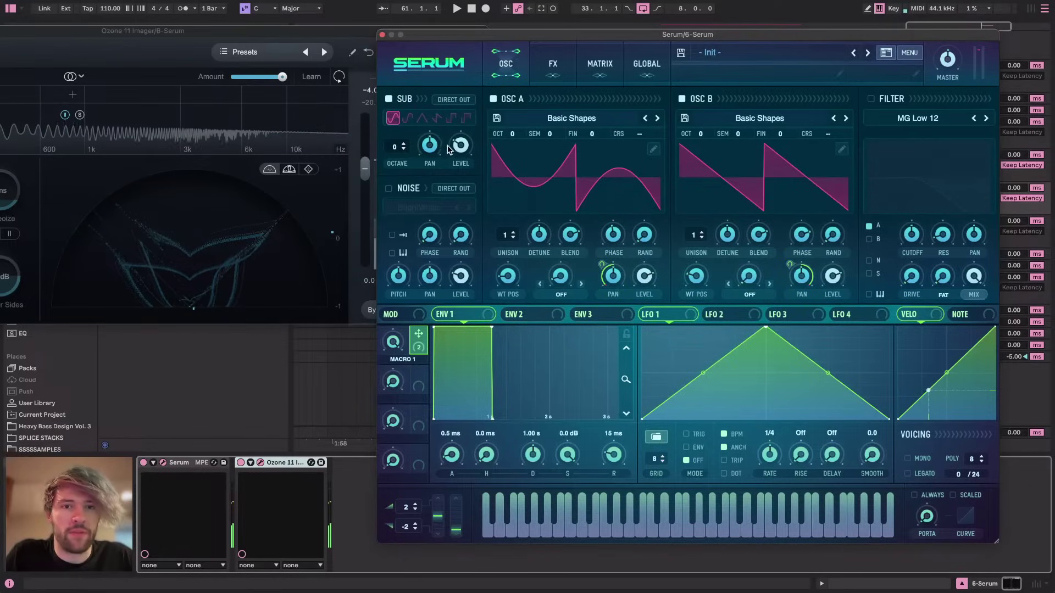
Enable the sub oscillator with a raised level, and play notes to compare the sound with it off and on
{"action": "left_click_drag", "start_coordinate": [461, 146], "coordinate": [473, 85]}
{"action": "key", "text": "f"}
{"action": "key", "text": "d"}
{"action": "key", "text": "z"}
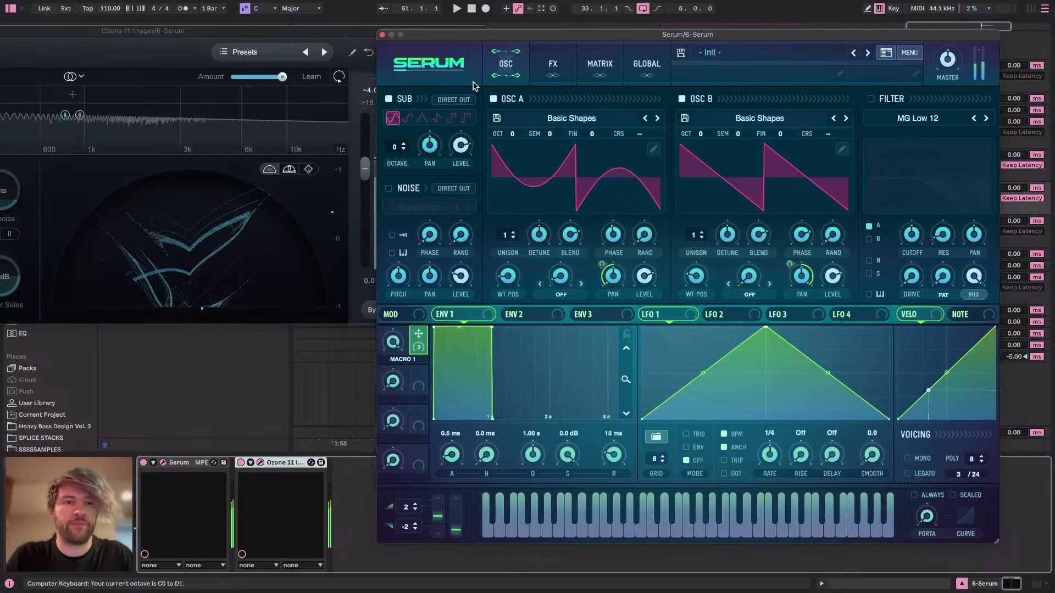
{"action": "left_click", "coordinate": [389, 98]}
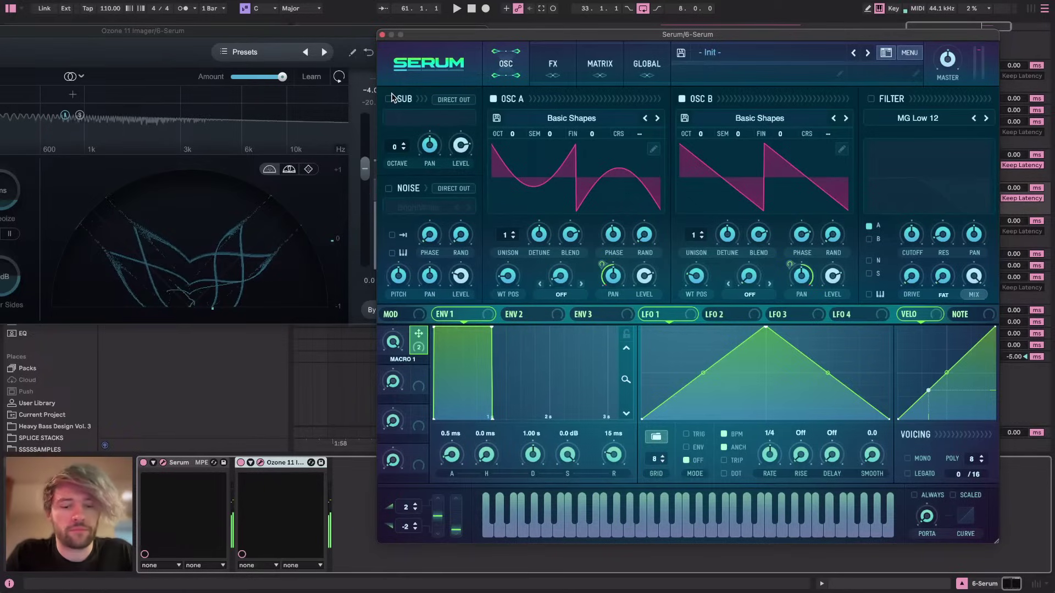
{"action": "left_click", "coordinate": [389, 100]}
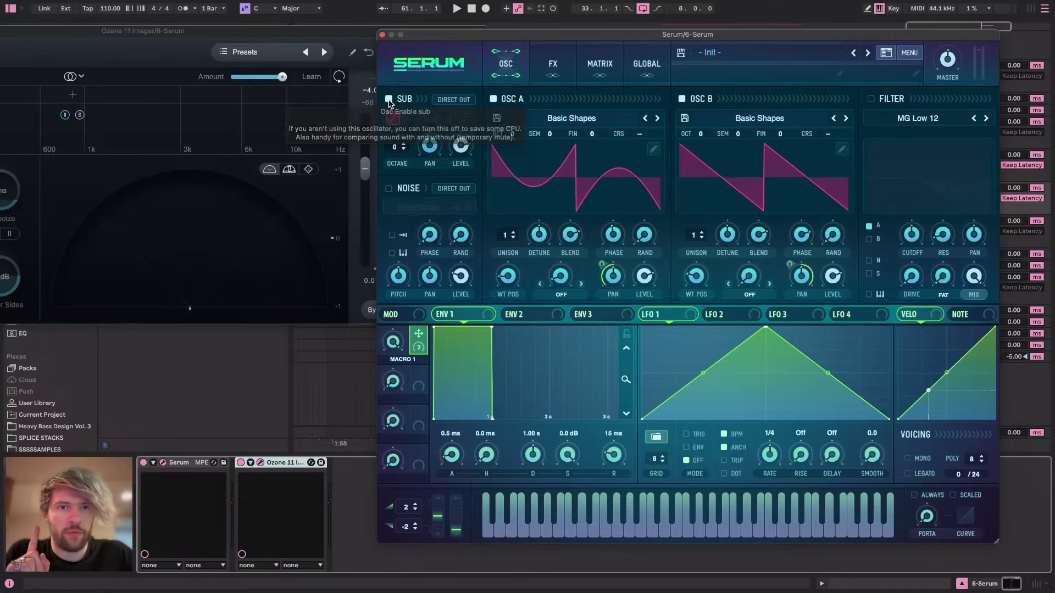
Close the Ozone 11 Imager window and clear the browser search to list the Audio Effects
{"action": "left_click", "coordinate": [256, 30]}
{"action": "left_click_drag", "start_coordinate": [449, 32], "coordinate": [835, 60]}
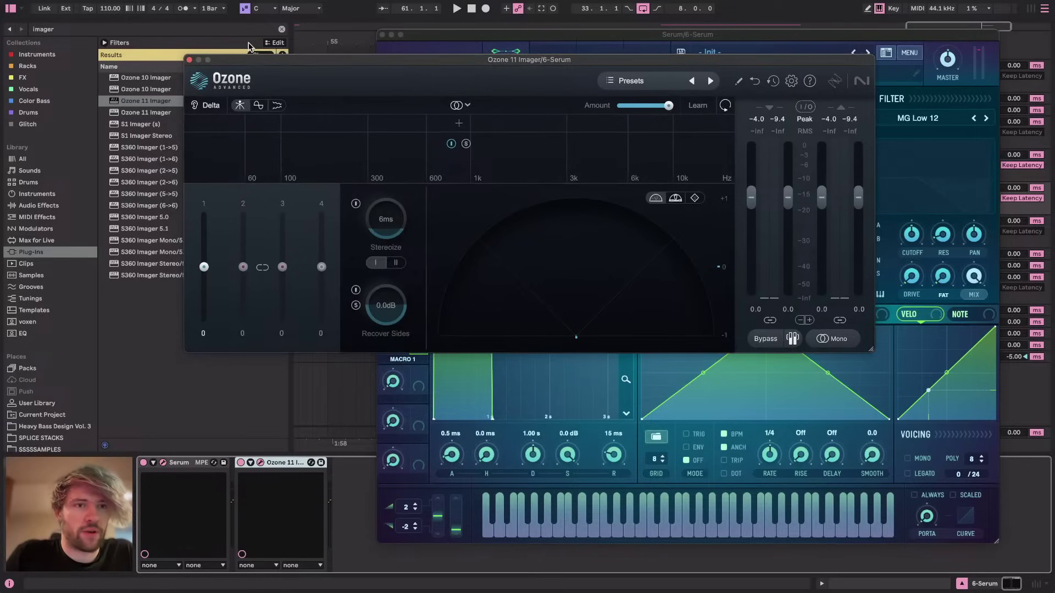
{"action": "left_click", "coordinate": [189, 60]}
{"action": "left_click", "coordinate": [36, 208]}
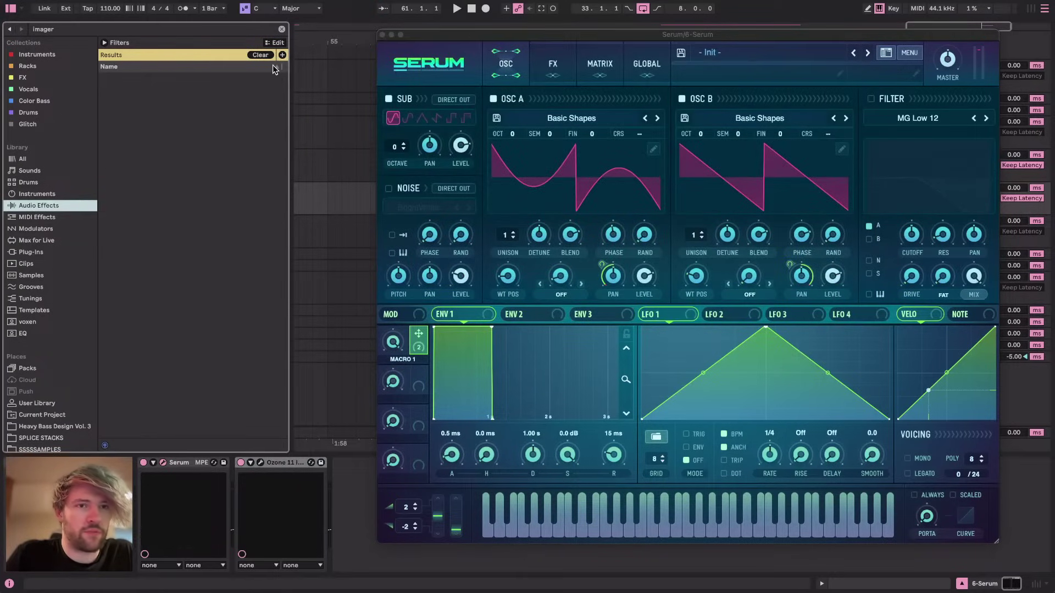
{"action": "left_click", "coordinate": [282, 29]}
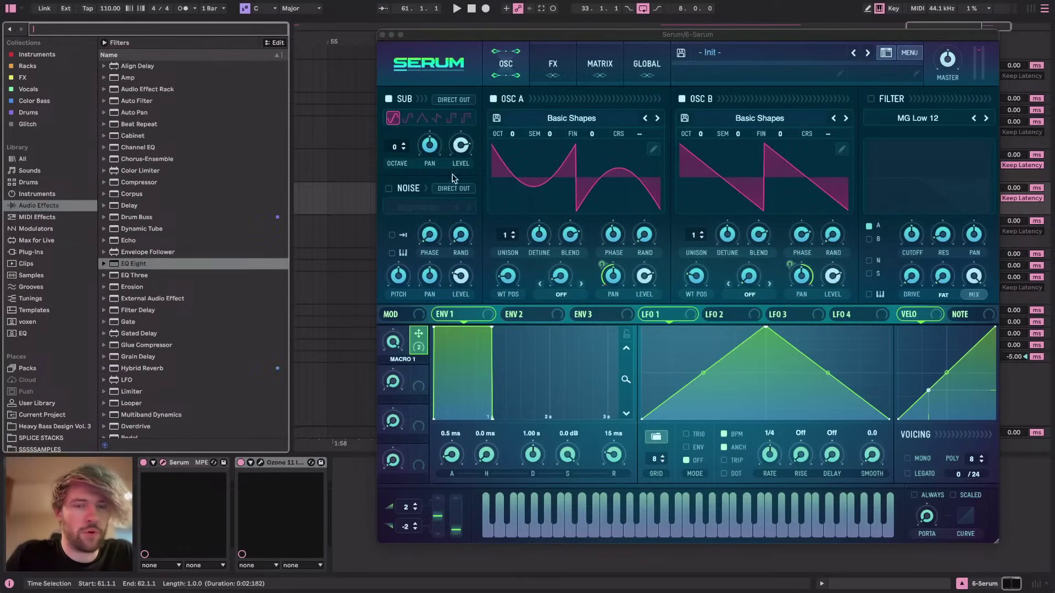
Switch off the sub and insert EQ Eight between Serum and Ozone 11 Imager, with band 1 disabled and its spectrum display expanded
{"action": "left_click", "coordinate": [406, 101]}
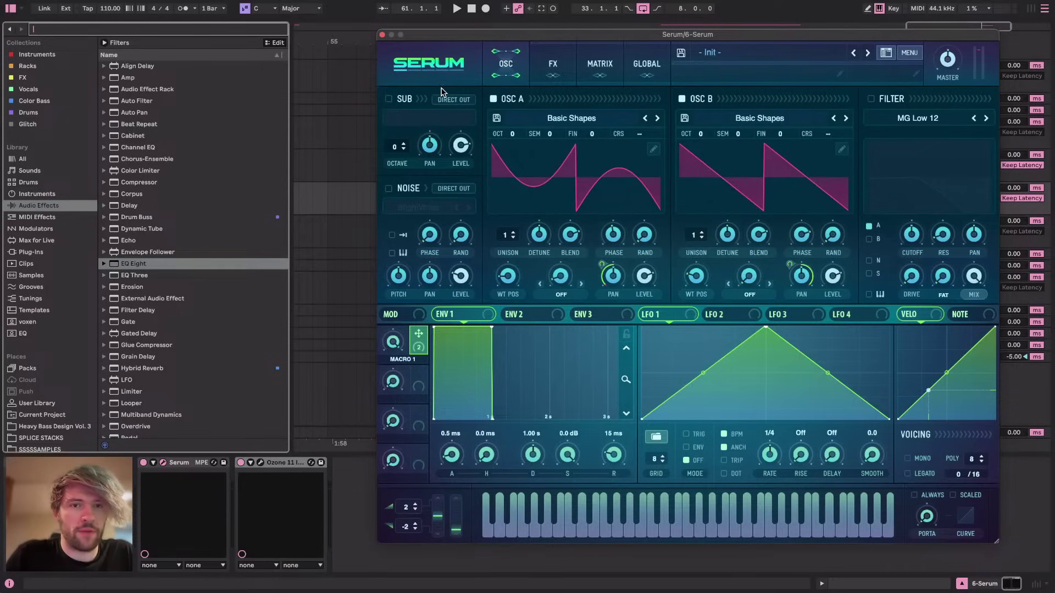
{"action": "left_click", "coordinate": [117, 266]}
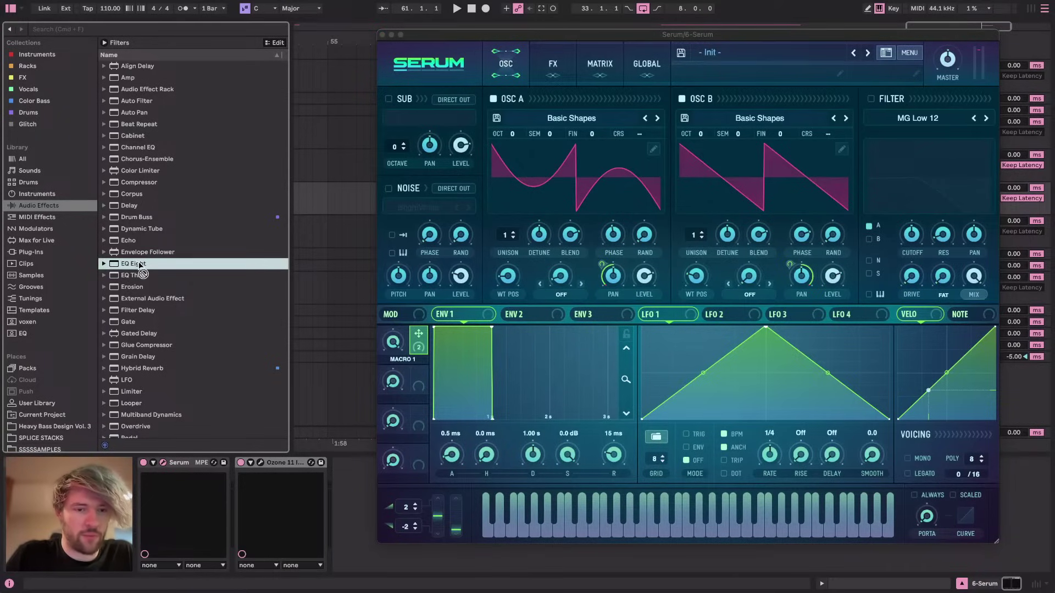
{"action": "left_click_drag", "start_coordinate": [339, 508], "coordinate": [228, 497]}
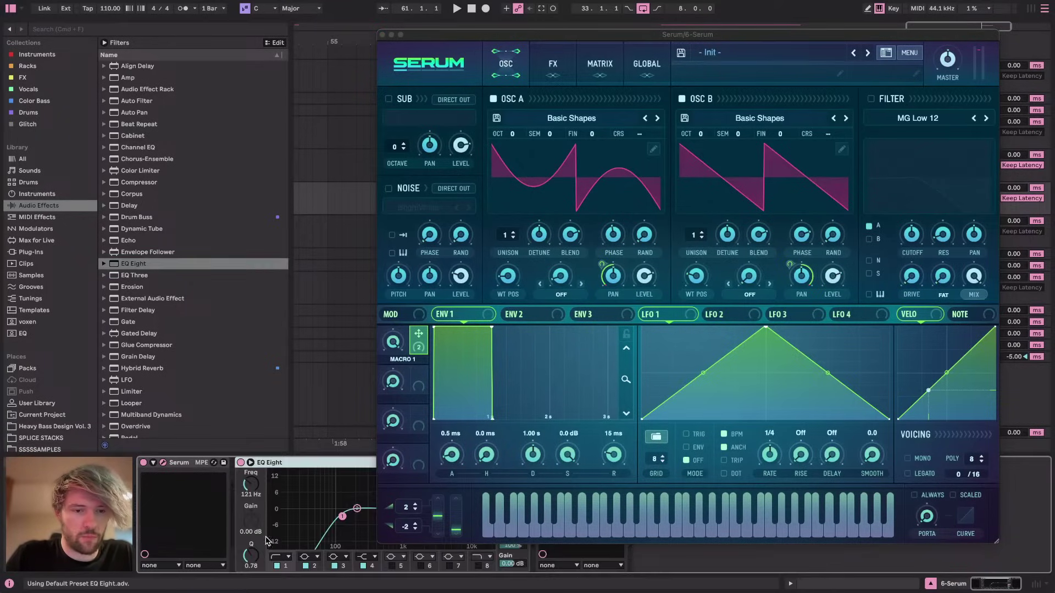
{"action": "left_click", "coordinate": [277, 566]}
{"action": "left_click", "coordinate": [251, 463]}
Move Serum beside the EQ Eight spectrum to compare the harmonics with the sub on, then bring it back and switch the sub off
{"action": "left_click_drag", "start_coordinate": [462, 38], "coordinate": [800, 28]}
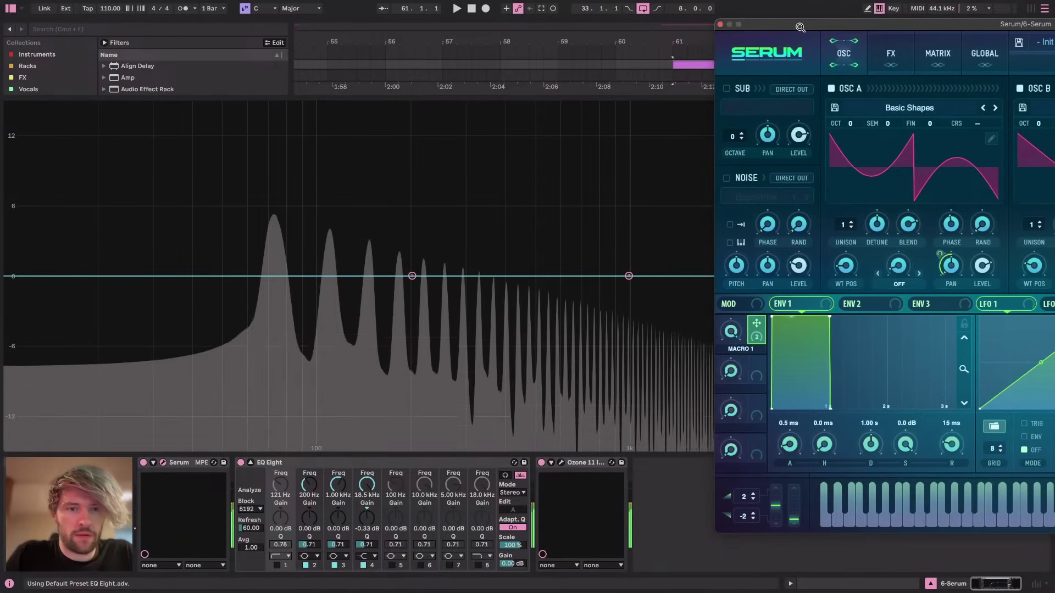
{"action": "left_click", "coordinate": [726, 89]}
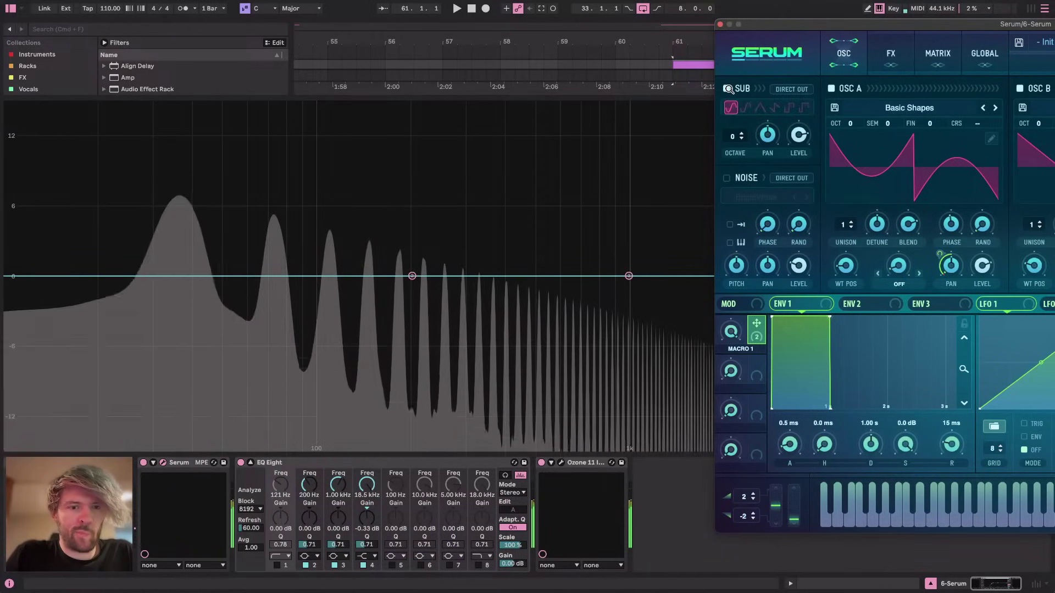
{"action": "left_click_drag", "start_coordinate": [822, 28], "coordinate": [355, 37]}
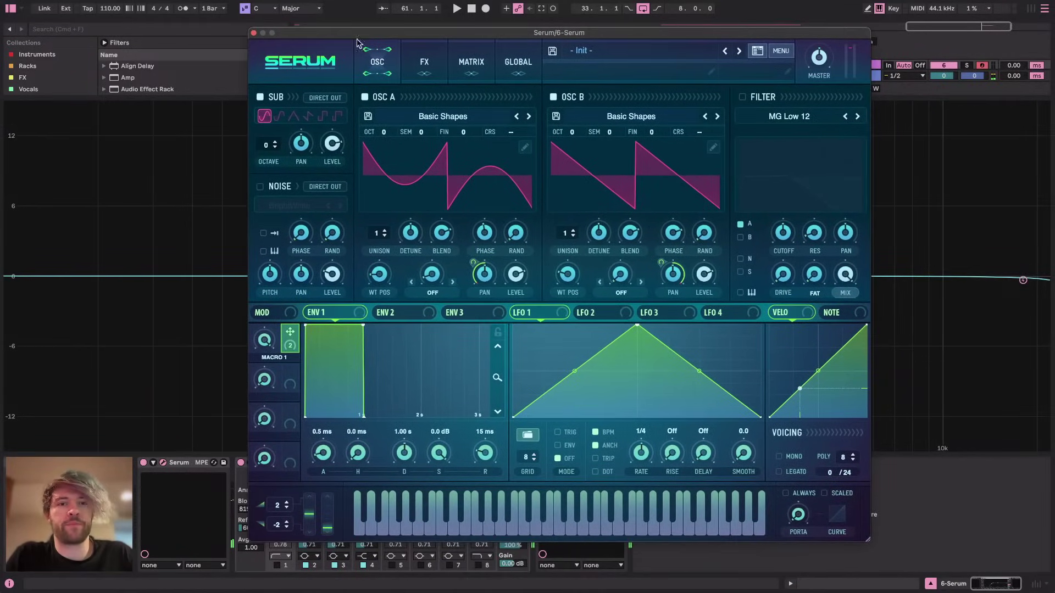
{"action": "left_click", "coordinate": [260, 99]}
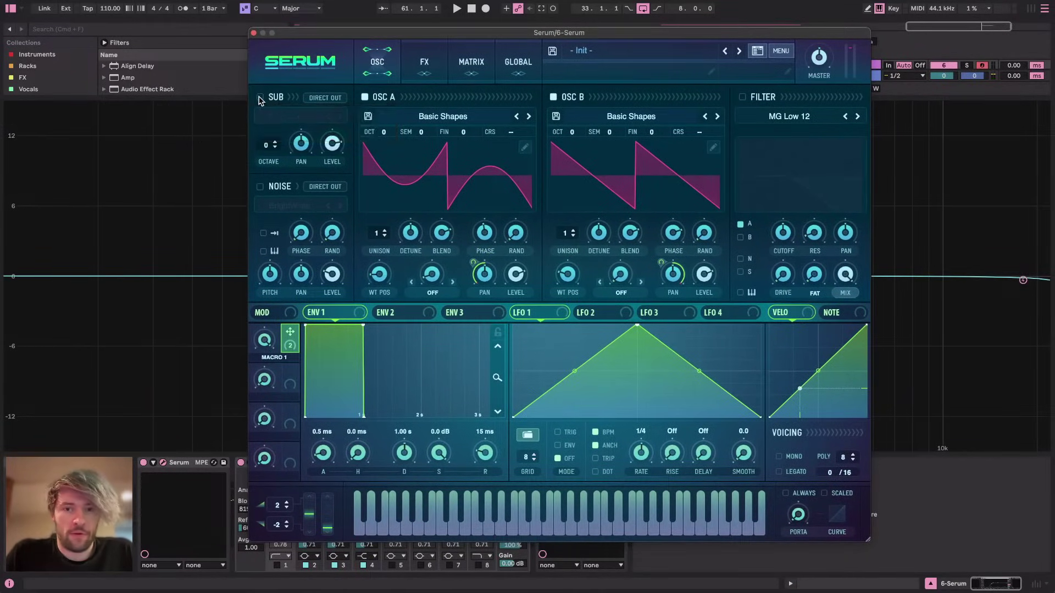
Switch to YouTube Studio to check the stream's live chat, and return to Serum
{"action": "key", "text": "super+Tab"}
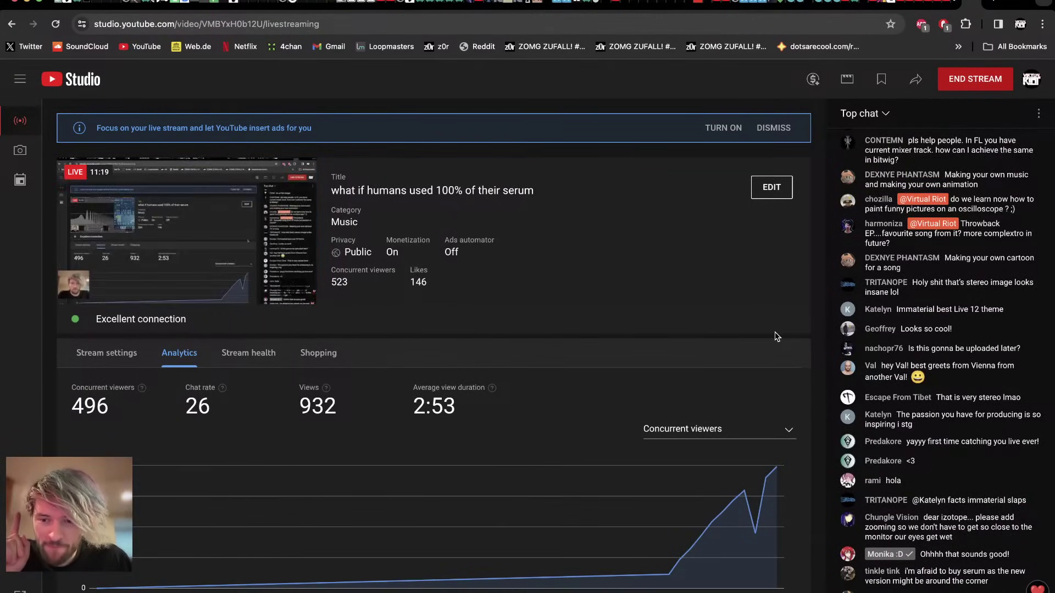
{"action": "key", "text": "super+Tab"}
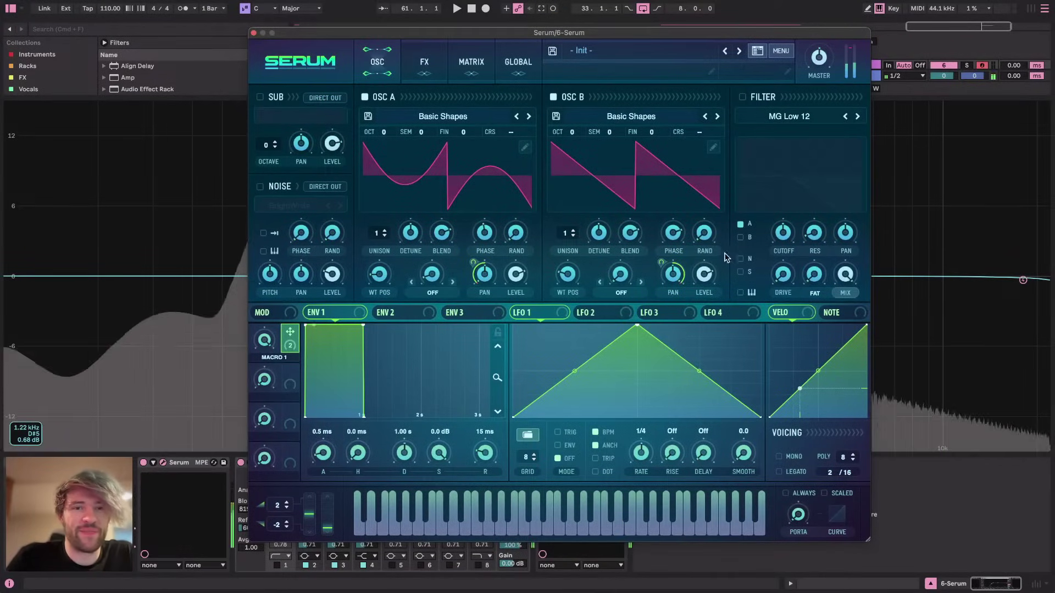
Collapse the expanded EQ Eight display, open the Ozone 11 Imager window, and arrange it beside Serum
{"action": "left_click", "coordinate": [248, 462]}
{"action": "left_click_drag", "start_coordinate": [453, 37], "coordinate": [428, 0]}
{"action": "left_click", "coordinate": [558, 462]}
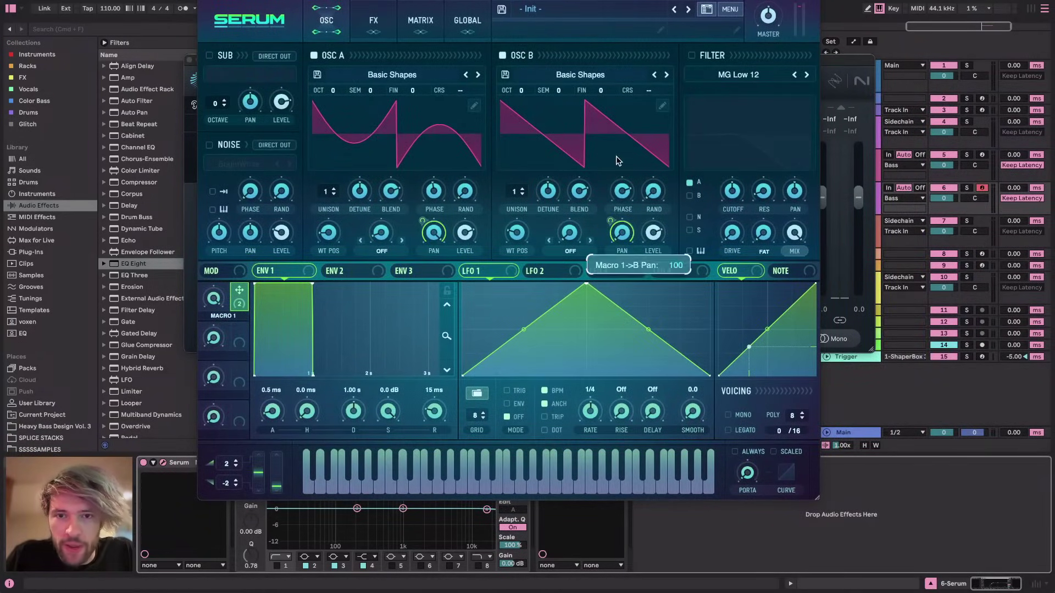
{"action": "left_click_drag", "start_coordinate": [586, 0], "coordinate": [808, 6]}
{"action": "left_click_drag", "start_coordinate": [396, 64], "coordinate": [133, 108]}
{"action": "left_click_drag", "start_coordinate": [406, 103], "coordinate": [272, 84]}
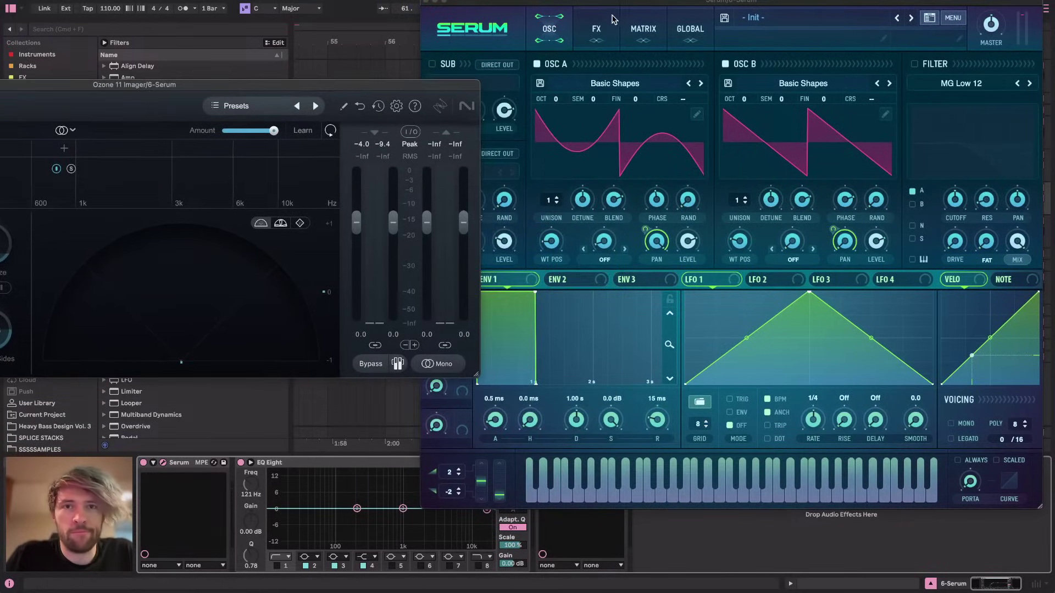
{"action": "left_click_drag", "start_coordinate": [609, 4], "coordinate": [546, 6]}
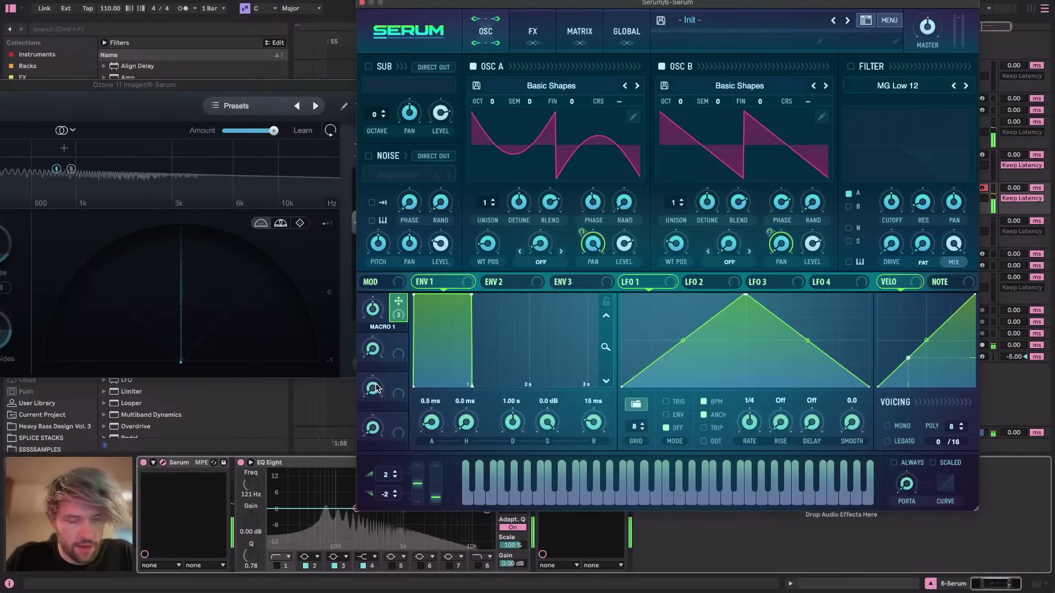
Play notes while varying Macro 1 to compare the stereo width in the Imager, and check the live chat
{"action": "left_click", "coordinate": [374, 311]}
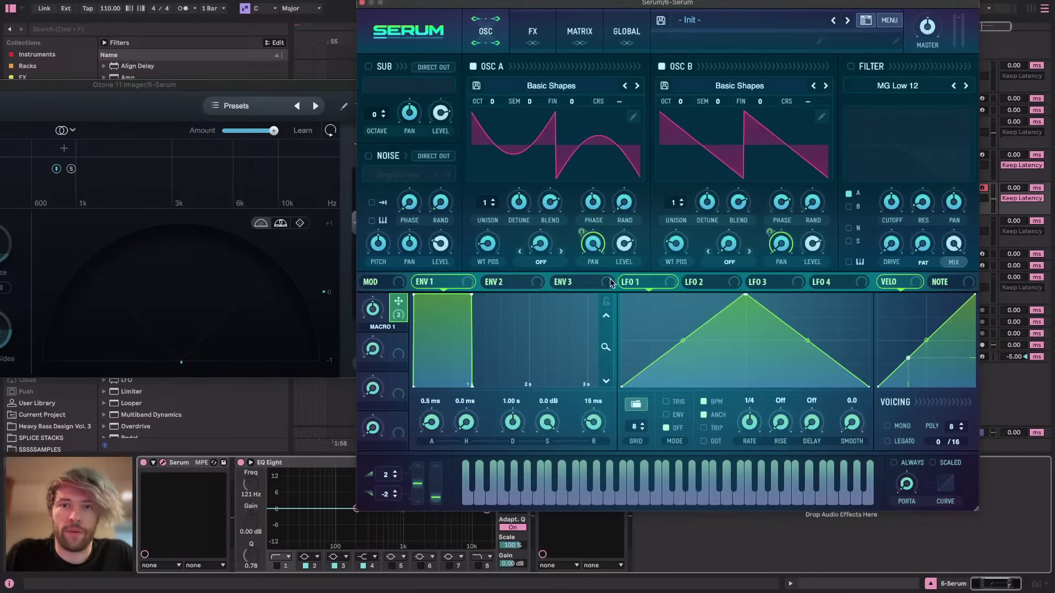
{"action": "left_click_drag", "start_coordinate": [371, 310], "coordinate": [369, 457]}
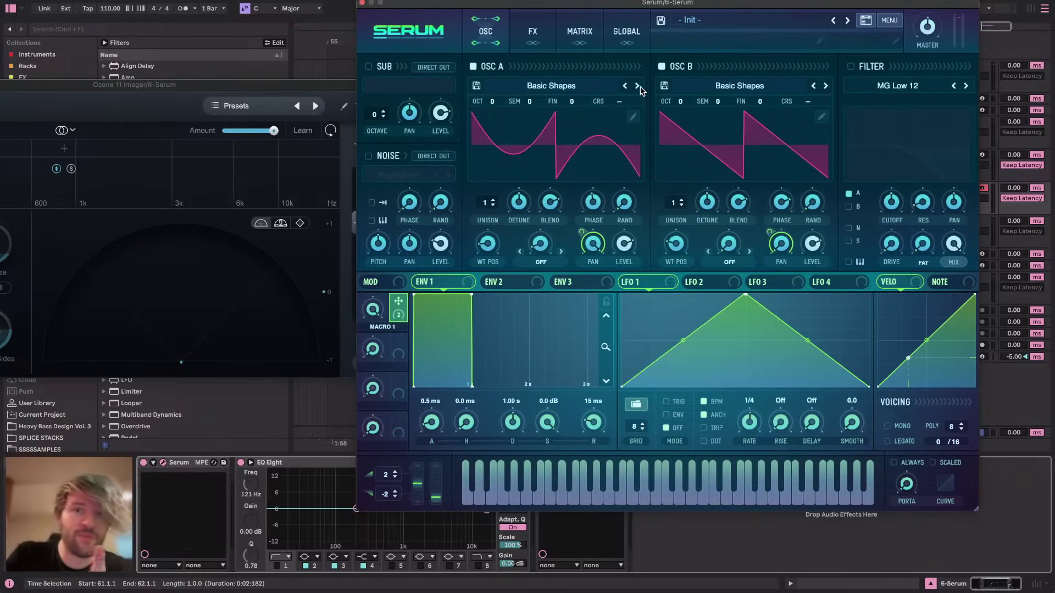
{"action": "key", "text": "super+Tab"}
{"action": "key", "text": "super+Tab"}
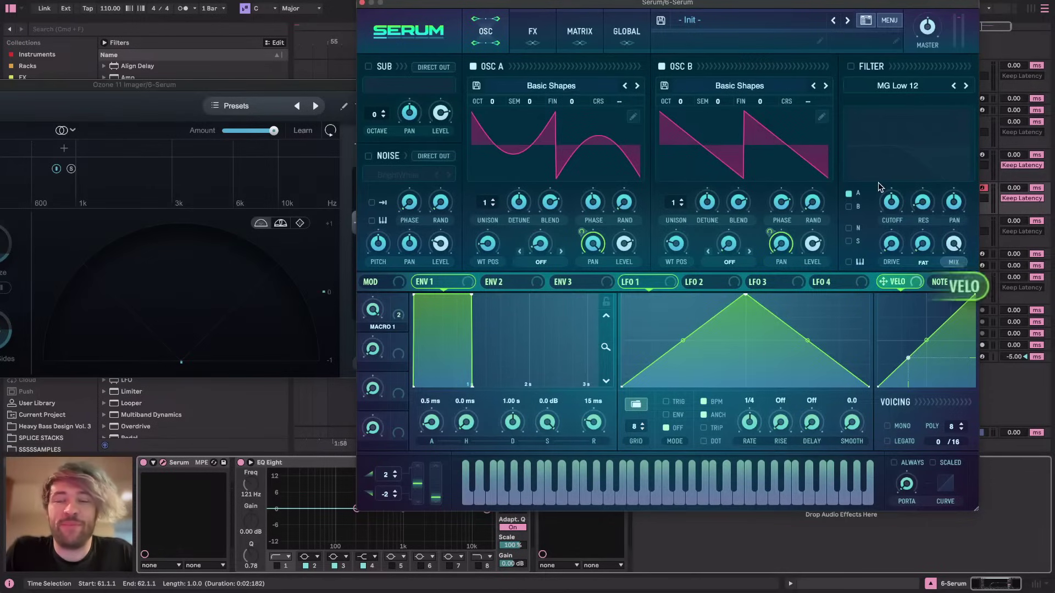
Initialize the Serum preset and open oscillator A's wavetable editor
{"action": "left_click", "coordinate": [890, 21]}
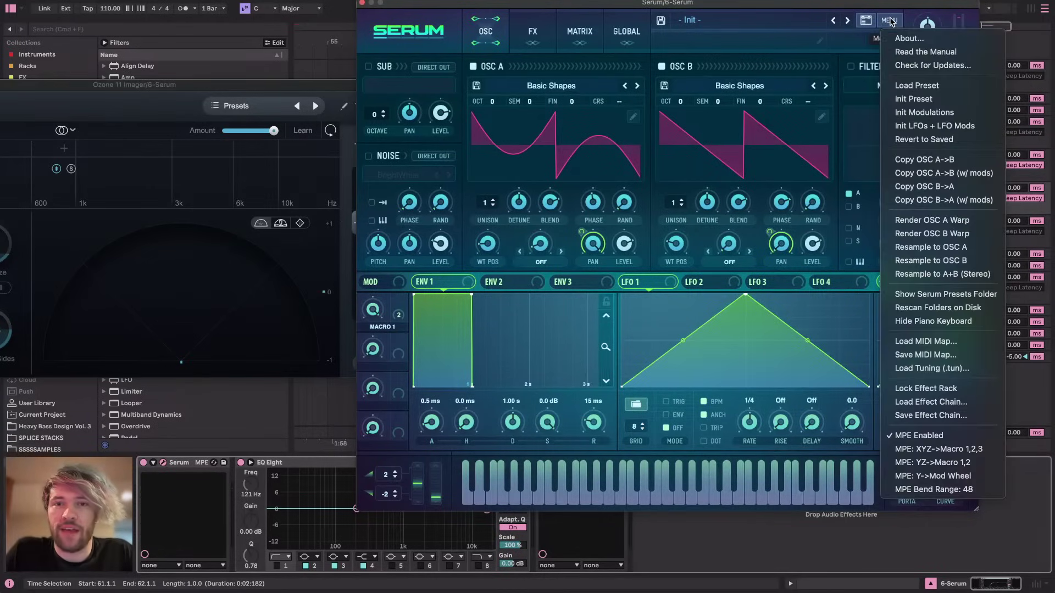
{"action": "left_click", "coordinate": [919, 92]}
{"action": "left_click", "coordinate": [668, 69]}
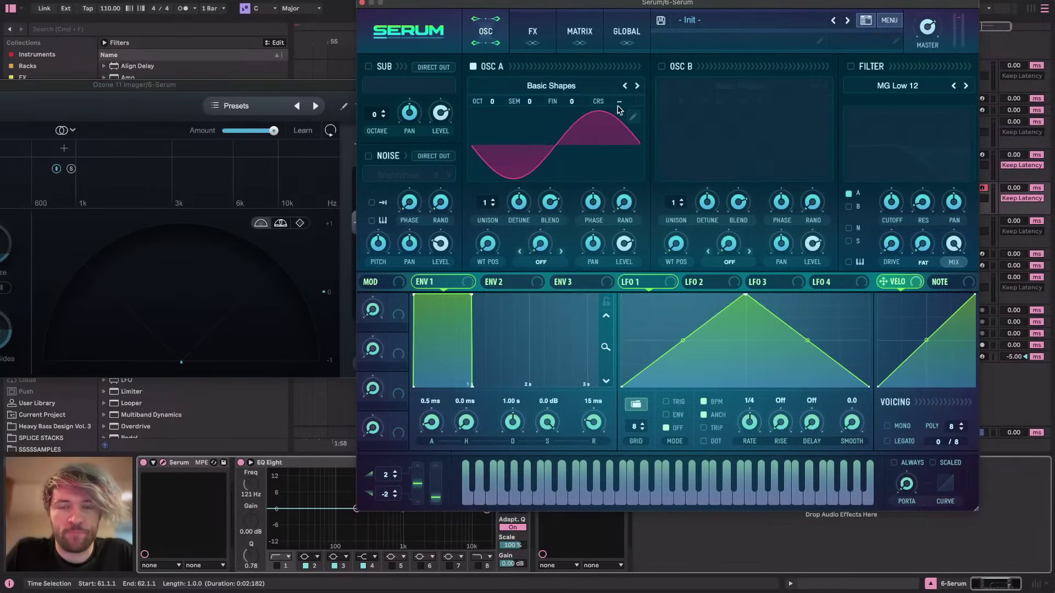
{"action": "left_click", "coordinate": [633, 117]}
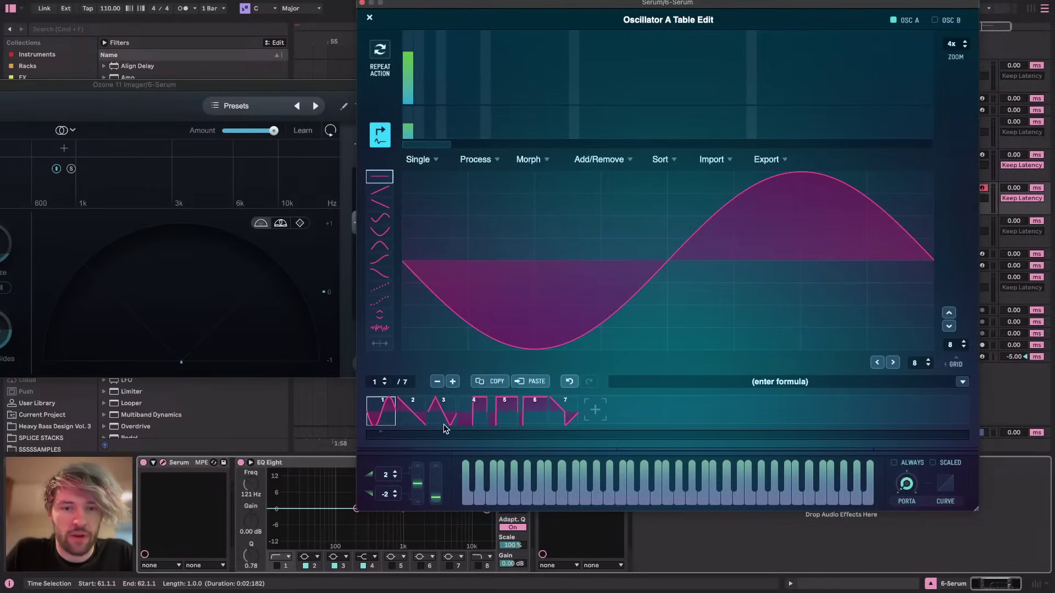
Move the square frame from position 4 to the front of oscillator A's Basic Shapes wavetable
{"action": "left_click", "coordinate": [474, 409]}
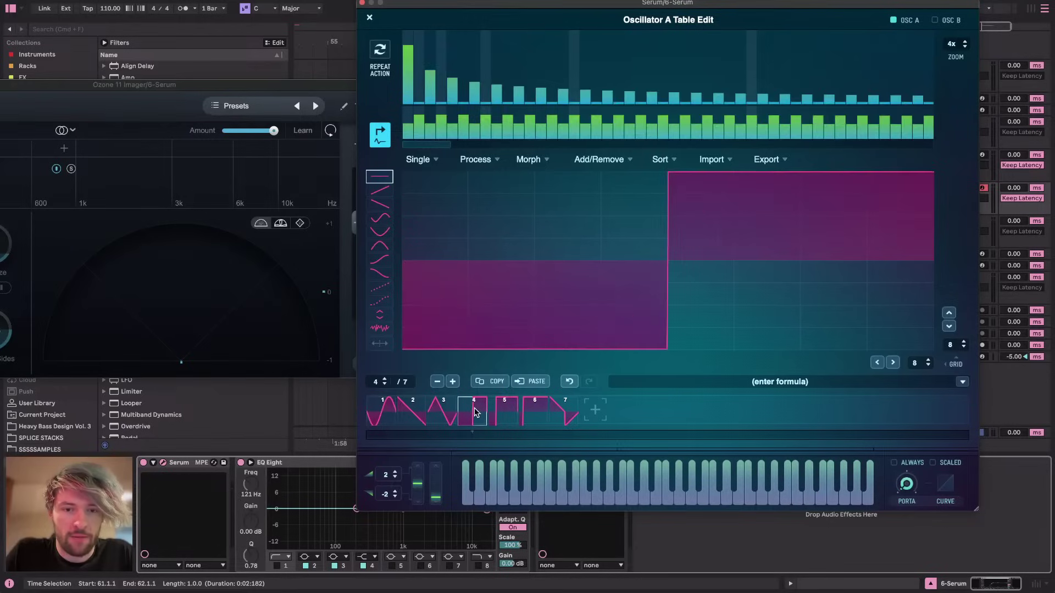
{"action": "left_click", "coordinate": [387, 412]}
{"action": "left_click_drag", "start_coordinate": [471, 404], "coordinate": [363, 404]}
Delete every frame except the square from oscillator A's wavetable
{"action": "left_click", "coordinate": [407, 410]}
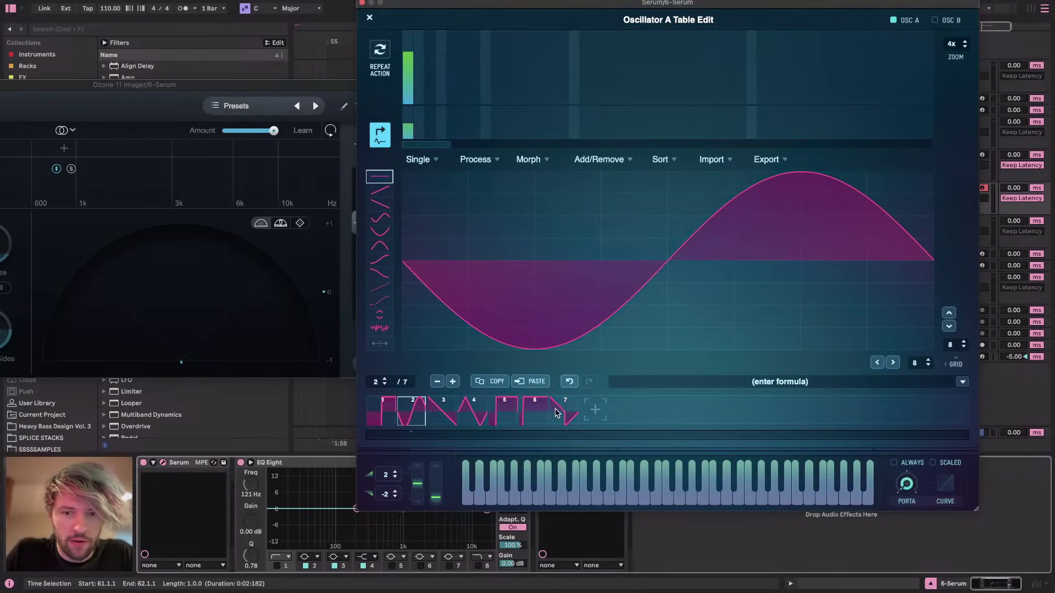
{"action": "left_click", "coordinate": [560, 413]}
{"action": "left_click", "coordinate": [439, 381]}
{"action": "left_click", "coordinate": [440, 381]}
{"action": "left_click", "coordinate": [439, 382]}
{"action": "left_click", "coordinate": [439, 382]}
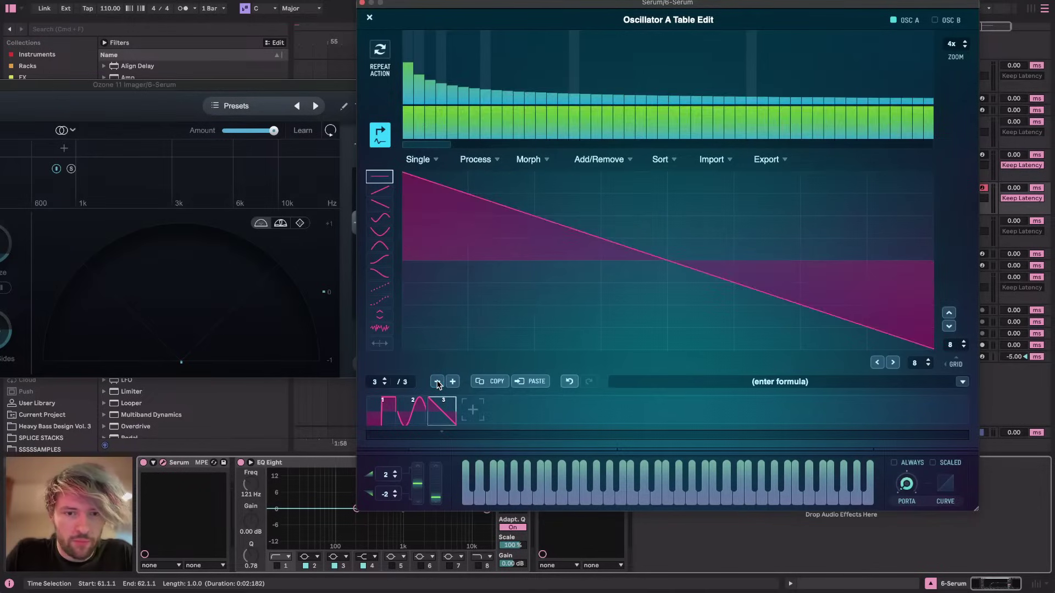
{"action": "left_click", "coordinate": [438, 383]}
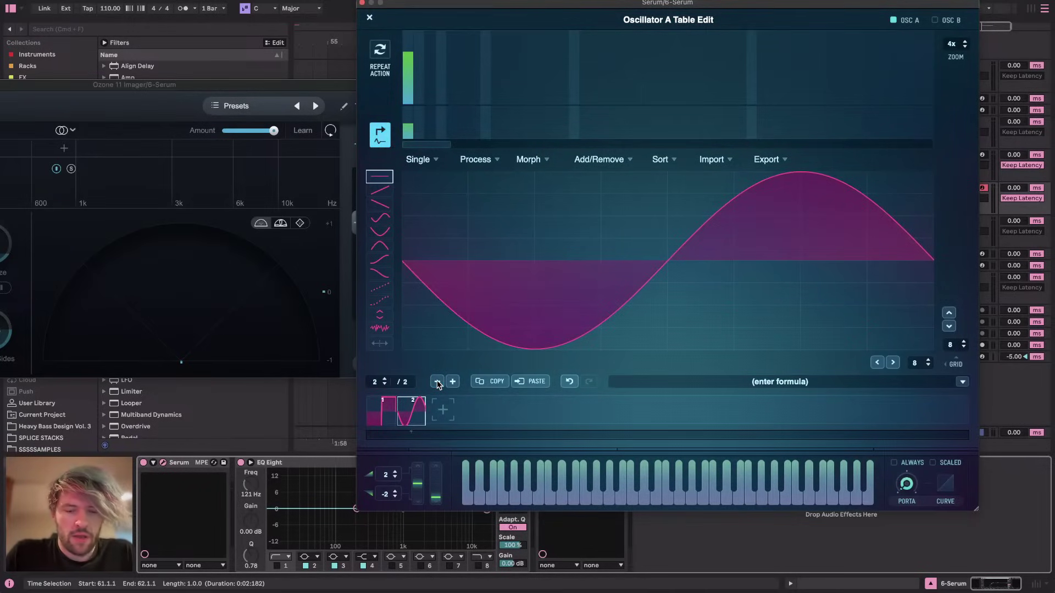
{"action": "left_click", "coordinate": [438, 382]}
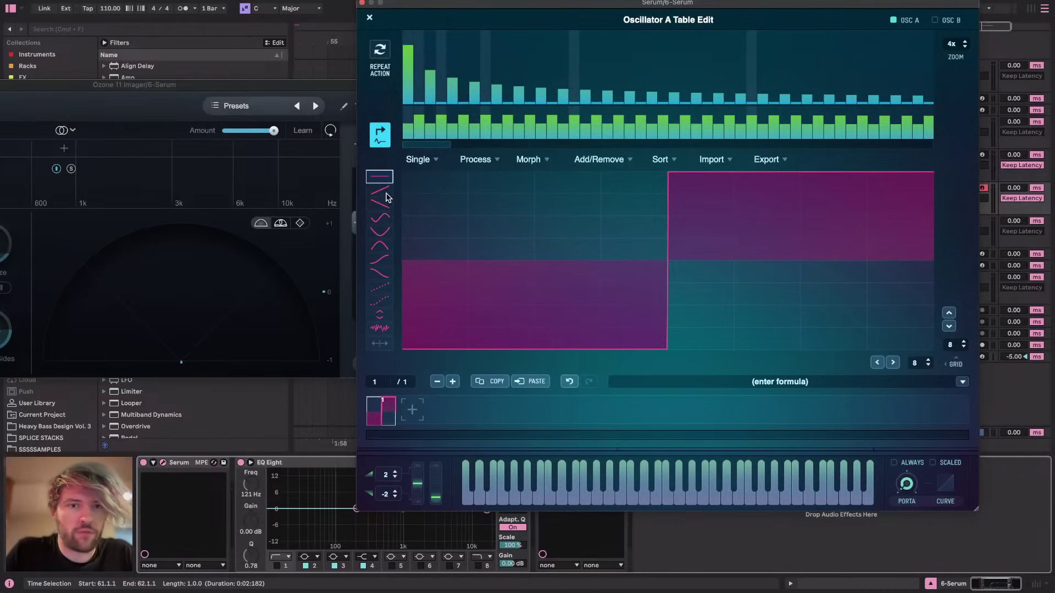
Draw a half-height square cycle in the first half of the frame and a half-height rising saw in the second half
{"action": "left_click_drag", "start_coordinate": [458, 304], "coordinate": [509, 304]}
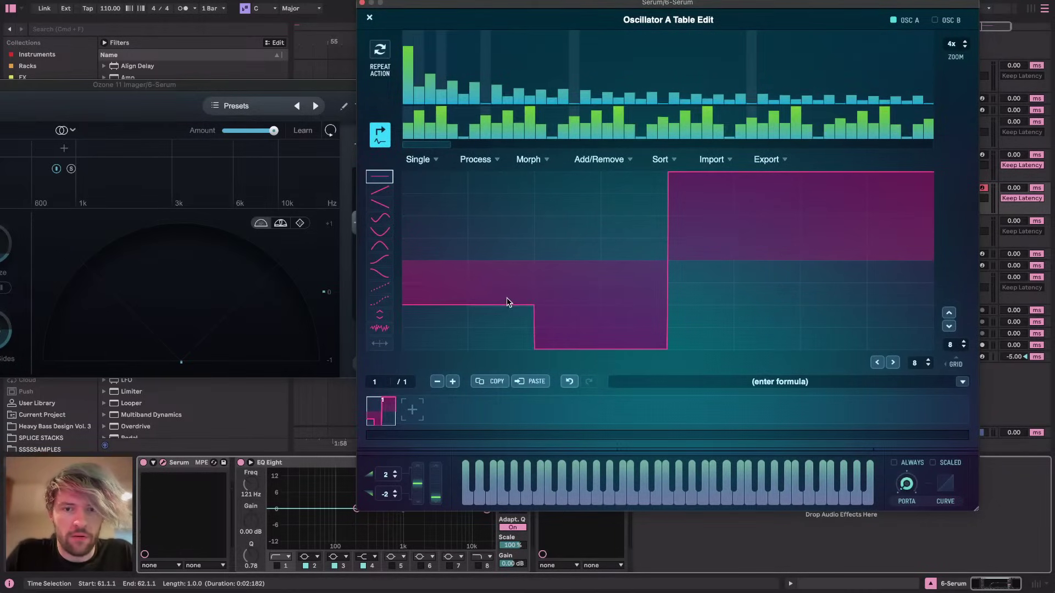
{"action": "mouse_move", "coordinate": [562, 243]}
{"action": "left_mouse_down"}
{"action": "mouse_move", "coordinate": [626, 233]}
{"action": "mouse_move", "coordinate": [564, 219]}
{"action": "mouse_move", "coordinate": [611, 219]}
{"action": "left_mouse_up"}
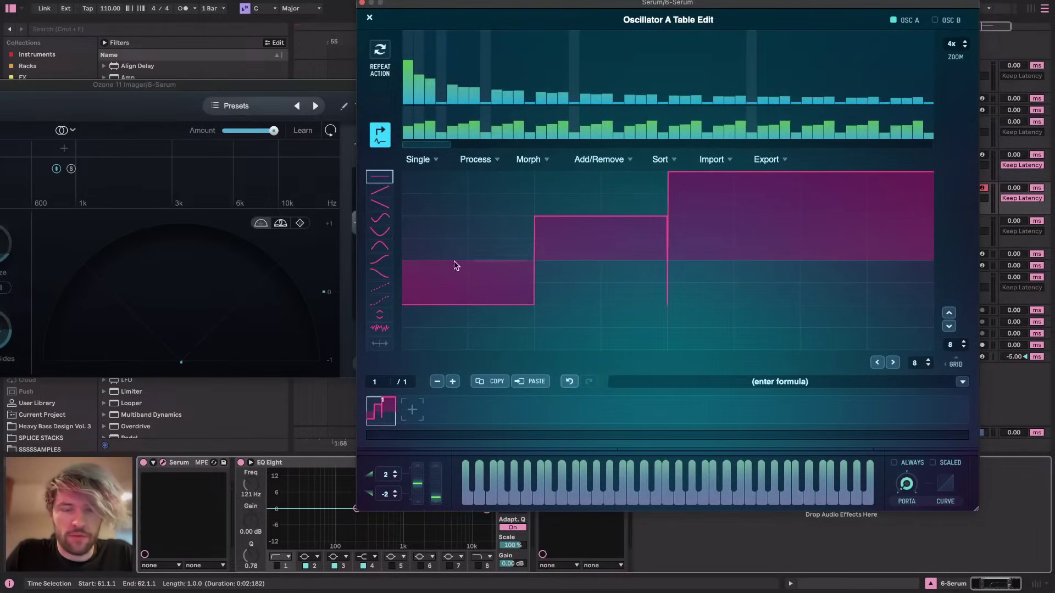
{"action": "left_click", "coordinate": [383, 190]}
{"action": "left_click_drag", "start_coordinate": [705, 290], "coordinate": [928, 218]}
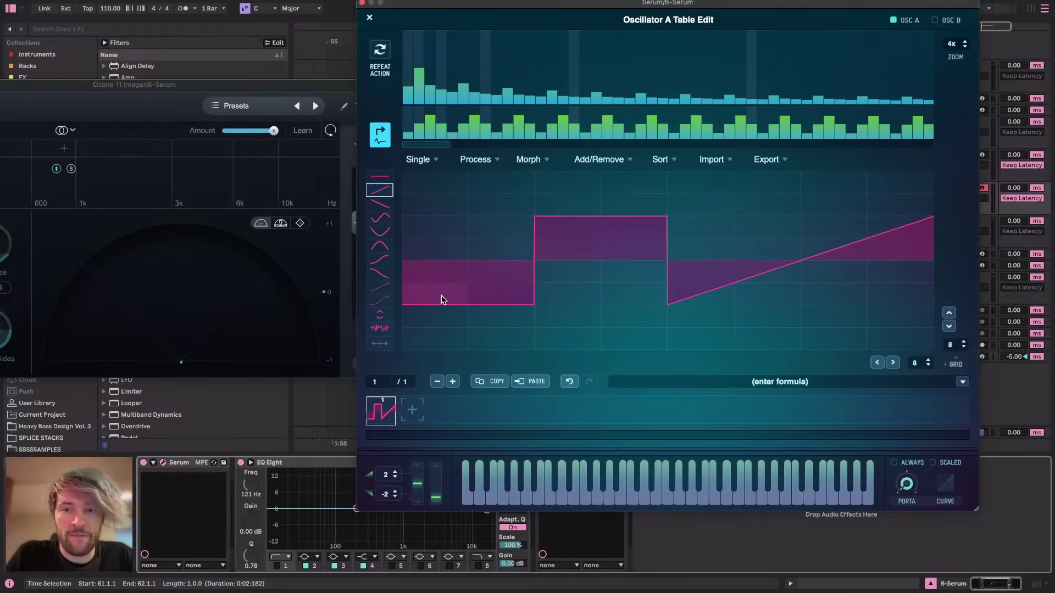
{"action": "left_click_drag", "start_coordinate": [441, 299], "coordinate": [624, 231]}
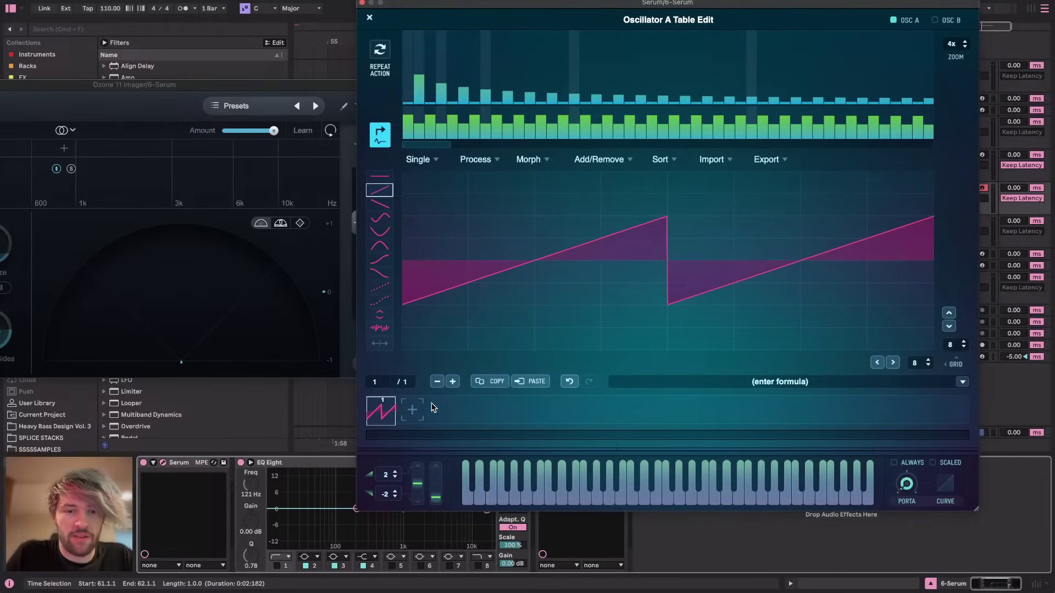
{"action": "left_click", "coordinate": [422, 349]}
{"action": "left_click_drag", "start_coordinate": [423, 328], "coordinate": [426, 299]}
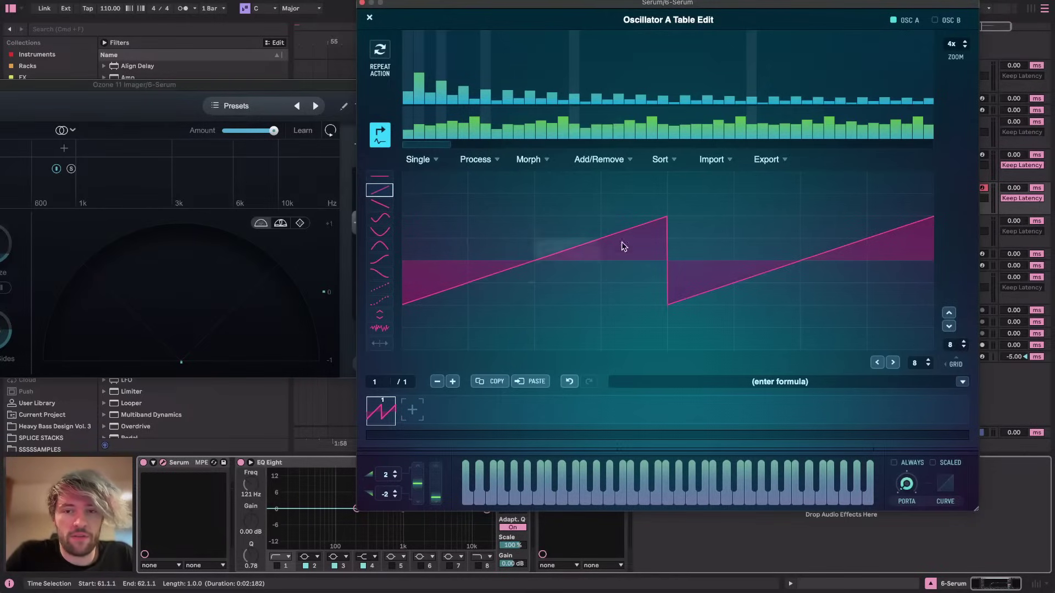
{"action": "left_click", "coordinate": [379, 176]}
{"action": "left_click", "coordinate": [467, 305]}
{"action": "left_click", "coordinate": [604, 226]}
{"action": "left_click", "coordinate": [380, 193]}
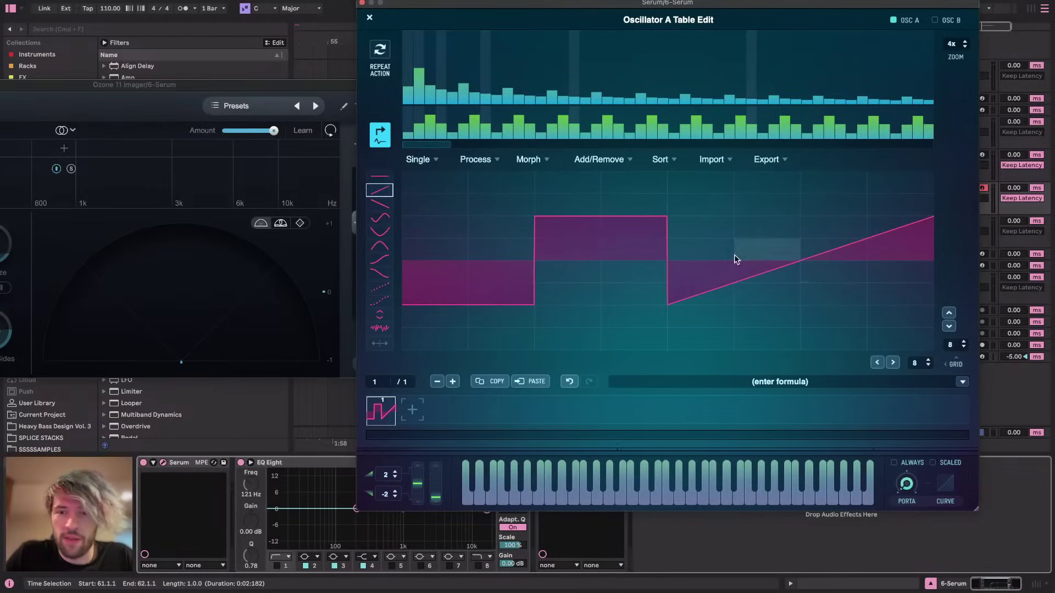
Set the vertical grid to 4 and draw two half-height rising saw cycles in the second half of the frame
{"action": "left_click_drag", "start_coordinate": [926, 377], "coordinate": [928, 356]}
{"action": "scroll", "coordinate": [927, 364], "scroll_direction": "down", "scroll_amount": 4}
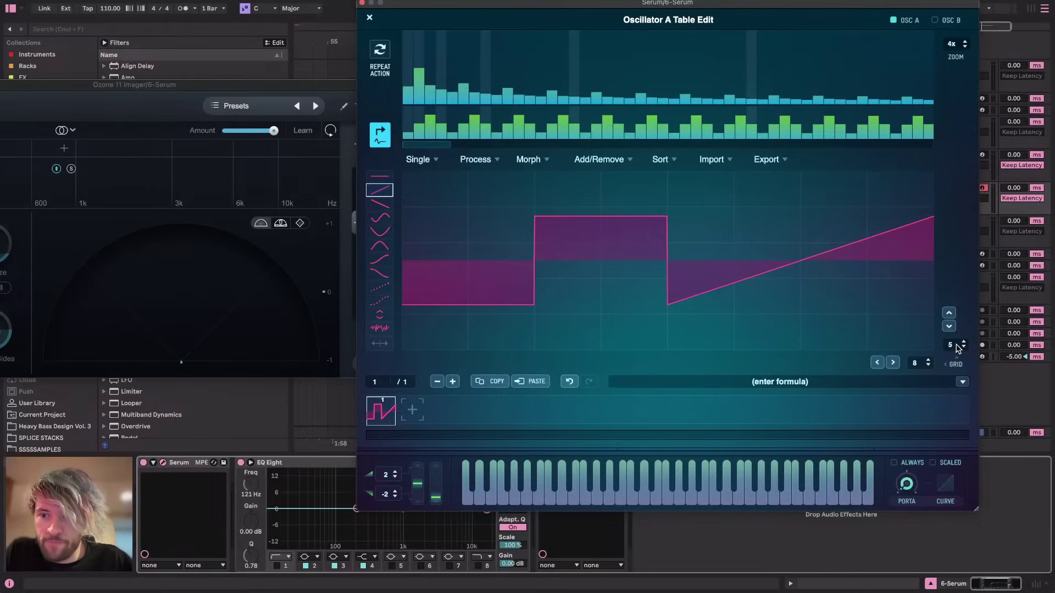
{"action": "left_click", "coordinate": [728, 275]}
{"action": "left_click", "coordinate": [766, 238]}
{"action": "left_click", "coordinate": [838, 277]}
{"action": "left_click", "coordinate": [888, 259]}
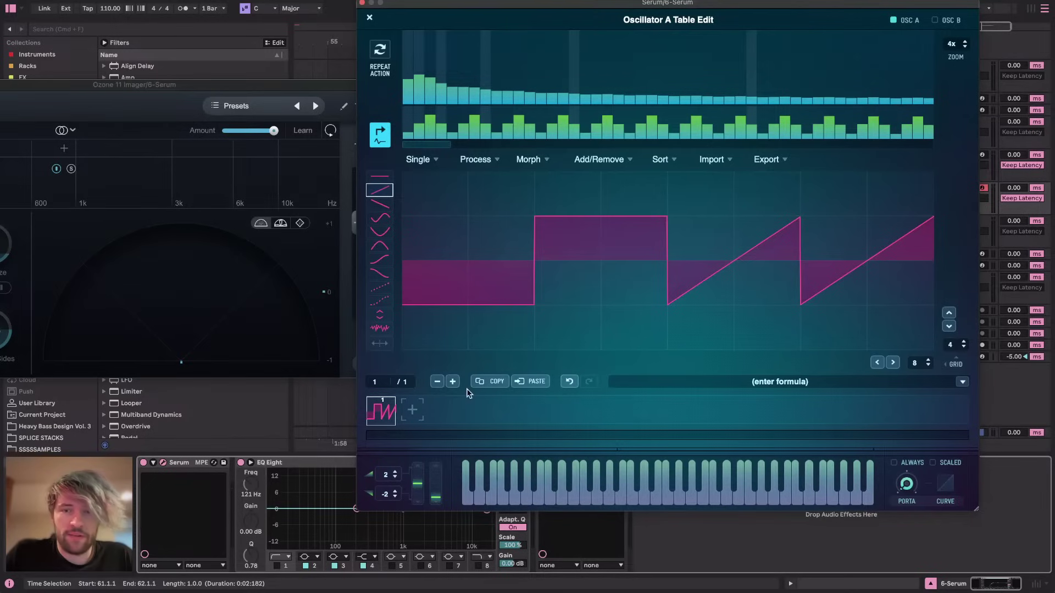
Split the wavetable into two frames with Resize Tables to be Half, and redraw frame 1 as a full-height square
{"action": "left_click", "coordinate": [475, 159]}
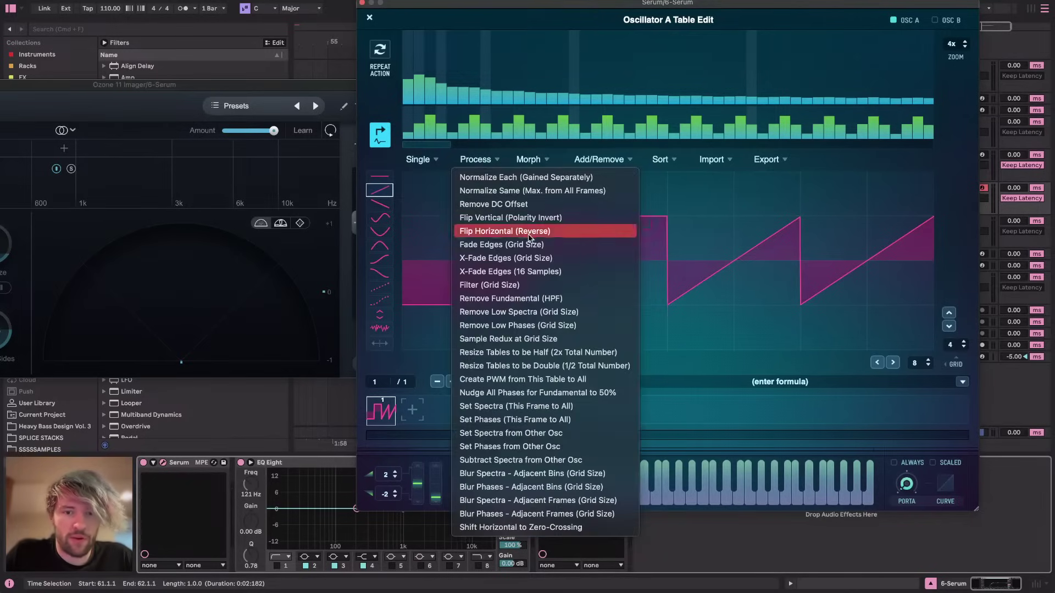
{"action": "left_click", "coordinate": [518, 353]}
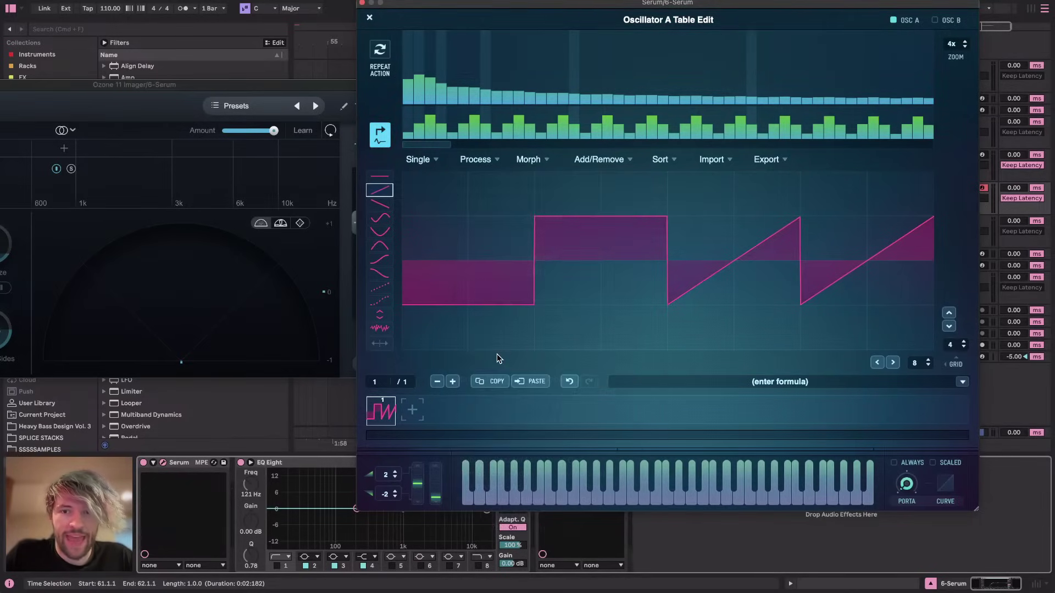
{"action": "left_click", "coordinate": [438, 302]}
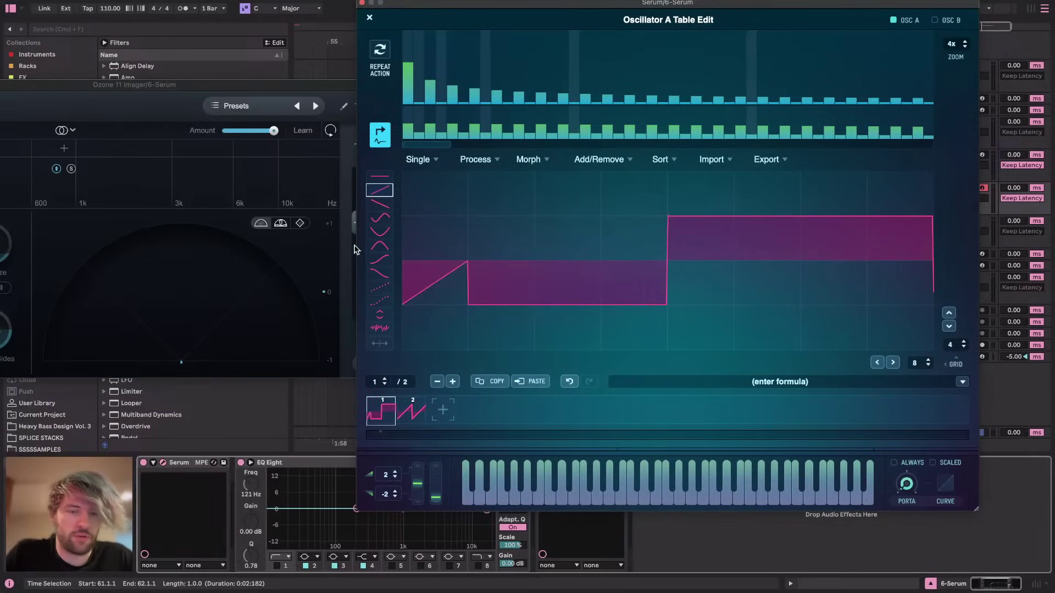
{"action": "left_click", "coordinate": [380, 176]}
{"action": "left_click", "coordinate": [434, 283]}
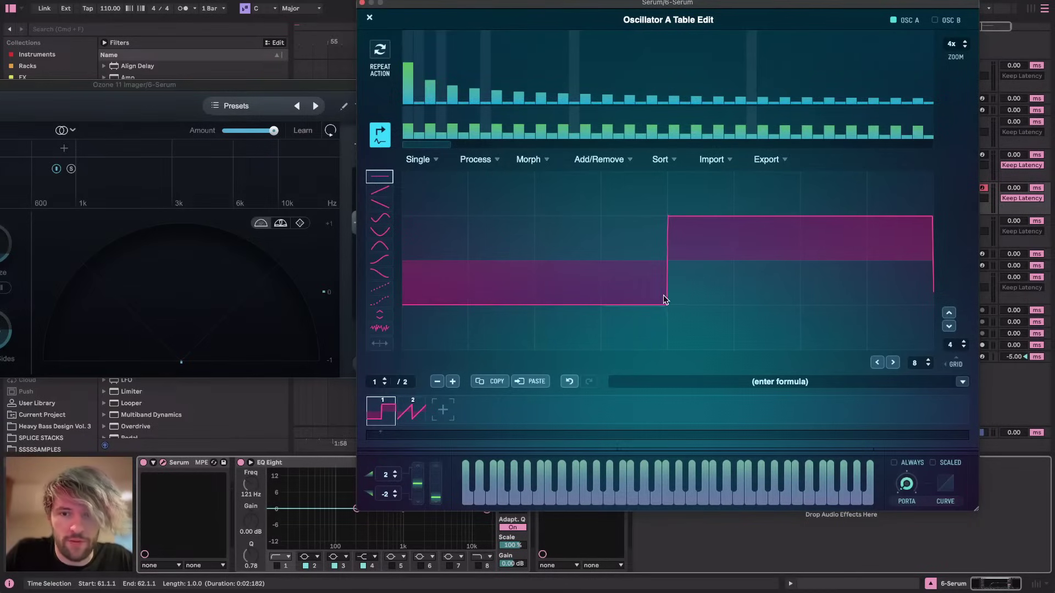
{"action": "mouse_move", "coordinate": [664, 324]}
{"action": "left_mouse_down"}
{"action": "mouse_move", "coordinate": [497, 433]}
{"action": "mouse_move", "coordinate": [434, 423]}
{"action": "left_mouse_up"}
{"action": "left_click", "coordinate": [714, 189]}
{"action": "left_click_drag", "start_coordinate": [714, 189], "coordinate": [912, 181]}
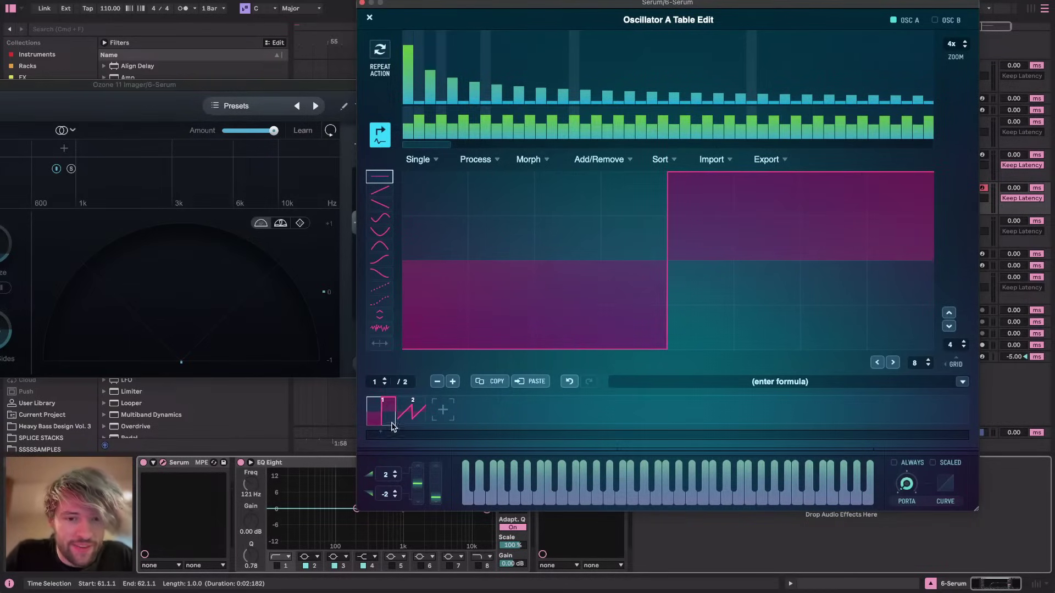
Redraw frame 2 as two full-height rising saw cycles and close oscillator A's wavetable editor
{"action": "left_click", "coordinate": [418, 412]}
{"action": "left_click", "coordinate": [380, 190]}
{"action": "mouse_move", "coordinate": [409, 343]}
{"action": "left_mouse_down"}
{"action": "mouse_move", "coordinate": [614, 202]}
{"action": "mouse_move", "coordinate": [684, 310]}
{"action": "mouse_move", "coordinate": [835, 243]}
{"action": "mouse_move", "coordinate": [894, 196]}
{"action": "left_mouse_up"}
{"action": "left_click", "coordinate": [370, 17]}
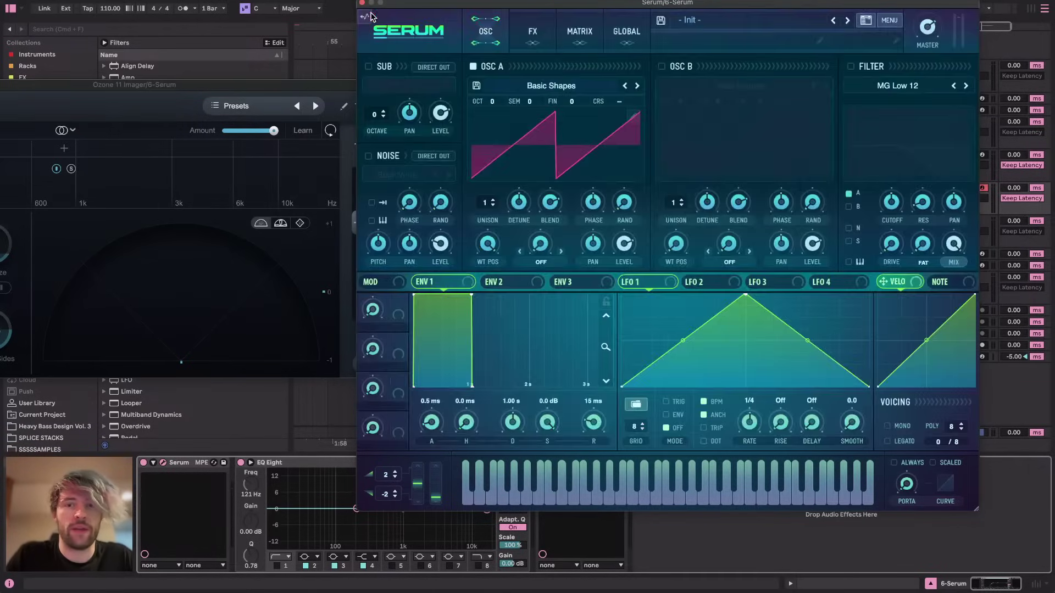
Copy oscillator A to oscillator B and open oscillator B's wavetable editor
{"action": "left_click", "coordinate": [888, 21]}
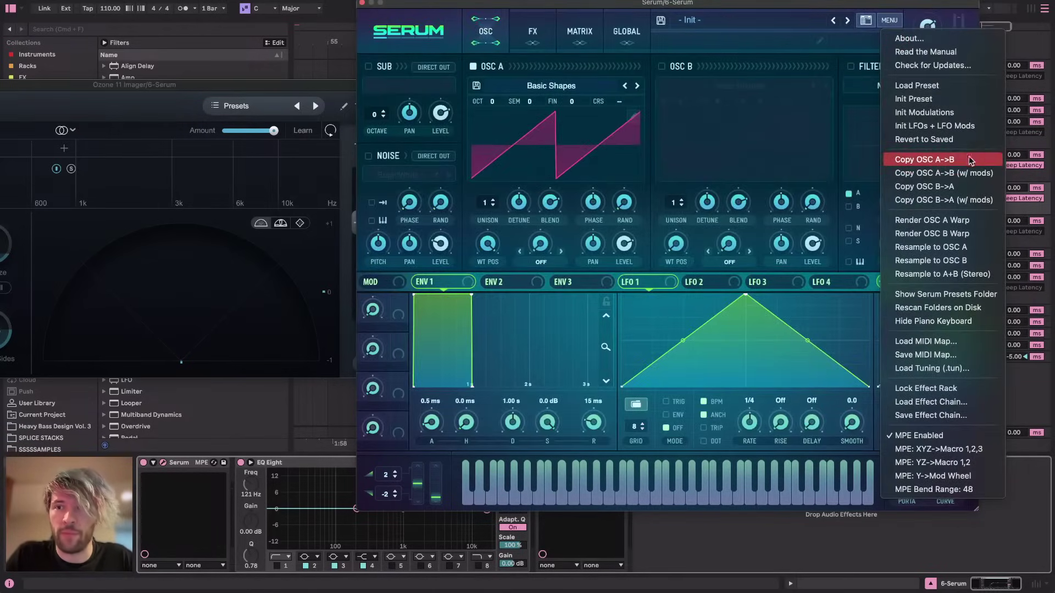
{"action": "left_click", "coordinate": [935, 159]}
{"action": "left_click", "coordinate": [822, 114]}
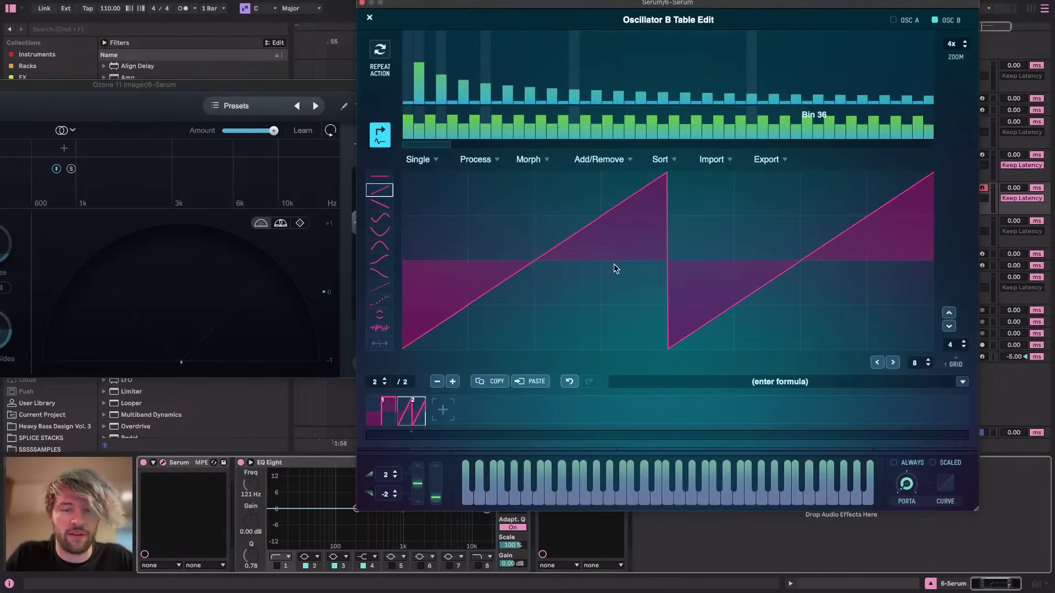
Move oscillator B's saw frame ahead of the square and merge both frames with Resize Tables to be Double
{"action": "left_click_drag", "start_coordinate": [387, 419], "coordinate": [336, 418]}
{"action": "left_click", "coordinate": [497, 160]}
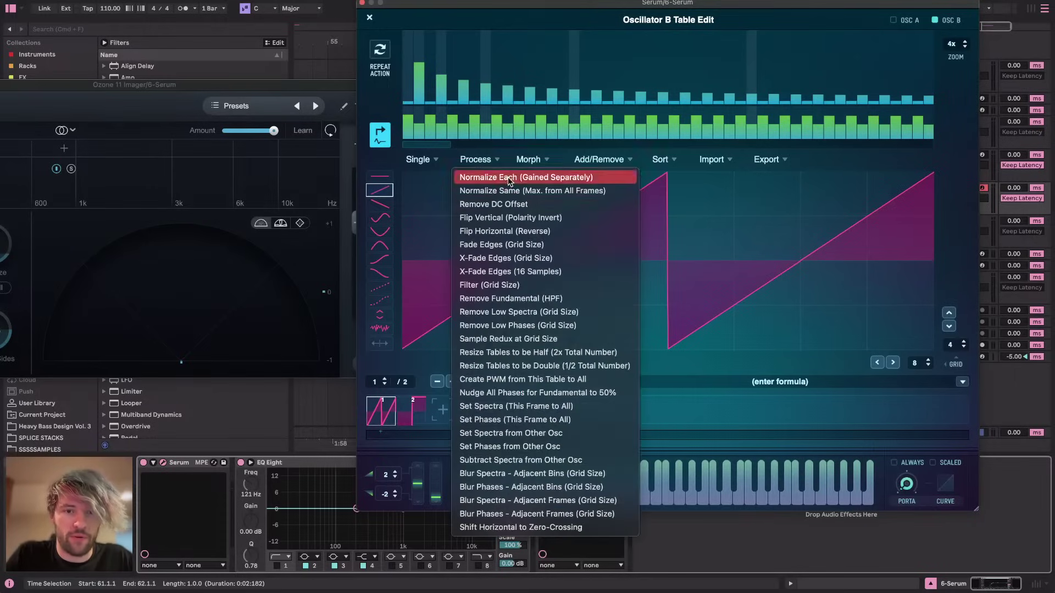
{"action": "left_click", "coordinate": [529, 365]}
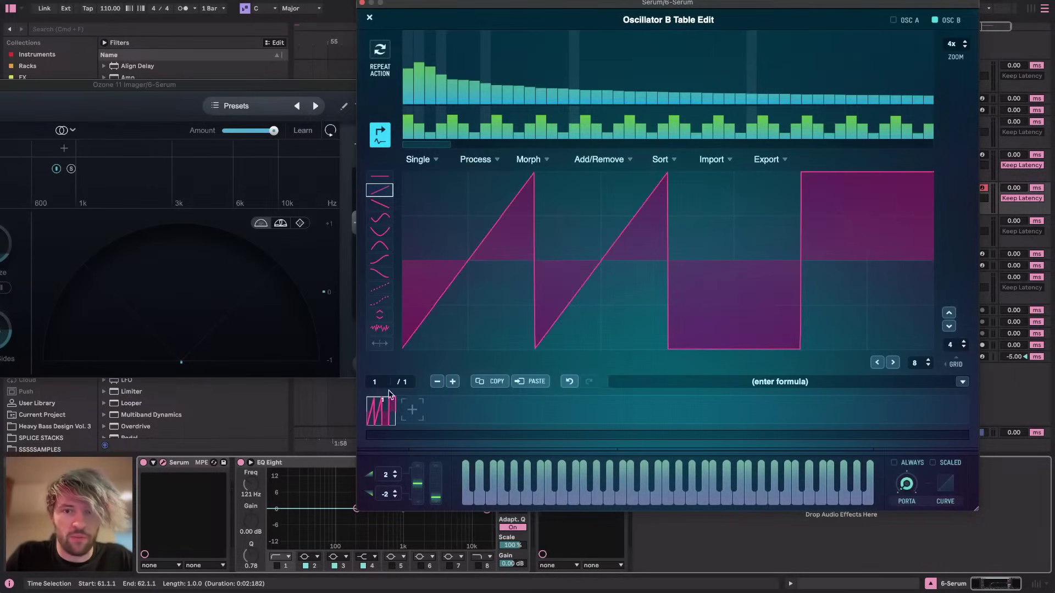
Switch from oscillator B's to oscillator A's wavetable editor, merge its two frames with Resize Tables to be Double, and close it
{"action": "left_click", "coordinate": [369, 17]}
{"action": "left_click", "coordinate": [633, 117]}
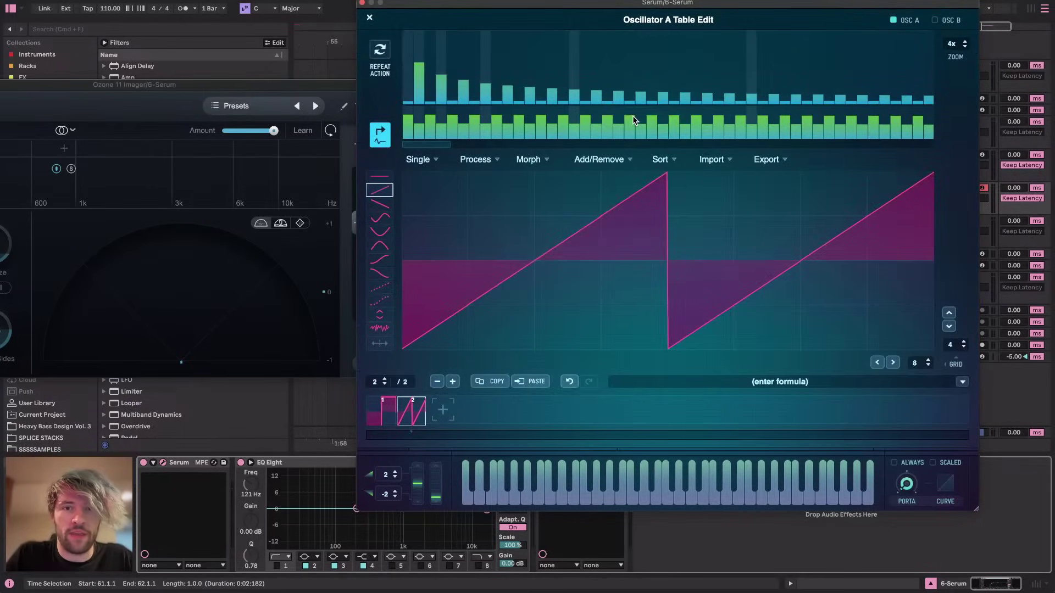
{"action": "left_click", "coordinate": [478, 159]}
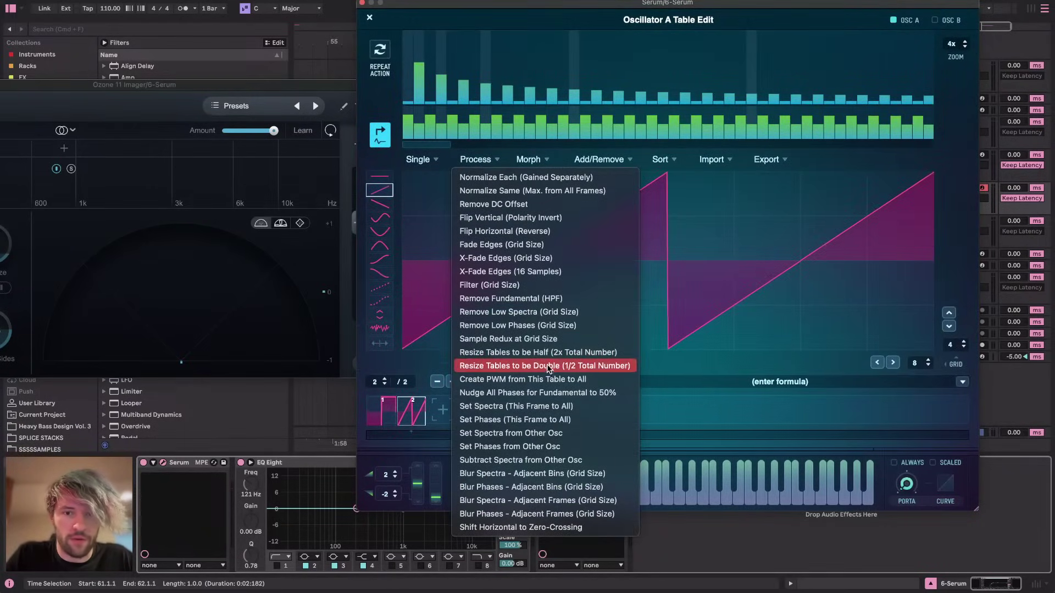
{"action": "left_click", "coordinate": [547, 369]}
{"action": "left_click", "coordinate": [369, 19]}
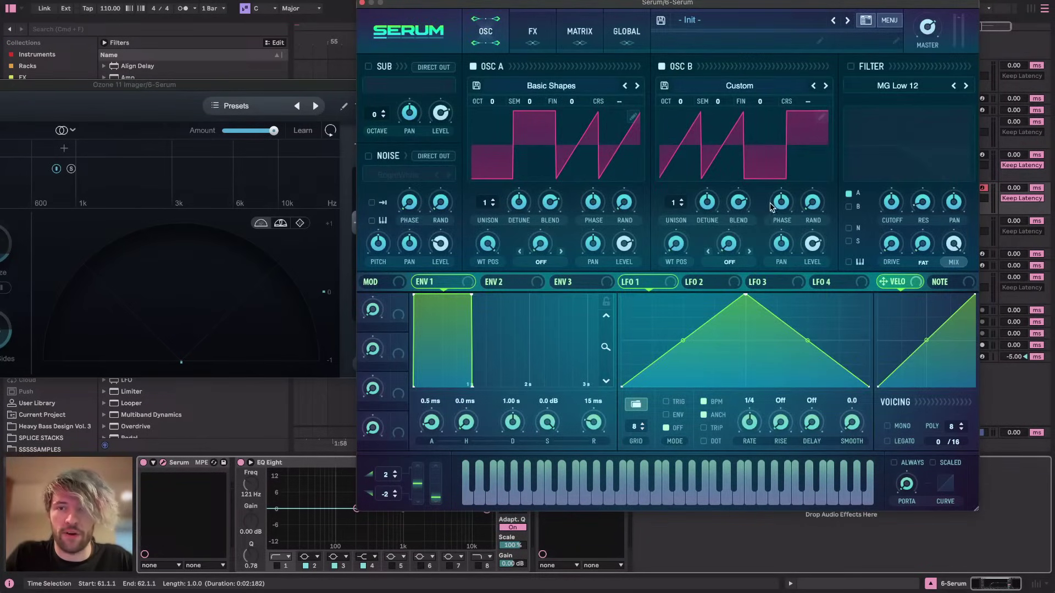
Assign Macro 1 to the pan of oscillators A and B, and lower the modulation amount on oscillator B's pan
{"action": "mouse_move", "coordinate": [782, 204]}
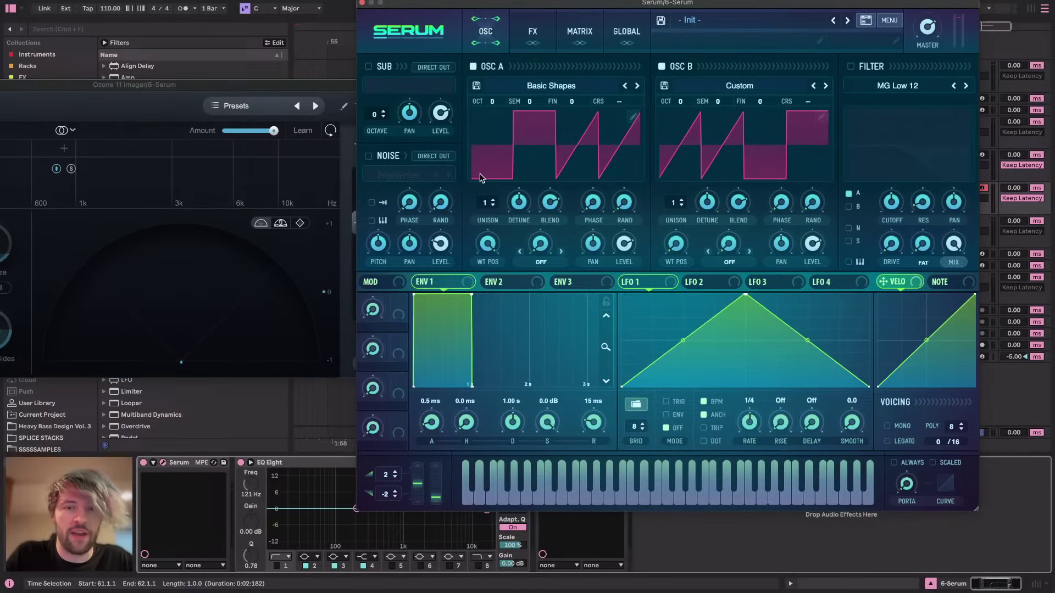
{"action": "left_click_drag", "start_coordinate": [398, 302], "coordinate": [593, 244]}
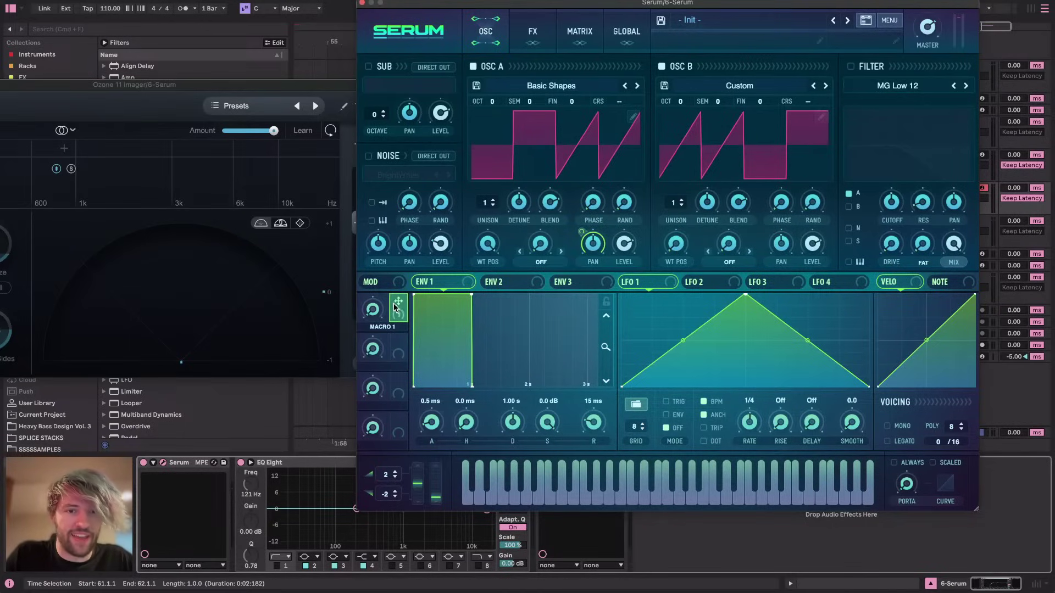
{"action": "mouse_move", "coordinate": [381, 309]}
{"action": "left_click_drag", "start_coordinate": [398, 302], "coordinate": [780, 244]}
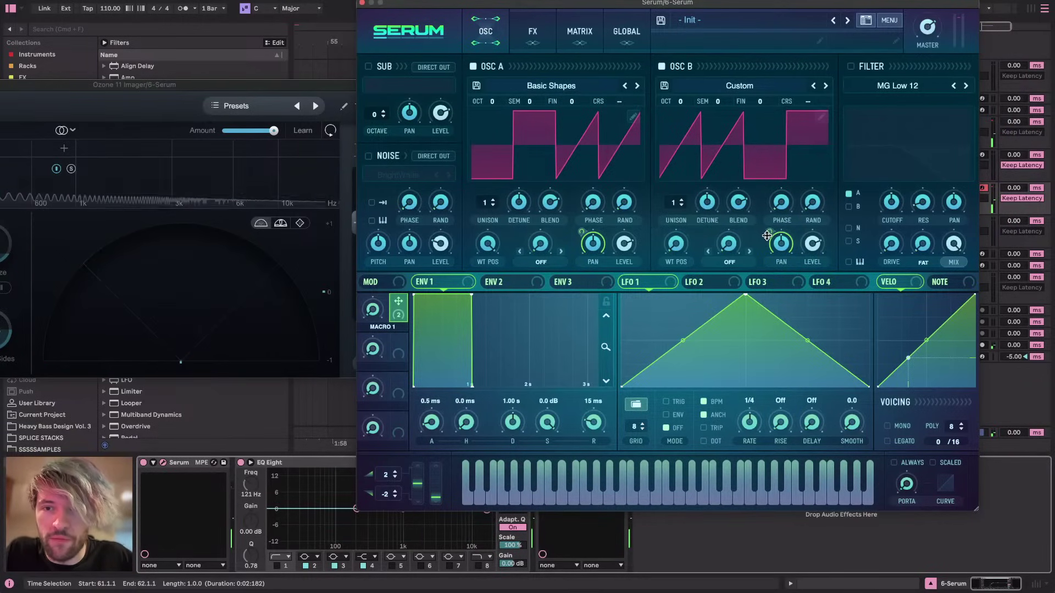
{"action": "left_click_drag", "start_coordinate": [769, 232], "coordinate": [768, 275]}
{"action": "left_click_drag", "start_coordinate": [764, 389], "coordinate": [767, 494]}
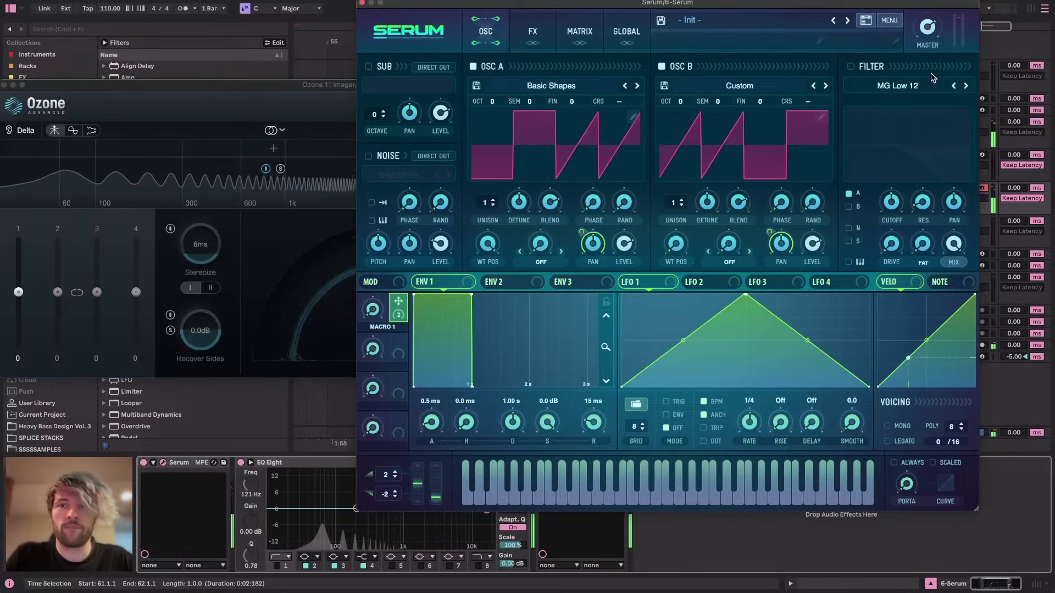
Bring the Ozone 11 Imager forward and reposition it so its stereo display is visible beside Serum, and lower Serum's master level
{"action": "mouse_move", "coordinate": [934, 32]}
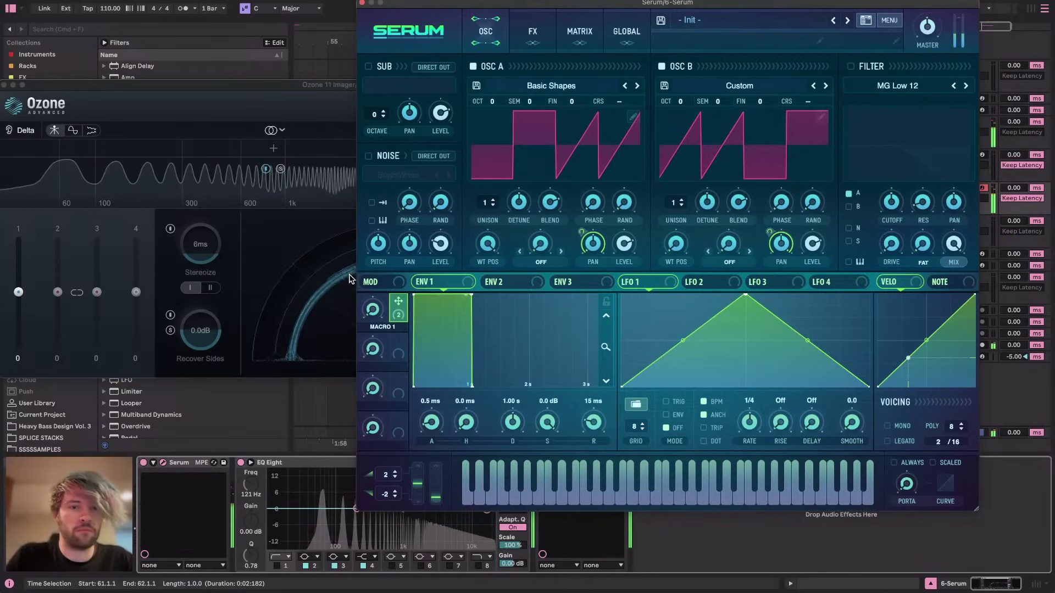
{"action": "left_click", "coordinate": [327, 287]}
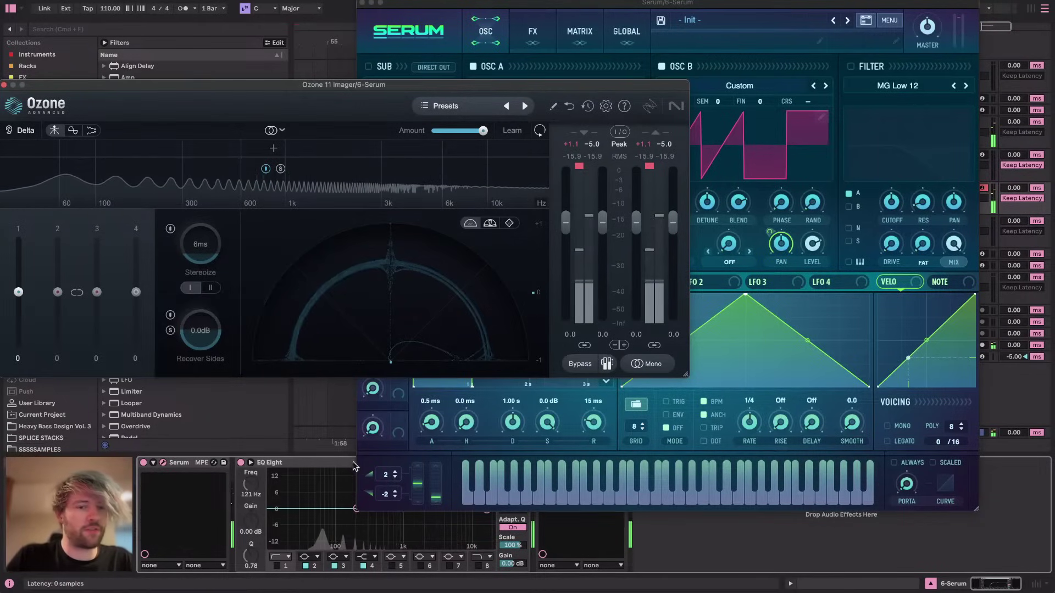
{"action": "key", "text": "super+Tab"}
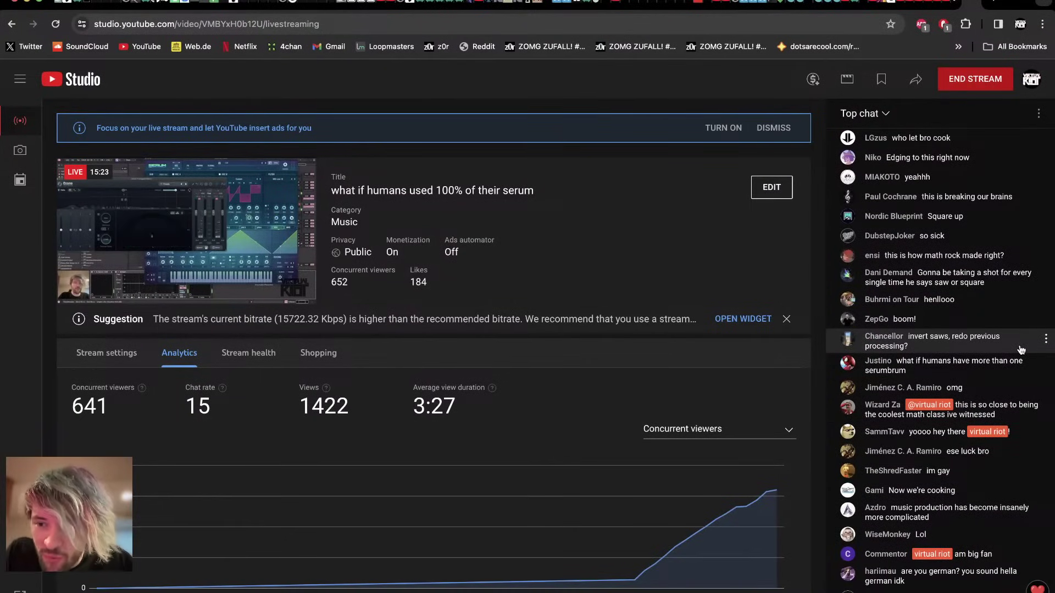
{"action": "key", "text": "super+Tab"}
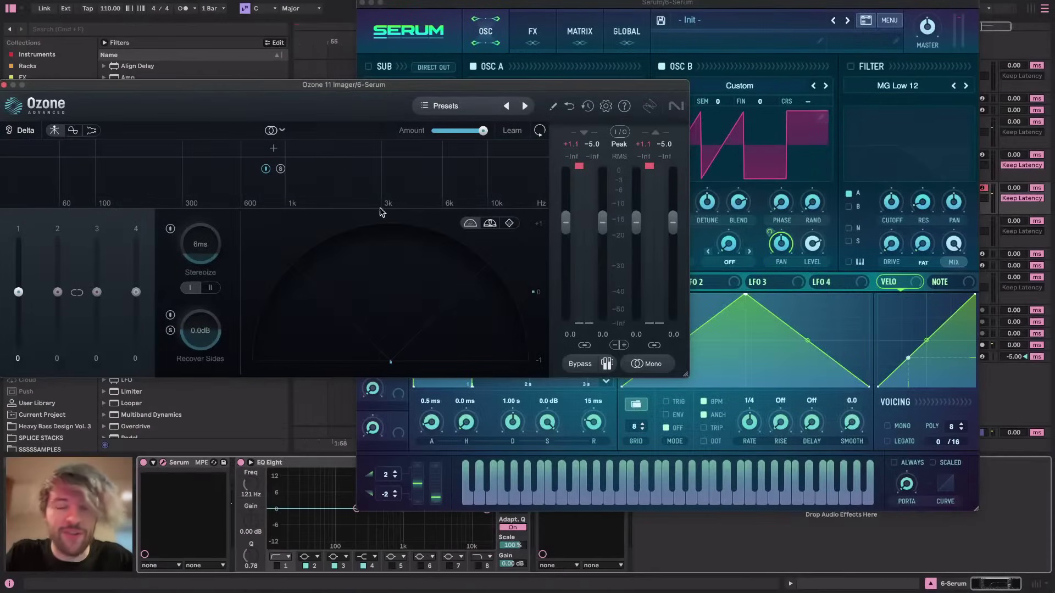
{"action": "left_click_drag", "start_coordinate": [360, 87], "coordinate": [151, 55]}
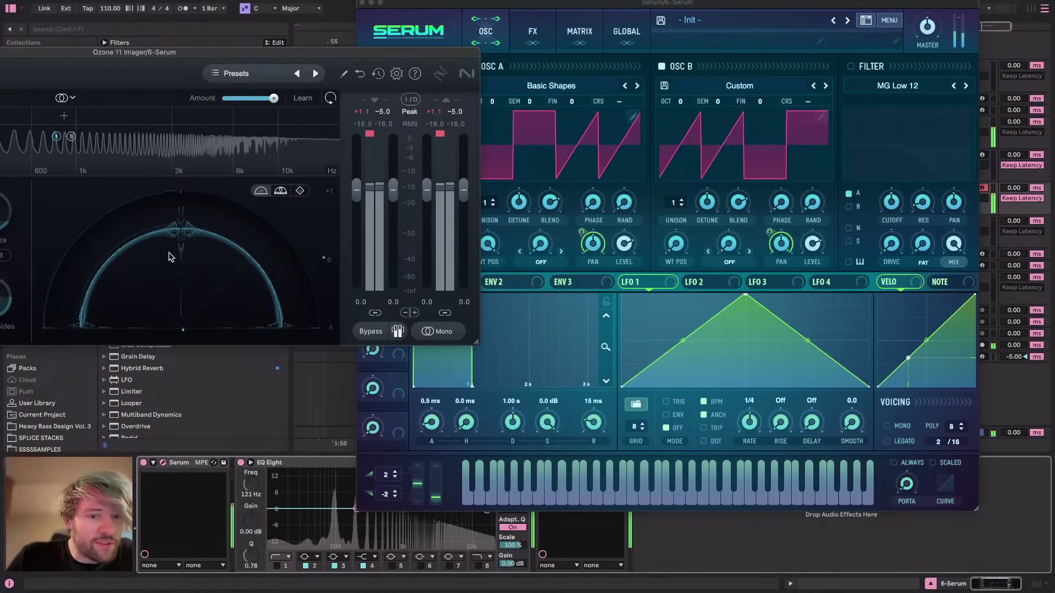
{"action": "left_click_drag", "start_coordinate": [927, 27], "coordinate": [927, 47]}
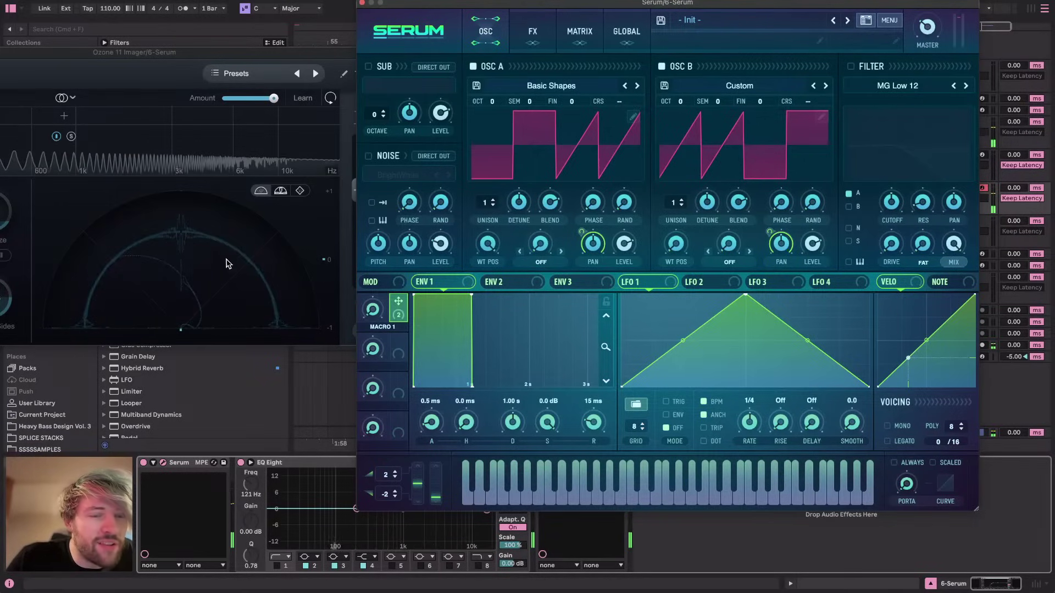
Play test notes from the C-1 octave up to the C3 octave and examine the Imager's stereo display
{"action": "key", "text": "z"}
{"action": "key", "text": "a"}
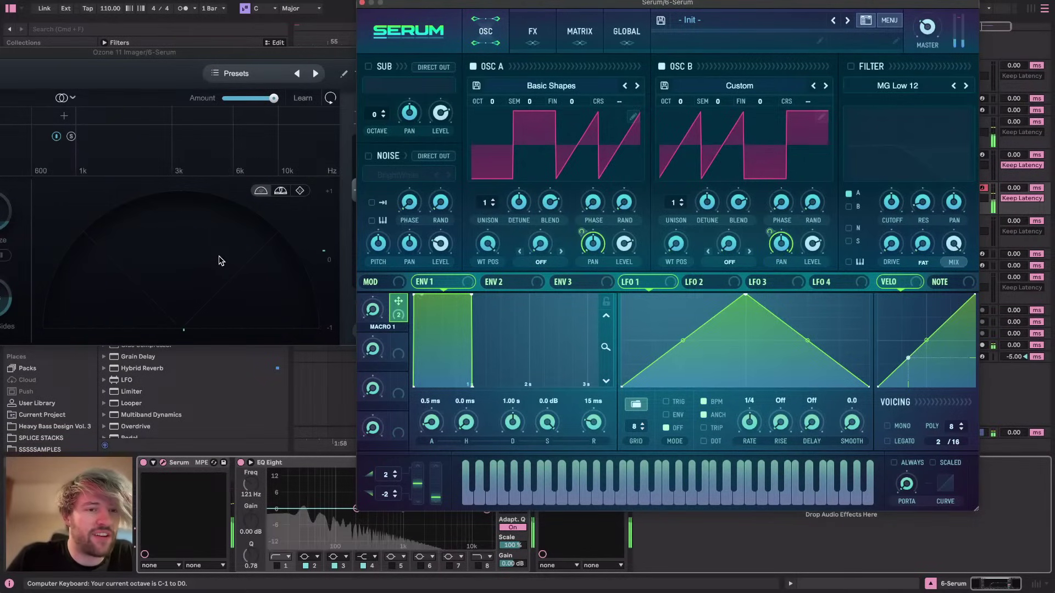
{"action": "key", "text": "x"}
{"action": "key", "text": "x"}
{"action": "key", "text": "x"}
{"action": "key", "text": "a"}
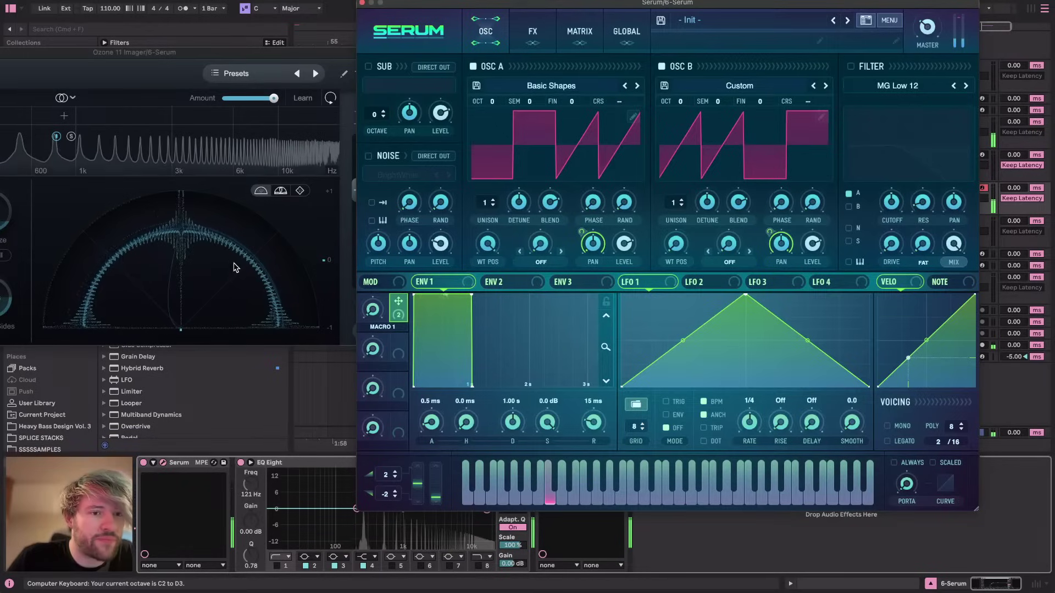
{"action": "key", "text": "x"}
{"action": "key", "text": "a"}
{"action": "key", "text": "a"}
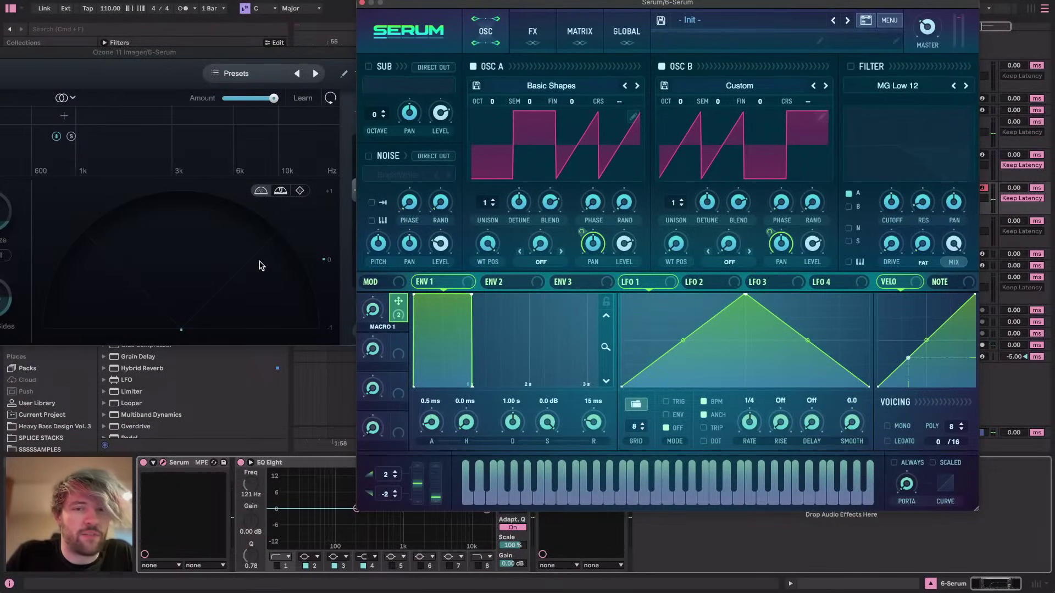
Play C and G in the C3 octave, and replay C in successively lower octaves to compare the stereo shapes
{"action": "key", "text": "a"}
{"action": "key", "text": "g"}
{"action": "key", "text": "z"}
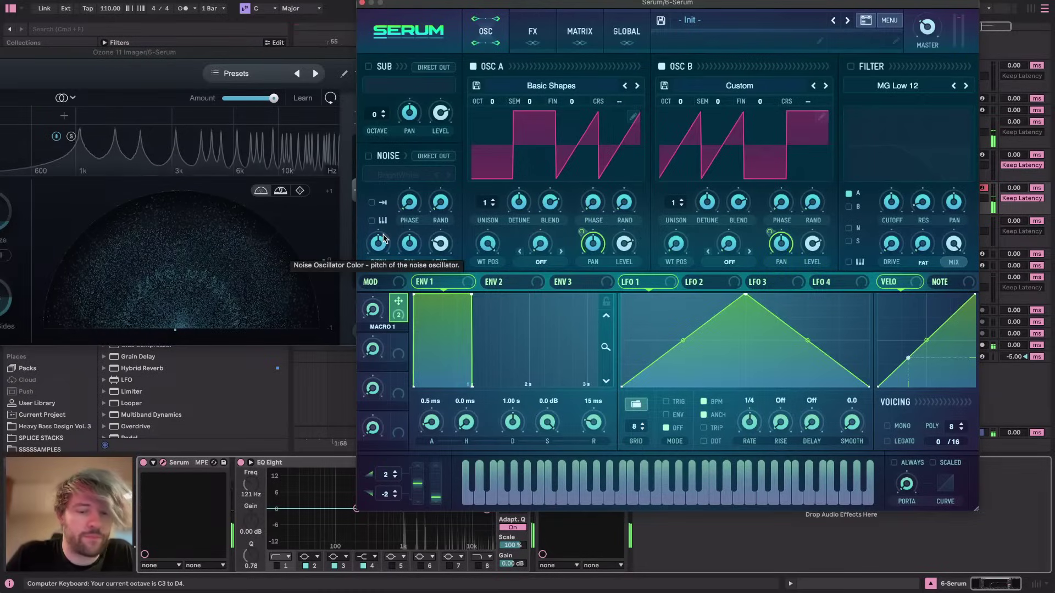
{"action": "key", "text": "z"}
{"action": "key", "text": "a"}
{"action": "key", "text": "z"}
{"action": "key", "text": "a"}
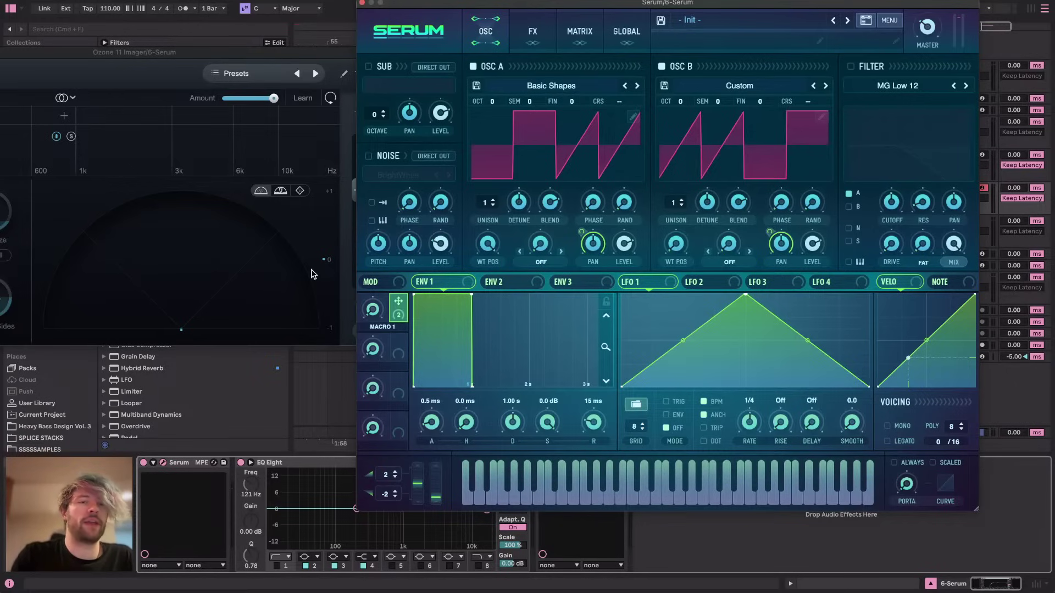
Play low C and G notes in the C0 octave, and test D in neighbouring octaves against the stereo display
{"action": "key", "text": "a"}
{"action": "key", "text": "z"}
{"action": "key", "text": "a"}
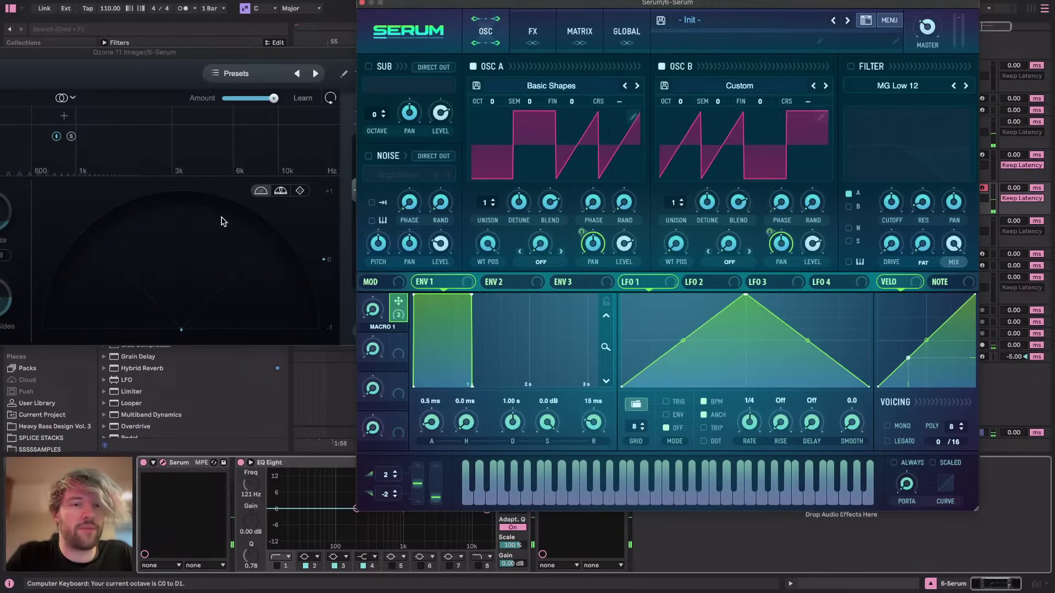
{"action": "key", "text": "a"}
{"action": "key", "text": "g"}
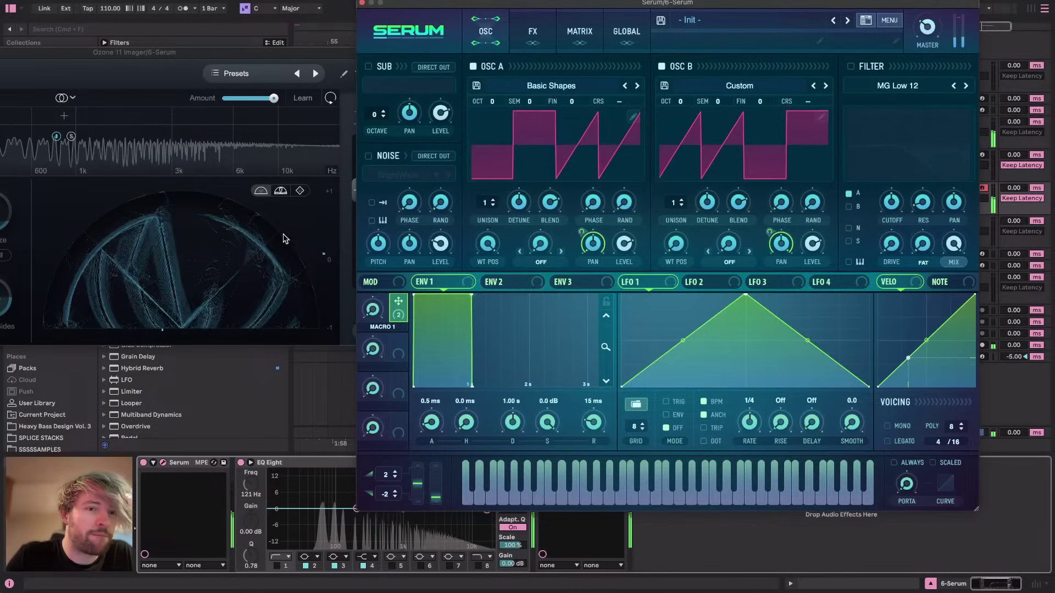
{"action": "key", "text": "x"}
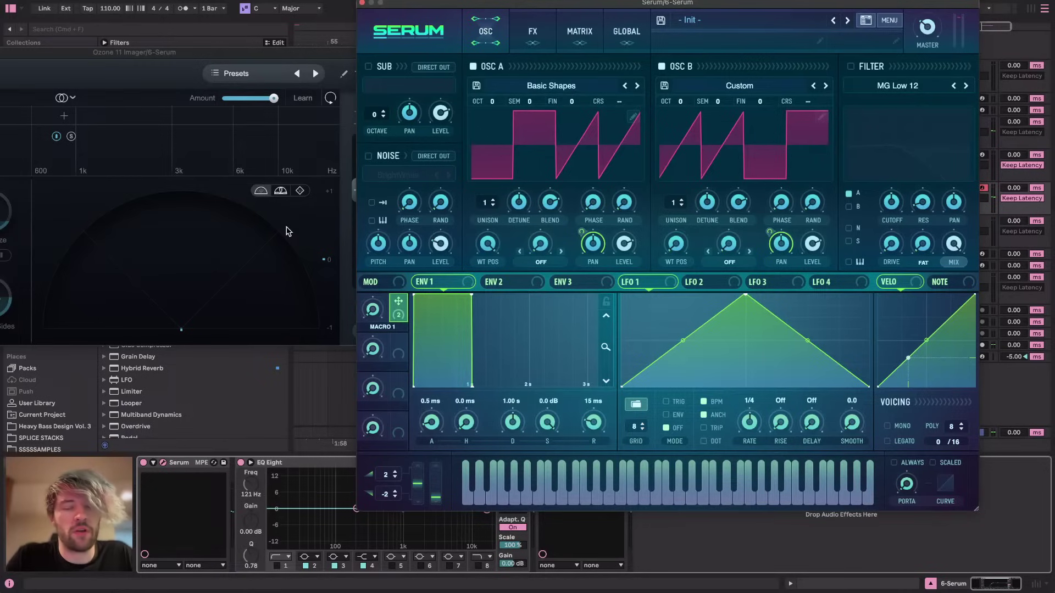
{"action": "key", "text": "s"}
{"action": "key", "text": "z"}
{"action": "key", "text": "s"}
{"action": "key", "text": "z"}
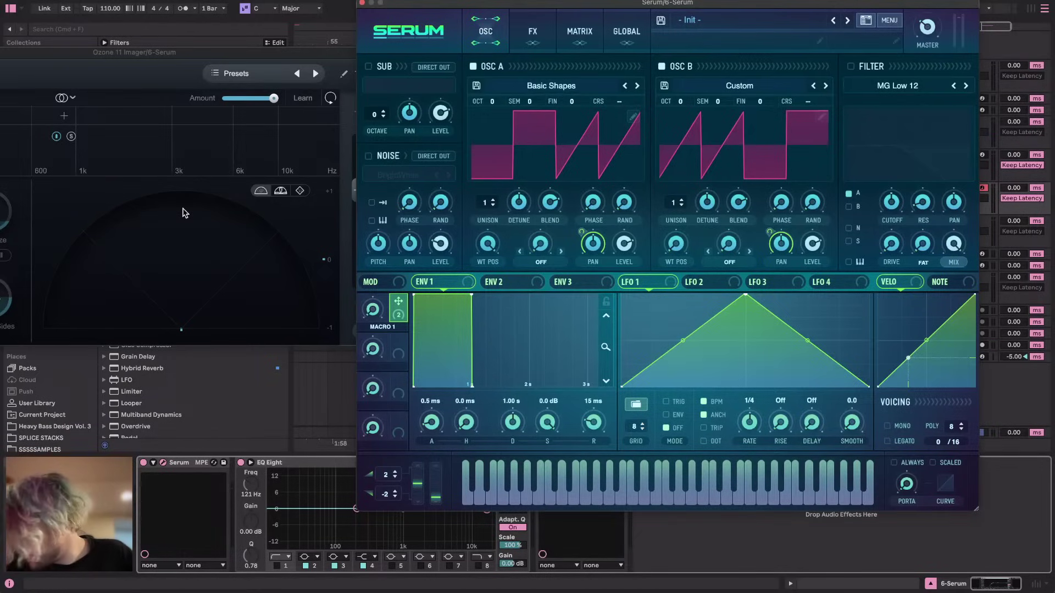
Check the live chat in YouTube Studio and return to Ableton Live
{"action": "key", "text": "super+Tab"}
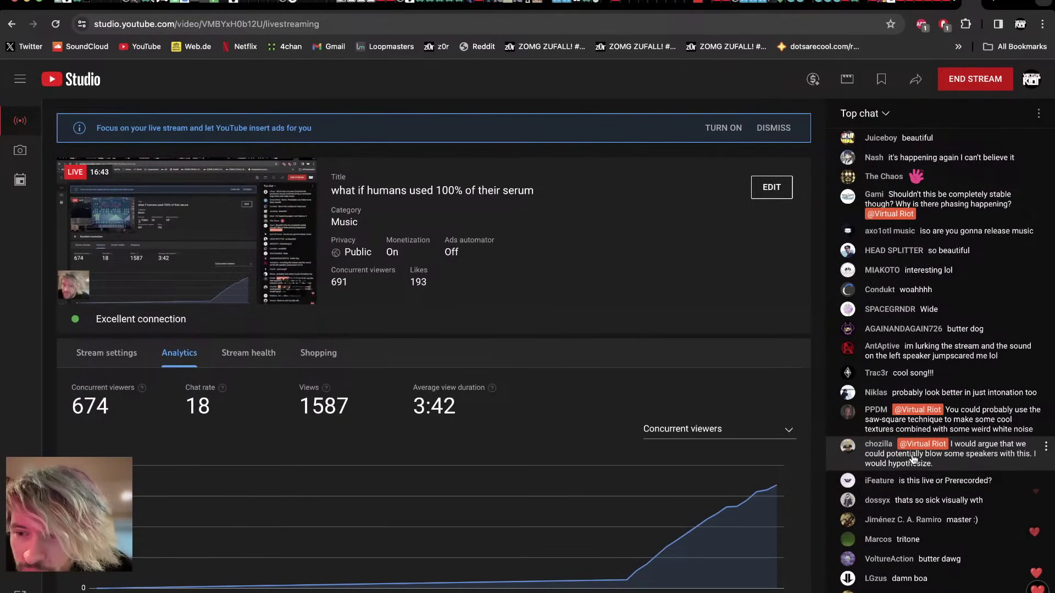
{"action": "key", "text": "super+Tab"}
{"action": "key", "text": "space"}
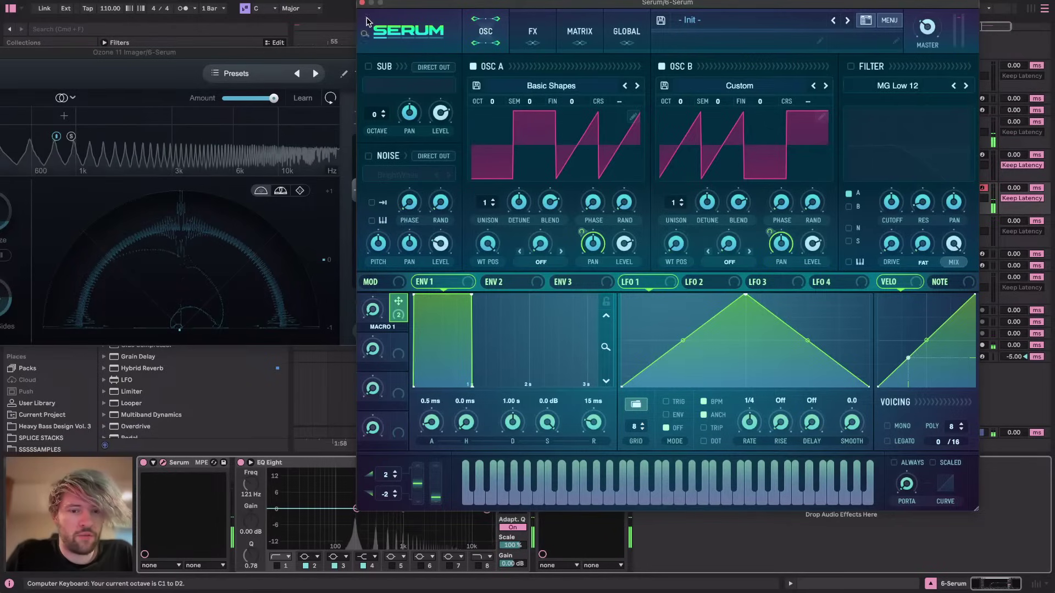
Try the sub oscillator alone with oscillators A and B off, and restore the original oscillator setup
{"action": "left_click_drag", "start_coordinate": [485, 4], "coordinate": [591, 1]}
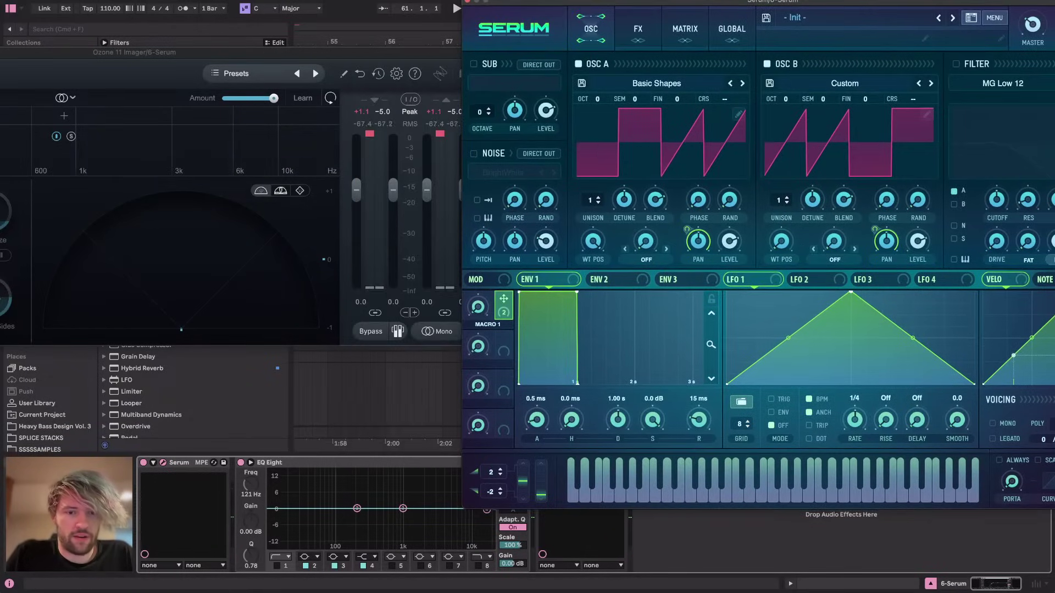
{"action": "left_click", "coordinate": [474, 64]}
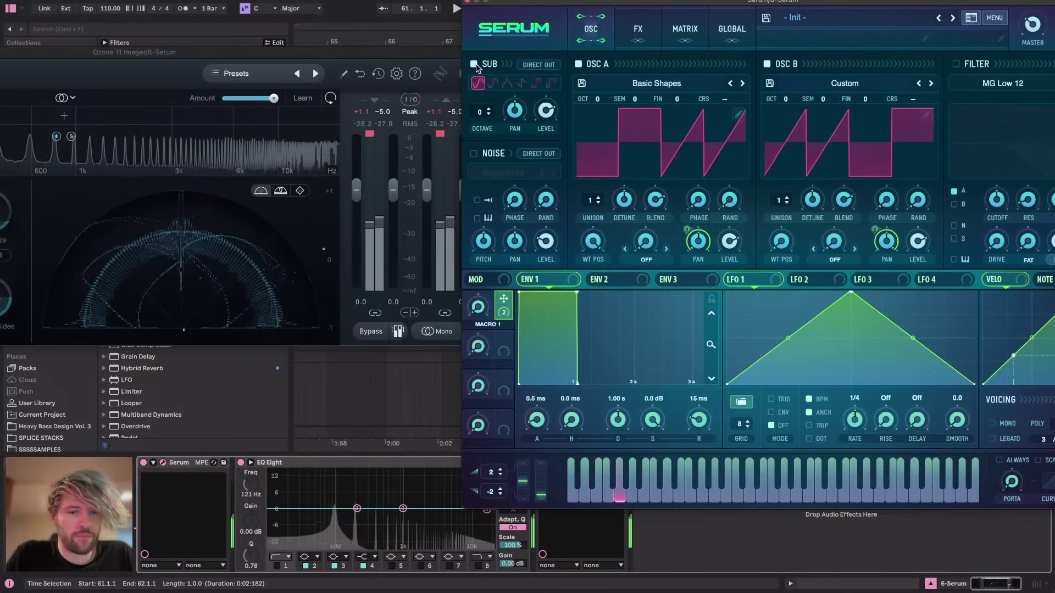
{"action": "left_click", "coordinate": [578, 64]}
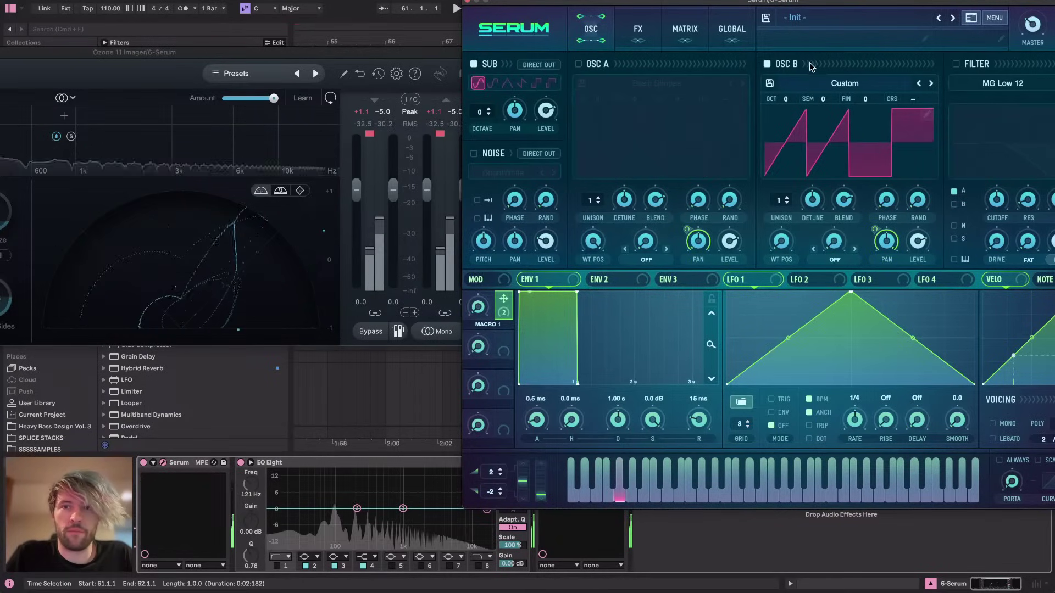
{"action": "left_click", "coordinate": [767, 64]}
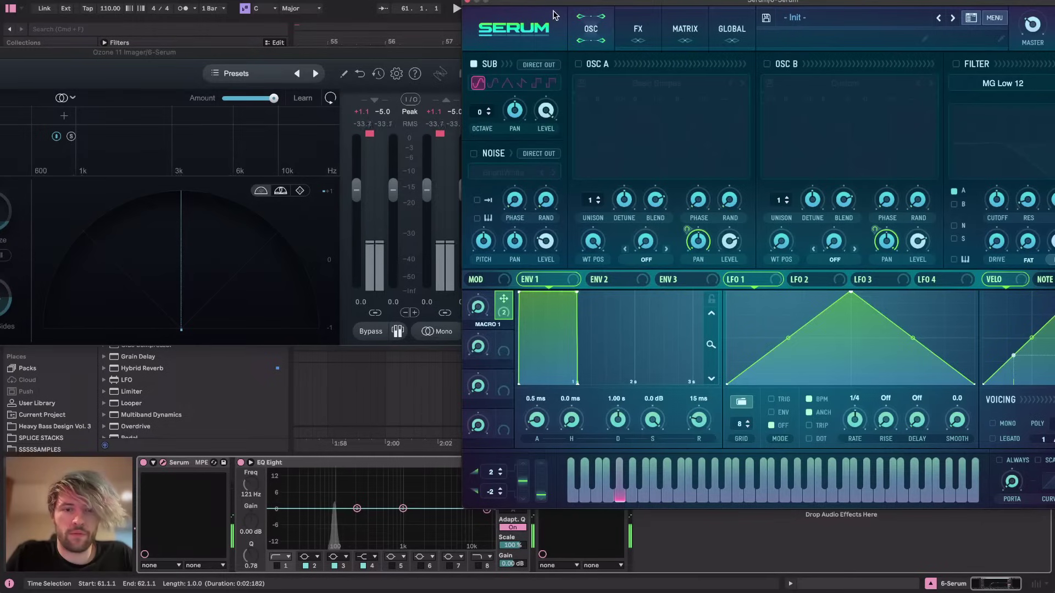
{"action": "left_click", "coordinate": [474, 65]}
{"action": "left_click", "coordinate": [577, 63]}
{"action": "left_click", "coordinate": [767, 64]}
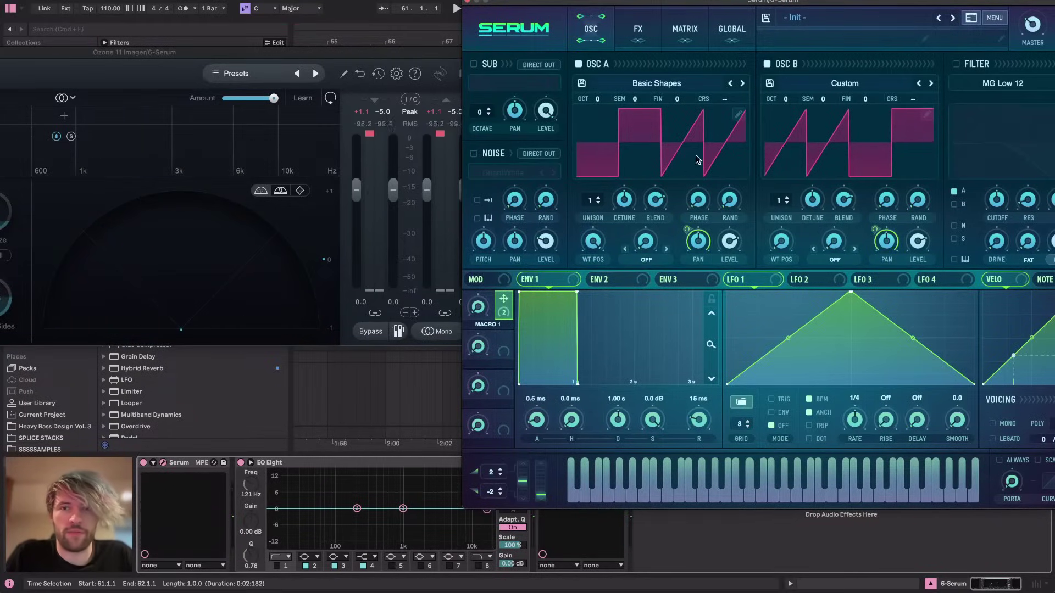
Set harmonic bin 1 to 0% in oscillator A's wavetable editor and close the editor
{"action": "left_click", "coordinate": [739, 114]}
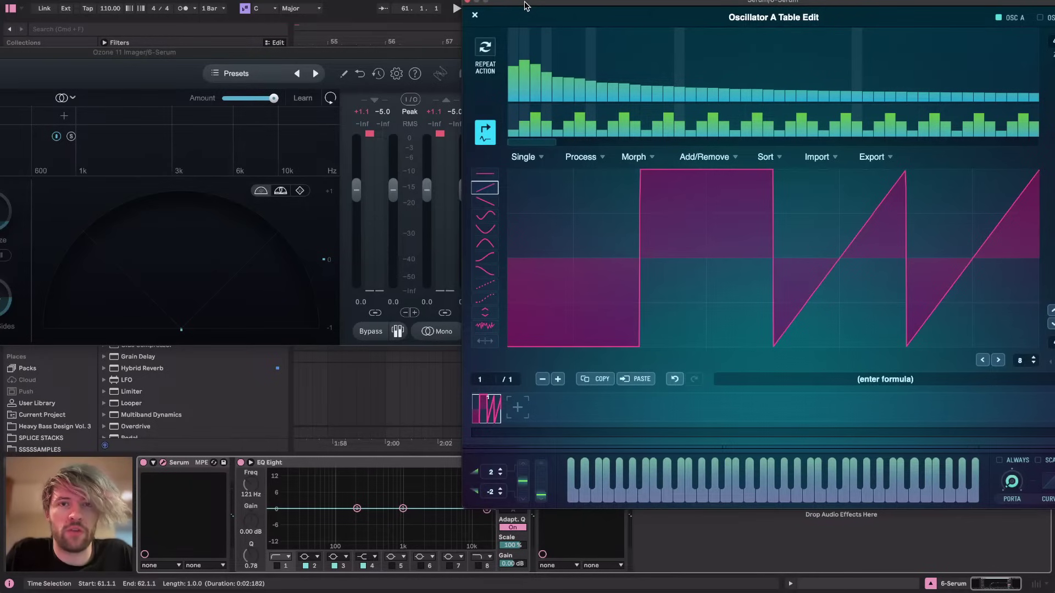
{"action": "left_click_drag", "start_coordinate": [525, 5], "coordinate": [387, 5]}
{"action": "left_click_drag", "start_coordinate": [376, 78], "coordinate": [375, 131]}
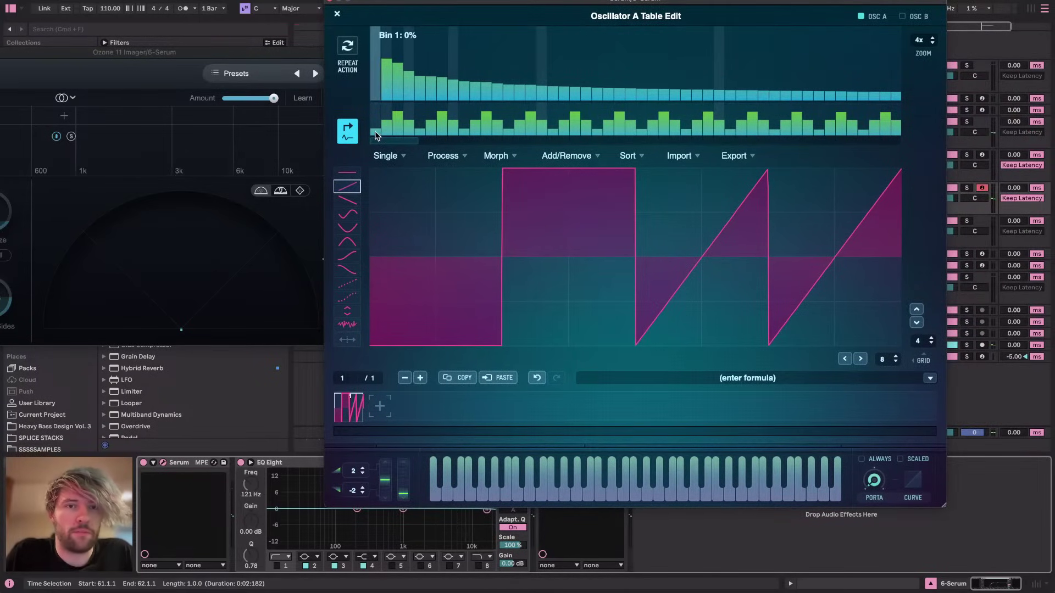
{"action": "left_click", "coordinate": [338, 14]}
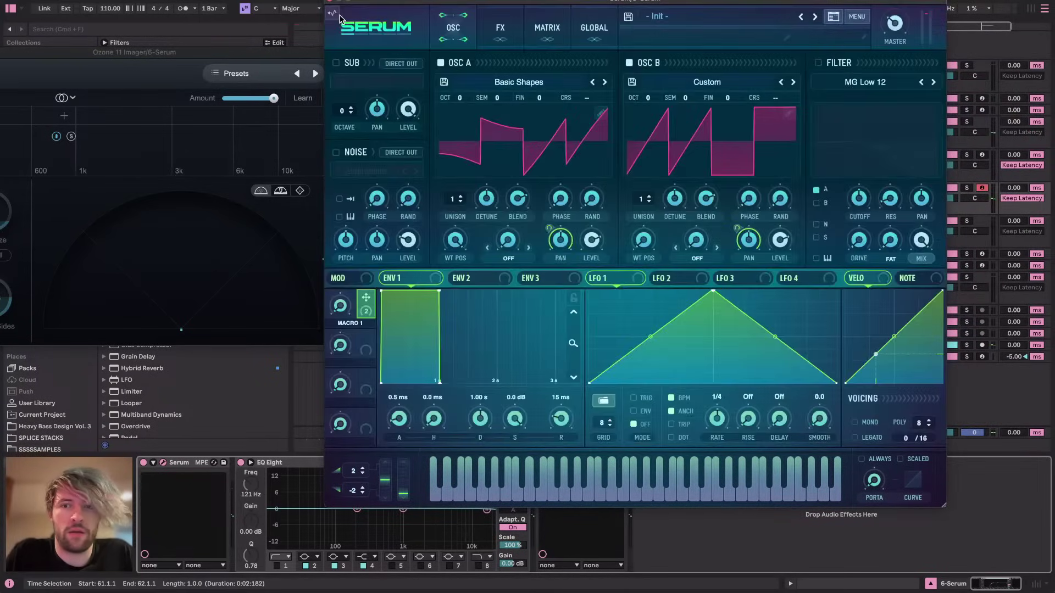
Remove harmonic bin 1 from oscillator B's wavetable, close the editor, and move Serum clear of the Imager's display
{"action": "left_click", "coordinate": [790, 113]}
{"action": "left_click_drag", "start_coordinate": [378, 74], "coordinate": [376, 161]}
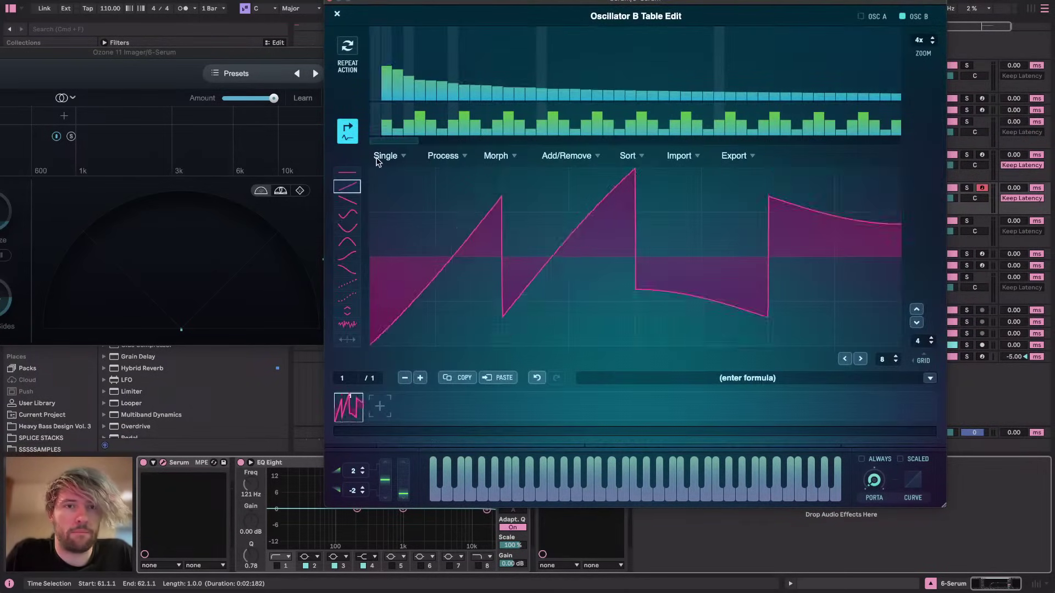
{"action": "left_click", "coordinate": [337, 15]}
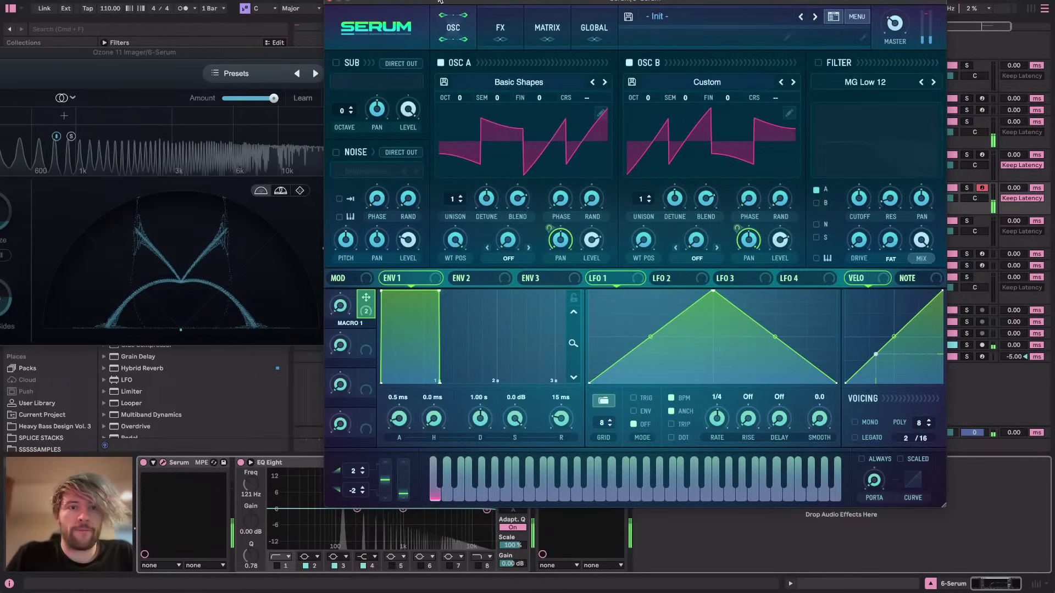
{"action": "left_click_drag", "start_coordinate": [440, 1], "coordinate": [587, 0]}
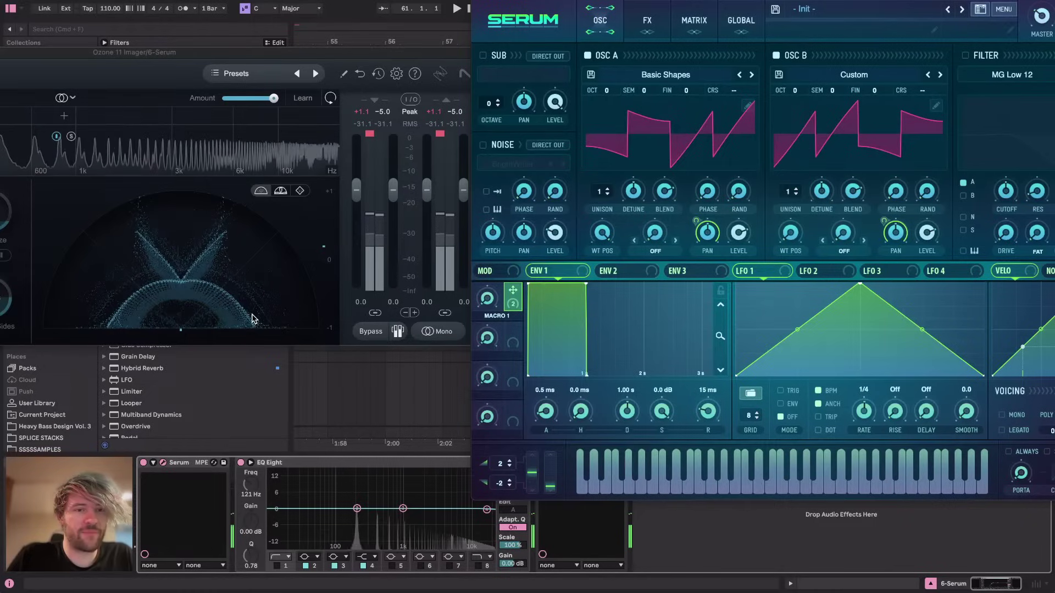
Turn on the sub oscillator and adjust its level against oscillators A and B
{"action": "left_click", "coordinate": [484, 56]}
{"action": "left_click_drag", "start_coordinate": [554, 104], "coordinate": [541, 165]}
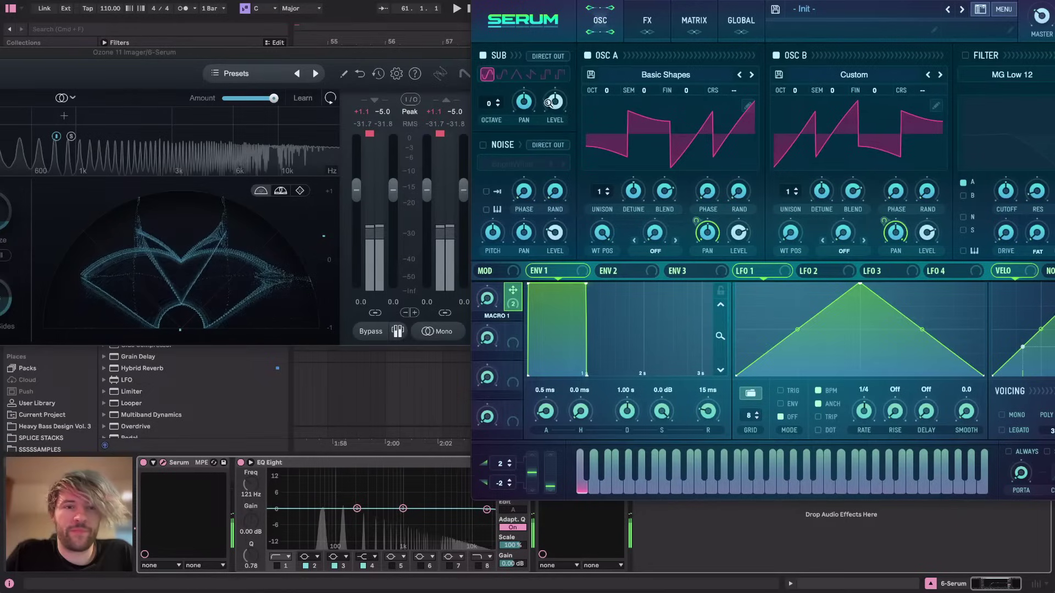
{"action": "left_click_drag", "start_coordinate": [554, 102], "coordinate": [560, 23]}
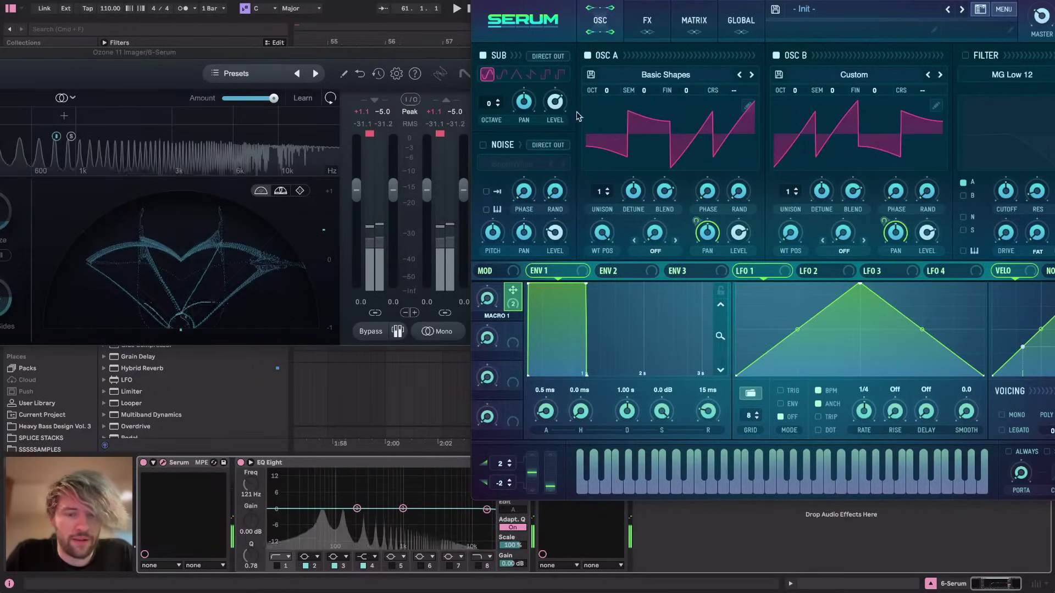
Play test notes in different octaves and sweep Macro 1 to compare the stereo shapes in the Imager
{"action": "key", "text": "a"}
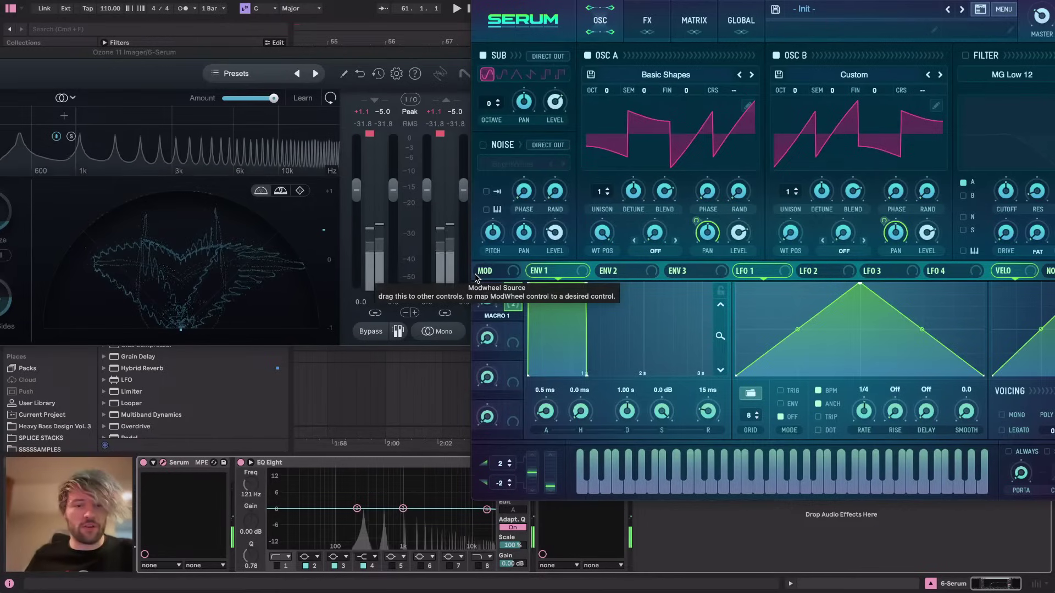
{"action": "key", "text": "z"}
{"action": "key", "text": "a"}
{"action": "key", "text": "g"}
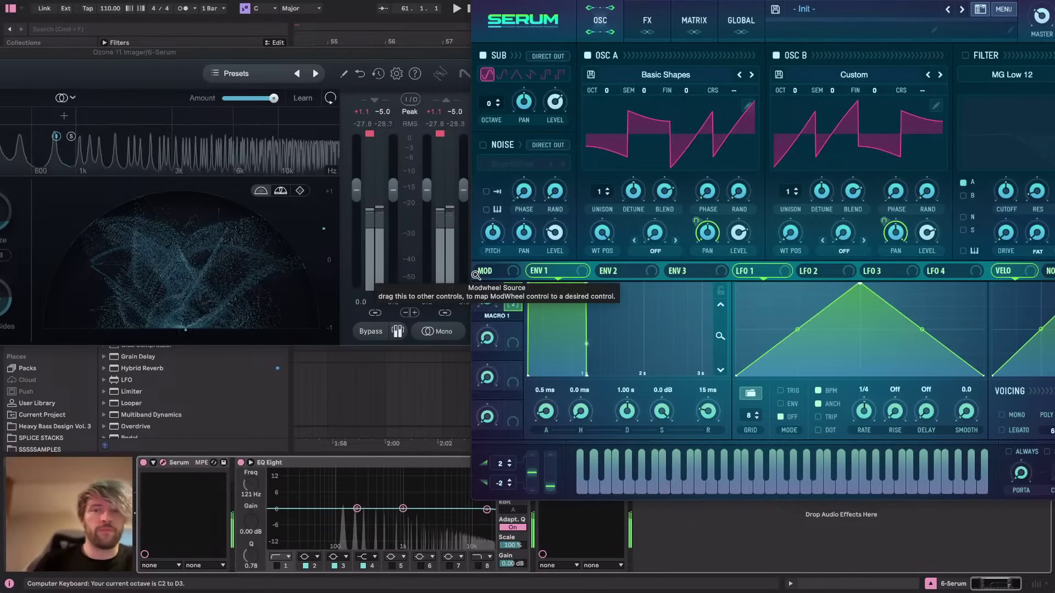
{"action": "key", "text": "a"}
{"action": "left_click_drag", "start_coordinate": [488, 296], "coordinate": [493, 255]}
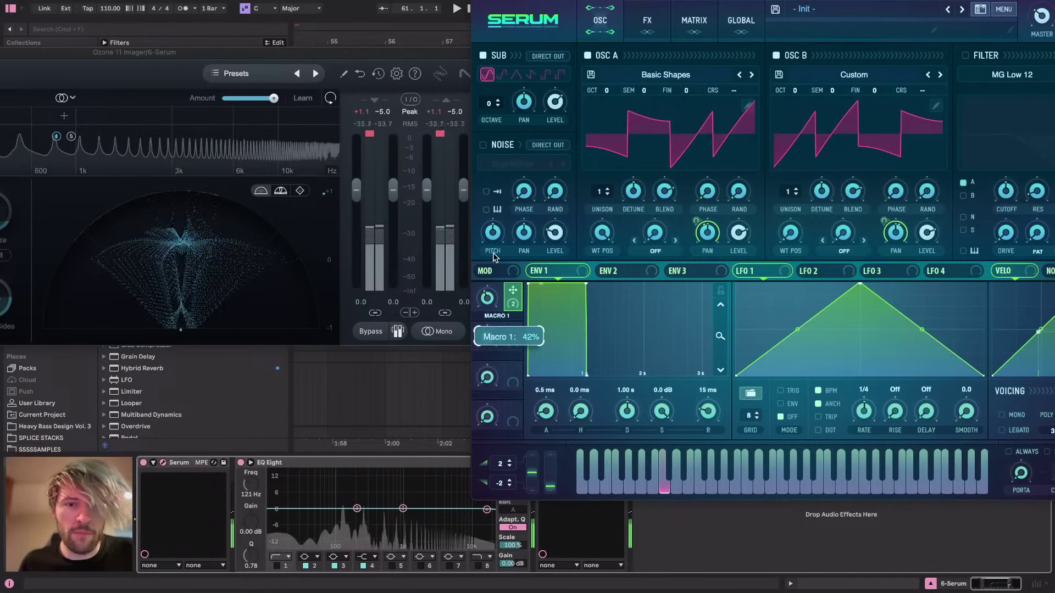
{"action": "left_click_drag", "start_coordinate": [493, 299], "coordinate": [501, 248]}
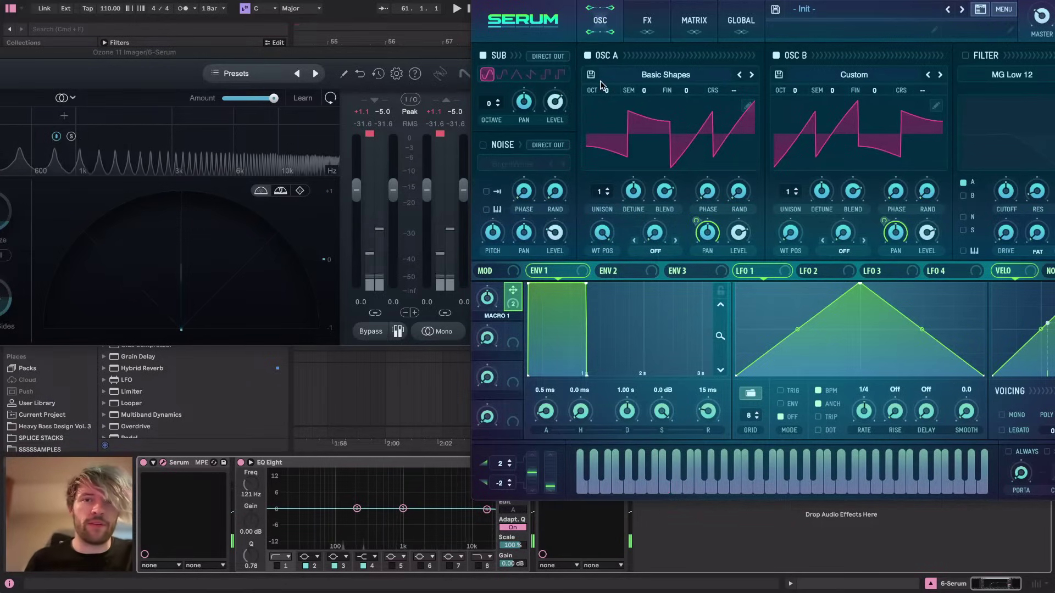
Set the octave of oscillators A and B to -1, with Serum moved to reveal the Imager's spectrum
{"action": "key", "text": "a"}
{"action": "left_click_drag", "start_coordinate": [608, 90], "coordinate": [568, 116]}
{"action": "left_click", "coordinate": [573, 82]}
{"action": "left_click", "coordinate": [571, 53]}
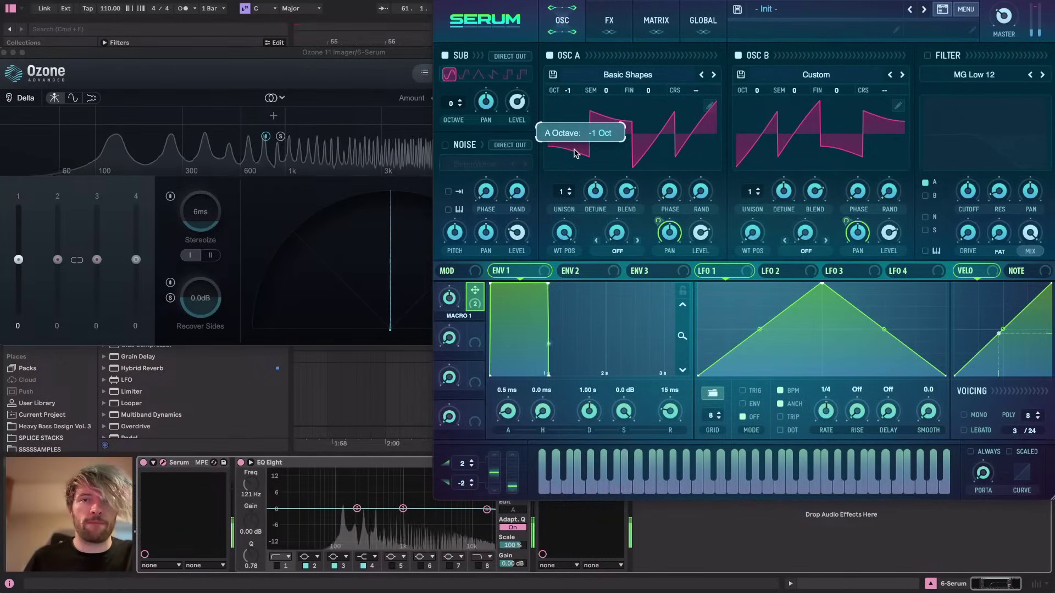
{"action": "left_click_drag", "start_coordinate": [575, 153], "coordinate": [574, 149]}
{"action": "key", "text": "a"}
{"action": "left_click_drag", "start_coordinate": [565, 93], "coordinate": [566, 107]}
{"action": "left_click_drag", "start_coordinate": [756, 91], "coordinate": [757, 114]}
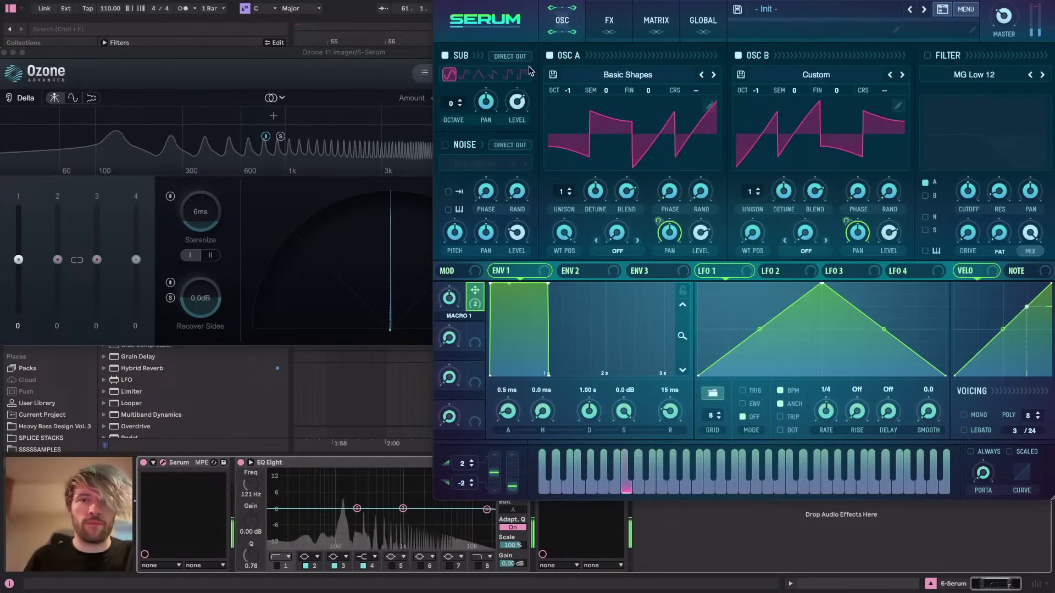
Remove harmonic bin 2 from the wavetables of oscillators A and B and close the editor
{"action": "left_click", "coordinate": [711, 106]}
{"action": "left_click_drag", "start_coordinate": [495, 60], "coordinate": [498, 125]}
{"action": "left_click", "coordinate": [445, 8]}
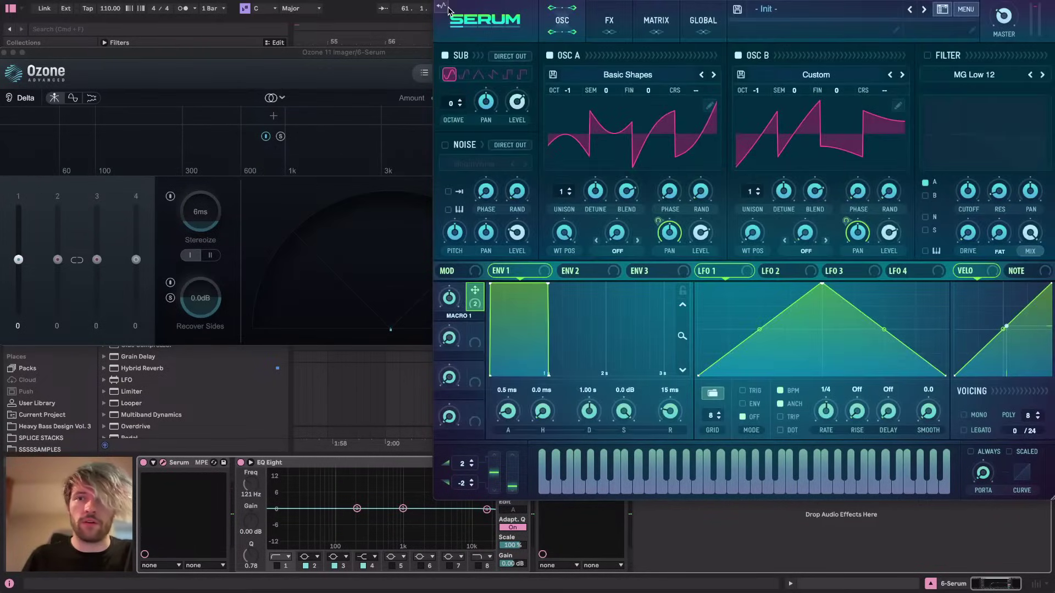
{"action": "left_click", "coordinate": [897, 106]}
{"action": "left_click_drag", "start_coordinate": [495, 60], "coordinate": [496, 116]}
{"action": "left_click", "coordinate": [446, 7]}
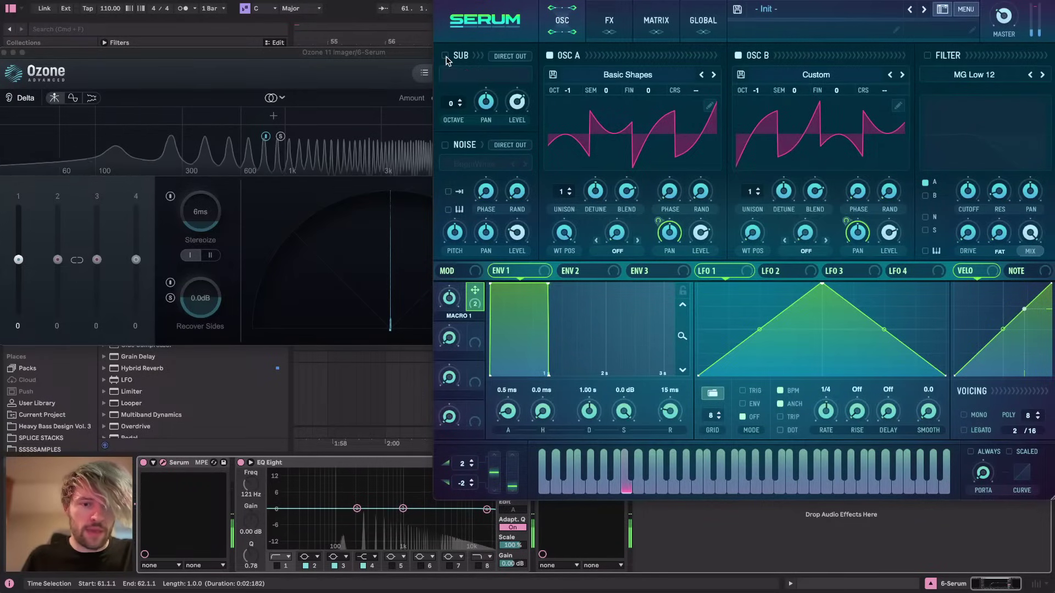
Sweep Macro 1 with the sub oscillator on and off, and check the live chat in YouTube Studio
{"action": "left_click_drag", "start_coordinate": [447, 299], "coordinate": [454, 264]}
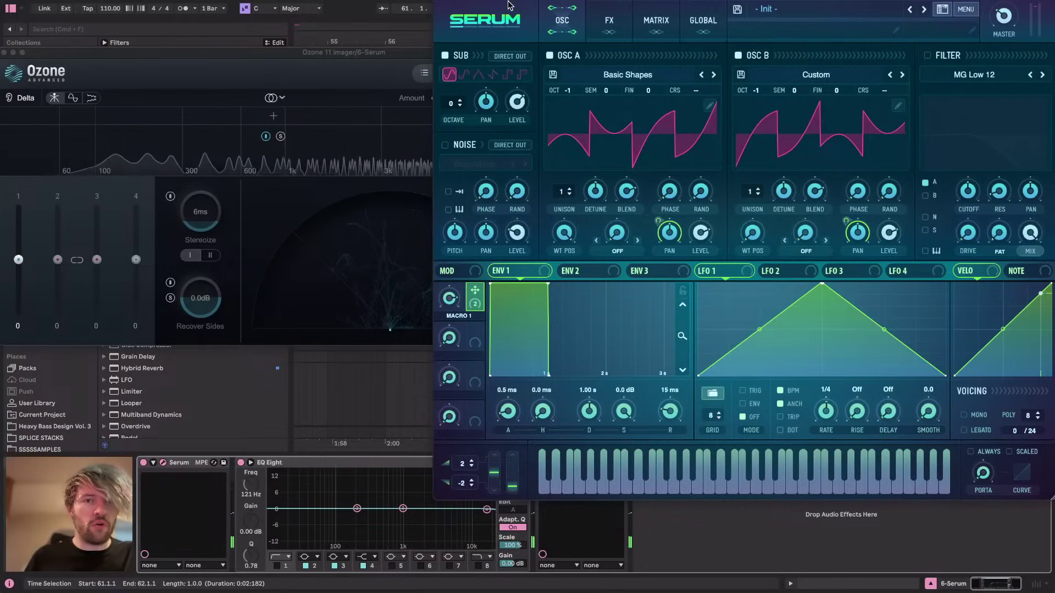
{"action": "left_click_drag", "start_coordinate": [438, 297], "coordinate": [449, 350]}
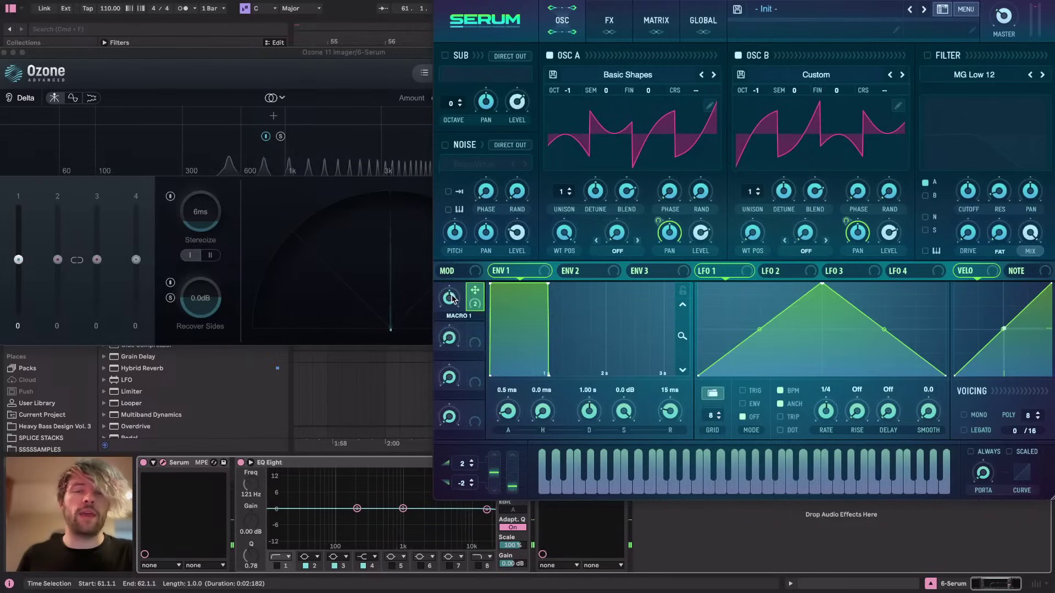
{"action": "left_click_drag", "start_coordinate": [450, 298], "coordinate": [455, 251]}
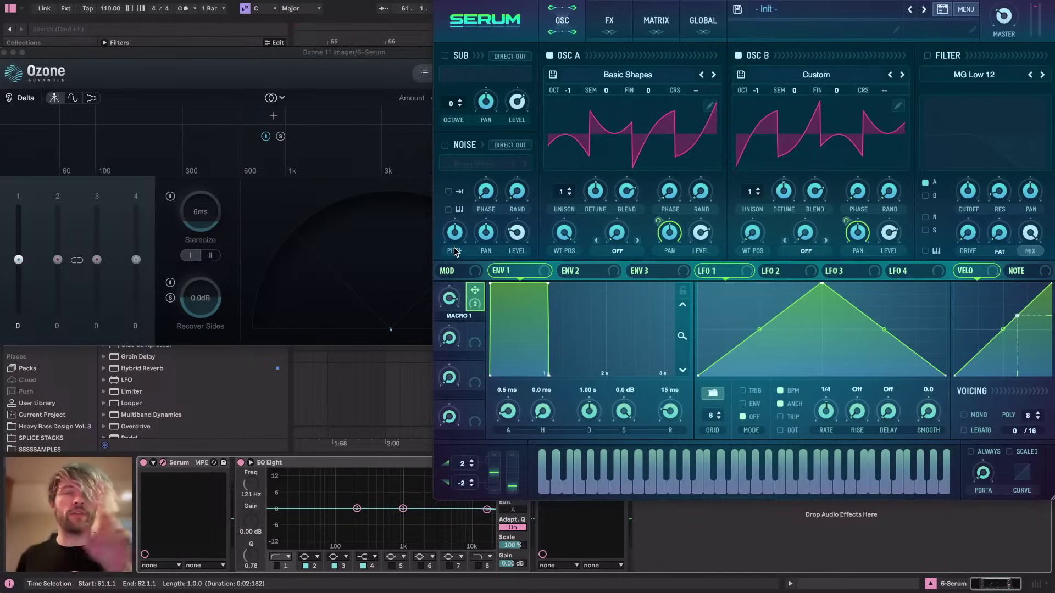
{"action": "key", "text": "super+Tab"}
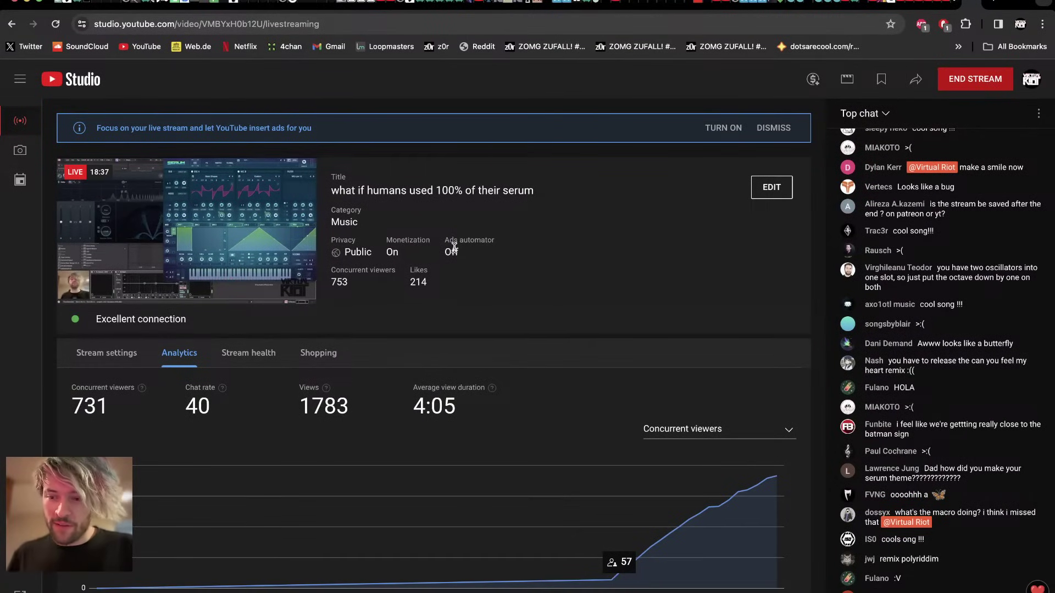
{"action": "key", "text": "super+Tab"}
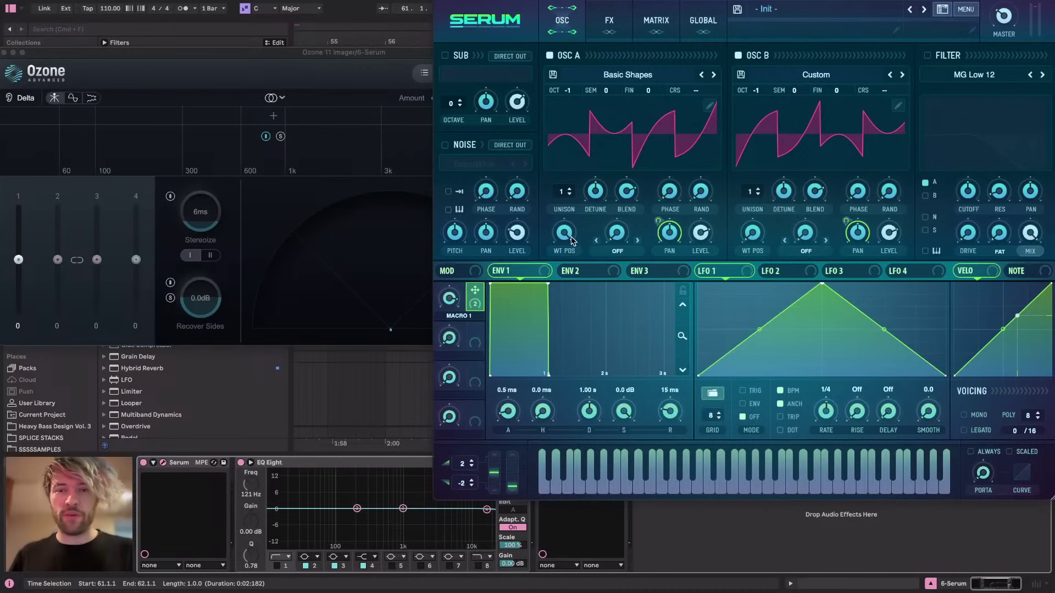
Rename Macro 1 to OSC PAN and sweep it to compare centred and panned oscillators
{"action": "left_click_drag", "start_coordinate": [455, 297], "coordinate": [454, 363]}
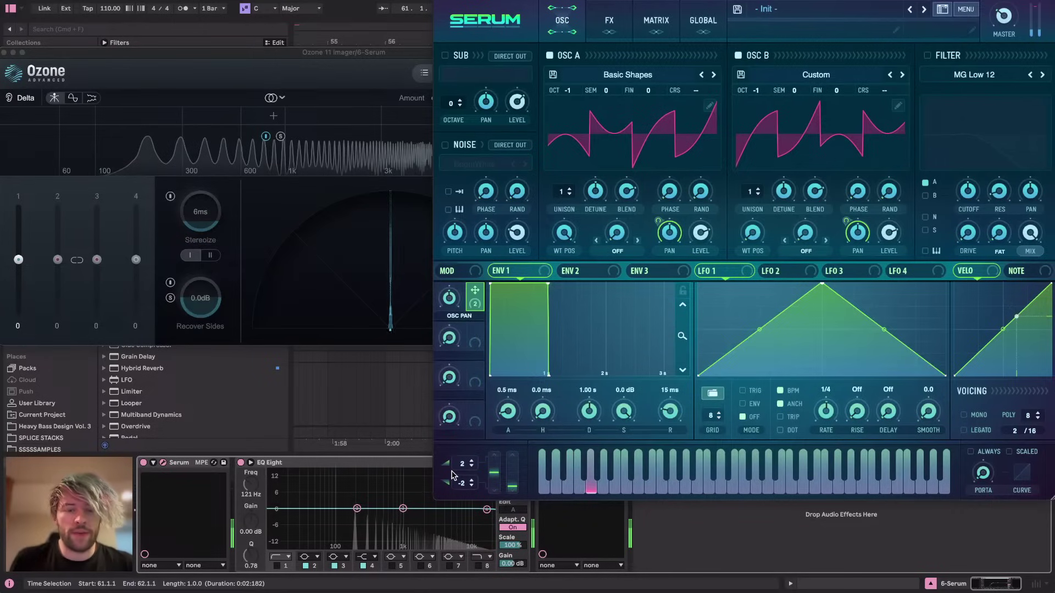
{"action": "left_click_drag", "start_coordinate": [446, 301], "coordinate": [476, 240]}
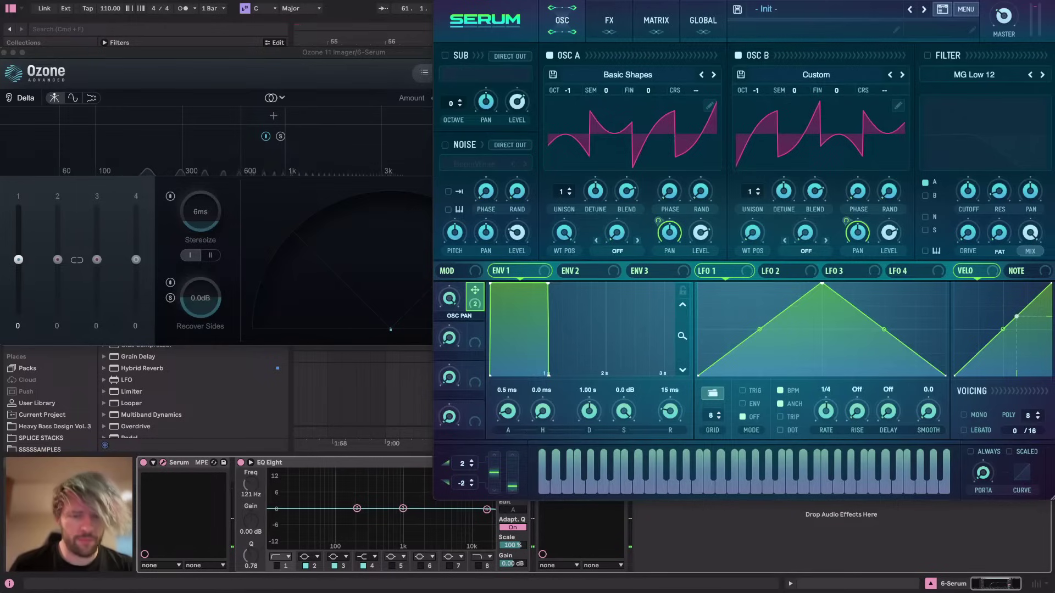
Enable the filter for oscillators A and B, set its type to High 24, and adjust the cutoff
{"action": "left_click_drag", "start_coordinate": [742, 2], "coordinate": [675, 2]}
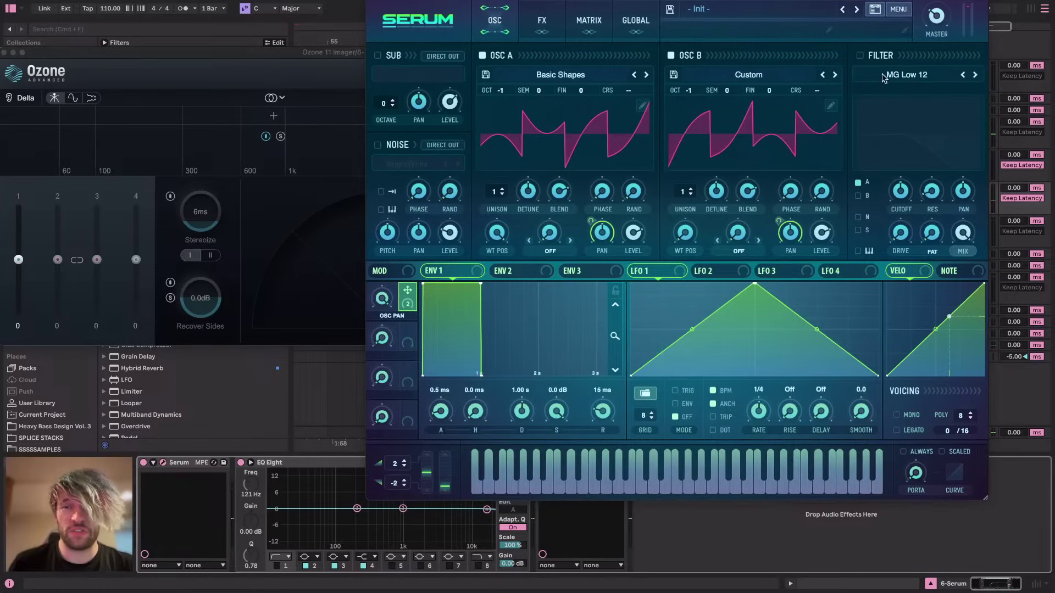
{"action": "left_click", "coordinate": [860, 56]}
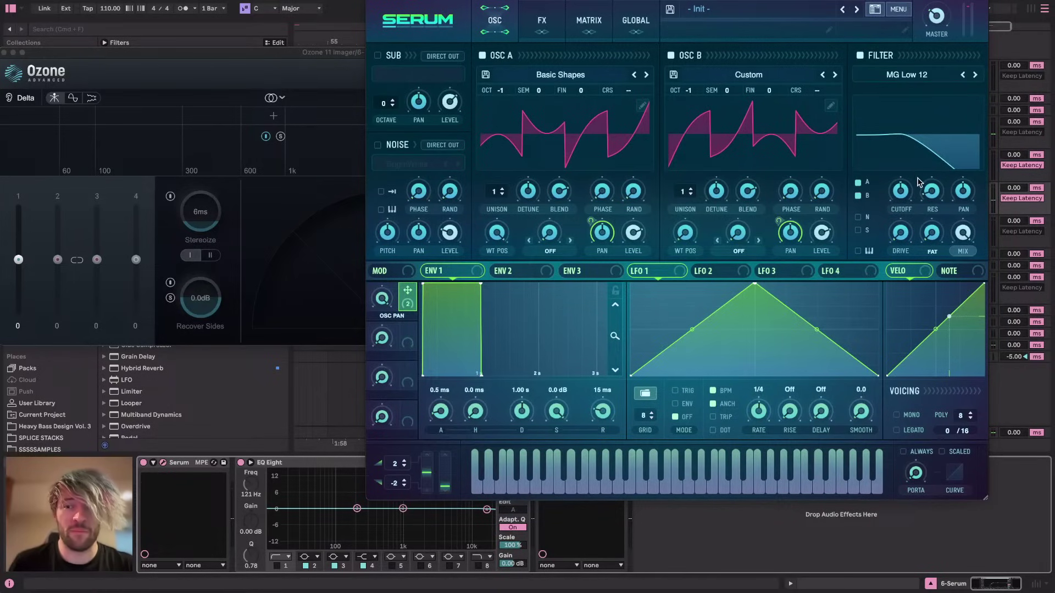
{"action": "left_click", "coordinate": [907, 76]}
{"action": "mouse_move", "coordinate": [912, 92]}
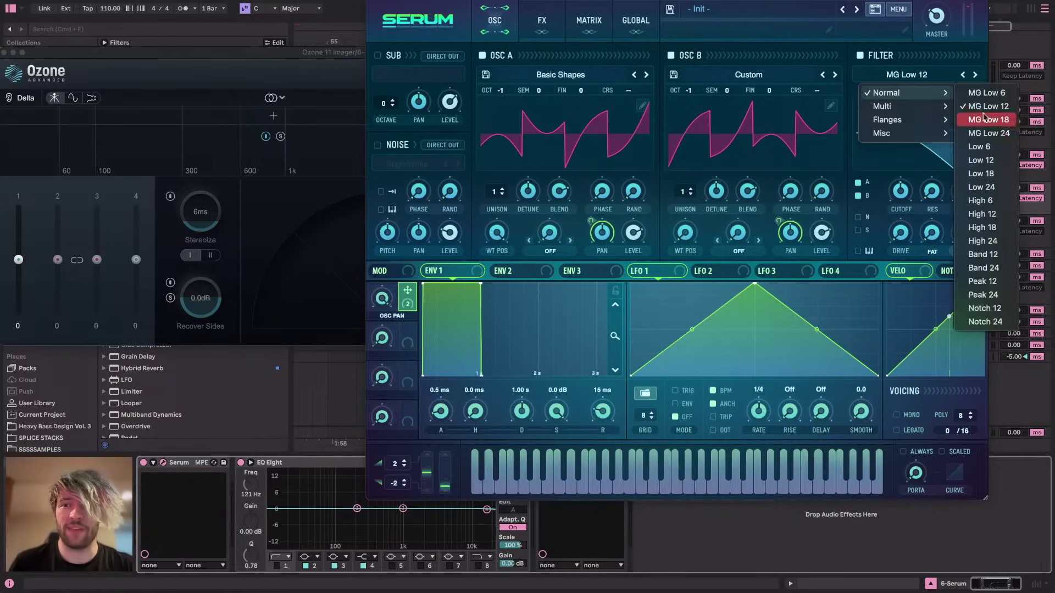
{"action": "left_click", "coordinate": [981, 303]}
{"action": "left_click_drag", "start_coordinate": [932, 194], "coordinate": [906, 212]}
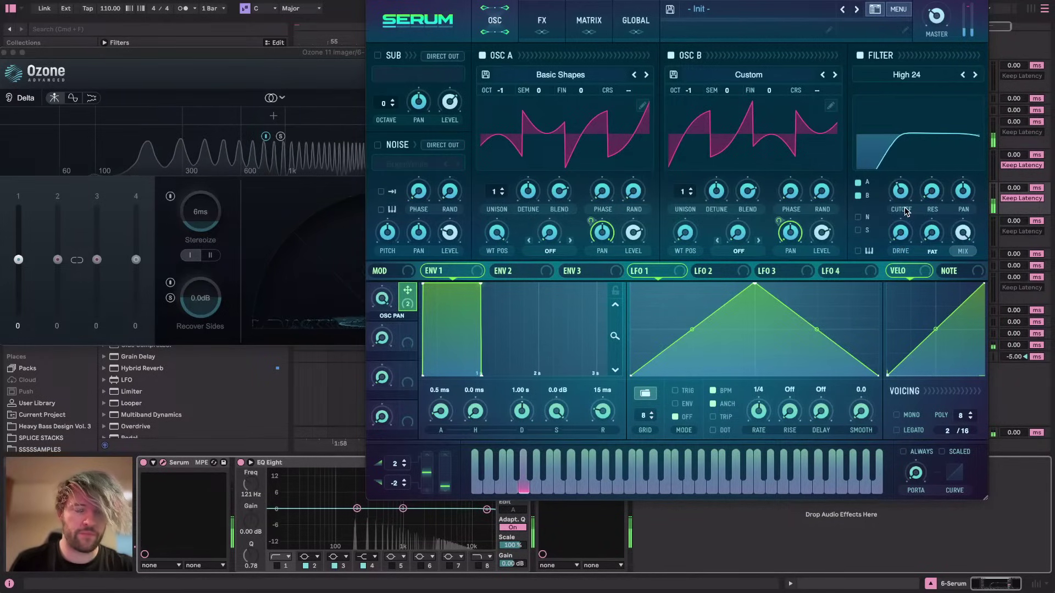
Turn the sub oscillator back on at a higher level and set the master volume to 42%
{"action": "left_click", "coordinate": [387, 59]}
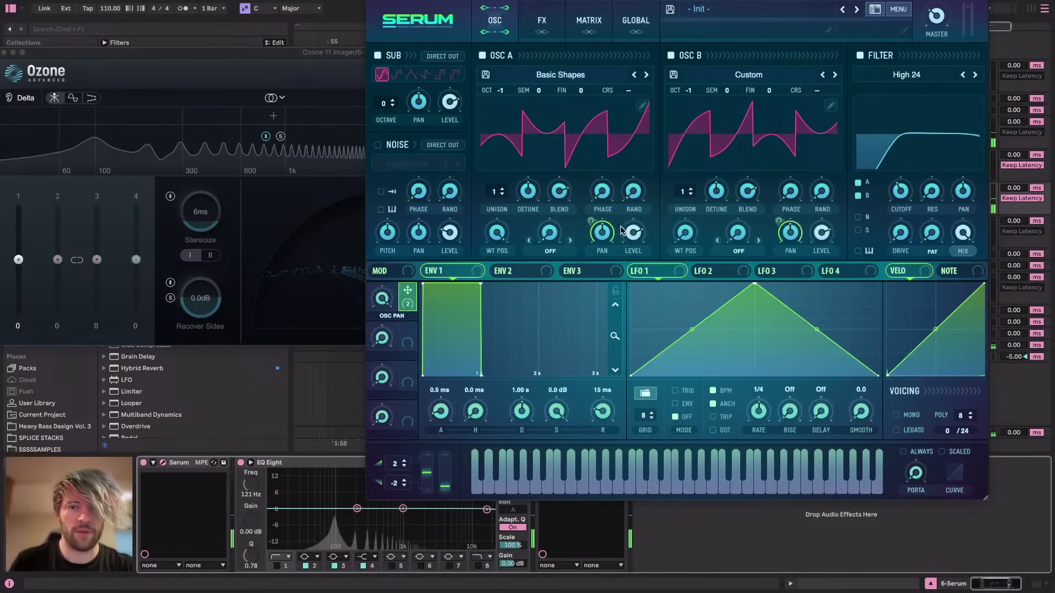
{"action": "left_click_drag", "start_coordinate": [450, 102], "coordinate": [452, 63]}
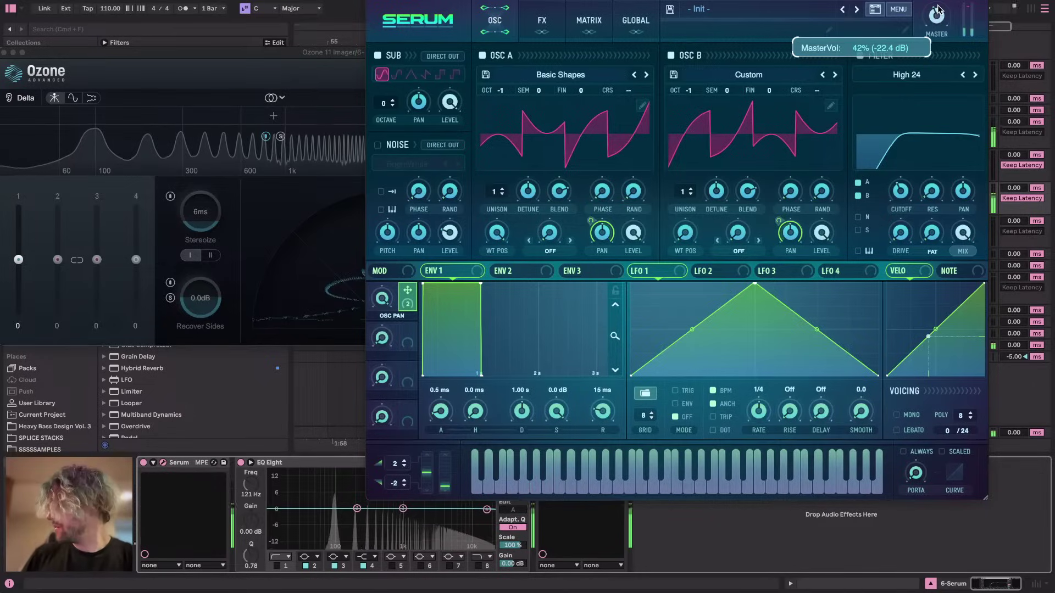
Turn on the effects filter with the MG Low 12 type and play test notes
{"action": "left_click", "coordinate": [535, 20]}
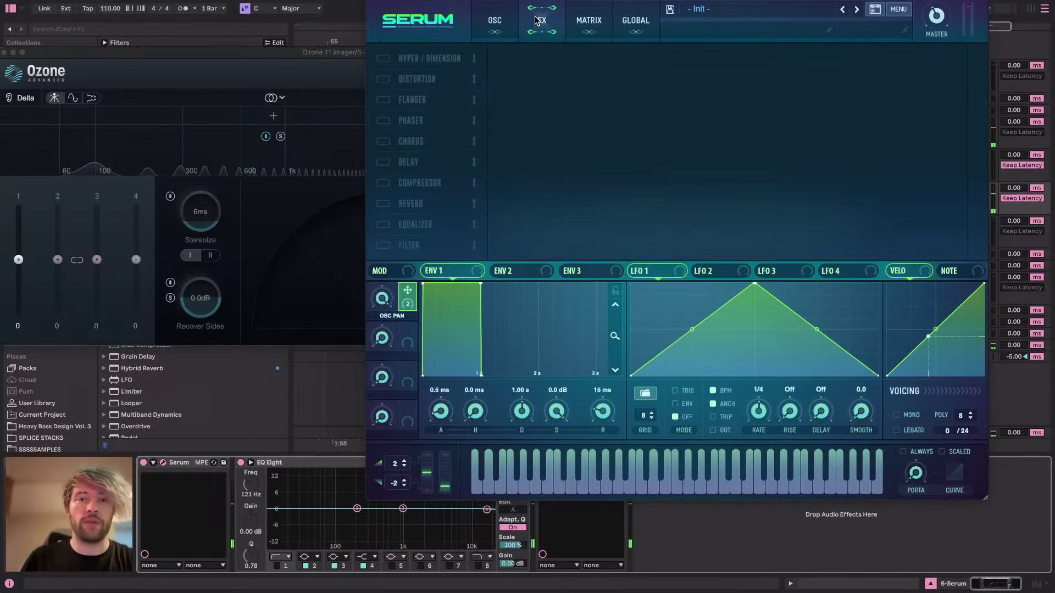
{"action": "left_click", "coordinate": [387, 245]}
{"action": "left_click", "coordinate": [653, 72]}
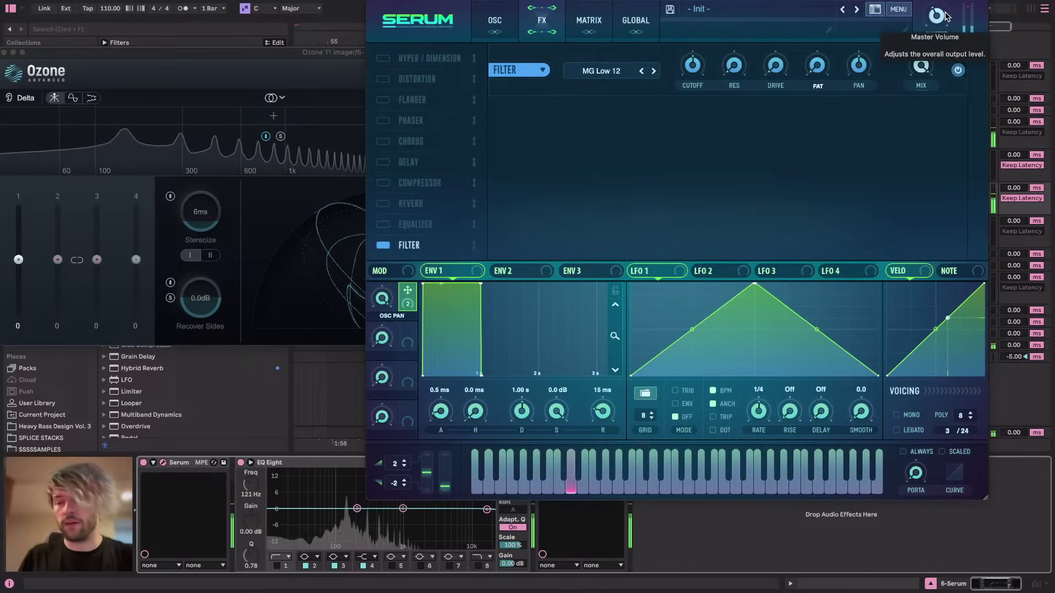
{"action": "key", "text": "XF86AudioRaiseVolume"}
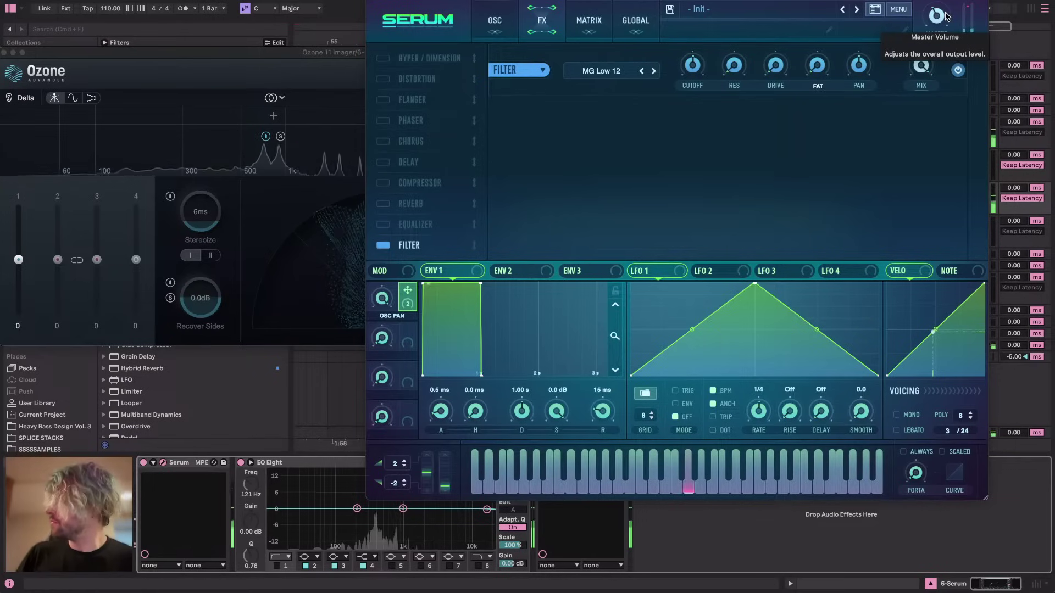
Set the octave of oscillators A and B back to 0
{"action": "left_click", "coordinate": [496, 22]}
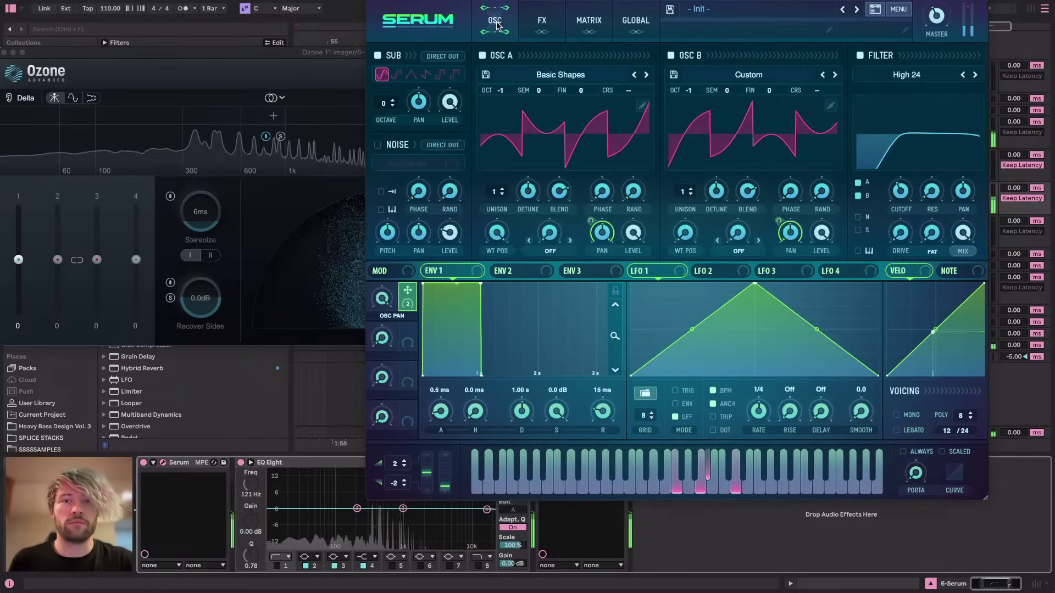
{"action": "left_click_drag", "start_coordinate": [502, 92], "coordinate": [512, 72]}
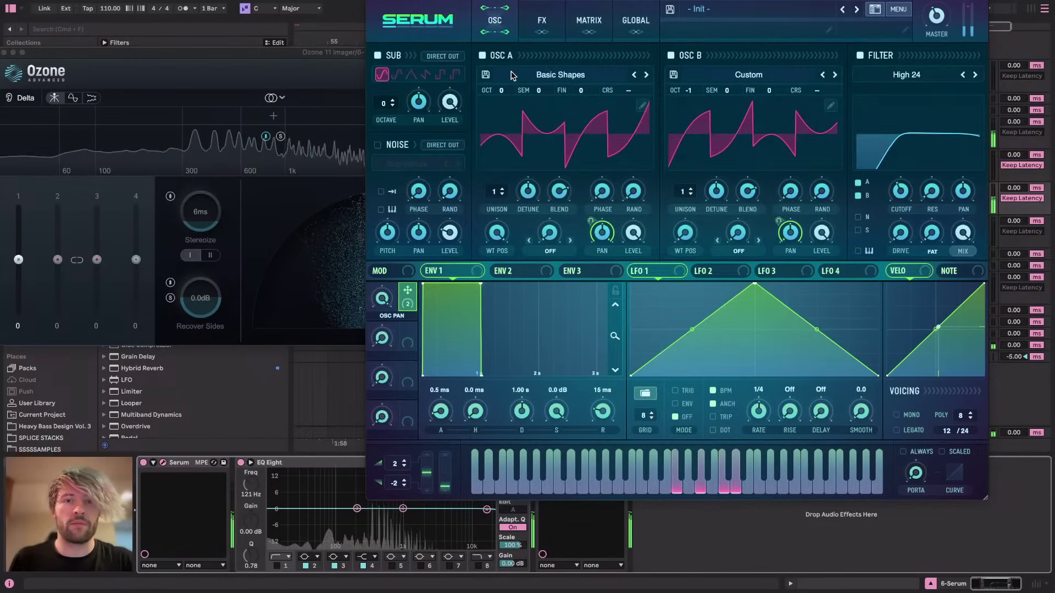
{"action": "left_click_drag", "start_coordinate": [678, 95], "coordinate": [683, 83]}
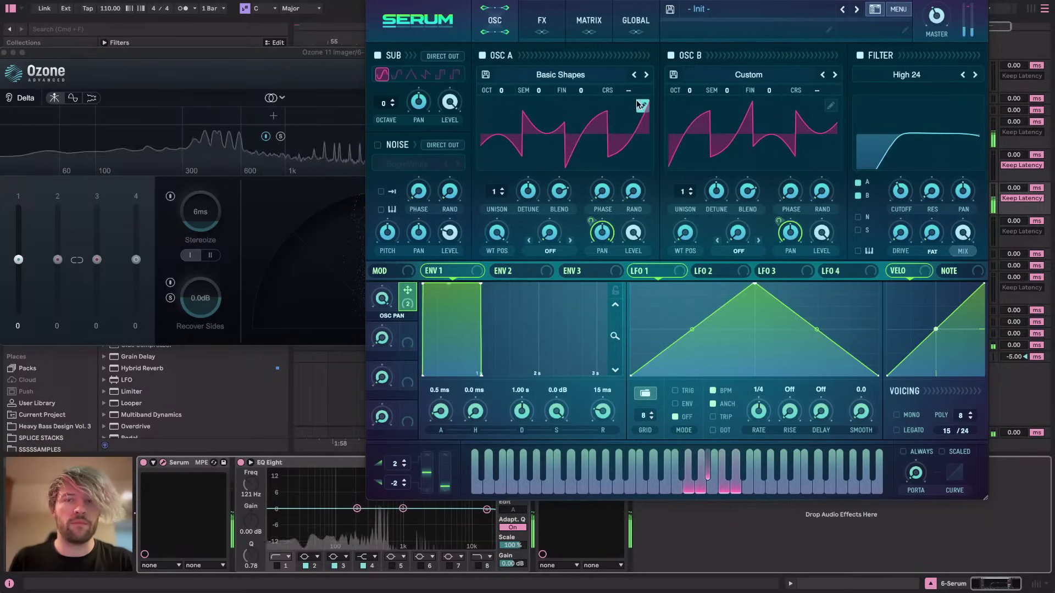
{"action": "left_click_drag", "start_coordinate": [383, 104], "coordinate": [383, 101]}
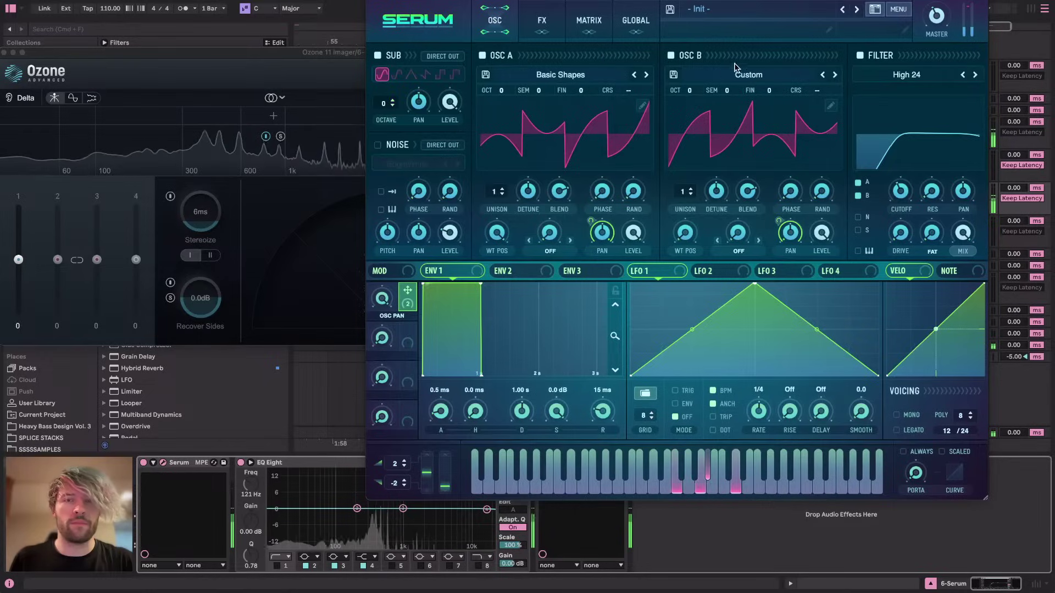
Raise harmonic bin 2 again in the wavetables of oscillators A and B and close the editor
{"action": "left_click", "coordinate": [643, 106]}
{"action": "left_click_drag", "start_coordinate": [424, 28], "coordinate": [427, 55]}
{"action": "left_click", "coordinate": [379, 6]}
{"action": "left_click", "coordinate": [830, 106]}
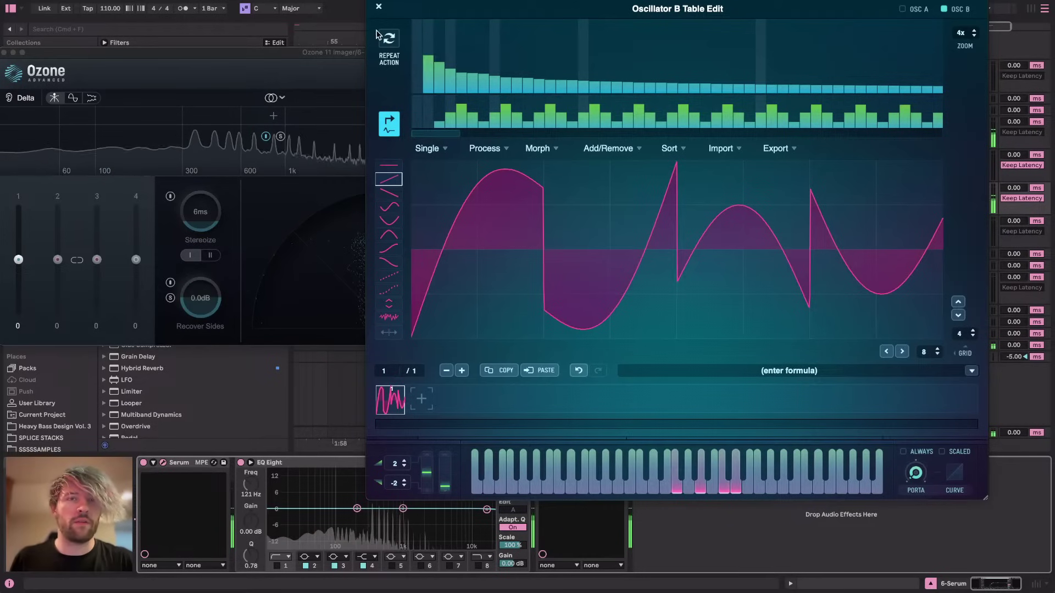
{"action": "left_click", "coordinate": [379, 6]}
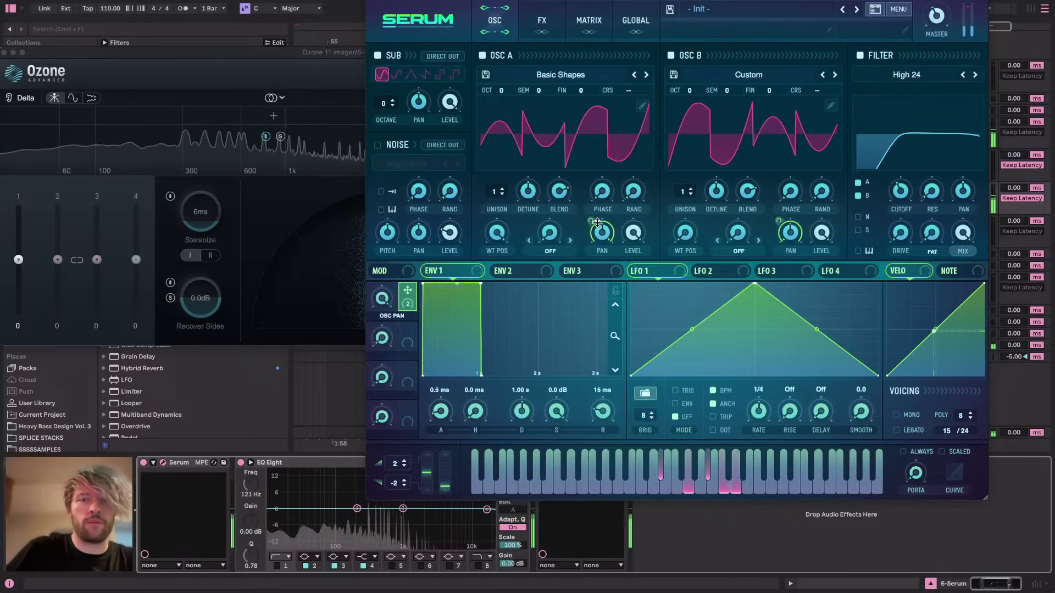
Rearrange the Serum and Imager windows so that the full stereo display is visible beside Serum
{"action": "left_click", "coordinate": [320, 259]}
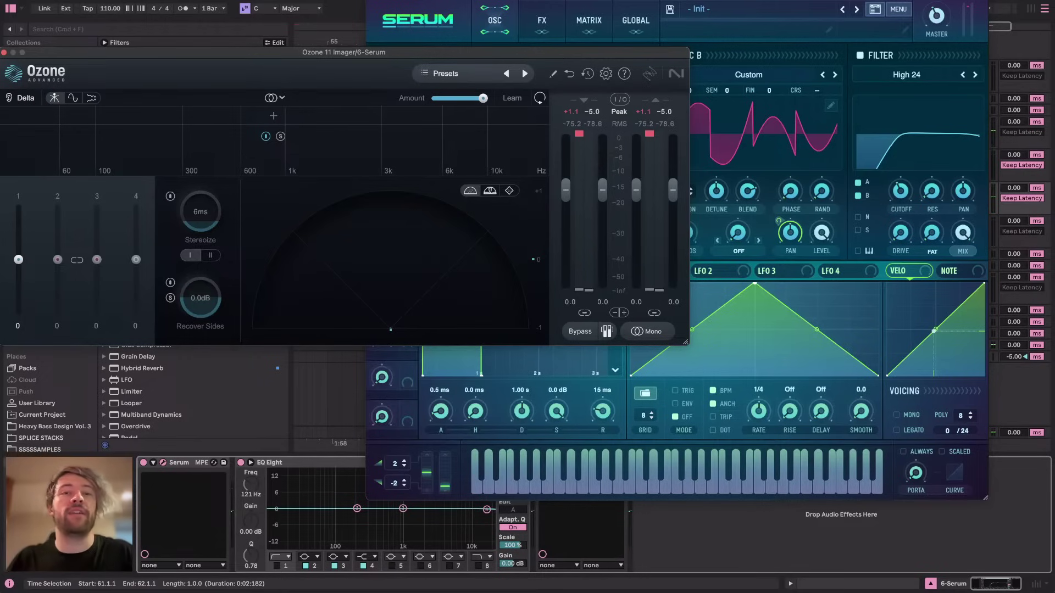
{"action": "left_click_drag", "start_coordinate": [586, 2], "coordinate": [619, 8]}
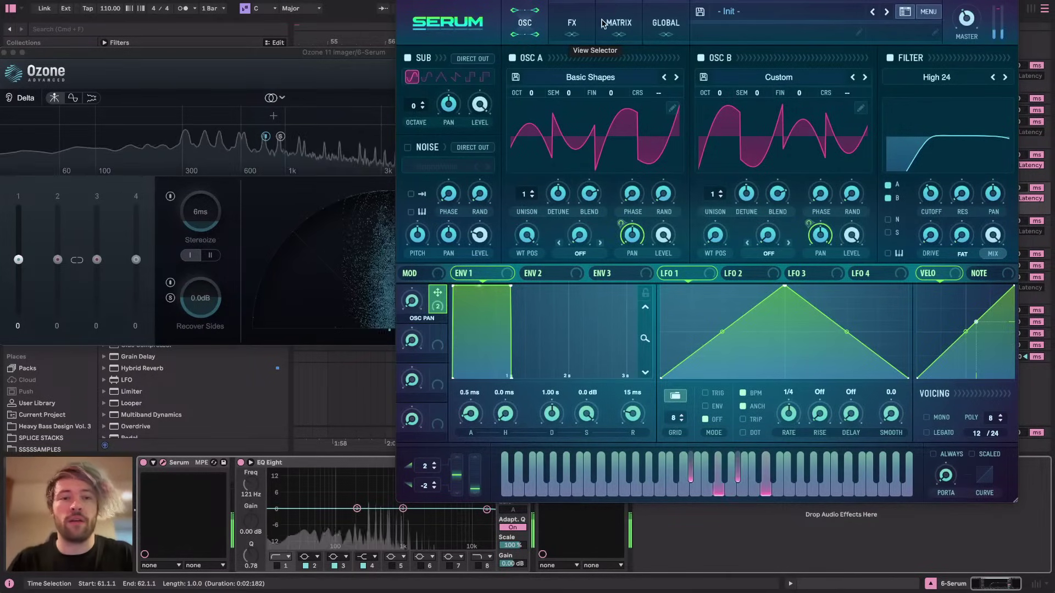
{"action": "left_click", "coordinate": [391, 52]}
{"action": "left_click_drag", "start_coordinate": [400, 53], "coordinate": [172, 0]}
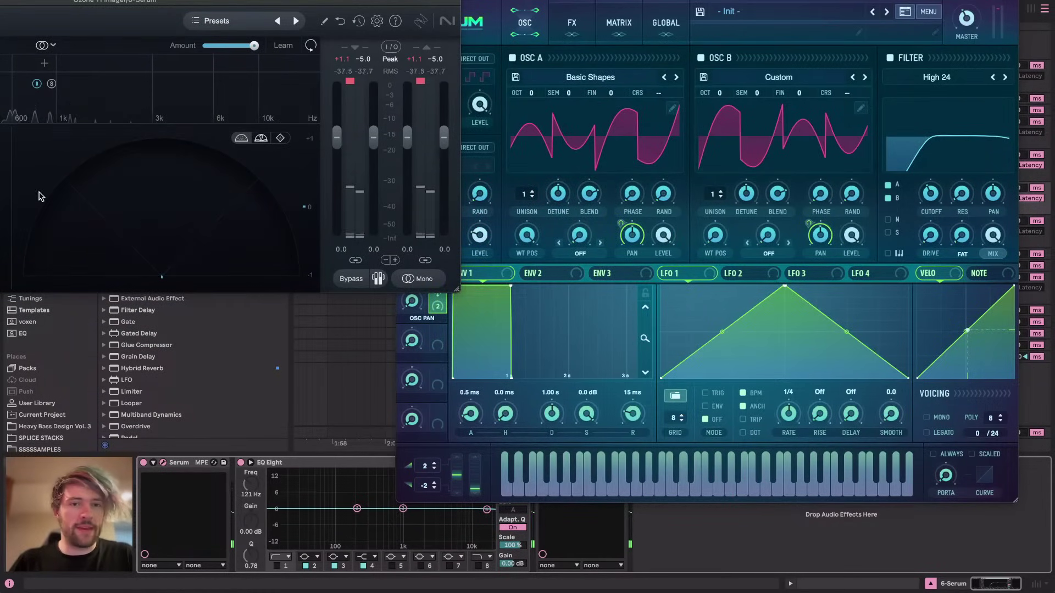
Check the YouTube Studio live chat for viewer comments, and return to Serum in Ableton Live
{"action": "left_click", "coordinate": [449, 309]}
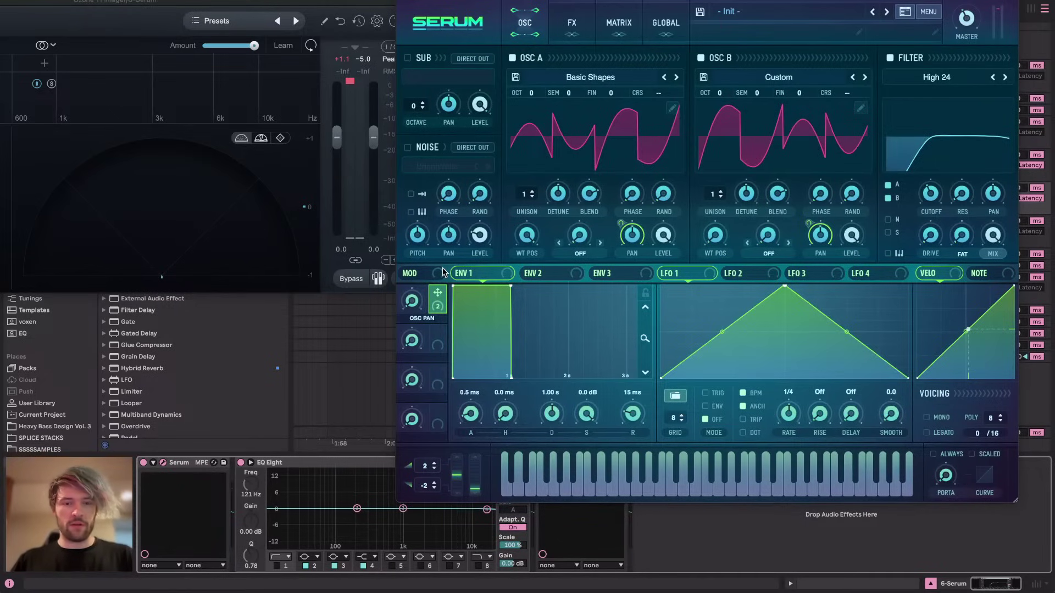
{"action": "key", "text": "super+Tab"}
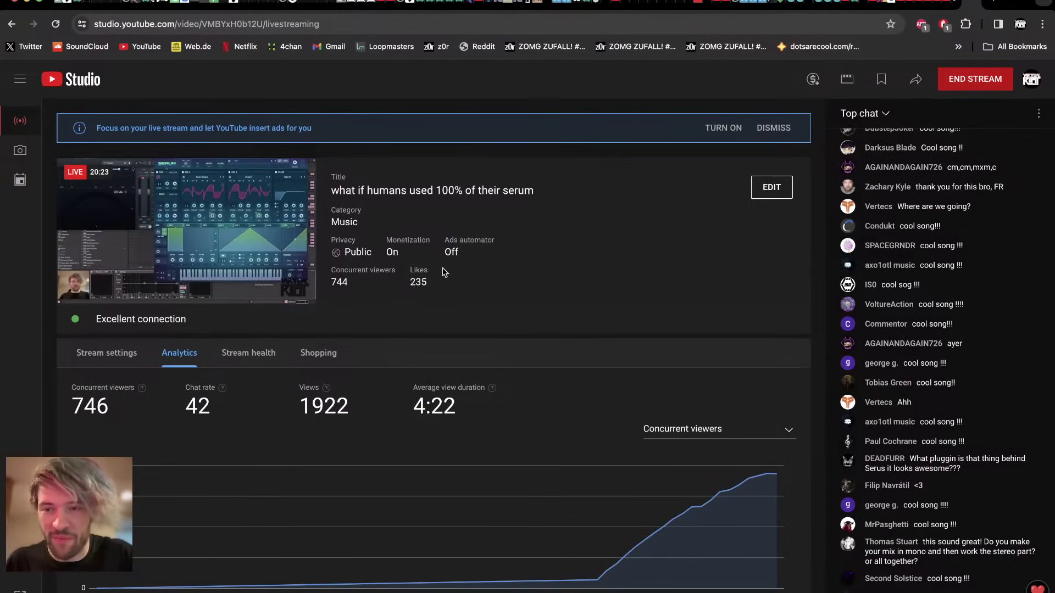
{"action": "key", "text": "super+Tab"}
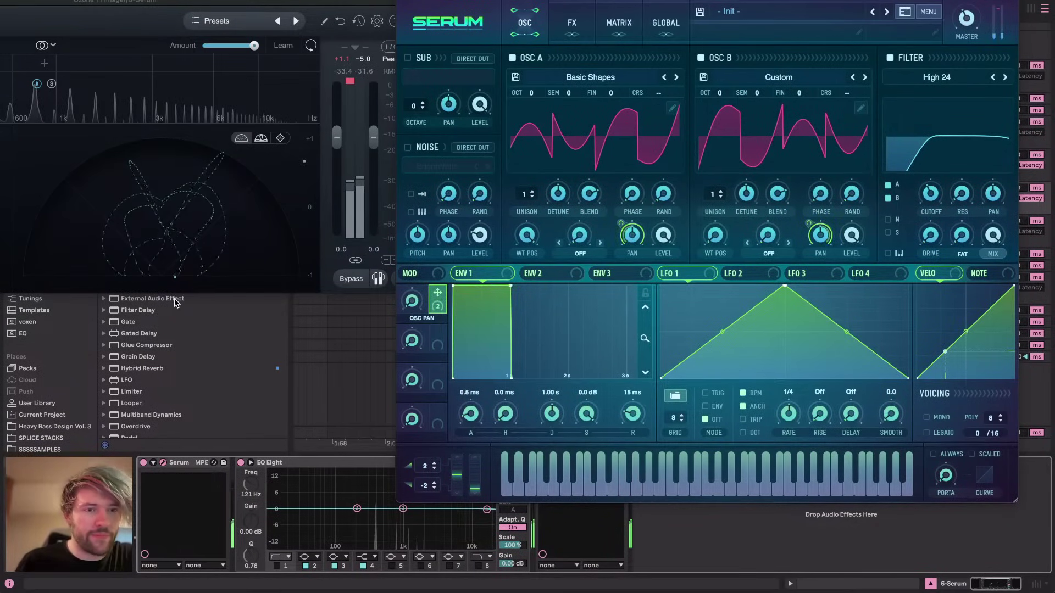
Sweep oscillator A's phase up and return it to 0 degrees while watching the held note's stereo shape
{"action": "mouse_move", "coordinate": [631, 196]}
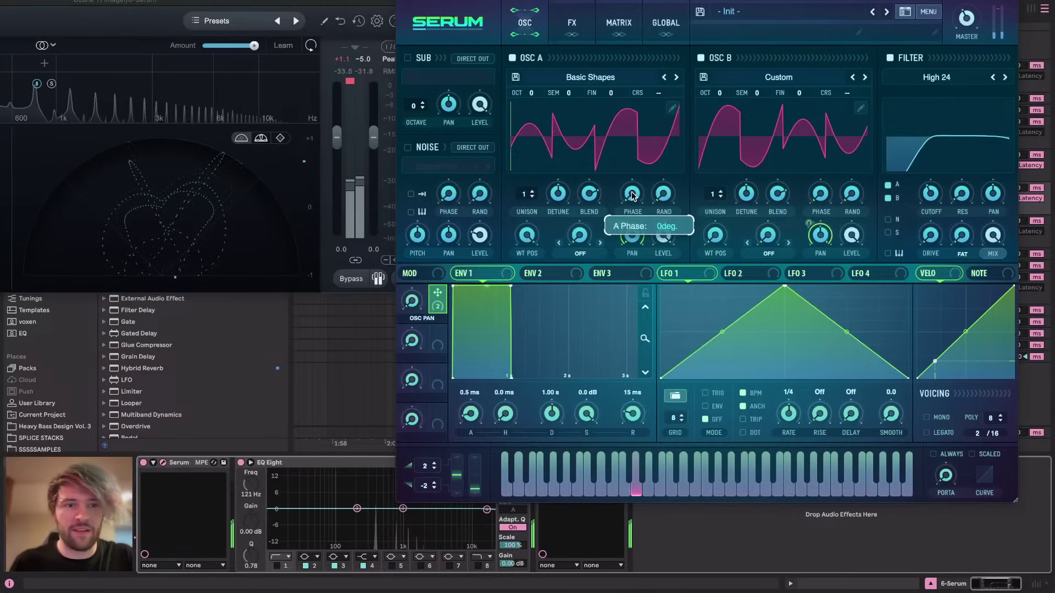
{"action": "left_click_drag", "start_coordinate": [631, 196], "coordinate": [631, 183]}
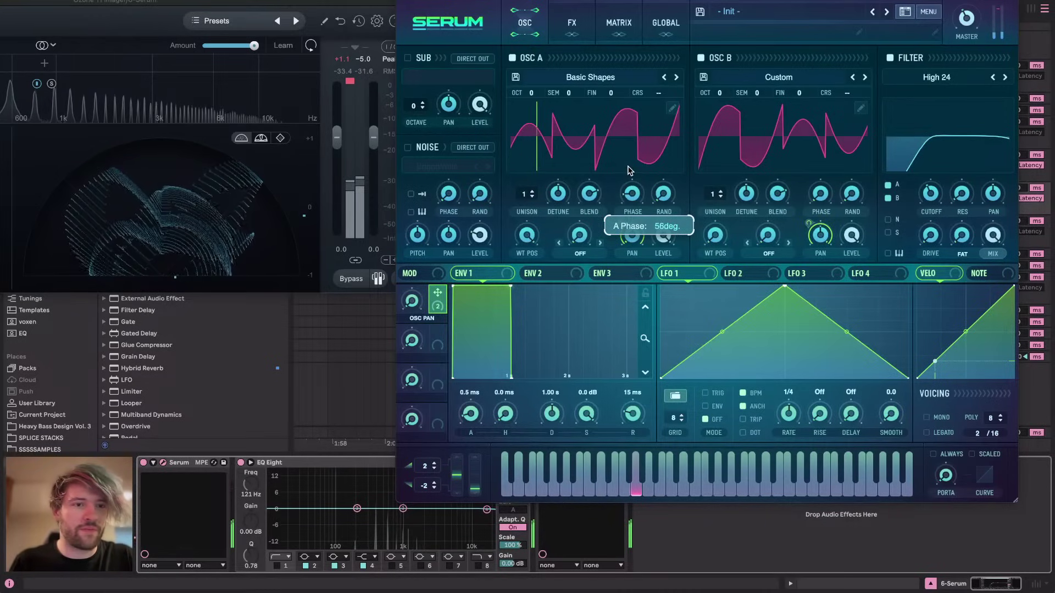
{"action": "left_click_drag", "start_coordinate": [630, 169], "coordinate": [626, 154]}
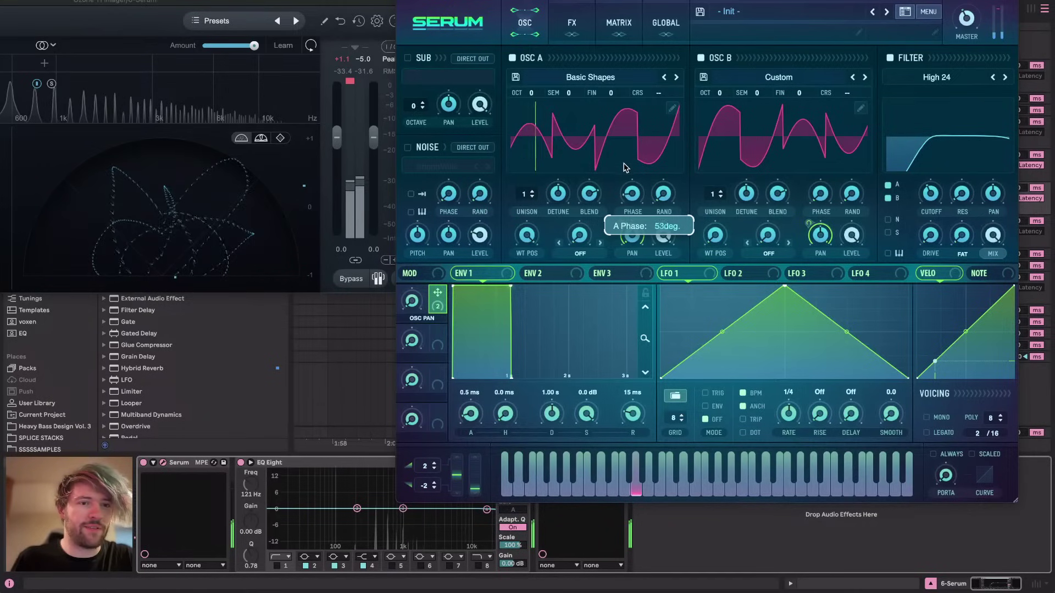
{"action": "left_click_drag", "start_coordinate": [615, 120], "coordinate": [613, 106]}
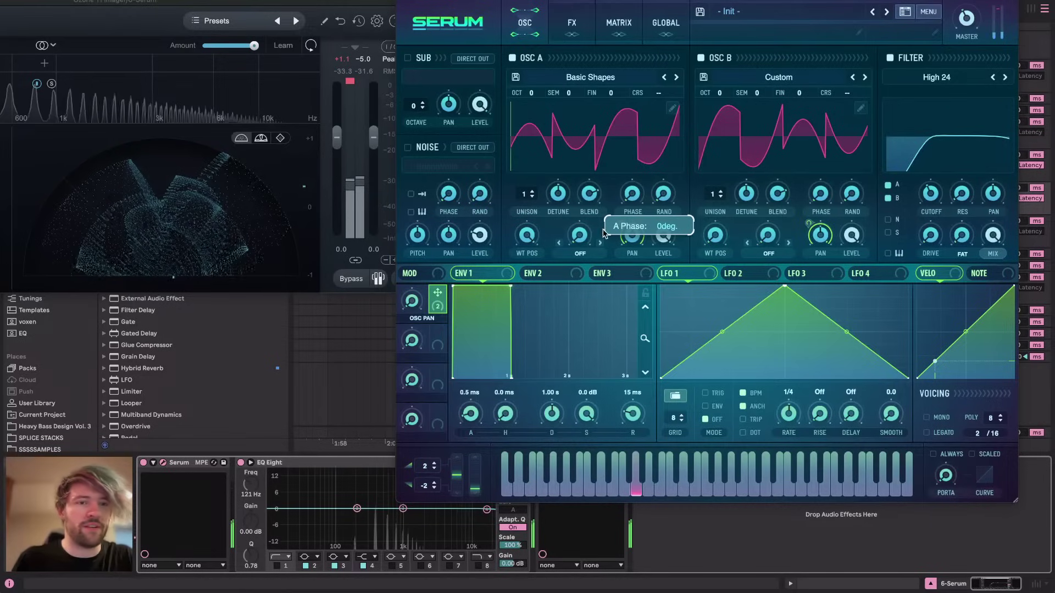
Modulate oscillator A's phase with LFO 3 at a 1/2 rate, and raise the base phase to about 105 degrees
{"action": "left_click_drag", "start_coordinate": [803, 273], "coordinate": [633, 202]}
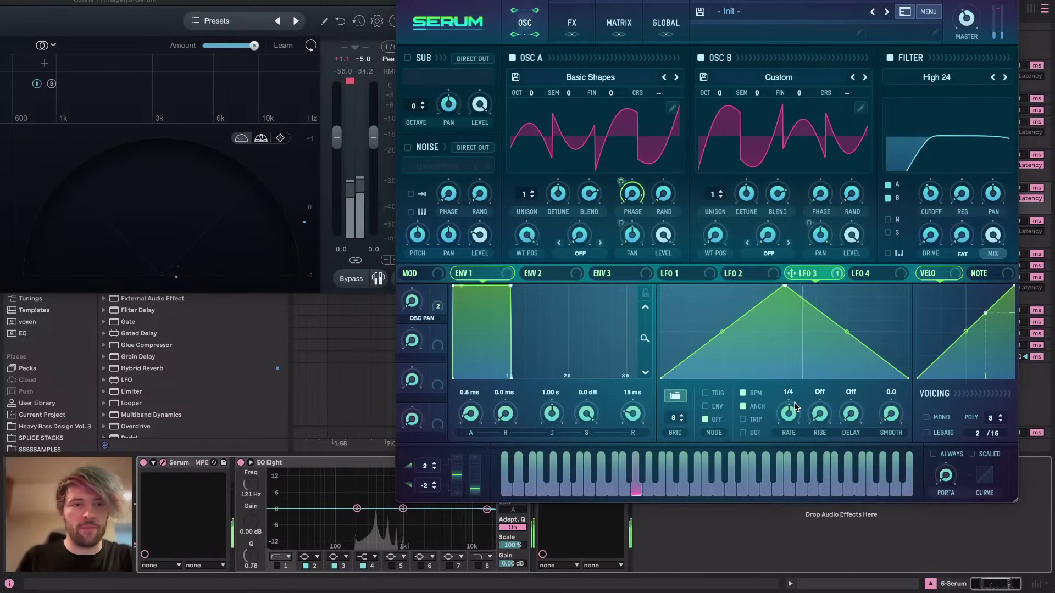
{"action": "left_click_drag", "start_coordinate": [791, 411], "coordinate": [791, 419]}
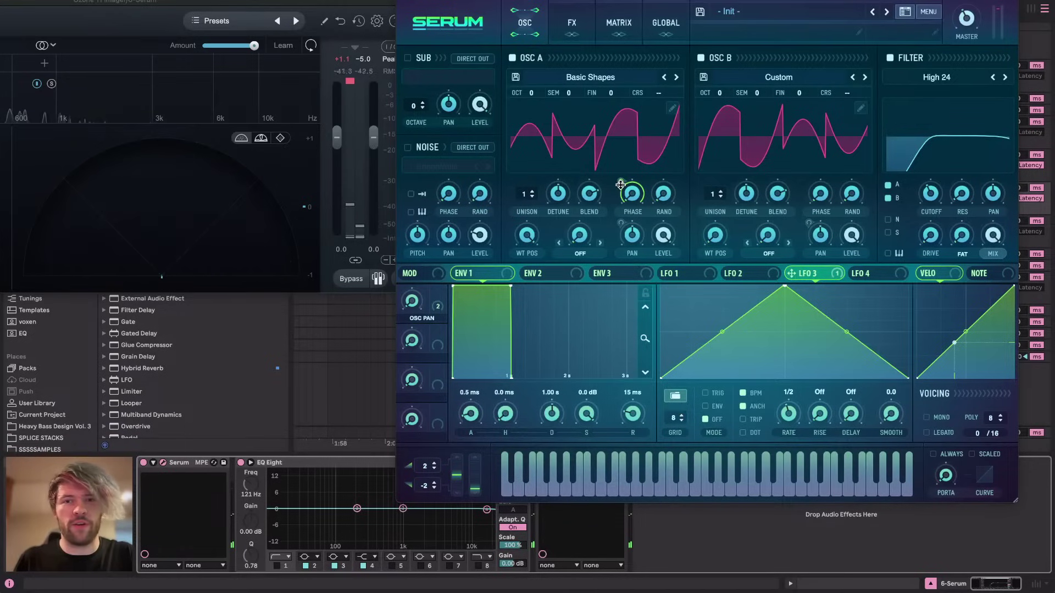
{"action": "mouse_move", "coordinate": [620, 184]}
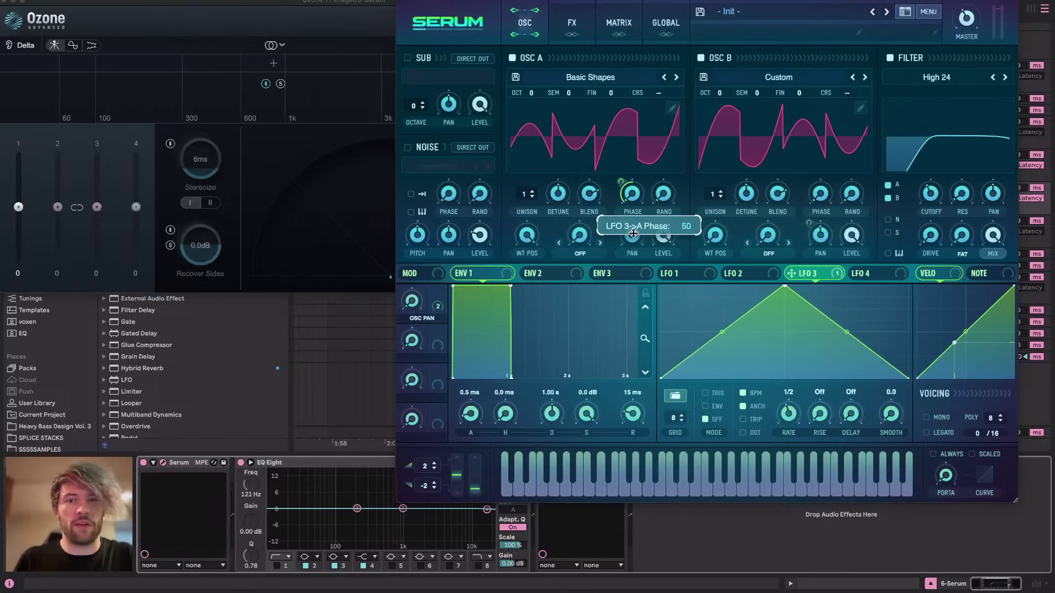
{"action": "left_click_drag", "start_coordinate": [633, 233], "coordinate": [633, 236]}
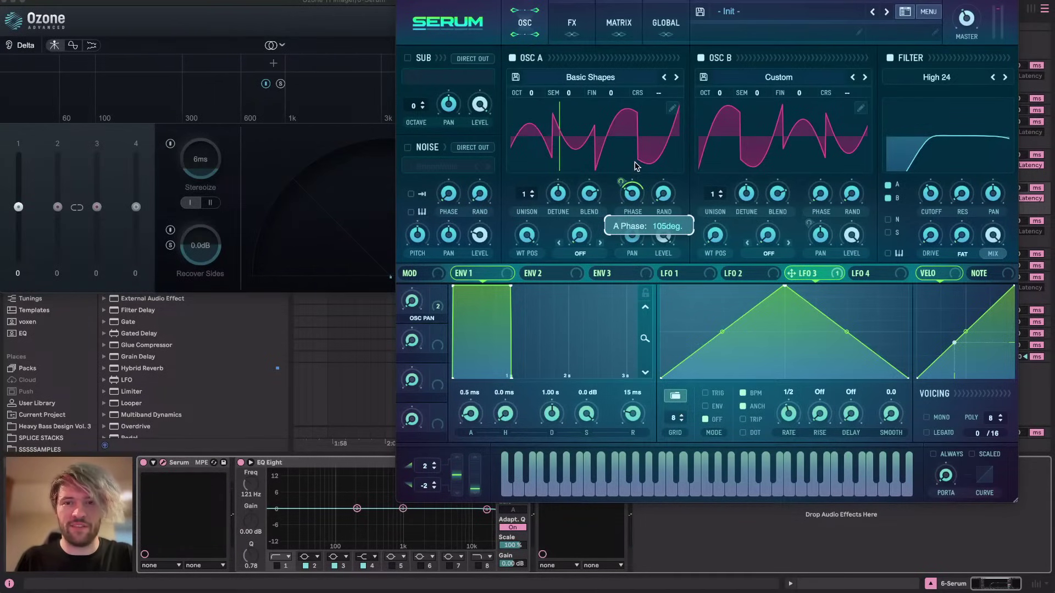
Slow LFO 3's rate to 2 bar and compare the played chord's stereo image in the Imager
{"action": "left_click", "coordinate": [304, 5]}
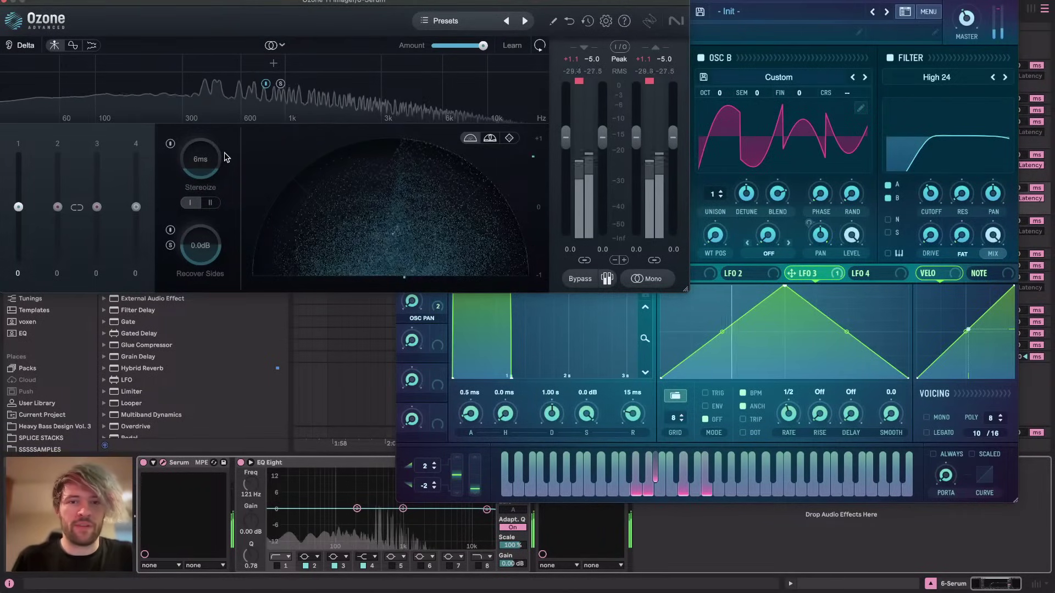
{"action": "left_click", "coordinate": [732, 221]}
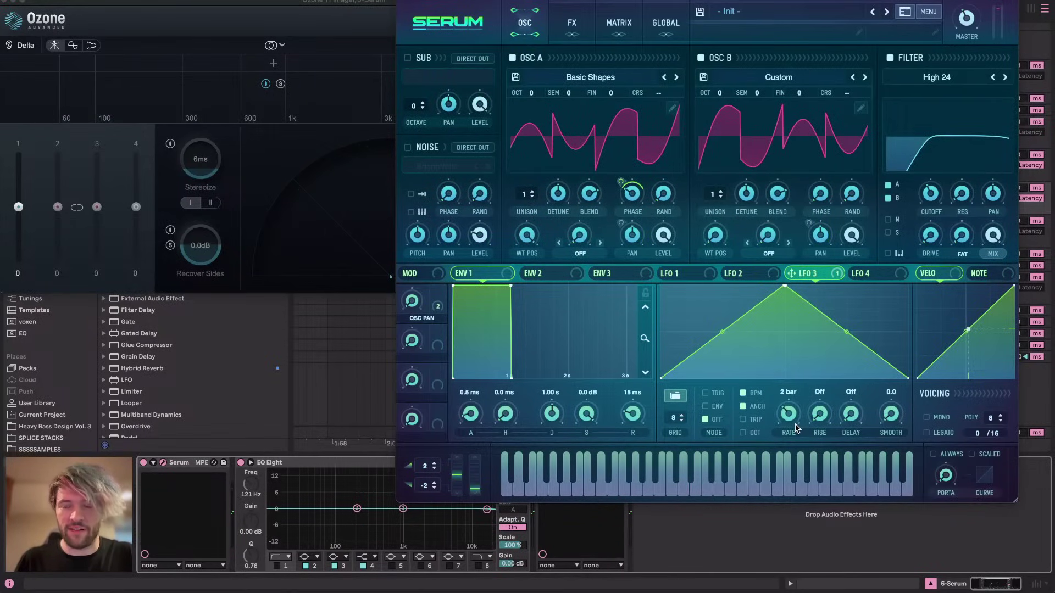
{"action": "left_click", "coordinate": [356, 5]}
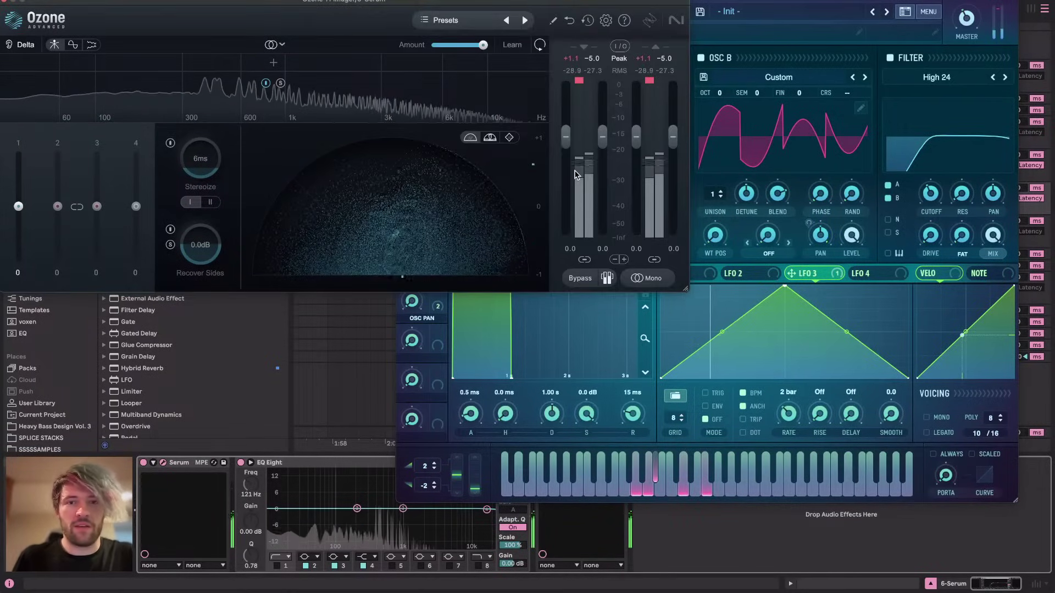
Return oscillator A's phase to 0 degrees, reduce its LFO 3 modulation depth, and check the chords in the Imager
{"action": "left_click", "coordinate": [669, 300]}
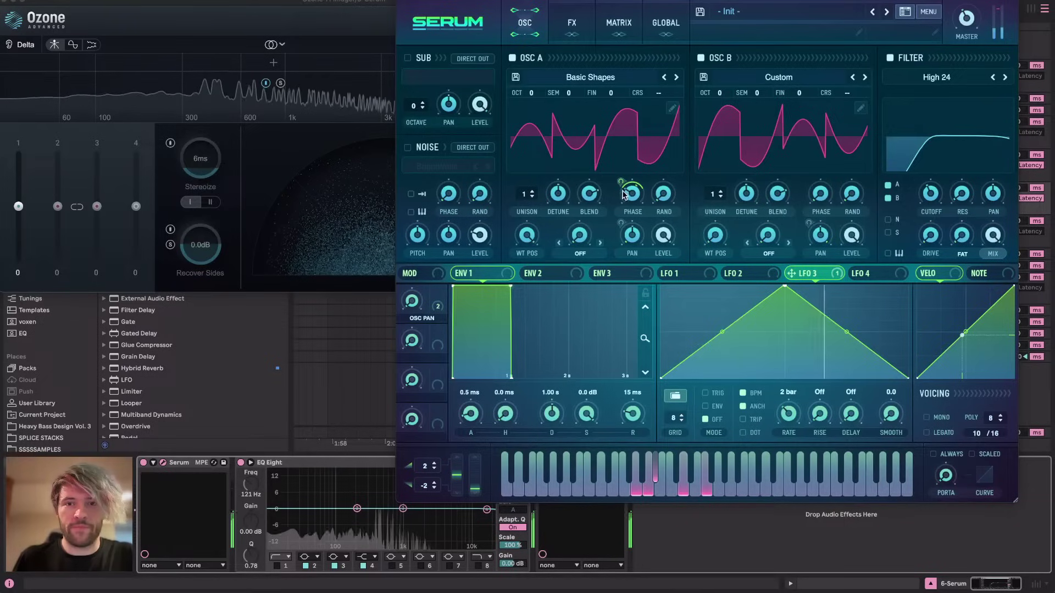
{"action": "mouse_move", "coordinate": [621, 183]}
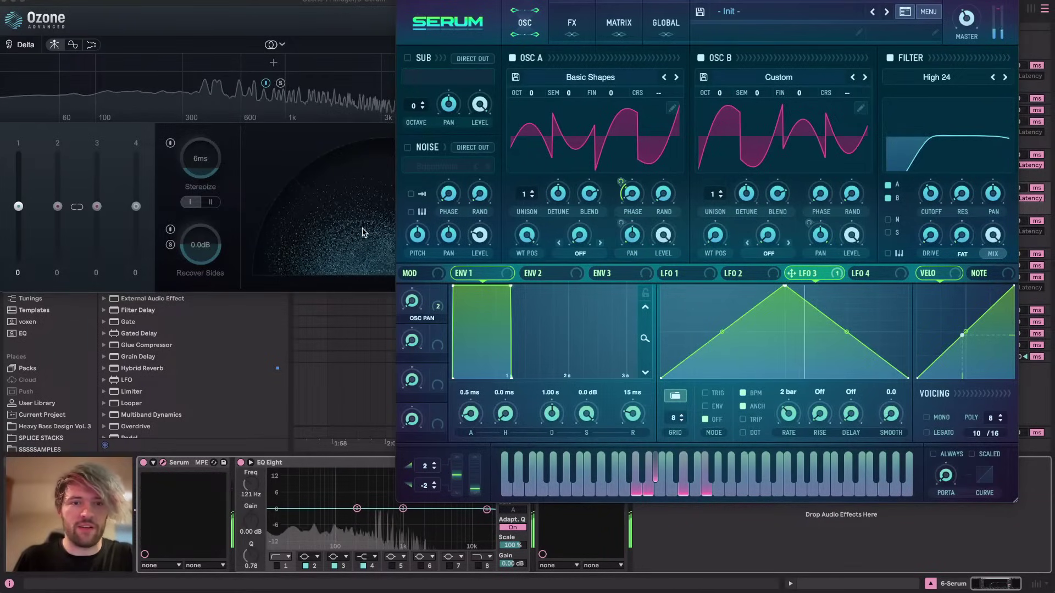
{"action": "left_click", "coordinate": [386, 233]}
{"action": "left_click", "coordinate": [675, 346]}
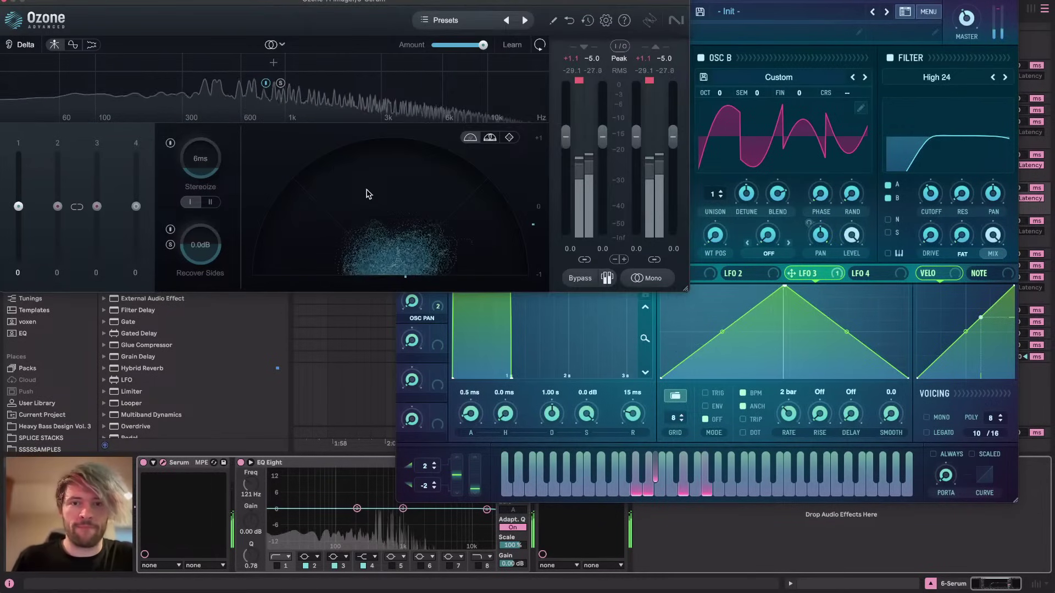
{"action": "left_click", "coordinate": [678, 323]}
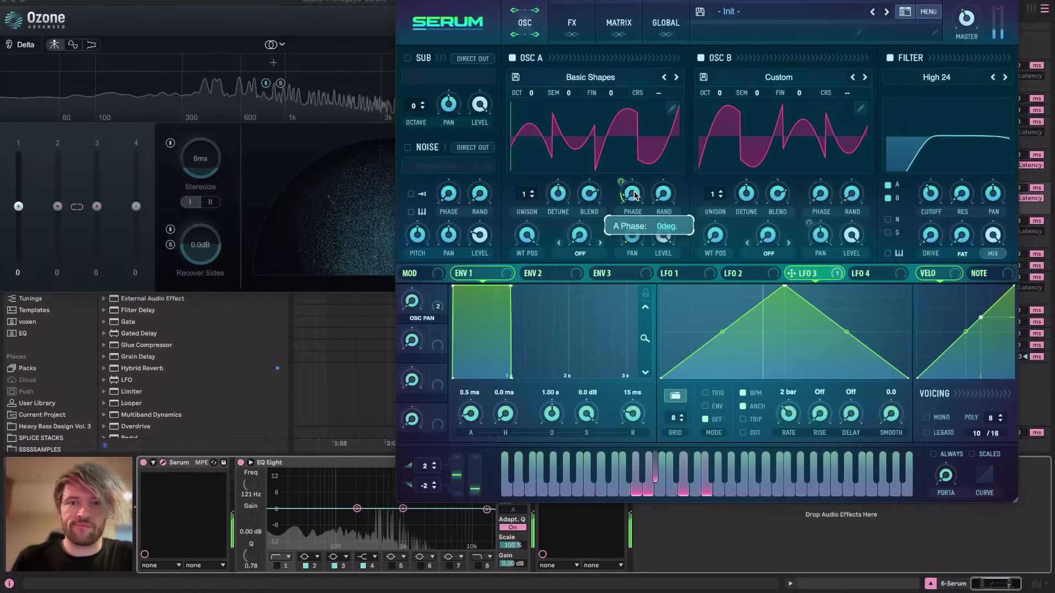
{"action": "left_click", "coordinate": [295, 198]}
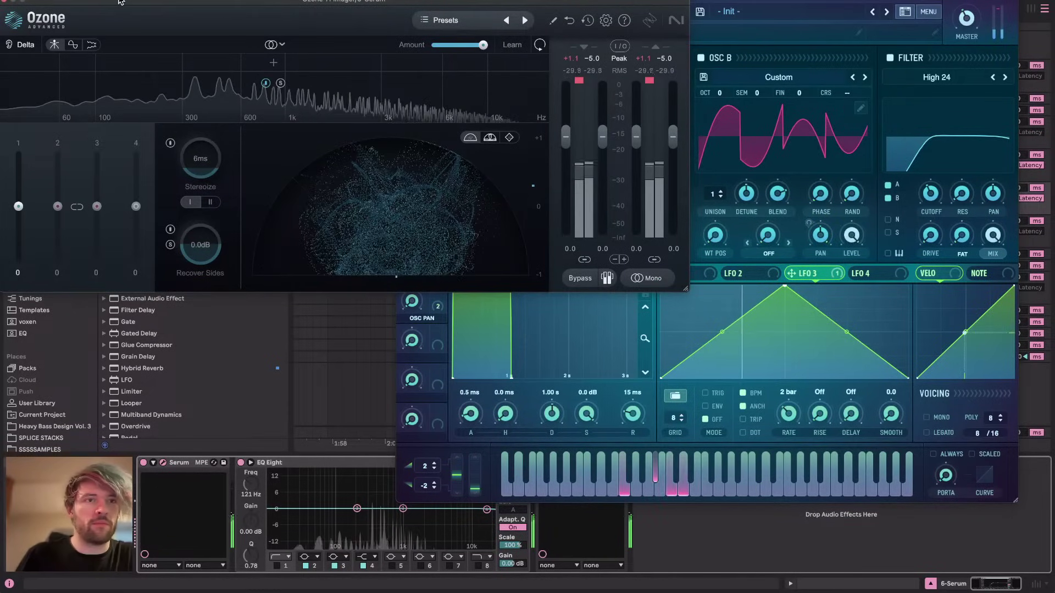
Turn on the sub oscillator and reposition the Imager window to watch the stereo display
{"action": "left_click_drag", "start_coordinate": [96, 1], "coordinate": [241, 36]}
{"action": "left_click", "coordinate": [501, 24]}
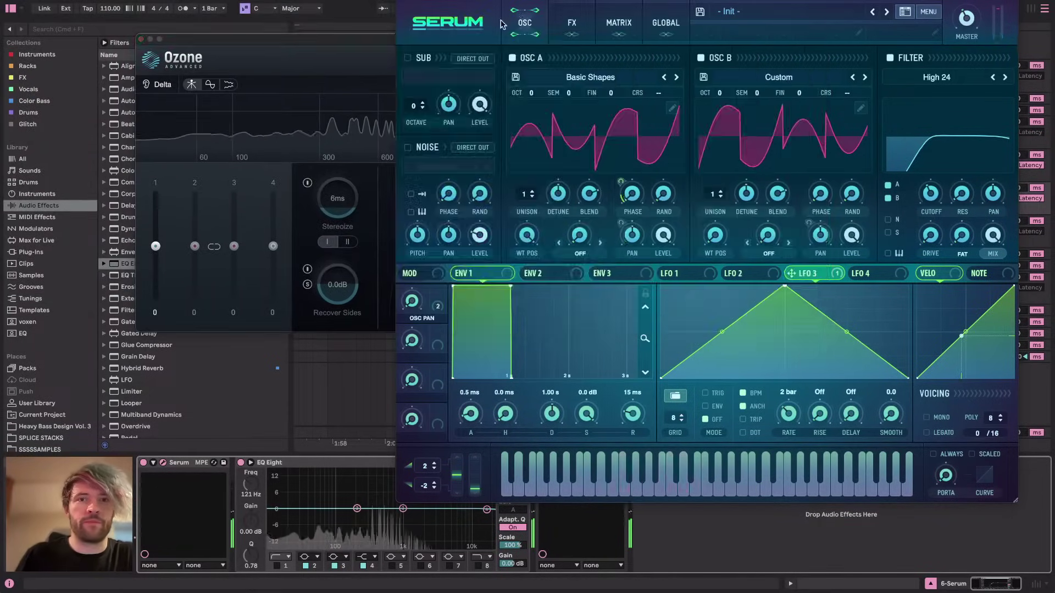
{"action": "left_click", "coordinate": [411, 57]}
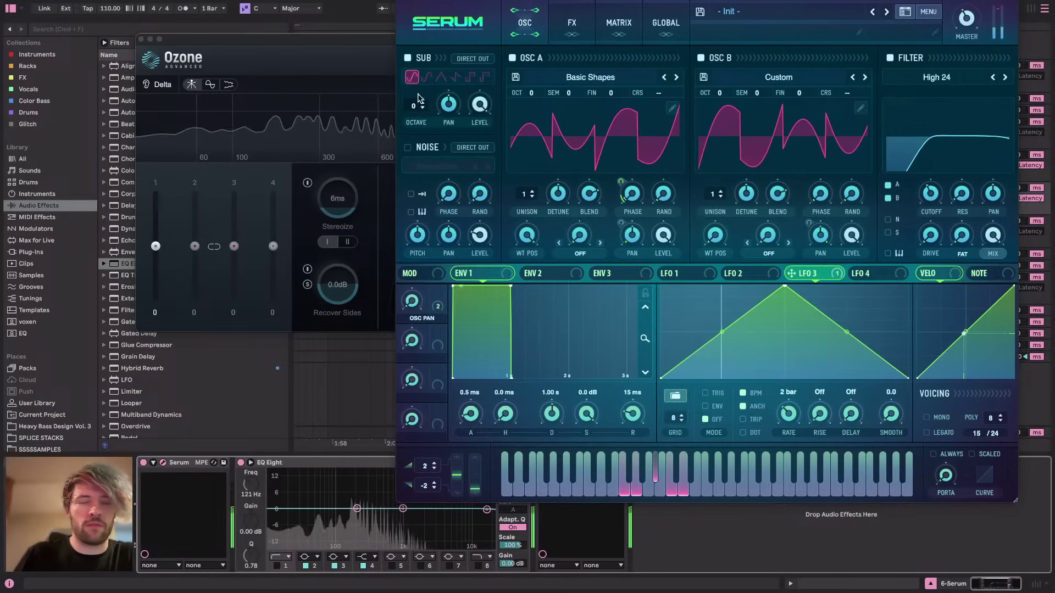
{"action": "left_click_drag", "start_coordinate": [322, 39], "coordinate": [158, 47]}
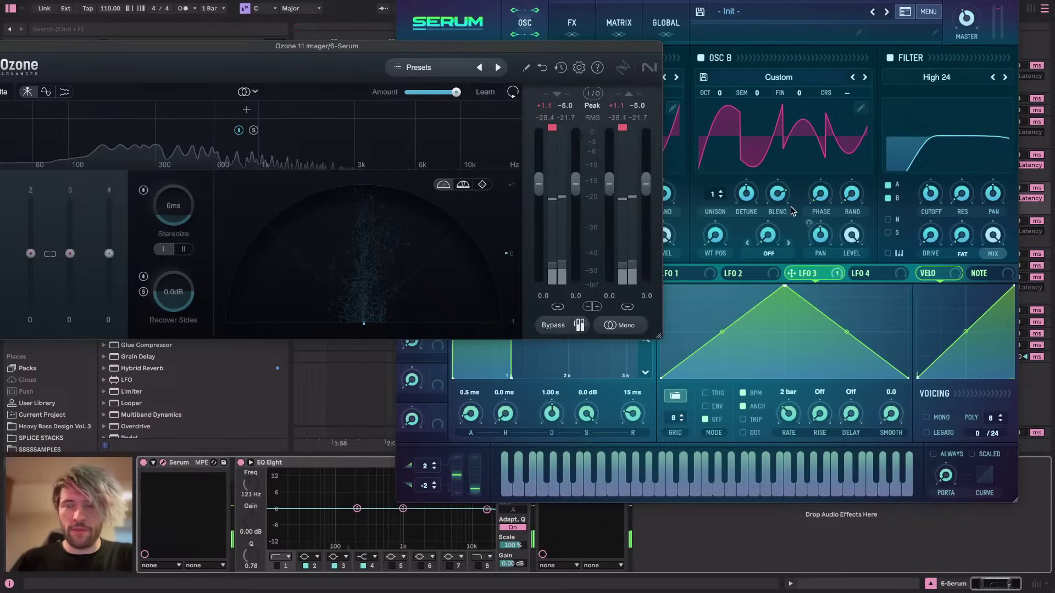
Move Serum beside the stereo display and sweep the MG Low 12 effects filter's cutoff to about 1735 Hz
{"action": "left_click", "coordinate": [566, 36]}
{"action": "left_click", "coordinate": [566, 36]}
{"action": "left_click_drag", "start_coordinate": [532, 1], "coordinate": [662, 55]}
{"action": "left_click_drag", "start_coordinate": [852, 124], "coordinate": [852, 112]}
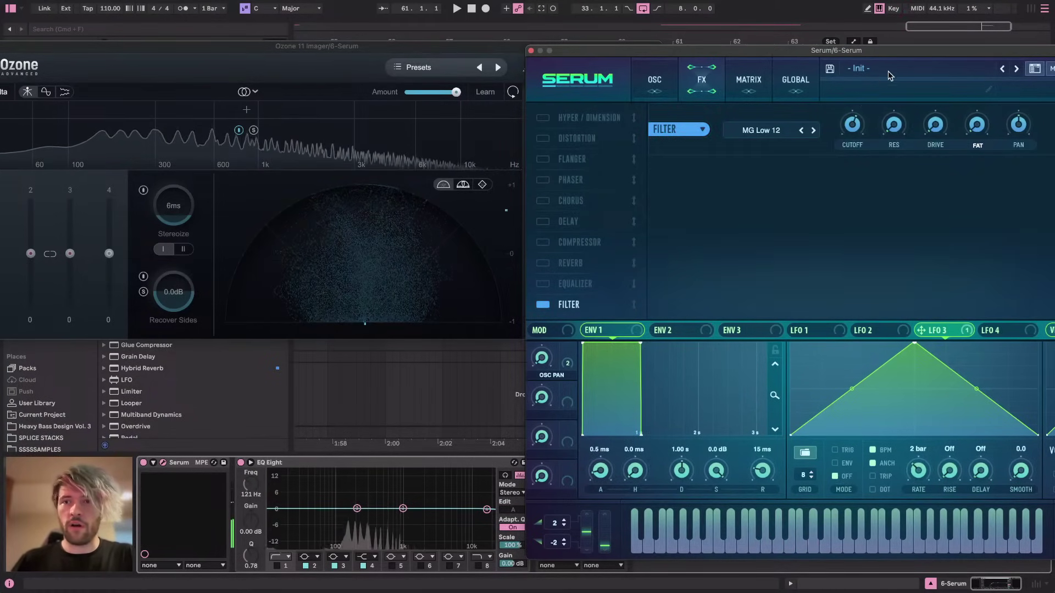
{"action": "left_click_drag", "start_coordinate": [879, 50], "coordinate": [778, 46]}
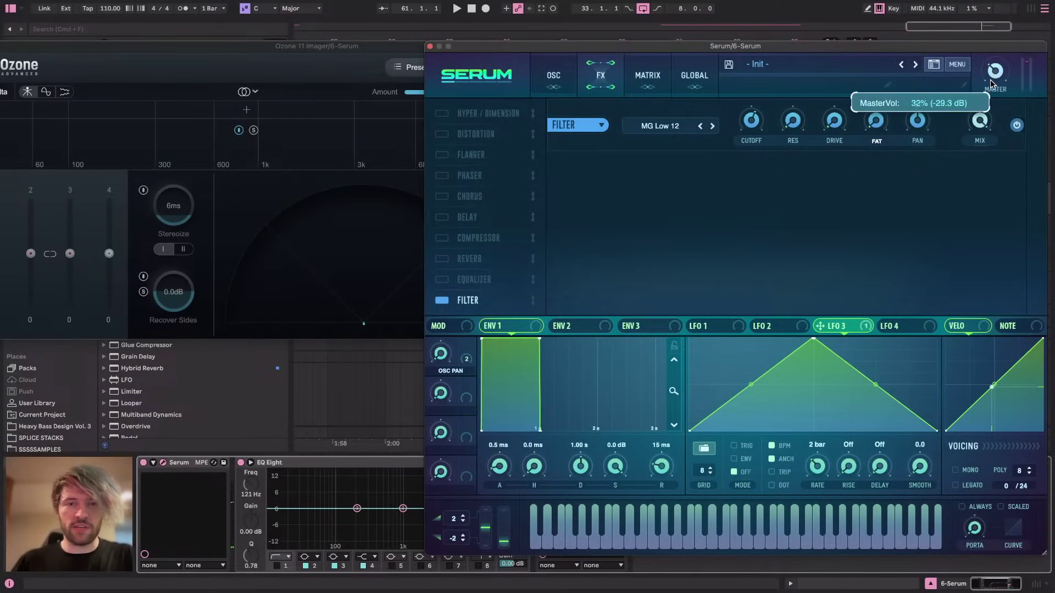
{"action": "mouse_move", "coordinate": [752, 121]}
{"action": "left_click_drag", "start_coordinate": [751, 120], "coordinate": [765, 112]}
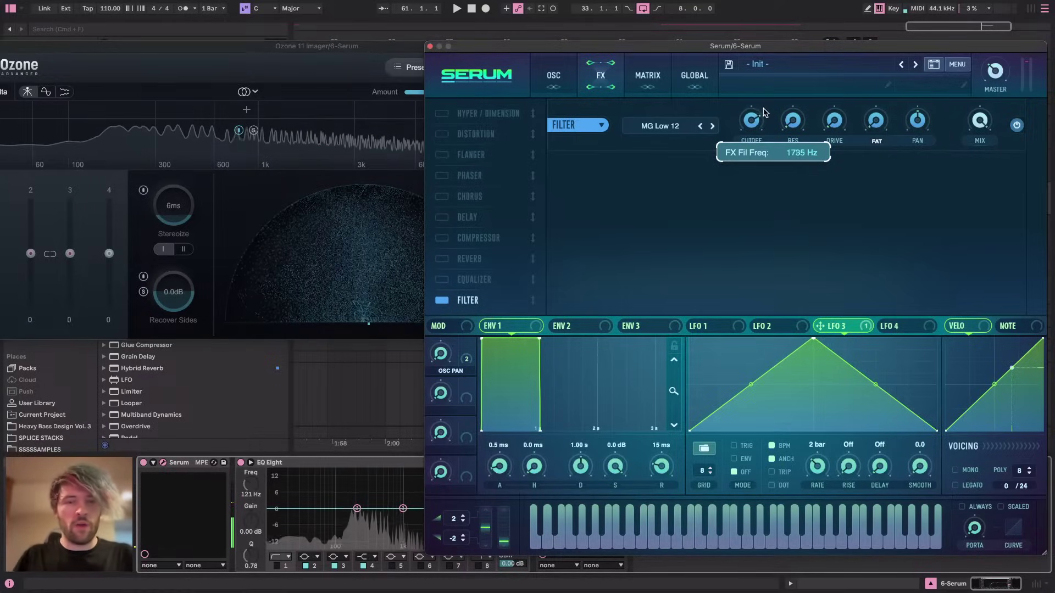
Read the latest viewer comments and questions in the YouTube Studio live chat
{"action": "key", "text": "super+Tab"}
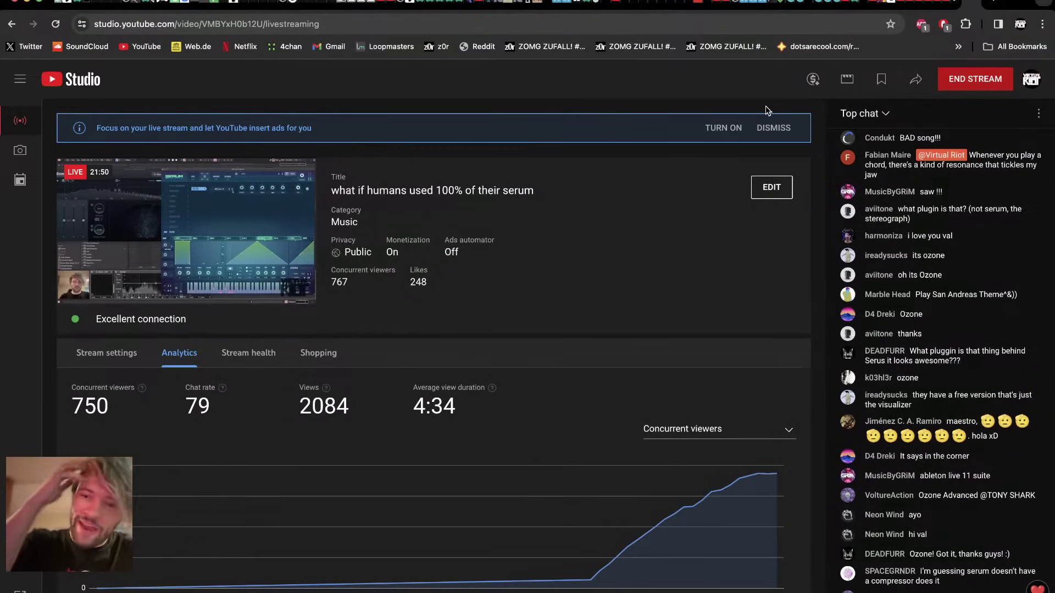
{"action": "key", "text": "super+Tab"}
{"action": "key", "text": "super+Tab"}
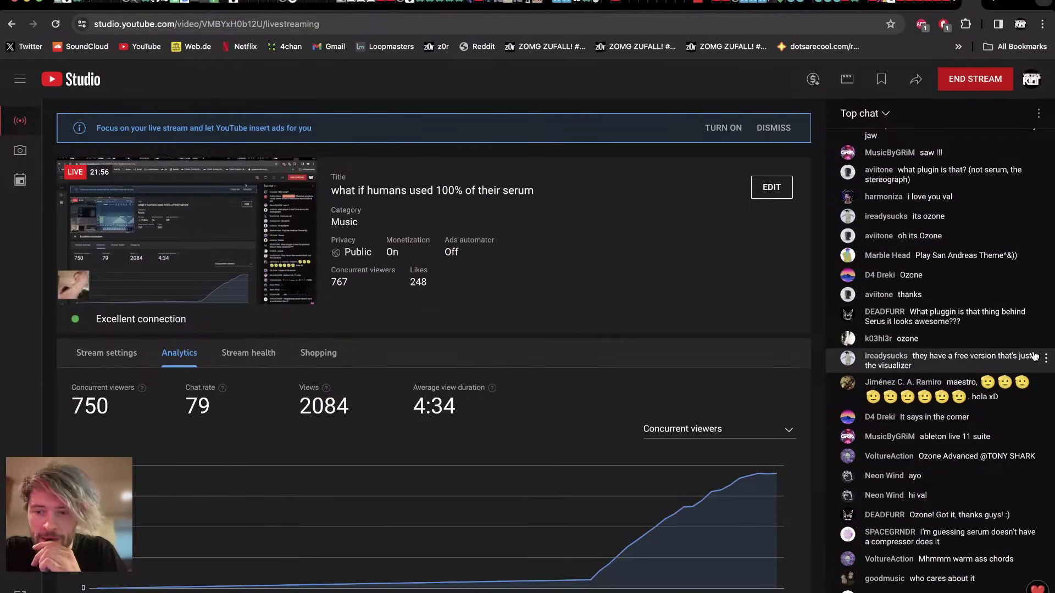
{"action": "key", "text": "super+Tab"}
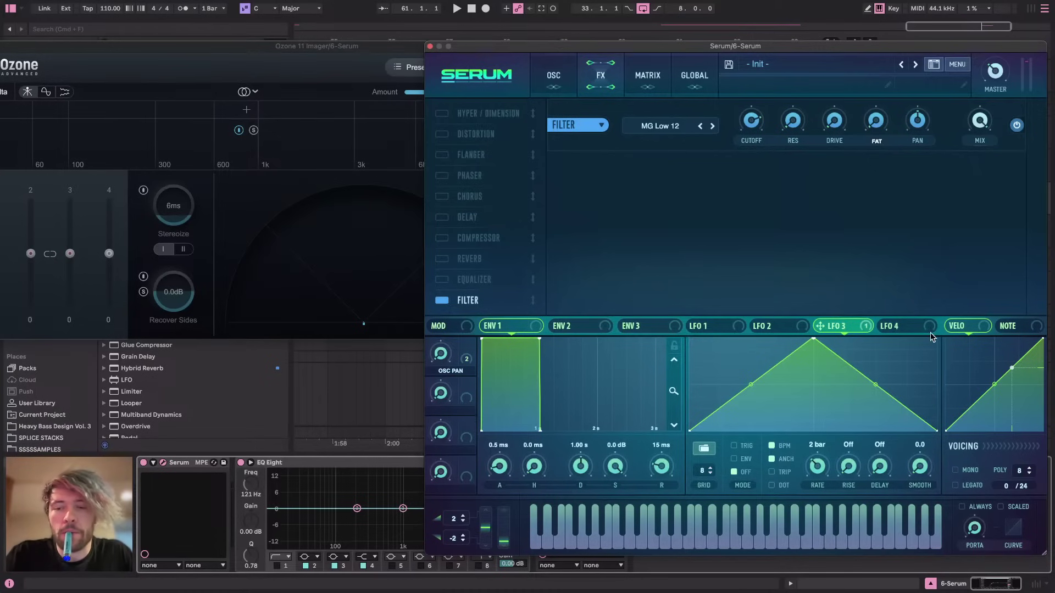
{"action": "key", "text": "super+Tab"}
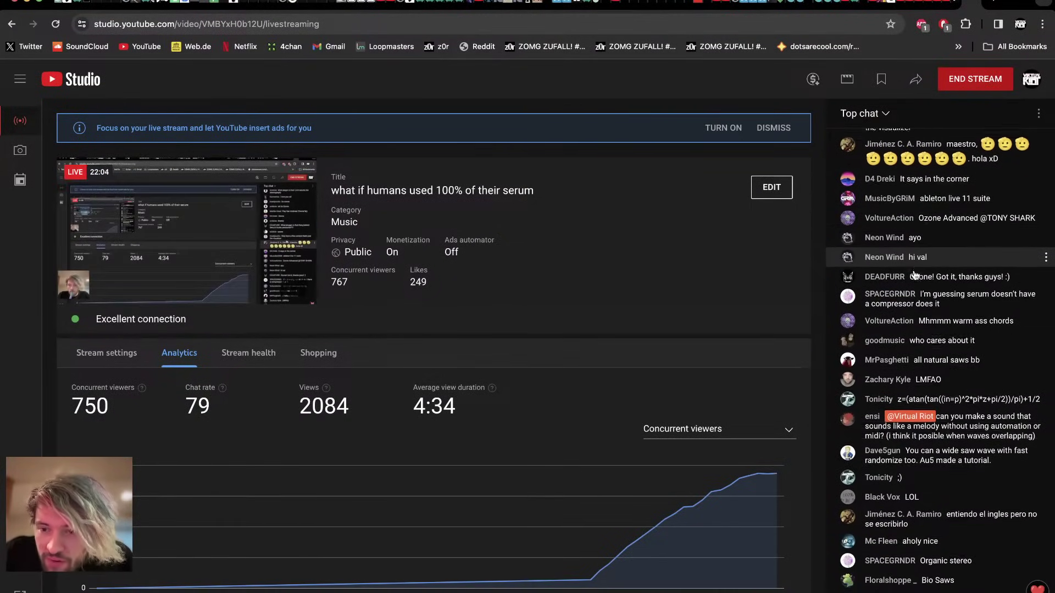
Switch back to Ableton Live and close the Serum and Ozone Imager windows
{"action": "key", "text": "super+Tab"}
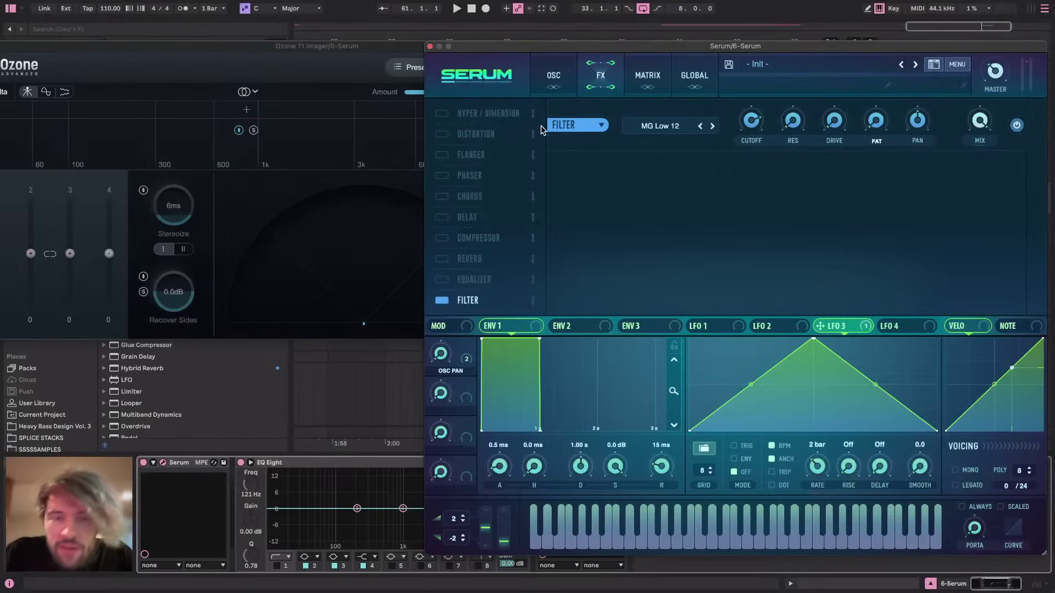
{"action": "left_click", "coordinate": [430, 47]}
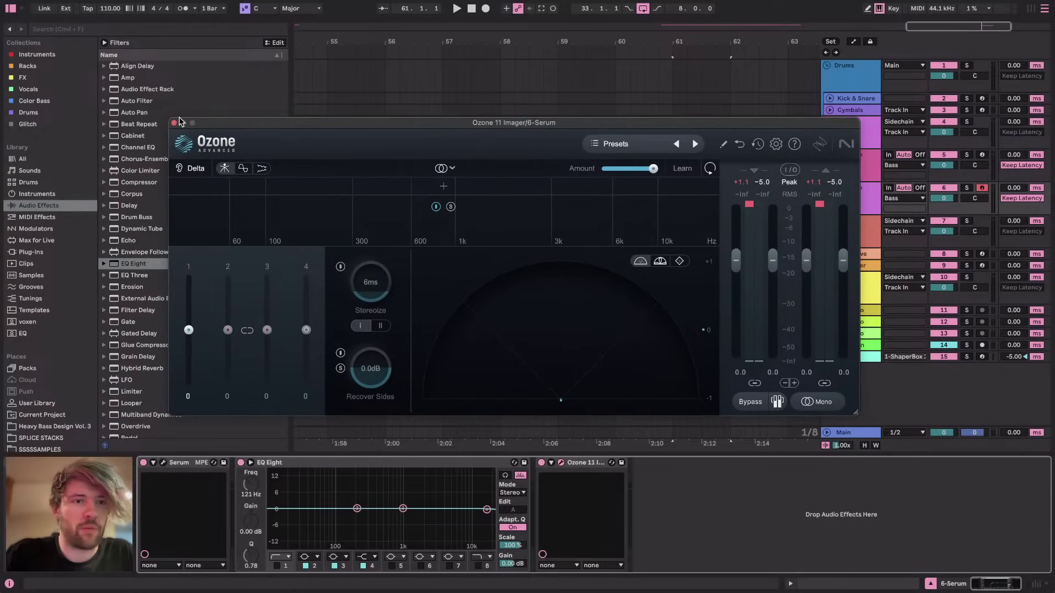
{"action": "left_click", "coordinate": [173, 124]}
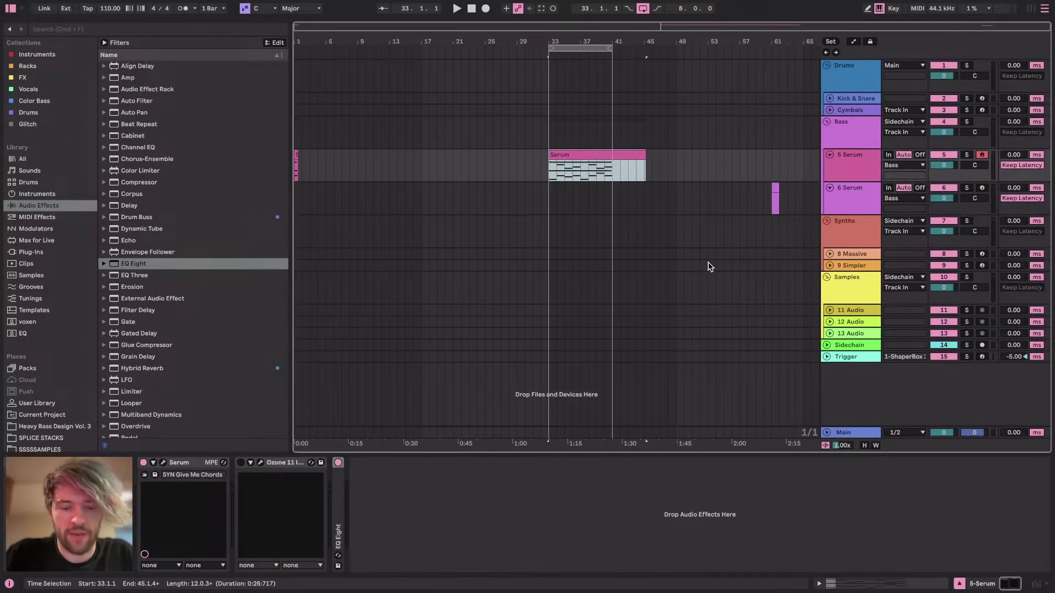
Copy the chord clip from track 5 Serum to bar 62 of track 6 Serum and loop its first eight bars
{"action": "scroll", "coordinate": [757, 223], "scroll_direction": "up", "scroll_amount": 6}
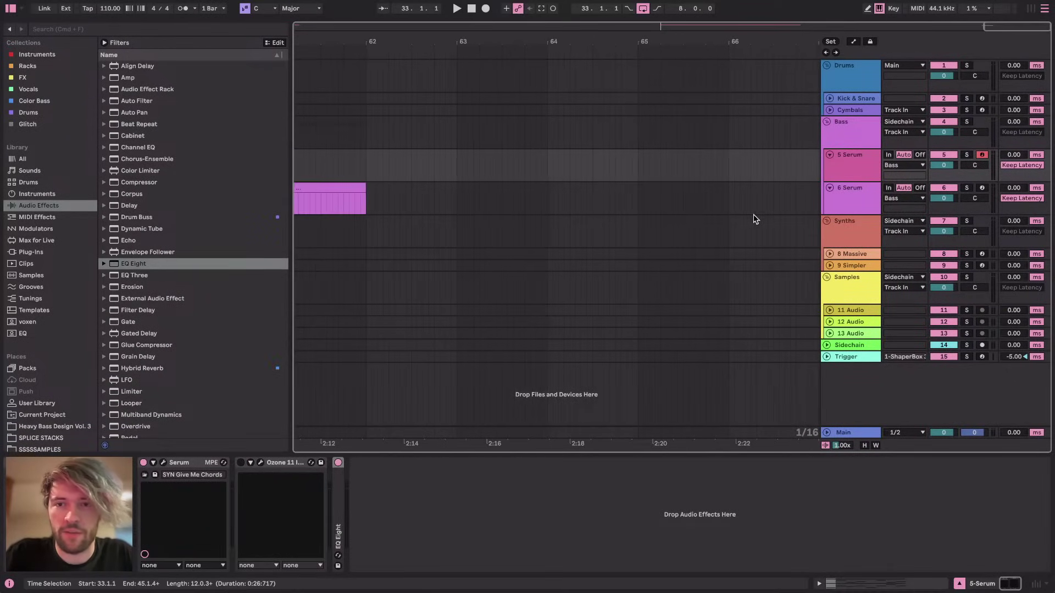
{"action": "left_click_drag", "start_coordinate": [369, 193], "coordinate": [449, 195]}
{"action": "key", "text": "super+v"}
{"action": "left_click", "coordinate": [716, 206]}
{"action": "scroll", "coordinate": [716, 212], "scroll_direction": "down", "scroll_amount": 4}
{"action": "scroll", "coordinate": [716, 210], "scroll_direction": "right", "scroll_amount": 3}
{"action": "key", "text": "super+l"}
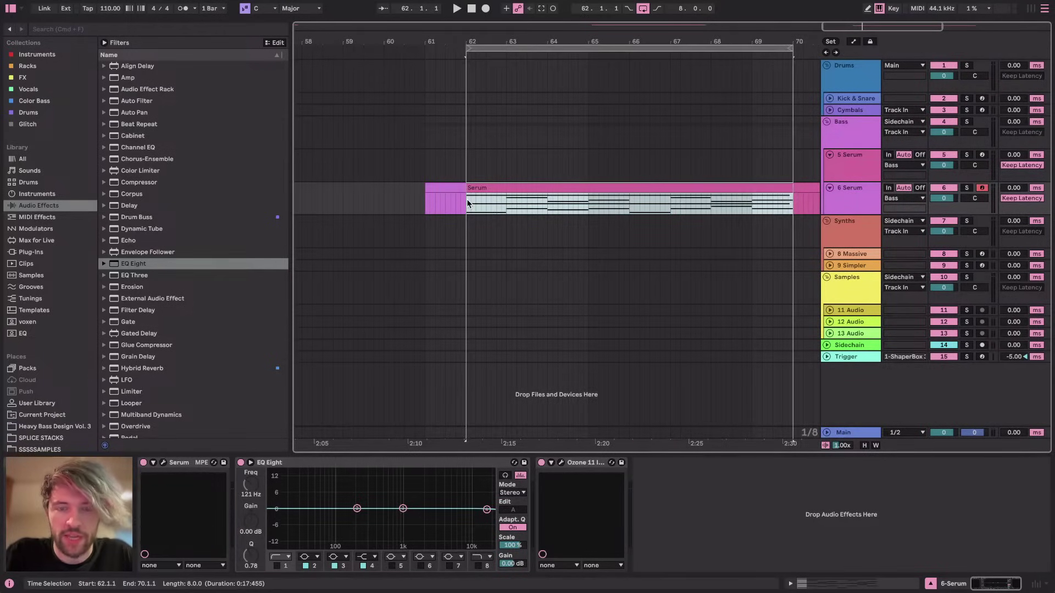
Move the eight-bar loop and the chord clip on track 6 Serum back to start at bar 61
{"action": "left_click", "coordinate": [539, 45]}
{"action": "left_click_drag", "start_coordinate": [538, 45], "coordinate": [497, 45]}
{"action": "left_click_drag", "start_coordinate": [513, 184], "coordinate": [470, 184]}
Extend the track 6 chord clip's end to bar 69 and delete the leftover clip after it
{"action": "left_click", "coordinate": [773, 185]}
{"action": "left_click", "coordinate": [774, 185]}
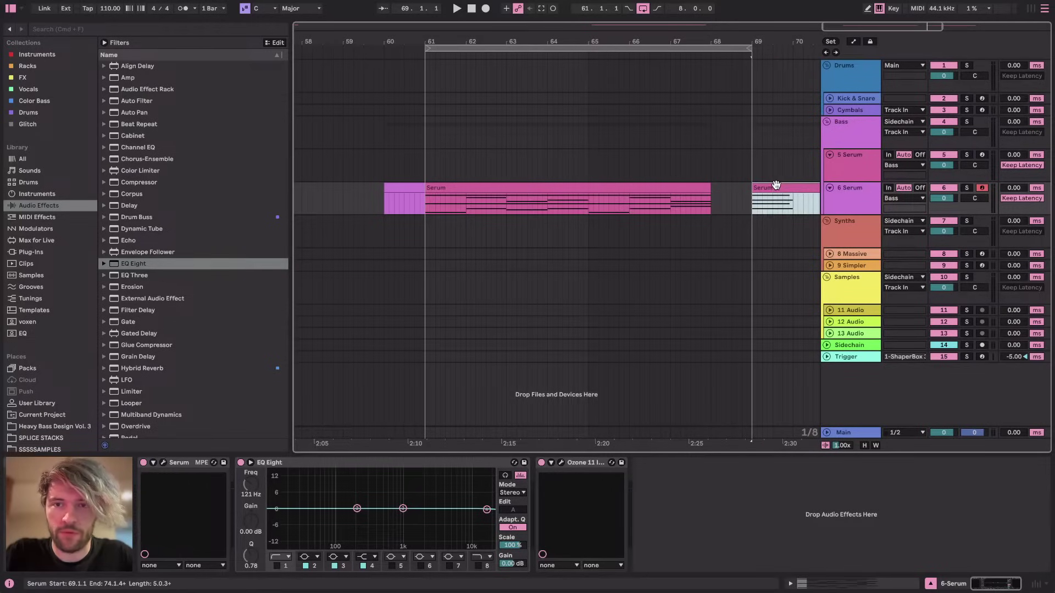
{"action": "left_click", "coordinate": [700, 185]}
{"action": "left_click_drag", "start_coordinate": [706, 186], "coordinate": [751, 185]}
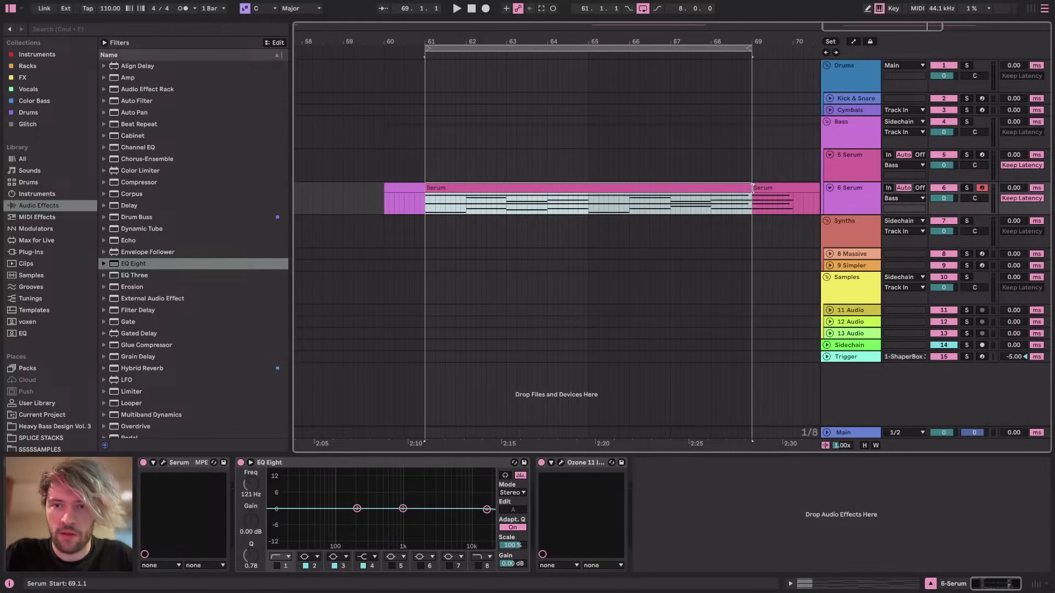
{"action": "left_click", "coordinate": [770, 189]}
Play the chord loop with track 6's Serum open on its effects filter, and raise the system volume
{"action": "key", "text": "space"}
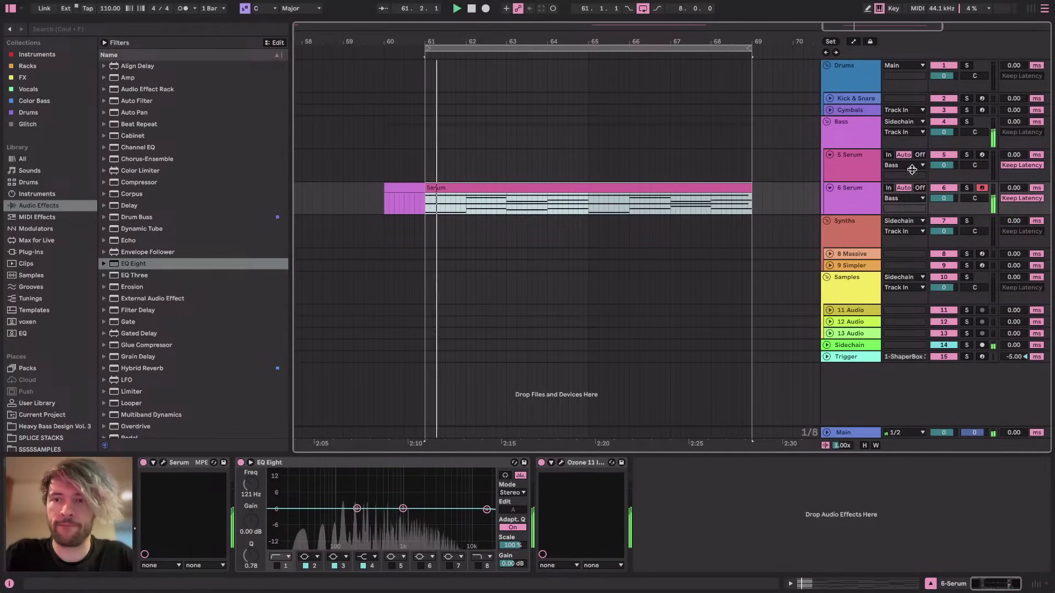
{"action": "left_click", "coordinate": [862, 185]}
{"action": "left_click", "coordinate": [165, 464]}
{"action": "left_click_drag", "start_coordinate": [624, 11], "coordinate": [330, 6]}
{"action": "left_click", "coordinate": [312, 47]}
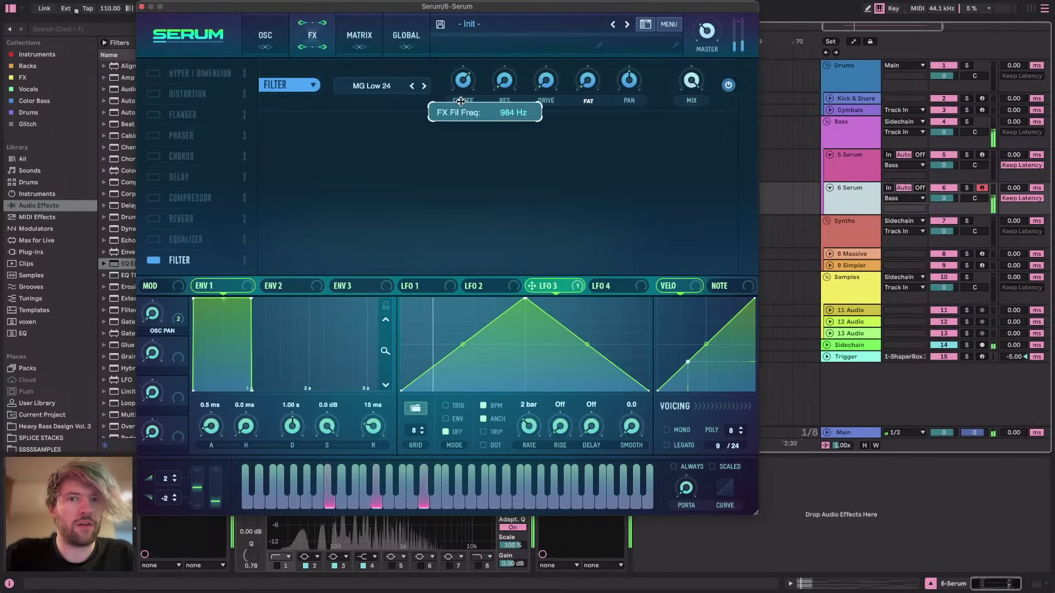
{"action": "key", "text": "XF86AudioRaiseVolume"}
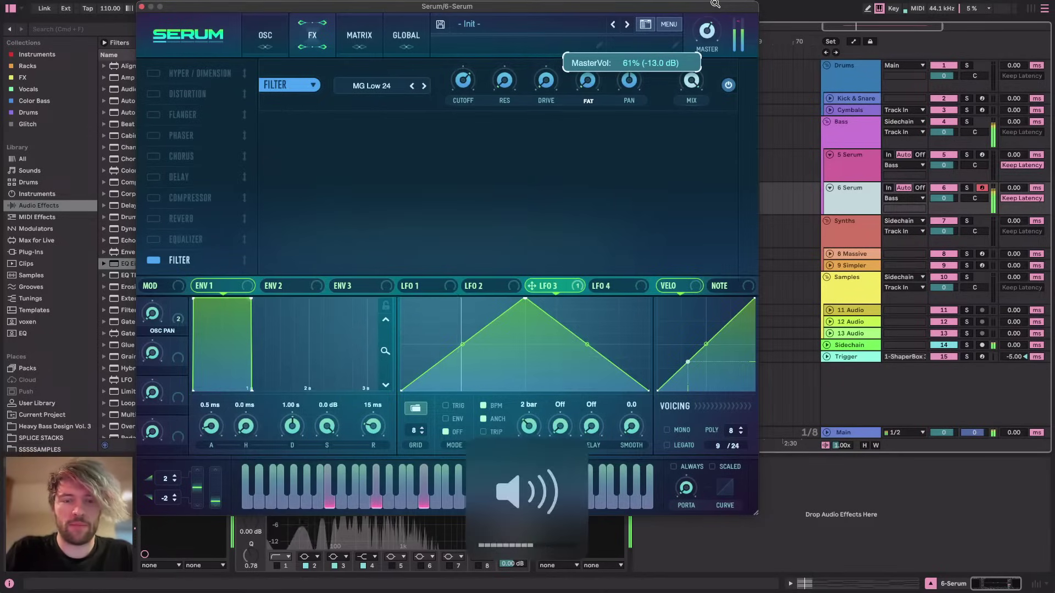
{"action": "key", "text": "space"}
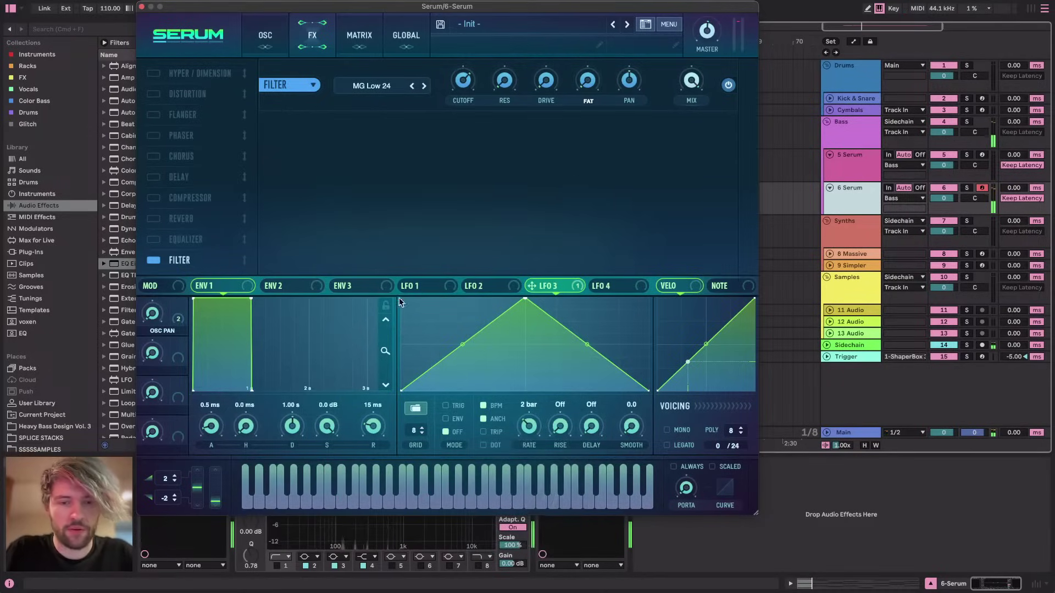
Check the loopback level in Streamlabs Desktop and the viewer chat in YouTube Studio, and return to Serum in Ableton Live
{"action": "key", "text": "super+Tab"}
{"action": "left_click", "coordinate": [425, 311]}
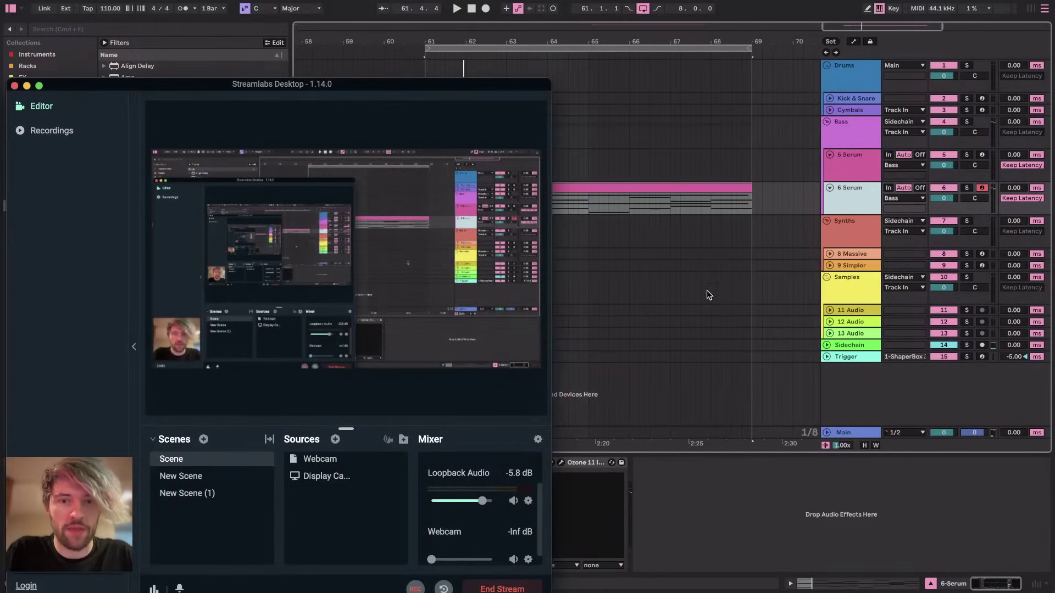
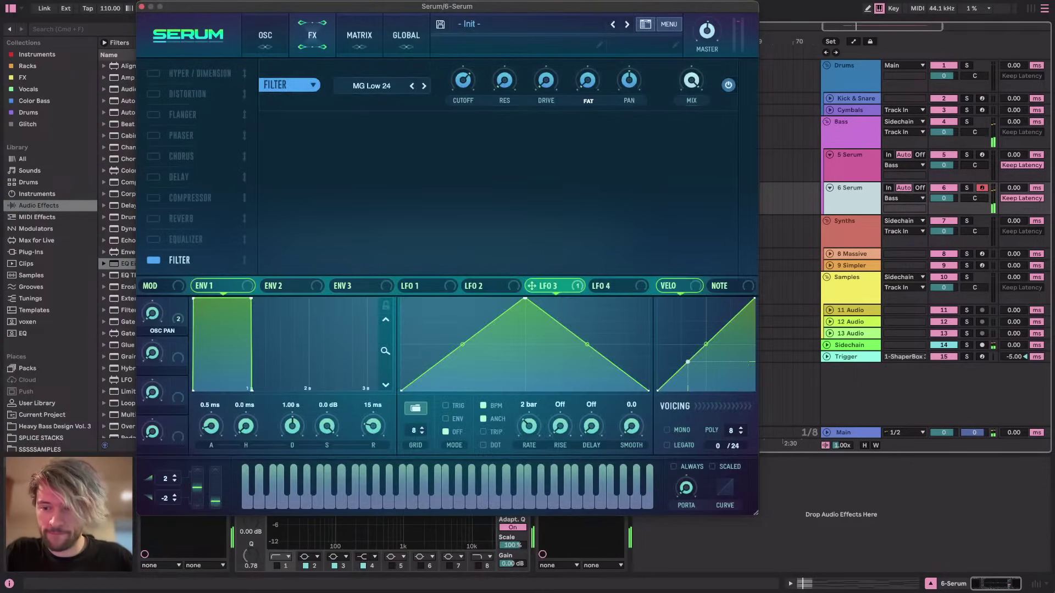
{"action": "key", "text": "super+Tab"}
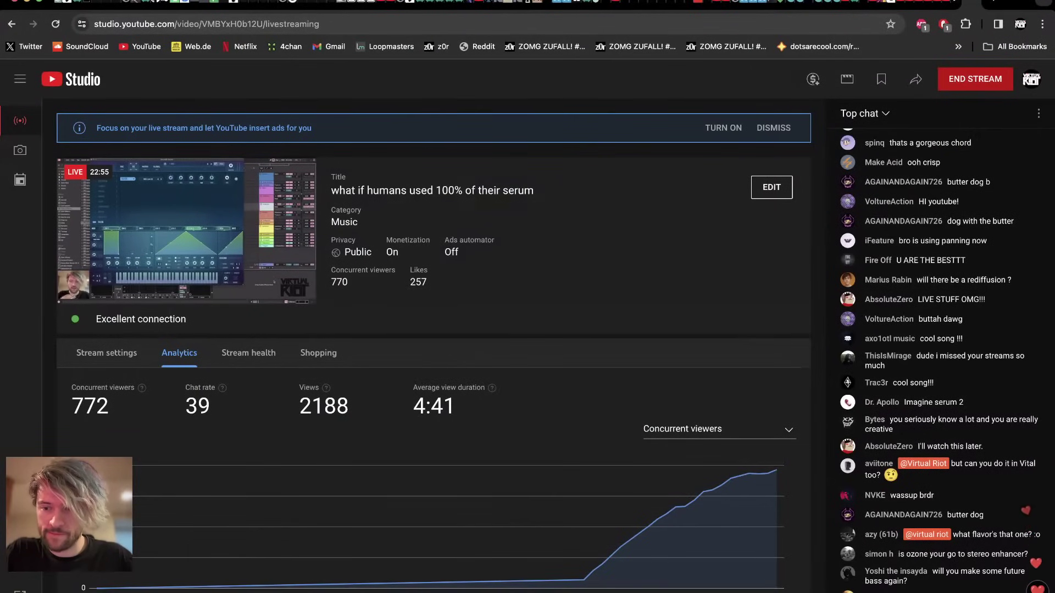
{"action": "key", "text": "super+Tab"}
{"action": "key", "text": "super+Tab"}
{"action": "key", "text": "super+Tab"}
{"action": "key", "text": "super+Tab"}
{"action": "key", "text": "super+Tab"}
Set Serum's master volume to about 45% and audition the chord loop
{"action": "mouse_move", "coordinate": [705, 32]}
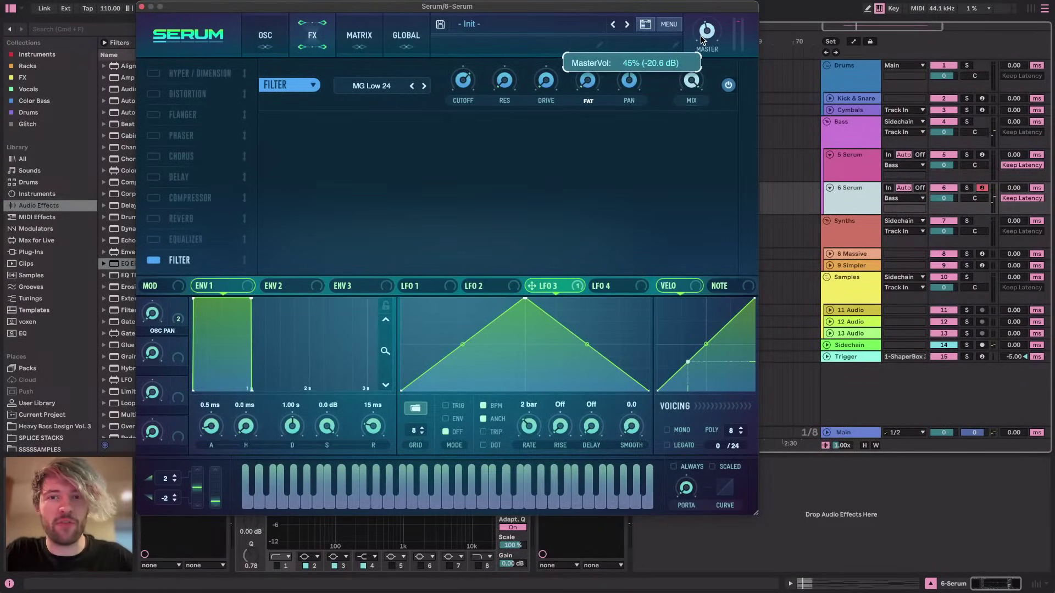
{"action": "key", "text": "space"}
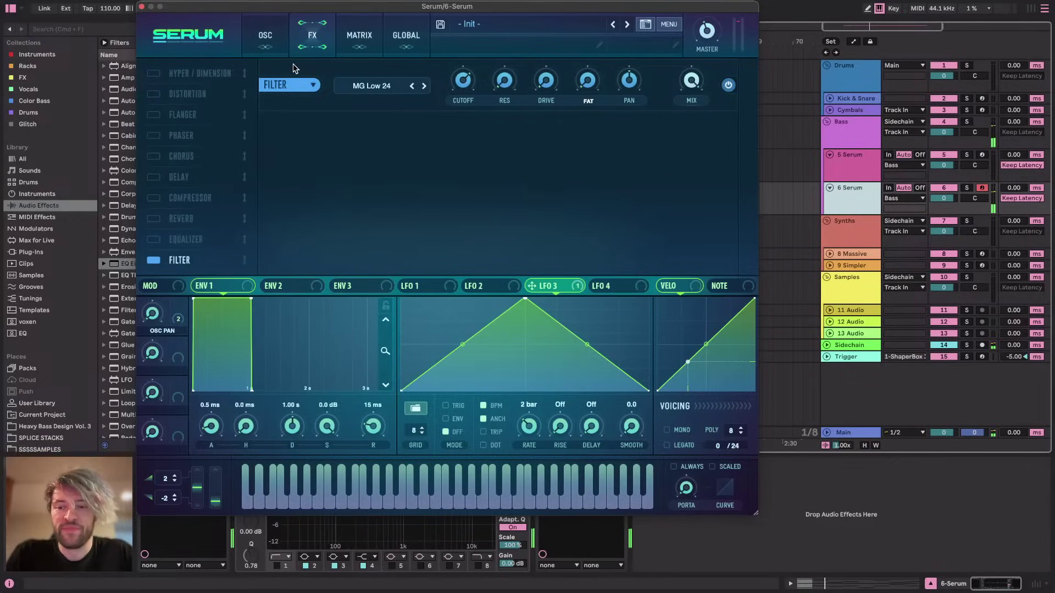
{"action": "key", "text": "space"}
Set LFO 1's rate to one bar and draw a curved rise from zero to a flat half-height plateau
{"action": "left_click_drag", "start_coordinate": [412, 5], "coordinate": [508, 6]}
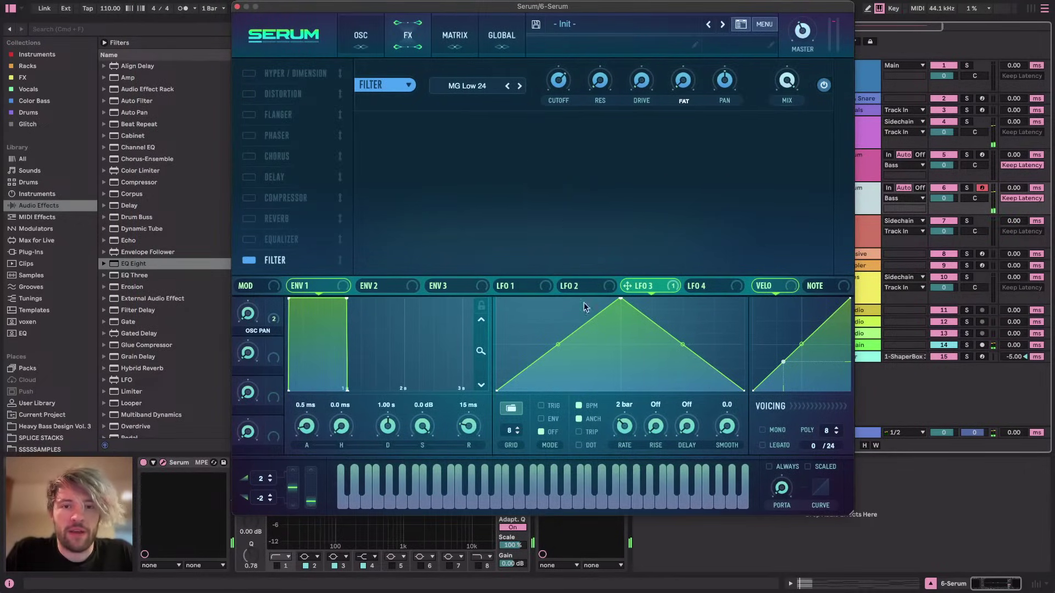
{"action": "left_click", "coordinate": [526, 288]}
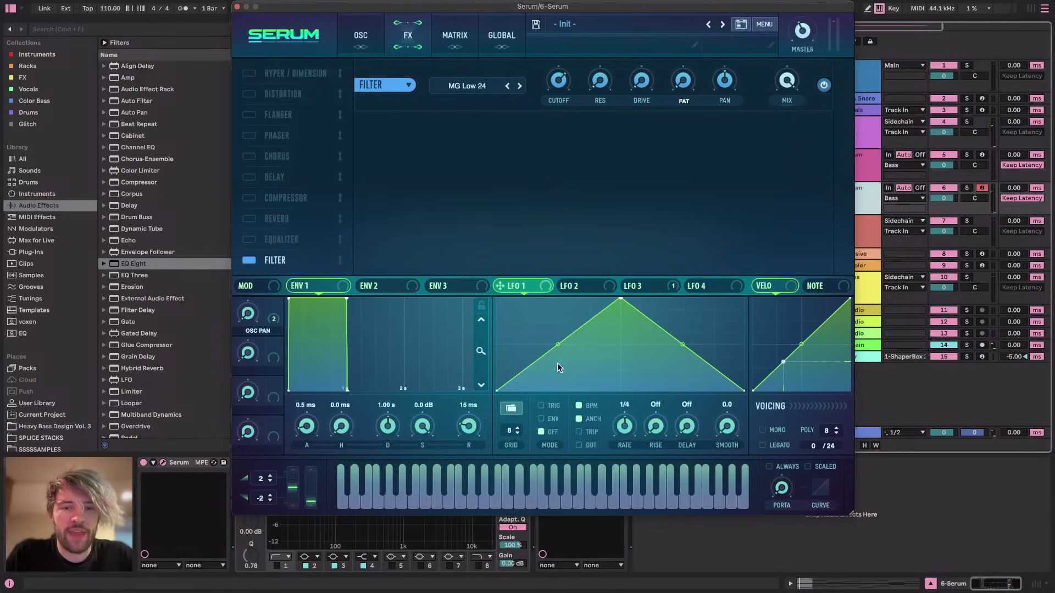
{"action": "left_click_drag", "start_coordinate": [496, 391], "coordinate": [497, 273]}
{"action": "double_click", "coordinate": [542, 333]}
{"action": "left_click_drag", "start_coordinate": [543, 333], "coordinate": [511, 356]}
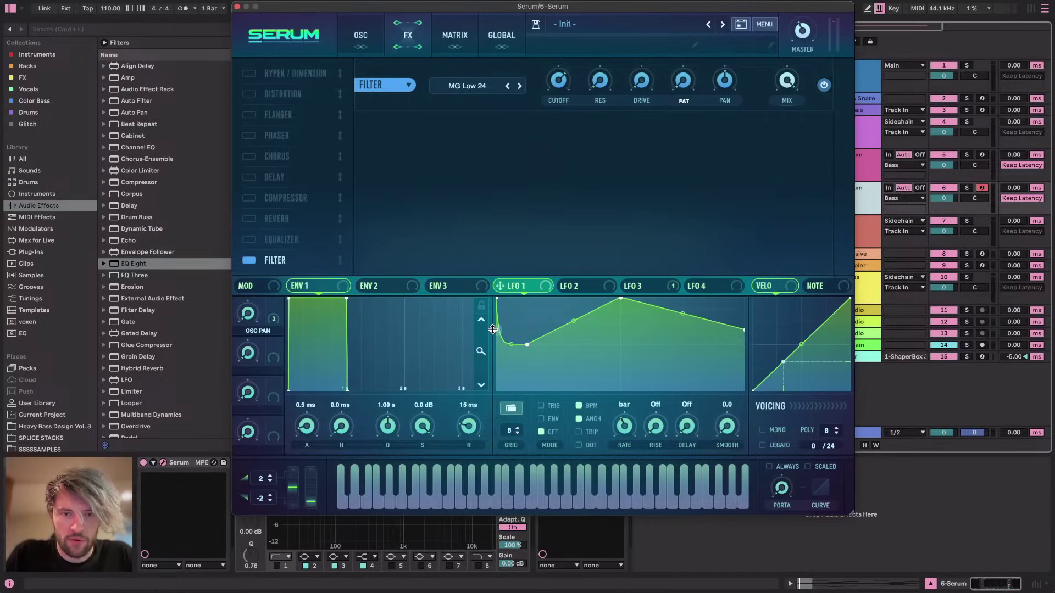
{"action": "double_click", "coordinate": [497, 299]}
{"action": "left_click_drag", "start_coordinate": [509, 365], "coordinate": [559, 343]}
Add one short upward spike and two downward spikes to LFO 1's middle, each curving back to the half-height line
{"action": "double_click", "coordinate": [567, 342]}
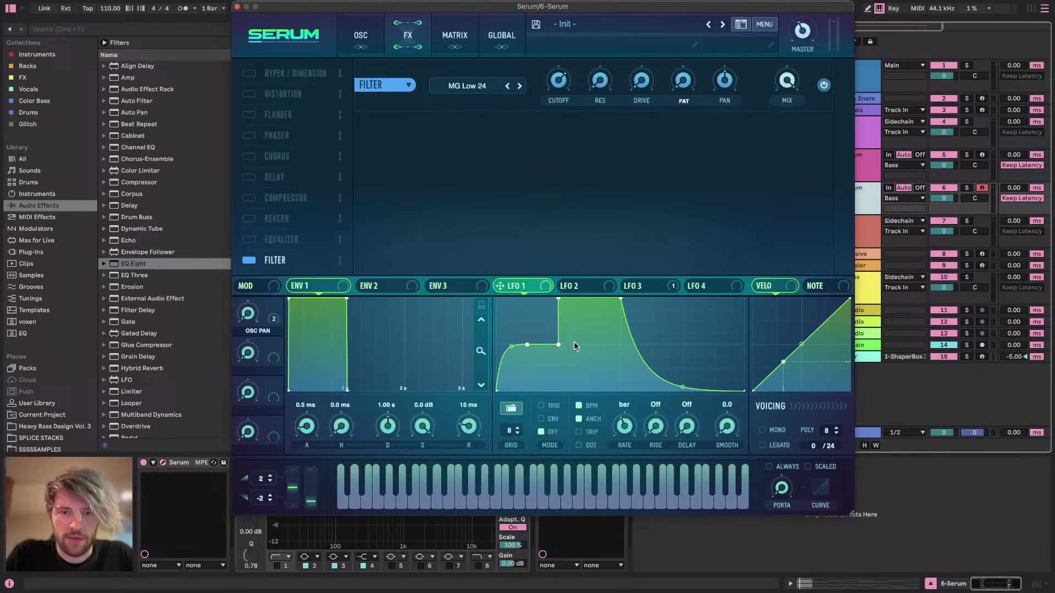
{"action": "double_click", "coordinate": [579, 344]}
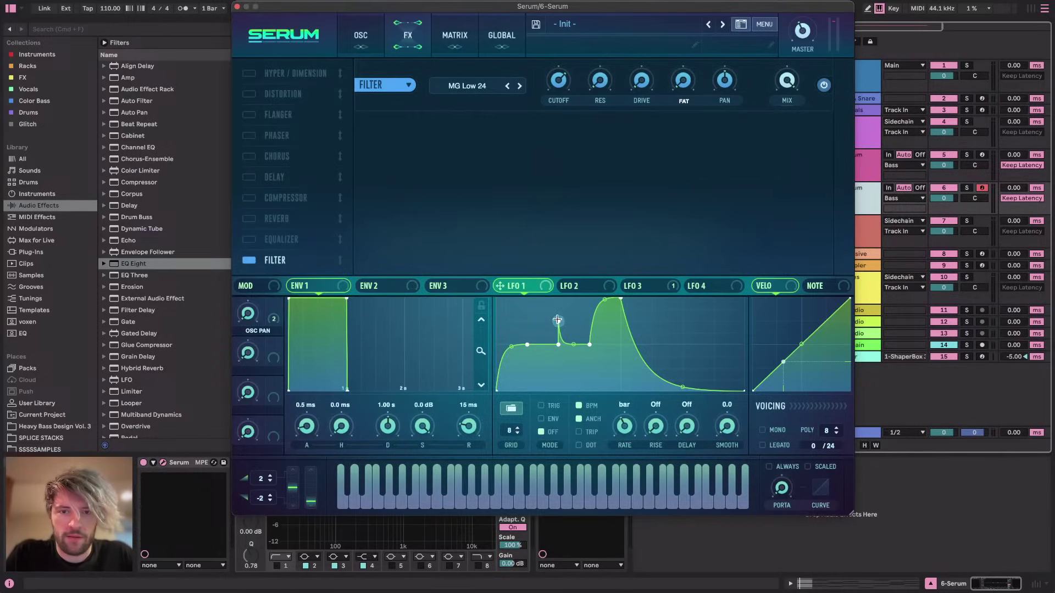
{"action": "double_click", "coordinate": [588, 391]}
{"action": "left_click_drag", "start_coordinate": [619, 300], "coordinate": [620, 341]}
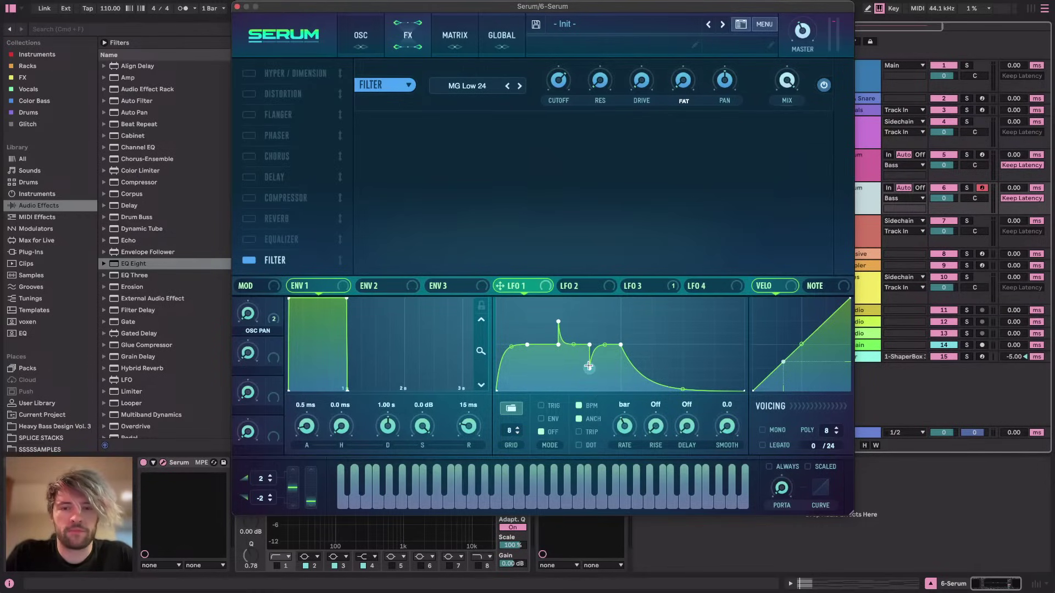
{"action": "double_click", "coordinate": [634, 369]}
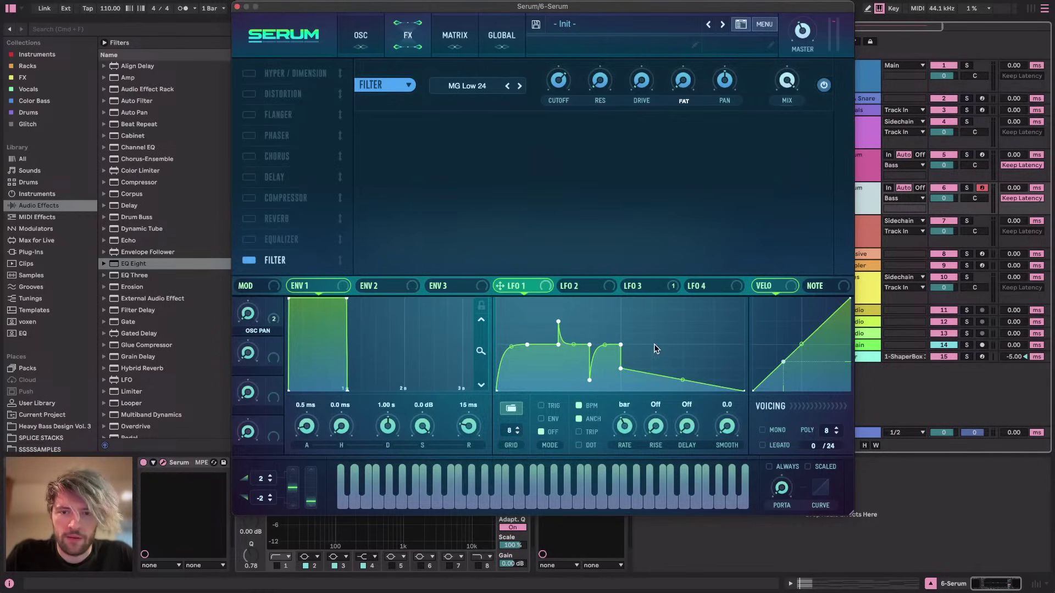
{"action": "double_click", "coordinate": [654, 343]}
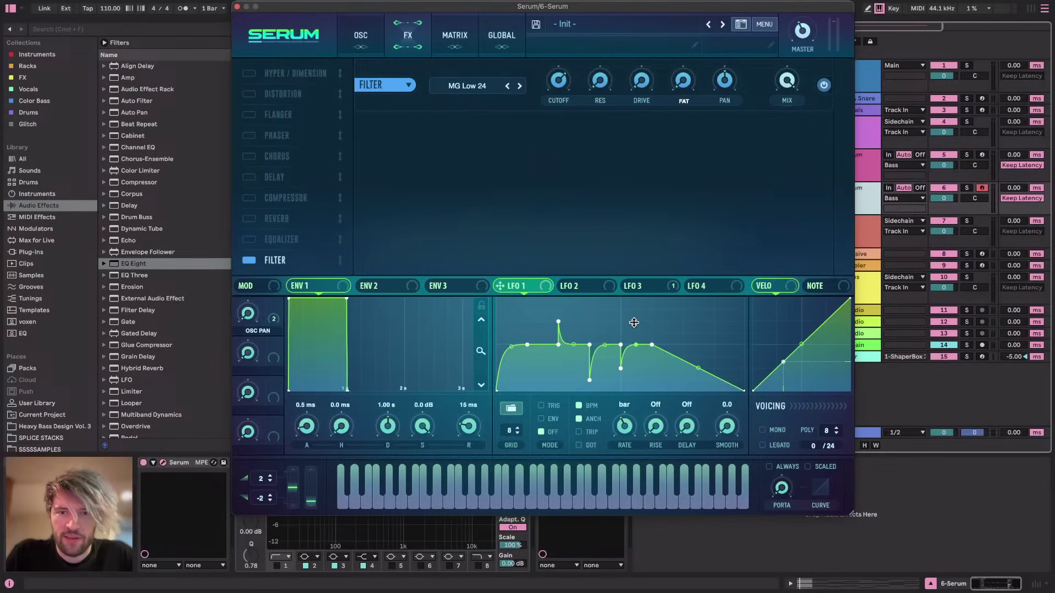
Add a small and a tall upward spike to LFO 1's second half, and end the shape with a curved fall to zero
{"action": "double_click", "coordinate": [669, 345]}
{"action": "left_click_drag", "start_coordinate": [669, 345], "coordinate": [685, 306]}
{"action": "double_click", "coordinate": [685, 343]}
{"action": "double_click", "coordinate": [711, 343]}
{"action": "left_click_drag", "start_coordinate": [744, 389], "coordinate": [690, 353]}
{"action": "double_click", "coordinate": [732, 347]}
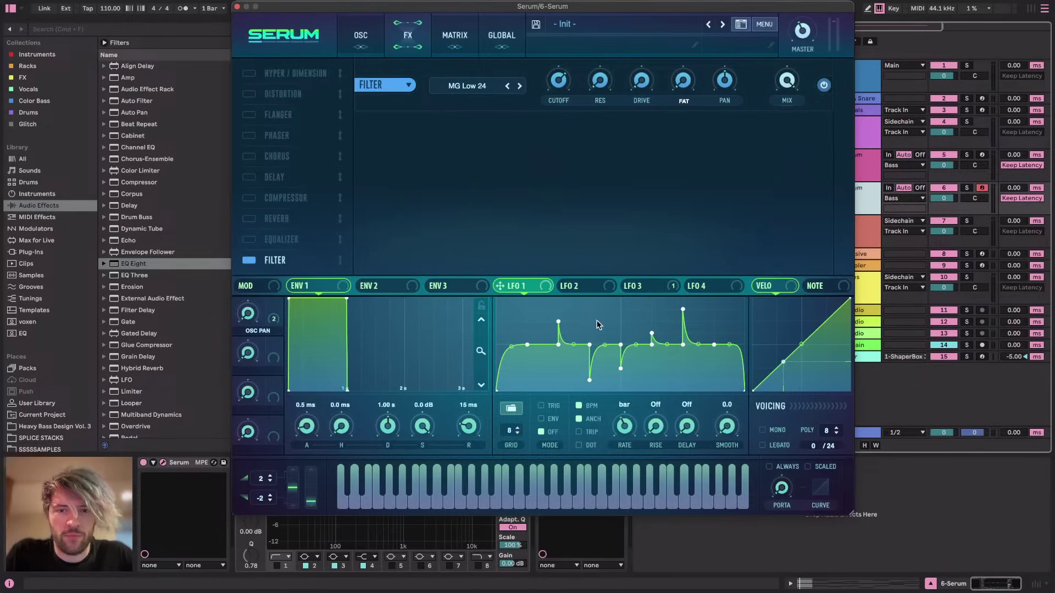
Try raising, removing and reshaping the points around LFO 1's two downward spikes, and restore both spikes
{"action": "left_click_drag", "start_coordinate": [604, 339], "coordinate": [606, 342]}
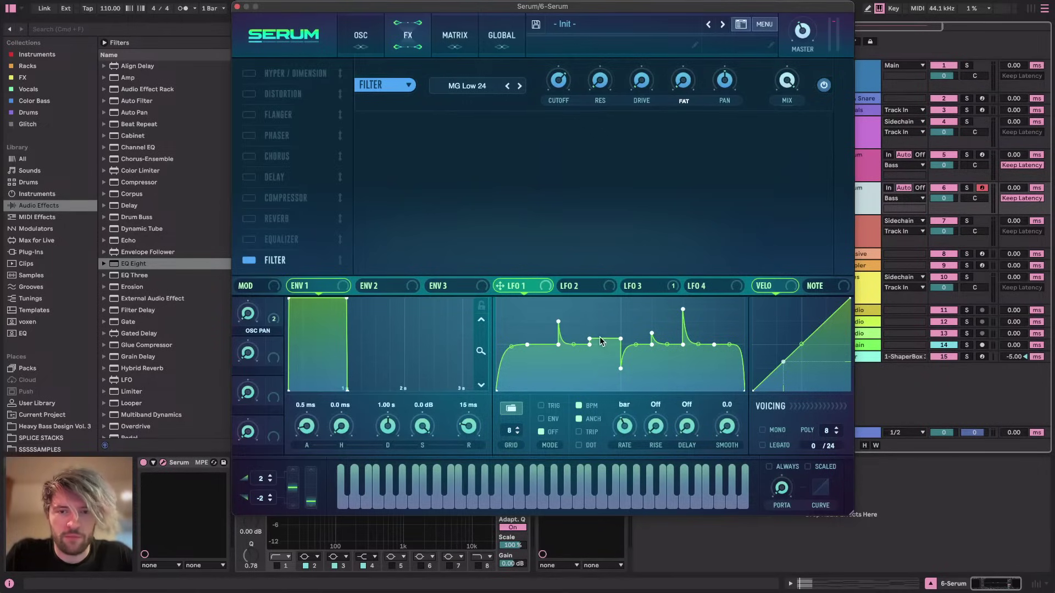
{"action": "double_click", "coordinate": [619, 340]}
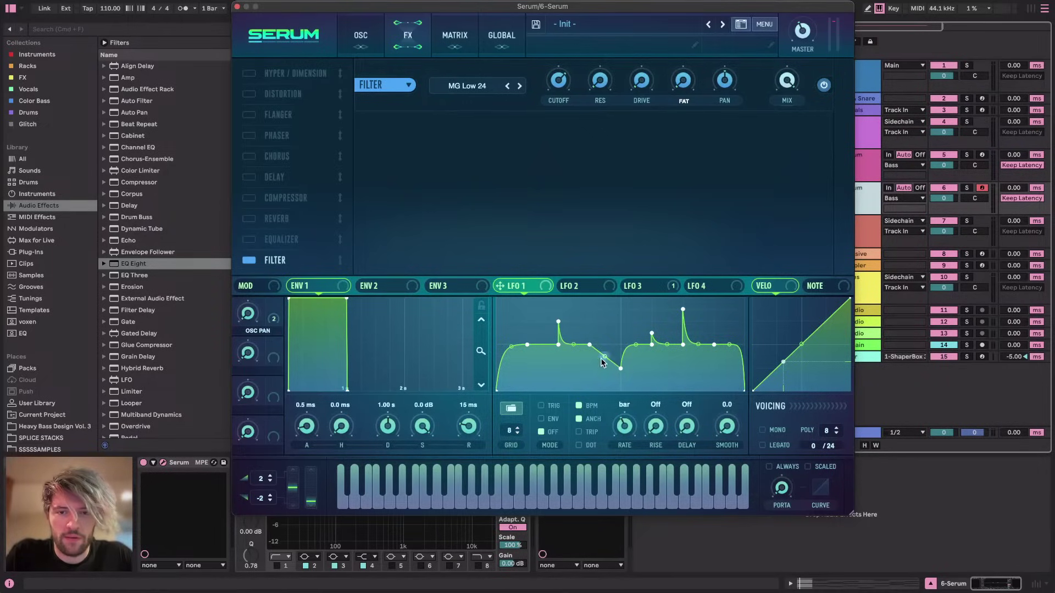
{"action": "left_click_drag", "start_coordinate": [597, 338], "coordinate": [585, 337]}
{"action": "left_click_drag", "start_coordinate": [591, 375], "coordinate": [589, 323]}
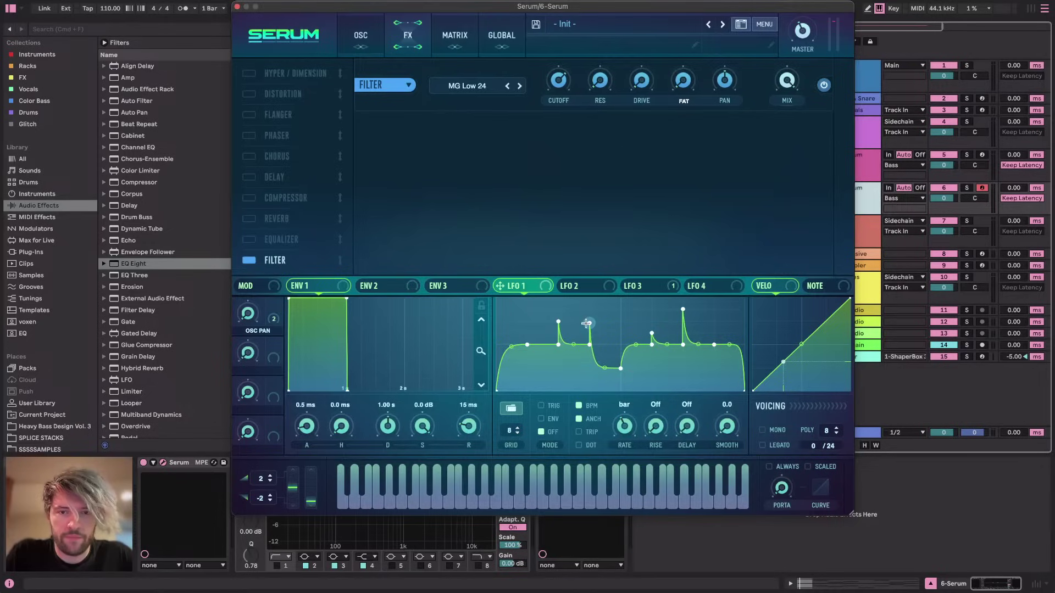
{"action": "left_click_drag", "start_coordinate": [617, 375], "coordinate": [578, 364]}
{"action": "double_click", "coordinate": [620, 344]}
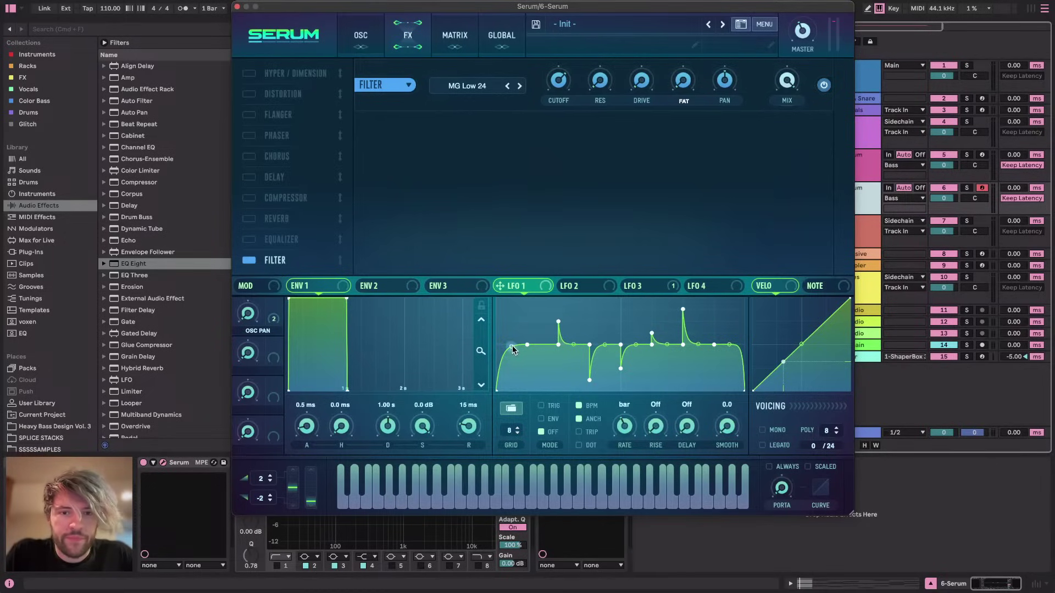
{"action": "left_click_drag", "start_coordinate": [526, 340], "coordinate": [527, 344]}
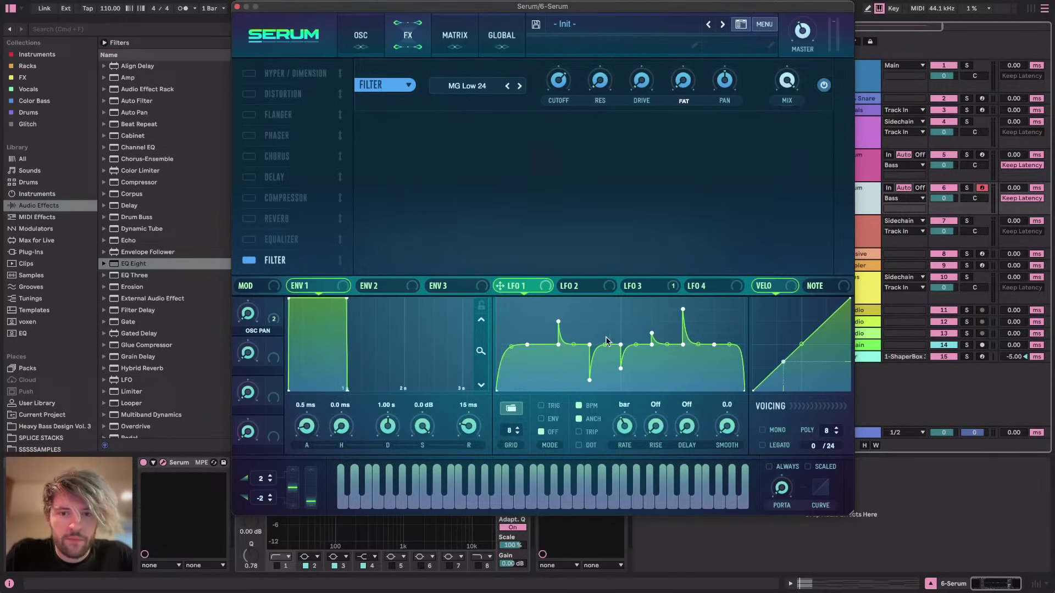
{"action": "mouse_move", "coordinate": [605, 345]}
{"action": "left_mouse_down"}
{"action": "mouse_move", "coordinate": [602, 368]}
{"action": "mouse_move", "coordinate": [588, 302]}
{"action": "mouse_move", "coordinate": [607, 442]}
{"action": "mouse_move", "coordinate": [590, 295]}
{"action": "mouse_move", "coordinate": [591, 334]}
{"action": "left_mouse_up"}
{"action": "key", "text": "super+z"}
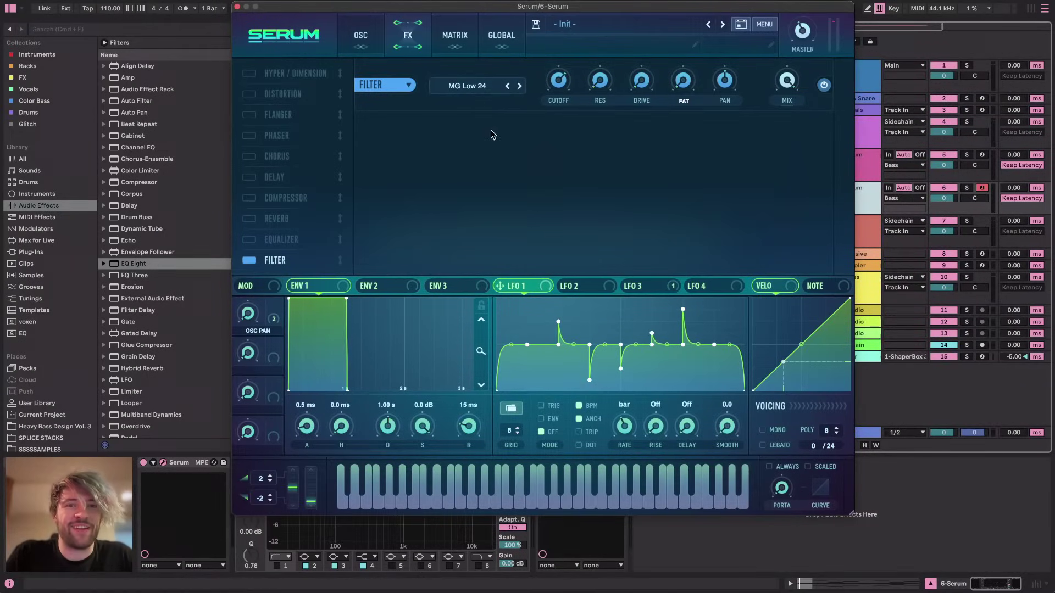
Route LFO 1 to master tuning in the modulation matrix as a bidirectional modulation with a small positive amount
{"action": "left_click", "coordinate": [446, 30]}
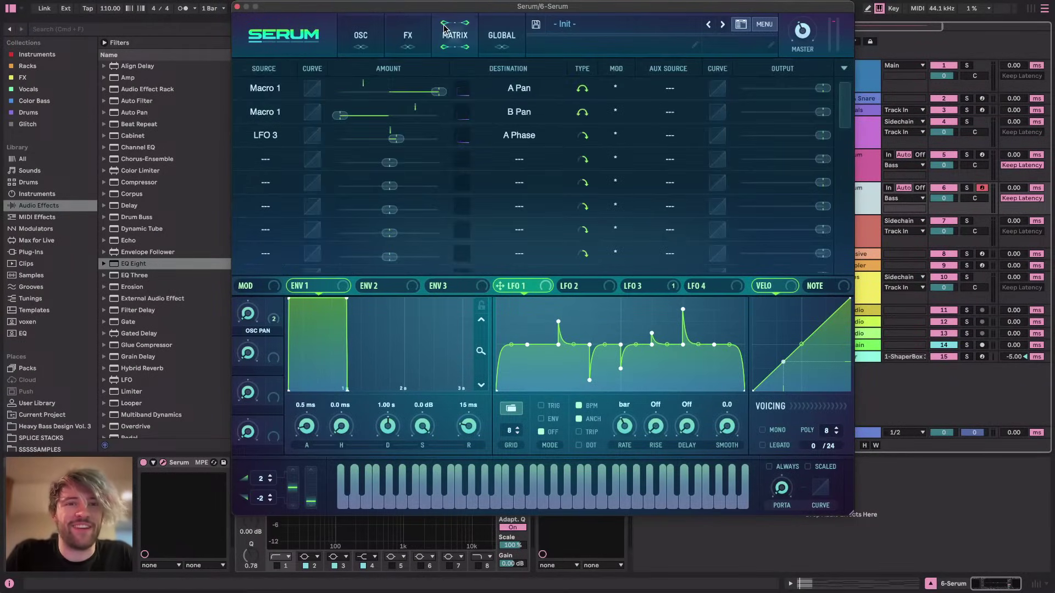
{"action": "left_click_drag", "start_coordinate": [539, 291], "coordinate": [268, 160]}
{"action": "left_click", "coordinate": [516, 159]}
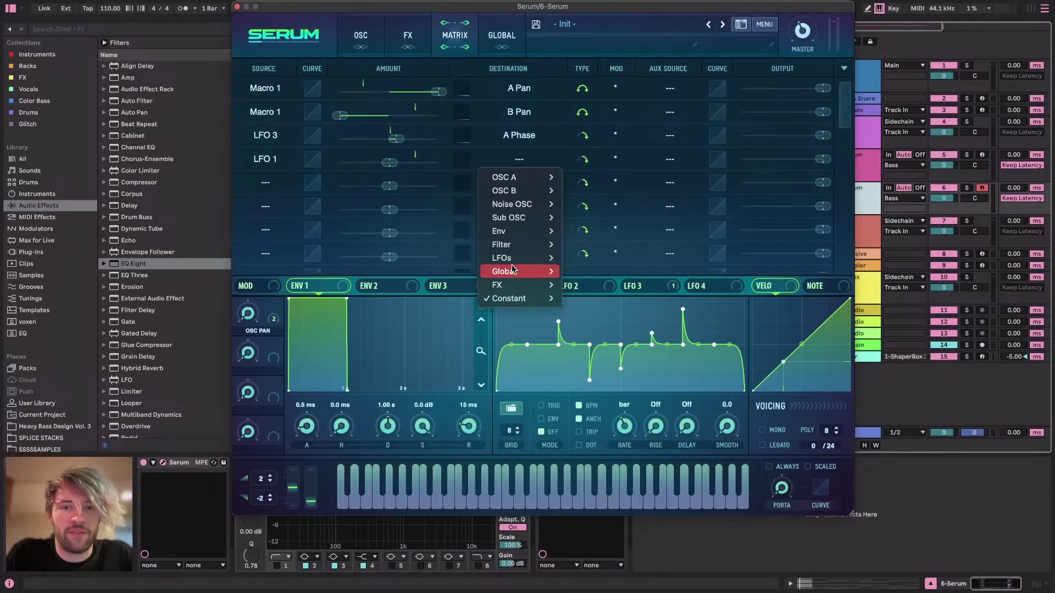
{"action": "left_click", "coordinate": [588, 276]}
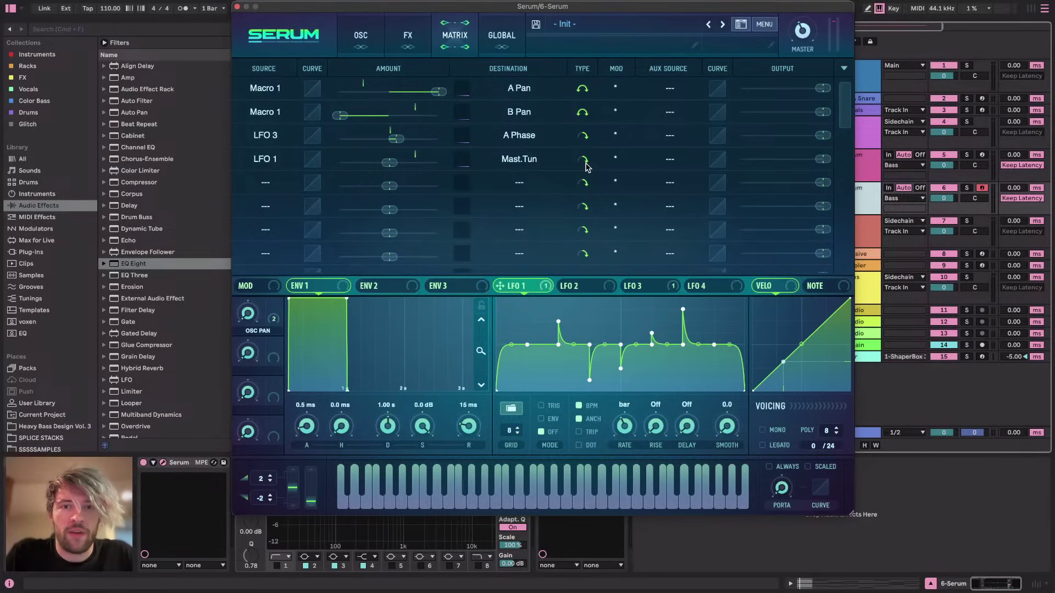
{"action": "left_click_drag", "start_coordinate": [387, 167], "coordinate": [393, 165]}
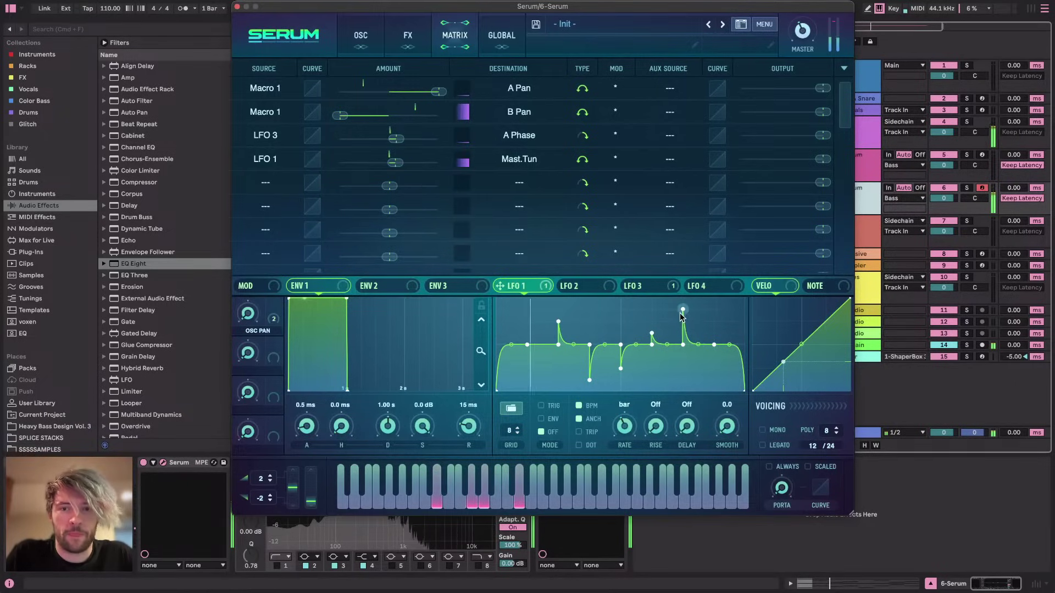
Flatten LFO 1's second downward spike and replace its closing fall with an upward spike on a level half-height ending
{"action": "left_click_drag", "start_coordinate": [620, 368], "coordinate": [620, 345]}
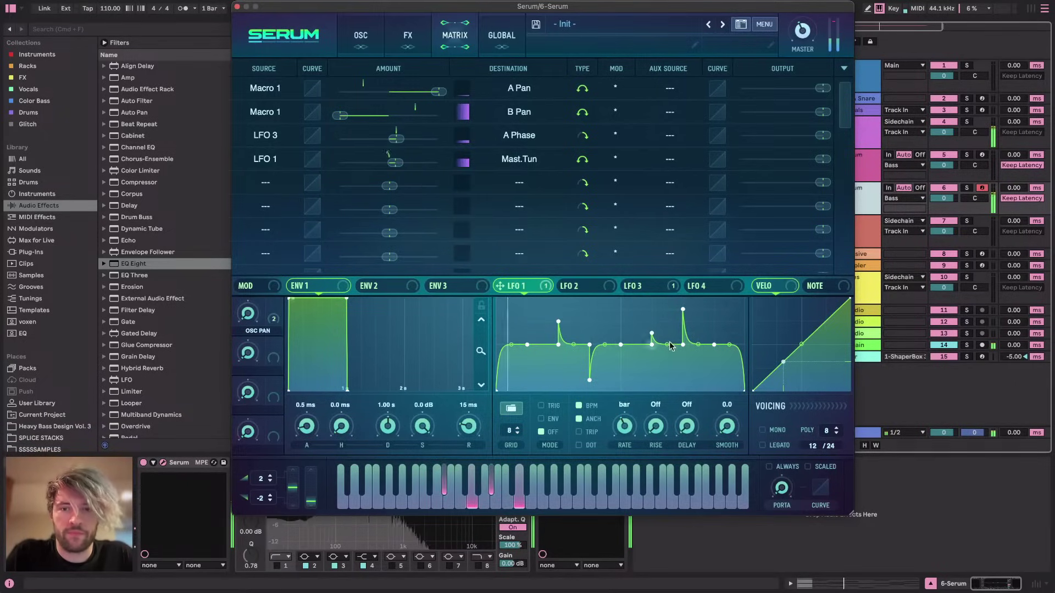
{"action": "left_click_drag", "start_coordinate": [743, 389], "coordinate": [716, 389]}
{"action": "double_click", "coordinate": [715, 323]}
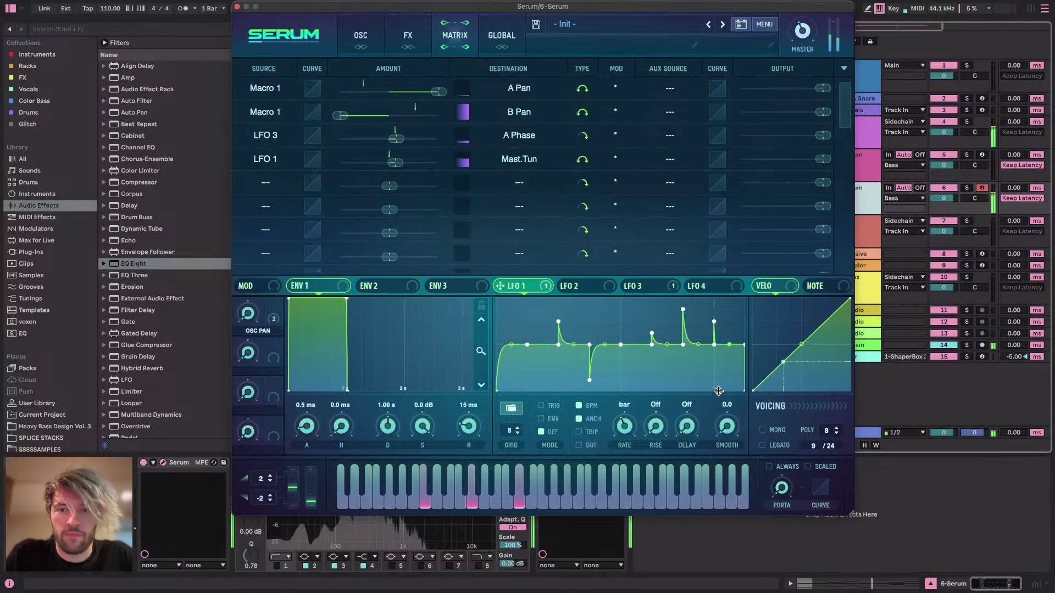
Increase the LFO 1 modulation amount on master tuning and lower Serum's master volume to about 38%
{"action": "left_click_drag", "start_coordinate": [394, 162], "coordinate": [415, 163]}
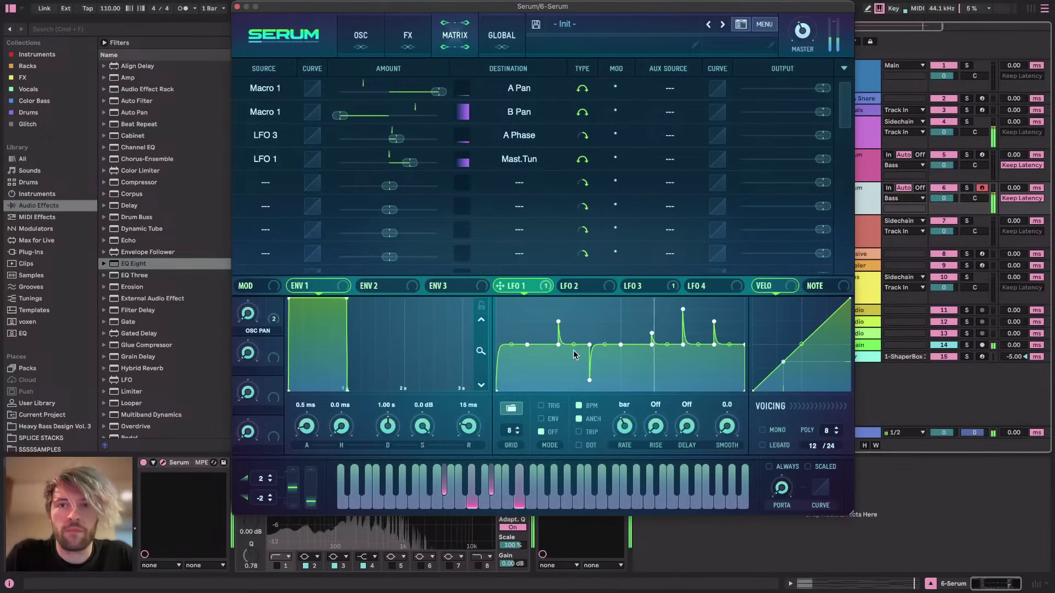
{"action": "mouse_move", "coordinate": [798, 15]}
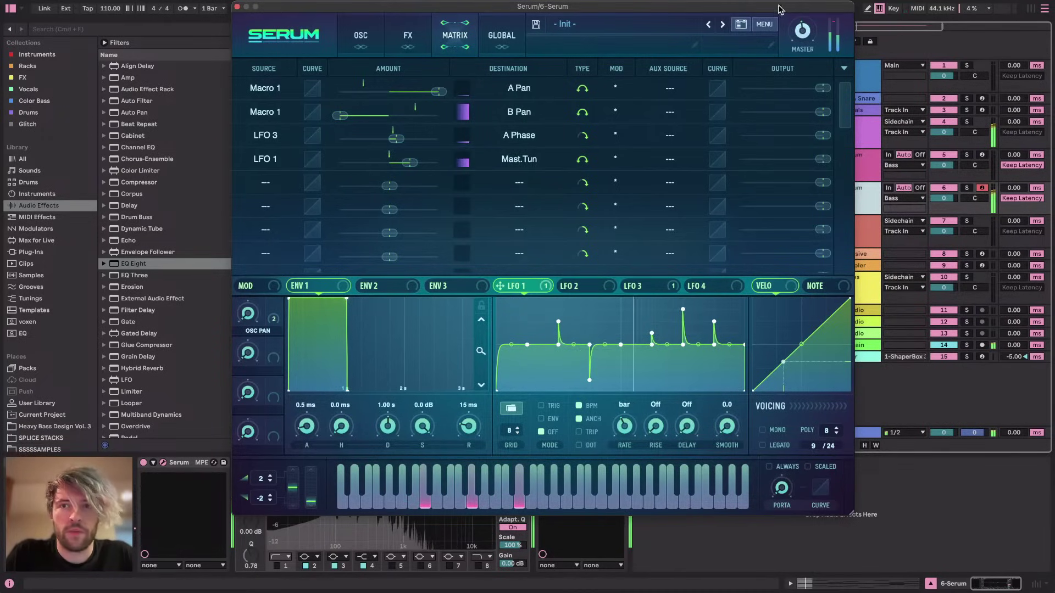
{"action": "left_click_drag", "start_coordinate": [799, 16], "coordinate": [796, 48]}
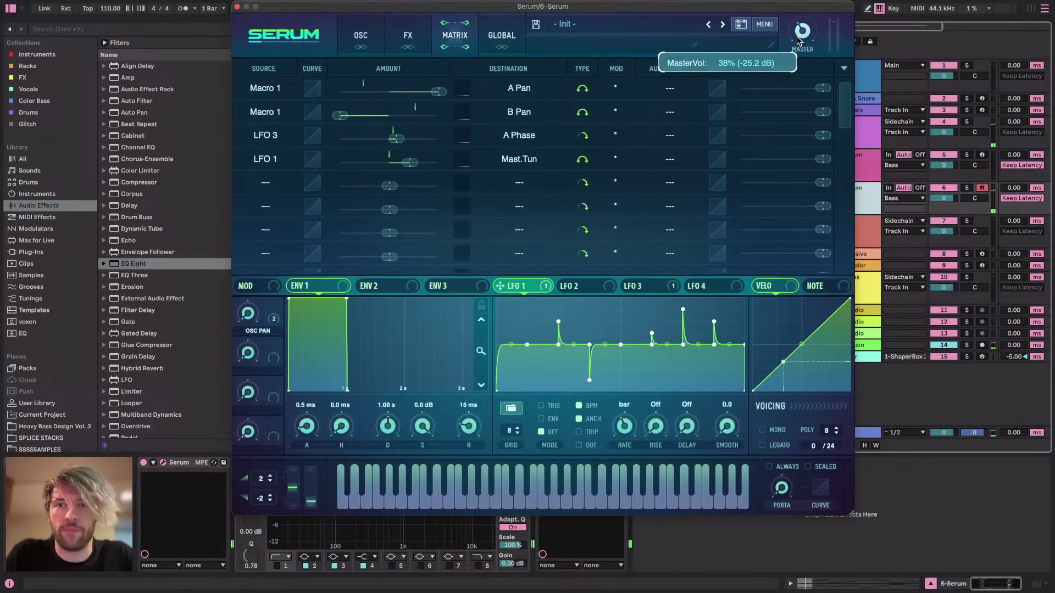
Enable the effects filter as MG Low 24 at the front of the chain and modulate its cutoff with LFO 1
{"action": "key", "text": "XF86AudioRaiseVolume"}
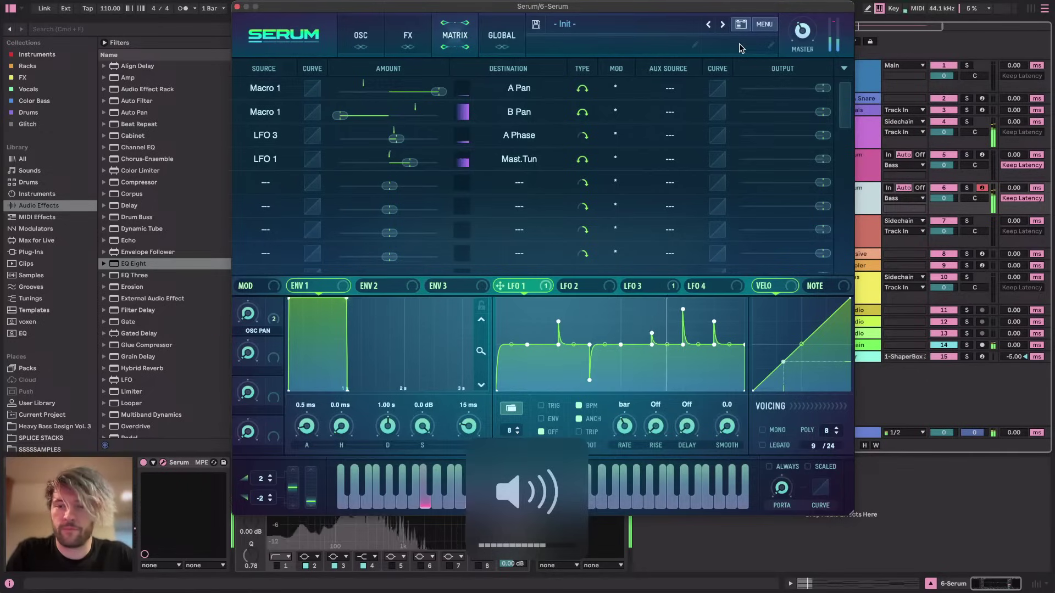
{"action": "left_click", "coordinate": [400, 26]}
{"action": "left_click_drag", "start_coordinate": [301, 255], "coordinate": [317, 59]}
{"action": "left_click_drag", "start_coordinate": [527, 284], "coordinate": [546, 51]}
{"action": "key", "text": "space"}
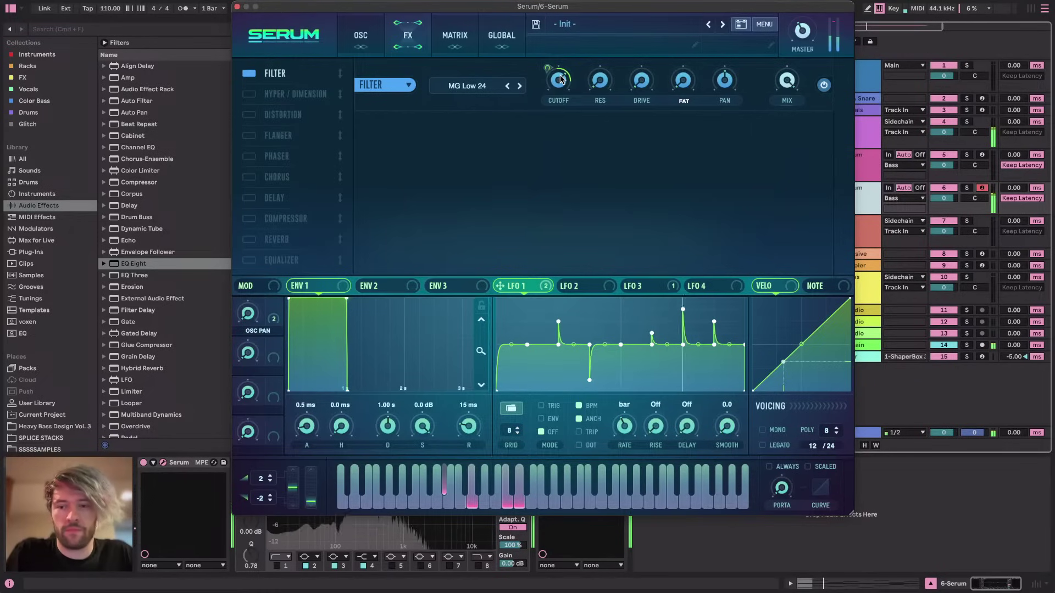
Review the oscillator and effects pages, read the live chat in YouTube Studio, and return to Serum
{"action": "left_click", "coordinate": [360, 34]}
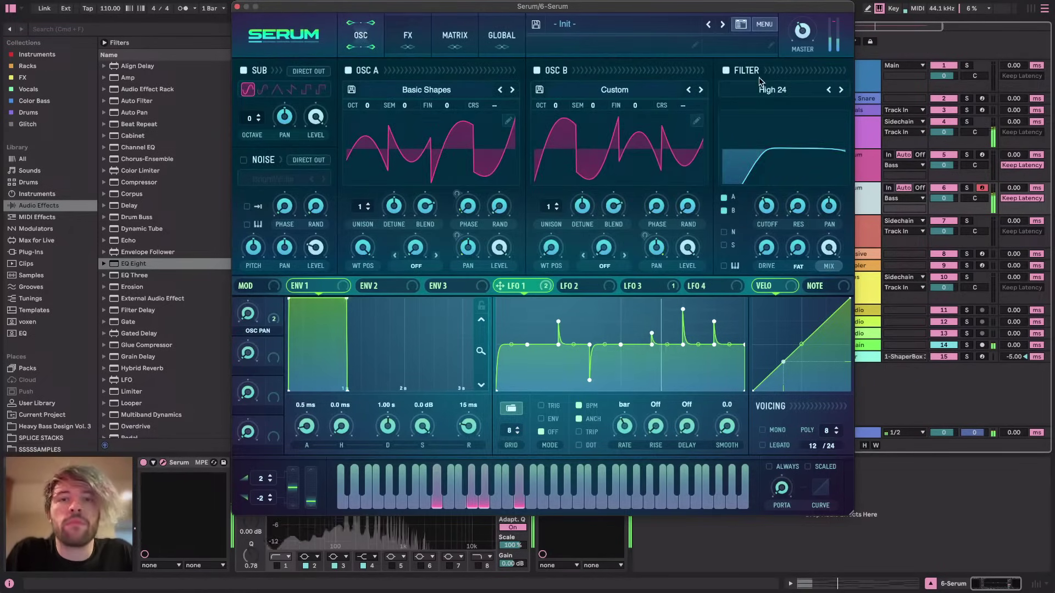
{"action": "left_click", "coordinate": [407, 35]}
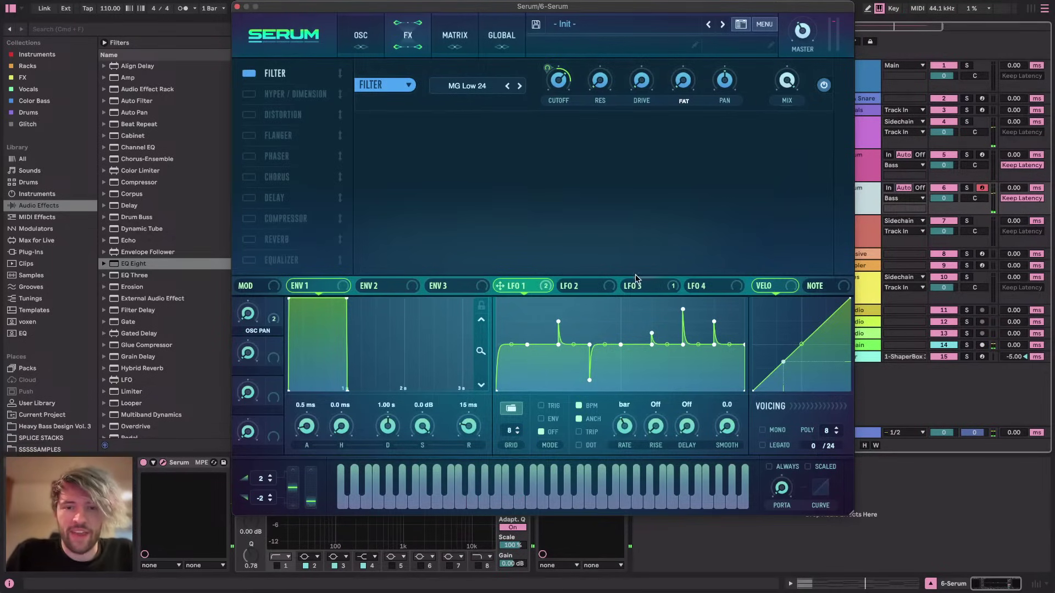
{"action": "left_click_drag", "start_coordinate": [426, 4], "coordinate": [433, 24]}
{"action": "key", "text": "super+Tab"}
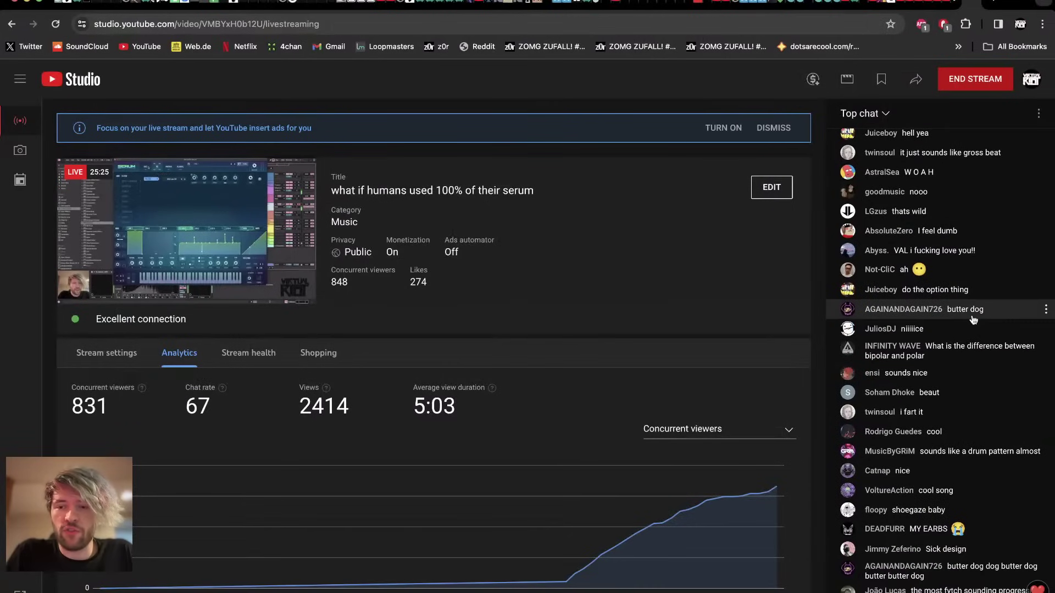
{"action": "key", "text": "super+Tab"}
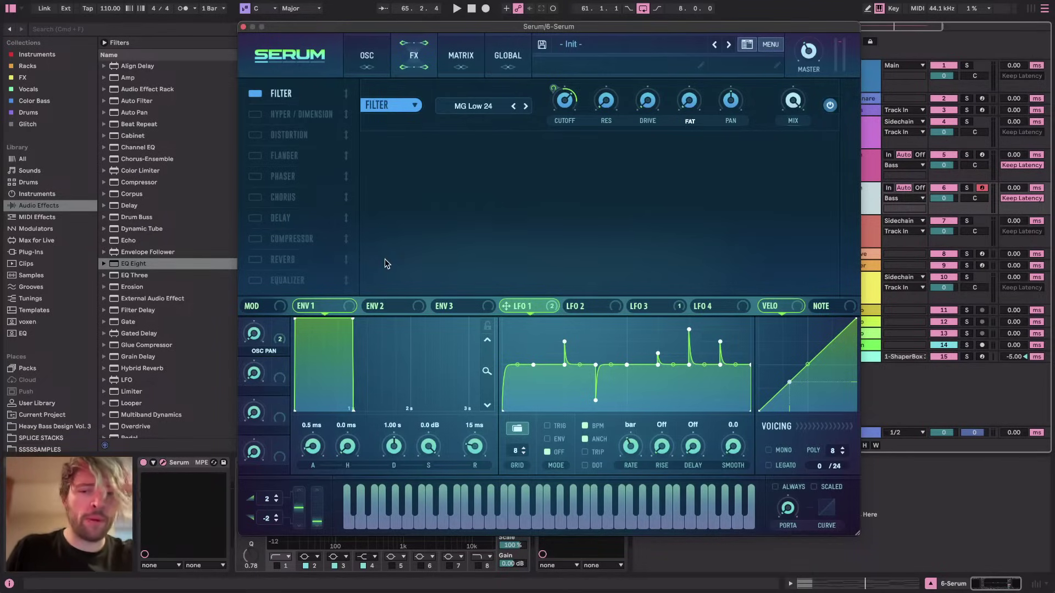
{"action": "mouse_move", "coordinate": [399, 35]}
{"action": "left_mouse_down"}
{"action": "mouse_move", "coordinate": [749, 34]}
{"action": "mouse_move", "coordinate": [424, 43]}
{"action": "mouse_move", "coordinate": [404, 33]}
{"action": "left_mouse_up"}
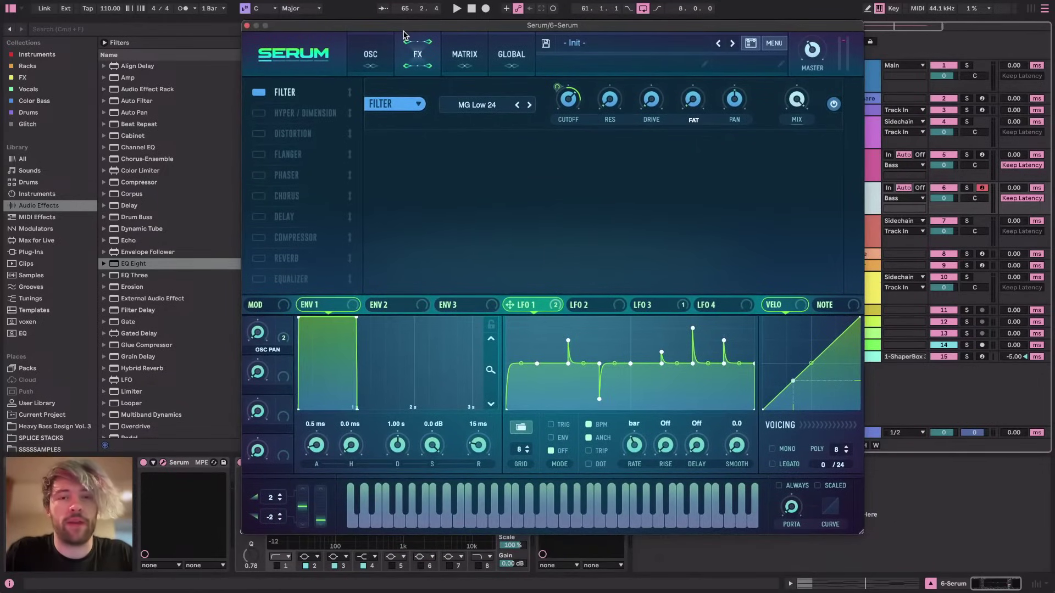
{"action": "left_click_drag", "start_coordinate": [478, 33], "coordinate": [465, 37]}
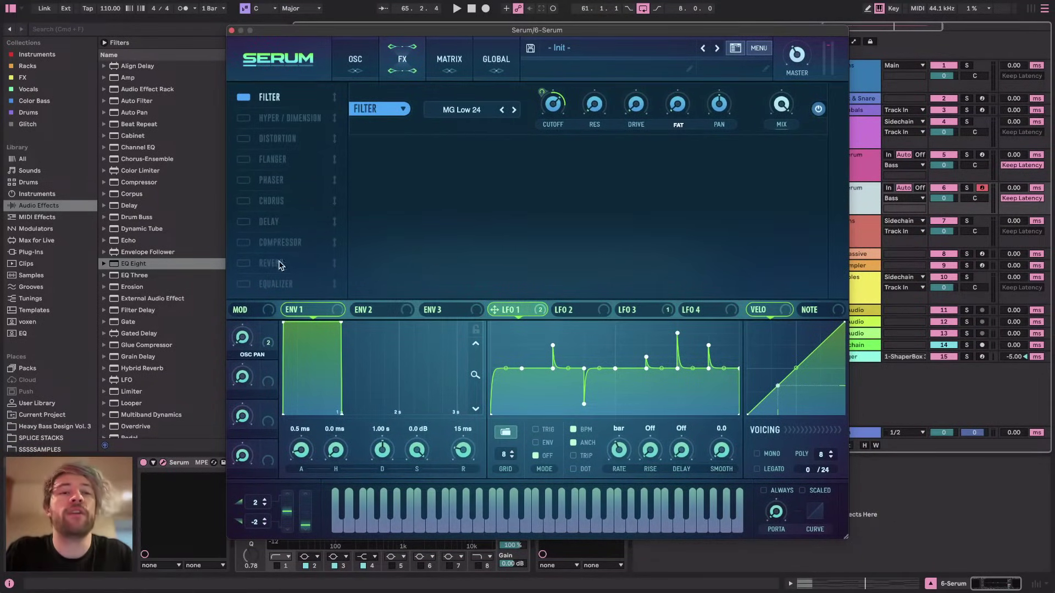
Enable the Delay effect, link its channels, and set its time to dotted 1/8
{"action": "left_click", "coordinate": [243, 222]}
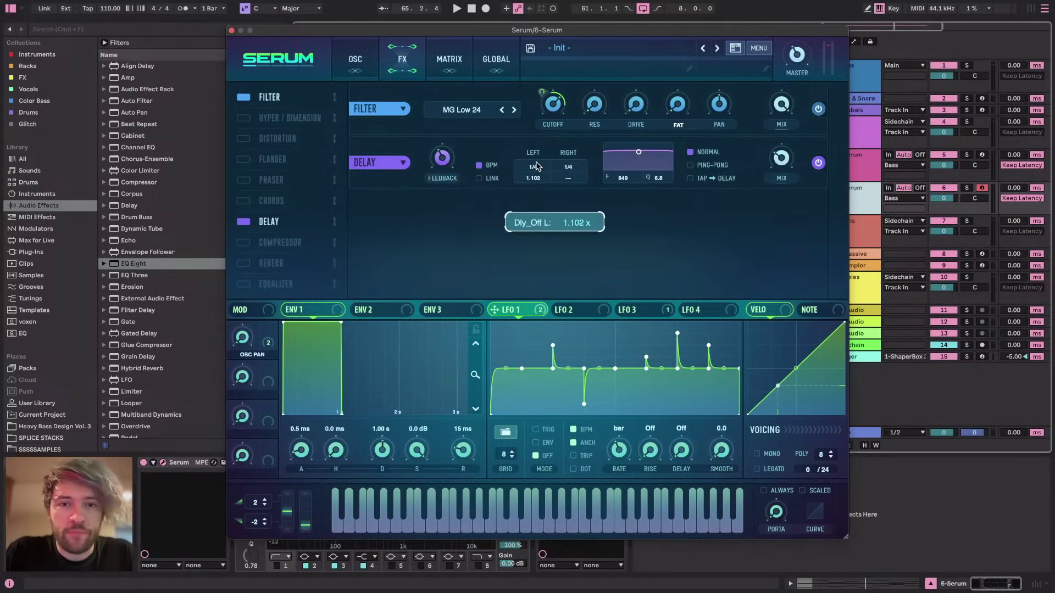
{"action": "left_click", "coordinate": [488, 179]}
{"action": "left_click_drag", "start_coordinate": [532, 167], "coordinate": [535, 154]}
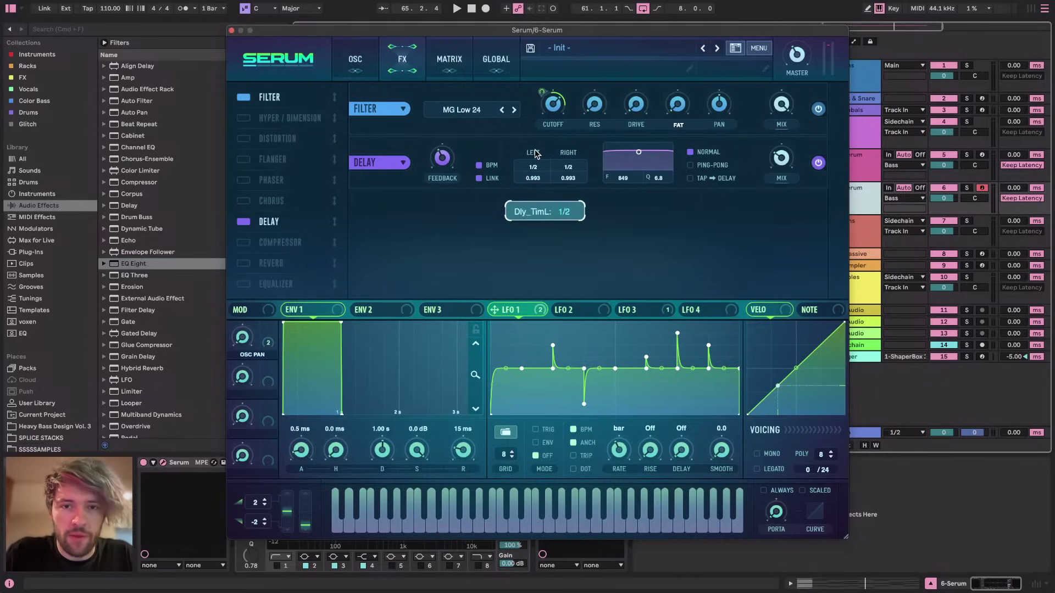
{"action": "left_click", "coordinate": [537, 179]}
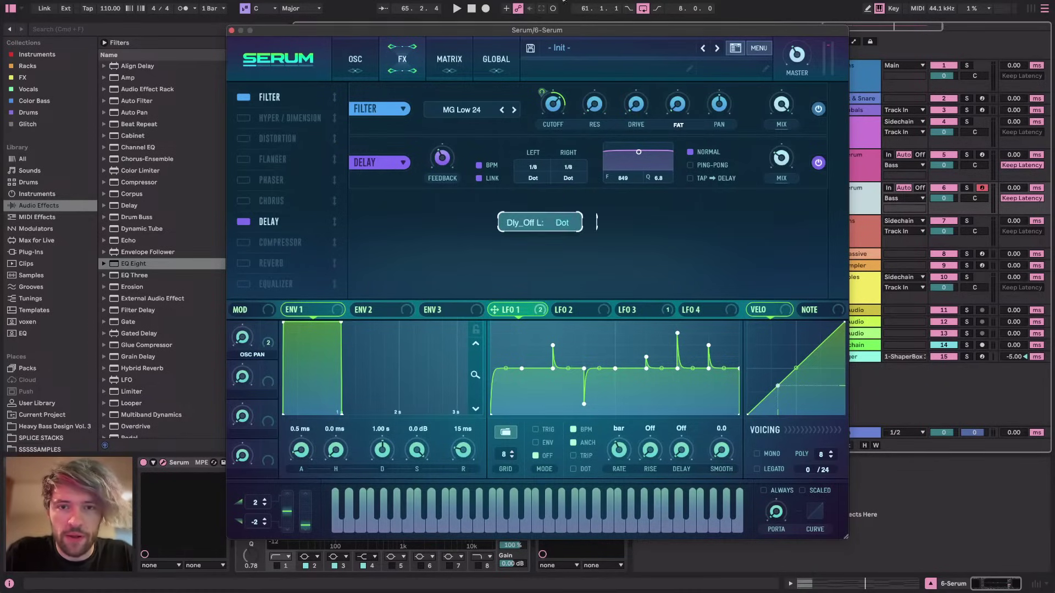
Shape LFO 2 on a 16-step grid at a 2 bar rate with a half-height spike mid-cycle and a full-height spike at the end
{"action": "left_click", "coordinate": [593, 315]}
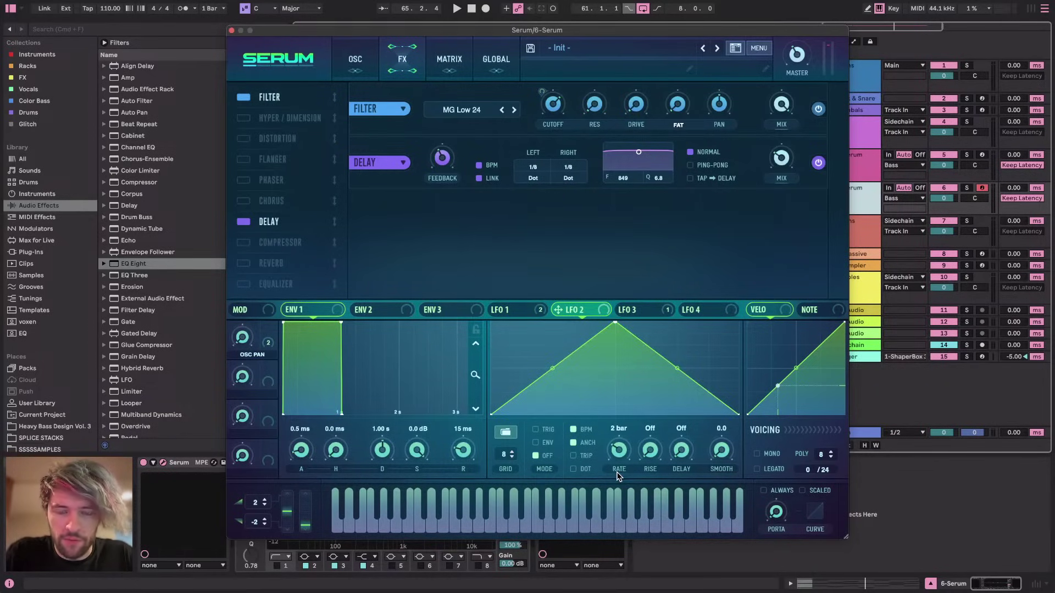
{"action": "left_click", "coordinate": [517, 310]}
{"action": "left_click", "coordinate": [577, 308]}
{"action": "left_click_drag", "start_coordinate": [590, 372], "coordinate": [582, 416]}
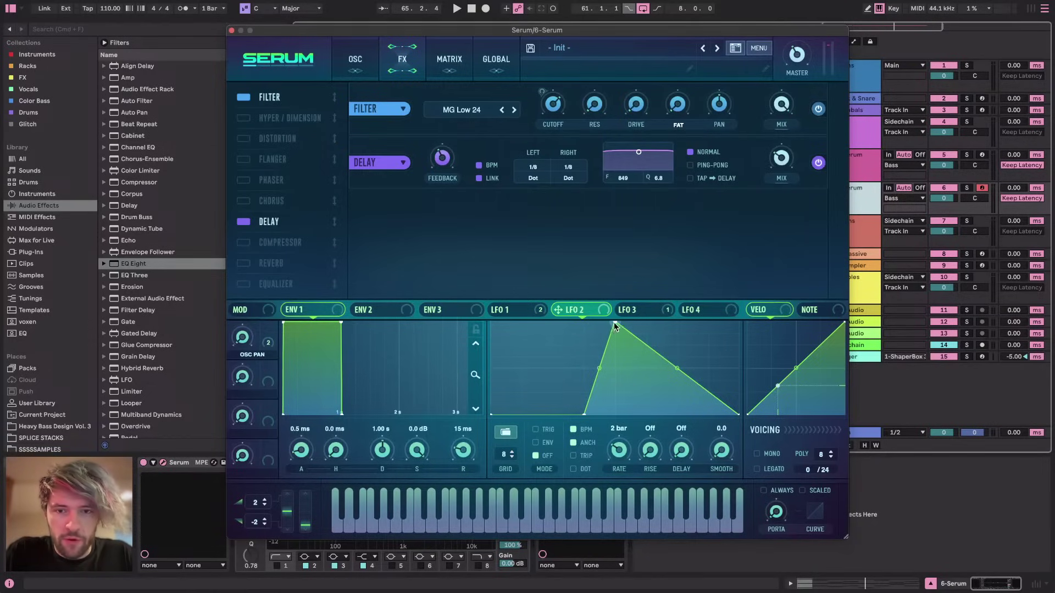
{"action": "left_click_drag", "start_coordinate": [588, 409], "coordinate": [600, 417]}
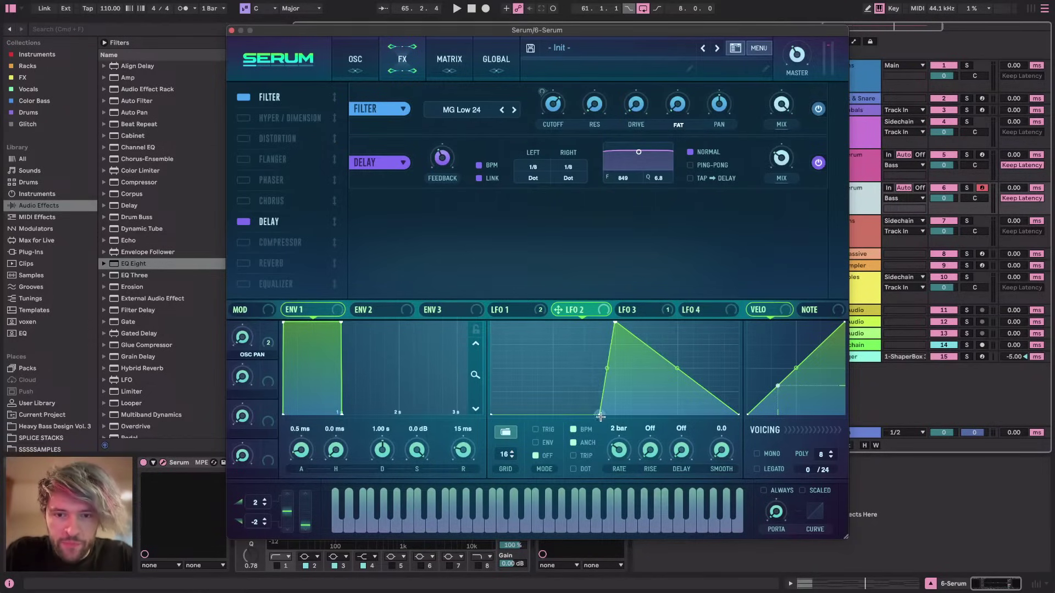
{"action": "left_click_drag", "start_coordinate": [614, 321], "coordinate": [609, 367]}
{"action": "left_click_drag", "start_coordinate": [624, 406], "coordinate": [615, 415]}
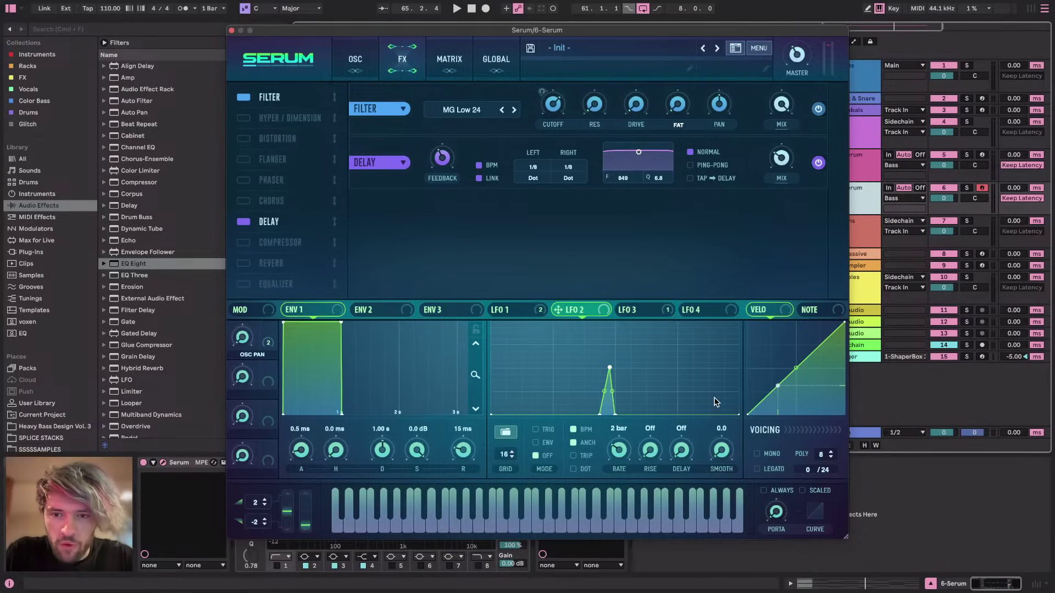
{"action": "double_click", "coordinate": [732, 373]}
{"action": "left_click_drag", "start_coordinate": [732, 373], "coordinate": [730, 304]}
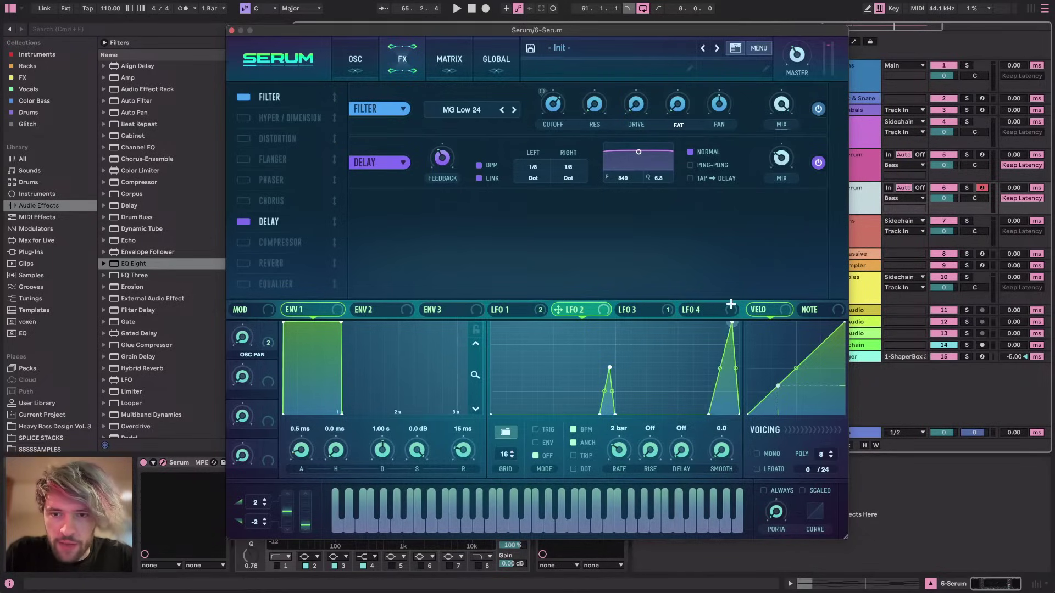
Route LFO 2 to the delay mix, and set the delay to ping-pong with its filter at about 1004 and Q 0.8
{"action": "left_click_drag", "start_coordinate": [596, 307], "coordinate": [782, 160]}
{"action": "left_click", "coordinate": [690, 165]}
{"action": "left_click_drag", "start_coordinate": [639, 152], "coordinate": [642, 214]}
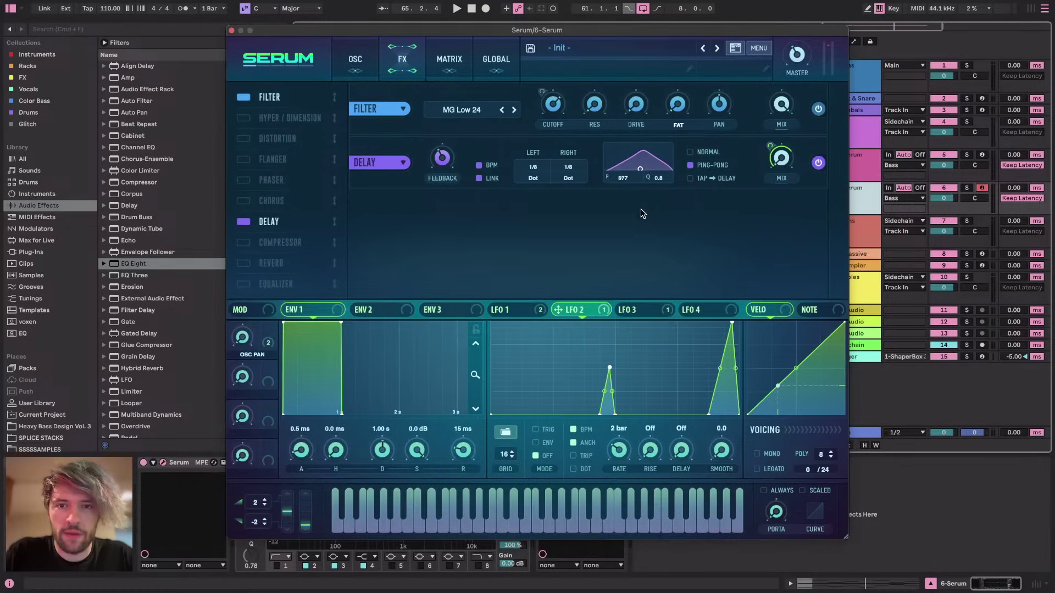
{"action": "key", "text": "space"}
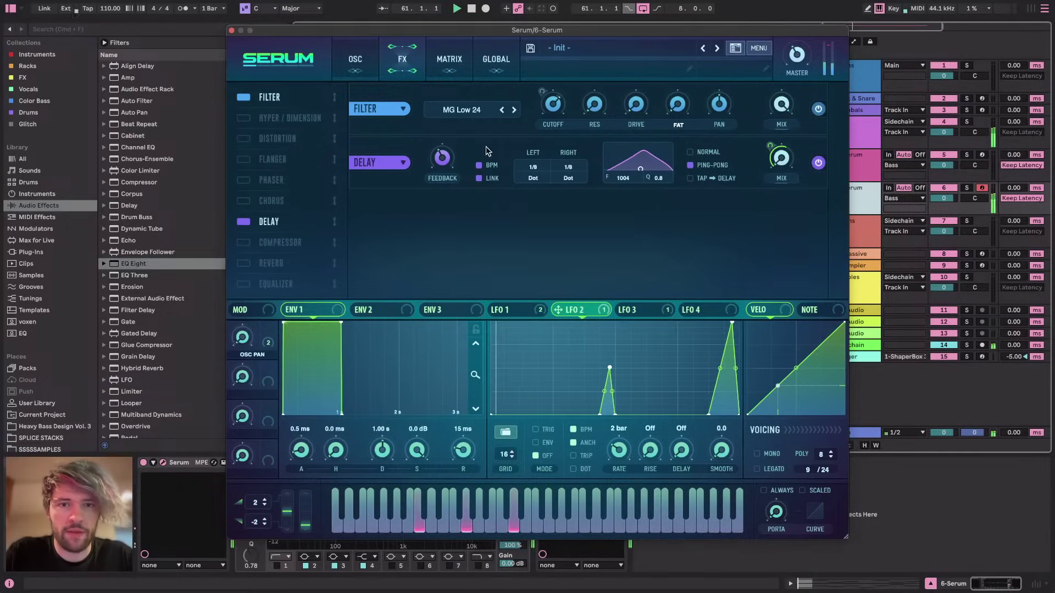
Raise LFO 2's first spike slightly and move LFO 2's modulation from the delay mix, set to 0%, to the effects filter cutoff
{"action": "left_click_drag", "start_coordinate": [610, 367], "coordinate": [610, 359]}
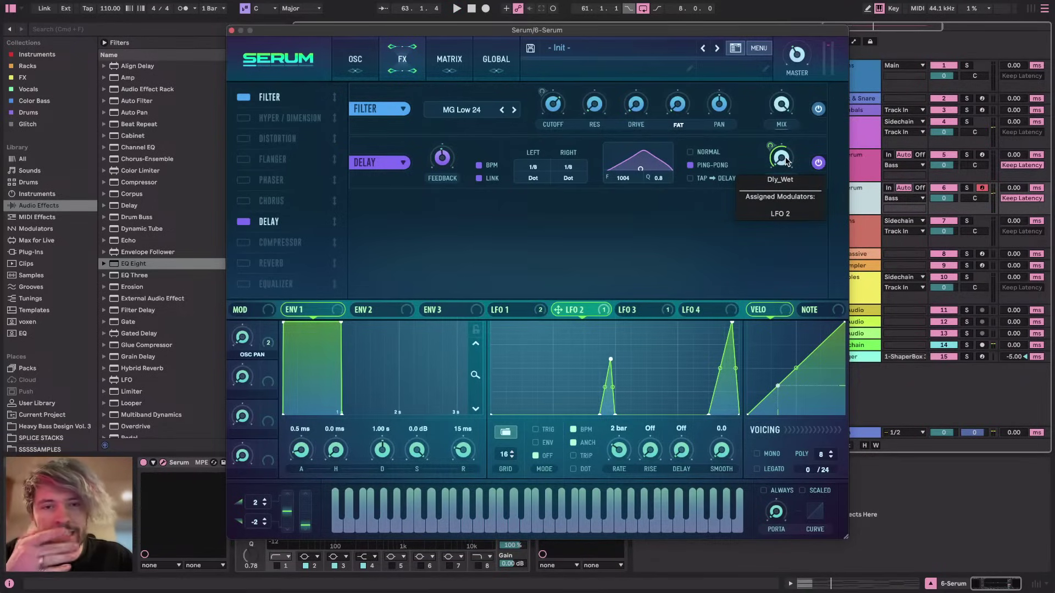
{"action": "left_click_drag", "start_coordinate": [785, 159], "coordinate": [785, 114]}
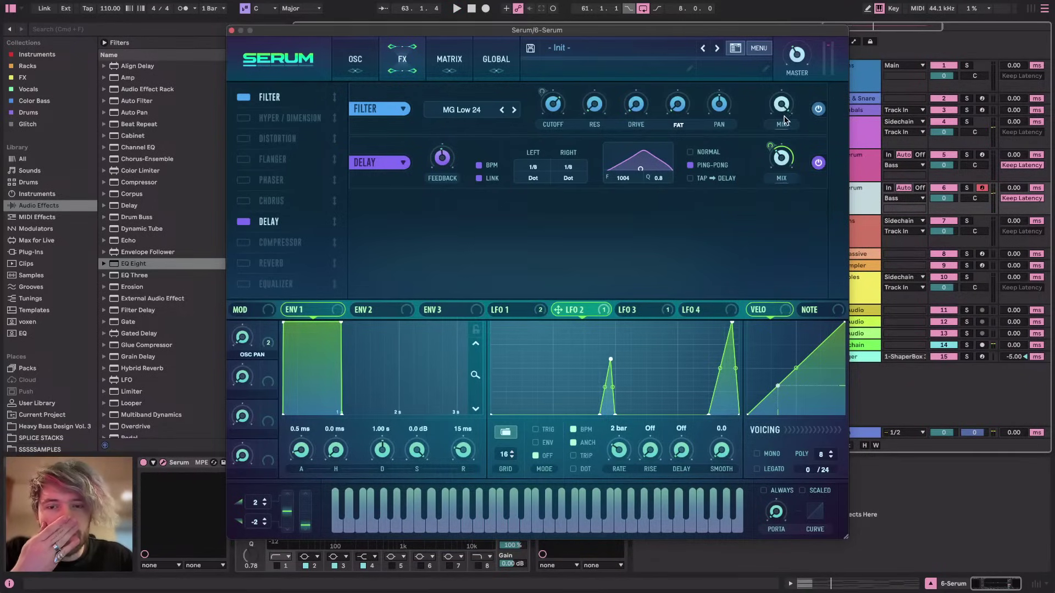
{"action": "left_click", "coordinate": [786, 160]}
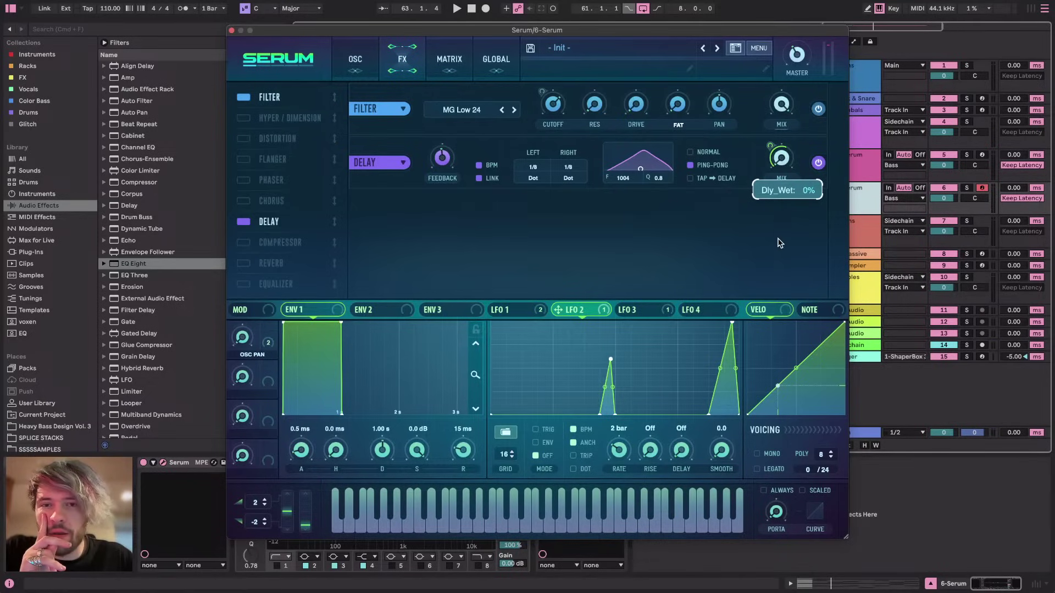
{"action": "right_click", "coordinate": [778, 165]}
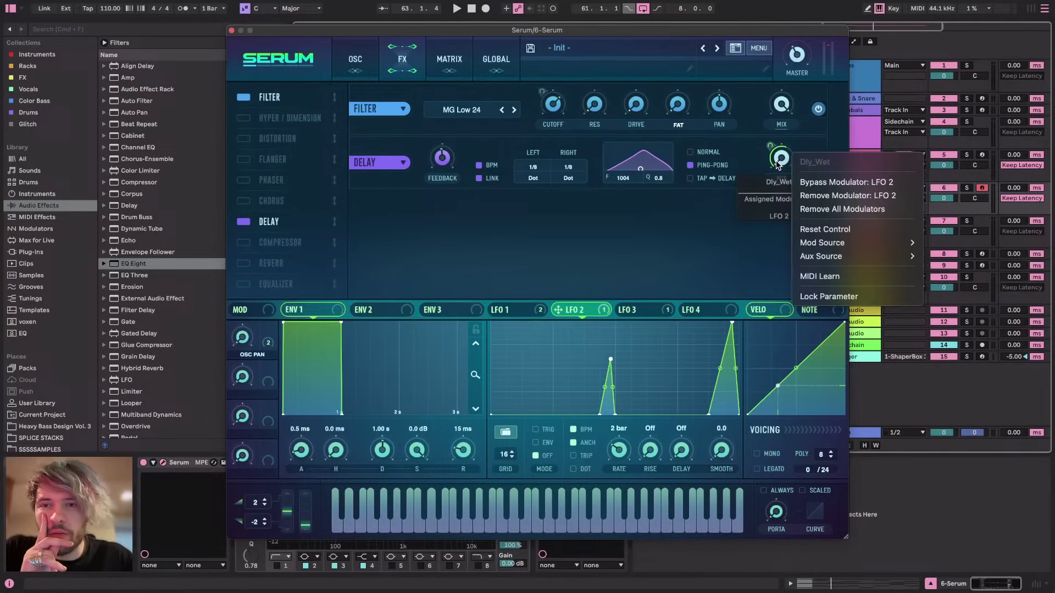
{"action": "left_click", "coordinate": [805, 209]}
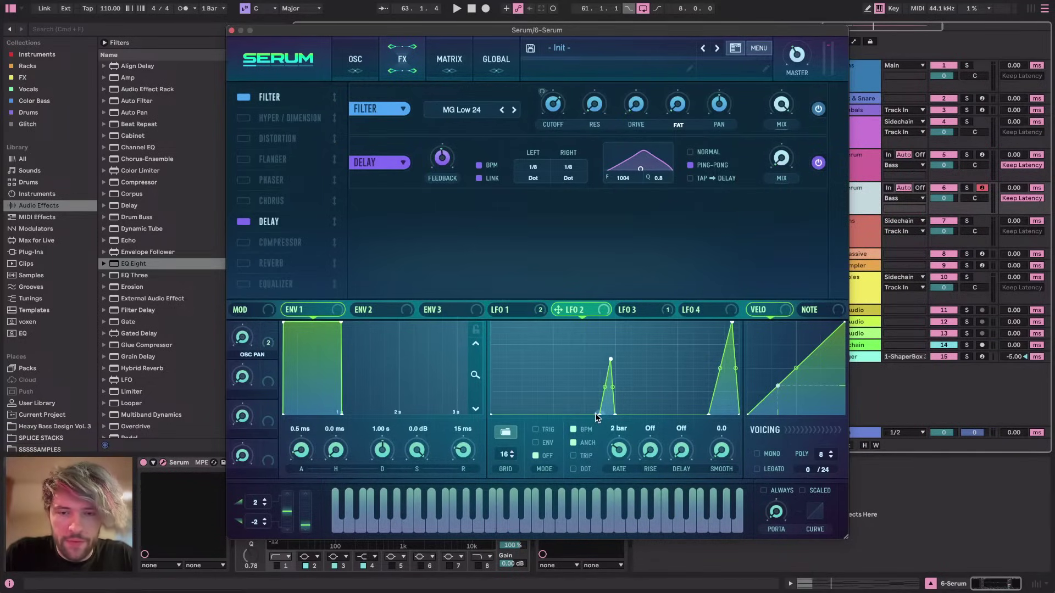
{"action": "left_click_drag", "start_coordinate": [582, 301], "coordinate": [546, 105]}
{"action": "key", "text": "space"}
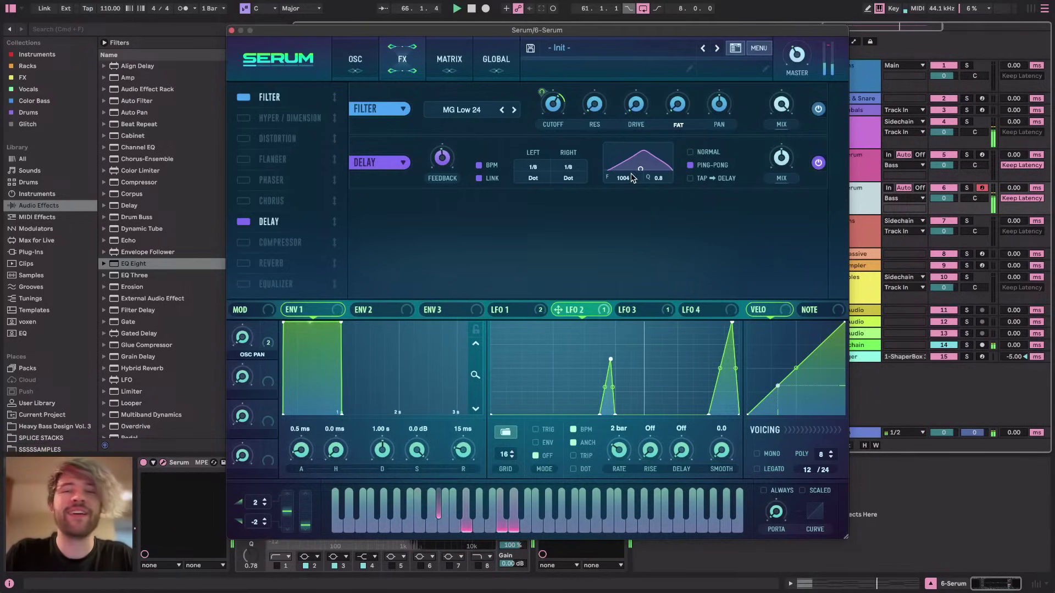
Shape LFO 4 with a quick rise and long fall at a one-bar rate, and route it to the delay mix
{"action": "left_click", "coordinate": [721, 311]}
{"action": "left_click_drag", "start_coordinate": [615, 323], "coordinate": [505, 314]}
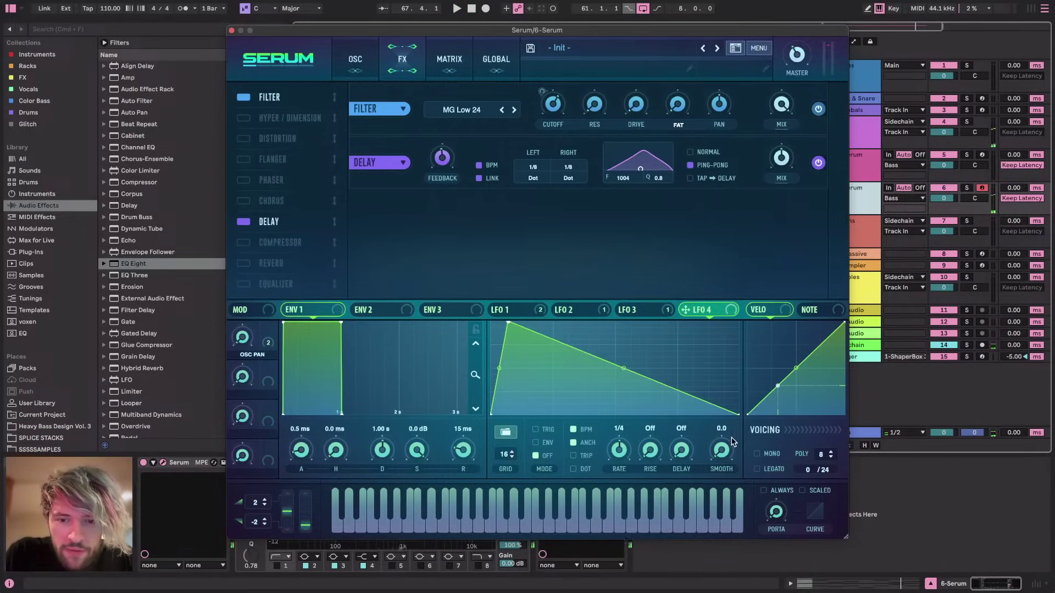
{"action": "left_click_drag", "start_coordinate": [685, 310], "coordinate": [781, 159]}
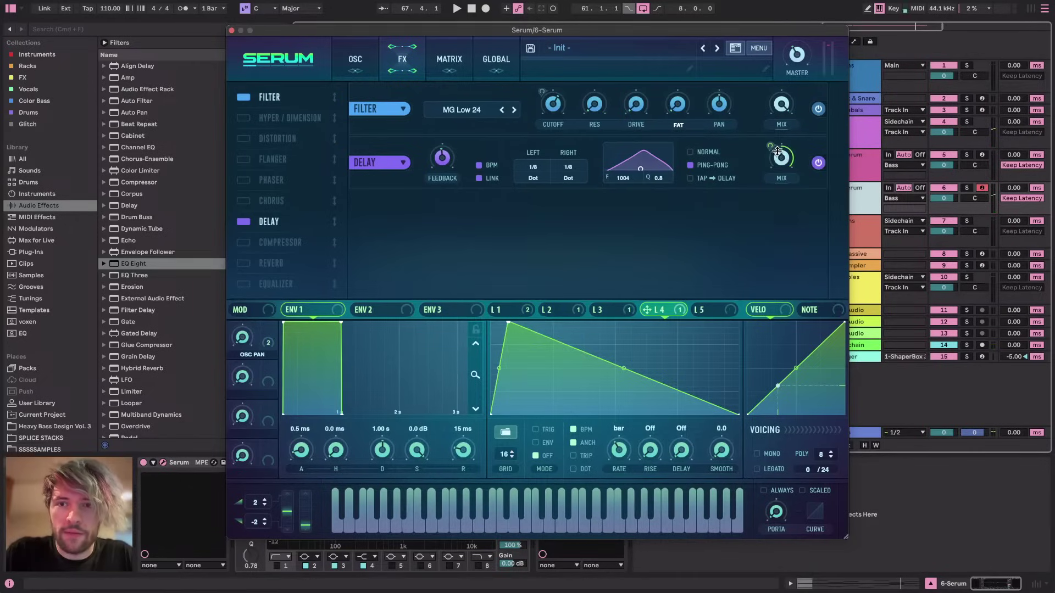
During playback, adjust LFO 4's modulation amount on the delay mix to about 66 and the delay mix to about 29%
{"action": "left_click_drag", "start_coordinate": [771, 205], "coordinate": [771, 220]}
{"action": "mouse_move", "coordinate": [771, 143]}
{"action": "key", "text": "space"}
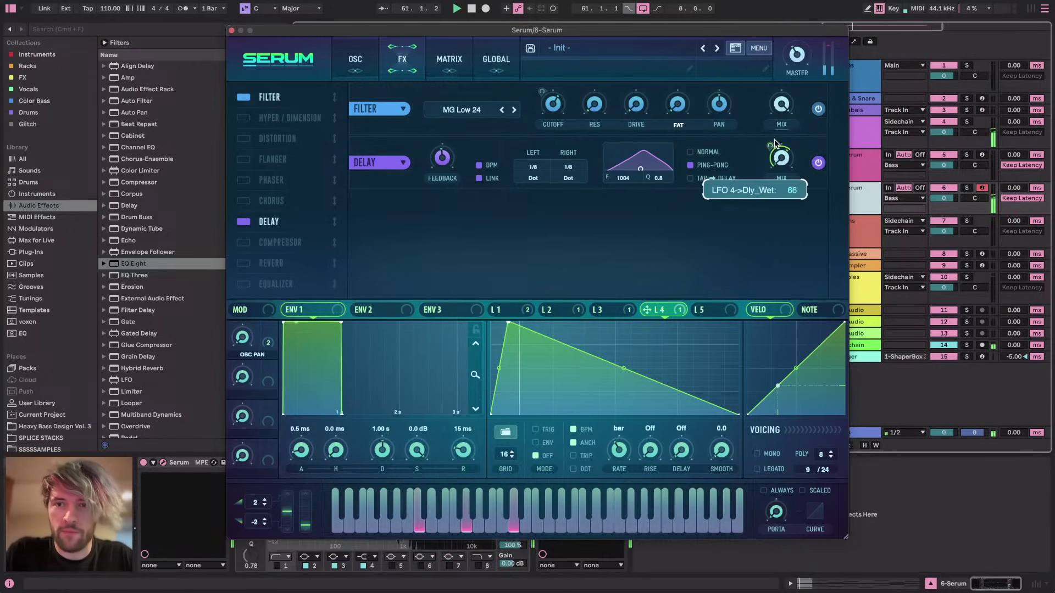
{"action": "mouse_move", "coordinate": [772, 142]}
{"action": "left_mouse_down"}
{"action": "mouse_move", "coordinate": [782, 137]}
{"action": "mouse_move", "coordinate": [777, 146]}
{"action": "left_mouse_up"}
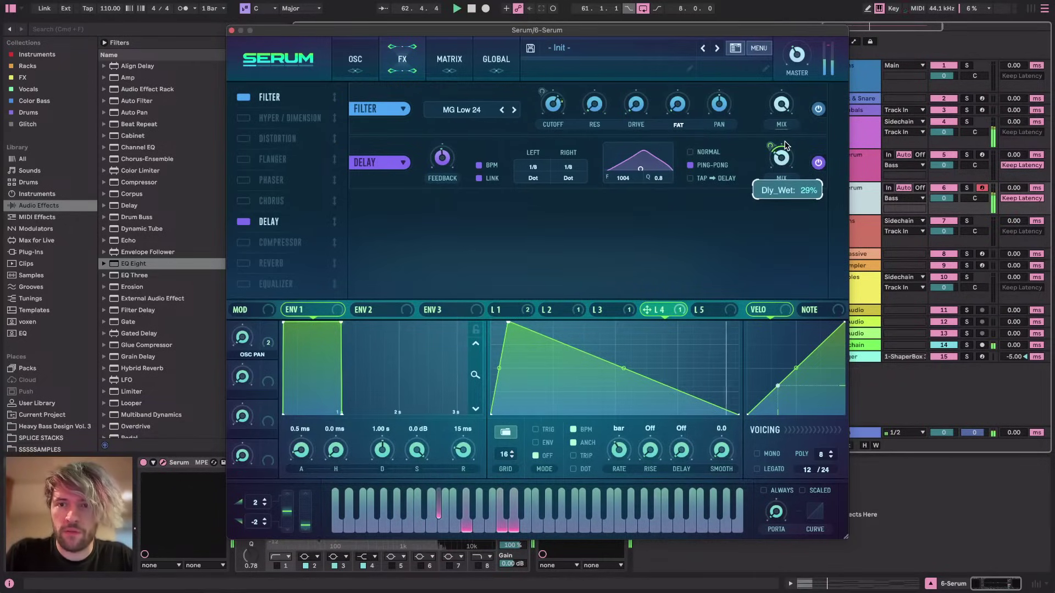
{"action": "mouse_move", "coordinate": [775, 143]}
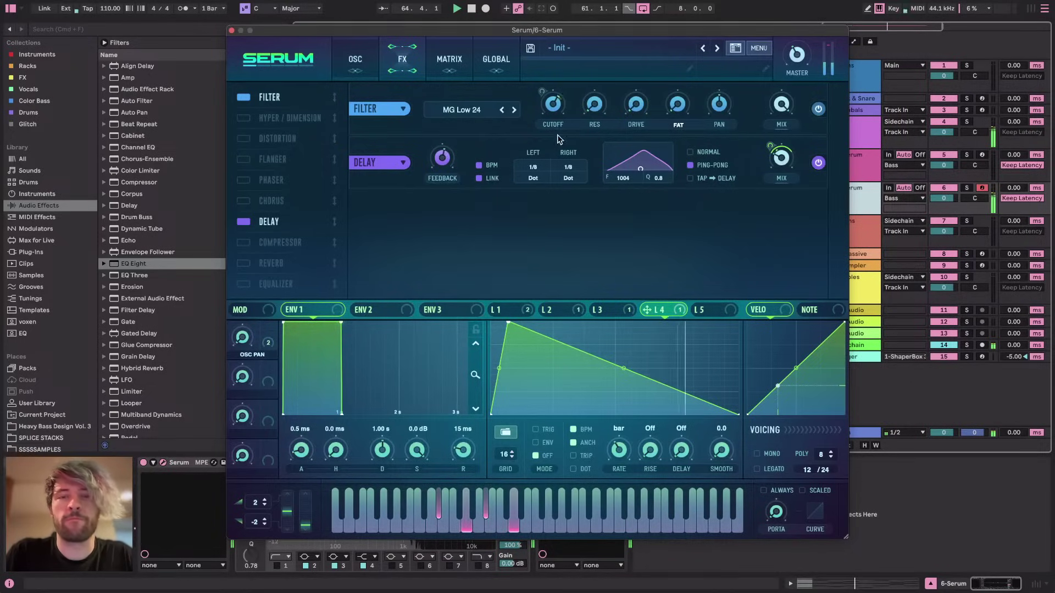
Reshape LFO 2's two spikes into rising ramps with sharp drops, widening the first ramp's base and slightly raising the second's starting point
{"action": "left_click", "coordinate": [619, 310]}
{"action": "left_click", "coordinate": [548, 310]}
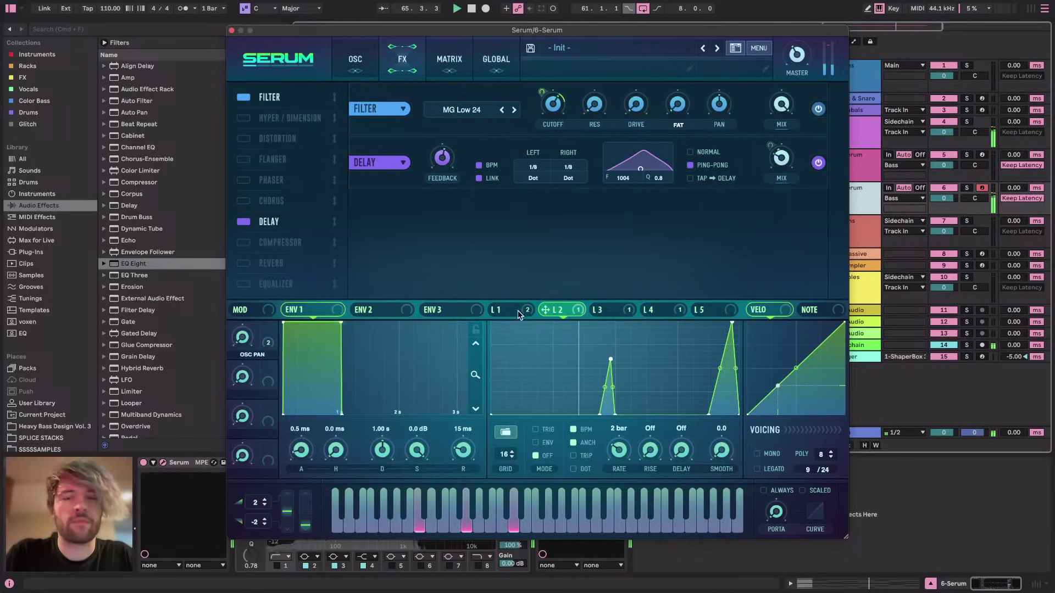
{"action": "mouse_move", "coordinate": [543, 93]}
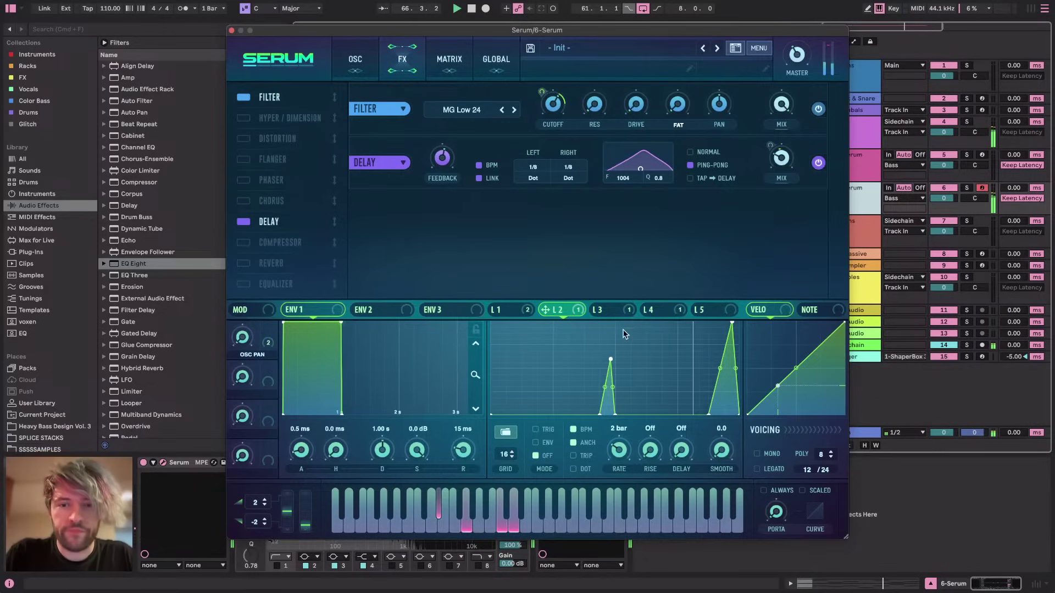
{"action": "mouse_move", "coordinate": [610, 359]}
{"action": "left_mouse_down"}
{"action": "mouse_move", "coordinate": [620, 343]}
{"action": "mouse_move", "coordinate": [615, 365]}
{"action": "left_mouse_up"}
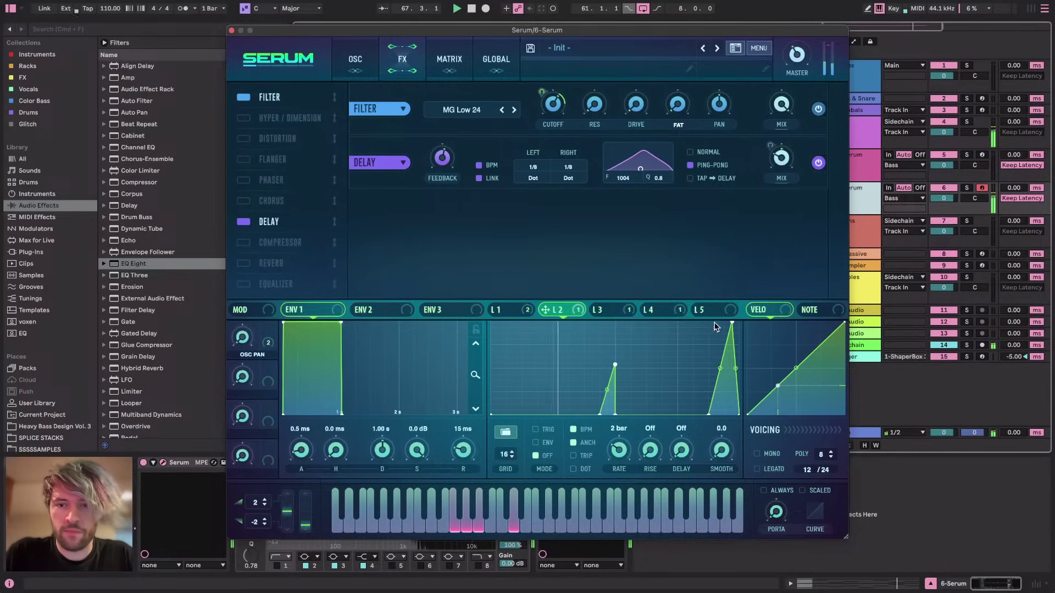
{"action": "left_click_drag", "start_coordinate": [732, 323], "coordinate": [737, 323]}
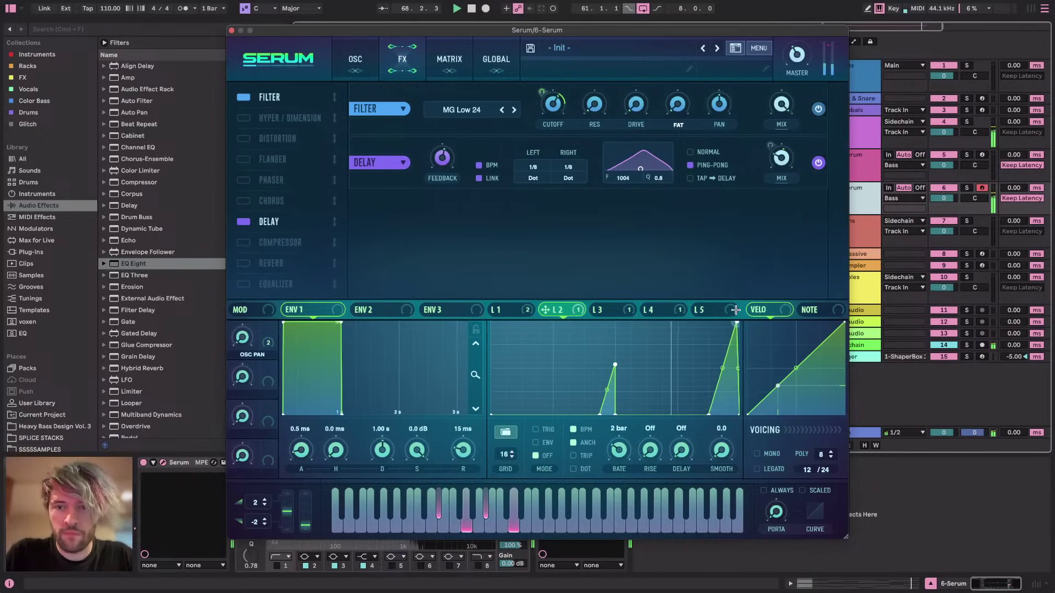
{"action": "left_click_drag", "start_coordinate": [599, 414], "coordinate": [584, 415]}
{"action": "left_click_drag", "start_coordinate": [708, 415], "coordinate": [709, 410]}
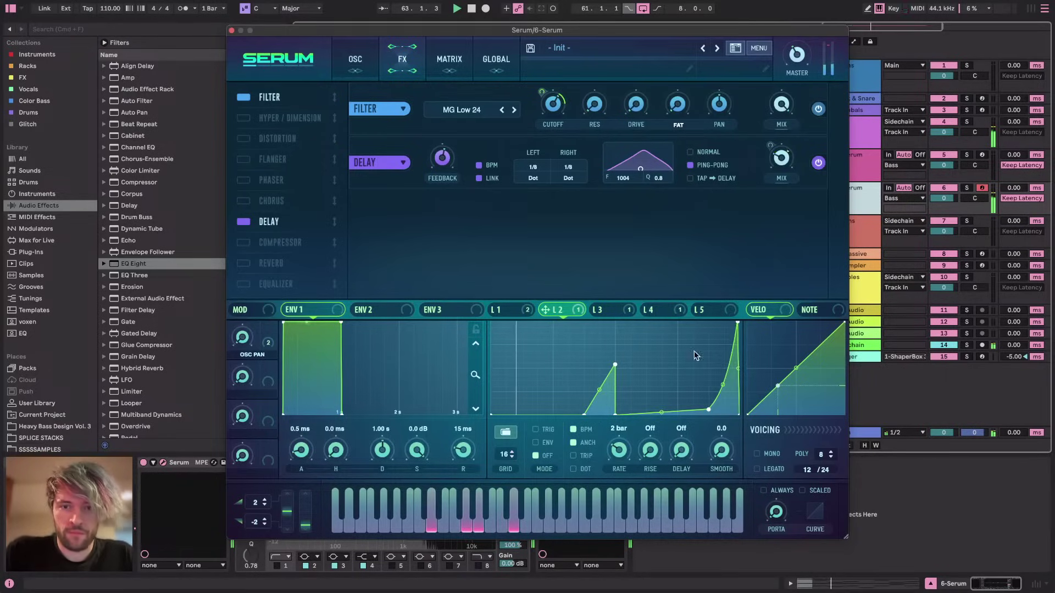
Curve LFO 4's long fall inward for a faster initial drop and lower the delay mix
{"action": "left_click", "coordinate": [610, 307]}
{"action": "left_click", "coordinate": [667, 308]}
{"action": "left_click_drag", "start_coordinate": [619, 369], "coordinate": [622, 379]}
{"action": "left_click_drag", "start_coordinate": [781, 166], "coordinate": [783, 185]}
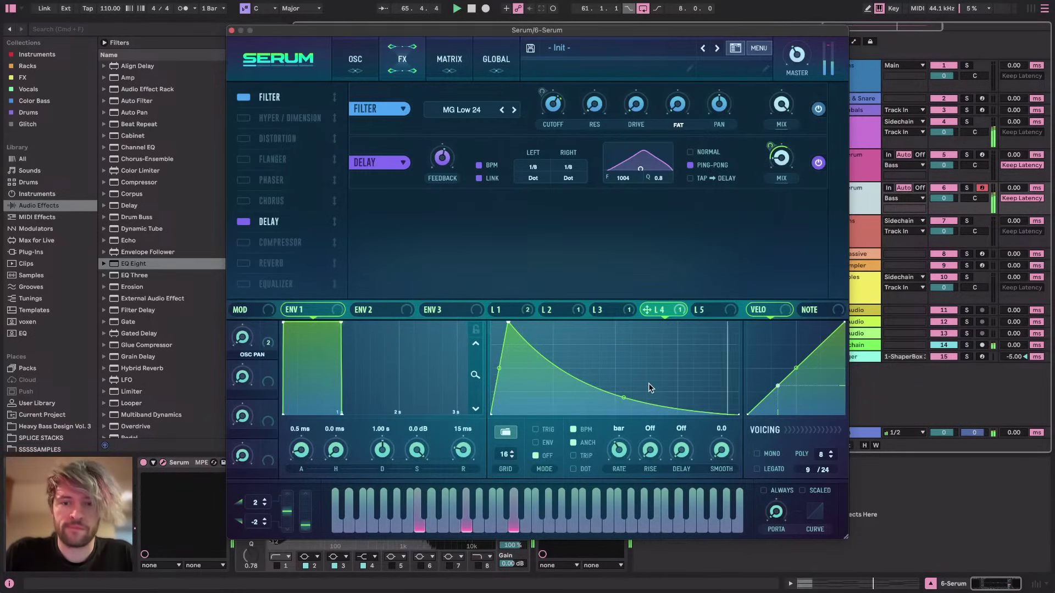
Bow LFO 4's long fall slightly outward, then audition the loop and enable the Distortion effect
{"action": "left_click_drag", "start_coordinate": [625, 397], "coordinate": [629, 387]}
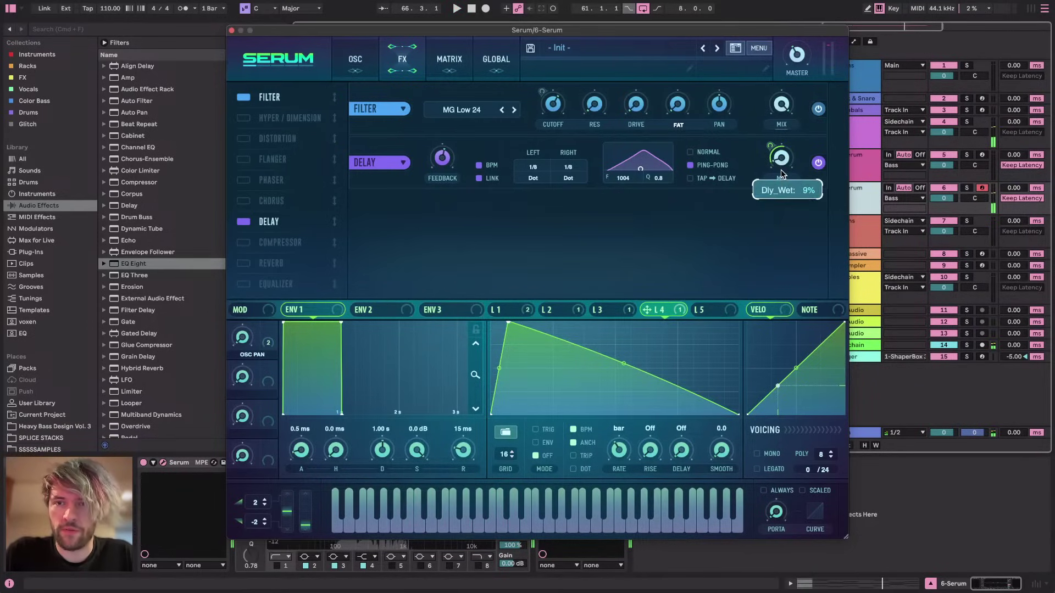
{"action": "key", "text": "space"}
{"action": "mouse_move", "coordinate": [771, 149]}
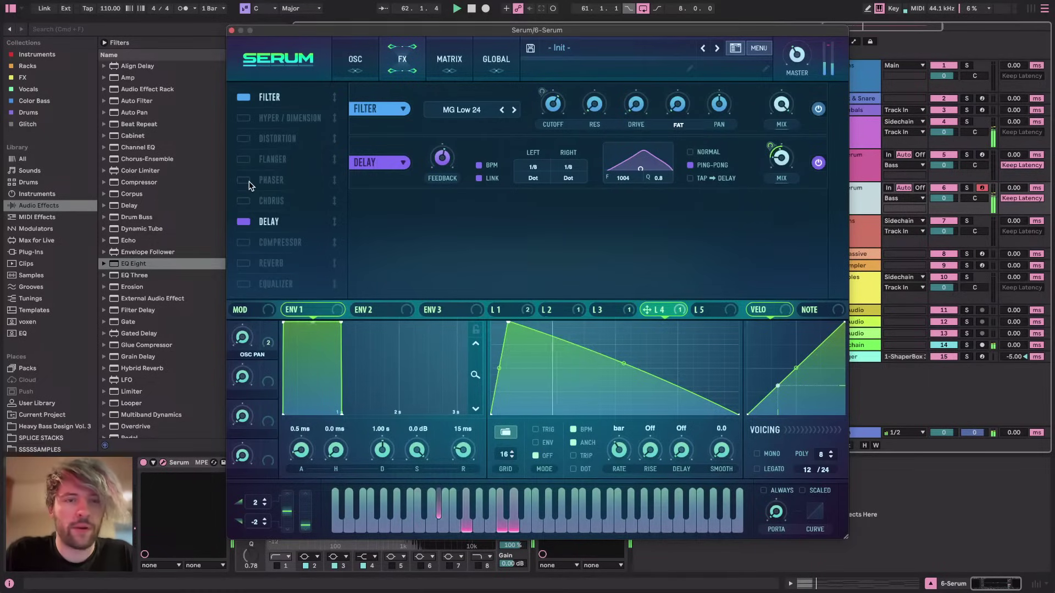
{"action": "left_click", "coordinate": [243, 139]}
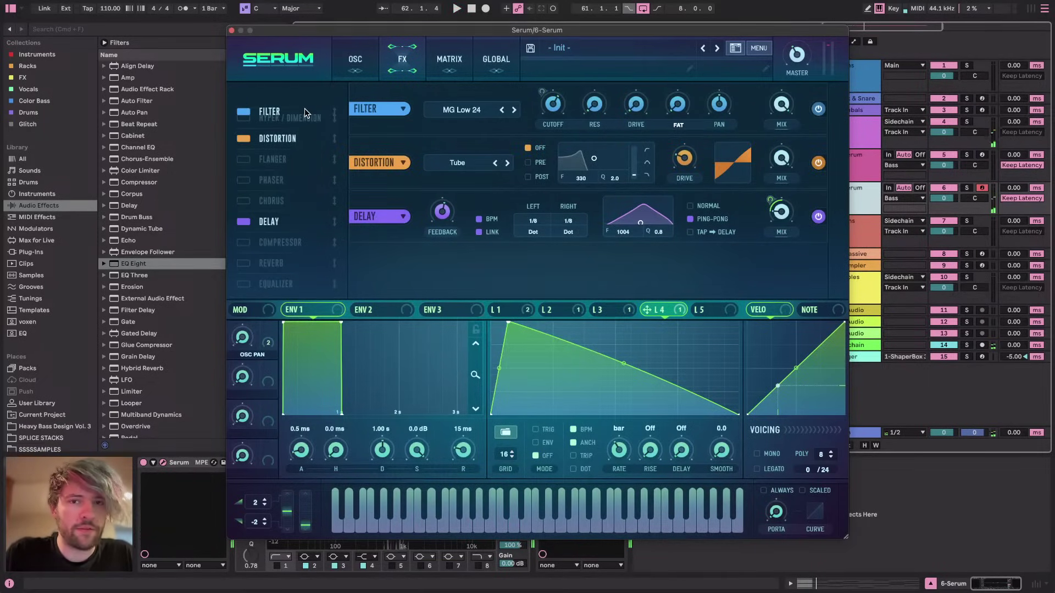
Try routing LFO 2 to the effects filter's resonance, and remove that modulation
{"action": "left_click", "coordinate": [599, 310]}
{"action": "left_click", "coordinate": [555, 311]}
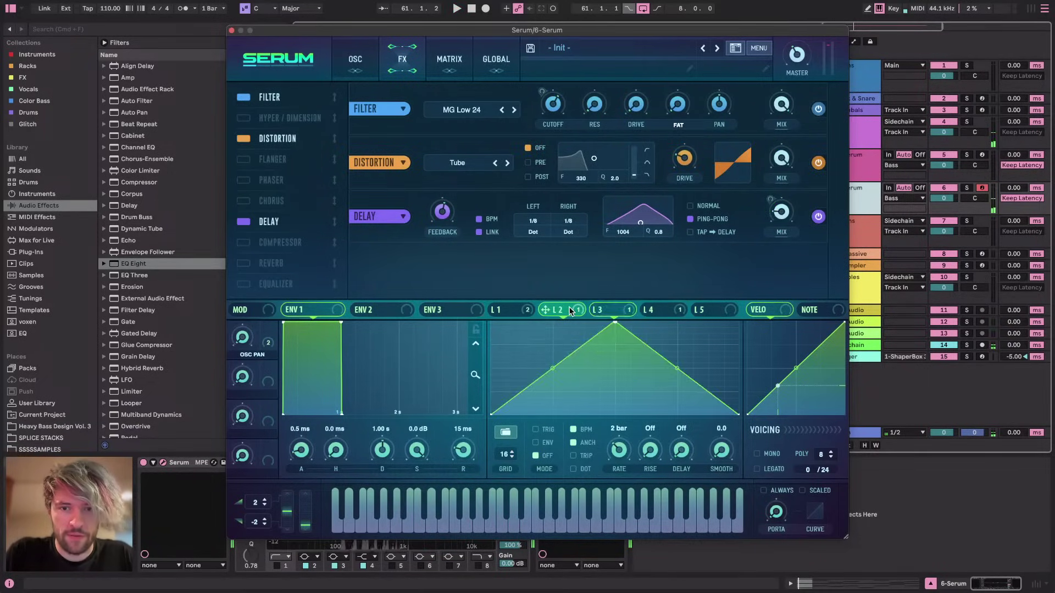
{"action": "left_click_drag", "start_coordinate": [556, 311], "coordinate": [583, 108]}
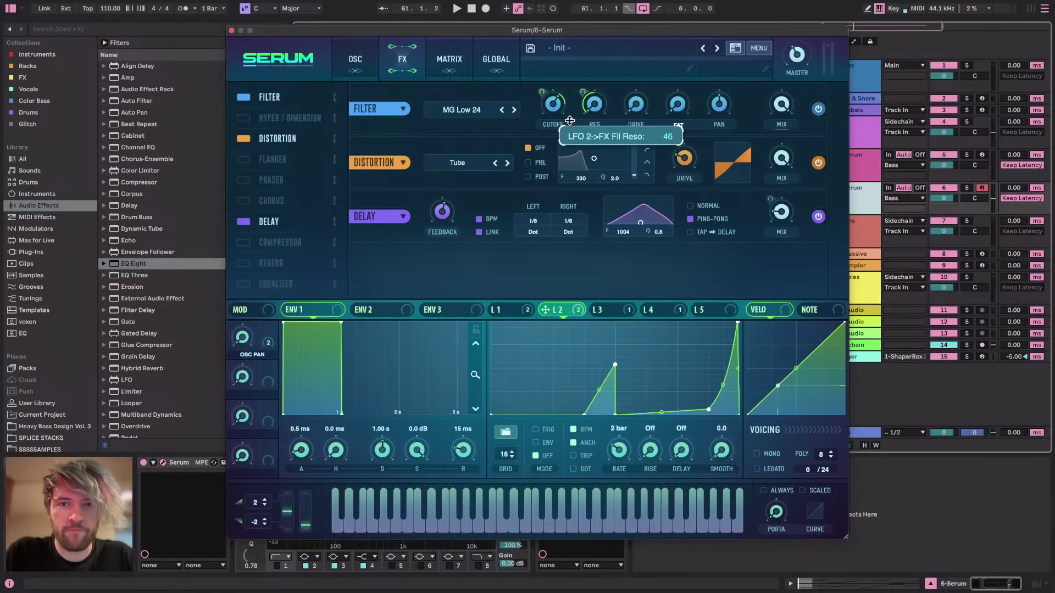
{"action": "right_click", "coordinate": [590, 107]}
{"action": "left_click", "coordinate": [660, 151]}
Route LFO 2 to the main oscillator filter's cutoff at about 18 and to its resonance, auditioning during playback
{"action": "left_click", "coordinate": [355, 59]}
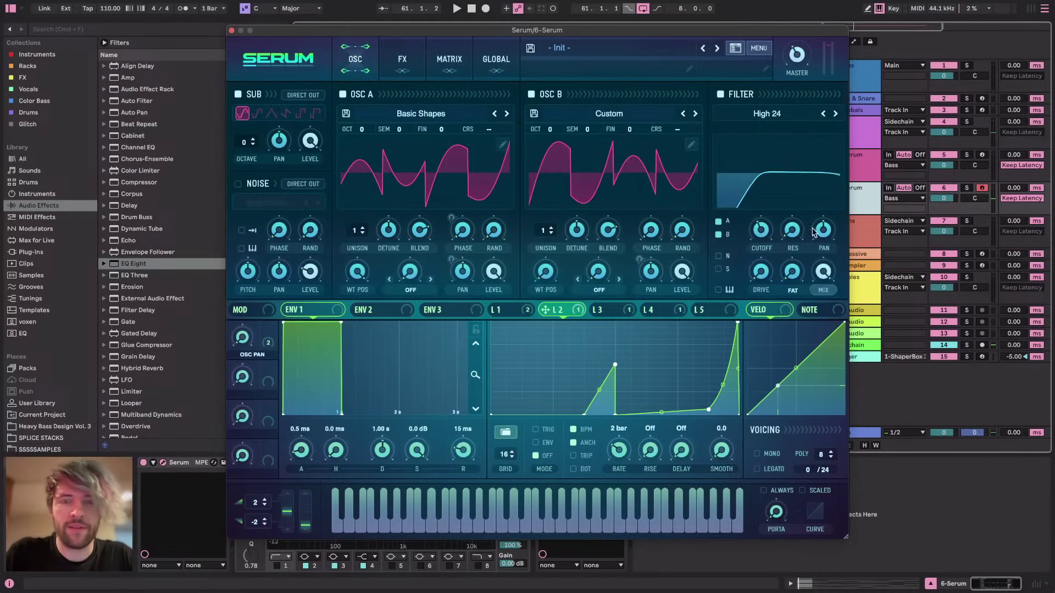
{"action": "left_click_drag", "start_coordinate": [577, 314], "coordinate": [760, 230]}
{"action": "left_click_drag", "start_coordinate": [575, 318], "coordinate": [791, 229]}
{"action": "key", "text": "space"}
{"action": "mouse_move", "coordinate": [754, 223]}
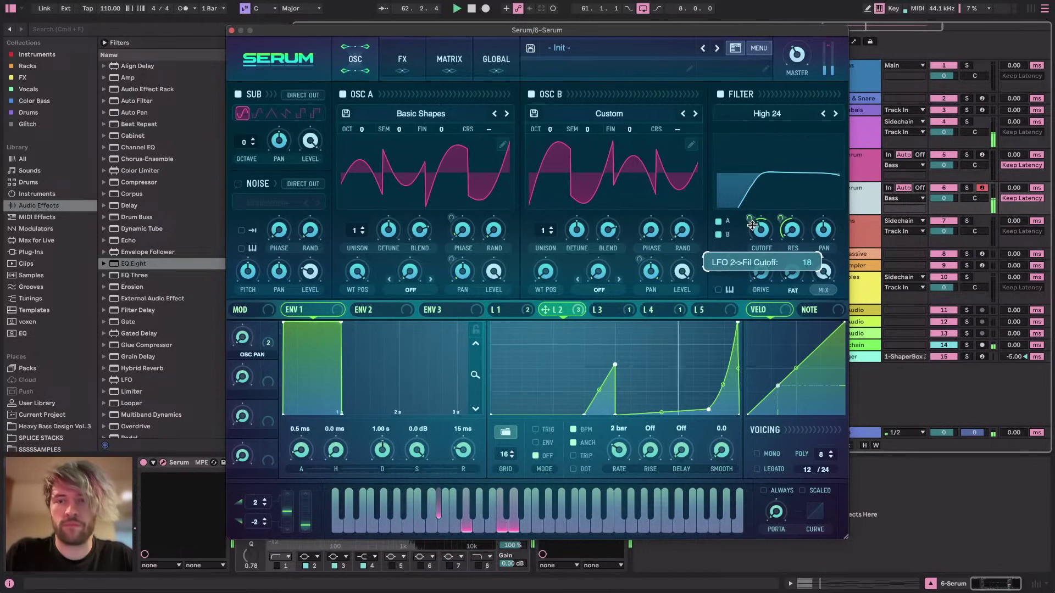
{"action": "mouse_move", "coordinate": [800, 51]}
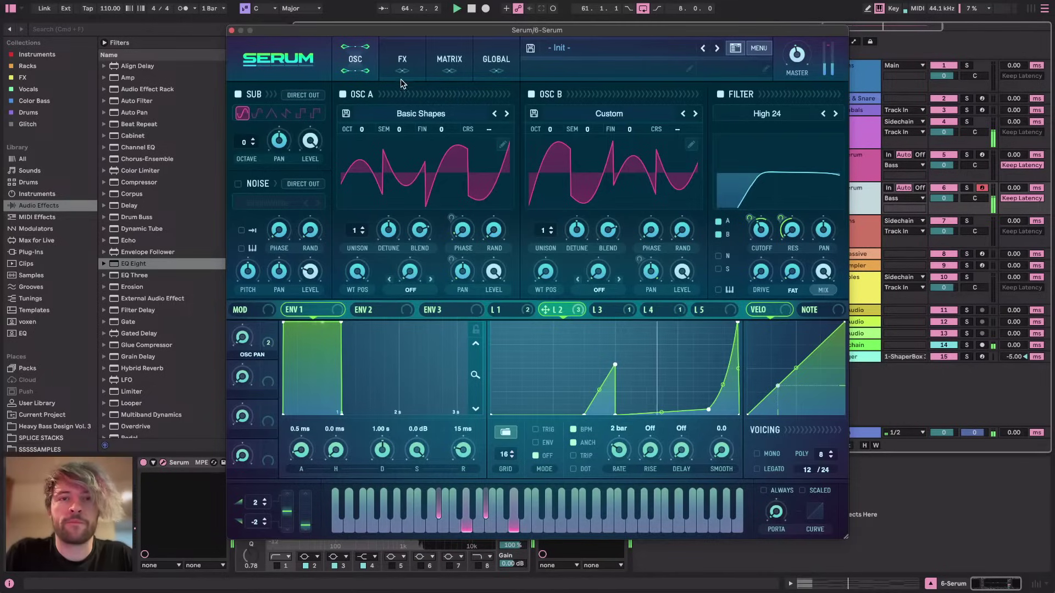
Set the distortion type to SoftClip and route LFO 2 to its drive at about 75
{"action": "left_click", "coordinate": [404, 62]}
{"action": "left_click", "coordinate": [507, 163]}
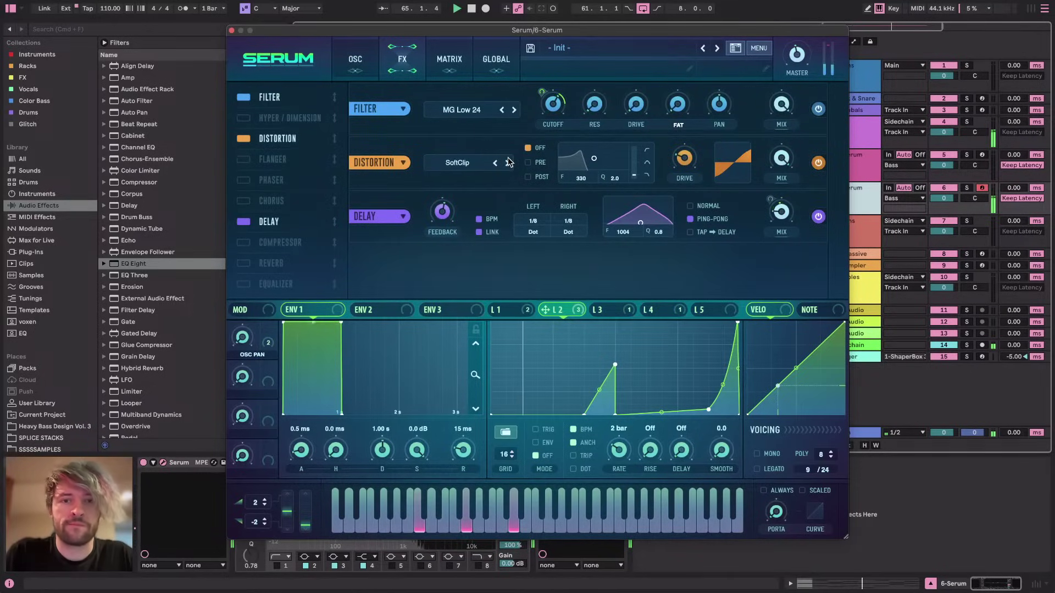
{"action": "left_click_drag", "start_coordinate": [554, 316], "coordinate": [681, 158]}
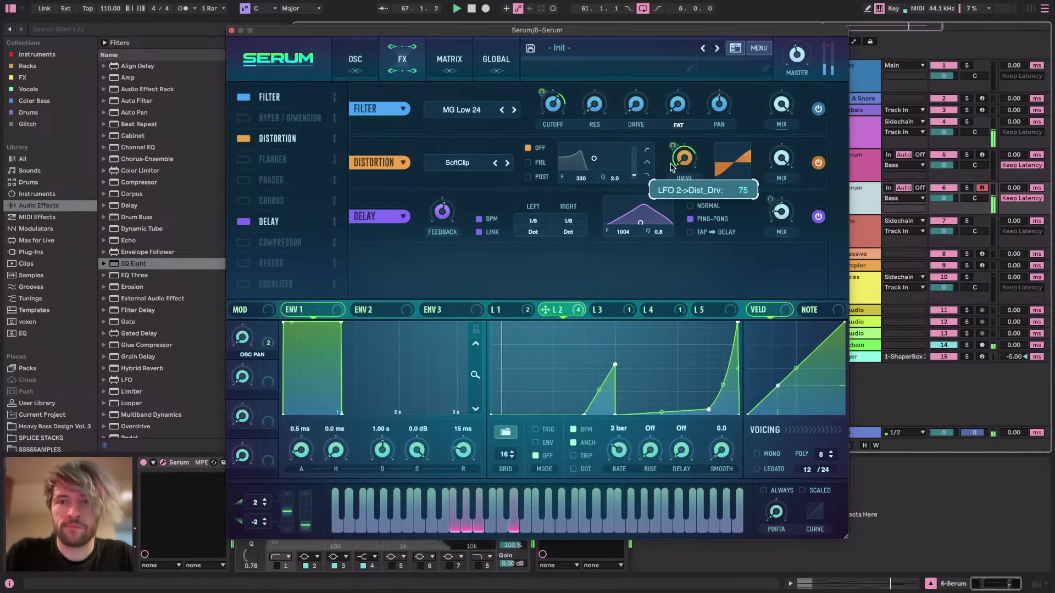
Lower the distortion mix, route LFO 2 to it, and set LFO 2's amount on the drive to about 67
{"action": "left_click_drag", "start_coordinate": [781, 159], "coordinate": [782, 232]}
{"action": "left_click_drag", "start_coordinate": [544, 310], "coordinate": [770, 153]}
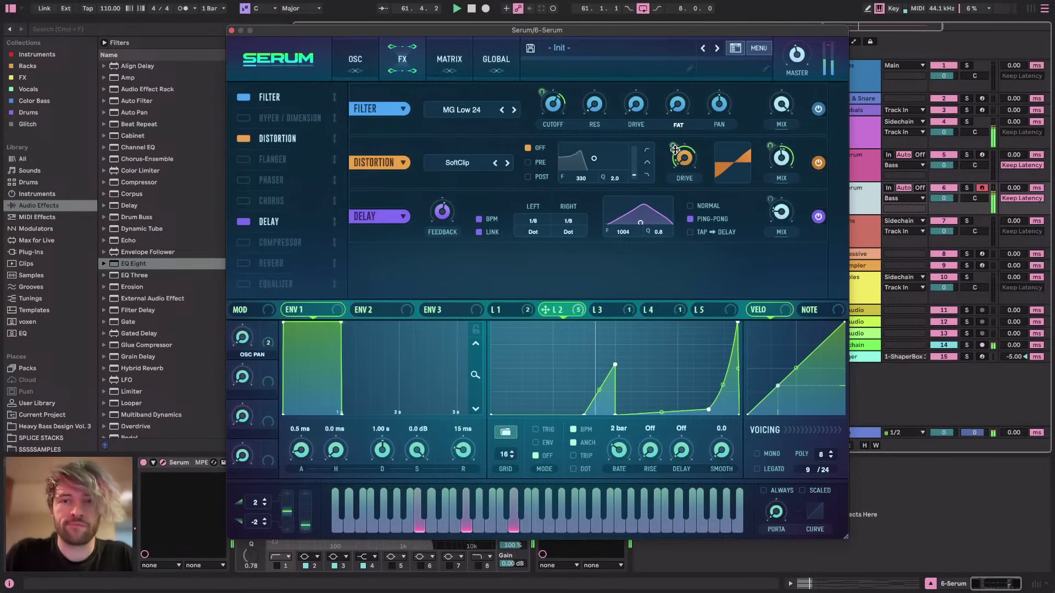
{"action": "mouse_move", "coordinate": [675, 153]}
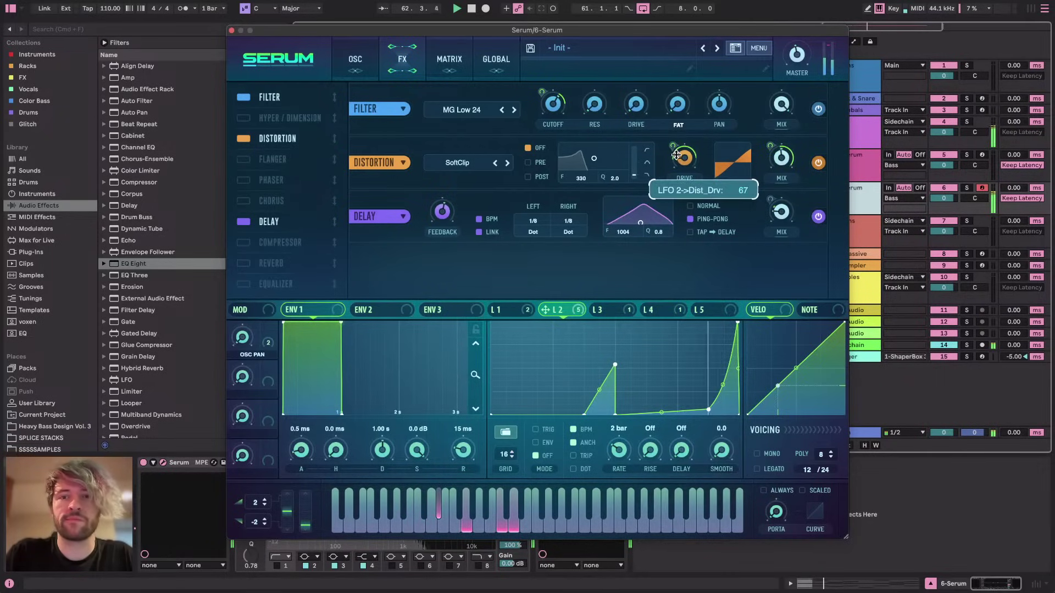
Curve LFO 2's first ramp inward with a slightly earlier peak, and set the effects filter type to MG Low 18
{"action": "left_click_drag", "start_coordinate": [614, 364], "coordinate": [596, 399]}
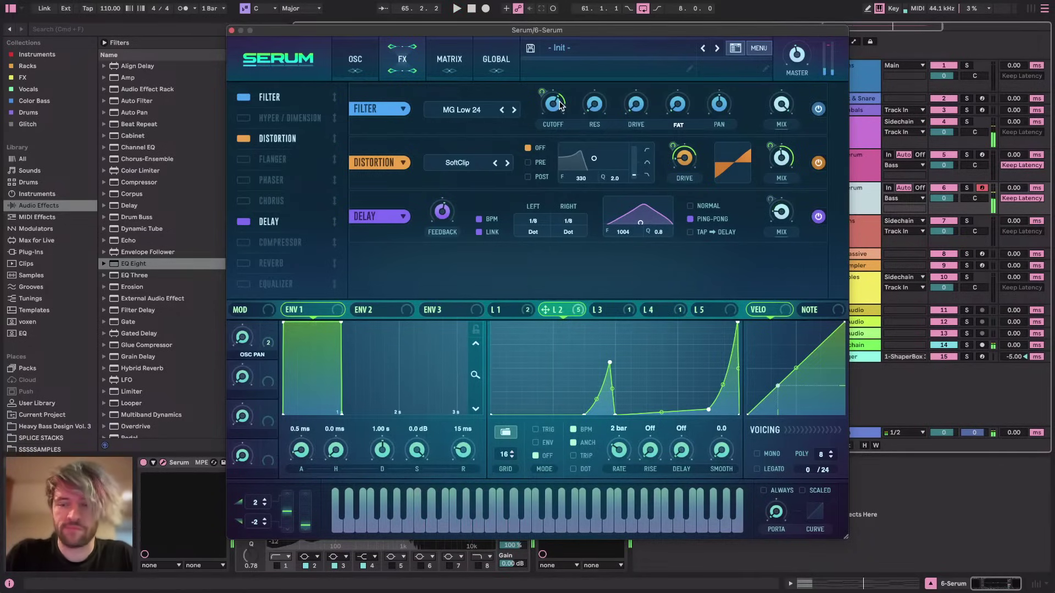
{"action": "left_click", "coordinate": [512, 110]}
{"action": "left_click", "coordinate": [501, 111]}
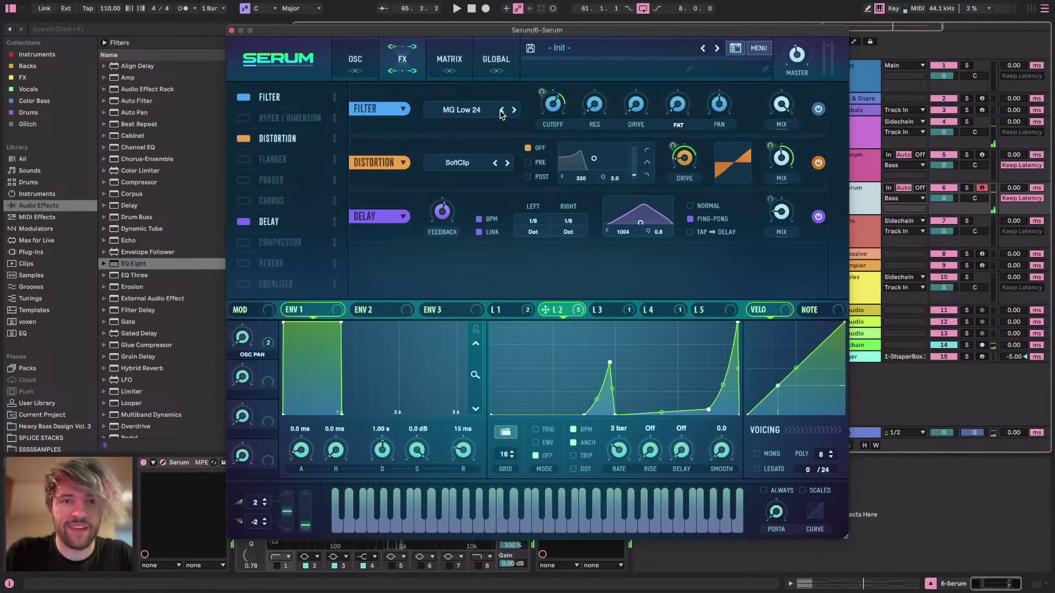
{"action": "left_click", "coordinate": [502, 112]}
Switch to YouTube Studio, read through the live stream's chat messages, and return to Serum
{"action": "key", "text": "super+Tab"}
{"action": "scroll", "coordinate": [973, 494], "scroll_direction": "up", "scroll_amount": 6}
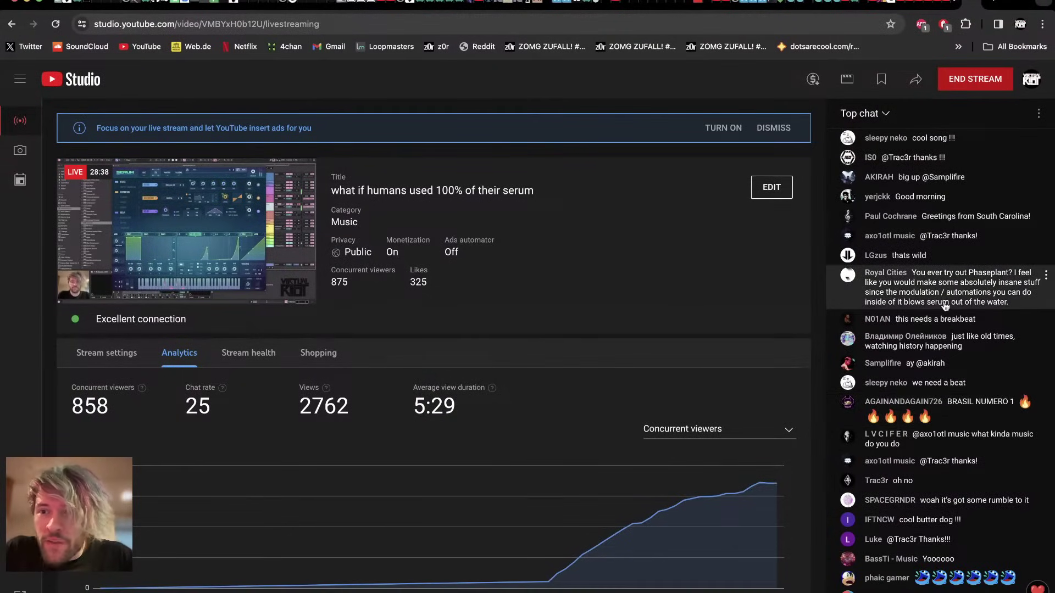
{"action": "scroll", "coordinate": [938, 364], "scroll_direction": "up", "scroll_amount": 2}
{"action": "scroll", "coordinate": [938, 364], "scroll_direction": "down", "scroll_amount": 8}
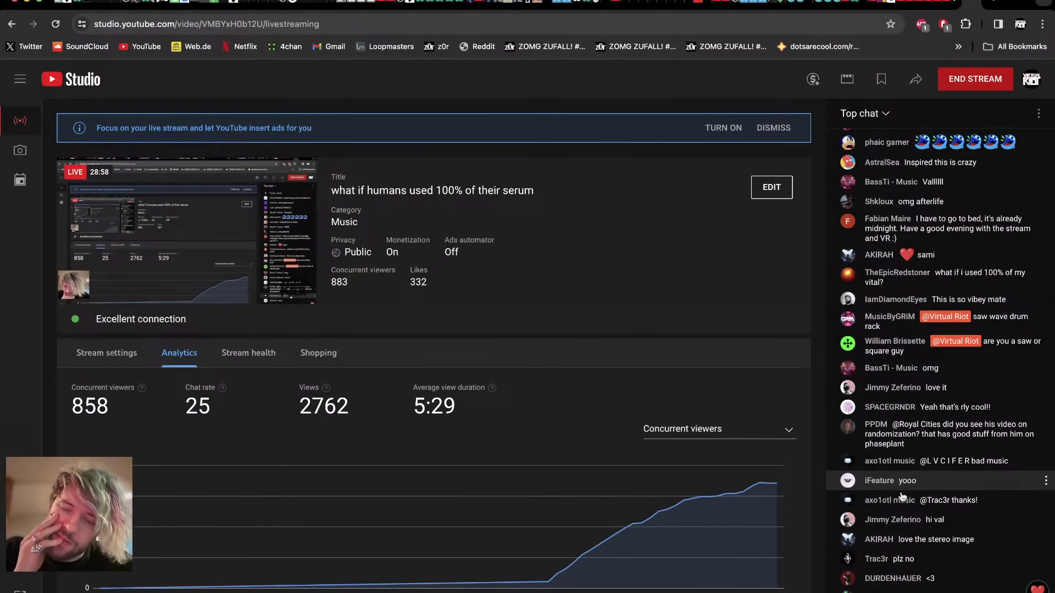
{"action": "key", "text": "super+Tab"}
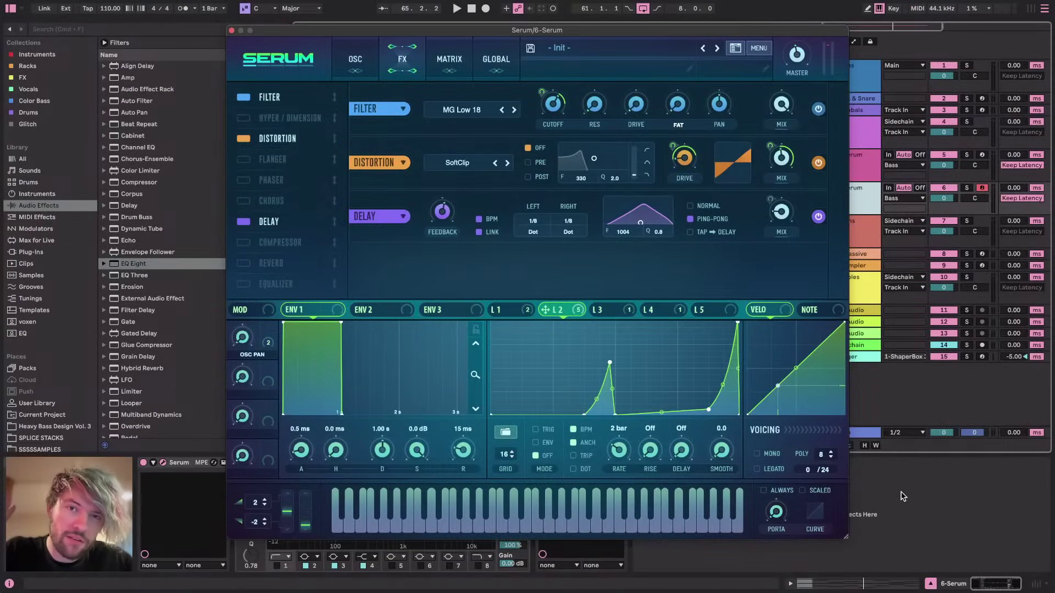
{"action": "key", "text": "super+Tab"}
{"action": "key", "text": "super+Tab"}
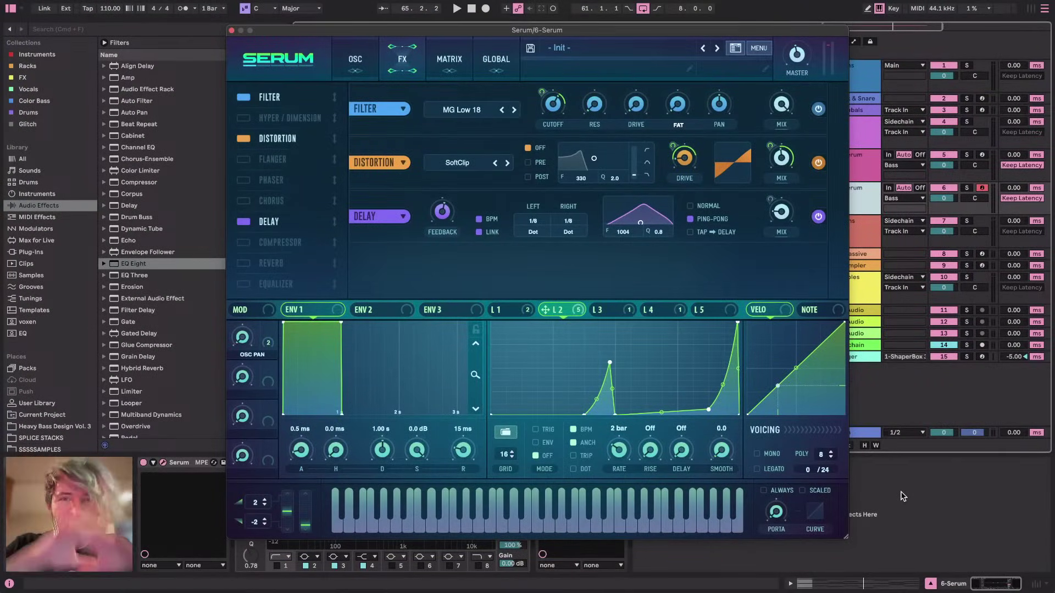
Switch to YouTube Studio to read the live stream chat, and return to the Serum plugin
{"action": "key", "text": "super+Tab"}
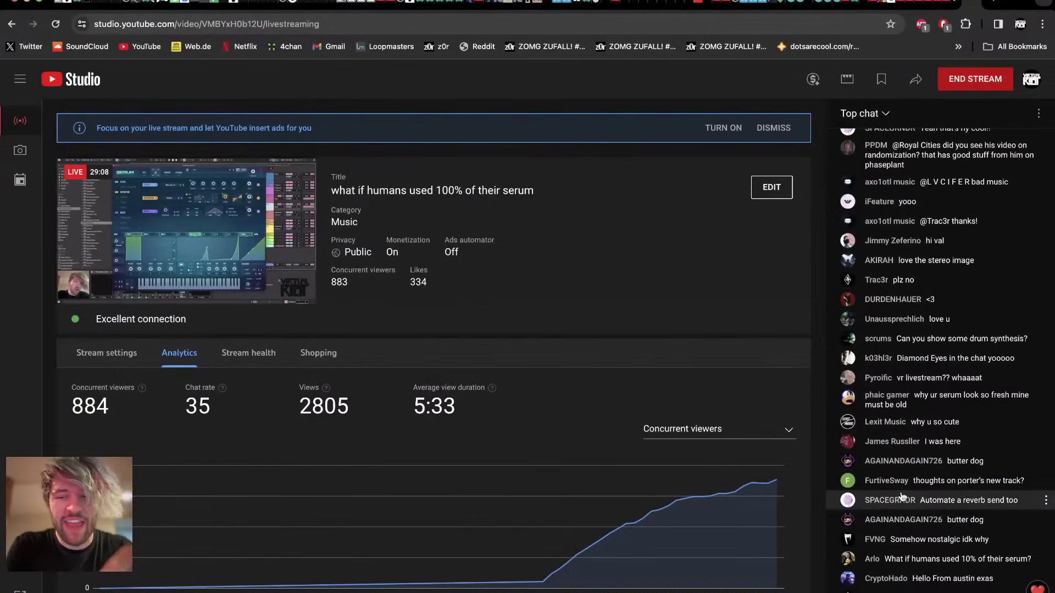
{"action": "key", "text": "super+Tab"}
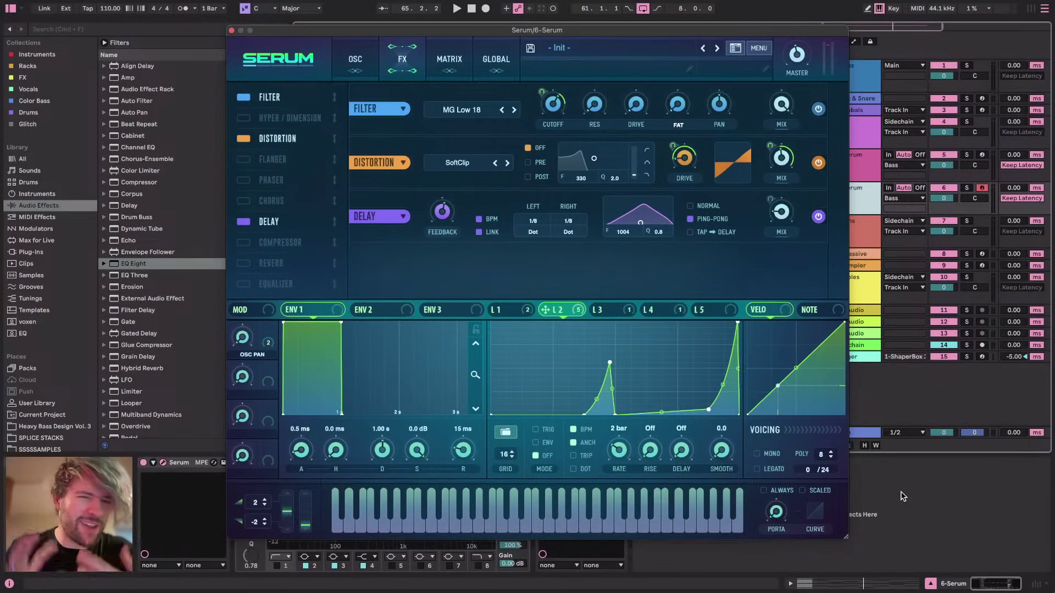
{"action": "key", "text": "super+Tab"}
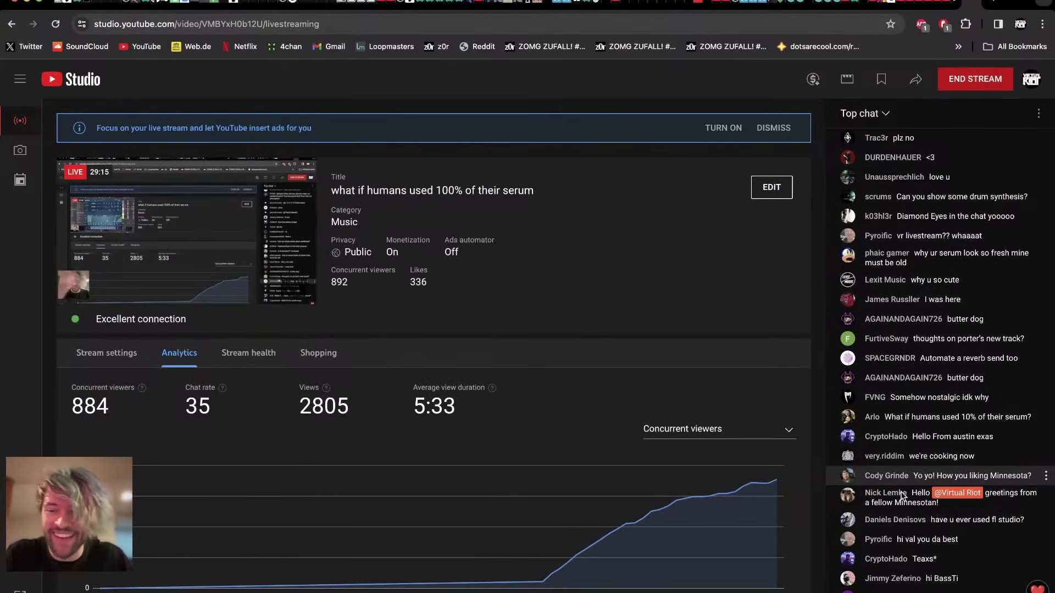
{"action": "key", "text": "super+Tab"}
{"action": "key", "text": "super+Tab"}
{"action": "key", "text": "super+Tab"}
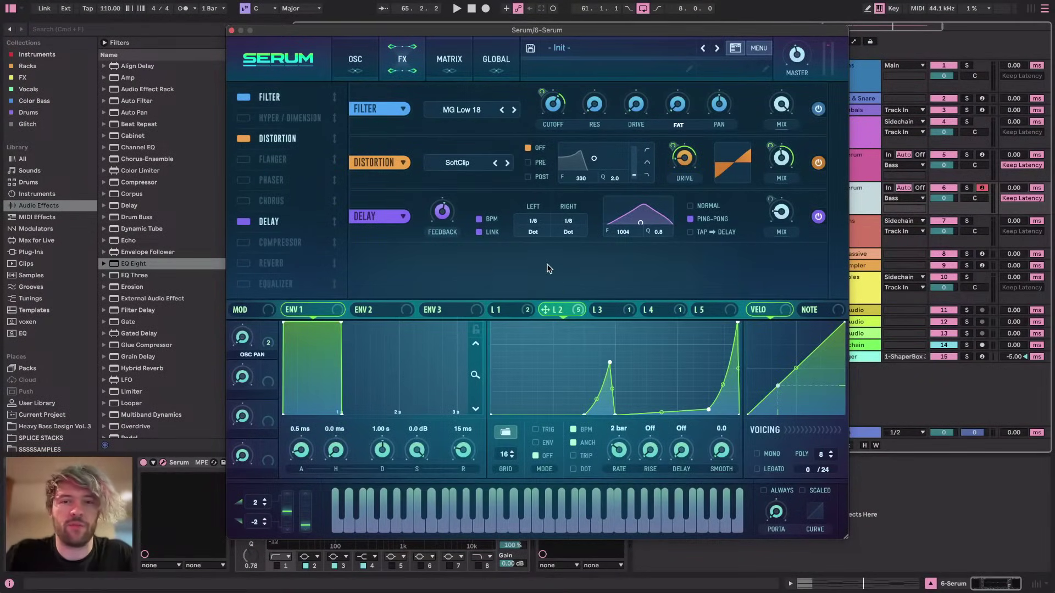
Enable Hyper / Dimension, modulate the Hyper mix with LFO 2 at amount 47, and make LFO 2's final rise less curved
{"action": "left_click", "coordinate": [278, 118]}
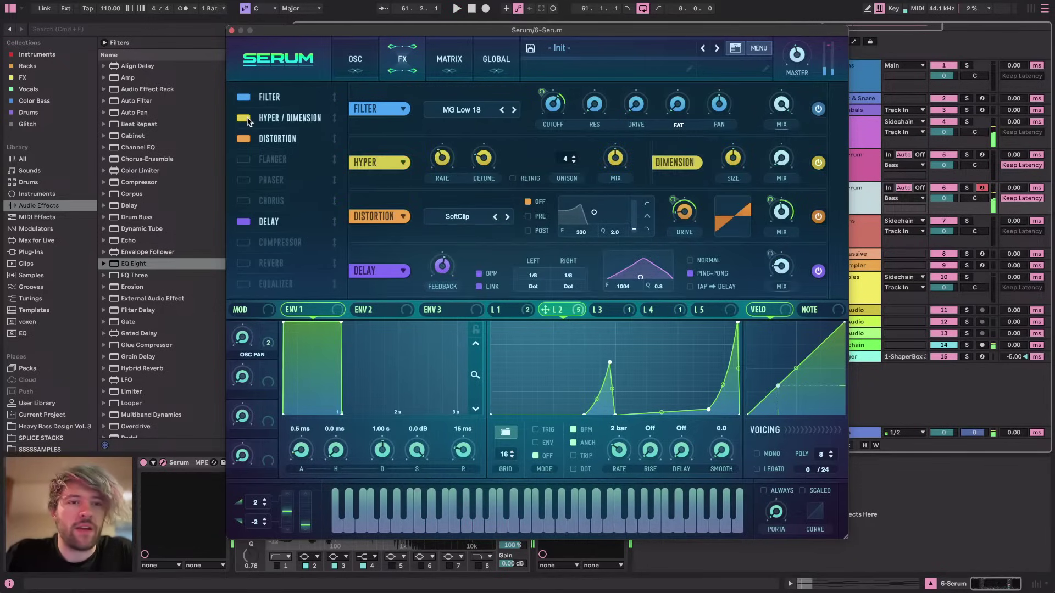
{"action": "left_click_drag", "start_coordinate": [568, 309], "coordinate": [616, 159]}
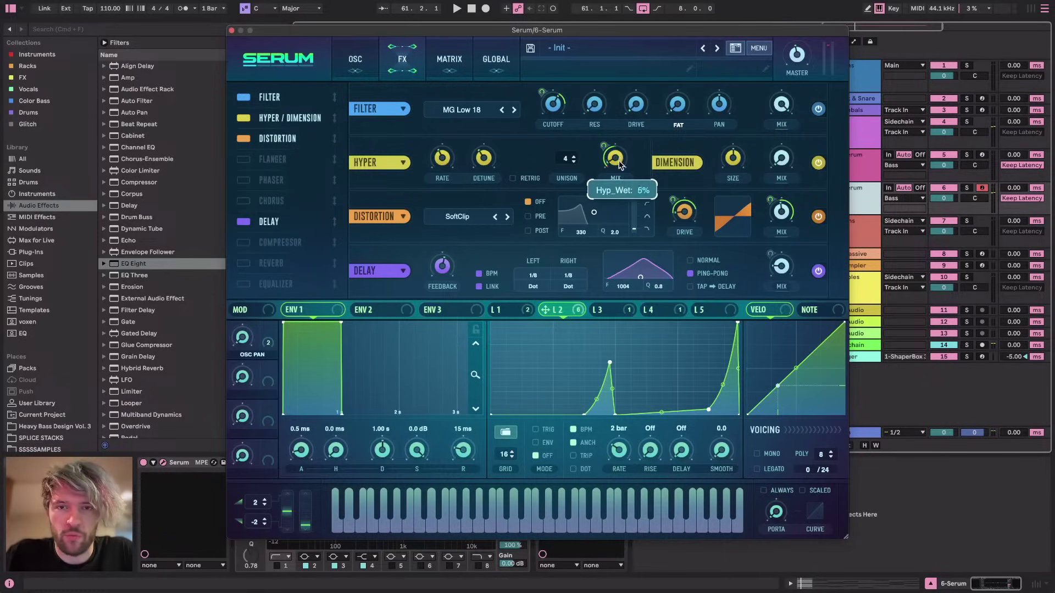
{"action": "key", "text": "space"}
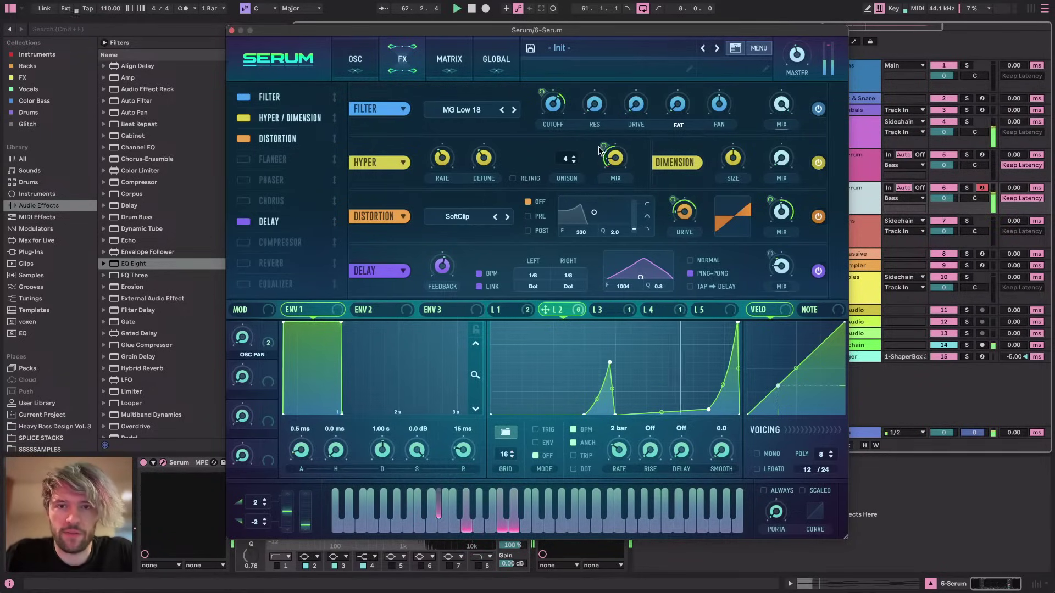
{"action": "left_click_drag", "start_coordinate": [603, 146], "coordinate": [599, 127]}
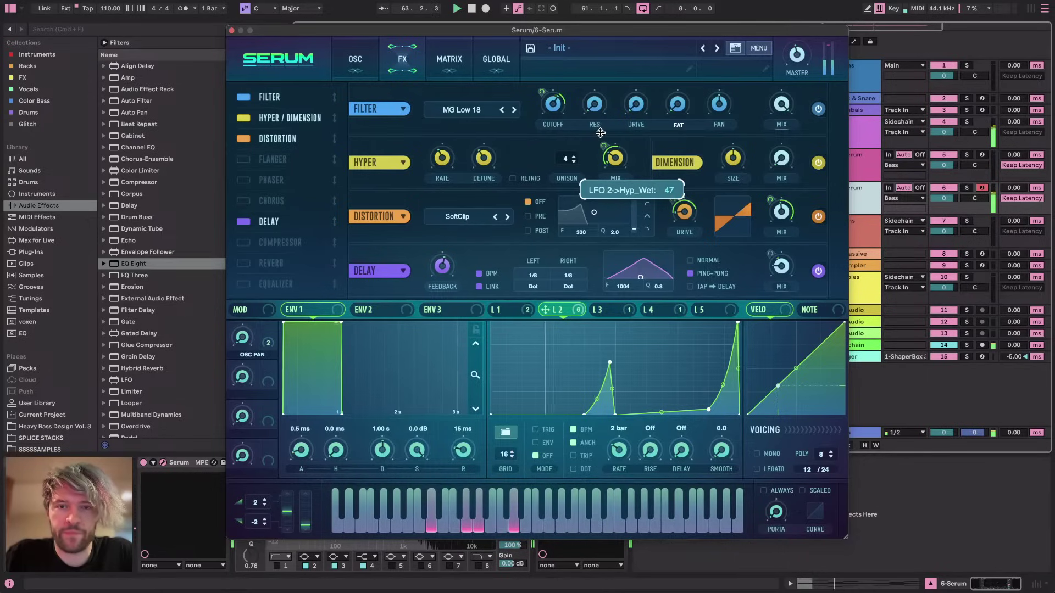
{"action": "left_click_drag", "start_coordinate": [708, 409], "coordinate": [714, 378]}
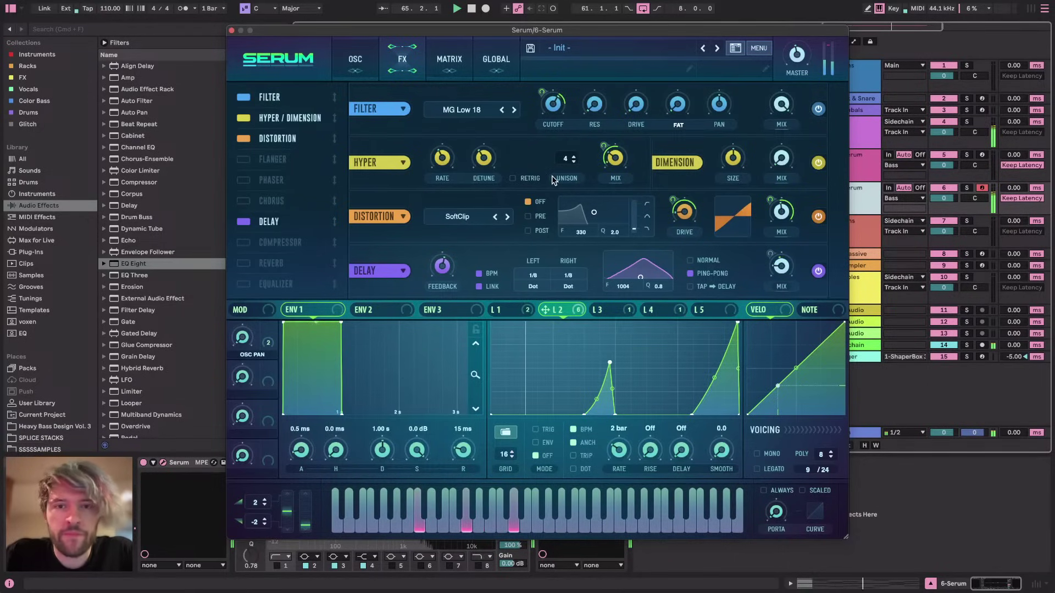
In the modulation matrix, assign LFO 2 as aux source of the Fil Cutoff routing, with its aux curve at -37
{"action": "left_click", "coordinate": [355, 59]}
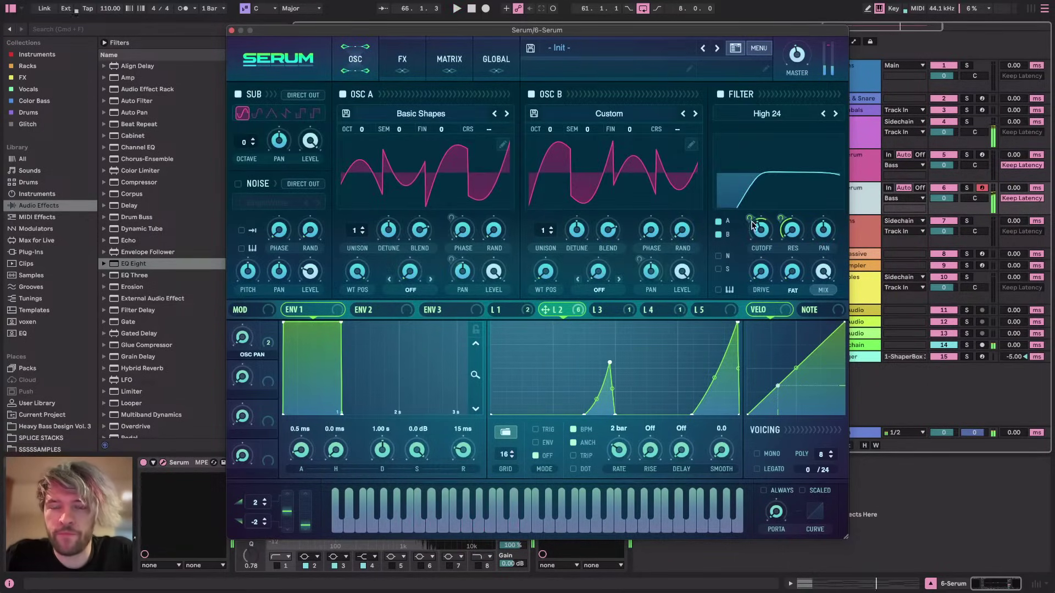
{"action": "left_click", "coordinate": [438, 74]}
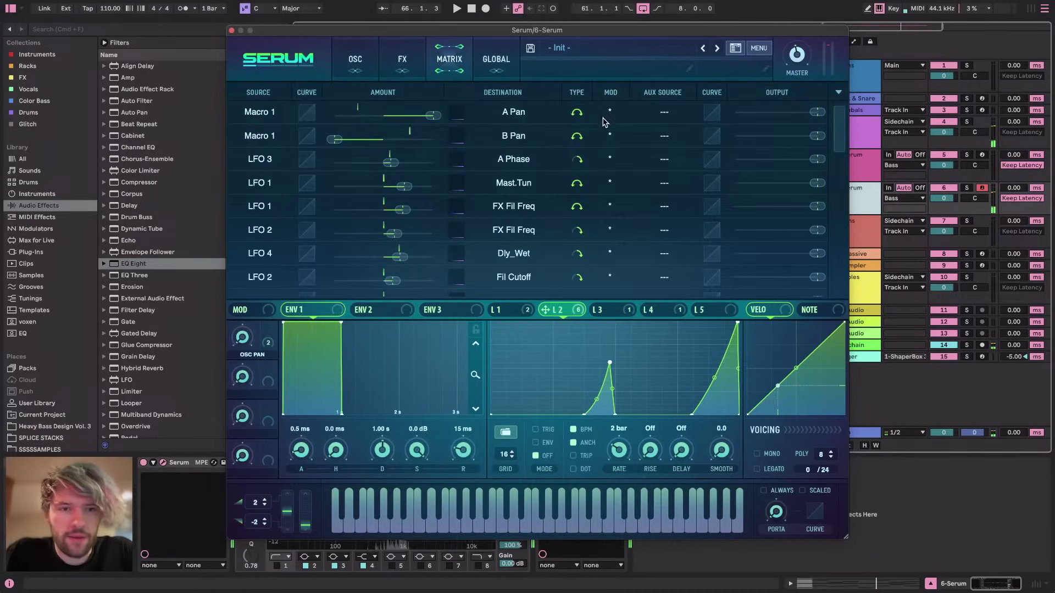
{"action": "scroll", "coordinate": [657, 236], "scroll_direction": "down", "scroll_amount": 5}
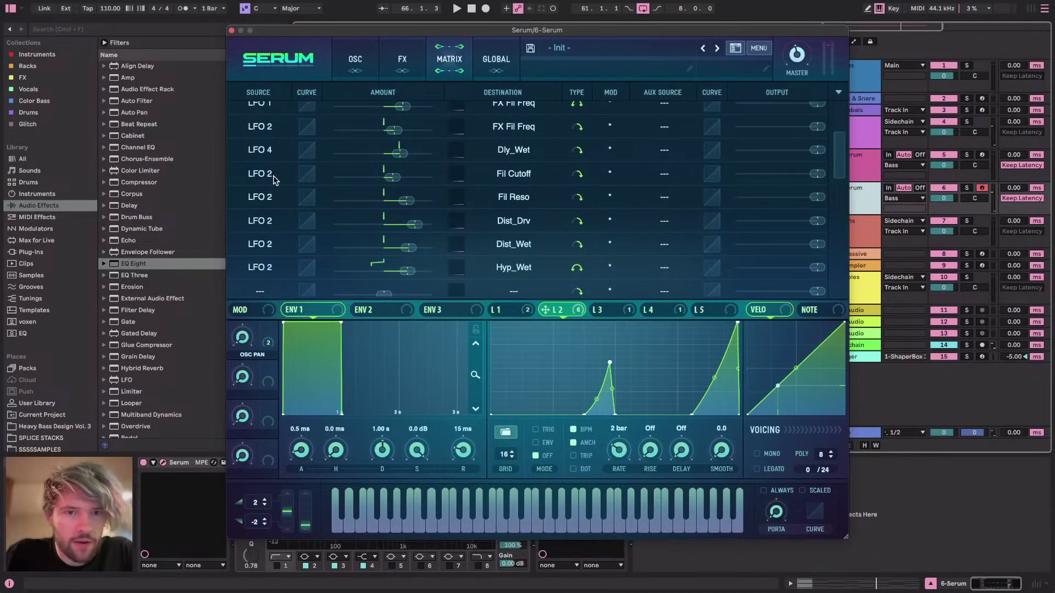
{"action": "left_click_drag", "start_coordinate": [557, 310], "coordinate": [664, 175]}
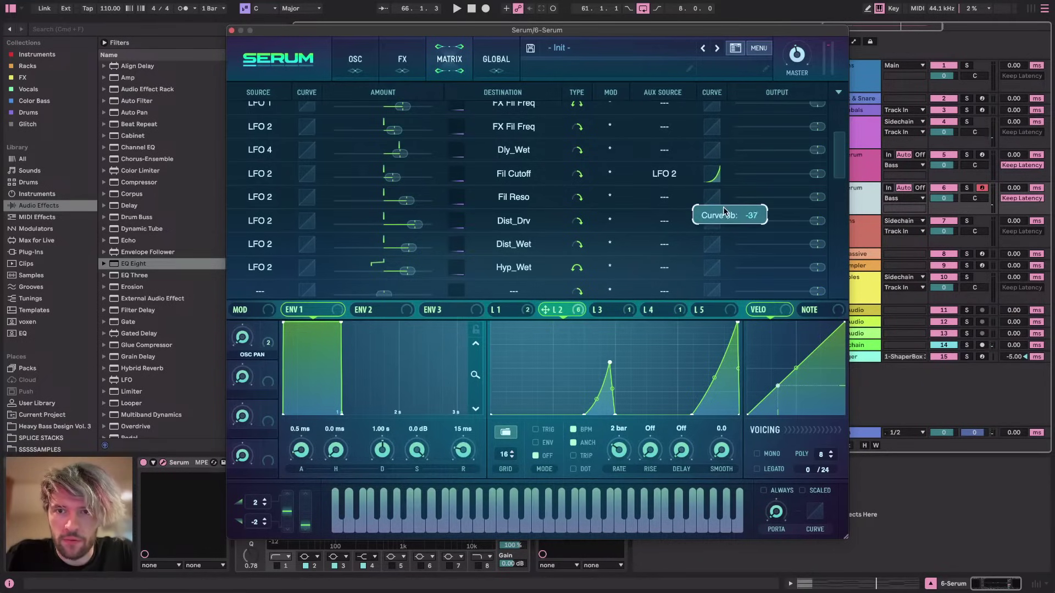
Play back the patch and increase LFO 2's modulation amount on the filter resonance
{"action": "key", "text": "space"}
{"action": "left_click", "coordinate": [354, 57]}
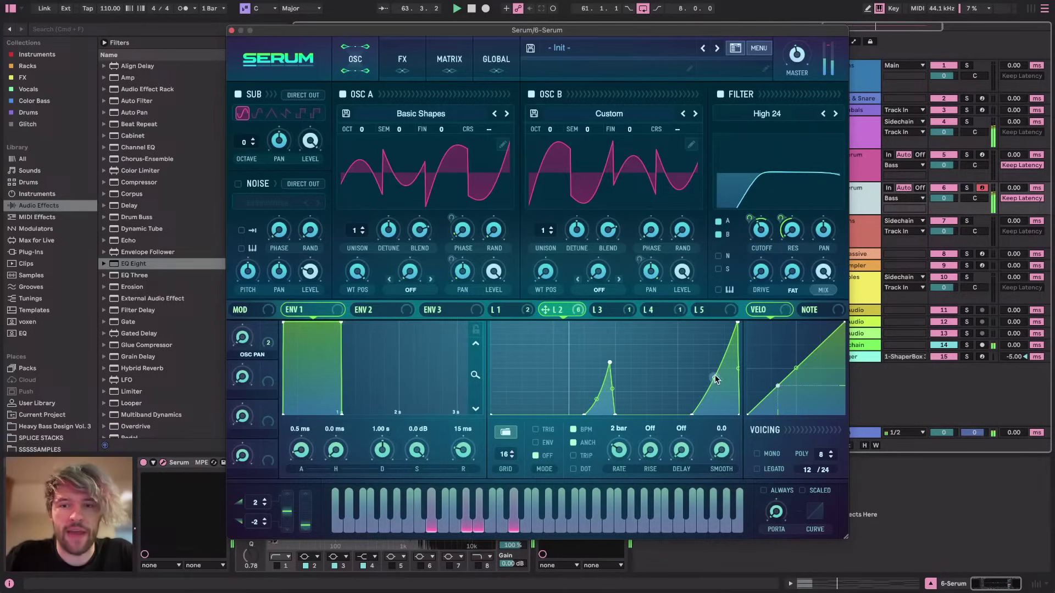
{"action": "left_click", "coordinate": [402, 59]}
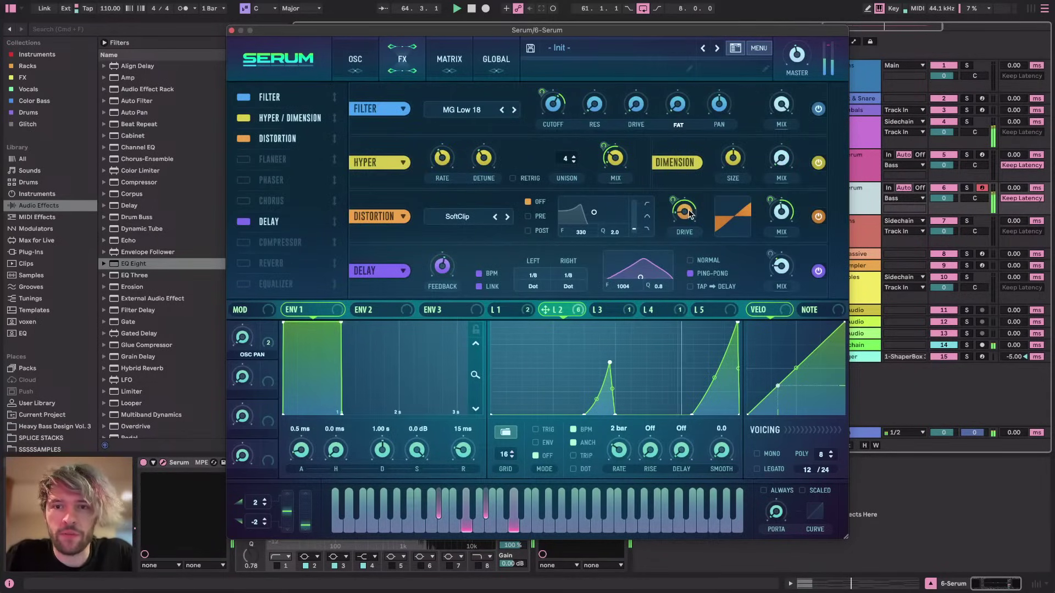
{"action": "mouse_move", "coordinate": [673, 206]}
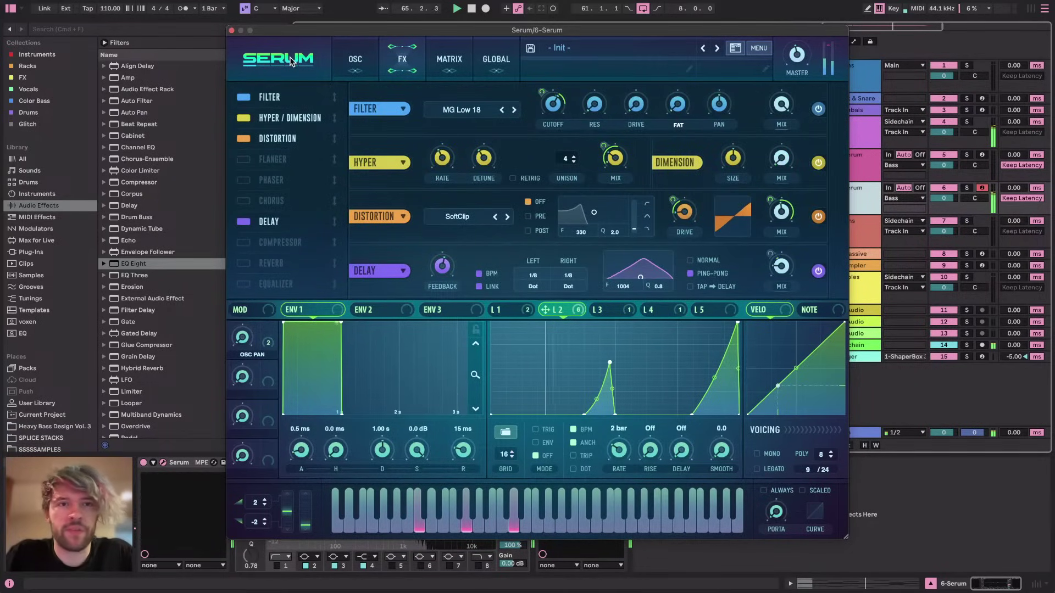
{"action": "left_click", "coordinate": [355, 58]}
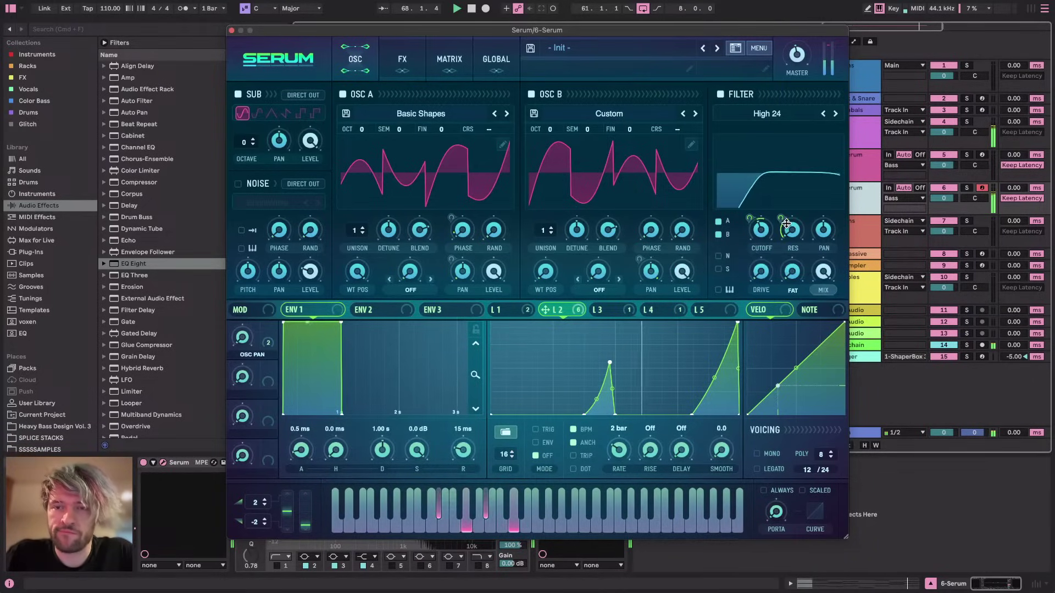
{"action": "left_click_drag", "start_coordinate": [785, 224], "coordinate": [787, 200]}
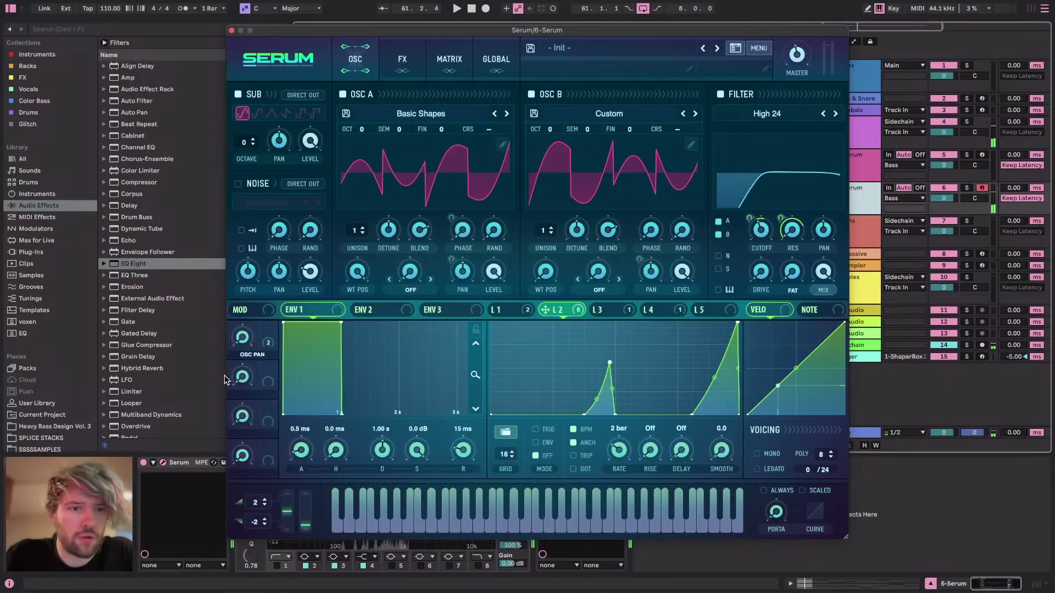
Try the sub oscillator with direct out during playback, and switch its direct out off again
{"action": "key", "text": "space"}
{"action": "left_click_drag", "start_coordinate": [202, 357], "coordinate": [229, 541]}
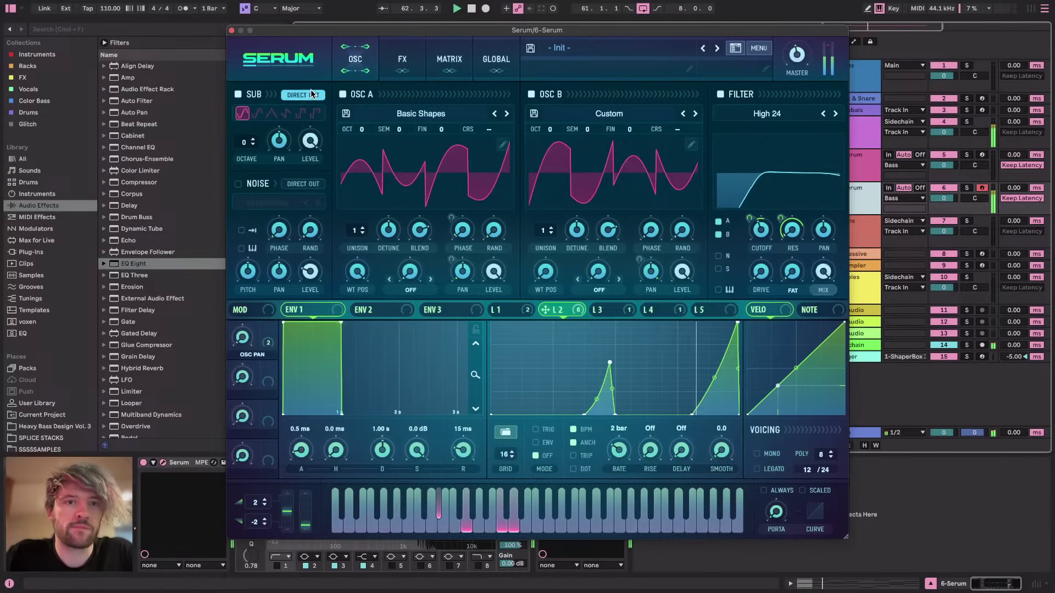
{"action": "left_click_drag", "start_coordinate": [373, 31], "coordinate": [485, 4]}
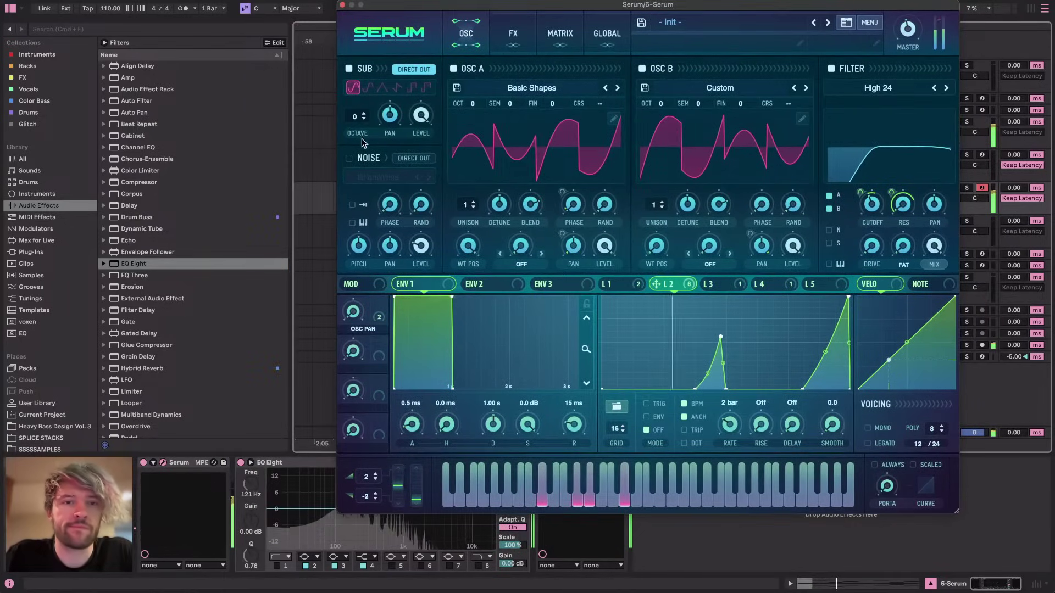
{"action": "left_click", "coordinate": [423, 70]}
{"action": "left_click_drag", "start_coordinate": [493, 9], "coordinate": [390, 34]}
Select LFO 5 and switch to YouTube Studio to read the newest chat messages
{"action": "left_click", "coordinate": [714, 313]}
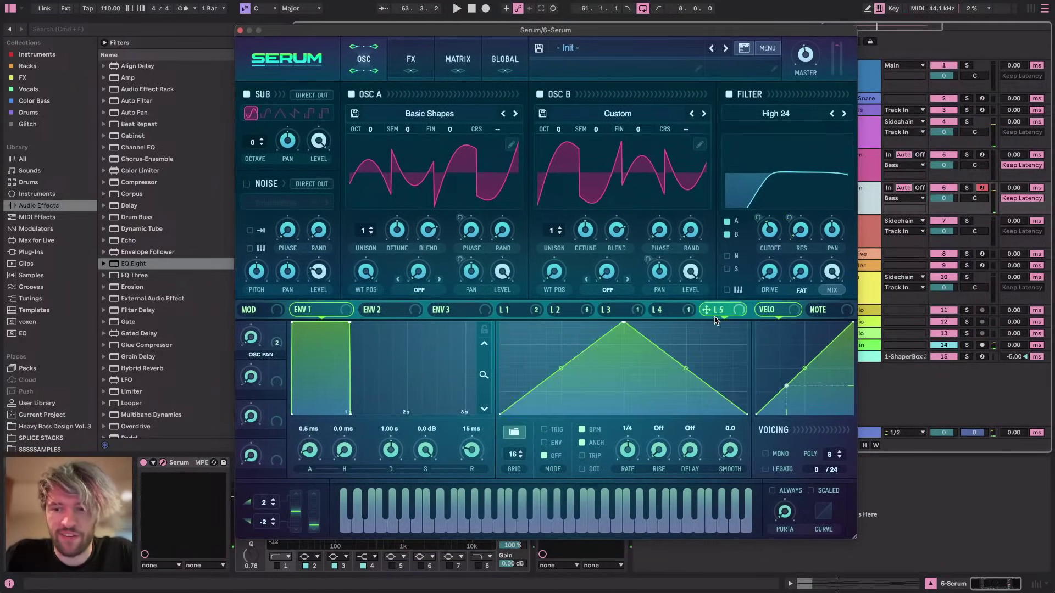
{"action": "key", "text": "super+Tab"}
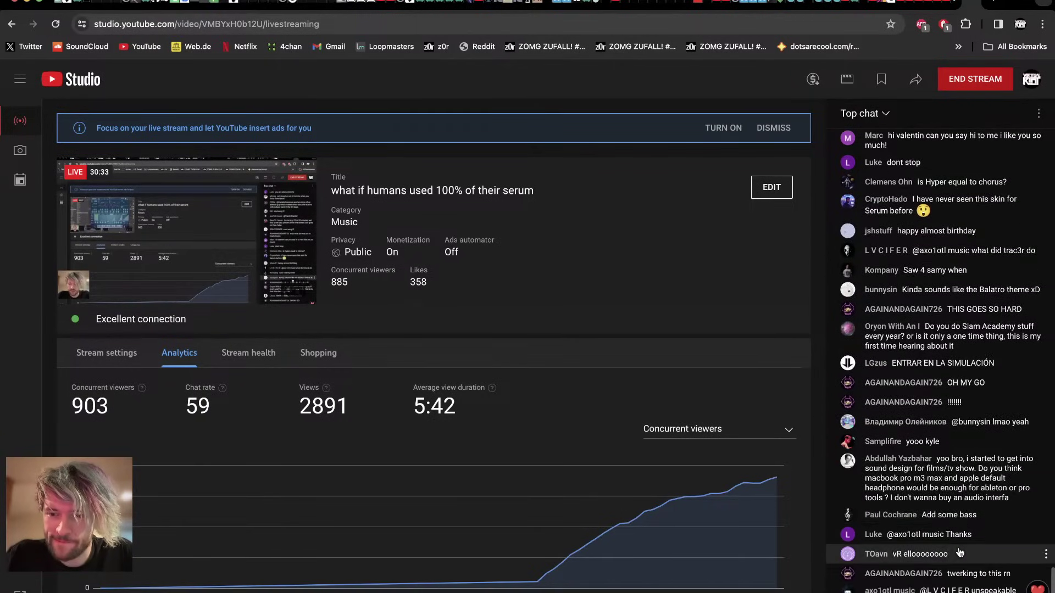
Return to Serum, enable the BrightWhite noise oscillator with direct out, and lower its level
{"action": "key", "text": "super+Tab"}
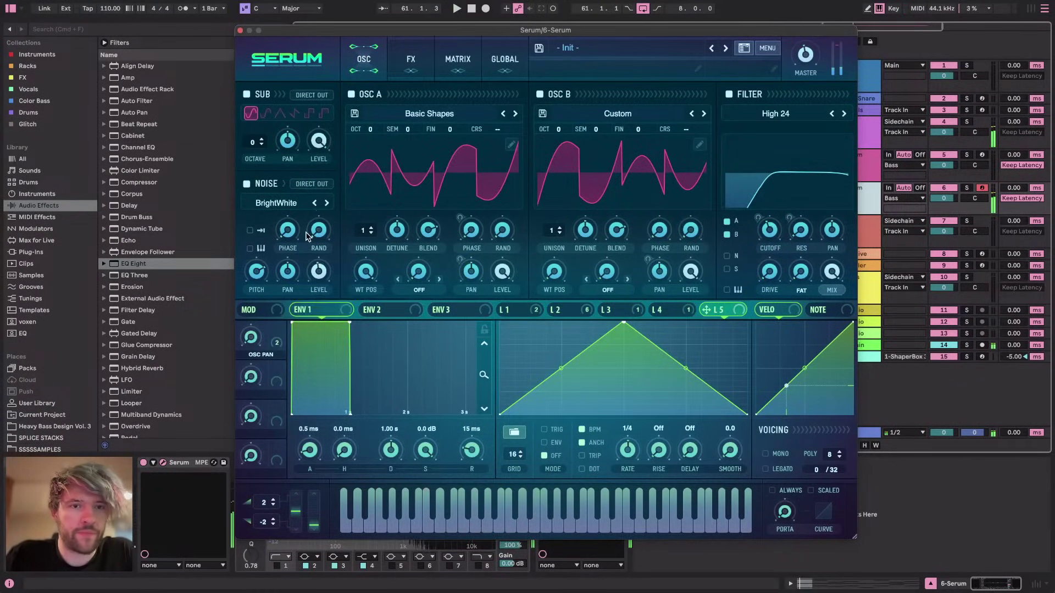
{"action": "left_click", "coordinate": [311, 183]}
{"action": "left_click_drag", "start_coordinate": [319, 271], "coordinate": [313, 303]}
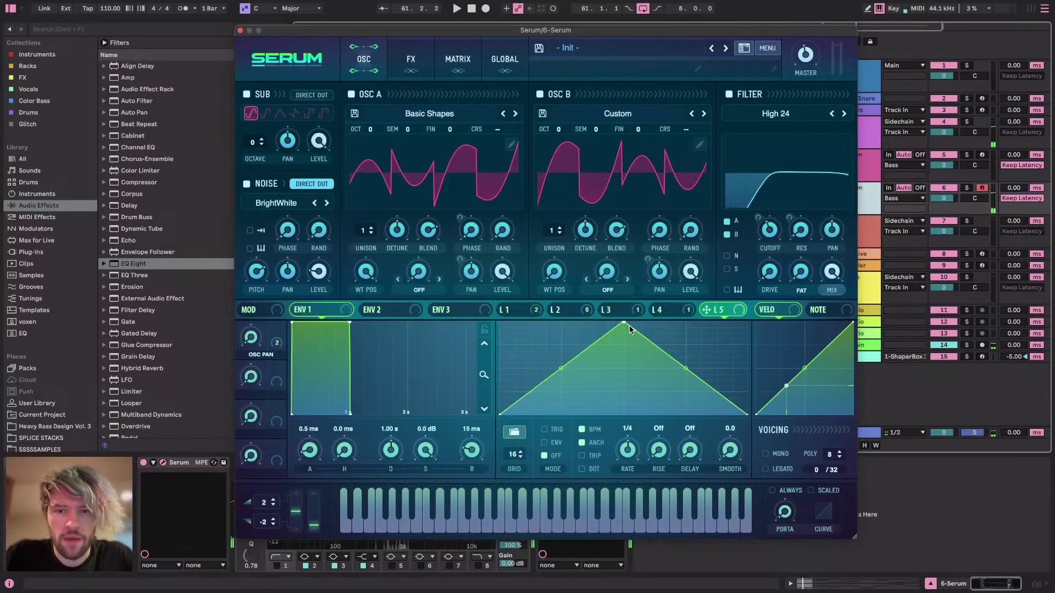
Shape LFO 5 as a steep attack with an exponential decay at a 1/8 rate, and assign it to the noise level
{"action": "left_click_drag", "start_coordinate": [624, 324], "coordinate": [508, 281]}
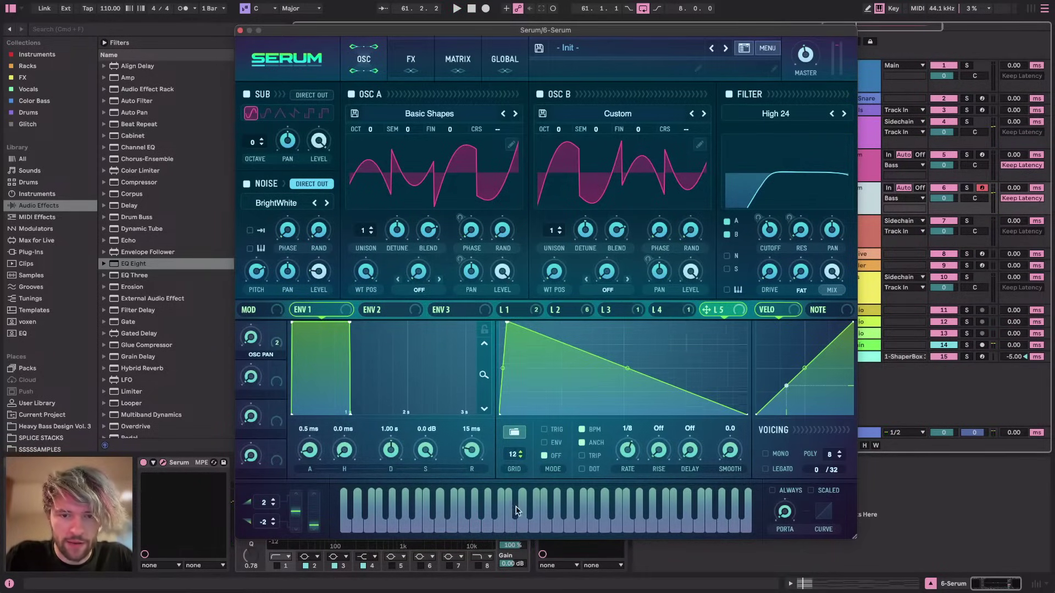
{"action": "left_click_drag", "start_coordinate": [635, 374], "coordinate": [629, 393]}
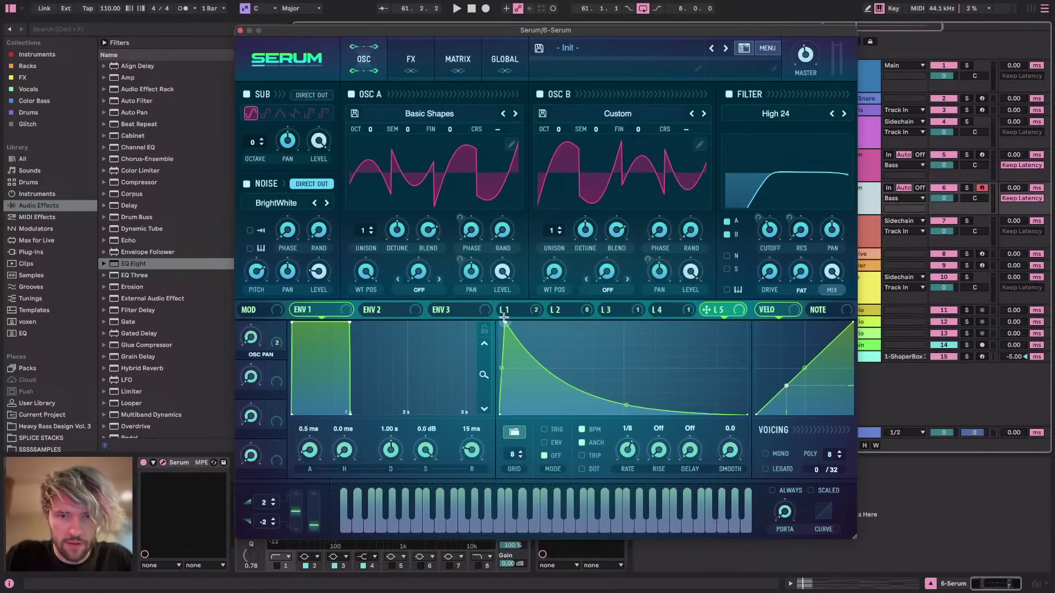
{"action": "left_click_drag", "start_coordinate": [724, 311], "coordinate": [319, 271]}
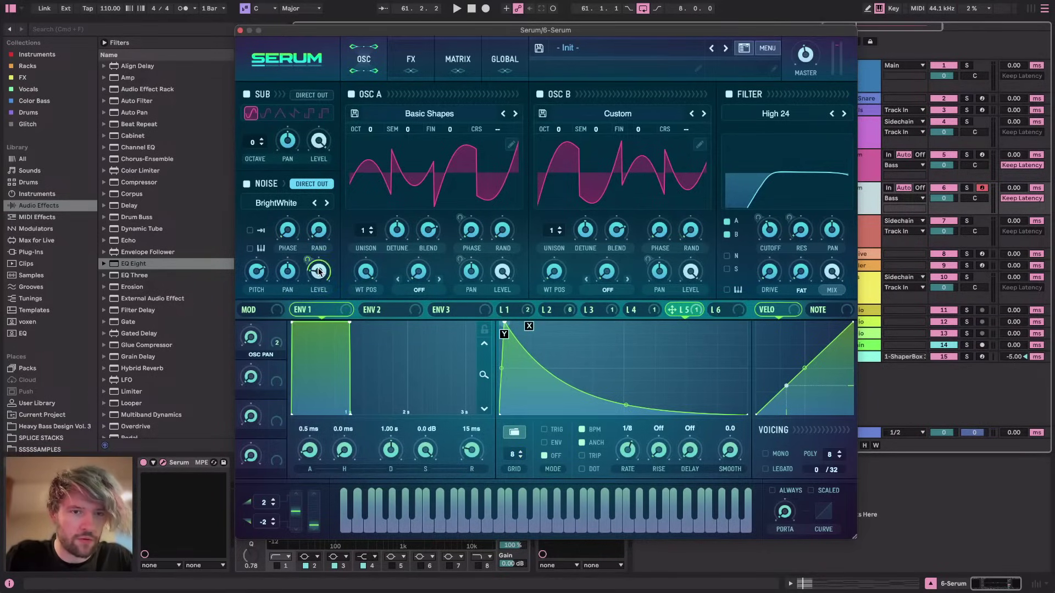
{"action": "key", "text": "space"}
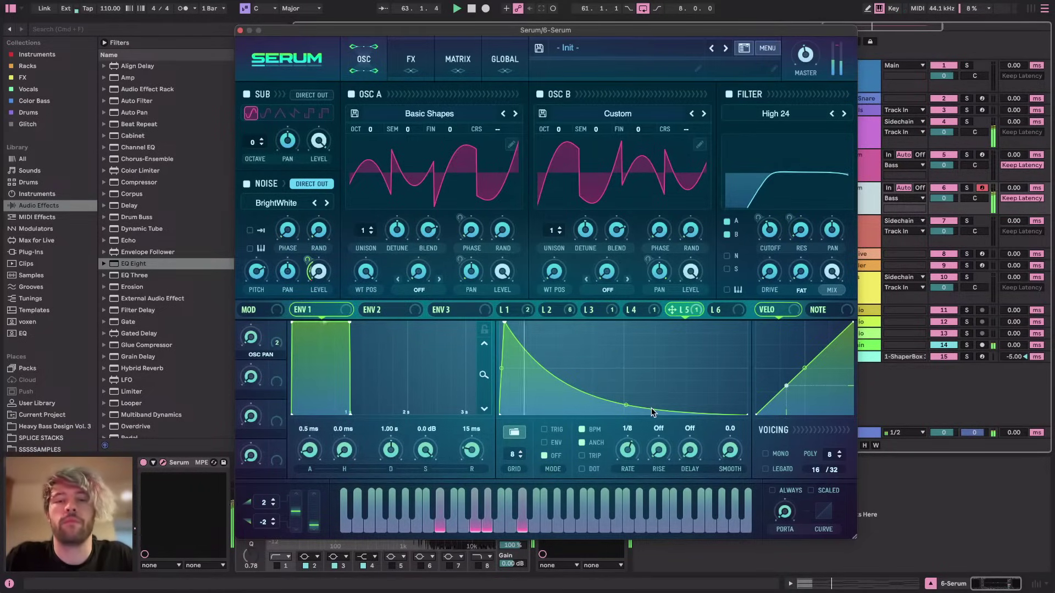
Load the user LFO shape "+ 16steps A" into the unused LFO 6
{"action": "left_click", "coordinate": [504, 310]}
{"action": "left_click", "coordinate": [547, 309]}
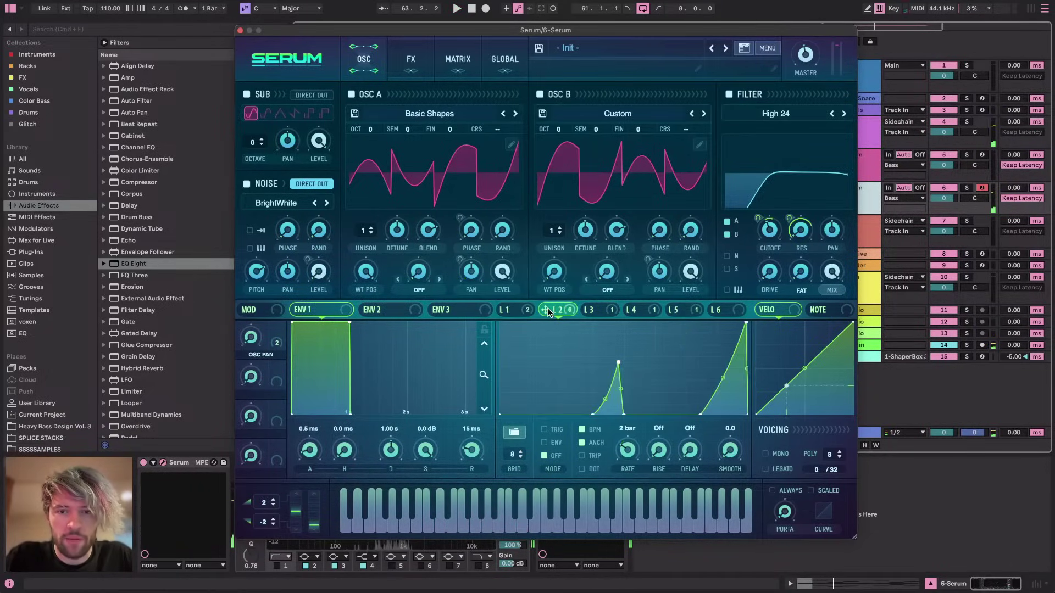
{"action": "left_click", "coordinate": [589, 310]}
{"action": "left_click", "coordinate": [637, 309]}
{"action": "left_click", "coordinate": [673, 309]}
{"action": "left_click", "coordinate": [724, 311]}
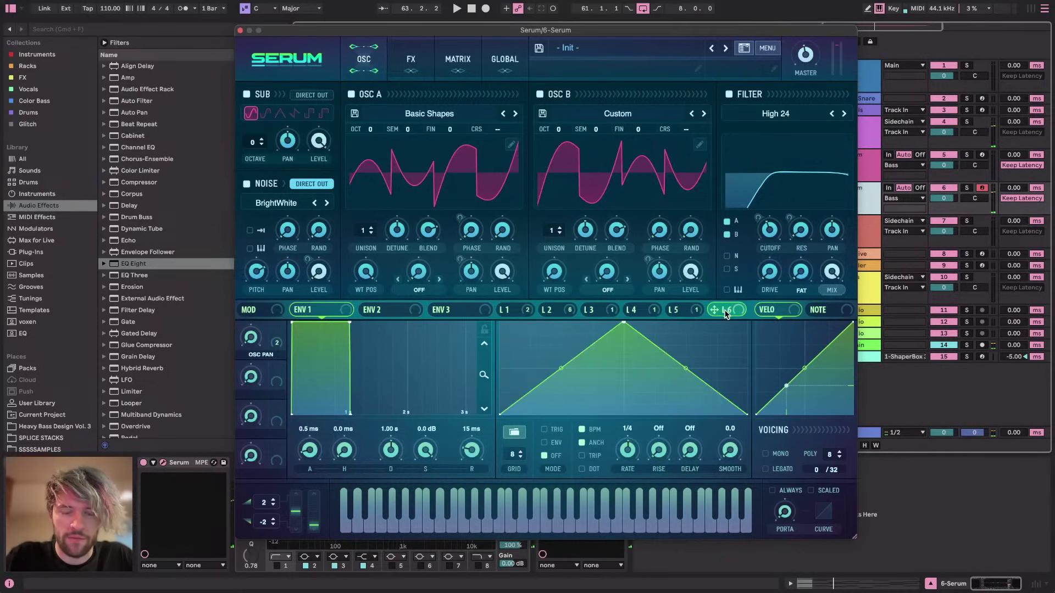
{"action": "left_click", "coordinate": [523, 436]}
{"action": "mouse_move", "coordinate": [544, 474]}
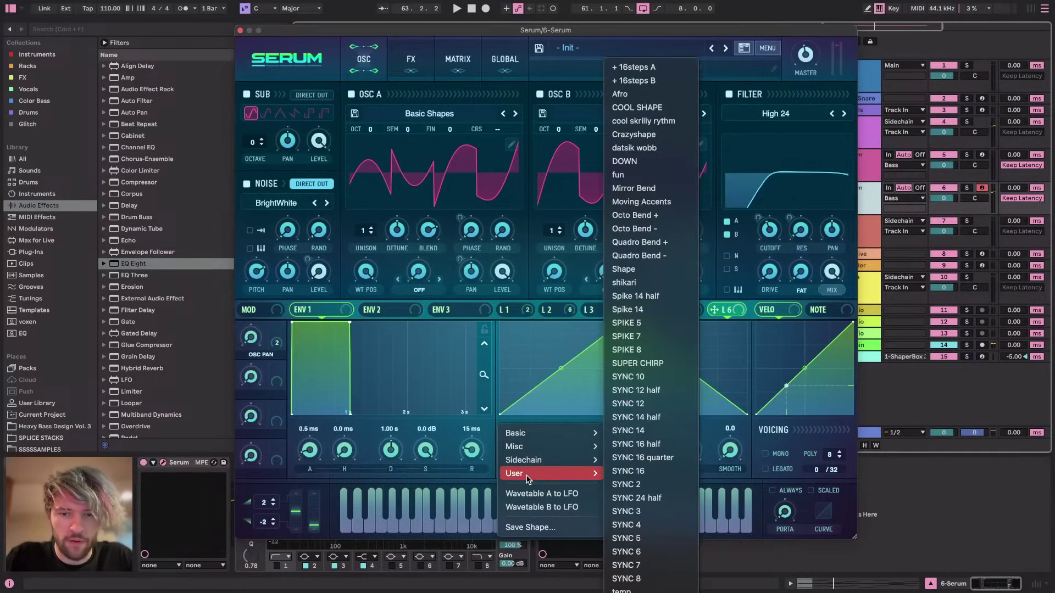
{"action": "left_click", "coordinate": [648, 69]}
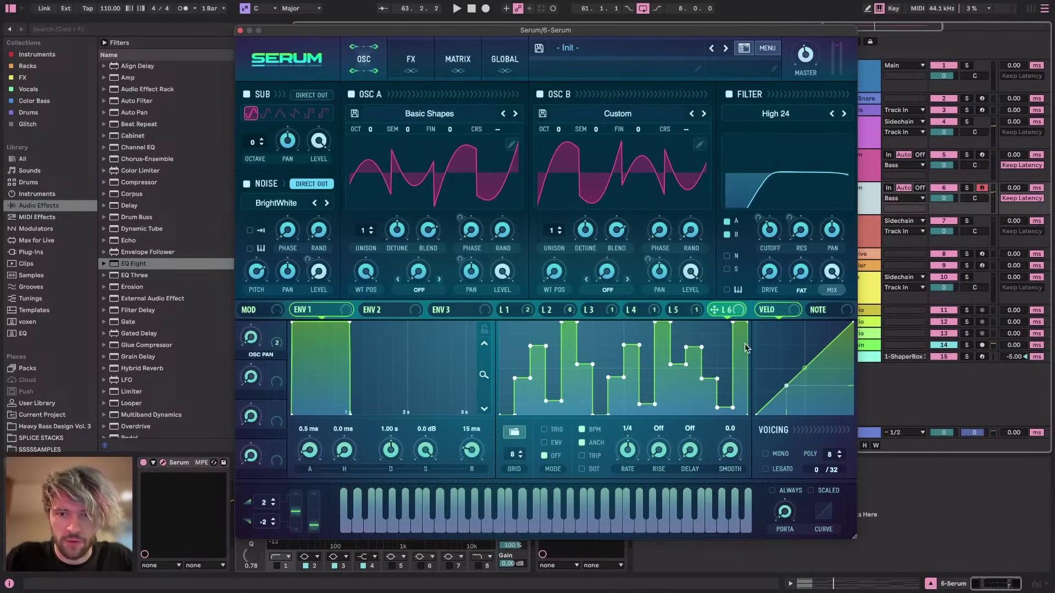
Assign LFO 6 to LFO 5's rate and set LFO 6's own rate to 2 bar
{"action": "left_click", "coordinate": [673, 309]}
{"action": "left_click_drag", "start_coordinate": [714, 310], "coordinate": [624, 448]}
{"action": "left_click", "coordinate": [657, 311]}
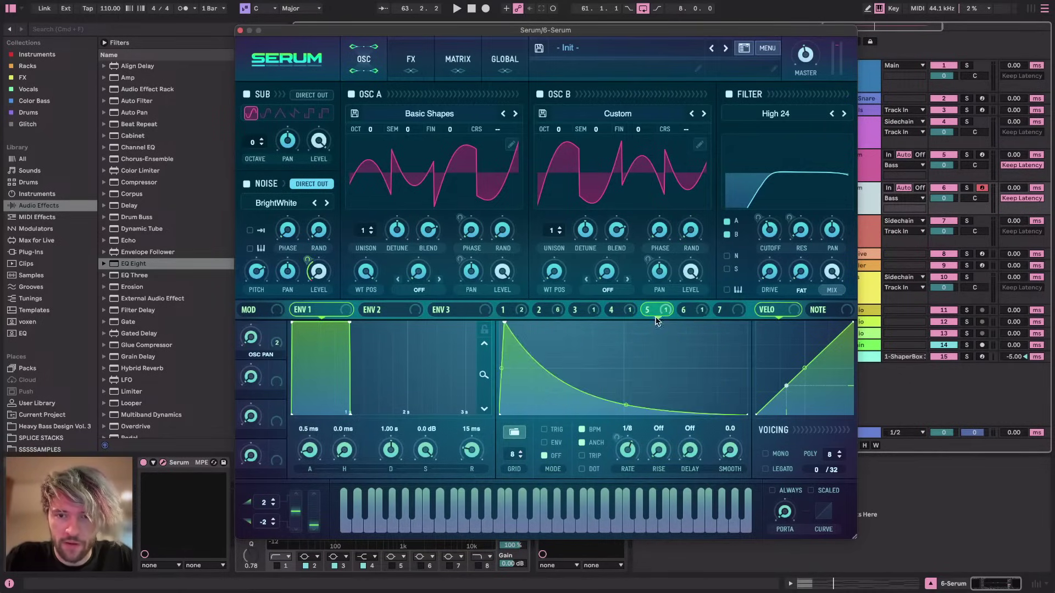
{"action": "left_click", "coordinate": [685, 311]}
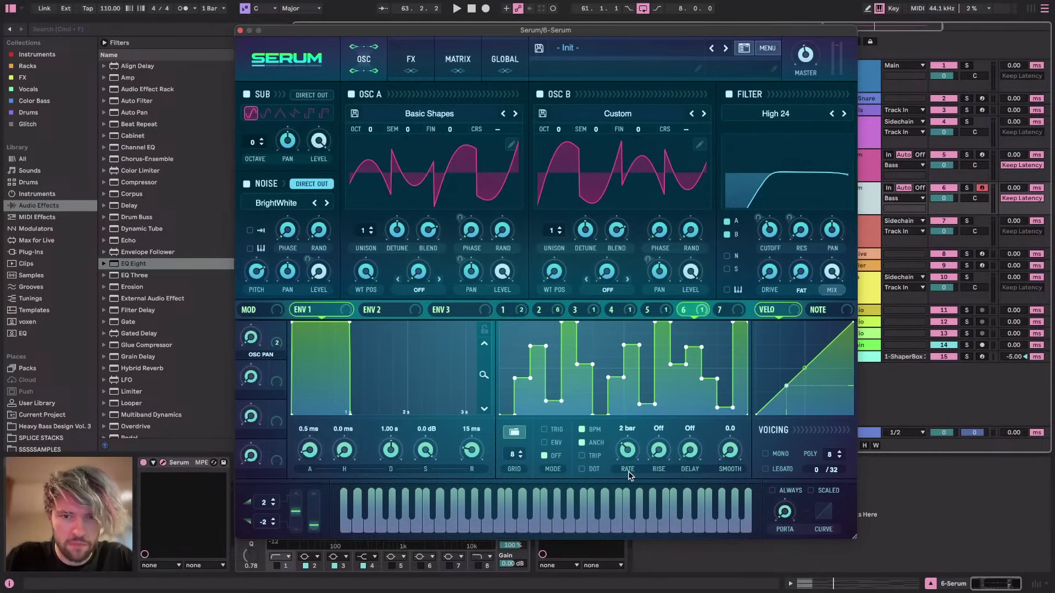
Reduce the amount of LFO 6's modulation of LFO 5's rate in the matrix, and play the loop with LFO 5 shown
{"action": "left_click", "coordinate": [465, 59]}
{"action": "scroll", "coordinate": [610, 274], "scroll_direction": "down", "scroll_amount": 5}
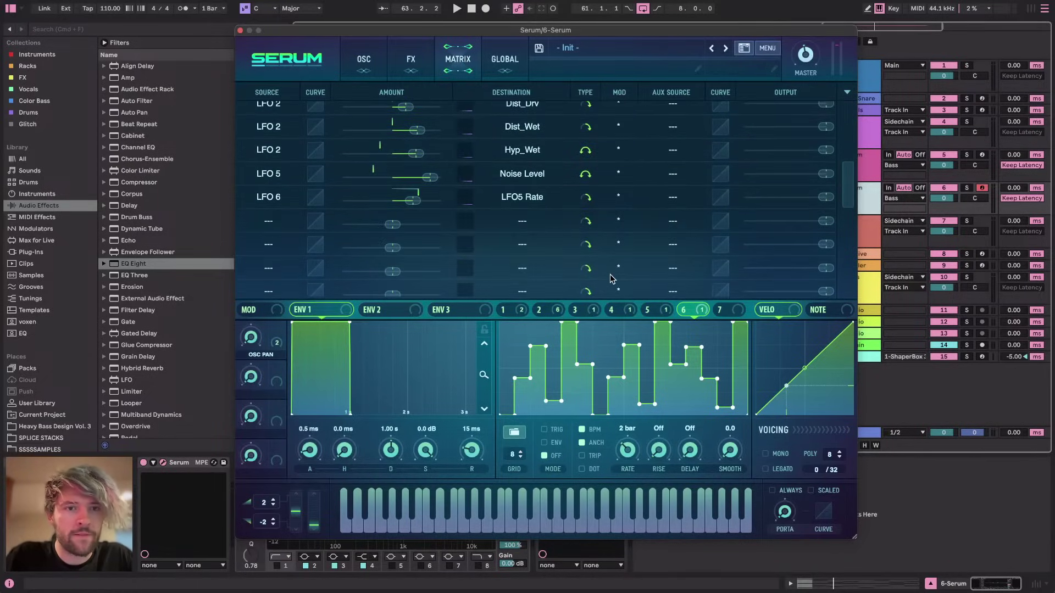
{"action": "scroll", "coordinate": [476, 198], "scroll_direction": "up", "scroll_amount": 1}
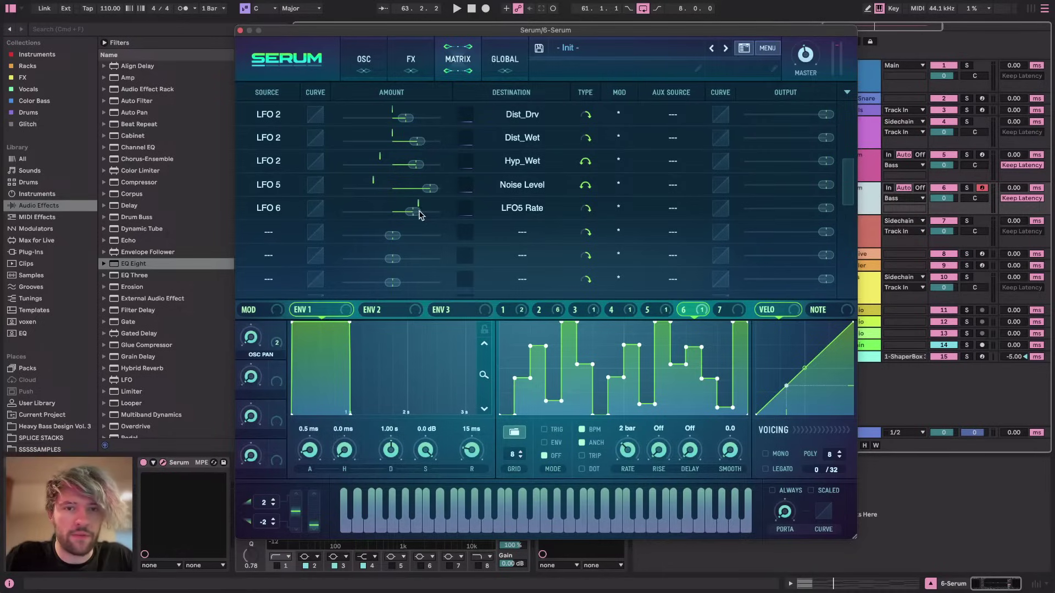
{"action": "left_click_drag", "start_coordinate": [420, 211], "coordinate": [412, 212]}
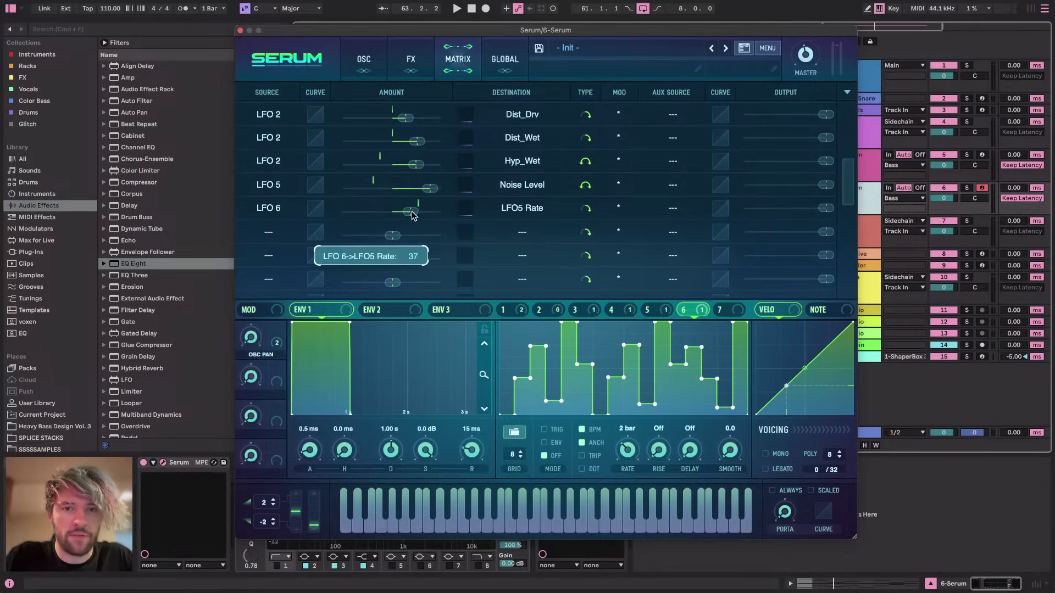
{"action": "left_click", "coordinate": [660, 315]}
{"action": "key", "text": "space"}
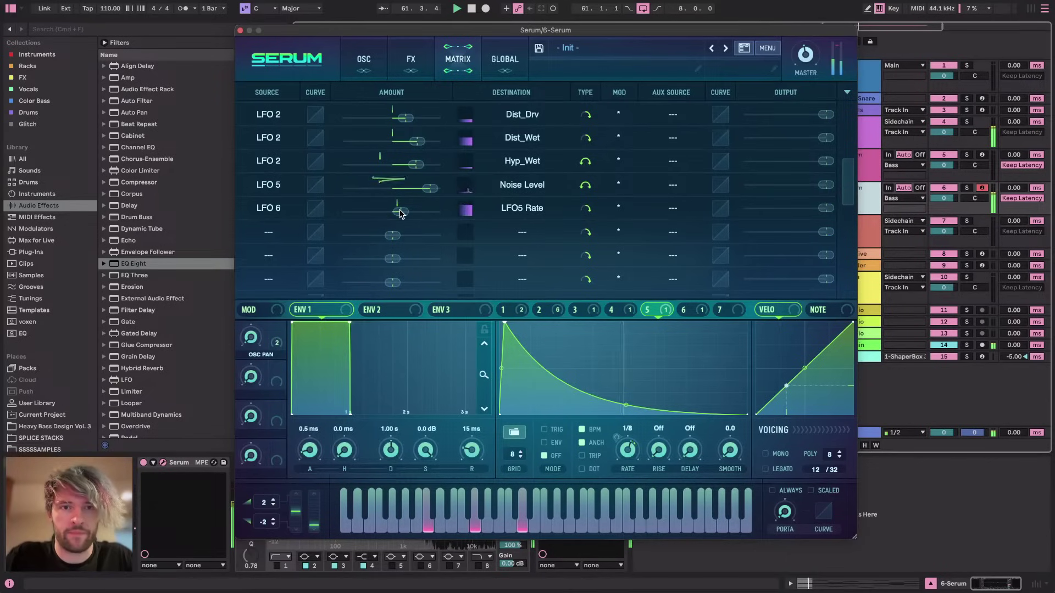
Increase LFO 5's modulation depth on the noise level, set the noise level to about 5%, and display LFO 4
{"action": "left_click", "coordinate": [364, 59]}
{"action": "mouse_move", "coordinate": [307, 260]}
{"action": "left_mouse_down"}
{"action": "mouse_move", "coordinate": [308, 235]}
{"action": "mouse_move", "coordinate": [320, 245]}
{"action": "left_mouse_up"}
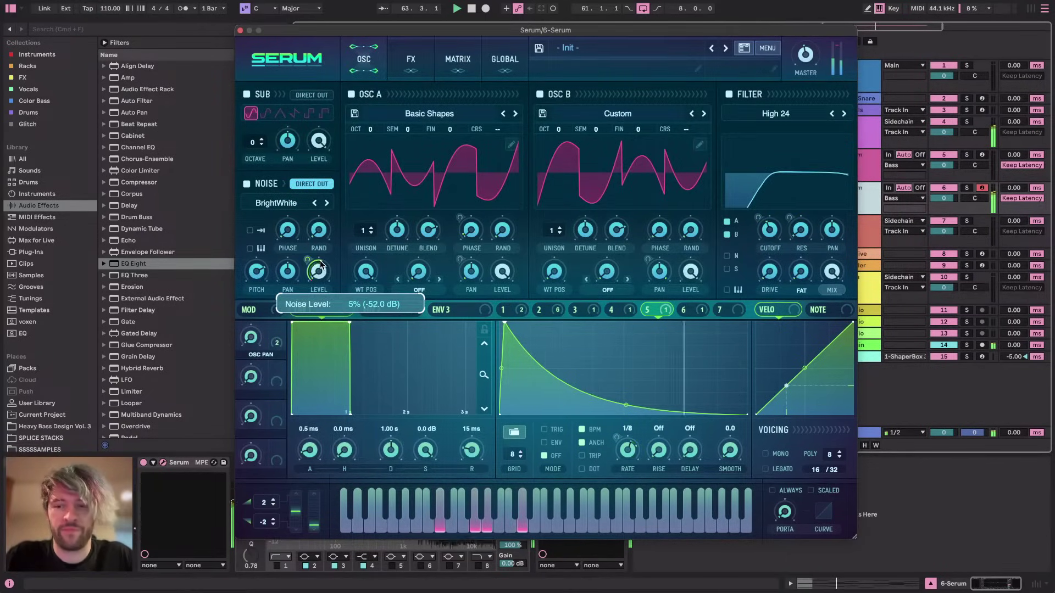
{"action": "left_click", "coordinate": [614, 310]}
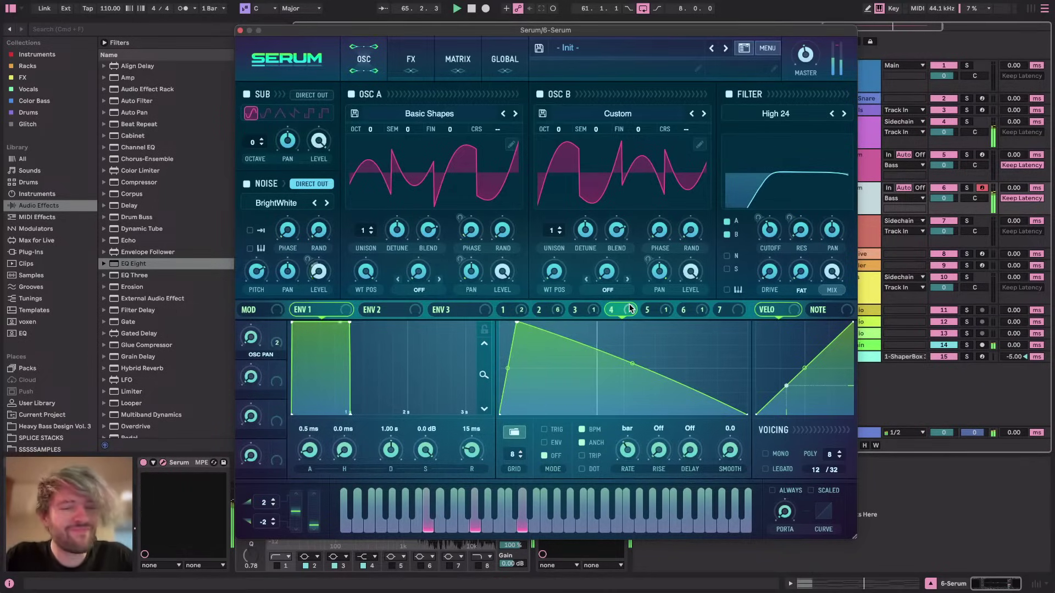
Switch to YouTube Studio to read the live chat, and return to Serum in Ableton Live
{"action": "key", "text": "super+Tab"}
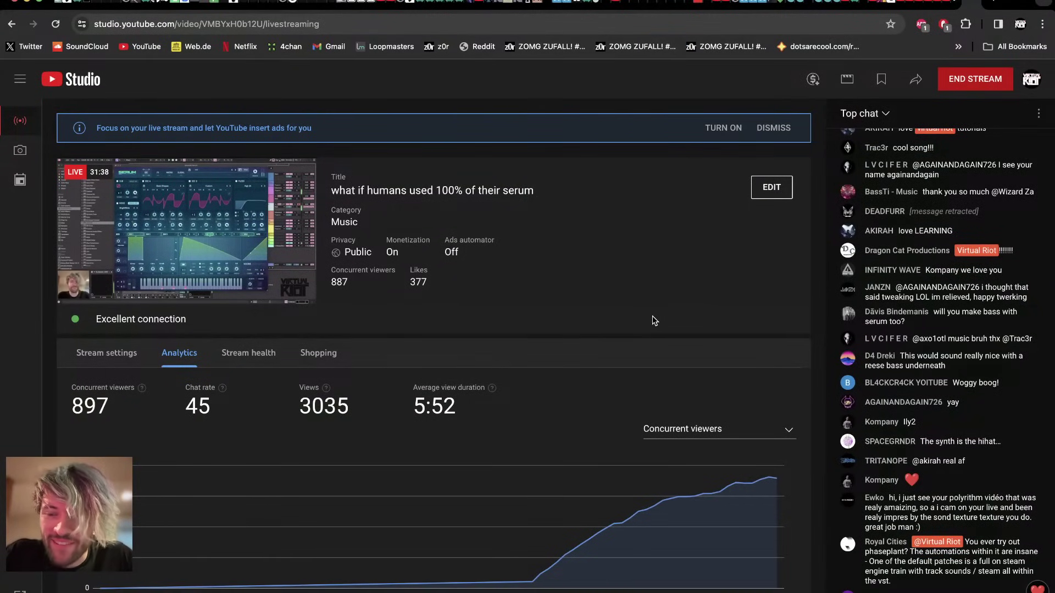
{"action": "key", "text": "super+Tab"}
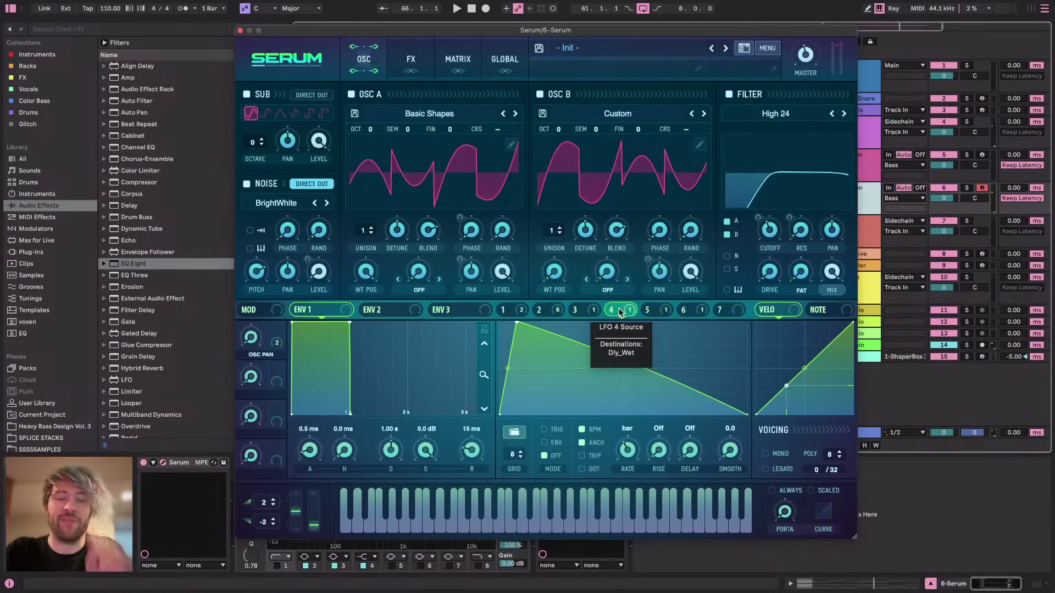
Examine the modulation destinations offered for the first empty matrix row, and return to the oscillator view without assigning any
{"action": "mouse_move", "coordinate": [618, 307]}
{"action": "left_mouse_down"}
{"action": "mouse_move", "coordinate": [497, 270]}
{"action": "mouse_move", "coordinate": [321, 142]}
{"action": "mouse_move", "coordinate": [410, 182]}
{"action": "mouse_move", "coordinate": [316, 151]}
{"action": "mouse_move", "coordinate": [296, 98]}
{"action": "mouse_move", "coordinate": [246, 142]}
{"action": "mouse_move", "coordinate": [328, 165]}
{"action": "mouse_move", "coordinate": [609, 305]}
{"action": "mouse_move", "coordinate": [613, 318]}
{"action": "left_mouse_up"}
{"action": "left_click", "coordinate": [470, 61]}
{"action": "left_click", "coordinate": [268, 231]}
{"action": "left_click", "coordinate": [263, 245]}
{"action": "left_click", "coordinate": [522, 232]}
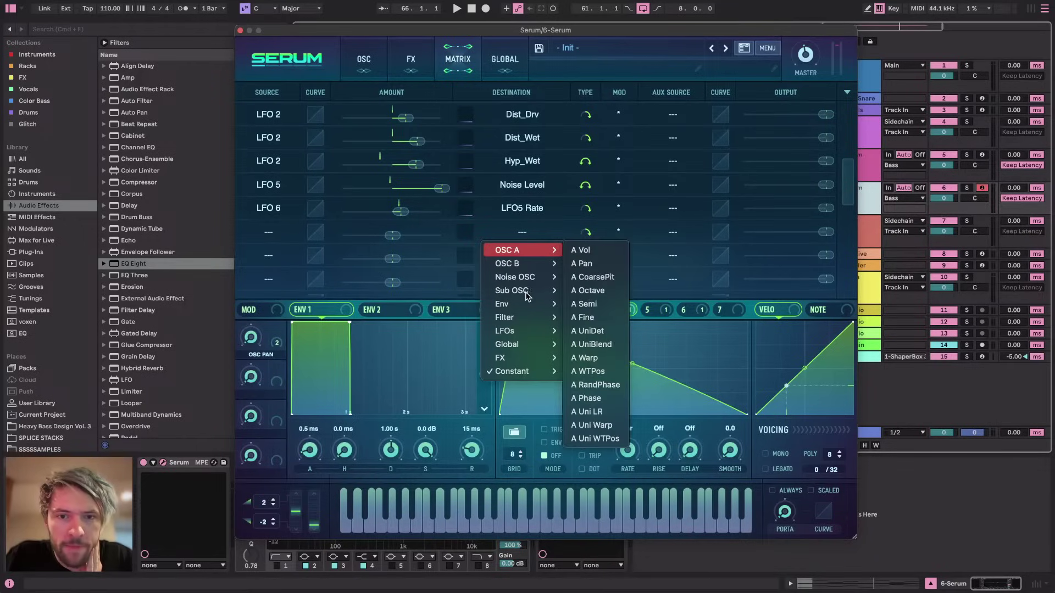
{"action": "mouse_move", "coordinate": [524, 290]}
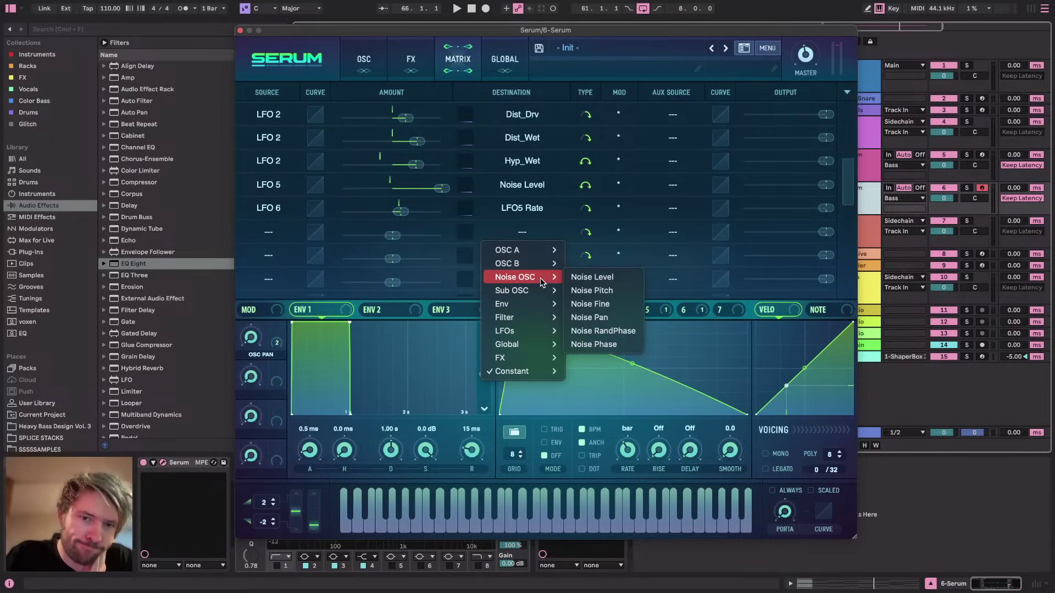
{"action": "left_click", "coordinate": [378, 48]}
{"action": "left_click", "coordinate": [378, 48]}
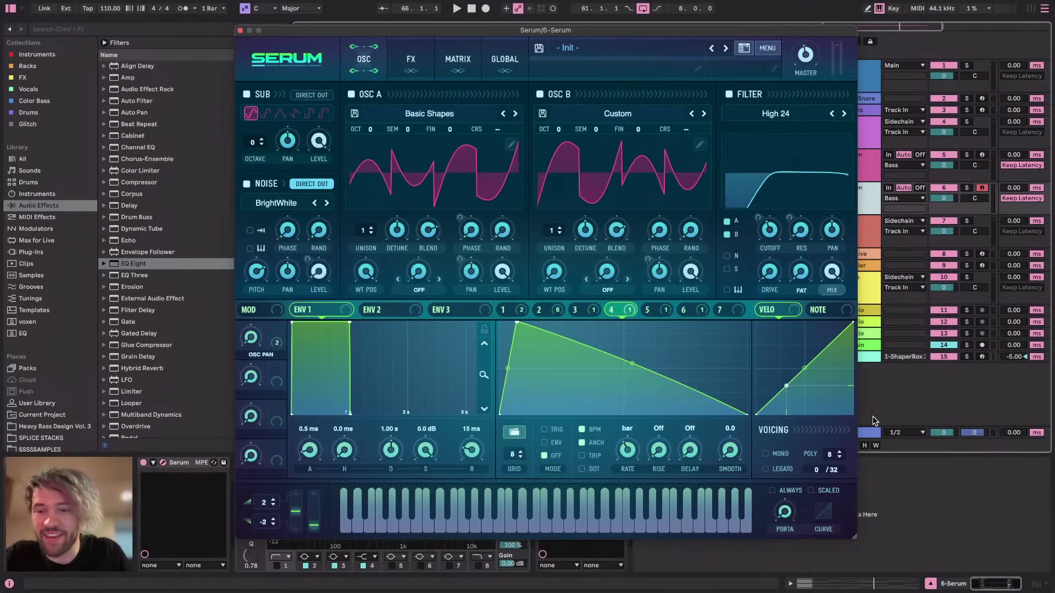
Check new viewer messages in the YouTube Studio stream chat, and go back to Serum
{"action": "key", "text": "super+Tab"}
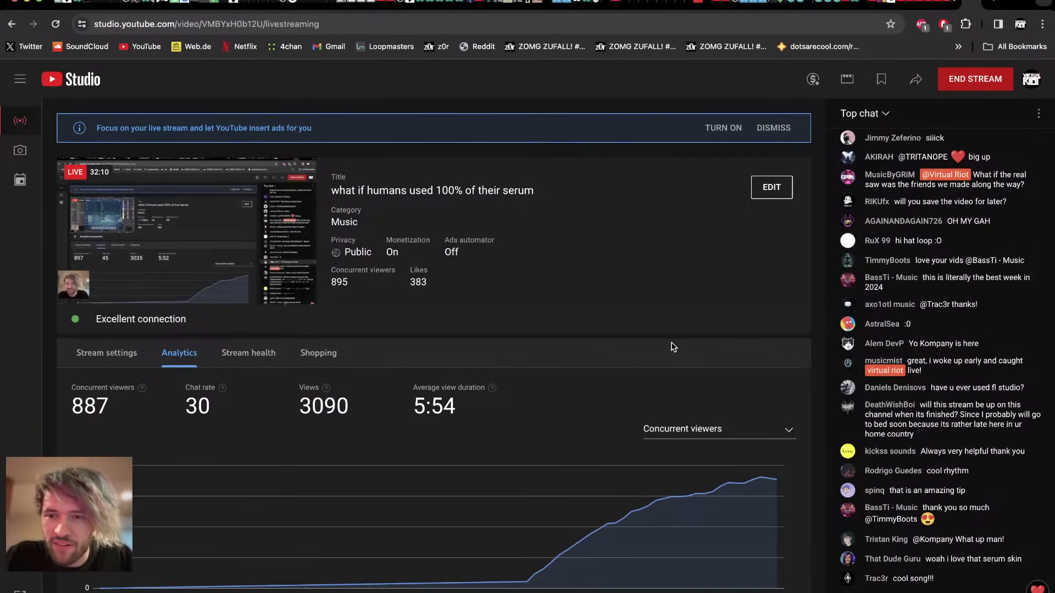
{"action": "key", "text": "super+Tab"}
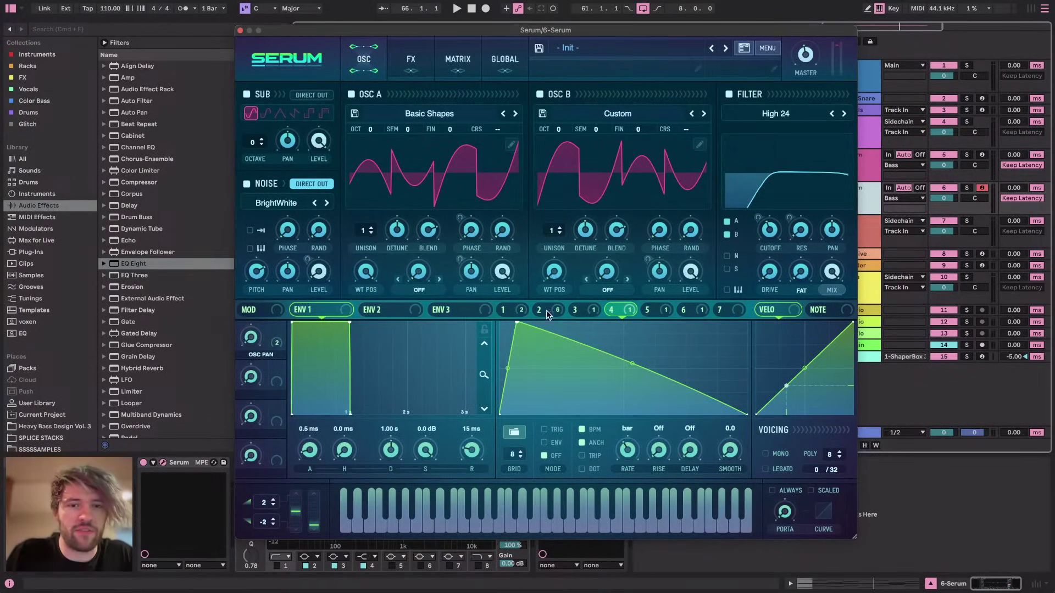
Play the loop and cycle the effects filter's type, setting it to MG Low 24
{"action": "key", "text": "space"}
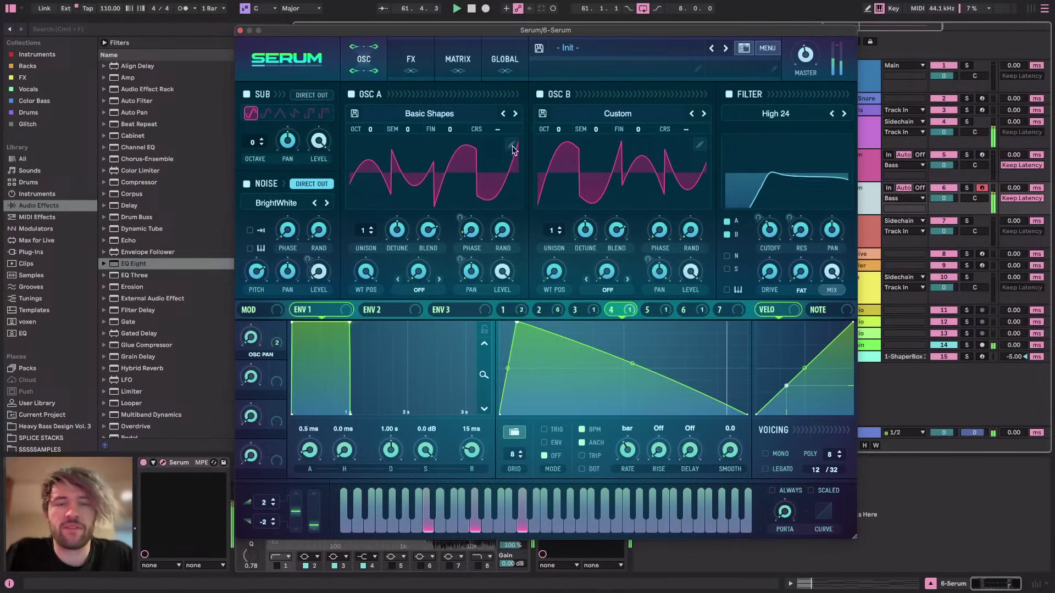
{"action": "left_click", "coordinate": [411, 59]}
{"action": "left_click", "coordinate": [517, 110]}
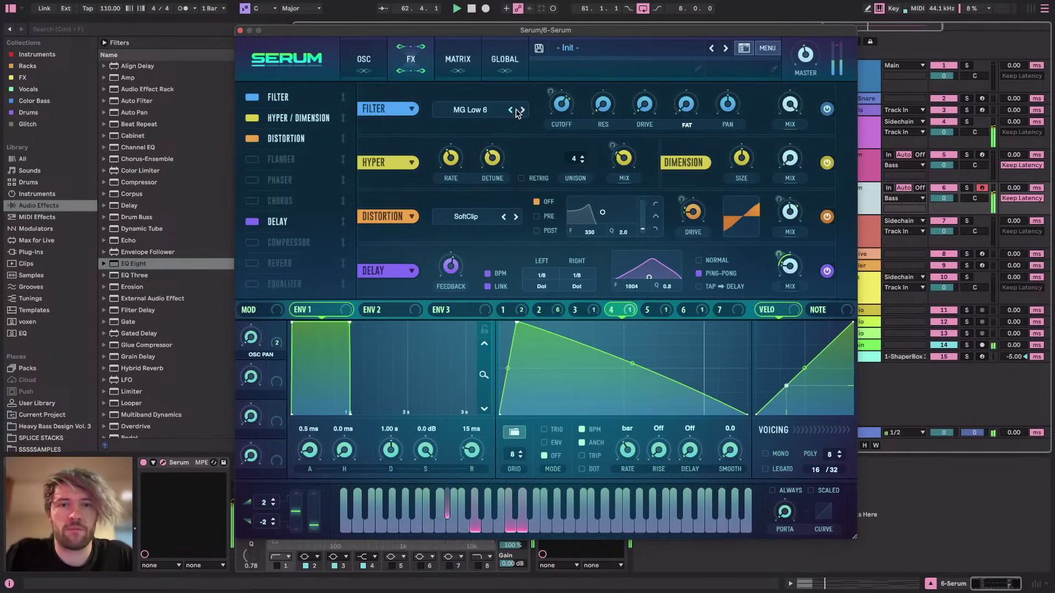
{"action": "left_click", "coordinate": [522, 111]}
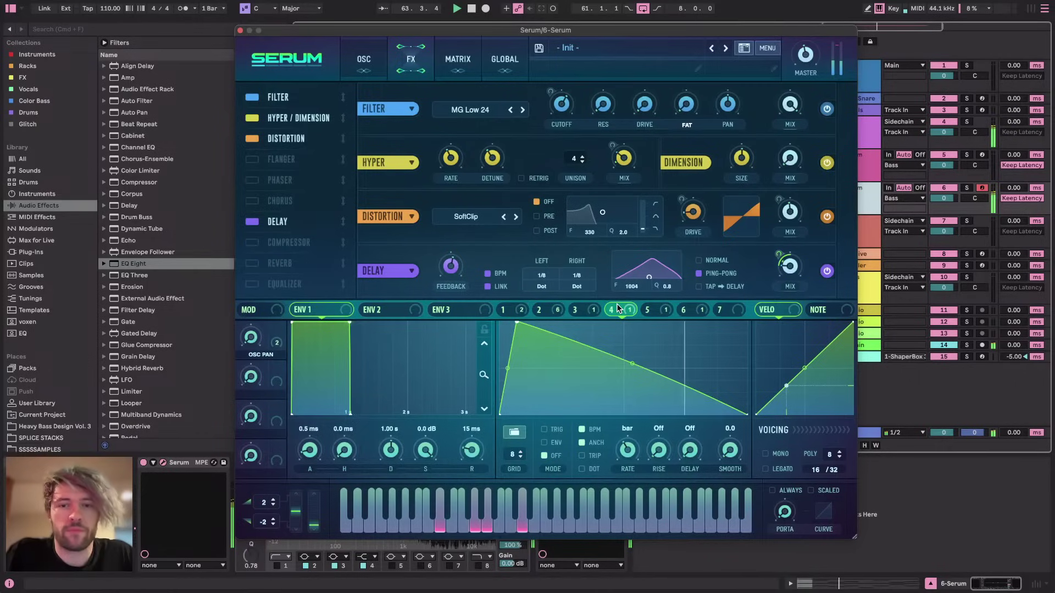
Assign LFO 6 to the curve point of LFO 5's decay segment, and play the loop to hear the result
{"action": "left_click", "coordinate": [683, 310]}
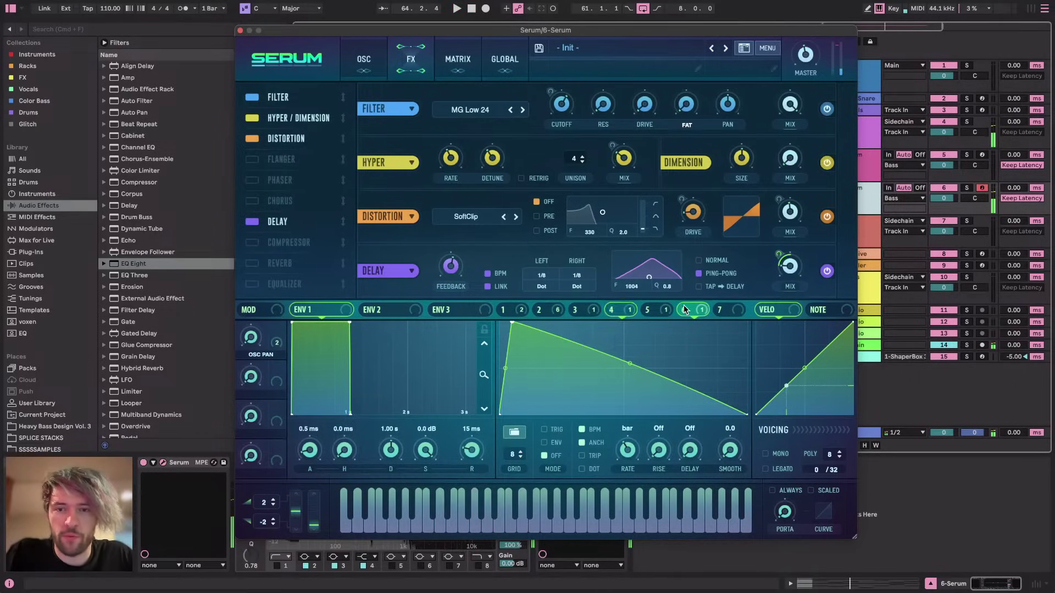
{"action": "left_click", "coordinate": [664, 311]}
{"action": "key", "text": "space"}
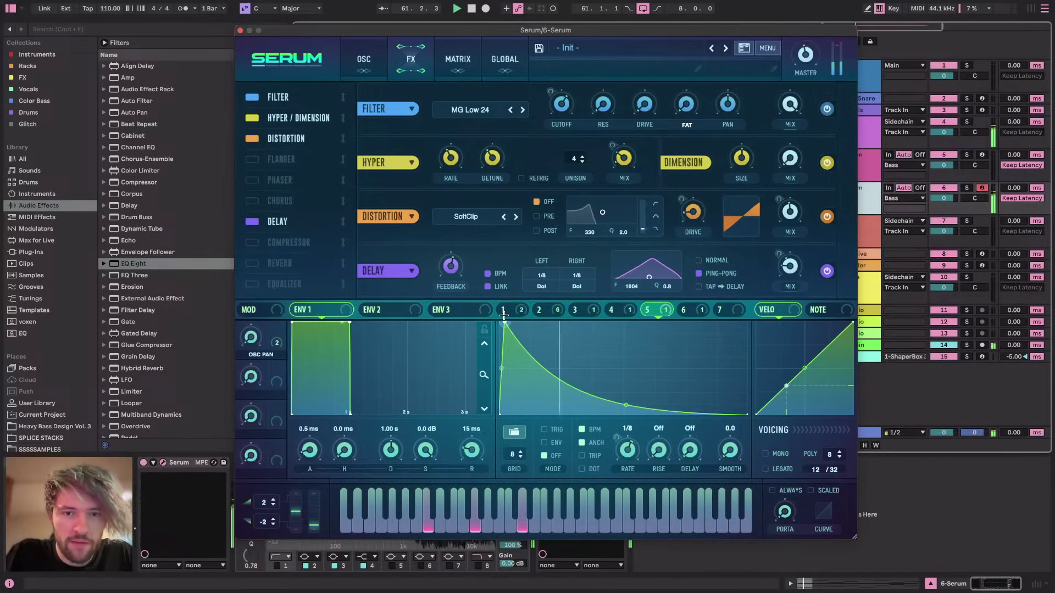
{"action": "left_click", "coordinate": [685, 311]}
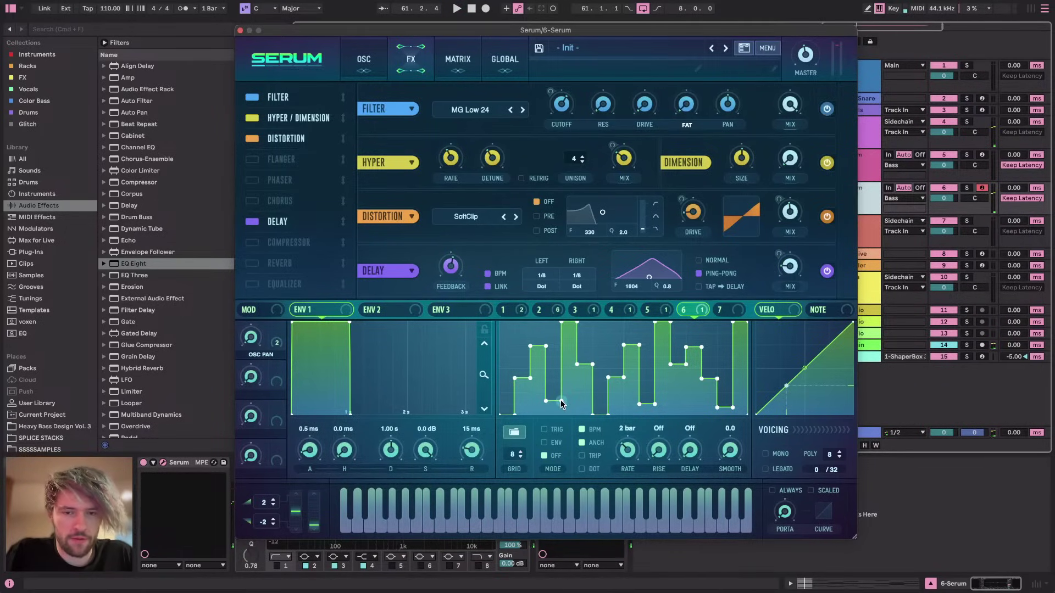
{"action": "left_click", "coordinate": [648, 310]}
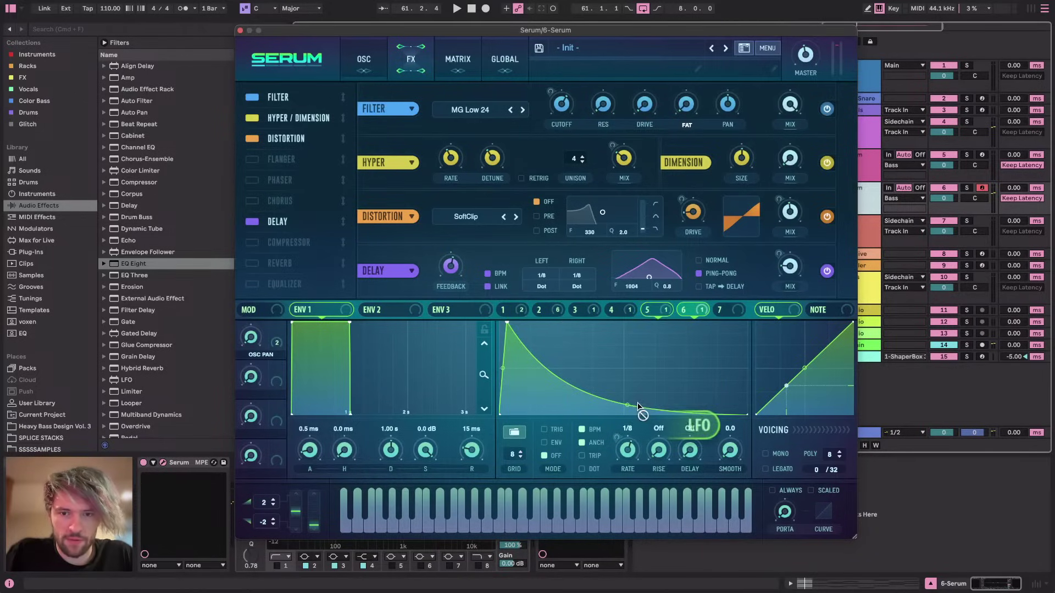
{"action": "key", "text": "space"}
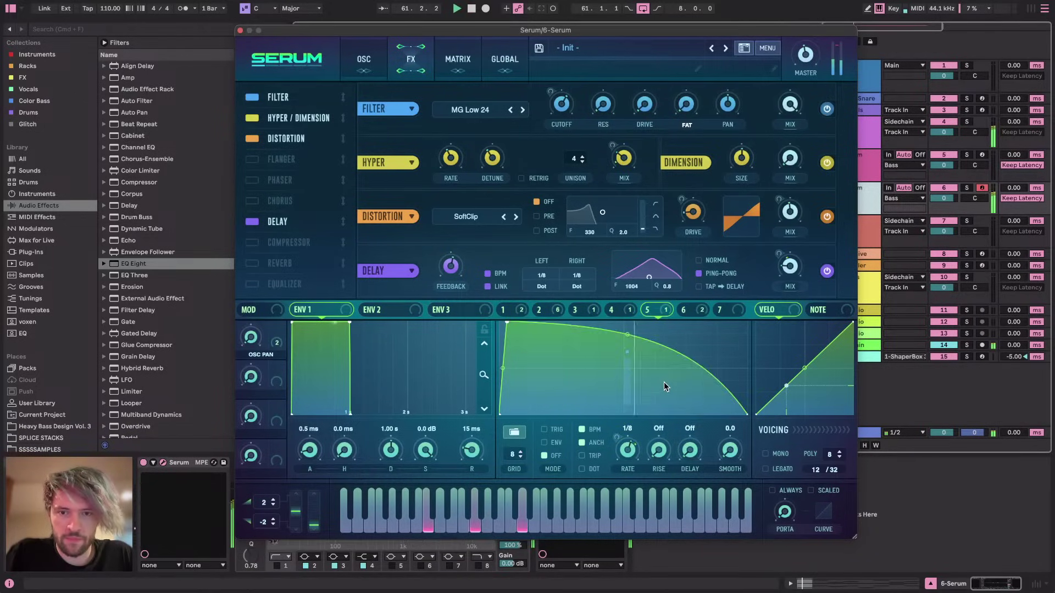
Make the LFO 6 to LFO Bus 1 modulation bidirectional and give it a moderate negative amount in the matrix
{"action": "key", "text": "space"}
{"action": "left_click", "coordinate": [455, 61]}
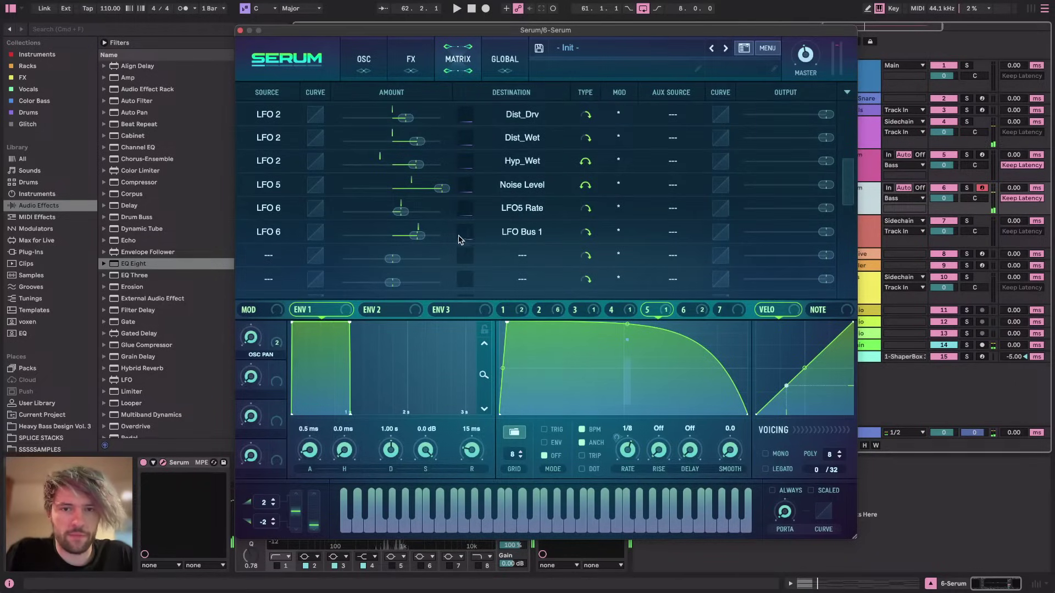
{"action": "left_click_drag", "start_coordinate": [417, 235], "coordinate": [359, 233]}
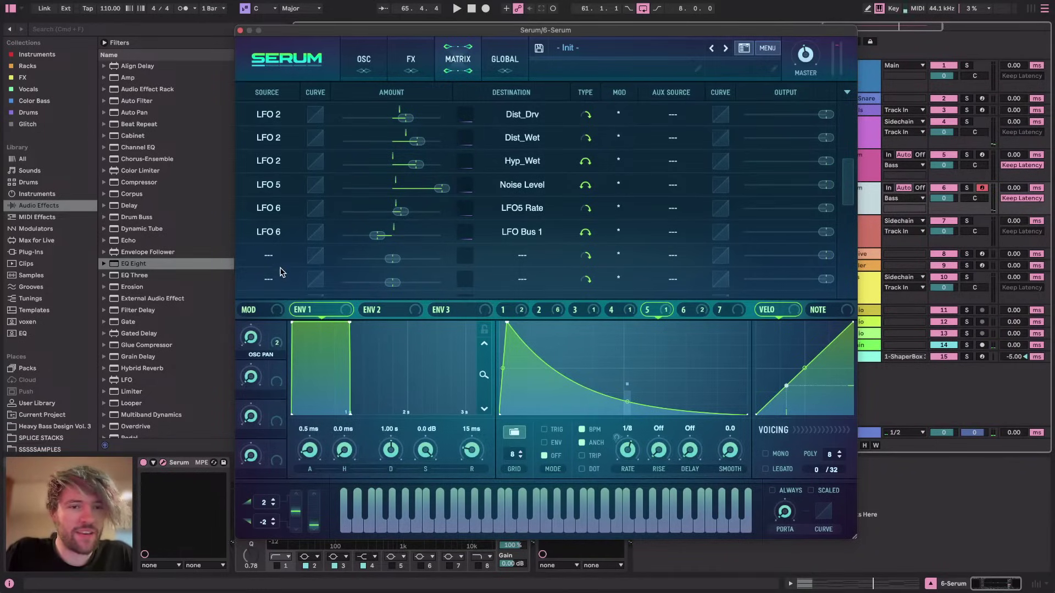
Modulate the X position of LFO 5's peak point through LFO Bus 2 with Chaos1 as the source
{"action": "right_click", "coordinate": [508, 325]}
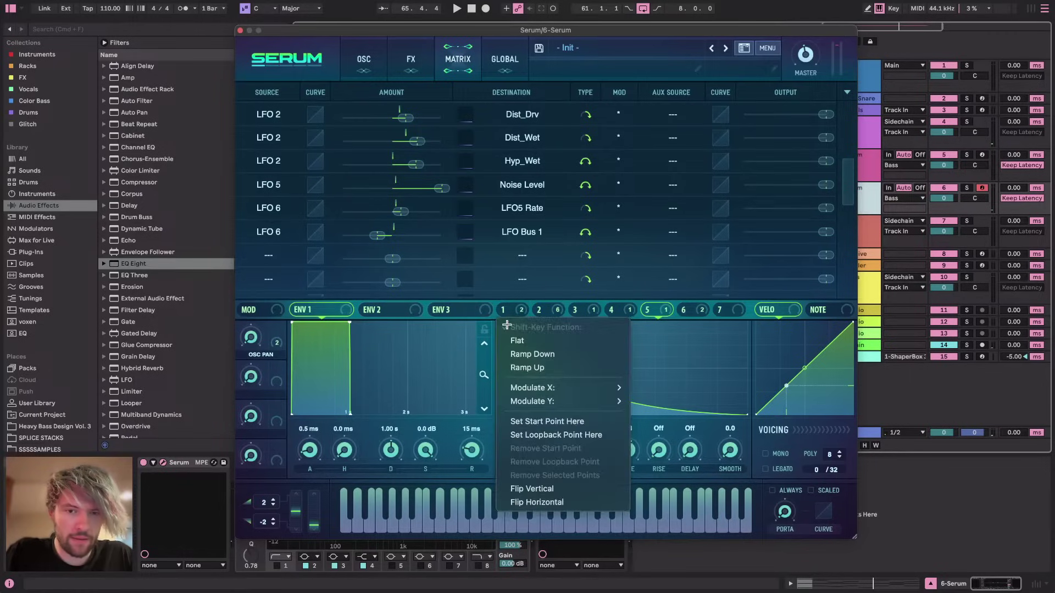
{"action": "mouse_move", "coordinate": [590, 382]}
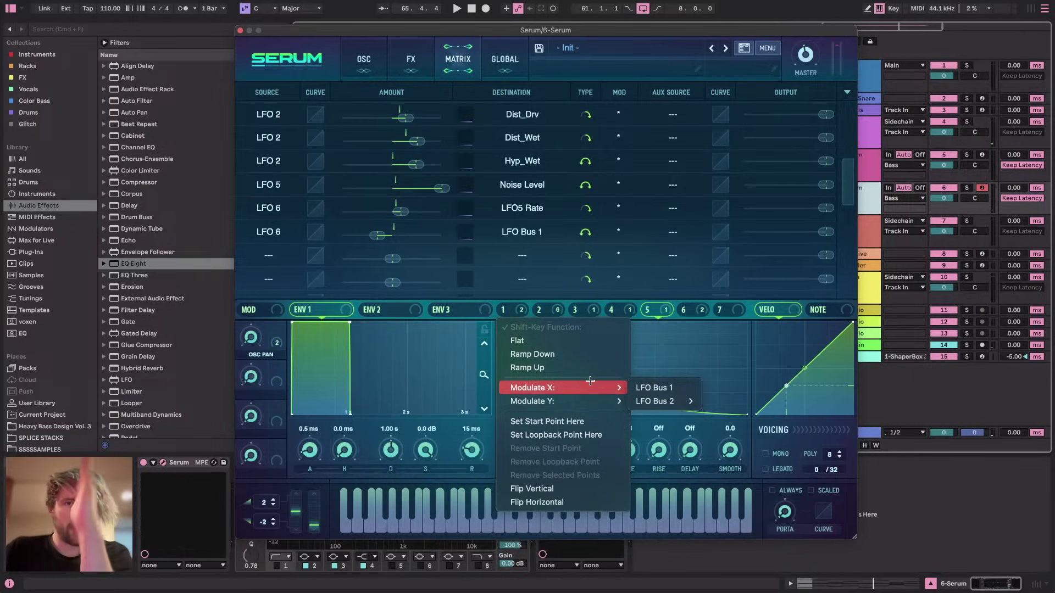
{"action": "mouse_move", "coordinate": [656, 401]}
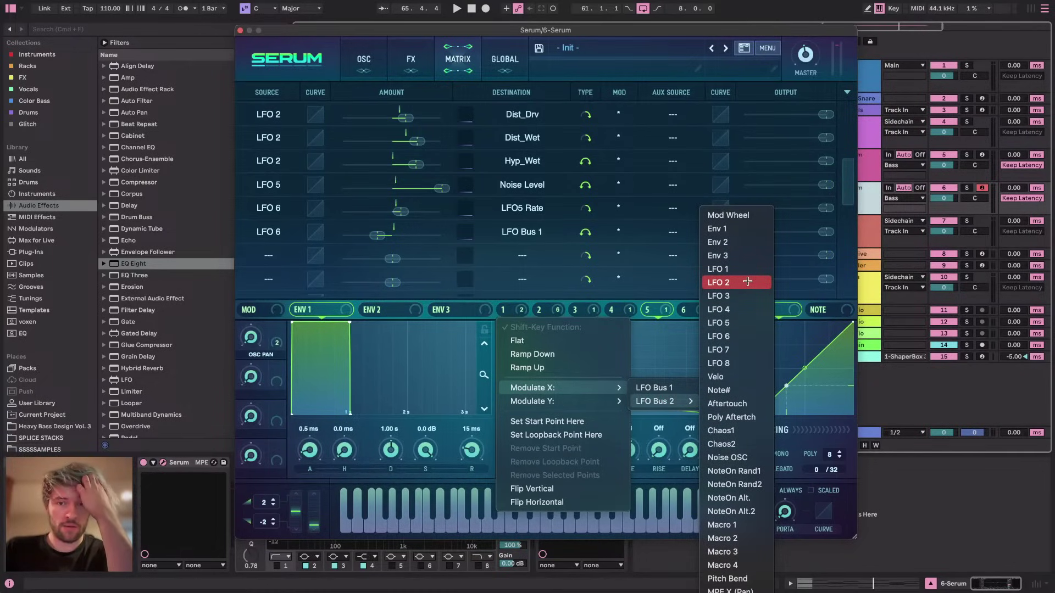
{"action": "left_click", "coordinate": [745, 430]}
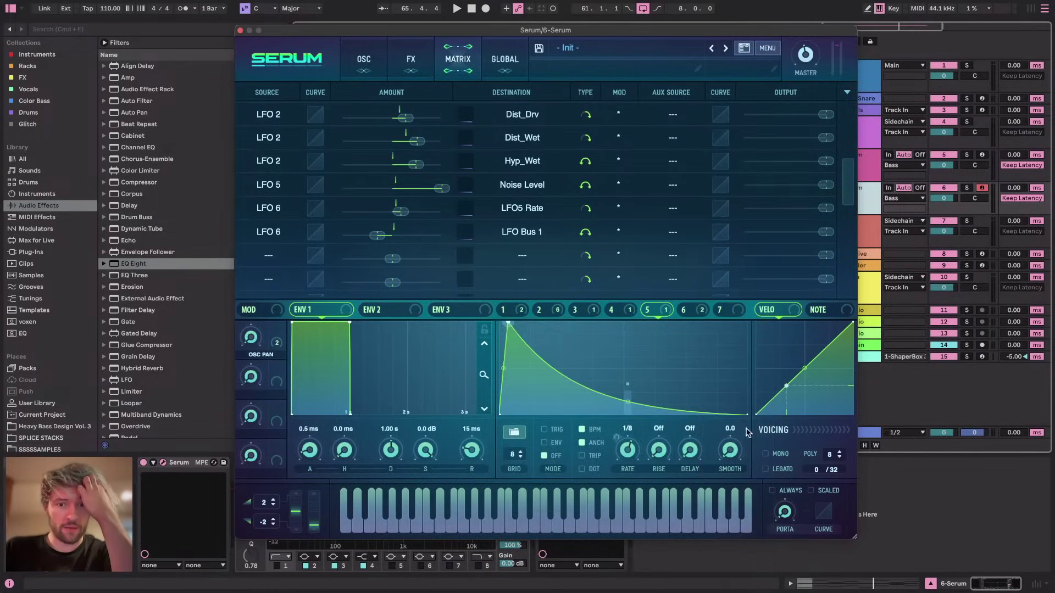
Enable BPM sync, mono and S&H for Chaos 2 in the global settings, and set its rate to 1/8
{"action": "left_click", "coordinate": [485, 46]}
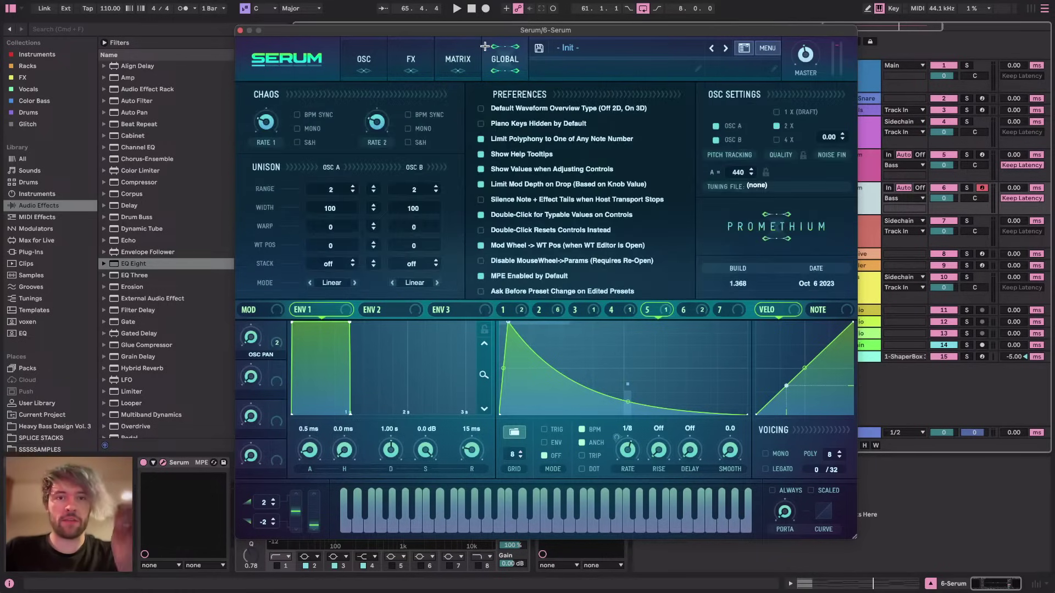
{"action": "left_click", "coordinate": [408, 113]}
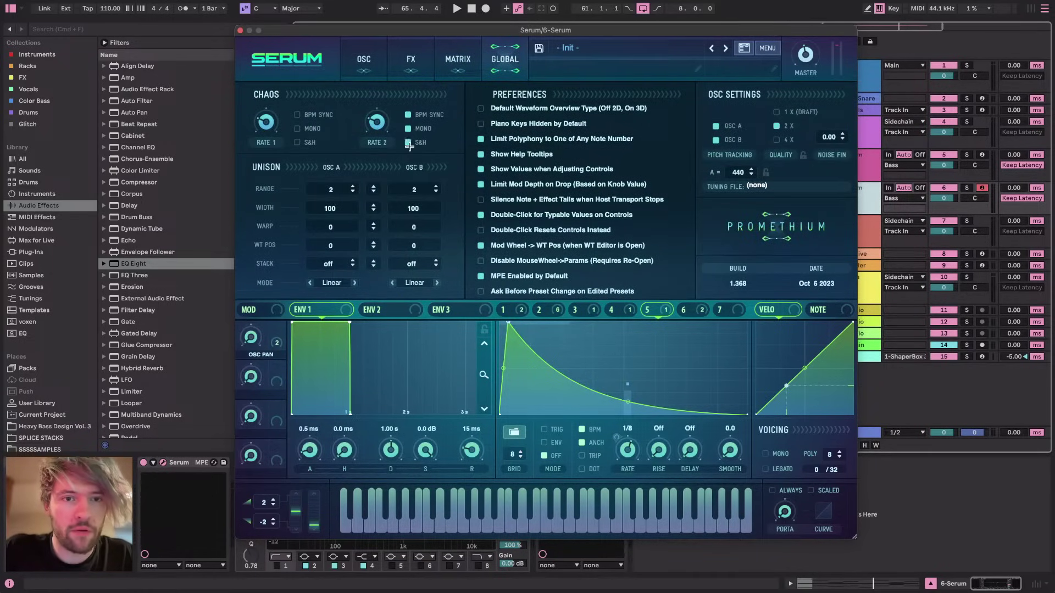
{"action": "left_click_drag", "start_coordinate": [381, 124], "coordinate": [381, 112]}
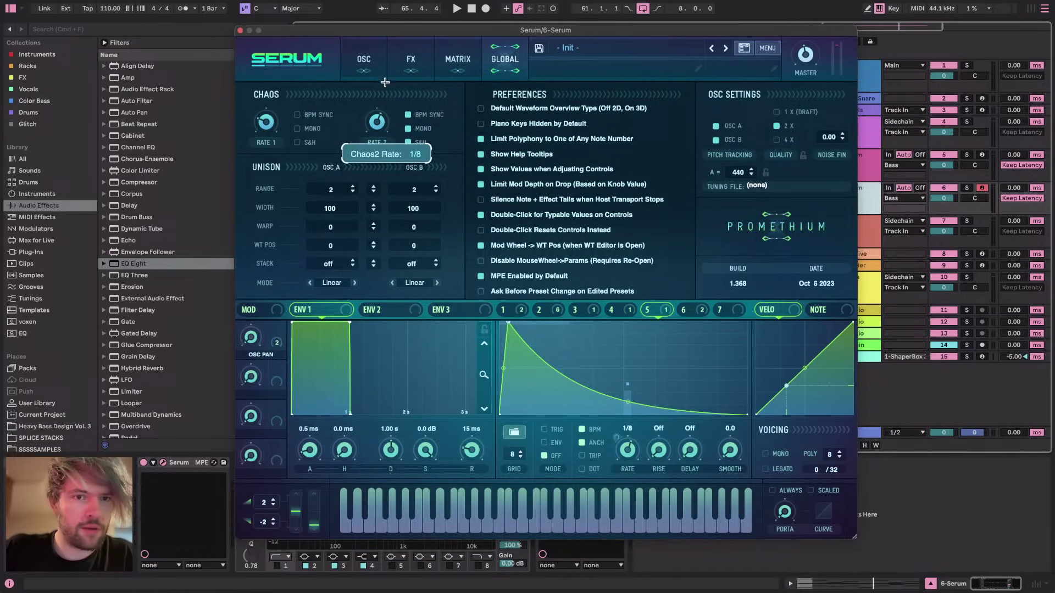
Lower the LFO Bus 2 modulation to a small positive amount in the matrix and change its source to Chaos2
{"action": "left_click", "coordinate": [454, 58]}
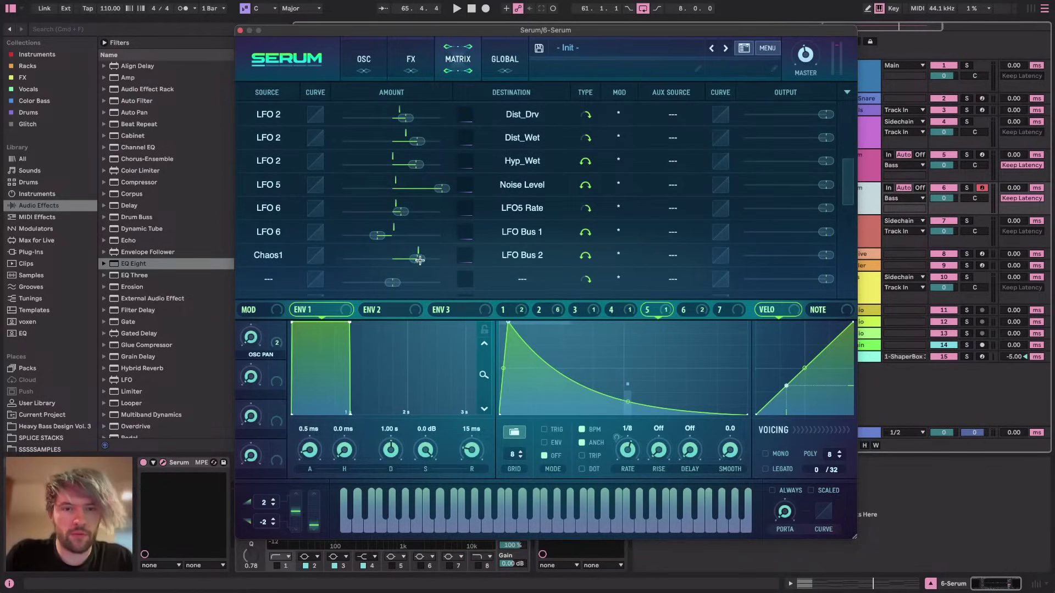
{"action": "left_click_drag", "start_coordinate": [419, 260], "coordinate": [395, 261]}
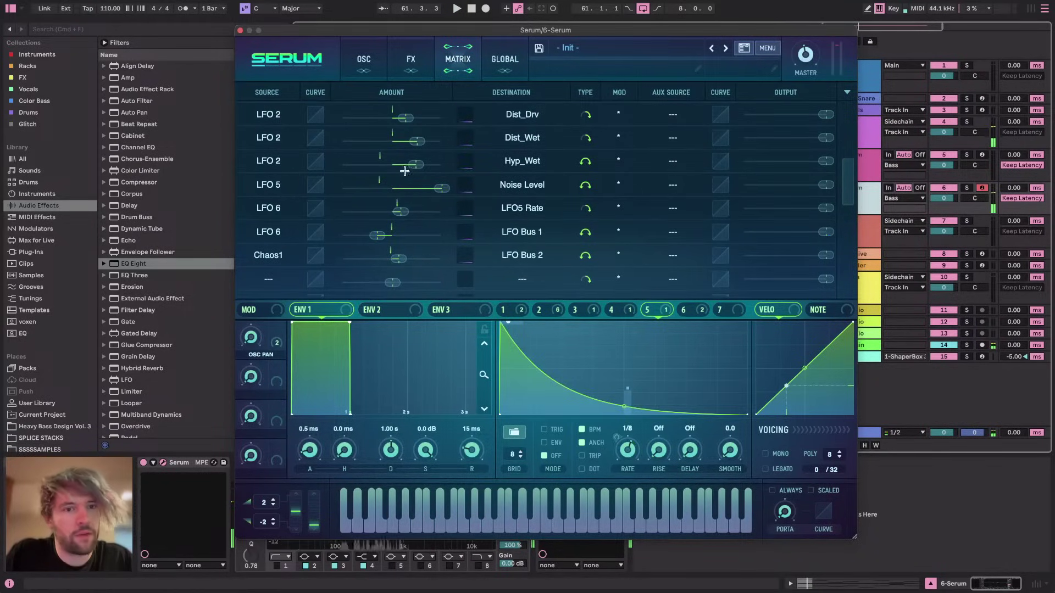
{"action": "left_click", "coordinate": [273, 260]}
{"action": "left_click", "coordinate": [277, 453]}
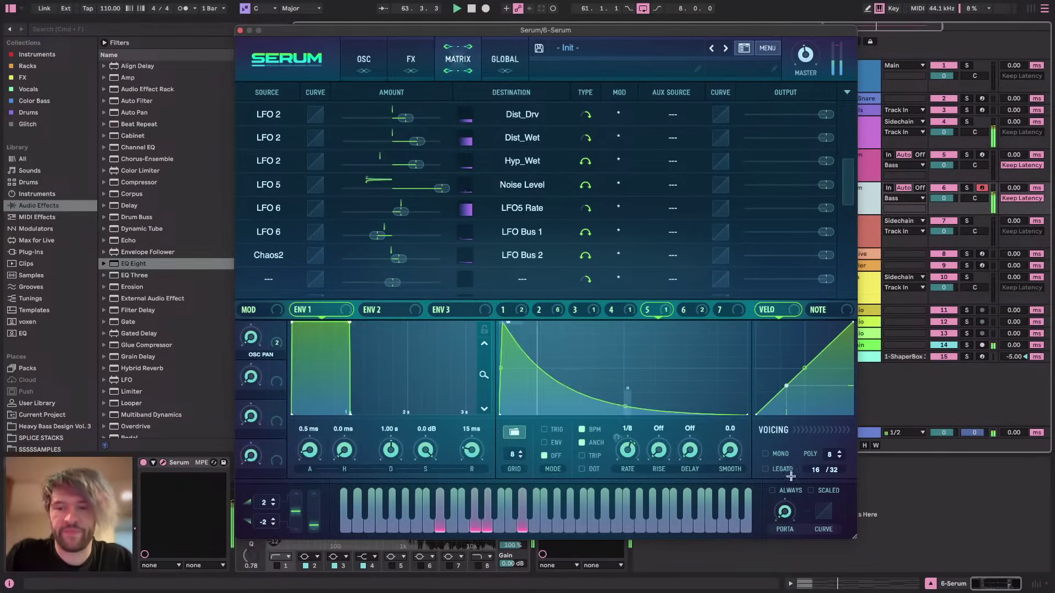
Switch the noise oscillator to the Organics sample Air Can 2 and set its pitch to 43% while auditioning the pattern
{"action": "left_click", "coordinate": [363, 58]}
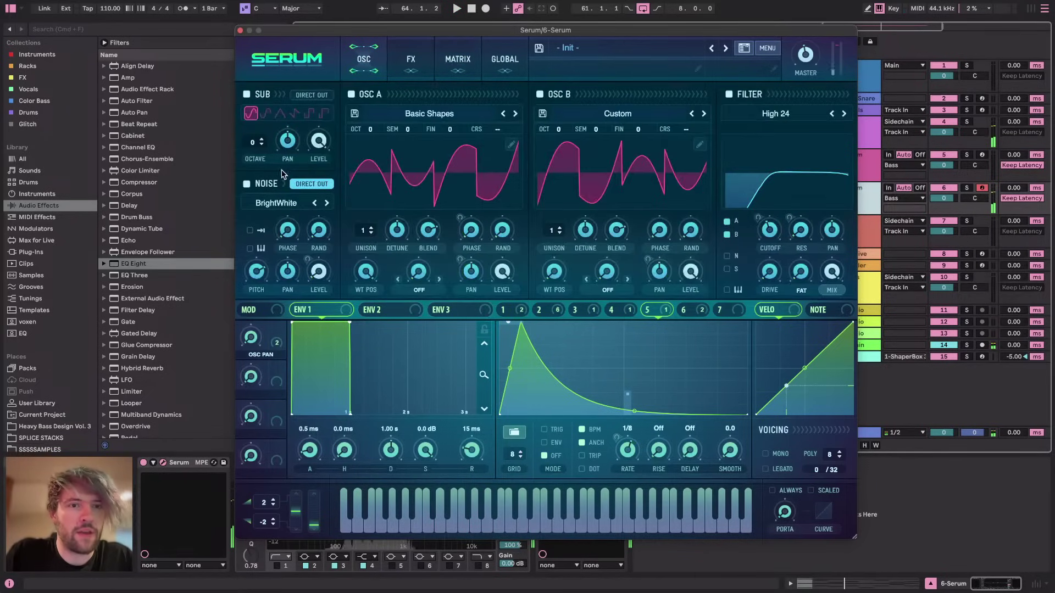
{"action": "left_click", "coordinate": [284, 204]}
{"action": "mouse_move", "coordinate": [308, 317]}
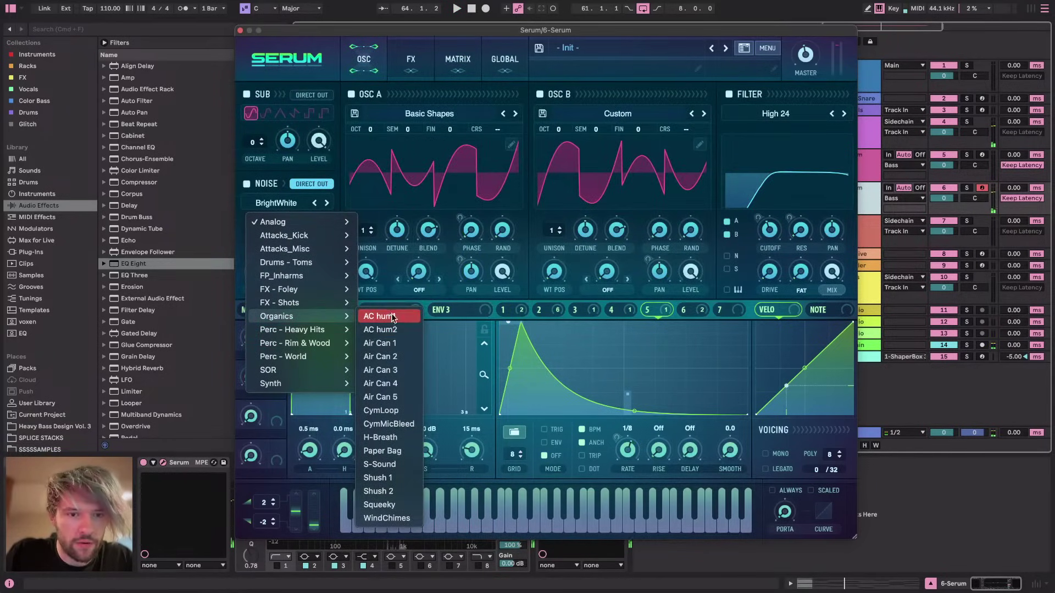
{"action": "left_click", "coordinate": [379, 343]}
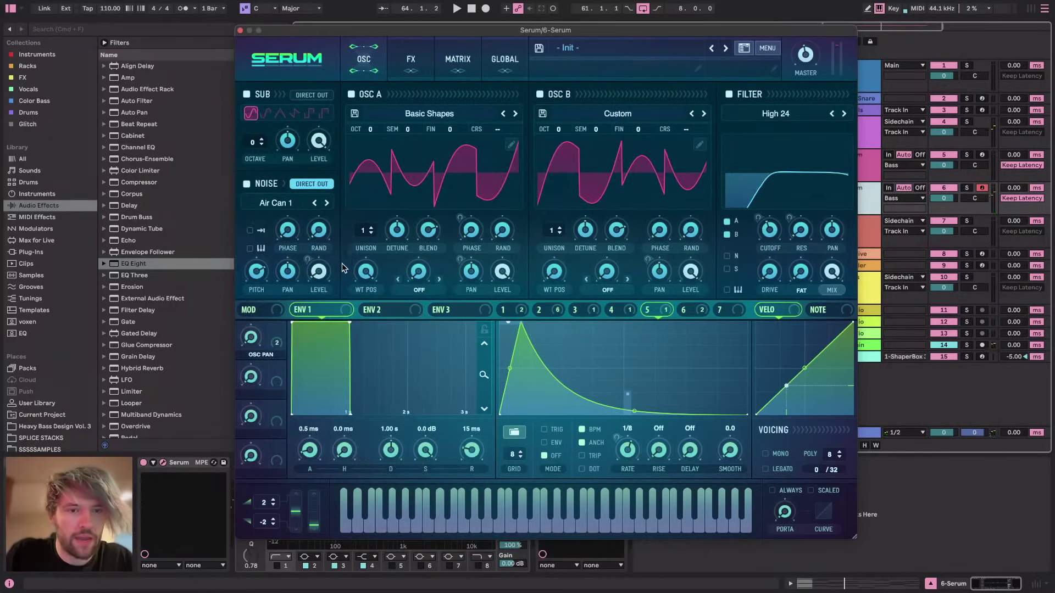
{"action": "key", "text": "space"}
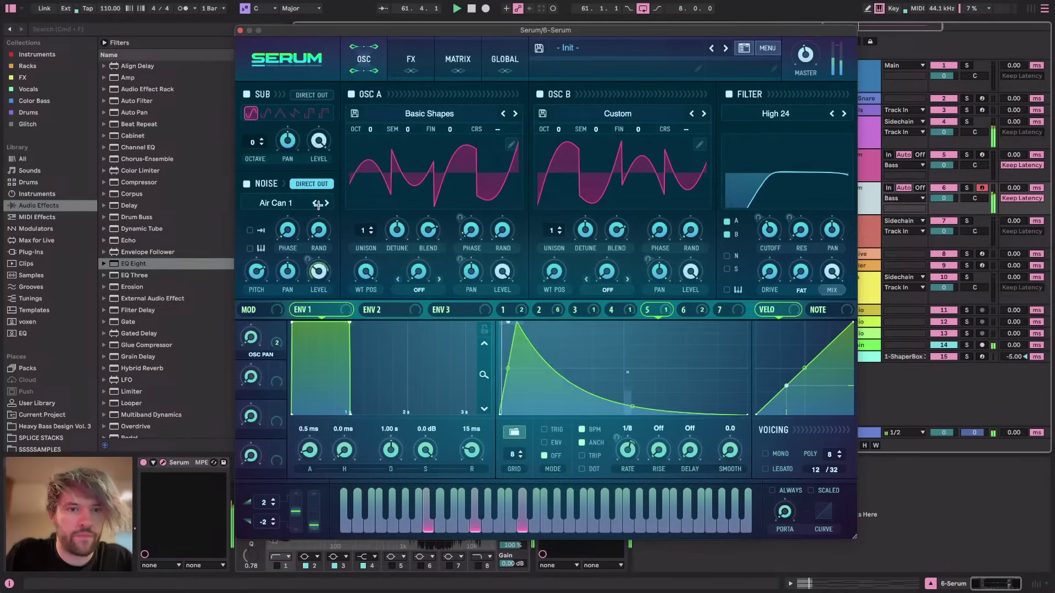
{"action": "mouse_move", "coordinate": [257, 272]}
{"action": "left_click", "coordinate": [326, 204]}
{"action": "left_click_drag", "start_coordinate": [259, 269], "coordinate": [259, 276]}
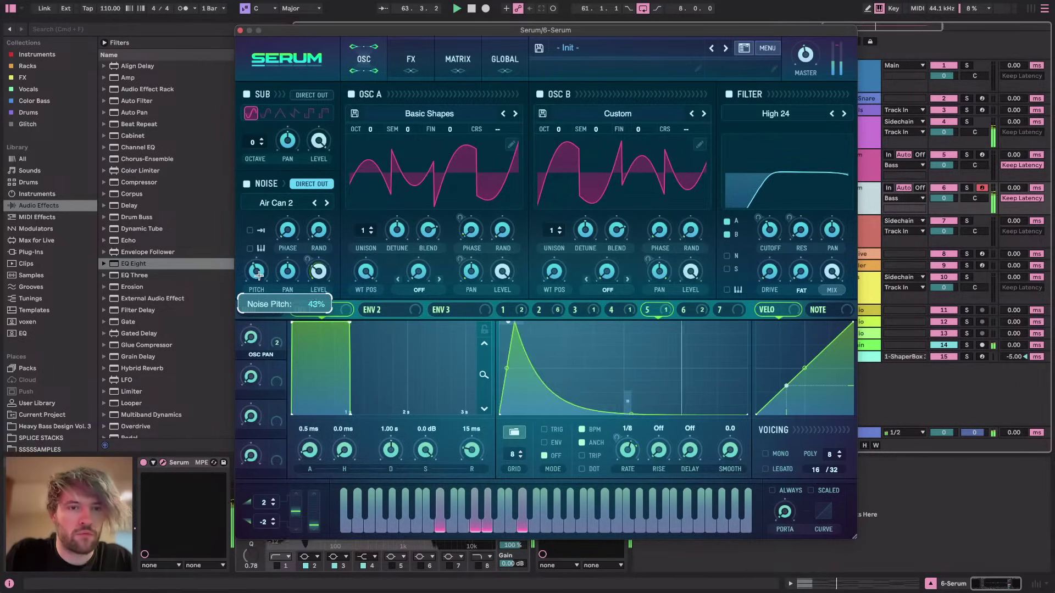
{"action": "mouse_move", "coordinate": [321, 277]}
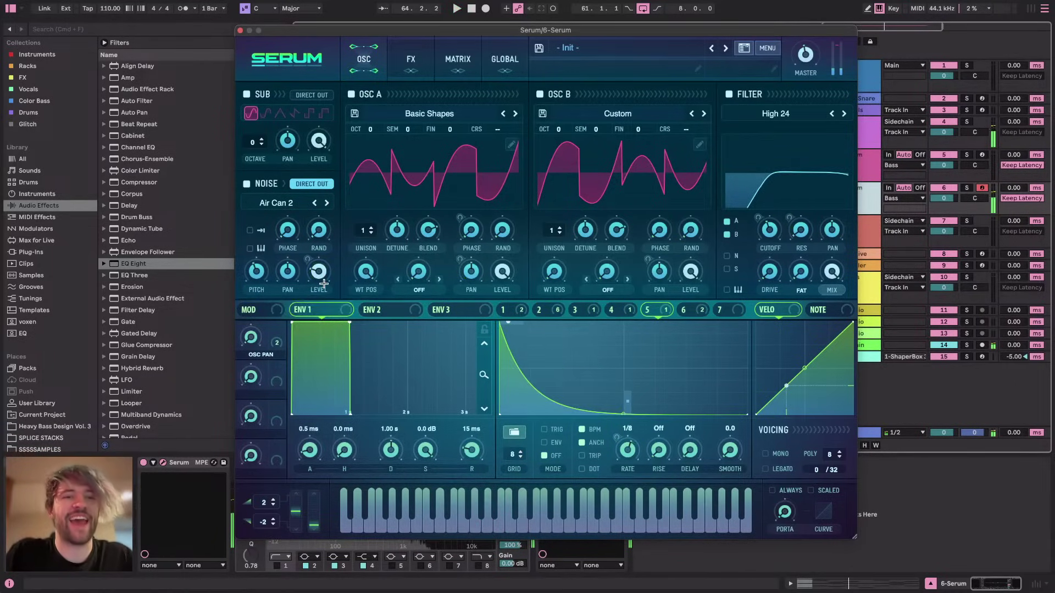
{"action": "left_click", "coordinate": [494, 56]}
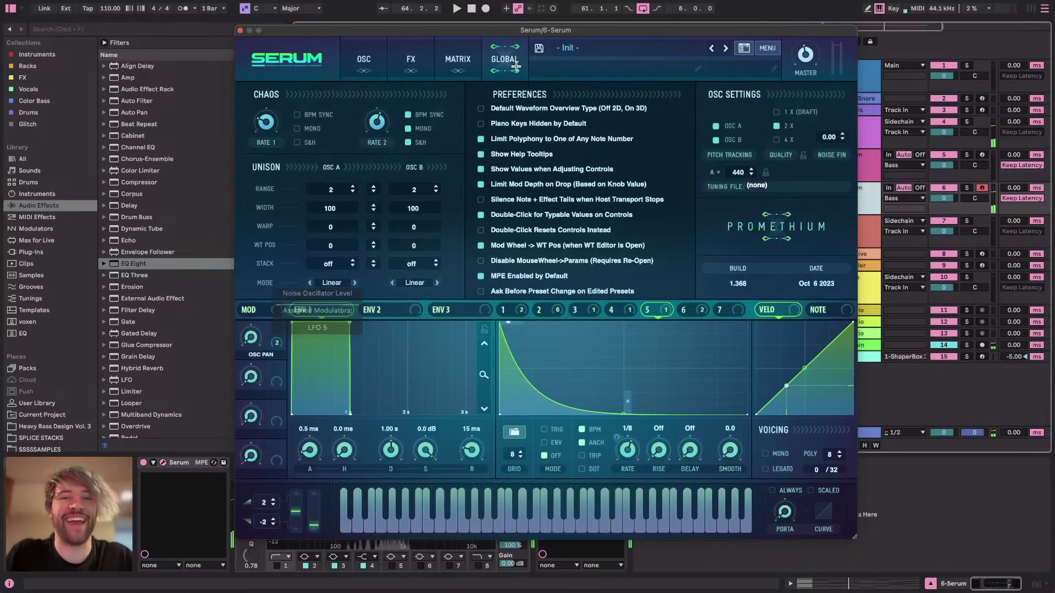
{"action": "left_click", "coordinate": [362, 55]}
{"action": "right_click", "coordinate": [252, 277]}
{"action": "mouse_move", "coordinate": [324, 350]}
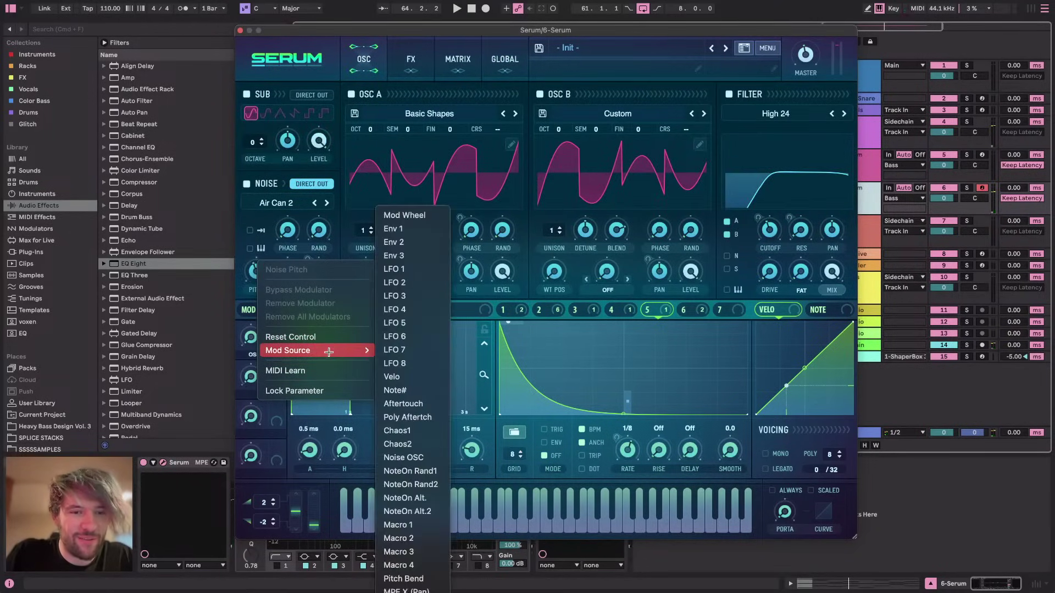
{"action": "left_click", "coordinate": [420, 309]}
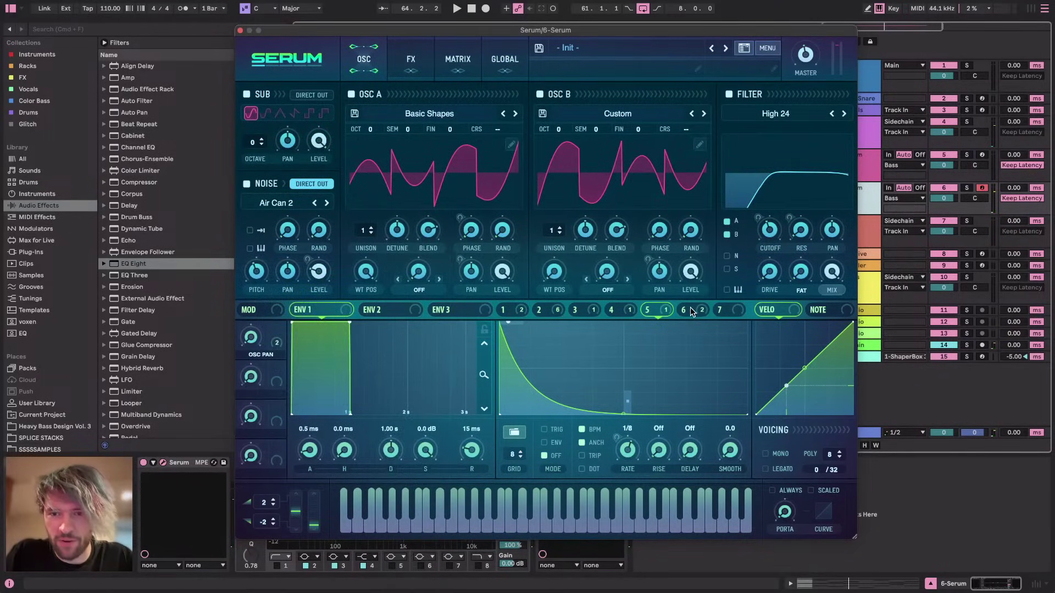
{"action": "left_click", "coordinate": [691, 307]}
{"action": "left_click", "coordinate": [514, 432]}
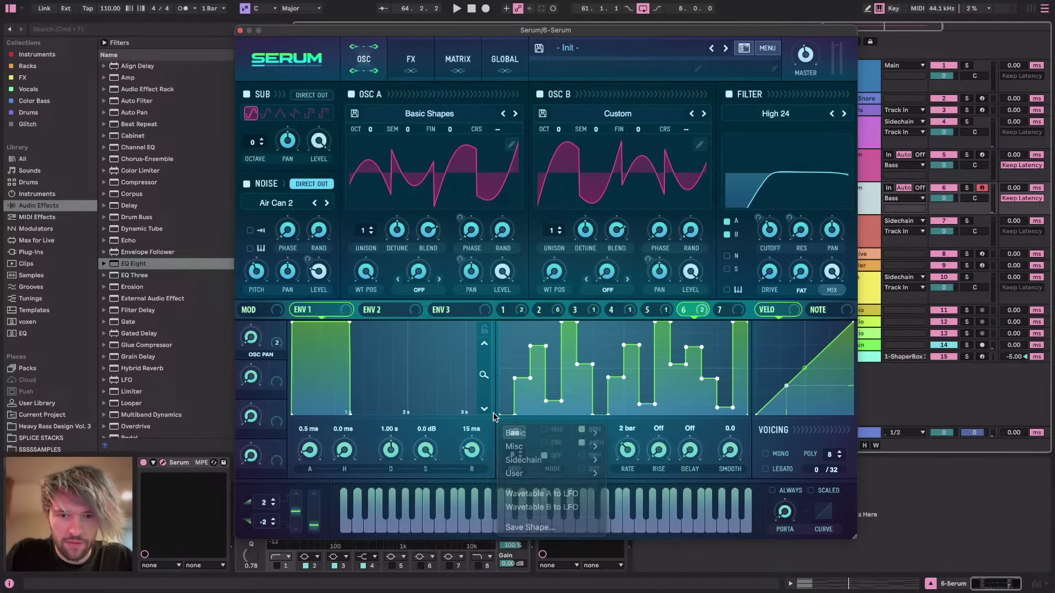
Load a stepped random shape from the user presets into LFO 7
{"action": "left_click", "coordinate": [719, 310]}
{"action": "left_click", "coordinate": [514, 432]}
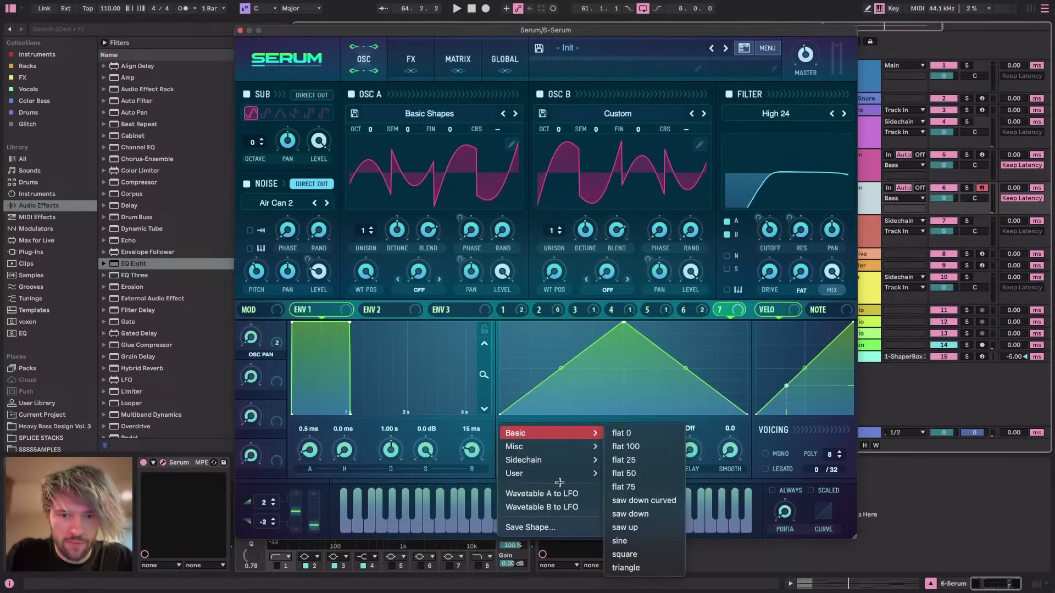
{"action": "mouse_move", "coordinate": [550, 474]}
{"action": "left_click", "coordinate": [637, 81]}
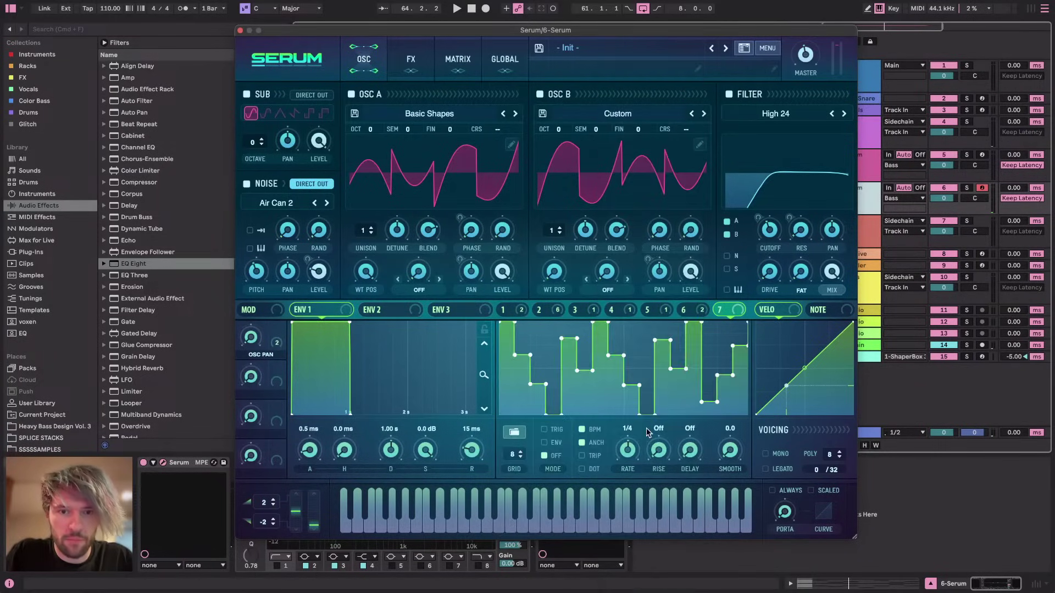
Assign LFO 7 to the noise pitch with a modulation amount of 11 and set the LFO rate to one bar
{"action": "left_click_drag", "start_coordinate": [729, 308], "coordinate": [248, 301]}
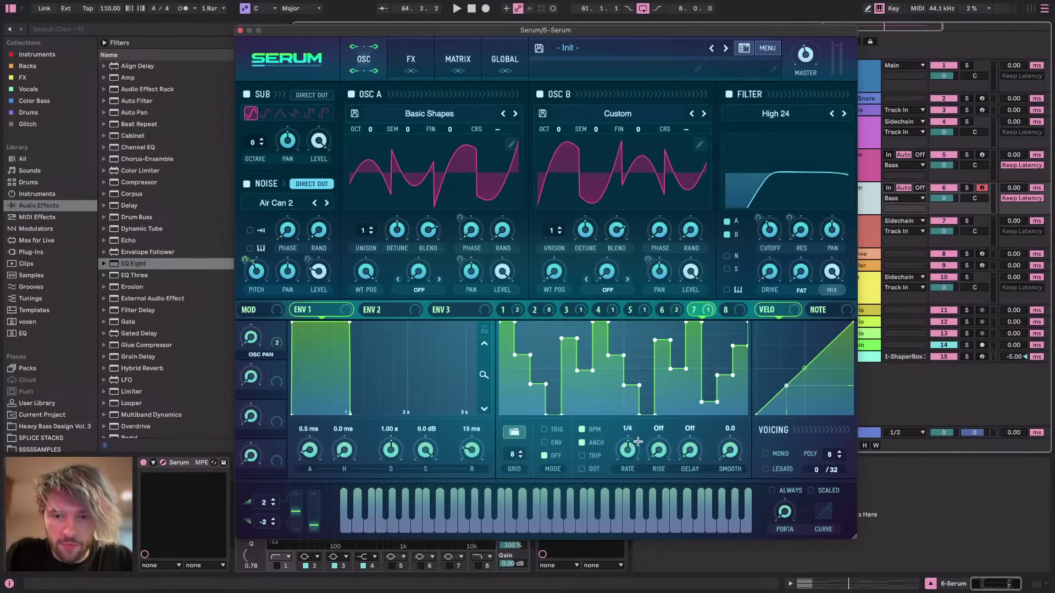
{"action": "key", "text": "space"}
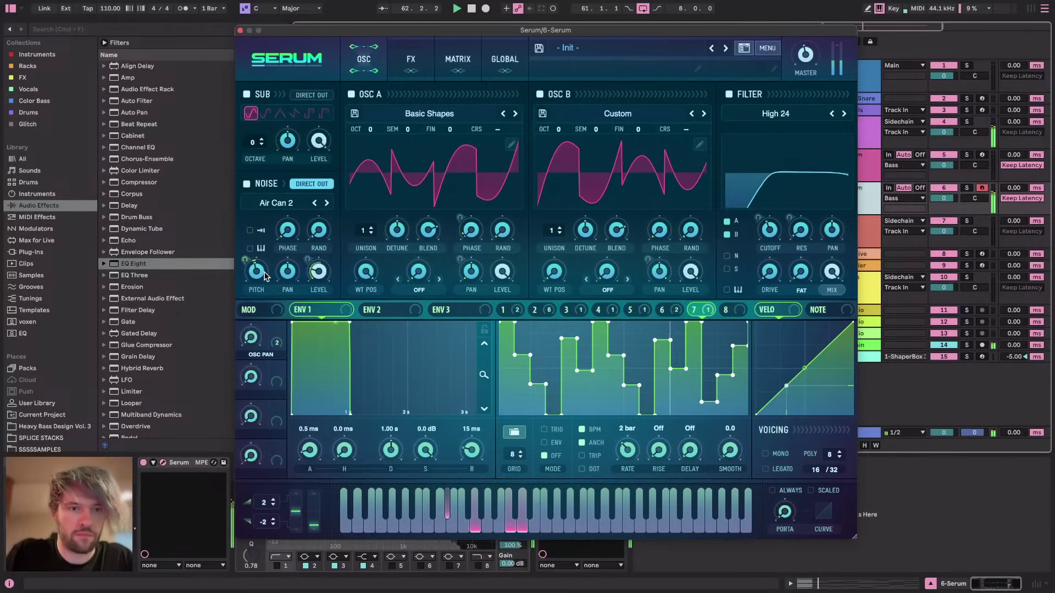
{"action": "mouse_move", "coordinate": [256, 279]}
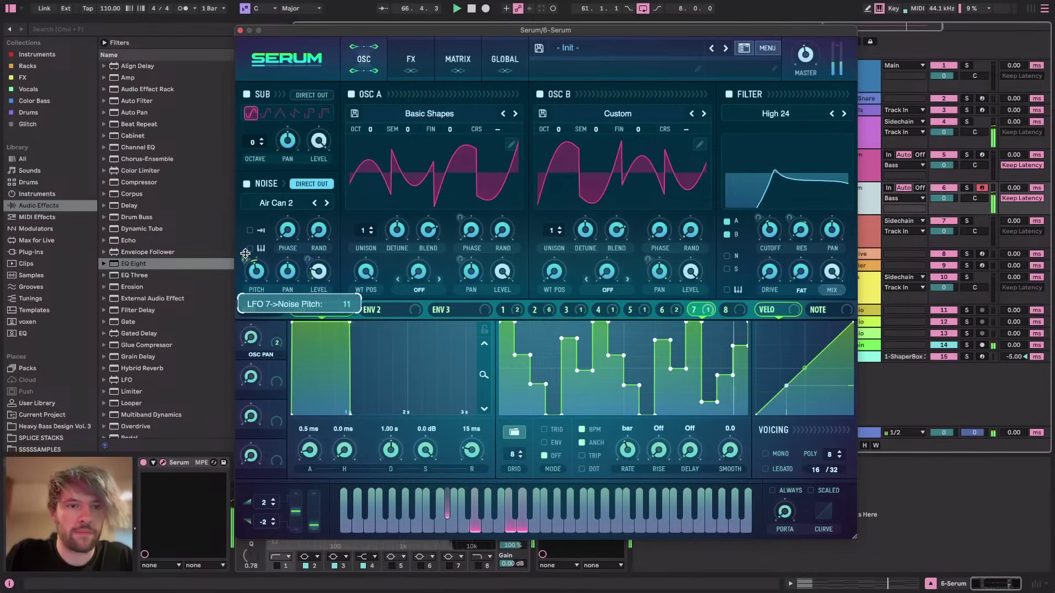
{"action": "left_click_drag", "start_coordinate": [262, 280], "coordinate": [262, 277]}
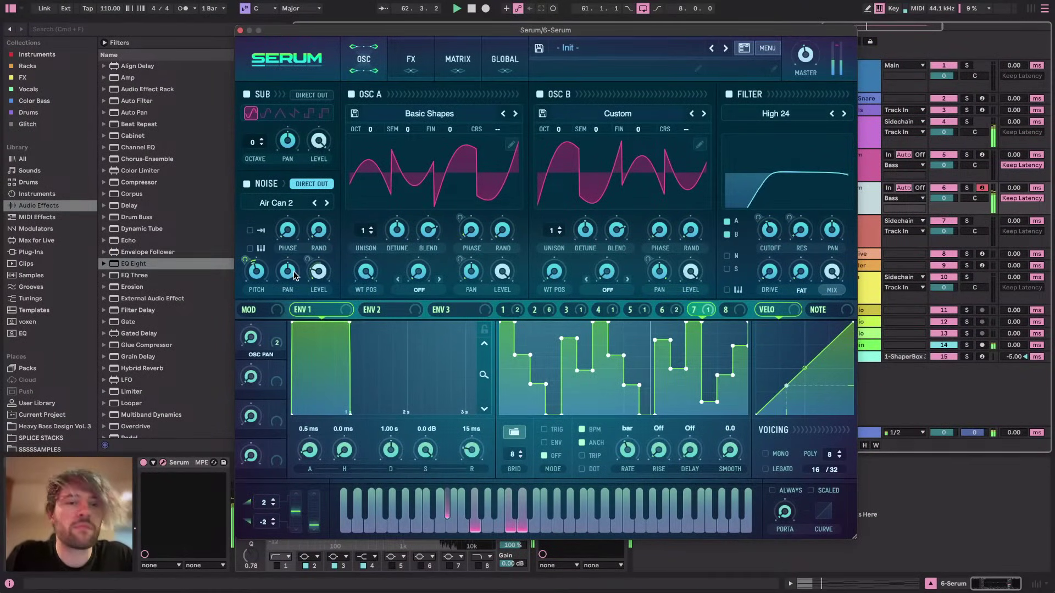
Modulate the noise pan with Chaos1 as the source and check the new routing in the matrix
{"action": "left_click", "coordinate": [486, 60]}
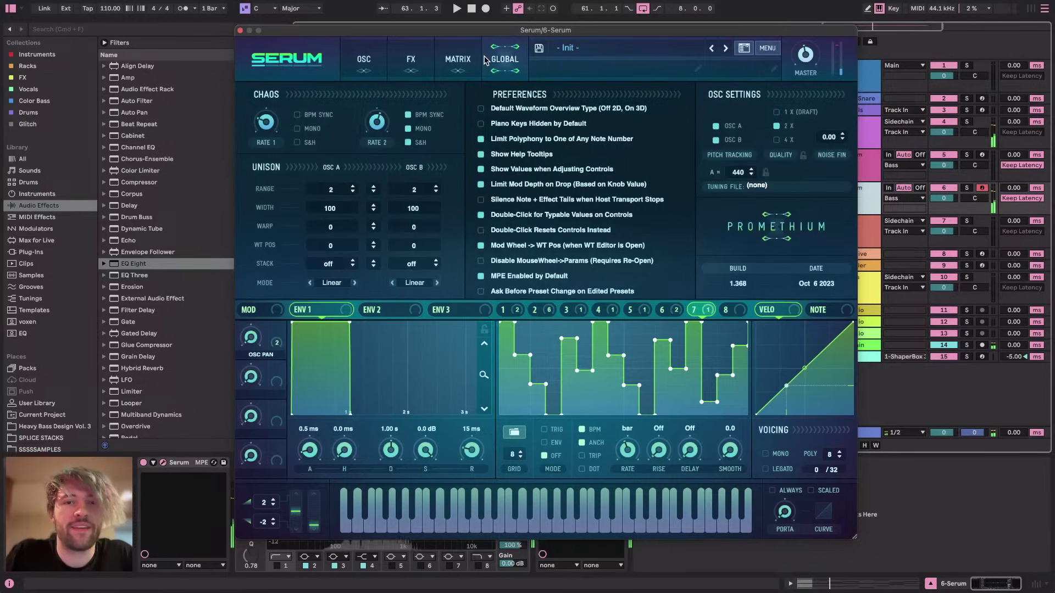
{"action": "left_click", "coordinate": [365, 59]}
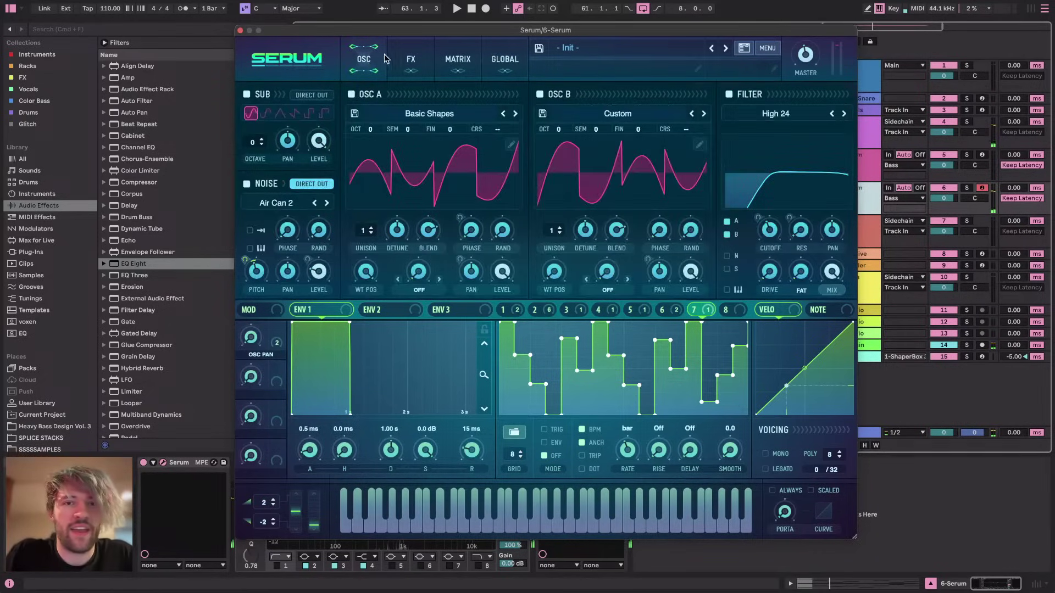
{"action": "right_click", "coordinate": [287, 273]}
{"action": "mouse_move", "coordinate": [373, 351]}
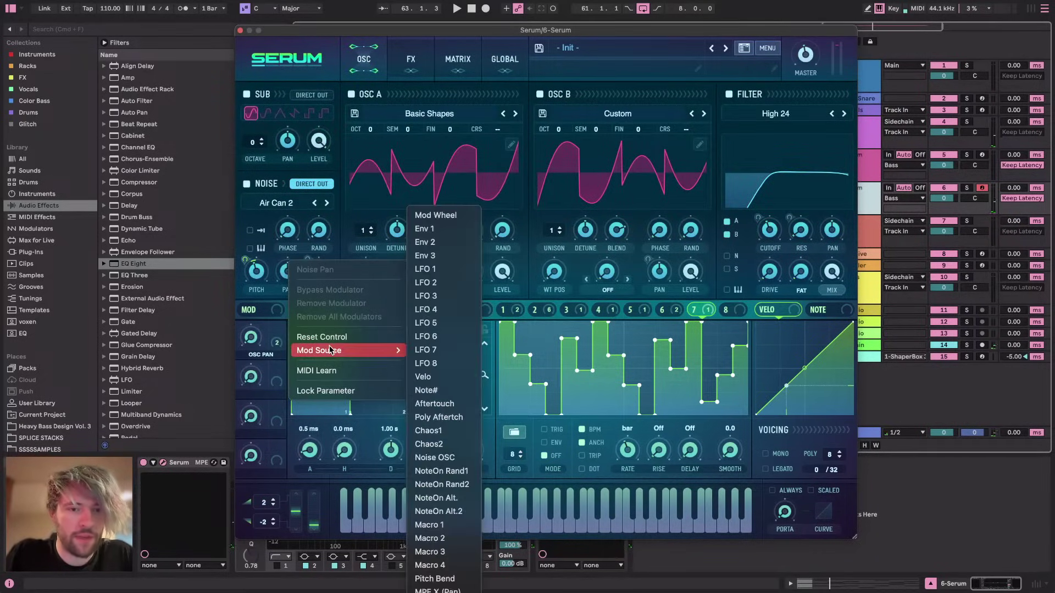
{"action": "left_click", "coordinate": [463, 431]}
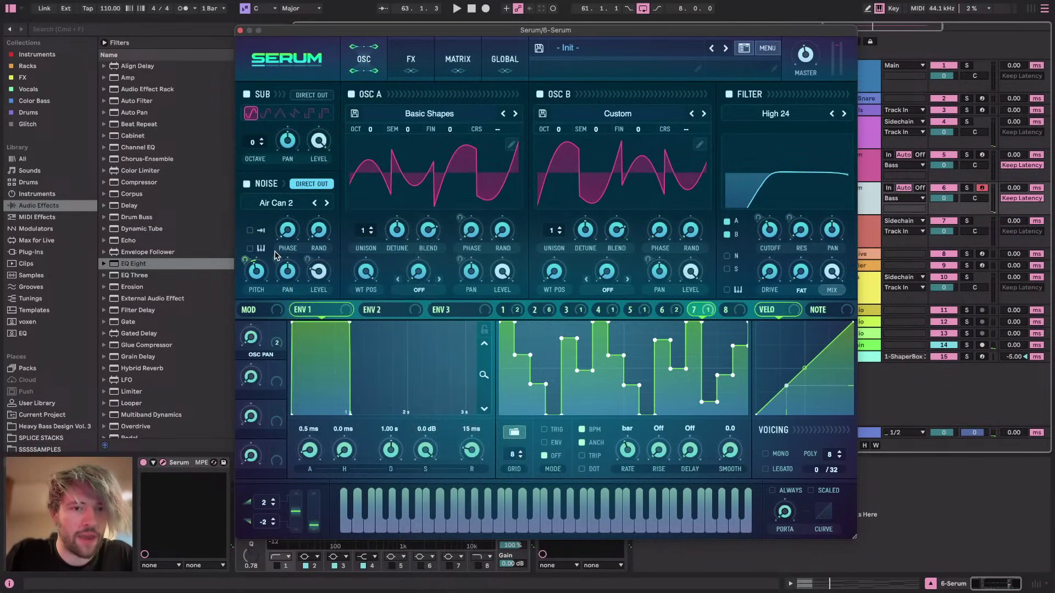
{"action": "left_click", "coordinate": [456, 62]}
{"action": "scroll", "coordinate": [738, 259], "scroll_direction": "down", "scroll_amount": 3}
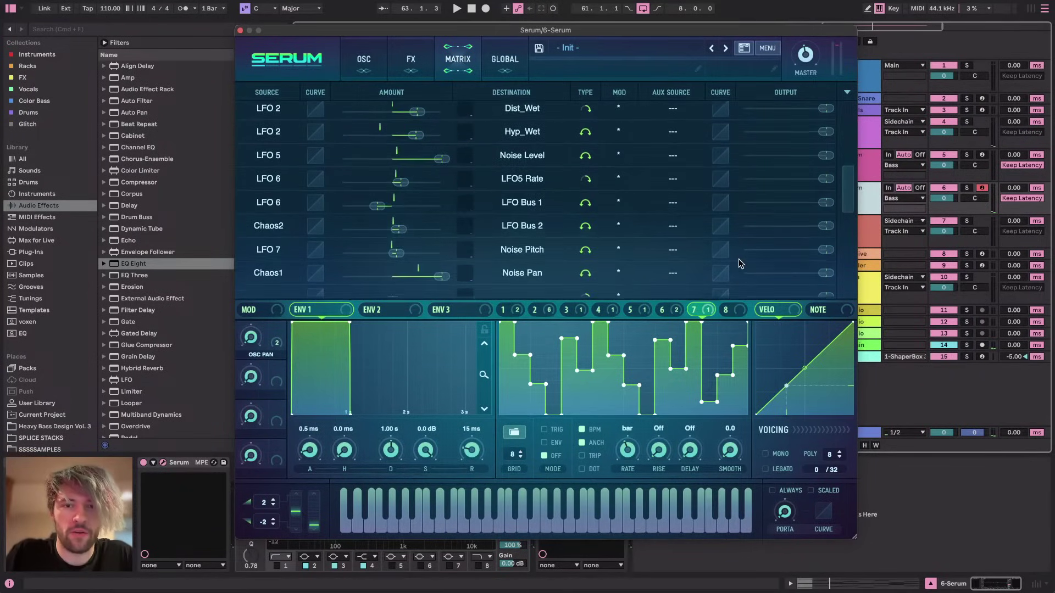
Enable BPM sync and S&H for Chaos 1 in the global settings and set its rate to 1/16
{"action": "left_click", "coordinate": [505, 55]}
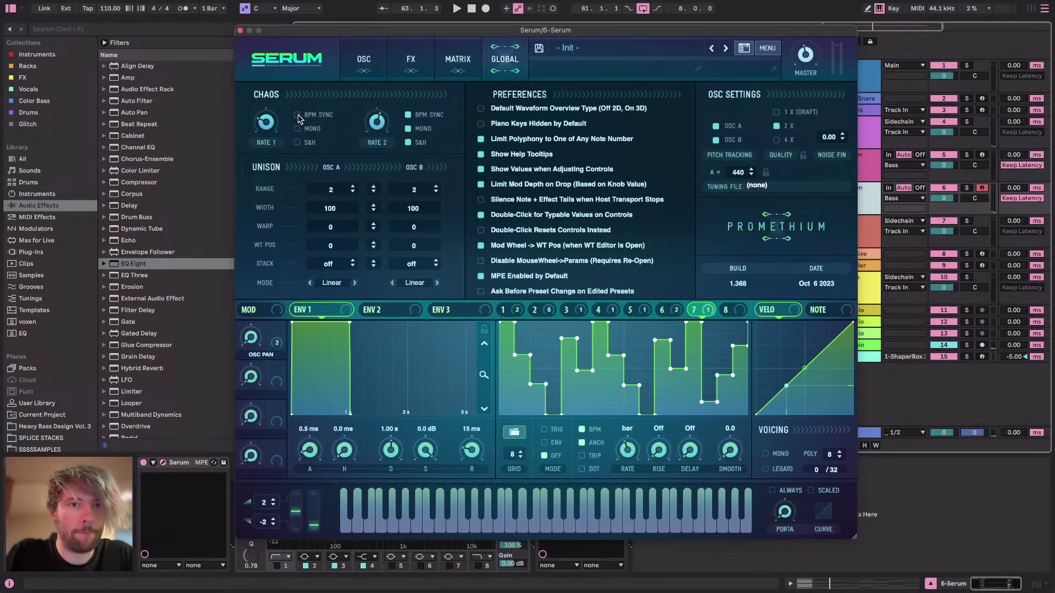
{"action": "left_click", "coordinate": [298, 143]}
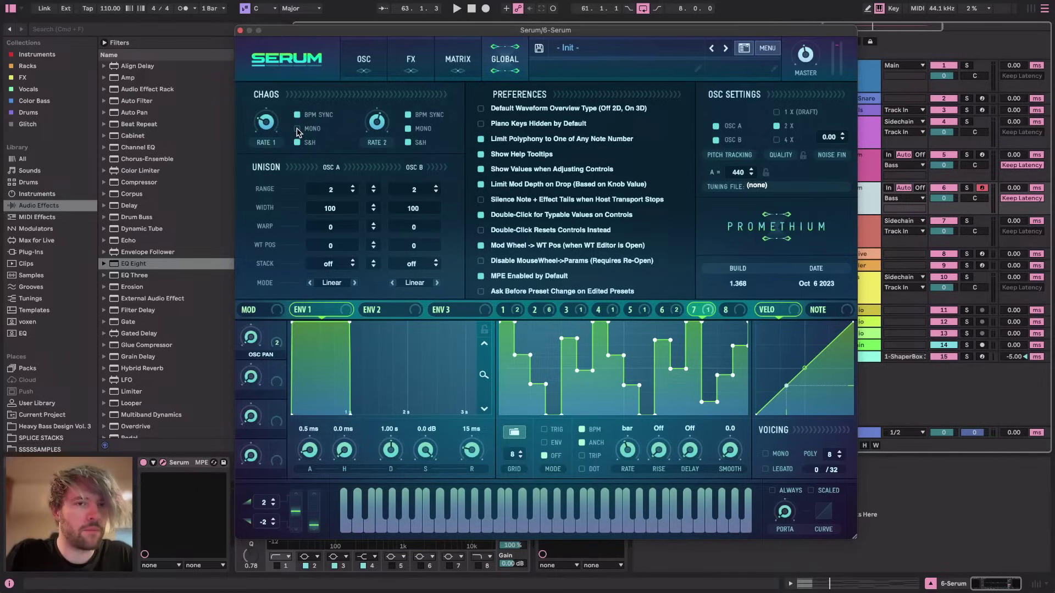
{"action": "mouse_move", "coordinate": [259, 127]}
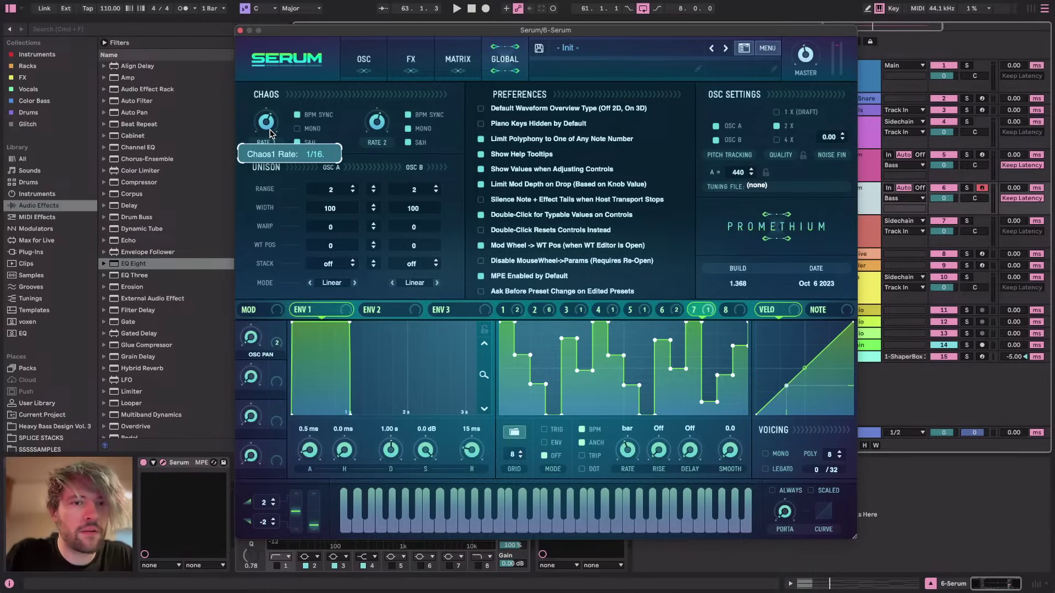
Audition the patch while reviewing its oscillator, matrix, global and effects settings
{"action": "key", "text": "space"}
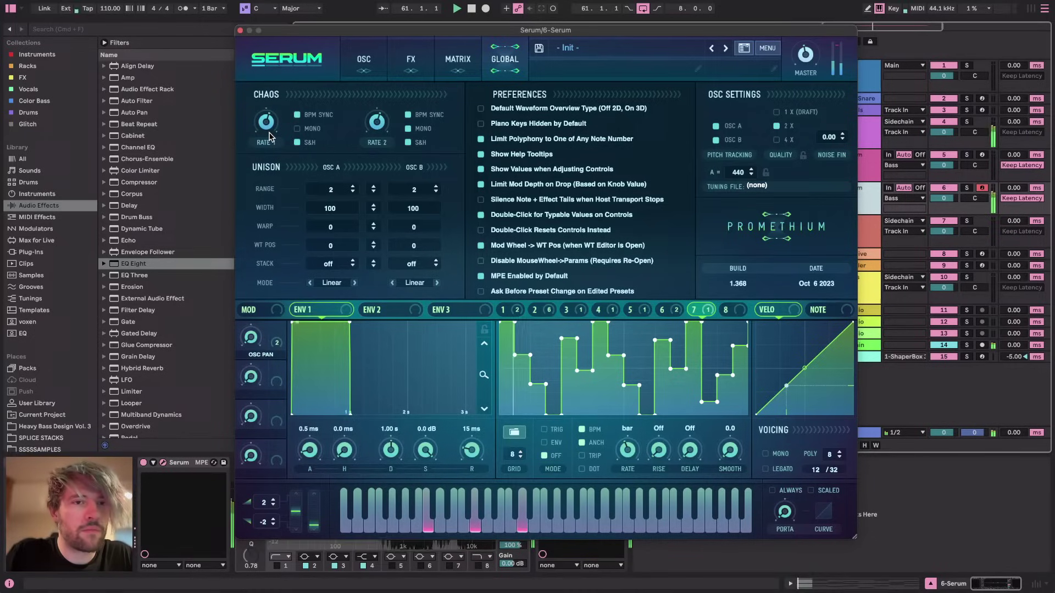
{"action": "left_click", "coordinate": [366, 60]}
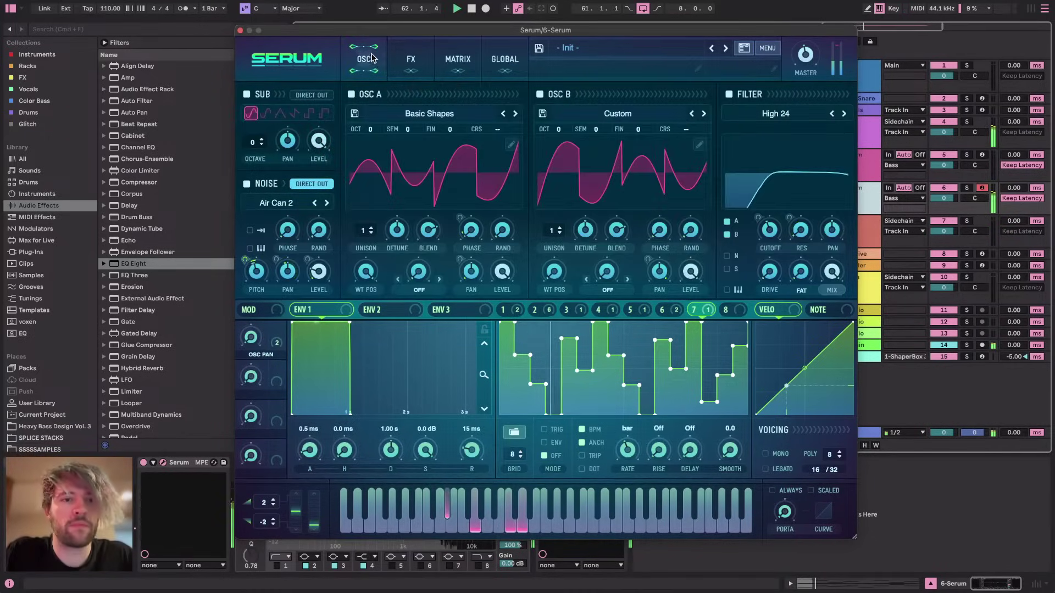
{"action": "left_click", "coordinate": [458, 59]}
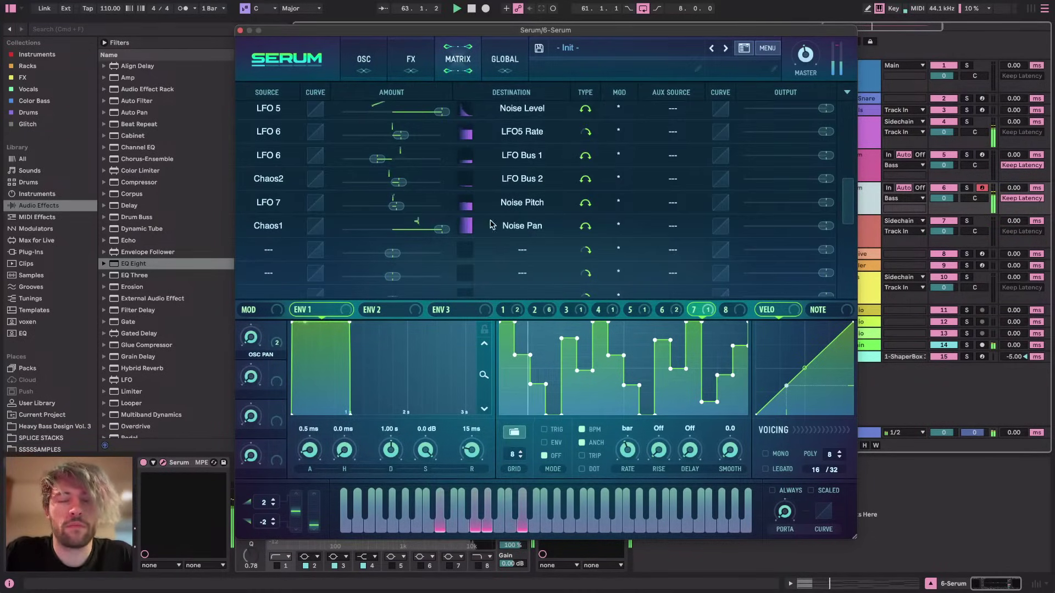
{"action": "left_click", "coordinate": [361, 50]}
{"action": "left_click", "coordinate": [457, 59]}
{"action": "left_click", "coordinate": [504, 58]}
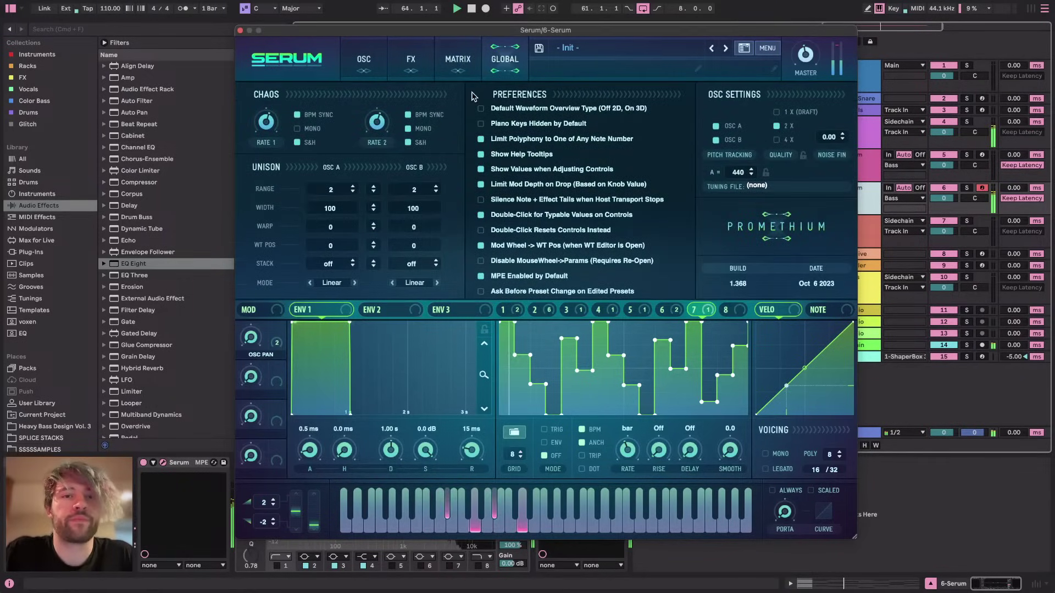
{"action": "key", "text": "space"}
{"action": "left_click", "coordinate": [364, 58]}
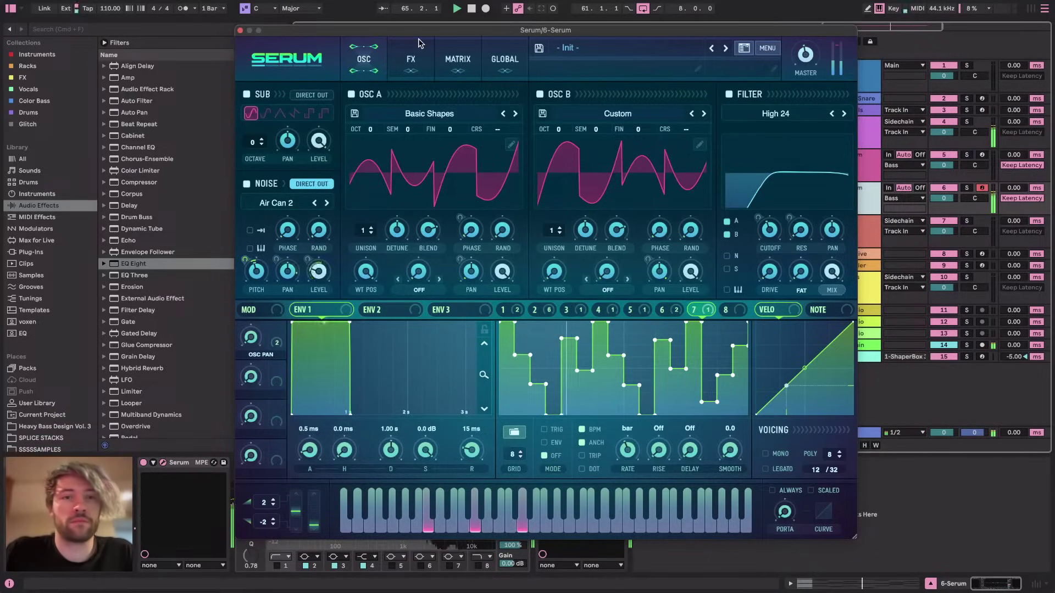
{"action": "left_click", "coordinate": [413, 56]}
Change the noise pitch modulation source to NoteOn Alt.2 and the LFO Bus 2 source to LFO 7 in the matrix
{"action": "left_click", "coordinate": [473, 59]}
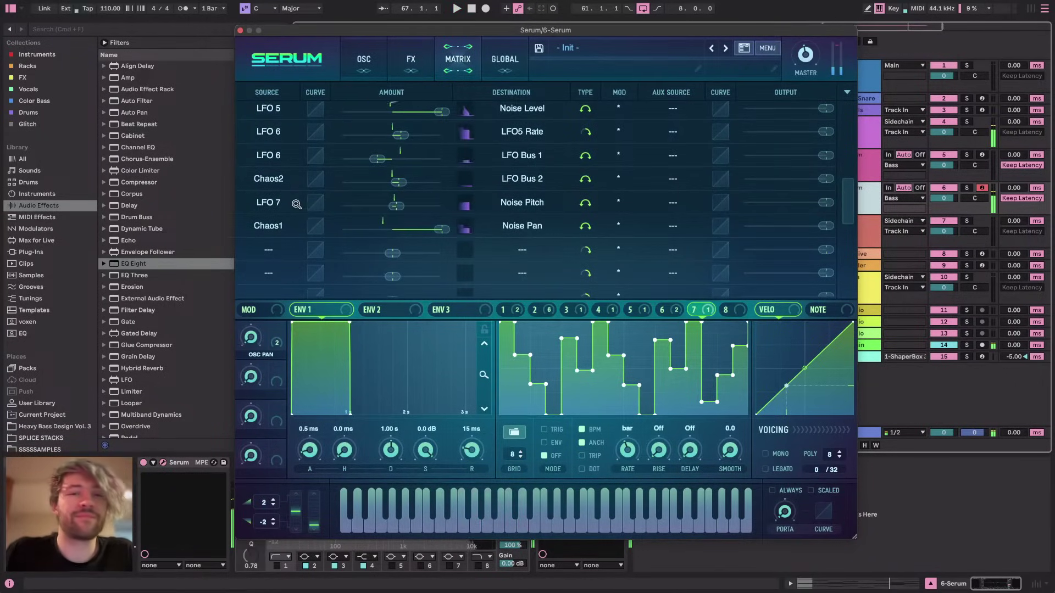
{"action": "left_click", "coordinate": [274, 178]}
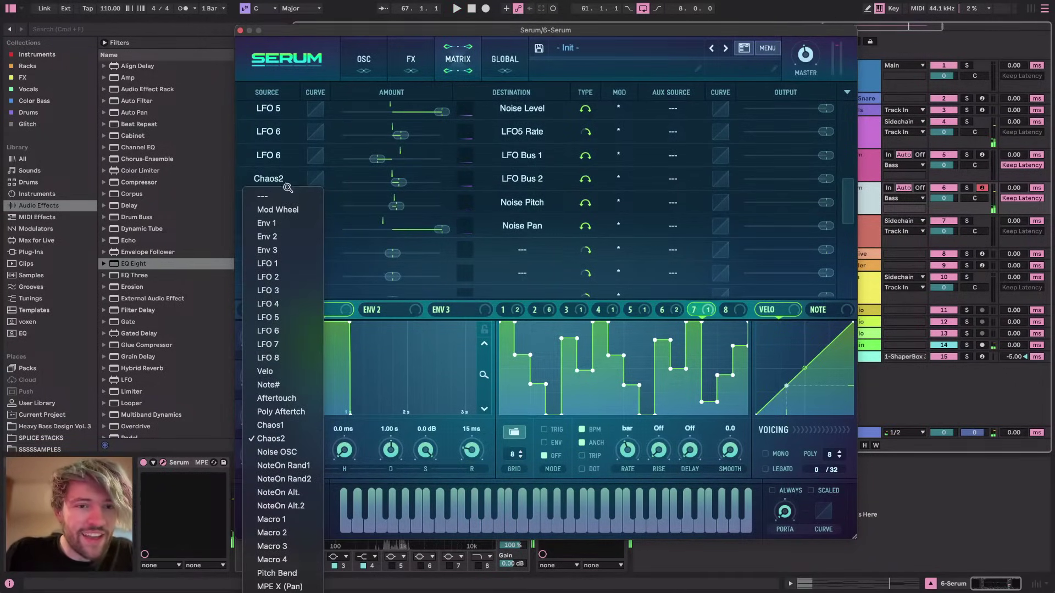
{"action": "left_click", "coordinate": [290, 187]}
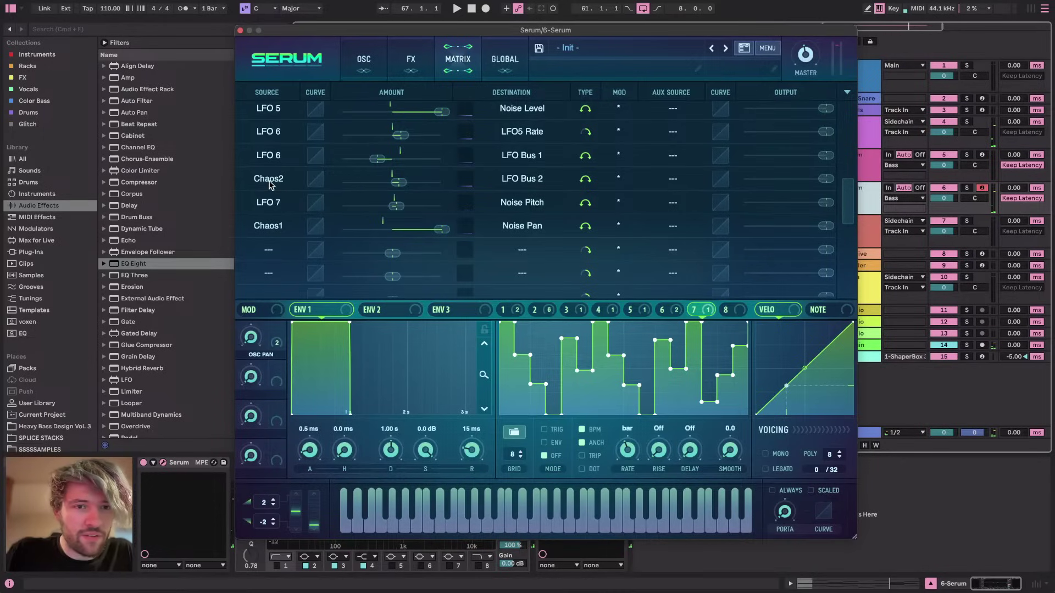
{"action": "left_click", "coordinate": [273, 204]}
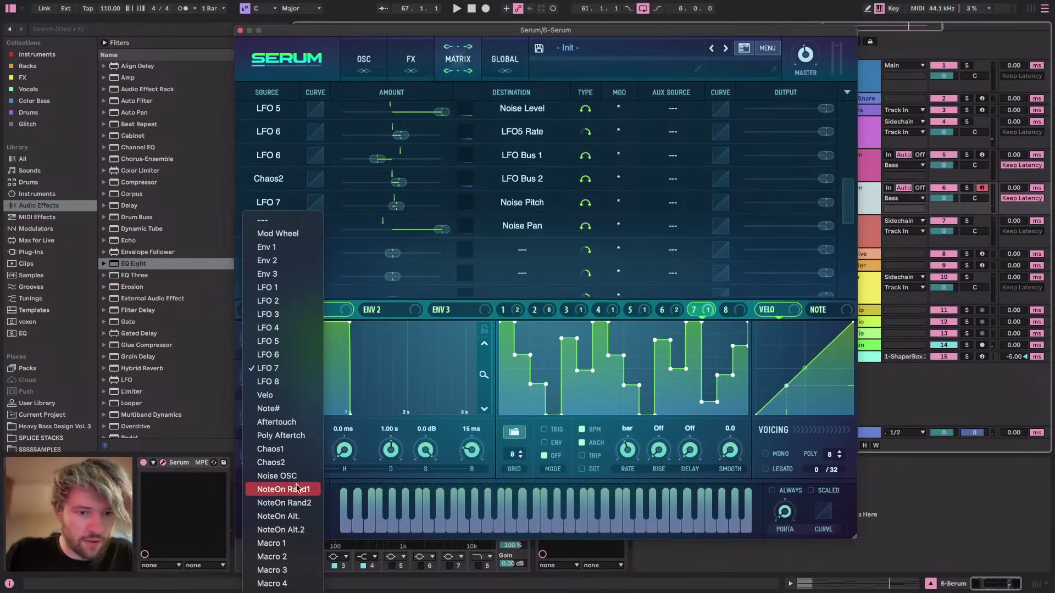
{"action": "left_click", "coordinate": [275, 526]}
{"action": "left_click", "coordinate": [286, 180]}
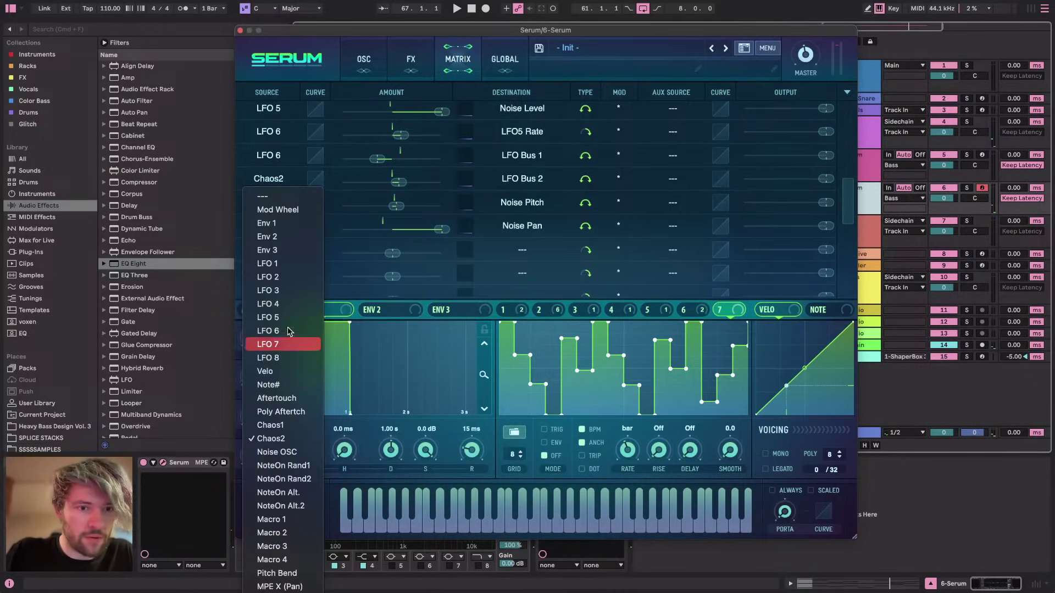
{"action": "left_click", "coordinate": [282, 344]}
Audition the patch while viewing its oscillator page, and check the livestream chat in YouTube Studio
{"action": "key", "text": "space"}
{"action": "left_click", "coordinate": [363, 59]}
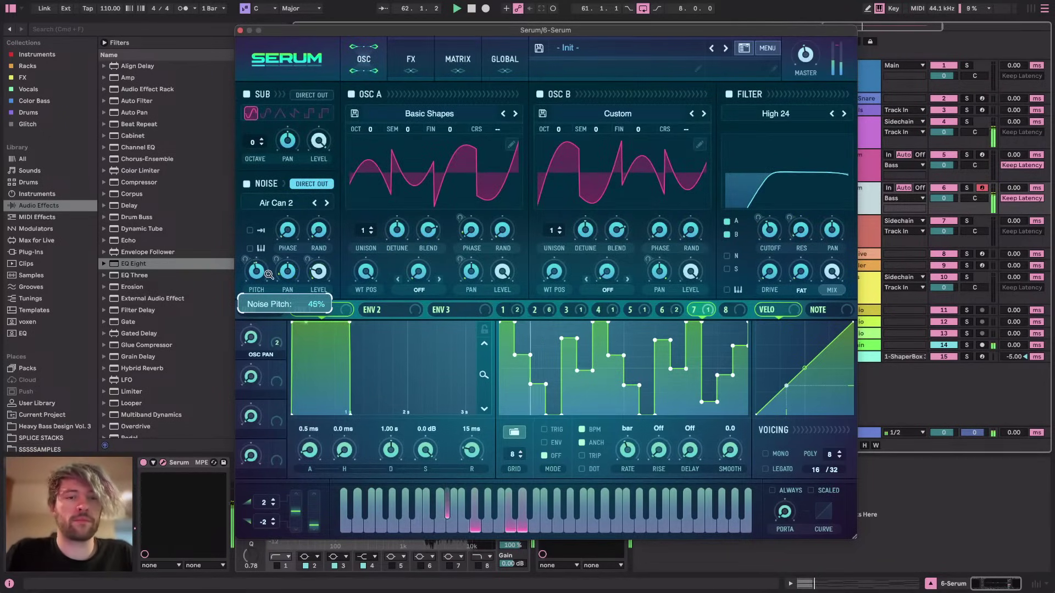
{"action": "key", "text": "super+Tab"}
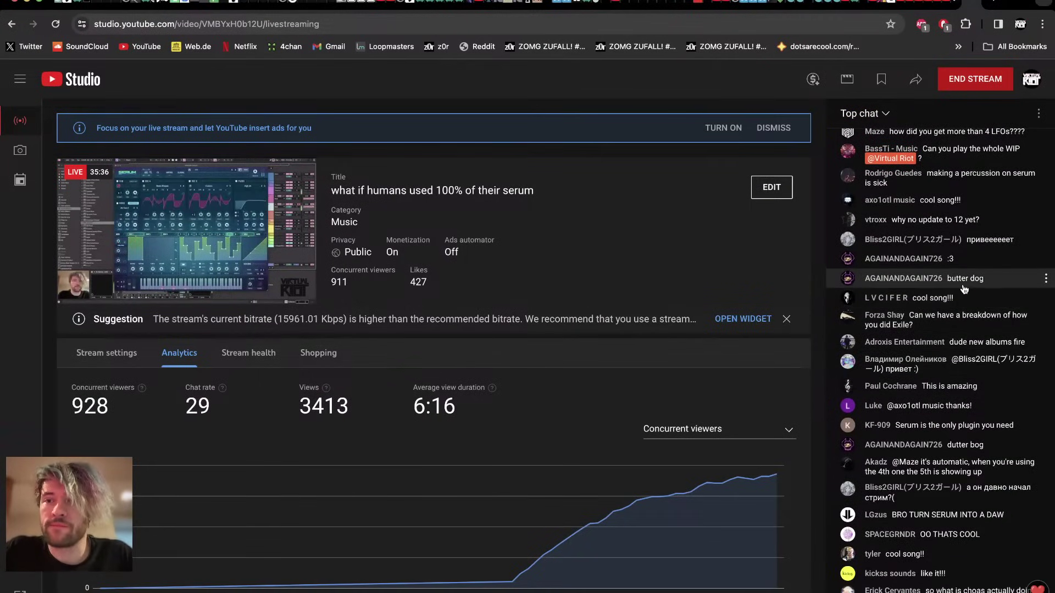
{"action": "key", "text": "super+Tab"}
{"action": "key", "text": "space"}
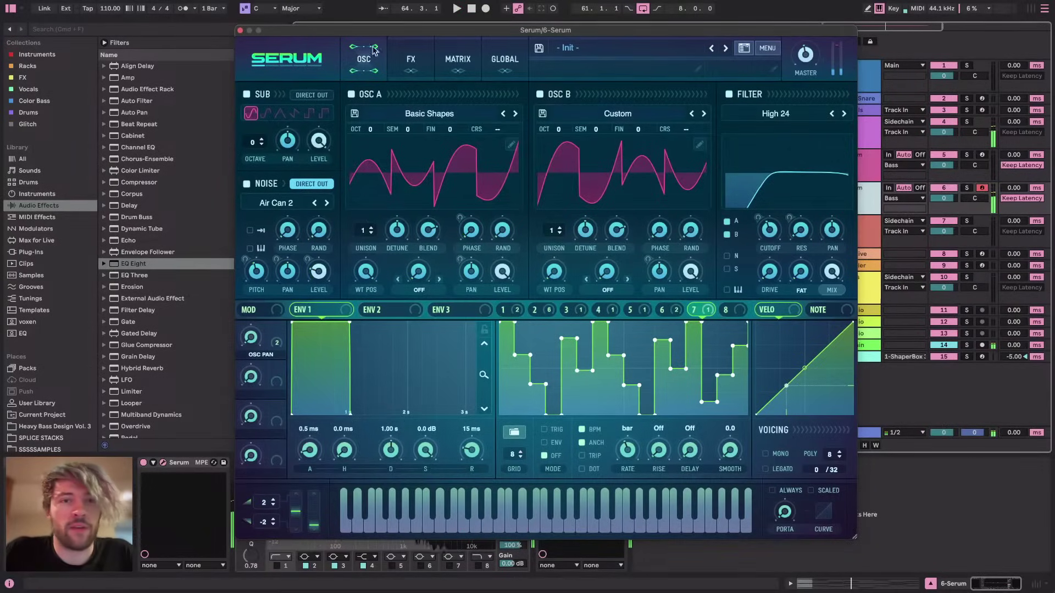
Delete the short empty clip just before bar 61 on the 6 Serum track and select the remaining MIDI clip
{"action": "left_click", "coordinate": [239, 30]}
{"action": "scroll", "coordinate": [550, 255], "scroll_direction": "up", "scroll_amount": 5}
{"action": "left_click", "coordinate": [473, 208]}
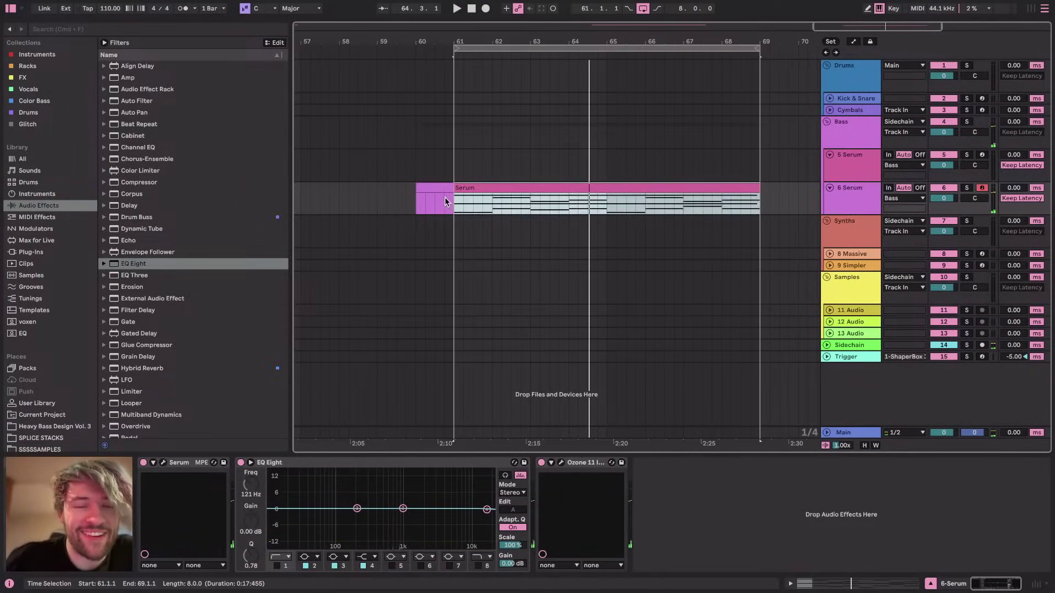
{"action": "left_click", "coordinate": [439, 189]}
{"action": "key", "text": "Delete"}
{"action": "left_click", "coordinate": [462, 196]}
{"action": "left_click", "coordinate": [465, 186]}
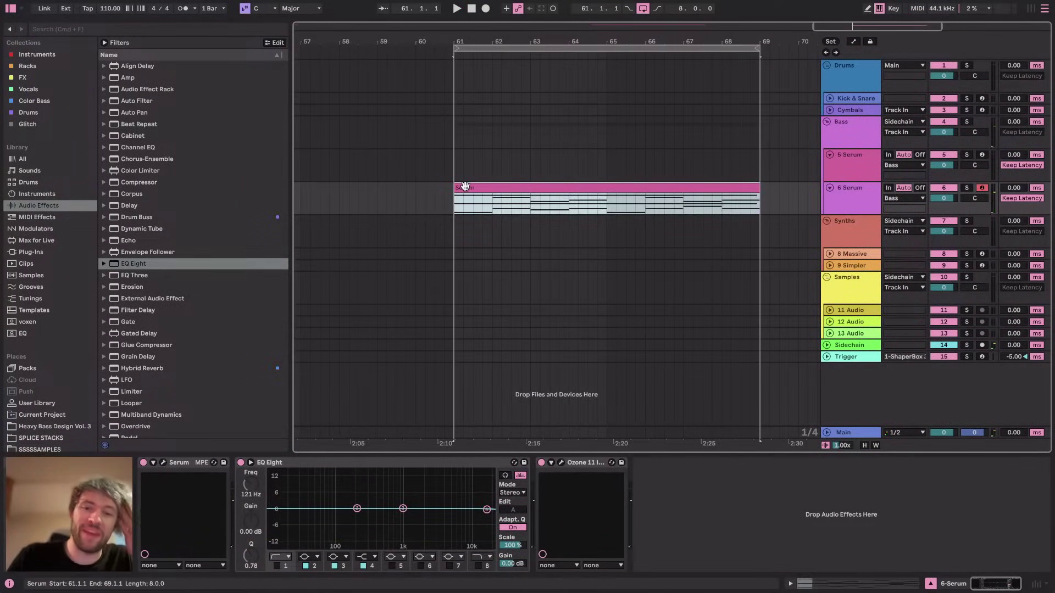
Play the clip and examine its stereo image in the Ozone 11 Imager on the 6 Serum track
{"action": "left_click", "coordinate": [559, 463]}
{"action": "key", "text": "space"}
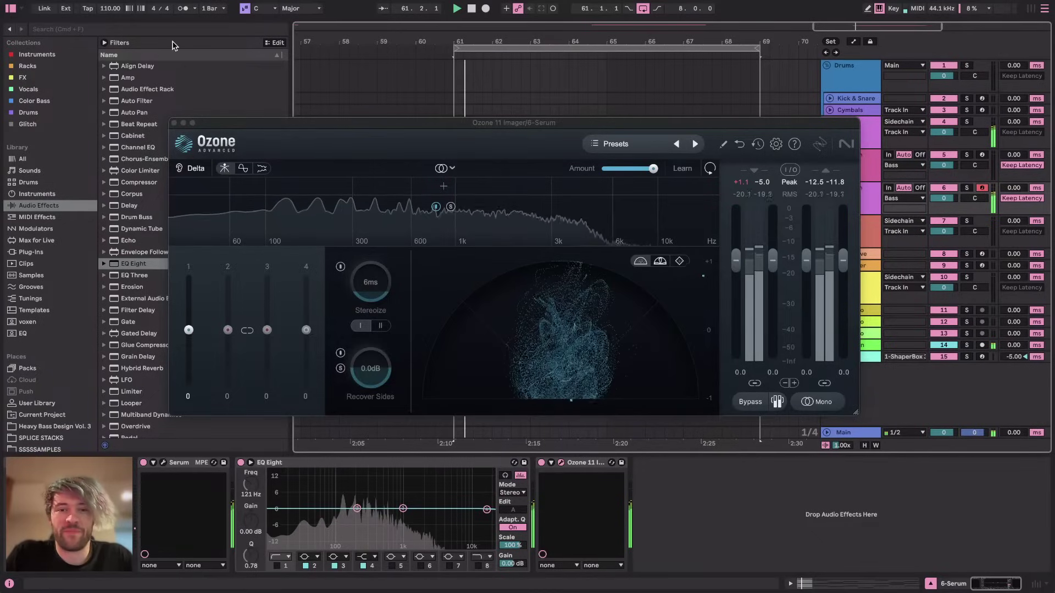
{"action": "left_click", "coordinate": [174, 123]}
{"action": "key", "text": "minus"}
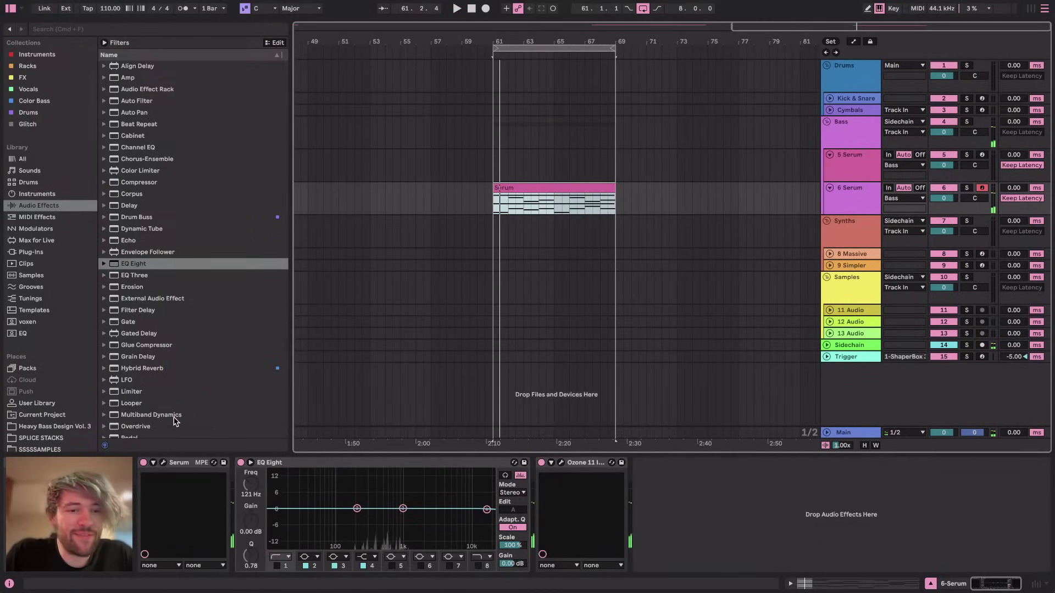
Enable Serum's Equalizer effect and place it between Hyper/Dimension and Distortion in the effects chain
{"action": "left_click", "coordinate": [162, 463]}
{"action": "left_click", "coordinate": [406, 45]}
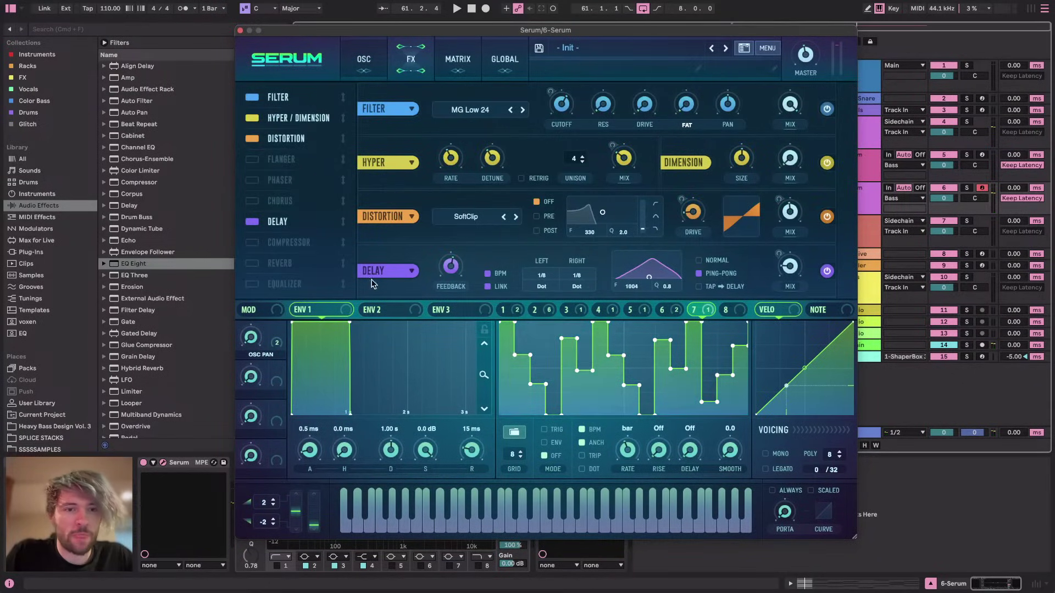
{"action": "left_click", "coordinate": [245, 282]}
{"action": "left_click_drag", "start_coordinate": [246, 283], "coordinate": [293, 131]}
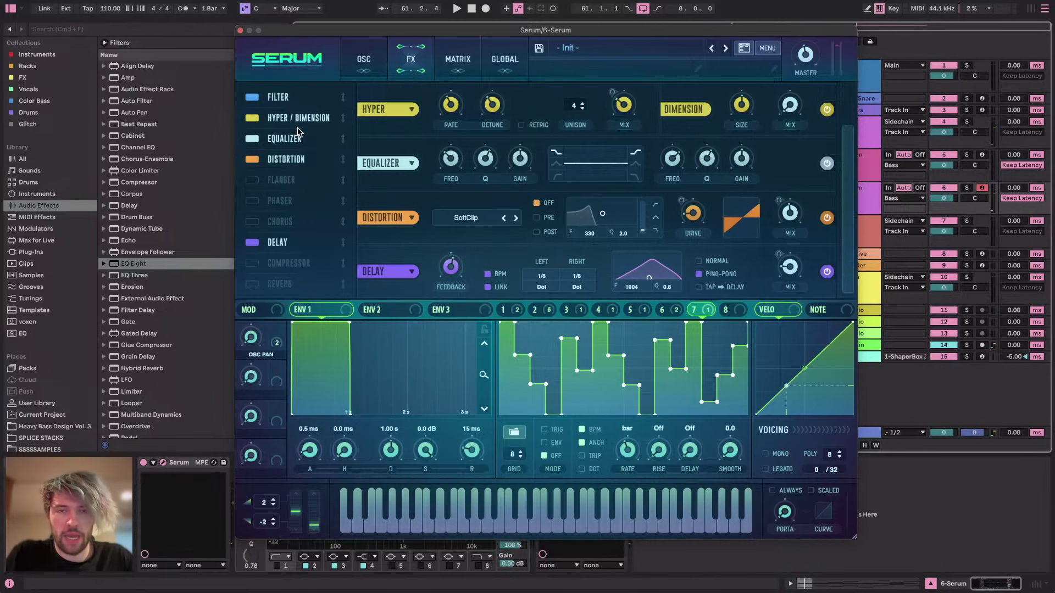
Modulate the gain and Q of the equalizer's high peak band with LFO 2, setting the gain to about 14 dB
{"action": "left_click", "coordinate": [533, 310]}
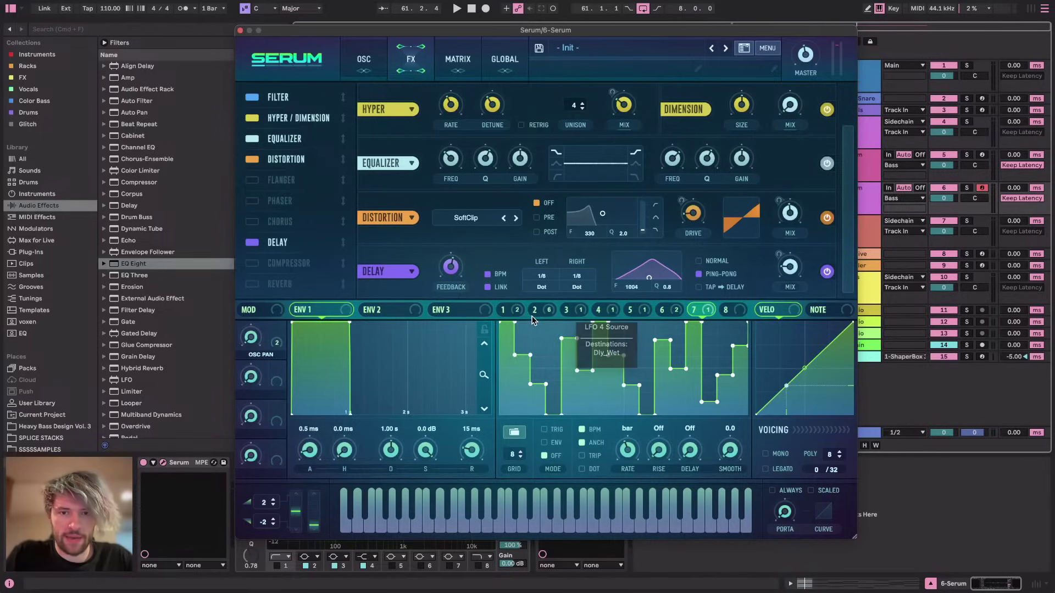
{"action": "left_click_drag", "start_coordinate": [542, 313], "coordinate": [741, 159]}
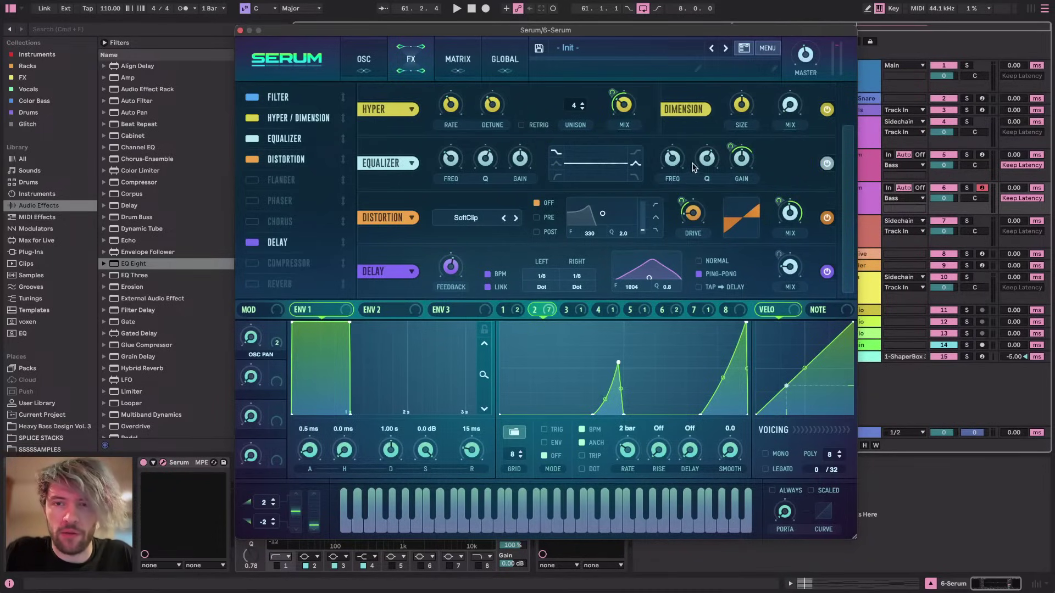
{"action": "left_click_drag", "start_coordinate": [751, 158], "coordinate": [750, 123]}
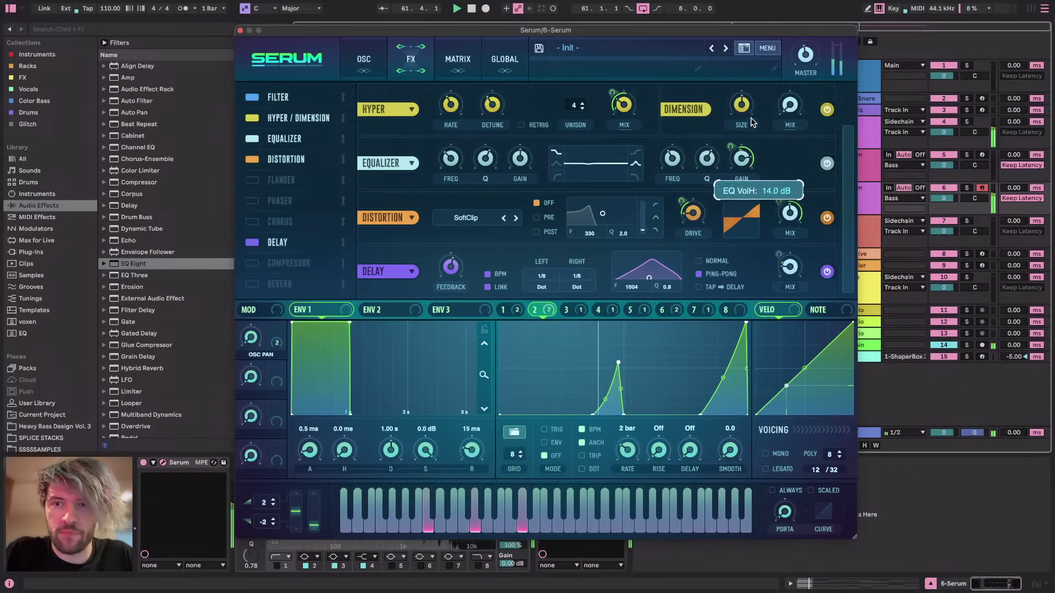
{"action": "mouse_move", "coordinate": [734, 152]}
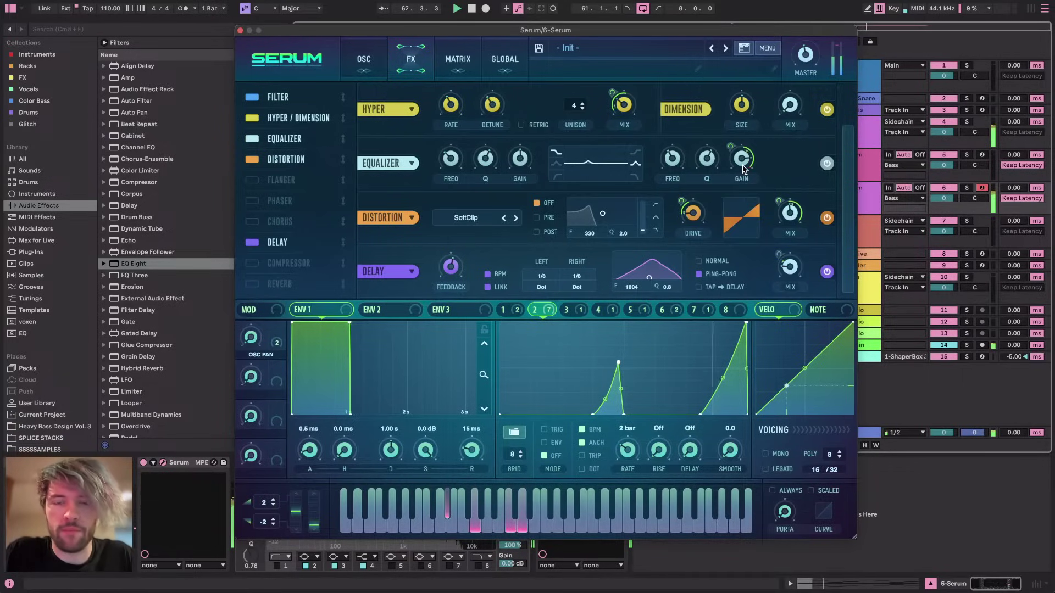
{"action": "left_click_drag", "start_coordinate": [535, 309], "coordinate": [709, 158]}
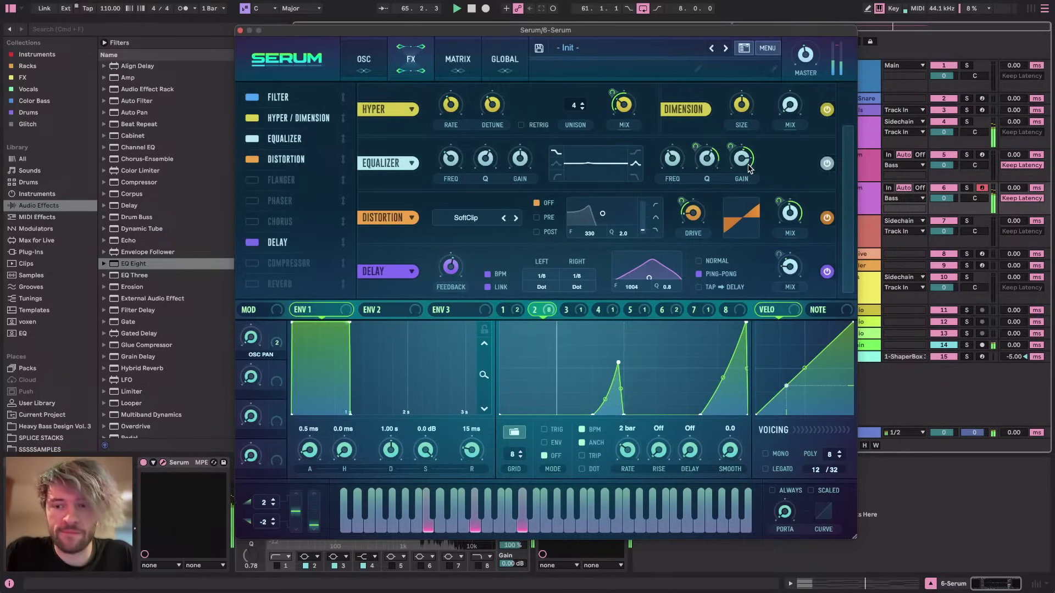
{"action": "mouse_move", "coordinate": [740, 172]}
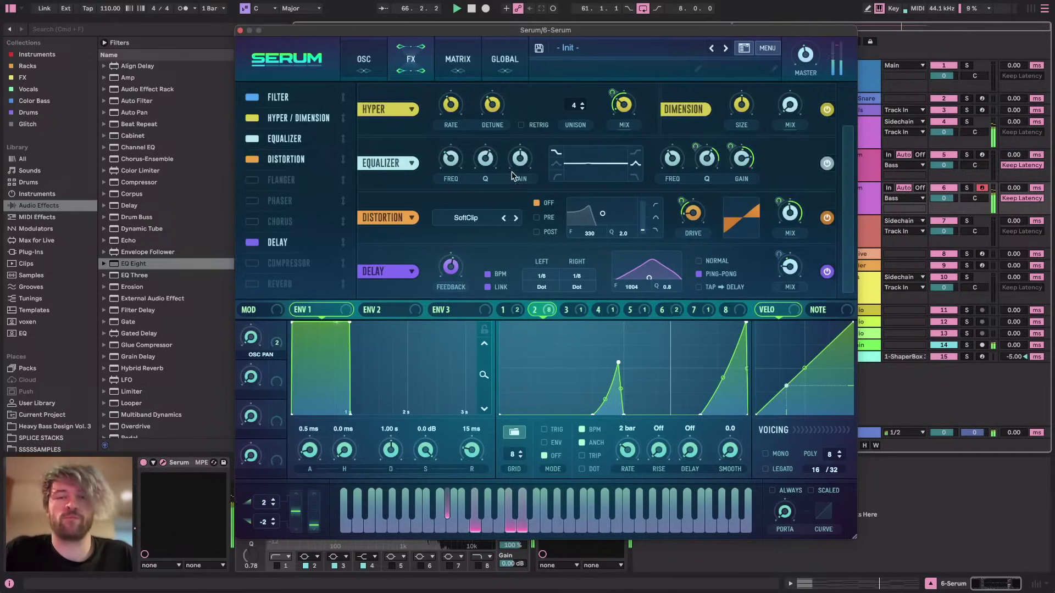
Switch the equalizer's low band to a low cut with reduced Q and a frequency of about 50 Hz
{"action": "left_click", "coordinate": [558, 172]}
{"action": "left_click", "coordinate": [558, 176]}
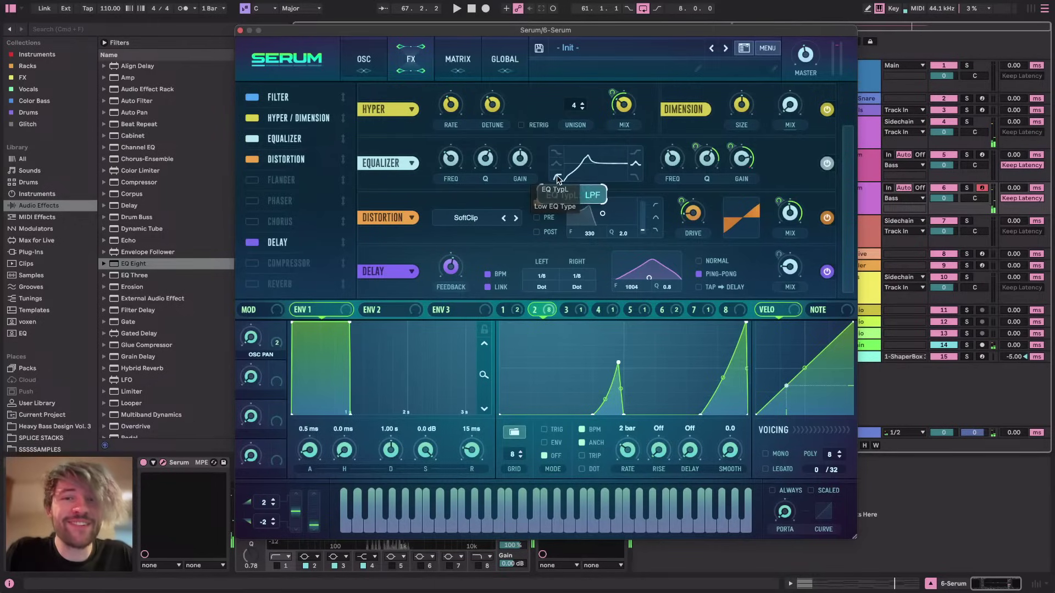
{"action": "left_click_drag", "start_coordinate": [486, 160], "coordinate": [475, 241]}
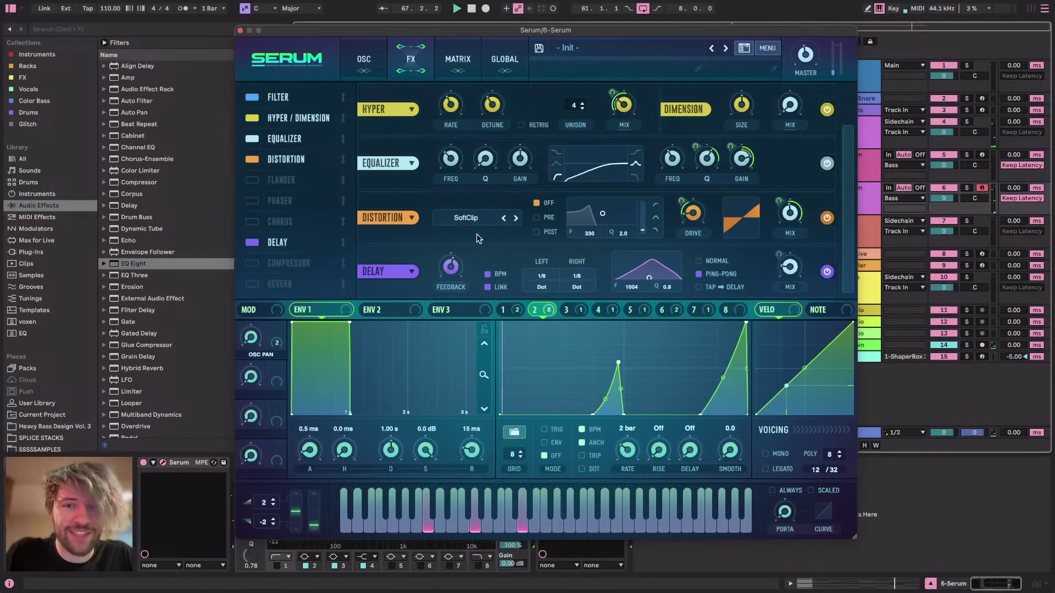
{"action": "key", "text": "space"}
{"action": "left_click_drag", "start_coordinate": [450, 160], "coordinate": [485, 121]}
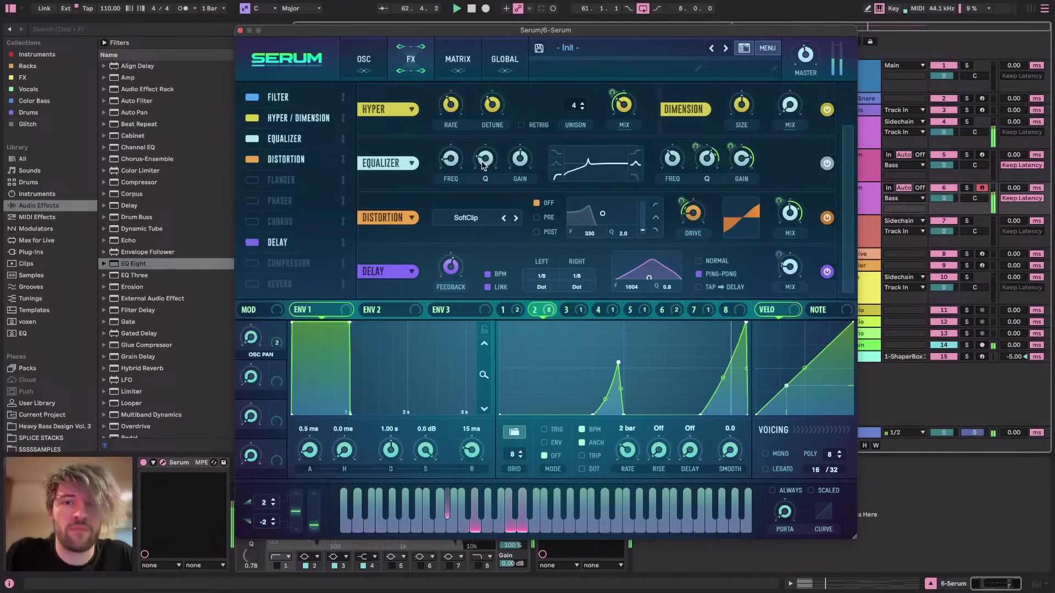
{"action": "left_click_drag", "start_coordinate": [450, 158], "coordinate": [450, 131]}
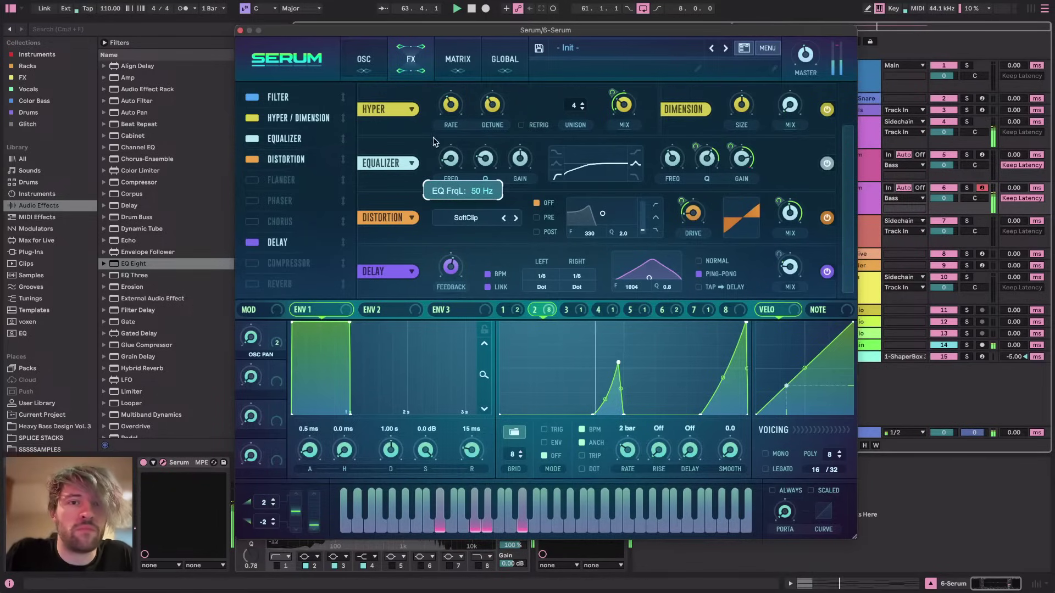
Lower the sub oscillator level to about 74% and set the equalizer's low-band Q to about 28%
{"action": "left_click", "coordinate": [364, 59]}
{"action": "left_click_drag", "start_coordinate": [319, 141], "coordinate": [309, 175]}
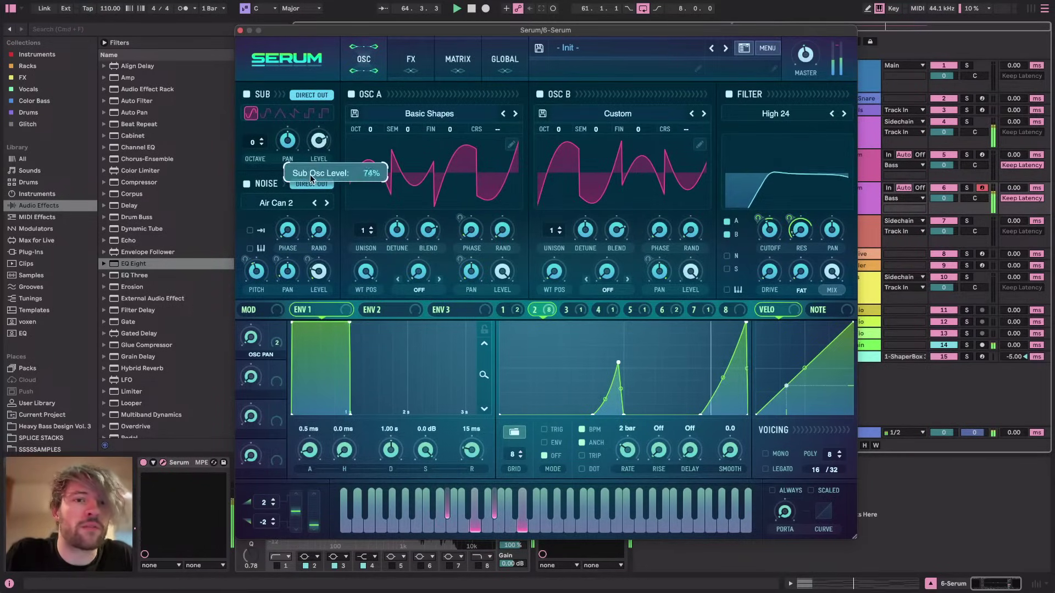
{"action": "left_click", "coordinate": [420, 54]}
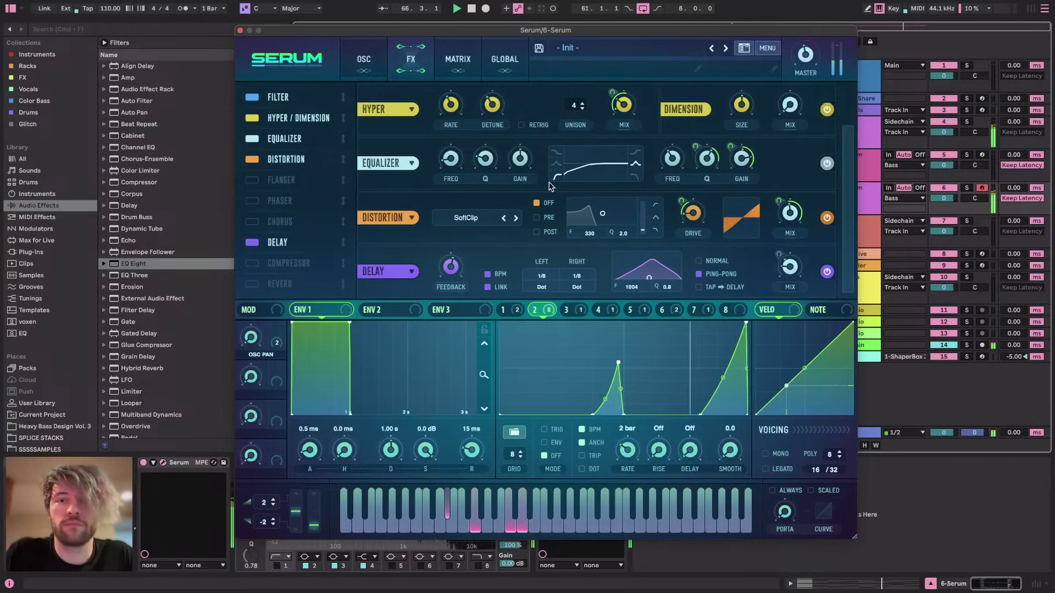
{"action": "left_click_drag", "start_coordinate": [486, 159], "coordinate": [488, 141]}
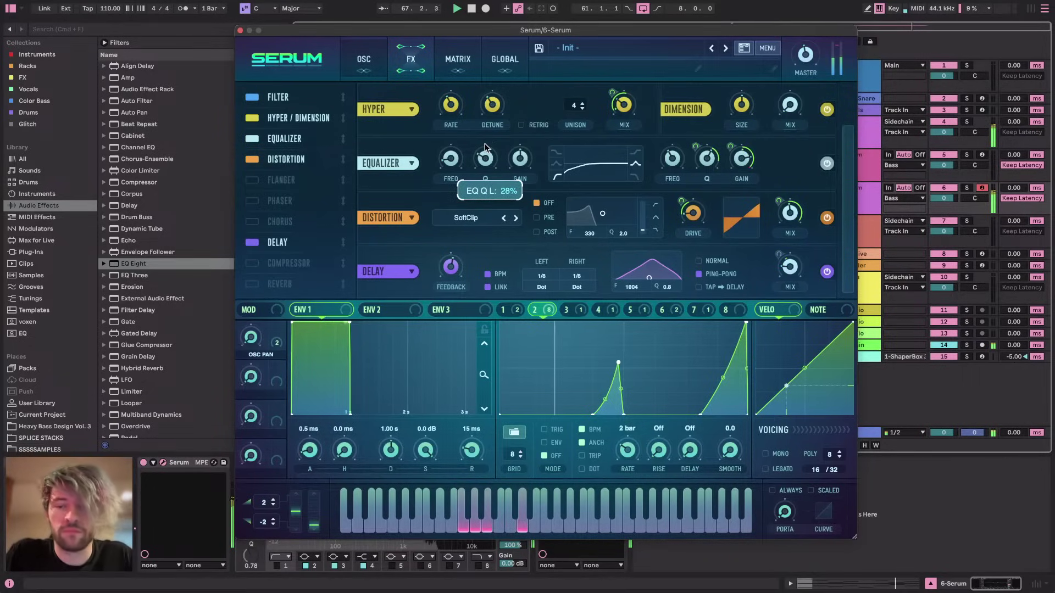
Fine-tune LFO 2's modulation amount on the equalizer's high-band Q
{"action": "mouse_move", "coordinate": [672, 159]}
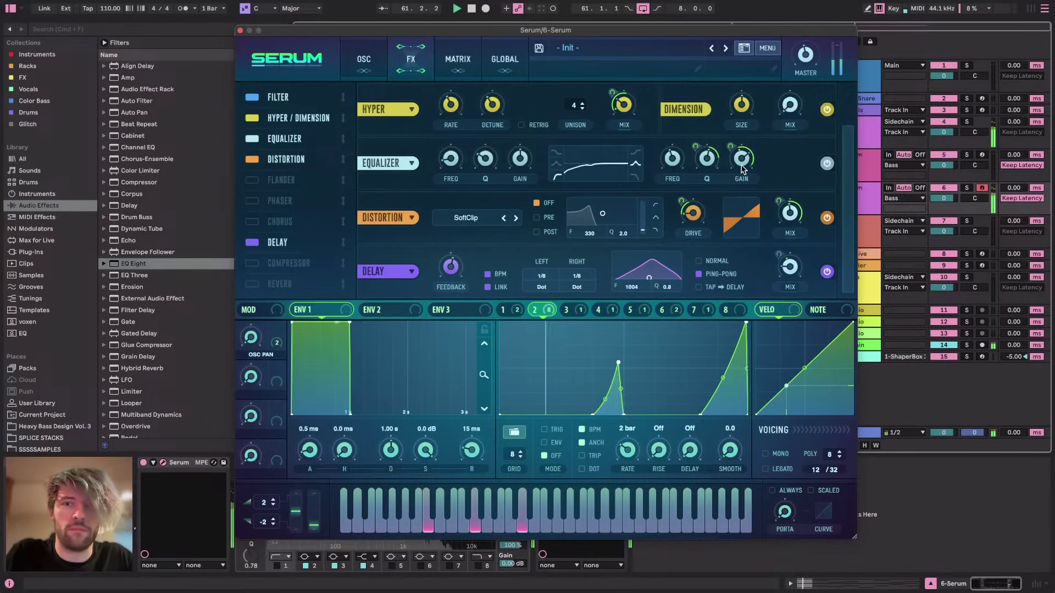
{"action": "mouse_move", "coordinate": [702, 138]}
{"action": "left_click_drag", "start_coordinate": [702, 138], "coordinate": [701, 143]}
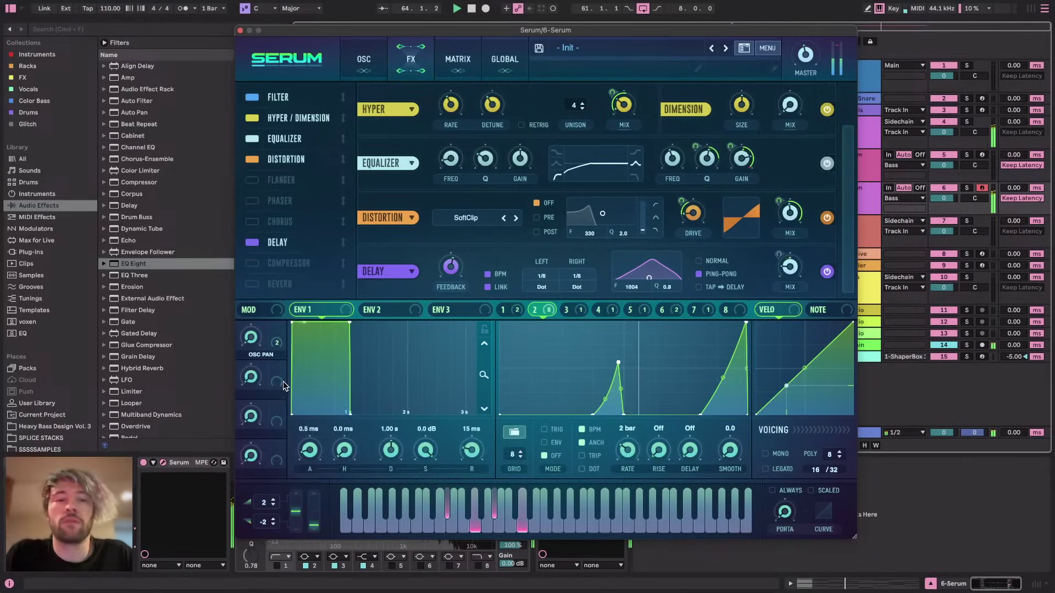
Assign Macro 2 to the equalizer's high-band frequency and adjust its modulation amount while auditioning
{"action": "left_click_drag", "start_coordinate": [277, 371], "coordinate": [666, 165]}
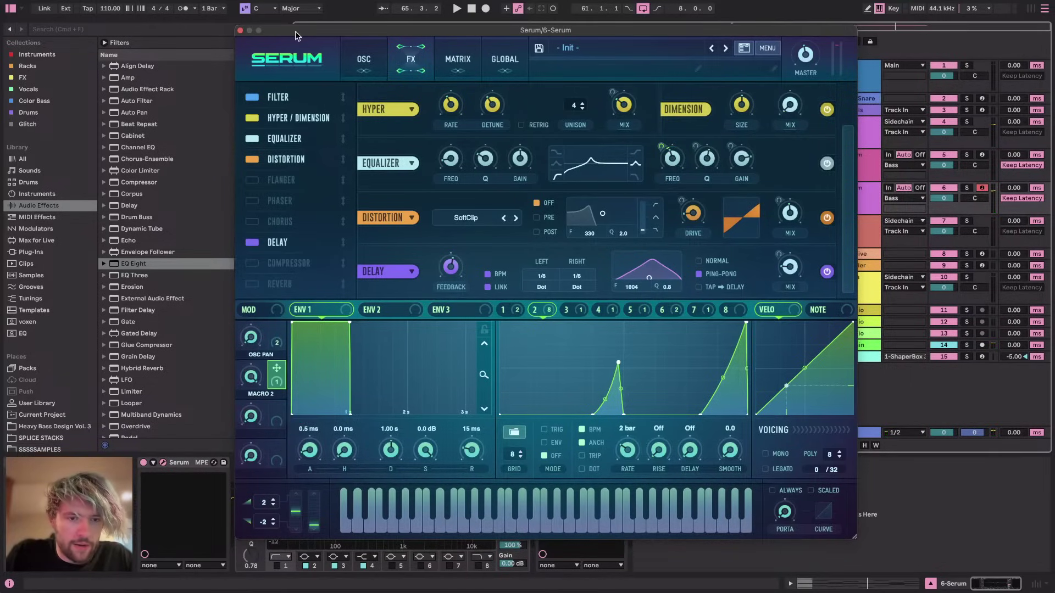
{"action": "key", "text": "space"}
{"action": "left_click_drag", "start_coordinate": [660, 142], "coordinate": [661, 147]}
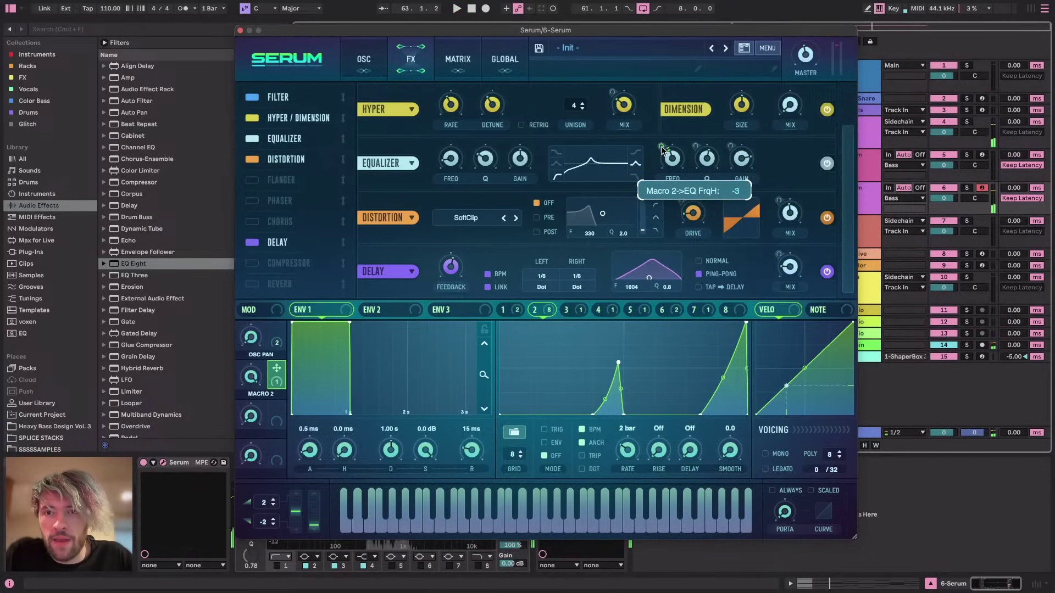
{"action": "key", "text": "space"}
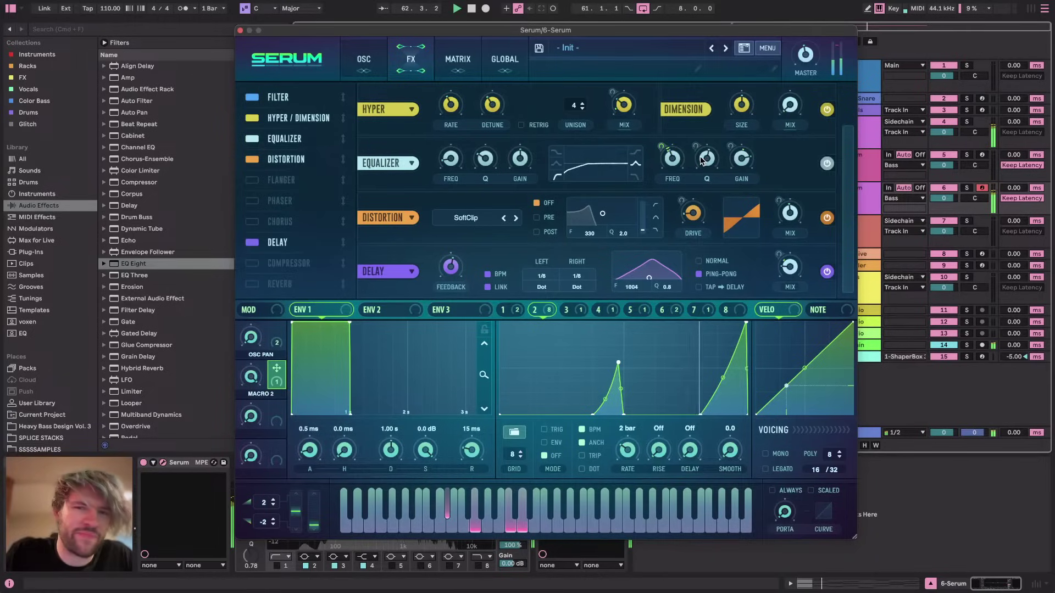
{"action": "mouse_move", "coordinate": [664, 147]}
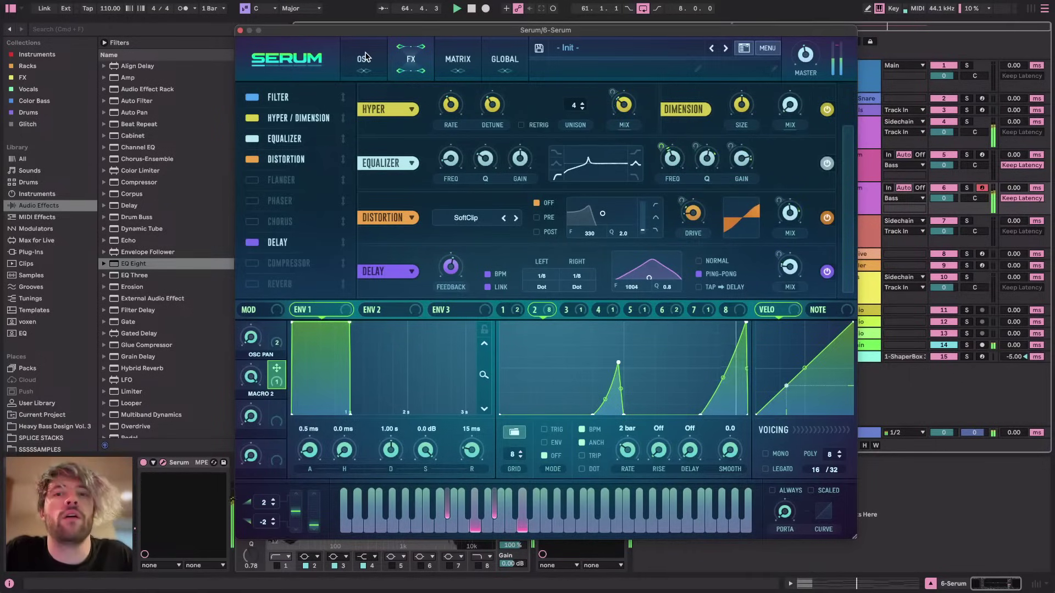
Assign Macro 2 to the equalizer's high-band Q and gain as well
{"action": "left_click_drag", "start_coordinate": [276, 368], "coordinate": [692, 179]}
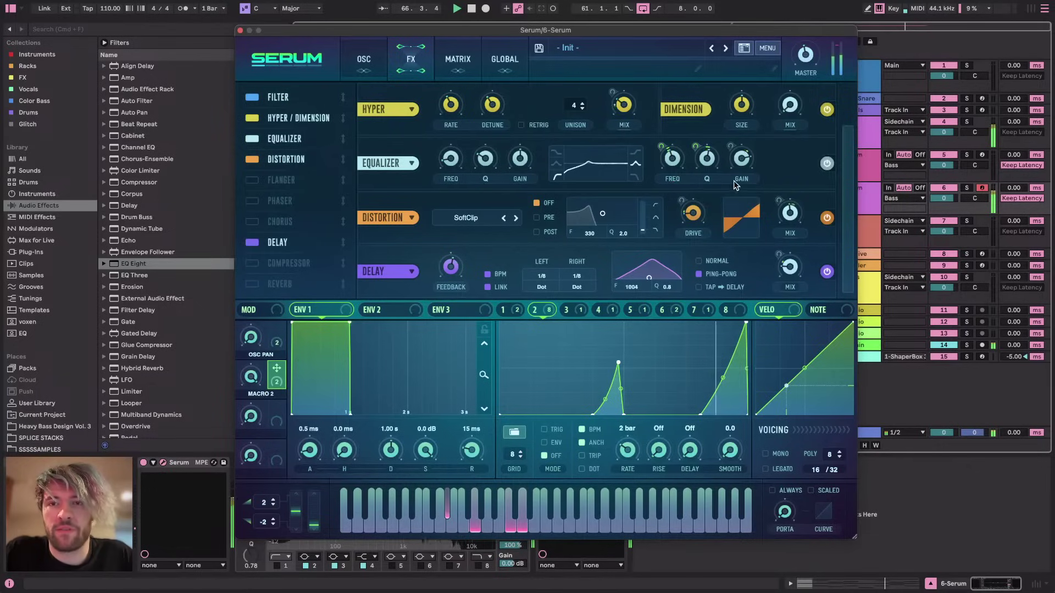
{"action": "key", "text": "space"}
{"action": "left_click_drag", "start_coordinate": [277, 368], "coordinate": [731, 151]}
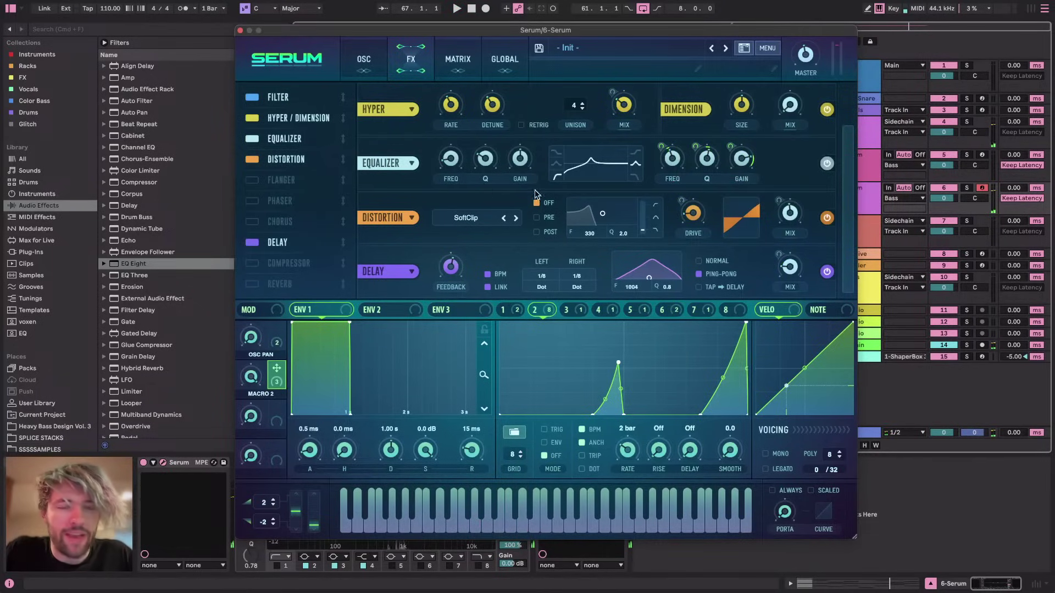
Sweep Macro 2 during playback and reduce its modulation amount on the equalizer's high-band gain
{"action": "key", "text": "space"}
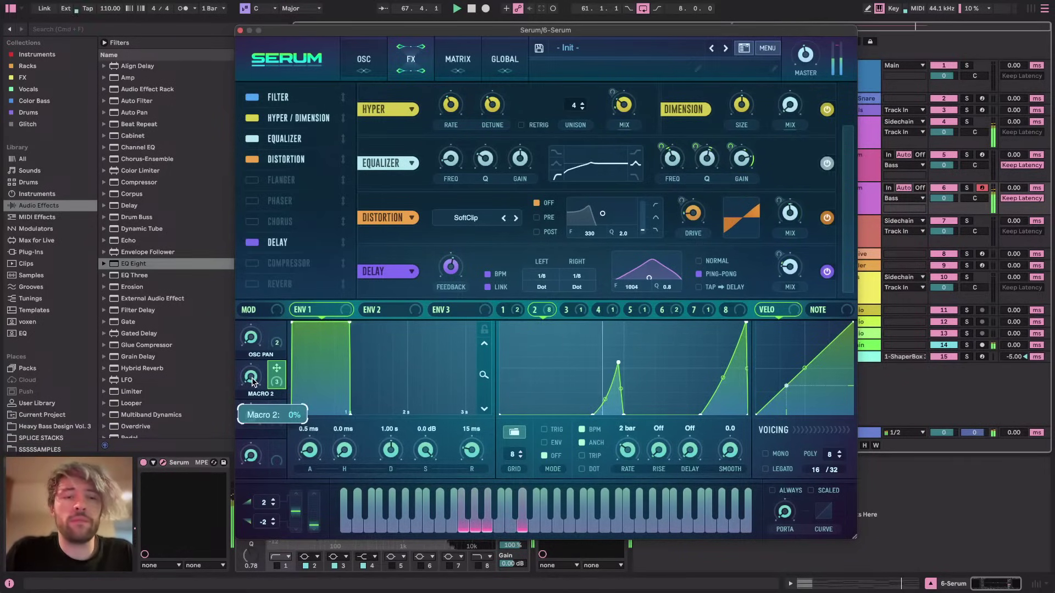
{"action": "left_click_drag", "start_coordinate": [253, 271], "coordinate": [271, 223]}
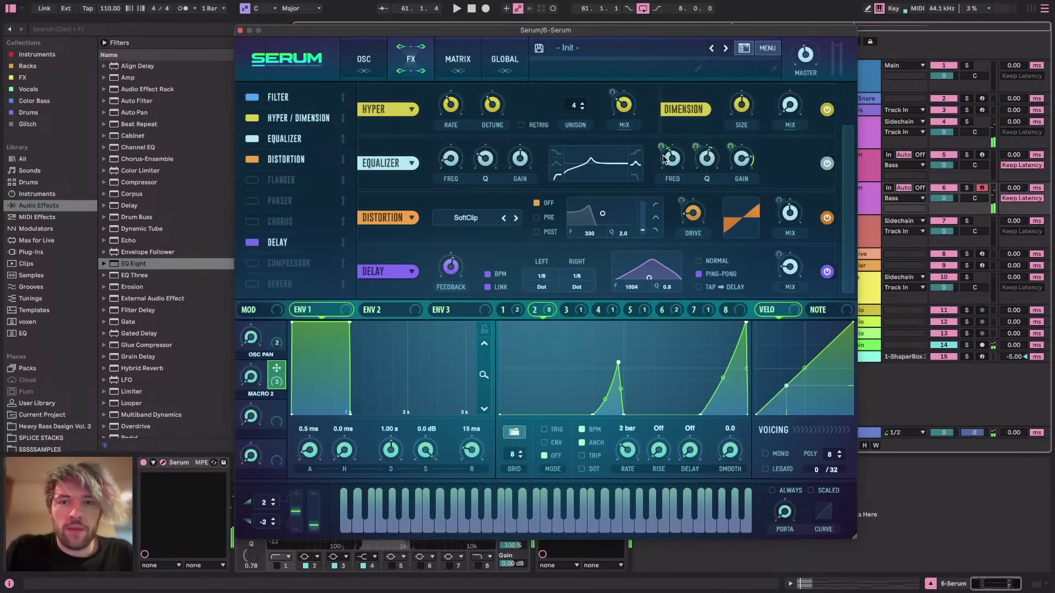
{"action": "mouse_move", "coordinate": [730, 146]}
{"action": "left_click_drag", "start_coordinate": [730, 151], "coordinate": [745, 160]}
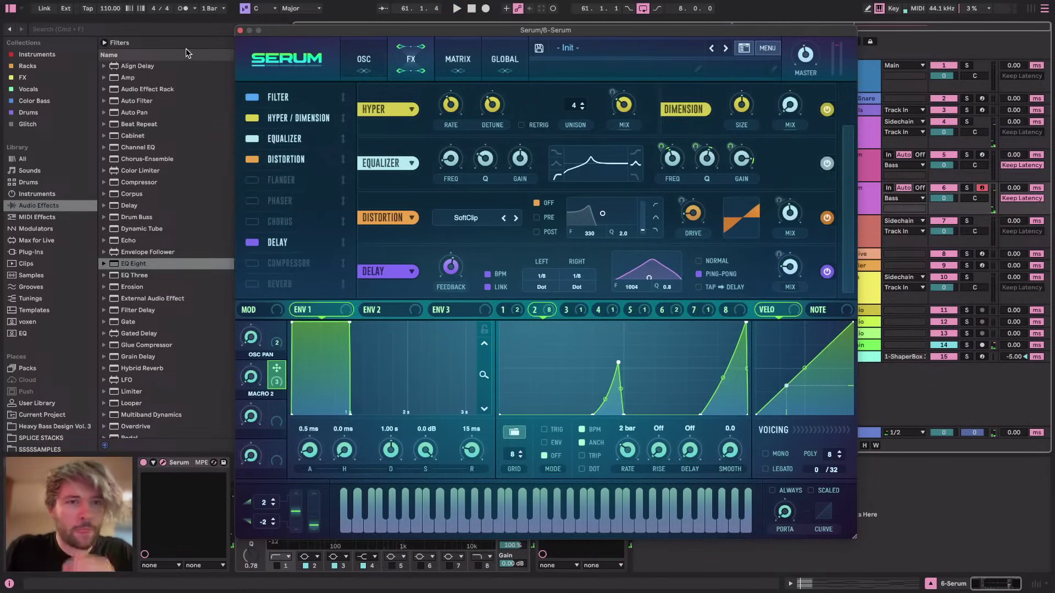
Close the Serum window and read the latest livestream chat messages before returning to the arrangement
{"action": "left_click", "coordinate": [239, 30]}
{"action": "key", "text": "super+Tab"}
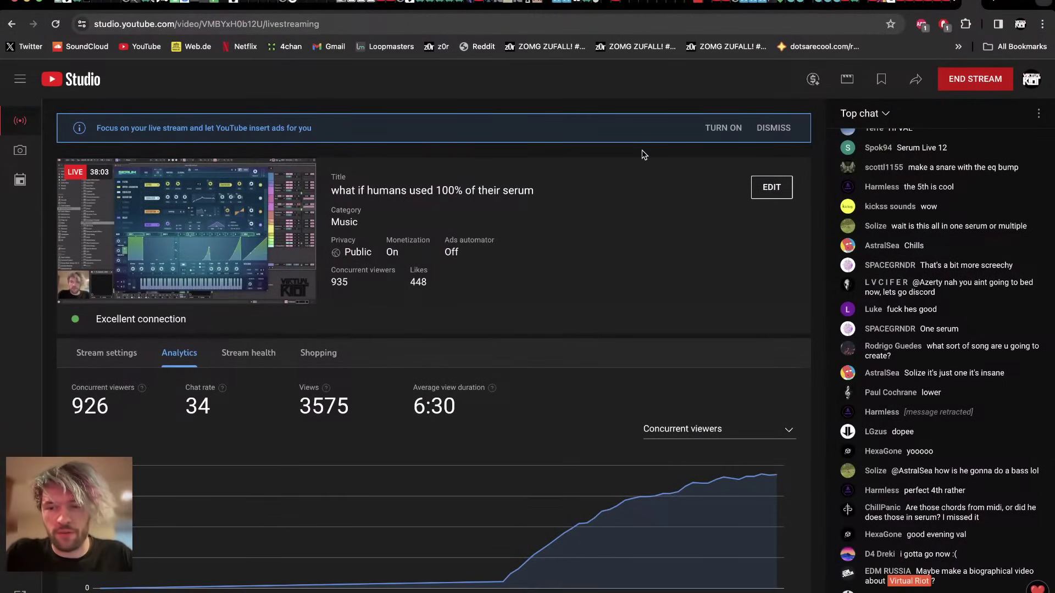
{"action": "key", "text": "super+Tab"}
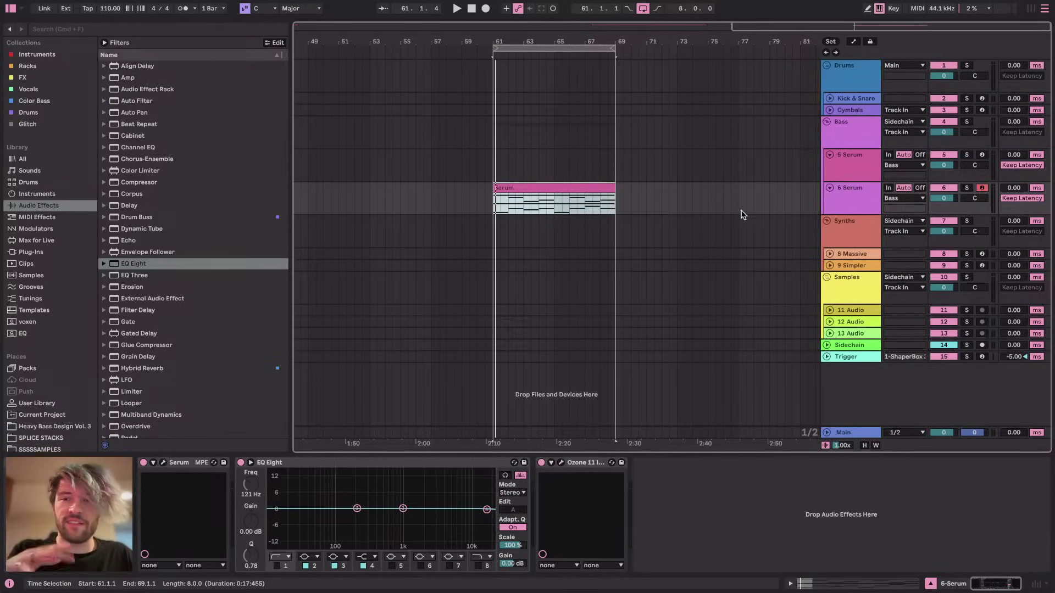
Insert a new MIDI track below the 6 Serum track
{"action": "left_click", "coordinate": [860, 195]}
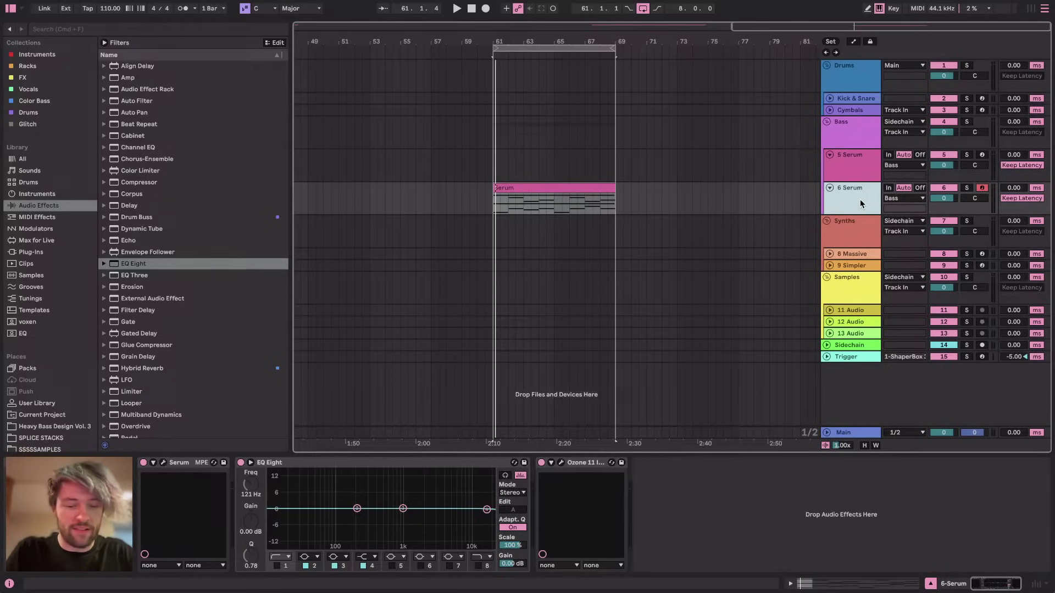
{"action": "key", "text": "super+shift+t"}
{"action": "left_click_drag", "start_coordinate": [614, 224], "coordinate": [496, 223]}
{"action": "left_click", "coordinate": [498, 224]}
{"action": "left_click", "coordinate": [364, 227]}
Set the audio input device to HyperX QuadCast S in the audio preferences
{"action": "key", "text": "super+comma"}
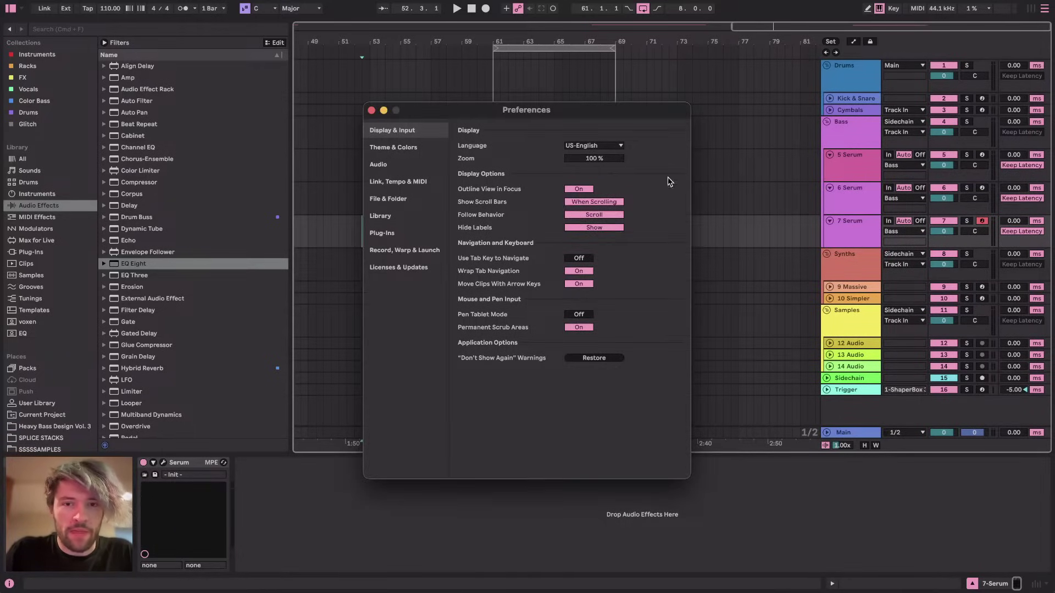
{"action": "left_click", "coordinate": [407, 148]}
{"action": "left_click", "coordinate": [421, 164]}
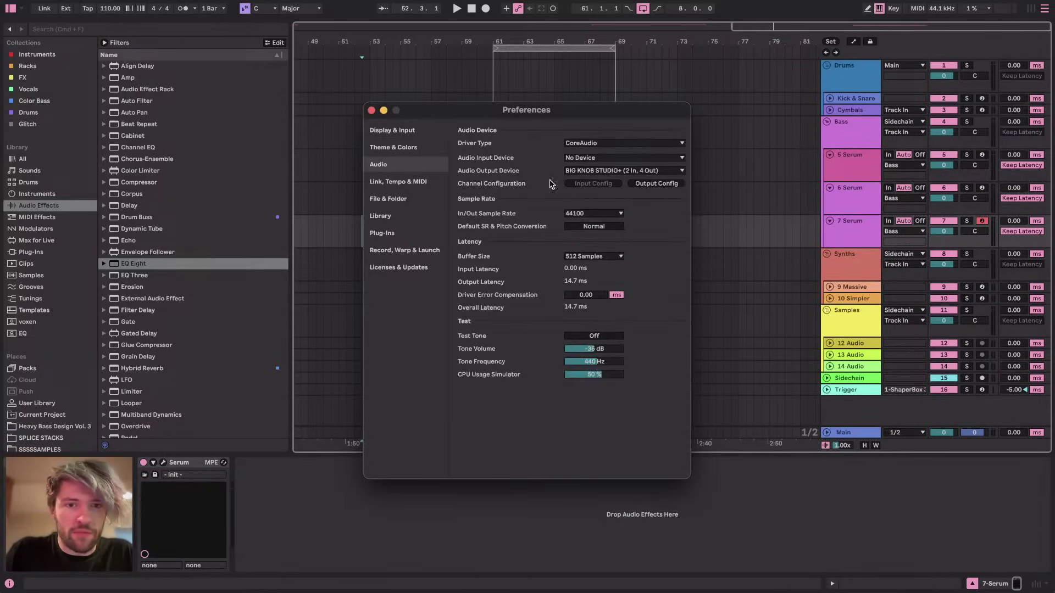
{"action": "left_click", "coordinate": [615, 159]}
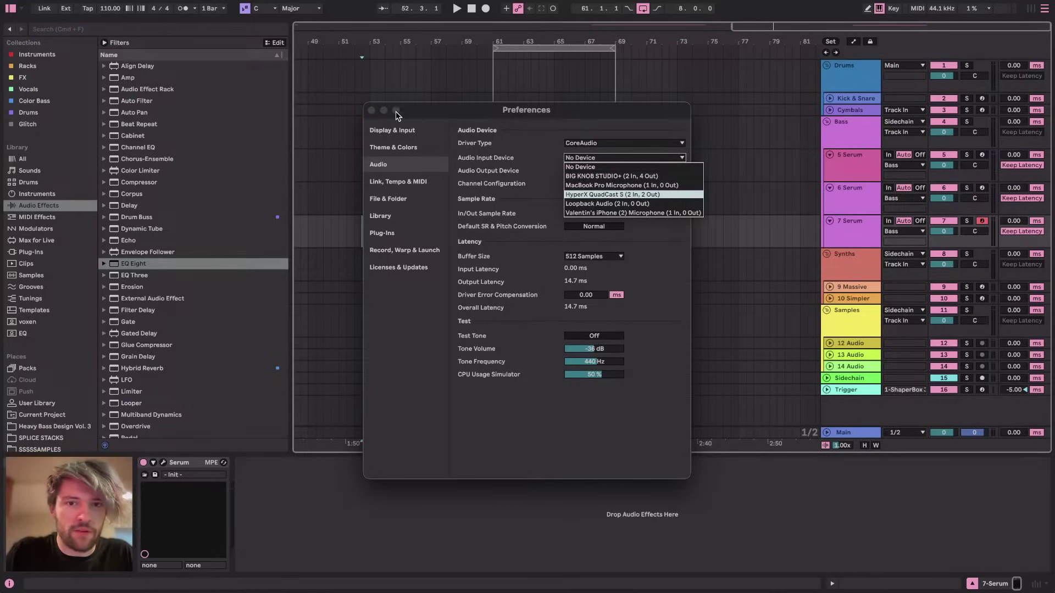
{"action": "key", "text": "Return"}
{"action": "left_click", "coordinate": [372, 110]}
Switch to Streamlabs Desktop and check the audio levels of the mixer sources
{"action": "key", "text": "super+Tab"}
{"action": "key", "text": "super+Tab"}
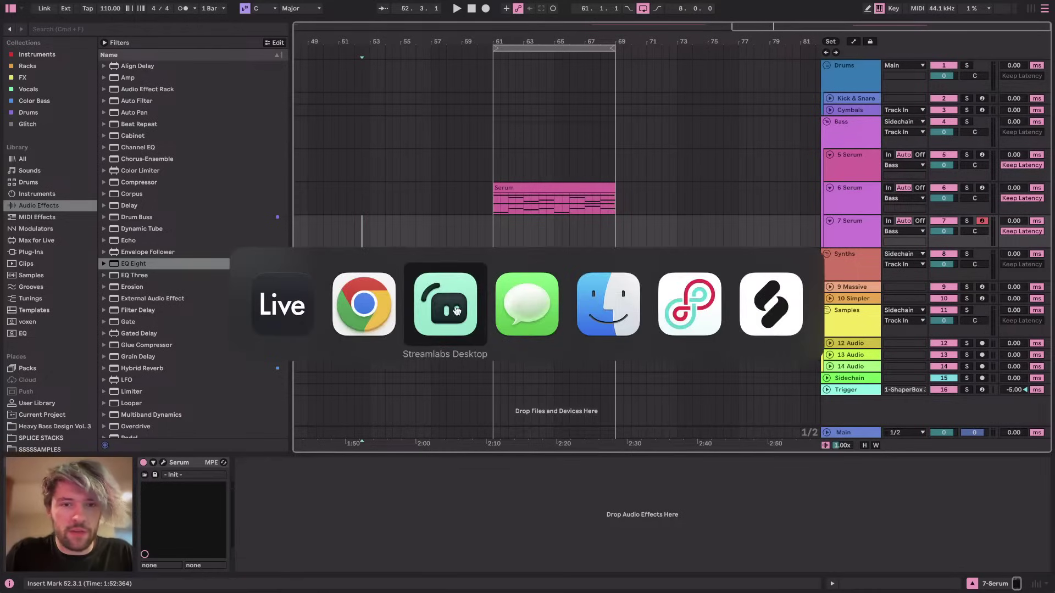
{"action": "scroll", "coordinate": [500, 543], "scroll_direction": "up", "scroll_amount": 3}
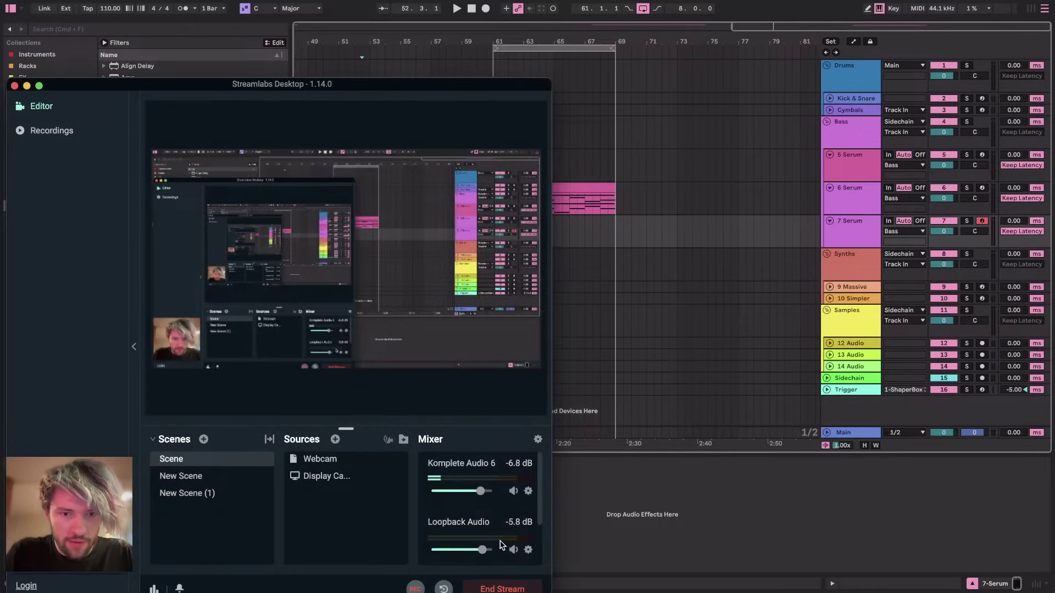
{"action": "key", "text": "super+Tab"}
{"action": "key", "text": "super+Tab"}
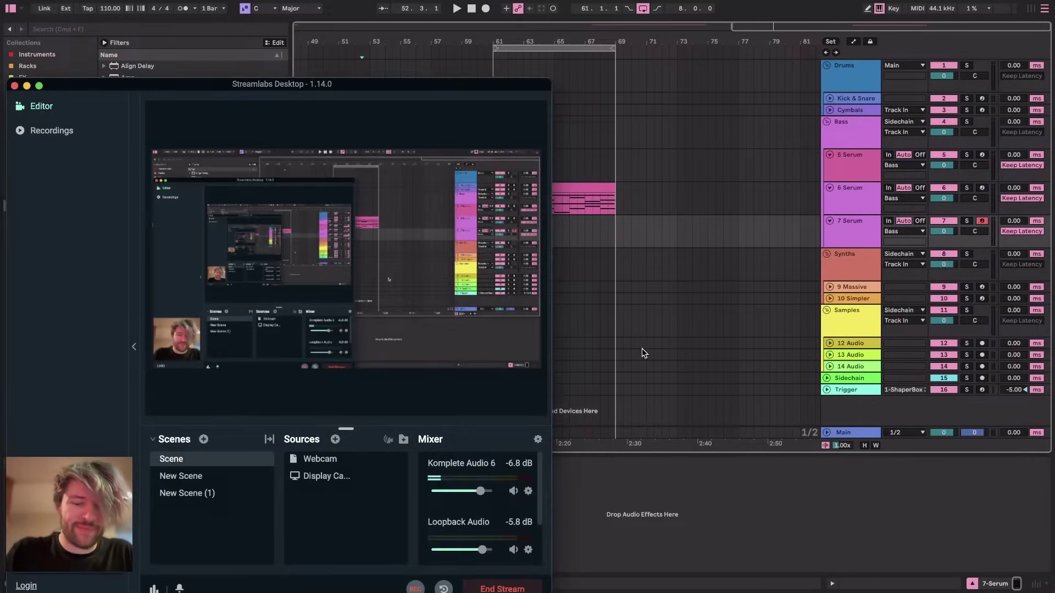
Return to Ableton Live and set the audio input device to No Device in the audio preferences
{"action": "left_click", "coordinate": [644, 353]}
{"action": "key", "text": "super+comma"}
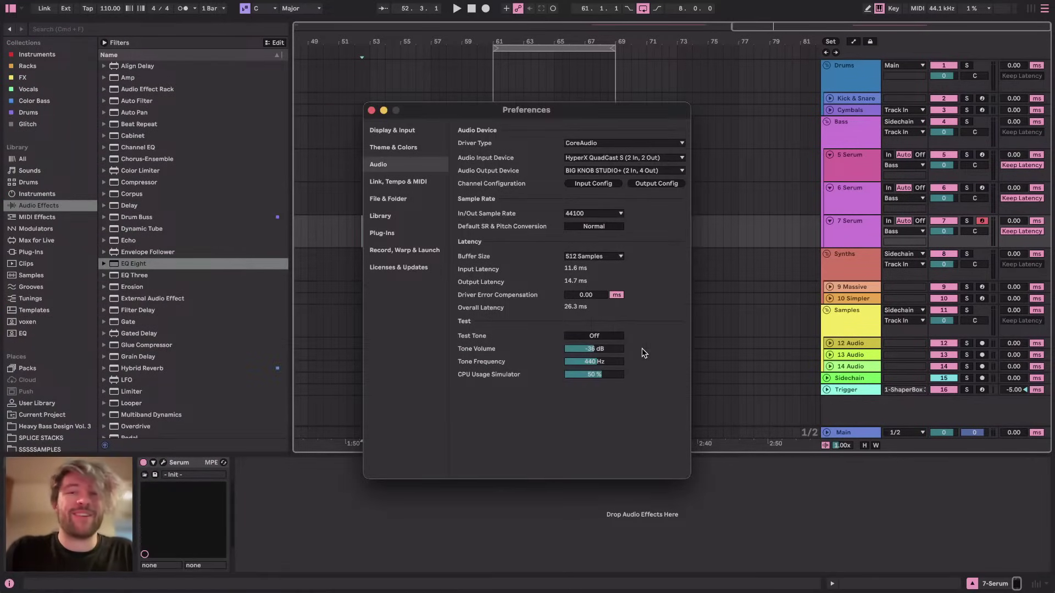
{"action": "left_click", "coordinate": [598, 157]}
{"action": "left_click", "coordinate": [599, 169]}
In Streamlabs Desktop, switch the Komplete Audio 6 source's device to Default and back to HyperX QuadCast S
{"action": "key", "text": "super+Tab"}
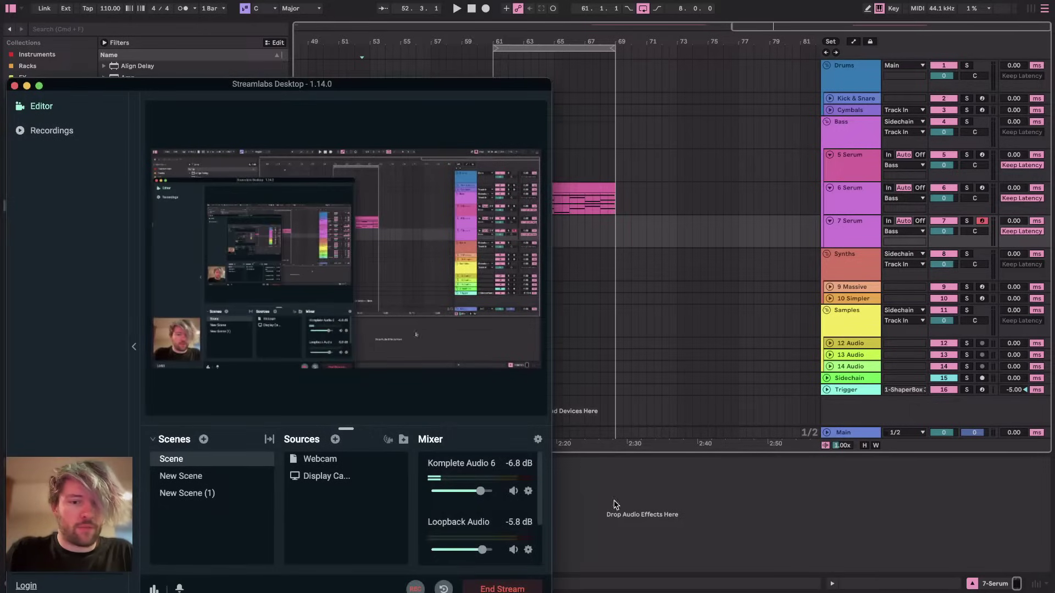
{"action": "right_click", "coordinate": [526, 482]}
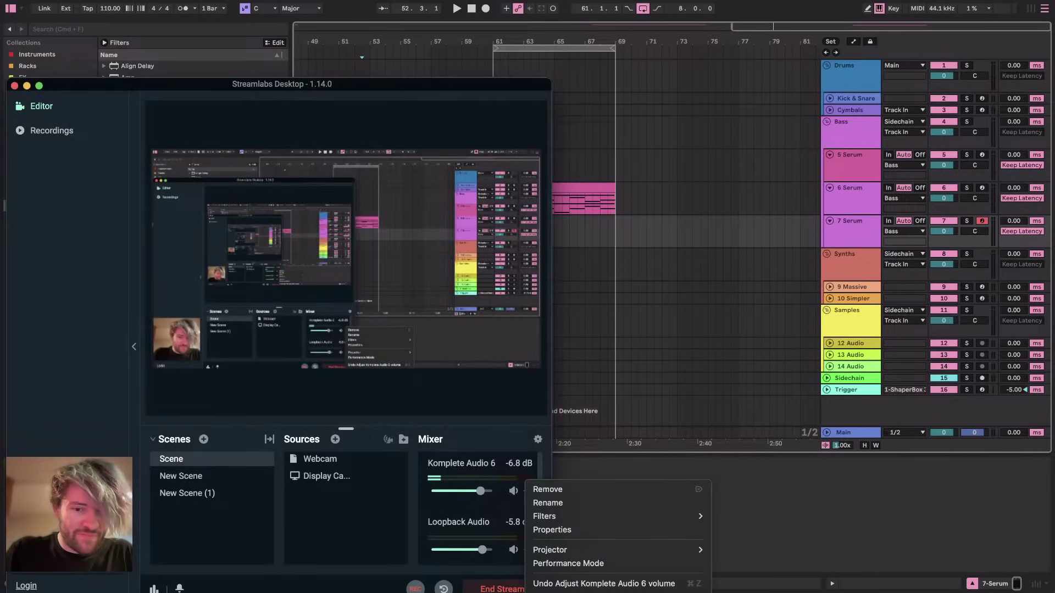
{"action": "left_click", "coordinate": [554, 529]}
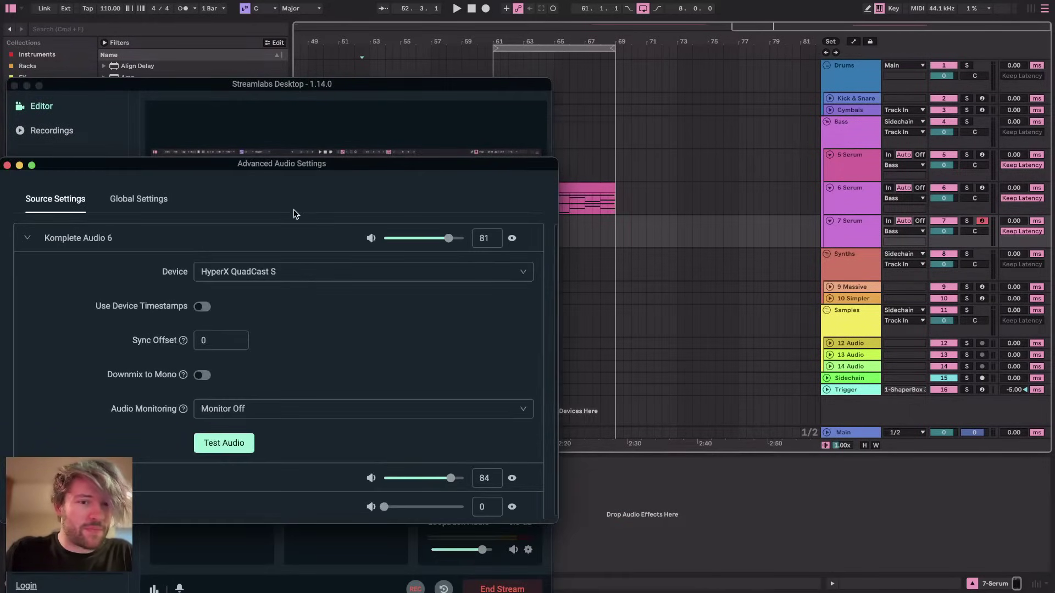
{"action": "left_click", "coordinate": [266, 271]}
{"action": "left_click", "coordinate": [260, 296]}
{"action": "left_click", "coordinate": [267, 273]}
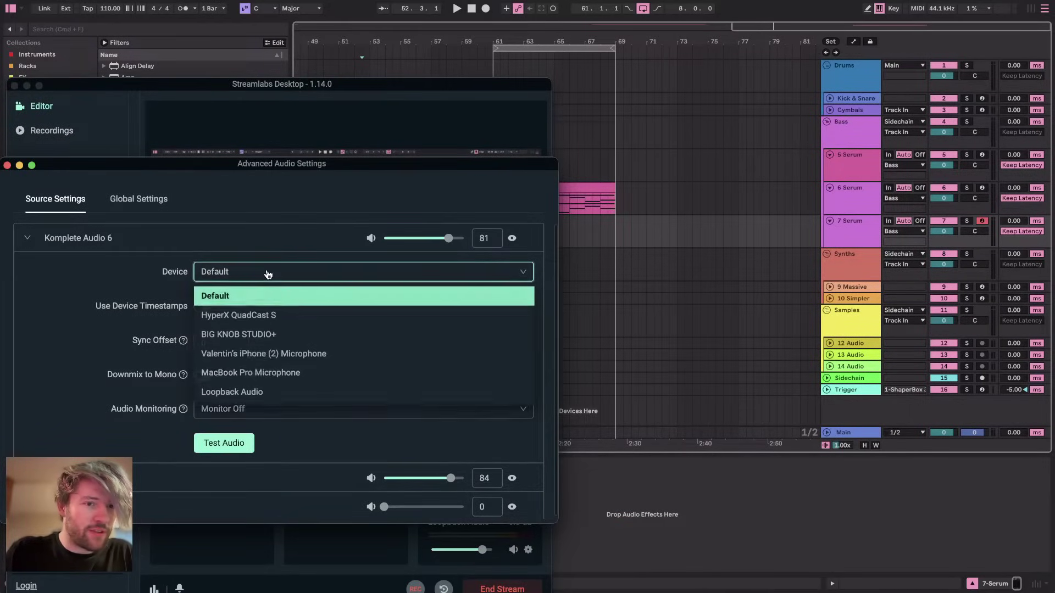
{"action": "left_click", "coordinate": [253, 315]}
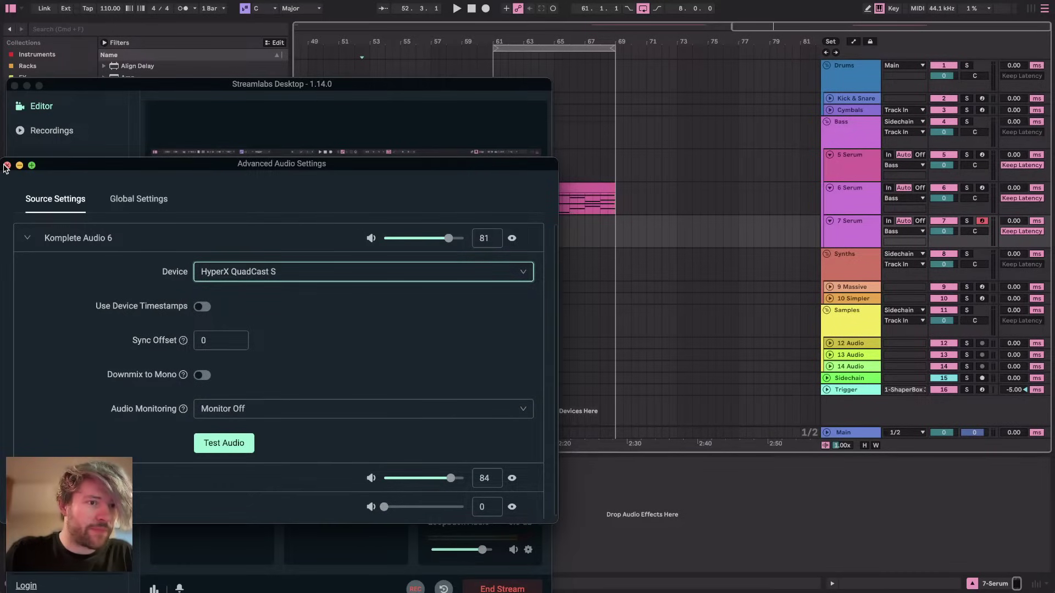
{"action": "left_click", "coordinate": [7, 166]}
Hide and reopen Streamlabs Desktop to check the microphone level in its mixer
{"action": "key", "text": "super+h"}
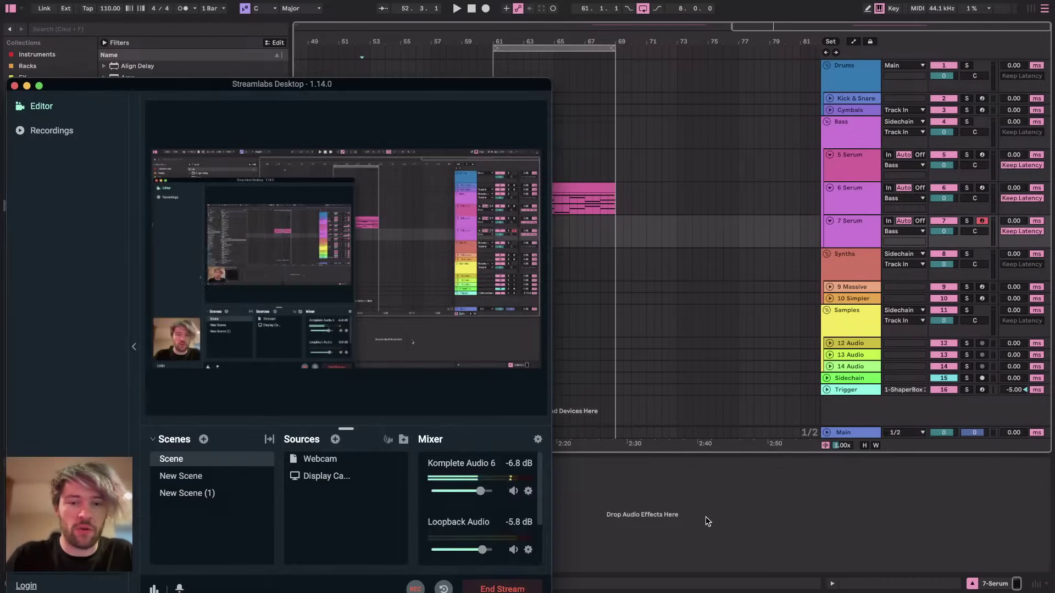
{"action": "key", "text": "super+Tab"}
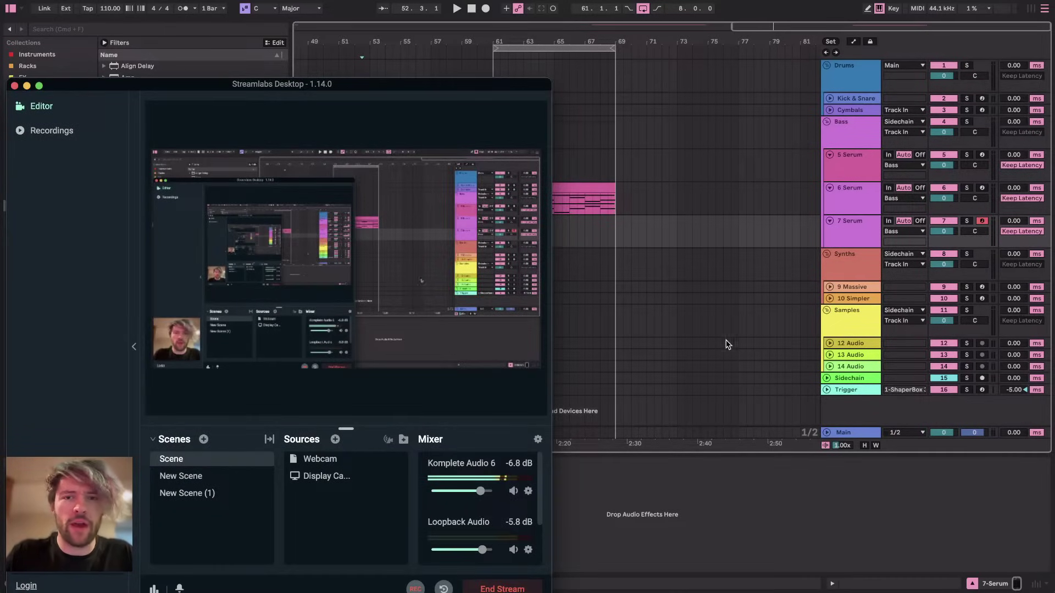
{"action": "key", "text": "super+h"}
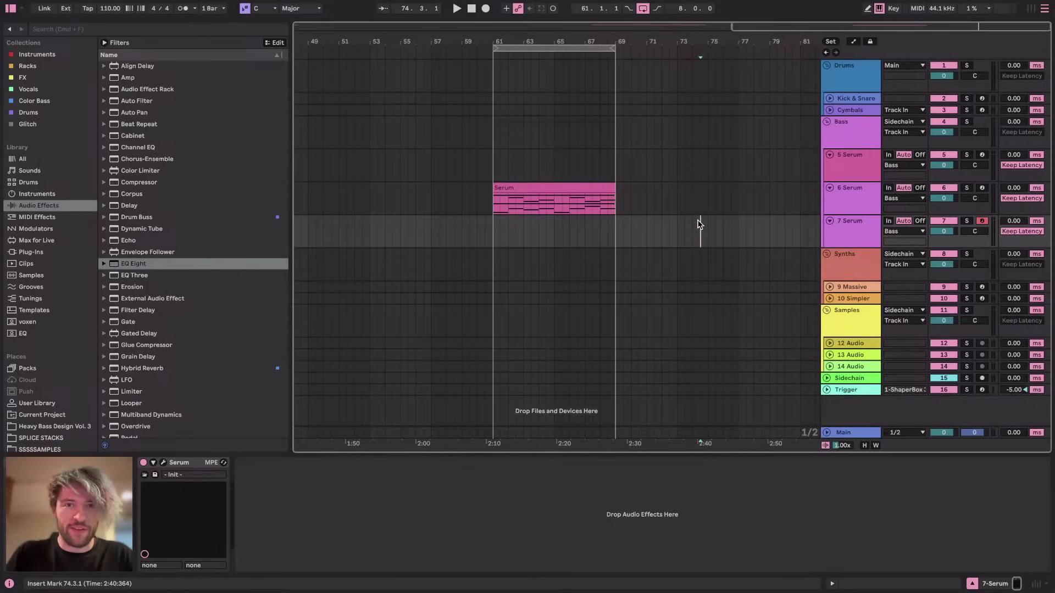
{"action": "key", "text": "super+Tab"}
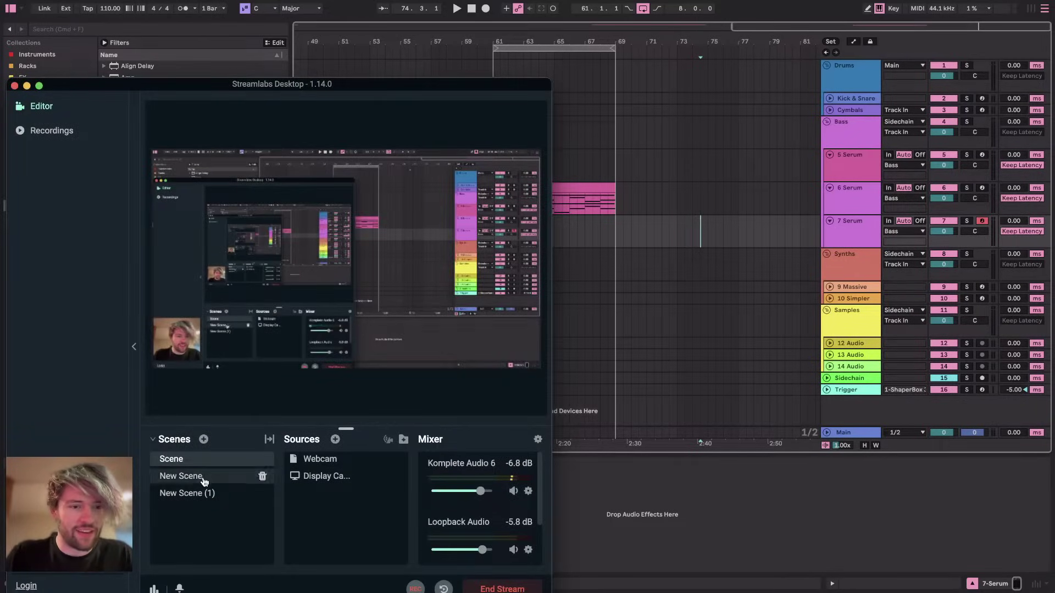
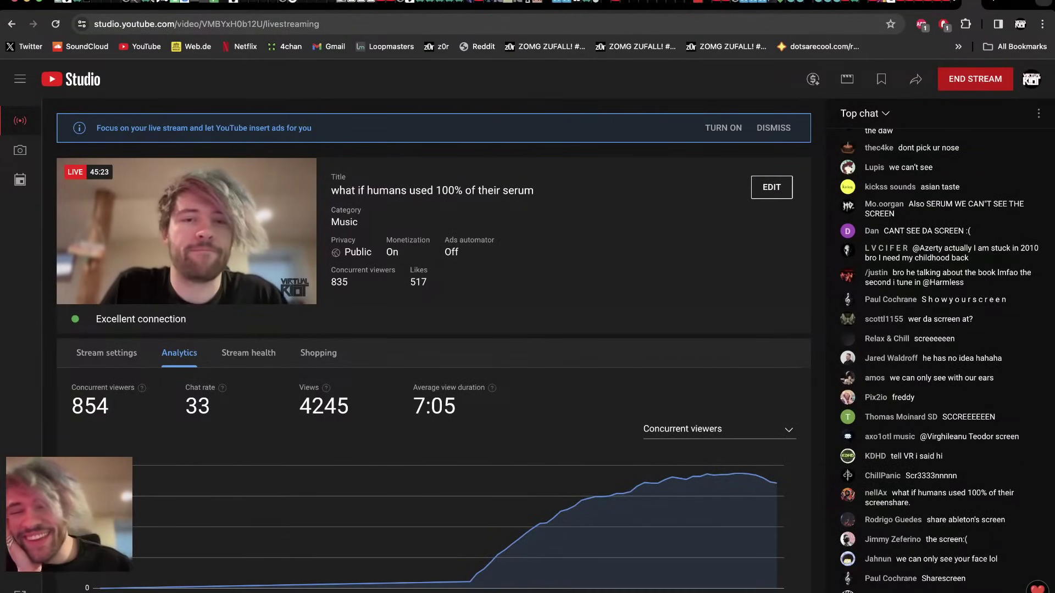
Switch to Ableton Live and play the start of the frozen St Mary's Episcopal Church 13 clip
{"action": "key", "text": "super+Tab"}
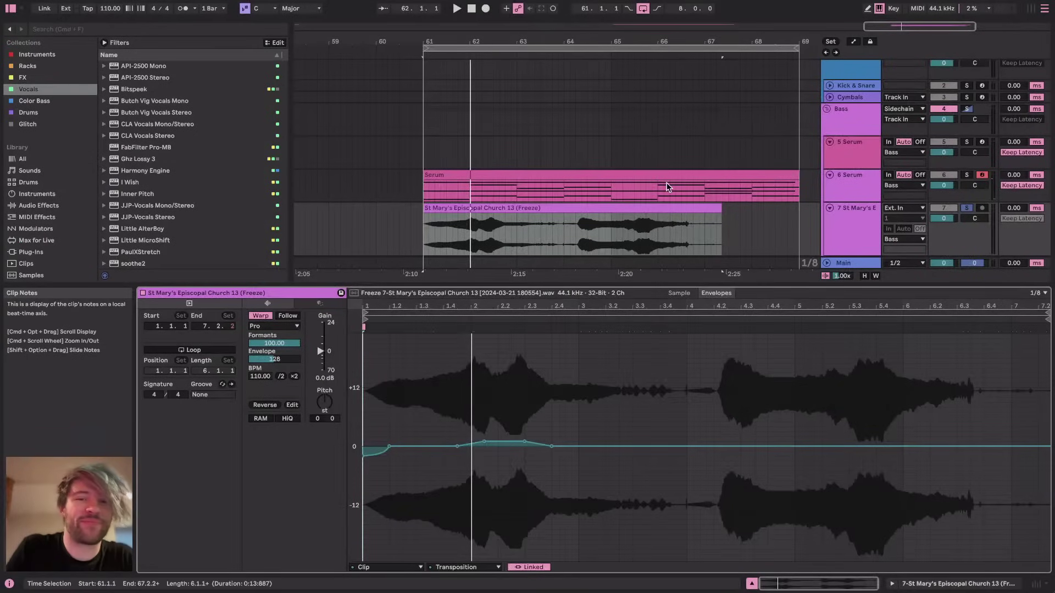
{"action": "left_click", "coordinate": [438, 209]}
{"action": "key", "text": "space"}
{"action": "key", "text": "space"}
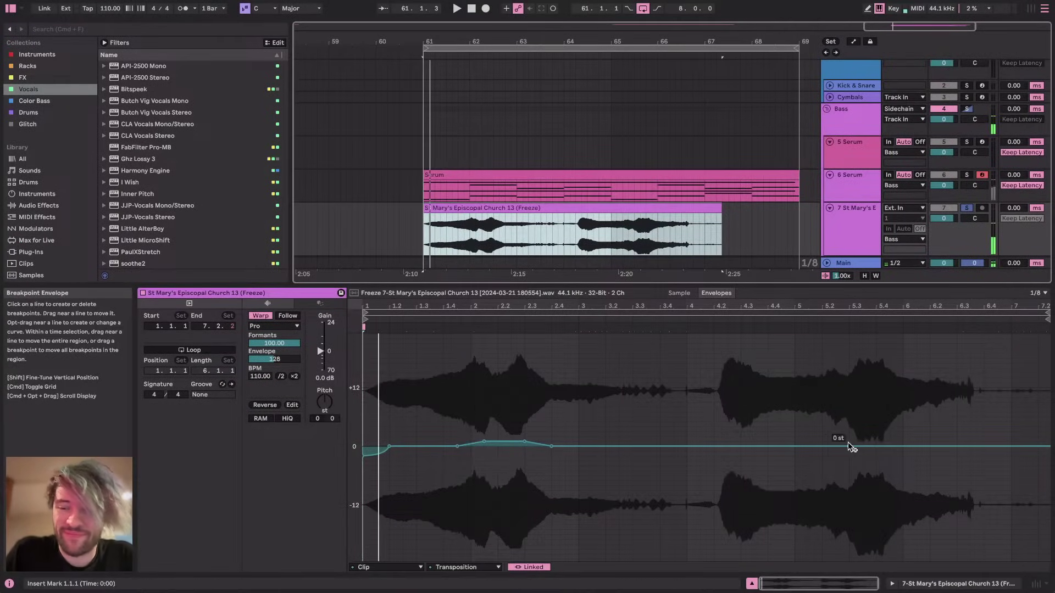
Show the device chain of track 7 and play the arrangement from bar 61 with that track selected
{"action": "left_click", "coordinate": [972, 584]}
{"action": "scroll", "coordinate": [583, 236], "scroll_direction": "right", "scroll_amount": 1}
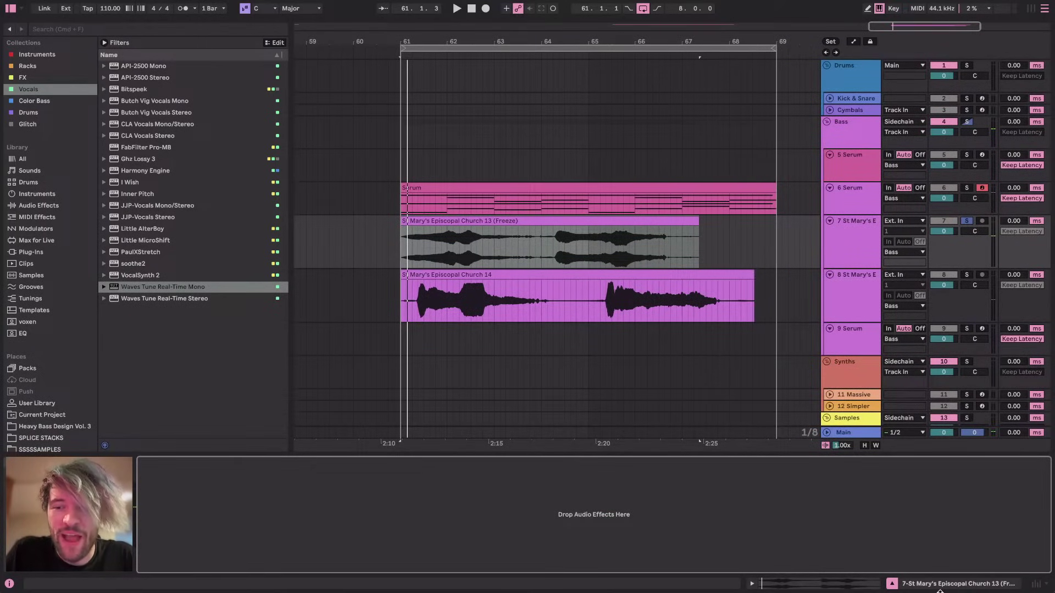
{"action": "left_click_drag", "start_coordinate": [940, 591], "coordinate": [941, 587]}
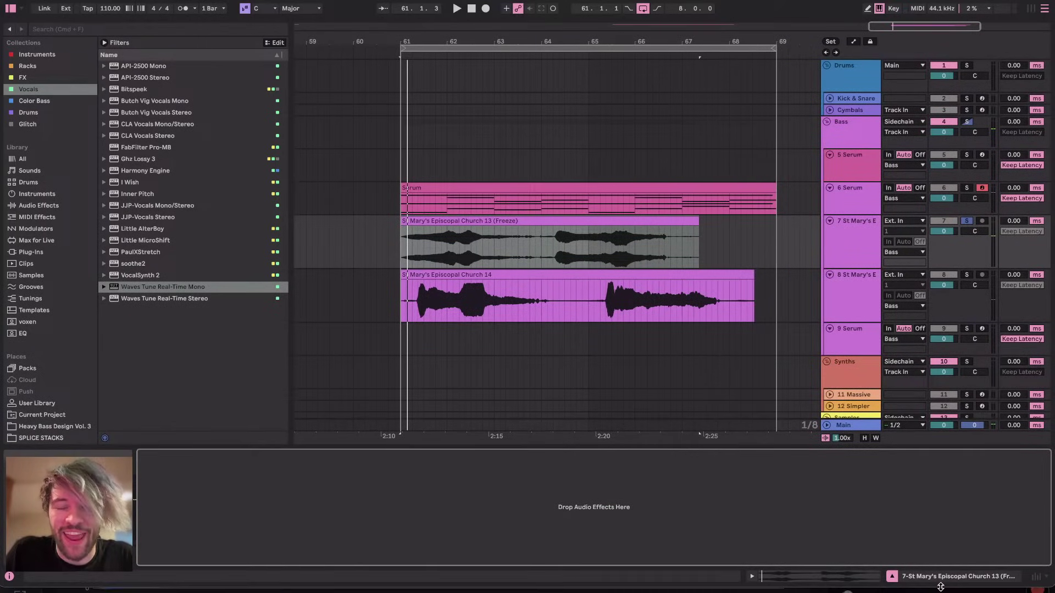
{"action": "left_click", "coordinate": [403, 241]}
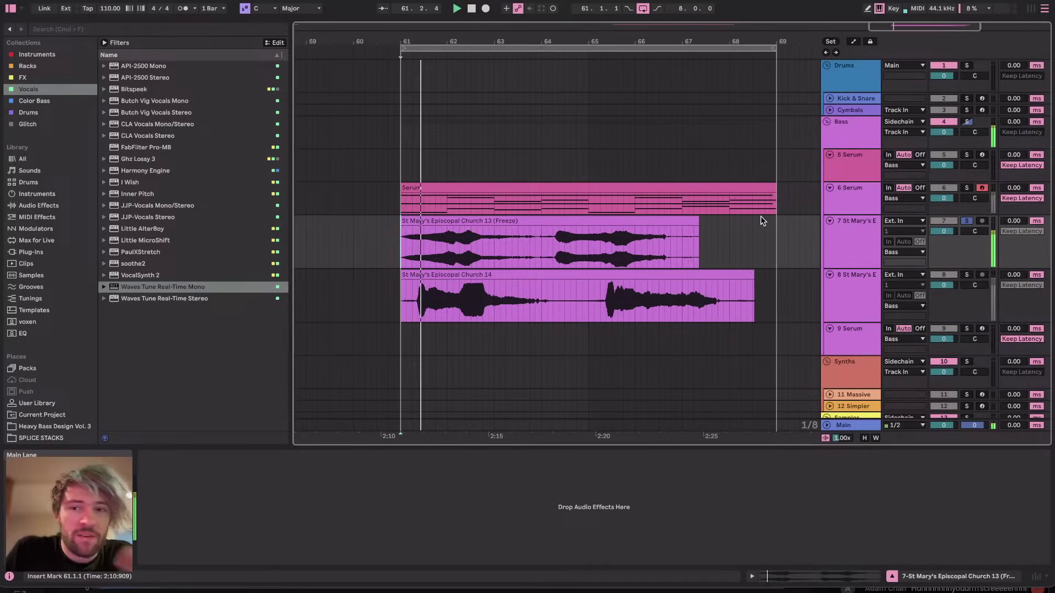
{"action": "left_click", "coordinate": [825, 238]}
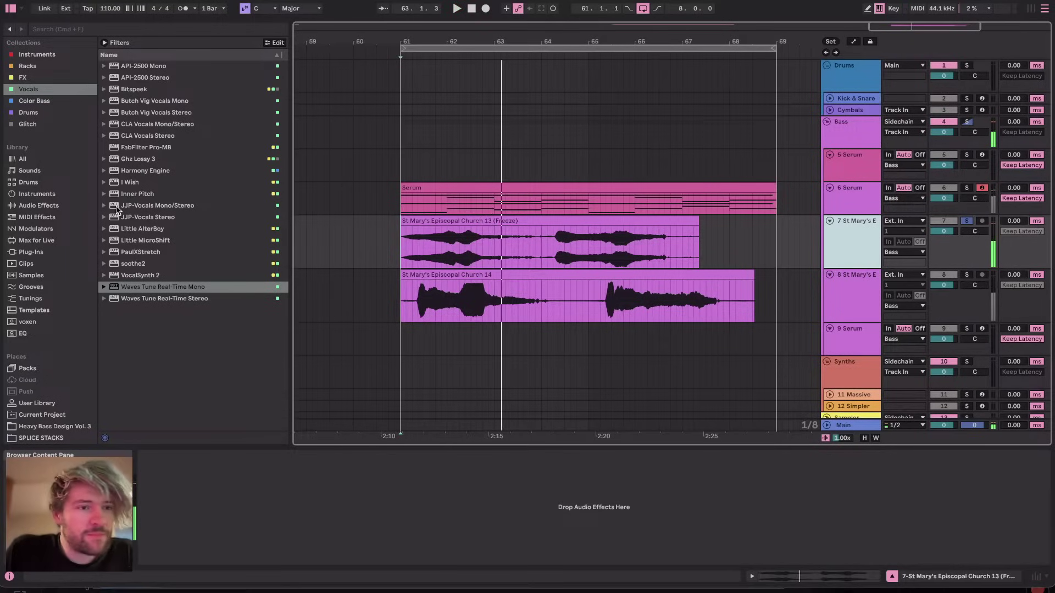
Add a Saturator to track 7 with 2.81 dB drive, a 608 Hz color frequency and a color base of -13.1
{"action": "left_click", "coordinate": [17, 205]}
{"action": "double_click", "coordinate": [478, 220]}
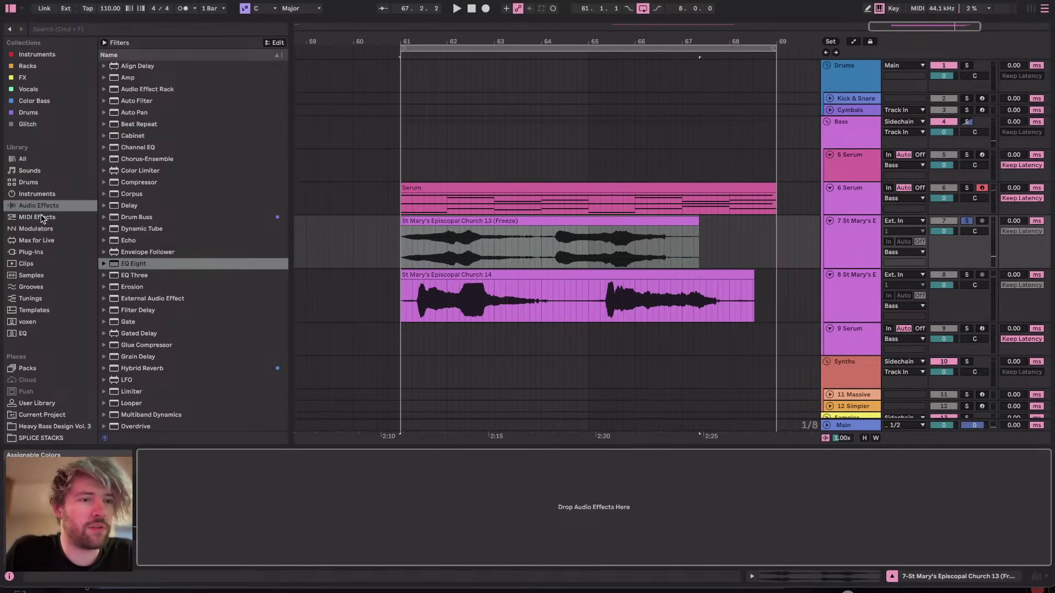
{"action": "scroll", "coordinate": [149, 312], "scroll_direction": "down", "scroll_amount": 8}
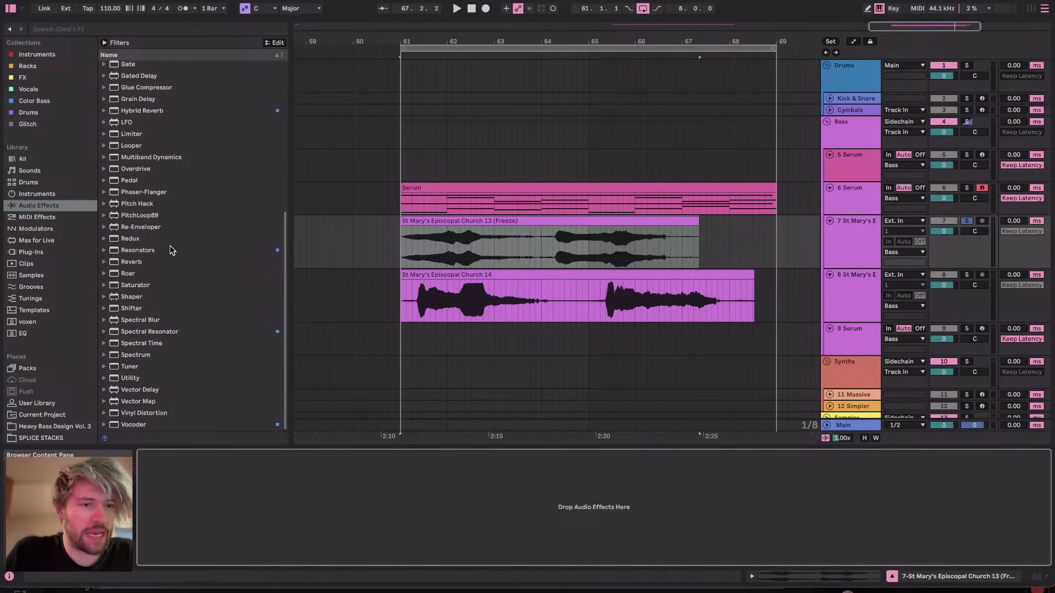
{"action": "left_click_drag", "start_coordinate": [135, 285], "coordinate": [286, 554]}
{"action": "mouse_move", "coordinate": [178, 547]}
{"action": "left_mouse_down"}
{"action": "mouse_move", "coordinate": [178, 533]}
{"action": "mouse_move", "coordinate": [177, 567]}
{"action": "left_mouse_up"}
{"action": "left_click_drag", "start_coordinate": [153, 483], "coordinate": [152, 487]}
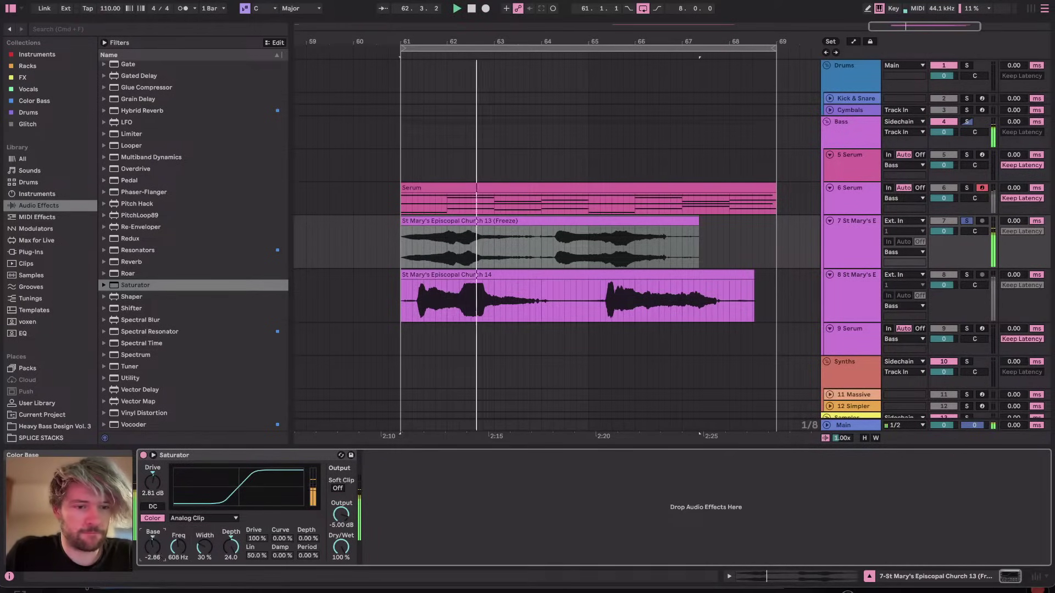
{"action": "left_click_drag", "start_coordinate": [154, 544], "coordinate": [154, 553]}
Add the Multiband Compression preset both before and after the Saturator on track 7
{"action": "left_click", "coordinate": [104, 157]}
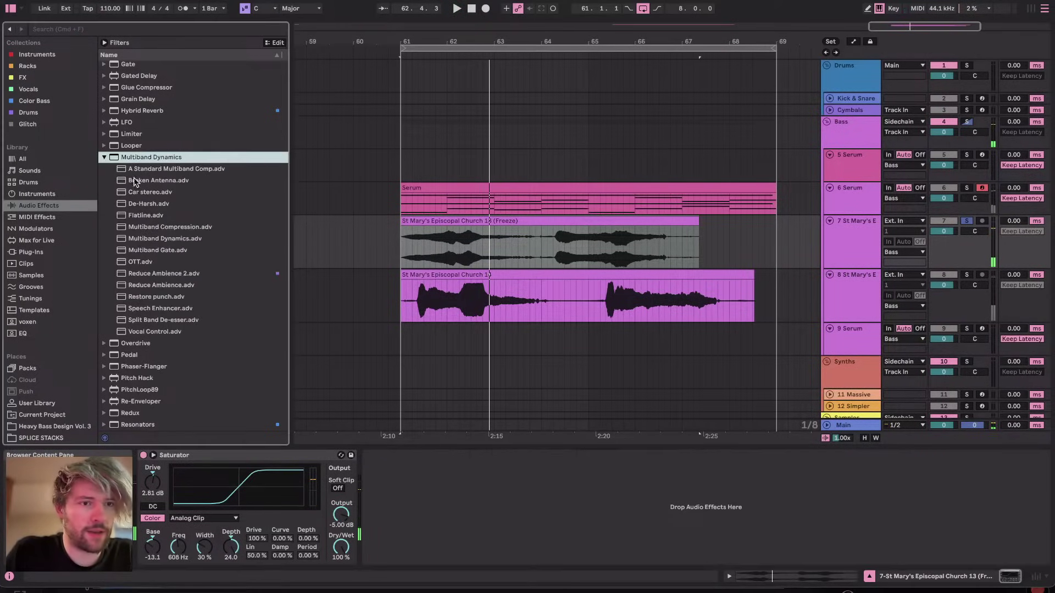
{"action": "double_click", "coordinate": [171, 226]}
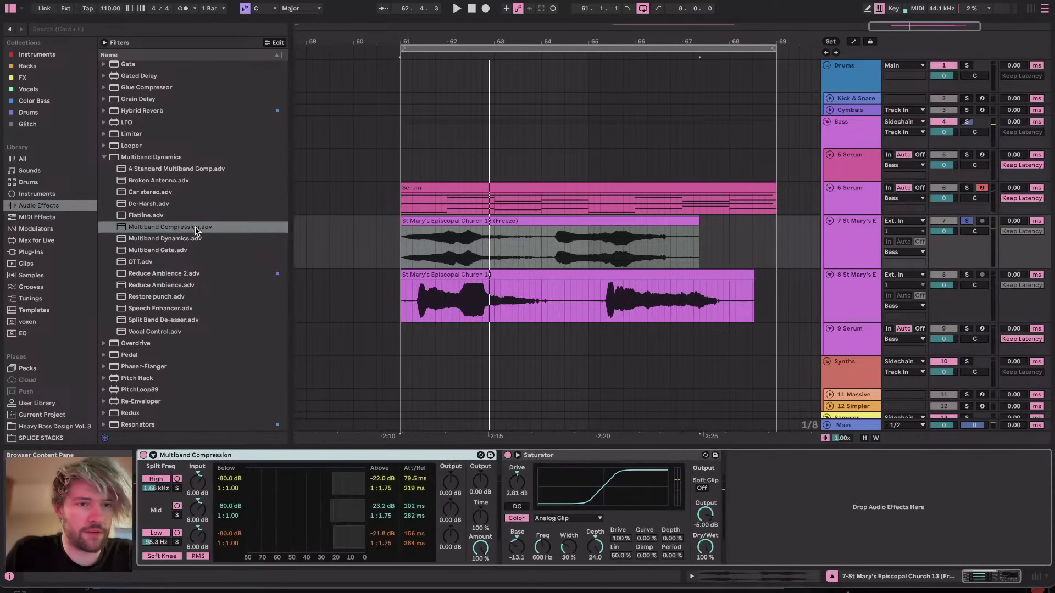
{"action": "left_click_drag", "start_coordinate": [195, 230], "coordinate": [777, 502]}
Insert an EQ Eight before the Saturator, with its low cut at 250 Hz and high cut at 4.95 kHz
{"action": "scroll", "coordinate": [128, 67], "scroll_direction": "up", "scroll_amount": 10}
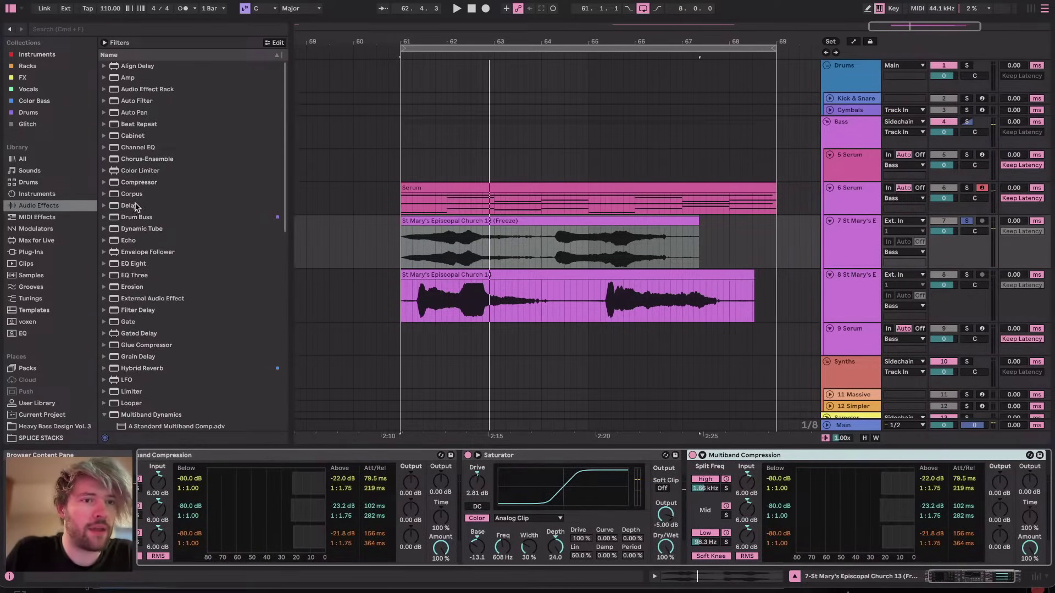
{"action": "left_click_drag", "start_coordinate": [128, 256], "coordinate": [159, 242]}
{"action": "left_click_drag", "start_coordinate": [128, 261], "coordinate": [464, 497]}
{"action": "left_click", "coordinate": [707, 558]}
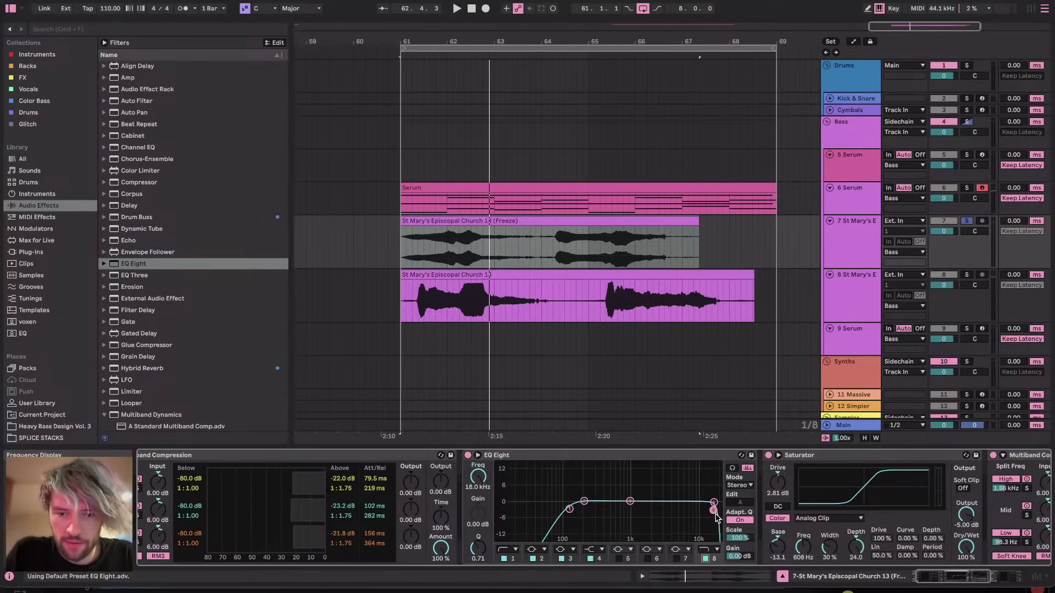
{"action": "left_click_drag", "start_coordinate": [679, 517], "coordinate": [676, 505]}
{"action": "key", "text": "space"}
{"action": "left_click_drag", "start_coordinate": [570, 509], "coordinate": [590, 510]}
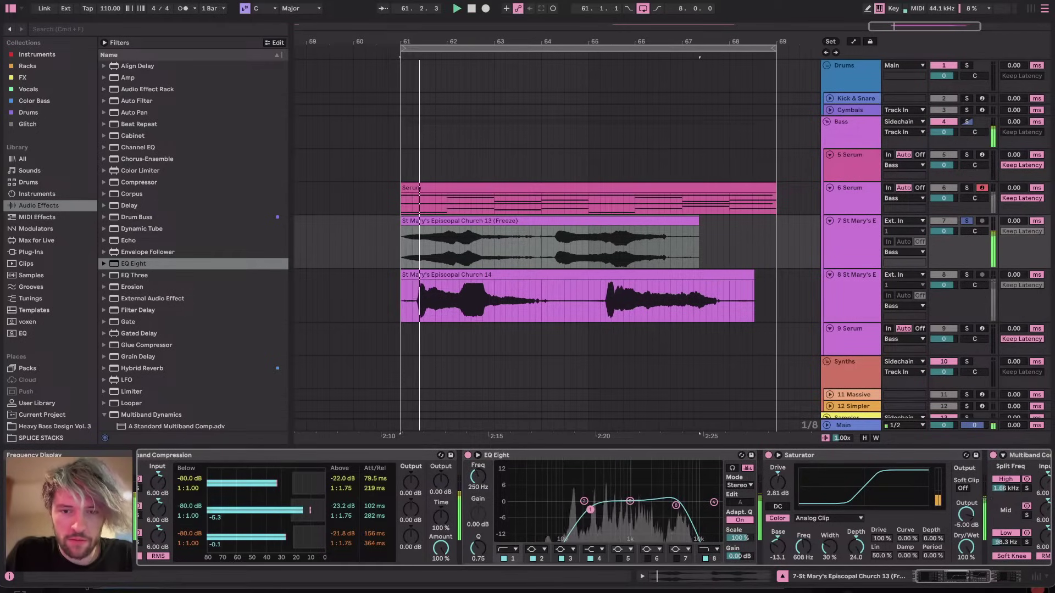
{"action": "left_click_drag", "start_coordinate": [677, 506], "coordinate": [676, 516]}
{"action": "scroll", "coordinate": [678, 517], "scroll_direction": "right", "scroll_amount": 7}
{"action": "key", "text": "space"}
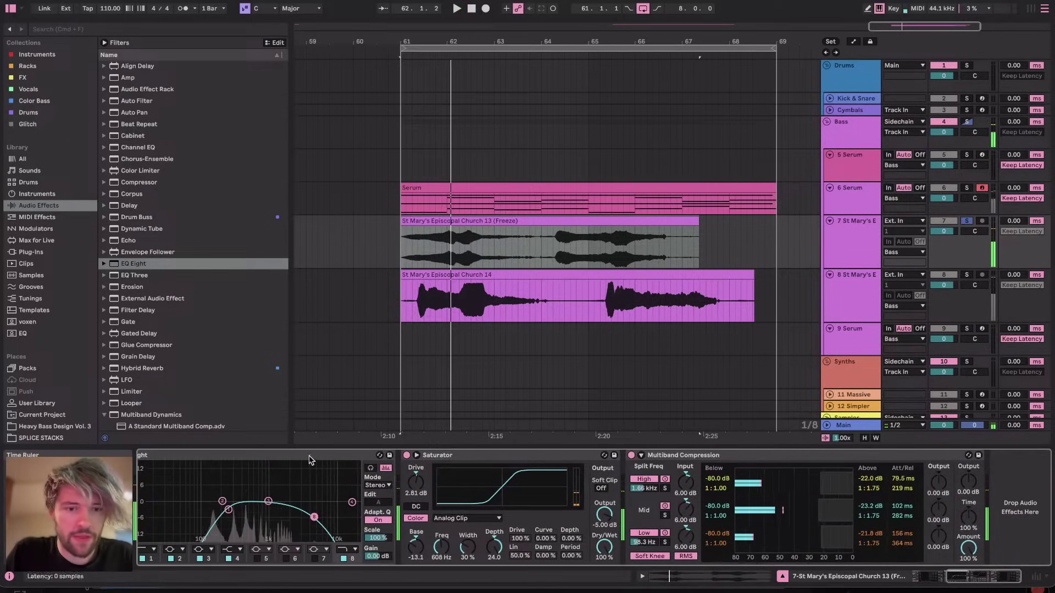
Insert Little AlterBoy from the Vocals collection at the start of track 7's device chain
{"action": "left_click", "coordinate": [299, 458]}
{"action": "scroll", "coordinate": [298, 483], "scroll_direction": "up", "scroll_amount": 5}
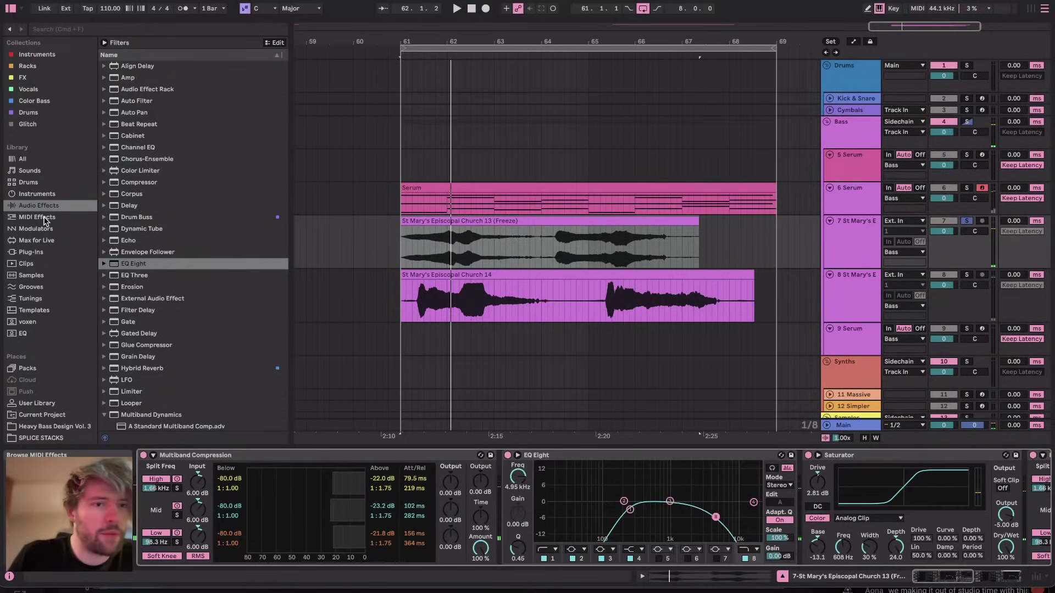
{"action": "left_click", "coordinate": [30, 76]}
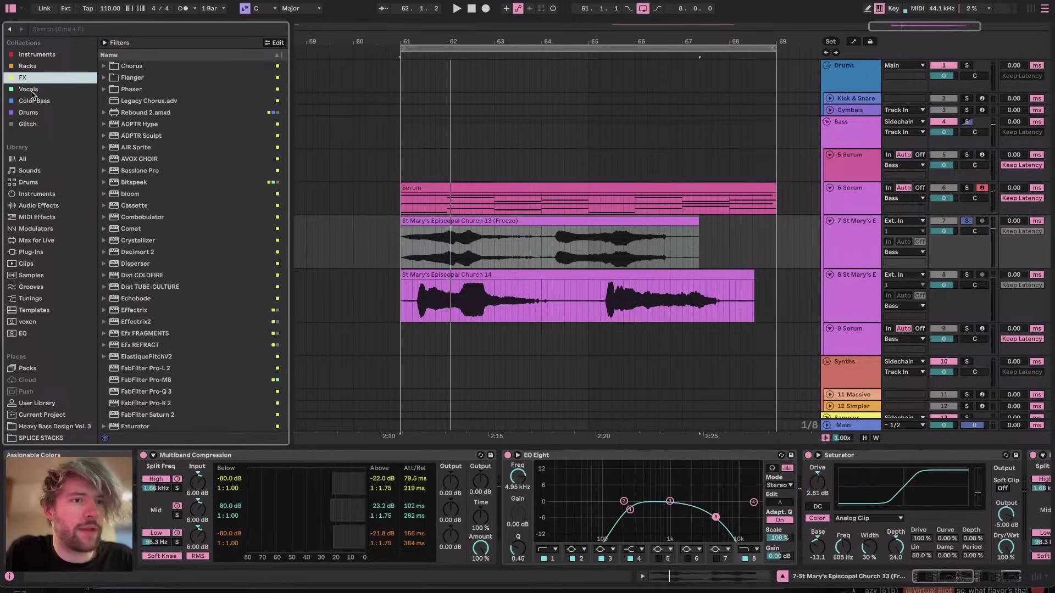
{"action": "left_click", "coordinate": [31, 89]}
{"action": "mouse_move", "coordinate": [143, 230]}
{"action": "left_mouse_down"}
{"action": "mouse_move", "coordinate": [176, 495]}
{"action": "mouse_move", "coordinate": [159, 491]}
{"action": "left_mouse_up"}
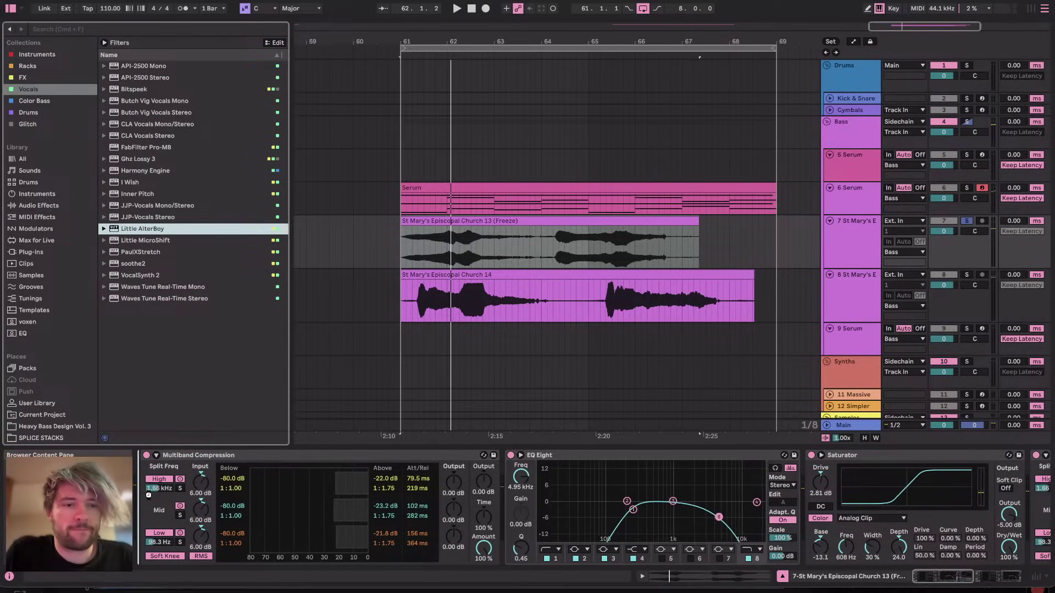
Audition Little AlterBoy's formant shift during playback and set its pitch to 12.0
{"action": "key", "text": "space"}
{"action": "left_click_drag", "start_coordinate": [474, 176], "coordinate": [484, 127]}
{"action": "key", "text": "space"}
{"action": "key", "text": "space"}
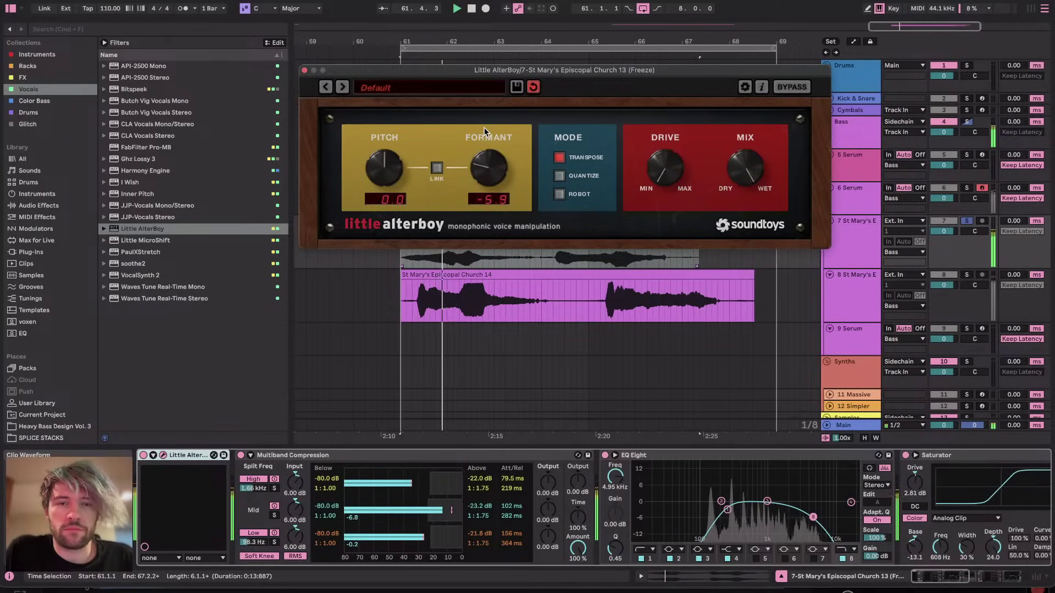
{"action": "left_click_drag", "start_coordinate": [384, 167], "coordinate": [393, 37]}
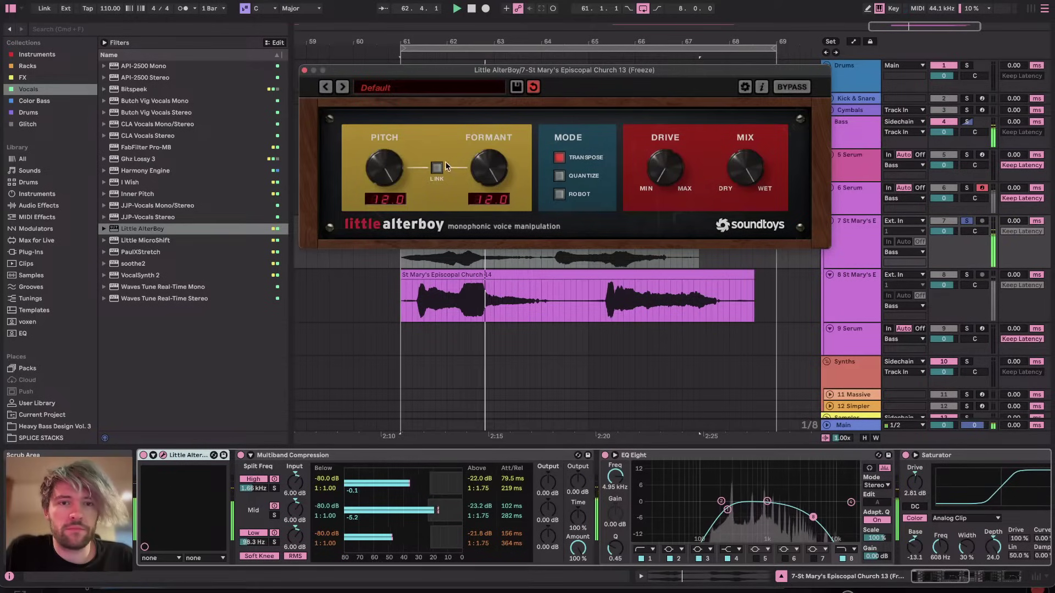
Set Little AlterBoy's formant to 9.9 and its mix halfway between dry and wet, auditioning the result
{"action": "key", "text": "space"}
{"action": "key", "text": "space"}
{"action": "double_click", "coordinate": [489, 164]}
{"action": "left_click_drag", "start_coordinate": [489, 165], "coordinate": [499, 111]}
{"action": "left_click_drag", "start_coordinate": [740, 173], "coordinate": [737, 228]}
{"action": "key", "text": "space"}
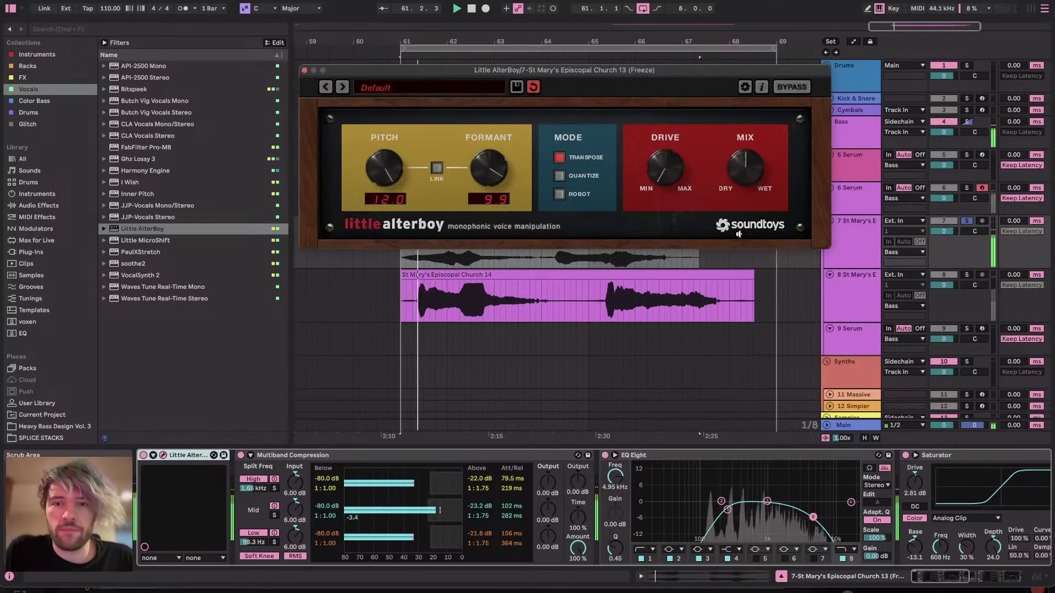
Add Echo and Reverb with their default presets at the end of track 7's device chain
{"action": "left_click", "coordinate": [60, 208]}
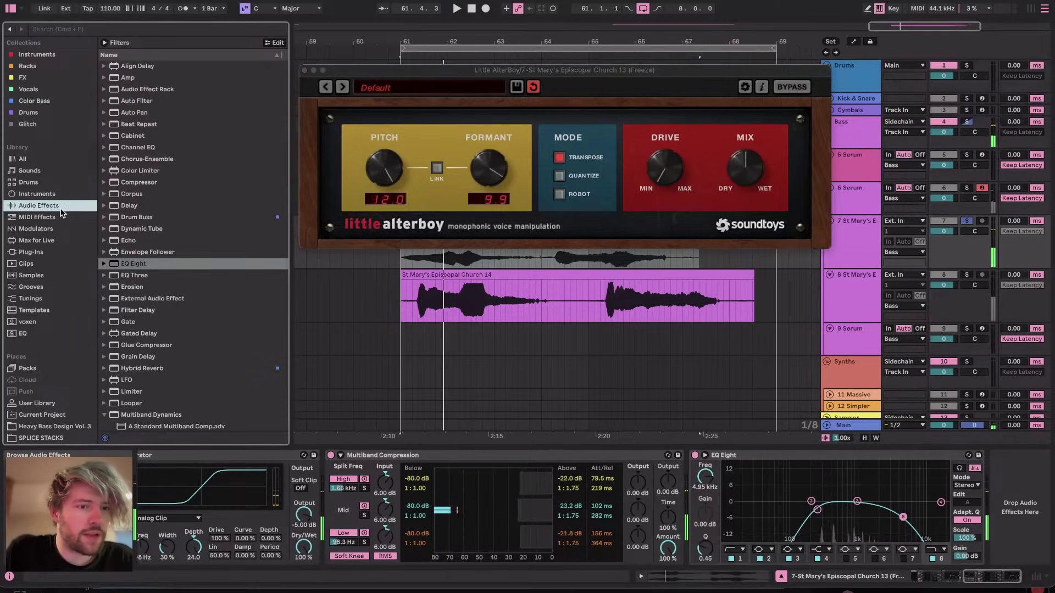
{"action": "scroll", "coordinate": [173, 348], "scroll_direction": "down", "scroll_amount": 12}
{"action": "scroll", "coordinate": [128, 233], "scroll_direction": "up", "scroll_amount": 5}
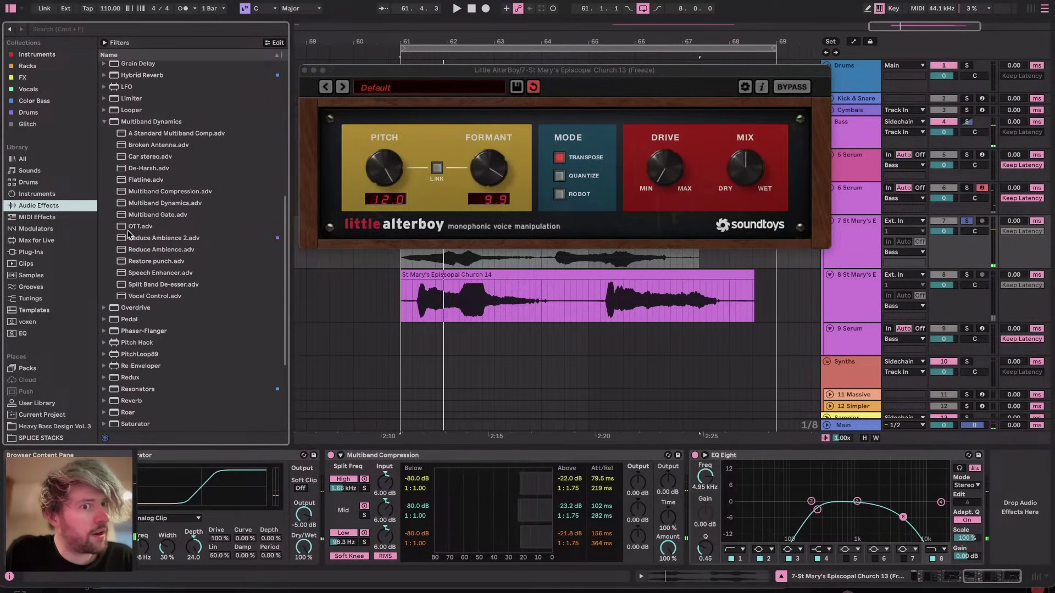
{"action": "left_click", "coordinate": [103, 121]}
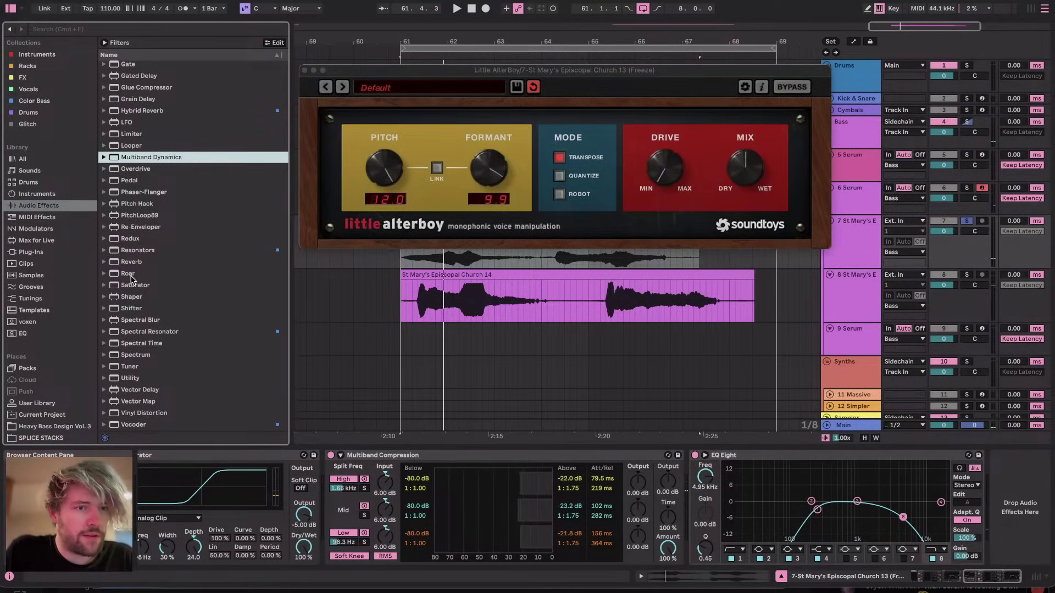
{"action": "scroll", "coordinate": [131, 279], "scroll_direction": "up", "scroll_amount": 9}
{"action": "double_click", "coordinate": [132, 241]}
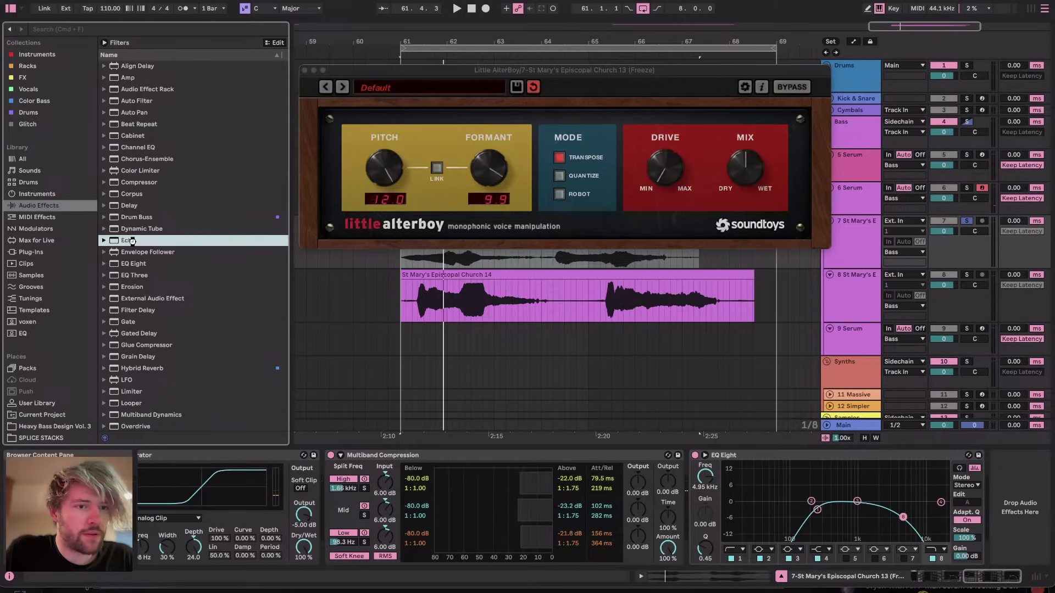
{"action": "scroll", "coordinate": [148, 307], "scroll_direction": "down", "scroll_amount": 9}
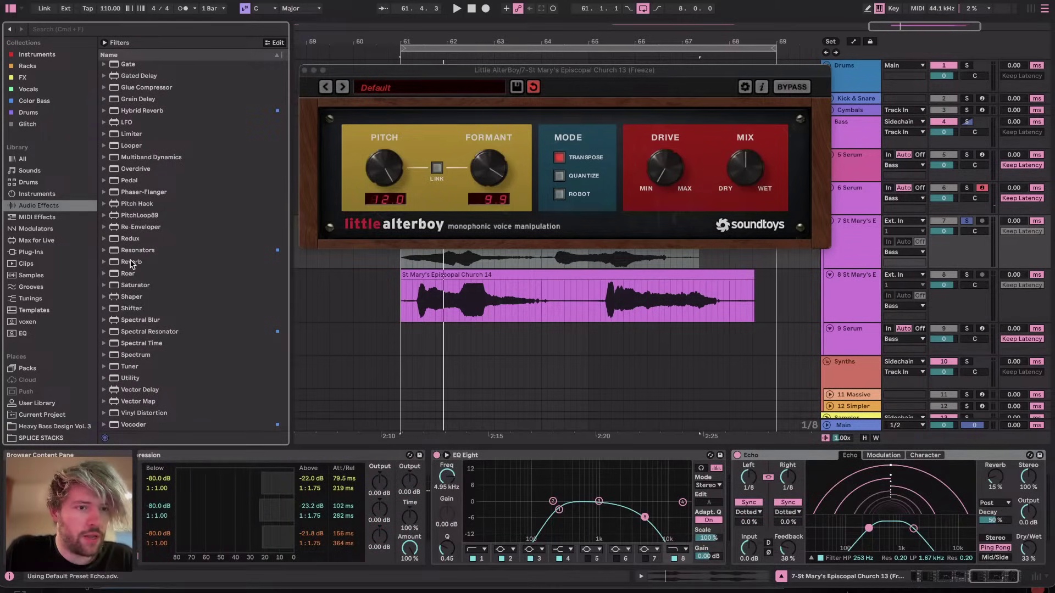
{"action": "double_click", "coordinate": [132, 262]}
{"action": "scroll", "coordinate": [345, 509], "scroll_direction": "left", "scroll_amount": 10}
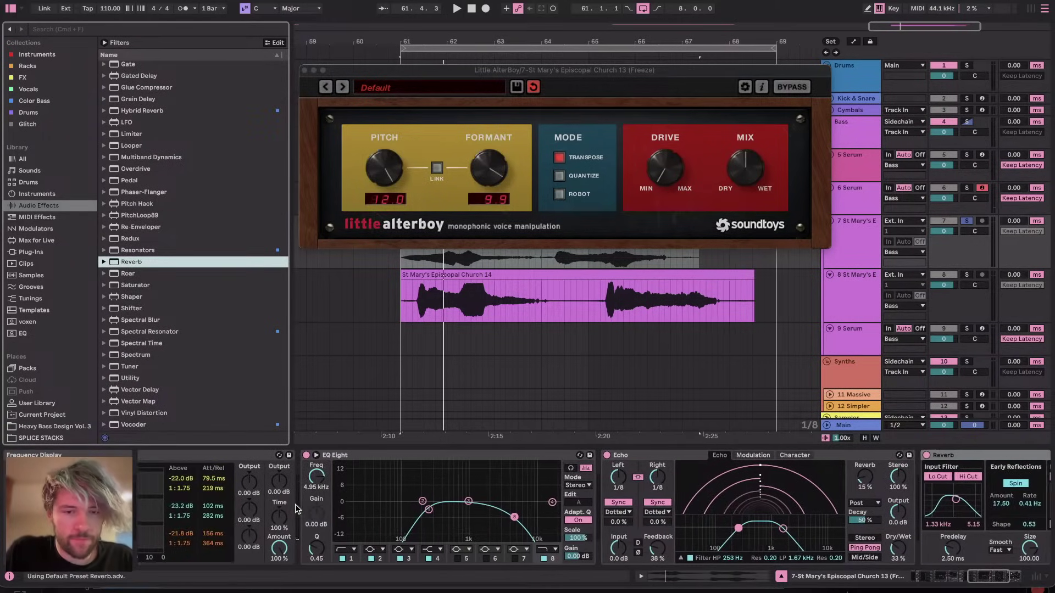
Place a copy of the Saturator between the last EQ Eight and Echo, and raise its drive to 14.3 dB
{"action": "left_click_drag", "start_coordinate": [286, 457], "coordinate": [959, 511]}
{"action": "key", "text": "space"}
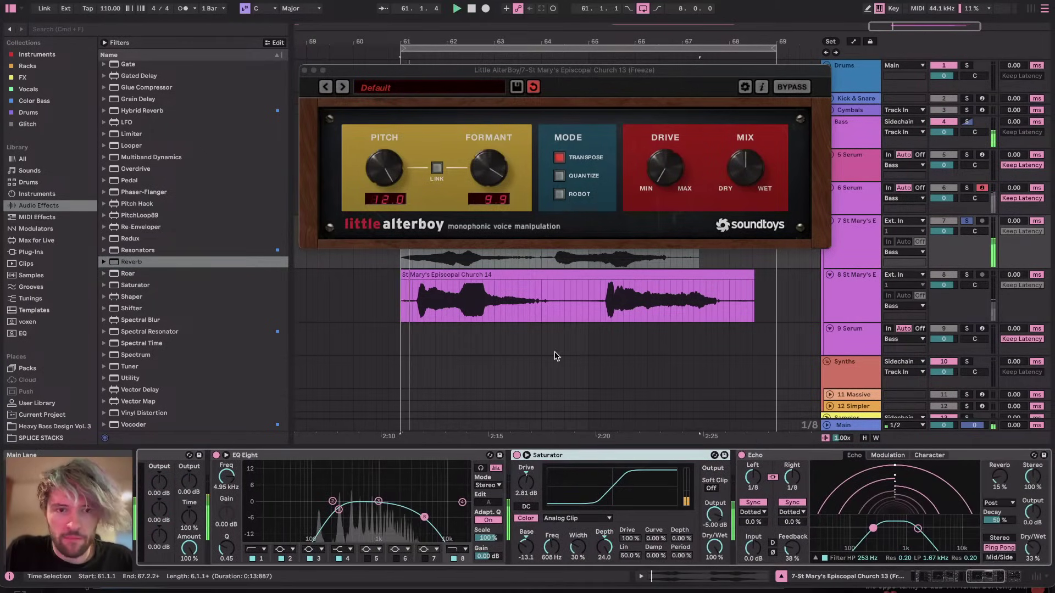
{"action": "left_click_drag", "start_coordinate": [526, 481], "coordinate": [526, 465]}
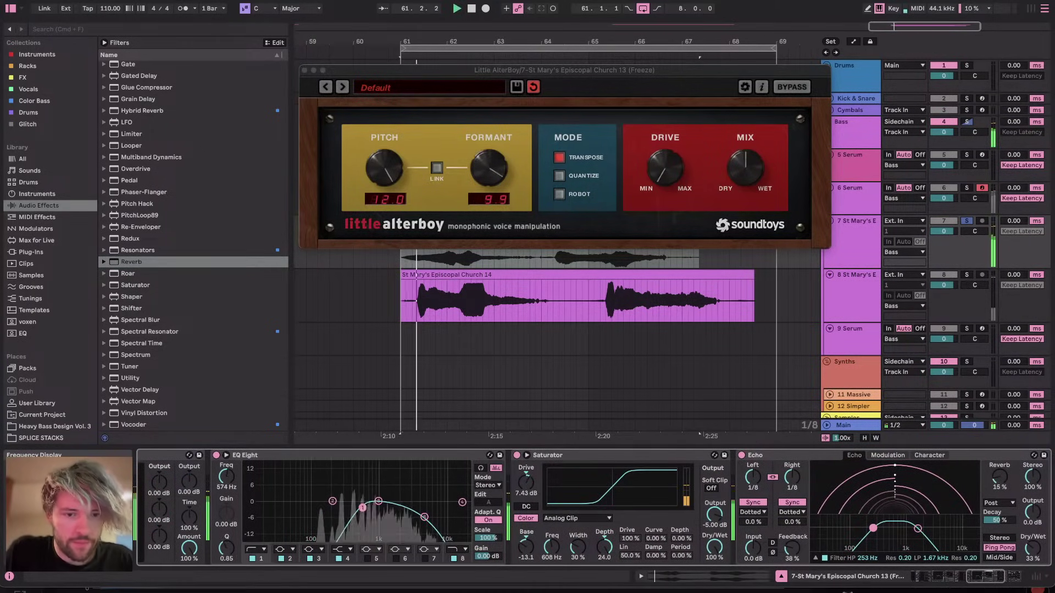
Set the last EQ Eight's low cut to 240 Hz with Q 0.26, audition the chain and close Little AlterBoy
{"action": "left_click_drag", "start_coordinate": [362, 508], "coordinate": [356, 510]}
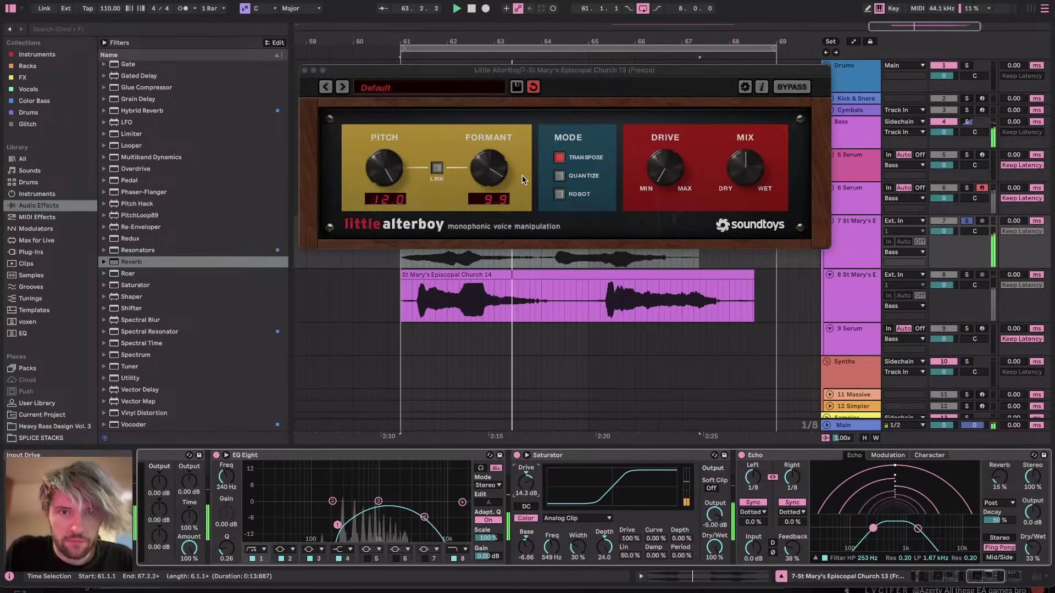
{"action": "left_click_drag", "start_coordinate": [737, 167], "coordinate": [739, 111]}
{"action": "key", "text": "space"}
{"action": "key", "text": "space"}
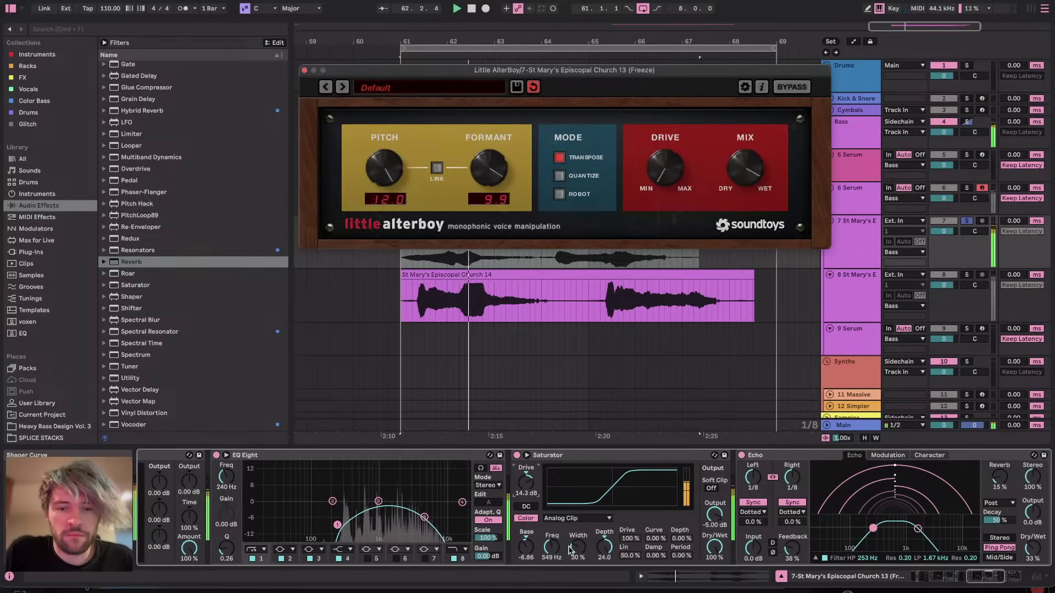
{"action": "left_click", "coordinate": [304, 71]}
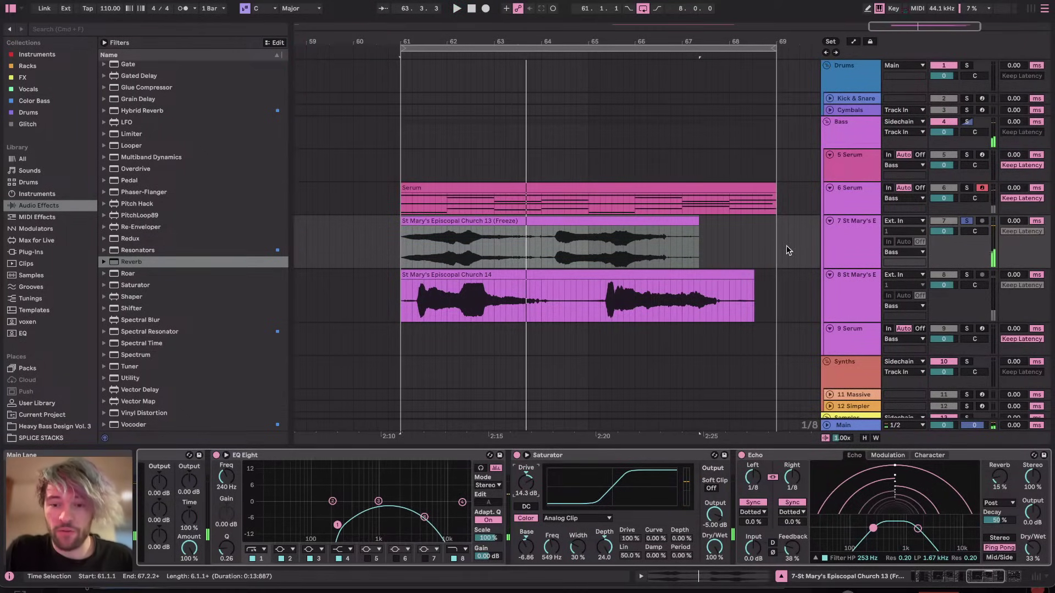
Set the gain of the Utility on the Main track to -5 dB and lower the system volume during playback
{"action": "key", "text": "XF86AudioLowerVolume"}
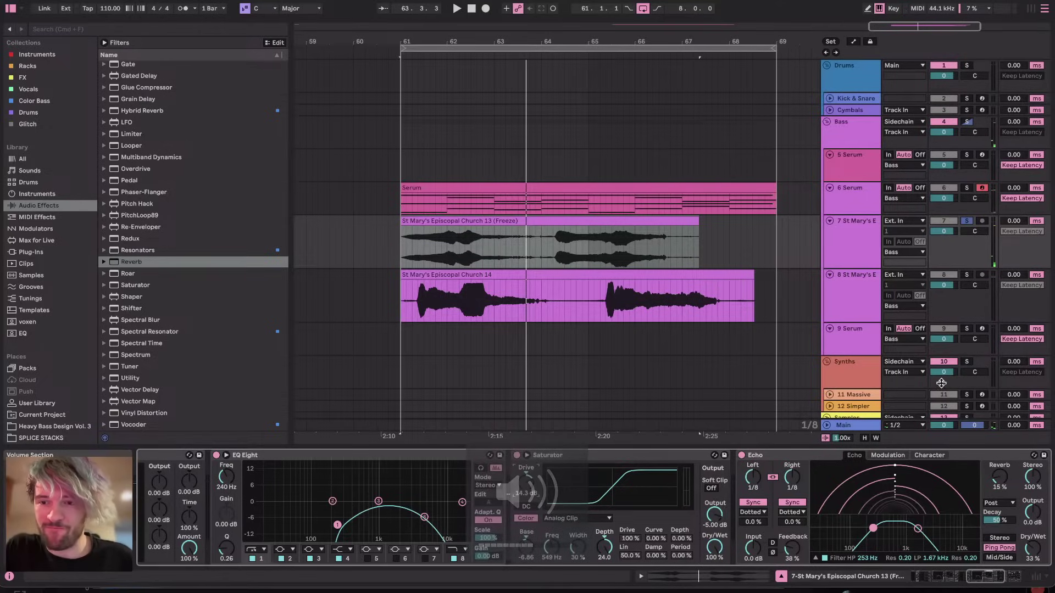
{"action": "left_click", "coordinate": [843, 425]}
{"action": "left_click", "coordinate": [201, 495]}
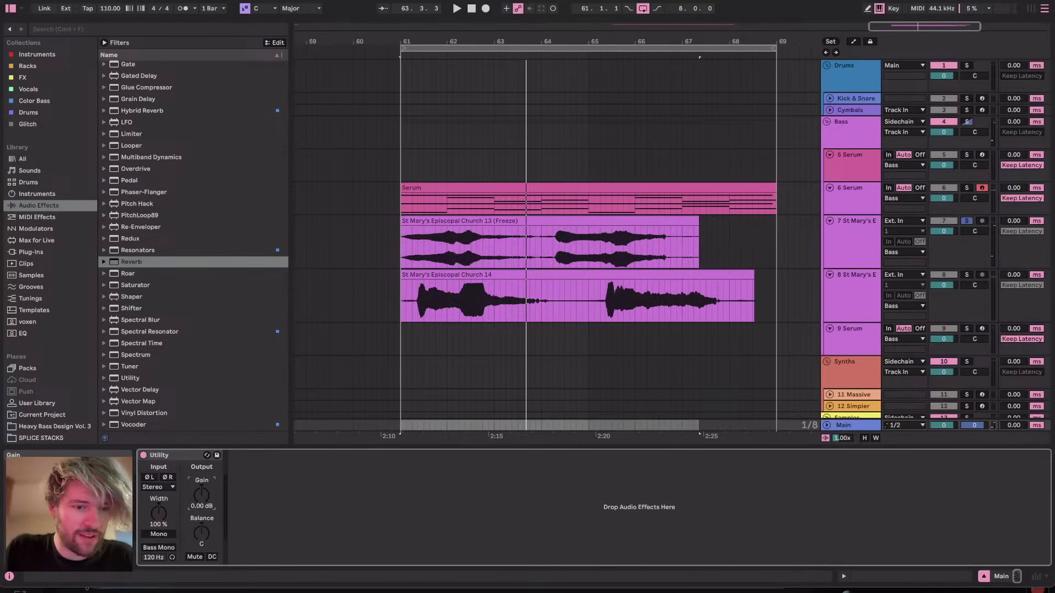
{"action": "key", "text": "space"}
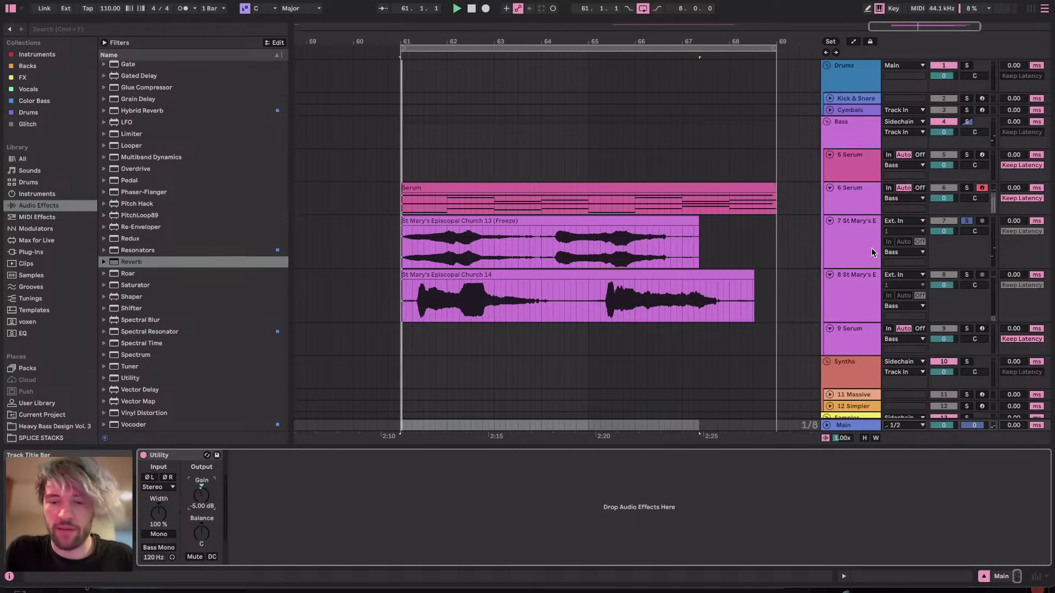
{"action": "key", "text": "XF86AudioLowerVolume"}
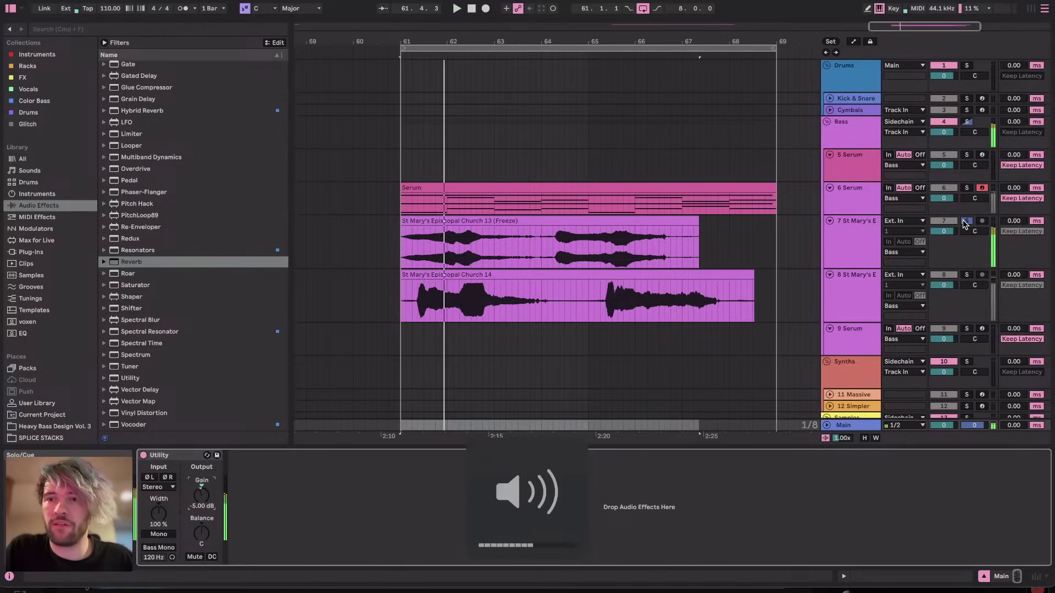
Solo tracks 6 and 7 together and lower track 7's volume to -5.8 dB
{"action": "left_click", "coordinate": [965, 223]}
{"action": "left_click", "coordinate": [966, 188]}
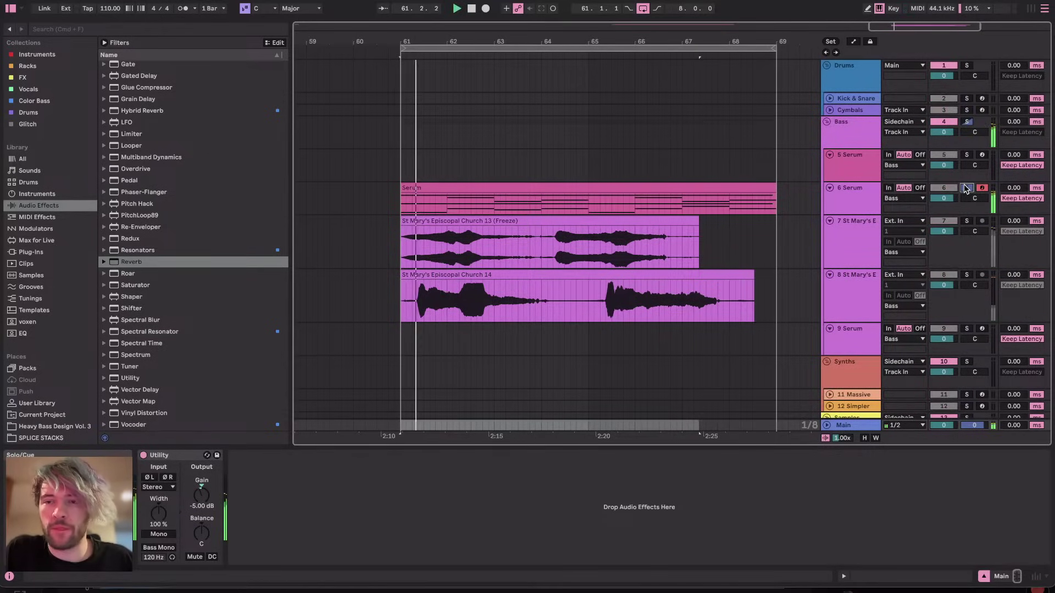
{"action": "left_click", "coordinate": [967, 220]}
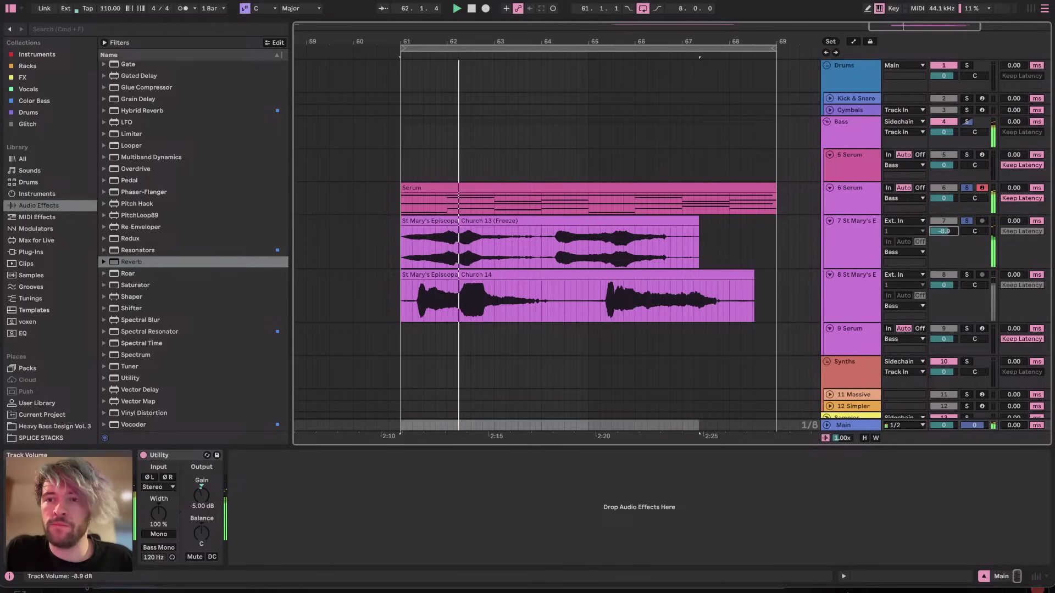
Move the frozen vocal clip on track 7 so that it starts at 61.3.4
{"action": "left_click", "coordinate": [857, 234]}
{"action": "scroll", "coordinate": [410, 251], "scroll_direction": "up", "scroll_amount": 5}
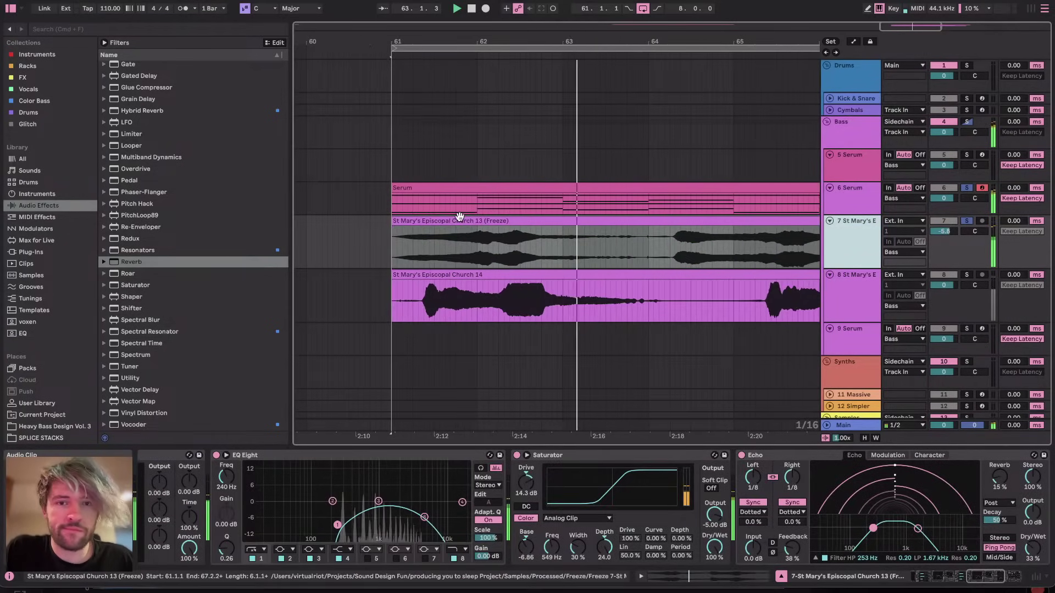
{"action": "left_click", "coordinate": [459, 219]}
{"action": "mouse_move", "coordinate": [460, 219]}
{"action": "left_mouse_down"}
{"action": "mouse_move", "coordinate": [629, 220]}
{"action": "mouse_move", "coordinate": [572, 219]}
{"action": "mouse_move", "coordinate": [581, 220]}
{"action": "left_mouse_up"}
{"action": "scroll", "coordinate": [551, 249], "scroll_direction": "right", "scroll_amount": 5}
Split the frozen clip before its second phrase and shift the second part to start at 65.3.2
{"action": "left_click", "coordinate": [470, 246]}
{"action": "key", "text": "super+e"}
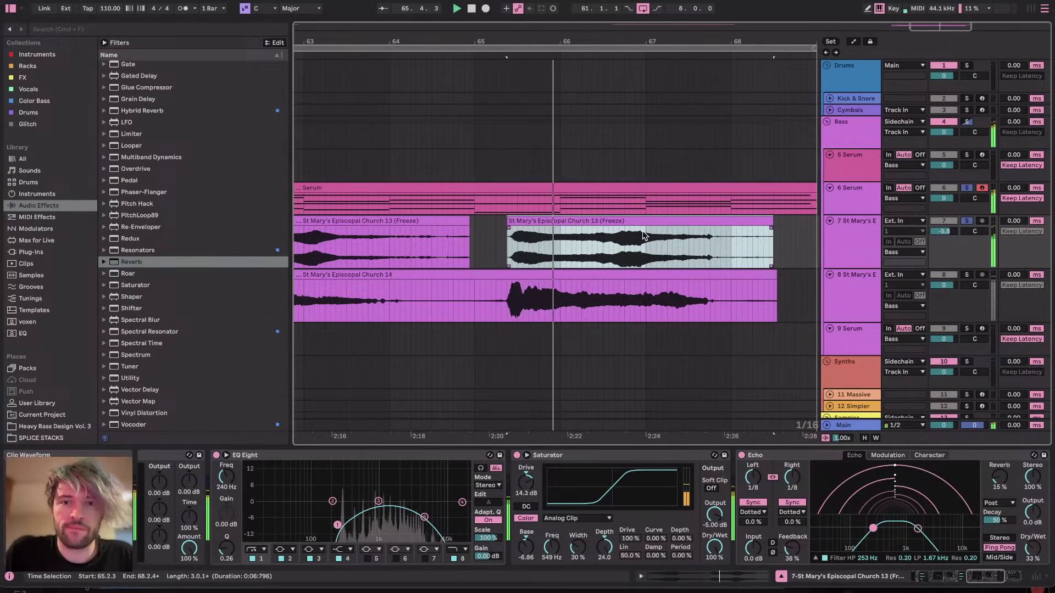
{"action": "scroll", "coordinate": [637, 245], "scroll_direction": "down", "scroll_amount": 5}
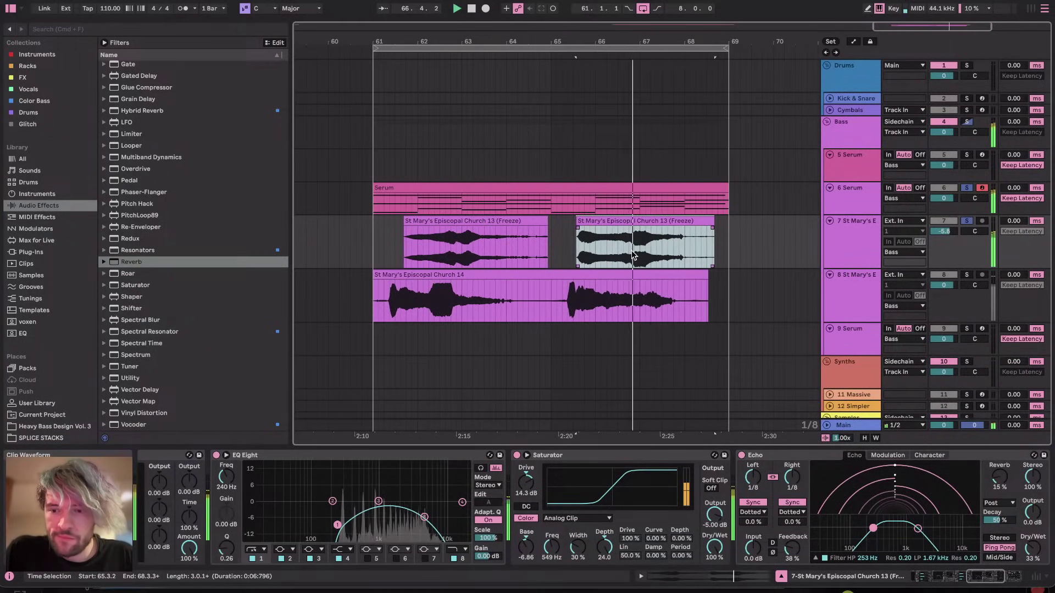
{"action": "scroll", "coordinate": [646, 244], "scroll_direction": "right", "scroll_amount": 2}
{"action": "scroll", "coordinate": [645, 244], "scroll_direction": "down", "scroll_amount": 1}
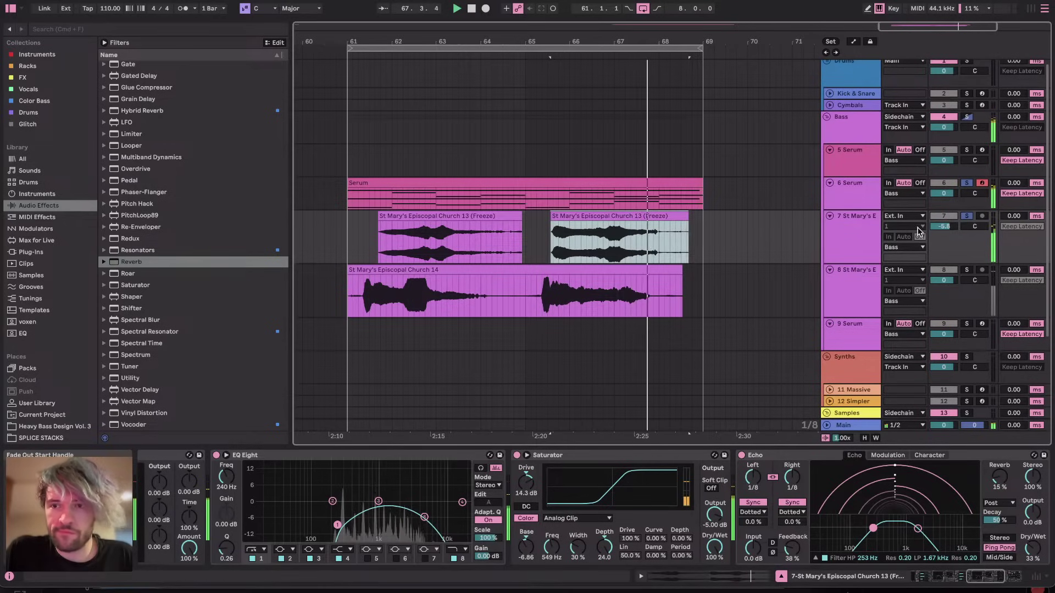
Set the decay of track 7's Reverb to 3.79 s and move the first frozen clip to start at 61.2.4
{"action": "left_click", "coordinate": [866, 242]}
{"action": "left_click", "coordinate": [945, 577]}
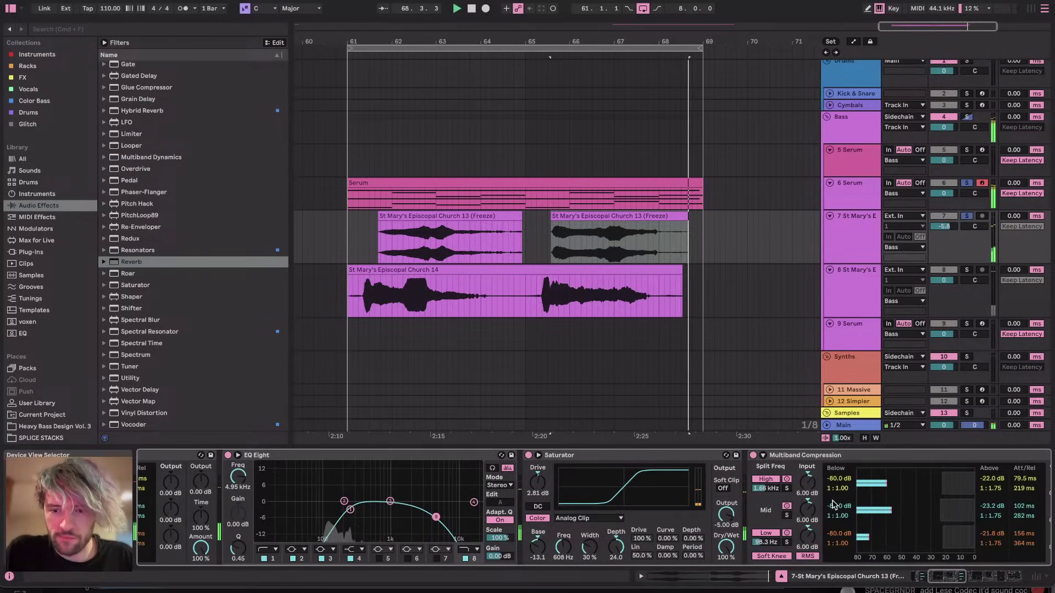
{"action": "scroll", "coordinate": [834, 505], "scroll_direction": "right", "scroll_amount": 15}
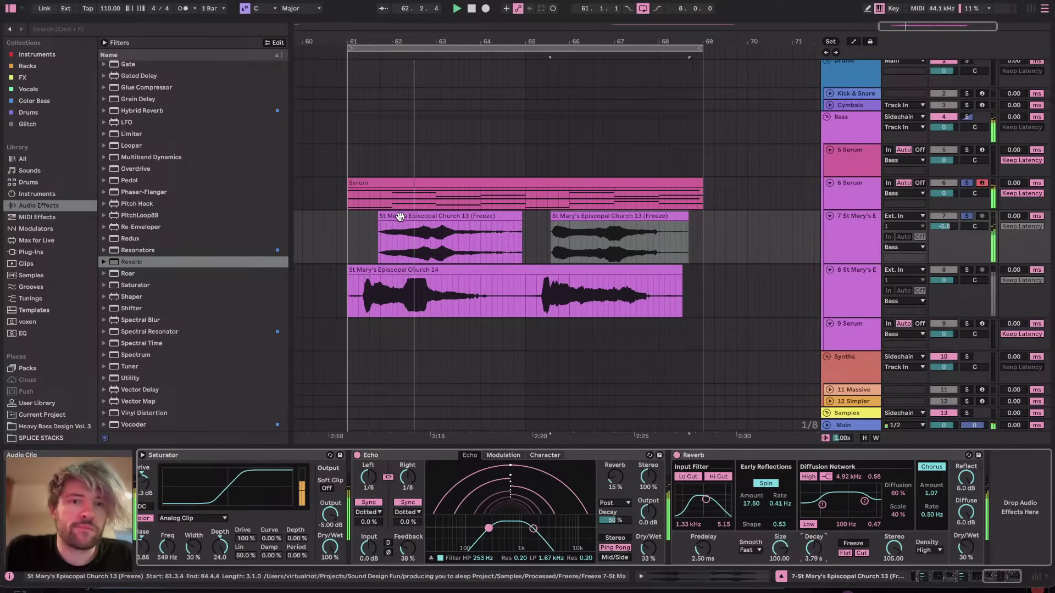
{"action": "left_click_drag", "start_coordinate": [402, 212], "coordinate": [392, 212]}
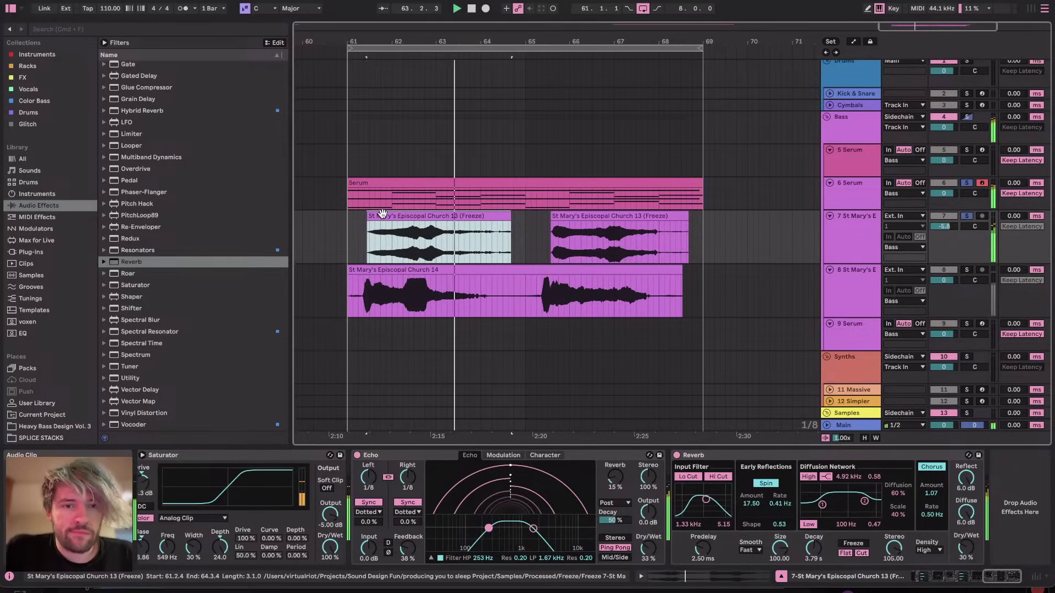
{"action": "left_click", "coordinate": [385, 243]}
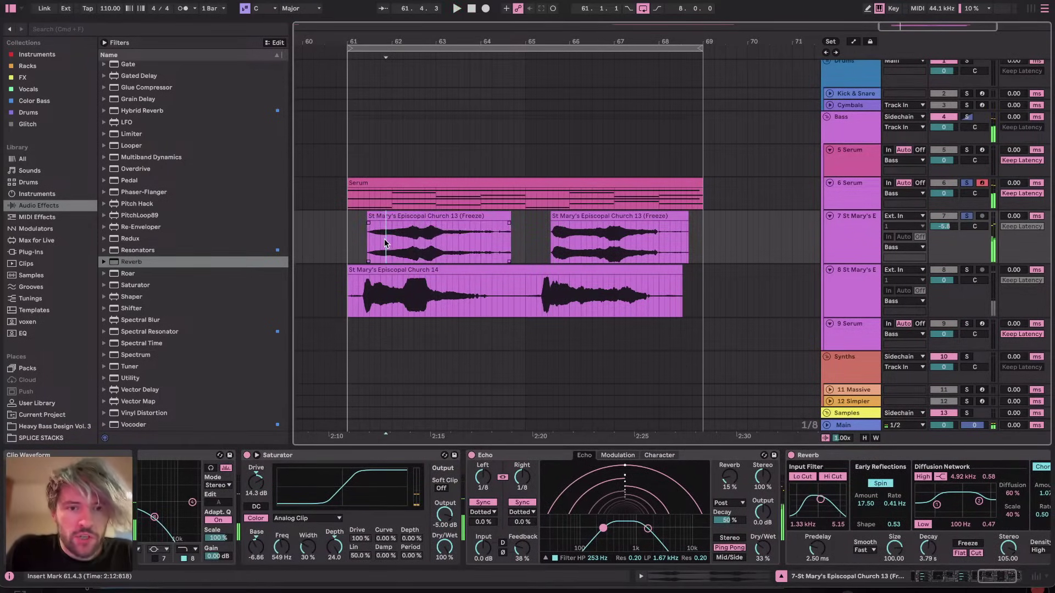
Lower the last EQ Eight's low cut on track 7 to just above 100 Hz with Q 0.35 during playback
{"action": "scroll", "coordinate": [428, 456], "scroll_direction": "left", "scroll_amount": 4}
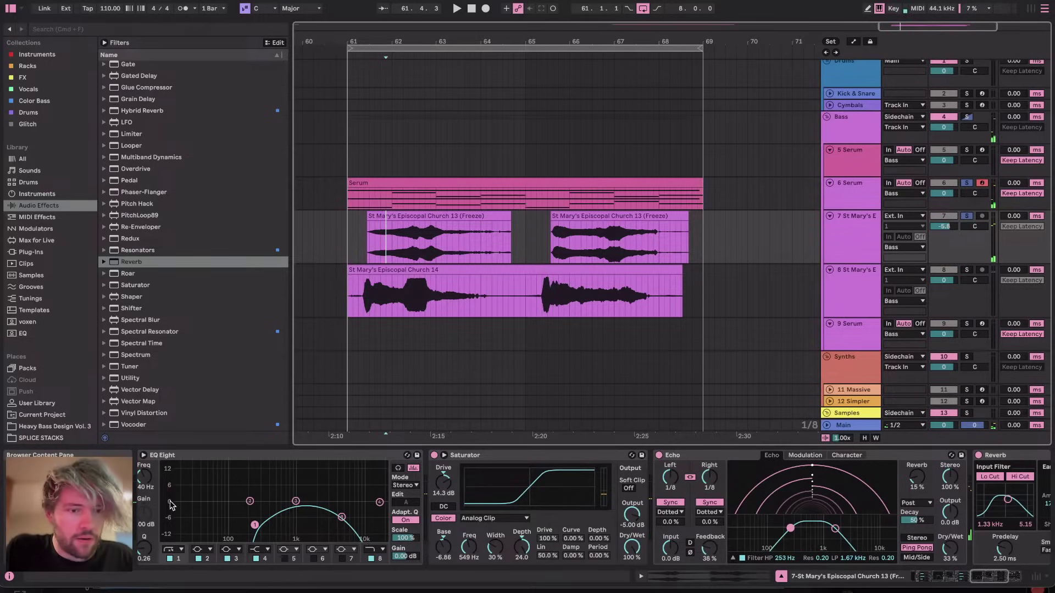
{"action": "key", "text": "space"}
{"action": "left_click_drag", "start_coordinate": [254, 523], "coordinate": [234, 522]}
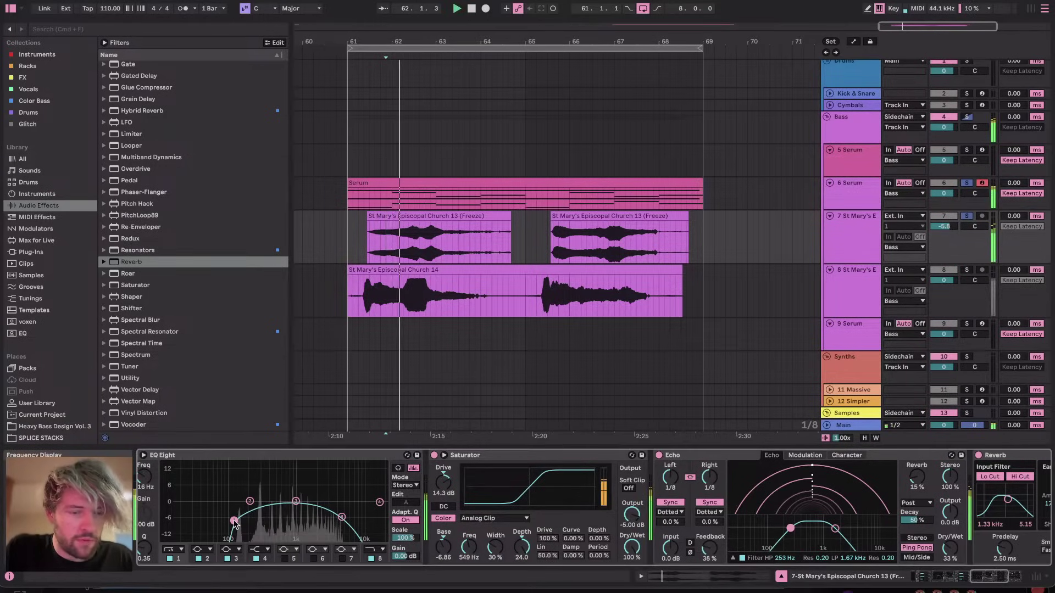
Transpose the first frozen clip on track 7 up 12 semitones and lower its Formants to about 47 during playback
{"action": "scroll", "coordinate": [179, 162], "scroll_direction": "up", "scroll_amount": 10}
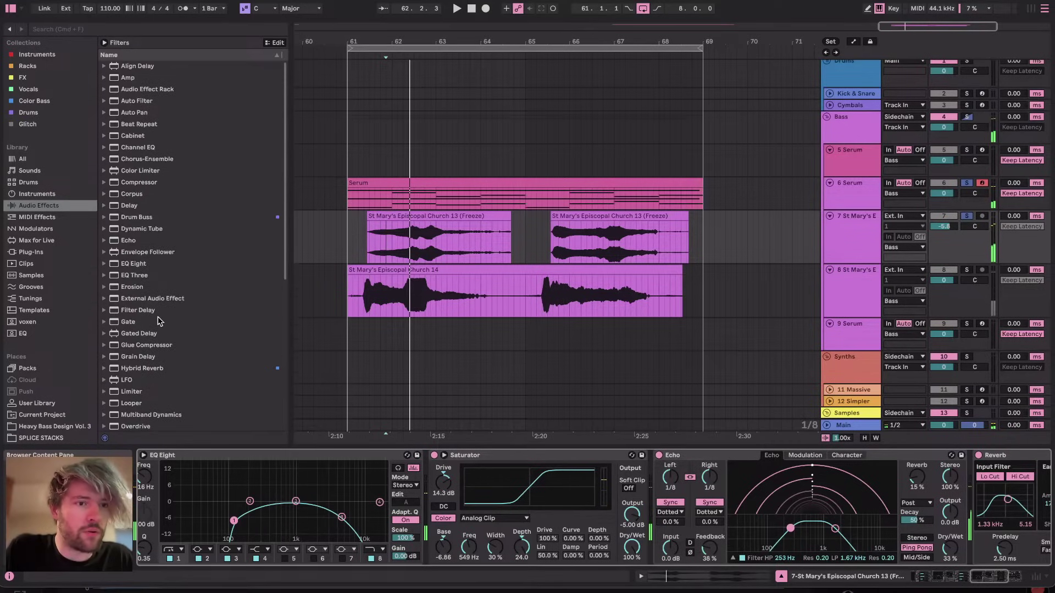
{"action": "scroll", "coordinate": [309, 507], "scroll_direction": "left", "scroll_amount": 8}
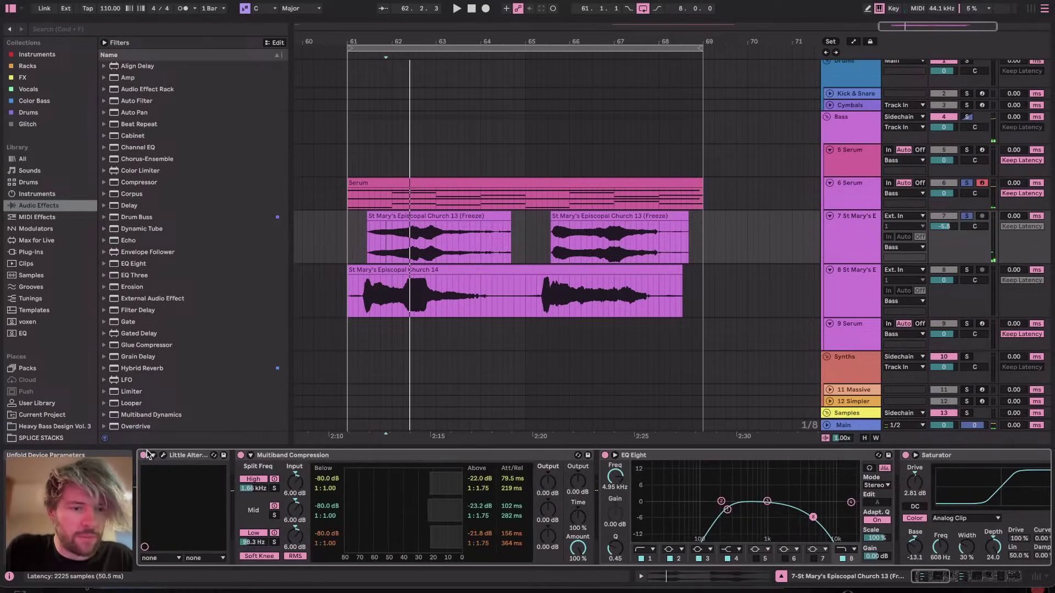
{"action": "double_click", "coordinate": [453, 256]}
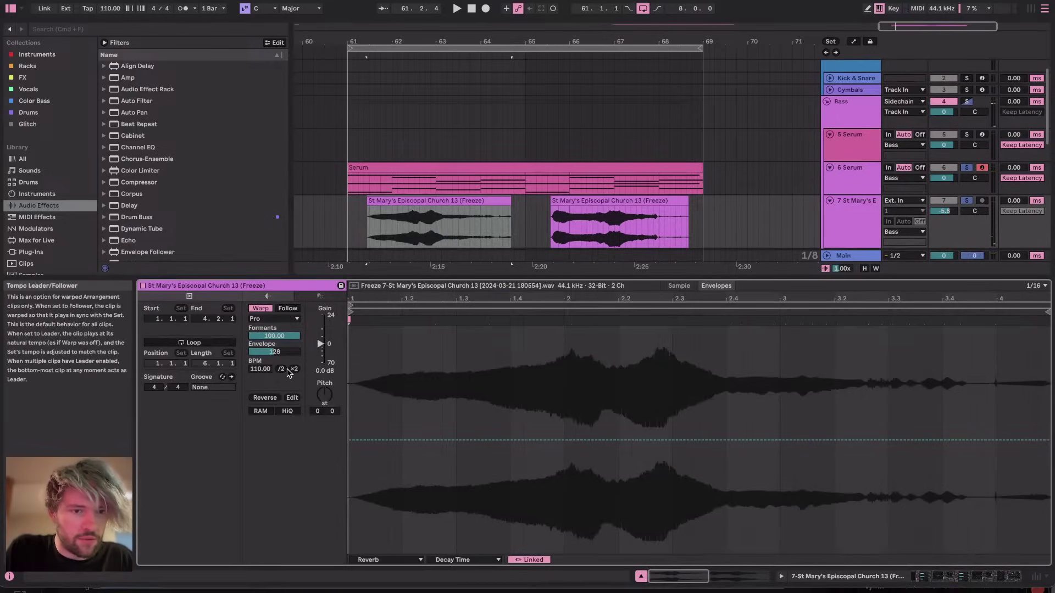
{"action": "left_click_drag", "start_coordinate": [325, 394], "coordinate": [325, 378]}
{"action": "key", "text": "space"}
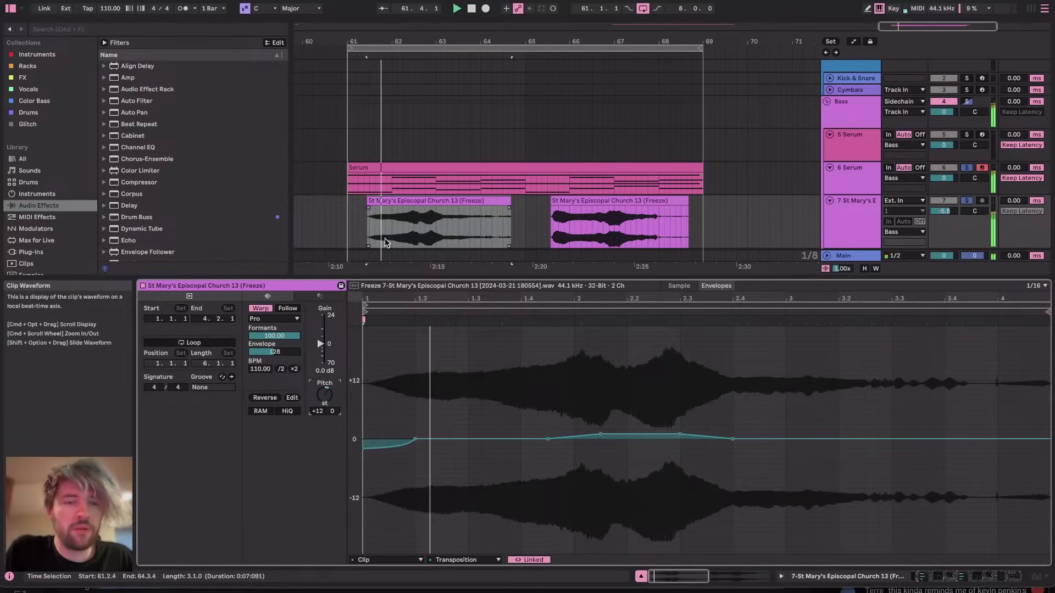
{"action": "left_click_drag", "start_coordinate": [283, 328], "coordinate": [282, 357]}
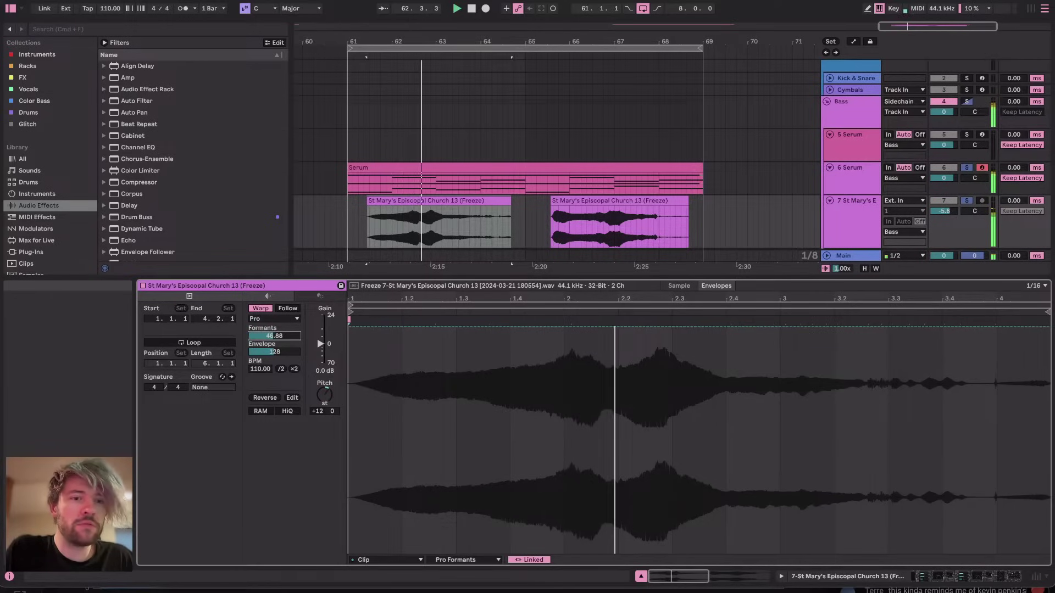
Set the Color frequency of track 7's first Saturator to 329 Hz while auditioning the first frozen clip
{"action": "key", "text": "shift+Tab"}
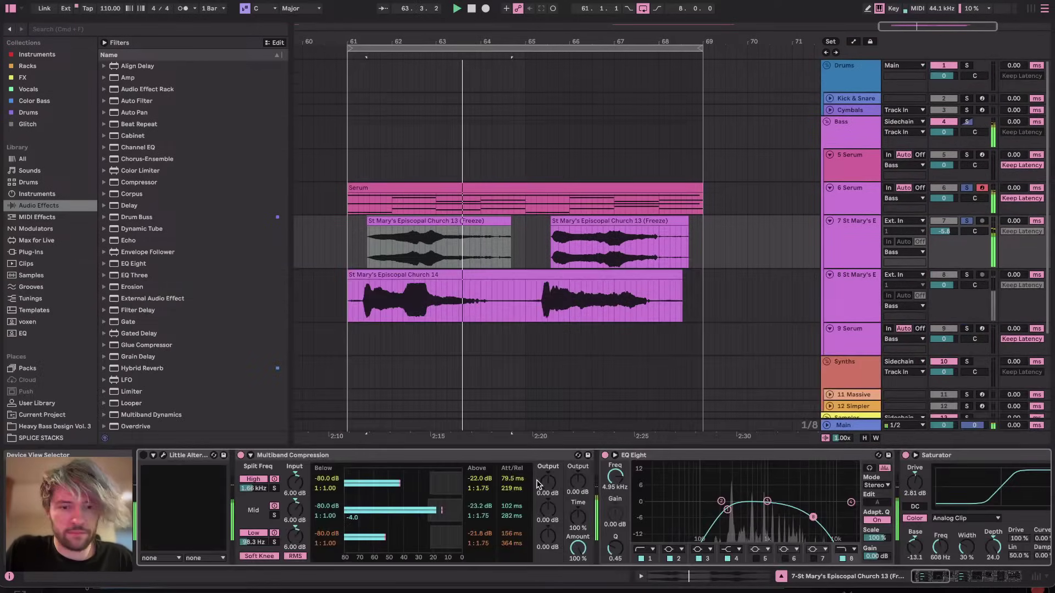
{"action": "scroll", "coordinate": [712, 506], "scroll_direction": "right", "scroll_amount": 4}
{"action": "left_click", "coordinate": [381, 241]}
{"action": "key", "text": "space"}
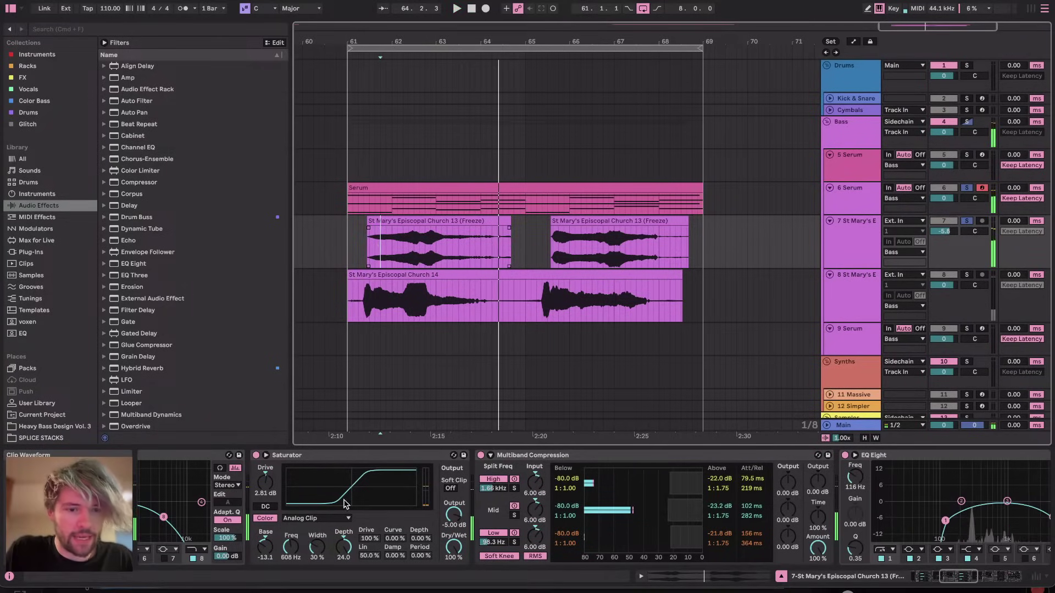
{"action": "key", "text": "space"}
{"action": "left_click_drag", "start_coordinate": [292, 548], "coordinate": [291, 562]}
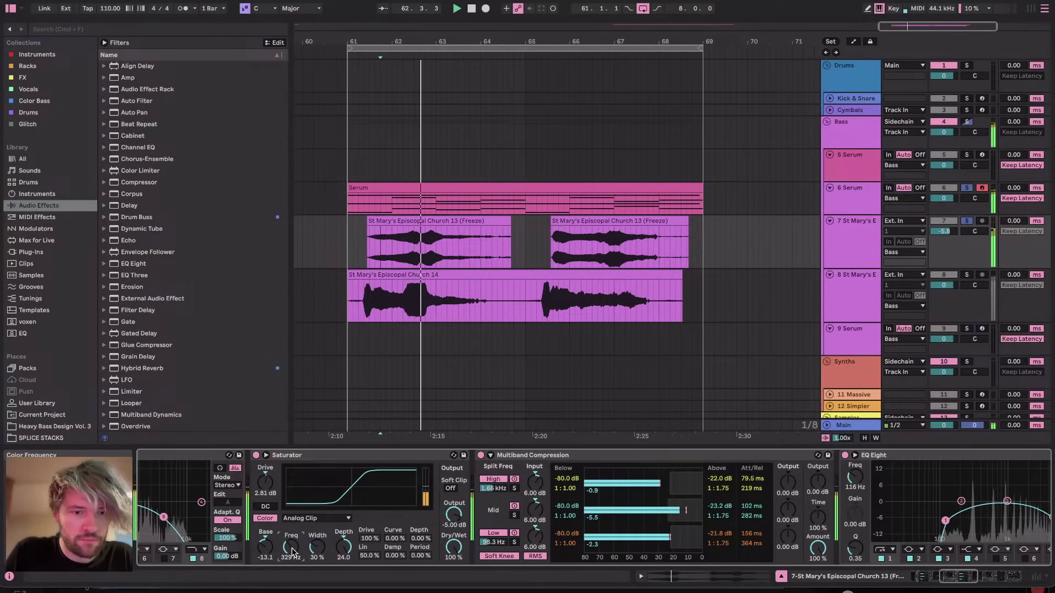
{"action": "left_click", "coordinate": [265, 548]}
{"action": "scroll", "coordinate": [464, 506], "scroll_direction": "right", "scroll_amount": 5}
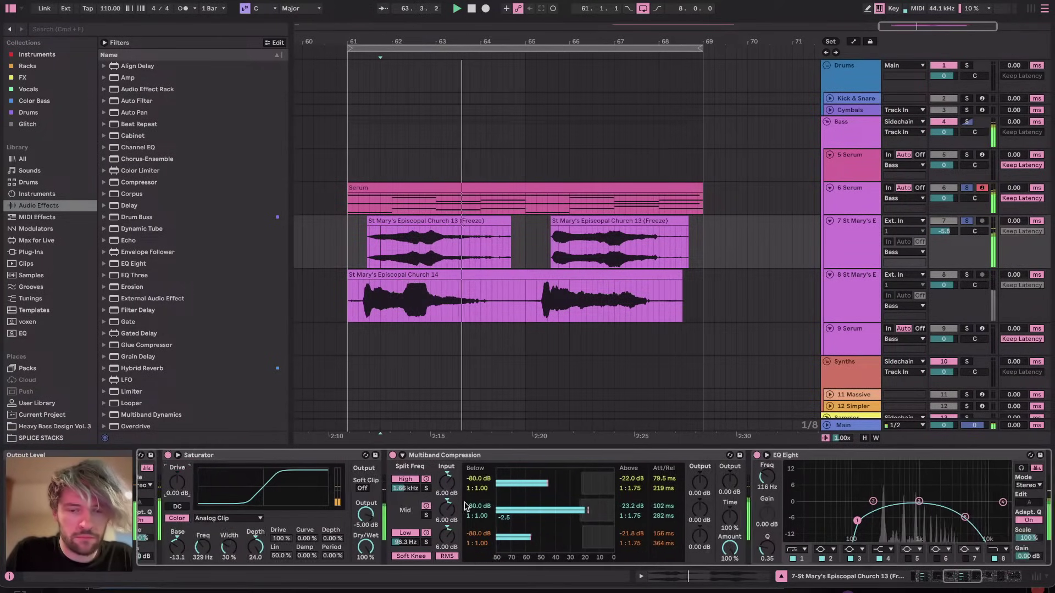
{"action": "scroll", "coordinate": [464, 505], "scroll_direction": "right", "scroll_amount": 5}
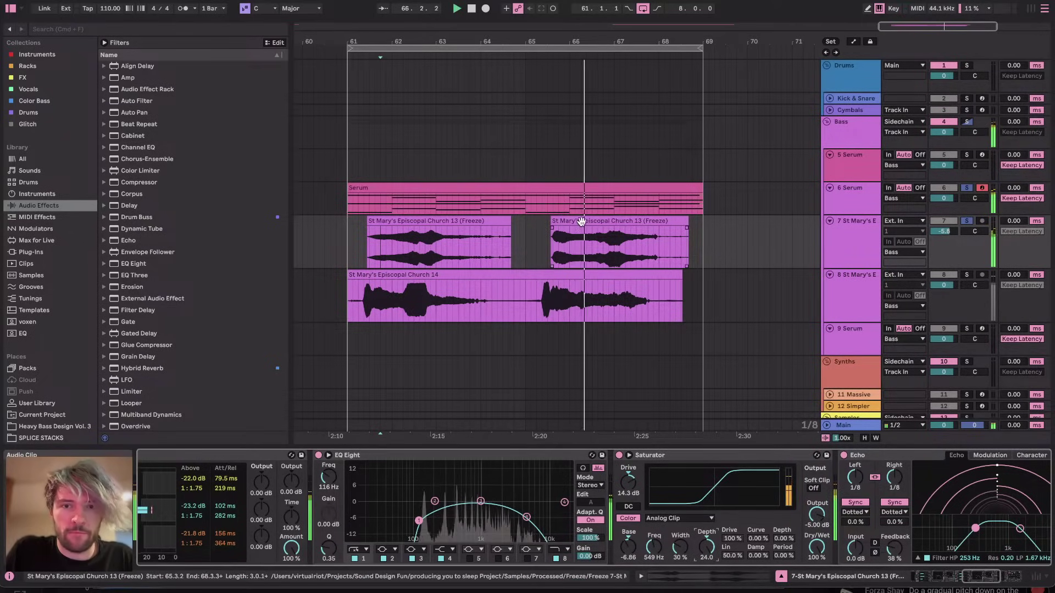
Transpose the second frozen clip on track 7 up 12 semitones and lower its Formants to 0 during playback
{"action": "double_click", "coordinate": [581, 221]}
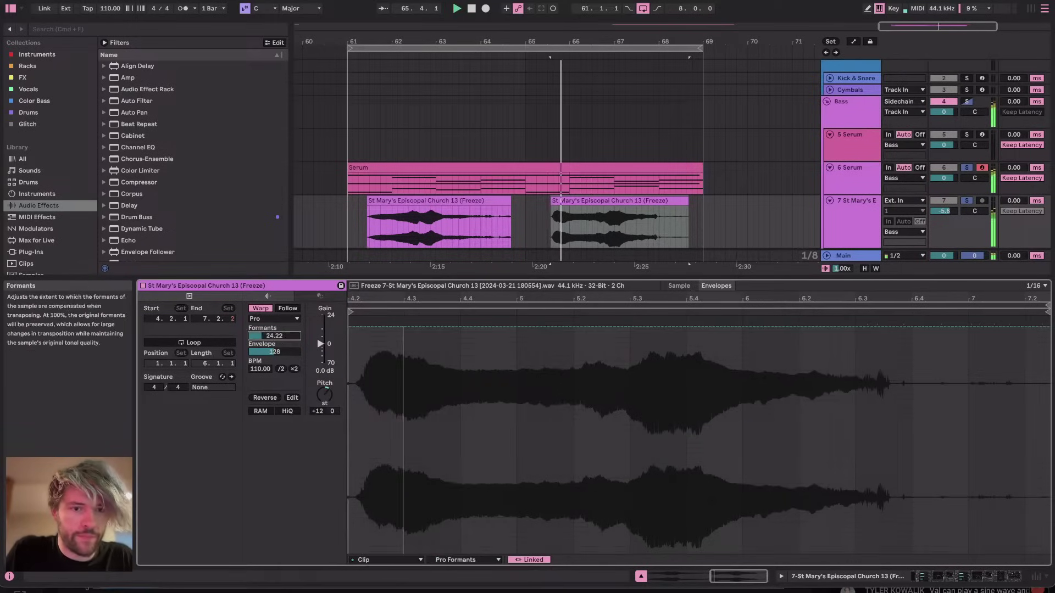
{"action": "left_click_drag", "start_coordinate": [274, 336], "coordinate": [274, 391]}
{"action": "key", "text": "space"}
{"action": "key", "text": "space"}
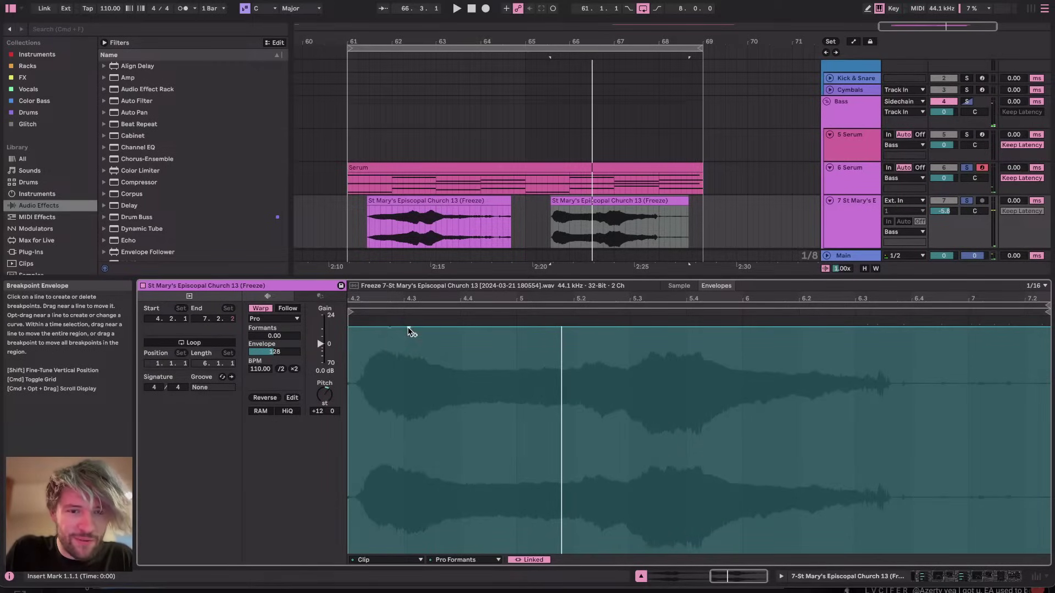
Add a short dip to 0% around 4.3 in the second clip's Pro Formants envelope, and switch off track 7's Echo and Reverb
{"action": "left_click_drag", "start_coordinate": [408, 327], "coordinate": [435, 328]}
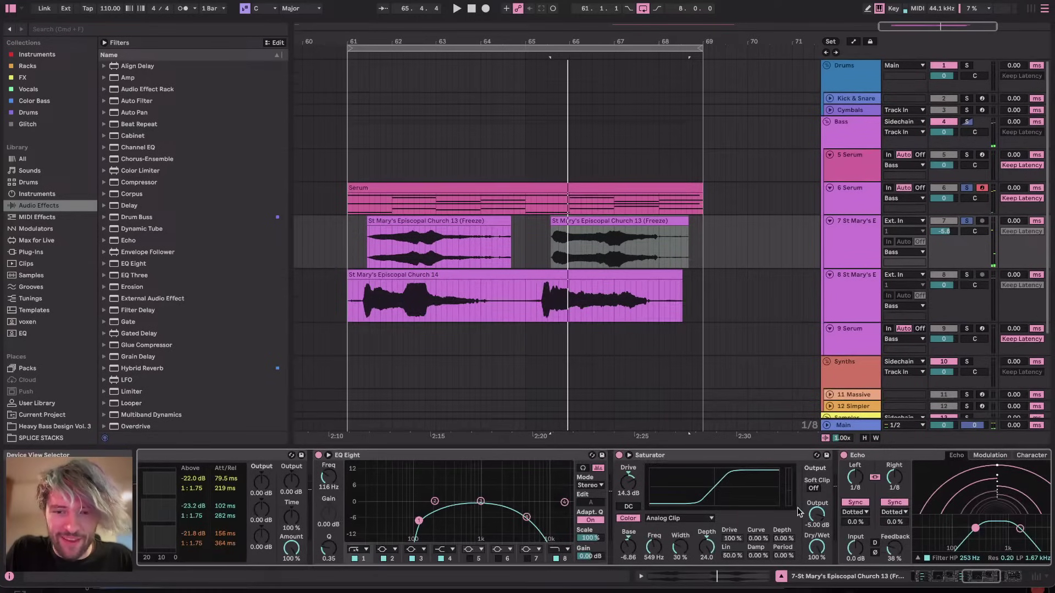
{"action": "scroll", "coordinate": [479, 506], "scroll_direction": "right", "scroll_amount": 5}
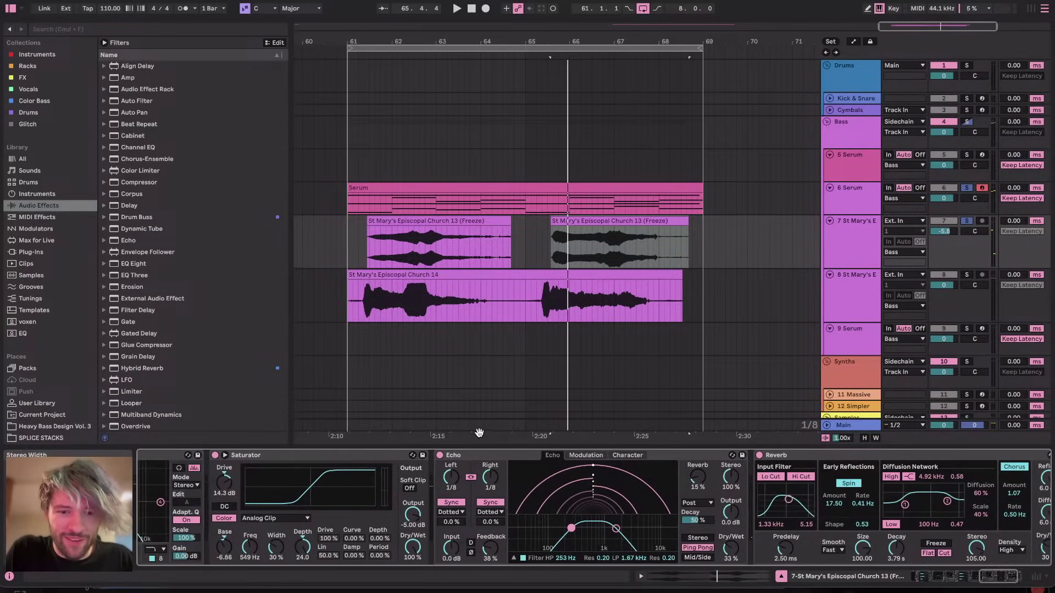
{"action": "left_click", "coordinate": [440, 456]}
{"action": "left_click", "coordinate": [759, 455]}
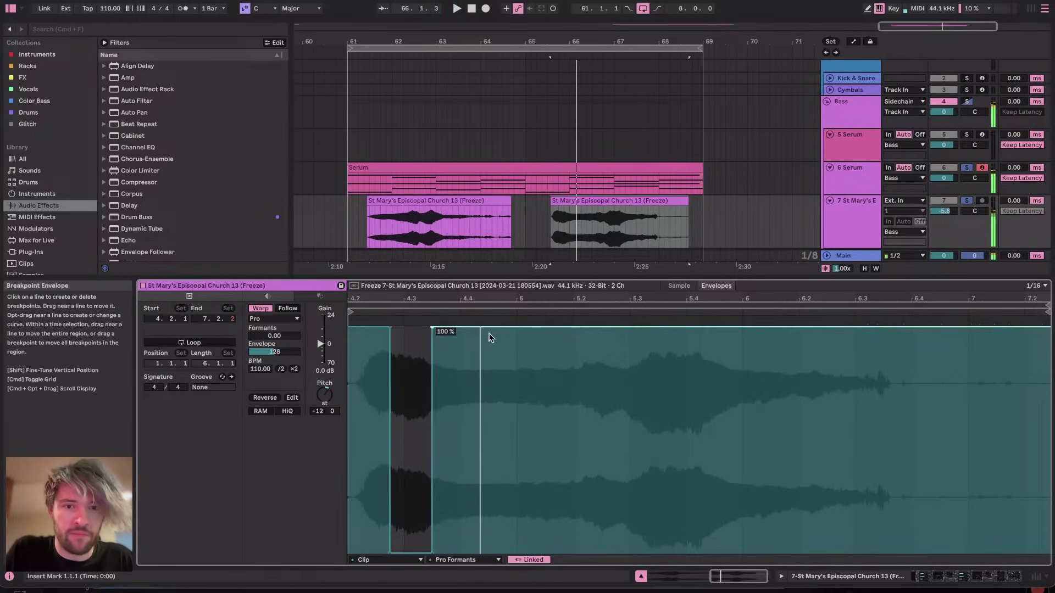
Cut a second dip to 0% in the Pro Formants envelope from mid-beat 4.4 to mid-beat 5.1, auditioning the clip
{"action": "left_click_drag", "start_coordinate": [487, 330], "coordinate": [488, 553]}
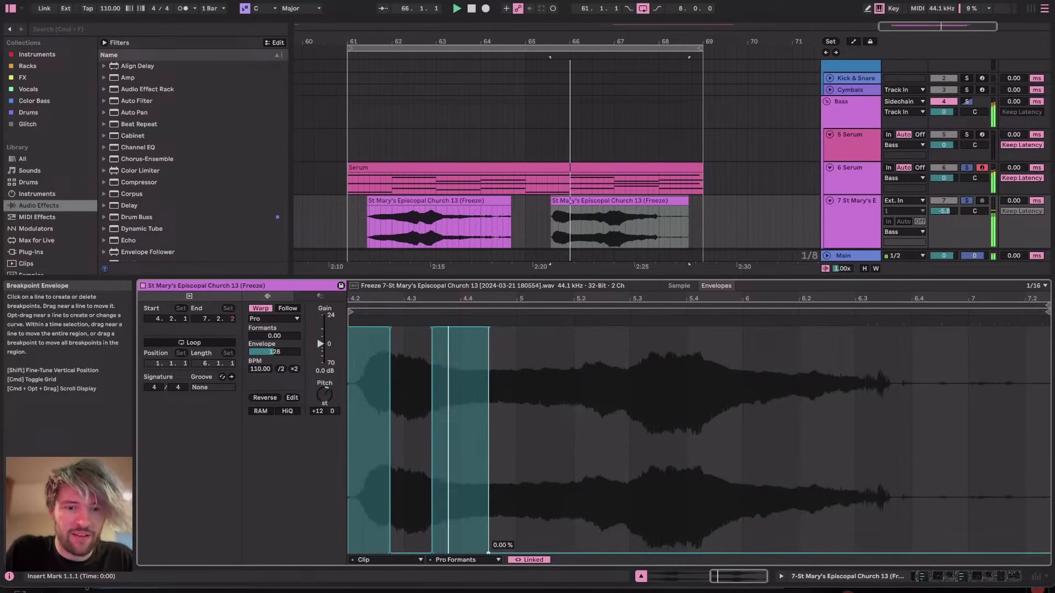
{"action": "key", "text": "space"}
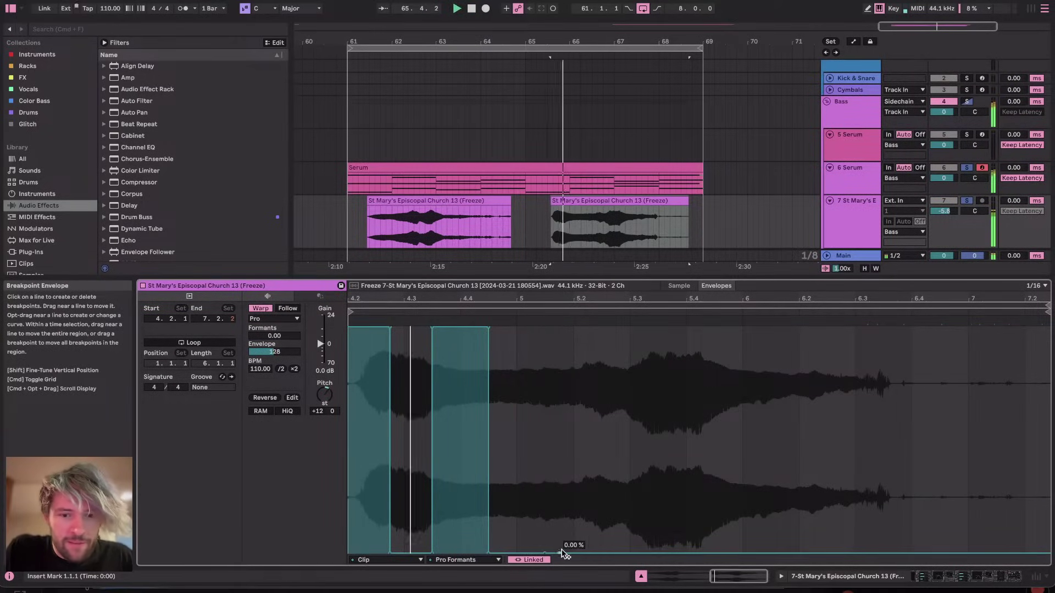
{"action": "left_click_drag", "start_coordinate": [565, 553], "coordinate": [560, 331]}
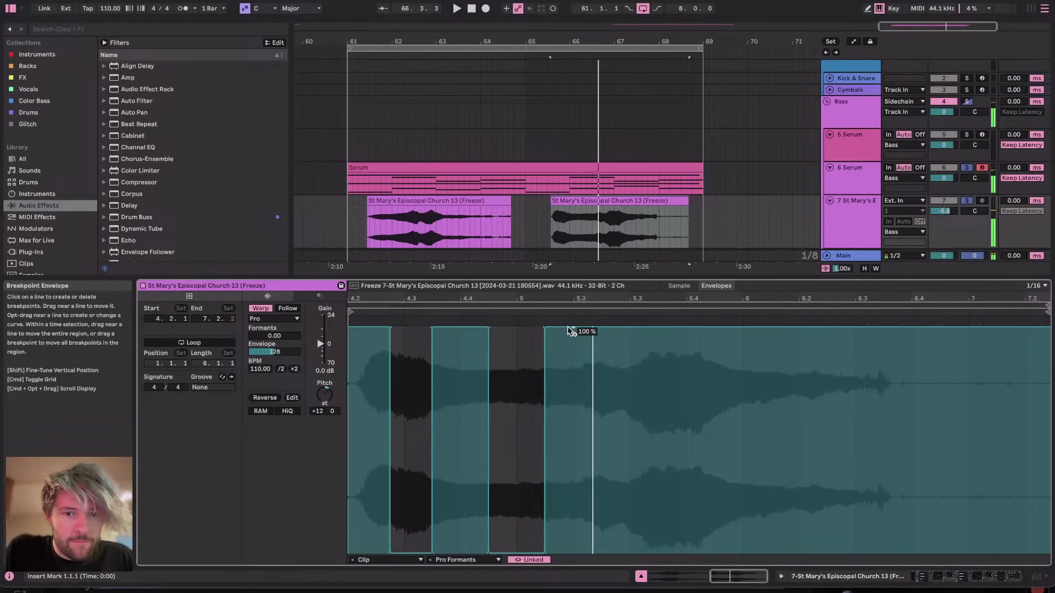
Audition the second frozen clip at different Formants amounts and set its Formants to 100
{"action": "scroll", "coordinate": [525, 427], "scroll_direction": "down", "scroll_amount": 3}
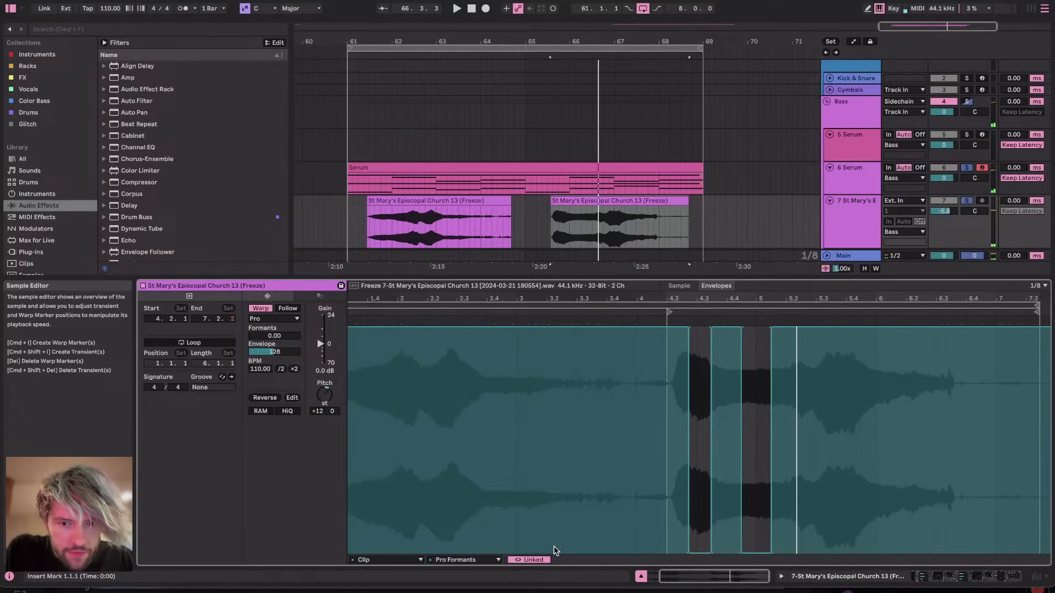
{"action": "left_click", "coordinate": [584, 200]}
{"action": "key", "text": "space"}
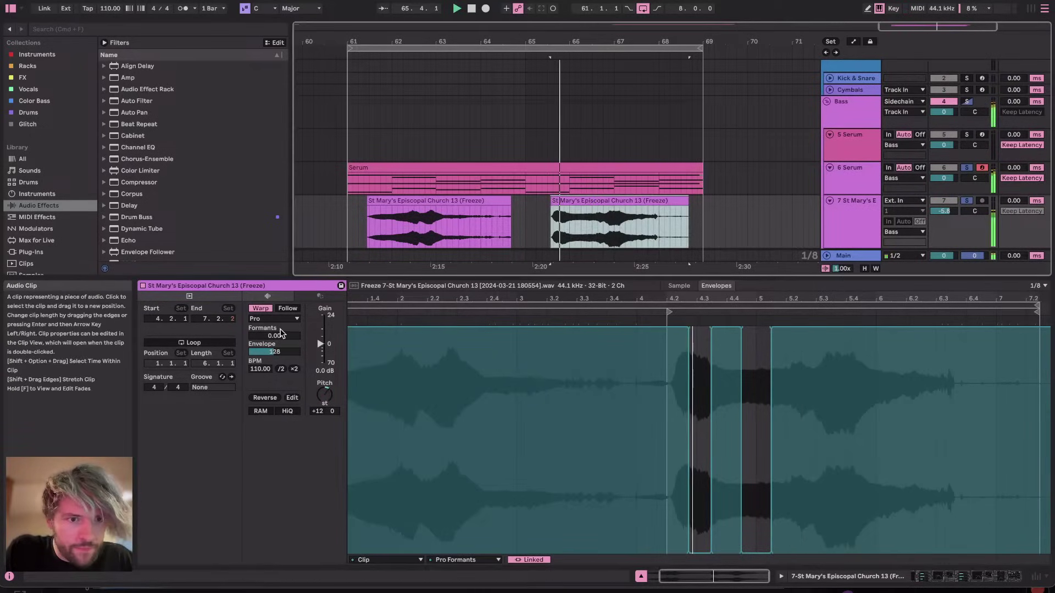
{"action": "mouse_move", "coordinate": [278, 336]}
{"action": "left_mouse_down"}
{"action": "mouse_move", "coordinate": [278, 294]}
{"action": "mouse_move", "coordinate": [280, 337]}
{"action": "left_mouse_up"}
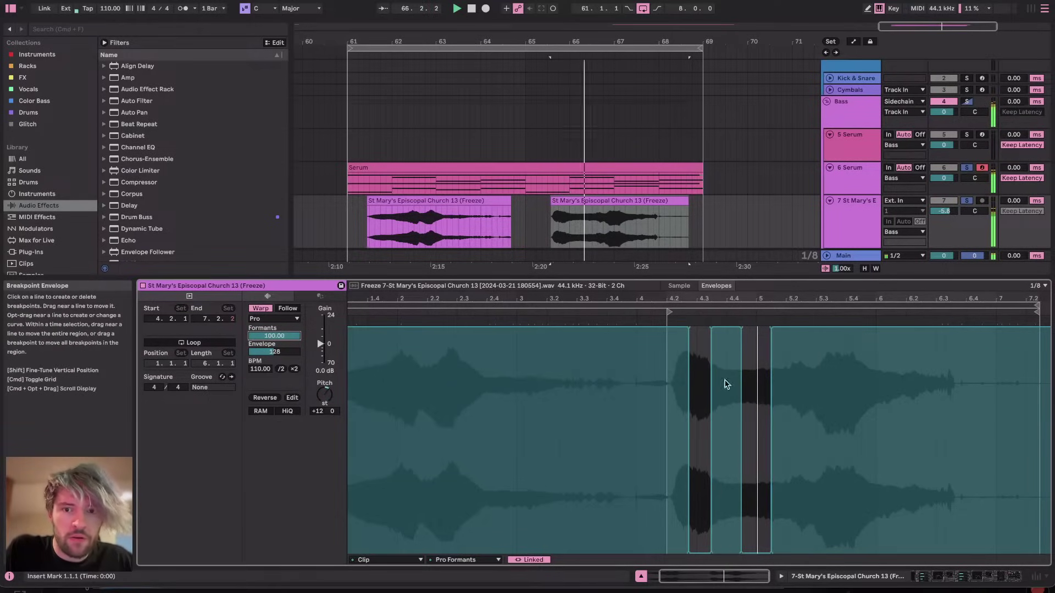
{"action": "left_click_drag", "start_coordinate": [300, 336], "coordinate": [300, 353]}
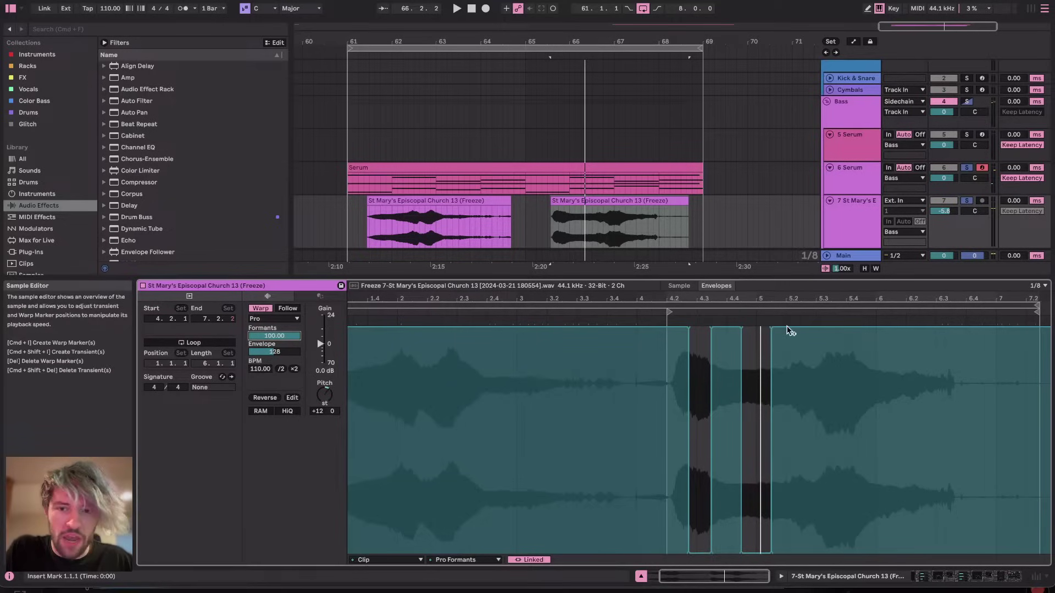
{"action": "mouse_move", "coordinate": [772, 328]}
{"action": "left_mouse_down"}
{"action": "mouse_move", "coordinate": [770, 421]}
{"action": "mouse_move", "coordinate": [756, 328]}
{"action": "mouse_move", "coordinate": [771, 329]}
{"action": "left_mouse_up"}
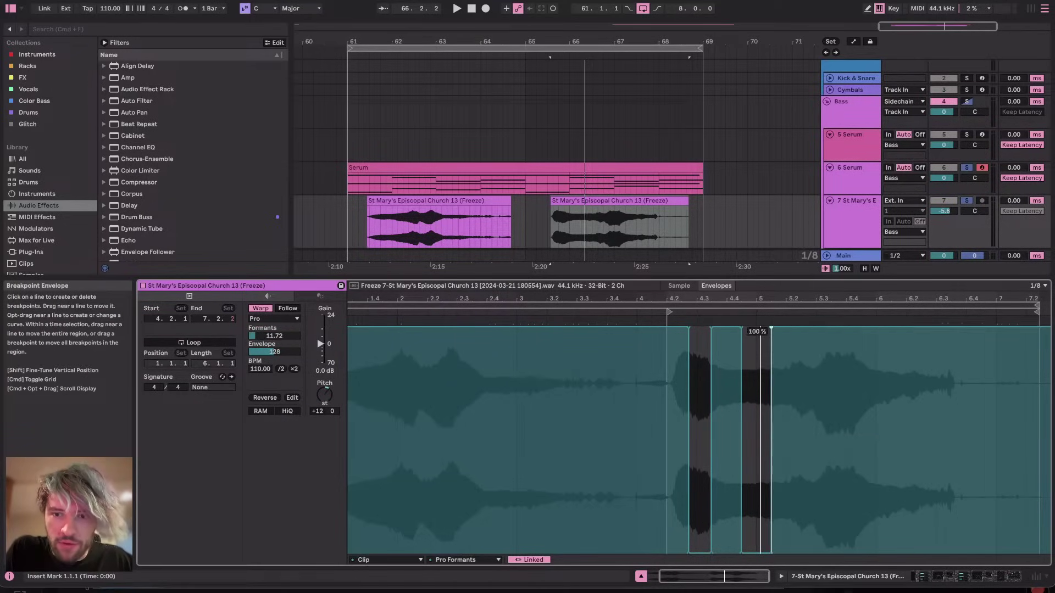
{"action": "key", "text": "space"}
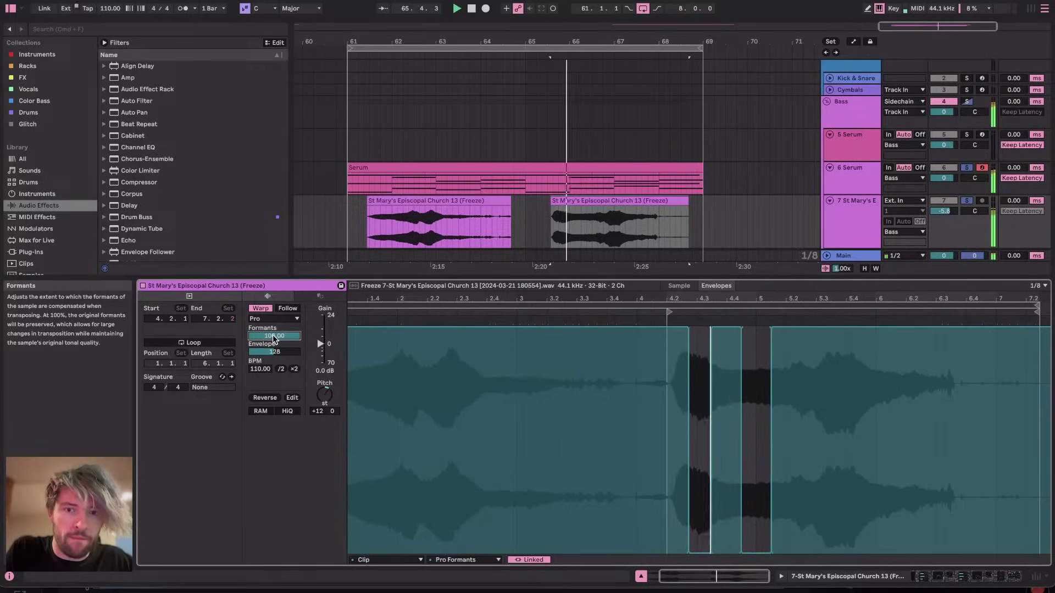
Remove corner breakpoints from the two Pro Formants dips so the envelope ramps between 100% and 0% instead of jumping
{"action": "key", "text": "space"}
{"action": "left_click", "coordinate": [689, 552]}
{"action": "key", "text": "space"}
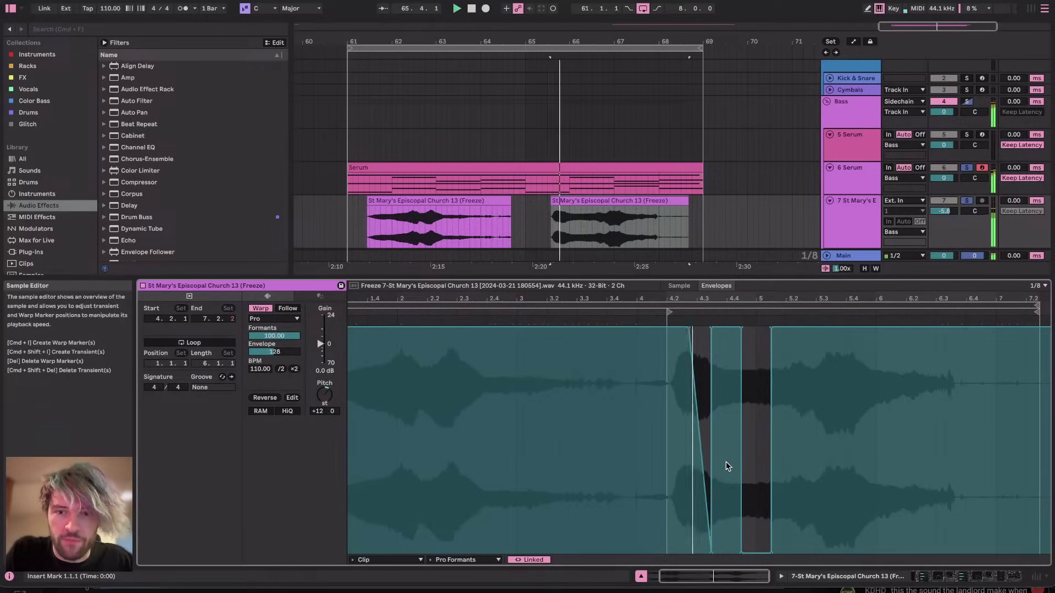
{"action": "left_click", "coordinate": [742, 554]}
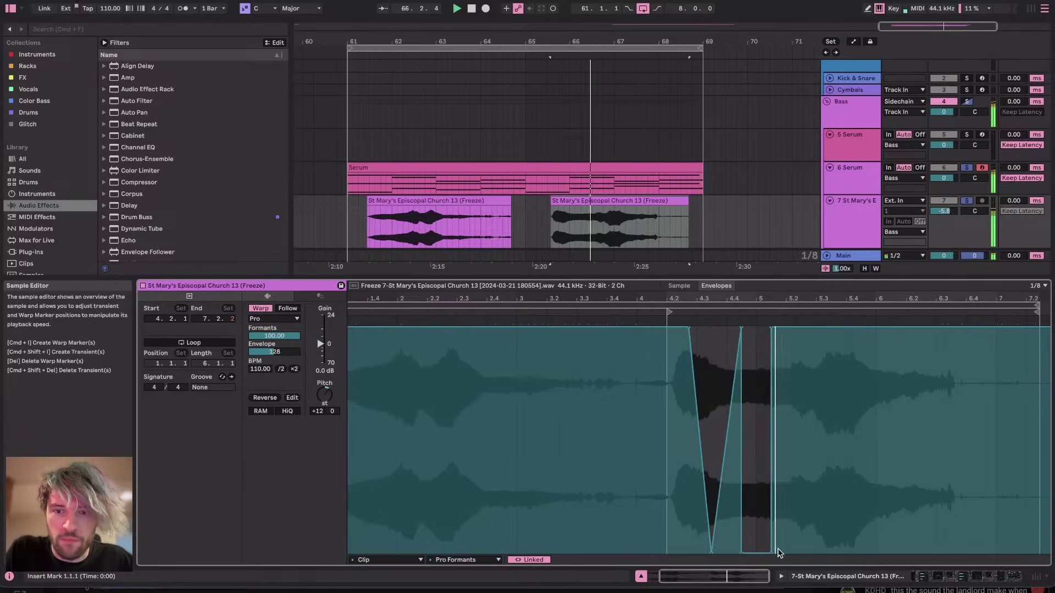
{"action": "left_click", "coordinate": [745, 553]}
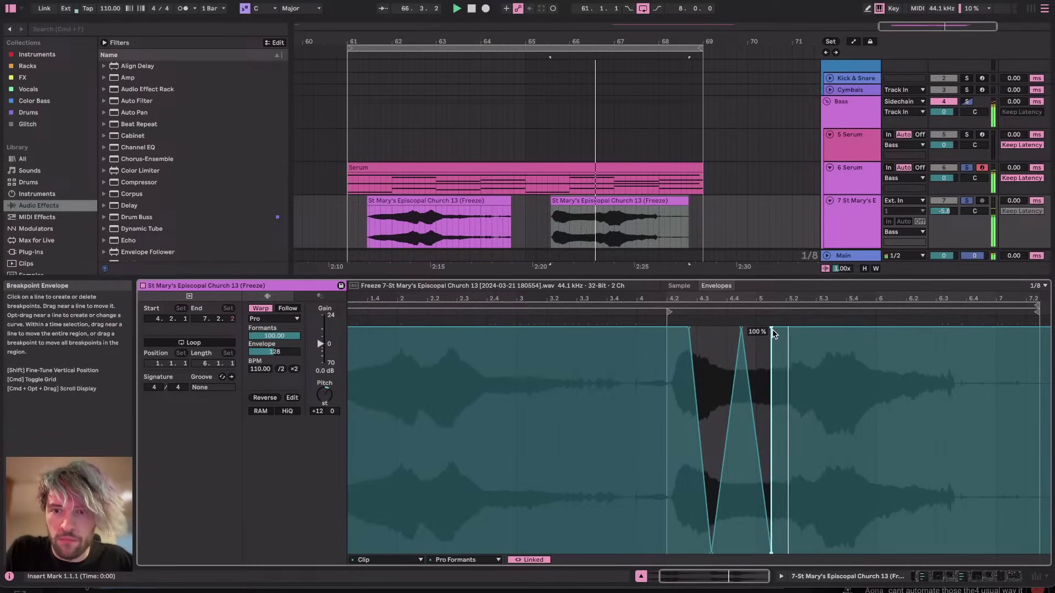
{"action": "mouse_move", "coordinate": [772, 329]}
{"action": "left_mouse_down"}
{"action": "mouse_move", "coordinate": [815, 331]}
{"action": "mouse_move", "coordinate": [803, 551]}
{"action": "mouse_move", "coordinate": [830, 553]}
{"action": "mouse_move", "coordinate": [840, 330]}
{"action": "mouse_move", "coordinate": [785, 330]}
{"action": "left_mouse_up"}
{"action": "key", "text": "space"}
{"action": "key", "text": "space"}
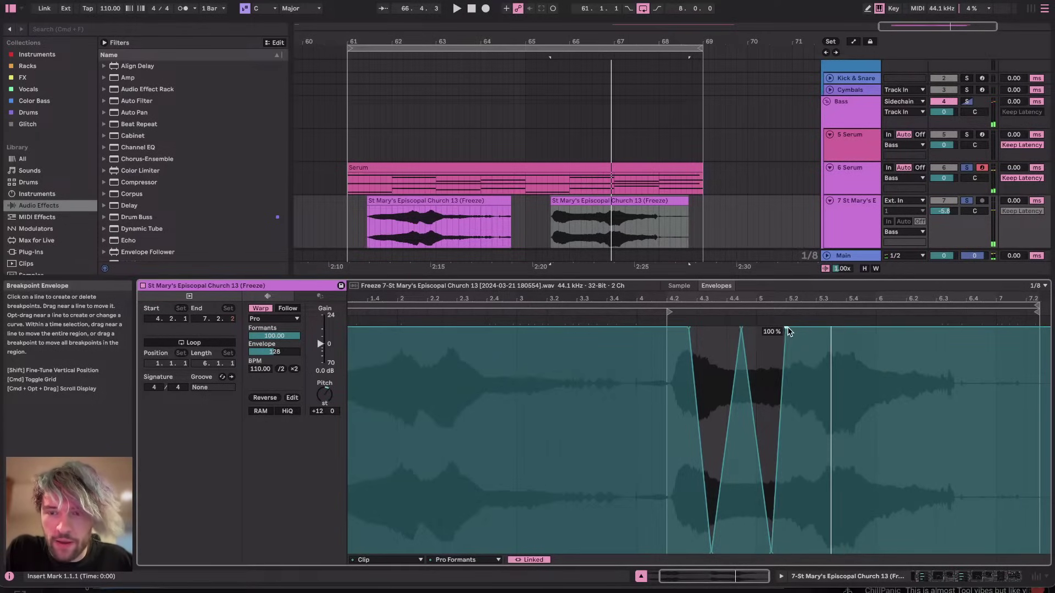
{"action": "key", "text": "super+z"}
Hold the second Pro Formants dip at 0% until mid-beat 5.3, jump back to 100% there, and audition the clip
{"action": "left_click_drag", "start_coordinate": [840, 554], "coordinate": [831, 329]}
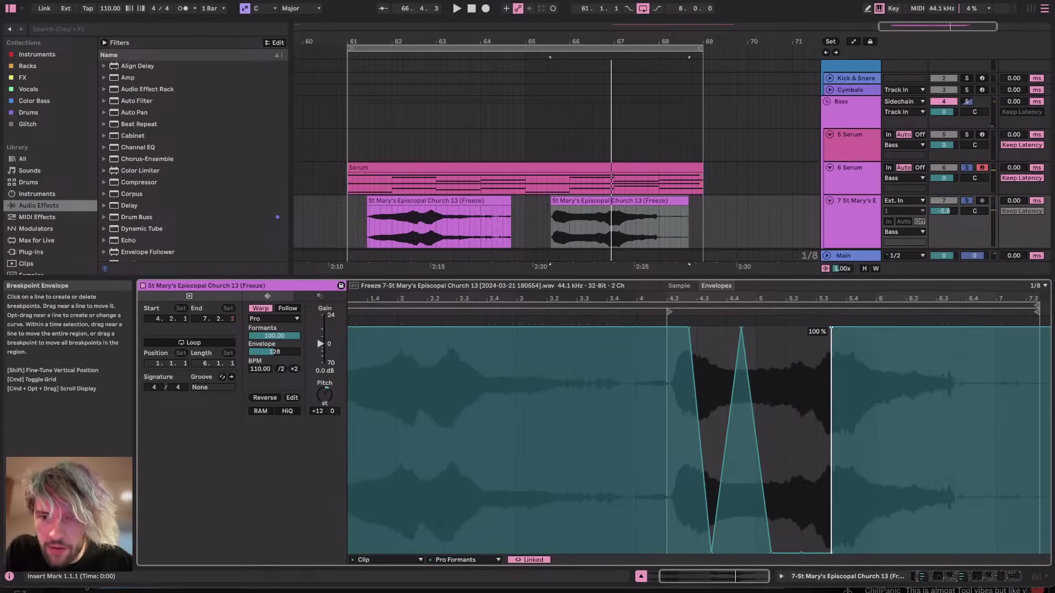
{"action": "left_click", "coordinate": [592, 225]}
{"action": "key", "text": "space"}
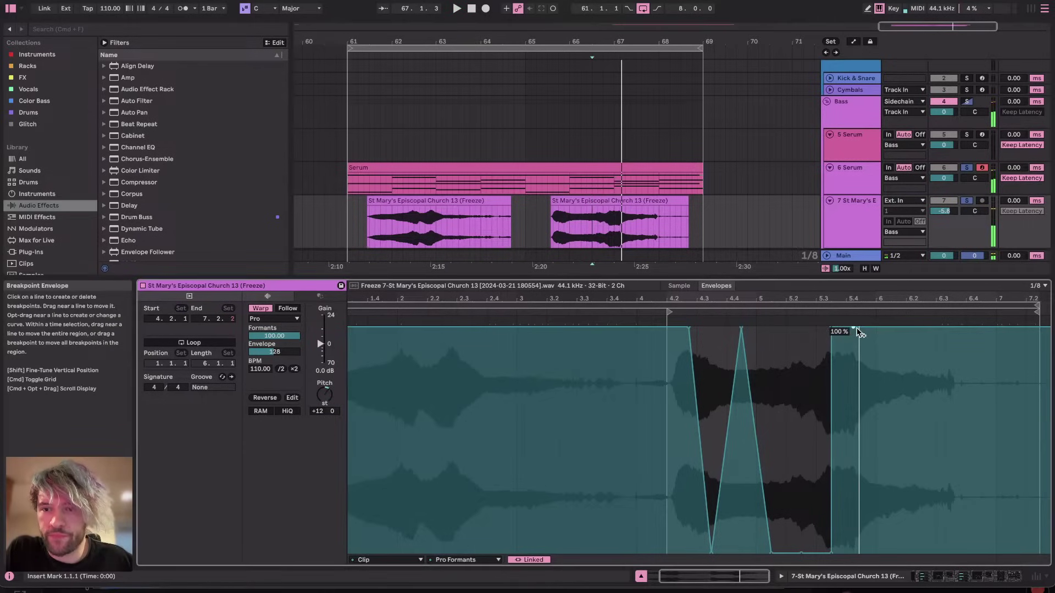
Add a narrow dip to 0% late in beat 5.4 of the Pro Formants envelope and duplicate its closing section twice
{"action": "mouse_move", "coordinate": [859, 332]}
{"action": "left_mouse_down"}
{"action": "mouse_move", "coordinate": [862, 556]}
{"action": "mouse_move", "coordinate": [867, 328]}
{"action": "left_mouse_up"}
{"action": "scroll", "coordinate": [909, 380], "scroll_direction": "up", "scroll_amount": 3}
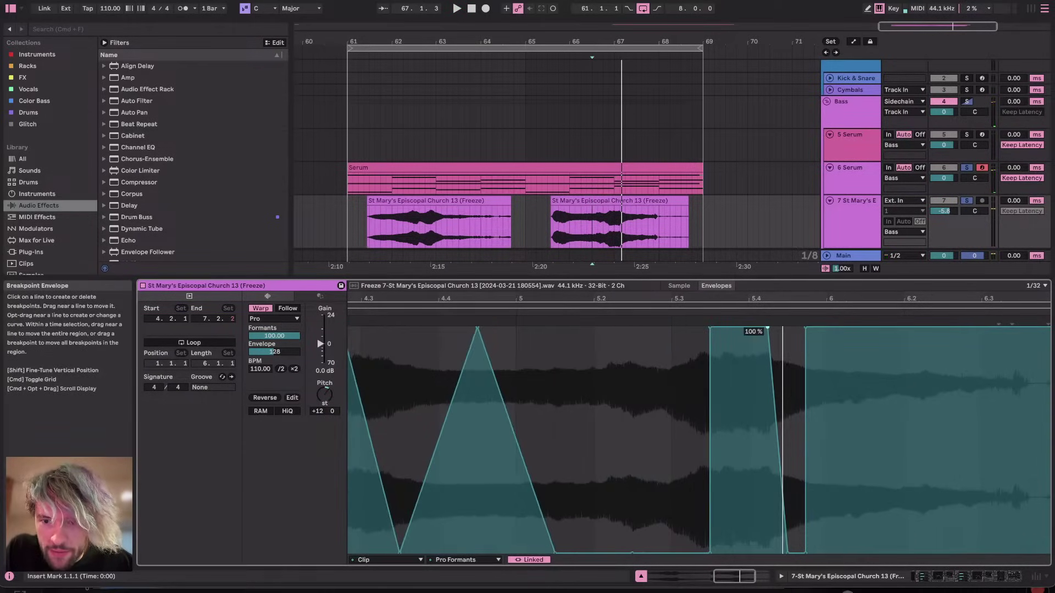
{"action": "left_click_drag", "start_coordinate": [797, 377], "coordinate": [817, 376]}
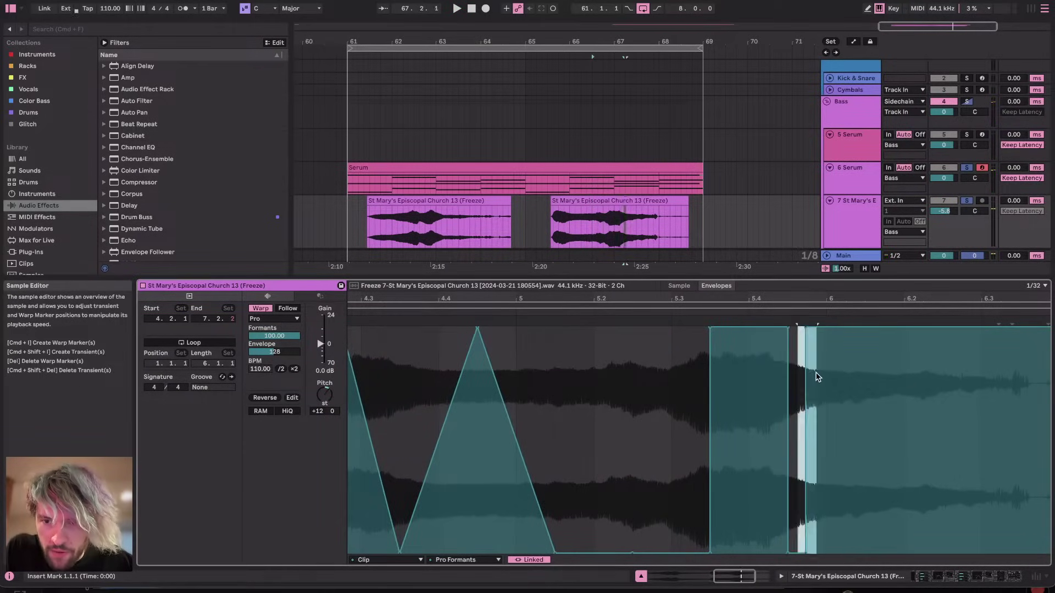
{"action": "key", "text": "super+d"}
{"action": "key", "text": "super+d"}
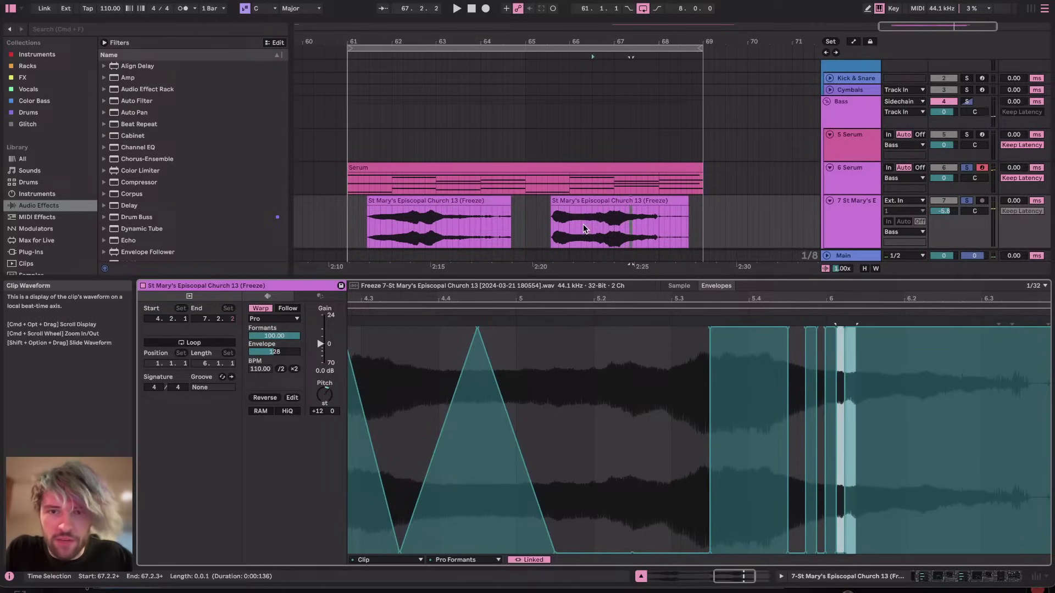
Audition the second frozen clip, then clear the narrow Pro Formants pulses following the 100% block after beat 5.4 and flatten that stretch to 0%
{"action": "left_click", "coordinate": [584, 224]}
{"action": "key", "text": "space"}
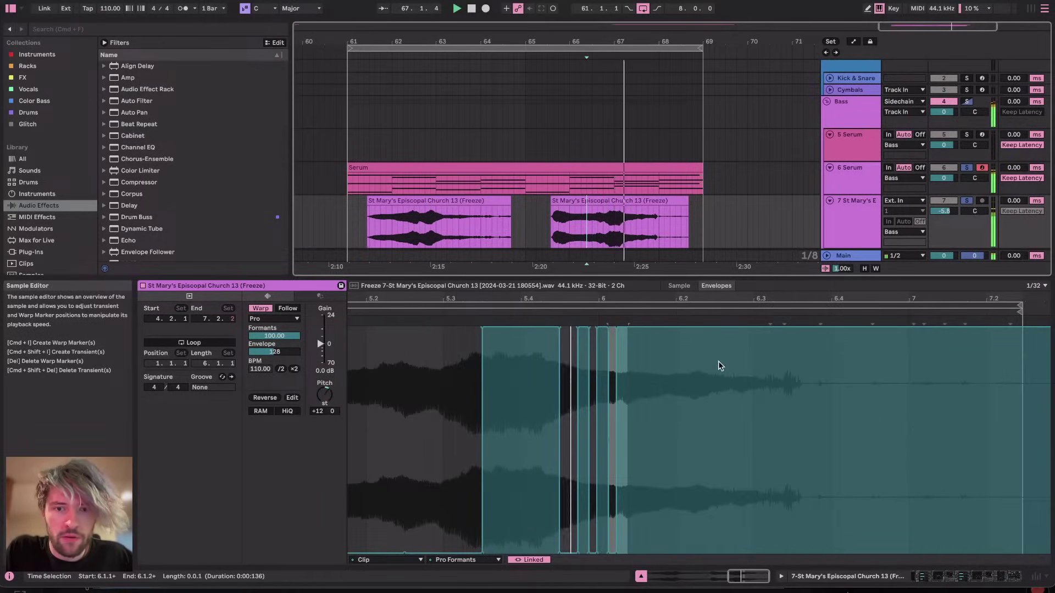
{"action": "left_click", "coordinate": [579, 328]}
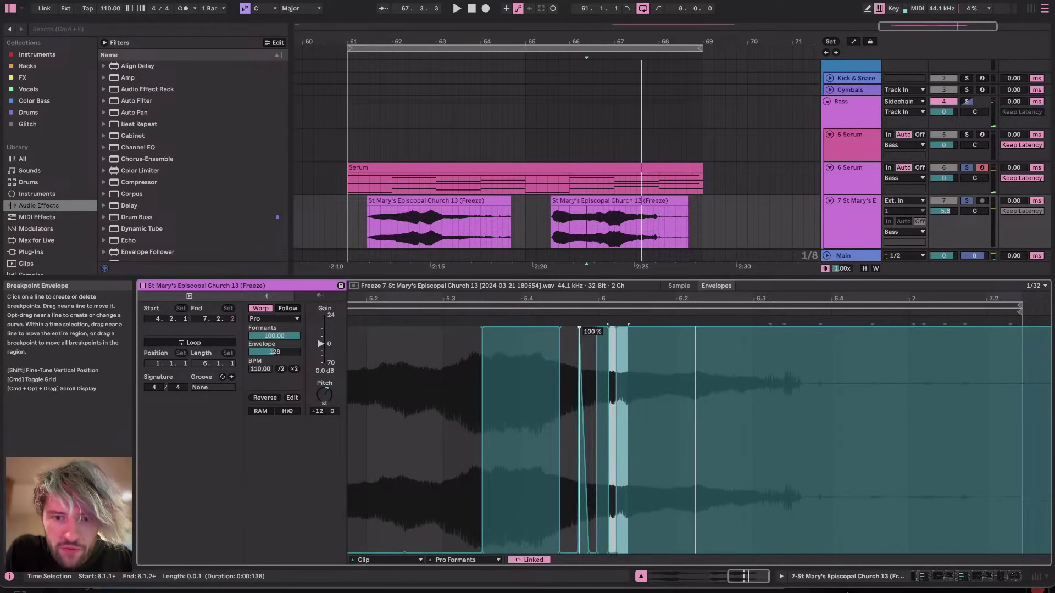
{"action": "left_click_drag", "start_coordinate": [568, 383], "coordinate": [755, 402]}
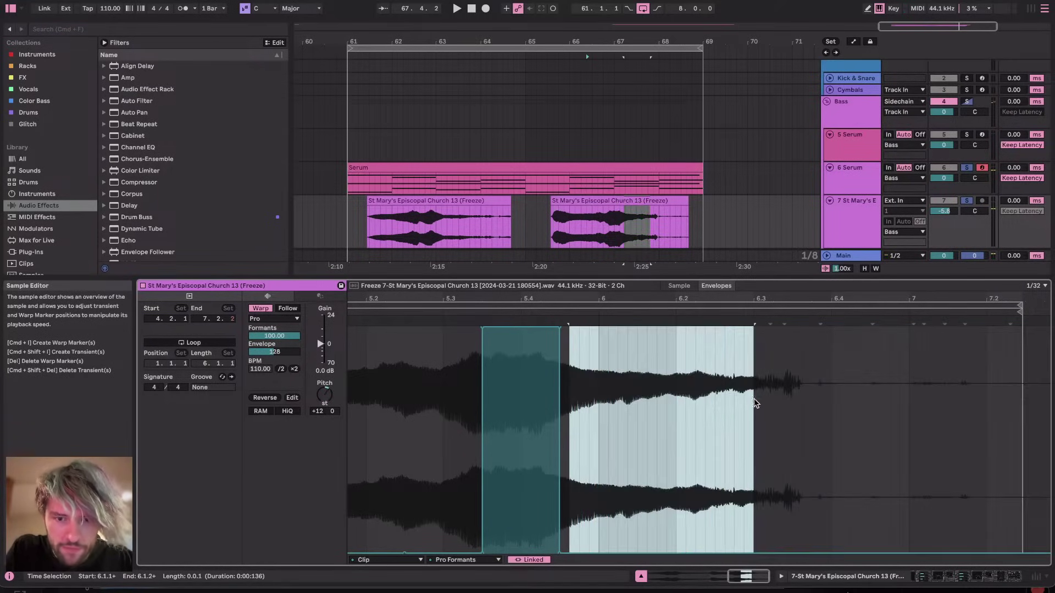
{"action": "left_click", "coordinate": [598, 541]}
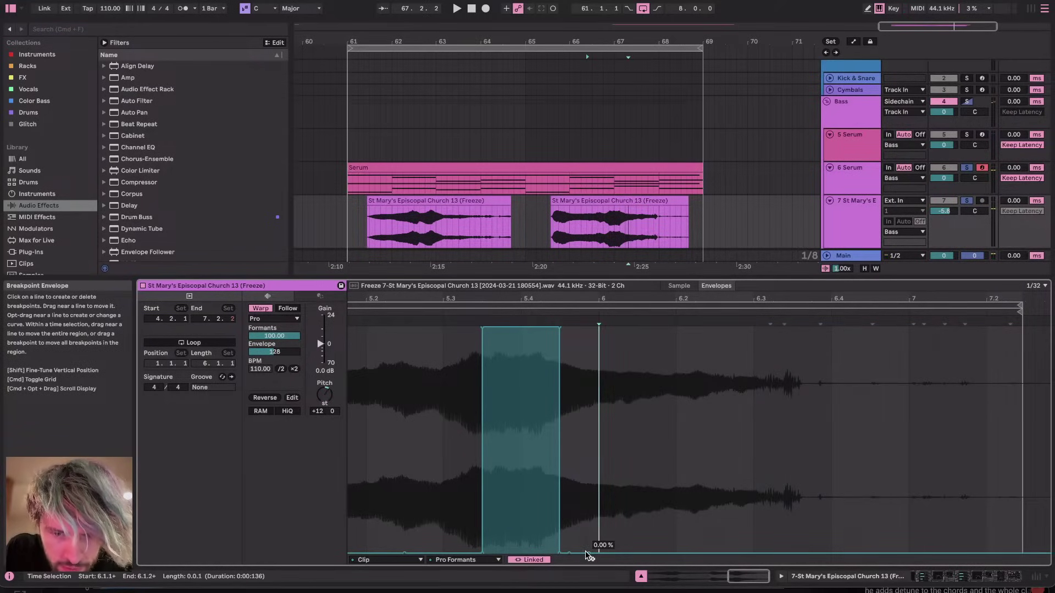
Draw a narrow triangular Pro Formants spike to 100% just before beat 6, duplicate it five times, and audition the clip
{"action": "mouse_move", "coordinate": [587, 554]}
{"action": "left_mouse_down"}
{"action": "mouse_move", "coordinate": [582, 329]}
{"action": "mouse_move", "coordinate": [575, 342]}
{"action": "left_mouse_up"}
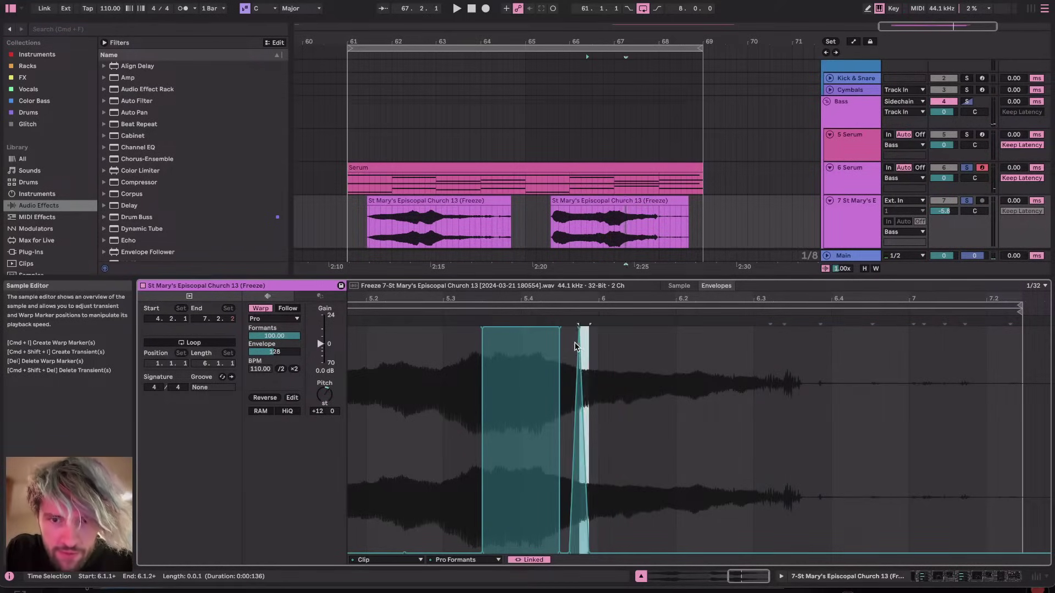
{"action": "key", "text": "super+d"}
{"action": "key", "text": "super+d"}
{"action": "key", "text": "super+d"}
{"action": "key", "text": "super+d"}
{"action": "key", "text": "super+d"}
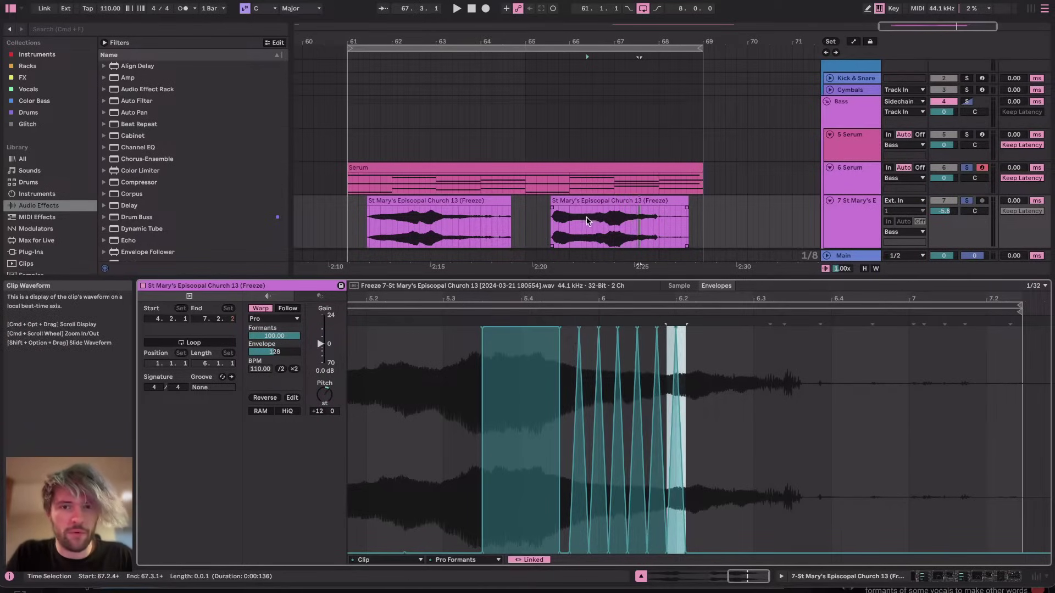
{"action": "left_click", "coordinate": [617, 228]}
{"action": "key", "text": "space"}
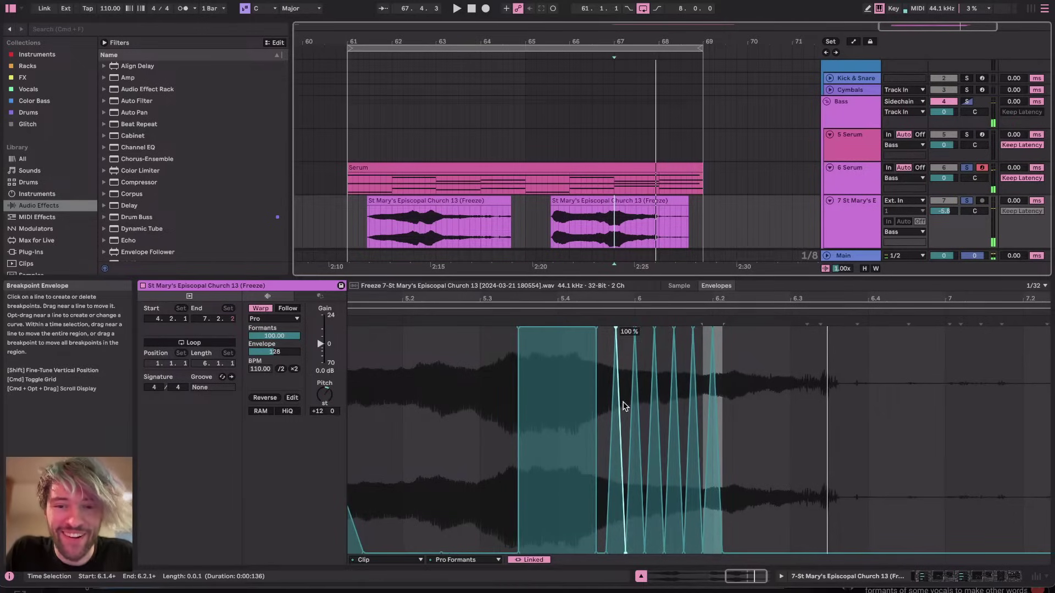
Extend the Pro Formants spikes to late in beat 6.3, skew their peaks to rise gradually from 0% to 100%, and audition them
{"action": "left_click", "coordinate": [761, 379]}
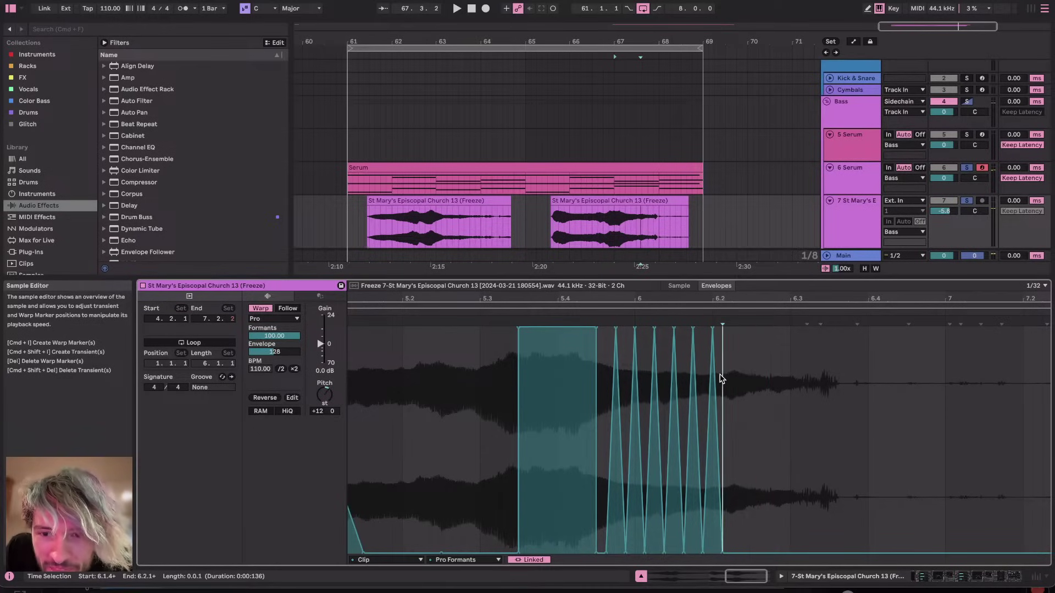
{"action": "left_click_drag", "start_coordinate": [722, 378], "coordinate": [603, 404]}
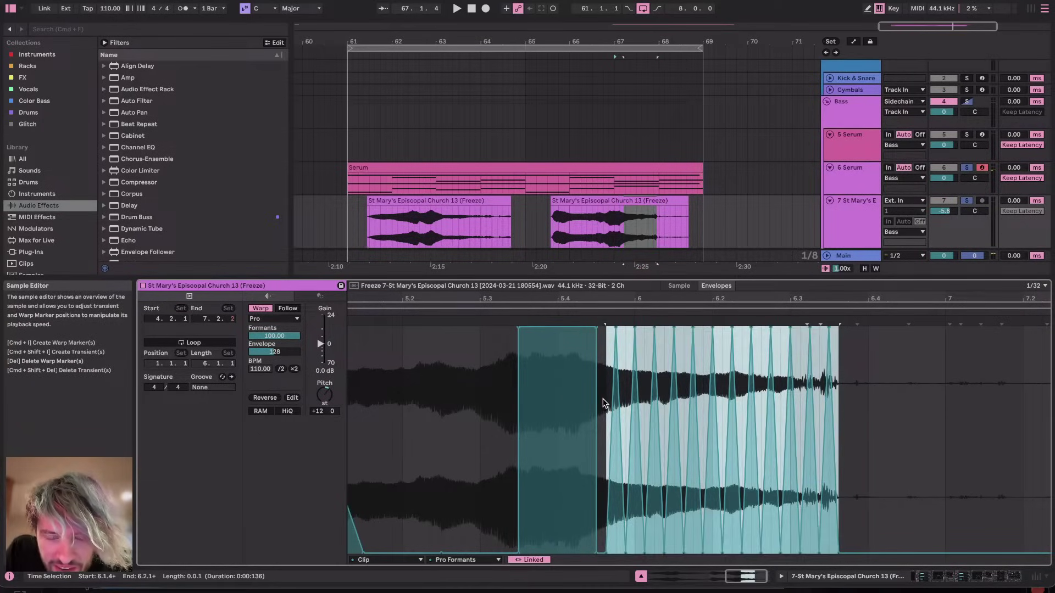
{"action": "scroll", "coordinate": [851, 442], "scroll_direction": "right", "scroll_amount": 2}
{"action": "mouse_move", "coordinate": [800, 330]}
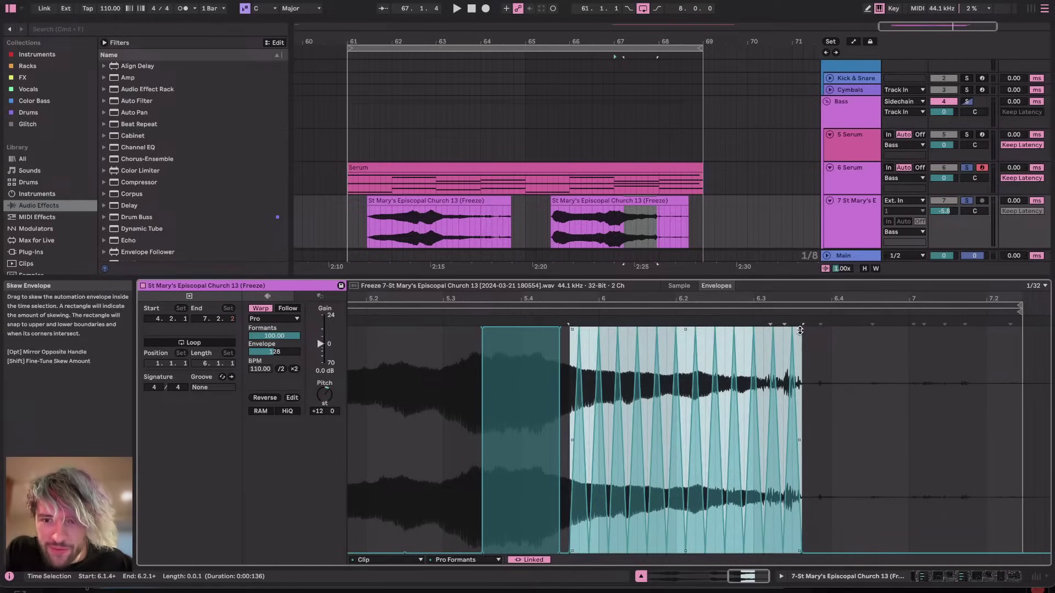
{"action": "mouse_move", "coordinate": [800, 329]}
{"action": "left_mouse_down"}
{"action": "mouse_move", "coordinate": [997, 330]}
{"action": "mouse_move", "coordinate": [781, 329]}
{"action": "mouse_move", "coordinate": [801, 330]}
{"action": "left_mouse_up"}
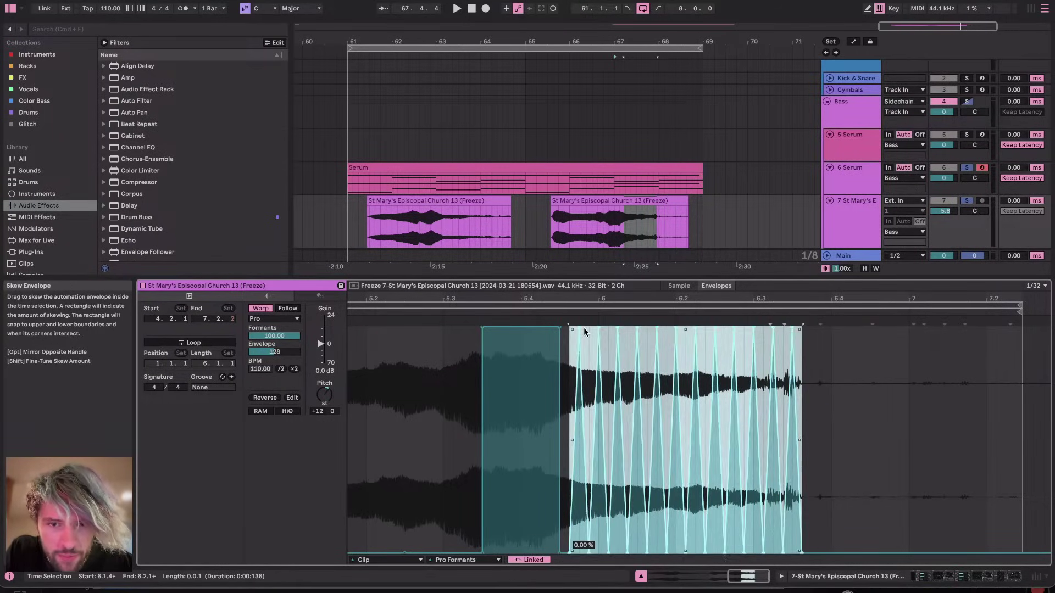
{"action": "left_click_drag", "start_coordinate": [572, 329], "coordinate": [571, 549]}
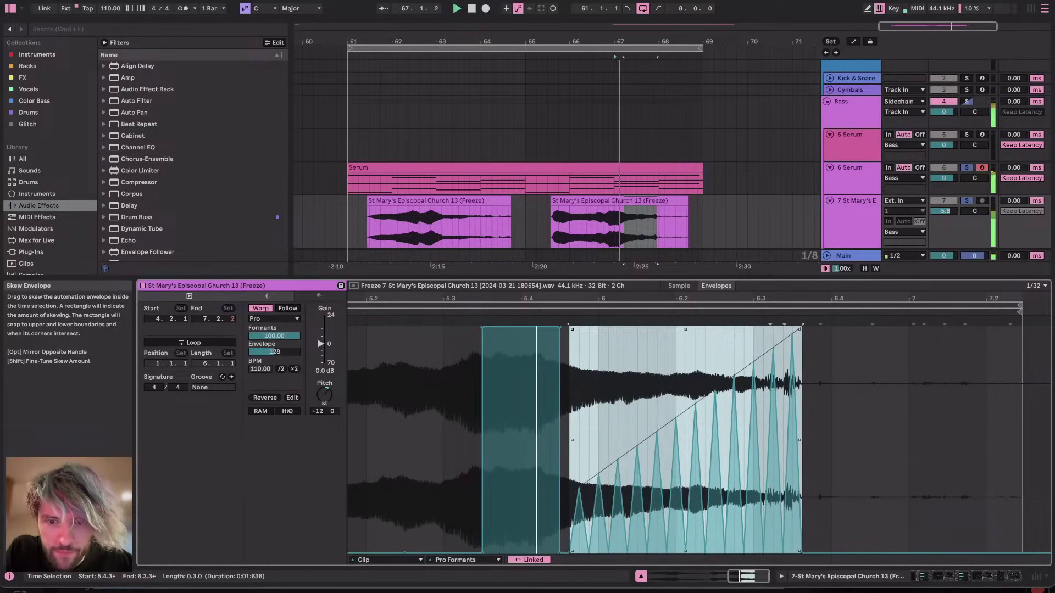
{"action": "key", "text": "space"}
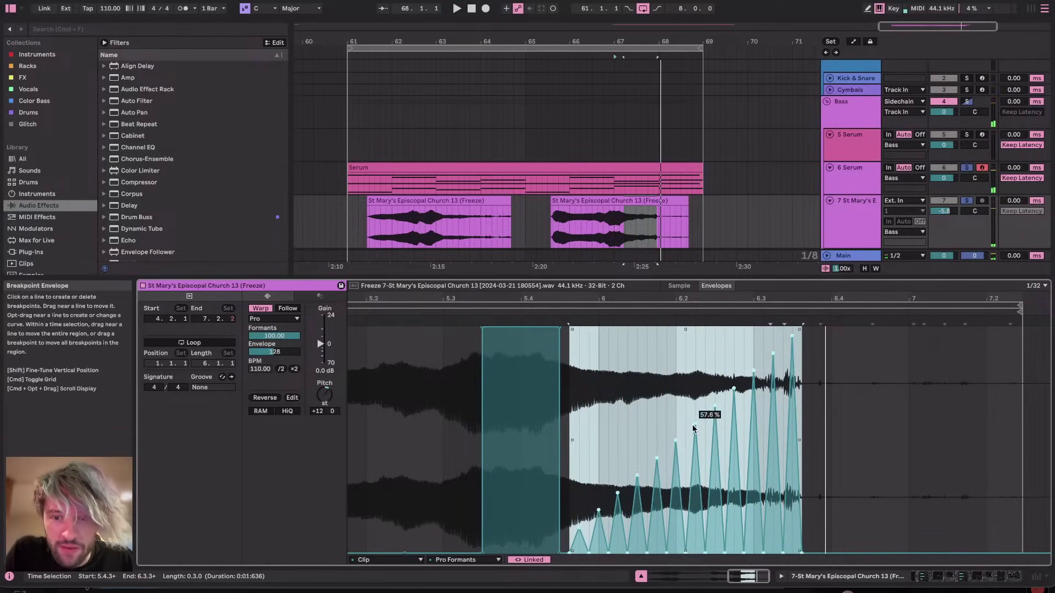
Audition the rising spikes, then skew their lower edge from about 50% at the start down to 0% at the end and replay
{"action": "left_click_drag", "start_coordinate": [693, 423], "coordinate": [693, 425]}
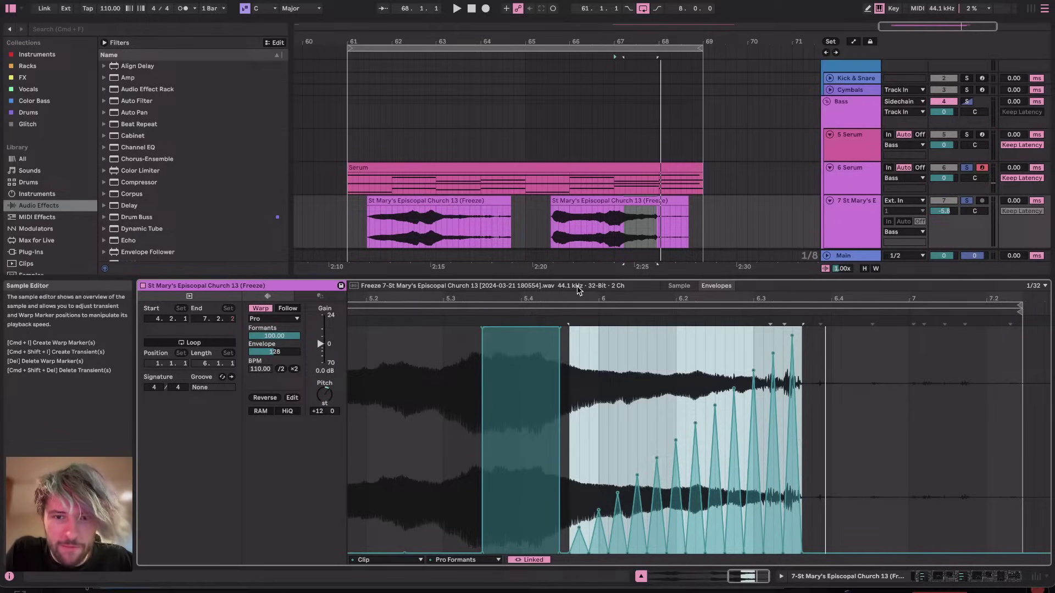
{"action": "left_click_drag", "start_coordinate": [568, 323], "coordinate": [802, 315]}
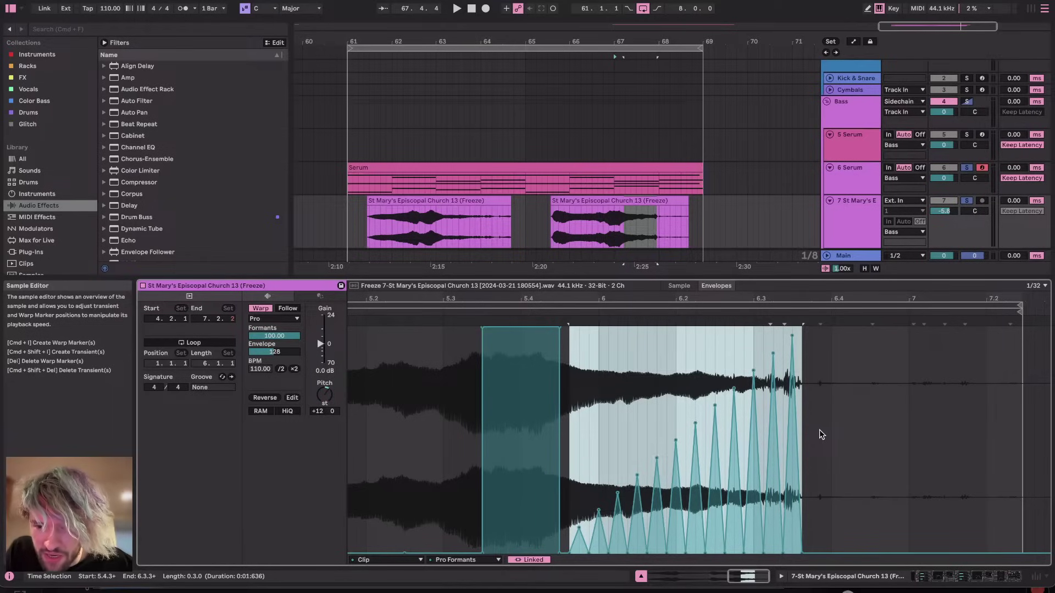
{"action": "key", "text": "space"}
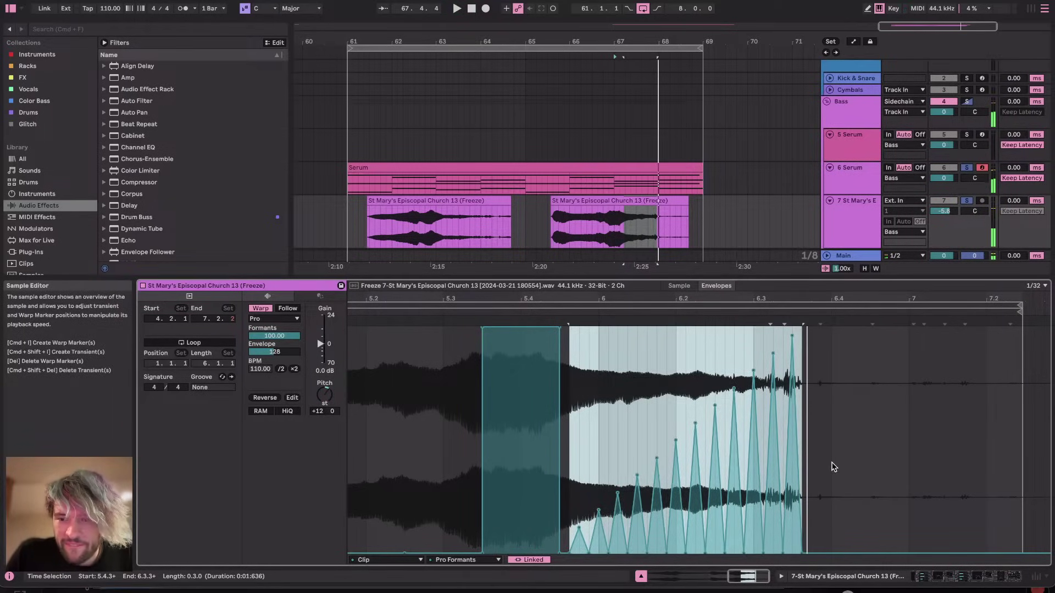
{"action": "left_click_drag", "start_coordinate": [572, 551], "coordinate": [569, 440]}
{"action": "key", "text": "space"}
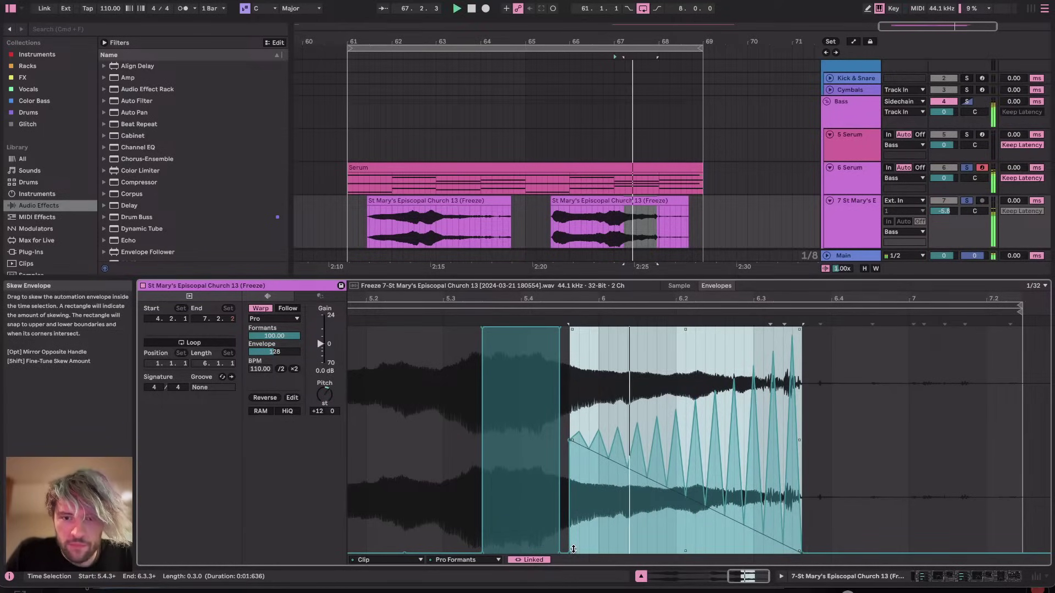
Remove the 0% gap before the spikes so the Pro Formants envelope drops from the 100% block directly to the first spike
{"action": "left_click", "coordinate": [542, 529]}
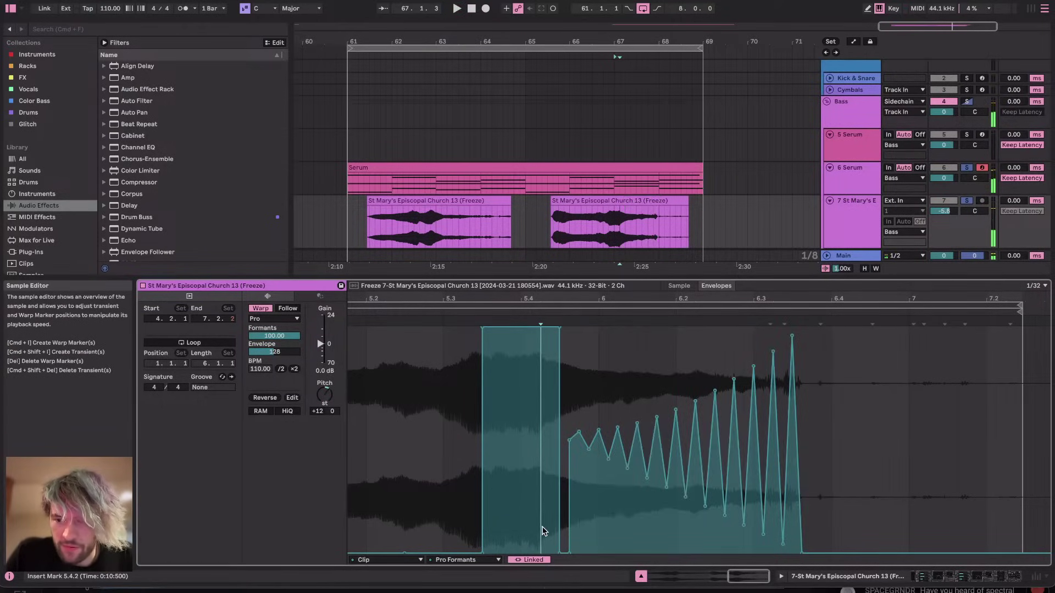
{"action": "left_click_drag", "start_coordinate": [560, 553], "coordinate": [570, 554]}
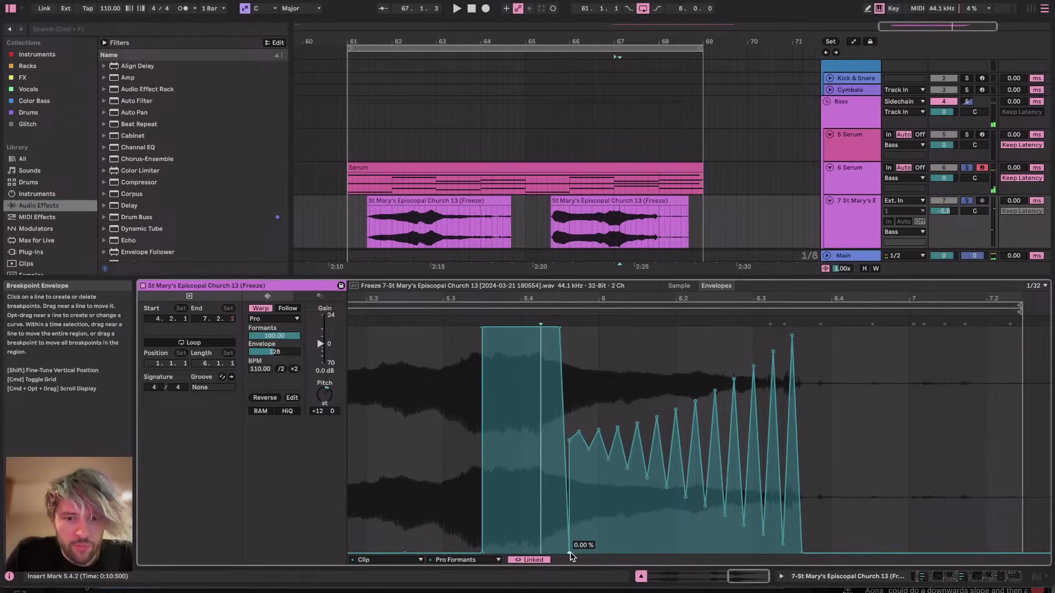
{"action": "left_click", "coordinate": [569, 553]}
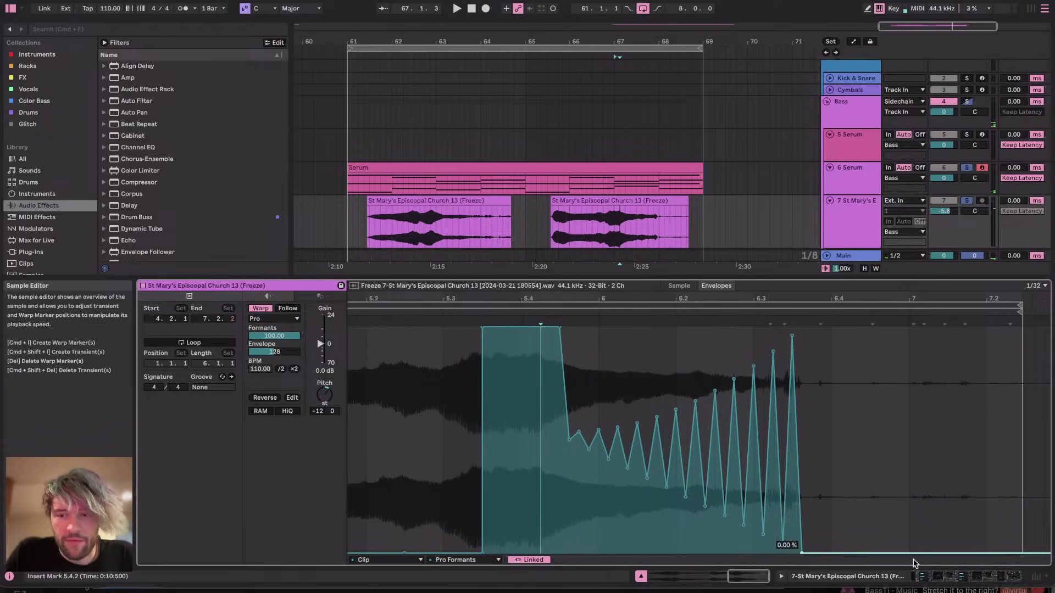
Reduce the program window's height and warp the second frozen clip so its tail and linked envelope stretch to about beat 7
{"action": "left_click_drag", "start_coordinate": [898, 589], "coordinate": [892, 503]}
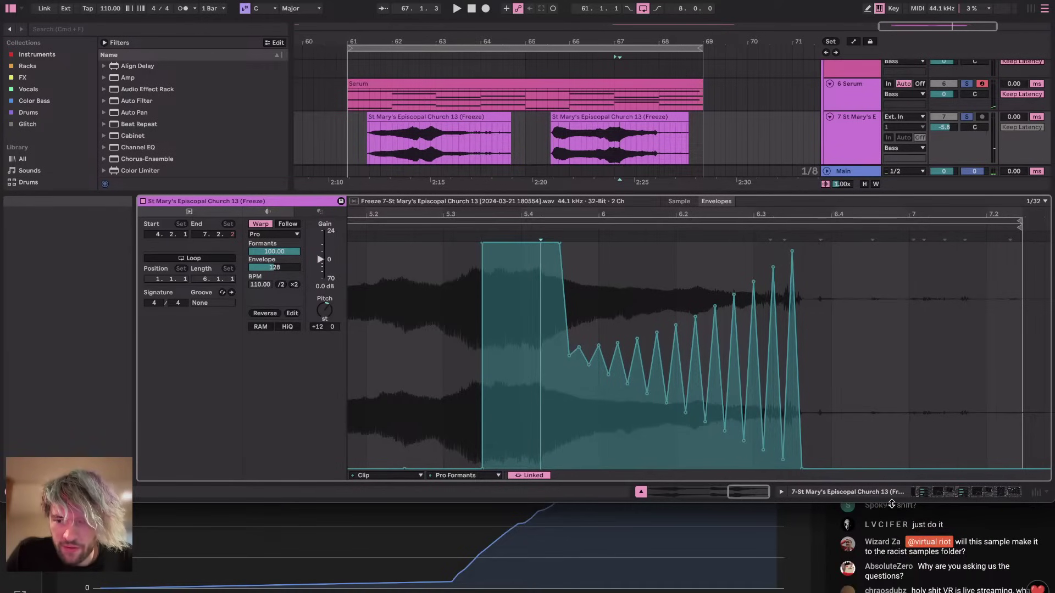
{"action": "left_click_drag", "start_coordinate": [891, 504], "coordinate": [915, 573]}
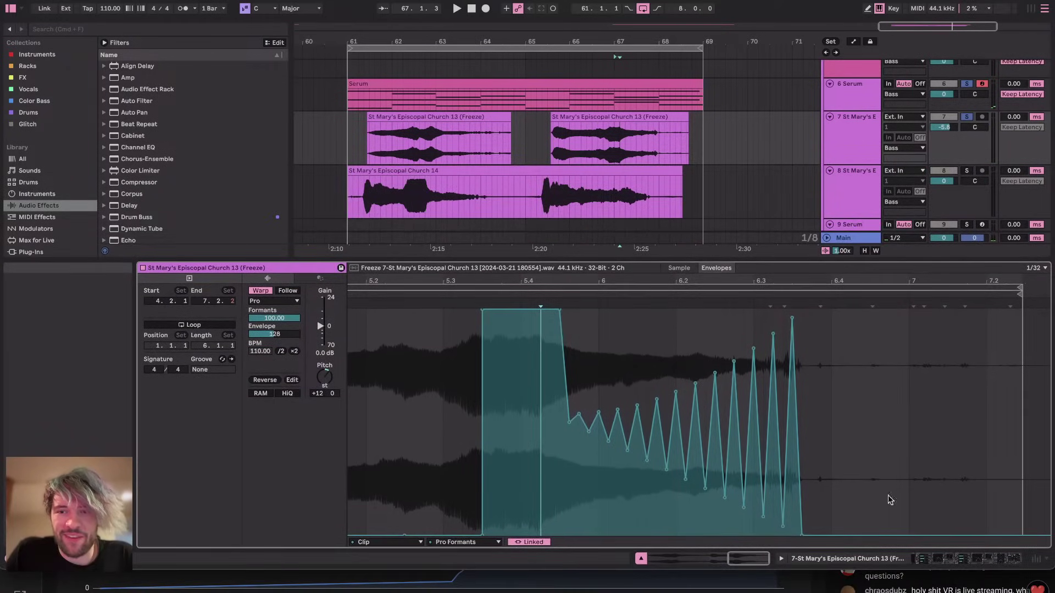
{"action": "mouse_move", "coordinate": [784, 306]}
{"action": "left_mouse_down"}
{"action": "mouse_move", "coordinate": [897, 304]}
{"action": "mouse_move", "coordinate": [888, 305]}
{"action": "left_mouse_up"}
{"action": "scroll", "coordinate": [890, 418], "scroll_direction": "right", "scroll_amount": 4}
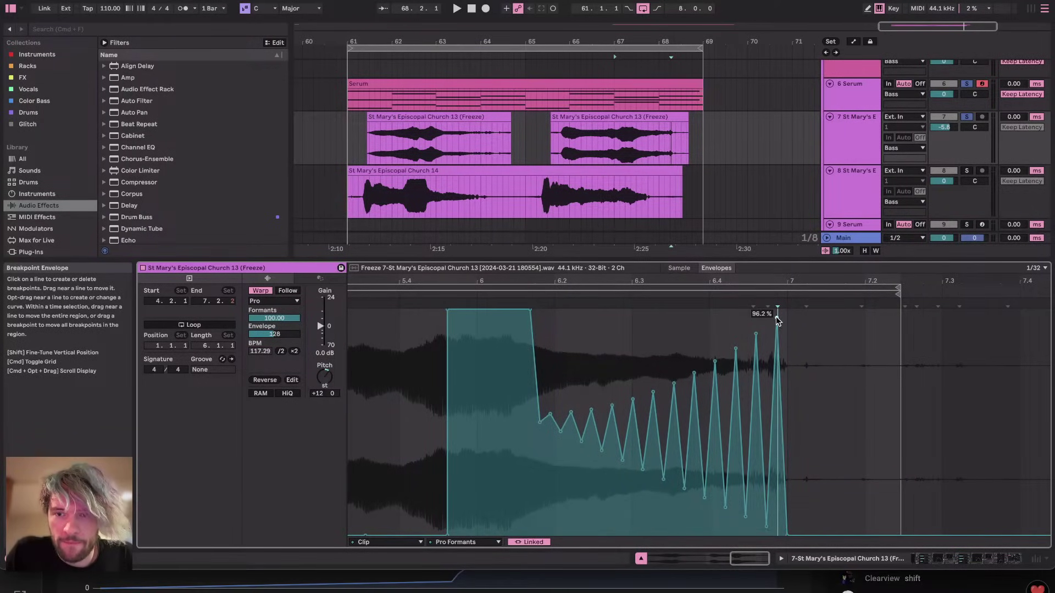
Select the whole Pro Formants spike series and stretch it slightly longer in time
{"action": "left_click_drag", "start_coordinate": [806, 330], "coordinate": [543, 397]}
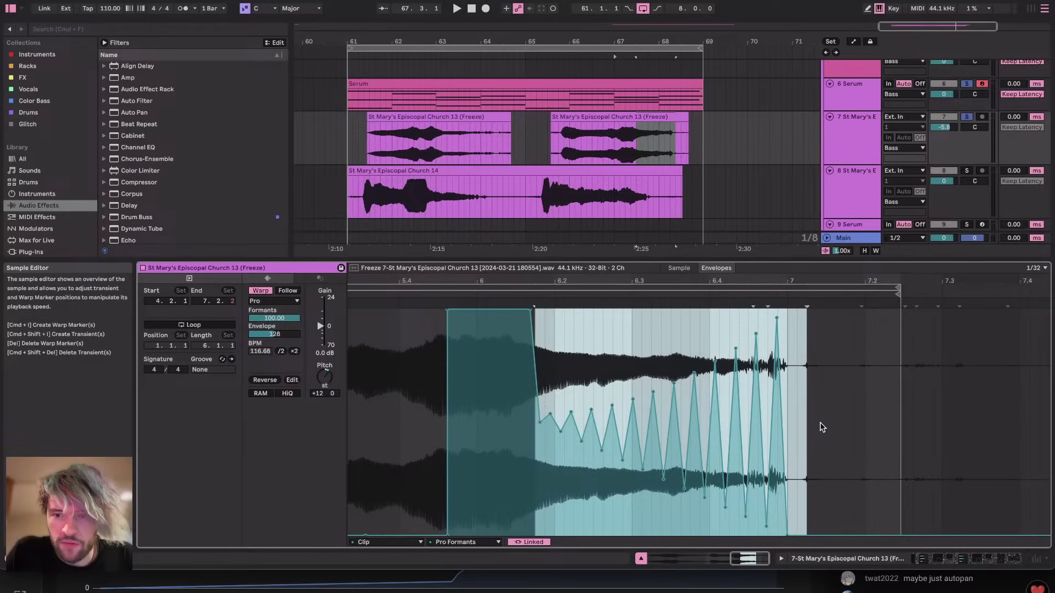
{"action": "mouse_move", "coordinate": [805, 422]}
{"action": "left_mouse_down"}
{"action": "mouse_move", "coordinate": [957, 422]}
{"action": "mouse_move", "coordinate": [630, 423]}
{"action": "mouse_move", "coordinate": [983, 423]}
{"action": "mouse_move", "coordinate": [598, 422]}
{"action": "mouse_move", "coordinate": [843, 422]}
{"action": "mouse_move", "coordinate": [802, 423]}
{"action": "mouse_move", "coordinate": [814, 422]}
{"action": "left_mouse_up"}
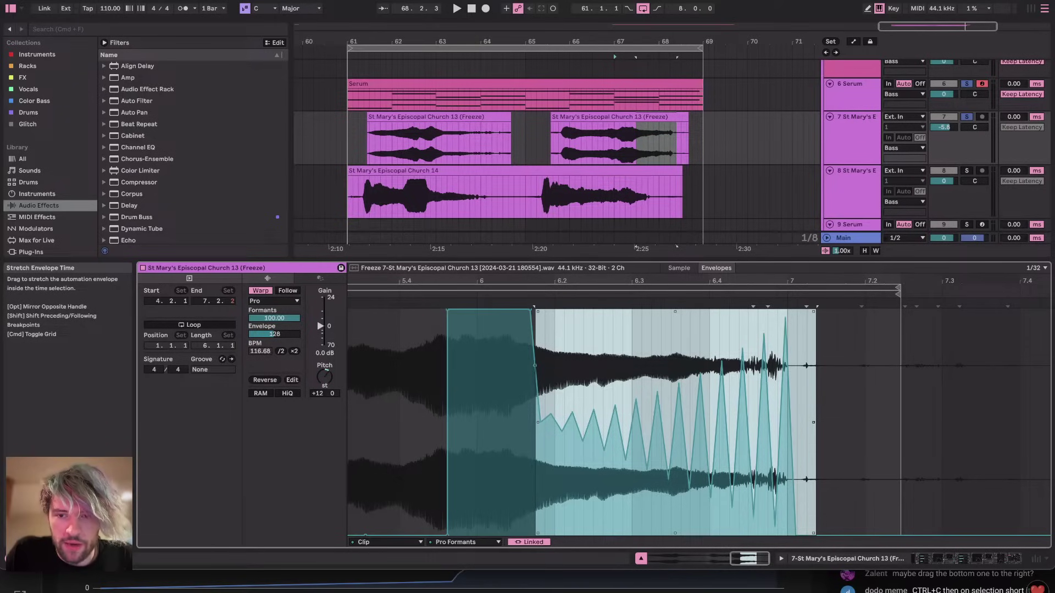
{"action": "mouse_move", "coordinate": [672, 436]}
{"action": "left_mouse_down"}
{"action": "mouse_move", "coordinate": [710, 437]}
{"action": "mouse_move", "coordinate": [662, 428]}
{"action": "left_mouse_up"}
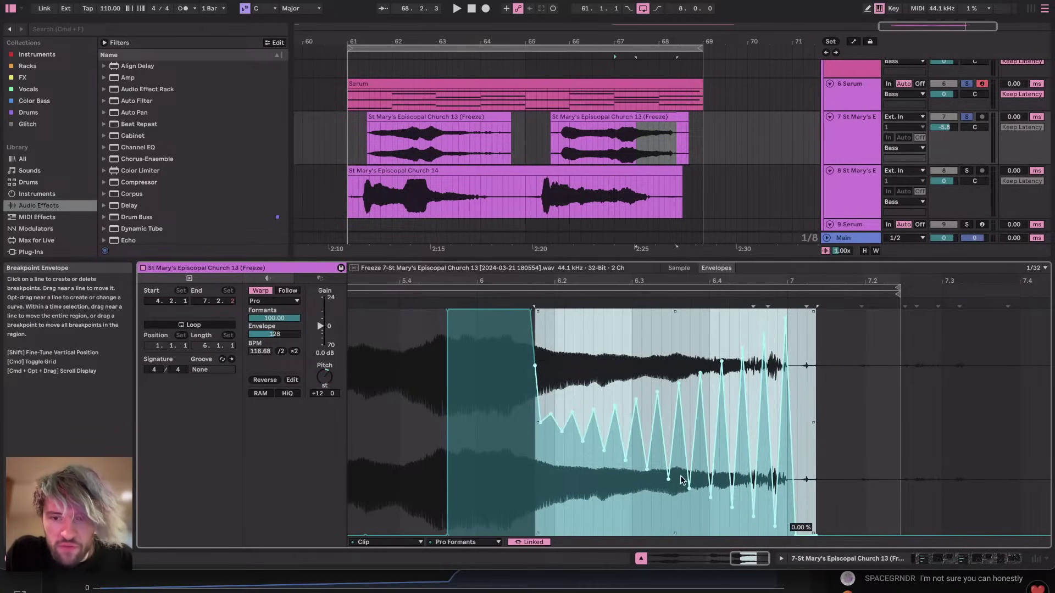
{"action": "right_click", "coordinate": [684, 388]}
{"action": "left_click", "coordinate": [665, 338]}
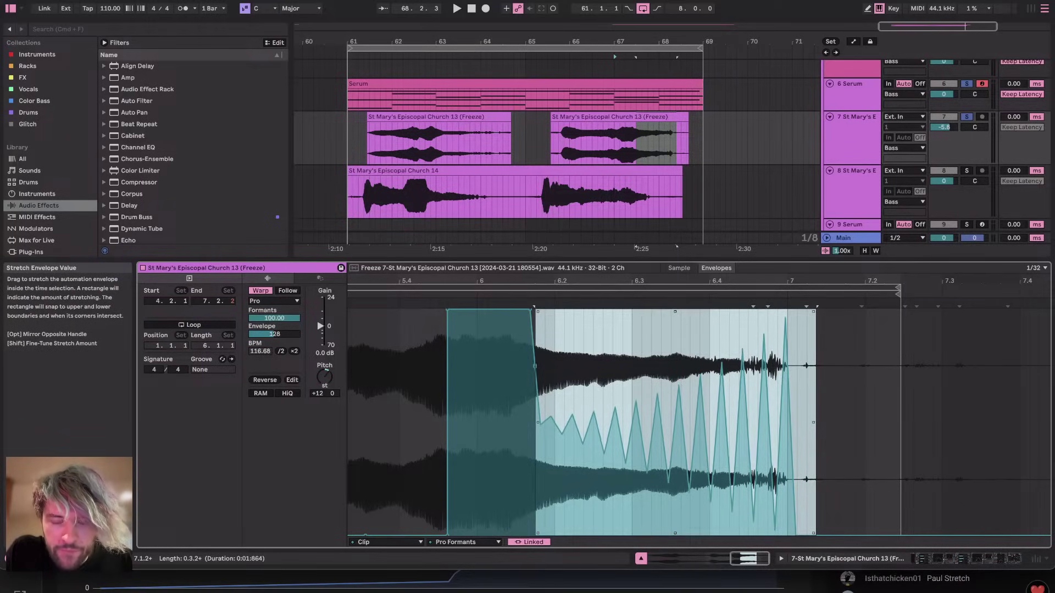
Adjust the vertical range of the selected Pro Formants spikes and shift the series slightly earlier
{"action": "mouse_move", "coordinate": [675, 531]}
{"action": "left_mouse_down"}
{"action": "mouse_move", "coordinate": [675, 484]}
{"action": "mouse_move", "coordinate": [676, 527]}
{"action": "left_mouse_up"}
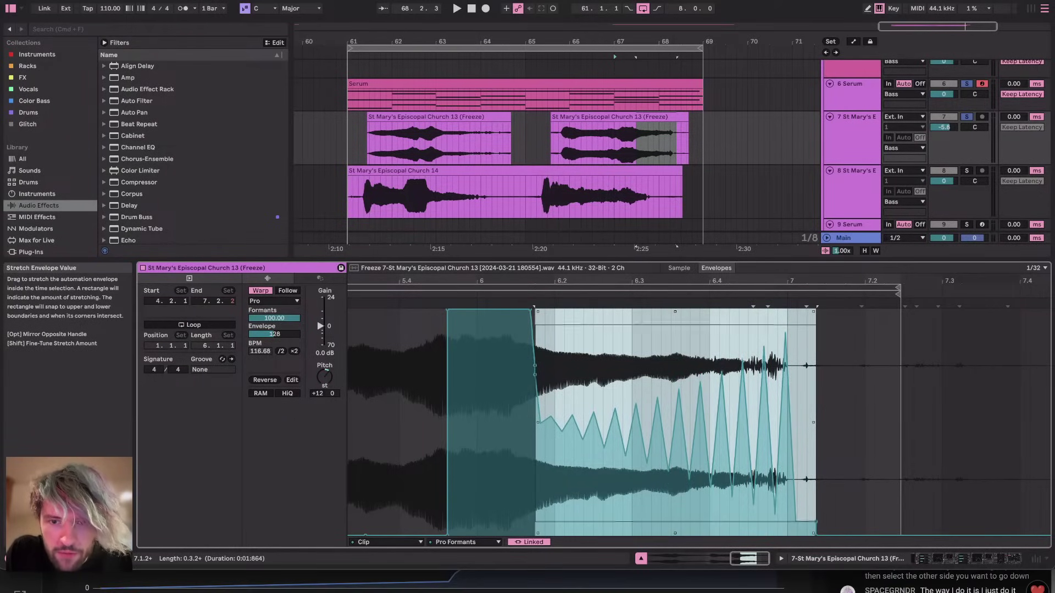
{"action": "mouse_move", "coordinate": [675, 311]}
{"action": "left_mouse_down"}
{"action": "mouse_move", "coordinate": [676, 329]}
{"action": "mouse_move", "coordinate": [675, 319]}
{"action": "left_mouse_up"}
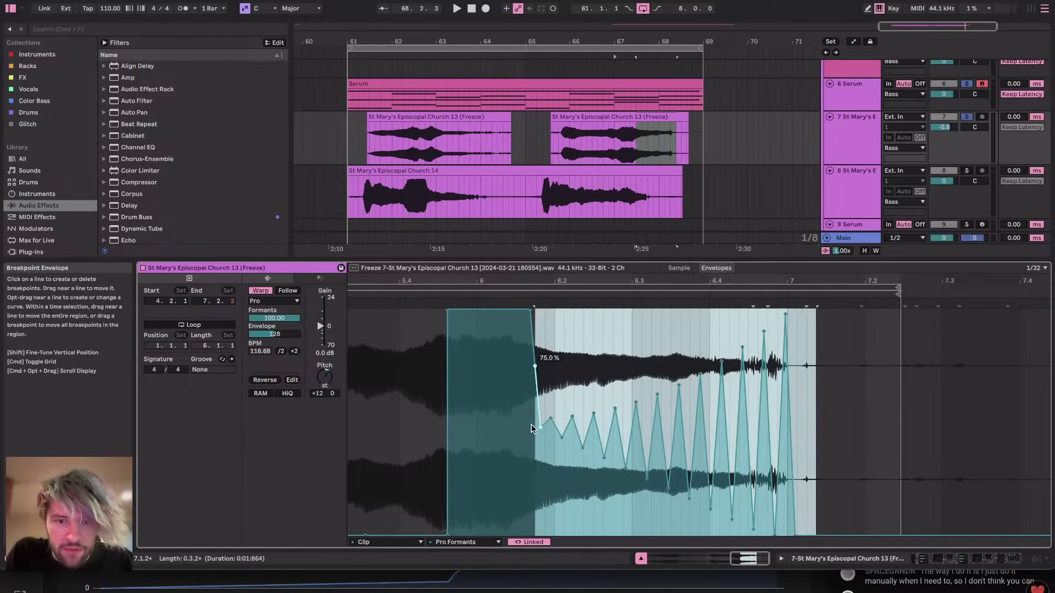
{"action": "mouse_move", "coordinate": [541, 423]}
{"action": "left_mouse_down"}
{"action": "mouse_move", "coordinate": [573, 423]}
{"action": "mouse_move", "coordinate": [535, 426]}
{"action": "left_mouse_up"}
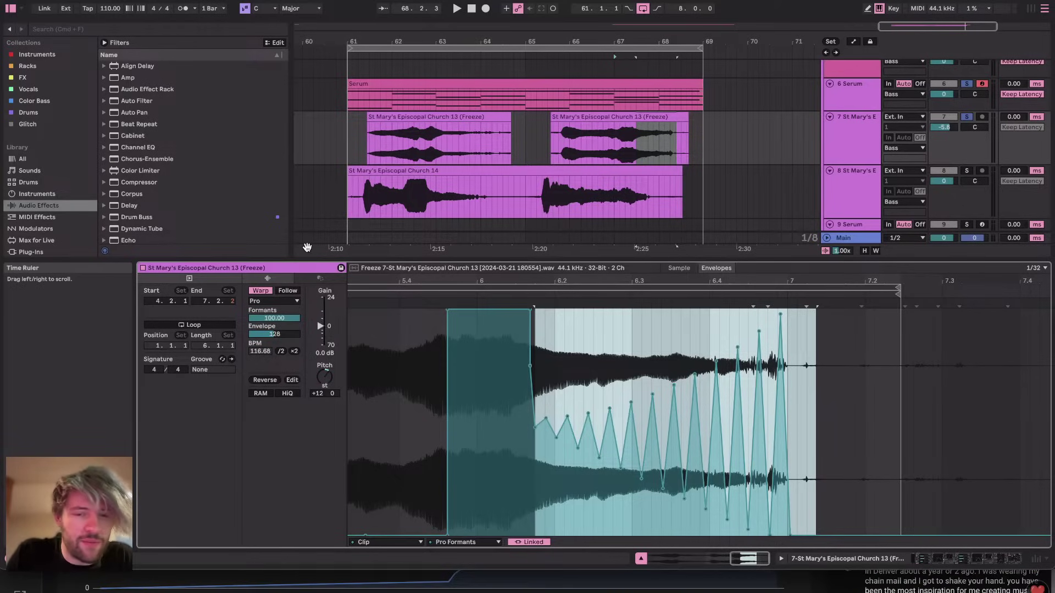
{"action": "left_click", "coordinate": [286, 282]}
{"action": "left_click", "coordinate": [313, 281]}
{"action": "left_click", "coordinate": [279, 279]}
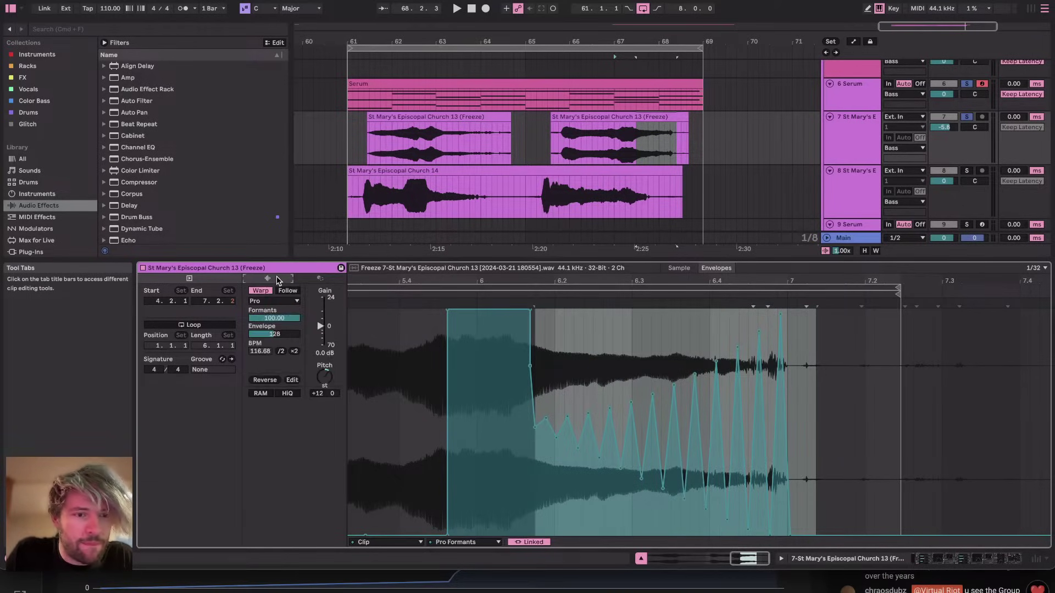
{"action": "left_click", "coordinate": [303, 281]}
Audition the clip and remove the 100% block's corner breakpoints so Pro Formants ramps up from beat 5.4 and slopes down to the first spike
{"action": "key", "text": "space"}
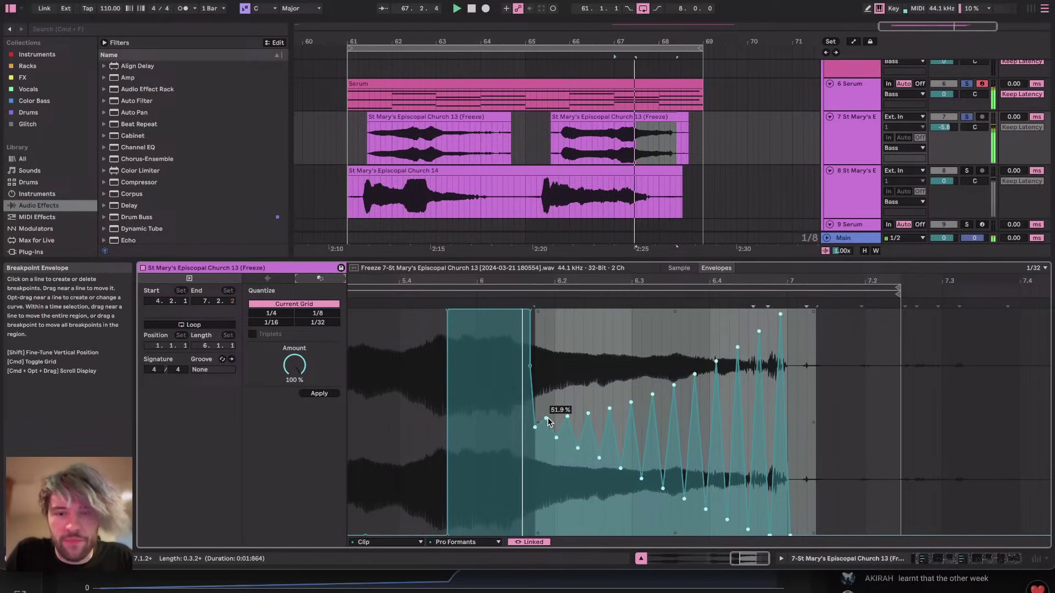
{"action": "left_click_drag", "start_coordinate": [446, 535], "coordinate": [447, 311]}
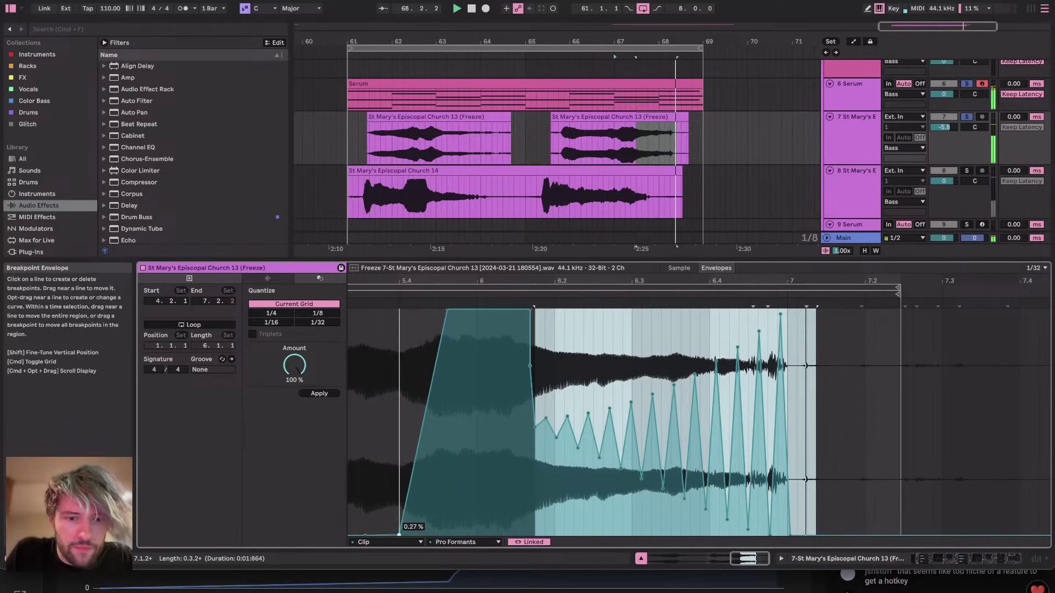
{"action": "left_click_drag", "start_coordinate": [531, 311], "coordinate": [531, 369]}
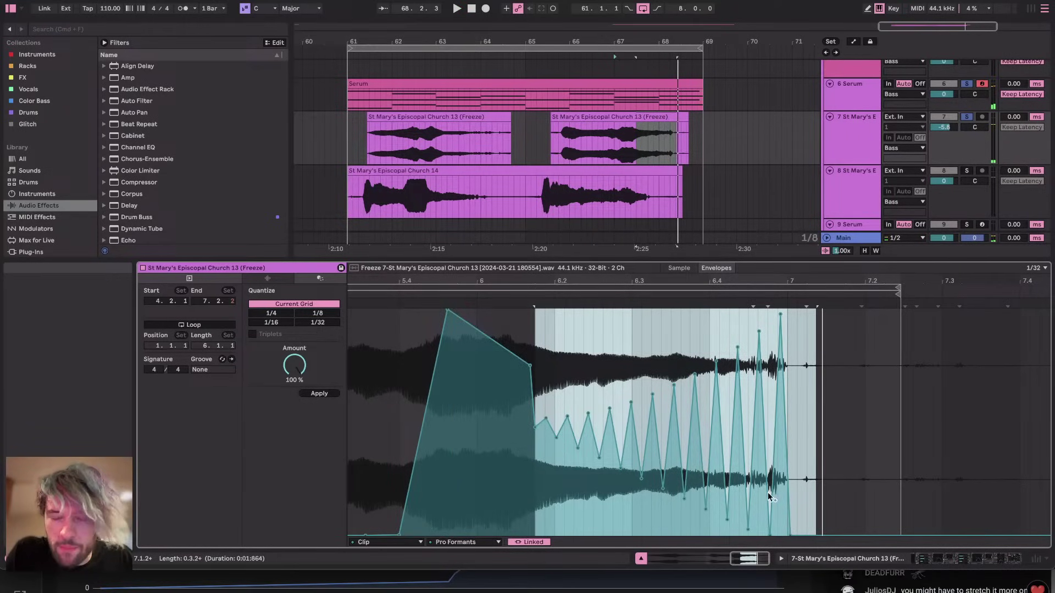
{"action": "left_click", "coordinate": [530, 366]}
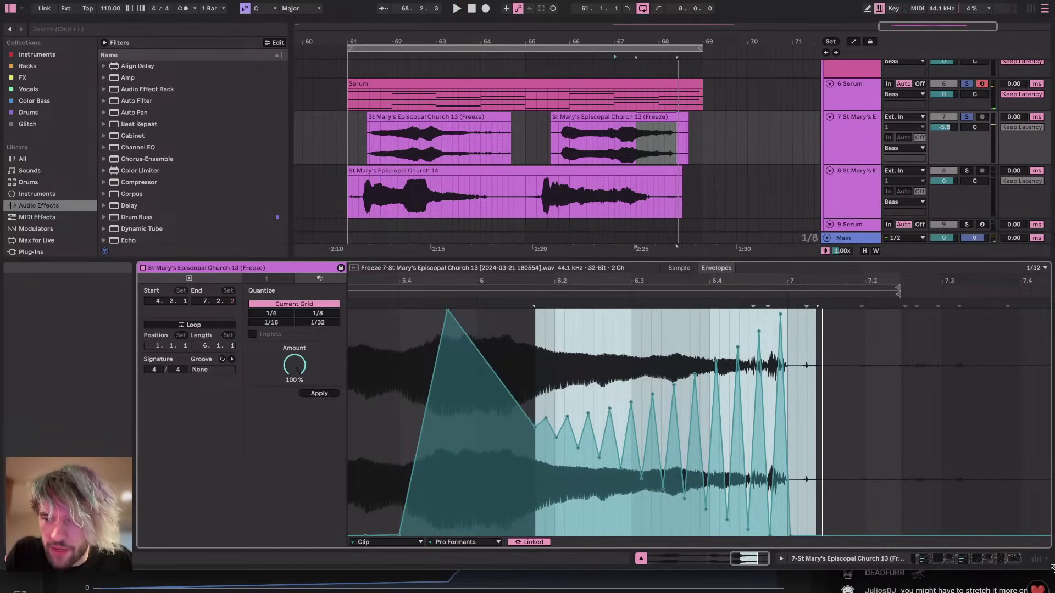
Show the frozen vocal track's device chain, switch to Streamlabs Desktop and back, and restore the program window's full height
{"action": "left_click_drag", "start_coordinate": [996, 570], "coordinate": [995, 574]}
{"action": "left_click", "coordinate": [996, 563]}
{"action": "key", "text": "super+Tab"}
{"action": "key", "text": "super+Tab"}
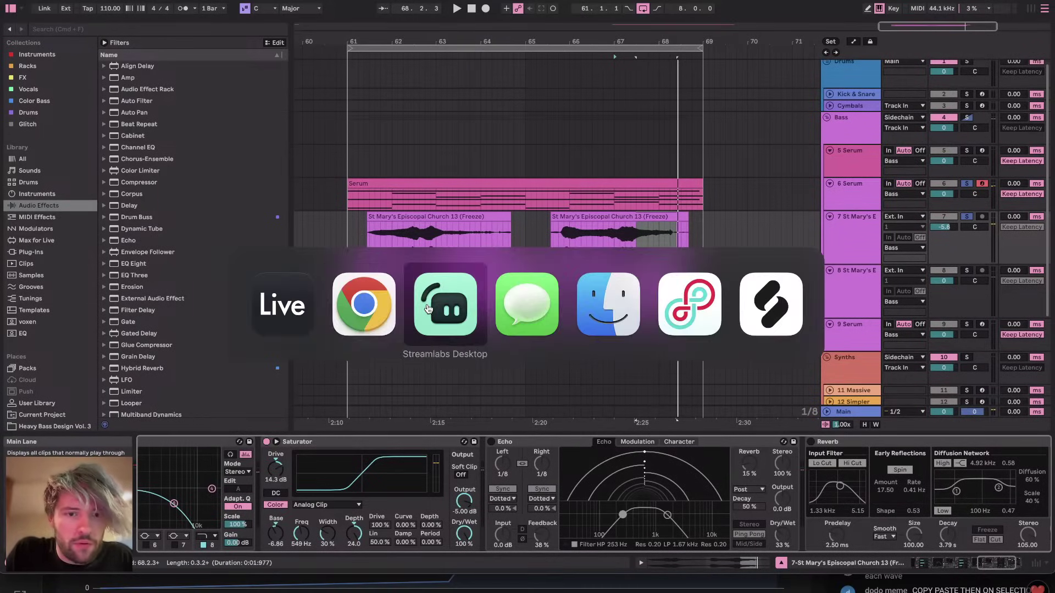
{"action": "key", "text": "super+Tab"}
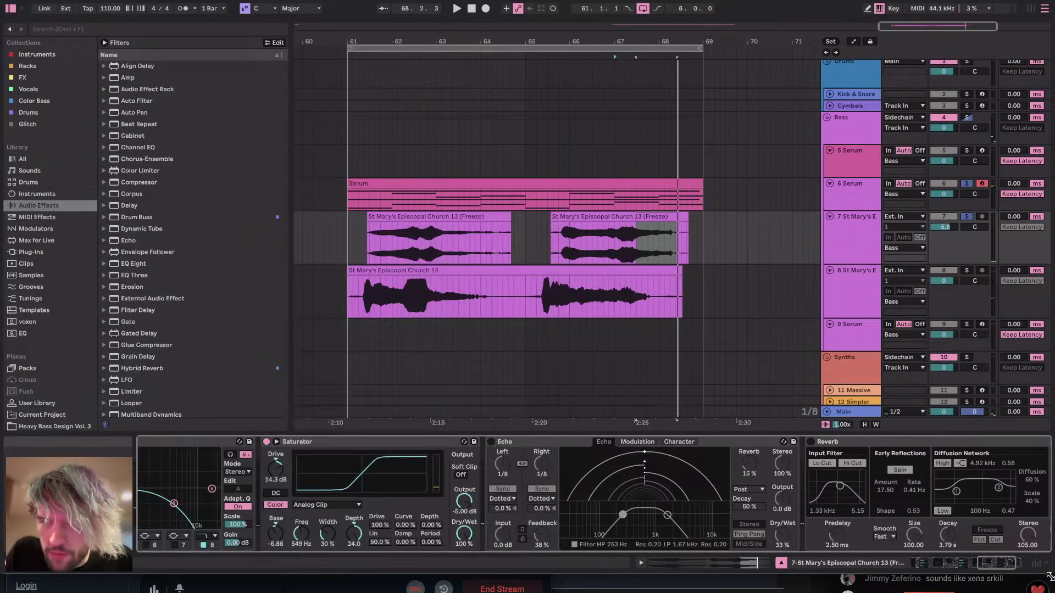
{"action": "left_click_drag", "start_coordinate": [1049, 588], "coordinate": [1050, 592]}
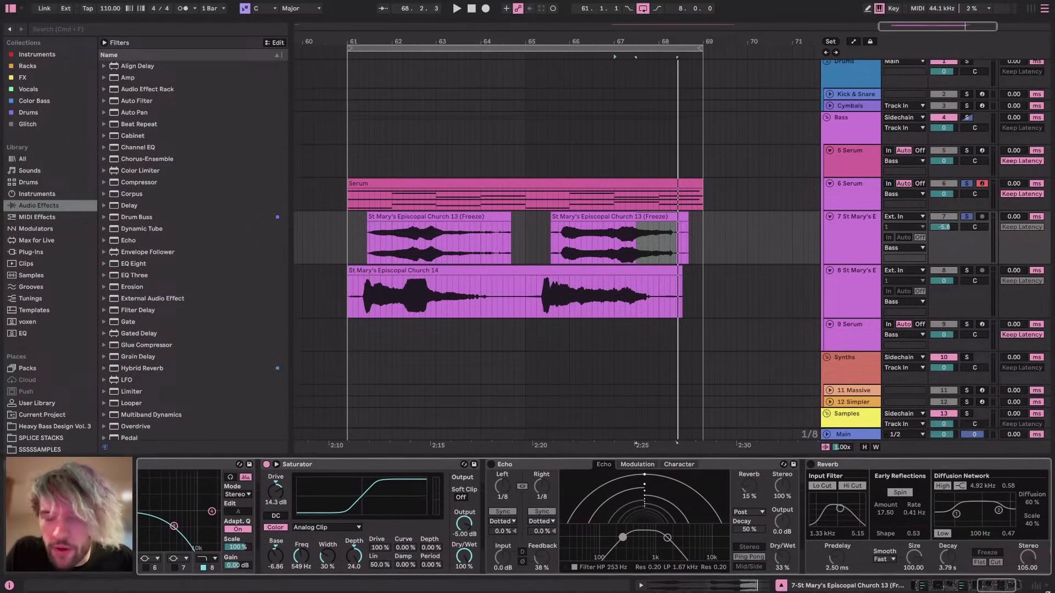
{"action": "key", "text": "super+Tab"}
{"action": "key", "text": "super+Tab"}
Audition the frozen vocals from bar 61 and turn on the track's Echo and Reverb devices
{"action": "left_click", "coordinate": [648, 297]}
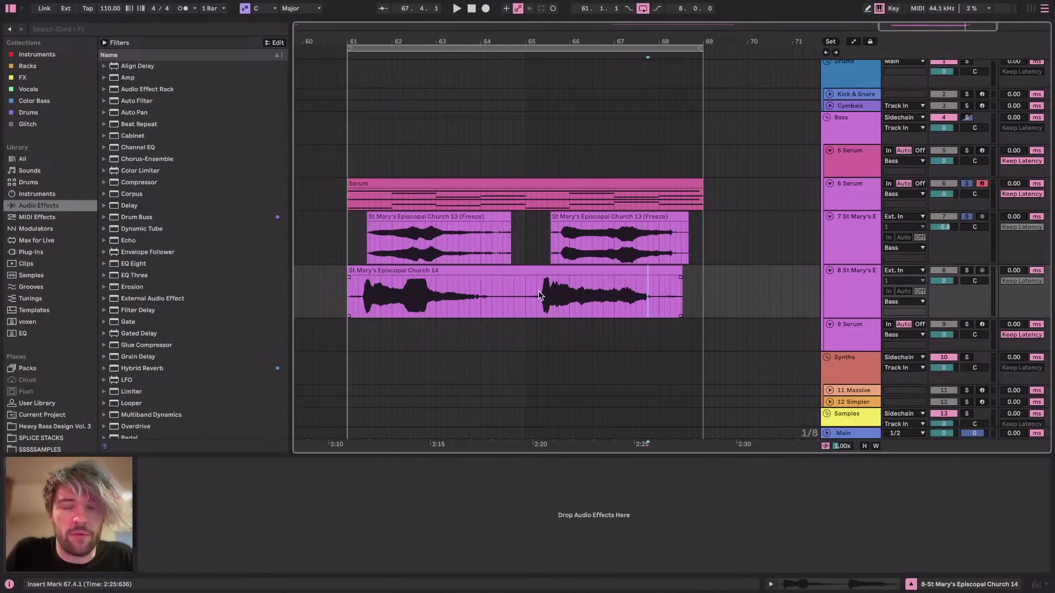
{"action": "left_click", "coordinate": [347, 227]}
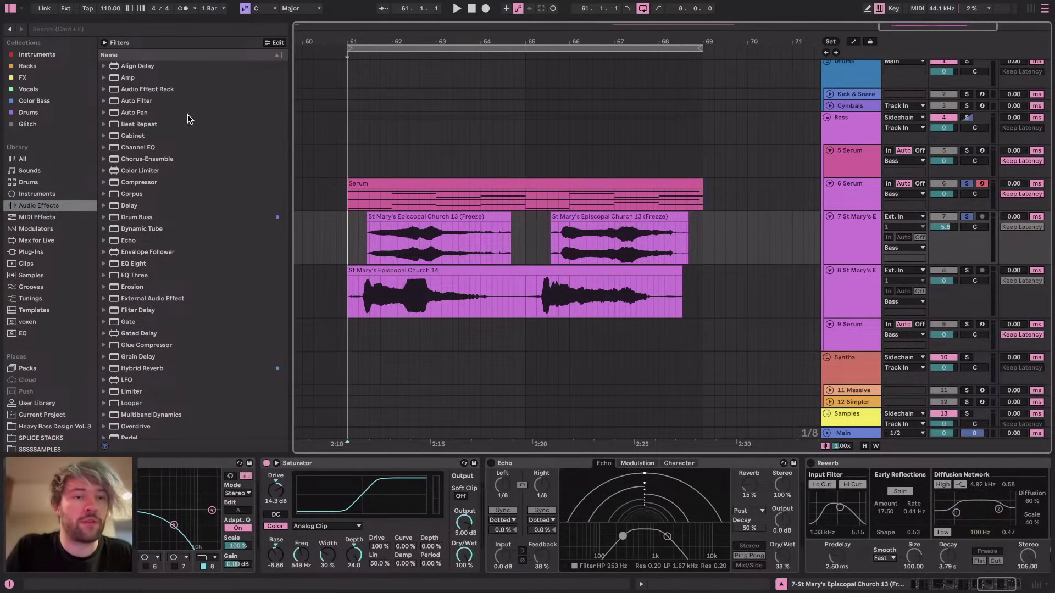
{"action": "key", "text": "space"}
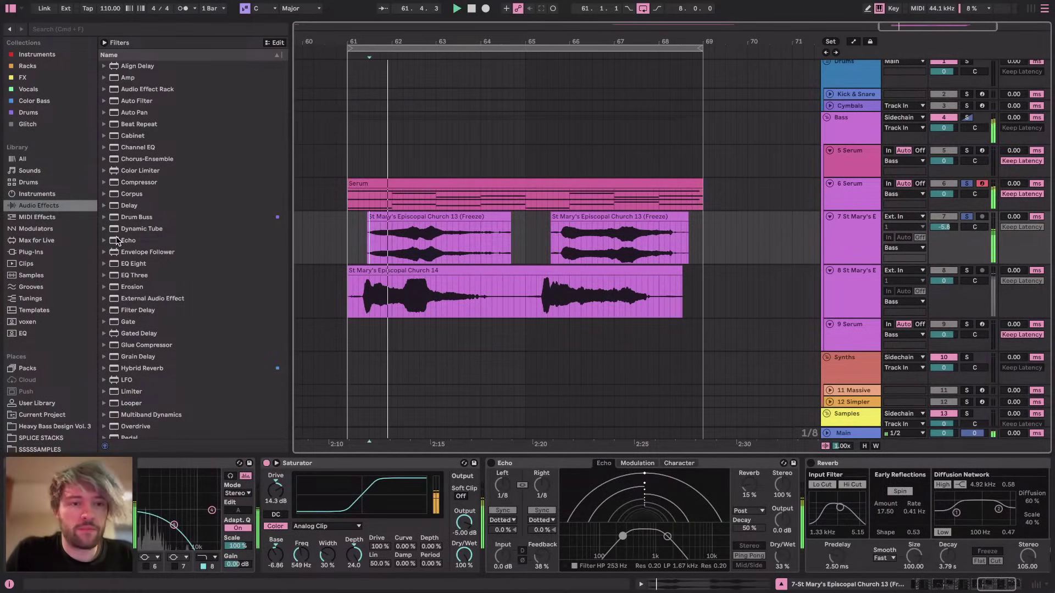
{"action": "left_click", "coordinate": [491, 463]}
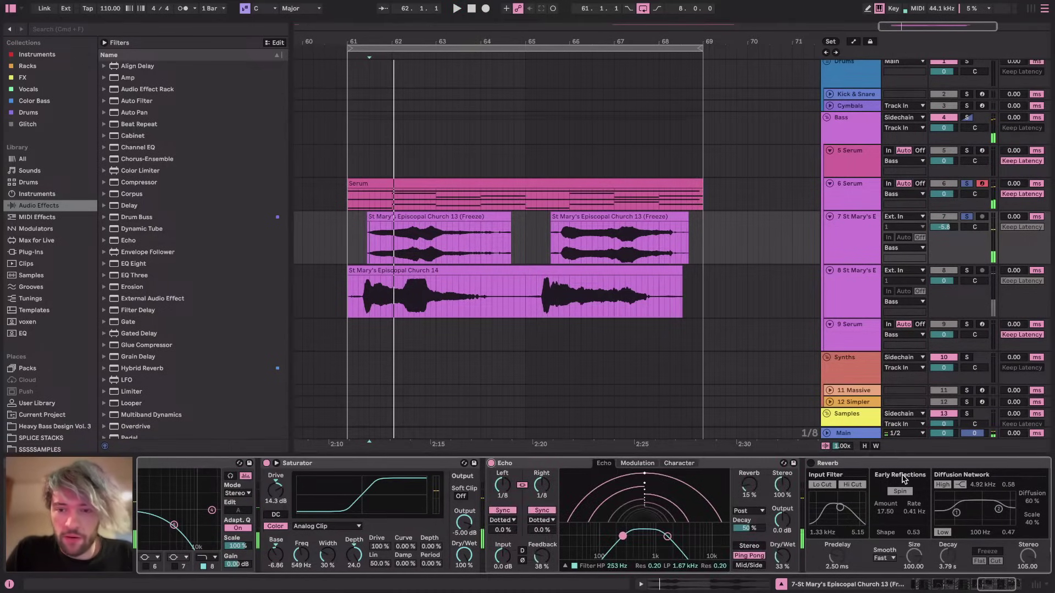
{"action": "left_click", "coordinate": [812, 463]}
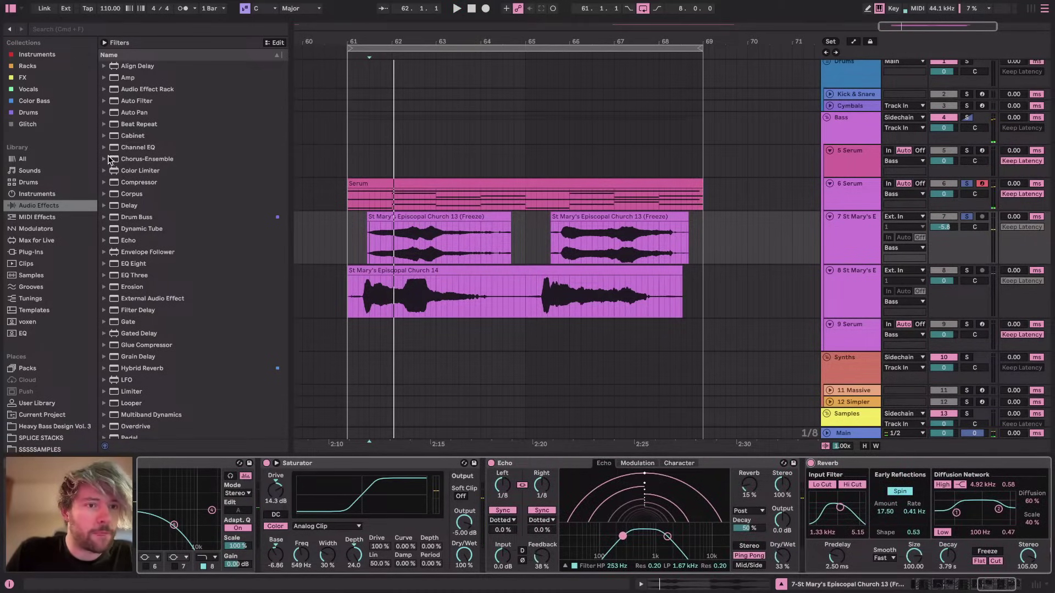
Insert Chorus-Ensemble between Saturator and Echo, set it to Vibrato with a 5.92 Hz rate, and lower its amount to 0.8% during playback
{"action": "left_click", "coordinate": [109, 159]}
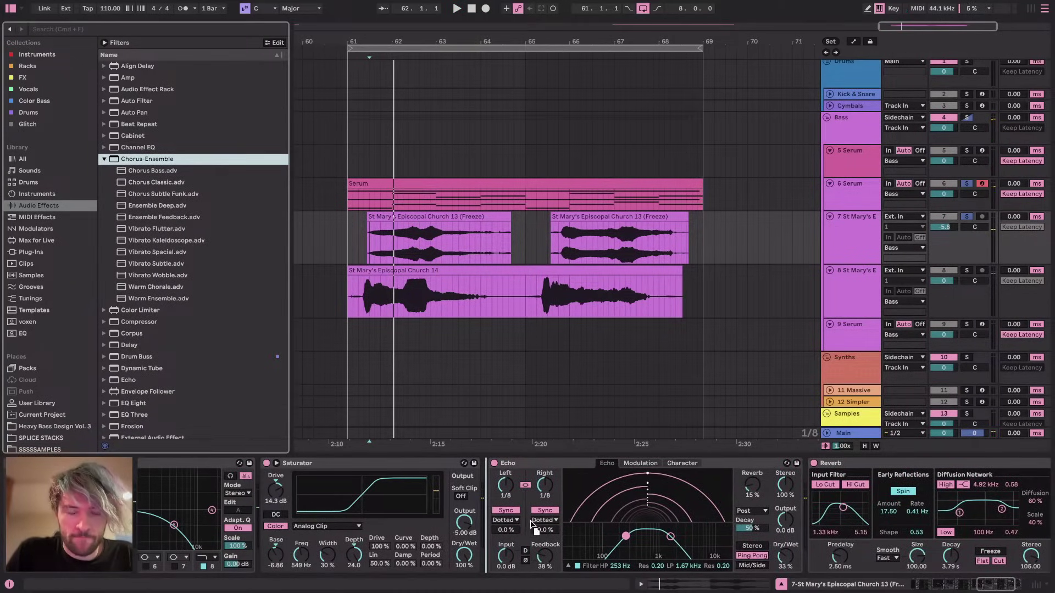
{"action": "key", "text": "Return"}
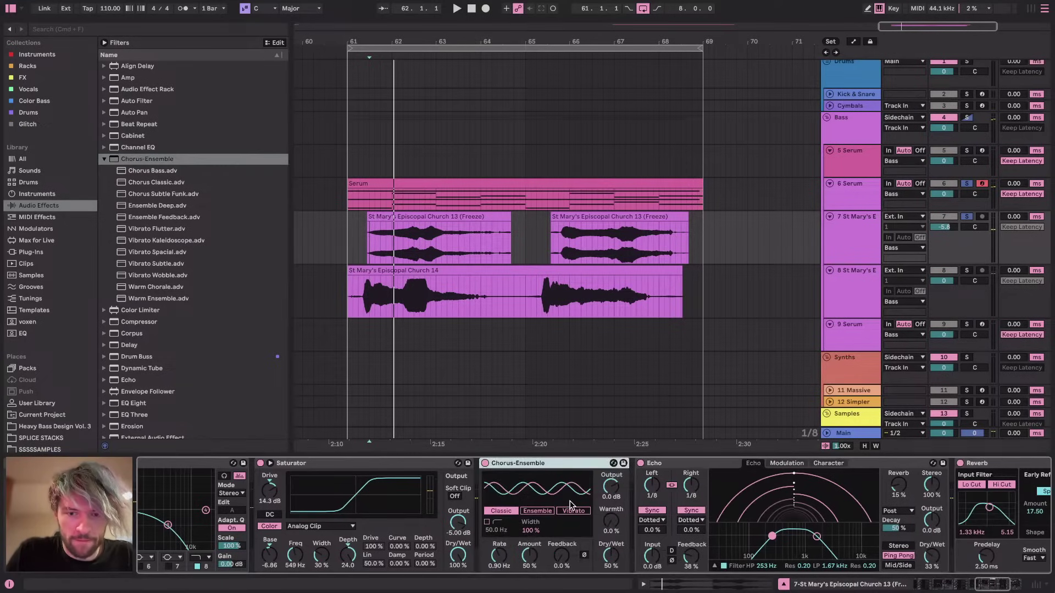
{"action": "left_click", "coordinate": [571, 510]}
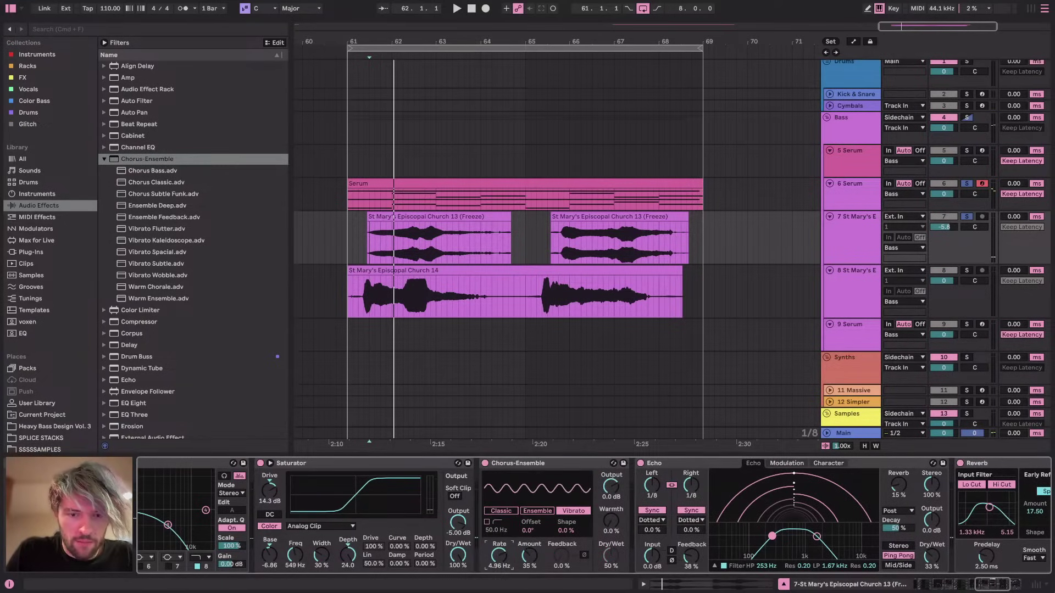
{"action": "key", "text": "space"}
{"action": "mouse_move", "coordinate": [528, 562]}
{"action": "left_mouse_down"}
{"action": "mouse_move", "coordinate": [528, 583]}
{"action": "mouse_move", "coordinate": [529, 562]}
{"action": "left_mouse_up"}
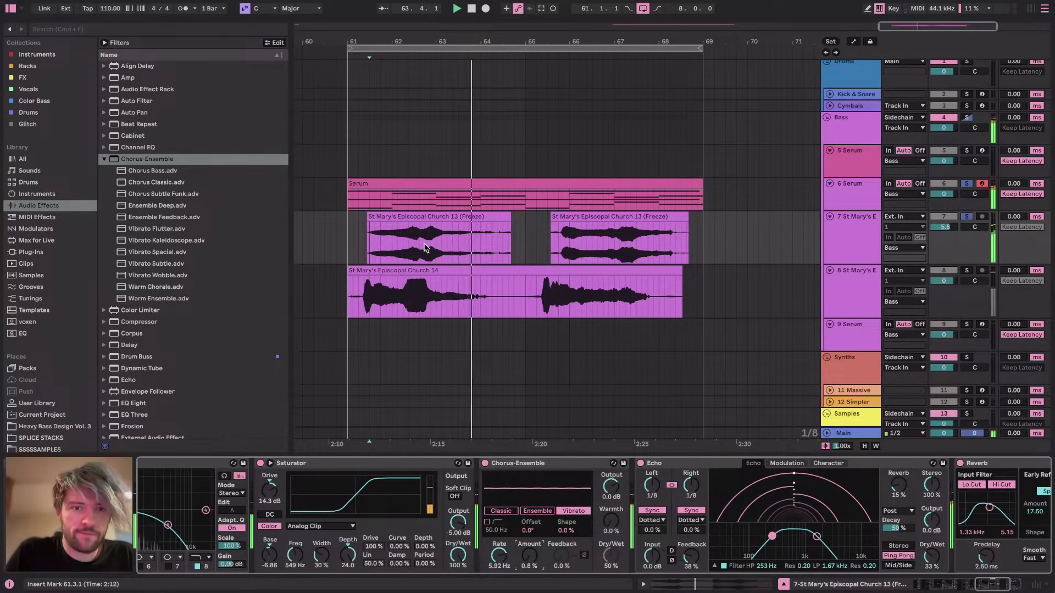
Automate the Chorus-Ensemble Amount with two low humps across the first frozen clip, starting from and returning to 0%
{"action": "key", "text": "a"}
{"action": "left_click_drag", "start_coordinate": [413, 266], "coordinate": [513, 264]}
{"action": "left_click", "coordinate": [421, 268]}
{"action": "left_click", "coordinate": [419, 262]}
{"action": "key", "text": "space"}
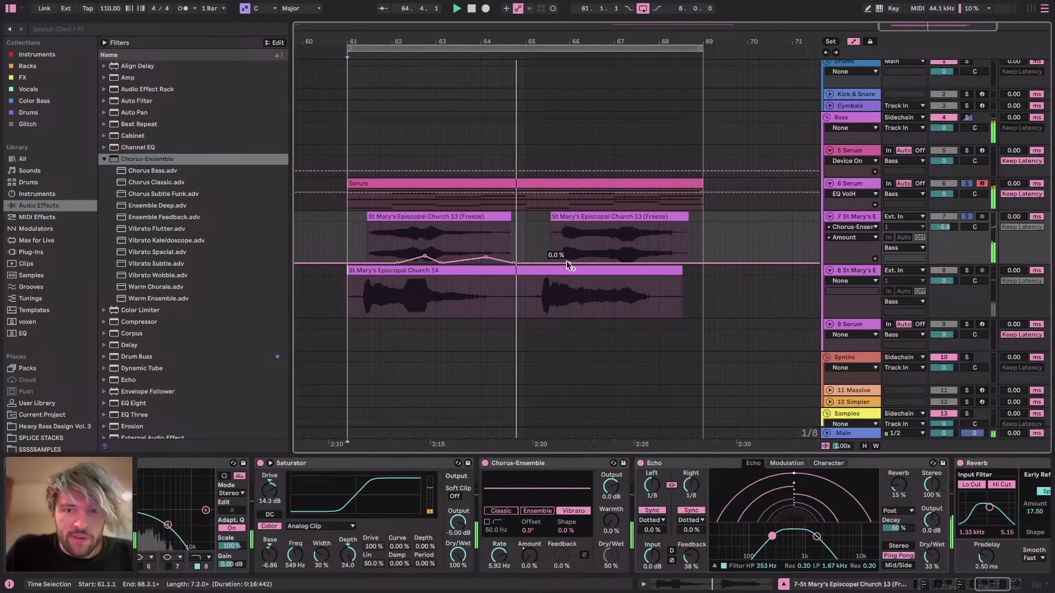
Trim the first frozen clip's end to 64.2.3, add an Amount hump peaking near bar 67 over the second clip, and audition it
{"action": "left_click_drag", "start_coordinate": [507, 217], "coordinate": [496, 218]}
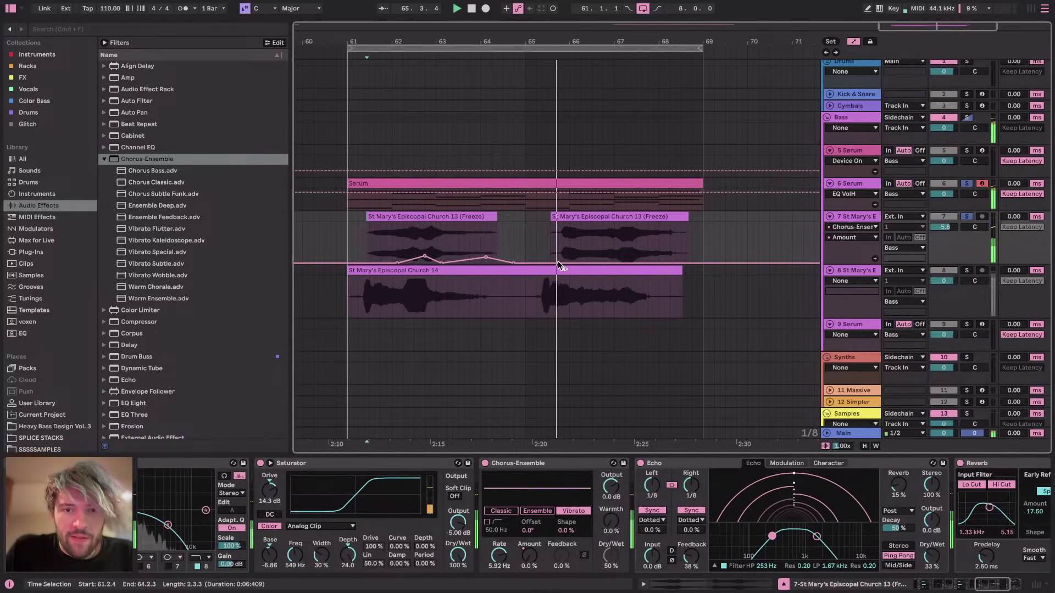
{"action": "left_click_drag", "start_coordinate": [613, 264], "coordinate": [652, 263]}
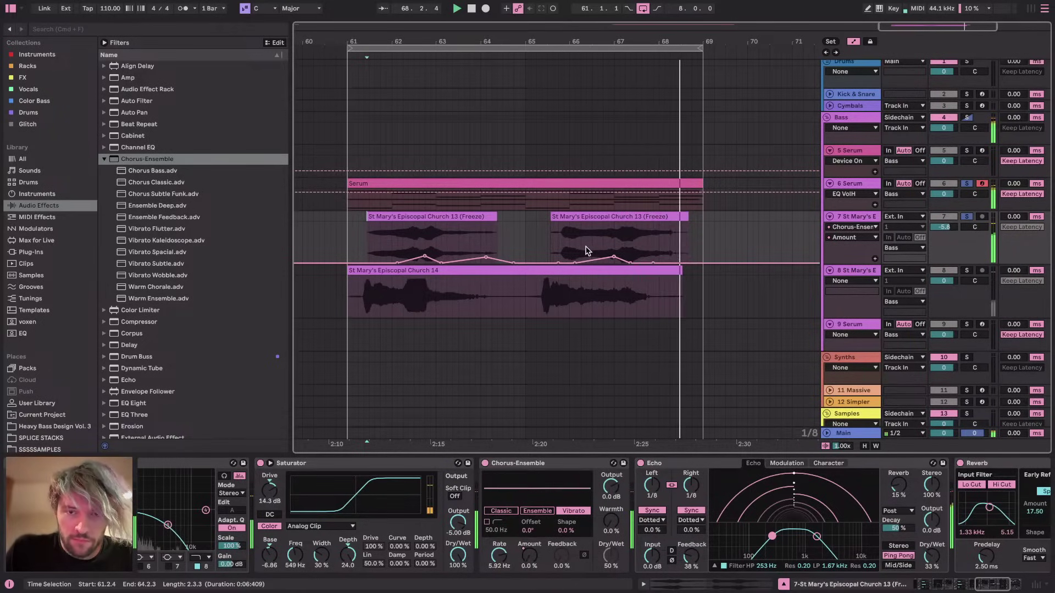
{"action": "left_click", "coordinate": [562, 238]}
{"action": "key", "text": "space"}
{"action": "key", "text": "space"}
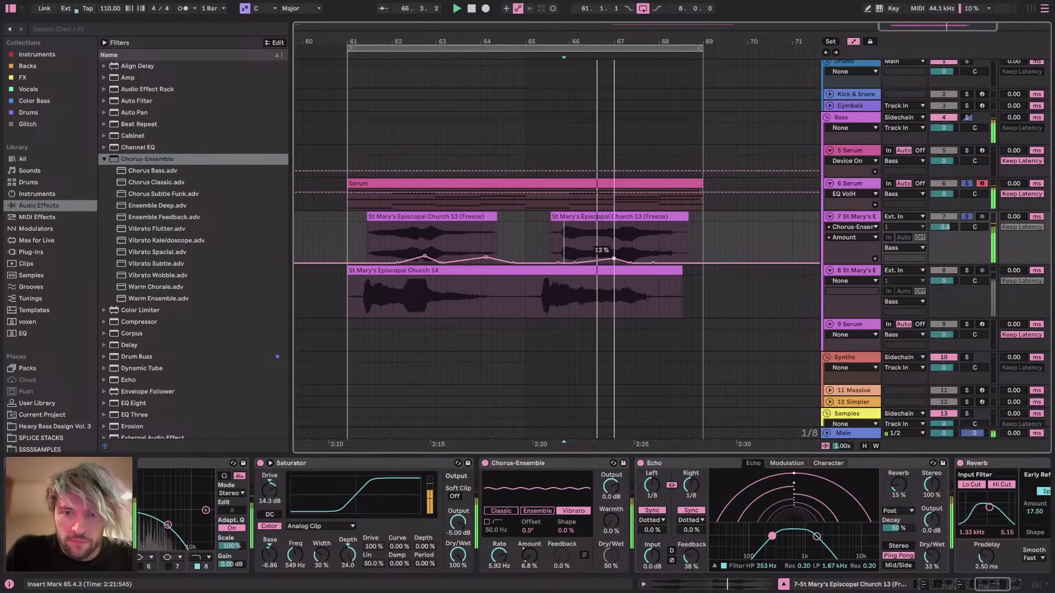
Open the second frozen clip's envelopes and display its clip Transposition envelope
{"action": "double_click", "coordinate": [613, 216]}
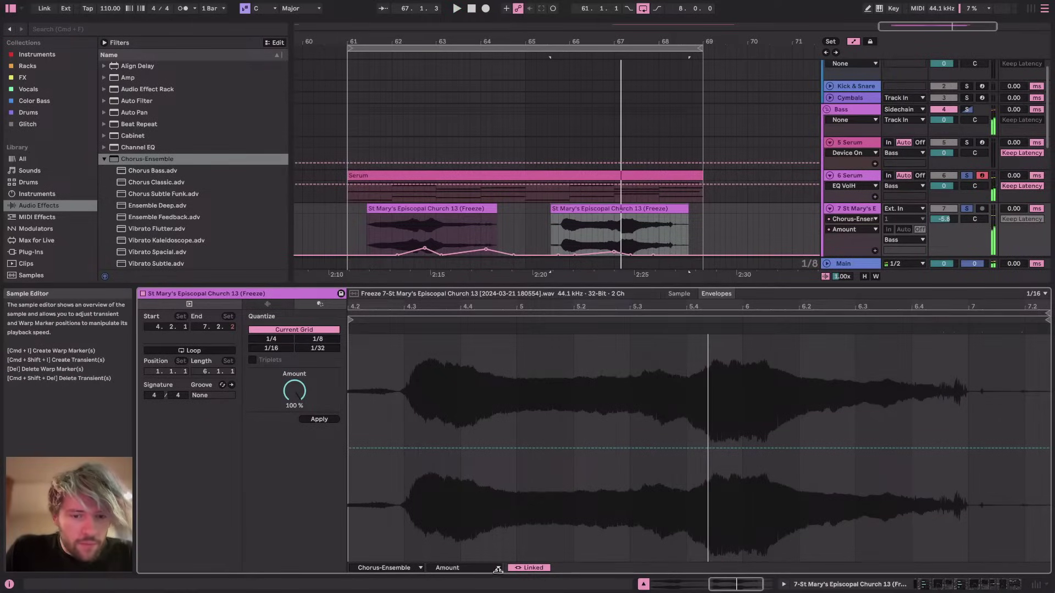
{"action": "left_click", "coordinate": [419, 567]}
{"action": "left_click", "coordinate": [395, 446]}
{"action": "left_click", "coordinate": [464, 569]}
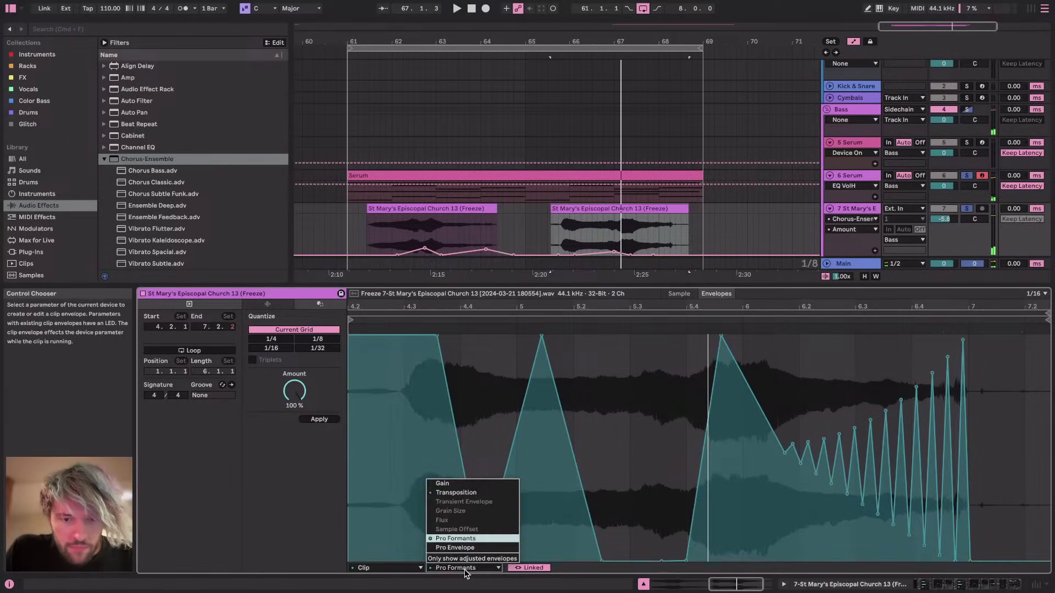
{"action": "left_click", "coordinate": [456, 493]}
{"action": "left_click", "coordinate": [538, 232]}
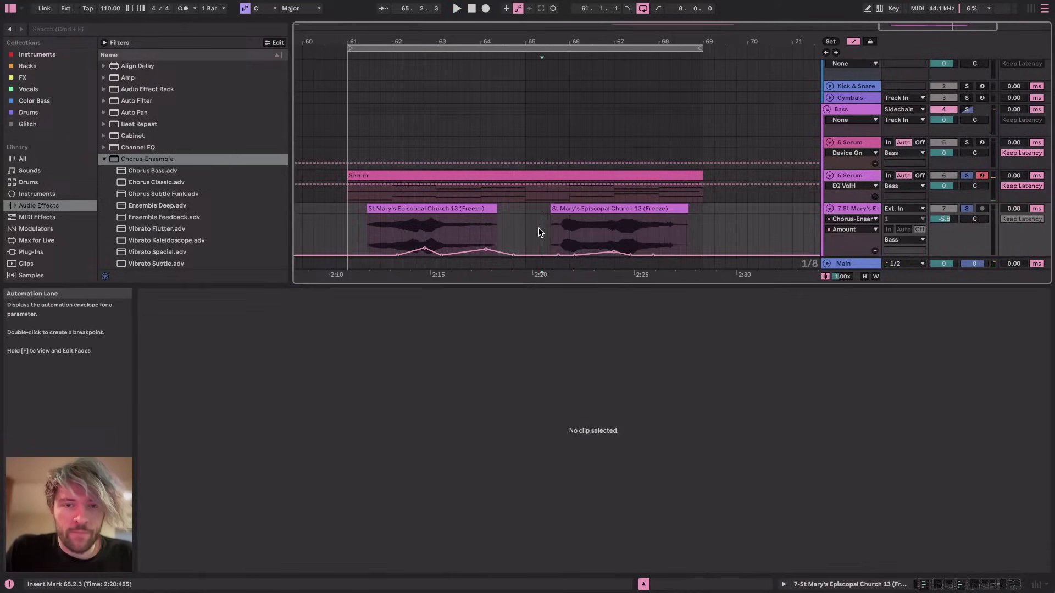
{"action": "left_click", "coordinate": [578, 220]}
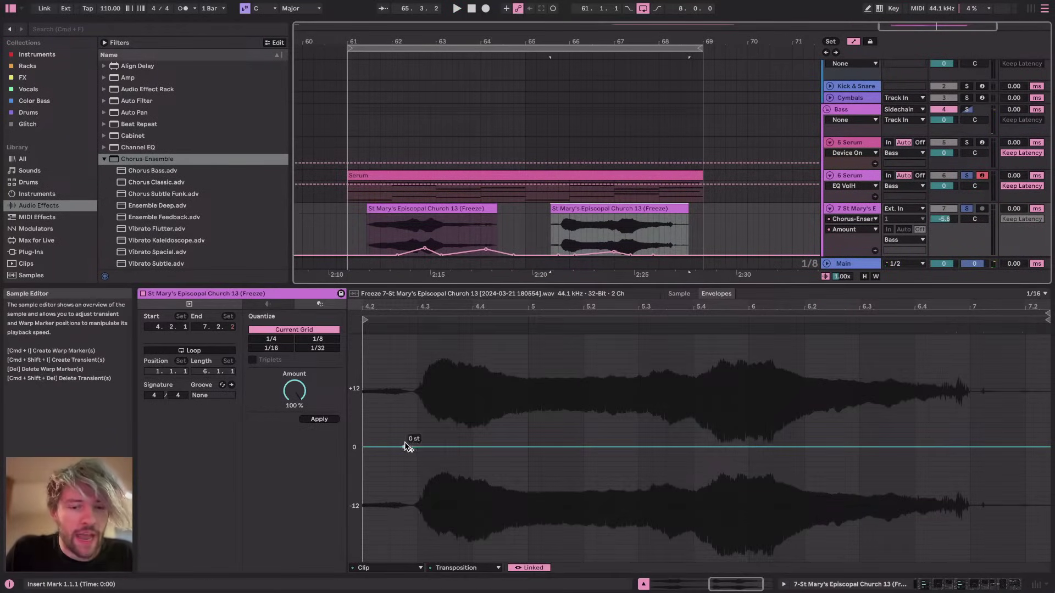
Shape the Transposition envelope's start to climb from about -7 st before beat 4.3 to +3 st just after it, auditioning the clip
{"action": "left_click_drag", "start_coordinate": [404, 441], "coordinate": [417, 433]}
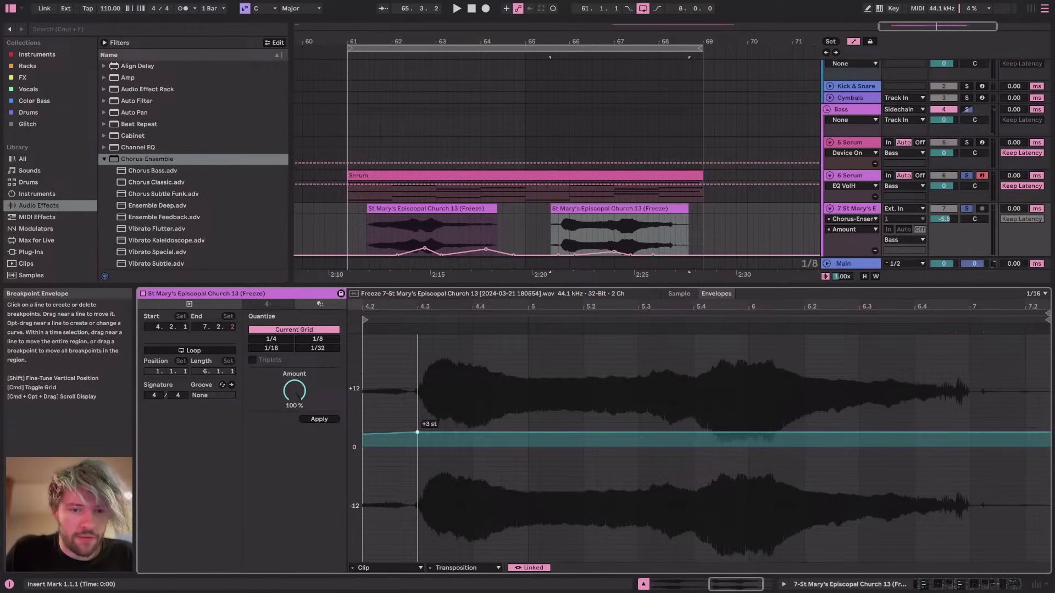
{"action": "left_click", "coordinate": [557, 226]}
{"action": "key", "text": "space"}
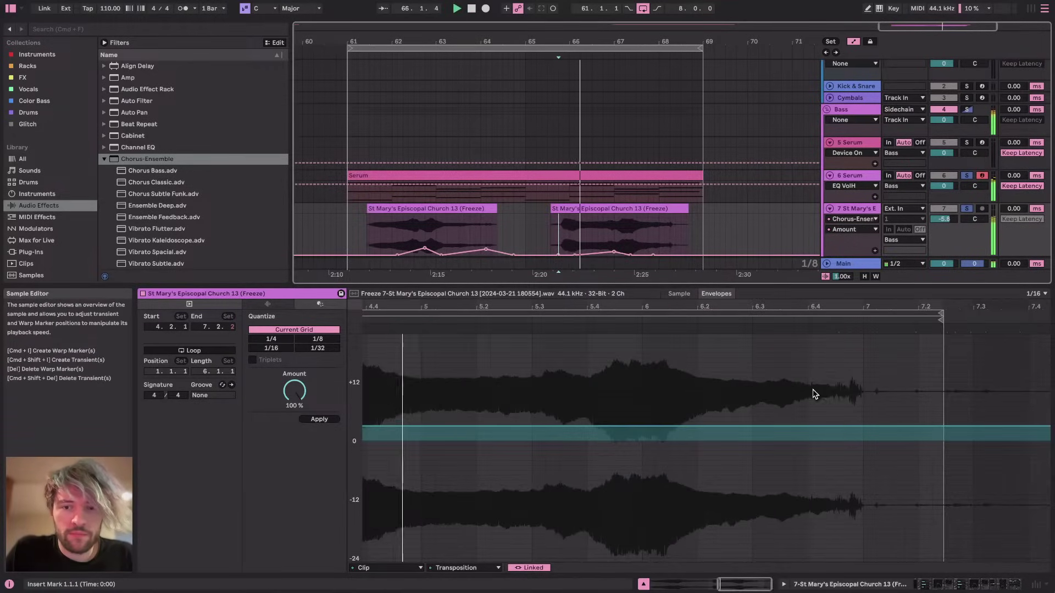
{"action": "scroll", "coordinate": [412, 414], "scroll_direction": "left", "scroll_amount": 3}
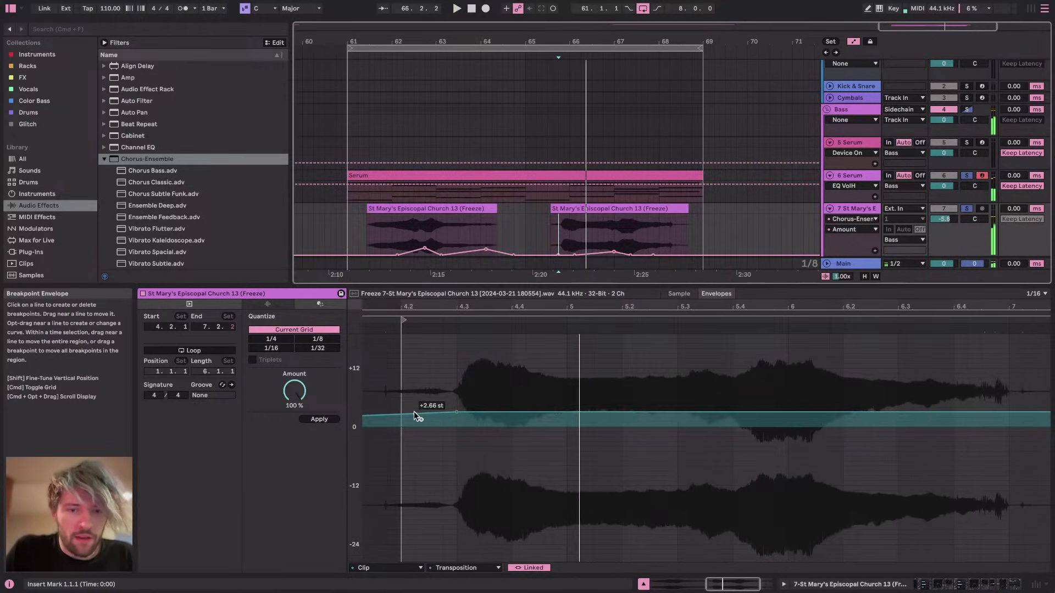
{"action": "left_click", "coordinate": [483, 412]}
{"action": "left_click_drag", "start_coordinate": [456, 412], "coordinate": [429, 460]}
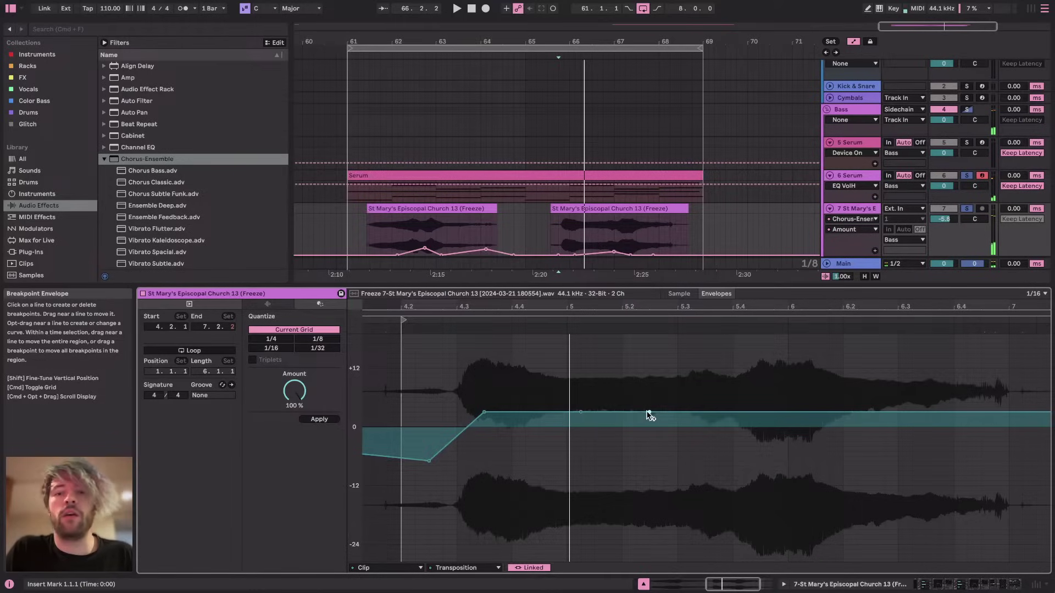
Step the Transposition envelope down to +1 st shortly after beat 5.1 and to 0 st at about beat 5.4
{"action": "mouse_move", "coordinate": [647, 416]}
{"action": "left_mouse_down"}
{"action": "mouse_move", "coordinate": [647, 431]}
{"action": "mouse_move", "coordinate": [649, 422]}
{"action": "left_mouse_up"}
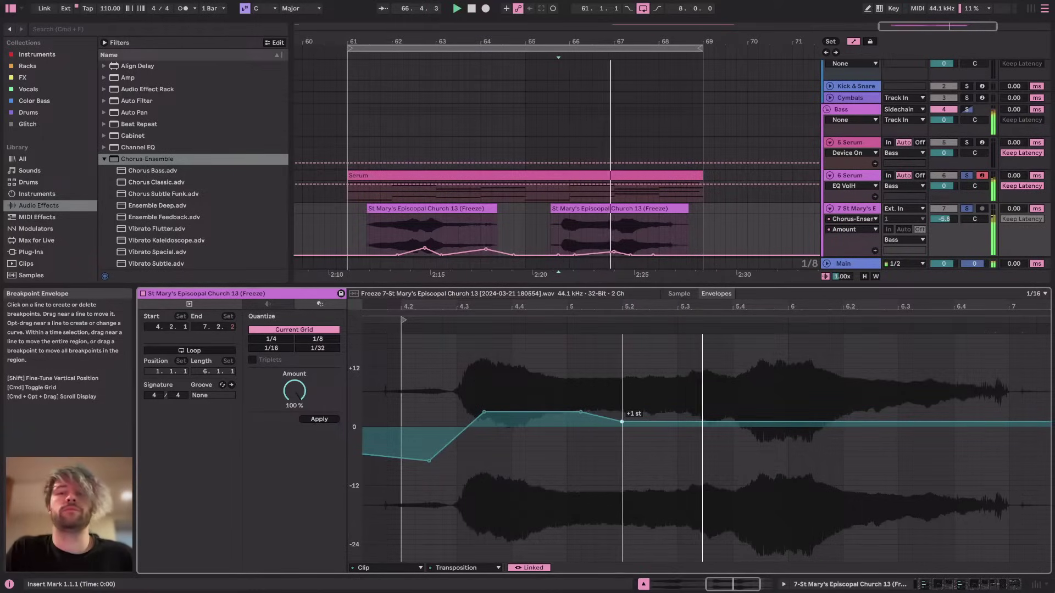
{"action": "left_click_drag", "start_coordinate": [648, 422], "coordinate": [622, 422]}
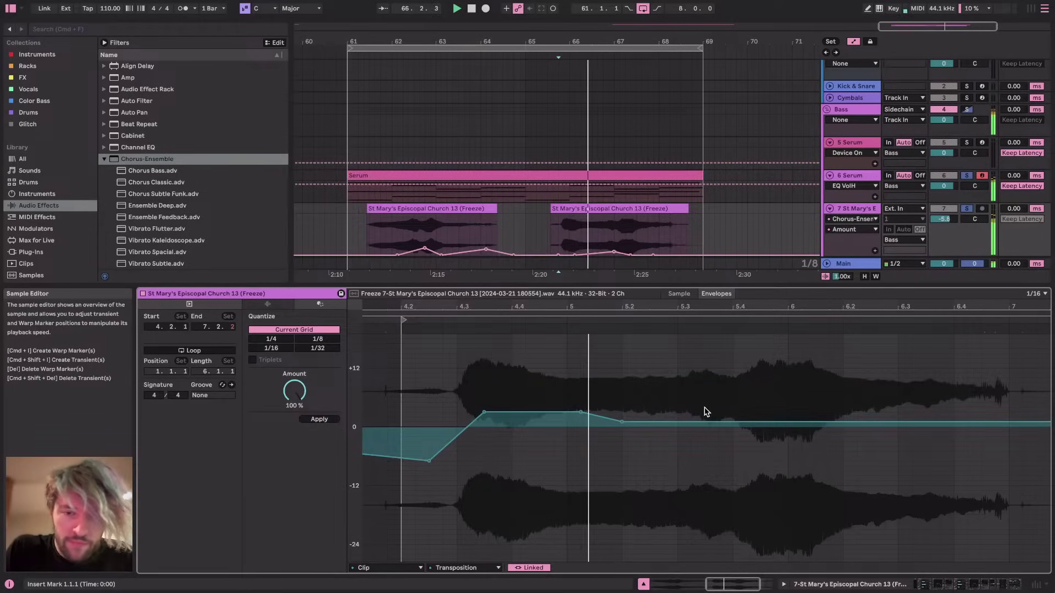
{"action": "left_click", "coordinate": [687, 422]}
{"action": "left_click", "coordinate": [705, 421]}
{"action": "left_click_drag", "start_coordinate": [704, 422], "coordinate": [746, 427]}
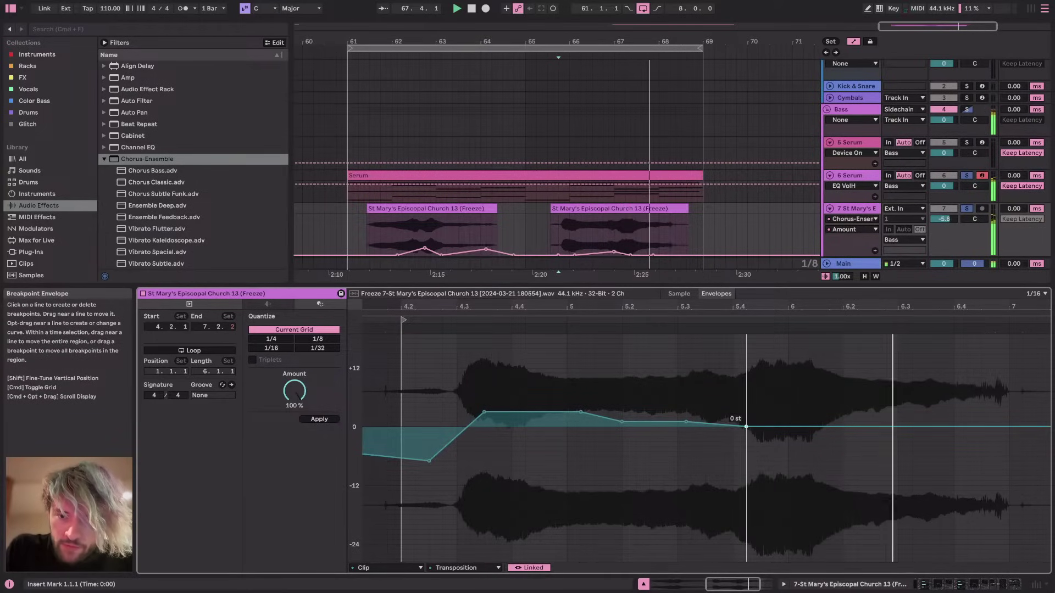
Stop playback, reselect the second frozen clip, and lower its clip gain to -1.9 dB
{"action": "left_click", "coordinate": [987, 584]}
{"action": "left_click", "coordinate": [627, 220]}
{"action": "key", "text": "space"}
{"action": "double_click", "coordinate": [628, 221]}
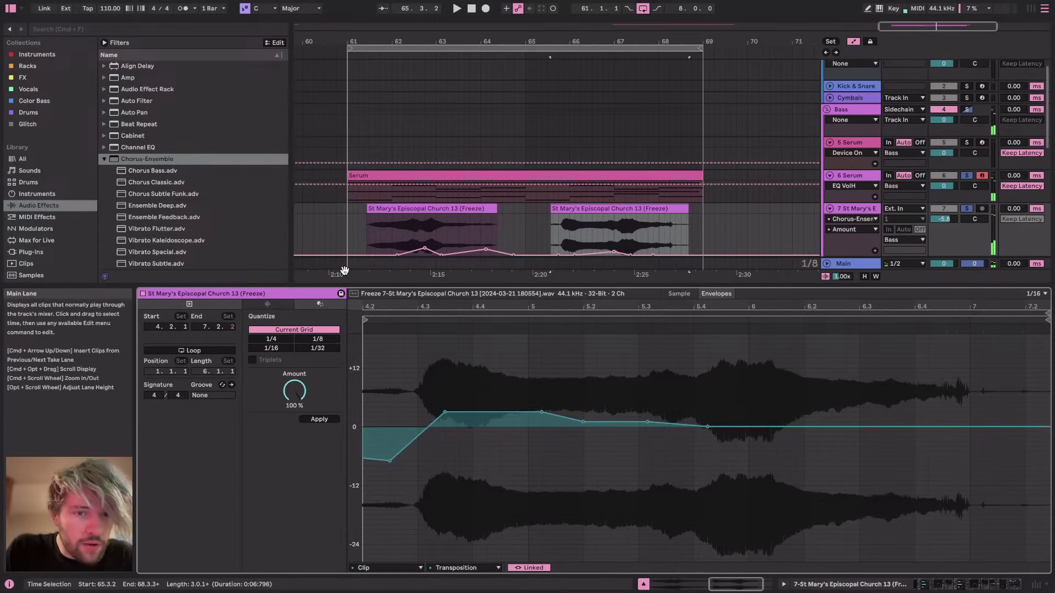
{"action": "left_click", "coordinate": [256, 306]}
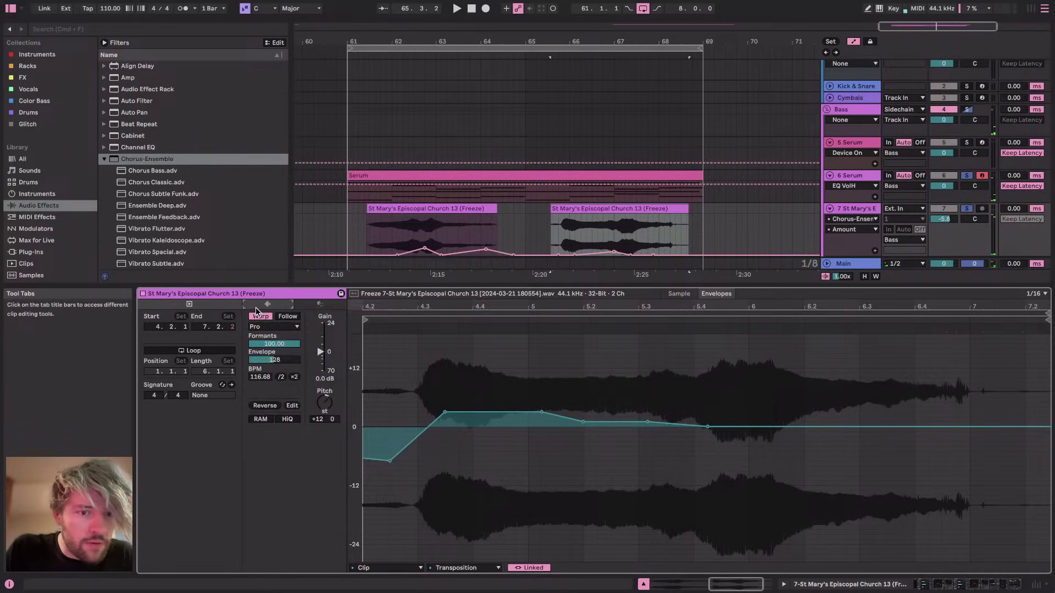
{"action": "left_click", "coordinate": [320, 352]}
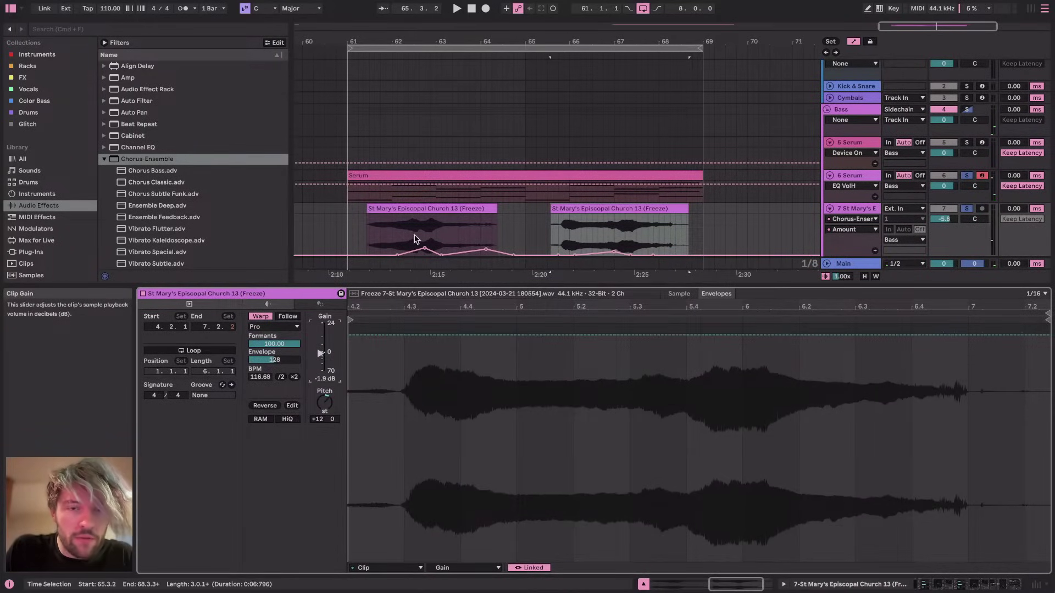
Audition the first frozen clip, set the Saturator's color frequency to 365 Hz, and bring back the Chorus-Ensemble Amount automation
{"action": "left_click", "coordinate": [391, 227]}
{"action": "key", "text": "space"}
{"action": "key", "text": "shift+Tab"}
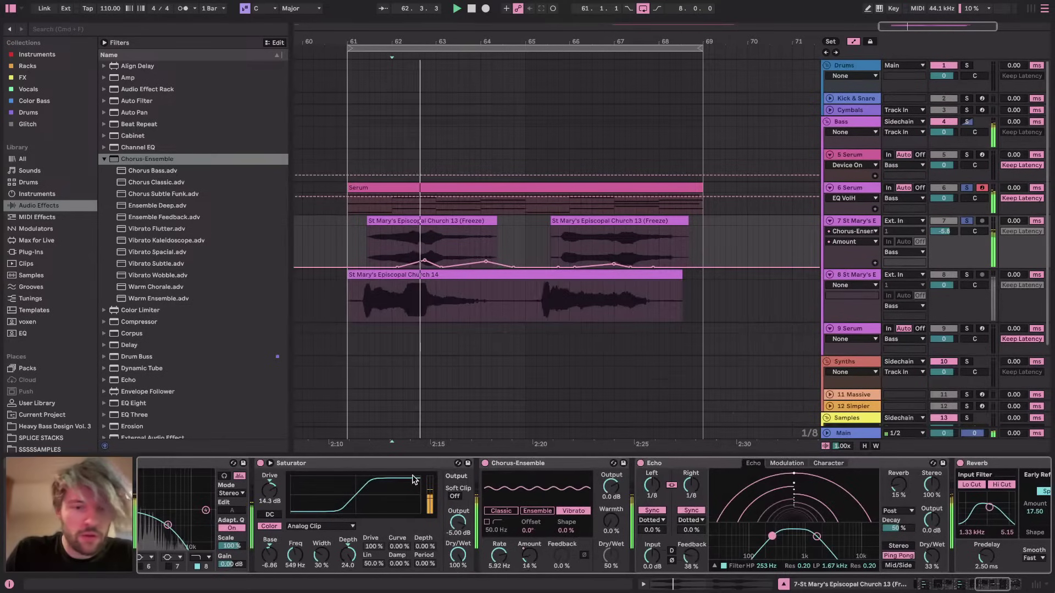
{"action": "scroll", "coordinate": [414, 480], "scroll_direction": "left", "scroll_amount": 3}
{"action": "key", "text": "space"}
{"action": "left_click", "coordinate": [423, 554]}
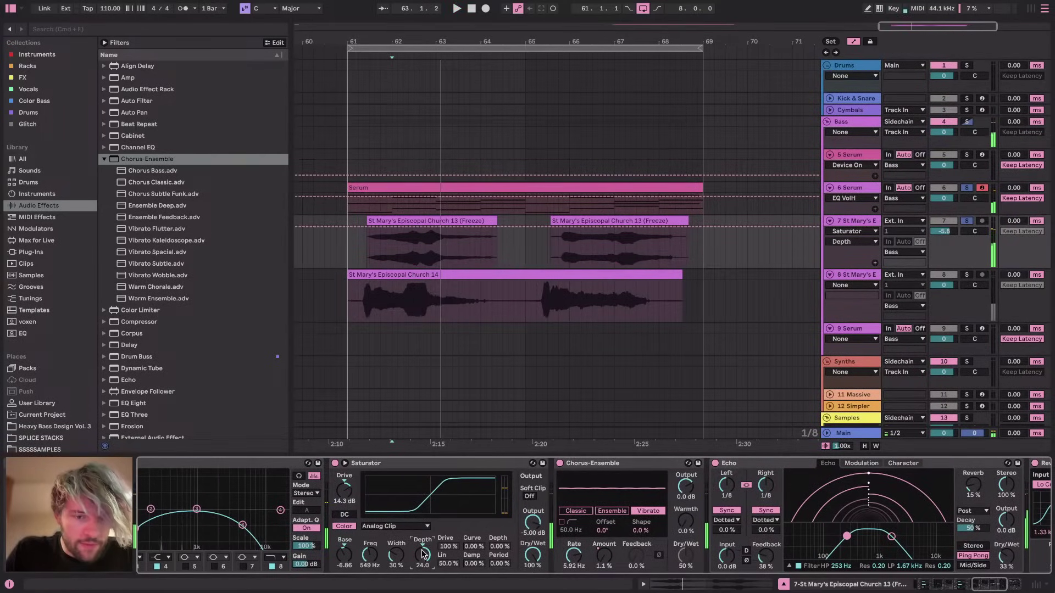
{"action": "left_click_drag", "start_coordinate": [370, 554], "coordinate": [370, 562]}
{"action": "key", "text": "space"}
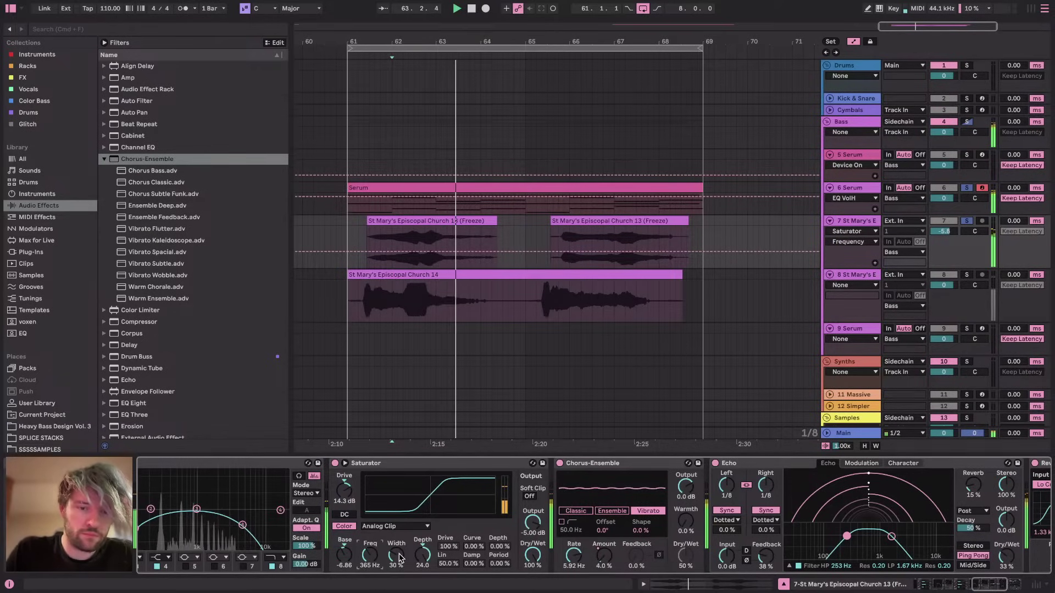
{"action": "scroll", "coordinate": [546, 525], "scroll_direction": "right", "scroll_amount": 5}
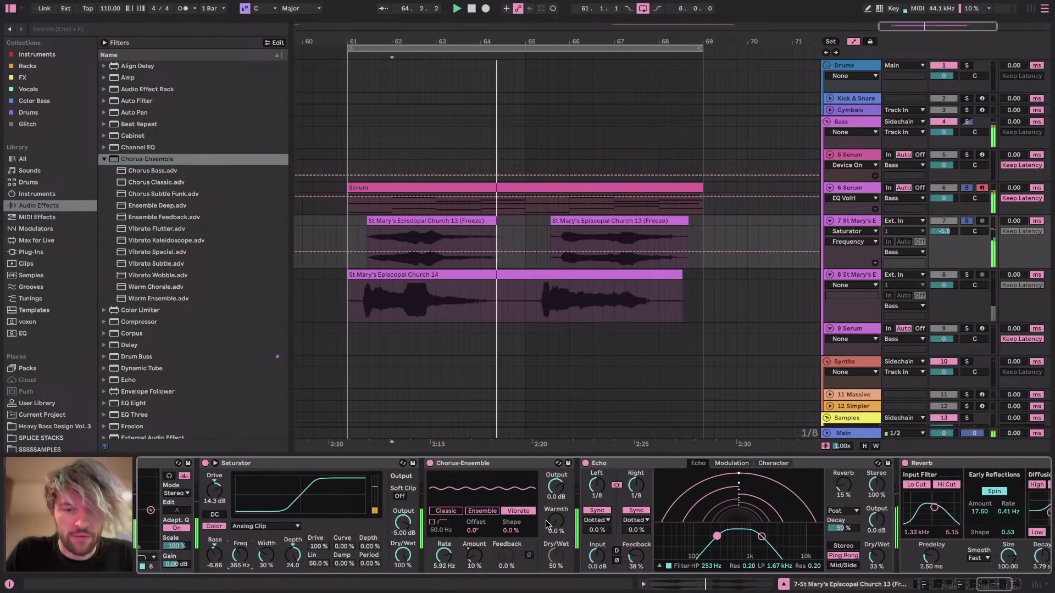
{"action": "left_click", "coordinate": [478, 557]}
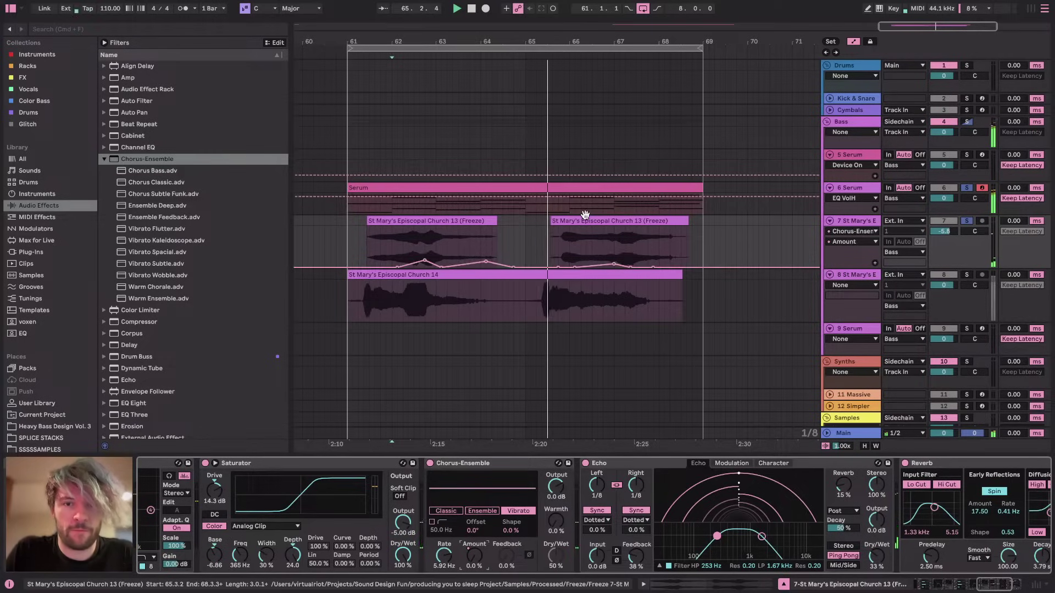
Hide the automation and add a fade-in about one bar long to the second frozen vocal clip
{"action": "left_click", "coordinate": [554, 230]}
{"action": "key", "text": "a"}
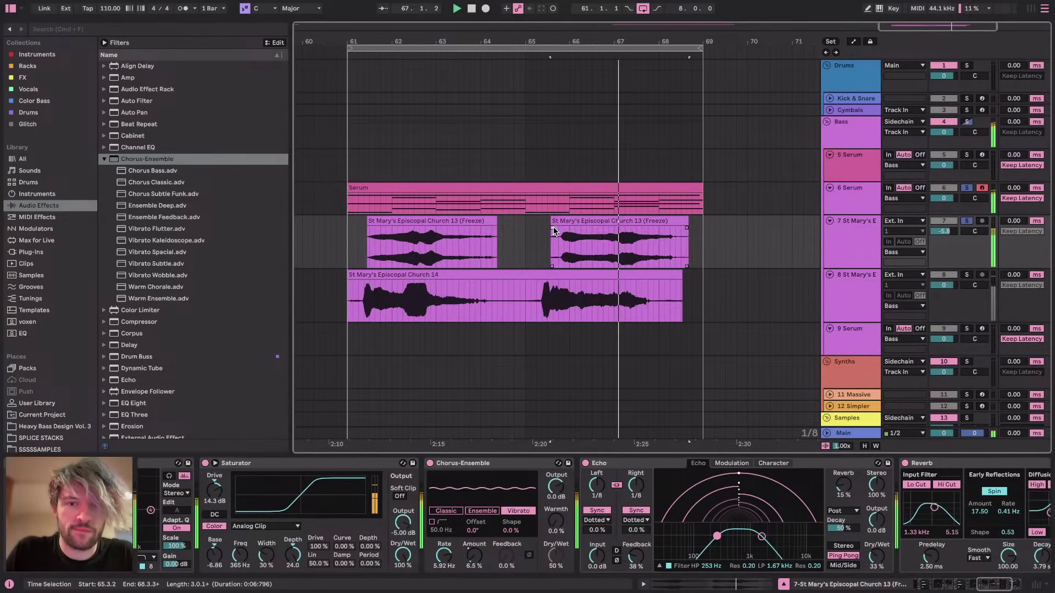
{"action": "left_click_drag", "start_coordinate": [554, 231], "coordinate": [596, 229]}
{"action": "left_click", "coordinate": [548, 242]}
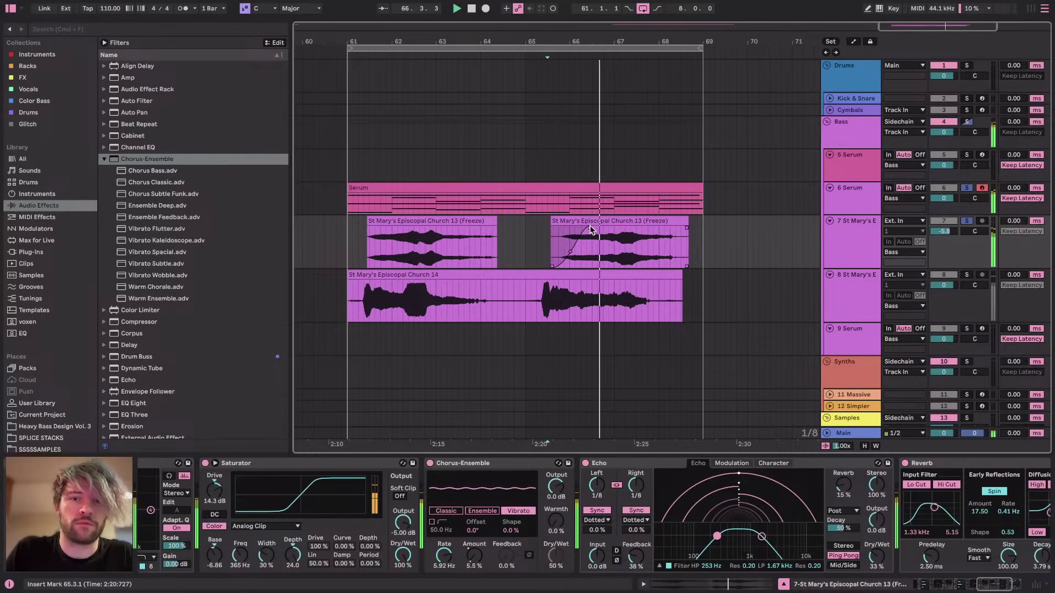
Cut band 2 of the later EQ Eight on the frozen vocal track to -4.09 dB at 316 Hz with a narrower Q
{"action": "scroll", "coordinate": [693, 545], "scroll_direction": "right", "scroll_amount": 5}
{"action": "scroll", "coordinate": [693, 546], "scroll_direction": "left", "scroll_amount": 10}
{"action": "scroll", "coordinate": [693, 545], "scroll_direction": "right", "scroll_amount": 4}
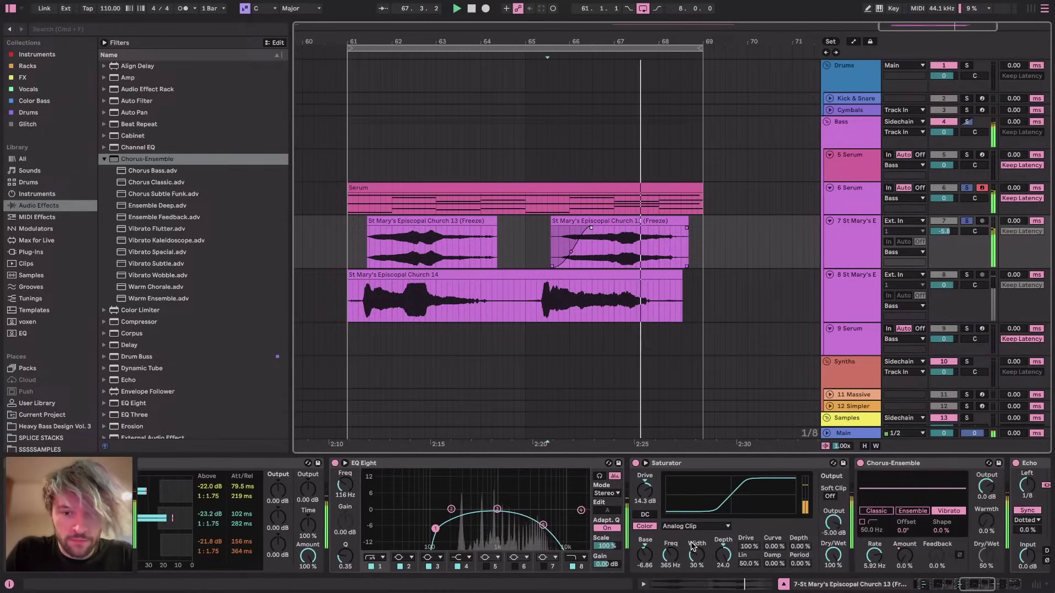
{"action": "key", "text": "space"}
{"action": "key", "text": "space"}
{"action": "left_click_drag", "start_coordinate": [452, 512], "coordinate": [465, 472]}
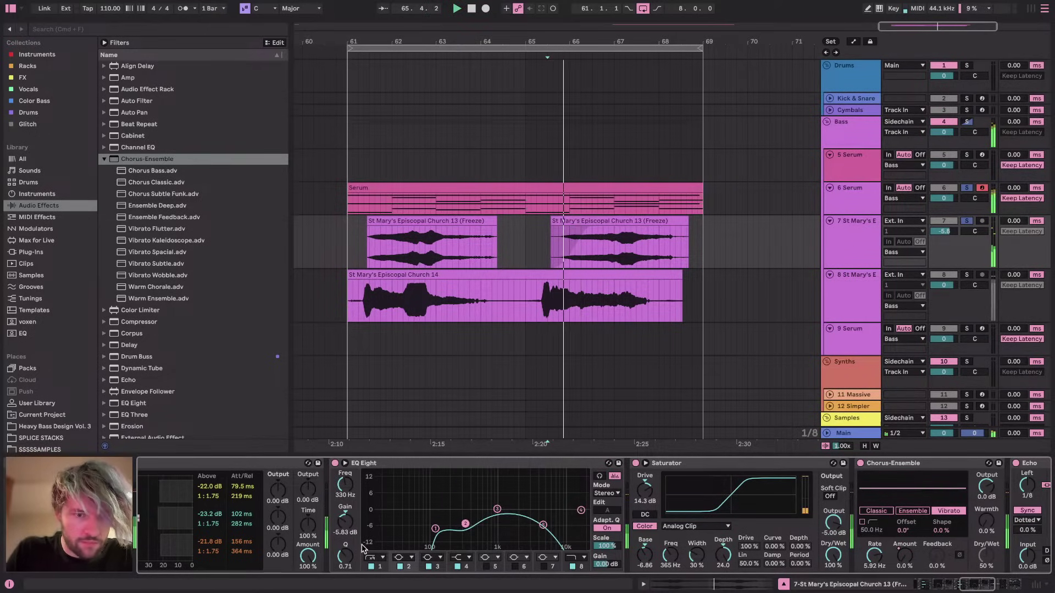
{"action": "left_click_drag", "start_coordinate": [345, 556], "coordinate": [345, 529]}
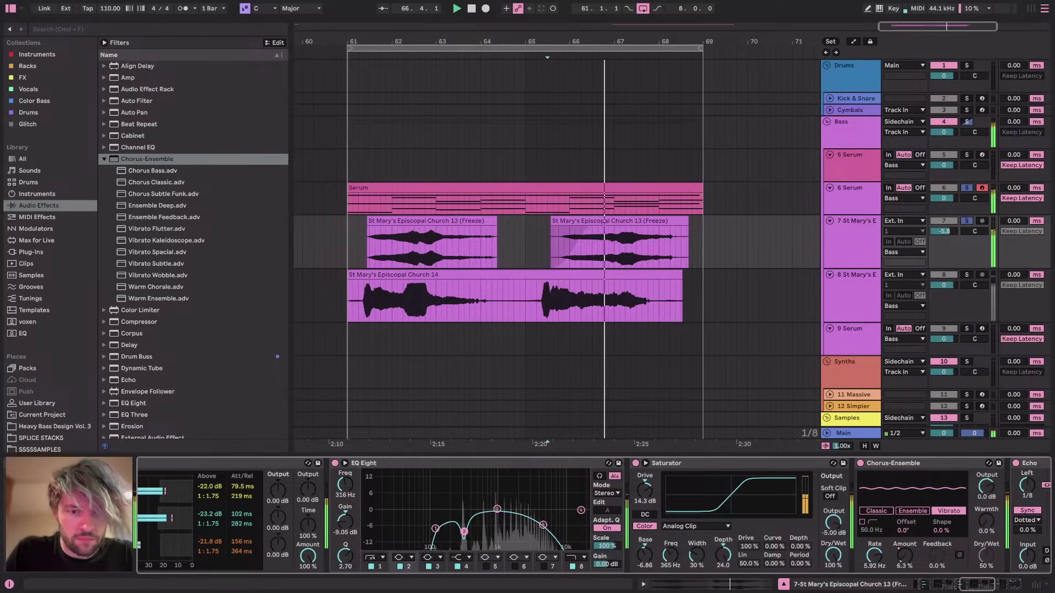
{"action": "left_click_drag", "start_coordinate": [464, 531], "coordinate": [463, 523]}
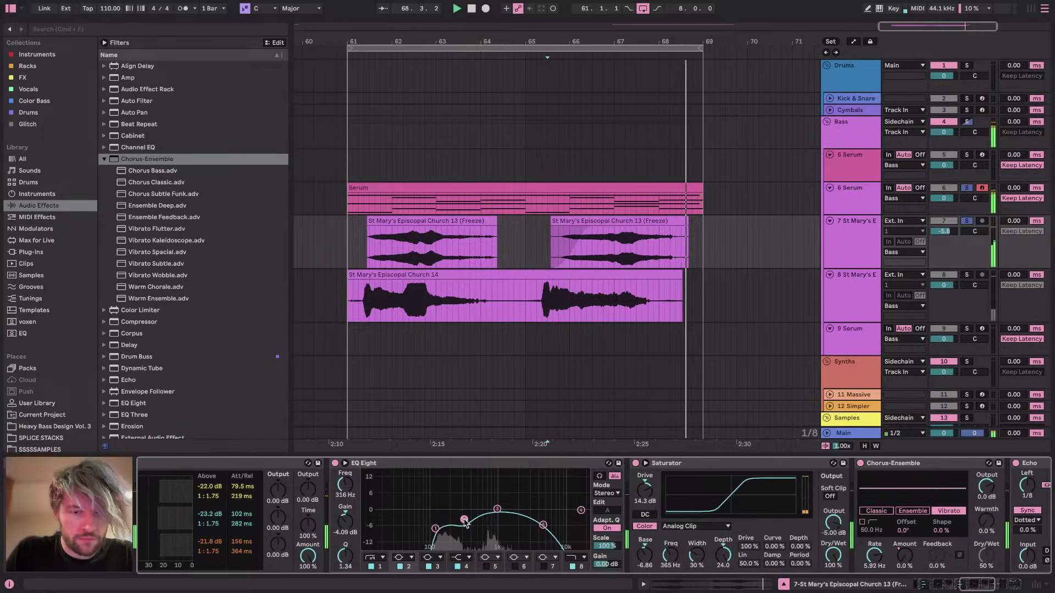
On the earlier Saturator in the chain, set the color depth to 12.2 and the output to -6.86 dB while auditioning
{"action": "scroll", "coordinate": [662, 529], "scroll_direction": "left", "scroll_amount": 15}
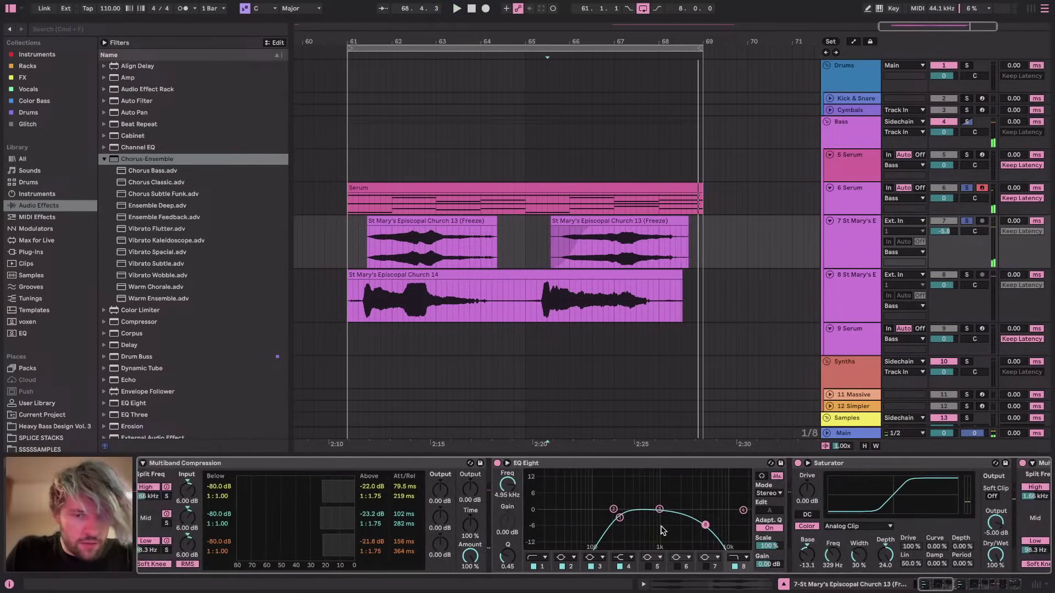
{"action": "scroll", "coordinate": [661, 530], "scroll_direction": "right", "scroll_amount": 3}
{"action": "key", "text": "space"}
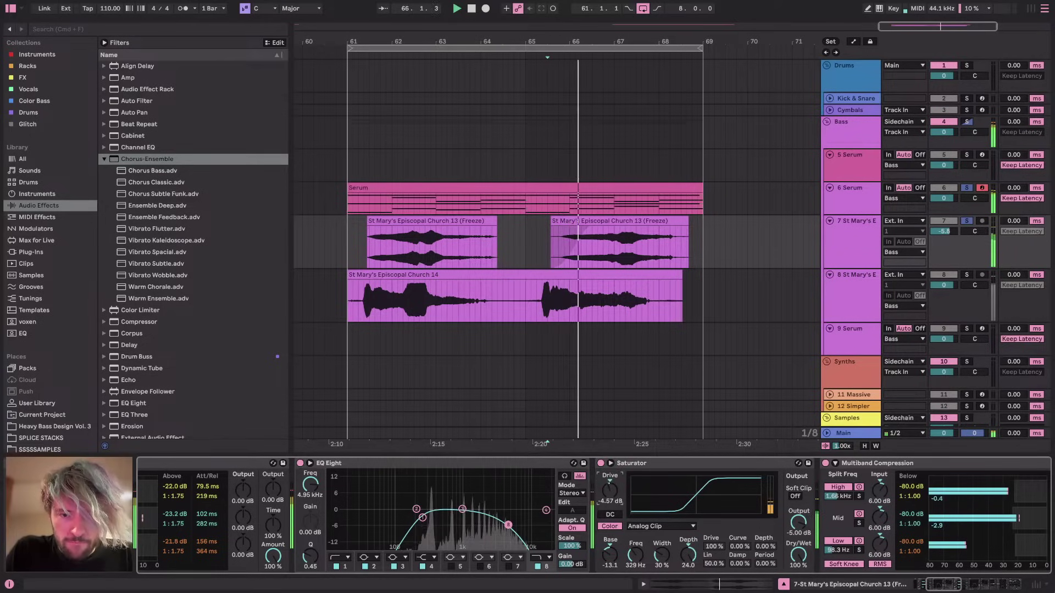
{"action": "left_click_drag", "start_coordinate": [689, 551], "coordinate": [691, 560]}
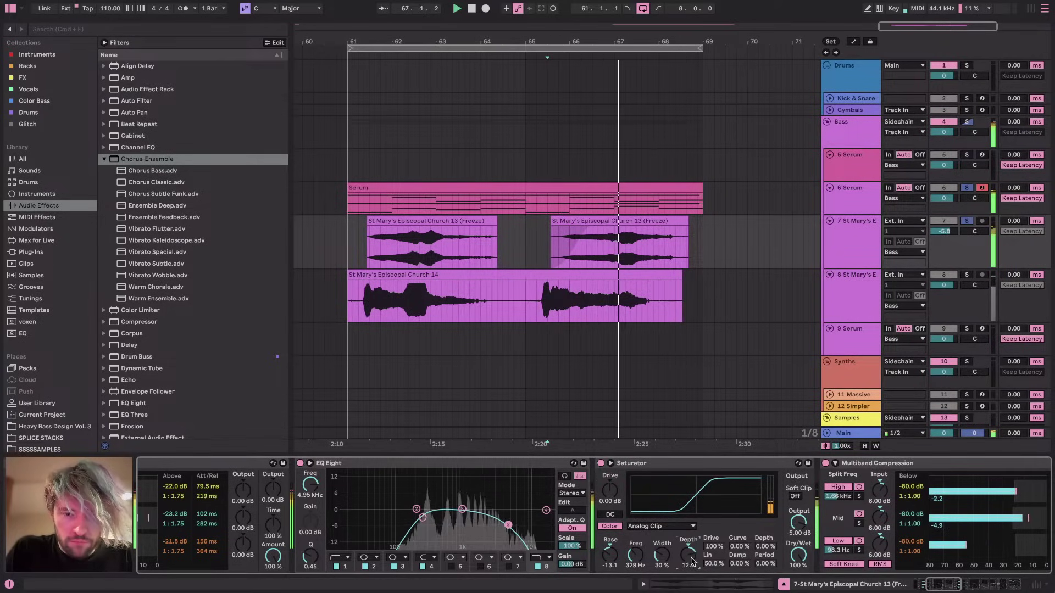
{"action": "key", "text": "space"}
{"action": "key", "text": "space"}
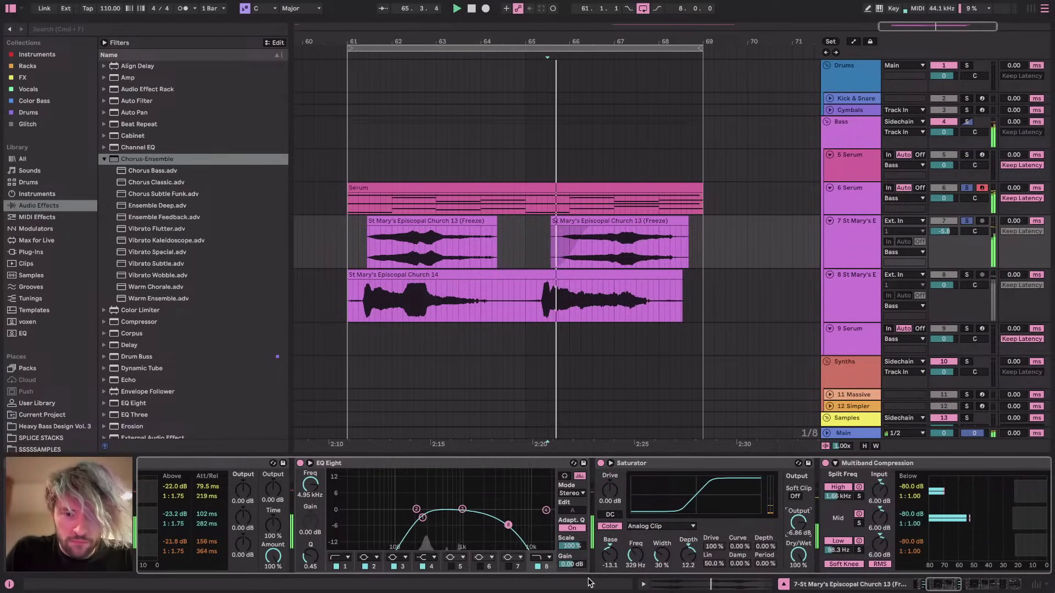
{"action": "scroll", "coordinate": [804, 531], "scroll_direction": "right", "scroll_amount": 5}
{"action": "scroll", "coordinate": [804, 530], "scroll_direction": "right", "scroll_amount": 5}
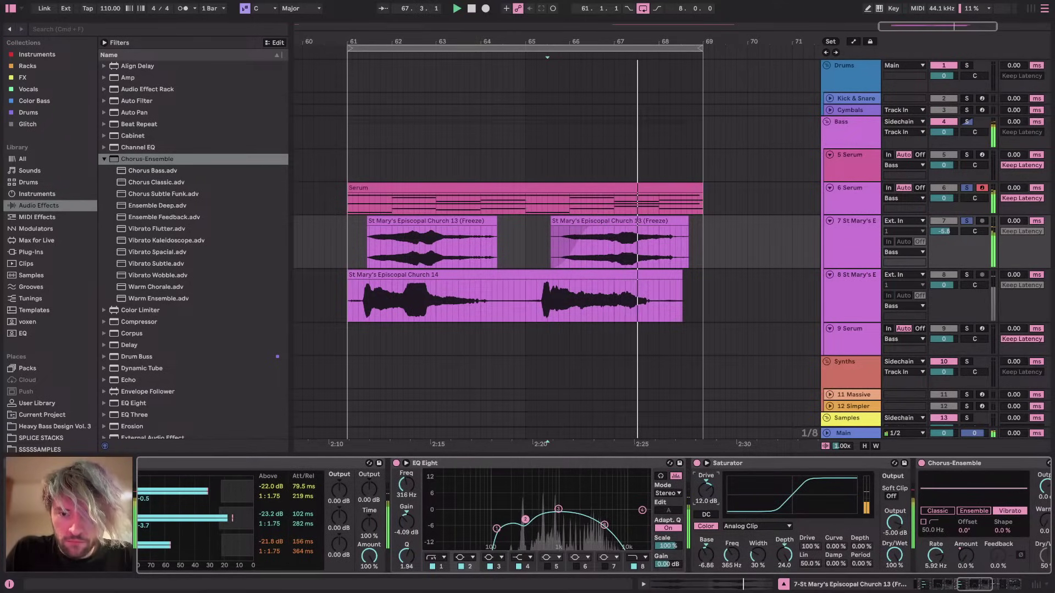
{"action": "scroll", "coordinate": [767, 506], "scroll_direction": "right", "scroll_amount": 5}
{"action": "scroll", "coordinate": [768, 507], "scroll_direction": "left", "scroll_amount": 15}
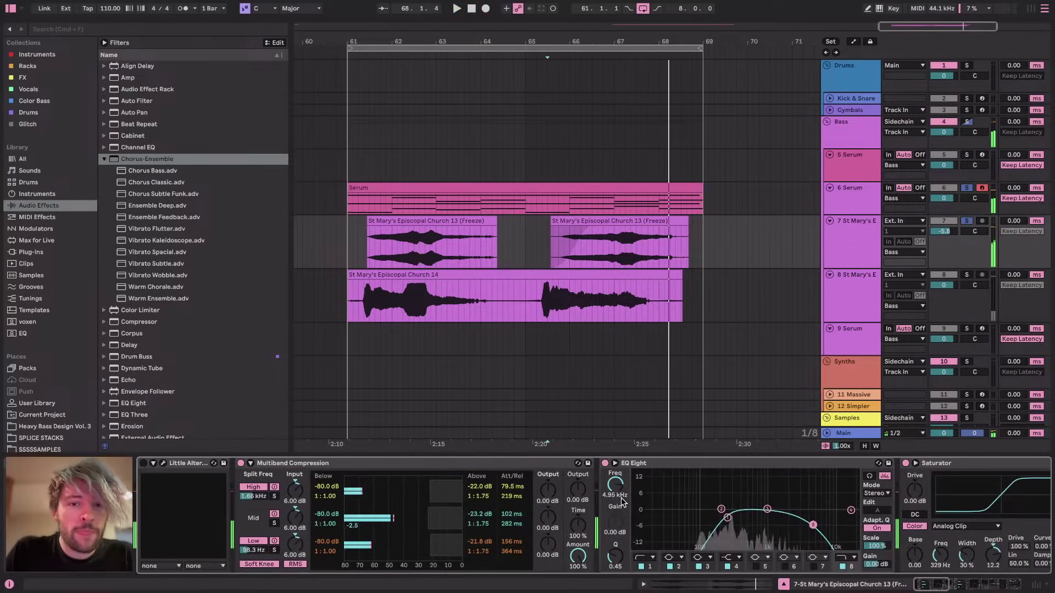
Solo track 8 and play its St Mary's Episcopal Church 14 clip from 61.2.3
{"action": "left_click", "coordinate": [442, 274]}
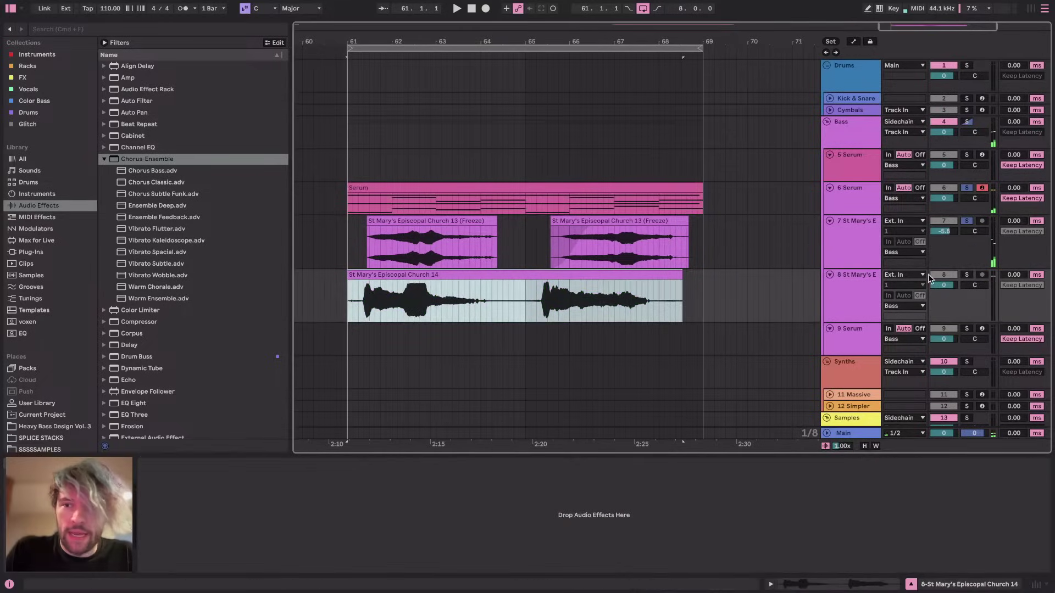
{"action": "left_click", "coordinate": [967, 275]}
{"action": "left_click", "coordinate": [365, 300]}
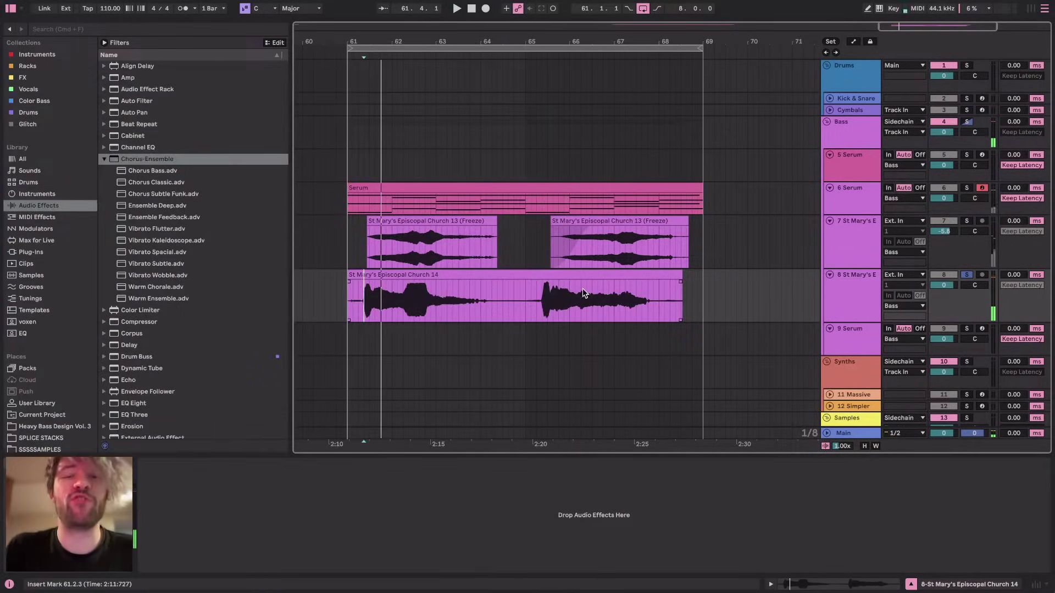
Switch to the YouTube Studio live stream page, read through the recent chat messages, and return to Ableton Live
{"action": "key", "text": "super+Tab"}
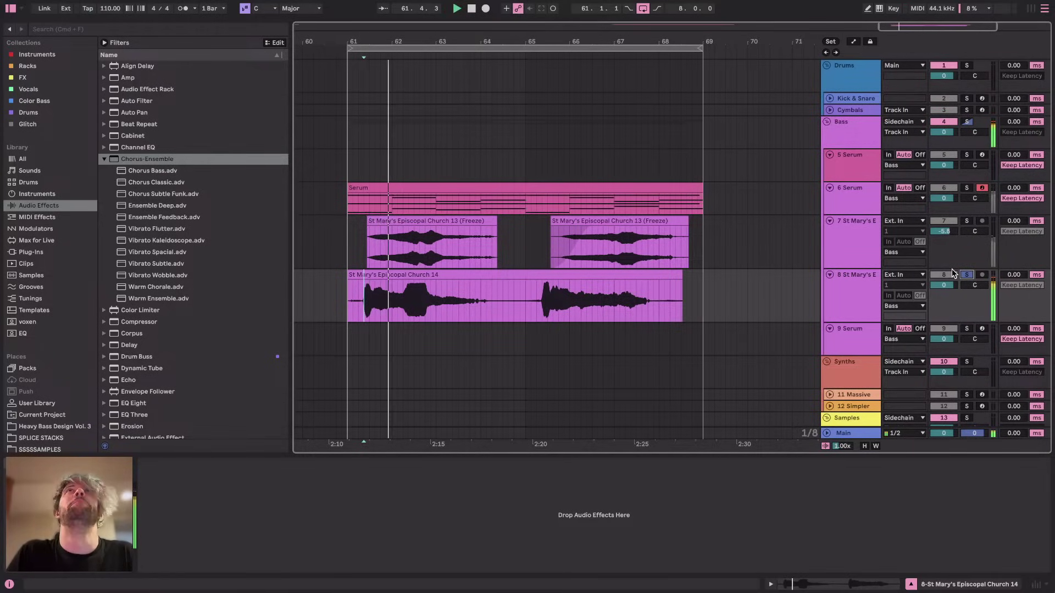
{"action": "key", "text": "super+Tab"}
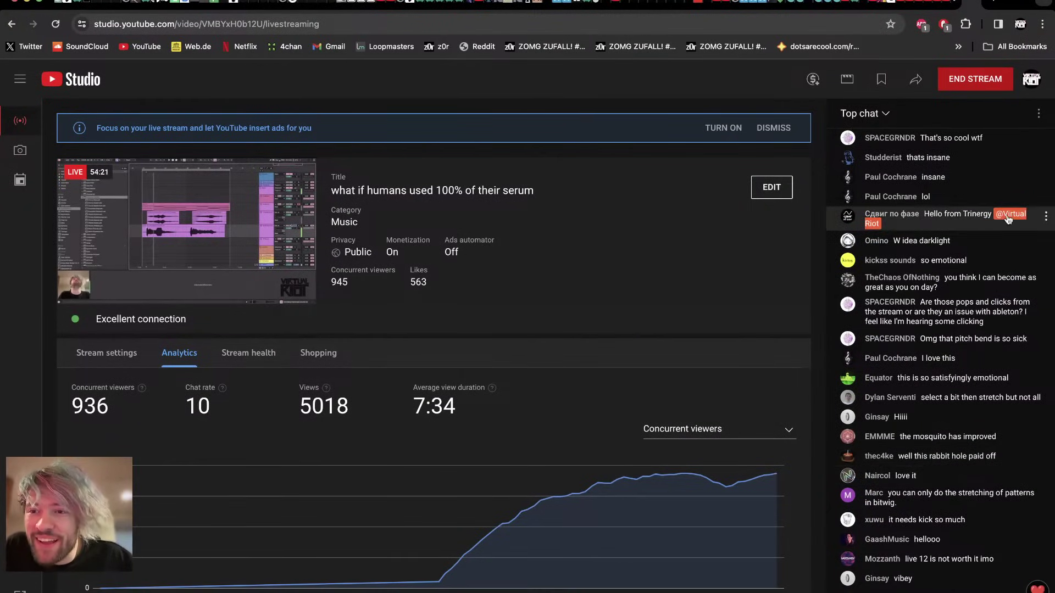
{"action": "scroll", "coordinate": [982, 334], "scroll_direction": "up", "scroll_amount": 3}
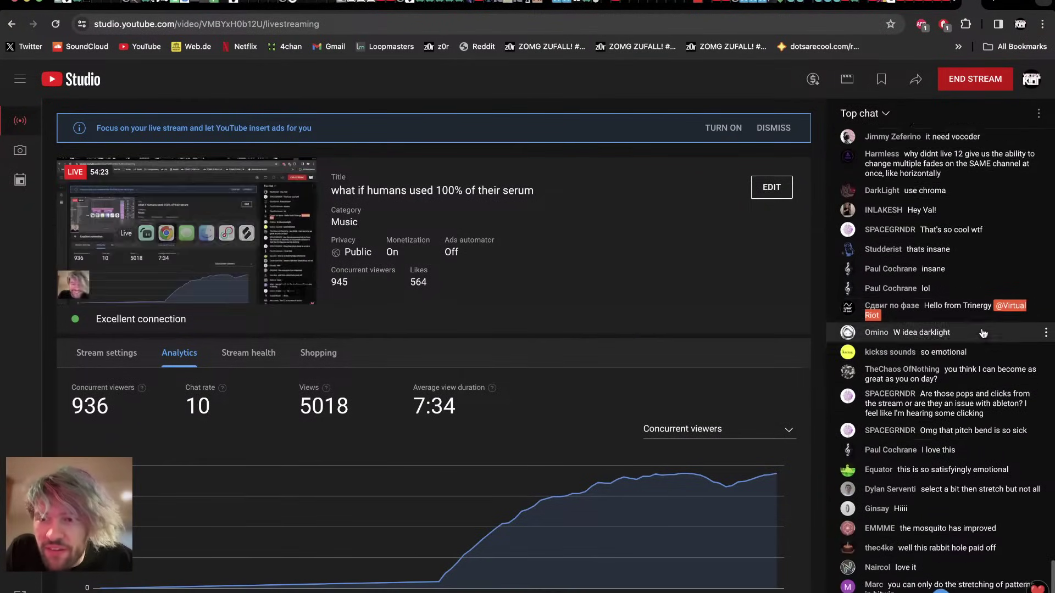
{"action": "scroll", "coordinate": [983, 334], "scroll_direction": "up", "scroll_amount": 2}
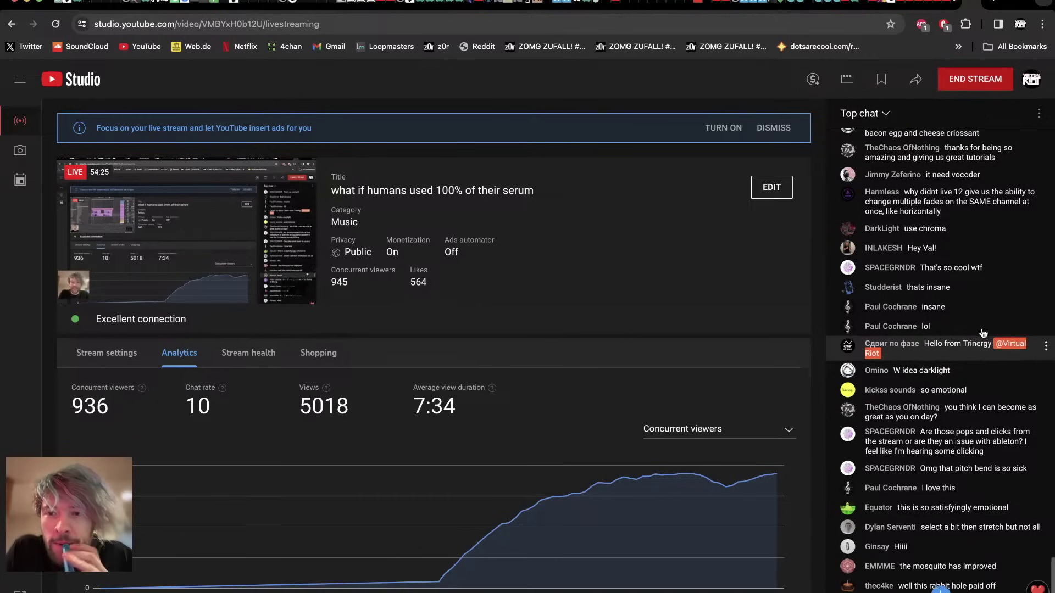
{"action": "scroll", "coordinate": [982, 334], "scroll_direction": "down", "scroll_amount": 4}
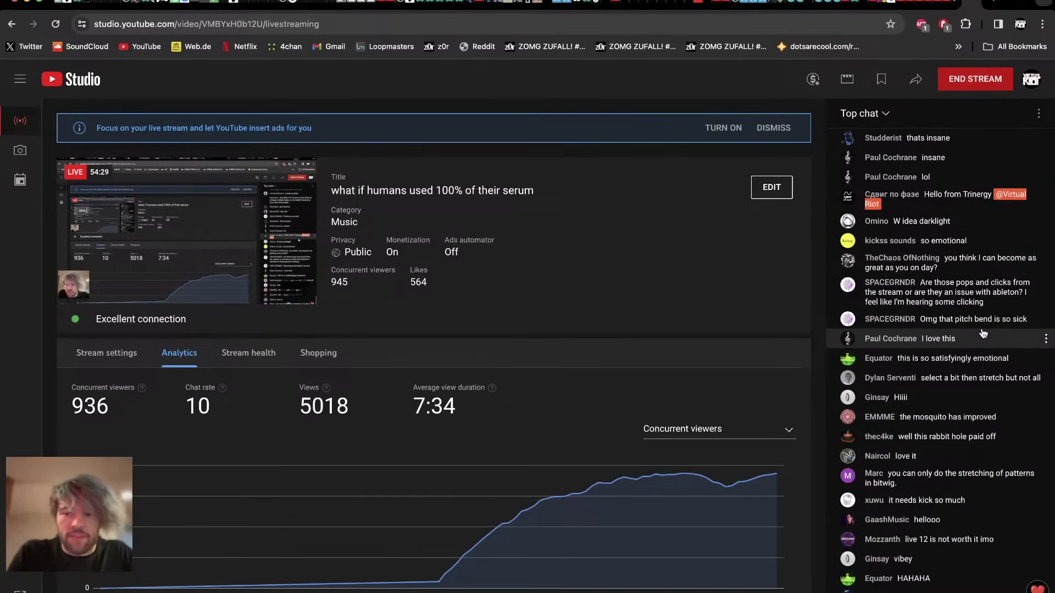
{"action": "key", "text": "super+Tab"}
Look through the FX, Color Bass and Vocals collections and add Waves Tune Real-Time Mono to track 8
{"action": "left_click", "coordinate": [367, 256]}
{"action": "scroll", "coordinate": [363, 256], "scroll_direction": "up", "scroll_amount": 4}
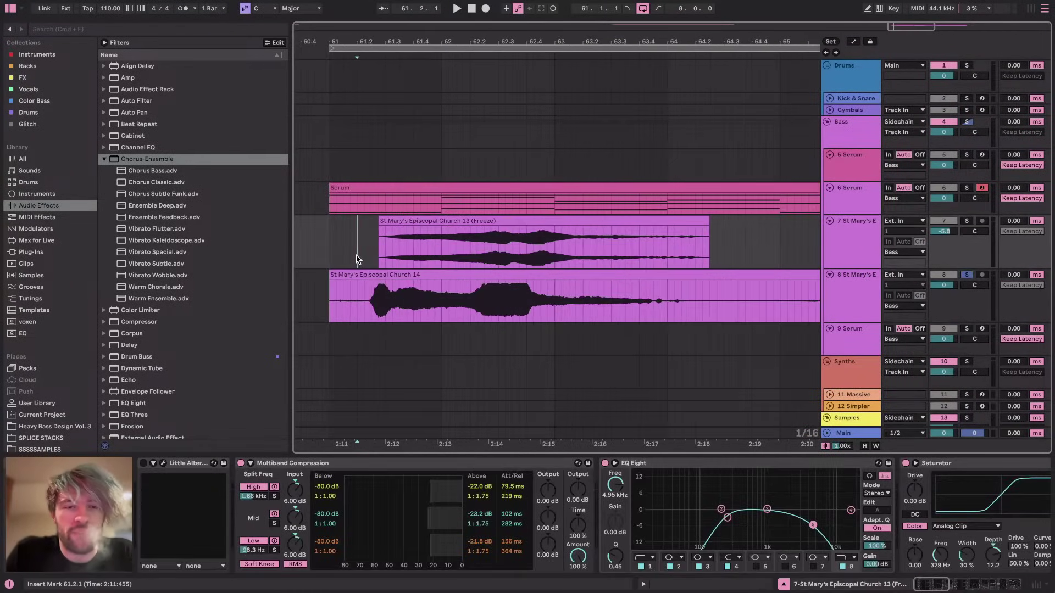
{"action": "scroll", "coordinate": [356, 255], "scroll_direction": "down", "scroll_amount": 3}
{"action": "left_click", "coordinate": [353, 290]}
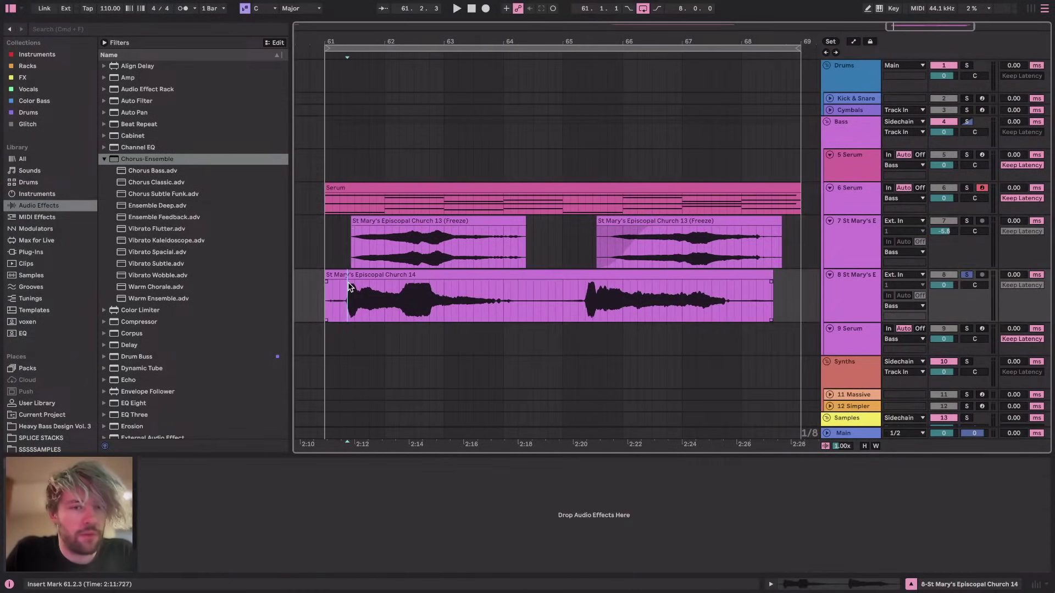
{"action": "left_click", "coordinate": [33, 89]}
{"action": "left_click", "coordinate": [30, 78]}
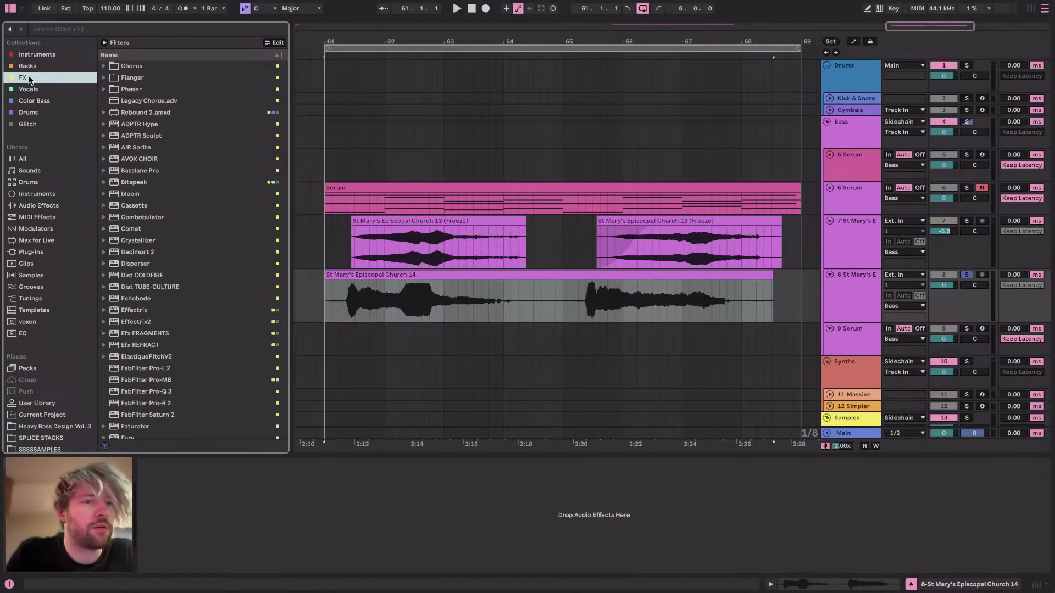
{"action": "left_click", "coordinate": [28, 69]}
{"action": "left_click", "coordinate": [25, 78]}
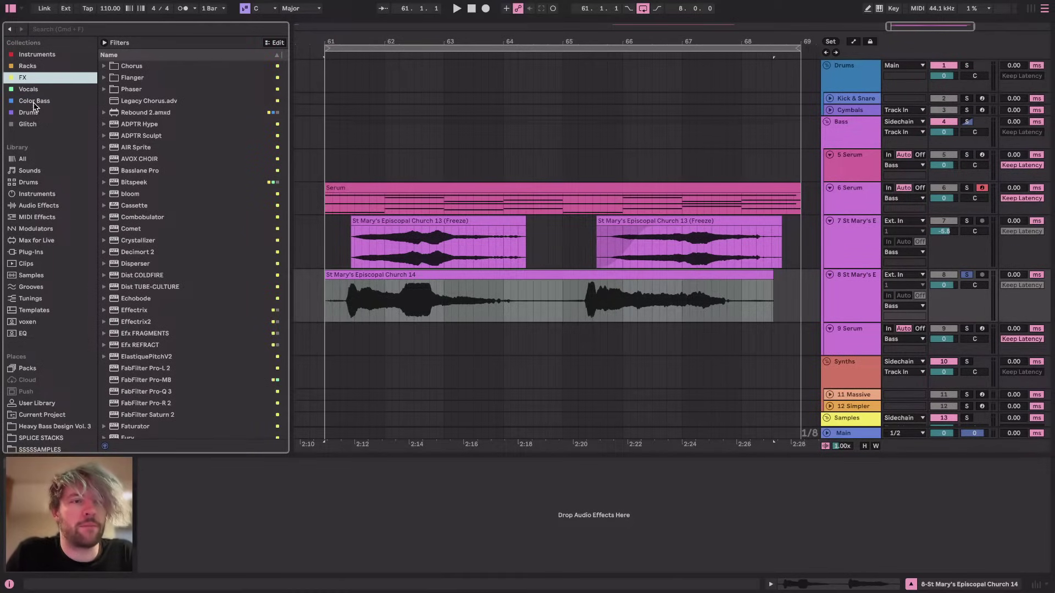
{"action": "left_click", "coordinate": [34, 101]}
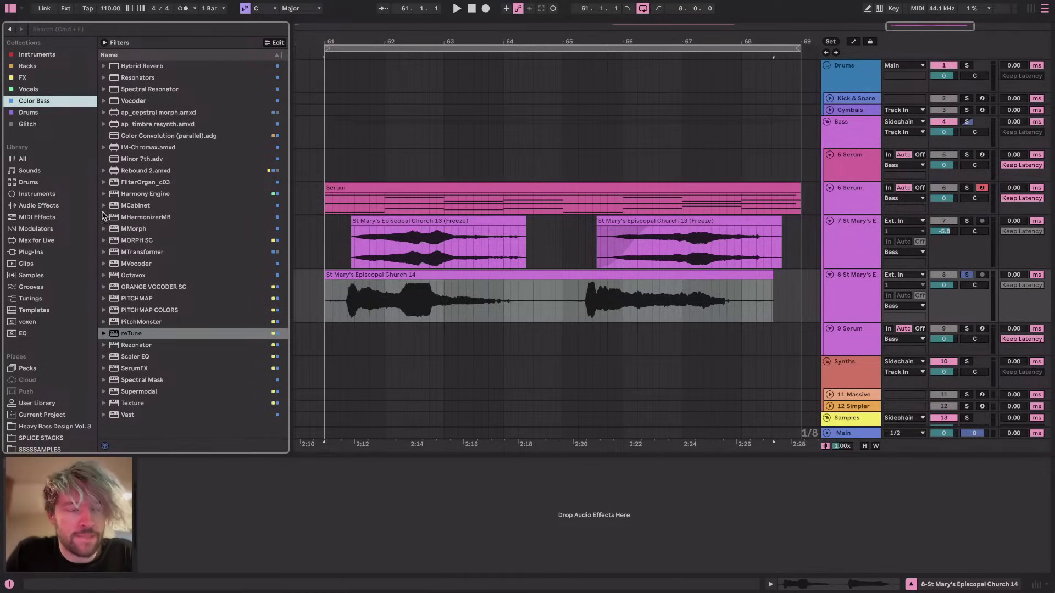
{"action": "key", "text": "Up"}
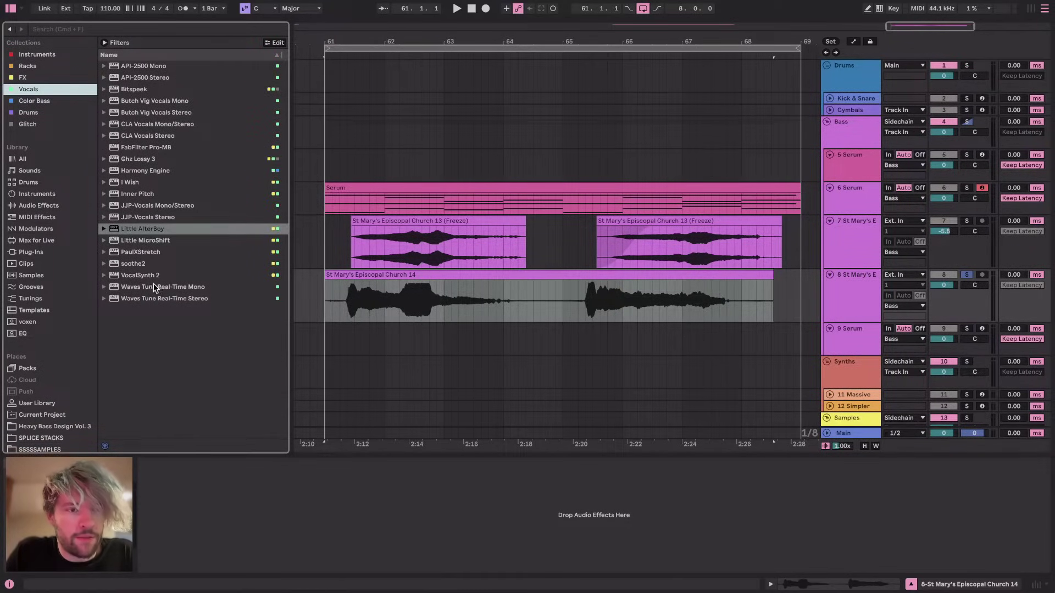
{"action": "left_click_drag", "start_coordinate": [154, 288], "coordinate": [445, 289]}
In Waves Tune, remove F#, E and Ab from the target notes, with Note Transition 40.5 ms and Speed 8.1 ms
{"action": "left_click_drag", "start_coordinate": [365, 295], "coordinate": [365, 295]}
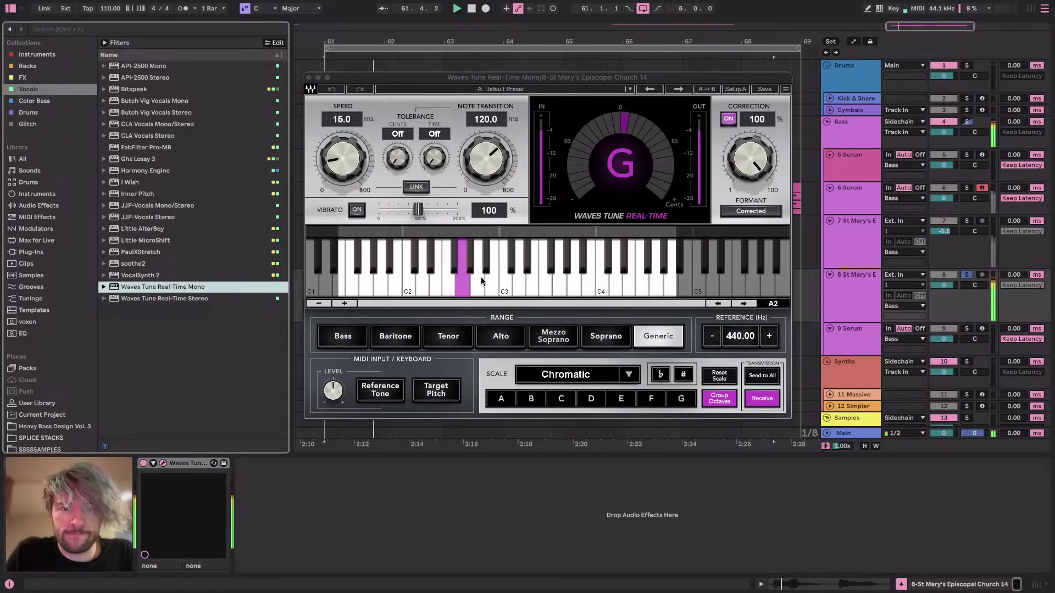
{"action": "left_click", "coordinate": [452, 234]}
{"action": "left_click", "coordinate": [438, 230]}
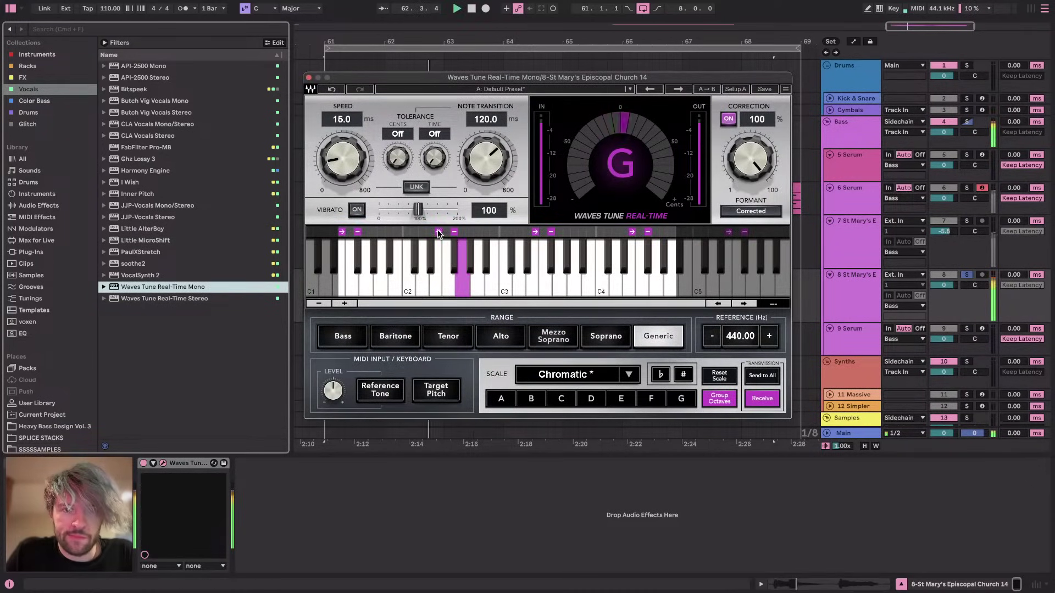
{"action": "left_click", "coordinate": [470, 229]}
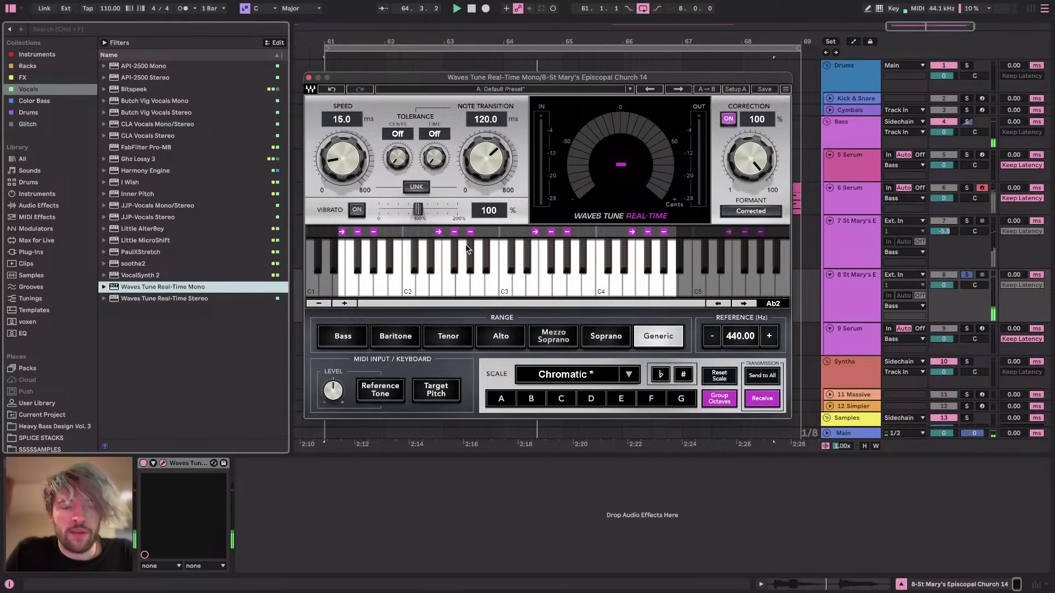
{"action": "left_click_drag", "start_coordinate": [486, 158], "coordinate": [485, 135]}
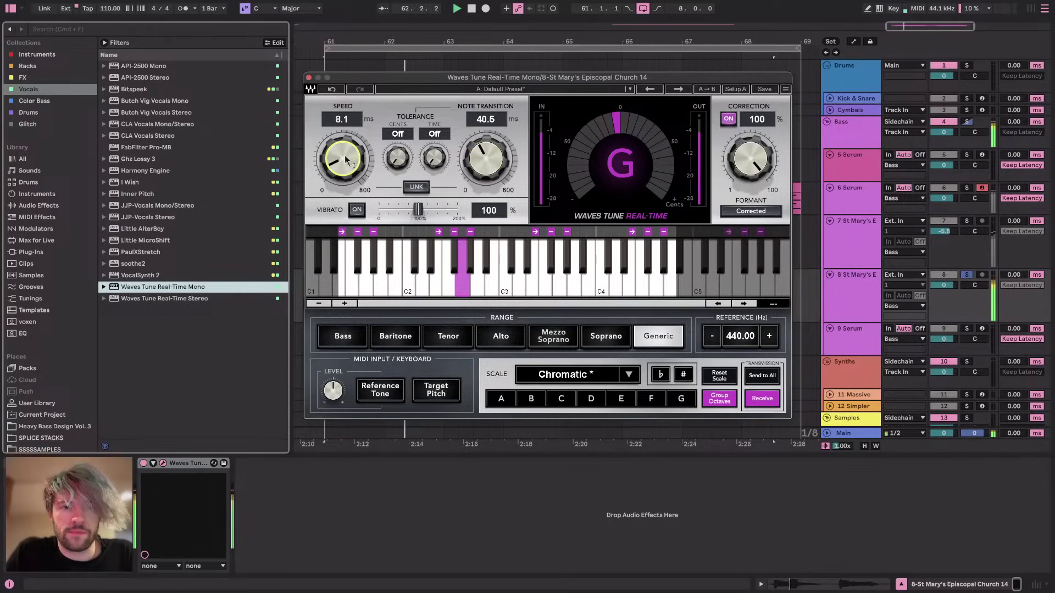
{"action": "left_click", "coordinate": [309, 77]}
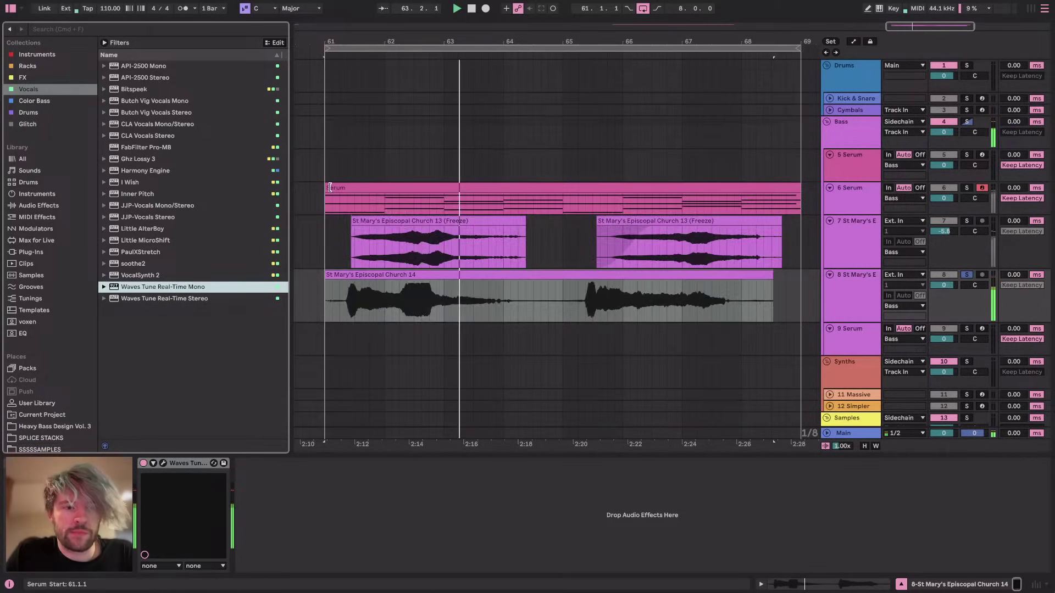
Add an EQ Eight after Waves Tune and cut the lows with band 1 at 126 Hz
{"action": "left_click", "coordinate": [36, 208]}
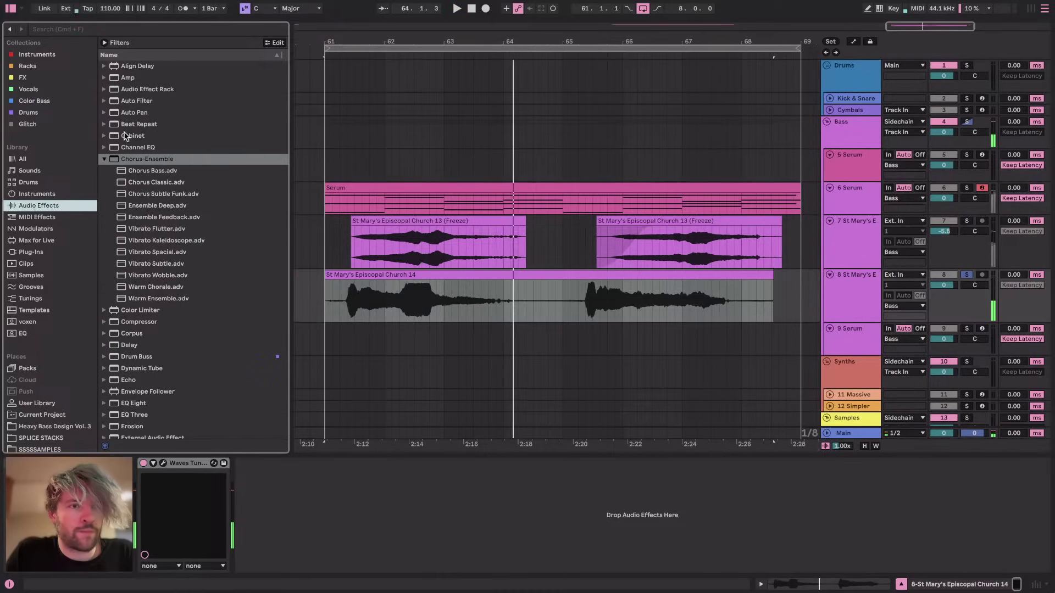
{"action": "left_click", "coordinate": [104, 159]}
{"action": "left_click_drag", "start_coordinate": [135, 263], "coordinate": [343, 518]}
{"action": "left_click", "coordinate": [287, 559]}
{"action": "key", "text": "space"}
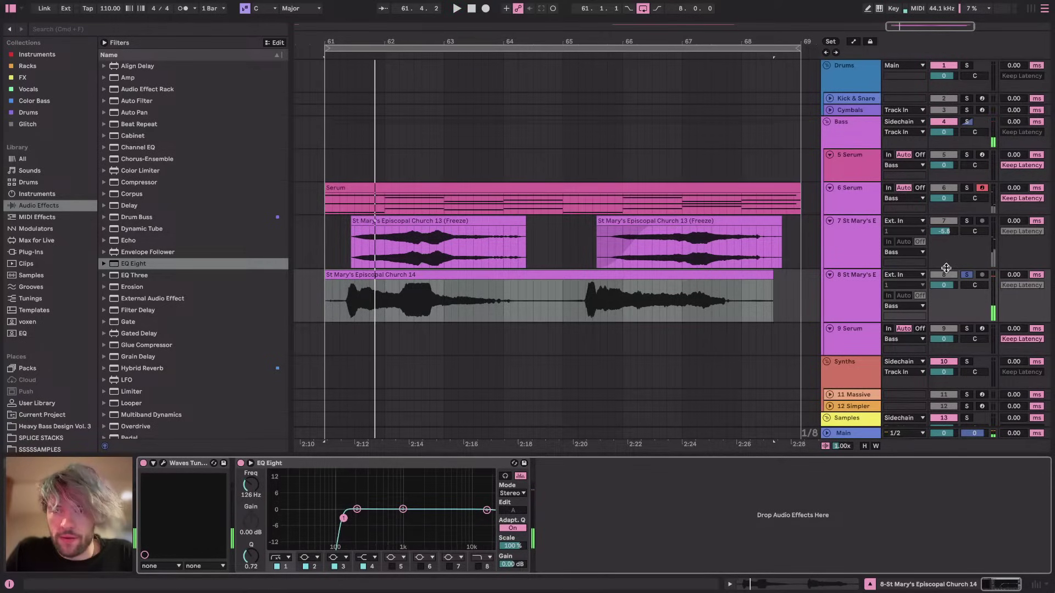
Show the St Mary's Episcopal Church 14 clip in detail and freeze and flatten track 8
{"action": "left_click", "coordinate": [855, 287]}
{"action": "right_click", "coordinate": [855, 288]}
{"action": "left_click", "coordinate": [703, 274]}
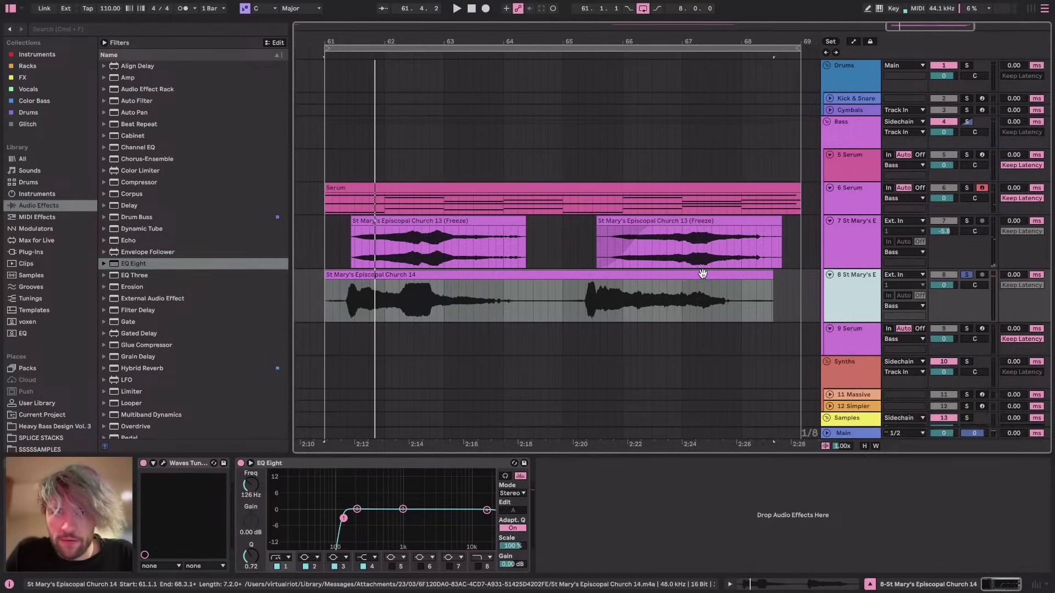
{"action": "double_click", "coordinate": [703, 274]}
{"action": "right_click", "coordinate": [862, 211]}
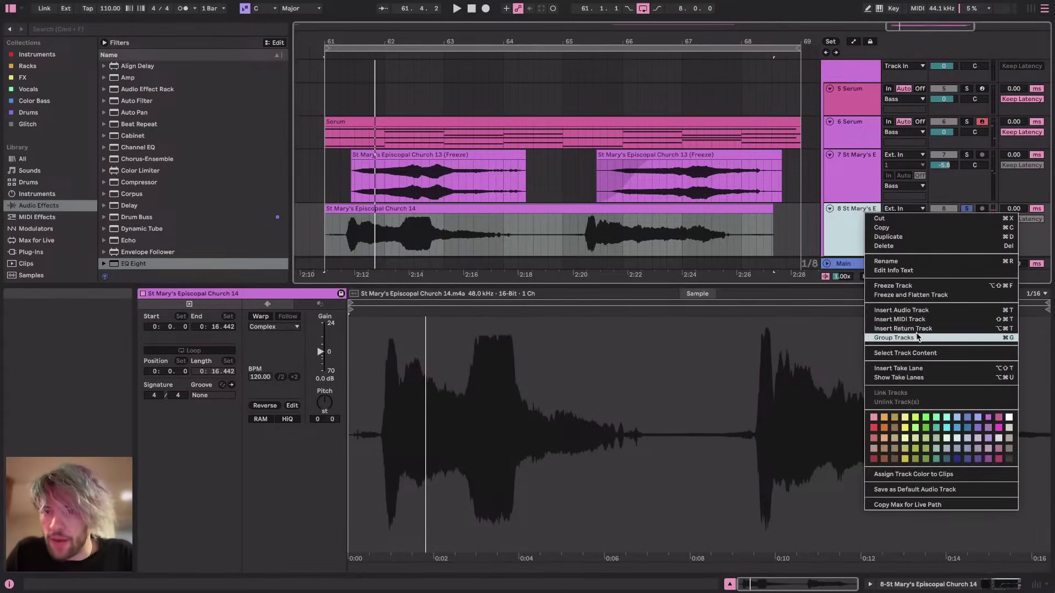
{"action": "left_click", "coordinate": [911, 297]}
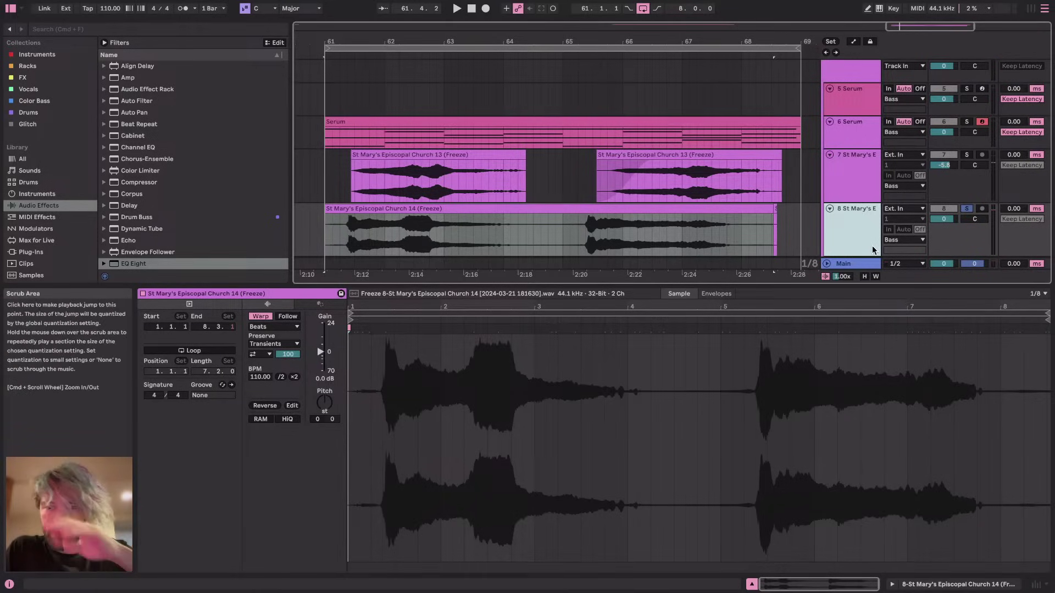
Unsolo track 8, enlarge the arrangement and shift the St Mary's Episcopal Church 14 clip slightly later
{"action": "left_click", "coordinate": [966, 210]}
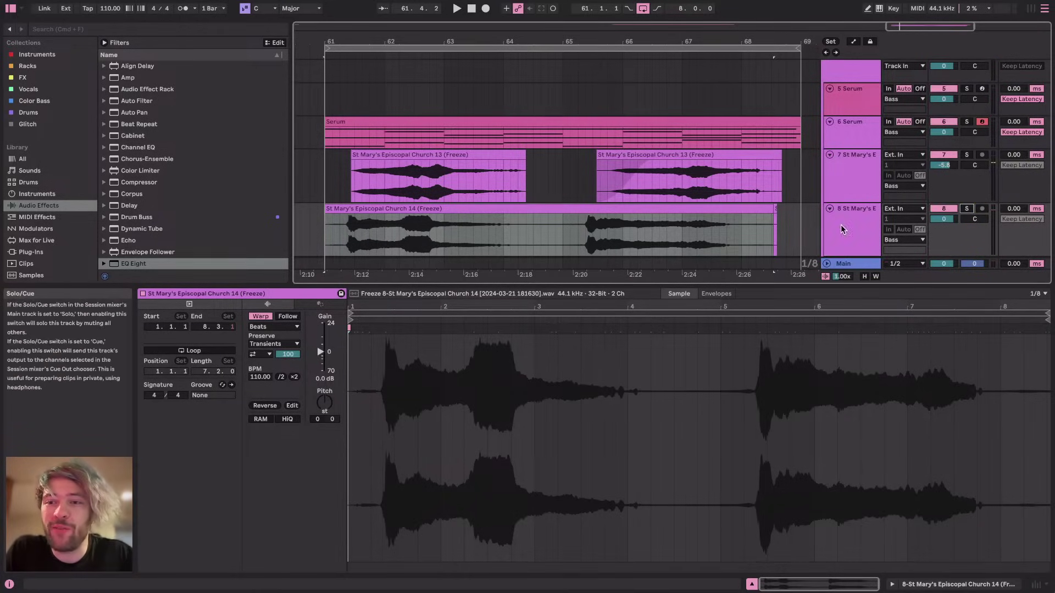
{"action": "left_click_drag", "start_coordinate": [714, 291], "coordinate": [744, 406]}
{"action": "scroll", "coordinate": [639, 284], "scroll_direction": "down", "scroll_amount": 1}
{"action": "left_click", "coordinate": [377, 246]}
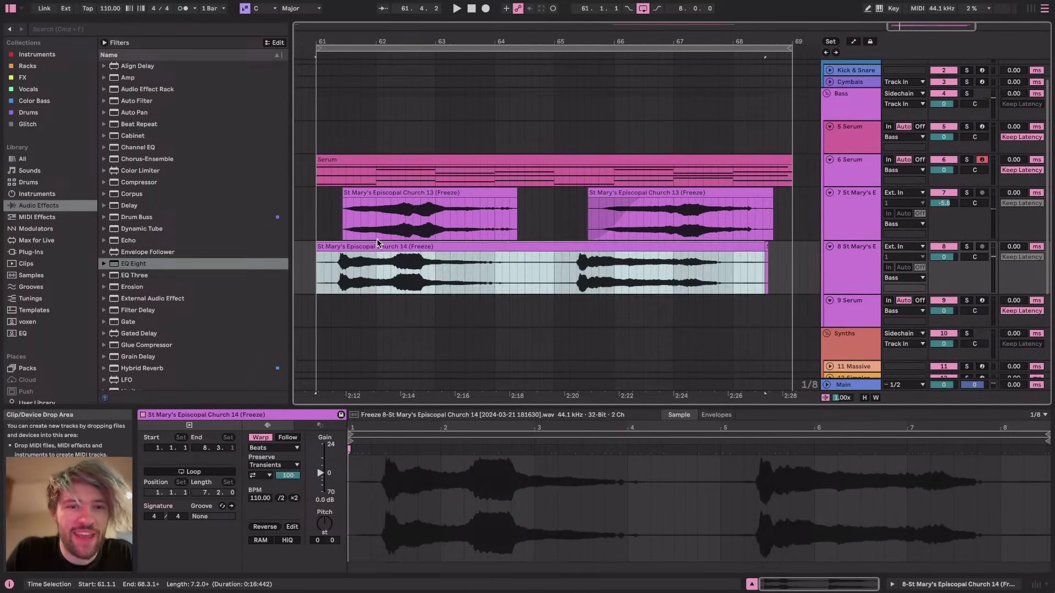
{"action": "left_click_drag", "start_coordinate": [370, 246], "coordinate": [376, 247]}
{"action": "left_click", "coordinate": [355, 261]}
Trim the start of the St Mary's Episcopal Church 14 clip on track 8 to 61.2.3
{"action": "left_click", "coordinate": [454, 160]}
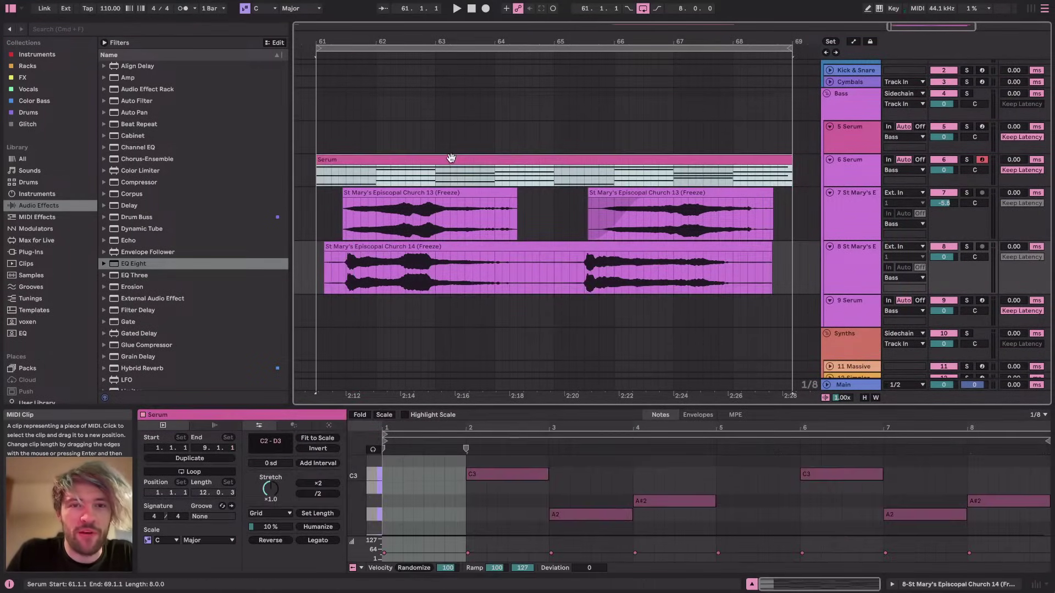
{"action": "left_click", "coordinate": [427, 237]}
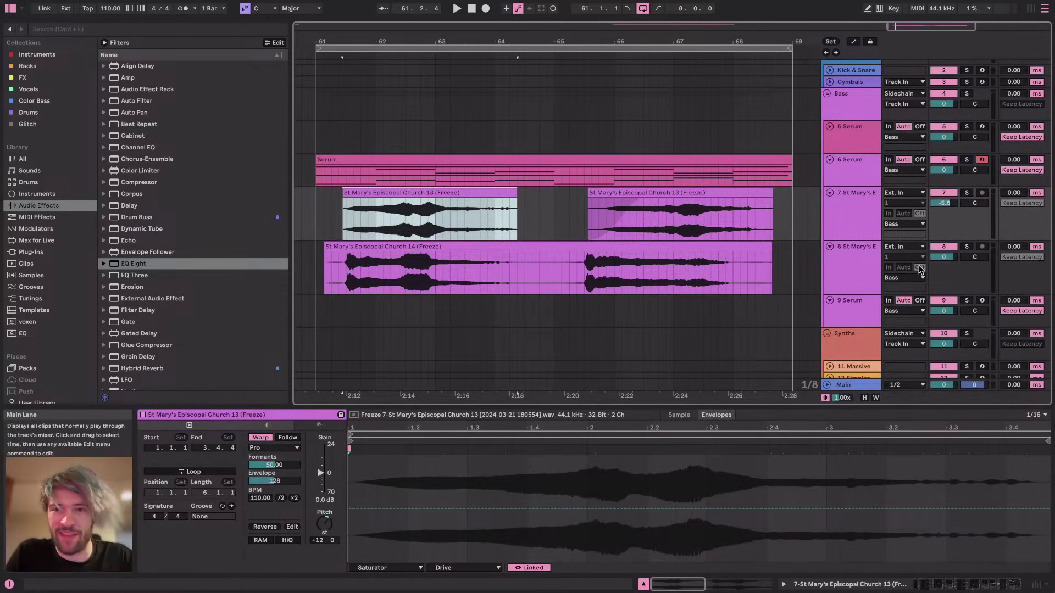
{"action": "left_click", "coordinate": [858, 264]}
{"action": "left_click_drag", "start_coordinate": [331, 279], "coordinate": [360, 242]}
Show the device chain of track 7 and duplicate the track
{"action": "left_click", "coordinate": [853, 222]}
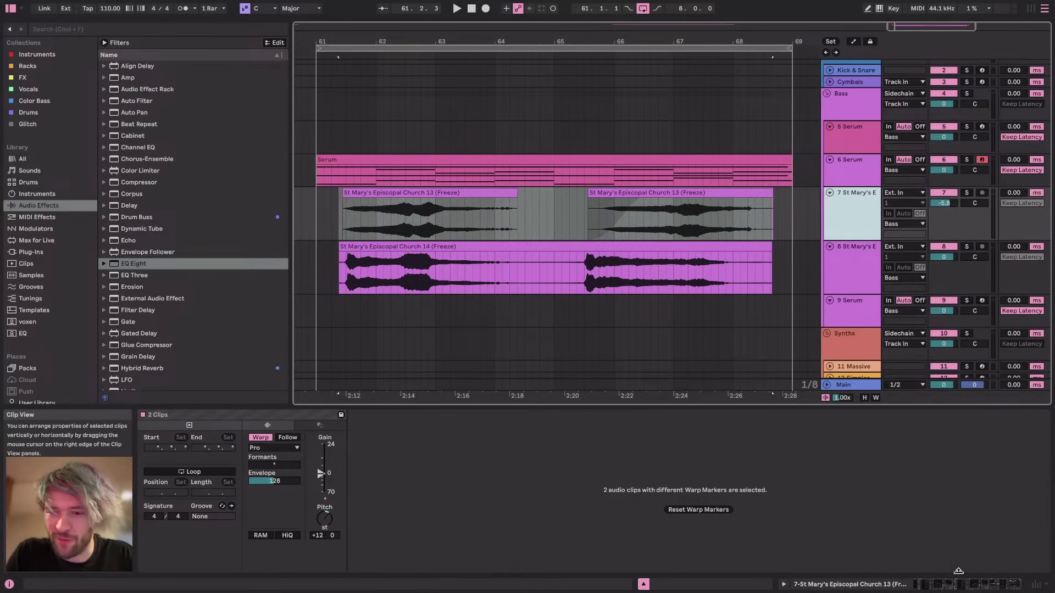
{"action": "left_click", "coordinate": [961, 585]}
{"action": "left_click", "coordinate": [850, 224]}
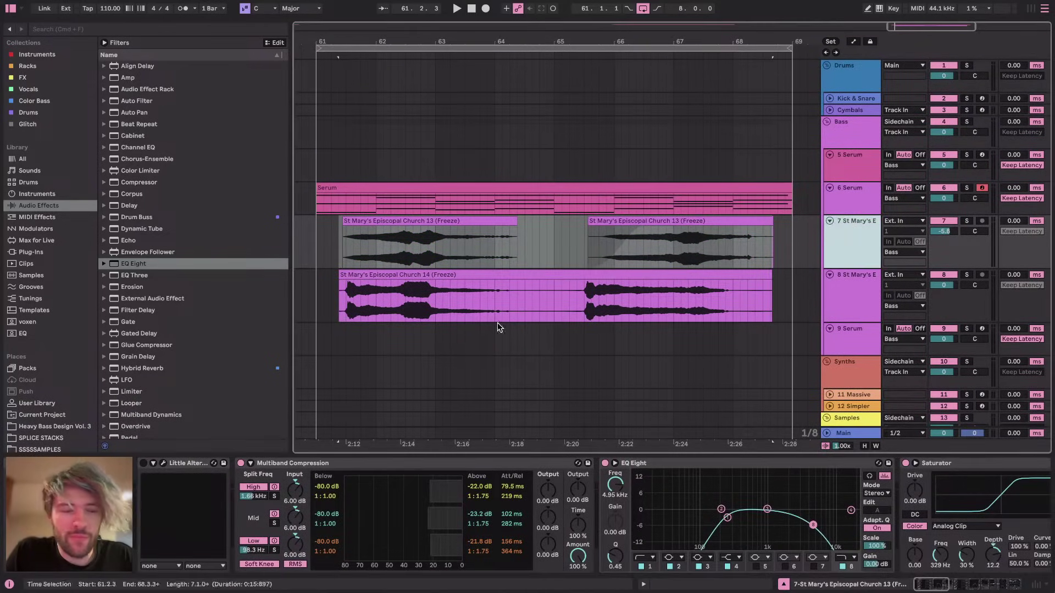
{"action": "key", "text": "super+d"}
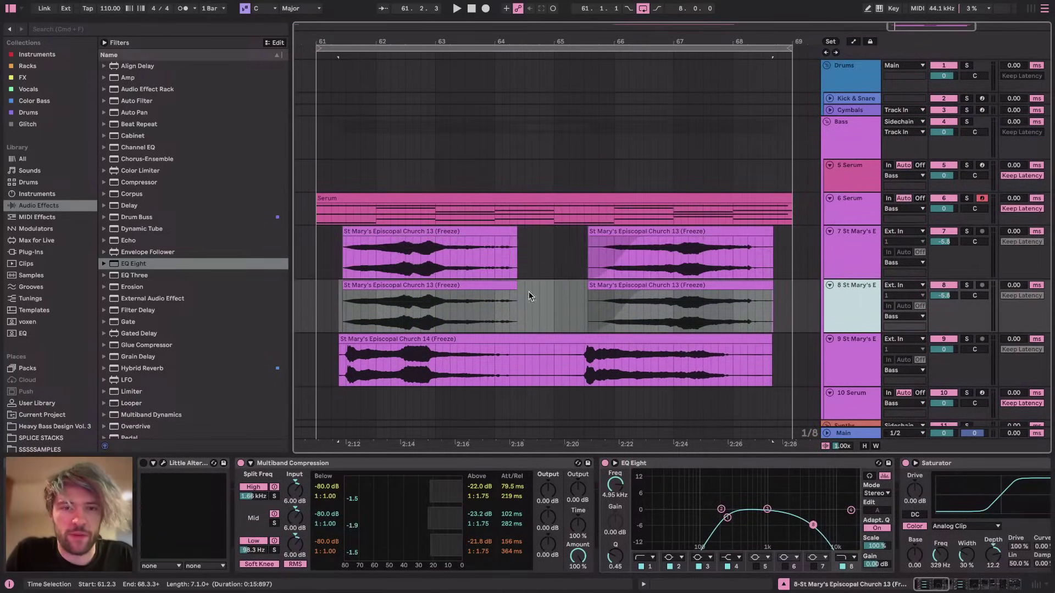
Lock the envelopes and delete both St Mary's Episcopal Church 13 clips from the duplicated track 8
{"action": "left_click_drag", "start_coordinate": [330, 305], "coordinate": [806, 312]}
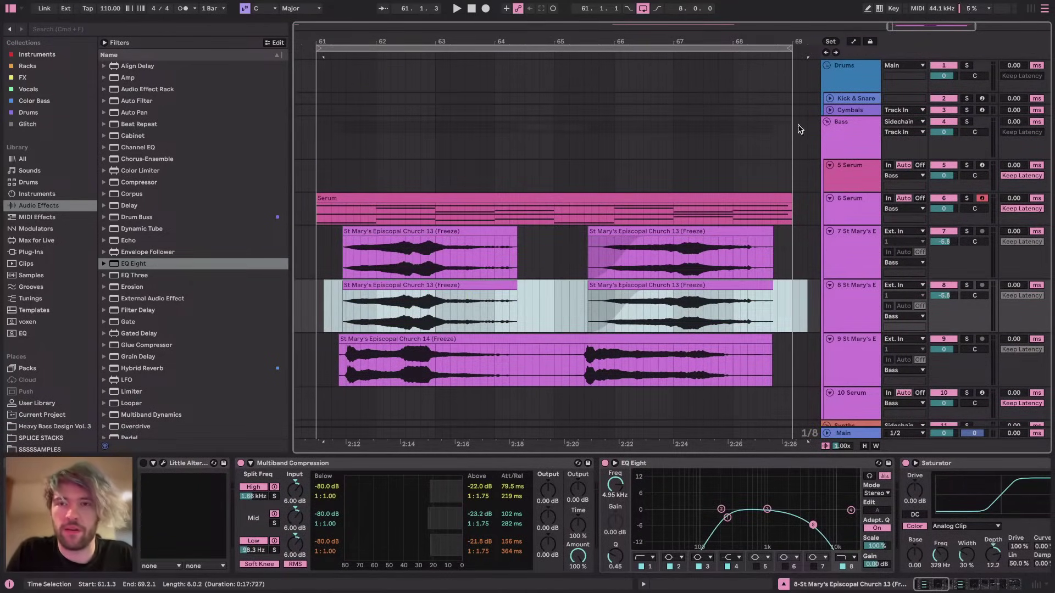
{"action": "left_click", "coordinate": [866, 43]}
{"action": "left_click", "coordinate": [436, 255]}
{"action": "mouse_move", "coordinate": [318, 306]}
{"action": "left_mouse_down"}
{"action": "mouse_move", "coordinate": [704, 301]}
{"action": "mouse_move", "coordinate": [826, 322]}
{"action": "left_mouse_up"}
{"action": "key", "text": "Delete"}
Copy the St Mary's Episcopal Church 14 clip up to track 8, delete its old track 9 and unlock the envelopes
{"action": "left_click_drag", "start_coordinate": [629, 336], "coordinate": [630, 315]}
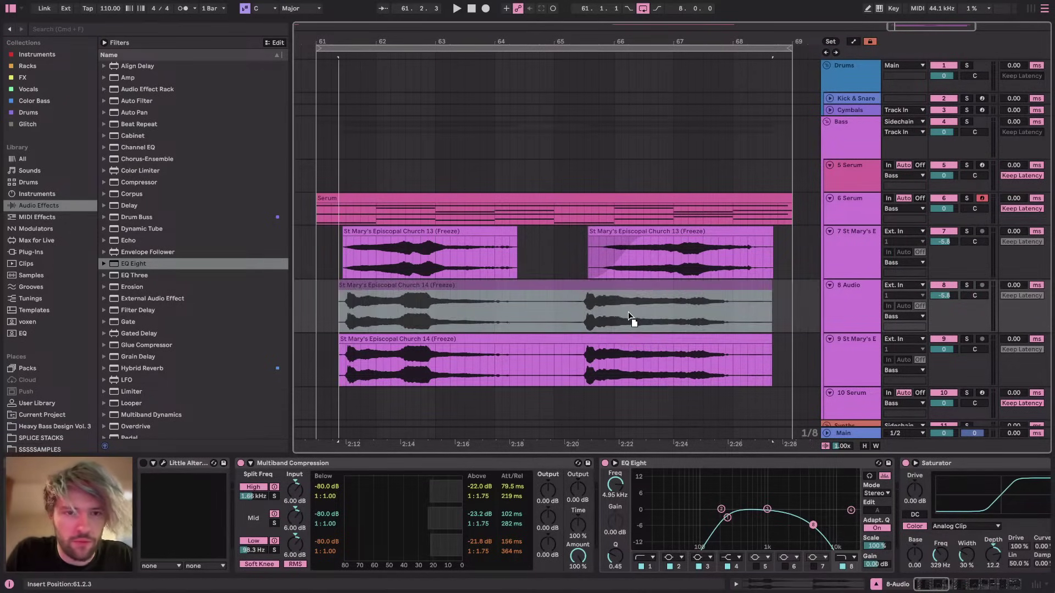
{"action": "left_click", "coordinate": [839, 341]}
{"action": "key", "text": "Delete"}
{"action": "left_click", "coordinate": [852, 271]}
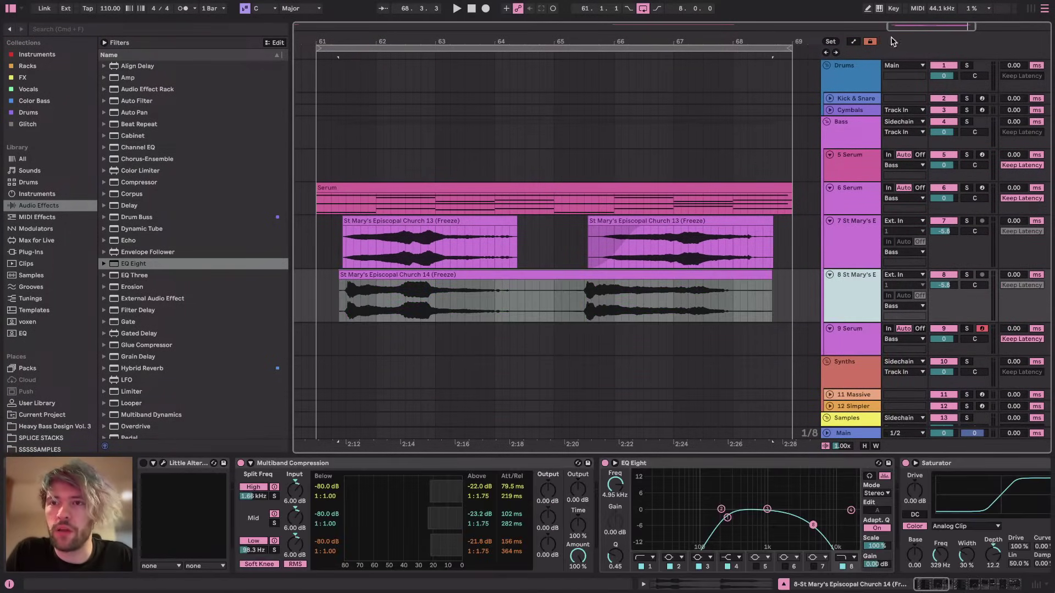
{"action": "left_click", "coordinate": [869, 42]}
Solo track 8 and set the St Mary's Episcopal Church 14 clip to Pro warp mode, pitch +12 st and Formants 53.12
{"action": "key", "text": "space"}
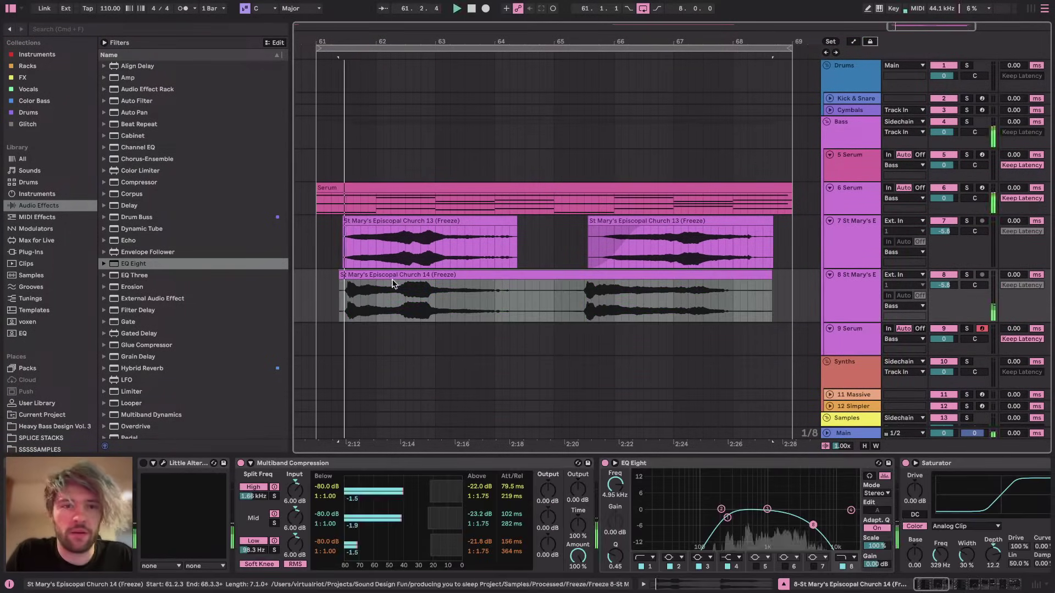
{"action": "left_click", "coordinate": [967, 275]}
{"action": "left_click", "coordinate": [438, 278]}
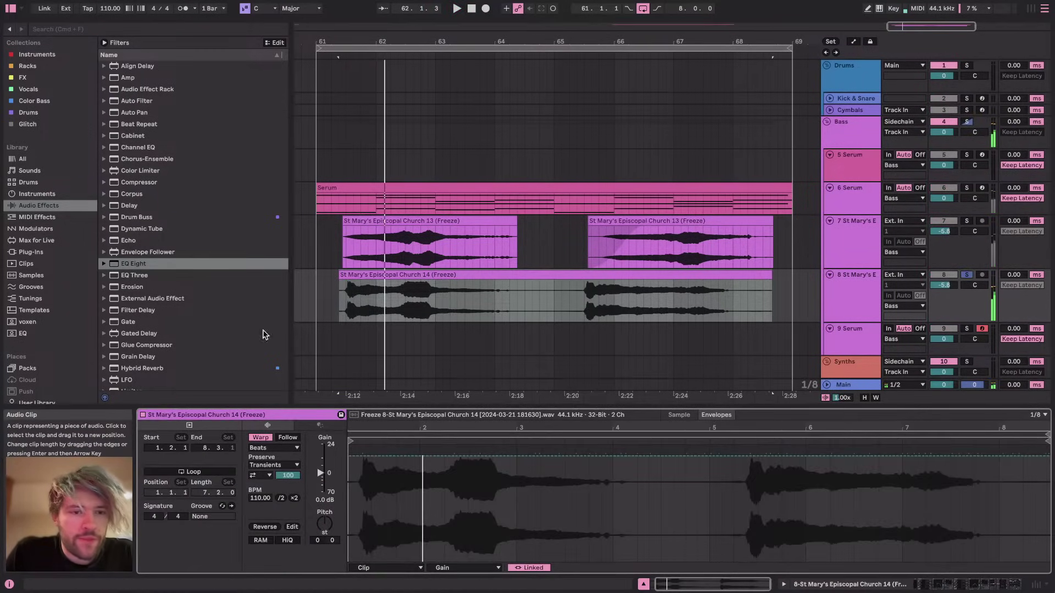
{"action": "left_click", "coordinate": [271, 448]}
{"action": "left_click", "coordinate": [277, 505]}
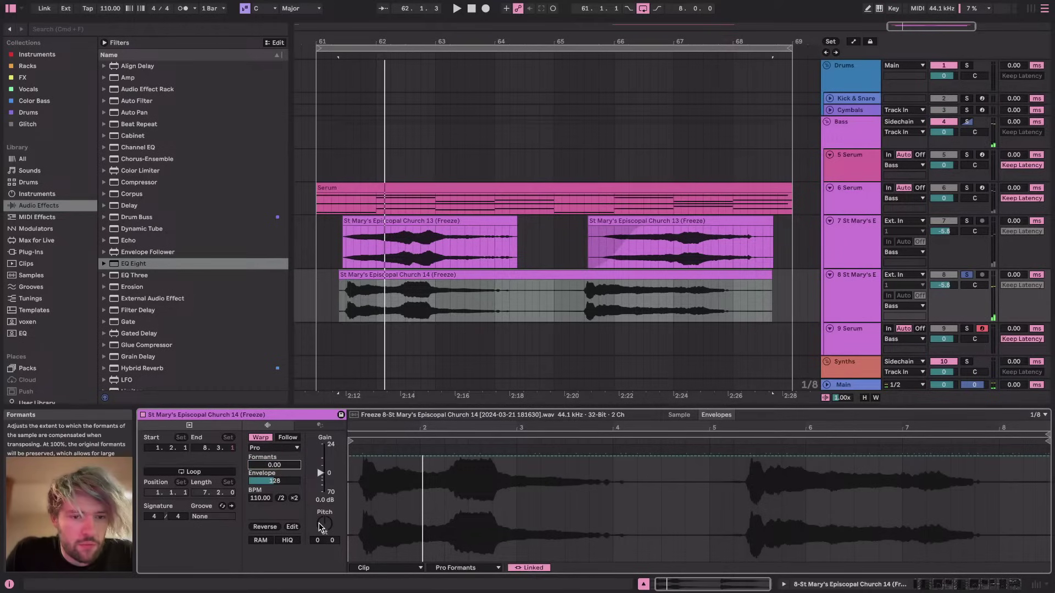
{"action": "left_click_drag", "start_coordinate": [321, 526], "coordinate": [321, 506]}
{"action": "key", "text": "space"}
{"action": "left_click_drag", "start_coordinate": [286, 465], "coordinate": [274, 429]}
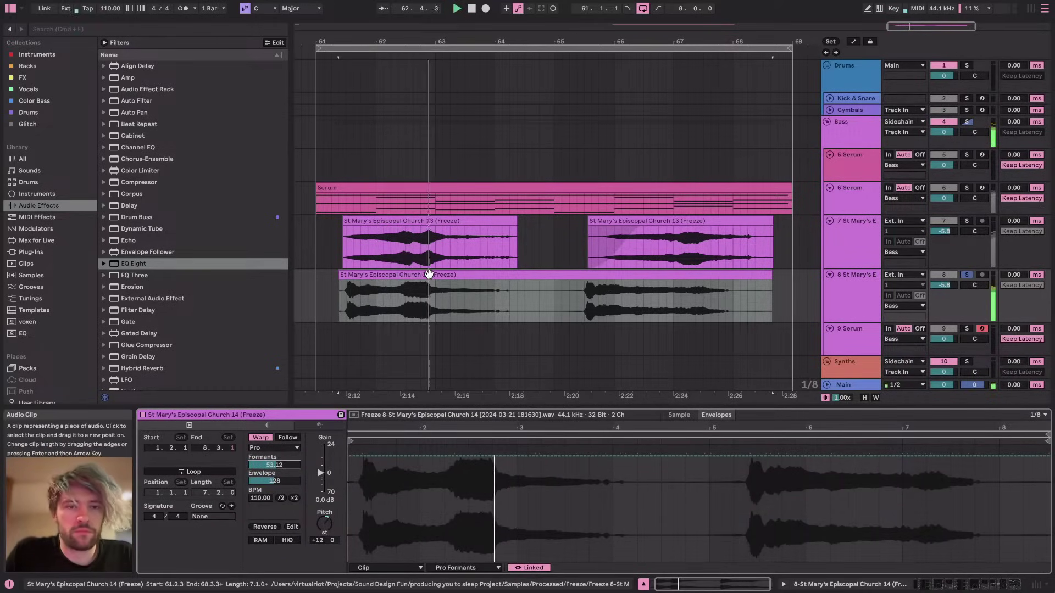
Unsolo track 8, play the full mix and lower the track's volume to -7.7 dB
{"action": "key", "text": "XF86AudioRaiseVolume"}
{"action": "left_click", "coordinate": [966, 274]}
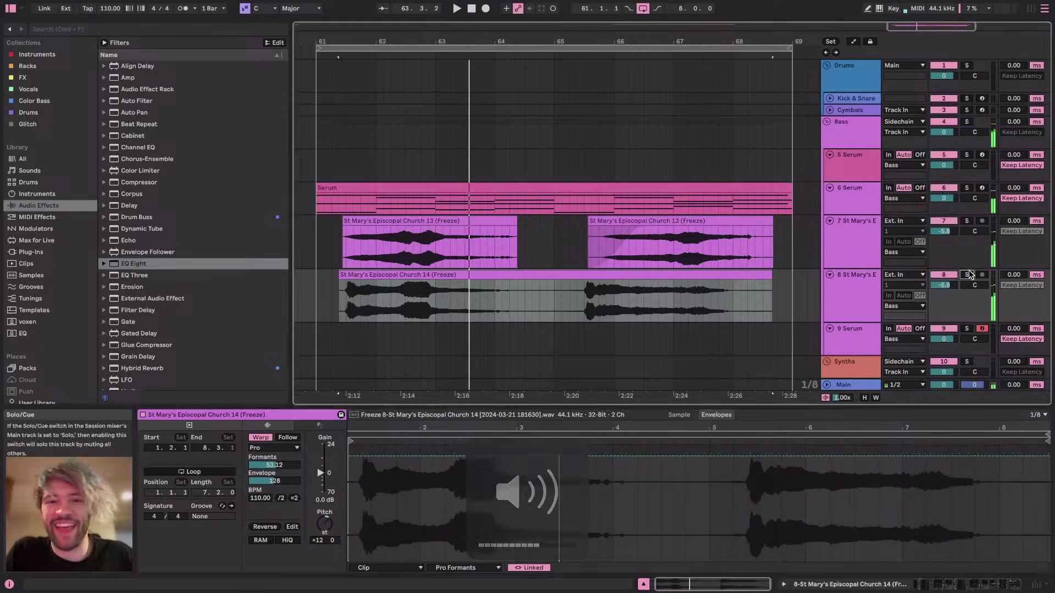
{"action": "key", "text": "space"}
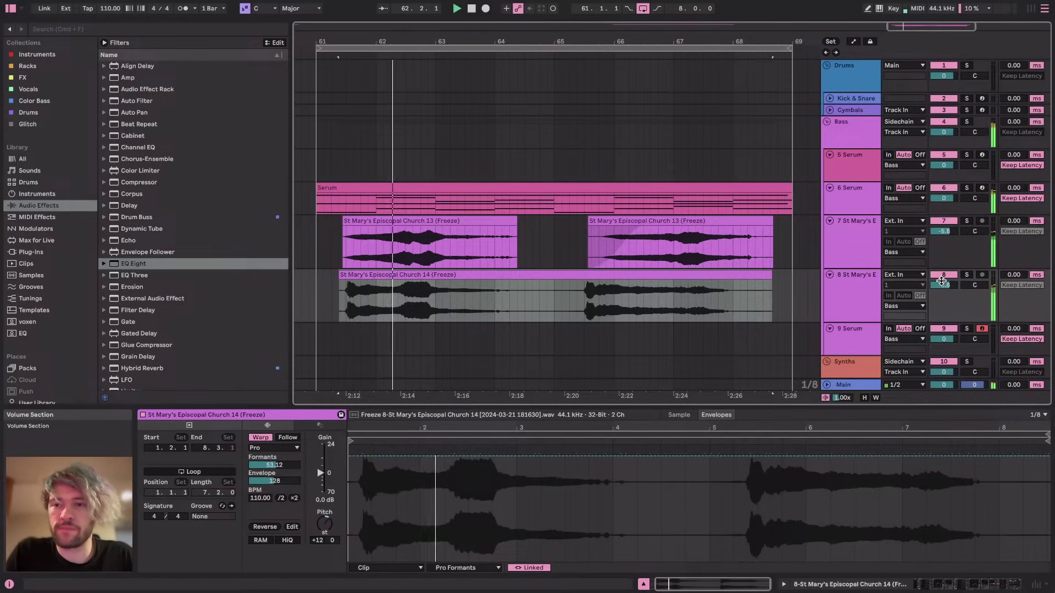
{"action": "left_click_drag", "start_coordinate": [941, 280], "coordinate": [941, 286]}
{"action": "key", "text": "XF86AudioLowerVolume"}
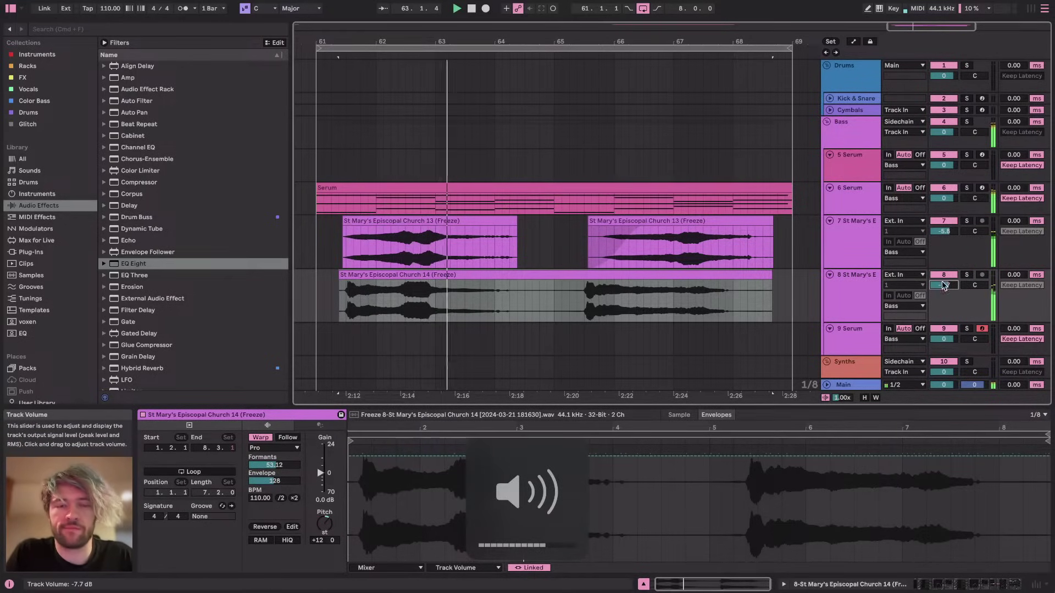
Move the St Mary's Episcopal Church 14 clip to 61.3.1 and set track volume to -9.3 dB and clip gain to -5.2 dB
{"action": "left_click_drag", "start_coordinate": [465, 274], "coordinate": [471, 272]}
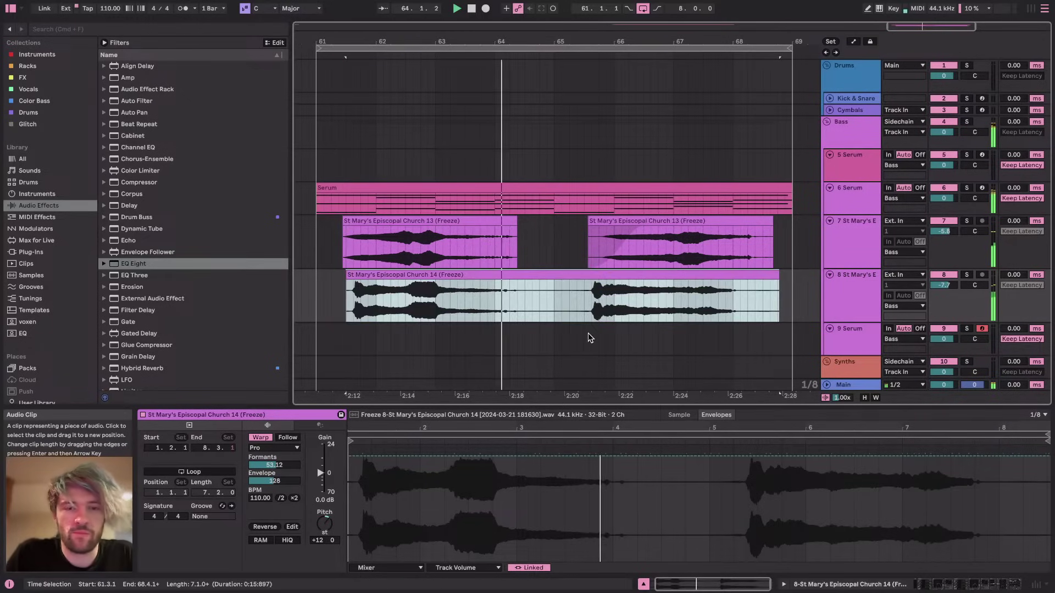
{"action": "left_click", "coordinate": [388, 486]}
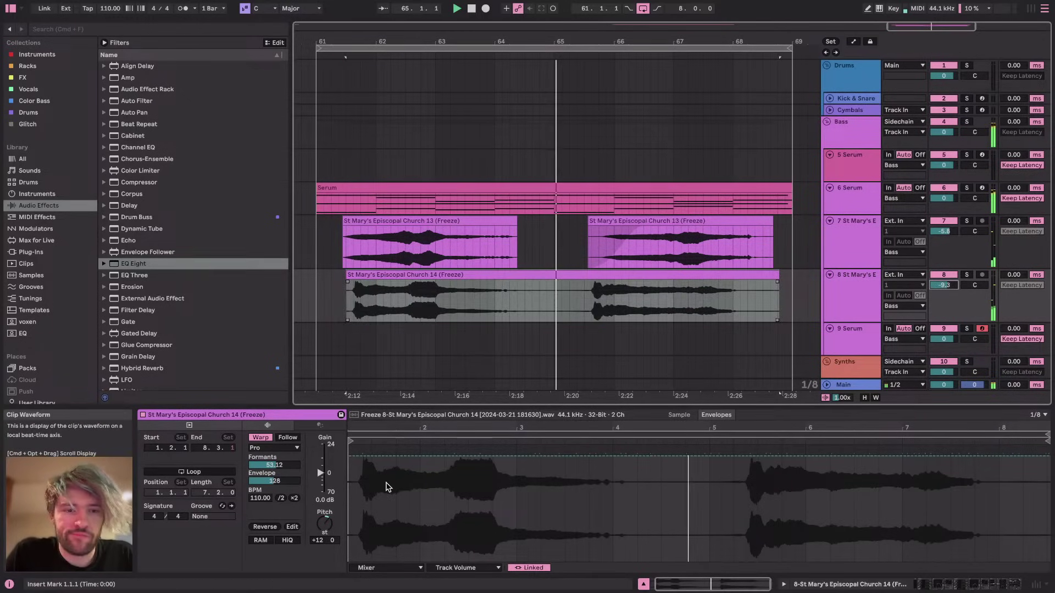
{"action": "left_click_drag", "start_coordinate": [321, 473], "coordinate": [320, 480]}
{"action": "left_click", "coordinate": [705, 274]}
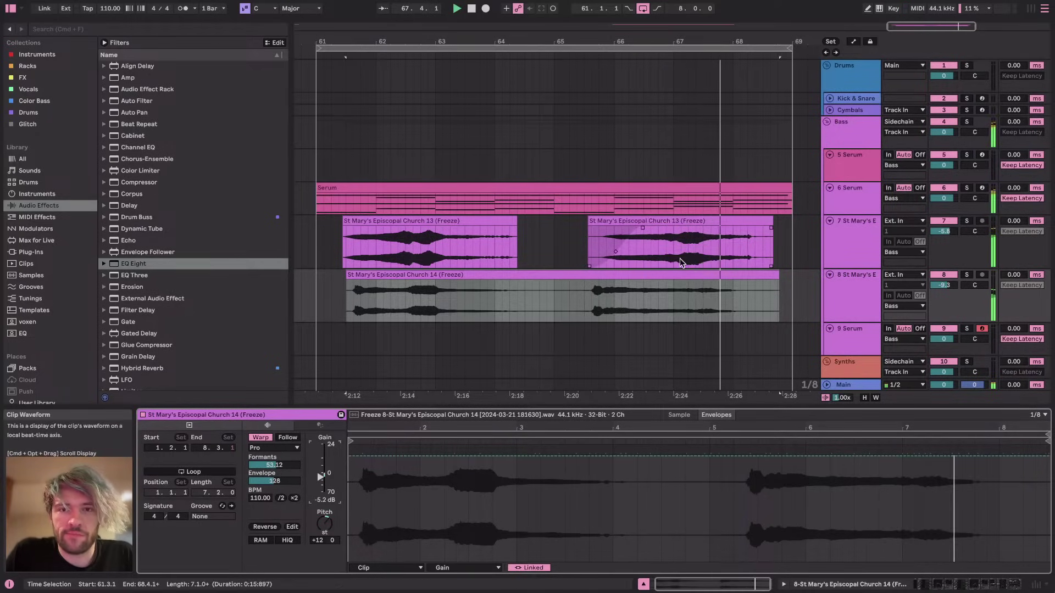
Examine and play the second St Mary's Episcopal Church 13 clip, and check the live chat in YouTube Studio
{"action": "left_click", "coordinate": [668, 242]}
{"action": "key", "text": "space"}
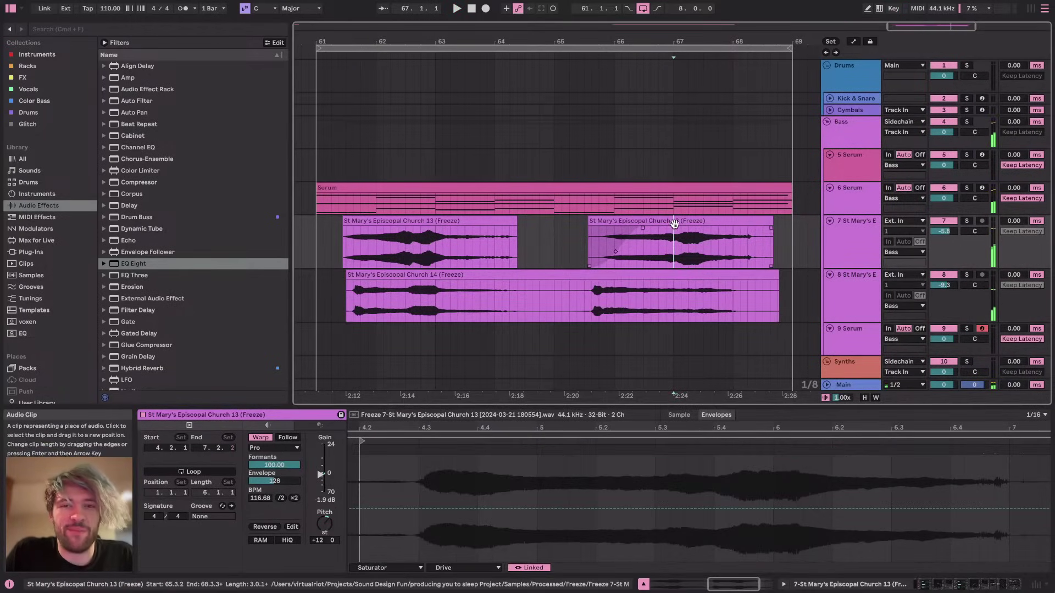
{"action": "left_click", "coordinate": [674, 222]}
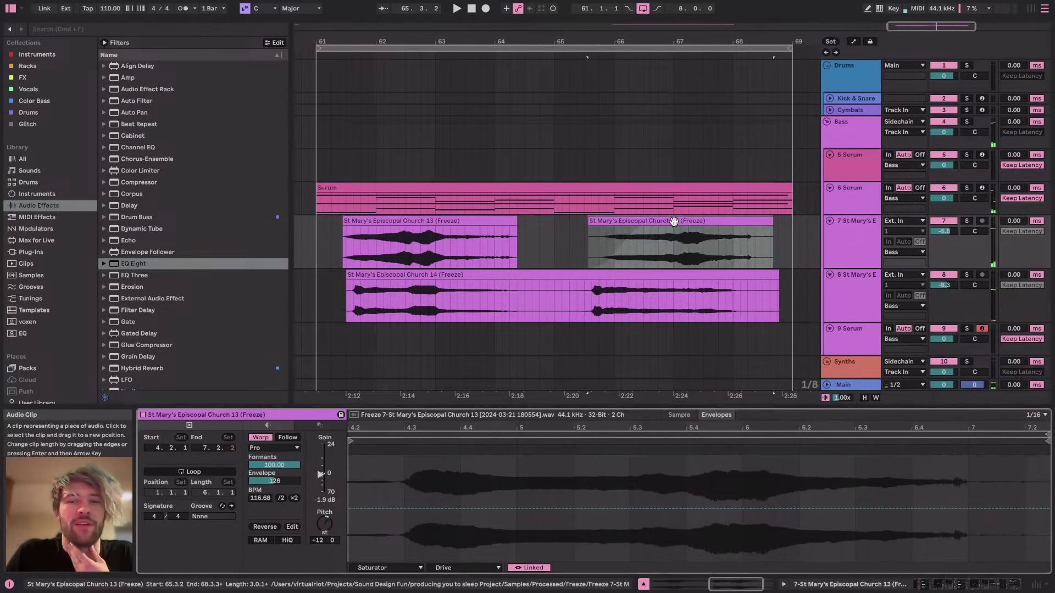
{"action": "left_click", "coordinate": [671, 220]}
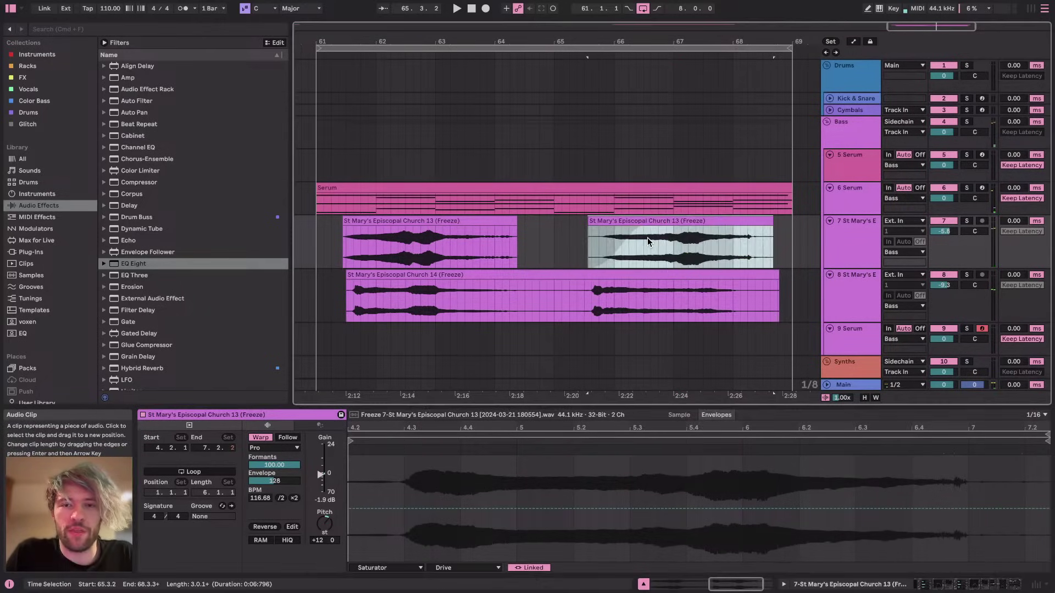
{"action": "left_click", "coordinate": [648, 239]}
{"action": "key", "text": "super+Tab"}
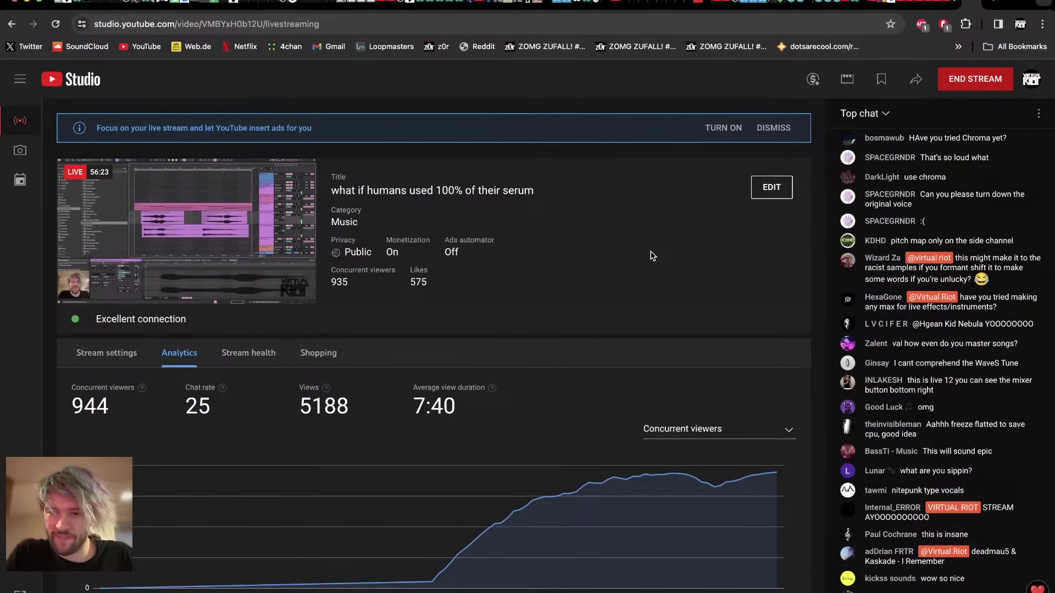
{"action": "key", "text": "super+Tab"}
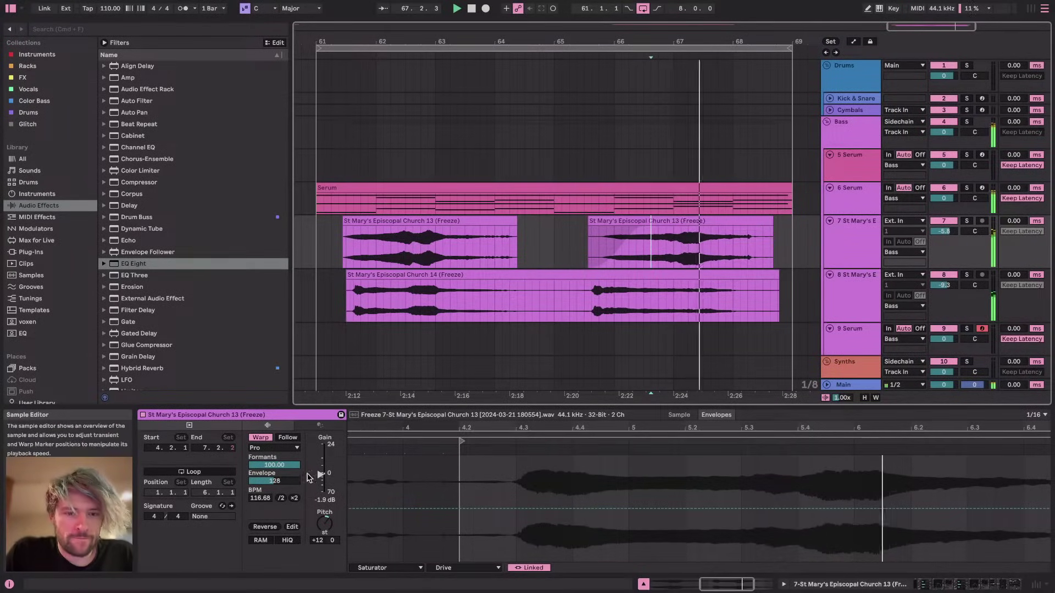
Show the Pro Formants envelope of the second St Mary's Episcopal Church 13 clip, lower its peak before the vibrato to 56.4% and play it
{"action": "left_click", "coordinate": [292, 465]}
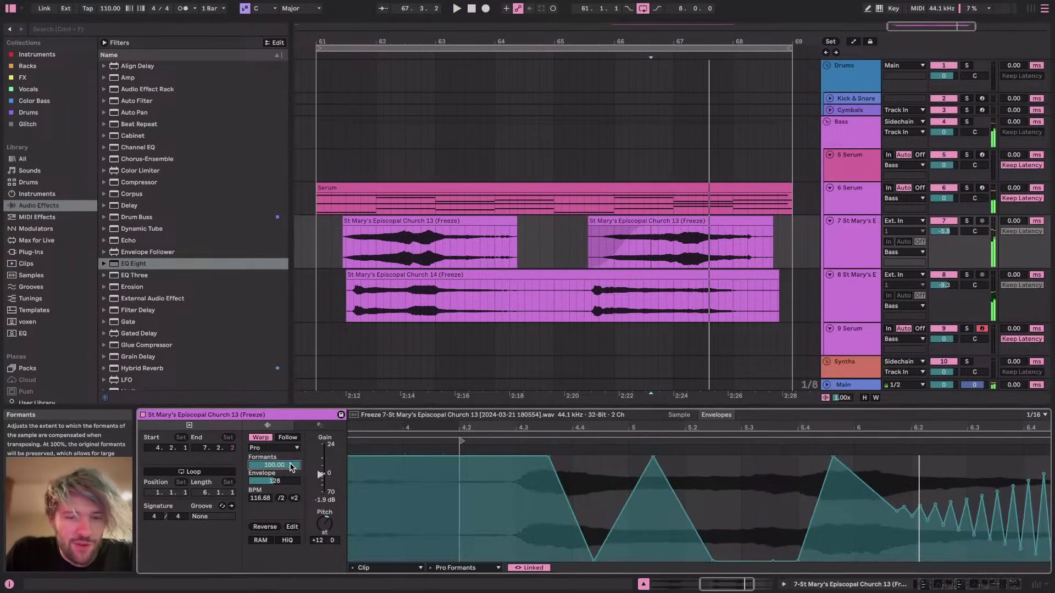
{"action": "left_click", "coordinate": [671, 241]}
{"action": "key", "text": "space"}
{"action": "key", "text": "space"}
{"action": "left_click_drag", "start_coordinate": [748, 457], "coordinate": [797, 502]}
{"action": "key", "text": "space"}
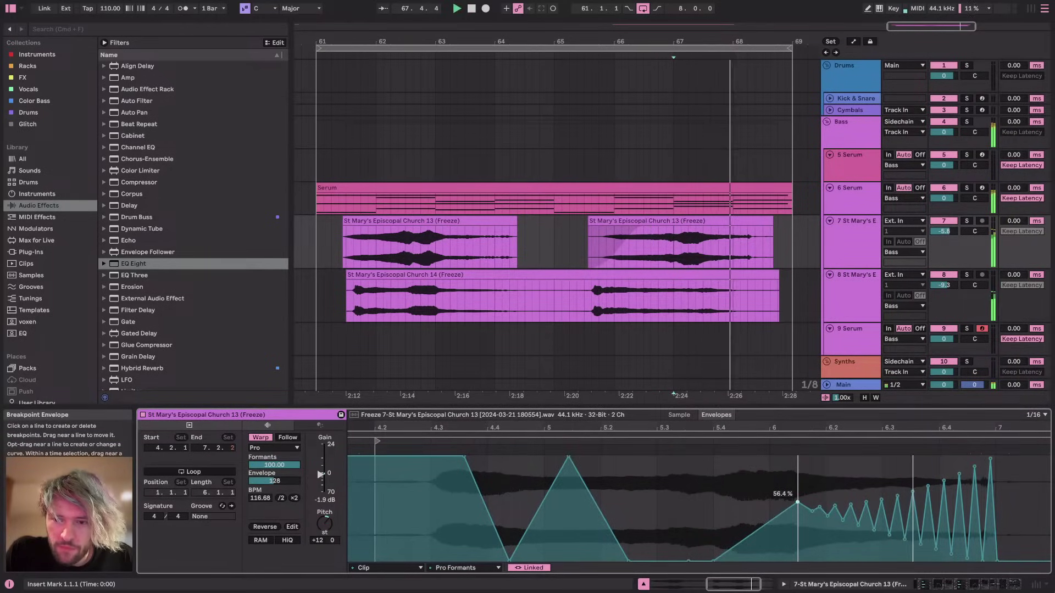
Remove the extra low breakpoints before the rising ramp in the second Church 13 clip's Pro Formants envelope and set its Envelope to 116
{"action": "left_click", "coordinate": [713, 561]}
{"action": "key", "text": "space"}
{"action": "left_click", "coordinate": [688, 560]}
{"action": "key", "text": "space"}
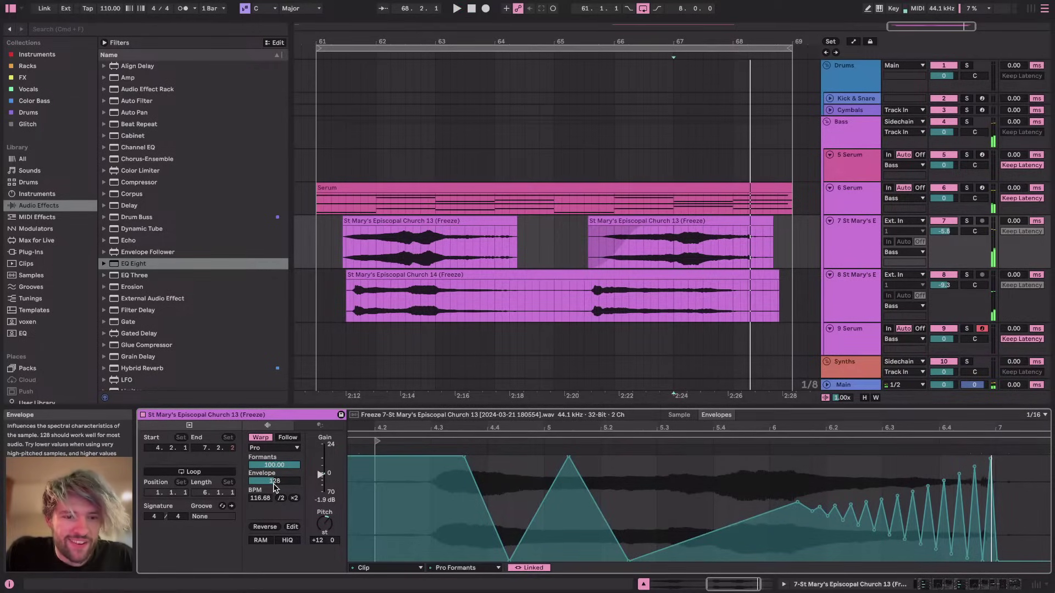
{"action": "left_click_drag", "start_coordinate": [275, 488], "coordinate": [275, 468]}
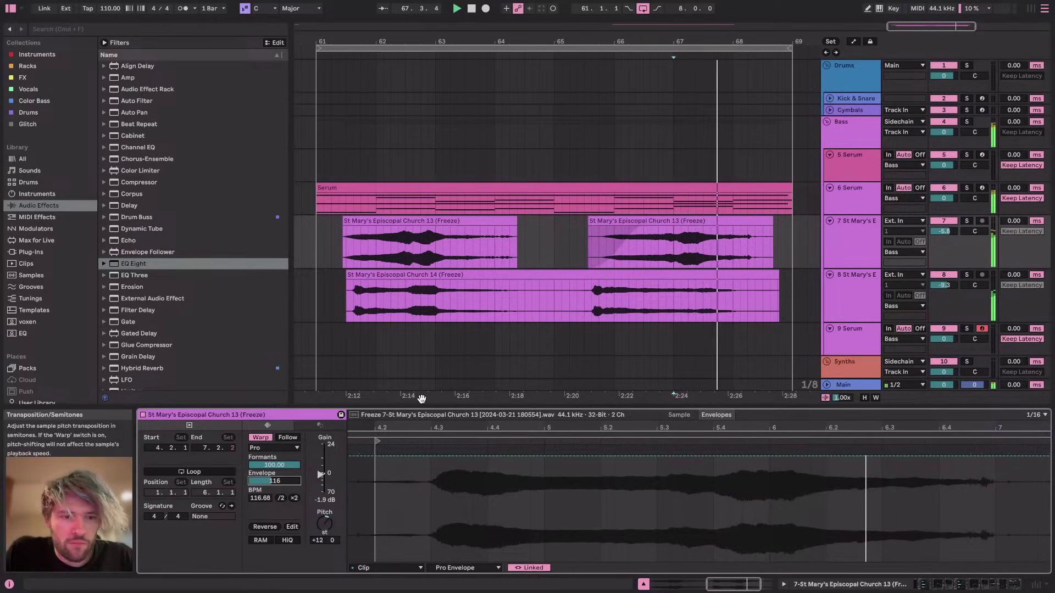
Switch to YouTube Studio in the browser to read the live chat, and return to Ableton Live
{"action": "key", "text": "super+Tab"}
{"action": "key", "text": "super+Tab"}
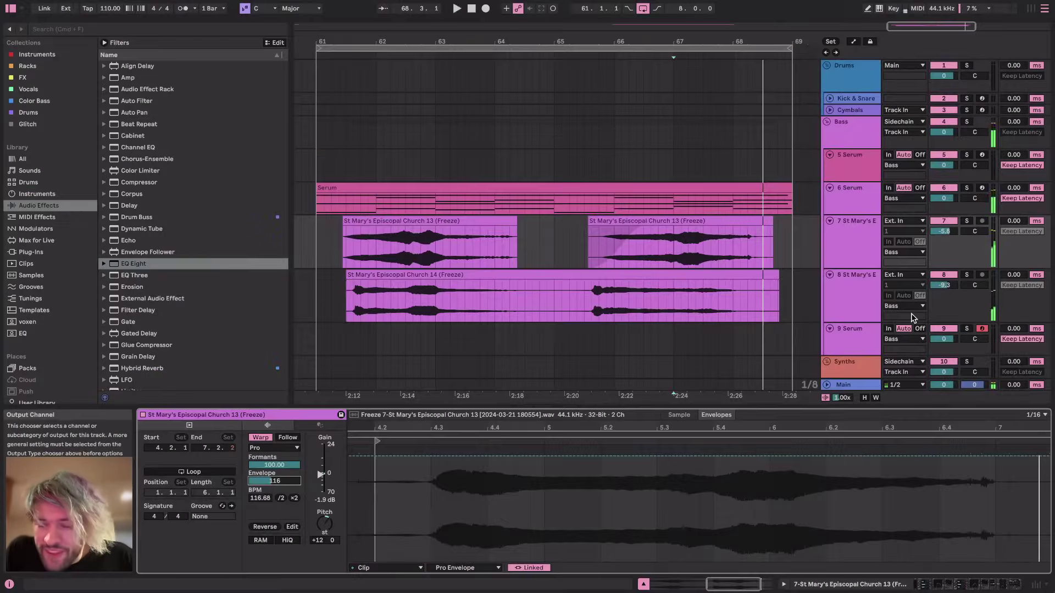
{"action": "key", "text": "super+Tab"}
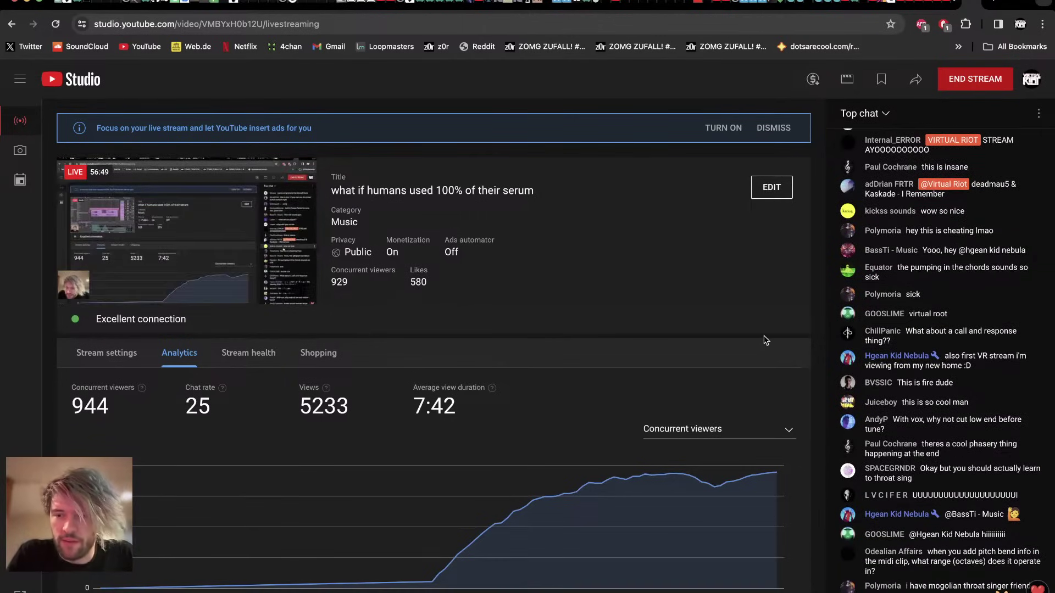
{"action": "key", "text": "super+Tab"}
Audition the Church 14 vocal on track 8 in solo from 61.2.3 and turn the solo off again
{"action": "scroll", "coordinate": [636, 108], "scroll_direction": "down", "scroll_amount": 3}
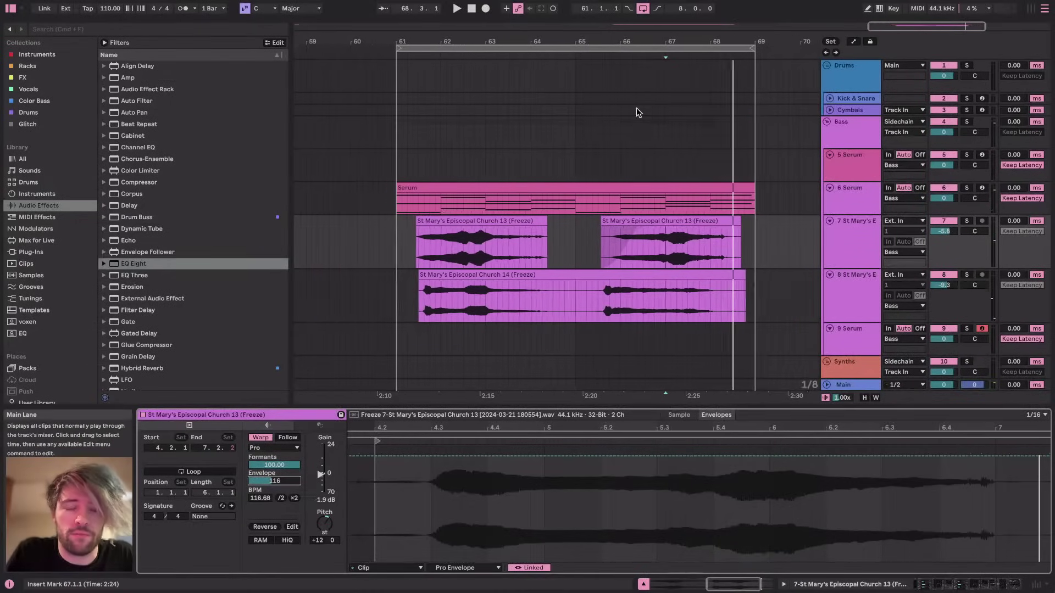
{"action": "left_click", "coordinate": [423, 248]}
{"action": "scroll", "coordinate": [423, 248], "scroll_direction": "up", "scroll_amount": 2}
{"action": "scroll", "coordinate": [424, 248], "scroll_direction": "right", "scroll_amount": 1}
{"action": "scroll", "coordinate": [423, 253], "scroll_direction": "down", "scroll_amount": 1}
{"action": "left_click", "coordinate": [420, 295]}
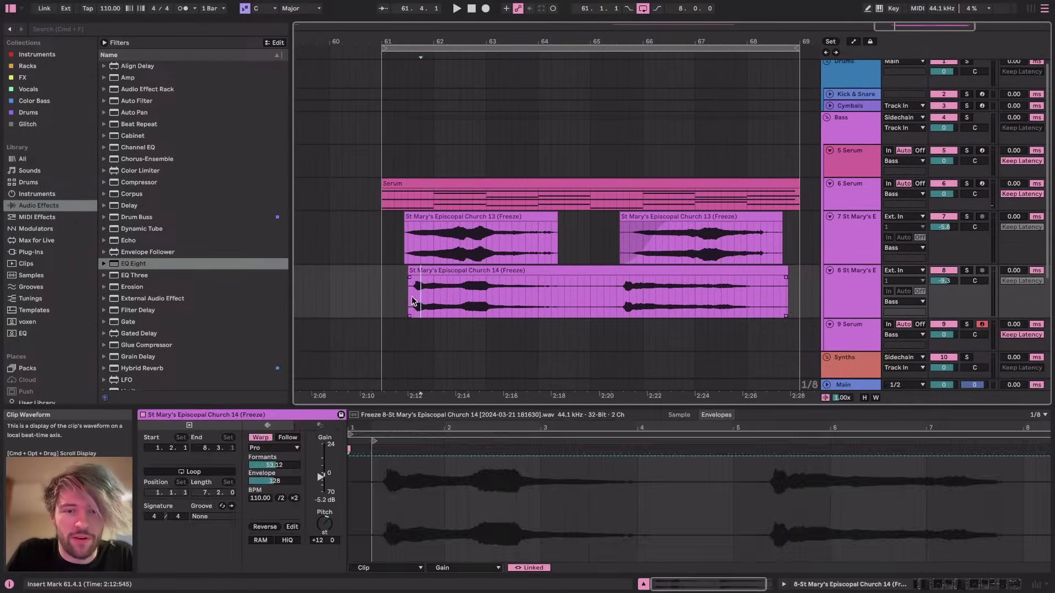
{"action": "left_click", "coordinate": [402, 296]}
{"action": "left_click", "coordinate": [966, 270]}
{"action": "key", "text": "space"}
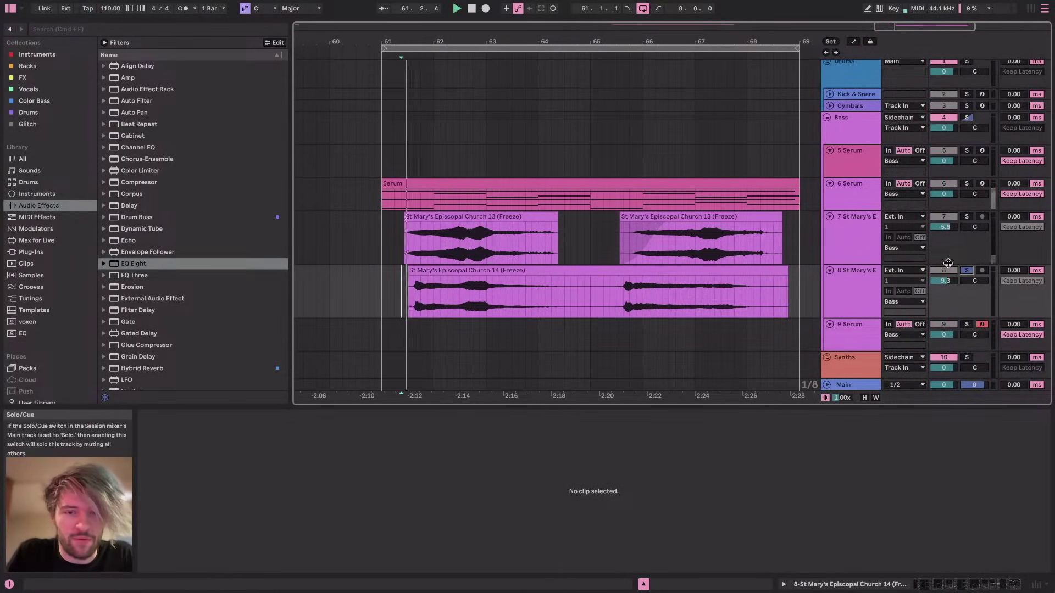
{"action": "left_click", "coordinate": [966, 270]}
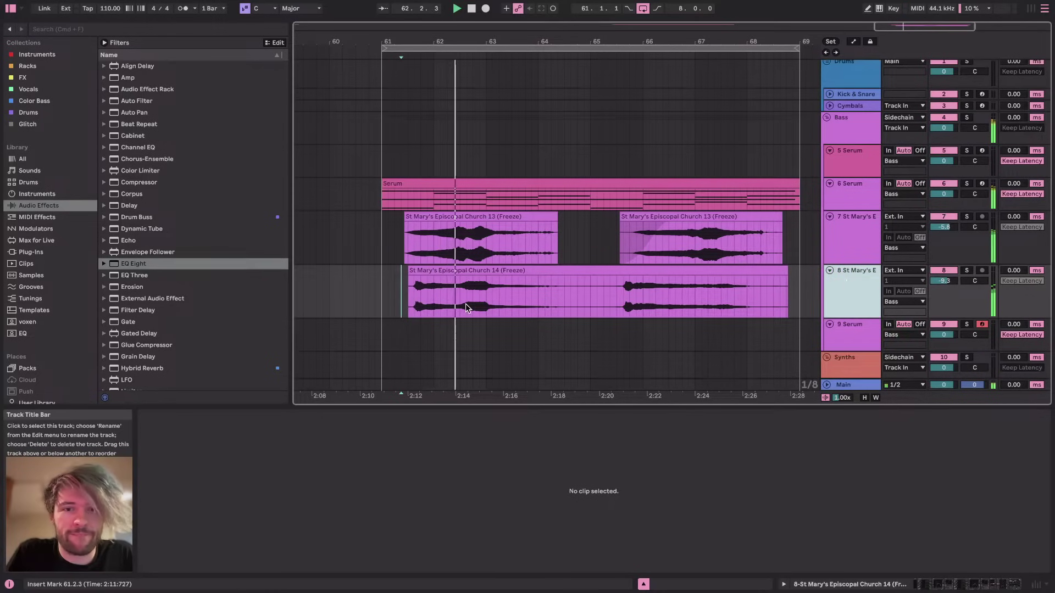
Show the Church 14 clip's Transposition envelope and play the arrangement from the start of the clip
{"action": "left_click", "coordinate": [478, 270]}
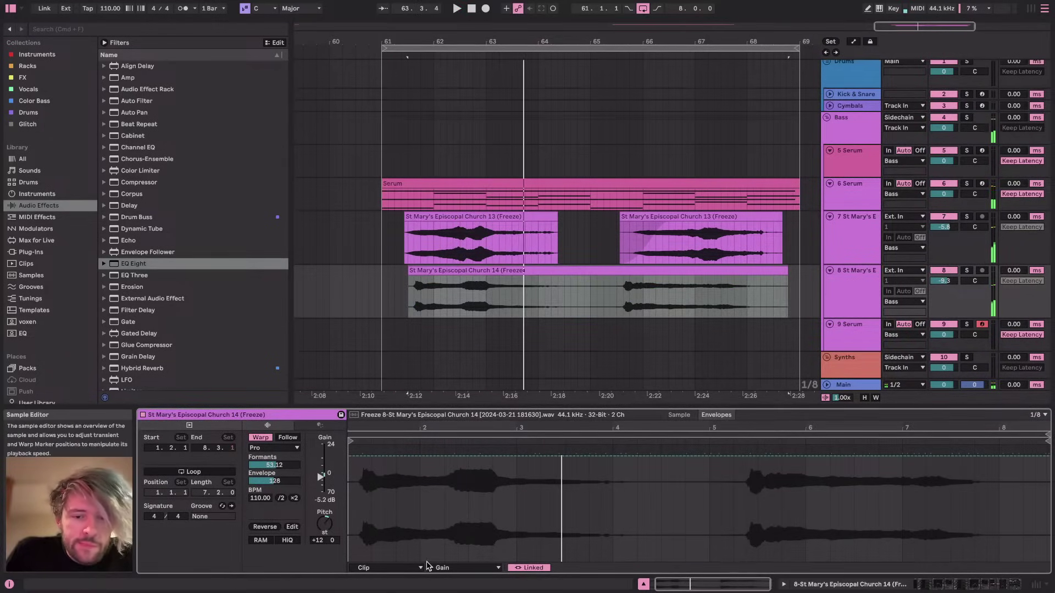
{"action": "left_click", "coordinate": [403, 568]}
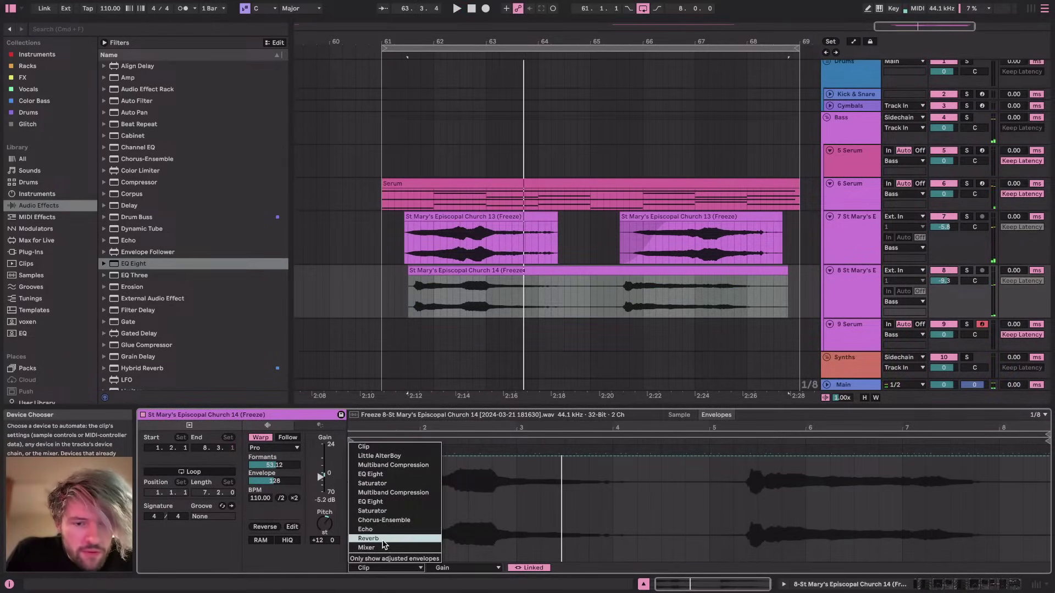
{"action": "left_click", "coordinate": [375, 446]}
{"action": "left_click", "coordinate": [465, 568]}
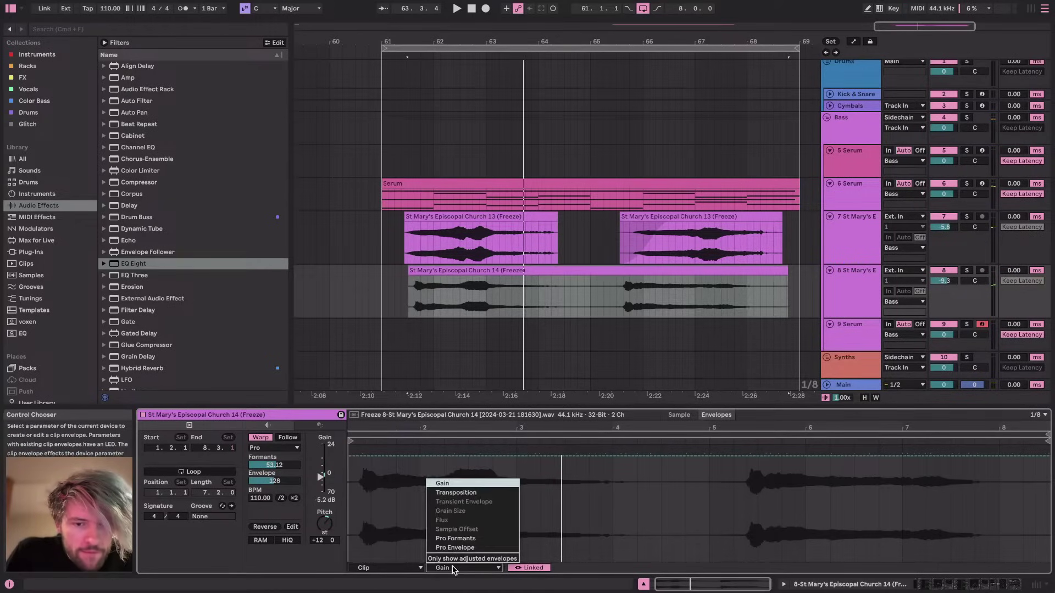
{"action": "left_click", "coordinate": [473, 493]}
{"action": "left_click", "coordinate": [413, 306]}
{"action": "key", "text": "space"}
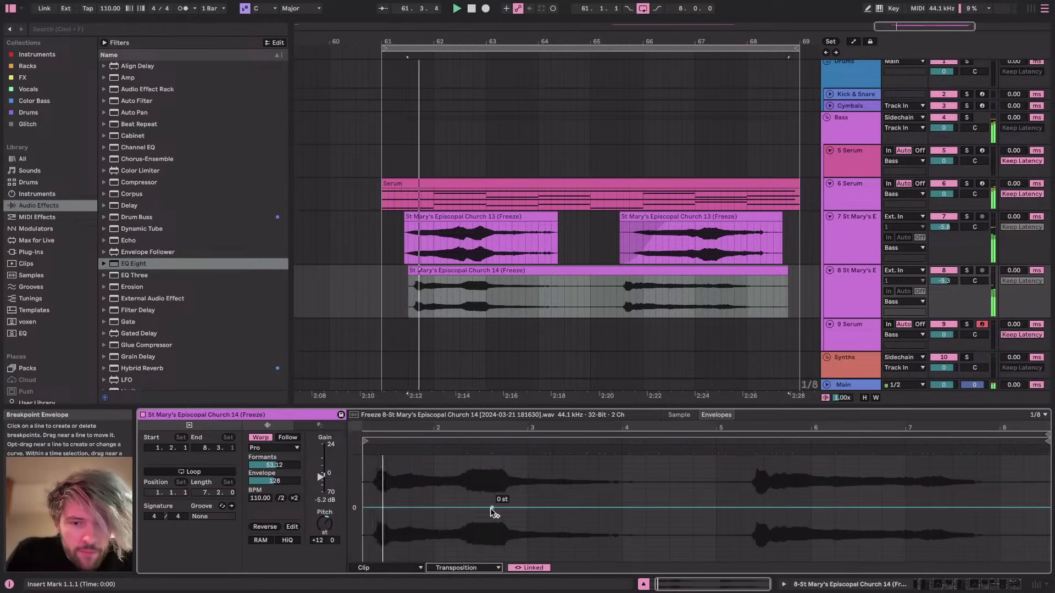
Try a slight downward pitch bend in the Church 14 clip's Transposition envelope around its first phrase's swell
{"action": "left_click", "coordinate": [485, 508]}
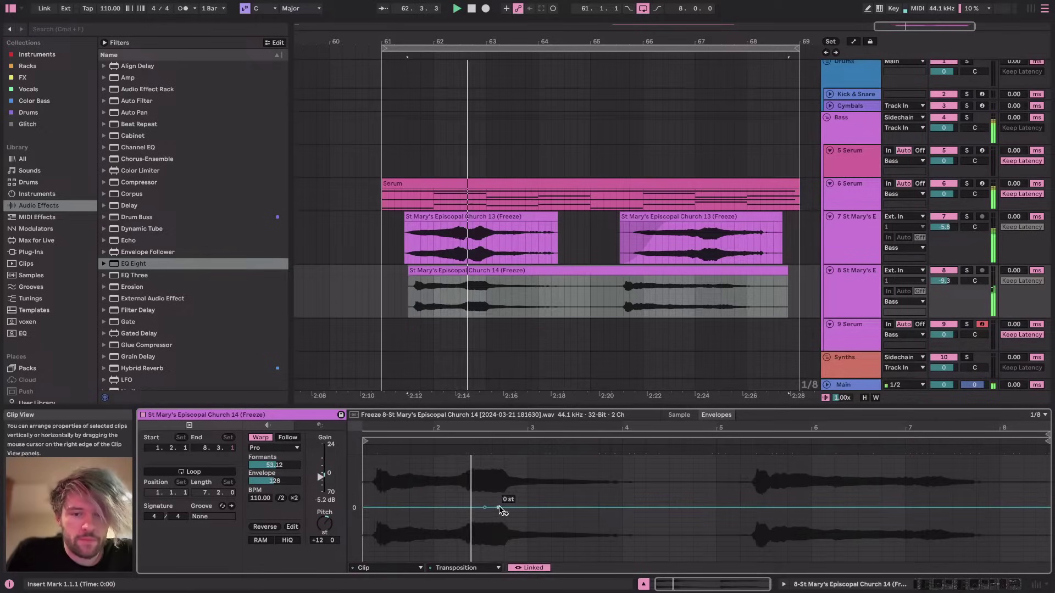
{"action": "left_click_drag", "start_coordinate": [520, 507], "coordinate": [520, 517]}
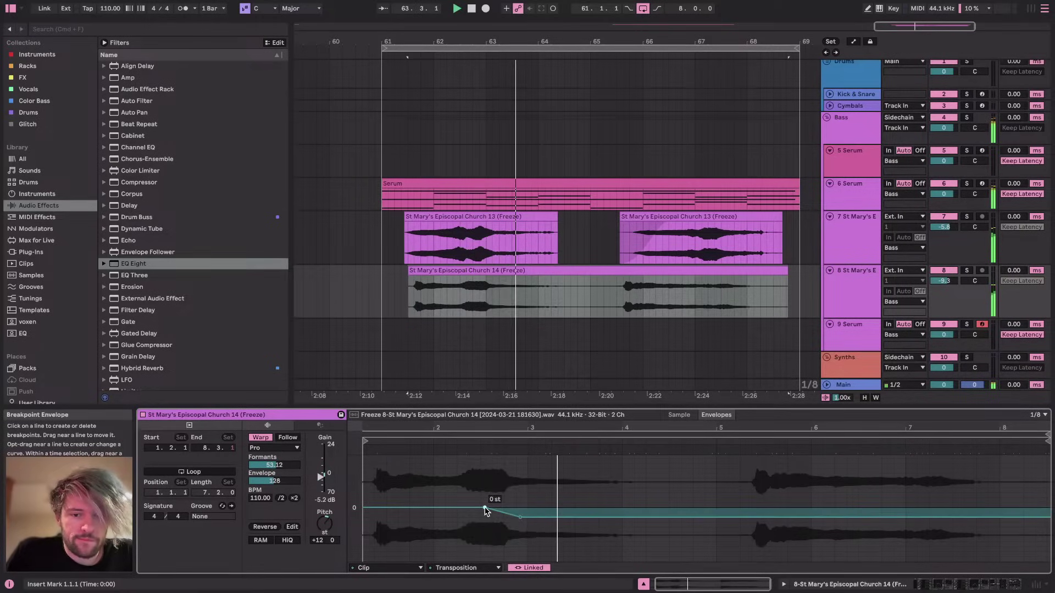
{"action": "left_click", "coordinate": [520, 518]}
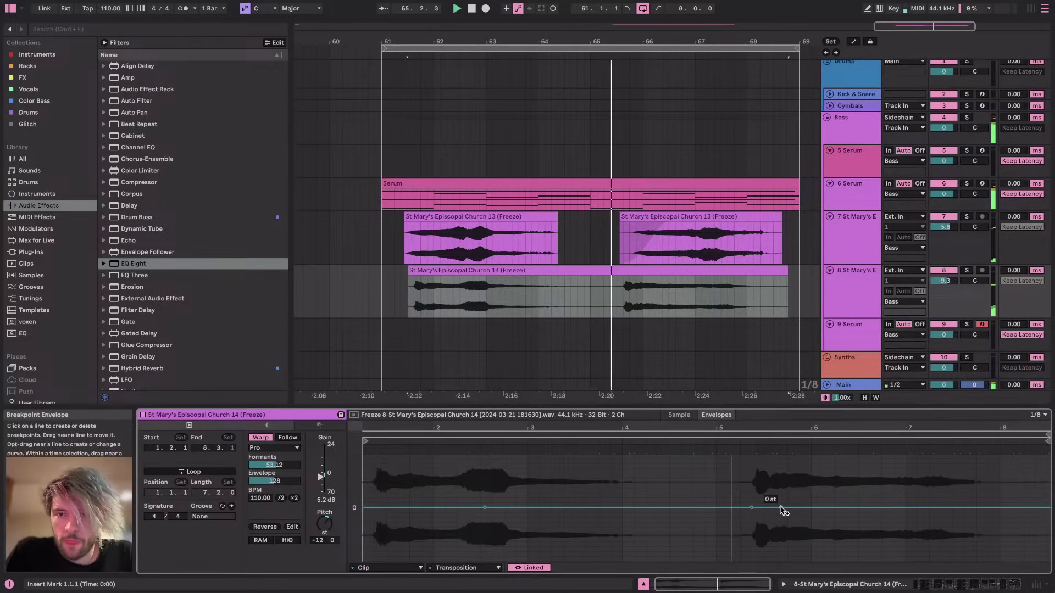
Split the Church 14 clip just before its second phrase and move the second part to start at 66.4.1
{"action": "left_click", "coordinate": [618, 289]}
{"action": "key", "text": "super+e"}
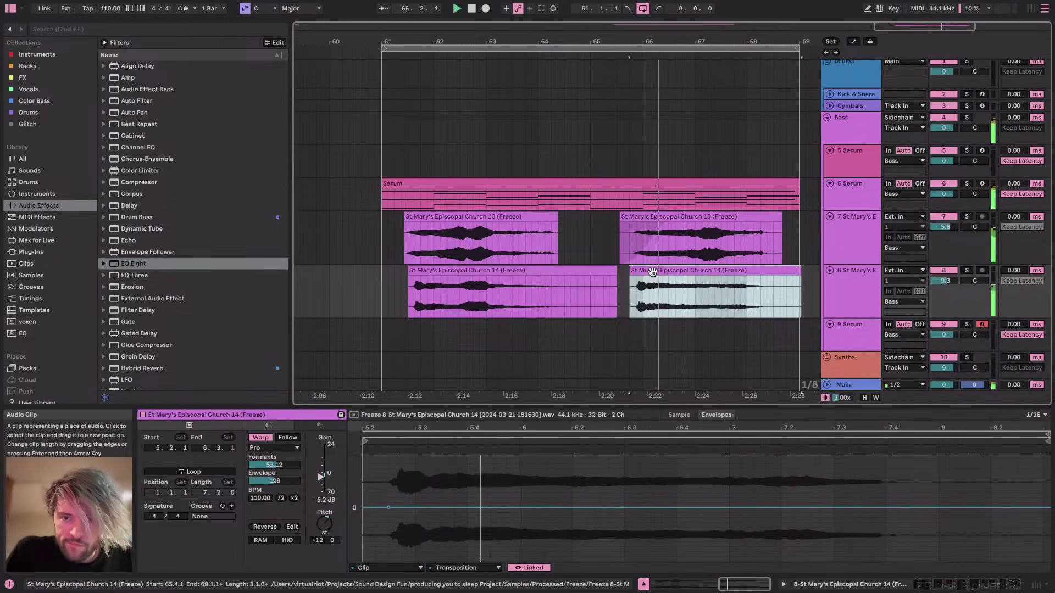
{"action": "left_click_drag", "start_coordinate": [619, 286], "coordinate": [696, 269]}
{"action": "key", "text": "space"}
{"action": "left_click", "coordinate": [656, 285]}
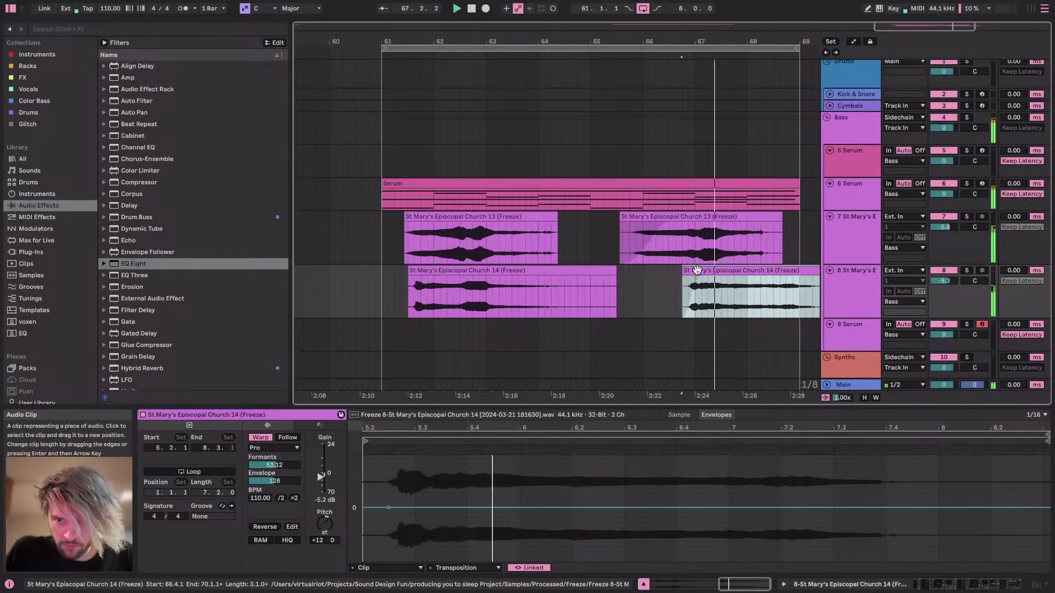
Start the first Church 14 clip at 61.4.3, and shorten both clips to end at 64.3.3 and 69.1.1 with long fade-outs
{"action": "scroll", "coordinate": [697, 270], "scroll_direction": "right", "scroll_amount": 3}
{"action": "left_click_drag", "start_coordinate": [772, 274], "coordinate": [662, 277]}
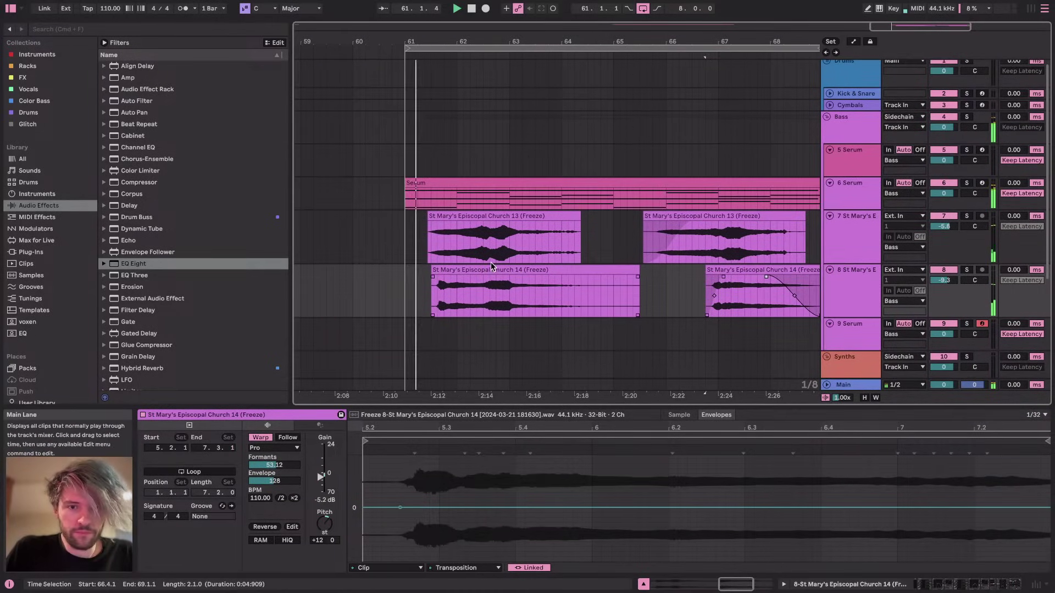
{"action": "mouse_move", "coordinate": [491, 267]}
{"action": "left_mouse_down"}
{"action": "mouse_move", "coordinate": [503, 270]}
{"action": "mouse_move", "coordinate": [454, 280]}
{"action": "mouse_move", "coordinate": [471, 281]}
{"action": "left_mouse_up"}
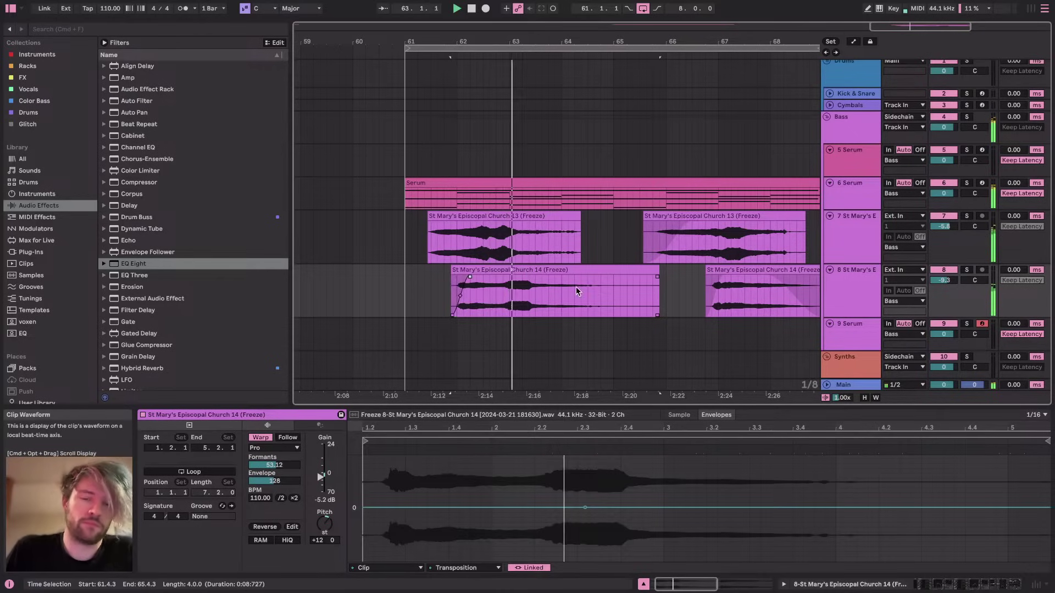
{"action": "left_click_drag", "start_coordinate": [657, 294], "coordinate": [527, 276]}
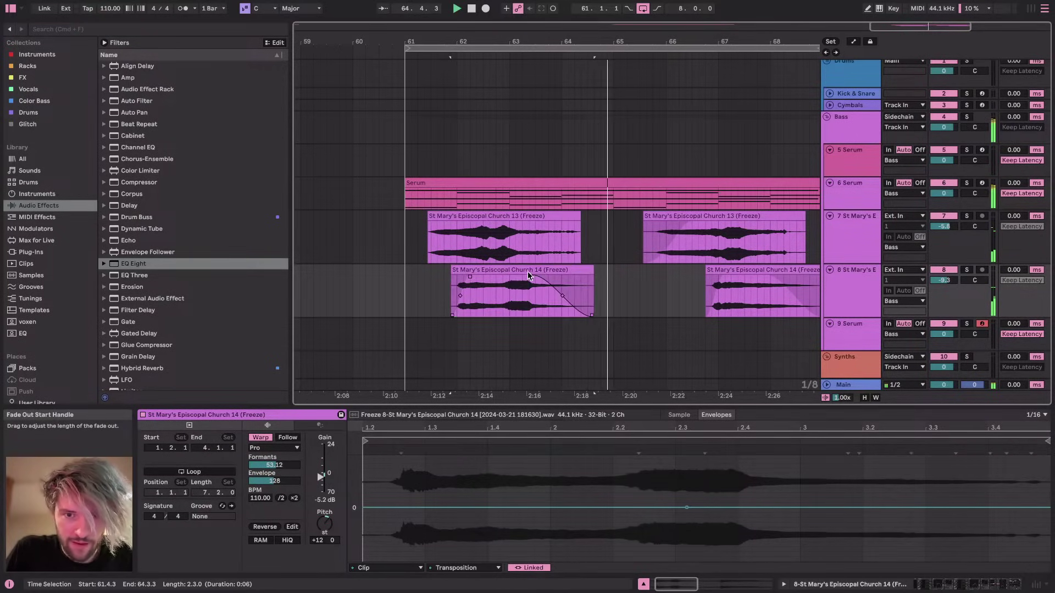
Add long fade-outs to both Church 13 clips on track 7, each beginning around the vocal's loudest swell
{"action": "left_click_drag", "start_coordinate": [579, 223], "coordinate": [504, 224]}
{"action": "key", "text": "space"}
{"action": "scroll", "coordinate": [642, 224], "scroll_direction": "down", "scroll_amount": 5}
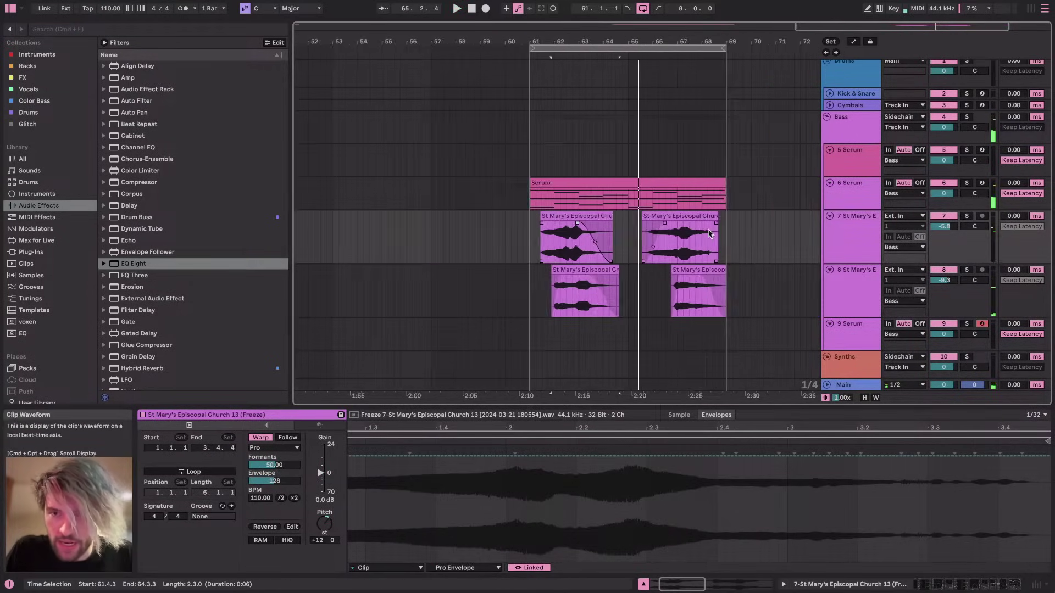
{"action": "left_click_drag", "start_coordinate": [716, 224], "coordinate": [715, 224]}
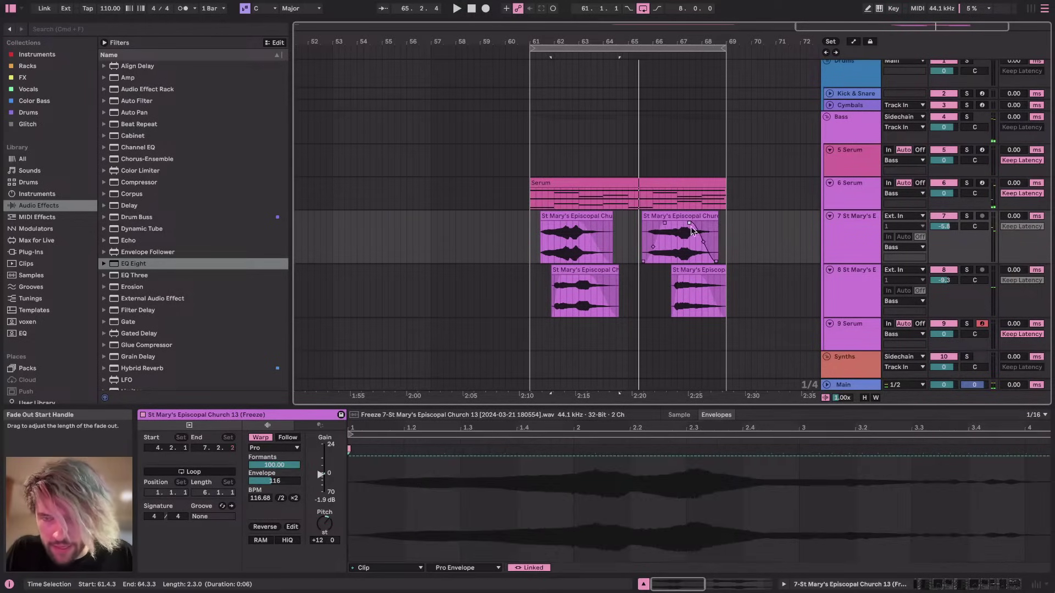
Group the two St Mary's Episcopal Church vocal tracks, 7 and 8, inside the Bass group
{"action": "left_click", "coordinate": [840, 254]}
{"action": "left_click", "coordinate": [849, 287]}
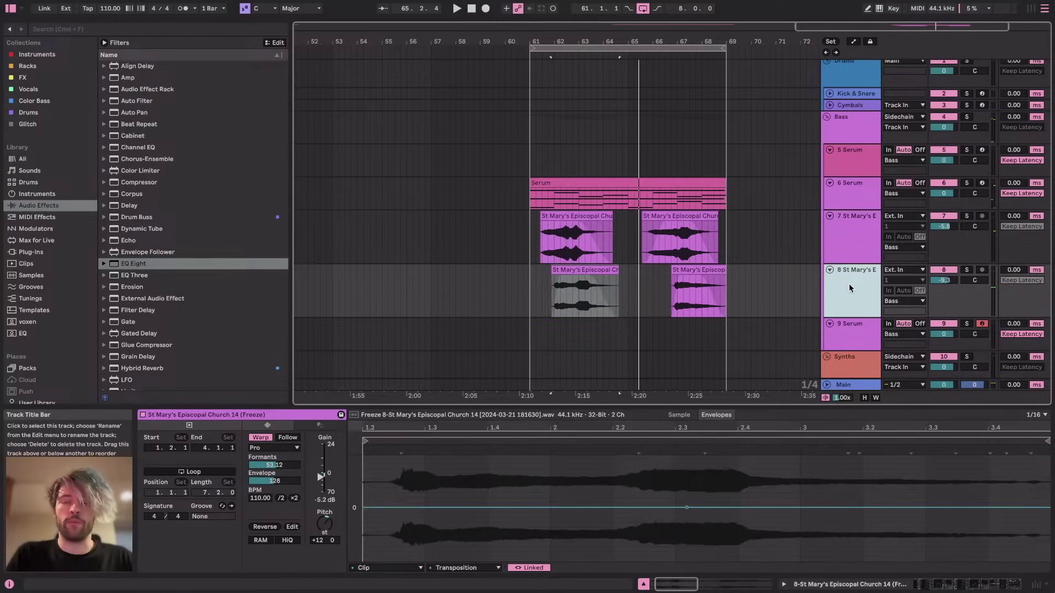
{"action": "left_click", "coordinate": [852, 237]}
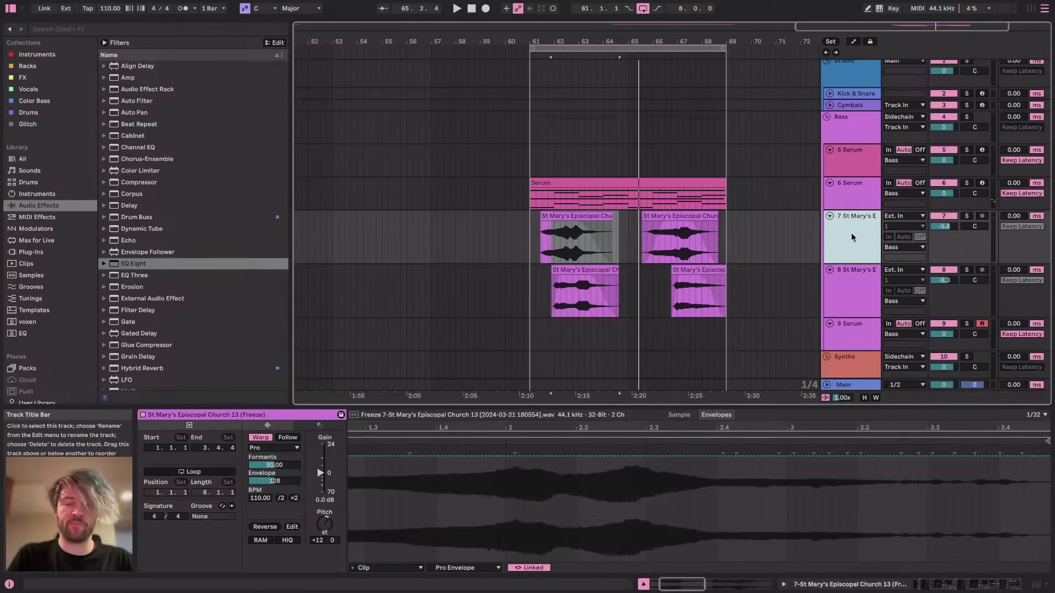
{"action": "left_click", "coordinate": [861, 278], "text": "shift"}
{"action": "key", "text": "super+g"}
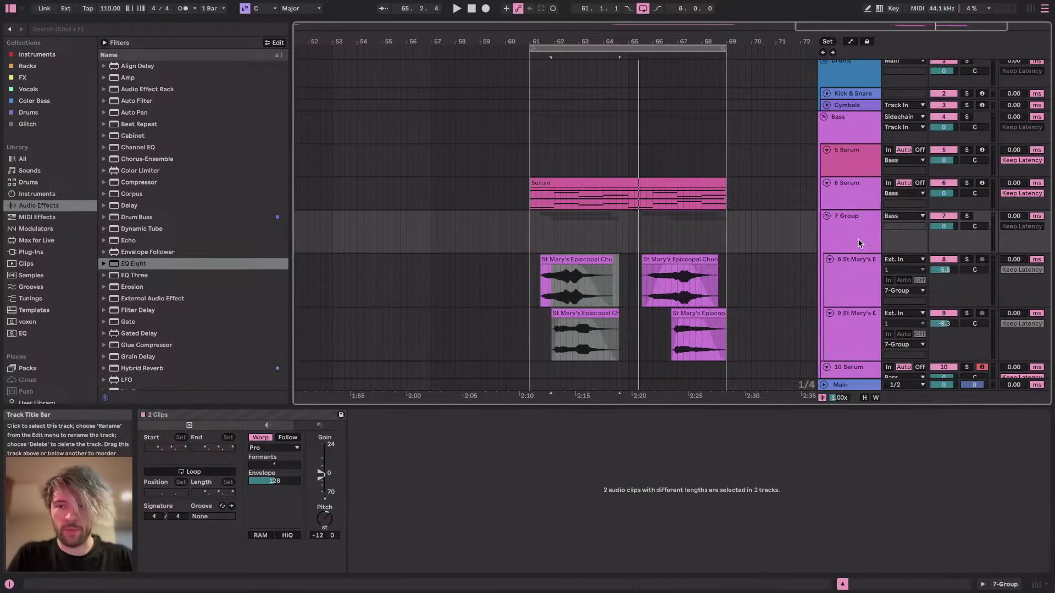
Move the Echo and Reverb from the Church 13 track onto the new vocal group track
{"action": "left_click", "coordinate": [858, 287]}
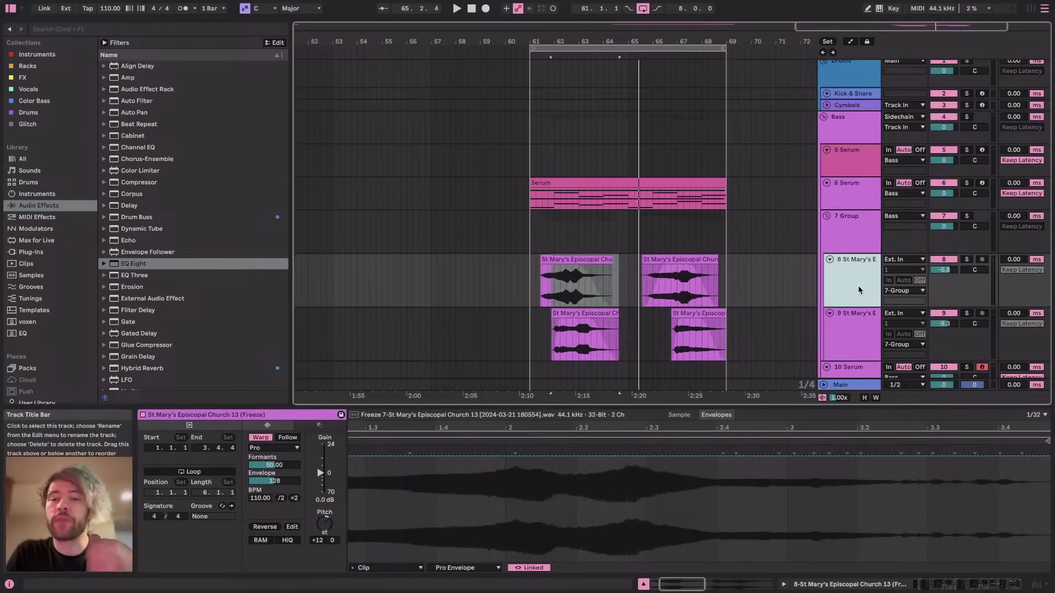
{"action": "left_click", "coordinate": [968, 587]}
{"action": "scroll", "coordinate": [891, 492], "scroll_direction": "right", "scroll_amount": 15}
{"action": "left_click", "coordinate": [580, 465]}
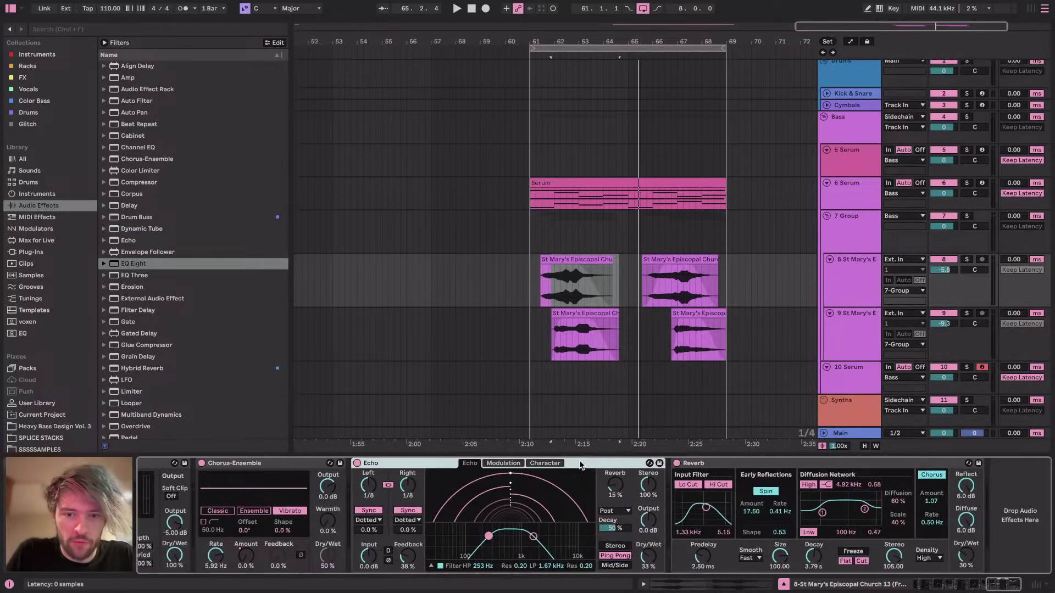
{"action": "left_click", "coordinate": [732, 465]}
{"action": "left_click", "coordinate": [861, 230]}
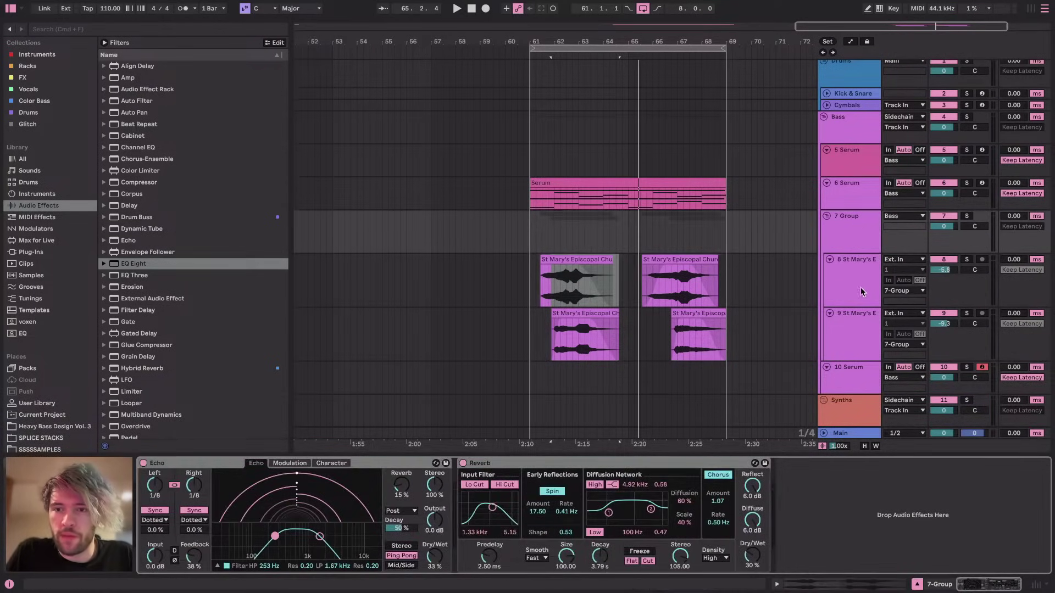
Delete the Echo and Reverb from the end of the Church 14 track's device chain
{"action": "left_click", "coordinate": [859, 336]}
{"action": "scroll", "coordinate": [769, 475], "scroll_direction": "right", "scroll_amount": 10}
{"action": "scroll", "coordinate": [769, 476], "scroll_direction": "right", "scroll_amount": 5}
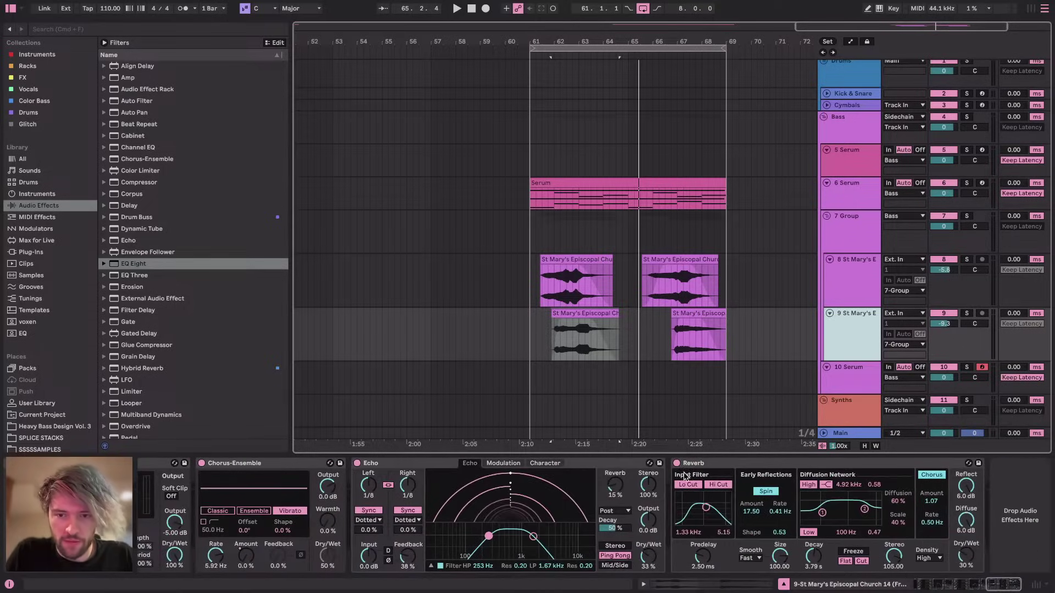
{"action": "left_click", "coordinate": [626, 464]}
{"action": "left_click", "coordinate": [720, 464], "text": "shift"}
{"action": "key", "text": "Delete"}
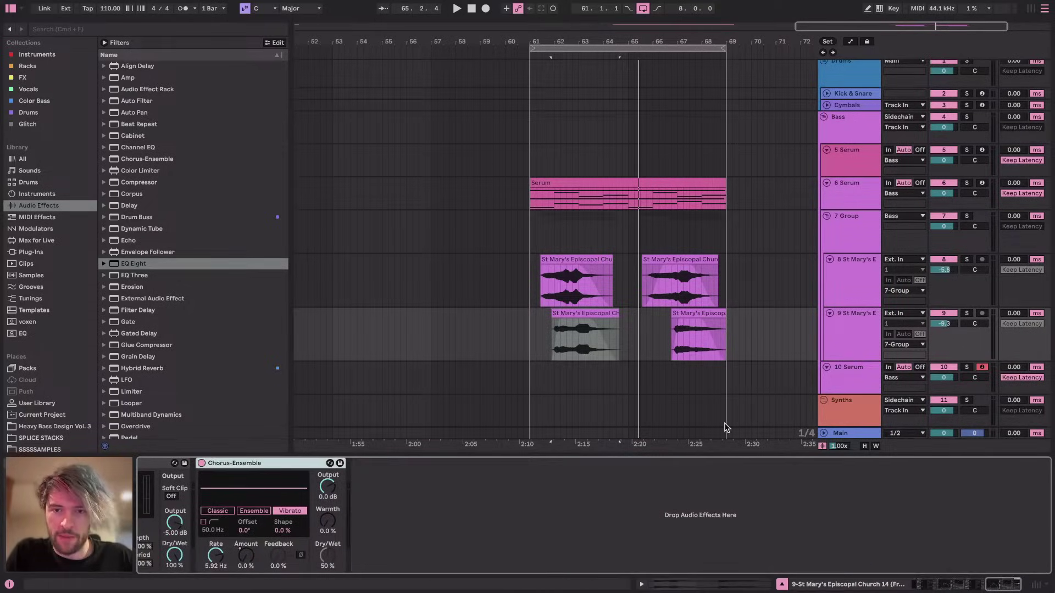
Insert an empty audio track between the 6 Serum track and the vocal group, deleting the mistakenly added MIDI track
{"action": "left_click", "coordinate": [853, 361]}
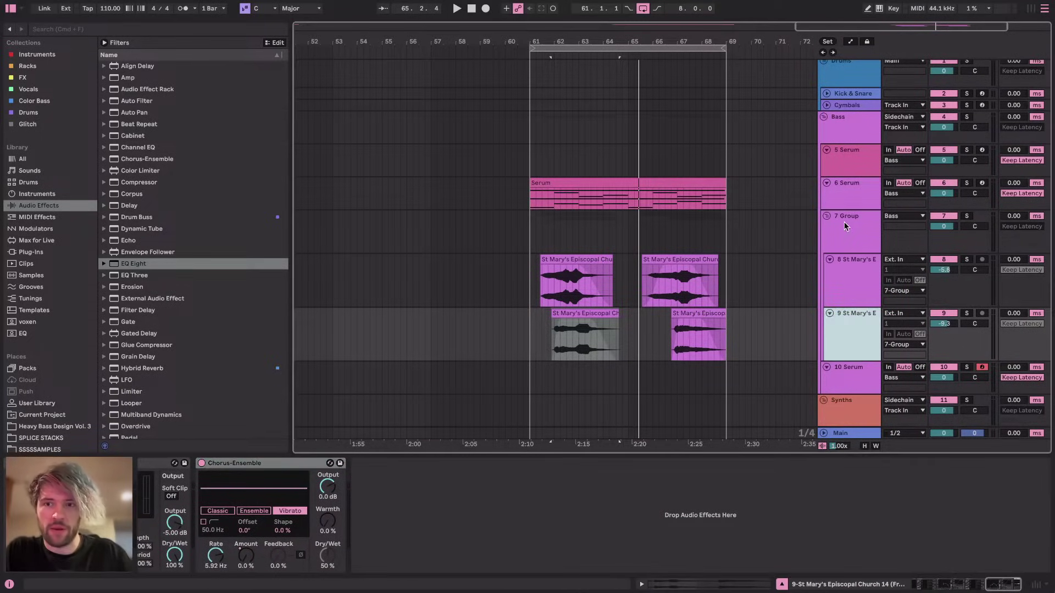
{"action": "left_click", "coordinate": [851, 192]}
{"action": "key", "text": "super+shift+t"}
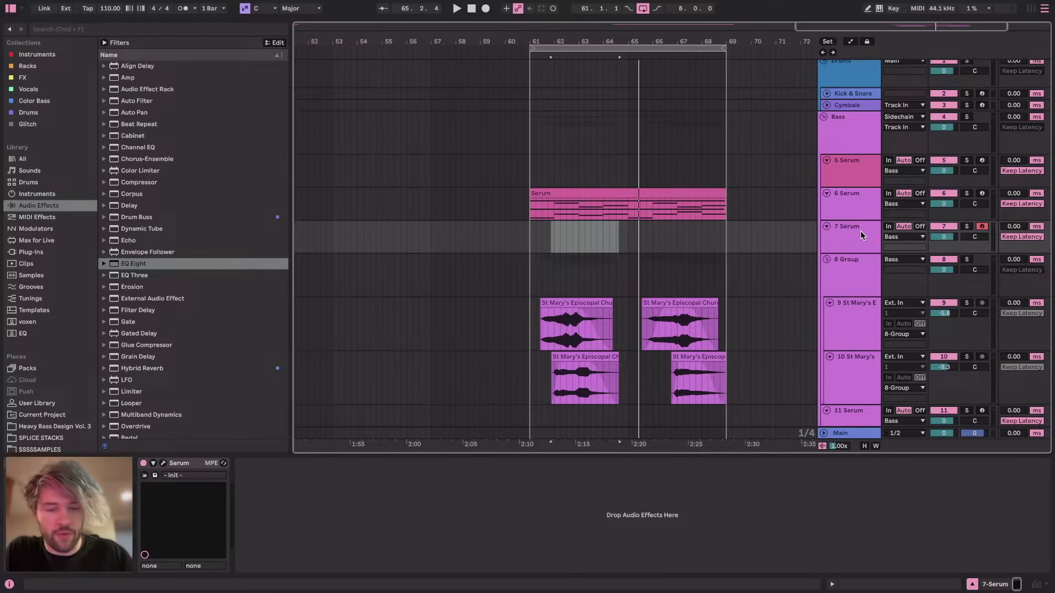
{"action": "key", "text": "super+t"}
{"action": "left_click", "coordinate": [847, 239]}
{"action": "key", "text": "Delete"}
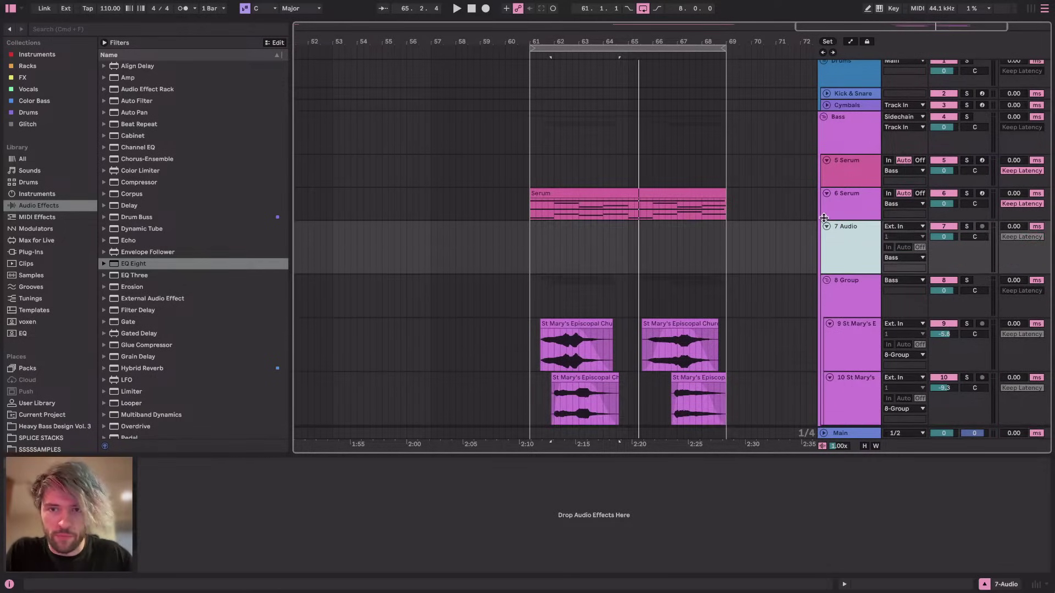
Place the insert marker at 61.1.1 on the new audio track
{"action": "scroll", "coordinate": [793, 219], "scroll_direction": "right", "scroll_amount": 2}
{"action": "scroll", "coordinate": [793, 218], "scroll_direction": "down", "scroll_amount": 1}
{"action": "left_click", "coordinate": [496, 222]}
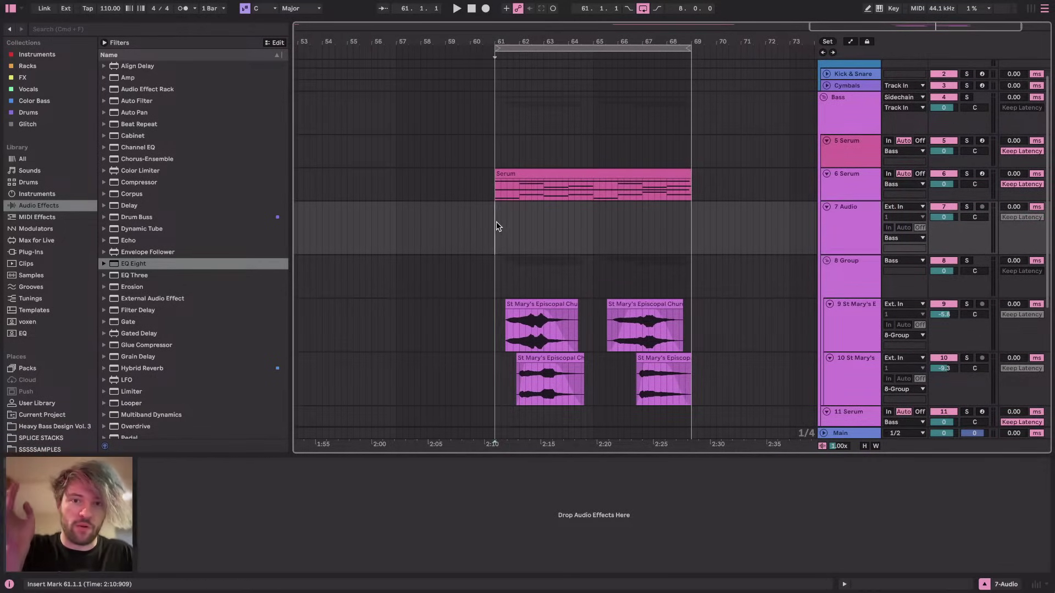
{"action": "scroll", "coordinate": [496, 222], "scroll_direction": "down", "scroll_amount": 1}
{"action": "scroll", "coordinate": [496, 222], "scroll_direction": "right", "scroll_amount": 1}
{"action": "scroll", "coordinate": [496, 222], "scroll_direction": "up", "scroll_amount": 3}
{"action": "scroll", "coordinate": [496, 222], "scroll_direction": "right", "scroll_amount": 2}
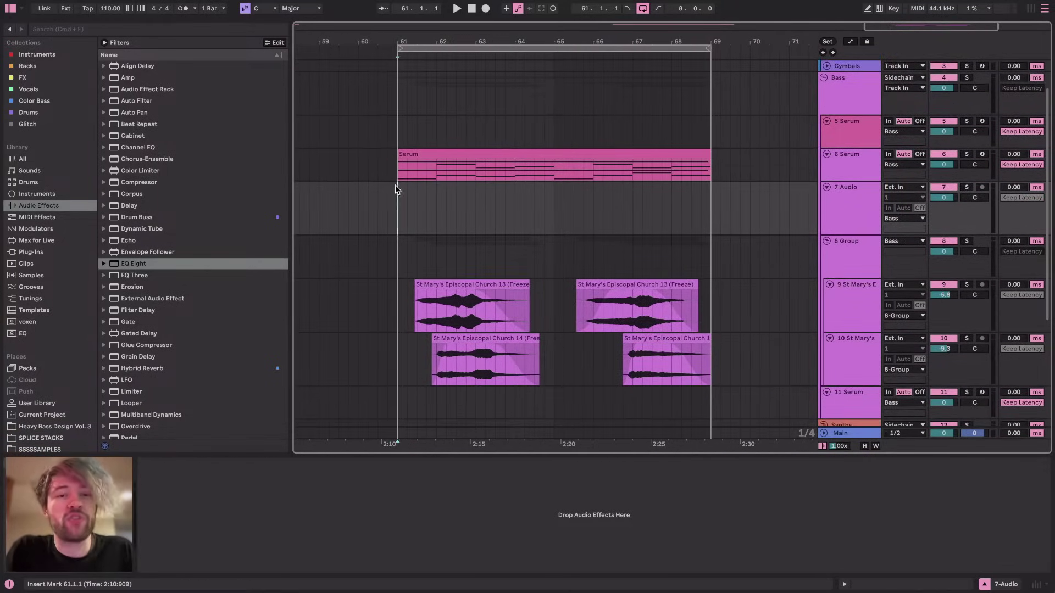
Add a Gate to the empty 7-Audio track above the vocal group
{"action": "left_click_drag", "start_coordinate": [397, 190], "coordinate": [729, 201]}
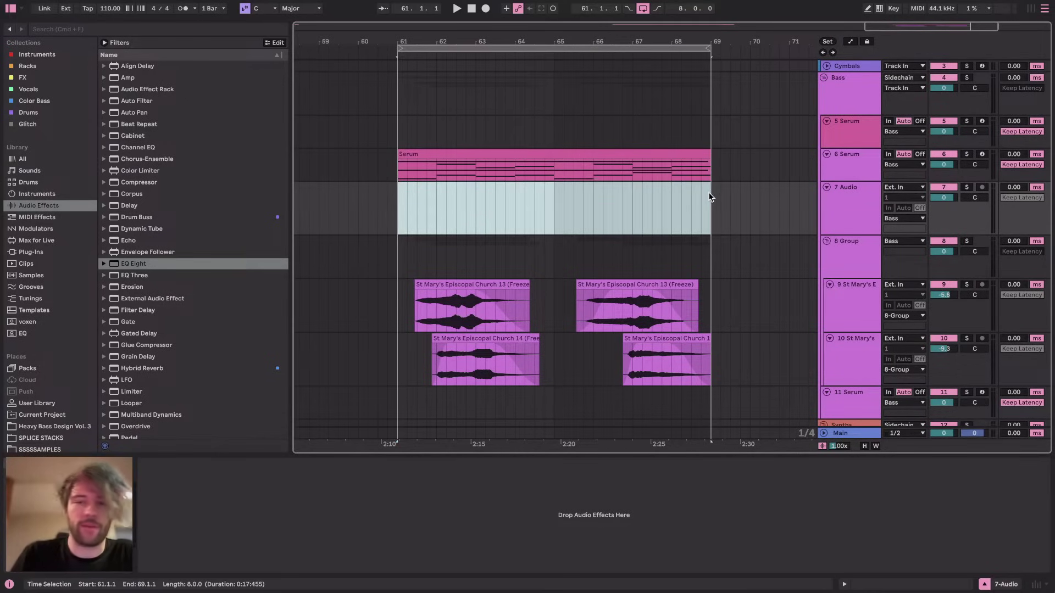
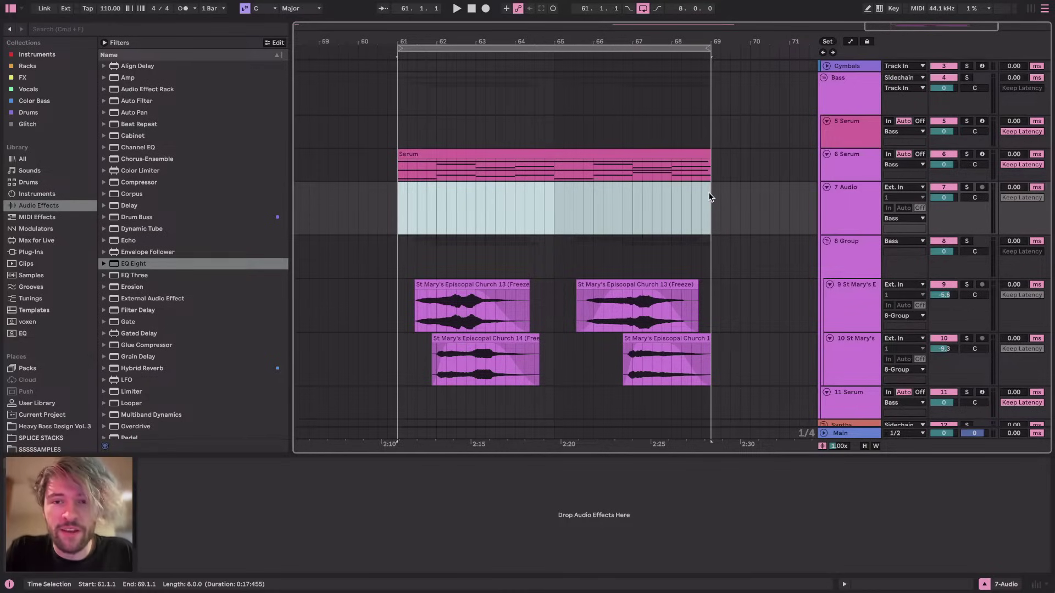
{"action": "left_click", "coordinate": [696, 196]}
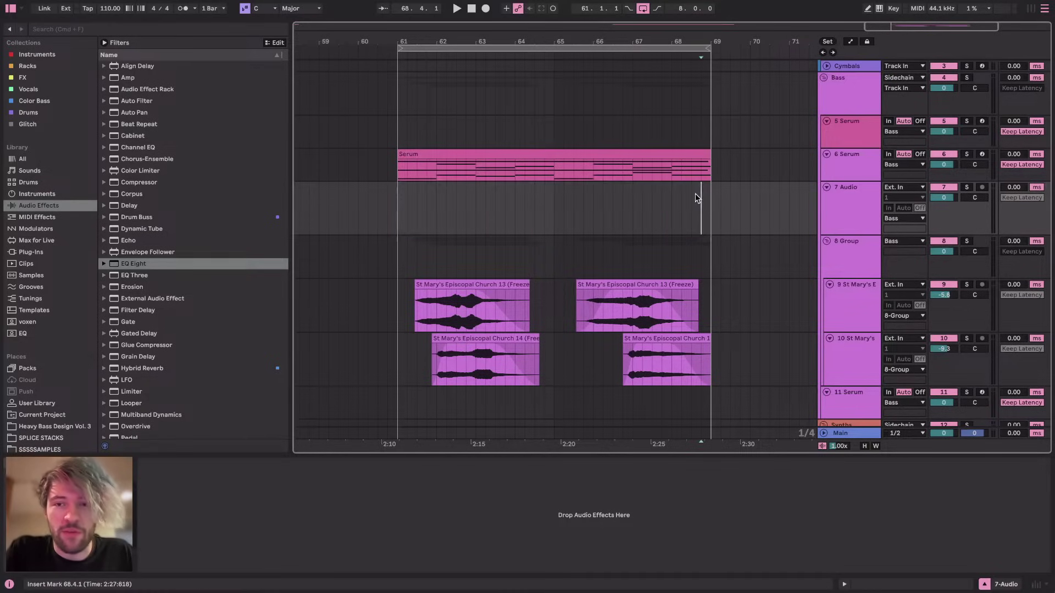
{"action": "left_click", "coordinate": [849, 218]}
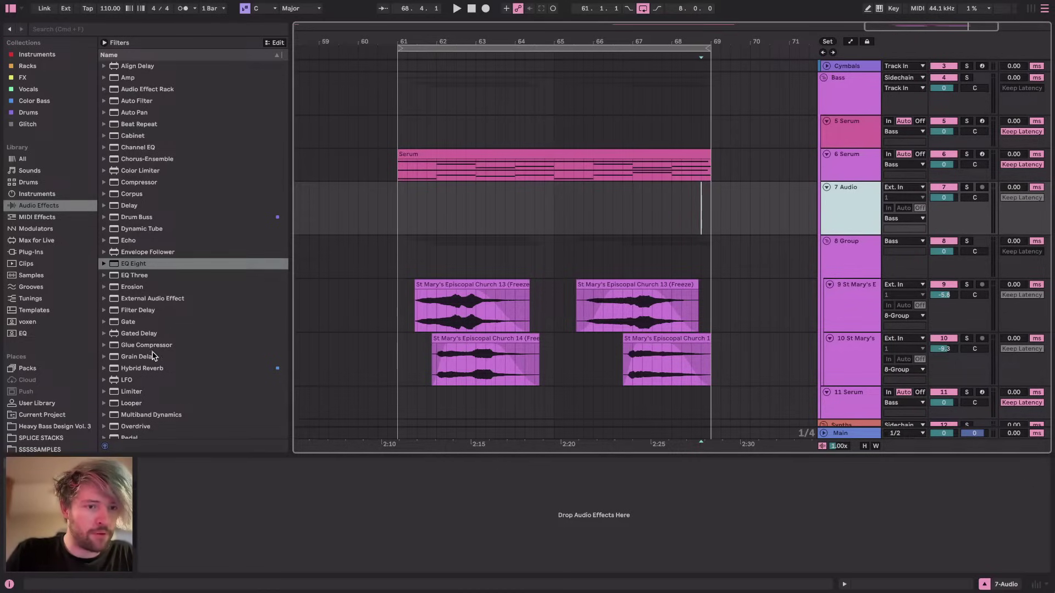
{"action": "left_click", "coordinate": [844, 260]}
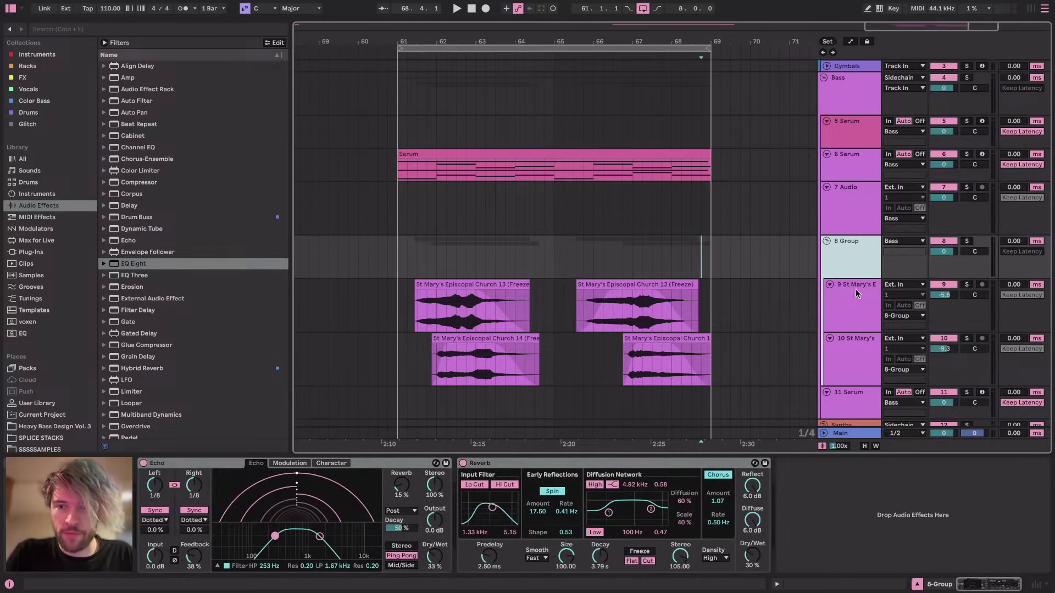
{"action": "left_click", "coordinate": [846, 217]}
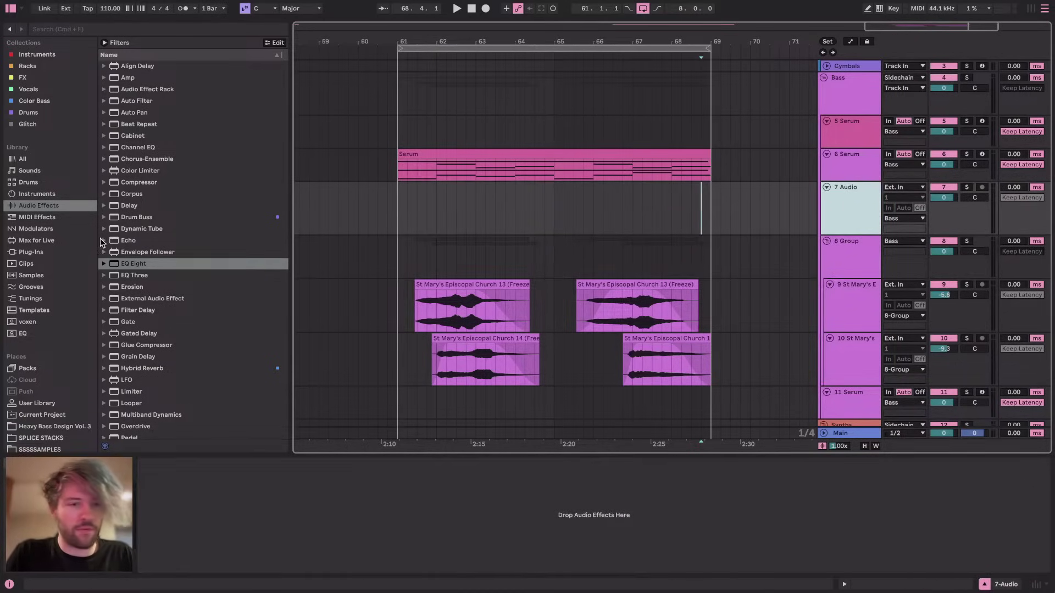
{"action": "left_click_drag", "start_coordinate": [128, 322], "coordinate": [191, 482]}
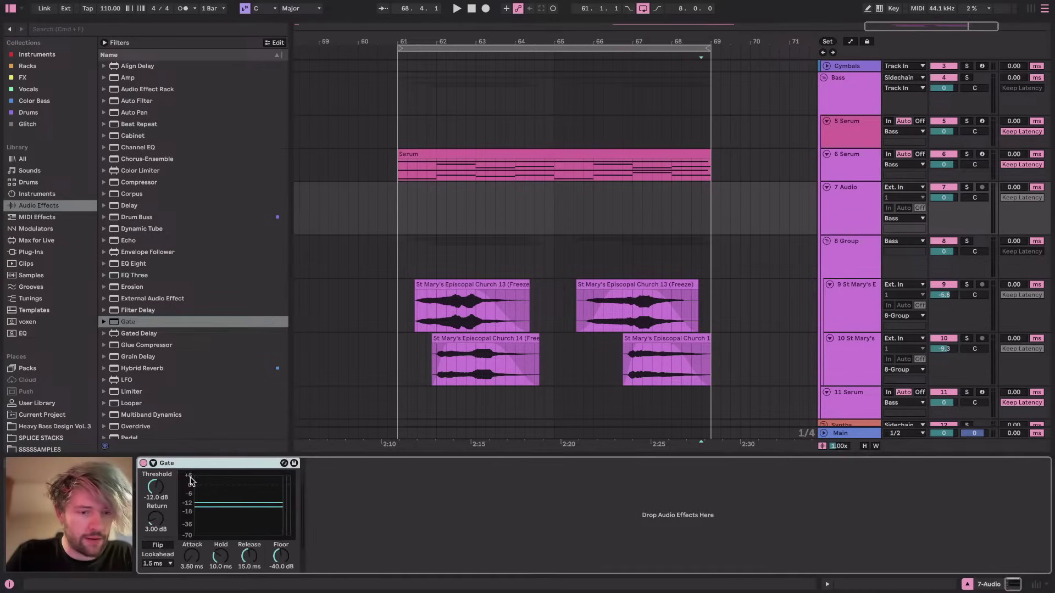
Expand the Gate's sidechain section and take its external input from 8-Group, Pre FX
{"action": "left_click", "coordinate": [155, 464]}
{"action": "left_click", "coordinate": [160, 493]}
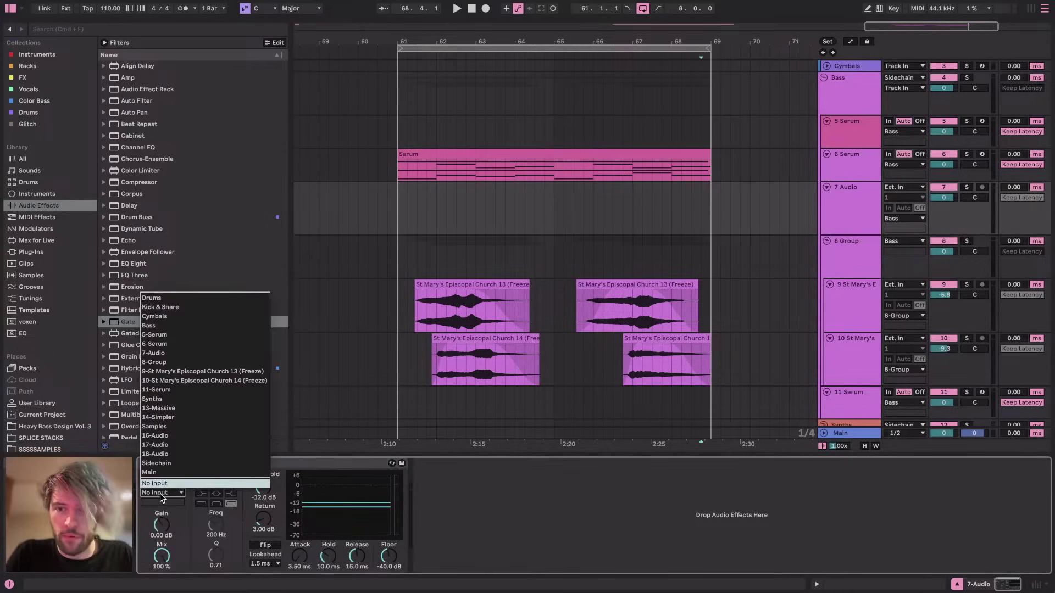
{"action": "left_click", "coordinate": [155, 362]}
{"action": "left_click", "coordinate": [165, 502]}
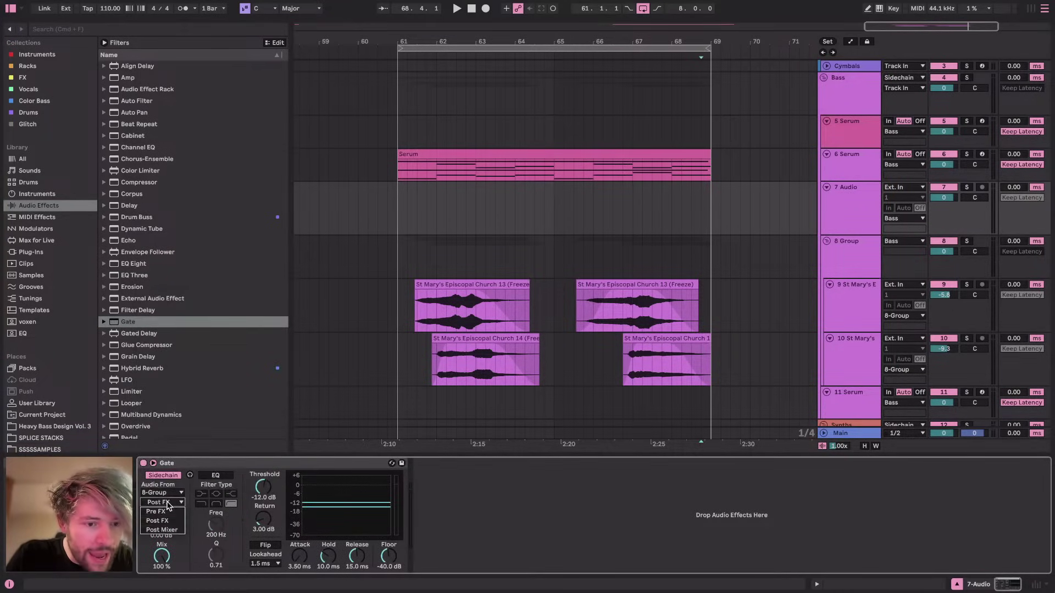
{"action": "left_click", "coordinate": [171, 513]}
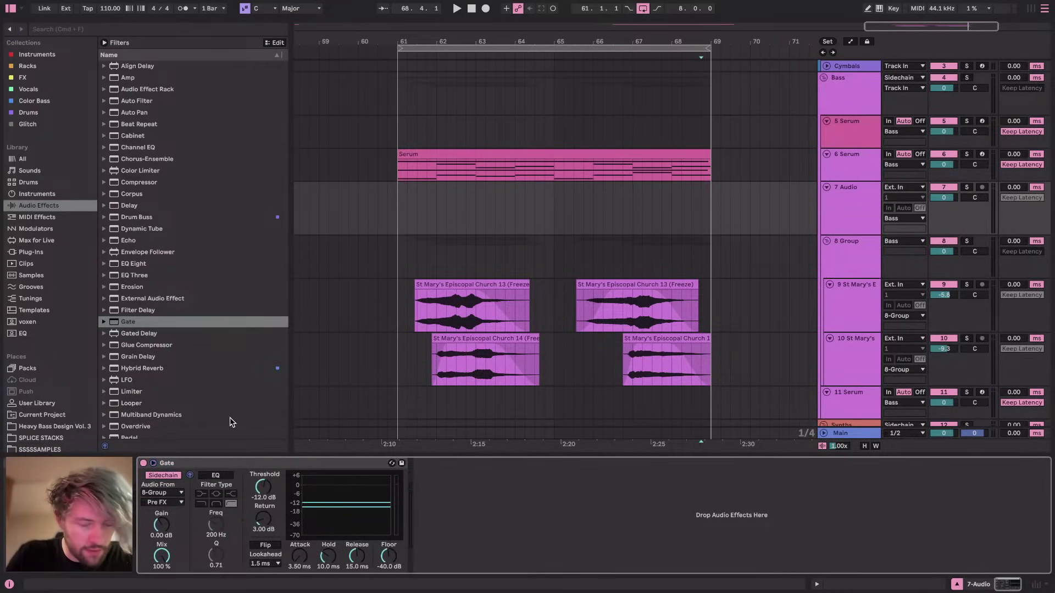
Play the section from 62.1.1 and solo the 7-Audio track to hear the Gate's output
{"action": "key", "text": "space"}
{"action": "left_click", "coordinate": [890, 221]}
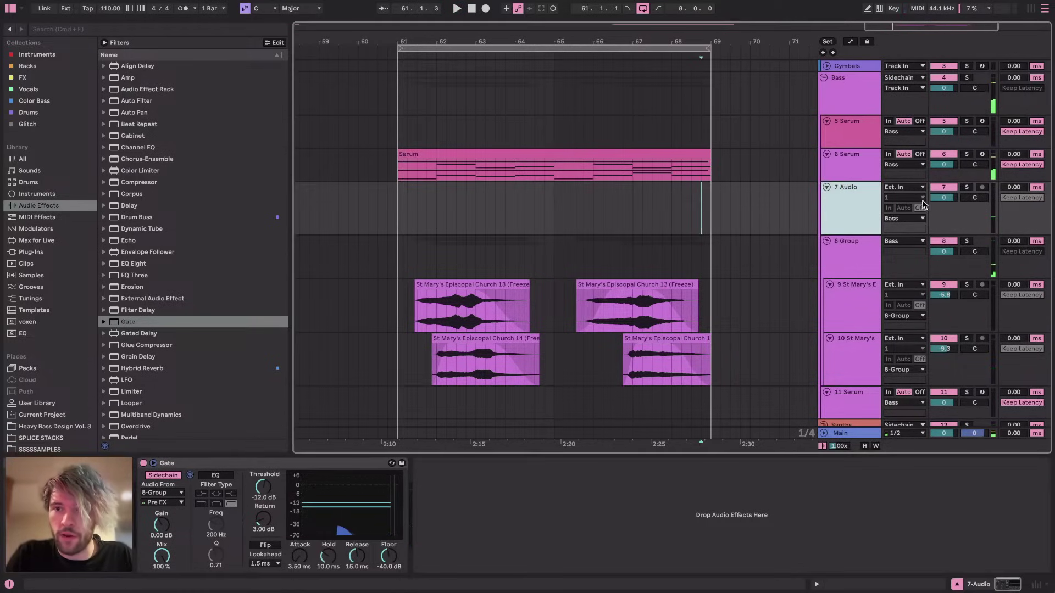
{"action": "left_click", "coordinate": [888, 209]}
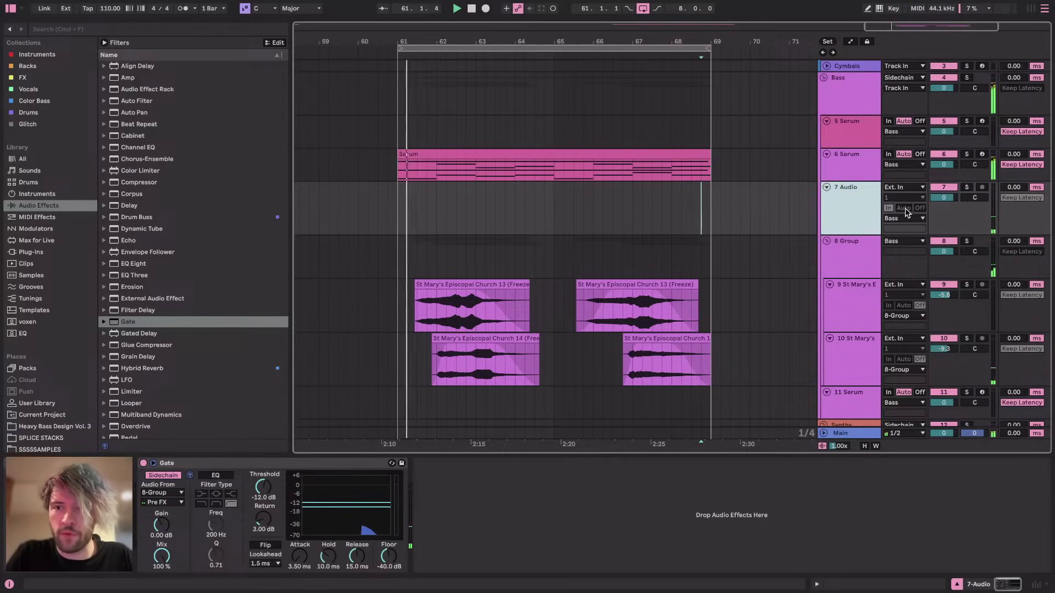
{"action": "left_click", "coordinate": [452, 203]}
{"action": "key", "text": "space"}
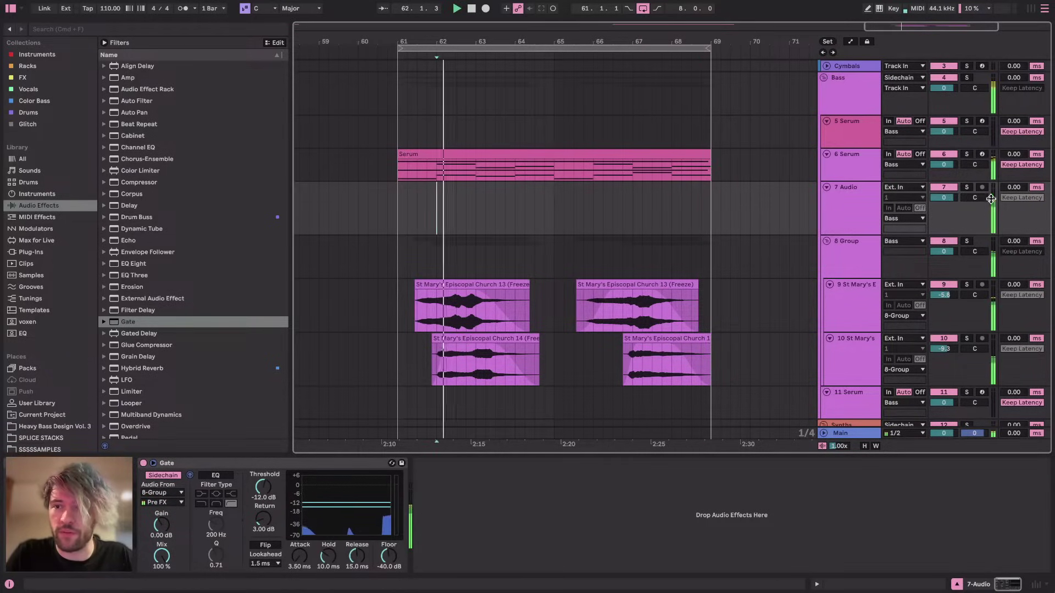
{"action": "left_click", "coordinate": [967, 187]}
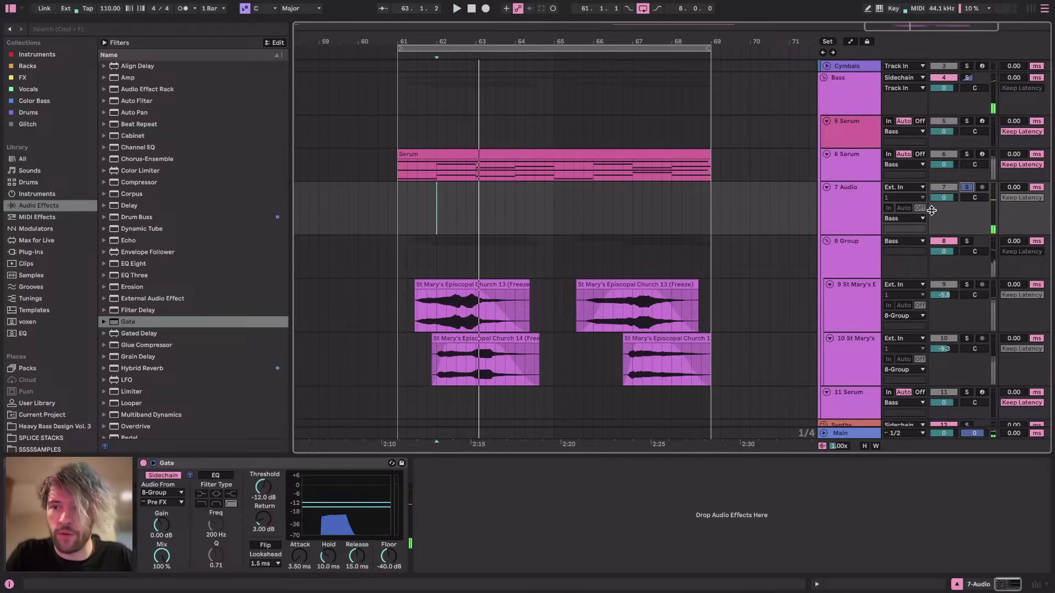
Compare playback from bar 62 while toggling the solos of the vocal group and the 7-Audio track
{"action": "left_click", "coordinate": [966, 241]}
{"action": "key", "text": "space"}
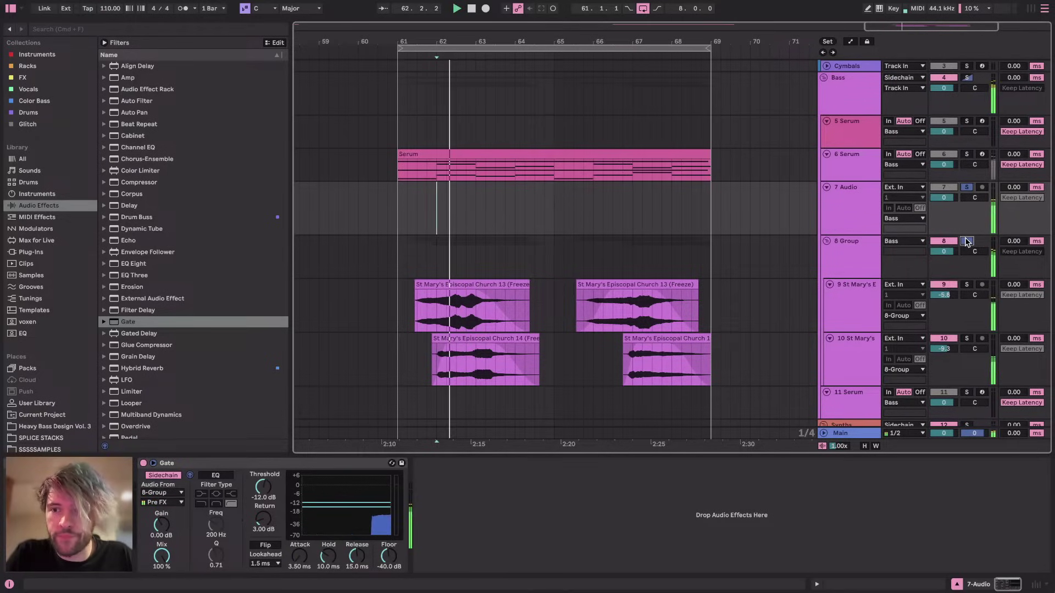
{"action": "left_click", "coordinate": [966, 241]}
{"action": "key", "text": "space"}
{"action": "left_click", "coordinate": [856, 198]}
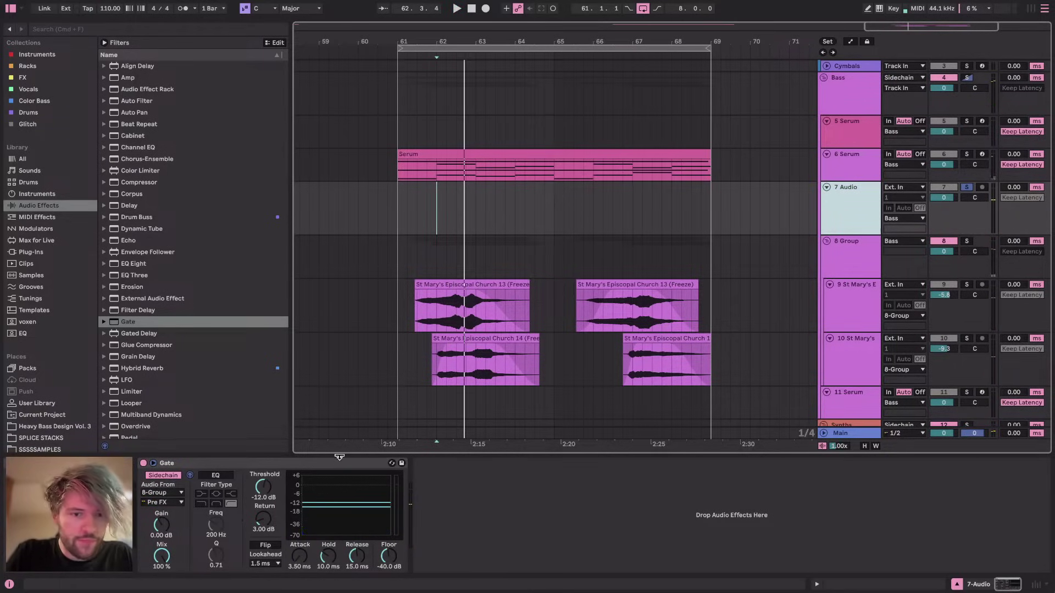
{"action": "key", "text": "space"}
{"action": "key", "text": "space"}
{"action": "left_click", "coordinate": [967, 188]}
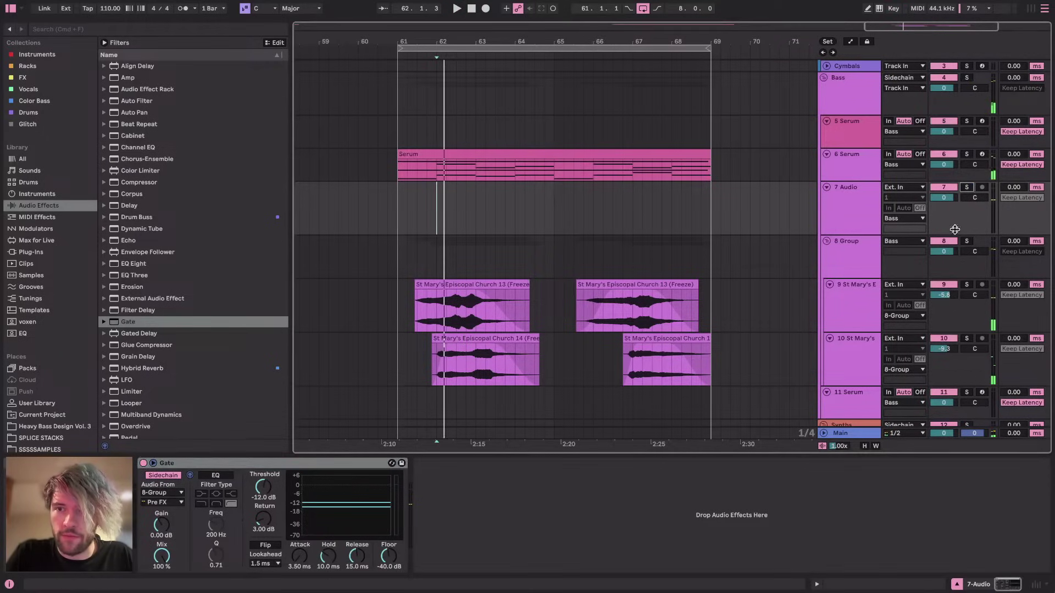
{"action": "left_click", "coordinate": [968, 189]}
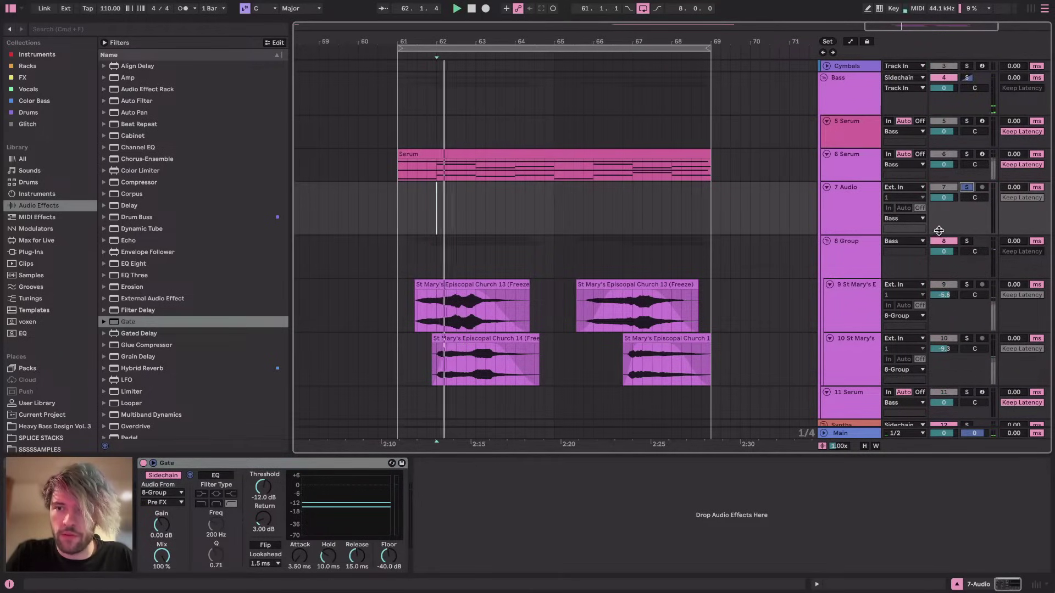
Group the Gate on the 7-Audio track into an Audio Effect Rack
{"action": "left_click", "coordinate": [860, 301]}
{"action": "left_click", "coordinate": [854, 263]}
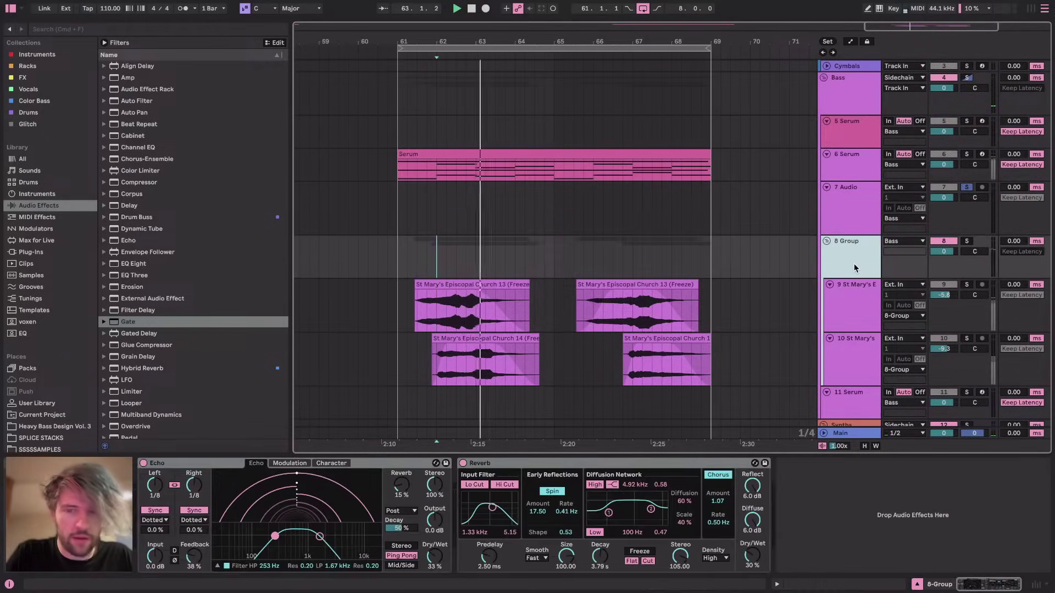
{"action": "left_click", "coordinate": [855, 202]}
{"action": "key", "text": "space"}
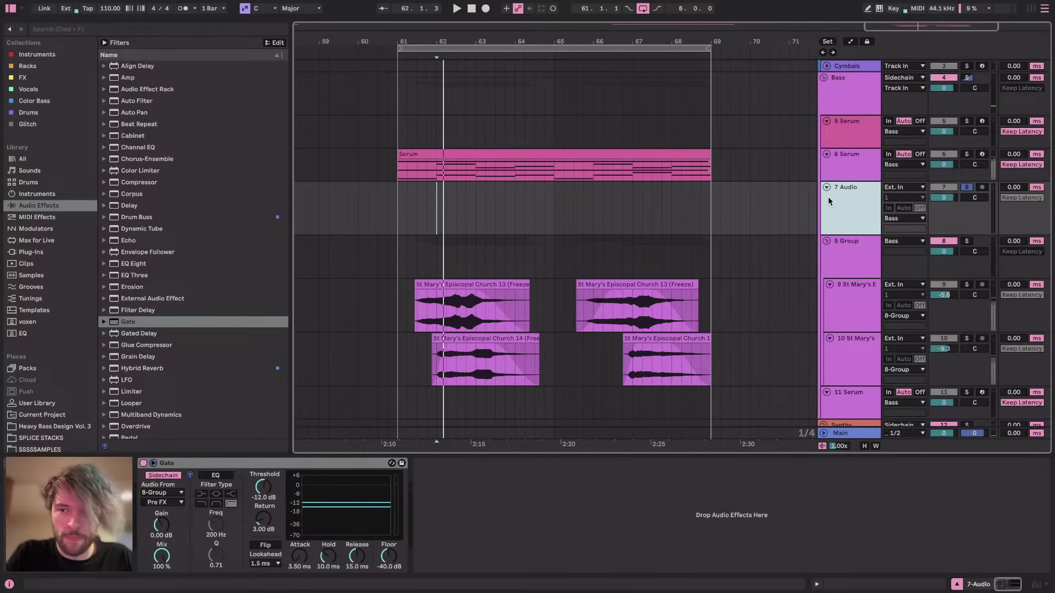
{"action": "left_click", "coordinate": [286, 464]}
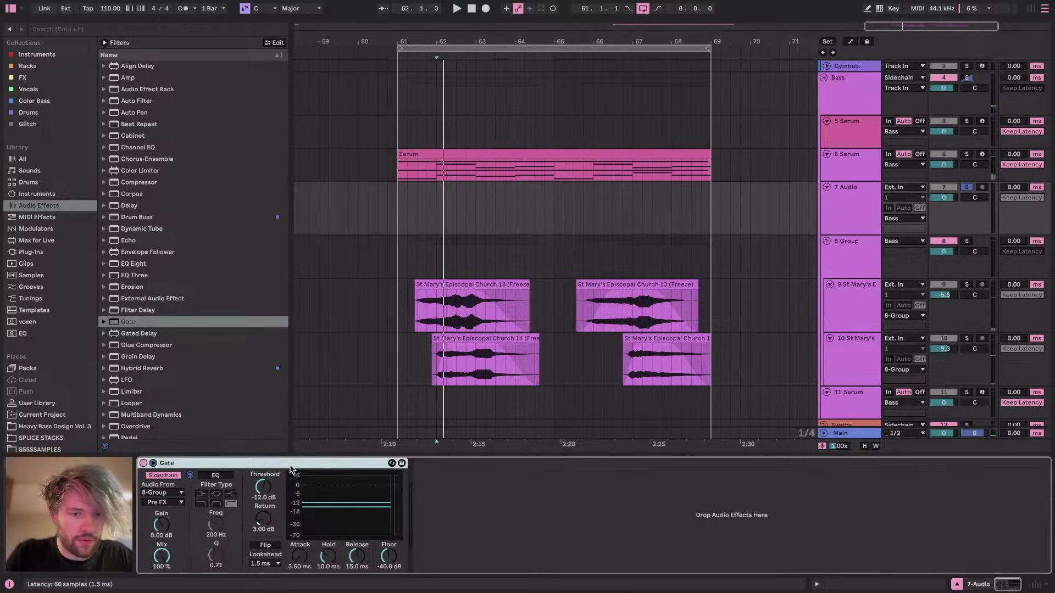
{"action": "key", "text": "super+g"}
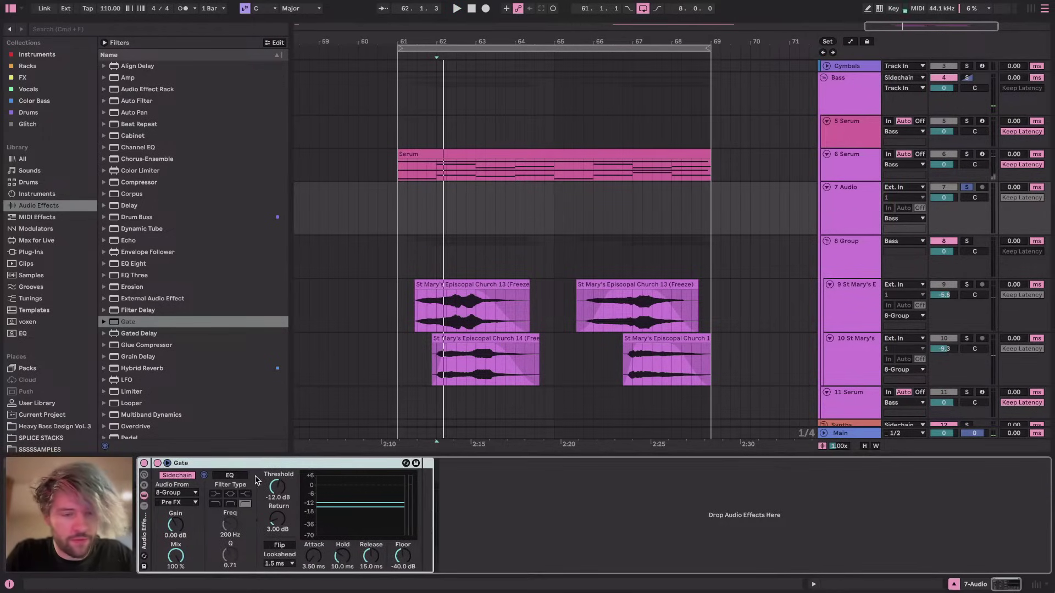
Switch the Gate's sidechain source to 9-St Mary's Episcopal Church 13 (Freeze), Post FX, and audition it
{"action": "left_click", "coordinate": [175, 502]}
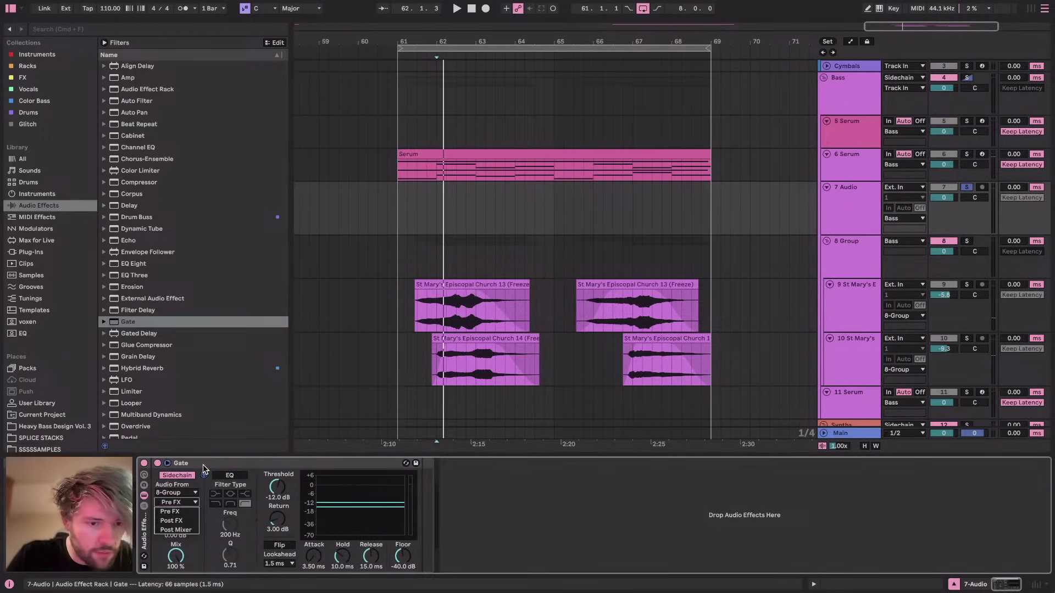
{"action": "left_click", "coordinate": [170, 511]}
{"action": "left_click", "coordinate": [185, 493]}
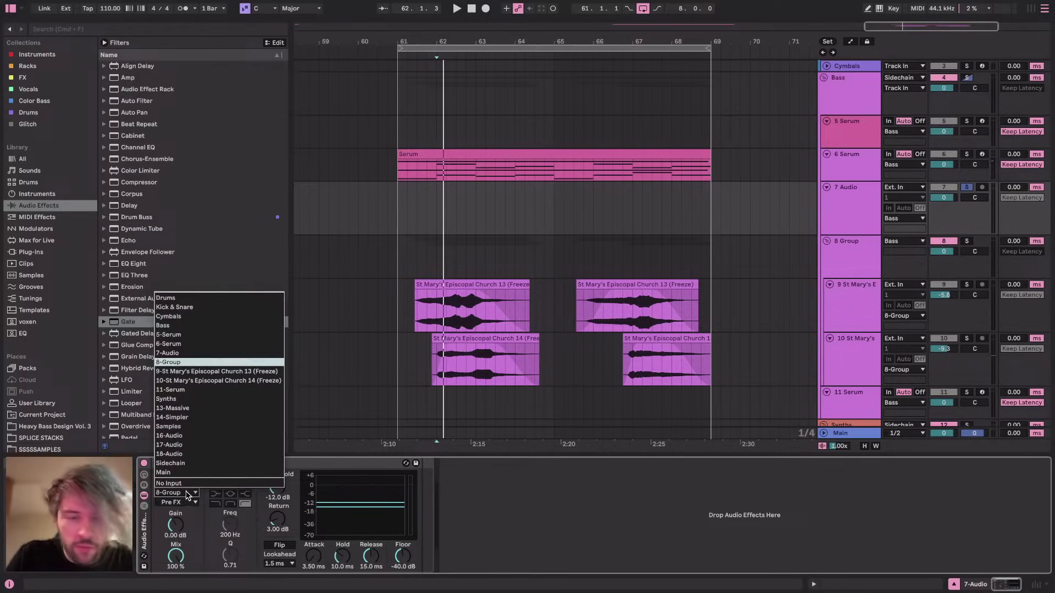
{"action": "left_click", "coordinate": [186, 367]}
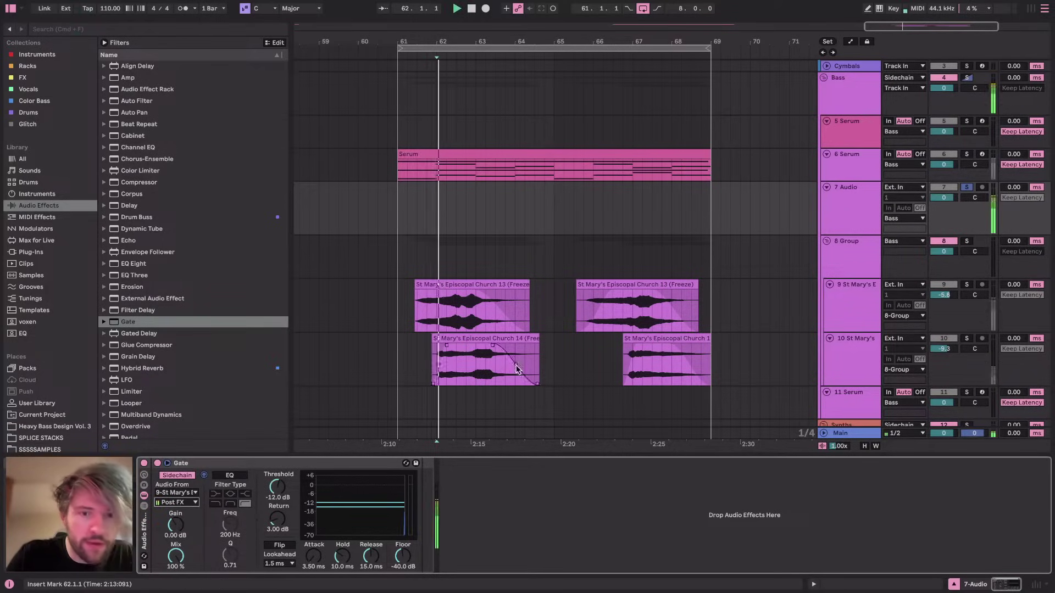
{"action": "left_click", "coordinate": [855, 205]}
{"action": "key", "text": "space"}
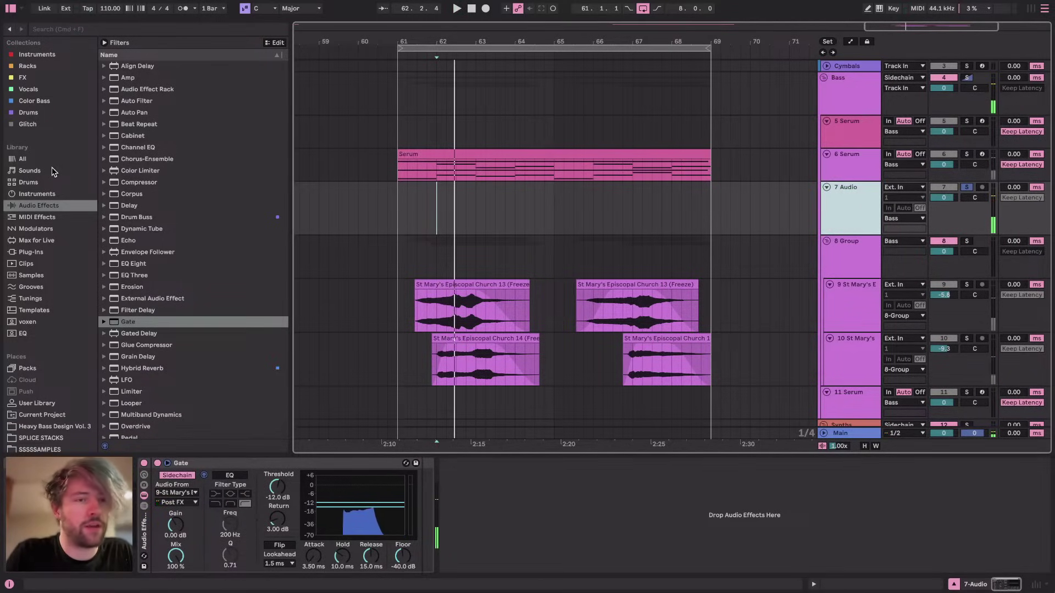
Add Harmony Engine from the Vocals collection after the rack on the 7-Audio track and move its window aside
{"action": "left_click", "coordinate": [31, 122]}
{"action": "left_click", "coordinate": [29, 89]}
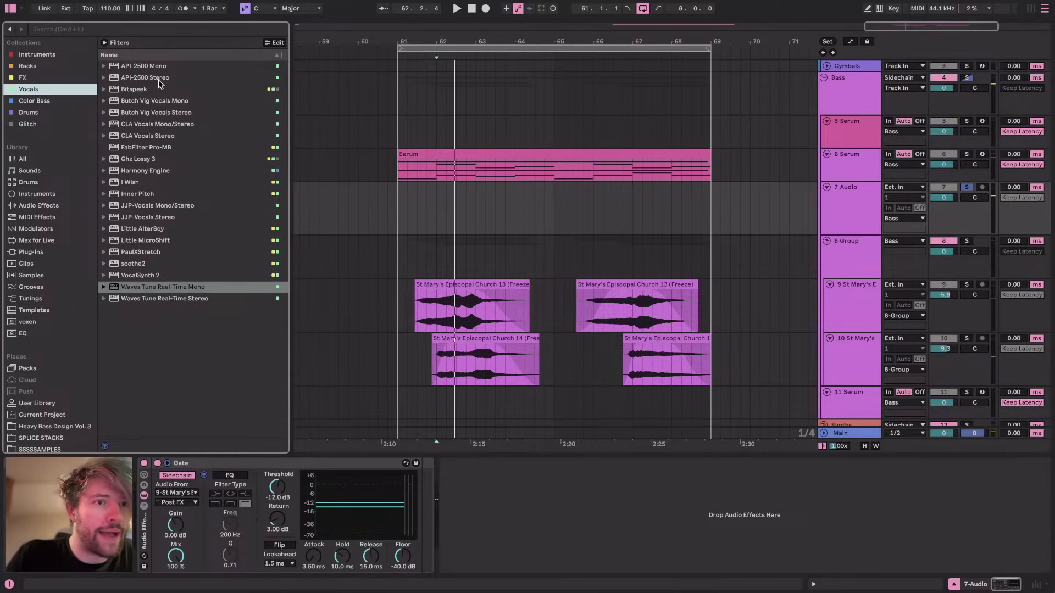
{"action": "left_click", "coordinate": [144, 172]}
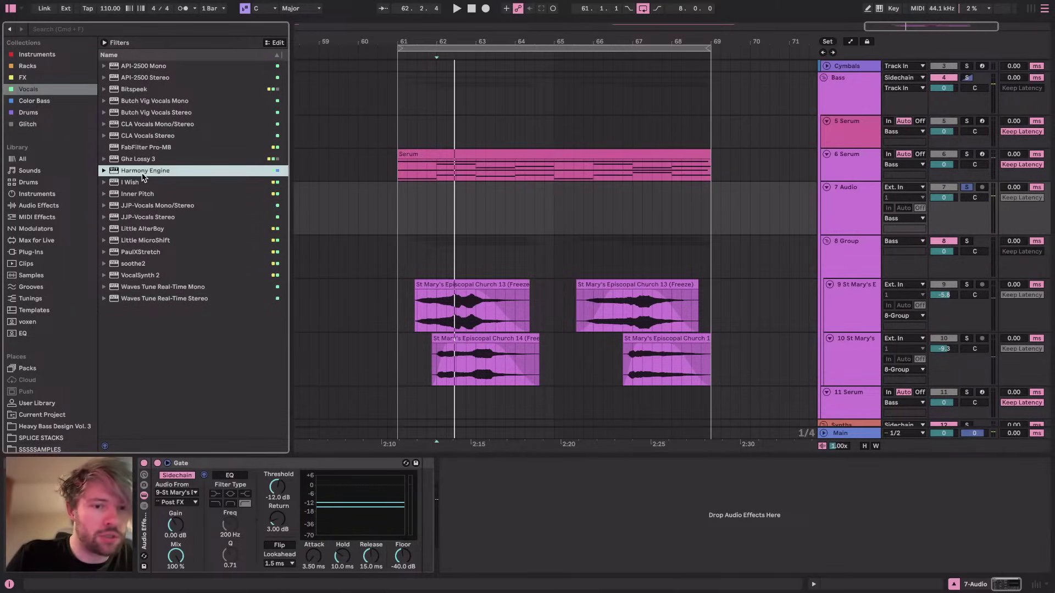
{"action": "left_click_drag", "start_coordinate": [678, 490], "coordinate": [680, 494]}
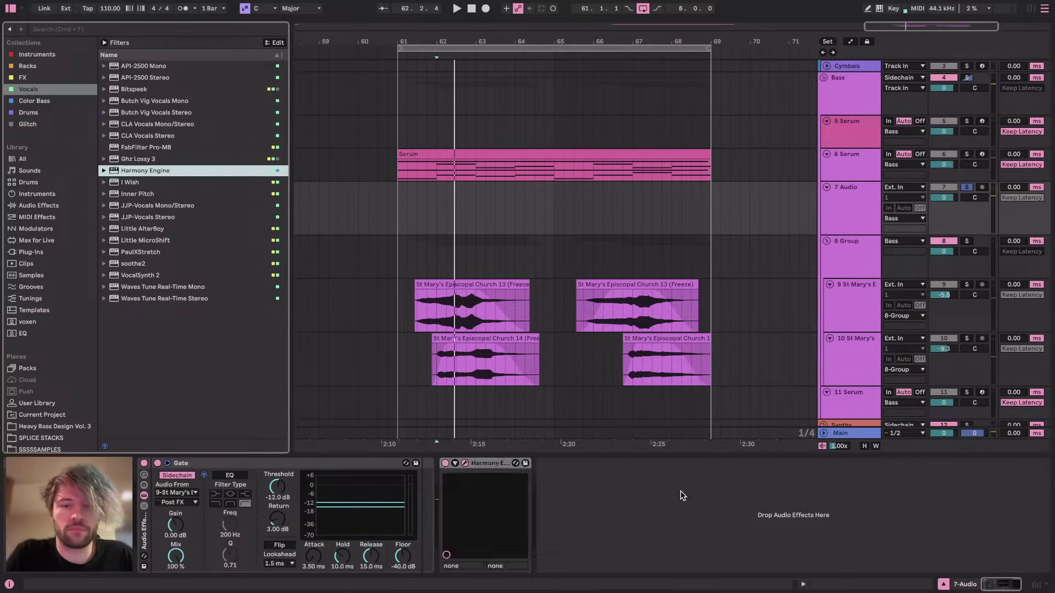
{"action": "left_click_drag", "start_coordinate": [563, 83], "coordinate": [354, 119]}
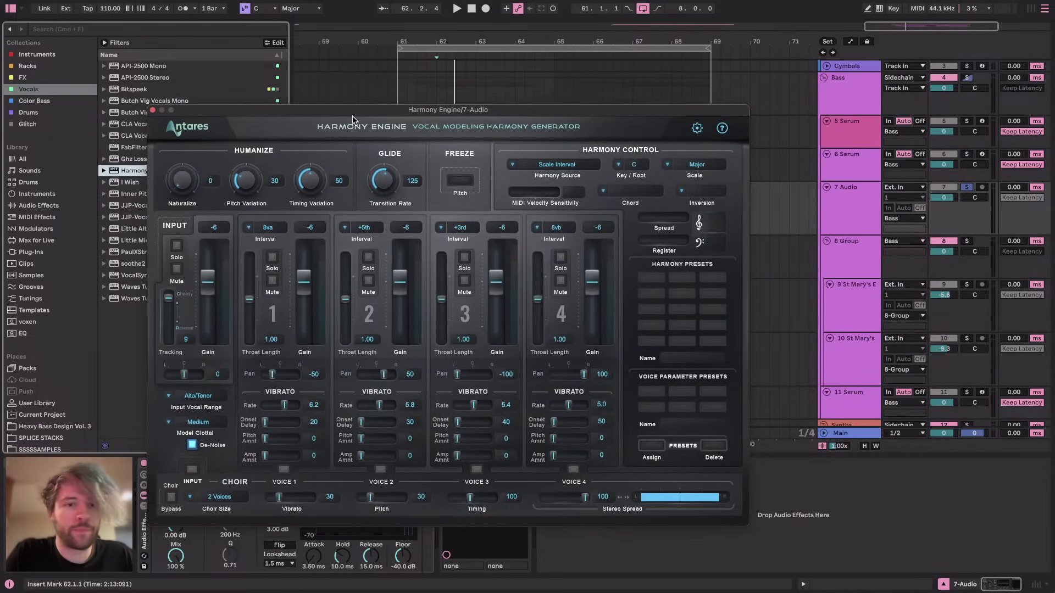
{"action": "left_click_drag", "start_coordinate": [154, 113], "coordinate": [48, 85]}
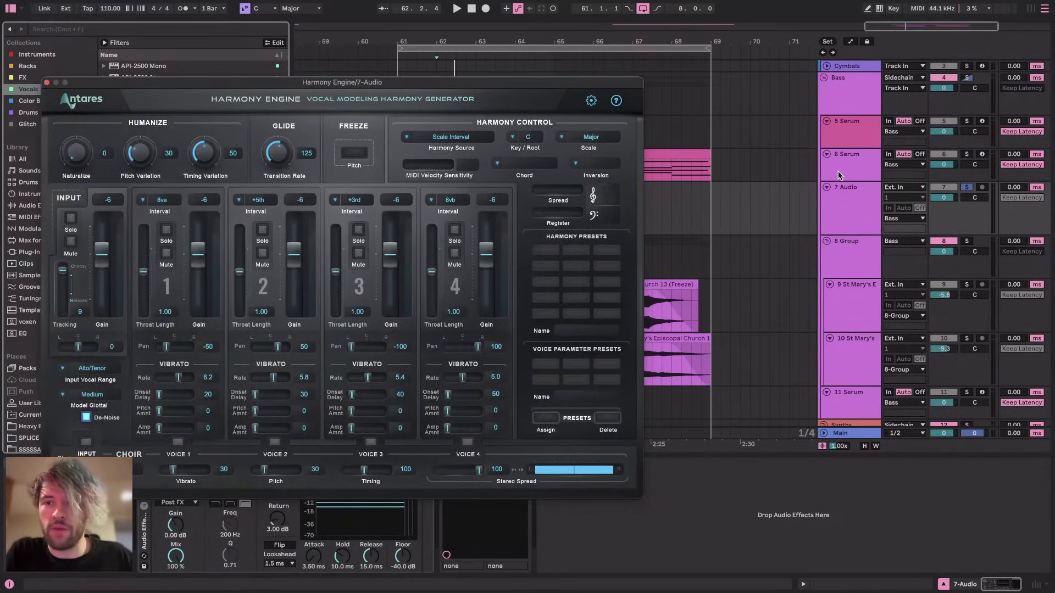
Group Serum, EQ Eight and Ozone 11 on the 6 Serum track into an Instrument Rack and show its chain list
{"action": "left_click", "coordinate": [852, 157]}
{"action": "left_click", "coordinate": [448, 155]}
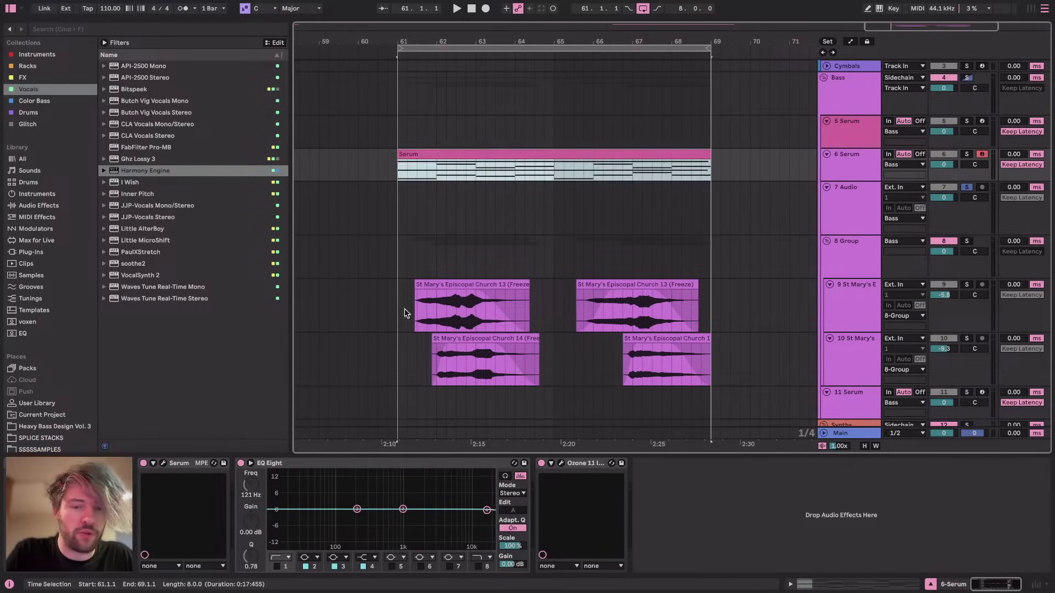
{"action": "left_click", "coordinate": [186, 463]}
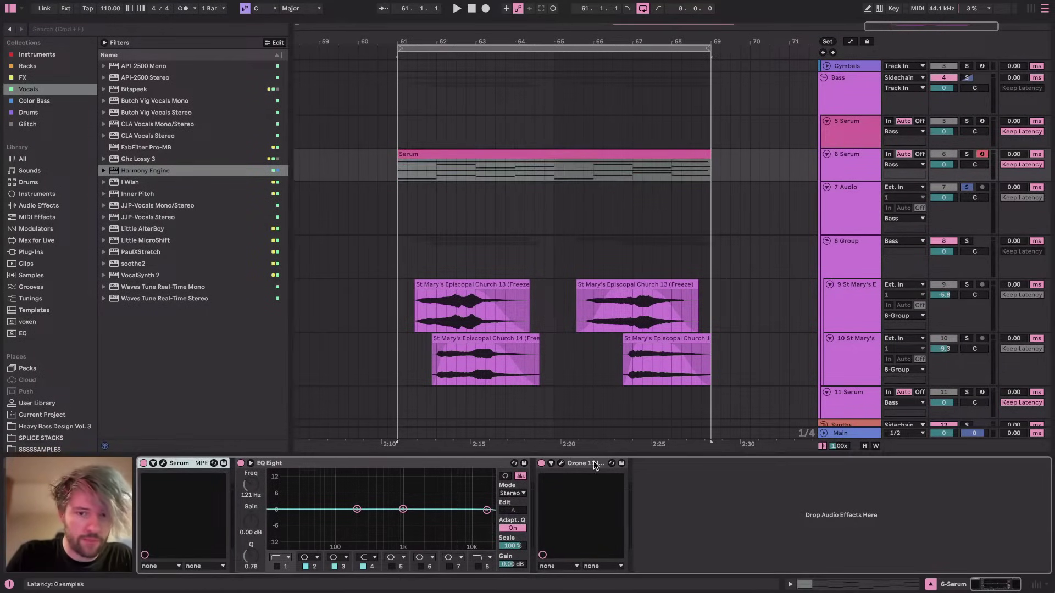
{"action": "left_click", "coordinate": [587, 463], "text": "shift"}
{"action": "key", "text": "super+g"}
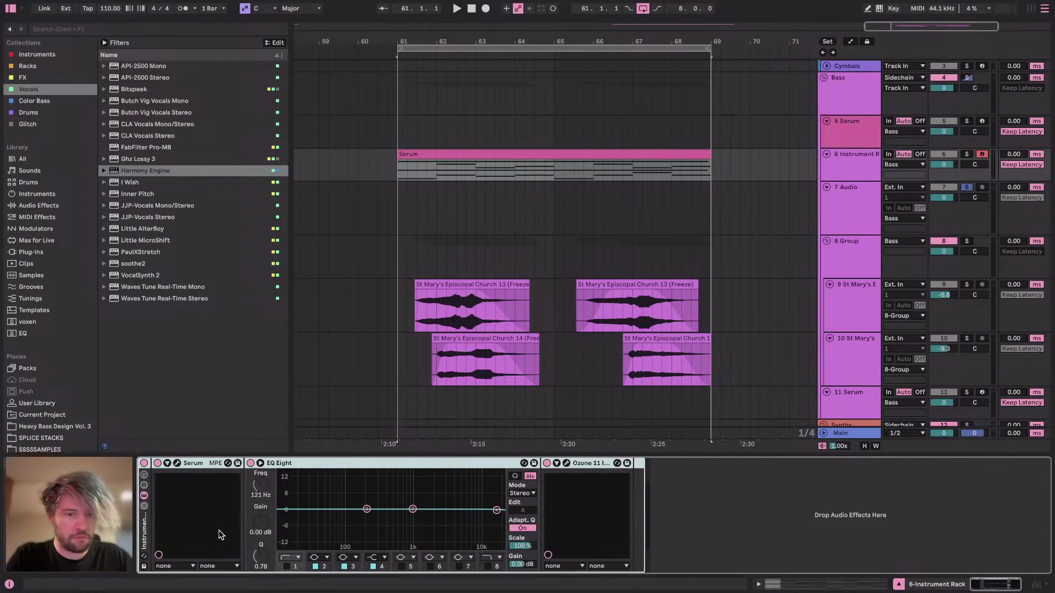
{"action": "left_click", "coordinate": [144, 506]}
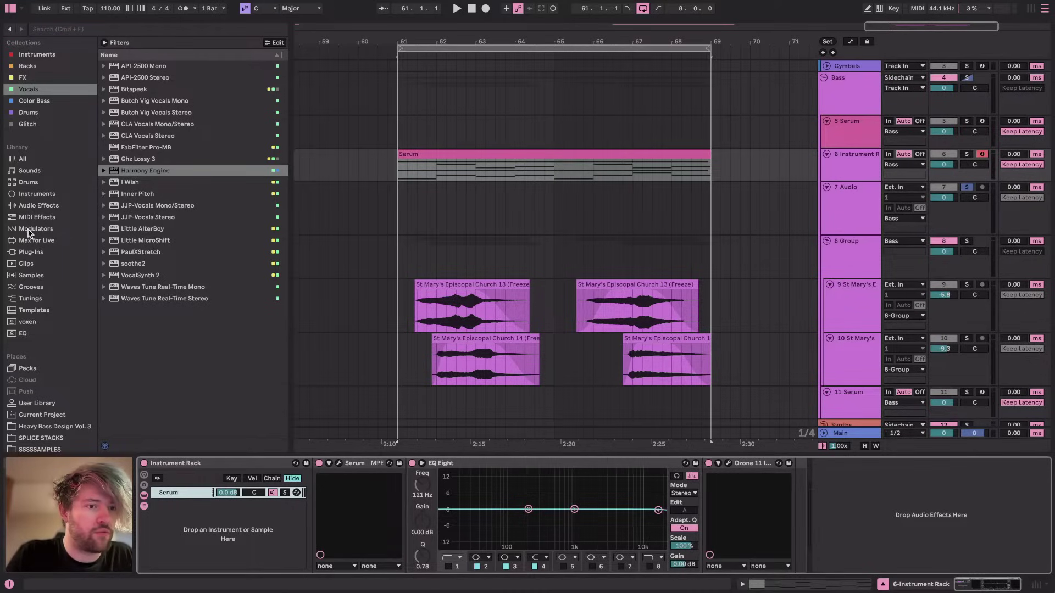
Add an External Instrument as a second chain in the Instrument Rack and route its MIDI to 7-Audio, 1-Harmony Engine
{"action": "left_click", "coordinate": [29, 197]}
{"action": "left_click_drag", "start_coordinate": [138, 266], "coordinate": [217, 529]}
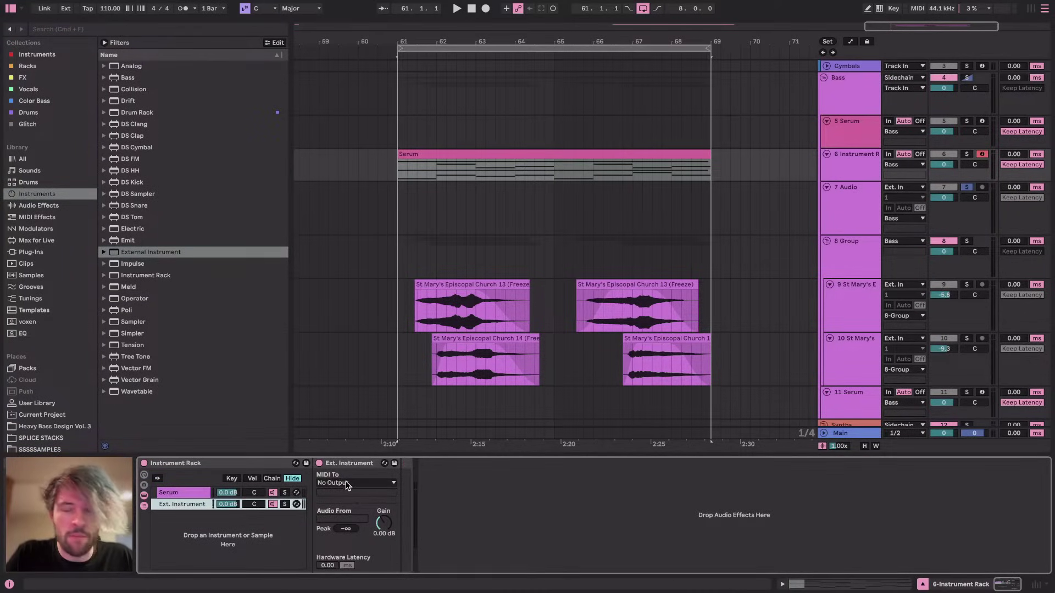
{"action": "left_click", "coordinate": [348, 483]}
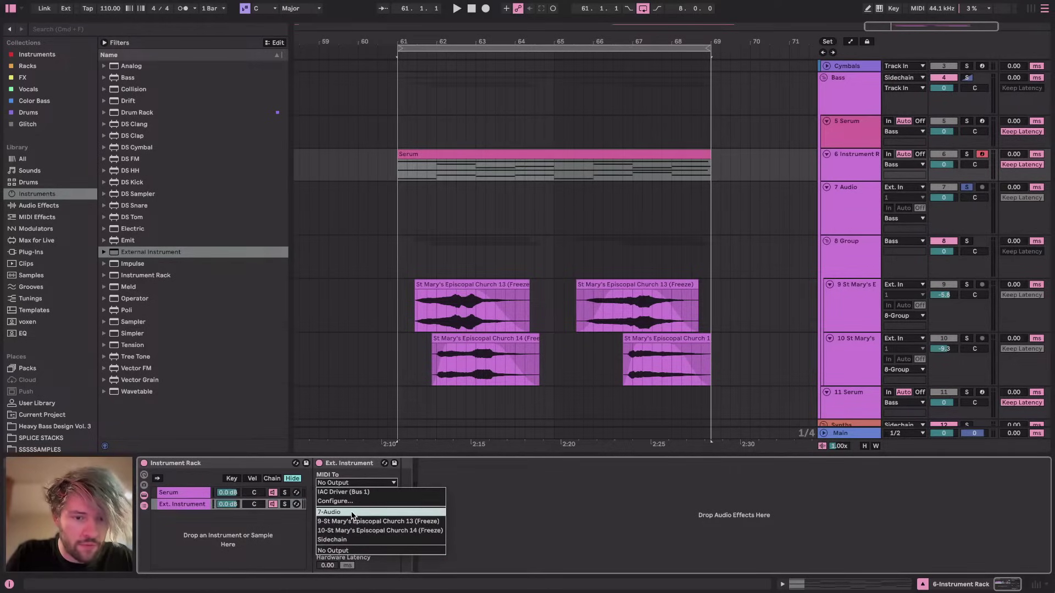
{"action": "left_click", "coordinate": [352, 514]}
{"action": "left_click", "coordinate": [342, 493]}
{"action": "left_click", "coordinate": [589, 495]}
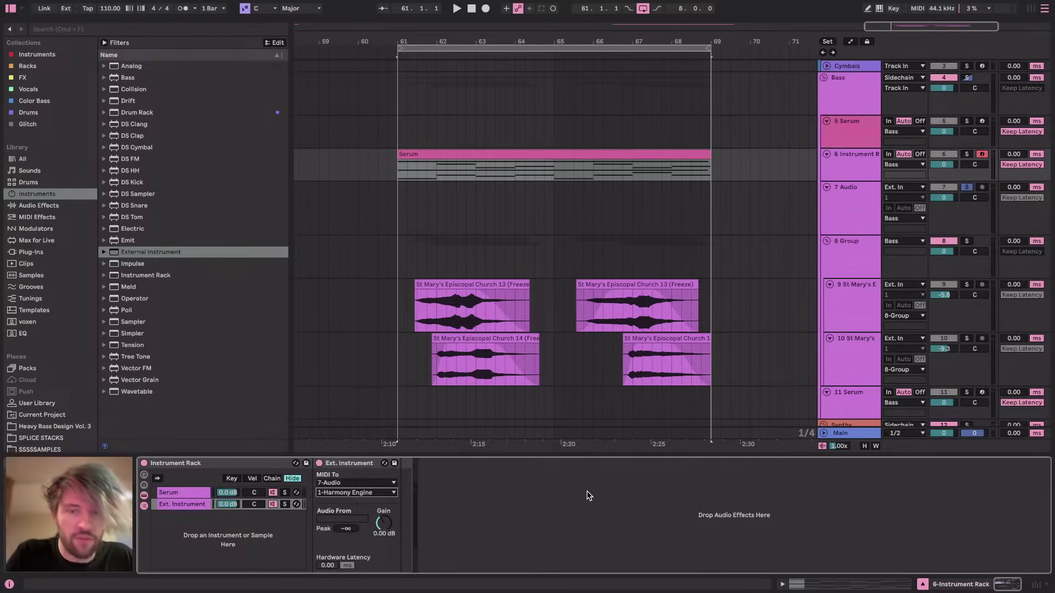
Set the Harmony Source of the Harmony Engine on 7-Audio to Chord Via MIDI while auditioning the loop
{"action": "left_click", "coordinate": [861, 207]}
{"action": "key", "text": "space"}
{"action": "left_click_drag", "start_coordinate": [404, 85], "coordinate": [529, 90]}
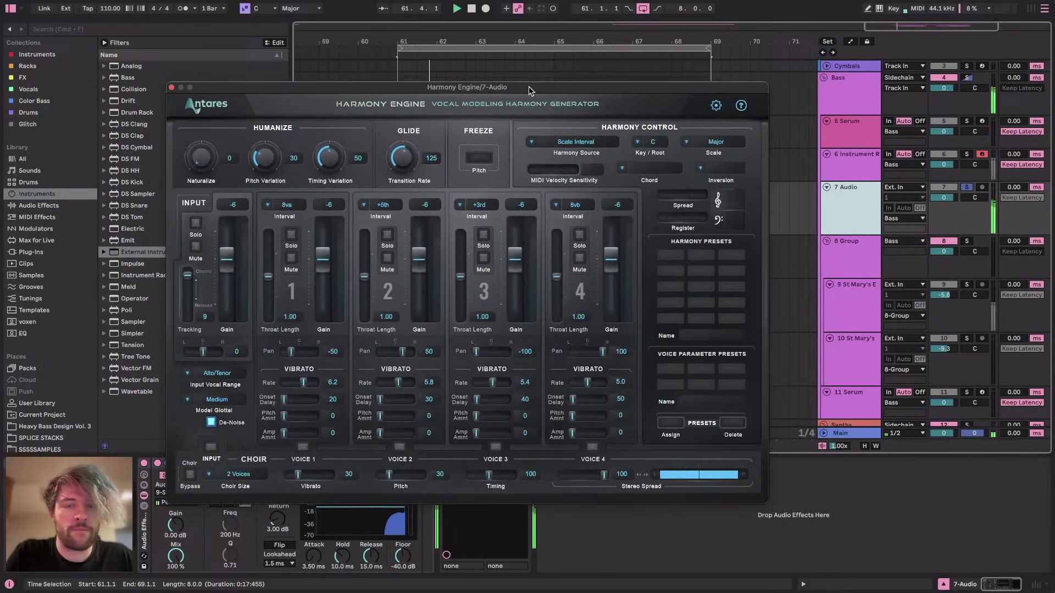
{"action": "left_click", "coordinate": [572, 143]}
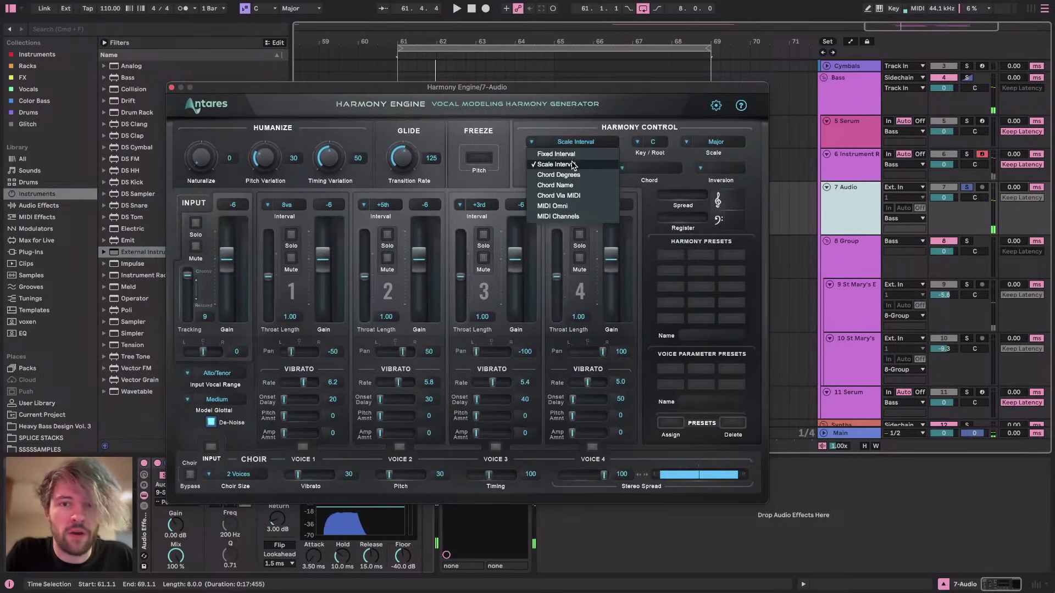
{"action": "left_click", "coordinate": [576, 196]}
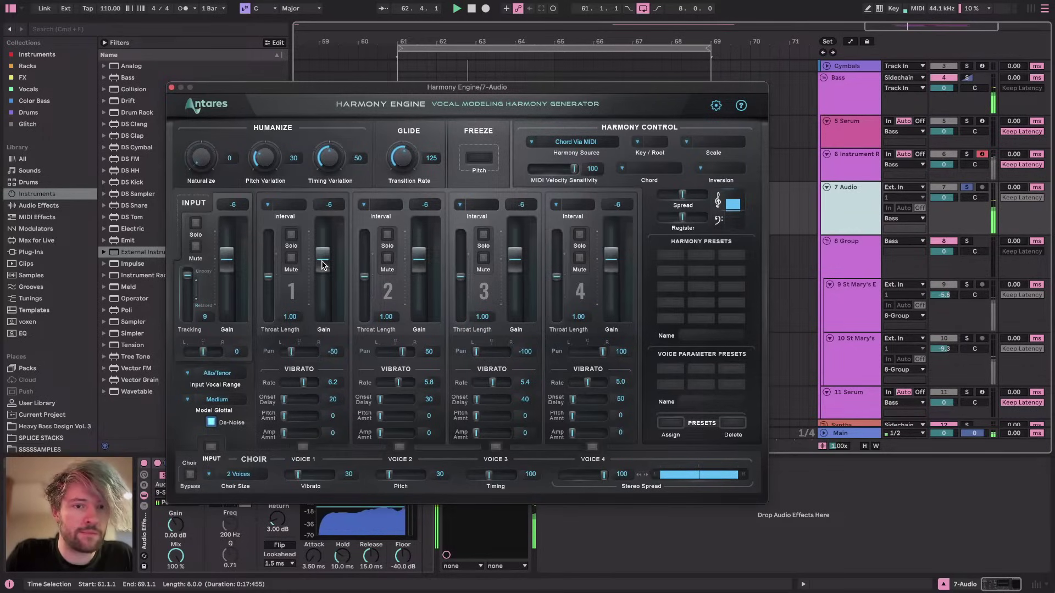
Raise all four voice gains to 12 and set Pitch Variation to 25, Timing Variation to 21 and Transition Rate to 252
{"action": "left_click_drag", "start_coordinate": [322, 265], "coordinate": [323, 227]}
{"action": "left_click_drag", "start_coordinate": [418, 256], "coordinate": [413, 212]}
{"action": "left_click_drag", "start_coordinate": [514, 255], "coordinate": [515, 228]}
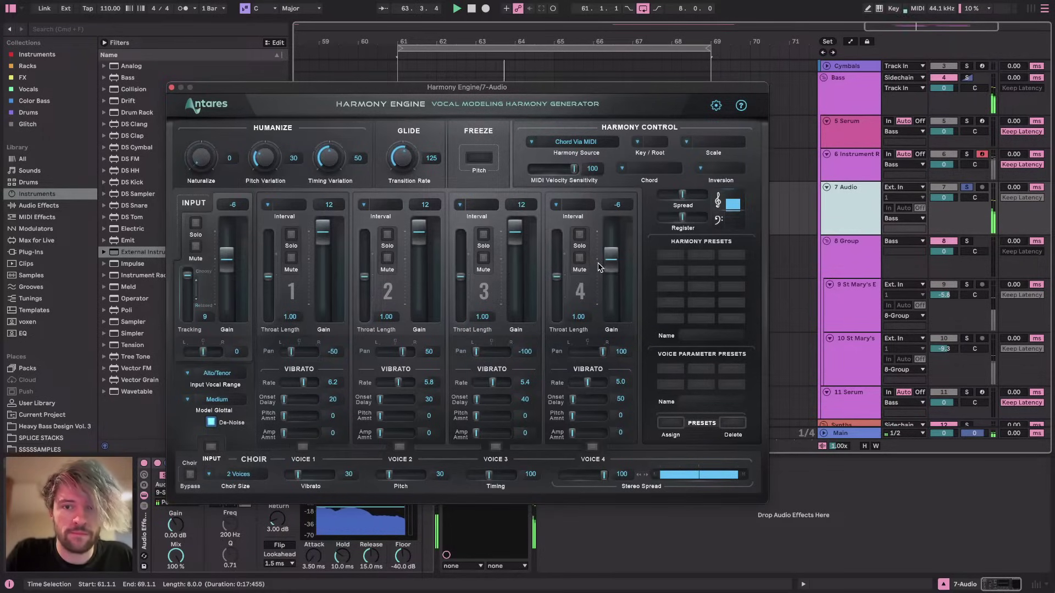
{"action": "left_click_drag", "start_coordinate": [611, 255], "coordinate": [611, 228]}
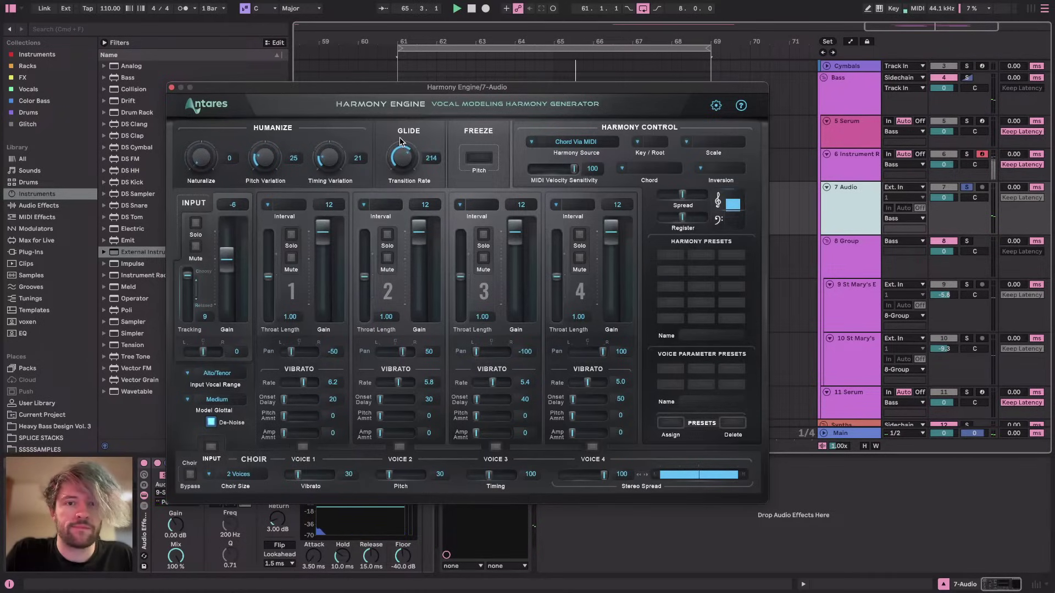
{"action": "left_click_drag", "start_coordinate": [439, 91], "coordinate": [399, 65]}
{"action": "left_click_drag", "start_coordinate": [546, 72], "coordinate": [515, 101]}
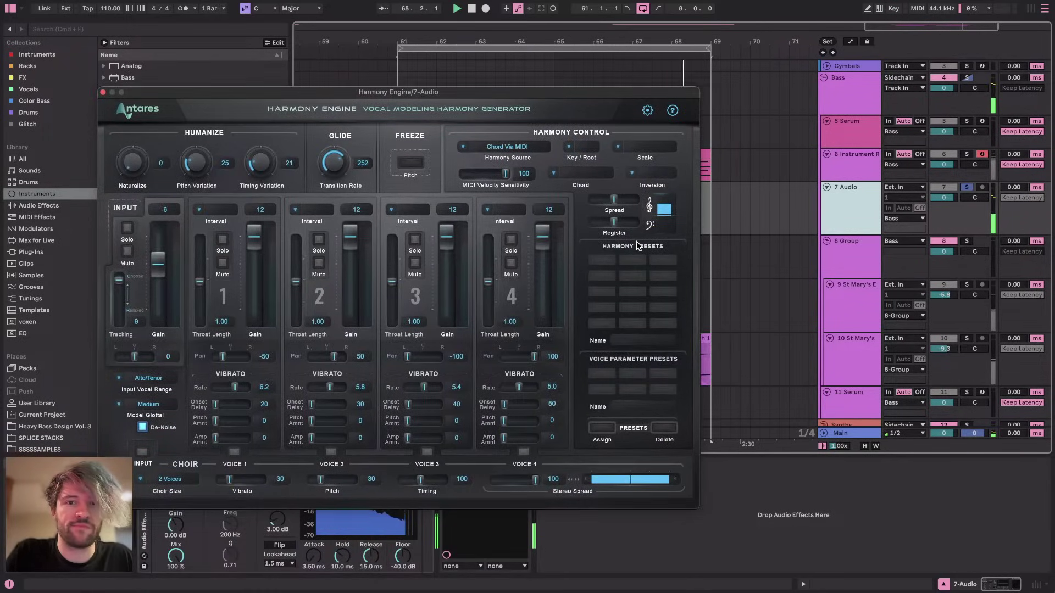
Stop playback, switch to YouTube Studio to read the recent live chat messages, and return to Ableton Live
{"action": "key", "text": "super+Tab"}
{"action": "key", "text": "super+Tab"}
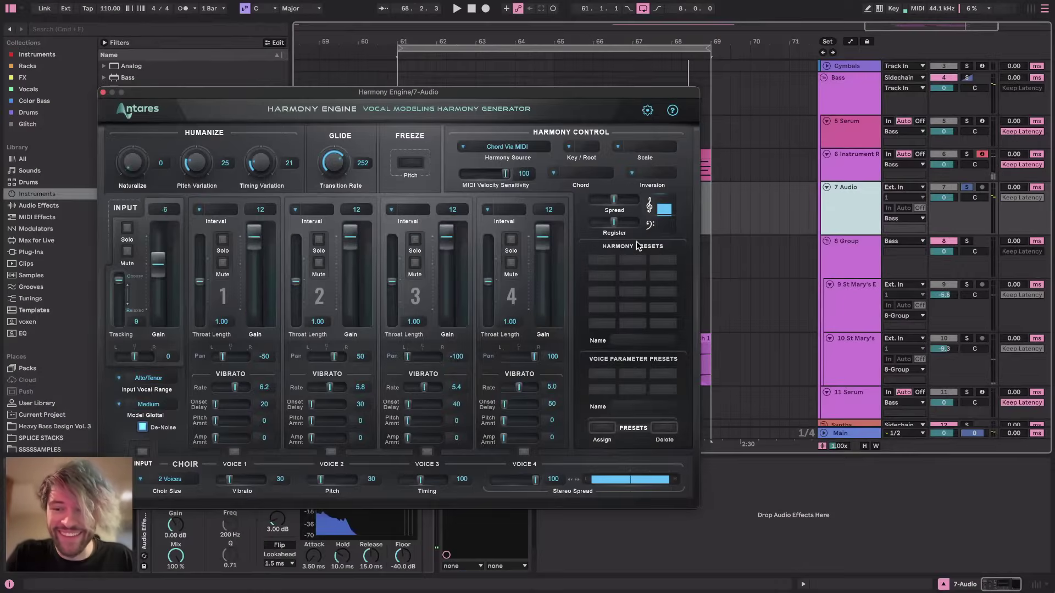
{"action": "key", "text": "super+Tab"}
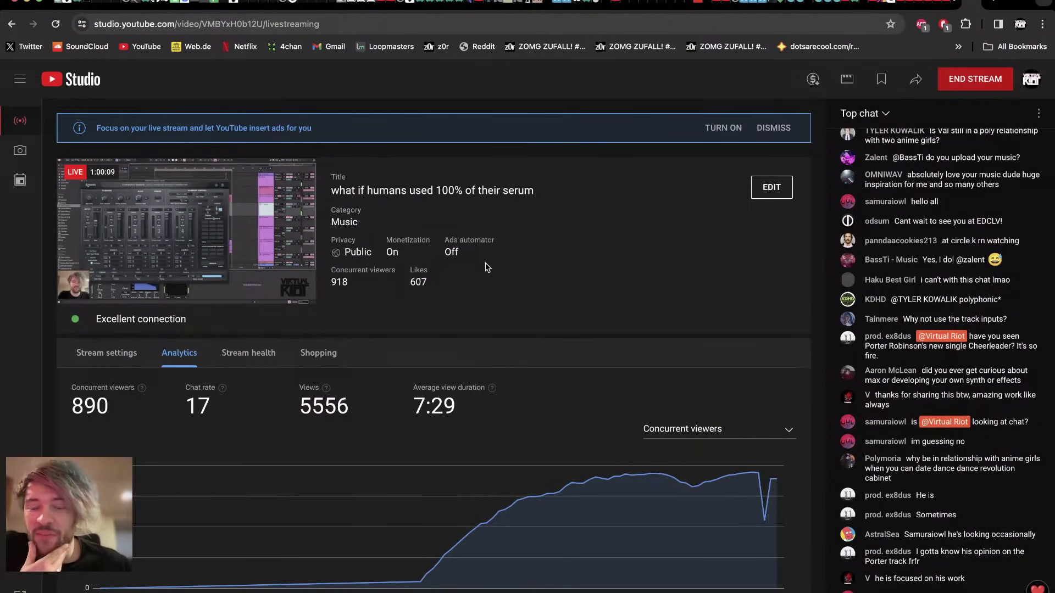
{"action": "scroll", "coordinate": [839, 329], "scroll_direction": "up", "scroll_amount": 1}
{"action": "scroll", "coordinate": [839, 326], "scroll_direction": "down", "scroll_amount": 1}
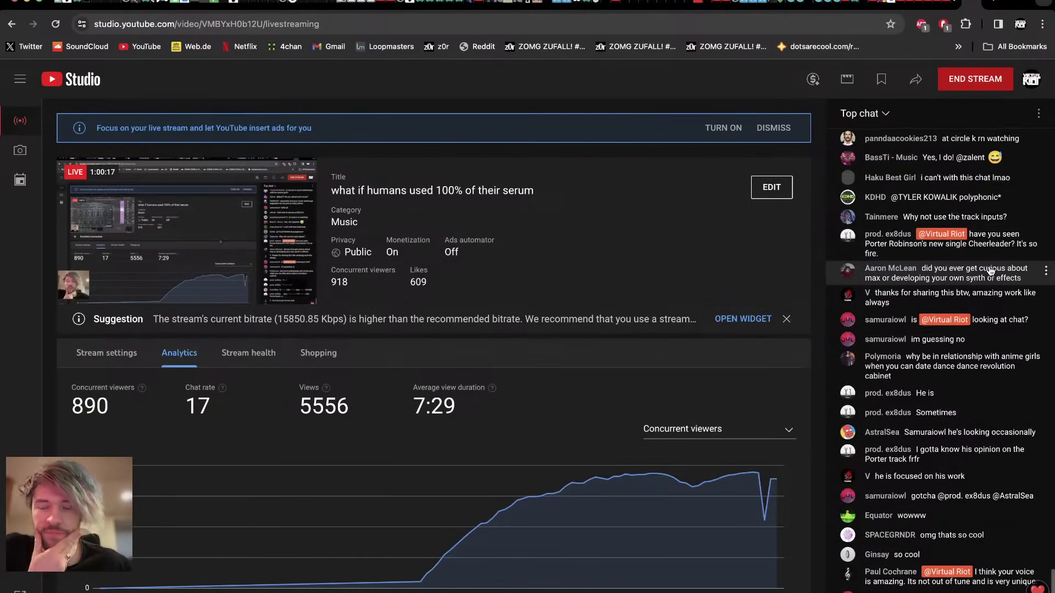
{"action": "scroll", "coordinate": [990, 269], "scroll_direction": "up", "scroll_amount": 5}
{"action": "scroll", "coordinate": [986, 270], "scroll_direction": "down", "scroll_amount": 8}
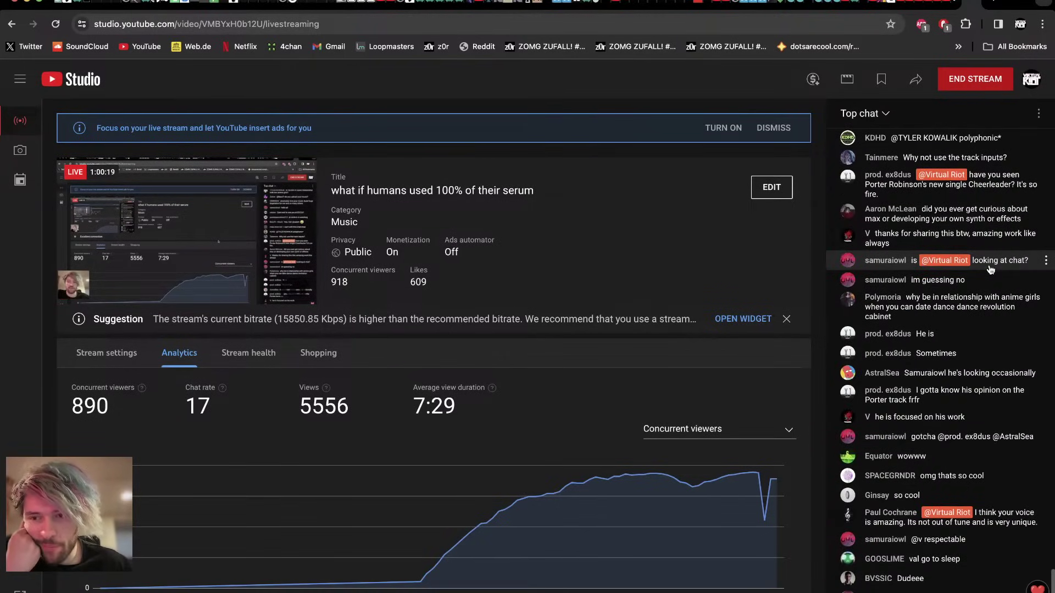
{"action": "scroll", "coordinate": [970, 271], "scroll_direction": "up", "scroll_amount": 4}
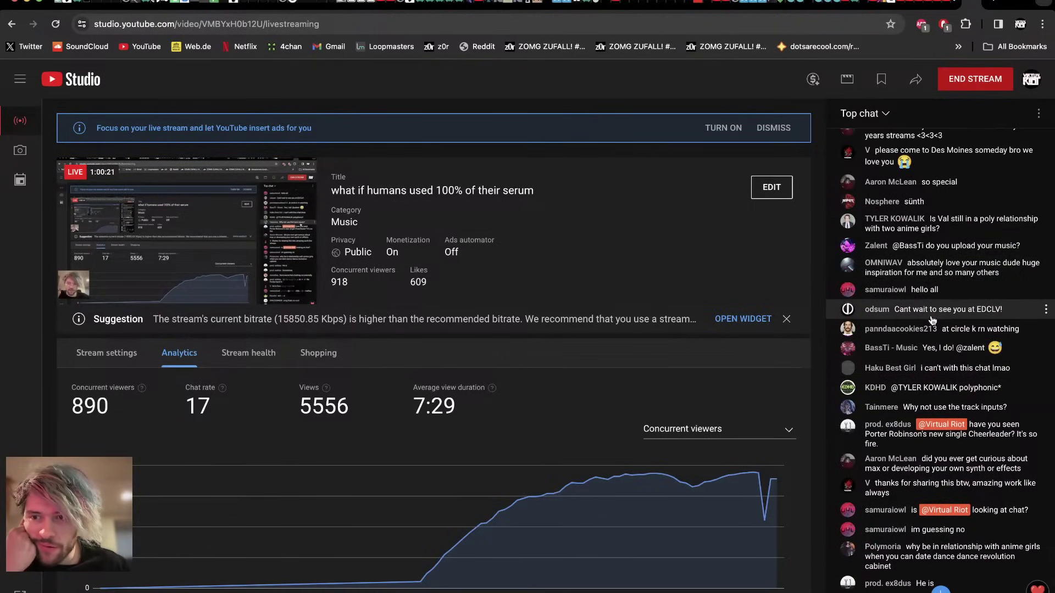
{"action": "scroll", "coordinate": [934, 335], "scroll_direction": "down", "scroll_amount": 4}
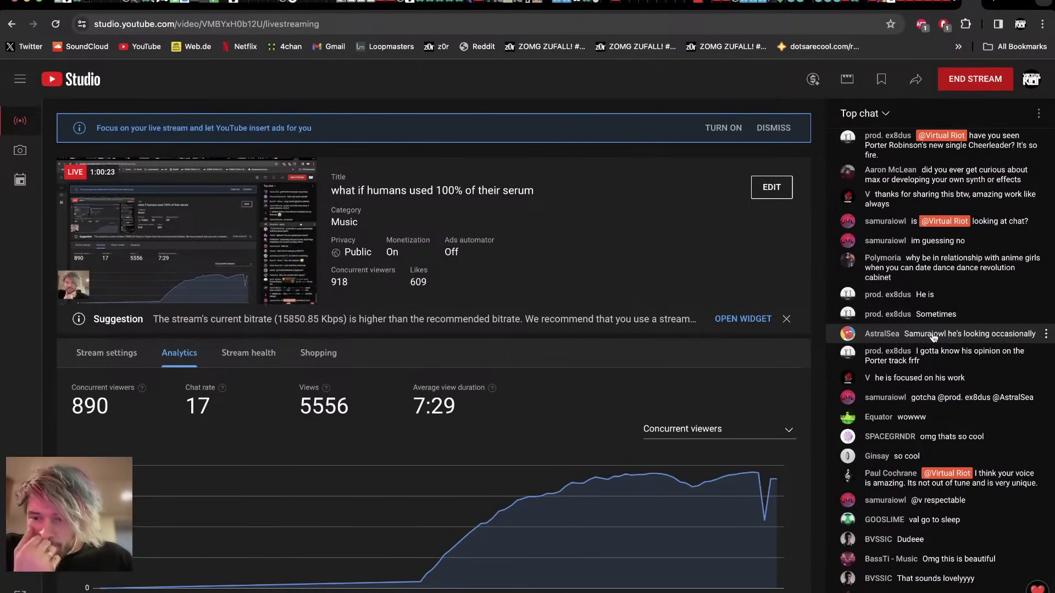
{"action": "key", "text": "super+Tab"}
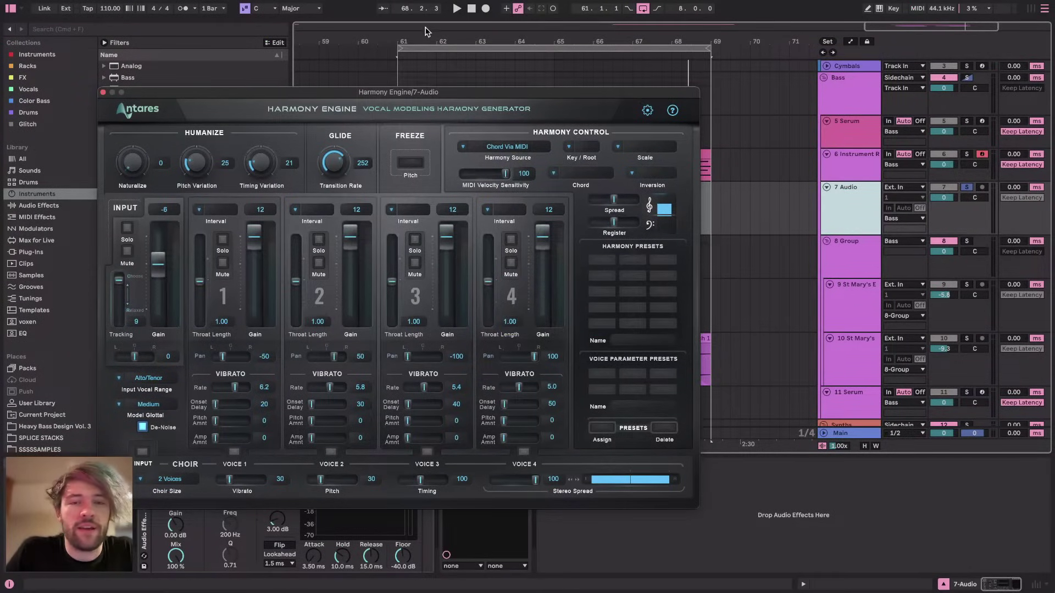
Shift the Harmony Engine window below the Serum clip, zoom in on bars 61 to 63 and place the insert mark at 61.3.4
{"action": "left_click_drag", "start_coordinate": [432, 92], "coordinate": [498, 50]}
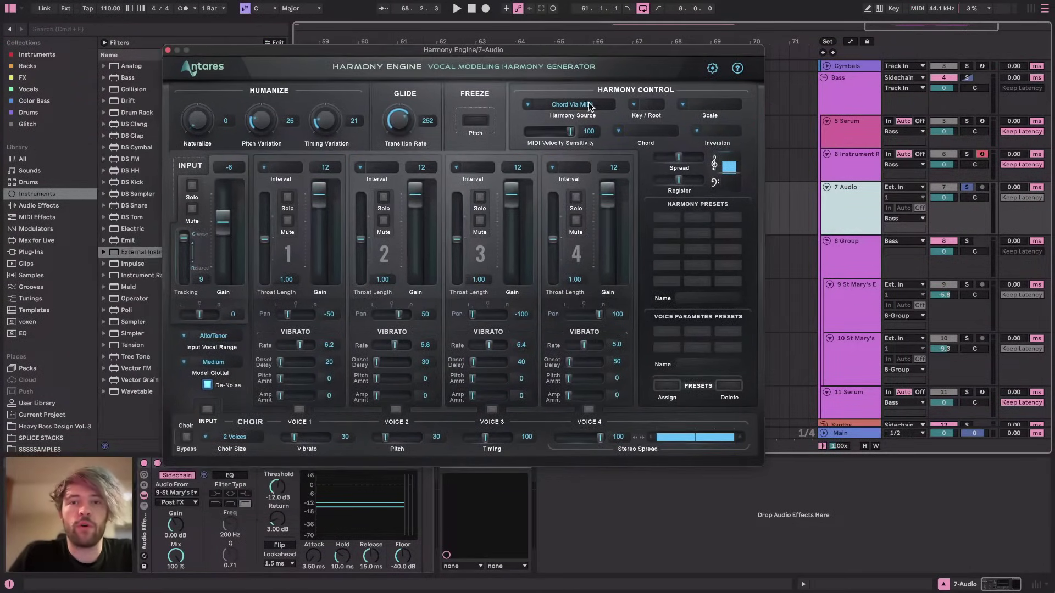
{"action": "left_click_drag", "start_coordinate": [592, 57], "coordinate": [555, 264]}
{"action": "left_click", "coordinate": [426, 180]}
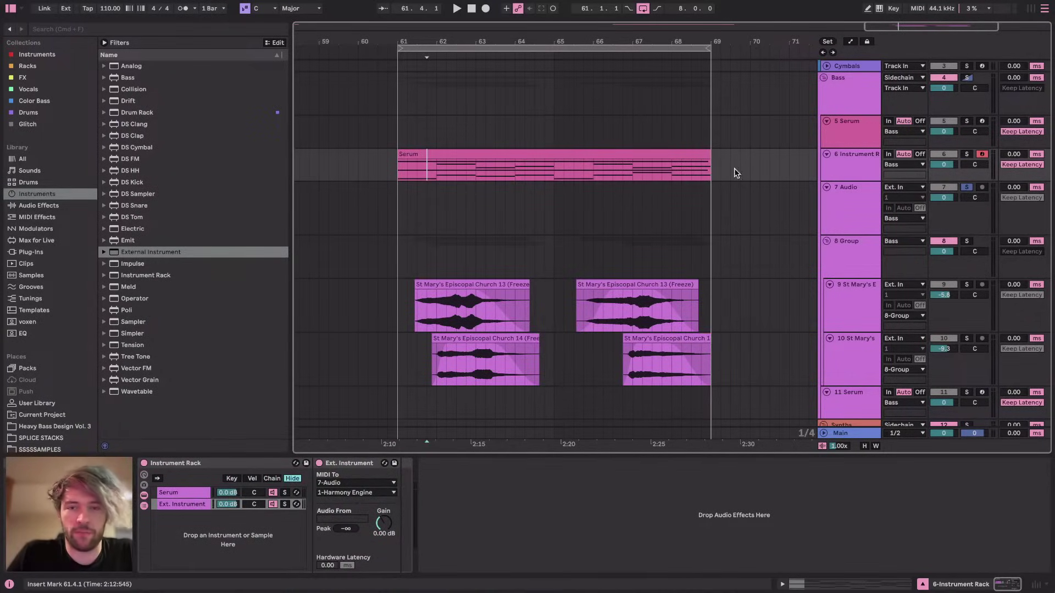
{"action": "scroll", "coordinate": [419, 233], "scroll_direction": "up", "scroll_amount": 5}
{"action": "left_click", "coordinate": [470, 226]}
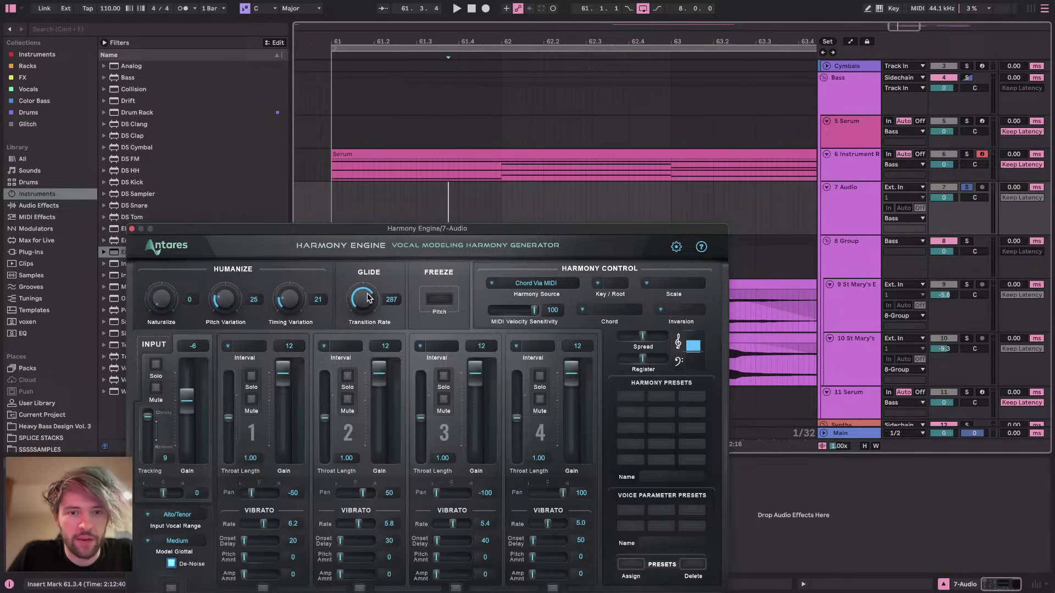
Try Harmony Engine Transition Rates of 418, 1000 and 290 while auditioning the chord changes
{"action": "key", "text": "space"}
{"action": "left_click_drag", "start_coordinate": [367, 297], "coordinate": [367, 265]}
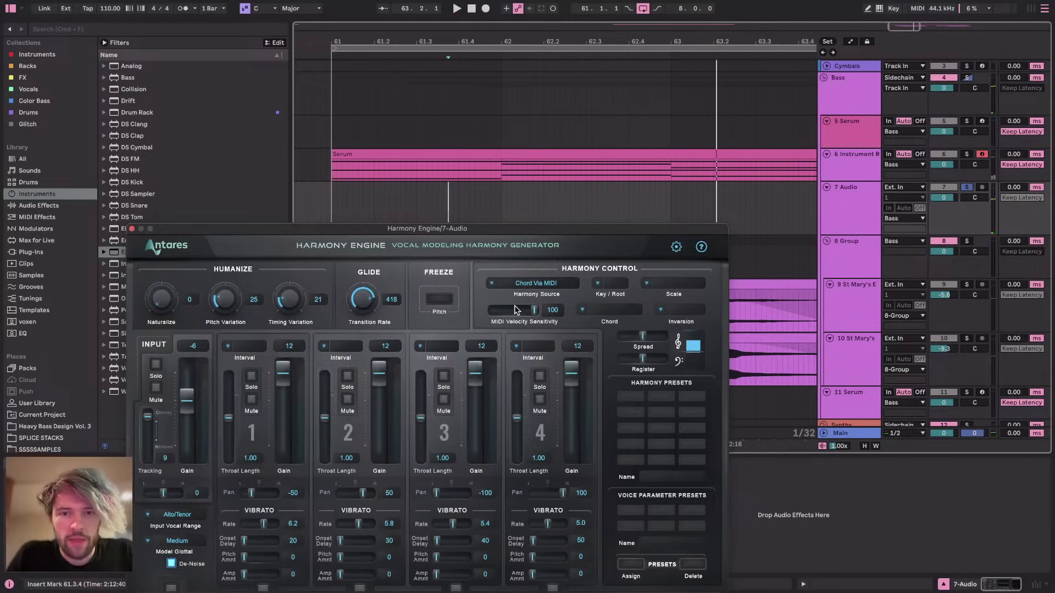
{"action": "key", "text": "space"}
{"action": "mouse_move", "coordinate": [370, 298]}
{"action": "left_mouse_down"}
{"action": "mouse_move", "coordinate": [355, 428]}
{"action": "mouse_move", "coordinate": [373, 168]}
{"action": "left_mouse_up"}
{"action": "key", "text": "space"}
{"action": "key", "text": "space"}
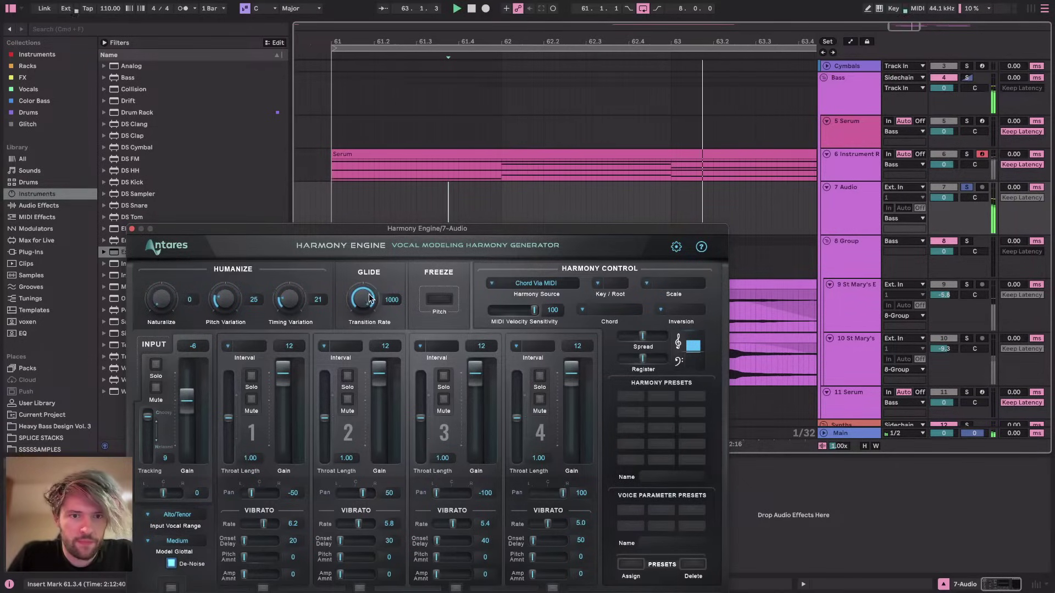
{"action": "left_click_drag", "start_coordinate": [369, 298], "coordinate": [366, 329]}
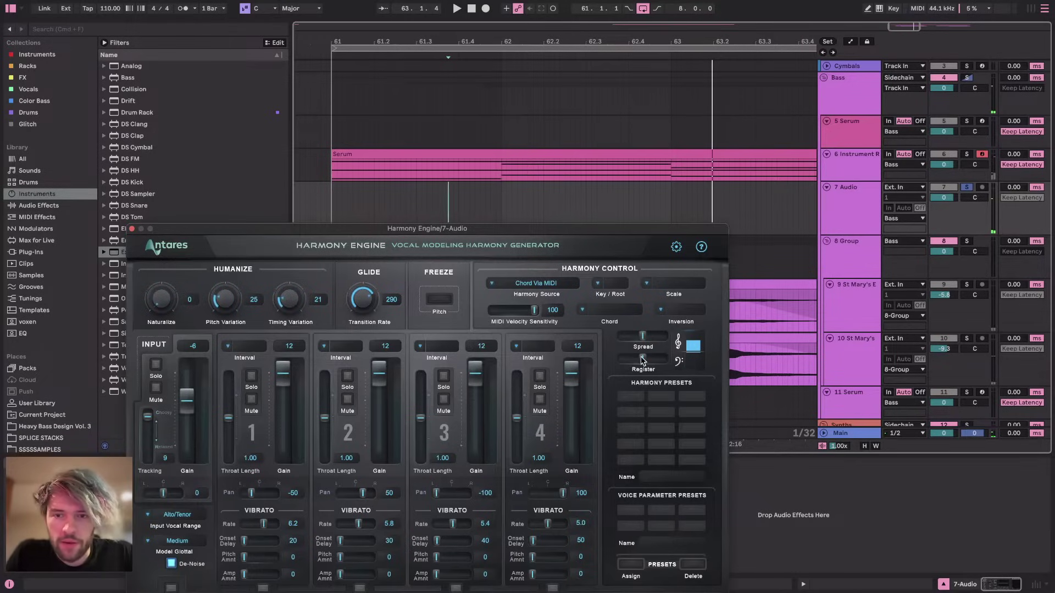
Set the Transition Rate to 124, try different Spread positions and lower the Register slightly during playback
{"action": "left_click_drag", "start_coordinate": [642, 337], "coordinate": [664, 336]}
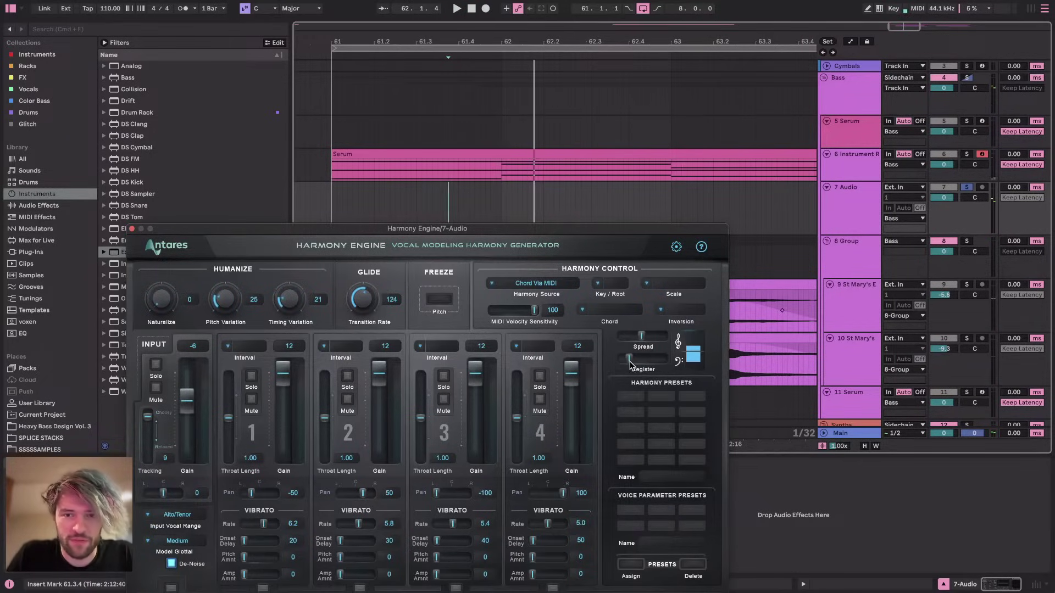
{"action": "key", "text": "space"}
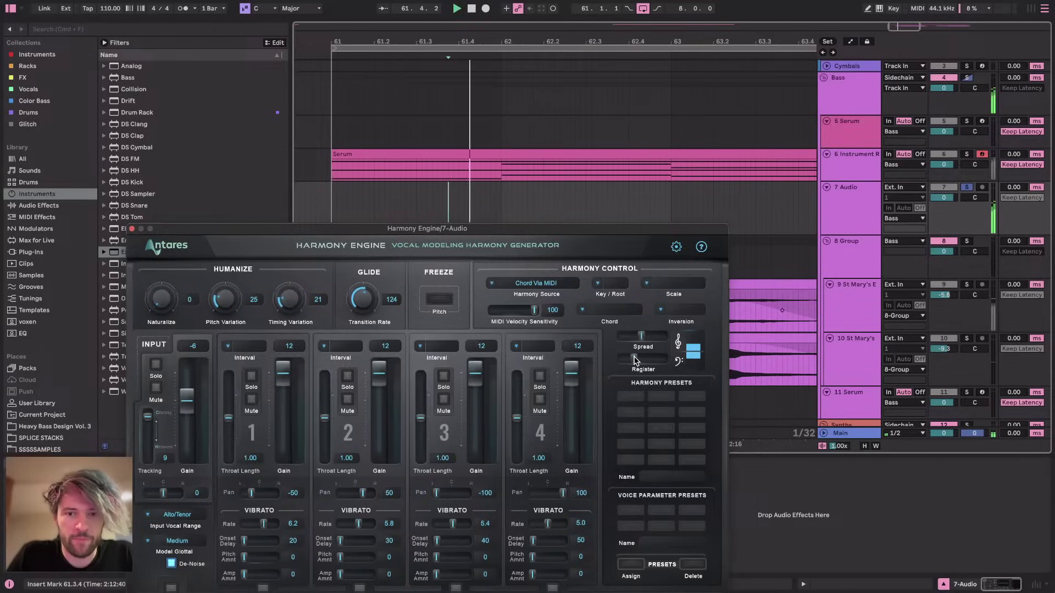
{"action": "mouse_move", "coordinate": [642, 360]}
{"action": "left_mouse_down"}
{"action": "mouse_move", "coordinate": [658, 358]}
{"action": "mouse_move", "coordinate": [640, 359]}
{"action": "left_mouse_up"}
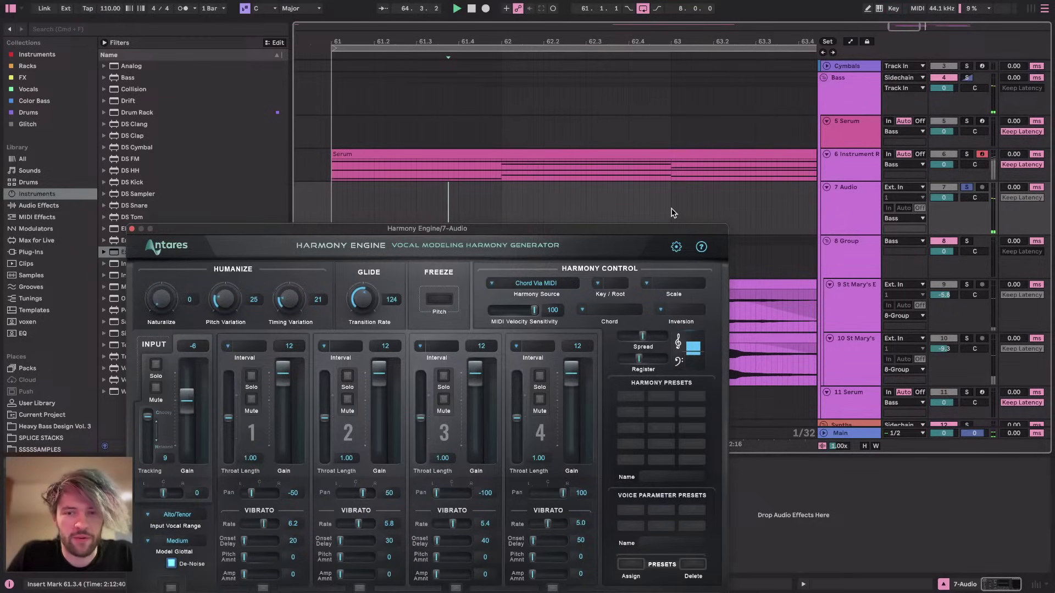
Show the Harmony Engine's Spread automation on 7-Audio, enlarge tracks 6 and 7, and move the plug-in window aside
{"action": "key", "text": "a"}
{"action": "key", "text": "space"}
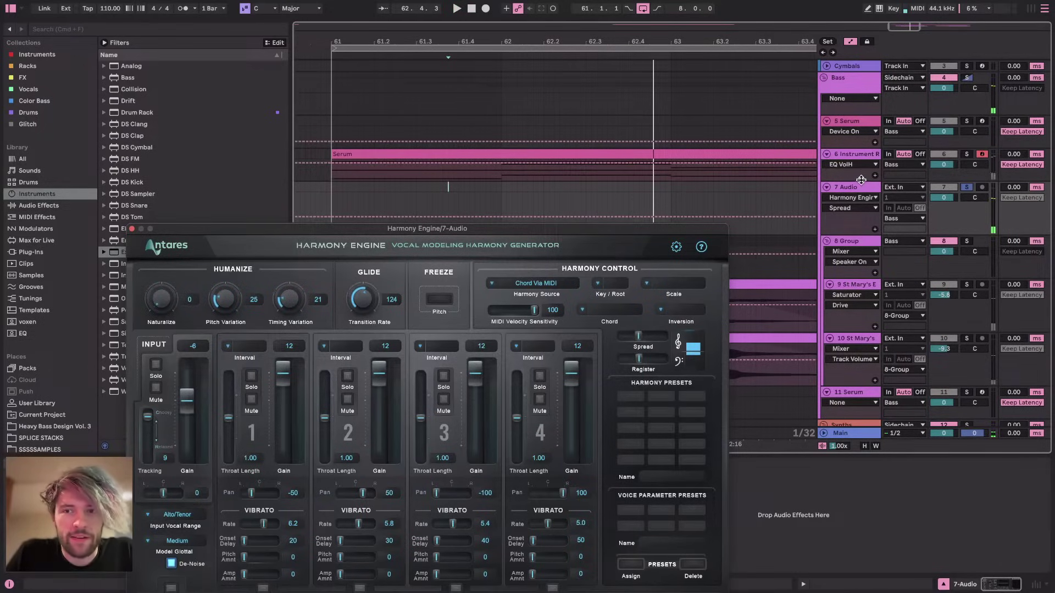
{"action": "left_click_drag", "start_coordinate": [861, 179], "coordinate": [861, 273]}
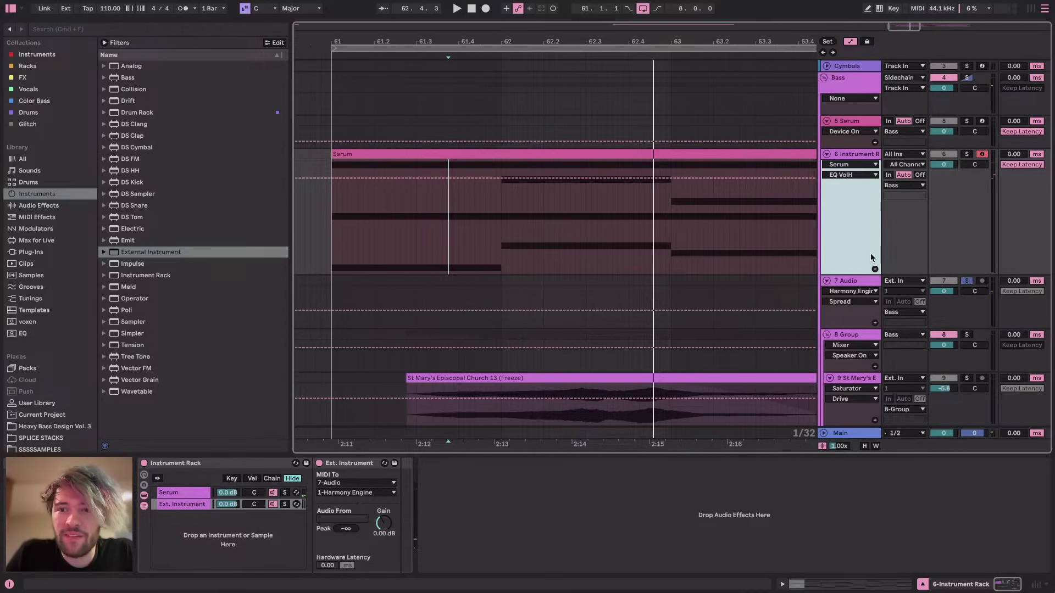
{"action": "left_click_drag", "start_coordinate": [851, 332], "coordinate": [849, 412]}
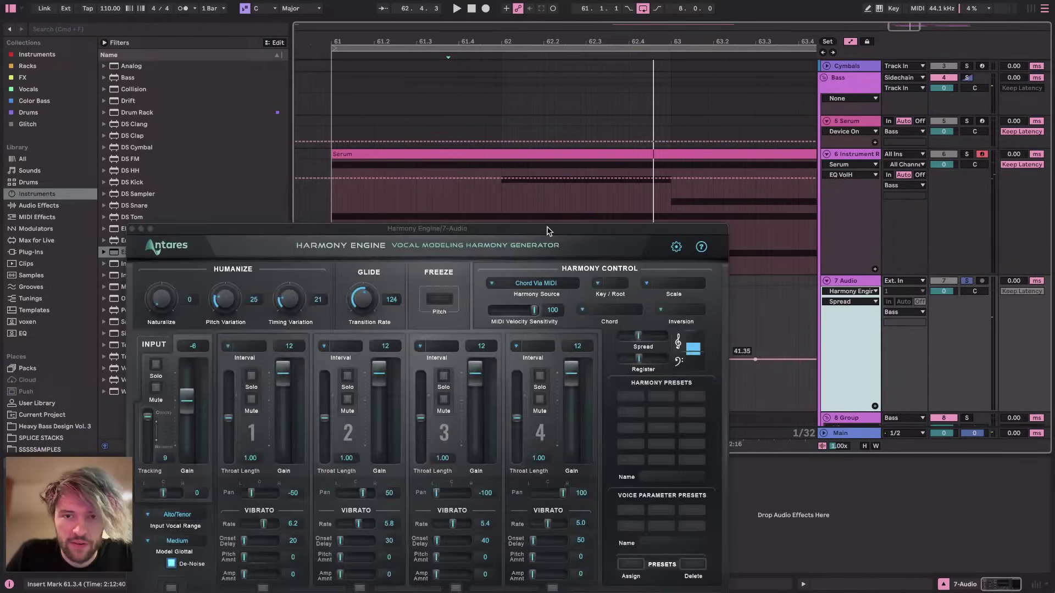
{"action": "left_click_drag", "start_coordinate": [546, 230], "coordinate": [239, 117]}
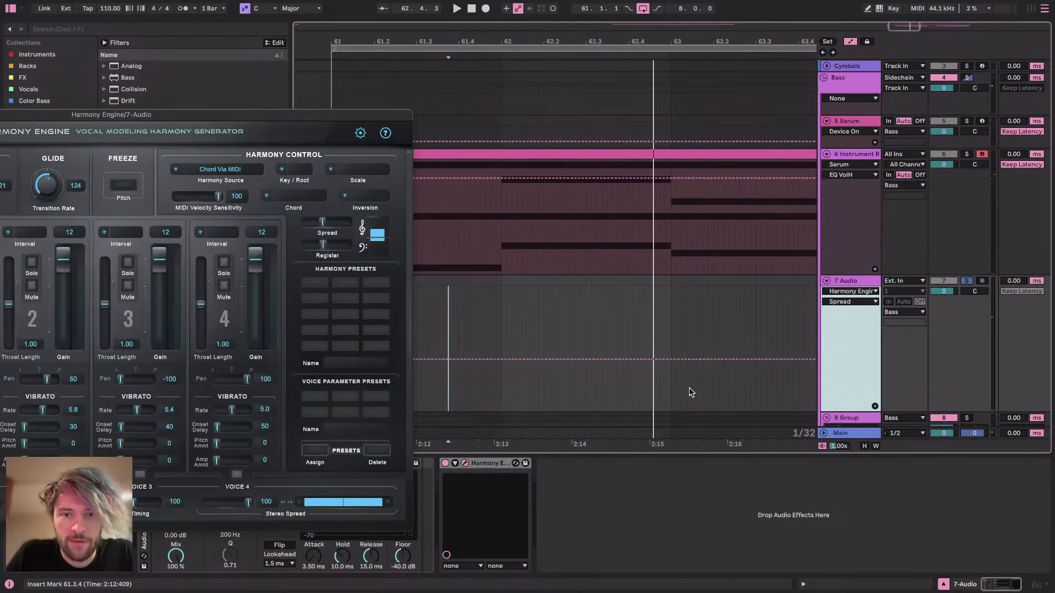
Raise the Spread automation on 7-Audio to about 81.74 over the first two beats of bar 62
{"action": "left_click", "coordinate": [649, 358]}
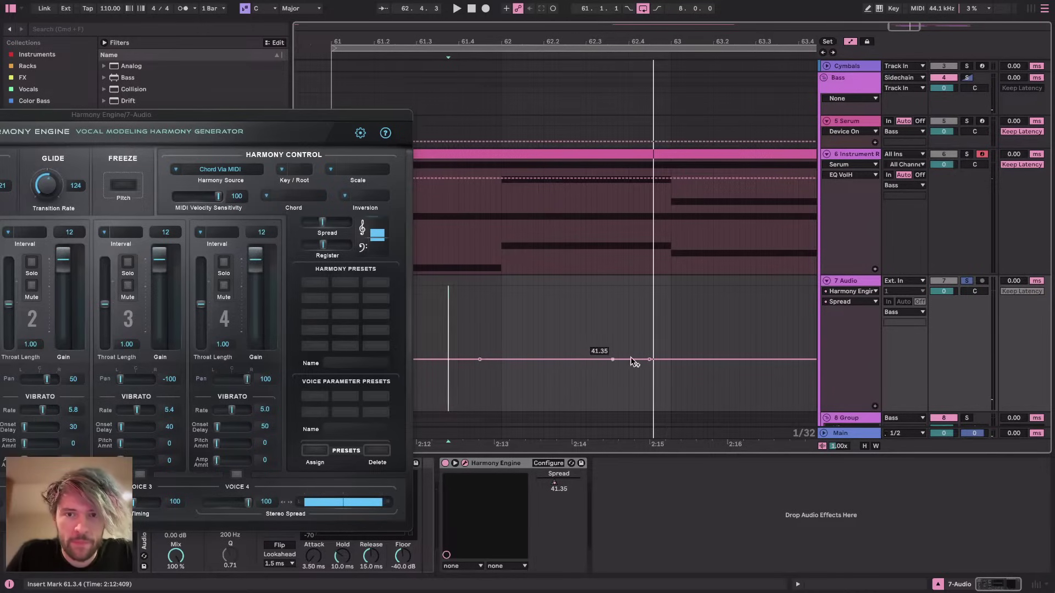
{"action": "scroll", "coordinate": [559, 349], "scroll_direction": "down", "scroll_amount": 2}
{"action": "scroll", "coordinate": [550, 335], "scroll_direction": "left", "scroll_amount": 3}
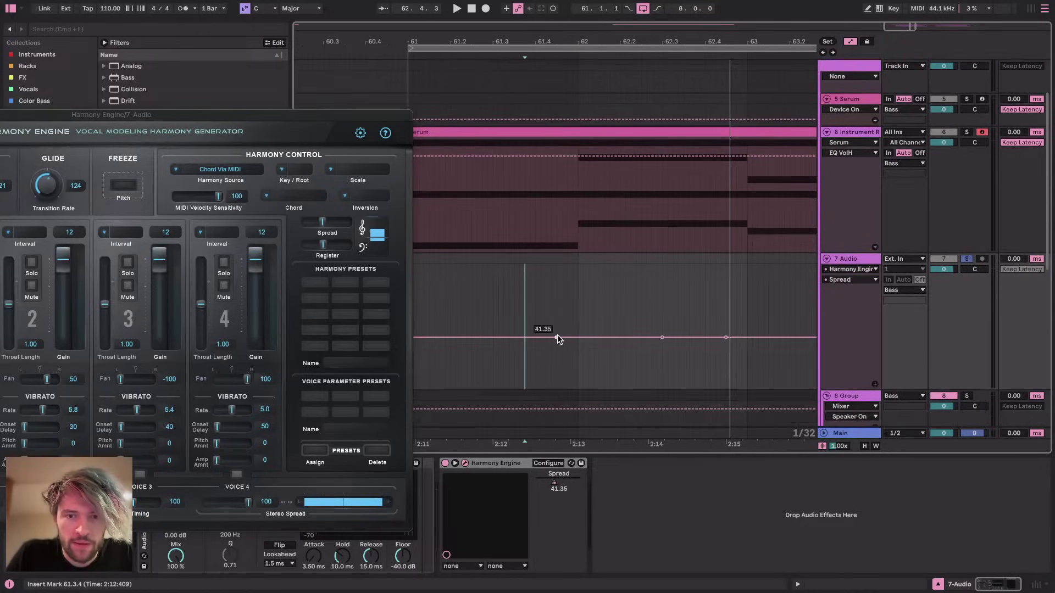
{"action": "left_click_drag", "start_coordinate": [557, 337], "coordinate": [662, 286]}
{"action": "scroll", "coordinate": [661, 284], "scroll_direction": "left", "scroll_amount": 3}
{"action": "scroll", "coordinate": [661, 283], "scroll_direction": "down", "scroll_amount": 1}
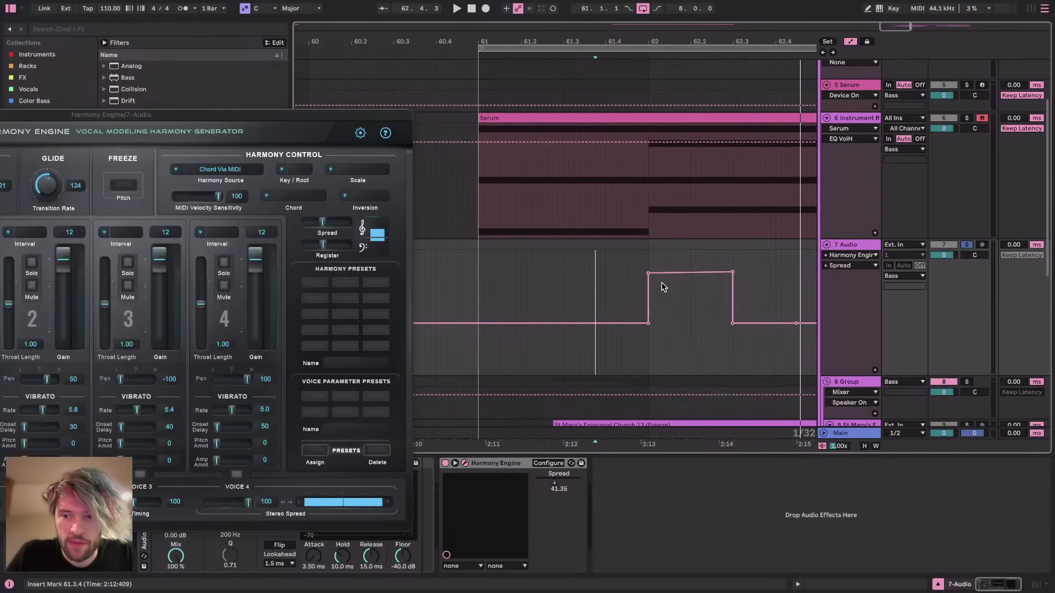
Play from bar 61 through bar 64 to audition the Spread automation's effect on the chord changes
{"action": "left_click", "coordinate": [546, 266]}
{"action": "key", "text": "space"}
{"action": "scroll", "coordinate": [712, 245], "scroll_direction": "right", "scroll_amount": 3}
{"action": "scroll", "coordinate": [711, 245], "scroll_direction": "up", "scroll_amount": 1}
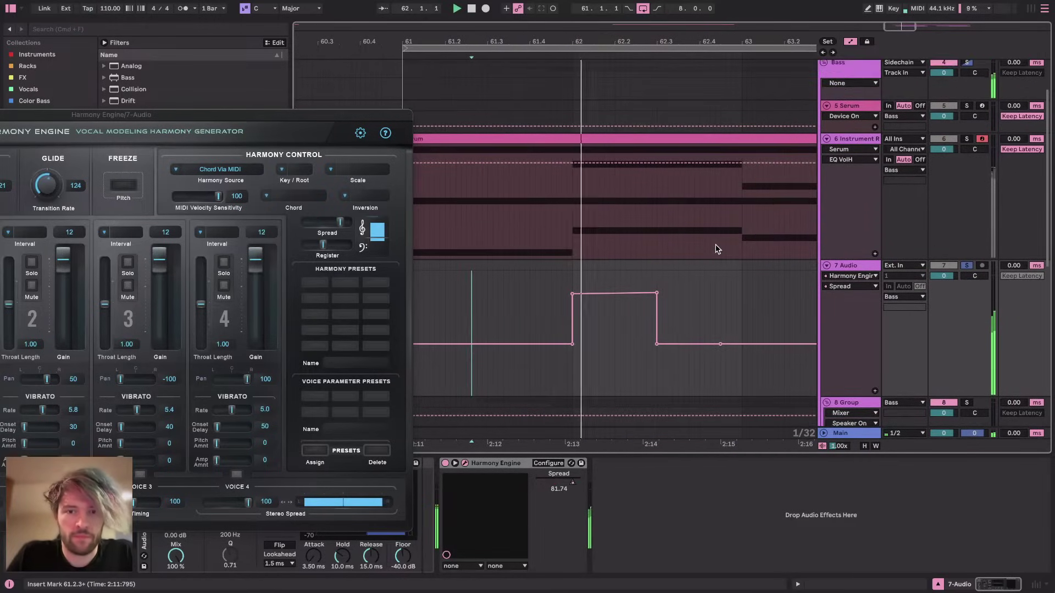
{"action": "scroll", "coordinate": [737, 296], "scroll_direction": "right", "scroll_amount": 3}
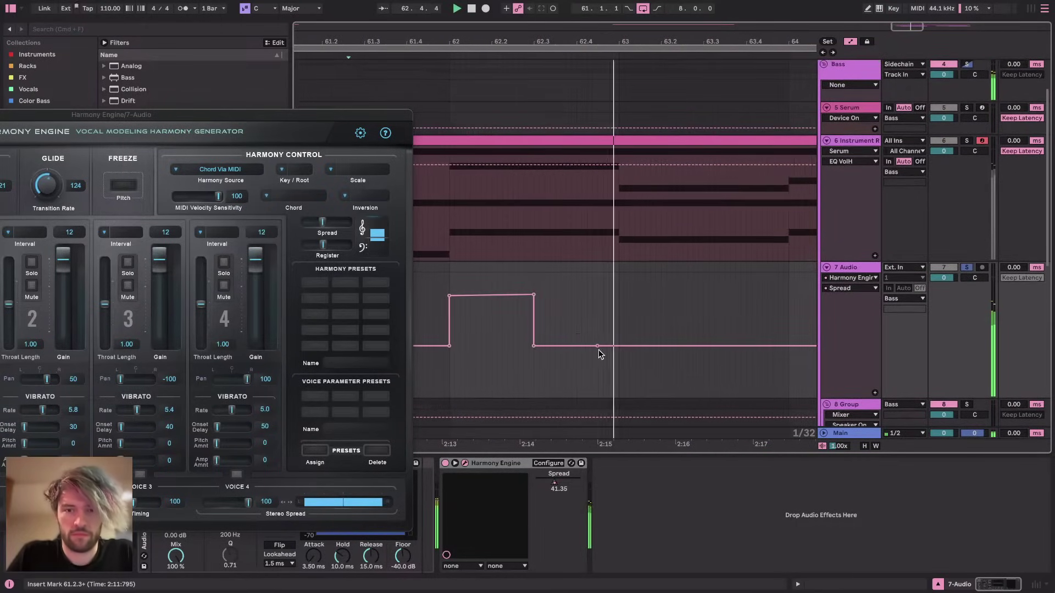
{"action": "scroll", "coordinate": [758, 342], "scroll_direction": "right", "scroll_amount": 3}
{"action": "scroll", "coordinate": [758, 342], "scroll_direction": "down", "scroll_amount": 1}
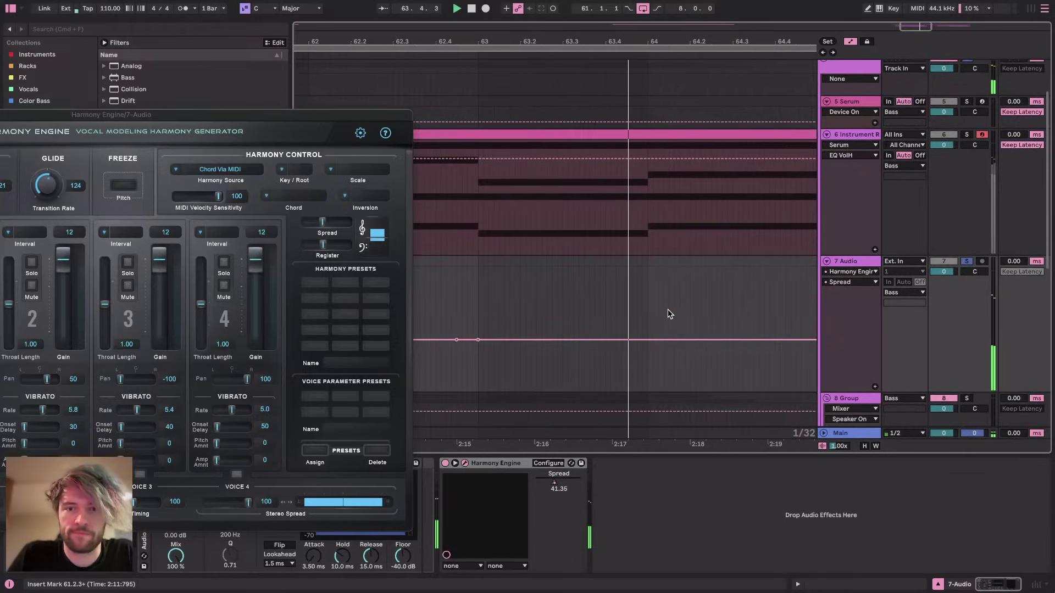
Duplicate the four-bar stretch of Spread automation so the bar 62 peak repeats at bar 66, and play from bar 64.4
{"action": "scroll", "coordinate": [727, 266], "scroll_direction": "down", "scroll_amount": 5}
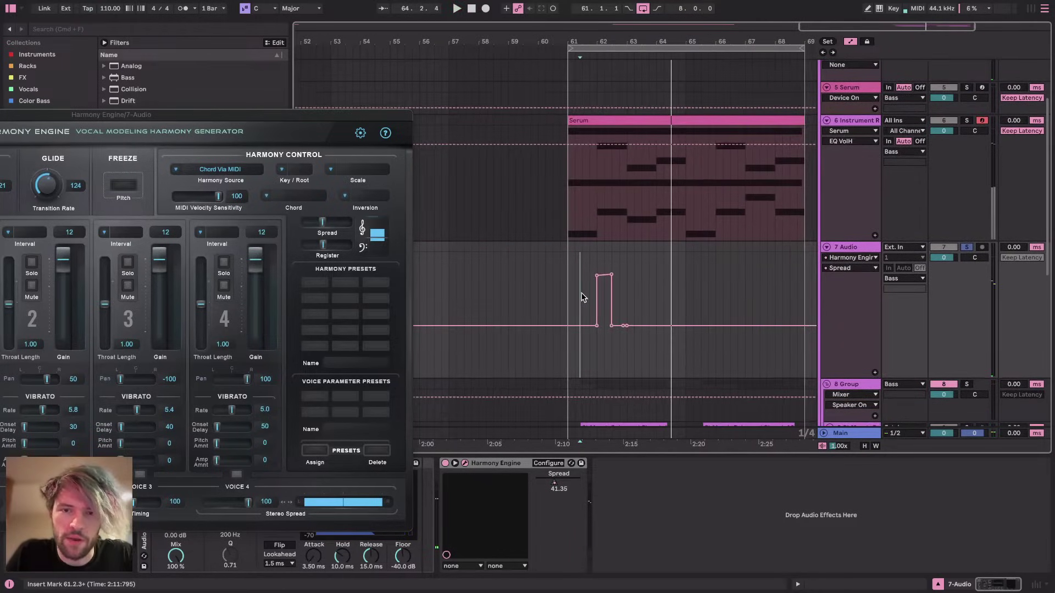
{"action": "left_click_drag", "start_coordinate": [582, 296], "coordinate": [684, 283]}
{"action": "key", "text": "super+d"}
{"action": "left_click", "coordinate": [679, 273]}
{"action": "key", "text": "space"}
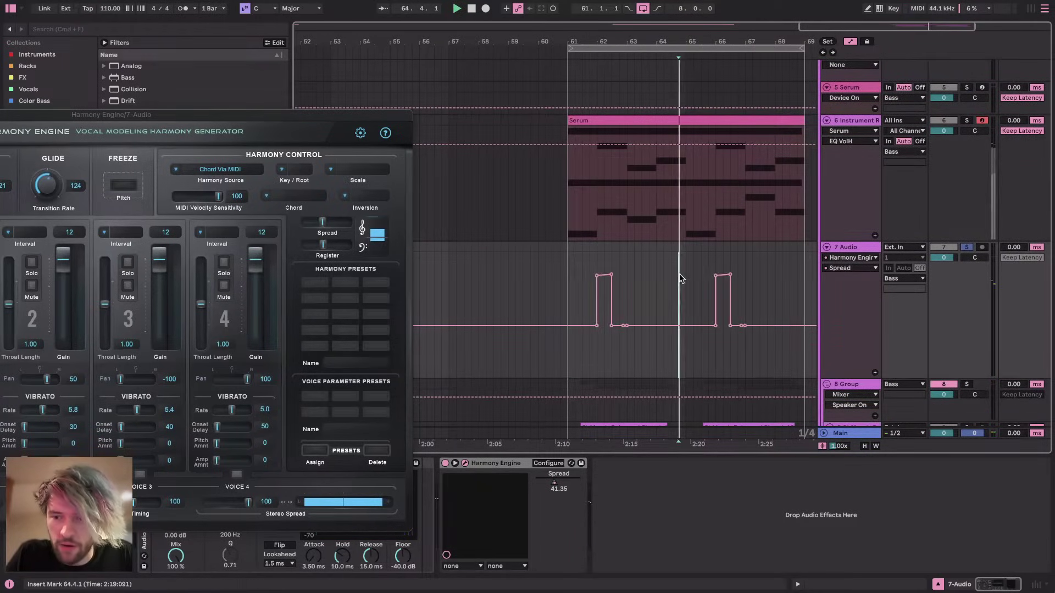
{"action": "scroll", "coordinate": [679, 274], "scroll_direction": "right", "scroll_amount": 2}
{"action": "scroll", "coordinate": [679, 274], "scroll_direction": "down", "scroll_amount": 1}
Set Harmony Engine's Transition Rate to 162, raise the Register slightly and replay from bar 61.3
{"action": "left_click_drag", "start_coordinate": [49, 190], "coordinate": [51, 178]}
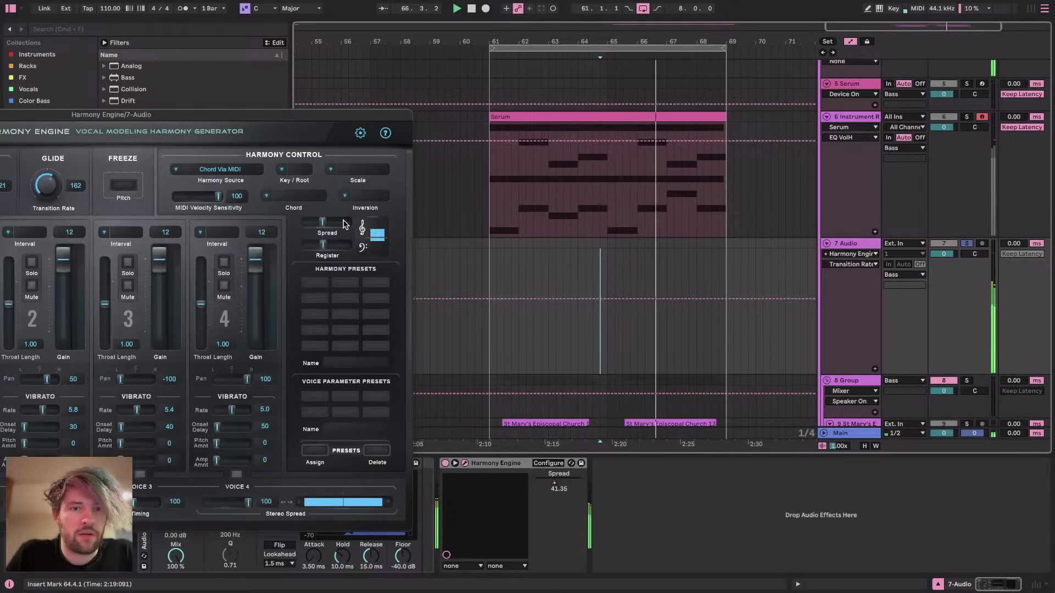
{"action": "left_click_drag", "start_coordinate": [323, 244], "coordinate": [325, 245]}
{"action": "left_click", "coordinate": [586, 277]}
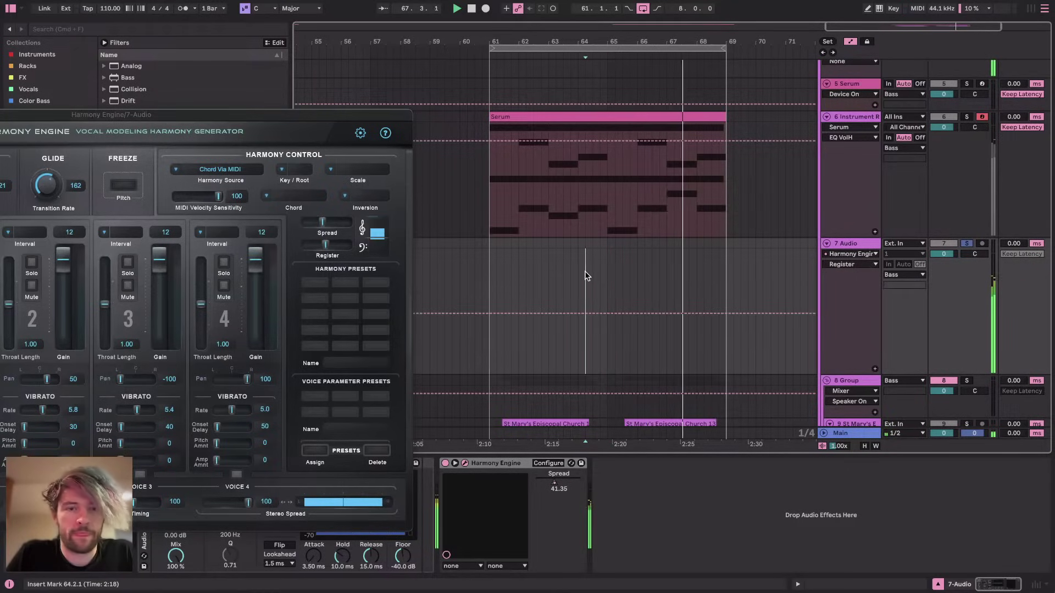
{"action": "left_click", "coordinate": [506, 269]}
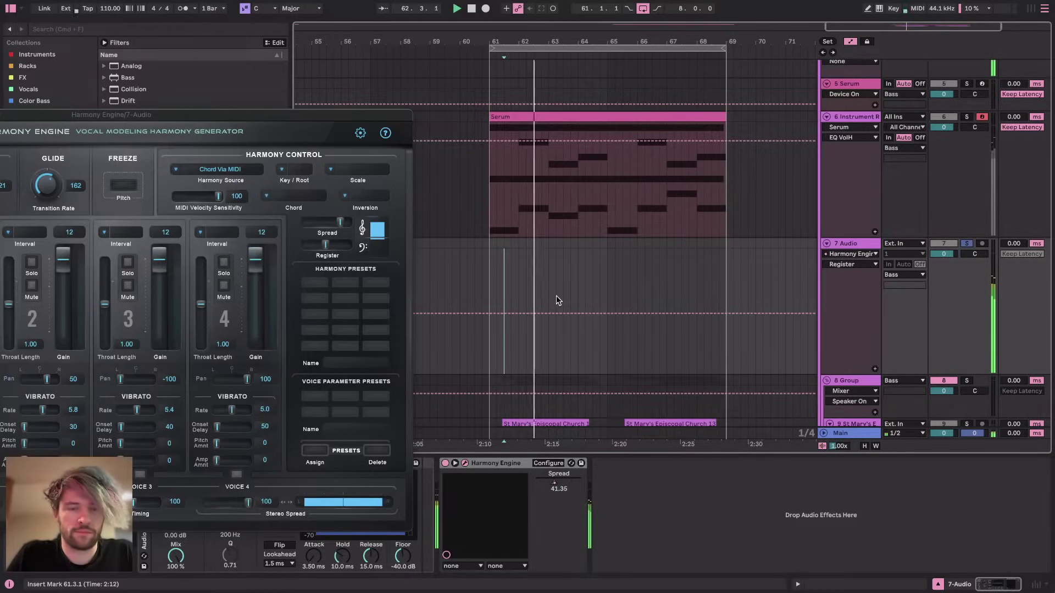
Automate the Register on 7-Audio to step up to 55.03 at bar 63
{"action": "scroll", "coordinate": [578, 265], "scroll_direction": "up", "scroll_amount": 2}
{"action": "left_click", "coordinate": [518, 314]}
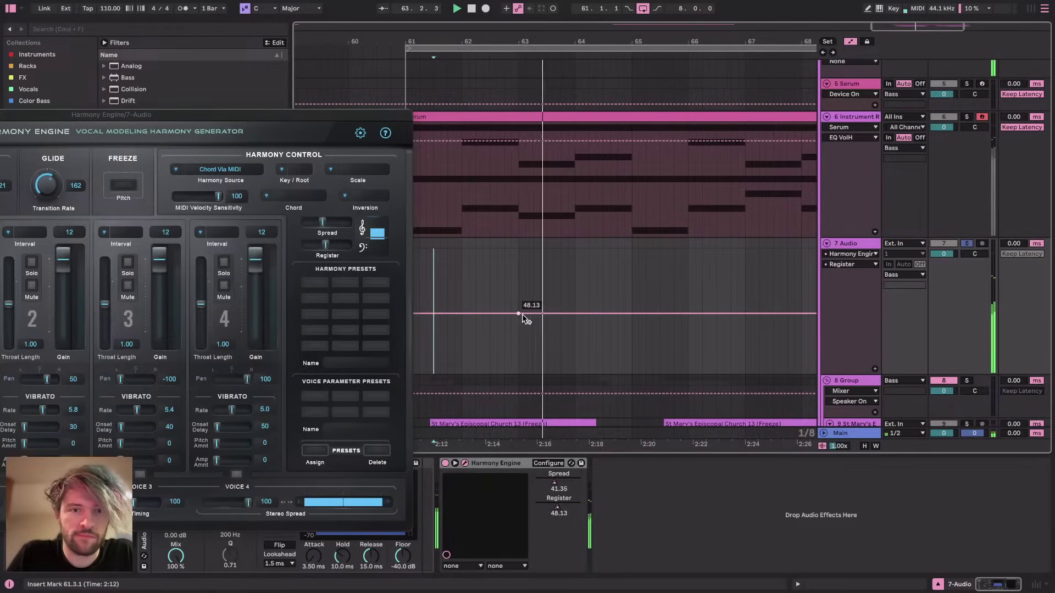
{"action": "left_click", "coordinate": [547, 305]}
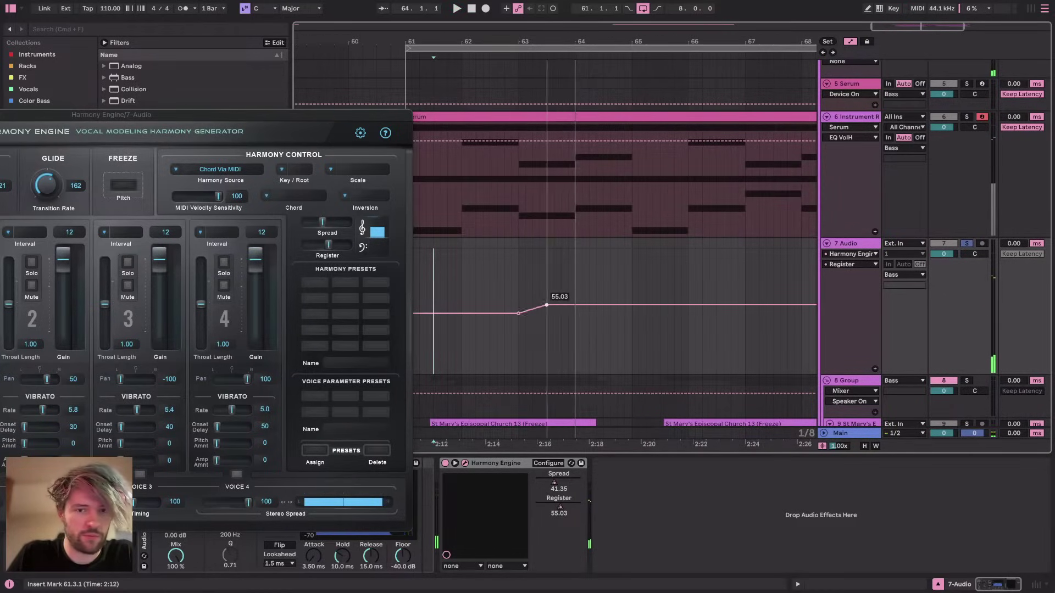
{"action": "left_click_drag", "start_coordinate": [546, 305], "coordinate": [525, 305]}
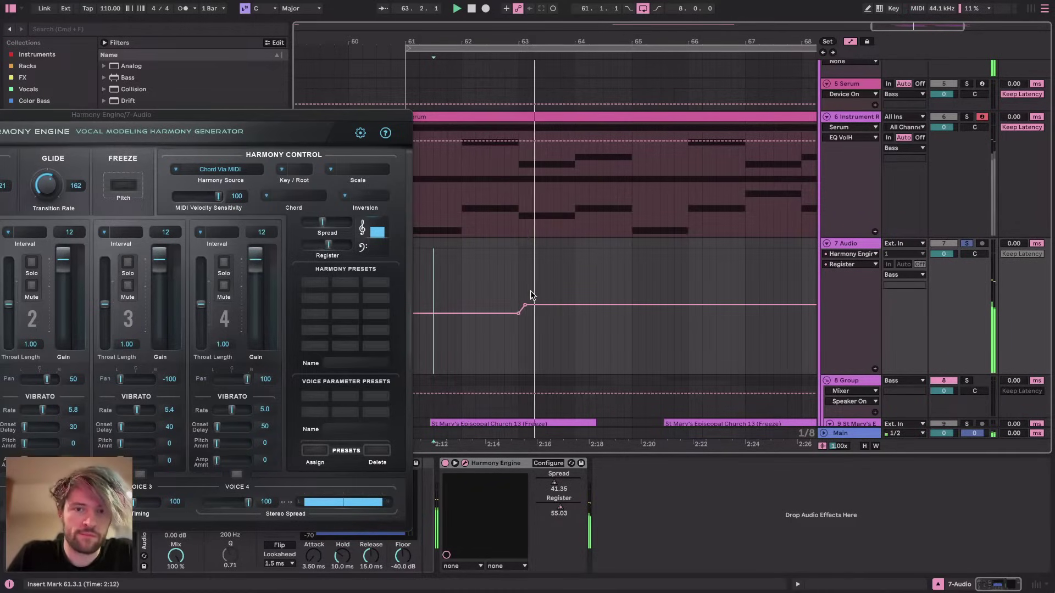
{"action": "left_click_drag", "start_coordinate": [525, 305], "coordinate": [518, 305]}
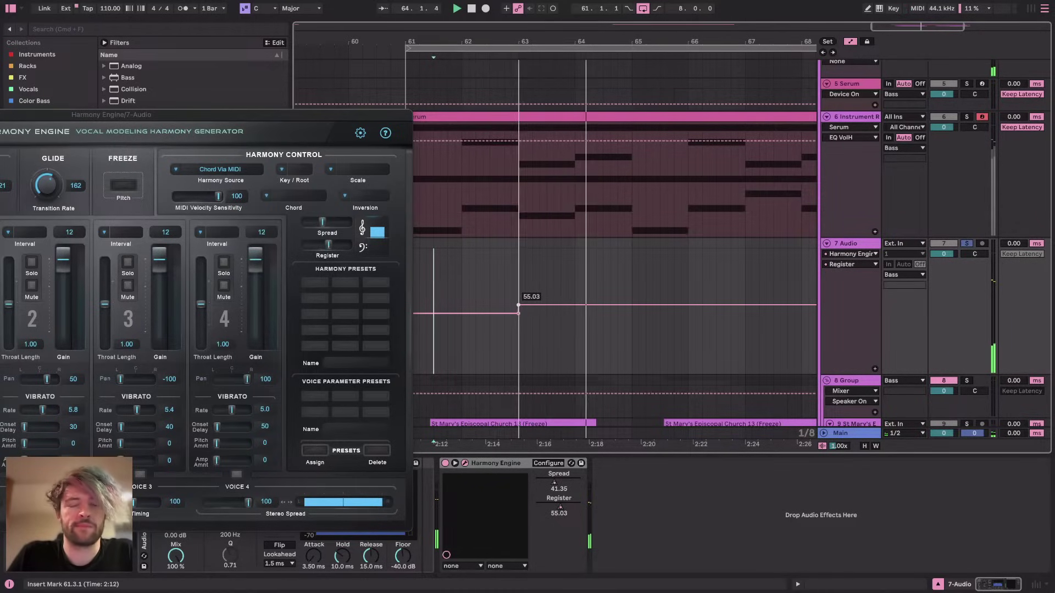
Drop the Register automation on 7-Audio back to about 49.6 from bar 65
{"action": "scroll", "coordinate": [649, 283], "scroll_direction": "right", "scroll_amount": 2}
{"action": "scroll", "coordinate": [647, 284], "scroll_direction": "up", "scroll_amount": 1}
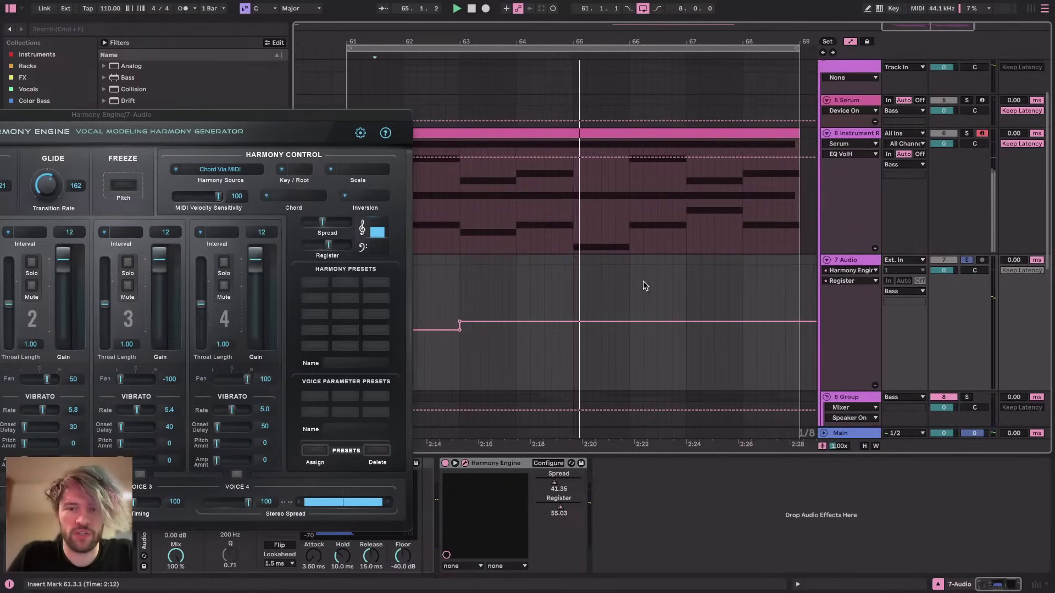
{"action": "left_click", "coordinate": [573, 321]}
{"action": "left_click_drag", "start_coordinate": [586, 321], "coordinate": [572, 328]}
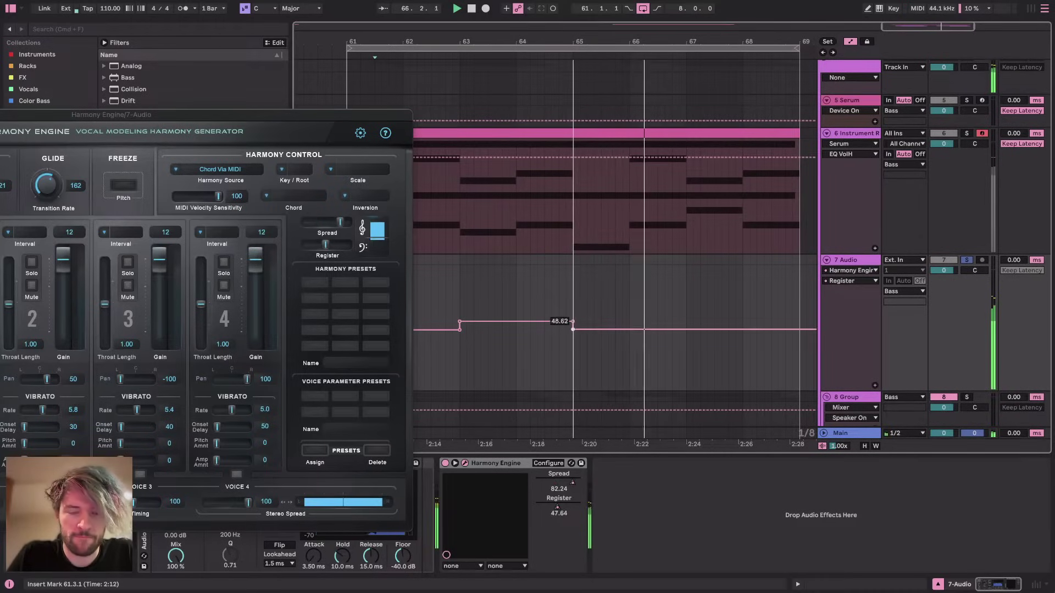
Step the Register automation up to about 61.43 at bar 67.3 and audition the change from bar 65.4
{"action": "left_click", "coordinate": [686, 327]}
{"action": "mouse_move", "coordinate": [700, 328]}
{"action": "left_mouse_down"}
{"action": "mouse_move", "coordinate": [701, 314]}
{"action": "mouse_move", "coordinate": [742, 314]}
{"action": "mouse_move", "coordinate": [714, 330]}
{"action": "mouse_move", "coordinate": [714, 314]}
{"action": "left_mouse_up"}
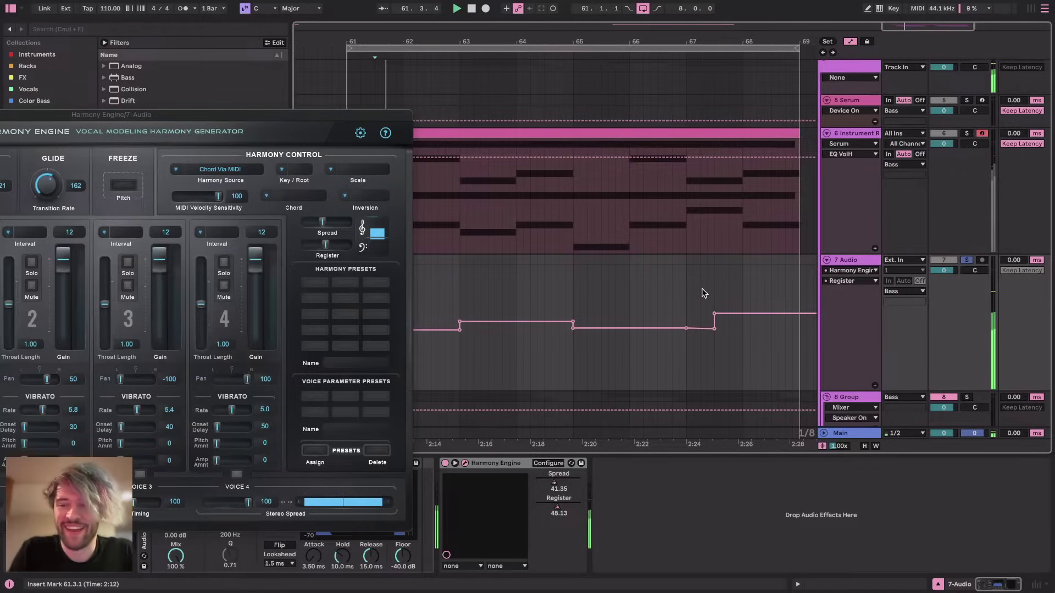
{"action": "left_click", "coordinate": [623, 277]}
{"action": "key", "text": "space"}
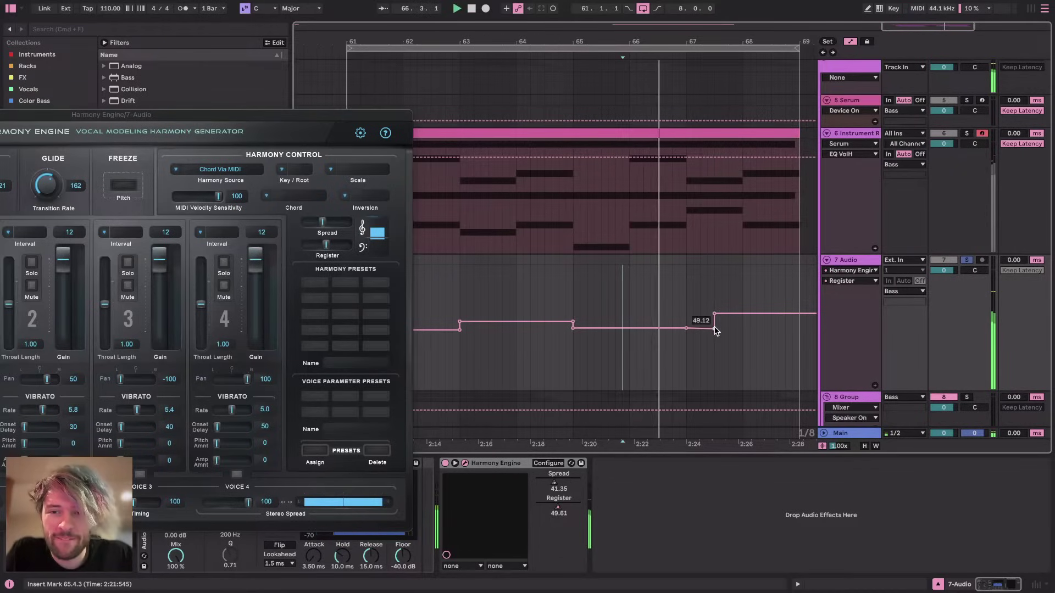
{"action": "left_click_drag", "start_coordinate": [714, 328], "coordinate": [716, 328]}
Stop playback and close the Harmony Engine window
{"action": "left_click_drag", "start_coordinate": [311, 116], "coordinate": [539, 83]}
{"action": "key", "text": "space"}
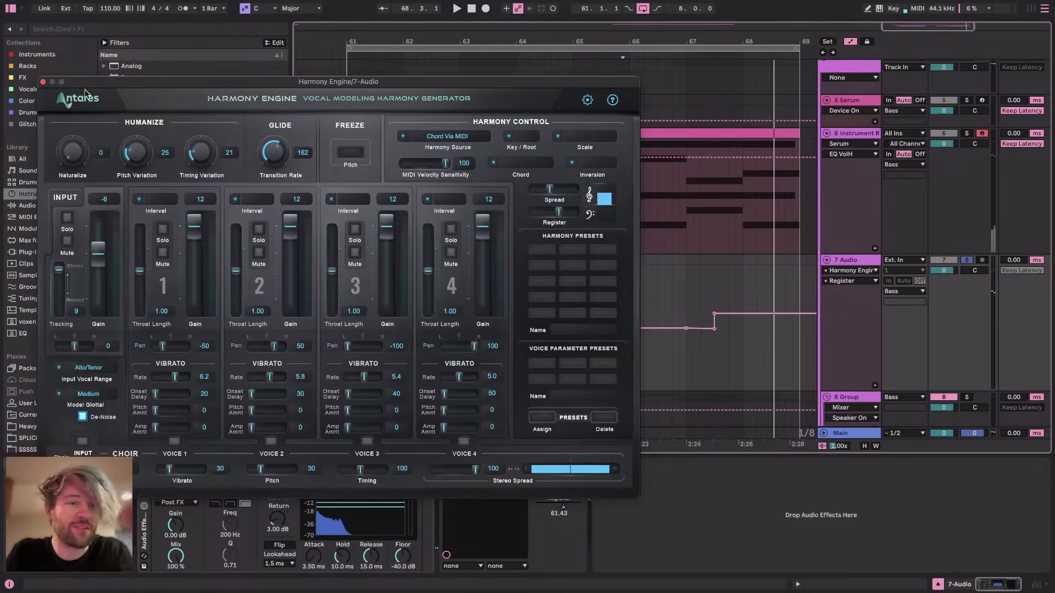
{"action": "left_click", "coordinate": [43, 82]}
{"action": "scroll", "coordinate": [690, 273], "scroll_direction": "down", "scroll_amount": 1}
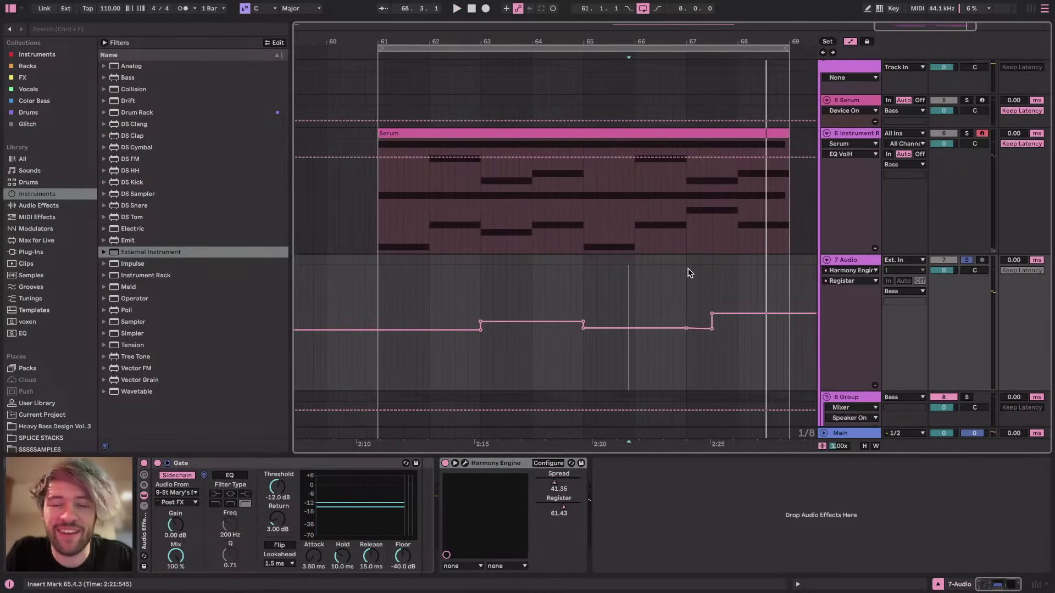
Move the 7-Audio track into the church vocals group, above the 9 St Mary's track
{"action": "scroll", "coordinate": [690, 273], "scroll_direction": "down", "scroll_amount": 2}
{"action": "scroll", "coordinate": [690, 273], "scroll_direction": "right", "scroll_amount": 2}
{"action": "left_click", "coordinate": [968, 219]}
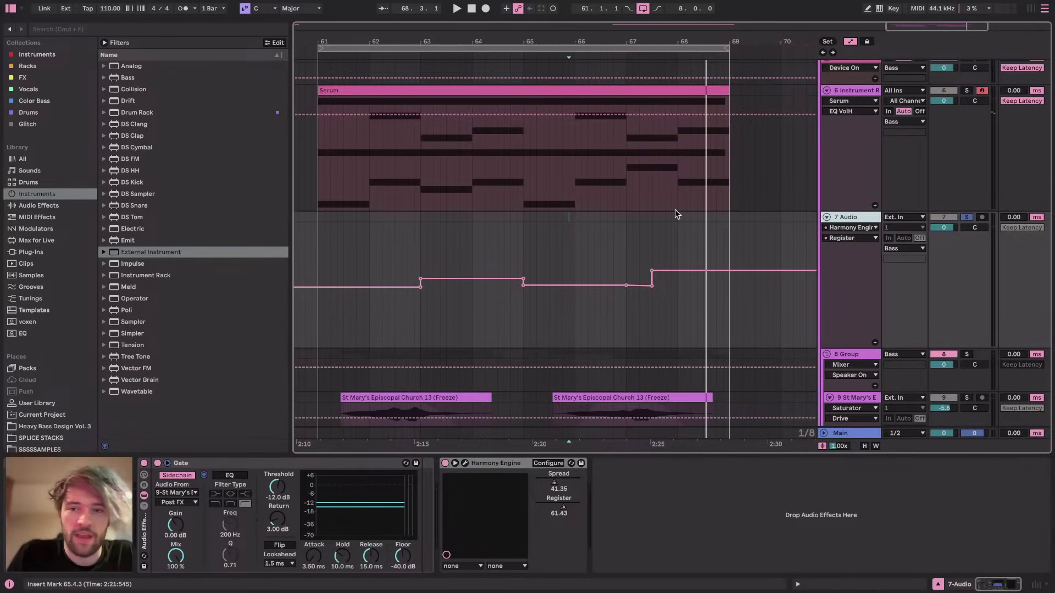
{"action": "scroll", "coordinate": [865, 248], "scroll_direction": "down", "scroll_amount": 2}
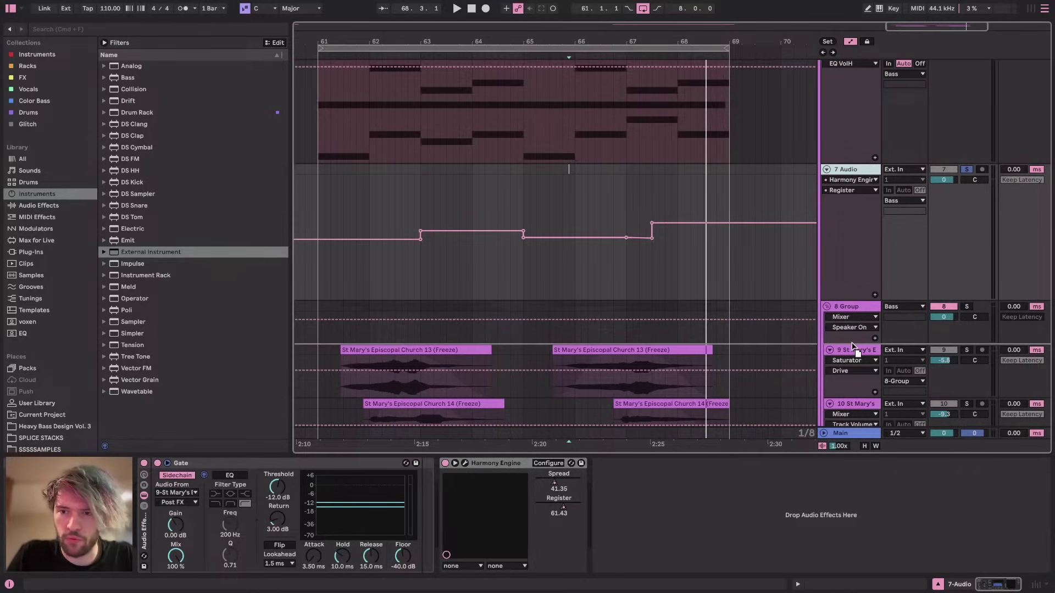
{"action": "left_click_drag", "start_coordinate": [850, 169], "coordinate": [852, 348]}
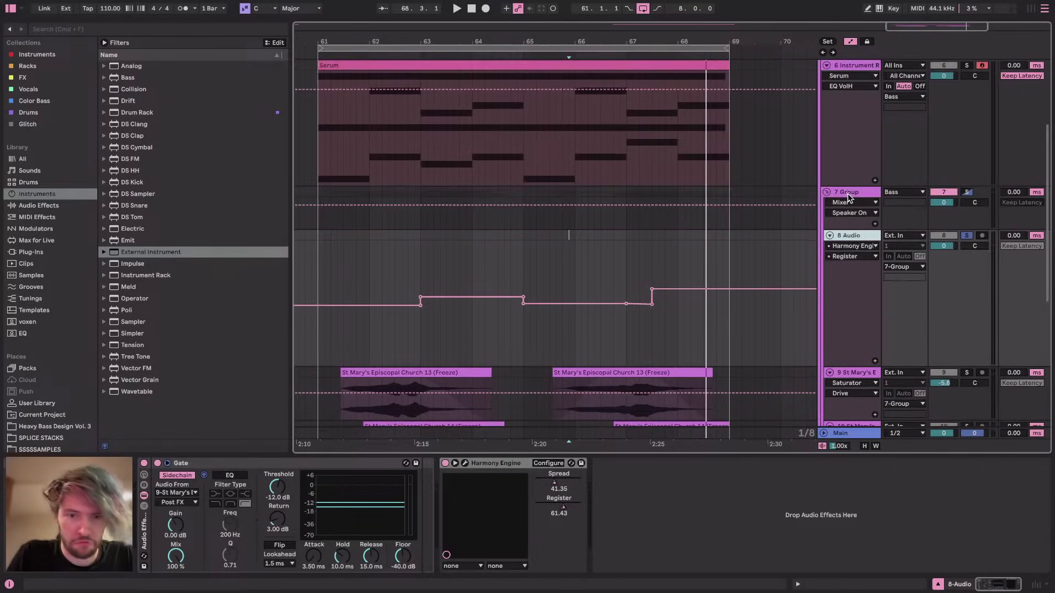
Play the vocal group, clear the solos so the other tracks are heard, and raise 8-Audio's volume to 6.0 dB
{"action": "left_click", "coordinate": [849, 197]}
{"action": "key", "text": "space"}
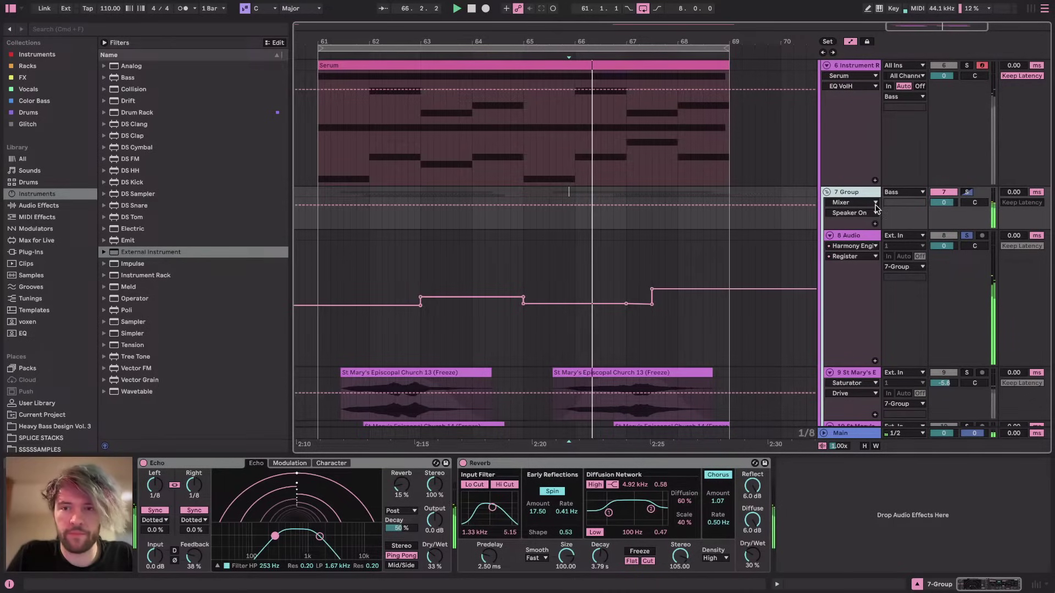
{"action": "scroll", "coordinate": [766, 255], "scroll_direction": "up", "scroll_amount": 5}
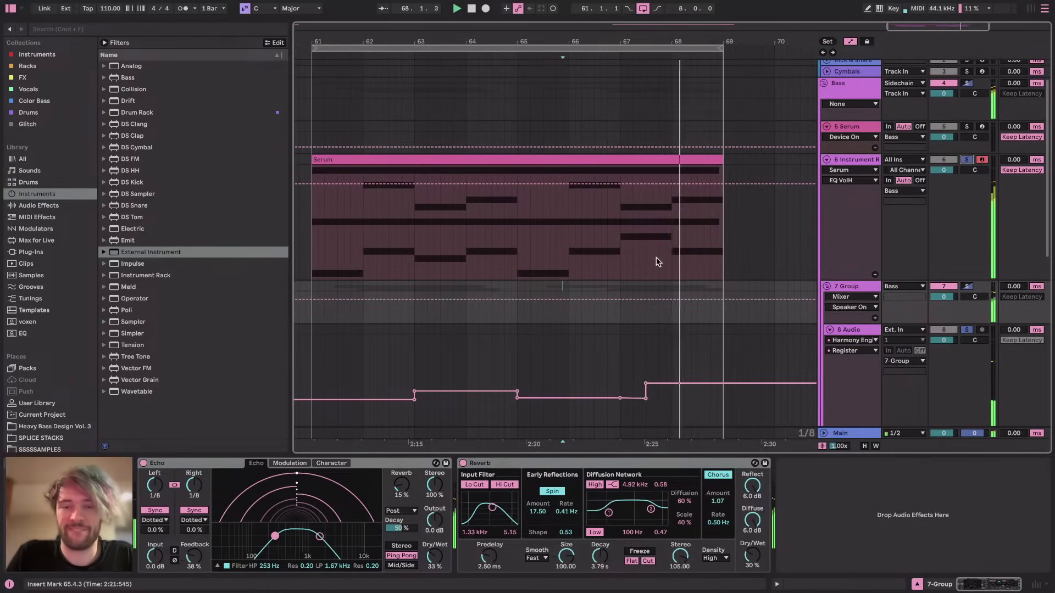
{"action": "scroll", "coordinate": [654, 258], "scroll_direction": "down", "scroll_amount": 8}
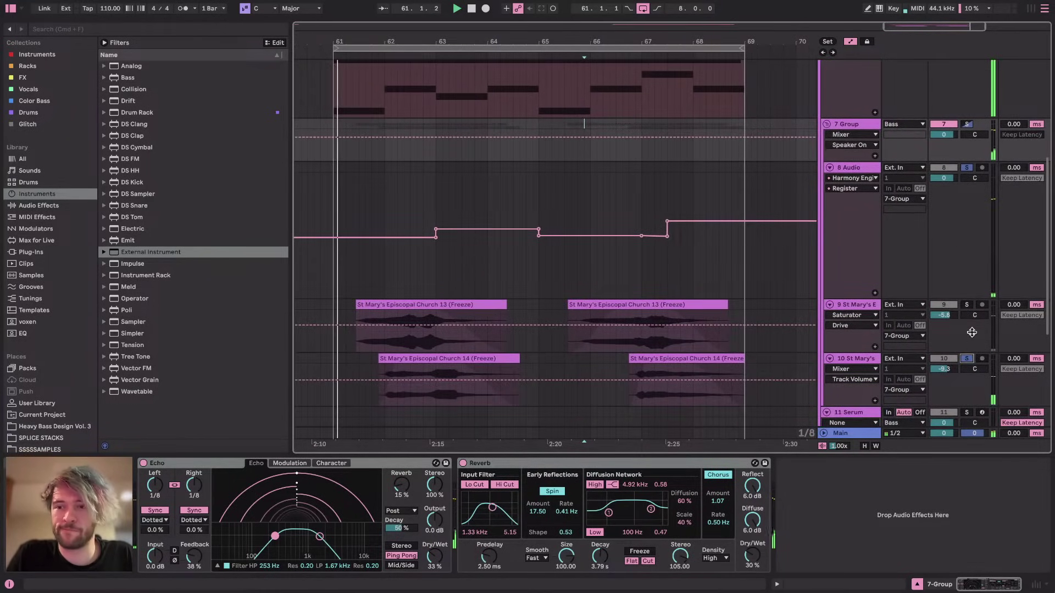
{"action": "scroll", "coordinate": [958, 263], "scroll_direction": "up", "scroll_amount": 2}
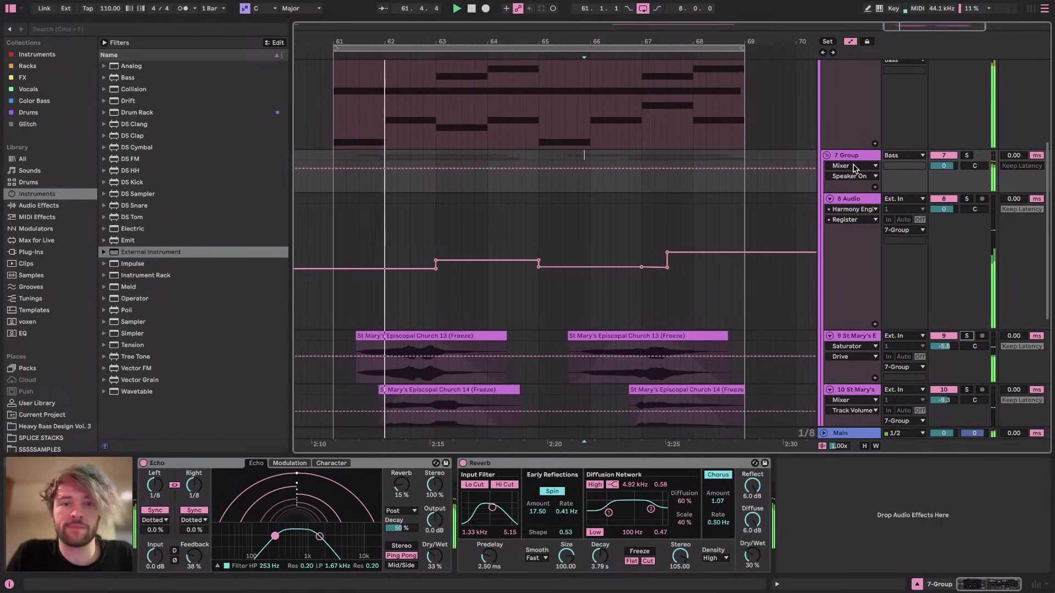
{"action": "left_click_drag", "start_coordinate": [947, 211], "coordinate": [947, 187]}
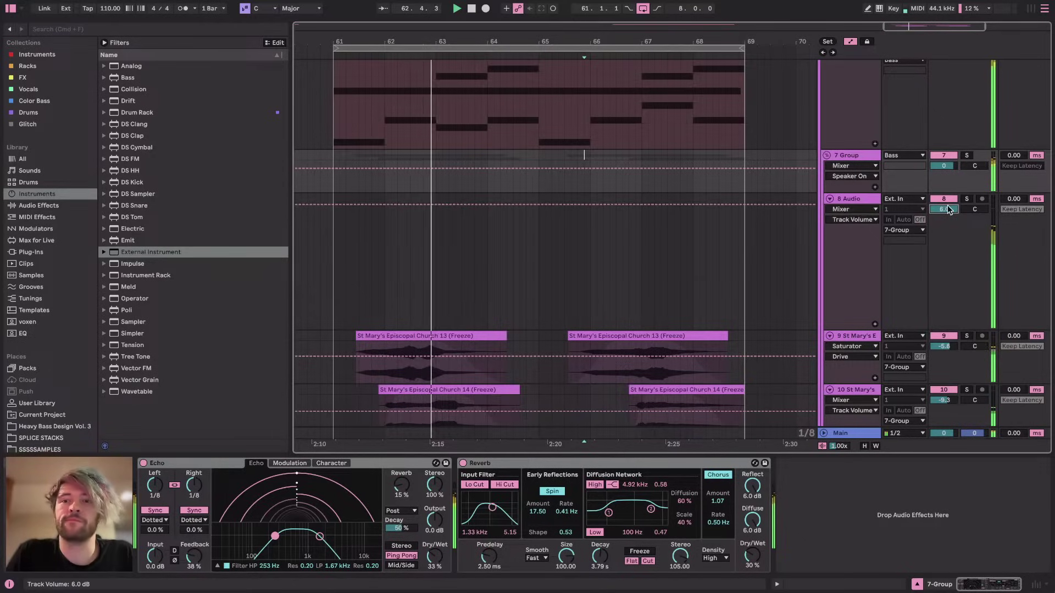
Lower the Utility gain on the Main track to -8.00 dB and turn up the system volume
{"action": "left_click", "coordinate": [852, 433]}
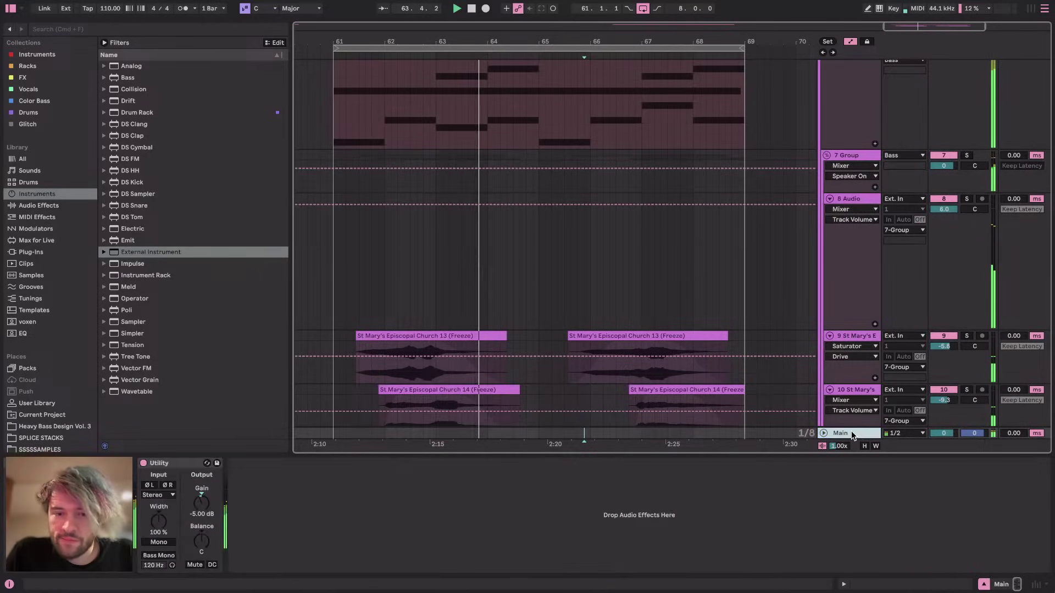
{"action": "left_click", "coordinate": [200, 499]}
{"action": "key", "text": "Down"}
{"action": "key", "text": "XF86AudioRaiseVolume"}
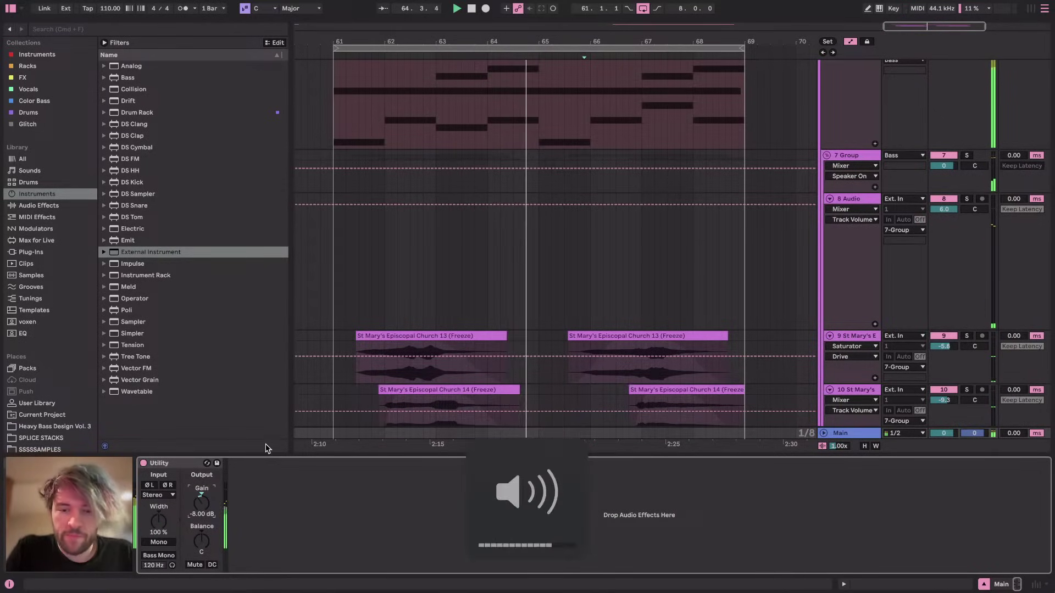
Lower the church vocal track volumes to about -9.1 dB on track 9 and -9.7 dB on track 10
{"action": "scroll", "coordinate": [407, 318], "scroll_direction": "up", "scroll_amount": 3}
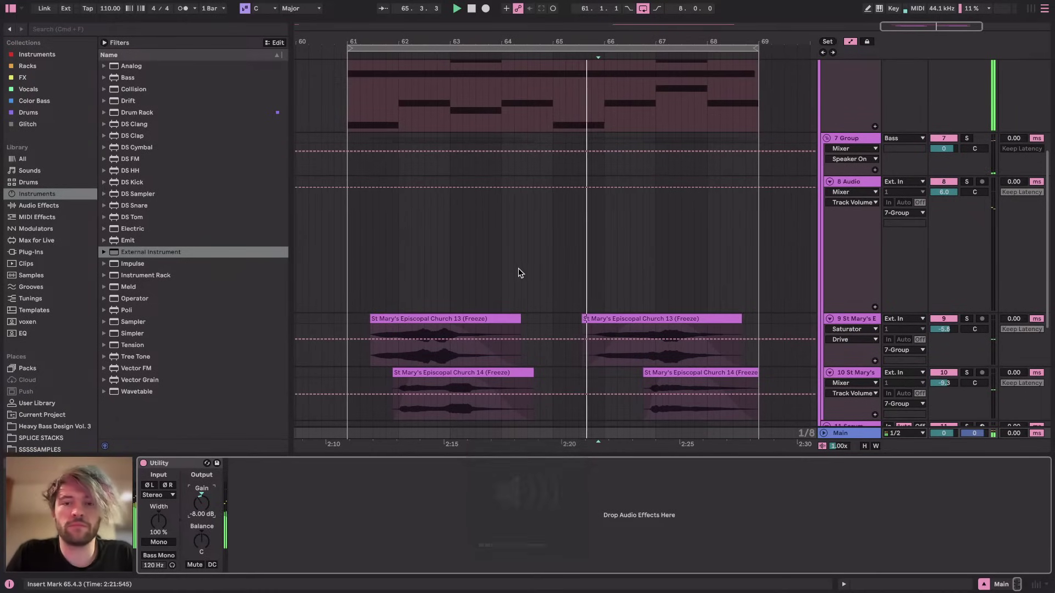
{"action": "left_click", "coordinate": [862, 243]}
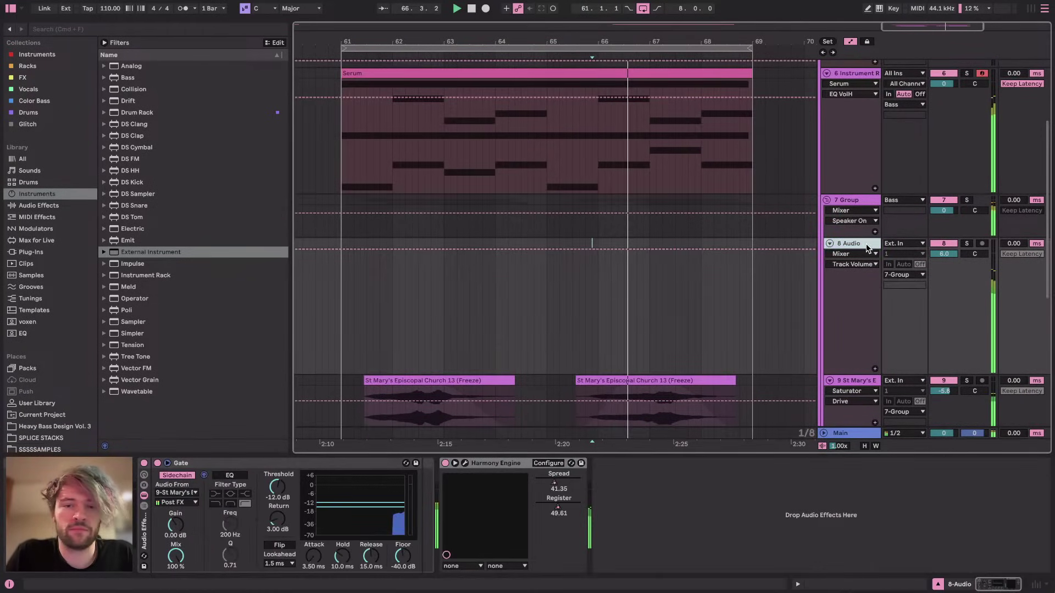
{"action": "scroll", "coordinate": [745, 302], "scroll_direction": "down", "scroll_amount": 9}
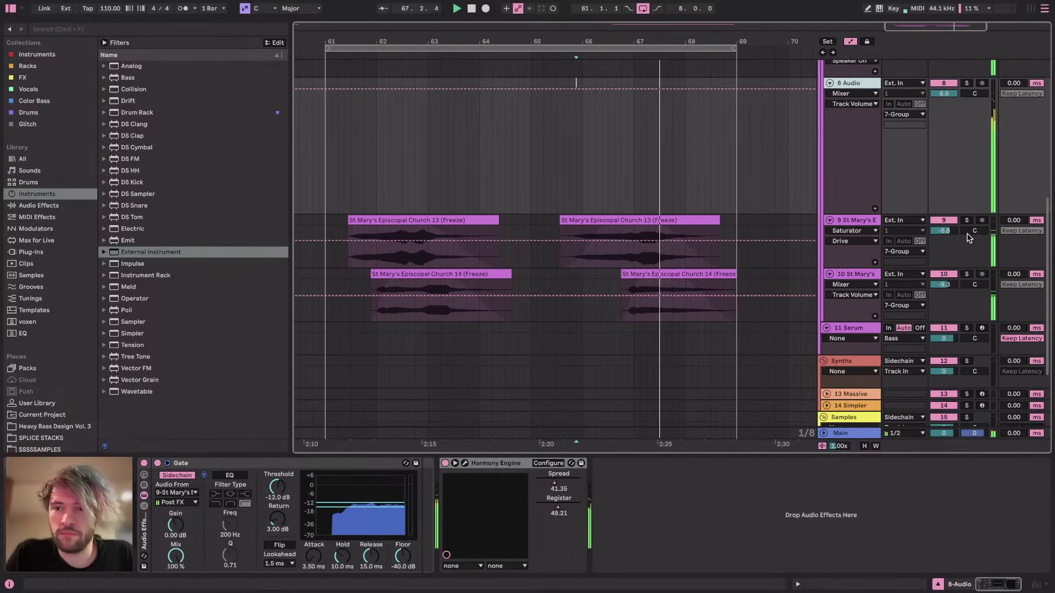
{"action": "left_click_drag", "start_coordinate": [952, 231], "coordinate": [952, 240]}
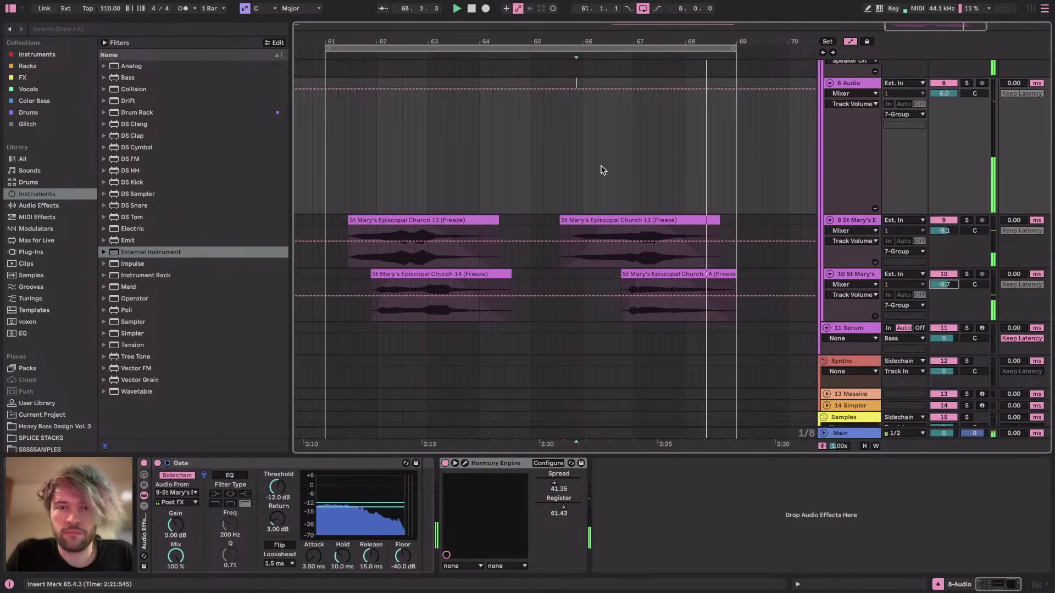
Hide the automation lanes and fold the church vocals group
{"action": "scroll", "coordinate": [600, 168], "scroll_direction": "up", "scroll_amount": 5}
{"action": "left_click", "coordinate": [878, 332]}
{"action": "double_click", "coordinate": [875, 321]}
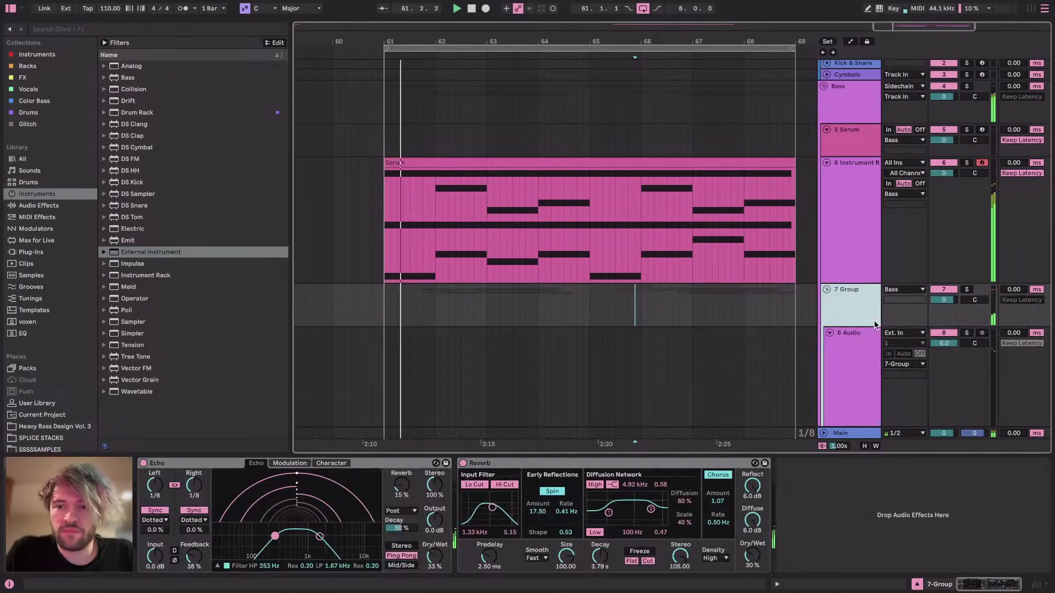
Stop playback and insert a new MIDI track with an initialised Serum below 5 Serum
{"action": "left_click", "coordinate": [860, 144]}
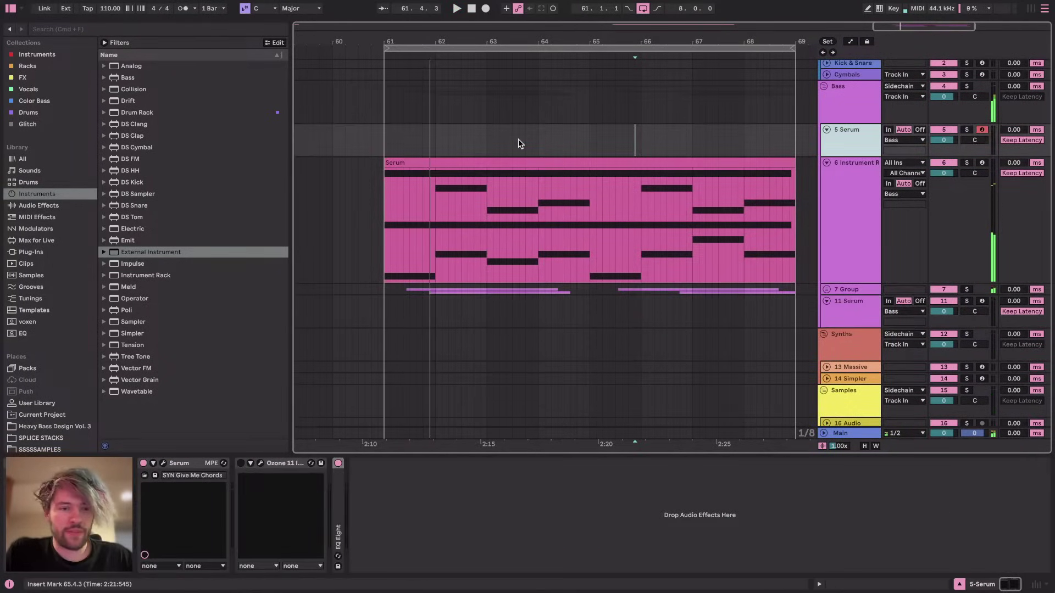
{"action": "key", "text": "super+shift+t"}
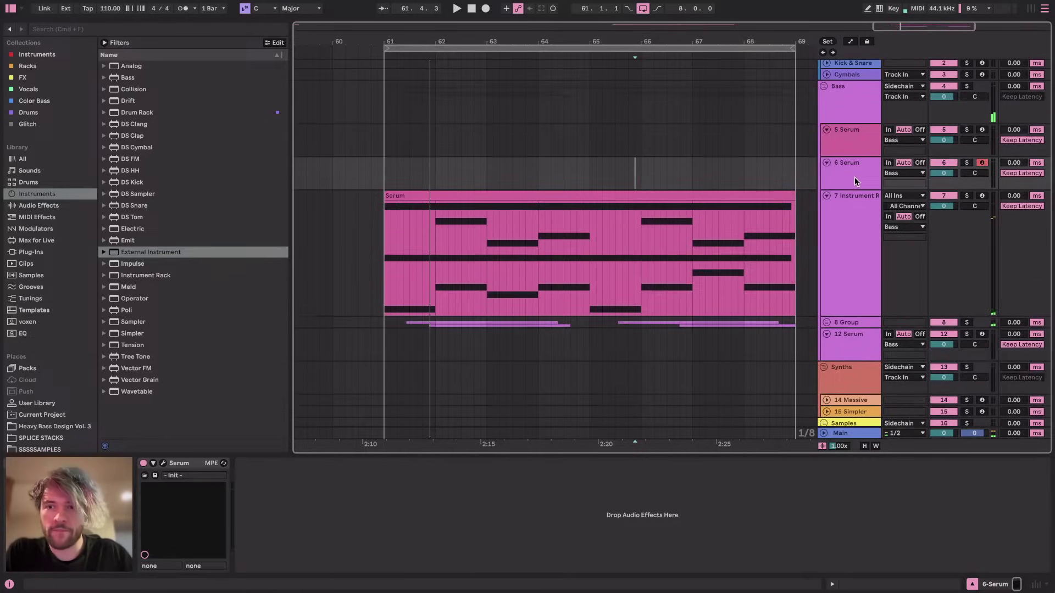
{"action": "left_click", "coordinate": [42, 62]}
{"action": "left_click", "coordinate": [43, 56]}
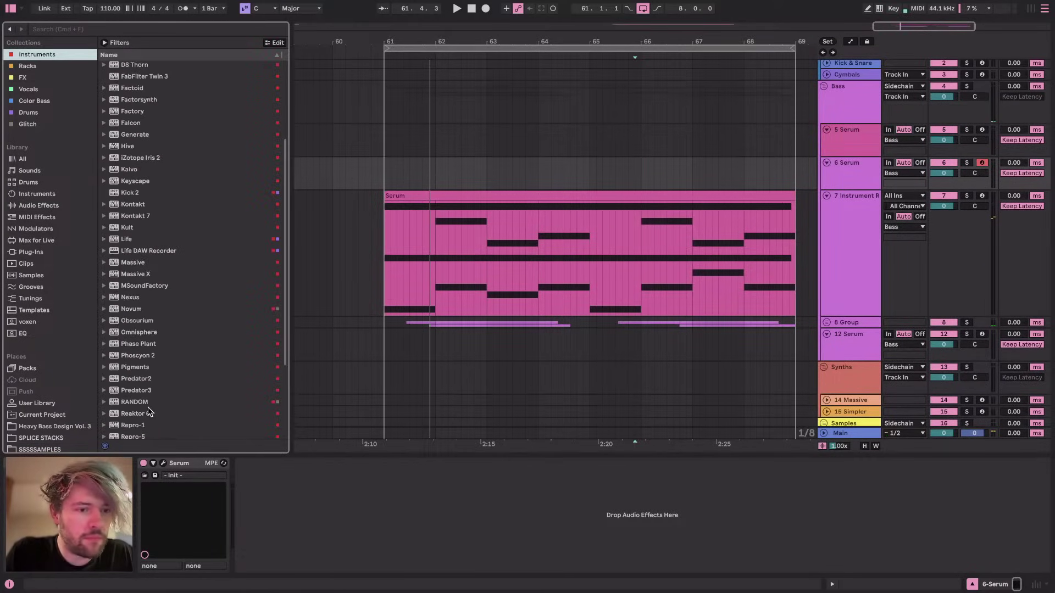
{"action": "scroll", "coordinate": [149, 412], "scroll_direction": "down", "scroll_amount": 5}
{"action": "key", "text": "super+Tab"}
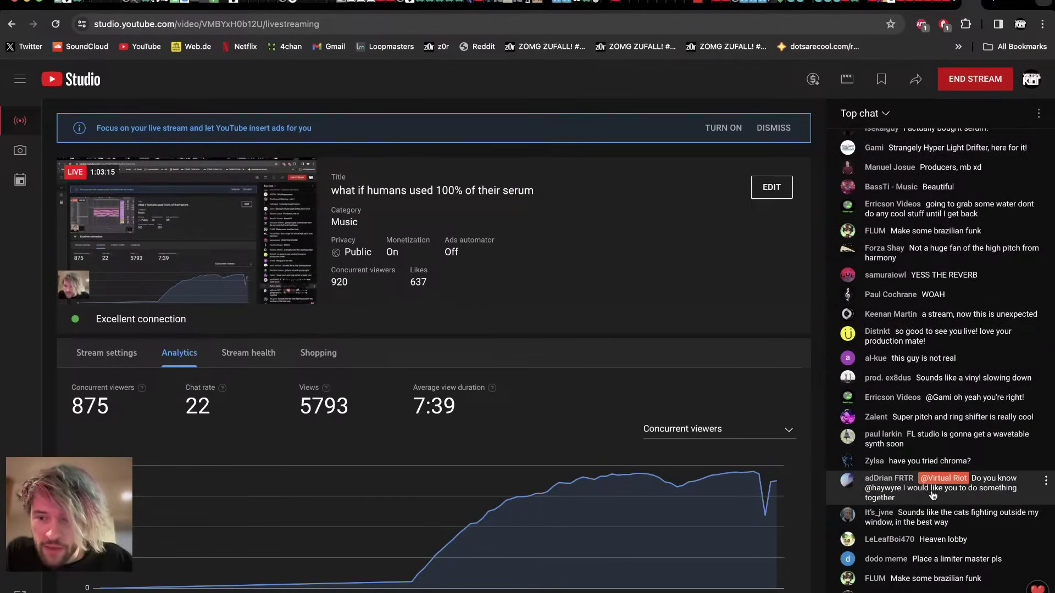
{"action": "key", "text": "super+Tab"}
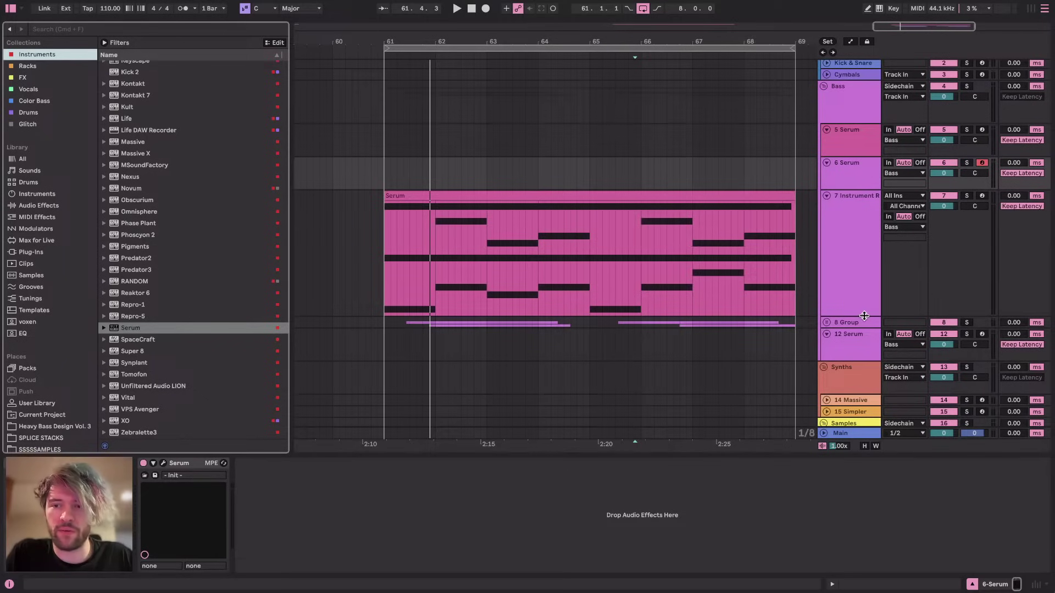
Shrink the Instrument Rack track, enlarge the 6 Serum track, and insert an empty MIDI clip on it from bar 61 to bar 69
{"action": "left_click_drag", "start_coordinate": [864, 316], "coordinate": [864, 257]}
{"action": "left_click", "coordinate": [862, 179]}
{"action": "left_click_drag", "start_coordinate": [863, 190], "coordinate": [863, 221]}
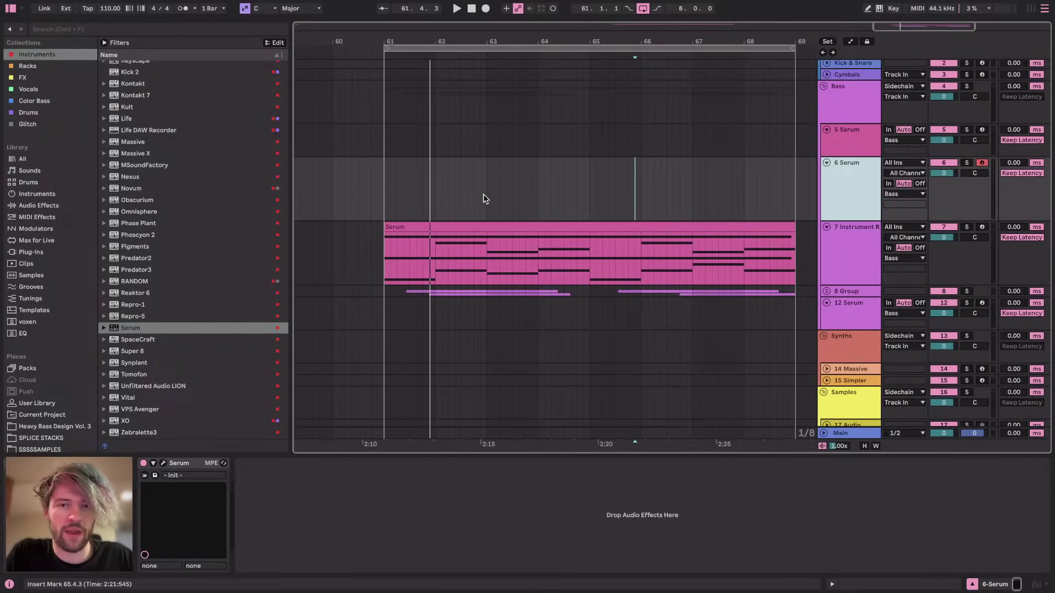
{"action": "left_click", "coordinate": [473, 197]}
{"action": "left_click_drag", "start_coordinate": [387, 187], "coordinate": [802, 193]}
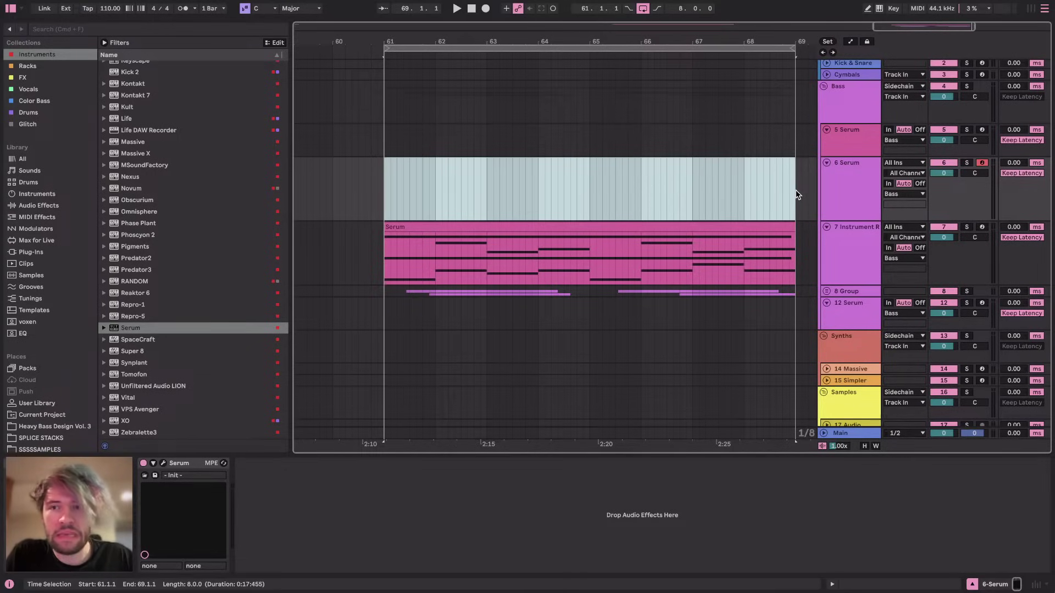
{"action": "key", "text": "super+shift+m"}
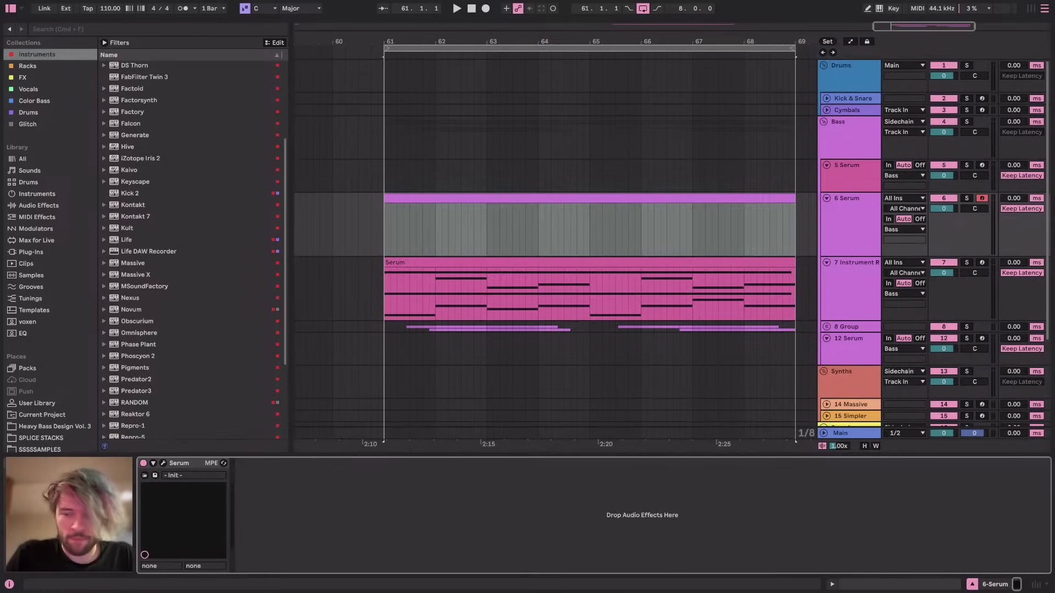
{"action": "key", "text": "super+Tab"}
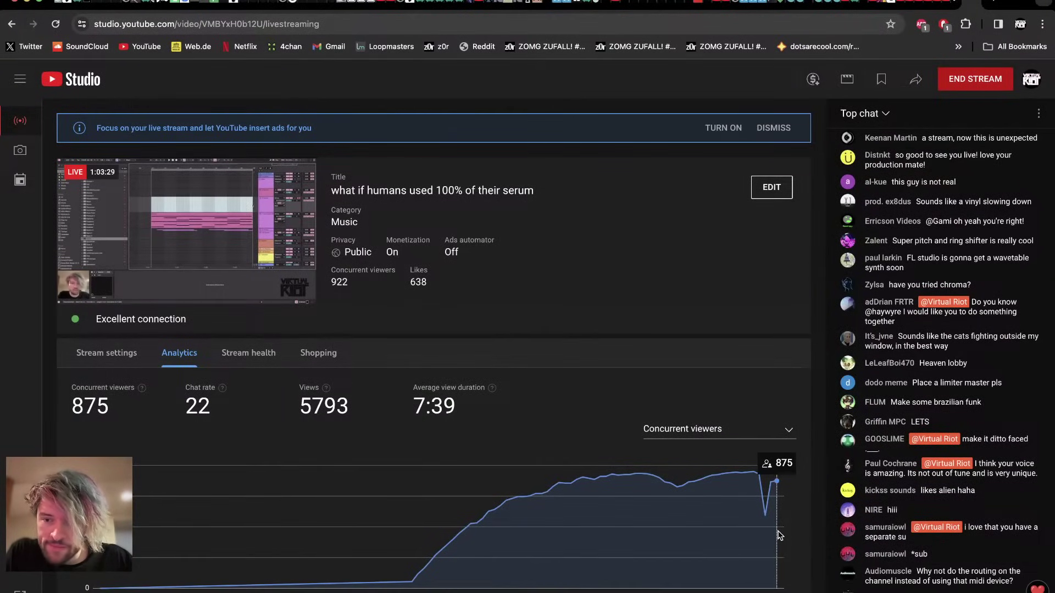
{"action": "key", "text": "super+Tab"}
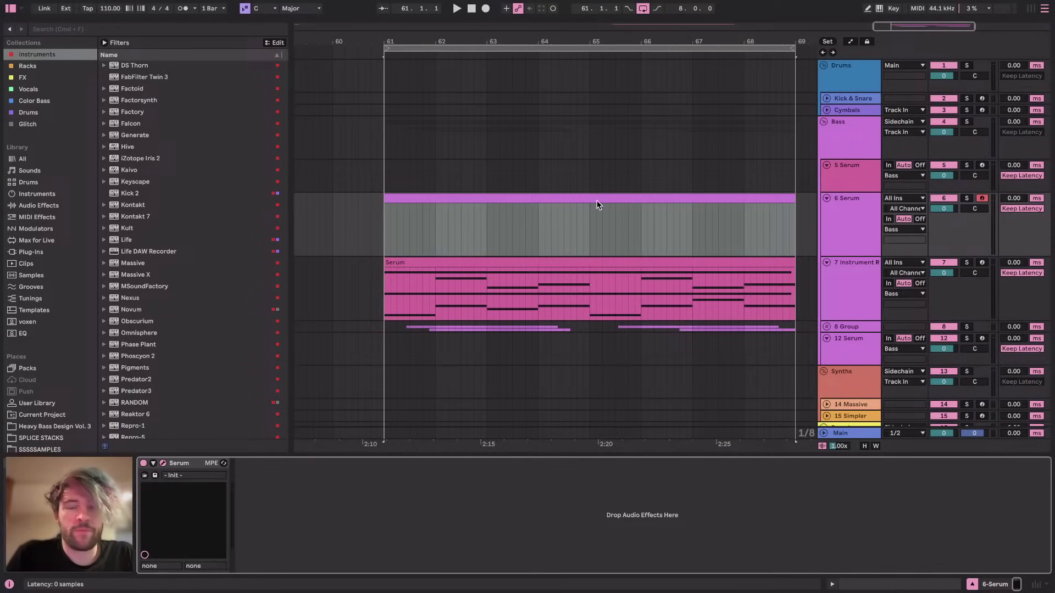
Open the Serum window on track 6 and audition low notes of its initial saw patch with the computer MIDI keyboard
{"action": "key", "text": "super+alt+p"}
{"action": "left_click_drag", "start_coordinate": [673, 81], "coordinate": [342, 83]}
{"action": "left_click", "coordinate": [859, 236]}
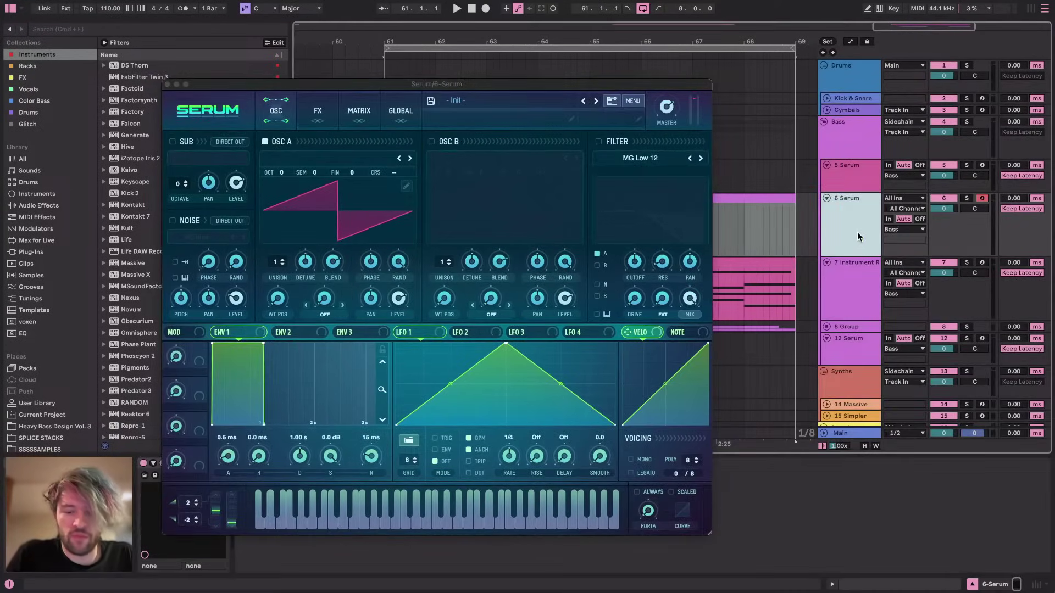
{"action": "key", "text": "m"}
{"action": "key", "text": "d"}
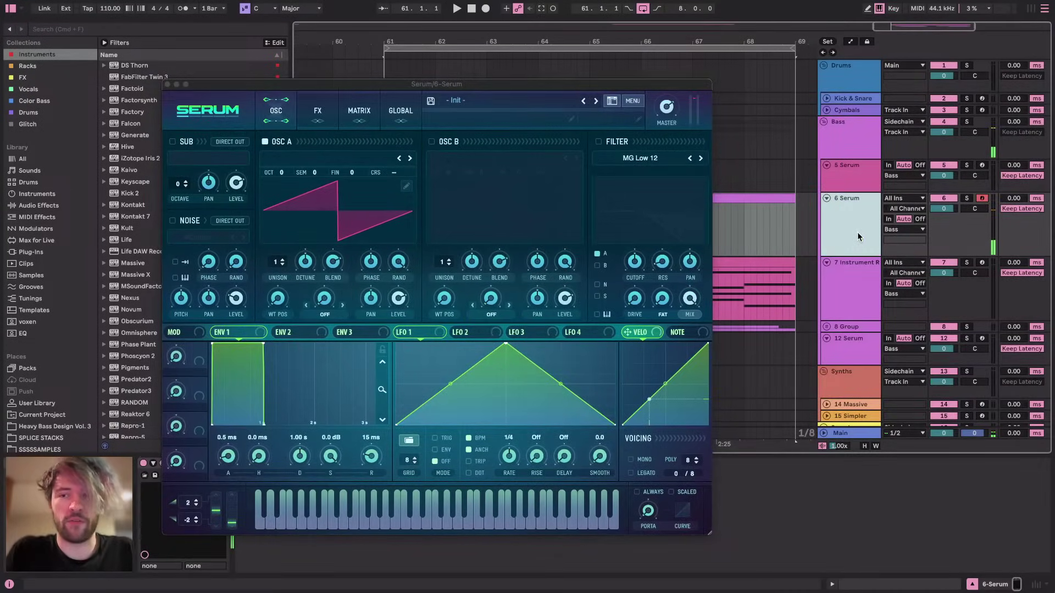
{"action": "key", "text": "g"}
{"action": "key", "text": "z"}
{"action": "key", "text": "space"}
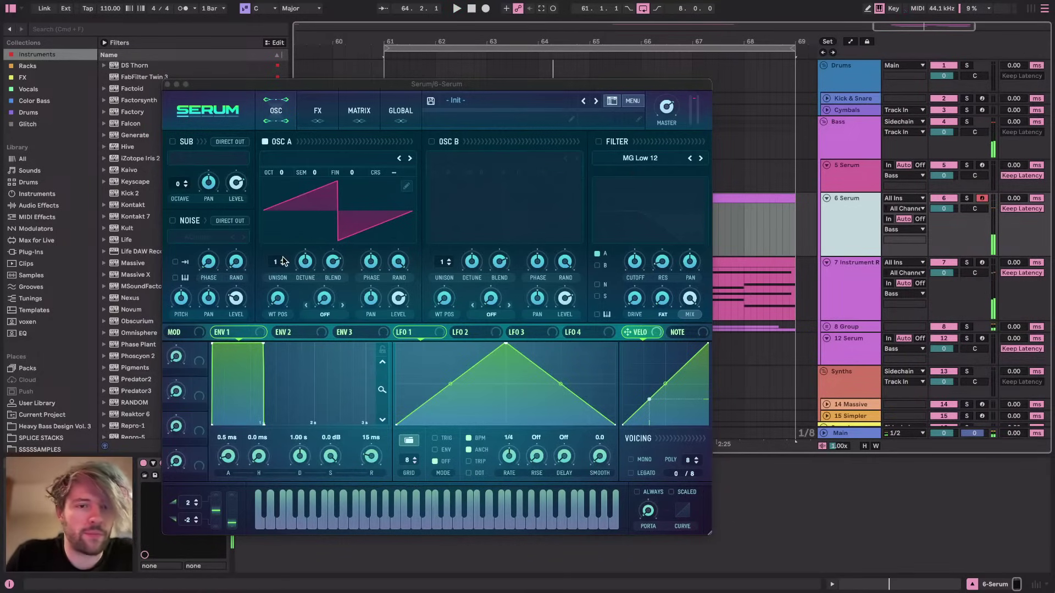
Set oscillator A to 16 unison voices, reduce its detune, and raise Serum's master volume to about 80%
{"action": "left_click_drag", "start_coordinate": [277, 261], "coordinate": [275, 255]}
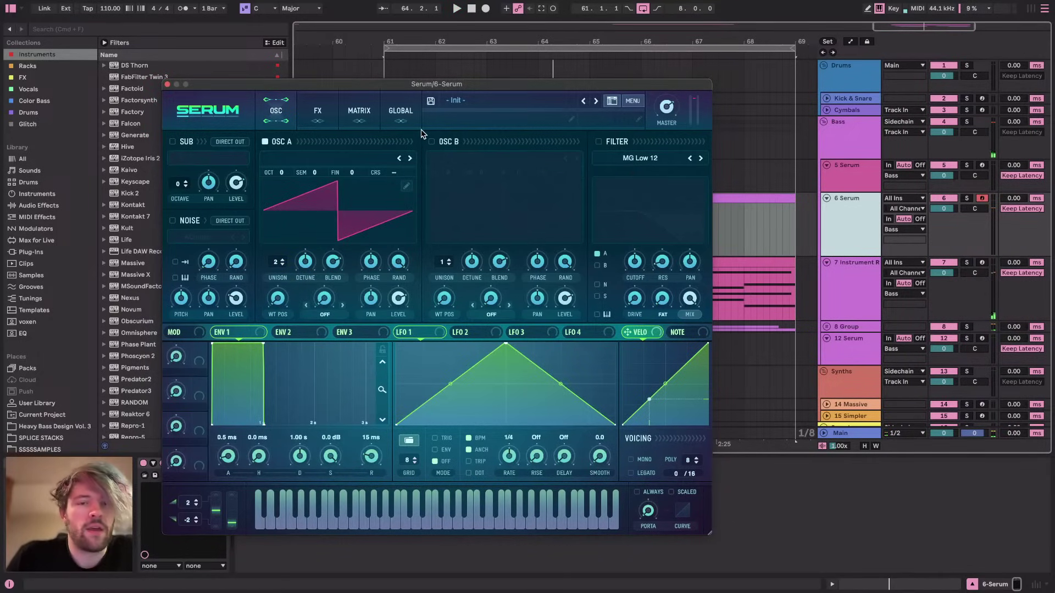
{"action": "left_click_drag", "start_coordinate": [415, 80], "coordinate": [448, 61]}
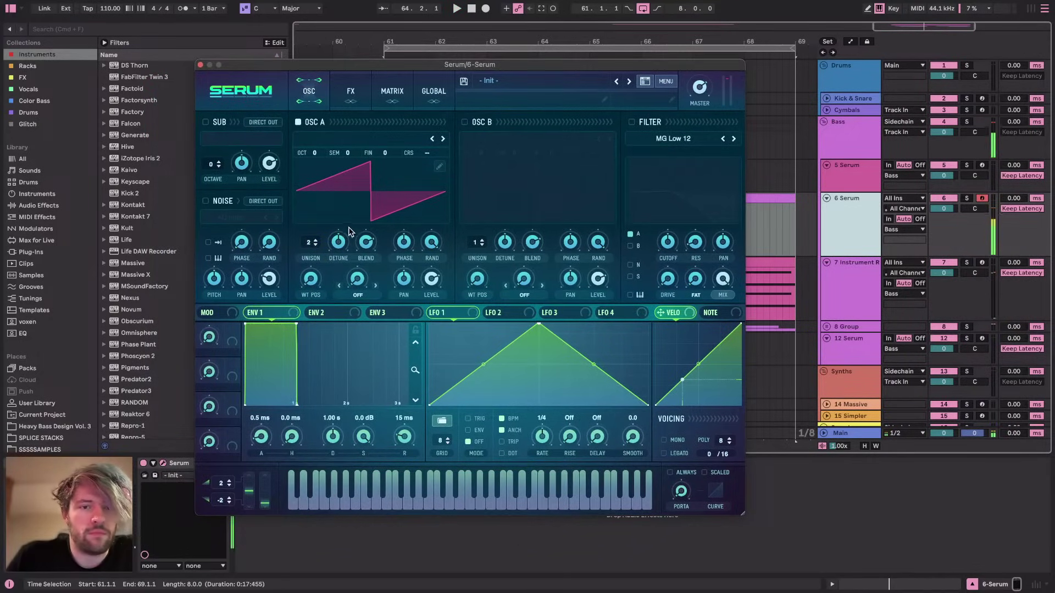
{"action": "left_click_drag", "start_coordinate": [339, 241], "coordinate": [343, 271]}
{"action": "left_click_drag", "start_coordinate": [339, 227], "coordinate": [340, 226]}
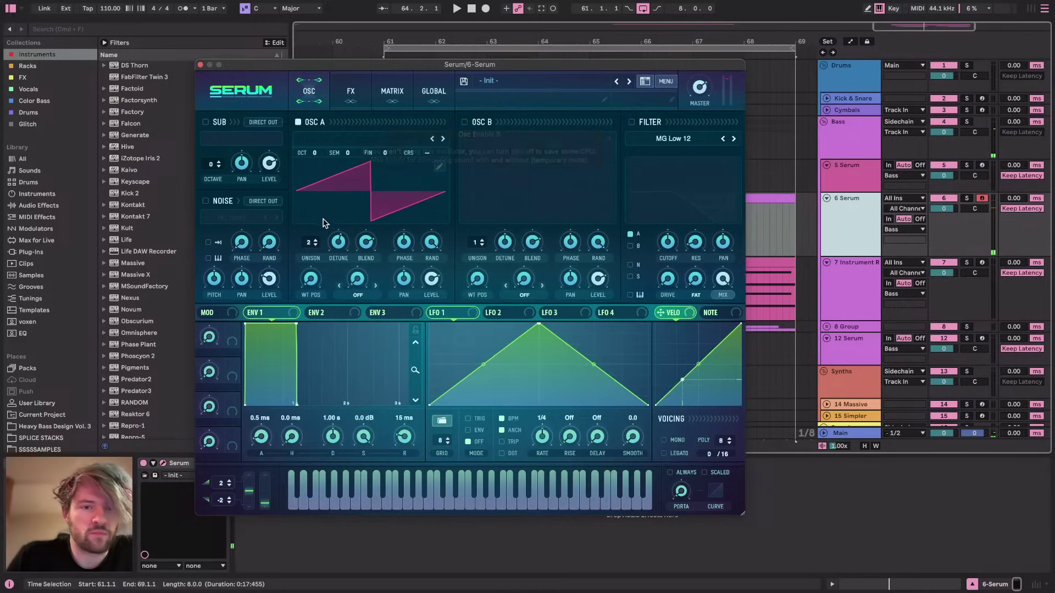
{"action": "left_click_drag", "start_coordinate": [310, 244], "coordinate": [502, 137]}
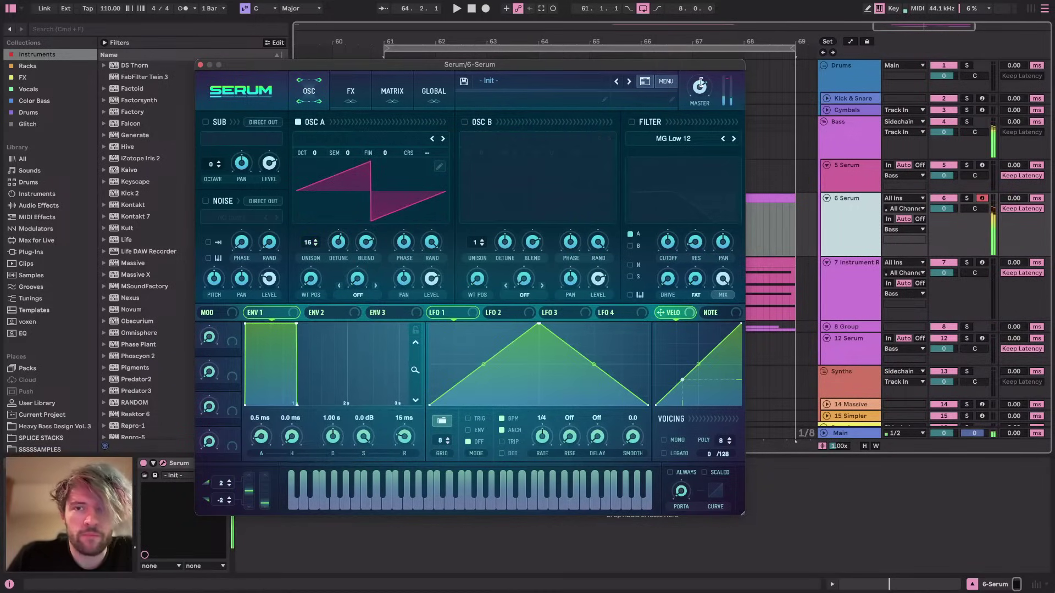
{"action": "left_click_drag", "start_coordinate": [708, 90], "coordinate": [709, 80]}
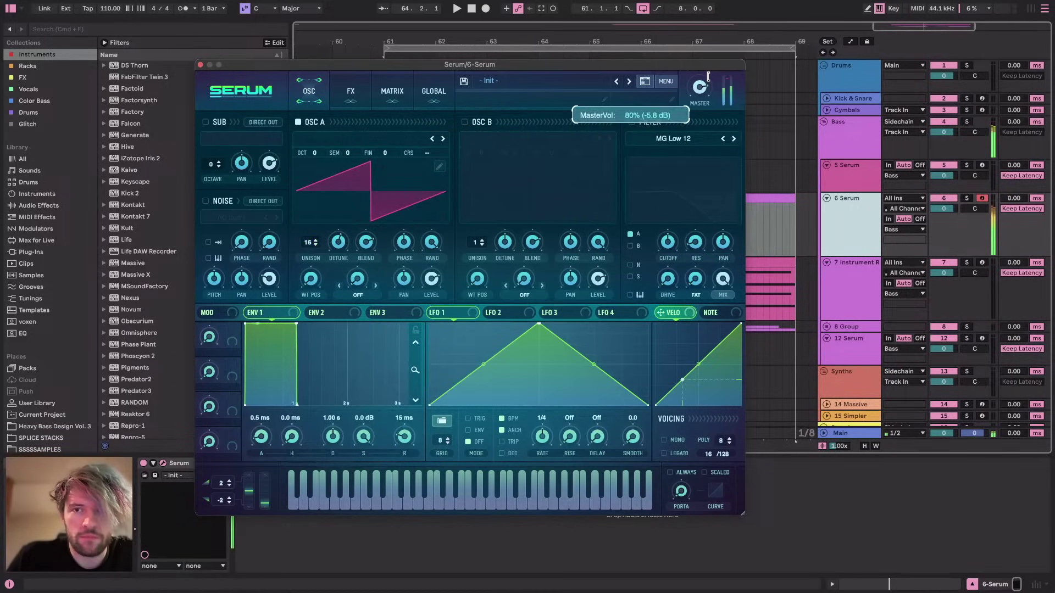
{"action": "left_click", "coordinate": [201, 65]}
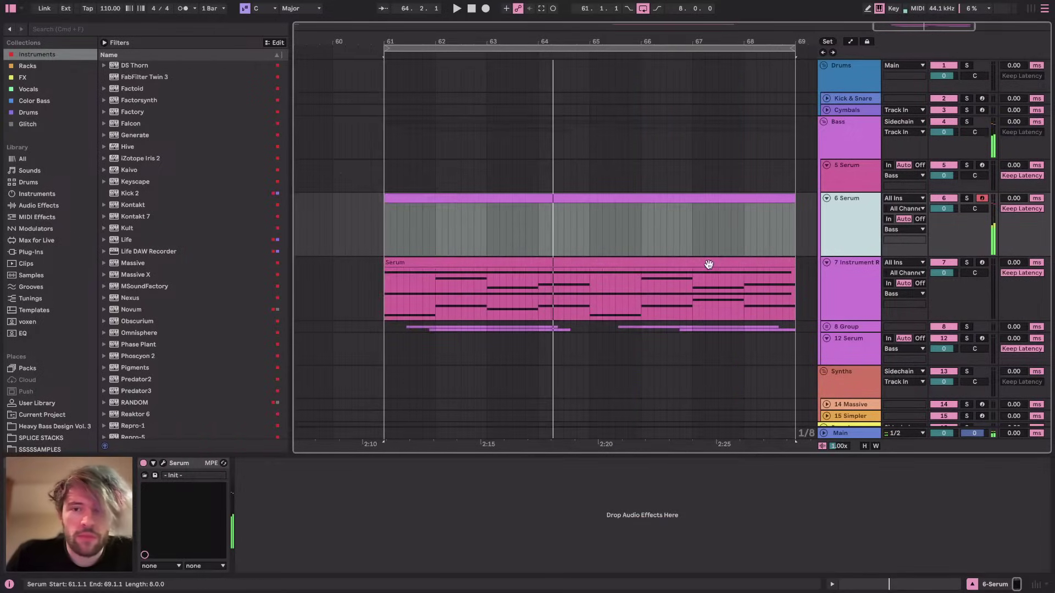
Draw a C0 note lasting four bars from the start of the new 6 Serum clip and play it back
{"action": "left_click", "coordinate": [511, 197]}
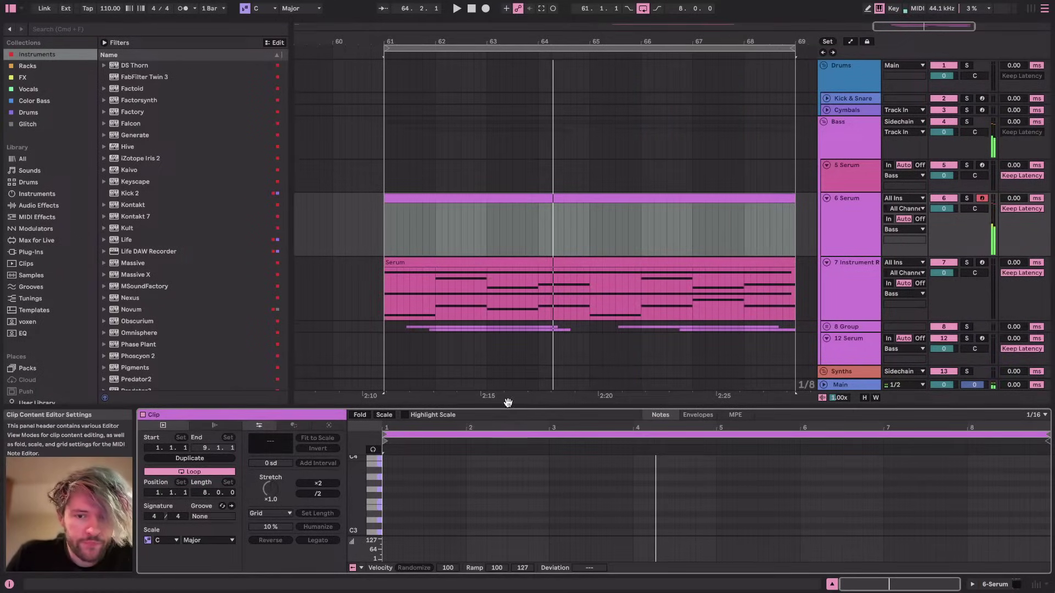
{"action": "left_click_drag", "start_coordinate": [506, 408], "coordinate": [512, 293]}
{"action": "scroll", "coordinate": [519, 469], "scroll_direction": "up", "scroll_amount": 3}
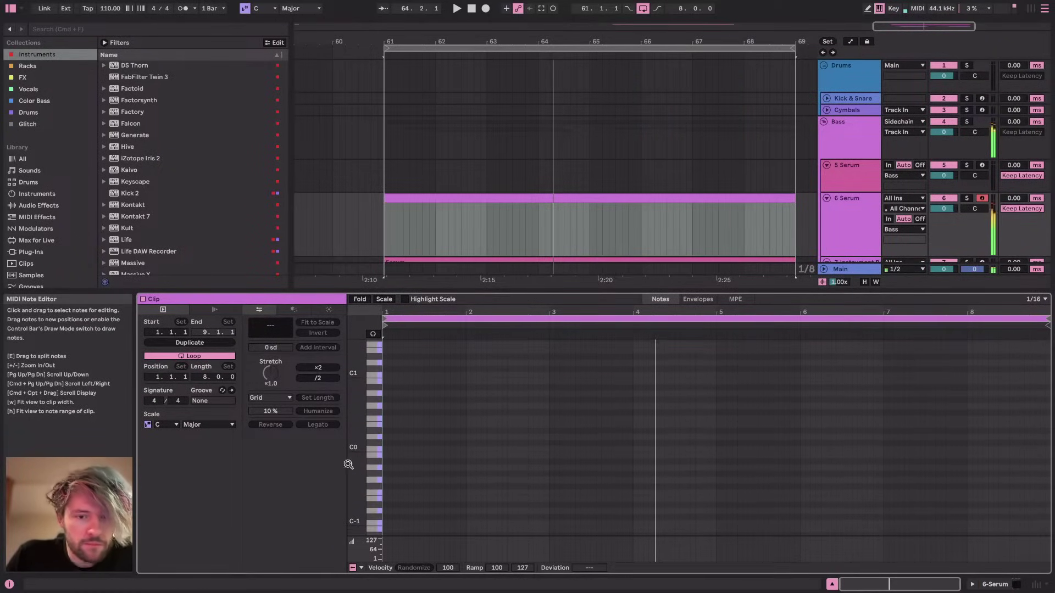
{"action": "left_click_drag", "start_coordinate": [385, 449], "coordinate": [548, 432]}
{"action": "key", "text": "space"}
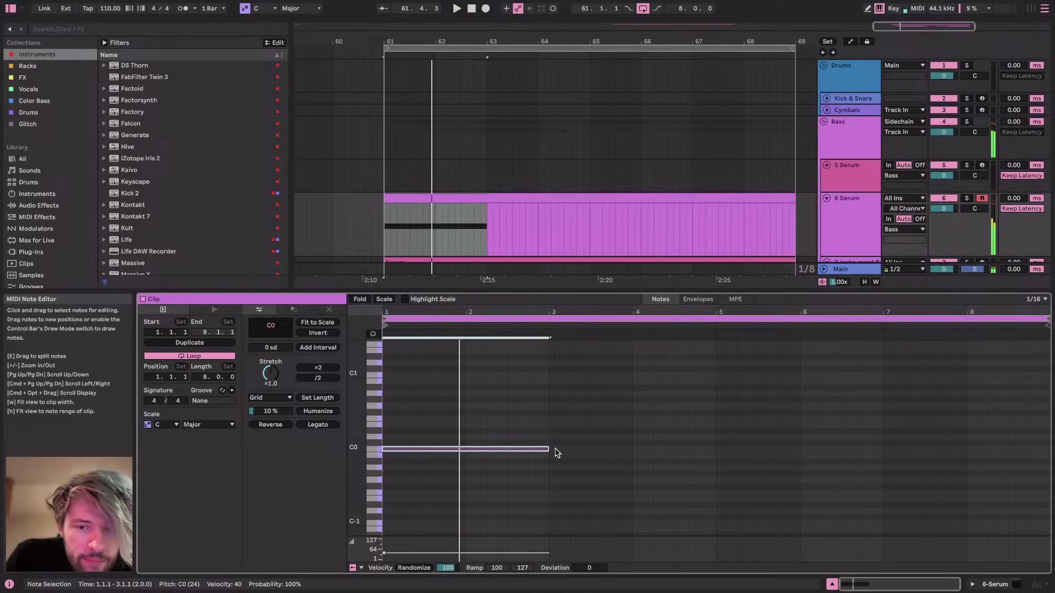
{"action": "key", "text": "space"}
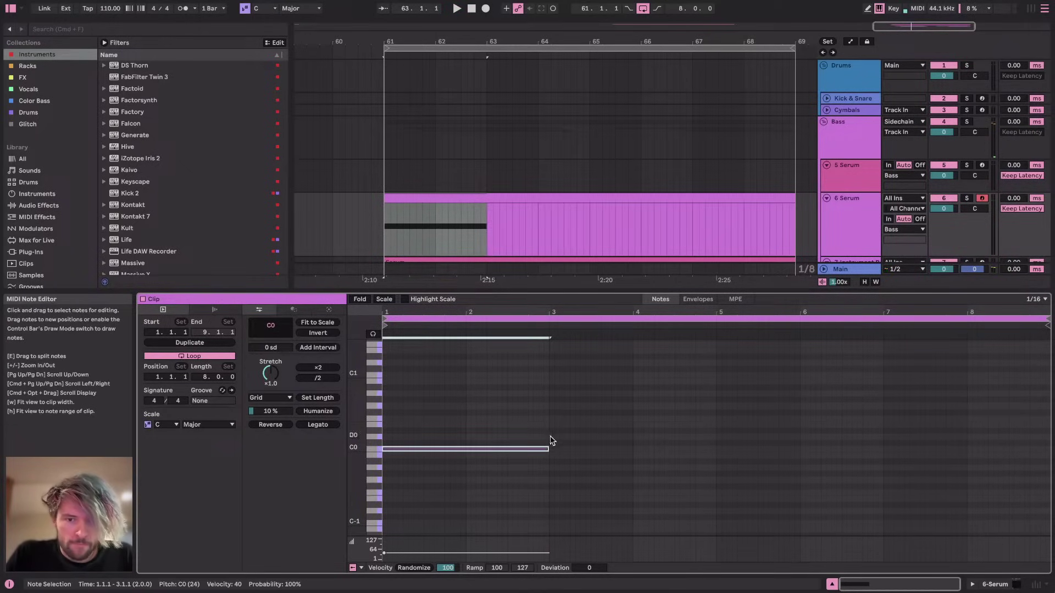
{"action": "left_click_drag", "start_coordinate": [550, 440], "coordinate": [716, 439]}
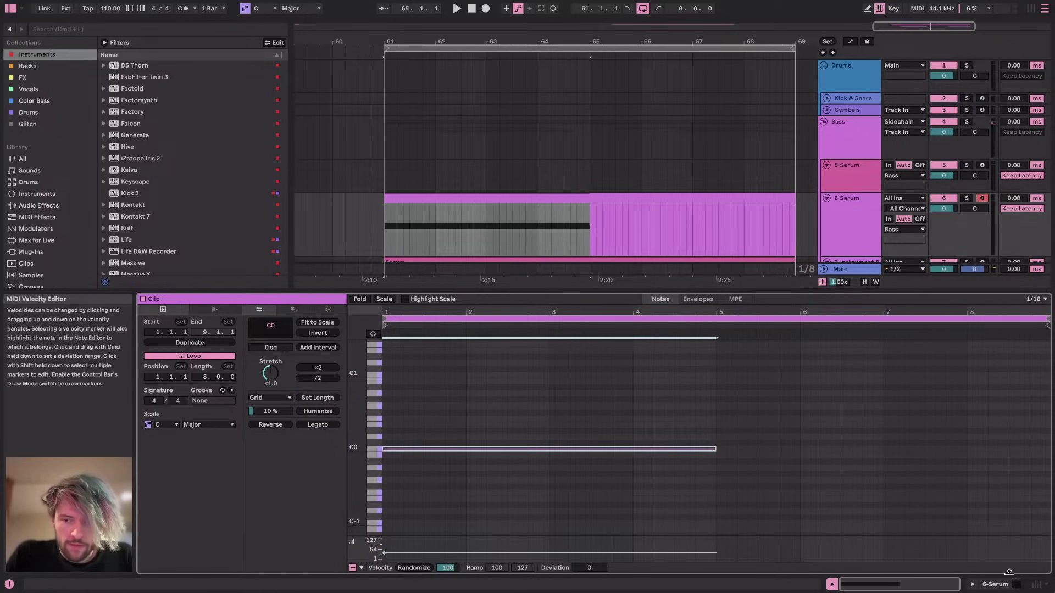
Assign Macro 1 in track 6's Serum to oscillator A's unison detune with an amount of about 38
{"action": "key", "text": "shift+Tab"}
{"action": "left_click", "coordinate": [163, 465]}
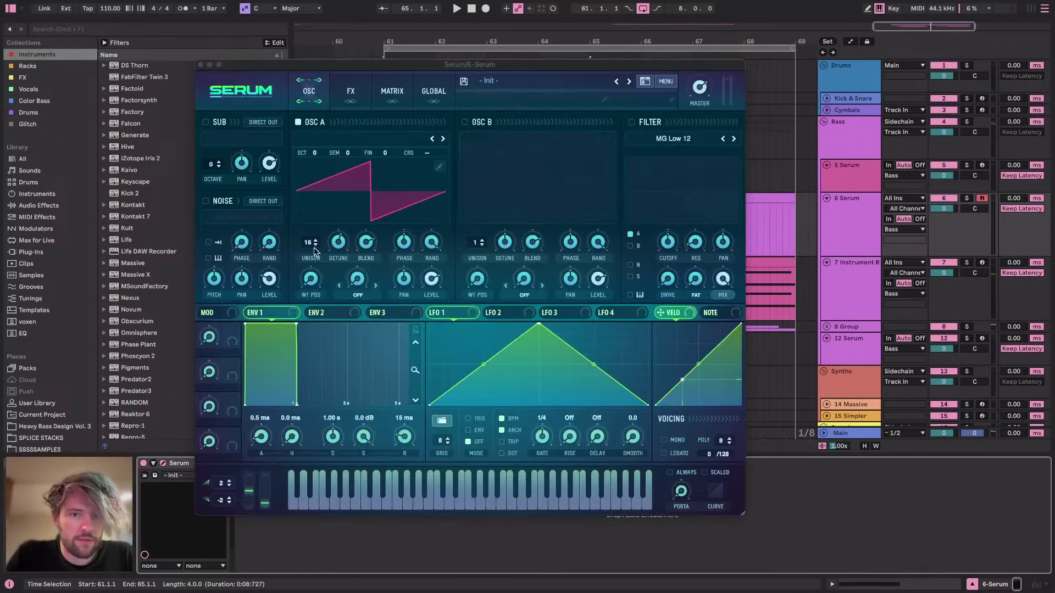
{"action": "key", "text": "space"}
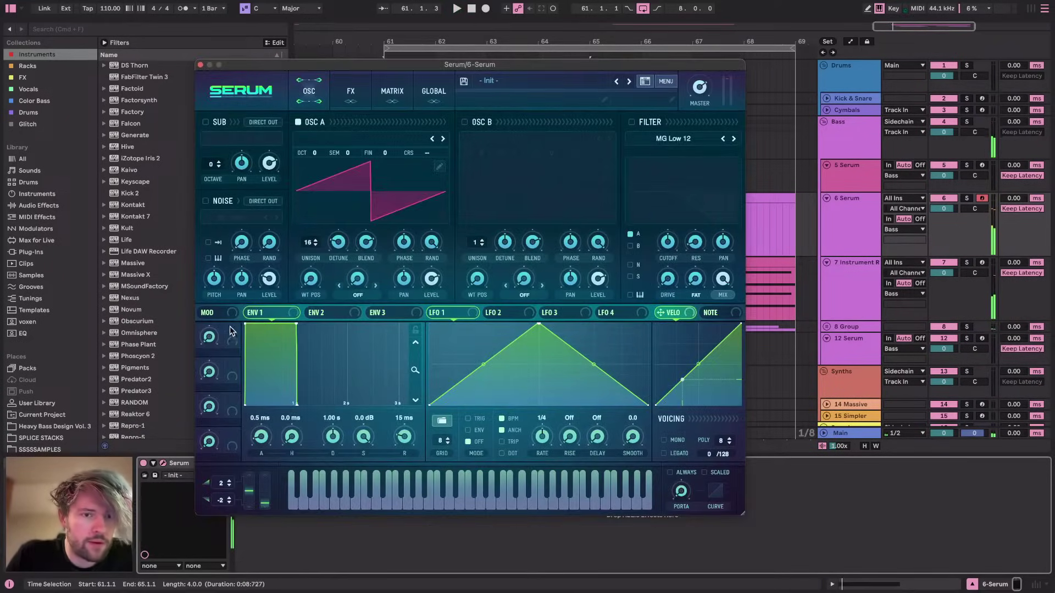
{"action": "left_click_drag", "start_coordinate": [230, 329], "coordinate": [322, 235]}
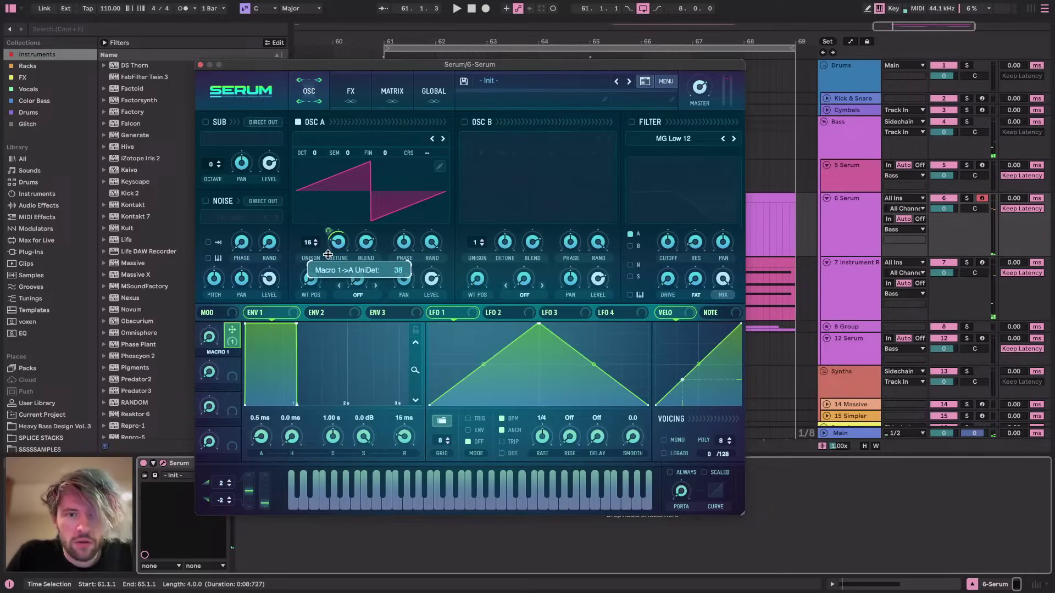
{"action": "left_click", "coordinate": [201, 65]}
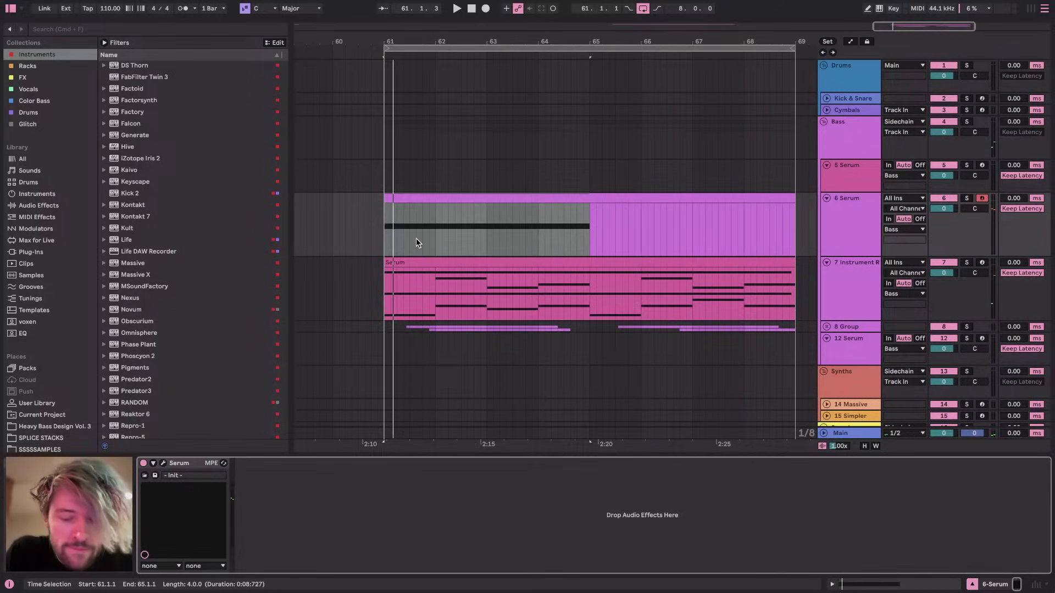
Automate Macro 1 on 6 Serum as a straight ramp from 0% at bar 61 to 100% at bar 65
{"action": "key", "text": "a"}
{"action": "left_click", "coordinate": [383, 254]}
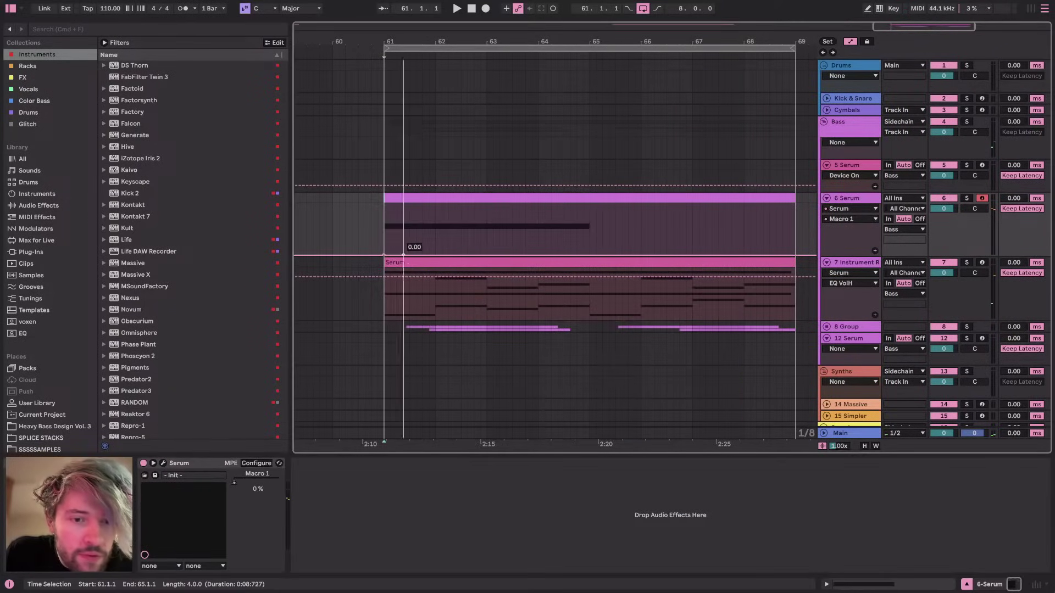
{"action": "left_click_drag", "start_coordinate": [404, 254], "coordinate": [587, 204]}
Solo the 6 Serum track and listen to the detune ramp from bars 61 and 63 and just before bar 65
{"action": "key", "text": "space"}
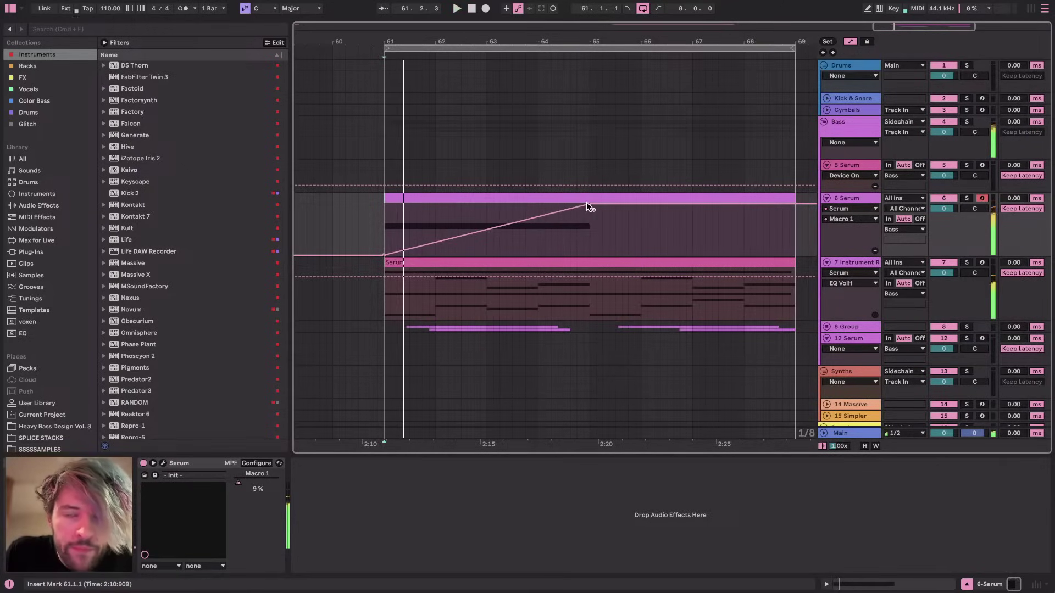
{"action": "left_click", "coordinate": [966, 198]}
{"action": "left_click", "coordinate": [487, 218]}
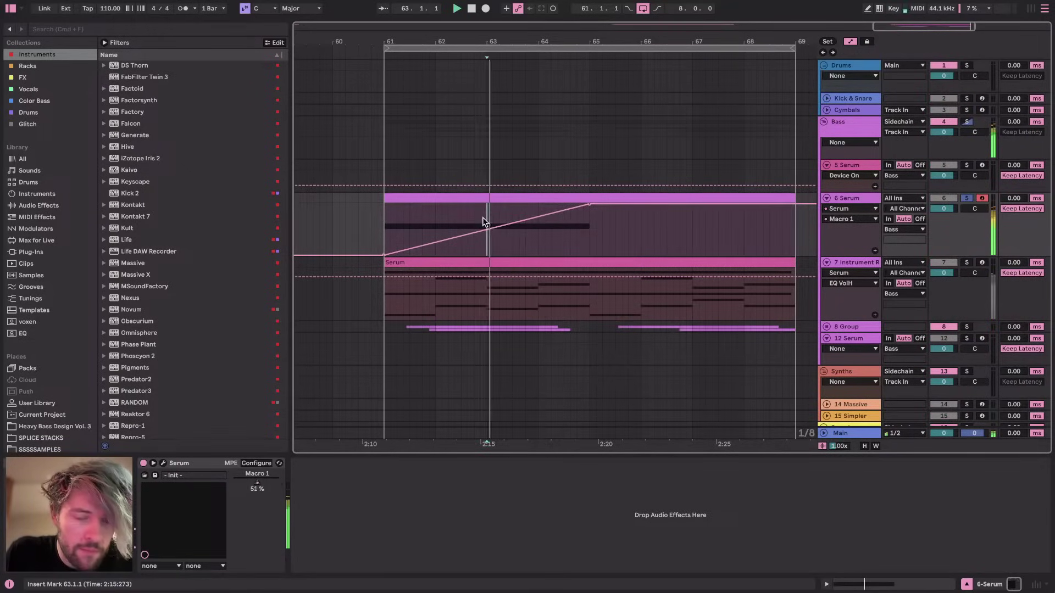
{"action": "left_click", "coordinate": [577, 229]}
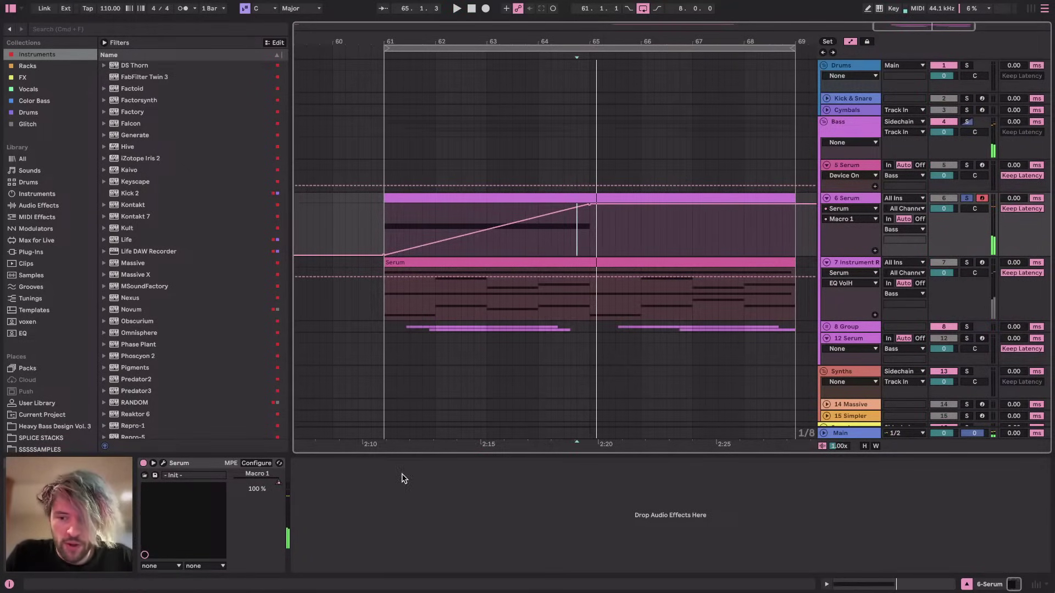
Examine the unison range, width and stack options in the global settings of track 6's Serum
{"action": "left_click", "coordinate": [163, 463]}
{"action": "left_click", "coordinate": [443, 93]}
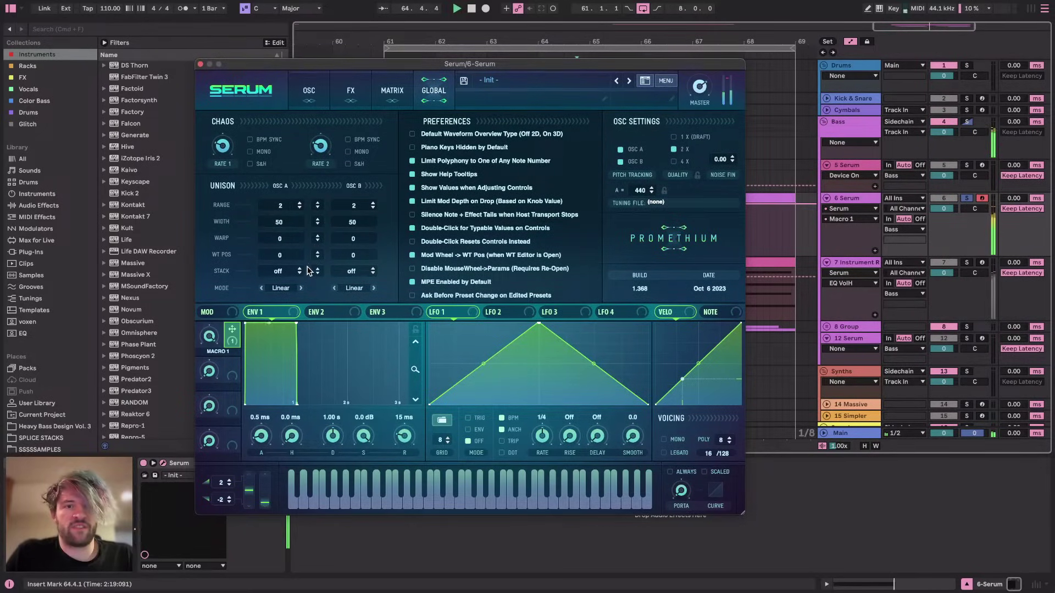
{"action": "left_click", "coordinate": [200, 64]}
Freeze and flatten the 6 Serum track to audio, split its clip at bar 65, and select the second half
{"action": "right_click", "coordinate": [867, 199]}
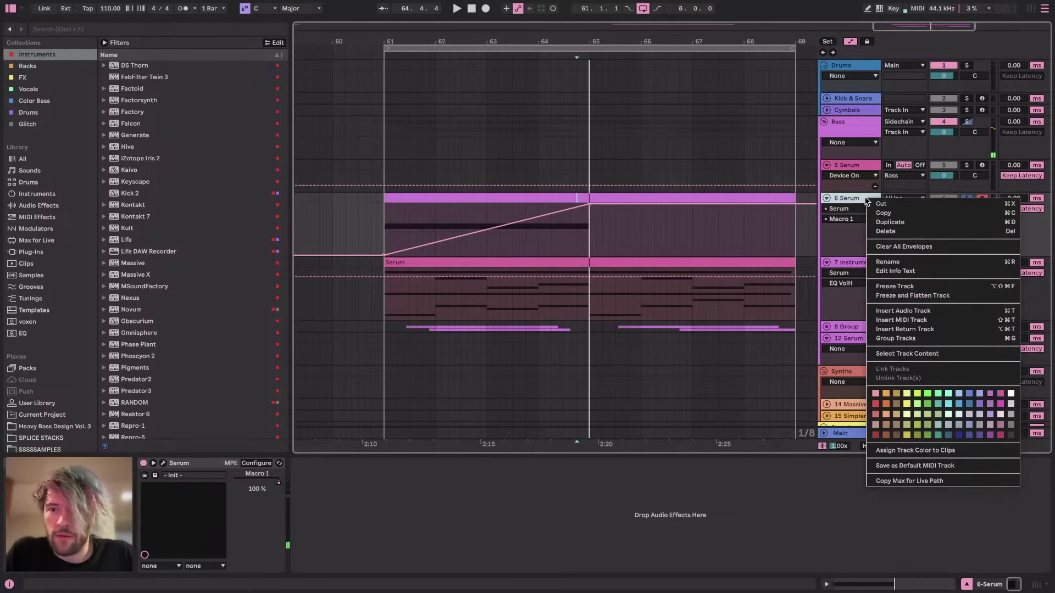
{"action": "left_click", "coordinate": [936, 298]}
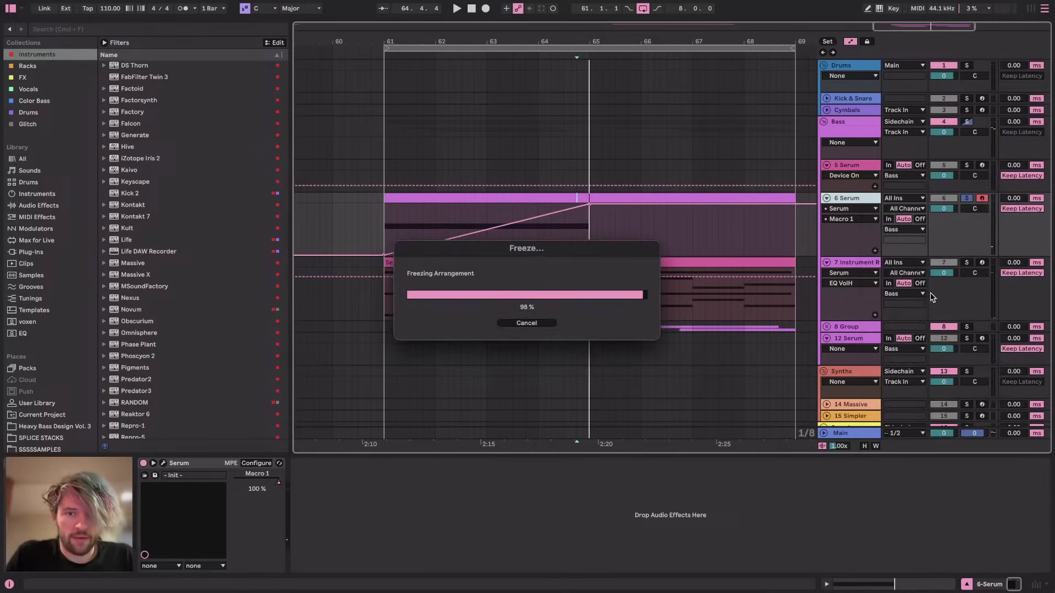
{"action": "left_click", "coordinate": [582, 239]}
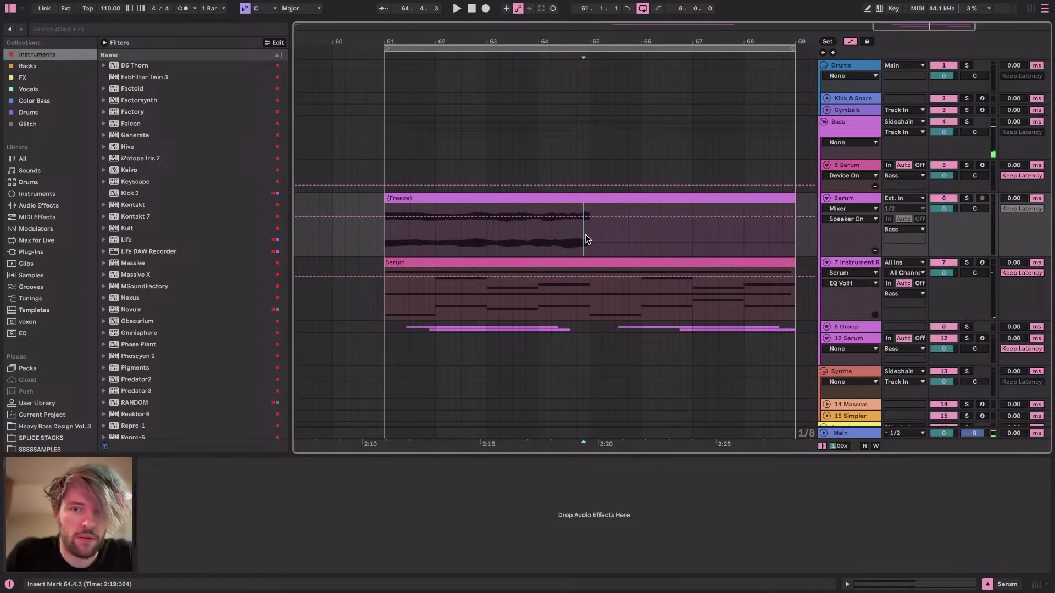
{"action": "left_click", "coordinate": [611, 199]}
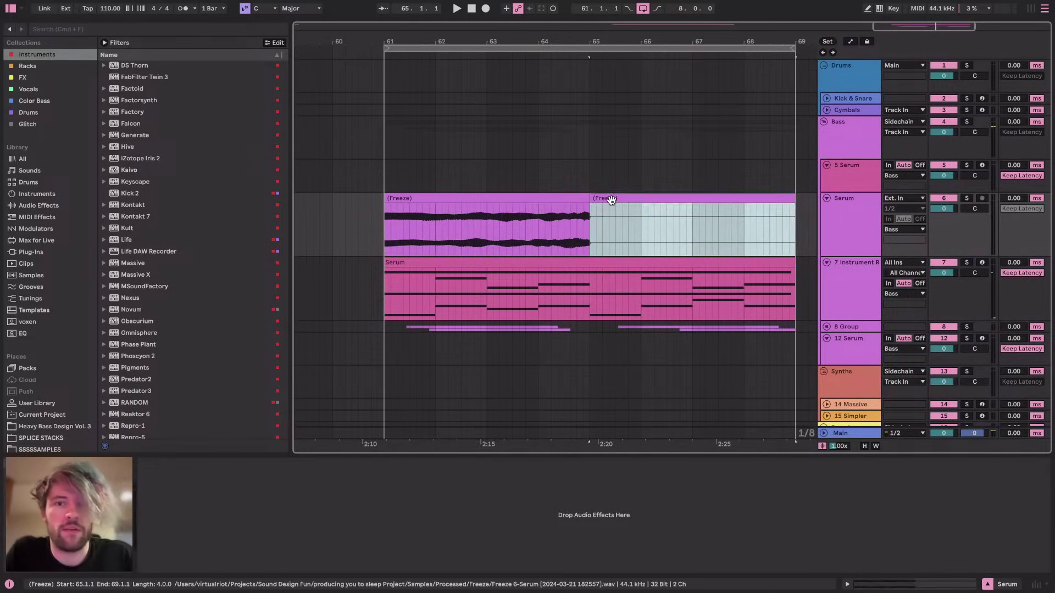
Delete the frozen clip's second half after bar 65 and consolidate the remaining clip from bar 61 to 65
{"action": "key", "text": "Delete"}
{"action": "left_click", "coordinate": [539, 197]}
{"action": "key", "text": "ctrl+j"}
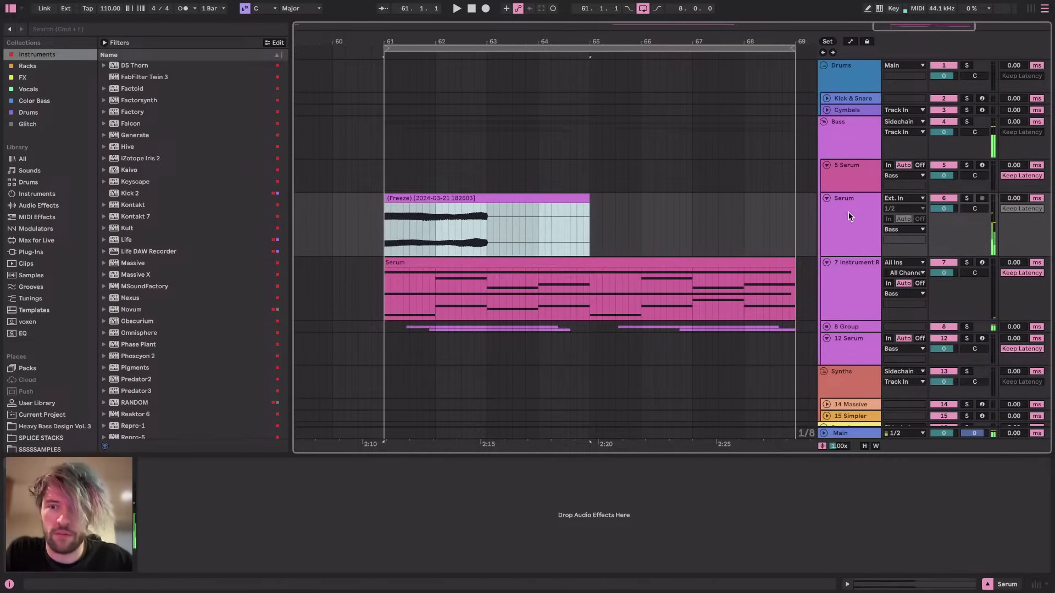
{"action": "left_click", "coordinate": [850, 219]}
{"action": "key", "text": "ctrl+shift+t"}
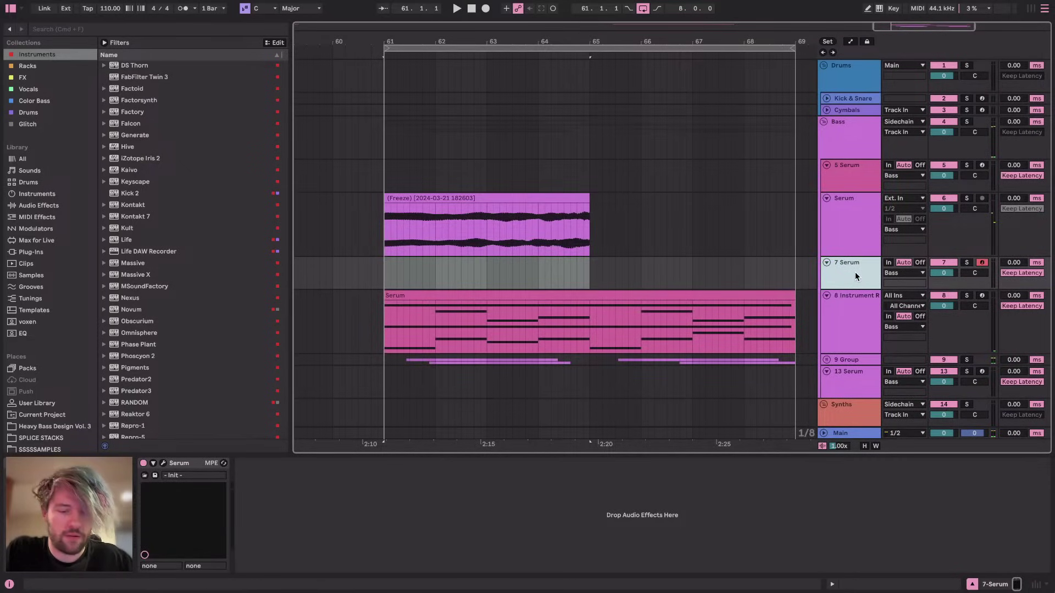
{"action": "key", "text": "Delete"}
Insert a new MIDI track directly below 5 Serum and remove its preloaded Serum device
{"action": "left_click", "coordinate": [857, 190]}
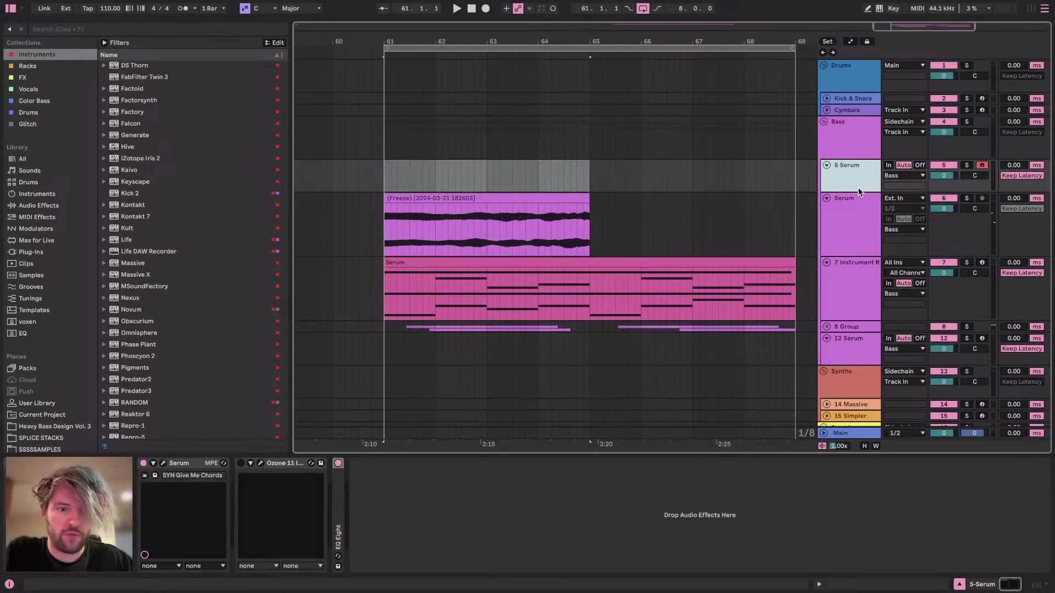
{"action": "key", "text": "ctrl+shift+t"}
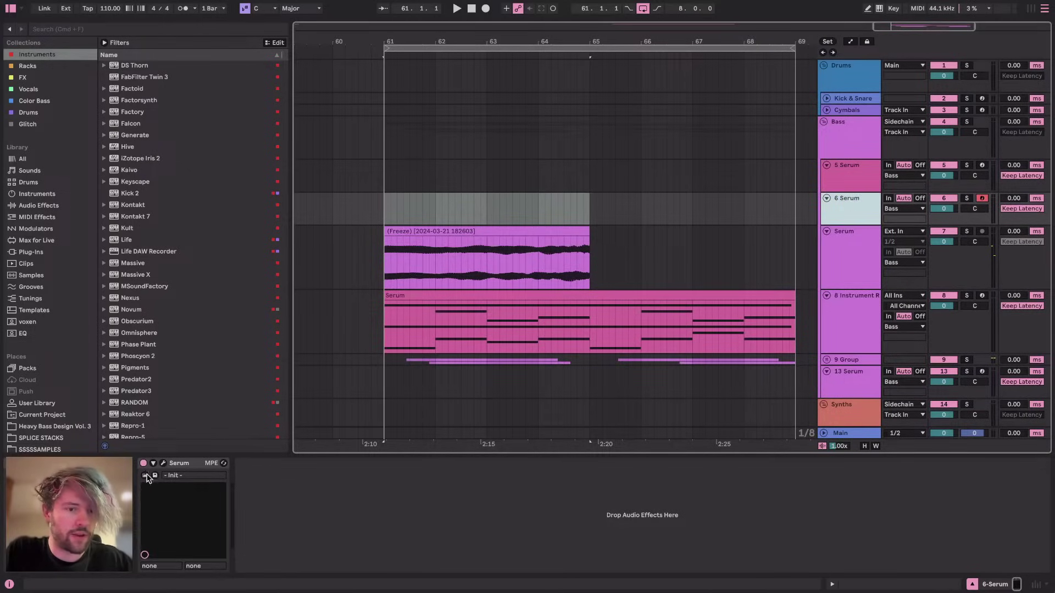
{"action": "left_click", "coordinate": [168, 465]}
{"action": "key", "text": "Delete"}
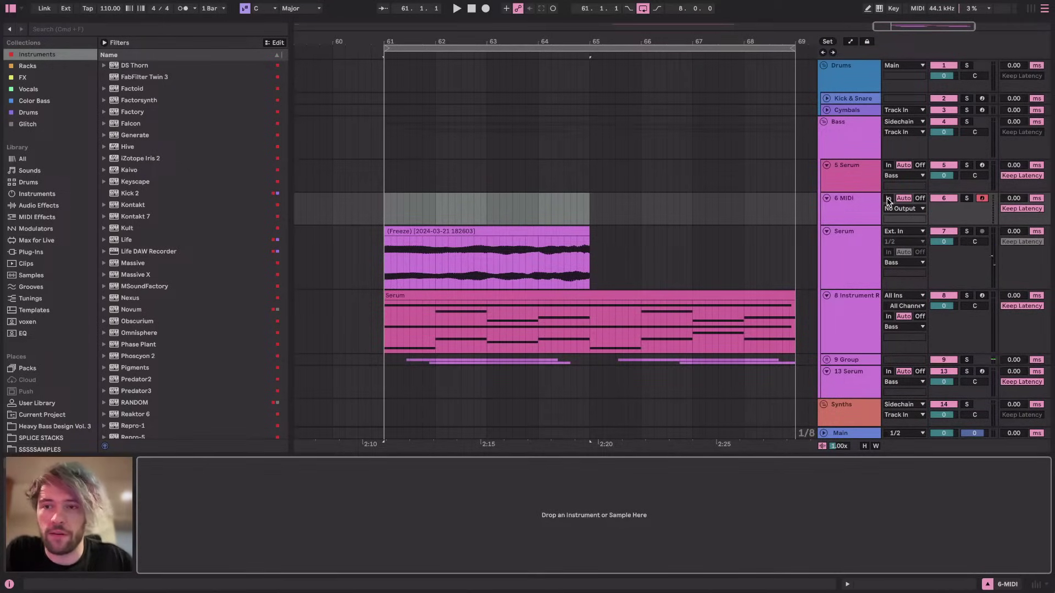
Save the empty track 6 as the default MIDI track, overwriting the existing default
{"action": "right_click", "coordinate": [866, 207]}
{"action": "left_click", "coordinate": [925, 481]}
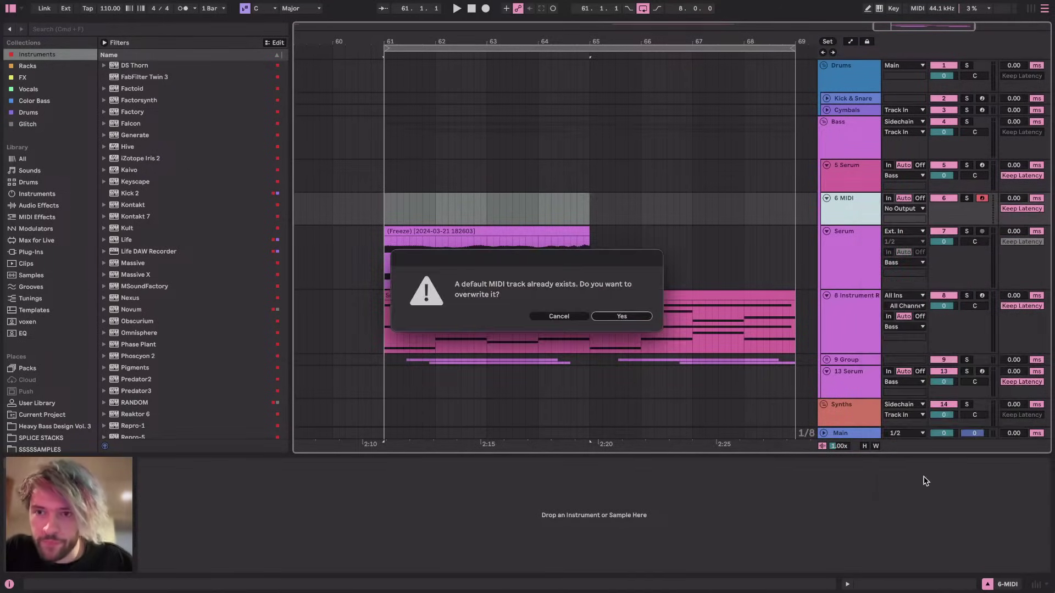
{"action": "left_click", "coordinate": [623, 316]}
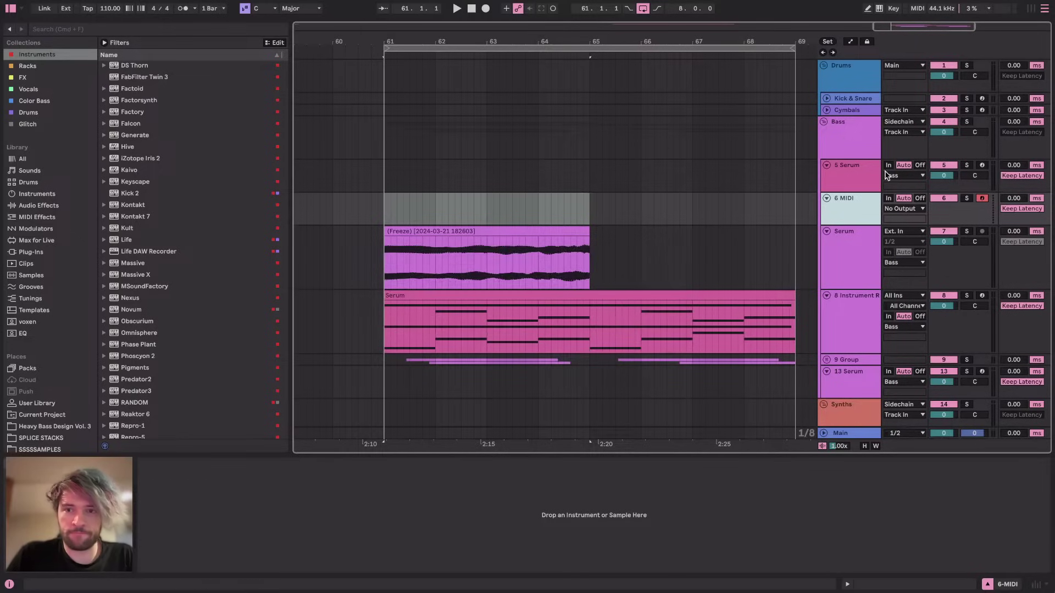
Load the consolidated freeze clip as a sample into a Simpler on the empty MIDI track 6 and deactivate the audio clip
{"action": "left_click_drag", "start_coordinate": [515, 231], "coordinate": [432, 542]}
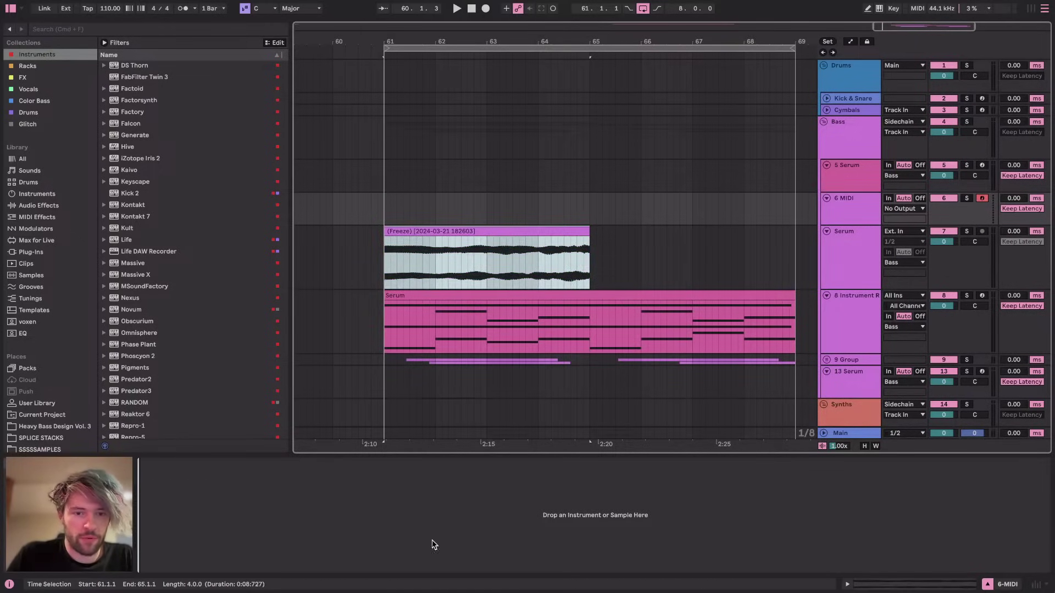
{"action": "left_click", "coordinate": [449, 232]}
{"action": "key", "text": "0"}
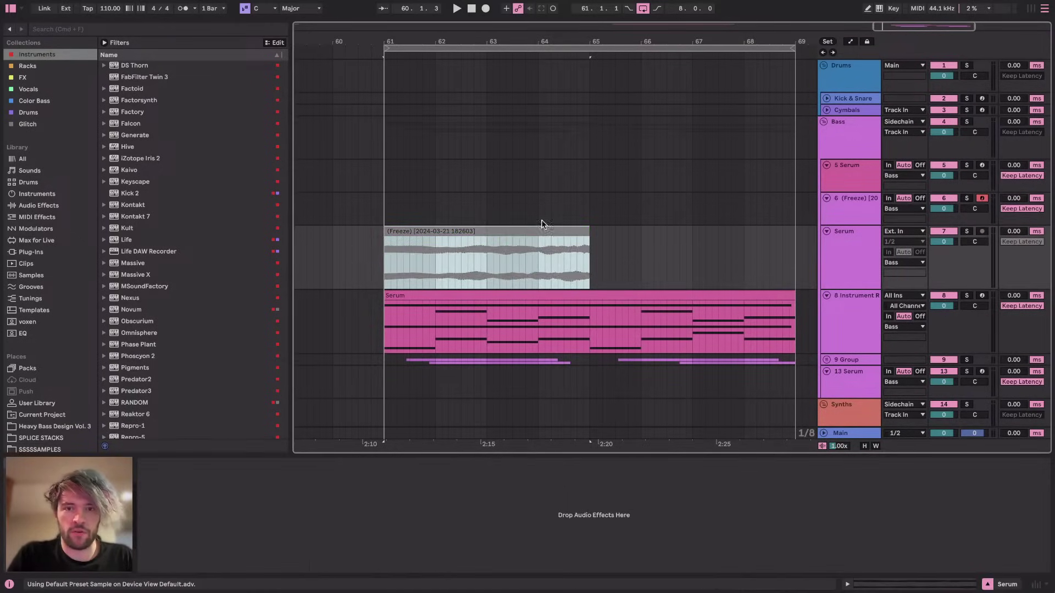
Audition track 6's Simpler, turn on looping, and trim the sample to a 2-beat region with 84.4% loop and 100% fade
{"action": "left_click", "coordinate": [861, 208]}
{"action": "key", "text": "a"}
{"action": "key", "text": "a"}
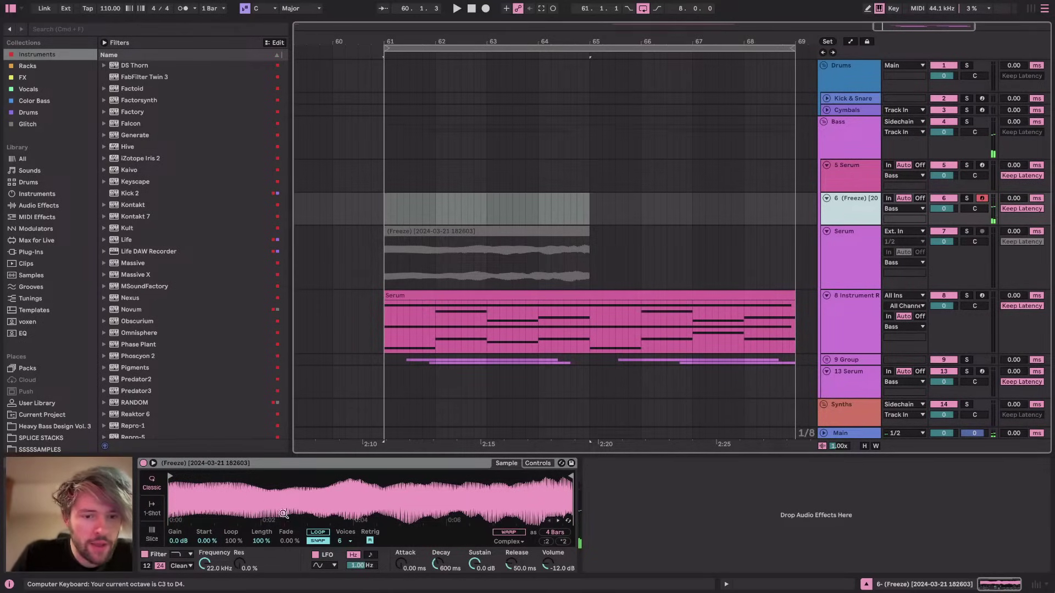
{"action": "left_click", "coordinate": [317, 533]}
{"action": "left_click_drag", "start_coordinate": [170, 476], "coordinate": [294, 477]}
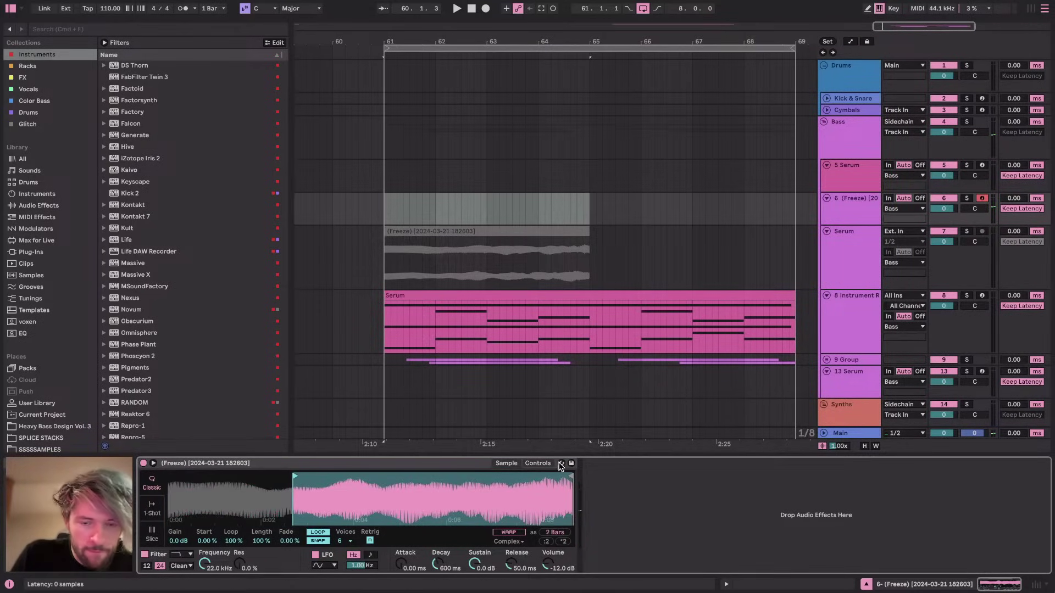
{"action": "left_click_drag", "start_coordinate": [572, 476], "coordinate": [360, 473]}
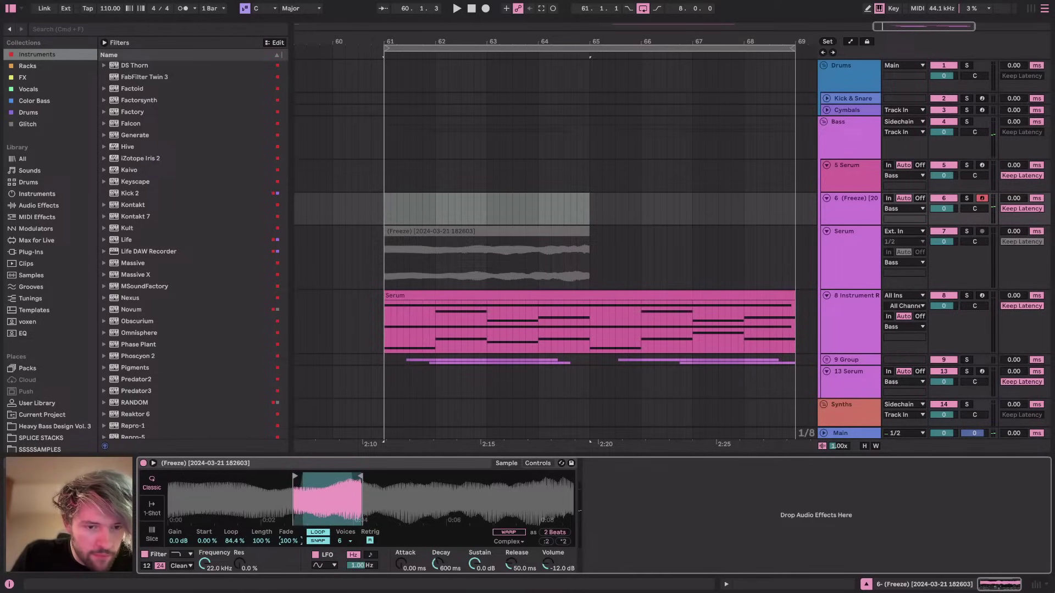
Move the looped region to a 1-beat section just past 0:06, with the filter at 395 Hz and volume at -9.71 dB
{"action": "left_click_drag", "start_coordinate": [355, 480], "coordinate": [335, 511]}
{"action": "left_click_drag", "start_coordinate": [313, 476], "coordinate": [466, 473]}
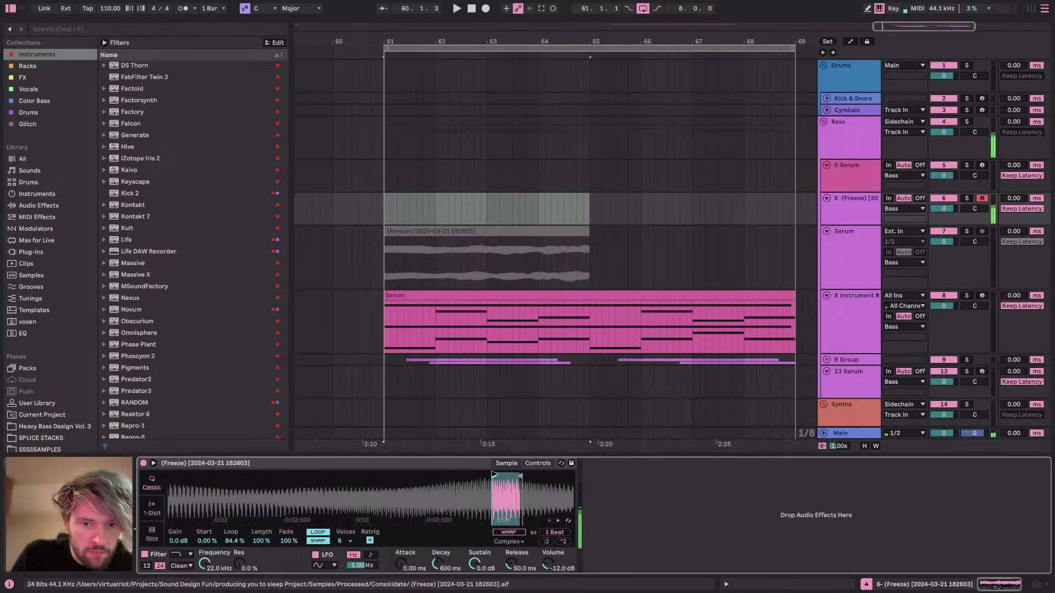
{"action": "mouse_move", "coordinate": [461, 501]}
{"action": "left_mouse_down"}
{"action": "mouse_move", "coordinate": [343, 501]}
{"action": "mouse_move", "coordinate": [378, 477]}
{"action": "mouse_move", "coordinate": [327, 480]}
{"action": "mouse_move", "coordinate": [492, 476]}
{"action": "left_mouse_up"}
{"action": "mouse_move", "coordinate": [354, 476]}
{"action": "left_mouse_down"}
{"action": "mouse_move", "coordinate": [482, 474]}
{"action": "mouse_move", "coordinate": [472, 474]}
{"action": "left_mouse_up"}
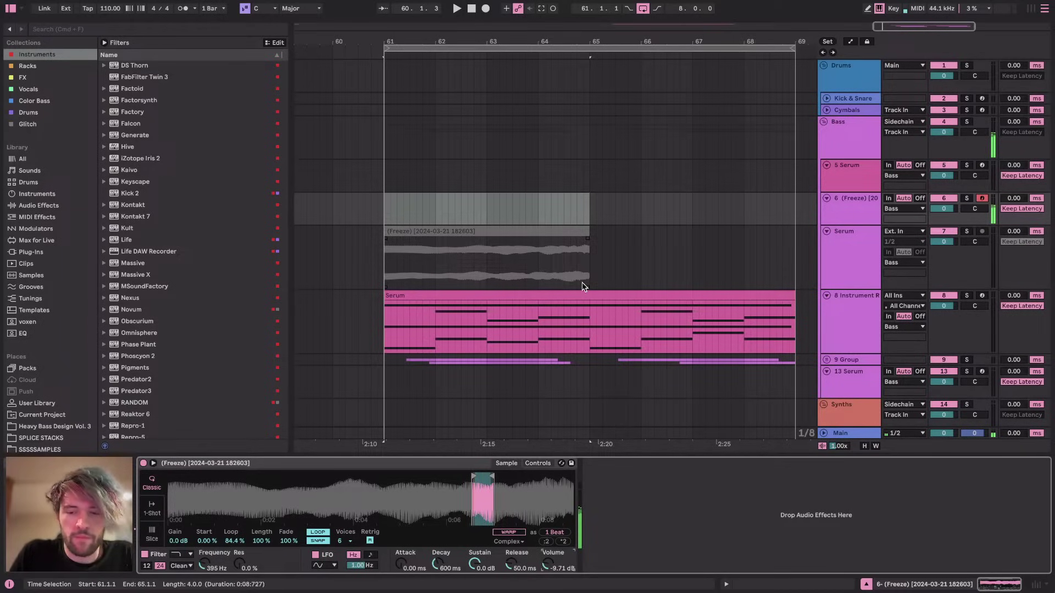
Limit Simpler to 1 voice and enable Glide with a time of 160 ms
{"action": "left_click", "coordinate": [350, 541]}
{"action": "left_click", "coordinate": [351, 405]}
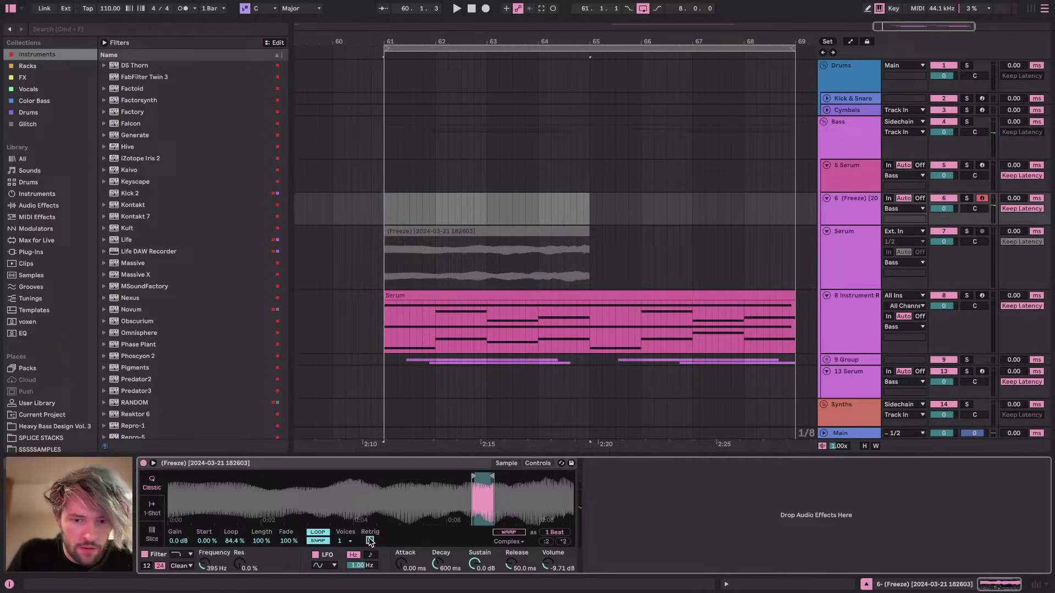
{"action": "left_click", "coordinate": [544, 464]}
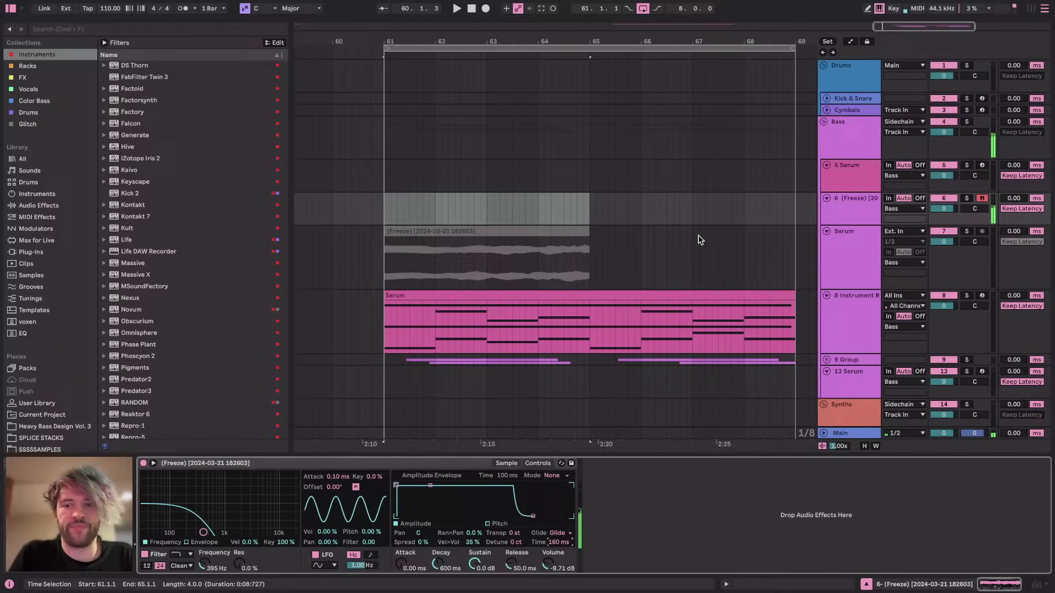
Switch to YouTube Studio to read the stream's live chat, and return to Ableton Live
{"action": "key", "text": "super+Tab"}
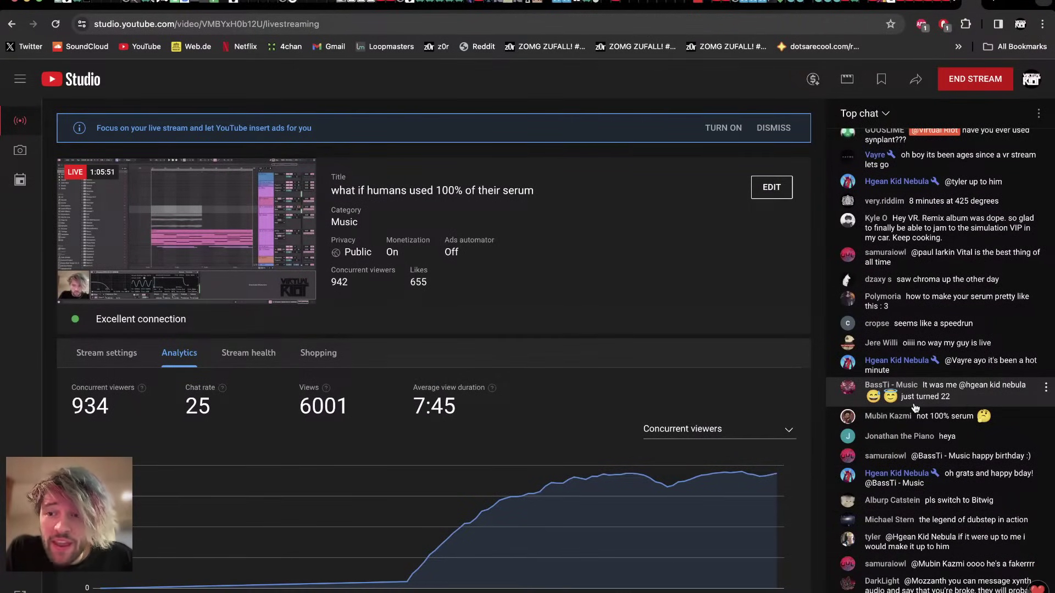
{"action": "key", "text": "super+Tab"}
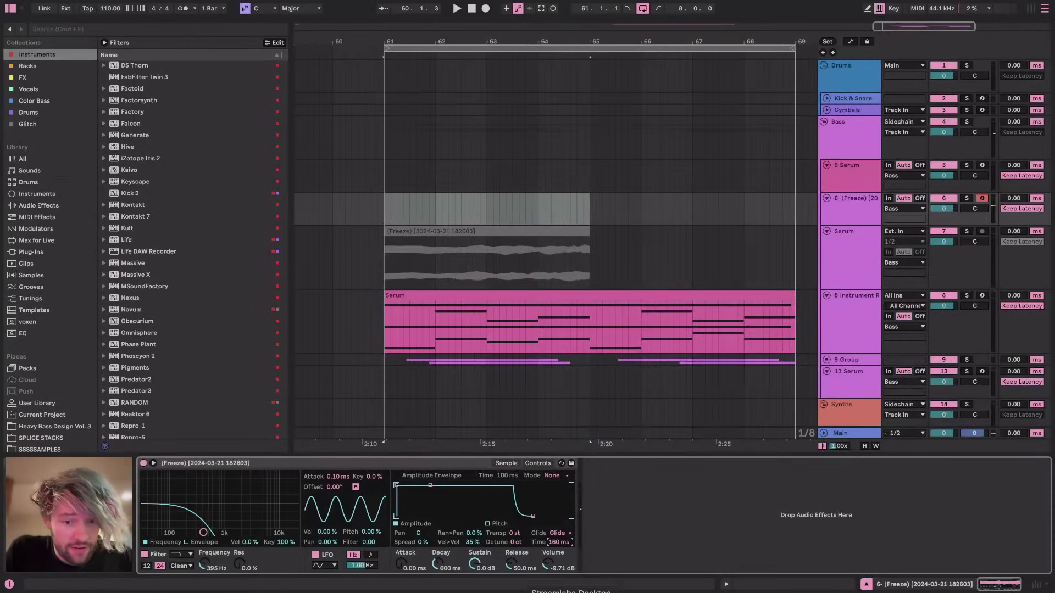
{"action": "key", "text": "super+Tab"}
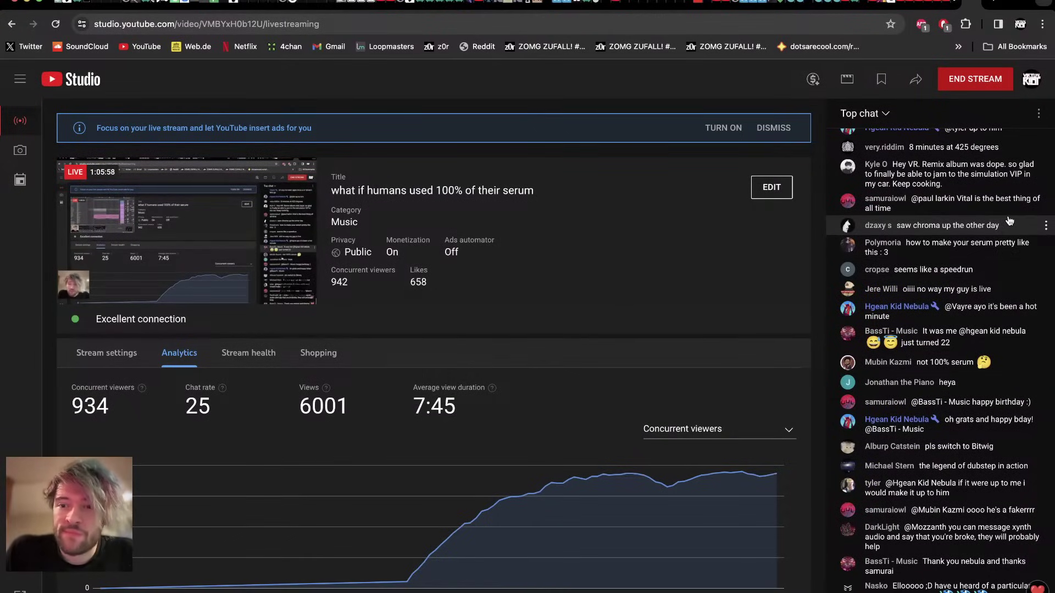
{"action": "key", "text": "super+Tab"}
{"action": "key", "text": "super+Tab"}
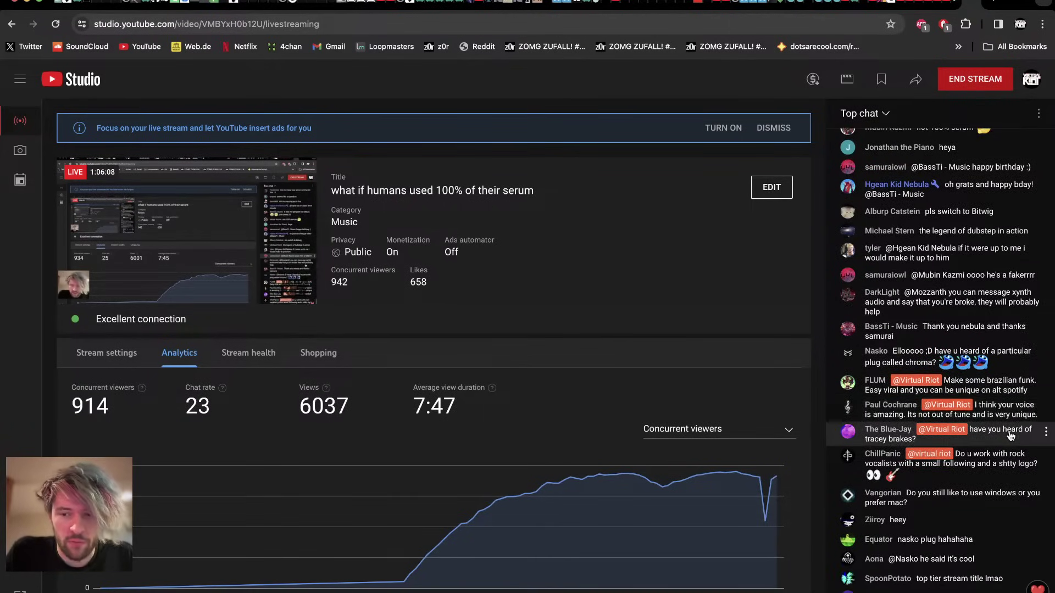
{"action": "key", "text": "super+Tab"}
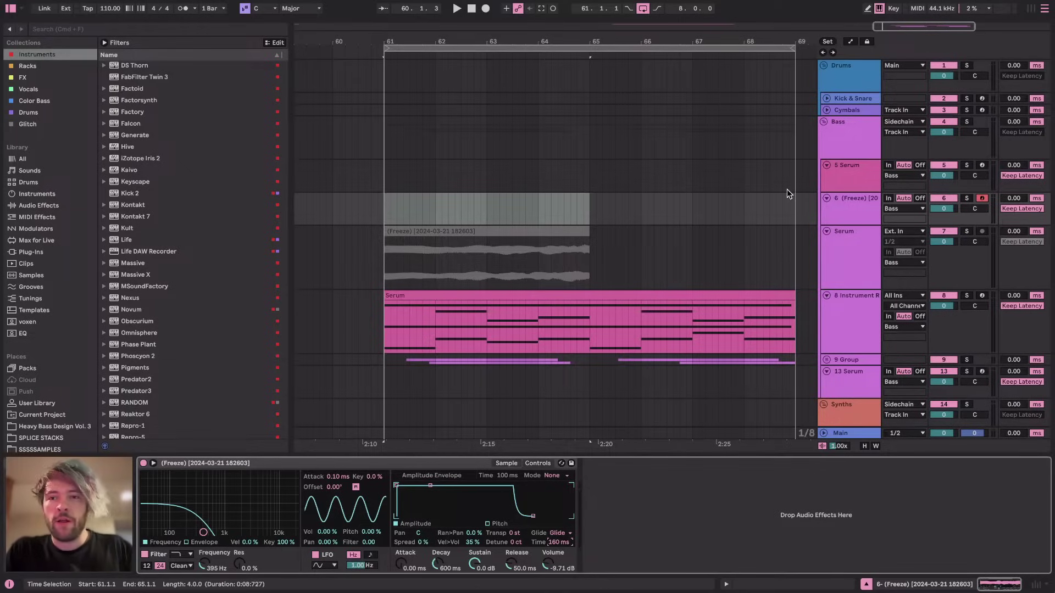
Insert an empty MIDI clip on track 6 from bar 61 to bar 65
{"action": "left_click", "coordinate": [564, 171]}
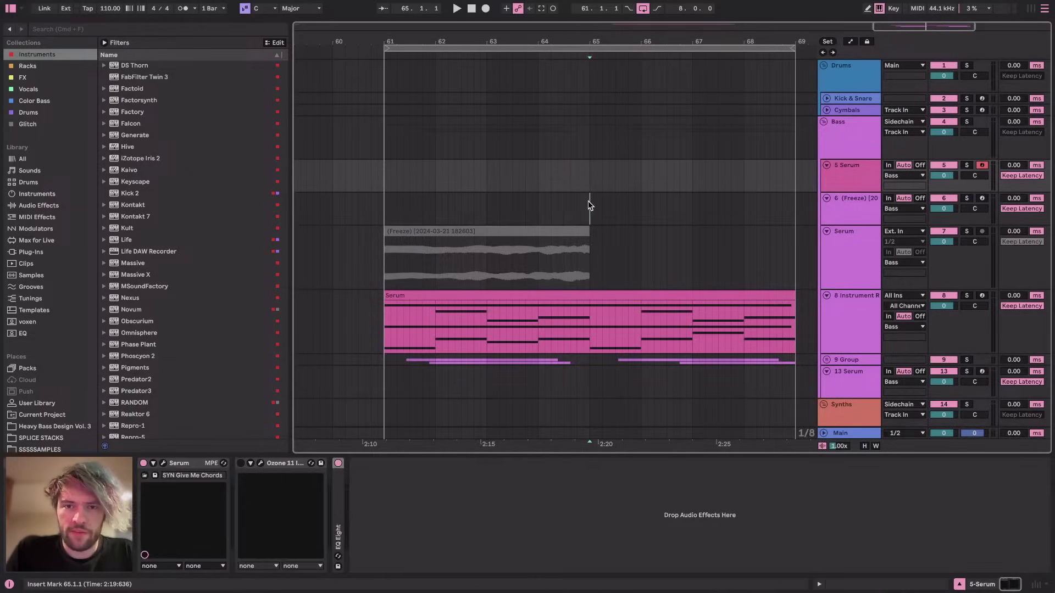
{"action": "left_click_drag", "start_coordinate": [588, 202], "coordinate": [385, 202]}
{"action": "key", "text": "super+shift+m"}
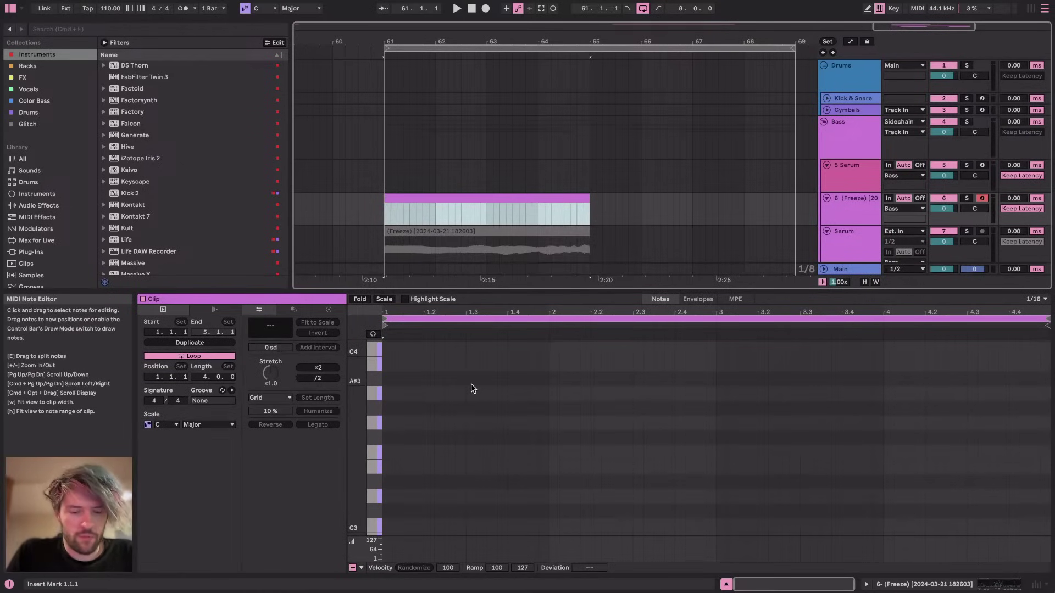
Draw overlapping C3 and D#3 notes starting at clip bars 1 and 2, play them, and raise both velocities to 111
{"action": "scroll", "coordinate": [495, 429], "scroll_direction": "down", "scroll_amount": 3}
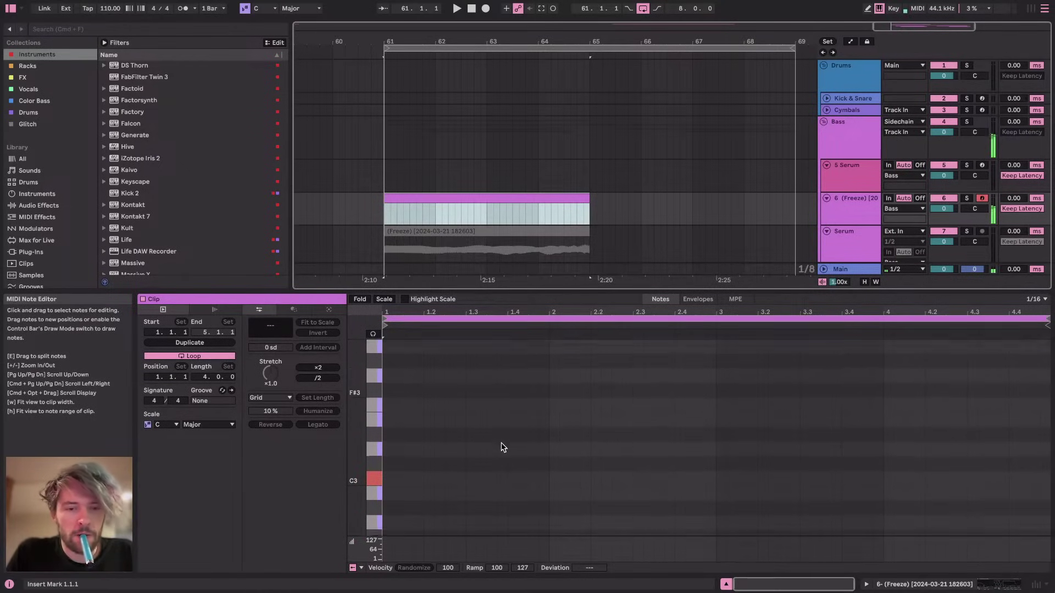
{"action": "double_click", "coordinate": [388, 446]}
{"action": "left_click_drag", "start_coordinate": [389, 446], "coordinate": [601, 447]}
{"action": "key", "text": "space"}
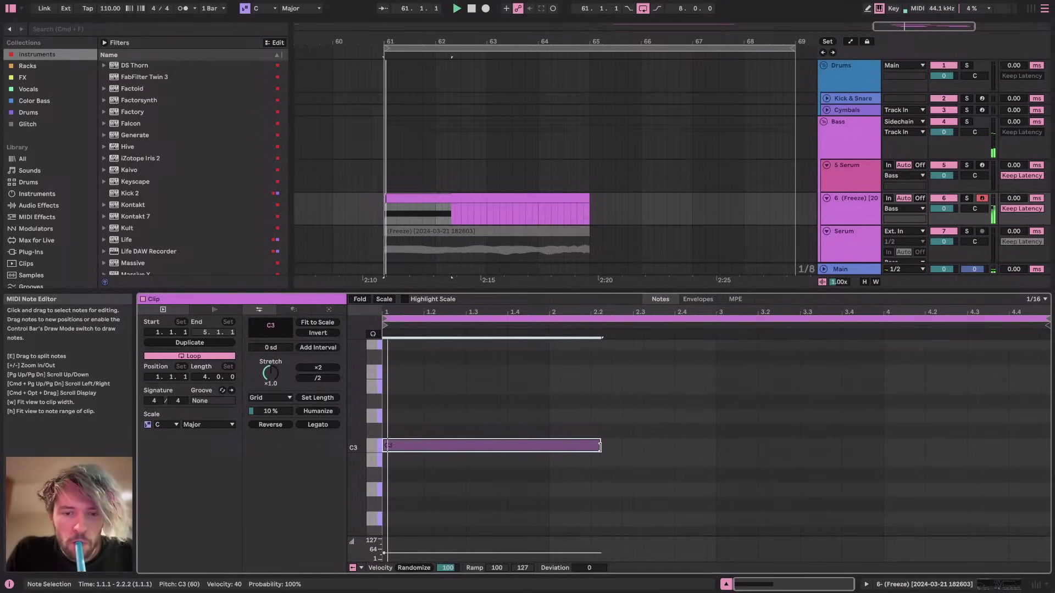
{"action": "double_click", "coordinate": [555, 397]}
{"action": "left_click_drag", "start_coordinate": [555, 397], "coordinate": [750, 397]}
{"action": "scroll", "coordinate": [786, 447], "scroll_direction": "up", "scroll_amount": 1}
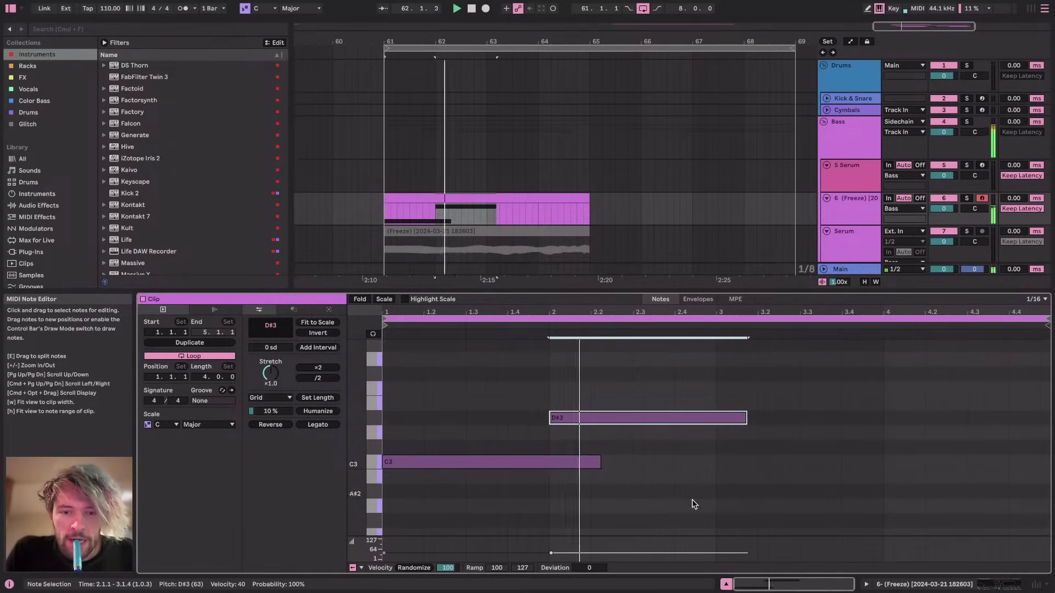
{"action": "key", "text": "super+a"}
{"action": "left_click_drag", "start_coordinate": [552, 553], "coordinate": [552, 541]}
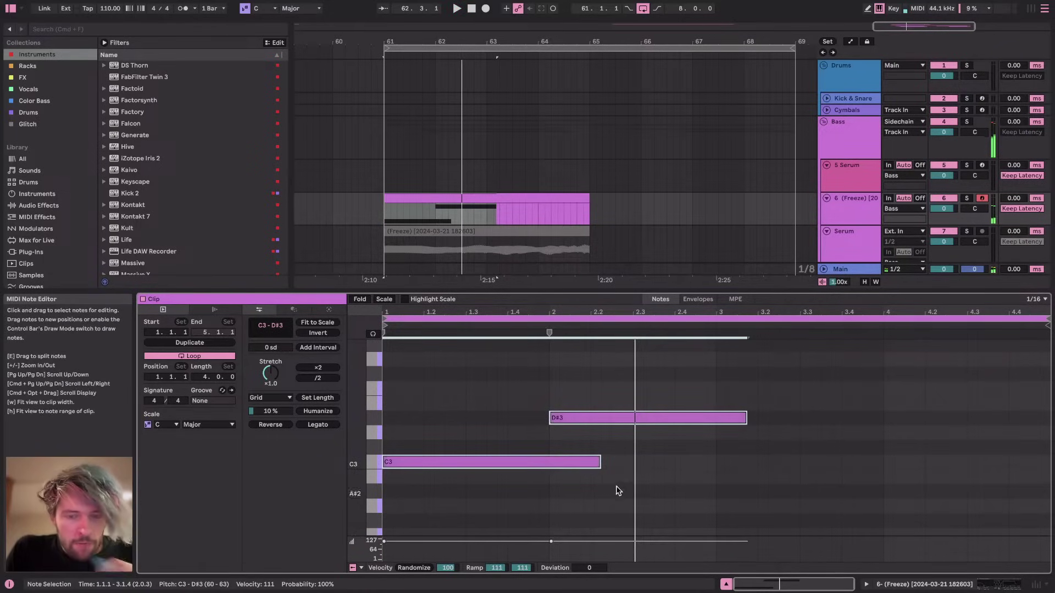
Add a short C3 note at 3.2.1, adjust the computer keyboard velocity, and clear all notes from the clip
{"action": "left_click", "coordinate": [656, 484]}
{"action": "double_click", "coordinate": [762, 462]}
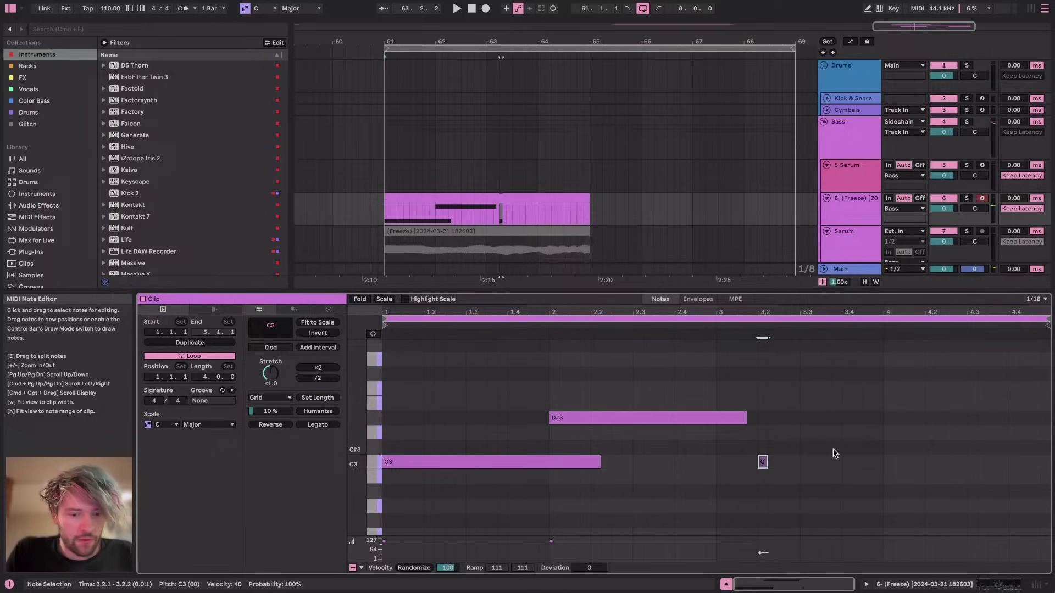
{"action": "key", "text": "c"}
{"action": "key", "text": "v"}
{"action": "key", "text": "v"}
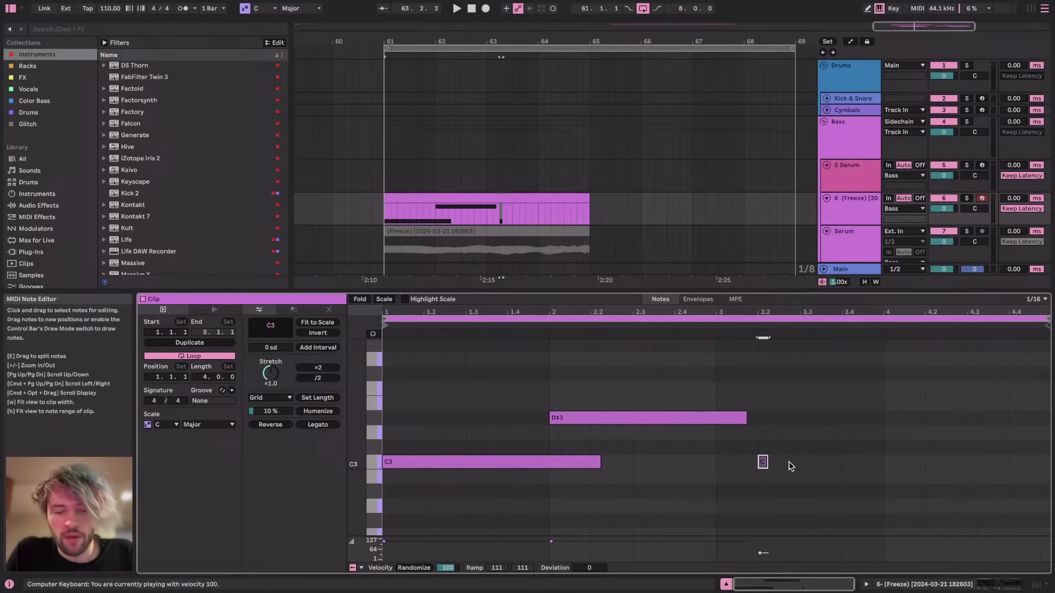
{"action": "left_click_drag", "start_coordinate": [831, 388], "coordinate": [526, 535]}
{"action": "key", "text": "Delete"}
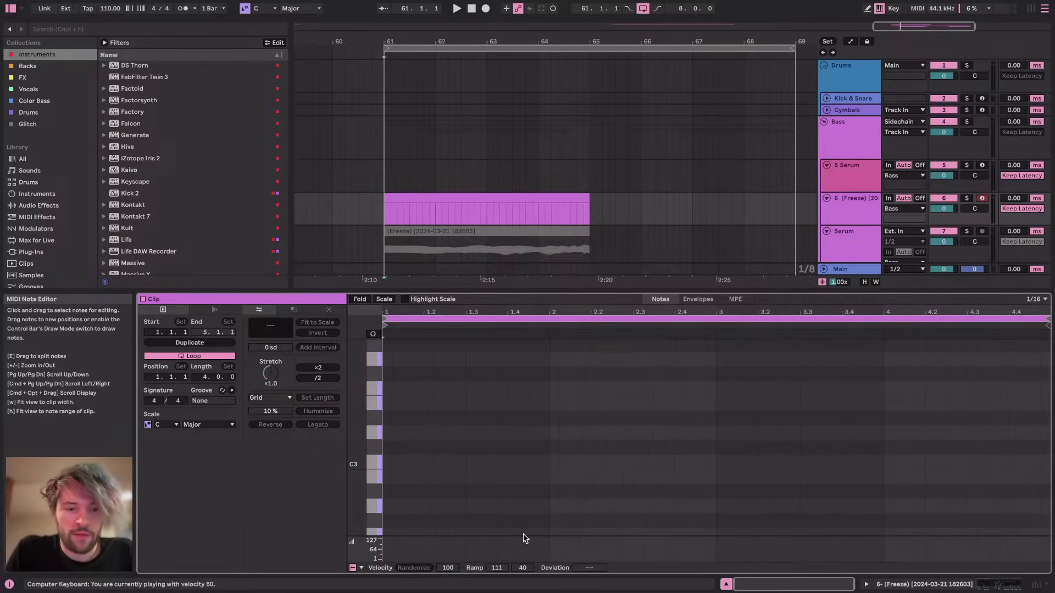
Raise the computer keyboard velocity to 100 while testing it on five short C3 notes from 1.3 to 2, and delete the test notes
{"action": "double_click", "coordinate": [470, 463]}
{"action": "key", "text": "v"}
{"action": "double_click", "coordinate": [487, 462]}
{"action": "key", "text": "v"}
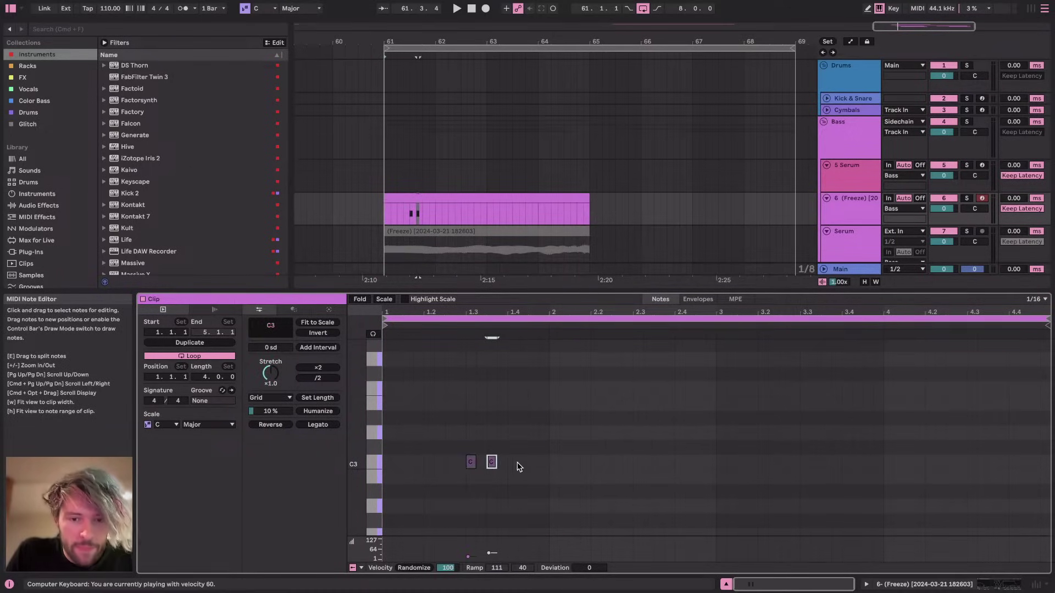
{"action": "double_click", "coordinate": [511, 462]}
{"action": "key", "text": "v"}
{"action": "left_click", "coordinate": [535, 462]}
{"action": "key", "text": "a"}
{"action": "key", "text": "v"}
{"action": "left_click", "coordinate": [556, 462]}
{"action": "key", "text": "a"}
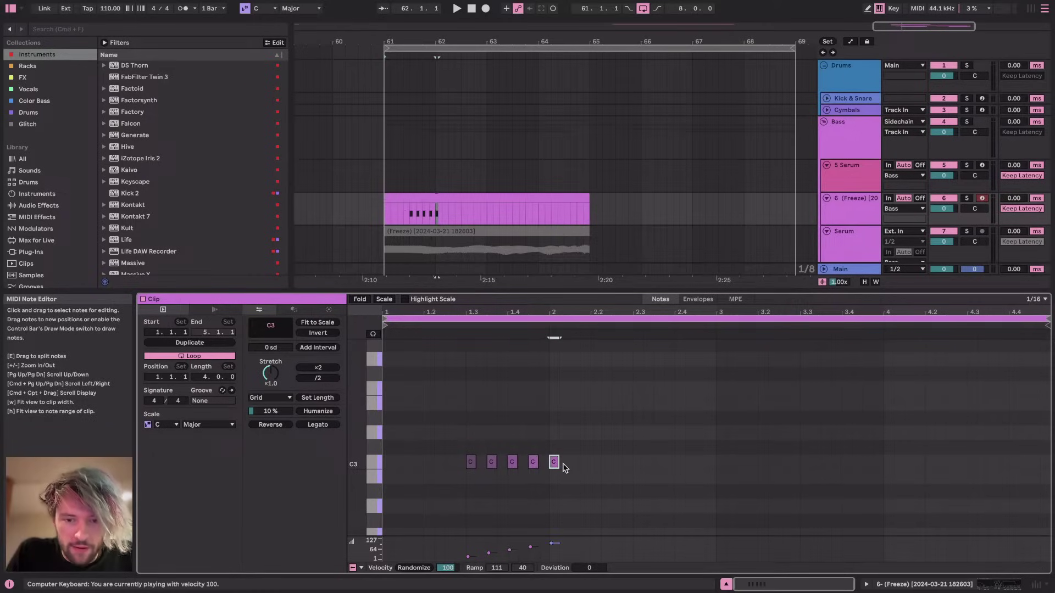
{"action": "left_click", "coordinate": [463, 487]}
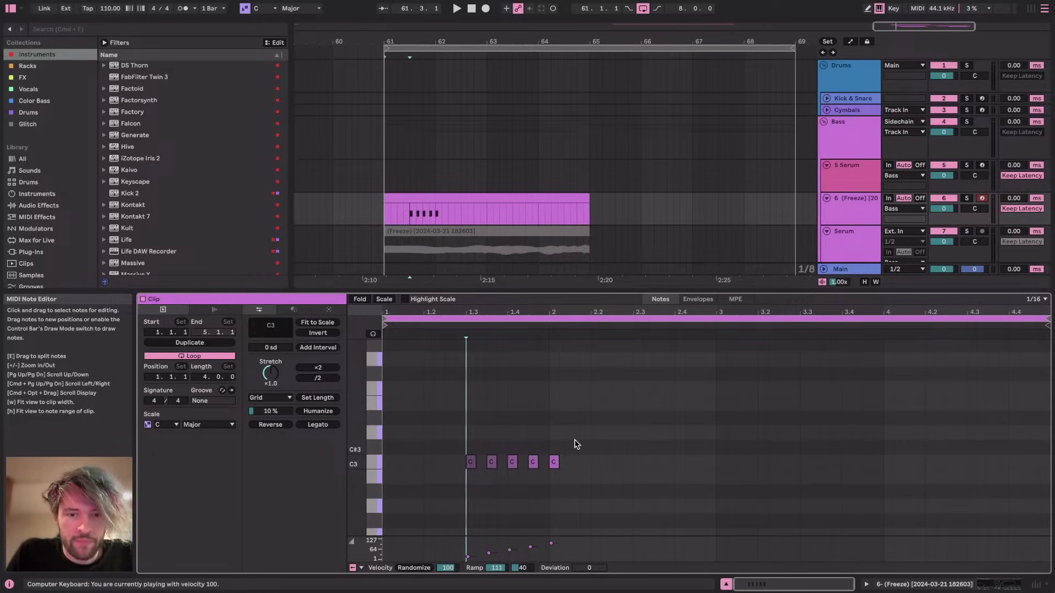
{"action": "left_click_drag", "start_coordinate": [601, 419], "coordinate": [454, 499]}
{"action": "key", "text": "Delete"}
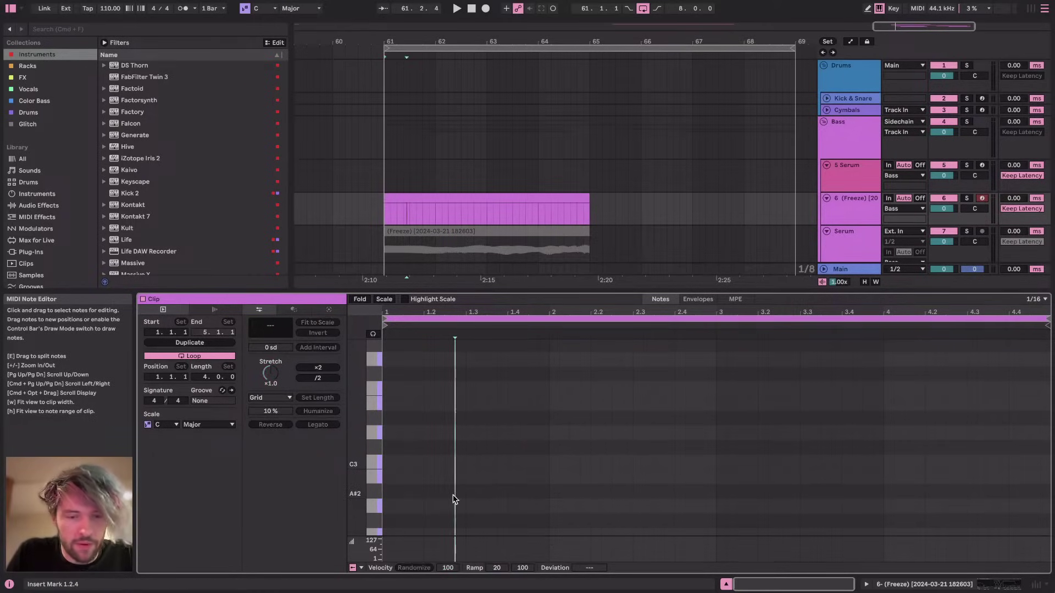
Write slightly overlapping one-bar notes C3, D#3, D3 and D#3 starting at clip bars 1 to 4, and play them
{"action": "left_click", "coordinate": [384, 478]}
{"action": "key", "text": "a"}
{"action": "left_click_drag", "start_coordinate": [394, 462], "coordinate": [1008, 424]}
{"action": "key", "text": "space"}
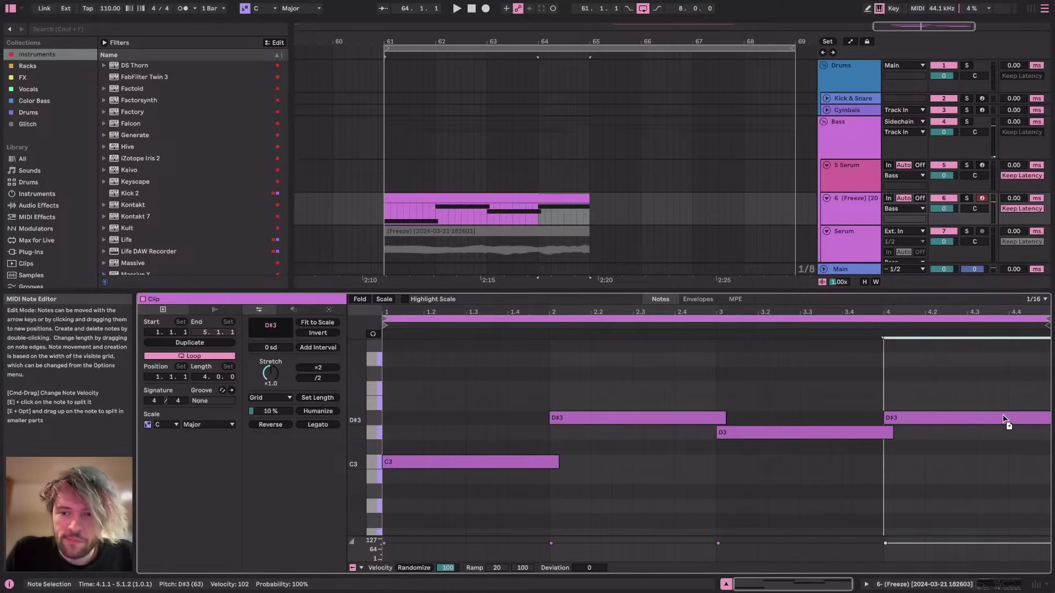
Duplicate the four-bar bass clip to bar 65, join both into one eight-bar clip, and extend its fourth note past clip bar 5
{"action": "left_click", "coordinate": [560, 196]}
{"action": "key", "text": "super+d"}
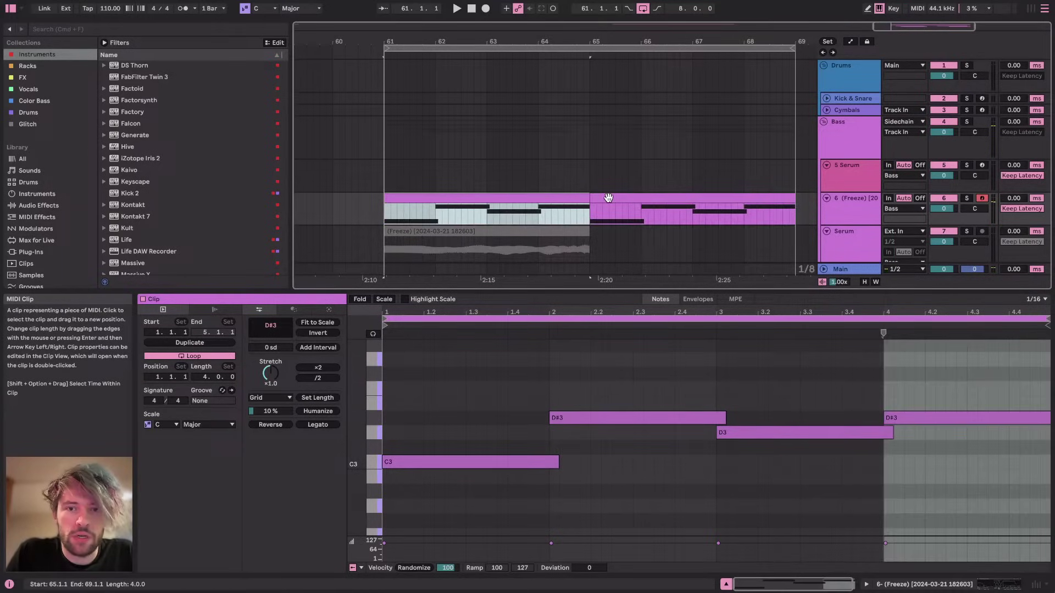
{"action": "double_click", "coordinate": [845, 472]}
{"action": "key", "text": "space"}
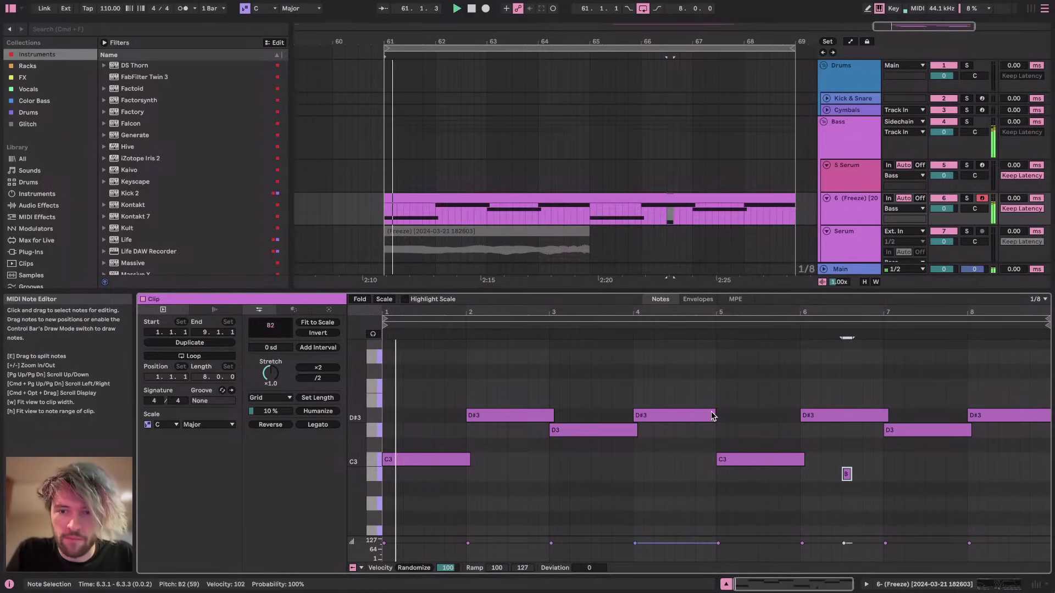
{"action": "left_click_drag", "start_coordinate": [714, 416], "coordinate": [726, 415]}
{"action": "double_click", "coordinate": [845, 474]}
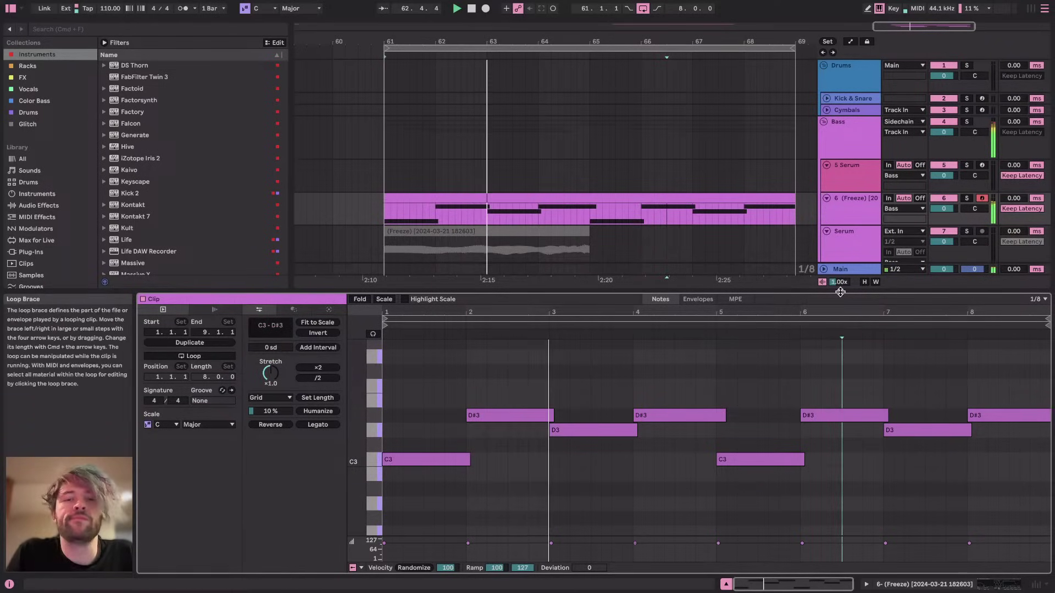
Unfold the 9 Group track and insert a Glue Compressor before the Echo in its effect chain
{"action": "scroll", "coordinate": [927, 248], "scroll_direction": "down", "scroll_amount": 3}
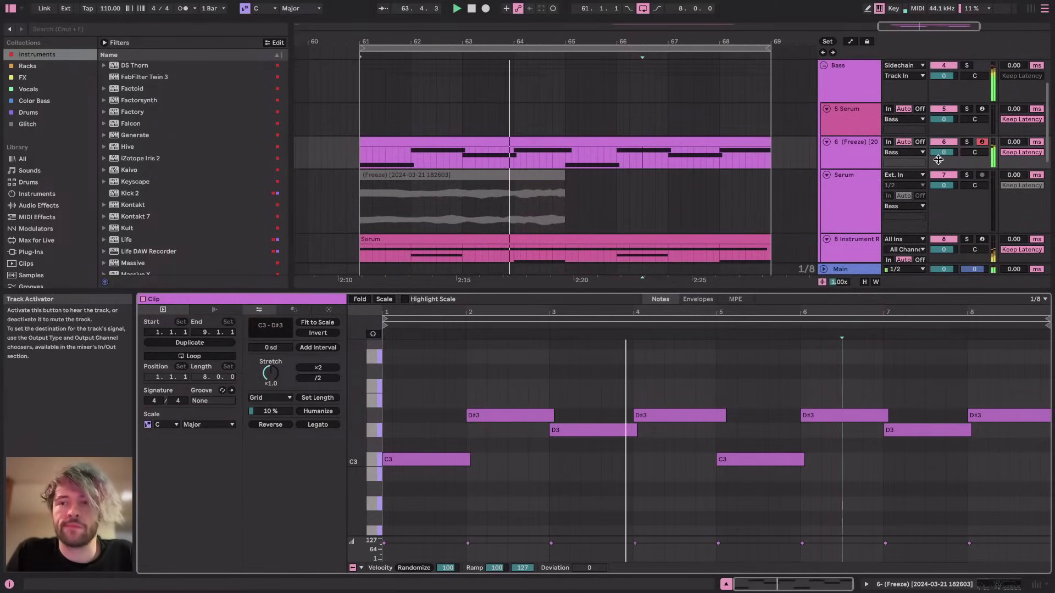
{"action": "scroll", "coordinate": [701, 124], "scroll_direction": "down", "scroll_amount": 6}
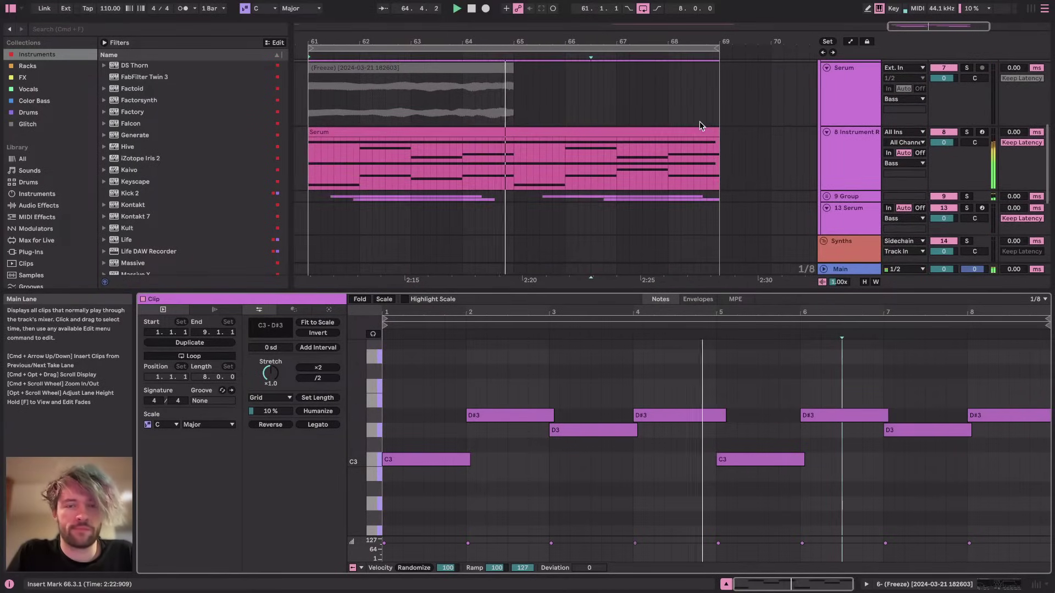
{"action": "scroll", "coordinate": [700, 125], "scroll_direction": "up", "scroll_amount": 4}
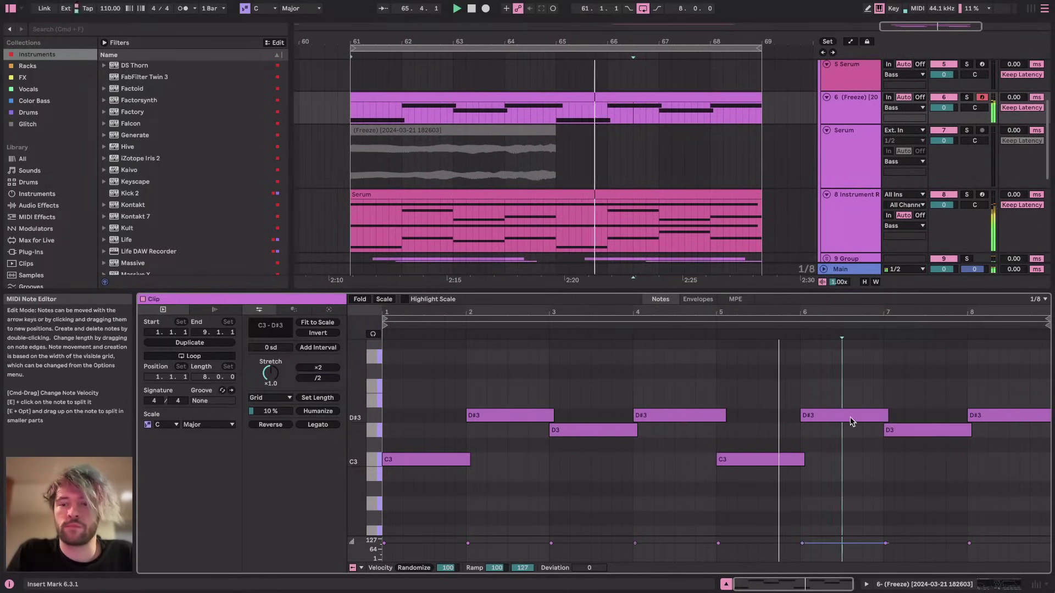
{"action": "left_click_drag", "start_coordinate": [682, 291], "coordinate": [691, 423]}
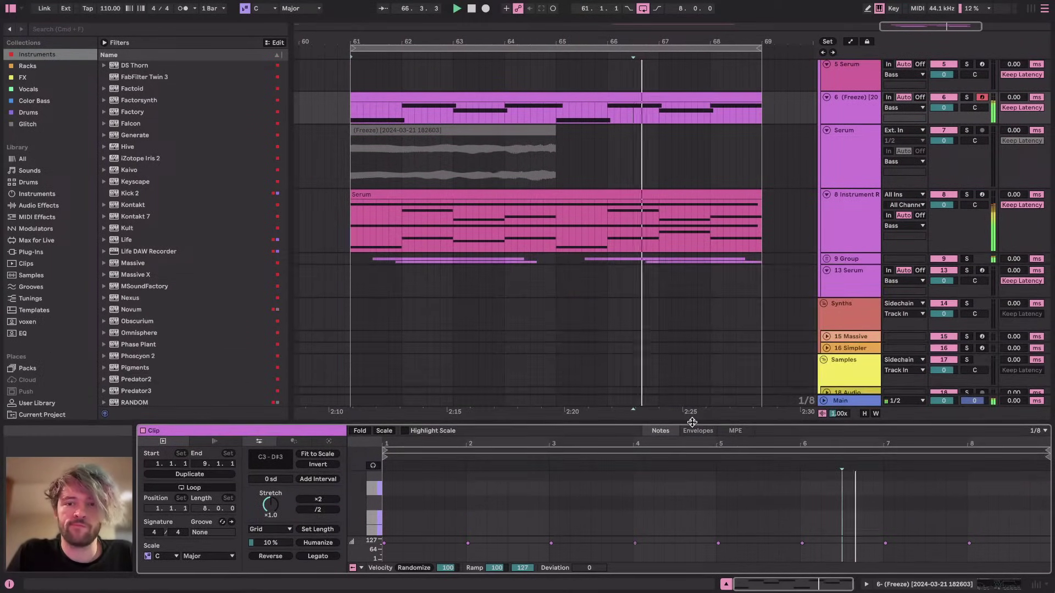
{"action": "left_click", "coordinate": [832, 260]}
{"action": "left_click", "coordinate": [827, 259]}
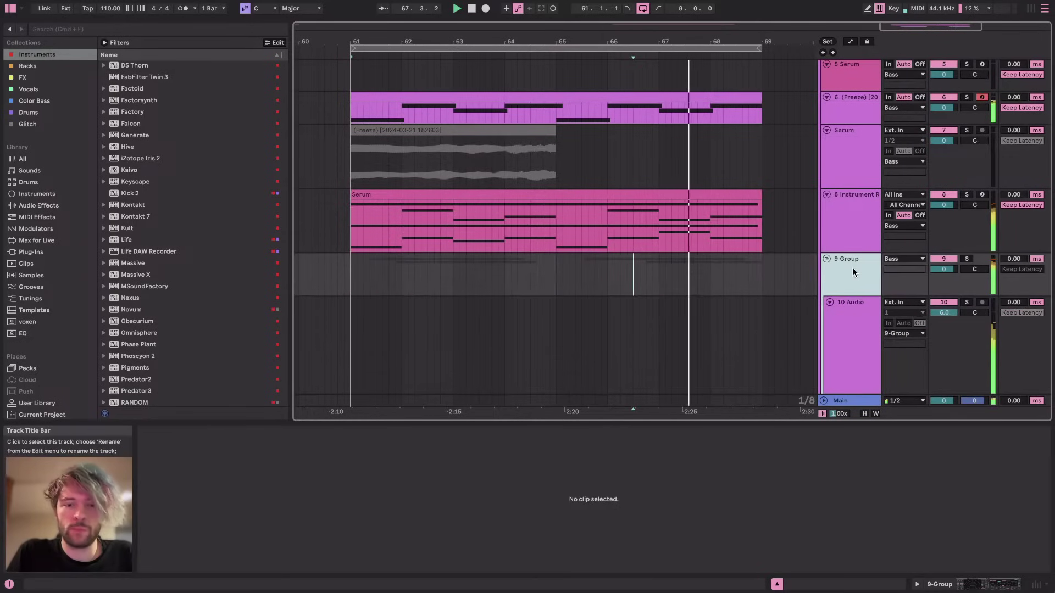
{"action": "key", "text": "shift+Tab"}
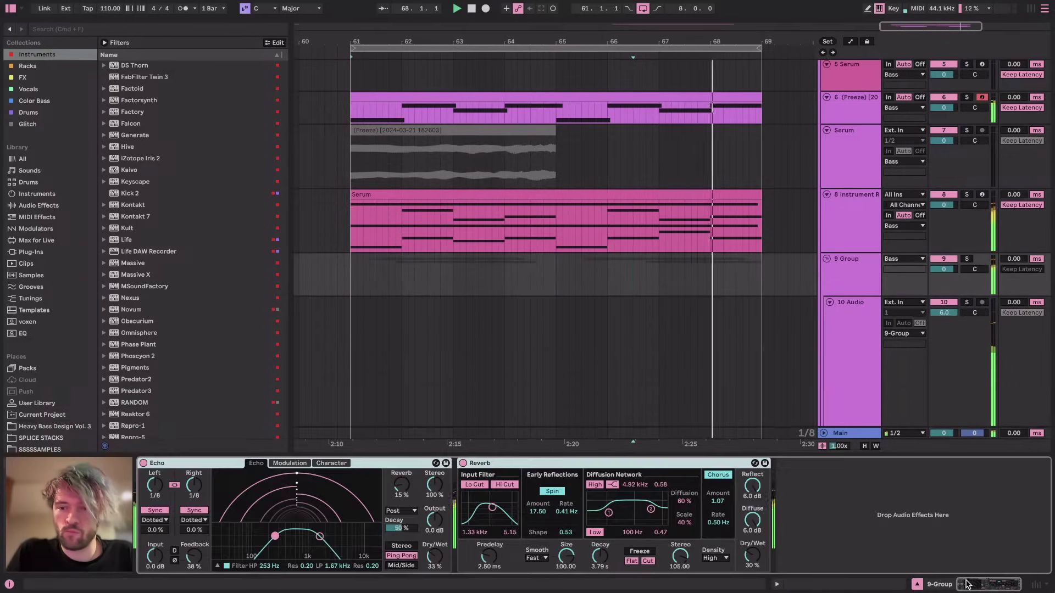
{"action": "left_click", "coordinate": [41, 206]}
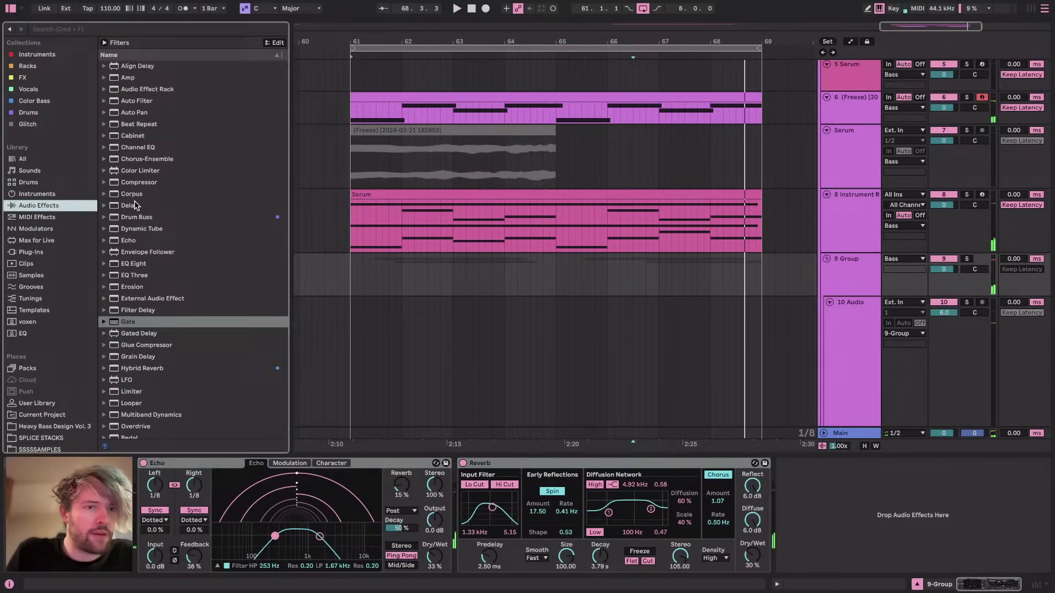
{"action": "left_click", "coordinate": [131, 323]}
{"action": "left_click_drag", "start_coordinate": [140, 345], "coordinate": [156, 486]}
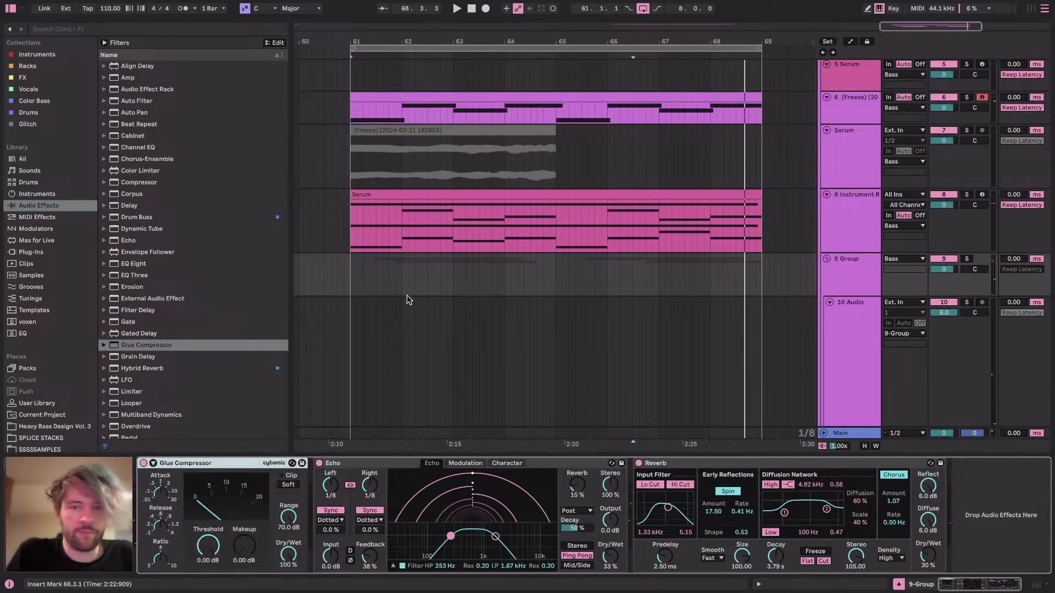
Lower the threshold of group 9's Glue Compressor to about -17.8 dB during playback
{"action": "left_click", "coordinate": [511, 216]}
{"action": "left_click", "coordinate": [621, 223]}
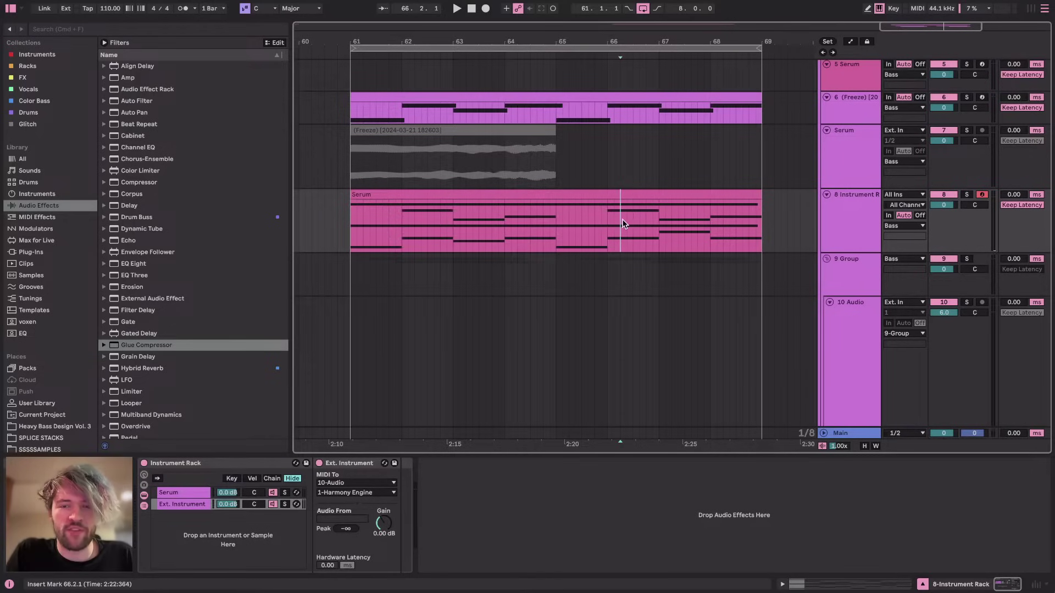
{"action": "left_click", "coordinate": [871, 268]}
{"action": "key", "text": "space"}
{"action": "left_click_drag", "start_coordinate": [208, 546], "coordinate": [208, 563]}
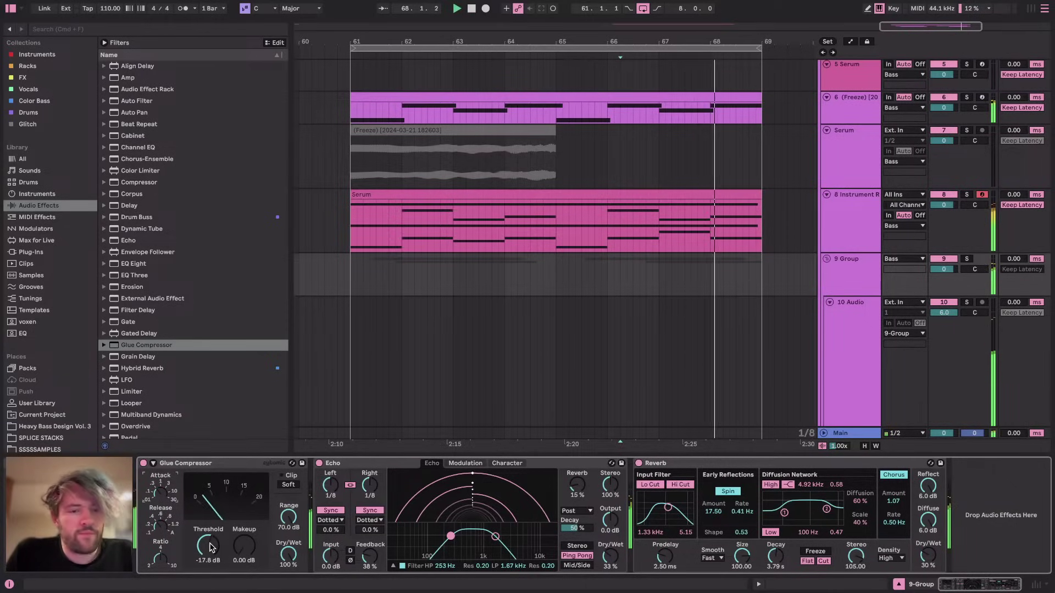
Switch to YouTube Studio in Chrome and read the livestream's chat messages
{"action": "key", "text": "super+Tab"}
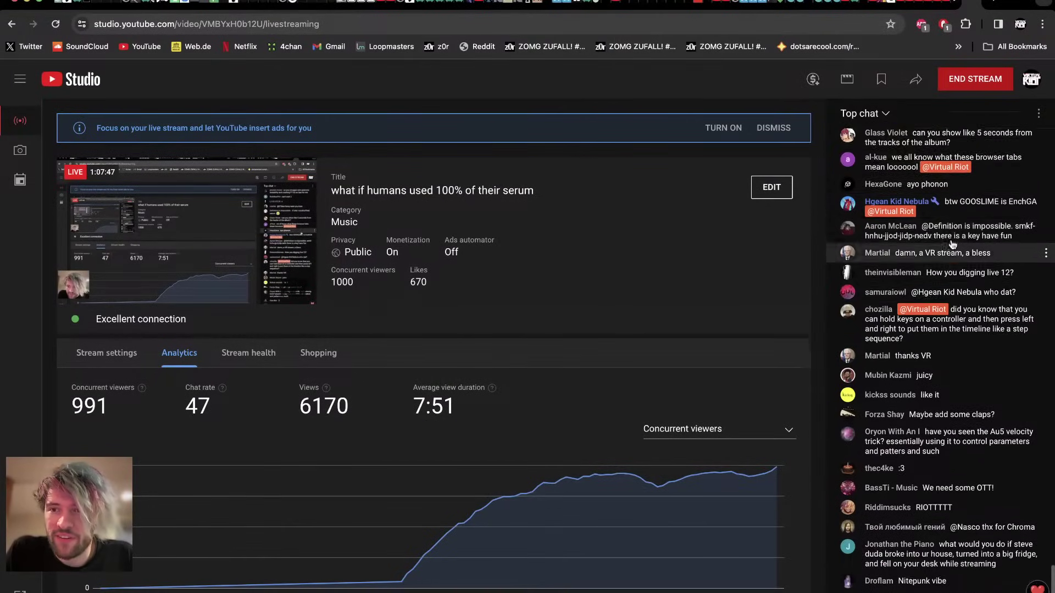
{"action": "scroll", "coordinate": [1013, 295], "scroll_direction": "up", "scroll_amount": 1}
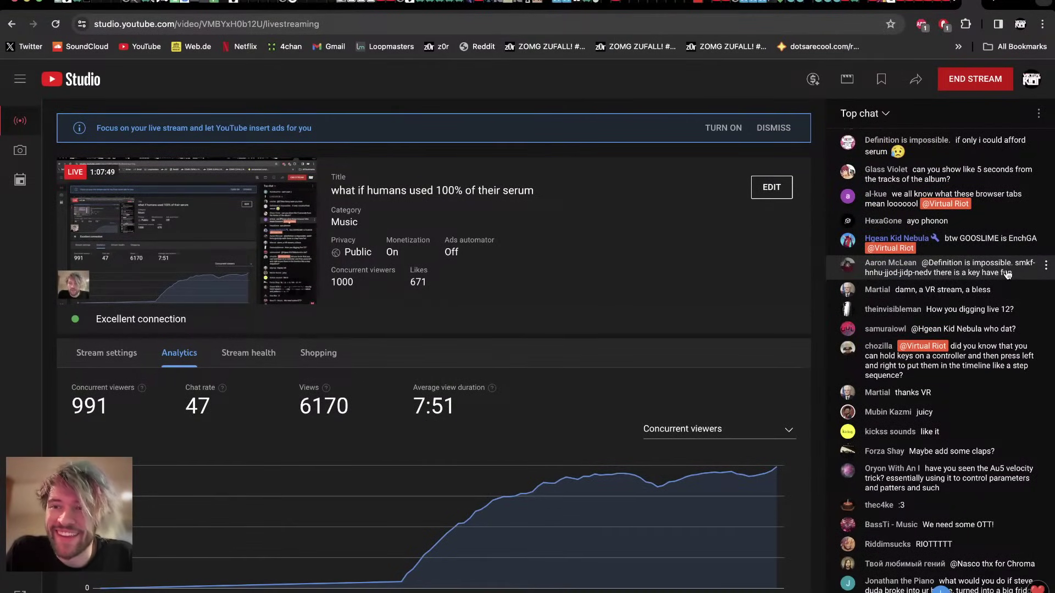
{"action": "scroll", "coordinate": [1007, 275], "scroll_direction": "down", "scroll_amount": 3}
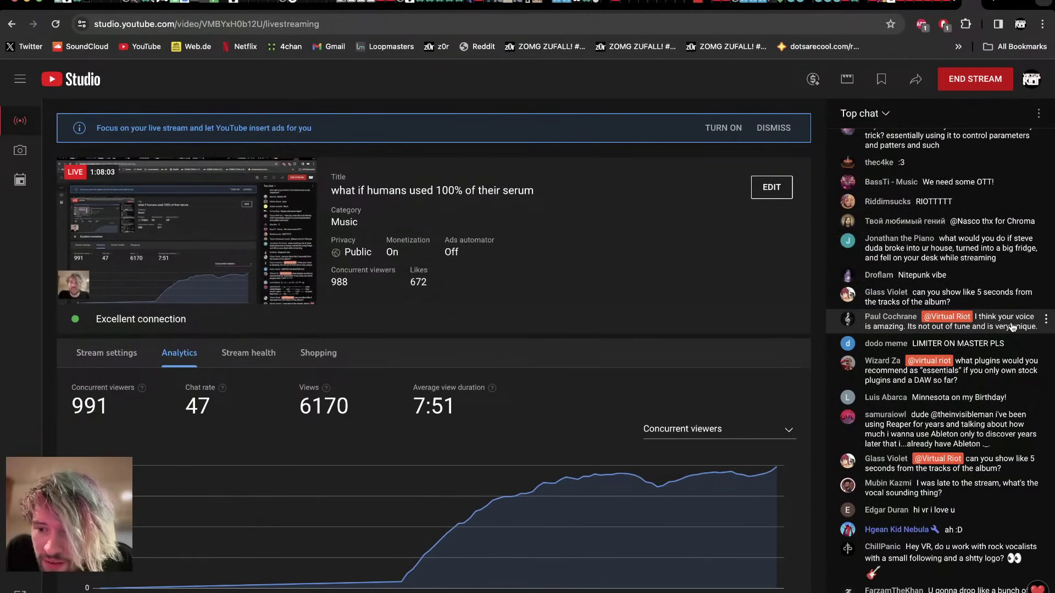
Switch back to Ableton Live and briefly play the arrangement from bar 61
{"action": "key", "text": "super+Tab"}
{"action": "left_click", "coordinate": [352, 213]}
{"action": "key", "text": "space"}
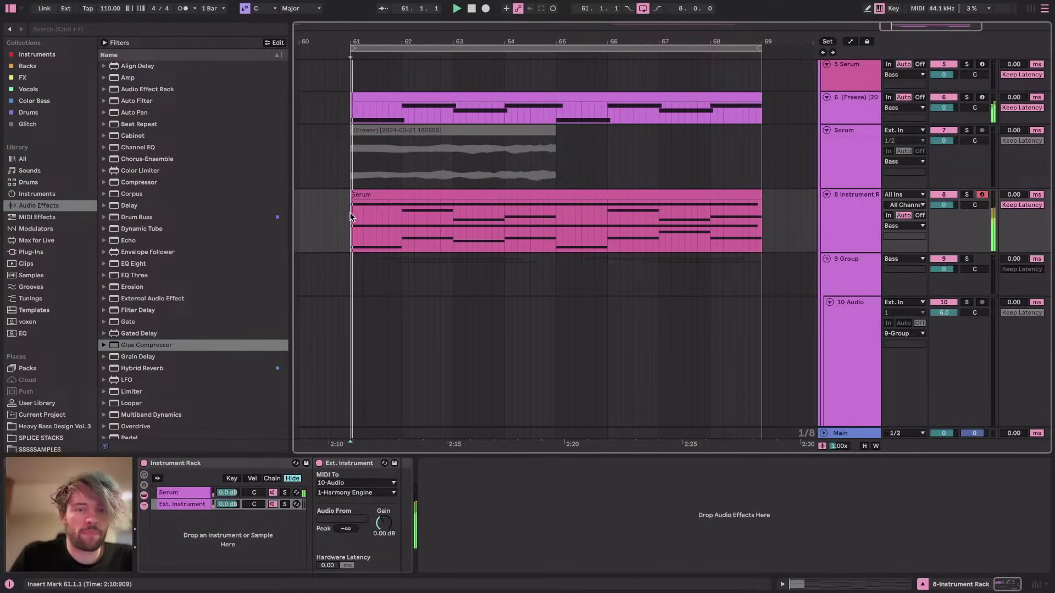
{"action": "key", "text": "space"}
Collapse the 8 Instrument Rack, 9 Group and 13 Serum tracks in the arrangement
{"action": "left_click", "coordinate": [834, 225]}
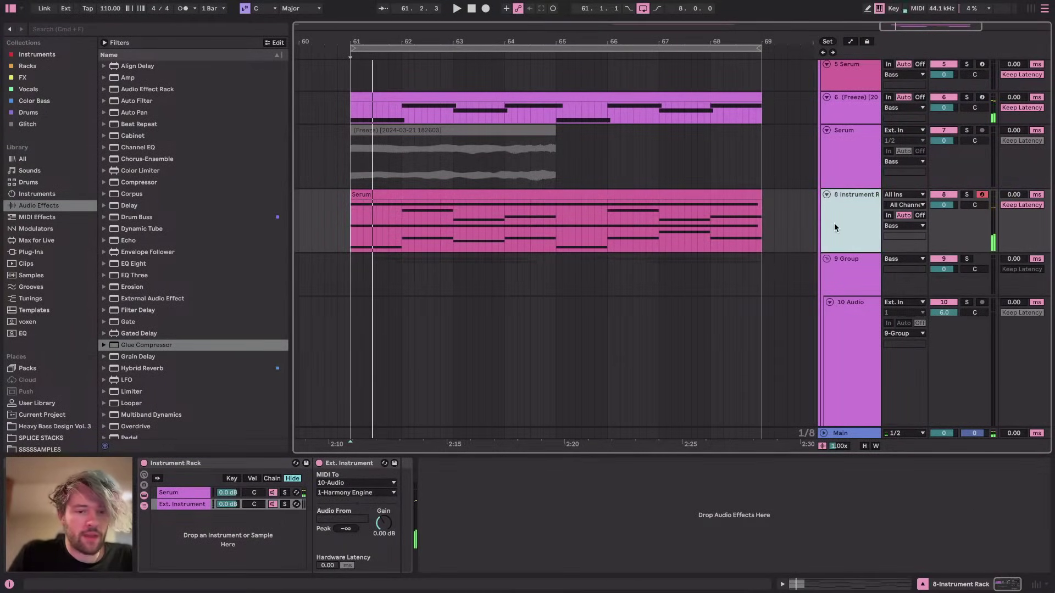
{"action": "key", "text": "u"}
{"action": "key", "text": "Up"}
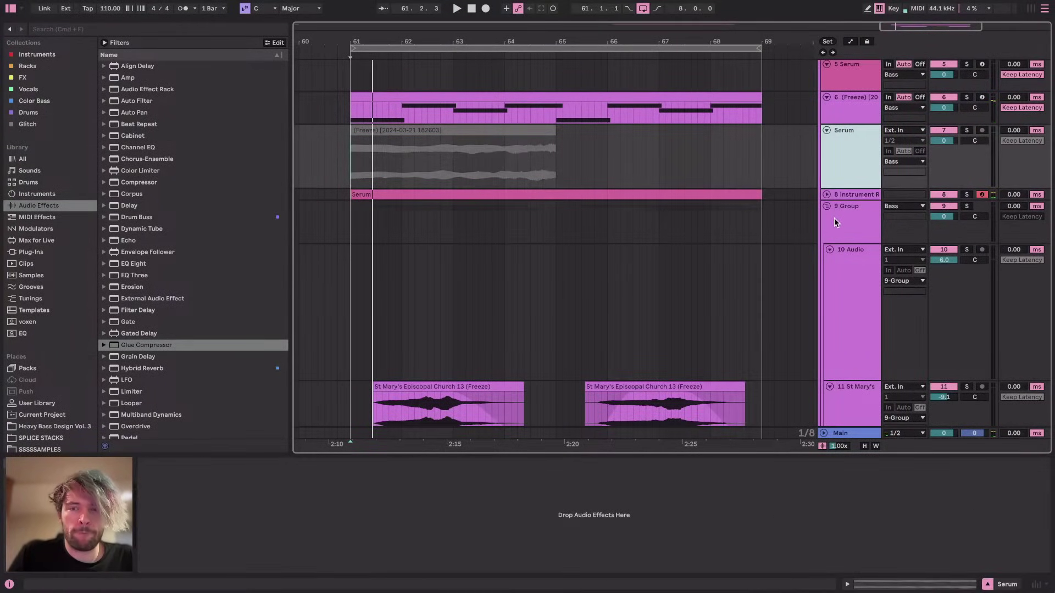
{"action": "scroll", "coordinate": [830, 173], "scroll_direction": "up", "scroll_amount": 4}
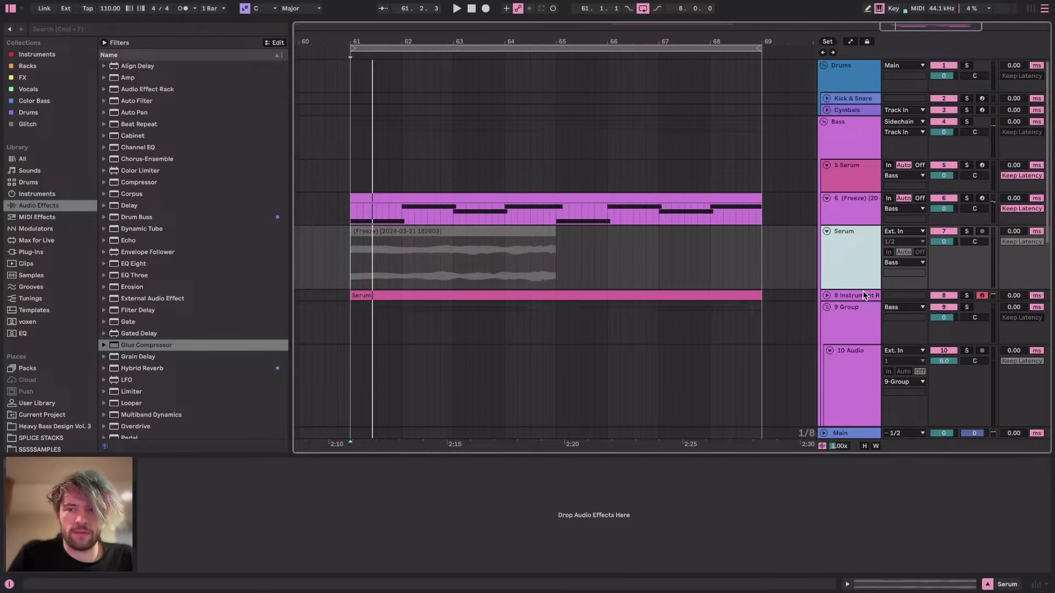
{"action": "left_click", "coordinate": [861, 309]}
{"action": "key", "text": "u"}
{"action": "key", "text": "Down"}
{"action": "key", "text": "u"}
{"action": "key", "text": "Down"}
{"action": "key", "text": "Up"}
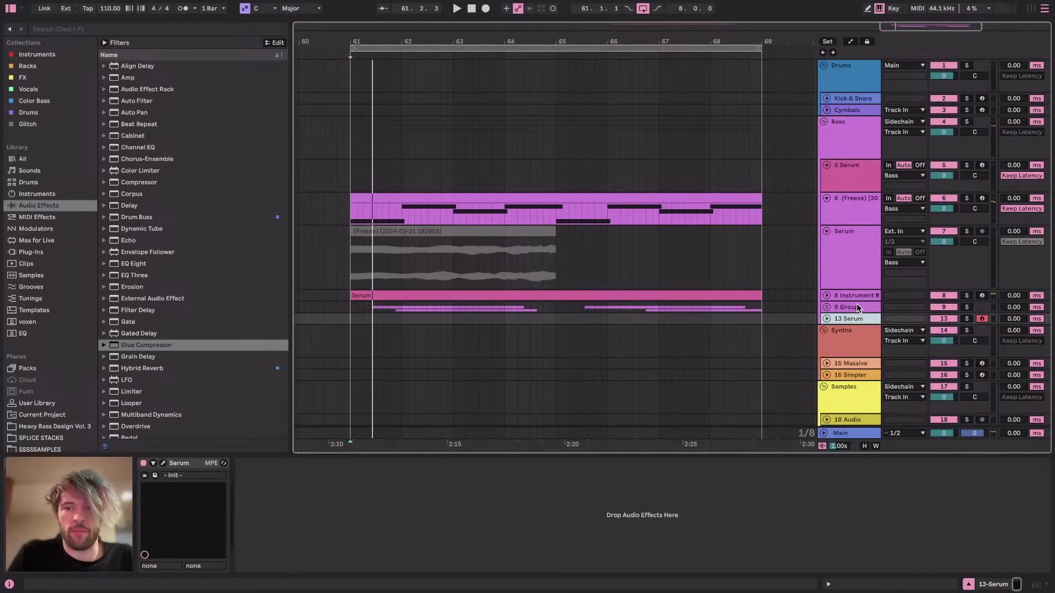
Insert a new MIDI track below Cymbals in the Drums group and load the Life instrument on it
{"action": "left_click", "coordinate": [840, 178]}
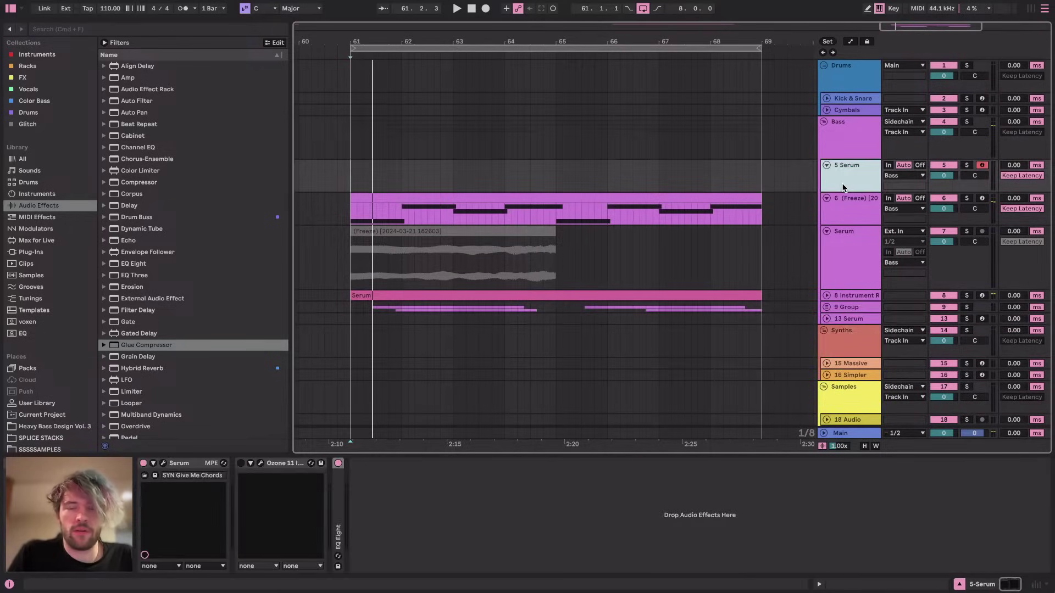
{"action": "left_click", "coordinate": [841, 112]}
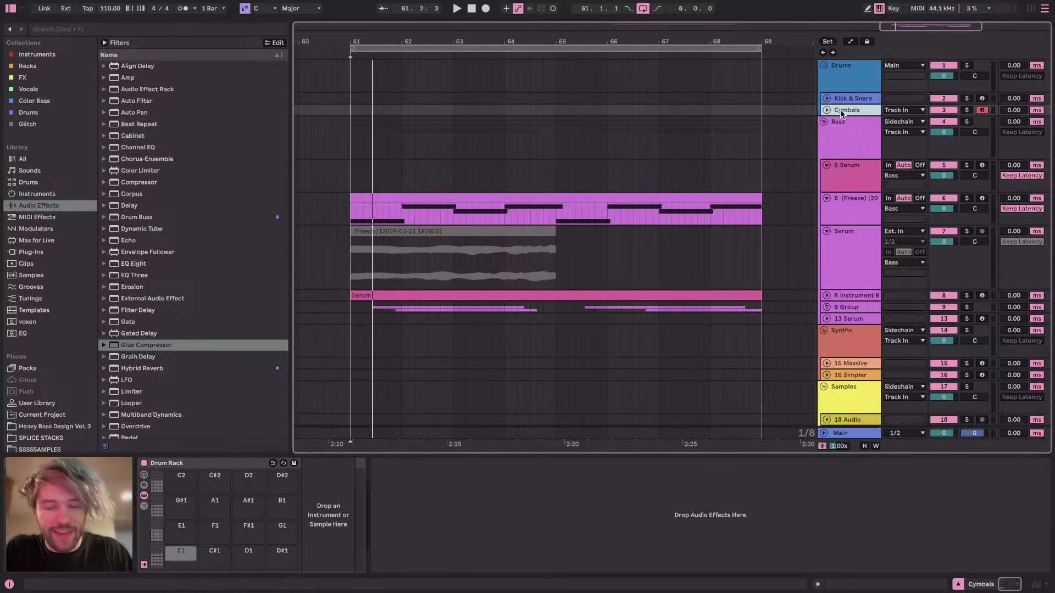
{"action": "key", "text": "super+shift+t"}
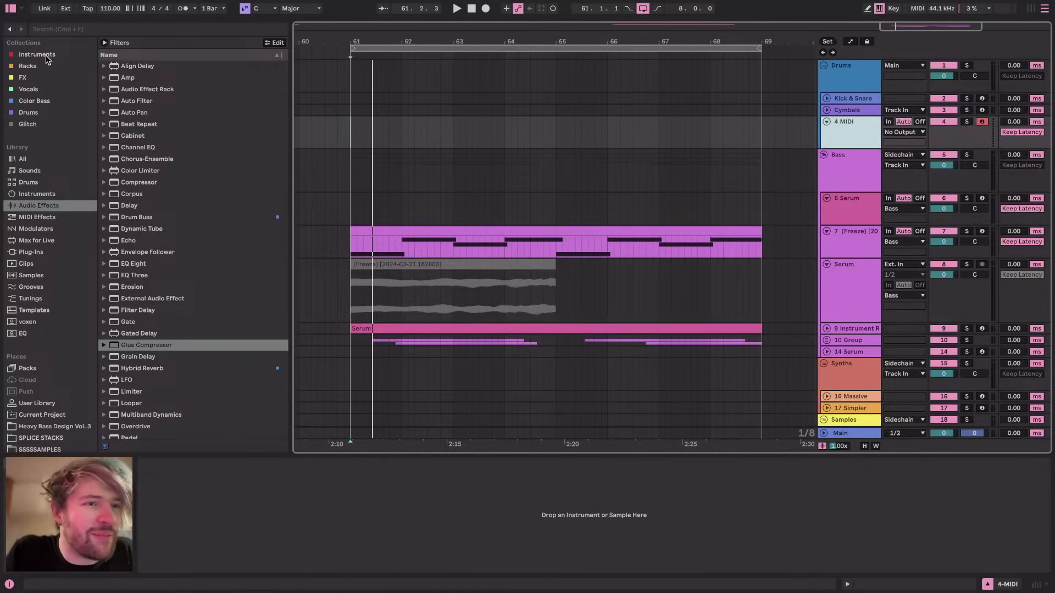
{"action": "left_click", "coordinate": [46, 59]}
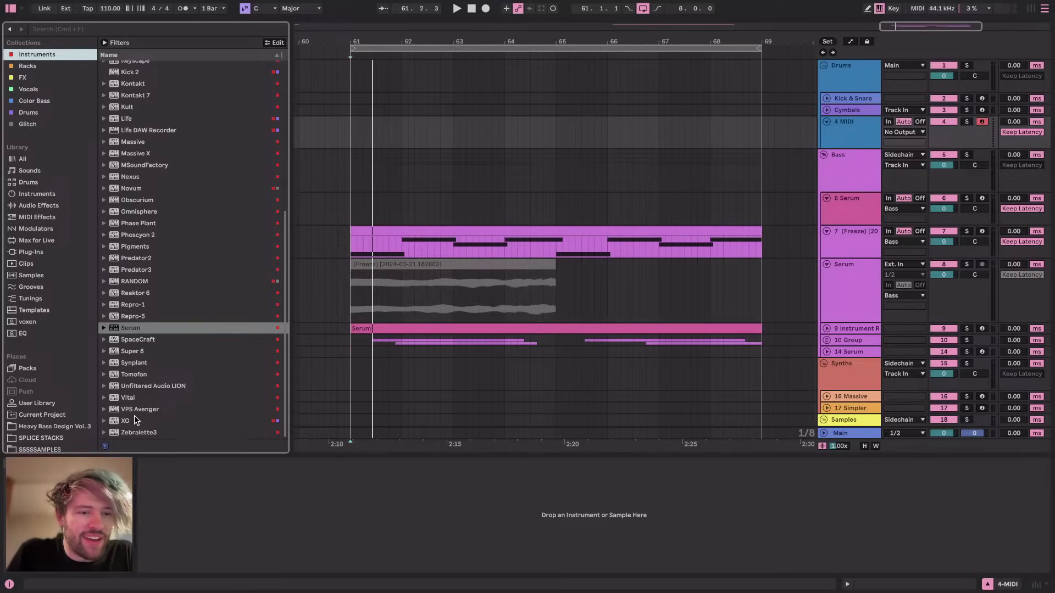
{"action": "left_click_drag", "start_coordinate": [135, 420], "coordinate": [666, 272]}
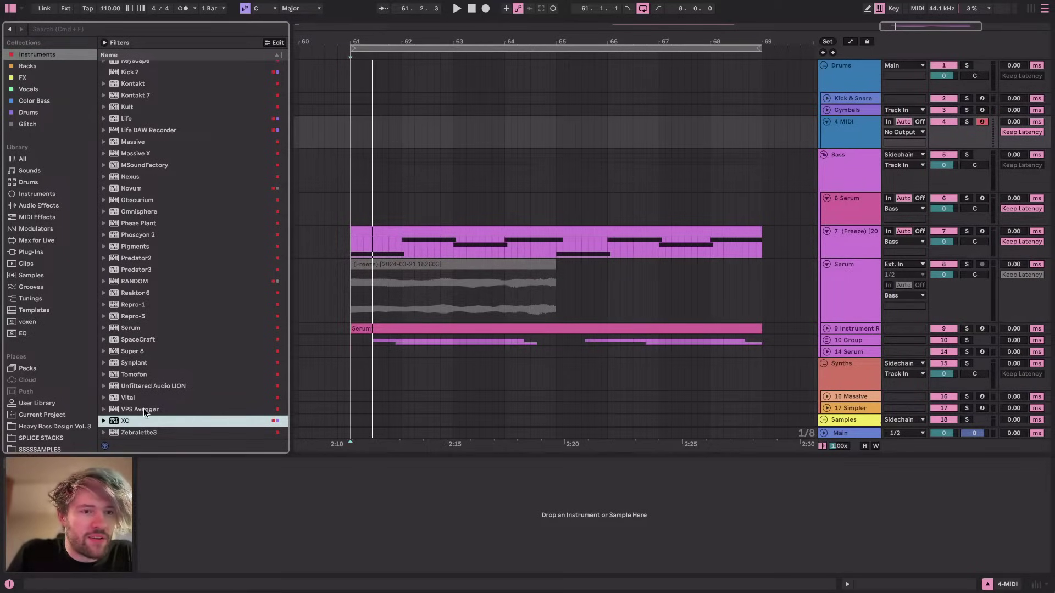
{"action": "left_click_drag", "start_coordinate": [124, 120], "coordinate": [855, 130]}
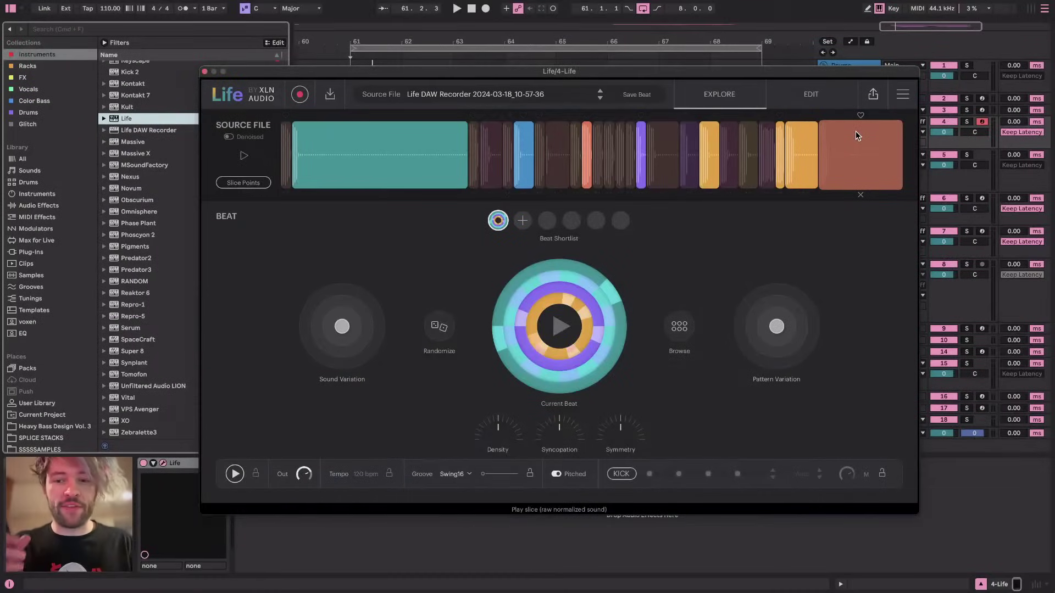
Switch to Streamlabs Desktop, check the livestream chat in YouTube Studio, and return to Ableton Live
{"action": "key", "text": "super+Tab"}
{"action": "key", "text": "super+Tab"}
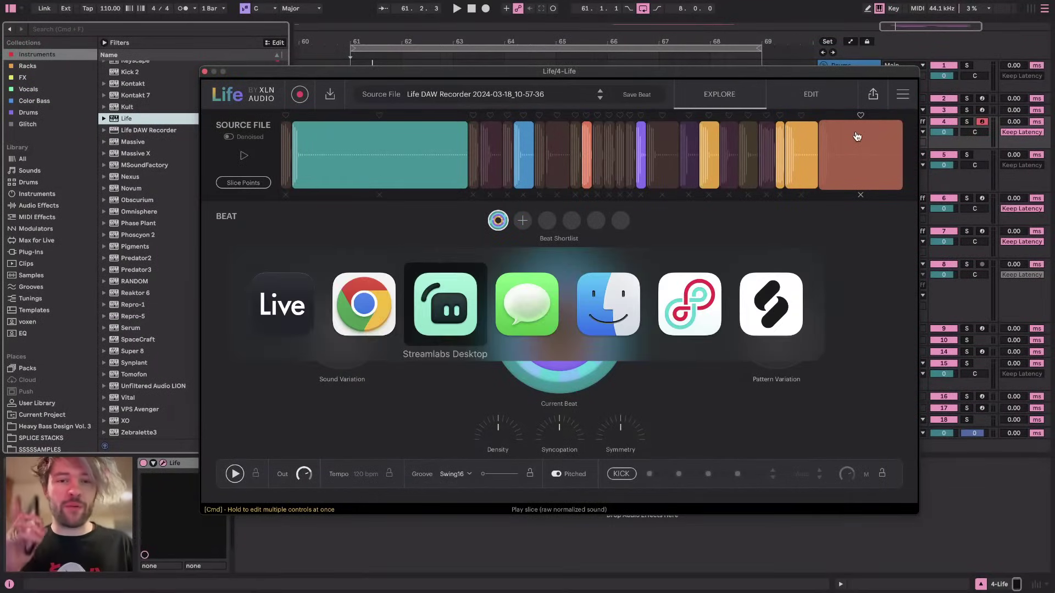
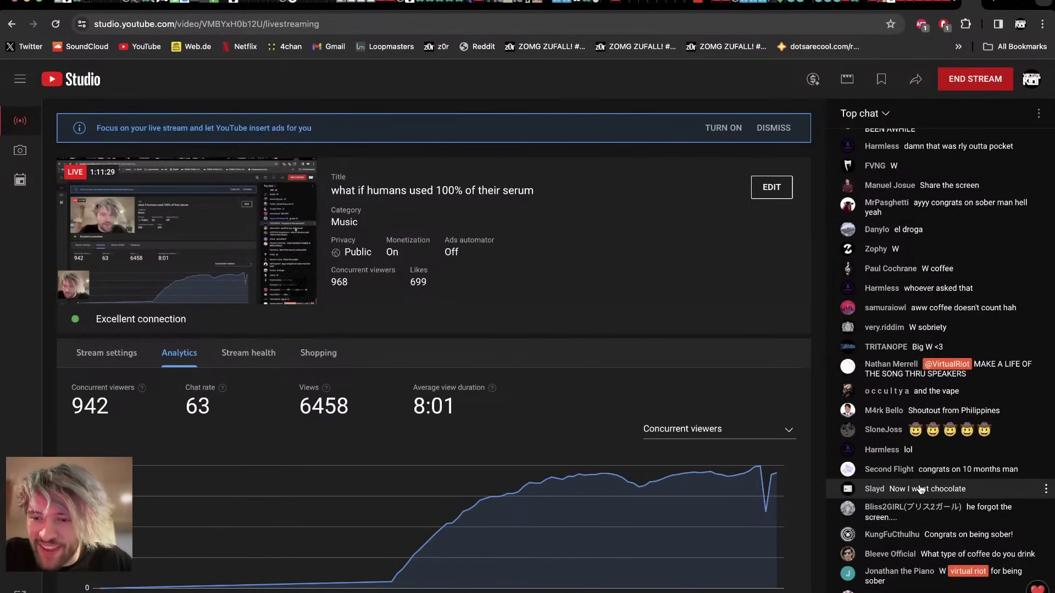
{"action": "key", "text": "super+Tab"}
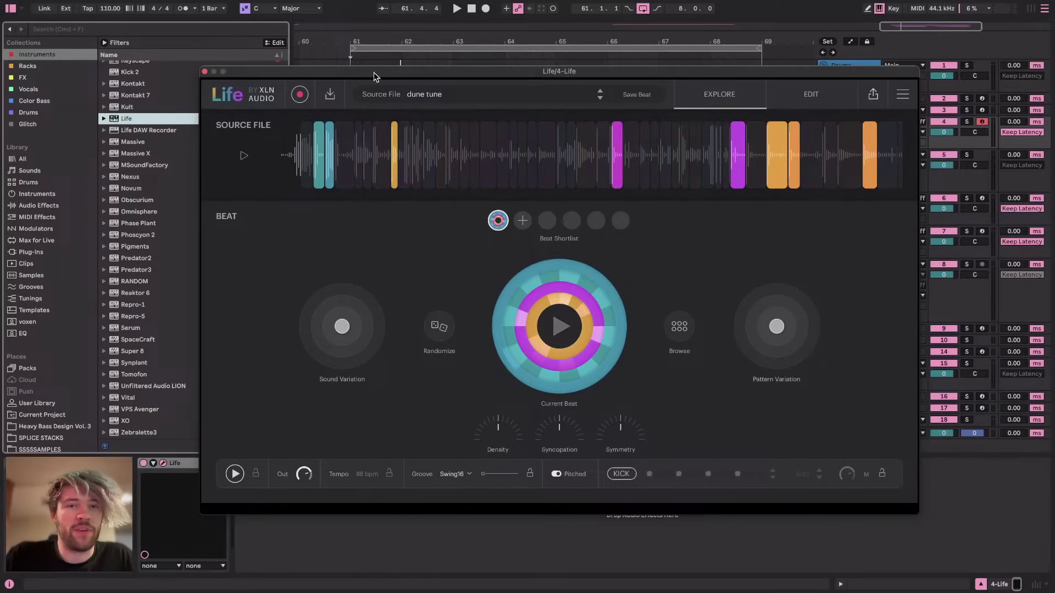
Preview Life's "dune tune" source recording with the system volume raised, switching briefly to Streamlabs Desktop
{"action": "left_click_drag", "start_coordinate": [374, 71], "coordinate": [316, 63]}
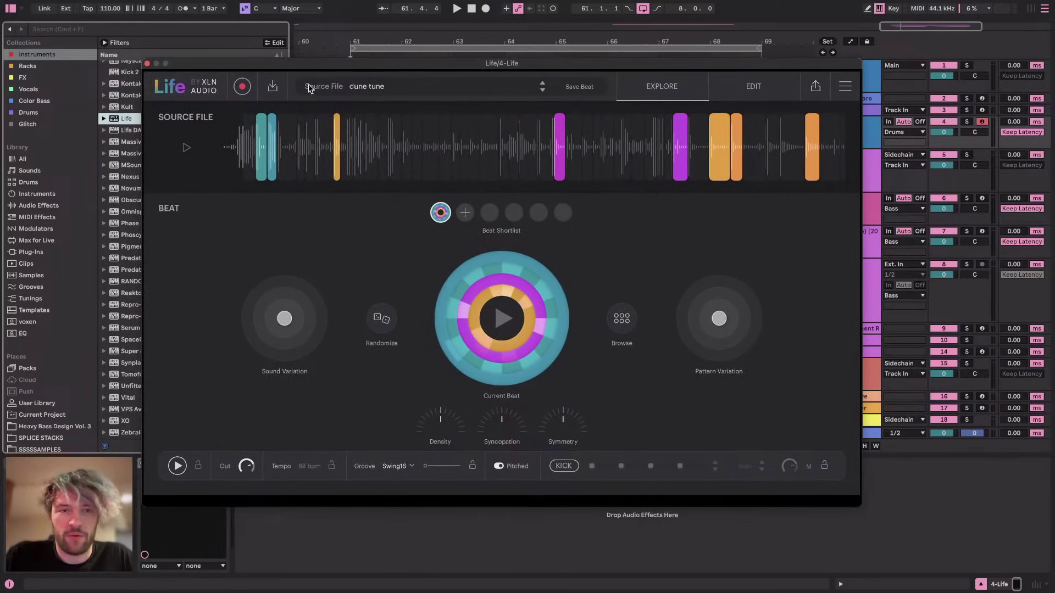
{"action": "left_click", "coordinate": [186, 147]}
{"action": "key", "text": "super+Tab"}
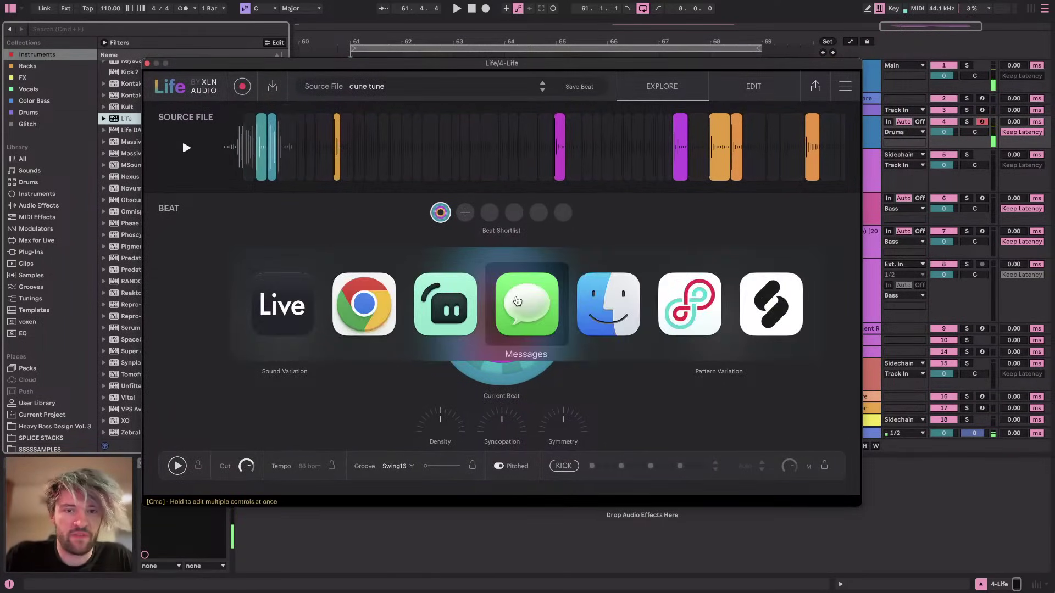
{"action": "left_click", "coordinate": [452, 301]}
{"action": "left_click", "coordinate": [651, 480]}
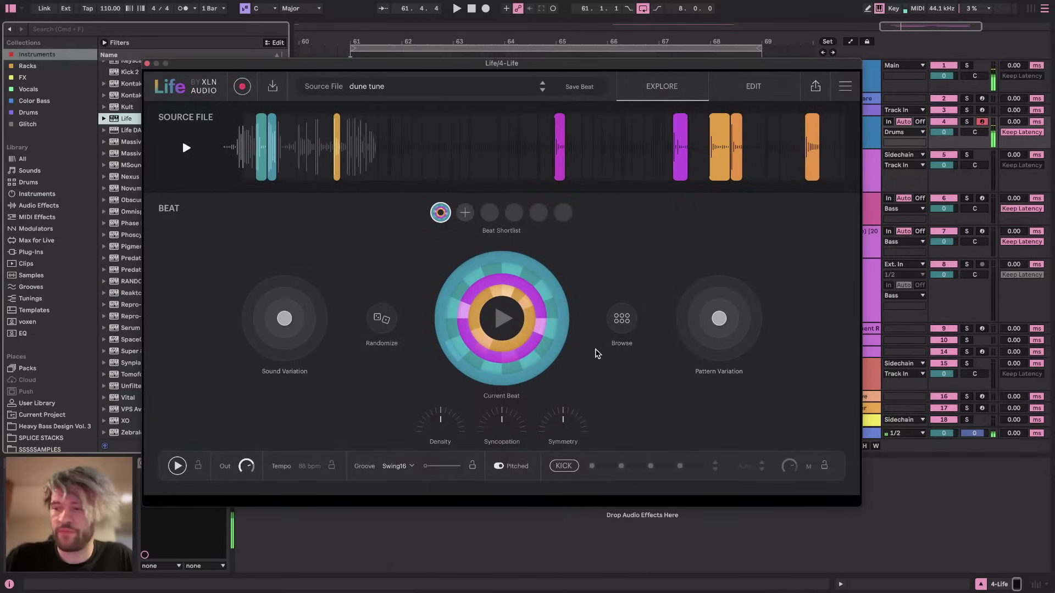
{"action": "key", "text": "XF86AudioRaiseVolume"}
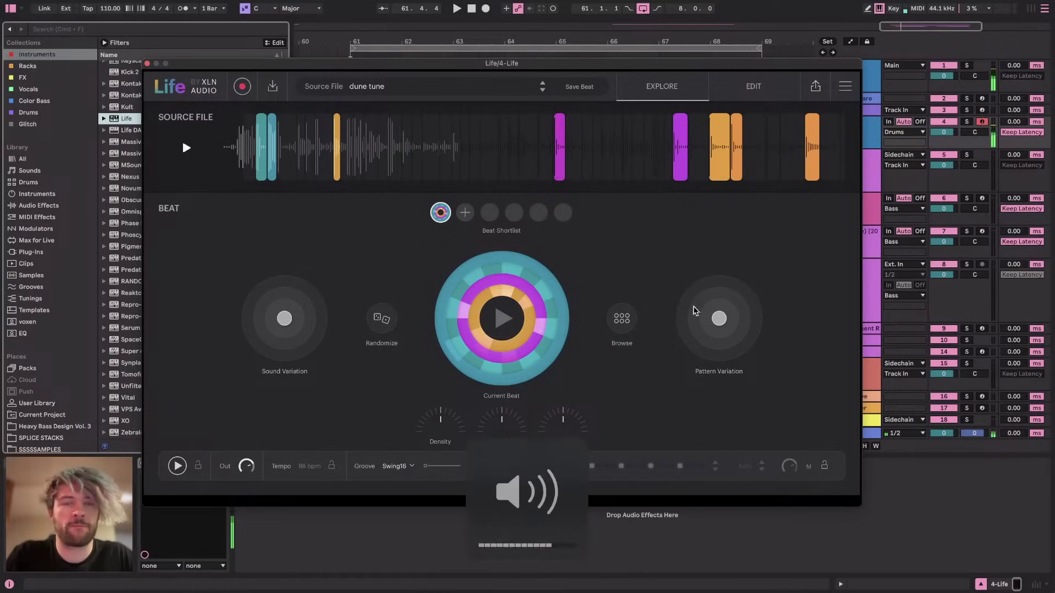
{"action": "mouse_move", "coordinate": [681, 172]}
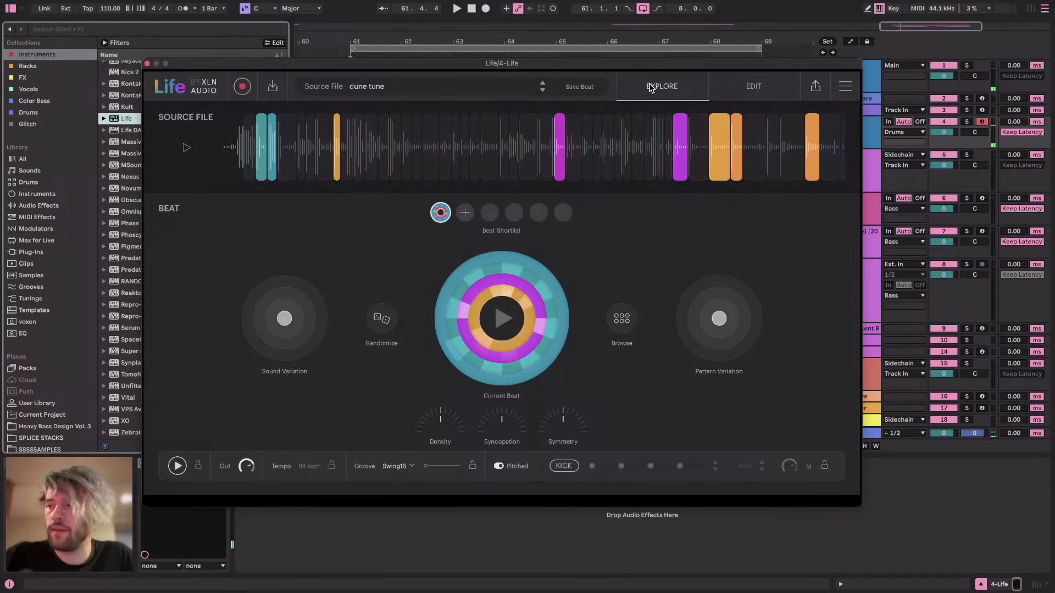
Switch to Chrome, check the livestream chat in YouTube Studio, and return to Ableton Live
{"action": "mouse_move", "coordinate": [236, 150]}
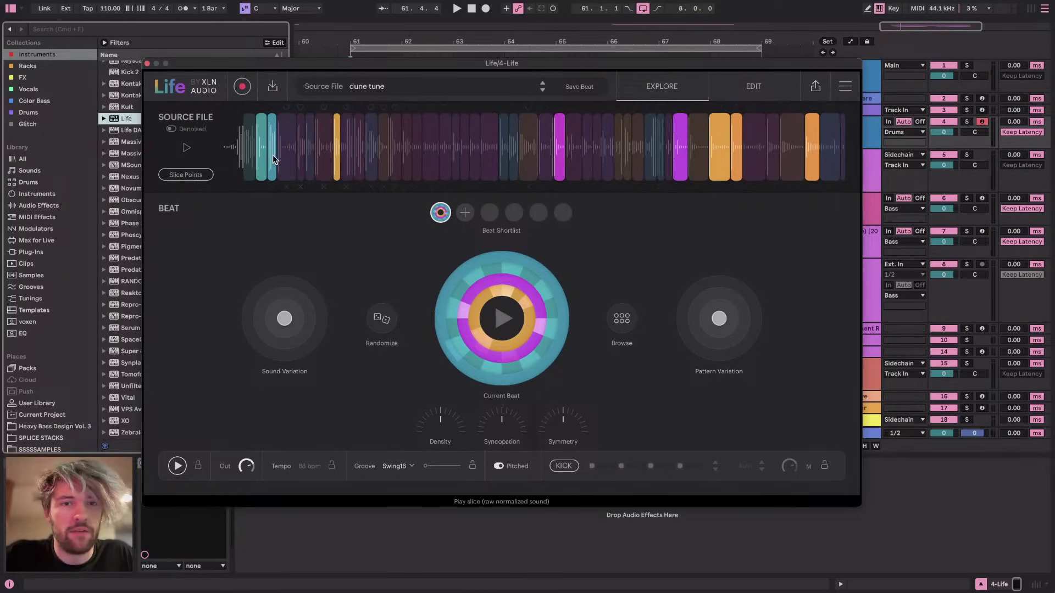
{"action": "key", "text": "super+Tab"}
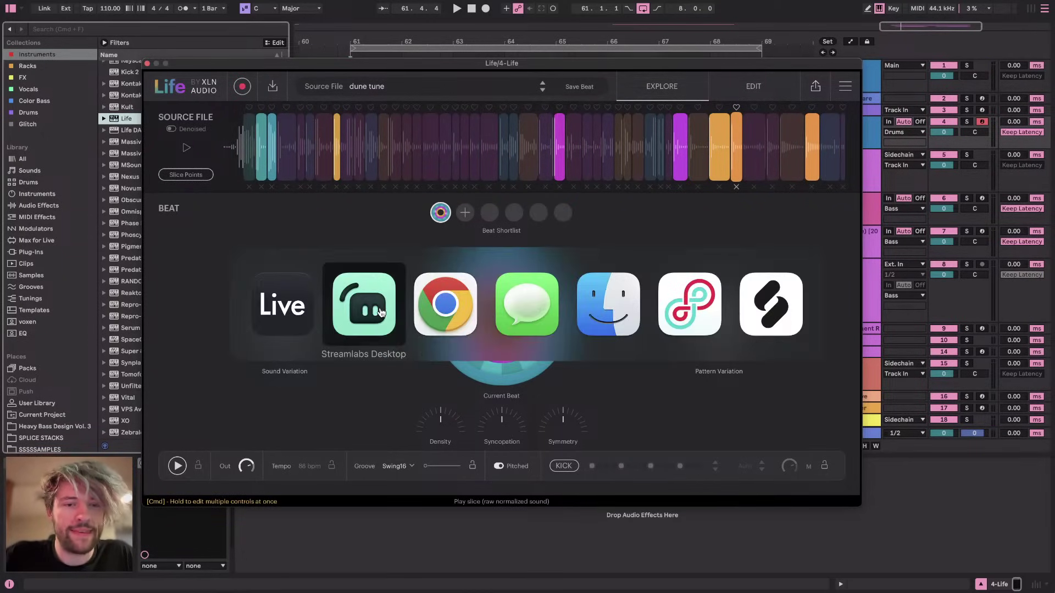
{"action": "left_click", "coordinate": [437, 312]}
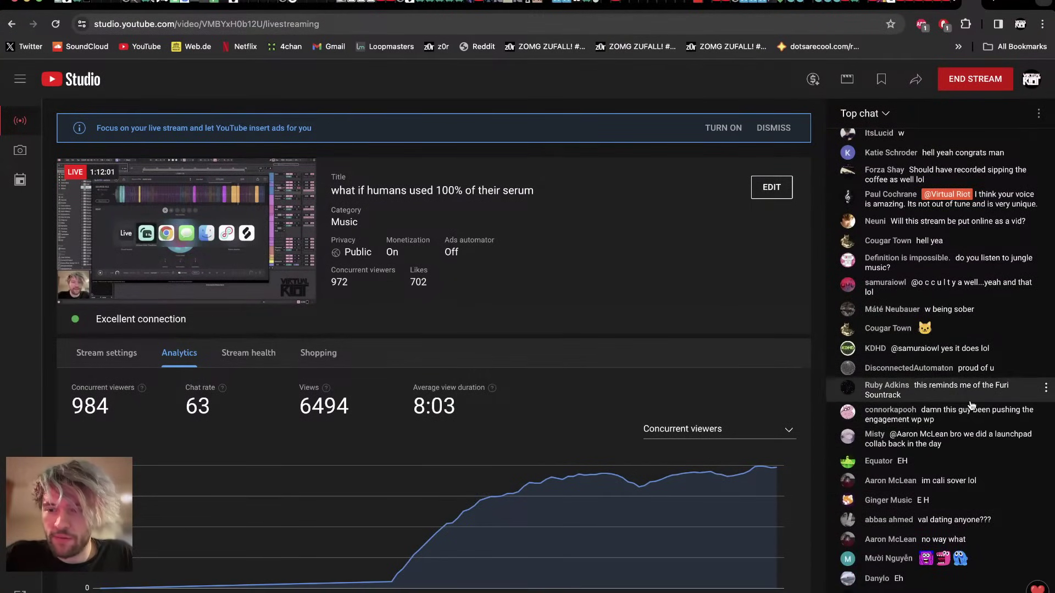
{"action": "key", "text": "super+Tab"}
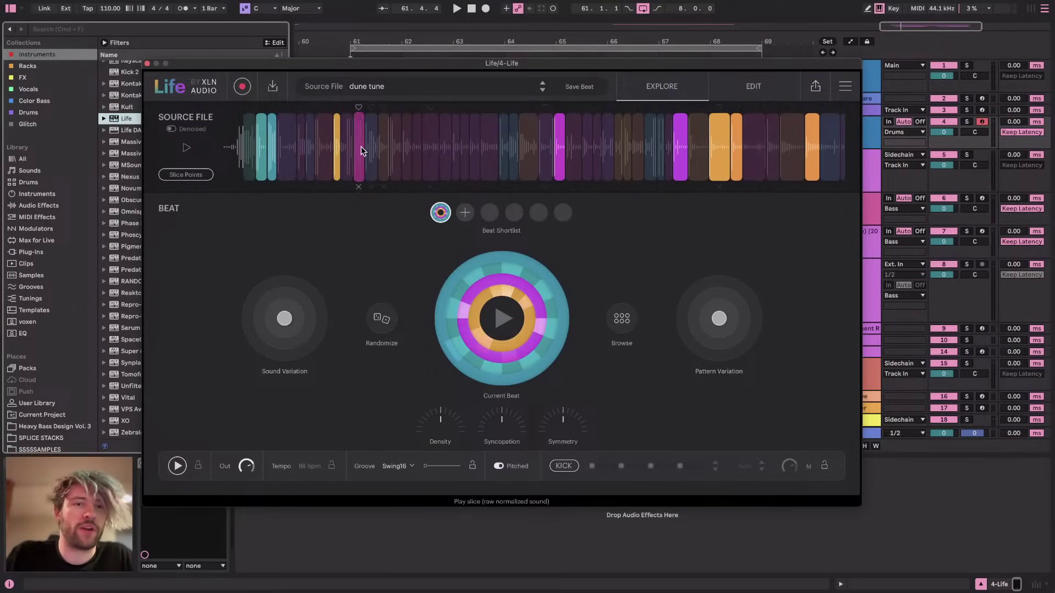
Audition a slice of the dune tune recording, then reopen Life from the 4 Life track and play its beat with the arrangement
{"action": "left_click", "coordinate": [335, 140]}
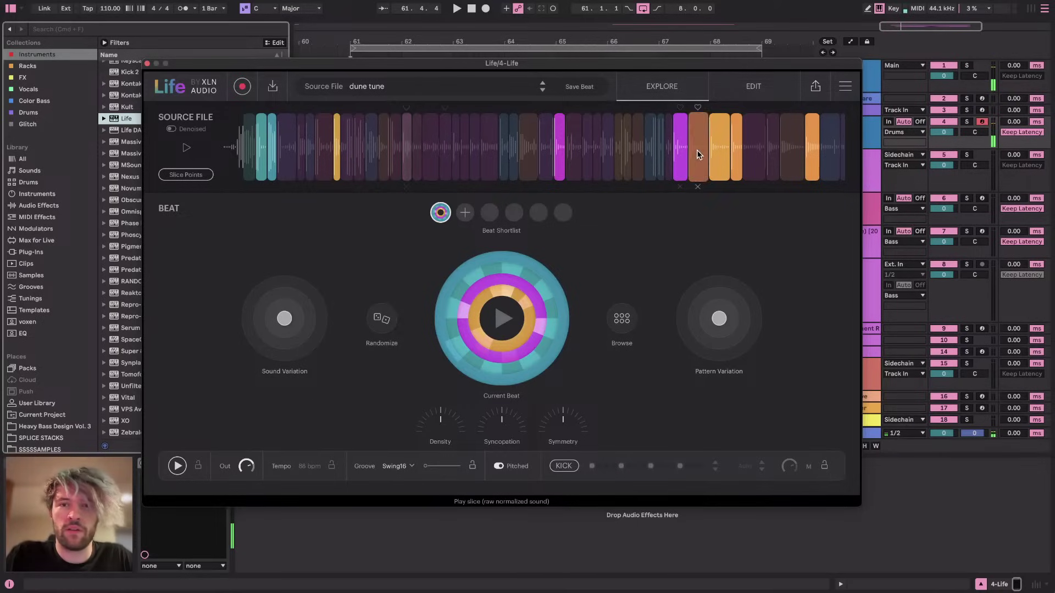
{"action": "left_click", "coordinate": [147, 63]}
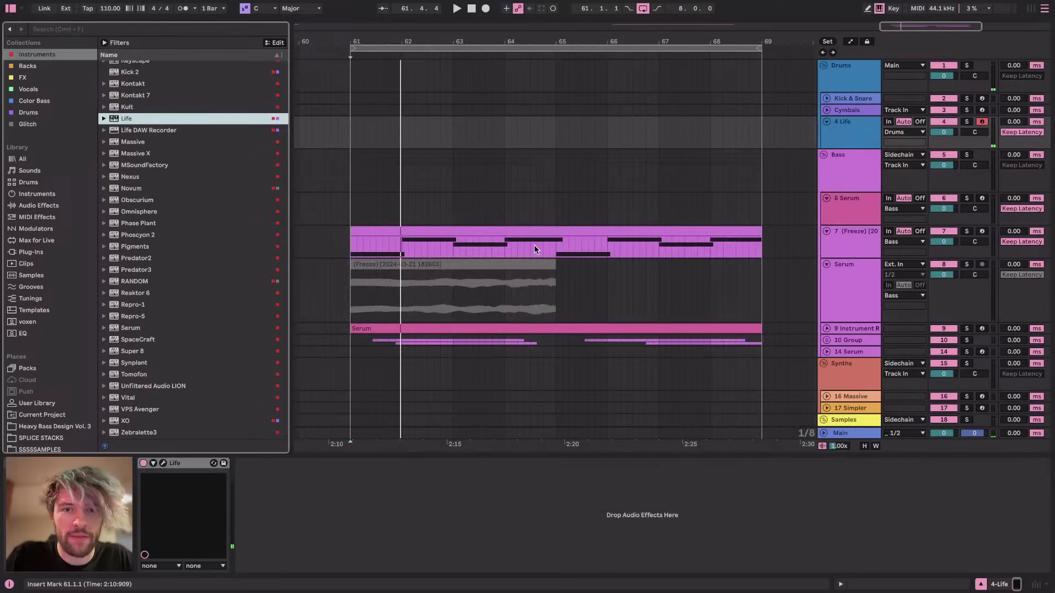
{"action": "left_click", "coordinate": [836, 125]}
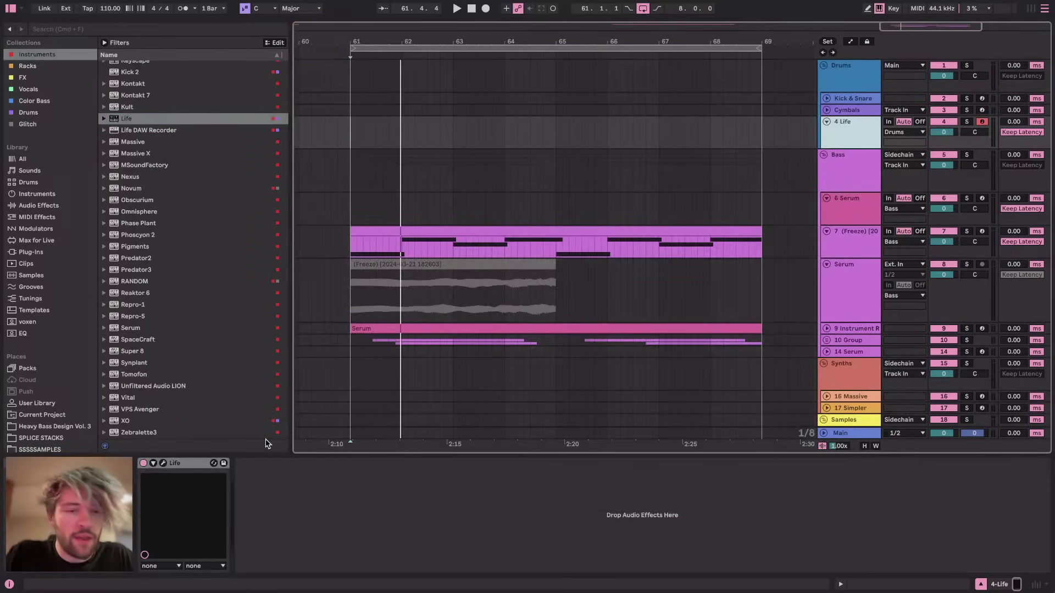
{"action": "left_click", "coordinate": [164, 464]}
{"action": "key", "text": "space"}
{"action": "key", "text": "space"}
{"action": "key", "text": "space"}
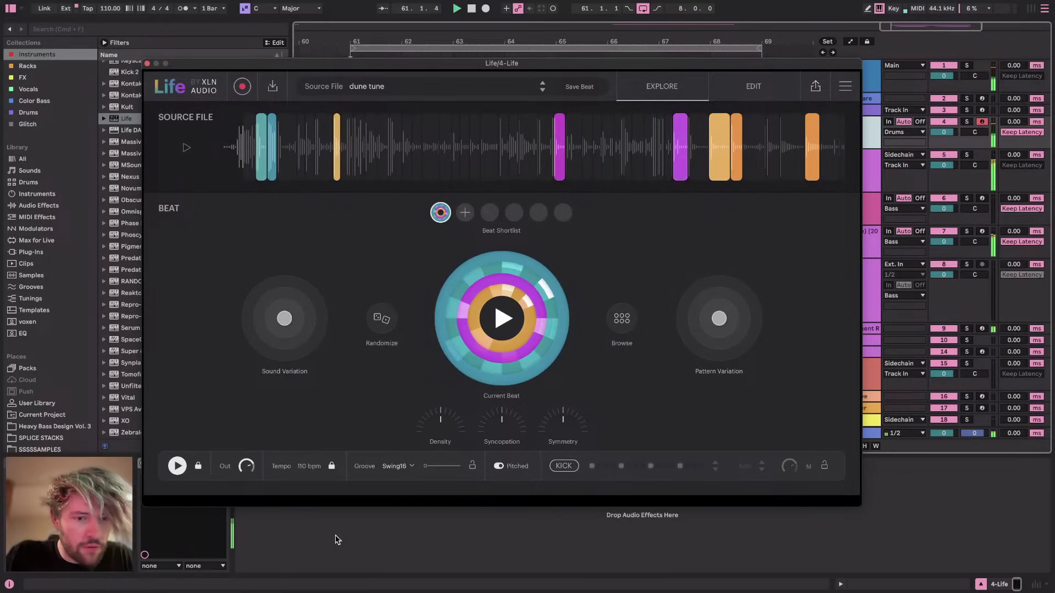
{"action": "key", "text": "space"}
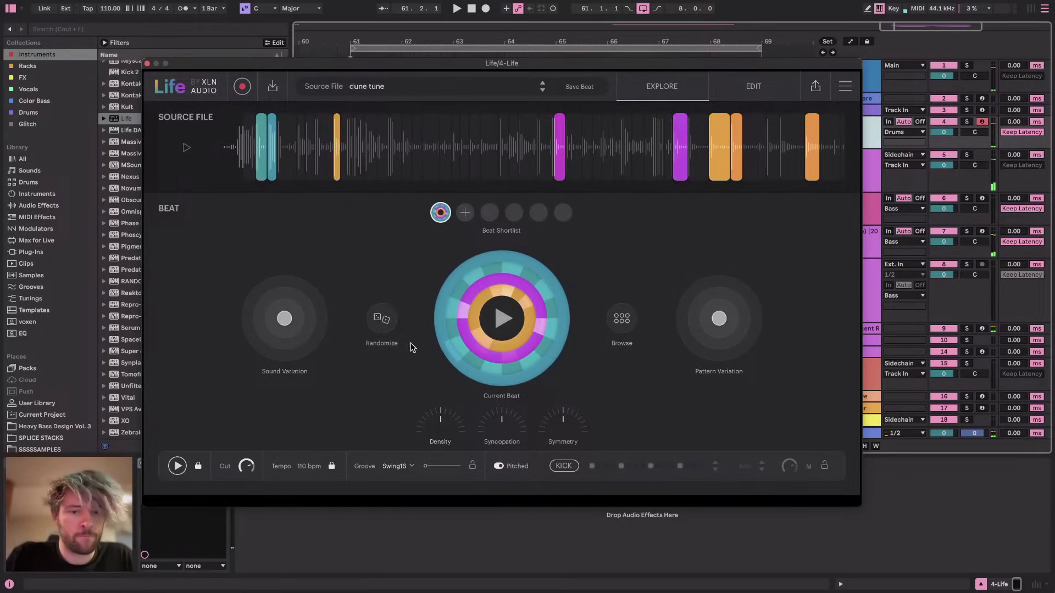
Raise the 4 Life track's volume to 6.0 during playback, moving the Life window aside to reach the mixer
{"action": "left_click_drag", "start_coordinate": [542, 68], "coordinate": [522, 120]}
{"action": "key", "text": "space"}
{"action": "left_click_drag", "start_coordinate": [944, 133], "coordinate": [944, 112]}
{"action": "left_click_drag", "start_coordinate": [480, 119], "coordinate": [526, 70]}
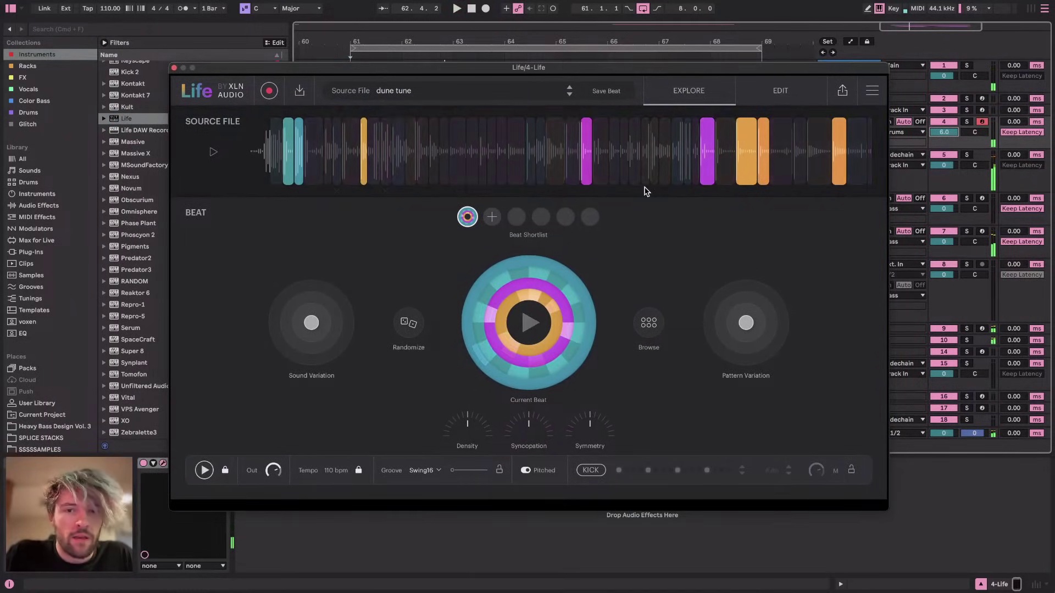
Try a sound variation, randomize the Life beat, and set its Swing16 groove amount to 61% while listening at higher system volume
{"action": "left_click_drag", "start_coordinate": [311, 323], "coordinate": [294, 354]}
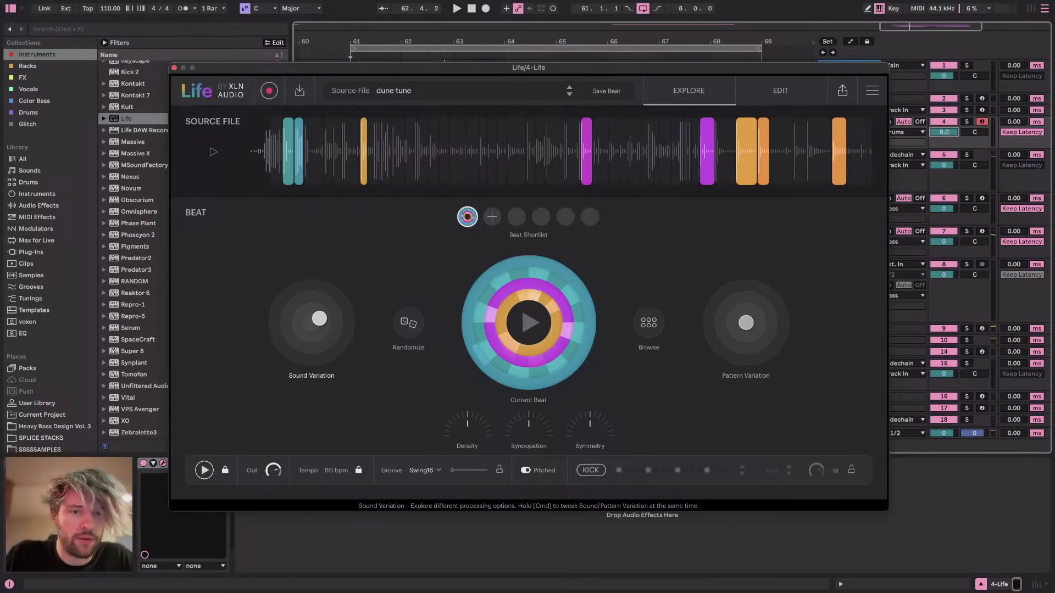
{"action": "left_click", "coordinate": [408, 323]}
{"action": "key", "text": "XF86AudioRaiseVolume"}
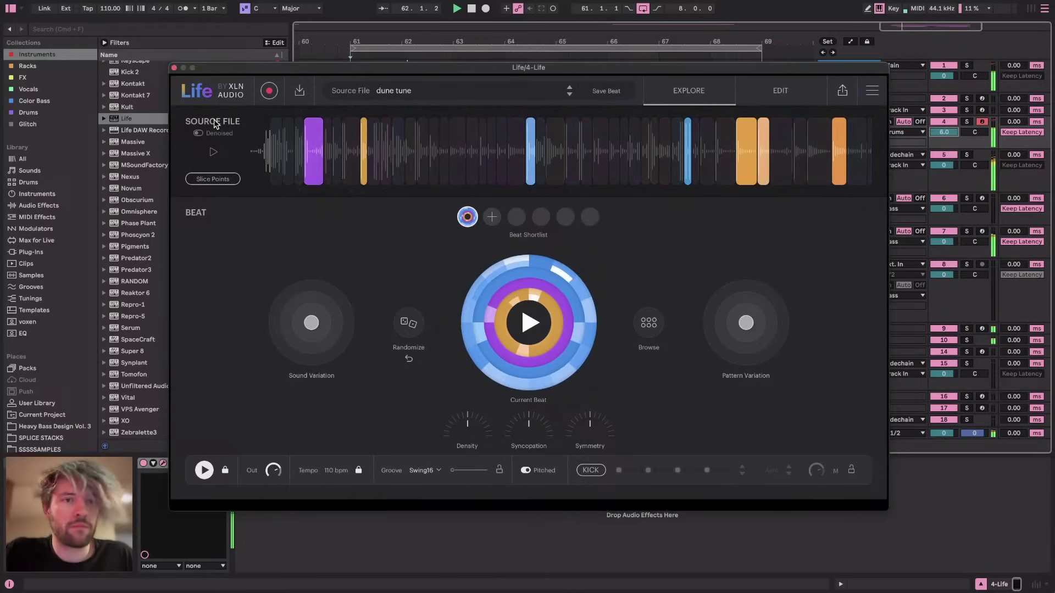
{"action": "key", "text": "XF86AudioRaiseVolume"}
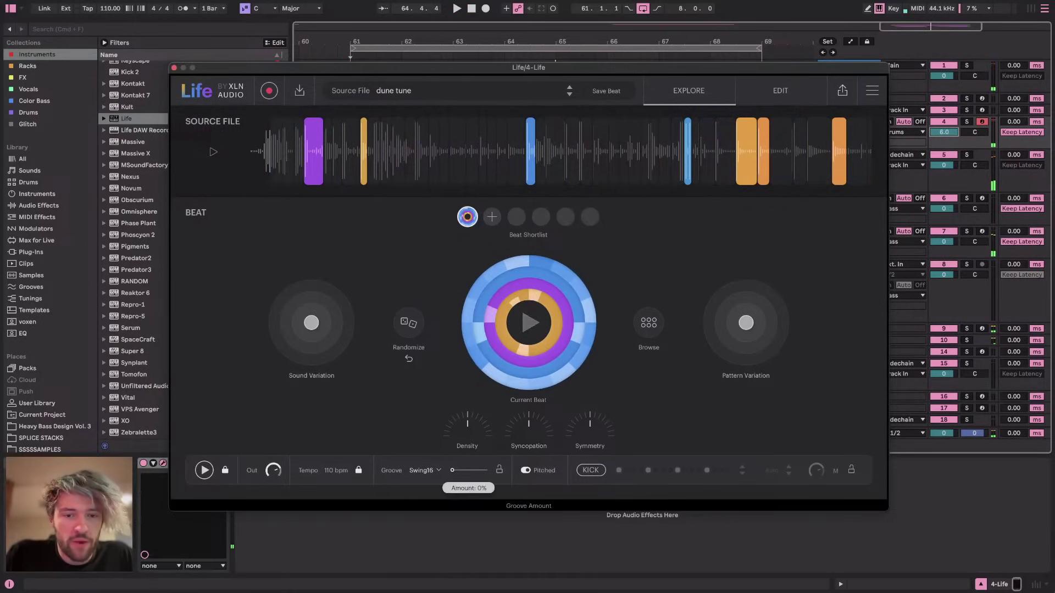
{"action": "key", "text": "space"}
{"action": "mouse_move", "coordinate": [460, 470]}
{"action": "left_mouse_down"}
{"action": "mouse_move", "coordinate": [485, 470]}
{"action": "mouse_move", "coordinate": [472, 470]}
{"action": "left_mouse_up"}
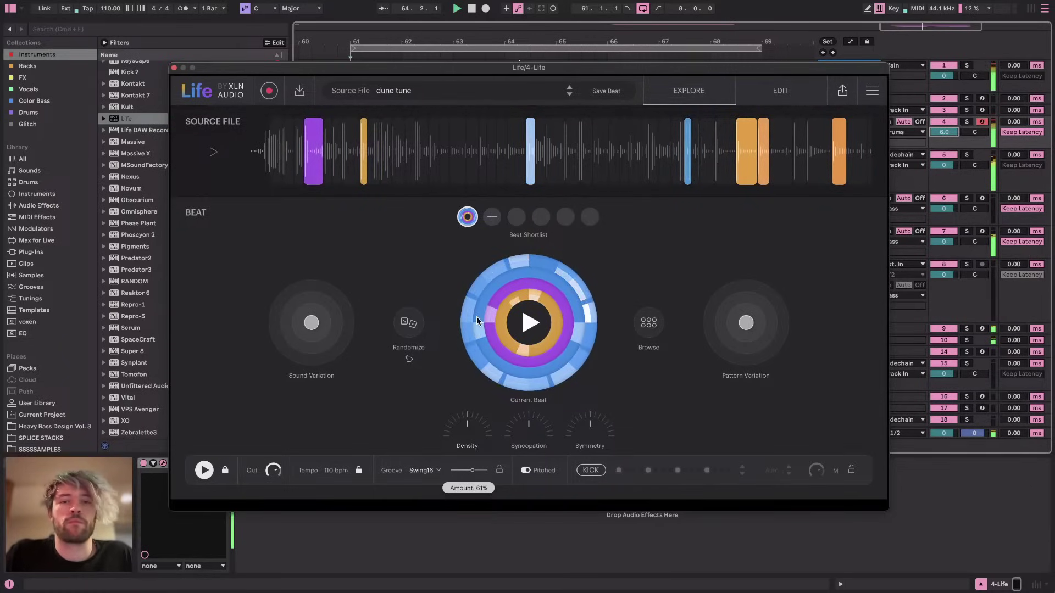
Try Life's kit pitch at -12 and 12 semitones, reset it to 0, and close the Life window
{"action": "left_click", "coordinate": [750, 91]}
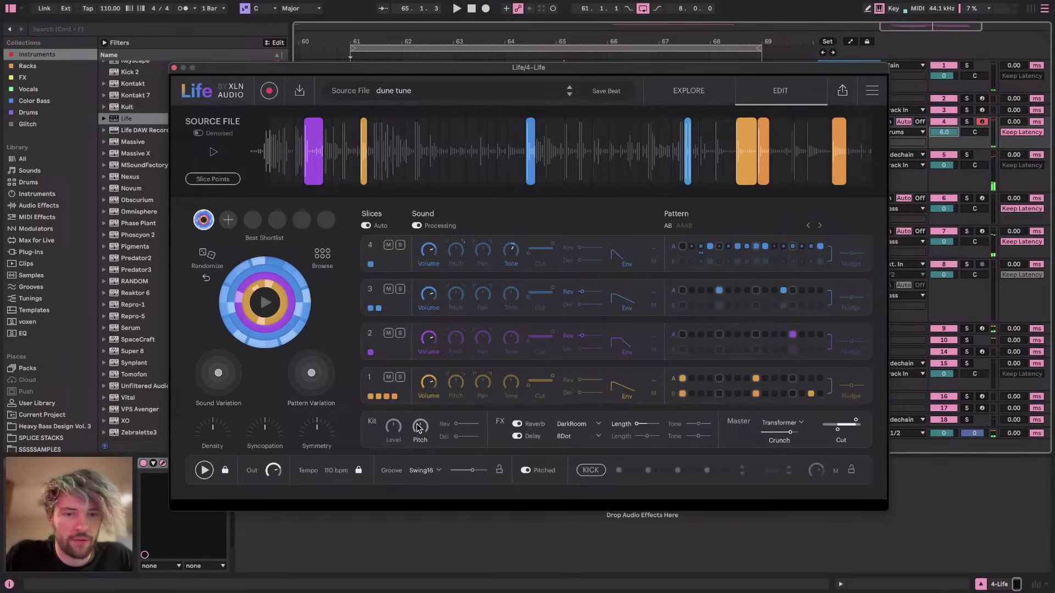
{"action": "left_click_drag", "start_coordinate": [423, 428], "coordinate": [422, 467]}
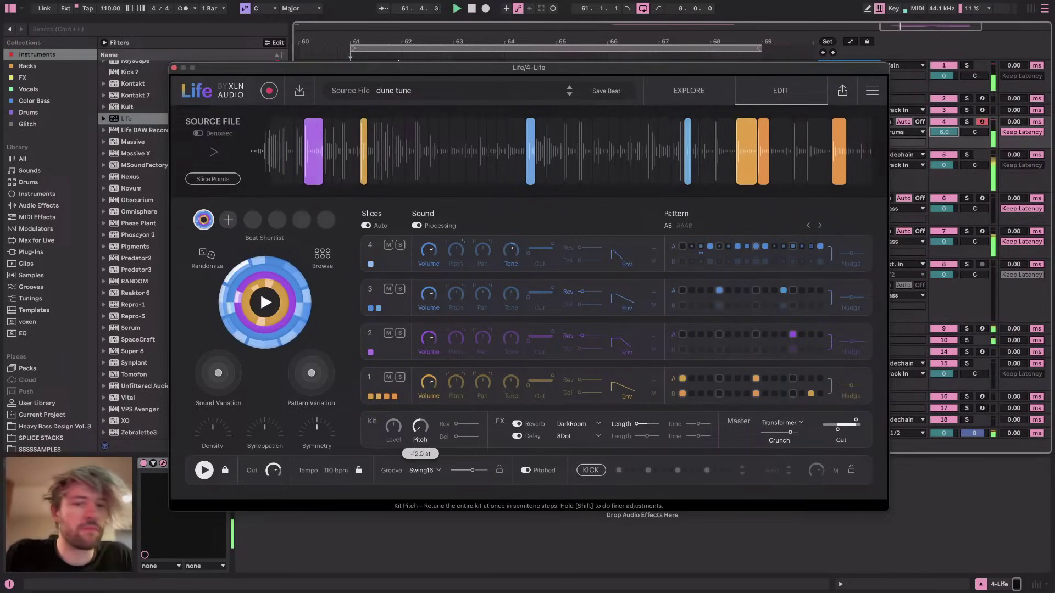
{"action": "left_click_drag", "start_coordinate": [421, 429], "coordinate": [422, 352]}
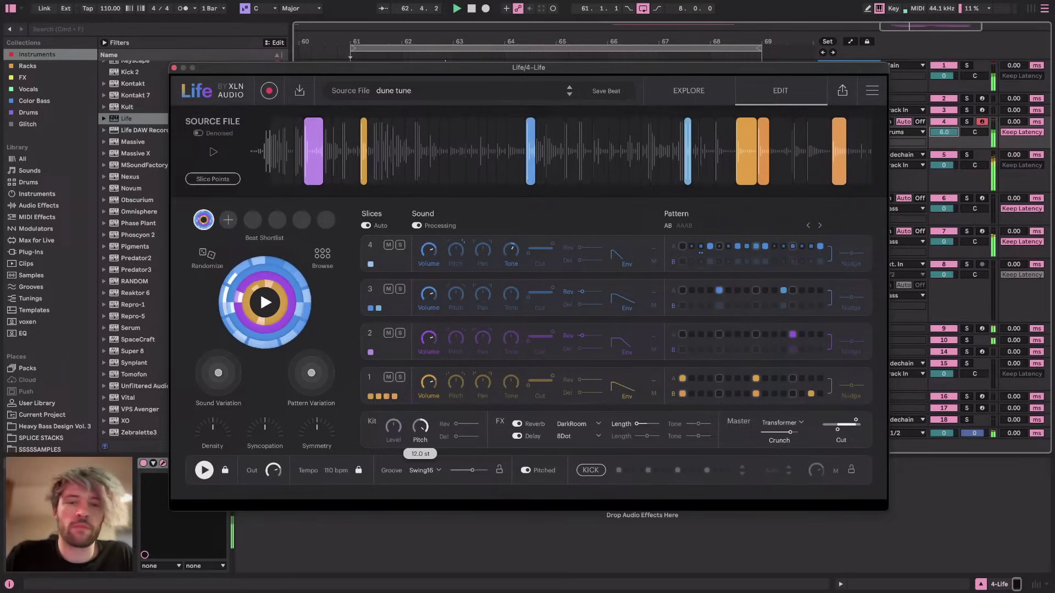
{"action": "left_click_drag", "start_coordinate": [421, 424], "coordinate": [422, 462]}
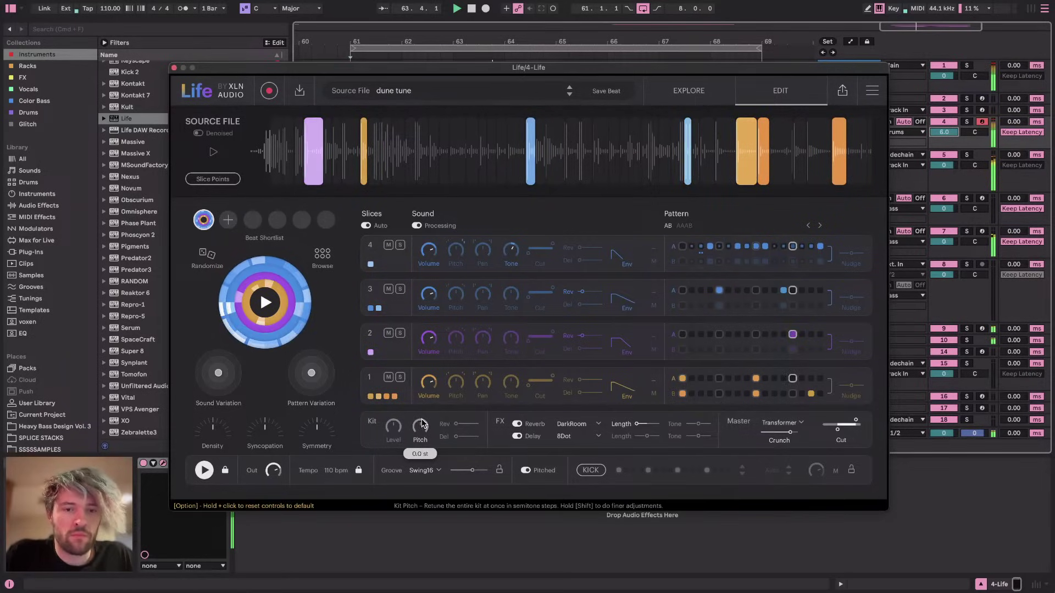
{"action": "left_click", "coordinate": [174, 68]}
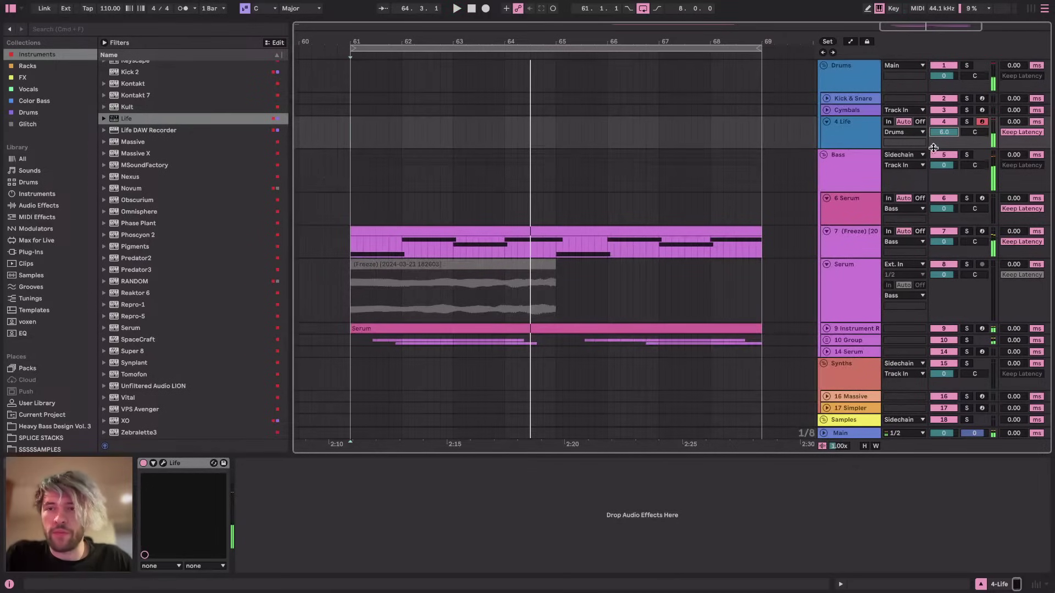
Add the ST4b transient shaper from the Drums collection after Life on the 4 Life track and audition it
{"action": "left_click", "coordinate": [43, 218]}
{"action": "left_click", "coordinate": [40, 112]}
{"action": "left_click", "coordinate": [31, 124]}
{"action": "left_click", "coordinate": [31, 113]}
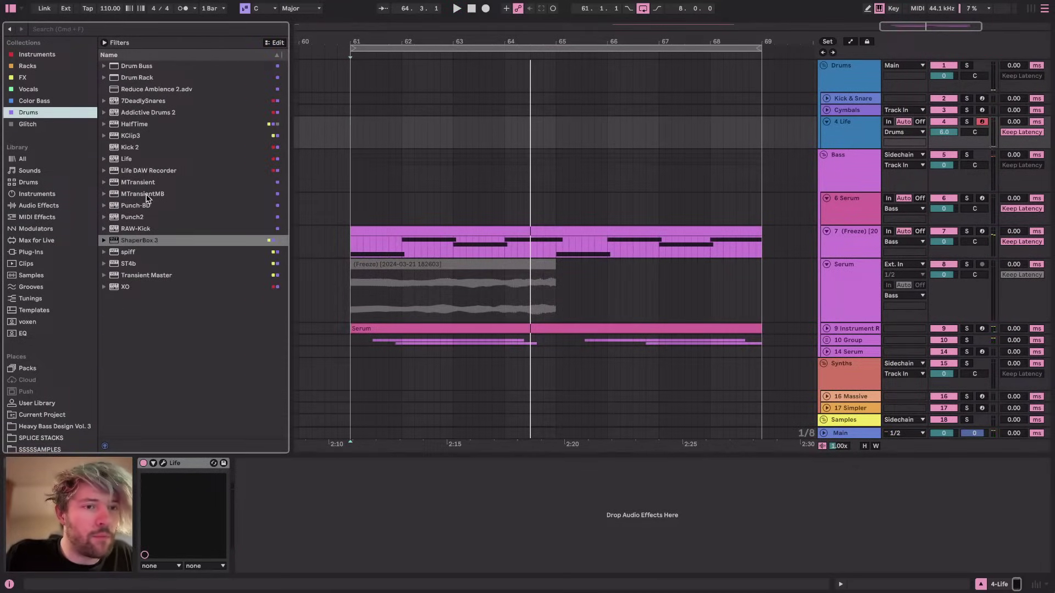
{"action": "double_click", "coordinate": [140, 266]}
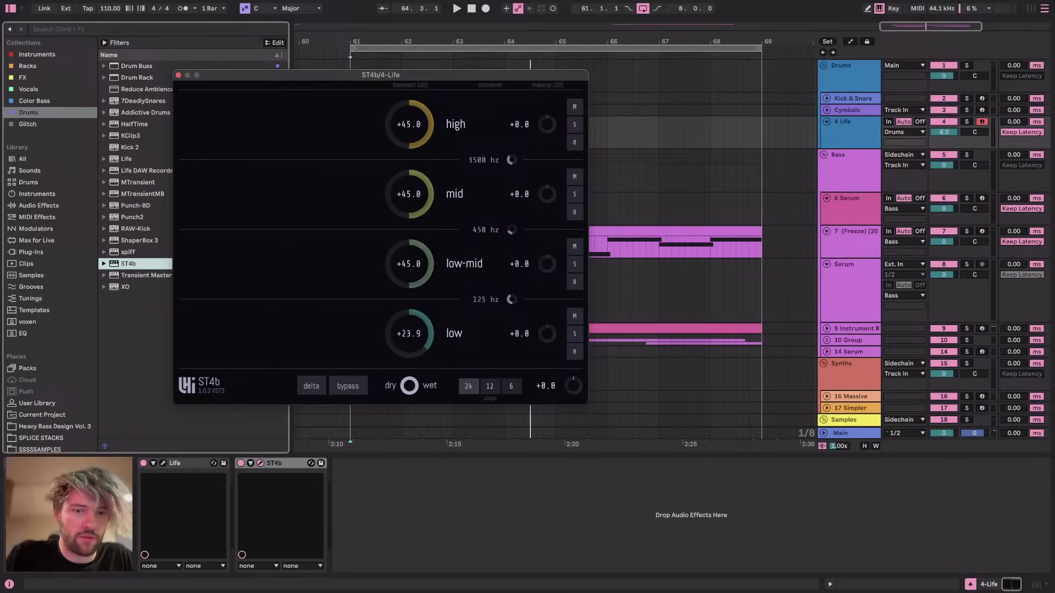
{"action": "key", "text": "space"}
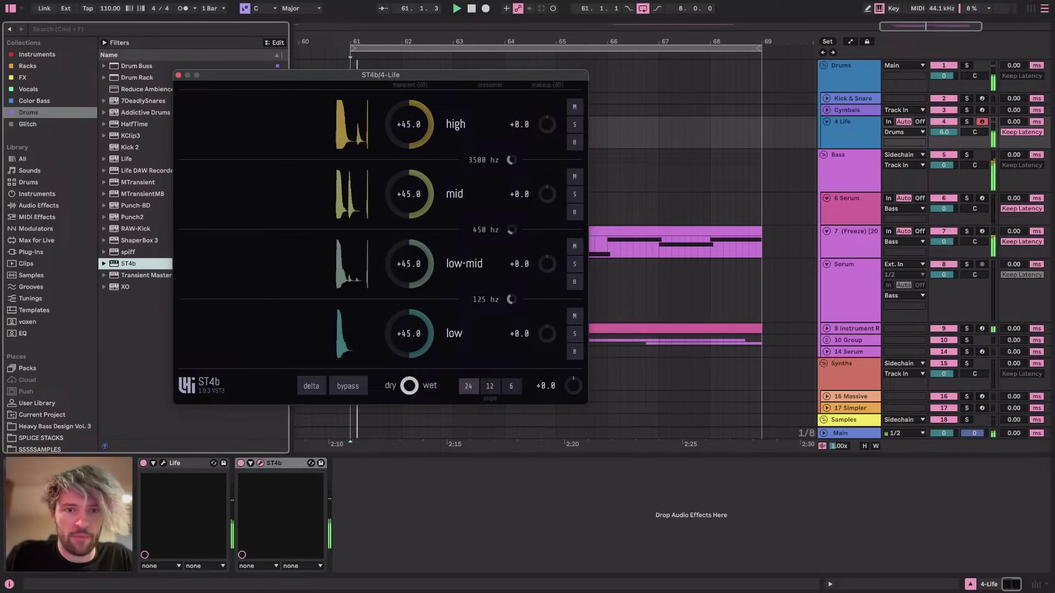
{"action": "left_click", "coordinate": [178, 76]}
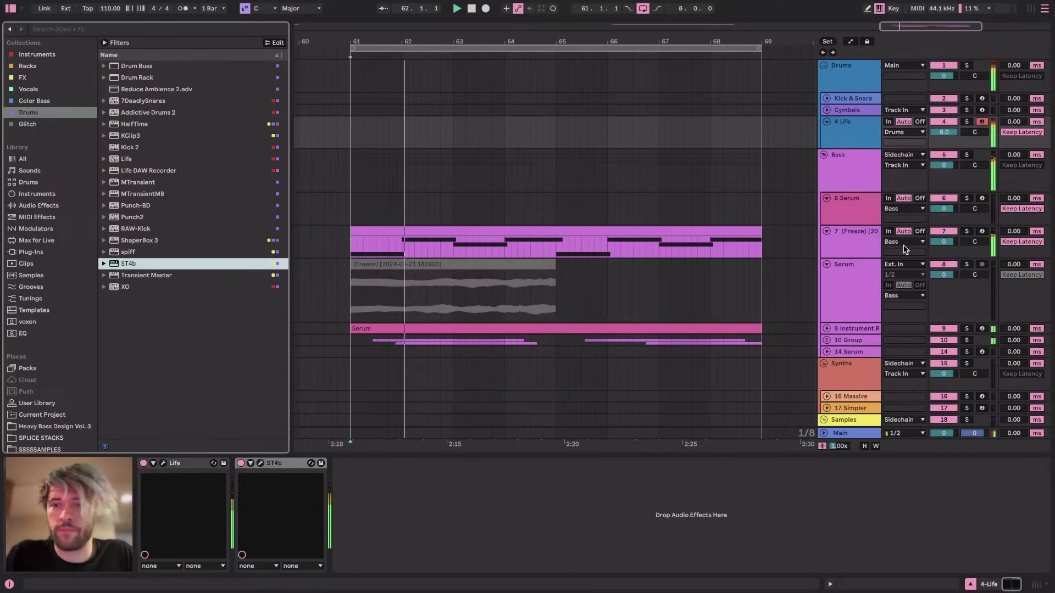
Set the 4 Life track's volume to -5.1 and solo the track
{"action": "left_click", "coordinate": [941, 131]}
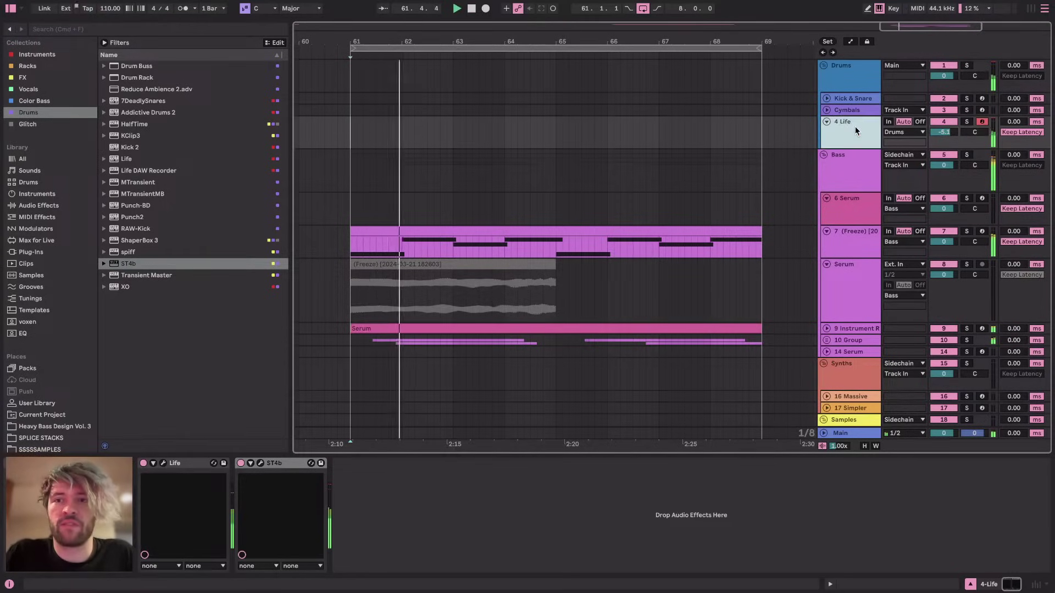
{"action": "left_click", "coordinate": [38, 205]}
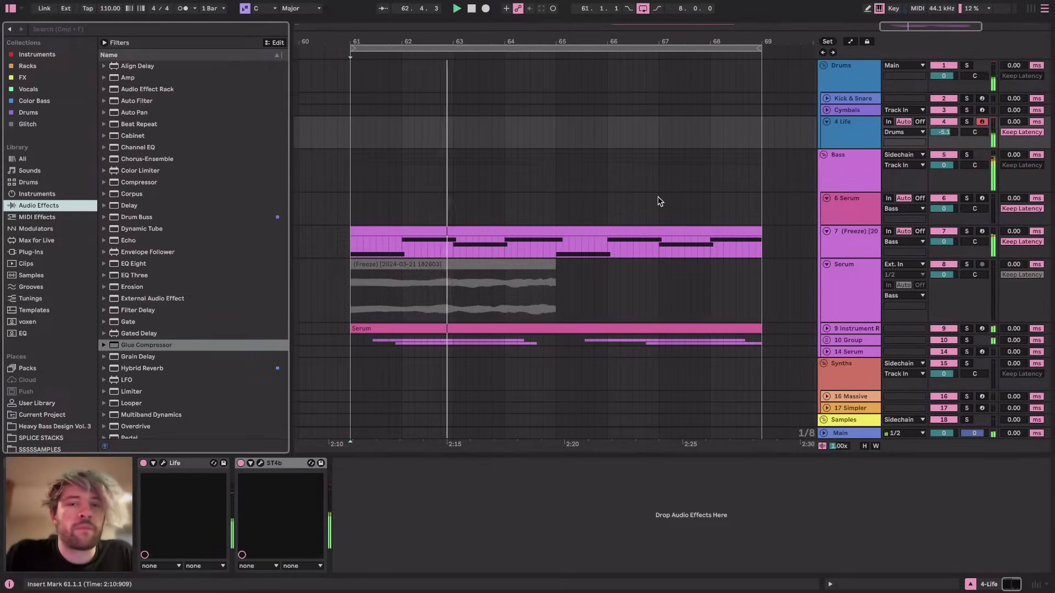
{"action": "left_click", "coordinate": [966, 122]}
Search the audio effects for "frequ" and widen the browser to read the full preset names
{"action": "scroll", "coordinate": [155, 263], "scroll_direction": "down", "scroll_amount": 8}
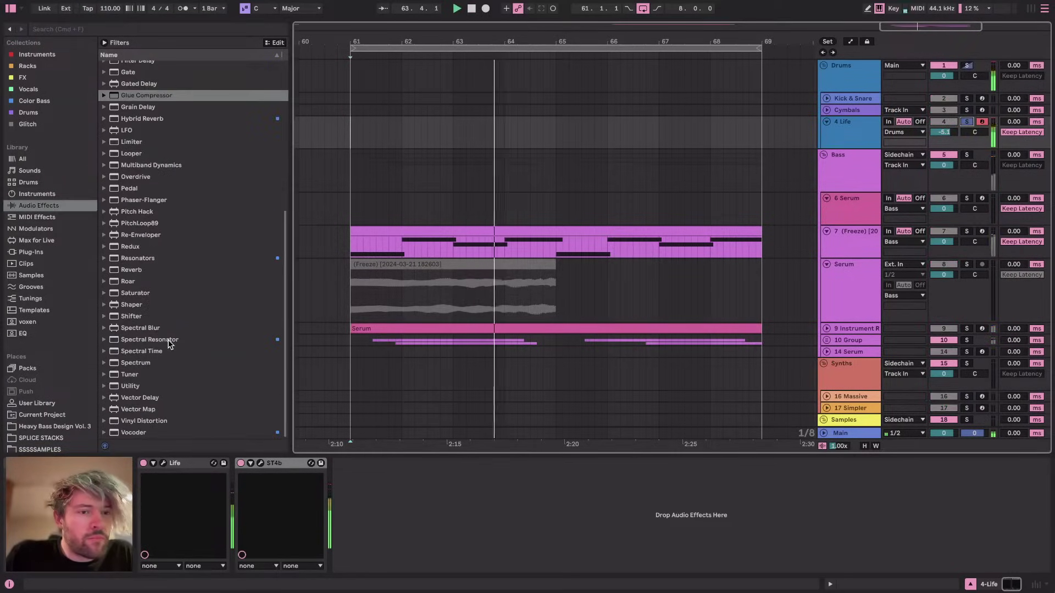
{"action": "scroll", "coordinate": [147, 308], "scroll_direction": "up", "scroll_amount": 8}
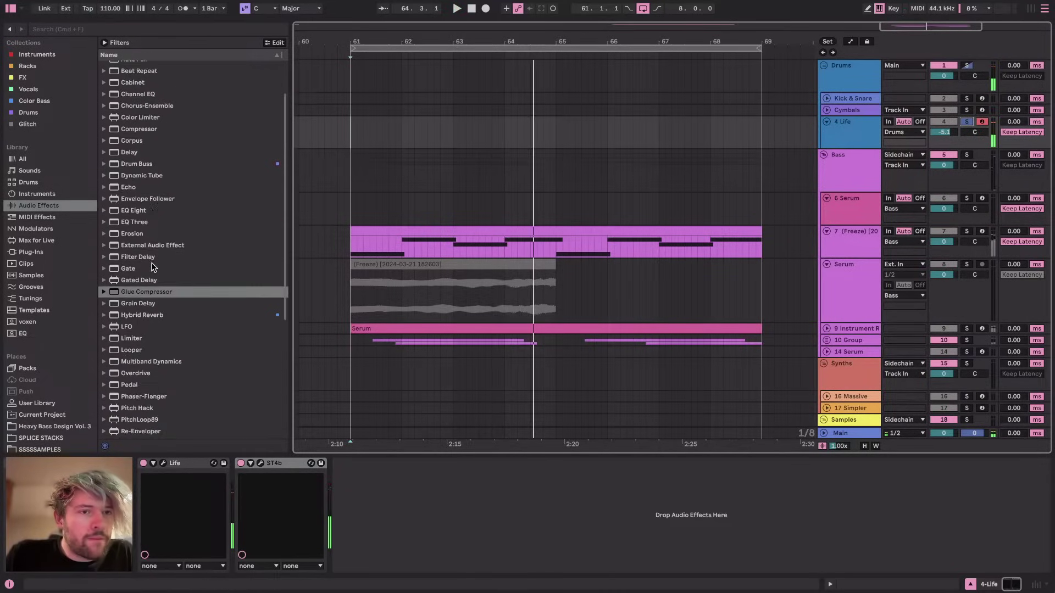
{"action": "scroll", "coordinate": [152, 241], "scroll_direction": "down", "scroll_amount": 8}
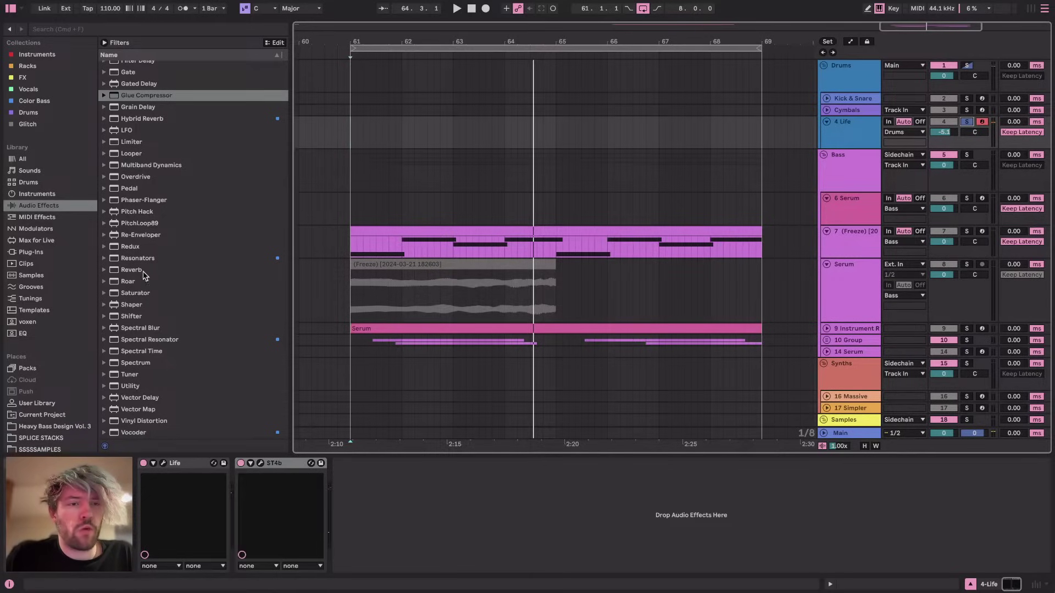
{"action": "scroll", "coordinate": [171, 143], "scroll_direction": "up", "scroll_amount": 8}
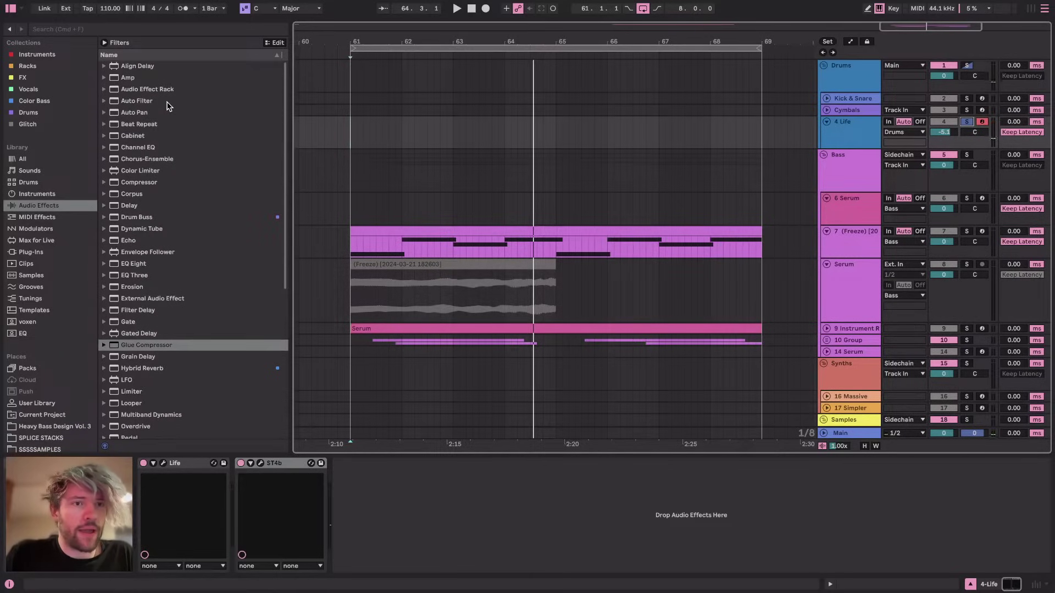
{"action": "left_click", "coordinate": [153, 91]}
{"action": "scroll", "coordinate": [176, 196], "scroll_direction": "down", "scroll_amount": 15}
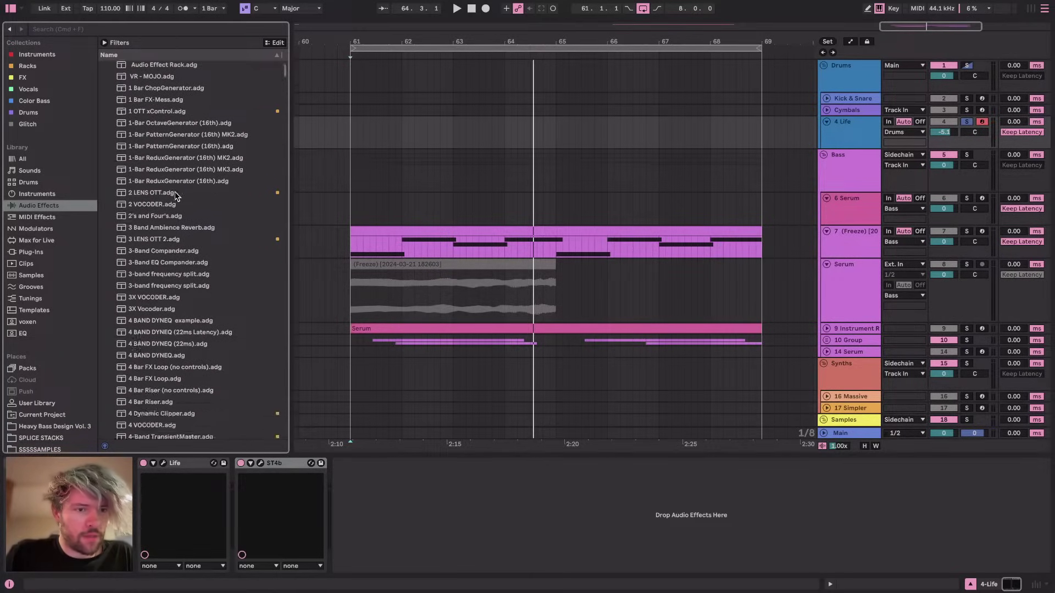
{"action": "left_click", "coordinate": [195, 34]}
{"action": "type", "text": "frequ"}
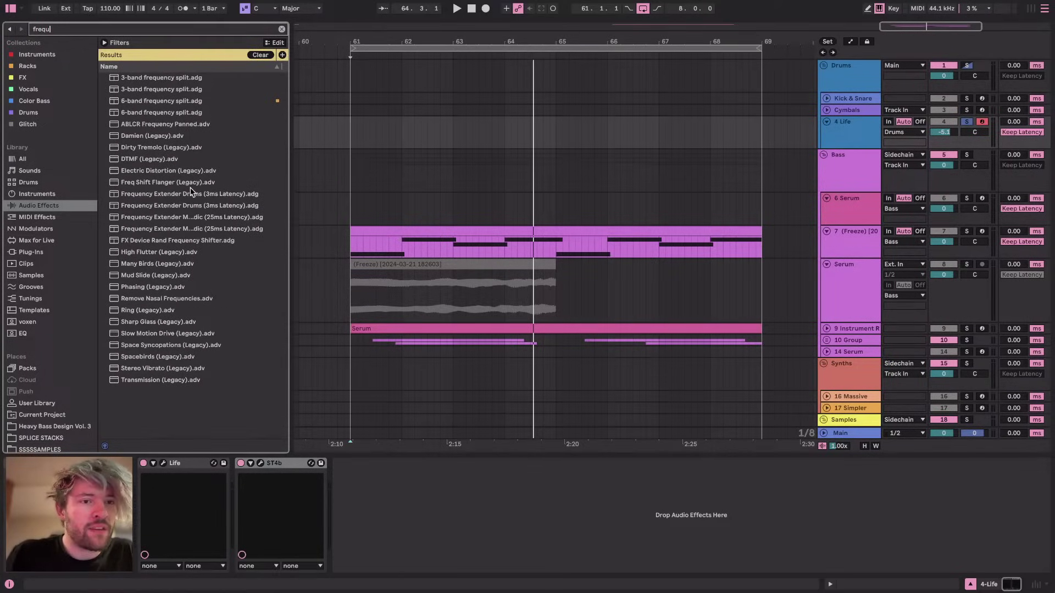
{"action": "left_click_drag", "start_coordinate": [292, 183], "coordinate": [370, 189]}
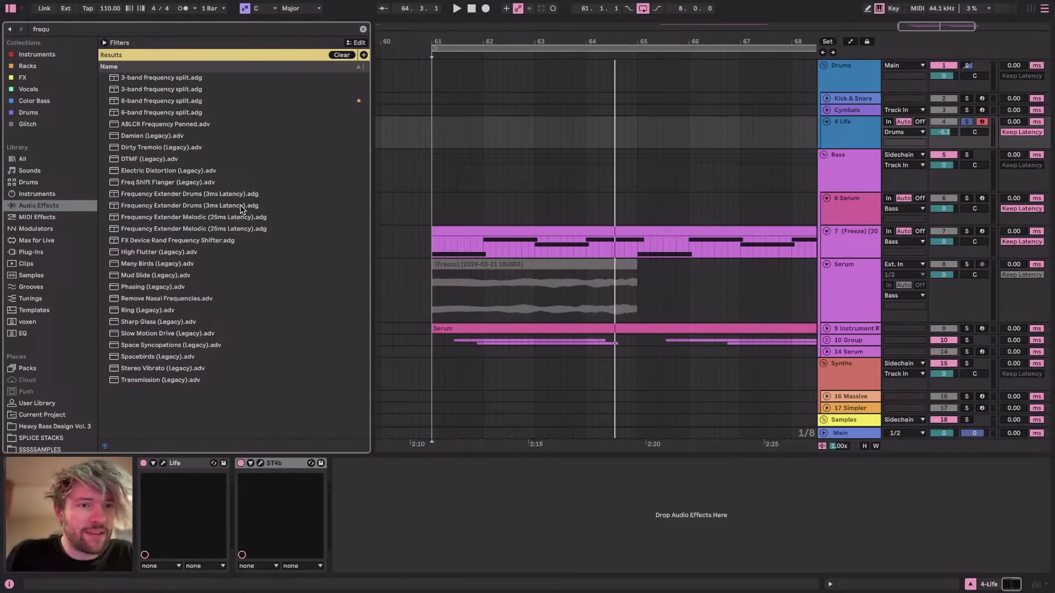
Insert the Frequency Extender Drums (3ms Latency) rack between Life and ST4b, with ST4b switched off
{"action": "left_click", "coordinate": [207, 195]}
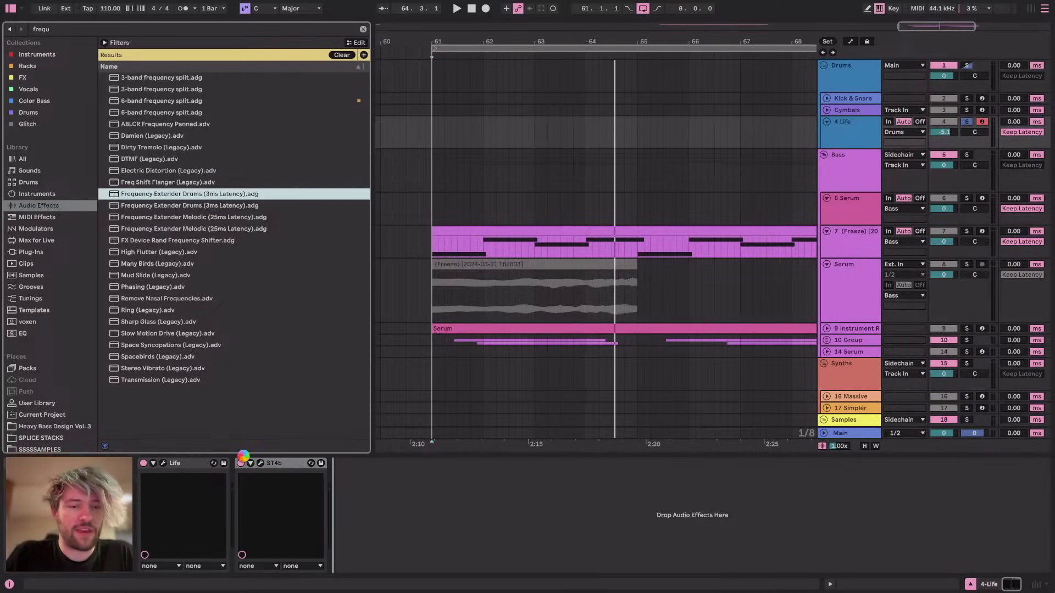
{"action": "left_click_drag", "start_coordinate": [243, 456], "coordinate": [242, 458]}
{"action": "left_click_drag", "start_coordinate": [352, 463], "coordinate": [247, 464]}
{"action": "left_click_drag", "start_coordinate": [279, 501], "coordinate": [279, 528]}
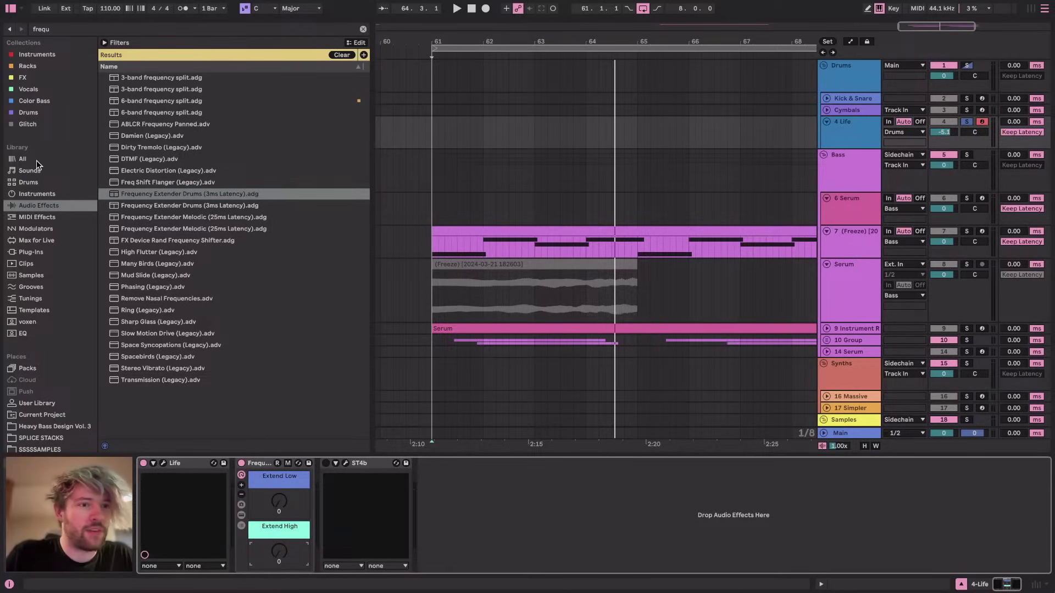
Clear the browser search and place an EQ Eight on each side of the Frequency Extender rack, with the second one's low-cut band off
{"action": "left_click", "coordinate": [31, 205]}
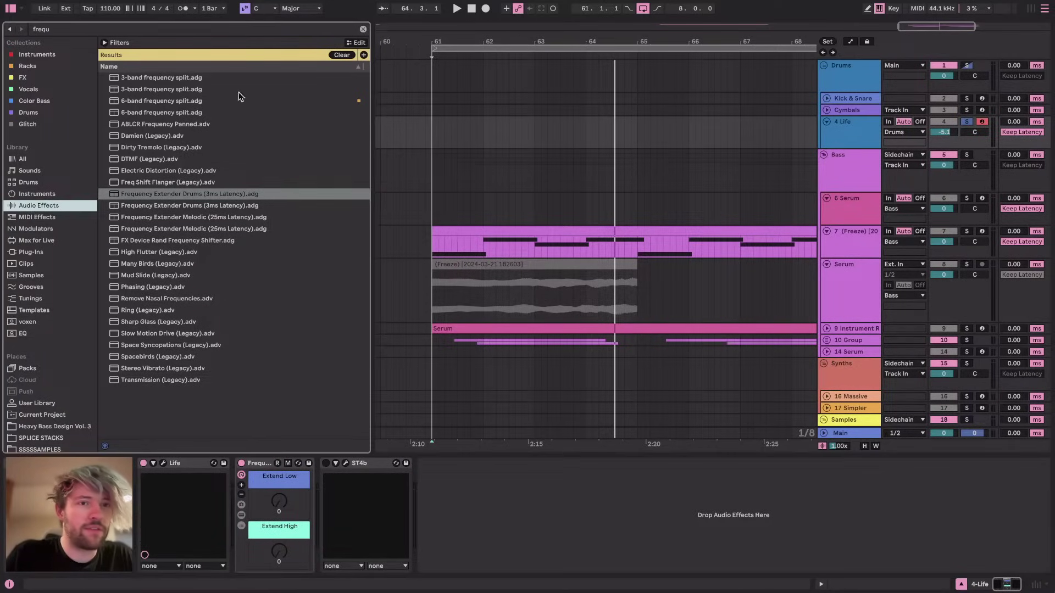
{"action": "left_click", "coordinate": [363, 29]}
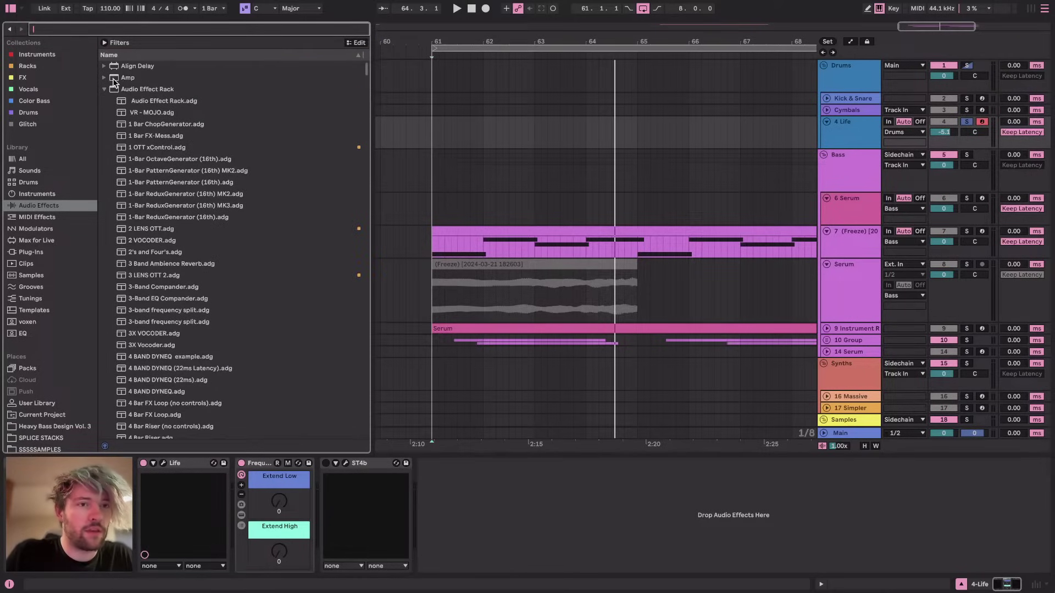
{"action": "left_click", "coordinate": [113, 88]}
{"action": "left_click_drag", "start_coordinate": [134, 264], "coordinate": [250, 480]}
{"action": "left_click_drag", "start_coordinate": [622, 554], "coordinate": [621, 554]}
{"action": "double_click", "coordinate": [487, 509]}
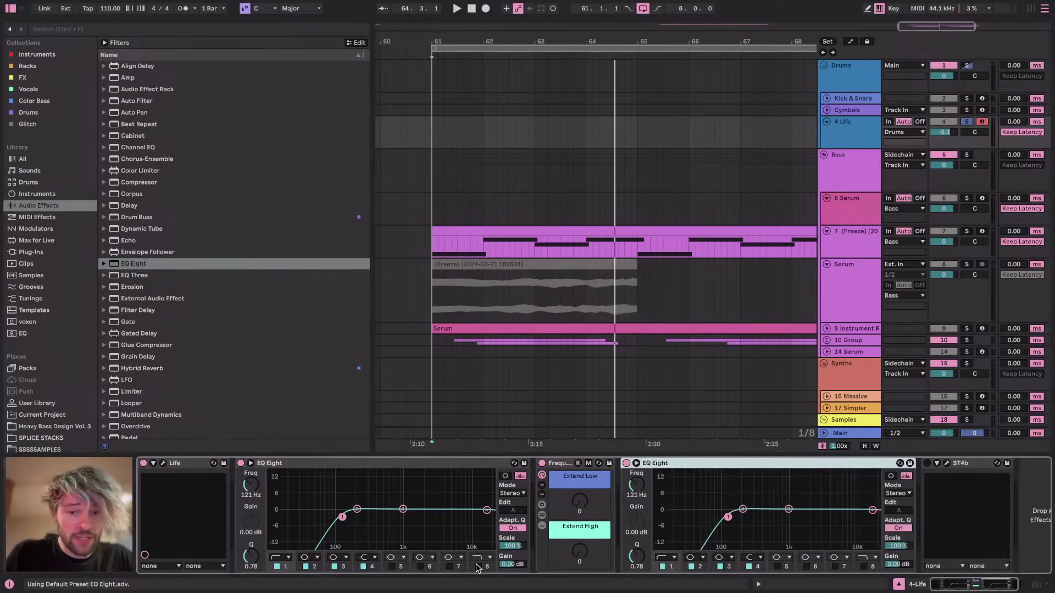
{"action": "left_click", "coordinate": [670, 568]}
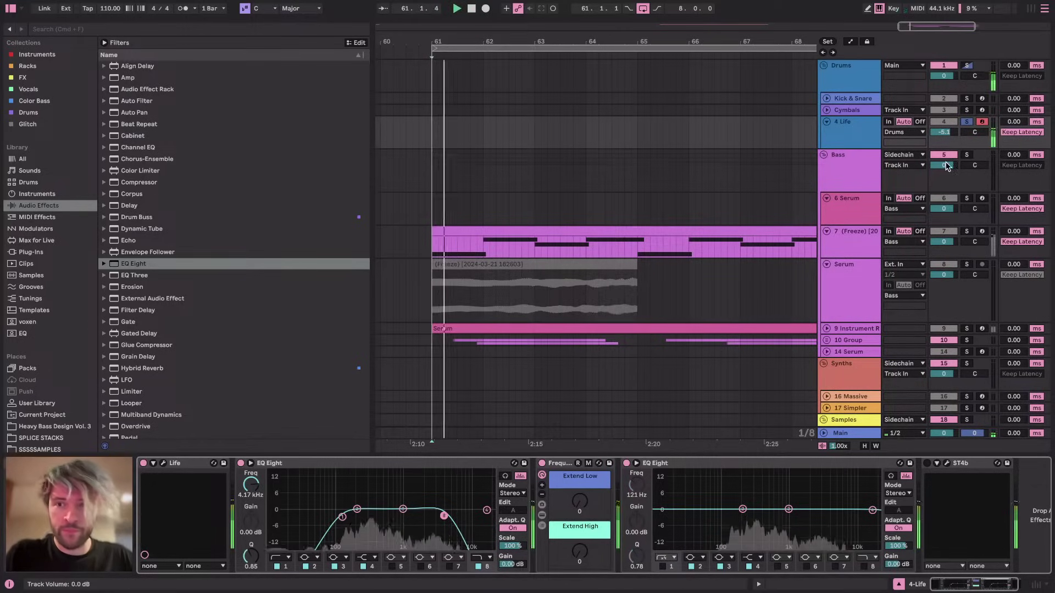
Reset the 4 Life track's volume to 0 and raise the rack's Extend Low and Extend High to 127
{"action": "double_click", "coordinate": [943, 132]}
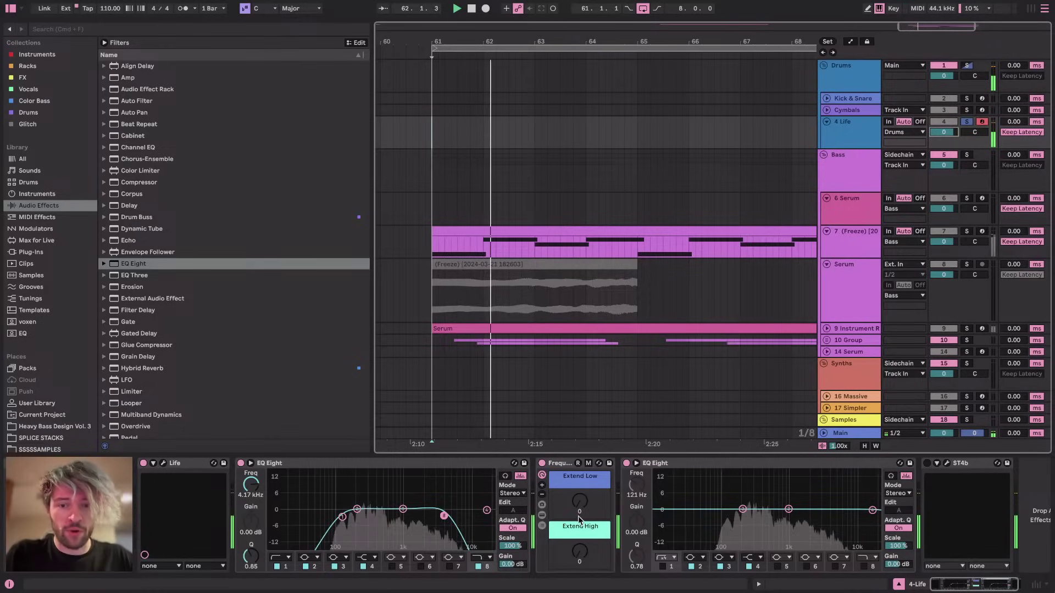
{"action": "left_click_drag", "start_coordinate": [580, 501], "coordinate": [580, 425]}
{"action": "left_click_drag", "start_coordinate": [583, 550], "coordinate": [583, 524]}
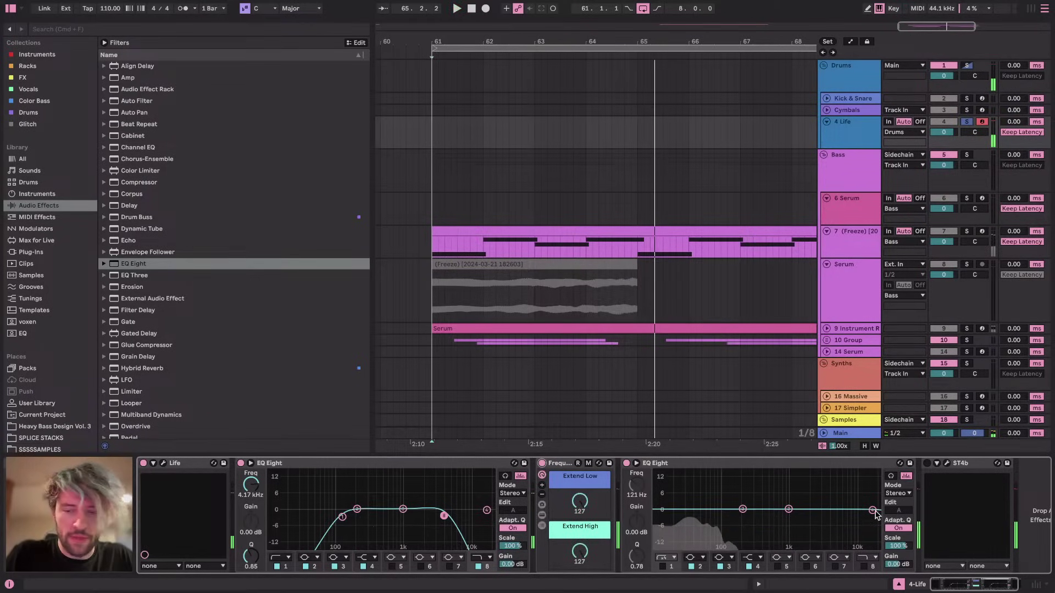
Switch ST4b on and, during playback, set Extend Low to 116 and Extend High to 70
{"action": "left_click", "coordinate": [928, 464]}
{"action": "key", "text": "space"}
{"action": "left_click_drag", "start_coordinate": [580, 551], "coordinate": [580, 571]}
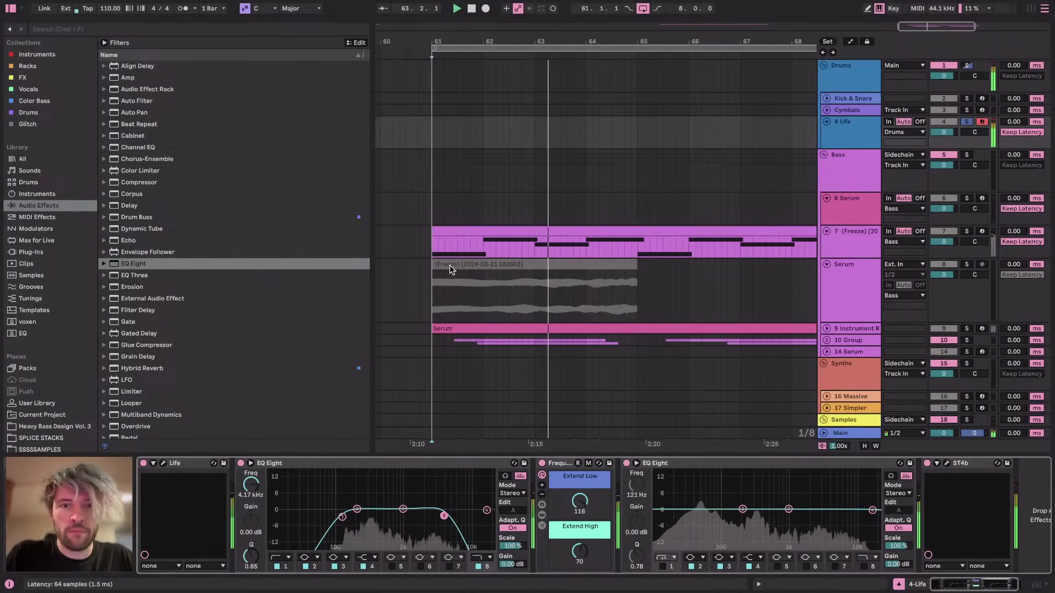
Adjust the kit pitch in the Life plug-in while the beat plays, and hide the plug-in window
{"action": "key", "text": "super+alt+p"}
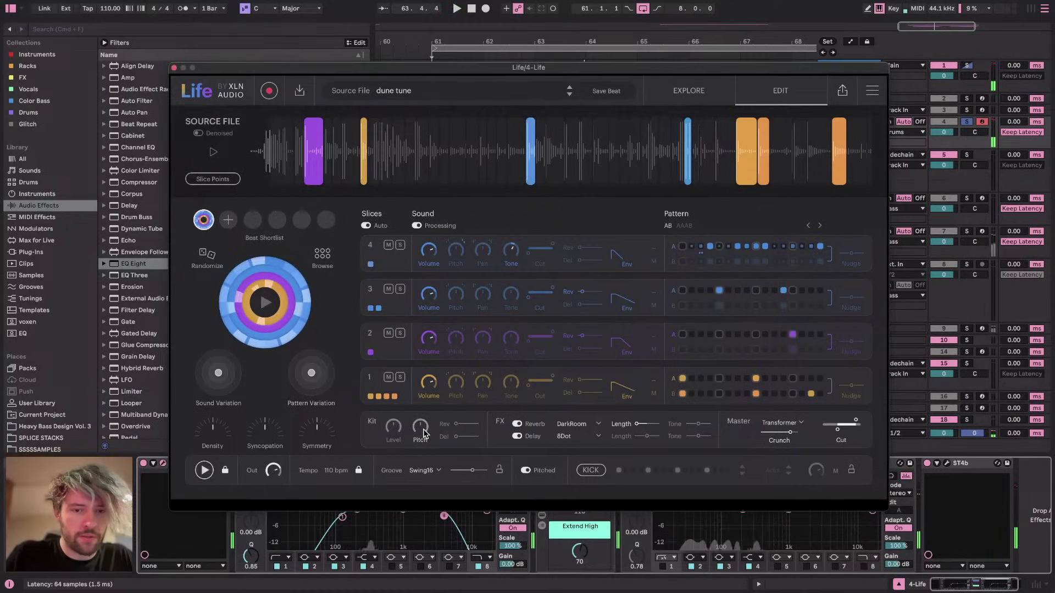
{"action": "key", "text": "space"}
{"action": "left_click_drag", "start_coordinate": [421, 427], "coordinate": [421, 433]}
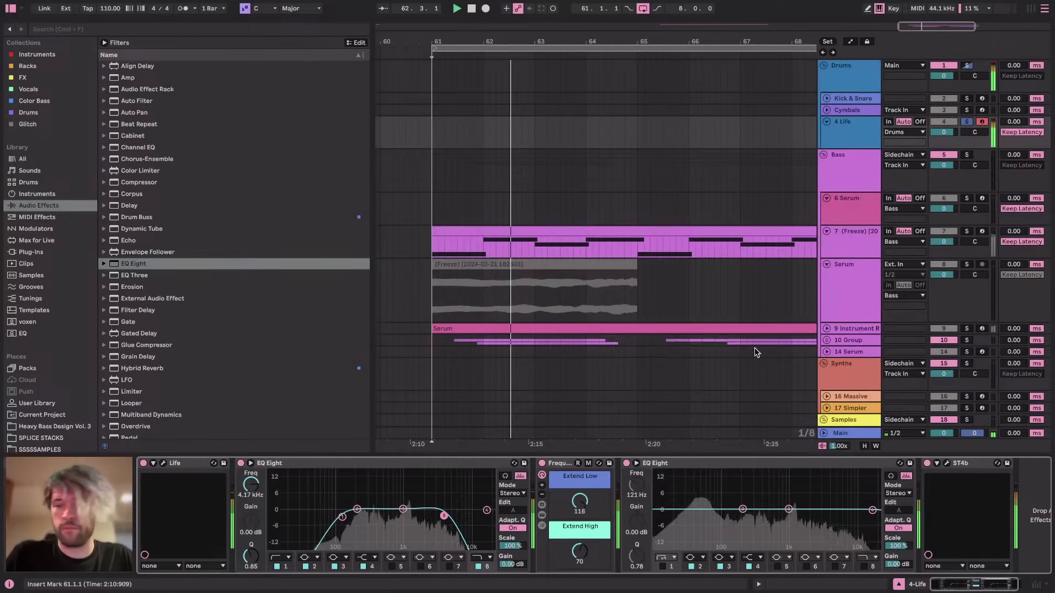
{"action": "key", "text": "super+alt+p"}
Play the beat and delete the EQ Eight between Life and the Frequency Extender rack
{"action": "left_click", "coordinate": [839, 140]}
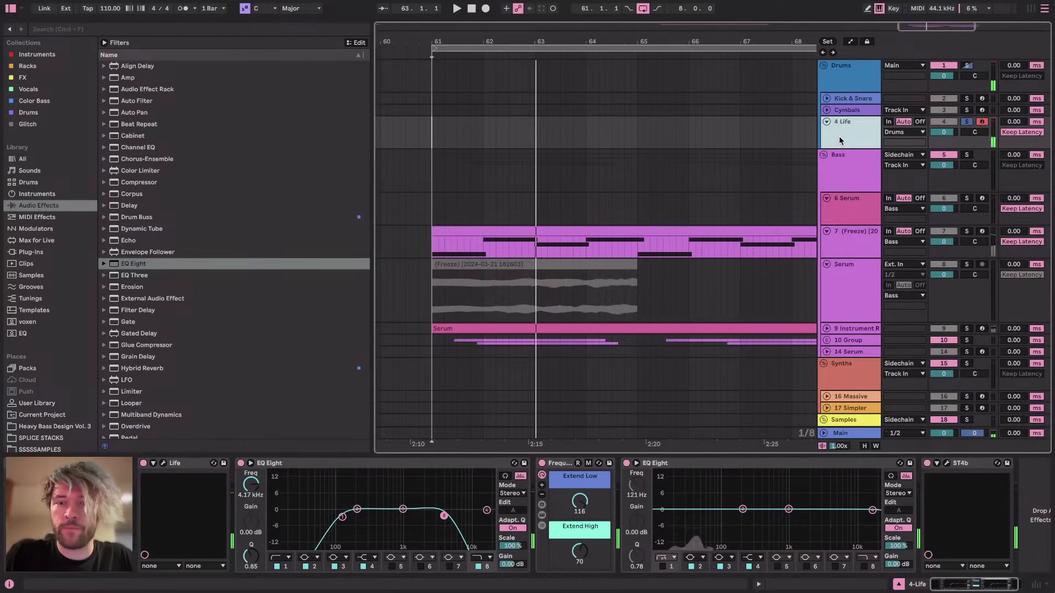
{"action": "left_click", "coordinate": [568, 467]}
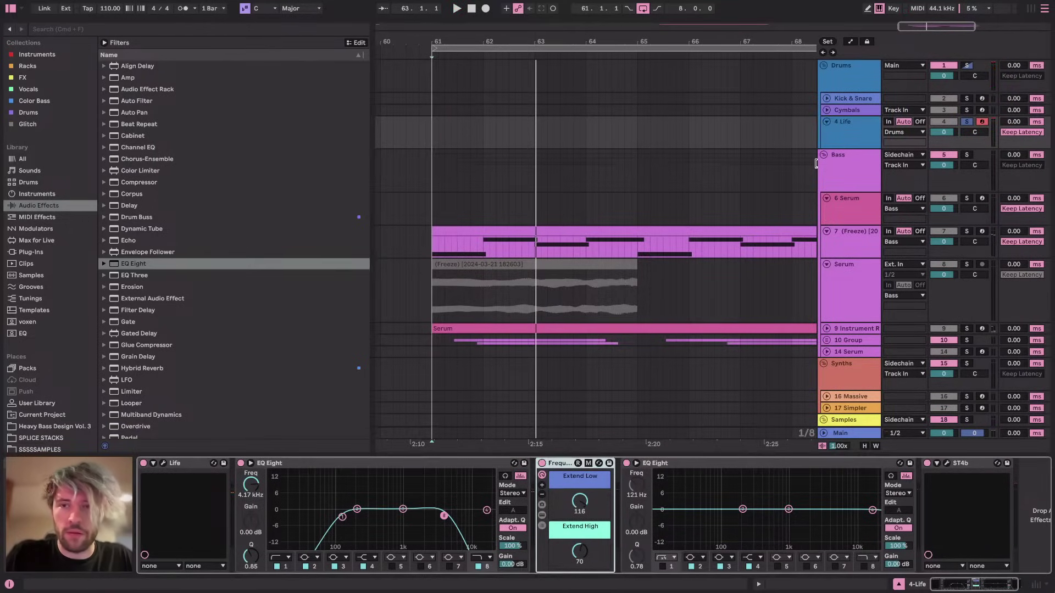
{"action": "left_click", "coordinate": [841, 144]}
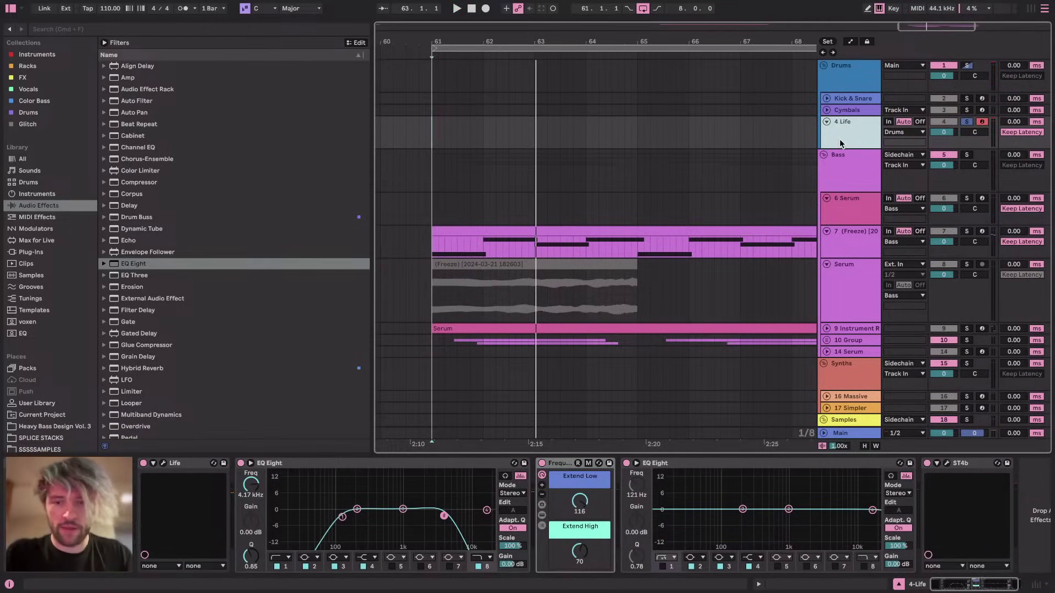
{"action": "left_click", "coordinate": [737, 466]}
{"action": "key", "text": "space"}
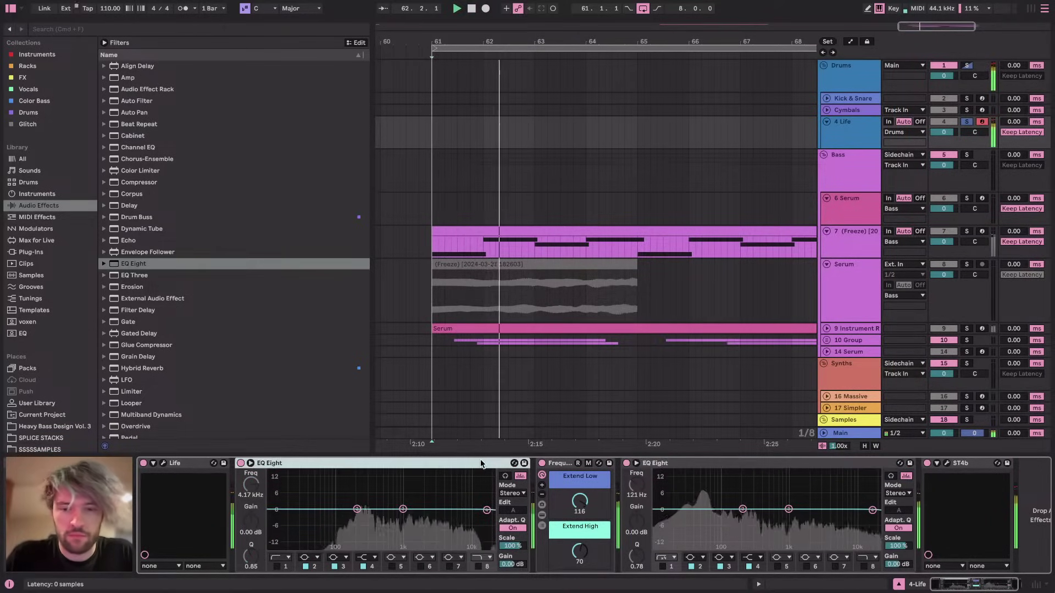
{"action": "left_click", "coordinate": [250, 466]}
{"action": "key", "text": "Delete"}
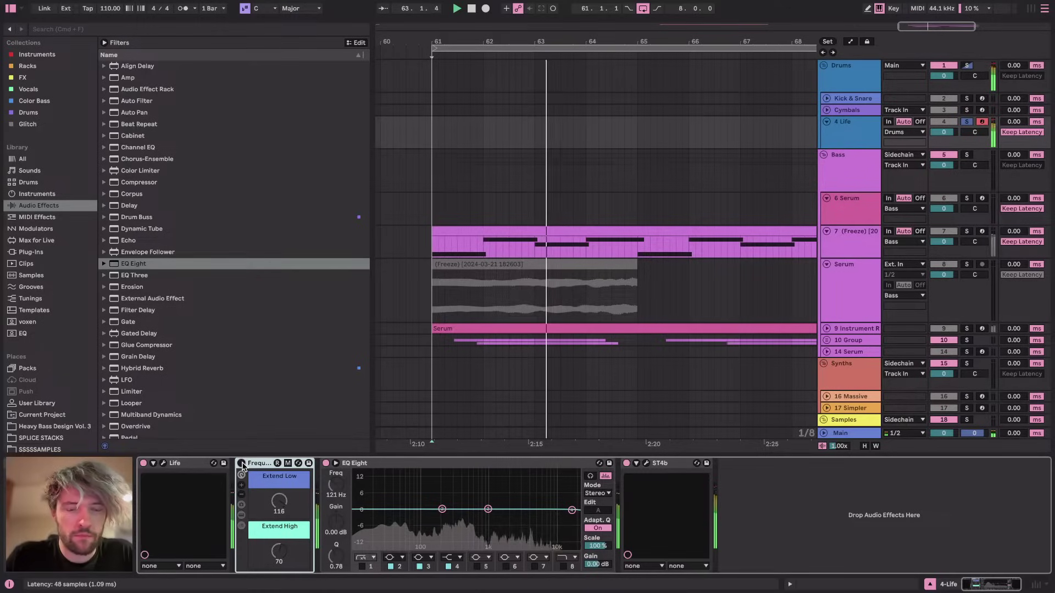
Compare the beat with the Frequency Extender rack off and on, and set Extend Low to 101
{"action": "left_click", "coordinate": [242, 463]}
{"action": "left_click", "coordinate": [241, 464]}
{"action": "left_click", "coordinate": [856, 136]}
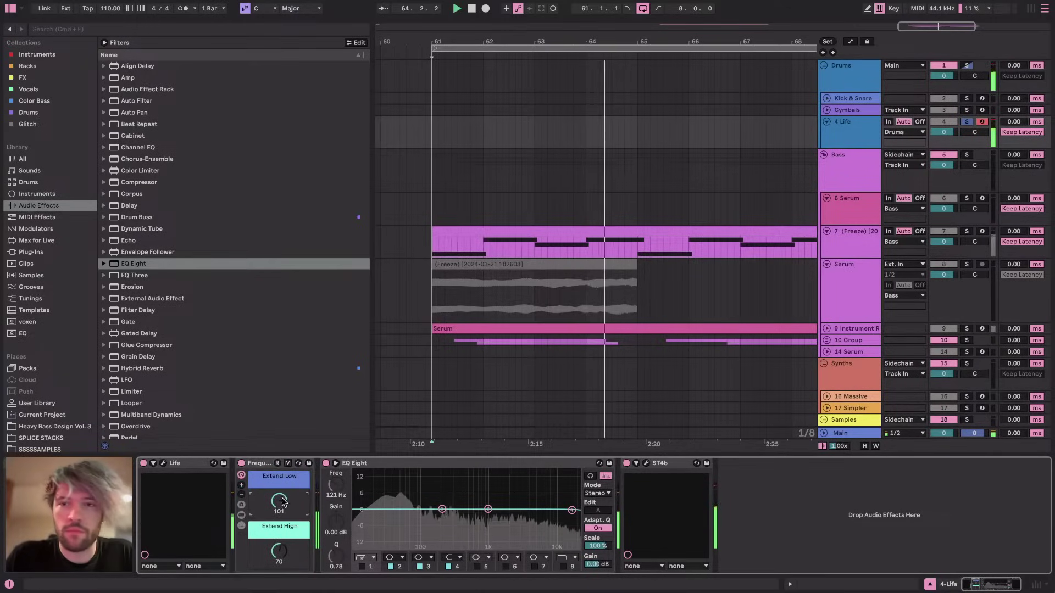
Duplicate the 4 Life track and delete the Frequency Extender rack from the copy
{"action": "right_click", "coordinate": [855, 133]}
{"action": "left_click", "coordinate": [835, 127]}
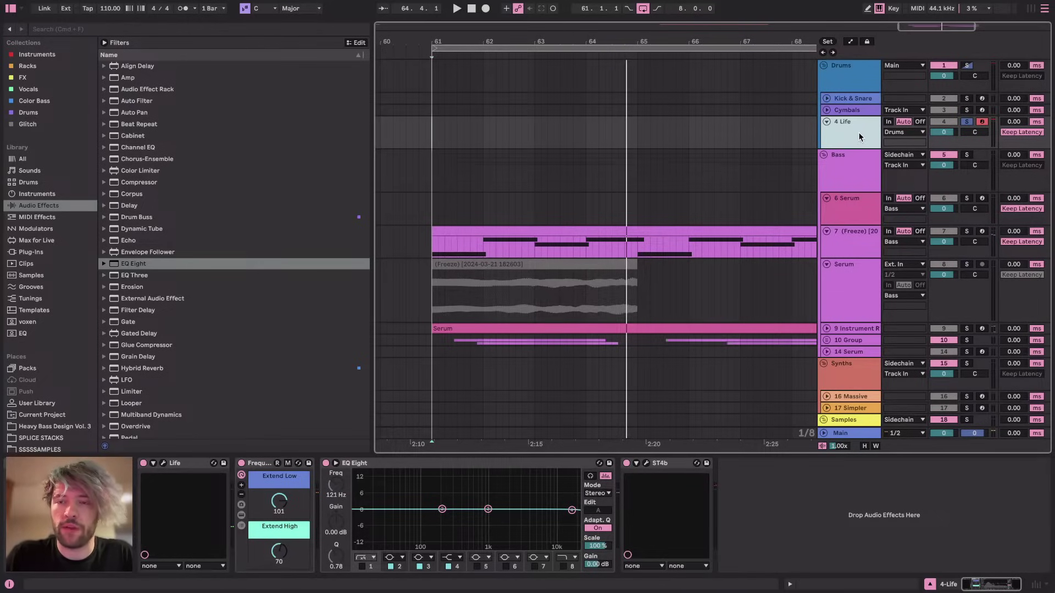
{"action": "key", "text": "super+d"}
{"action": "left_click", "coordinate": [265, 464]}
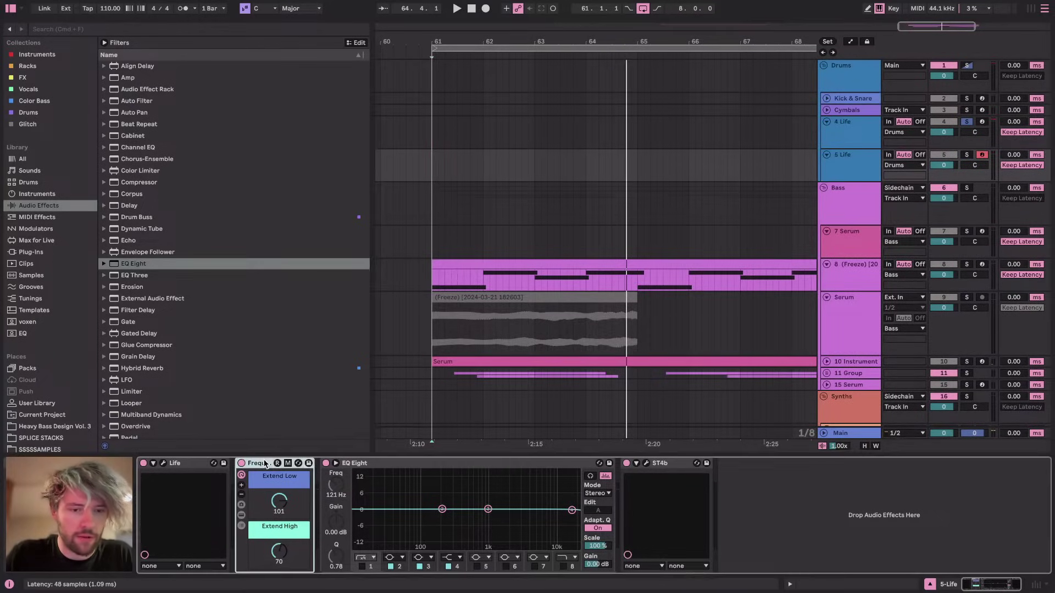
{"action": "key", "text": "Delete"}
{"action": "left_click", "coordinate": [851, 131]}
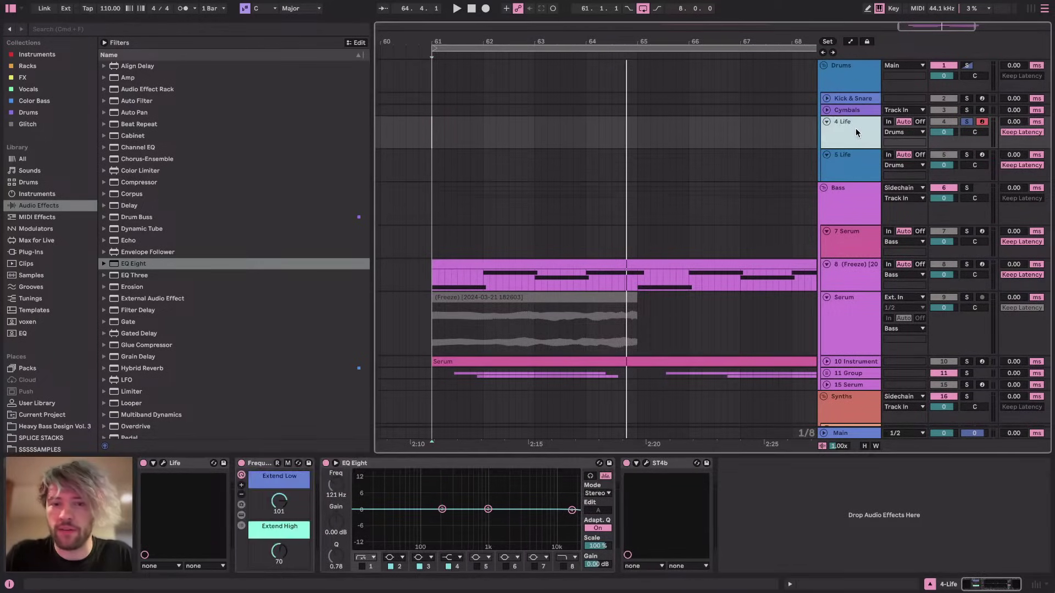
{"action": "right_click", "coordinate": [853, 132]}
{"action": "left_click", "coordinate": [904, 213]}
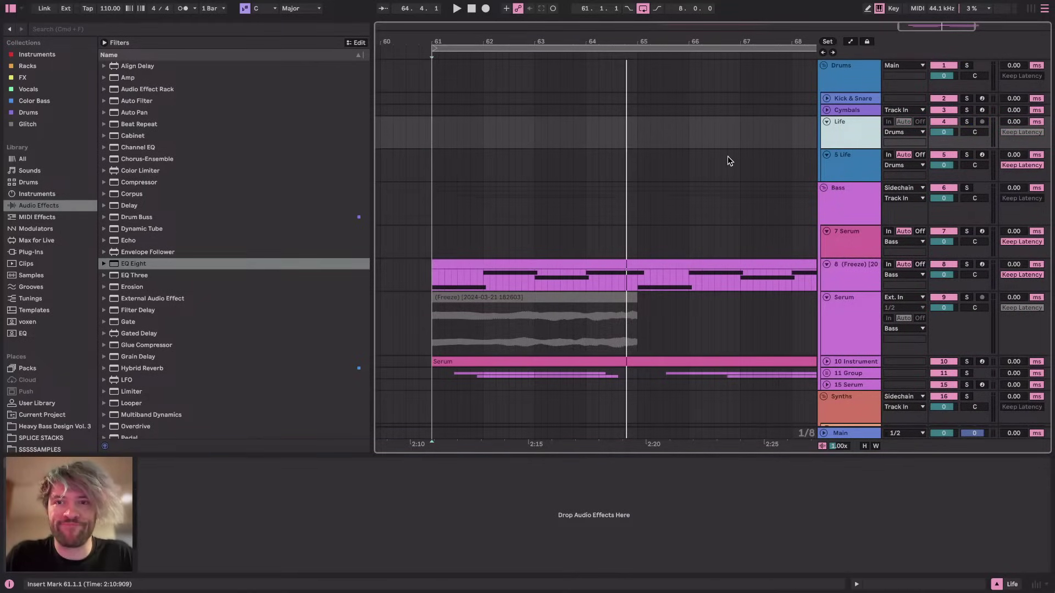
{"action": "key", "text": "super+z"}
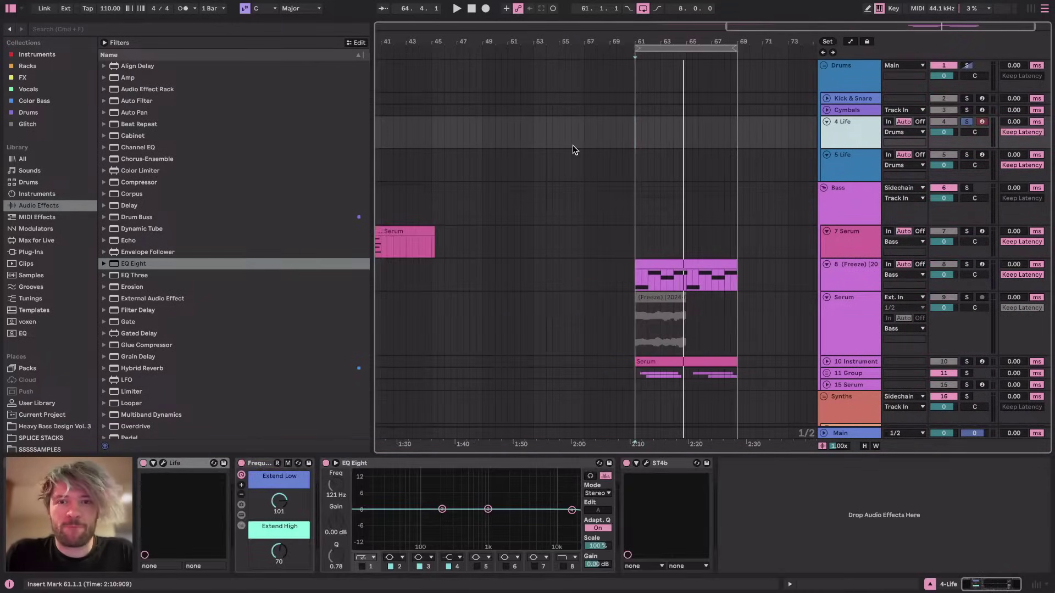
Create an empty MIDI clip from bar 61 to 69 on the 4 Life track, and freeze and flatten the track
{"action": "left_click_drag", "start_coordinate": [635, 137], "coordinate": [736, 127]}
{"action": "key", "text": "ctrl+shift+m"}
{"action": "right_click", "coordinate": [839, 129]}
{"action": "left_click", "coordinate": [897, 211]}
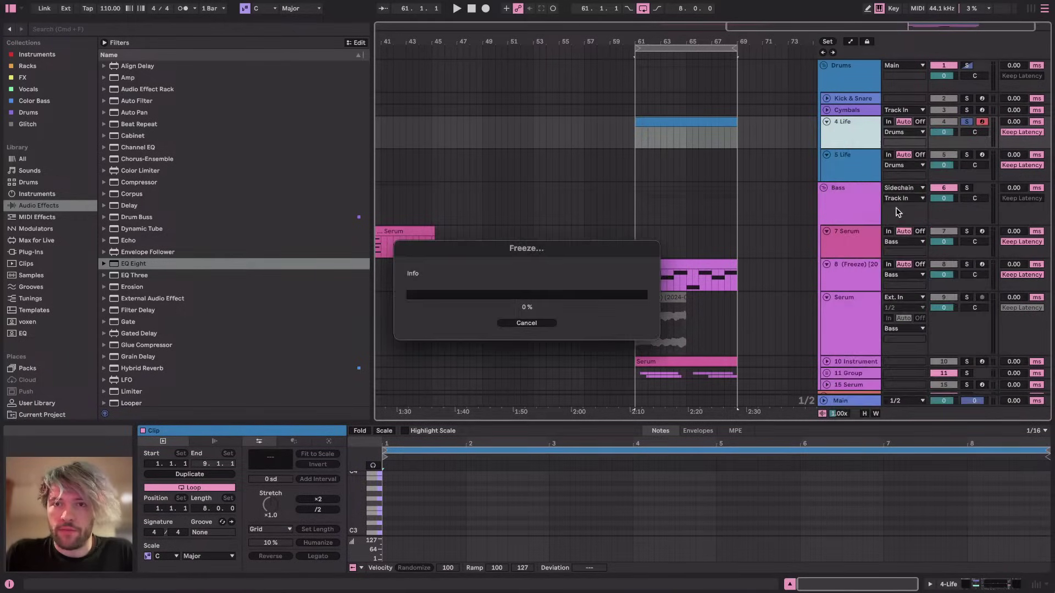
Check the live chat in YouTube Studio while the freeze renders, and return to Ableton Live
{"action": "key", "text": "super+Tab"}
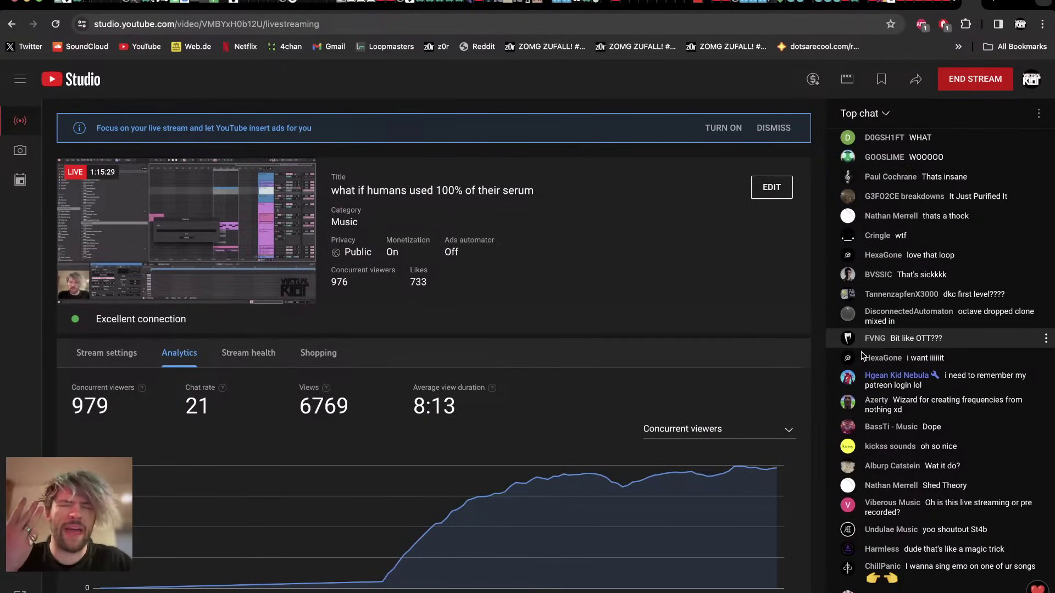
{"action": "key", "text": "super+Tab"}
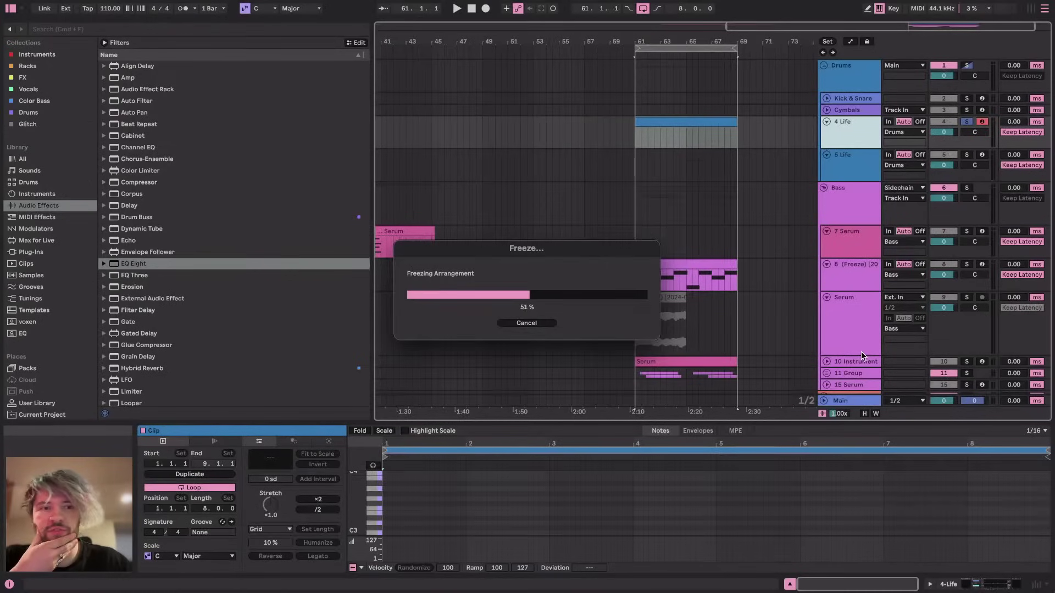
{"action": "key", "text": "super+Tab"}
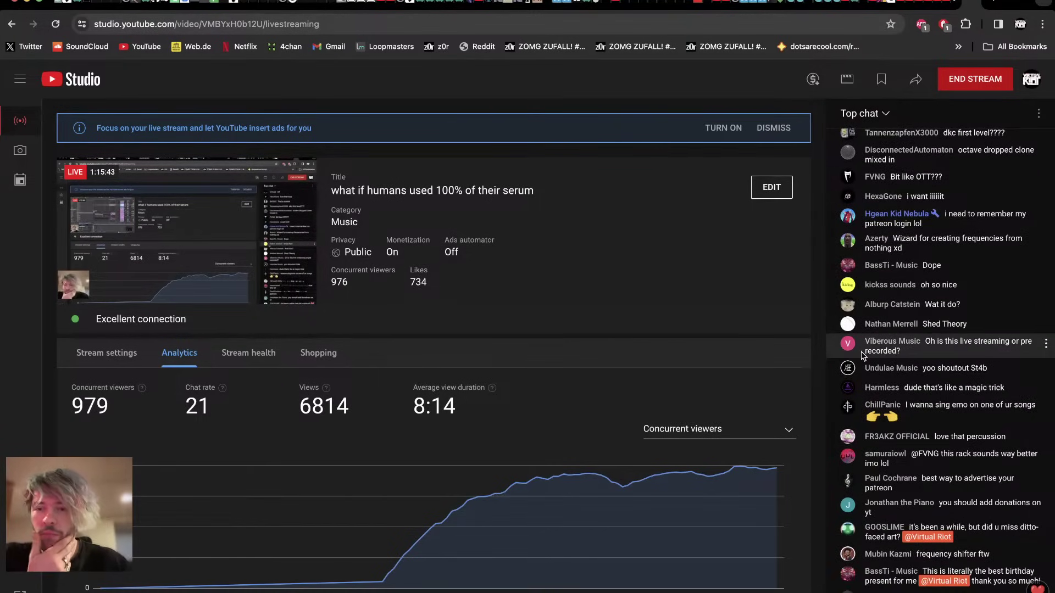
{"action": "key", "text": "super+Tab"}
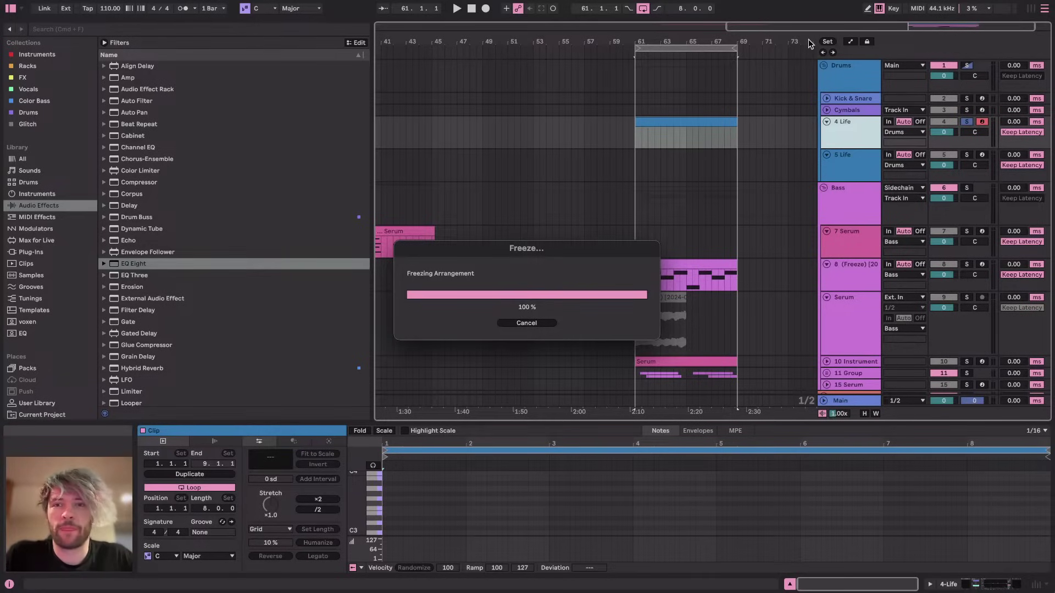
Delete the freeze tail clip after bar 69 on the flattened Life track
{"action": "scroll", "coordinate": [664, 148], "scroll_direction": "up", "scroll_amount": 5}
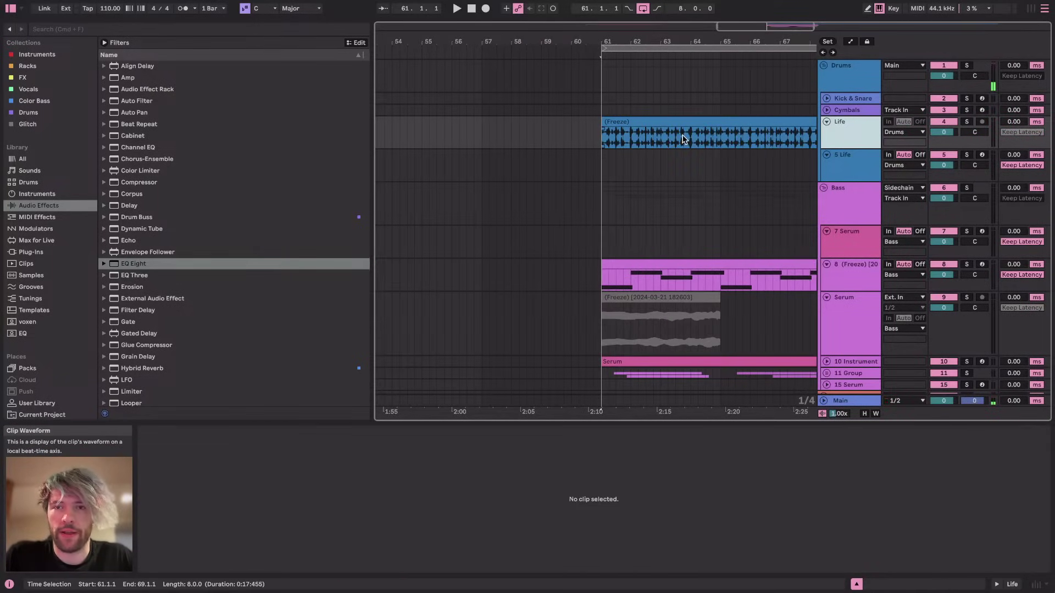
{"action": "scroll", "coordinate": [680, 141], "scroll_direction": "right", "scroll_amount": 4}
{"action": "left_click", "coordinate": [742, 133]}
{"action": "scroll", "coordinate": [742, 133], "scroll_direction": "down", "scroll_amount": 1}
{"action": "scroll", "coordinate": [741, 135], "scroll_direction": "down", "scroll_amount": 8}
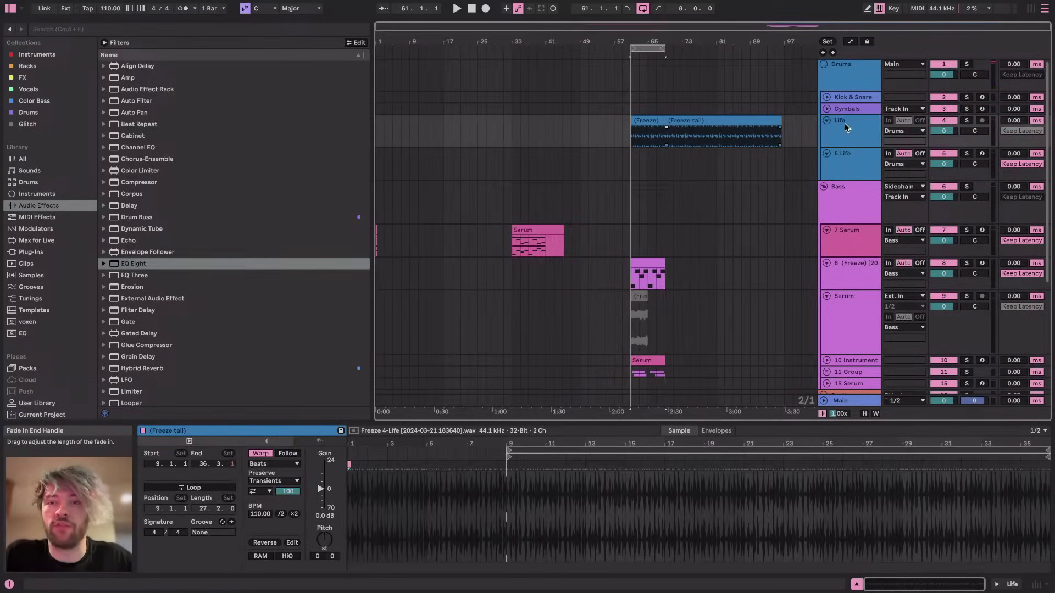
{"action": "left_click_drag", "start_coordinate": [774, 116], "coordinate": [677, 165]}
Solo the 5 Life track during playback and set the playback start to bar 61
{"action": "scroll", "coordinate": [677, 128], "scroll_direction": "up", "scroll_amount": 3}
{"action": "left_click", "coordinate": [852, 171]}
{"action": "key", "text": "space"}
{"action": "left_click", "coordinate": [967, 154]}
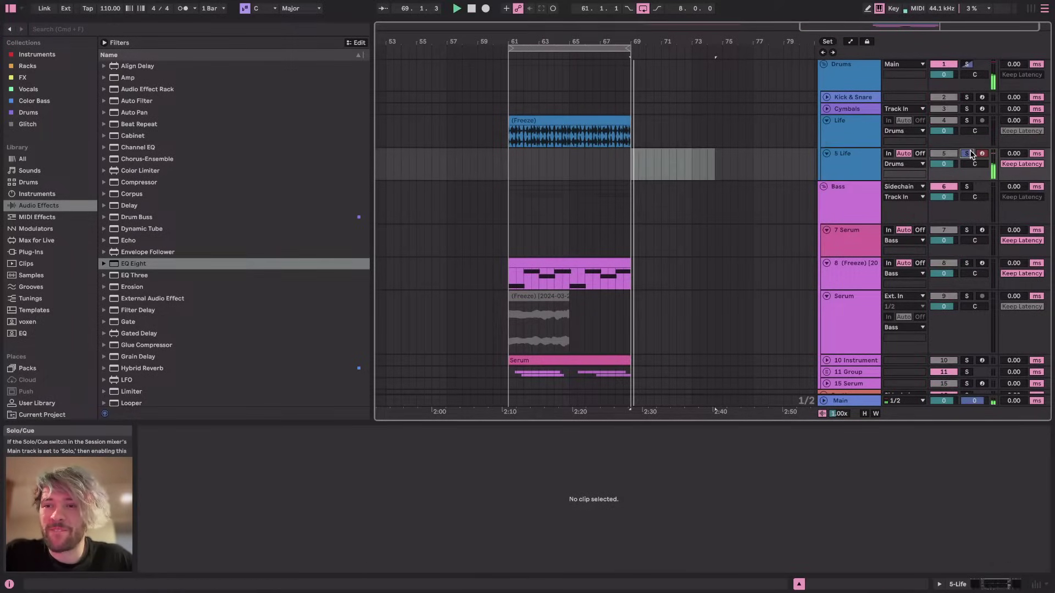
{"action": "left_click", "coordinate": [505, 164]}
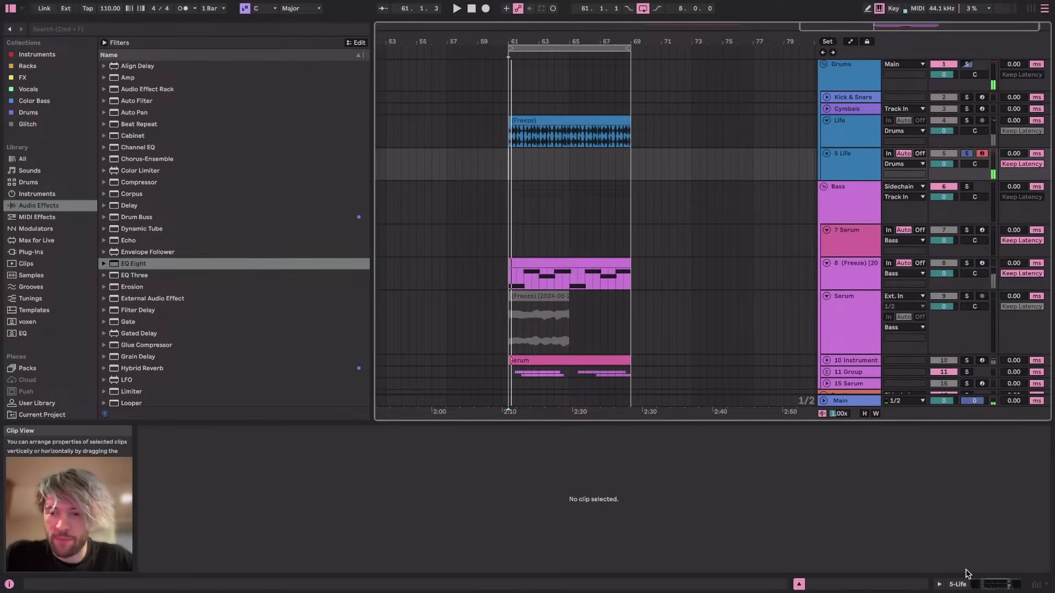
Randomize the beat three times in the Life plug-in on the 5 Life track and enable its kick
{"action": "left_click", "coordinate": [978, 586]}
{"action": "left_click", "coordinate": [162, 463]}
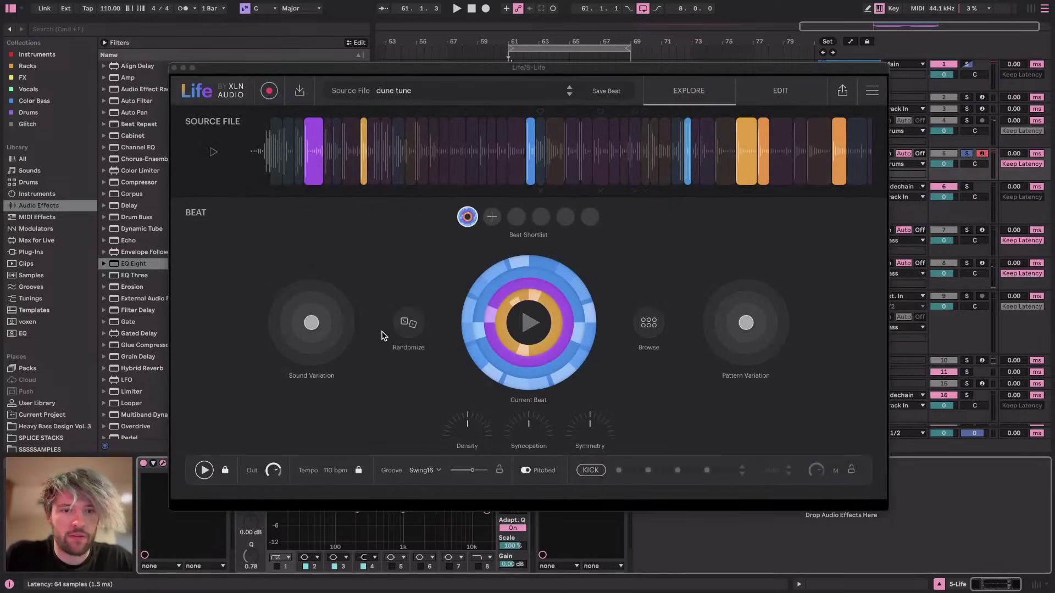
{"action": "left_click", "coordinate": [411, 327]}
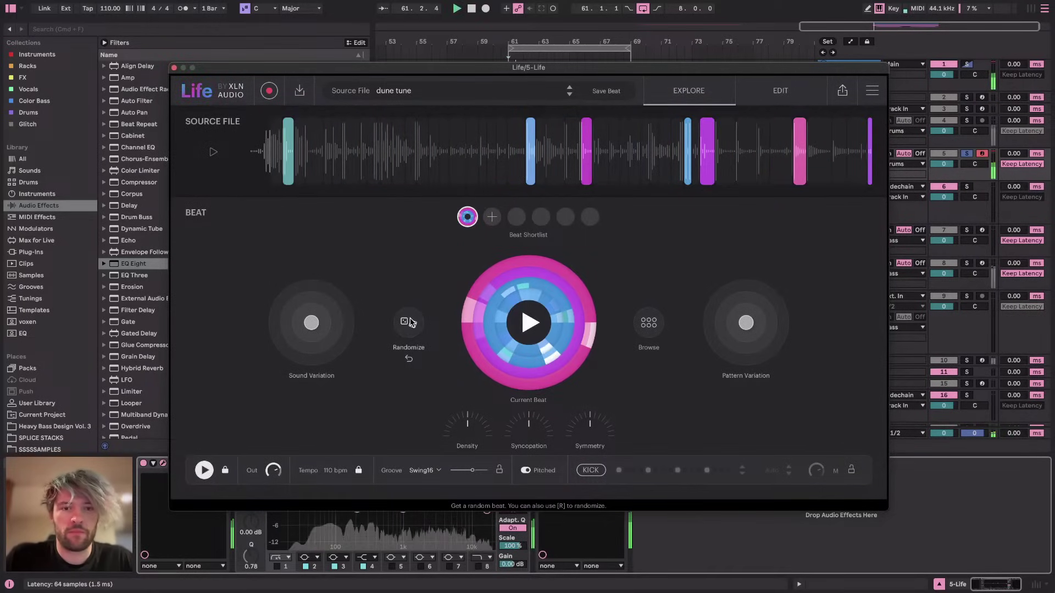
{"action": "left_click", "coordinate": [411, 323]}
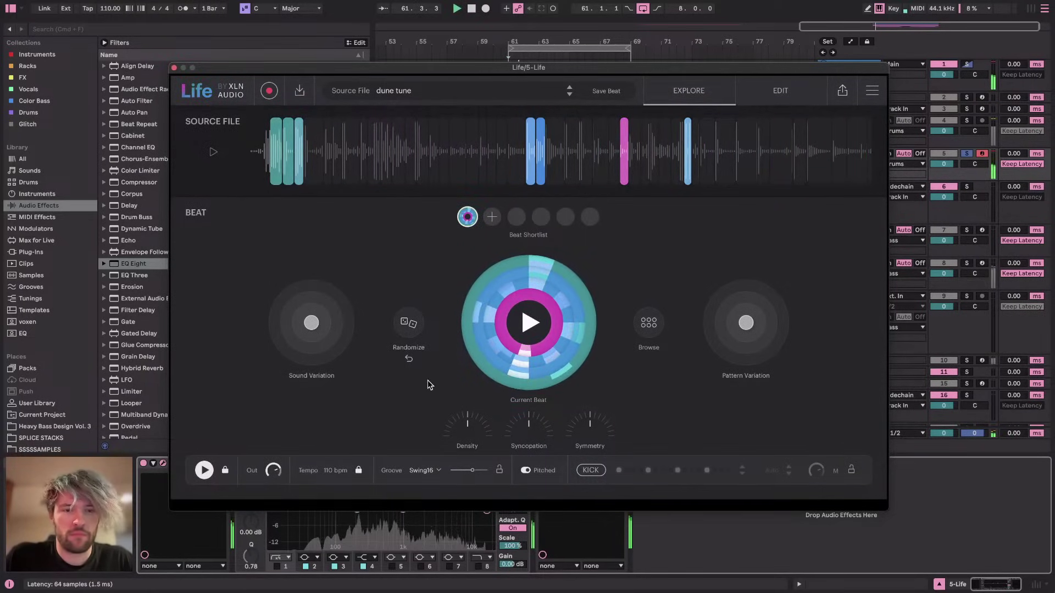
{"action": "left_click", "coordinate": [408, 324]}
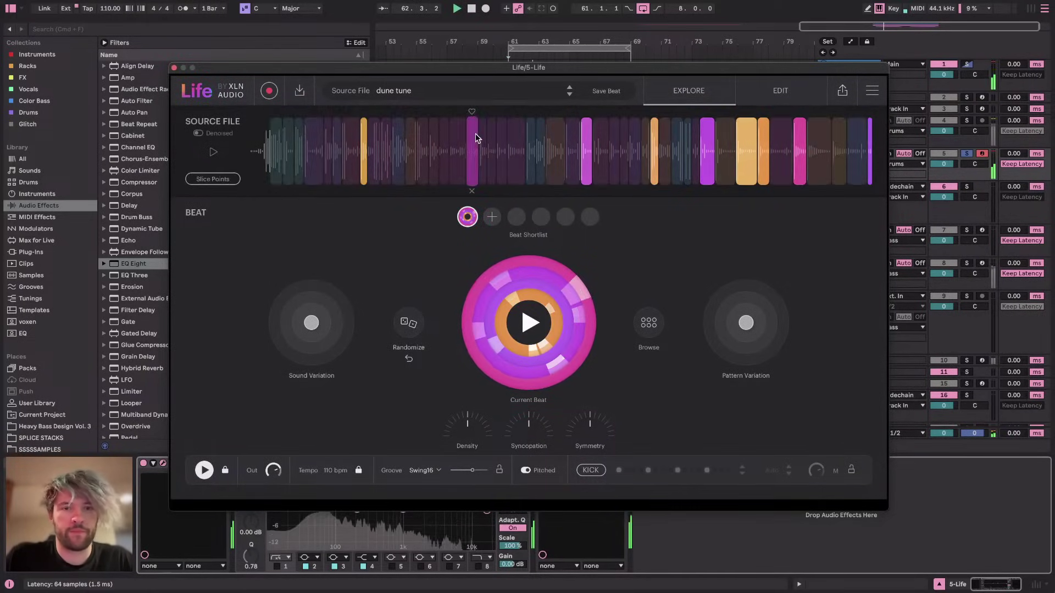
{"action": "left_click_drag", "start_coordinate": [474, 65], "coordinate": [473, 0]}
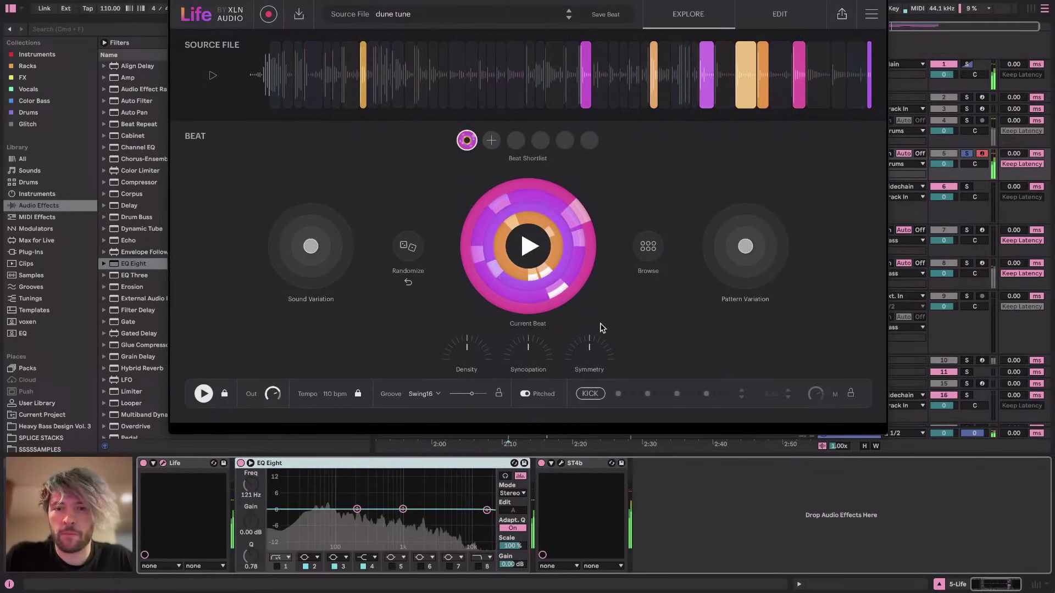
{"action": "left_click", "coordinate": [599, 396]}
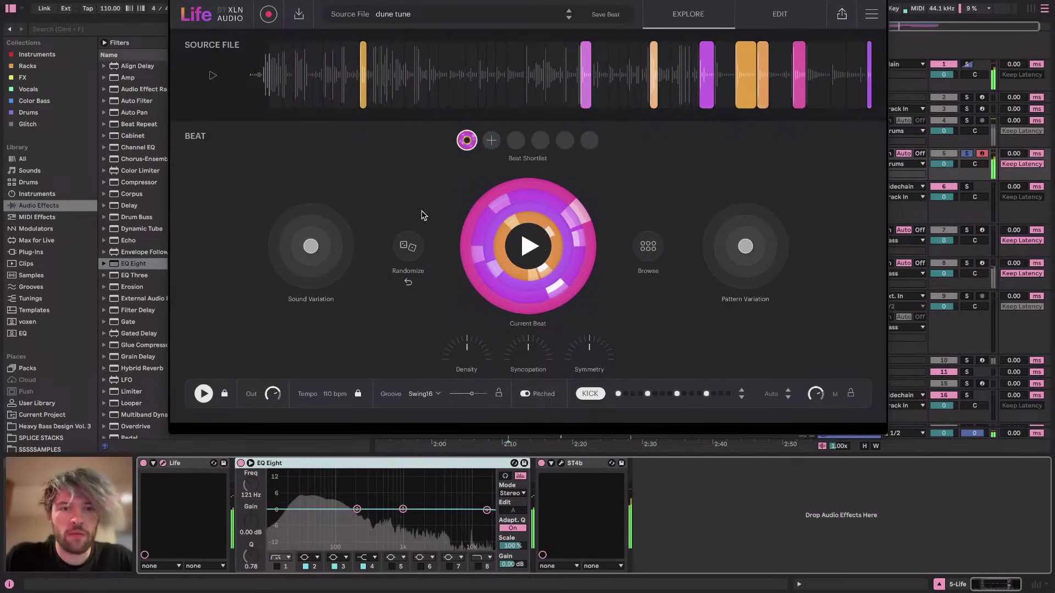
Randomize the Life beat on the 5 Life track two more times and check the settings of its ST4b transient shaper
{"action": "left_click", "coordinate": [410, 247]}
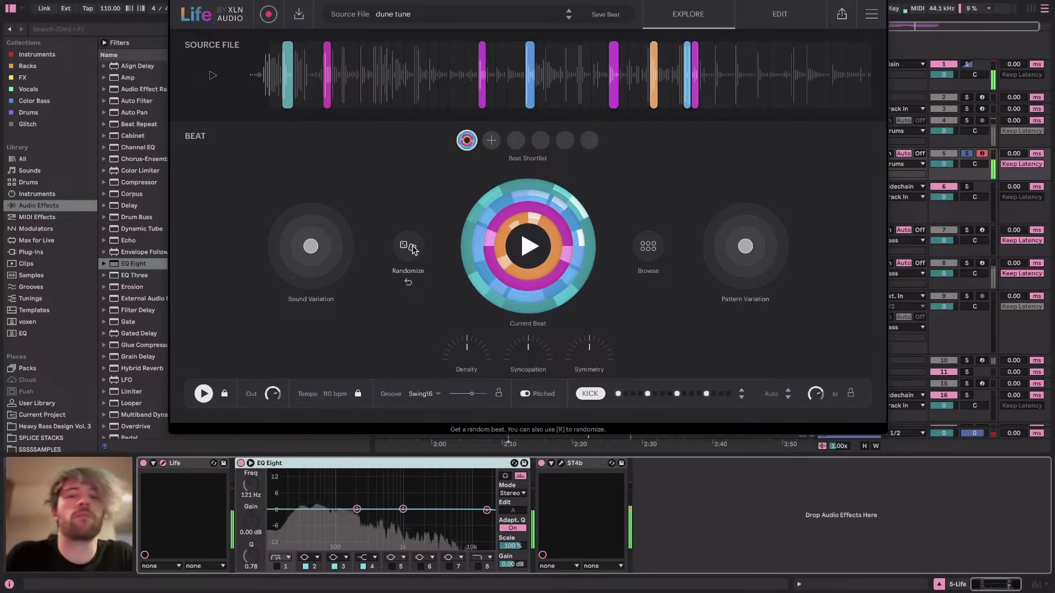
{"action": "left_click", "coordinate": [411, 249]}
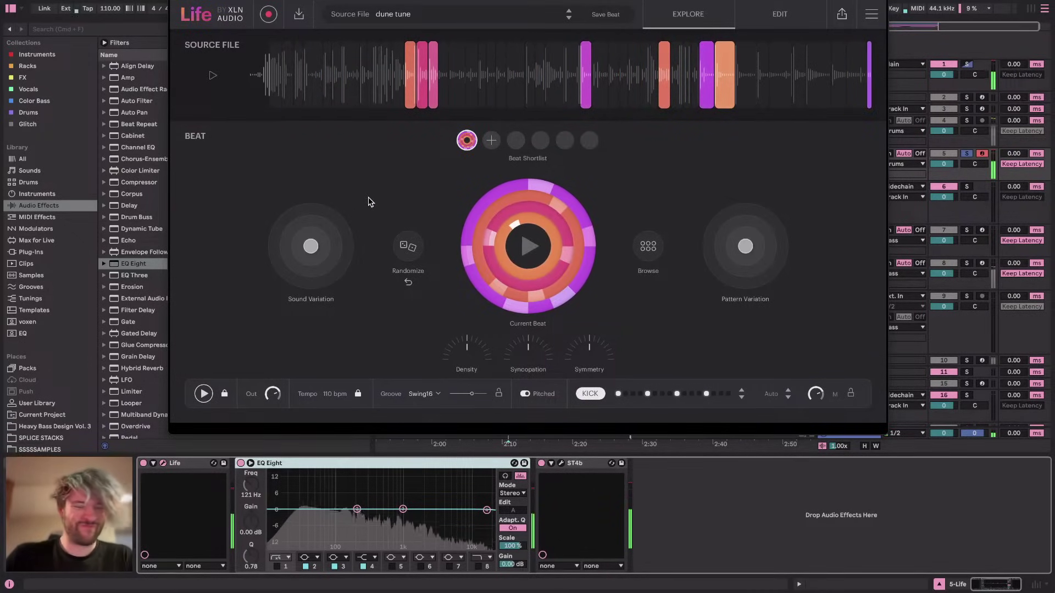
{"action": "left_click", "coordinate": [560, 463]}
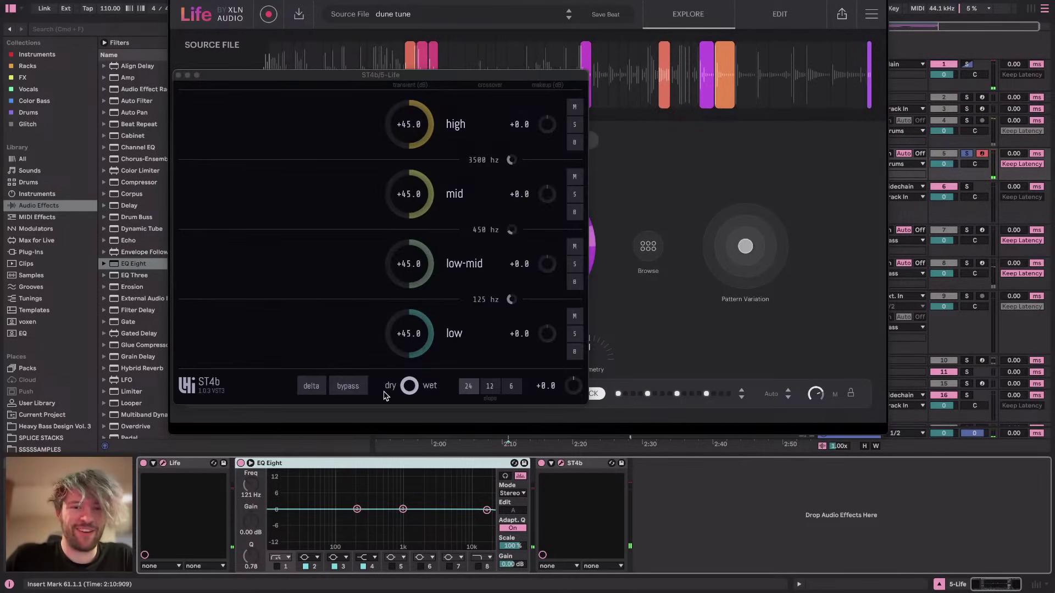
{"action": "left_click", "coordinate": [178, 75]}
Insert a Saturator between Life and EQ Eight on the 5 Life track, in Digital Clip mode with about 5.14 dB drive
{"action": "left_click_drag", "start_coordinate": [228, 9], "coordinate": [388, 9]}
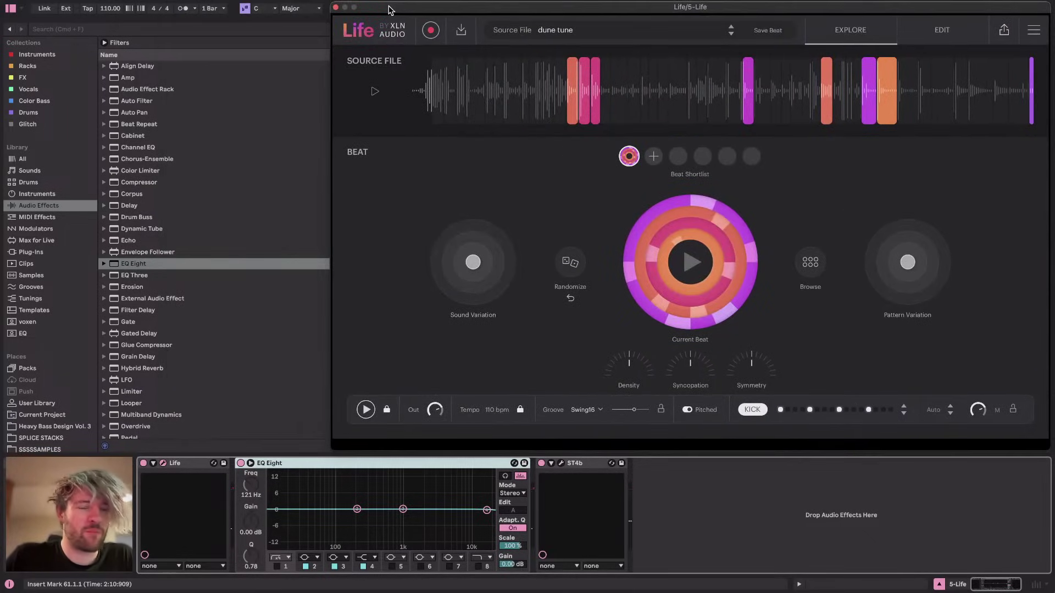
{"action": "scroll", "coordinate": [170, 280], "scroll_direction": "down", "scroll_amount": 10}
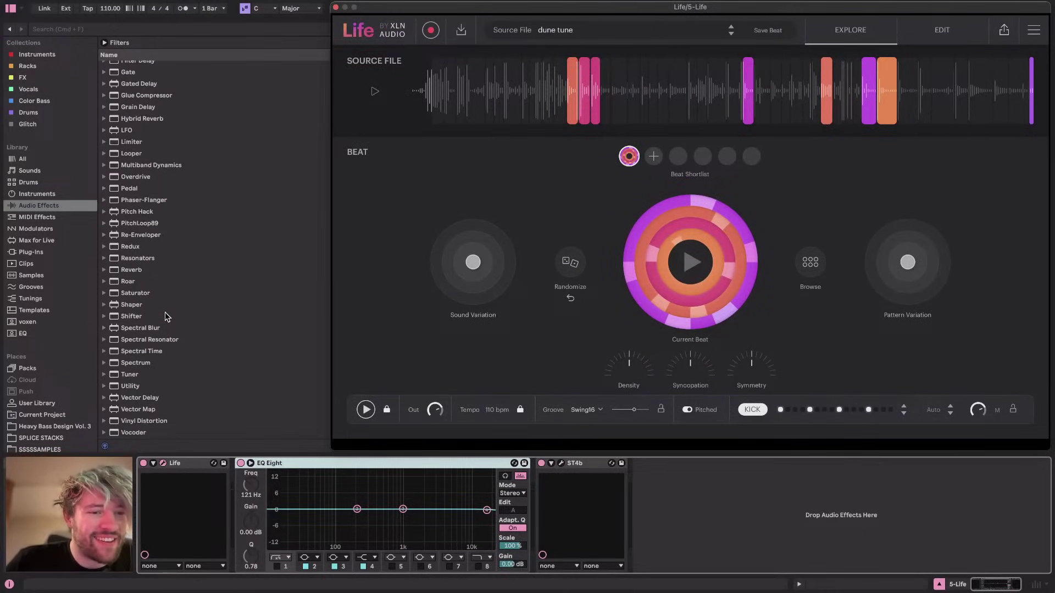
{"action": "left_click_drag", "start_coordinate": [132, 293], "coordinate": [306, 528]}
{"action": "left_click", "coordinate": [310, 528]}
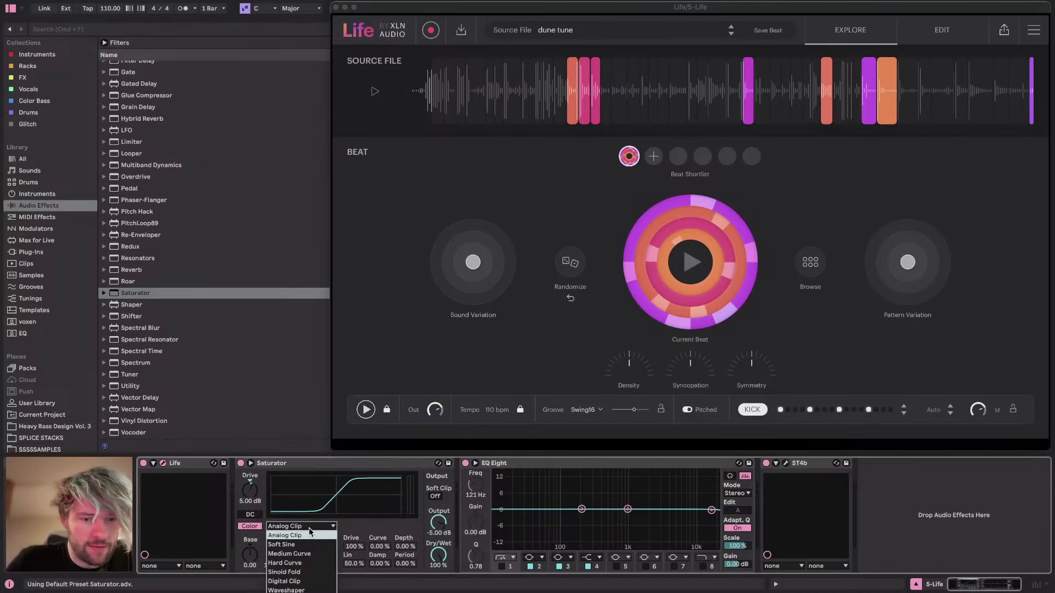
{"action": "left_click", "coordinate": [284, 581]}
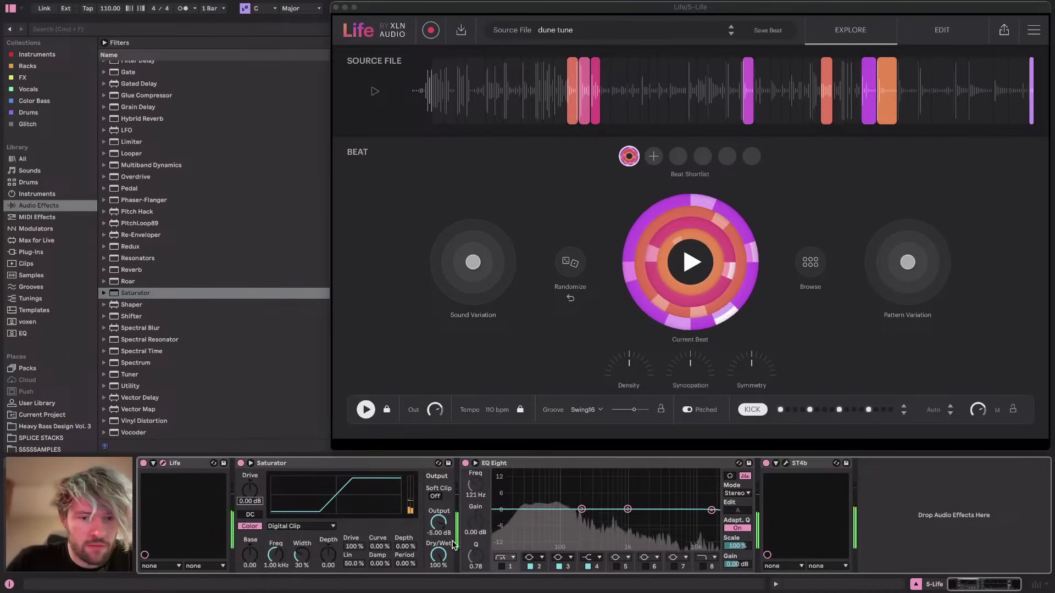
{"action": "left_click_drag", "start_coordinate": [249, 490], "coordinate": [250, 465]}
Copy the Saturator and the ST4b to the end of the 5 Life chain and reset the copied Saturator's drive to 0 dB
{"action": "left_click_drag", "start_coordinate": [330, 463], "coordinate": [883, 503]}
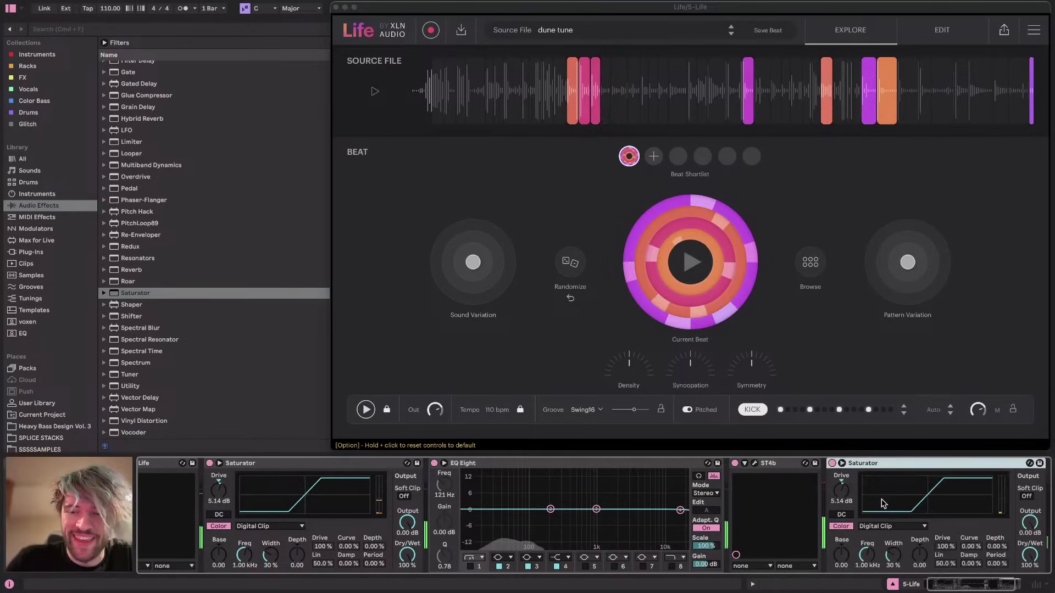
{"action": "scroll", "coordinate": [783, 477], "scroll_direction": "right", "scroll_amount": 3}
{"action": "left_click_drag", "start_coordinate": [720, 466], "coordinate": [1004, 506]}
{"action": "key", "text": "space"}
{"action": "double_click", "coordinate": [744, 489]}
{"action": "key", "text": "space"}
{"action": "scroll", "coordinate": [831, 508], "scroll_direction": "right", "scroll_amount": 2}
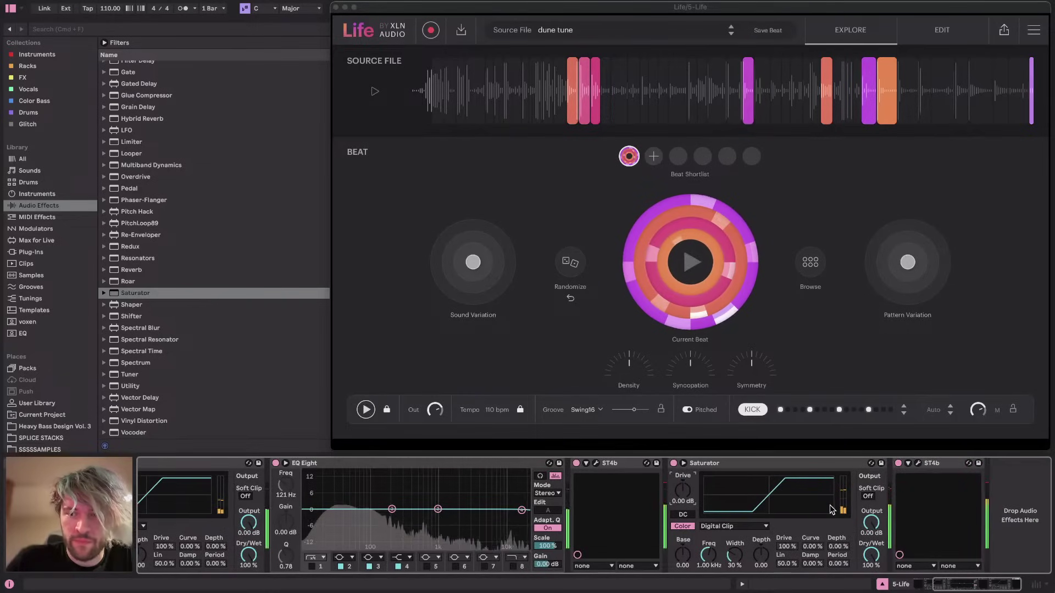
Move EQ Eight to the end of the 5 Life chain, enable its low and high cuts, and pull down the high shelf around 16.7 kHz
{"action": "left_click_drag", "start_coordinate": [340, 464], "coordinate": [1011, 500]}
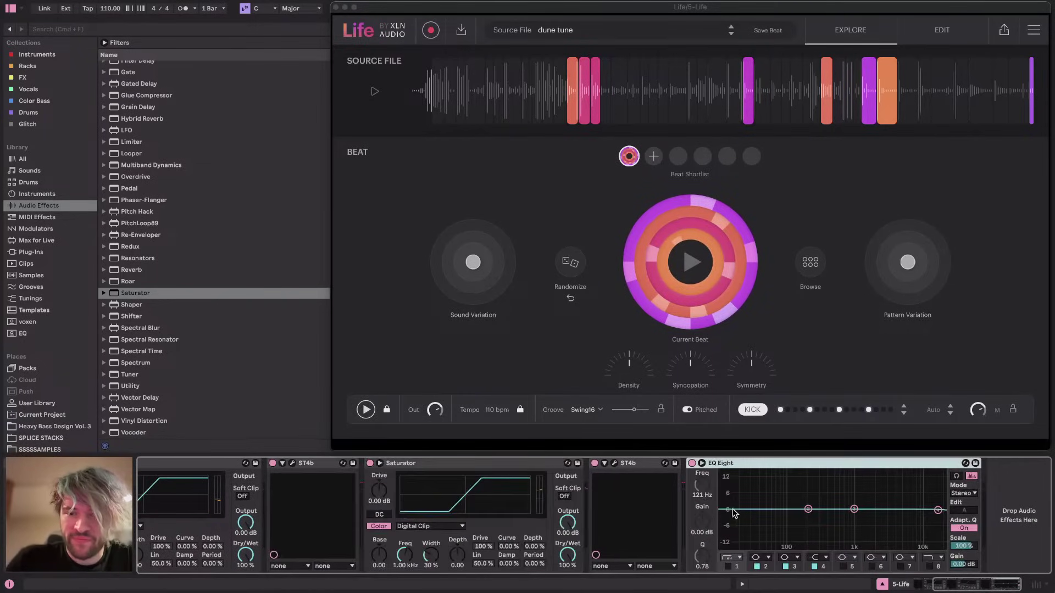
{"action": "left_click", "coordinate": [729, 566]}
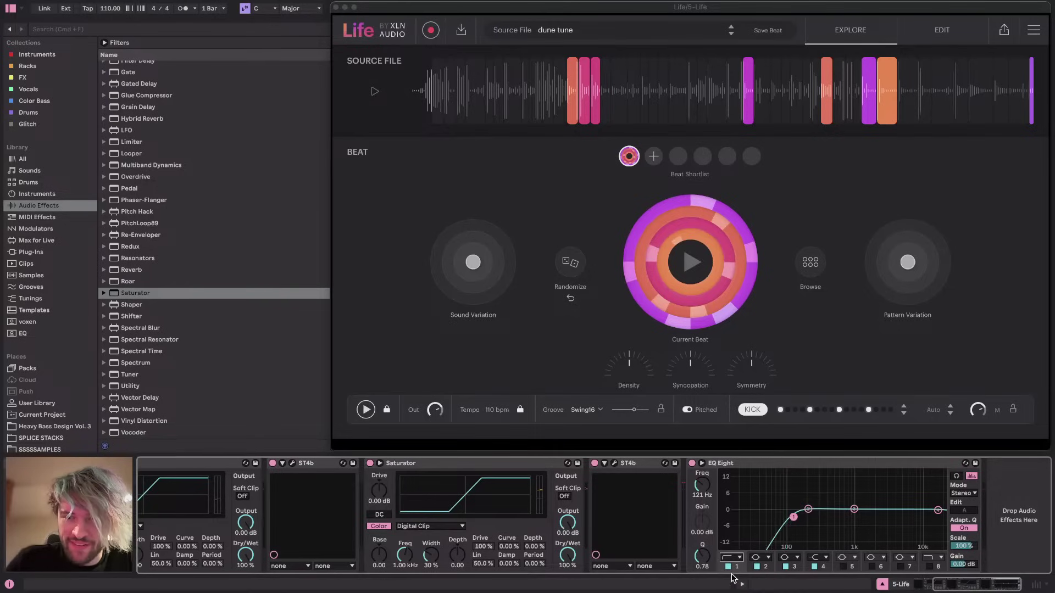
{"action": "left_click_drag", "start_coordinate": [794, 517], "coordinate": [811, 516]}
{"action": "left_click", "coordinate": [929, 567]}
{"action": "left_click_drag", "start_coordinate": [938, 511], "coordinate": [933, 532]}
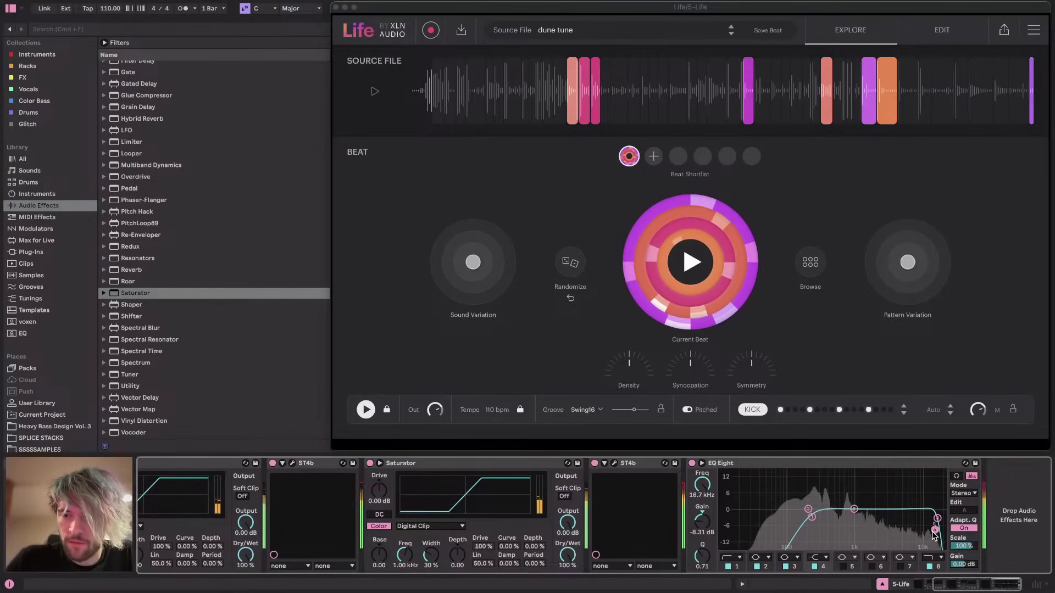
{"action": "key", "text": "space"}
{"action": "left_click", "coordinate": [938, 518]}
Check the live chat in YouTube Studio, return to Ableton Live and reposition the Life plug-in window
{"action": "key", "text": "super+Tab"}
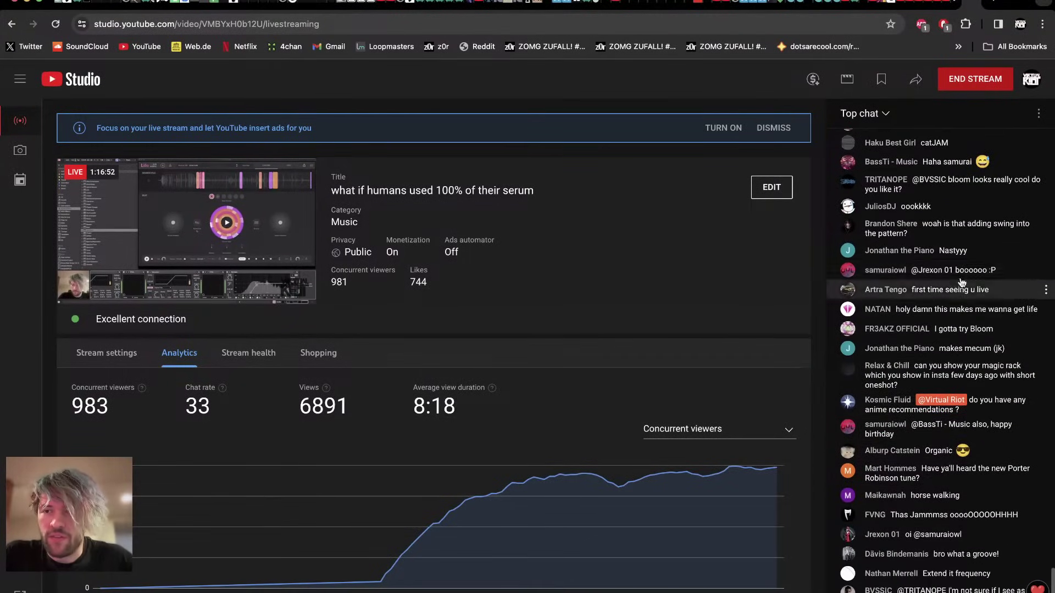
{"action": "key", "text": "super+Tab"}
{"action": "left_click_drag", "start_coordinate": [452, 12], "coordinate": [250, 113]}
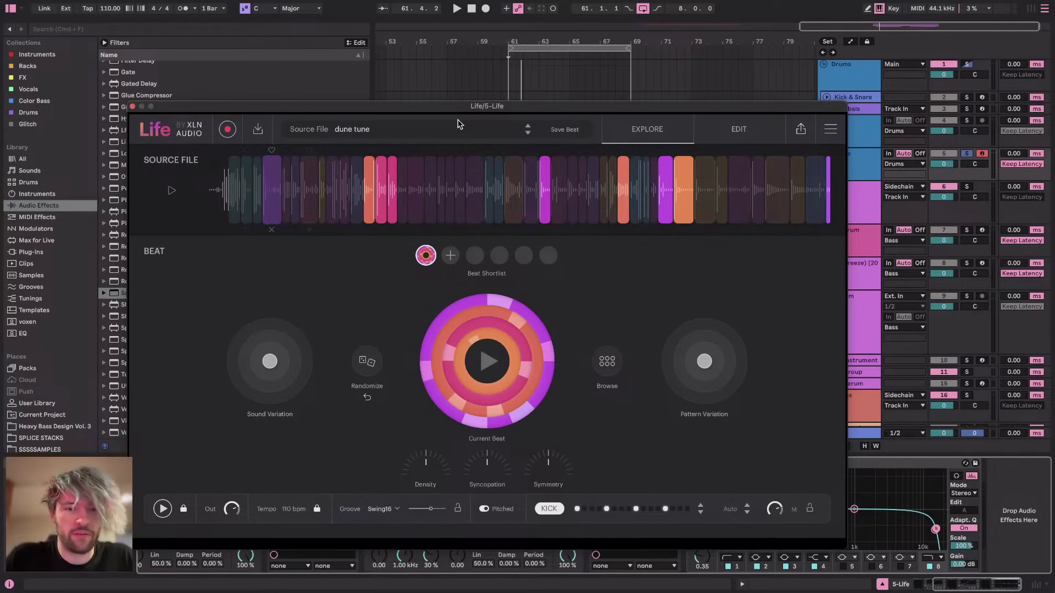
Lower the kit pitch of the Life beat to -12 st in its detailed edit view during playback
{"action": "left_click", "coordinate": [753, 132]}
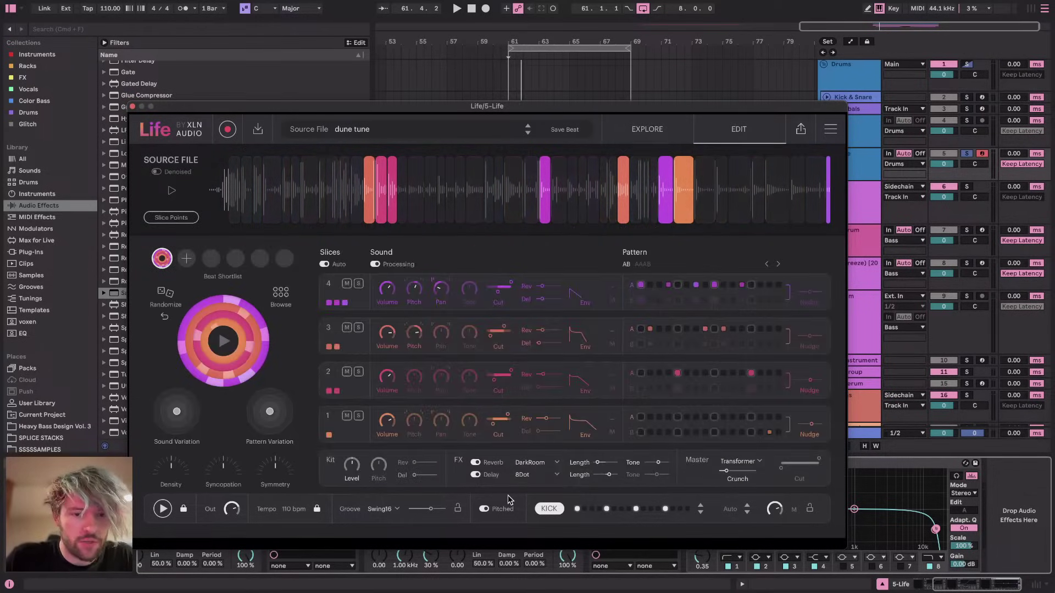
{"action": "key", "text": "space"}
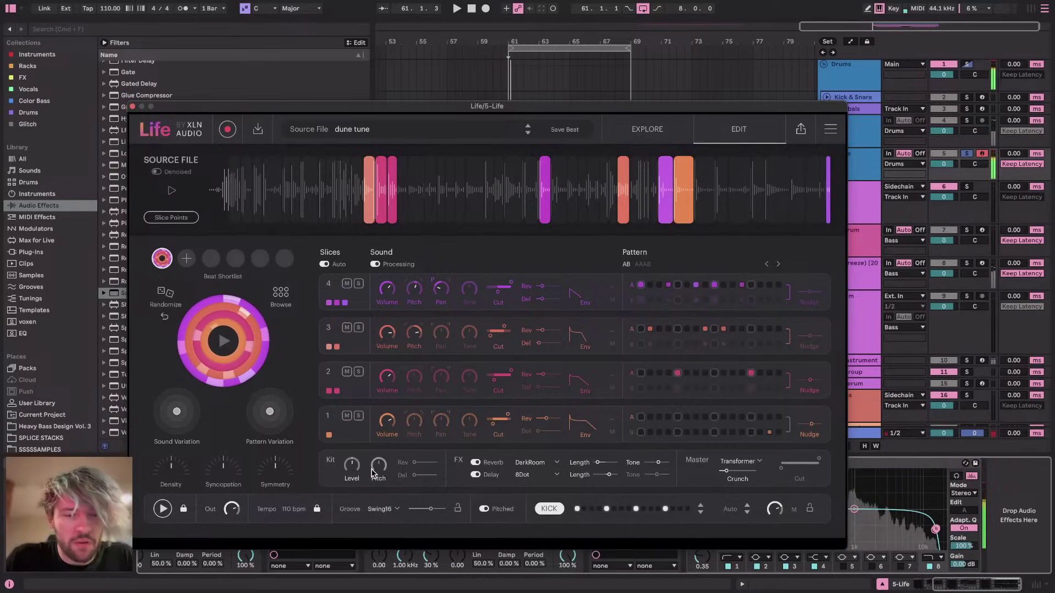
{"action": "left_click_drag", "start_coordinate": [380, 466], "coordinate": [380, 517]}
{"action": "key", "text": "space"}
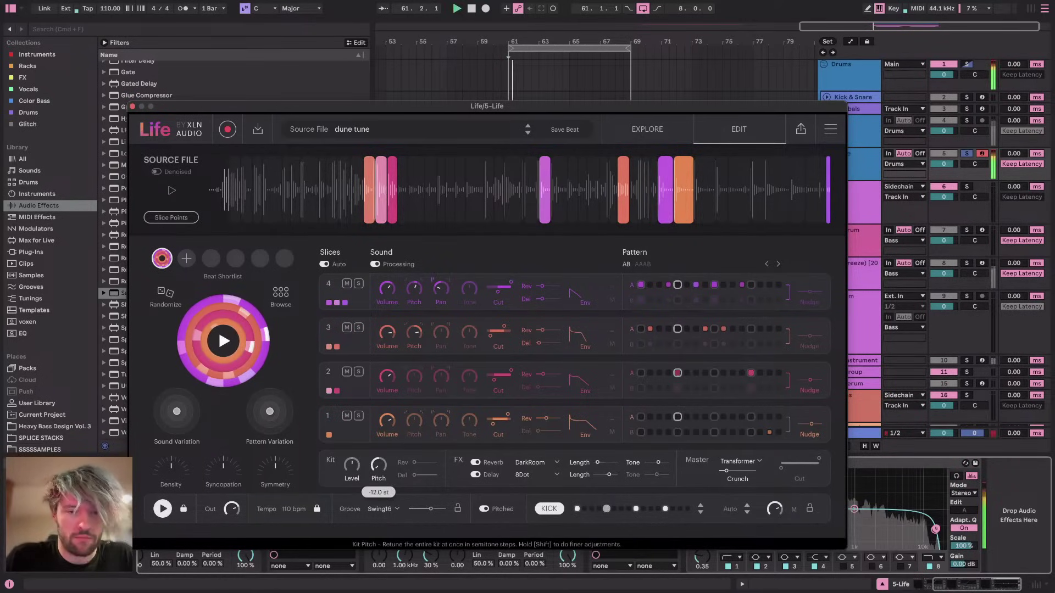
Unsolo the 5 Life track, close the Life plug-in and set the track volume to -6.0 dB
{"action": "left_click", "coordinate": [968, 156]}
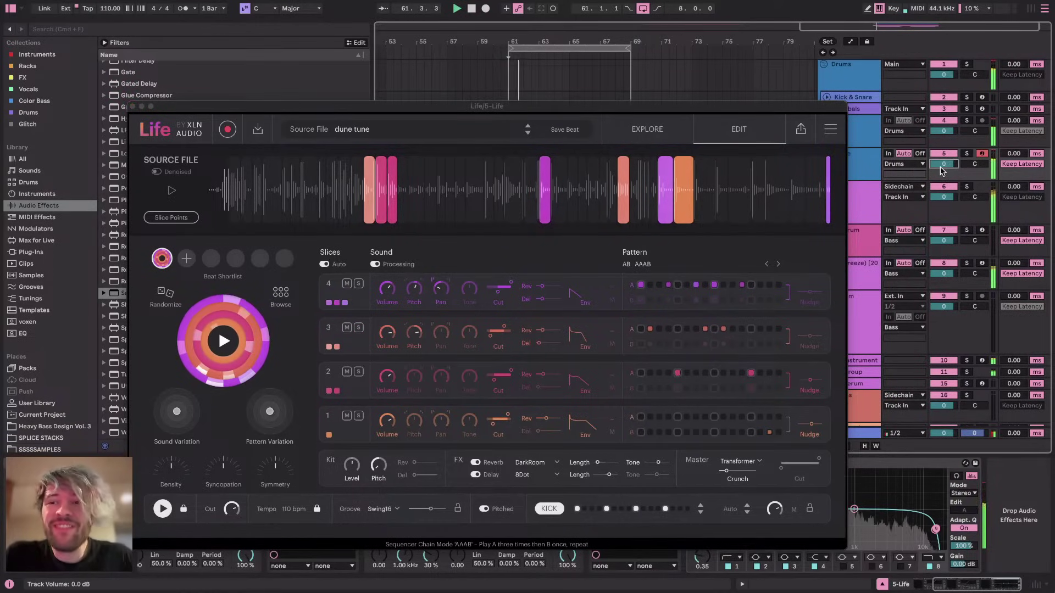
{"action": "left_click", "coordinate": [133, 106]}
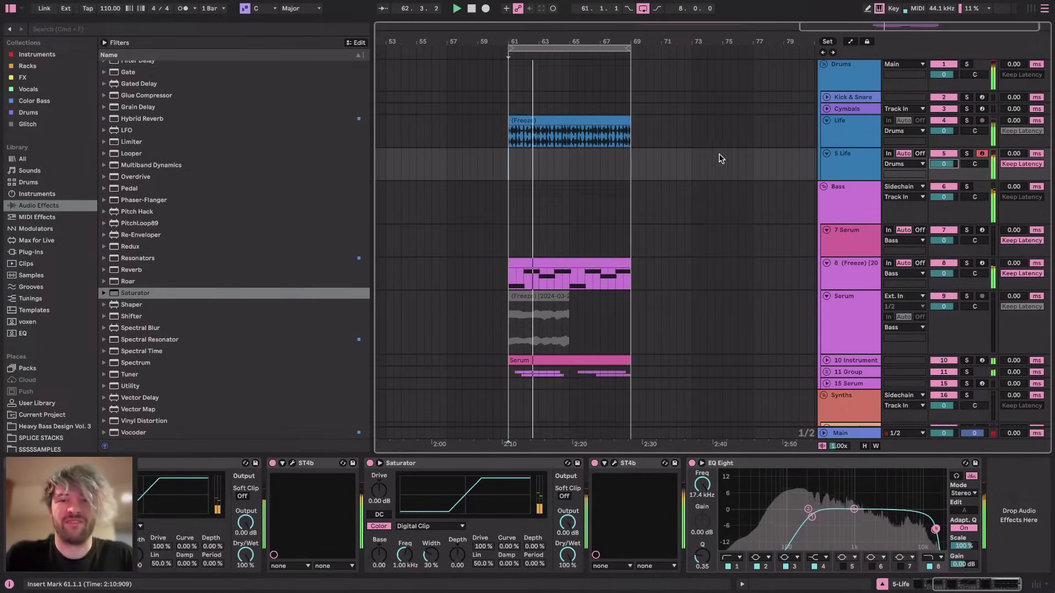
{"action": "left_click_drag", "start_coordinate": [943, 164], "coordinate": [943, 180]}
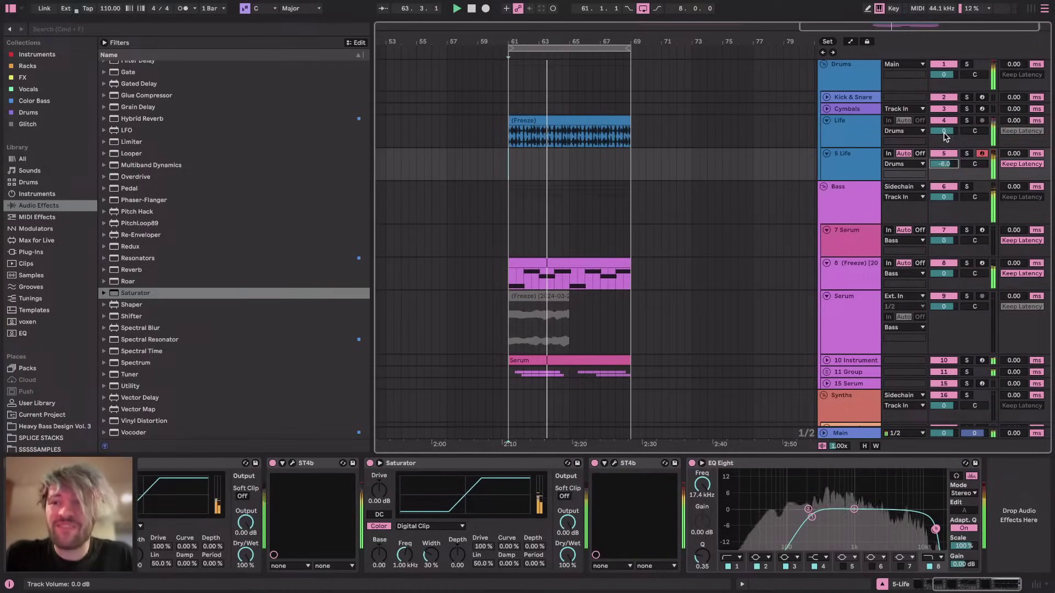
Add the Multiband Dynamics preset Reduce Ambience 2 to the flattened Life track and set its amount to 100 %
{"action": "left_click", "coordinate": [870, 142]}
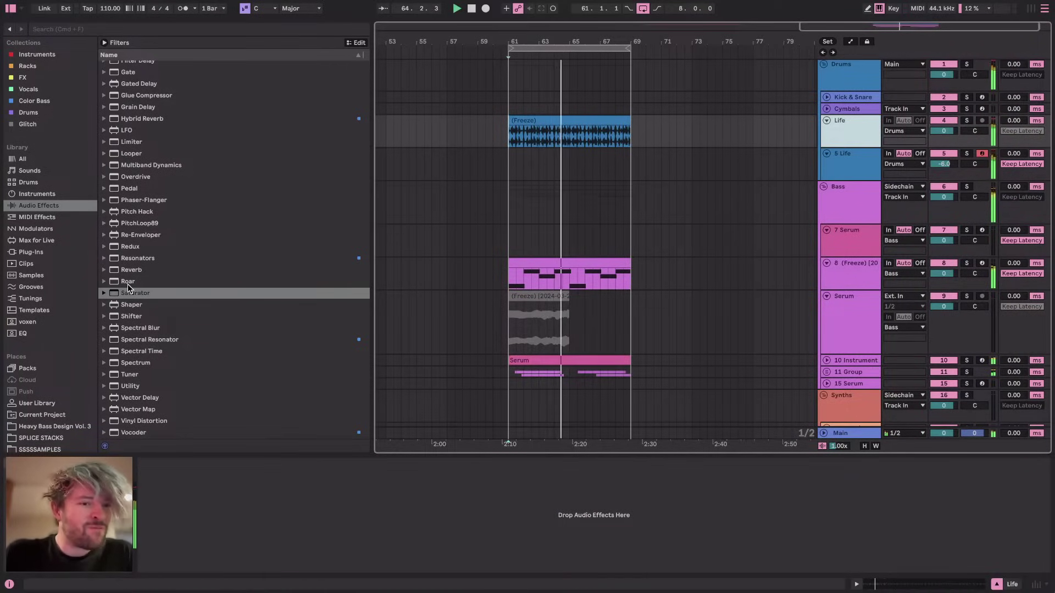
{"action": "left_click", "coordinate": [104, 166]}
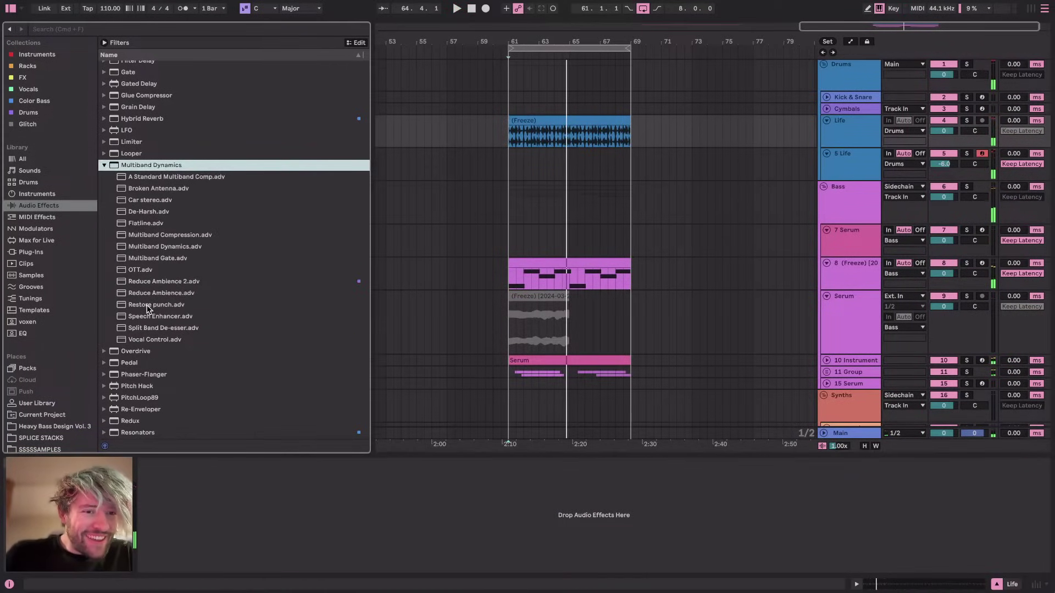
{"action": "left_click_drag", "start_coordinate": [169, 287], "coordinate": [243, 549]}
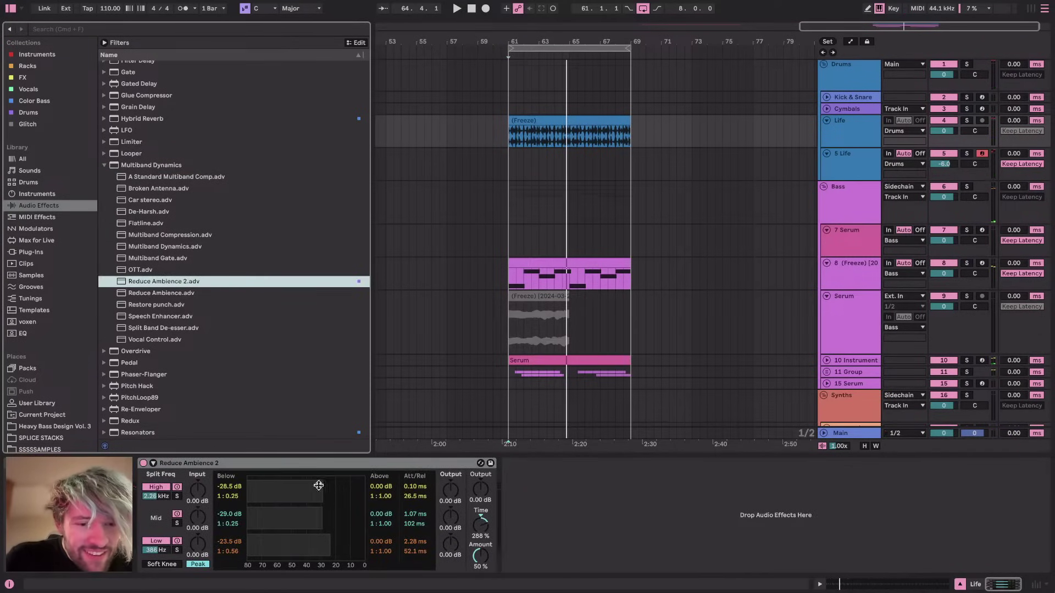
{"action": "key", "text": "space"}
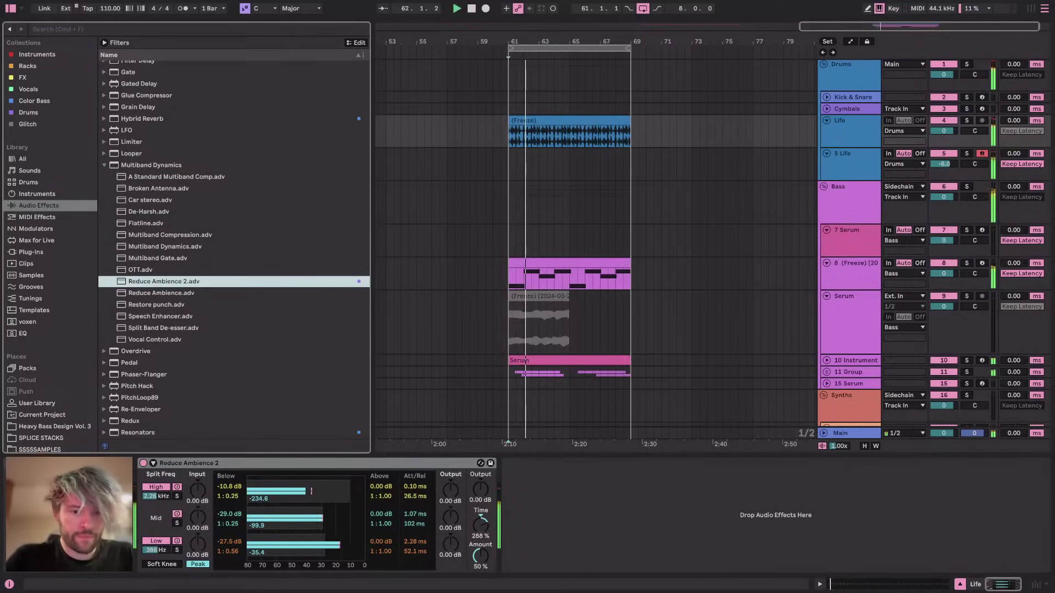
{"action": "left_click_drag", "start_coordinate": [470, 555], "coordinate": [441, 541]}
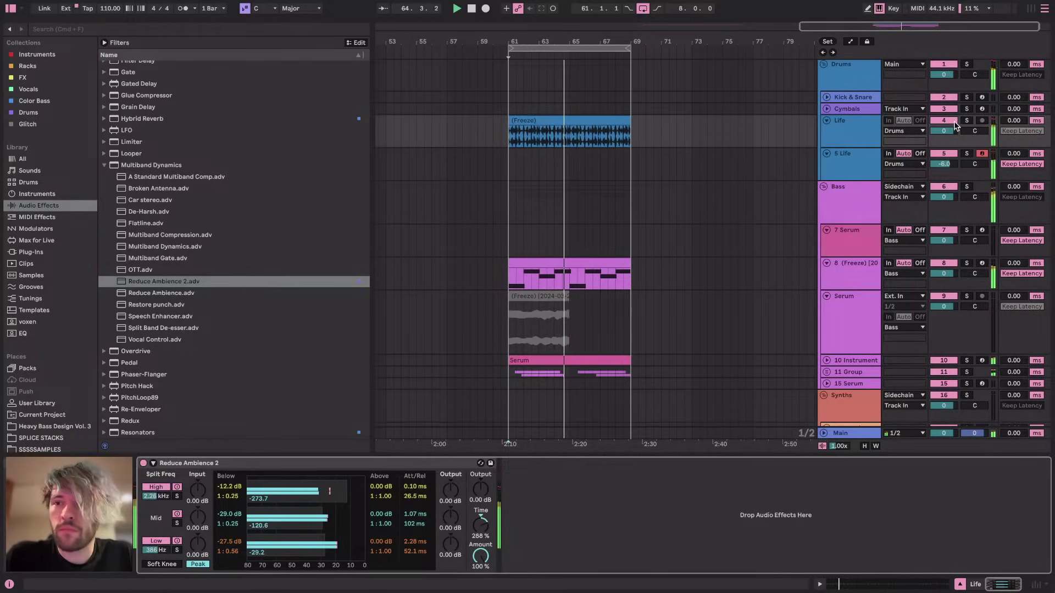
Mute the flattened Life track and lower the EQ Eight low cut on the 5 Life track to about 34.4 Hz
{"action": "left_click", "coordinate": [849, 168]}
{"action": "left_click_drag", "start_coordinate": [812, 518], "coordinate": [757, 516]}
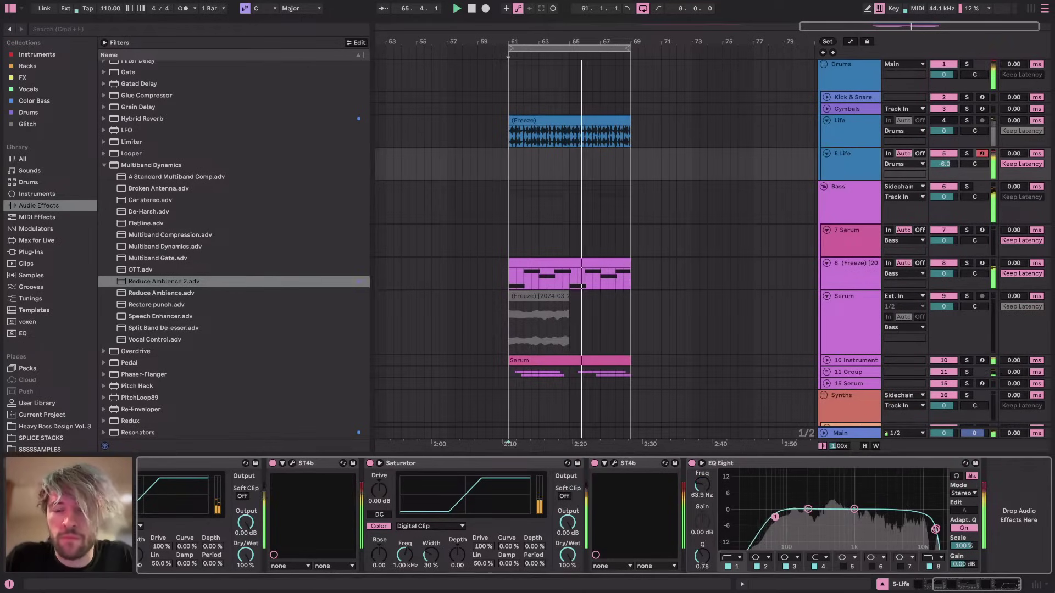
Create an empty MIDI clip from bar 61 to 69 on the Trigger track and enlarge its note editor
{"action": "scroll", "coordinate": [693, 246], "scroll_direction": "down", "scroll_amount": 5}
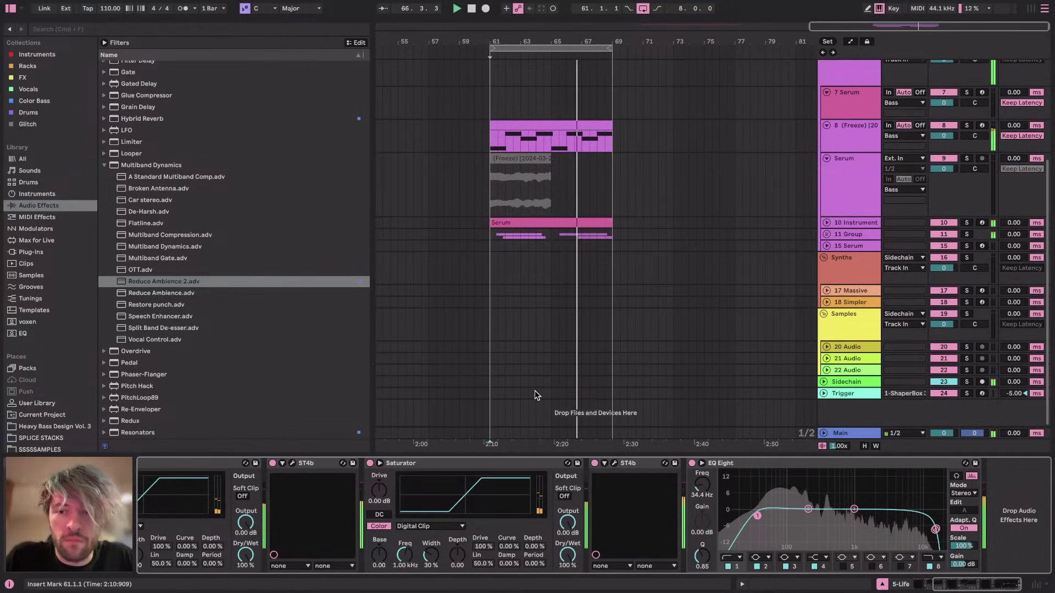
{"action": "left_click_drag", "start_coordinate": [497, 394], "coordinate": [615, 395]}
{"action": "key", "text": "super+shift+m"}
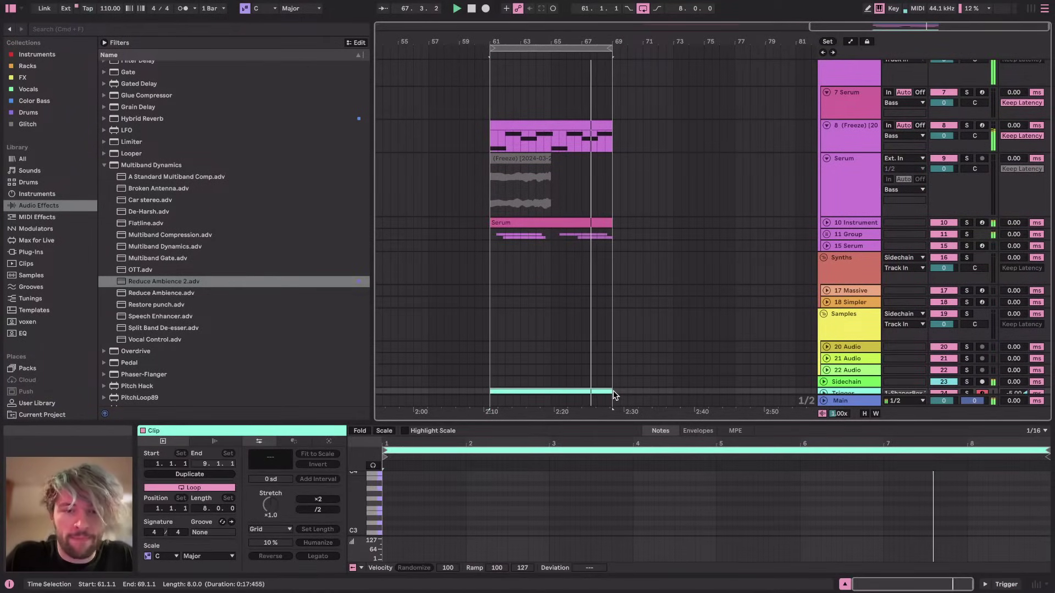
{"action": "left_click_drag", "start_coordinate": [440, 424], "coordinate": [439, 313]}
{"action": "key", "text": "space"}
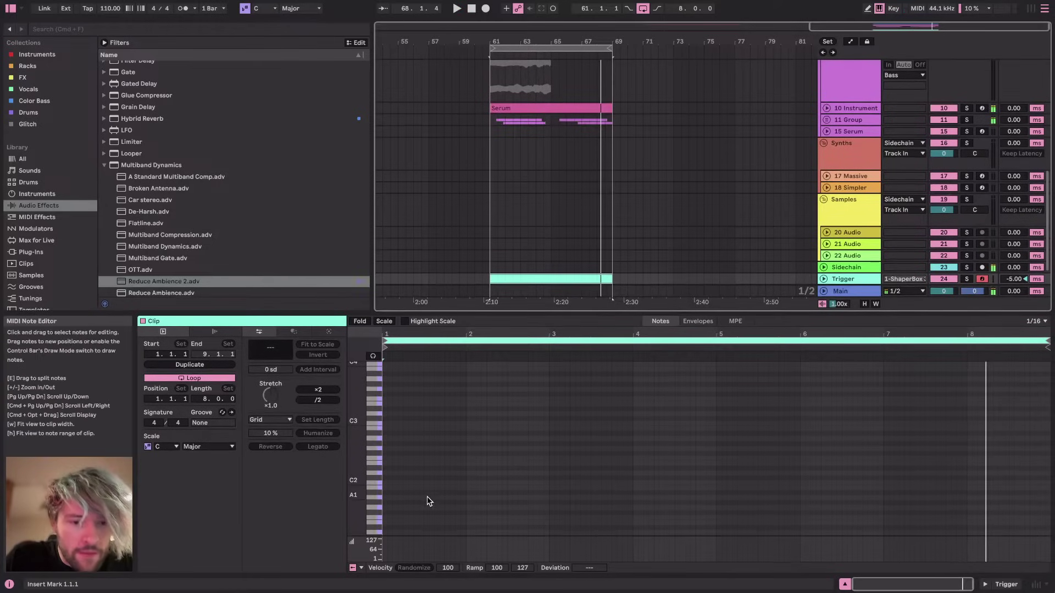
Enter a C2 note on each beat of the Trigger clip's first bar and duplicate the pattern across the clip
{"action": "double_click", "coordinate": [385, 483]}
{"action": "key", "text": "super+d"}
{"action": "key", "text": "super+d"}
{"action": "key", "text": "super+d"}
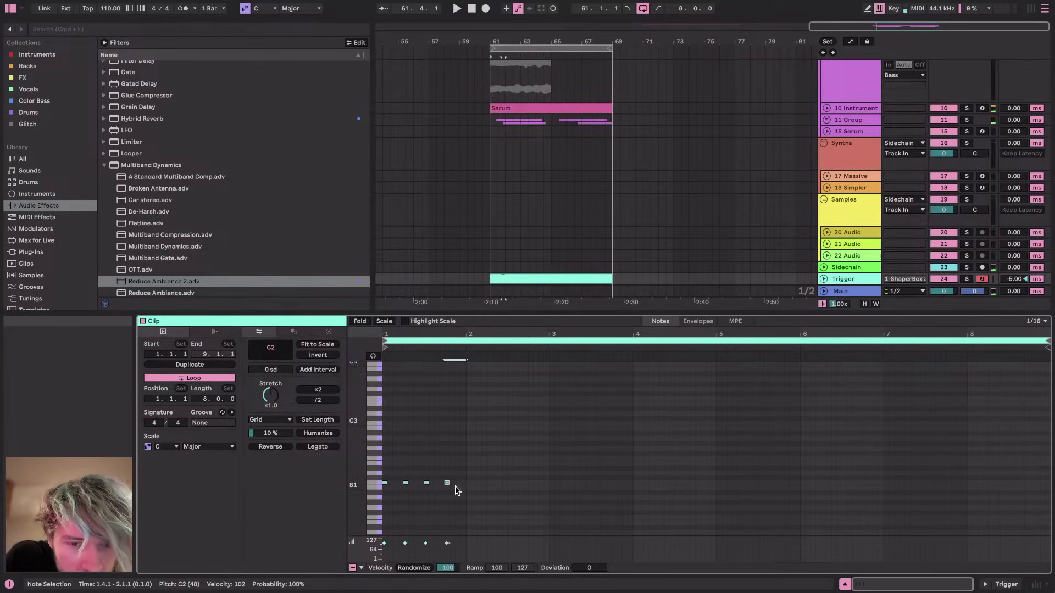
{"action": "left_click_drag", "start_coordinate": [342, 533], "coordinate": [342, 534]}
{"action": "key", "text": "super+d"}
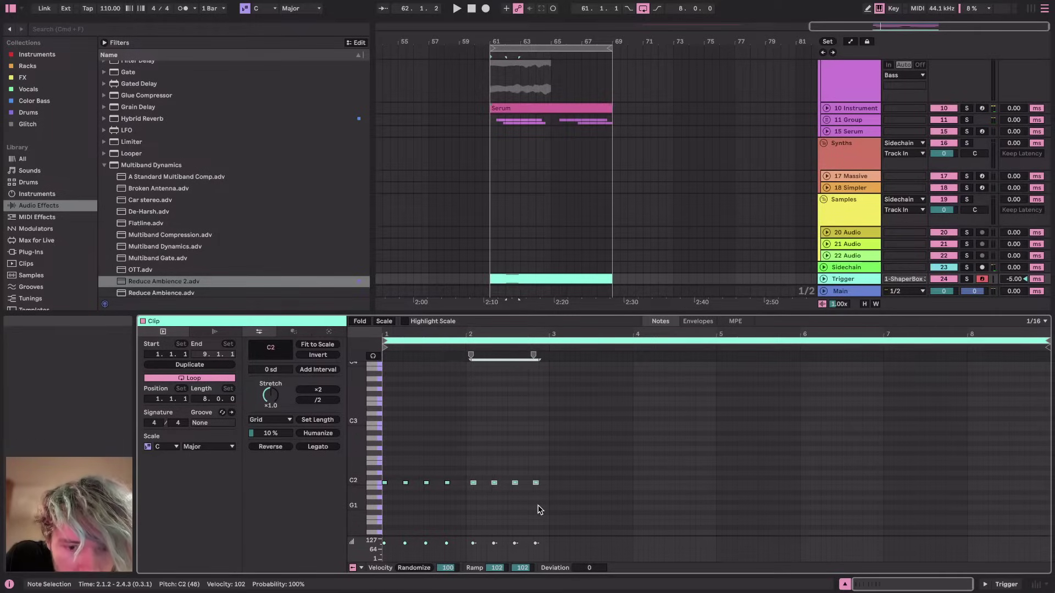
{"action": "key", "text": "super+a"}
{"action": "key", "text": "super+d"}
{"action": "key", "text": "super+d"}
{"action": "key", "text": "super+d"}
Open ShaperBox 3 on the Sidechain track during playback and reshape its volume curve into a slower, smooth S-shaped rise
{"action": "left_click", "coordinate": [1006, 585]}
{"action": "key", "text": "space"}
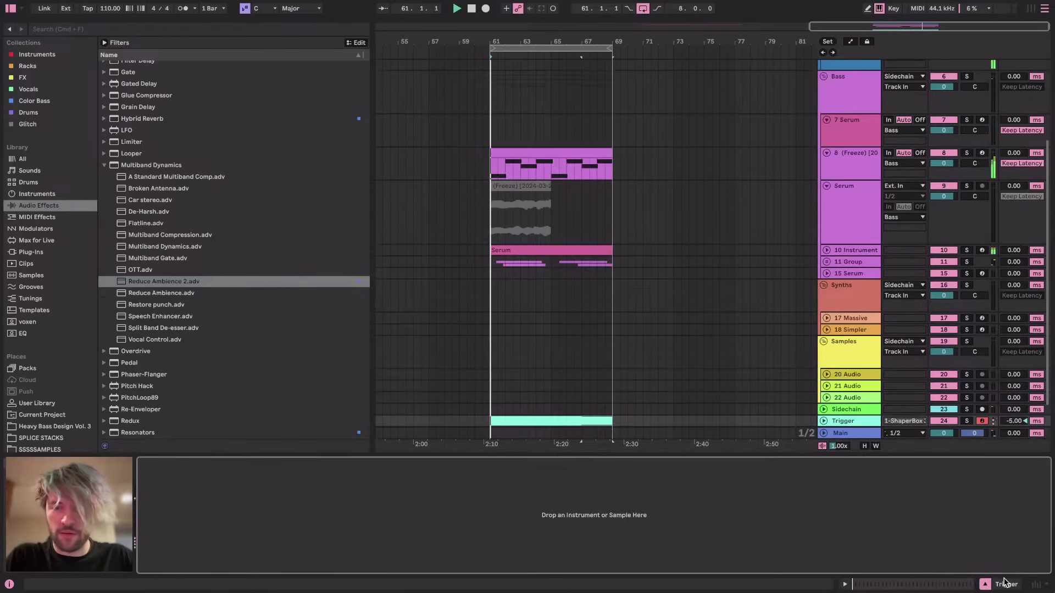
{"action": "scroll", "coordinate": [854, 220], "scroll_direction": "down", "scroll_amount": 2}
{"action": "left_click", "coordinate": [852, 380]}
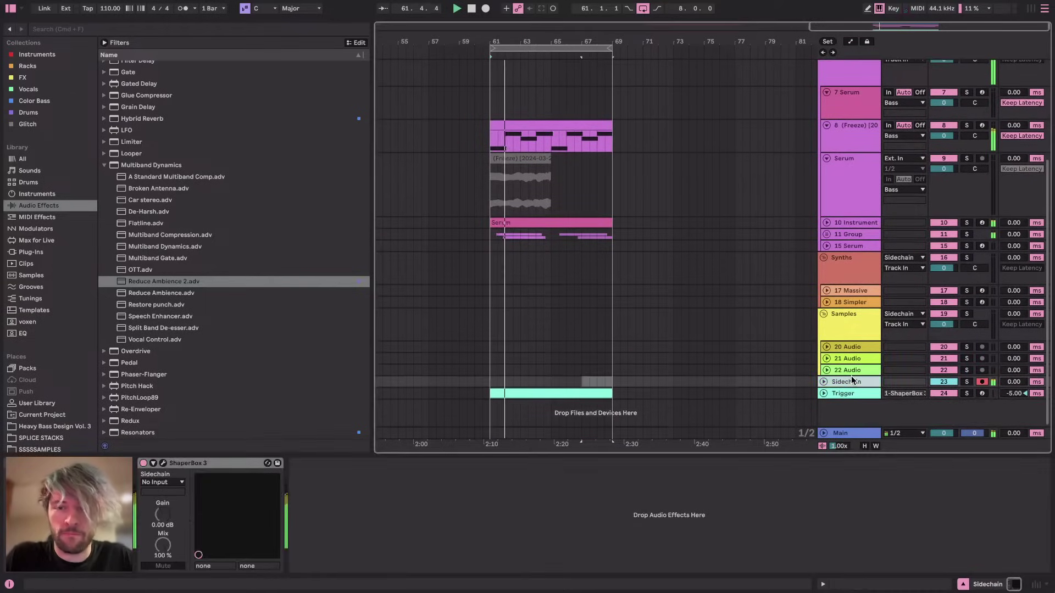
{"action": "left_click", "coordinate": [164, 464]}
{"action": "left_click_drag", "start_coordinate": [454, 242], "coordinate": [768, 245]}
{"action": "left_click_drag", "start_coordinate": [414, 345], "coordinate": [505, 347]}
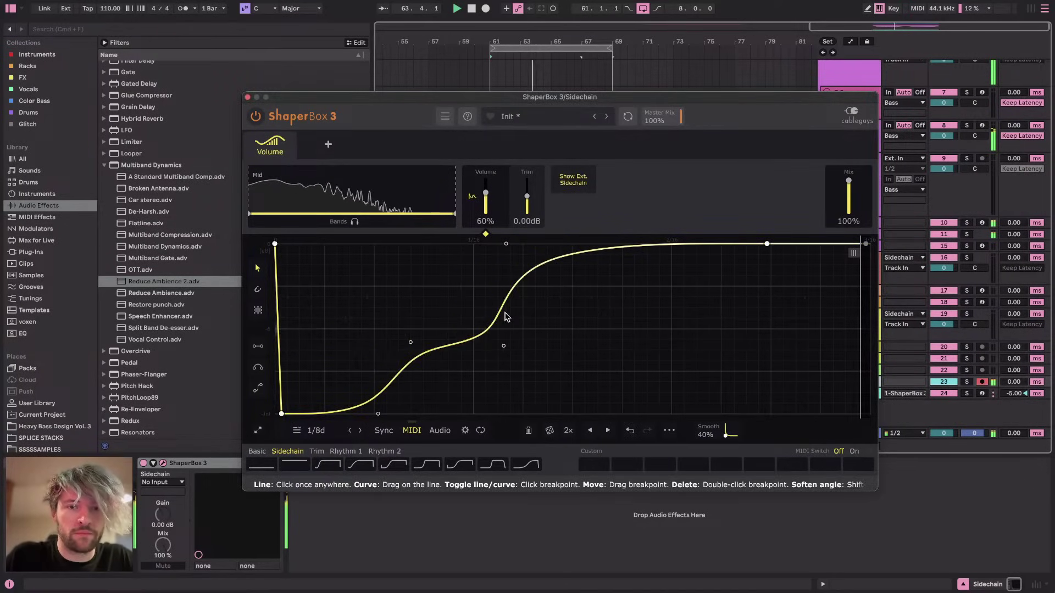
{"action": "left_click_drag", "start_coordinate": [507, 246], "coordinate": [315, 413]}
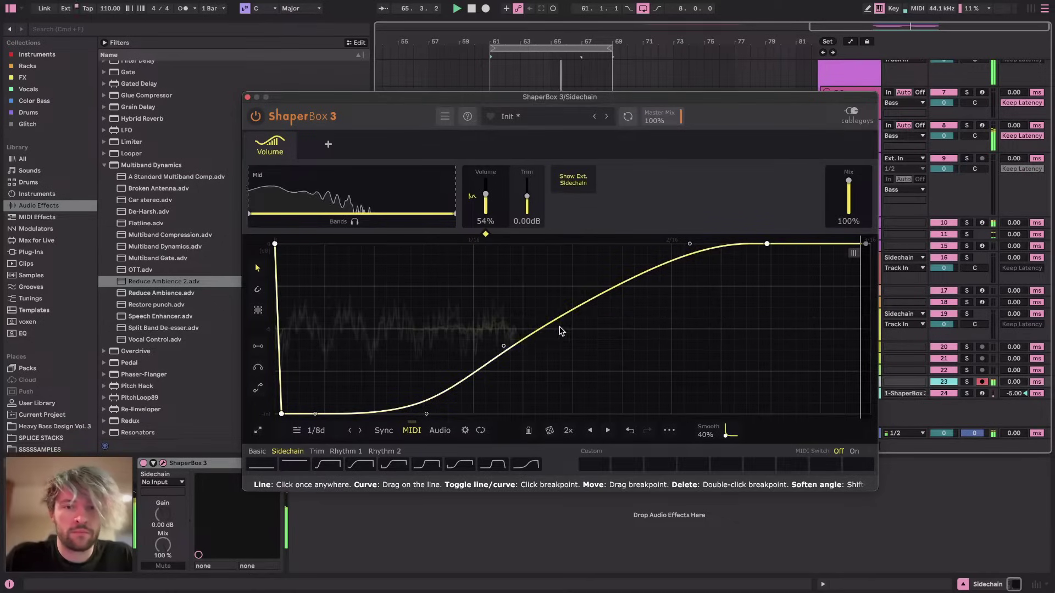
Raise the middle of ShaperBox's volume curve, set the mix to 70%, and split off the High band at 2.80 kHz
{"action": "left_click_drag", "start_coordinate": [503, 345], "coordinate": [562, 295]}
{"action": "left_click_drag", "start_coordinate": [854, 184], "coordinate": [855, 194]}
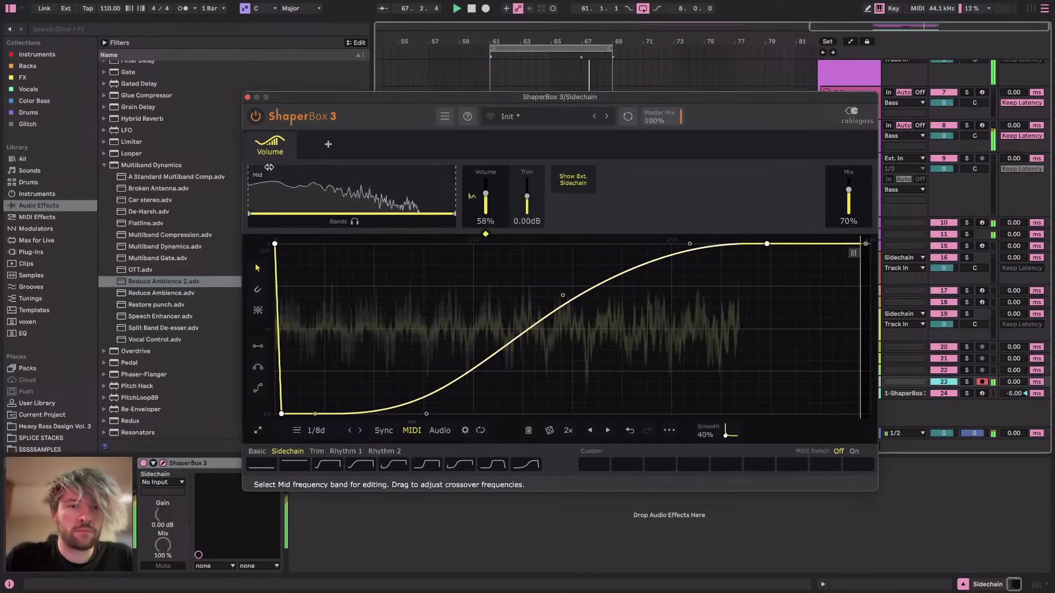
{"action": "left_click_drag", "start_coordinate": [448, 185], "coordinate": [393, 186]}
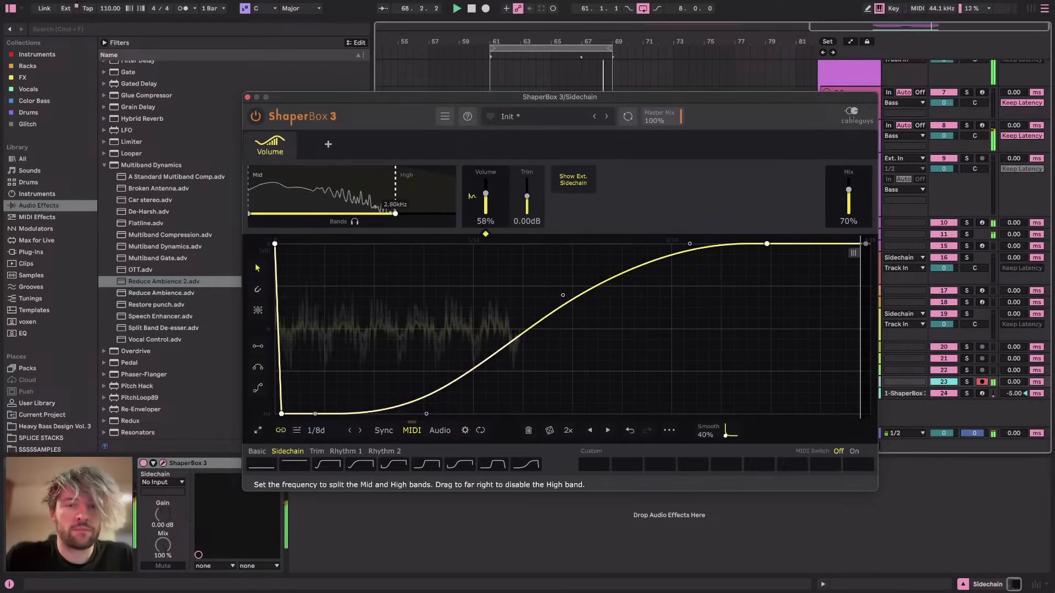
{"action": "left_click", "coordinate": [248, 97]}
Open the Life plugin on the 5 Life track and reset the pan of slice layer 4 to 0% during playback
{"action": "scroll", "coordinate": [659, 165], "scroll_direction": "up", "scroll_amount": 5}
{"action": "left_click", "coordinate": [865, 166]}
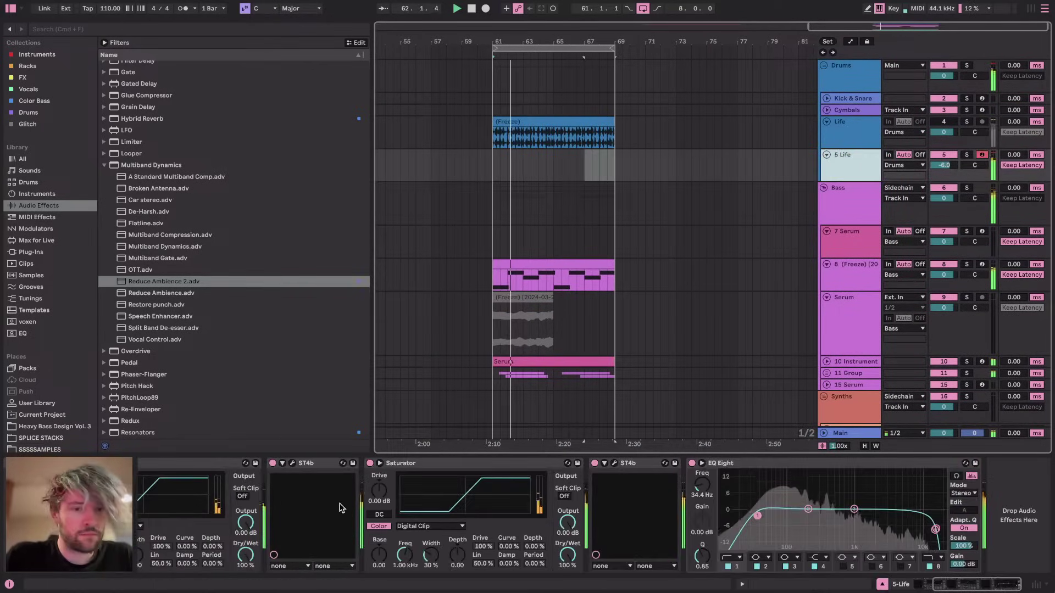
{"action": "scroll", "coordinate": [341, 506], "scroll_direction": "left", "scroll_amount": 5}
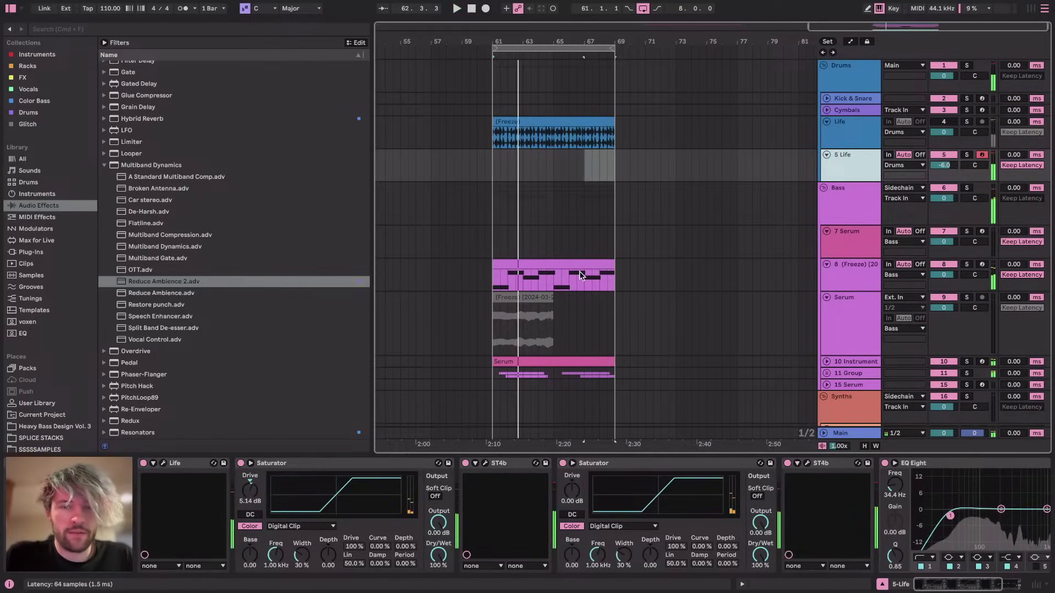
{"action": "key", "text": "super+alt+p"}
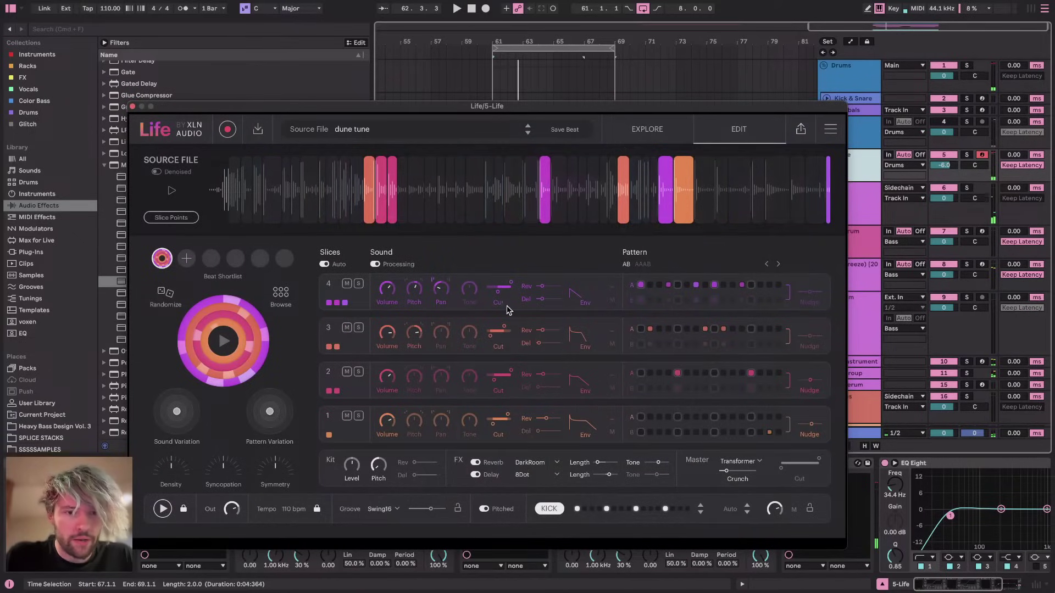
{"action": "mouse_move", "coordinate": [441, 291]}
{"action": "key", "text": "space"}
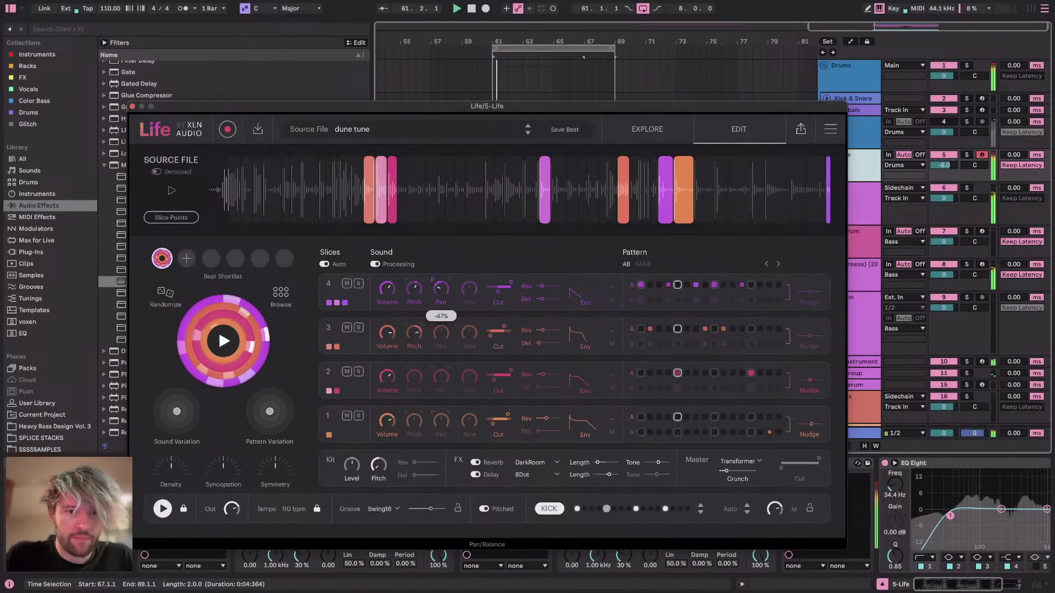
{"action": "key", "text": "space"}
{"action": "key", "text": "space"}
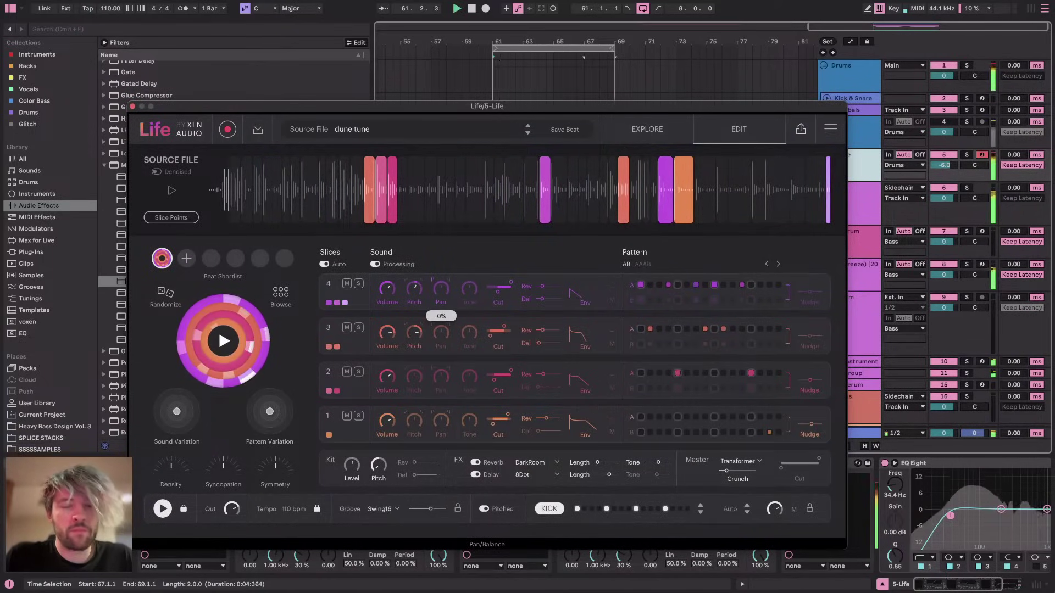
{"action": "double_click", "coordinate": [441, 291]}
{"action": "key", "text": "super+alt+p"}
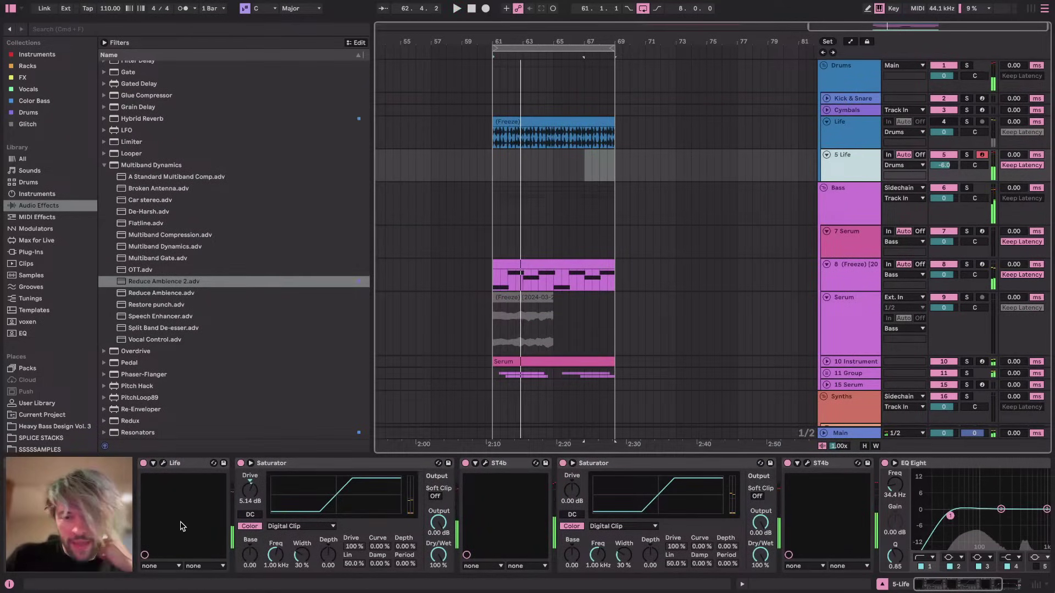
{"action": "left_click", "coordinate": [163, 464]}
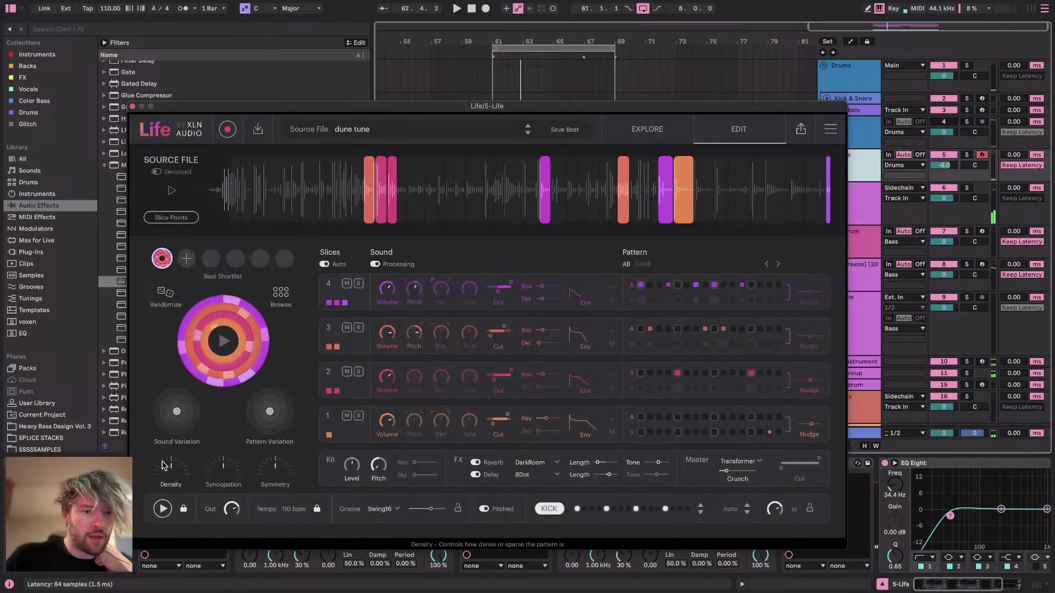
{"action": "left_click", "coordinate": [132, 107]}
Create an empty MIDI clip from bar 61 to 69 on the 5 Life track and duplicate the track
{"action": "left_click_drag", "start_coordinate": [614, 170], "coordinate": [493, 170]}
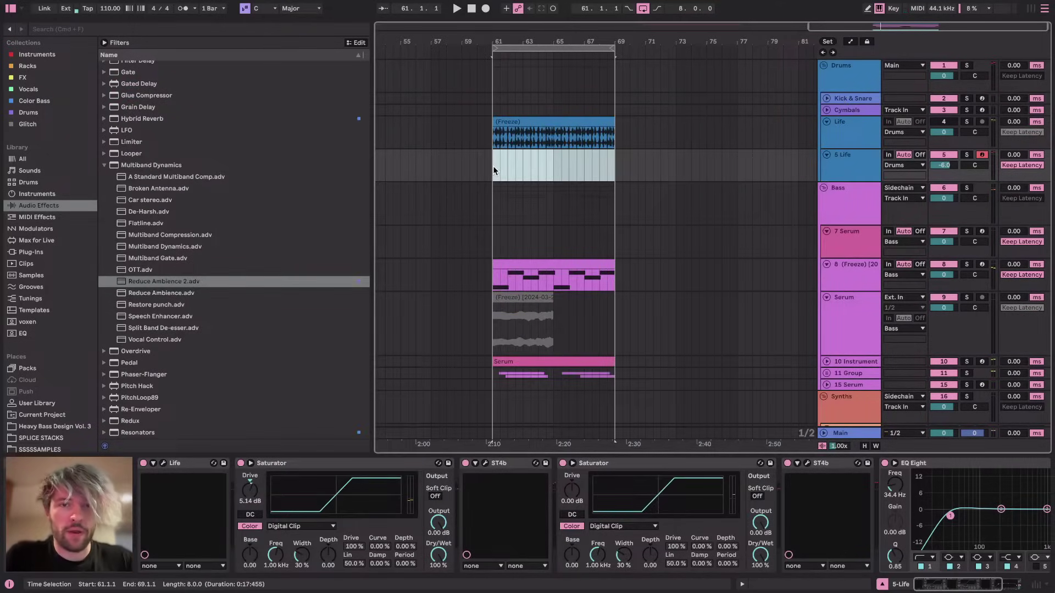
{"action": "key", "text": "super+shift+m"}
{"action": "left_click", "coordinate": [866, 164]}
{"action": "right_click", "coordinate": [860, 165]}
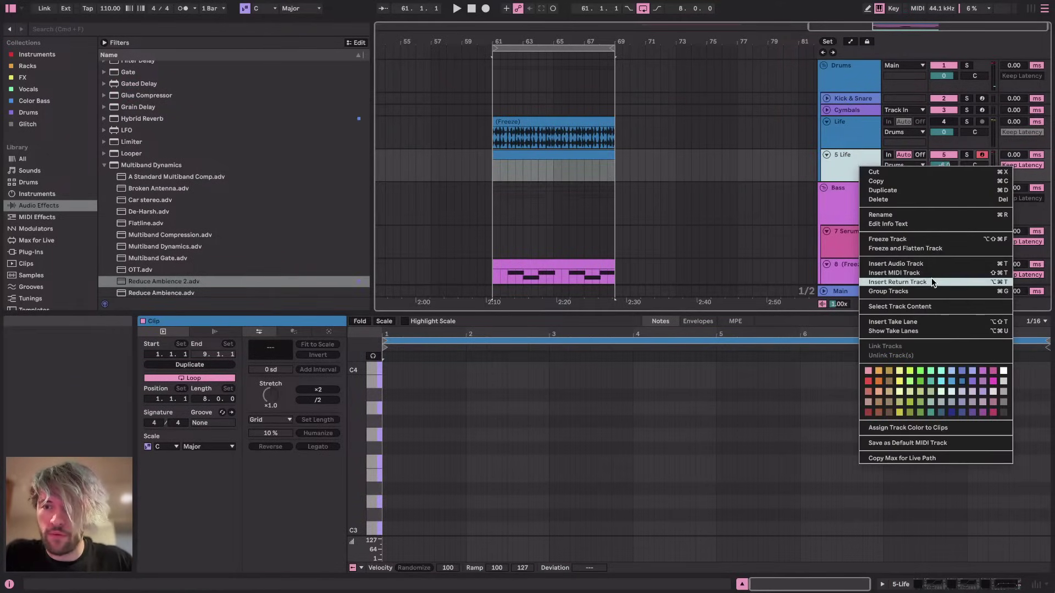
{"action": "left_click", "coordinate": [858, 146]}
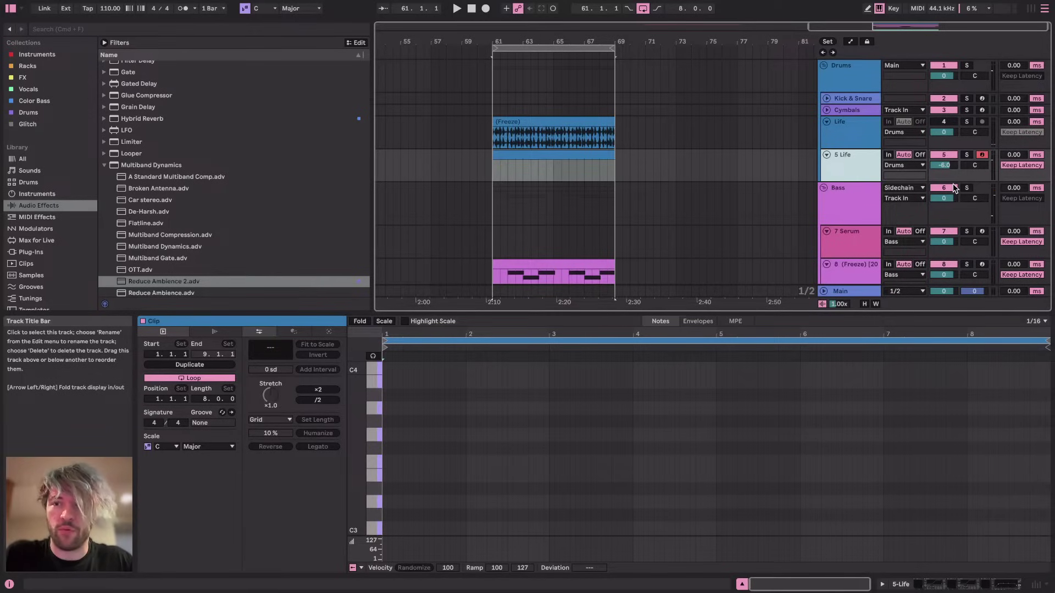
{"action": "key", "text": "super+d"}
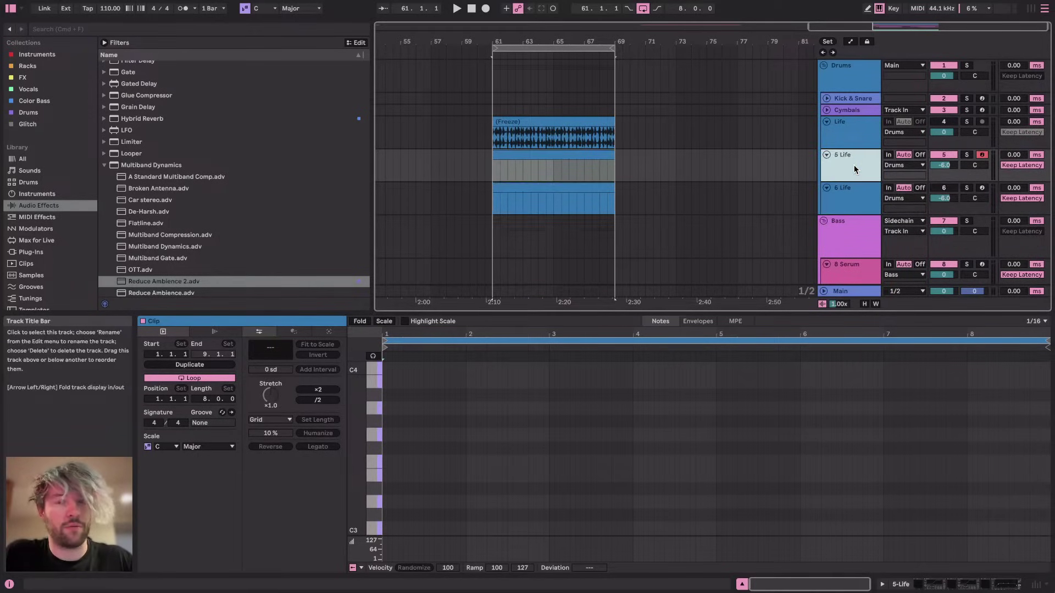
Freeze and flatten the original 5 Life track to audio, checking the YouTube Studio stream chat meanwhile
{"action": "right_click", "coordinate": [855, 168]}
{"action": "left_click", "coordinate": [894, 241]}
{"action": "key", "text": "super+Tab"}
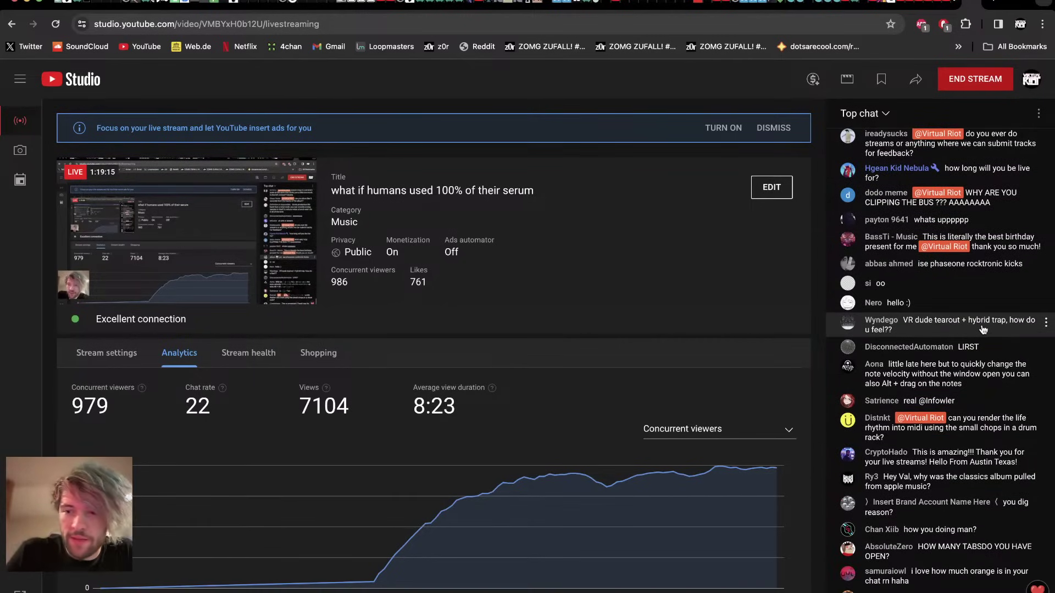
{"action": "key", "text": "super+Tab"}
Play the loop and inspect the Drums and Main tracks' effects and mixer levels, ending at the stream chat in YouTube Studio
{"action": "key", "text": "space"}
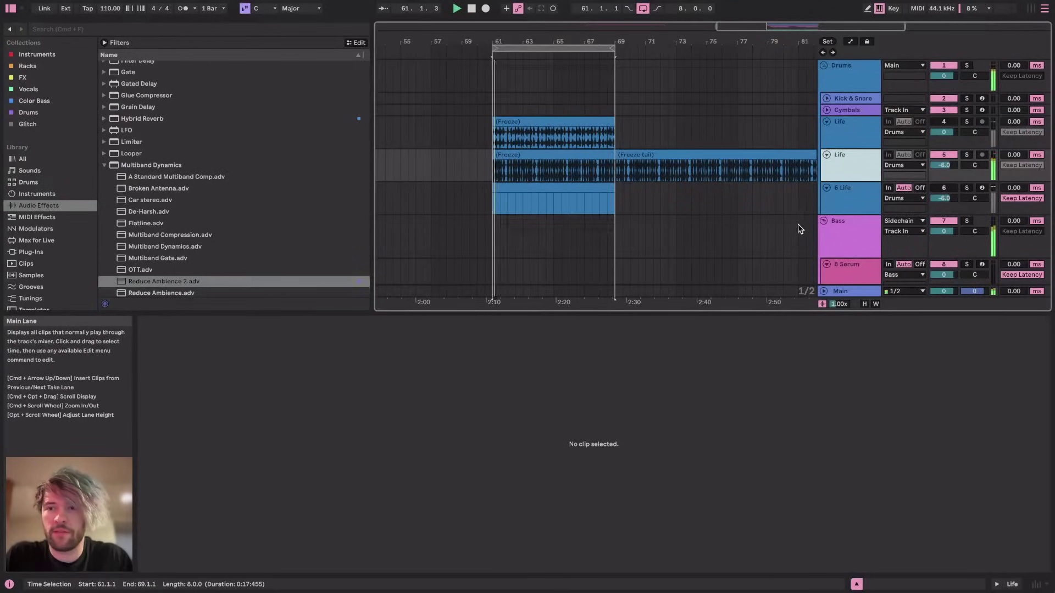
{"action": "left_click", "coordinate": [860, 291]}
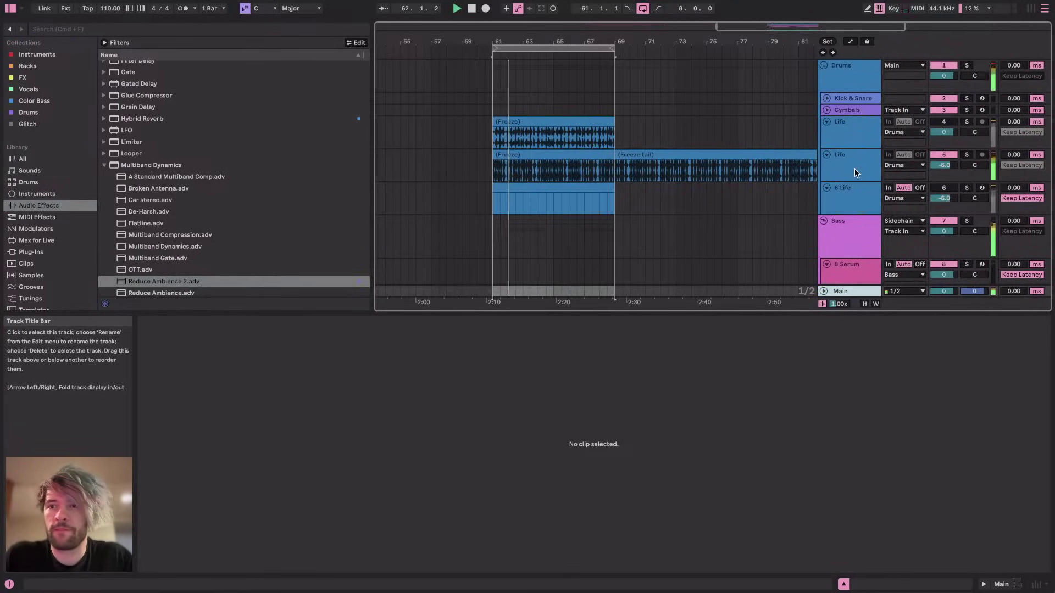
{"action": "left_click", "coordinate": [848, 72]}
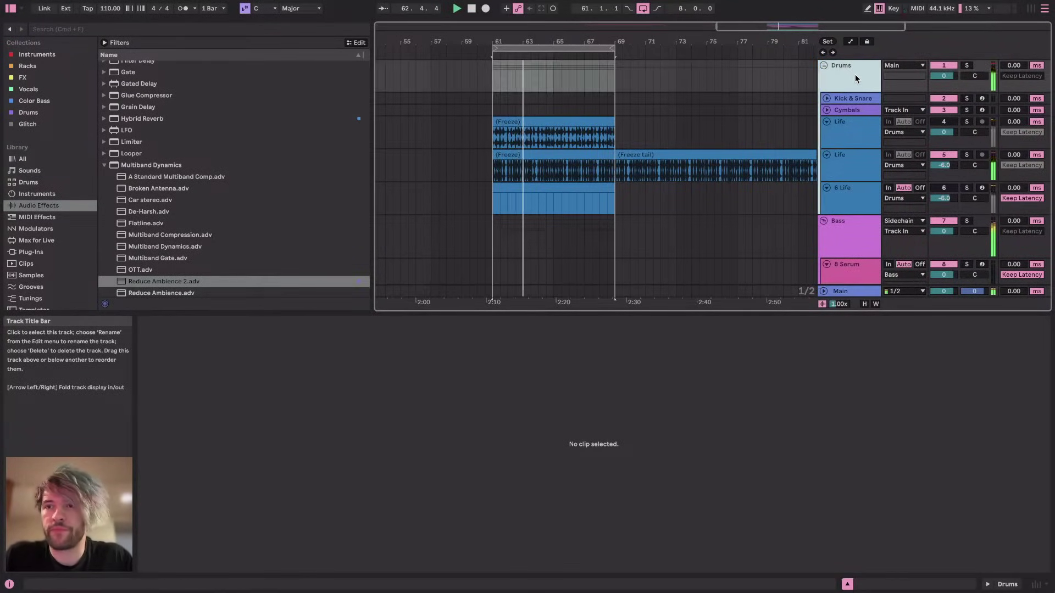
{"action": "scroll", "coordinate": [879, 188], "scroll_direction": "down", "scroll_amount": 5}
{"action": "left_click", "coordinate": [1033, 586]}
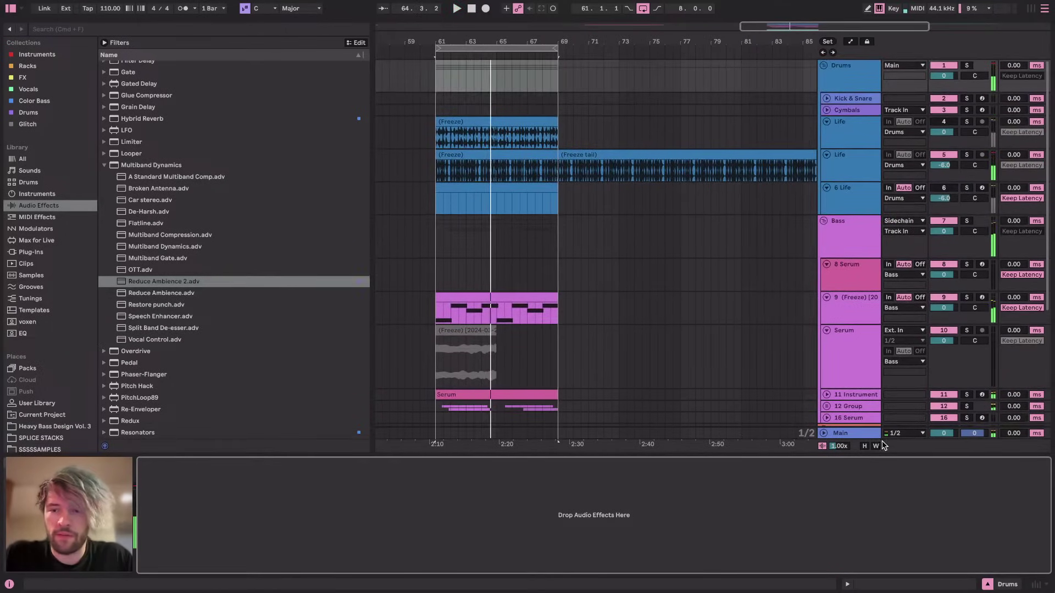
{"action": "left_click", "coordinate": [863, 434]}
{"action": "key", "text": "Tab"}
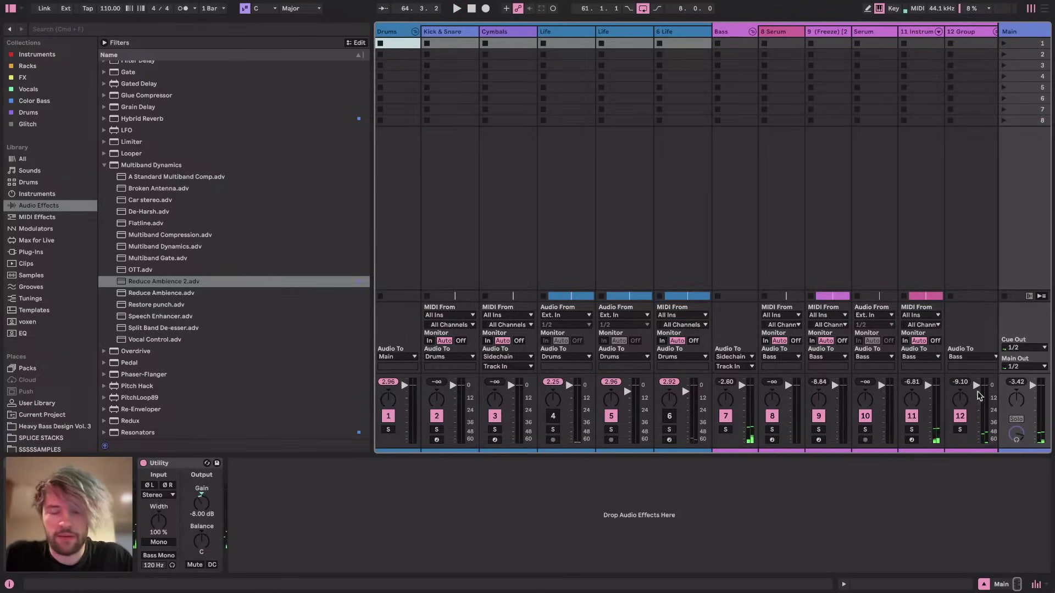
{"action": "key", "text": "Tab"}
{"action": "key", "text": "super+Tab"}
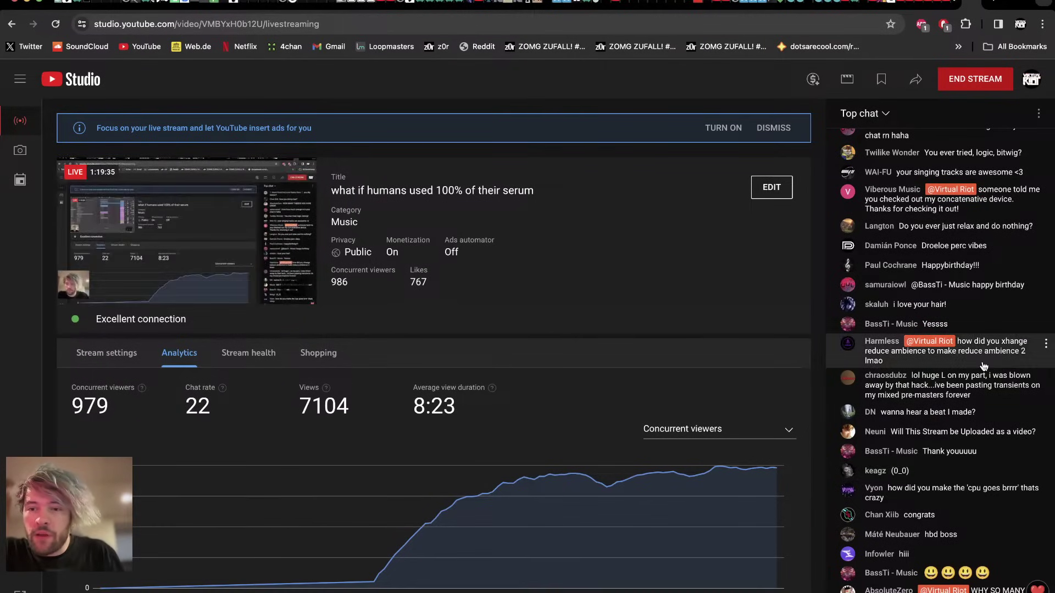
Switch to Ableton Live and add the Reduce Ambience preset after Reduce Ambience 2 on the first Life track, enabling its low band
{"action": "key", "text": "super+Tab"}
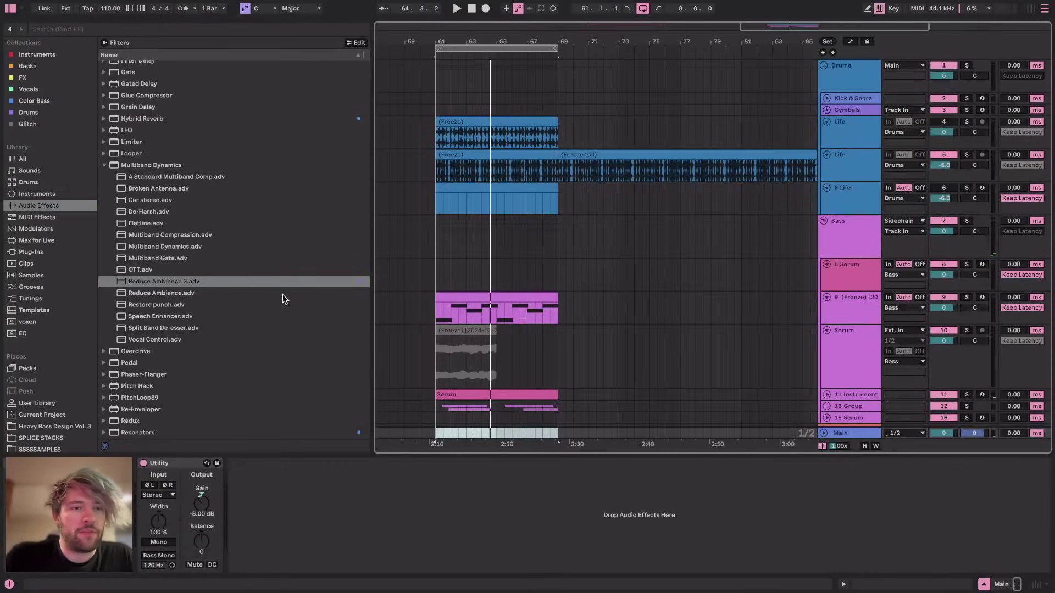
{"action": "left_click", "coordinate": [854, 312]}
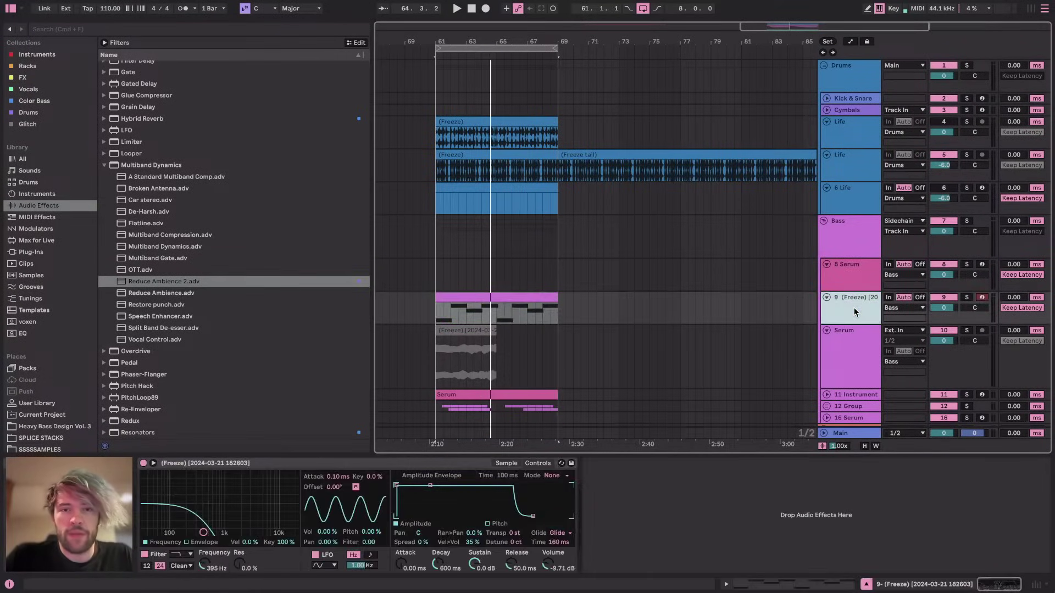
{"action": "left_click", "coordinate": [837, 131]}
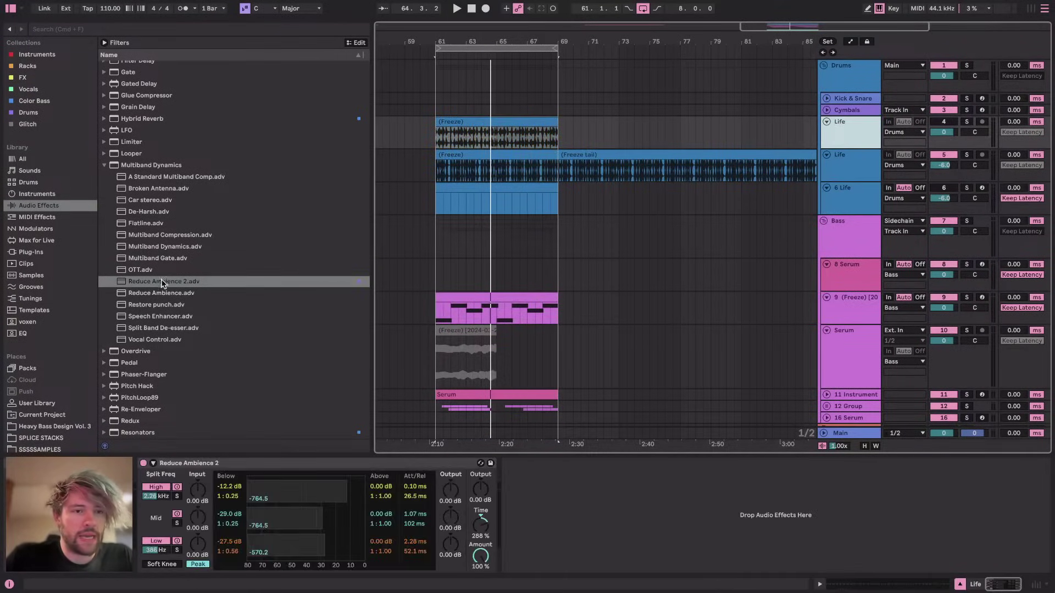
{"action": "left_click", "coordinate": [161, 281]}
{"action": "left_click_drag", "start_coordinate": [151, 292], "coordinate": [681, 523]}
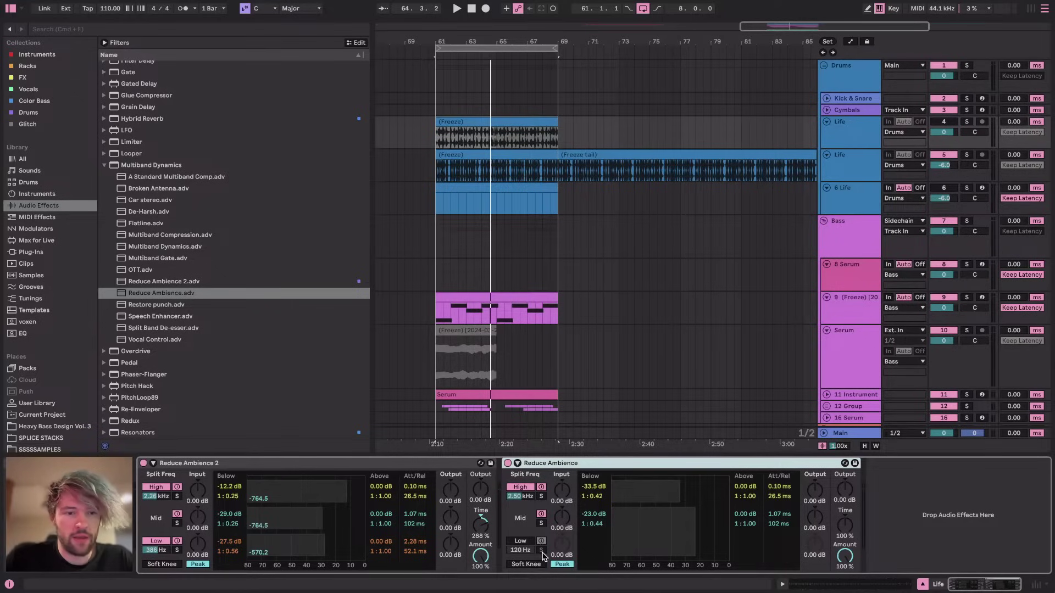
{"action": "left_click", "coordinate": [522, 542]}
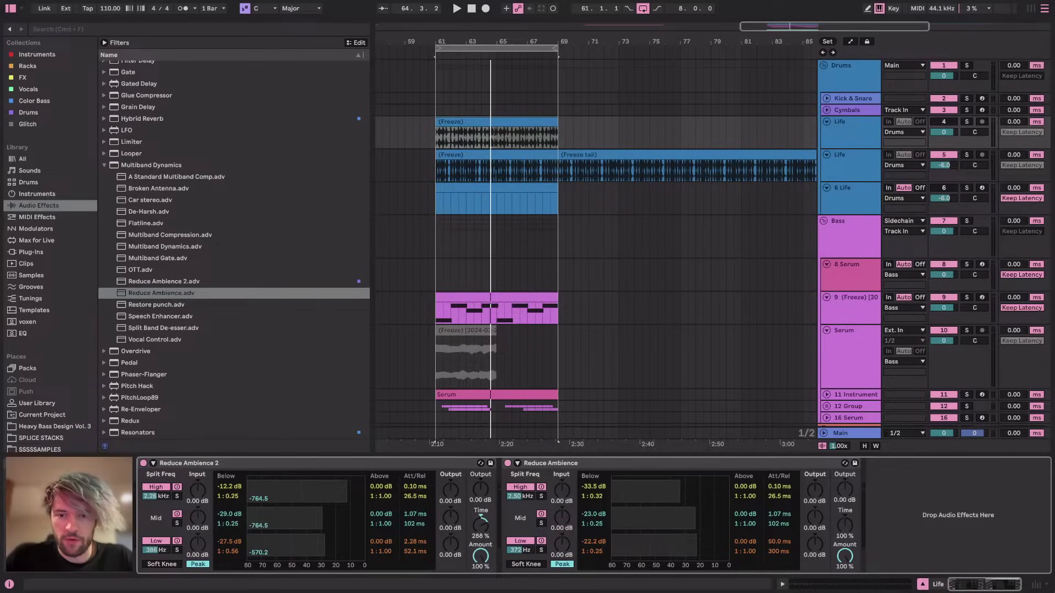
Remove the Reduce Ambience device from the first Life track
{"action": "left_click", "coordinate": [685, 464]}
{"action": "key", "text": "Delete"}
Check the live chat in YouTube Studio and return to the arrangement in Ableton Live
{"action": "key", "text": "super+Tab"}
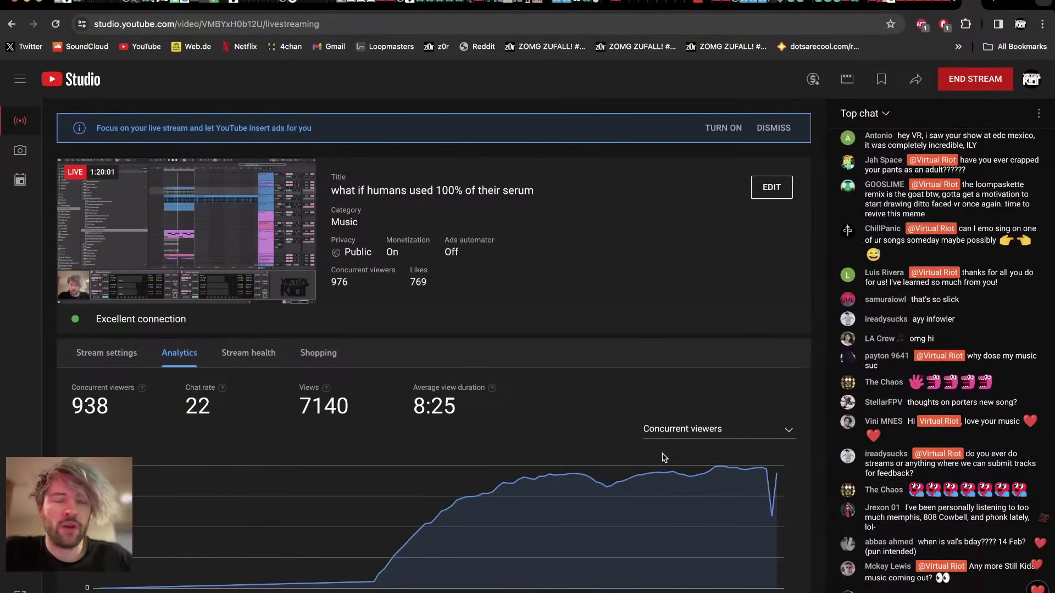
{"action": "key", "text": "super+Tab"}
{"action": "key", "text": "z"}
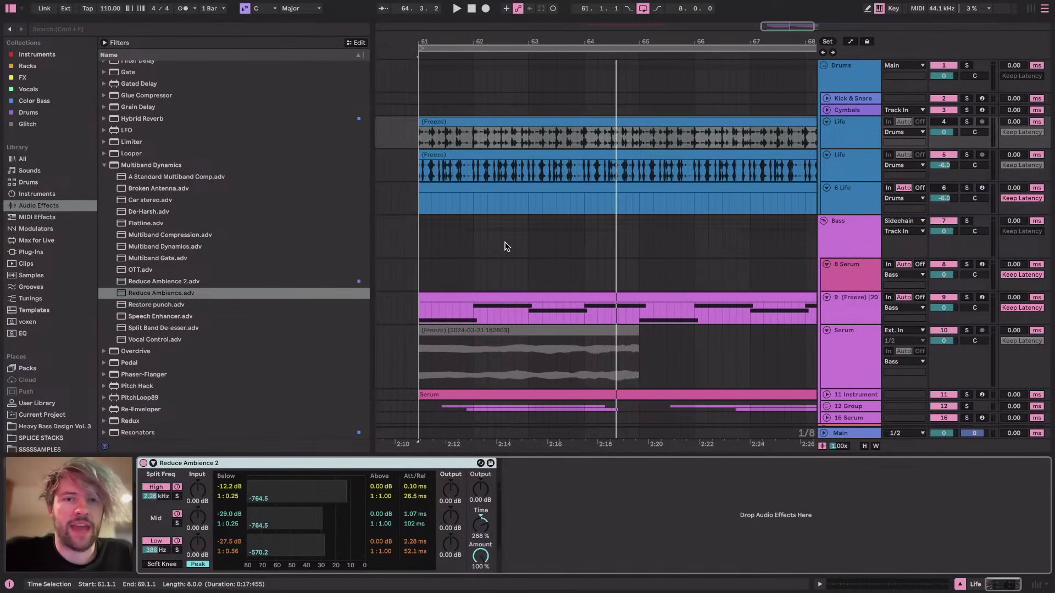
{"action": "key", "text": "super+Tab"}
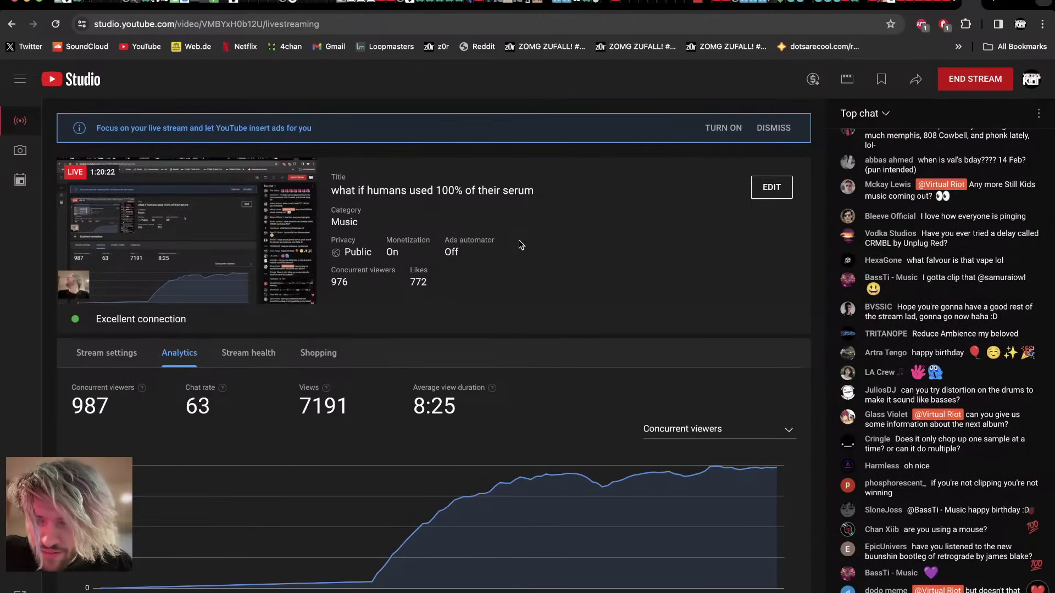
{"action": "key", "text": "super+Tab"}
{"action": "key", "text": "super+Tab"}
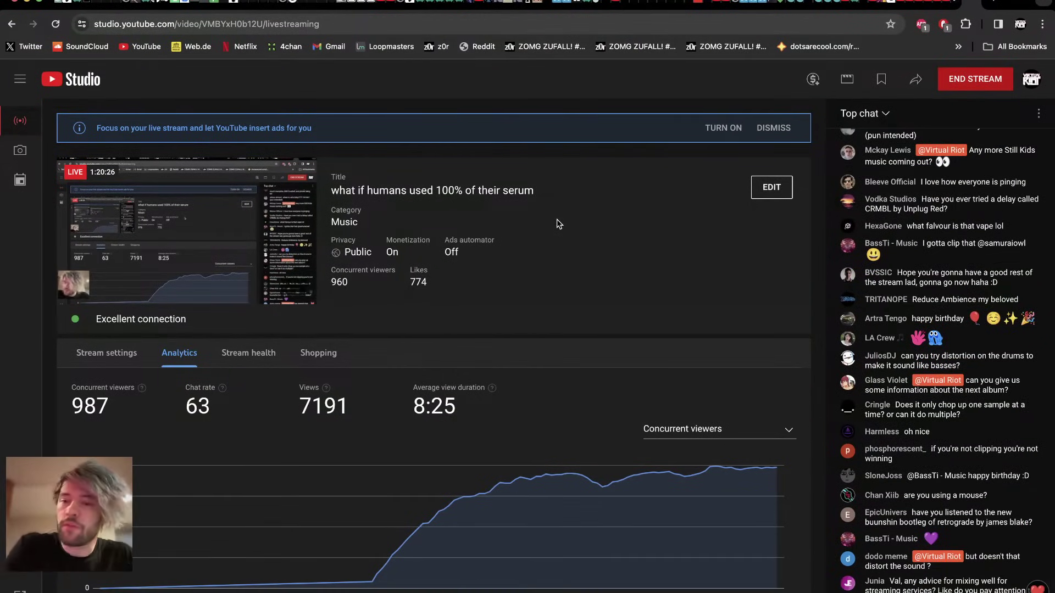
{"action": "key", "text": "super+Tab"}
Add the Reduce Ambience 2 preset to the second Life track
{"action": "left_click", "coordinate": [850, 162]}
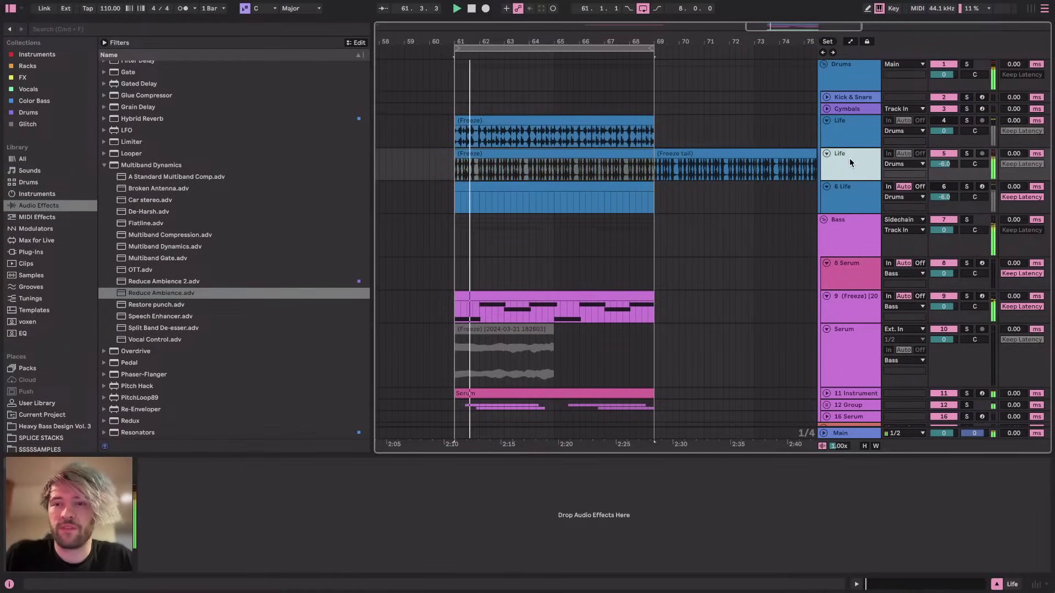
{"action": "key", "text": "super+Tab"}
{"action": "key", "text": "super+Tab"}
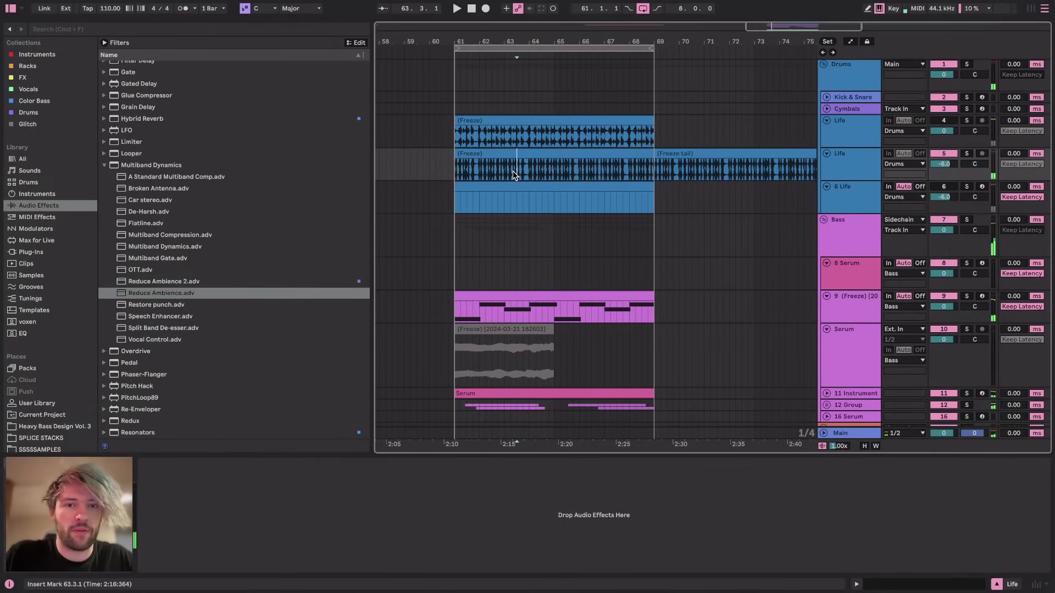
{"action": "left_click", "coordinate": [504, 196]}
{"action": "left_click", "coordinate": [510, 168]}
{"action": "left_click", "coordinate": [846, 167]}
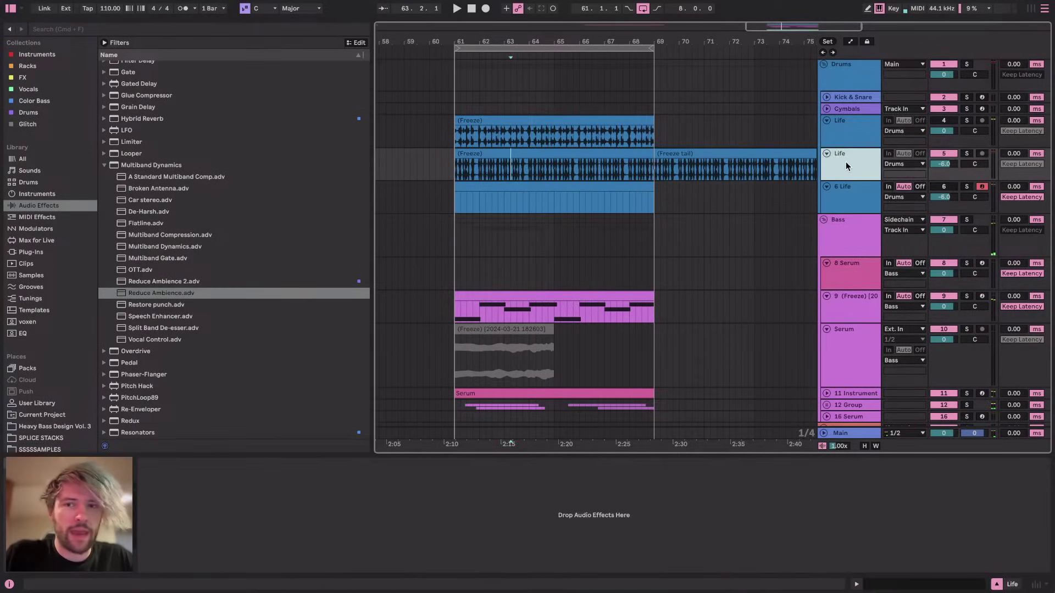
{"action": "left_click_drag", "start_coordinate": [154, 283], "coordinate": [330, 519]}
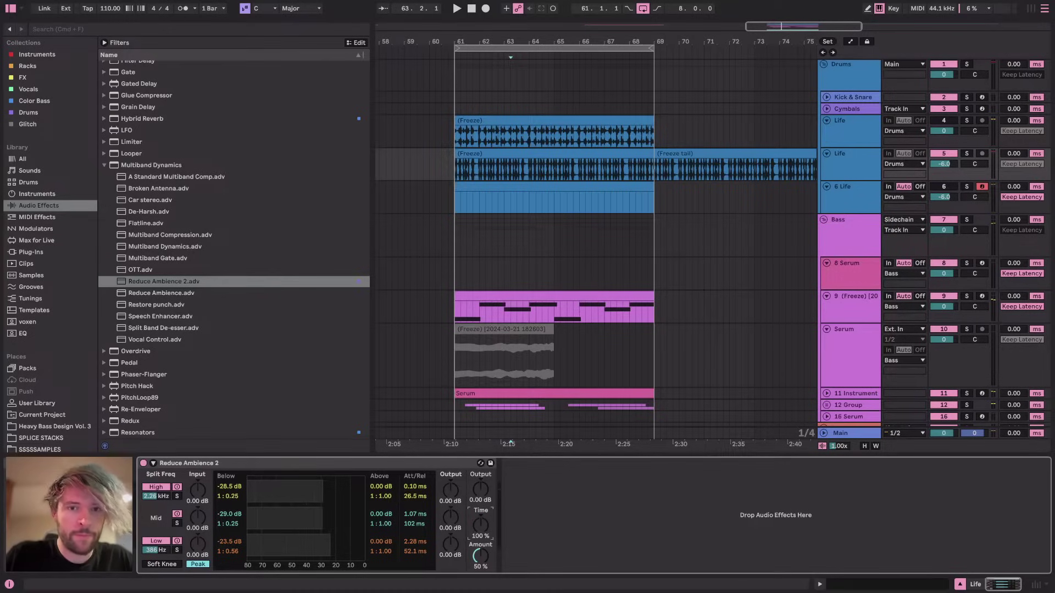
Remove the Reduce Ambience 2 device from the second Life track
{"action": "left_click", "coordinate": [438, 467]}
{"action": "key", "text": "Delete"}
{"action": "scroll", "coordinate": [479, 218], "scroll_direction": "up", "scroll_amount": 3}
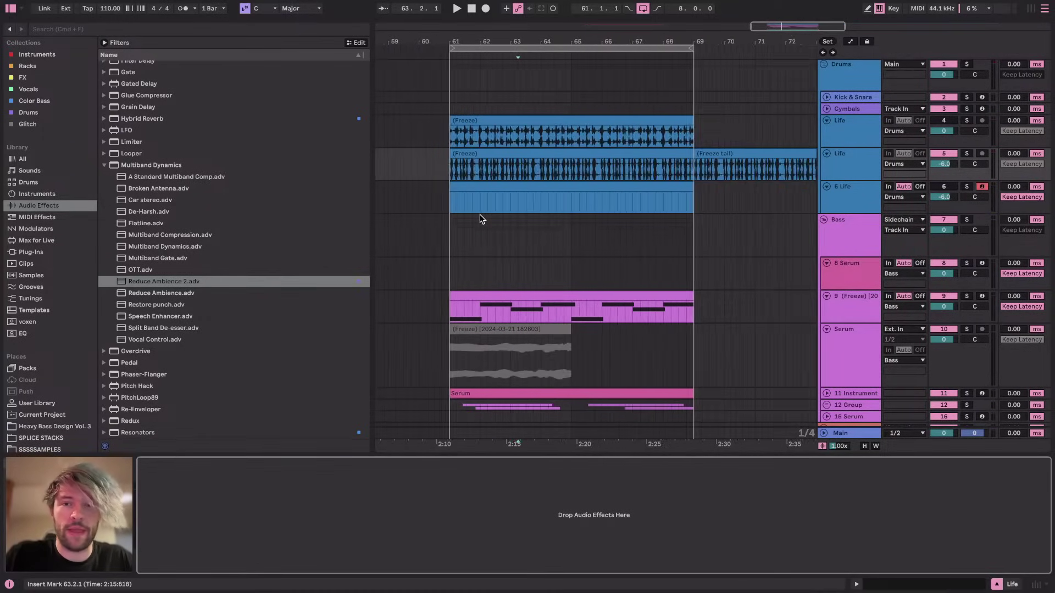
{"action": "scroll", "coordinate": [480, 218], "scroll_direction": "down", "scroll_amount": 2}
Inspect the 6-Life track's mixer settings and device chain, and play the arrangement from its clip's start at bar 61
{"action": "left_click", "coordinate": [852, 78]}
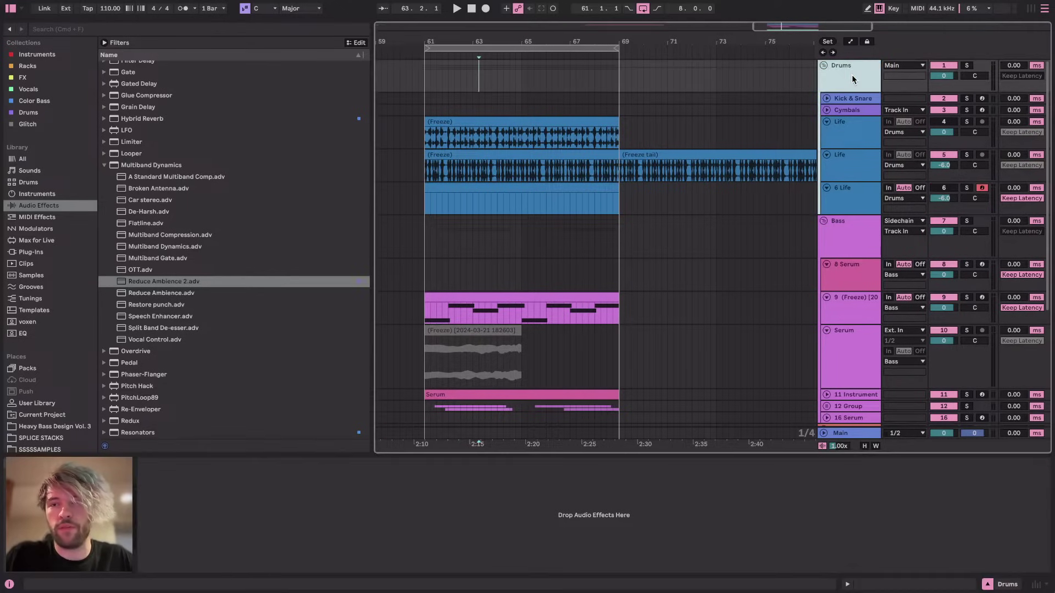
{"action": "left_click", "coordinate": [858, 193]}
{"action": "key", "text": "Tab"}
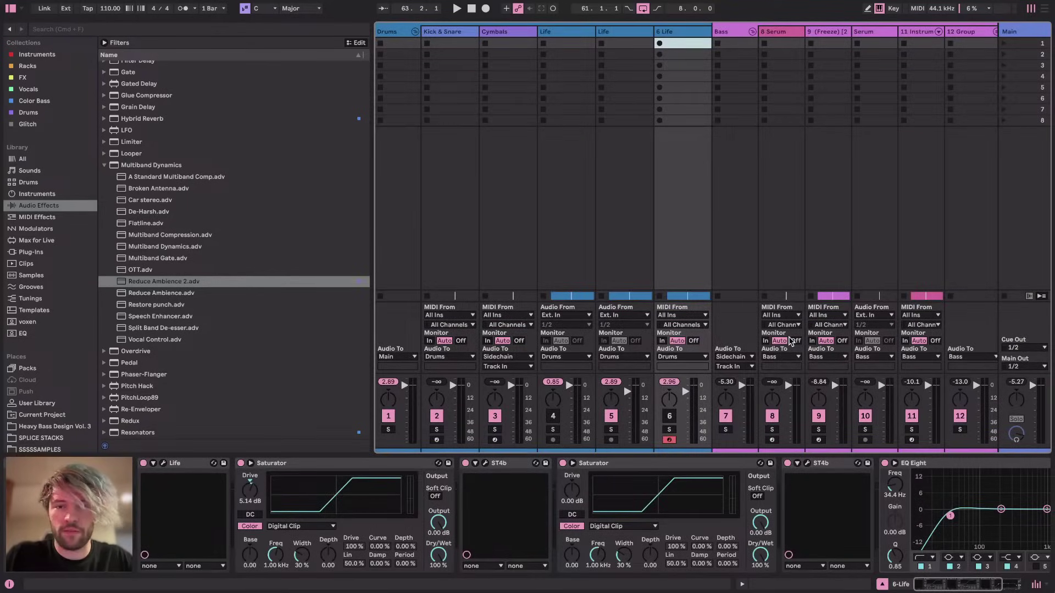
{"action": "key", "text": "Tab"}
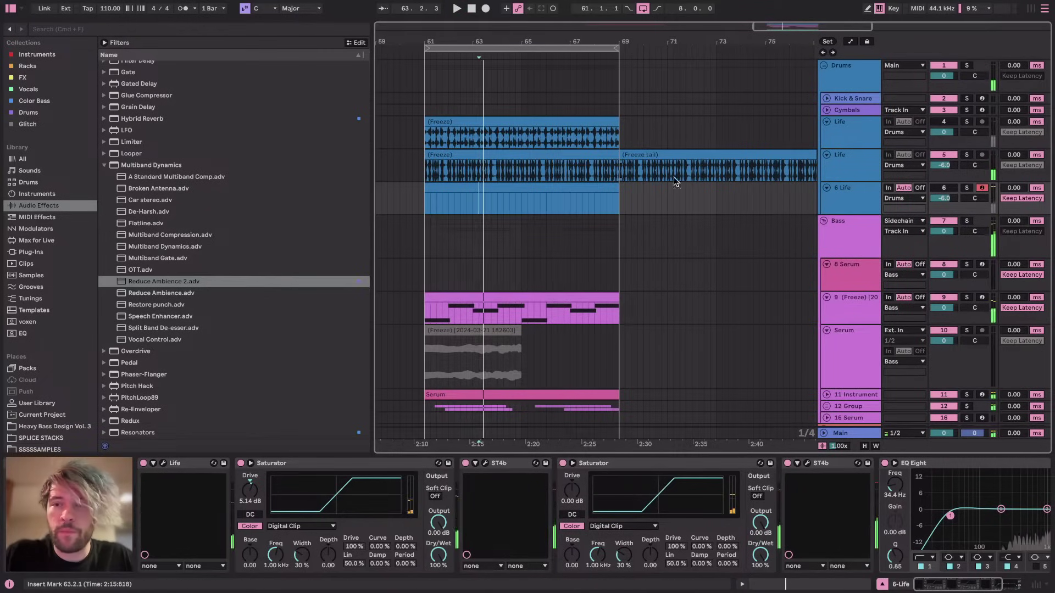
{"action": "left_click", "coordinate": [516, 188]}
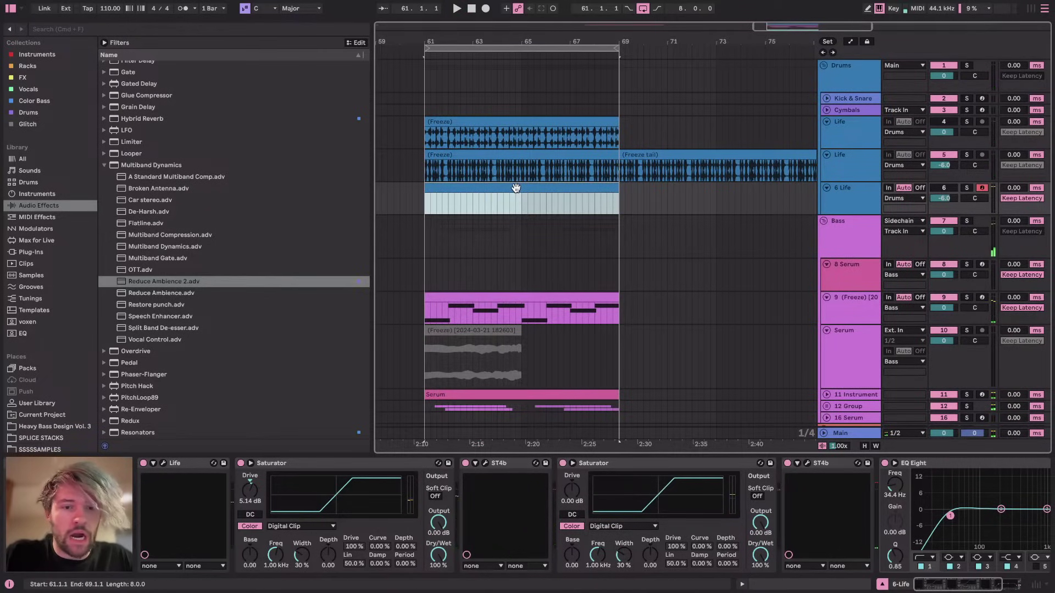
{"action": "key", "text": "space"}
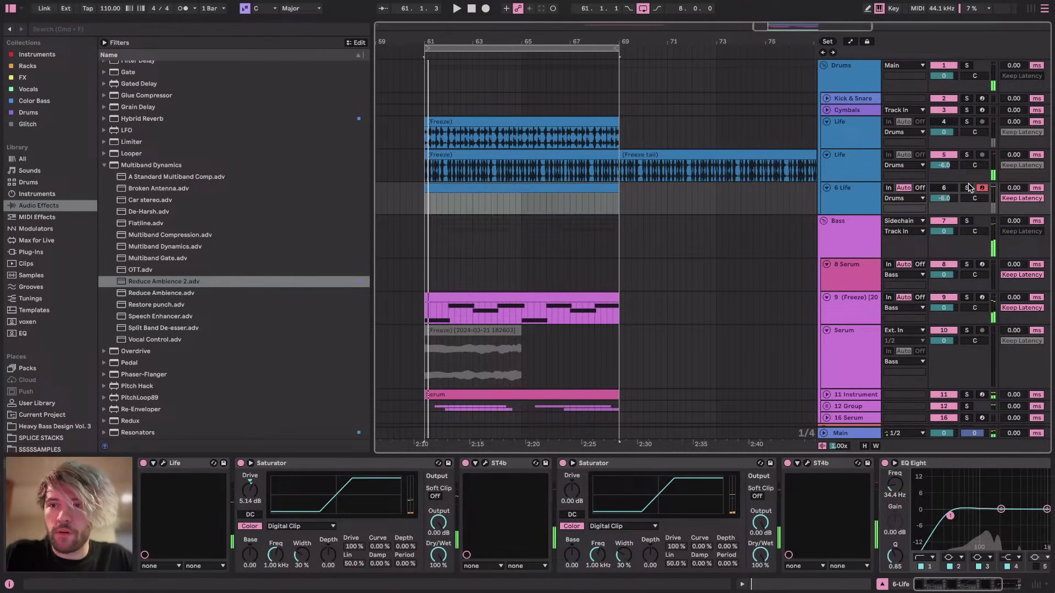
Activate and solo the first Life track and play it from bar 61
{"action": "left_click", "coordinate": [871, 146]}
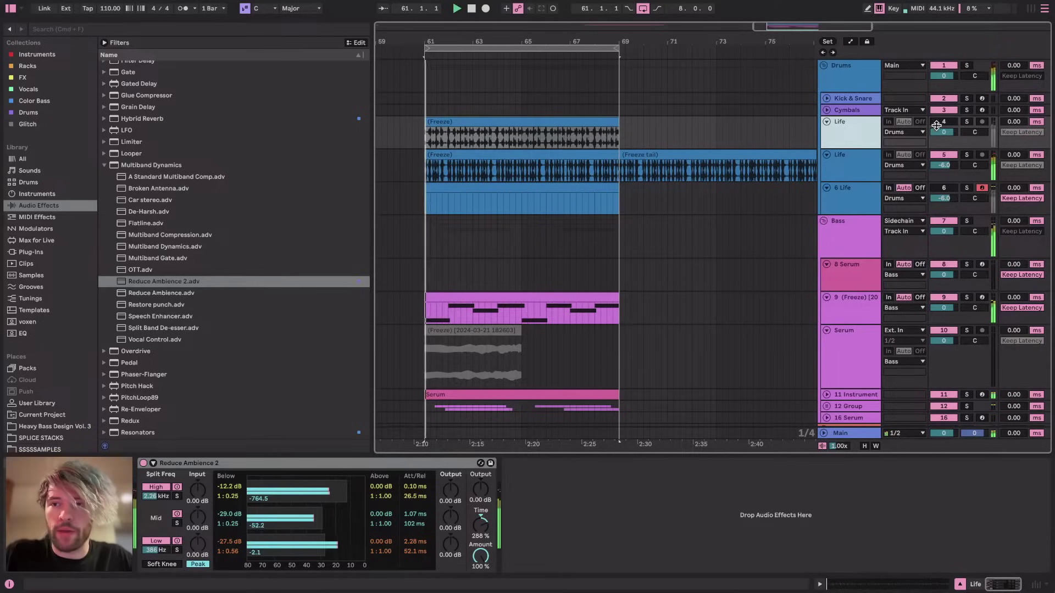
{"action": "scroll", "coordinate": [414, 137], "scroll_direction": "up", "scroll_amount": 3}
{"action": "left_click", "coordinate": [440, 144]}
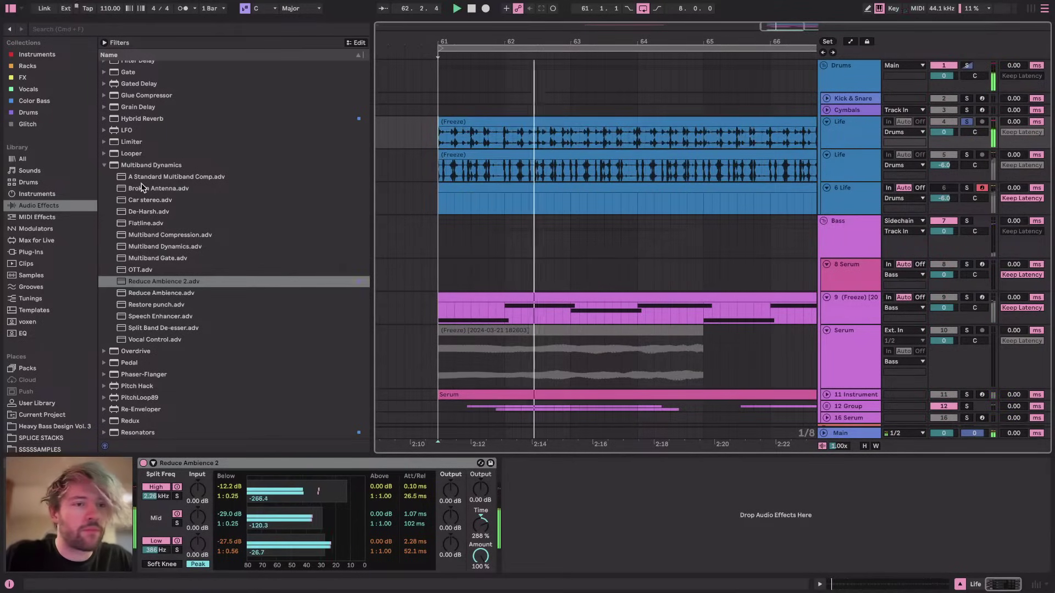
Insert EQ Eight after Reduce Ambience 2 and shape the track with a 261 Hz low cut and a 4 kHz high cut
{"action": "scroll", "coordinate": [188, 146], "scroll_direction": "up", "scroll_amount": 10}
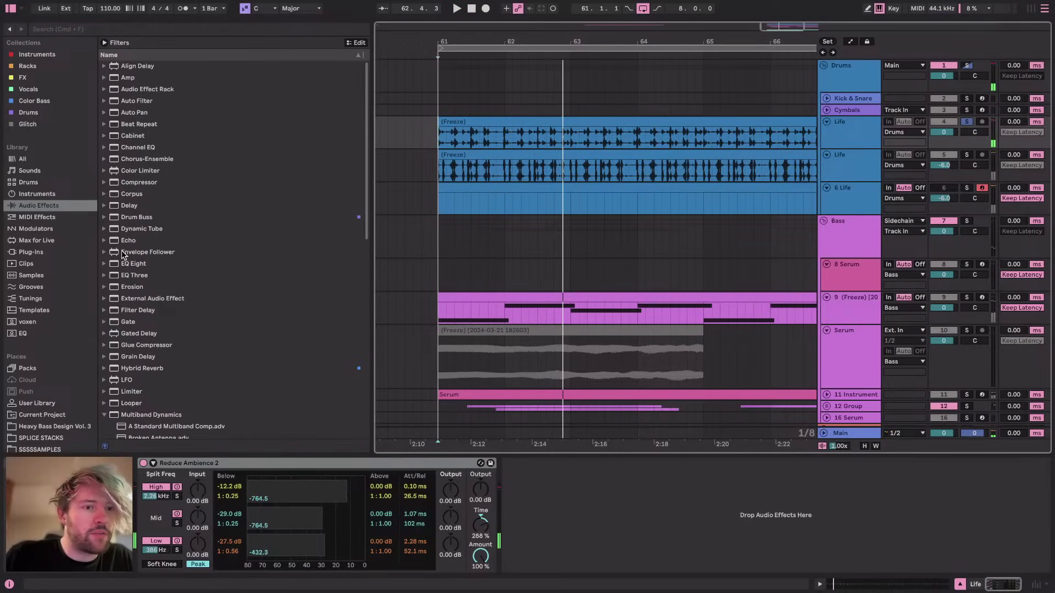
{"action": "double_click", "coordinate": [124, 266]}
{"action": "key", "text": "space"}
{"action": "left_click", "coordinate": [745, 567]}
{"action": "left_click_drag", "start_coordinate": [750, 519], "coordinate": [669, 533]}
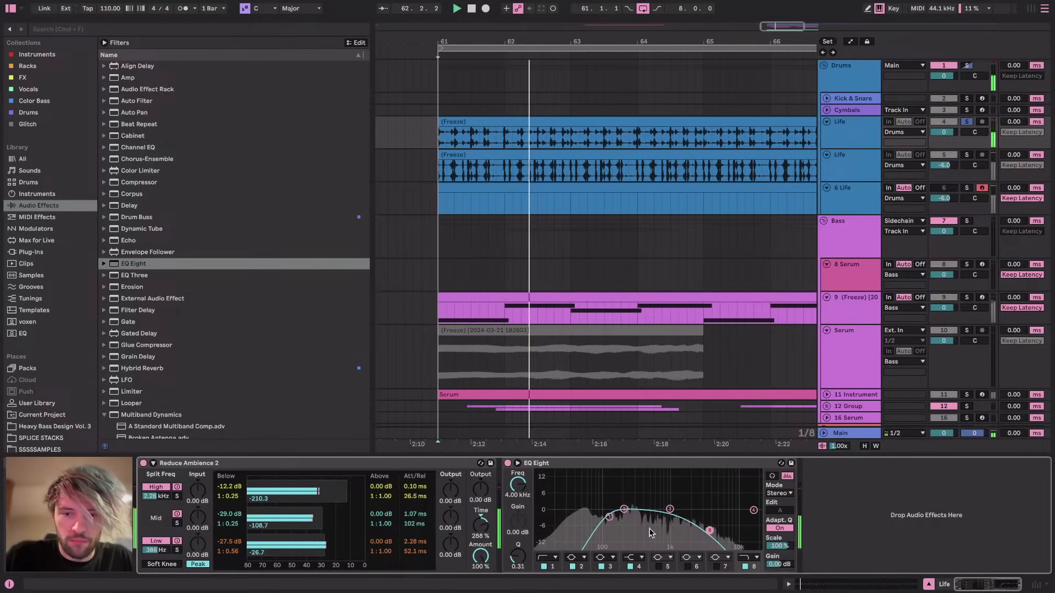
{"action": "left_click_drag", "start_coordinate": [608, 516], "coordinate": [631, 518]}
Unsolo the first Life track and lower its volume to about -6.8 dB
{"action": "left_click", "coordinate": [966, 121]}
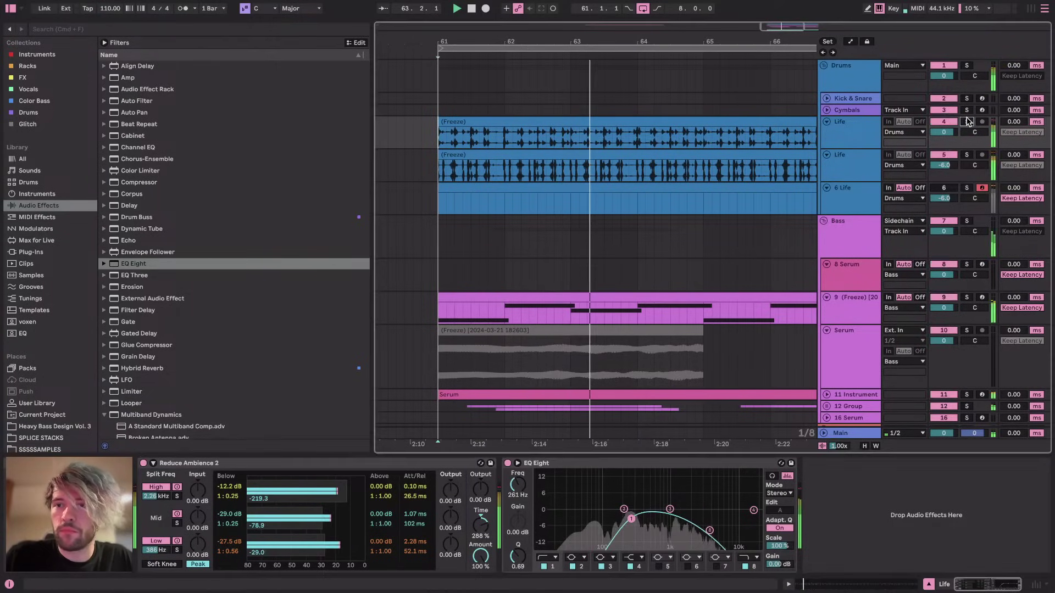
{"action": "left_click_drag", "start_coordinate": [943, 133], "coordinate": [944, 147]}
{"action": "scroll", "coordinate": [768, 166], "scroll_direction": "down", "scroll_amount": 5}
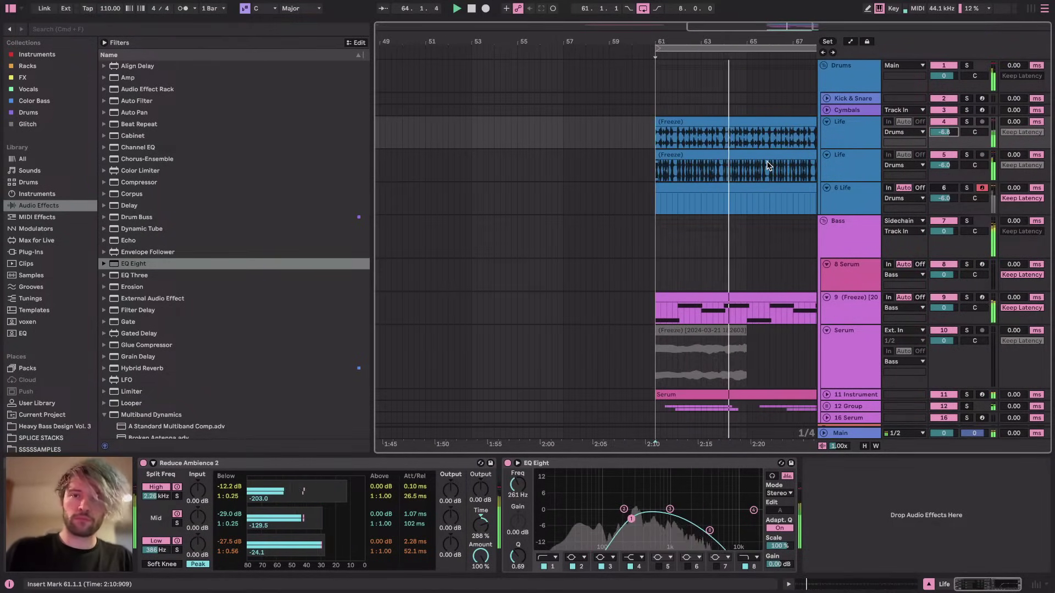
Briefly solo the second Life track to hear it alone, and return to the full mix
{"action": "left_click", "coordinate": [845, 170]}
{"action": "scroll", "coordinate": [716, 176], "scroll_direction": "up", "scroll_amount": 2}
{"action": "scroll", "coordinate": [715, 175], "scroll_direction": "right", "scroll_amount": 4}
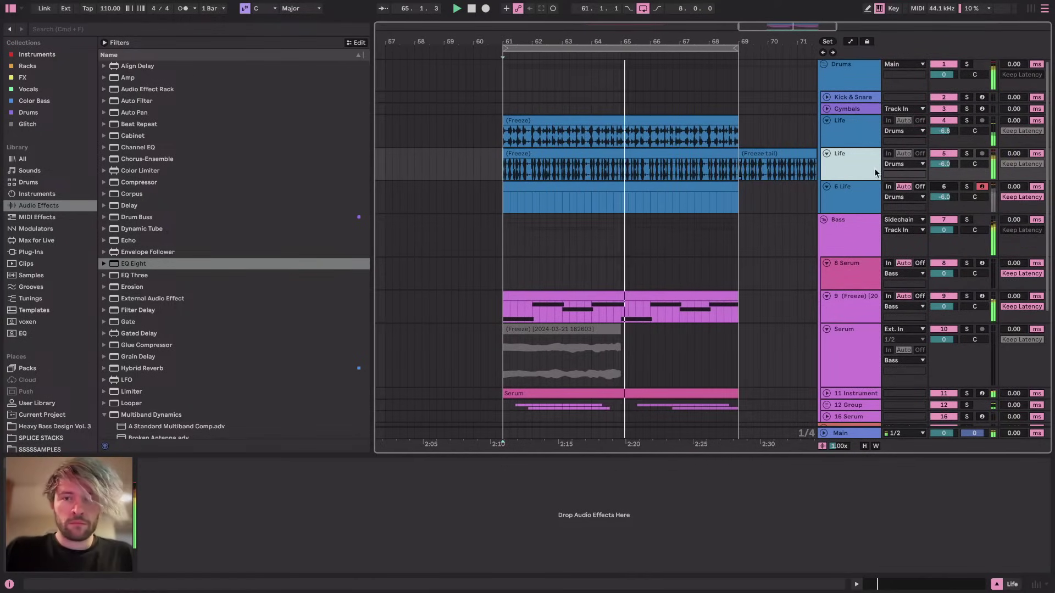
{"action": "left_click", "coordinate": [968, 154]}
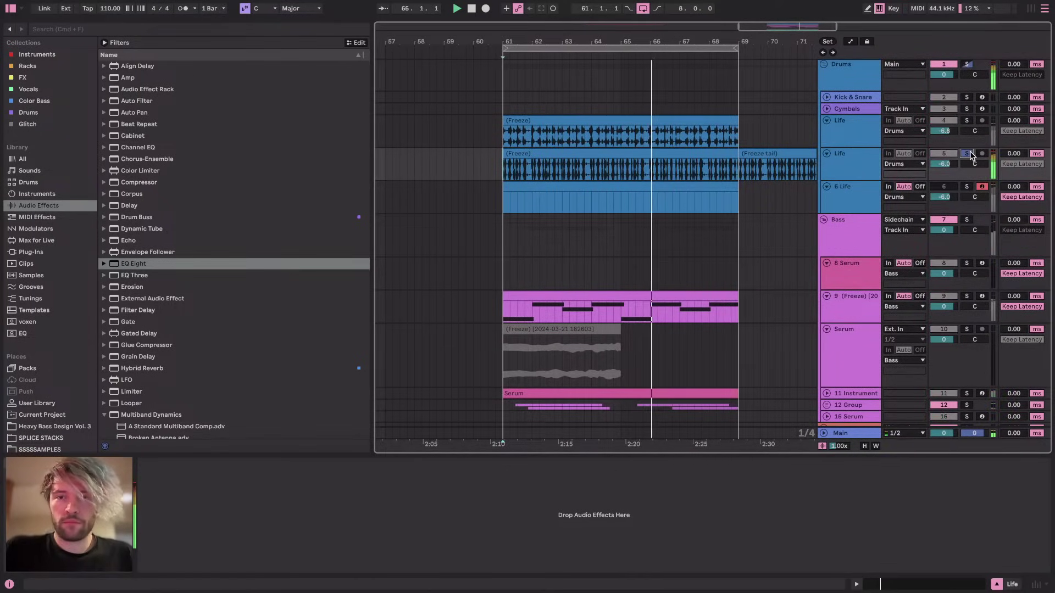
{"action": "left_click", "coordinate": [967, 154]}
Lower the first Life track's volume to -17.3 dB, and delete that track after listening
{"action": "left_click_drag", "start_coordinate": [944, 131], "coordinate": [944, 144]}
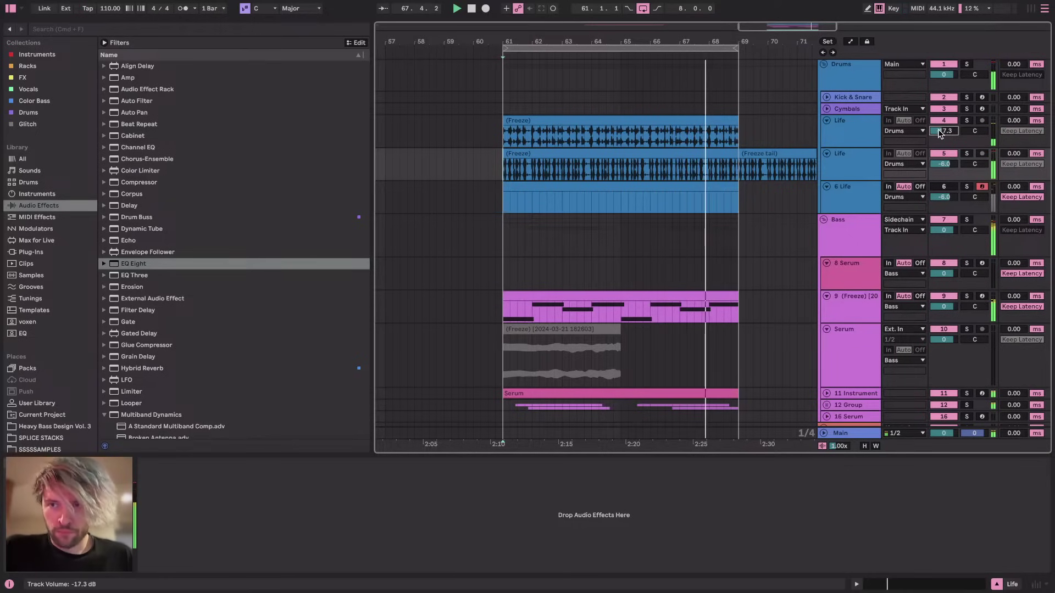
{"action": "left_click", "coordinate": [856, 136]}
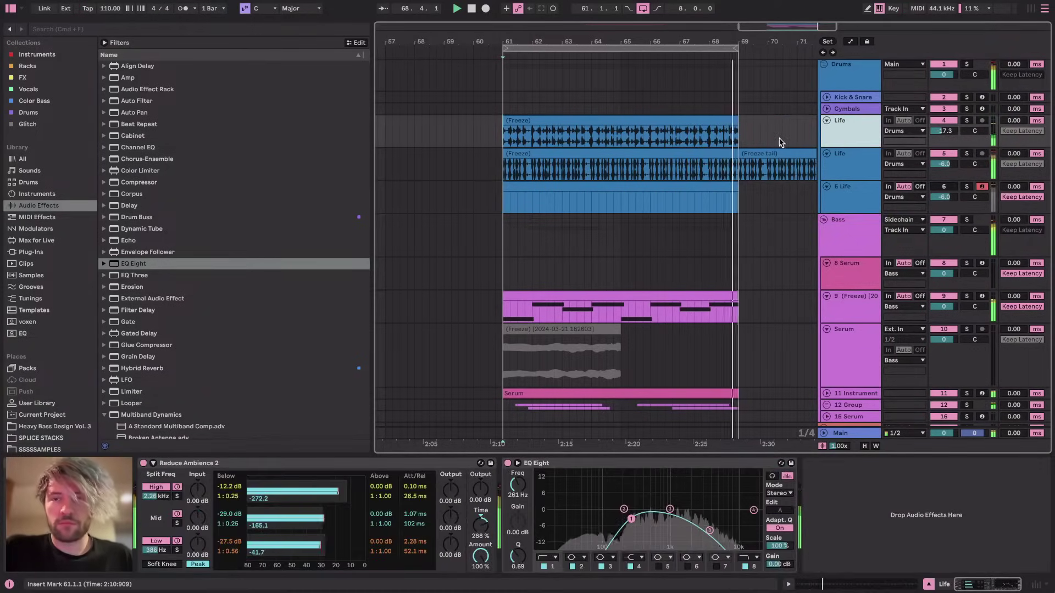
{"action": "key", "text": "Delete"}
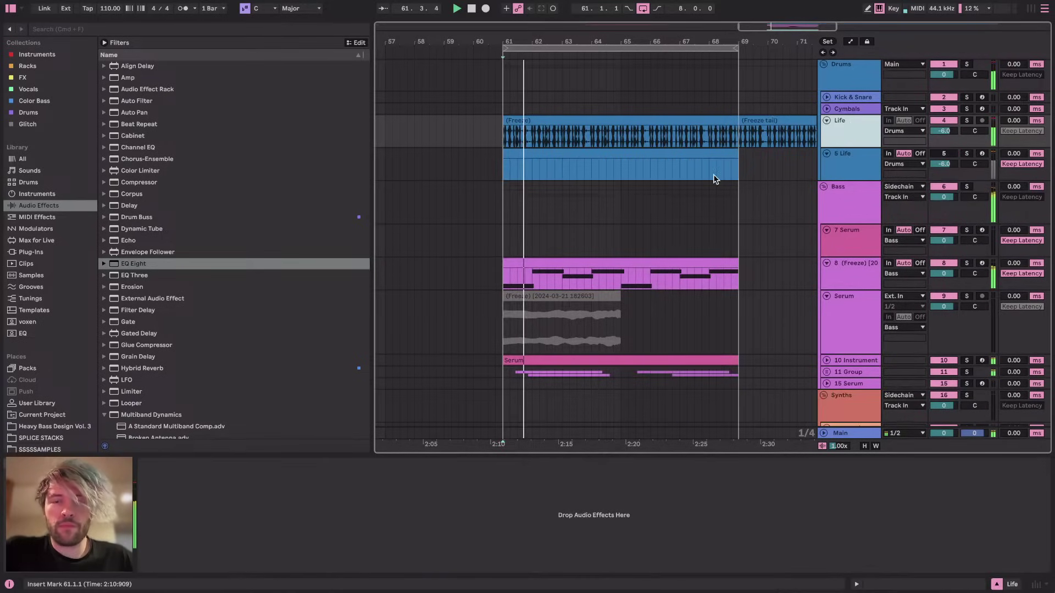
{"action": "key", "text": "space"}
Solo the 5-Life MIDI track and play it with its Life plugin window open
{"action": "left_click", "coordinate": [588, 154]}
{"action": "left_click", "coordinate": [848, 169]}
{"action": "left_click", "coordinate": [942, 154]}
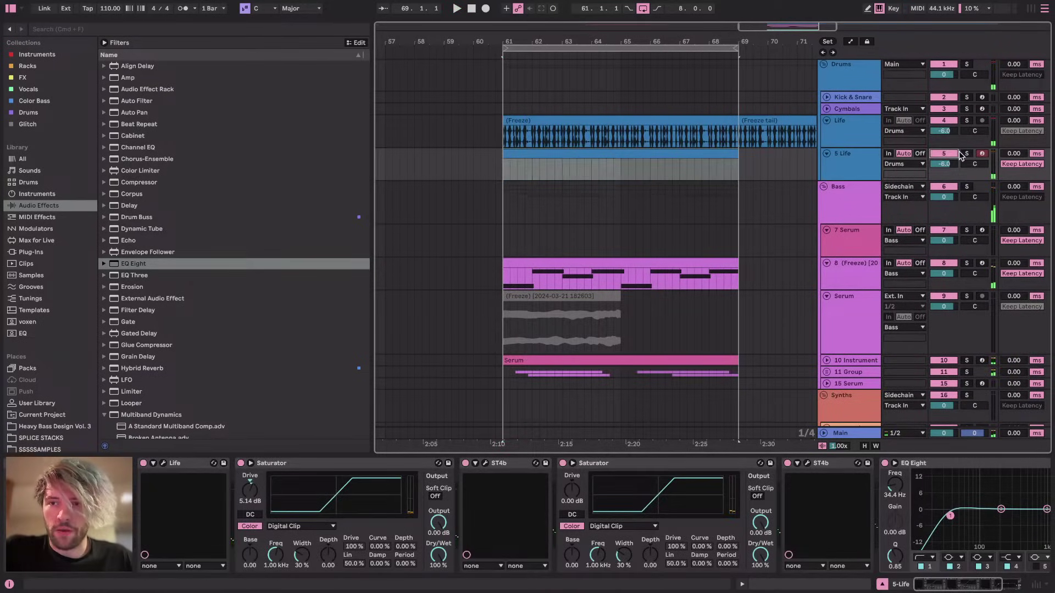
{"action": "left_click", "coordinate": [966, 154]}
{"action": "key", "text": "space"}
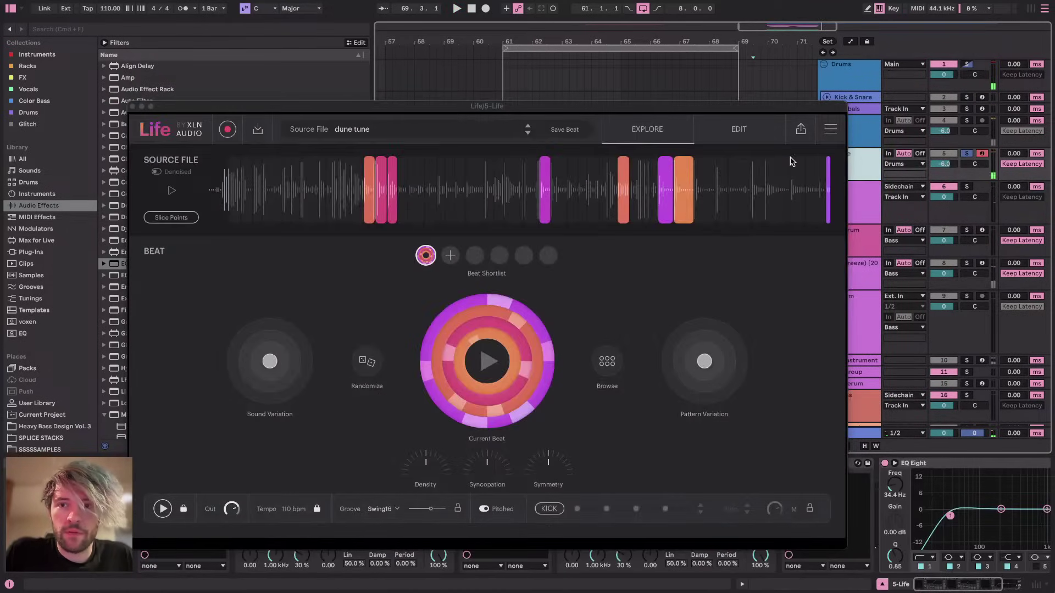
{"action": "key", "text": "space"}
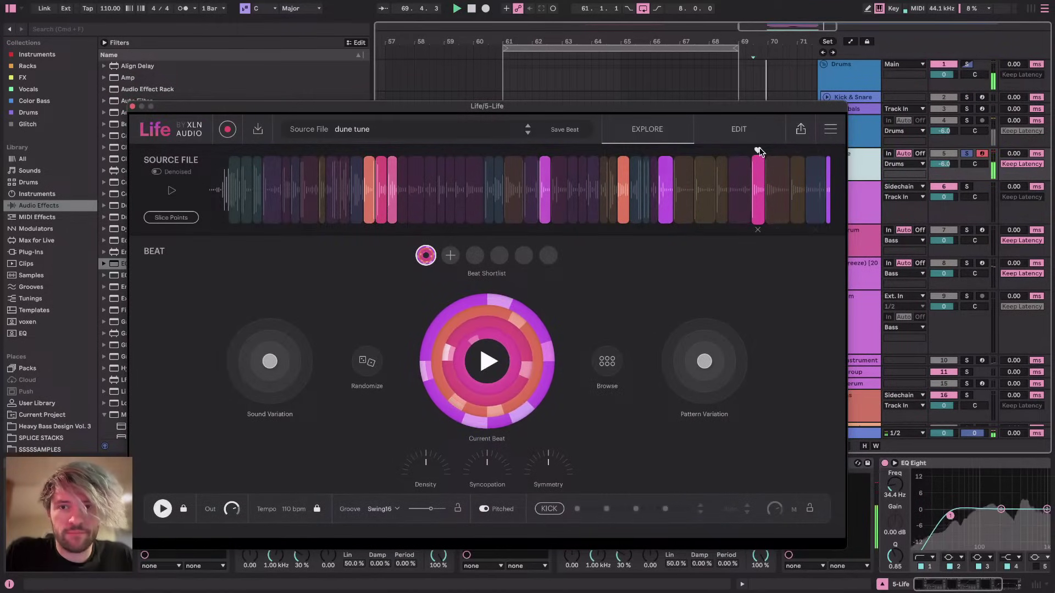
Show the Life plugin's Edit view and generate a new Sound Variation for the current beat
{"action": "left_click", "coordinate": [748, 132]}
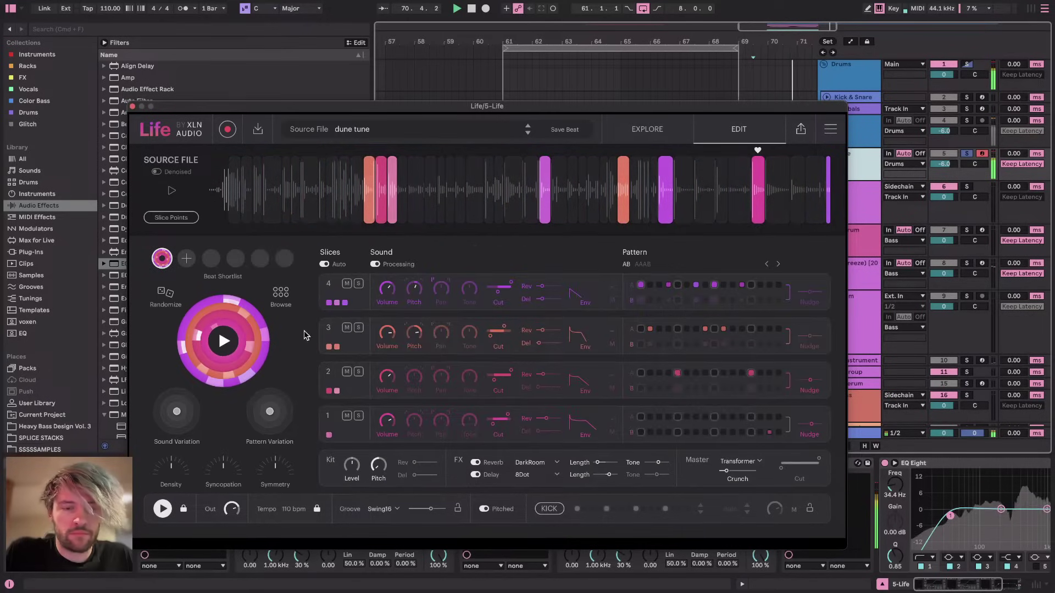
{"action": "left_click", "coordinate": [182, 430]}
{"action": "key", "text": "space"}
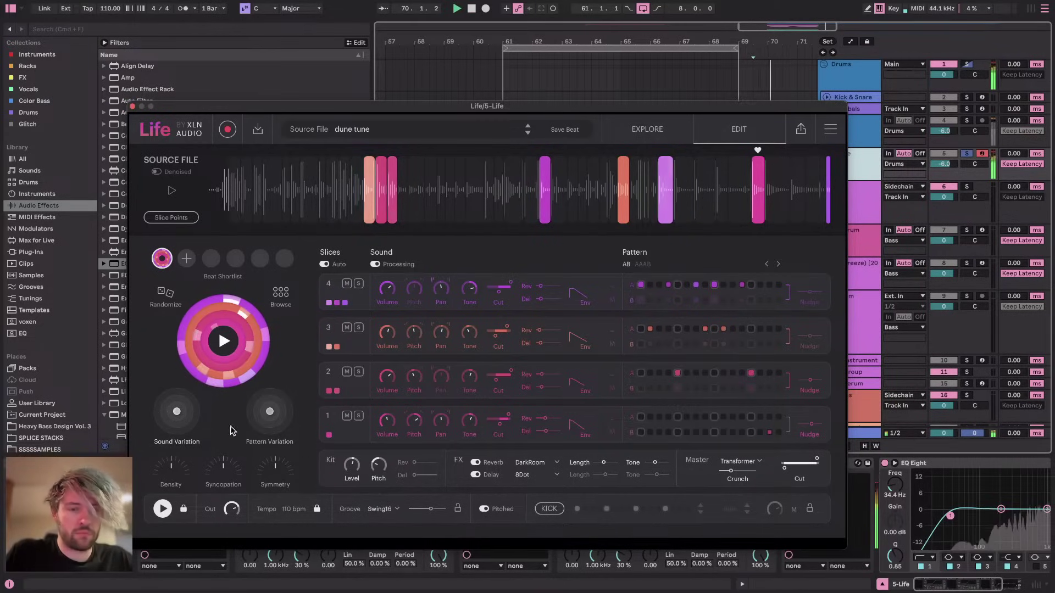
Generate another Sound Variation of the current Life beat and listen to it
{"action": "key", "text": "space"}
{"action": "key", "text": "space"}
{"action": "mouse_move", "coordinate": [176, 412]}
{"action": "left_mouse_down"}
{"action": "mouse_move", "coordinate": [190, 398]}
{"action": "mouse_move", "coordinate": [196, 410]}
{"action": "mouse_move", "coordinate": [185, 395]}
{"action": "left_mouse_up"}
{"action": "key", "text": "space"}
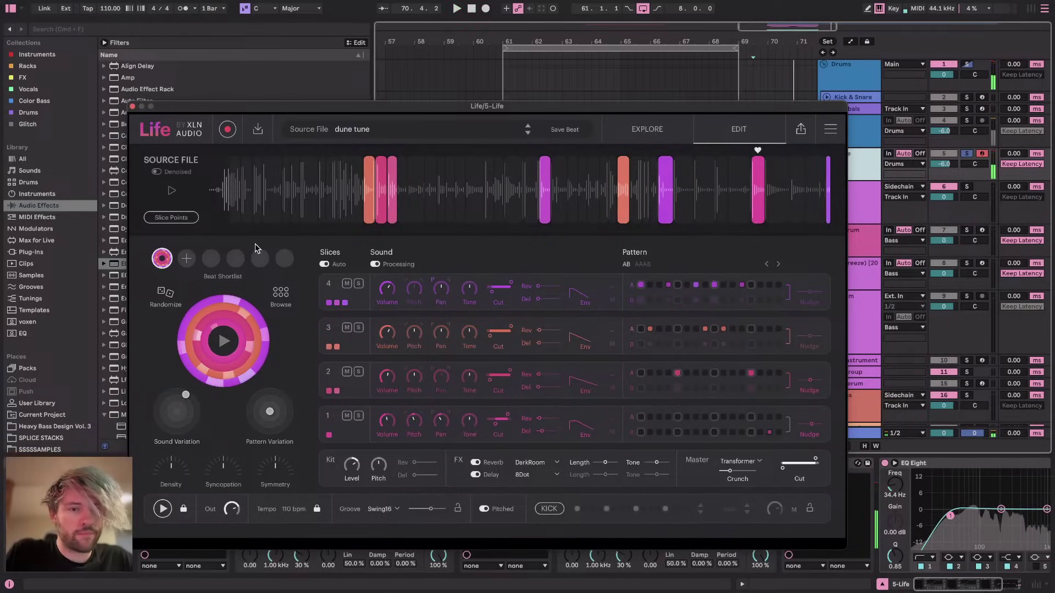
Randomize the whole Life beat several times from the dune tune source file, listening to the results
{"action": "left_click", "coordinate": [164, 297]}
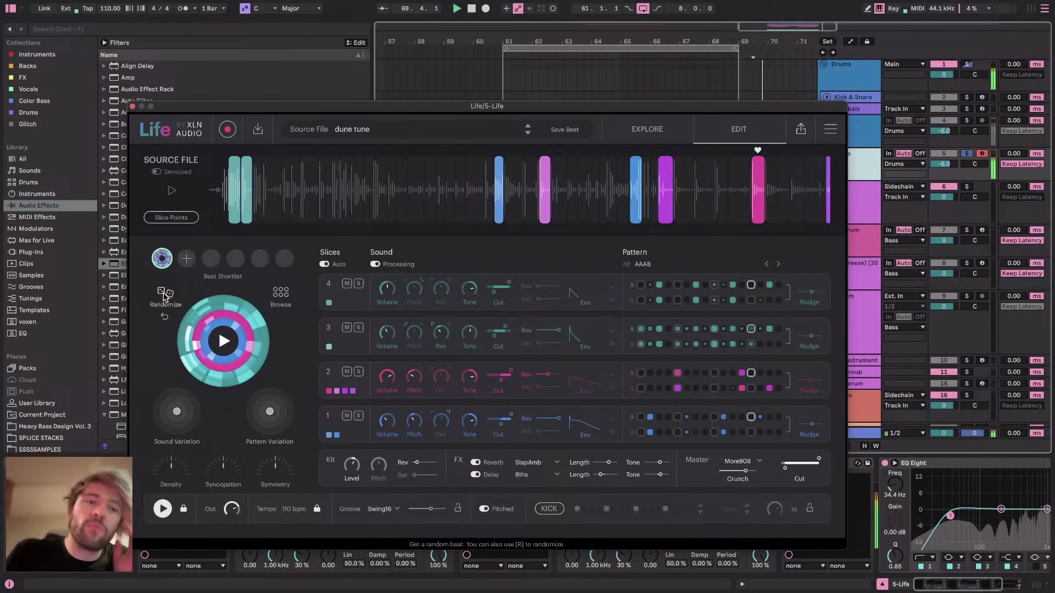
{"action": "left_click", "coordinate": [164, 297]}
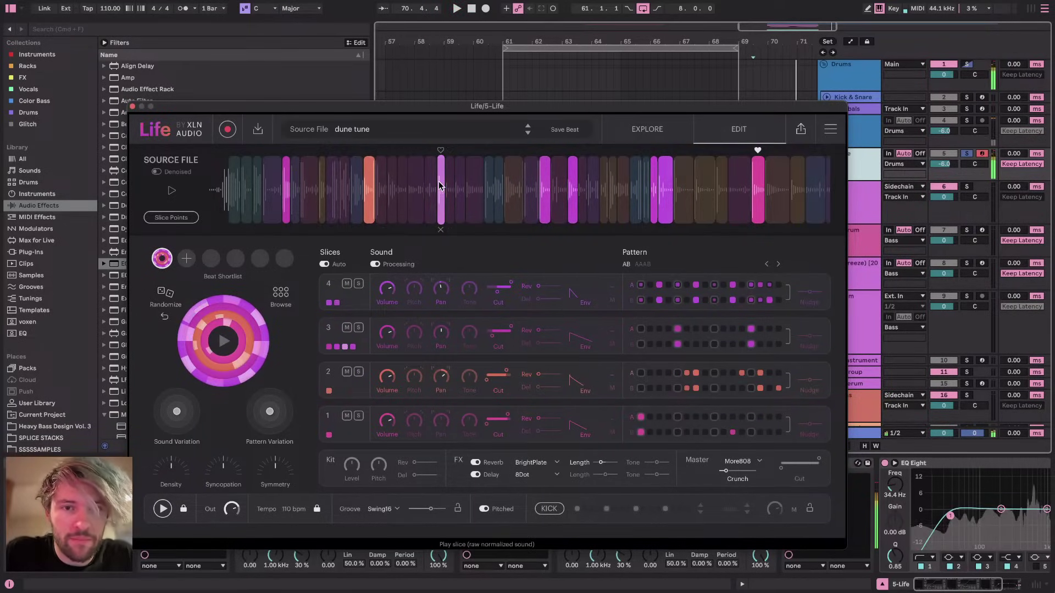
{"action": "key", "text": "super+Tab"}
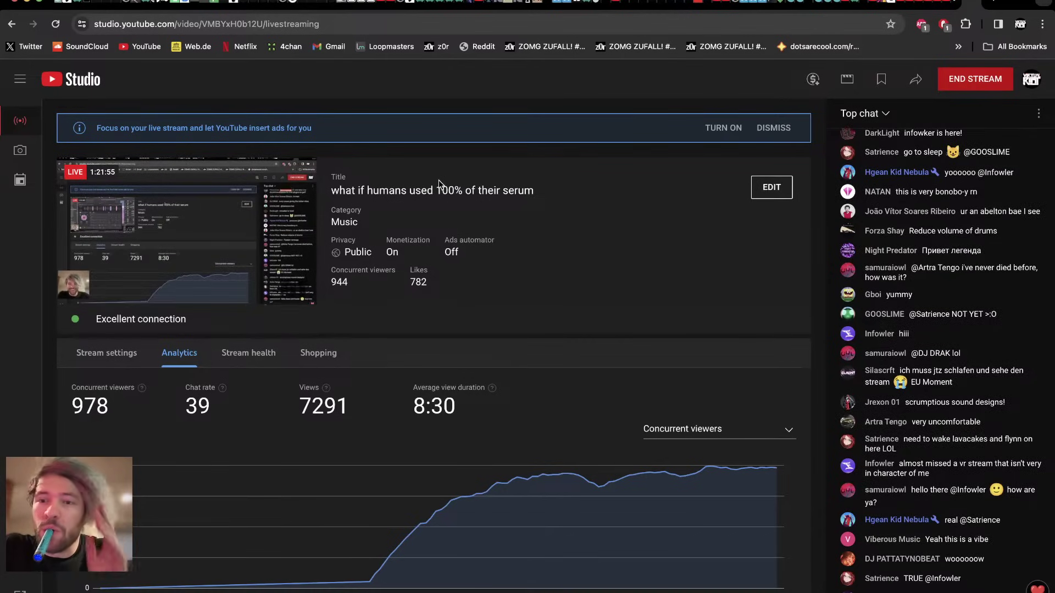
{"action": "key", "text": "super+Tab"}
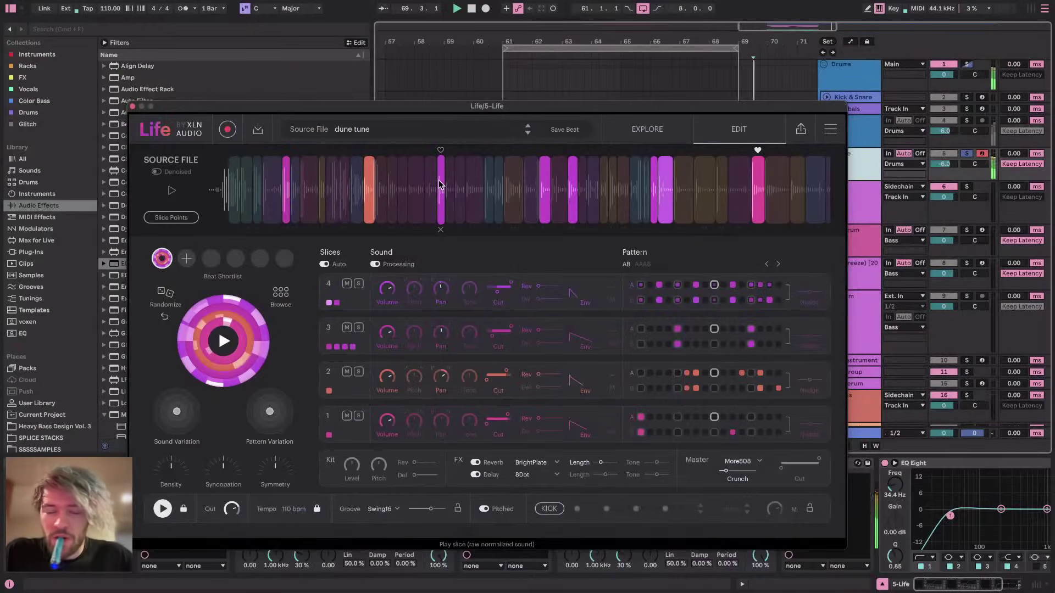
{"action": "left_click", "coordinate": [167, 301]}
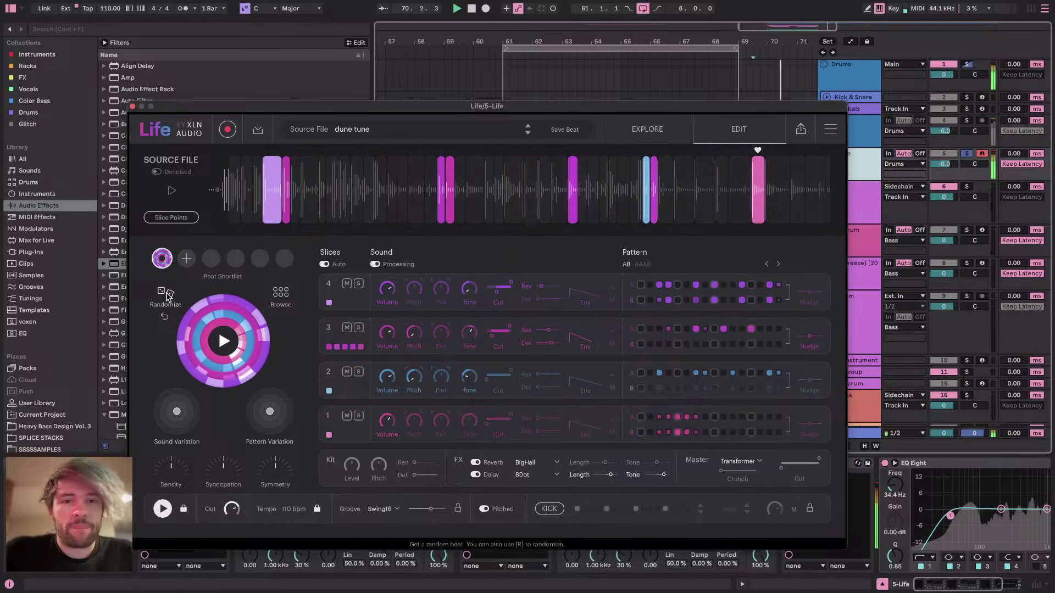
{"action": "left_click", "coordinate": [167, 295]}
{"action": "left_click", "coordinate": [167, 295]}
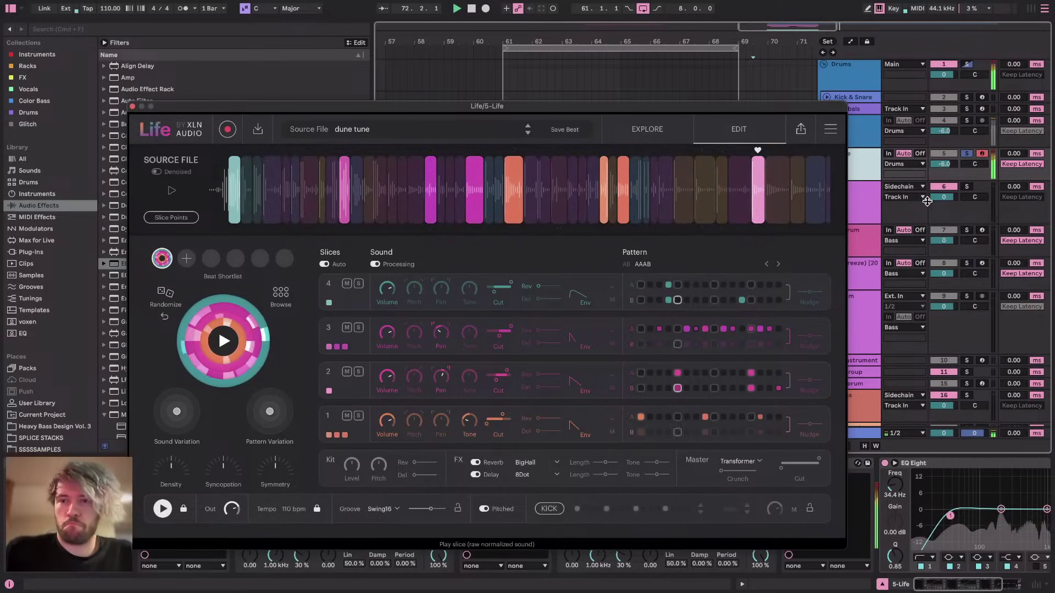
Unsolo the 5-Life track to hear the new beat in the full mix, and close the Life plugin window
{"action": "left_click", "coordinate": [966, 155]}
{"action": "left_click", "coordinate": [967, 156]}
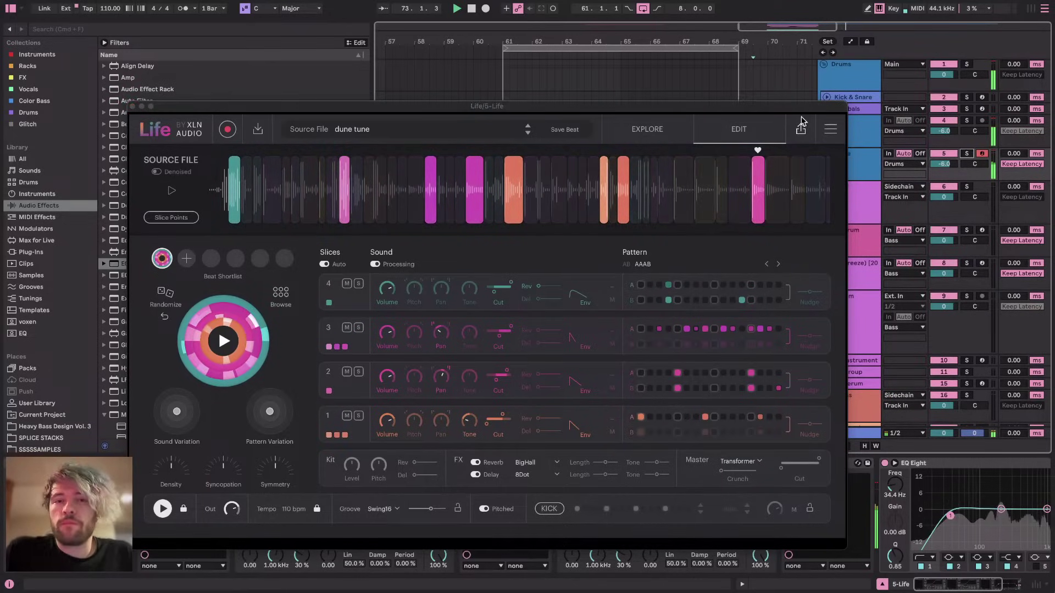
{"action": "left_click", "coordinate": [133, 107]}
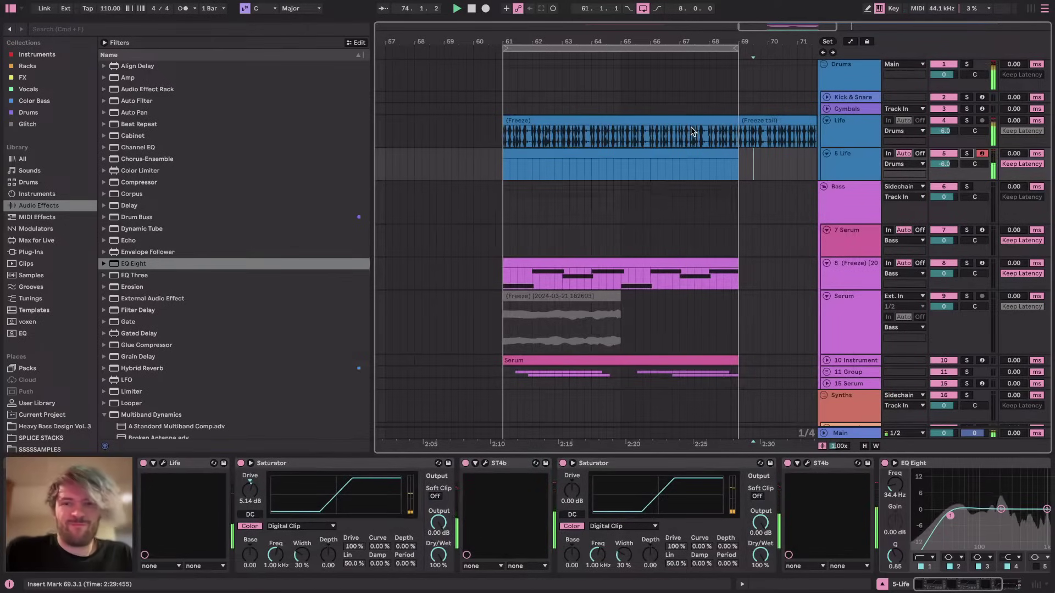
Play the loop in the full mix, then freeze and flatten the 5-Life track to audio
{"action": "left_click", "coordinate": [662, 161]}
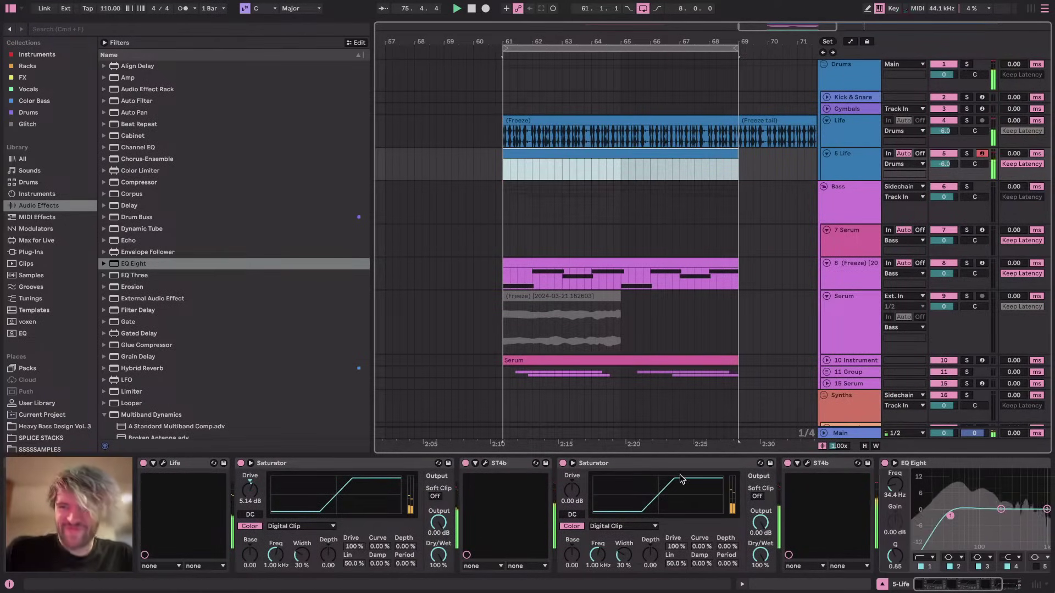
{"action": "left_click", "coordinate": [846, 165]}
{"action": "right_click", "coordinate": [838, 160]}
{"action": "left_click", "coordinate": [832, 146]}
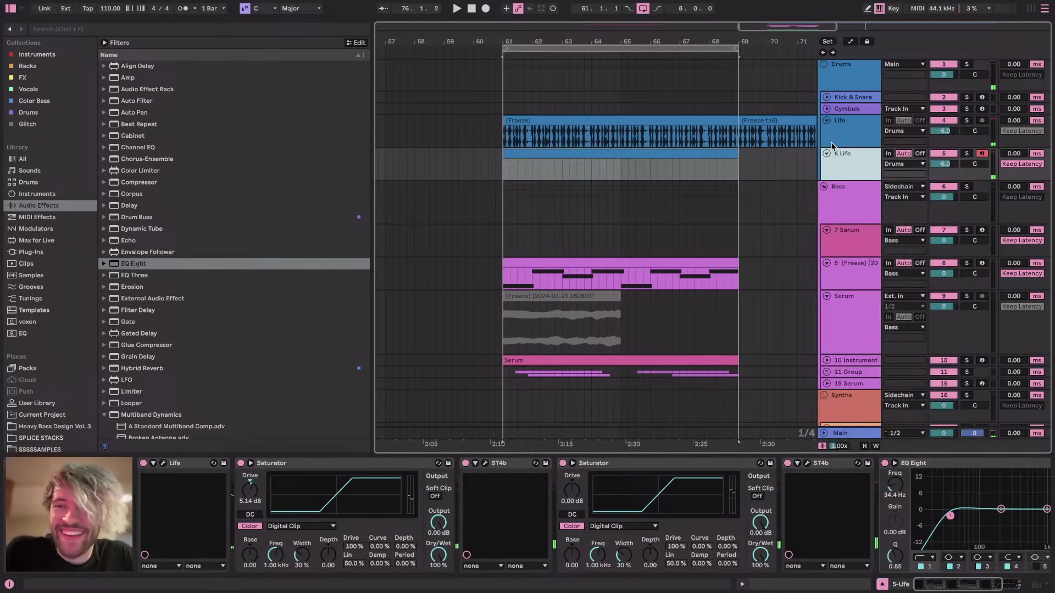
{"action": "scroll", "coordinate": [891, 509], "scroll_direction": "right", "scroll_amount": 5}
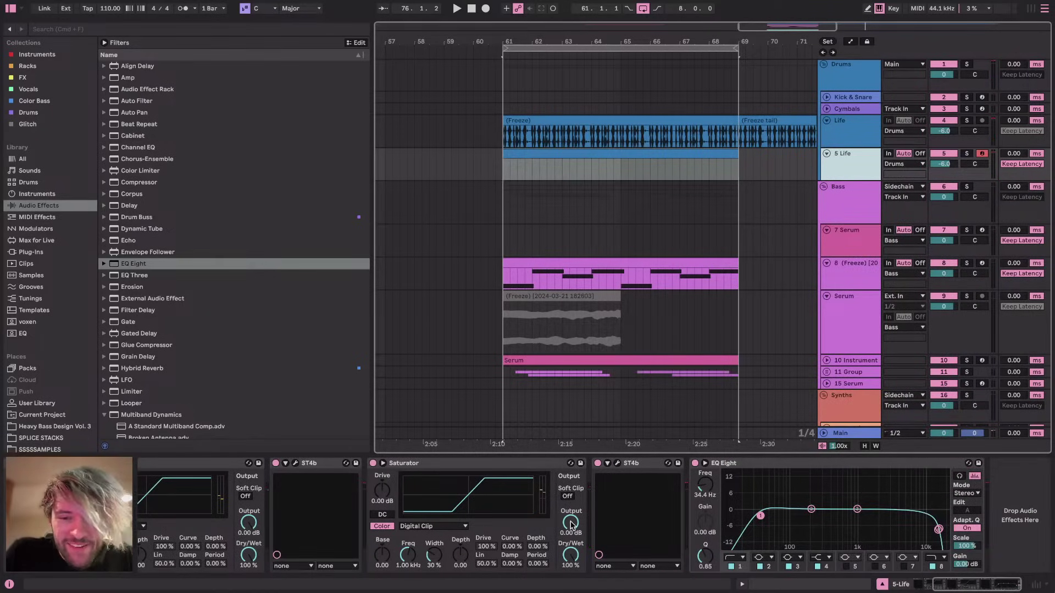
{"action": "key", "text": "space"}
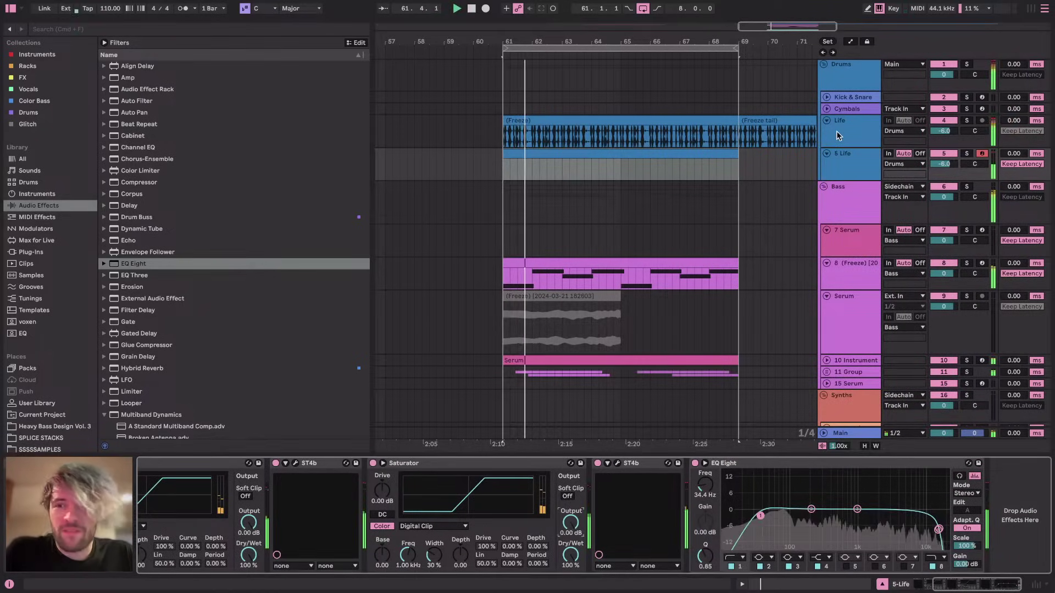
{"action": "left_click", "coordinate": [838, 164]}
{"action": "right_click", "coordinate": [854, 163]}
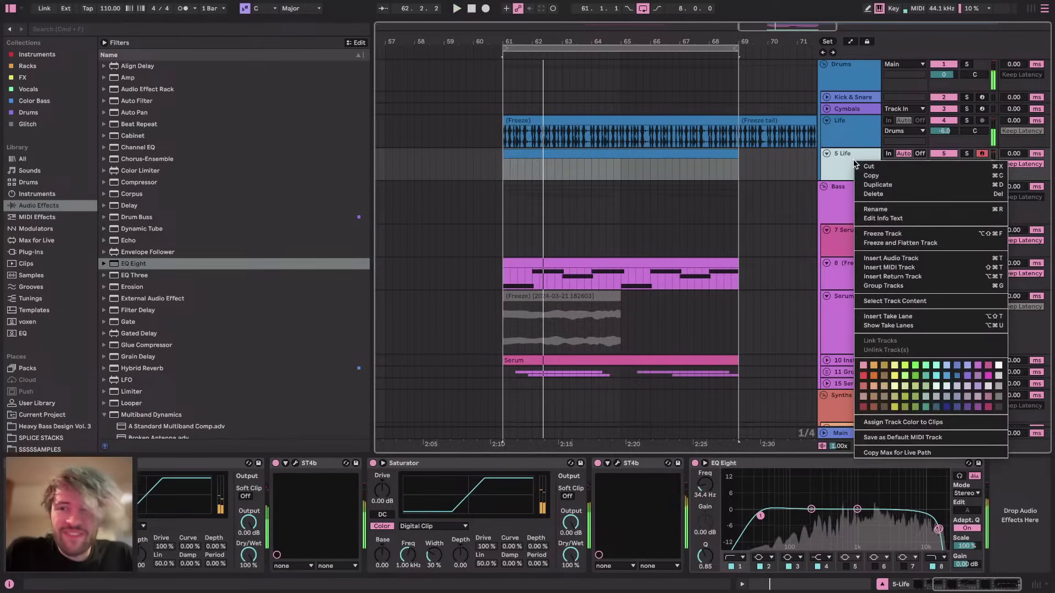
{"action": "left_click", "coordinate": [885, 243]}
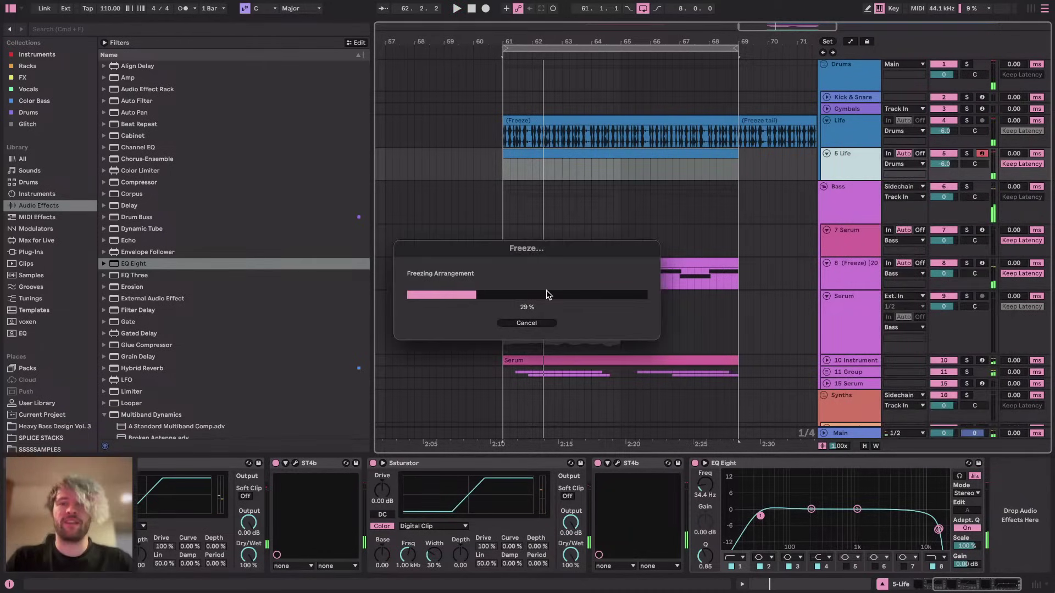
{"action": "key", "text": "super+Tab"}
{"action": "key", "text": "super+Tab"}
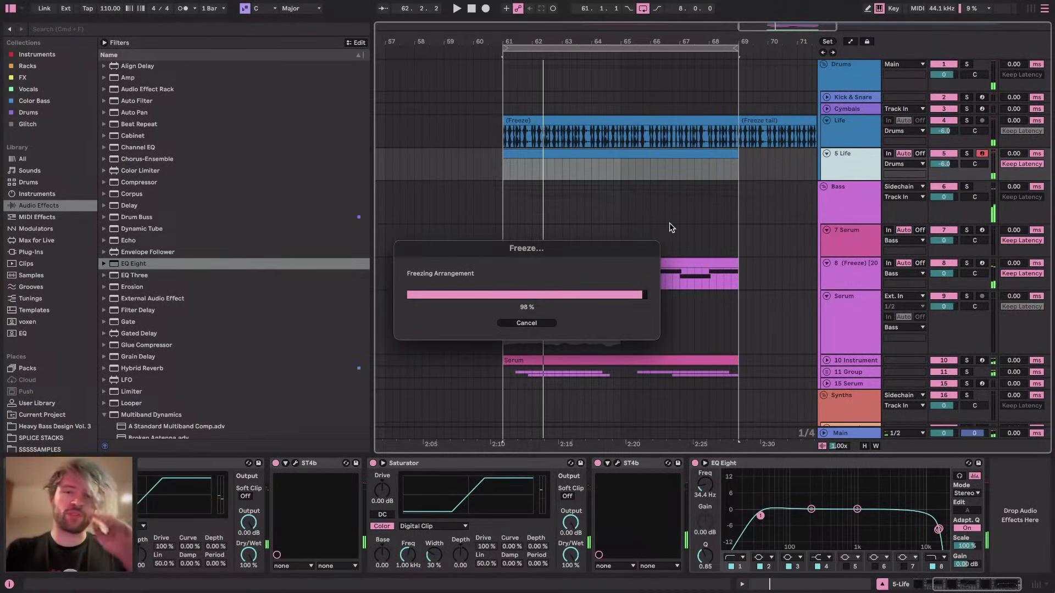
Solo the flattened second Life track, play its audio closely zoomed in, and return to the full mix
{"action": "left_click", "coordinate": [966, 153]}
{"action": "key", "text": "space"}
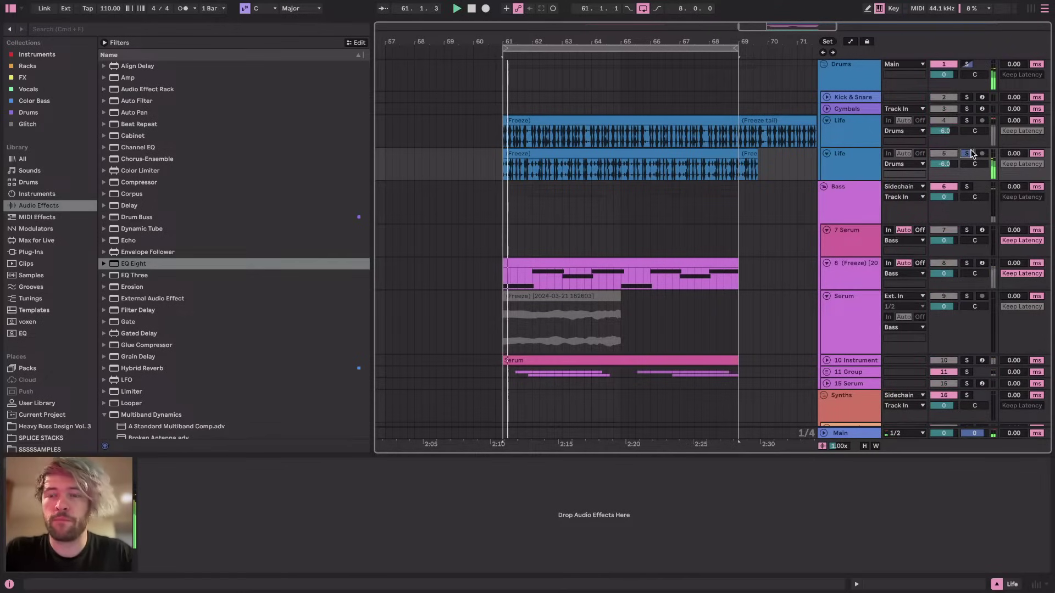
{"action": "key", "text": "z"}
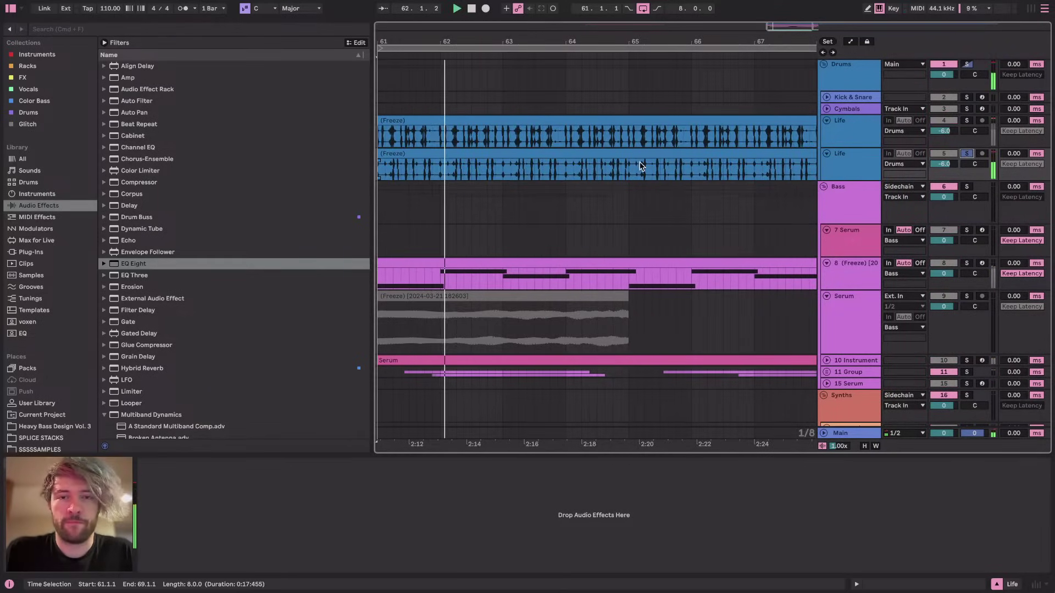
{"action": "left_click", "coordinate": [967, 155]}
Select the Kick & Snare track and open the Drums - Kick folder under One Shots in SPLICE SORTED
{"action": "left_click", "coordinate": [841, 98]}
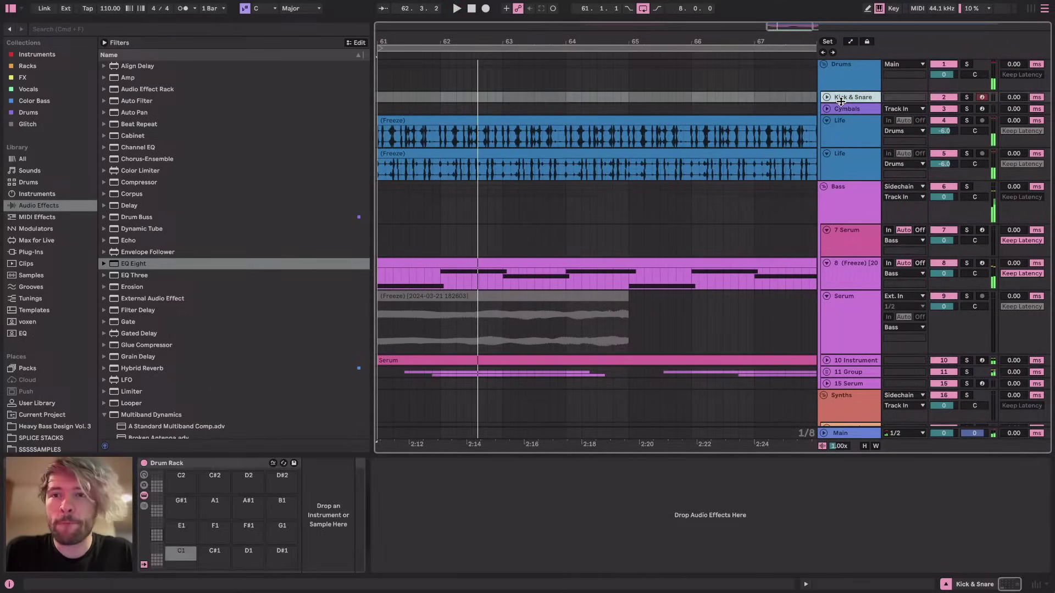
{"action": "key", "text": "x"}
{"action": "scroll", "coordinate": [783, 110], "scroll_direction": "left", "scroll_amount": 3}
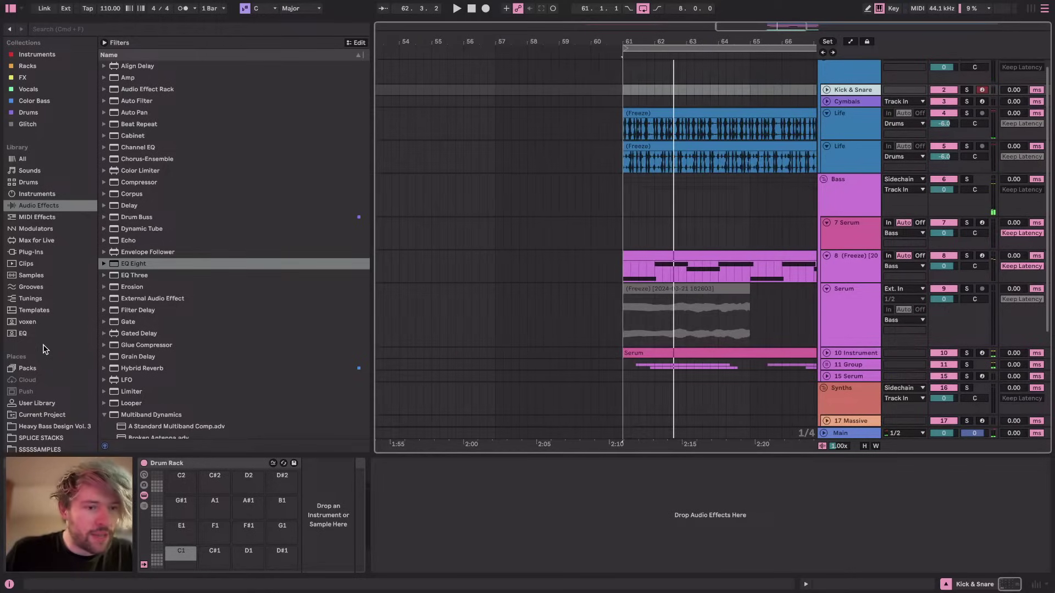
{"action": "scroll", "coordinate": [46, 349], "scroll_direction": "down", "scroll_amount": 5}
{"action": "left_click", "coordinate": [40, 332]}
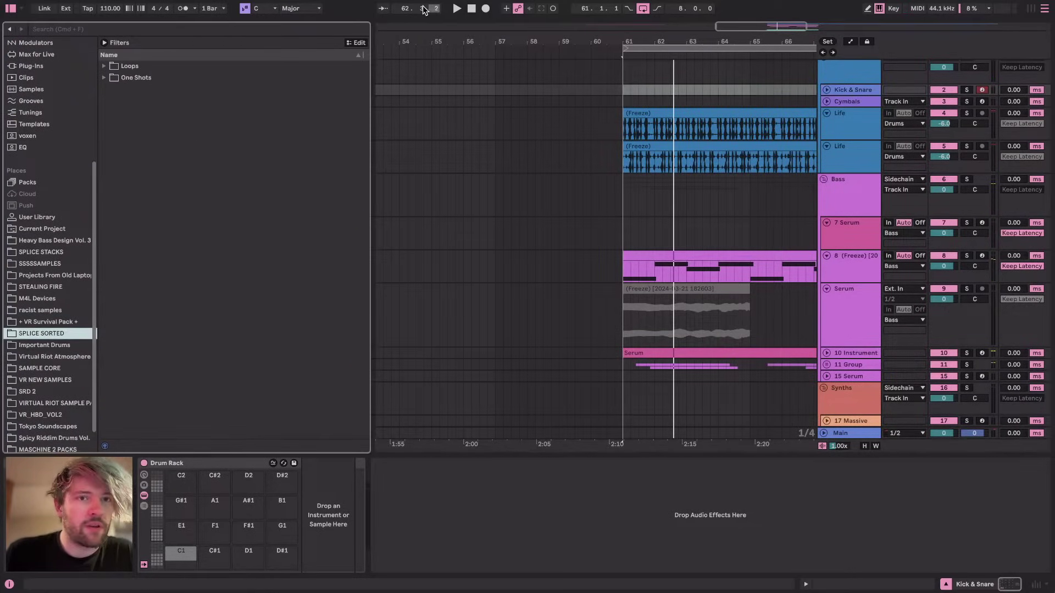
{"action": "left_click", "coordinate": [159, 76]}
{"action": "key", "text": "Right"}
{"action": "left_click", "coordinate": [135, 125]}
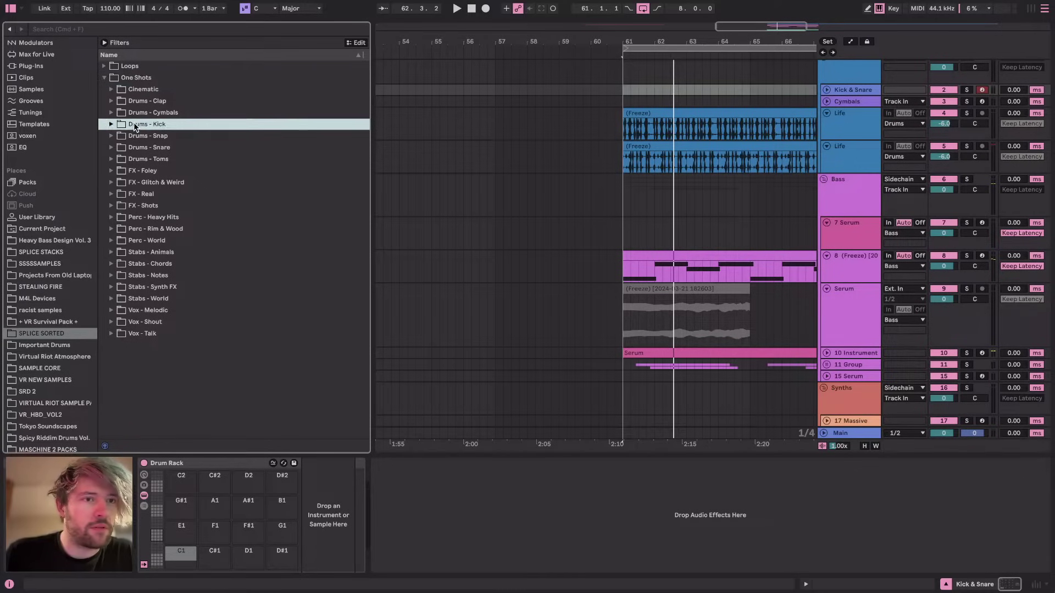
{"action": "left_click", "coordinate": [149, 125]}
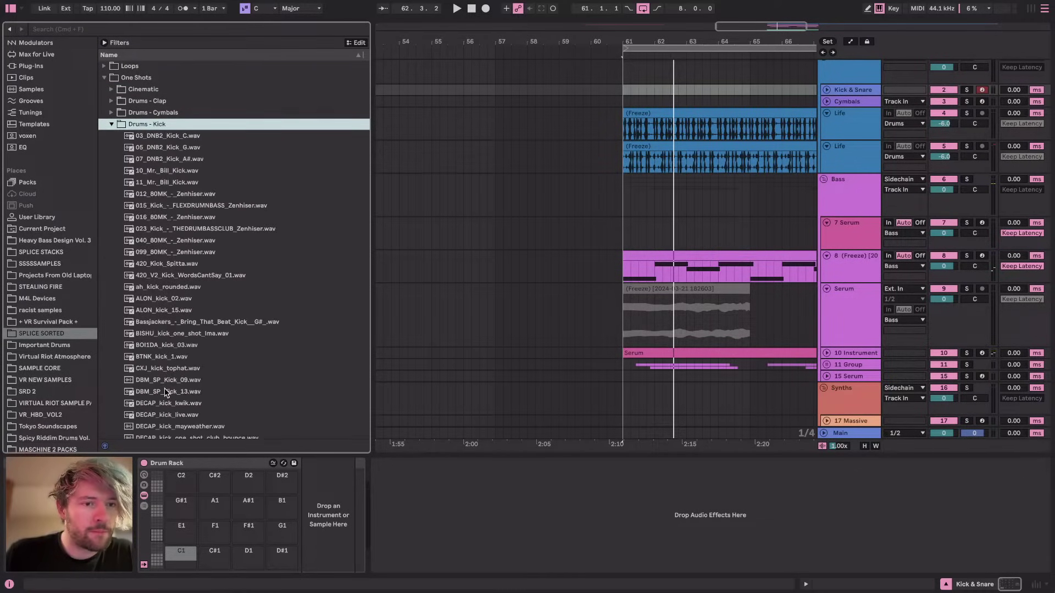
Audition kick one-shots in the Drums - Kick folder, including Kick_Punchy.wav, Kick_Clicky.wav and KRNE_Toro_Kick.aif
{"action": "scroll", "coordinate": [164, 388], "scroll_direction": "down", "scroll_amount": 5}
{"action": "left_click", "coordinate": [157, 315]}
{"action": "key", "text": "Down"}
{"action": "key", "text": "Down"}
{"action": "key", "text": "Down"}
{"action": "scroll", "coordinate": [156, 316], "scroll_direction": "down", "scroll_amount": 20}
{"action": "left_click", "coordinate": [157, 315]}
{"action": "key", "text": "Up"}
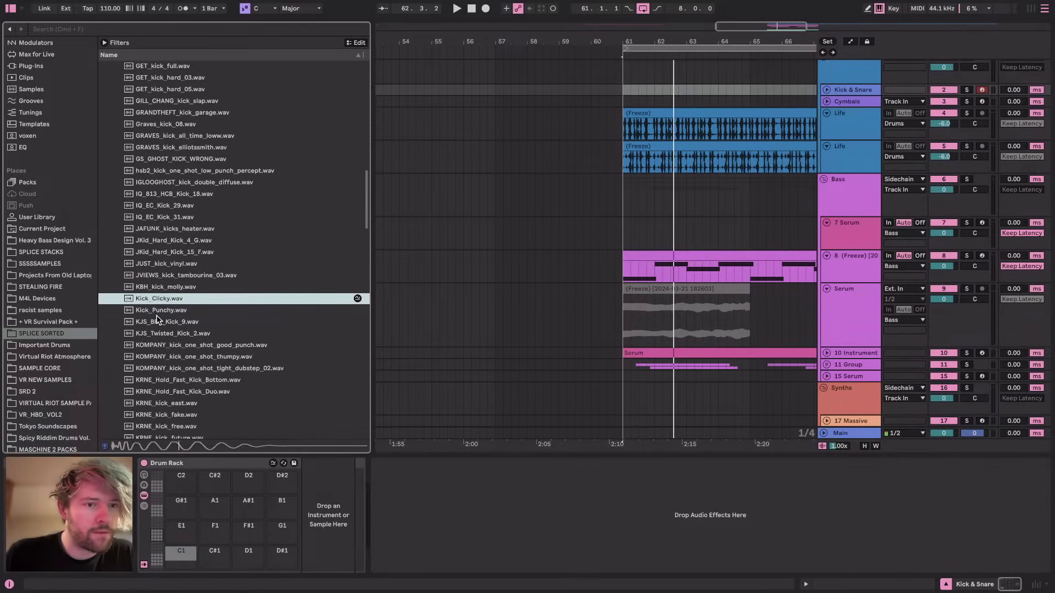
{"action": "scroll", "coordinate": [158, 319], "scroll_direction": "down", "scroll_amount": 8}
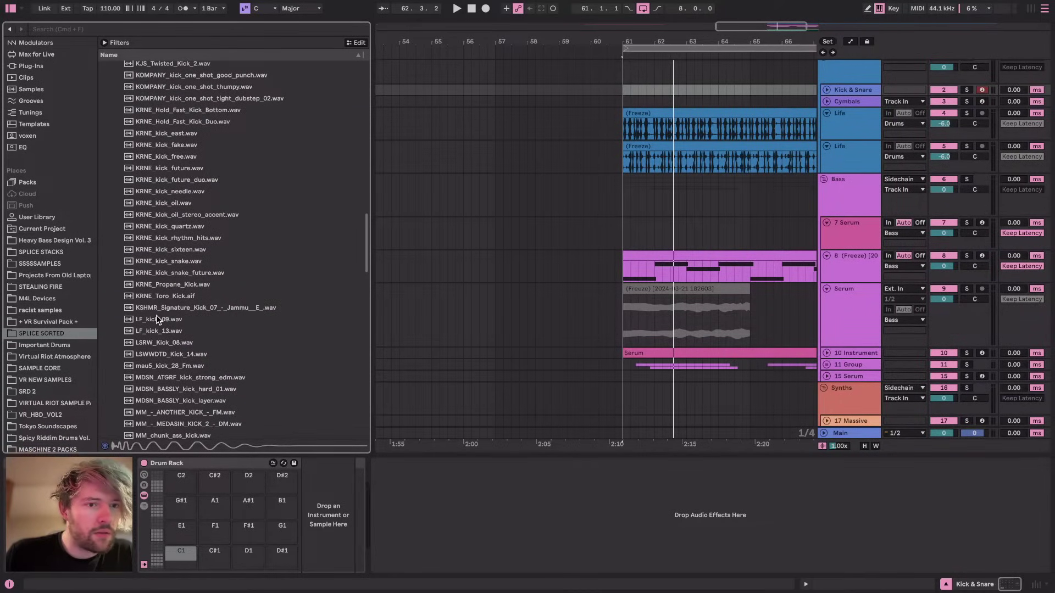
{"action": "left_click", "coordinate": [166, 297]}
Audition the kick samples from MDSN_BASSLY_kick_hard_01.wav down to MSKRB_kick_10.wav
{"action": "scroll", "coordinate": [186, 385], "scroll_direction": "up", "scroll_amount": 13}
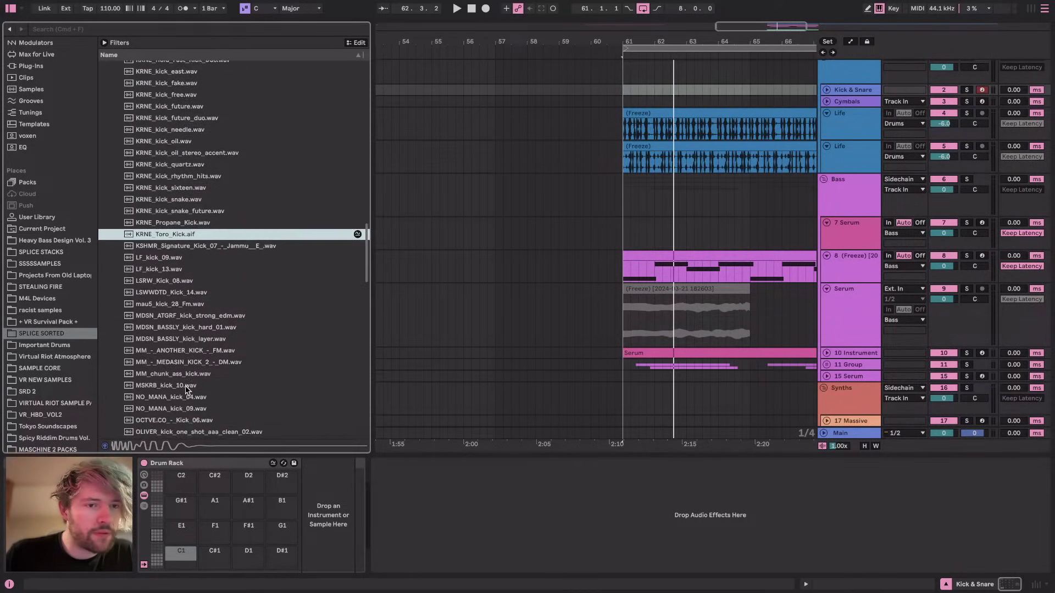
{"action": "scroll", "coordinate": [159, 164], "scroll_direction": "down", "scroll_amount": 2}
{"action": "scroll", "coordinate": [165, 297], "scroll_direction": "down", "scroll_amount": 10}
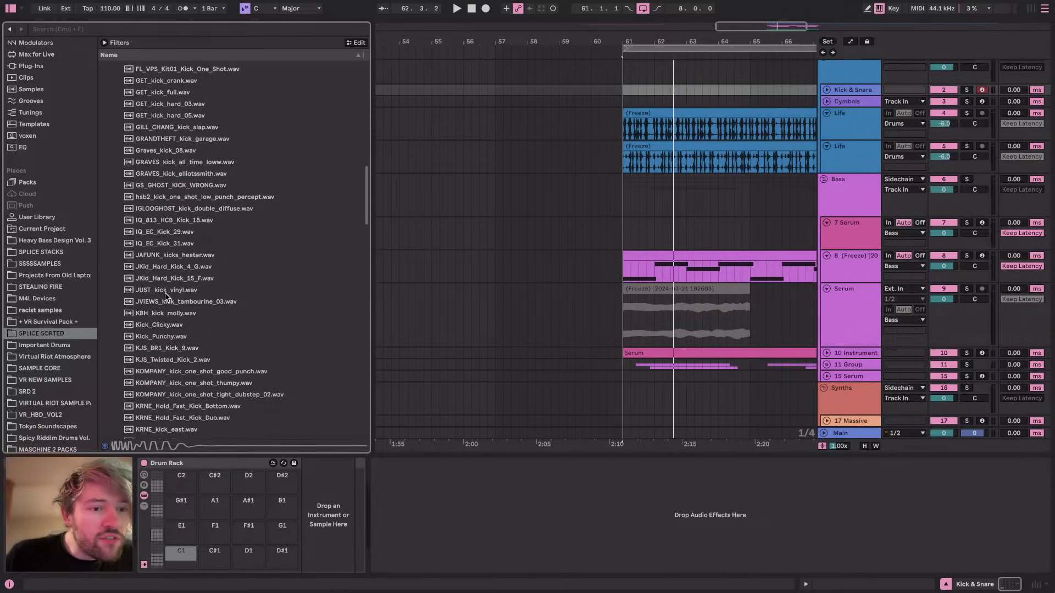
{"action": "scroll", "coordinate": [178, 353], "scroll_direction": "down", "scroll_amount": 3}
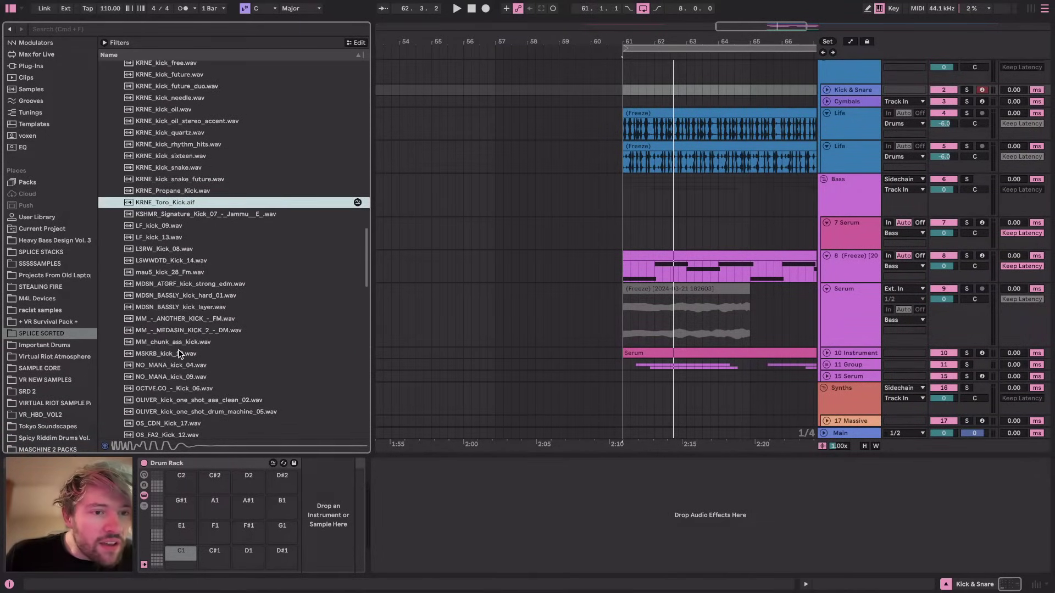
{"action": "left_click", "coordinate": [156, 293]}
{"action": "key", "text": "Down"}
{"action": "key", "text": "Down"}
{"action": "key", "text": "Down"}
{"action": "key", "text": "Down"}
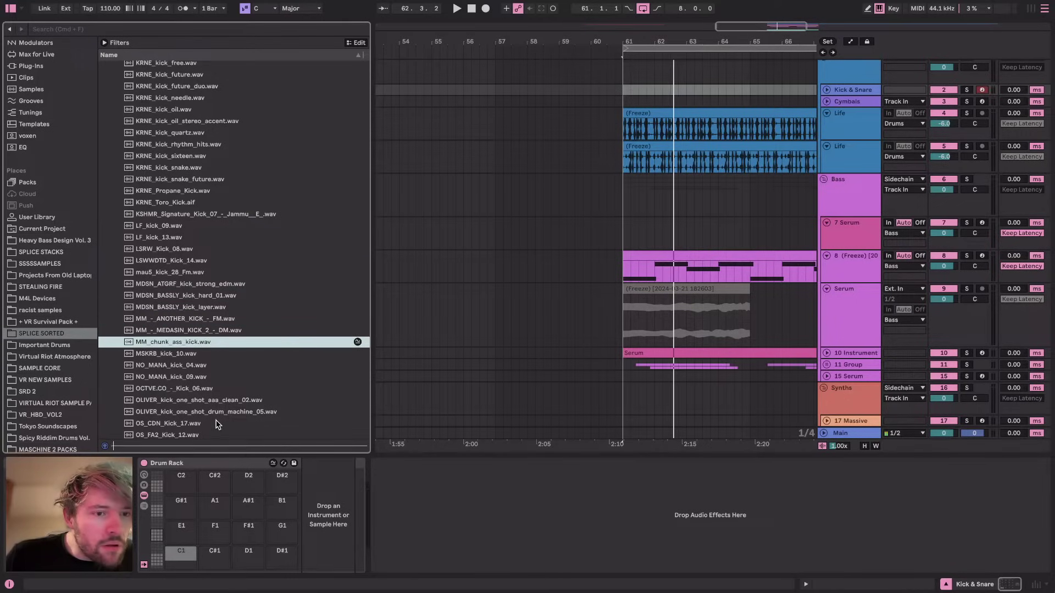
{"action": "key", "text": "Up"}
{"action": "key", "text": "Up"}
{"action": "key", "text": "Down"}
{"action": "key", "text": "Down"}
{"action": "key", "text": "Down"}
{"action": "key", "text": "Down"}
{"action": "key", "text": "Down"}
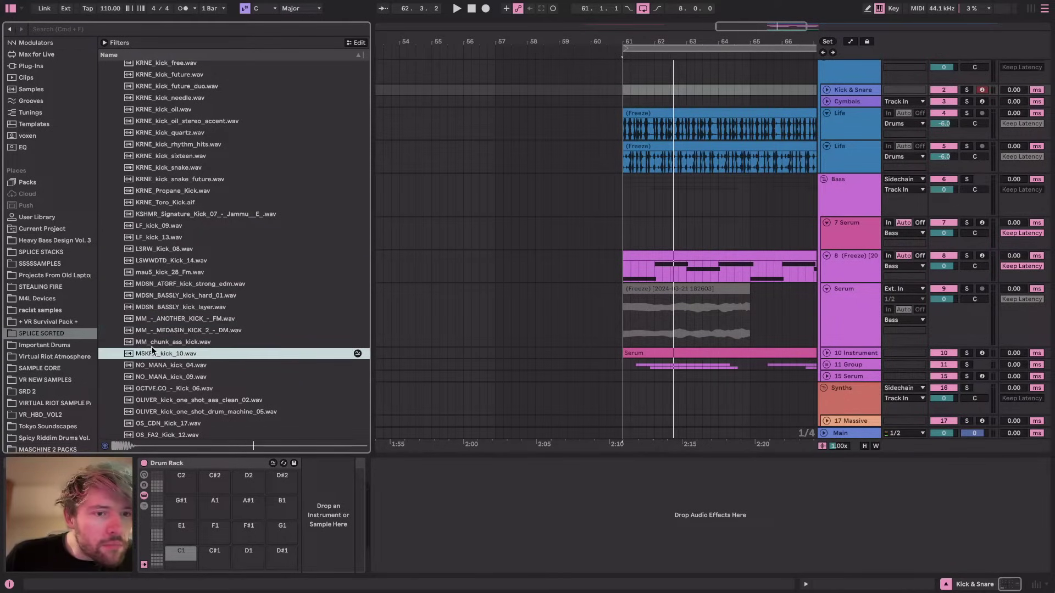
Audition FBSP3_Kit_04_Kick.wav and KBH_kick_molly.wav, and load KBH_kick_molly.wav onto the Drum Rack's C1 pad
{"action": "scroll", "coordinate": [225, 366], "scroll_direction": "up", "scroll_amount": 12}
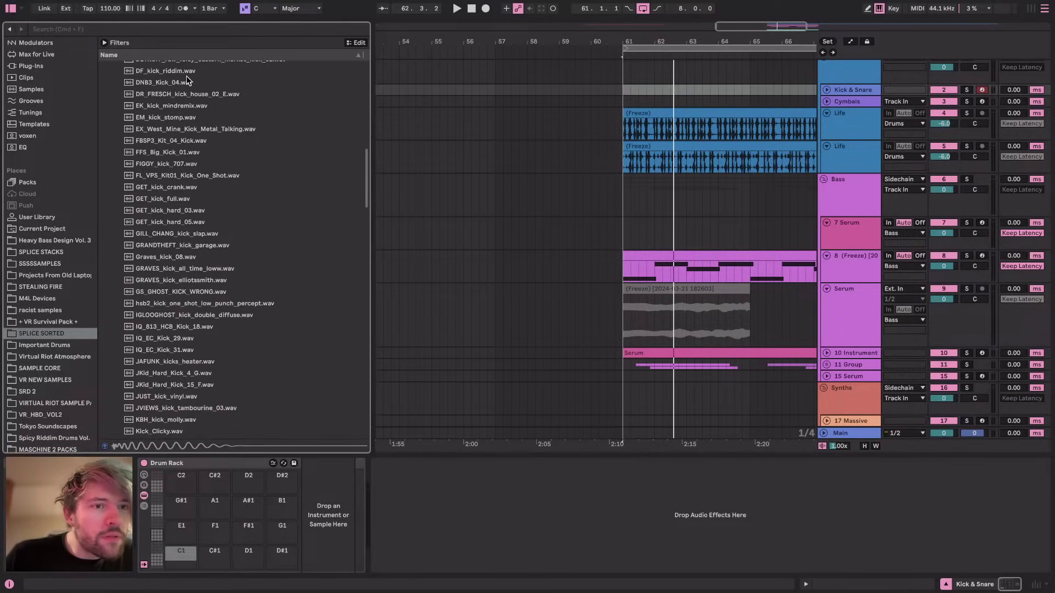
{"action": "left_click", "coordinate": [192, 141]}
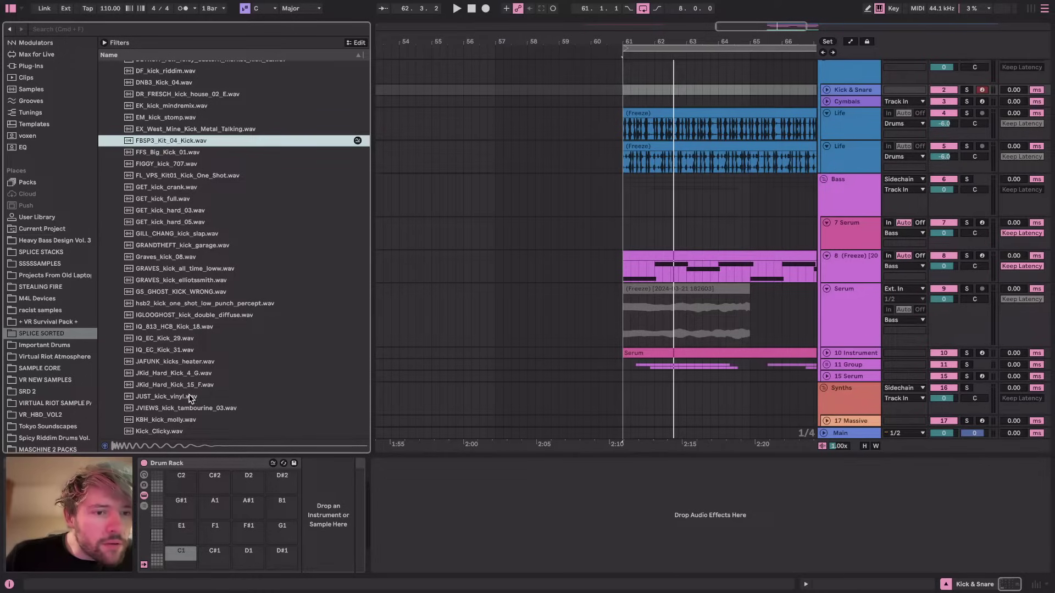
{"action": "left_click", "coordinate": [187, 420]}
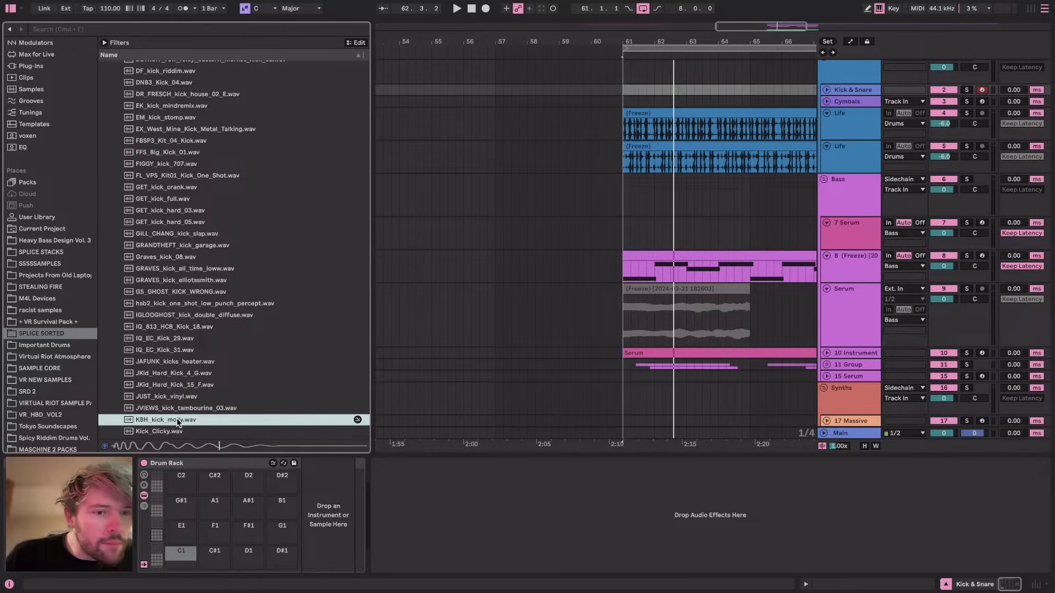
{"action": "left_click_drag", "start_coordinate": [181, 565], "coordinate": [181, 564]}
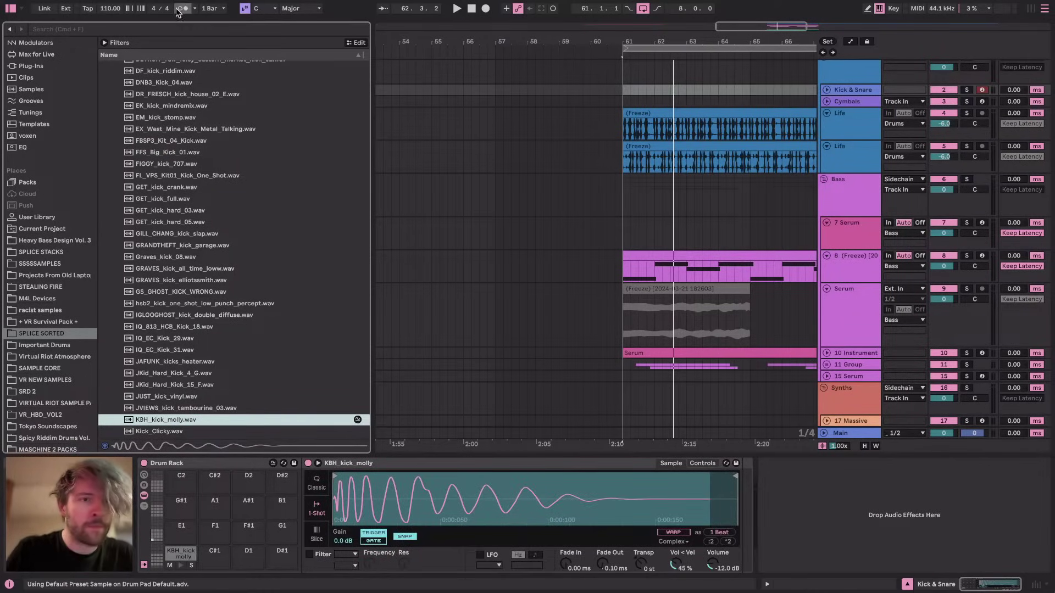
Collapse the Drums - Kick folder and expand the Drums - Snap folder
{"action": "key", "text": "Left"}
{"action": "key", "text": "Left"}
{"action": "key", "text": "Down"}
{"action": "key", "text": "Right"}
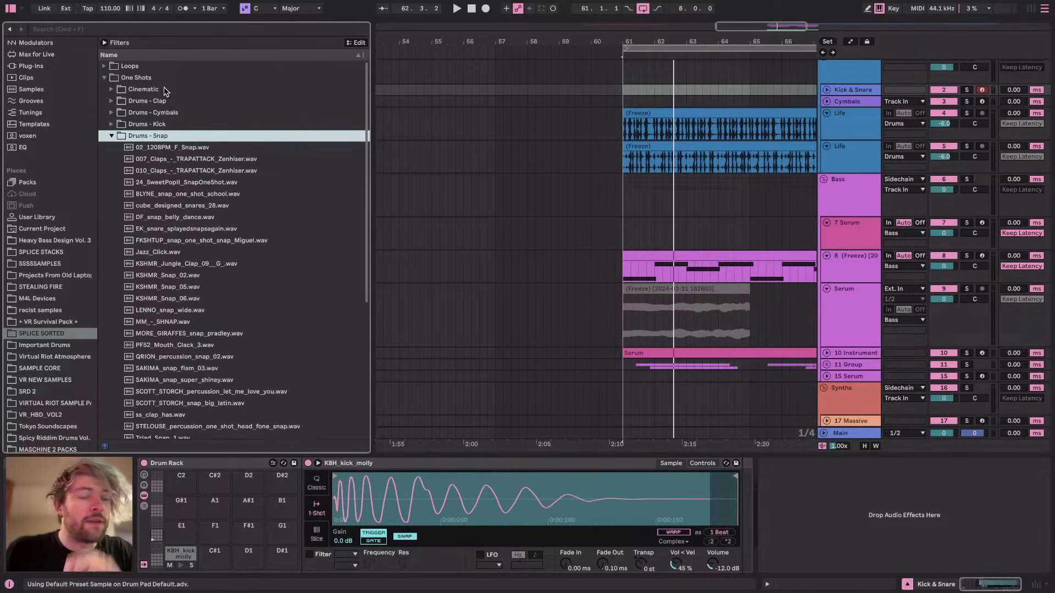
Load Jazz_Click.wav from the Drums - Snap folder onto the Drum Rack's C#1 pad
{"action": "scroll", "coordinate": [193, 298], "scroll_direction": "down", "scroll_amount": 3}
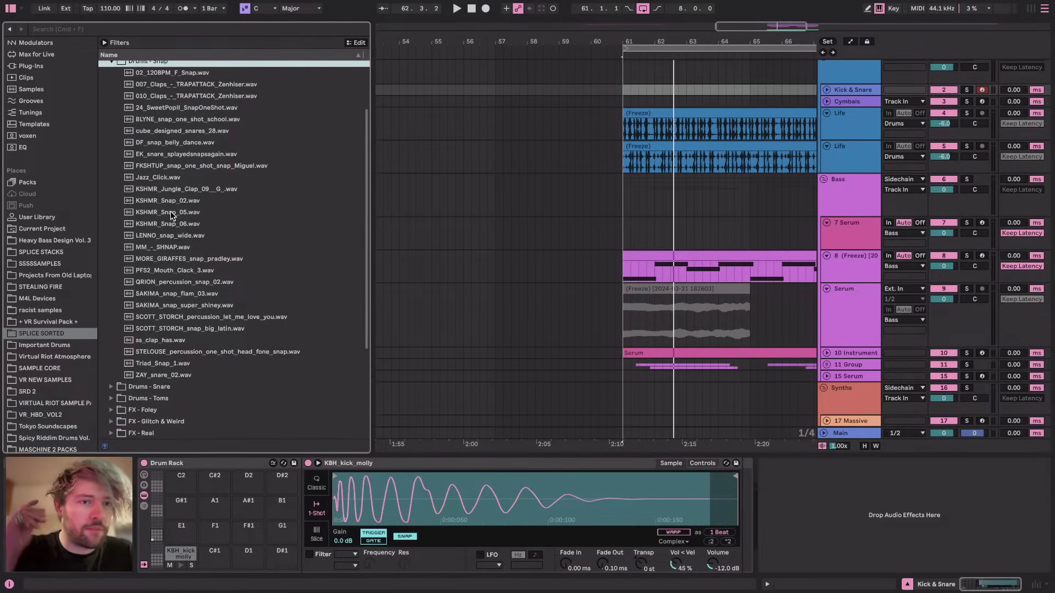
{"action": "left_click", "coordinate": [156, 178]}
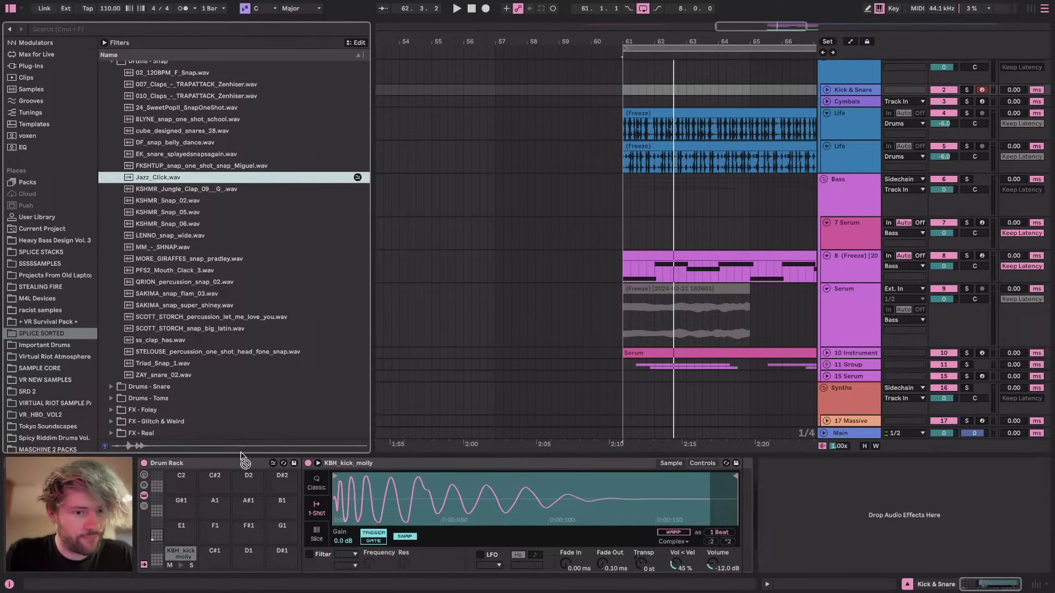
{"action": "left_click_drag", "start_coordinate": [210, 557], "coordinate": [212, 558]}
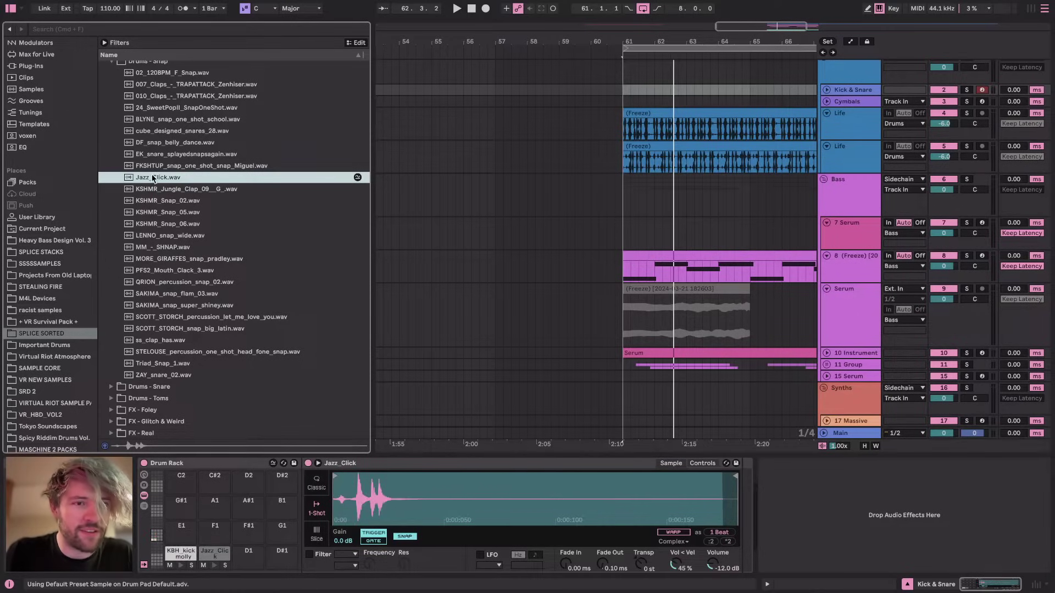
Audition the snap samples from KSHMR_Jungle_Clap_09__G_.wav down to ZAY_snare_02.wav
{"action": "key", "text": "Down"}
{"action": "key", "text": "Down"}
{"action": "key", "text": "Down"}
{"action": "key", "text": "Down"}
{"action": "key", "text": "Down"}
{"action": "key", "text": "Down"}
{"action": "key", "text": "Down"}
{"action": "key", "text": "Down"}
{"action": "key", "text": "Down"}
{"action": "key", "text": "Down"}
{"action": "key", "text": "Up"}
{"action": "key", "text": "Down"}
{"action": "key", "text": "Down"}
{"action": "key", "text": "Down"}
{"action": "key", "text": "Down"}
{"action": "key", "text": "Down"}
{"action": "key", "text": "Down"}
{"action": "key", "text": "Down"}
{"action": "key", "text": "Down"}
Compare Triad_Snap_1.wav with ZAY_snare_02.wav, and load ZAY_snare_02.wav onto the Drum Rack's F1 pad
{"action": "left_click", "coordinate": [161, 363]}
{"action": "left_click", "coordinate": [160, 372]}
{"action": "left_click_drag", "start_coordinate": [157, 353], "coordinate": [217, 536]}
{"action": "scroll", "coordinate": [547, 243], "scroll_direction": "right", "scroll_amount": 5}
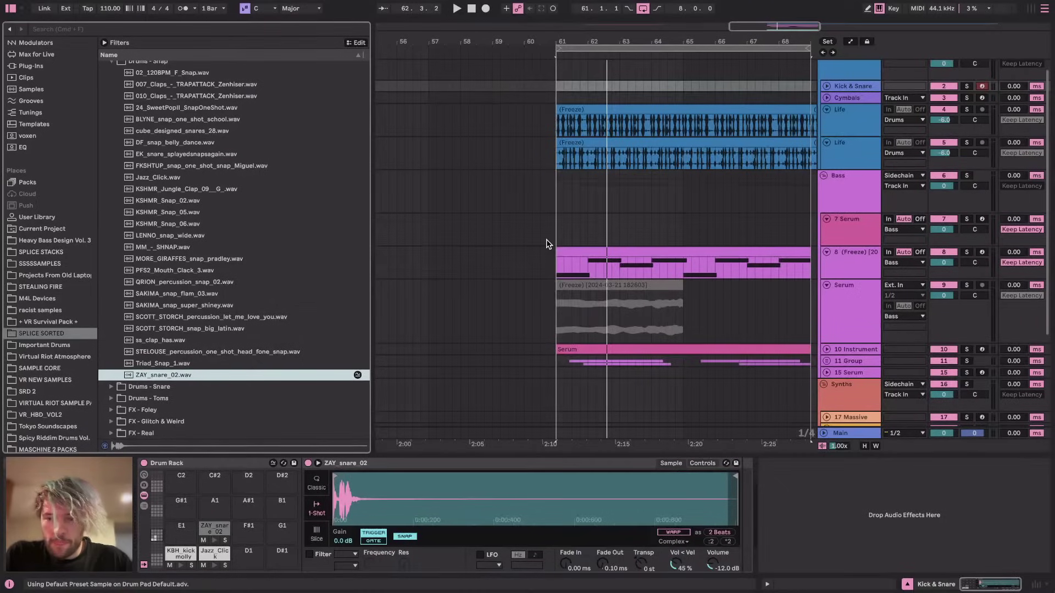
{"action": "scroll", "coordinate": [568, 157], "scroll_direction": "right", "scroll_amount": 4}
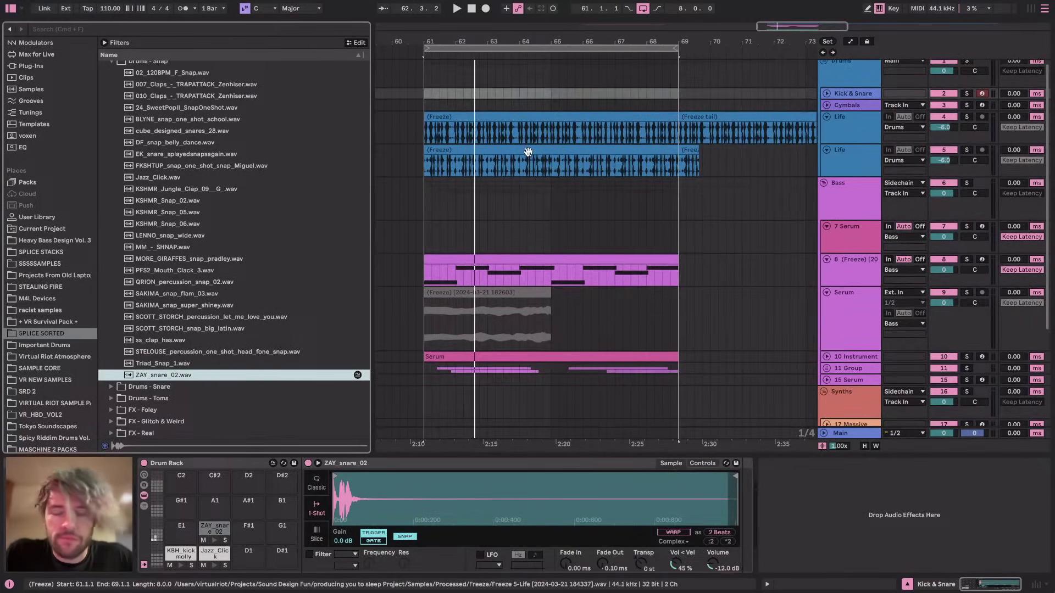
Switch to YouTube Studio, read through the livestream's chat messages and return to Ableton Live
{"action": "key", "text": "super+Tab"}
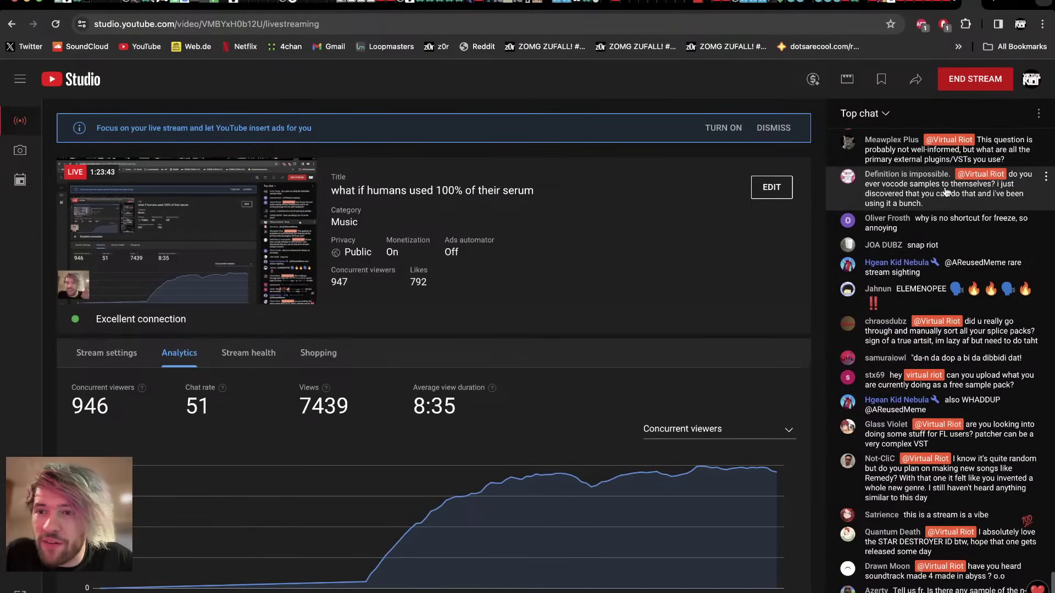
{"action": "scroll", "coordinate": [965, 172], "scroll_direction": "up", "scroll_amount": 2}
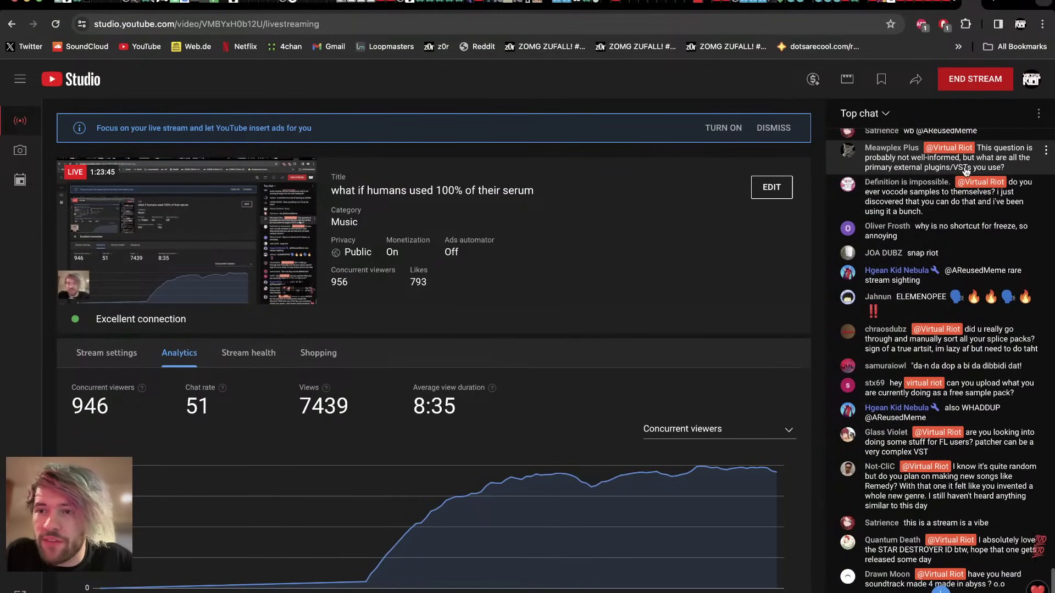
{"action": "scroll", "coordinate": [965, 177], "scroll_direction": "up", "scroll_amount": 2}
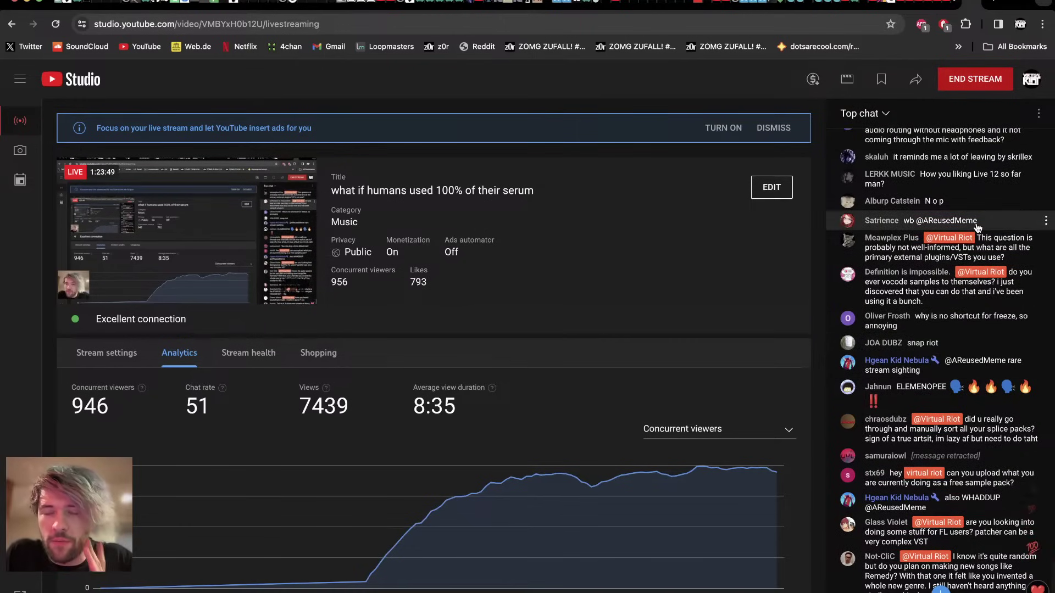
{"action": "scroll", "coordinate": [979, 352], "scroll_direction": "up", "scroll_amount": 1}
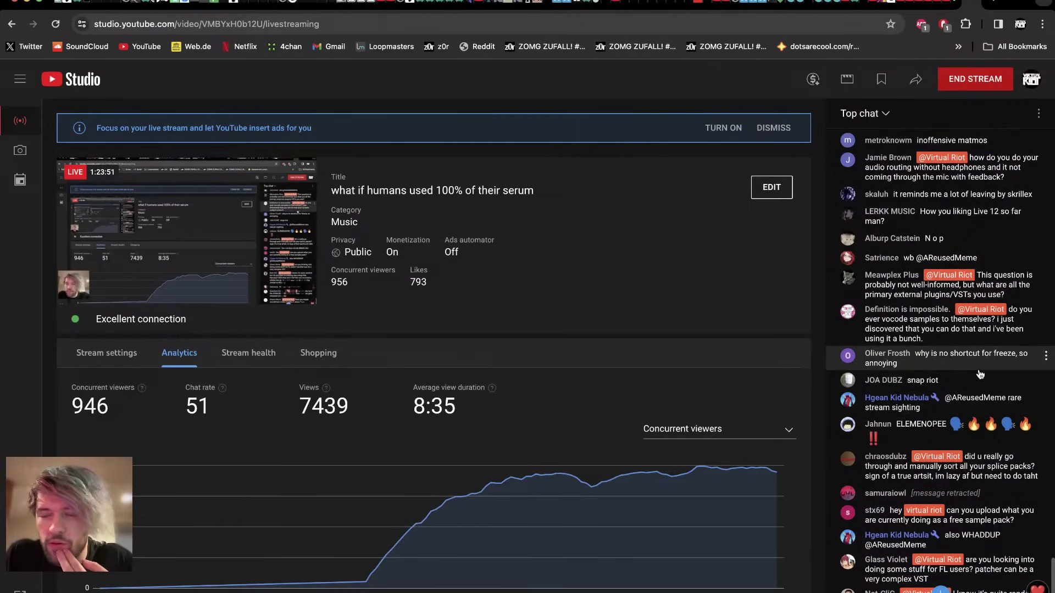
{"action": "scroll", "coordinate": [973, 368], "scroll_direction": "up", "scroll_amount": 1}
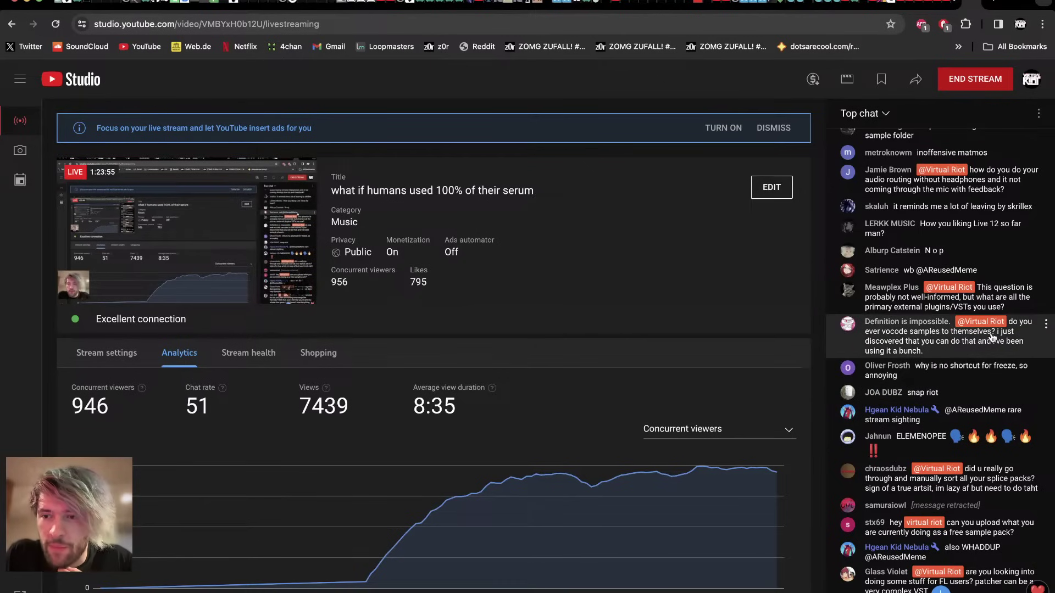
{"action": "scroll", "coordinate": [934, 286], "scroll_direction": "down", "scroll_amount": 3}
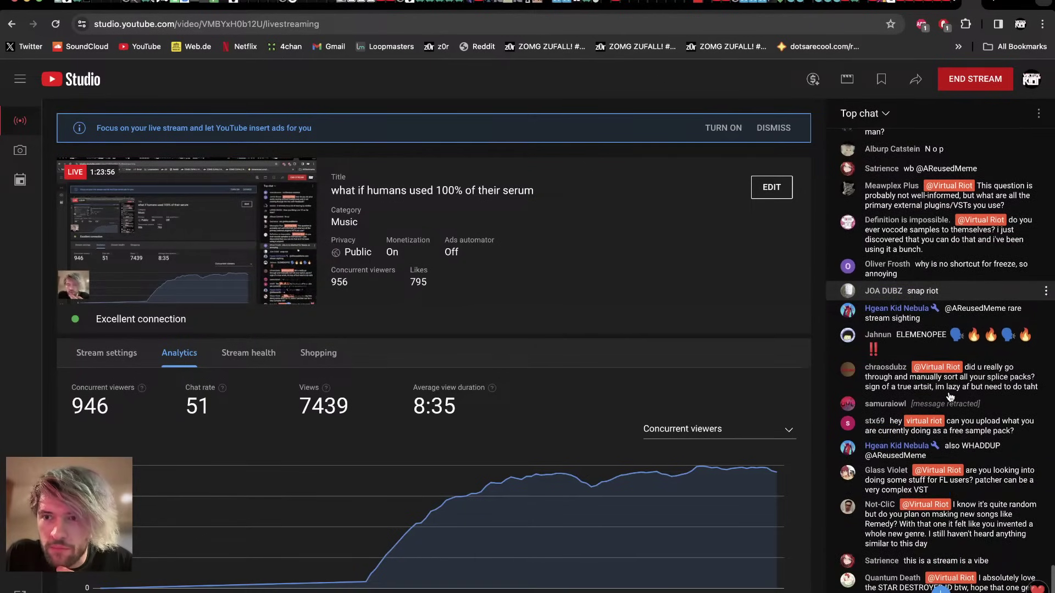
{"action": "scroll", "coordinate": [949, 258], "scroll_direction": "down", "scroll_amount": 5}
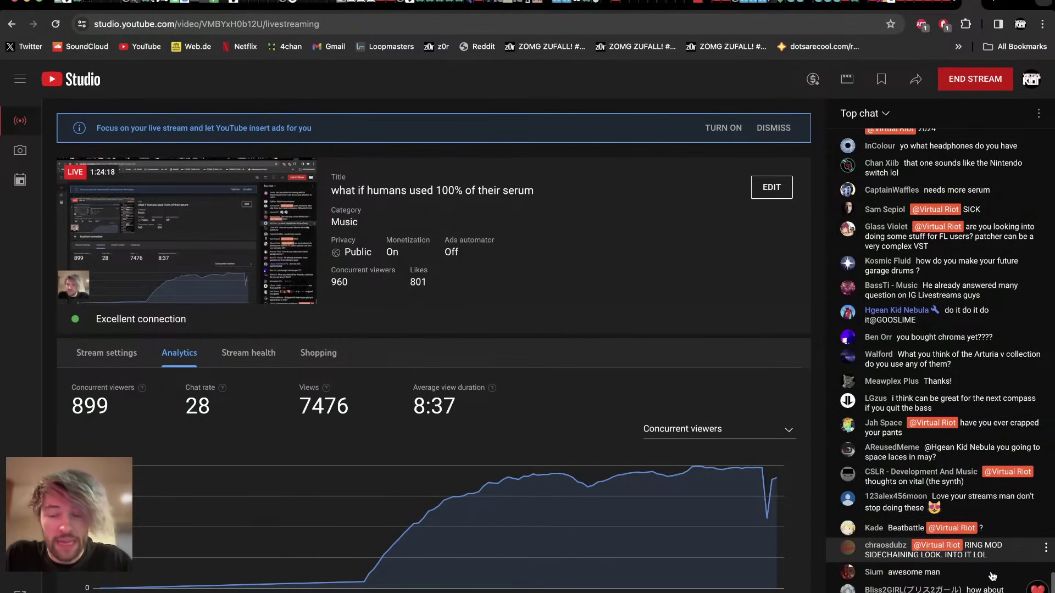
{"action": "key", "text": "super+Tab"}
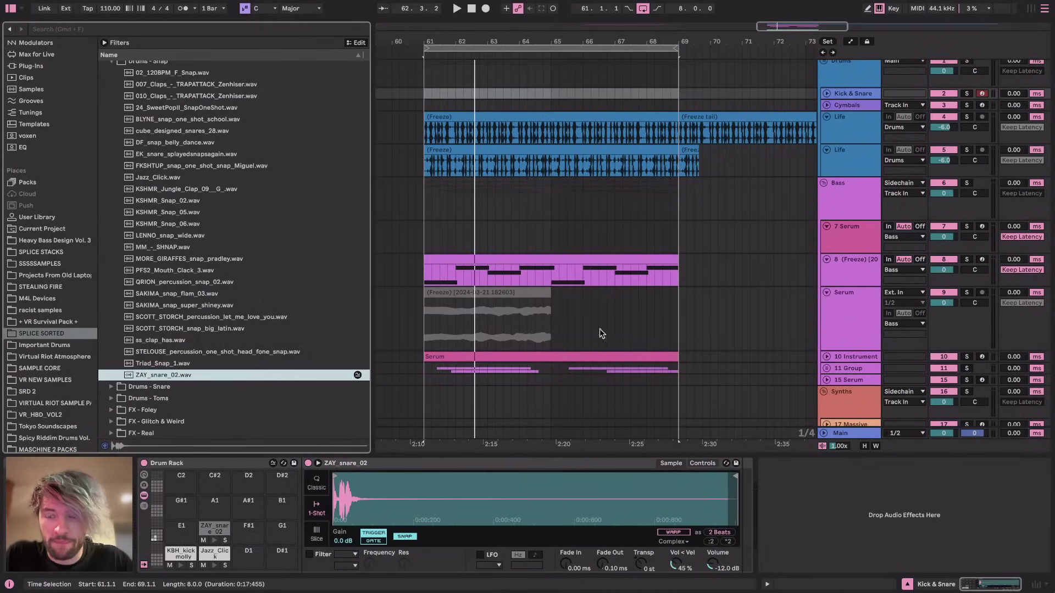
Play the loop briefly and create an empty eight-bar MIDI clip on the Kick & Snare track from bar 61 to 69
{"action": "key", "text": "space"}
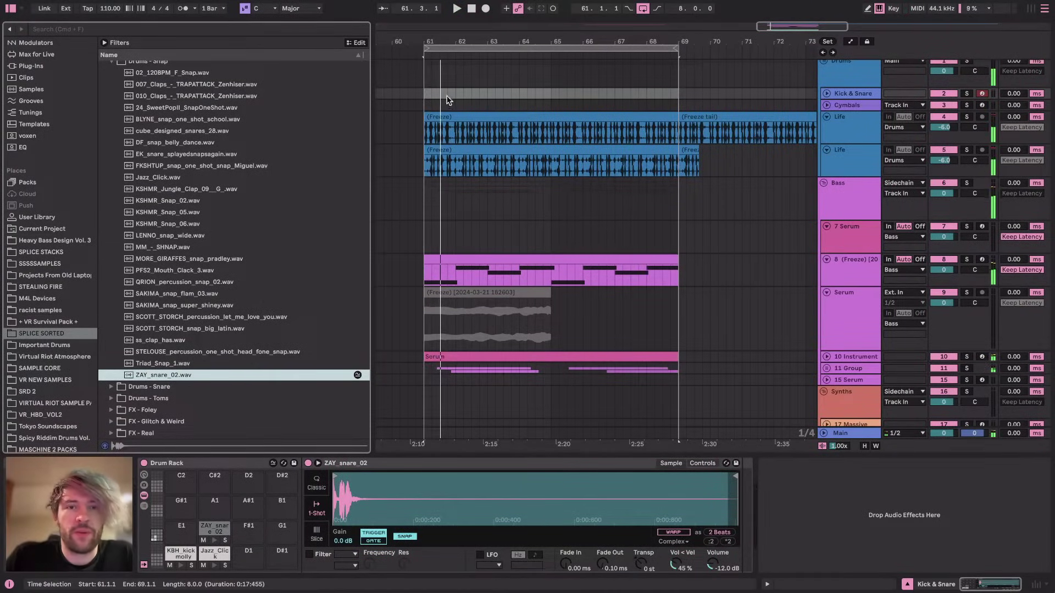
{"action": "left_click_drag", "start_coordinate": [426, 94], "coordinate": [646, 96]}
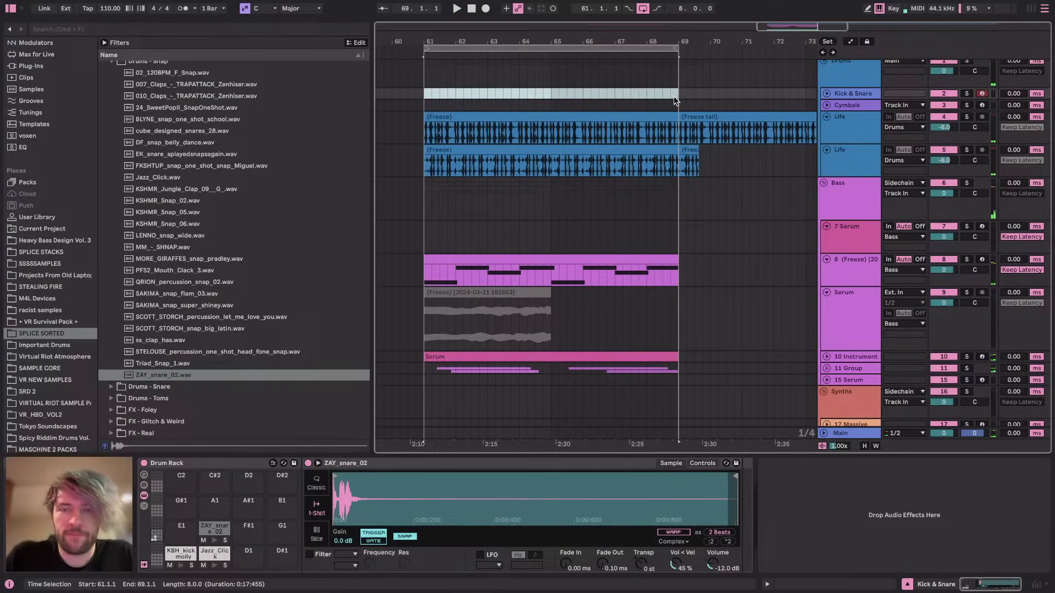
{"action": "key", "text": "super+shift+m"}
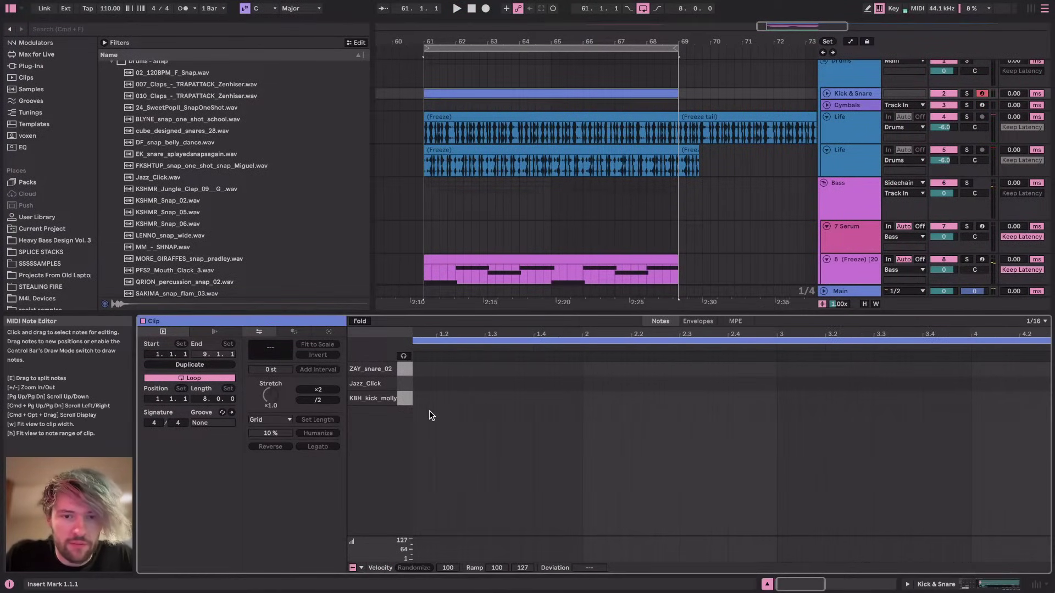
Enter a KBH_kick_molly note at 1.1.1 and duplicate it onto every beat of the clip's first four bars
{"action": "double_click", "coordinate": [417, 400]}
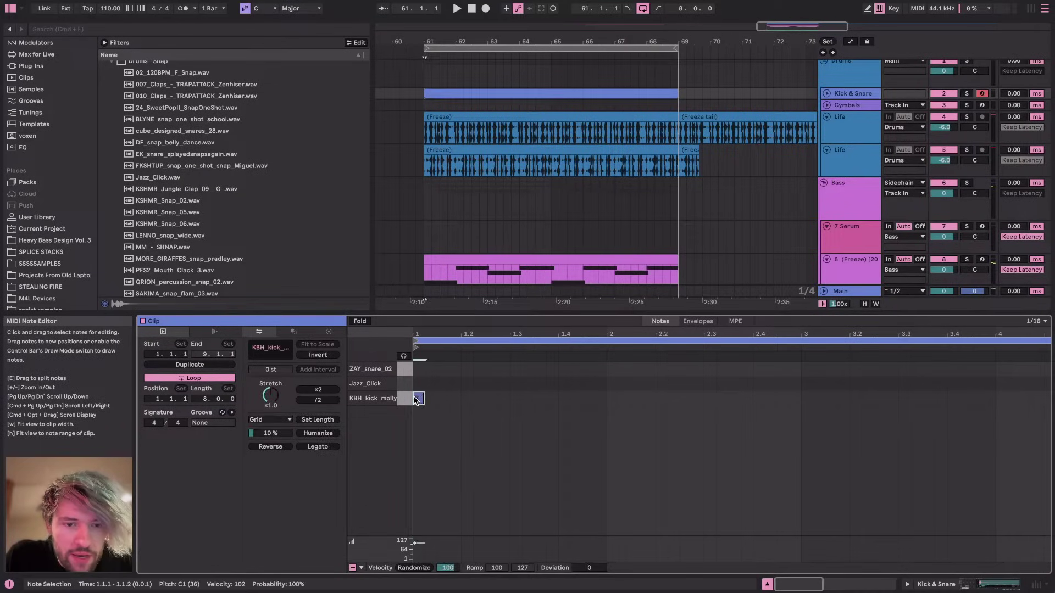
{"action": "key", "text": "super+a"}
{"action": "key", "text": "super+d"}
{"action": "key", "text": "super+d"}
{"action": "key", "text": "super+d"}
{"action": "key", "text": "super+a"}
{"action": "key", "text": "super+d"}
Add Jazz_Click and ZAY_snare_02 notes on beat 2 and repeat them on beats 2 and 4 through bar 4
{"action": "double_click", "coordinate": [467, 383]}
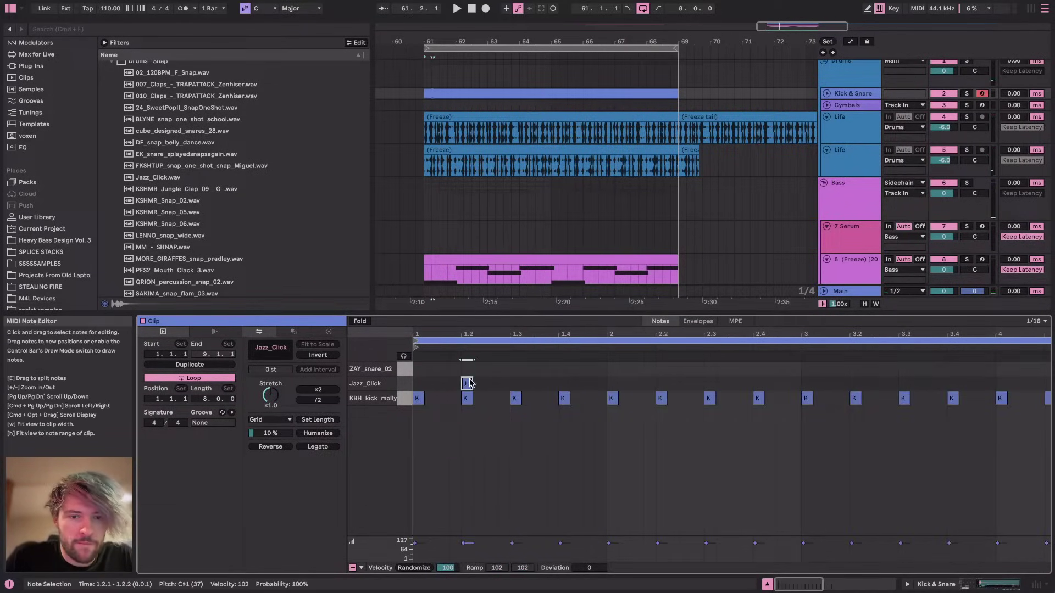
{"action": "double_click", "coordinate": [467, 369]}
{"action": "left_click_drag", "start_coordinate": [506, 363], "coordinate": [358, 398]}
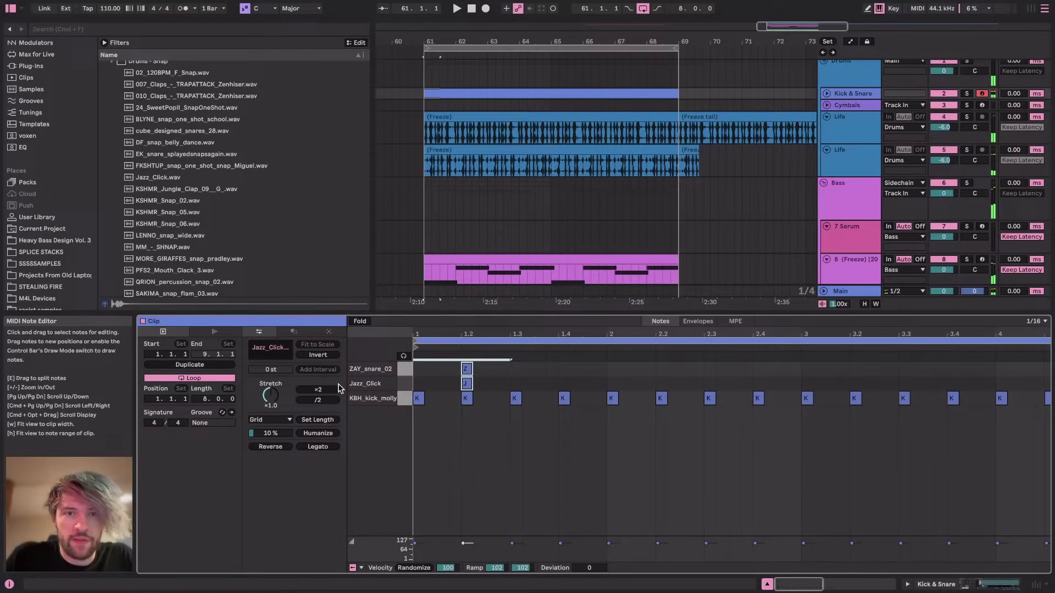
{"action": "key", "text": "super+d"}
{"action": "key", "text": "super+d"}
{"action": "key", "text": "super+d"}
{"action": "key", "text": "super+d"}
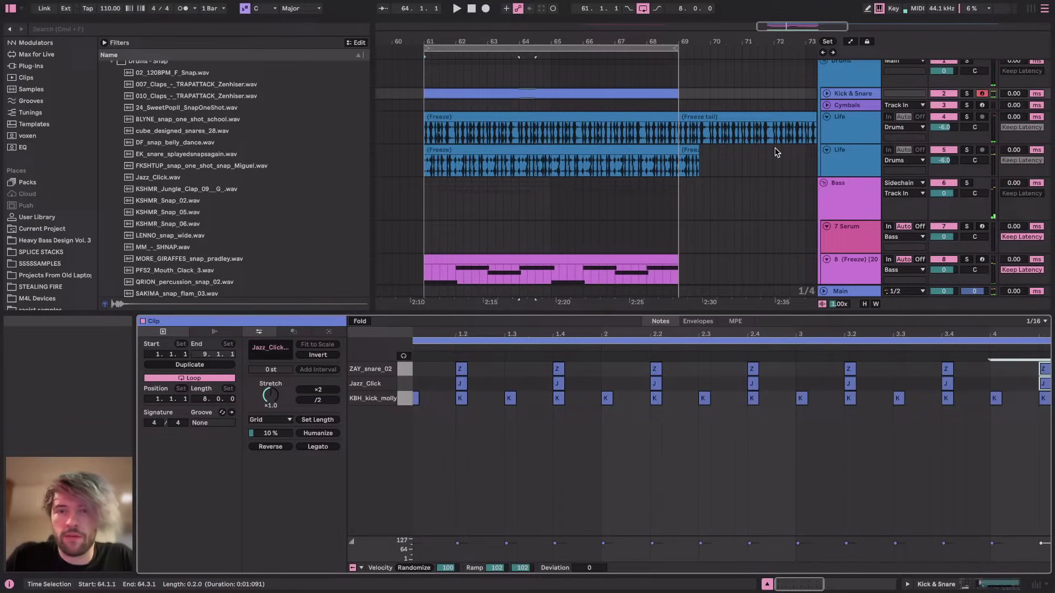
Expand the Kick & Snare track, split its clip at bar 65 and duplicate the first four-bar half over the second
{"action": "left_click", "coordinate": [826, 93]}
{"action": "key", "text": "super+d"}
{"action": "left_click", "coordinate": [551, 104]}
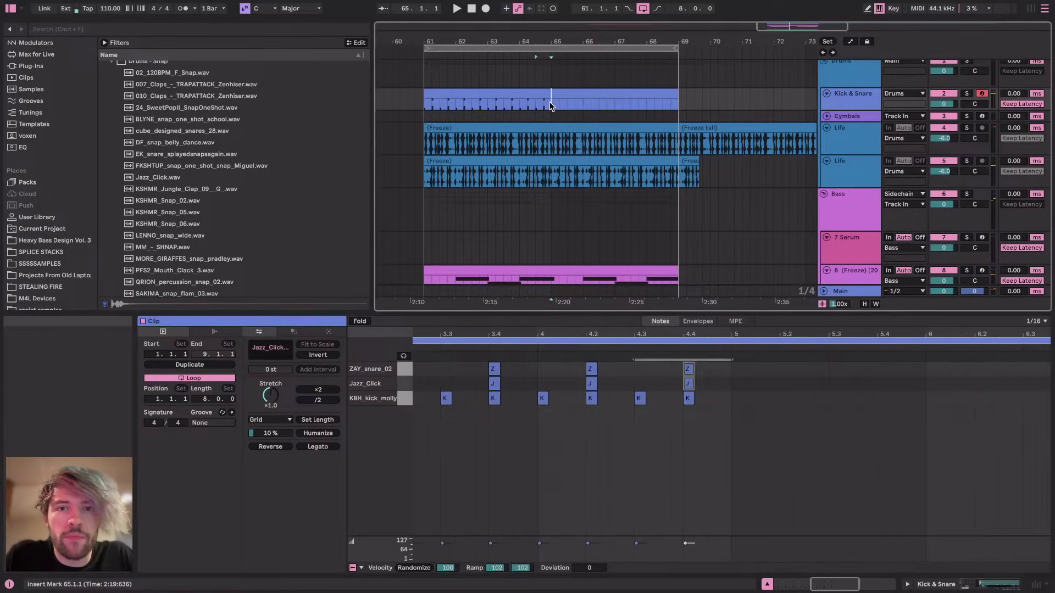
{"action": "key", "text": "super+e"}
{"action": "left_click", "coordinate": [537, 94]}
{"action": "key", "text": "super+d"}
{"action": "left_click", "coordinate": [529, 93]}
Set the KBH_kick_molly pad's volume to -8.57 dB during playback, and raise the system volume
{"action": "key", "text": "space"}
{"action": "left_click", "coordinate": [1000, 585]}
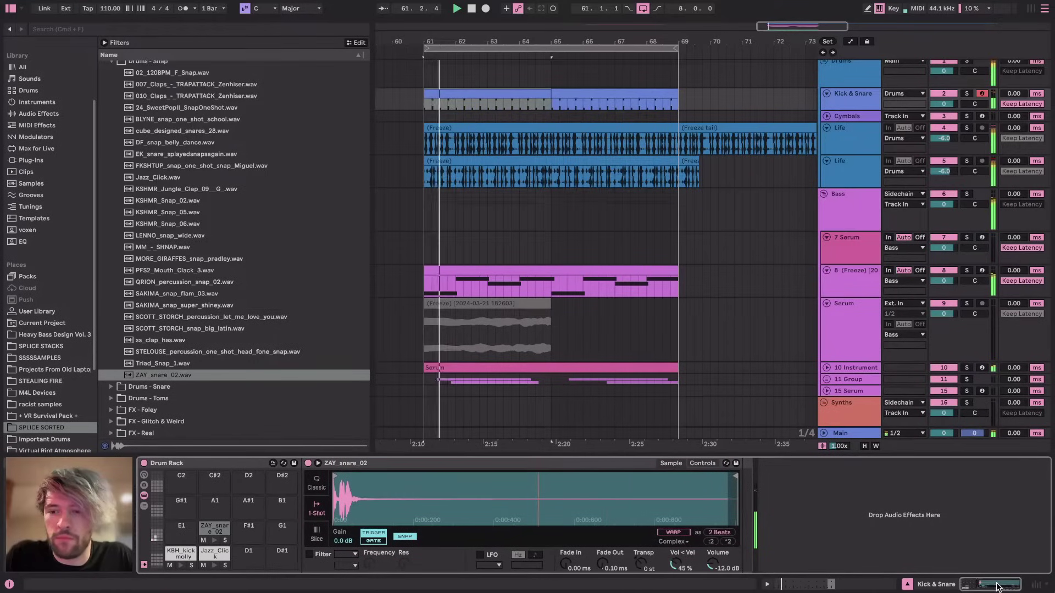
{"action": "left_click", "coordinate": [178, 559]}
{"action": "mouse_move", "coordinate": [712, 564]}
{"action": "left_mouse_down"}
{"action": "mouse_move", "coordinate": [712, 550]}
{"action": "mouse_move", "coordinate": [713, 562]}
{"action": "left_mouse_up"}
{"action": "key", "text": "XF86AudioRaiseVolume"}
{"action": "key", "text": "XF86AudioRaiseVolume"}
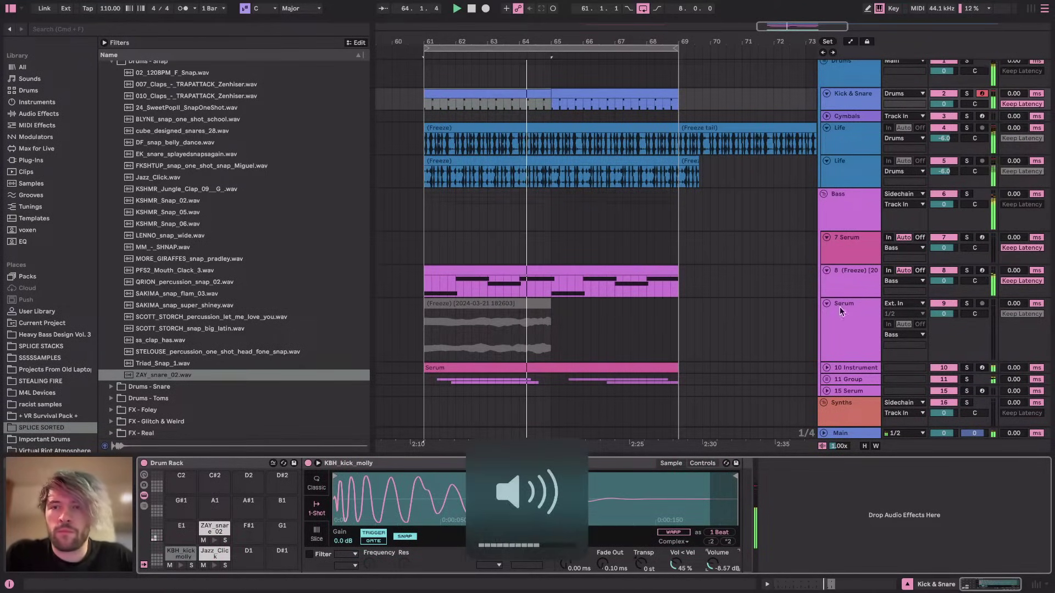
Select both frozen Life clips from bar 61 to 69 and set their clip gain to -9.2 dB
{"action": "left_click", "coordinate": [849, 137]}
{"action": "left_click", "coordinate": [513, 129]}
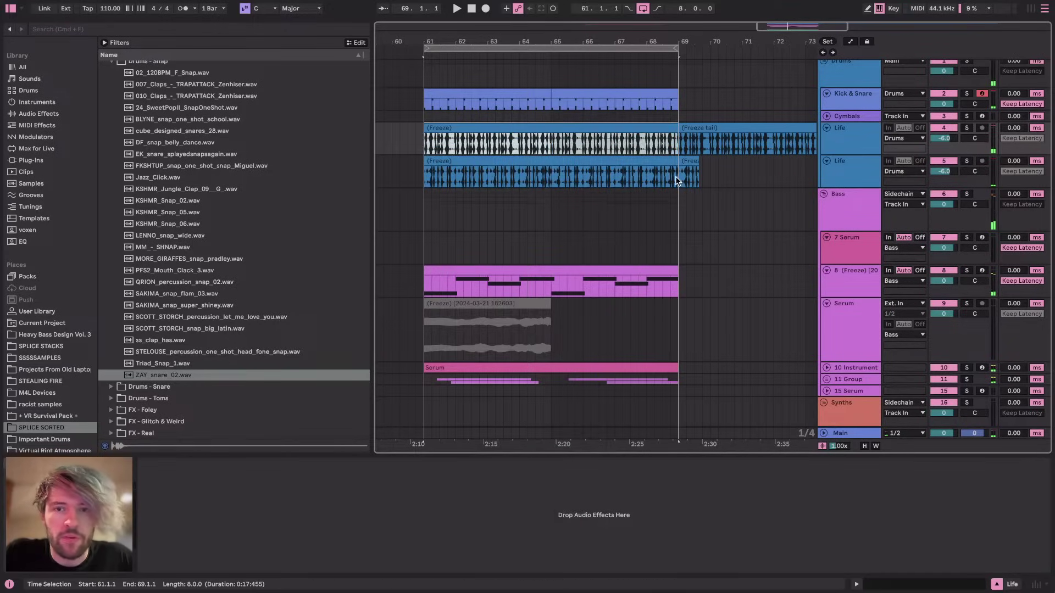
{"action": "left_click", "coordinate": [682, 180], "text": "shift"}
{"action": "key", "text": "shift+Tab"}
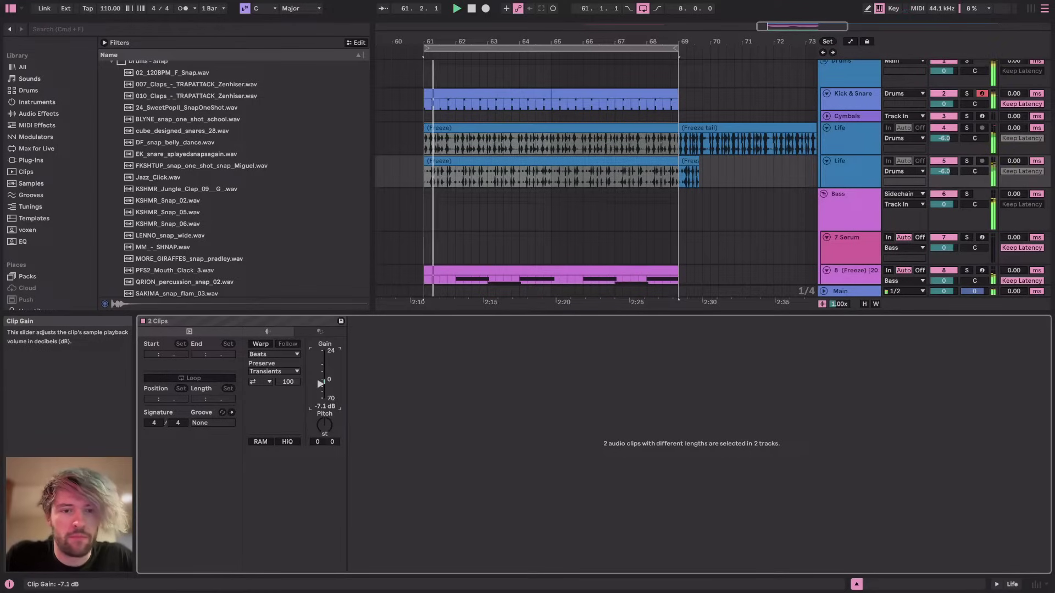
{"action": "key", "text": "space"}
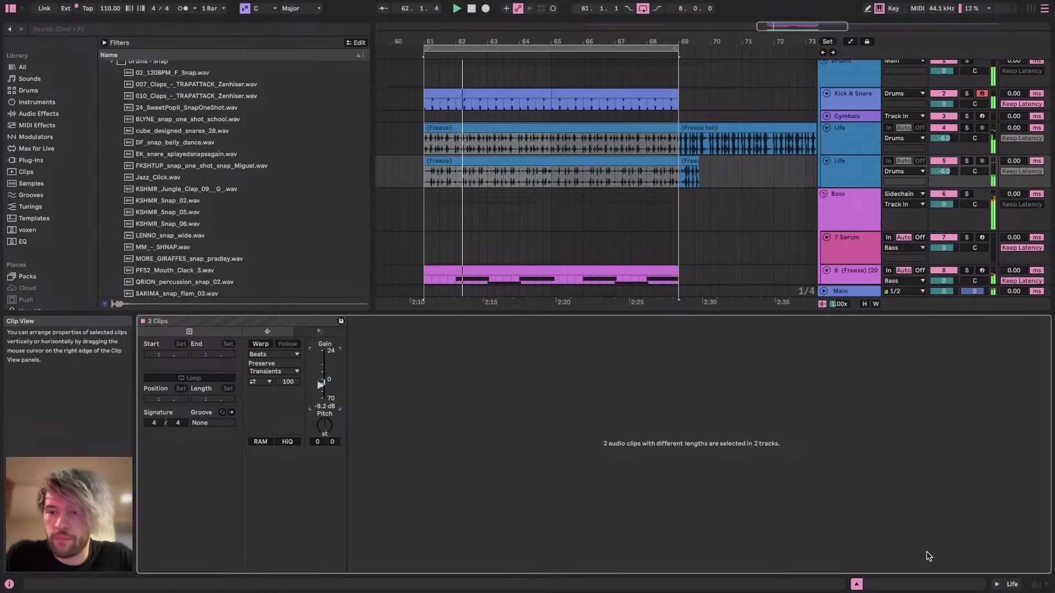
Route the audio output of both Life tracks to Sidechain and play the loop from bar 61
{"action": "left_click", "coordinate": [1011, 583]}
{"action": "left_click", "coordinate": [865, 140]}
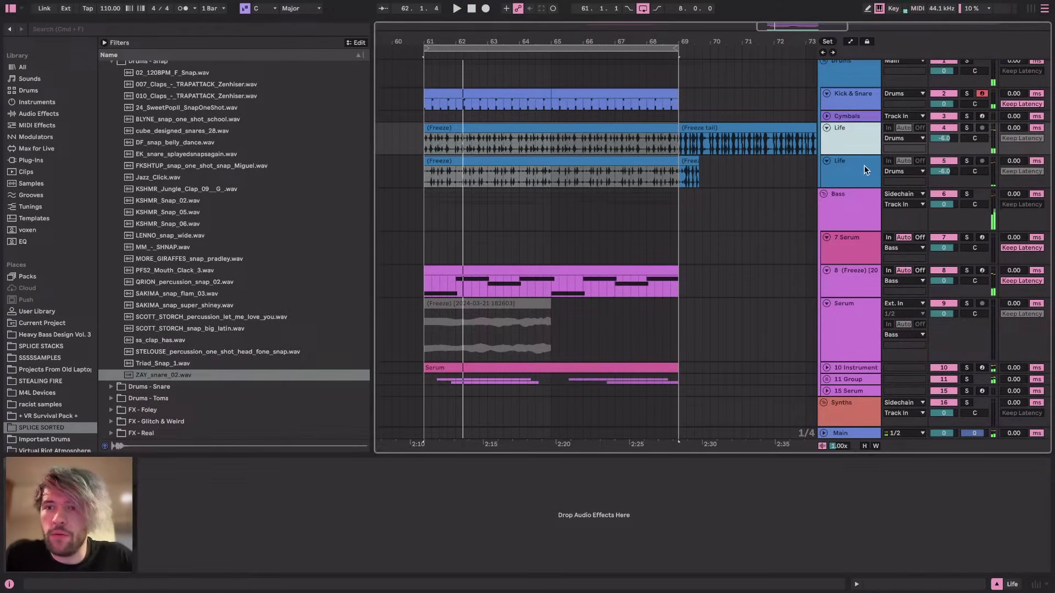
{"action": "left_click", "coordinate": [891, 171]}
{"action": "left_click", "coordinate": [904, 295]}
{"action": "scroll", "coordinate": [451, 97], "scroll_direction": "up", "scroll_amount": 4}
{"action": "key", "text": "space"}
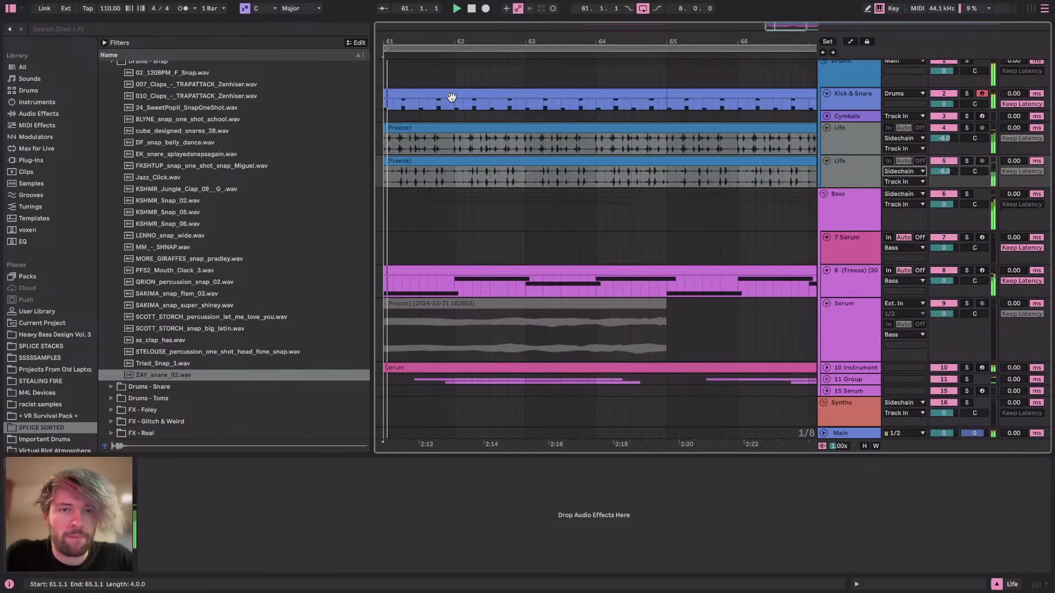
Trim the start and end of the ZAY_snare_02 sample to its noisy burst and transpose it to -5 st
{"action": "scroll", "coordinate": [450, 98], "scroll_direction": "left", "scroll_amount": 2}
{"action": "left_click", "coordinate": [835, 110]}
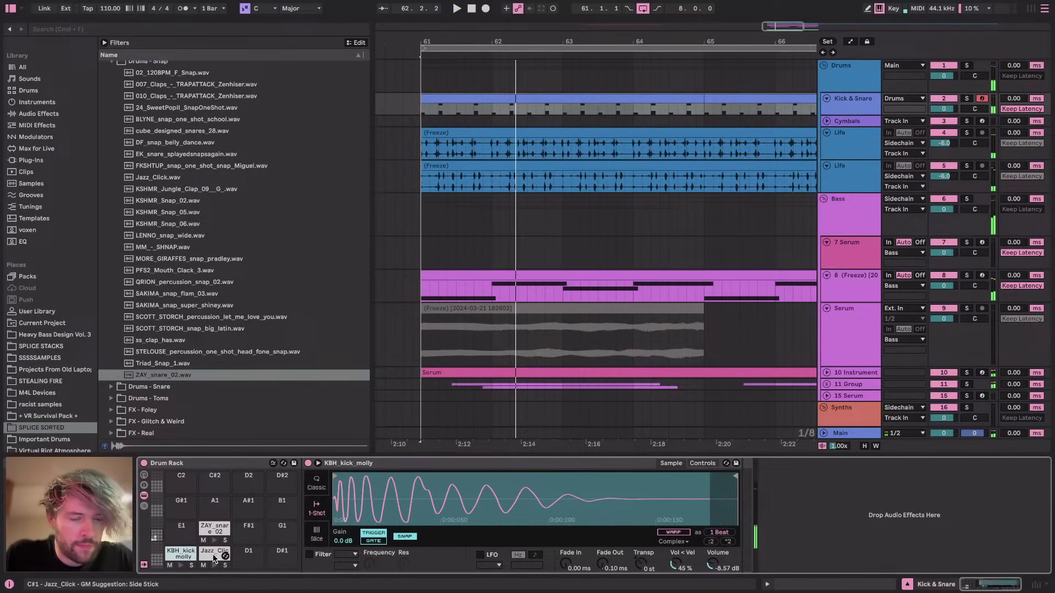
{"action": "left_click", "coordinate": [210, 532]}
{"action": "mouse_move", "coordinate": [740, 477]}
{"action": "left_mouse_down"}
{"action": "mouse_move", "coordinate": [363, 482]}
{"action": "mouse_move", "coordinate": [363, 538]}
{"action": "left_mouse_up"}
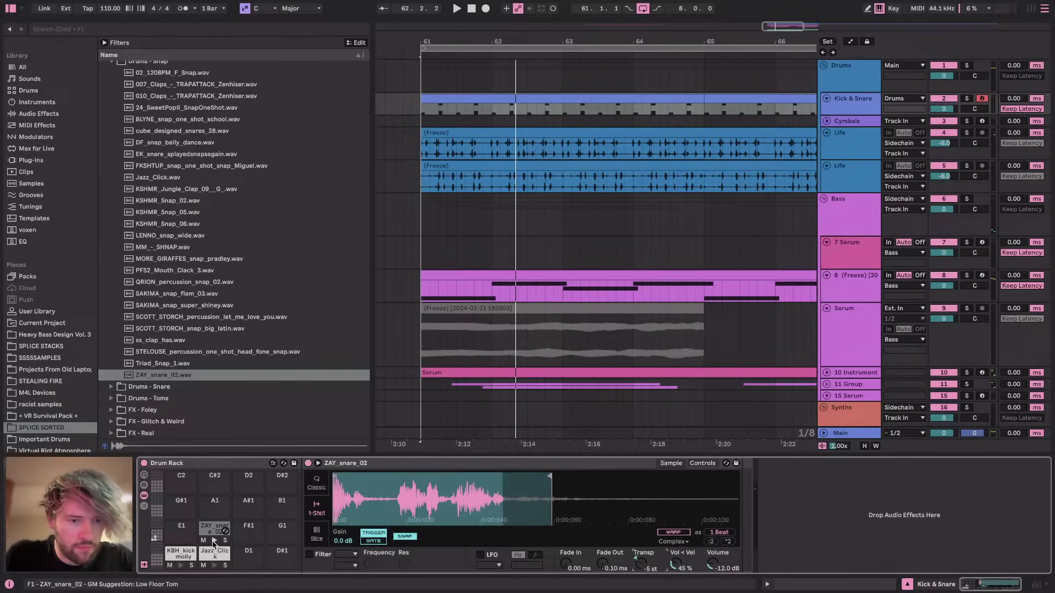
{"action": "key", "text": "space"}
{"action": "left_click_drag", "start_coordinate": [334, 476], "coordinate": [397, 475]}
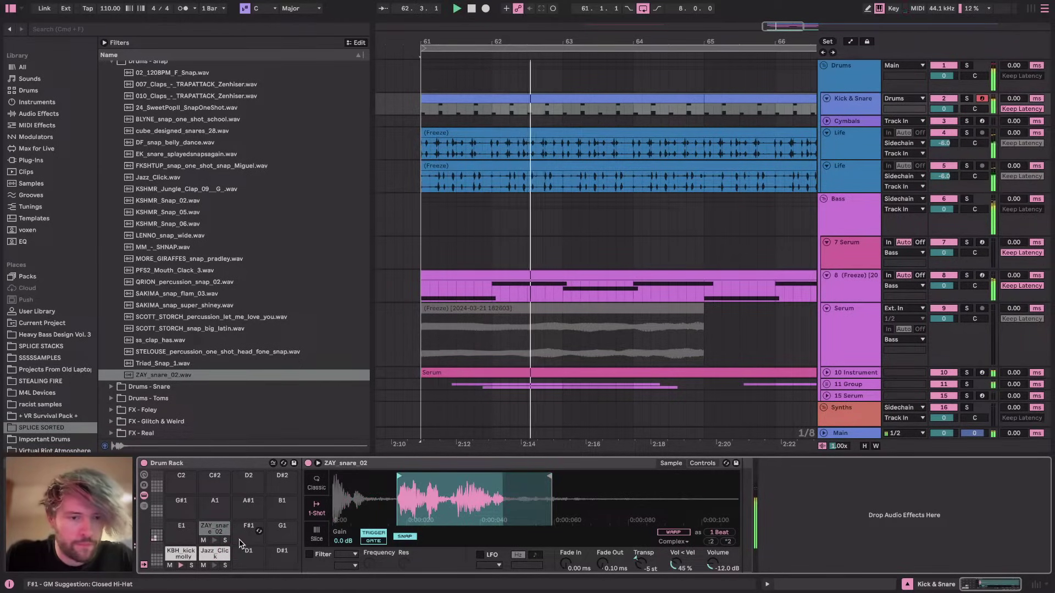
Transpose the Jazz_Click sample to -6 st and trim its start and end around the first click
{"action": "left_click", "coordinate": [215, 550]}
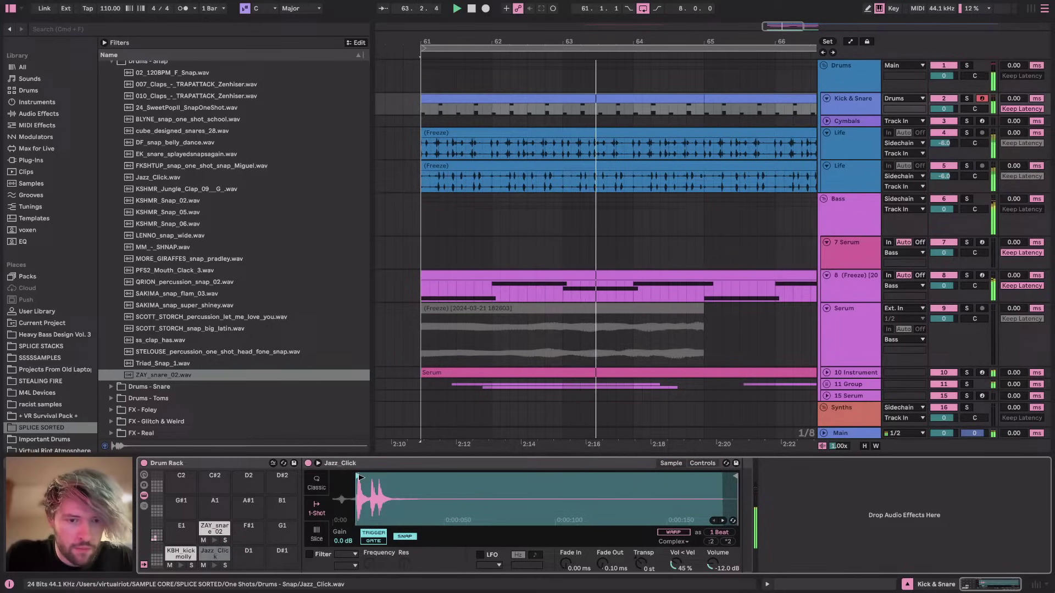
{"action": "left_click_drag", "start_coordinate": [641, 565], "coordinate": [640, 576]}
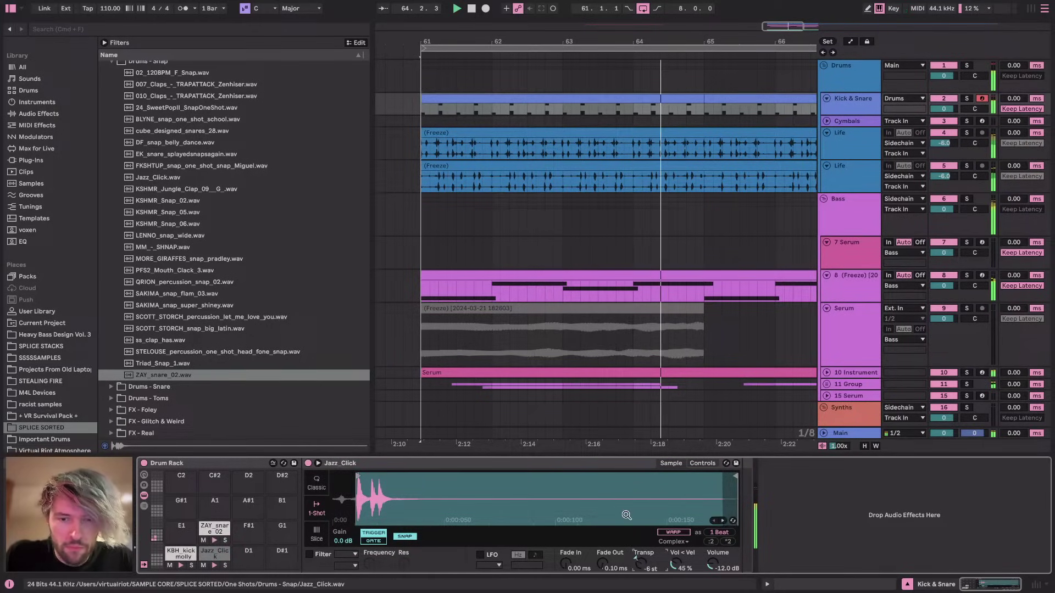
{"action": "mouse_move", "coordinate": [735, 476]}
{"action": "left_mouse_down"}
{"action": "mouse_move", "coordinate": [387, 480]}
{"action": "mouse_move", "coordinate": [366, 487]}
{"action": "mouse_move", "coordinate": [384, 527]}
{"action": "left_mouse_up"}
{"action": "key", "text": "space"}
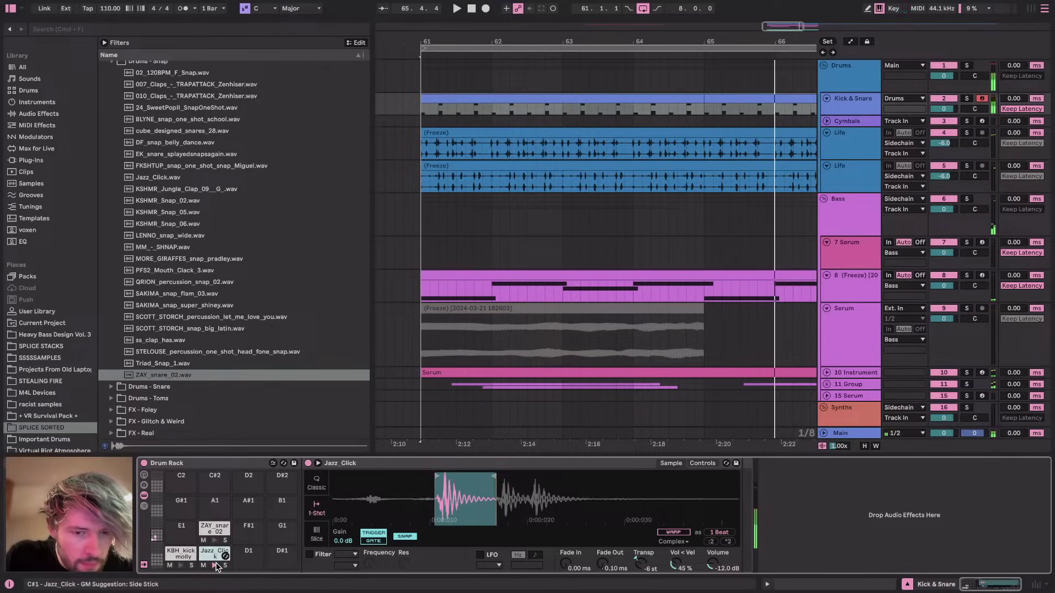
{"action": "left_click_drag", "start_coordinate": [436, 476], "coordinate": [395, 477]}
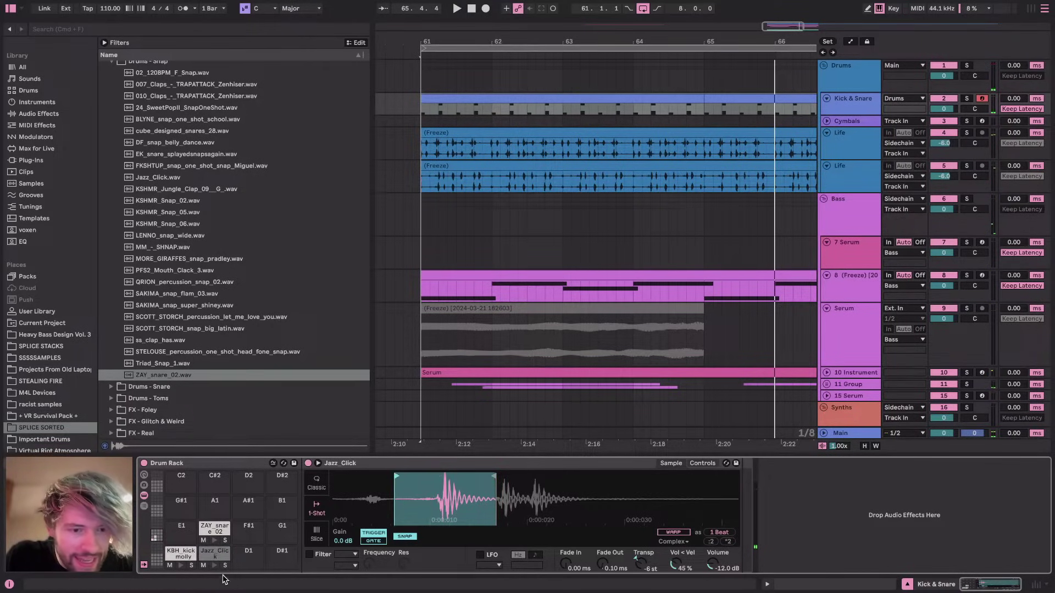
Set the Jazz_Click volume to -9.71 dB while the loop plays, and bring up the KBH_kick_molly sample
{"action": "left_click", "coordinate": [214, 567]}
{"action": "key", "text": "space"}
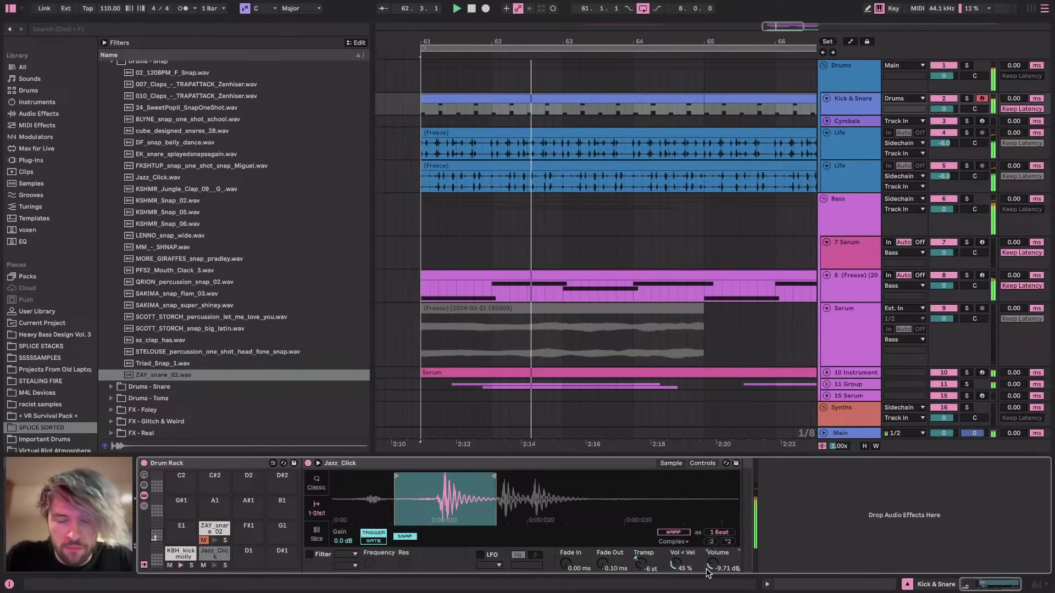
{"action": "left_click", "coordinate": [209, 528]}
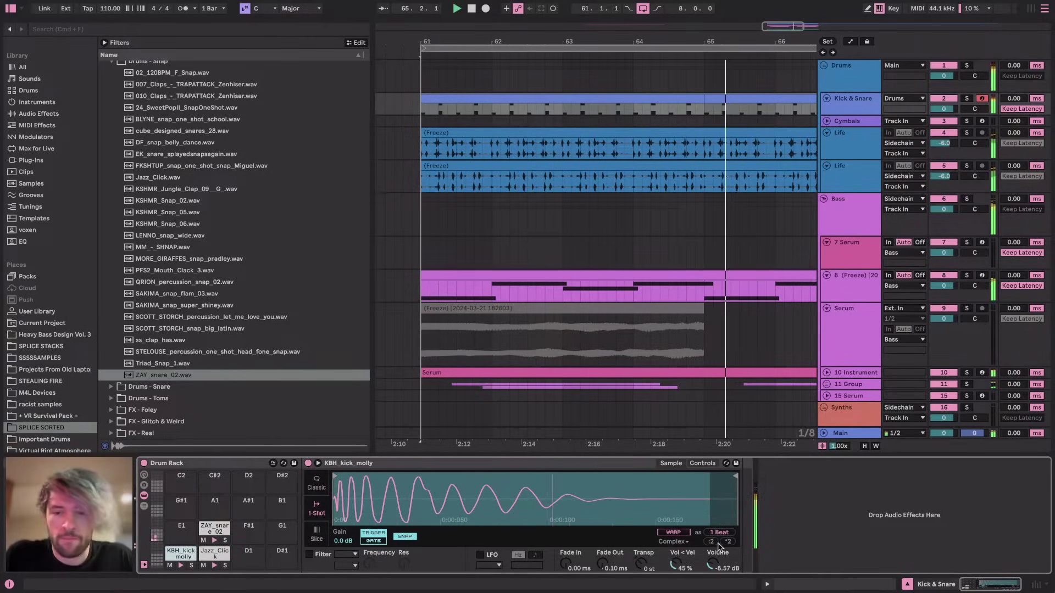
Check the livestream chat in YouTube Studio and return to the Arrangement view in Ableton Live
{"action": "key", "text": "Tab"}
{"action": "key", "text": "super+Tab"}
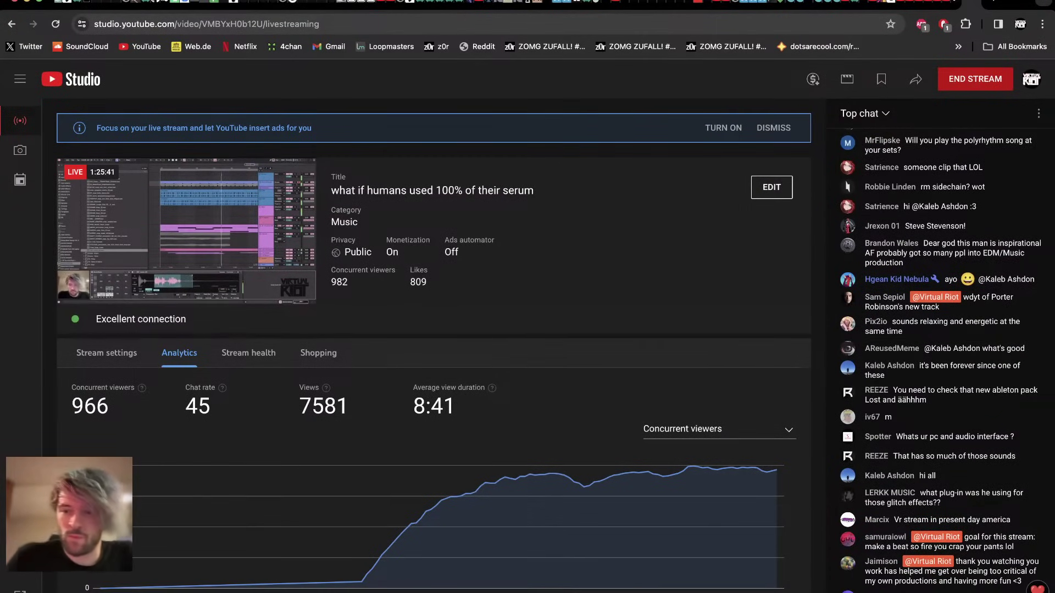
{"action": "key", "text": "super+Tab"}
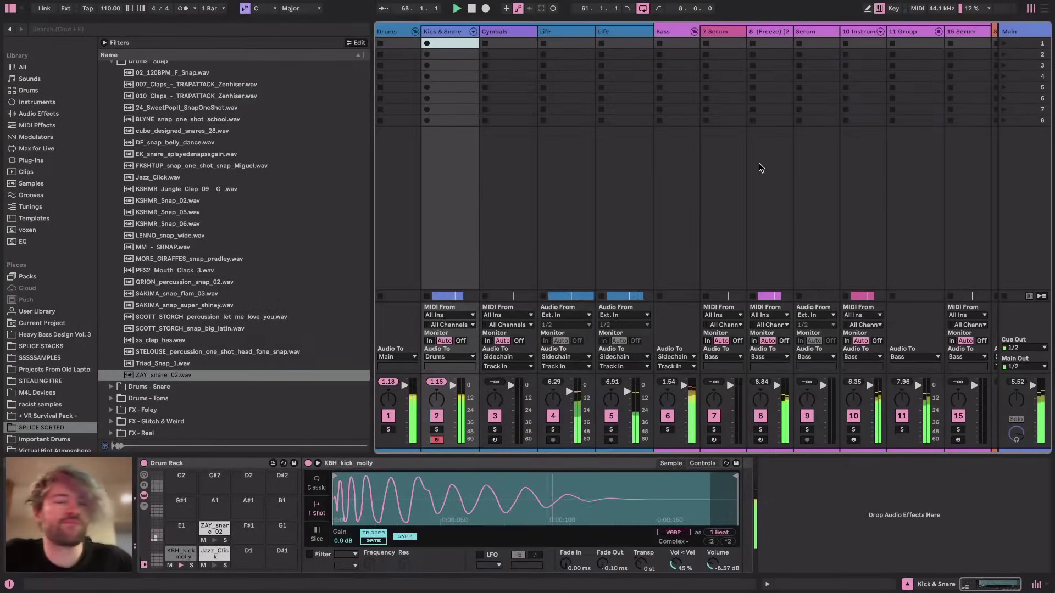
{"action": "key", "text": "Tab"}
Select bass track 8 with the resampled (Freeze) Simpler, stop playback and show its sample waveform
{"action": "scroll", "coordinate": [529, 149], "scroll_direction": "down", "scroll_amount": 3}
{"action": "scroll", "coordinate": [529, 149], "scroll_direction": "right", "scroll_amount": 1}
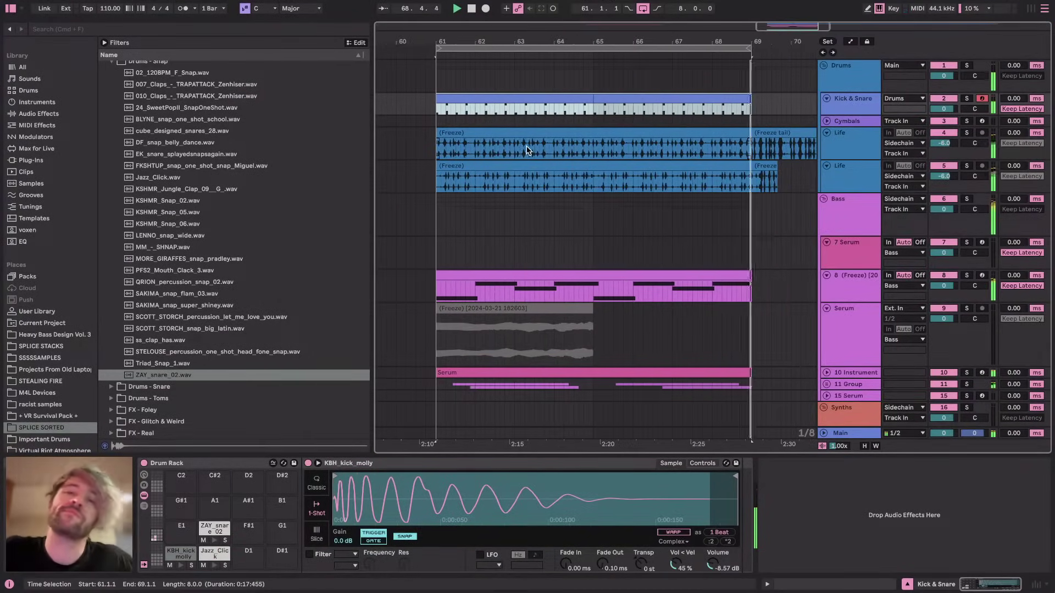
{"action": "scroll", "coordinate": [840, 219], "scroll_direction": "down", "scroll_amount": 3}
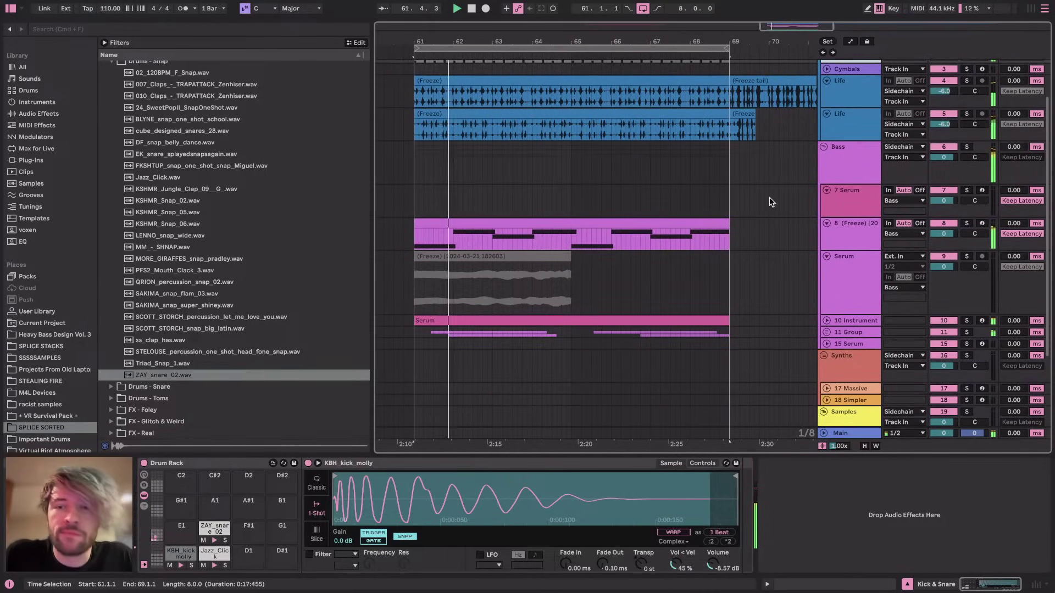
{"action": "left_click", "coordinate": [841, 228]}
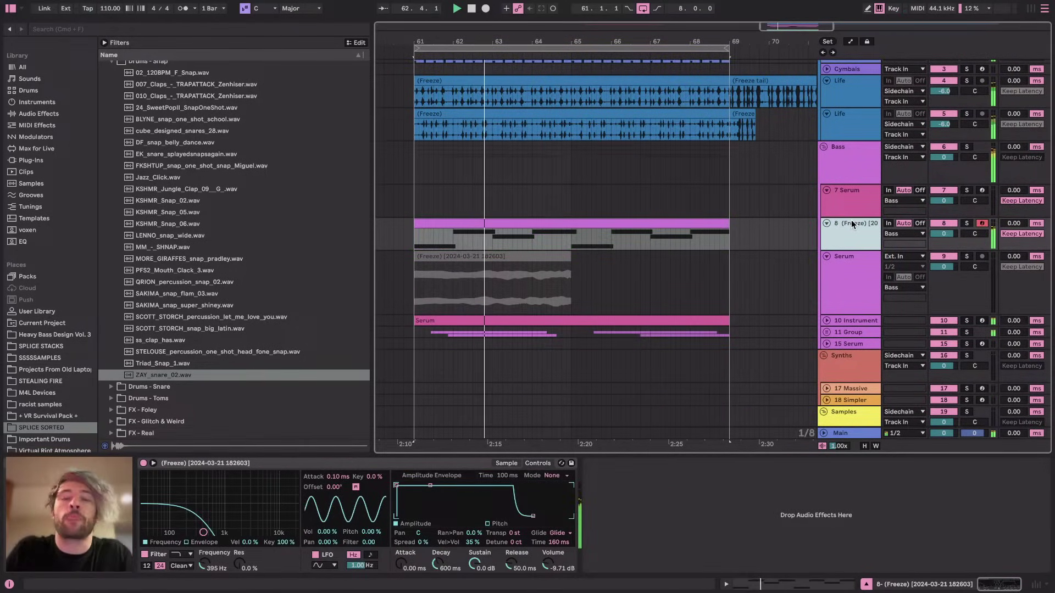
{"action": "scroll", "coordinate": [854, 231], "scroll_direction": "up", "scroll_amount": 2}
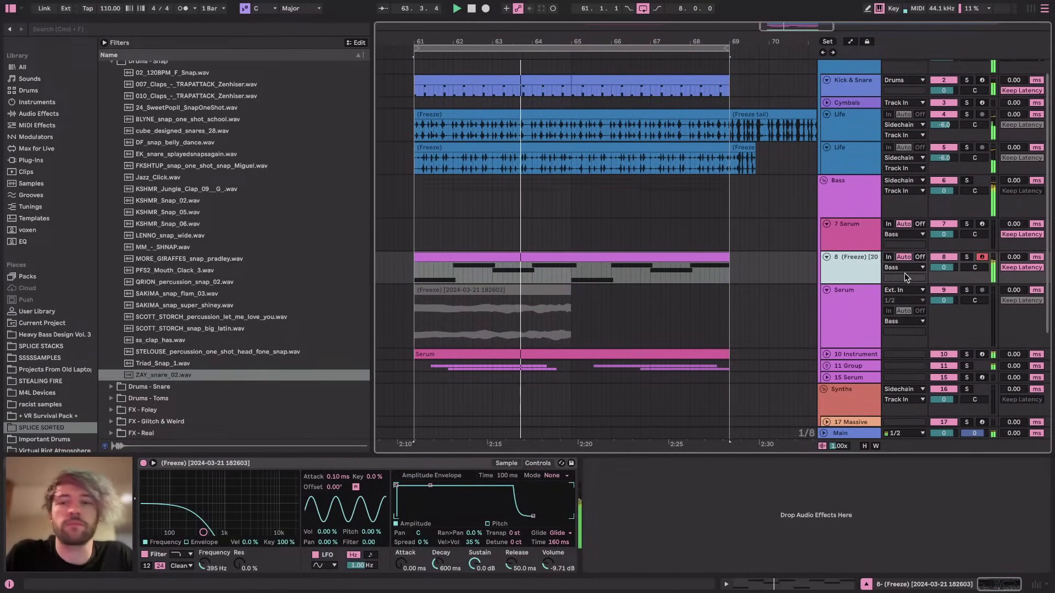
{"action": "scroll", "coordinate": [832, 268], "scroll_direction": "up", "scroll_amount": 2}
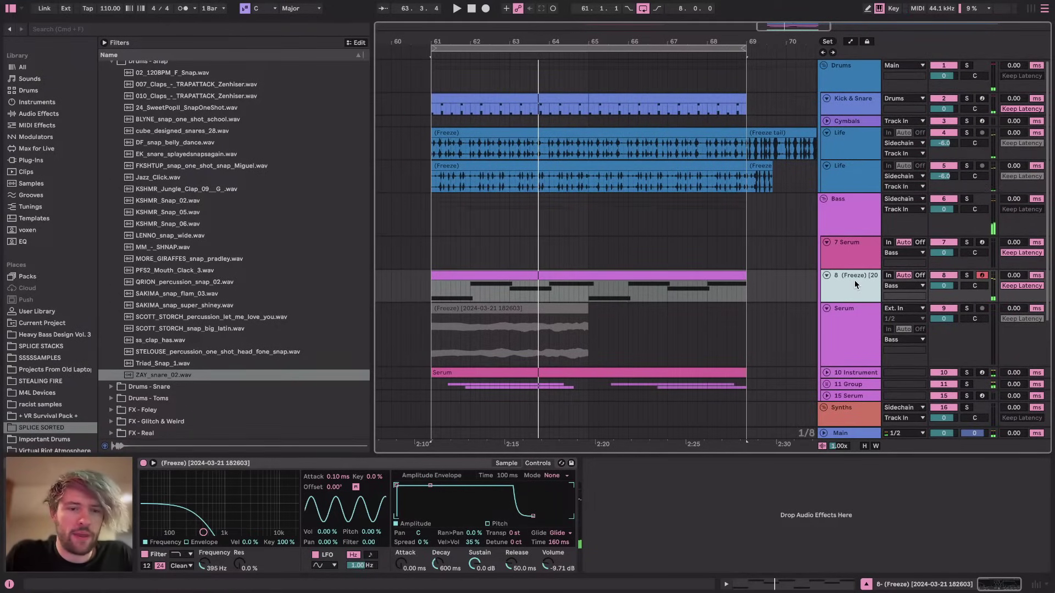
{"action": "left_click", "coordinate": [504, 464]}
{"action": "scroll", "coordinate": [508, 335], "scroll_direction": "left", "scroll_amount": 3}
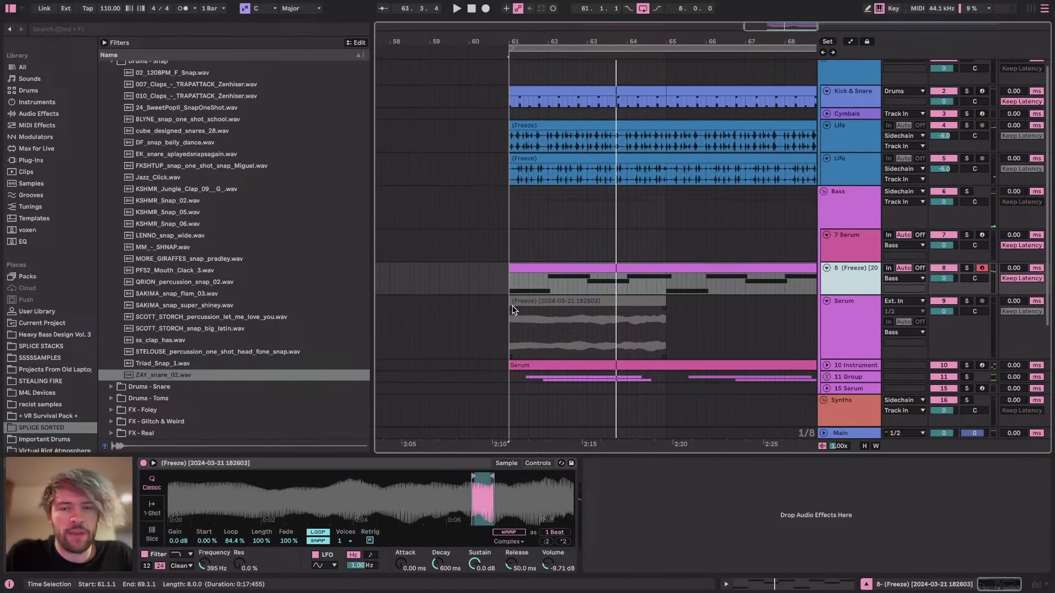
Duplicate the looped time from bar 61 to 69 across all tracks
{"action": "scroll", "coordinate": [593, 274], "scroll_direction": "down", "scroll_amount": 4}
{"action": "scroll", "coordinate": [592, 274], "scroll_direction": "right", "scroll_amount": 2}
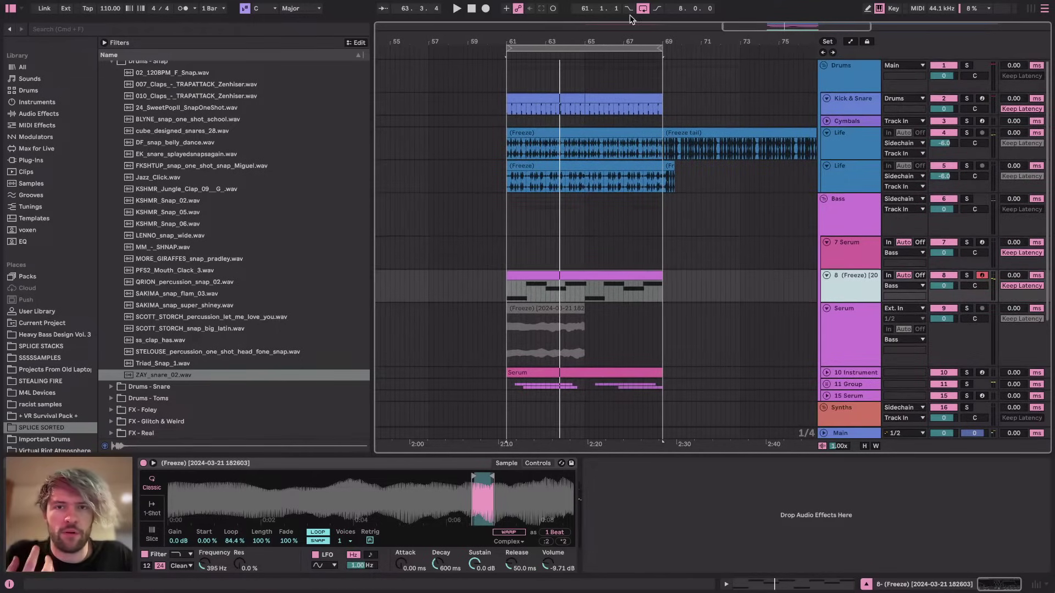
{"action": "right_click", "coordinate": [620, 48]}
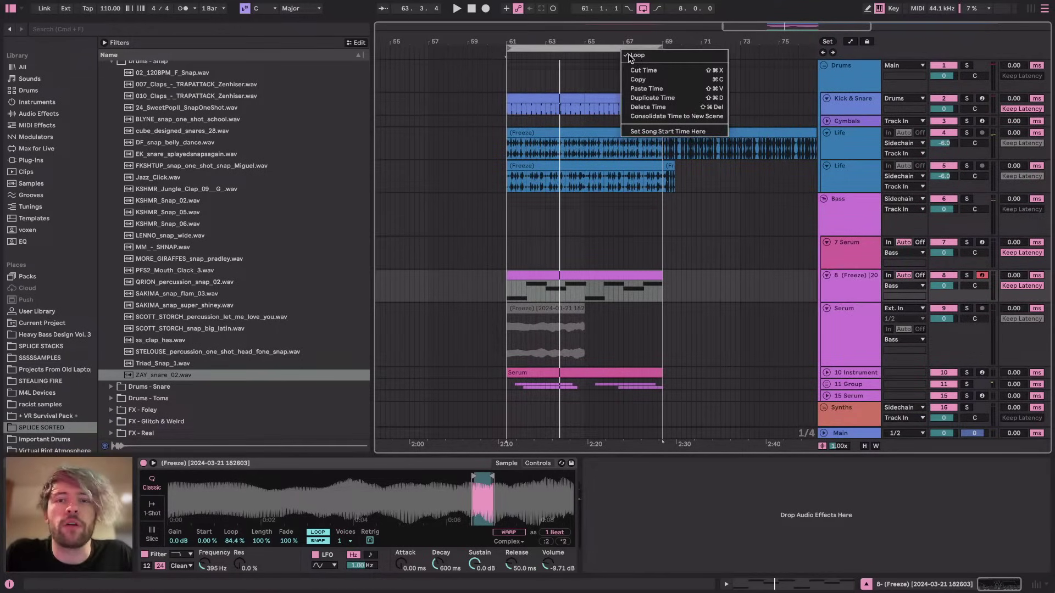
{"action": "left_click", "coordinate": [679, 102]}
Insert a new MIDI track below bass track 8 and cut that track's duplicated clip from bars 69 to 77
{"action": "scroll", "coordinate": [667, 296], "scroll_direction": "down", "scroll_amount": 3}
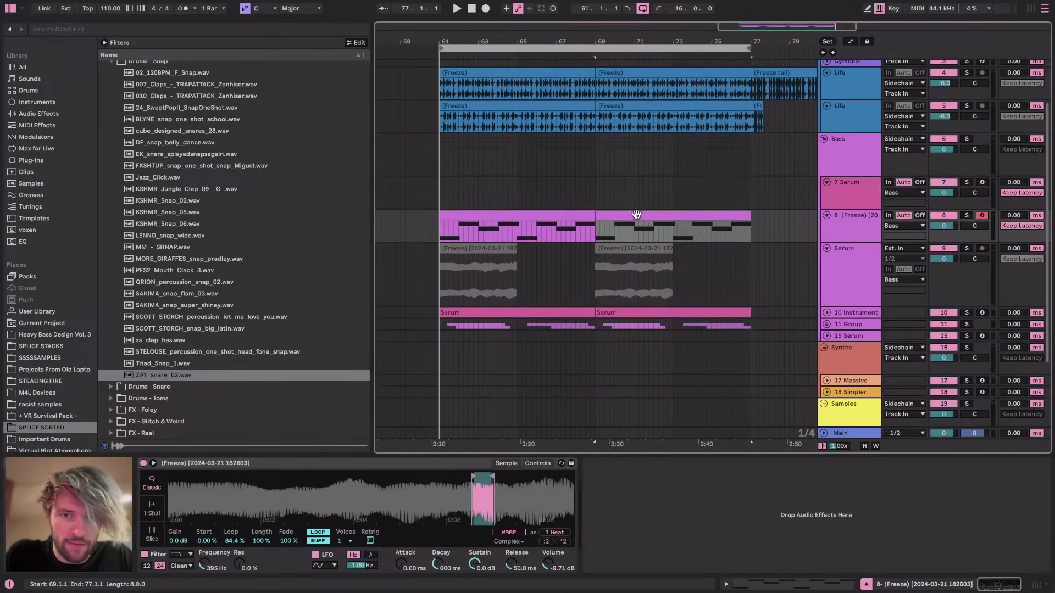
{"action": "left_click", "coordinate": [858, 186]}
{"action": "left_click", "coordinate": [664, 212]}
{"action": "left_click", "coordinate": [860, 213]}
{"action": "key", "text": "super+shift+t"}
{"action": "left_click", "coordinate": [653, 214]}
{"action": "key", "text": "super+x"}
{"action": "left_click", "coordinate": [598, 258]}
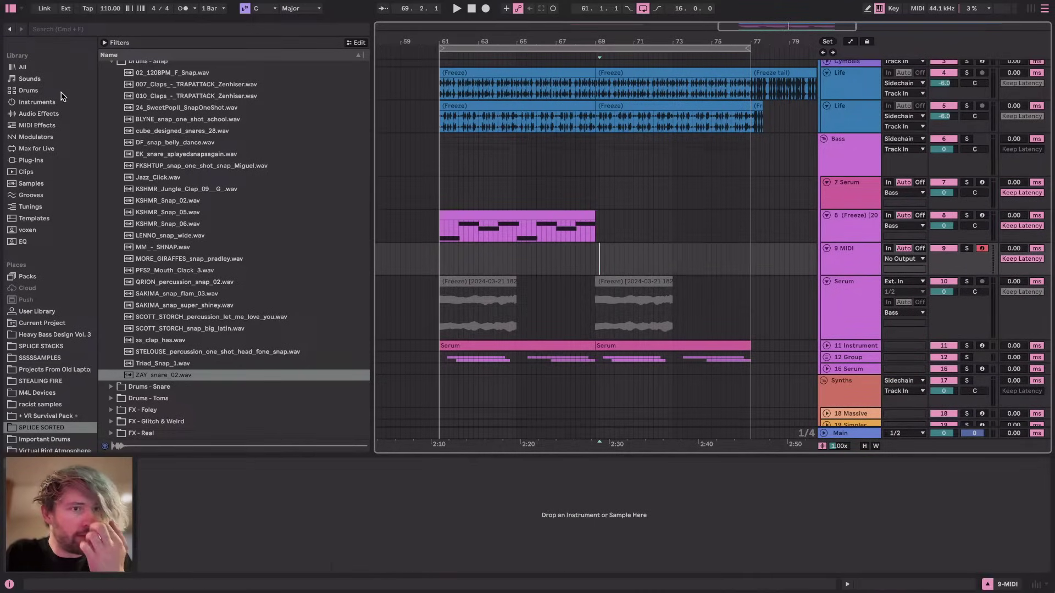
Find Operator among Live's built-in instruments and load it onto the new MIDI track 9
{"action": "scroll", "coordinate": [62, 96], "scroll_direction": "up", "scroll_amount": 5}
{"action": "left_click", "coordinate": [35, 54]}
{"action": "right_click", "coordinate": [185, 314]}
{"action": "key", "text": "Escape"}
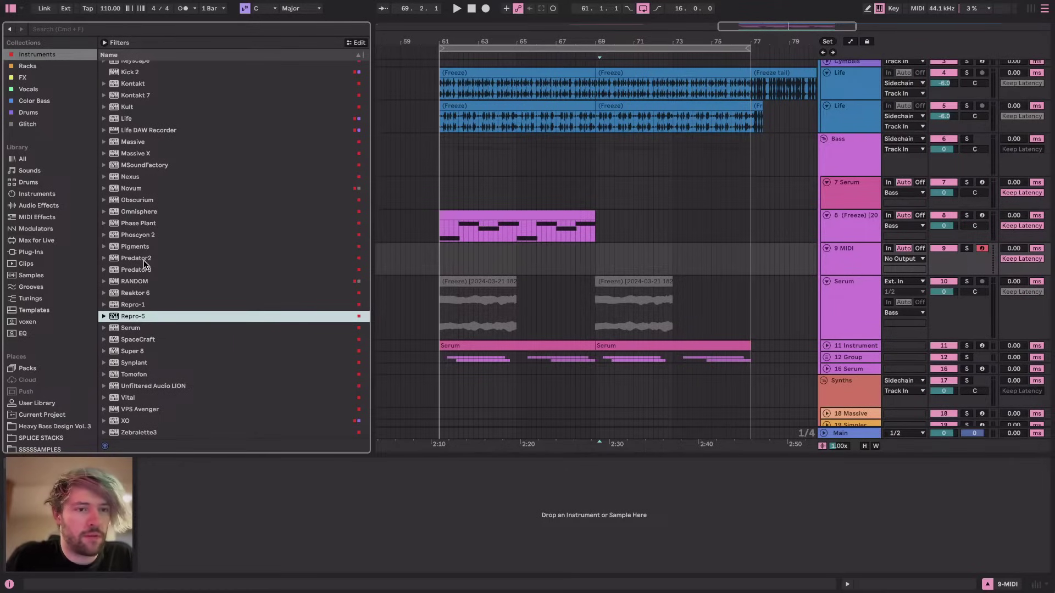
{"action": "left_click", "coordinate": [41, 206]}
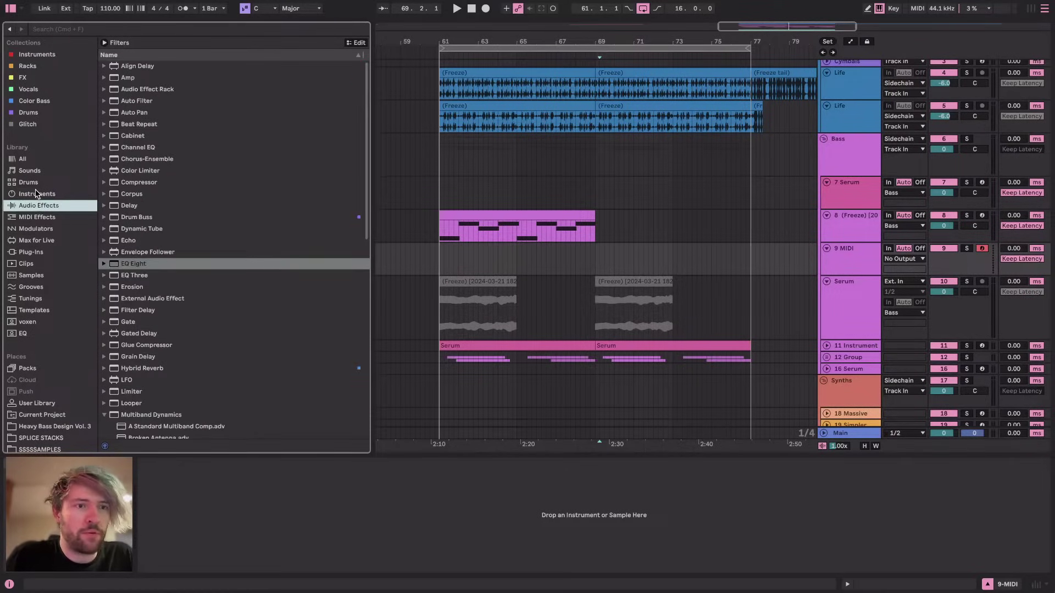
{"action": "left_click", "coordinate": [36, 194]}
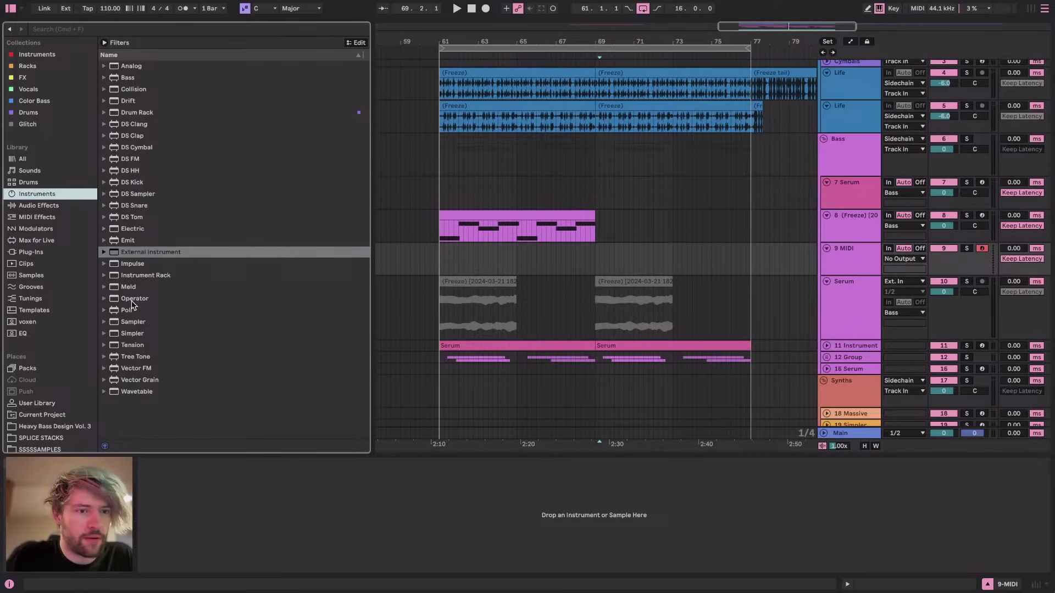
{"action": "left_click_drag", "start_coordinate": [130, 296], "coordinate": [747, 258]}
{"action": "left_click_drag", "start_coordinate": [867, 225], "coordinate": [853, 259]}
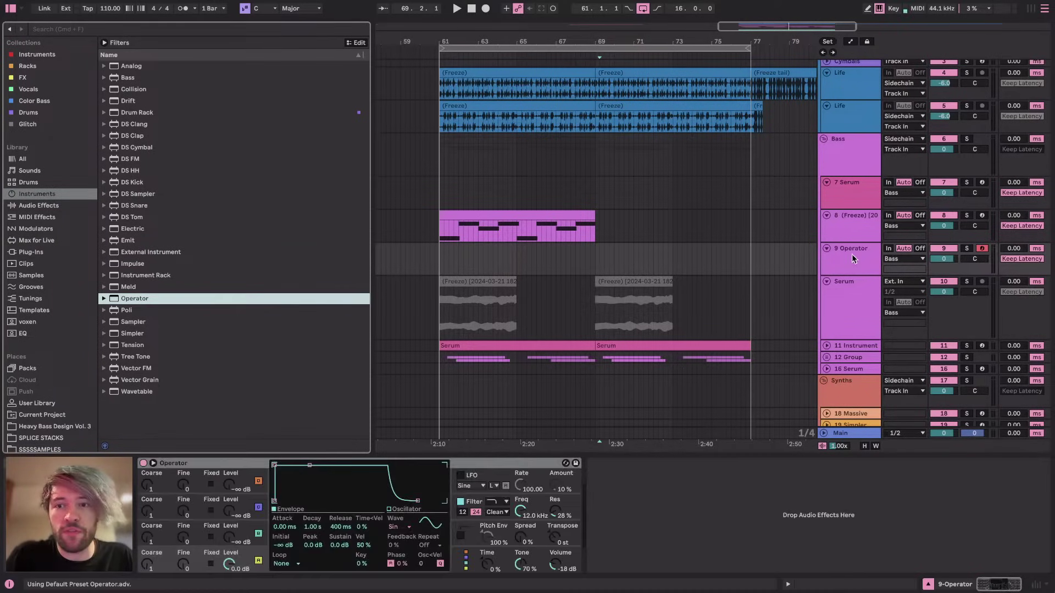
Narrow the browser and create an empty MIDI clip on the Operator track from bar 69 to 77
{"action": "scroll", "coordinate": [631, 242], "scroll_direction": "up", "scroll_amount": 3}
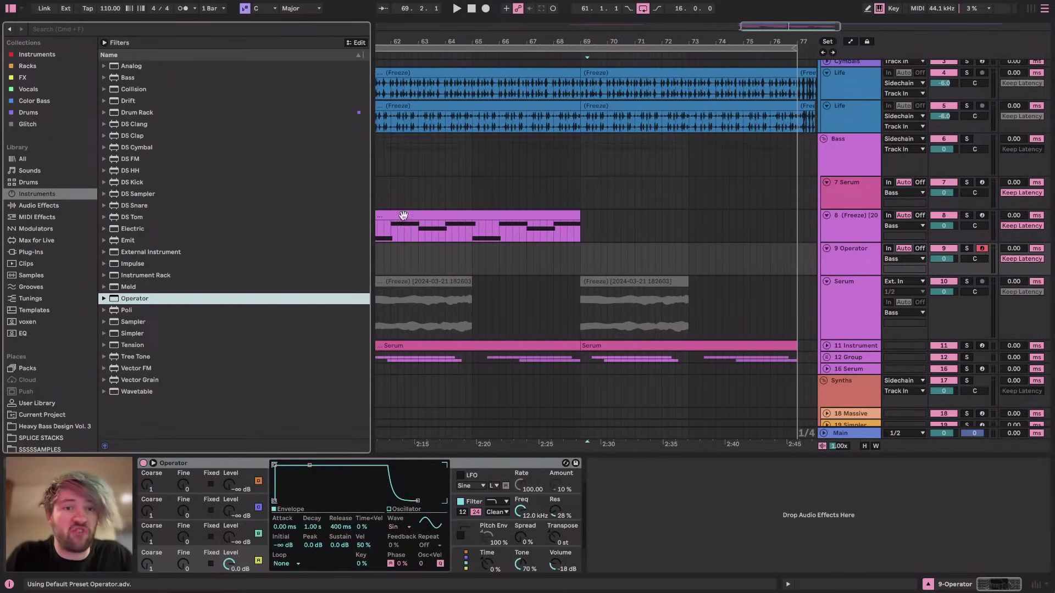
{"action": "left_click_drag", "start_coordinate": [371, 206], "coordinate": [253, 208]}
{"action": "scroll", "coordinate": [640, 264], "scroll_direction": "up", "scroll_amount": 1}
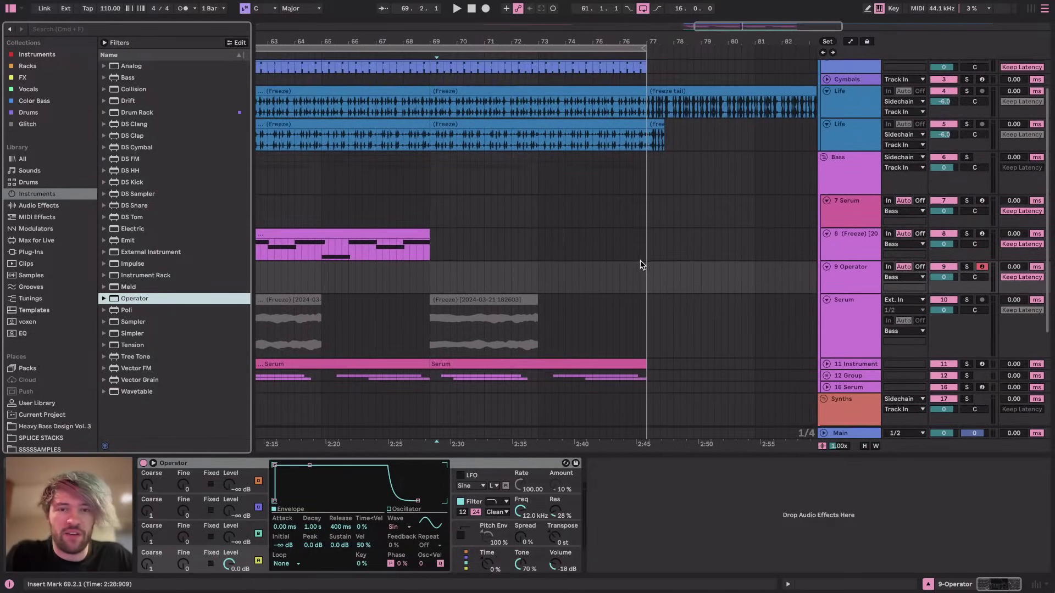
{"action": "left_click_drag", "start_coordinate": [432, 279], "coordinate": [657, 277]}
{"action": "key", "text": "super+shift+m"}
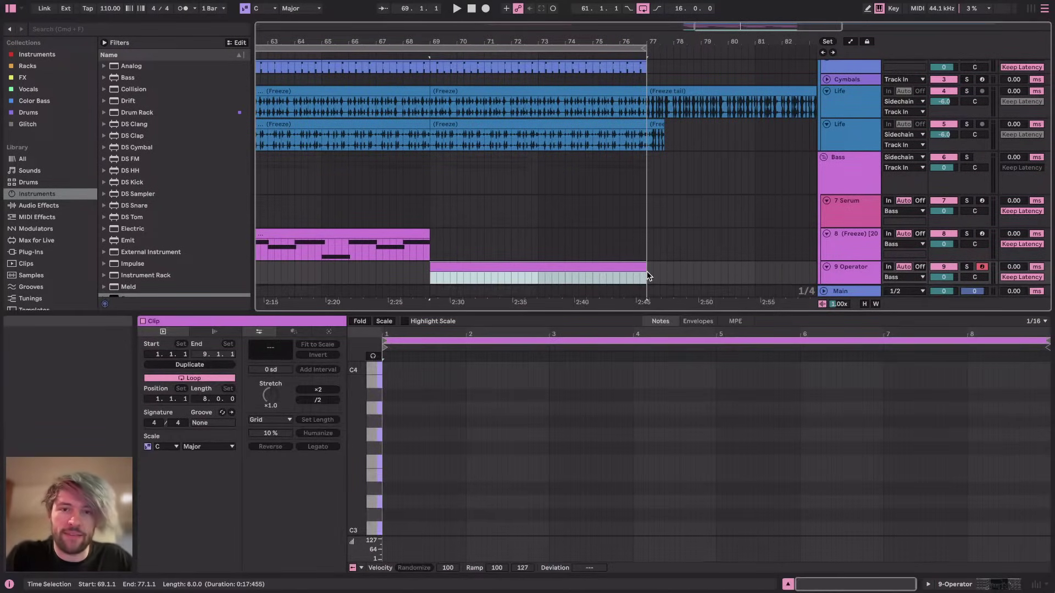
{"action": "left_click_drag", "start_coordinate": [744, 311], "coordinate": [744, 387]}
Read through the viewers' questions in the YouTube Studio live chat and return to Ableton Live
{"action": "key", "text": "super+Tab"}
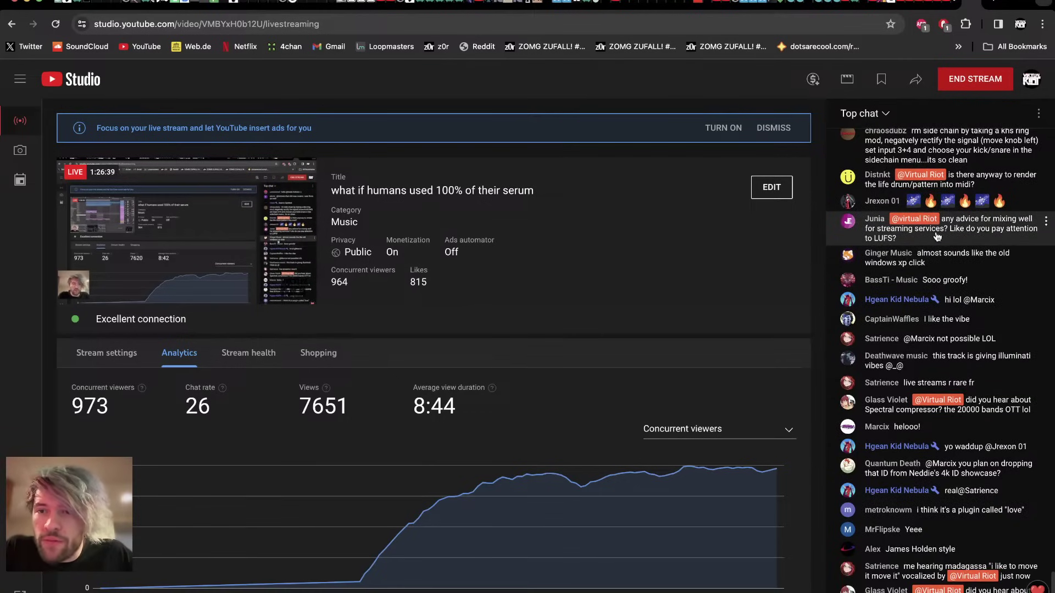
{"action": "scroll", "coordinate": [971, 198], "scroll_direction": "up", "scroll_amount": 2}
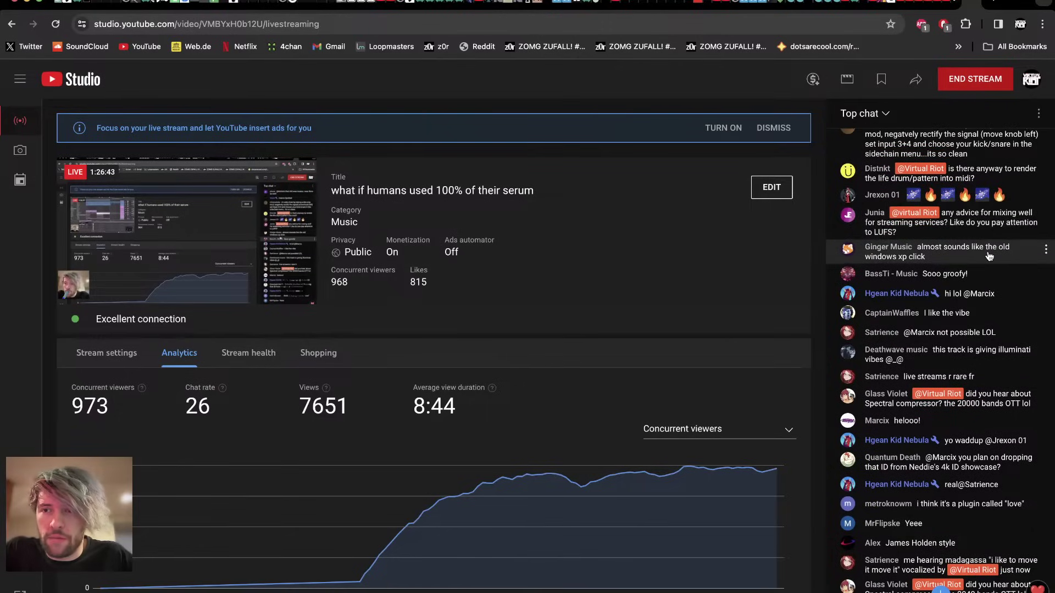
{"action": "scroll", "coordinate": [989, 257], "scroll_direction": "down", "scroll_amount": 5}
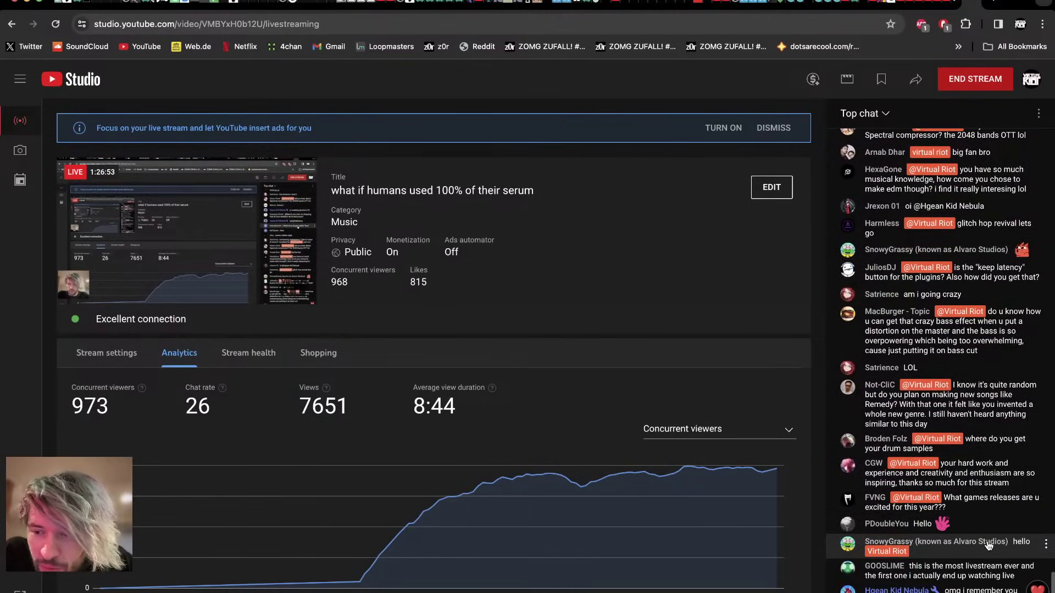
{"action": "scroll", "coordinate": [934, 417], "scroll_direction": "up", "scroll_amount": 2}
{"action": "scroll", "coordinate": [917, 349], "scroll_direction": "up", "scroll_amount": 2}
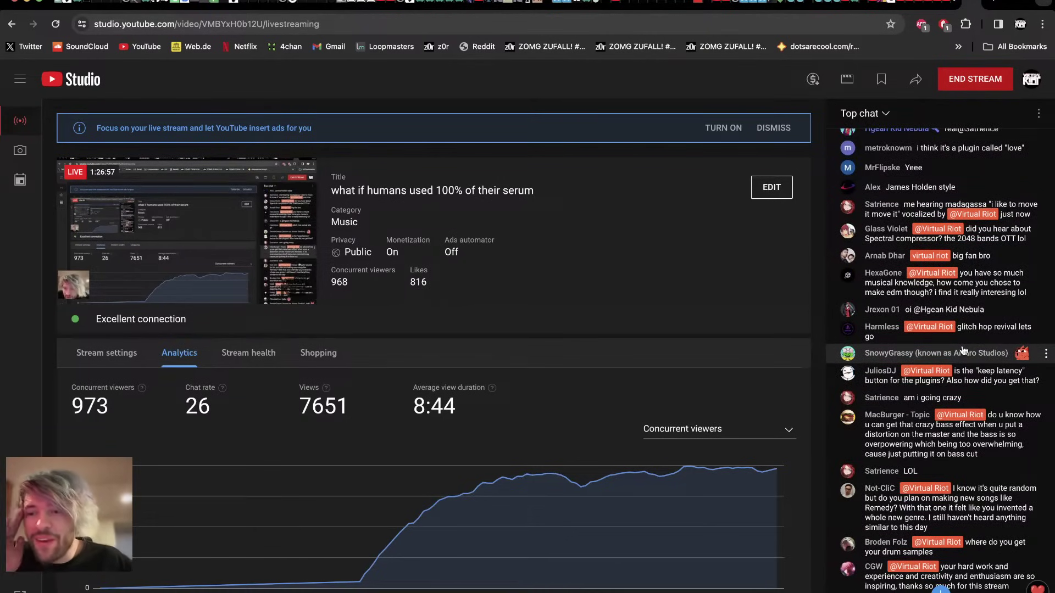
{"action": "key", "text": "super+Tab"}
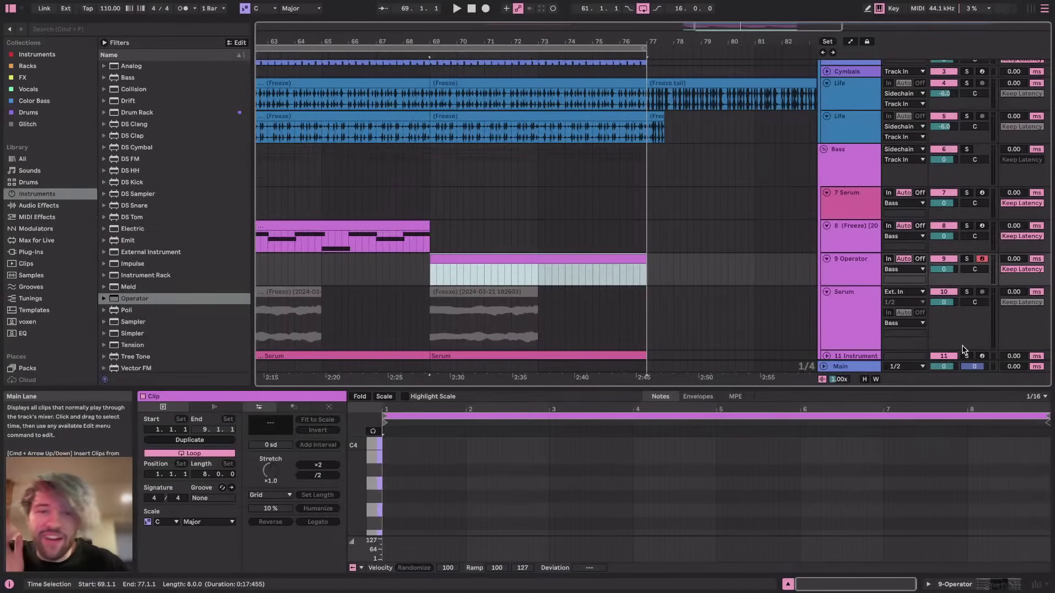
Enlarge the note editor of the Operator clip and enable note preview around the low octaves
{"action": "left_click_drag", "start_coordinate": [449, 384], "coordinate": [448, 343]}
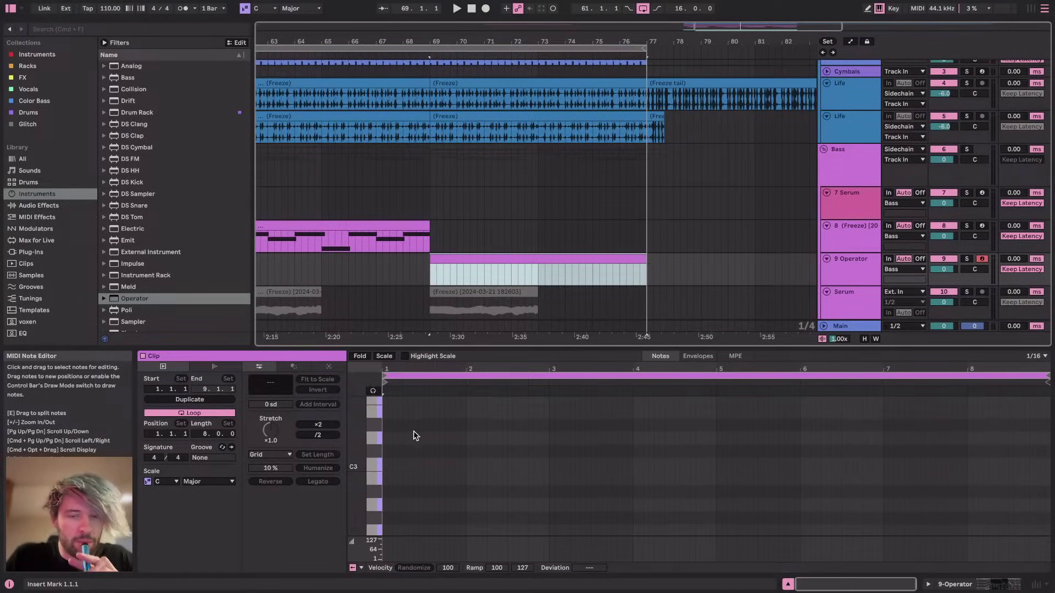
{"action": "scroll", "coordinate": [415, 436], "scroll_direction": "down", "scroll_amount": 1}
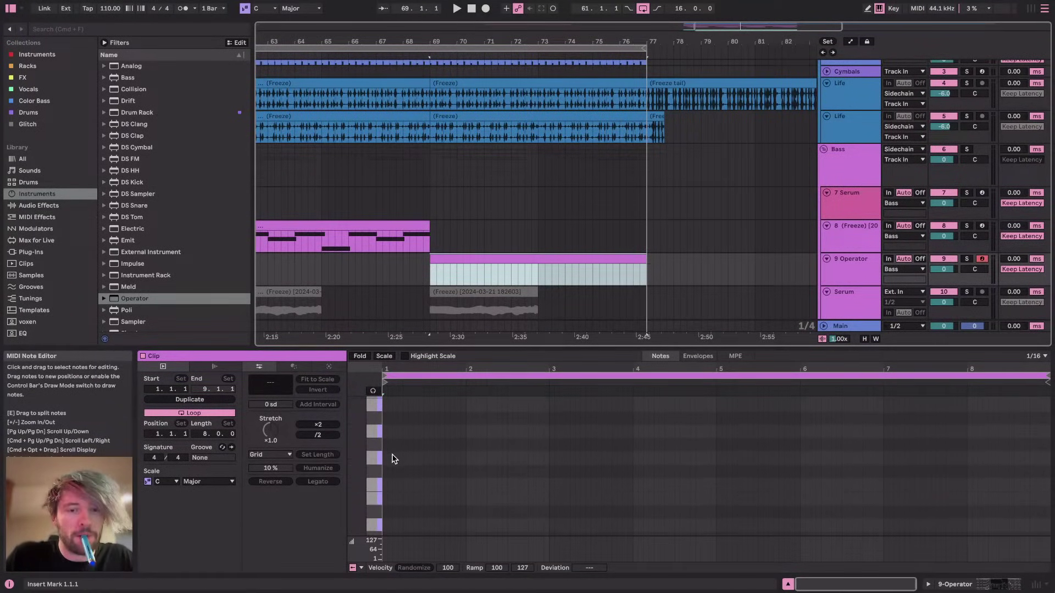
{"action": "scroll", "coordinate": [399, 483], "scroll_direction": "up", "scroll_amount": 1}
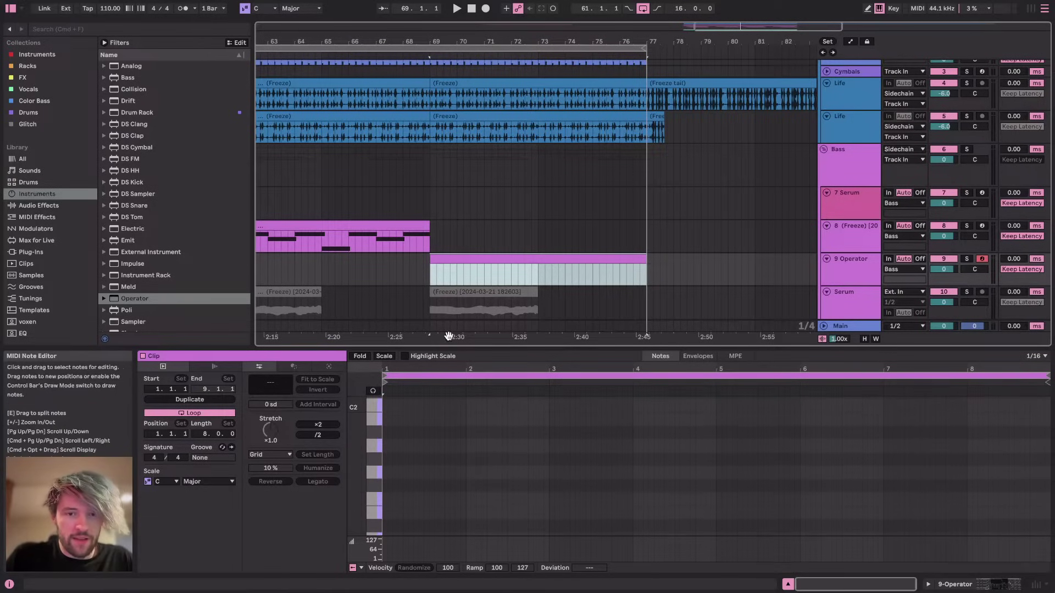
{"action": "left_click_drag", "start_coordinate": [448, 348], "coordinate": [448, 315]}
{"action": "scroll", "coordinate": [476, 172], "scroll_direction": "down", "scroll_amount": 3}
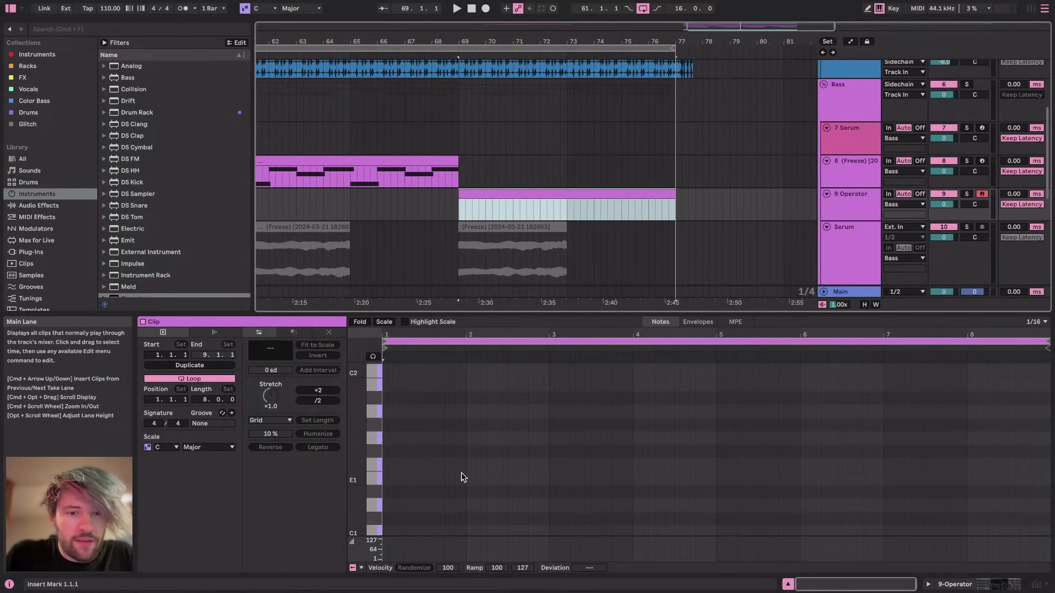
{"action": "scroll", "coordinate": [463, 477], "scroll_direction": "down", "scroll_amount": 2}
{"action": "scroll", "coordinate": [447, 429], "scroll_direction": "up", "scroll_amount": 5}
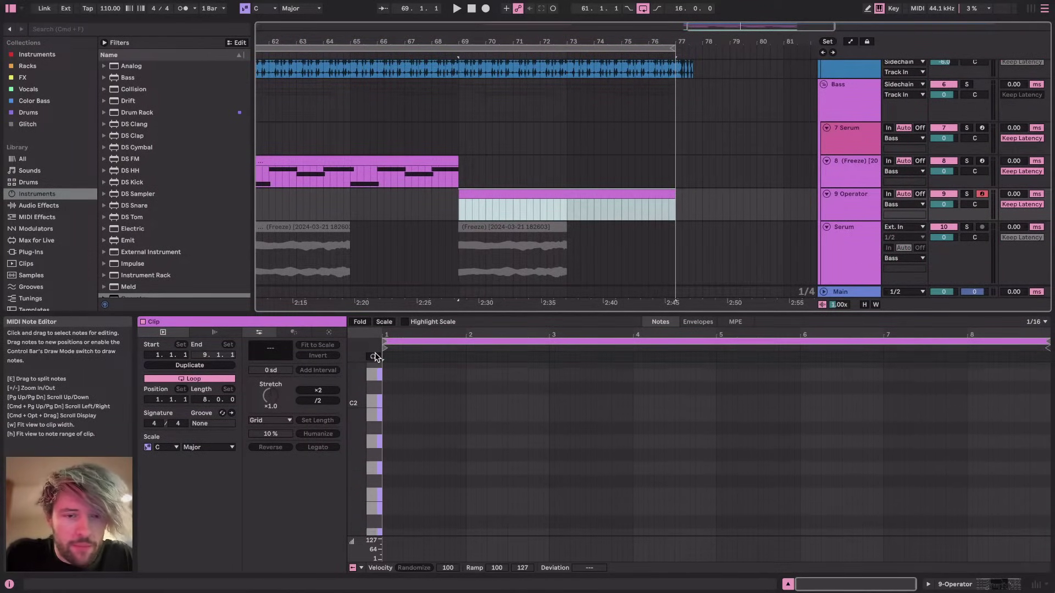
{"action": "left_click", "coordinate": [371, 357]}
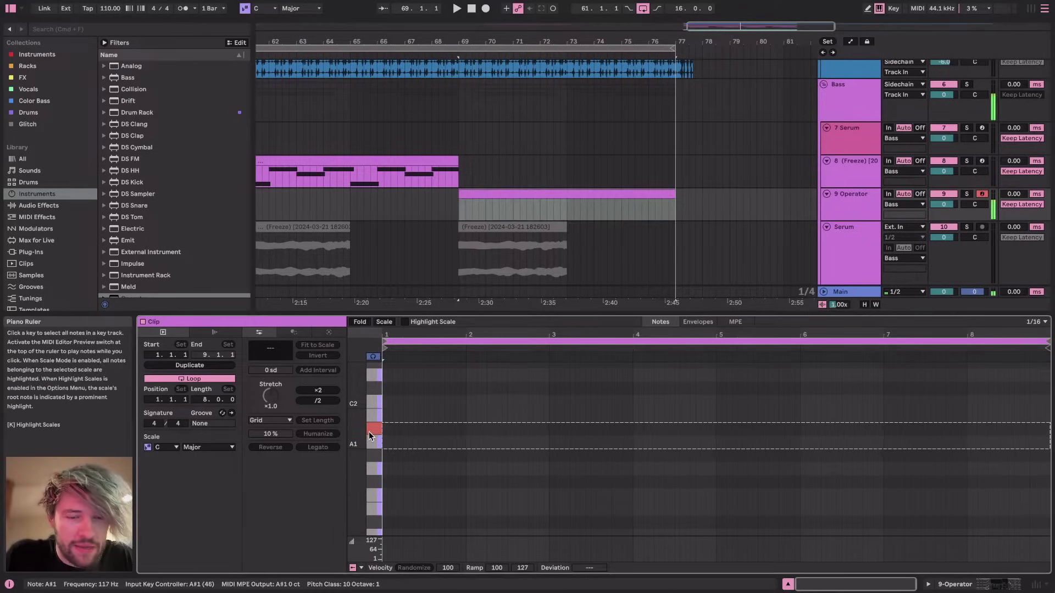
Add a one-beat C1 note at the start of the Operator clip
{"action": "scroll", "coordinate": [405, 453], "scroll_direction": "down", "scroll_amount": 4}
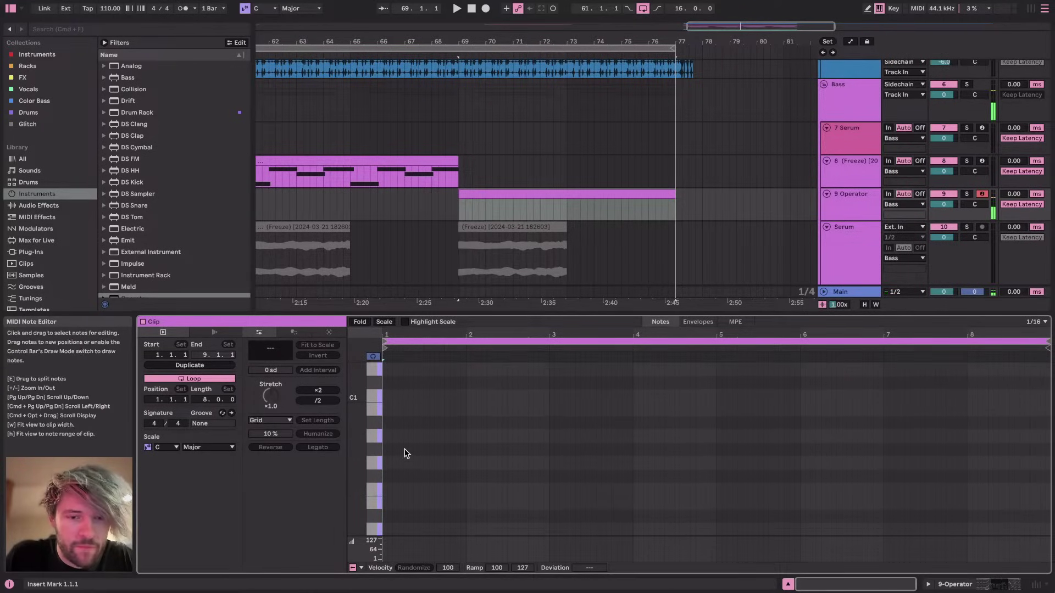
{"action": "double_click", "coordinate": [384, 397]}
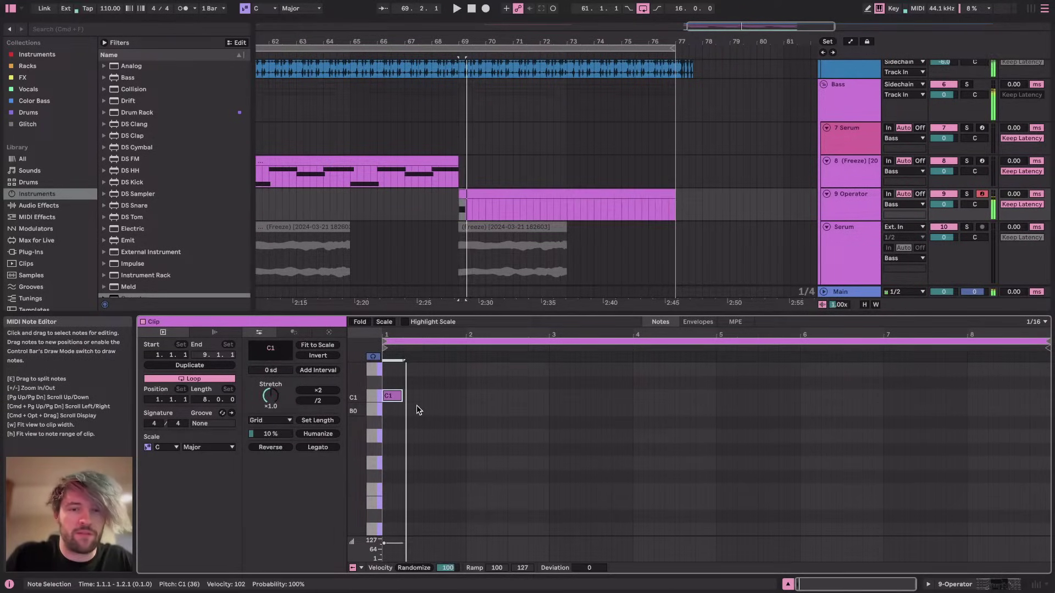
{"action": "scroll", "coordinate": [407, 406], "scroll_direction": "up", "scroll_amount": 5}
{"action": "scroll", "coordinate": [408, 407], "scroll_direction": "left", "scroll_amount": 2}
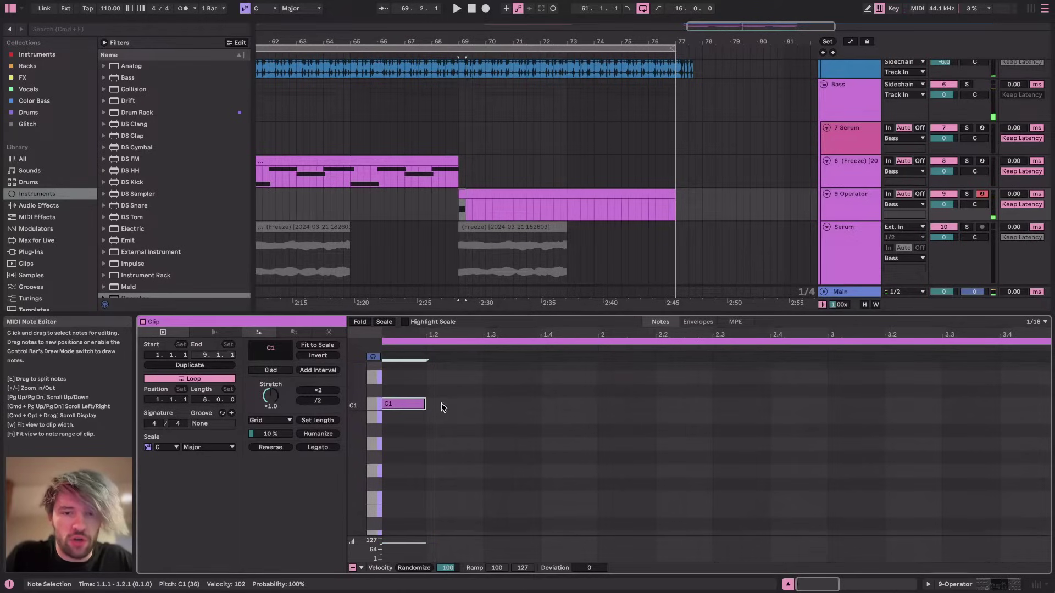
Extend the first C1 note to five sixteenths and fill the rest of the bar with eighths and one sixteenth C1 note
{"action": "left_click_drag", "start_coordinate": [424, 404], "coordinate": [468, 410]}
{"action": "double_click", "coordinate": [445, 407]}
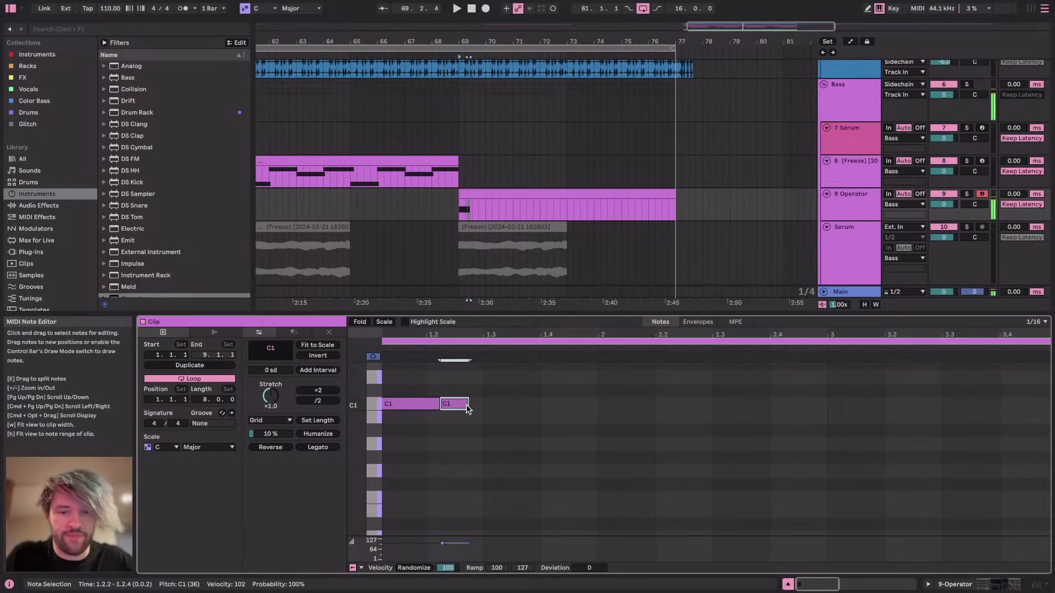
{"action": "key", "text": "super+d"}
{"action": "key", "text": "super+d"}
{"action": "key", "text": "super+d"}
{"action": "key", "text": "shift+Left"}
{"action": "key", "text": "super+d"}
{"action": "key", "text": "shift+Right"}
Duplicate the one-bar C1 pattern into bars two to four, transposing the copies to D#1, D1 and D#1
{"action": "key", "text": "super+a"}
{"action": "key", "text": "super+d"}
{"action": "key", "text": "Up"}
{"action": "key", "text": "Up"}
{"action": "key", "text": "Up"}
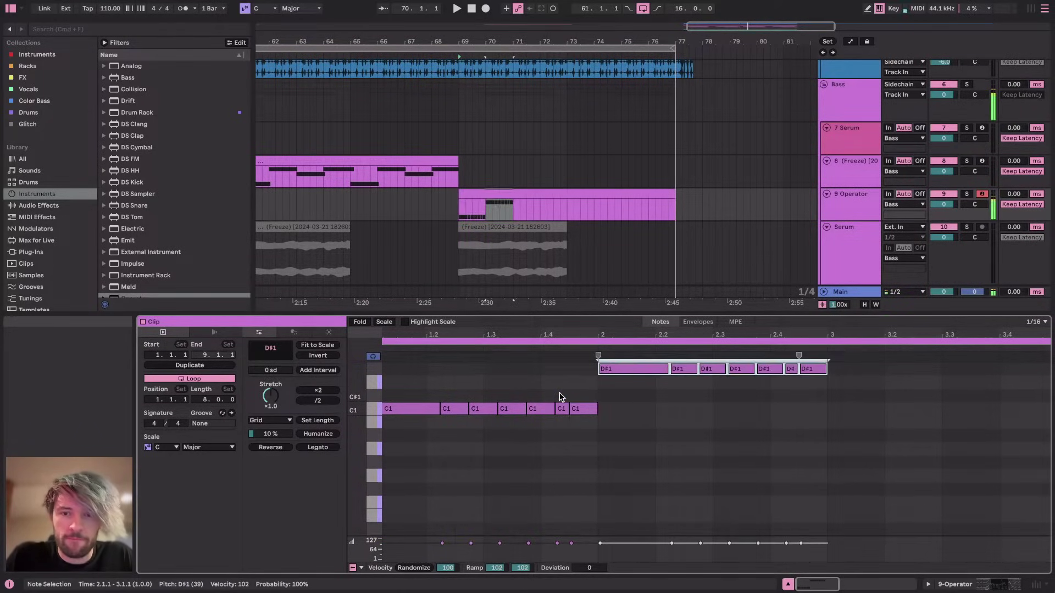
{"action": "key", "text": "super+d"}
{"action": "key", "text": "Down"}
{"action": "key", "text": "super+d"}
{"action": "key", "text": "Up"}
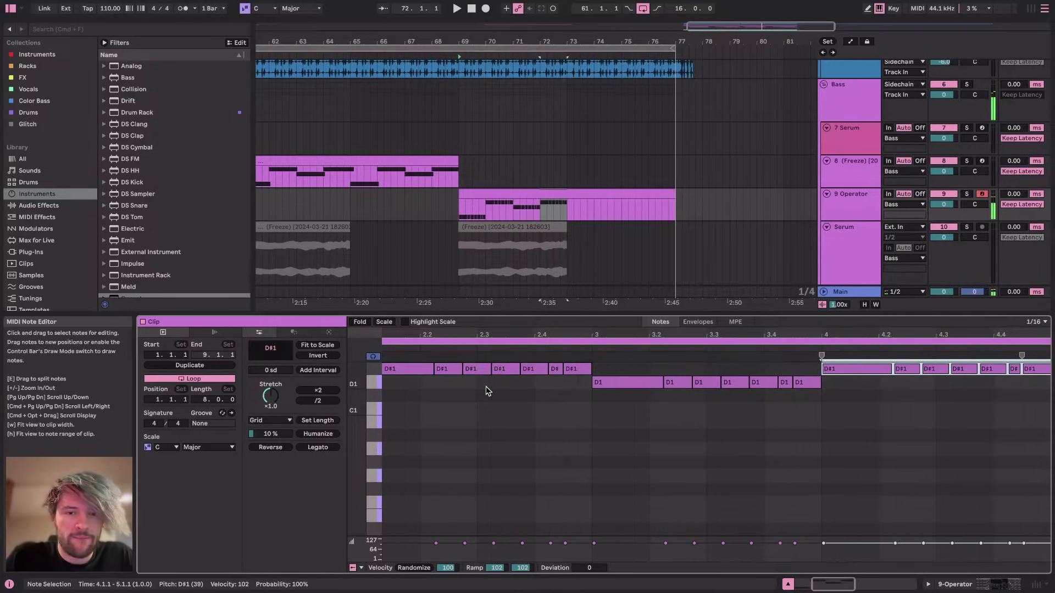
Transpose all D#1 and D1 notes in the Operator clip down one octave
{"action": "left_click", "coordinate": [377, 370]}
{"action": "key", "text": "shift+Down"}
{"action": "left_click", "coordinate": [373, 382]}
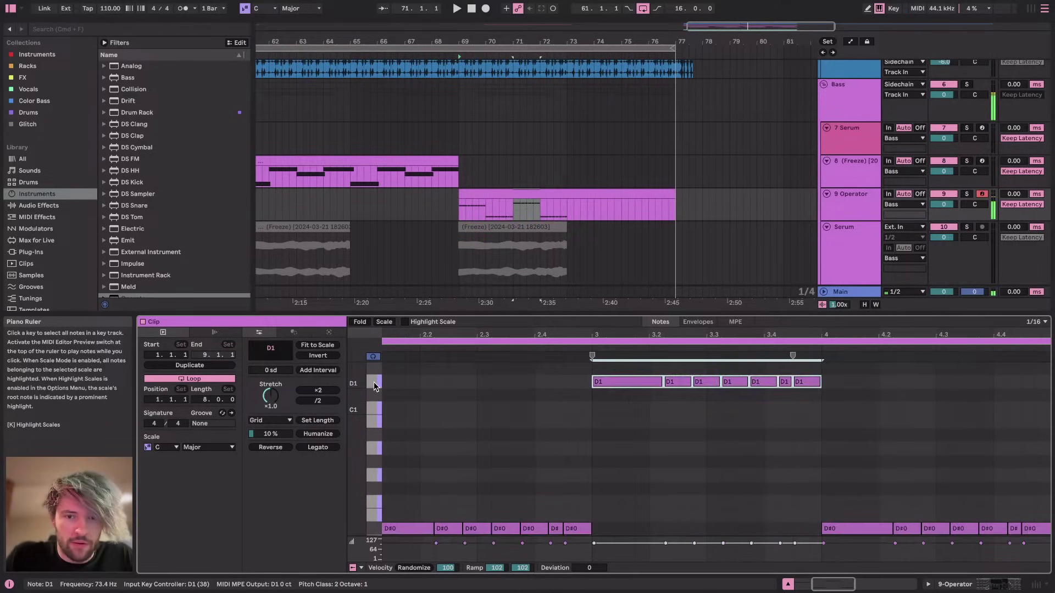
{"action": "key", "text": "shift+Down"}
Add the Swing 16ths 73 groove from the library to the Groove Pool
{"action": "left_click", "coordinate": [1009, 585]}
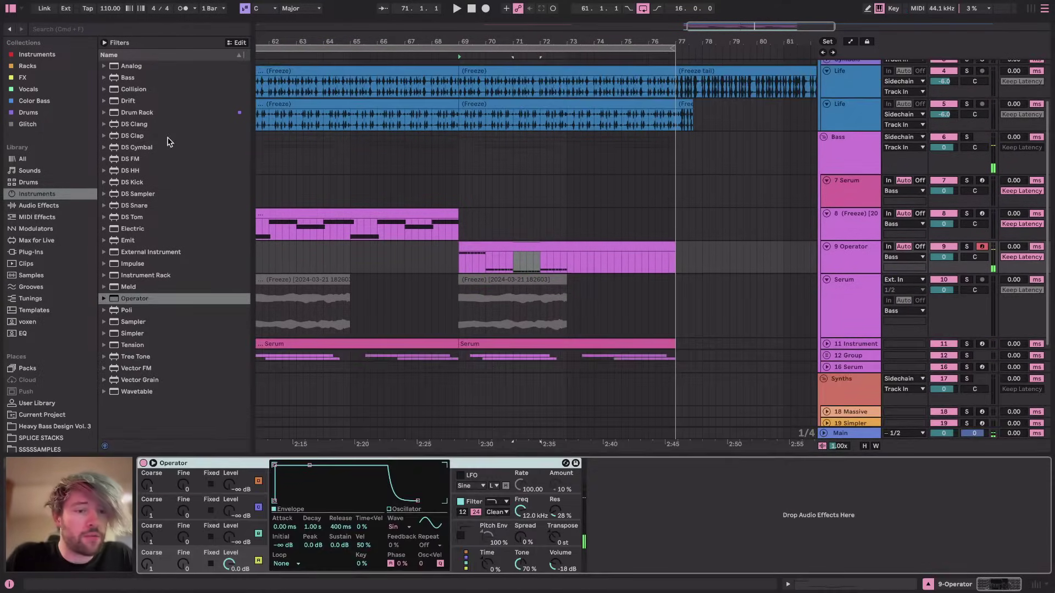
{"action": "key", "text": "super+alt+6"}
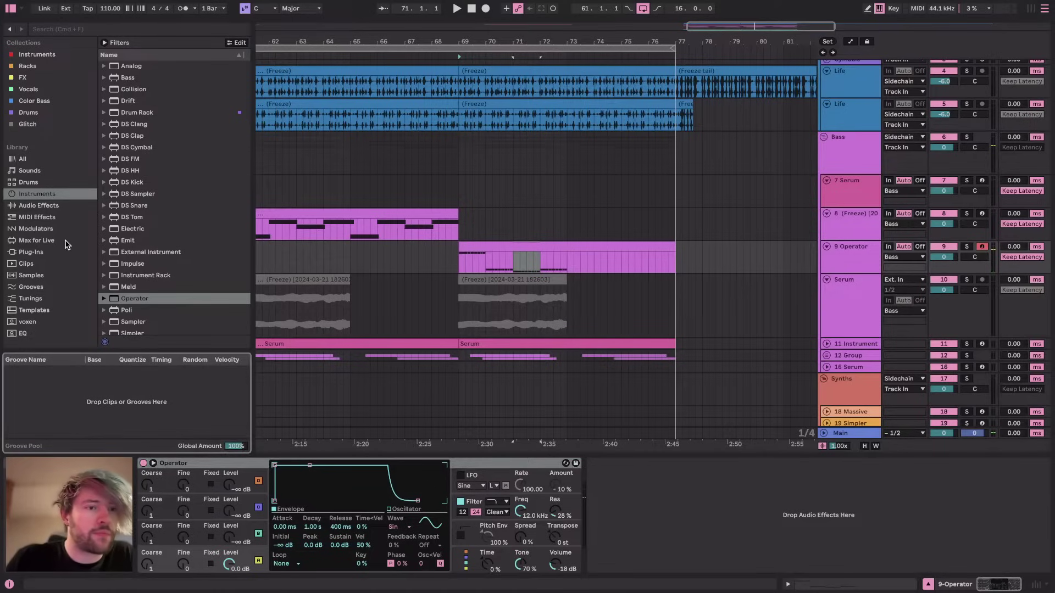
{"action": "left_click", "coordinate": [31, 287]}
{"action": "scroll", "coordinate": [116, 273], "scroll_direction": "down", "scroll_amount": 8}
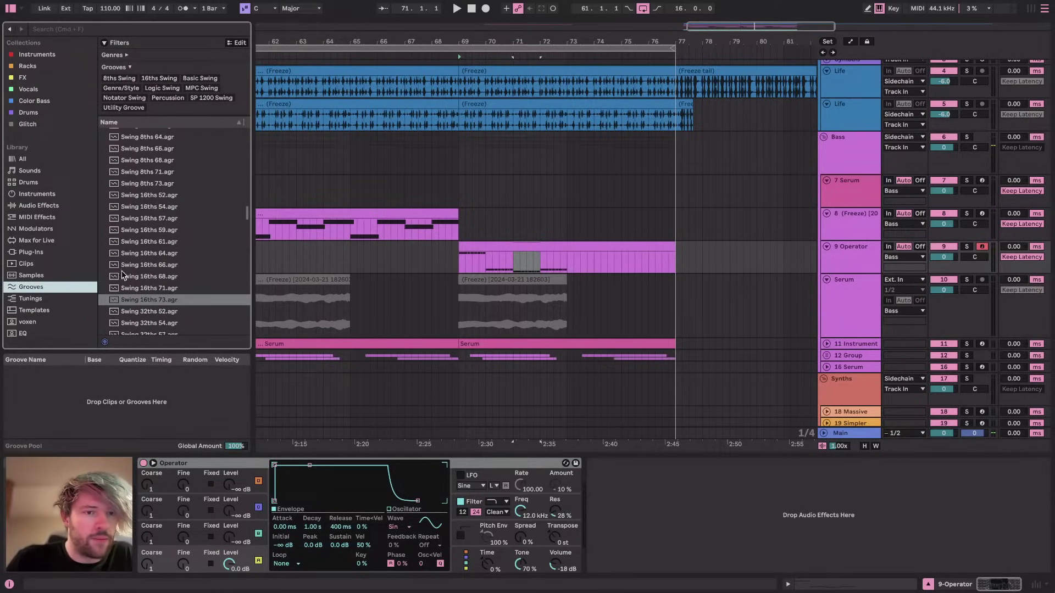
{"action": "left_click_drag", "start_coordinate": [162, 300], "coordinate": [61, 401]}
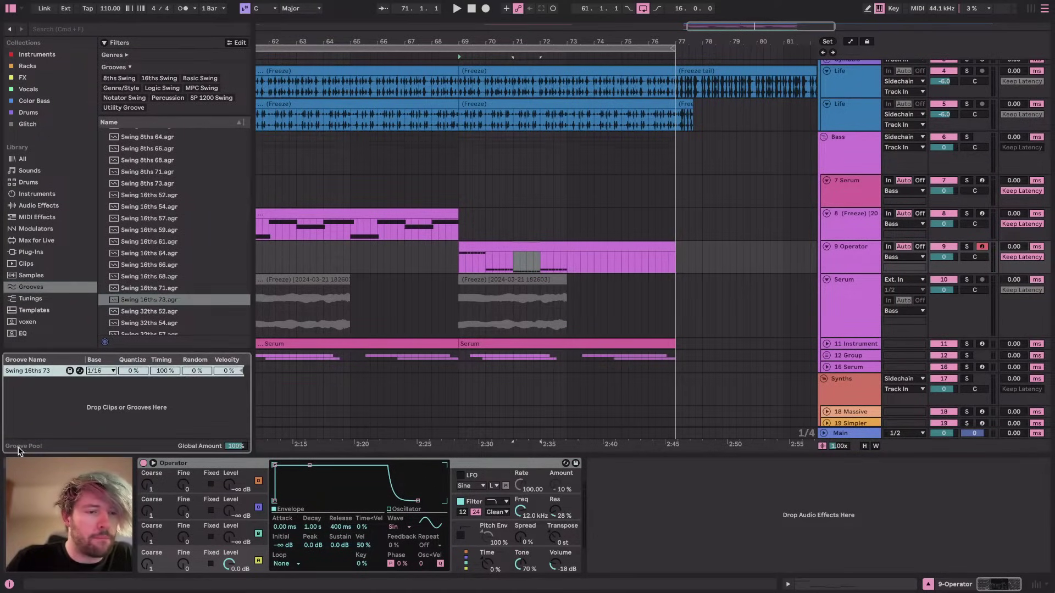
{"action": "key", "text": "super+alt+6"}
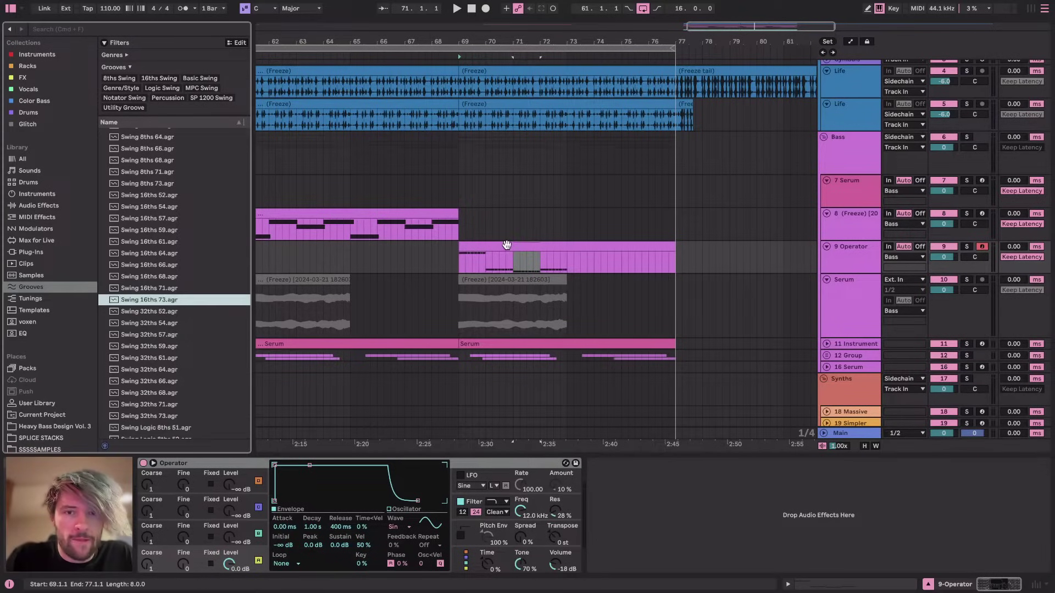
Solo the Operator track and shape its sound with oscillator B at coarse 4 and -18 dB, Tone at 100% and the filter off
{"action": "left_click", "coordinate": [505, 245]}
{"action": "left_click_drag", "start_coordinate": [229, 538], "coordinate": [229, 529]}
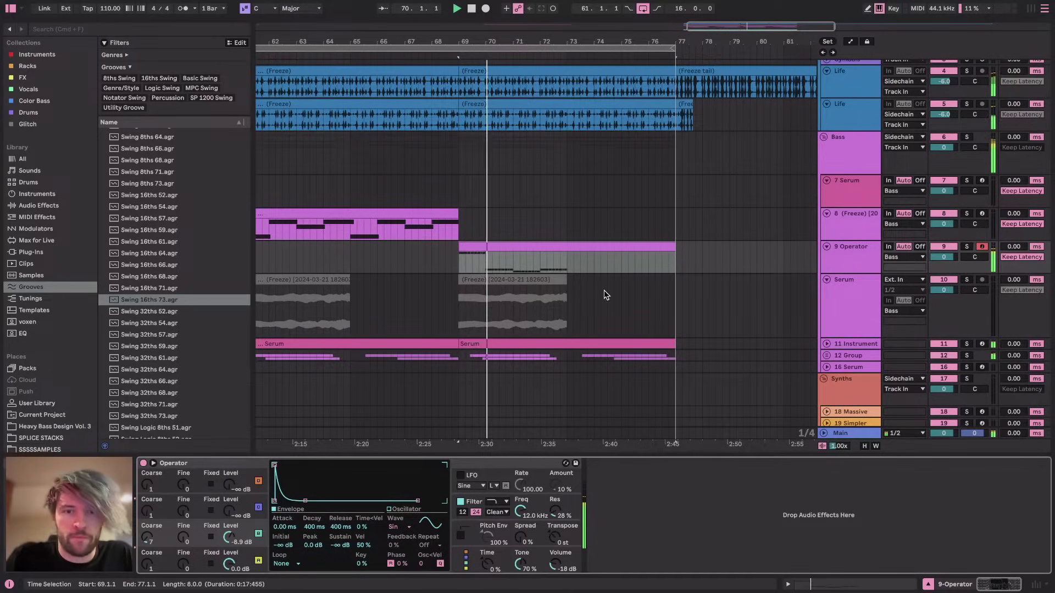
{"action": "left_click", "coordinate": [967, 246]}
{"action": "left_click", "coordinate": [147, 537]}
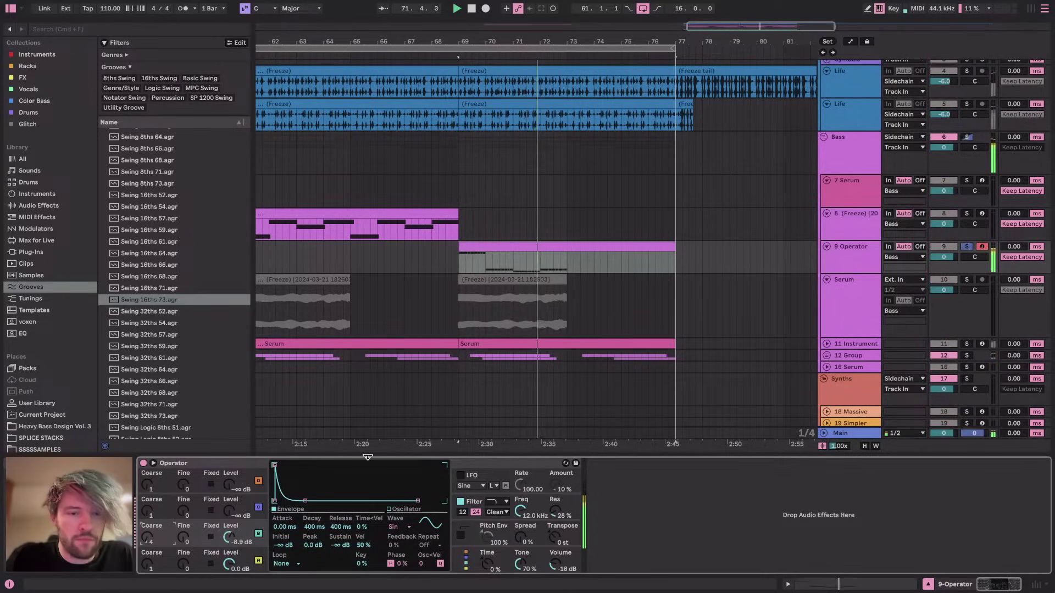
{"action": "left_click_drag", "start_coordinate": [228, 537], "coordinate": [228, 550]}
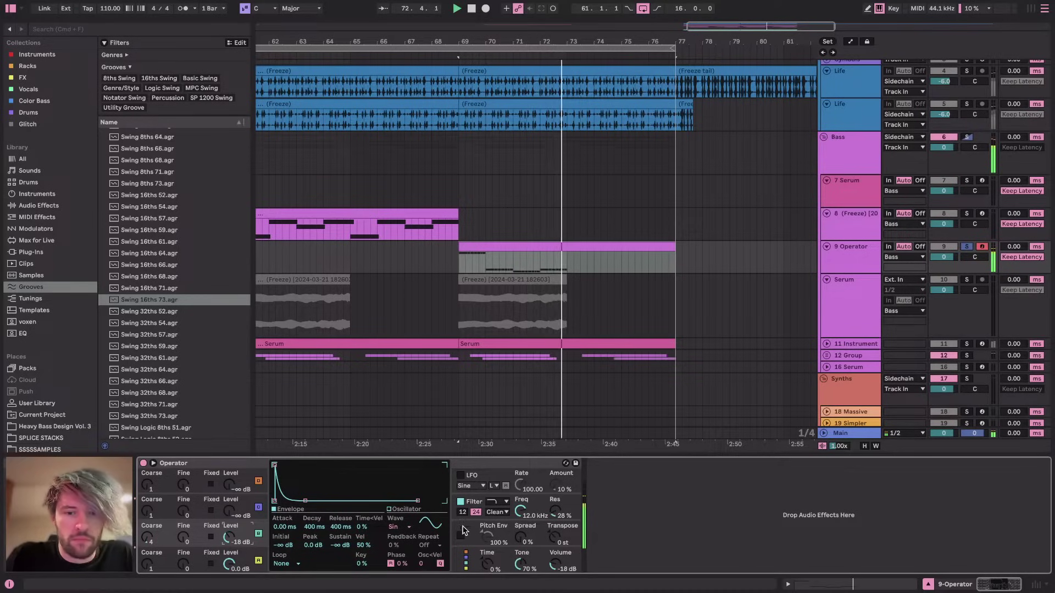
{"action": "left_click_drag", "start_coordinate": [519, 565], "coordinate": [555, 563]}
{"action": "left_click", "coordinate": [460, 501]}
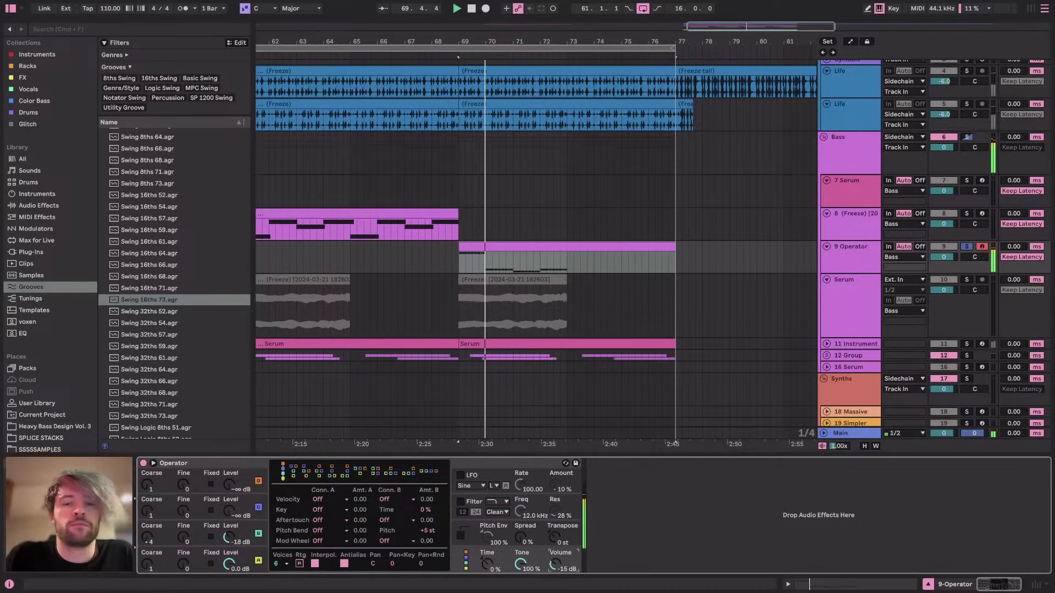
Apply the Swing 16ths 73 groove to the Operator clip and set its Timing to 56%
{"action": "double_click", "coordinate": [505, 246]}
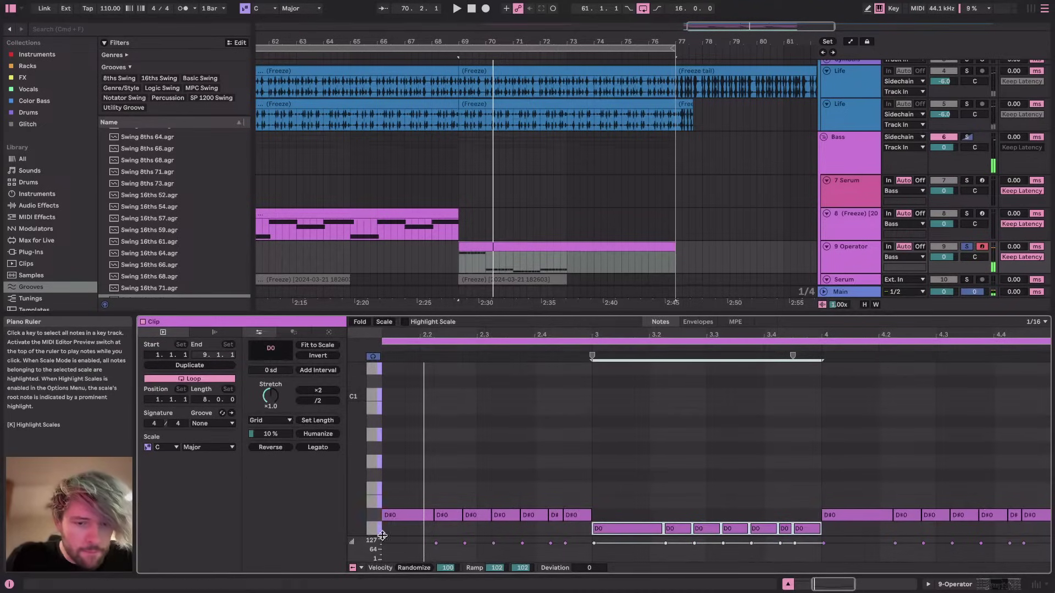
{"action": "left_click", "coordinate": [215, 441]}
{"action": "key", "text": "space"}
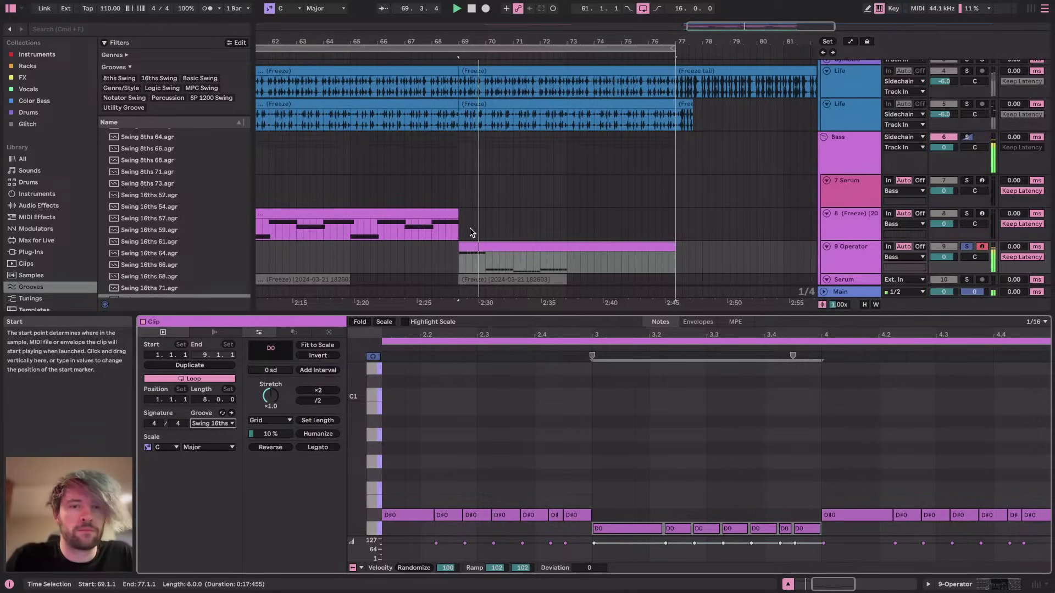
{"action": "key", "text": "super+alt+g"}
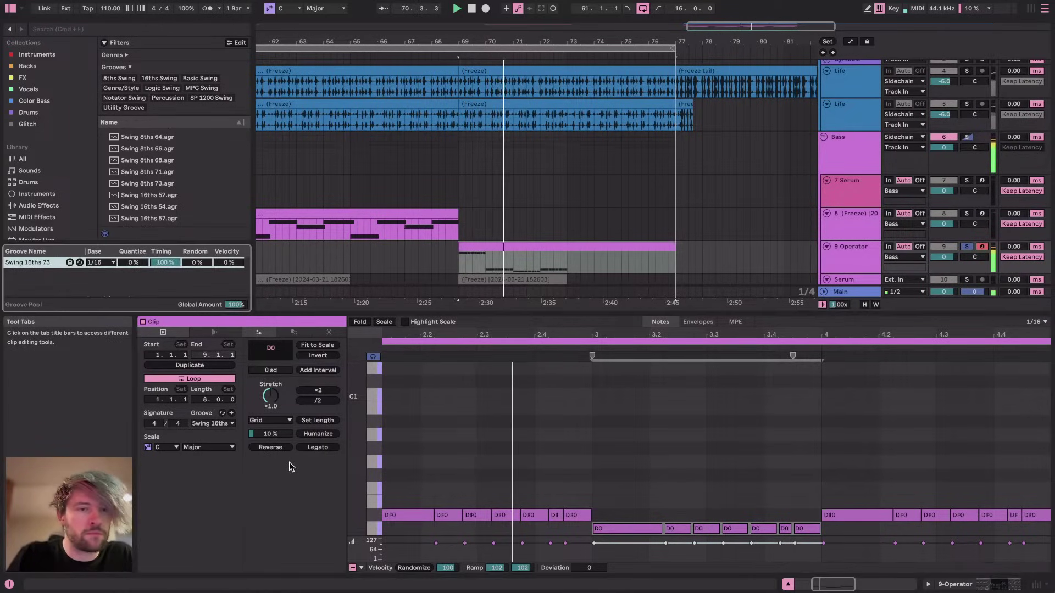
{"action": "left_click_drag", "start_coordinate": [165, 262], "coordinate": [165, 282]}
Solo the two Life drum tracks as well and play them together with the Operator bass
{"action": "scroll", "coordinate": [918, 159], "scroll_direction": "up", "scroll_amount": 3}
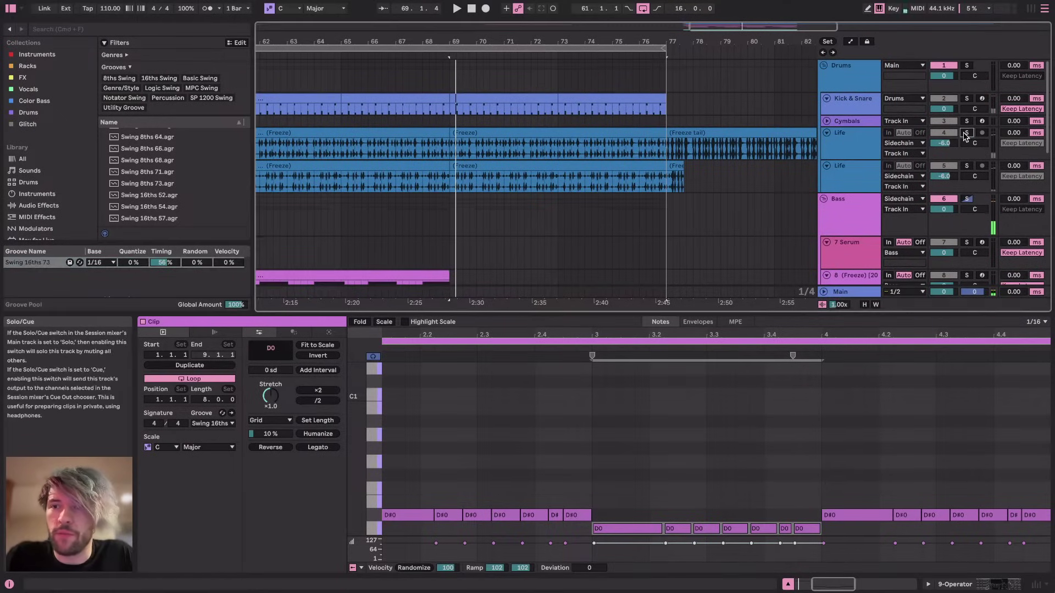
{"action": "scroll", "coordinate": [614, 191], "scroll_direction": "down", "scroll_amount": 3}
{"action": "scroll", "coordinate": [620, 187], "scroll_direction": "down", "scroll_amount": 2}
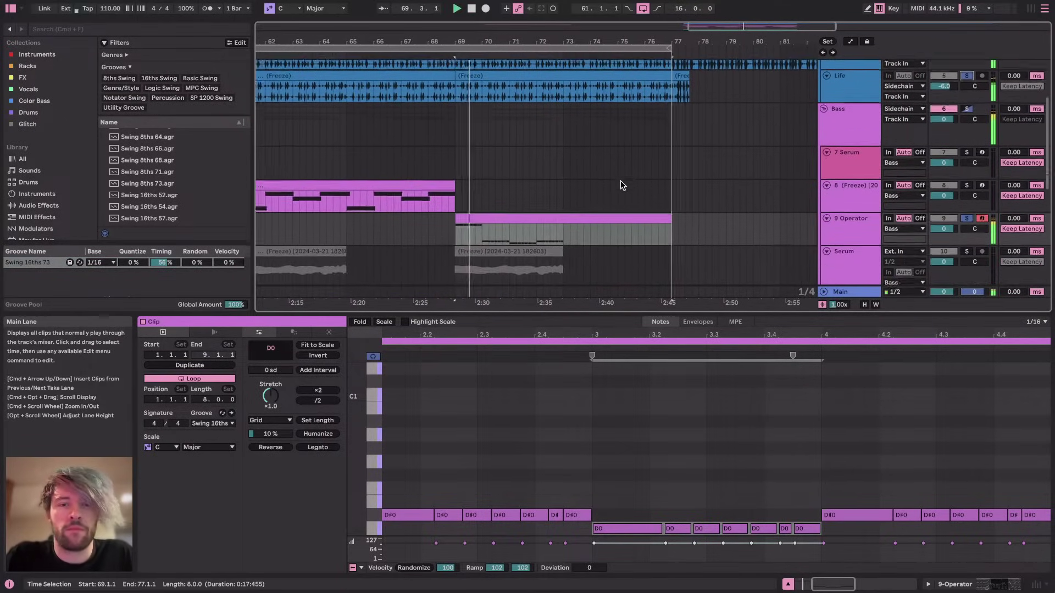
{"action": "scroll", "coordinate": [476, 230], "scroll_direction": "up", "scroll_amount": 3}
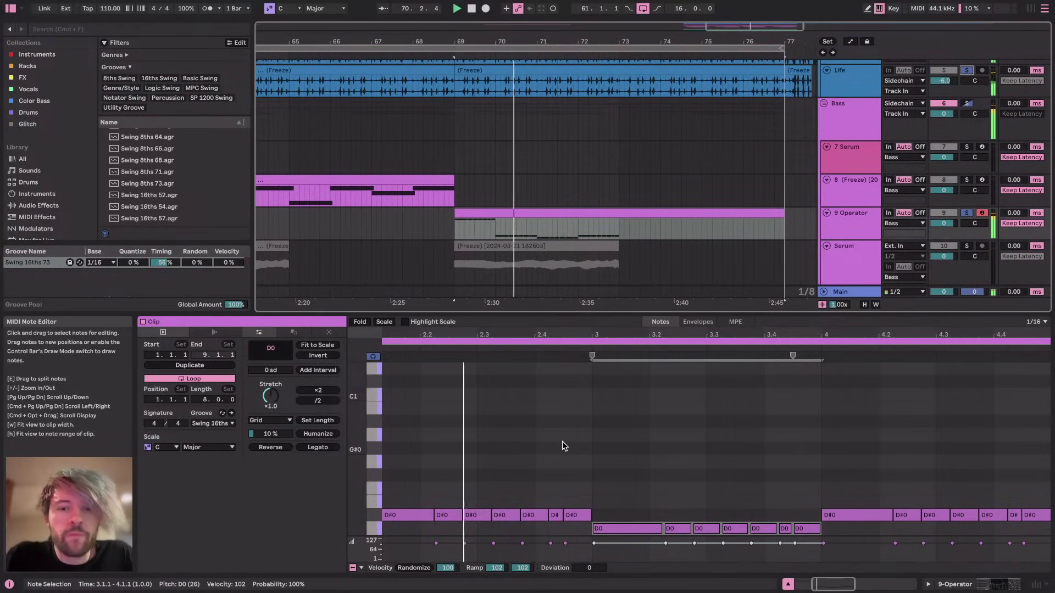
{"action": "scroll", "coordinate": [562, 440], "scroll_direction": "down", "scroll_amount": 3}
Read the viewers' messages in the YouTube Studio live chat and return to Ableton Live
{"action": "key", "text": "super+Tab"}
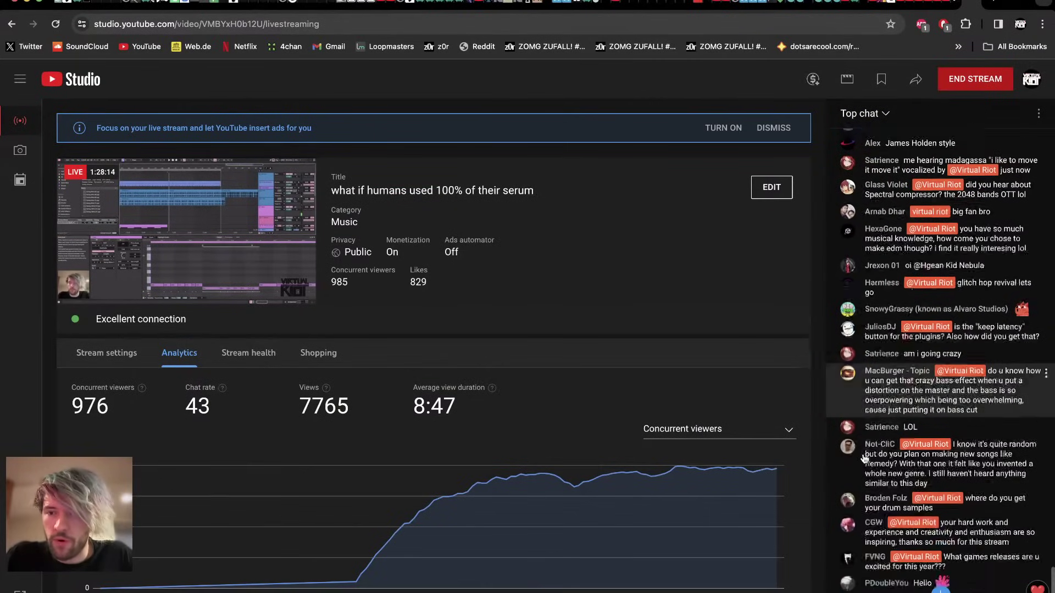
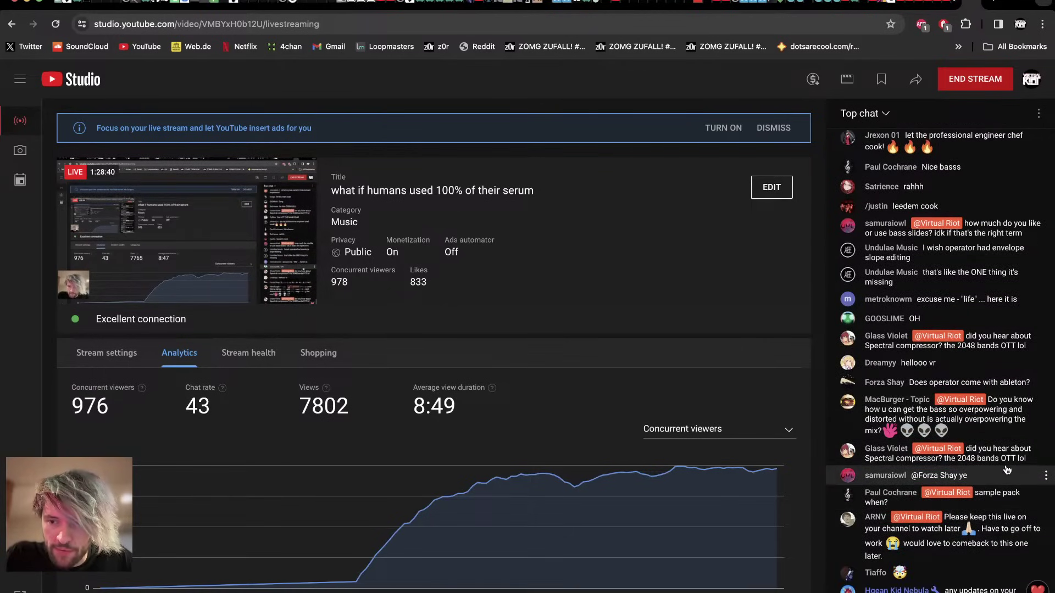
{"action": "key", "text": "super+Tab"}
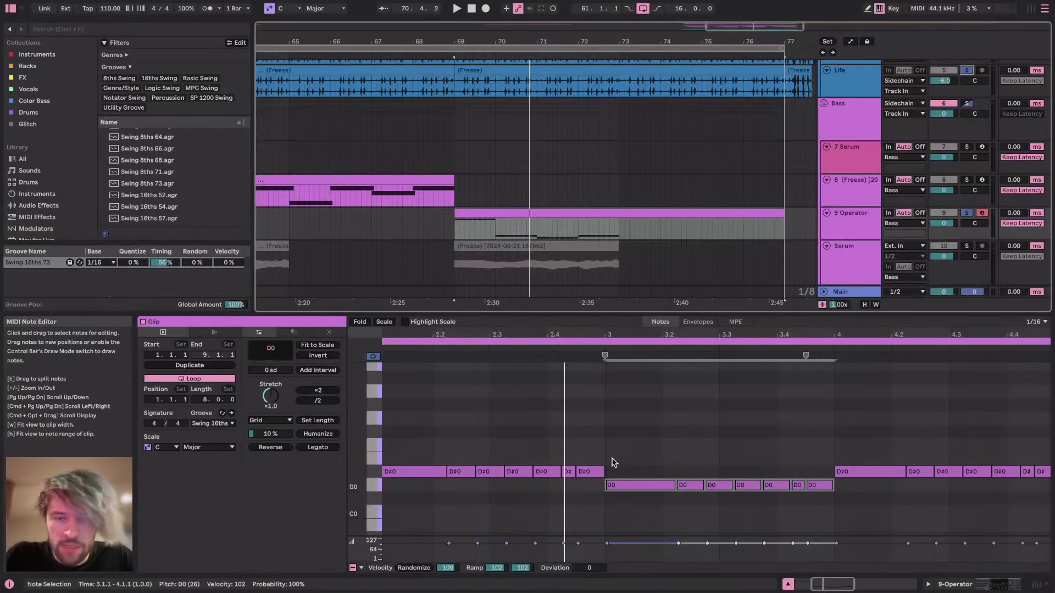
Play the Operator clip and merge the last two C1 notes of its first bar into one three-sixteenth note
{"action": "left_click", "coordinate": [482, 212]}
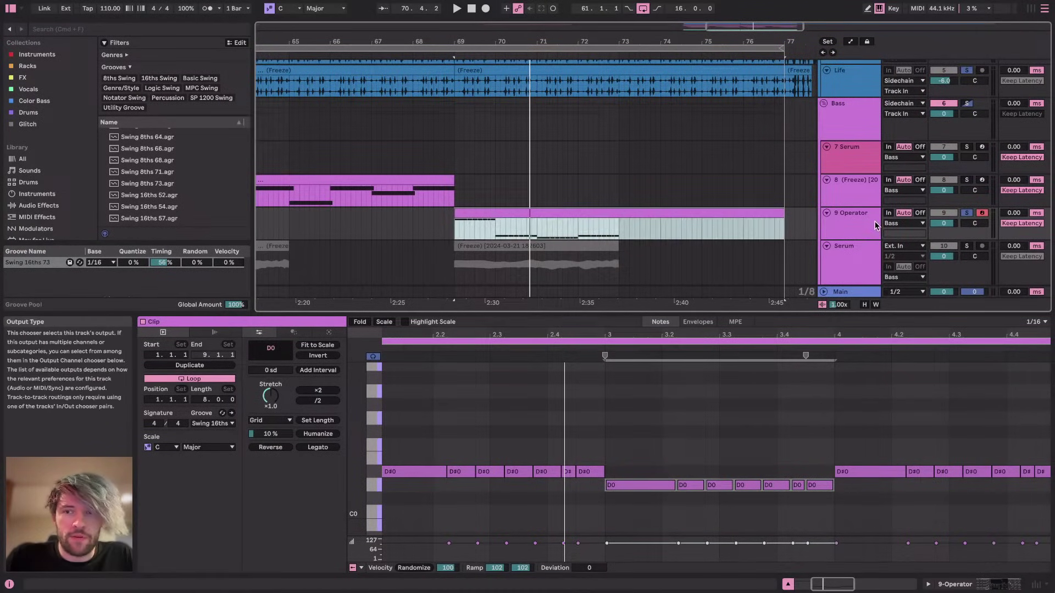
{"action": "key", "text": "space"}
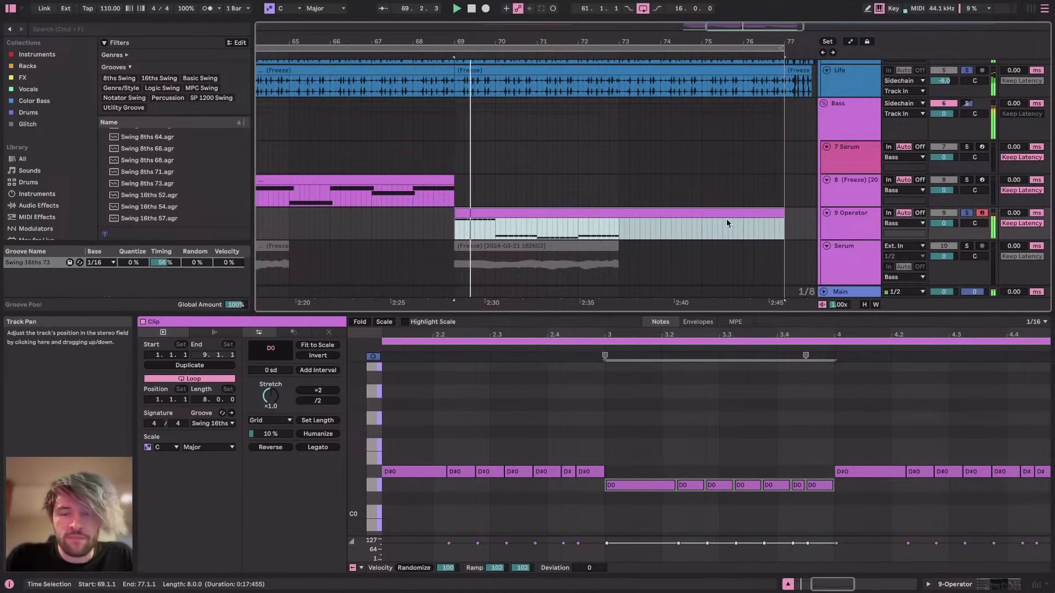
{"action": "left_click", "coordinate": [691, 427]}
{"action": "key", "text": "minus"}
{"action": "scroll", "coordinate": [692, 427], "scroll_direction": "up", "scroll_amount": 3}
{"action": "scroll", "coordinate": [693, 427], "scroll_direction": "down", "scroll_amount": 3}
{"action": "key", "text": "space"}
{"action": "scroll", "coordinate": [694, 435], "scroll_direction": "up", "scroll_amount": 3}
{"action": "scroll", "coordinate": [695, 435], "scroll_direction": "up", "scroll_amount": 2}
{"action": "double_click", "coordinate": [480, 422]}
{"action": "key", "text": "space"}
{"action": "scroll", "coordinate": [823, 181], "scroll_direction": "down", "scroll_amount": 10}
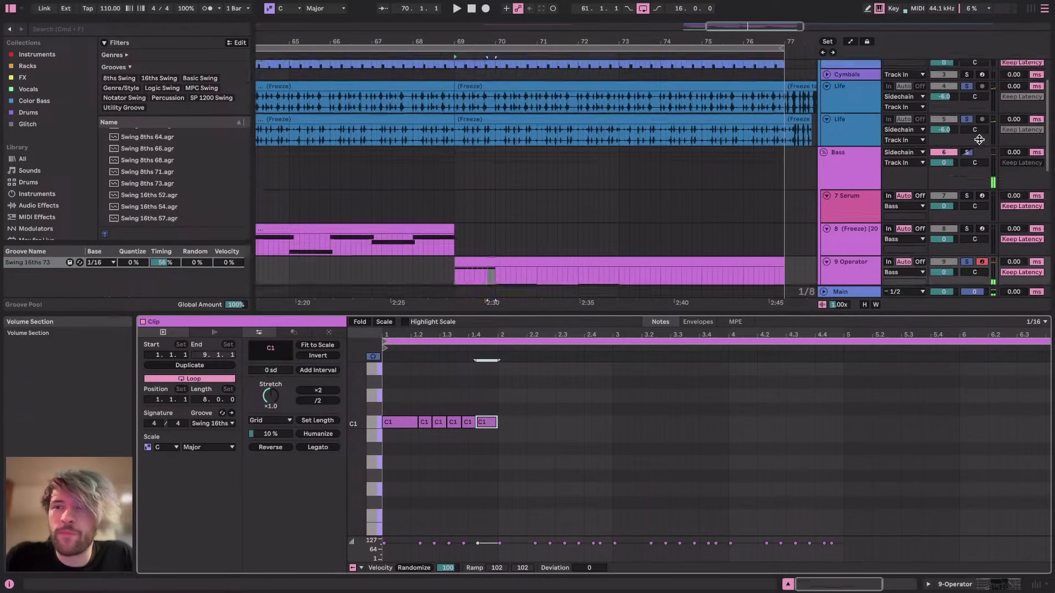
Merge the last two notes of the D#0, D0 and second D#0 bars into one three-sixteenth note each
{"action": "key", "text": "space"}
{"action": "scroll", "coordinate": [628, 180], "scroll_direction": "up", "scroll_amount": 10}
{"action": "scroll", "coordinate": [628, 180], "scroll_direction": "down", "scroll_amount": 5}
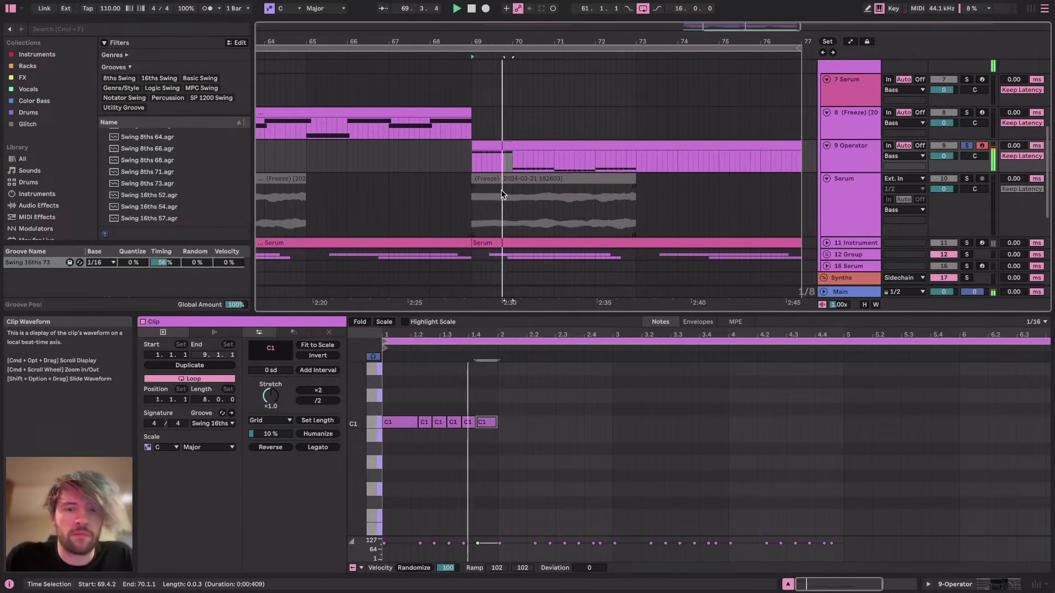
{"action": "scroll", "coordinate": [501, 192], "scroll_direction": "up", "scroll_amount": 5}
{"action": "scroll", "coordinate": [544, 472], "scroll_direction": "down", "scroll_amount": 5}
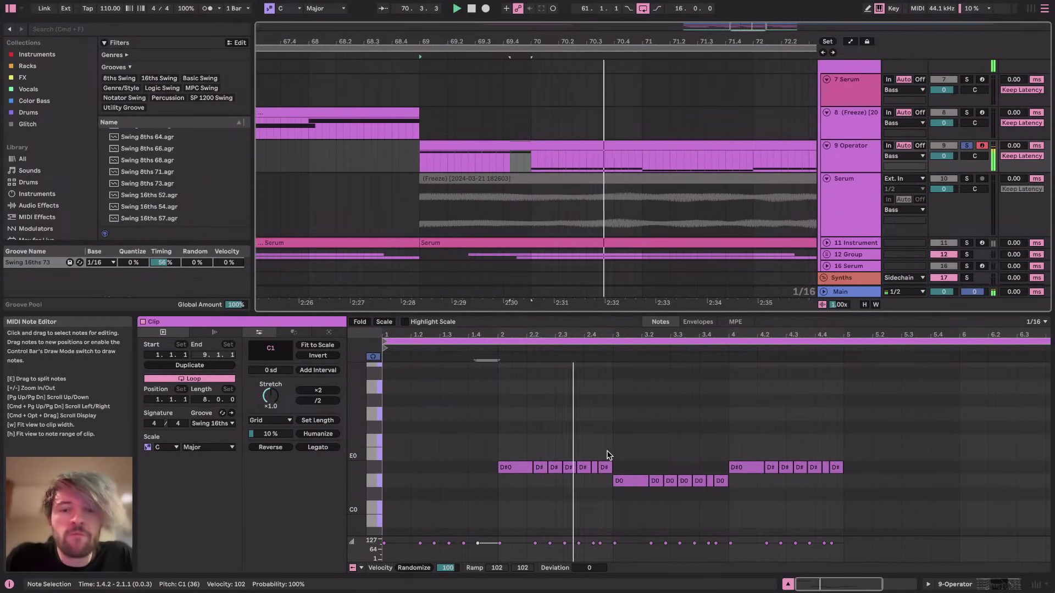
{"action": "left_click", "coordinate": [595, 467]}
{"action": "left_click", "coordinate": [710, 481]}
{"action": "left_click", "coordinate": [825, 467], "text": "shift"}
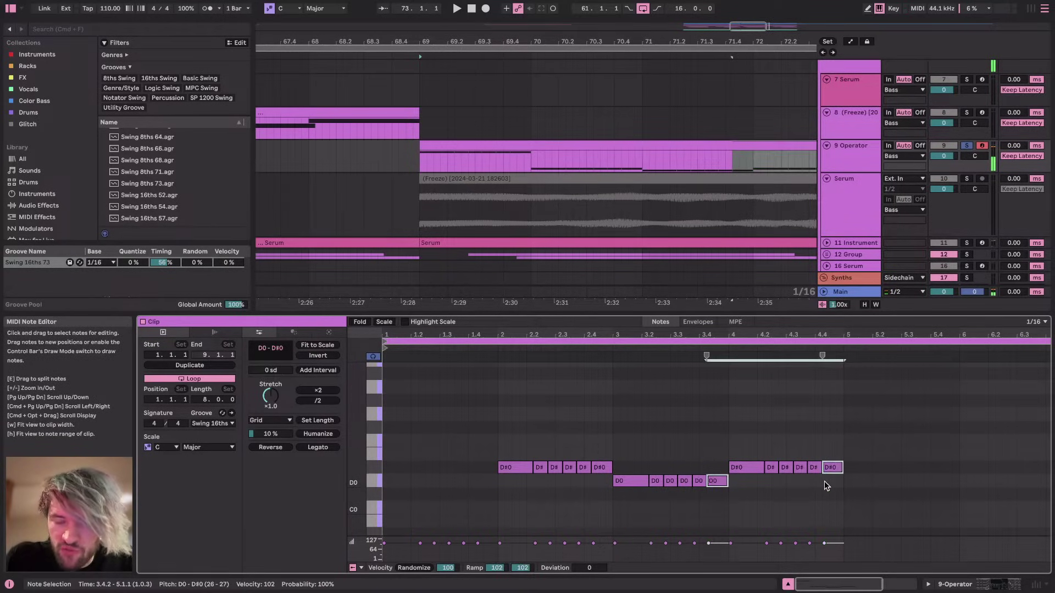
Give oscillator A a plucky envelope with 2.96 s decay, no sustain and 889 ms release, and set Operator's volume to -14 dB
{"action": "left_click", "coordinate": [1004, 585]}
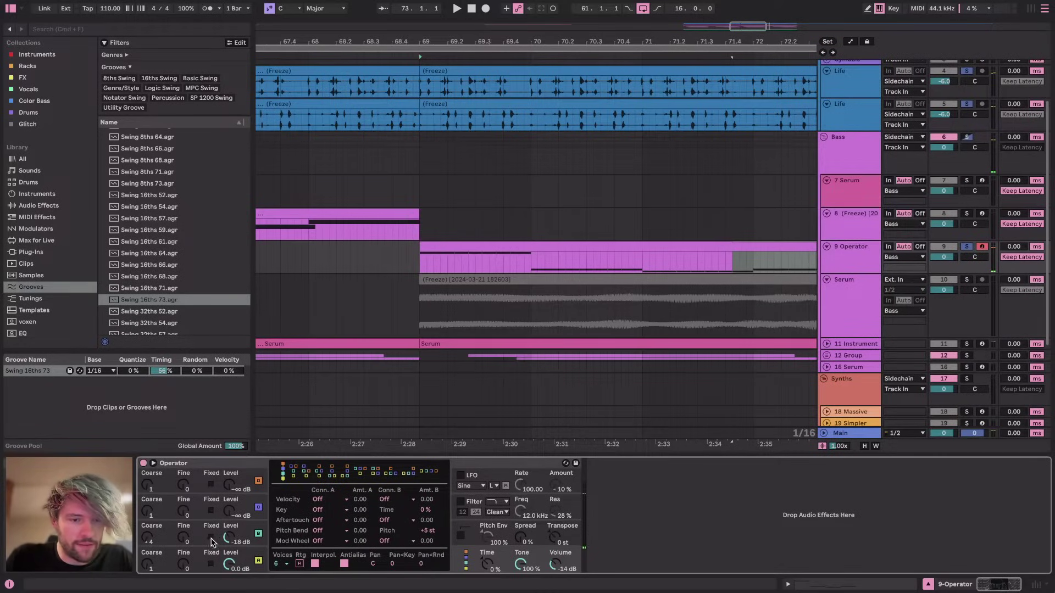
{"action": "left_click", "coordinate": [200, 535]}
{"action": "key", "text": "space"}
{"action": "left_click", "coordinate": [479, 563]}
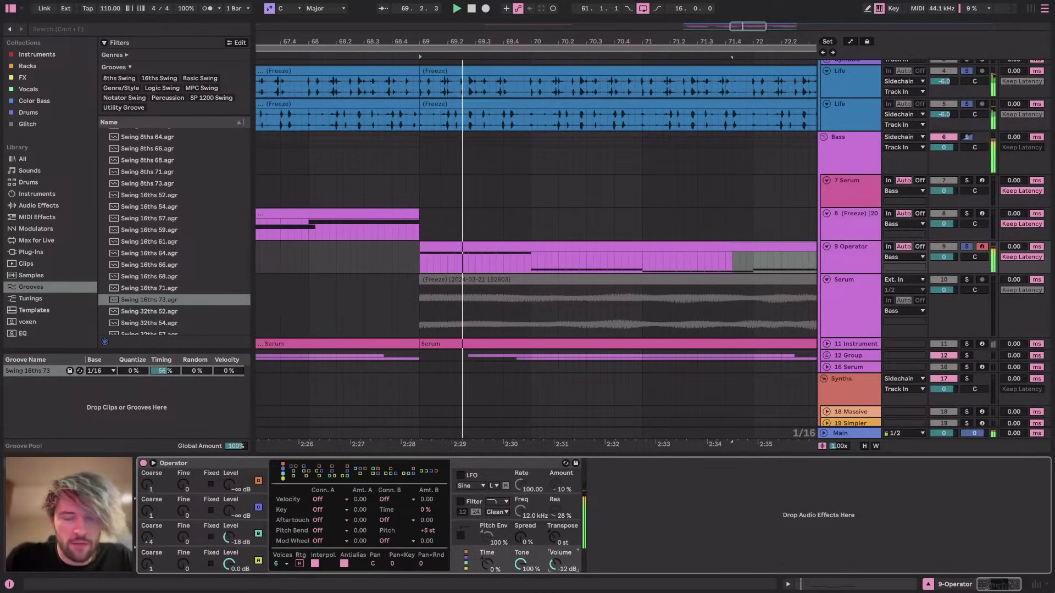
{"action": "left_click", "coordinate": [218, 553]}
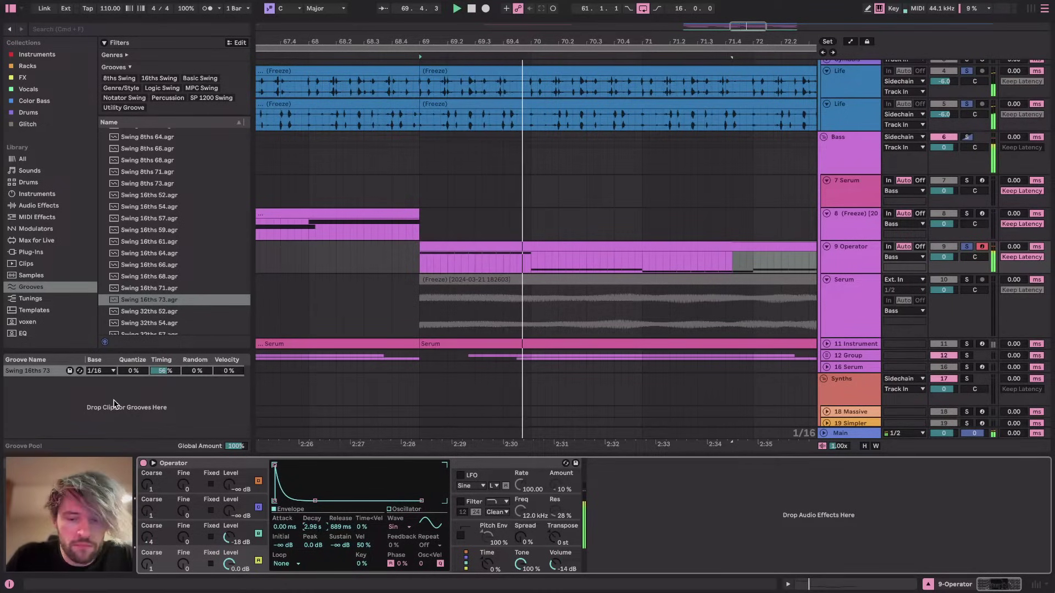
Hide the Groove Pool and add a Saturator from the audio effects after Operator
{"action": "key", "text": "super+alt+6"}
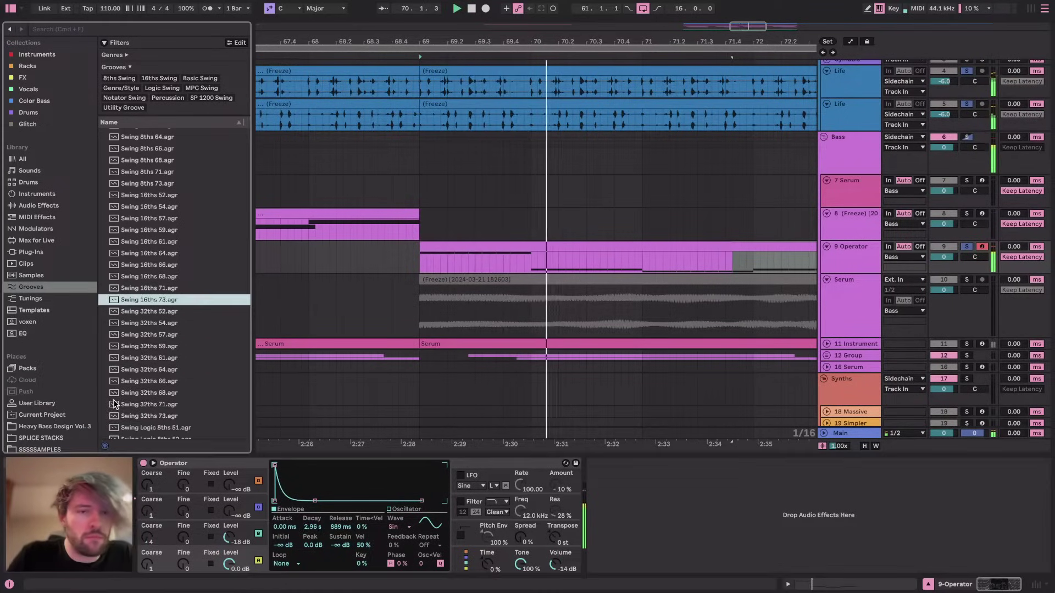
{"action": "left_click", "coordinate": [46, 207]}
{"action": "scroll", "coordinate": [124, 296], "scroll_direction": "down", "scroll_amount": 10}
{"action": "scroll", "coordinate": [120, 262], "scroll_direction": "up", "scroll_amount": 6}
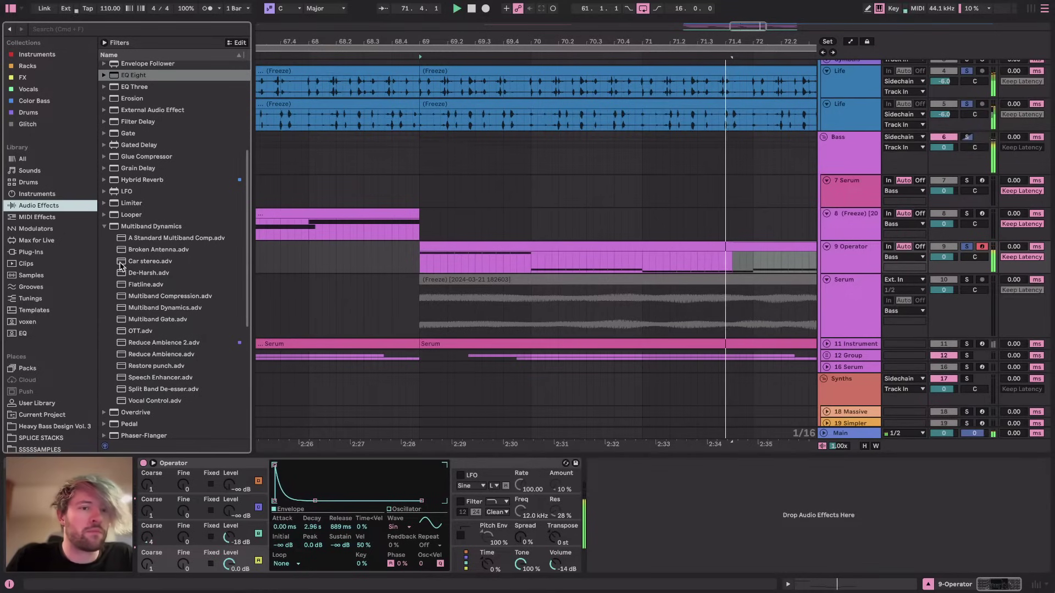
{"action": "left_click", "coordinate": [104, 227]}
{"action": "scroll", "coordinate": [157, 354], "scroll_direction": "down", "scroll_amount": 4}
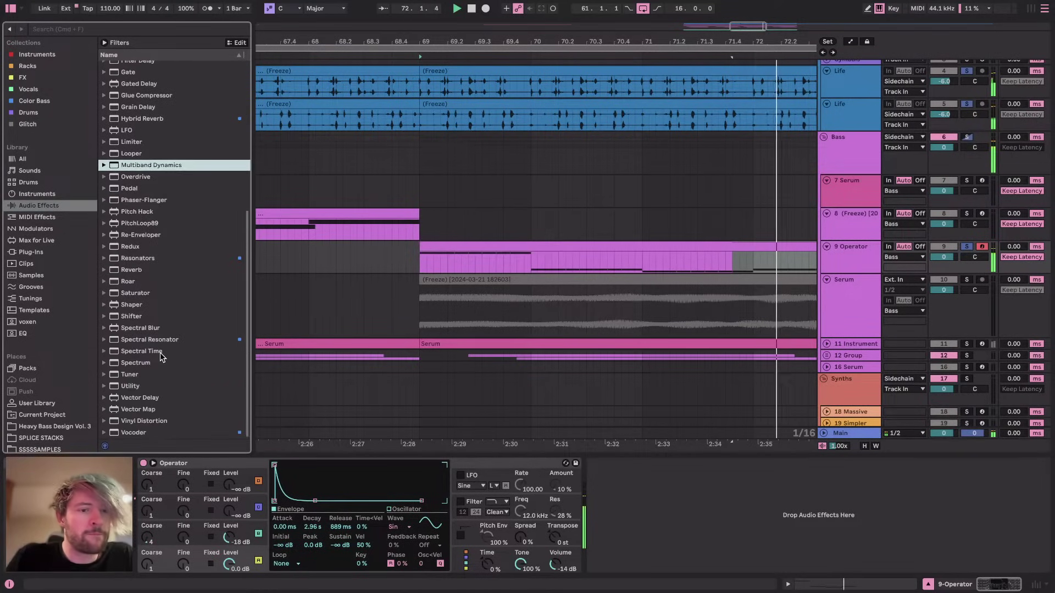
{"action": "double_click", "coordinate": [134, 295]}
Turn on Operator's filter with 12 slope, OSR circuit and 18.5 kHz frequency, and set its filter drive to 12 dB
{"action": "key", "text": "space"}
{"action": "left_click", "coordinate": [461, 501]}
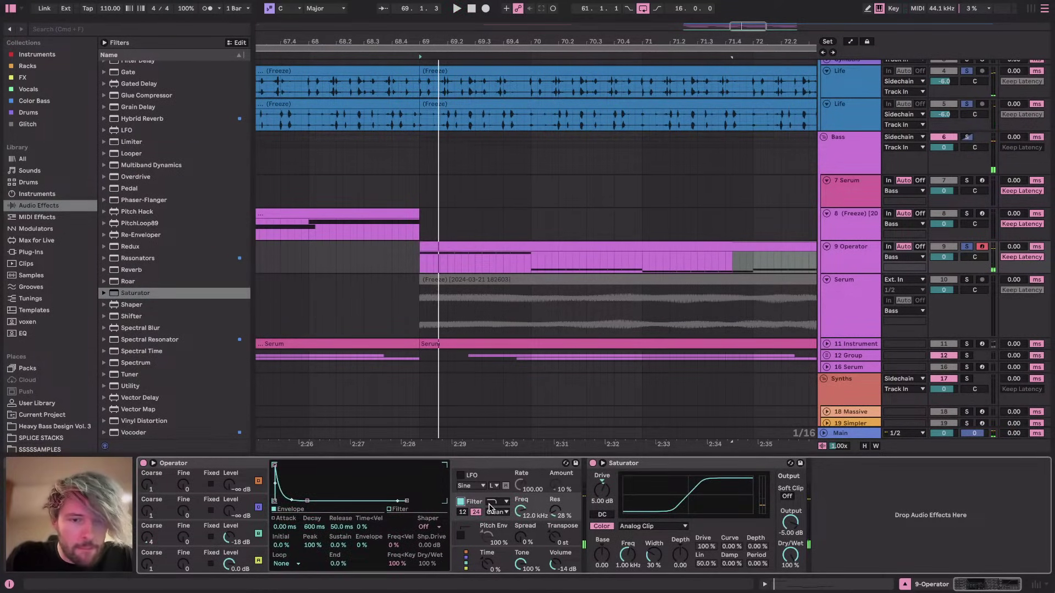
{"action": "left_click", "coordinate": [500, 513]}
{"action": "left_click", "coordinate": [492, 530]}
{"action": "left_click", "coordinate": [399, 526]}
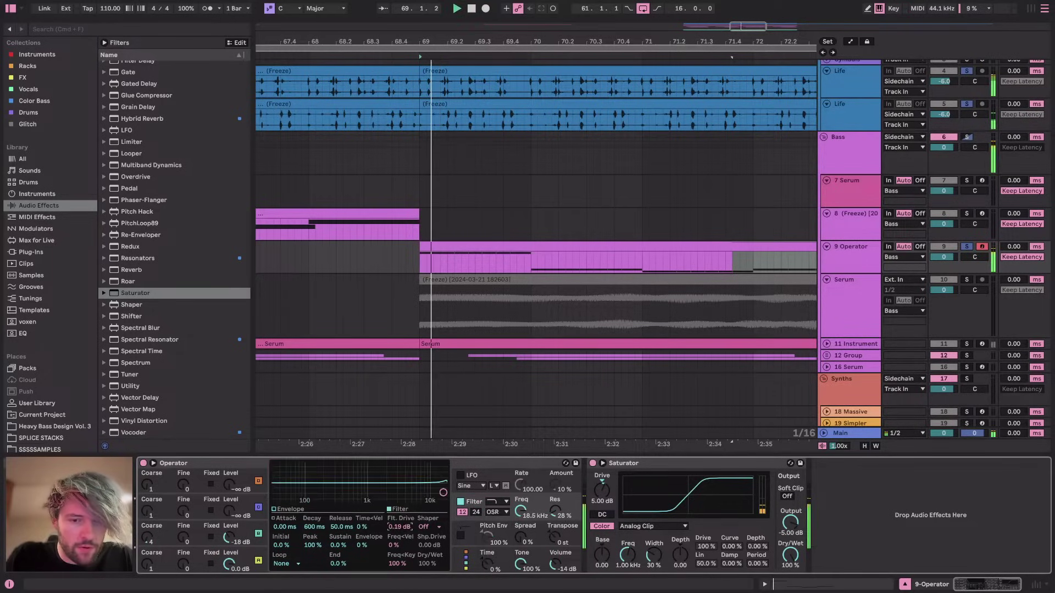
{"action": "key", "text": "space"}
Reset Saturator's drive and output to 0 dB and lower Operator's volume to -17 dB while looping the bass
{"action": "left_click_drag", "start_coordinate": [555, 564], "coordinate": [555, 570]}
{"action": "key", "text": "space"}
{"action": "key", "text": "XF86AudioLowerVolume"}
{"action": "key", "text": "space"}
{"action": "key", "text": "space"}
{"action": "double_click", "coordinate": [602, 491]}
{"action": "double_click", "coordinate": [792, 524]}
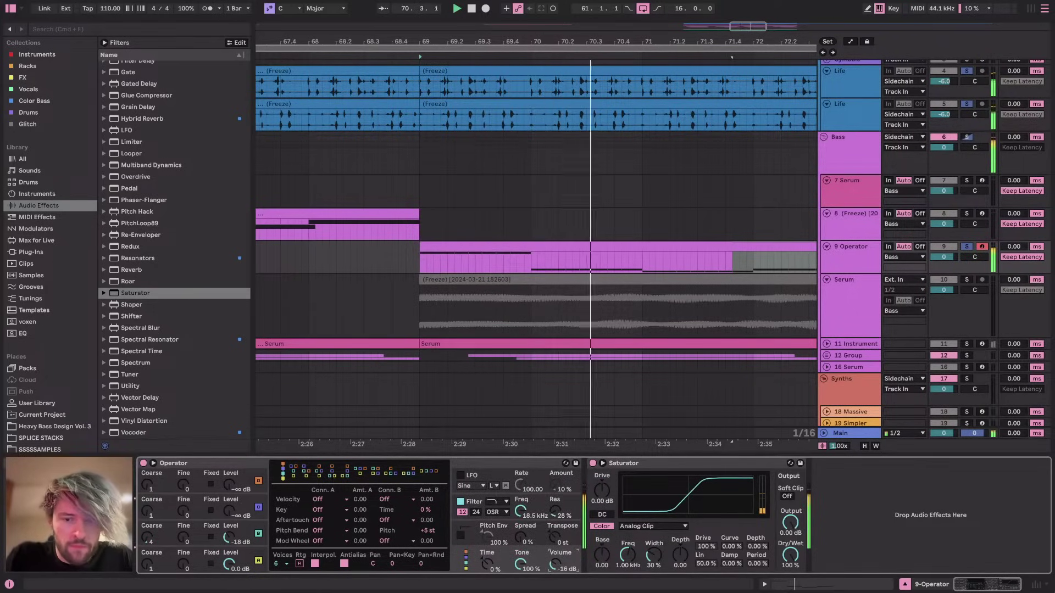
{"action": "left_click_drag", "start_coordinate": [556, 569], "coordinate": [556, 566]}
Examine Operator's pitch envelope, LFO, global and filter settings for a way to modulate the filter drive
{"action": "left_click", "coordinate": [476, 533]}
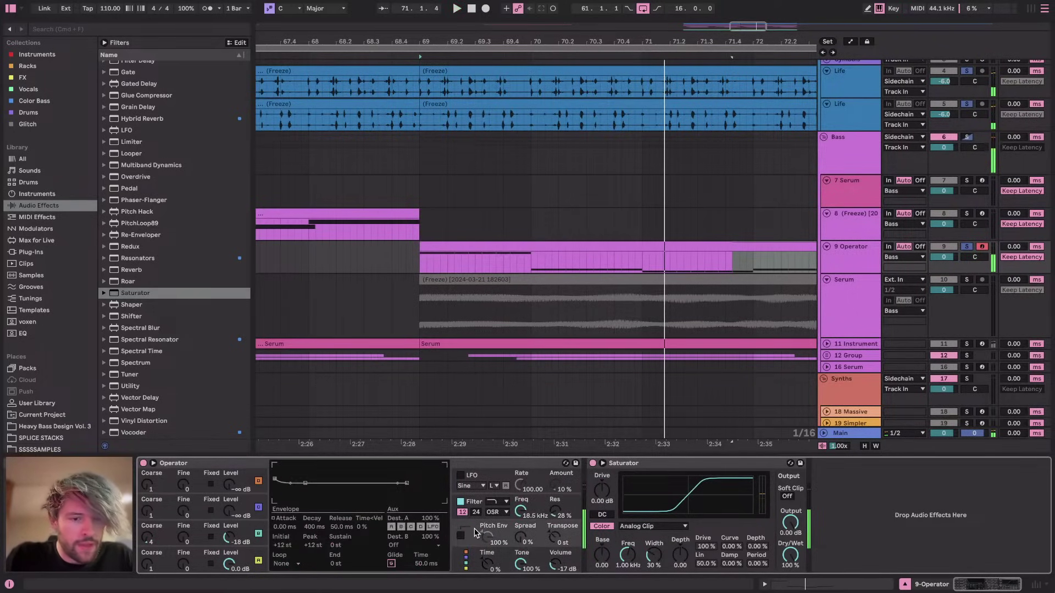
{"action": "left_click", "coordinate": [486, 478]}
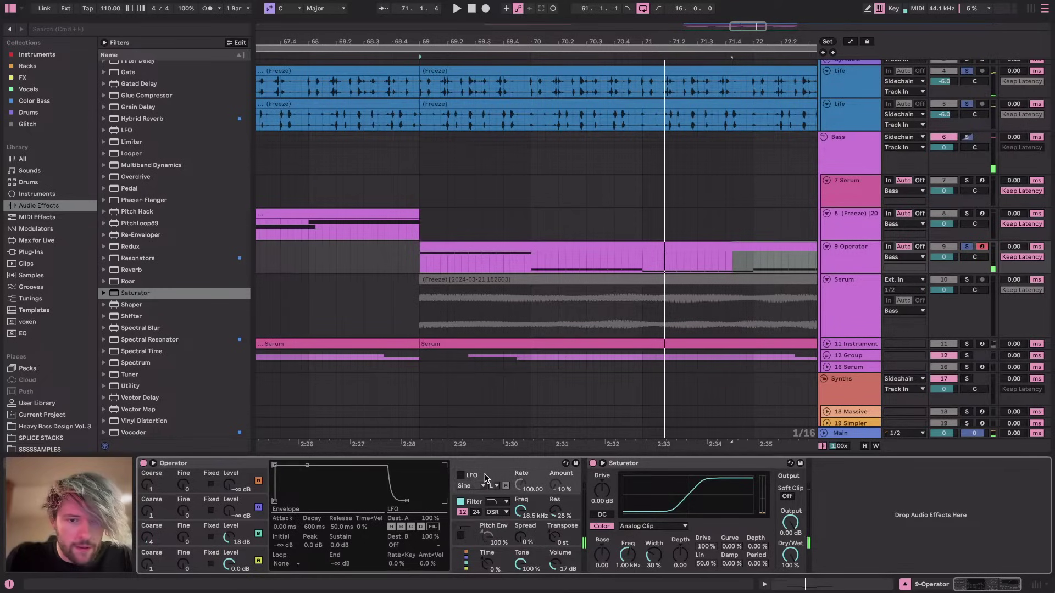
{"action": "left_click", "coordinate": [519, 509]}
{"action": "left_click", "coordinate": [288, 509]}
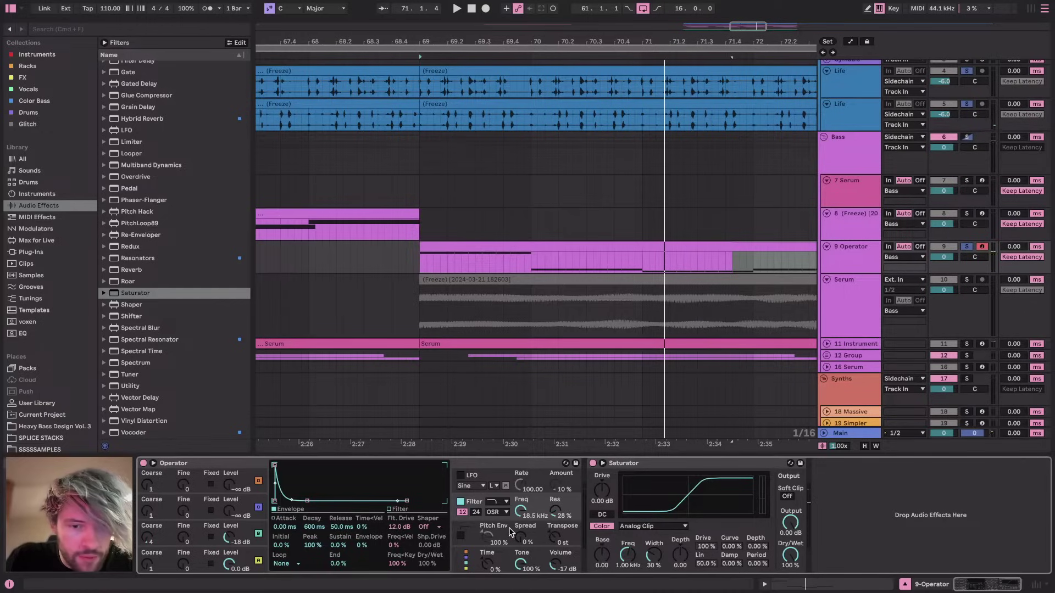
{"action": "left_click", "coordinate": [505, 550]}
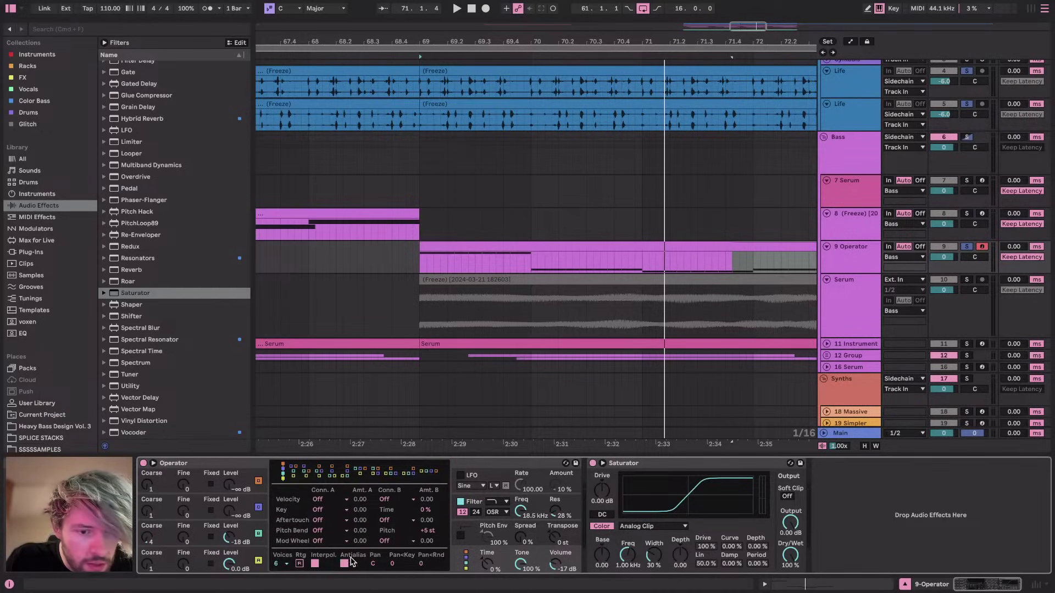
{"action": "left_click", "coordinate": [495, 528]}
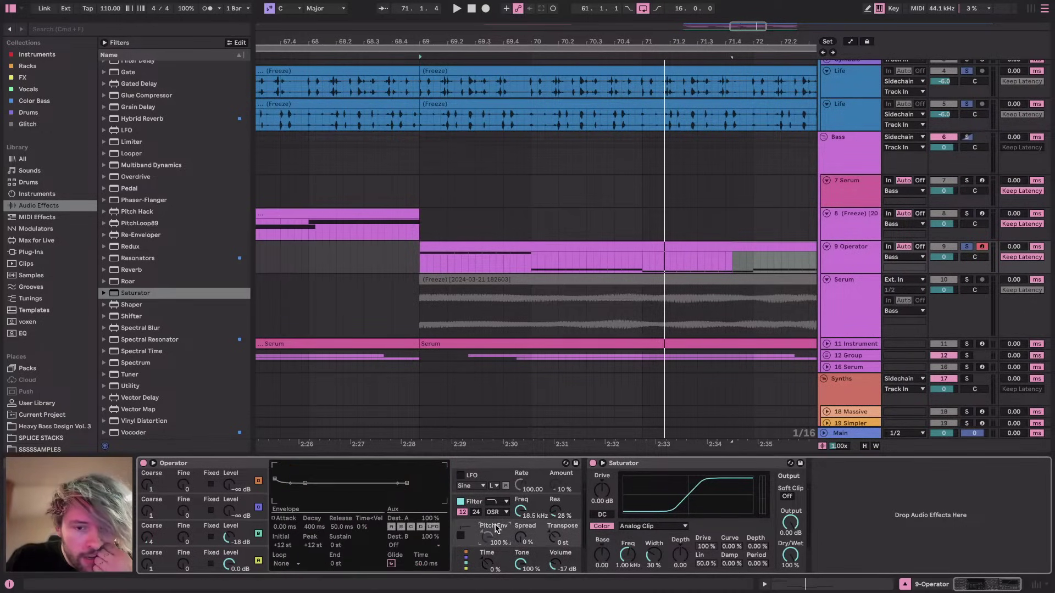
{"action": "left_click", "coordinate": [496, 481]}
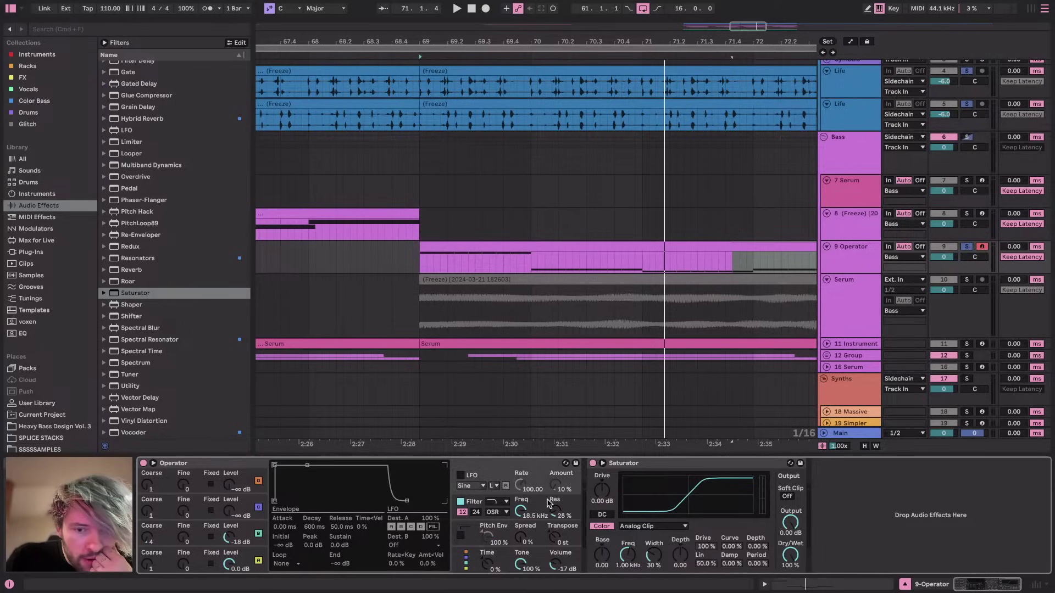
{"action": "left_click", "coordinate": [548, 502]}
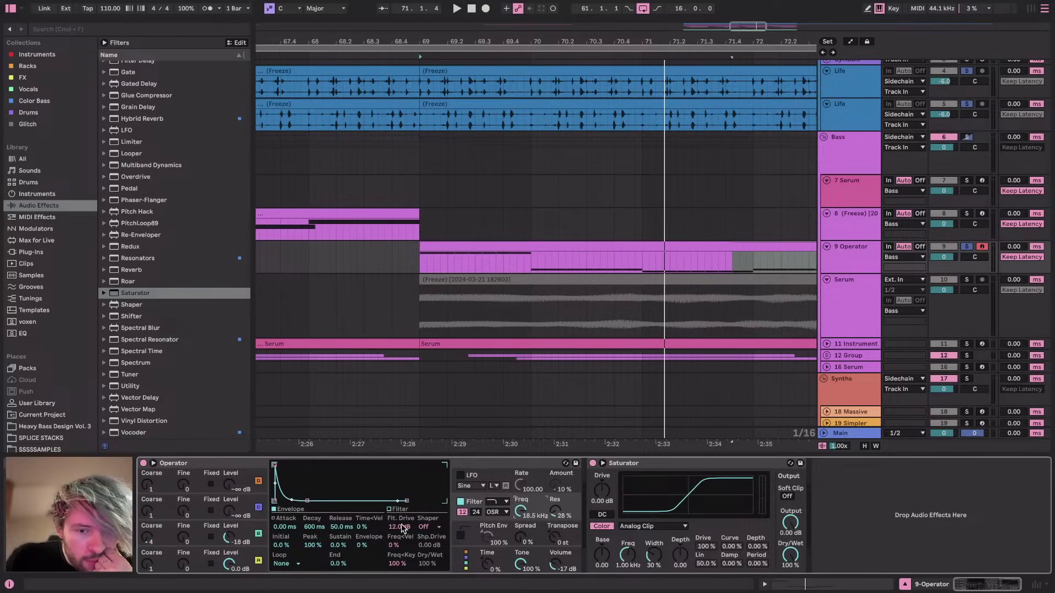
{"action": "left_click", "coordinate": [390, 510]}
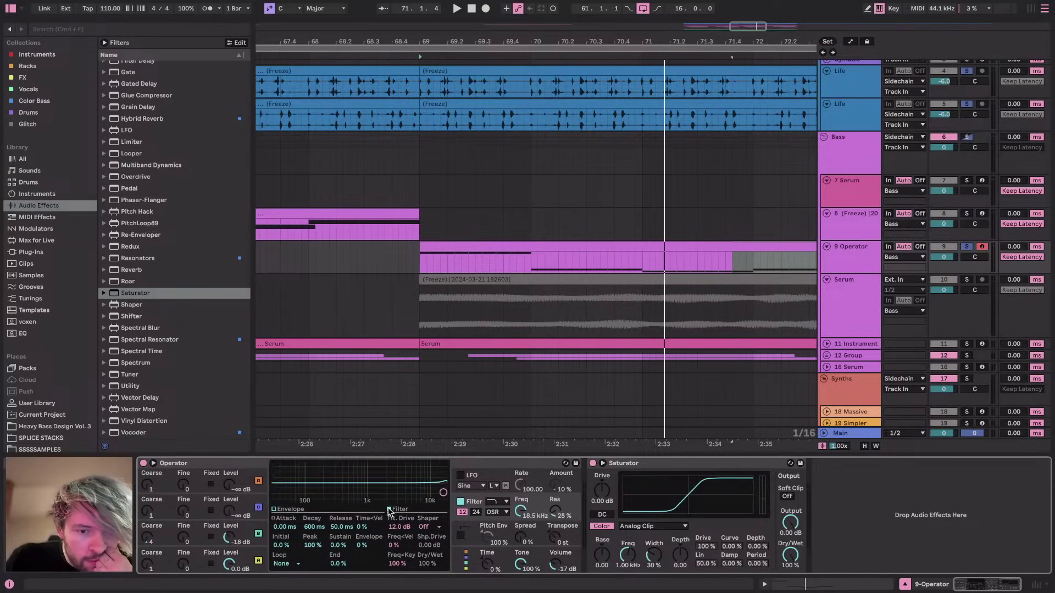
{"action": "left_click", "coordinate": [284, 512]}
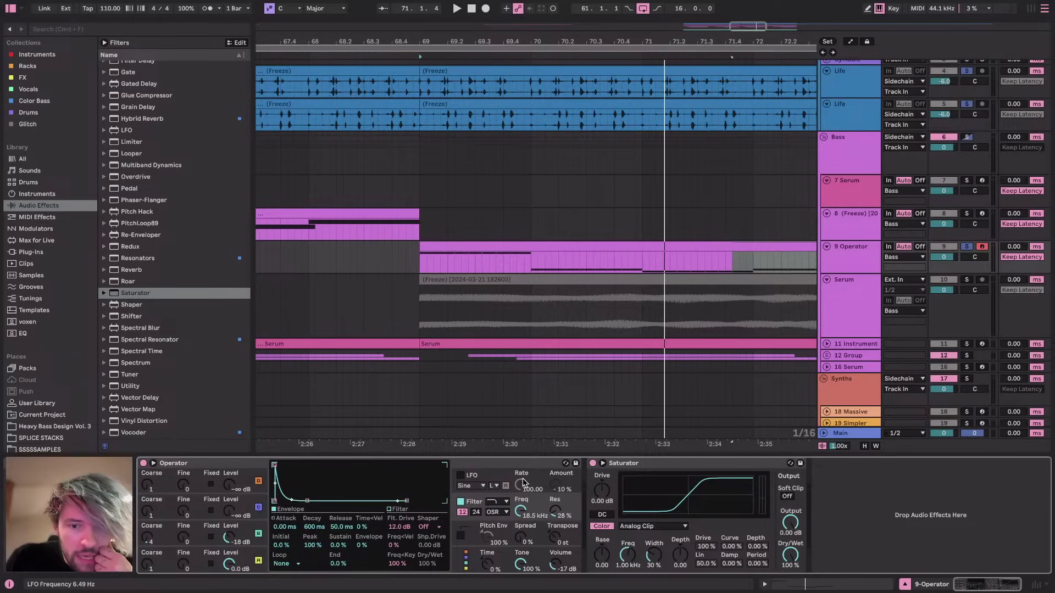
{"action": "left_click", "coordinate": [538, 478]}
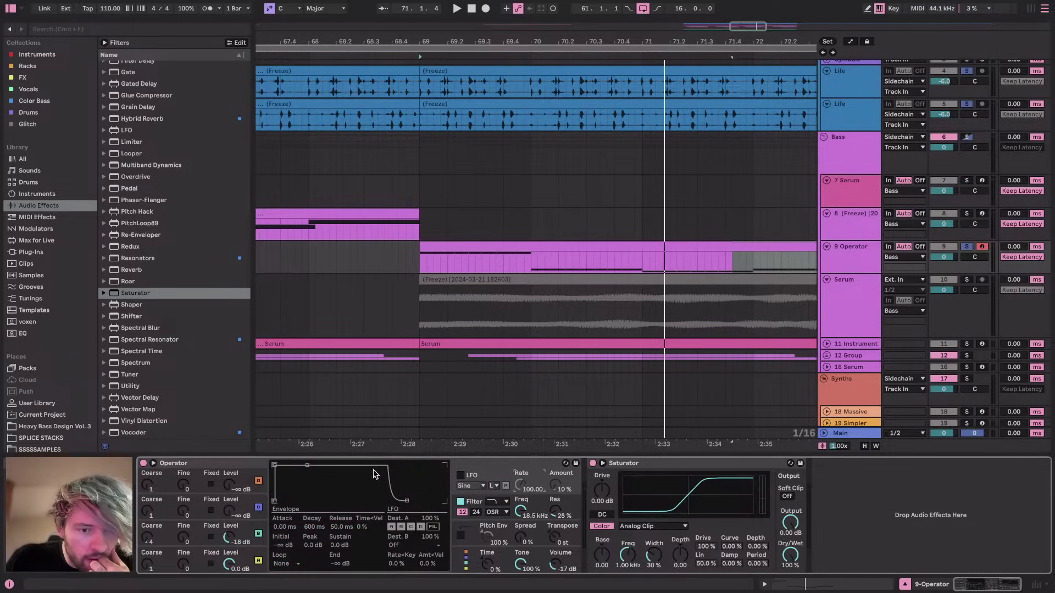
Turn on Operator's LFO with a 638 ms envelope decay and no sustain, and route its Dest. B to Filter Drive
{"action": "left_click", "coordinate": [461, 476]}
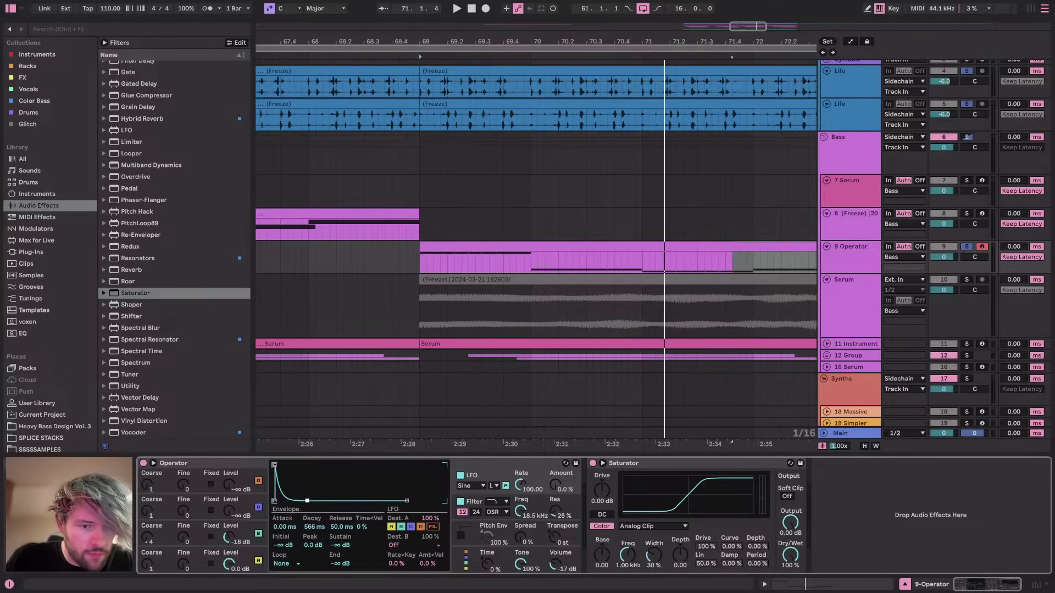
{"action": "left_click", "coordinate": [400, 545]}
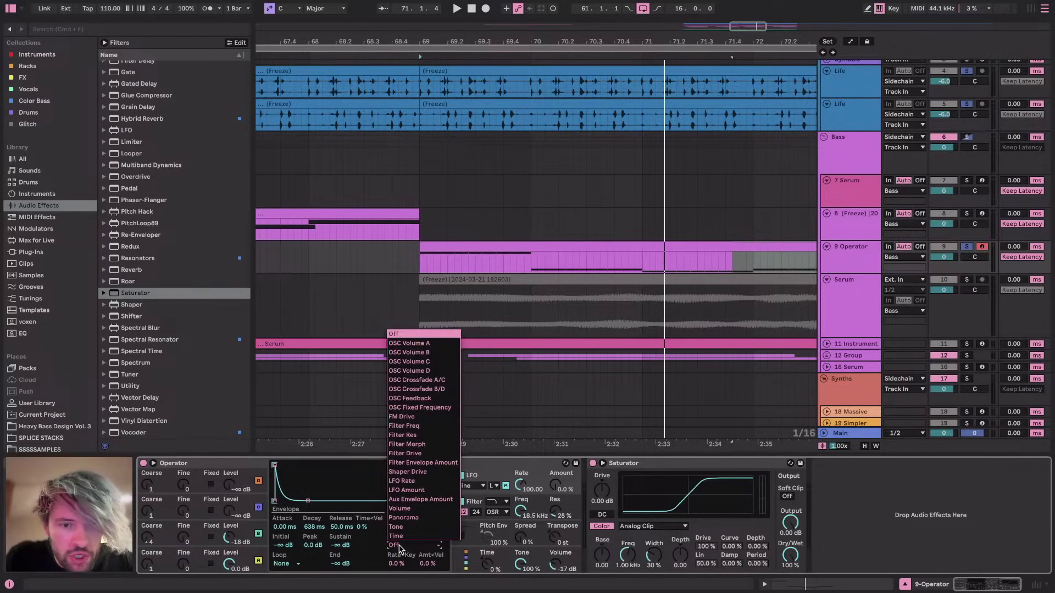
{"action": "left_click", "coordinate": [405, 453]}
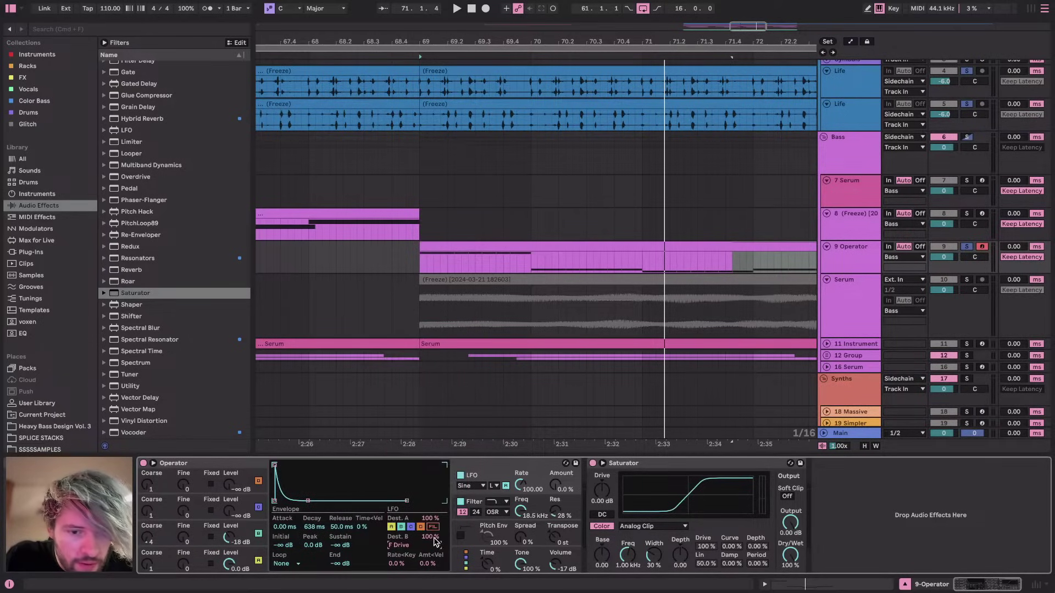
{"action": "key", "text": "space"}
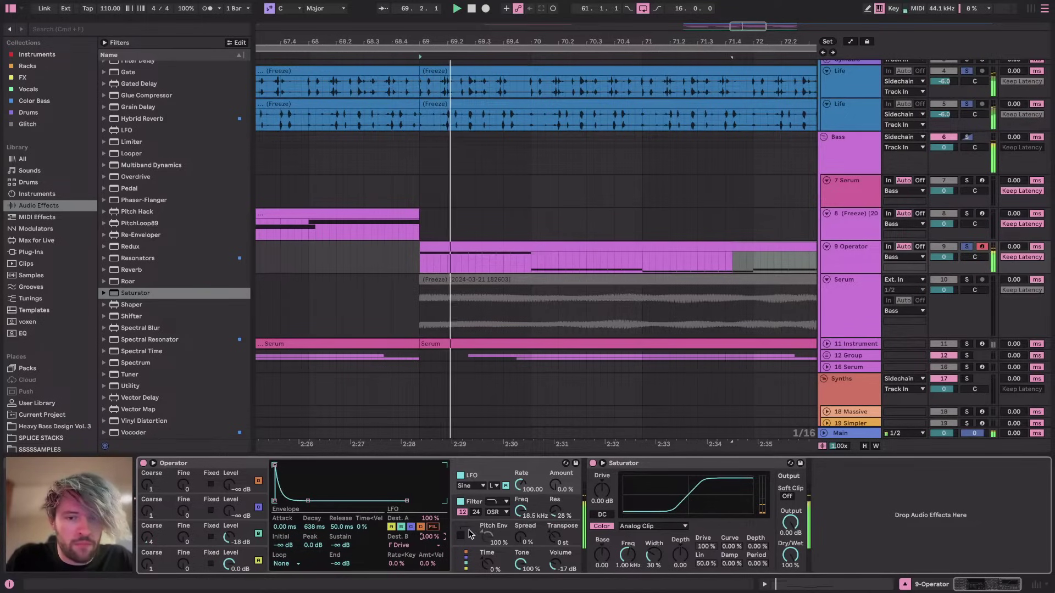
Try the LFO modulation with the filter drive set to 0 dB while playing the loop
{"action": "left_click", "coordinate": [520, 498]}
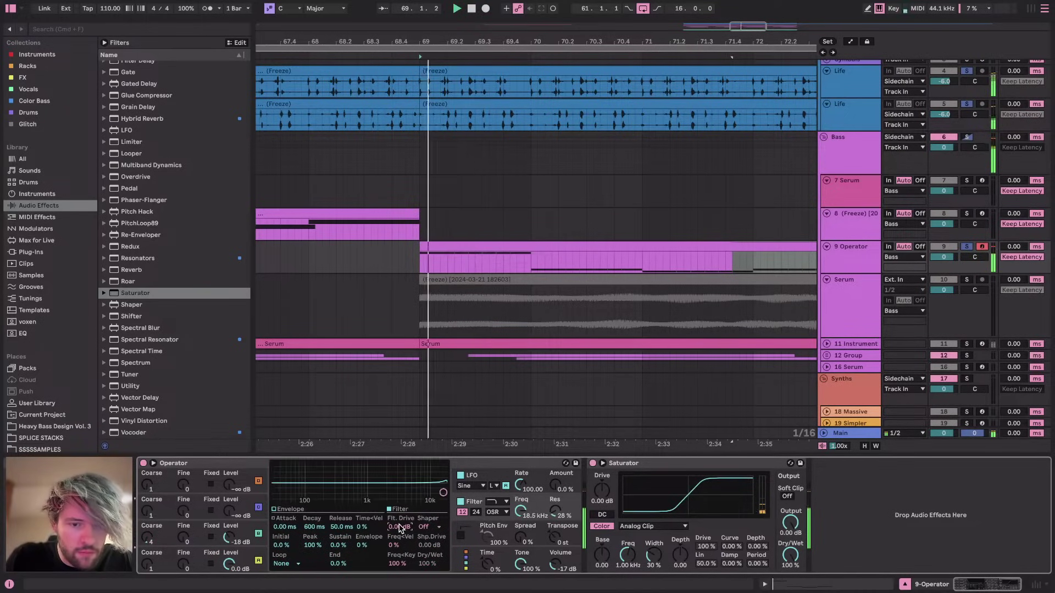
{"action": "left_click", "coordinate": [538, 477]}
{"action": "left_click", "coordinate": [401, 528]}
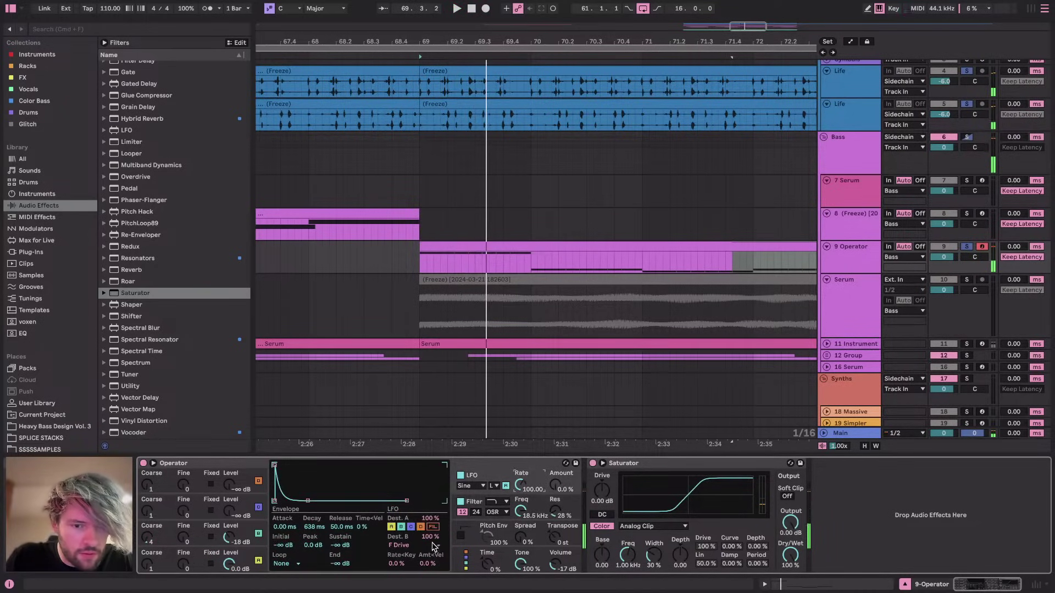
{"action": "key", "text": "space"}
{"action": "key", "text": "space"}
{"action": "key", "text": "space"}
Try the LFO envelope with 3.23 s decay and 0 dB sustain, and the filter drive at 24 dB, during playback
{"action": "left_click_drag", "start_coordinate": [340, 545], "coordinate": [341, 494]}
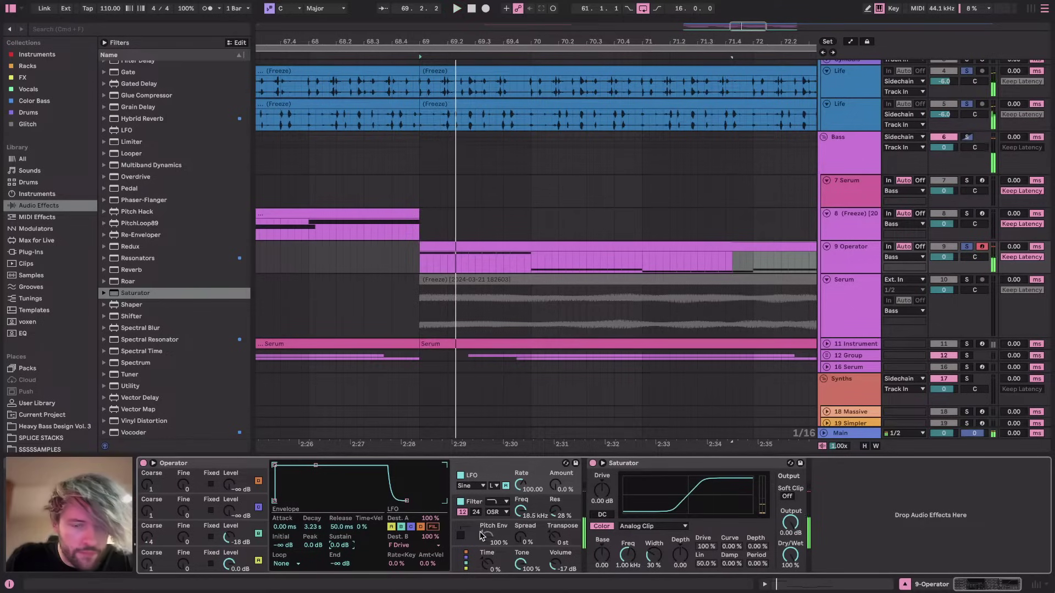
{"action": "key", "text": "space"}
{"action": "key", "text": "space"}
{"action": "left_click", "coordinate": [518, 509]}
{"action": "key", "text": "space"}
{"action": "key", "text": "space"}
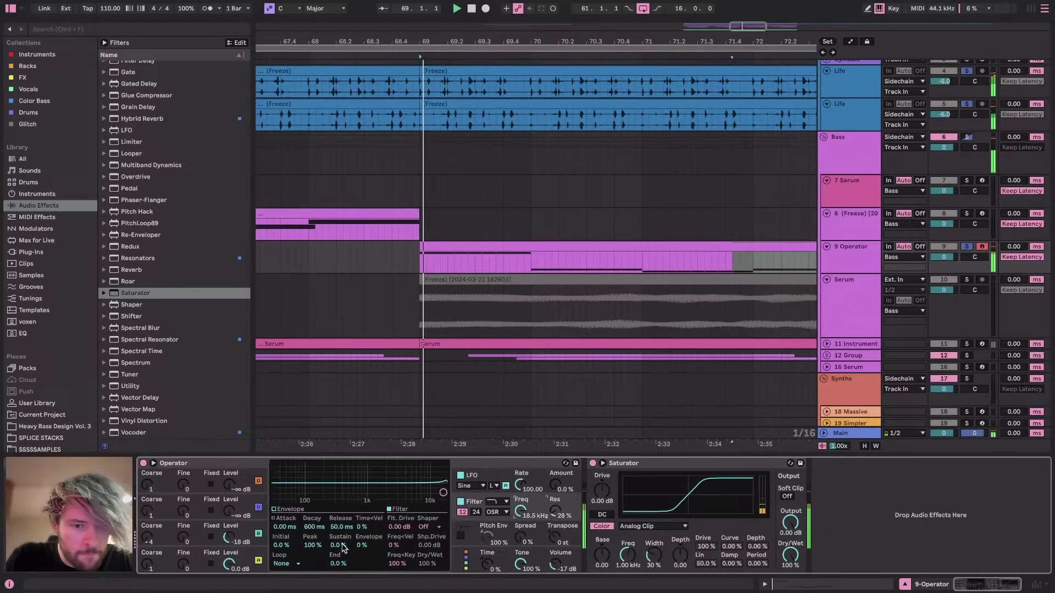
{"action": "key", "text": "space"}
{"action": "key", "text": "space"}
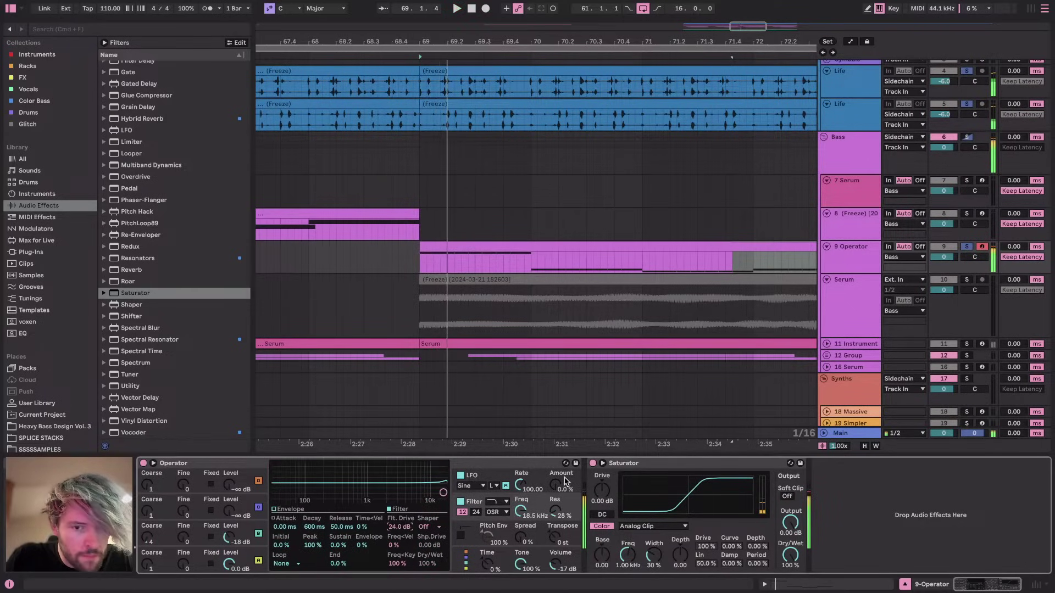
Set the LFO envelope to 159 ms decay with no sustain, keep Dest. B at 100%, and audition it
{"action": "left_click", "coordinate": [539, 473]}
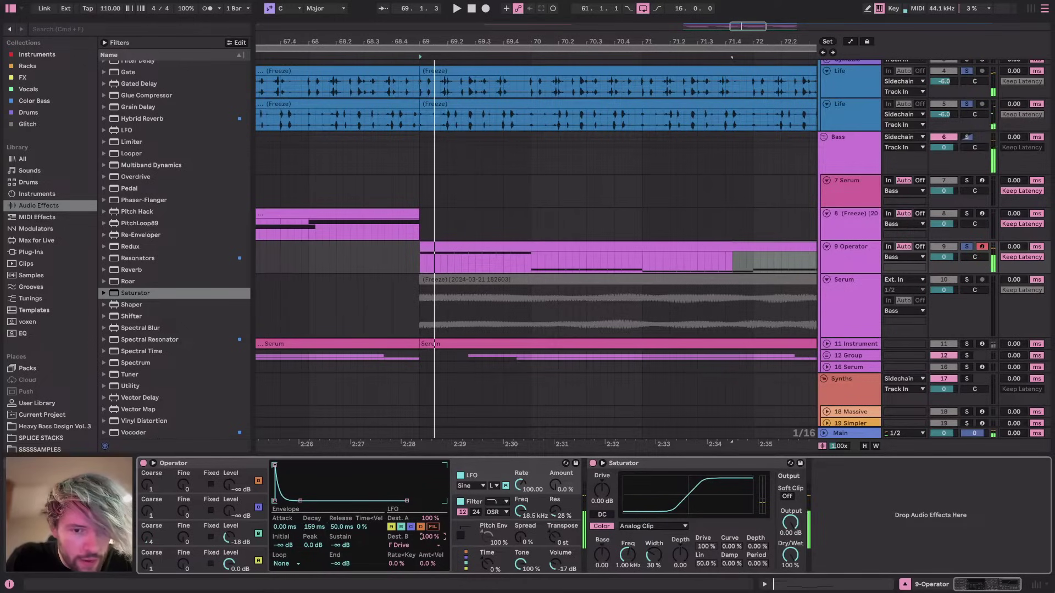
{"action": "left_click_drag", "start_coordinate": [430, 536], "coordinate": [430, 505]}
{"action": "key", "text": "space"}
{"action": "key", "text": "space"}
{"action": "key", "text": "space"}
{"action": "key", "text": "space"}
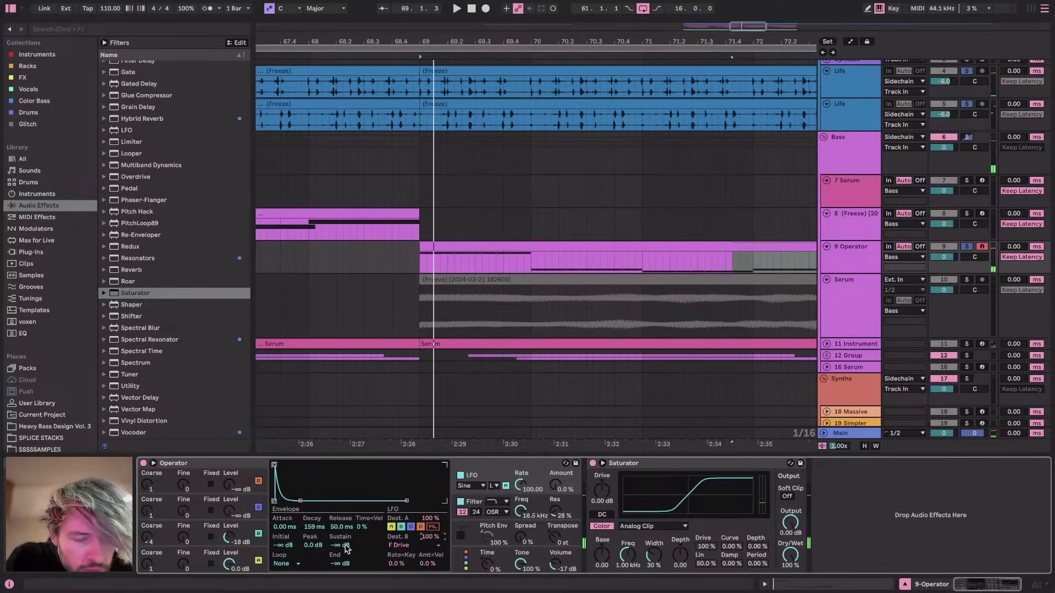
Try the filter drive at 10.3 dB while repeatedly playing the start of the bass clip
{"action": "left_click", "coordinate": [537, 500]}
{"action": "key", "text": "space"}
{"action": "key", "text": "space"}
{"action": "key", "text": "space"}
{"action": "left_click_drag", "start_coordinate": [402, 529], "coordinate": [402, 561]}
{"action": "key", "text": "space"}
{"action": "key", "text": "space"}
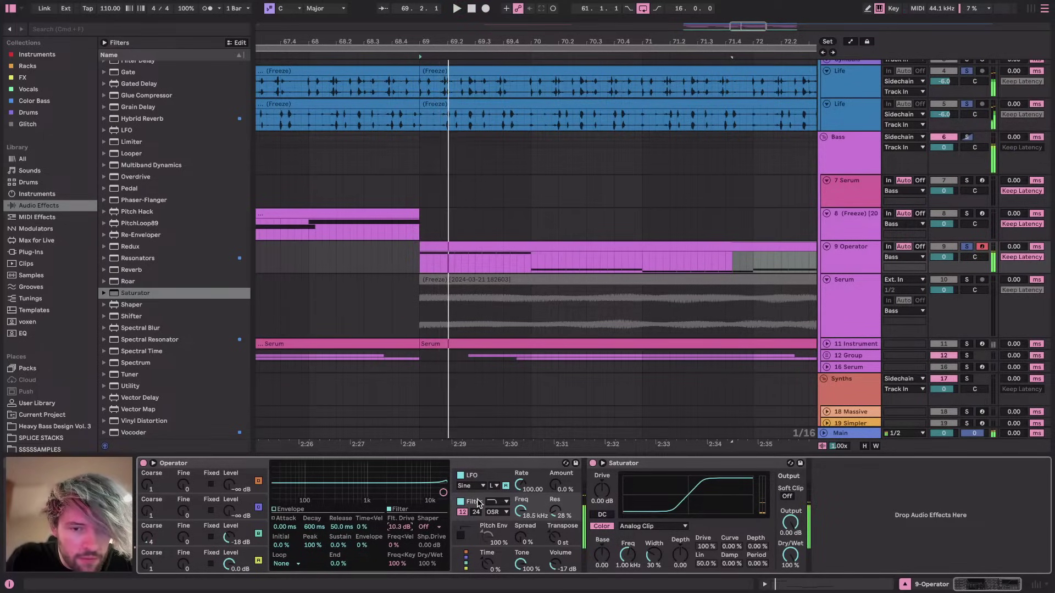
Shorten the LFO envelope's decay to 2.81 ms, leaving its sustain at minus infinity
{"action": "left_click", "coordinate": [524, 483]}
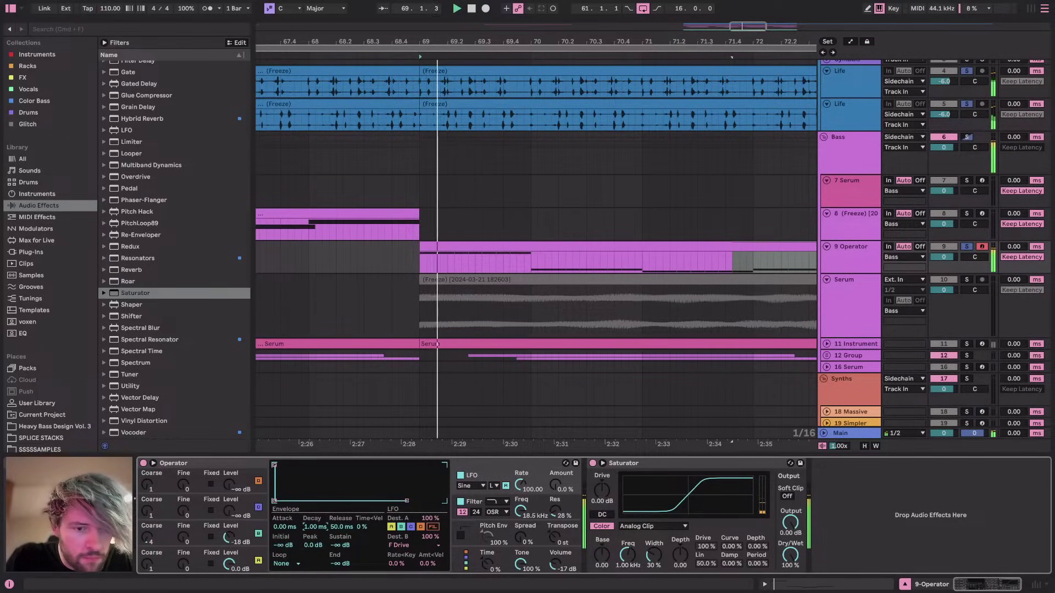
{"action": "left_click_drag", "start_coordinate": [312, 527], "coordinate": [344, 548]}
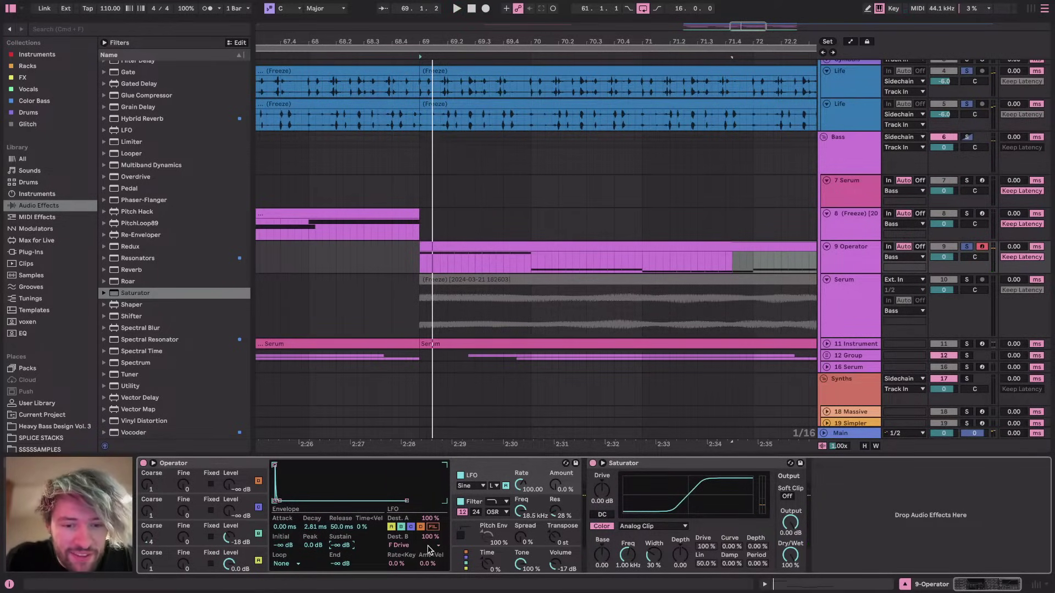
Switch to the YouTube Studio livestream page to read the chat and return to Ableton Live
{"action": "key", "text": "super+Tab"}
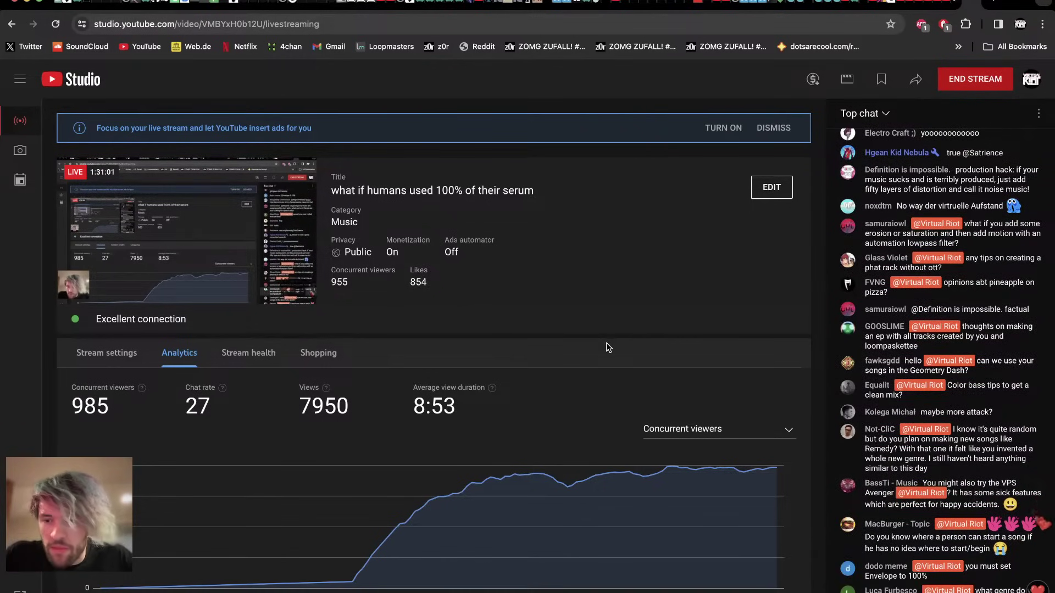
{"action": "key", "text": "super+Tab"}
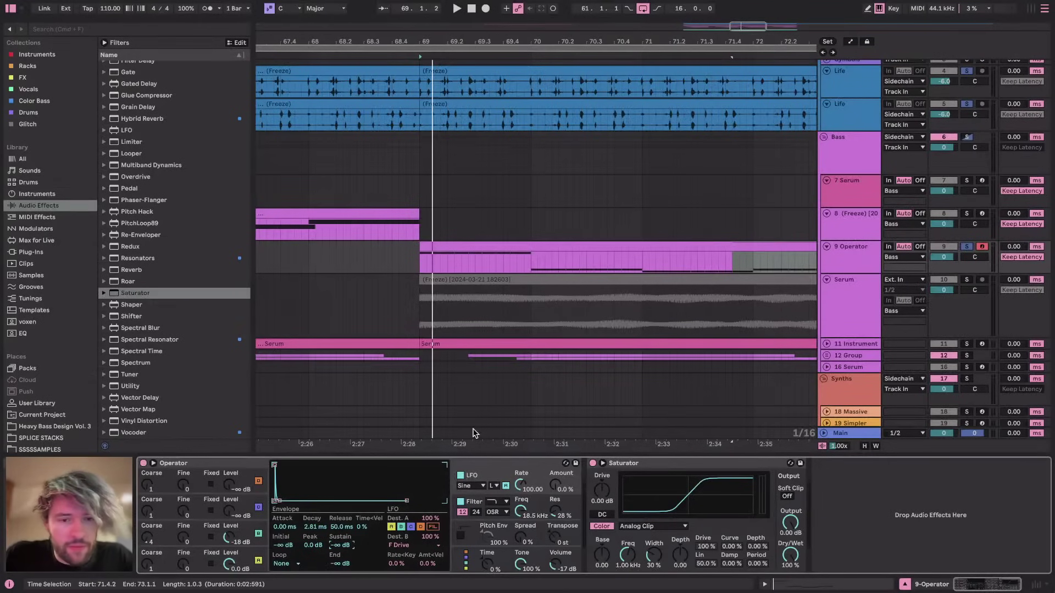
Set the filter's envelope amount to 100% while auditioning the bass
{"action": "left_click", "coordinate": [534, 506]}
{"action": "left_click", "coordinate": [362, 544]}
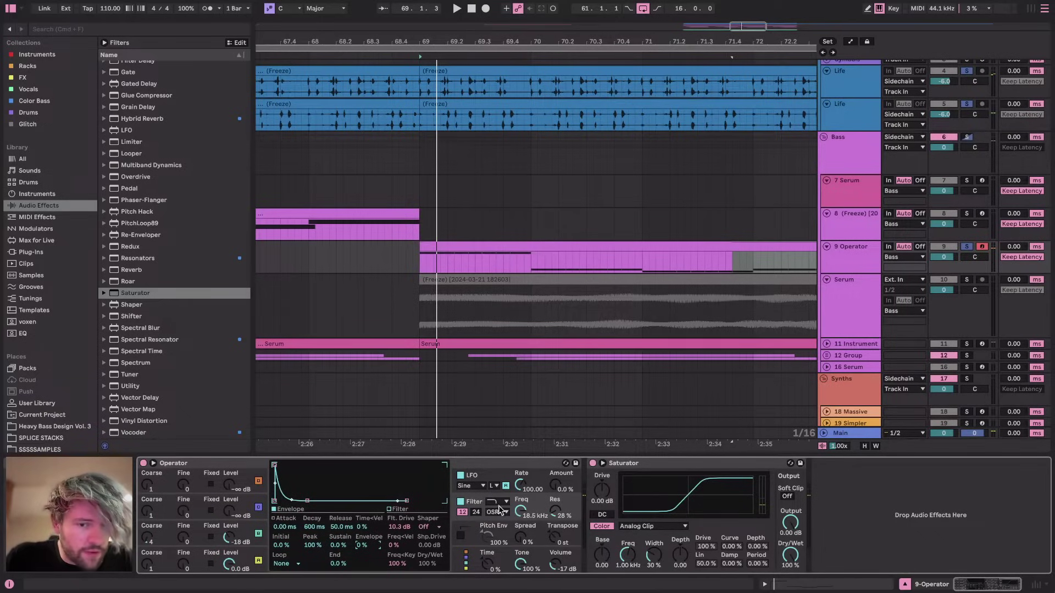
{"action": "key", "text": "space"}
{"action": "left_click_drag", "start_coordinate": [364, 545], "coordinate": [364, 489]}
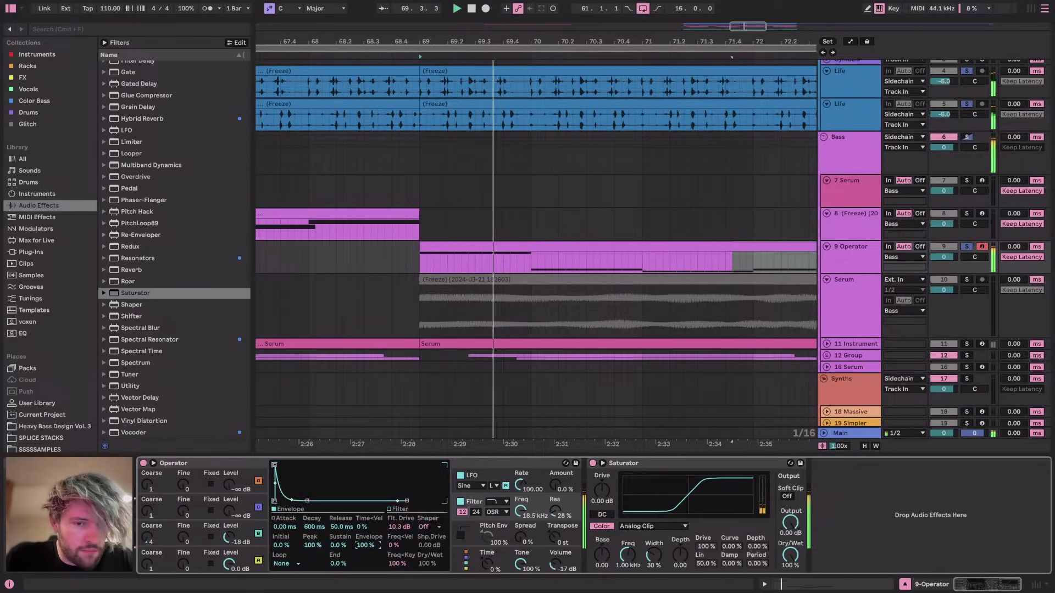
{"action": "type", "text": "-15"}
{"action": "key", "text": "Return"}
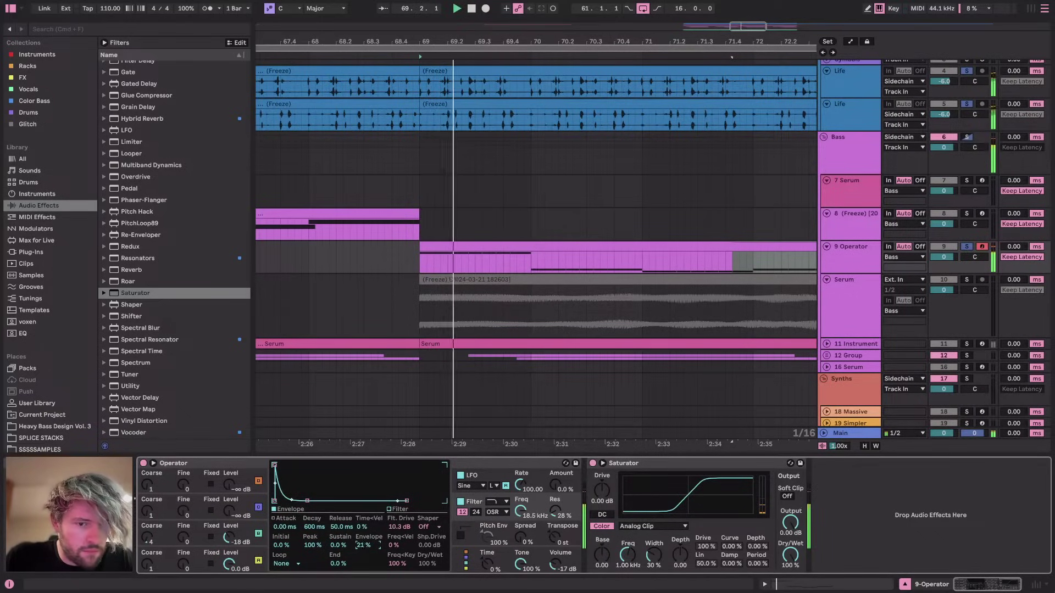
{"action": "left_click_drag", "start_coordinate": [365, 546], "coordinate": [365, 482]}
{"action": "key", "text": "space"}
{"action": "key", "text": "space"}
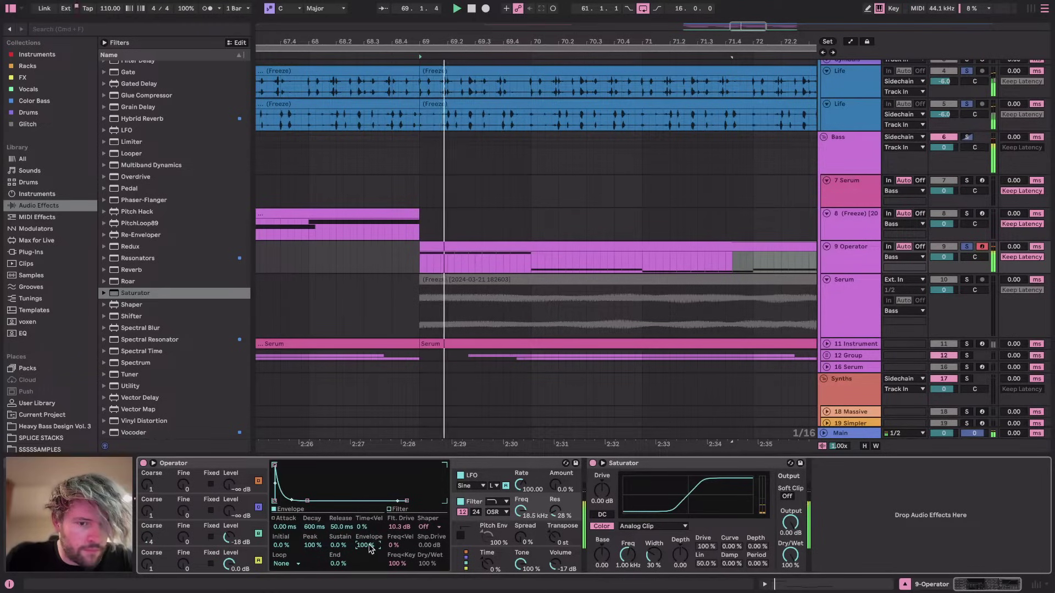
Lower the filter frequency to 1.50 kHz and raise the filter drive to 24 dB during playback
{"action": "left_click_drag", "start_coordinate": [521, 511], "coordinate": [520, 520]}
{"action": "key", "text": "space"}
{"action": "key", "text": "space"}
{"action": "left_click_drag", "start_coordinate": [400, 528], "coordinate": [399, 489]}
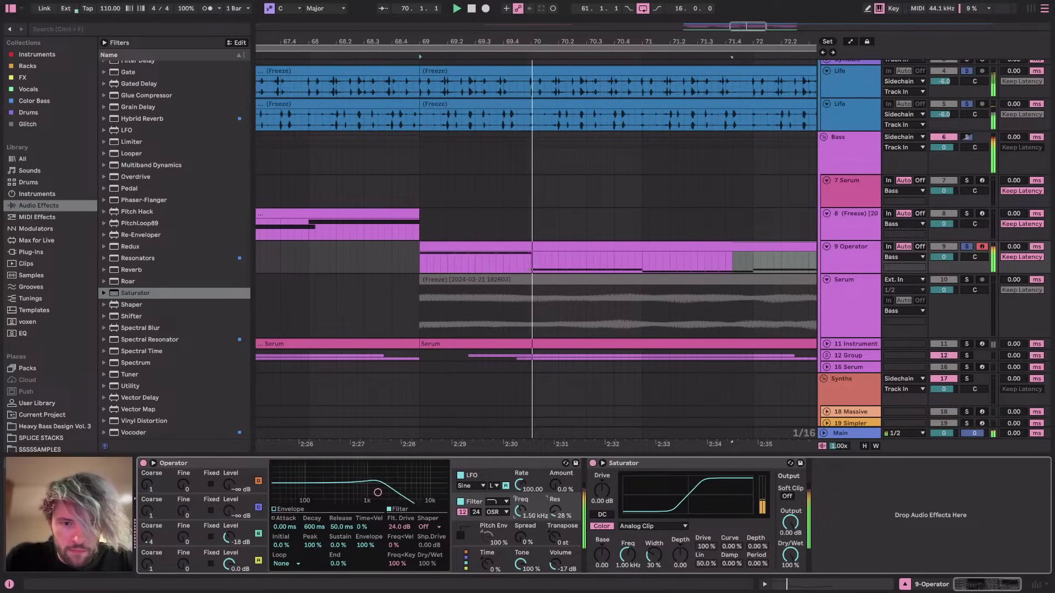
Lengthen the filter envelope's decay to 19.6 s, raise the filter frequency to about 2.2 kHz and replay the bass
{"action": "left_click_drag", "start_coordinate": [314, 527], "coordinate": [314, 506]}
{"action": "key", "text": "space"}
{"action": "key", "text": "space"}
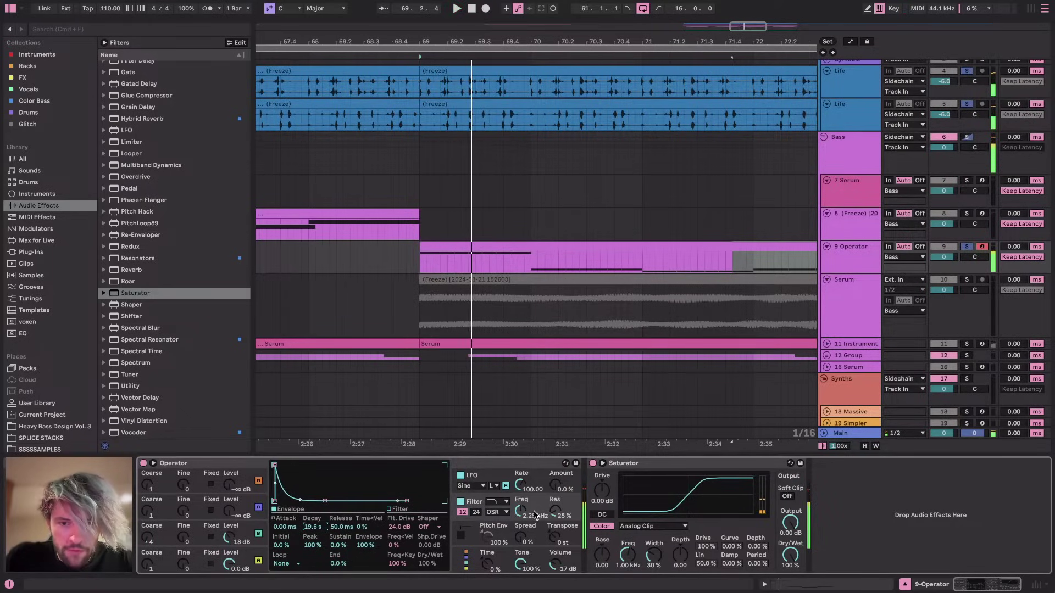
Raise the filter frequency to 18.5 kHz and keep Filter Drive as the LFO's destination B while auditioning its amount
{"action": "left_click", "coordinate": [535, 473]}
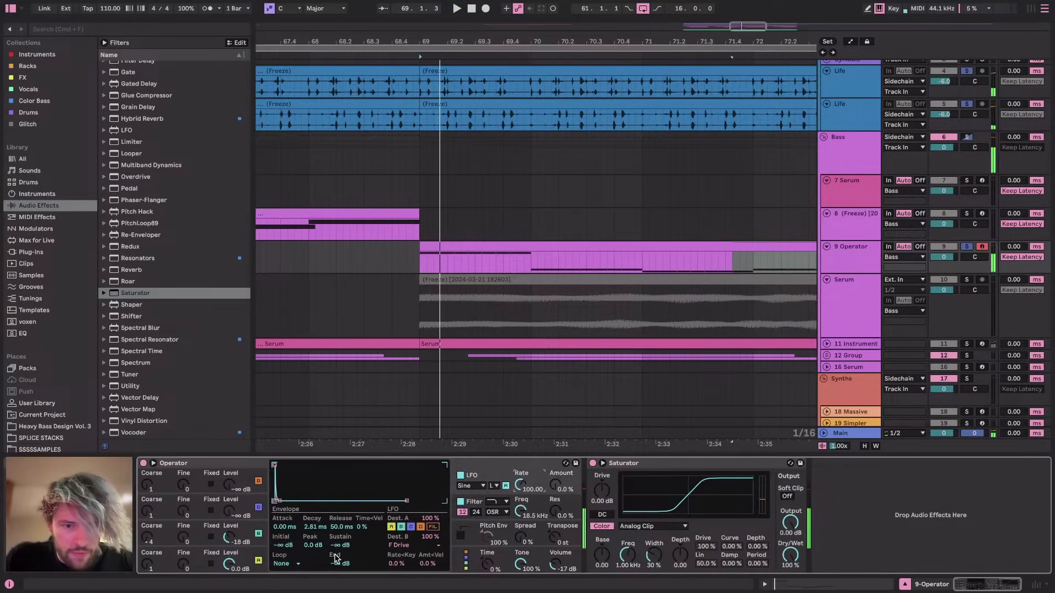
{"action": "left_click", "coordinate": [430, 537]}
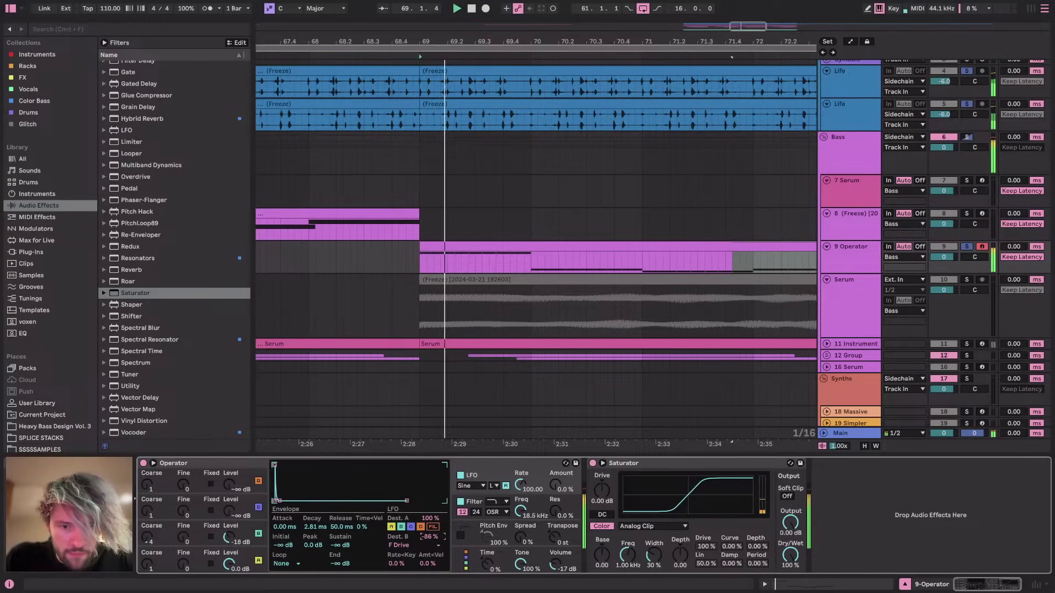
{"action": "left_click", "coordinate": [425, 545]}
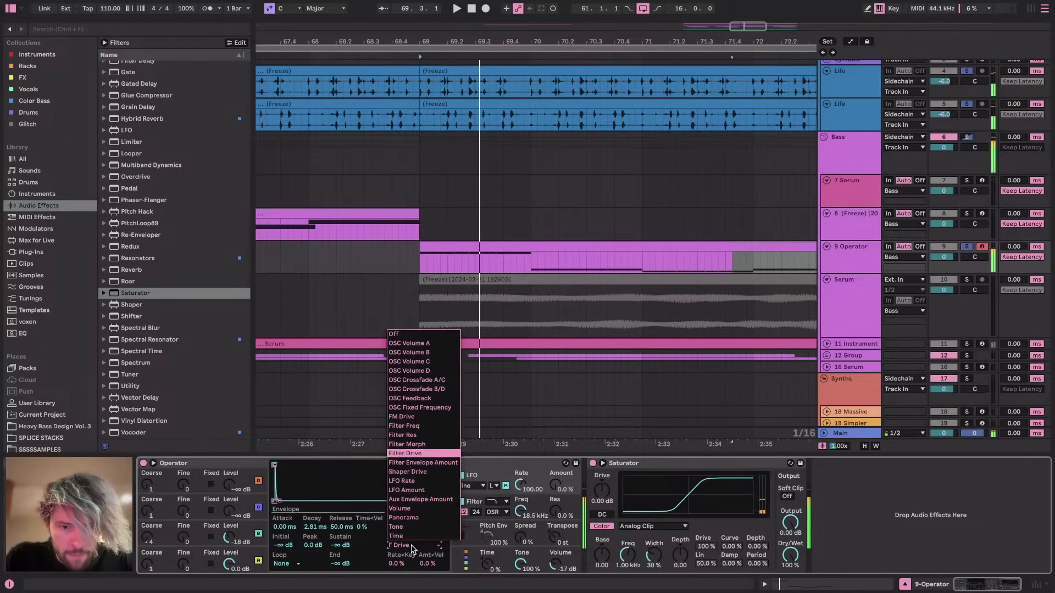
{"action": "left_click", "coordinate": [449, 453]}
Read the livestream chat in YouTube Studio, return to Ableton Live and lower oscillator B's level to -20 dB while playing the bass
{"action": "key", "text": "super+Tab"}
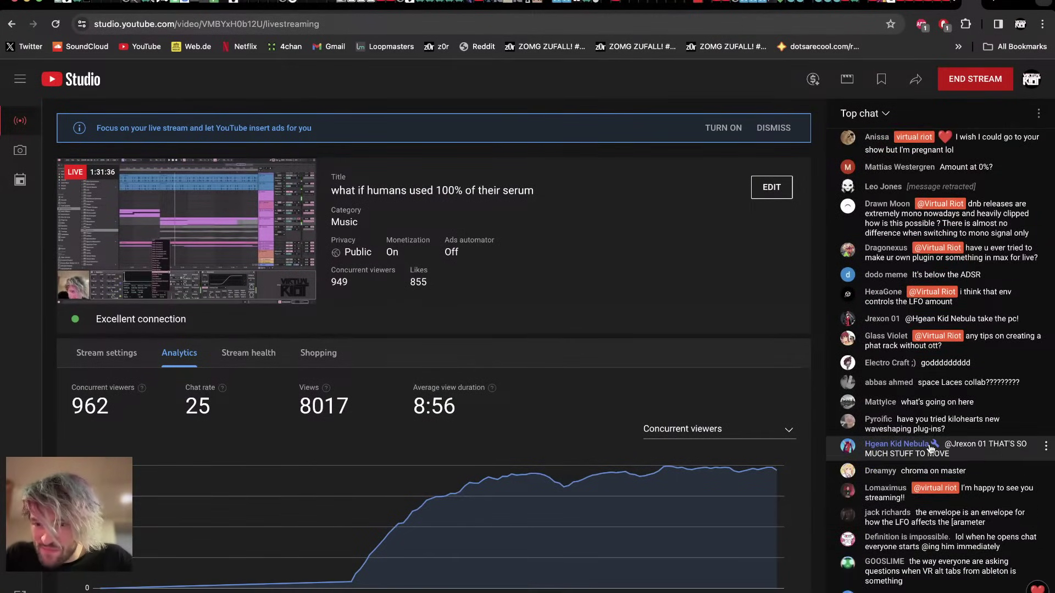
{"action": "key", "text": "super+Tab"}
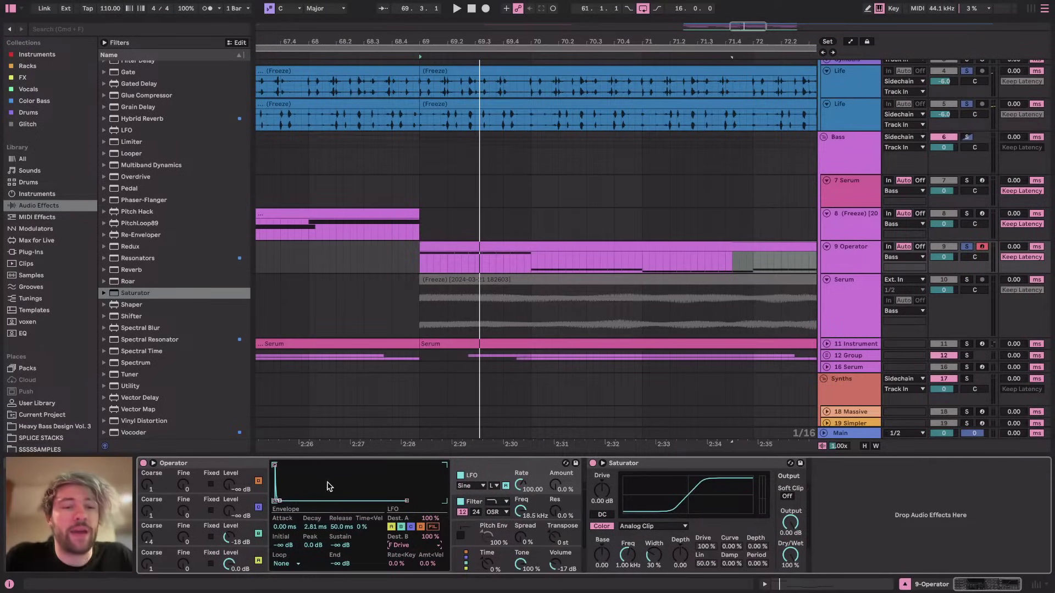
{"action": "left_click", "coordinate": [230, 537]}
{"action": "key", "text": "space"}
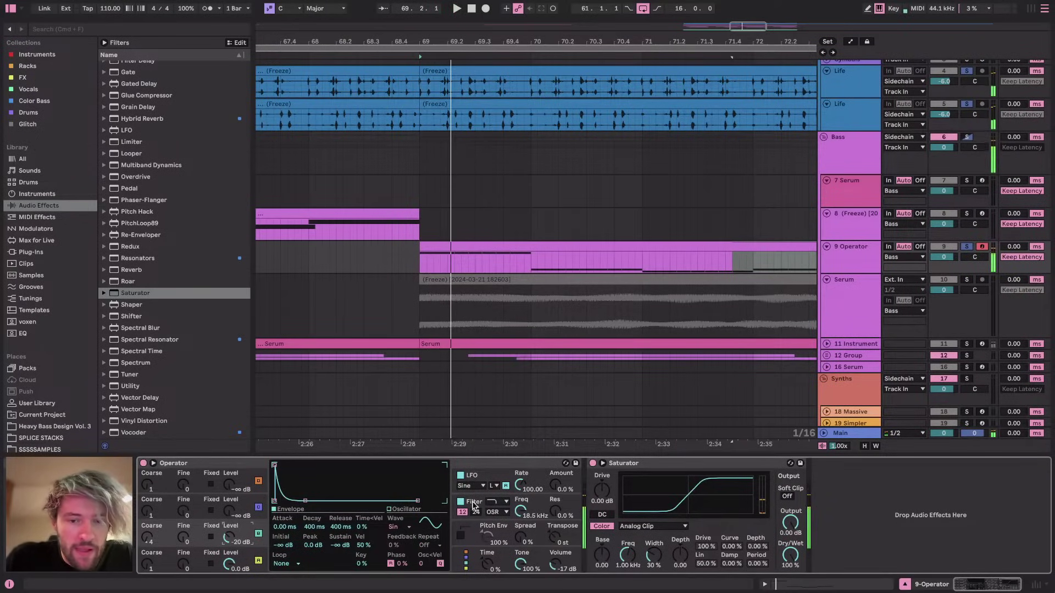
Try different decay slopes on the filter envelope, ending at 100%, while auditioning the bass
{"action": "left_click", "coordinate": [475, 502]}
{"action": "left_click", "coordinate": [300, 500]}
{"action": "key", "text": "space"}
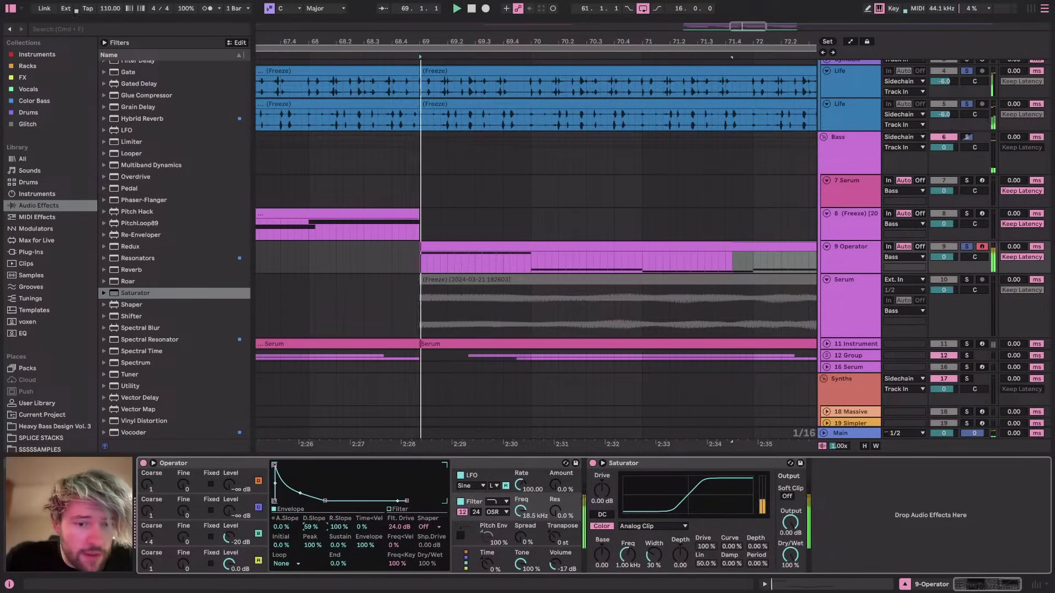
{"action": "key", "text": "space"}
{"action": "key", "text": "space"}
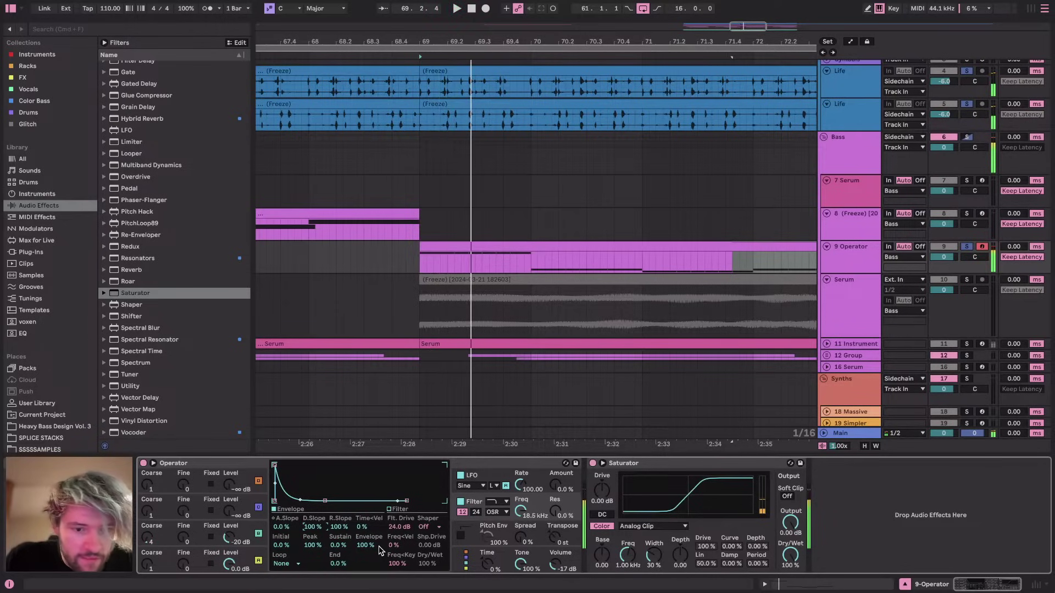
Set the filter envelope's decay to 1.15 s and the filter frequency to 4.44 kHz while auditioning the bass
{"action": "left_click", "coordinate": [292, 524]}
{"action": "left_click_drag", "start_coordinate": [324, 527], "coordinate": [324, 555]}
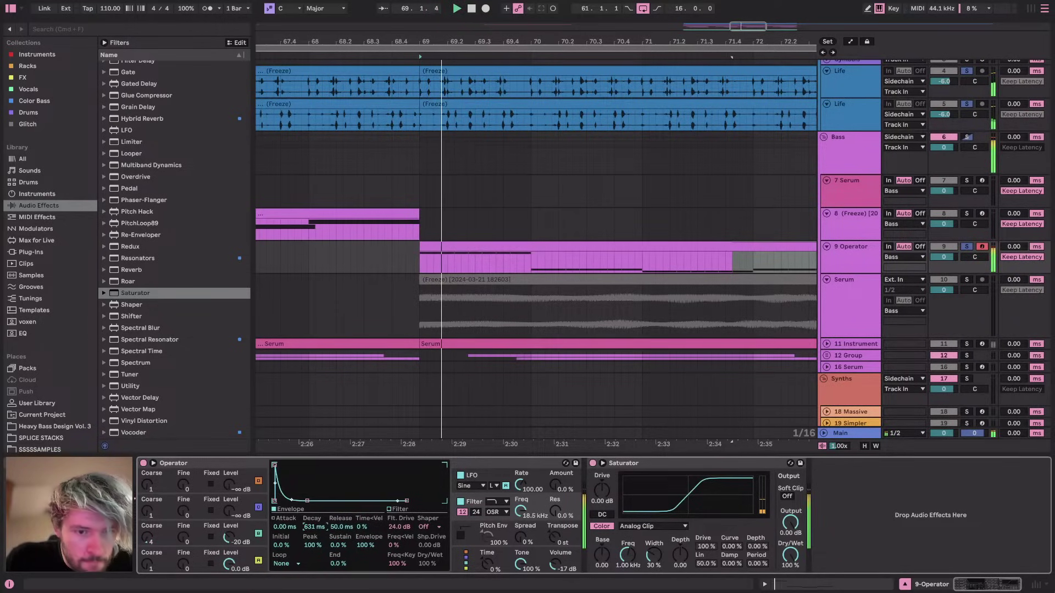
{"action": "key", "text": "space"}
{"action": "key", "text": "space"}
{"action": "left_click_drag", "start_coordinate": [516, 515], "coordinate": [516, 536]}
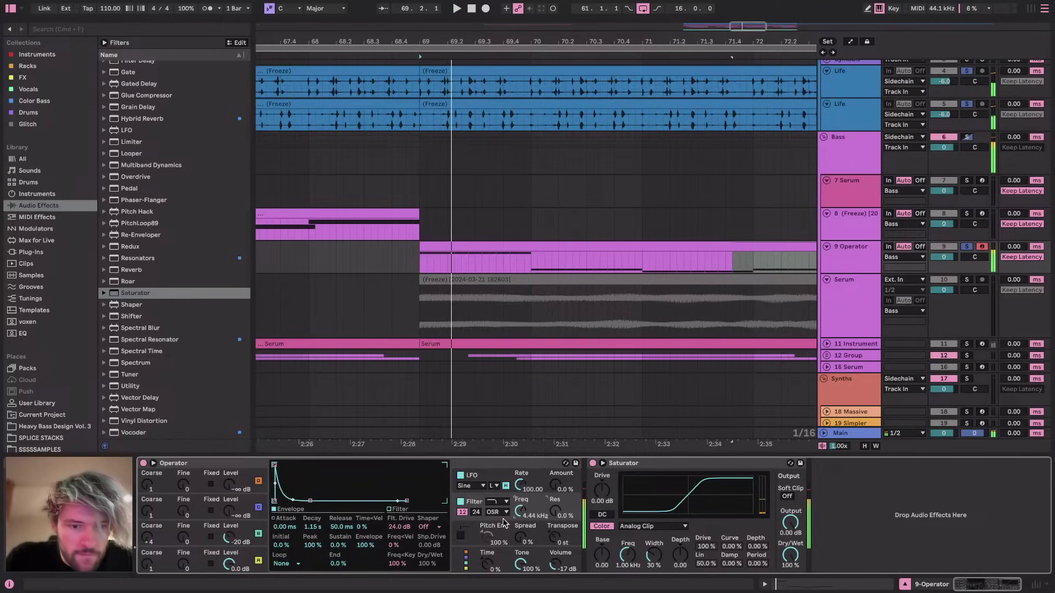
Lengthen the LFO envelope's decay, then lower the filter frequency and set its envelope amount to 51% during playback
{"action": "left_click", "coordinate": [488, 475]}
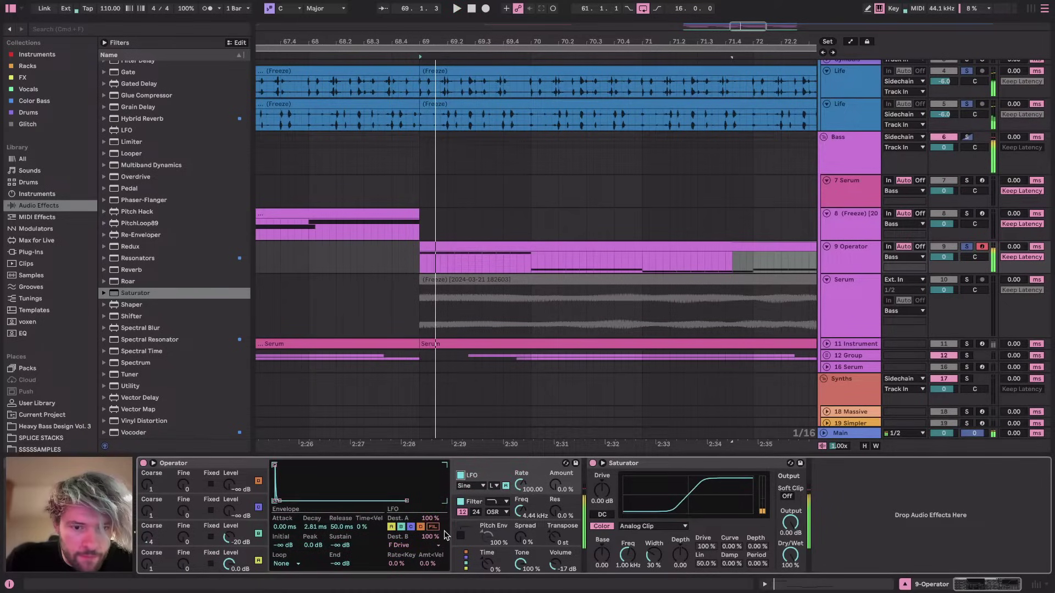
{"action": "left_click_drag", "start_coordinate": [307, 524], "coordinate": [307, 497]}
{"action": "key", "text": "space"}
{"action": "left_click_drag", "start_coordinate": [519, 512], "coordinate": [519, 519]}
{"action": "key", "text": "space"}
{"action": "key", "text": "space"}
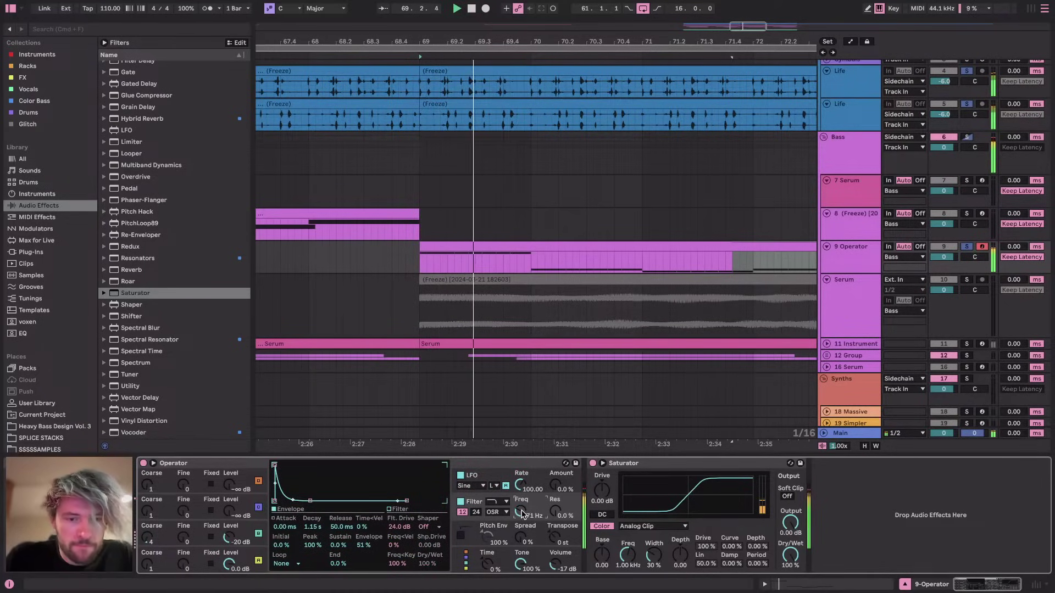
Set the filter envelope's decay to 531 ms, the filter frequency to 1.37 kHz and the resonance to 0%
{"action": "left_click", "coordinate": [340, 545]}
{"action": "left_click_drag", "start_coordinate": [313, 528], "coordinate": [313, 539]}
{"action": "left_click_drag", "start_coordinate": [514, 506], "coordinate": [514, 494]}
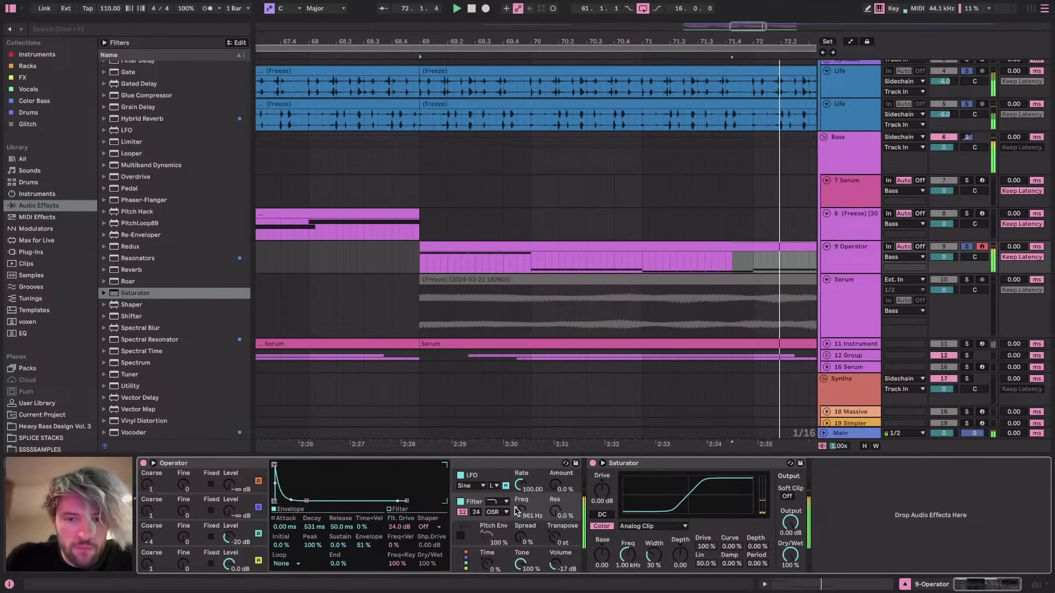
{"action": "left_click_drag", "start_coordinate": [550, 512], "coordinate": [554, 541]}
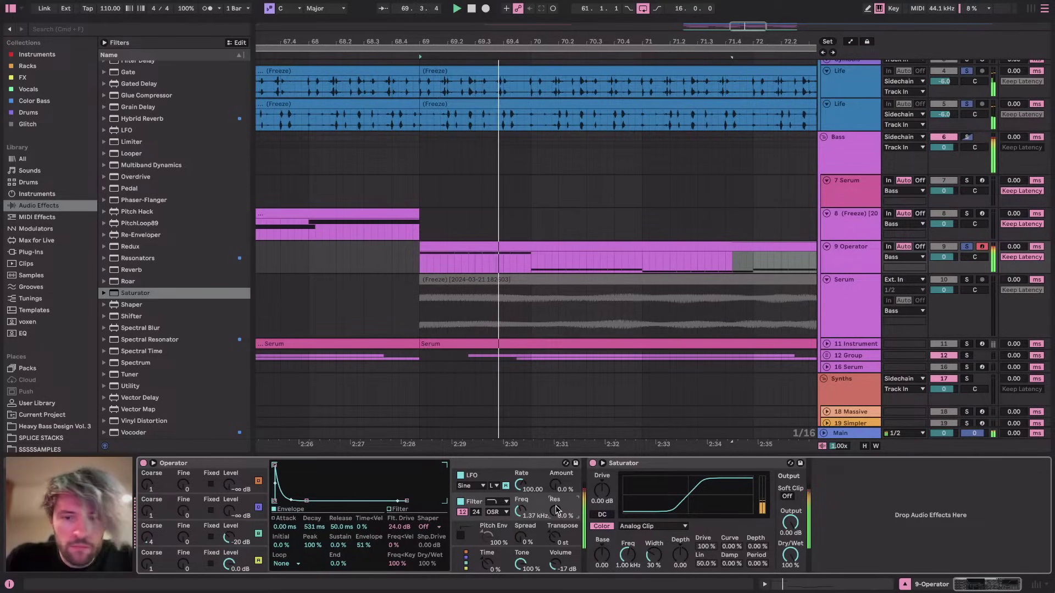
Set the filter envelope's decay to 579 ms and replay the bass
{"action": "left_click_drag", "start_coordinate": [314, 527], "coordinate": [314, 533]}
{"action": "key", "text": "space"}
{"action": "key", "text": "space"}
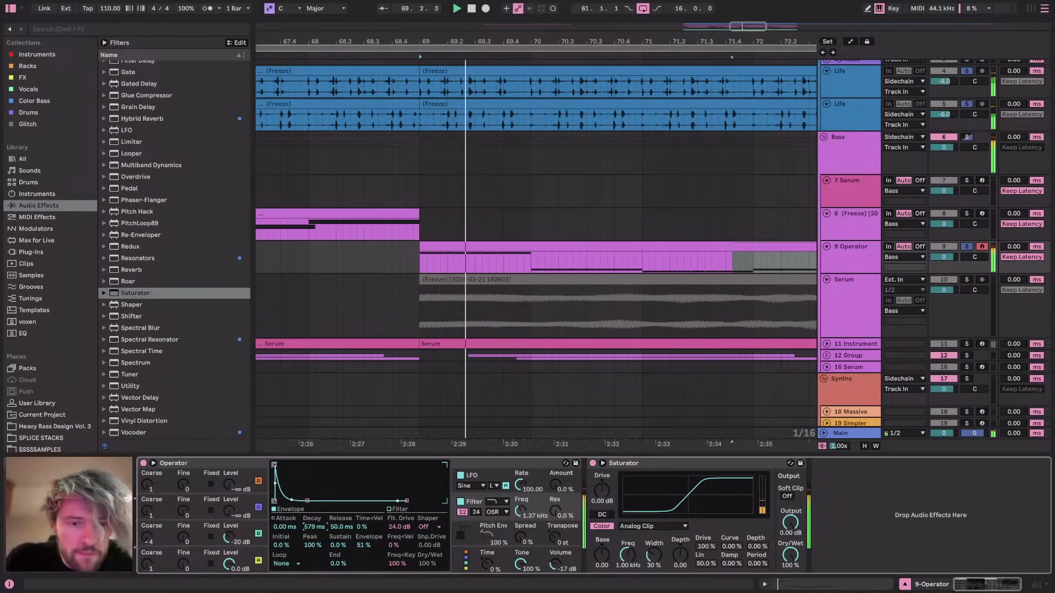
{"action": "key", "text": "space"}
Read the livestream chat for suggestions, return to Ableton Live and raise Operator's LFO amount to 100% during playback
{"action": "key", "text": "super+Tab"}
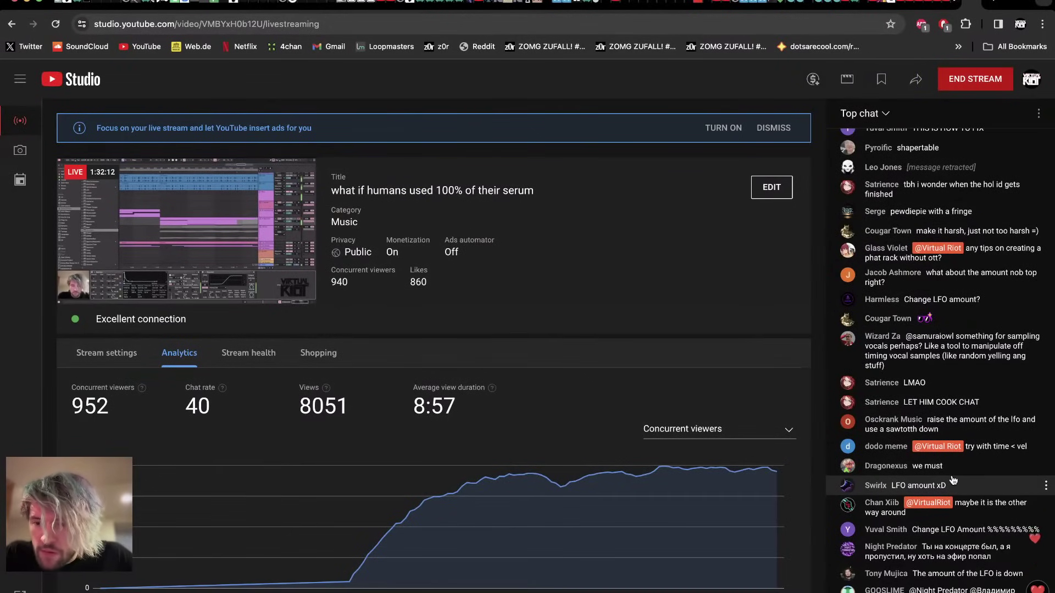
{"action": "key", "text": "super+Tab"}
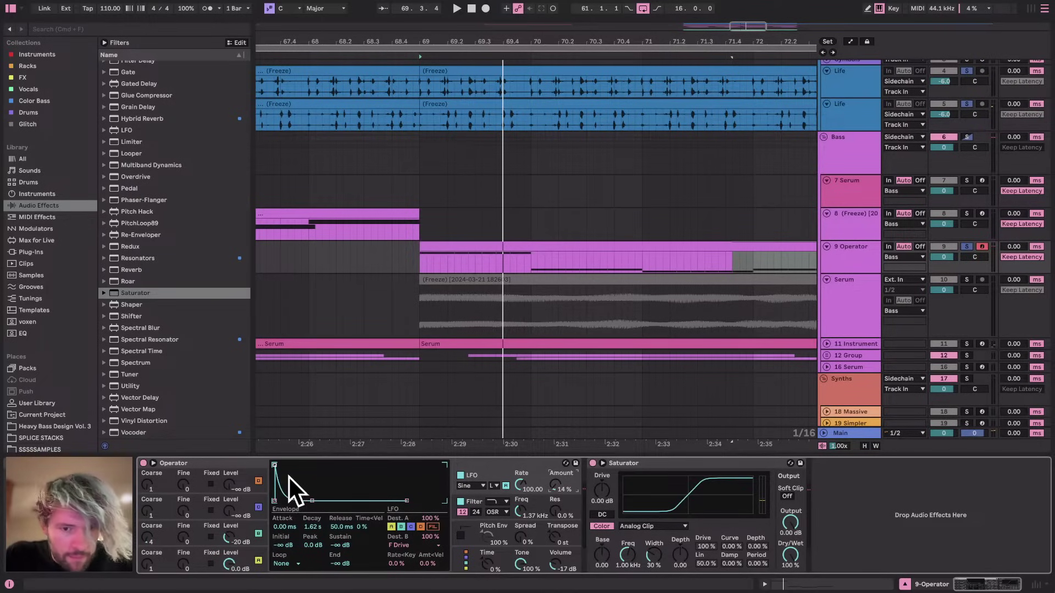
{"action": "key", "text": "space"}
{"action": "left_click_drag", "start_coordinate": [558, 489], "coordinate": [558, 488]}
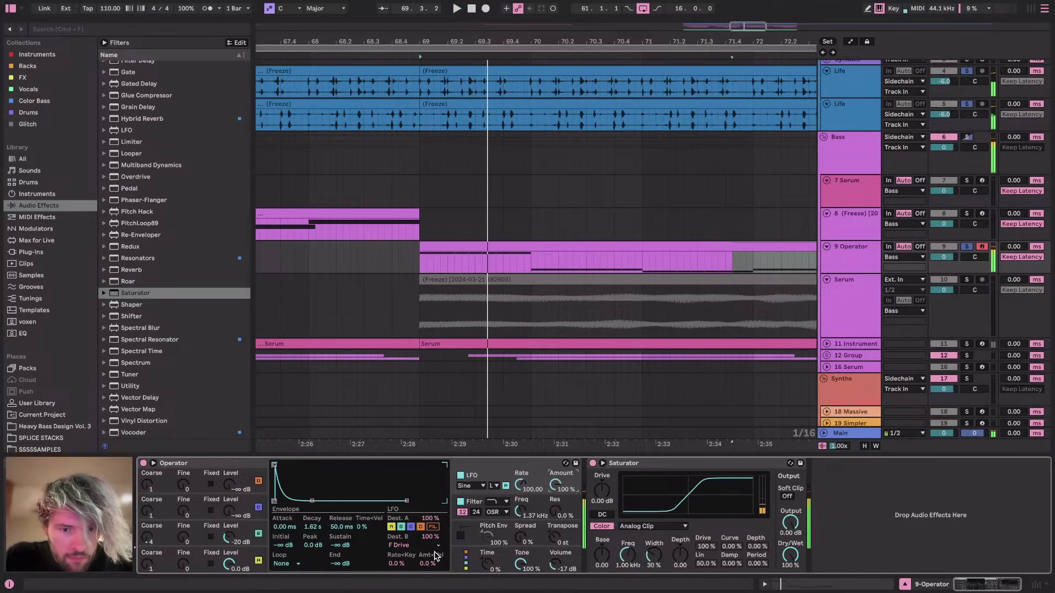
Set the LFO's destination A amount to 0% and keep destination B at 100% while repeatedly replaying the bass
{"action": "left_click", "coordinate": [431, 519]}
{"action": "key", "text": "space"}
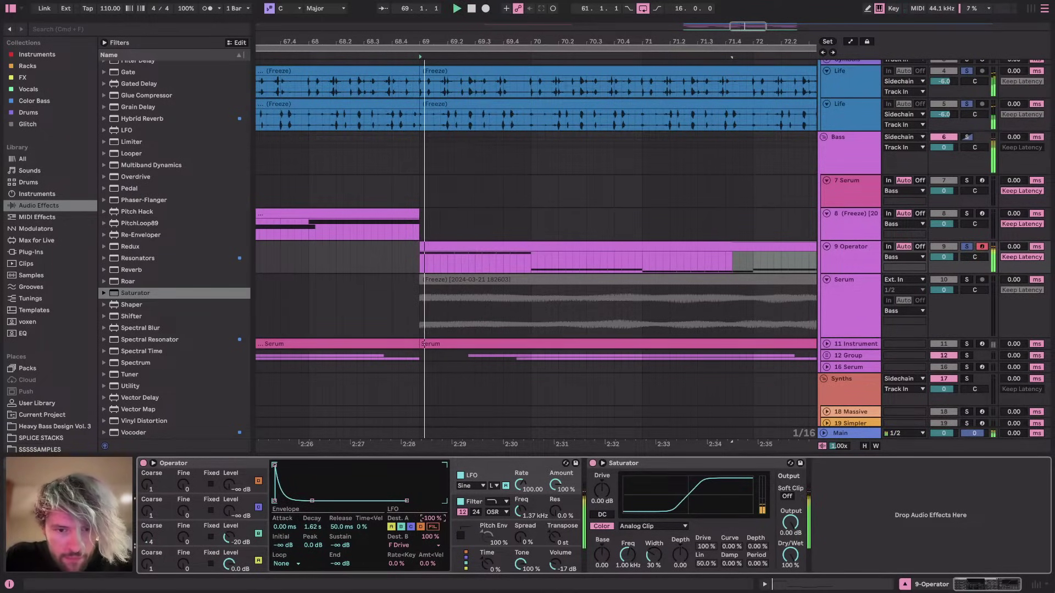
{"action": "key", "text": "space"}
{"action": "key", "text": "space"}
{"action": "key", "text": "space"}
{"action": "key", "text": "space"}
{"action": "mouse_move", "coordinate": [430, 537]}
{"action": "left_mouse_down"}
{"action": "mouse_move", "coordinate": [431, 571]}
{"action": "mouse_move", "coordinate": [430, 537]}
{"action": "left_mouse_up"}
{"action": "key", "text": "space"}
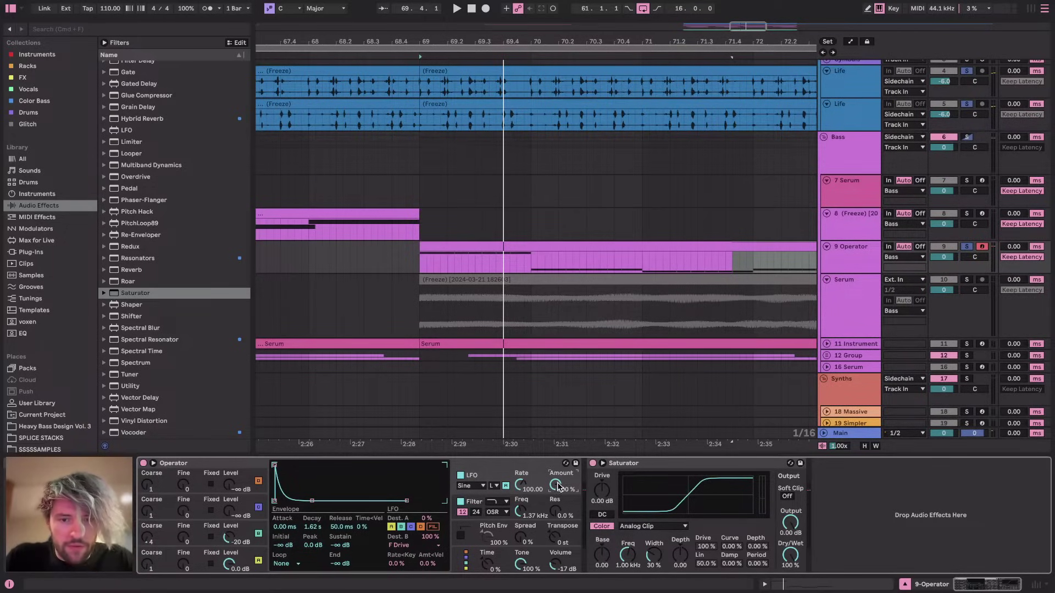
Try the bass with the filter drive lowered to 0 dB
{"action": "left_click", "coordinate": [537, 502]}
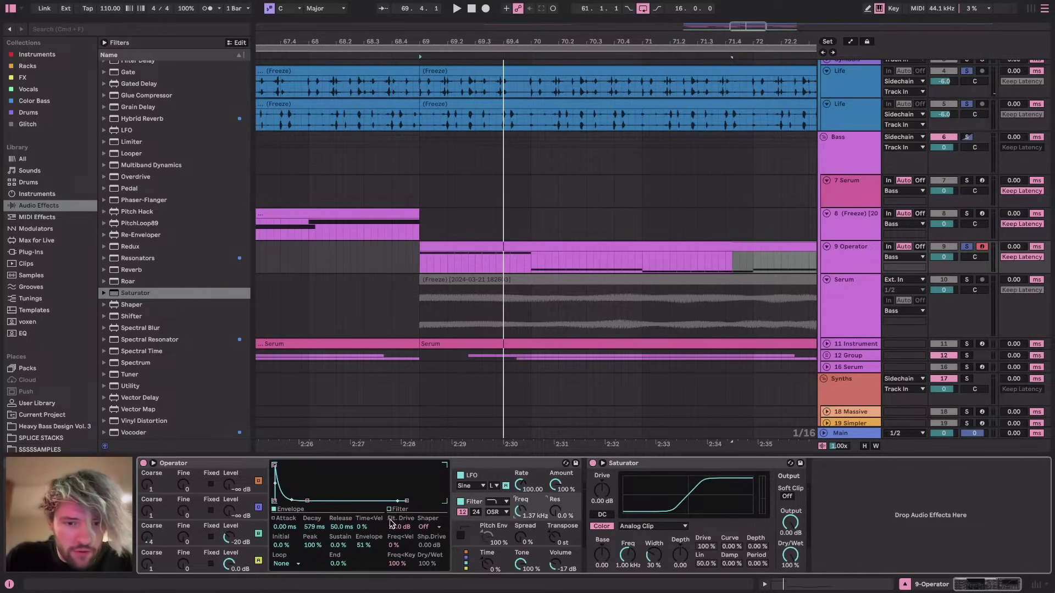
{"action": "key", "text": "space"}
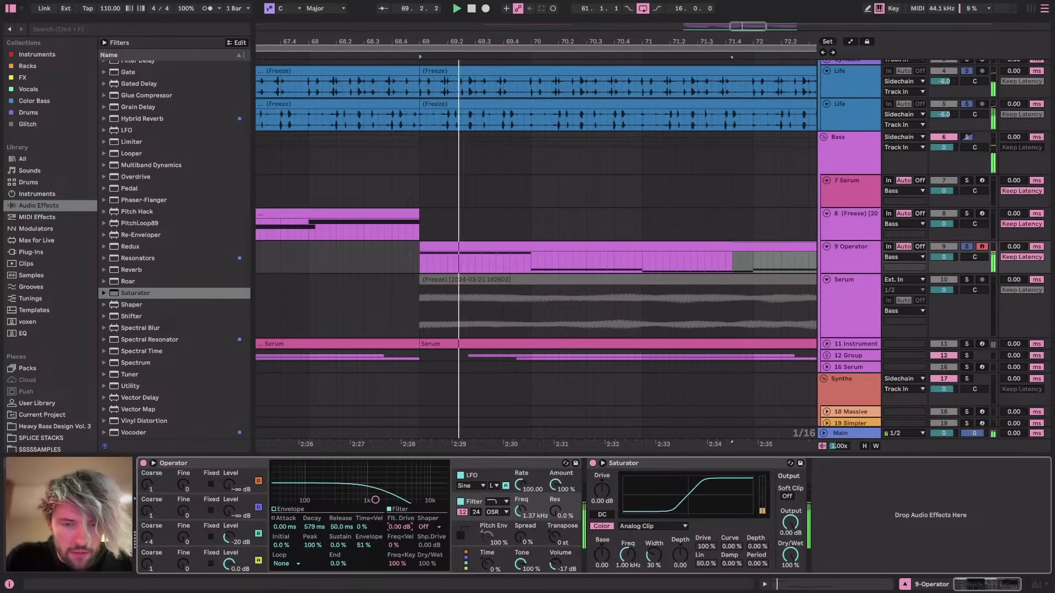
{"action": "key", "text": "space"}
{"action": "key", "text": "space"}
Shorten the LFO envelope's decay to 5.58 ms while replaying the bass
{"action": "left_click", "coordinate": [527, 479]}
{"action": "key", "text": "space"}
{"action": "key", "text": "space"}
{"action": "left_click_drag", "start_coordinate": [340, 545], "coordinate": [322, 571]}
{"action": "key", "text": "space"}
{"action": "key", "text": "space"}
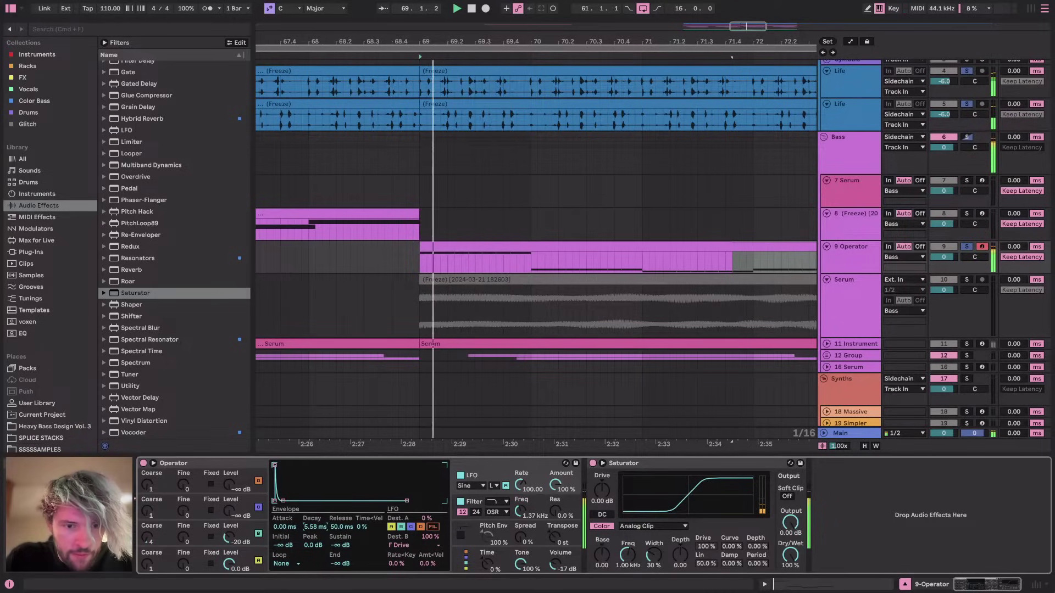
{"action": "left_click", "coordinate": [342, 544]}
Sweep the filter frequency up to 18.5 kHz and back down to 784 Hz during playback
{"action": "left_click", "coordinate": [466, 503]}
{"action": "left_click_drag", "start_coordinate": [521, 513], "coordinate": [521, 483]}
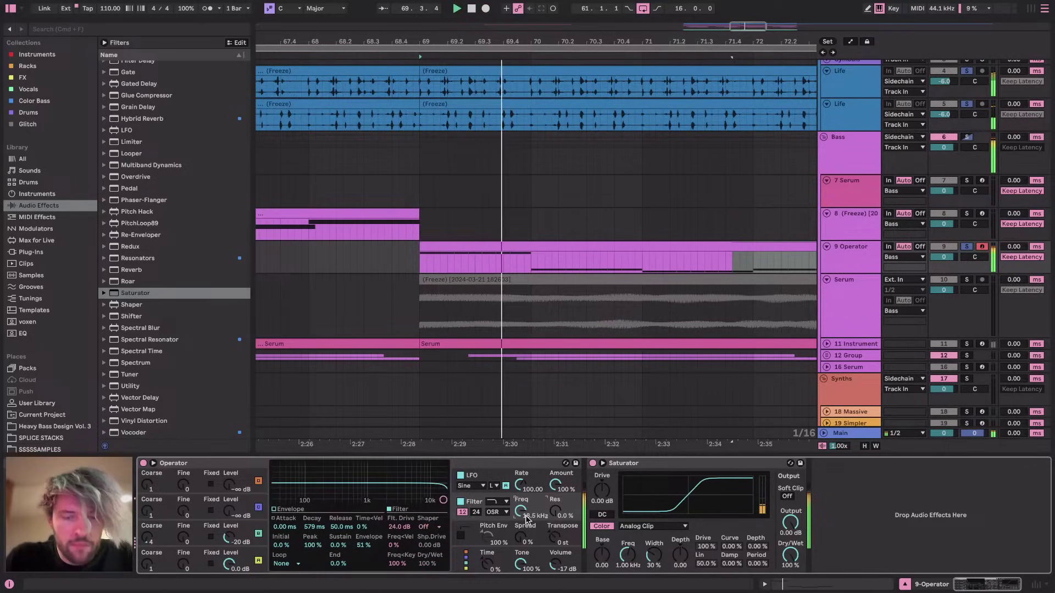
{"action": "left_click_drag", "start_coordinate": [526, 519], "coordinate": [526, 549]}
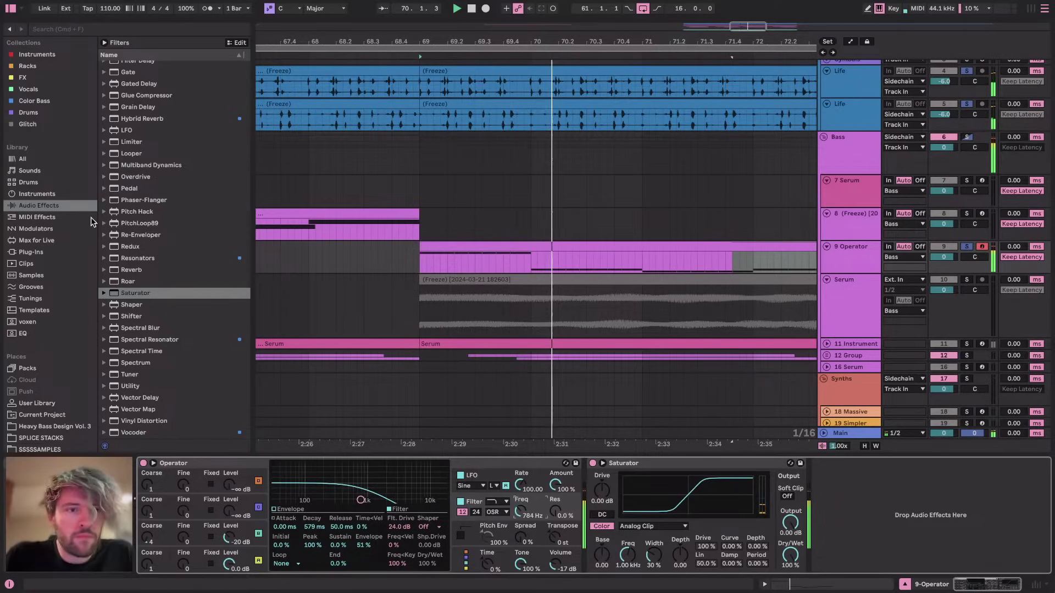
Raise the Saturator's drive to 7.31 dB and change its curve to Soft Sine
{"action": "left_click_drag", "start_coordinate": [602, 490], "coordinate": [602, 480]}
{"action": "left_click", "coordinate": [662, 528]}
{"action": "left_click", "coordinate": [658, 541]}
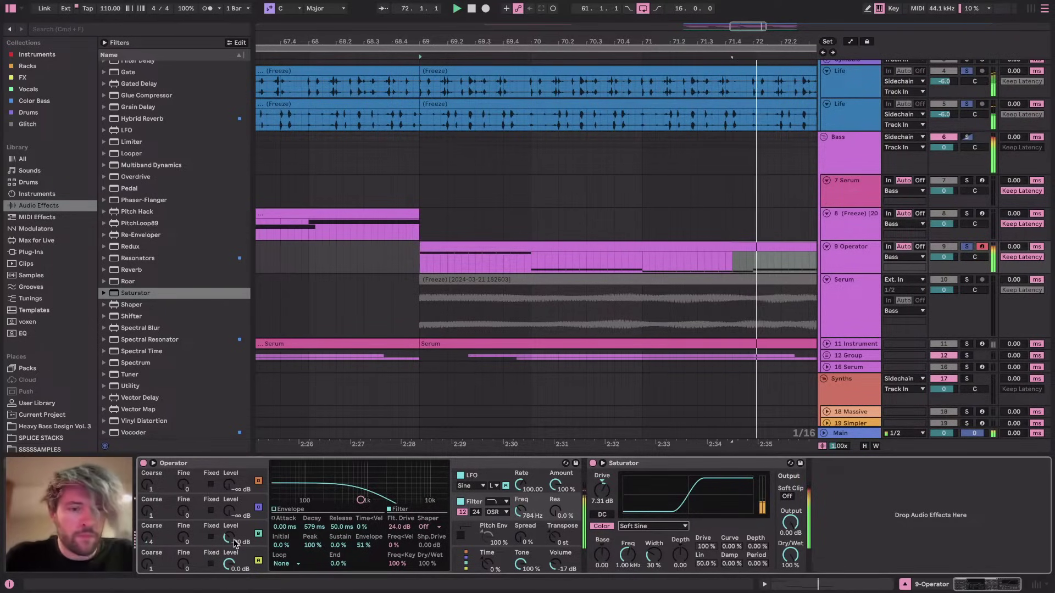
Set oscillator C's level to -28 dB, its coarse tuning to 6 and its envelope release to 631 ms while auditioning
{"action": "left_click_drag", "start_coordinate": [229, 512], "coordinate": [229, 506]}
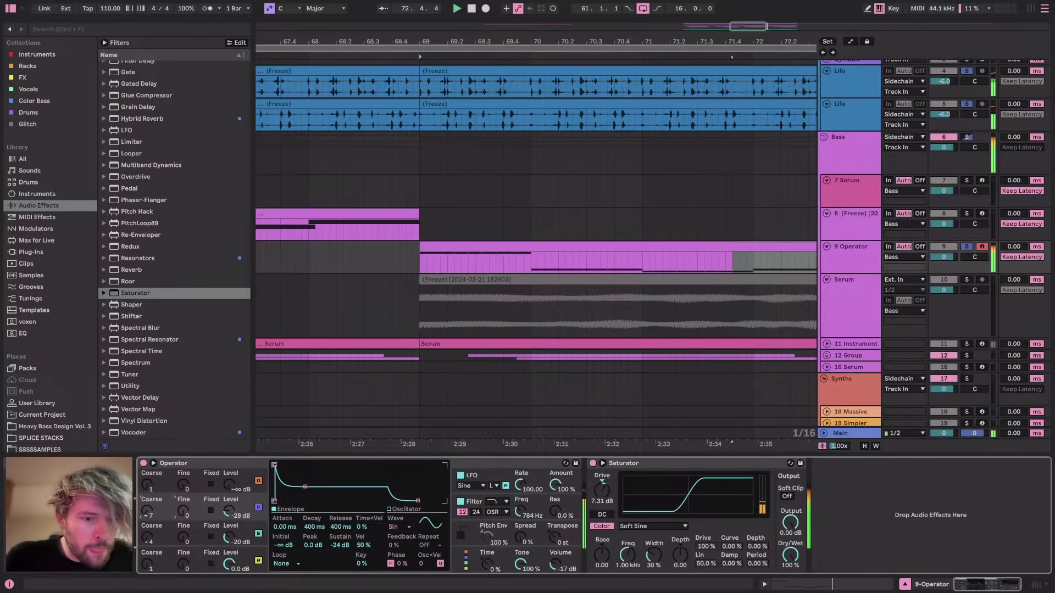
{"action": "left_click_drag", "start_coordinate": [147, 512], "coordinate": [147, 514]}
{"action": "key", "text": "space"}
{"action": "key", "text": "space"}
{"action": "left_click_drag", "start_coordinate": [341, 528], "coordinate": [342, 571]}
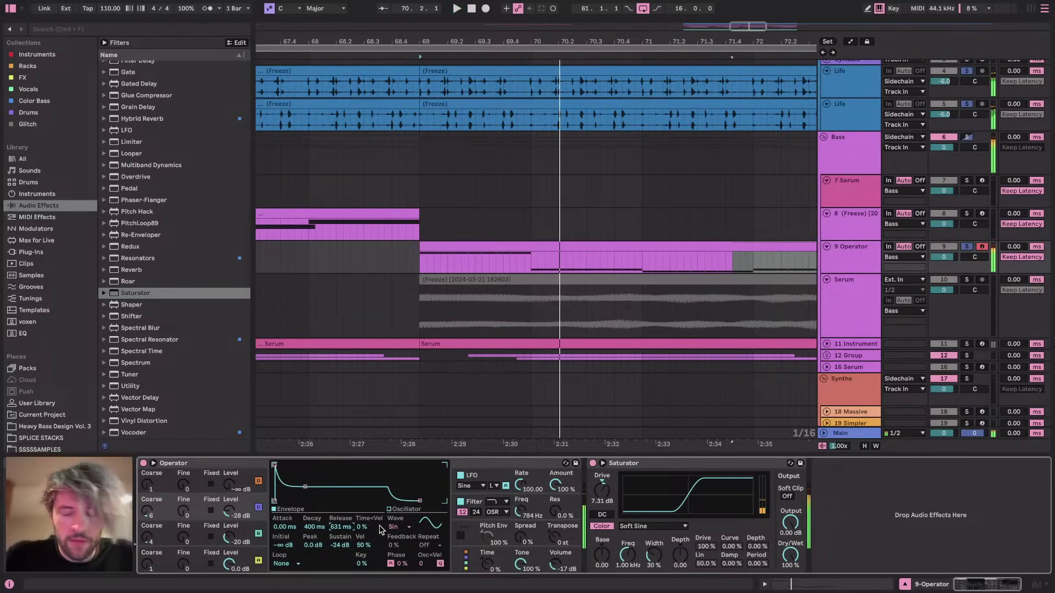
Check the livestream chat in YouTube Studio and return to Ableton Live
{"action": "key", "text": "super+Tab"}
{"action": "key", "text": "super+Tab"}
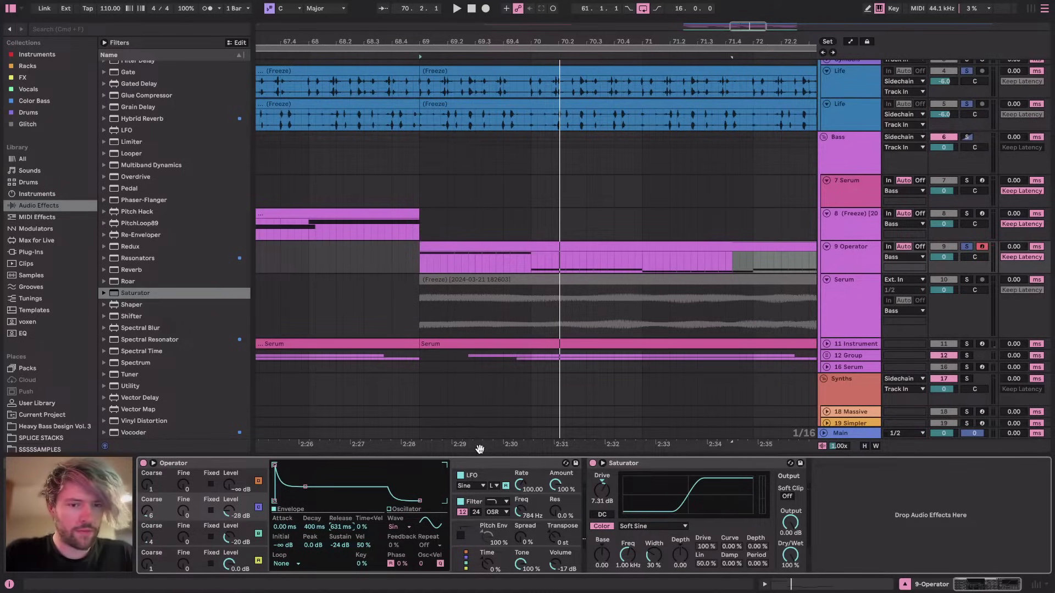
Insert the Envelope MIDI effect before Operator on the bass track
{"action": "left_click", "coordinate": [491, 468]}
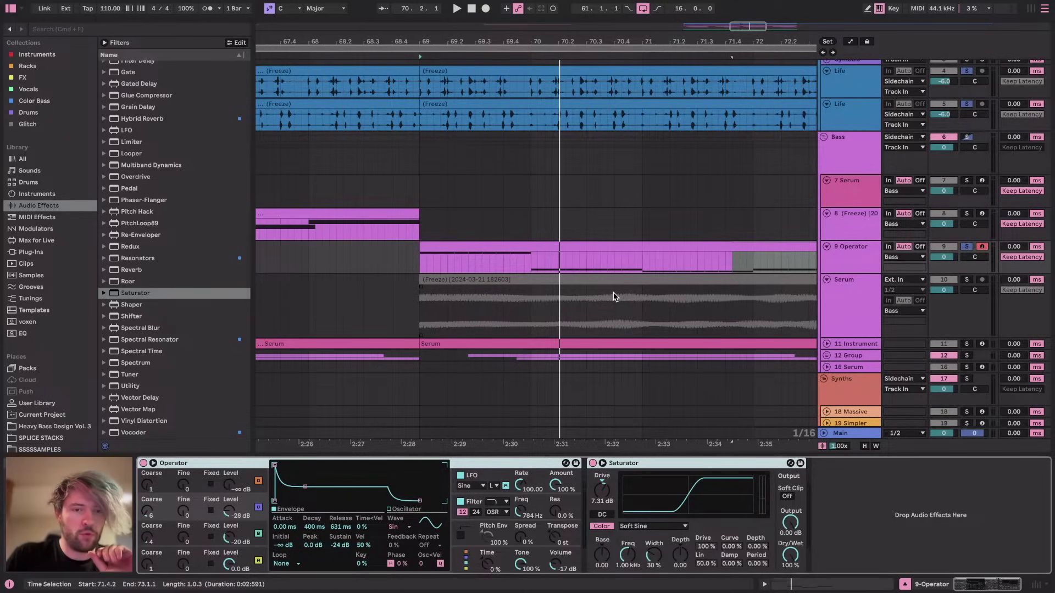
{"action": "left_click", "coordinate": [55, 217]}
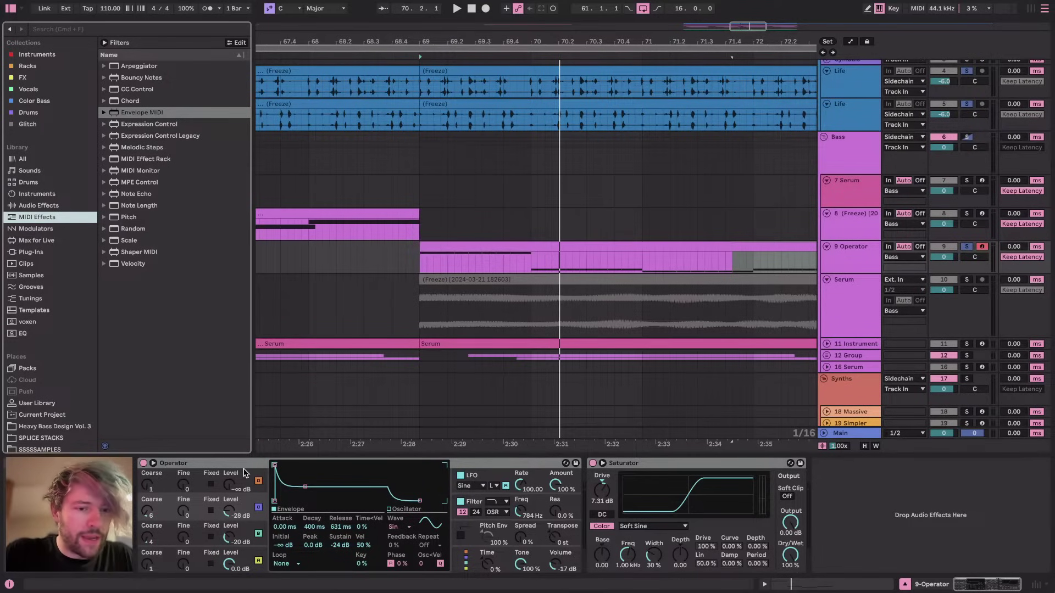
{"action": "left_click_drag", "start_coordinate": [141, 112], "coordinate": [140, 518]}
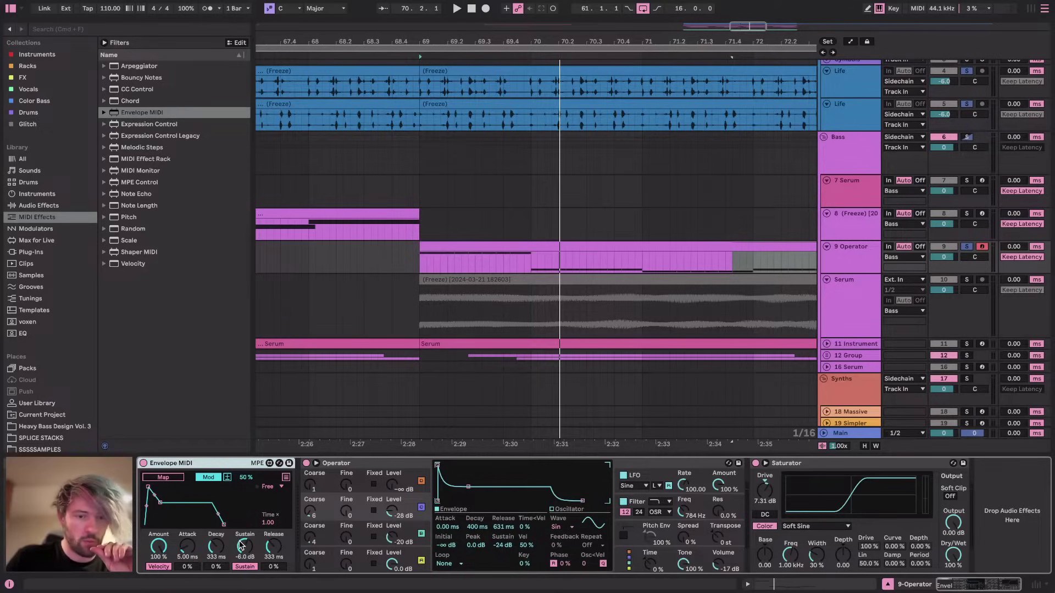
Shape the Envelope MIDI with a 0.58 ms attack, 905 ms decay and -inf dB sustain
{"action": "left_click_drag", "start_coordinate": [240, 545], "coordinate": [243, 545]}
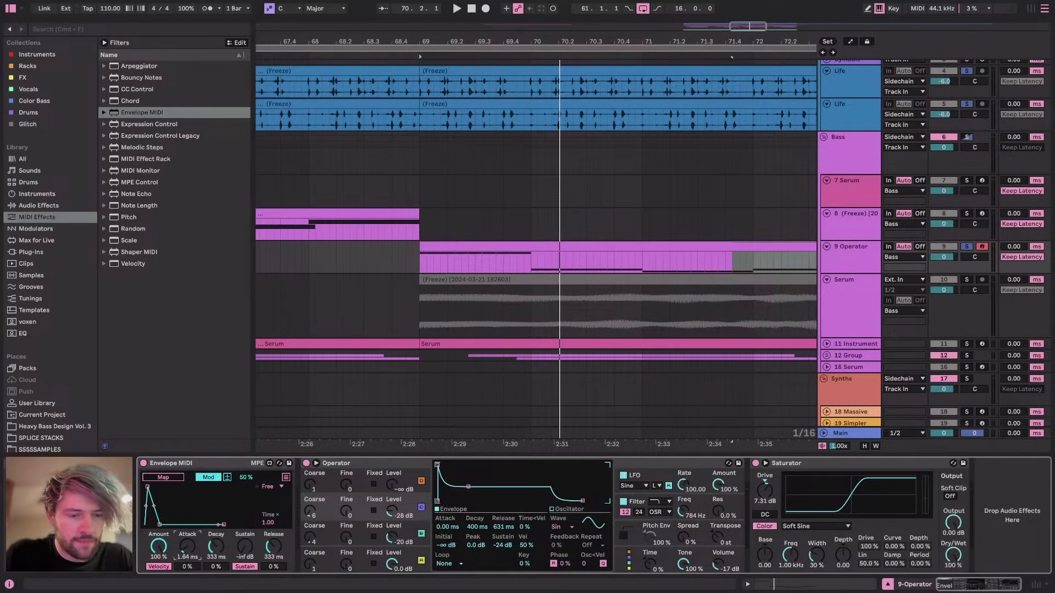
{"action": "left_click_drag", "start_coordinate": [159, 525], "coordinate": [164, 525]}
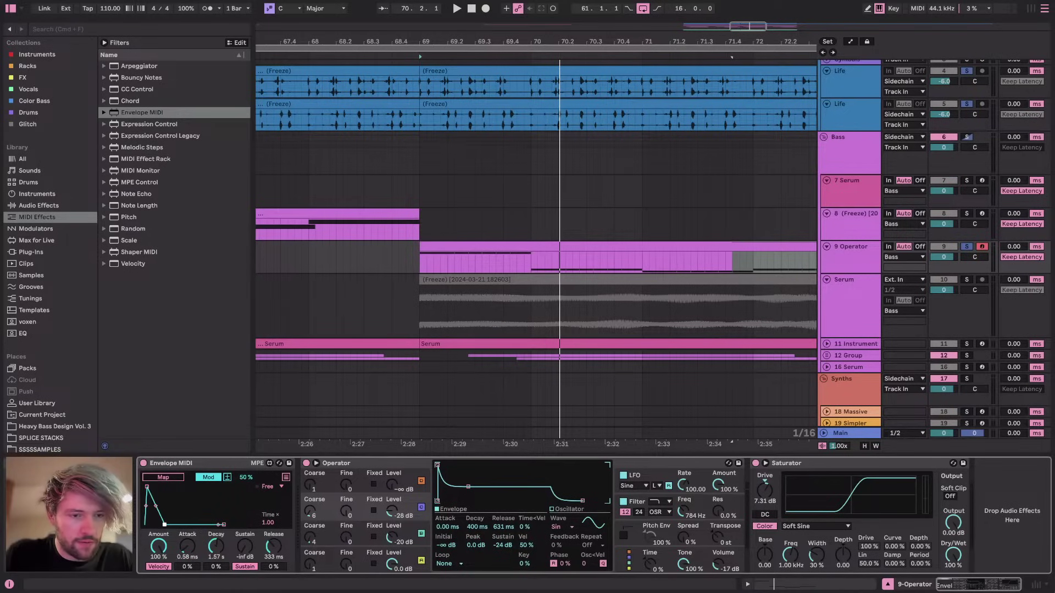
{"action": "left_click", "coordinate": [204, 464]}
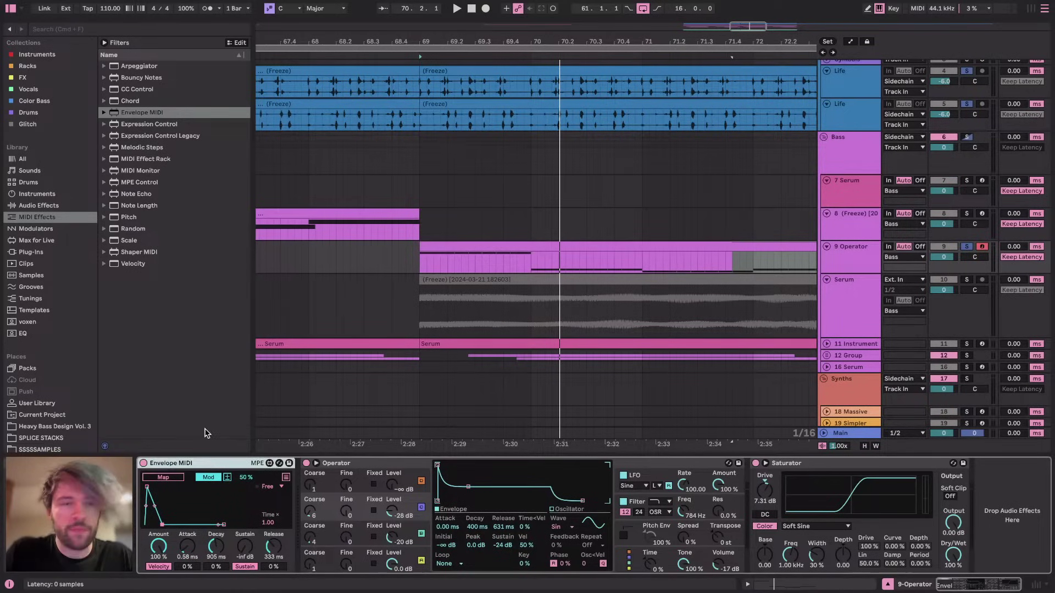
Replace the Envelope MIDI effect with Expression Control in front of Operator on the bass track
{"action": "key", "text": "Delete"}
{"action": "left_click_drag", "start_coordinate": [151, 124], "coordinate": [136, 500]}
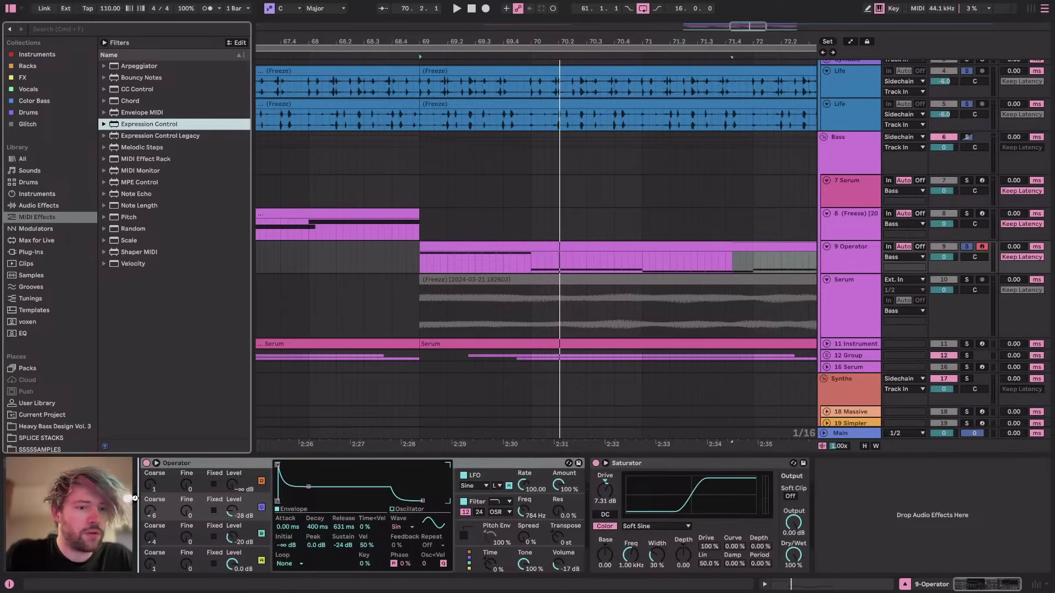
{"action": "left_click_drag", "start_coordinate": [140, 504], "coordinate": [140, 503]}
Add a Reverb after the Saturator on the bass track and set its dry/wet to 100 %
{"action": "left_click", "coordinate": [44, 206]}
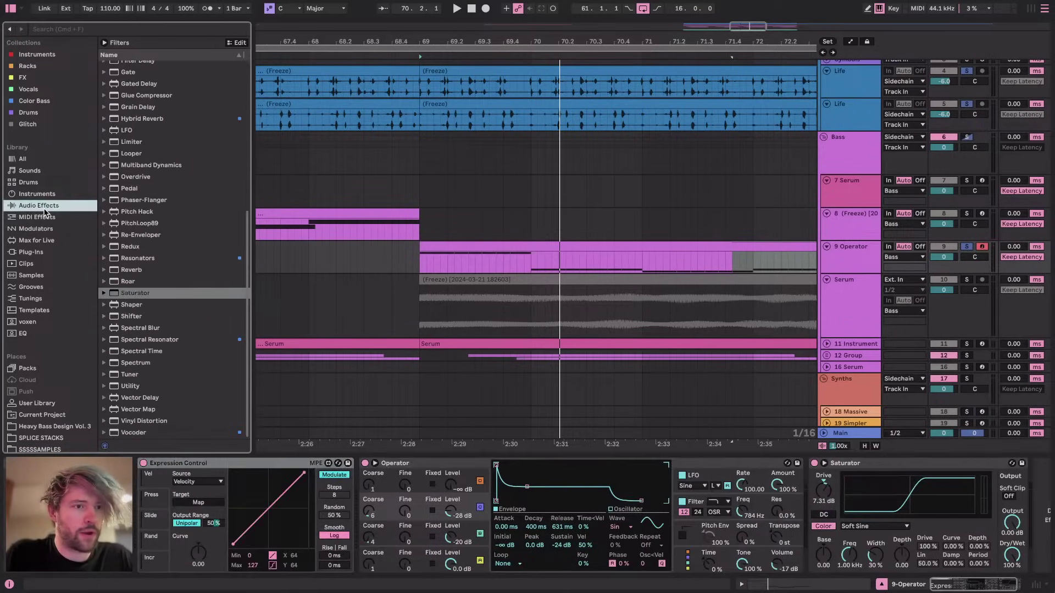
{"action": "double_click", "coordinate": [131, 272]}
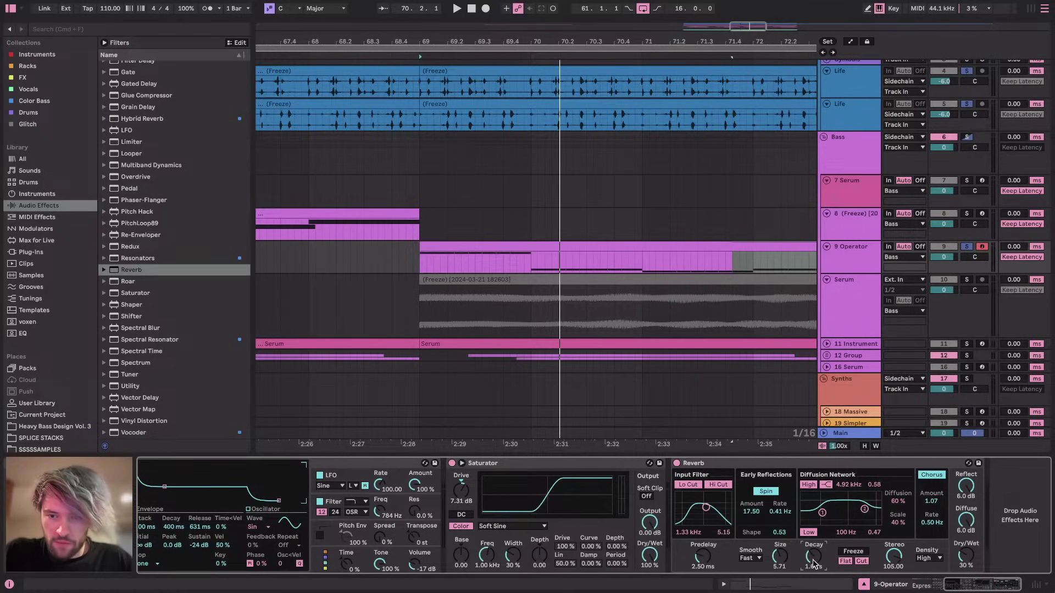
{"action": "left_click_drag", "start_coordinate": [959, 556], "coordinate": [959, 500]}
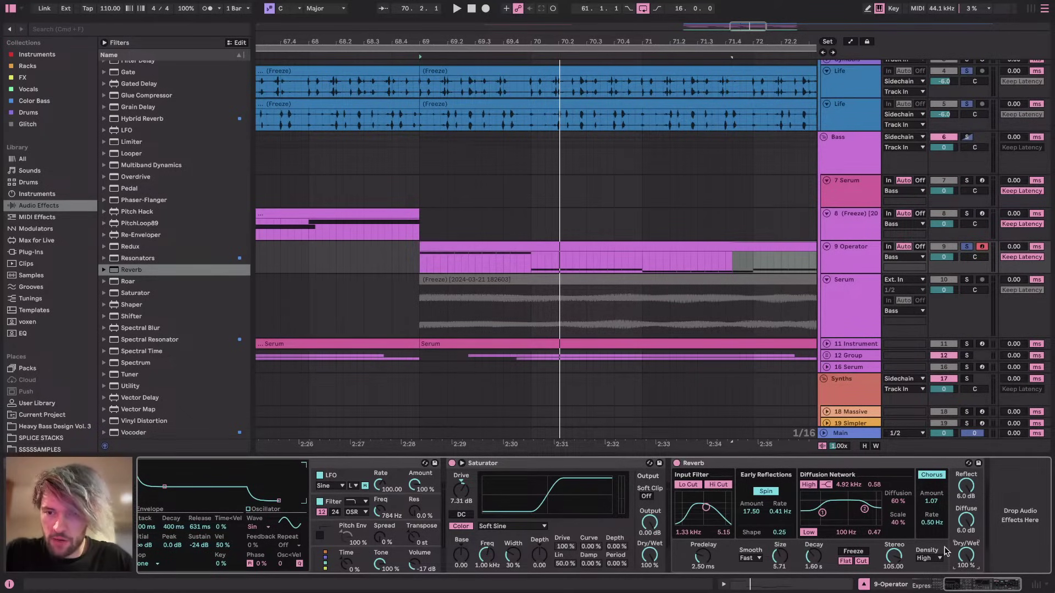
Group the Reverb into an Audio Effect Rack, create a second empty chain and show the chain selector zones
{"action": "left_click", "coordinate": [840, 463]}
{"action": "key", "text": "super+g"}
{"action": "left_click", "coordinate": [677, 506]}
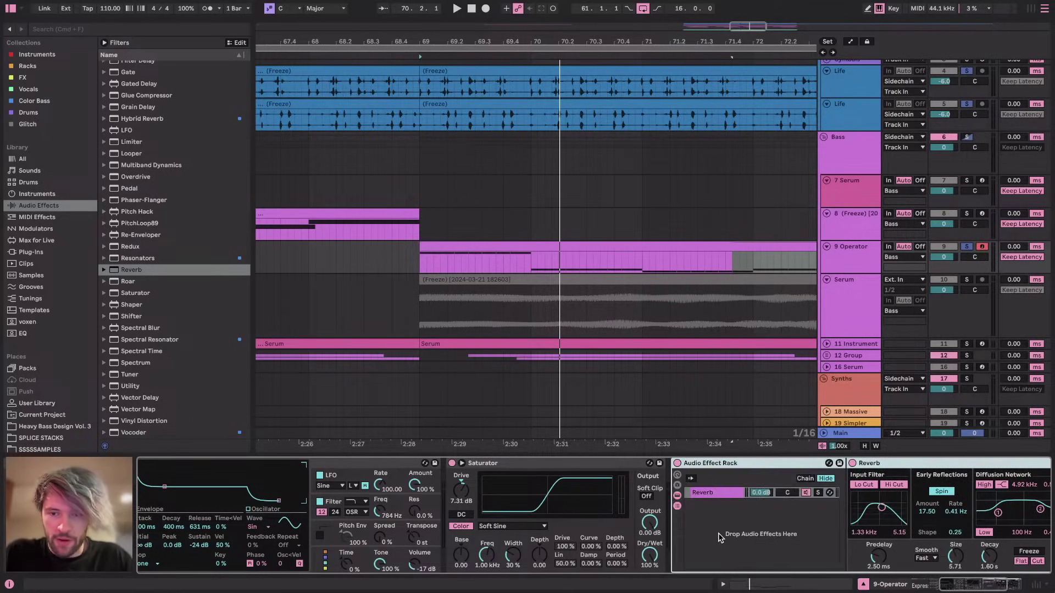
{"action": "right_click", "coordinate": [718, 534]}
{"action": "left_click", "coordinate": [731, 541]}
{"action": "left_click", "coordinate": [806, 478]}
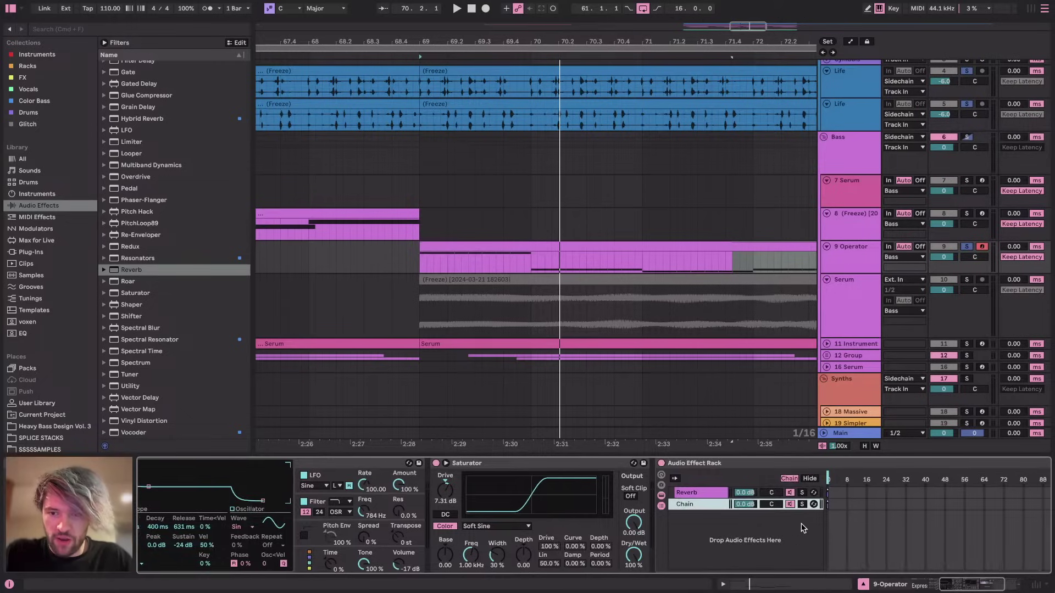
Stretch the empty chain's zone across 0–127, limit the Reverb chain's zone to about 100–127, and map the chain selector to Macro 1
{"action": "left_click_drag", "start_coordinate": [607, 504], "coordinate": [916, 505]}
{"action": "left_click_drag", "start_coordinate": [608, 492], "coordinate": [851, 493]}
{"action": "scroll", "coordinate": [523, 562], "scroll_direction": "right", "scroll_amount": 5}
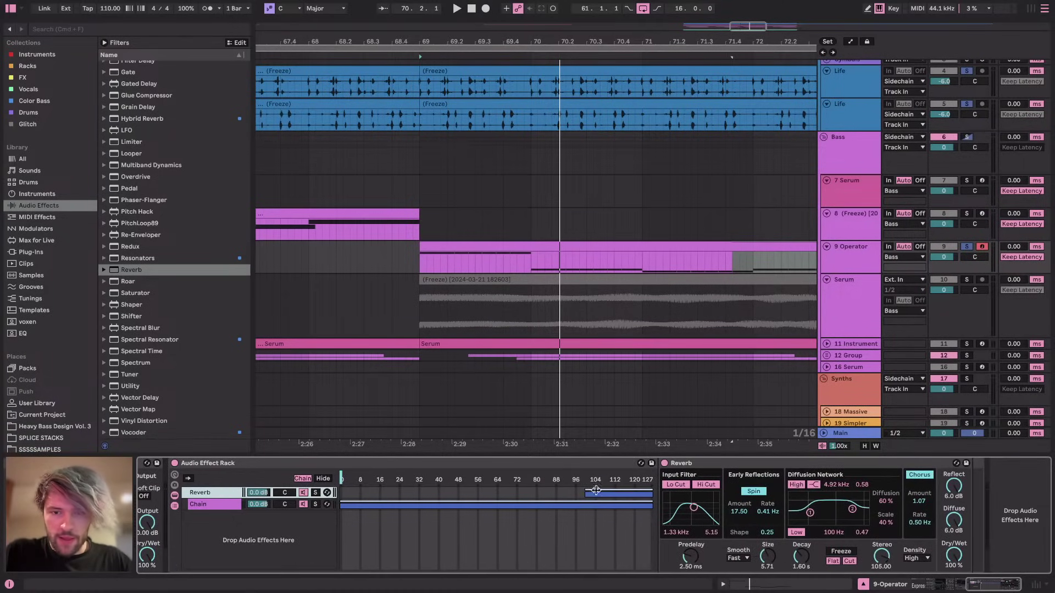
{"action": "right_click", "coordinate": [619, 477]}
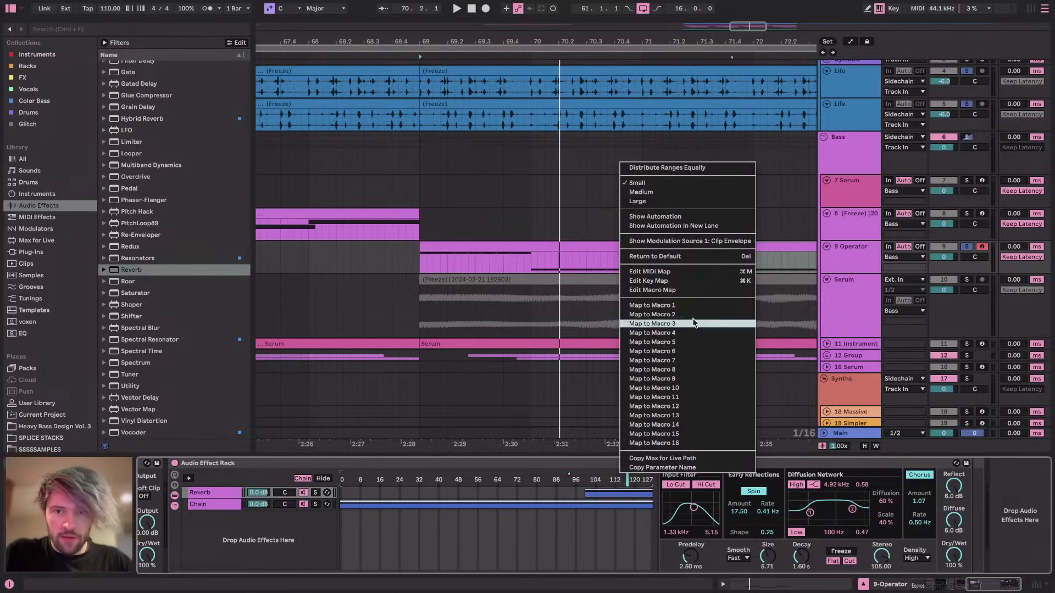
{"action": "left_click", "coordinate": [684, 310]}
Switch Expression Control to Remote and map its velocity source to the rack's Chain Selector macro, testing it with playback
{"action": "scroll", "coordinate": [196, 509], "scroll_direction": "left", "scroll_amount": 15}
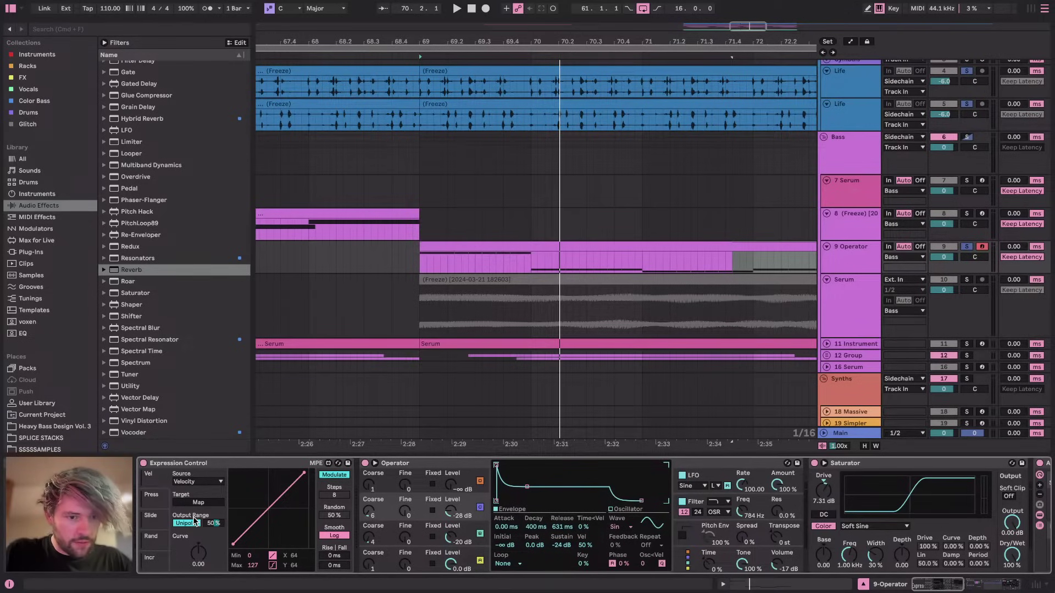
{"action": "left_click", "coordinate": [345, 474]}
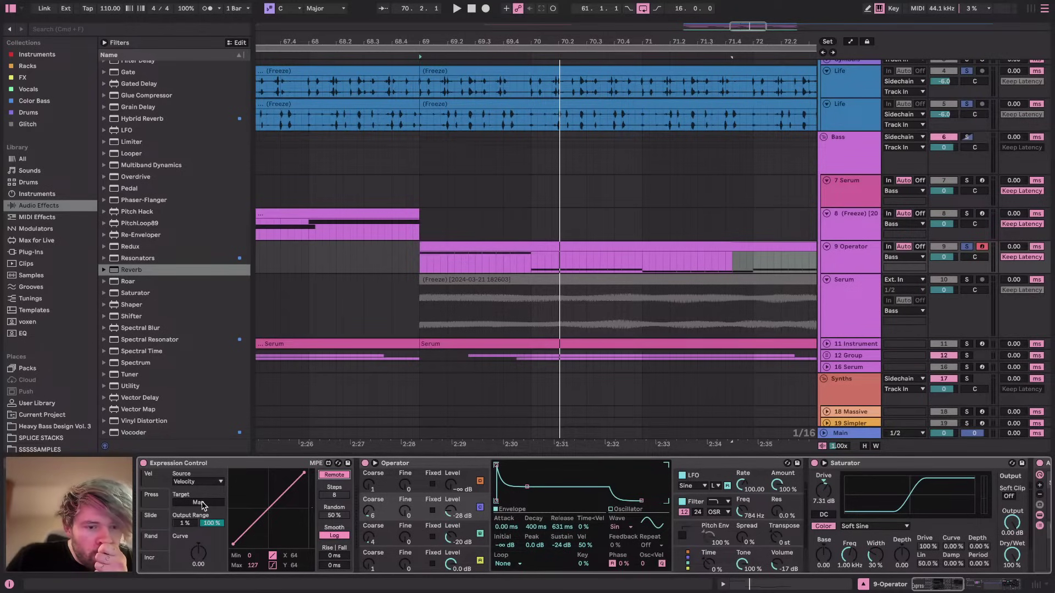
{"action": "scroll", "coordinate": [720, 496], "scroll_direction": "right", "scroll_amount": 10}
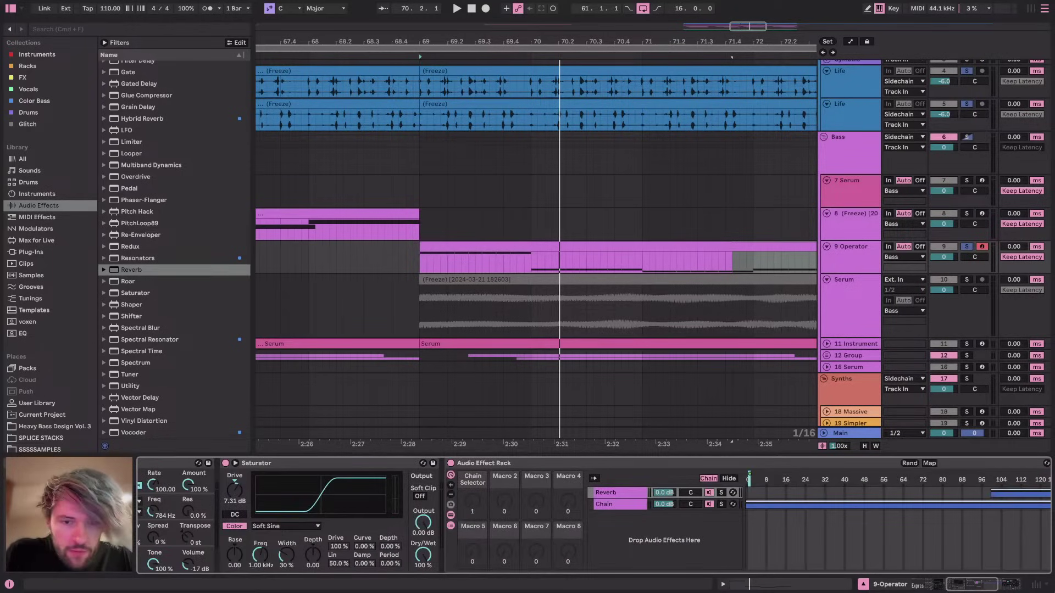
{"action": "key", "text": "space"}
{"action": "key", "text": "space"}
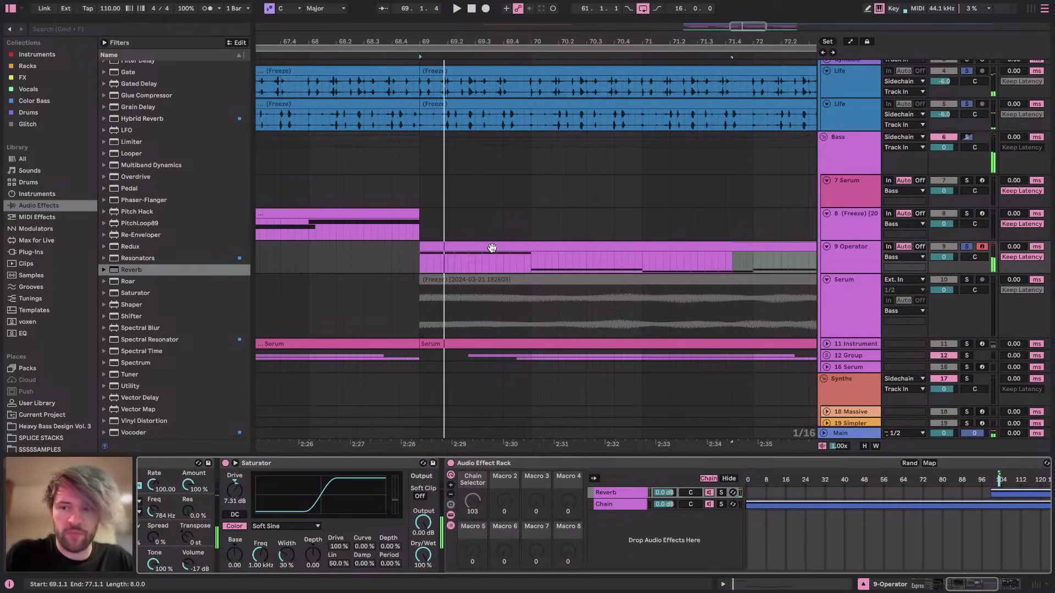
Lower the velocities of all notes after the first one in the Operator clip to 88
{"action": "double_click", "coordinate": [491, 248]}
{"action": "scroll", "coordinate": [505, 491], "scroll_direction": "down", "scroll_amount": 3}
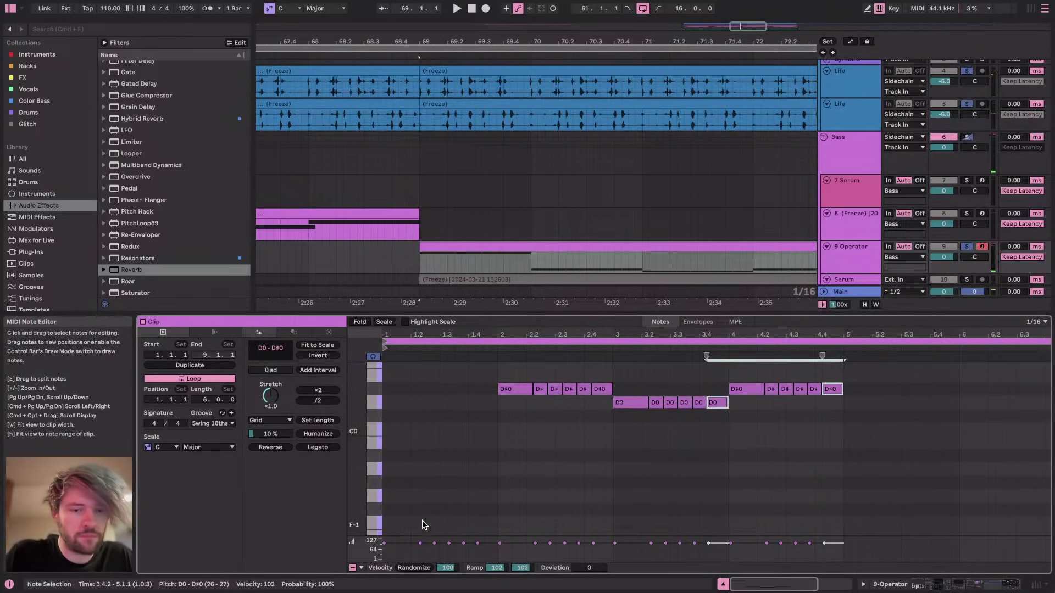
{"action": "left_click_drag", "start_coordinate": [423, 314], "coordinate": [422, 244]}
{"action": "left_click_drag", "start_coordinate": [407, 537], "coordinate": [407, 511]}
{"action": "scroll", "coordinate": [442, 419], "scroll_direction": "up", "scroll_amount": 4}
{"action": "scroll", "coordinate": [442, 420], "scroll_direction": "up", "scroll_amount": 4}
{"action": "scroll", "coordinate": [442, 419], "scroll_direction": "down", "scroll_amount": 3}
{"action": "left_click_drag", "start_coordinate": [415, 516], "coordinate": [903, 564]}
{"action": "mouse_move", "coordinate": [426, 524]}
{"action": "left_mouse_down"}
{"action": "mouse_move", "coordinate": [426, 540]}
{"action": "mouse_move", "coordinate": [426, 528]}
{"action": "left_mouse_up"}
Raise the velocities of the opening notes of bars 2, 3 and 4 above those of the surrounding notes
{"action": "left_click_drag", "start_coordinate": [526, 377], "coordinate": [498, 461]}
{"action": "left_click", "coordinate": [629, 454], "text": "shift"}
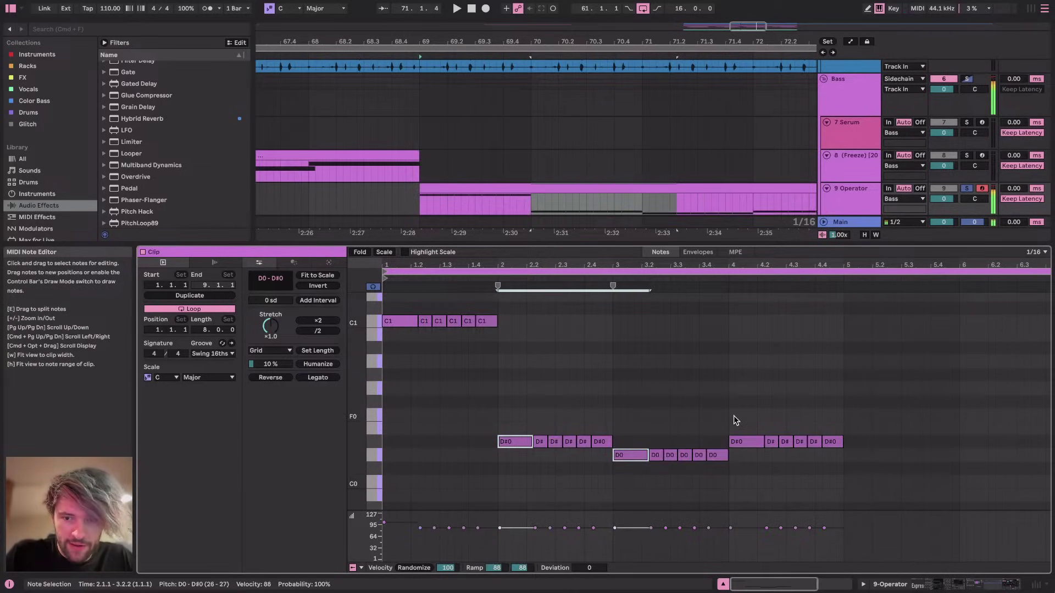
{"action": "left_click", "coordinate": [744, 442], "text": "shift"}
{"action": "left_click_drag", "start_coordinate": [501, 529], "coordinate": [501, 522]}
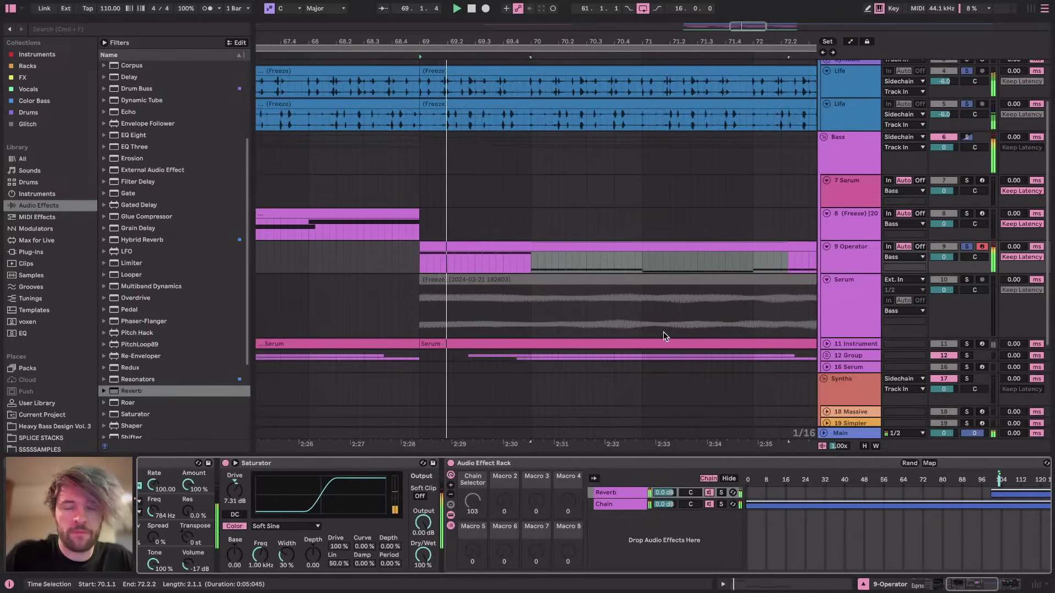
Lengthen the Reverb's decay to 4.15 s and add an inverted saw Auto Pan after it with 1/4 rate, 0° phase and 20.6 % shape
{"action": "scroll", "coordinate": [665, 333], "scroll_direction": "down", "scroll_amount": 1}
{"action": "left_click", "coordinate": [632, 493]}
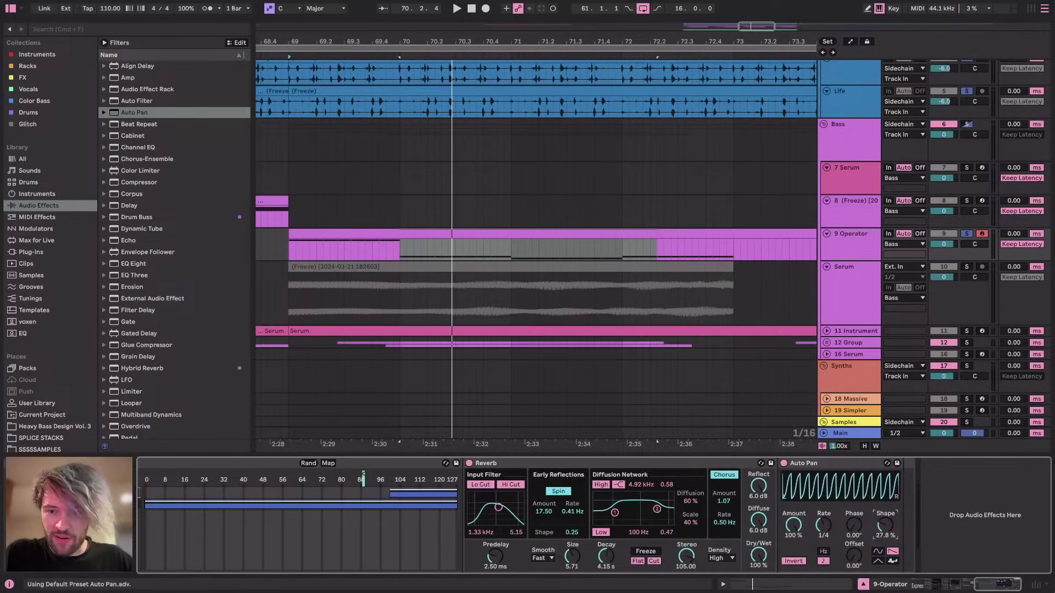
{"action": "left_click", "coordinate": [348, 308]}
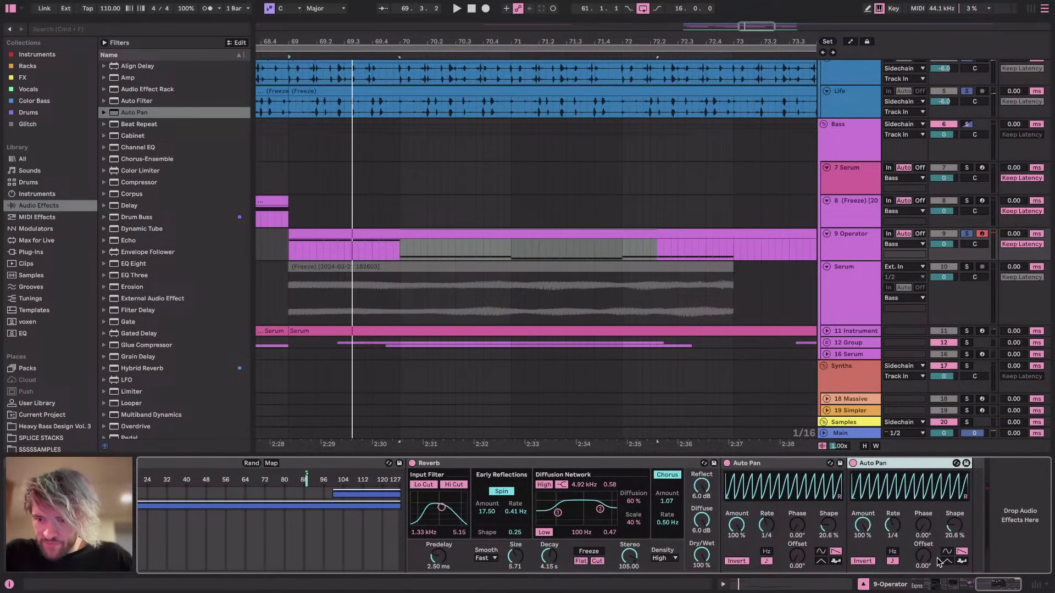
Set the duplicated Auto Pan to a saw wave with 100 % shape, 1/2 rate and 180° offset while auditioning
{"action": "left_click", "coordinate": [950, 552]}
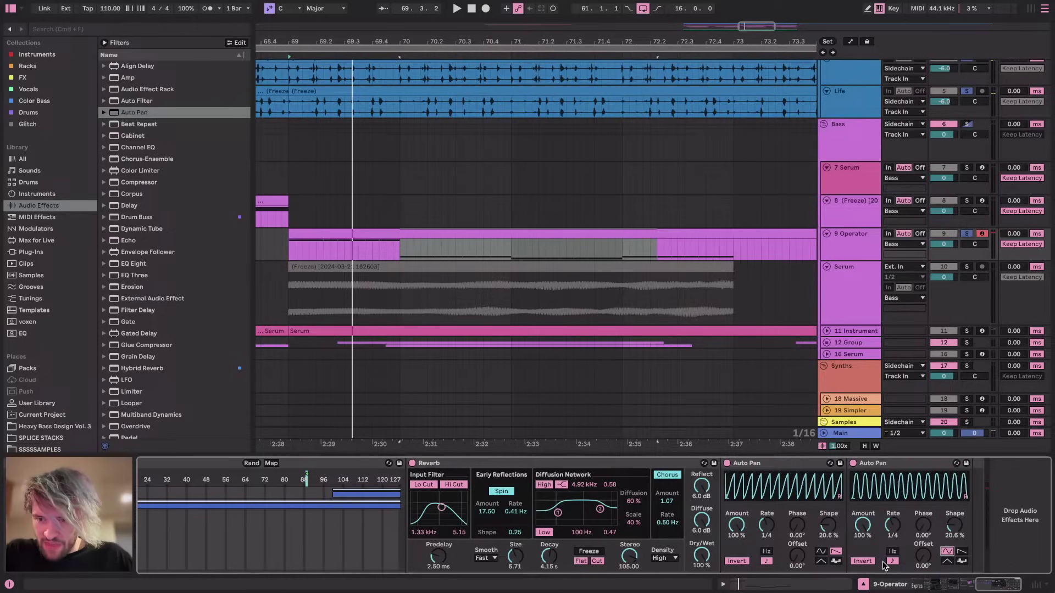
{"action": "left_click_drag", "start_coordinate": [954, 525], "coordinate": [954, 494]}
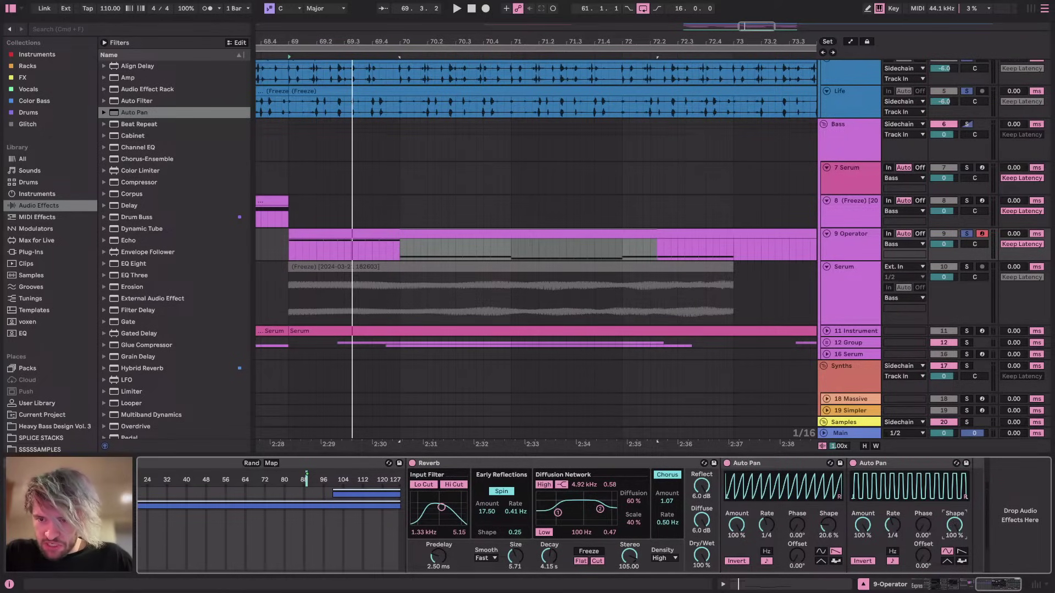
{"action": "left_click", "coordinate": [960, 552]}
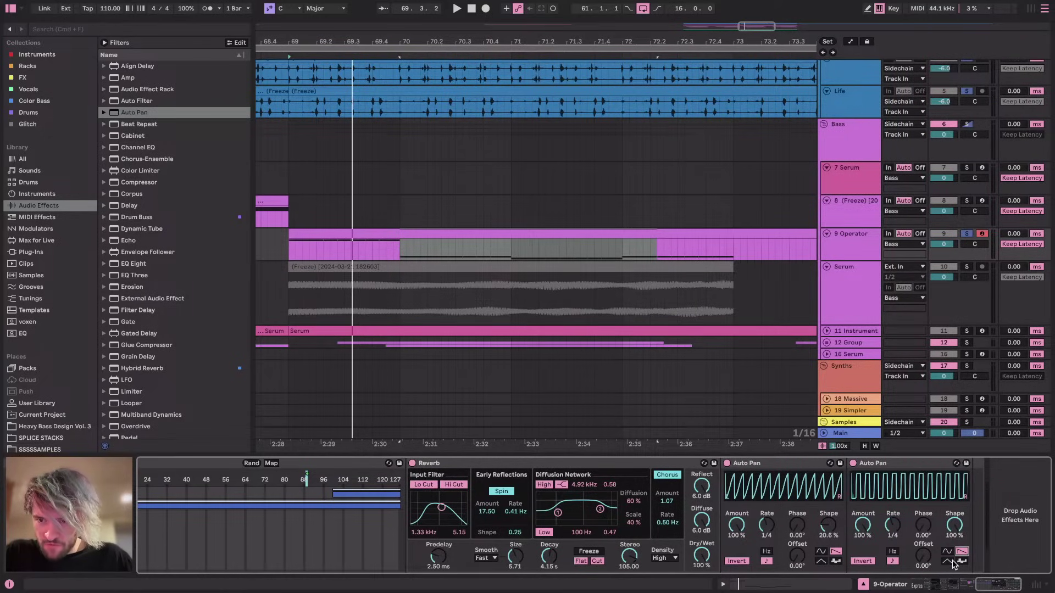
{"action": "left_click_drag", "start_coordinate": [906, 521], "coordinate": [906, 511]}
{"action": "scroll", "coordinate": [907, 520], "scroll_direction": "up", "scroll_amount": 1}
{"action": "key", "text": "space"}
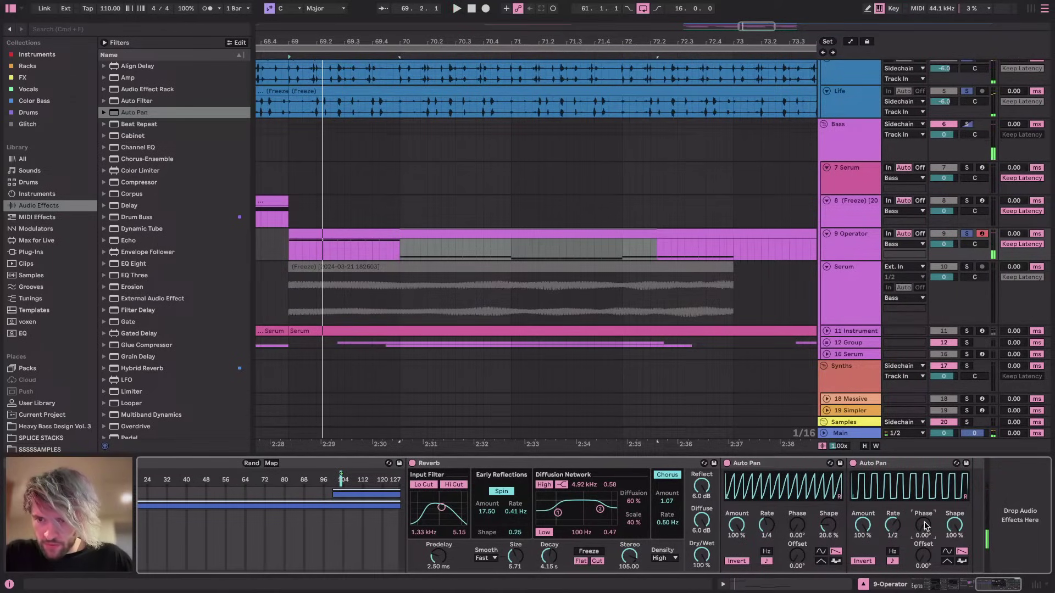
{"action": "left_click_drag", "start_coordinate": [926, 560], "coordinate": [927, 560]}
{"action": "key", "text": "space"}
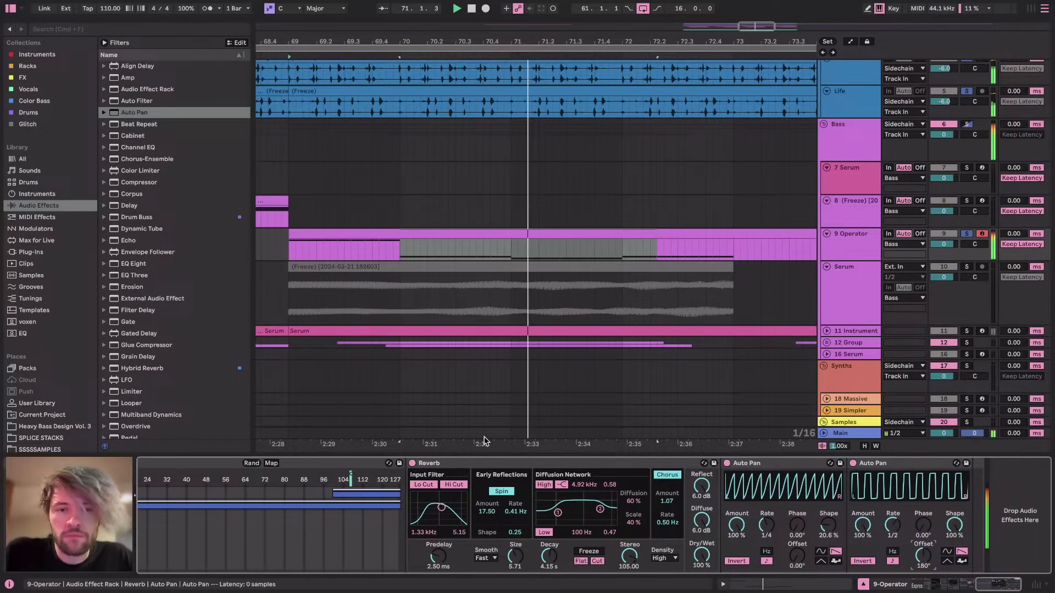
Add an EQ Eight after the Auto Pans with a low cut on band 1 and a high cut on band 8 at 1.47 kHz
{"action": "left_click_drag", "start_coordinate": [142, 266], "coordinate": [965, 556]}
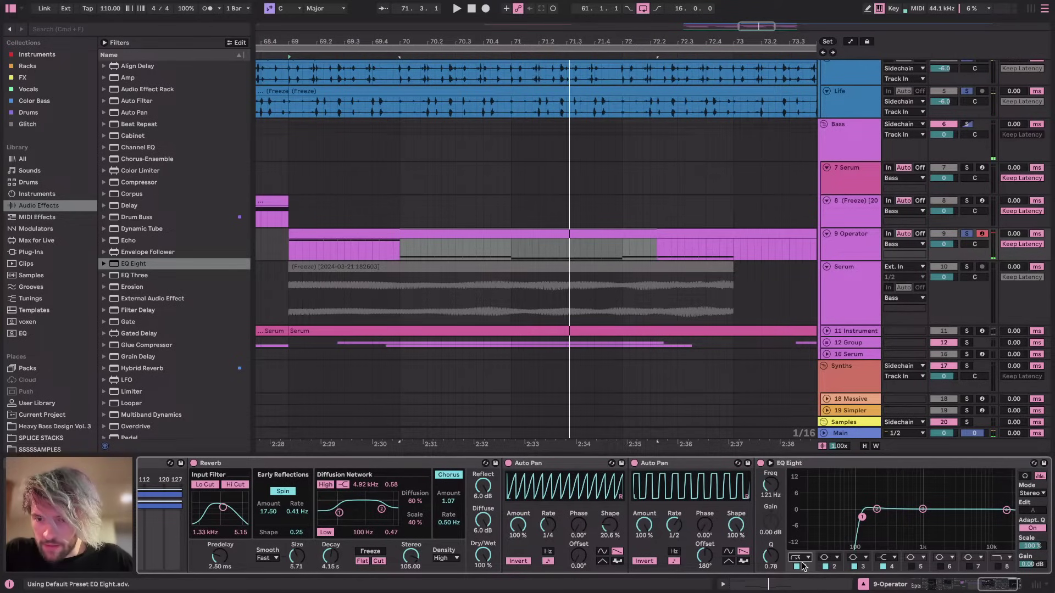
{"action": "key", "text": "space"}
{"action": "left_click", "coordinate": [997, 566]}
{"action": "left_click_drag", "start_coordinate": [1006, 517], "coordinate": [933, 516]}
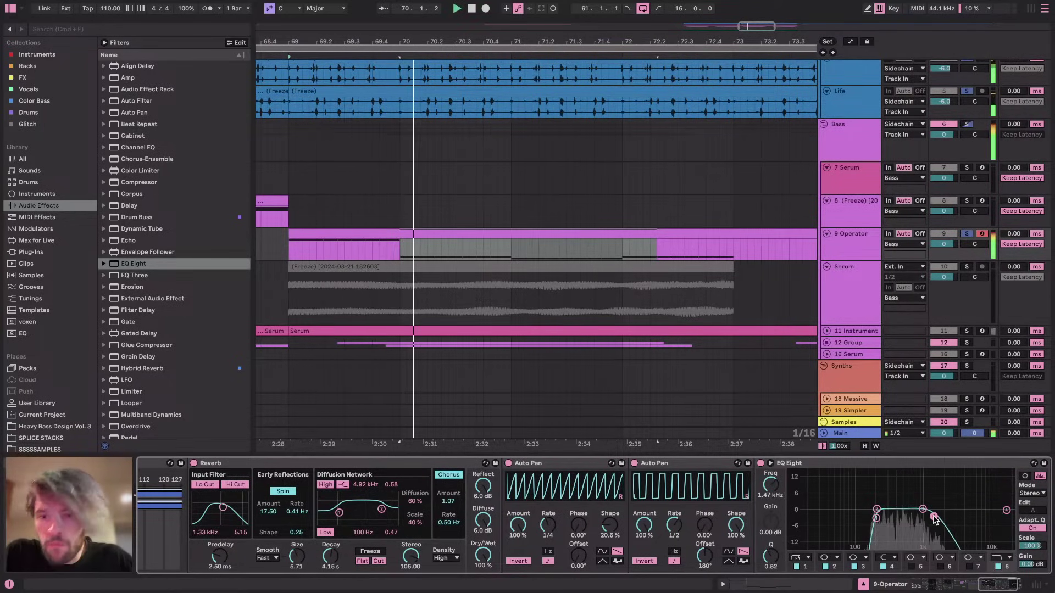
Narrow the Reverb chain's zone to about 120–127 and raise the velocity of each bar's opening note into that range
{"action": "scroll", "coordinate": [362, 498], "scroll_direction": "left", "scroll_amount": 10}
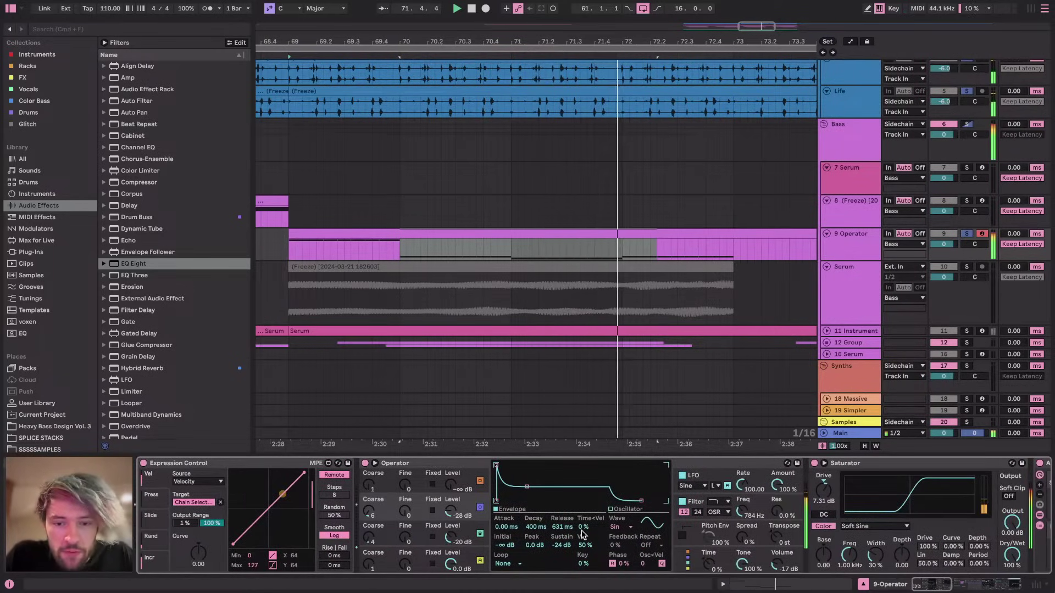
{"action": "scroll", "coordinate": [465, 490], "scroll_direction": "right", "scroll_amount": 10}
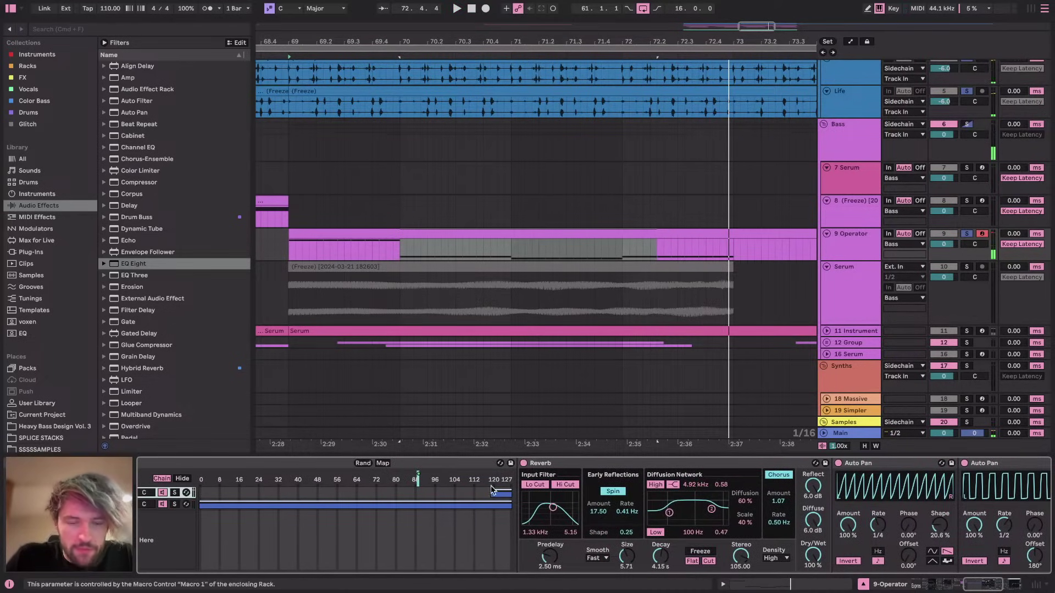
{"action": "double_click", "coordinate": [460, 248]}
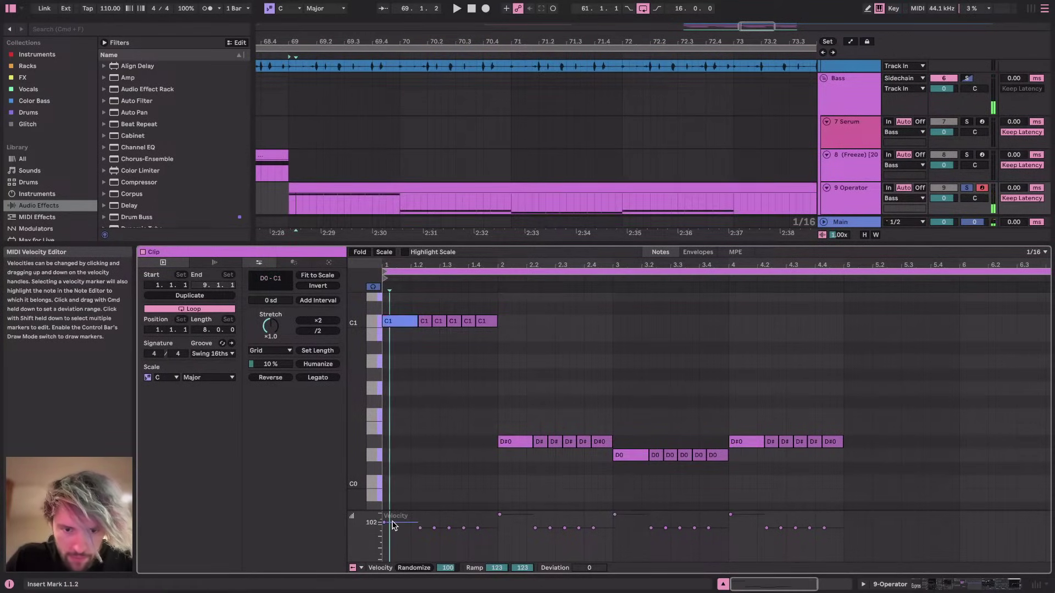
{"action": "left_click", "coordinate": [383, 519]}
{"action": "left_click_drag", "start_coordinate": [395, 510], "coordinate": [407, 414]}
Audition the reverb tail and set the first Auto Pan's shape to 55.6 %
{"action": "left_click", "coordinate": [980, 585]}
{"action": "key", "text": "space"}
{"action": "scroll", "coordinate": [813, 539], "scroll_direction": "right", "scroll_amount": 8}
{"action": "key", "text": "space"}
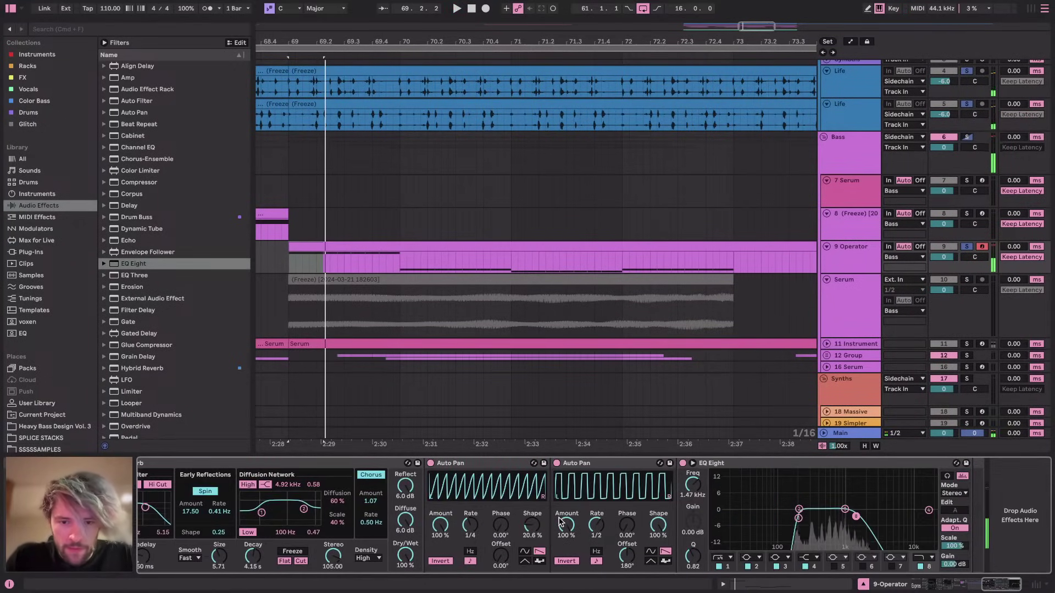
{"action": "left_click_drag", "start_coordinate": [532, 526], "coordinate": [532, 503]}
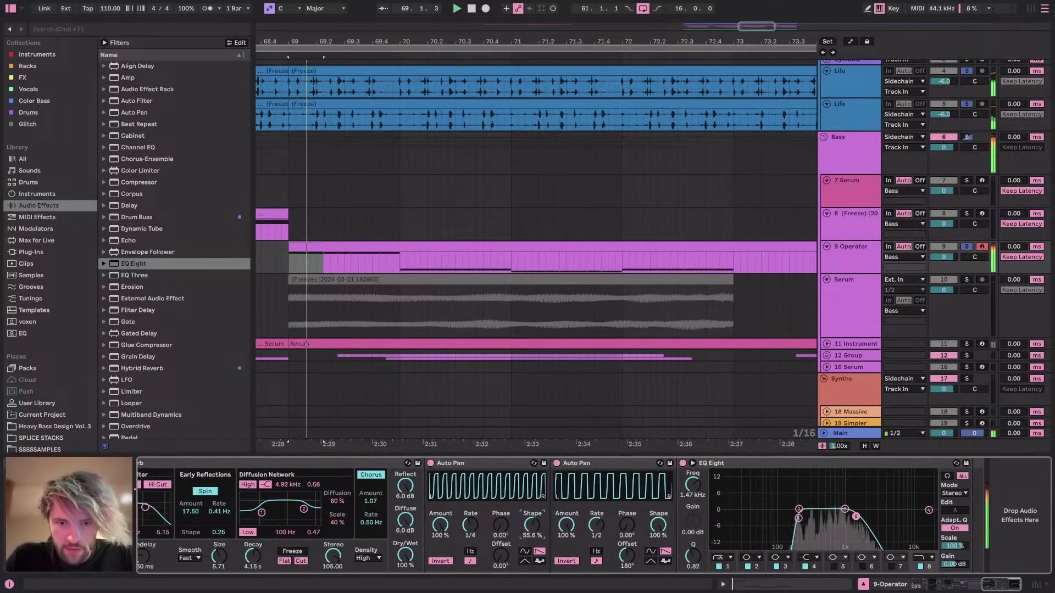
Duplicate the first Auto Pan and set the copy's shape to 0 % and offset to 203° while auditioning
{"action": "key", "text": "super+d"}
{"action": "double_click", "coordinate": [653, 526]}
{"action": "key", "text": "space"}
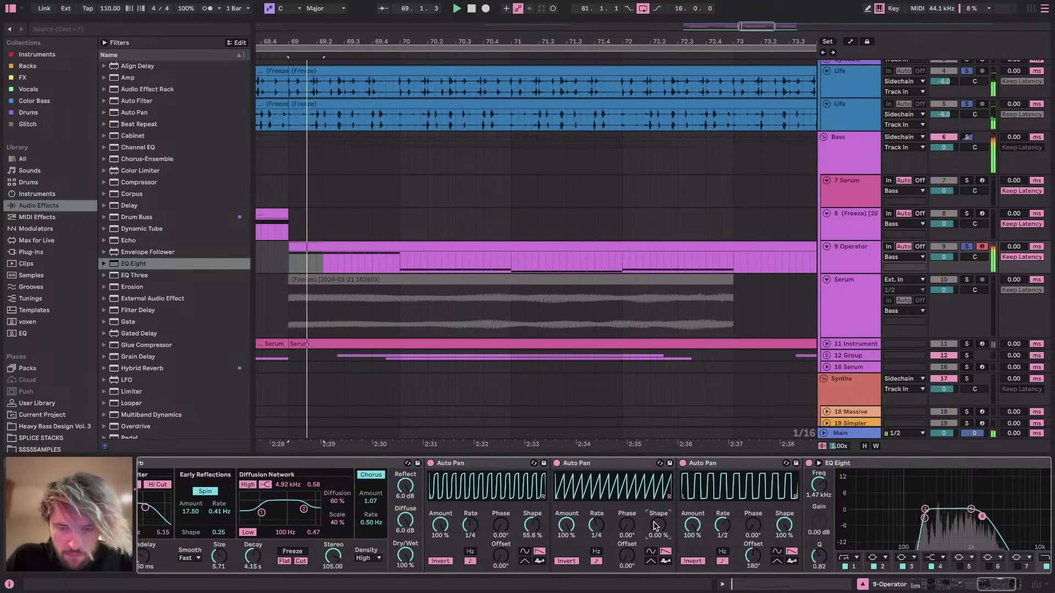
{"action": "key", "text": "space"}
{"action": "key", "text": "space"}
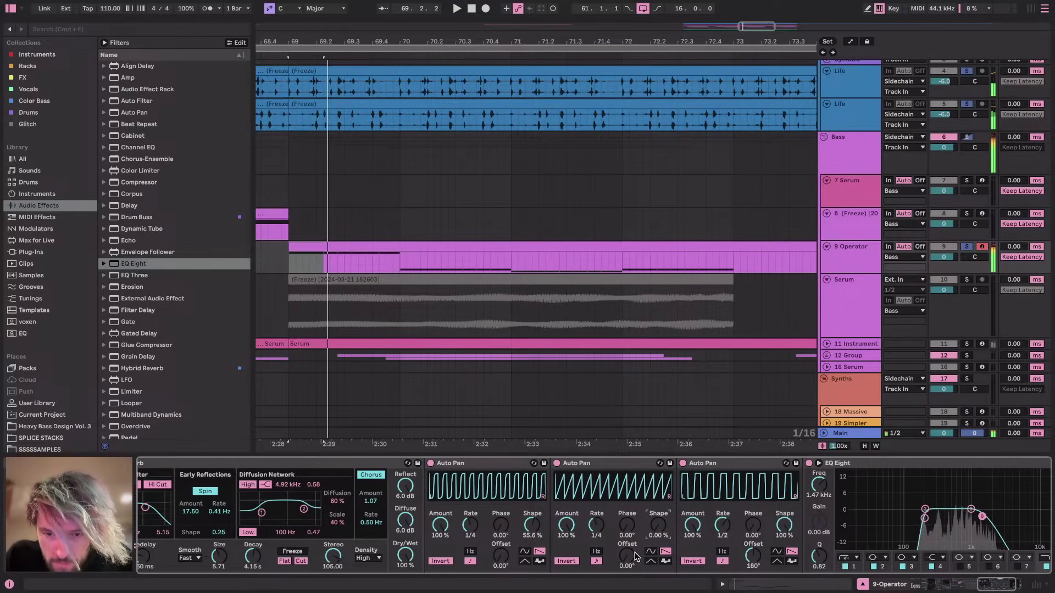
{"action": "key", "text": "space"}
{"action": "left_click_drag", "start_coordinate": [626, 555], "coordinate": [627, 478]}
{"action": "key", "text": "space"}
{"action": "key", "text": "space"}
{"action": "left_click_drag", "start_coordinate": [627, 530], "coordinate": [627, 535]}
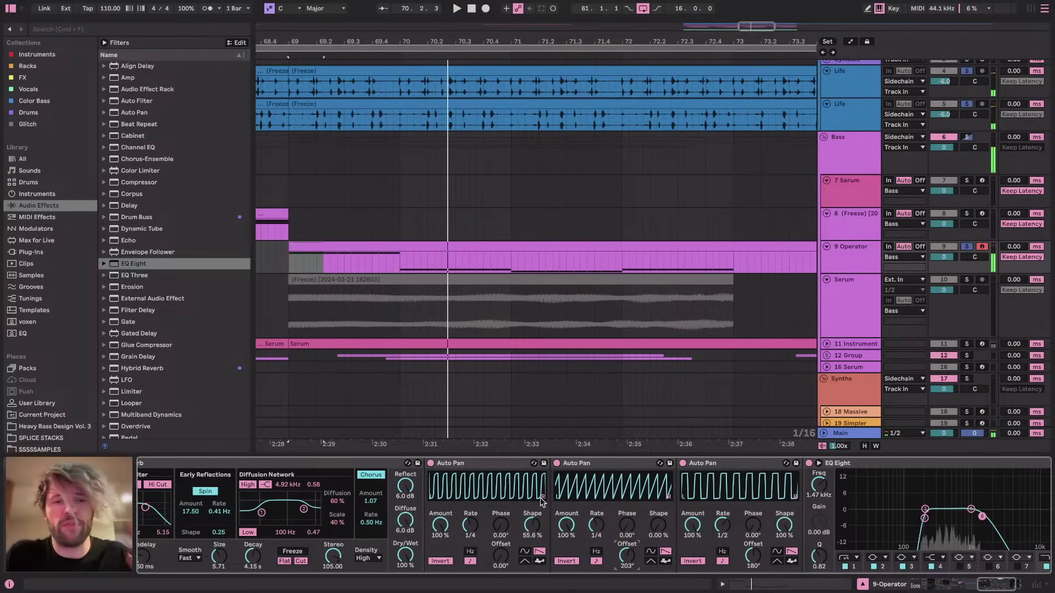
Insert a Saturator before the Reverb in its chain and set the color depth to 24.0
{"action": "scroll", "coordinate": [322, 521], "scroll_direction": "left", "scroll_amount": 5}
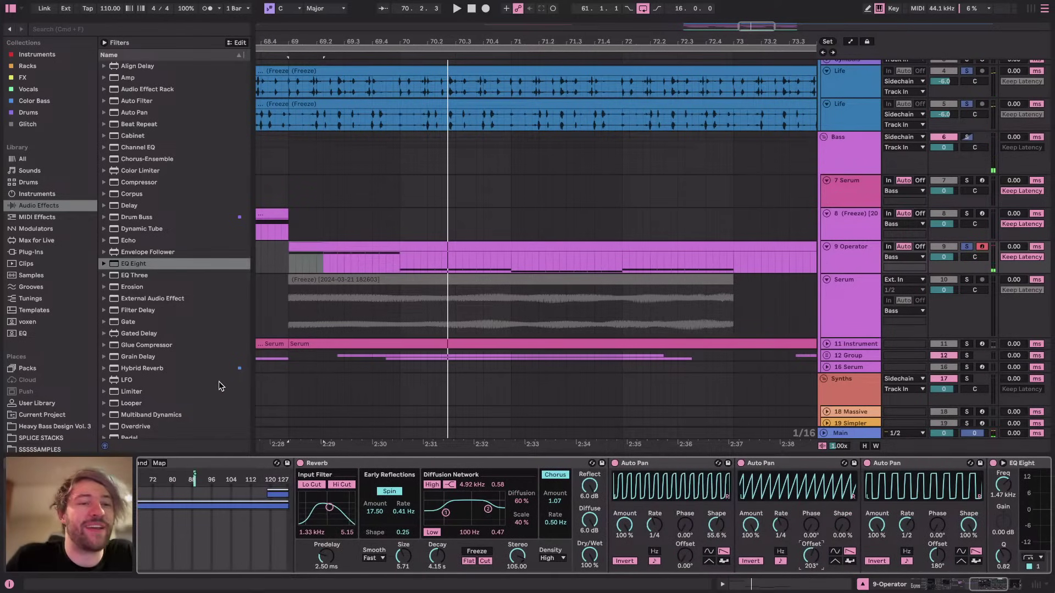
{"action": "scroll", "coordinate": [201, 340], "scroll_direction": "down", "scroll_amount": 7}
{"action": "left_click_drag", "start_coordinate": [137, 294], "coordinate": [311, 528]}
{"action": "left_click_drag", "start_coordinate": [387, 555], "coordinate": [387, 547]}
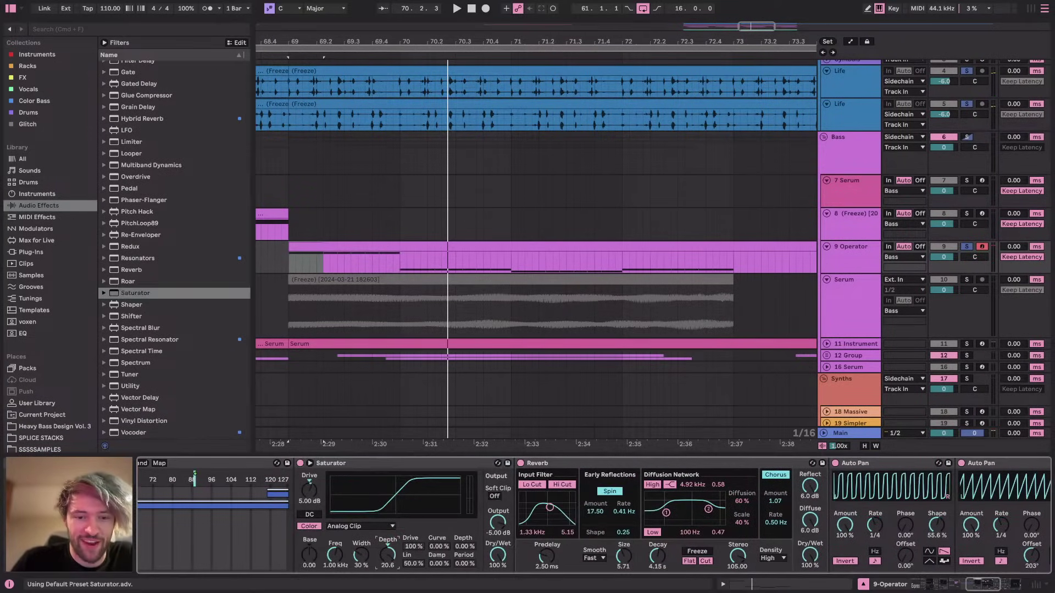
{"action": "scroll", "coordinate": [337, 555], "scroll_direction": "right", "scroll_amount": 5}
{"action": "key", "text": "space"}
Set the new Saturator's color frequency to 255 Hz and its drive to 10.9 dB during playback
{"action": "scroll", "coordinate": [475, 517], "scroll_direction": "left", "scroll_amount": 6}
{"action": "left_click_drag", "start_coordinate": [476, 560], "coordinate": [422, 560]}
{"action": "key", "text": "space"}
{"action": "key", "text": "space"}
{"action": "key", "text": "space"}
{"action": "key", "text": "space"}
{"action": "key", "text": "space"}
{"action": "left_click_drag", "start_coordinate": [396, 490], "coordinate": [397, 494]}
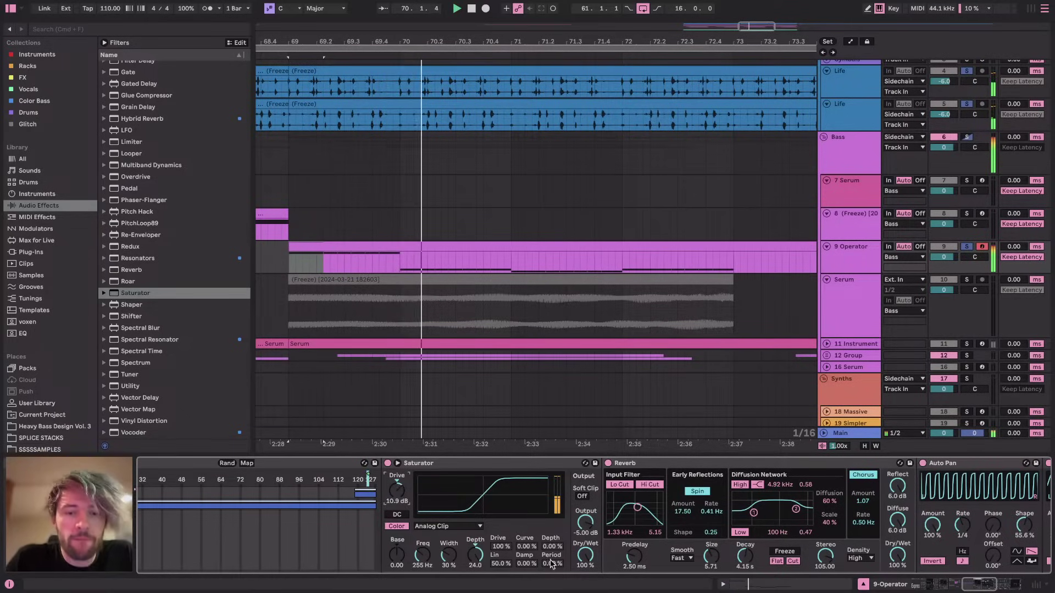
Select oscillator C's level in Operator and enlarge the Operator track's lane in the arrangement
{"action": "scroll", "coordinate": [588, 526], "scroll_direction": "right", "scroll_amount": 10}
{"action": "left_click_drag", "start_coordinate": [855, 515], "coordinate": [817, 505]}
{"action": "scroll", "coordinate": [406, 521], "scroll_direction": "left", "scroll_amount": 20}
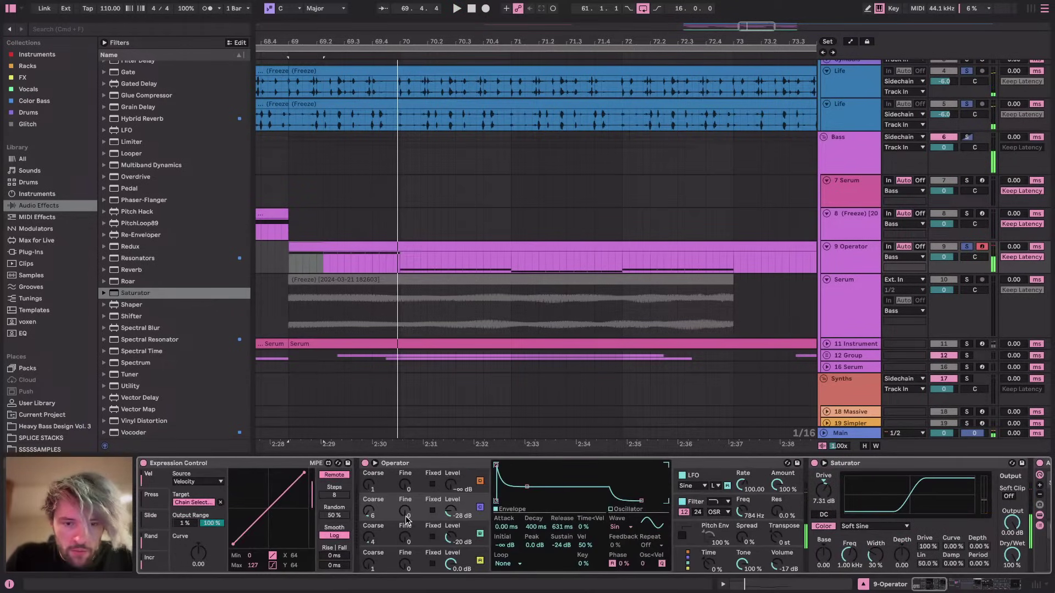
{"action": "left_click", "coordinate": [368, 532]}
{"action": "left_click", "coordinate": [447, 512]}
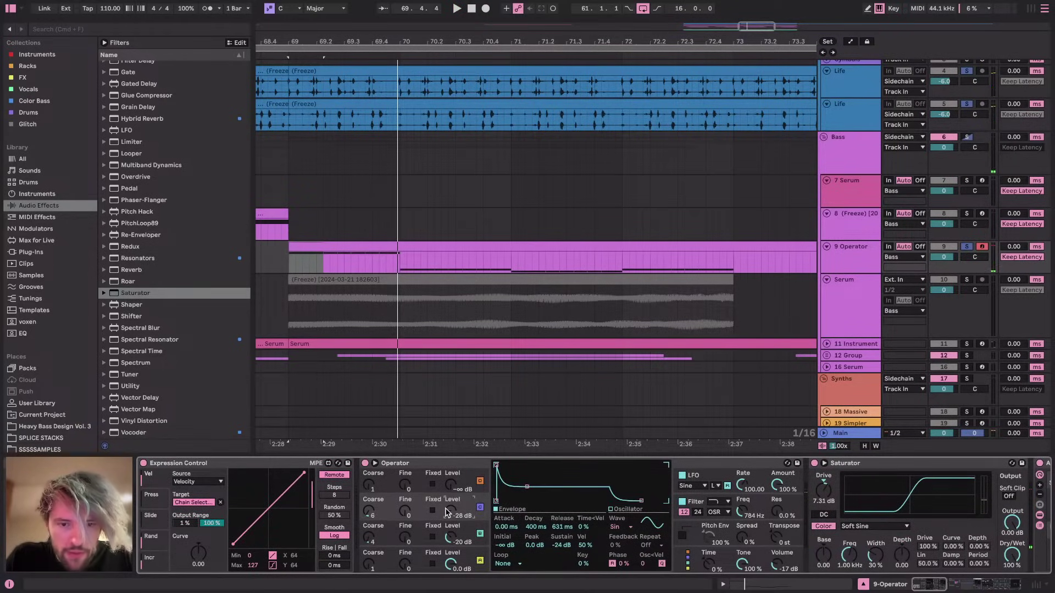
{"action": "left_click_drag", "start_coordinate": [871, 274], "coordinate": [871, 389]}
Automate Operator's Osc-C Level to step up to -21 dB at bar 70 and audition the change
{"action": "key", "text": "a"}
{"action": "key", "text": "m"}
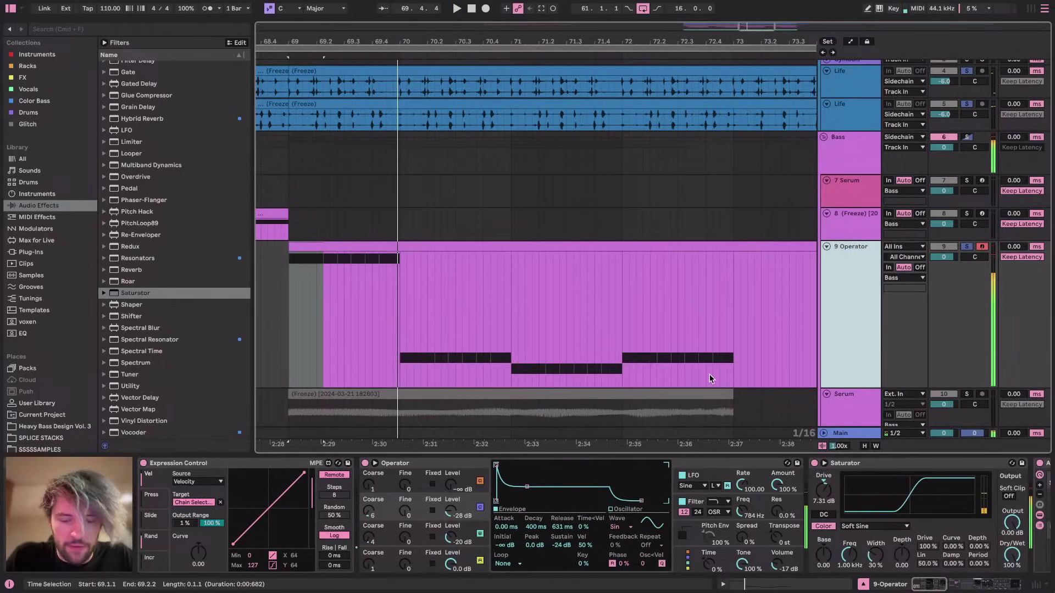
{"action": "key", "text": "a"}
{"action": "key", "text": "space"}
{"action": "left_click_drag", "start_coordinate": [401, 341], "coordinate": [402, 320]}
{"action": "left_click", "coordinate": [402, 301]}
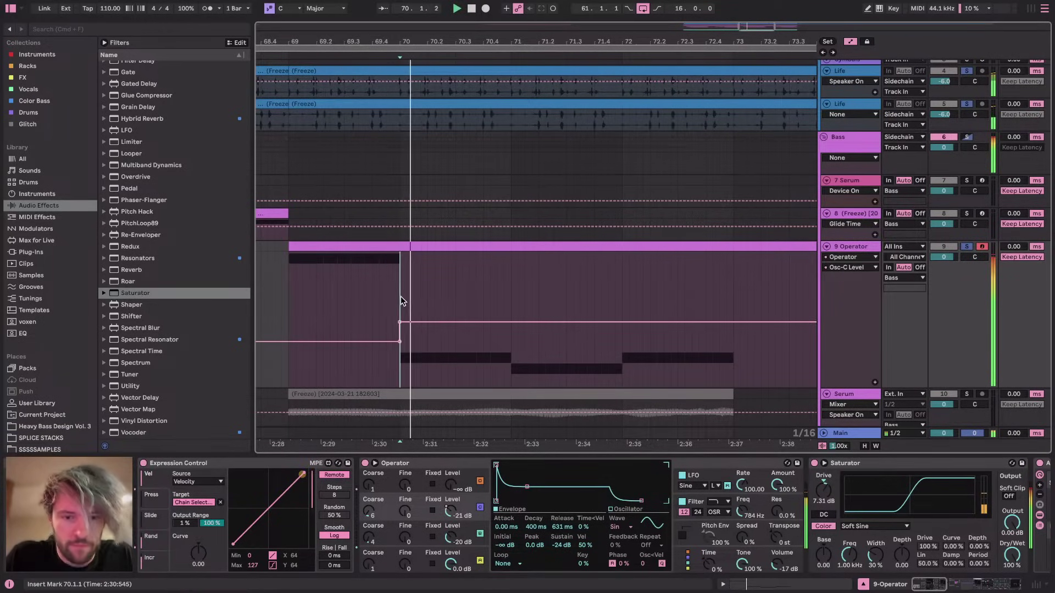
{"action": "key", "text": "space"}
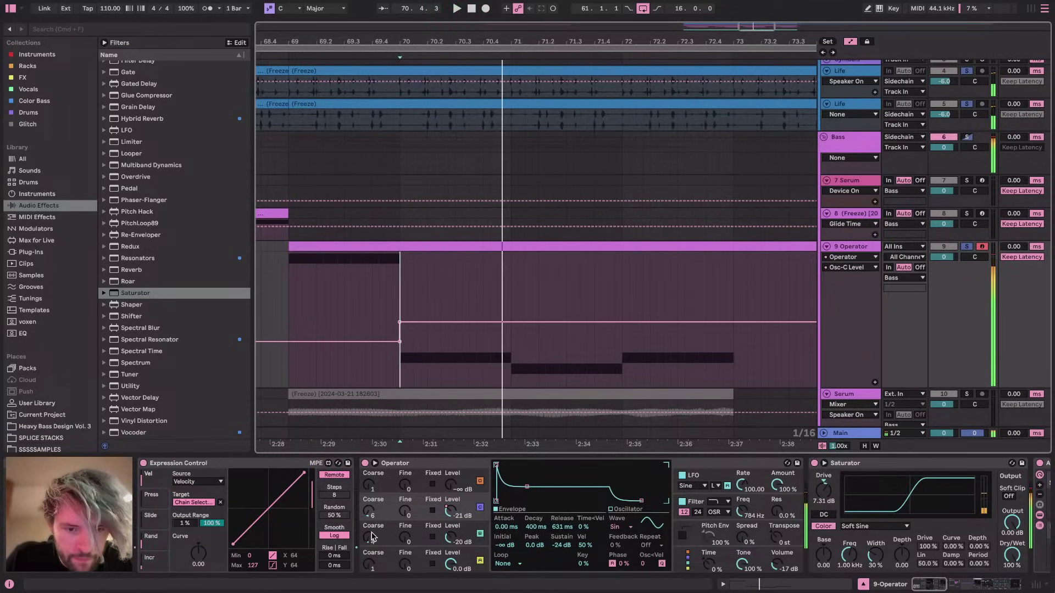
Automate Operator's B Coarse to step to 6 at bar 70 and play it back
{"action": "left_click", "coordinate": [370, 537]}
{"action": "left_click_drag", "start_coordinate": [399, 371], "coordinate": [399, 357]}
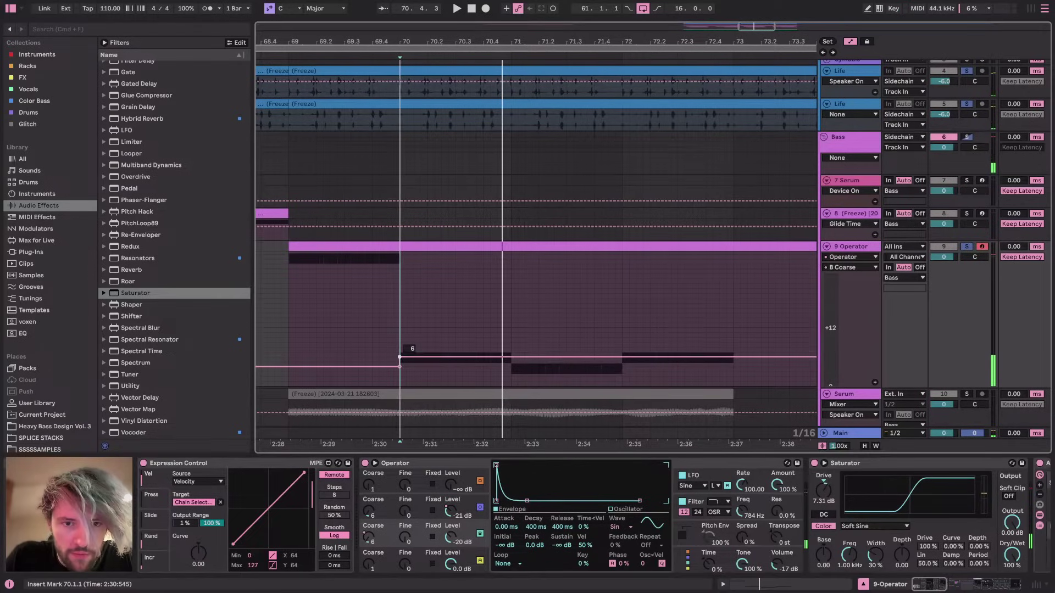
{"action": "key", "text": "space"}
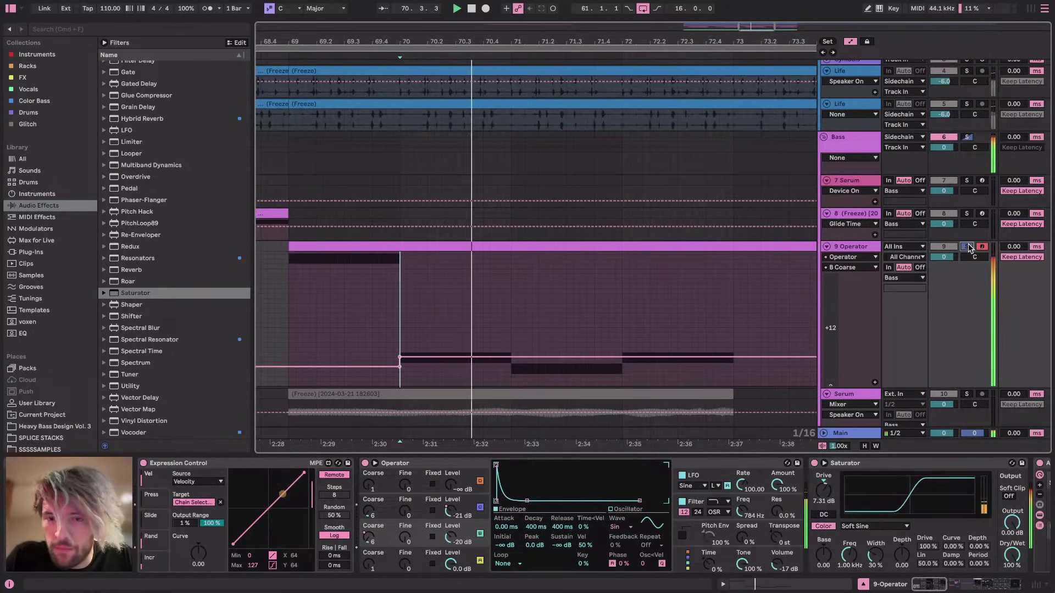
Check the filter settings and set the LFO envelope's decay to 267 ms in Operator while auditioning
{"action": "left_click", "coordinate": [707, 474]}
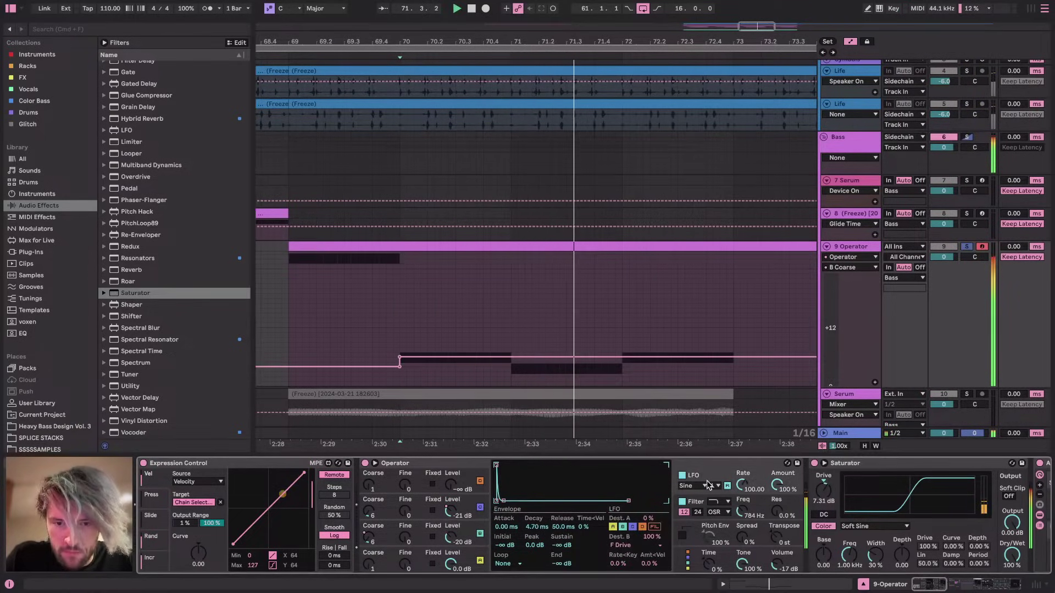
{"action": "left_click", "coordinate": [703, 515]}
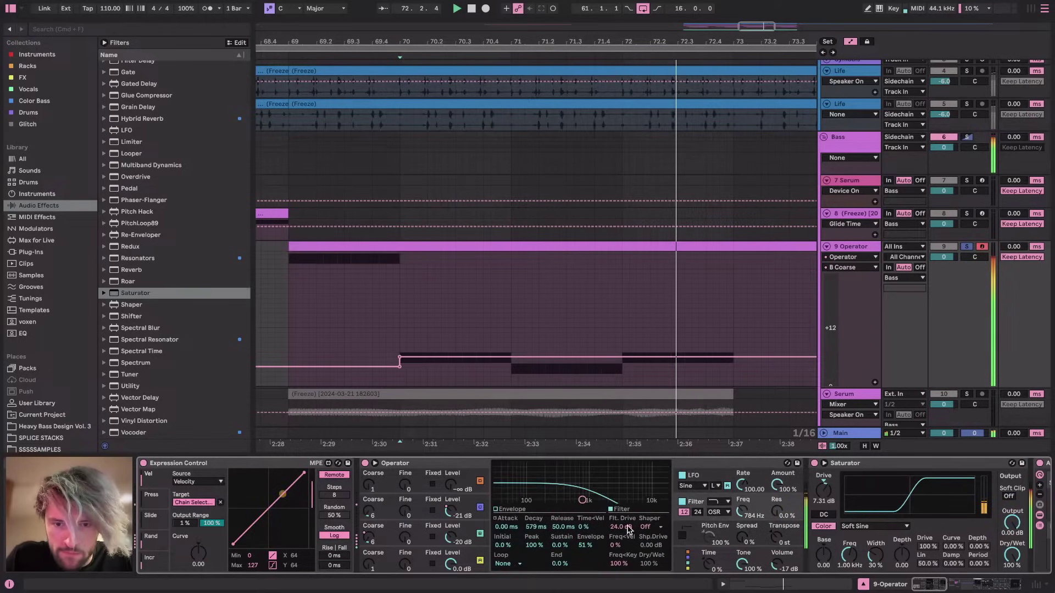
{"action": "left_click", "coordinate": [513, 510]}
{"action": "key", "text": "space"}
{"action": "key", "text": "space"}
{"action": "left_click_drag", "start_coordinate": [536, 527], "coordinate": [541, 508]}
{"action": "left_click", "coordinate": [699, 477]}
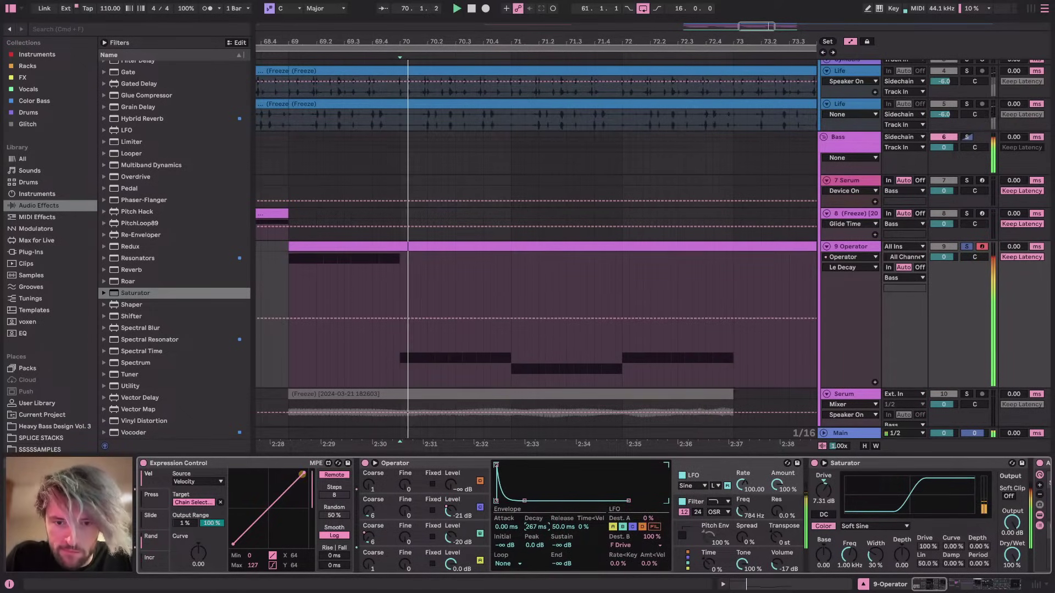
Enable Operator's pitch envelope and set its decay to 14.4 ms and its peak to +25 st during playback
{"action": "left_click", "coordinate": [682, 536]}
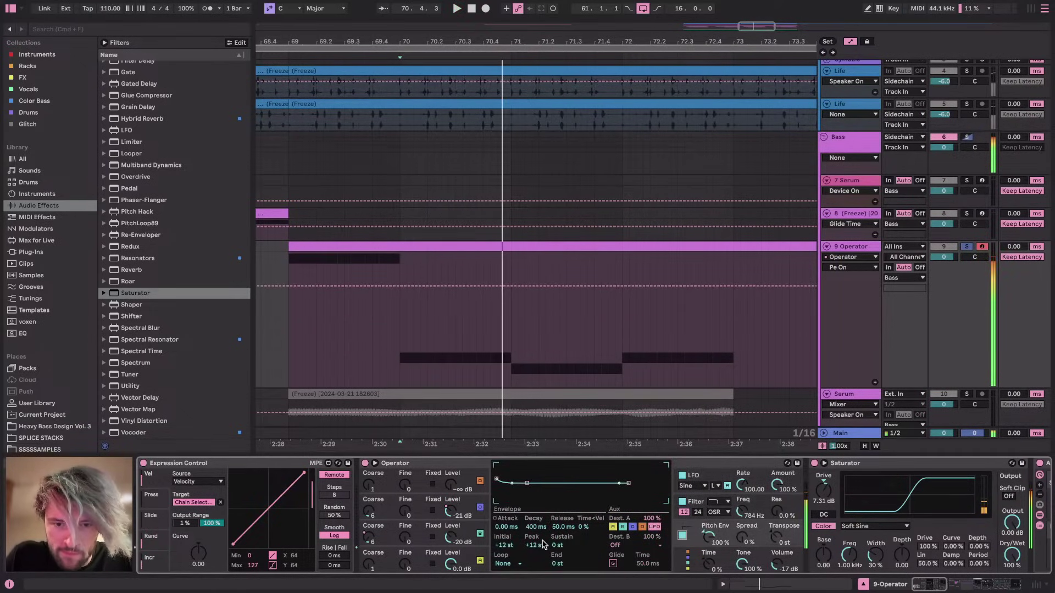
{"action": "key", "text": "space"}
{"action": "mouse_move", "coordinate": [537, 528]}
{"action": "left_mouse_down"}
{"action": "mouse_move", "coordinate": [537, 550]}
{"action": "mouse_move", "coordinate": [535, 531]}
{"action": "left_mouse_up"}
{"action": "key", "text": "space"}
{"action": "key", "text": "space"}
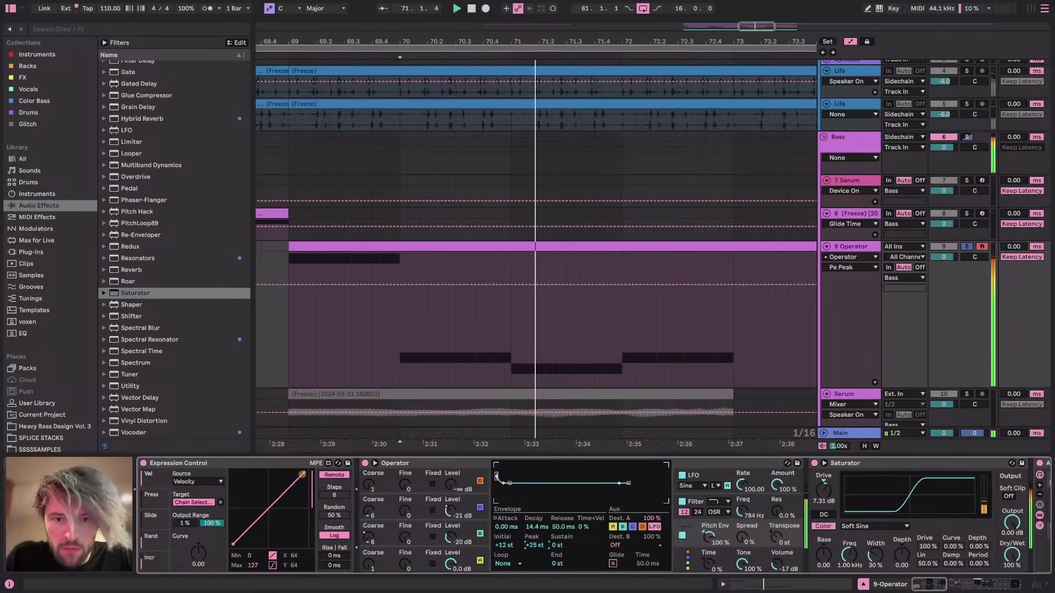
Compare the envelopes of oscillators B and C, and set oscillator B's envelope decay to 1.37 s
{"action": "left_click", "coordinate": [405, 536]}
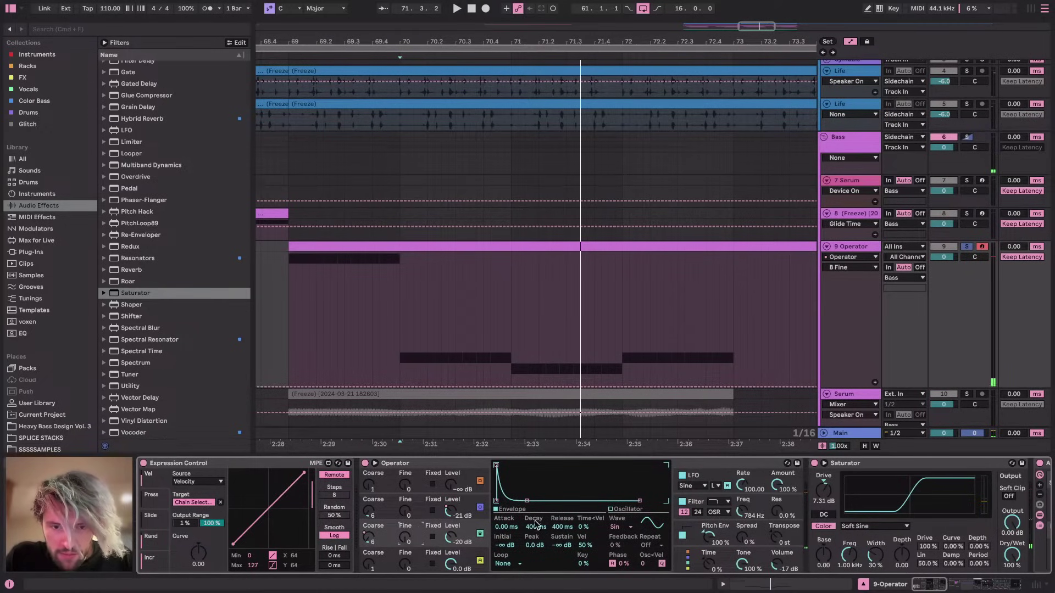
{"action": "left_click", "coordinate": [428, 501]}
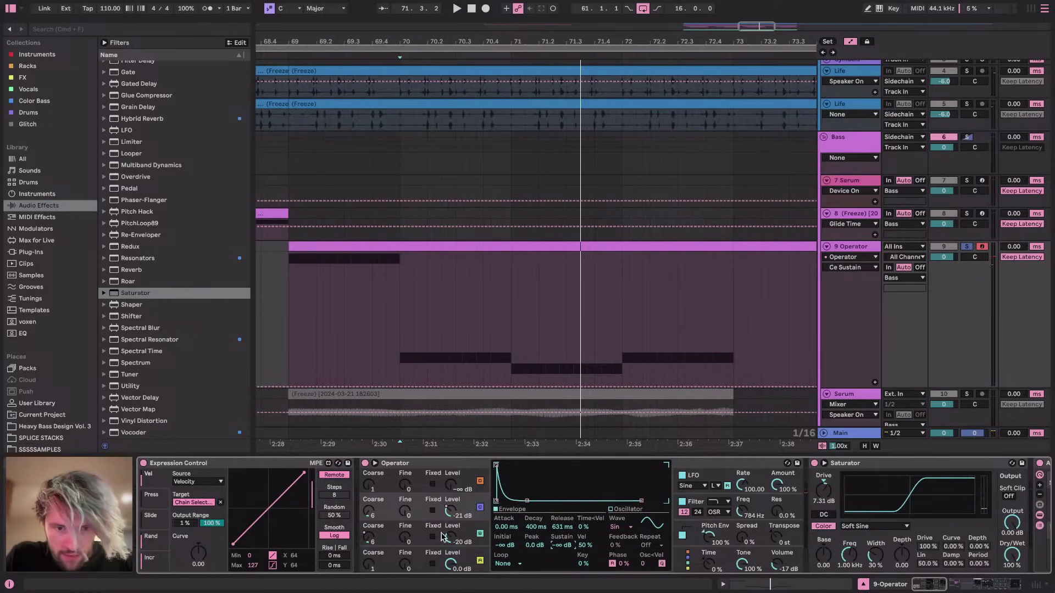
{"action": "left_click", "coordinate": [426, 529]}
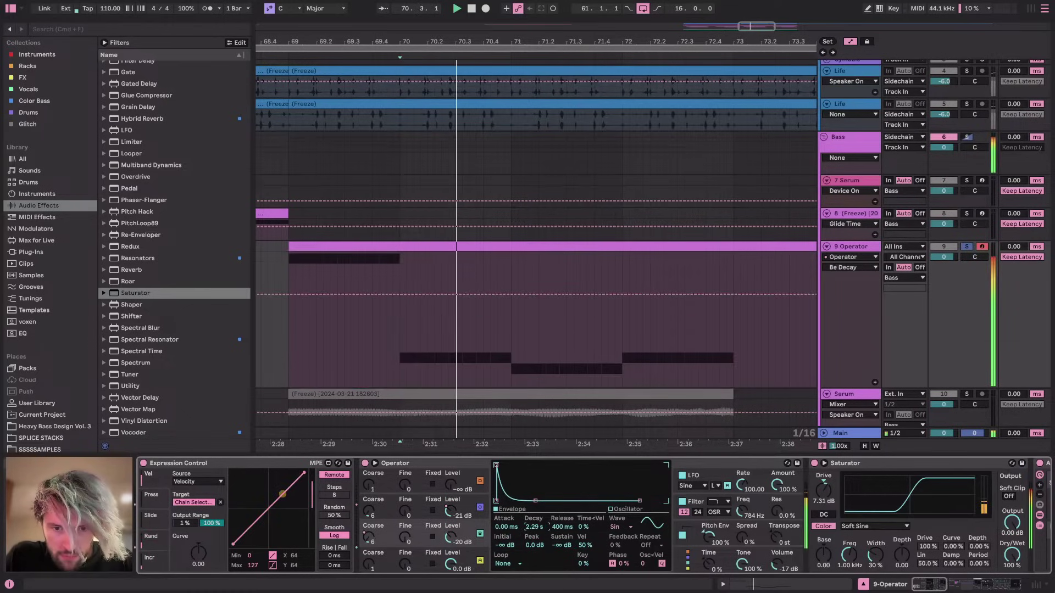
{"action": "left_click_drag", "start_coordinate": [534, 527], "coordinate": [533, 541]}
{"action": "scroll", "coordinate": [586, 404], "scroll_direction": "down", "scroll_amount": 3}
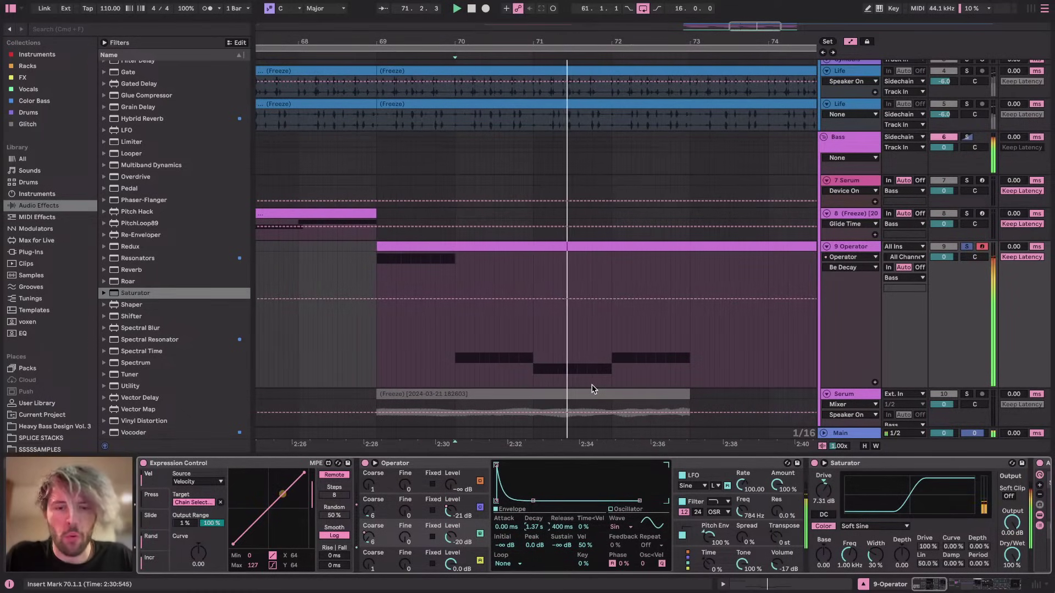
Hide the automation, unsolo the Operator track and audition it with the full mix
{"action": "key", "text": "a"}
{"action": "key", "text": "space"}
{"action": "left_click", "coordinate": [966, 247]}
{"action": "key", "text": "space"}
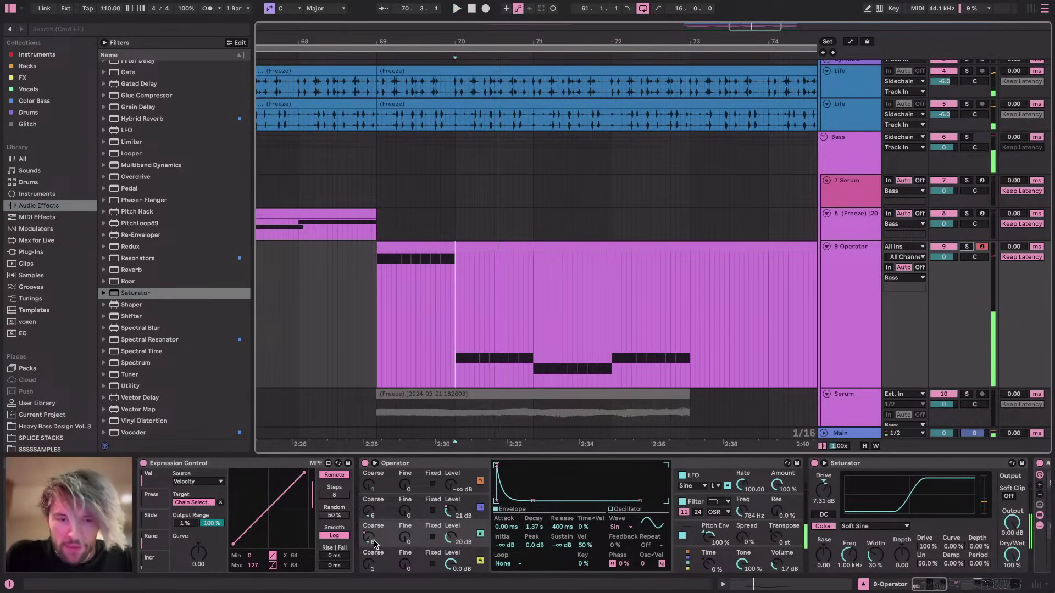
Solo the Operator track again and lower its B Coarse automation from bar 70 onward to 4 during playback
{"action": "key", "text": "a"}
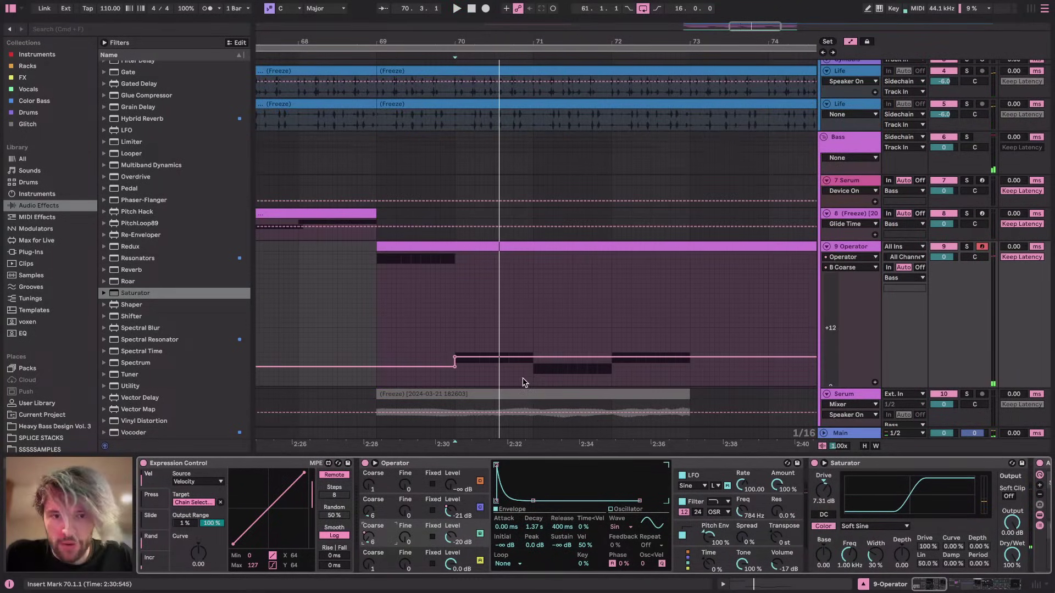
{"action": "left_click", "coordinate": [966, 247]}
{"action": "key", "text": "space"}
{"action": "left_click_drag", "start_coordinate": [454, 357], "coordinate": [454, 365]}
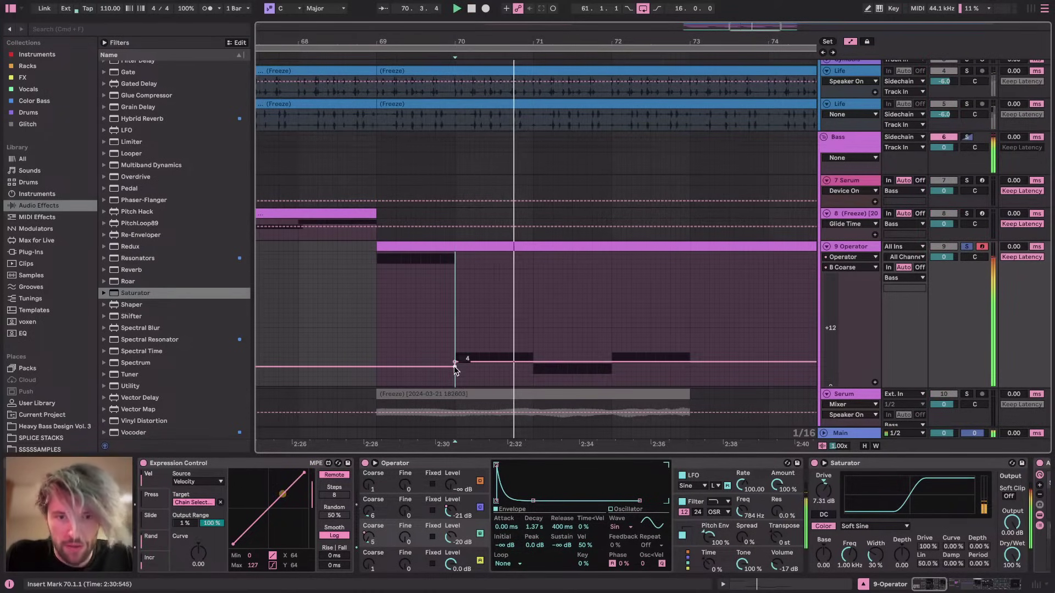
Audition from bar 69 and set the B Coarse automation before bar 70 to 6
{"action": "left_click", "coordinate": [375, 309]}
{"action": "key", "text": "space"}
{"action": "key", "text": "space"}
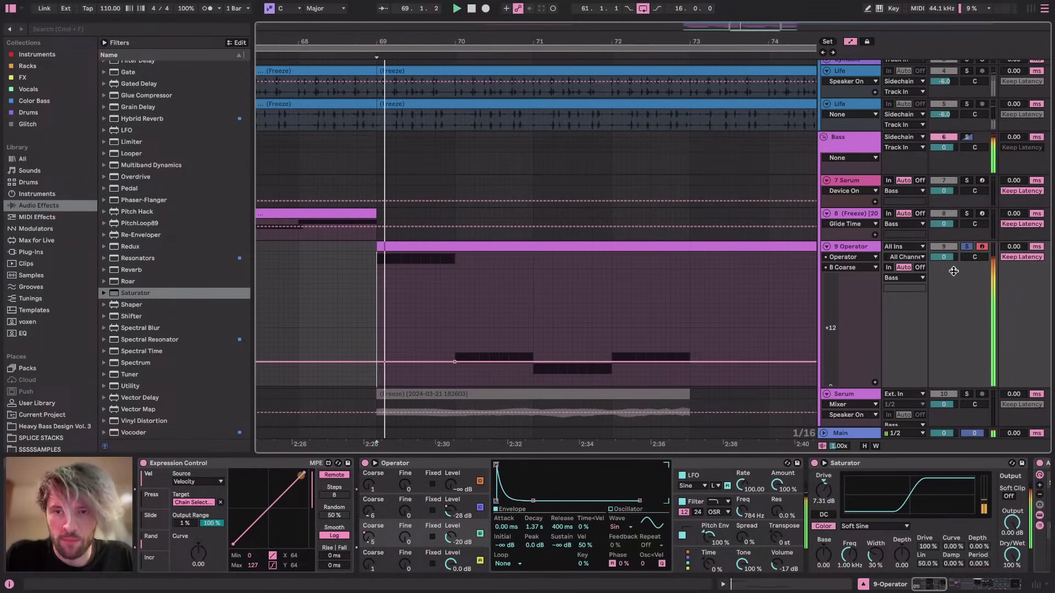
{"action": "left_click_drag", "start_coordinate": [454, 361], "coordinate": [454, 361]}
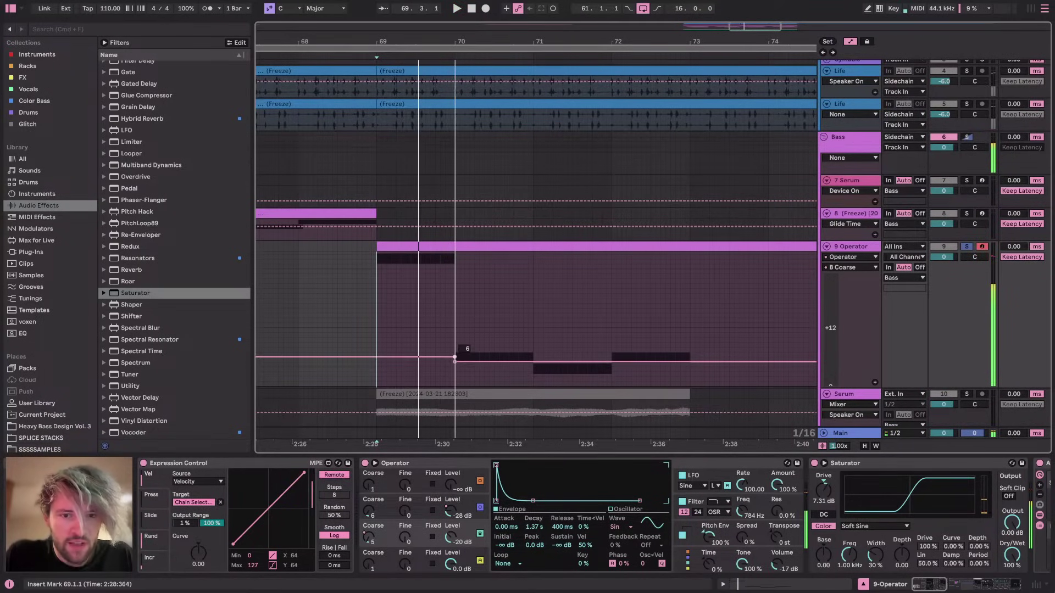
Shape bar 69's B Coarse automation as 6 for the first beat and 4 after it, duplicate it across bars 70 to 72, and play it
{"action": "left_click_drag", "start_coordinate": [398, 341], "coordinate": [455, 362]}
{"action": "left_click", "coordinate": [468, 302]}
{"action": "left_click_drag", "start_coordinate": [461, 321], "coordinate": [374, 327]}
{"action": "key", "text": "ctrl+d"}
{"action": "key", "text": "ctrl+d"}
{"action": "key", "text": "ctrl+d"}
{"action": "left_click", "coordinate": [374, 327]}
{"action": "key", "text": "space"}
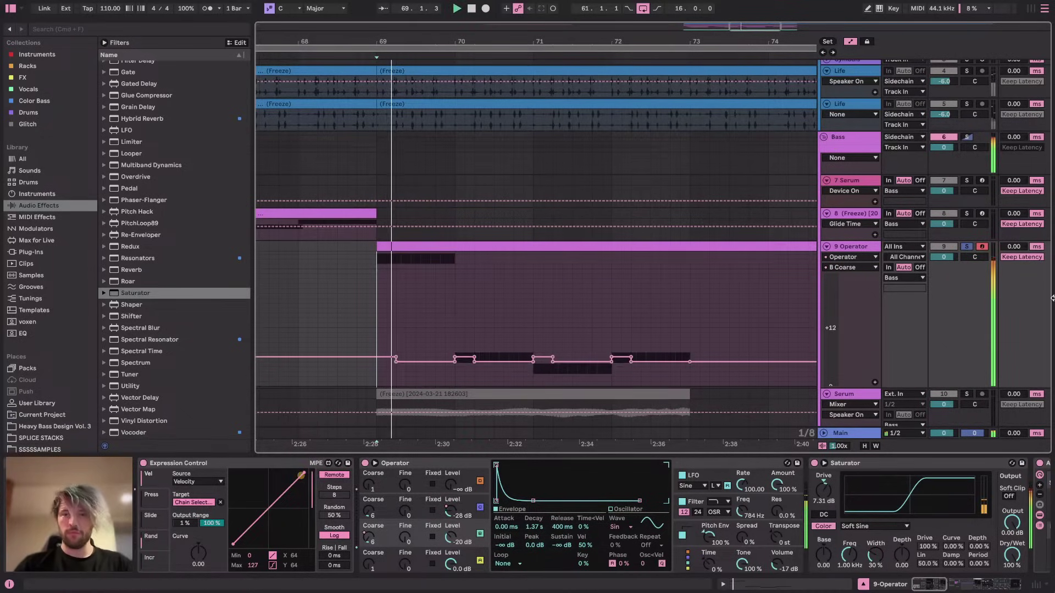
Set the Operator track's volume to -3.0 dB, loop bars 69 through 72 and show the pitch envelope
{"action": "left_click_drag", "start_coordinate": [946, 260], "coordinate": [946, 267]}
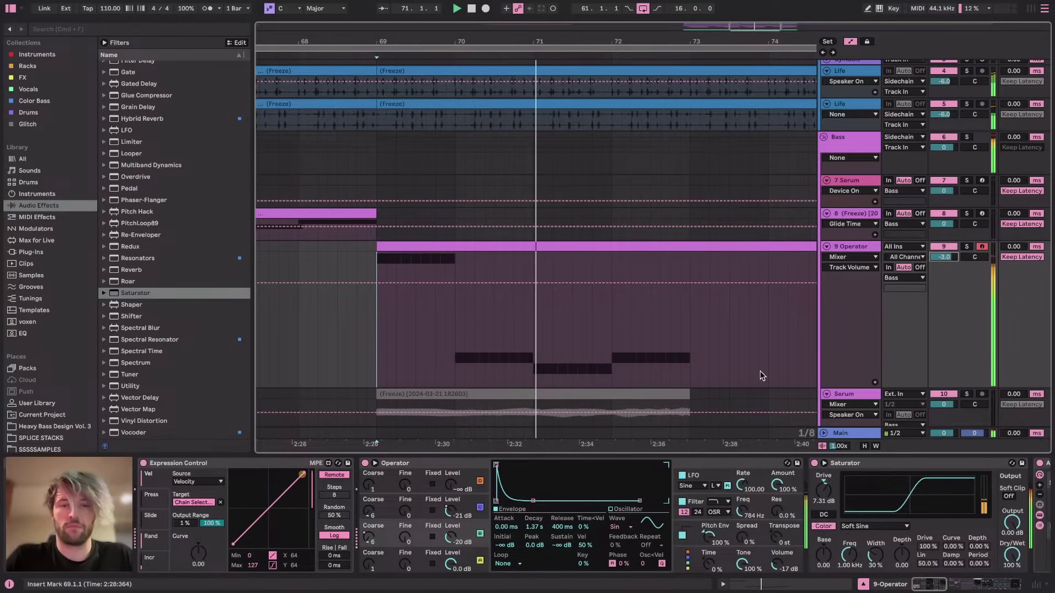
{"action": "left_click", "coordinate": [398, 463]}
{"action": "scroll", "coordinate": [399, 465], "scroll_direction": "right", "scroll_amount": 1}
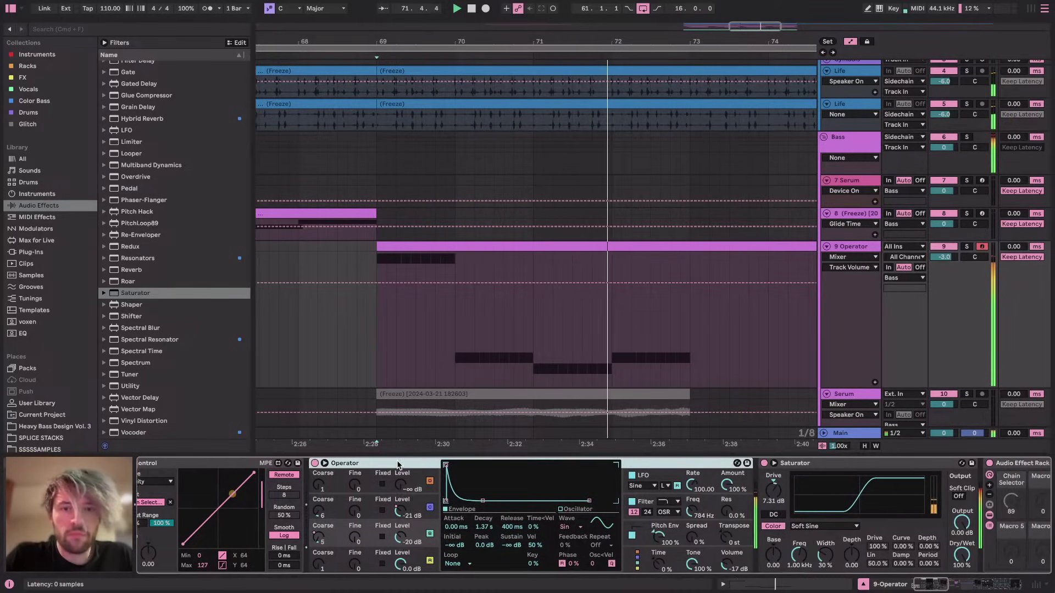
{"action": "left_click_drag", "start_coordinate": [689, 302], "coordinate": [377, 324]}
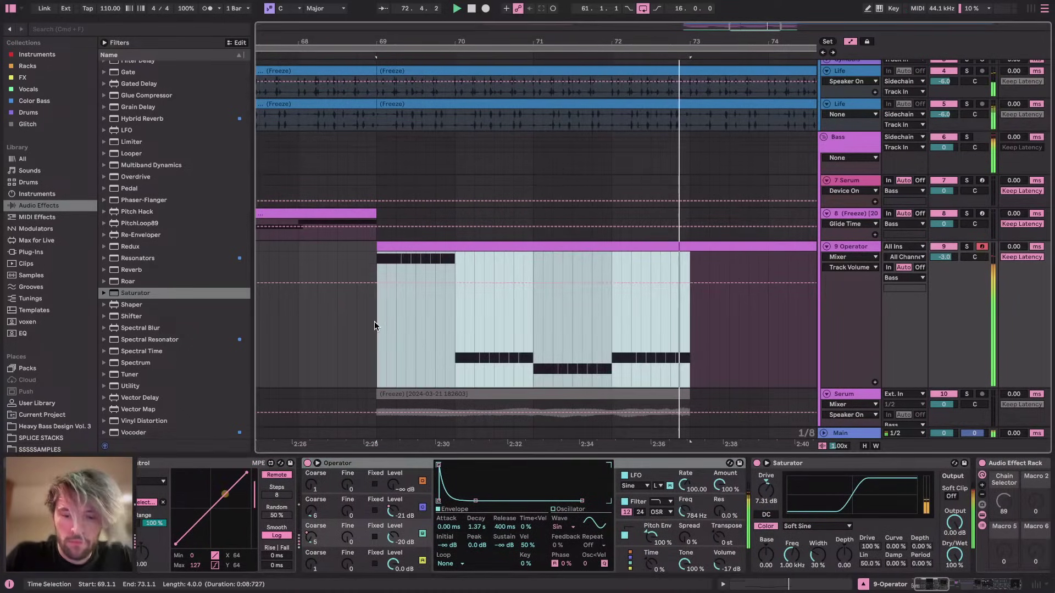
{"action": "key", "text": "super+l"}
{"action": "left_click", "coordinate": [638, 524]}
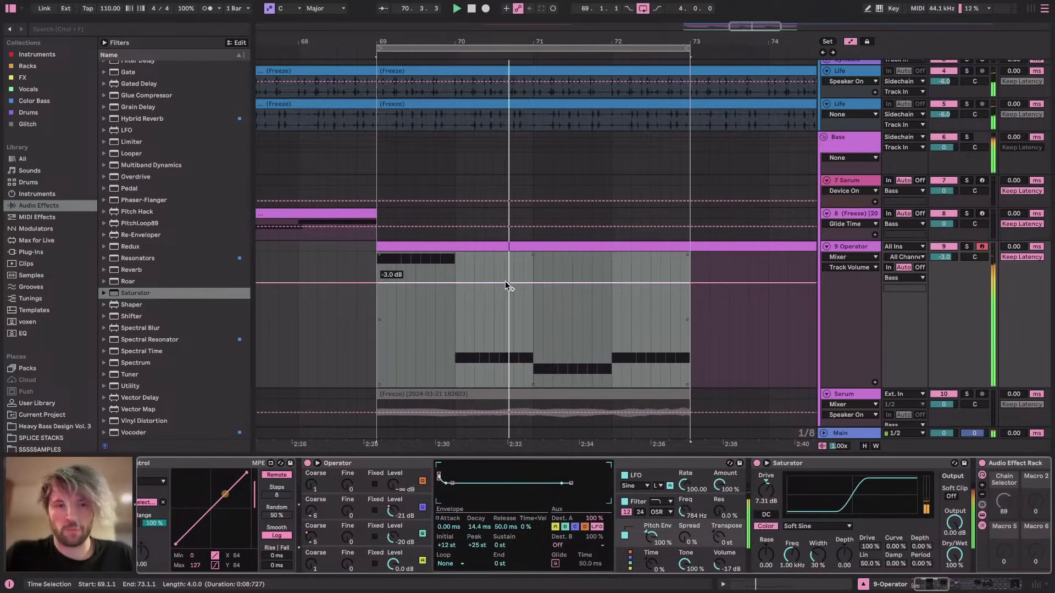
Switch to YouTube Studio to read the live chat, and return to Ableton Live
{"action": "key", "text": "super+Tab"}
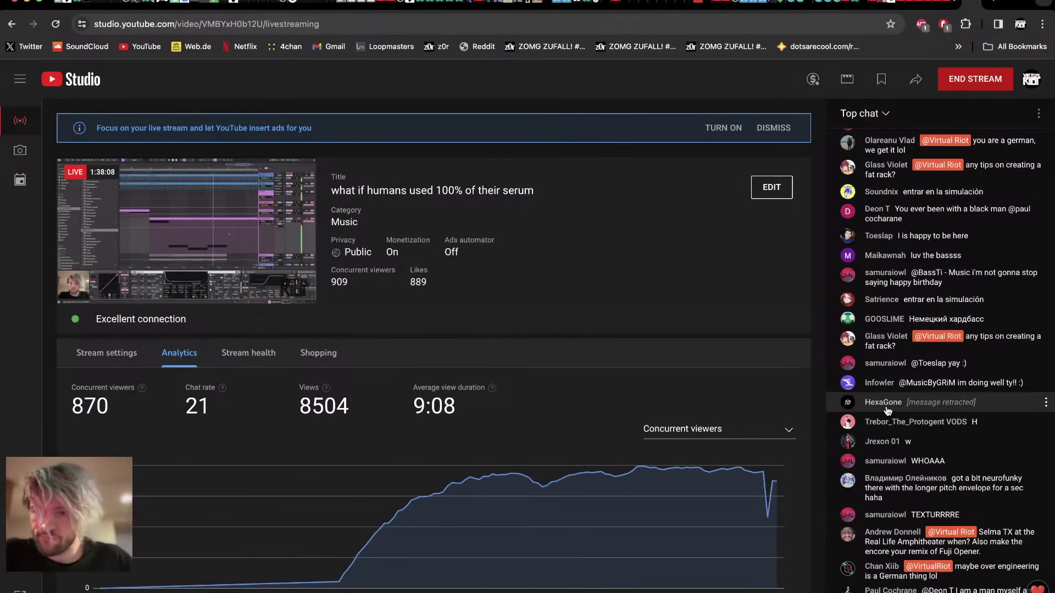
{"action": "key", "text": "super+Tab"}
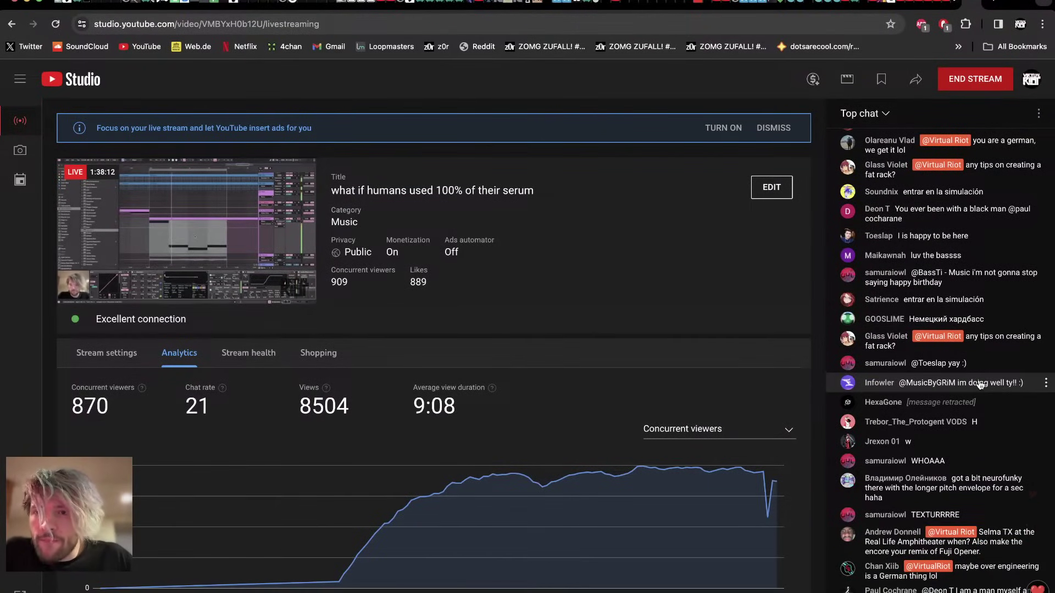
{"action": "key", "text": "super+Tab"}
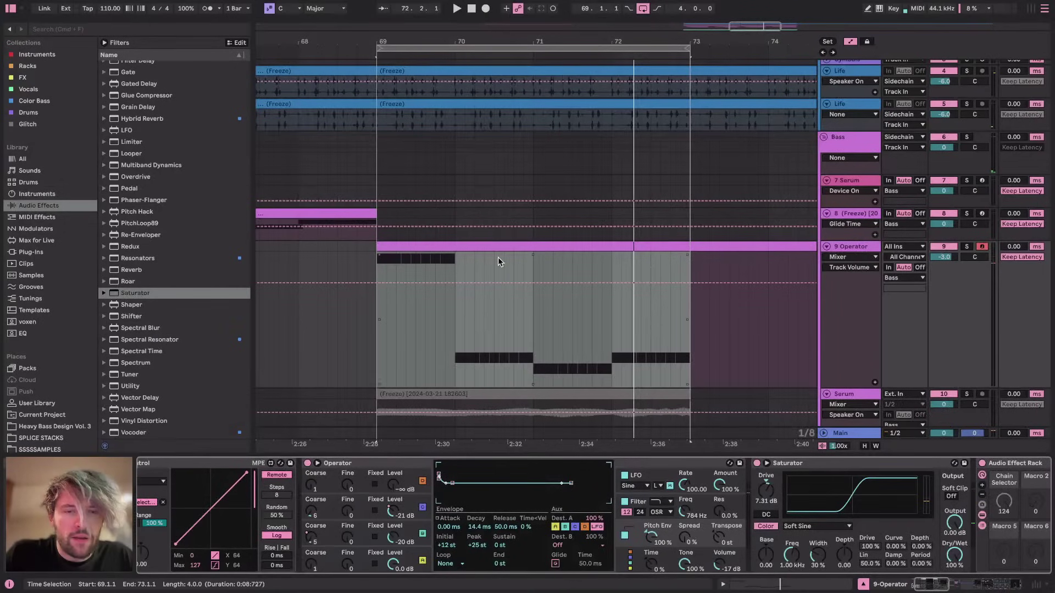
Reduce the Operator track's height, open its MIDI clip and enlarge the note area above the velocity lane
{"action": "left_click_drag", "start_coordinate": [848, 386], "coordinate": [847, 335]}
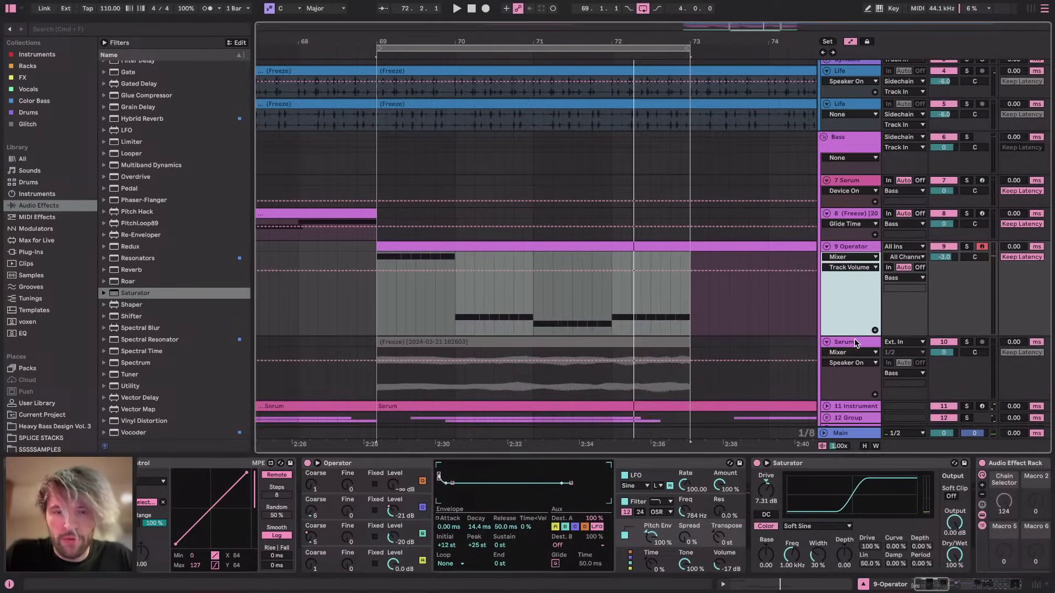
{"action": "double_click", "coordinate": [500, 248]}
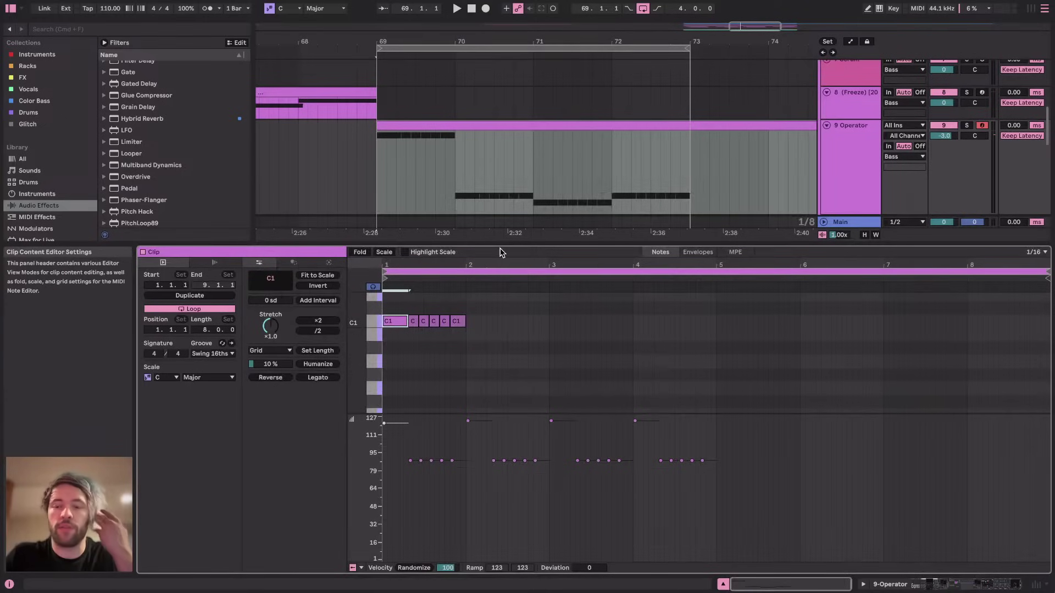
{"action": "left_click_drag", "start_coordinate": [442, 414], "coordinate": [436, 515]}
{"action": "scroll", "coordinate": [429, 410], "scroll_direction": "up", "scroll_amount": 4}
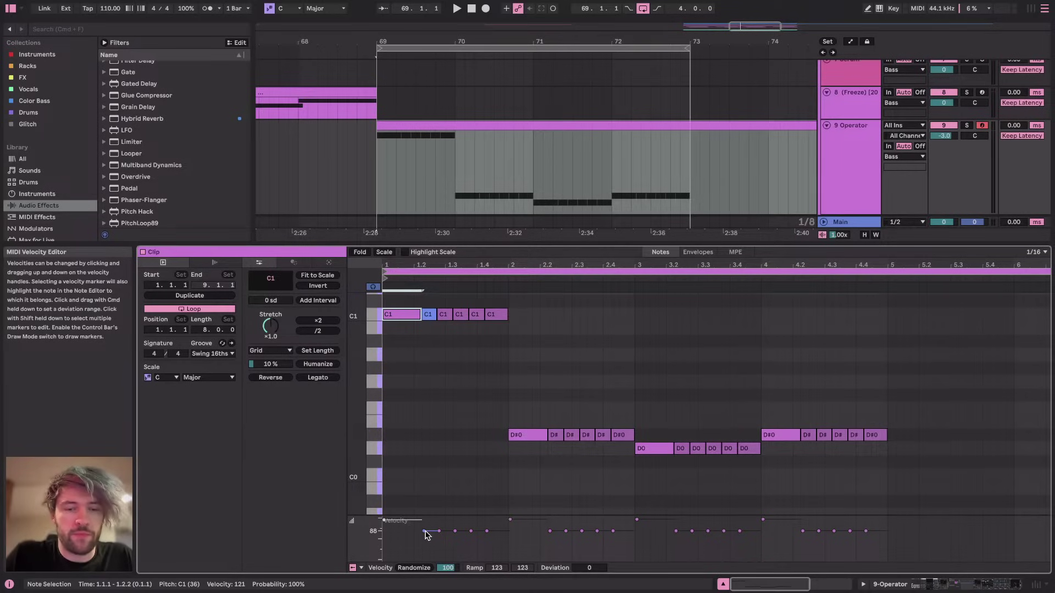
Vary the velocities of the five short C1 notes in the clip's first bar between 23 and 99
{"action": "left_click_drag", "start_coordinate": [421, 532], "coordinate": [423, 548]}
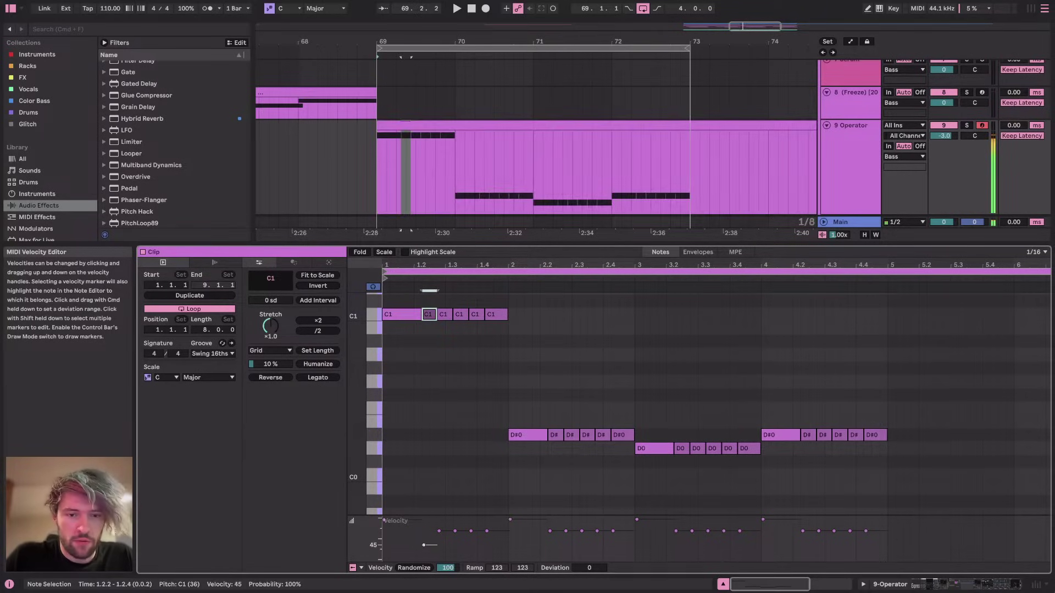
{"action": "left_click", "coordinate": [439, 531]}
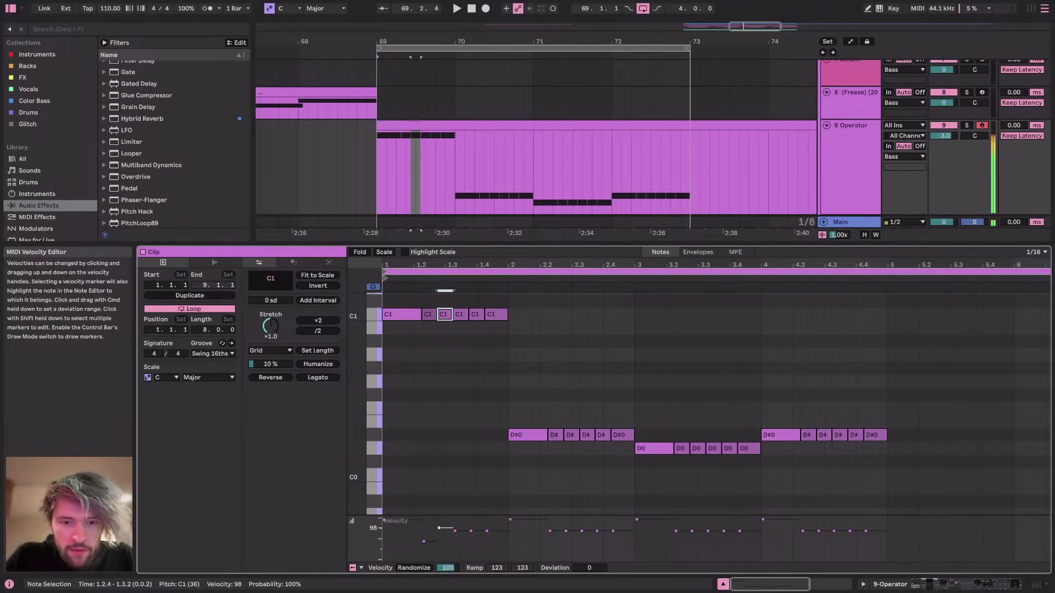
{"action": "left_click", "coordinate": [454, 531]}
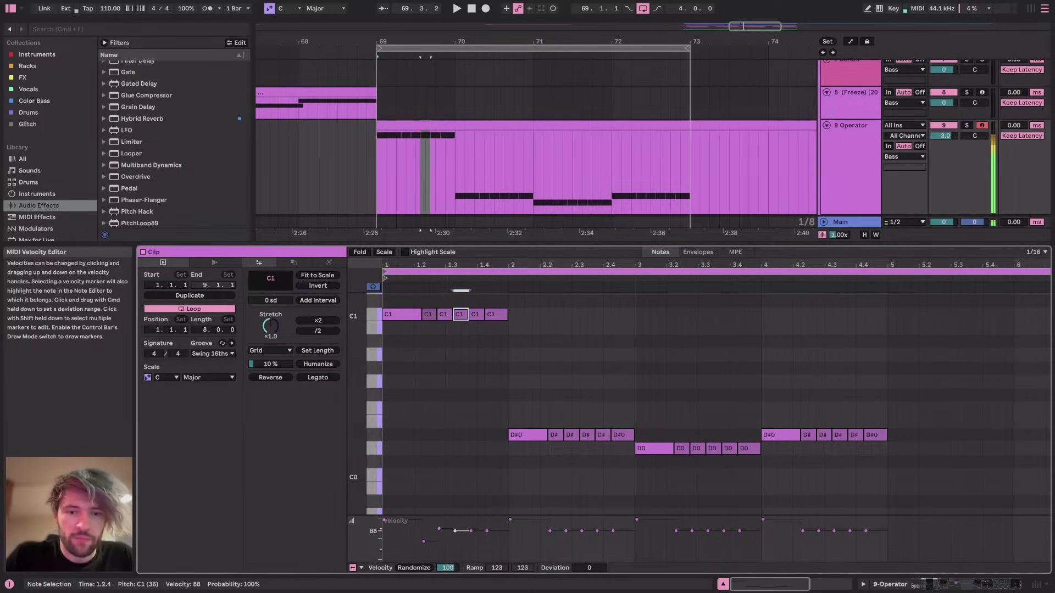
{"action": "left_click_drag", "start_coordinate": [470, 531], "coordinate": [470, 539]}
{"action": "left_click", "coordinate": [486, 531]}
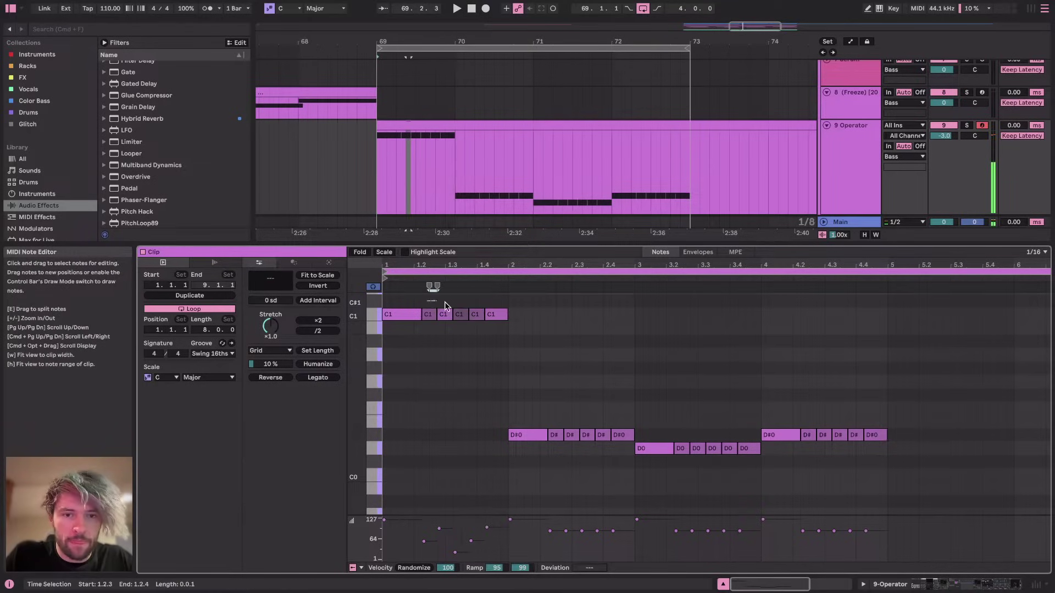
Copy the first bar's five short notes with their velocities over the matching notes in bar 2 at D#0 and bar 3 at D0
{"action": "left_click", "coordinate": [551, 403]}
{"action": "key", "text": "super+v"}
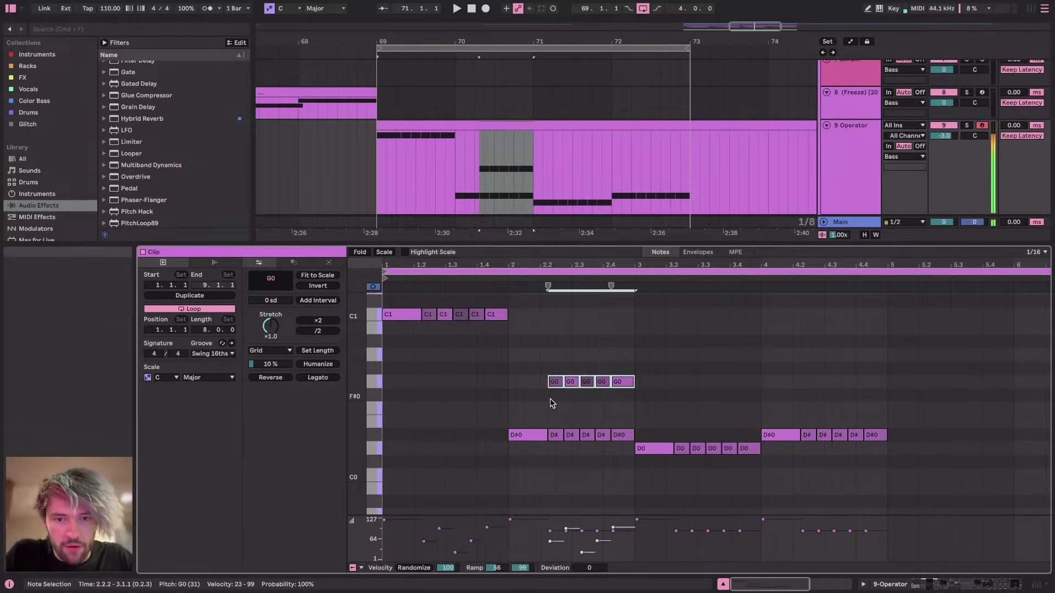
{"action": "key", "text": "Right"}
{"action": "key", "text": "Right"}
{"action": "key", "text": "shift+Down"}
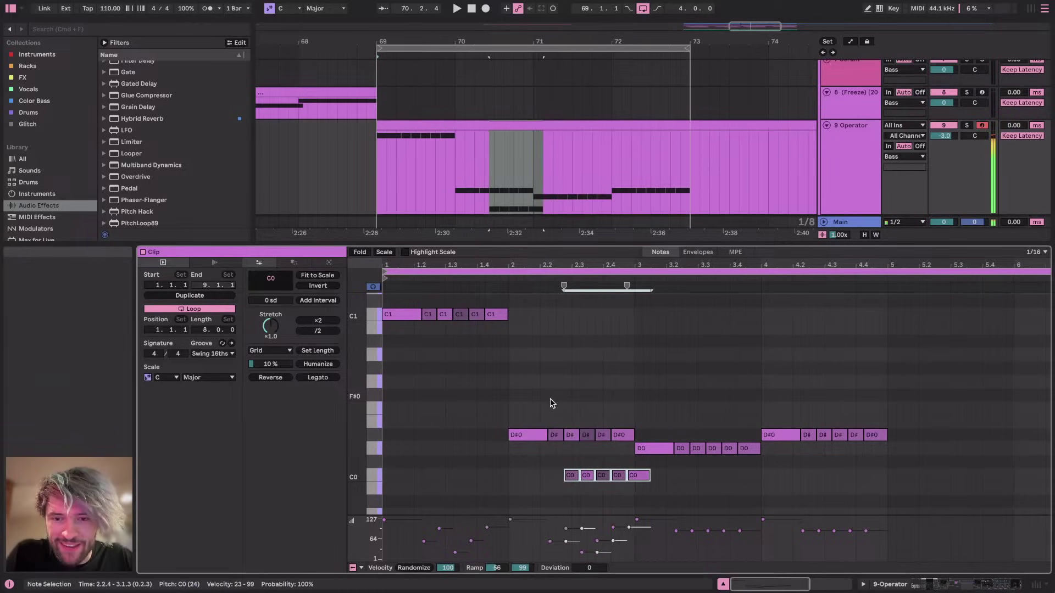
{"action": "key", "text": "Right"}
{"action": "key", "text": "Right"}
{"action": "key", "text": "Right"}
{"action": "key", "text": "Right"}
{"action": "key", "text": "Right"}
{"action": "key", "text": "Right"}
{"action": "key", "text": "Right"}
{"action": "key", "text": "Right"}
{"action": "key", "text": "Right"}
{"action": "key", "text": "Right"}
{"action": "key", "text": "Right"}
{"action": "key", "text": "Right"}
{"action": "key", "text": "Right"}
{"action": "key", "text": "Right"}
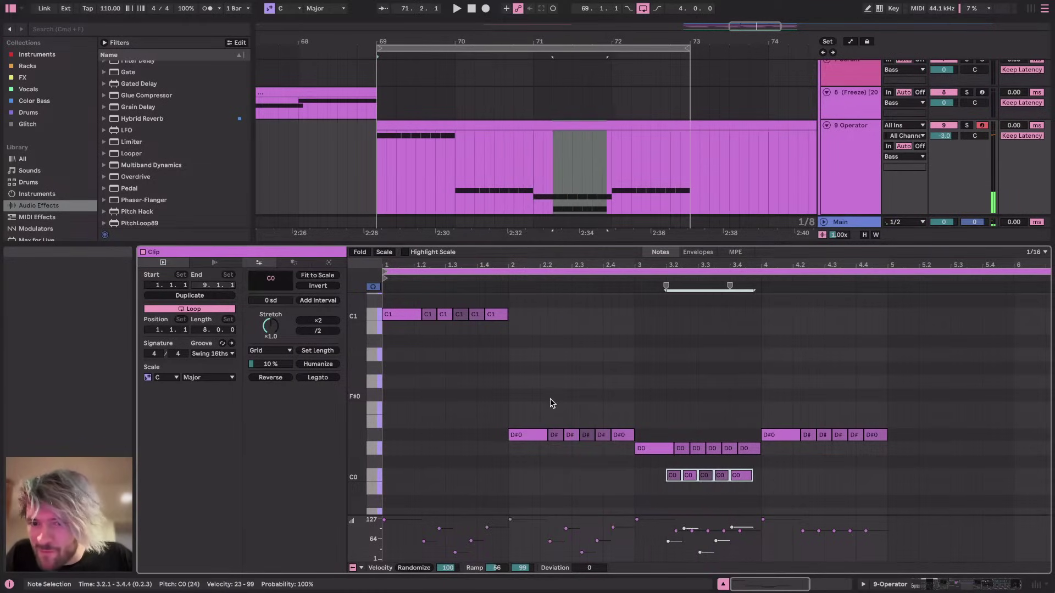
{"action": "key", "text": "Up"}
{"action": "key", "text": "Up"}
Paste the same five notes over the short D#0 notes of the clip's fourth bar and play the loop
{"action": "key", "text": "super+v"}
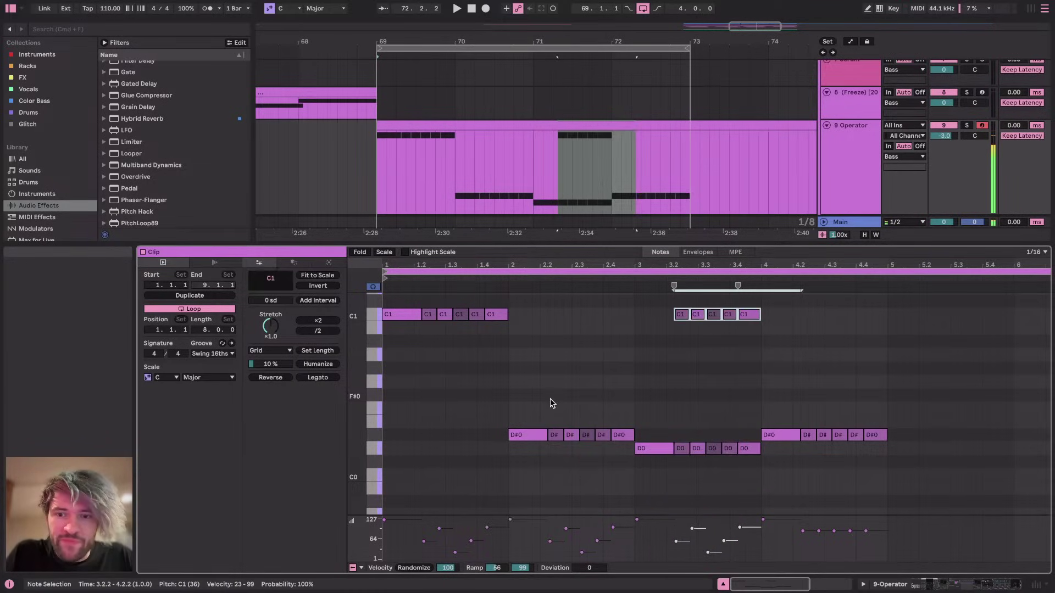
{"action": "key", "text": "Right"}
{"action": "key", "text": "Right"}
{"action": "key", "text": "Right"}
{"action": "key", "text": "Right"}
{"action": "key", "text": "Right"}
{"action": "key", "text": "Right"}
{"action": "key", "text": "Right"}
{"action": "key", "text": "Right"}
{"action": "key", "text": "Right"}
{"action": "key", "text": "Right"}
{"action": "key", "text": "Right"}
{"action": "key", "text": "Right"}
{"action": "key", "text": "Right"}
{"action": "key", "text": "Right"}
{"action": "key", "text": "Right"}
{"action": "key", "text": "Right"}
{"action": "key", "text": "shift+Down"}
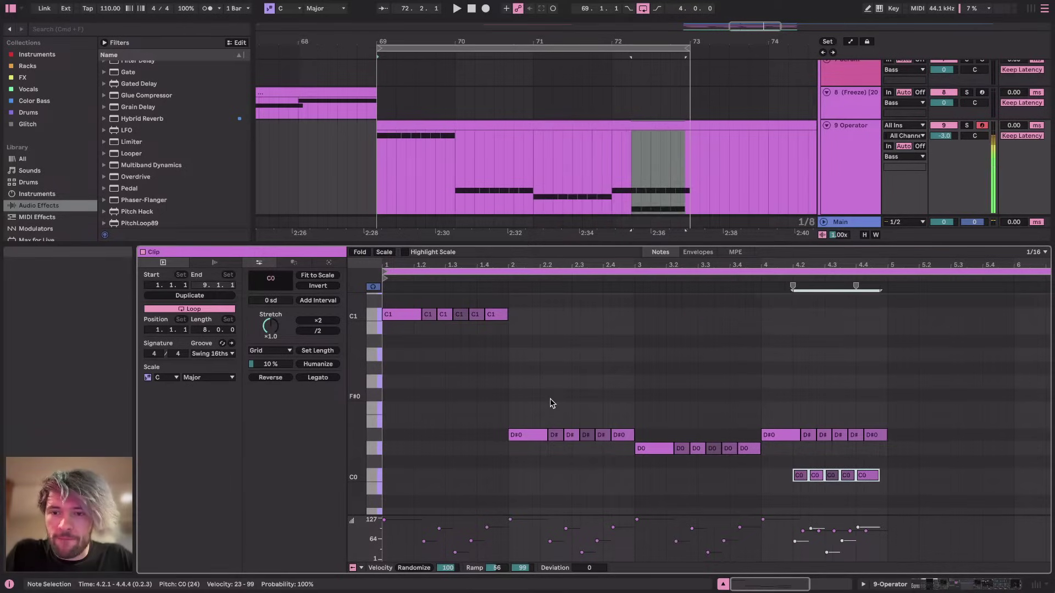
{"action": "key", "text": "Up"}
{"action": "key", "text": "Up"}
{"action": "key", "text": "Up"}
{"action": "key", "text": "space"}
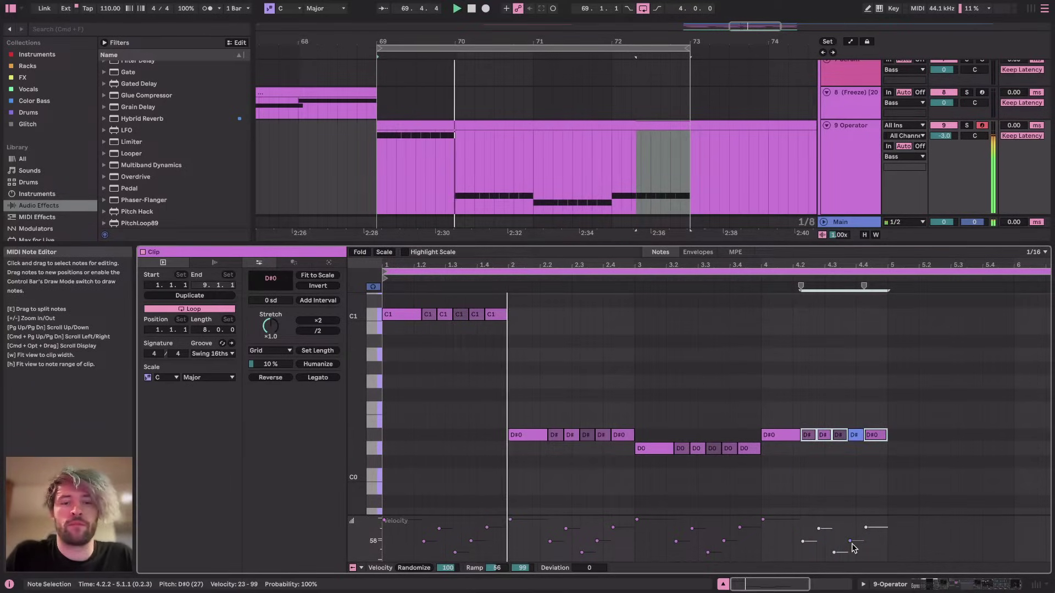
Show the Operator device, set its LFO's velocity-to-amount to 47% and its Pitch Env amount to 0%
{"action": "key", "text": "shift+Tab"}
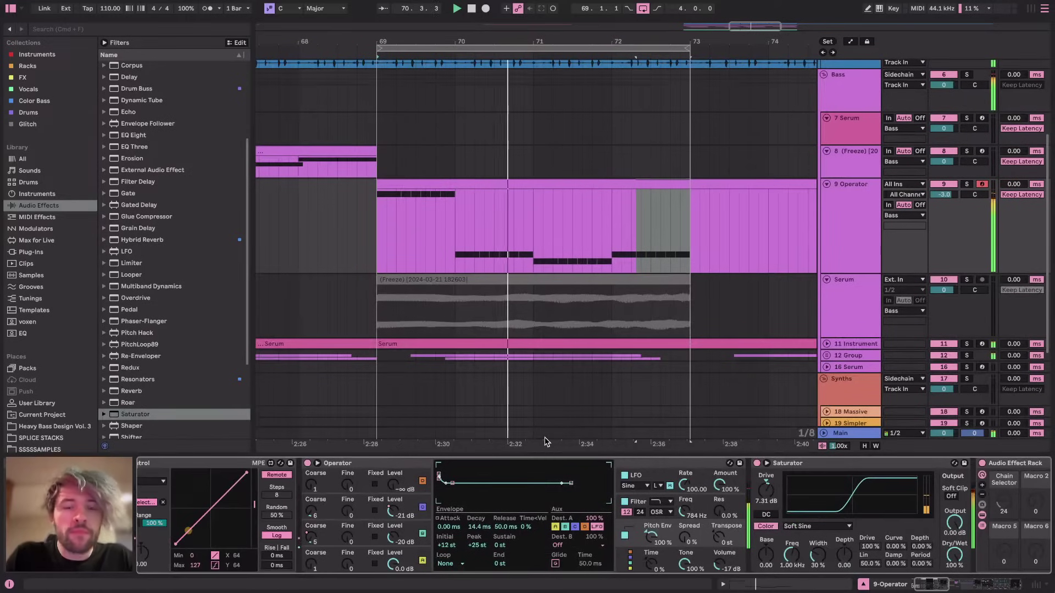
{"action": "left_click", "coordinate": [657, 476]}
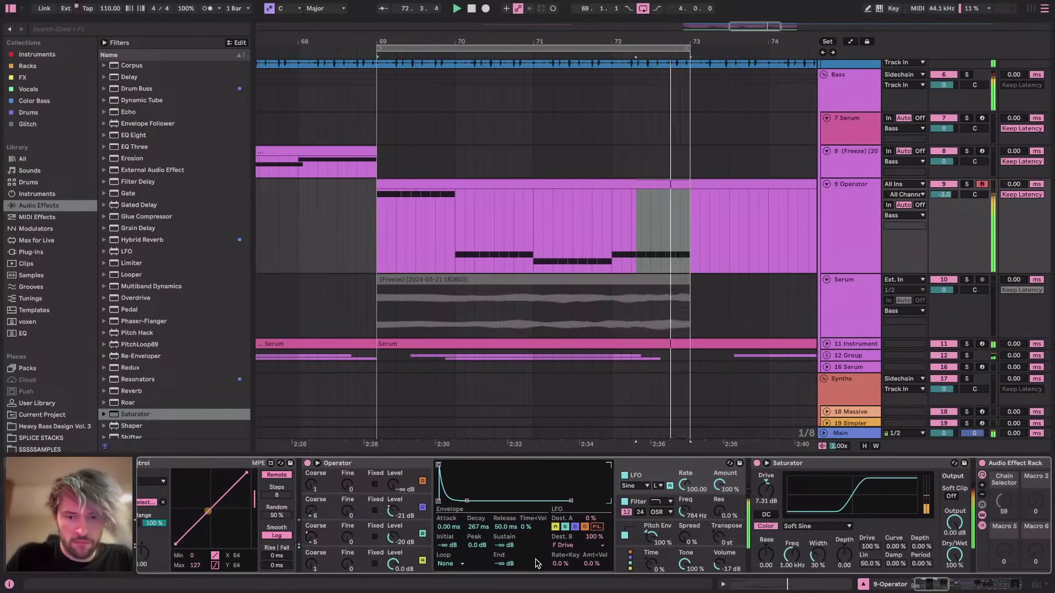
{"action": "mouse_move", "coordinate": [592, 563]}
{"action": "left_mouse_down"}
{"action": "mouse_move", "coordinate": [592, 519]}
{"action": "mouse_move", "coordinate": [591, 567]}
{"action": "mouse_move", "coordinate": [590, 554]}
{"action": "left_mouse_up"}
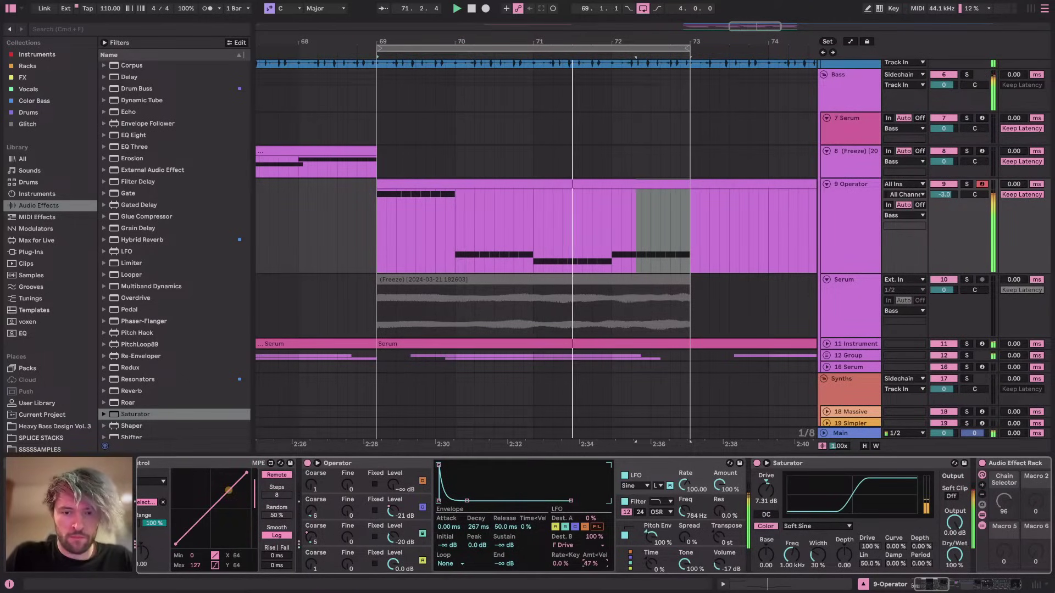
{"action": "left_click", "coordinate": [639, 530]}
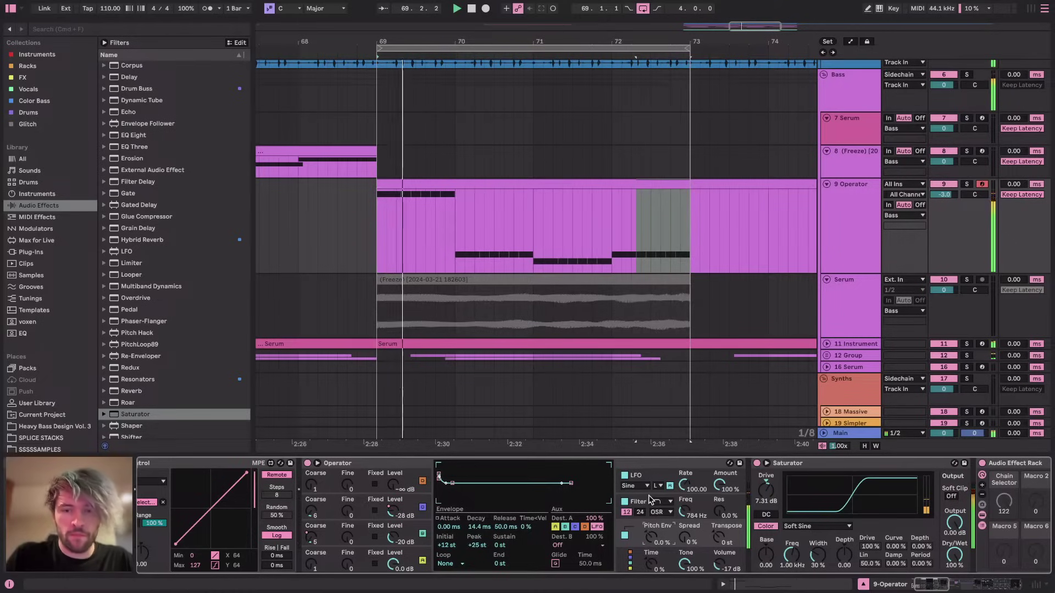
Set Operator's filter drive to 24.0 dB and its output volume to -9.9 dB
{"action": "left_click", "coordinate": [659, 508]}
{"action": "mouse_move", "coordinate": [567, 528]}
{"action": "left_mouse_down"}
{"action": "mouse_move", "coordinate": [568, 541]}
{"action": "mouse_move", "coordinate": [566, 530]}
{"action": "left_mouse_up"}
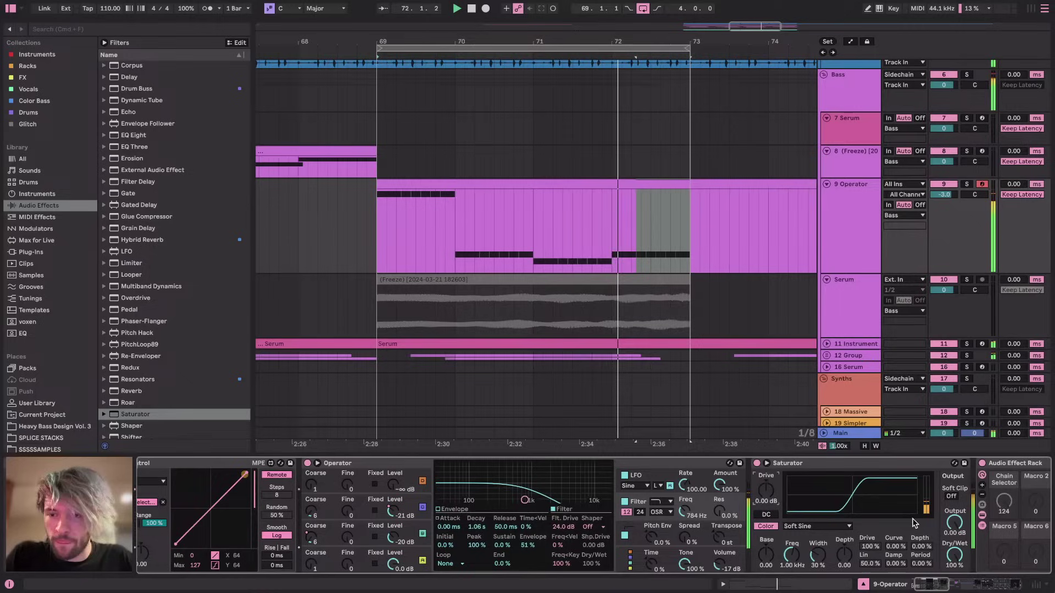
{"action": "left_click_drag", "start_coordinate": [708, 563], "coordinate": [709, 549]}
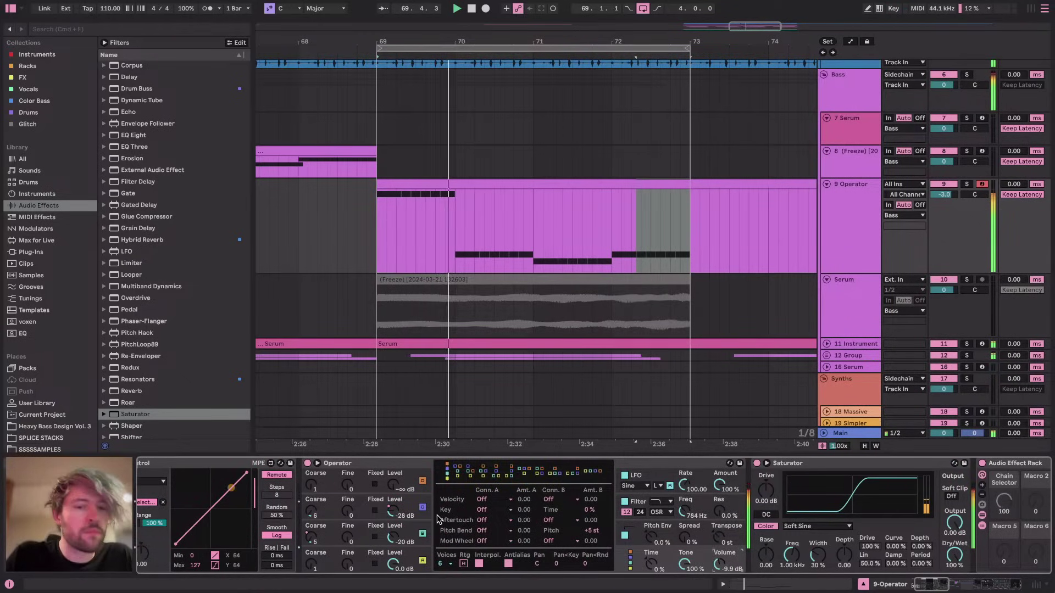
Set oscillator B's Coarse to 8, delete its Level automation and set its Level to -25 dB
{"action": "left_click", "coordinate": [312, 515]}
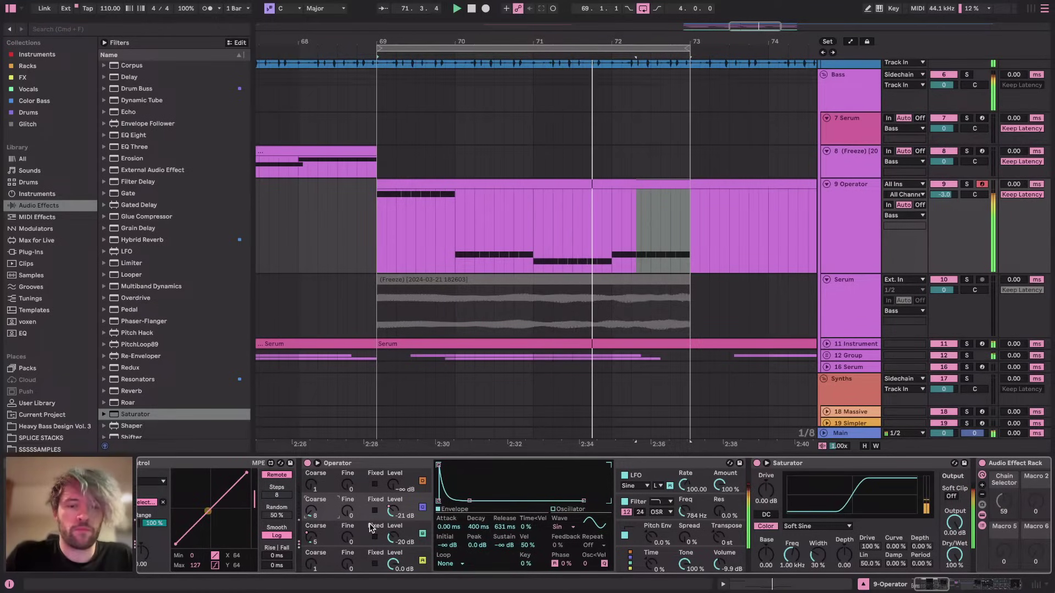
{"action": "right_click", "coordinate": [391, 516]}
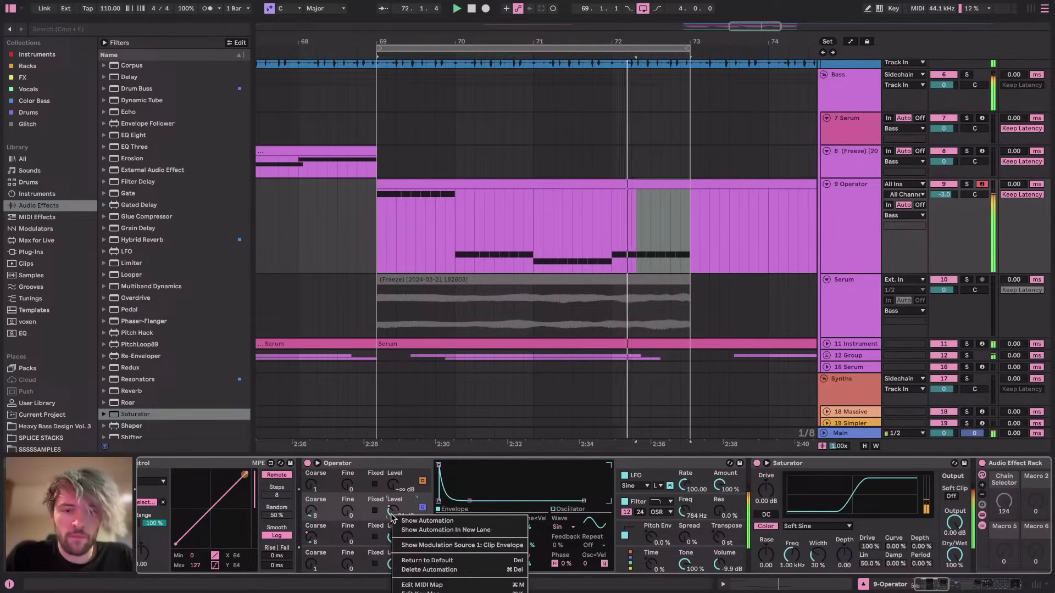
{"action": "left_click", "coordinate": [428, 571]}
{"action": "left_click_drag", "start_coordinate": [388, 508], "coordinate": [387, 492]}
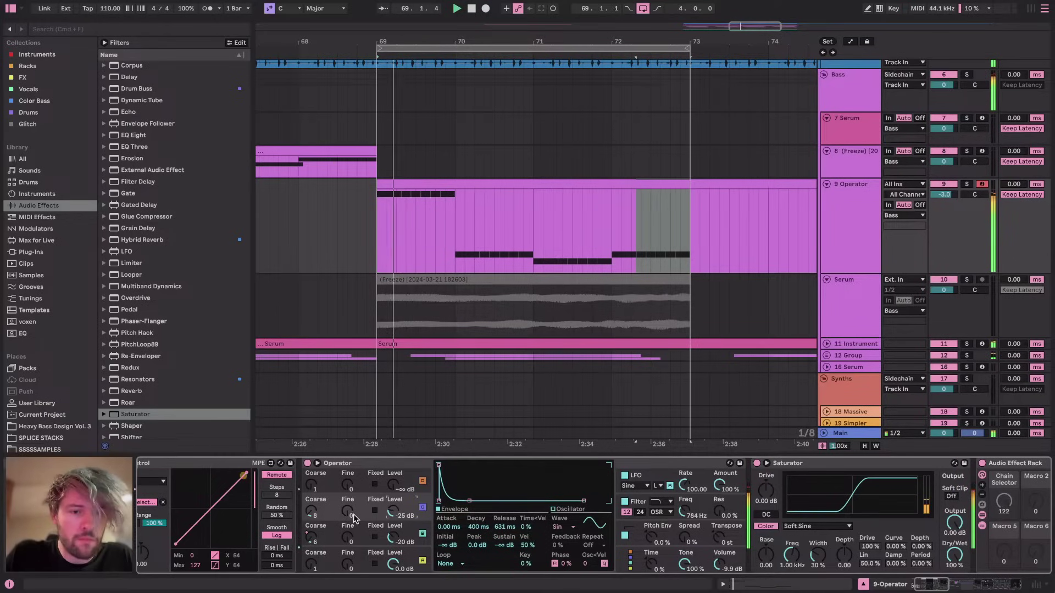
Check oscillator C's envelope settings, resume the loop and set Operator's filter drive to 12.6 dB
{"action": "scroll", "coordinate": [352, 521], "scroll_direction": "left", "scroll_amount": 2}
{"action": "scroll", "coordinate": [432, 534], "scroll_direction": "right", "scroll_amount": 8}
{"action": "scroll", "coordinate": [433, 535], "scroll_direction": "left", "scroll_amount": 8}
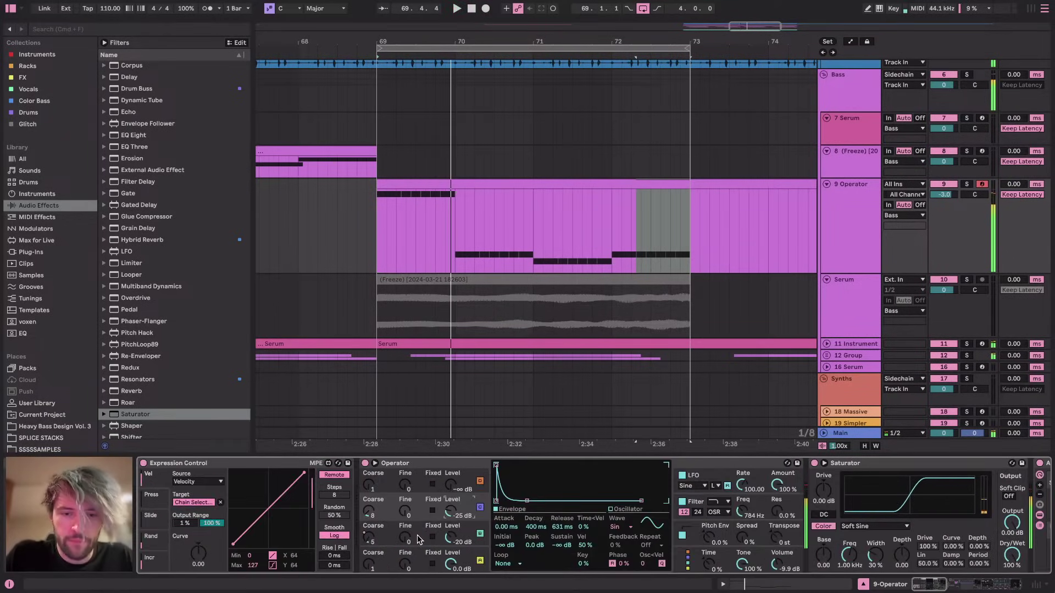
{"action": "left_click", "coordinate": [419, 540]}
{"action": "scroll", "coordinate": [826, 543], "scroll_direction": "right", "scroll_amount": 5}
{"action": "scroll", "coordinate": [347, 524], "scroll_direction": "left", "scroll_amount": 5}
{"action": "key", "text": "space"}
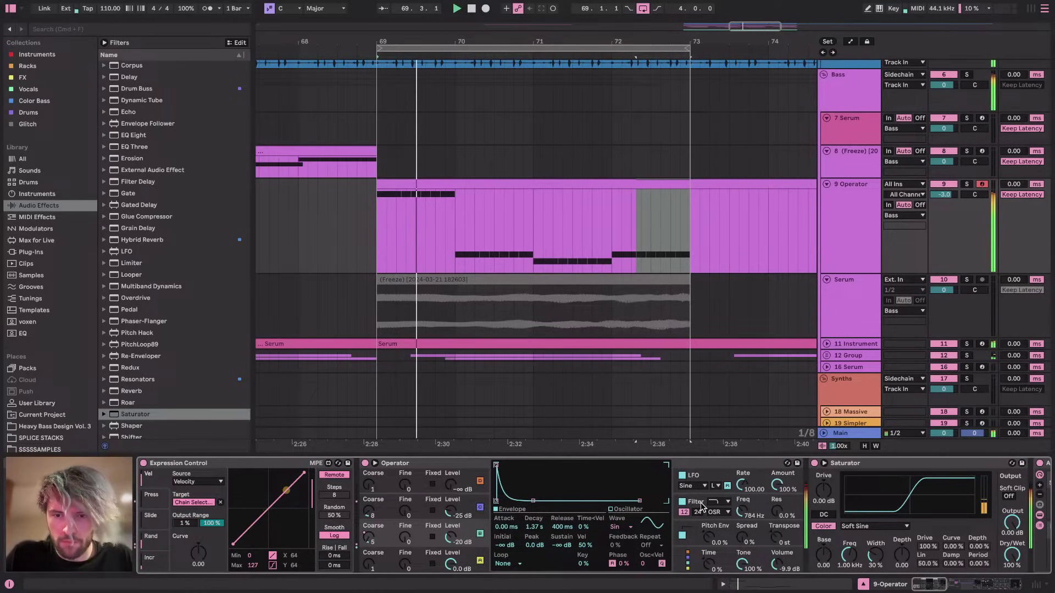
{"action": "left_click", "coordinate": [681, 534]}
{"action": "left_click_drag", "start_coordinate": [615, 529], "coordinate": [616, 555]}
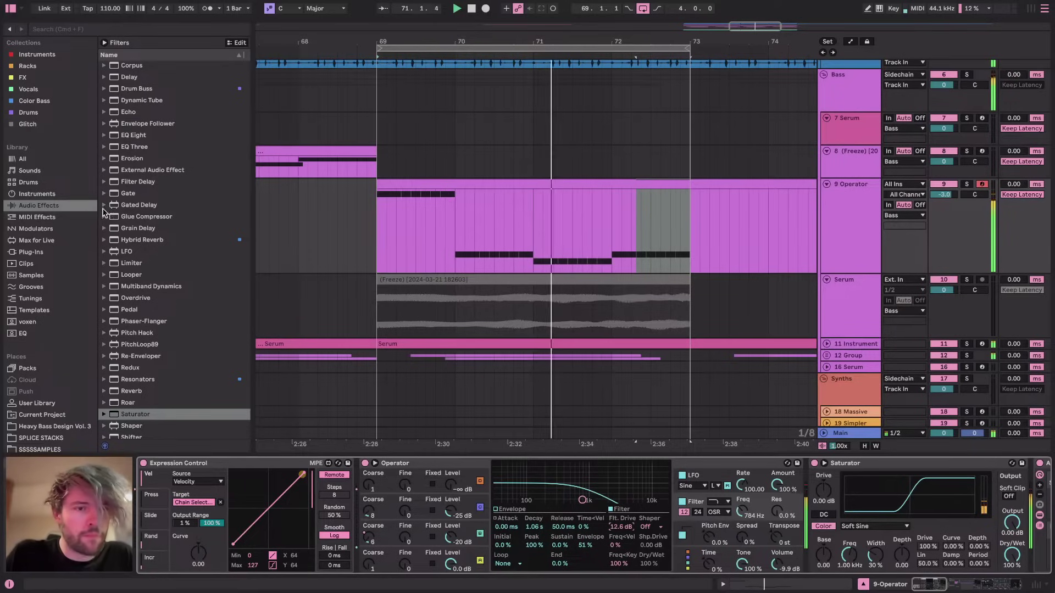
Insert the Multiband Compression preset between Operator and the Saturator and set its Amount to 47%
{"action": "left_click", "coordinate": [143, 286]}
{"action": "left_click", "coordinate": [104, 286]}
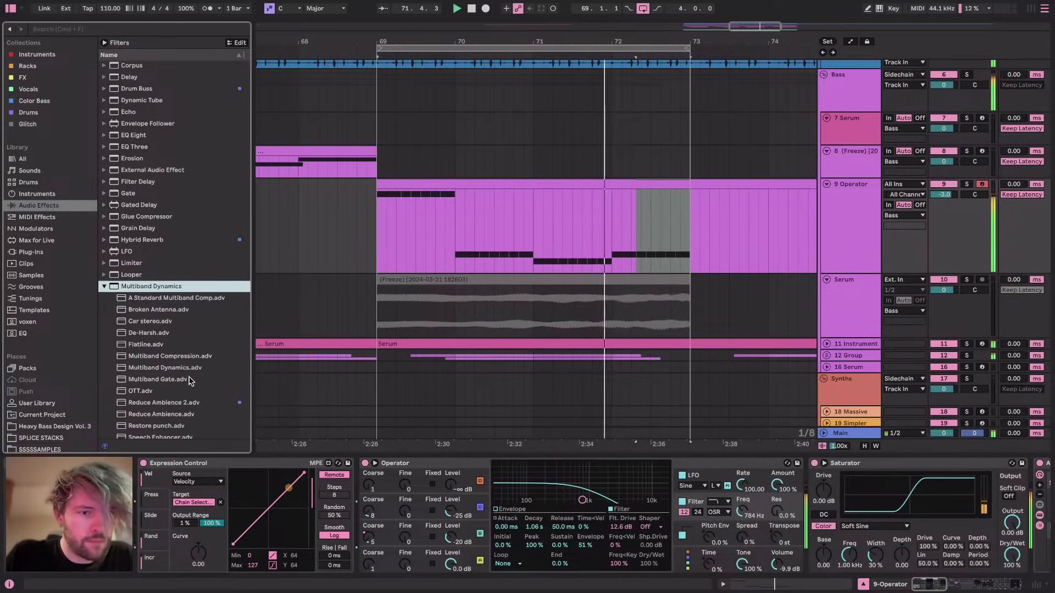
{"action": "left_click", "coordinate": [168, 358]}
{"action": "scroll", "coordinate": [356, 485], "scroll_direction": "right", "scroll_amount": 6}
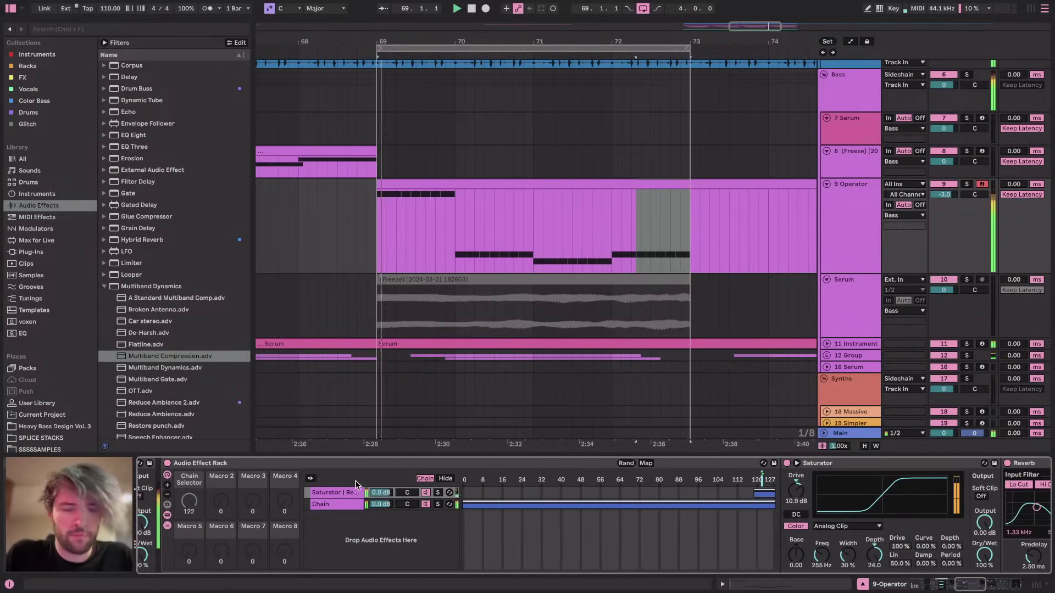
{"action": "scroll", "coordinate": [368, 542], "scroll_direction": "left", "scroll_amount": 6}
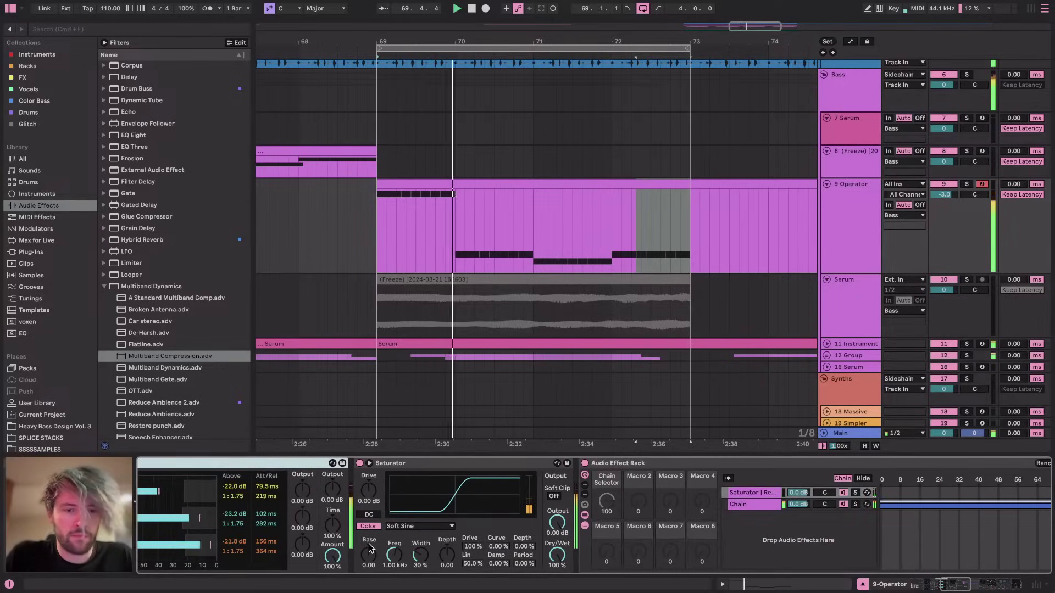
Insert the ST4b transient shaper from the Drums collection between the Saturator and the Audio Effect Rack
{"action": "left_click", "coordinate": [39, 124]}
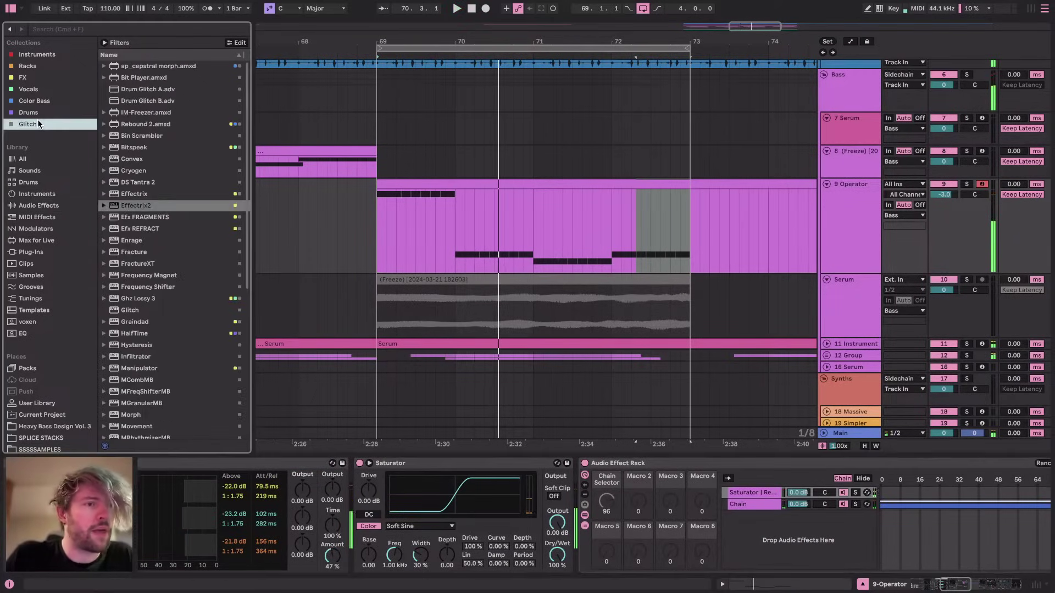
{"action": "left_click", "coordinate": [24, 113]}
{"action": "double_click", "coordinate": [133, 269]}
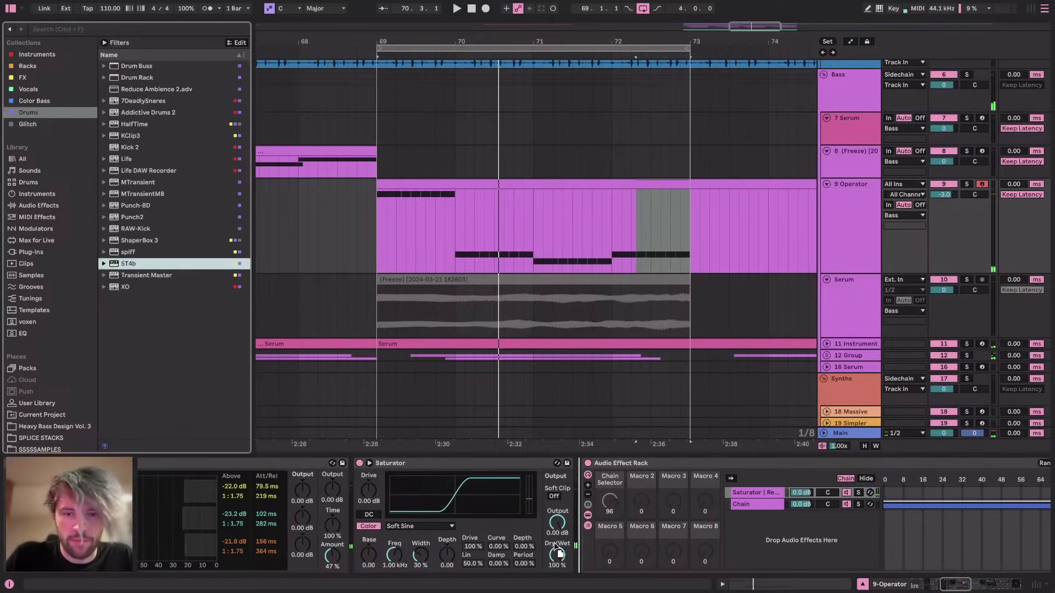
During playback, set ST4b's transient amounts to about +38 dB high, +38.3 dB mid and +9.0 dB low-mid, and close the plugin window
{"action": "left_click_drag", "start_coordinate": [376, 189], "coordinate": [370, 181]}
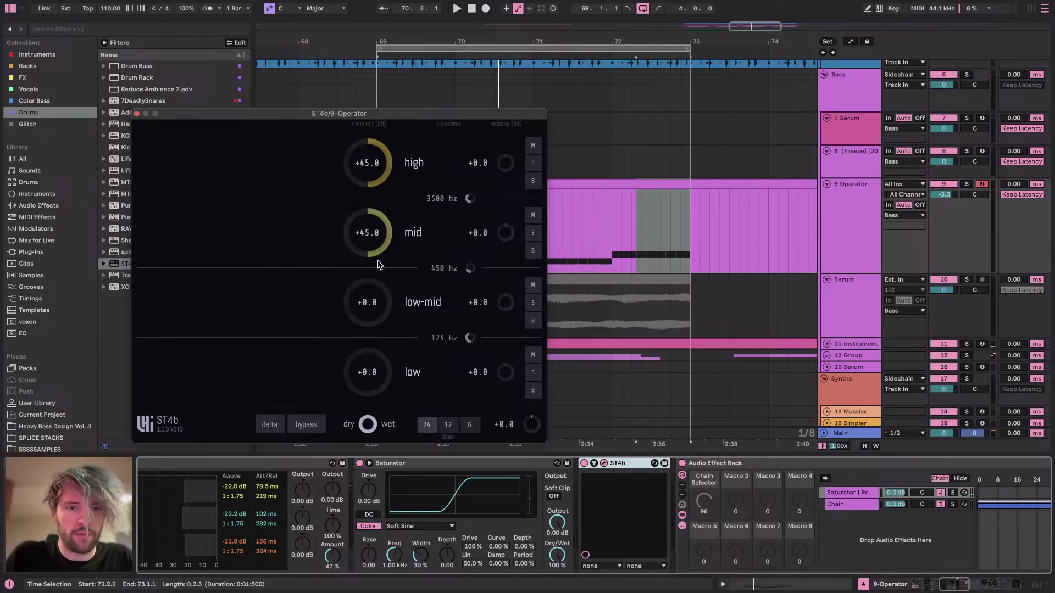
{"action": "key", "text": "space"}
{"action": "mouse_move", "coordinate": [378, 356]}
{"action": "left_mouse_down"}
{"action": "mouse_move", "coordinate": [376, 347]}
{"action": "mouse_move", "coordinate": [370, 361]}
{"action": "left_mouse_up"}
{"action": "double_click", "coordinate": [370, 360]}
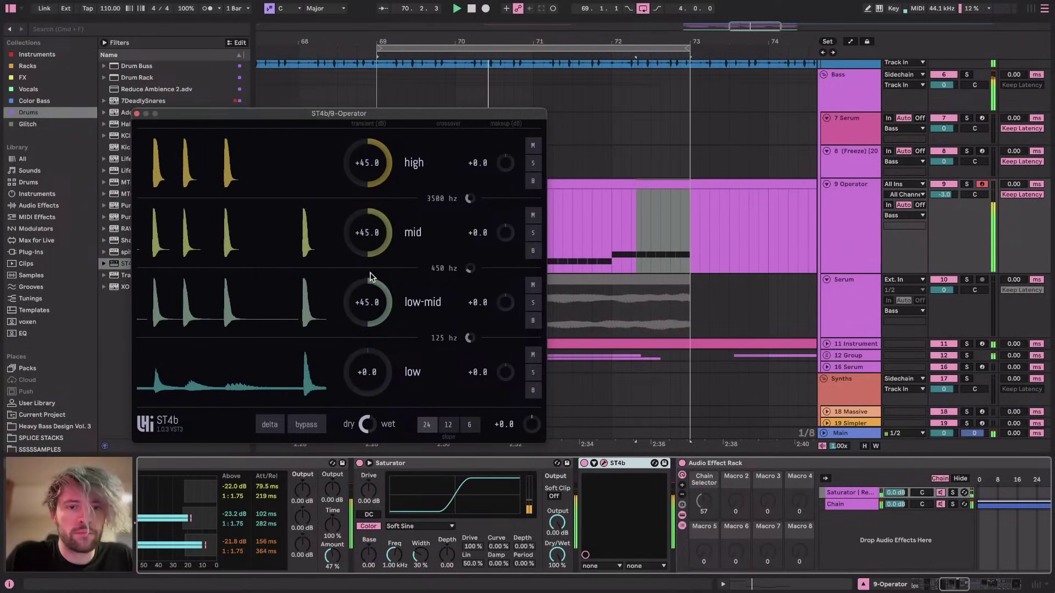
{"action": "left_click_drag", "start_coordinate": [366, 175], "coordinate": [367, 258]}
{"action": "left_click_drag", "start_coordinate": [367, 303], "coordinate": [367, 348]}
{"action": "left_click_drag", "start_coordinate": [361, 233], "coordinate": [360, 218]}
{"action": "left_click_drag", "start_coordinate": [369, 162], "coordinate": [369, 155]}
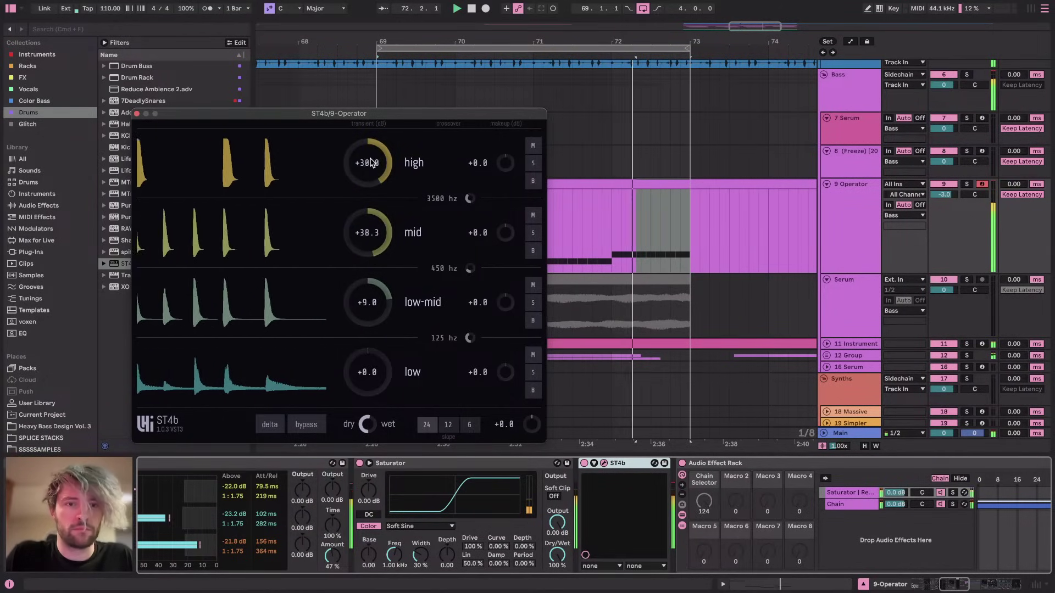
{"action": "left_click", "coordinate": [137, 114]}
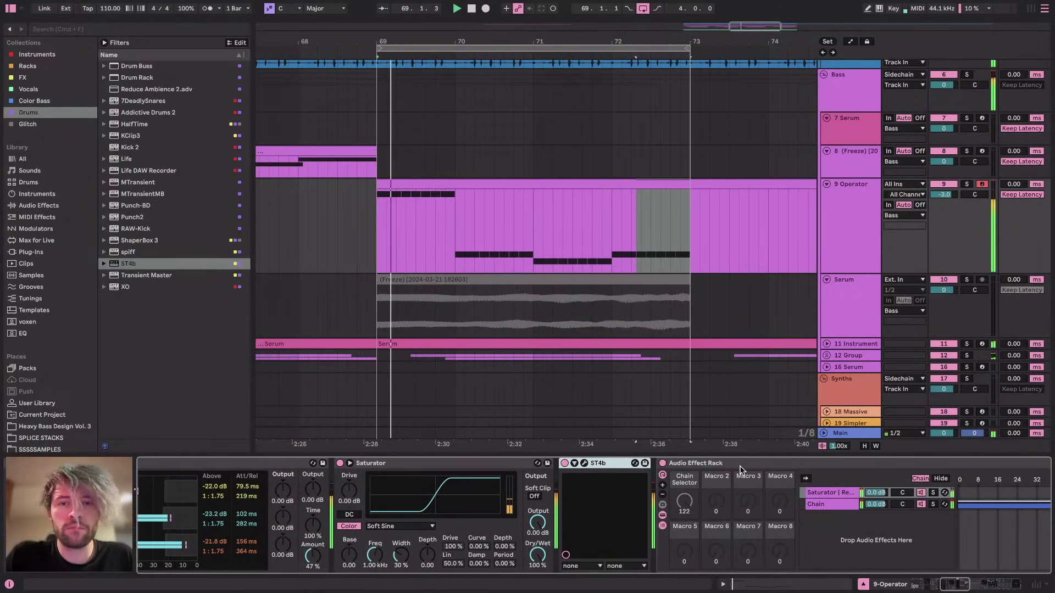
Return to the Operator device's filter envelope and set its Decay to 749 ms
{"action": "left_click", "coordinate": [869, 227]}
{"action": "scroll", "coordinate": [879, 548], "scroll_direction": "right", "scroll_amount": 20}
{"action": "scroll", "coordinate": [879, 548], "scroll_direction": "left", "scroll_amount": 20}
{"action": "scroll", "coordinate": [878, 548], "scroll_direction": "left", "scroll_amount": 10}
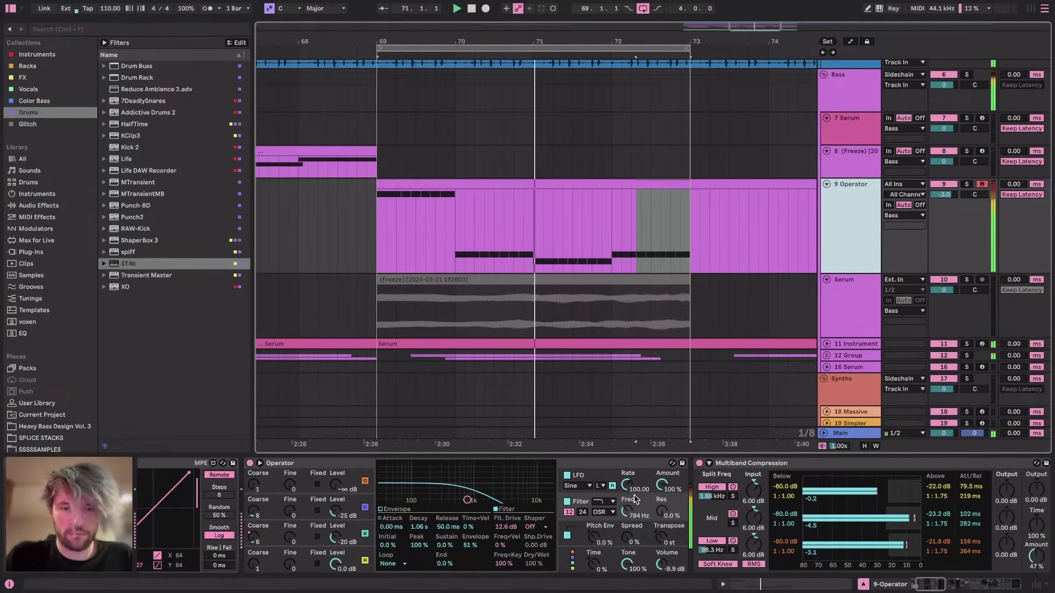
{"action": "left_click", "coordinate": [450, 526]}
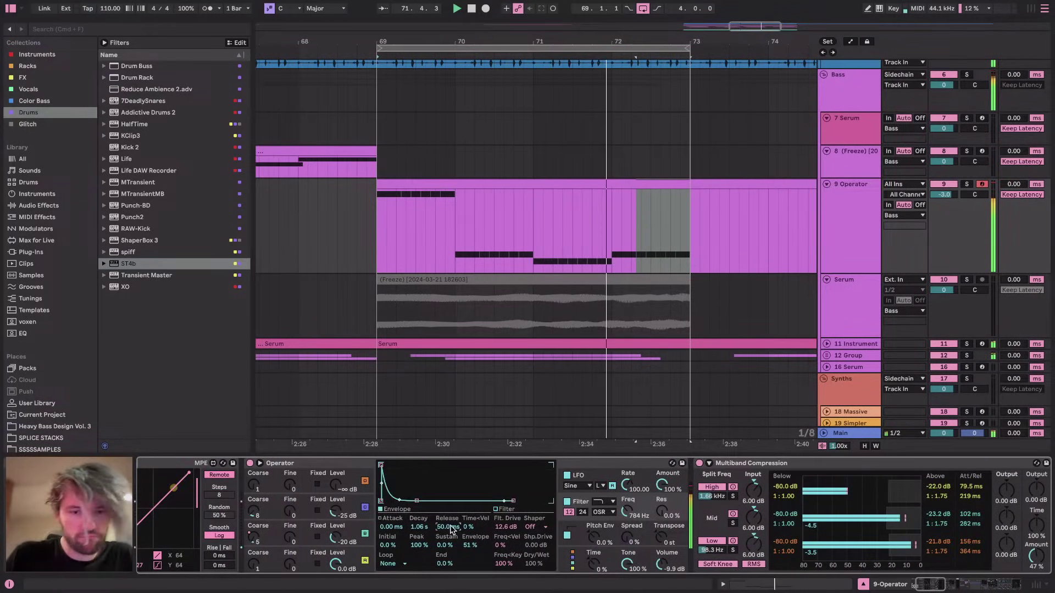
{"action": "left_click_drag", "start_coordinate": [418, 527], "coordinate": [418, 534]}
Switch Operator's filter to the 24 dB slope with an Envelope amount of 32% and a frequency of 1.24 kHz
{"action": "left_click", "coordinate": [506, 527]}
{"action": "left_click", "coordinate": [581, 512]}
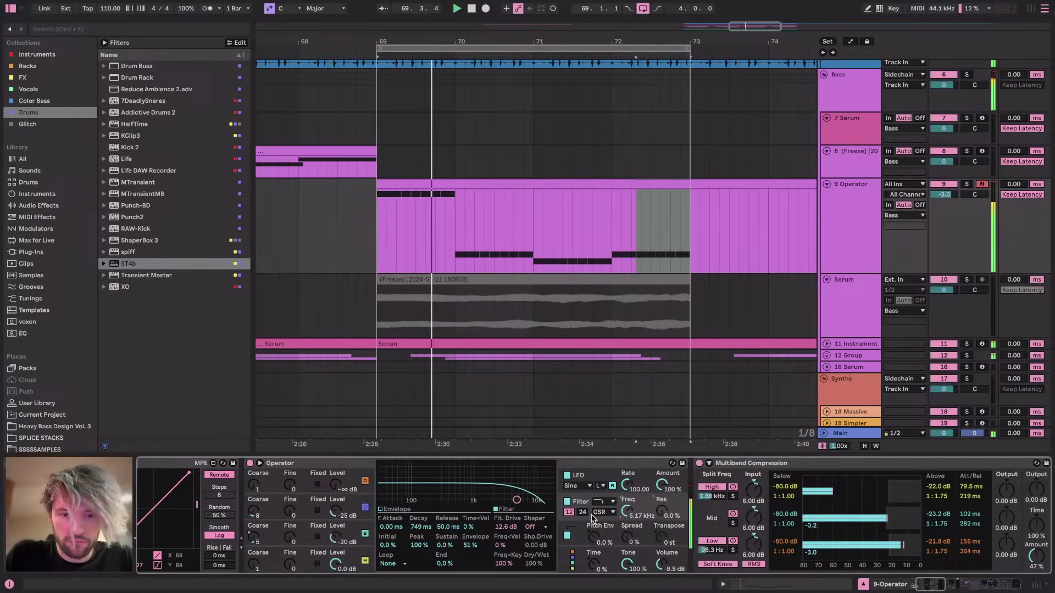
{"action": "left_click_drag", "start_coordinate": [472, 546], "coordinate": [472, 556]}
{"action": "left_click_drag", "start_coordinate": [627, 511], "coordinate": [627, 525]}
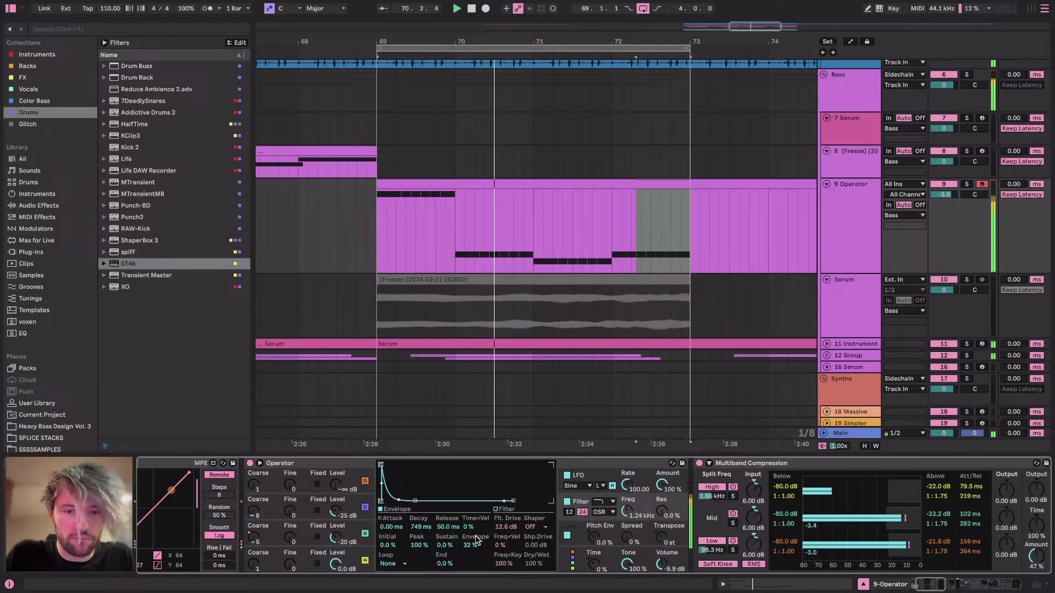
Raise Operator's filter Envelope amount to 42% and the filter frequency to 1.60 kHz
{"action": "left_click_drag", "start_coordinate": [472, 546], "coordinate": [472, 542]}
{"action": "left_click_drag", "start_coordinate": [630, 513], "coordinate": [630, 510]}
Check the livestream chat in YouTube Studio, raise the system volume and replay the bass loop, returning to Ableton Live
{"action": "key", "text": "super+Tab"}
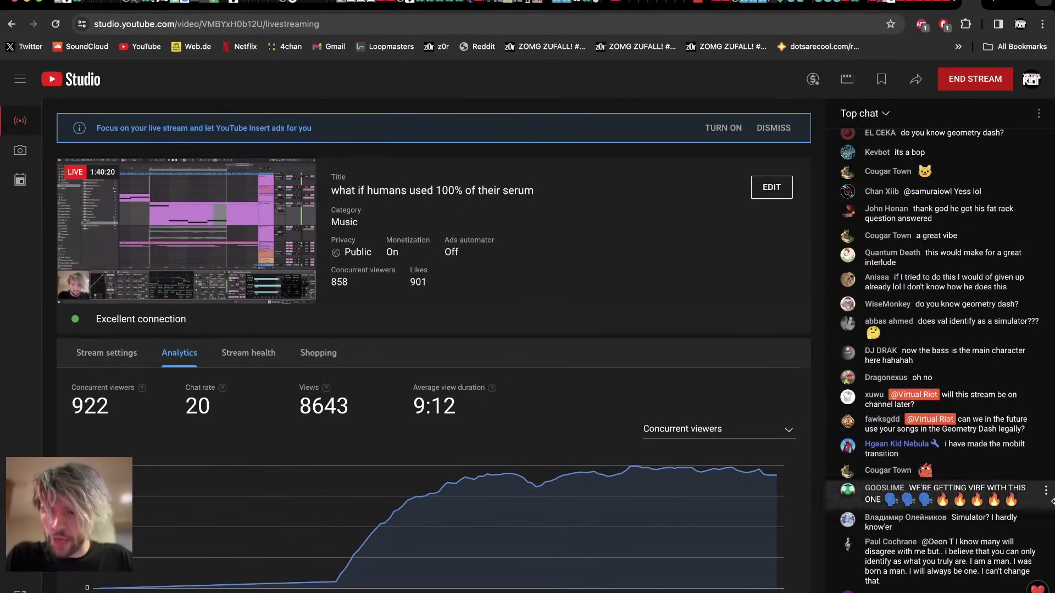
{"action": "key", "text": "super+Tab"}
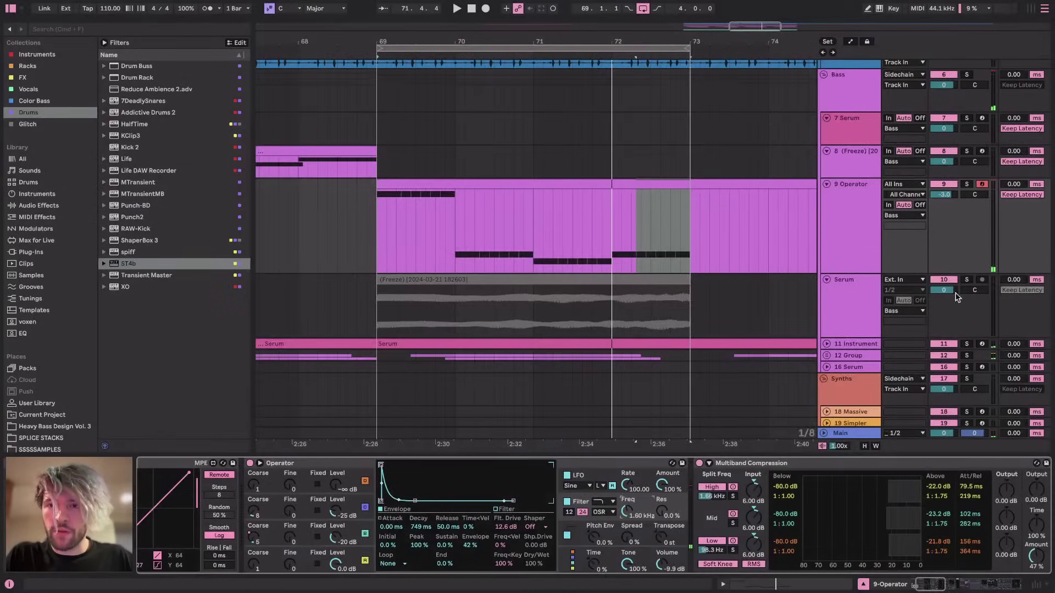
{"action": "left_click", "coordinate": [857, 431]}
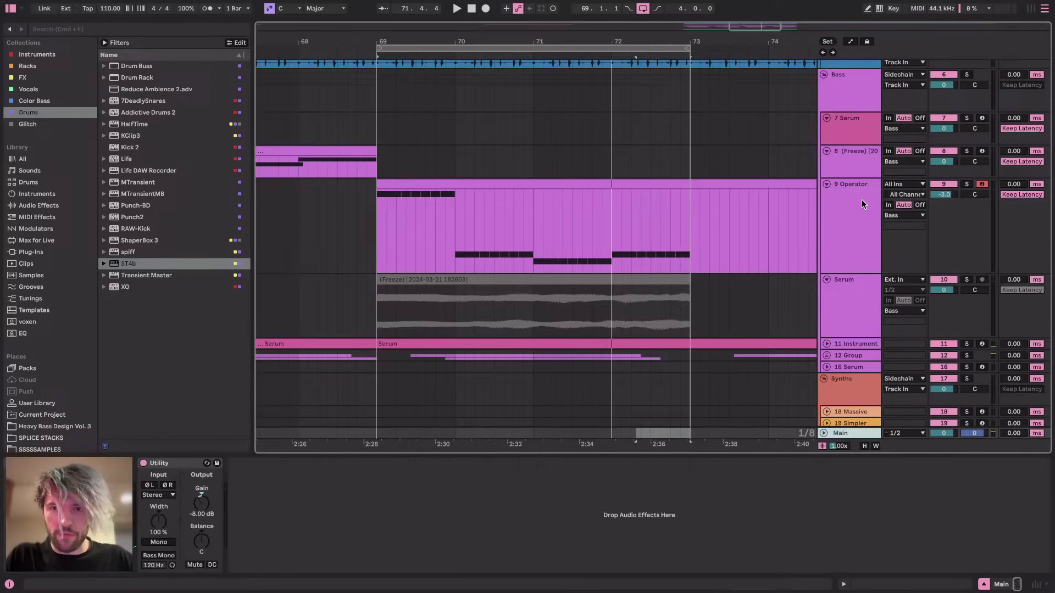
{"action": "left_click", "coordinate": [863, 223]}
{"action": "key", "text": "XF86AudioRaiseVolume"}
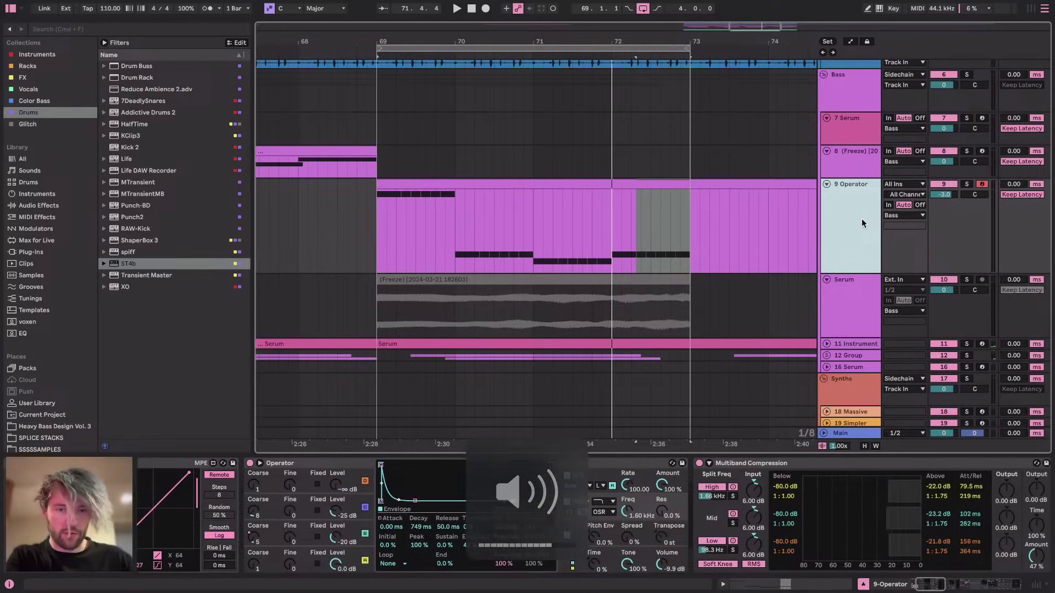
{"action": "key", "text": "super+Tab"}
{"action": "key", "text": "super+Tab"}
{"action": "key", "text": "space"}
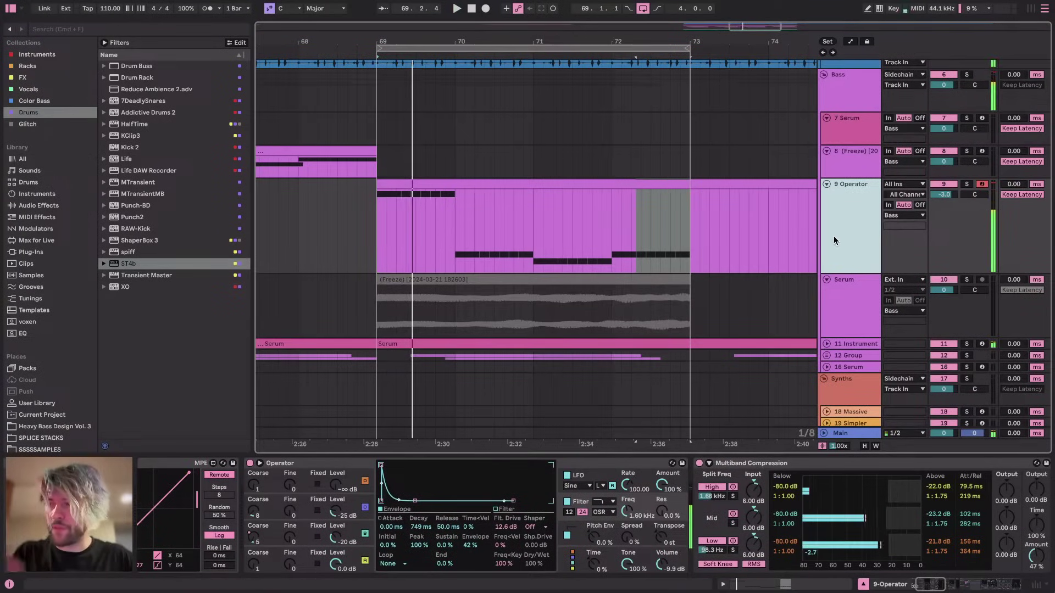
{"action": "key", "text": "super+Tab"}
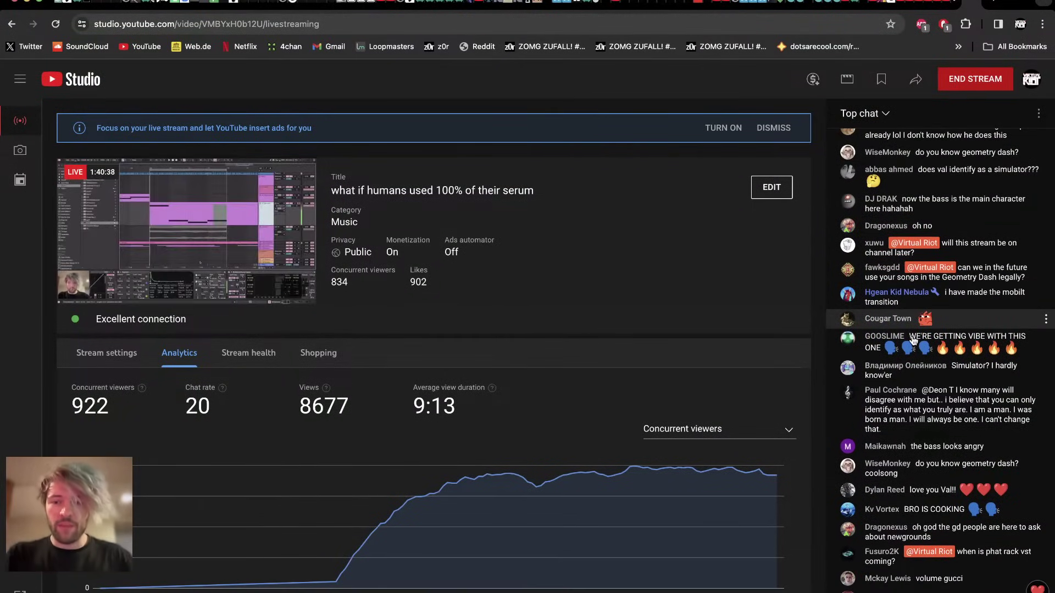
{"action": "key", "text": "super+Tab"}
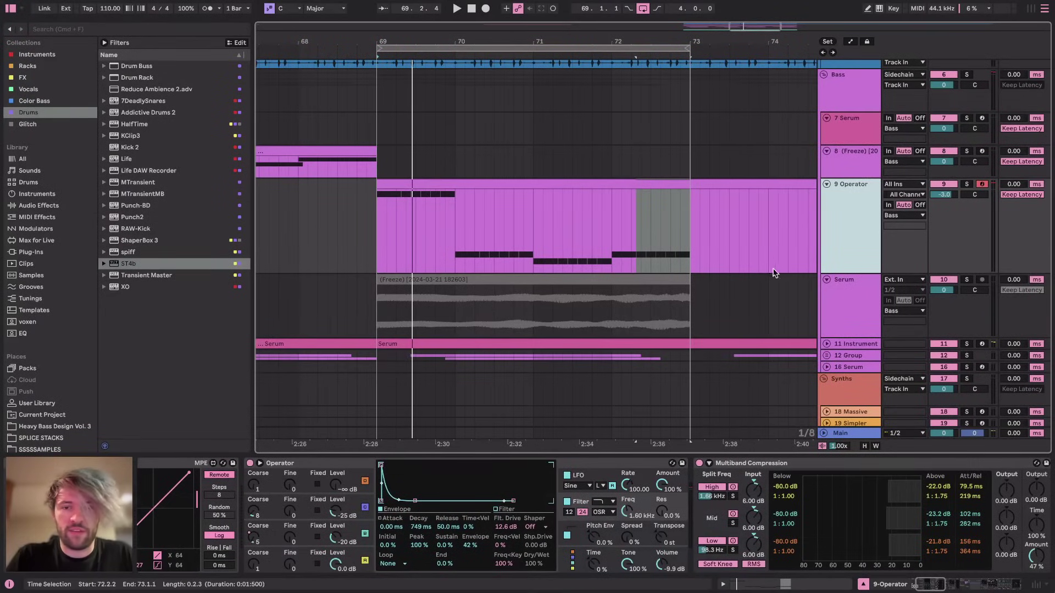
Set the arrangement loop to start at 61.1.1 with a length of 16.2.0, covering both drop sections
{"action": "scroll", "coordinate": [717, 321], "scroll_direction": "down", "scroll_amount": 8}
{"action": "scroll", "coordinate": [716, 321], "scroll_direction": "right", "scroll_amount": 3}
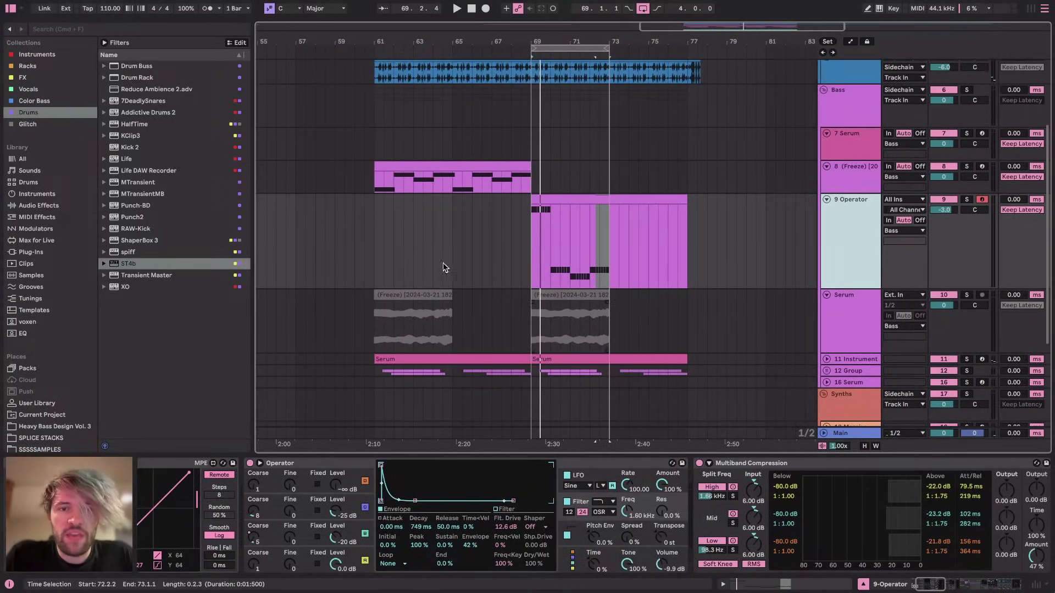
{"action": "left_click_drag", "start_coordinate": [378, 240], "coordinate": [697, 231]}
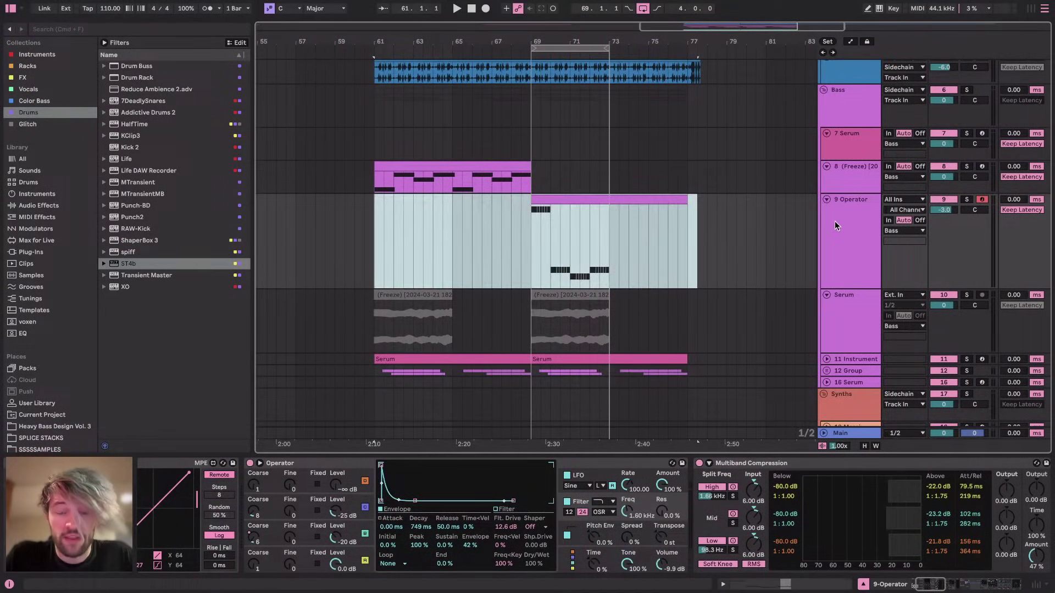
{"action": "key", "text": "super+l"}
Reduce the heights of the Operator and audio Serum tracks, and unfold the Instrument and 12 Group tracks below them
{"action": "left_click", "coordinate": [860, 224]}
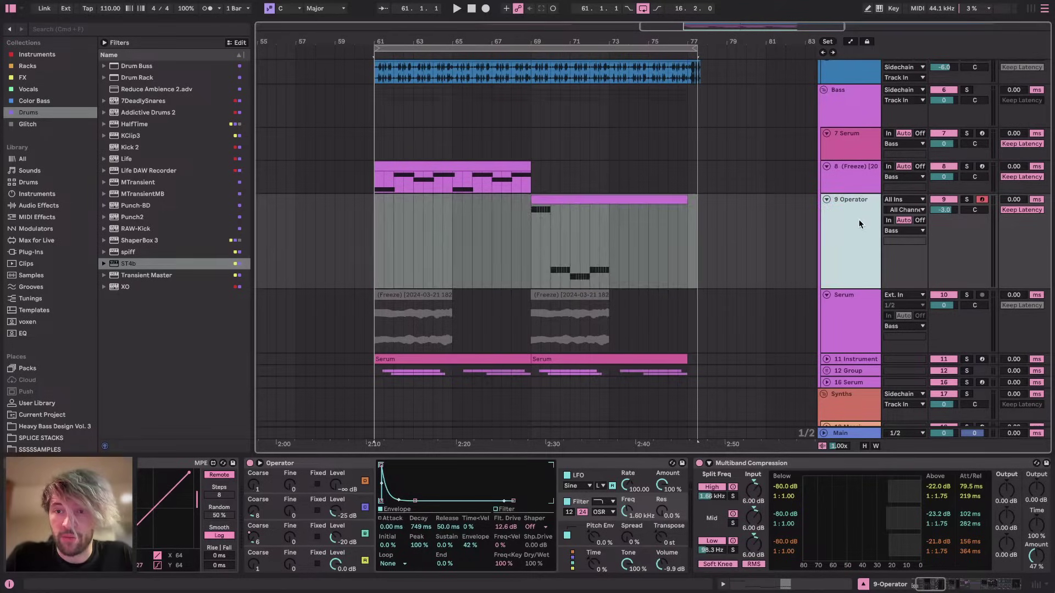
{"action": "left_click_drag", "start_coordinate": [859, 278], "coordinate": [858, 235]}
{"action": "left_click", "coordinate": [855, 280]}
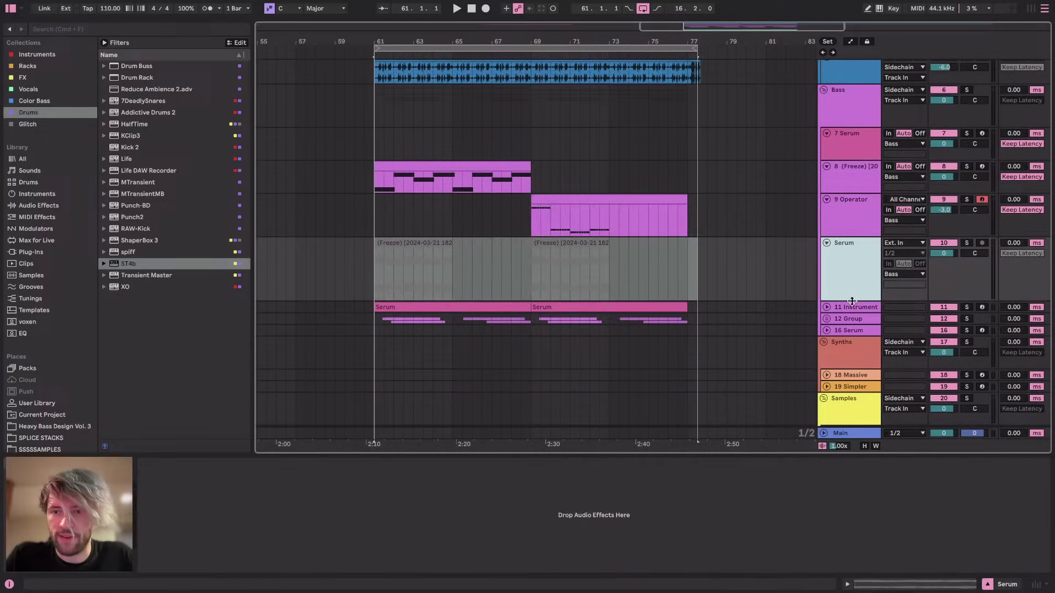
{"action": "left_click_drag", "start_coordinate": [852, 302], "coordinate": [852, 278]}
{"action": "left_click", "coordinate": [852, 287]}
{"action": "key", "text": "Right"}
{"action": "key", "text": "Down"}
{"action": "key", "text": "Down"}
{"action": "key", "text": "u"}
{"action": "key", "text": "Up"}
{"action": "key", "text": "u"}
Check the livestream chat in YouTube Studio, and back in Ableton Live look over the whole arrangement during playback
{"action": "key", "text": "super+Tab"}
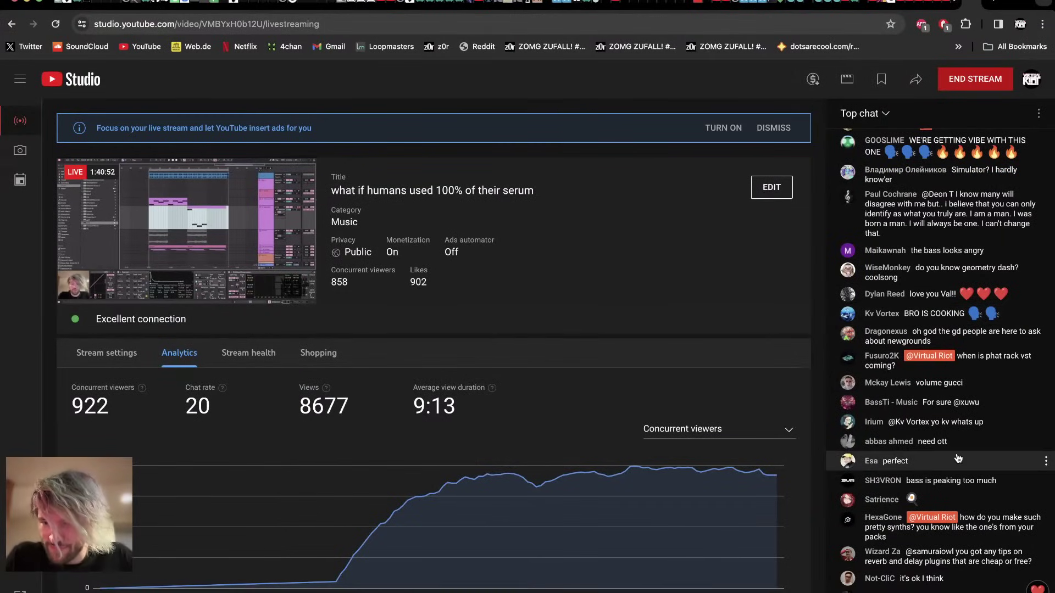
{"action": "key", "text": "super+Tab"}
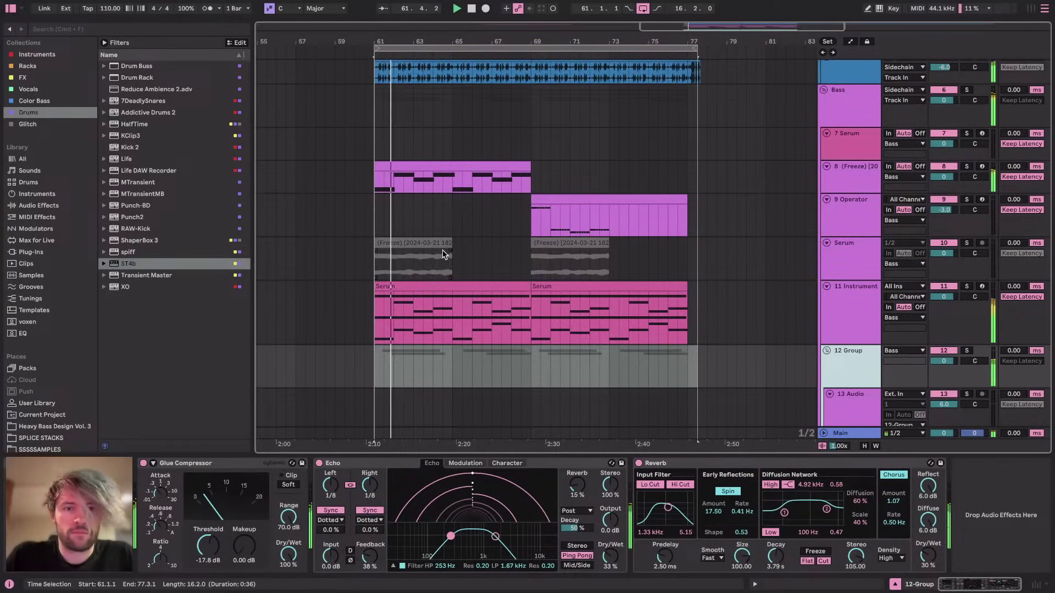
{"action": "scroll", "coordinate": [442, 250], "scroll_direction": "up", "scroll_amount": 5}
{"action": "scroll", "coordinate": [442, 255], "scroll_direction": "down", "scroll_amount": 10}
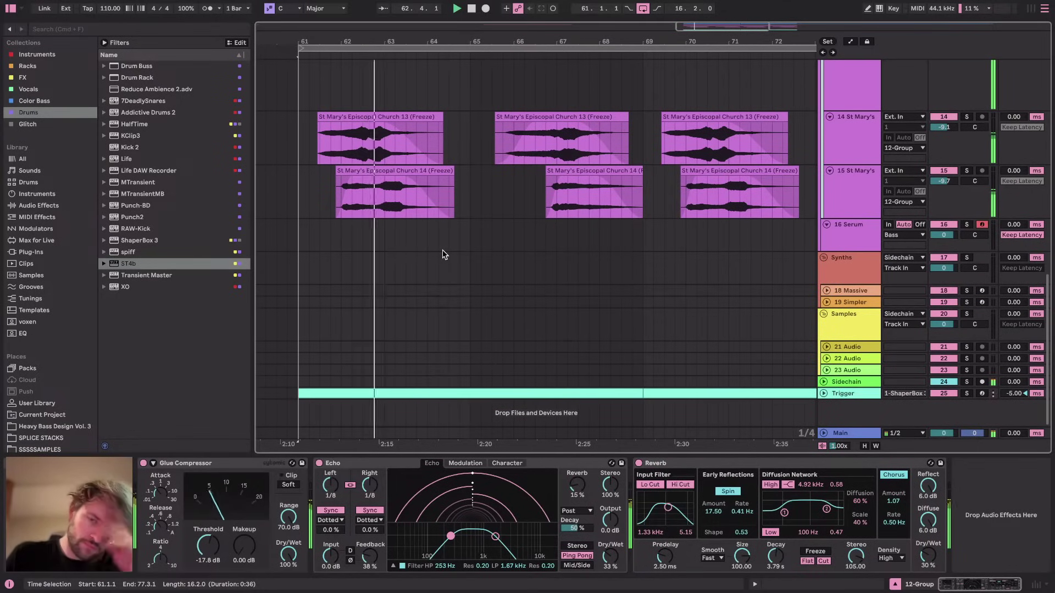
{"action": "scroll", "coordinate": [443, 255], "scroll_direction": "right", "scroll_amount": 4}
{"action": "scroll", "coordinate": [442, 255], "scroll_direction": "down", "scroll_amount": 5}
{"action": "scroll", "coordinate": [444, 255], "scroll_direction": "up", "scroll_amount": 10}
{"action": "scroll", "coordinate": [443, 254], "scroll_direction": "left", "scroll_amount": 3}
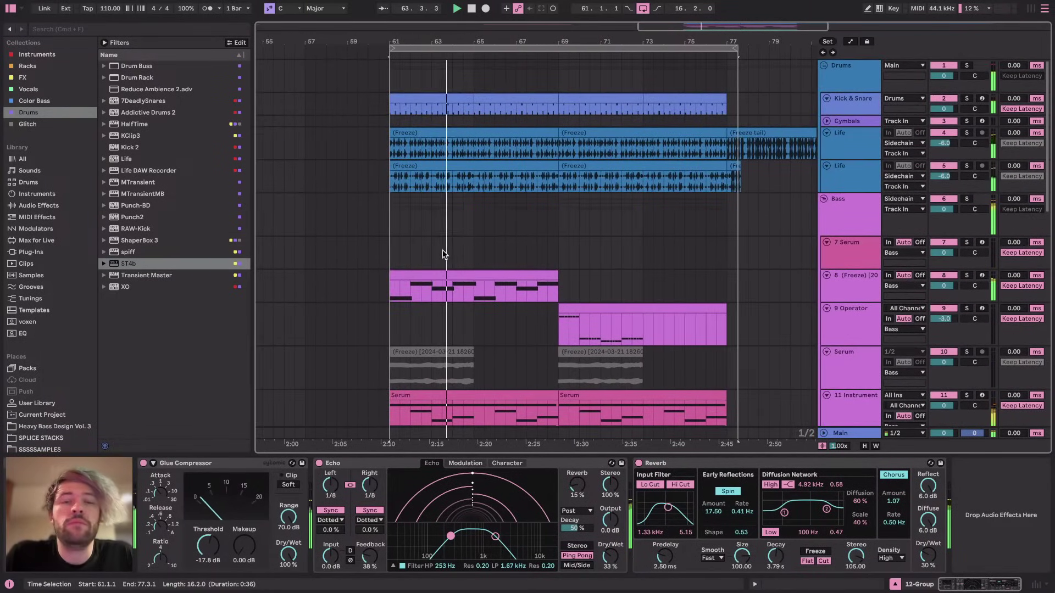
Consolidate the Kick & Snare clips from bar 61 to 69, select all Jazz_Click notes in the result, and return to the device view
{"action": "left_click", "coordinate": [515, 98]}
{"action": "left_click", "coordinate": [516, 99], "text": "shift"}
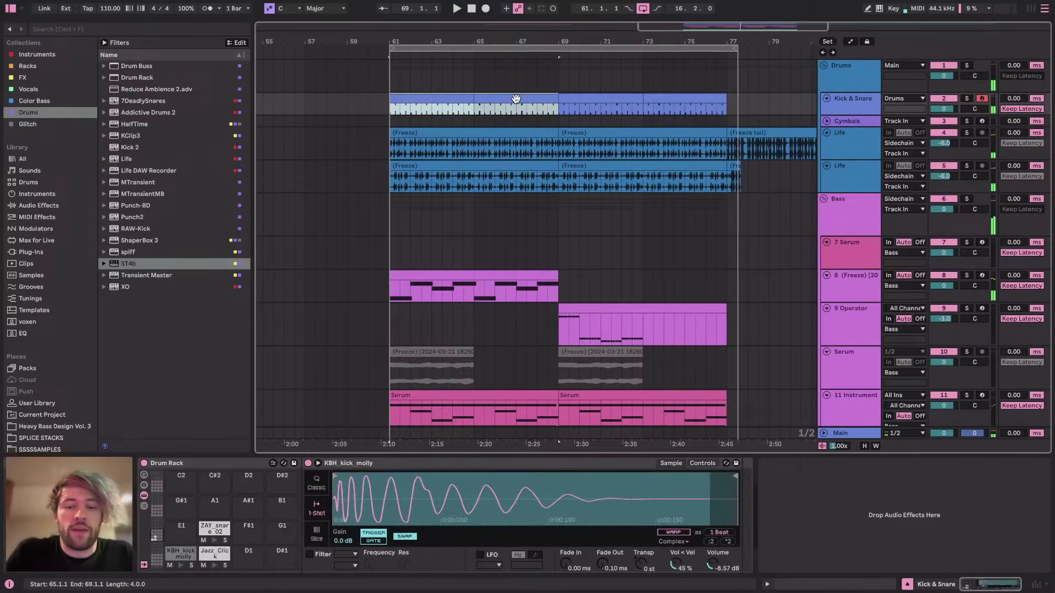
{"action": "double_click", "coordinate": [516, 99]}
{"action": "left_click", "coordinate": [405, 315]}
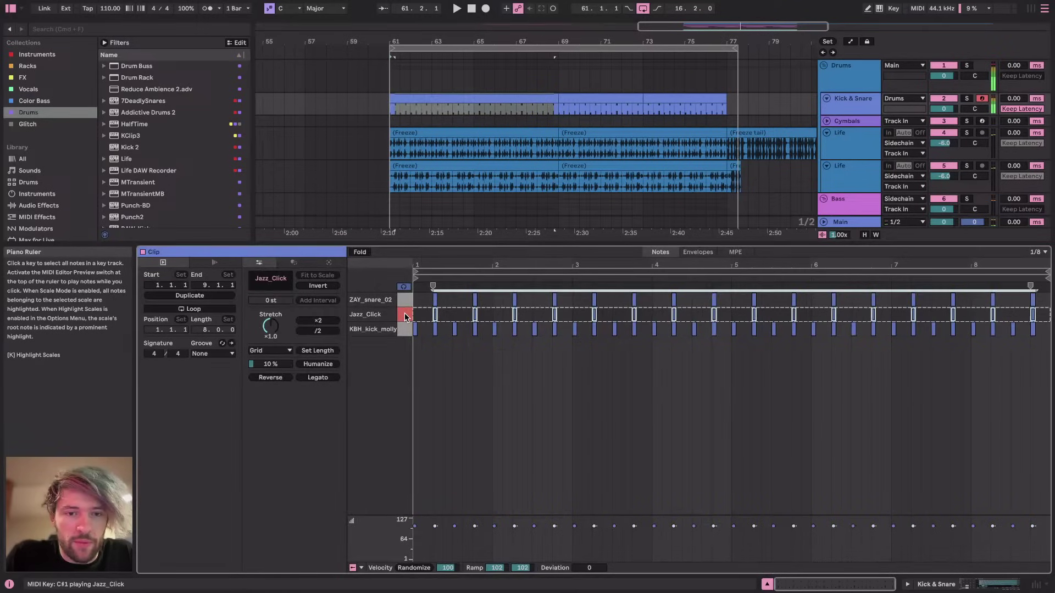
{"action": "left_click", "coordinate": [999, 584]}
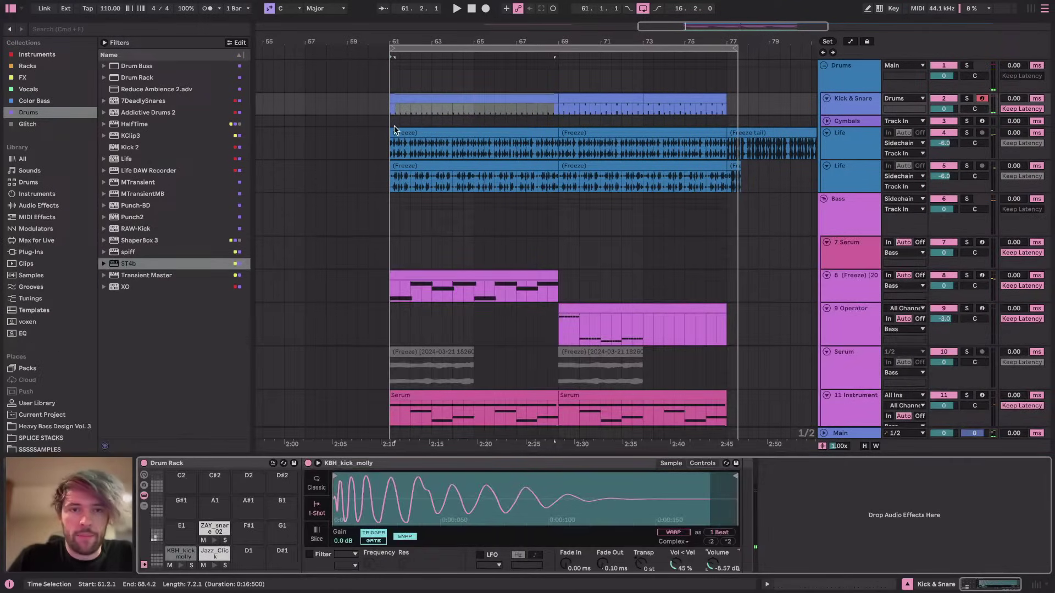
Deactivate the frozen clips on both Life tracks from bar 61 to 69 during playback
{"action": "left_click", "coordinate": [426, 137]}
{"action": "left_click", "coordinate": [433, 175]}
{"action": "key", "text": "0"}
{"action": "key", "text": "space"}
{"action": "left_click", "coordinate": [453, 134]}
{"action": "key", "text": "0"}
{"action": "left_click", "coordinate": [459, 165]}
{"action": "key", "text": "0"}
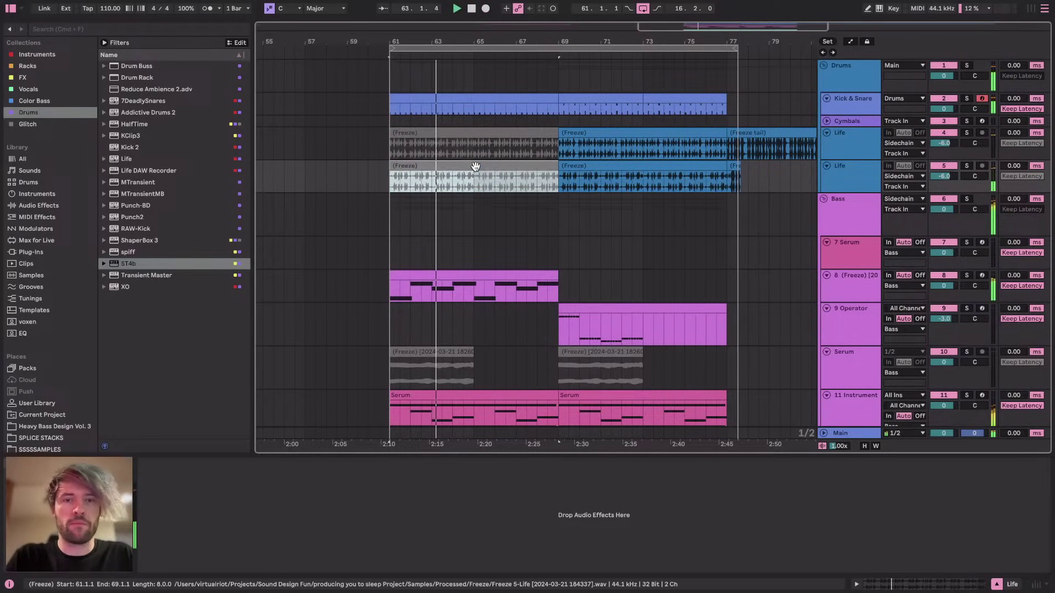
Solo the 11 Instrument Rack track during playback and show its device chain
{"action": "scroll", "coordinate": [497, 246], "scroll_direction": "left", "scroll_amount": 2}
{"action": "scroll", "coordinate": [479, 218], "scroll_direction": "up", "scroll_amount": 3}
{"action": "scroll", "coordinate": [479, 219], "scroll_direction": "down", "scroll_amount": 5}
{"action": "scroll", "coordinate": [481, 231], "scroll_direction": "right", "scroll_amount": 2}
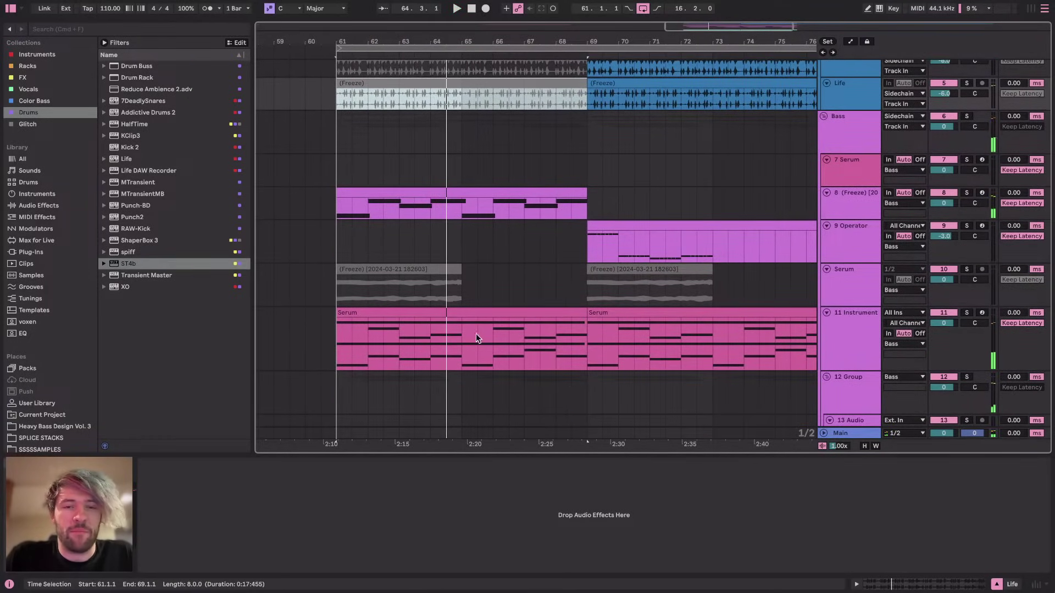
{"action": "left_click", "coordinate": [477, 329]}
{"action": "left_click", "coordinate": [848, 338]}
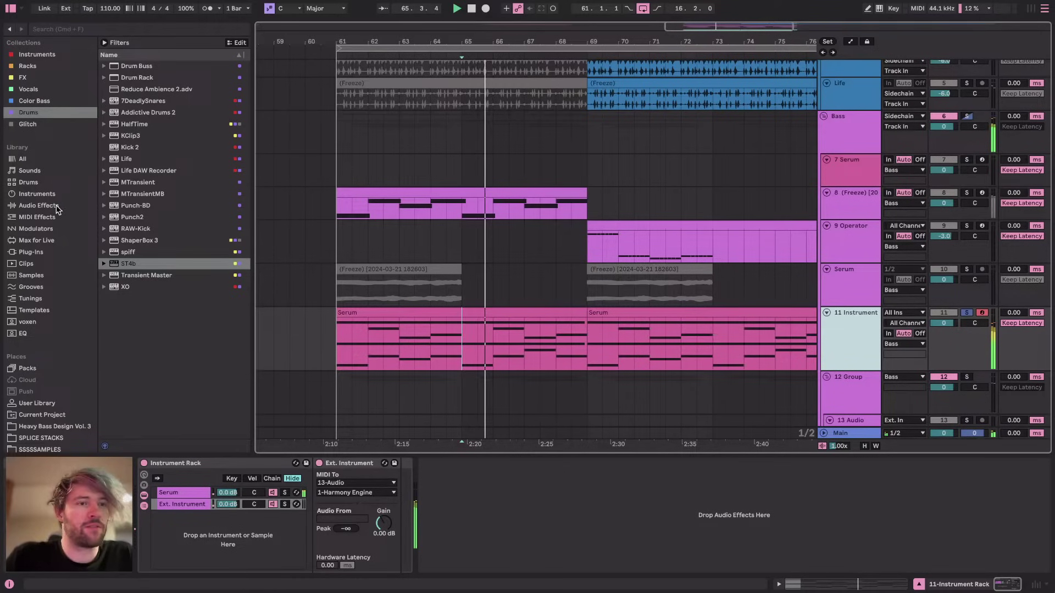
Apply a low cut at 235 Hz in the EQ Eight on the Instrument Rack's Serum chain
{"action": "left_click", "coordinate": [30, 205]}
{"action": "left_click", "coordinate": [200, 496]}
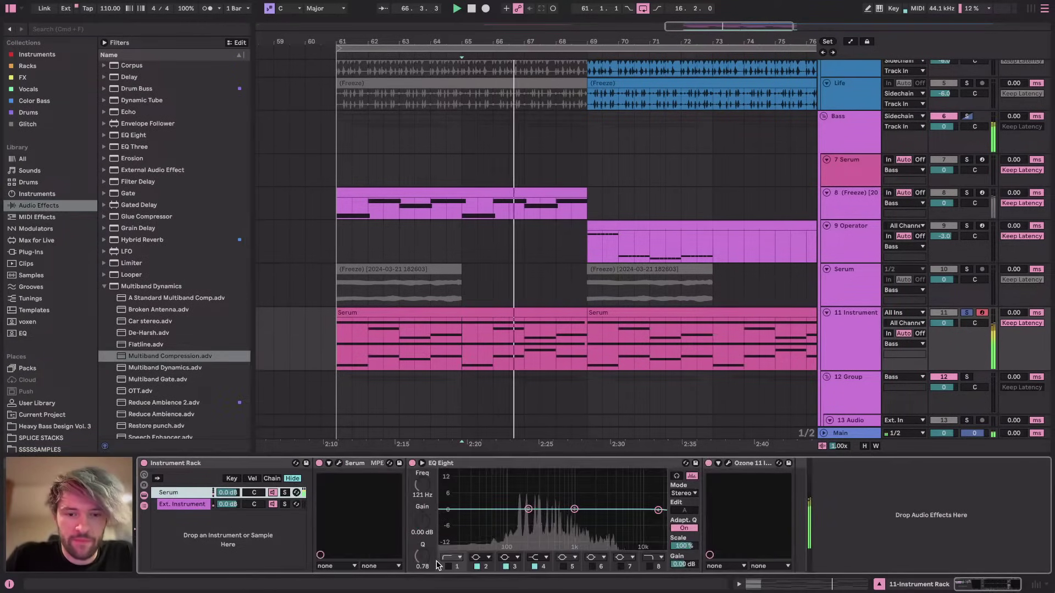
{"action": "left_click_drag", "start_coordinate": [513, 517], "coordinate": [532, 518]}
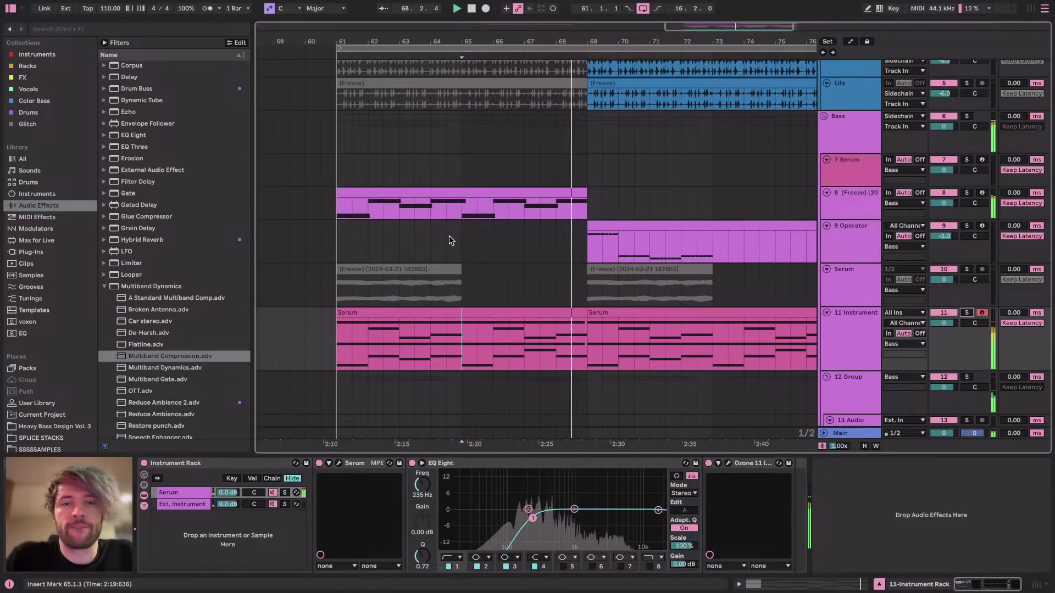
Set the Operator track's Multiband Compression Amount to 100 % and move the Saturator ahead of it
{"action": "scroll", "coordinate": [449, 237], "scroll_direction": "up", "scroll_amount": 2}
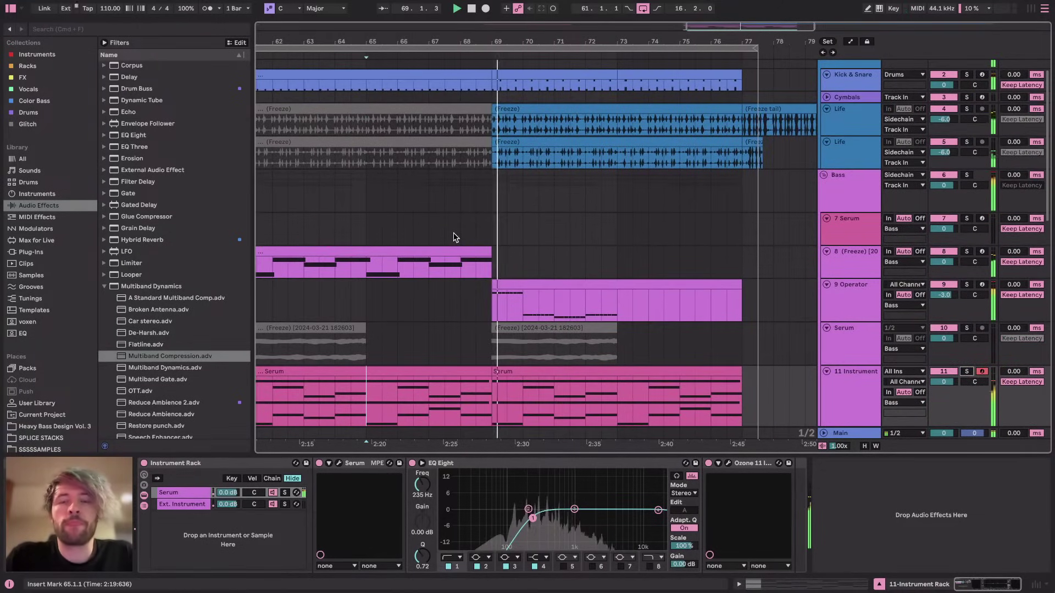
{"action": "left_click", "coordinate": [521, 290]}
{"action": "scroll", "coordinate": [545, 527], "scroll_direction": "right", "scroll_amount": 10}
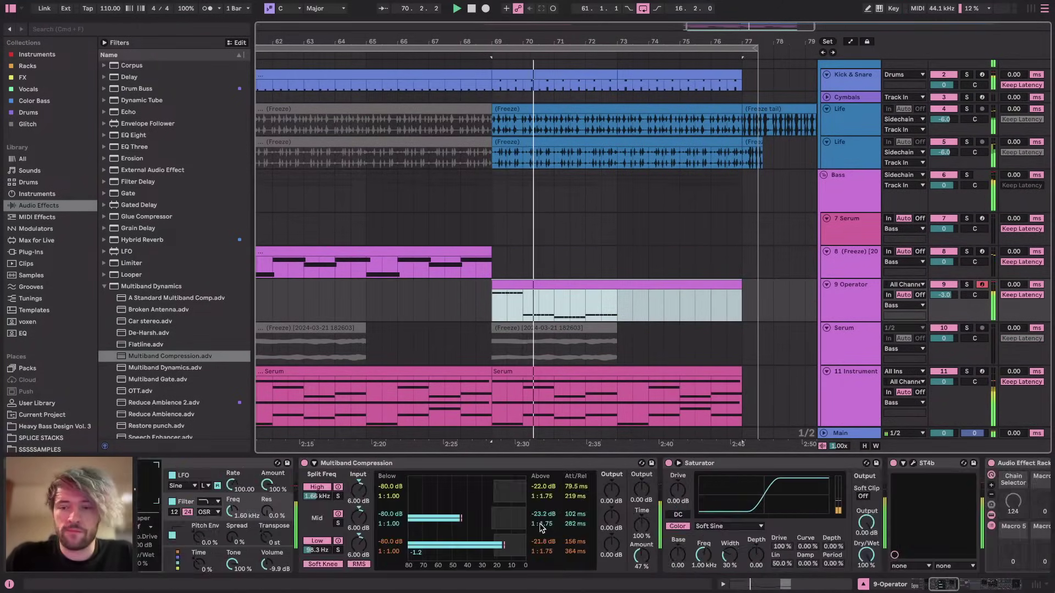
{"action": "double_click", "coordinate": [405, 553]}
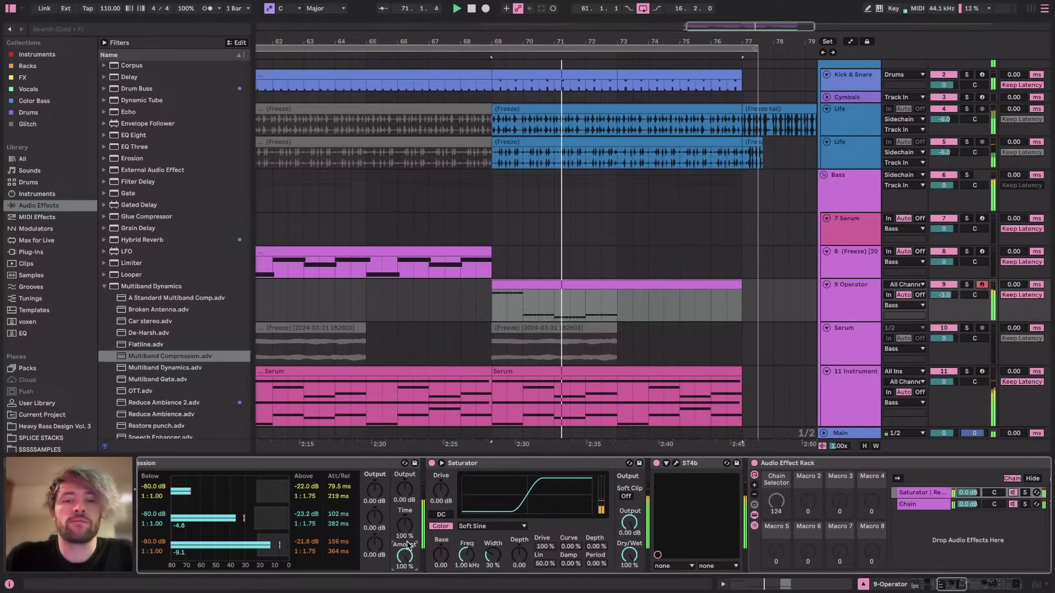
{"action": "scroll", "coordinate": [659, 466], "scroll_direction": "up", "scroll_amount": 5}
{"action": "left_click_drag", "start_coordinate": [659, 466], "coordinate": [275, 466]}
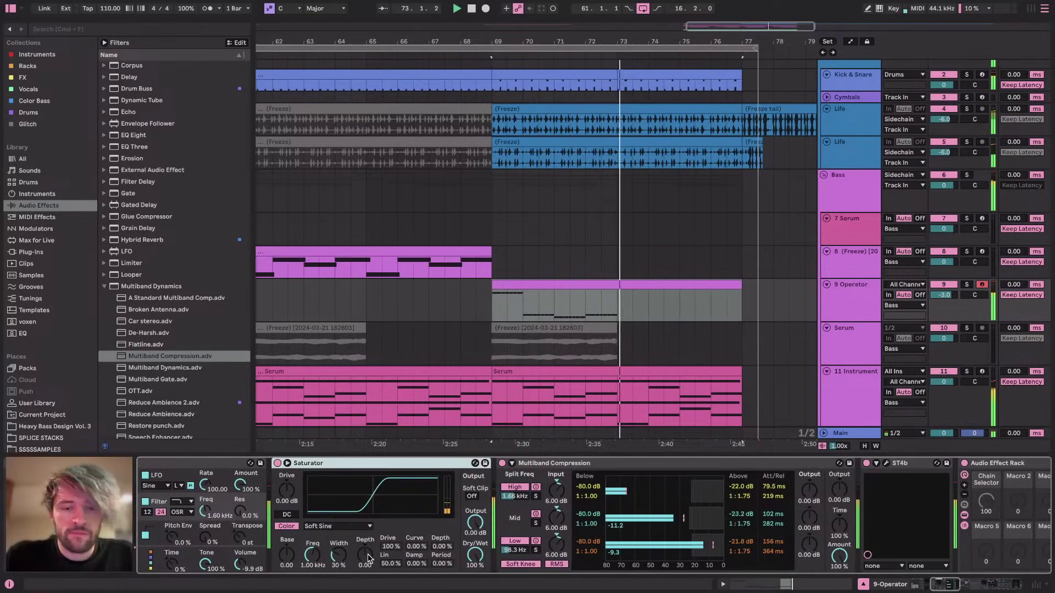
Duplicate the four-bar Operator clip to bar 73 and loop playback over both clips, bars 69 to 77
{"action": "key", "text": "space"}
{"action": "left_click", "coordinate": [615, 295]}
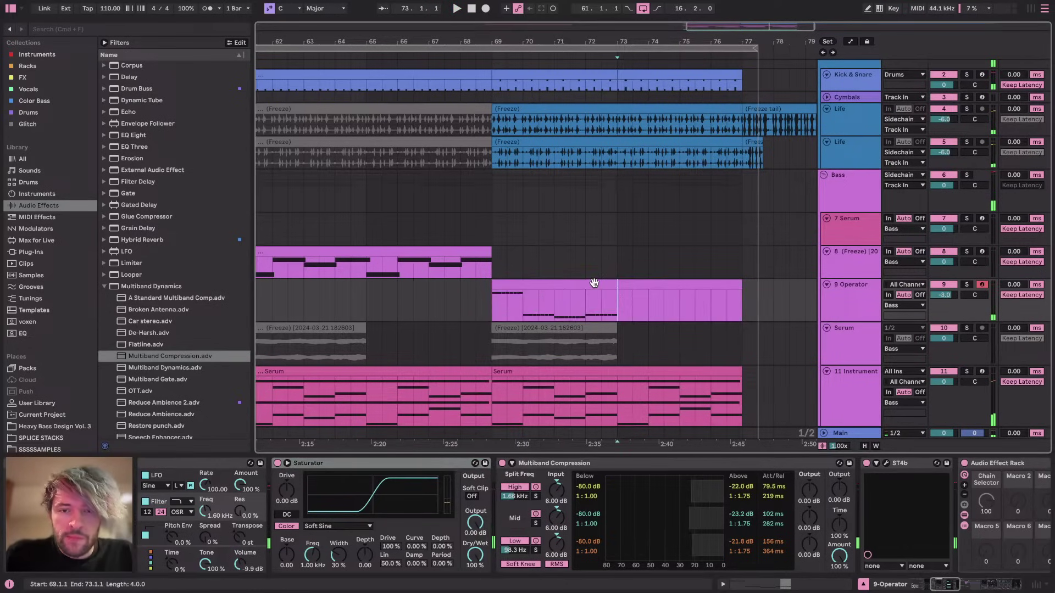
{"action": "left_click", "coordinate": [594, 283]}
{"action": "key", "text": "super+d"}
{"action": "key", "text": "space"}
{"action": "left_click", "coordinate": [595, 283]}
{"action": "left_click", "coordinate": [630, 285], "text": "shift"}
{"action": "key", "text": "super+l"}
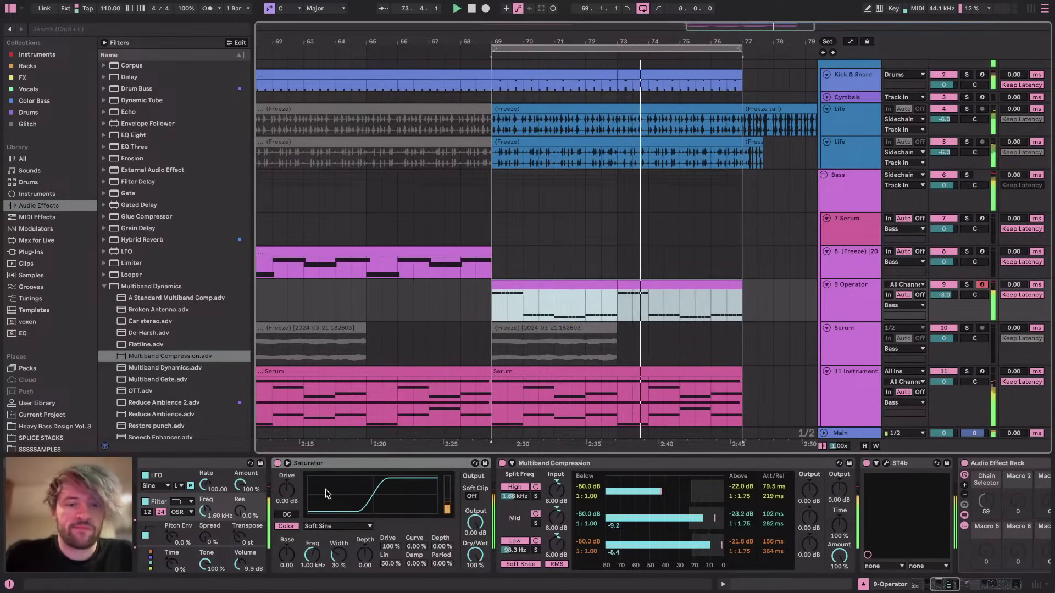
Adjust the Coarse setting of Operator's oscillator C and play the loop
{"action": "scroll", "coordinate": [326, 494], "scroll_direction": "left", "scroll_amount": 10}
{"action": "left_click", "coordinate": [381, 535]}
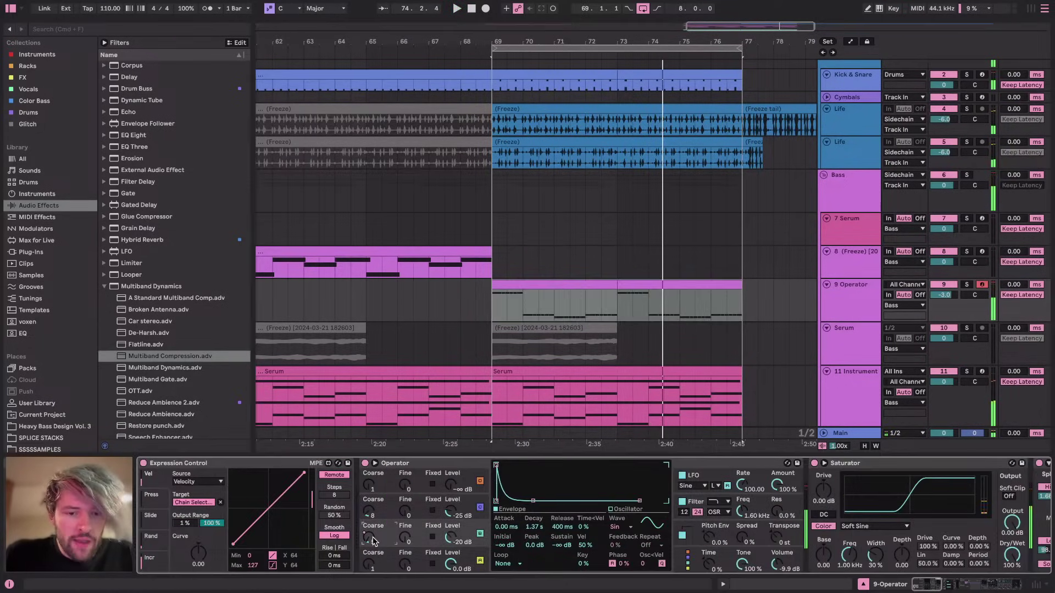
{"action": "right_click", "coordinate": [381, 534]}
{"action": "left_click", "coordinate": [418, 482]}
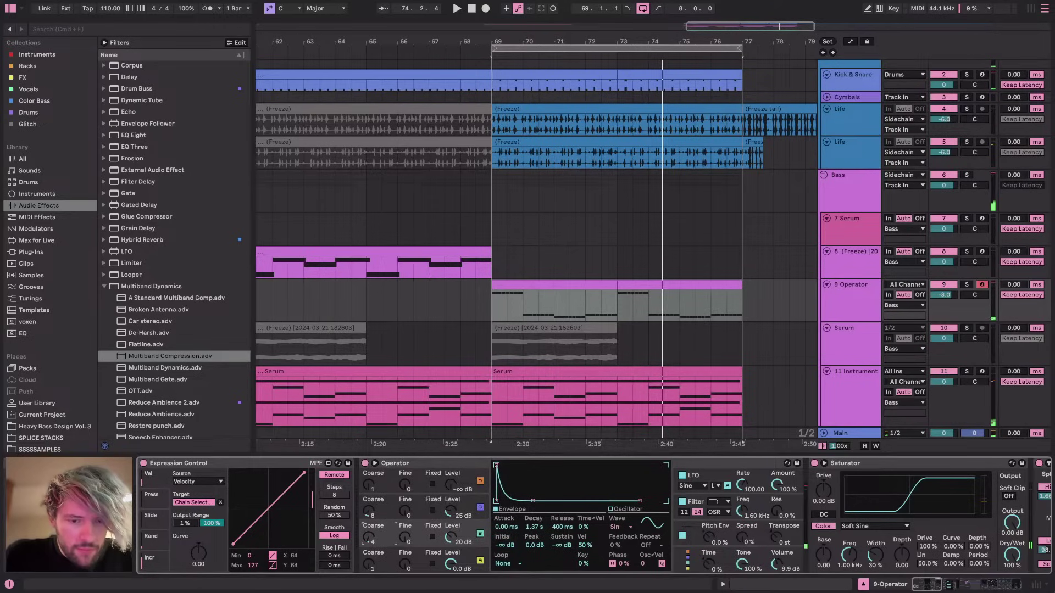
{"action": "key", "text": "space"}
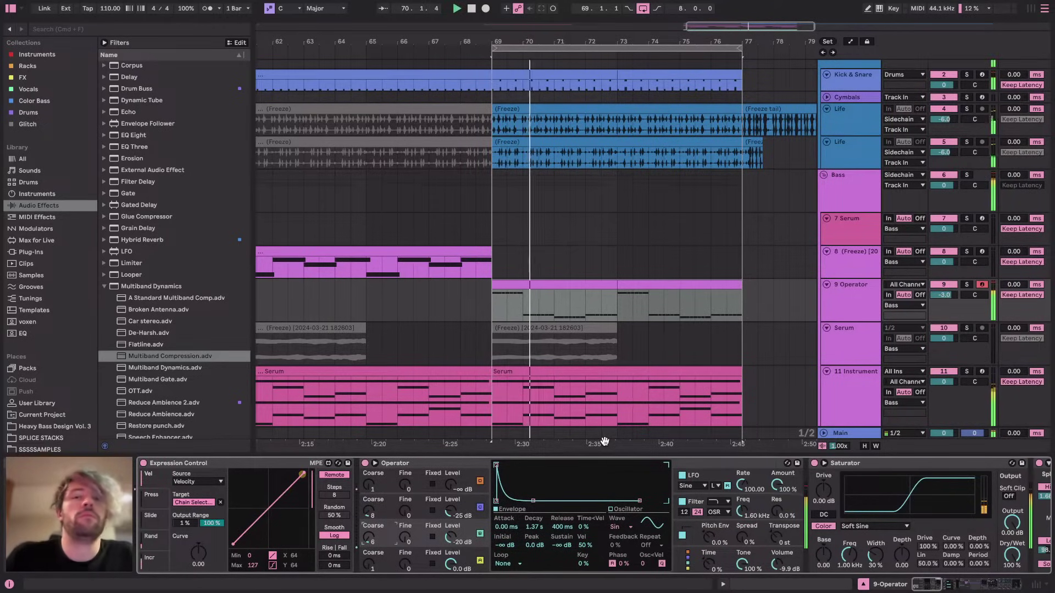
Solo the Operator track with playback starting at bar 70 and insert a Dynamic Tube before its Saturator
{"action": "left_click", "coordinate": [524, 312]}
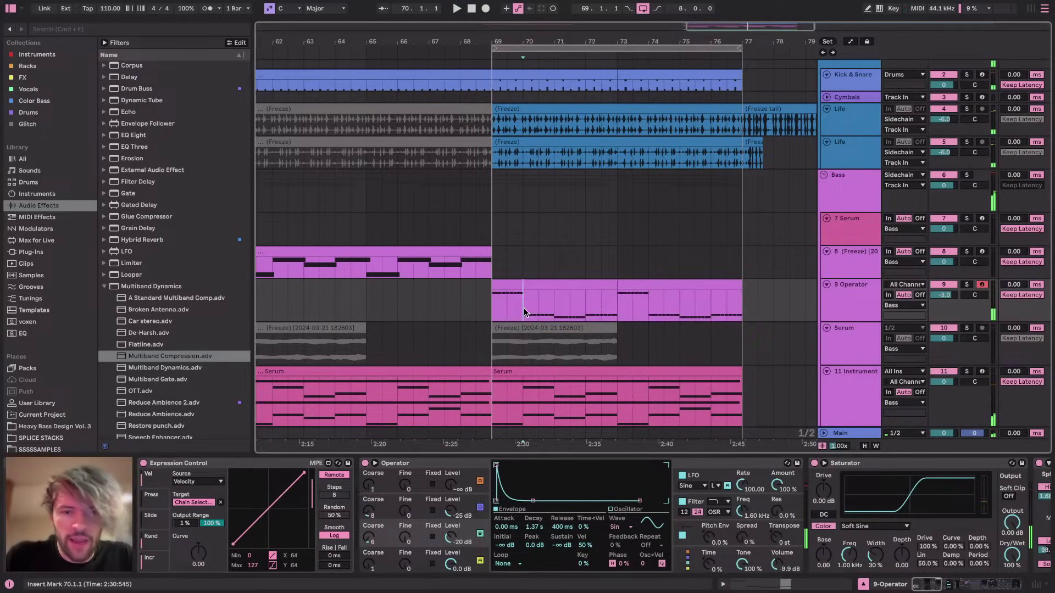
{"action": "left_click", "coordinate": [966, 284]}
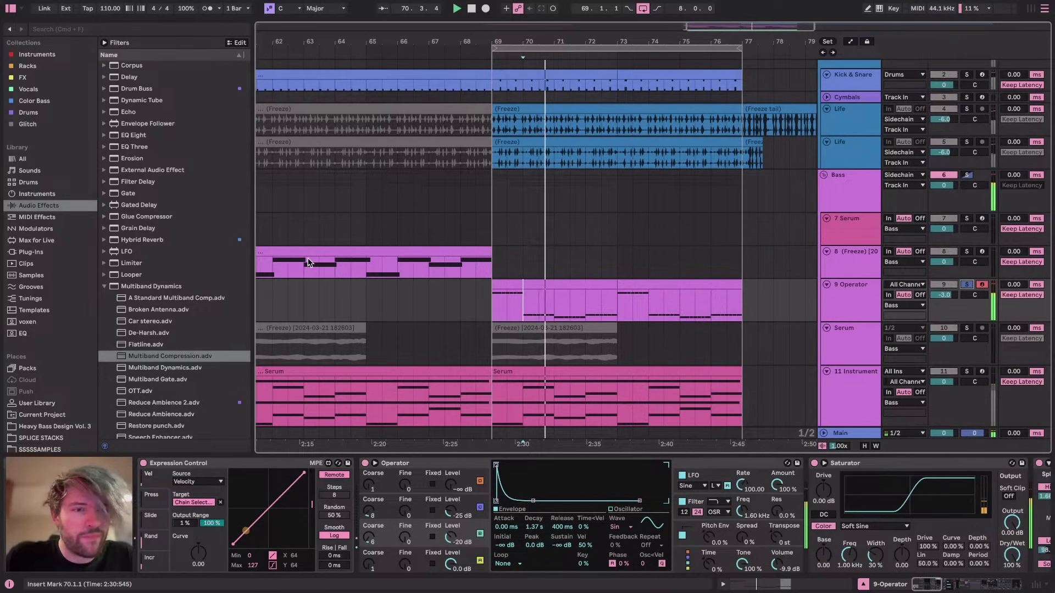
{"action": "left_click", "coordinate": [105, 287]}
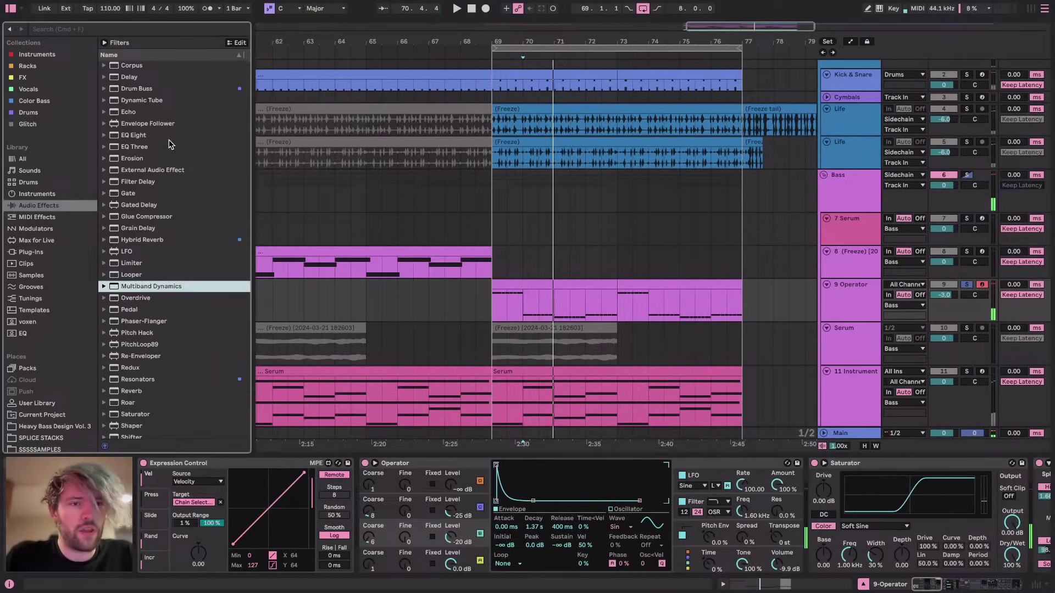
{"action": "scroll", "coordinate": [169, 143], "scroll_direction": "up", "scroll_amount": 4}
{"action": "left_click_drag", "start_coordinate": [135, 229], "coordinate": [811, 506]}
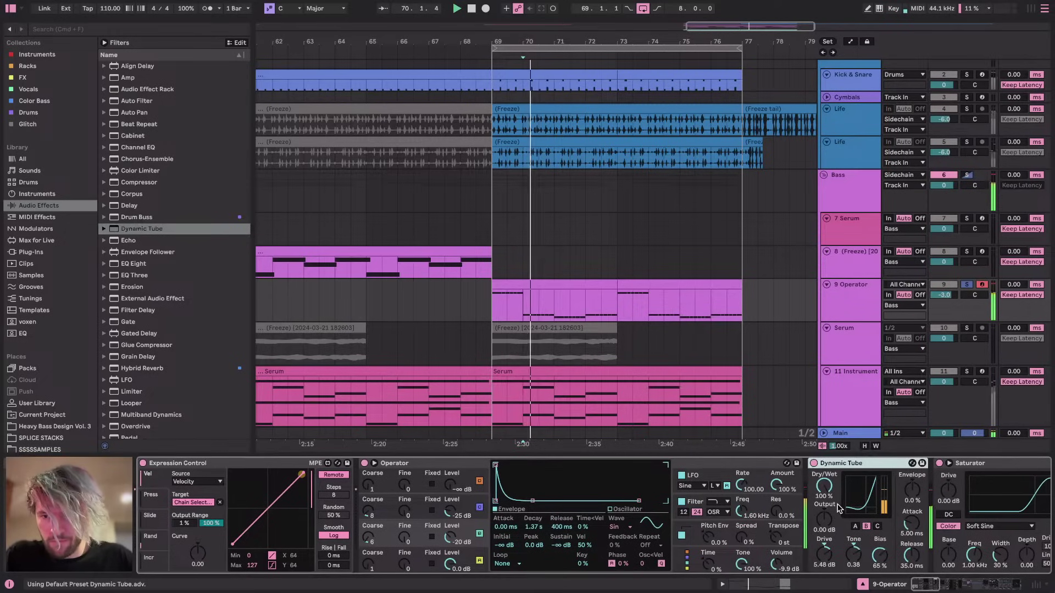
Insert an EQ Eight between the Dynamic Tube and the Saturator and audition the bass through it
{"action": "scroll", "coordinate": [827, 503], "scroll_direction": "right", "scroll_amount": 10}
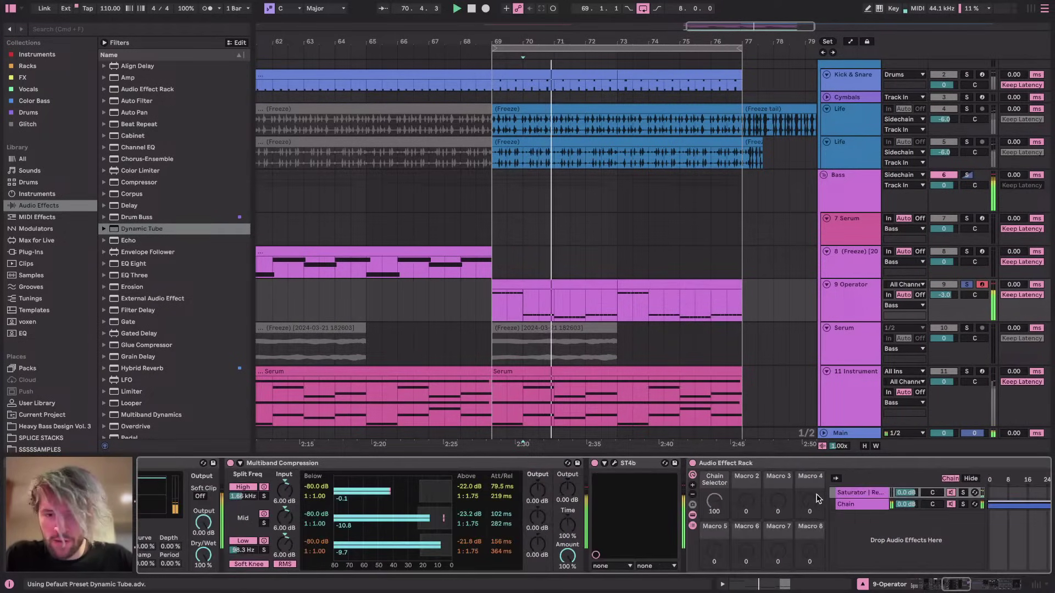
{"action": "key", "text": "space"}
{"action": "left_click_drag", "start_coordinate": [133, 264], "coordinate": [219, 522]}
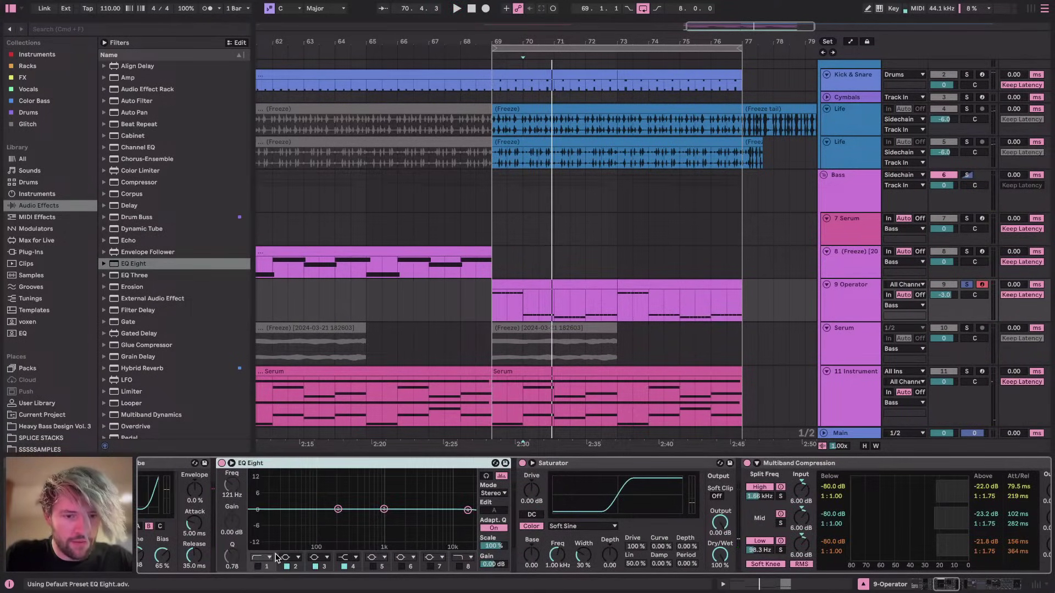
{"action": "key", "text": "space"}
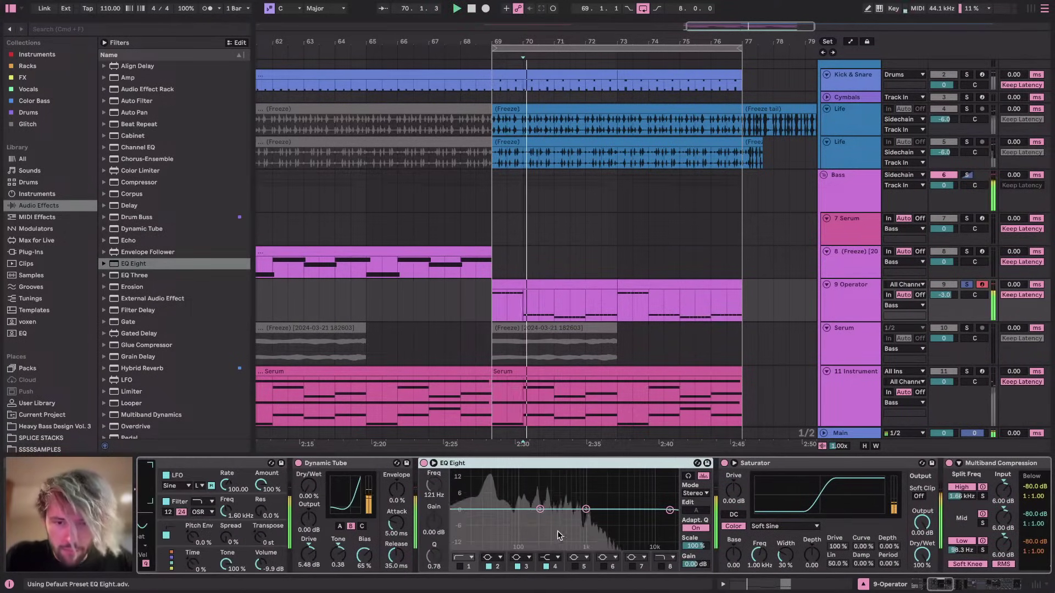
{"action": "key", "text": "space"}
{"action": "key", "text": "space"}
Compare Dynamic Tube Dry/Wet amounts from 0 % up to 70.6 % and bypass the EQ Eight
{"action": "left_click_drag", "start_coordinate": [309, 487], "coordinate": [451, 510]}
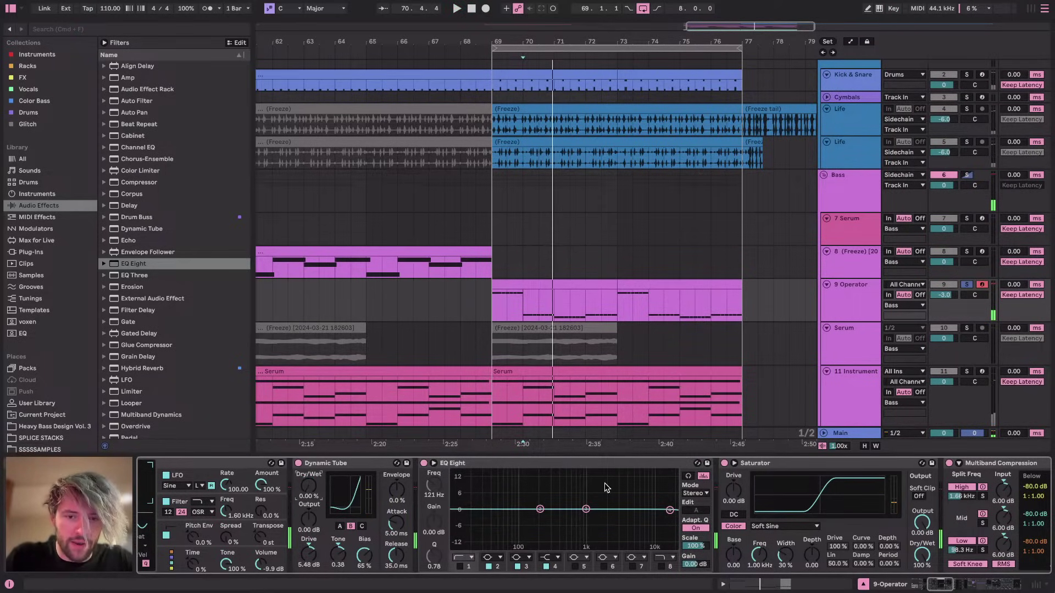
{"action": "key", "text": "space"}
{"action": "left_click_drag", "start_coordinate": [309, 487], "coordinate": [309, 459]}
{"action": "key", "text": "space"}
{"action": "left_click", "coordinate": [424, 463]}
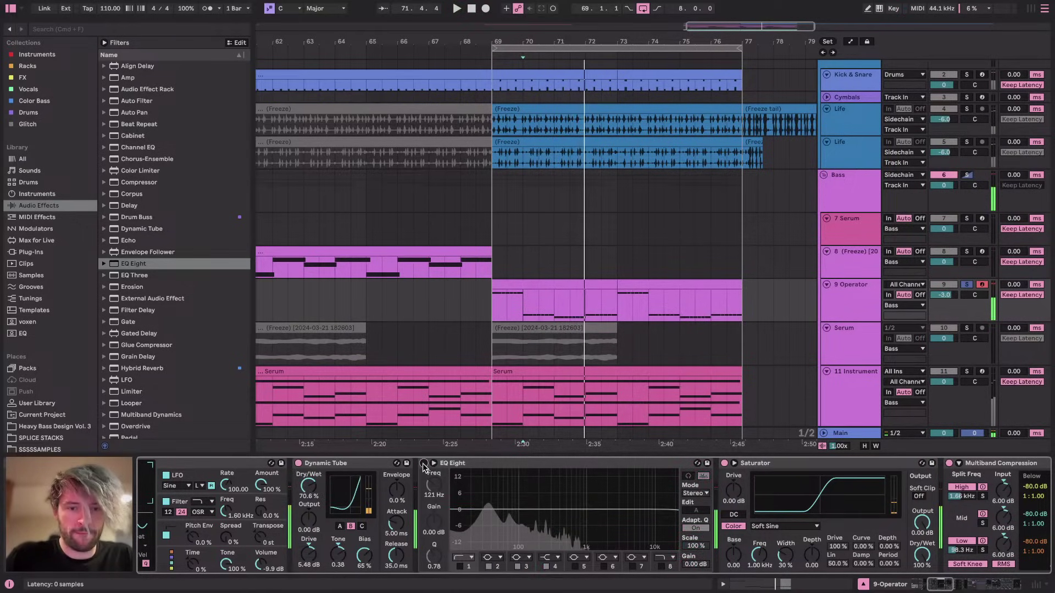
Show the automation lanes and draw a rising Dynamic Tube Dry/Wet ramp in bar 69 of the Operator track
{"action": "key", "text": "a"}
{"action": "left_click", "coordinate": [492, 296]}
{"action": "key", "text": "space"}
{"action": "left_click_drag", "start_coordinate": [308, 485], "coordinate": [309, 505]}
{"action": "key", "text": "space"}
{"action": "left_click_drag", "start_coordinate": [490, 318], "coordinate": [452, 298]}
{"action": "scroll", "coordinate": [512, 300], "scroll_direction": "up", "scroll_amount": 5}
Repeat the Dry/Wet ramp in bar 70 and raise its mid-bar breakpoint to 60 %
{"action": "left_click", "coordinate": [451, 318]}
{"action": "key", "text": "super+d"}
{"action": "left_click", "coordinate": [566, 297]}
{"action": "left_click", "coordinate": [540, 299]}
{"action": "left_click_drag", "start_coordinate": [591, 311], "coordinate": [599, 304]}
{"action": "key", "text": "space"}
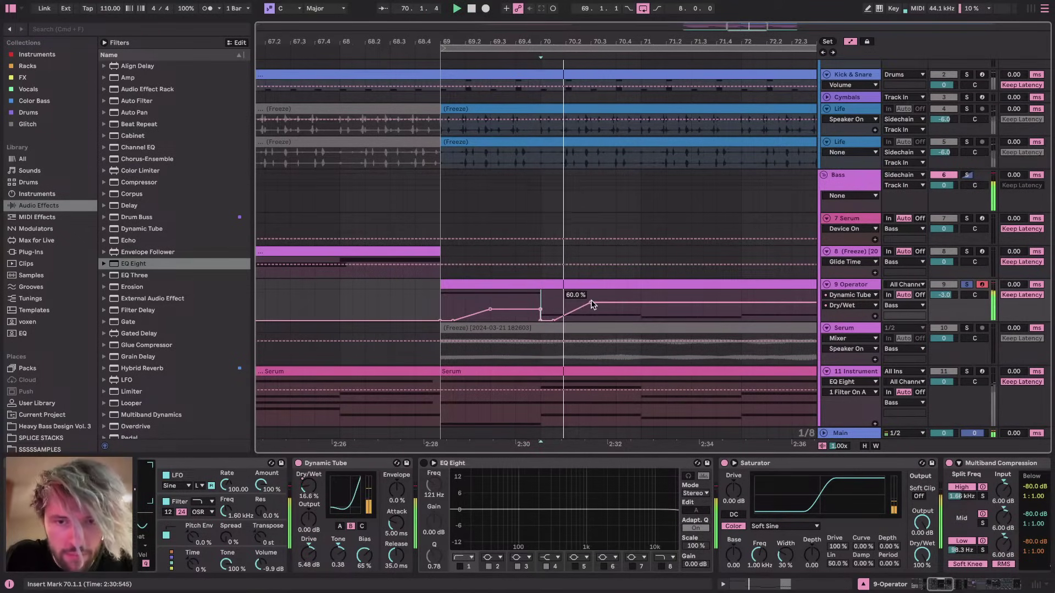
Duplicate bar 70's Dry/Wet automation ramp across the following bars up to bar 77
{"action": "left_click_drag", "start_coordinate": [641, 302], "coordinate": [540, 308]}
{"action": "key", "text": "ctrl+d"}
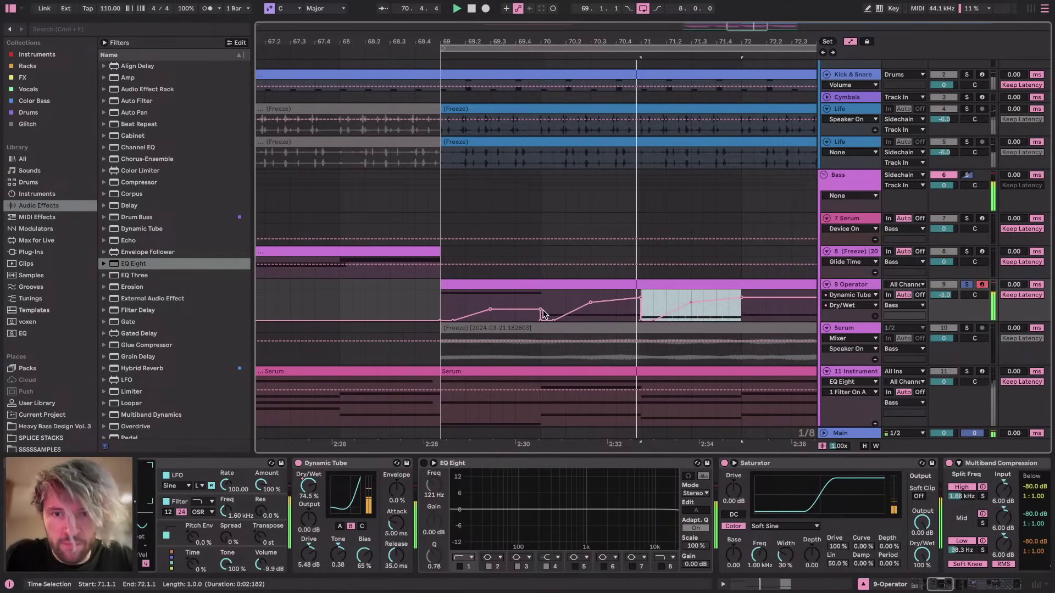
{"action": "key", "text": "ctrl+d"}
{"action": "key", "text": "ctrl+d"}
{"action": "key", "text": "ctrl+d"}
{"action": "key", "text": "ctrl+d"}
{"action": "key", "text": "ctrl+d"}
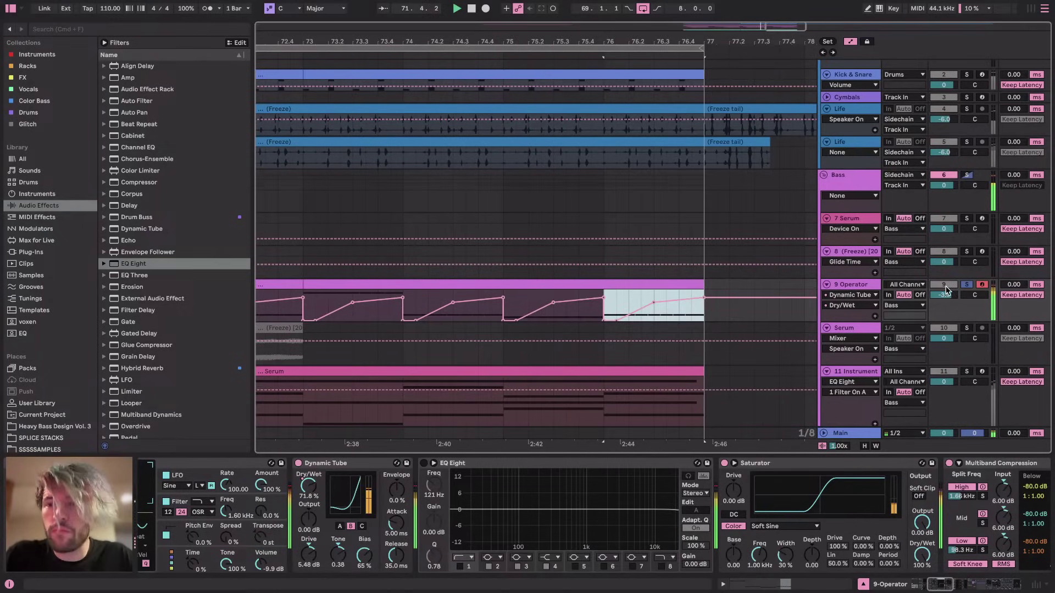
Unsolo the Operator track, hide the automation lanes and listen to the loop in the full mix
{"action": "left_click", "coordinate": [964, 285]}
{"action": "scroll", "coordinate": [731, 353], "scroll_direction": "down", "scroll_amount": 5}
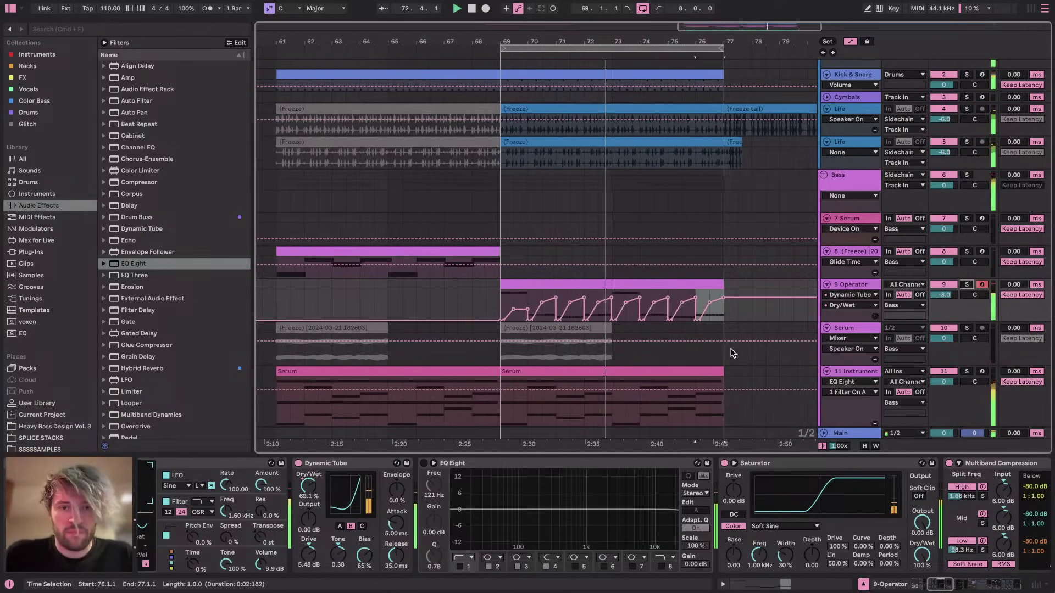
{"action": "key", "text": "a"}
{"action": "scroll", "coordinate": [160, 344], "scroll_direction": "down", "scroll_amount": 8}
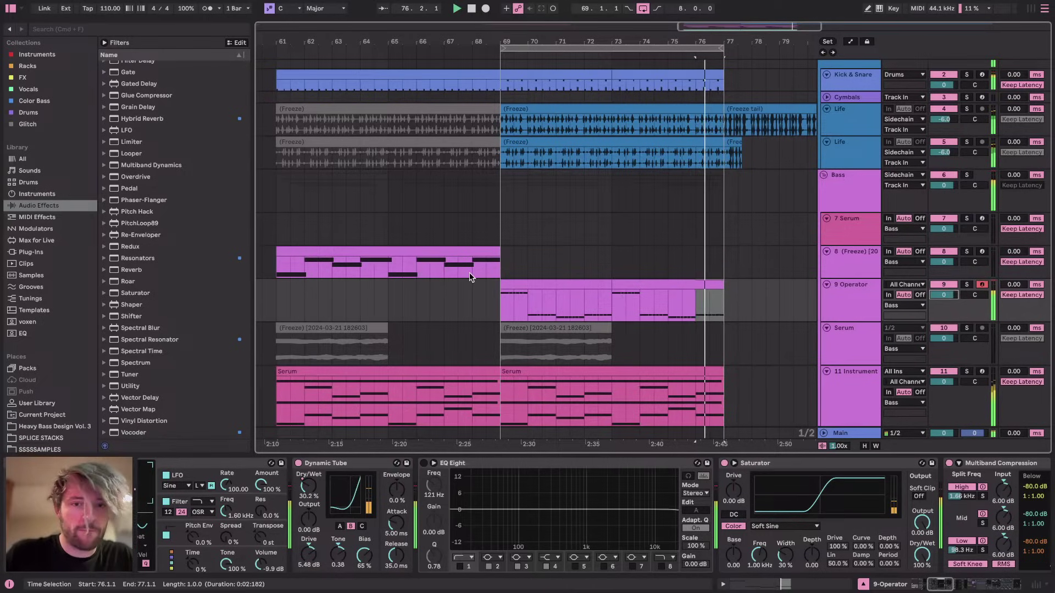
Insert a Glue Compressor between the Saturator and the Multiband Compression on the Operator track
{"action": "left_click", "coordinate": [502, 283]}
{"action": "key", "text": "XF86AudioRaiseVolume"}
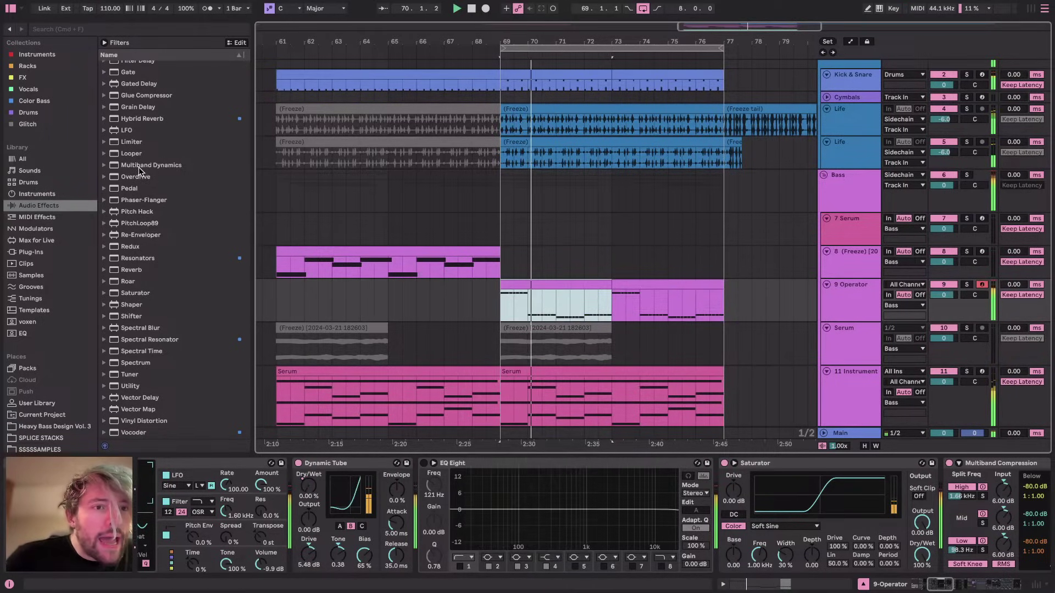
{"action": "left_click", "coordinate": [141, 95]}
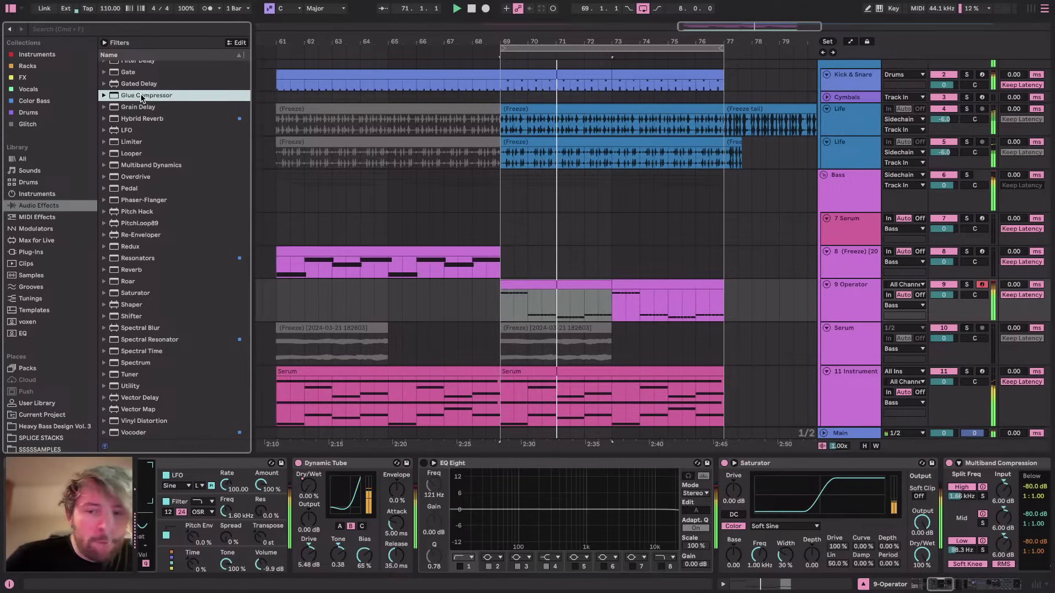
{"action": "left_click_drag", "start_coordinate": [141, 95], "coordinate": [928, 517]}
{"action": "scroll", "coordinate": [887, 516], "scroll_direction": "right", "scroll_amount": 10}
{"action": "scroll", "coordinate": [362, 519], "scroll_direction": "left", "scroll_amount": 5}
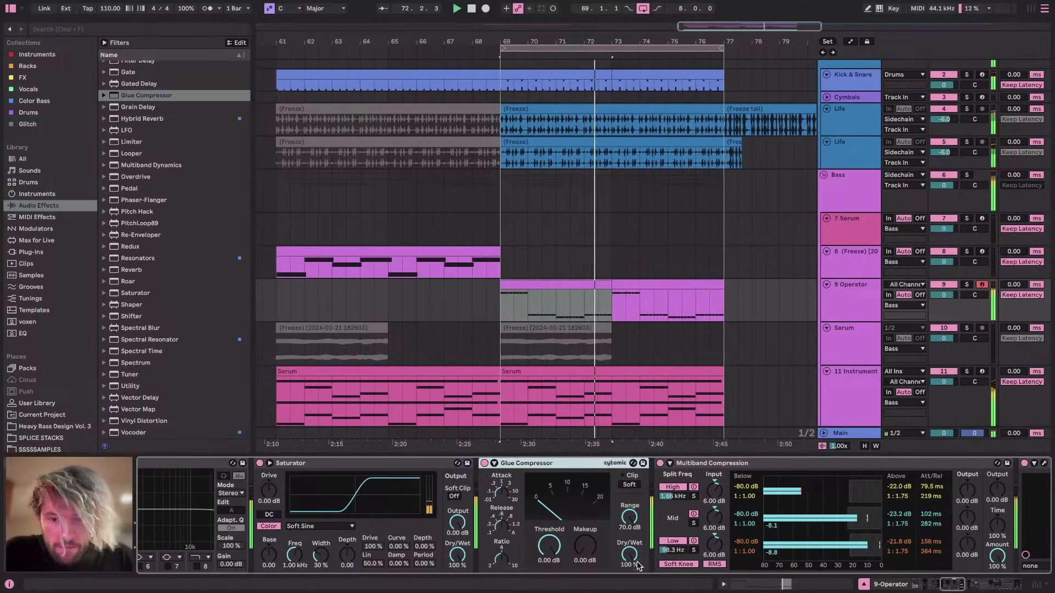
Set the Glue Compressor to sidechain EQ at 430 Hz, threshold -16.2 dB, makeup 3.33 dB and soft clipping on
{"action": "left_click", "coordinate": [494, 463]}
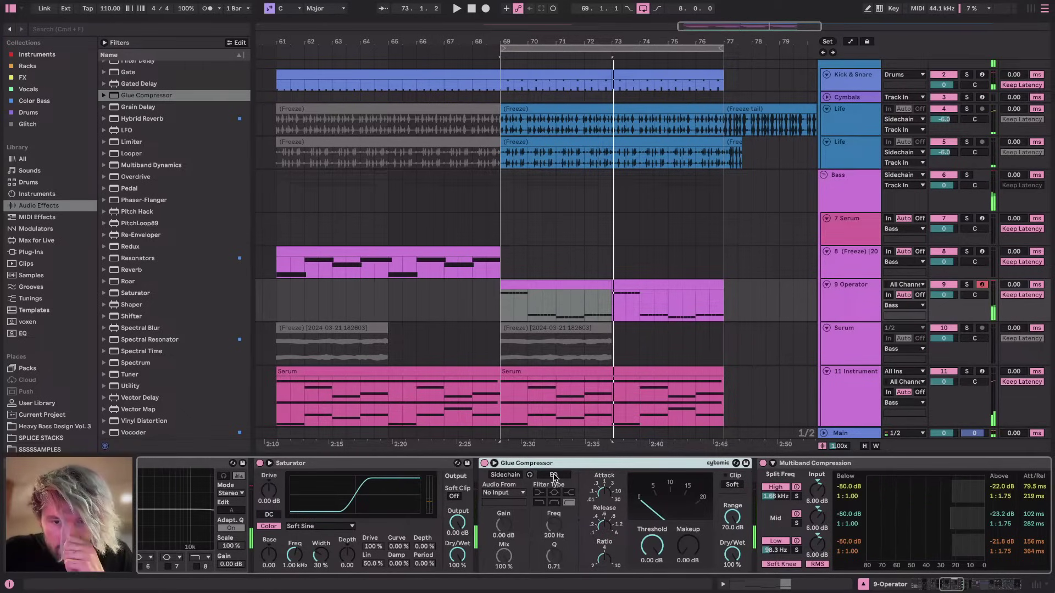
{"action": "left_click", "coordinate": [553, 475]}
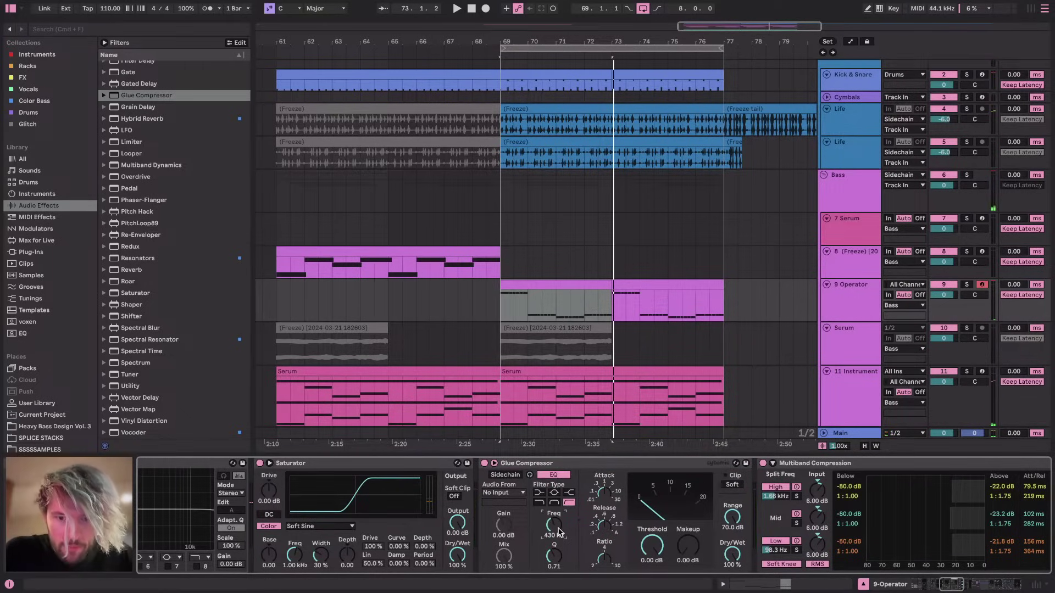
{"action": "key", "text": "space"}
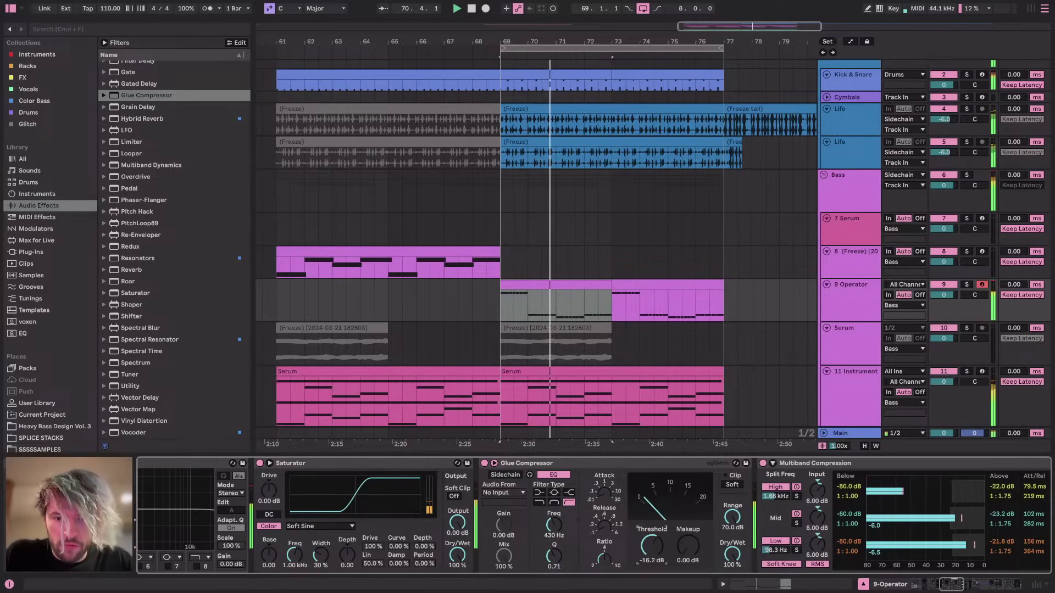
{"action": "left_click_drag", "start_coordinate": [688, 546], "coordinate": [688, 529]}
{"action": "left_click", "coordinate": [731, 486]}
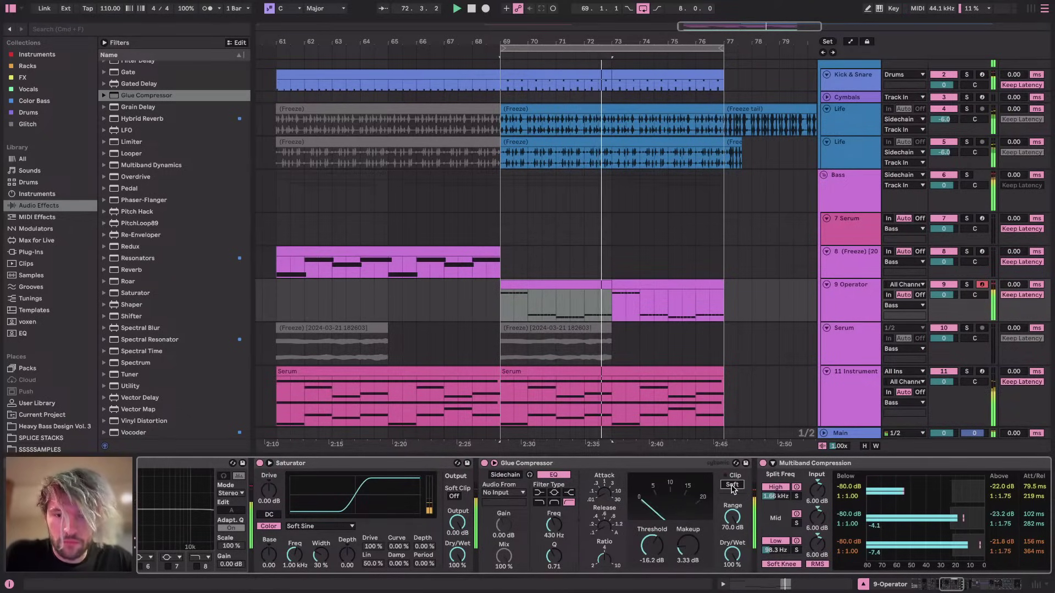
Compare the Multiband Compression at 0 % and 100 % Amount and open the second Operator clip's notes
{"action": "scroll", "coordinate": [700, 538], "scroll_direction": "right", "scroll_amount": 5}
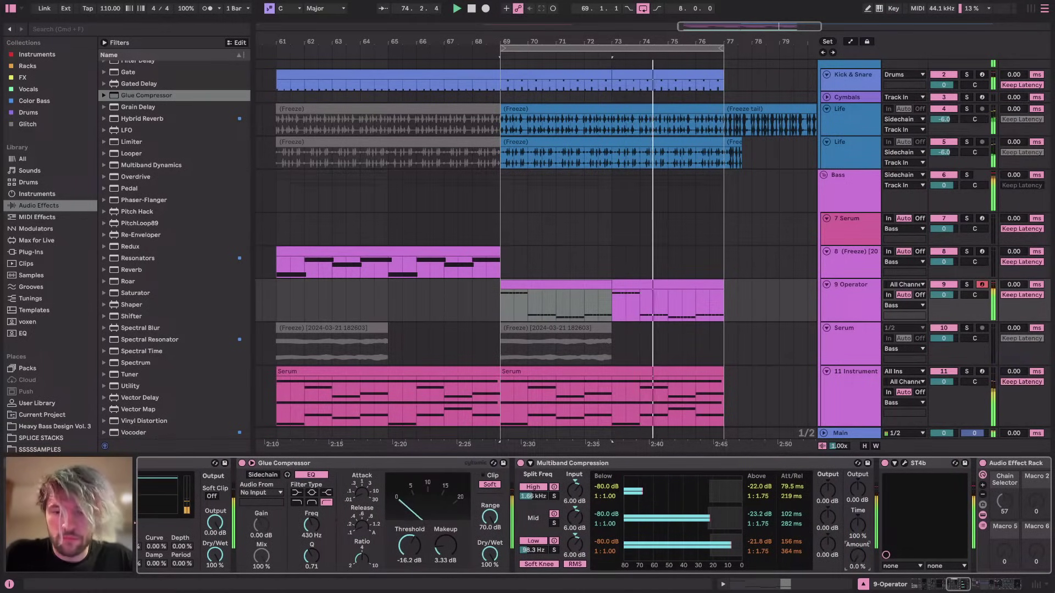
{"action": "scroll", "coordinate": [772, 545], "scroll_direction": "right", "scroll_amount": 6}
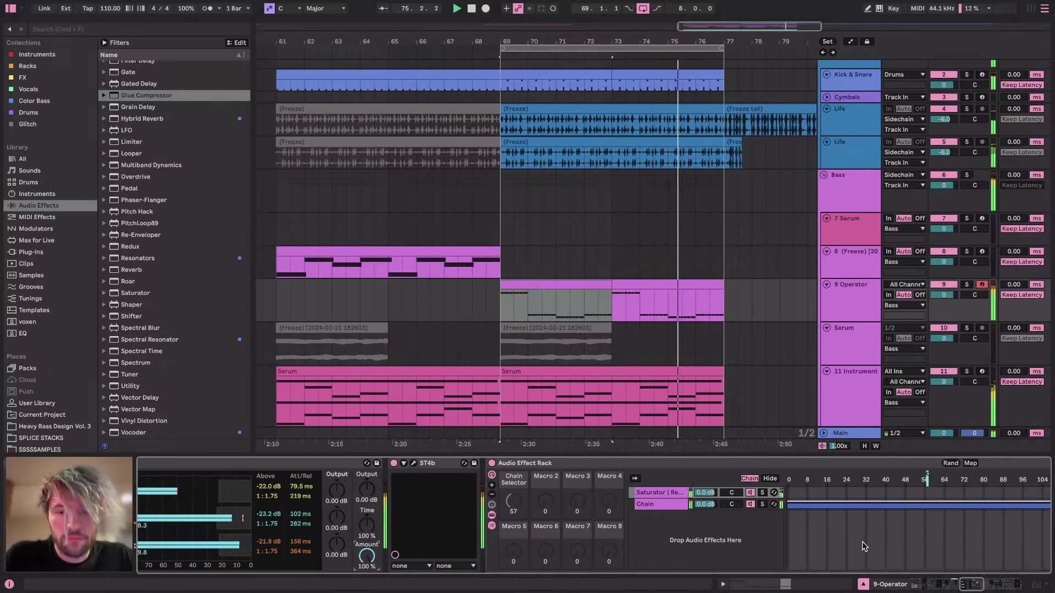
{"action": "scroll", "coordinate": [772, 545], "scroll_direction": "right", "scroll_amount": 5}
{"action": "key", "text": "space"}
{"action": "left_click", "coordinate": [658, 308]}
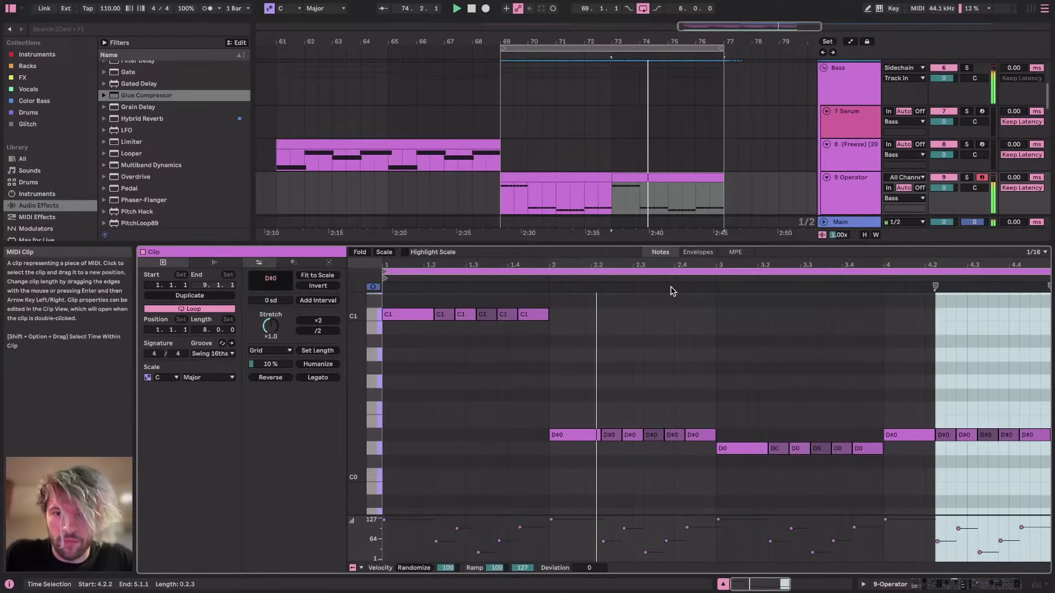
Transpose the six D0 notes in bar 3 of the second Operator clip up three semitones to F0 and listen
{"action": "double_click", "coordinate": [670, 299]}
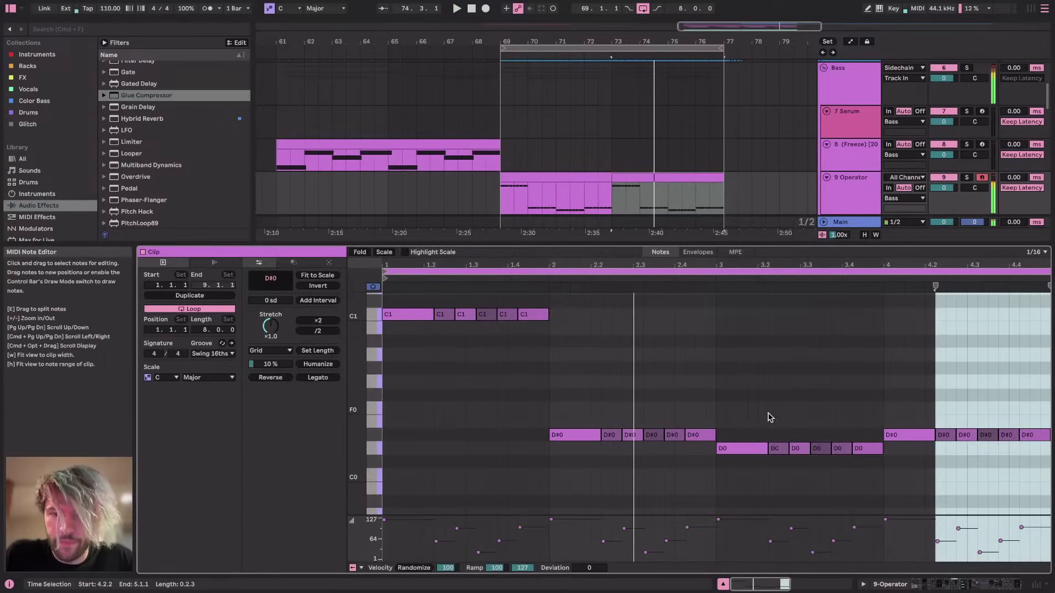
{"action": "left_click_drag", "start_coordinate": [732, 427], "coordinate": [870, 490]}
{"action": "key", "text": "Up"}
{"action": "key", "text": "Up"}
{"action": "key", "text": "Up"}
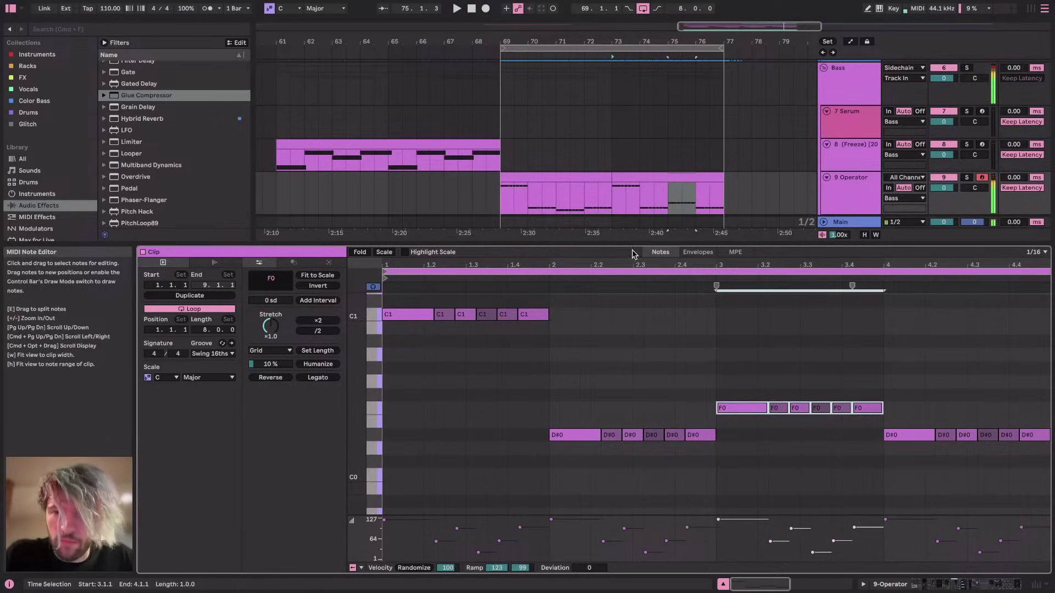
{"action": "key", "text": "space"}
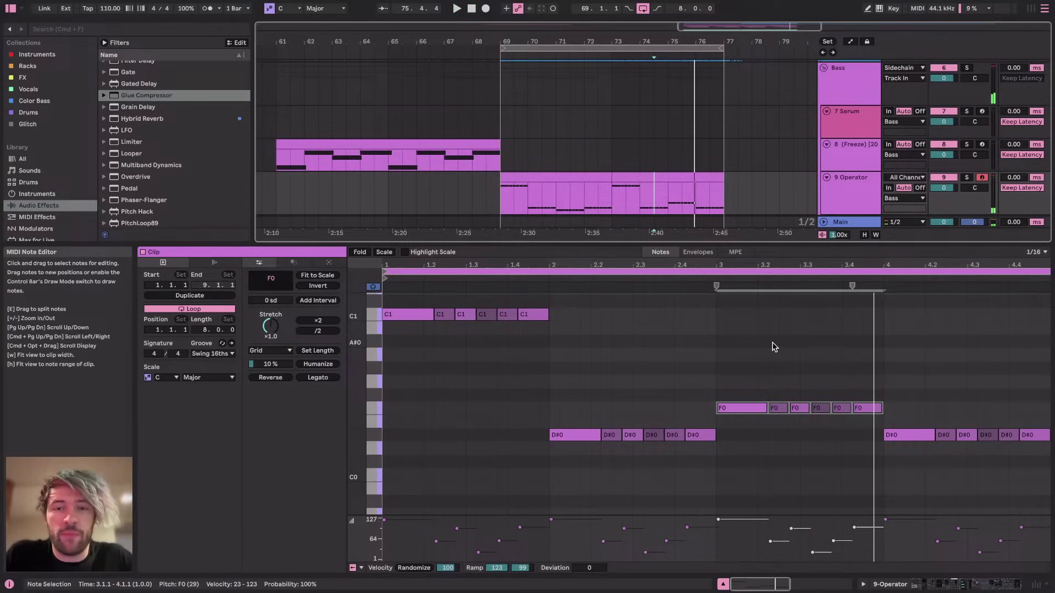
Raise the D#0 note at 2.3.4 of the clip one octave to D#1 while auditioning the bass line
{"action": "left_click", "coordinate": [653, 384]}
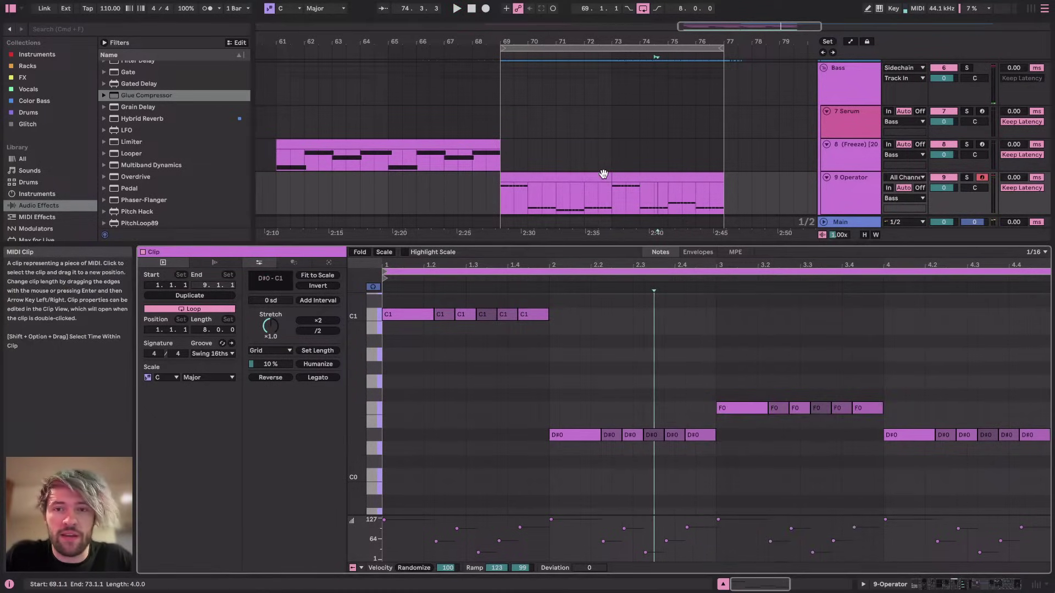
{"action": "left_click", "coordinate": [612, 194]}
{"action": "key", "text": "space"}
{"action": "left_click", "coordinate": [672, 436]}
{"action": "key", "text": "shift+Up"}
{"action": "key", "text": "space"}
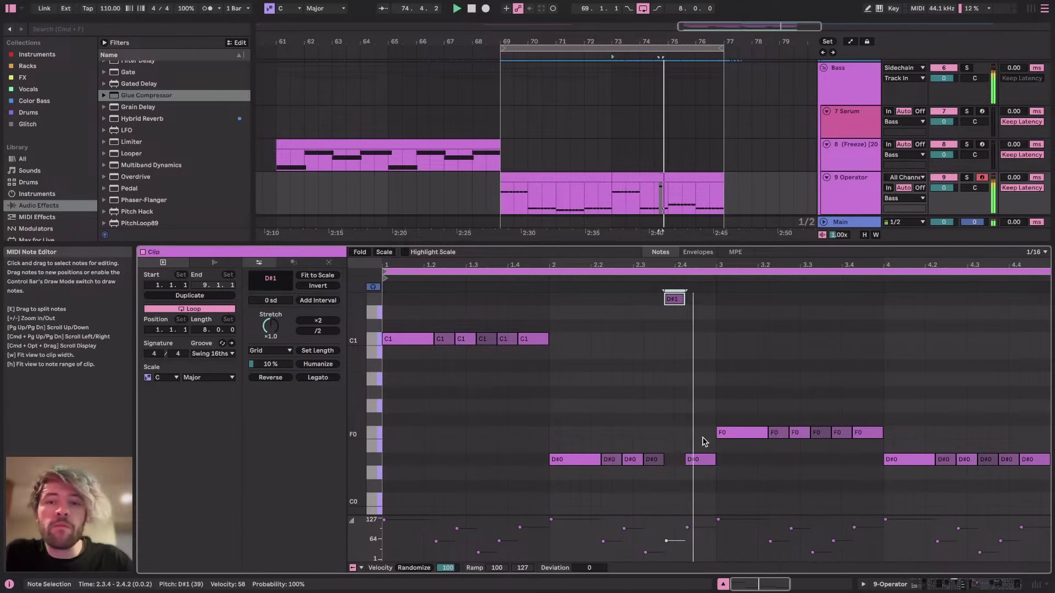
Raise the F0 note at 3.3.2 to F2 and the one at 3.3.4 to F1, and slightly raise the D#1 note's velocity
{"action": "left_click", "coordinate": [823, 434]}
{"action": "key", "text": "space"}
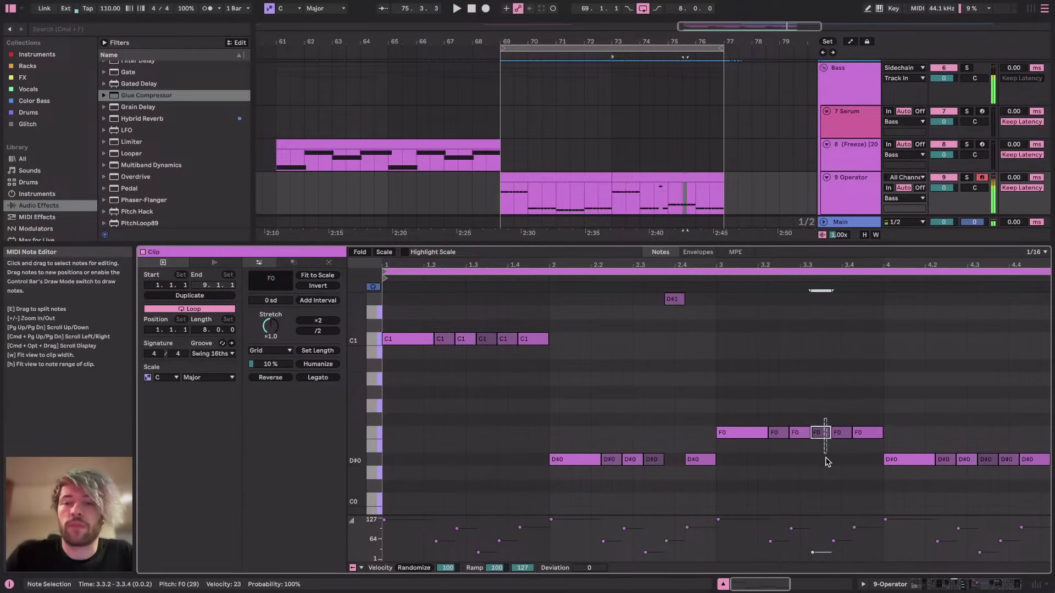
{"action": "key", "text": "shift+Up"}
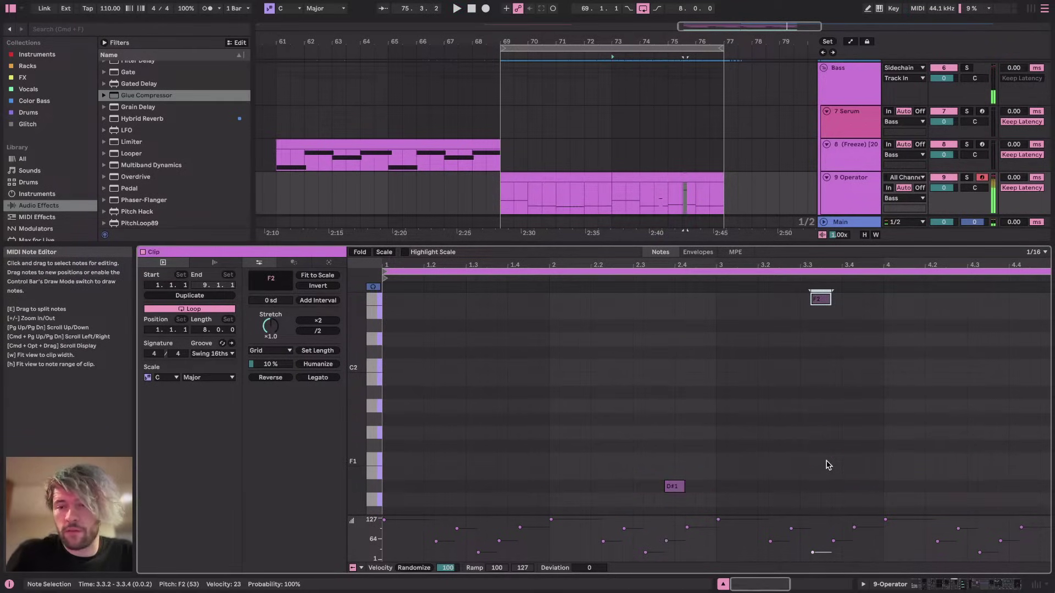
{"action": "key", "text": "shift+Up"}
{"action": "key", "text": "shift+Up"}
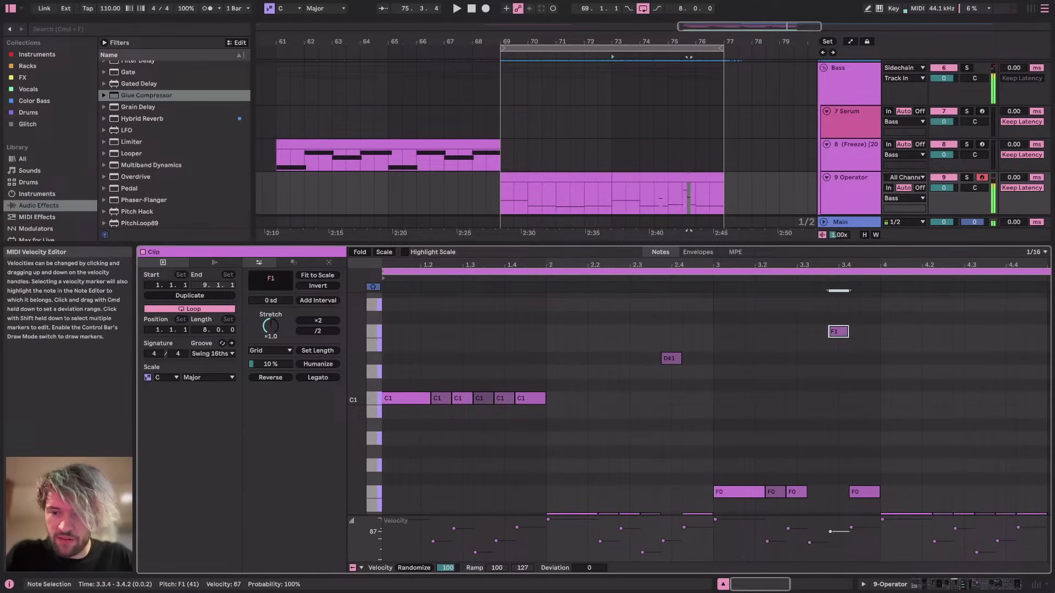
{"action": "left_click_drag", "start_coordinate": [684, 544], "coordinate": [684, 540]}
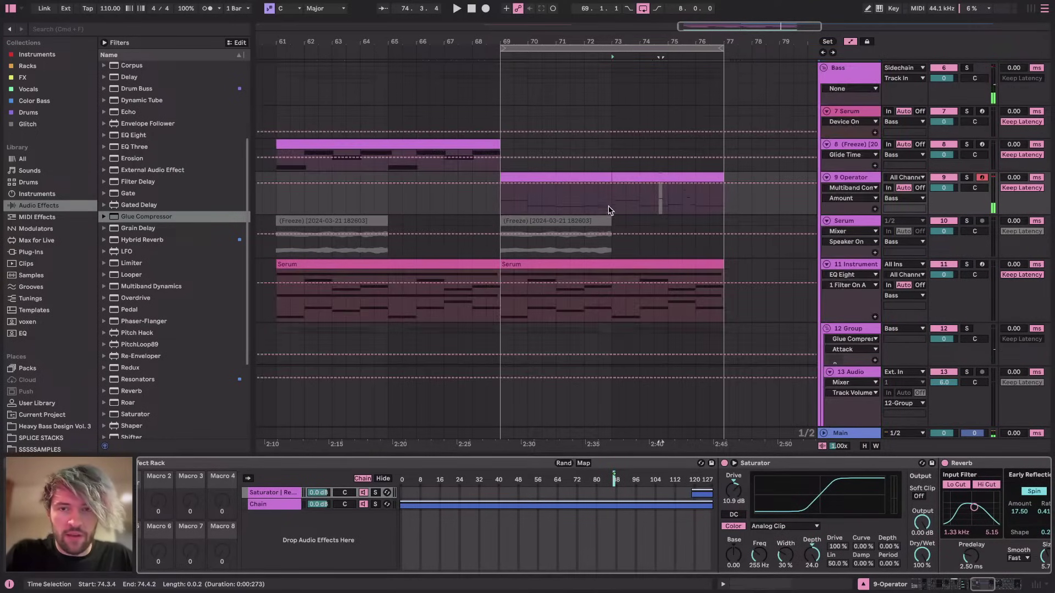
Go back through the Operator track's effects to the Dynamic Tube and display its Dry/Wet automation
{"action": "scroll", "coordinate": [608, 210], "scroll_direction": "up", "scroll_amount": 5}
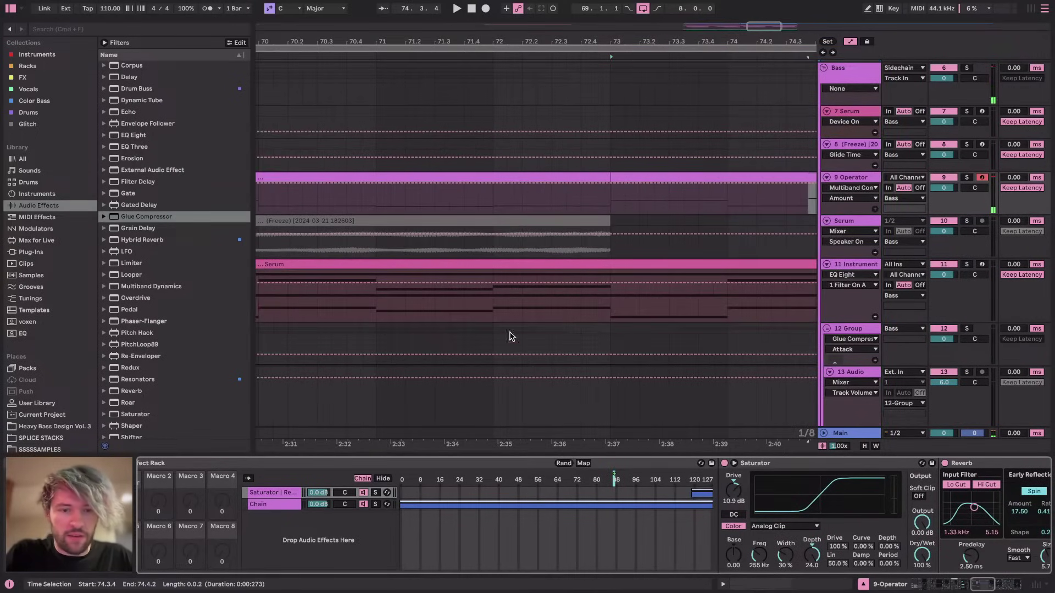
{"action": "scroll", "coordinate": [717, 547], "scroll_direction": "right", "scroll_amount": 5}
{"action": "scroll", "coordinate": [717, 546], "scroll_direction": "left", "scroll_amount": 6}
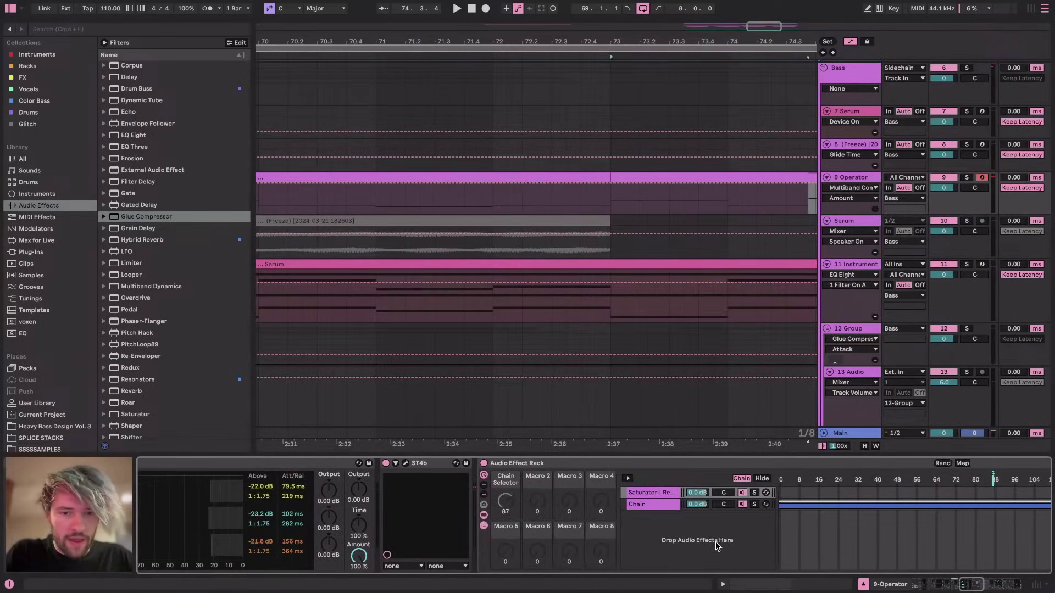
{"action": "scroll", "coordinate": [598, 545], "scroll_direction": "left", "scroll_amount": 4}
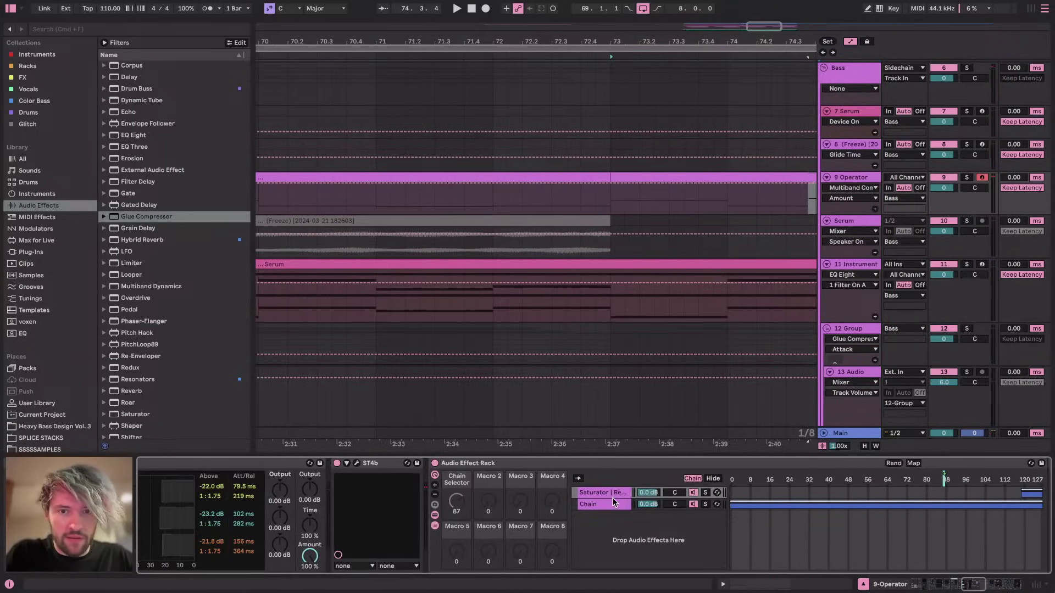
{"action": "key", "text": "a"}
{"action": "scroll", "coordinate": [636, 335], "scroll_direction": "down", "scroll_amount": 5}
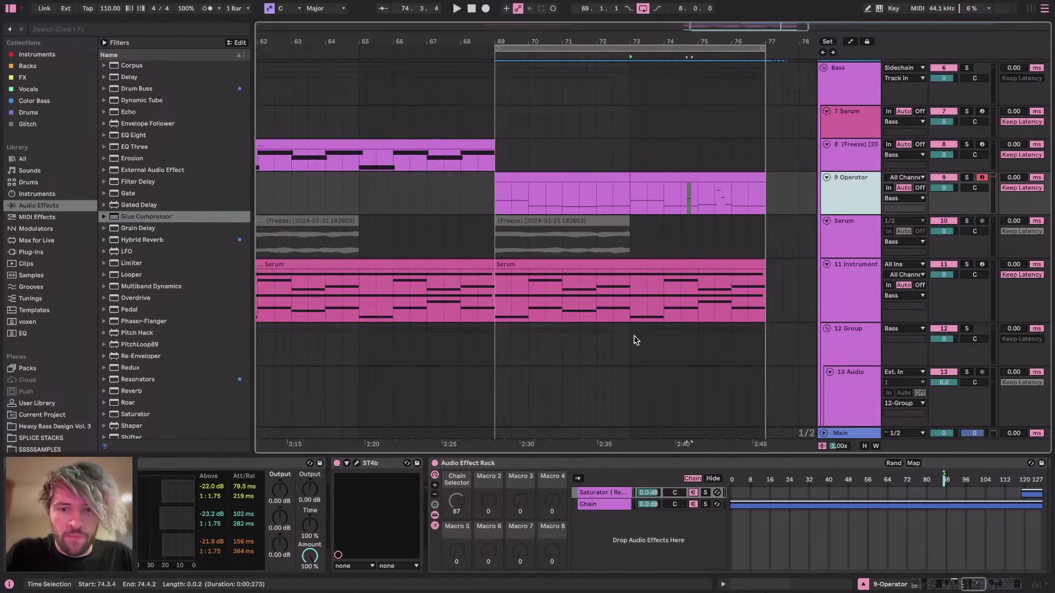
{"action": "scroll", "coordinate": [695, 539], "scroll_direction": "right", "scroll_amount": 2}
{"action": "scroll", "coordinate": [604, 519], "scroll_direction": "left", "scroll_amount": 8}
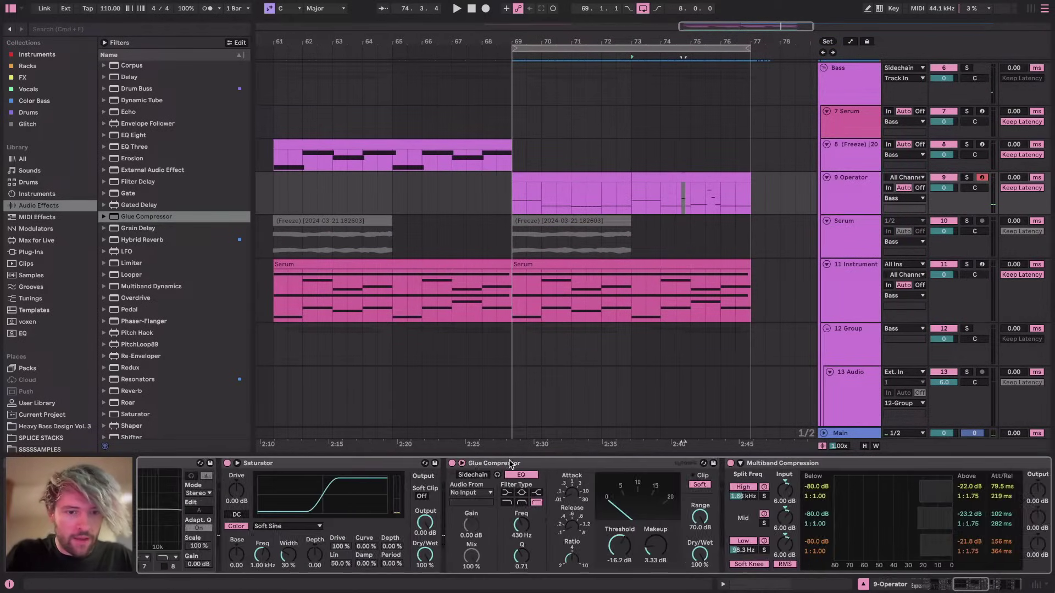
{"action": "scroll", "coordinate": [601, 517], "scroll_direction": "left", "scroll_amount": 10}
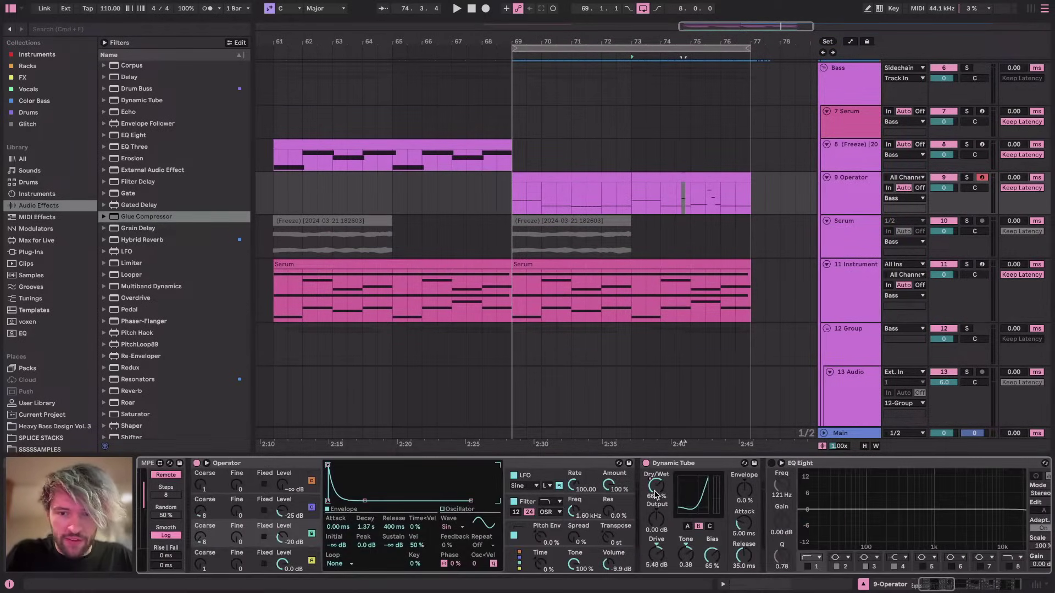
{"action": "key", "text": "a"}
{"action": "key", "text": "plus"}
{"action": "key", "text": "plus"}
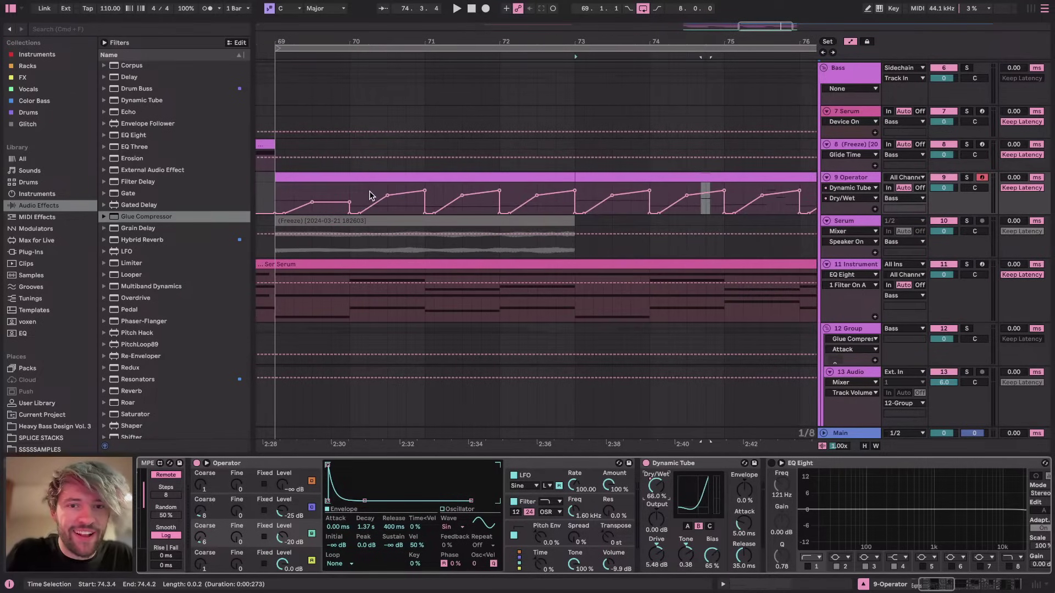
Drop the Dynamic Tube Dry/Wet automation to 0 % between 74.3.4 and 74.4.2, lower it from 75.3.2 to 75.4.2, and hide the automation lanes
{"action": "scroll", "coordinate": [731, 208], "scroll_direction": "right", "scroll_amount": 2}
{"action": "scroll", "coordinate": [731, 208], "scroll_direction": "up", "scroll_amount": 1}
{"action": "scroll", "coordinate": [652, 221], "scroll_direction": "up", "scroll_amount": 5}
{"action": "left_click", "coordinate": [641, 225]}
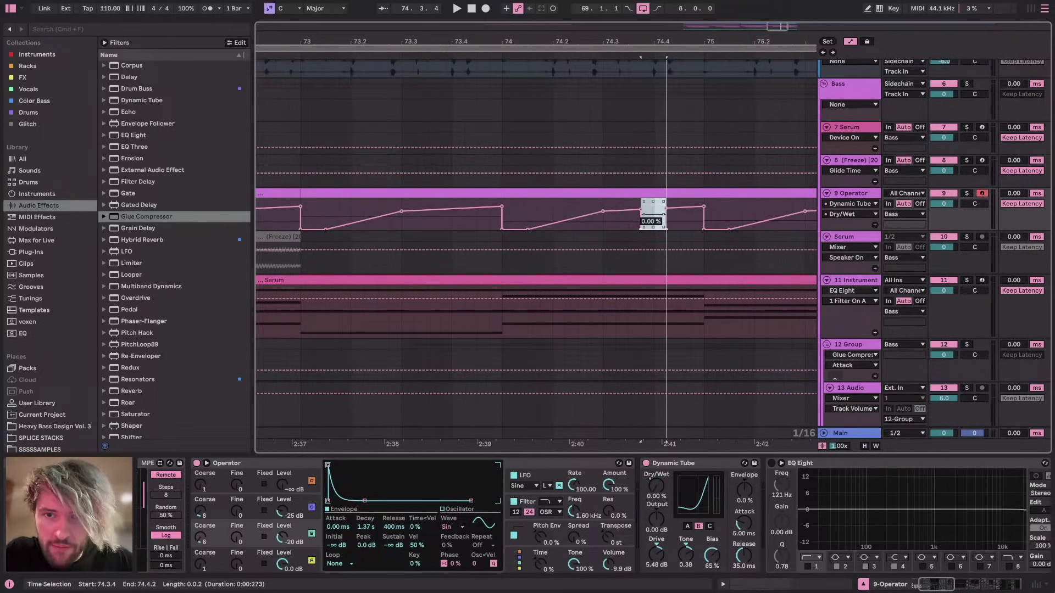
{"action": "scroll", "coordinate": [654, 233], "scroll_direction": "right", "scroll_amount": 5}
{"action": "left_click_drag", "start_coordinate": [508, 216], "coordinate": [465, 214]}
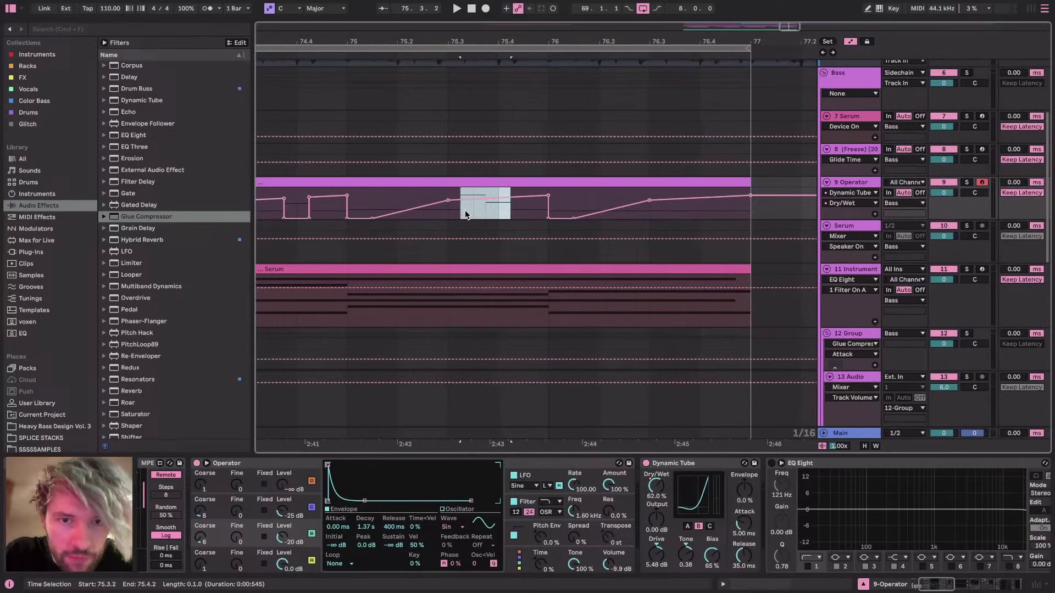
{"action": "scroll", "coordinate": [567, 224], "scroll_direction": "down", "scroll_amount": 5}
{"action": "key", "text": "a"}
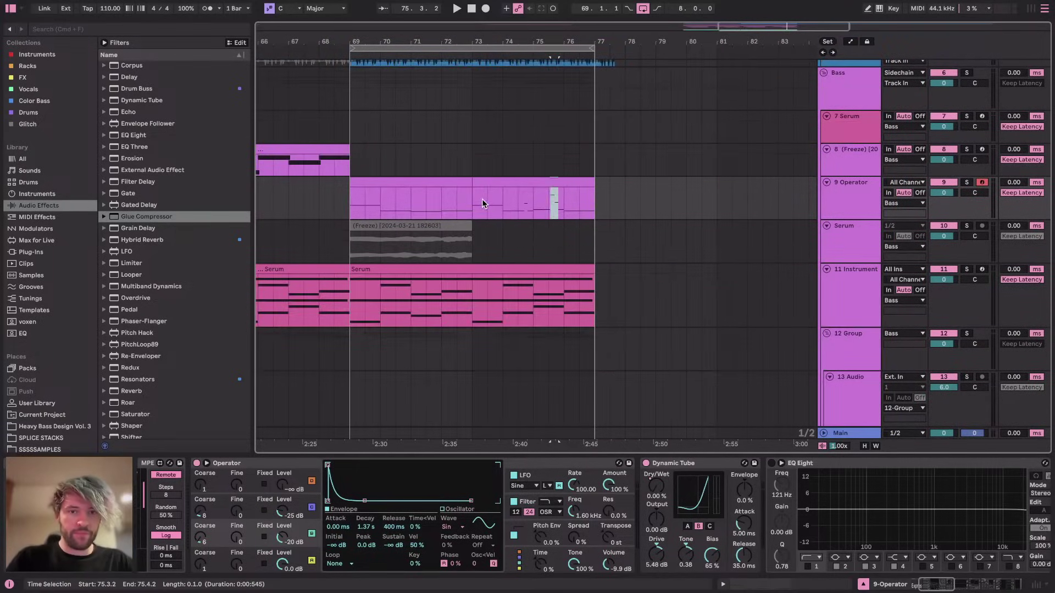
Listen to the second Operator clip in the mix from bar 73 and set the play position to 75.3.1
{"action": "left_click", "coordinate": [478, 200]}
{"action": "key", "text": "space"}
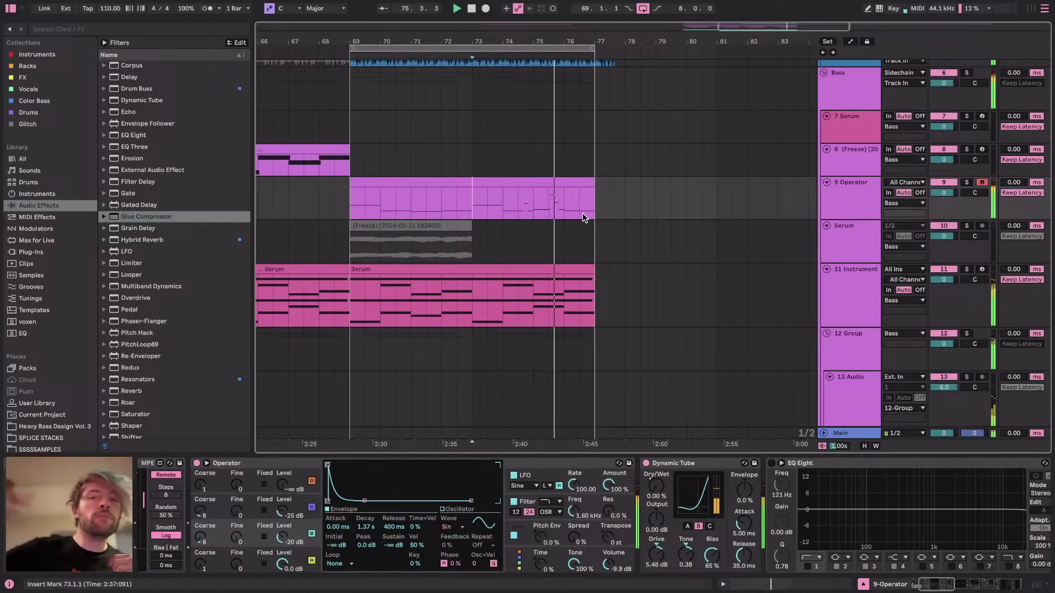
{"action": "left_click", "coordinate": [548, 201]}
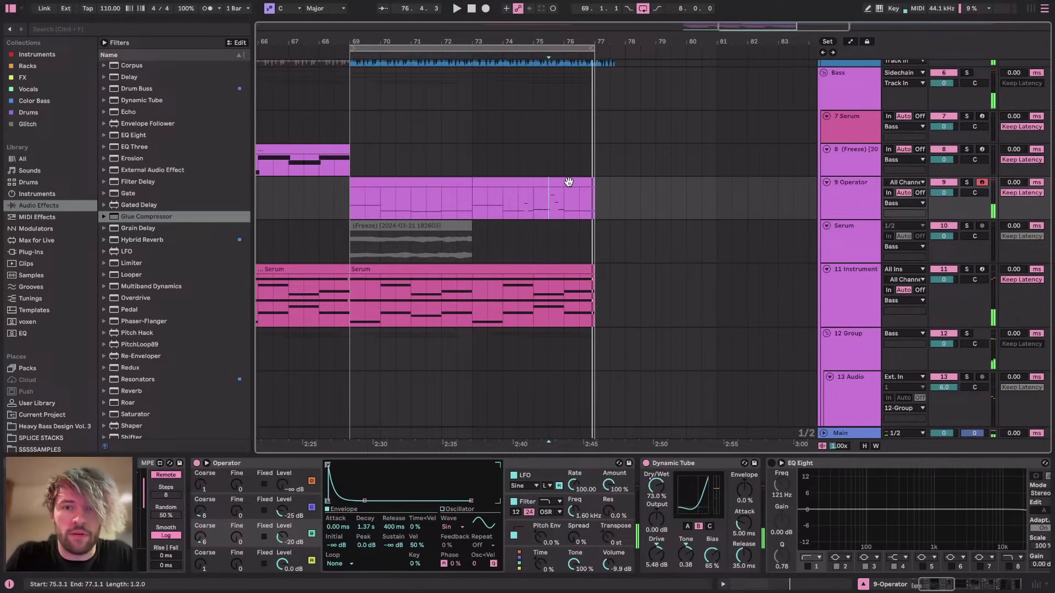
Reopen the second Operator clip's notes, play from 75.3.1 and set the F1 note's velocity to 54
{"action": "double_click", "coordinate": [571, 182]}
{"action": "left_click", "coordinate": [571, 178]}
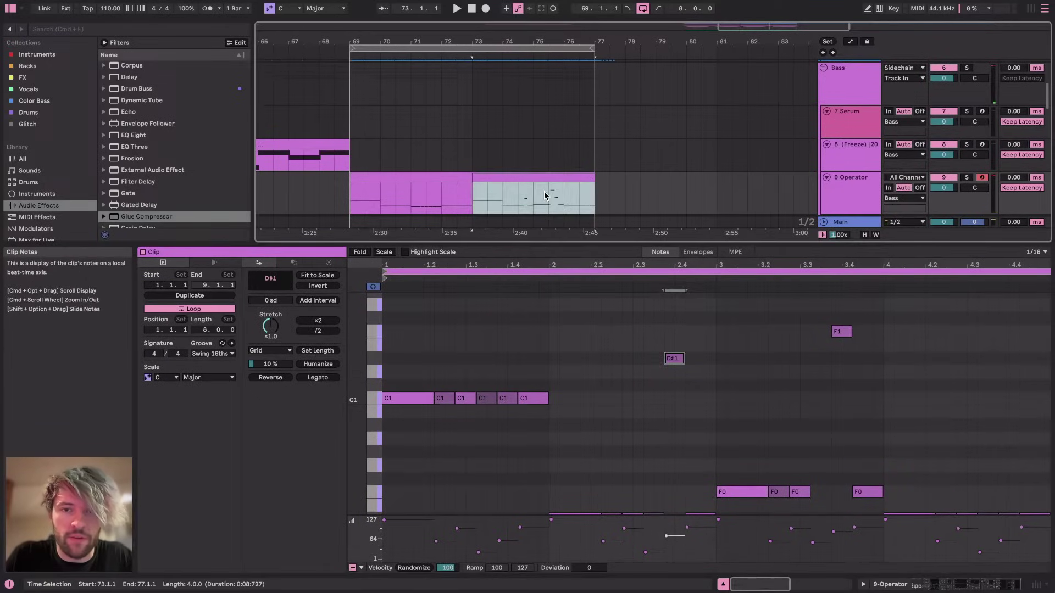
{"action": "key", "text": "space"}
{"action": "left_click", "coordinate": [543, 191]}
{"action": "left_click", "coordinate": [547, 201]}
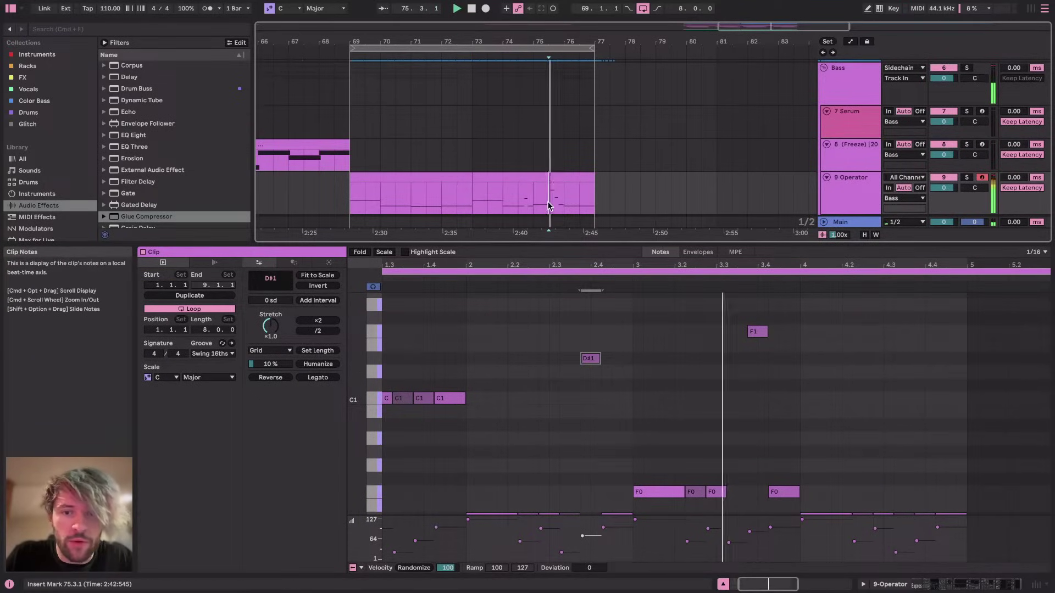
{"action": "scroll", "coordinate": [707, 405], "scroll_direction": "down", "scroll_amount": 3}
{"action": "left_click", "coordinate": [713, 543]}
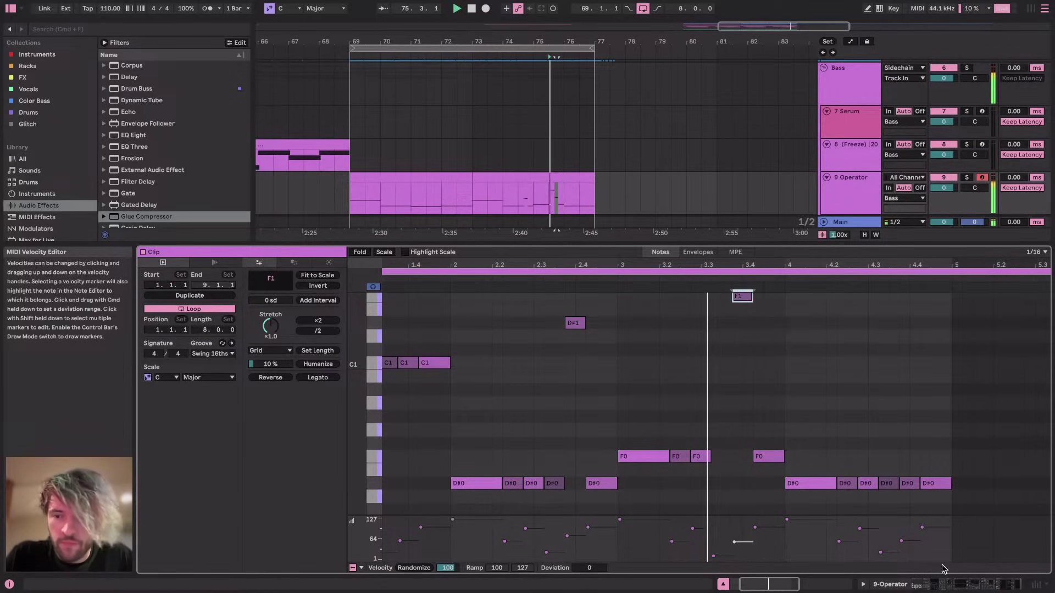
Switch to YouTube Studio to check the live stream's chat, return to Ableton Live and show the Operator track's devices
{"action": "key", "text": "super+Tab"}
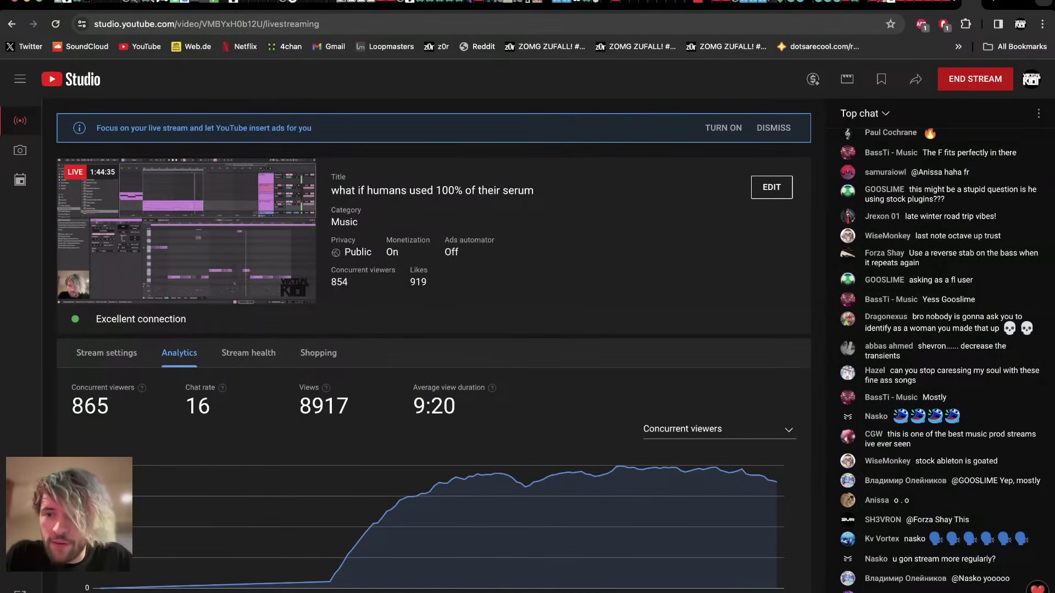
{"action": "key", "text": "super+Tab"}
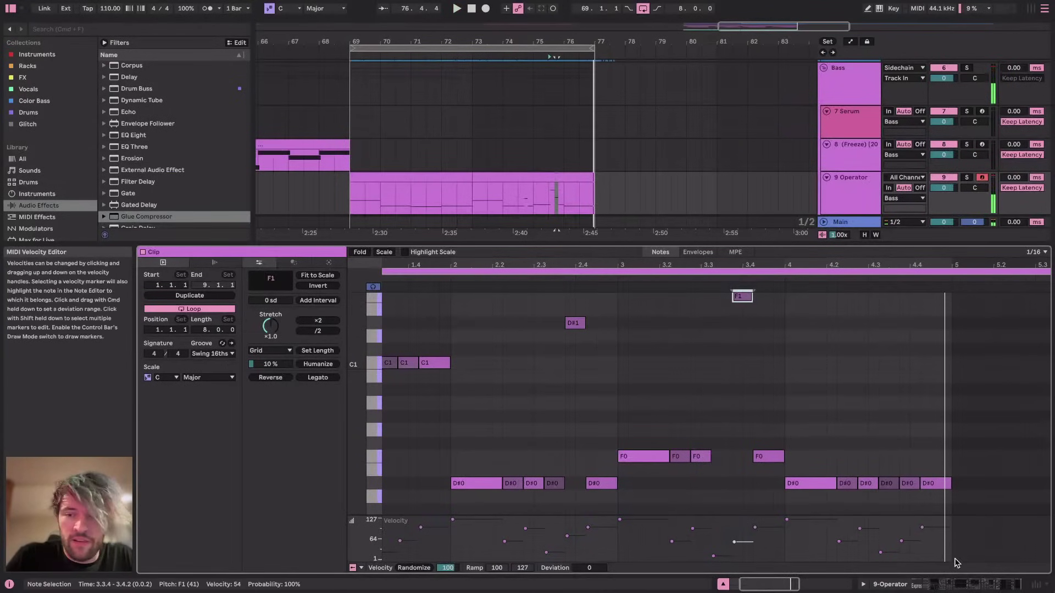
{"action": "left_click", "coordinate": [986, 584]}
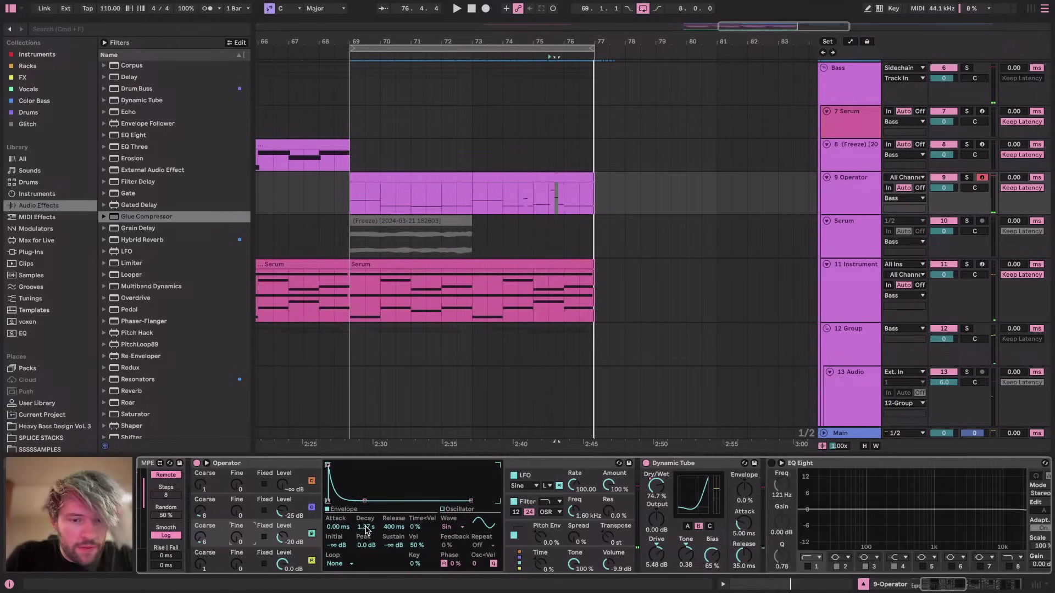
Set Operator's oscillator C envelope to a decay of 816 ms and a Time<Vel of 49 % while listening to the loop
{"action": "key", "text": "space"}
{"action": "left_click_drag", "start_coordinate": [366, 526], "coordinate": [366, 495]}
{"action": "key", "text": "space"}
{"action": "key", "text": "space"}
{"action": "key", "text": "space"}
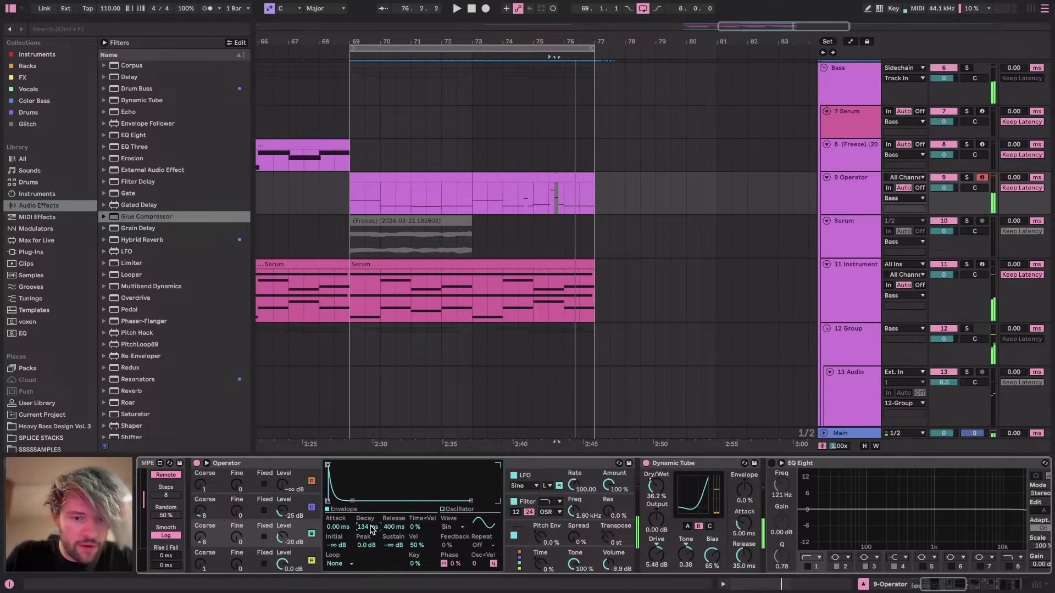
{"action": "left_click_drag", "start_coordinate": [358, 527], "coordinate": [358, 524]}
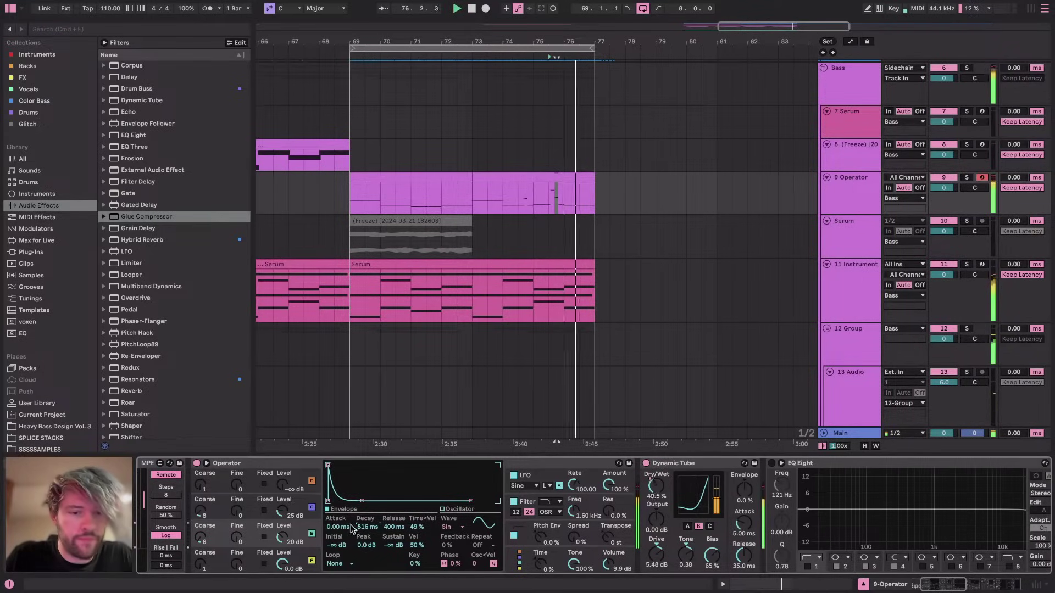
Solo the Operator track, set oscillator C's Time<Vel to -66 % and check oscillator A's envelope
{"action": "left_click", "coordinate": [967, 178]}
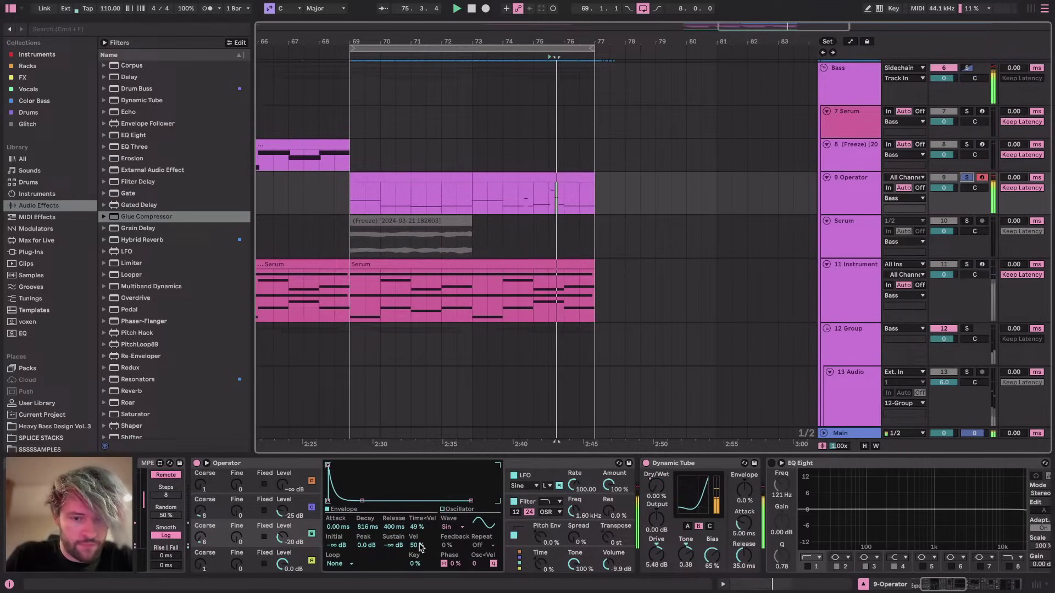
{"action": "left_click", "coordinate": [256, 526]}
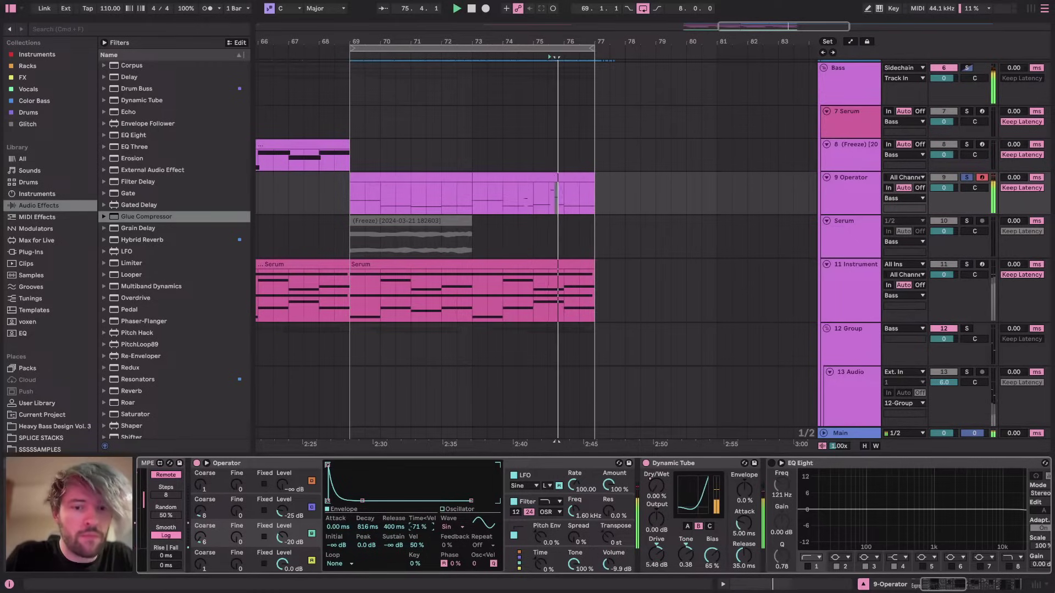
{"action": "left_click", "coordinate": [267, 551]}
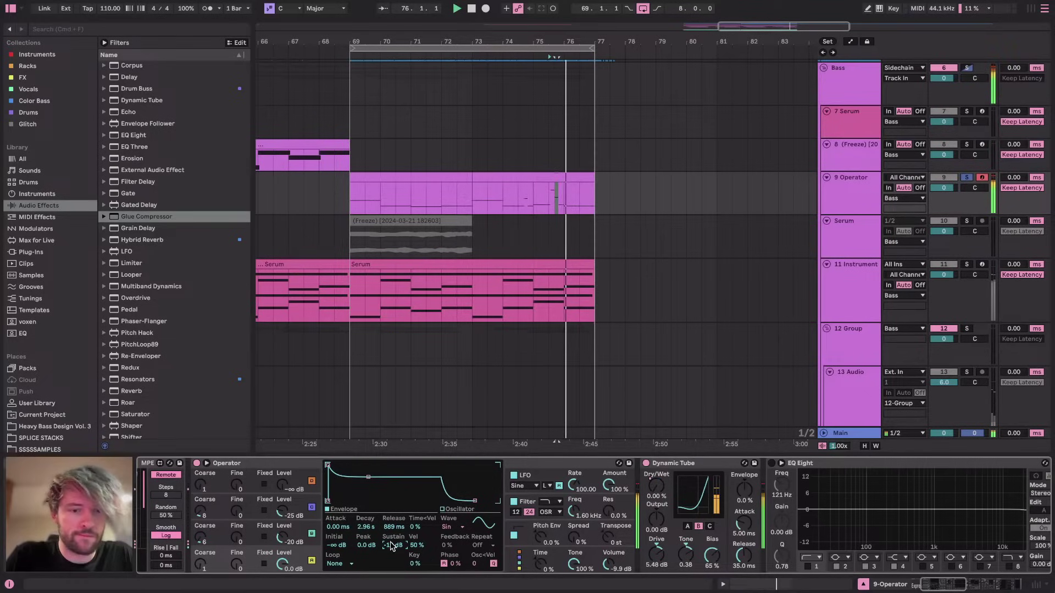
Set oscillator B's level to -23 dB and its Time<Vel to -23 %, and compare its envelope with oscillator C's
{"action": "left_click_drag", "start_coordinate": [283, 512], "coordinate": [283, 501]}
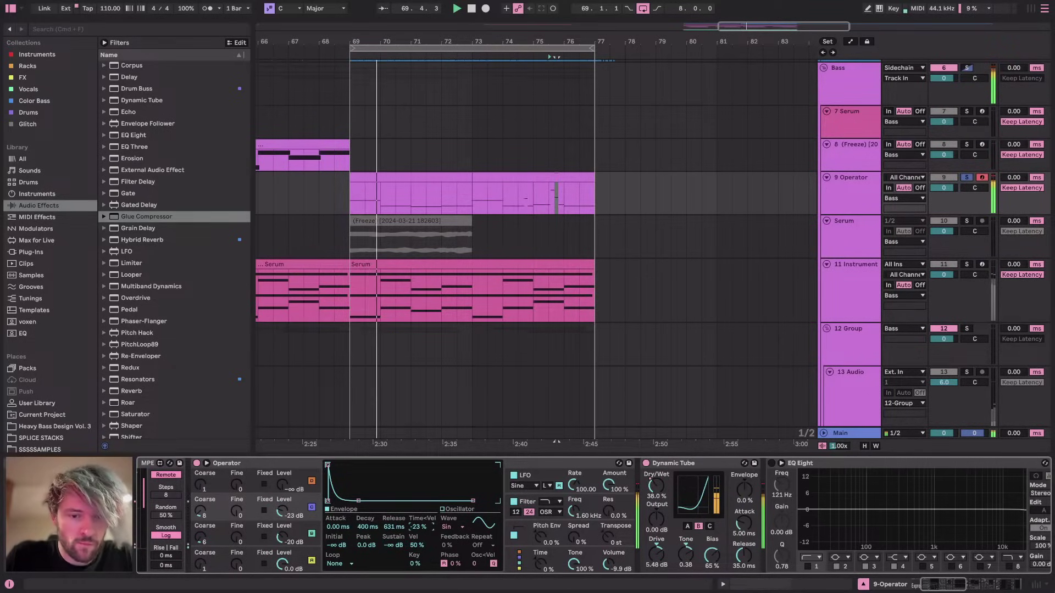
{"action": "left_click", "coordinate": [264, 537]}
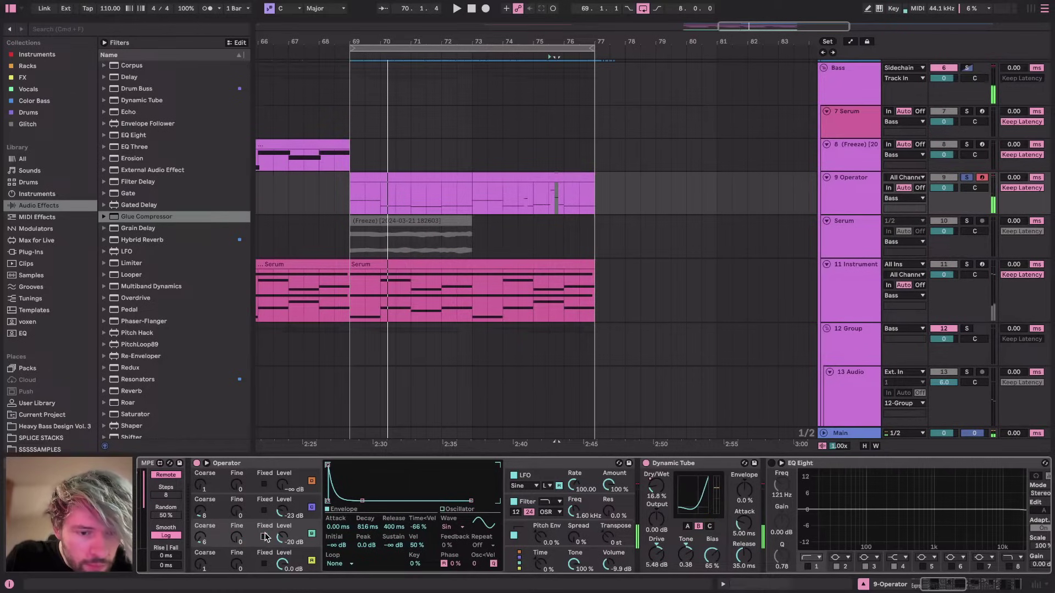
{"action": "left_click", "coordinate": [303, 507]}
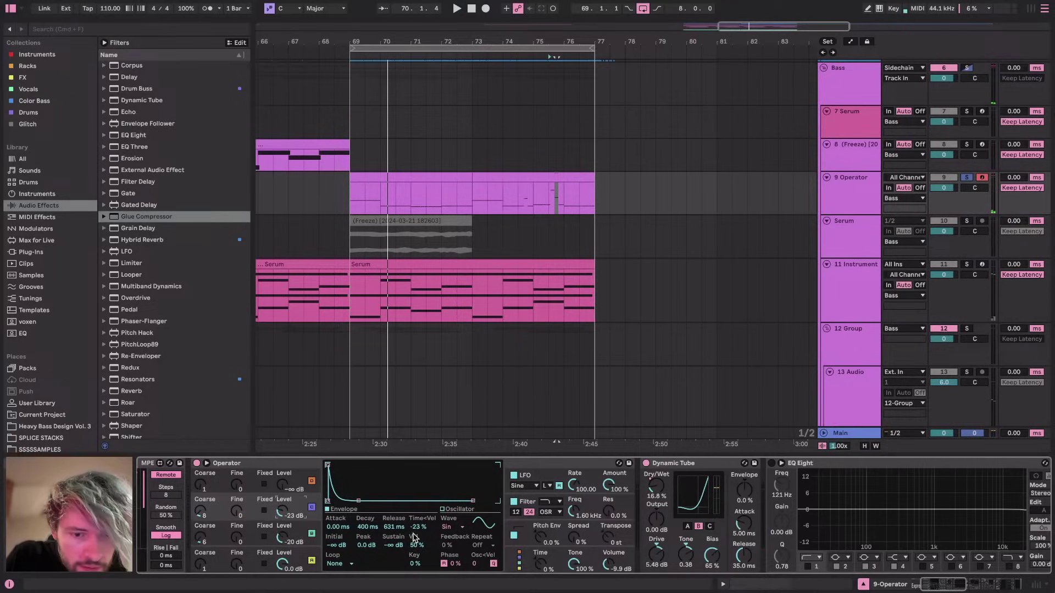
Insert a Corpus effect between Dynamic Tube and EQ Eight on the Operator track and tune it to 87.07 while listening
{"action": "key", "text": "space"}
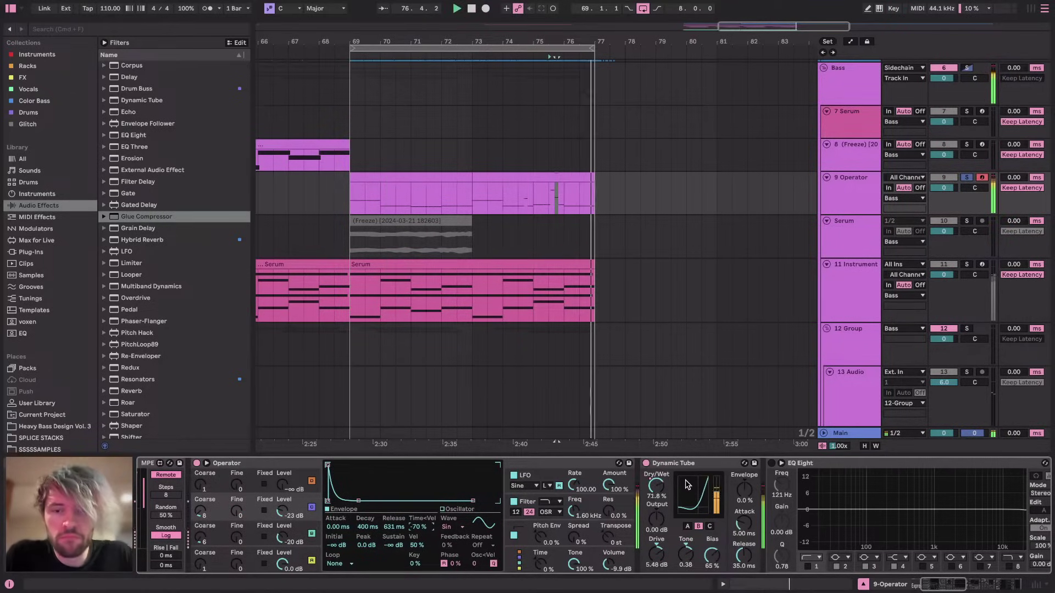
{"action": "scroll", "coordinate": [146, 152], "scroll_direction": "up", "scroll_amount": 3}
{"action": "scroll", "coordinate": [149, 149], "scroll_direction": "up", "scroll_amount": 1}
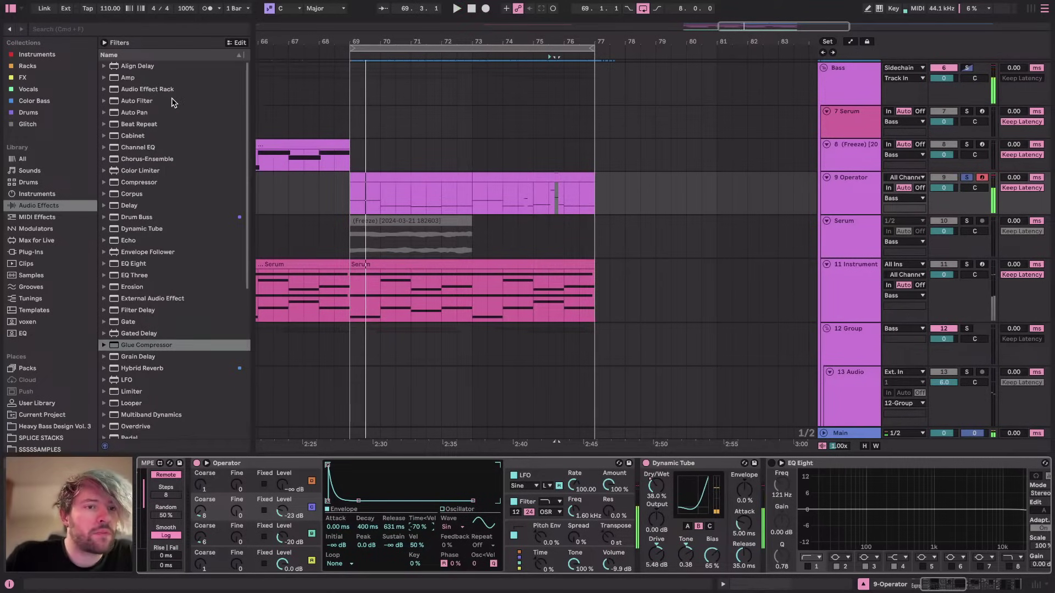
{"action": "left_click", "coordinate": [125, 195]}
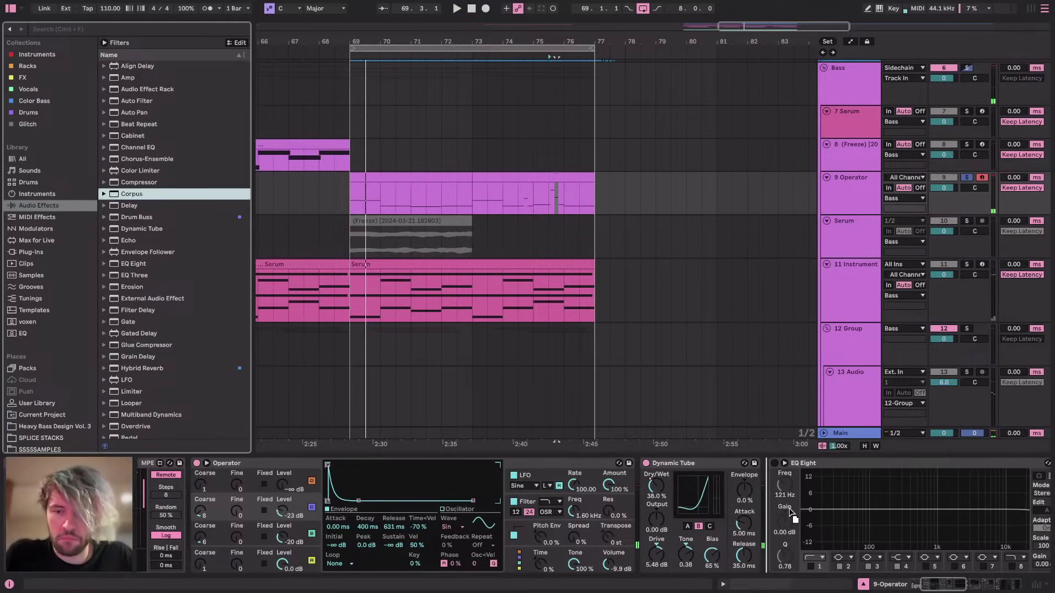
{"action": "left_click_drag", "start_coordinate": [775, 507], "coordinate": [775, 507]}
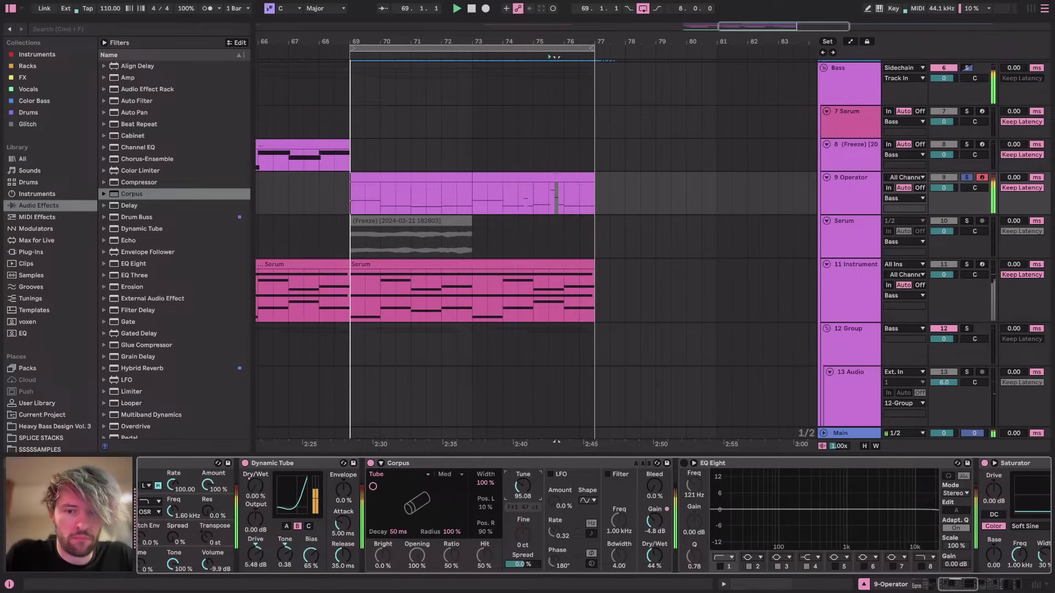
Move Corpus further down the Operator track's device chain, between Multiband Compression and ST4b
{"action": "scroll", "coordinate": [608, 499], "scroll_direction": "right", "scroll_amount": 5}
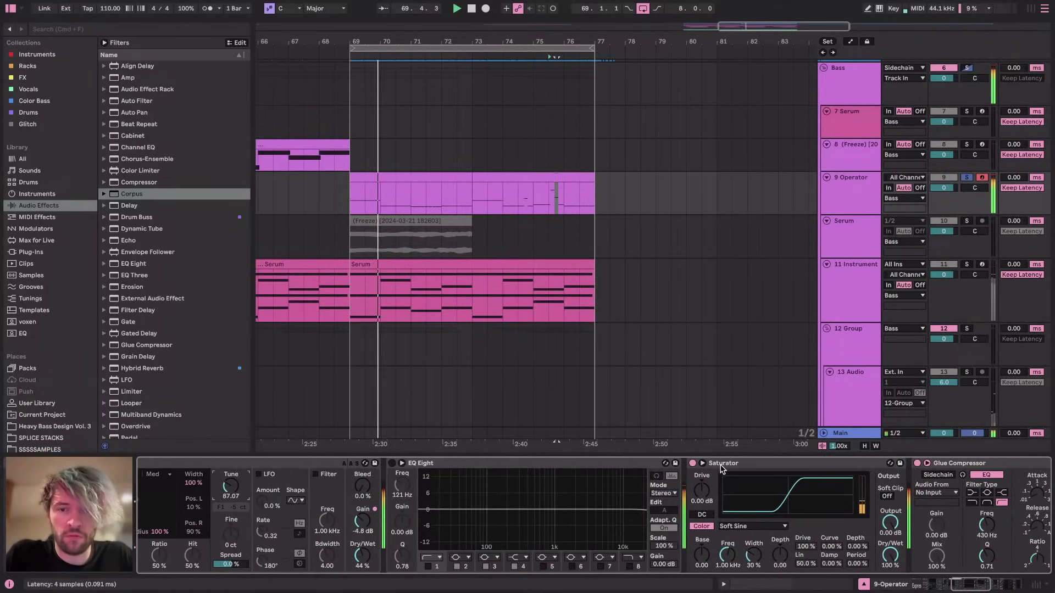
{"action": "left_click_drag", "start_coordinate": [259, 464], "coordinate": [846, 512]}
{"action": "scroll", "coordinate": [857, 512], "scroll_direction": "right", "scroll_amount": 3}
{"action": "scroll", "coordinate": [857, 512], "scroll_direction": "right", "scroll_amount": 2}
{"action": "left_click_drag", "start_coordinate": [412, 466], "coordinate": [933, 466]}
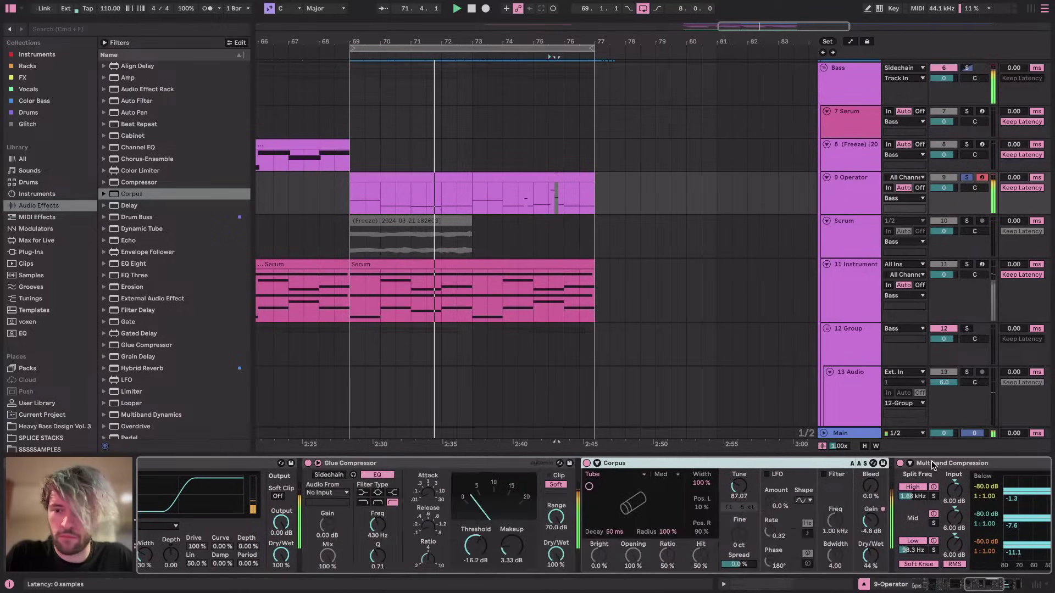
{"action": "scroll", "coordinate": [933, 465], "scroll_direction": "right", "scroll_amount": 4}
{"action": "left_click", "coordinate": [267, 462]}
{"action": "key", "text": "Delete"}
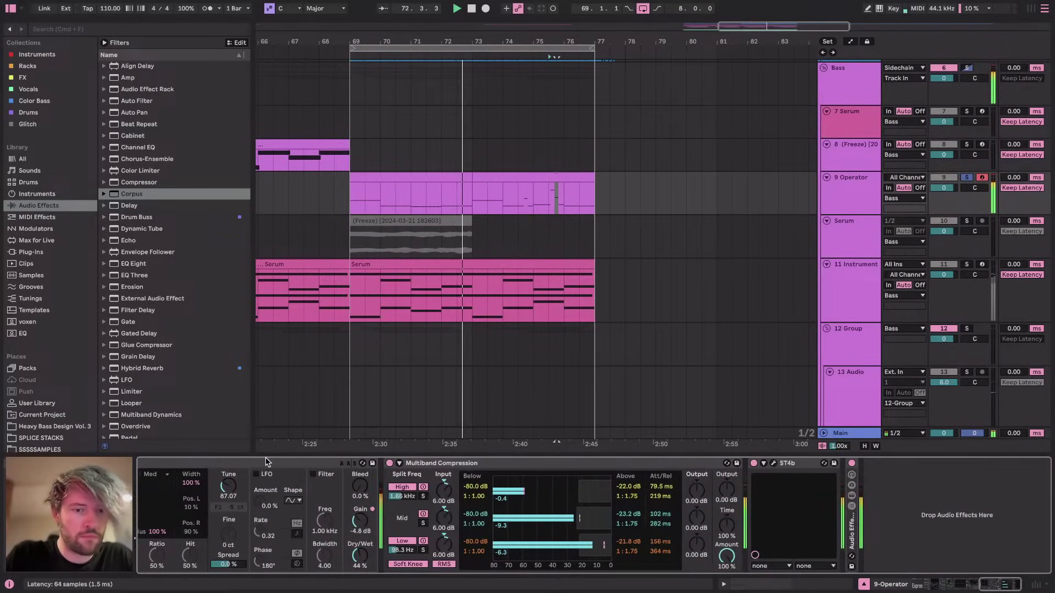
{"action": "left_click_drag", "start_coordinate": [325, 464], "coordinate": [812, 501]}
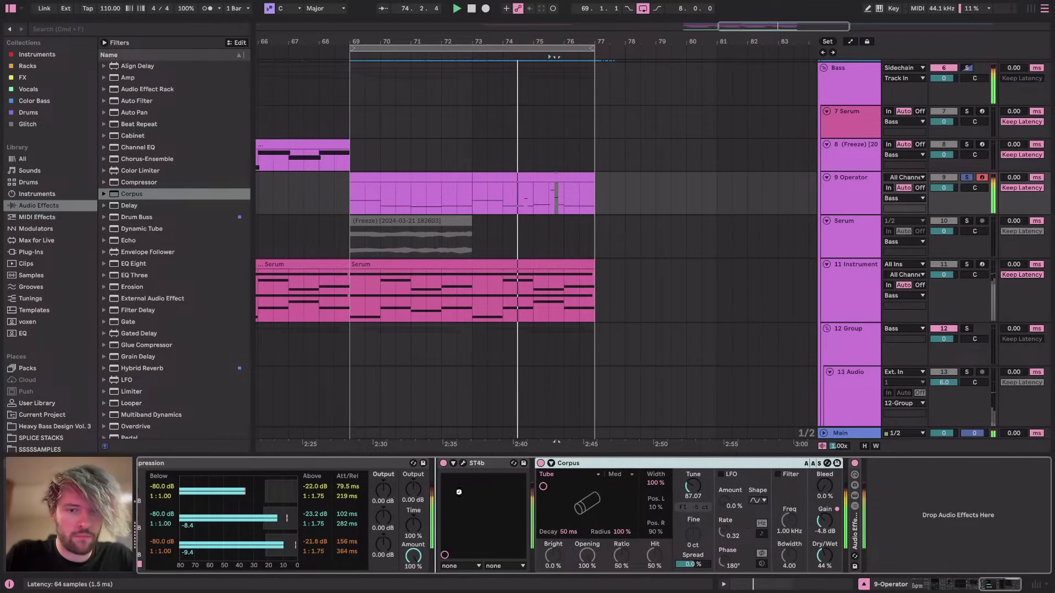
{"action": "left_click_drag", "start_coordinate": [459, 492], "coordinate": [458, 492]}
Unfold the Audio Effect Rack at the end of the Operator chain and look through the devices inside it
{"action": "left_click", "coordinate": [854, 537]}
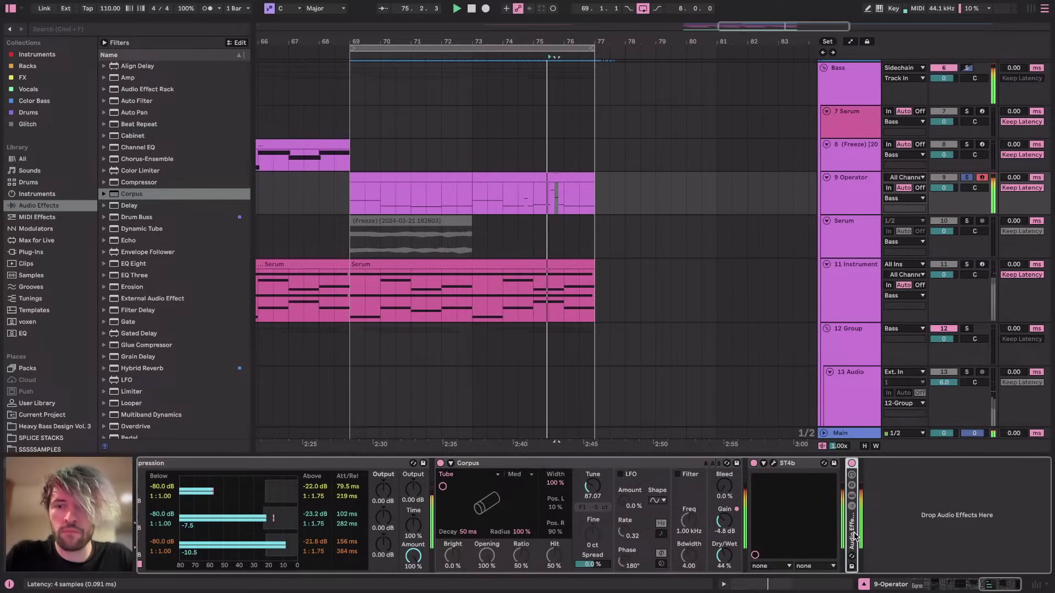
{"action": "double_click", "coordinate": [855, 537]}
{"action": "scroll", "coordinate": [989, 538], "scroll_direction": "right", "scroll_amount": 20}
{"action": "scroll", "coordinate": [683, 522], "scroll_direction": "left", "scroll_amount": 5}
{"action": "scroll", "coordinate": [682, 522], "scroll_direction": "right", "scroll_amount": 5}
{"action": "scroll", "coordinate": [682, 522], "scroll_direction": "left", "scroll_amount": 5}
Switch to YouTube Studio to read the live stream's chat, return to Ableton Live and show the start of the Operator track's device chain
{"action": "key", "text": "super+Tab"}
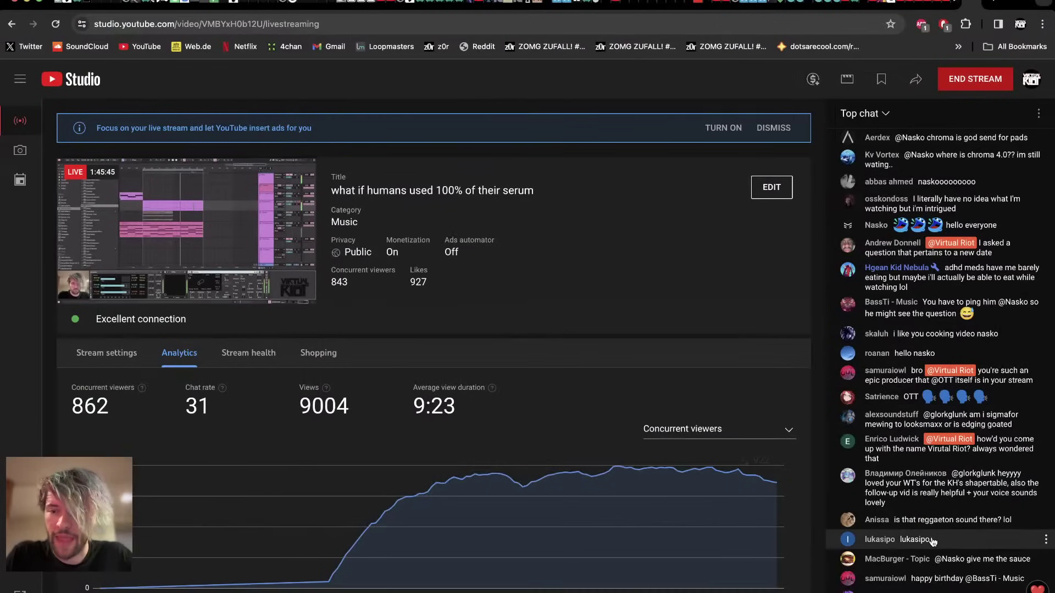
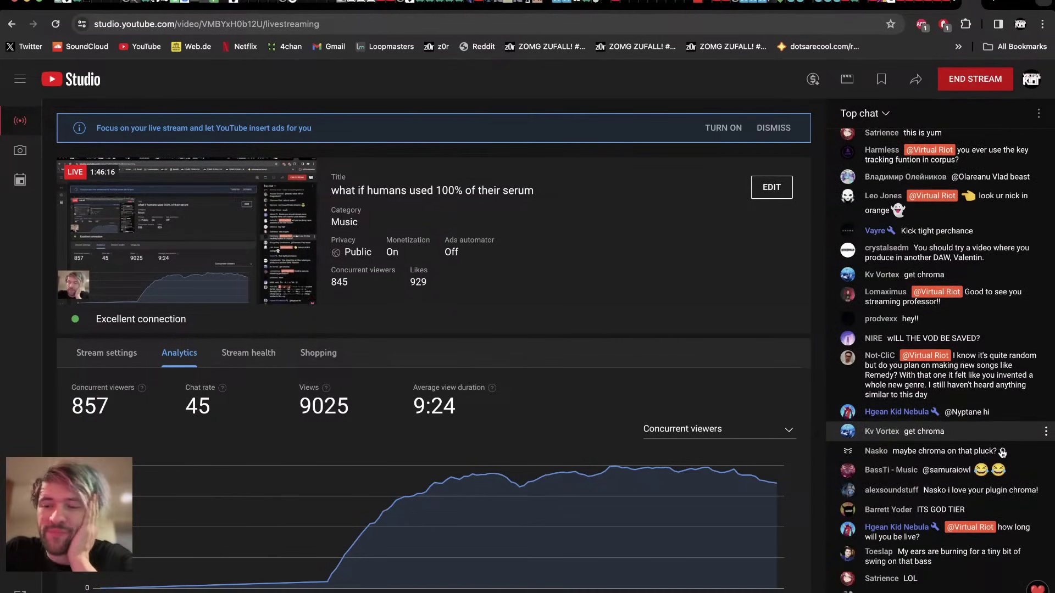
{"action": "key", "text": "super+Tab"}
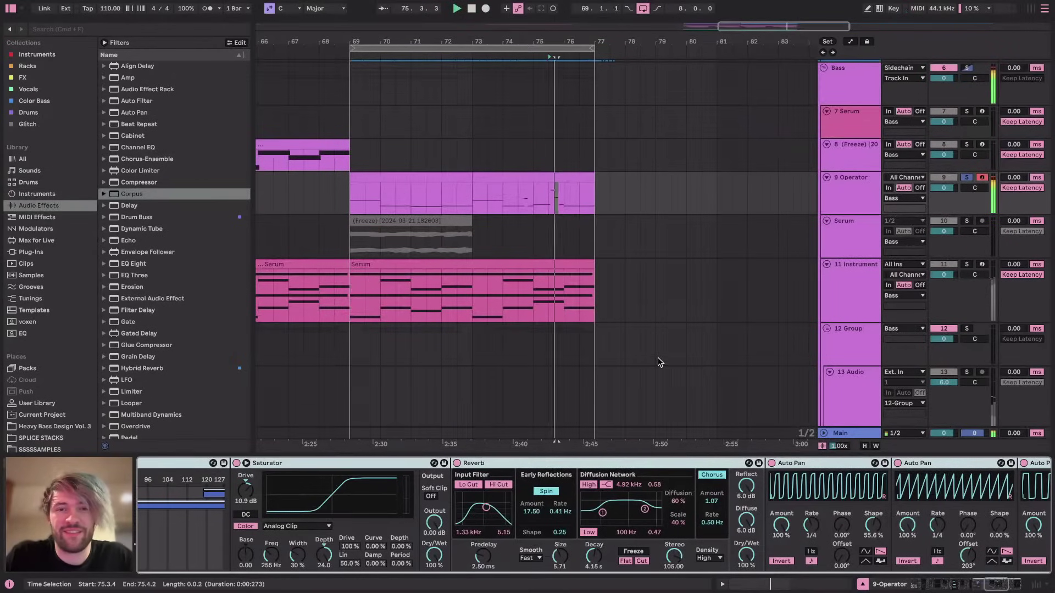
{"action": "scroll", "coordinate": [659, 361], "scroll_direction": "down", "scroll_amount": 3}
{"action": "left_click", "coordinate": [512, 202]}
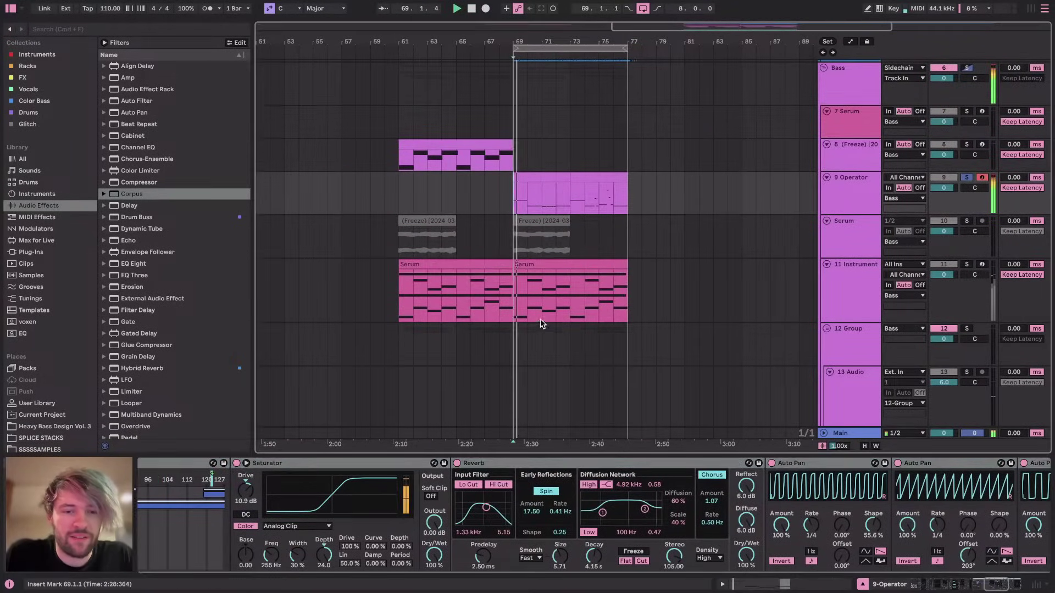
{"action": "scroll", "coordinate": [369, 480], "scroll_direction": "left", "scroll_amount": 15}
{"action": "scroll", "coordinate": [369, 481], "scroll_direction": "right", "scroll_amount": 5}
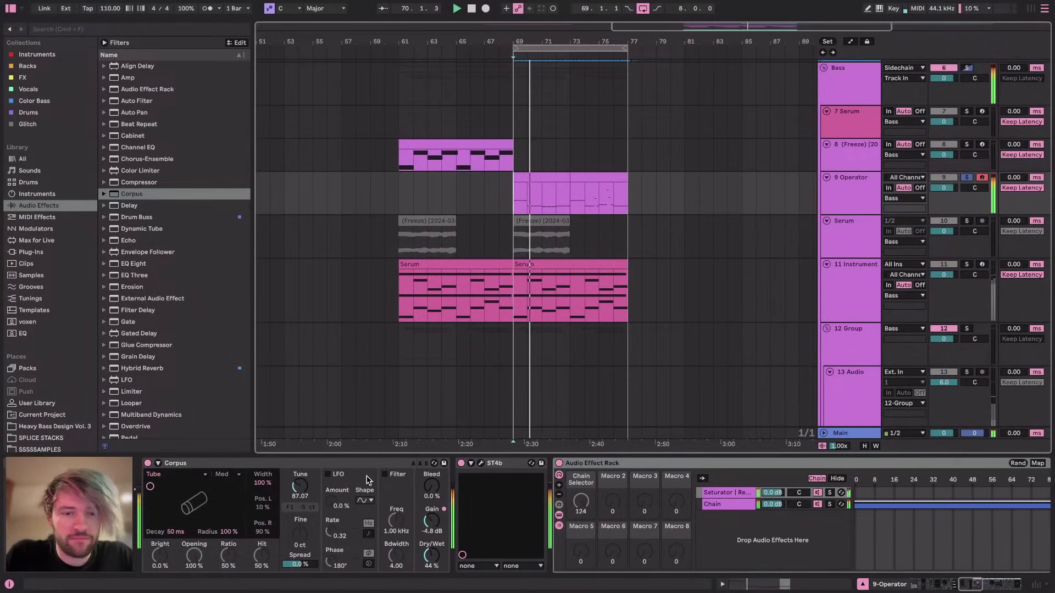
{"action": "scroll", "coordinate": [368, 479], "scroll_direction": "up", "scroll_amount": 10}
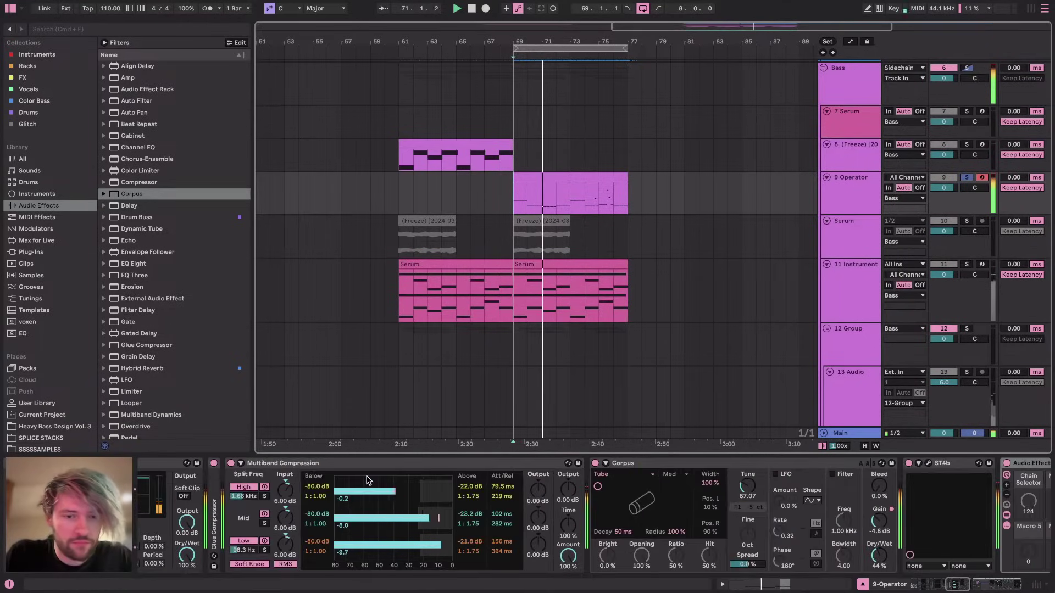
{"action": "scroll", "coordinate": [366, 480], "scroll_direction": "up", "scroll_amount": 5}
{"action": "scroll", "coordinate": [354, 489], "scroll_direction": "up", "scroll_amount": 5}
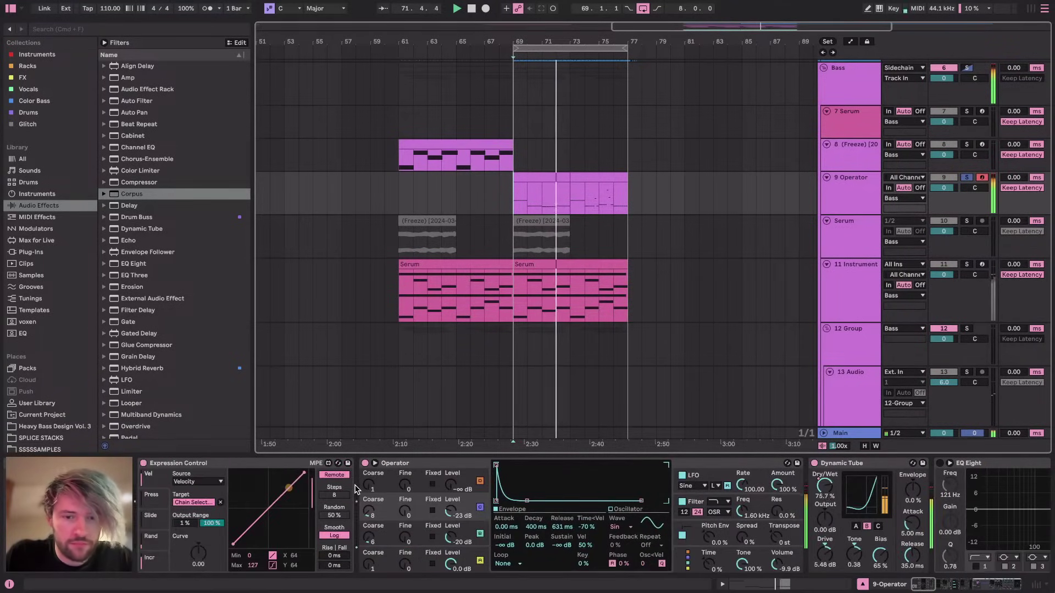
Show the Operator track's Dynamic Tube Dry/Wet automation and copy its bar 69 segment to bar 73
{"action": "key", "text": "a"}
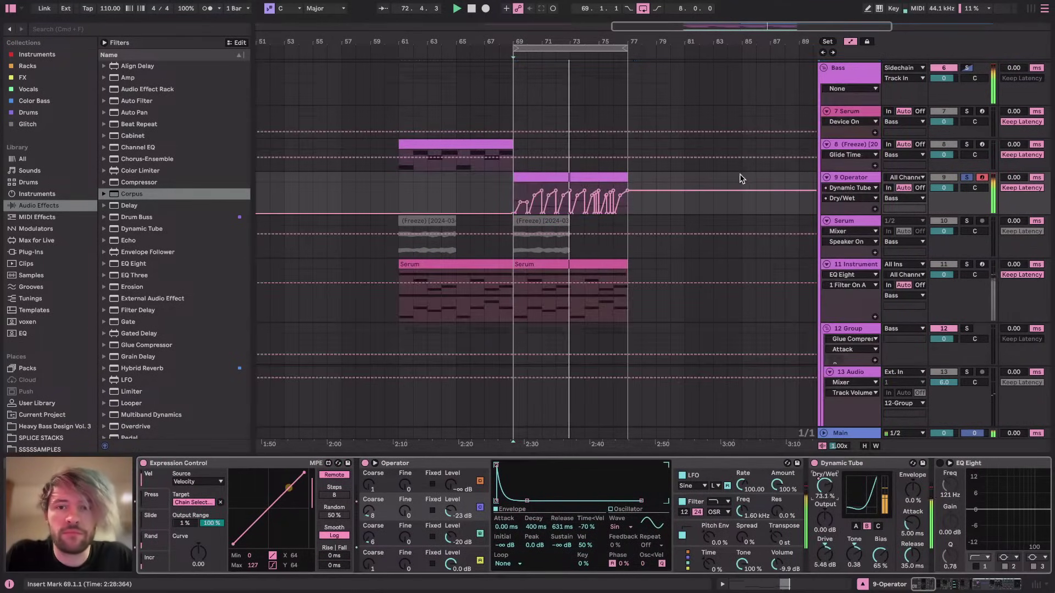
{"action": "key", "text": "z"}
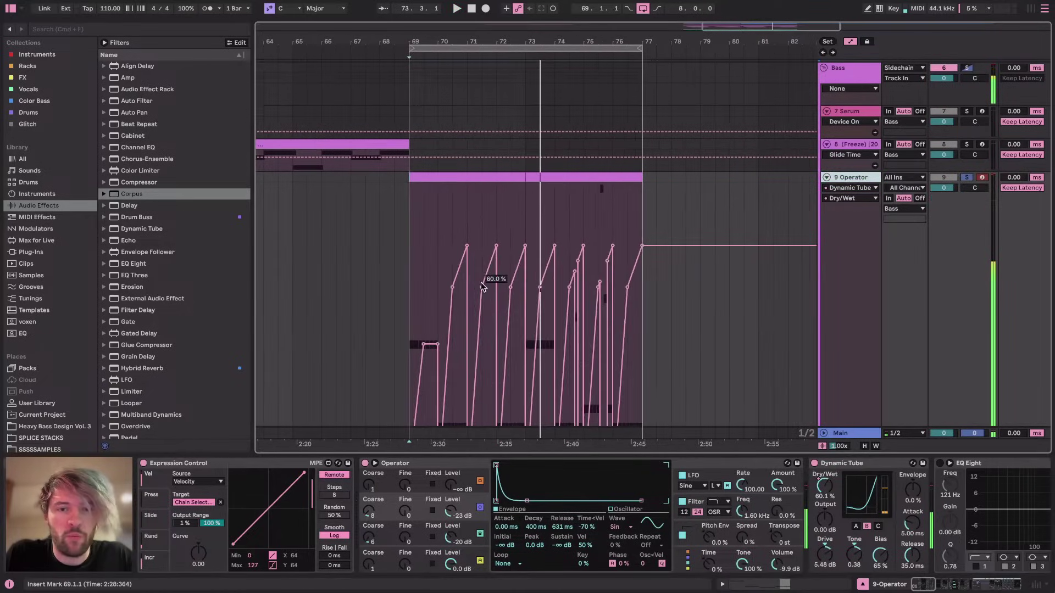
{"action": "left_click_drag", "start_coordinate": [411, 223], "coordinate": [444, 232]}
{"action": "key", "text": "space"}
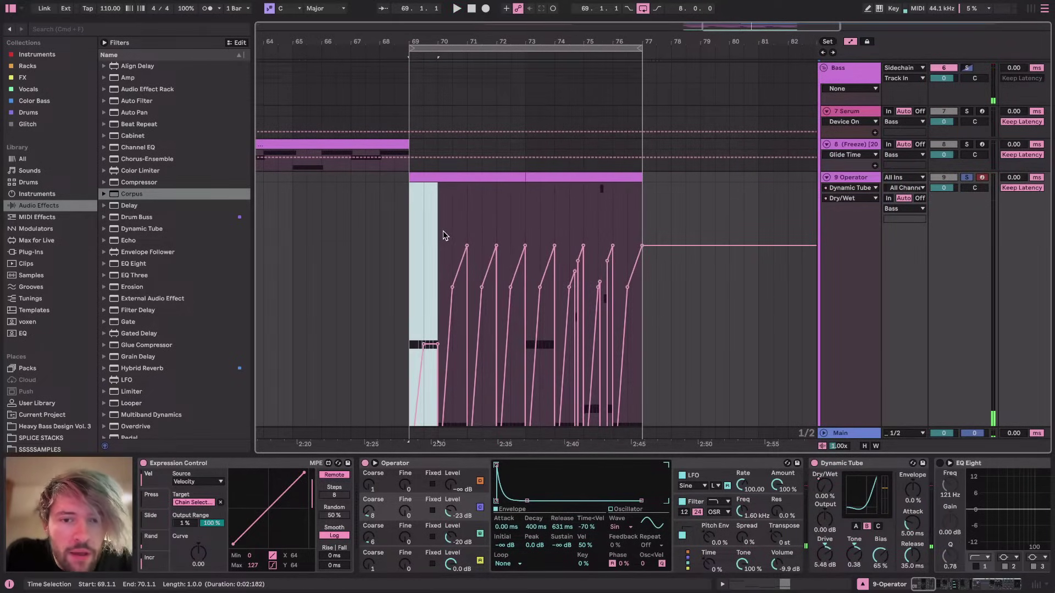
{"action": "left_click", "coordinate": [525, 202]}
{"action": "key", "text": "super+v"}
Scale the Dry/Wet automation from bar 69 to 77 down to peaks of about 50 %, then unsolo the Operator track and reduce its height
{"action": "left_click", "coordinate": [366, 223]}
{"action": "left_click_drag", "start_coordinate": [410, 218], "coordinate": [635, 219]}
{"action": "key", "text": "z"}
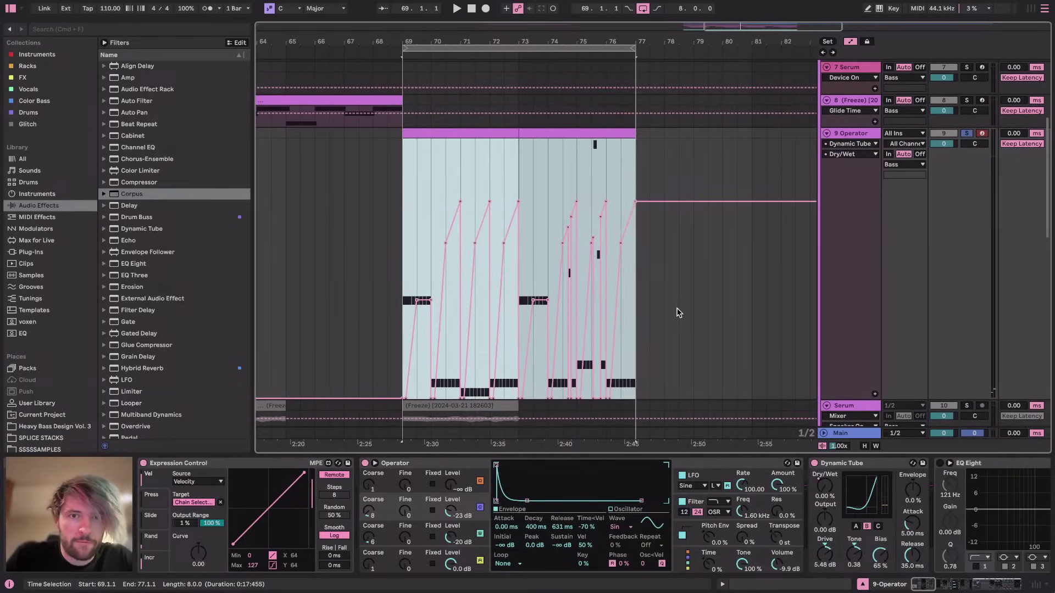
{"action": "left_click_drag", "start_coordinate": [517, 141], "coordinate": [518, 241]}
{"action": "key", "text": "space"}
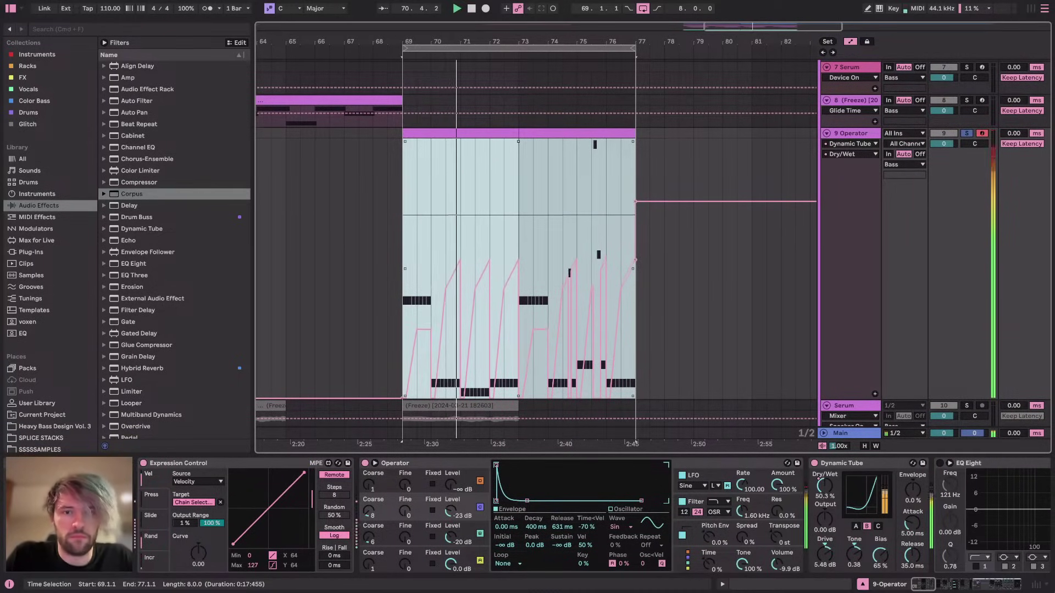
{"action": "left_click", "coordinate": [967, 133]}
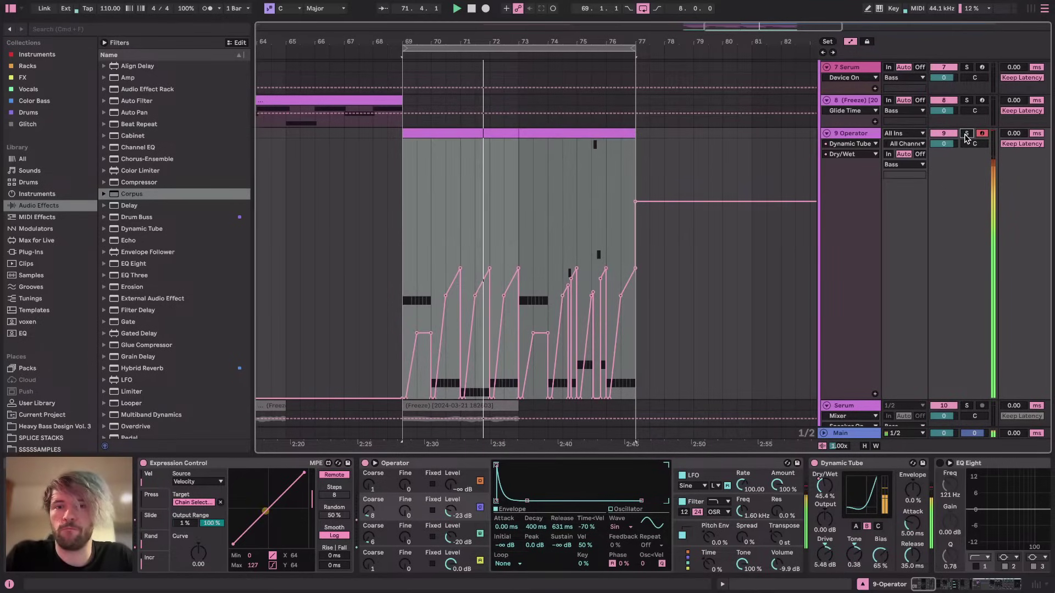
{"action": "left_click_drag", "start_coordinate": [855, 399], "coordinate": [855, 191]}
Hide the automation lanes, solo the Instrument Rack track and listen to its Serum clip from bar 69
{"action": "left_click", "coordinate": [851, 242]}
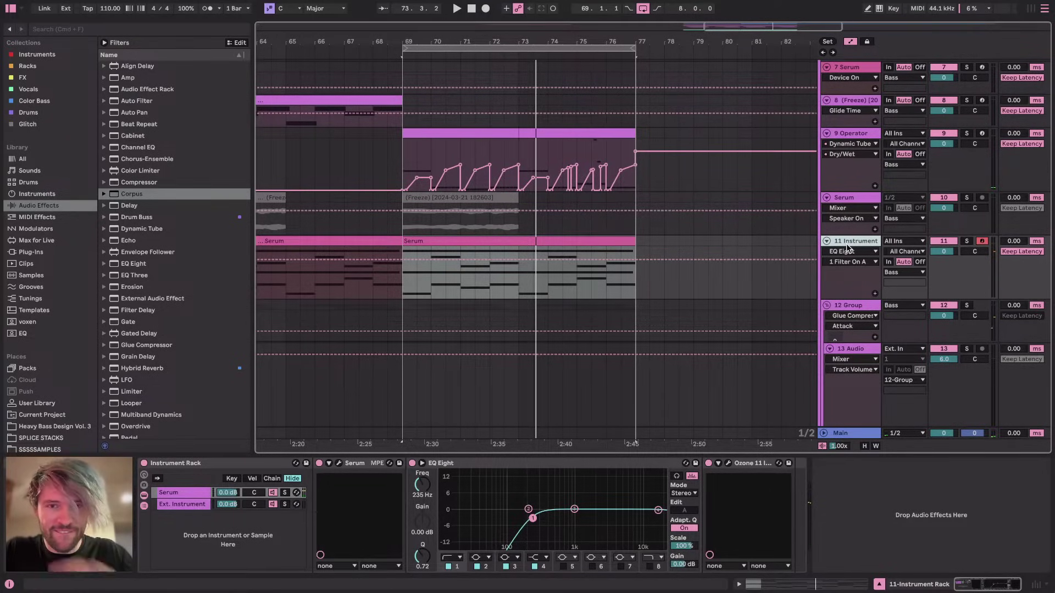
{"action": "key", "text": "a"}
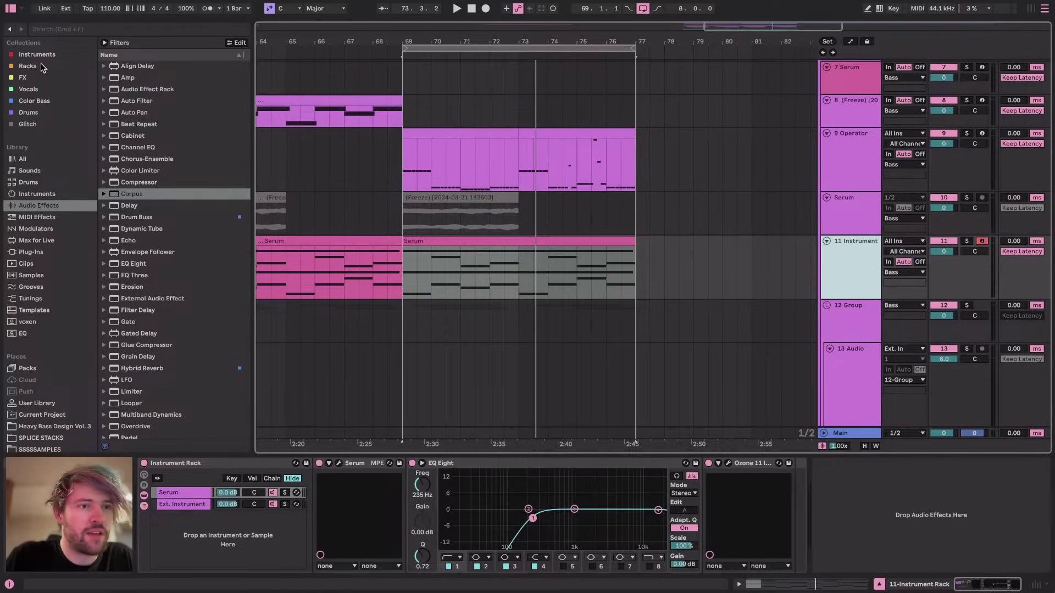
{"action": "key", "text": "z"}
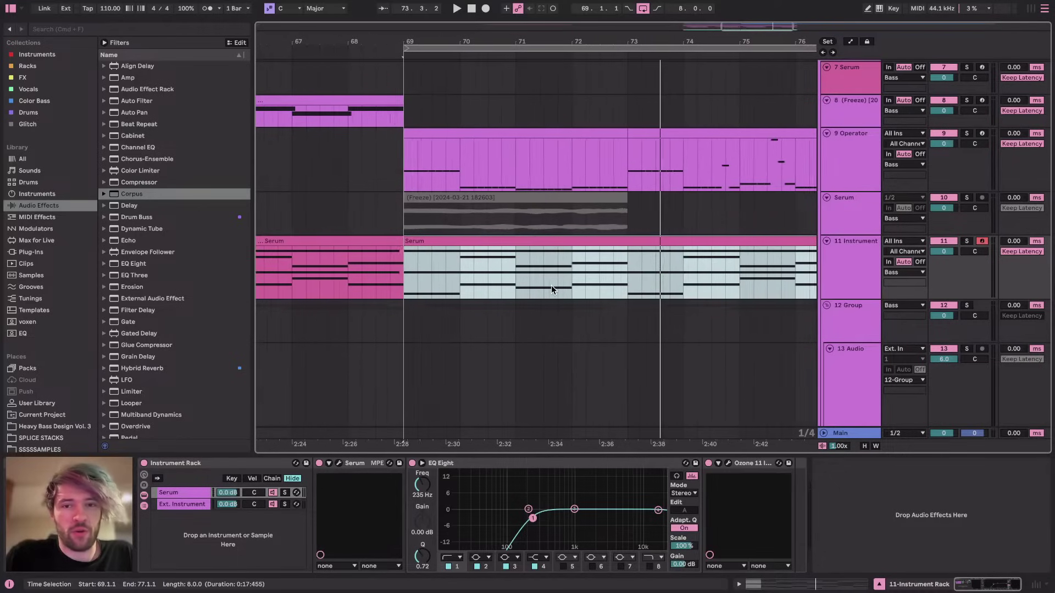
{"action": "key", "text": "space"}
{"action": "key", "text": "space"}
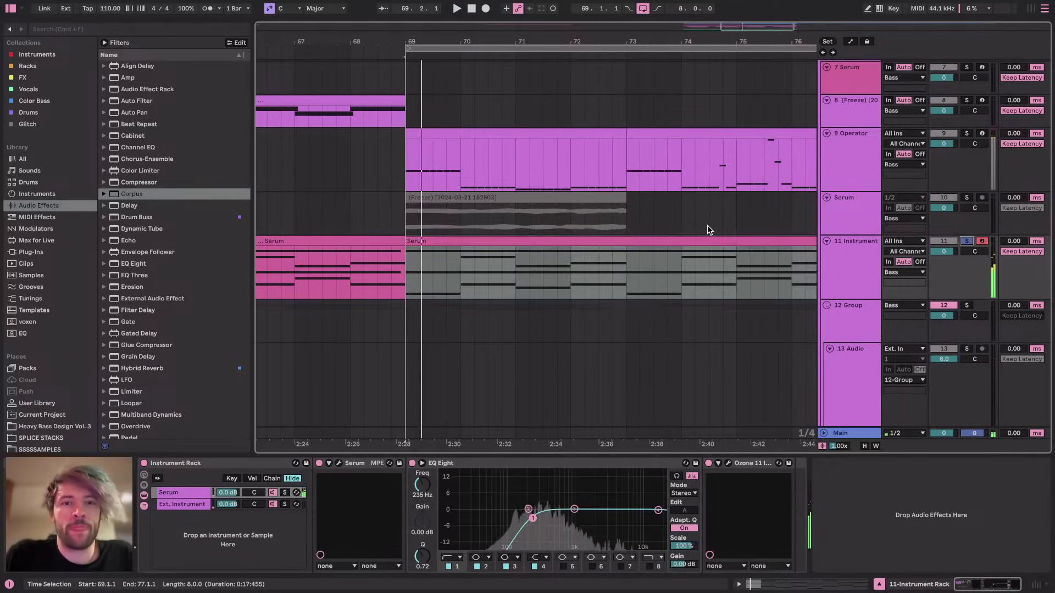
{"action": "scroll", "coordinate": [589, 251], "scroll_direction": "right", "scroll_amount": 1}
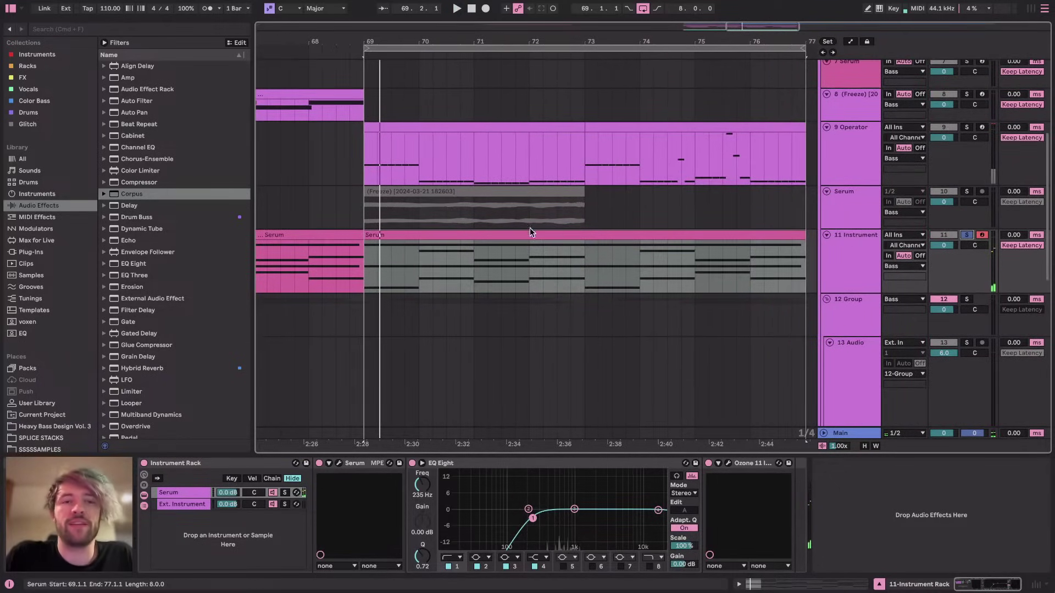
Load ShaperBox 3 from the Drums collection onto the Instrument Rack track and add its Volume shaper
{"action": "left_click", "coordinate": [855, 253]}
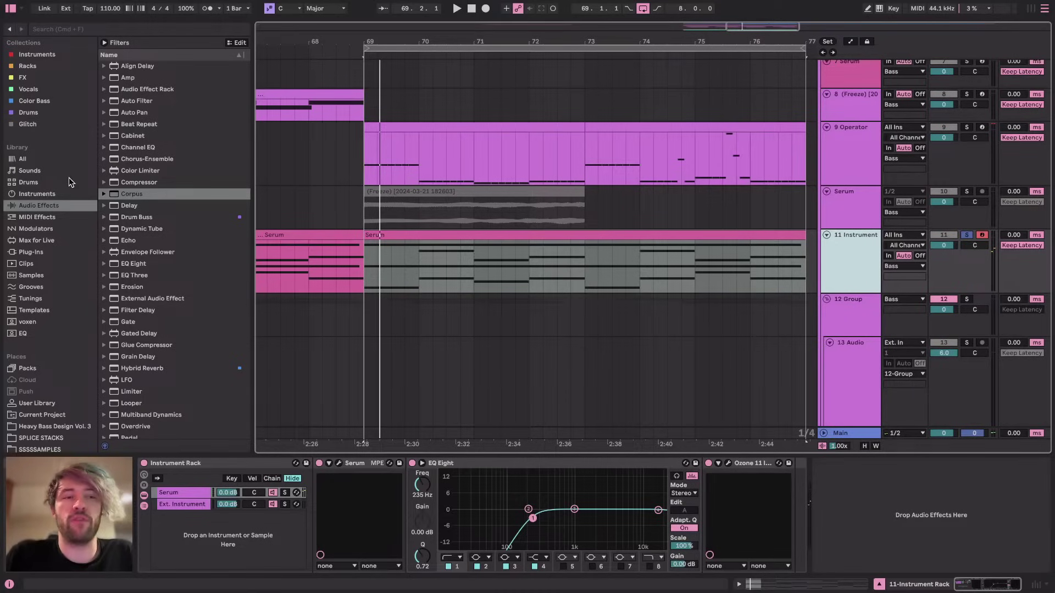
{"action": "left_click", "coordinate": [49, 215]}
{"action": "left_click", "coordinate": [35, 113]}
{"action": "left_click", "coordinate": [34, 123]}
{"action": "left_click", "coordinate": [34, 111]}
{"action": "double_click", "coordinate": [139, 240]}
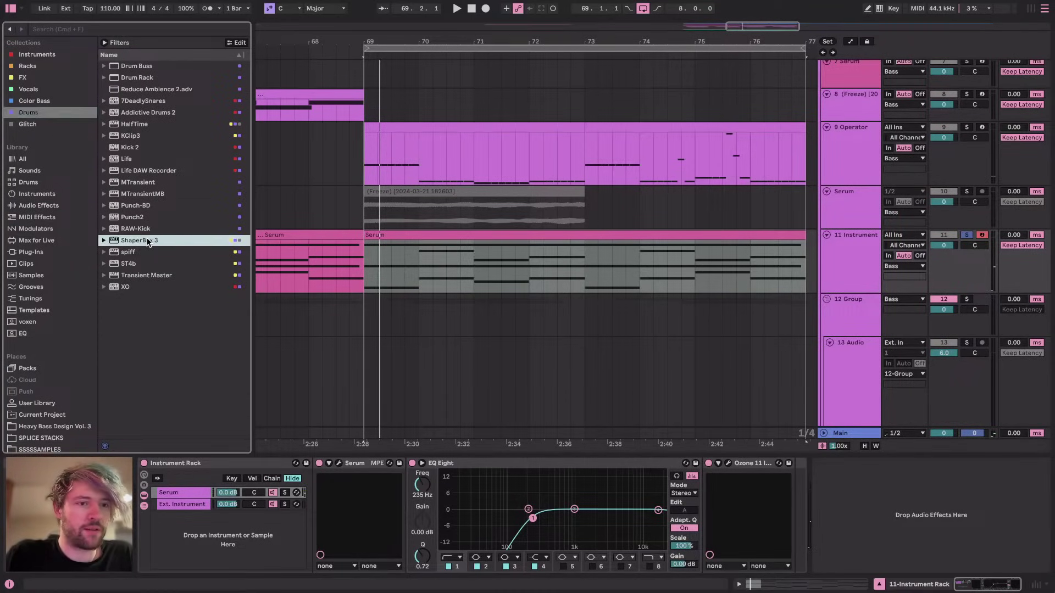
{"action": "left_click", "coordinate": [505, 373]}
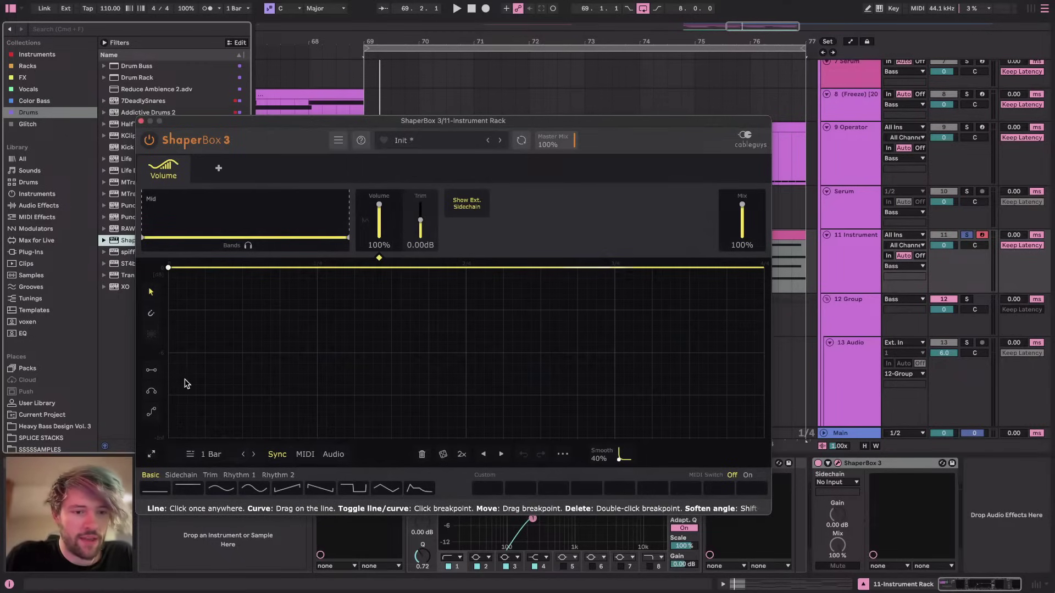
Shape ShaperBox's volume curve as a falling ramp that starts at zero with a short linear rise to the peak
{"action": "left_click", "coordinate": [320, 487]}
{"action": "left_click_drag", "start_coordinate": [170, 347], "coordinate": [168, 438]}
{"action": "right_click", "coordinate": [168, 438]}
{"action": "left_click_drag", "start_coordinate": [173, 268], "coordinate": [194, 268]}
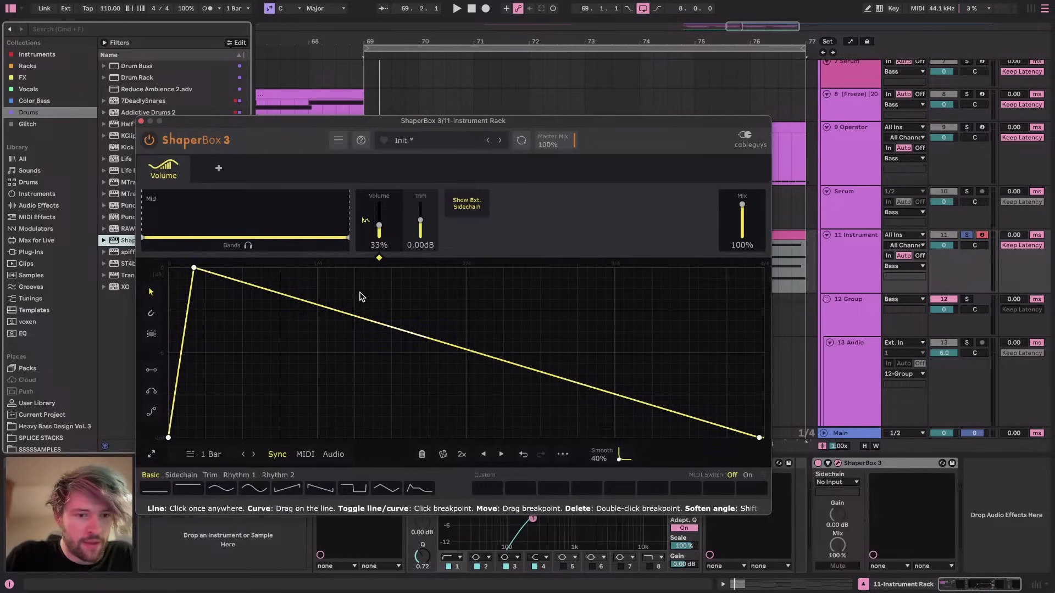
Set the volume curve's length to 1/4 with MIDI triggering, and close the ShaperBox window
{"action": "left_click", "coordinate": [210, 454]}
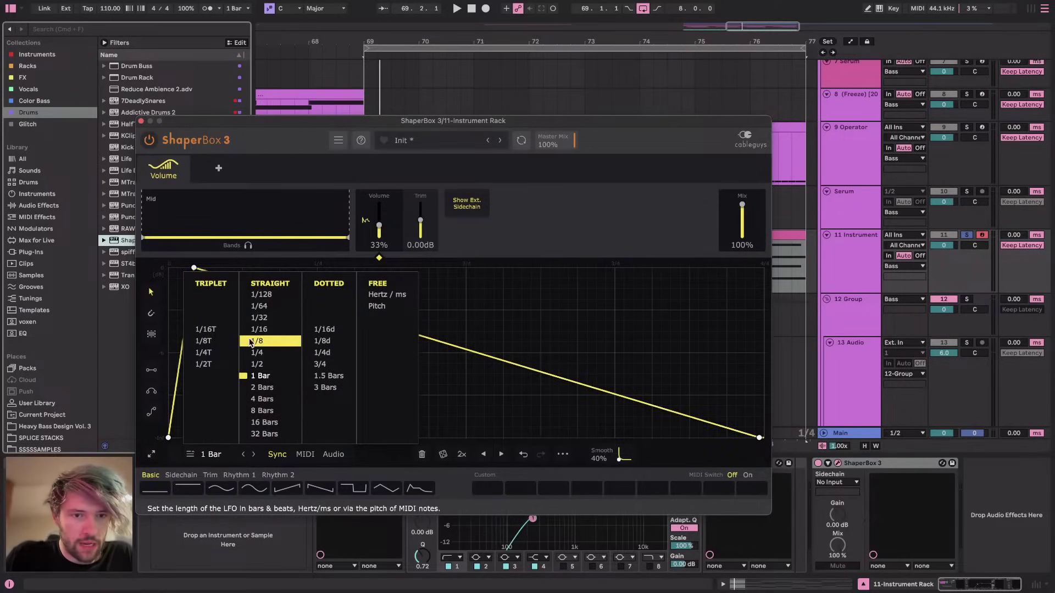
{"action": "left_click", "coordinate": [267, 352]}
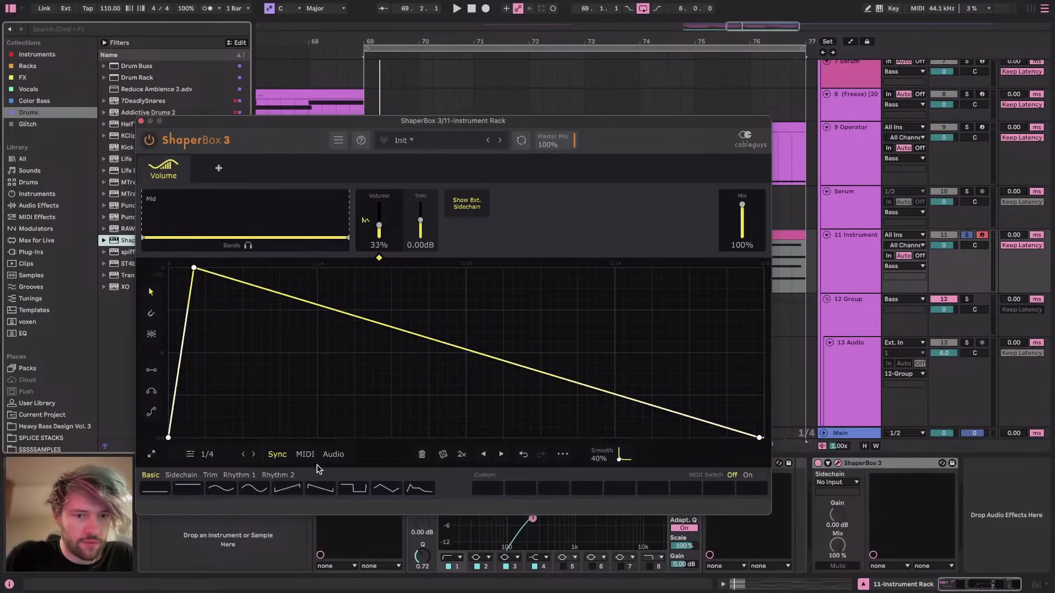
{"action": "left_click", "coordinate": [306, 455]}
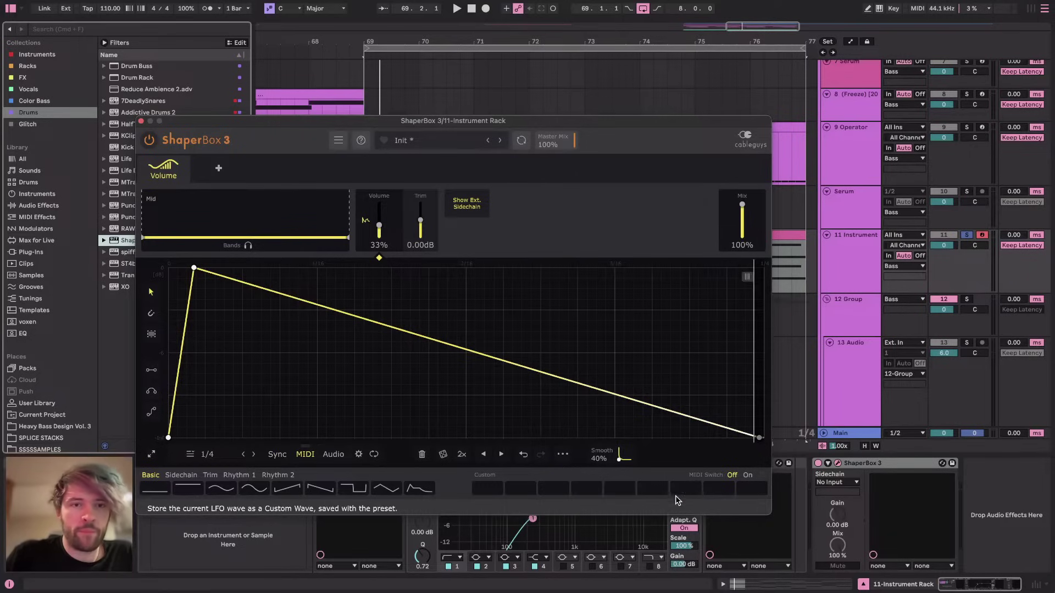
{"action": "left_click", "coordinate": [141, 121]}
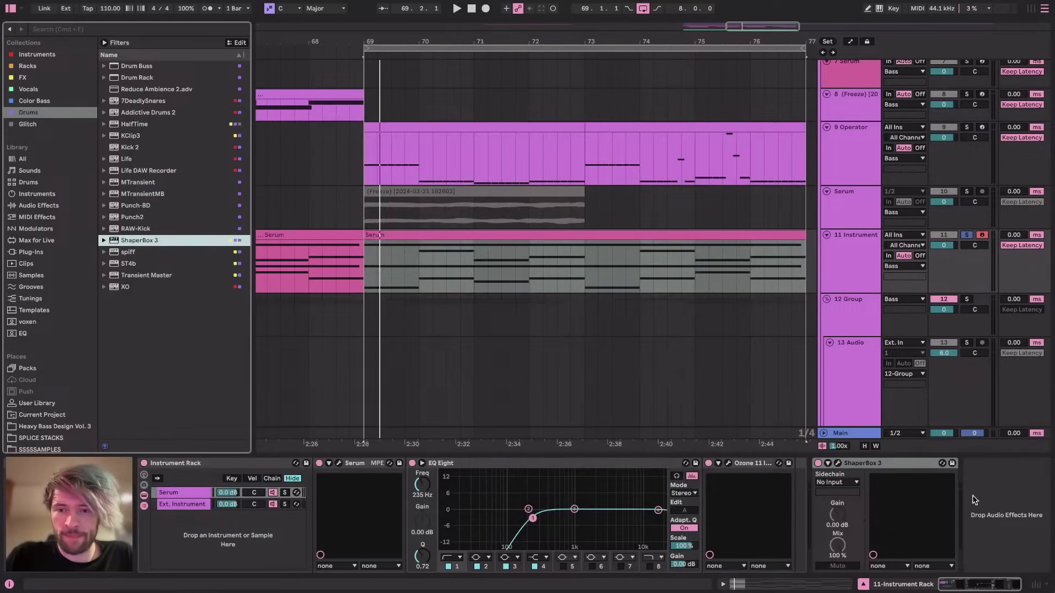
Group the Operator device on track 9 into an Instrument Rack and show its chain list
{"action": "left_click", "coordinate": [840, 151]}
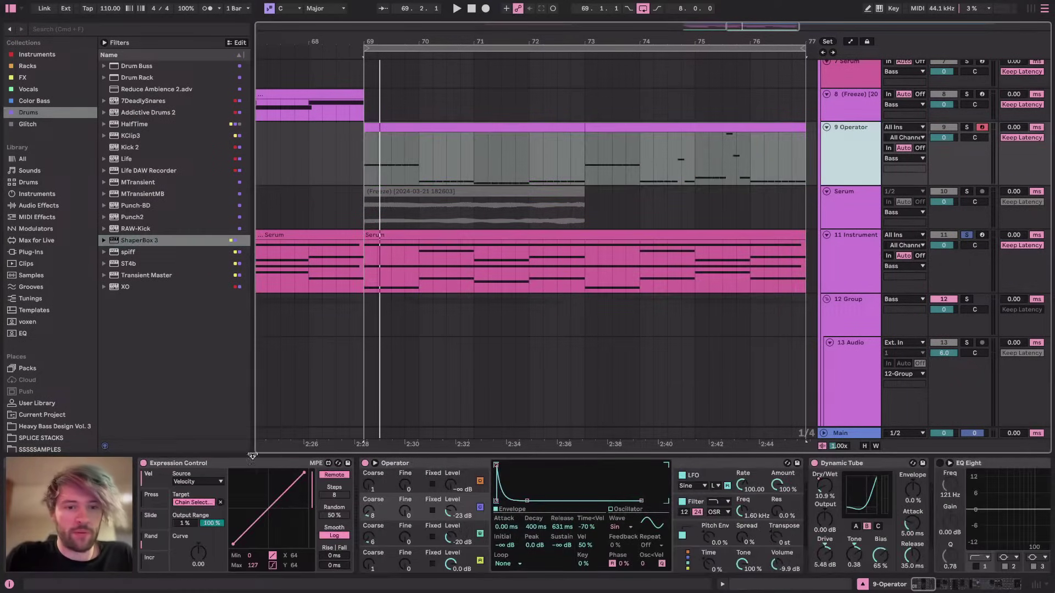
{"action": "left_click", "coordinate": [427, 463]}
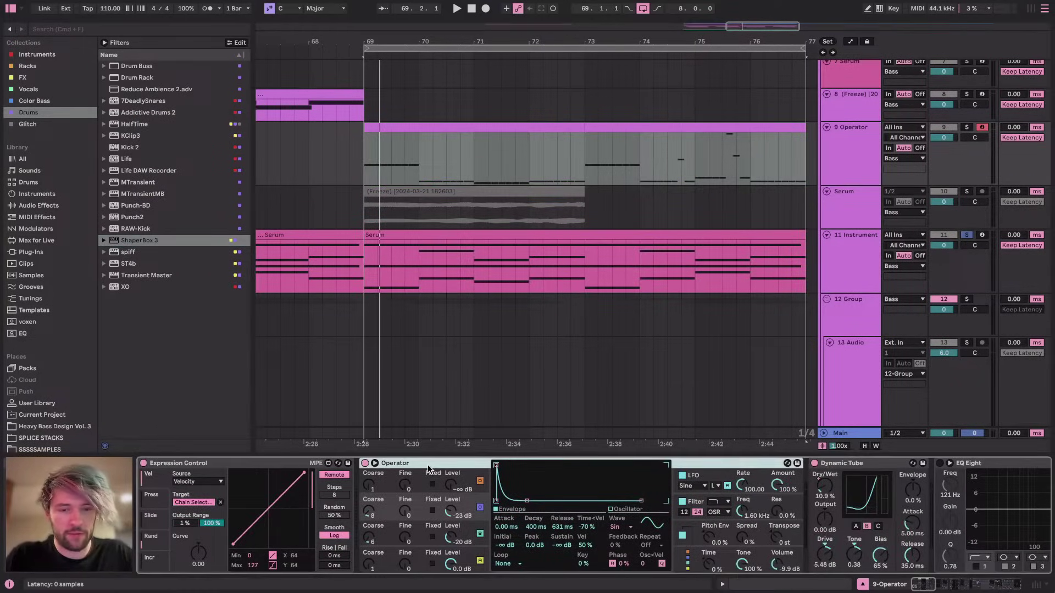
{"action": "key", "text": "super+g"}
{"action": "left_click", "coordinate": [366, 506]}
{"action": "left_click", "coordinate": [444, 541]}
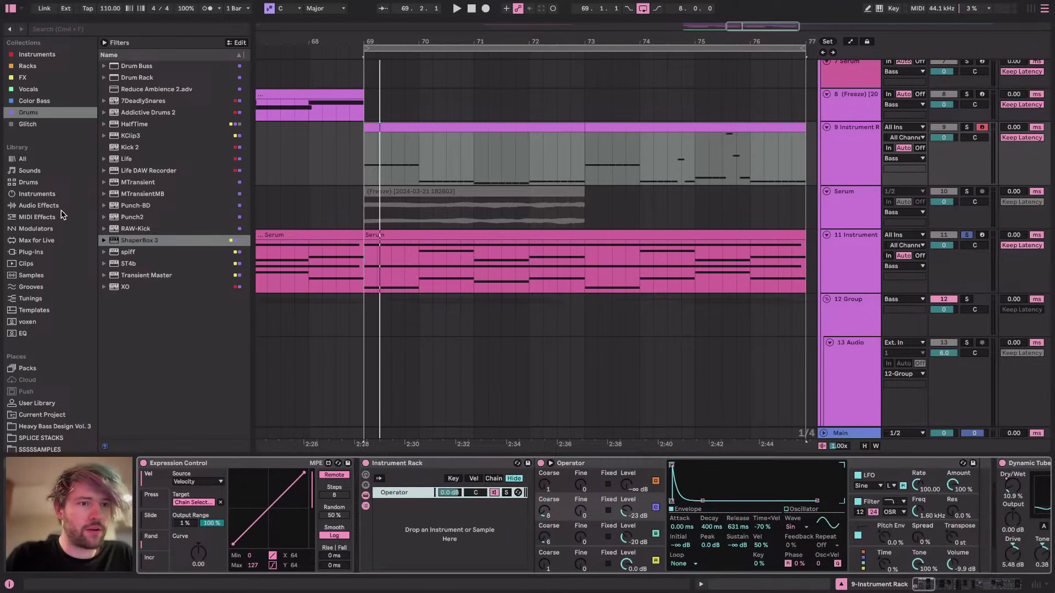
Add an External Instrument chain to the new rack and route its MIDI to ShaperBox 3 on the 11-Instrument Rack track
{"action": "left_click", "coordinate": [36, 217]}
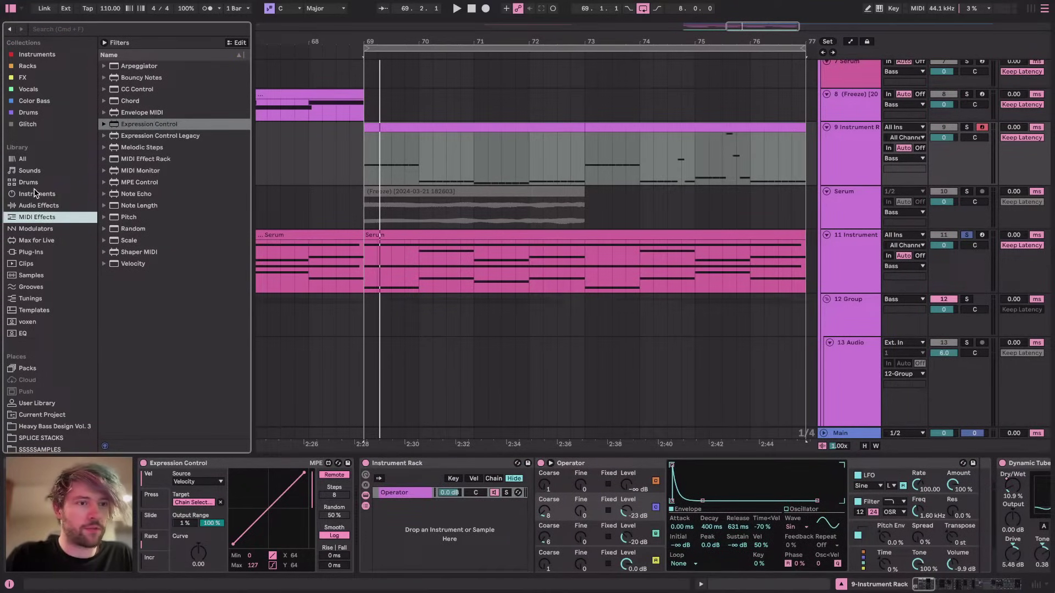
{"action": "left_click", "coordinate": [36, 195]}
{"action": "left_click_drag", "start_coordinate": [144, 252], "coordinate": [412, 504]}
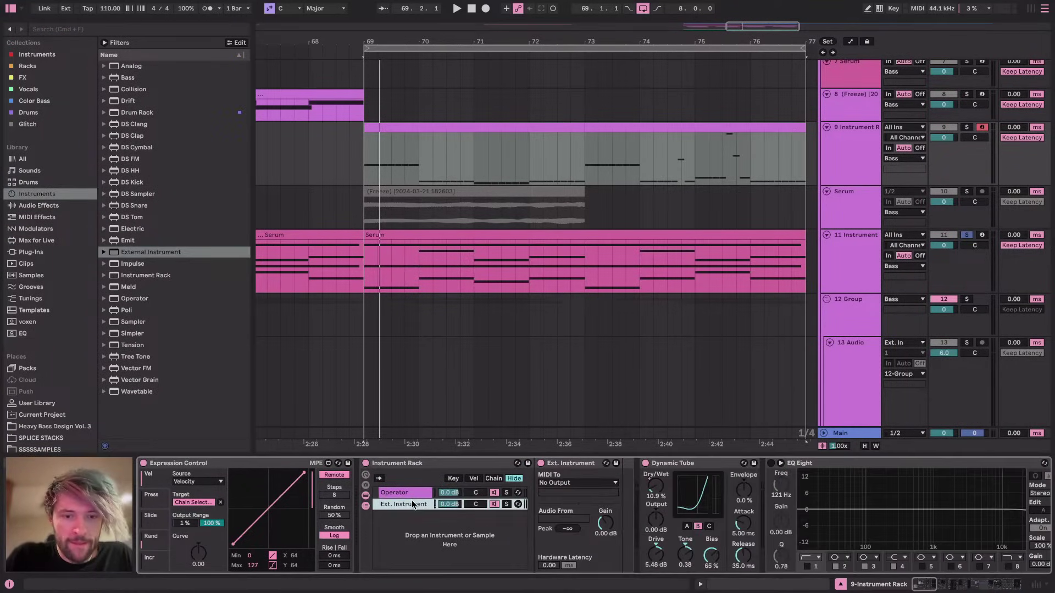
{"action": "left_click", "coordinate": [568, 483]}
{"action": "left_click", "coordinate": [579, 519]}
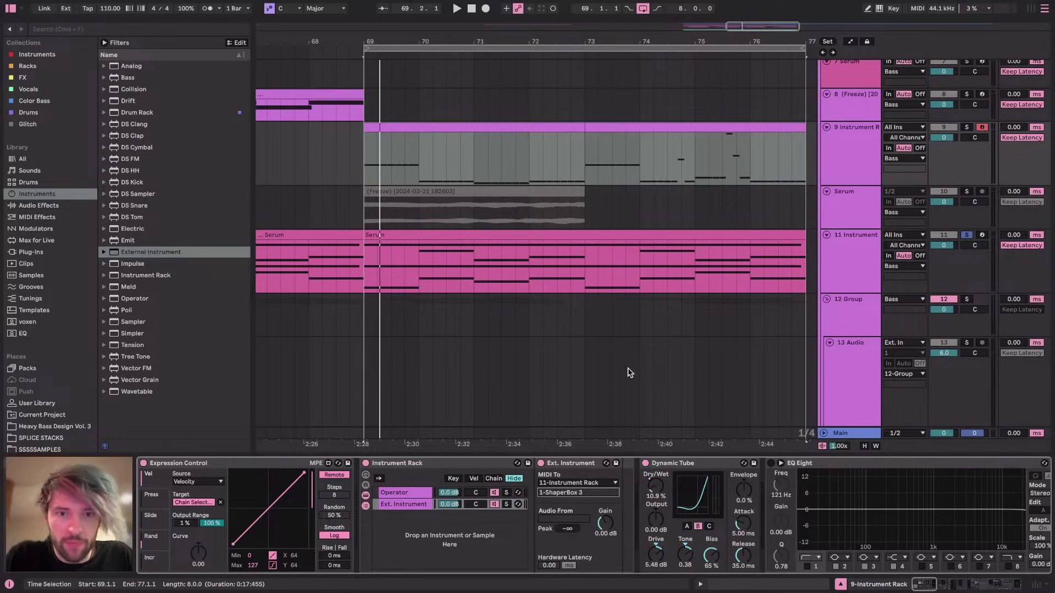
Open ShaperBox 3 on the track 11 Instrument Rack and move the volume curve's peak slightly later during playback
{"action": "left_click", "coordinate": [856, 252]}
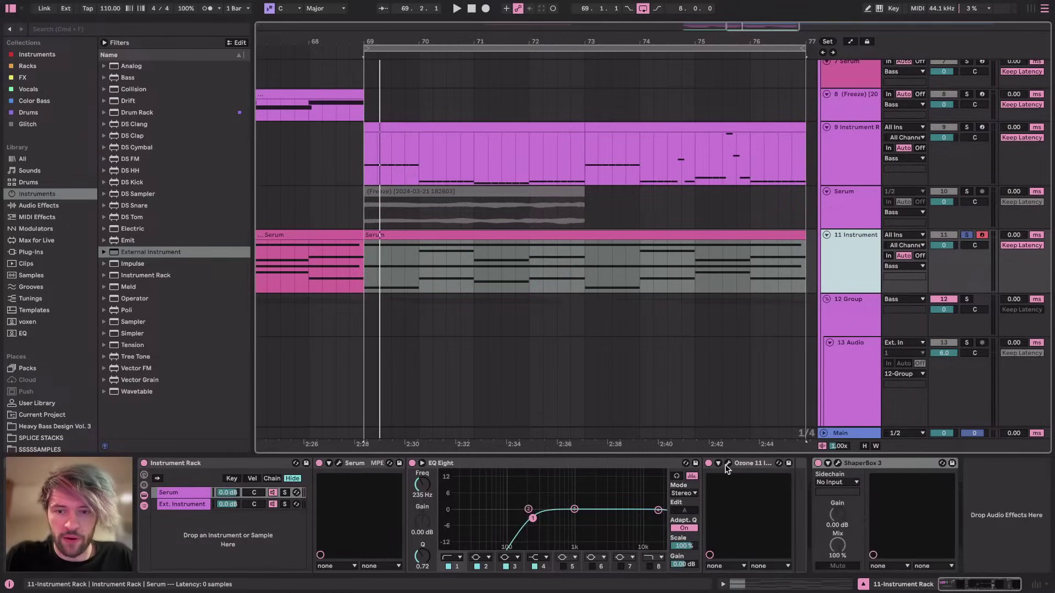
{"action": "left_click", "coordinate": [837, 464]}
{"action": "key", "text": "space"}
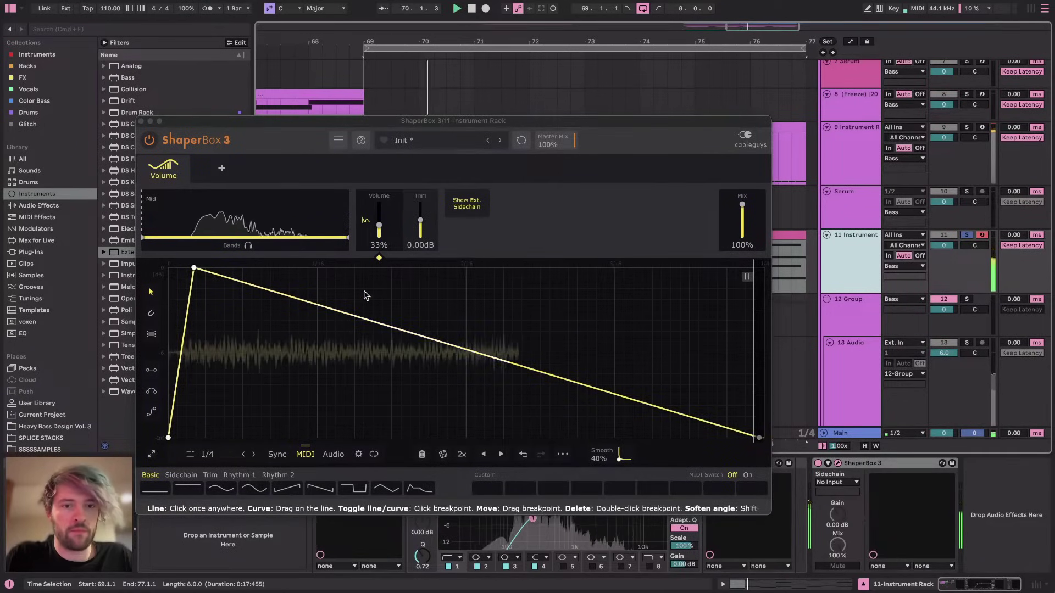
{"action": "left_click_drag", "start_coordinate": [194, 268], "coordinate": [213, 271]}
Check the live chat in YouTube Studio, return to Ableton Live and move the ShaperBox window clear of the browser
{"action": "key", "text": "super+Tab"}
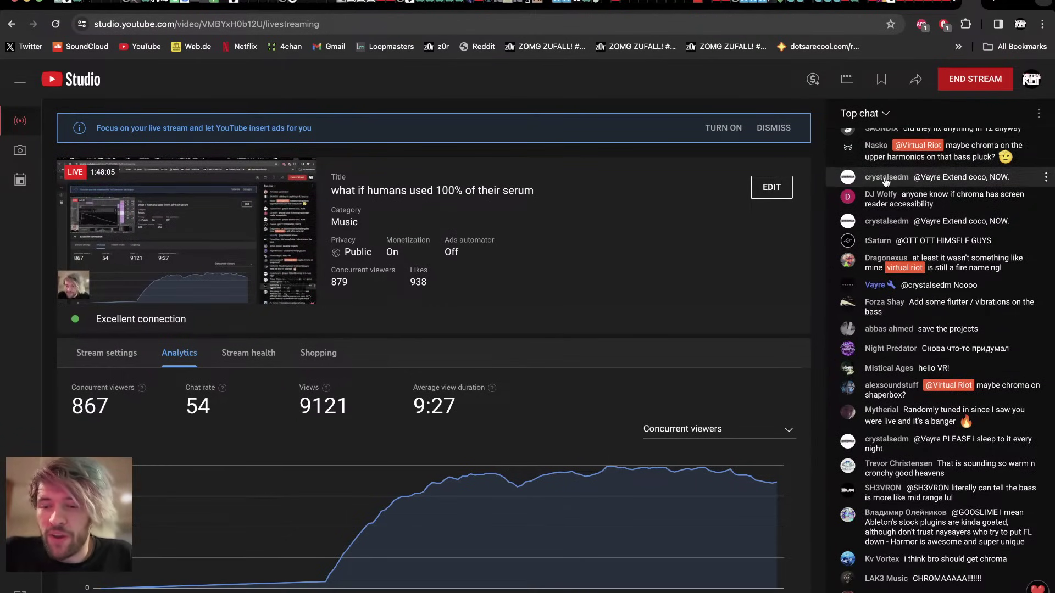
{"action": "key", "text": "super+Tab"}
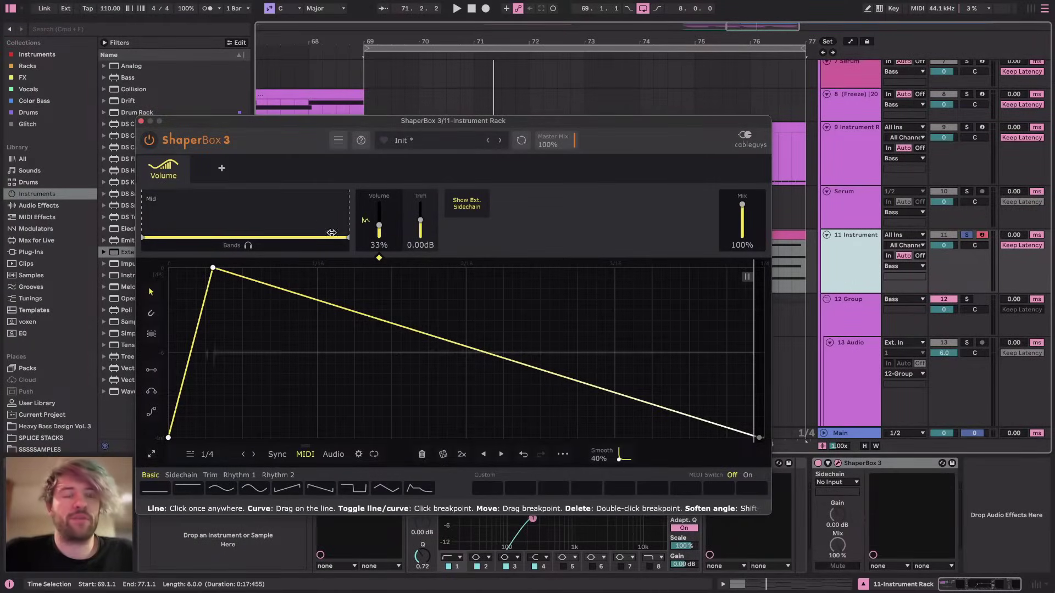
{"action": "left_click_drag", "start_coordinate": [255, 122], "coordinate": [417, 99]}
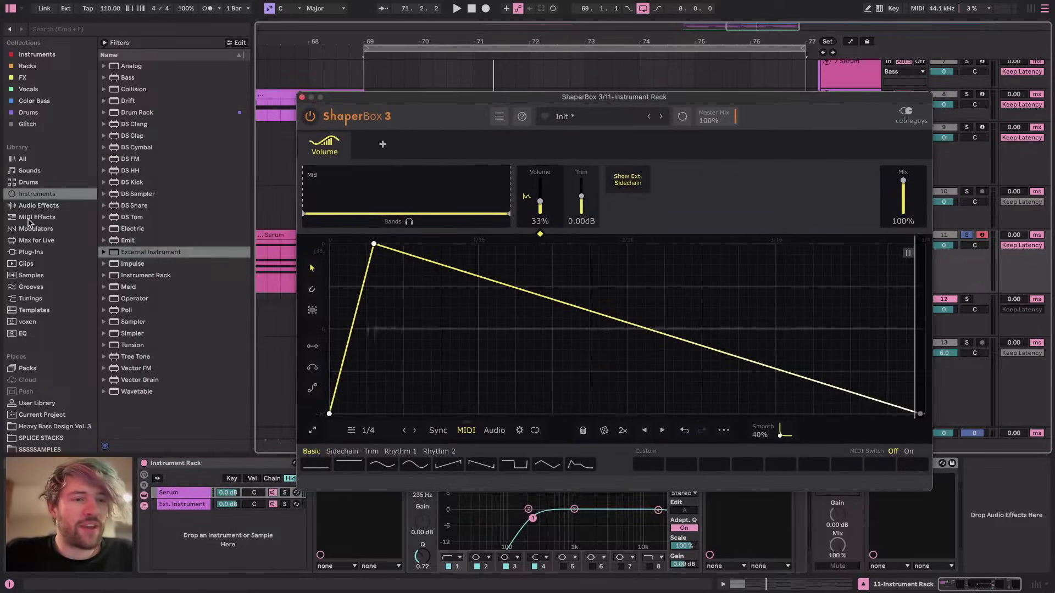
Search the plug-ins for "chroma", clear the search and list the audio effects
{"action": "left_click", "coordinate": [27, 218]}
{"action": "left_click", "coordinate": [45, 206]}
{"action": "left_click", "coordinate": [29, 253]}
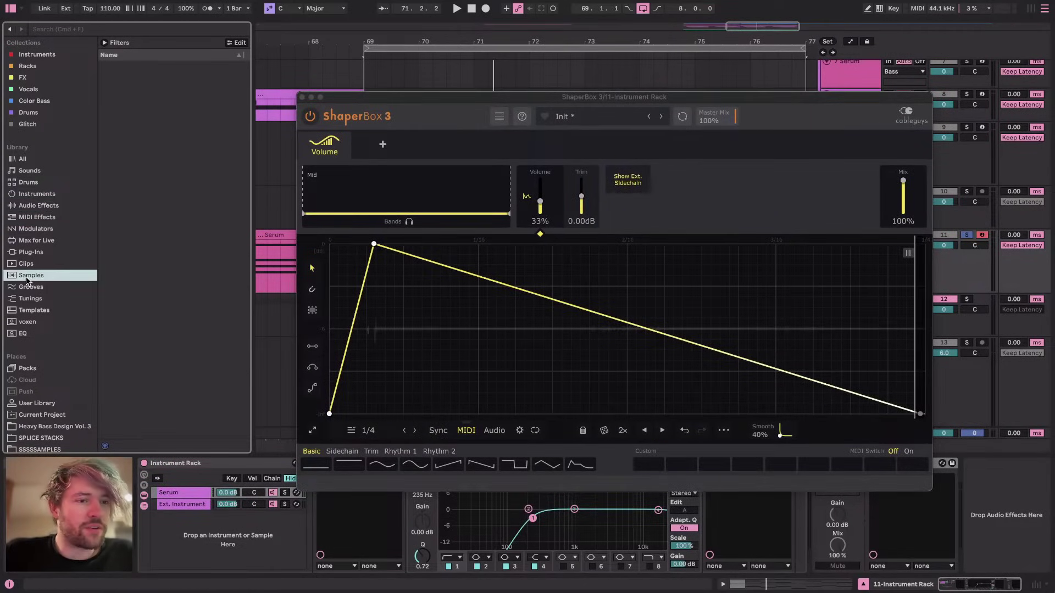
{"action": "left_click", "coordinate": [163, 30]}
{"action": "type", "text": "chroma"}
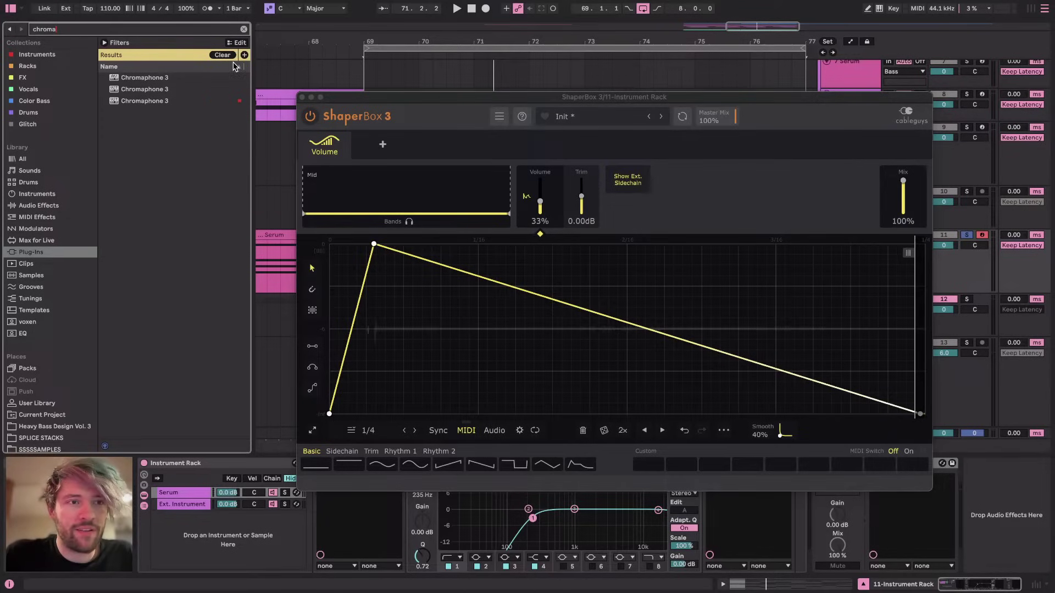
{"action": "left_click", "coordinate": [243, 29]}
{"action": "left_click", "coordinate": [38, 206]}
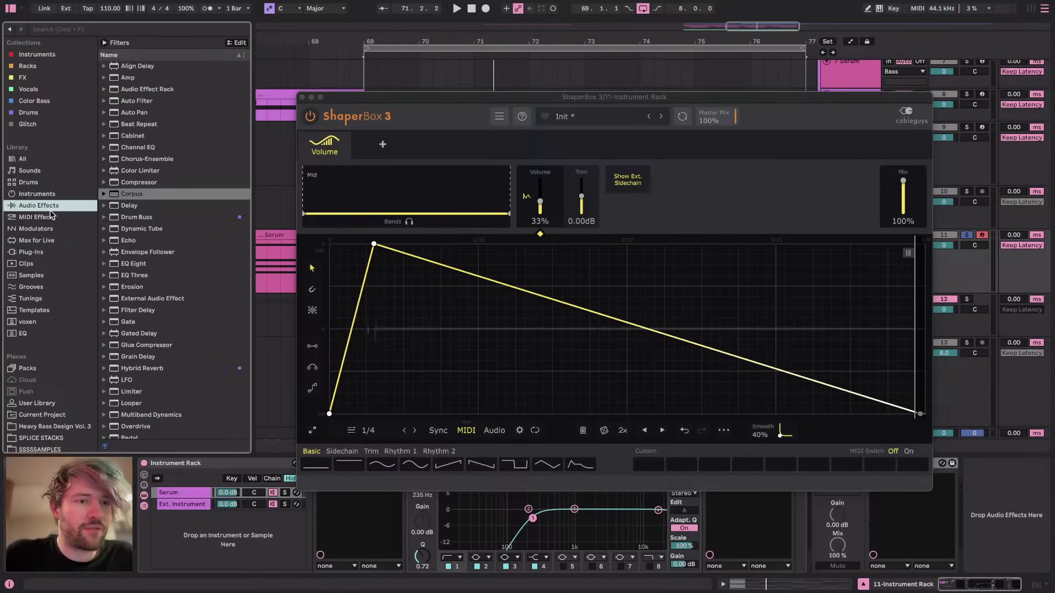
Check the YouTube Studio chat again, return to ShaperBox, move the volume curve's peak closer to the start and play the loop
{"action": "key", "text": "super+Tab"}
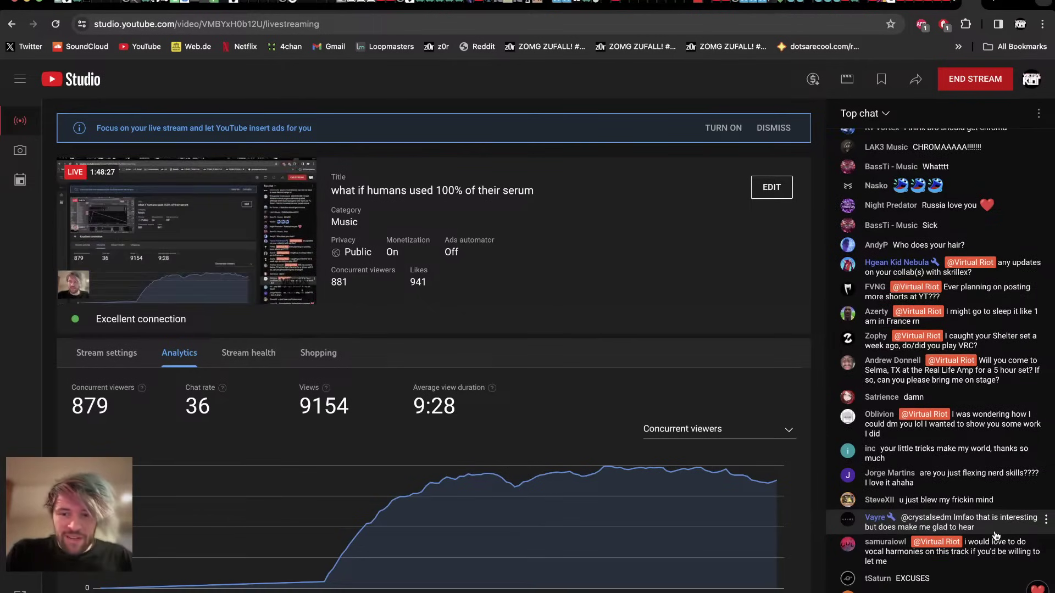
{"action": "key", "text": "super+Tab"}
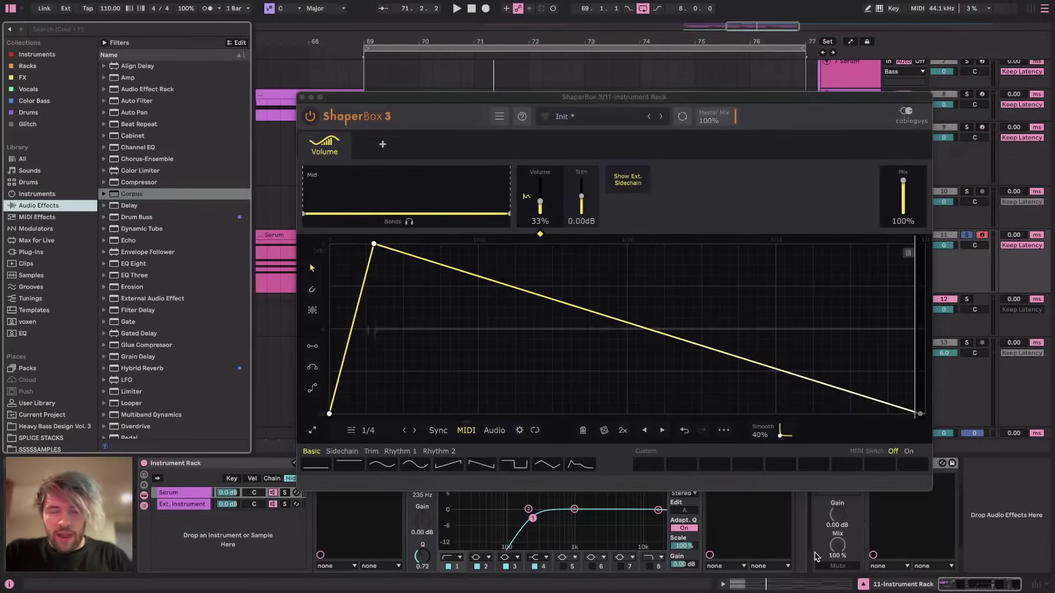
{"action": "mouse_move", "coordinate": [374, 243]}
{"action": "left_mouse_down"}
{"action": "mouse_move", "coordinate": [504, 244]}
{"action": "mouse_move", "coordinate": [356, 243]}
{"action": "left_mouse_up"}
{"action": "key", "text": "space"}
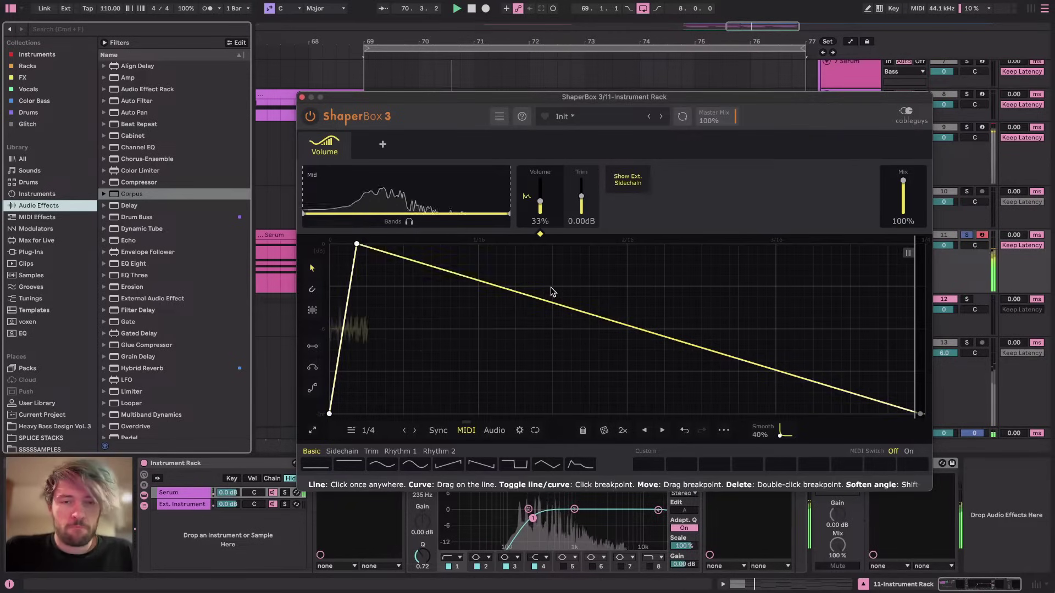
Close the ShaperBox window, unsolo the track 11 Instrument Rack and play the full mix at a lower system volume
{"action": "left_click", "coordinate": [303, 97]}
{"action": "key", "text": "space"}
{"action": "left_click", "coordinate": [965, 235]}
{"action": "key", "text": "space"}
{"action": "key", "text": "XF86AudioLowerVolume"}
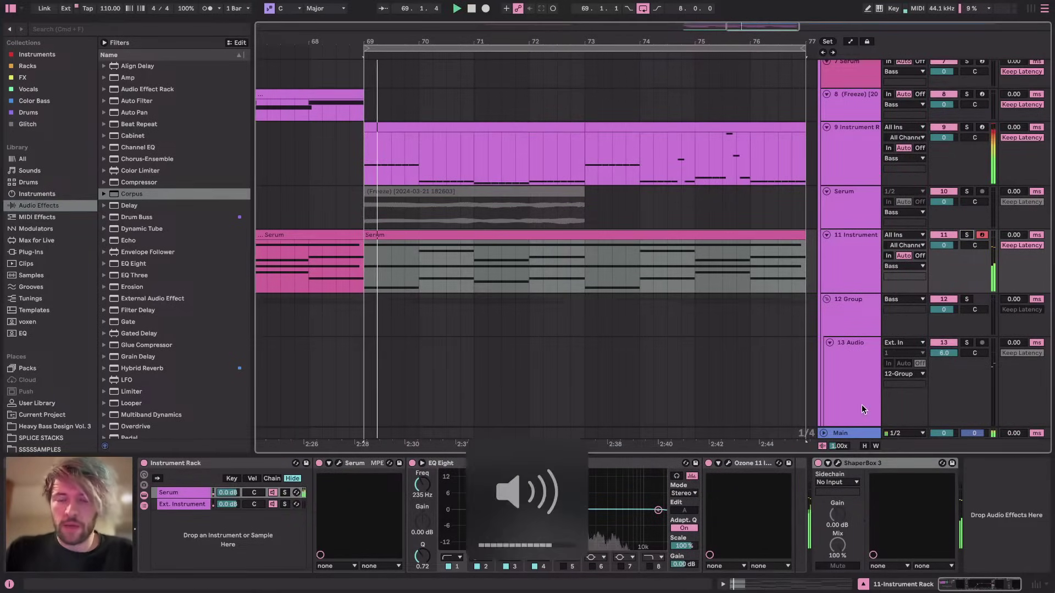
Reshape ShaperBox's volume curve to fall to zero near the middle of its length along an outward-bulging slope, and close its window
{"action": "left_click", "coordinate": [828, 463]}
{"action": "key", "text": "super+alt+p"}
{"action": "left_click_drag", "start_coordinate": [659, 340], "coordinate": [591, 413]}
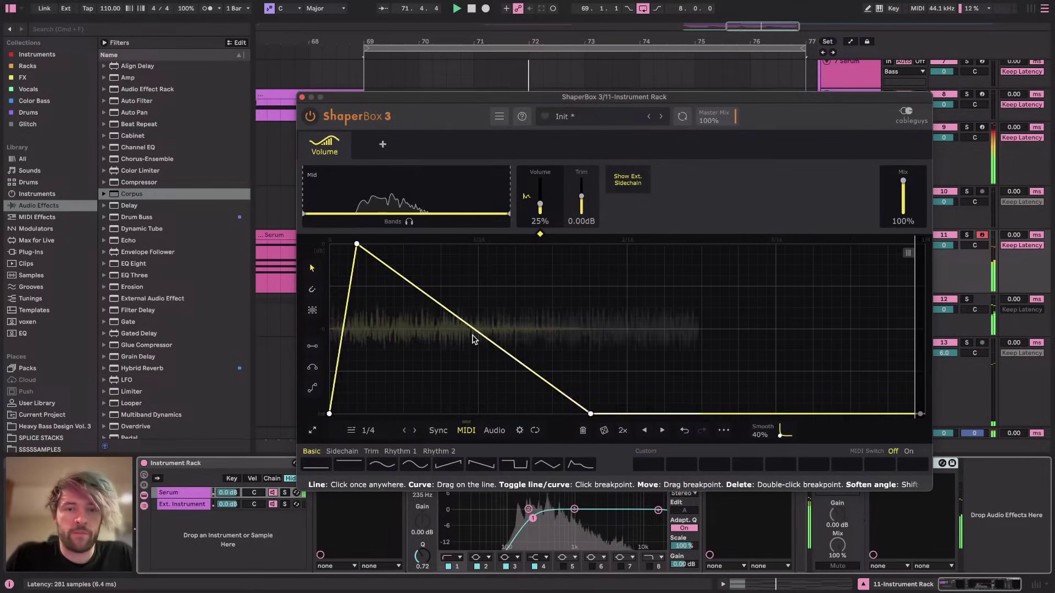
{"action": "left_click_drag", "start_coordinate": [471, 334], "coordinate": [495, 264]}
{"action": "mouse_move", "coordinate": [592, 417]}
{"action": "left_mouse_down"}
{"action": "mouse_move", "coordinate": [676, 414]}
{"action": "mouse_move", "coordinate": [609, 413]}
{"action": "left_mouse_up"}
{"action": "left_click", "coordinate": [302, 97]}
{"action": "key", "text": "space"}
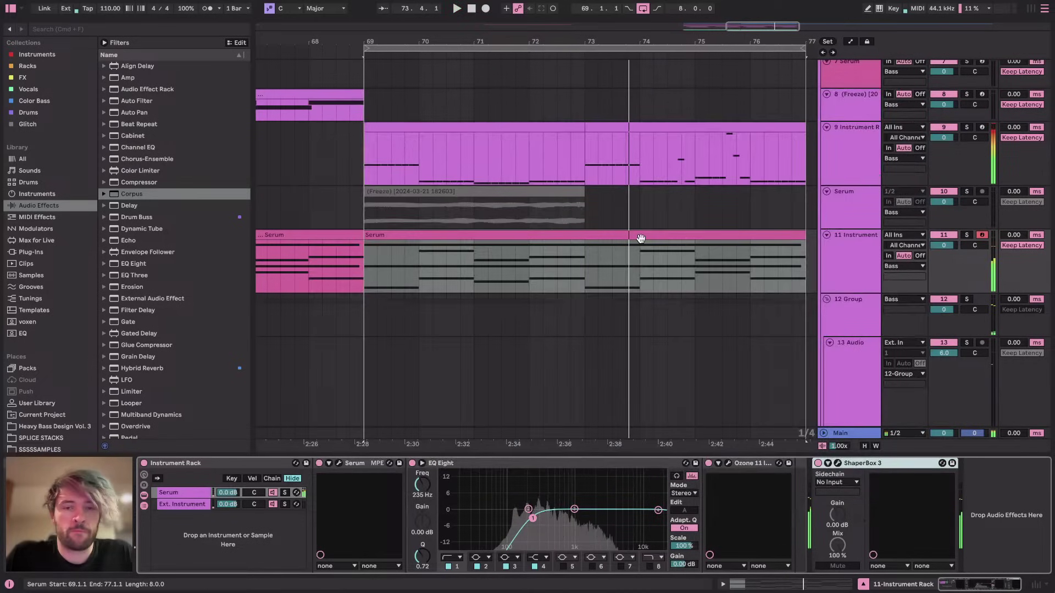
Group the track 11 Instrument Rack and the 12 Group track into a new group track
{"action": "scroll", "coordinate": [638, 239], "scroll_direction": "down", "scroll_amount": 8}
{"action": "scroll", "coordinate": [636, 239], "scroll_direction": "right", "scroll_amount": 1}
{"action": "scroll", "coordinate": [636, 239], "scroll_direction": "down", "scroll_amount": 1}
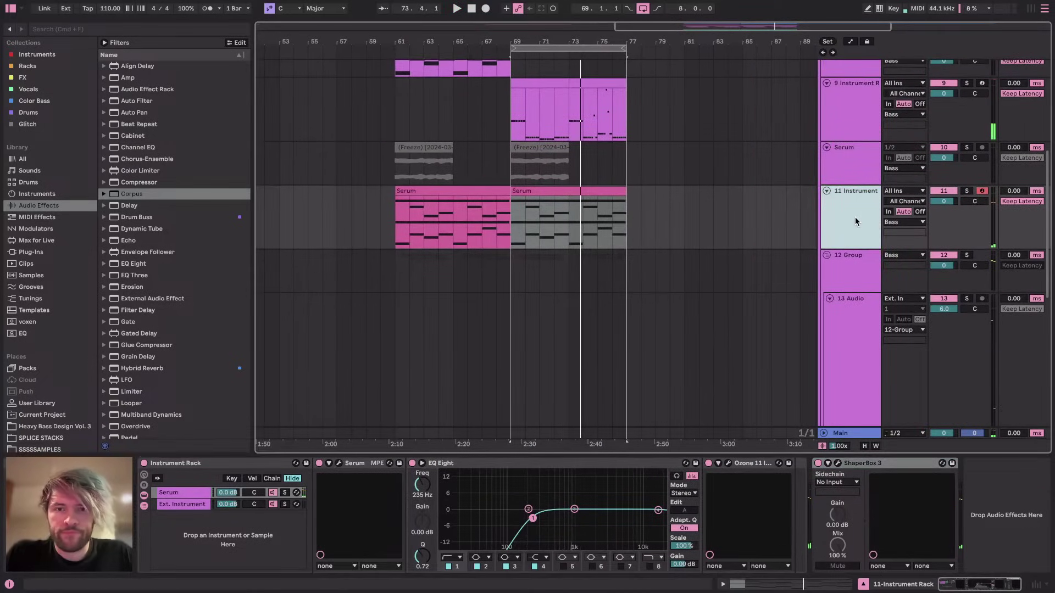
{"action": "scroll", "coordinate": [875, 216], "scroll_direction": "down", "scroll_amount": 6}
{"action": "left_click", "coordinate": [858, 188]}
{"action": "scroll", "coordinate": [858, 188], "scroll_direction": "up", "scroll_amount": 4}
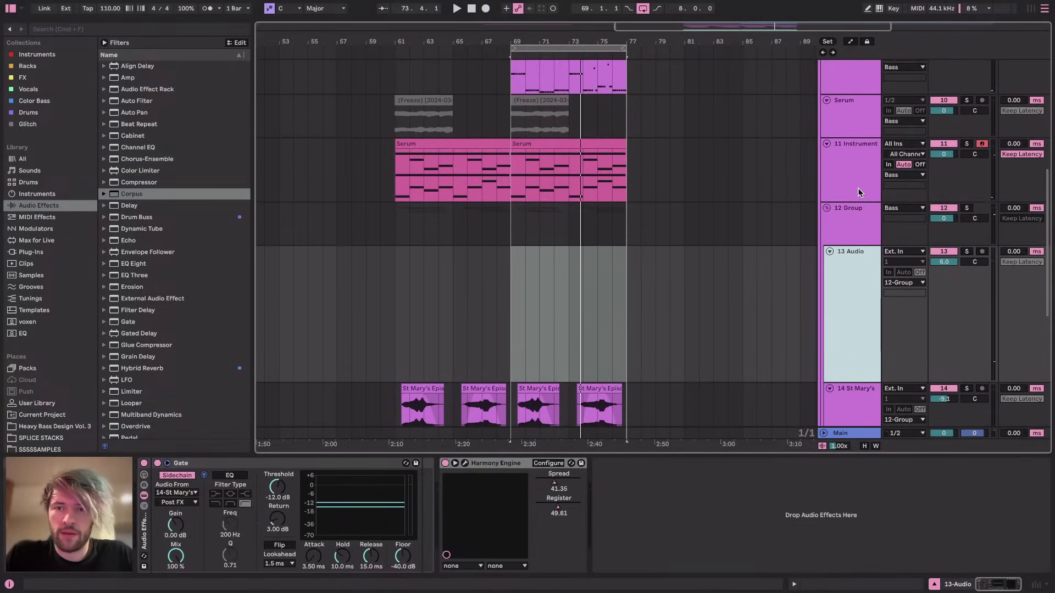
{"action": "left_click", "coordinate": [846, 242]}
{"action": "scroll", "coordinate": [846, 244], "scroll_direction": "up", "scroll_amount": 4}
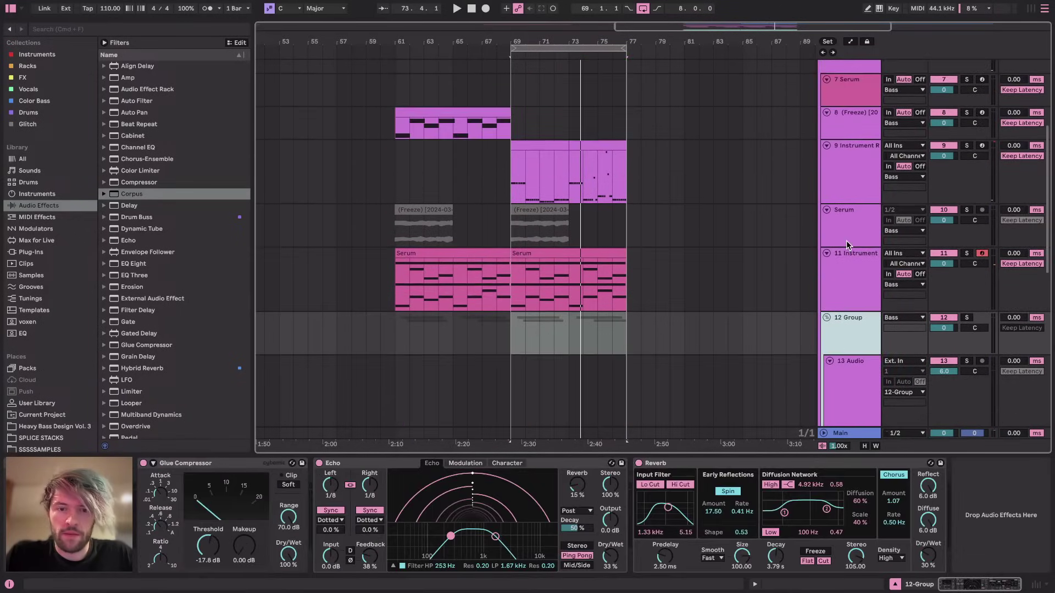
{"action": "left_click", "coordinate": [857, 288]}
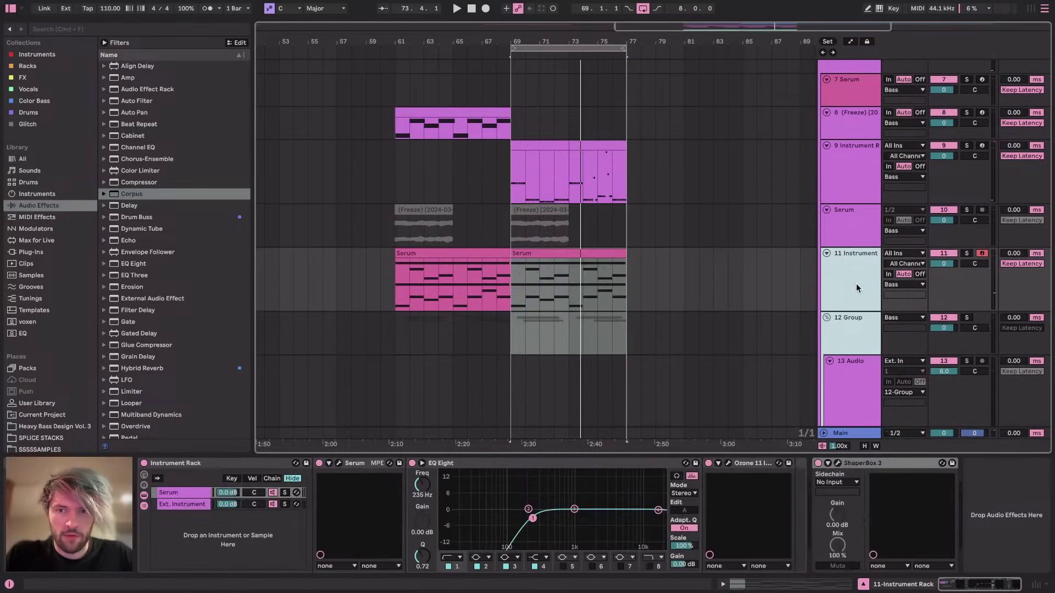
{"action": "key", "text": "super+g"}
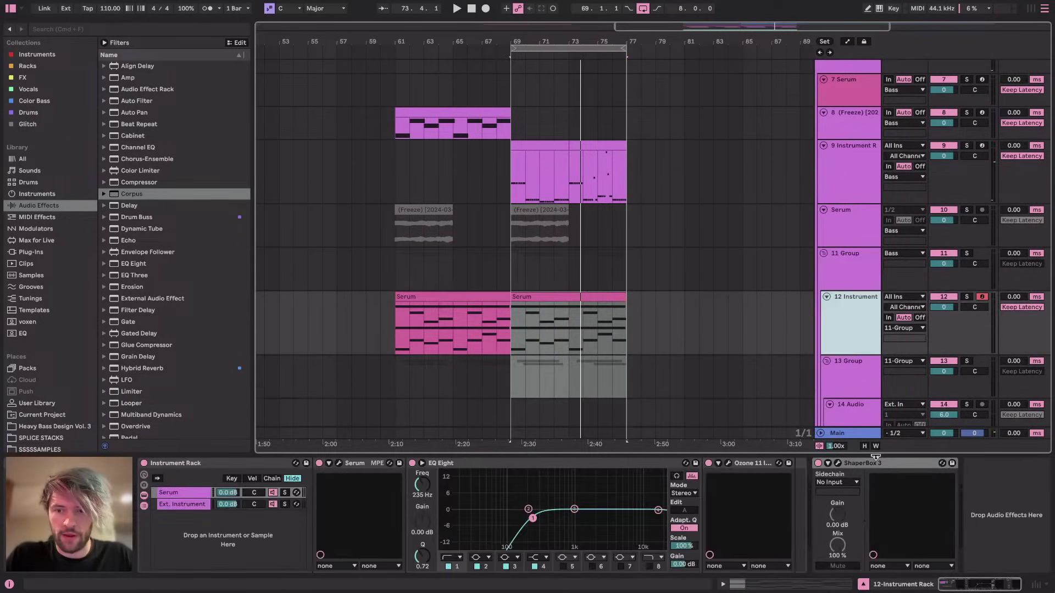
Move ShaperBox 3 from the Instrument Rack track onto the new 11 Group track, and check track 9's External Instrument routing
{"action": "left_click", "coordinate": [876, 463]}
{"action": "left_click", "coordinate": [847, 268]}
{"action": "left_click", "coordinate": [856, 166]}
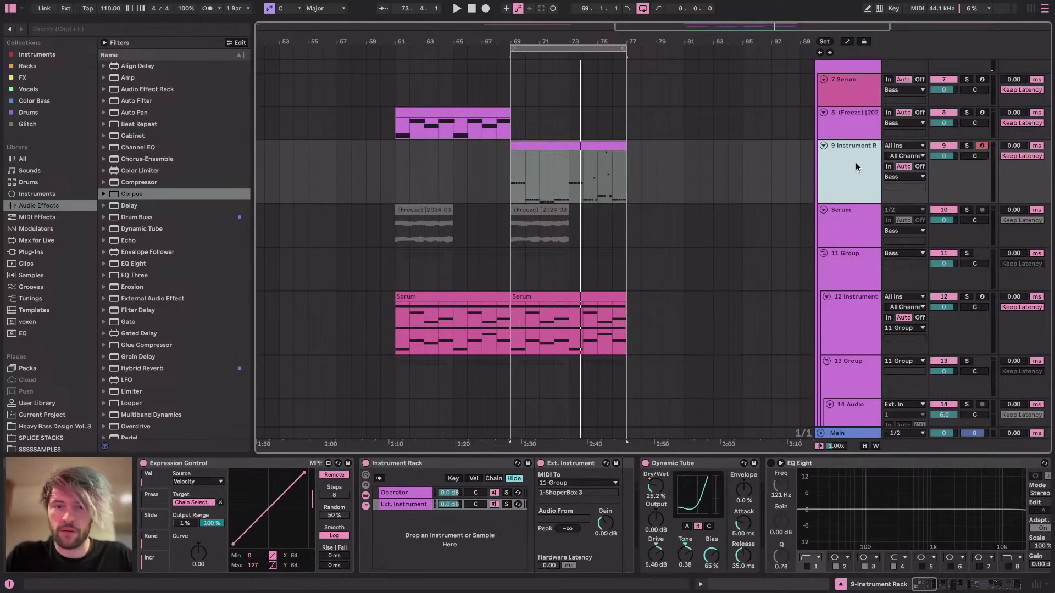
Play the arrangement from bar 69 and listen to how the grouped layers respond to ShaperBox
{"action": "left_click", "coordinate": [507, 256]}
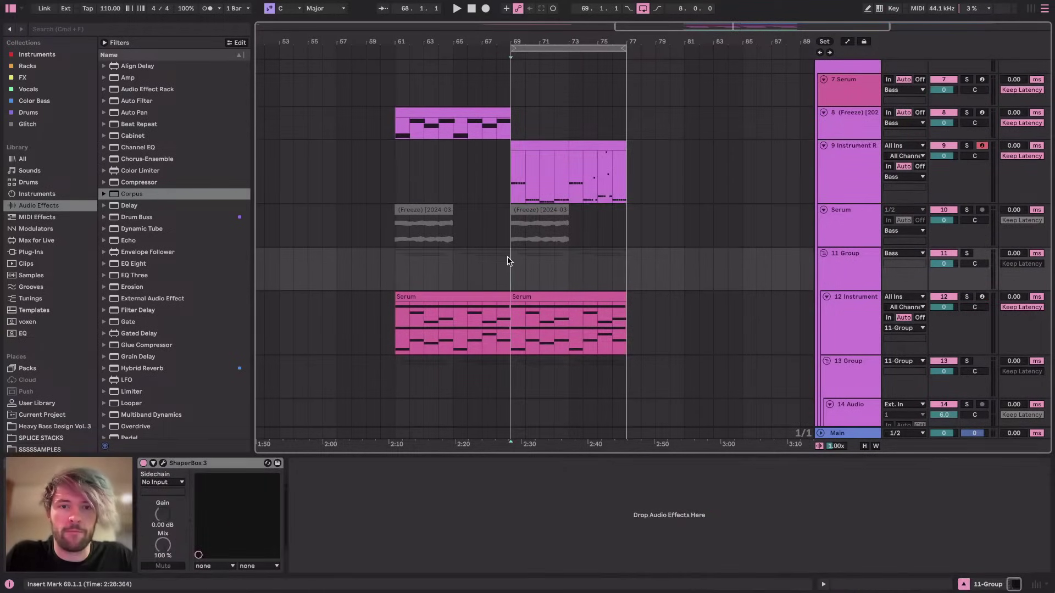
{"action": "key", "text": "space"}
{"action": "scroll", "coordinate": [542, 257], "scroll_direction": "down", "scroll_amount": 7}
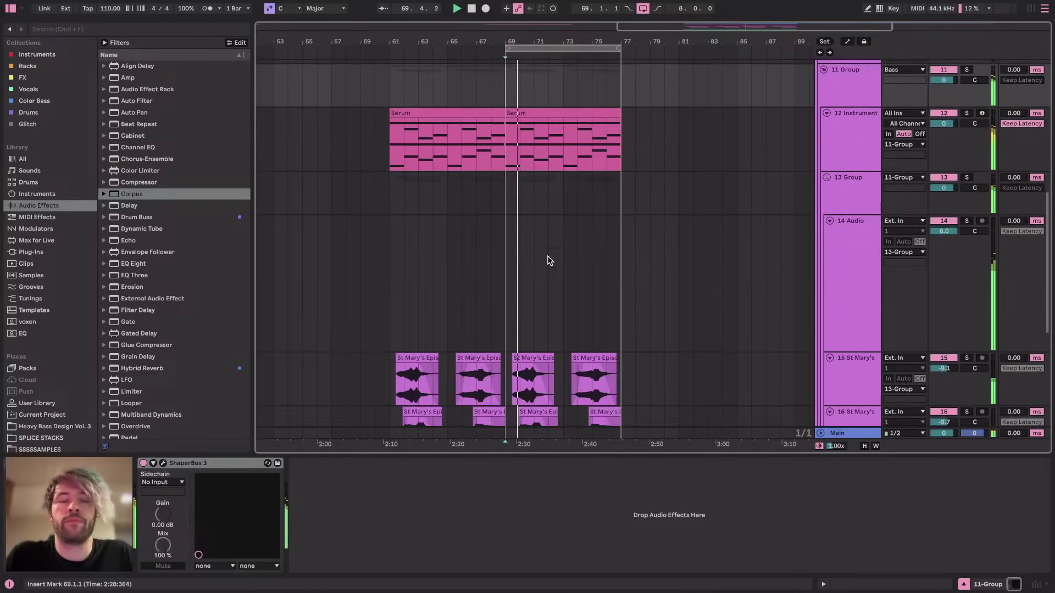
{"action": "scroll", "coordinate": [511, 211], "scroll_direction": "up", "scroll_amount": 3}
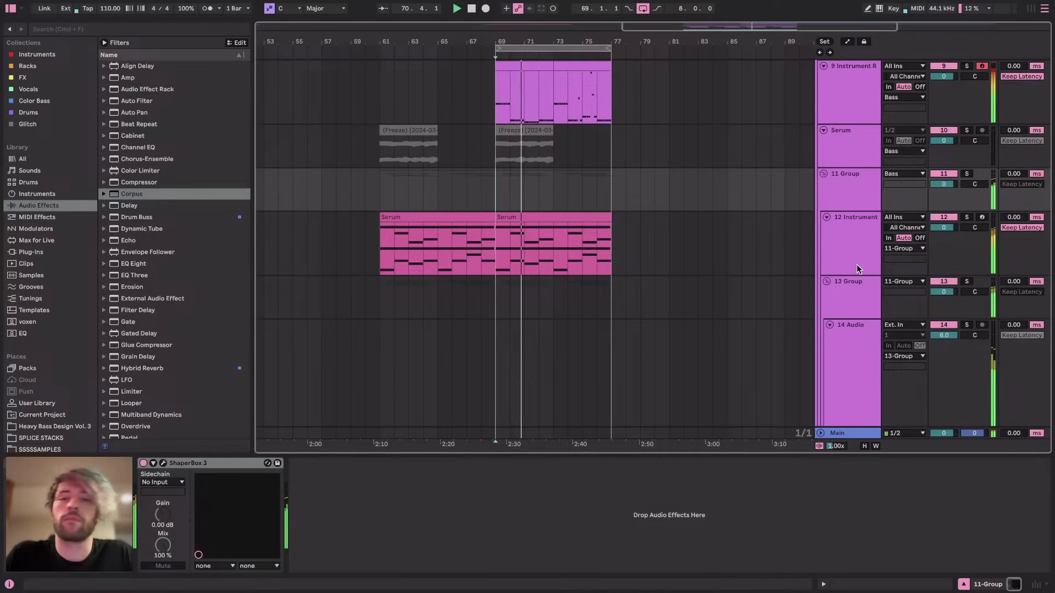
{"action": "scroll", "coordinate": [529, 219], "scroll_direction": "up", "scroll_amount": 5}
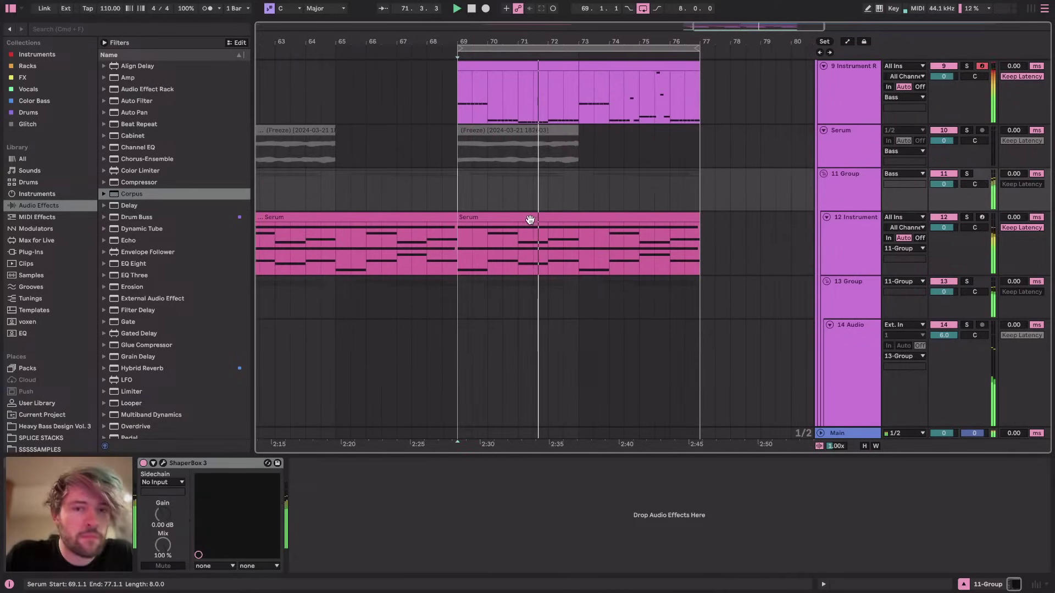
{"action": "scroll", "coordinate": [530, 219], "scroll_direction": "up", "scroll_amount": 1}
{"action": "scroll", "coordinate": [530, 218], "scroll_direction": "right", "scroll_amount": 1}
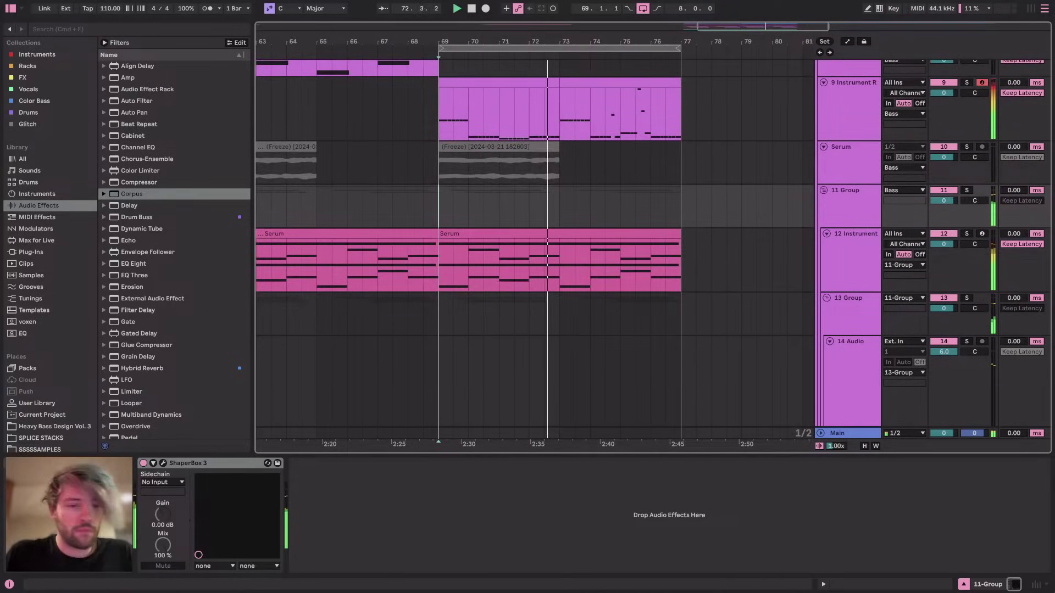
Check the YouTube Studio chat, return to Ableton Live, select the track 9 Instrument Rack and play from bar 69
{"action": "key", "text": "super+Tab"}
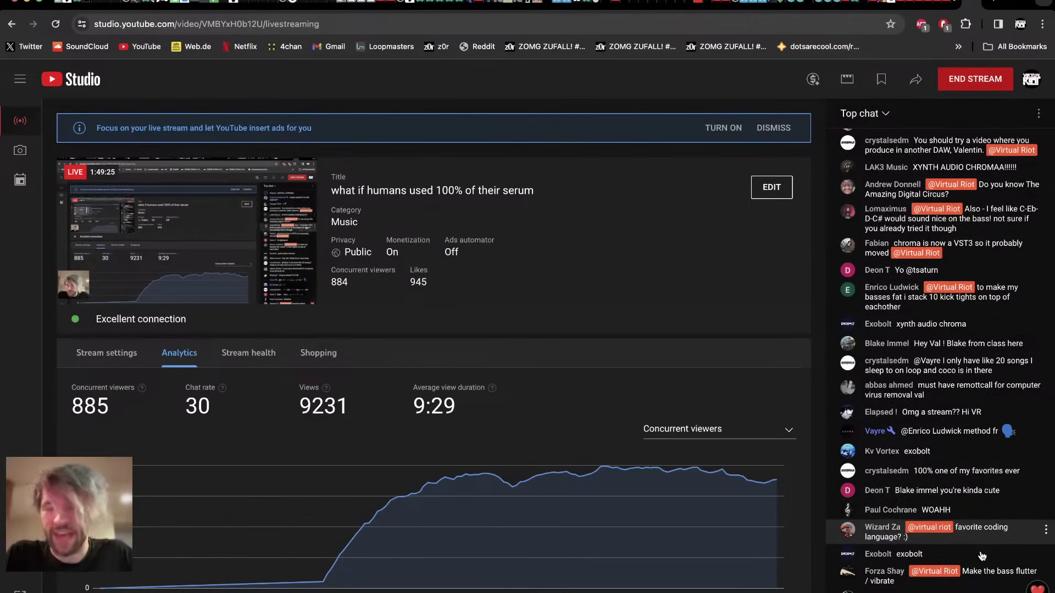
{"action": "key", "text": "super+Tab"}
{"action": "left_click", "coordinate": [438, 114]}
{"action": "scroll", "coordinate": [753, 191], "scroll_direction": "up", "scroll_amount": 2}
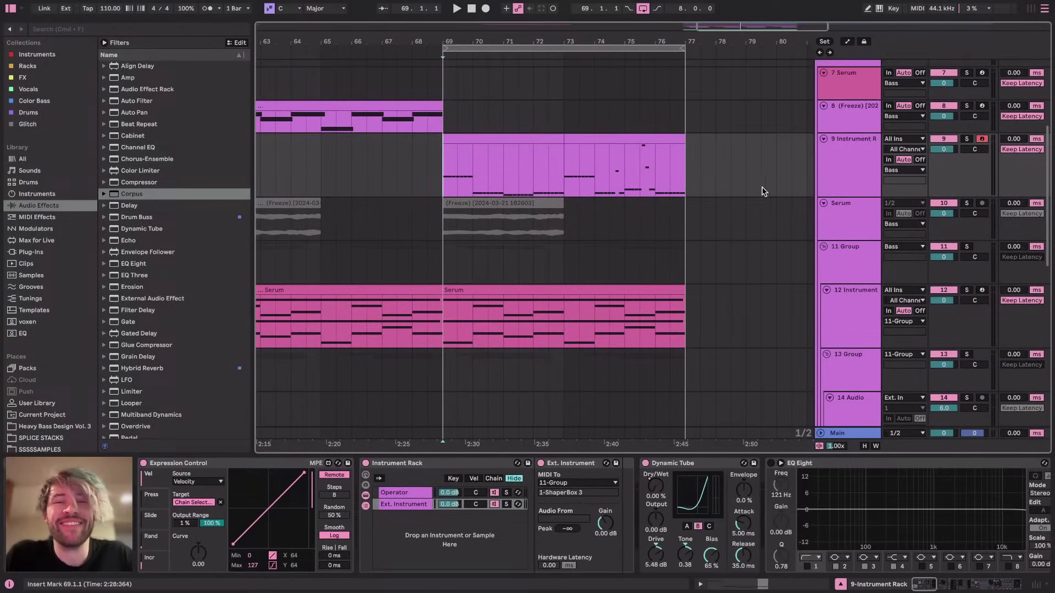
{"action": "left_click", "coordinate": [858, 164]}
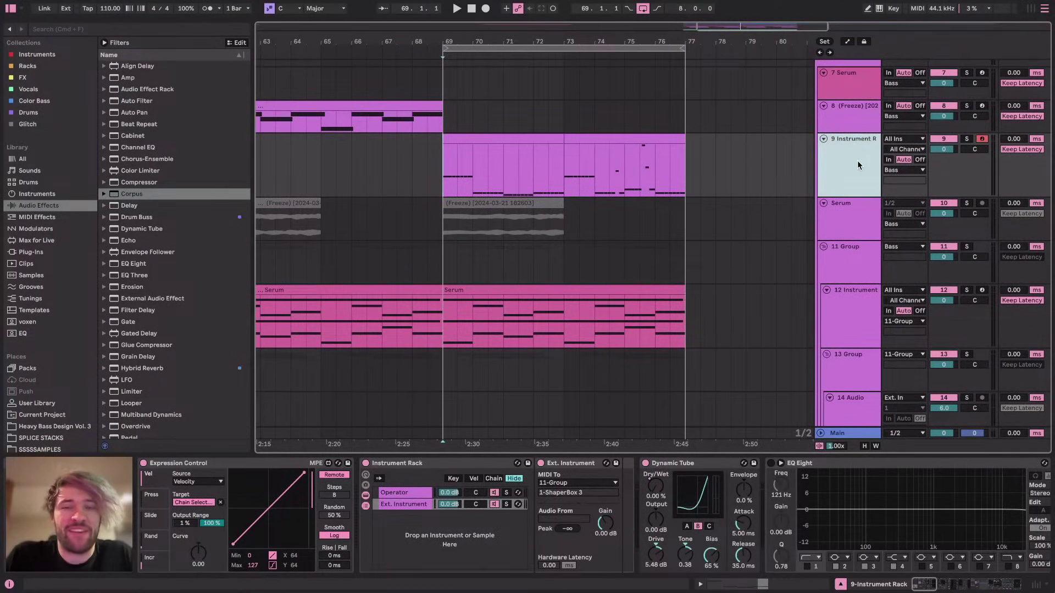
{"action": "key", "text": "space"}
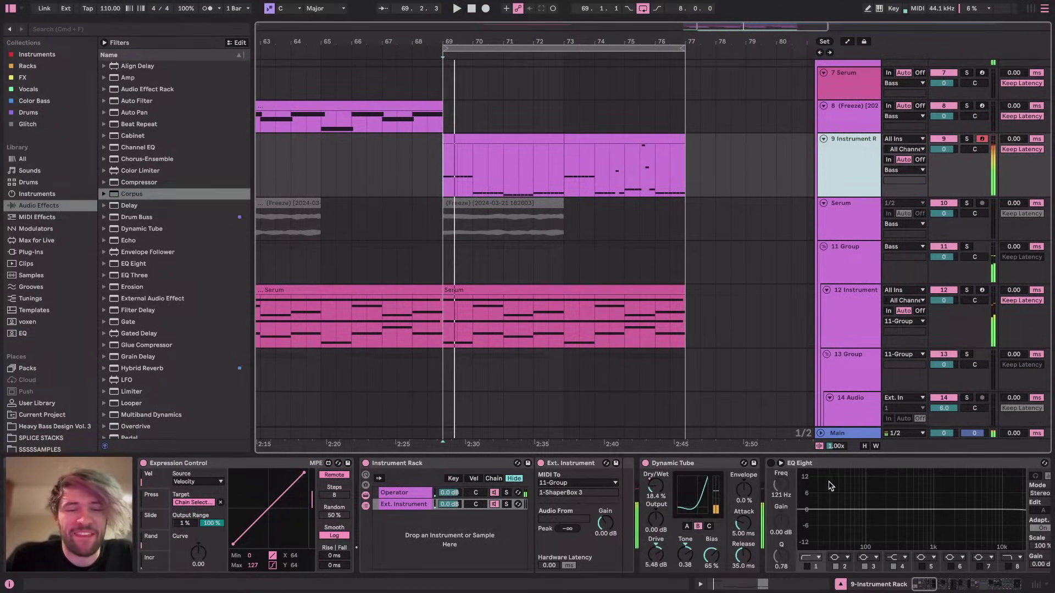
Examine the device chains of the track 9 and track 12 Instrument Racks, and glance at the YouTube Studio chat before returning to Ableton Live
{"action": "scroll", "coordinate": [833, 482], "scroll_direction": "right", "scroll_amount": 5}
{"action": "scroll", "coordinate": [832, 482], "scroll_direction": "right", "scroll_amount": 6}
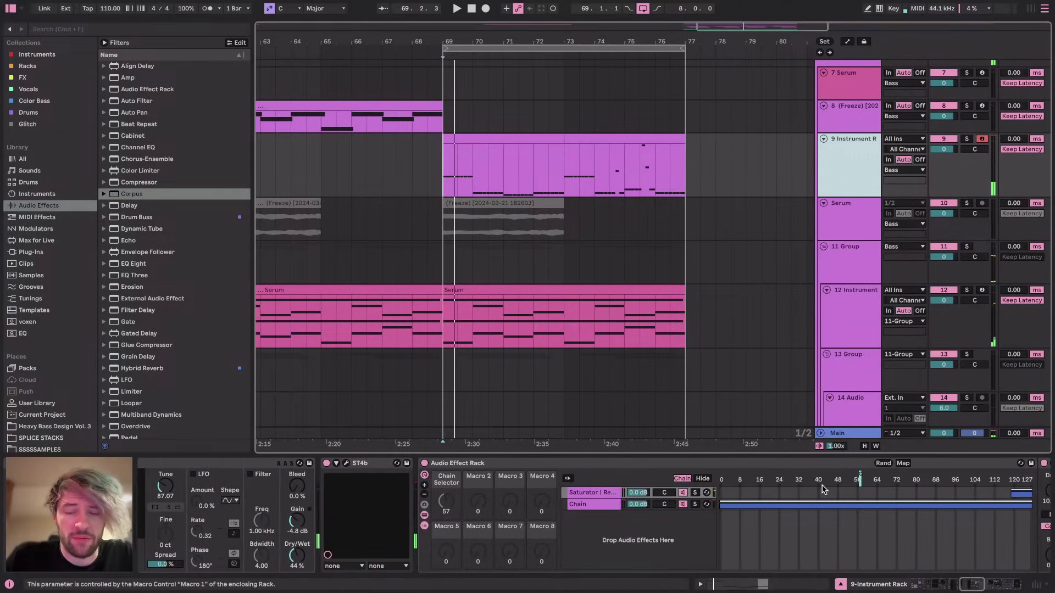
{"action": "scroll", "coordinate": [838, 545], "scroll_direction": "right", "scroll_amount": 8}
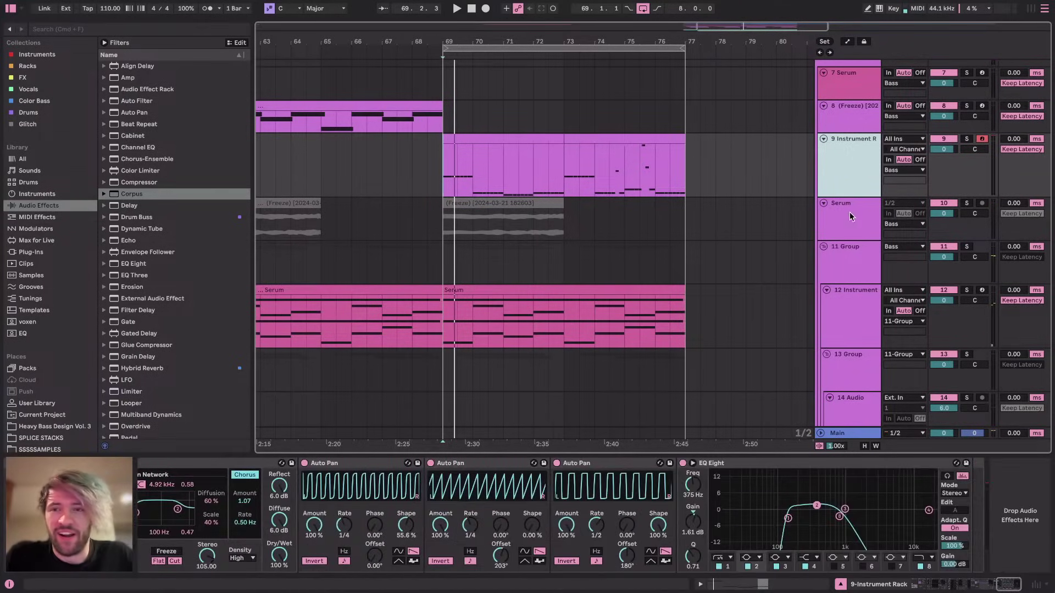
{"action": "left_click", "coordinate": [851, 216]}
{"action": "left_click", "coordinate": [772, 338]}
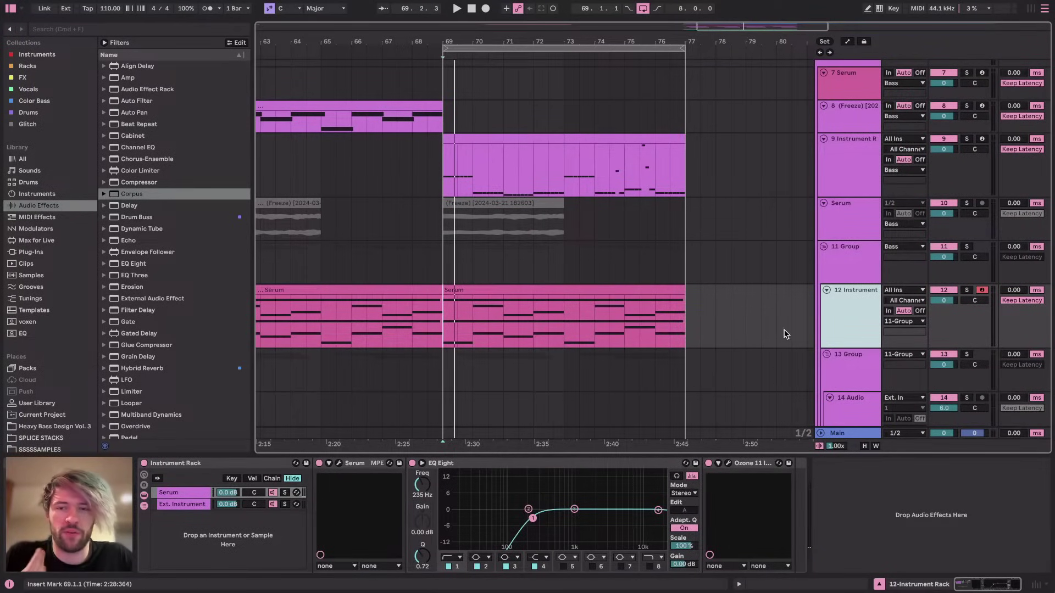
{"action": "left_click", "coordinate": [836, 172]}
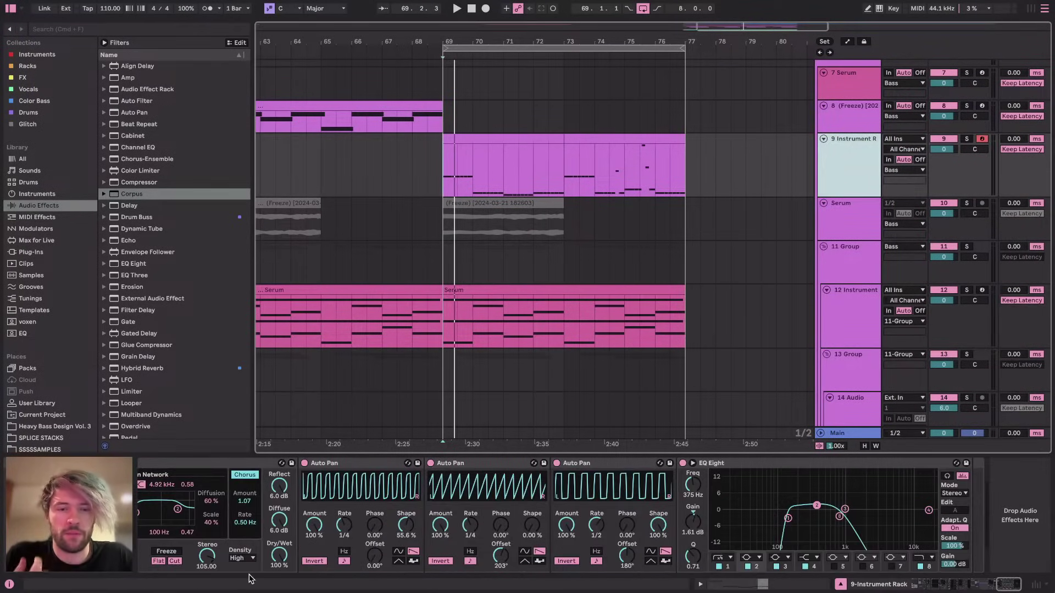
{"action": "scroll", "coordinate": [266, 548], "scroll_direction": "left", "scroll_amount": 10}
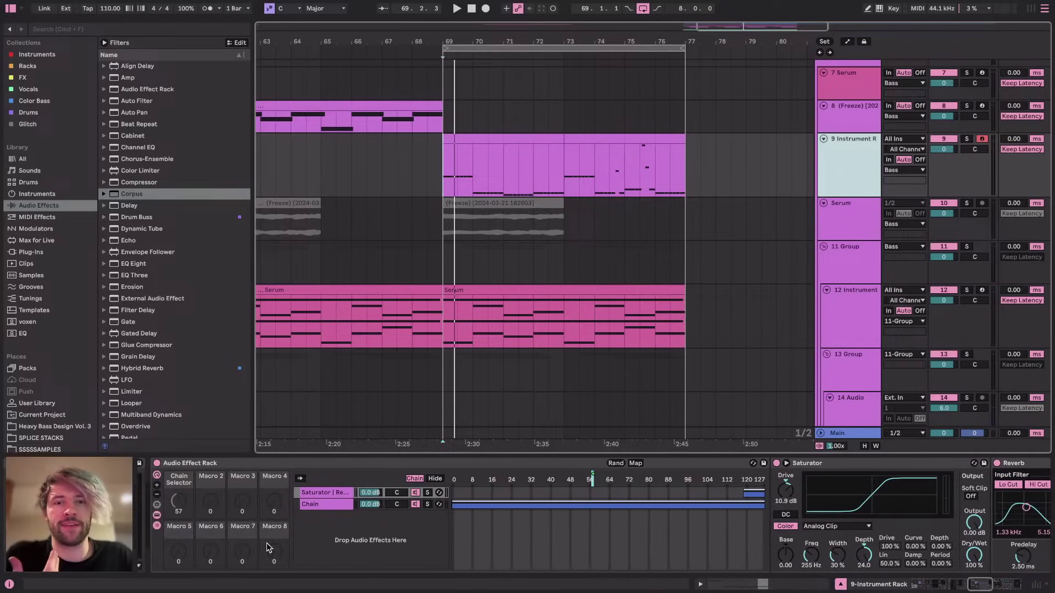
{"action": "scroll", "coordinate": [266, 542], "scroll_direction": "left", "scroll_amount": 10}
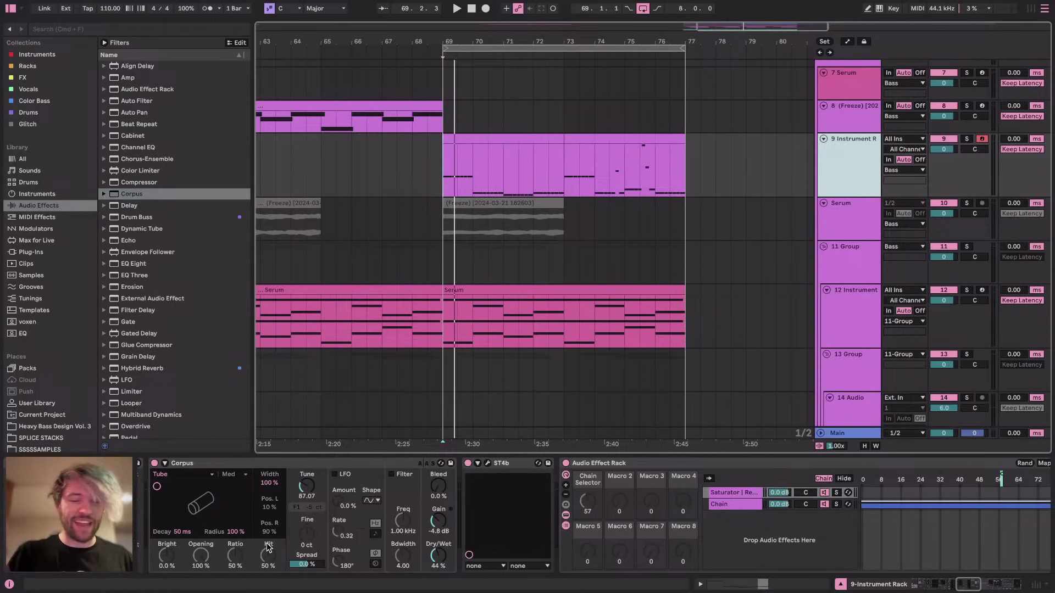
{"action": "key", "text": "super+Tab"}
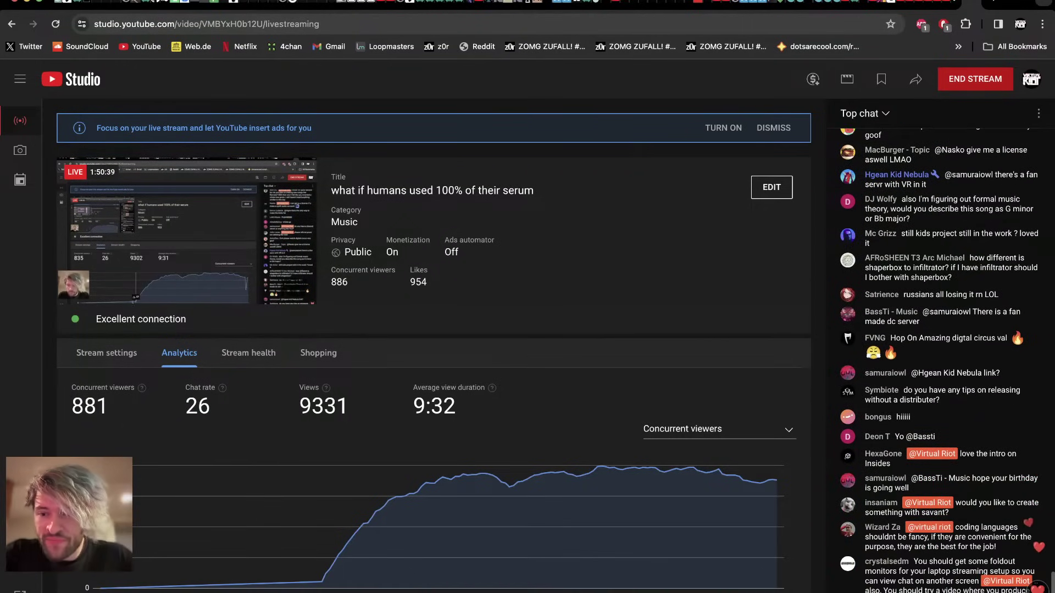
{"action": "key", "text": "super+Tab"}
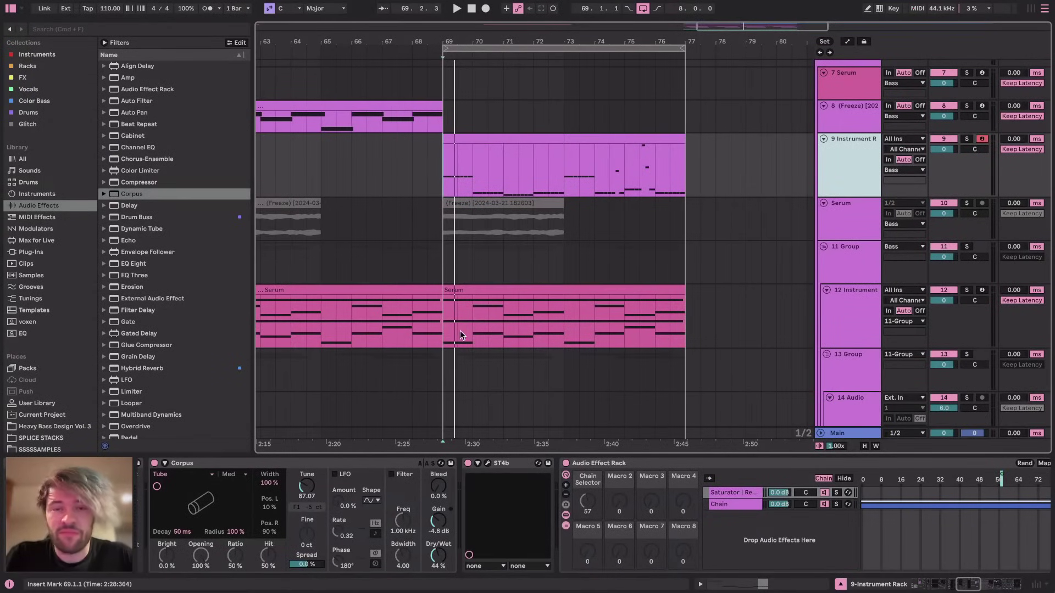
Play the drop from bar 69 and listen to the bass layers together
{"action": "left_click", "coordinate": [448, 190]}
{"action": "scroll", "coordinate": [473, 220], "scroll_direction": "up", "scroll_amount": 3}
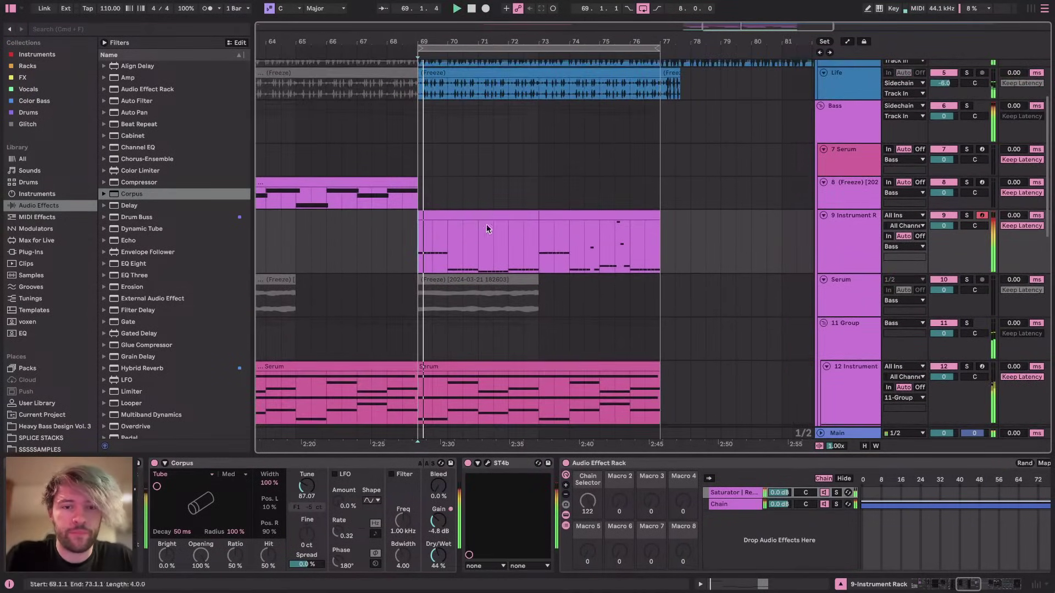
{"action": "scroll", "coordinate": [464, 294], "scroll_direction": "down", "scroll_amount": 2}
{"action": "scroll", "coordinate": [465, 294], "scroll_direction": "right", "scroll_amount": 1}
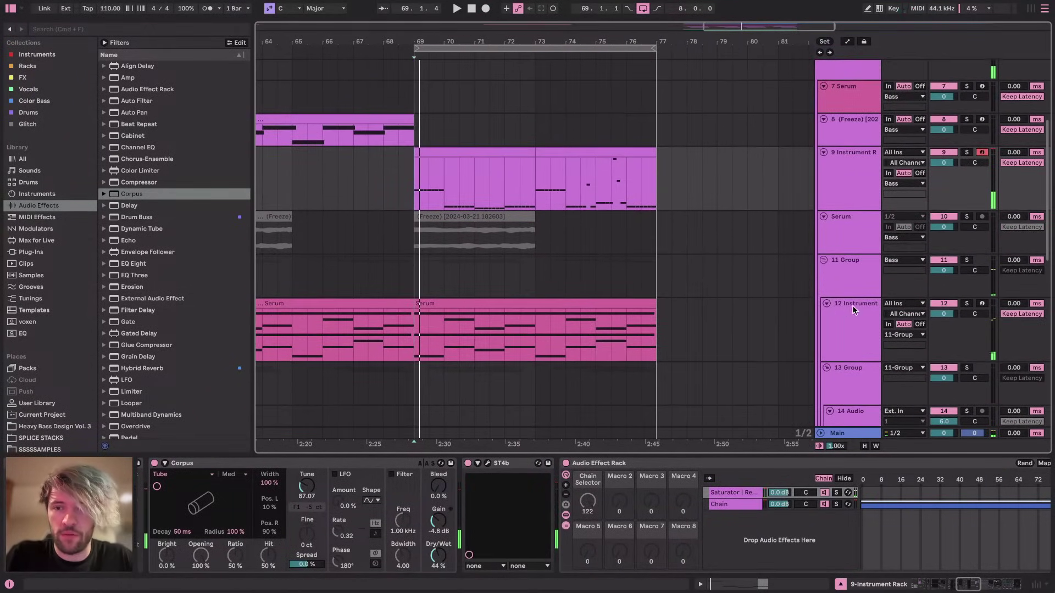
Lengthen the volume curve in ShaperBox 3 on the 11 Group so it stays high and decays to the end of the 1/4 cycle
{"action": "left_click", "coordinate": [832, 277]}
{"action": "left_click", "coordinate": [162, 463]}
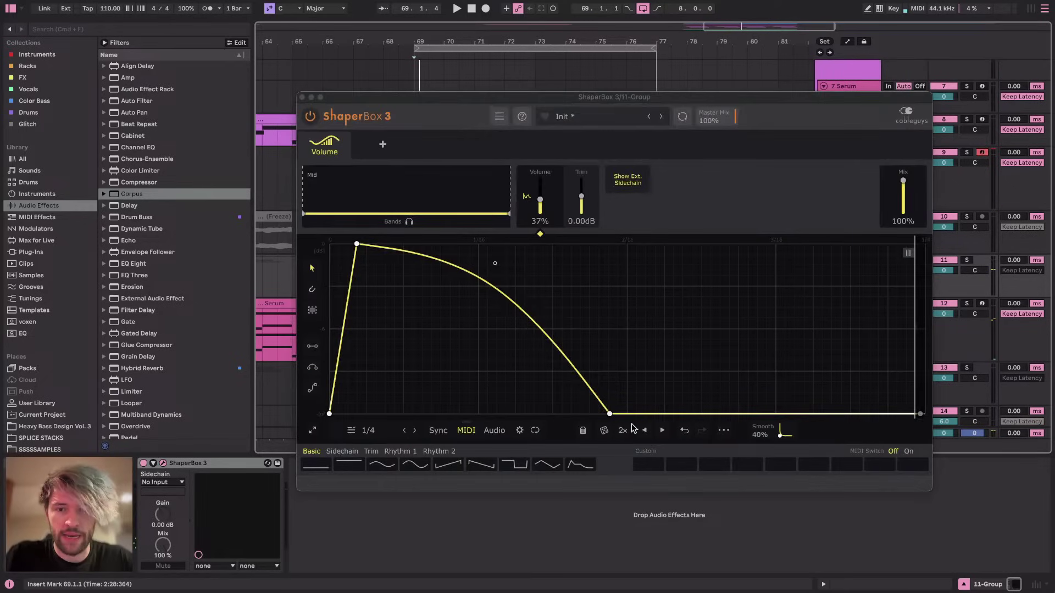
{"action": "left_click_drag", "start_coordinate": [751, 413], "coordinate": [761, 413]}
{"action": "key", "text": "space"}
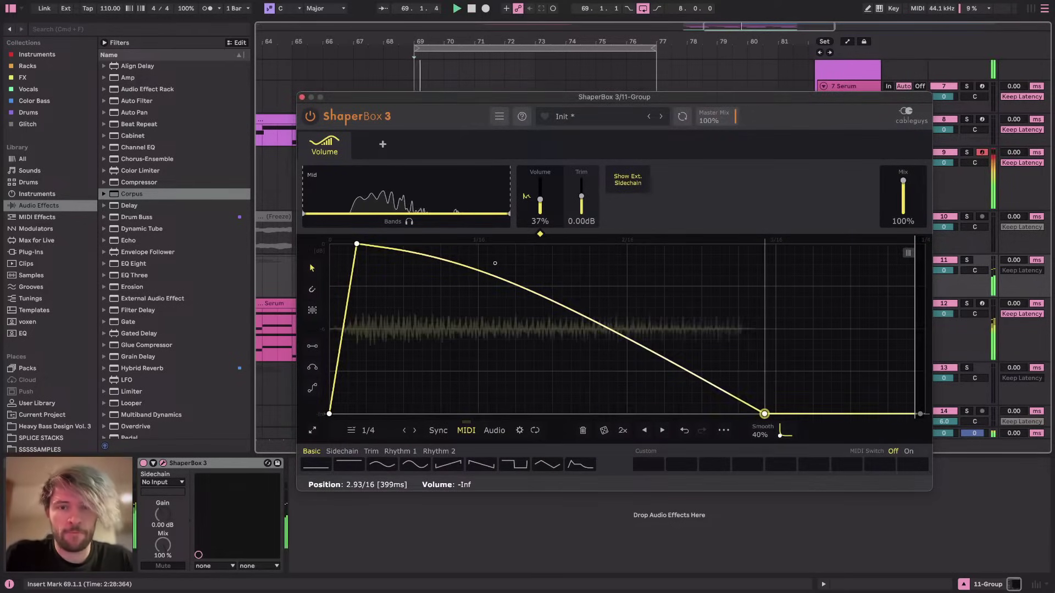
{"action": "left_click_drag", "start_coordinate": [495, 264], "coordinate": [553, 313]}
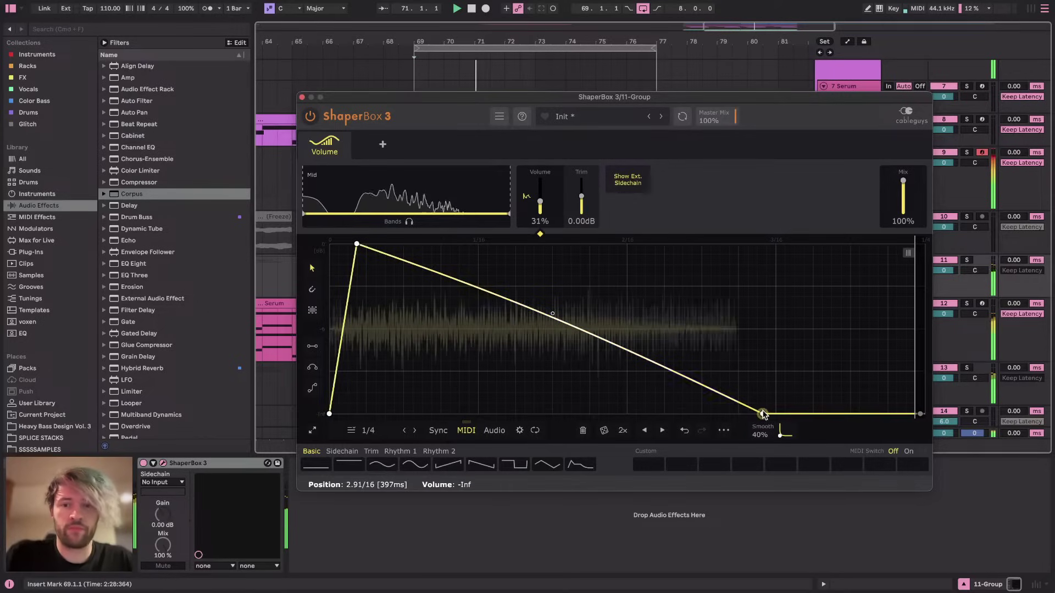
{"action": "double_click", "coordinate": [761, 413]}
{"action": "left_click_drag", "start_coordinate": [587, 312], "coordinate": [644, 243]}
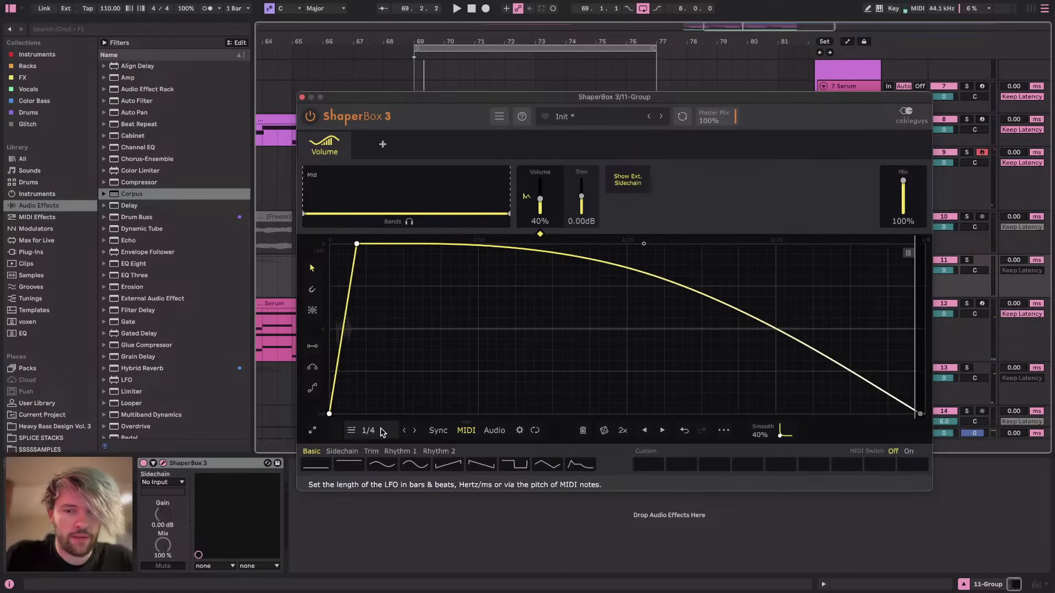
{"action": "left_click", "coordinate": [223, 462]}
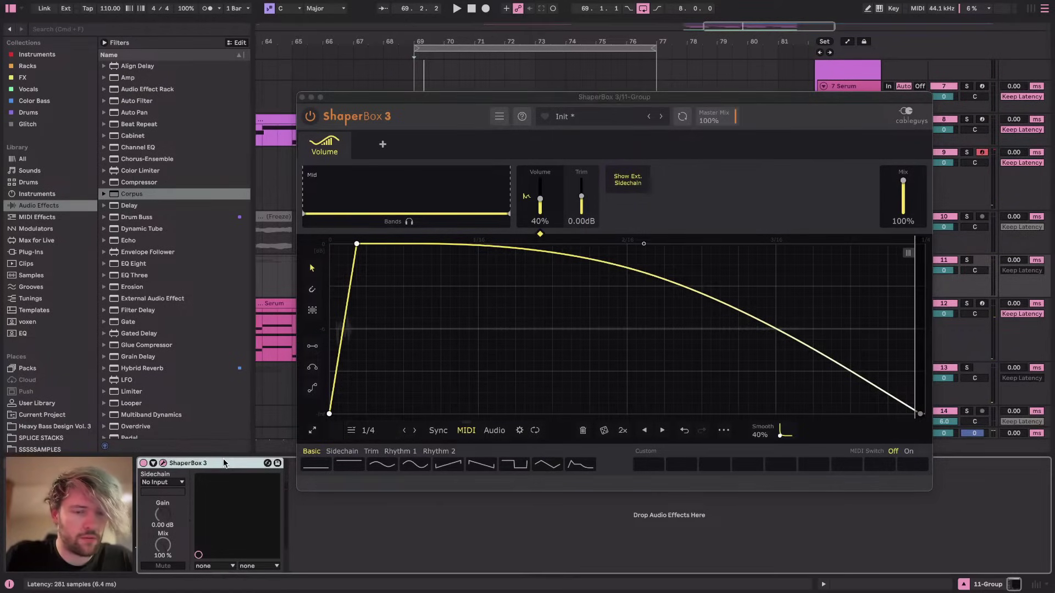
{"action": "left_click", "coordinate": [302, 97]}
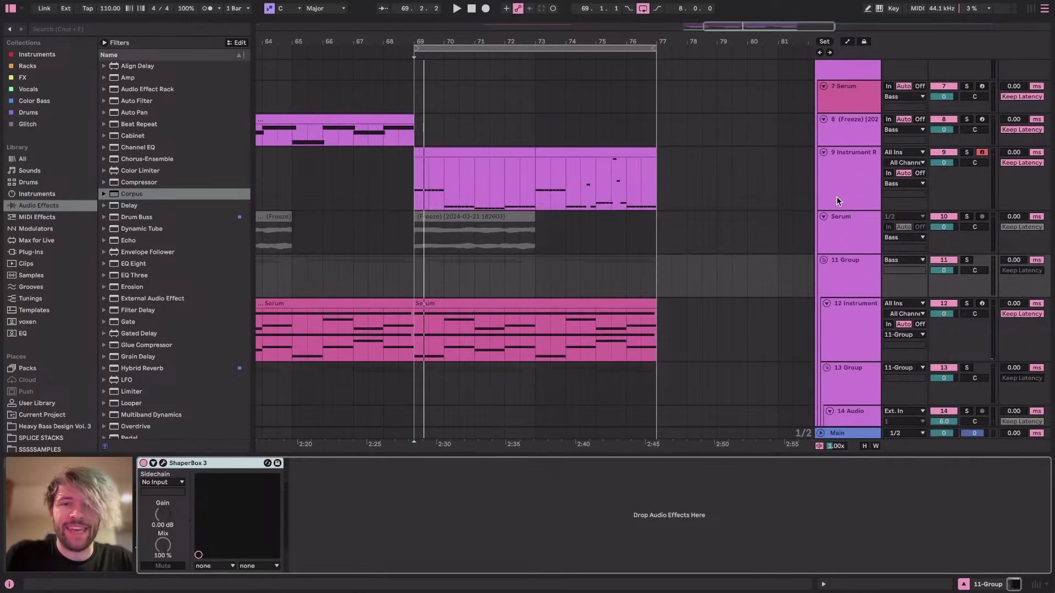
Add a MIDI track below track 9, copy both track 9 clips onto it as one joined clip, and duplicate that track
{"action": "left_click", "coordinate": [850, 201]}
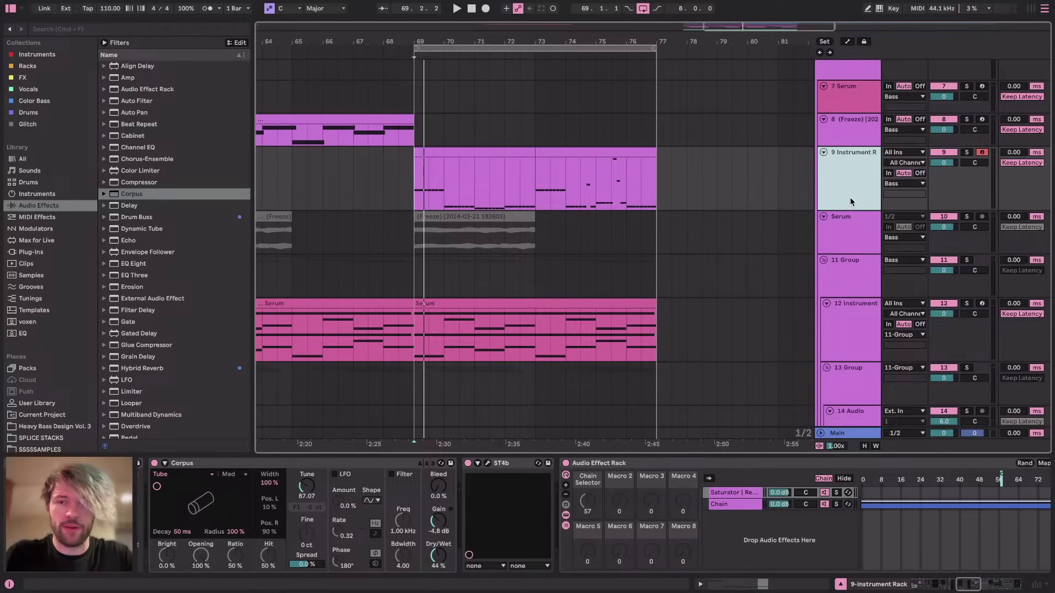
{"action": "key", "text": "super+shift+t"}
{"action": "left_click", "coordinate": [443, 153]}
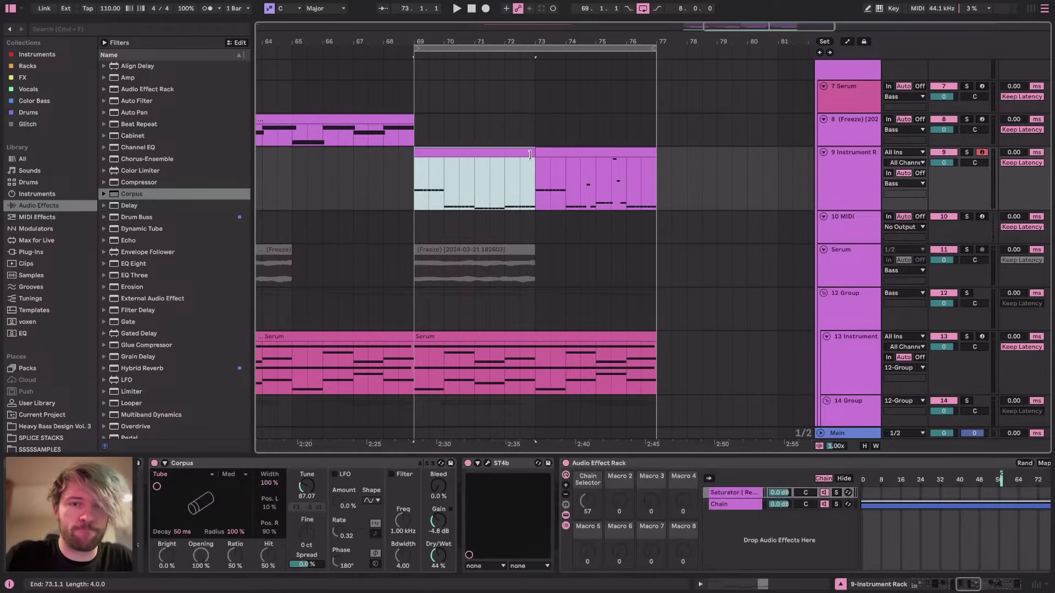
{"action": "left_click", "coordinate": [568, 156], "text": "shift"}
{"action": "left_click_drag", "start_coordinate": [463, 157], "coordinate": [466, 217]}
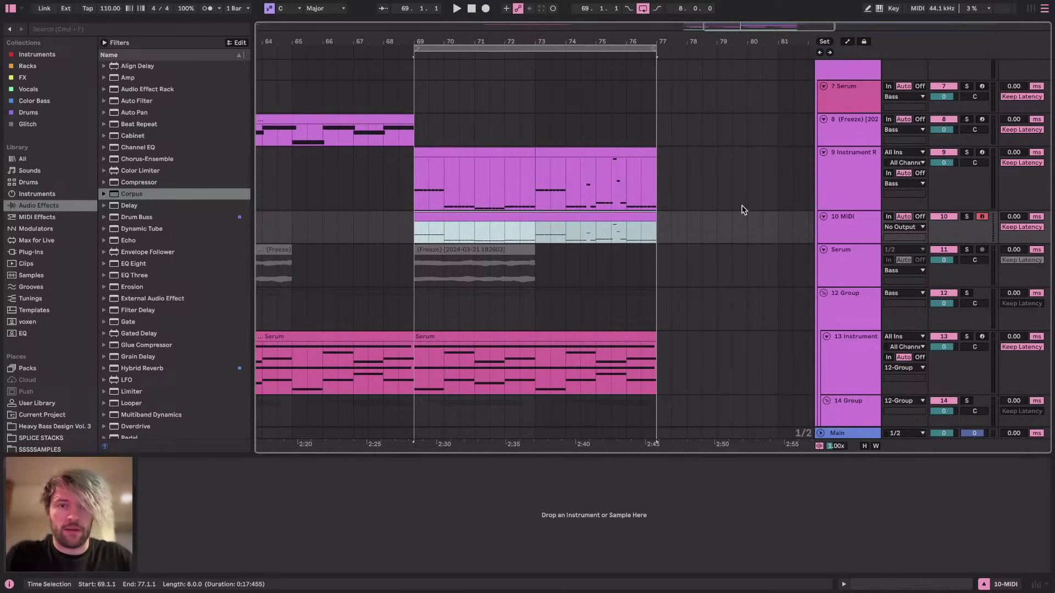
{"action": "left_click", "coordinate": [849, 231]}
{"action": "left_click", "coordinate": [572, 218]}
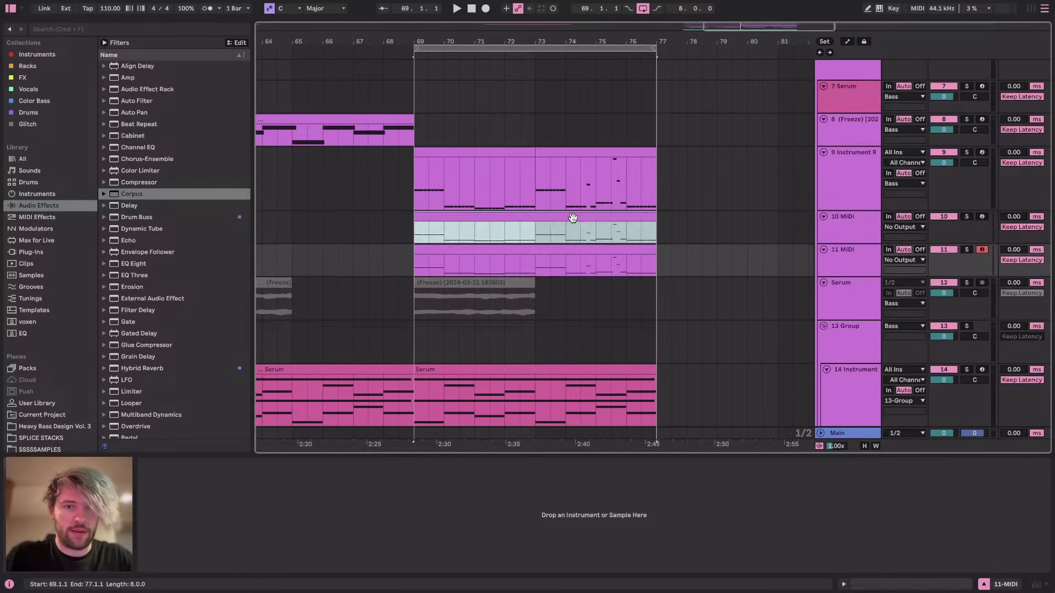
In track 10's MIDI clip, delete the short repeated notes after the first note of bars 1 to 5
{"action": "double_click", "coordinate": [566, 230]}
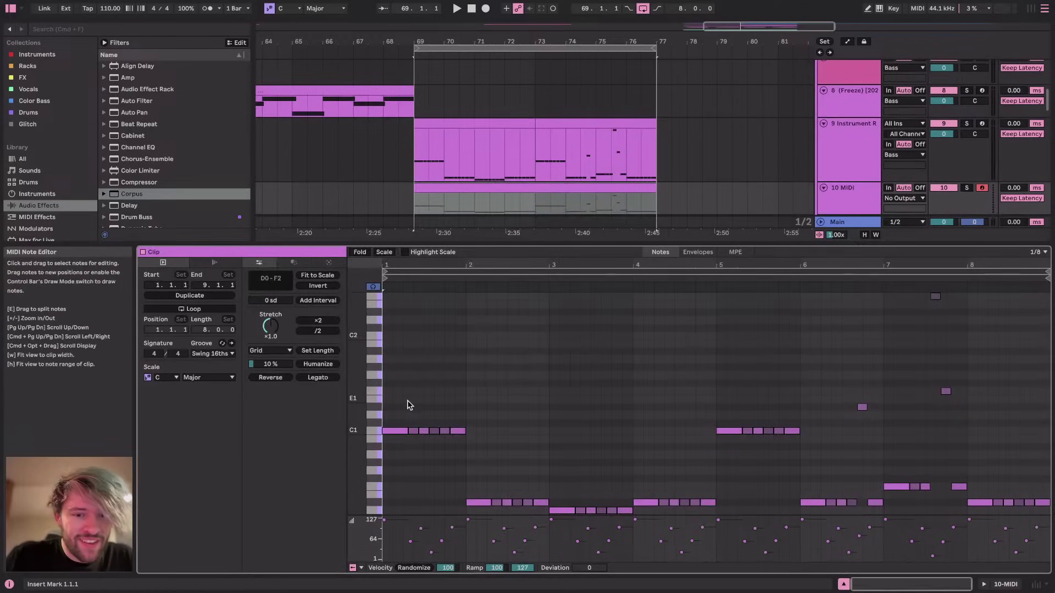
{"action": "left_click_drag", "start_coordinate": [408, 405], "coordinate": [538, 461]}
{"action": "scroll", "coordinate": [534, 458], "scroll_direction": "down", "scroll_amount": 3}
{"action": "left_click_drag", "start_coordinate": [496, 400], "coordinate": [635, 446]}
{"action": "left_click_drag", "start_coordinate": [661, 403], "coordinate": [722, 442]}
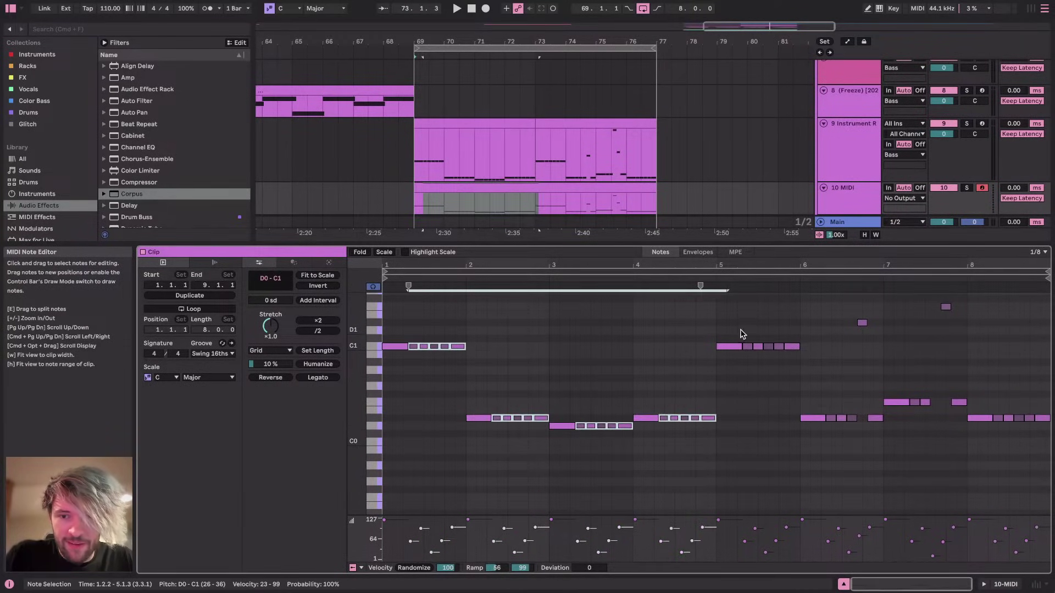
{"action": "key", "text": "Delete"}
Delete the repeated notes and stray high notes in bars 6 to 8 of track 10's clip, keeping the opening notes of bars 7 and 8
{"action": "scroll", "coordinate": [818, 379], "scroll_direction": "up", "scroll_amount": 2}
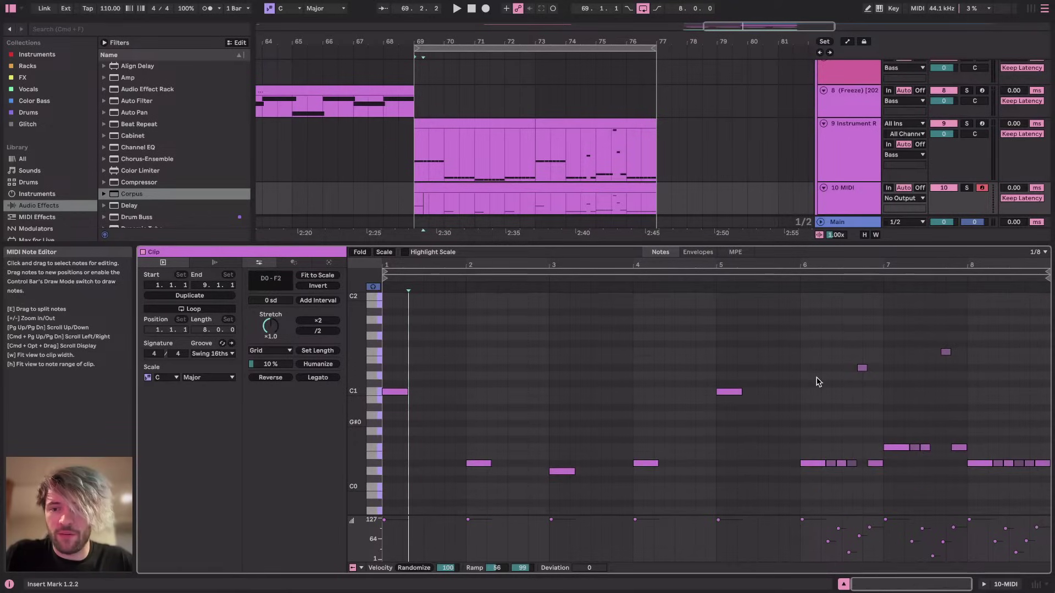
{"action": "left_click_drag", "start_coordinate": [824, 352], "coordinate": [879, 471]}
{"action": "key", "text": "Delete"}
{"action": "left_click_drag", "start_coordinate": [906, 341], "coordinate": [980, 441]}
{"action": "key", "text": "Delete"}
{"action": "left_click_drag", "start_coordinate": [983, 431], "coordinate": [911, 451]}
{"action": "key", "text": "Delete"}
{"action": "left_click_drag", "start_coordinate": [998, 451], "coordinate": [1047, 464]}
{"action": "key", "text": "Delete"}
{"action": "scroll", "coordinate": [1012, 374], "scroll_direction": "up", "scroll_amount": 4}
{"action": "left_click", "coordinate": [916, 348]}
{"action": "scroll", "coordinate": [916, 350], "scroll_direction": "down", "scroll_amount": 4}
Copy the C1 note at the start of bar 5 to the start of bar 6 in track 10's clip
{"action": "left_click_drag", "start_coordinate": [706, 338], "coordinate": [724, 420]}
{"action": "key", "text": "super+c"}
{"action": "left_click", "coordinate": [812, 346]}
{"action": "key", "text": "super+v"}
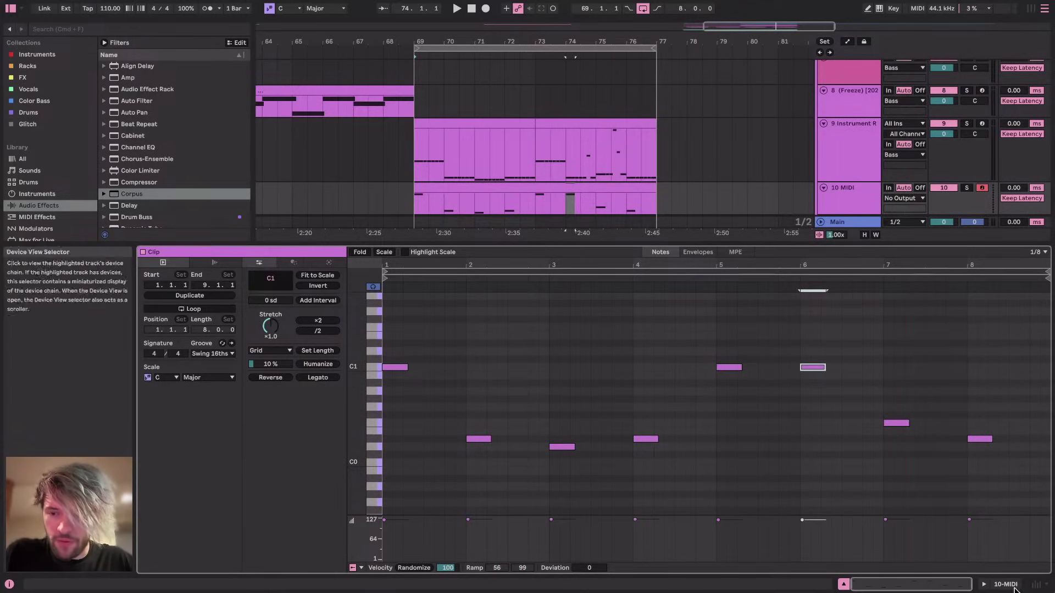
Place the Ext. Instrument chain from track 9's Instrument Rack onto track 10
{"action": "key", "text": "shift+Tab"}
{"action": "left_click", "coordinate": [854, 146]}
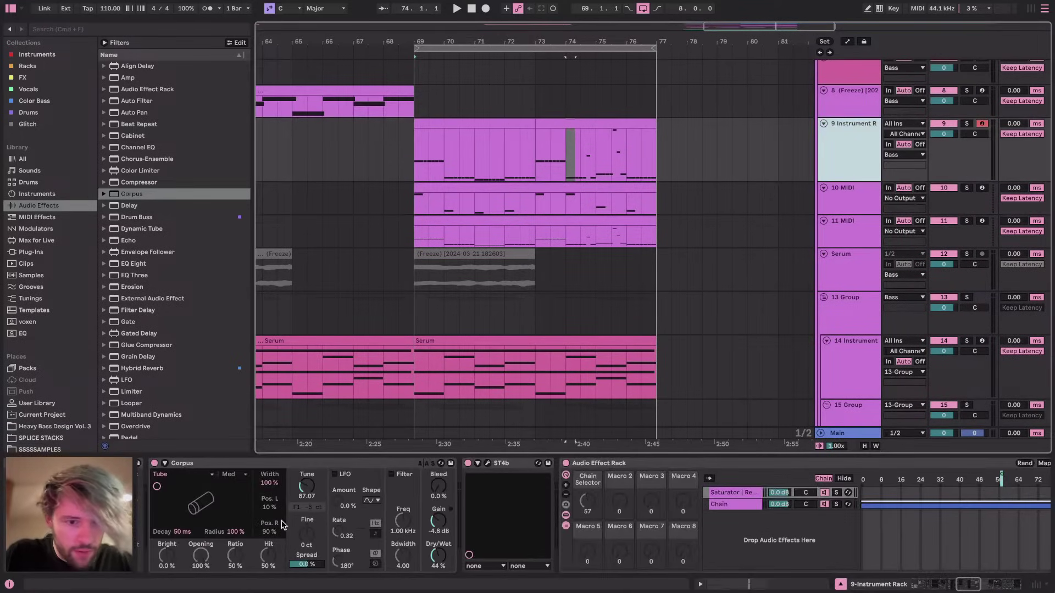
{"action": "scroll", "coordinate": [282, 524], "scroll_direction": "left", "scroll_amount": 10}
{"action": "left_click", "coordinate": [369, 504]}
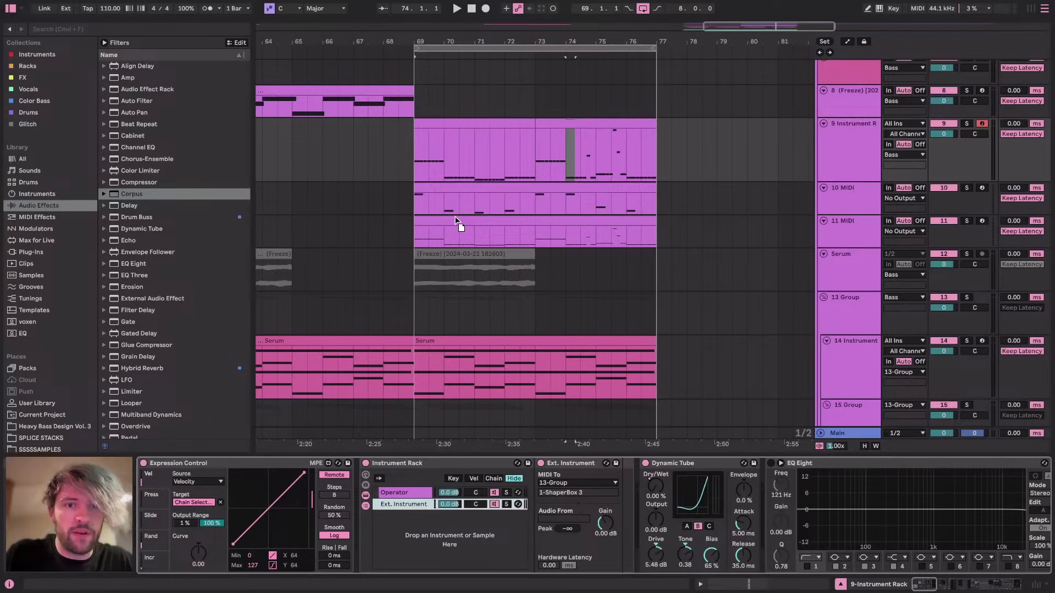
{"action": "left_click_drag", "start_coordinate": [460, 204], "coordinate": [461, 204]}
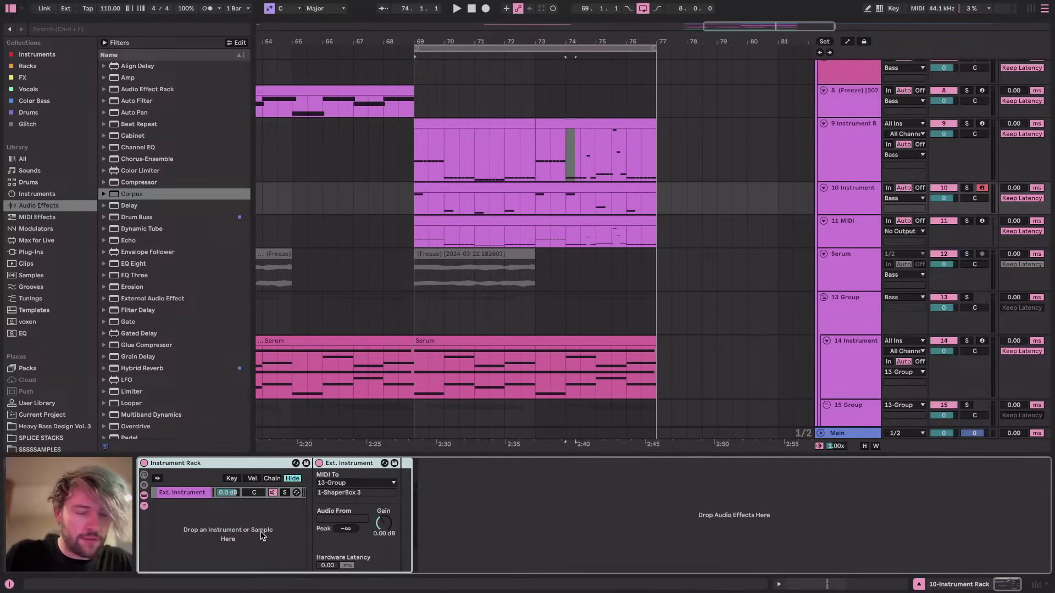
In track 11's MIDI clip, select the highest-velocity notes at the start of each bar in an enlarged velocity lane and delete them
{"action": "double_click", "coordinate": [553, 230]}
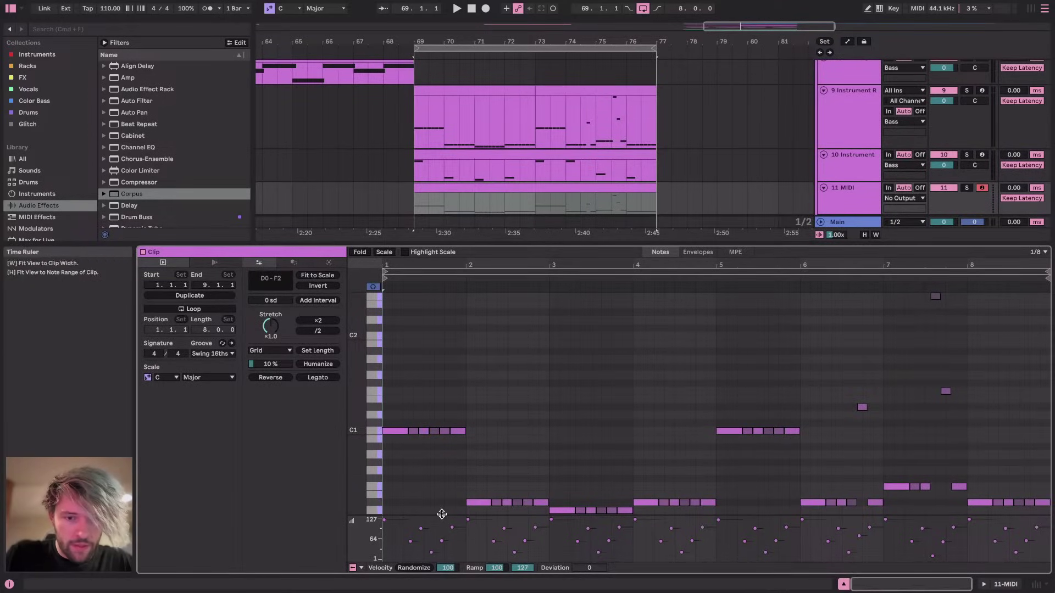
{"action": "left_click_drag", "start_coordinate": [442, 514], "coordinate": [442, 347]}
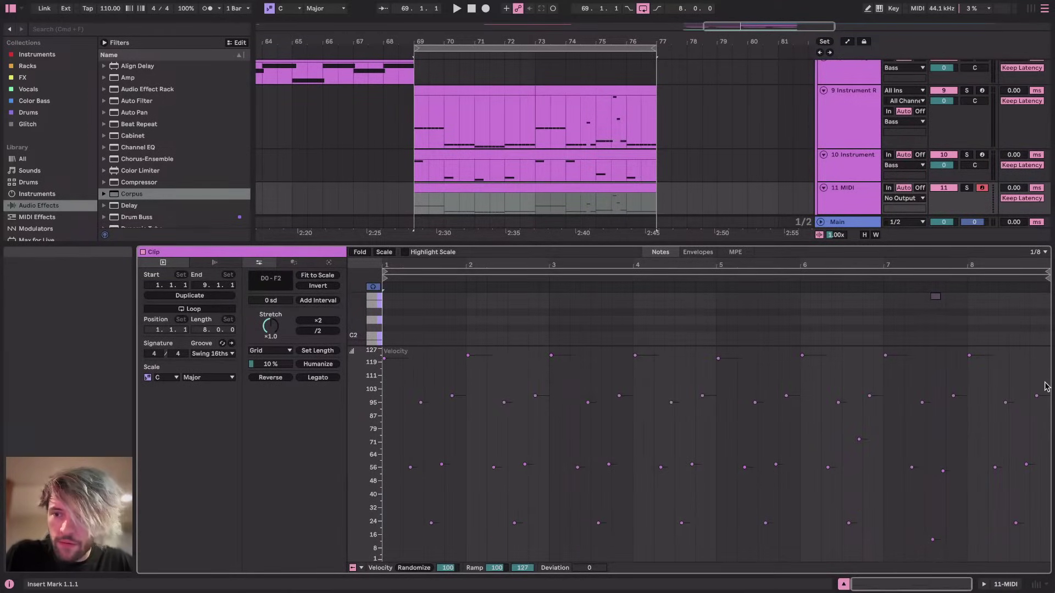
{"action": "left_click_drag", "start_coordinate": [653, 367], "coordinate": [175, 299]}
{"action": "key", "text": "Delete"}
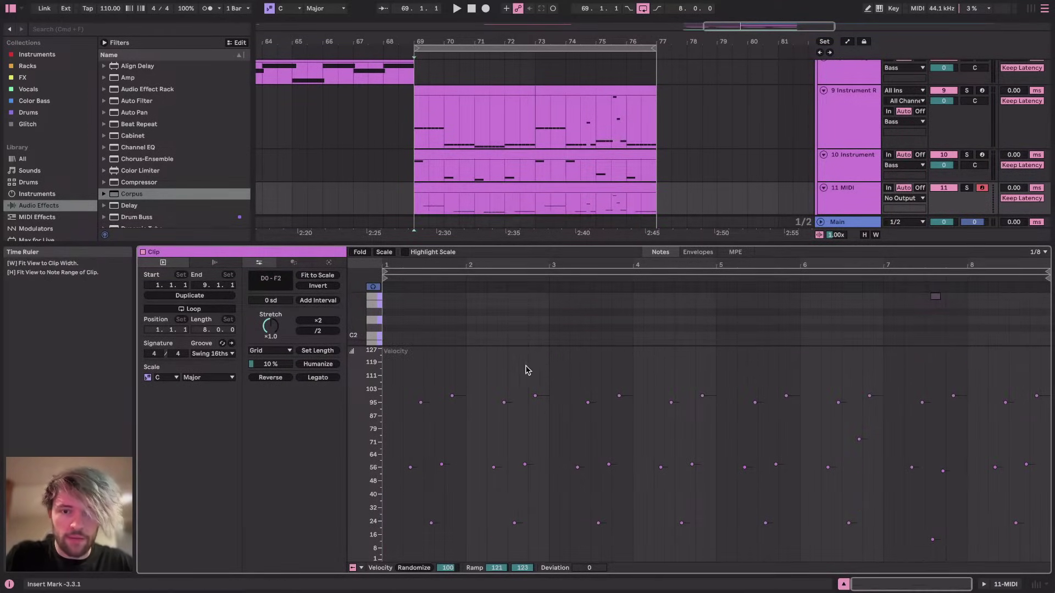
{"action": "left_click", "coordinate": [522, 345]}
{"action": "left_click_drag", "start_coordinate": [522, 346], "coordinate": [525, 533]}
{"action": "left_click", "coordinate": [1011, 585]}
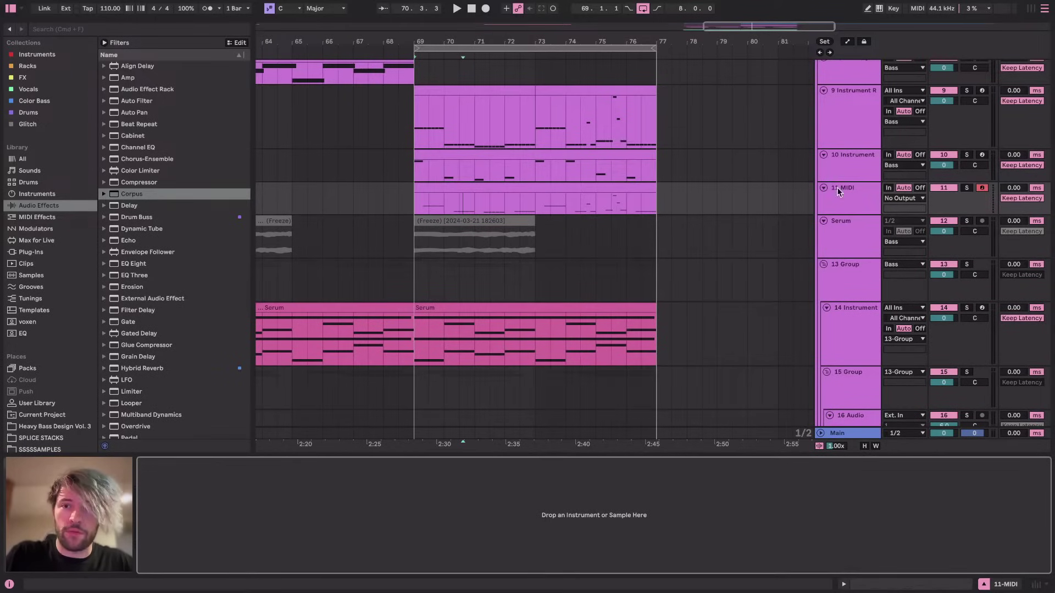
Add a second copy of ShaperBox 3 to the 13 Group track and open its editor
{"action": "left_click", "coordinate": [855, 297]}
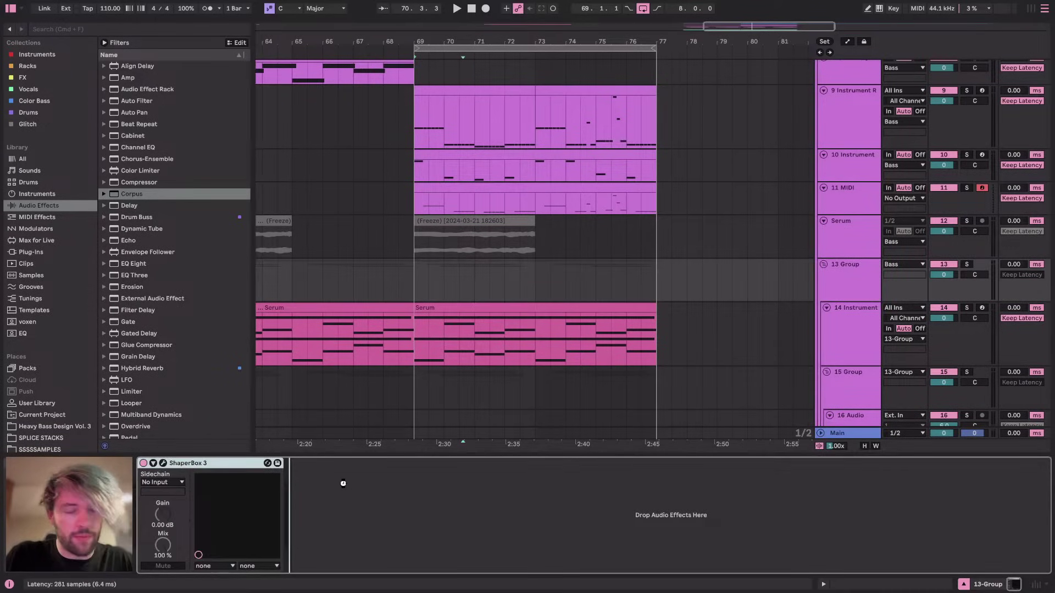
{"action": "key", "text": "super+v"}
{"action": "left_click", "coordinate": [314, 464]}
Reshape the second ShaperBox volume curve into a shorter hit, peaking at 0.11/16 and falling to silence at about 2/16
{"action": "left_click_drag", "start_coordinate": [610, 263], "coordinate": [584, 414]}
{"action": "double_click", "coordinate": [644, 244]}
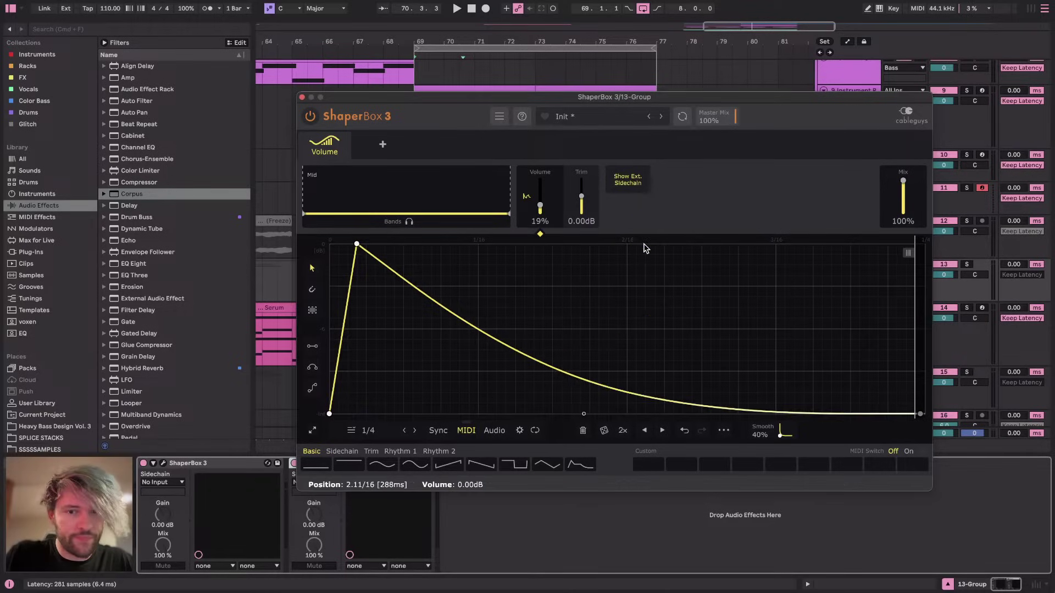
{"action": "left_click_drag", "start_coordinate": [699, 409], "coordinate": [622, 414]}
{"action": "left_click_drag", "start_coordinate": [520, 367], "coordinate": [501, 298]}
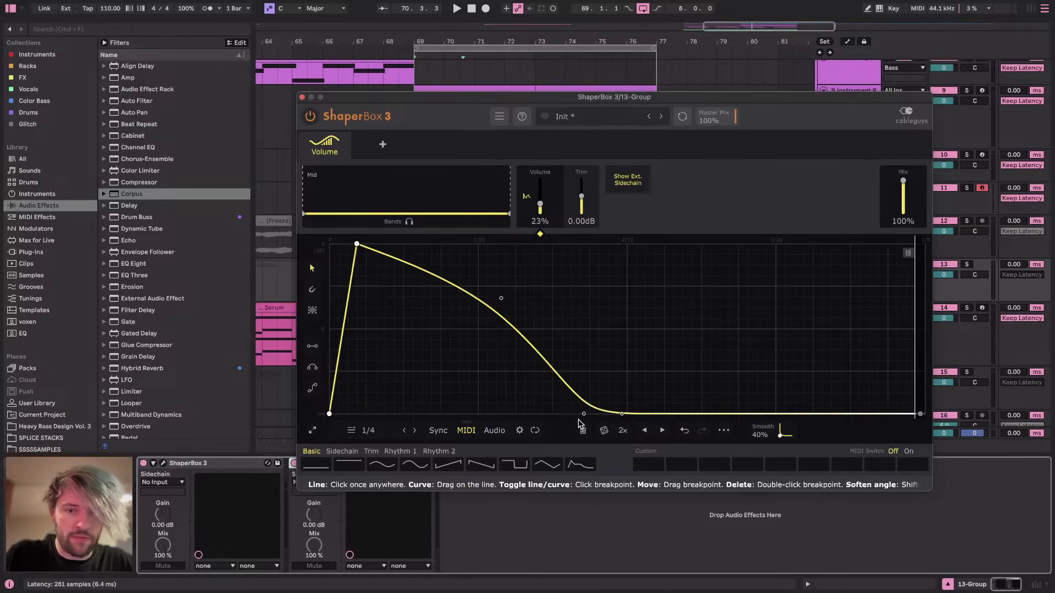
{"action": "left_click_drag", "start_coordinate": [356, 243], "coordinate": [345, 243]}
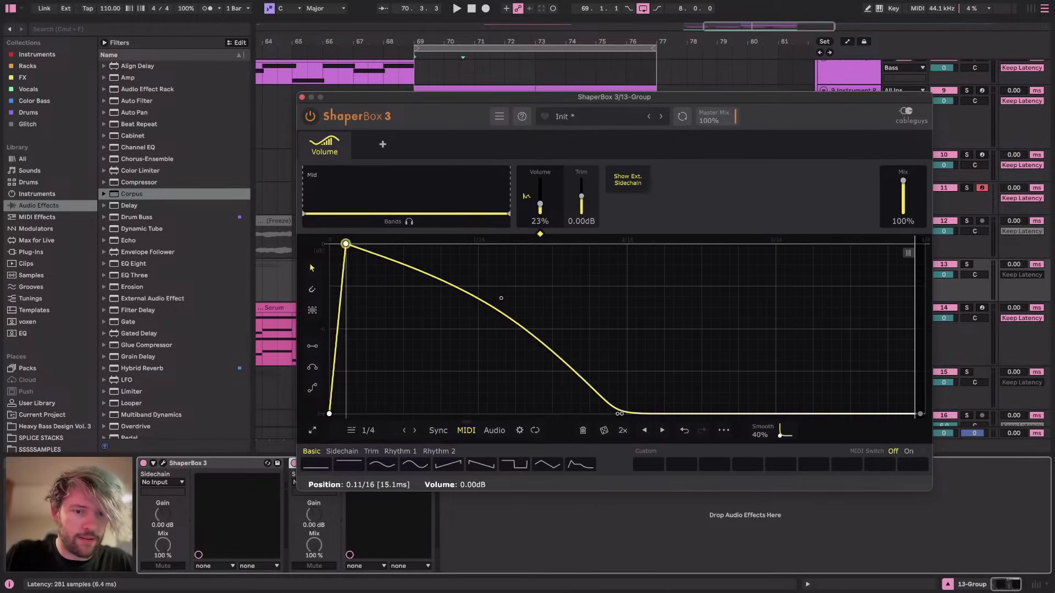
Place the Ext. Instrument chain from track 10 onto track 11 and route its MIDI to the second ShaperBox 3 on 13-Group
{"action": "left_click", "coordinate": [302, 98]}
{"action": "left_click", "coordinate": [861, 190]}
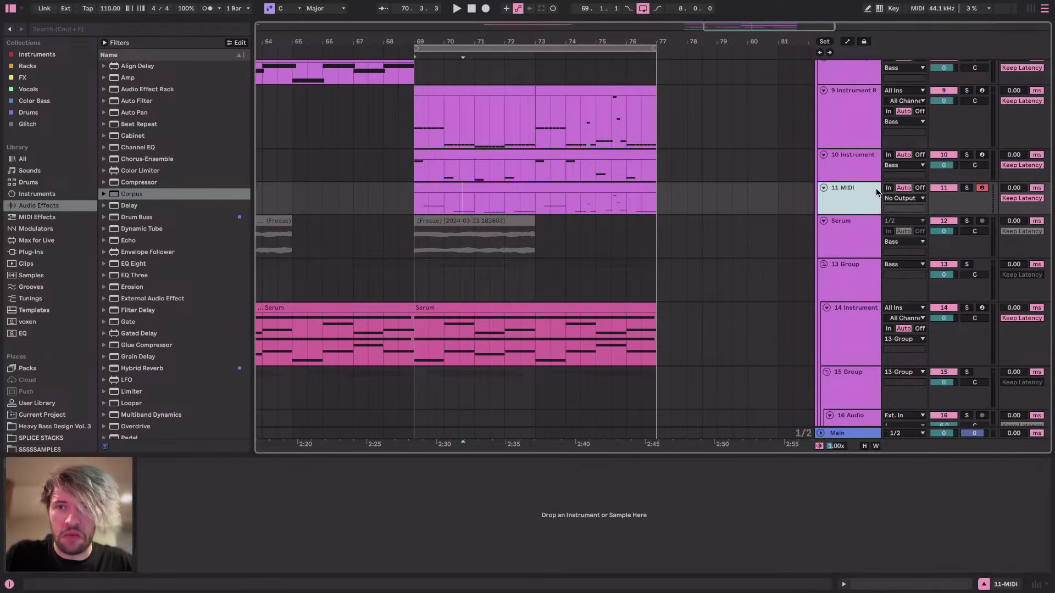
{"action": "left_click", "coordinate": [861, 172]}
{"action": "left_click", "coordinate": [857, 189]}
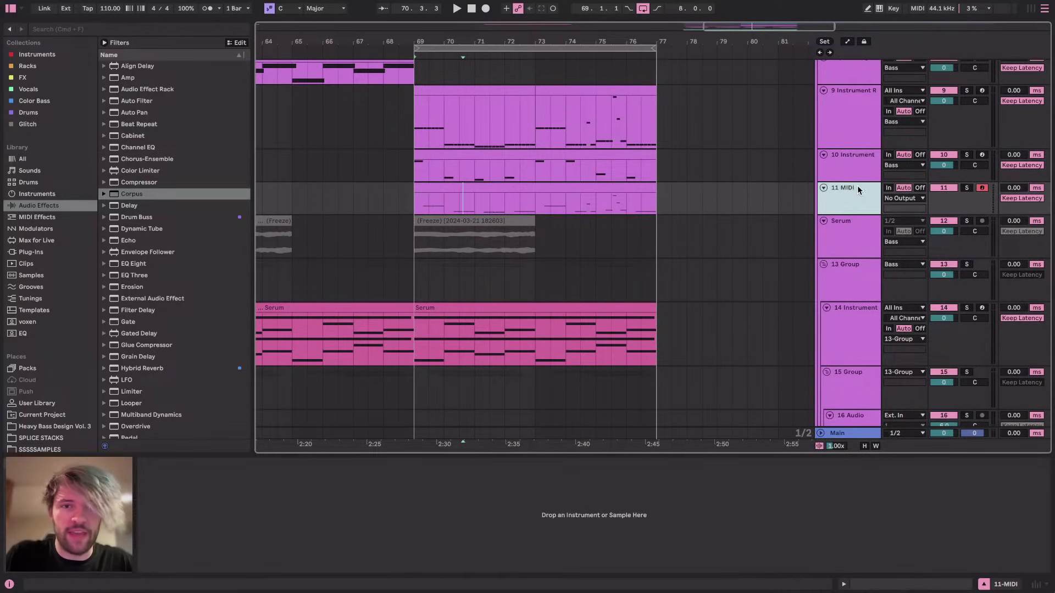
{"action": "left_click", "coordinate": [855, 162]}
{"action": "left_click", "coordinate": [218, 461]}
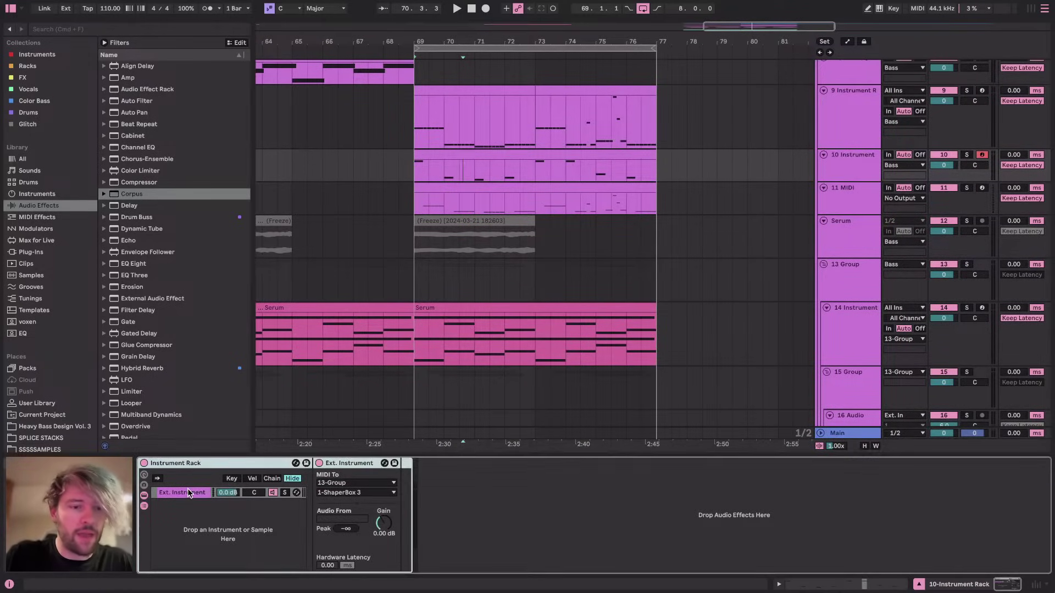
{"action": "left_click_drag", "start_coordinate": [187, 491], "coordinate": [489, 144]}
{"action": "left_click_drag", "start_coordinate": [454, 203], "coordinate": [453, 193]}
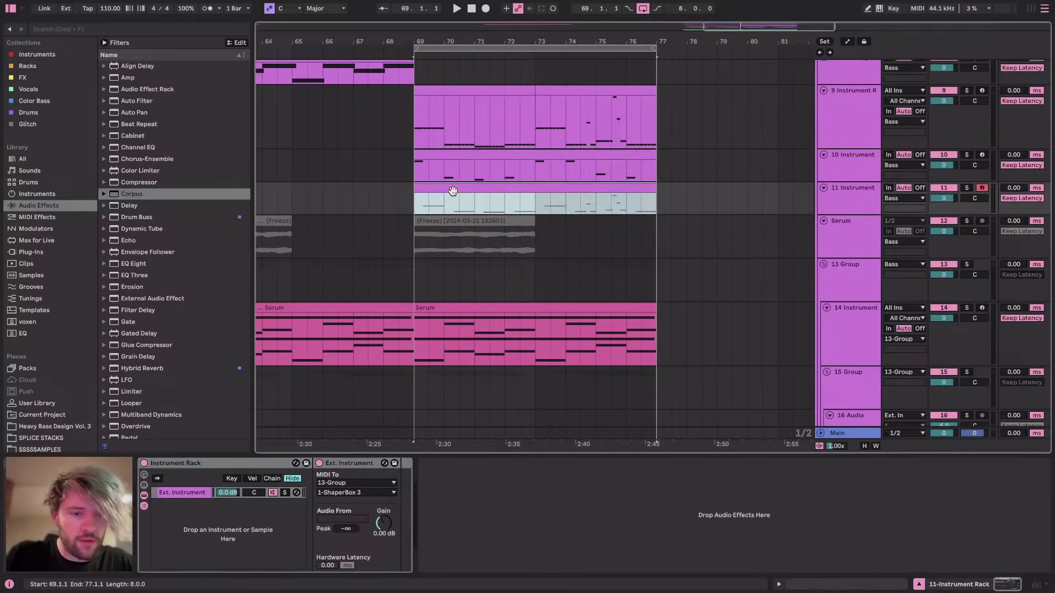
{"action": "left_click", "coordinate": [340, 493]}
{"action": "left_click", "coordinate": [341, 517]}
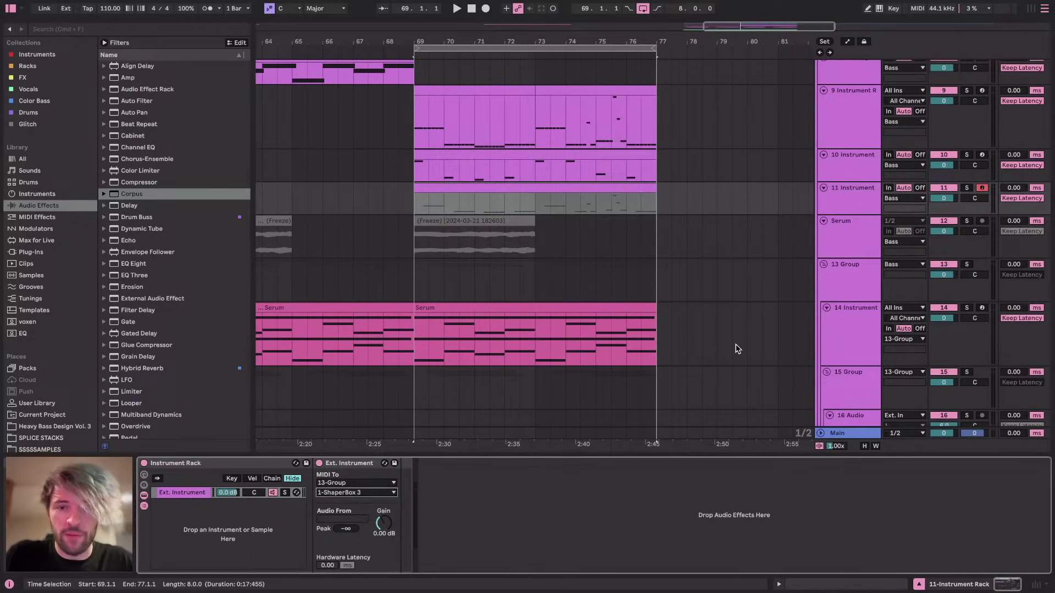
Solo the 13 Group together with tracks 10 and 11 and play the loop from bar 69
{"action": "left_click", "coordinate": [854, 327]}
{"action": "left_click", "coordinate": [859, 253]}
{"action": "left_click", "coordinate": [860, 269]}
{"action": "left_click", "coordinate": [965, 266]}
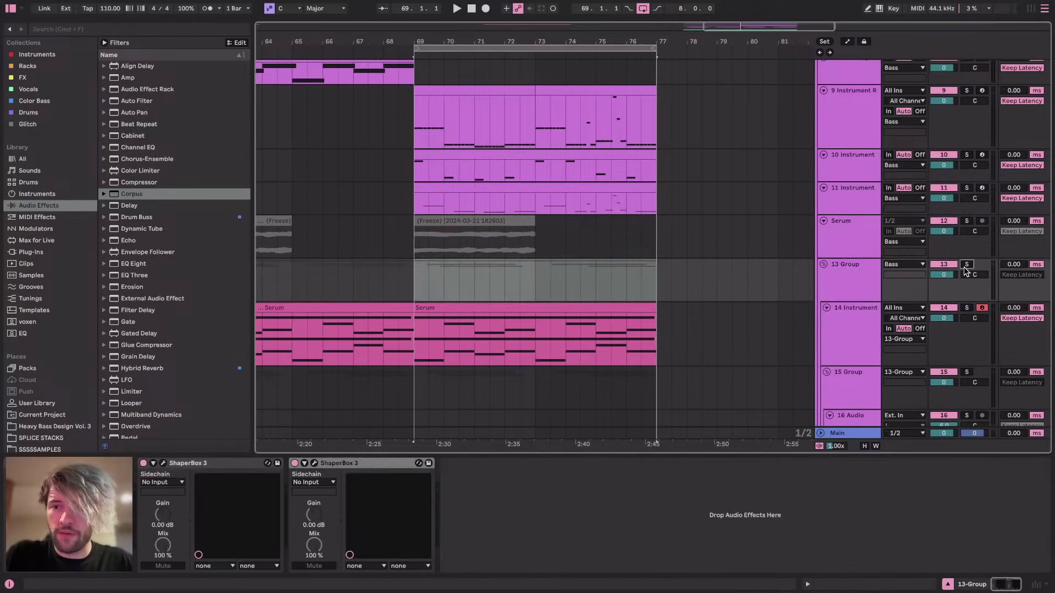
{"action": "key", "text": "space"}
{"action": "key", "text": "XF86AudioRaiseVolume"}
{"action": "left_click", "coordinate": [966, 187]}
{"action": "key", "text": "space"}
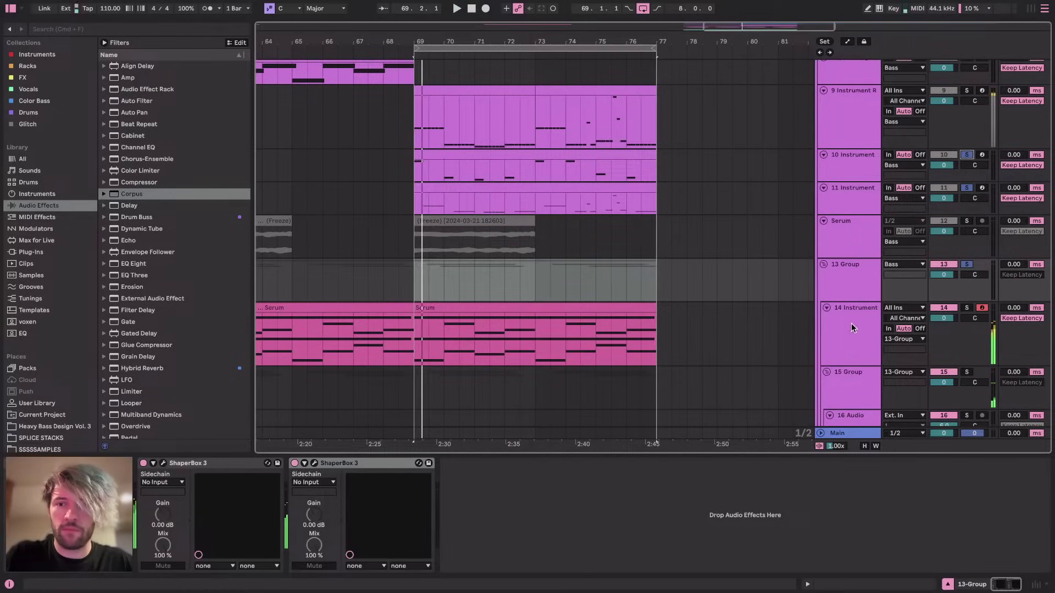
{"action": "key", "text": "space"}
Open both ShaperBox 3 editors on the 13 Group and soften the second volume curve's decay into a gradual taper, closing both editors
{"action": "left_click", "coordinate": [849, 320]}
{"action": "left_click", "coordinate": [852, 282]}
{"action": "left_click", "coordinate": [163, 463]}
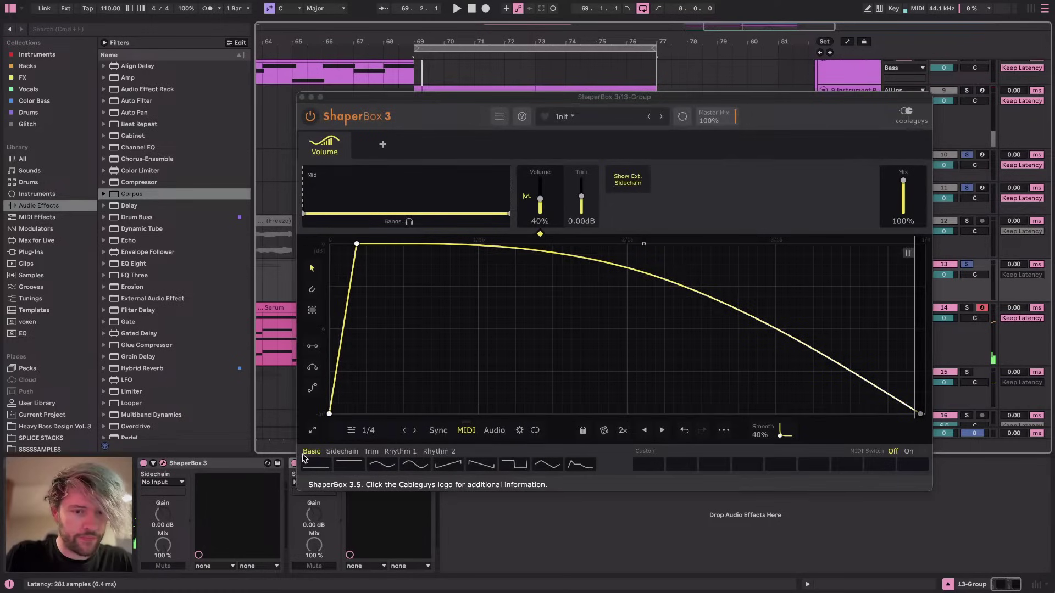
{"action": "left_click_drag", "start_coordinate": [451, 97], "coordinate": [260, 0]}
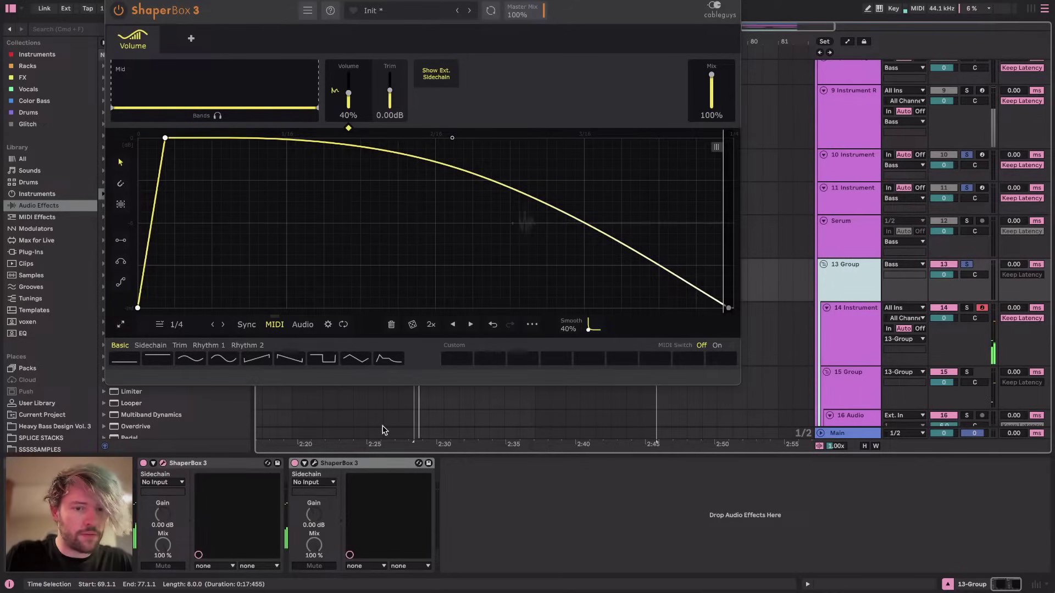
{"action": "left_click", "coordinate": [314, 463]}
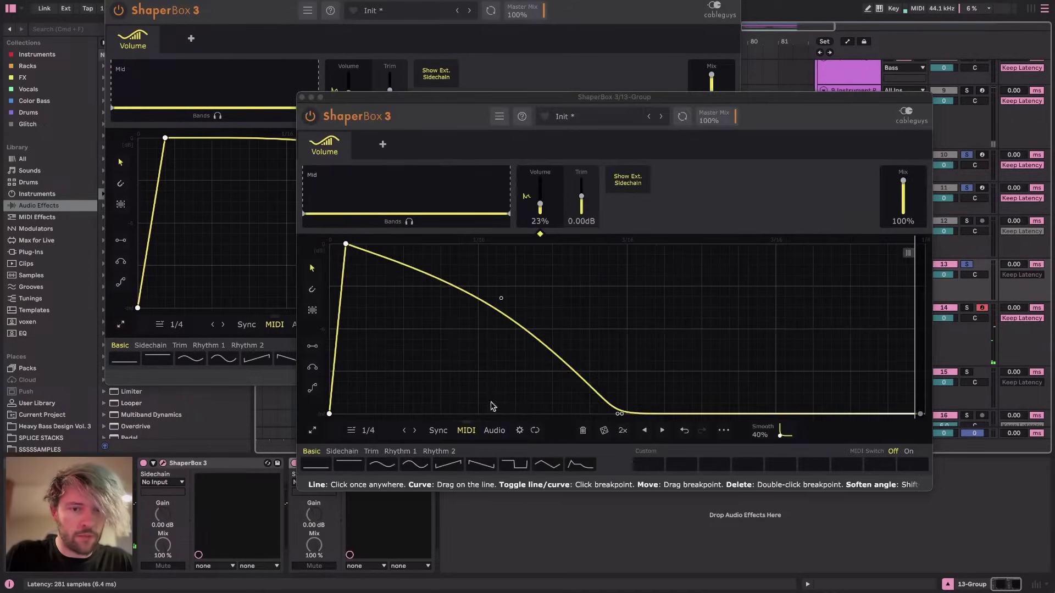
{"action": "double_click", "coordinate": [617, 413]}
{"action": "left_click_drag", "start_coordinate": [501, 298], "coordinate": [501, 294]}
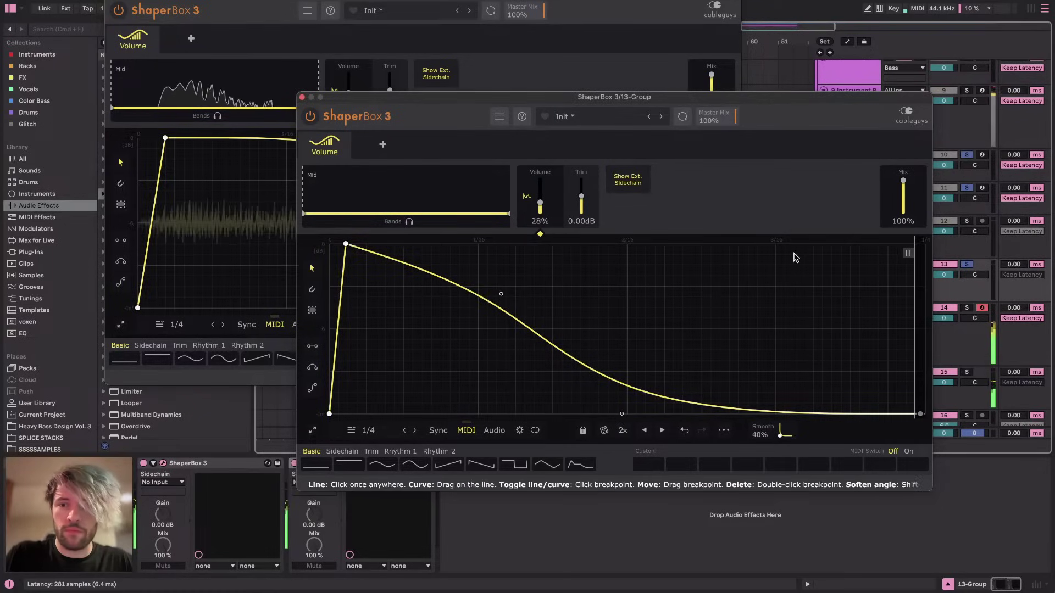
{"action": "left_click_drag", "start_coordinate": [502, 104], "coordinate": [486, 77]}
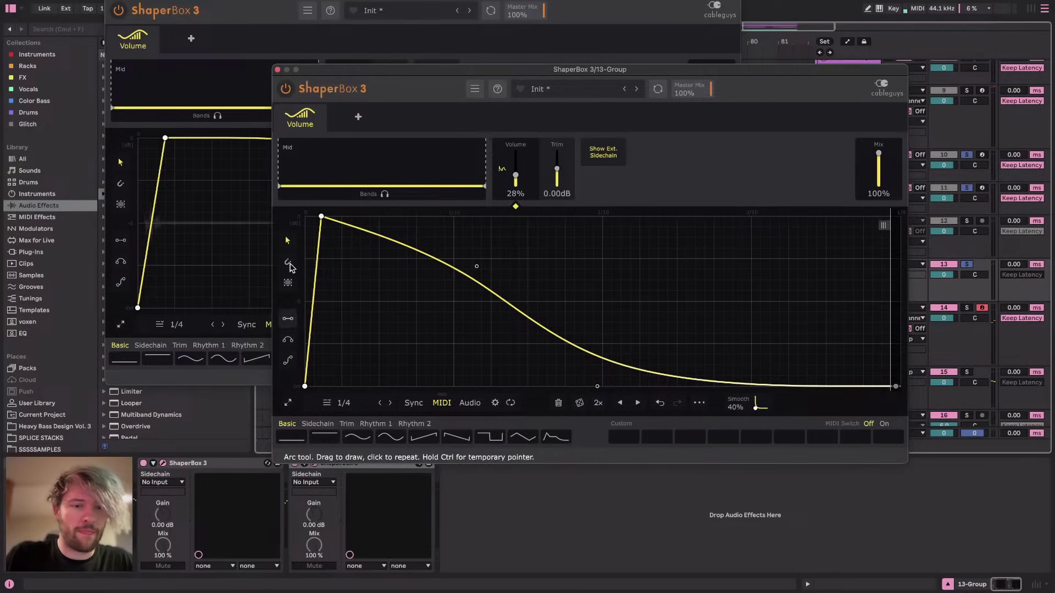
{"action": "left_click", "coordinate": [277, 70]}
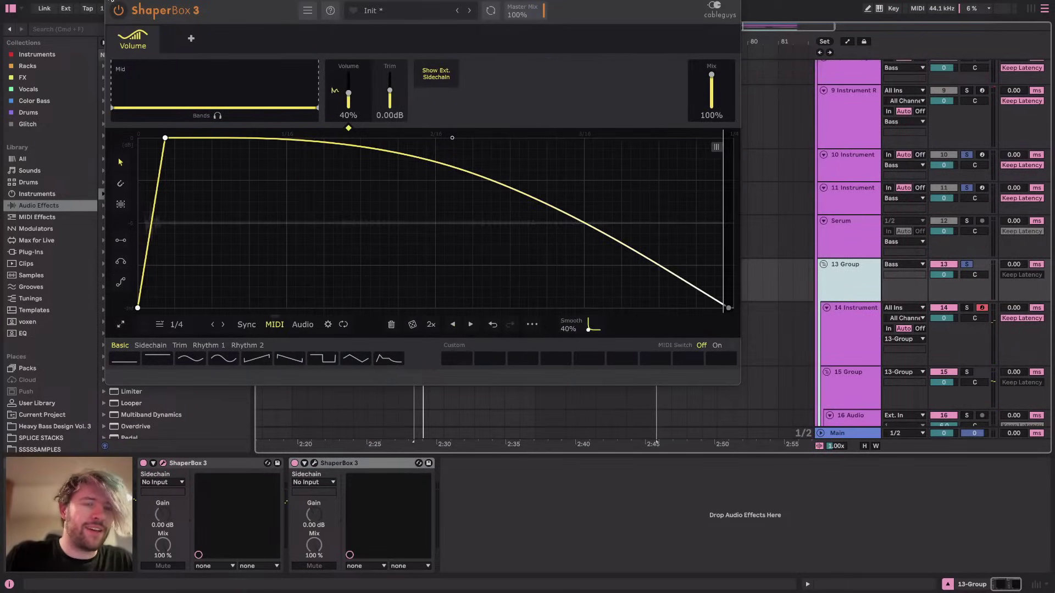
{"action": "left_click", "coordinate": [112, 1]}
Switch off both ShaperBox 3 devices and automate the first one's Device On to be on from 69.1.1 to 69.2.2
{"action": "left_click", "coordinate": [295, 463]}
{"action": "key", "text": "space"}
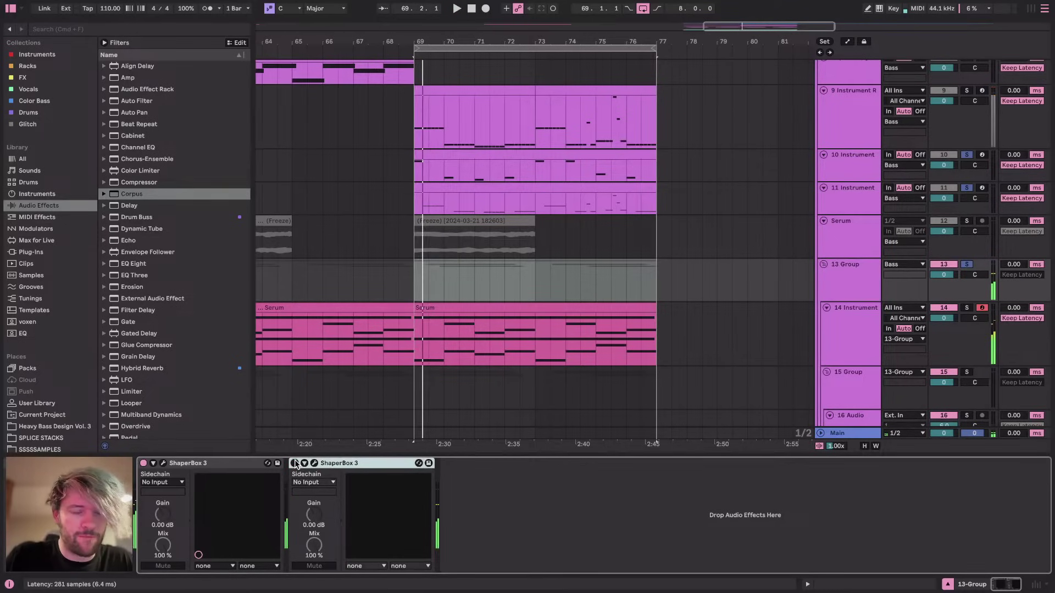
{"action": "key", "text": "a"}
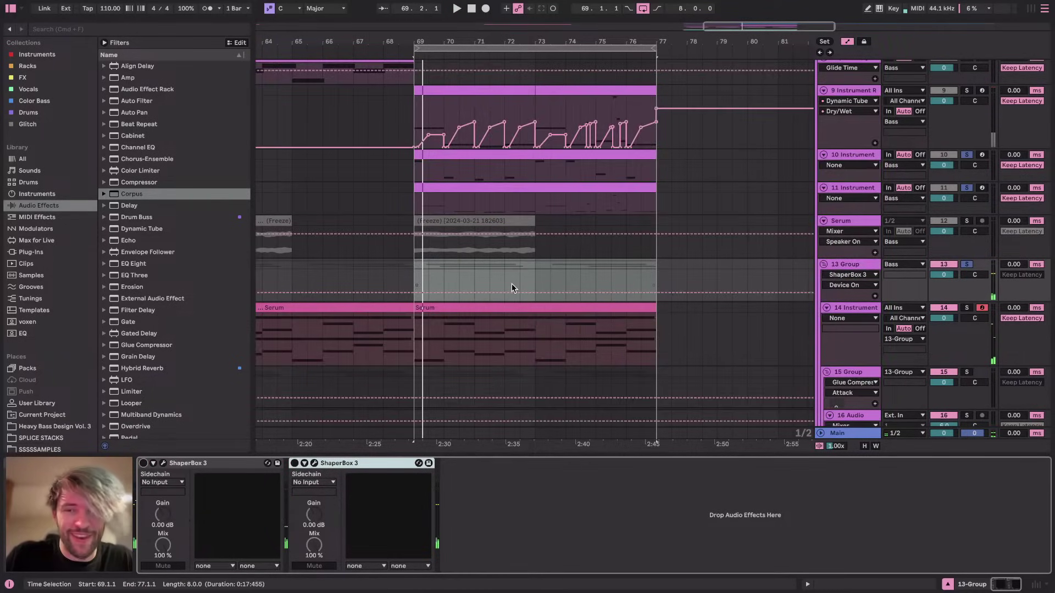
{"action": "scroll", "coordinate": [512, 285], "scroll_direction": "up", "scroll_amount": 5}
{"action": "scroll", "coordinate": [322, 322], "scroll_direction": "left", "scroll_amount": 2}
{"action": "left_click_drag", "start_coordinate": [291, 283], "coordinate": [376, 264]}
{"action": "scroll", "coordinate": [315, 281], "scroll_direction": "up", "scroll_amount": 5}
{"action": "key", "text": "space"}
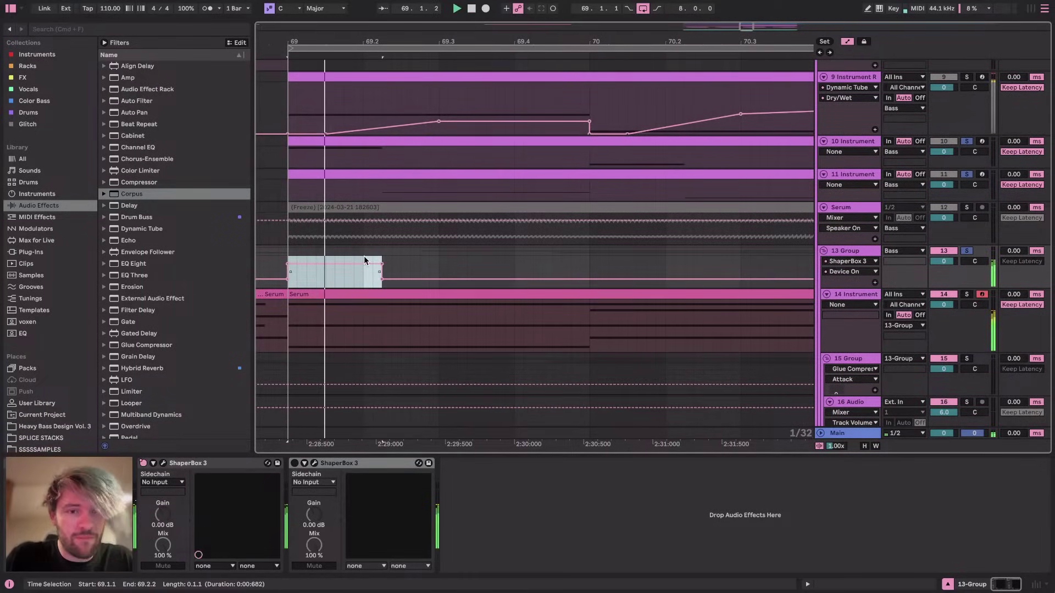
Automate the second ShaperBox 3's Device On to turn on at 69.2.2 and off at the start of bar 70
{"action": "left_click", "coordinate": [295, 465]}
{"action": "key", "text": "space"}
{"action": "left_click", "coordinate": [381, 264]}
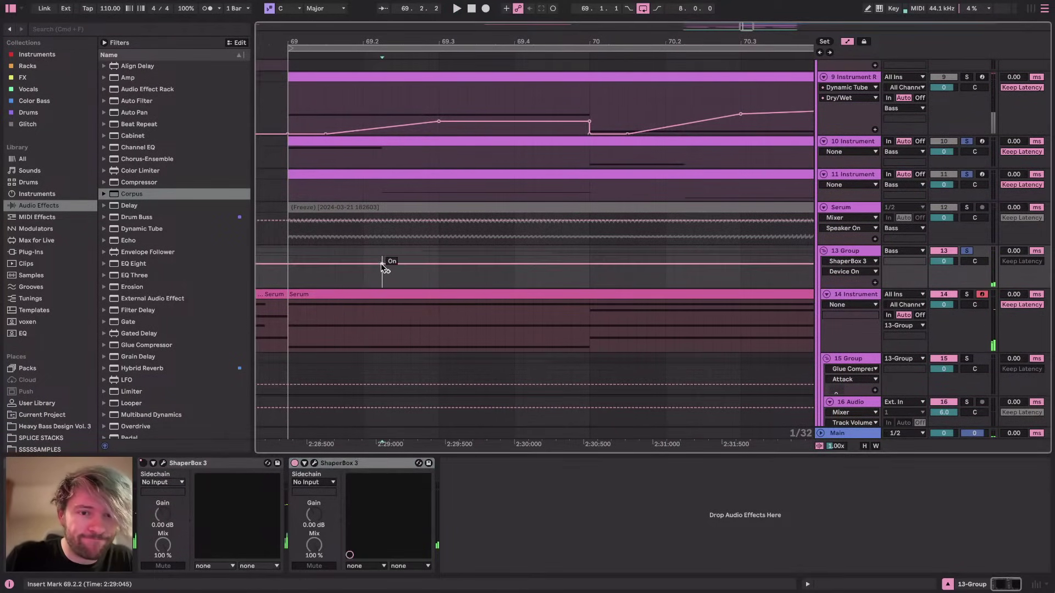
{"action": "left_click_drag", "start_coordinate": [588, 265], "coordinate": [589, 279]}
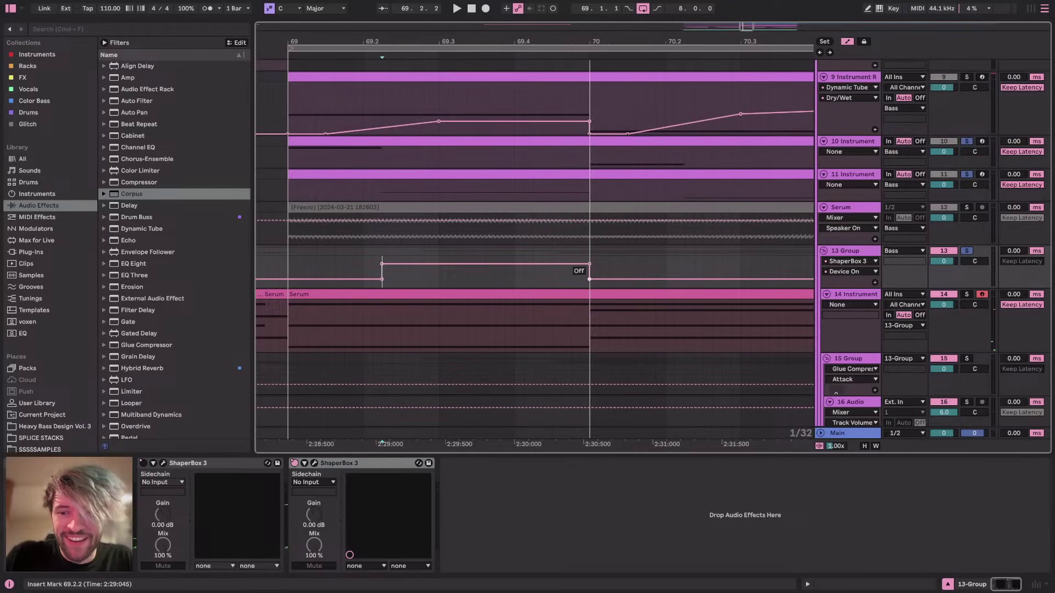
{"action": "left_click", "coordinate": [289, 258]}
{"action": "key", "text": "space"}
{"action": "key", "text": "minus"}
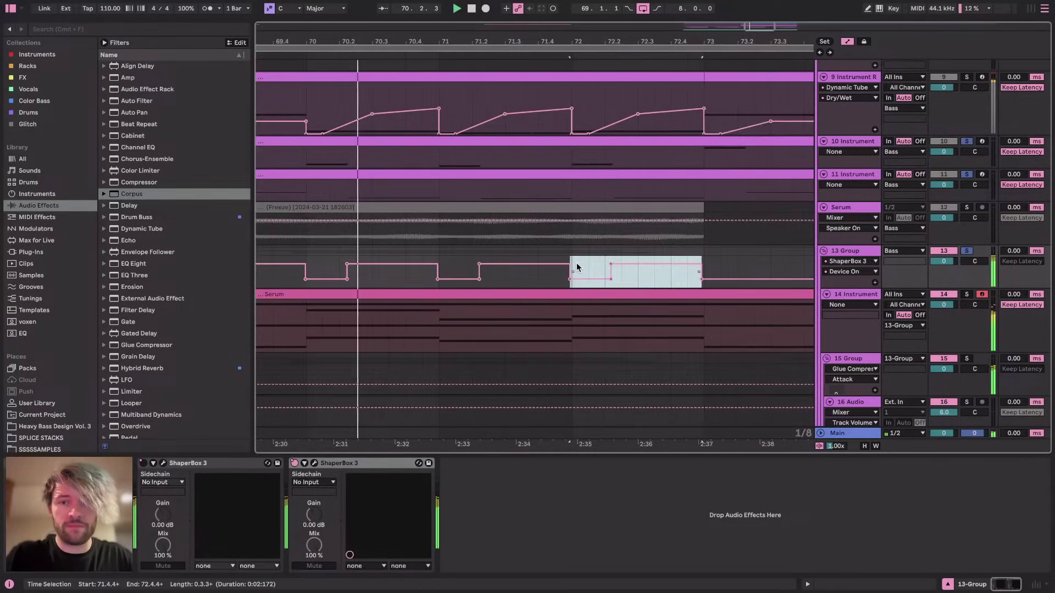
{"action": "key", "text": "super+z"}
{"action": "key", "text": "super+z"}
{"action": "key", "text": "super+z"}
Select bar 69 of the second ShaperBox 3's Device On automation and duplicate it through bar 76
{"action": "scroll", "coordinate": [575, 263], "scroll_direction": "down", "scroll_amount": 5}
{"action": "left_click", "coordinate": [489, 267]}
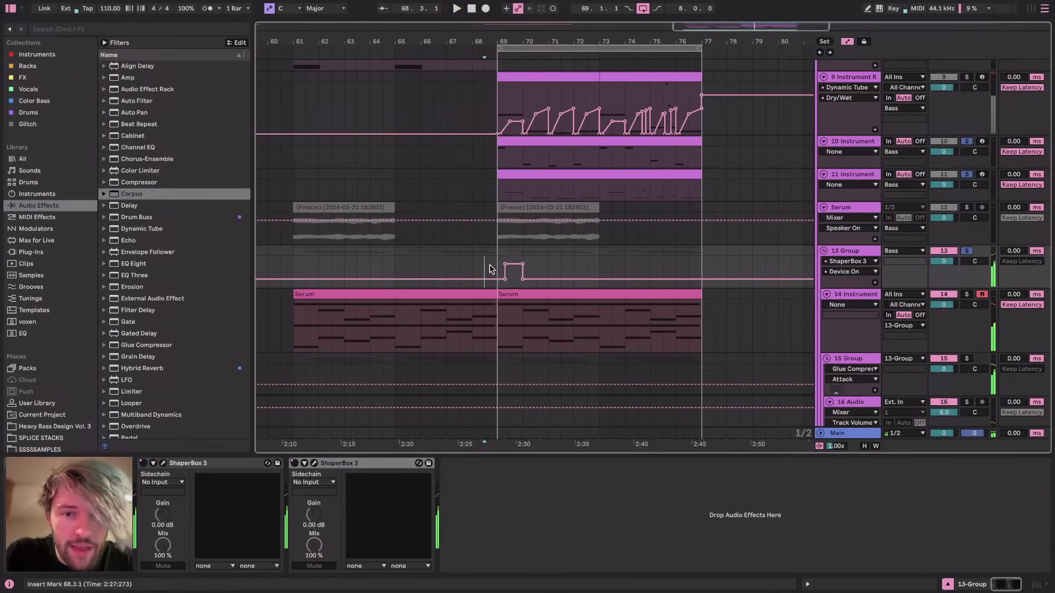
{"action": "left_click_drag", "start_coordinate": [494, 264], "coordinate": [528, 266]}
{"action": "key", "text": "super+d"}
{"action": "key", "text": "super+d"}
{"action": "key", "text": "super+d"}
{"action": "key", "text": "super+d"}
{"action": "key", "text": "super+d"}
{"action": "key", "text": "super+d"}
{"action": "key", "text": "super+d"}
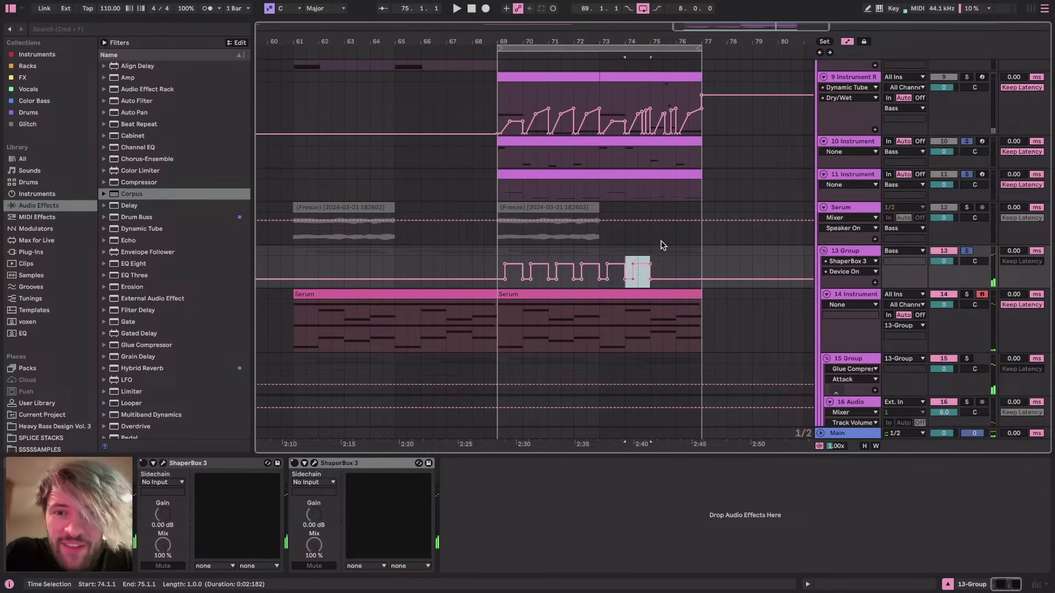
Show the first ShaperBox 3's Device On automation and duplicate its bar 69 pattern through bar 76
{"action": "right_click", "coordinate": [144, 464]}
{"action": "left_click", "coordinate": [459, 261]}
{"action": "left_click_drag", "start_coordinate": [522, 272], "coordinate": [498, 271]}
{"action": "key", "text": "super+d"}
{"action": "key", "text": "super+d"}
{"action": "key", "text": "super+d"}
{"action": "key", "text": "super+d"}
{"action": "key", "text": "super+d"}
{"action": "key", "text": "super+d"}
{"action": "key", "text": "super+d"}
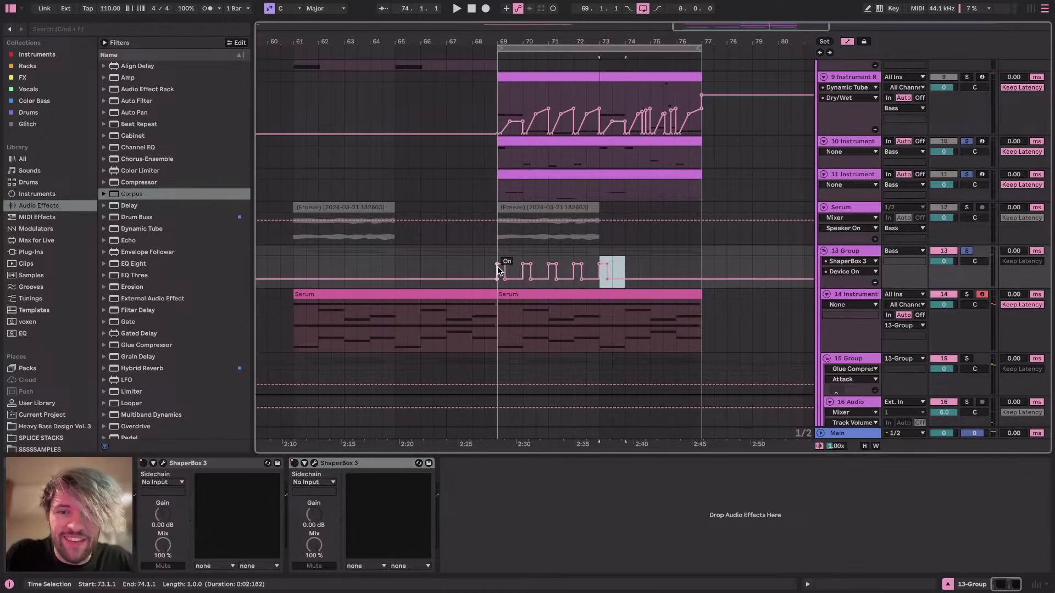
During playback, shorten the second ShaperBox volume decay by moving its upper curve handle to about 0.88/16 at -3.25 dB
{"action": "key", "text": "space"}
{"action": "left_click", "coordinate": [314, 463]}
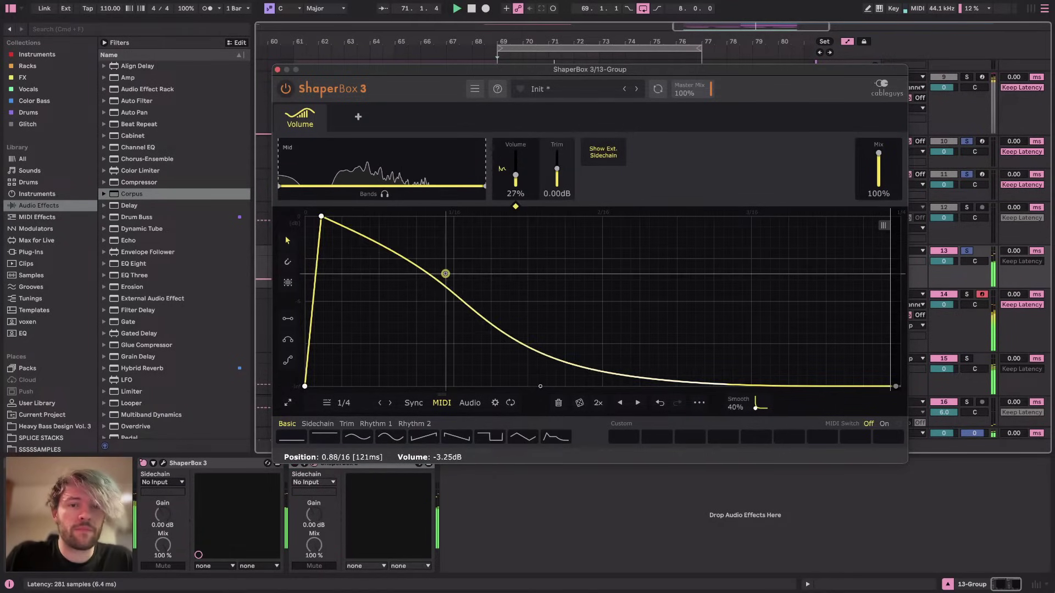
{"action": "left_click", "coordinate": [277, 70]}
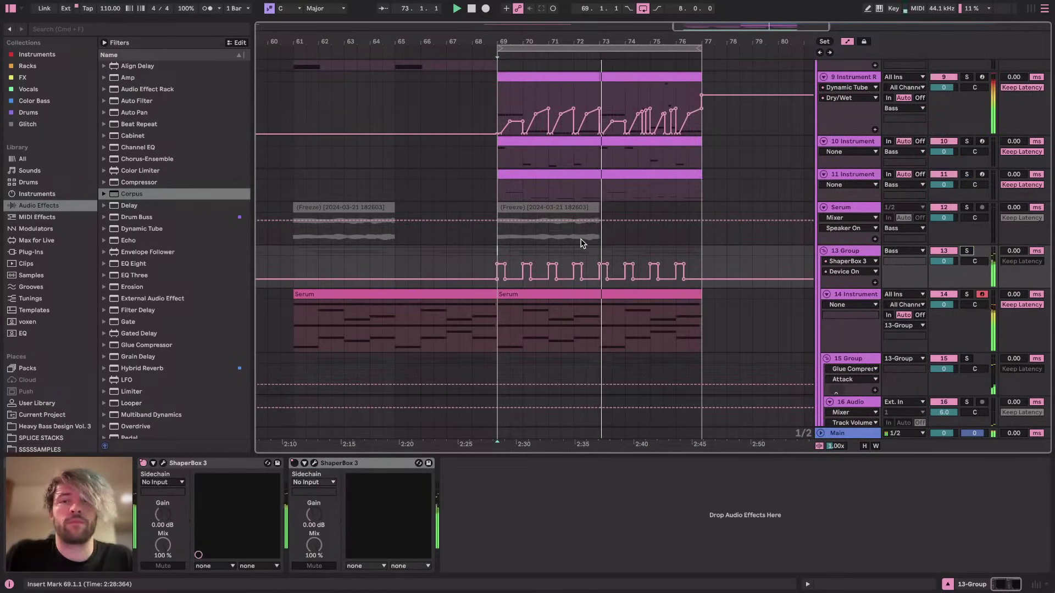
Fold the 15 Group in the arrangement and bring up its device chain while the loop plays
{"action": "scroll", "coordinate": [582, 243], "scroll_direction": "up", "scroll_amount": 2}
{"action": "scroll", "coordinate": [582, 243], "scroll_direction": "right", "scroll_amount": 2}
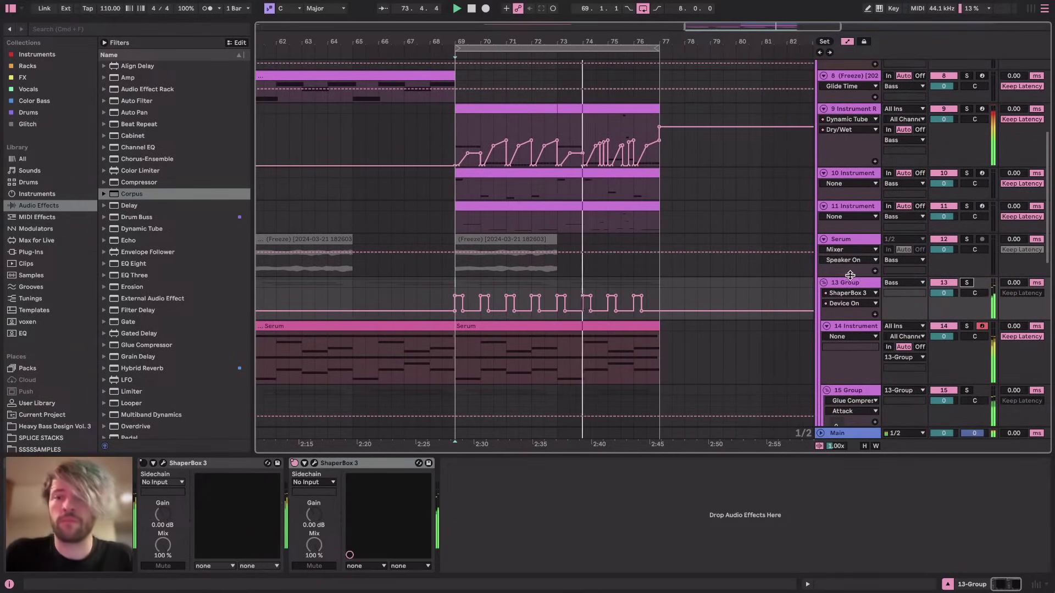
{"action": "double_click", "coordinate": [861, 286]}
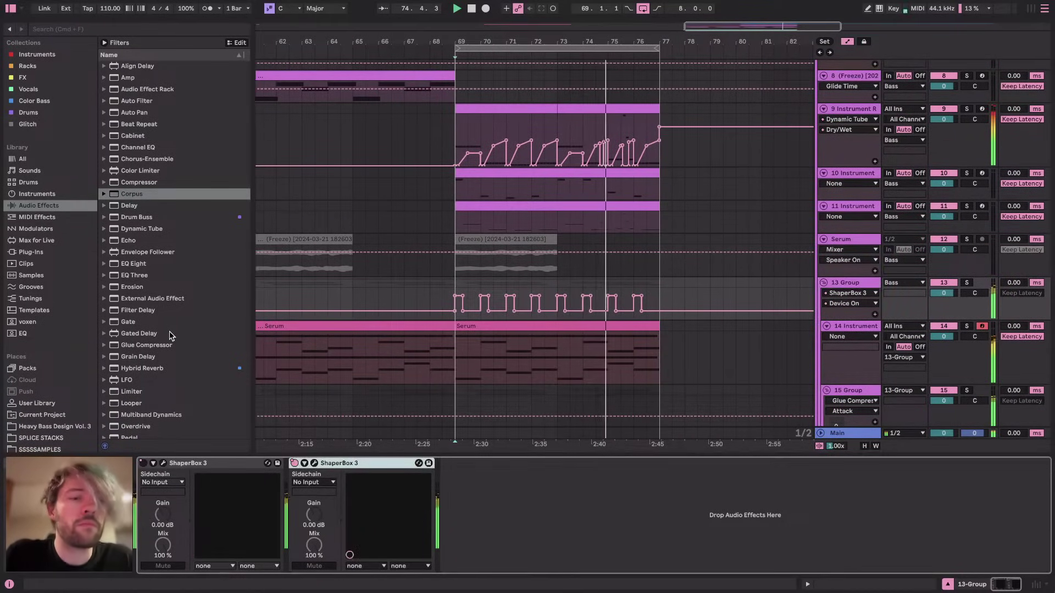
{"action": "scroll", "coordinate": [170, 336], "scroll_direction": "down", "scroll_amount": 2}
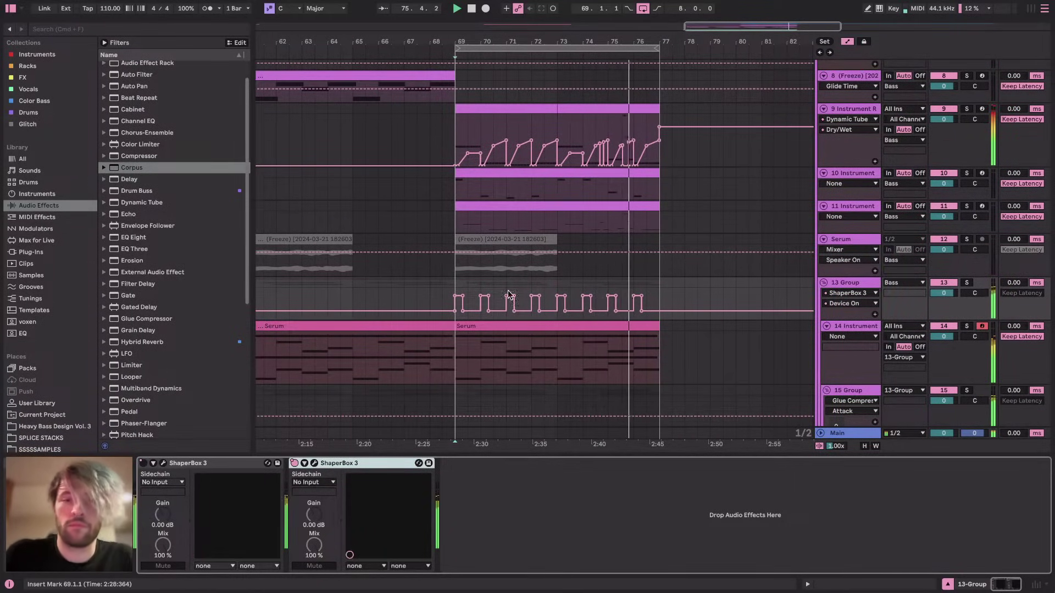
{"action": "scroll", "coordinate": [516, 307], "scroll_direction": "down", "scroll_amount": 5}
{"action": "scroll", "coordinate": [694, 304], "scroll_direction": "right", "scroll_amount": 1}
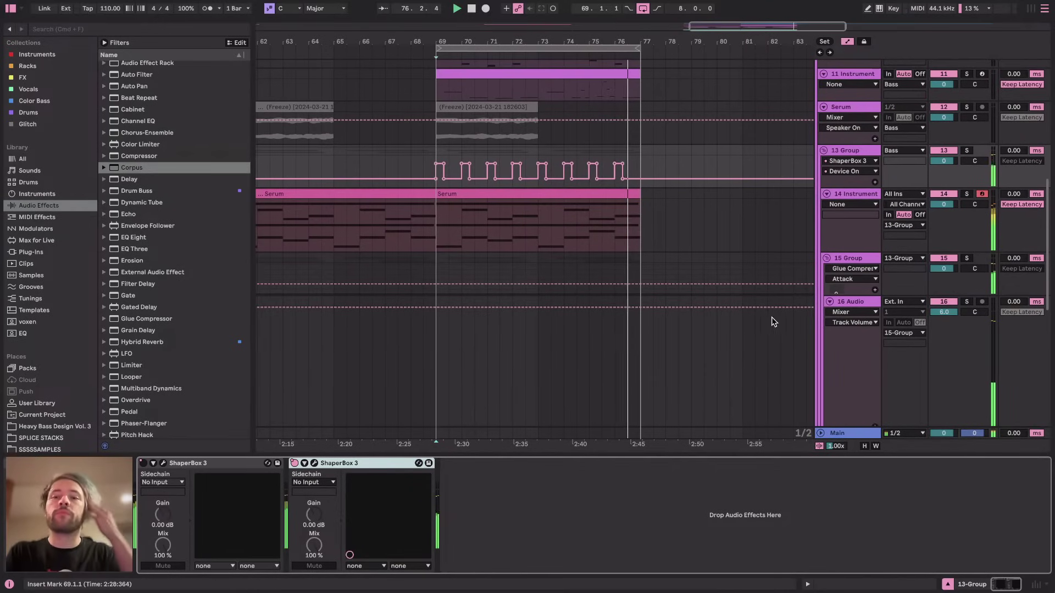
{"action": "left_click", "coordinate": [846, 269]}
{"action": "left_click", "coordinate": [850, 259]}
{"action": "double_click", "coordinate": [850, 258]}
{"action": "double_click", "coordinate": [851, 270]}
{"action": "left_click", "coordinate": [851, 260]}
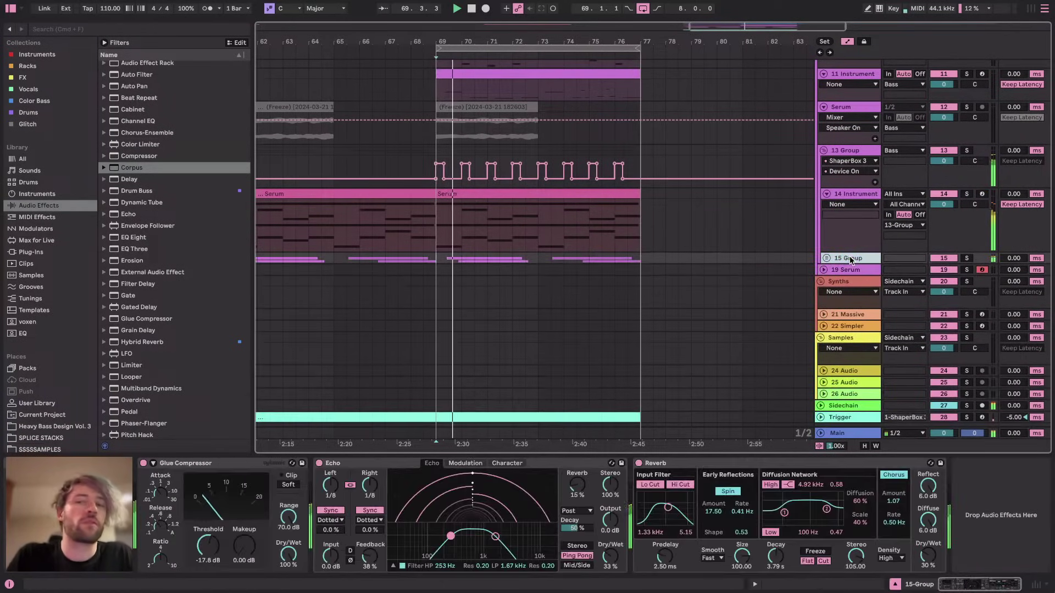
Set the playback start to 69.1.1 and add an Echo after the ShaperBoxes on the 13 Group with Dry/Wet at 19%
{"action": "scroll", "coordinate": [493, 253], "scroll_direction": "up", "scroll_amount": 1}
{"action": "scroll", "coordinate": [493, 252], "scroll_direction": "left", "scroll_amount": 1}
{"action": "left_click", "coordinate": [466, 254]}
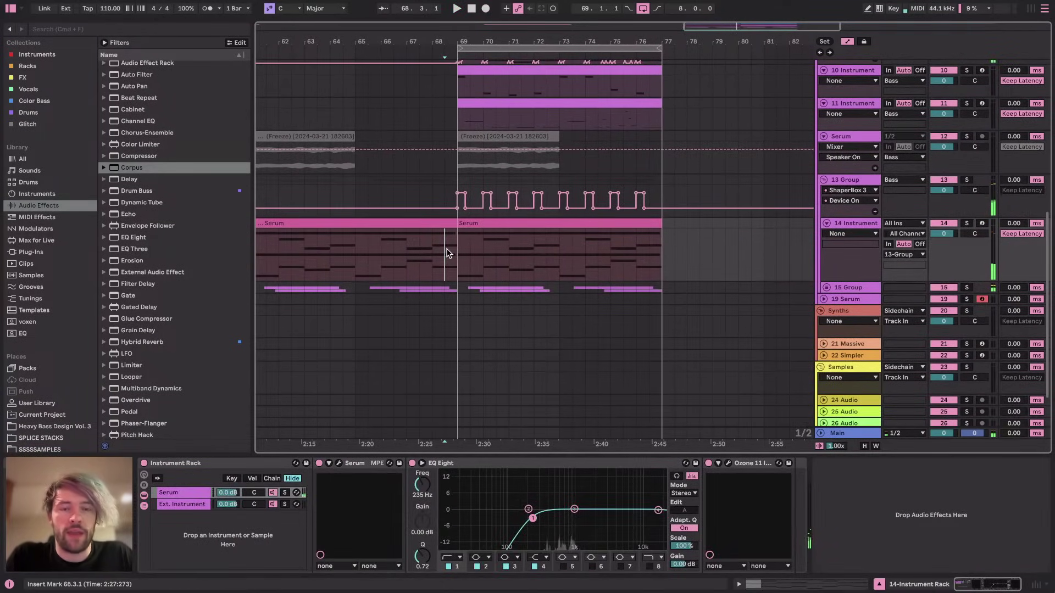
{"action": "left_click", "coordinate": [455, 252]}
{"action": "scroll", "coordinate": [659, 264], "scroll_direction": "up", "scroll_amount": 4}
{"action": "left_click", "coordinate": [858, 282]}
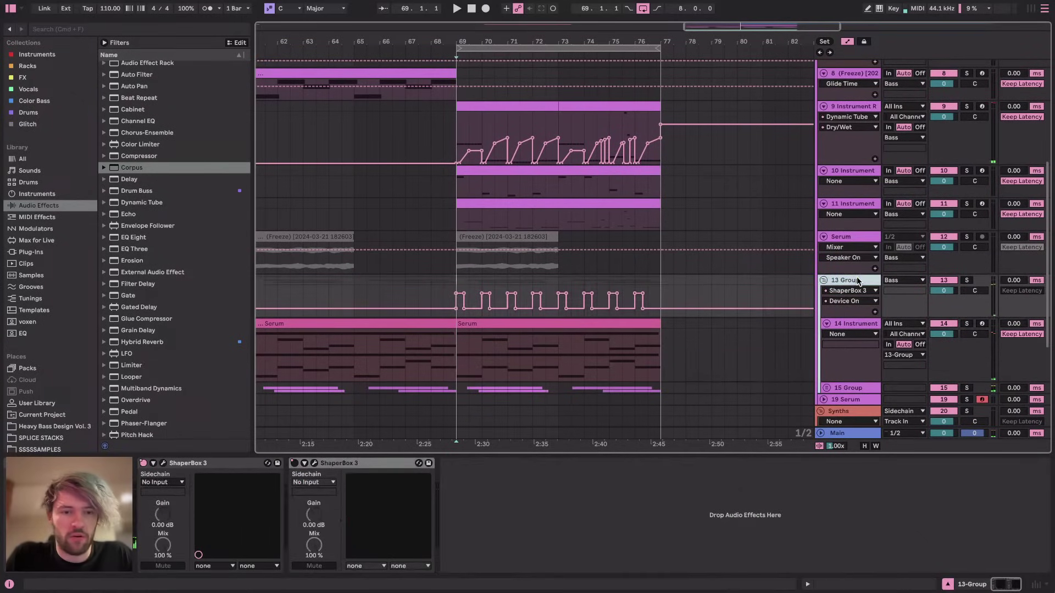
{"action": "double_click", "coordinate": [126, 215]}
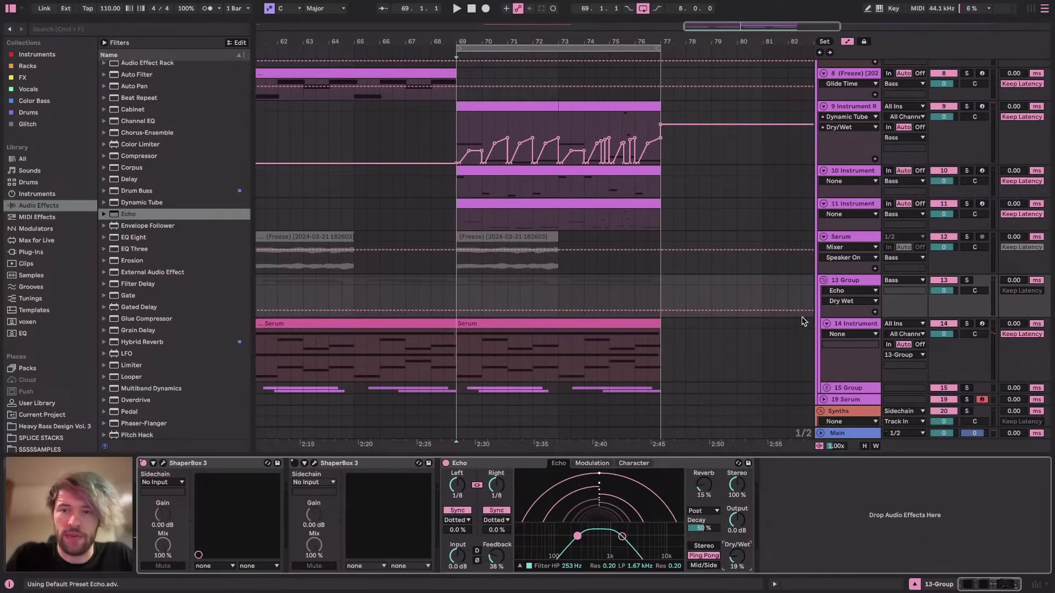
Check the live chat in YouTube Studio and play the drop with the Echo from bar 69
{"action": "key", "text": "super+Tab"}
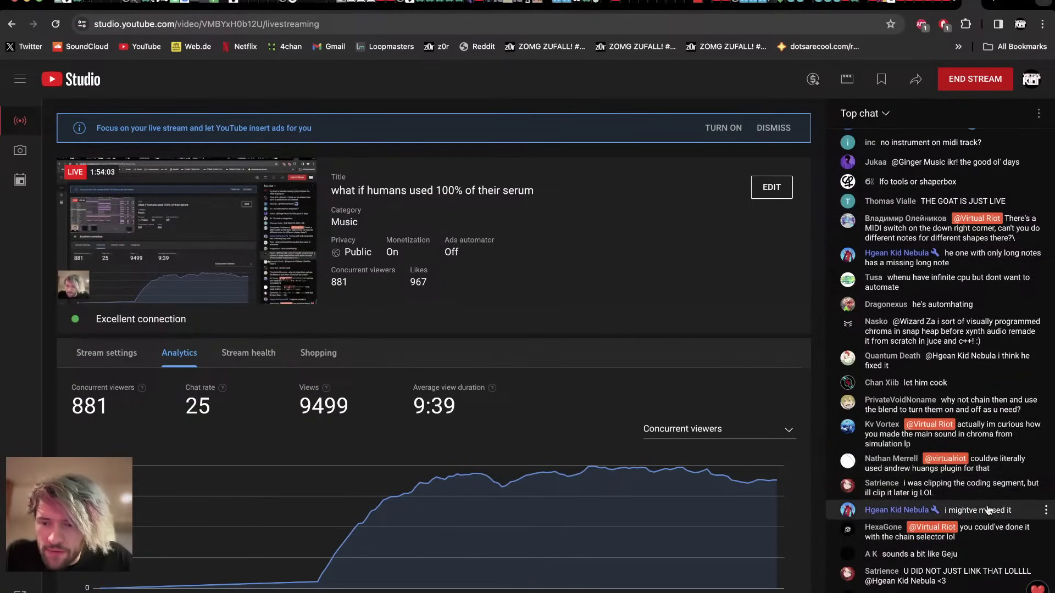
{"action": "key", "text": "super+Tab"}
{"action": "key", "text": "space"}
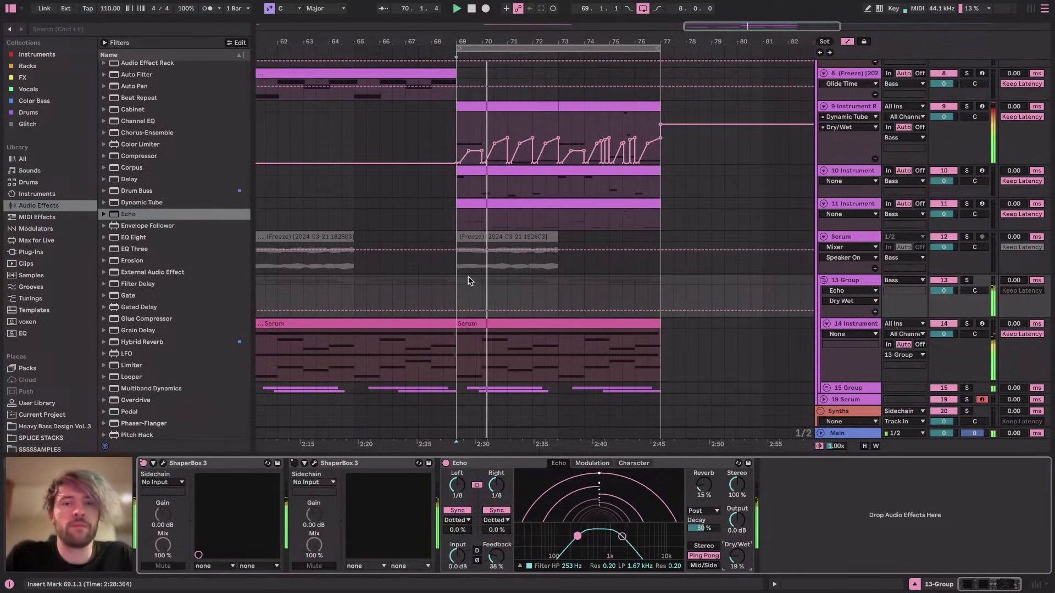
{"action": "key", "text": "super+Tab"}
{"action": "key", "text": "super+Tab"}
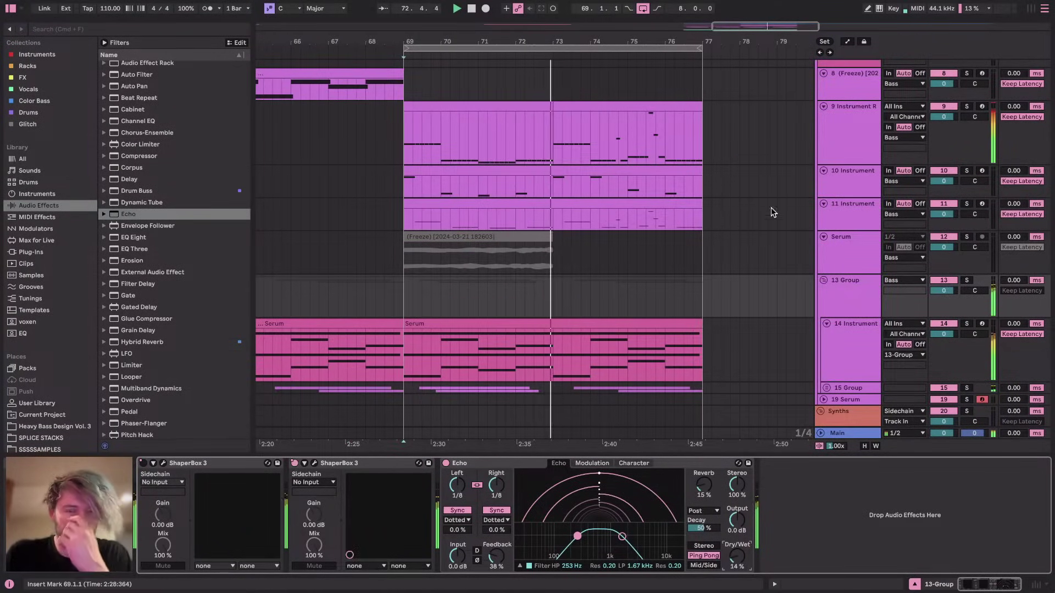
Lower the volume of the 9 Instrument Rack track to -3.1 dB and reduce the system playback volume
{"action": "left_click", "coordinate": [855, 174]}
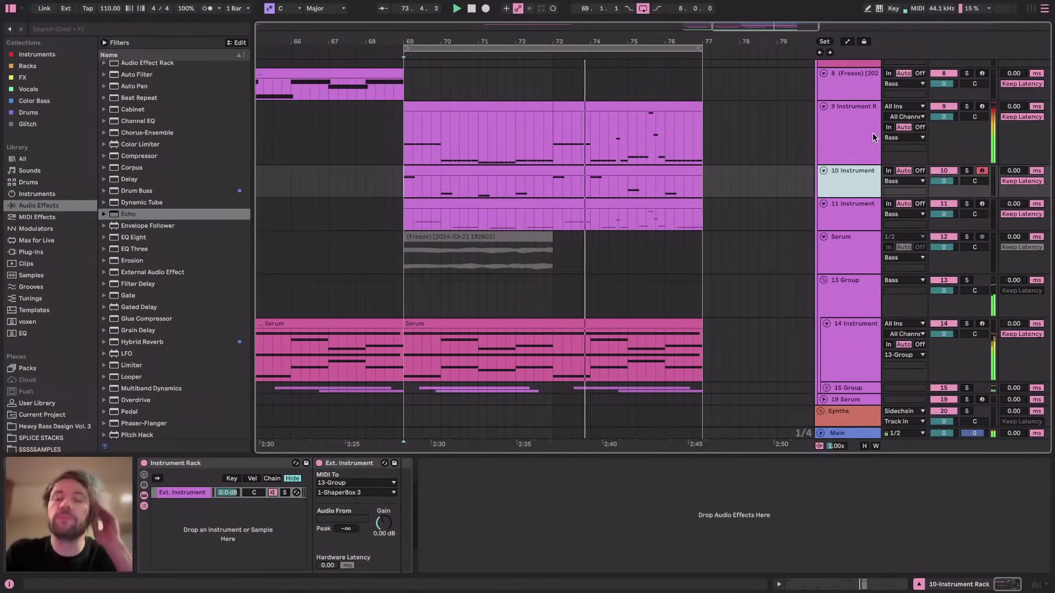
{"action": "left_click", "coordinate": [845, 130]}
{"action": "left_click_drag", "start_coordinate": [942, 117], "coordinate": [943, 128]}
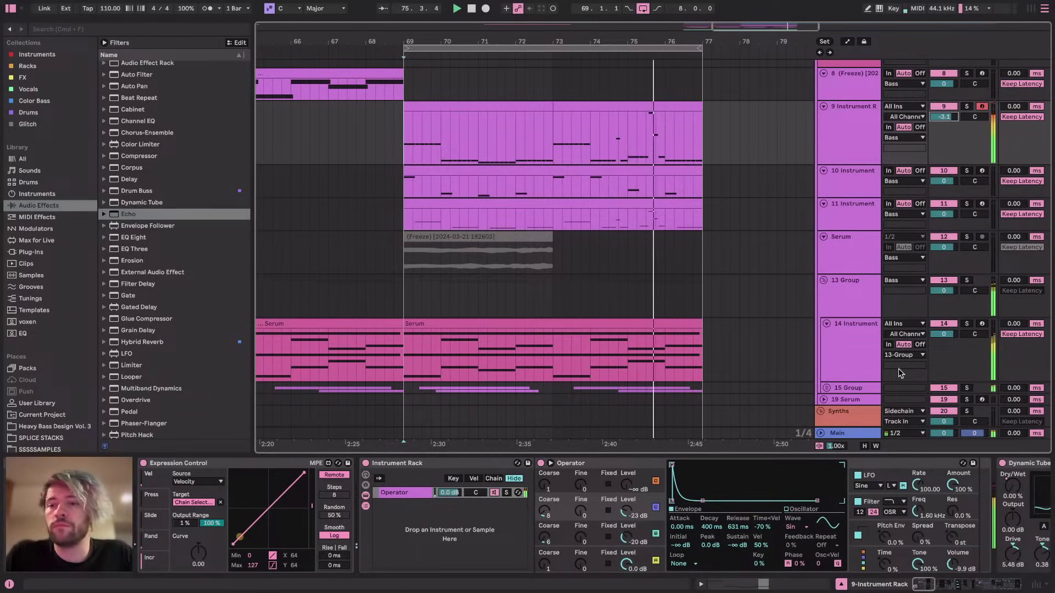
{"action": "left_click", "coordinate": [855, 433]}
{"action": "key", "text": "XF86AudioLowerVolume"}
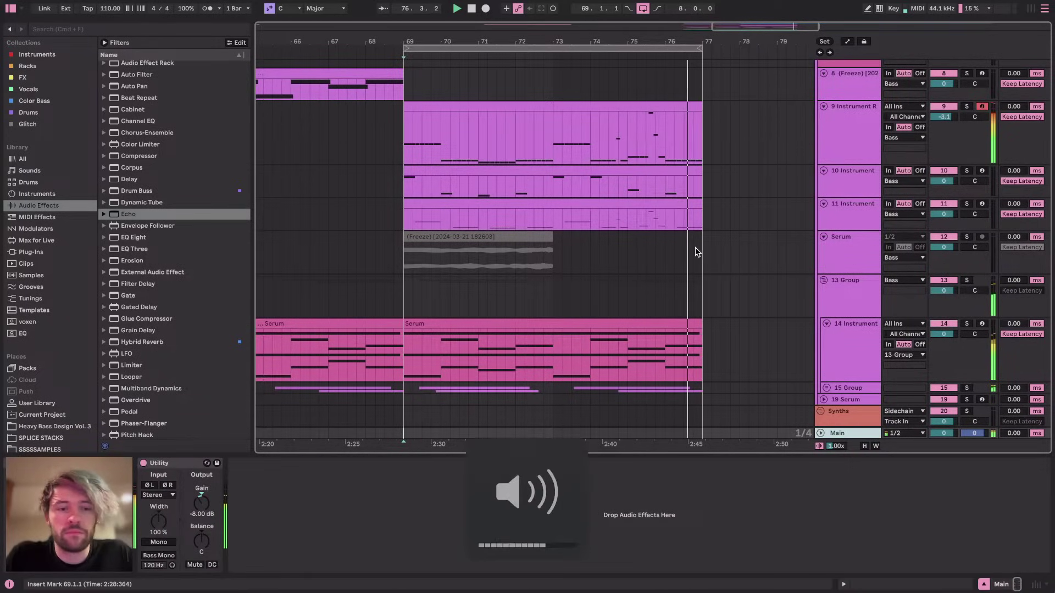
Check the live chat in YouTube Studio, then return to the arrangement in Ableton Live
{"action": "scroll", "coordinate": [694, 242], "scroll_direction": "up", "scroll_amount": 3}
{"action": "scroll", "coordinate": [694, 242], "scroll_direction": "left", "scroll_amount": 2}
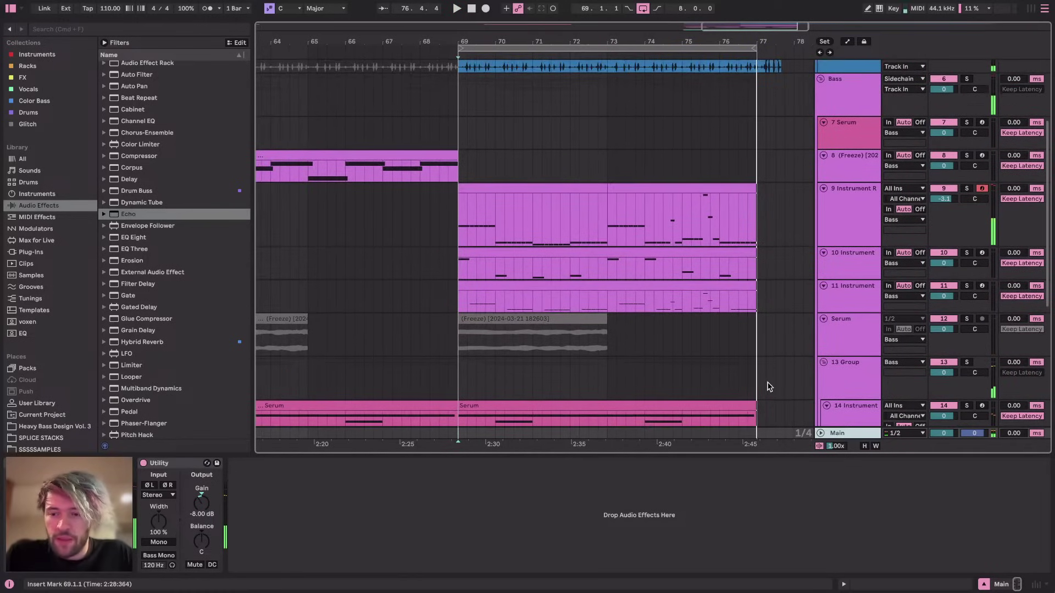
{"action": "key", "text": "super+Tab"}
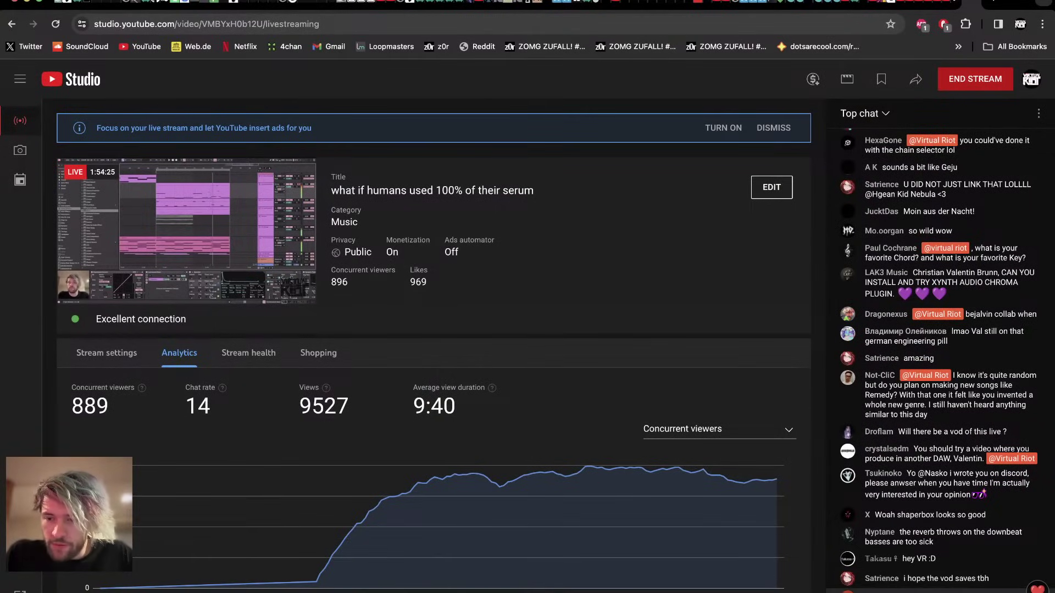
{"action": "key", "text": "super+Tab"}
Play the drop from 74.1.1 and examine the trigger clips on tracks 10 and 11
{"action": "scroll", "coordinate": [602, 317], "scroll_direction": "up", "scroll_amount": 3}
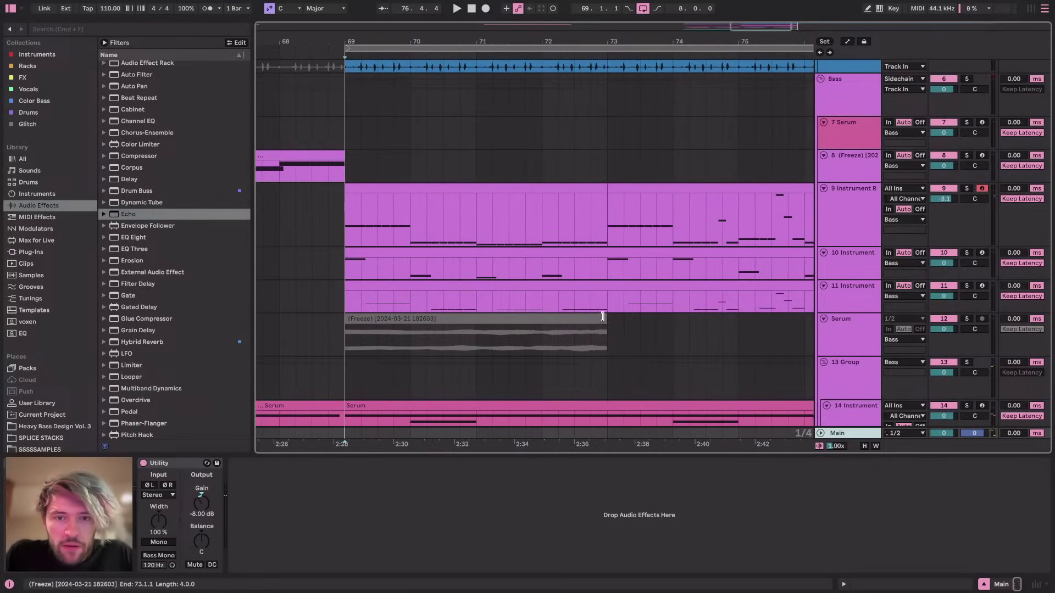
{"action": "left_click", "coordinate": [674, 267]}
{"action": "key", "text": "space"}
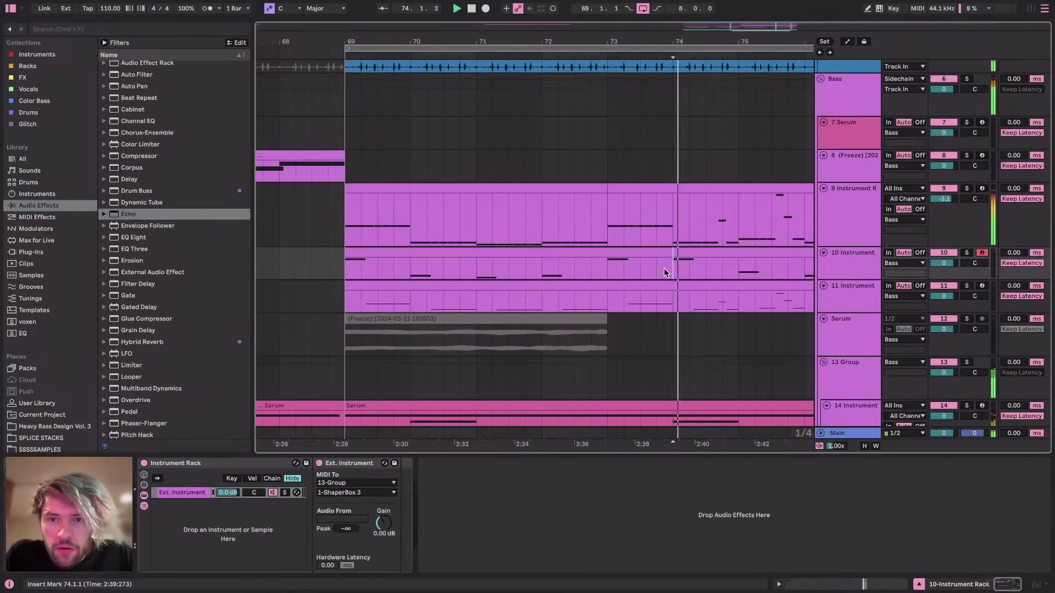
{"action": "scroll", "coordinate": [665, 268], "scroll_direction": "up", "scroll_amount": 2}
{"action": "scroll", "coordinate": [667, 271], "scroll_direction": "up", "scroll_amount": 2}
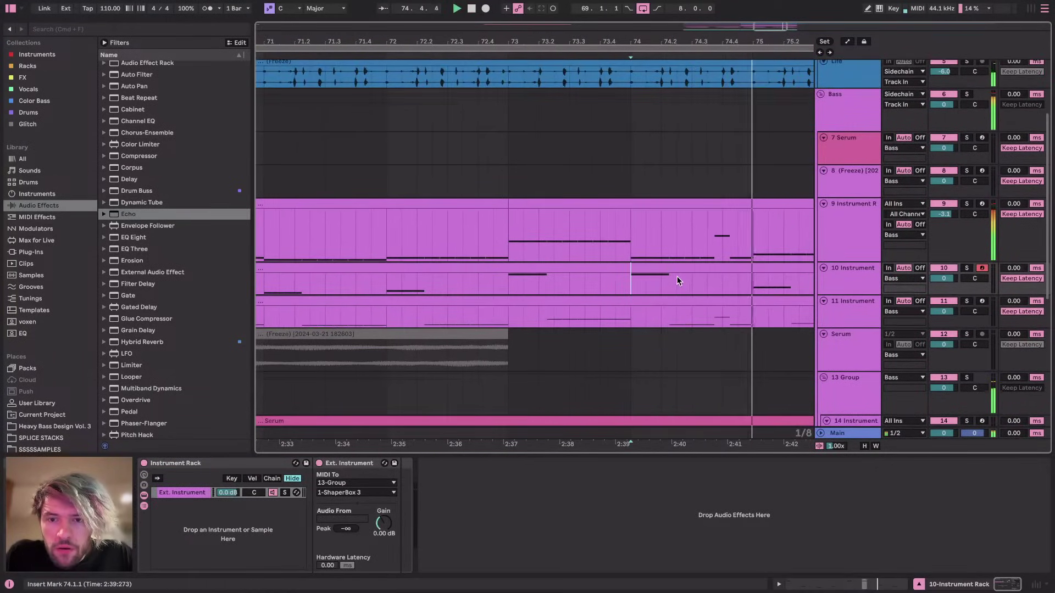
{"action": "scroll", "coordinate": [677, 281], "scroll_direction": "down", "scroll_amount": 3}
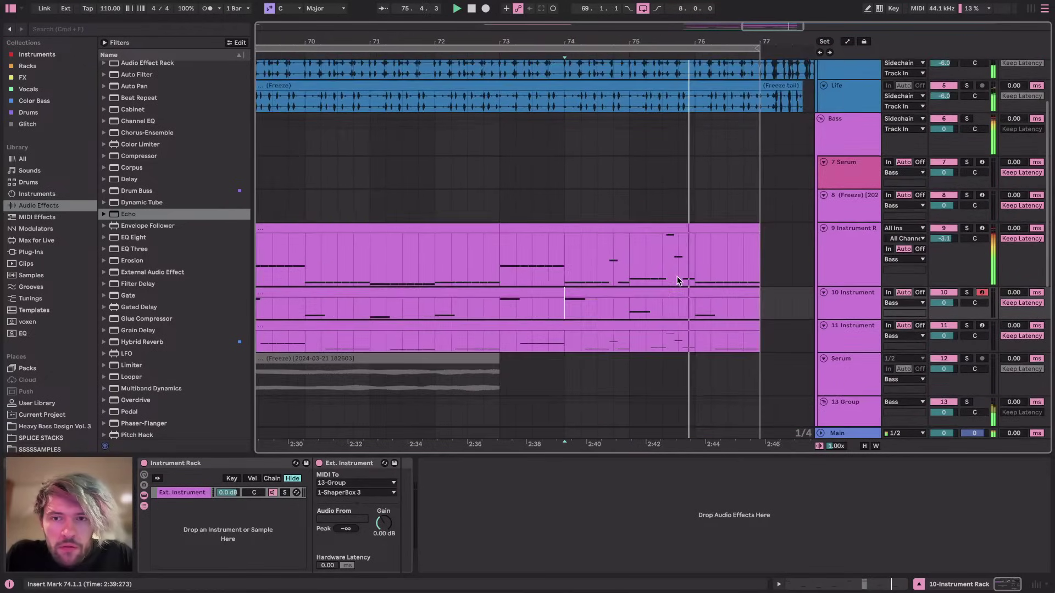
Open the MIDI clip on track 11 and split the third C1 note of its first bar at 1.3.3
{"action": "double_click", "coordinate": [310, 302]}
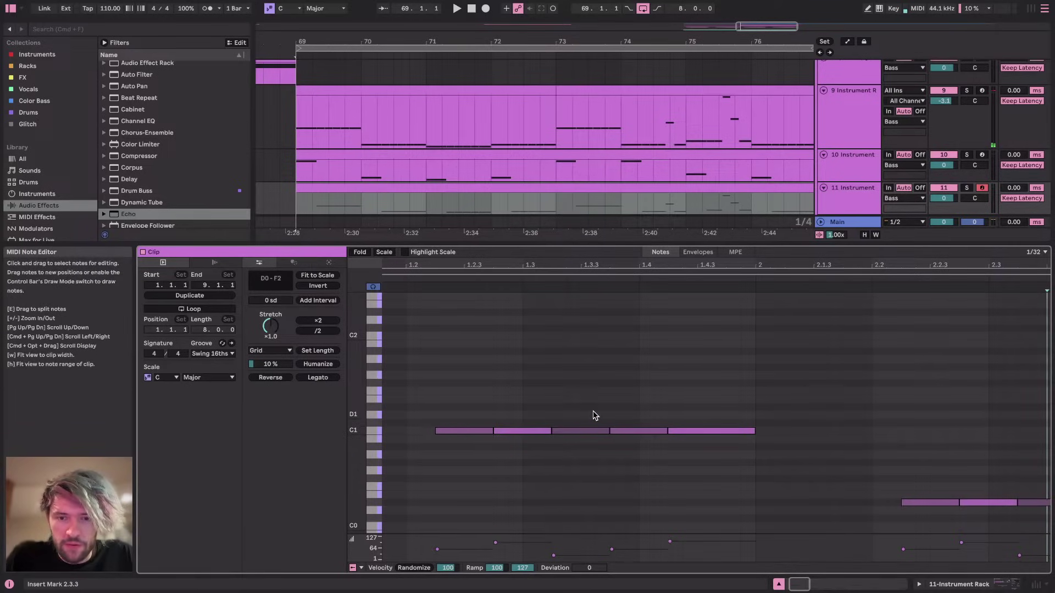
{"action": "left_click_drag", "start_coordinate": [592, 412], "coordinate": [592, 474]}
{"action": "key", "text": "shift+Left"}
{"action": "key", "text": "shift+Left"}
{"action": "key", "text": "super+d"}
{"action": "key", "text": "space"}
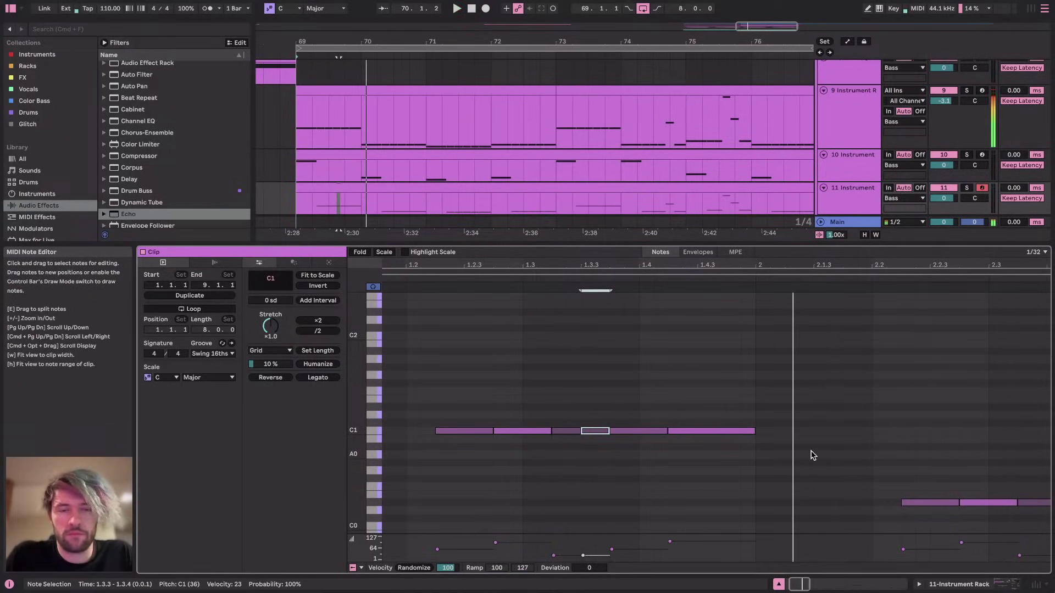
Solo trigger tracks 10 and 11 together with the 13 Group and play the loop
{"action": "scroll", "coordinate": [971, 190], "scroll_direction": "down", "scroll_amount": 3}
{"action": "scroll", "coordinate": [971, 190], "scroll_direction": "down", "scroll_amount": 1}
{"action": "left_click", "coordinate": [971, 191]}
{"action": "left_click", "coordinate": [966, 125]}
{"action": "left_click", "coordinate": [968, 115]}
{"action": "scroll", "coordinate": [966, 80], "scroll_direction": "down", "scroll_amount": 3}
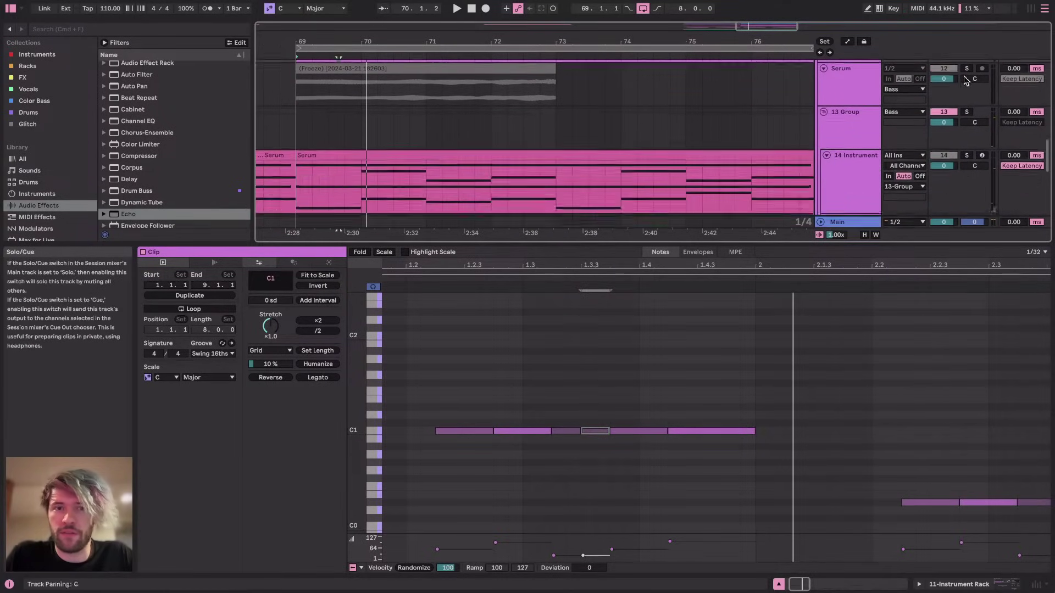
{"action": "key", "text": "space"}
{"action": "left_click", "coordinate": [969, 105]}
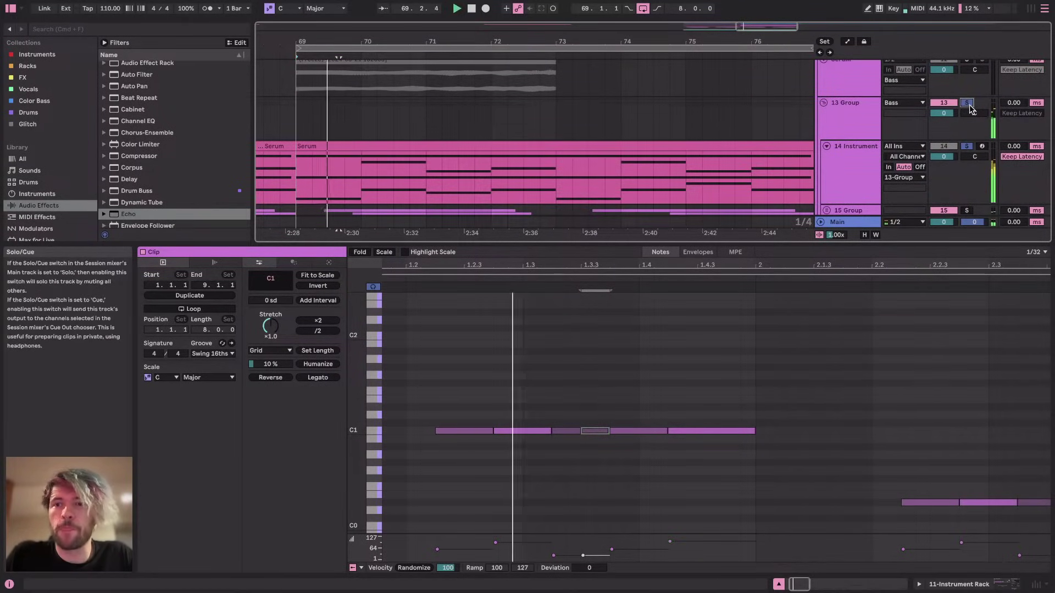
Split the last C1 note of the clip's first bar at 1.4.3 and play the pattern
{"action": "scroll", "coordinate": [693, 360], "scroll_direction": "down", "scroll_amount": 3}
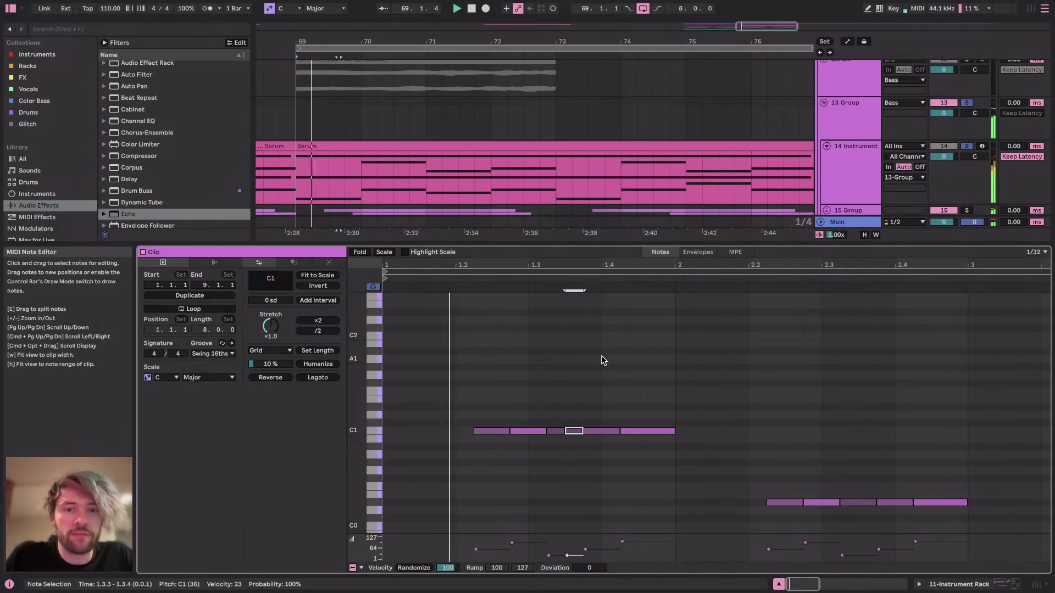
{"action": "scroll", "coordinate": [488, 395], "scroll_direction": "up", "scroll_amount": 2}
{"action": "left_click", "coordinate": [684, 431]}
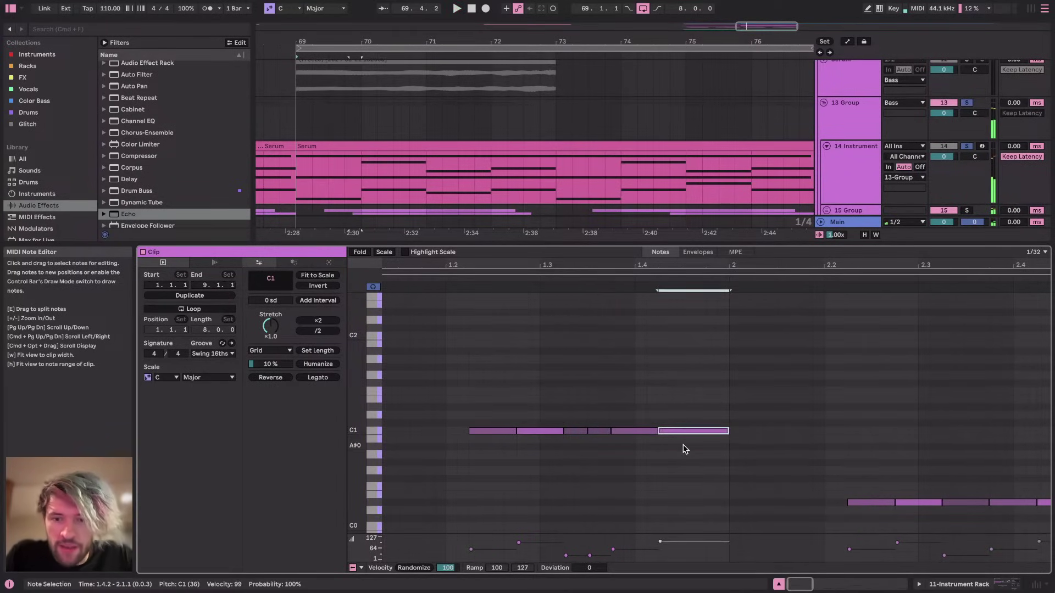
{"action": "key", "text": "shift+Left"}
{"action": "key", "text": "super+d"}
{"action": "key", "text": "shift+Right"}
{"action": "key", "text": "shift+Right"}
{"action": "key", "text": "space"}
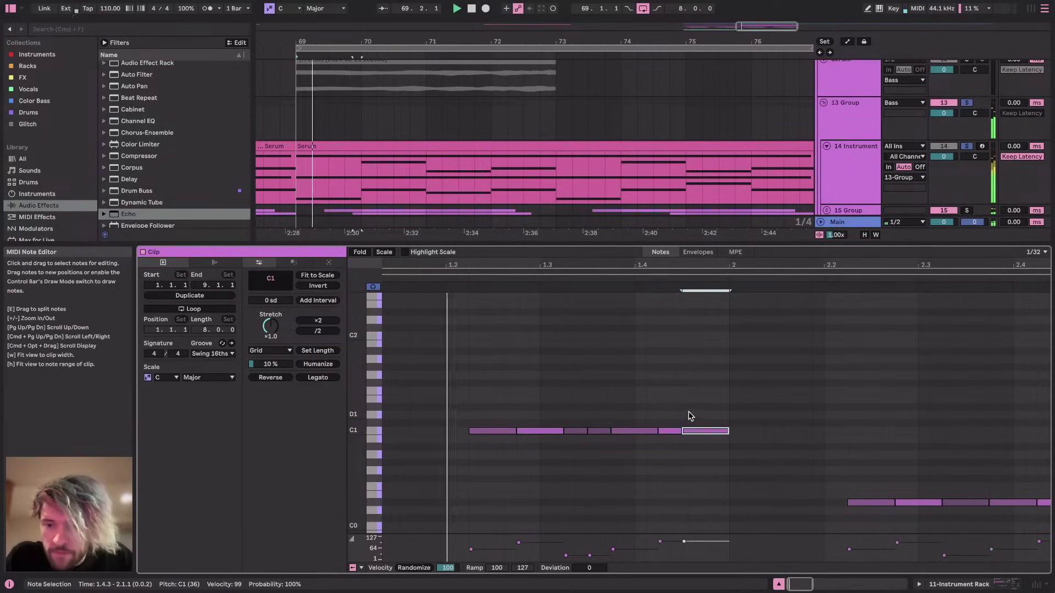
Duplicate the first bar's C1 notes into bar 2 and transpose the copy down to D#0
{"action": "key", "text": "x"}
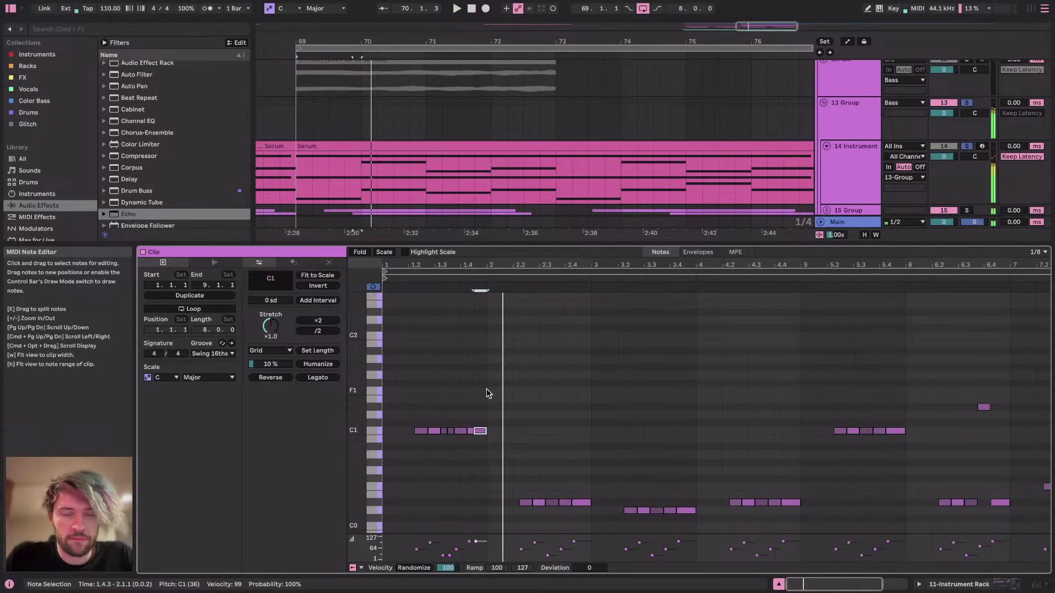
{"action": "key", "text": "space"}
{"action": "left_click_drag", "start_coordinate": [488, 388], "coordinate": [385, 456]}
{"action": "key", "text": "super+d"}
{"action": "key", "text": "shift+Down"}
{"action": "key", "text": "Up"}
{"action": "key", "text": "Up"}
{"action": "key", "text": "Up"}
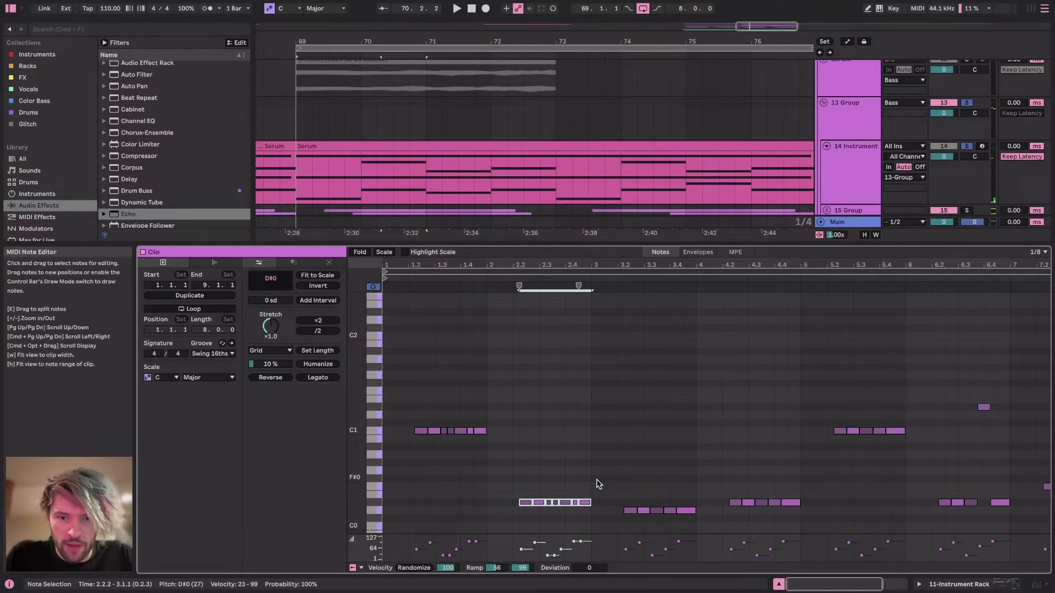
Delete all remaining notes from bar 3 to the end of the track 11 clip
{"action": "left_click_drag", "start_coordinate": [621, 328], "coordinate": [1052, 533]}
{"action": "key", "text": "Delete"}
{"action": "key", "text": "w"}
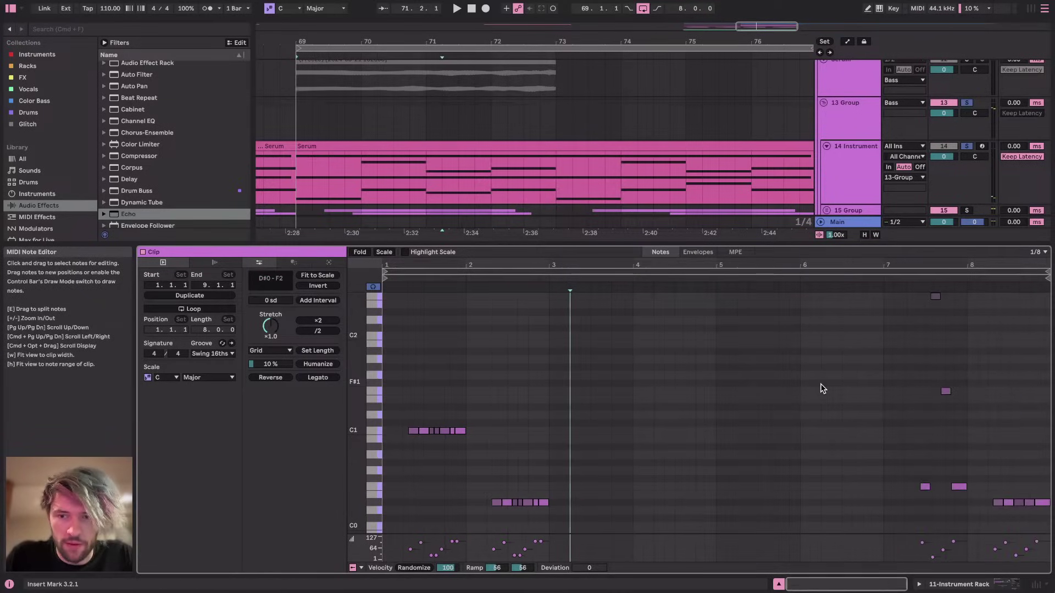
{"action": "left_click_drag", "start_coordinate": [905, 523], "coordinate": [1053, 290]}
{"action": "key", "text": "Delete"}
Duplicate the two-bar C1 and D#0 pattern three times across bars 3 to 8 and show the track's devices
{"action": "left_click_drag", "start_coordinate": [545, 364], "coordinate": [382, 533]}
{"action": "key", "text": "super+d"}
{"action": "key", "text": "super+d"}
{"action": "key", "text": "super+d"}
{"action": "left_click", "coordinate": [989, 585]}
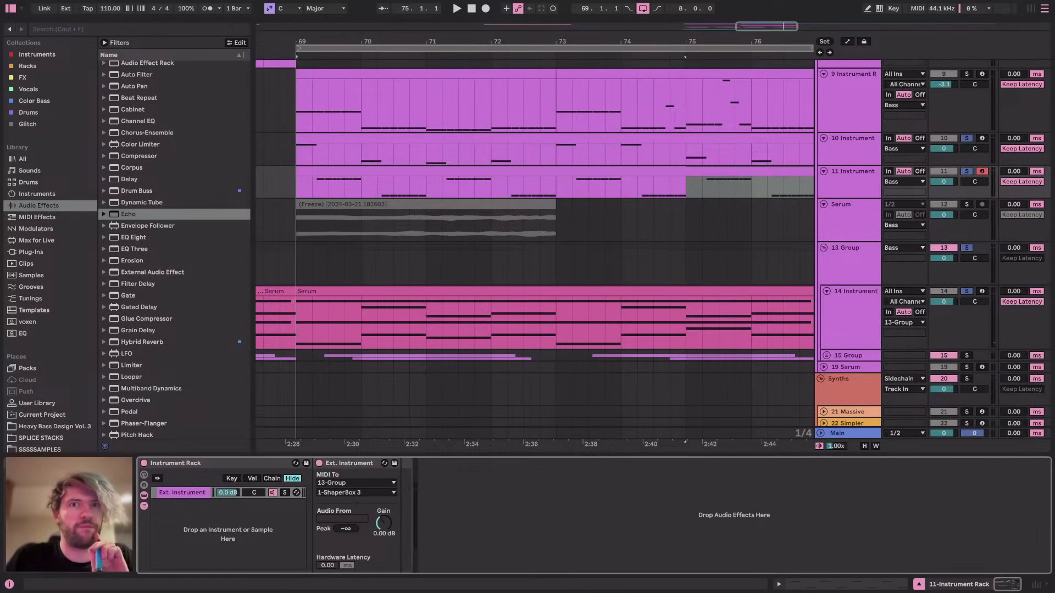
Read through the live chat messages in YouTube Studio and return to Ableton Live
{"action": "key", "text": "super+Tab"}
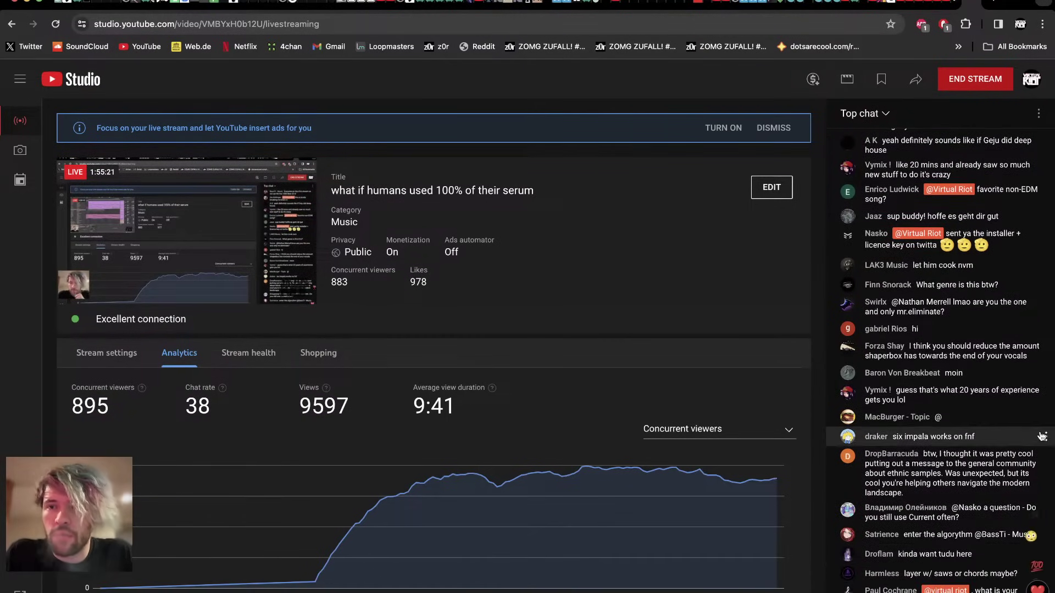
{"action": "scroll", "coordinate": [1041, 437], "scroll_direction": "up", "scroll_amount": 3}
{"action": "scroll", "coordinate": [1041, 437], "scroll_direction": "down", "scroll_amount": 5}
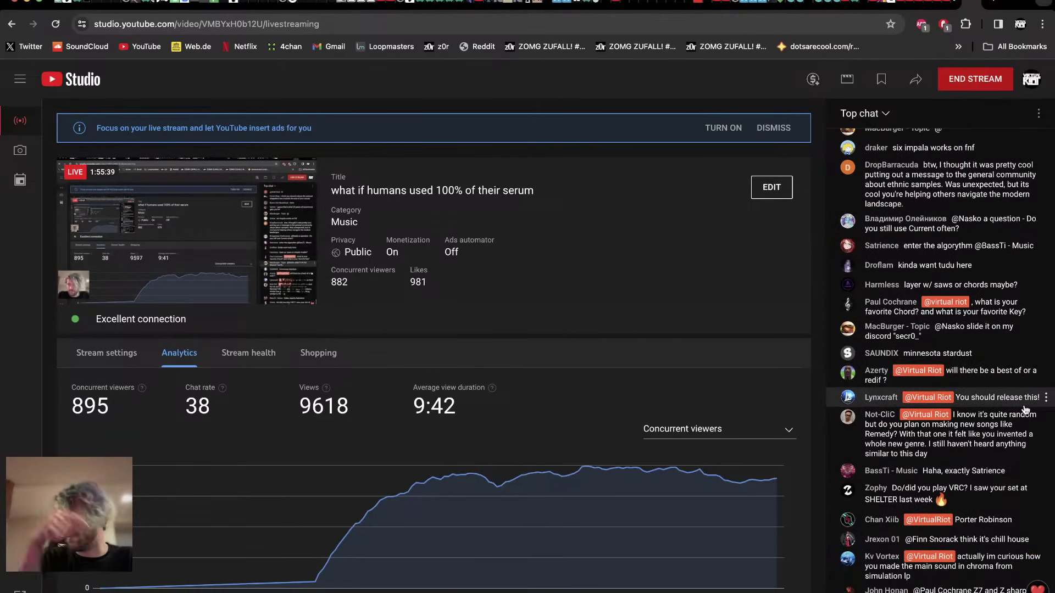
{"action": "key", "text": "super+Tab"}
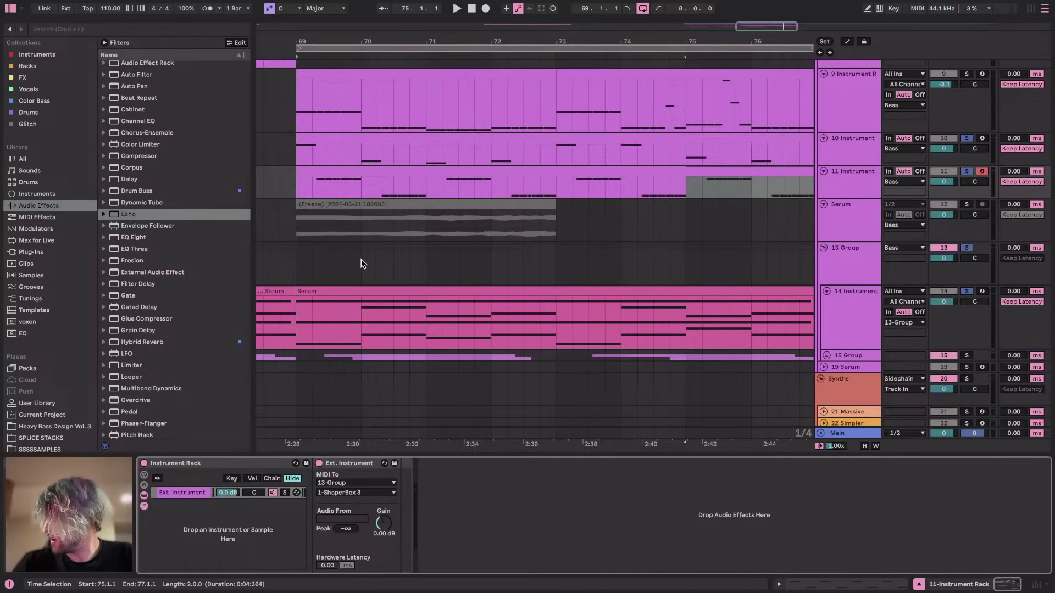
Play the drop from 69.1.1 and clear the track solos to hear it in the full mix
{"action": "left_click", "coordinate": [303, 254]}
{"action": "key", "text": "space"}
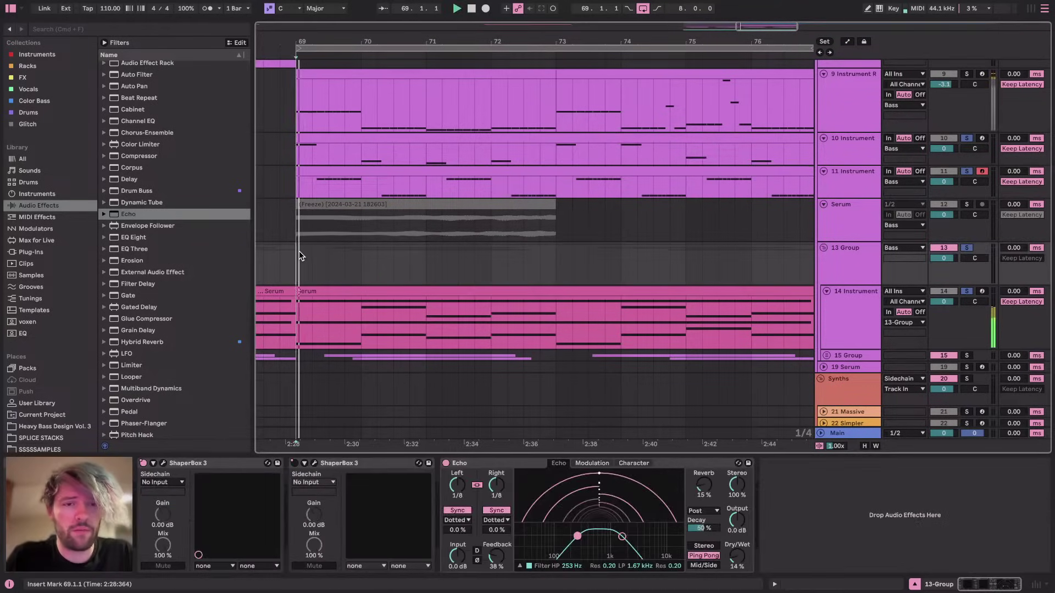
{"action": "left_click", "coordinate": [966, 291]}
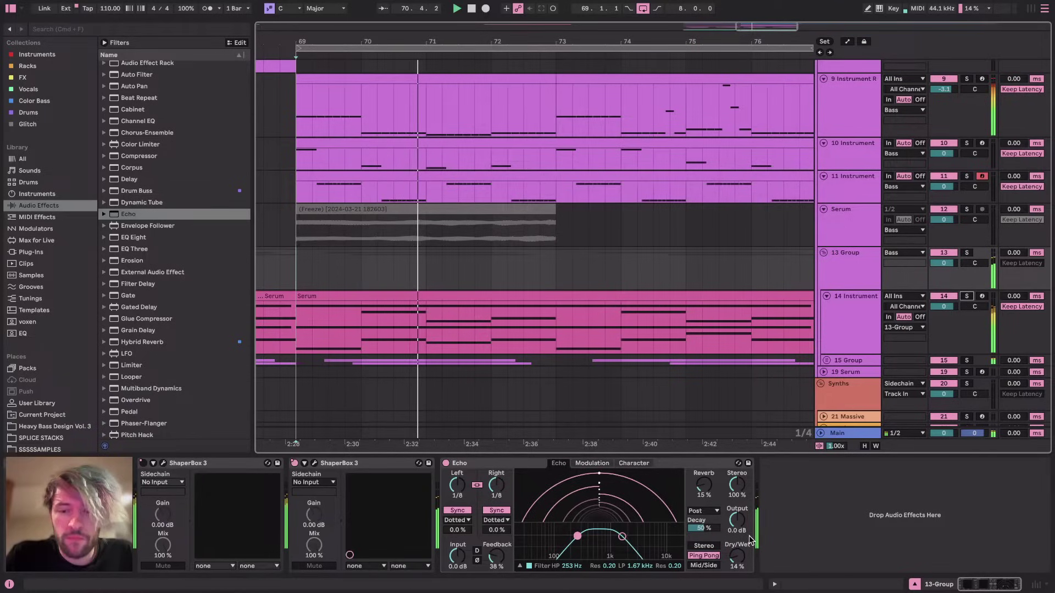
Set the first ShaperBox's LFO length on the 13 Group to 1/4d and pull its decay curve handle down to the baseline
{"action": "left_click", "coordinate": [162, 463]}
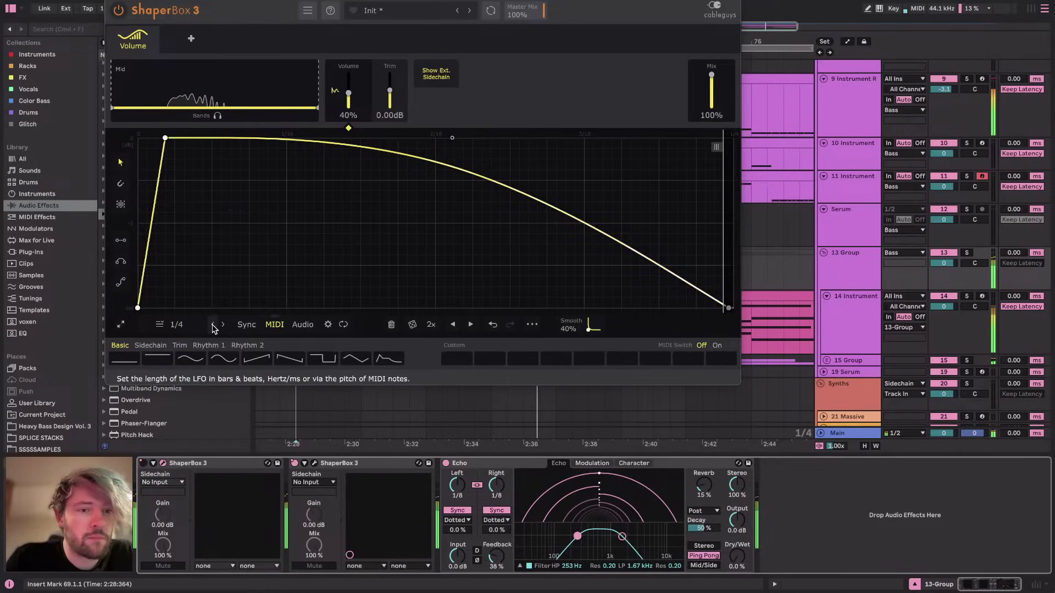
{"action": "left_click", "coordinate": [177, 324]}
{"action": "left_click", "coordinate": [292, 414]}
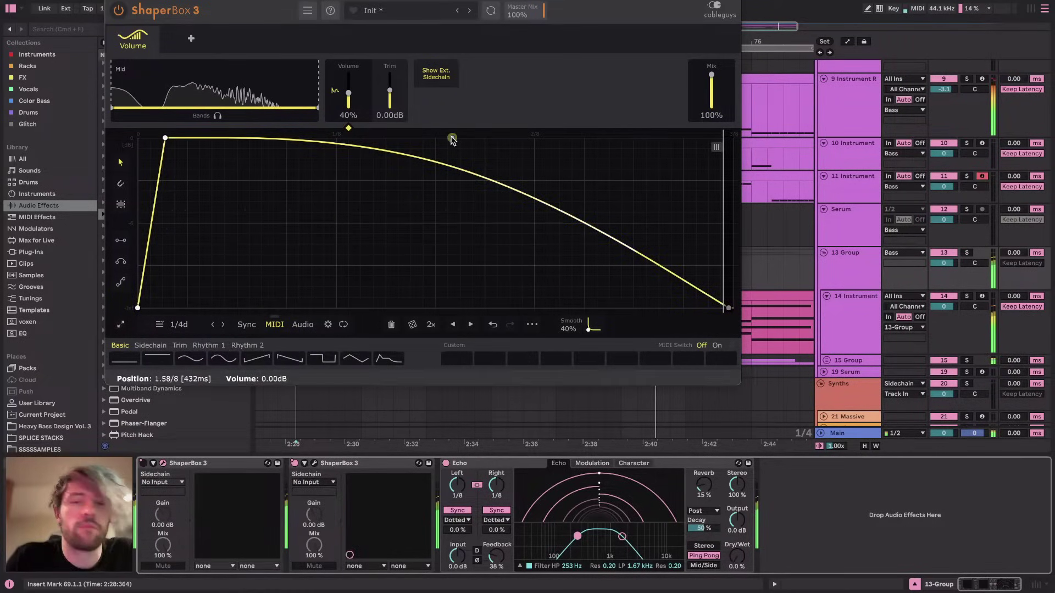
{"action": "left_click_drag", "start_coordinate": [437, 138], "coordinate": [545, 310]}
{"action": "key", "text": "super+w"}
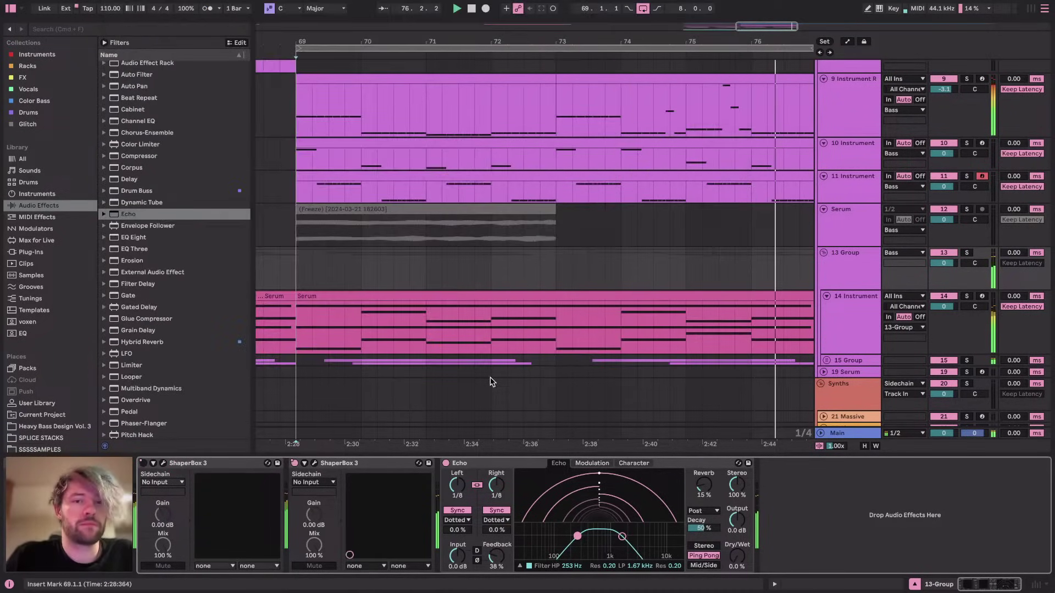
Reopen the track 11 MIDI clip and split the first C1 note of its first bar at 1.2.3
{"action": "double_click", "coordinate": [359, 175]}
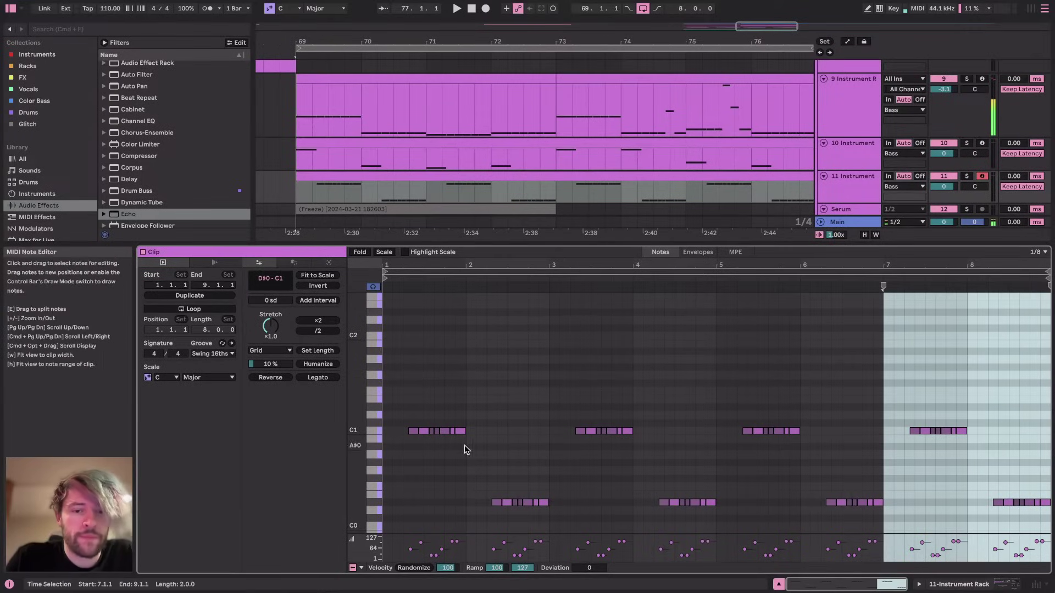
{"action": "scroll", "coordinate": [465, 440], "scroll_direction": "up", "scroll_amount": 5}
{"action": "scroll", "coordinate": [465, 434], "scroll_direction": "left", "scroll_amount": 3}
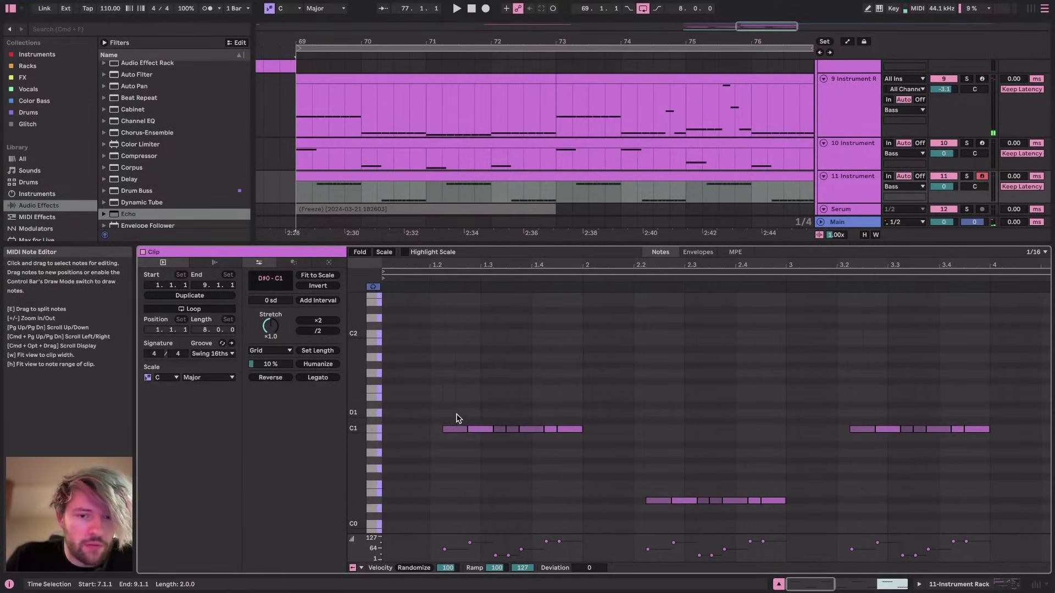
{"action": "left_click", "coordinate": [455, 429]}
{"action": "key", "text": "super+d"}
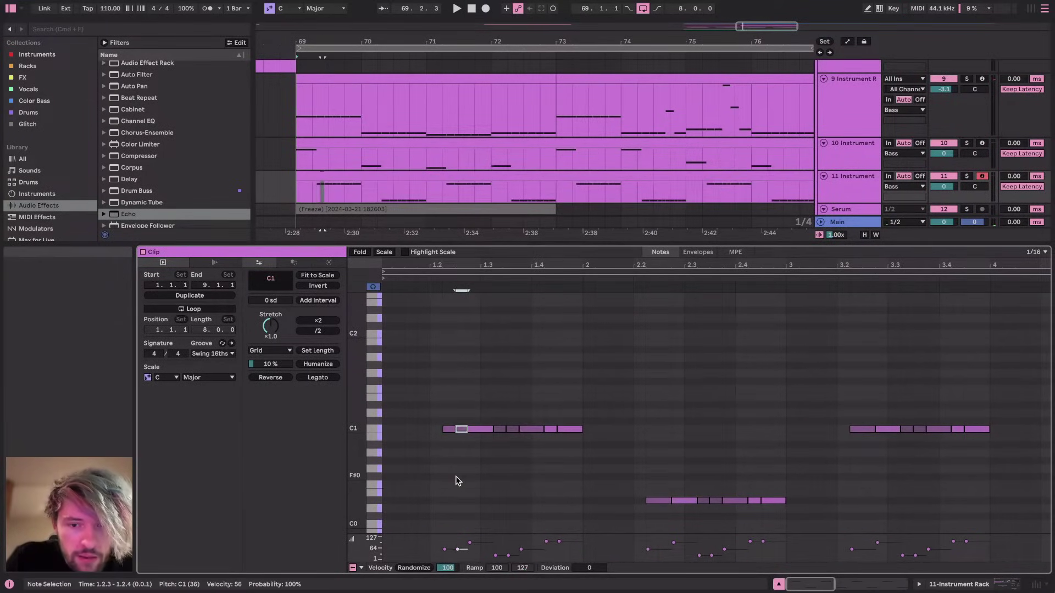
Delete every note from bar 2 onwards in the track 11 clip
{"action": "key", "text": "w"}
{"action": "left_click_drag", "start_coordinate": [483, 353], "coordinate": [1046, 532]}
{"action": "key", "text": "Delete"}
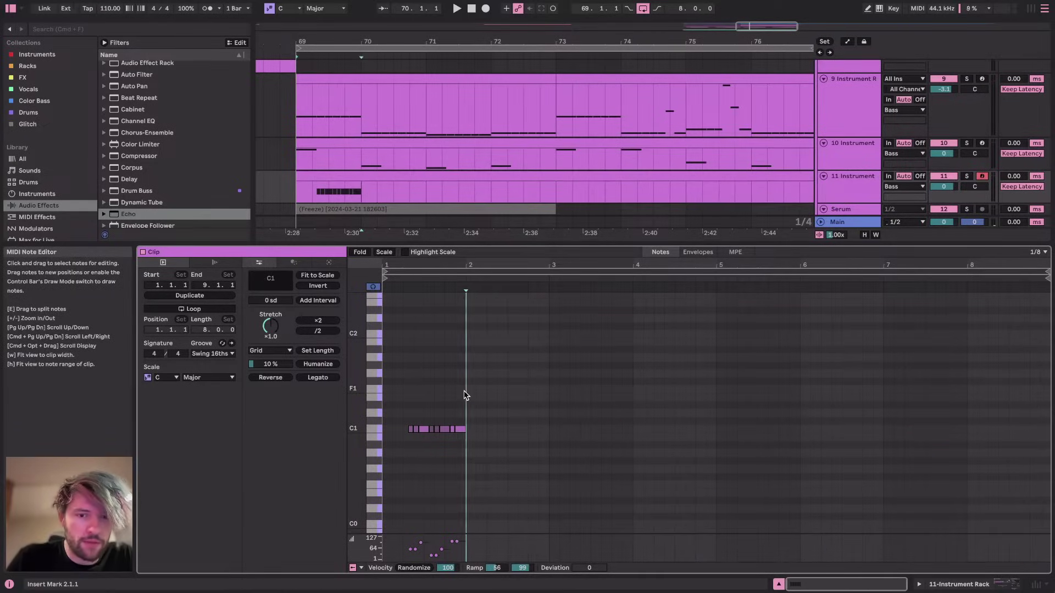
Duplicate the one-bar C1 rhythm seven times to fill the eight-bar clip and return to the track's devices
{"action": "key", "text": "super+d"}
{"action": "key", "text": "super+d"}
{"action": "key", "text": "super+d"}
{"action": "key", "text": "super+d"}
{"action": "key", "text": "super+d"}
{"action": "key", "text": "super+d"}
{"action": "key", "text": "super+d"}
{"action": "left_click", "coordinate": [998, 587]}
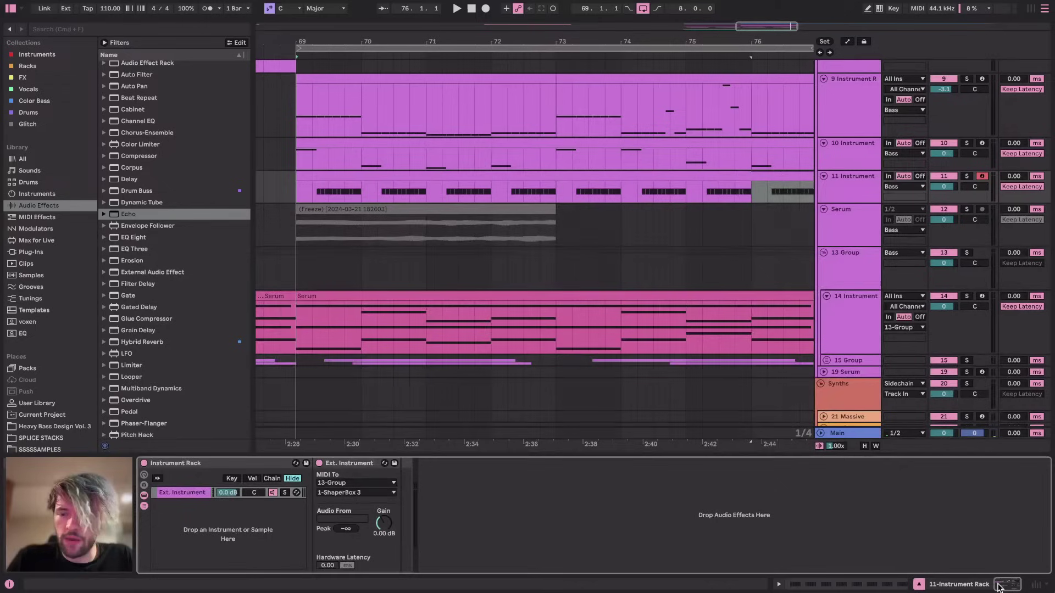
Open the second ShaperBox on the 13 Group and pull its volume decay curve handle down to the baseline
{"action": "left_click", "coordinate": [837, 279]}
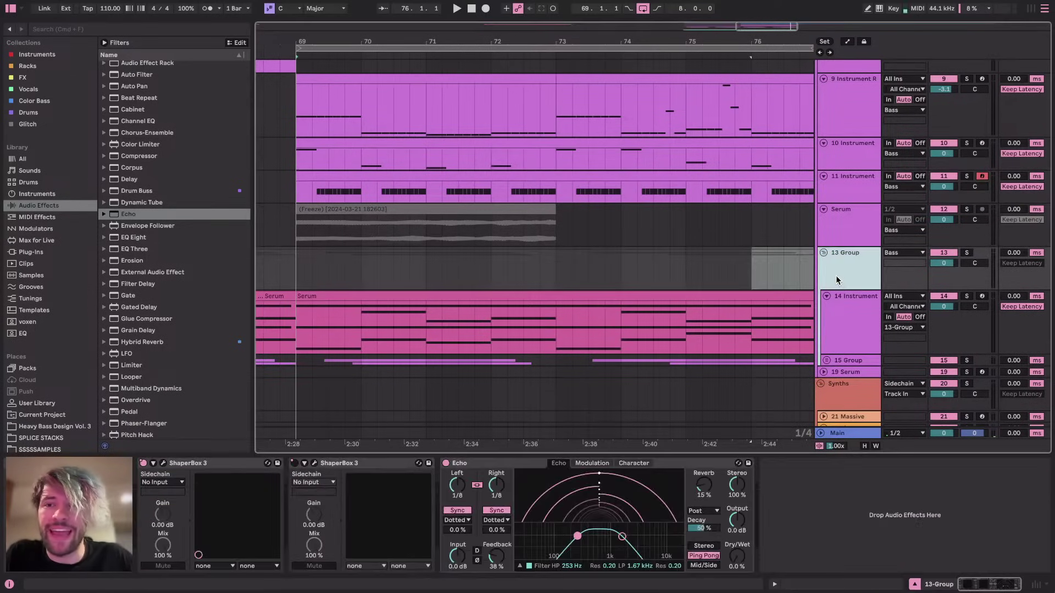
{"action": "left_click", "coordinate": [316, 464]}
{"action": "left_click_drag", "start_coordinate": [500, 225], "coordinate": [538, 386]}
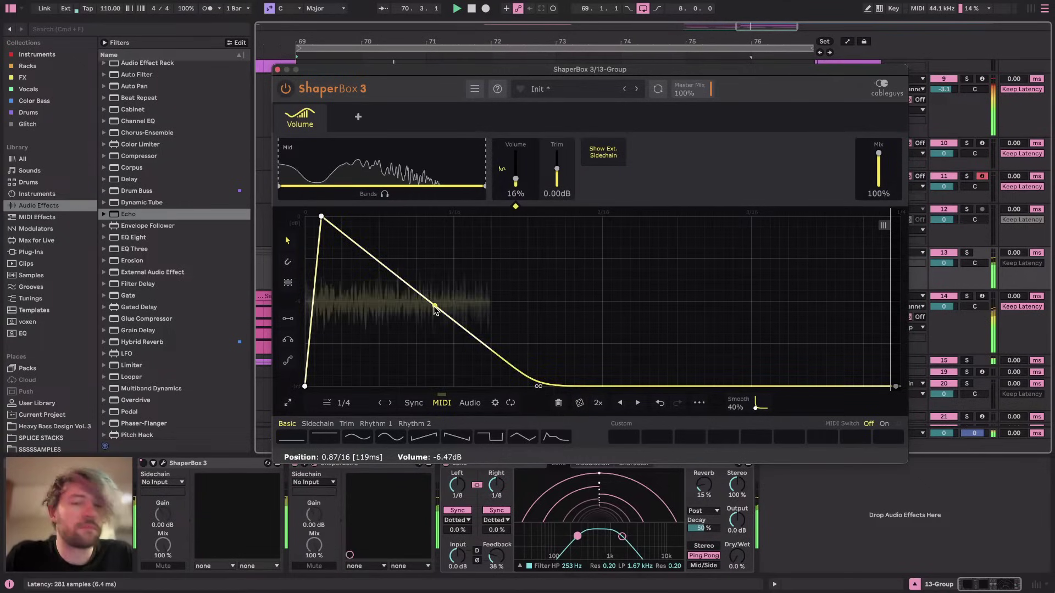
Bow the second ShaperBox's volume decay curve upward on the 13 Group and set its band mix to 70%
{"action": "left_click_drag", "start_coordinate": [431, 303], "coordinate": [419, 260]}
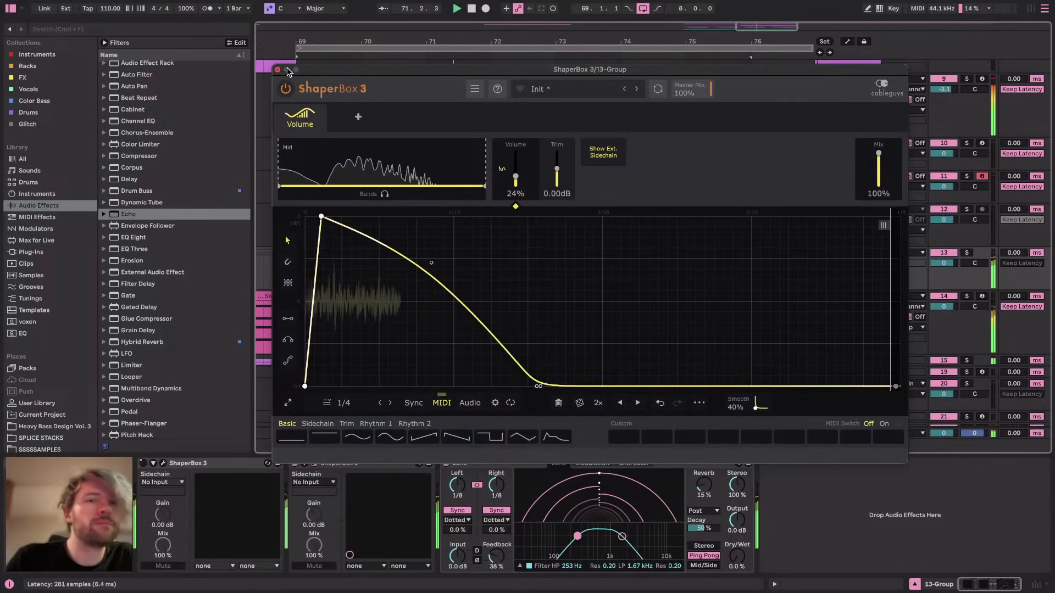
{"action": "left_click", "coordinate": [278, 69]}
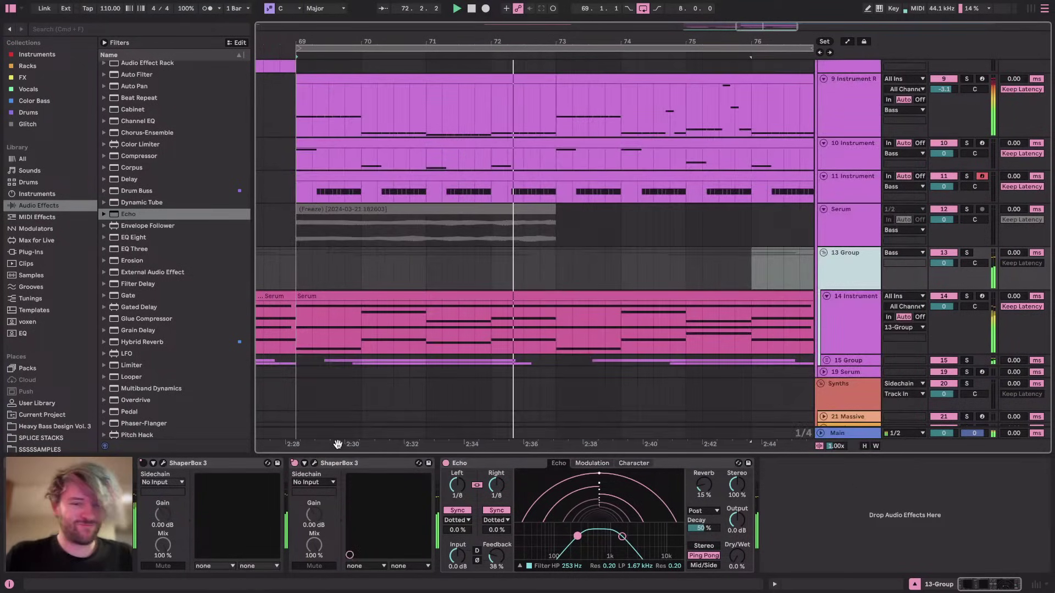
{"action": "left_click", "coordinate": [314, 464]}
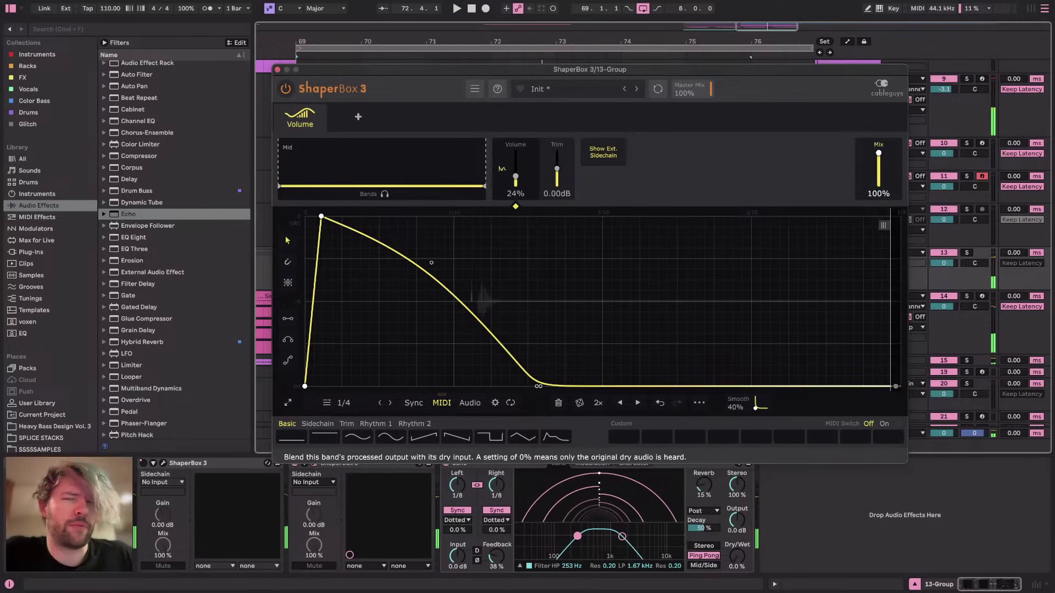
{"action": "left_click_drag", "start_coordinate": [879, 159], "coordinate": [878, 162]}
Set the band mix of the 13 Group's first ShaperBox to 70% and close both plug-in windows
{"action": "left_click", "coordinate": [163, 463]}
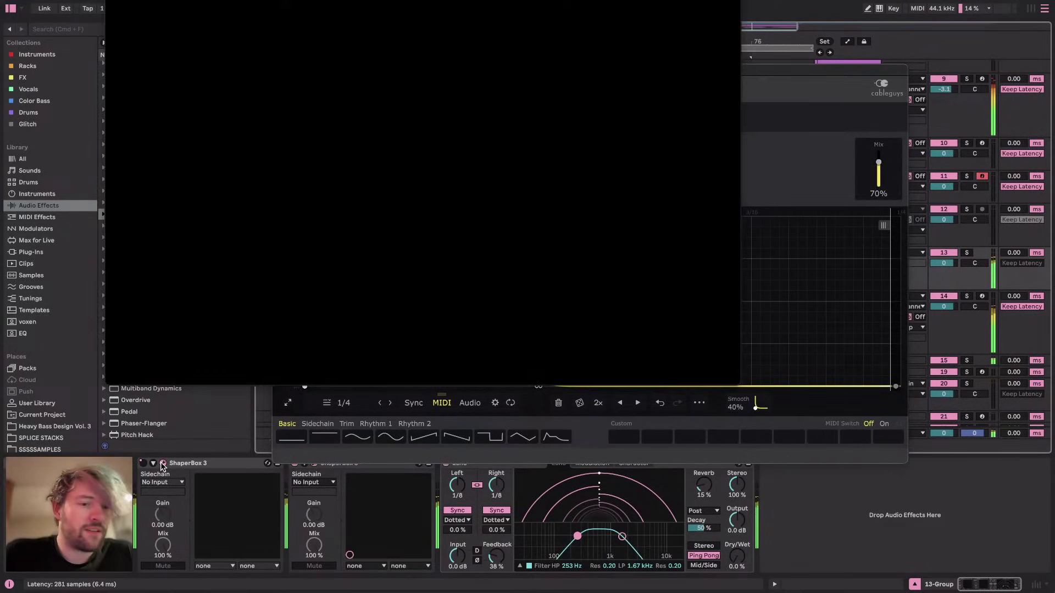
{"action": "left_click_drag", "start_coordinate": [711, 75], "coordinate": [711, 83]}
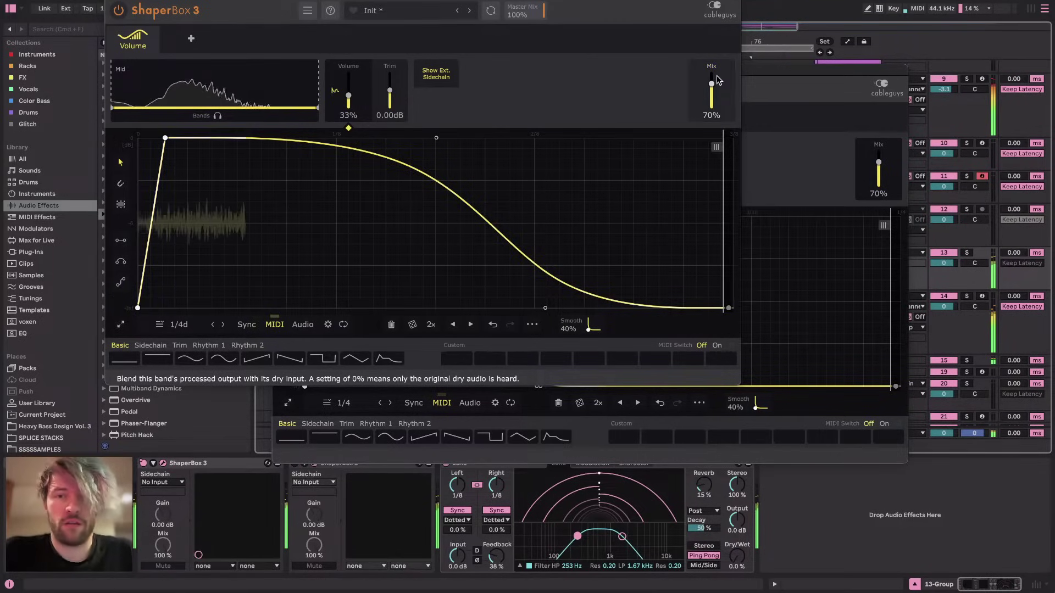
{"action": "left_click", "coordinate": [110, 1]}
{"action": "left_click", "coordinate": [278, 70]}
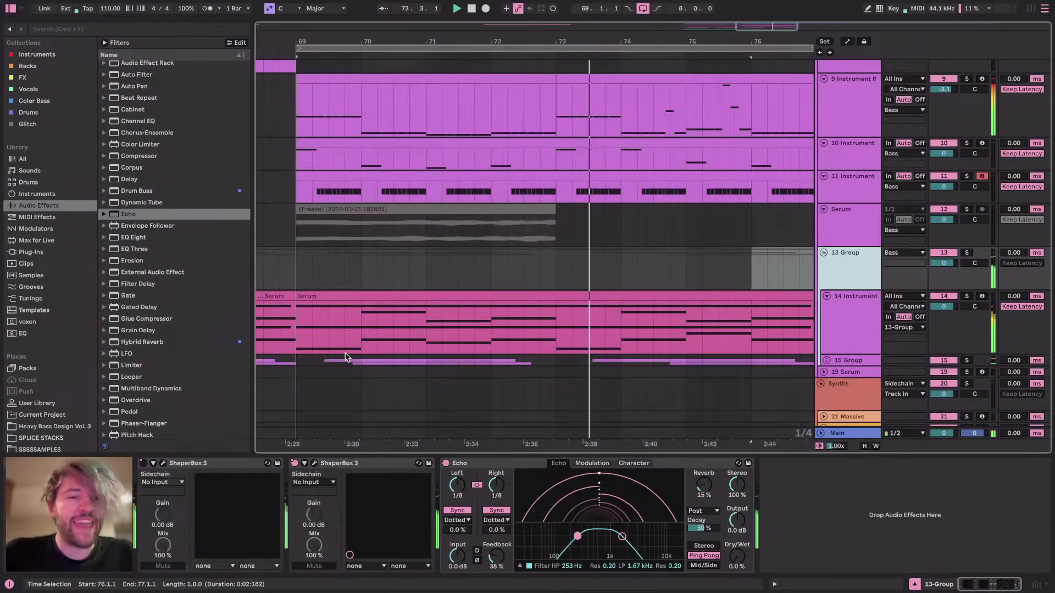
Lower both Life tracks to the same volume and adjust the KBH_kick_molly sample's volume in the Kick & Snare drum rack during loop playback
{"action": "scroll", "coordinate": [576, 273], "scroll_direction": "down", "scroll_amount": 5}
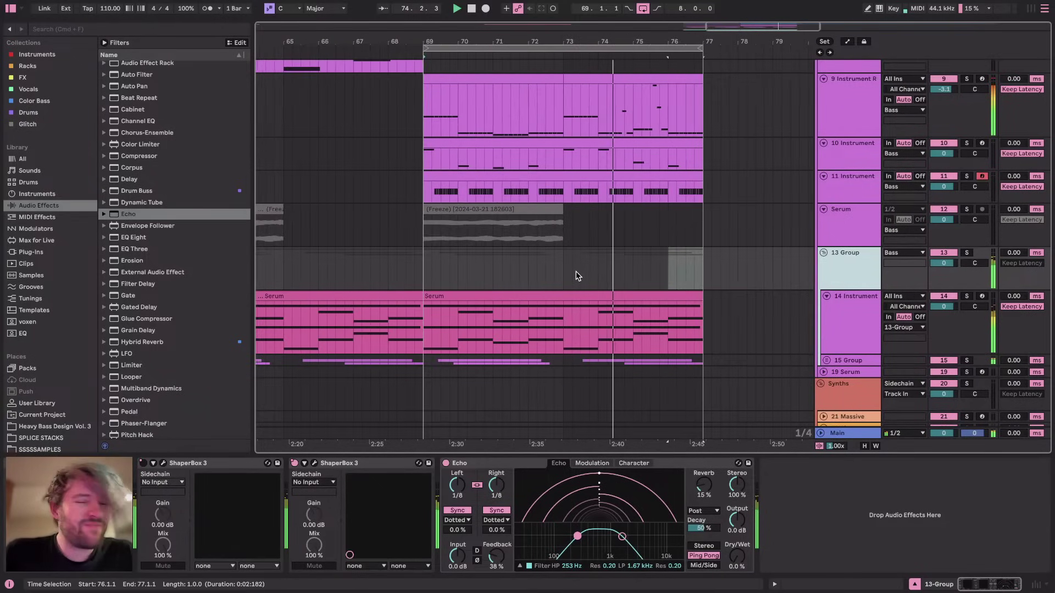
{"action": "scroll", "coordinate": [577, 275], "scroll_direction": "down", "scroll_amount": 5}
{"action": "scroll", "coordinate": [580, 272], "scroll_direction": "up", "scroll_amount": 2}
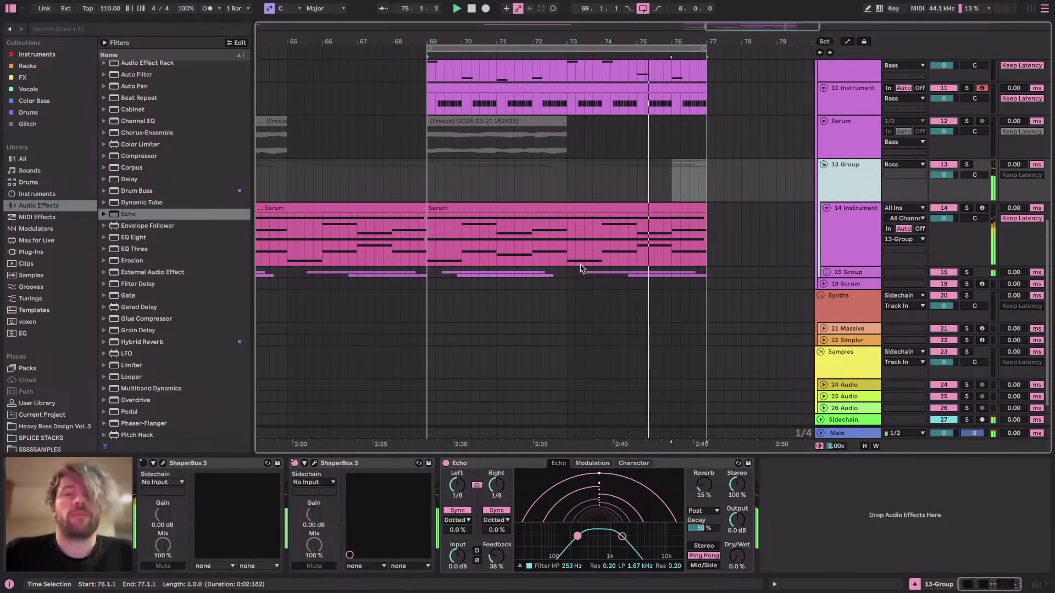
{"action": "scroll", "coordinate": [582, 269], "scroll_direction": "down", "scroll_amount": 2}
{"action": "scroll", "coordinate": [583, 267], "scroll_direction": "up", "scroll_amount": 10}
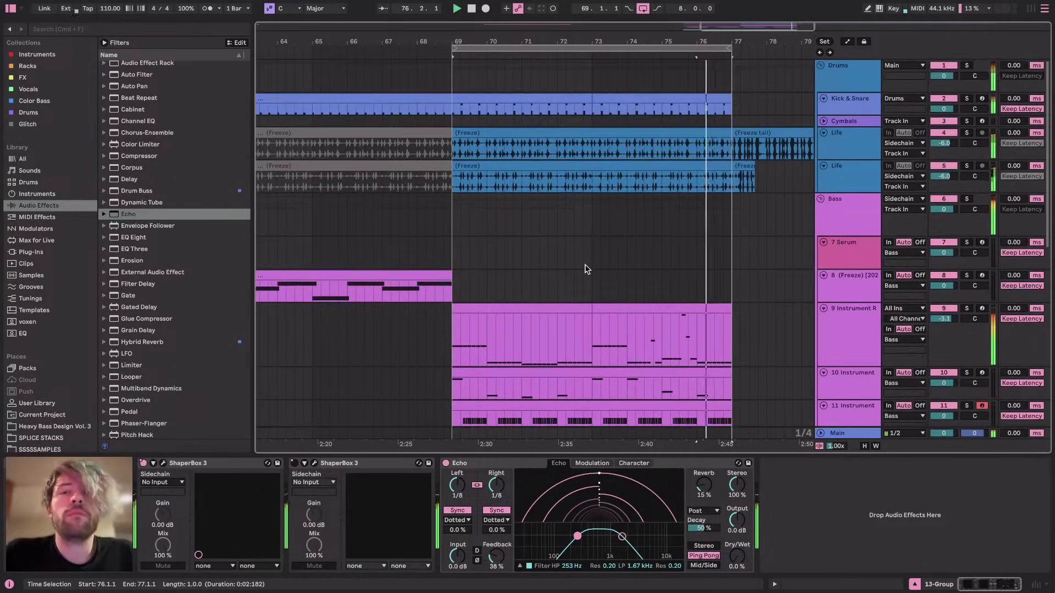
{"action": "left_click_drag", "start_coordinate": [940, 142], "coordinate": [942, 178]}
{"action": "left_click", "coordinate": [941, 172]}
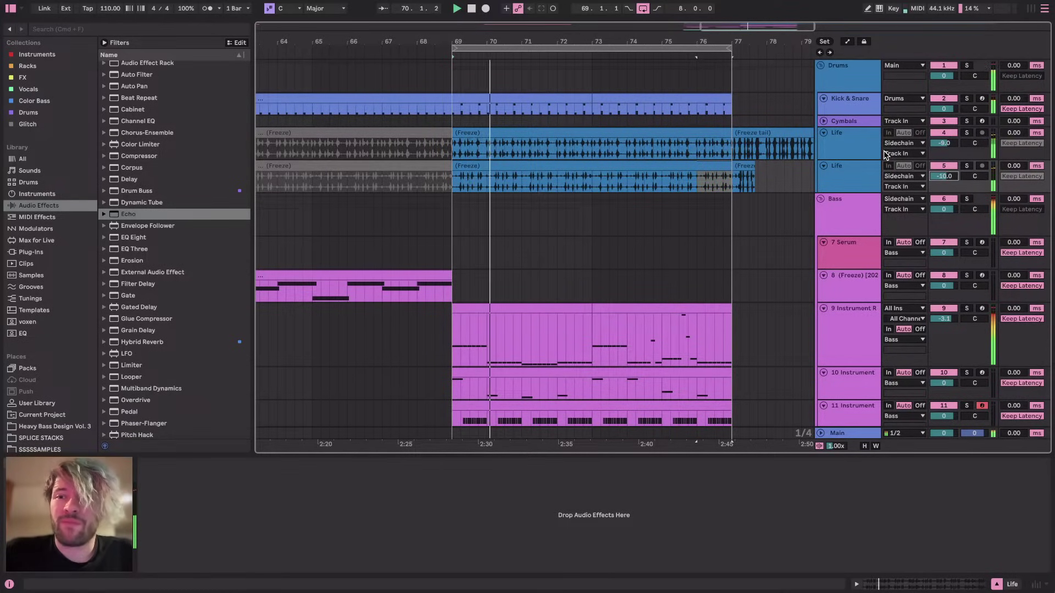
{"action": "left_click", "coordinate": [850, 105]}
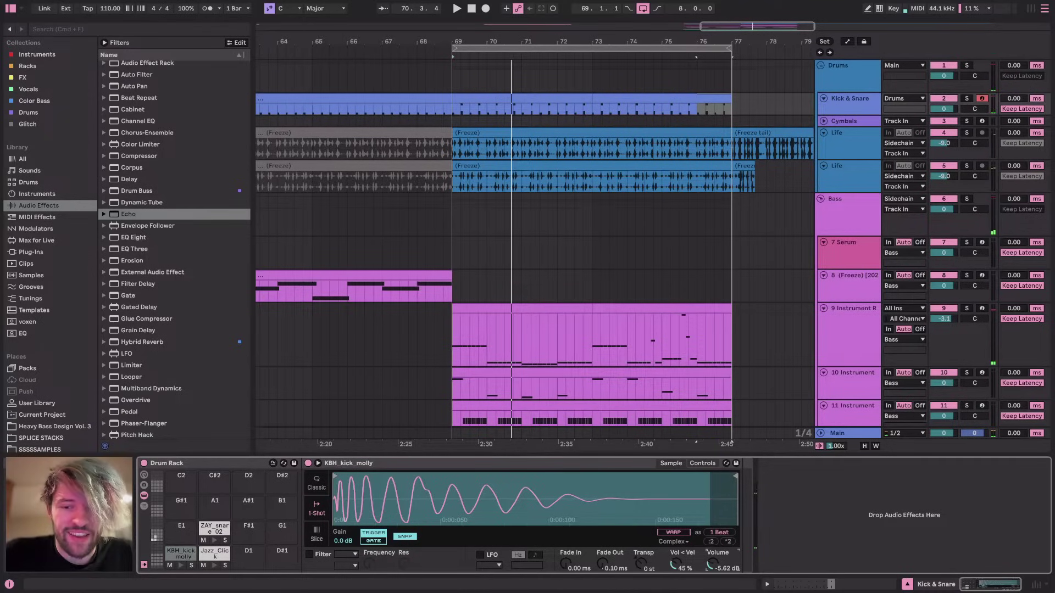
{"action": "key", "text": "space"}
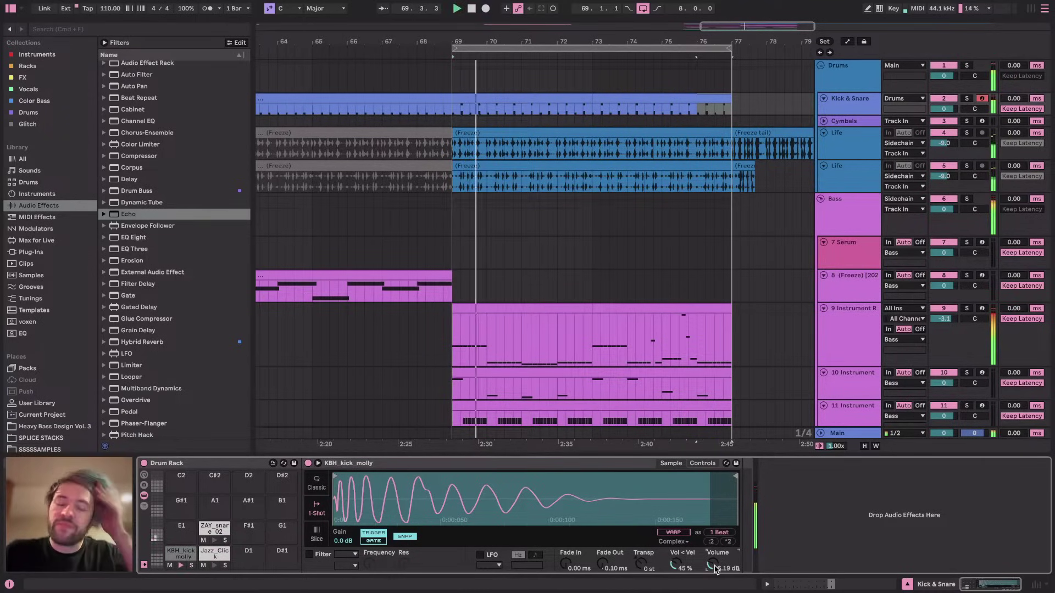
Insert a new MIDI track after 7 Serum in the Bass group and load Serum onto it
{"action": "left_click", "coordinate": [866, 242]}
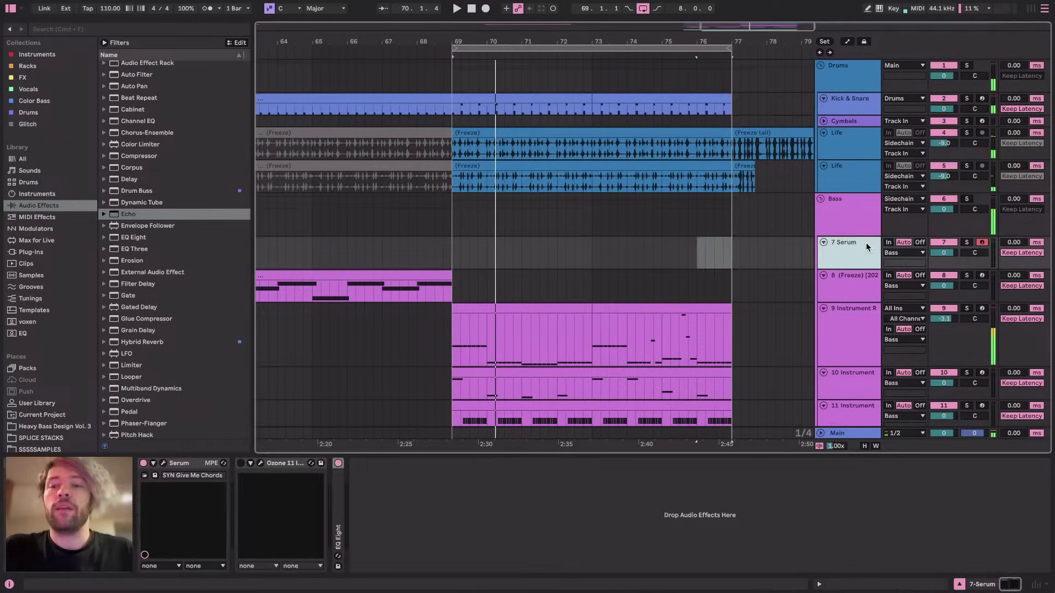
{"action": "key", "text": "super+shift+t"}
{"action": "left_click", "coordinate": [34, 54]}
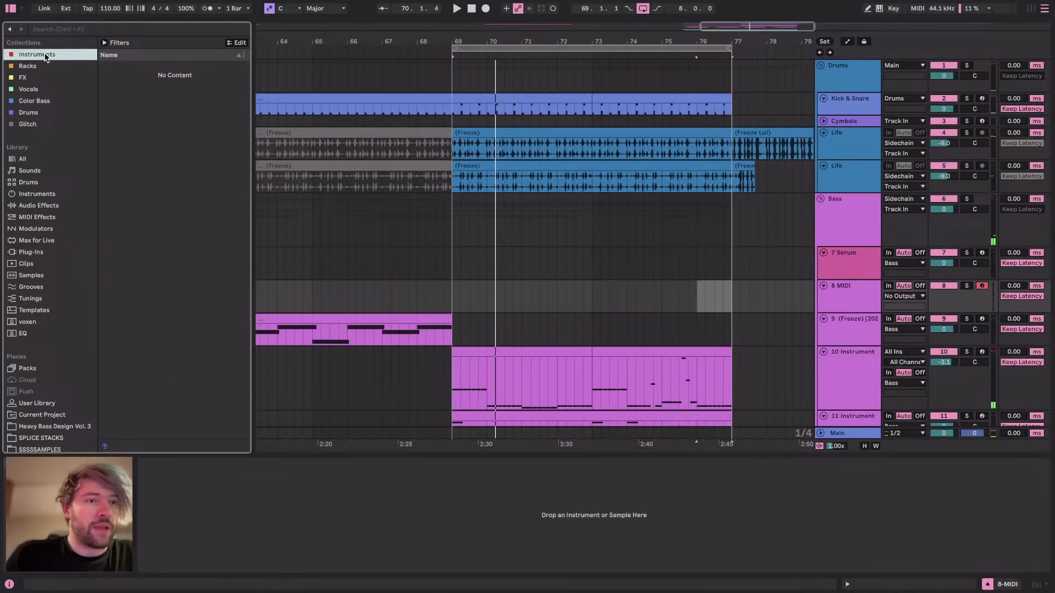
{"action": "left_click_drag", "start_coordinate": [137, 325], "coordinate": [775, 260]}
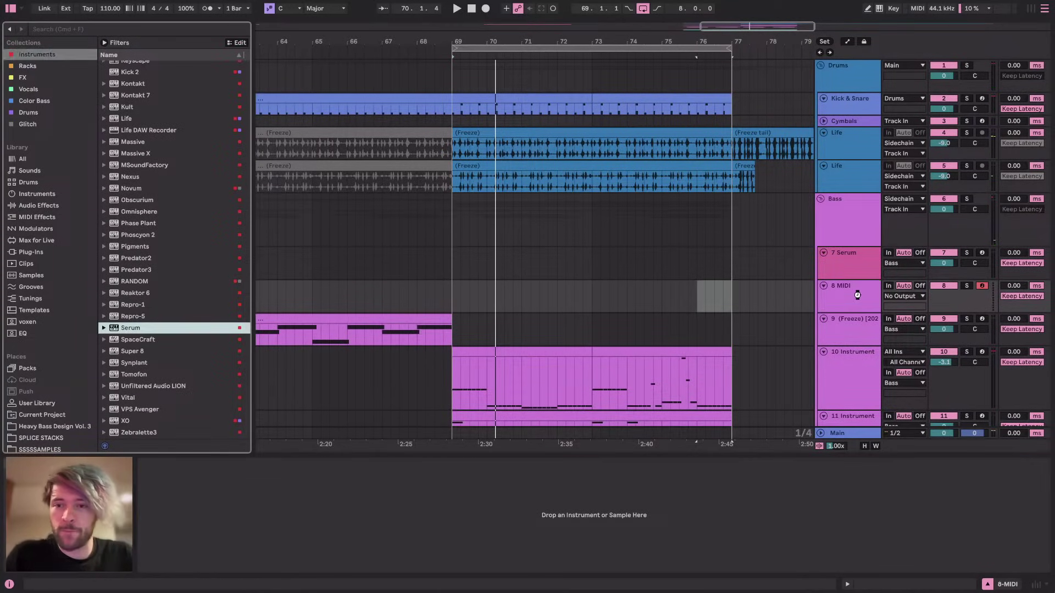
Switch to the YouTube Studio livestream page to read the chat and return to the Ableton Live set
{"action": "key", "text": "super+Tab"}
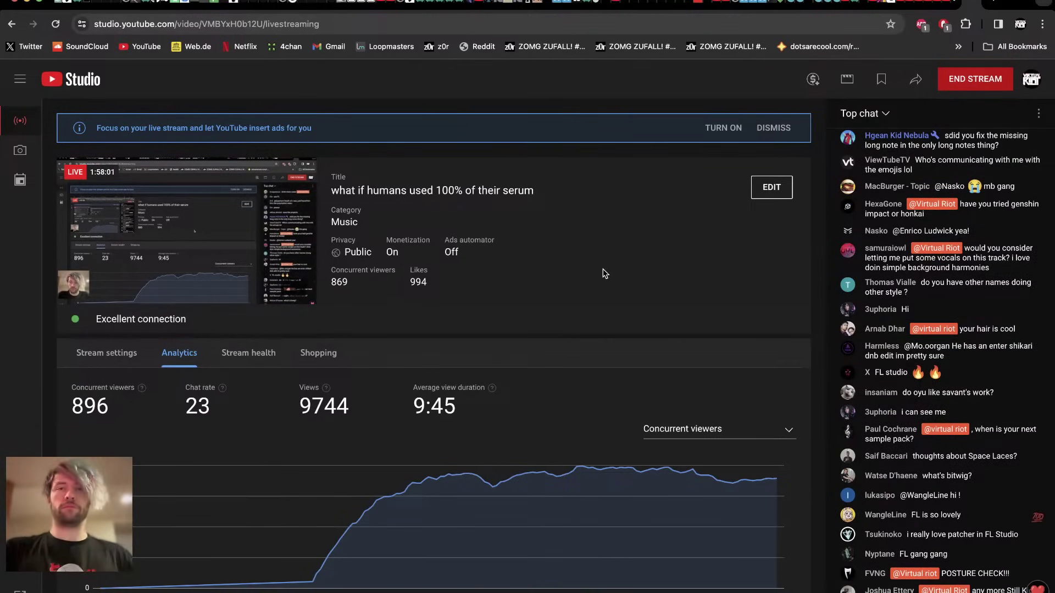
{"action": "key", "text": "super+Tab"}
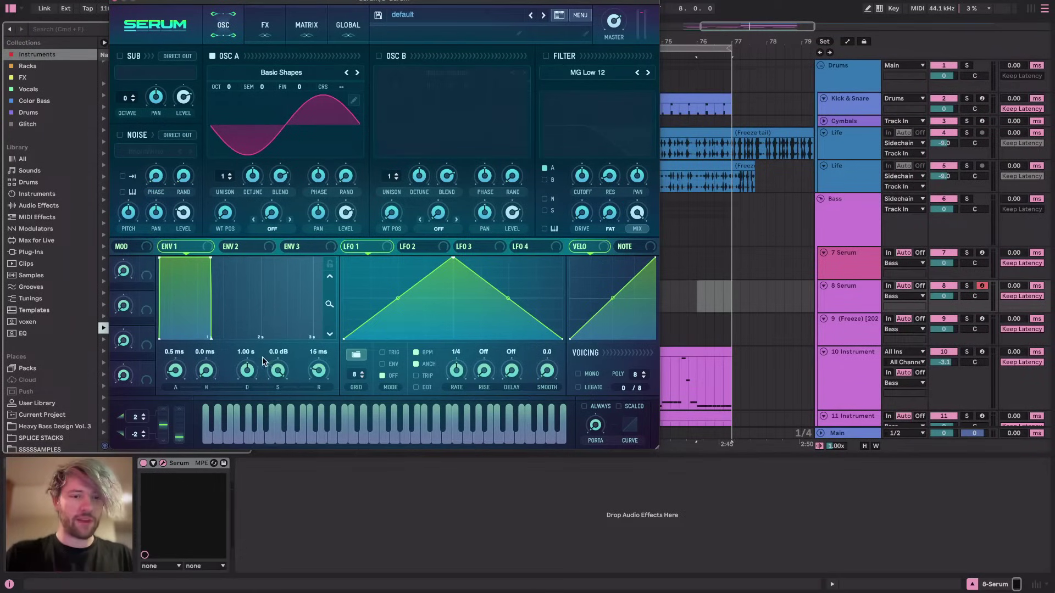
Set Serum's Env 1 sustain to -∞ dB and its decay to about 446 ms, and hide the plug-in window
{"action": "left_click_drag", "start_coordinate": [277, 371], "coordinate": [239, 525]}
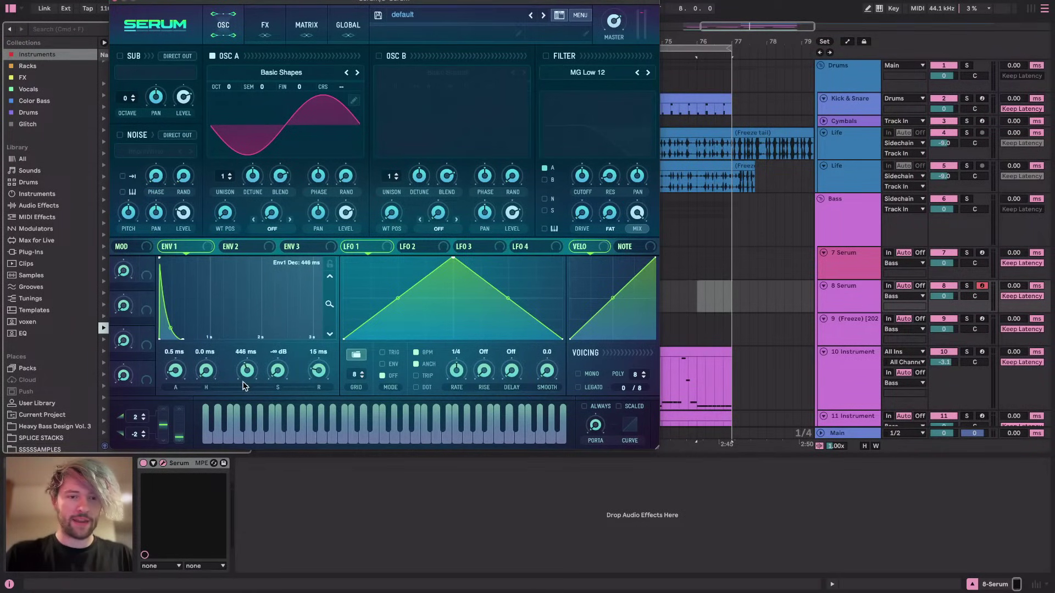
{"action": "key", "text": "super+alt+p"}
Create an eight-bar MIDI clip on the 8 Serum track from bar 69 to bar 77
{"action": "left_click", "coordinate": [599, 298]}
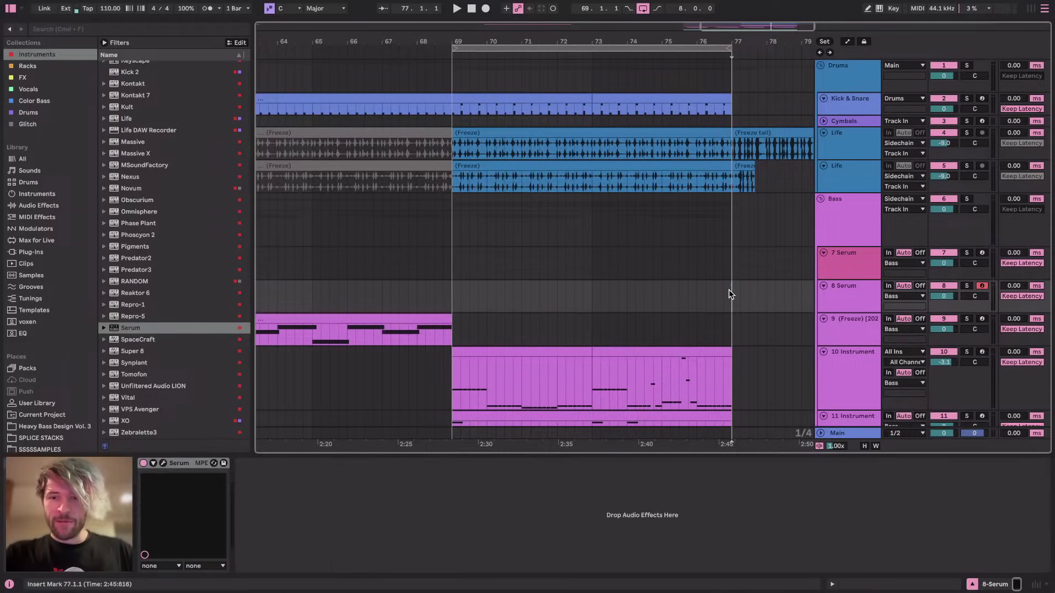
{"action": "left_click_drag", "start_coordinate": [730, 294], "coordinate": [475, 302]}
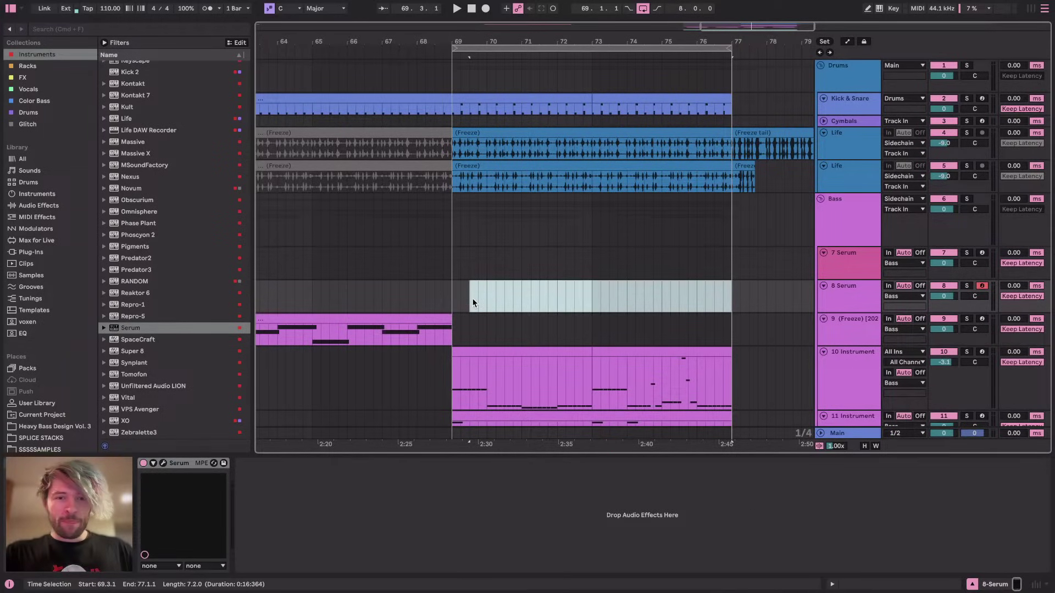
{"action": "double_click", "coordinate": [473, 298]}
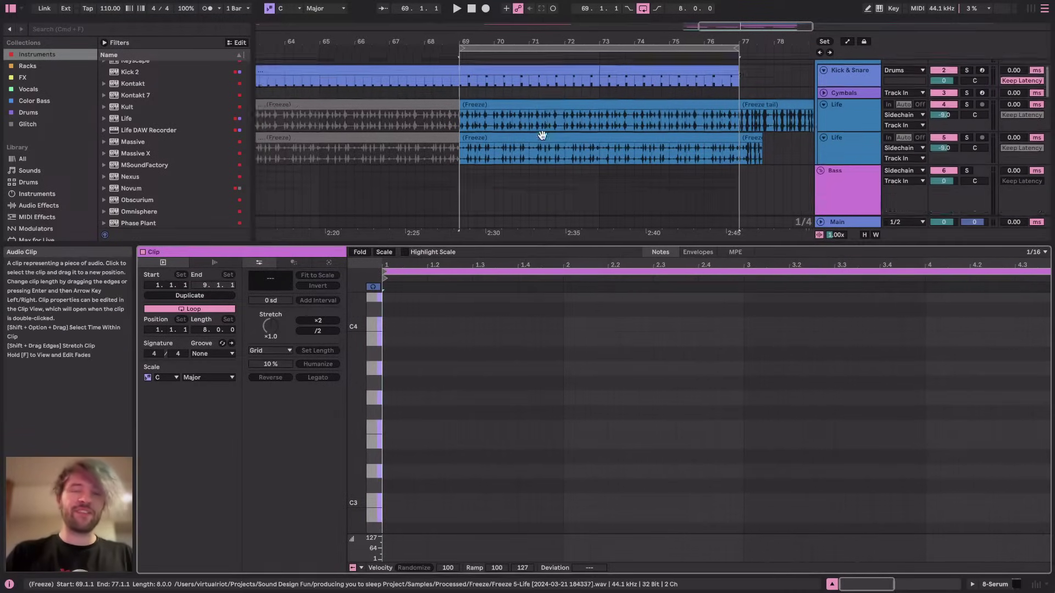
Add a sixteenth-note G3 at 1.1.1 in the new Serum clip
{"action": "left_click", "coordinate": [389, 383]}
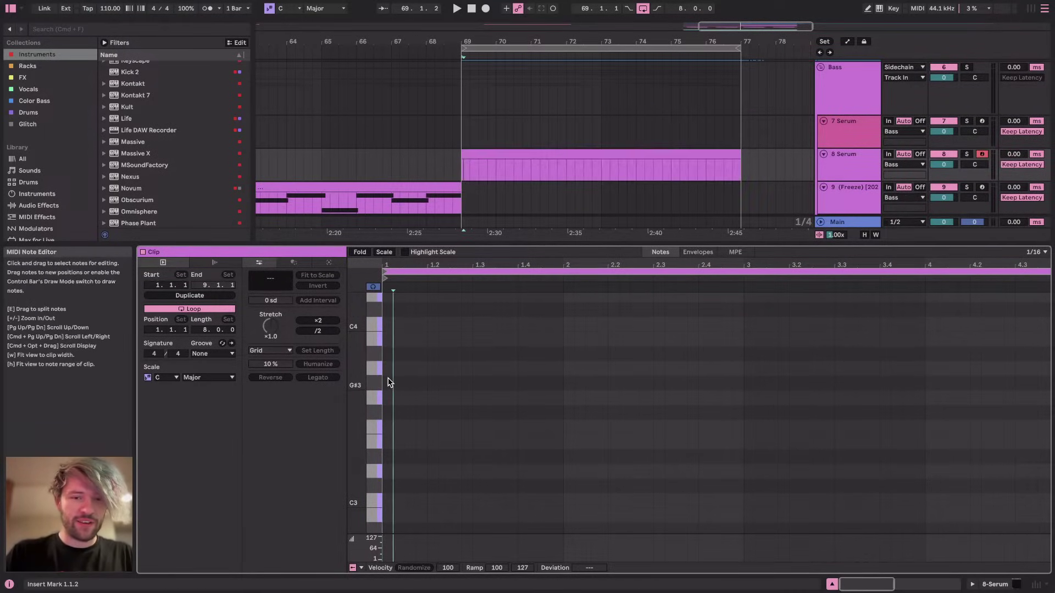
{"action": "double_click", "coordinate": [388, 383]}
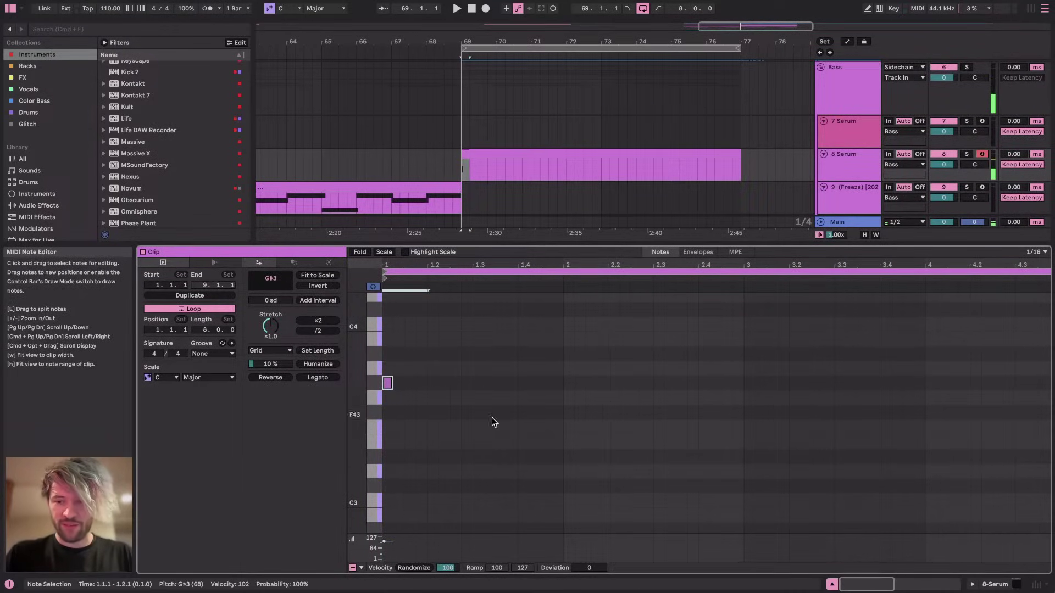
{"action": "key", "text": "Down"}
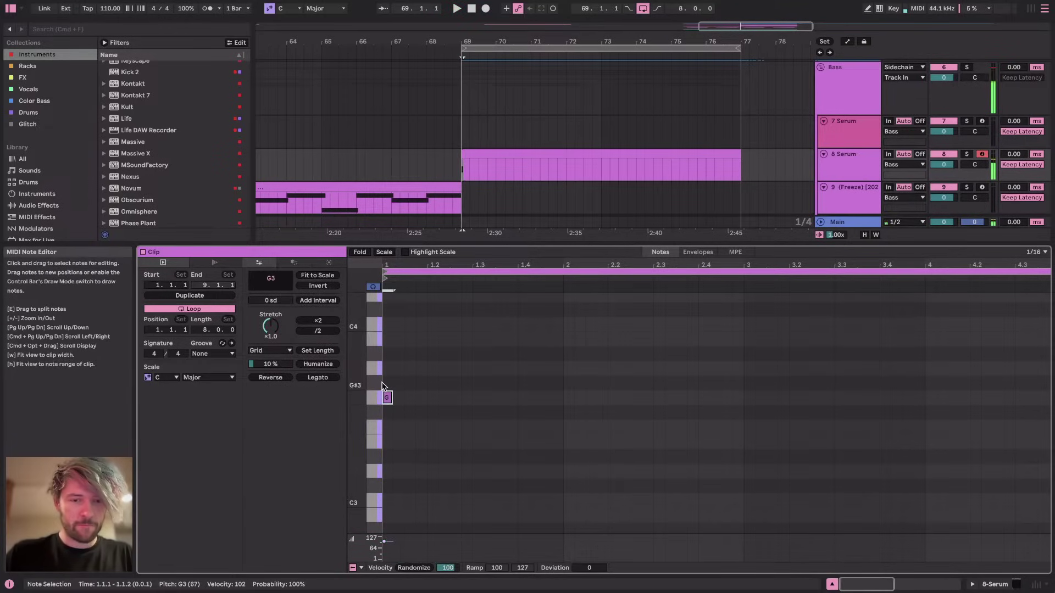
{"action": "scroll", "coordinate": [447, 392], "scroll_direction": "down", "scroll_amount": 3}
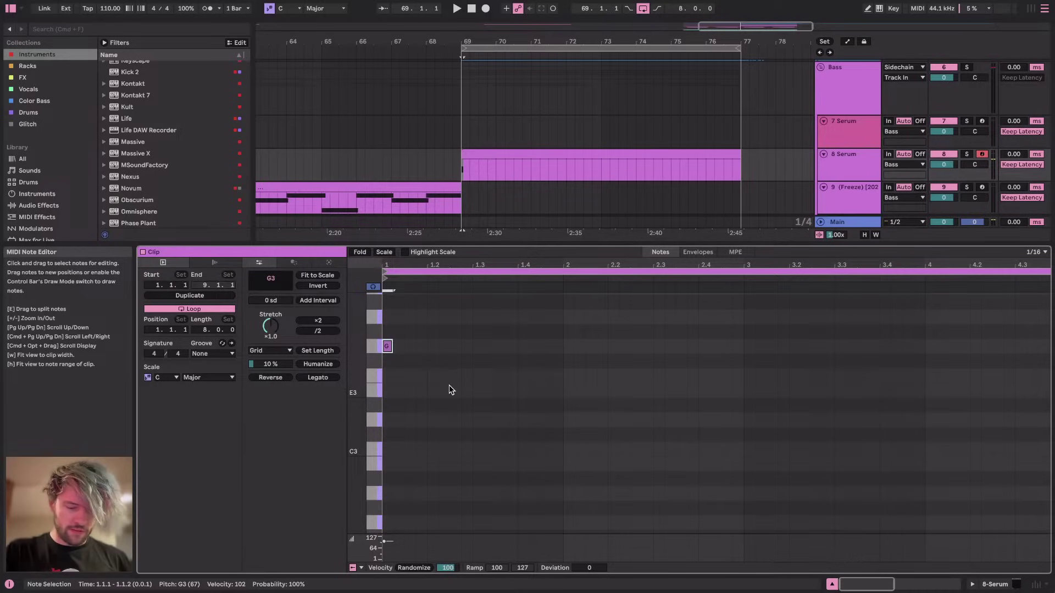
{"action": "scroll", "coordinate": [449, 390], "scroll_direction": "up", "scroll_amount": 3}
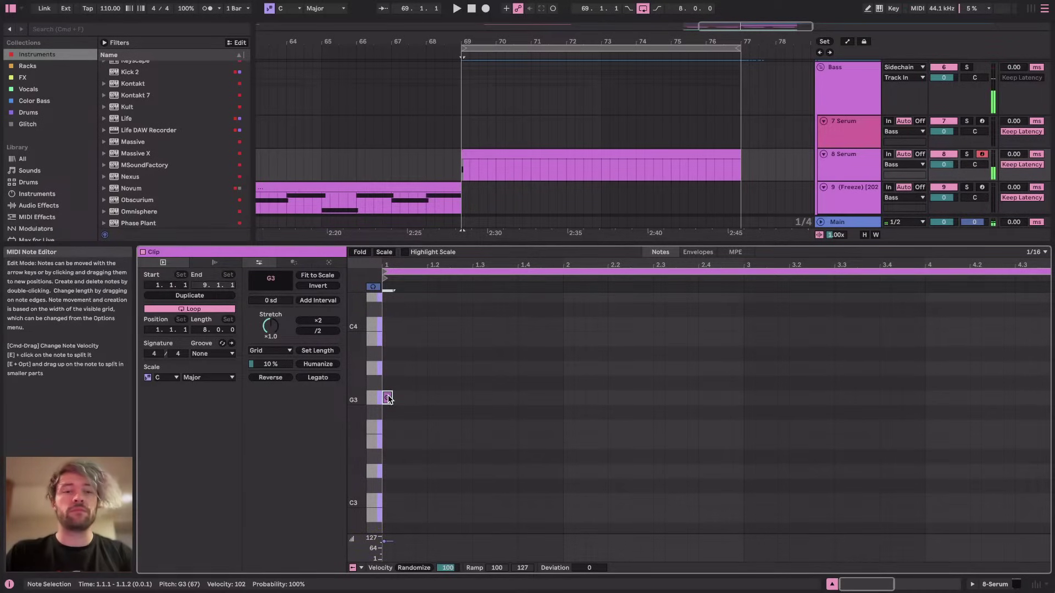
{"action": "scroll", "coordinate": [430, 325], "scroll_direction": "up", "scroll_amount": 4}
Build a D4–G3–C4 run of sixteenths from 1.1.1 by adding D4 and C4 and moving G3 to 1.1.2
{"action": "double_click", "coordinate": [388, 362]}
{"action": "left_click_drag", "start_coordinate": [390, 465], "coordinate": [400, 464]}
{"action": "left_click", "coordinate": [408, 390]}
{"action": "double_click", "coordinate": [408, 390]}
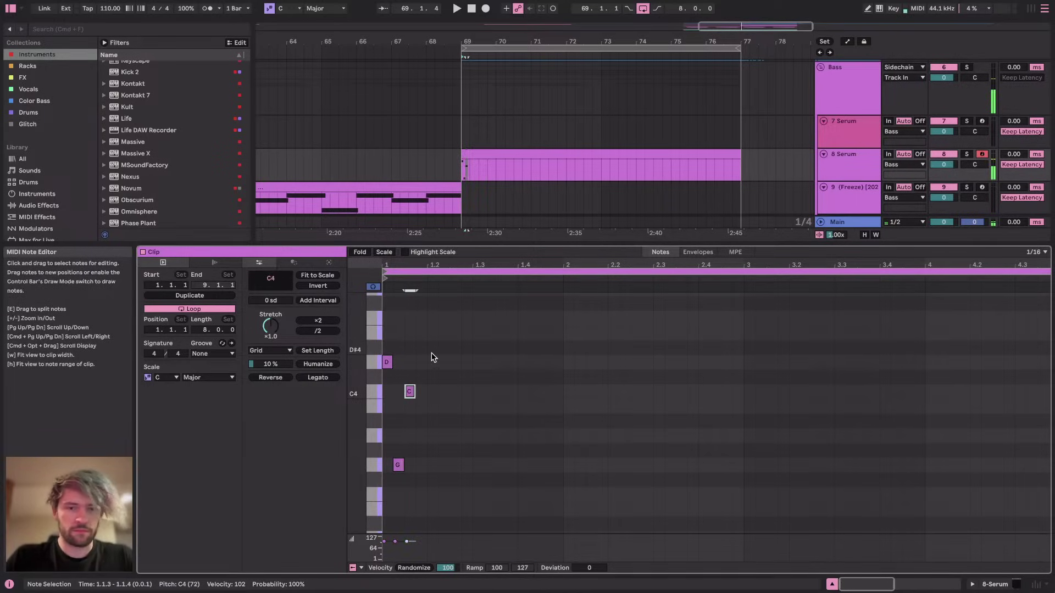
Duplicate the three-note run one beat later and shift all six notes right so they start at 1.2.1
{"action": "left_click_drag", "start_coordinate": [429, 345], "coordinate": [383, 532]}
{"action": "key", "text": "super+d"}
{"action": "left_click", "coordinate": [503, 412]}
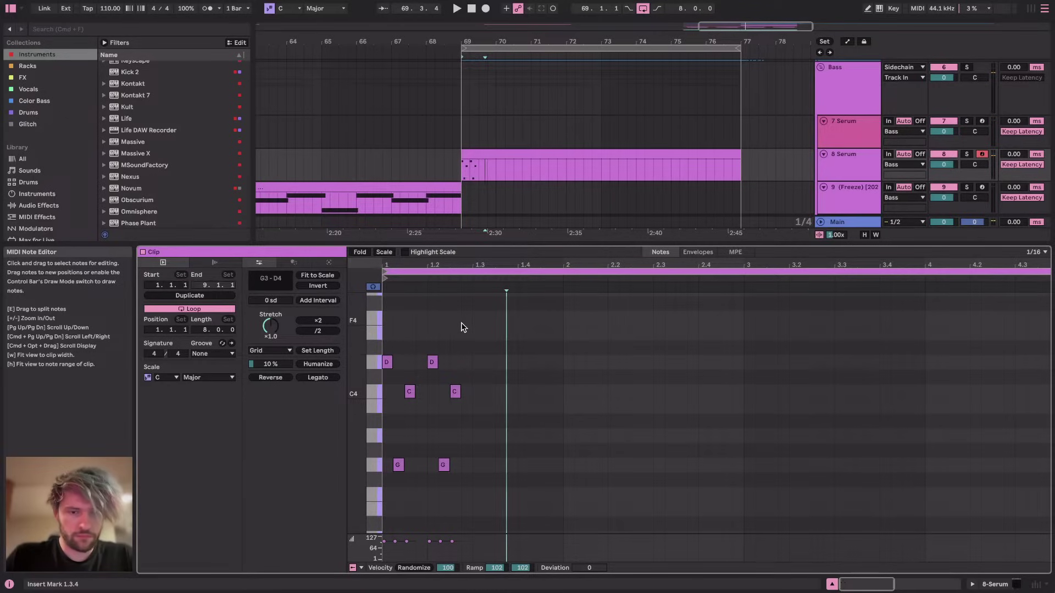
{"action": "left_click_drag", "start_coordinate": [463, 334], "coordinate": [278, 538]}
{"action": "key", "text": "Right"}
{"action": "key", "text": "Right"}
{"action": "key", "text": "Right"}
{"action": "key", "text": "Right"}
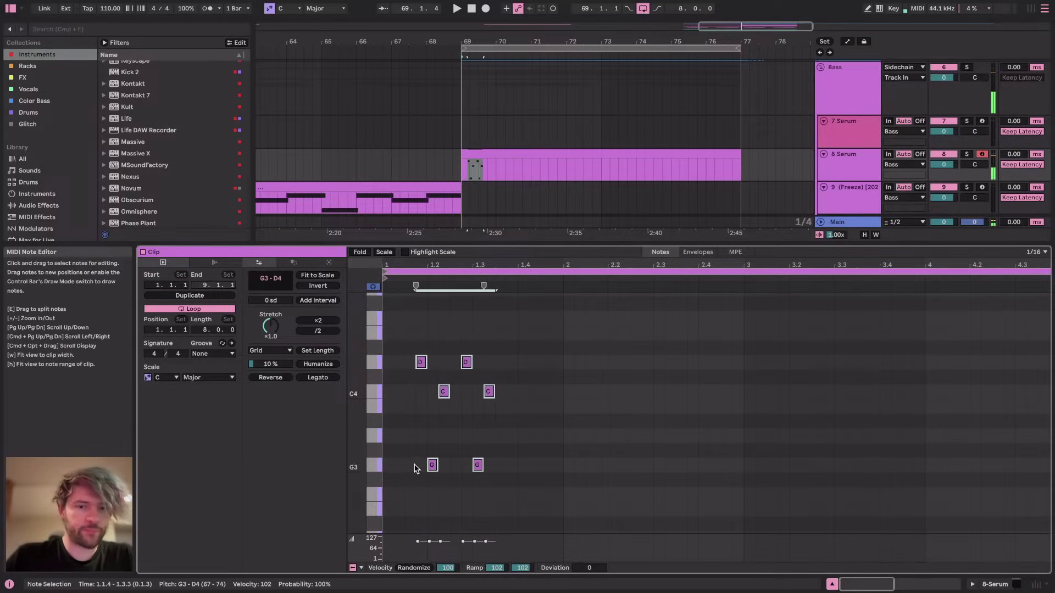
Move the second D4 to 1.2.4 and complete the bar with D4 at 1.3.4 and 1.4.3 and G3 at 1.4.2
{"action": "left_click", "coordinate": [458, 340]}
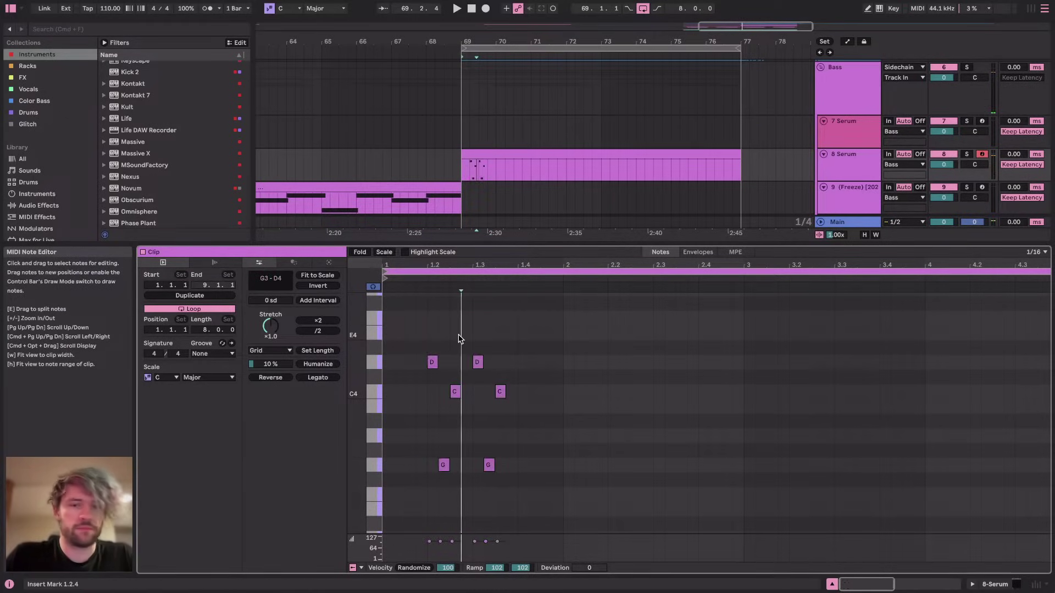
{"action": "left_click_drag", "start_coordinate": [481, 362], "coordinate": [470, 362]}
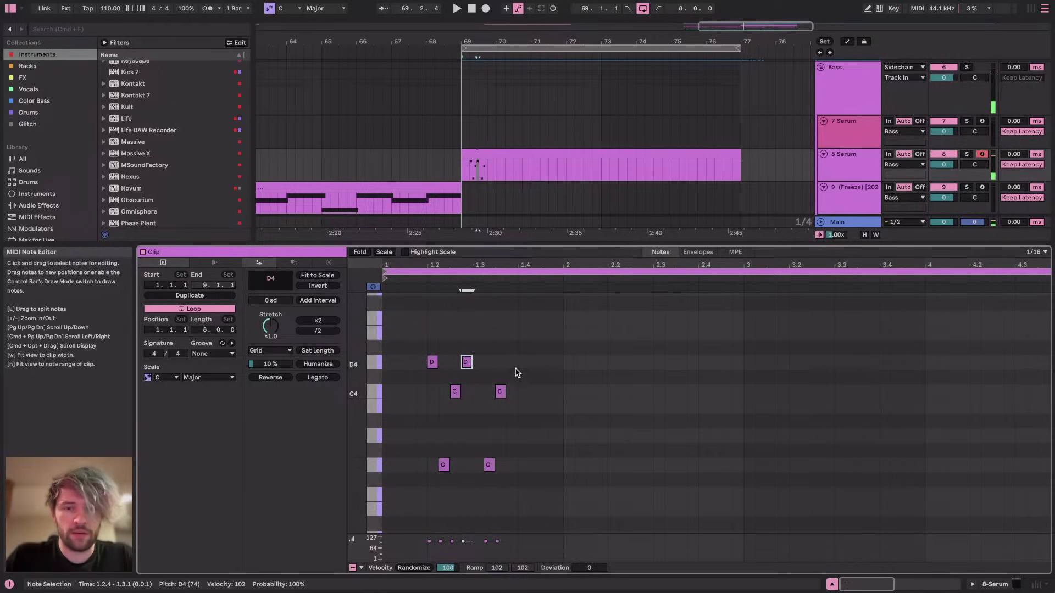
{"action": "double_click", "coordinate": [534, 465]}
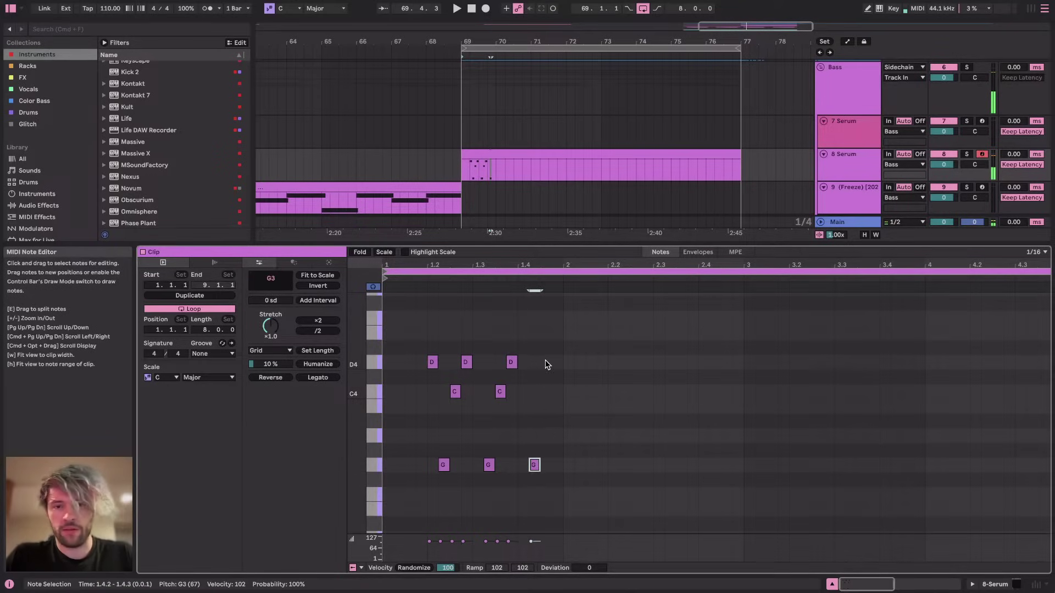
Copy the bar 1 pattern into bar 2 in the same rhythm and lower the copy's two C4 notes to B3
{"action": "left_click_drag", "start_coordinate": [565, 330], "coordinate": [308, 506]}
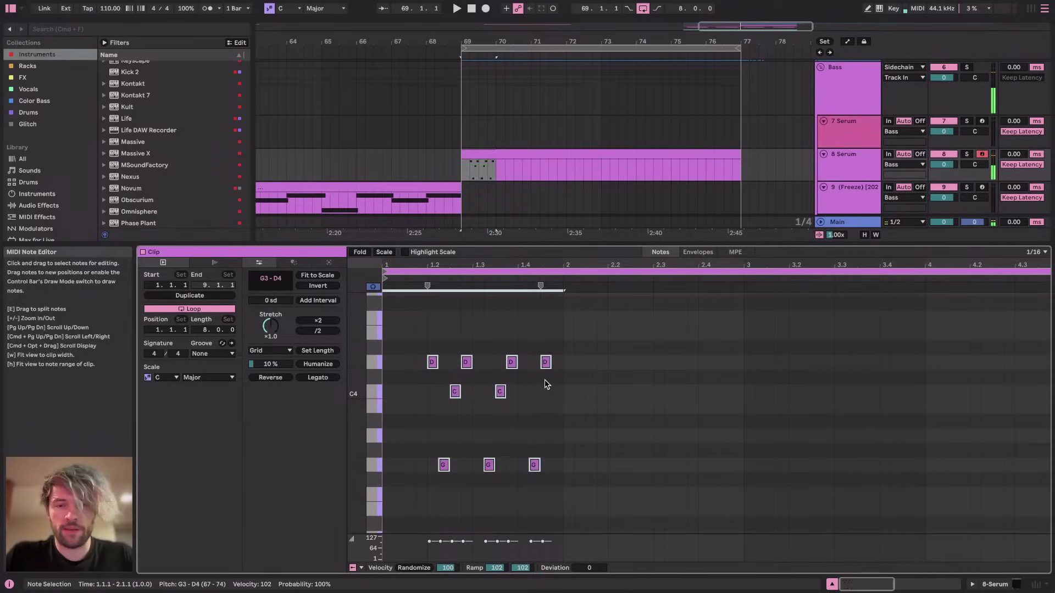
{"action": "left_click", "coordinate": [604, 327]}
{"action": "key", "text": "super+v"}
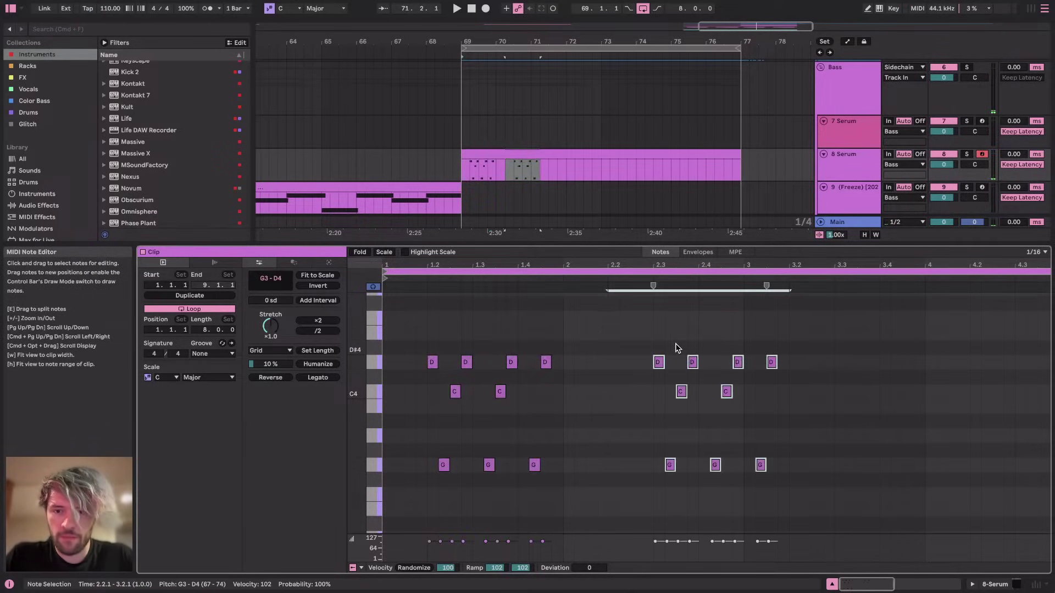
{"action": "key", "text": "Left"}
{"action": "key", "text": "Left"}
{"action": "key", "text": "Left"}
{"action": "key", "text": "Left"}
{"action": "left_click", "coordinate": [574, 360]}
{"action": "left_click_drag", "start_coordinate": [603, 384], "coordinate": [756, 394]}
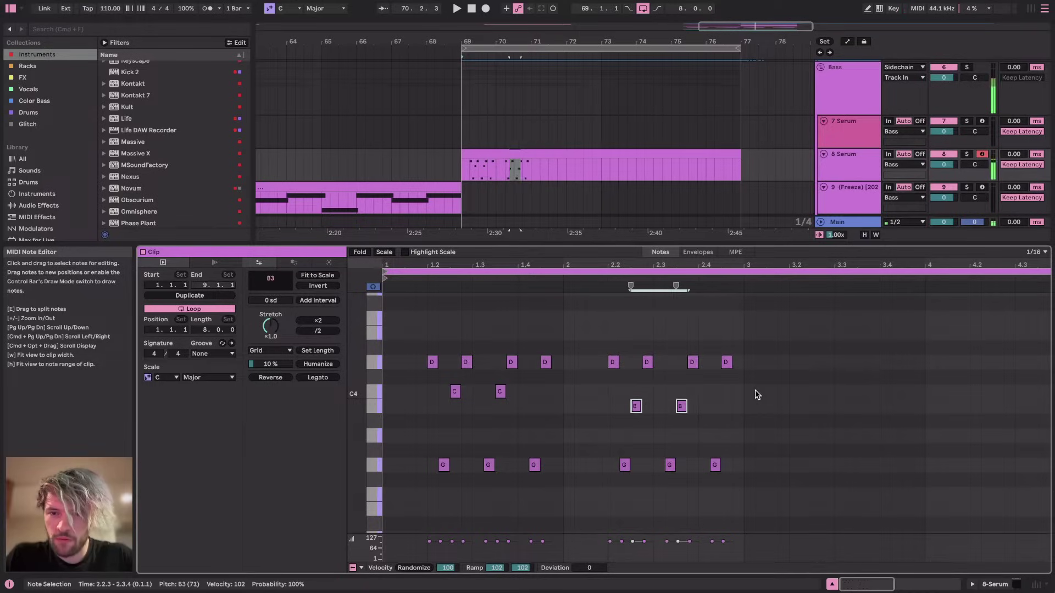
Lower bar 2's two B3 notes to A#3 and change the last D4 to C4 in bar 1 and A#3 in bar 2
{"action": "key", "text": "Down"}
{"action": "key", "text": "Down"}
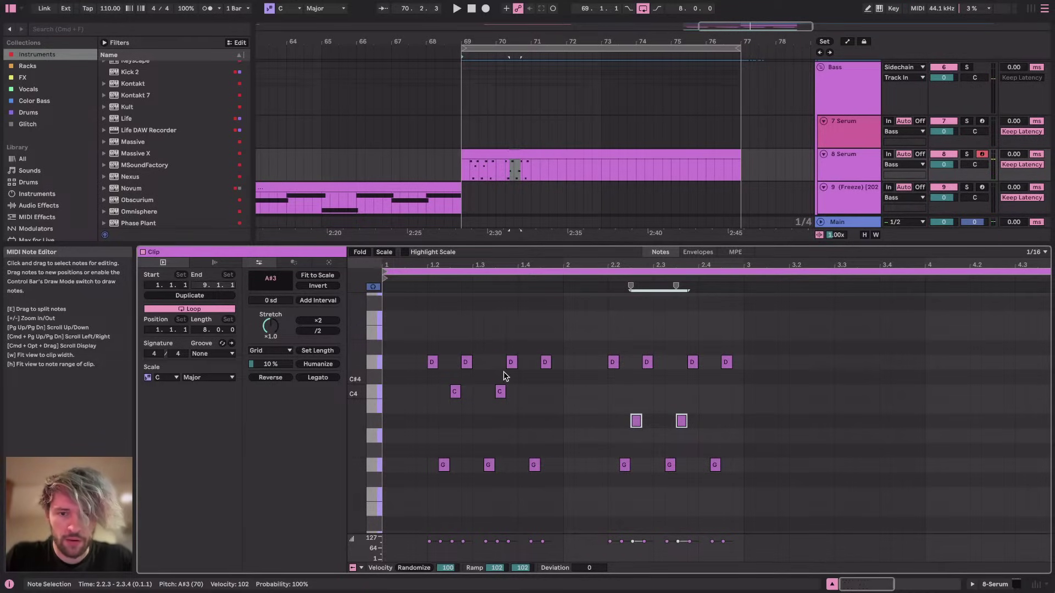
{"action": "left_click_drag", "start_coordinate": [544, 363], "coordinate": [546, 389]}
{"action": "left_click_drag", "start_coordinate": [726, 365], "coordinate": [727, 421]}
Copy bar 1's notes into bar 3 and shift the copy so that it starts at 3.2.1
{"action": "left_click_drag", "start_coordinate": [573, 337], "coordinate": [387, 475]}
{"action": "left_click", "coordinate": [788, 327]}
{"action": "key", "text": "super+v"}
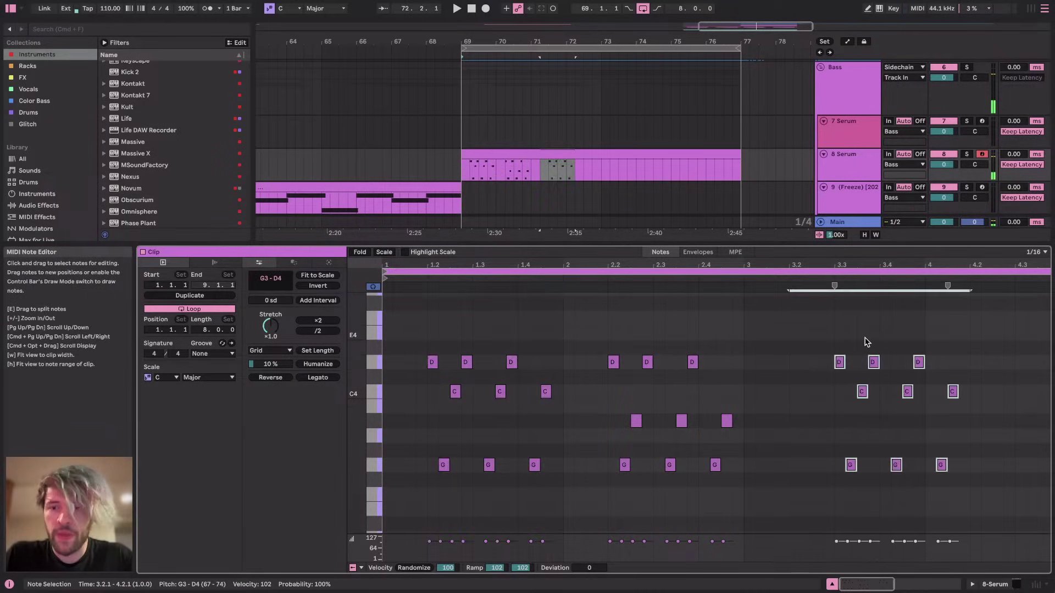
{"action": "scroll", "coordinate": [879, 343], "scroll_direction": "right", "scroll_amount": 3}
{"action": "key", "text": "Left"}
{"action": "key", "text": "Left"}
{"action": "key", "text": "Left"}
{"action": "key", "text": "Left"}
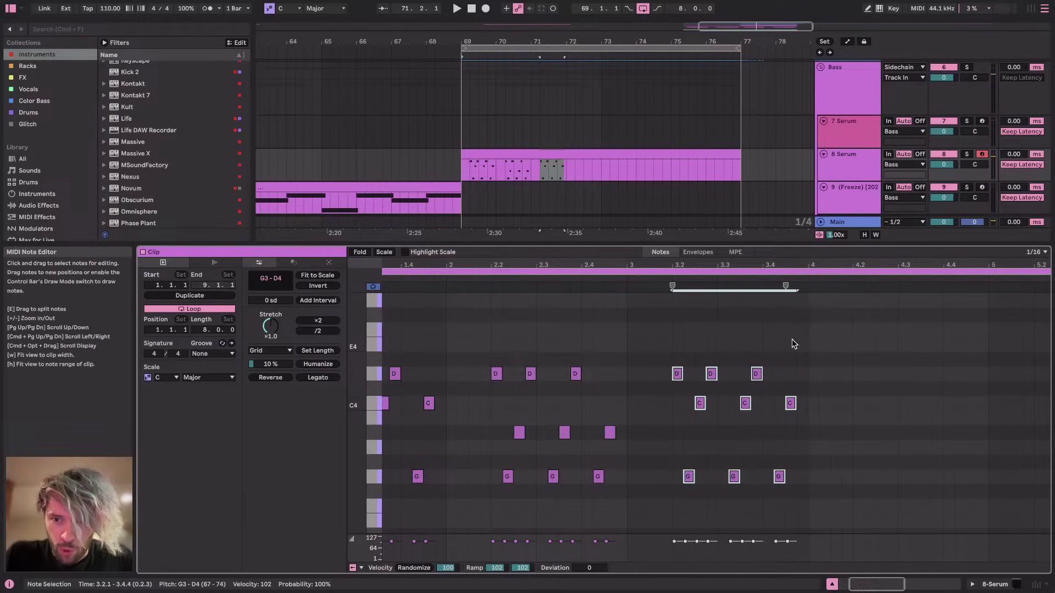
Copy bar 2's notes into bar 4 in the same rhythm and lower the copy's three A#3 notes to A3
{"action": "left_click_drag", "start_coordinate": [630, 336], "coordinate": [491, 529]}
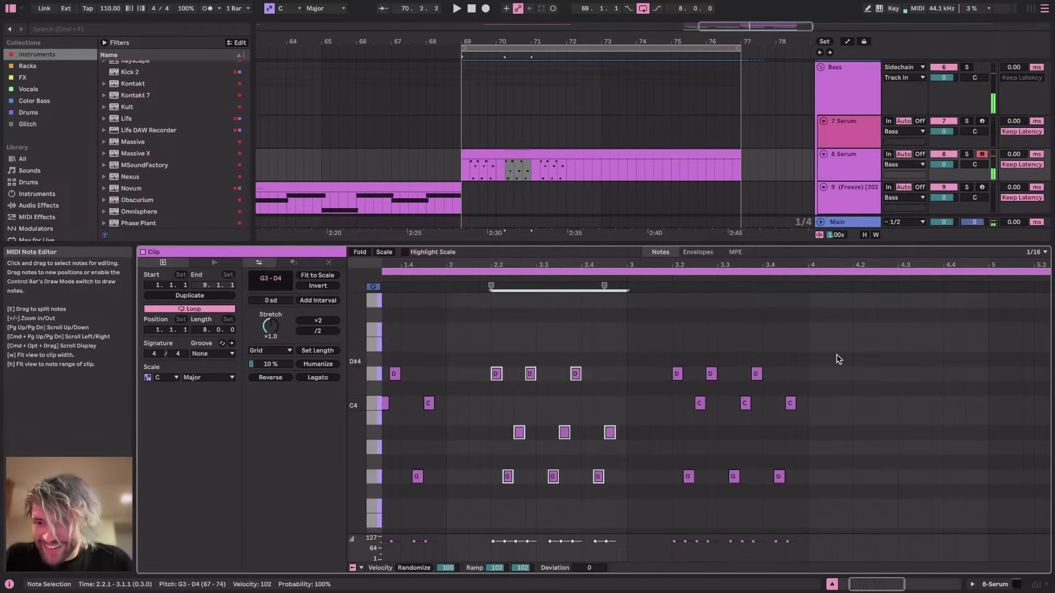
{"action": "left_click", "coordinate": [861, 353]}
{"action": "left_click", "coordinate": [856, 352]}
{"action": "key", "text": "super+v"}
{"action": "left_click_drag", "start_coordinate": [864, 412], "coordinate": [1013, 452]}
{"action": "key", "text": "Down"}
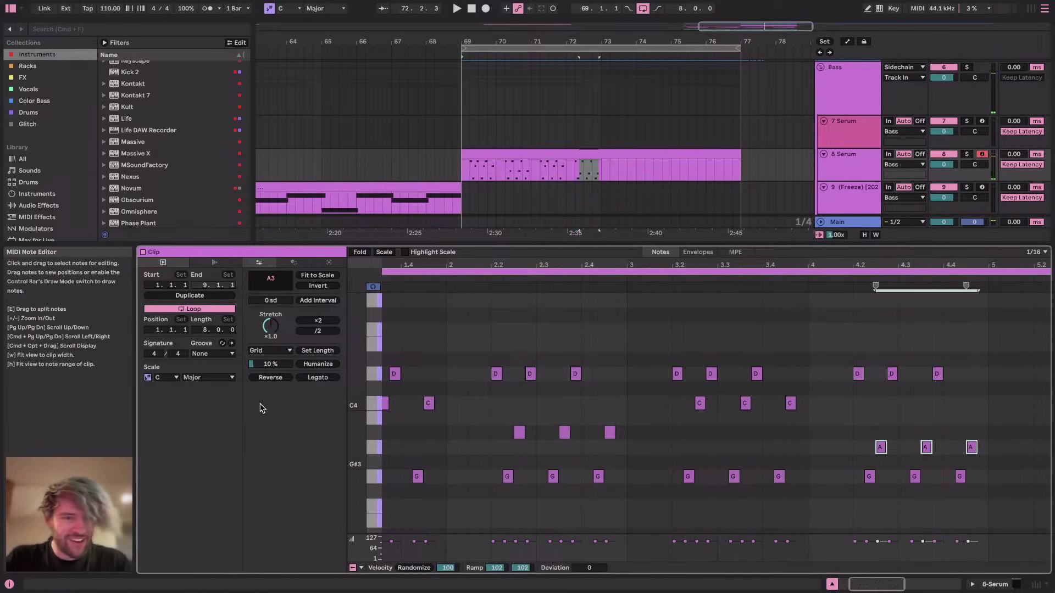
Assign the Swing 16ths 73 groove to the arpeggio clip
{"action": "left_click", "coordinate": [209, 354]}
{"action": "left_click", "coordinate": [207, 373]}
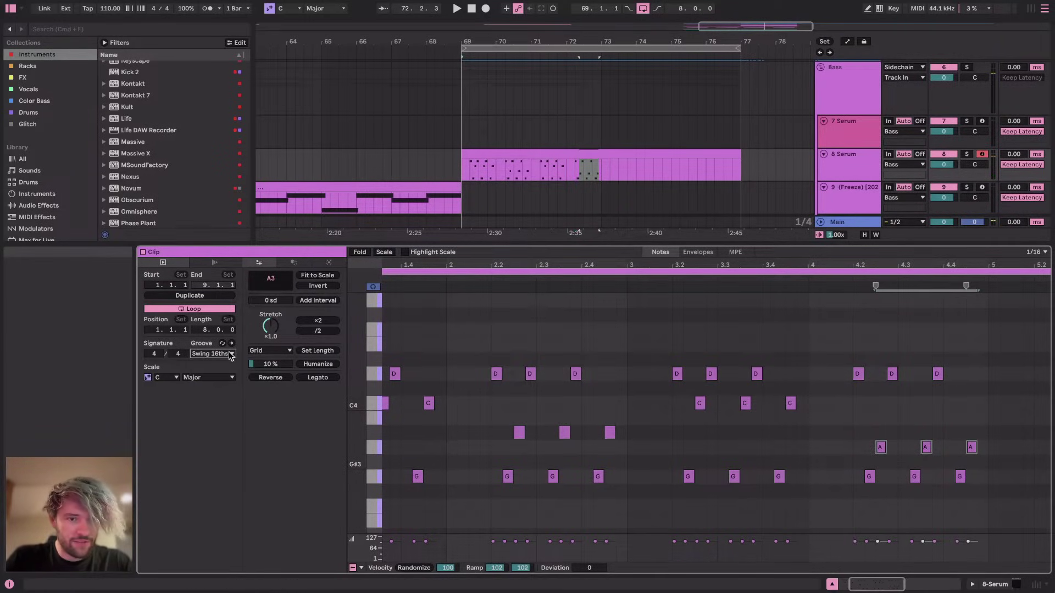
{"action": "left_click", "coordinate": [1017, 583]}
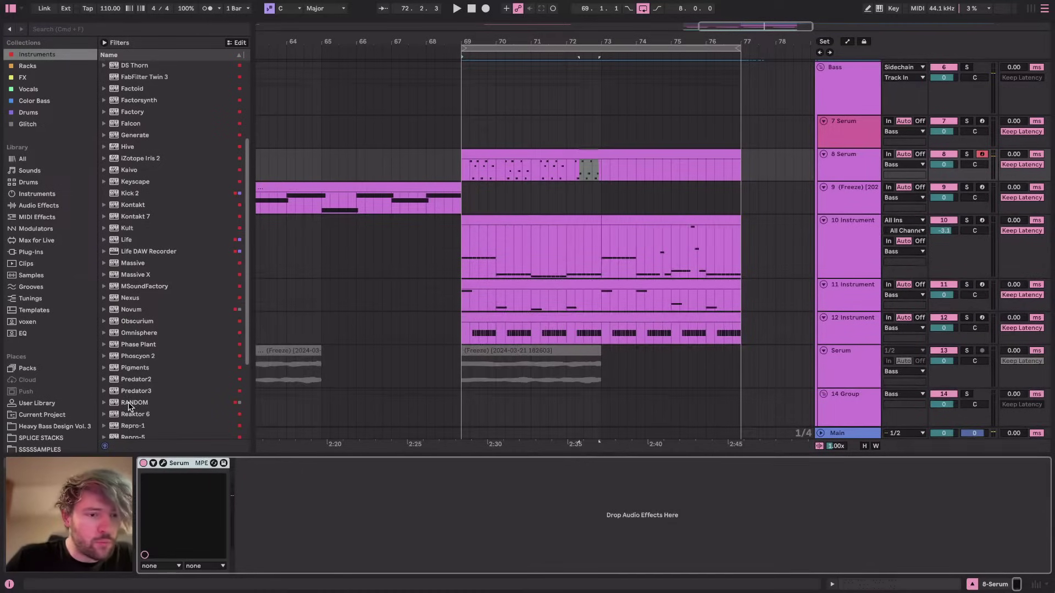
Duplicate the Swing 16ths 73 groove in the groove pool, set the copy's timing to 80% and name it STRONG
{"action": "key", "text": "super+alt+g"}
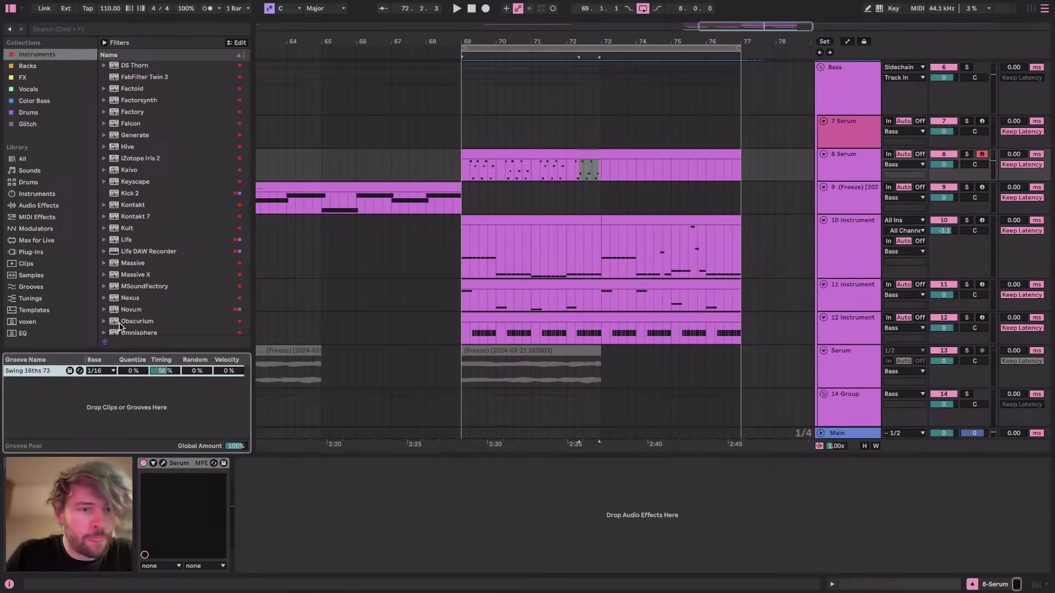
{"action": "right_click", "coordinate": [36, 370]}
{"action": "left_click", "coordinate": [59, 383]}
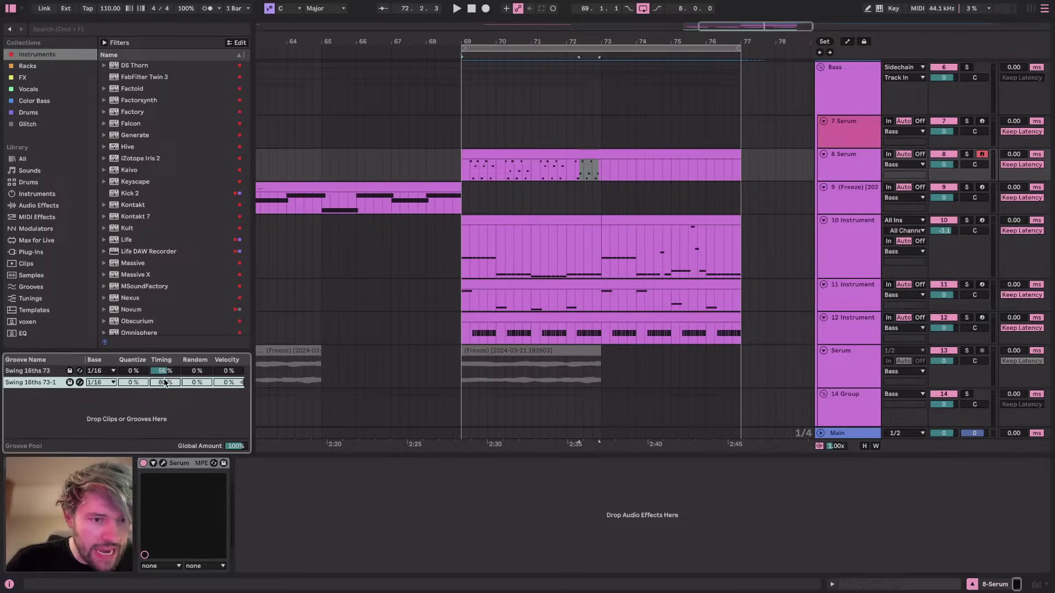
{"action": "left_click", "coordinate": [40, 372]}
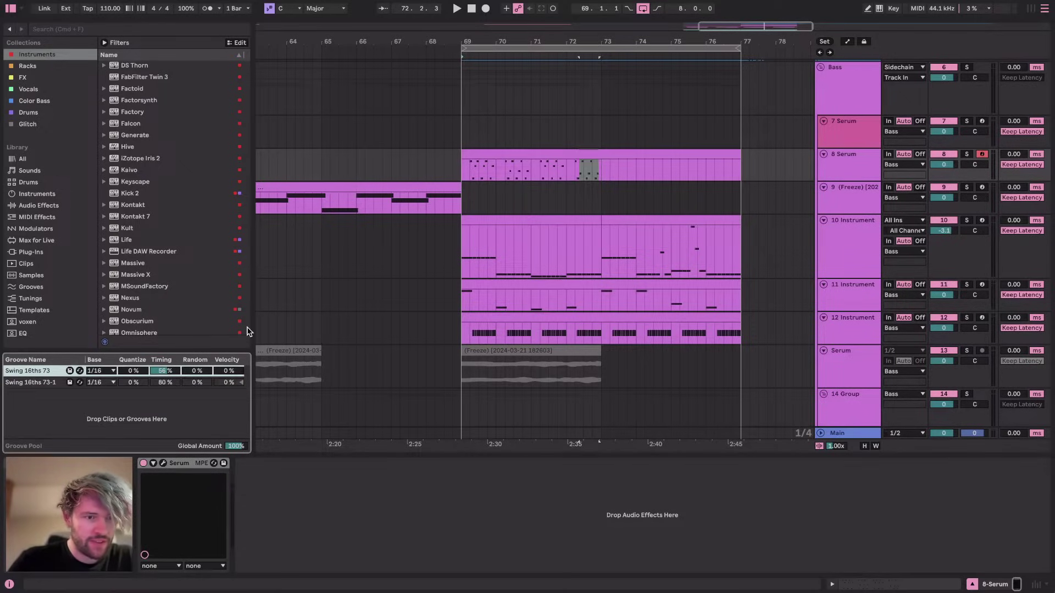
{"action": "left_click", "coordinate": [51, 384]}
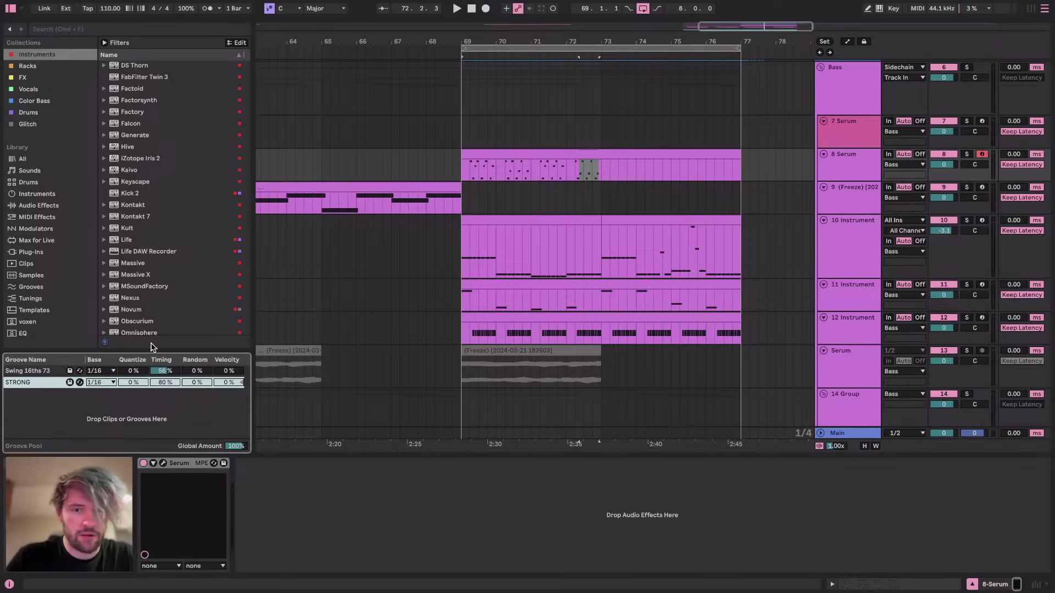
Assign the STRONG groove to the arpeggio clip on track 8 Serum
{"action": "left_click", "coordinate": [571, 153]}
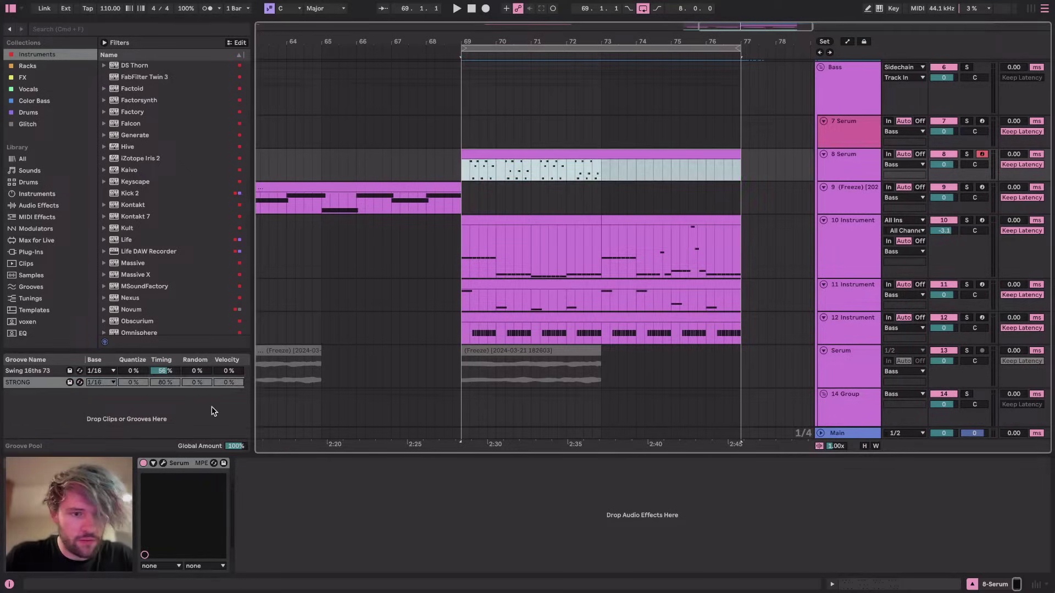
{"action": "double_click", "coordinate": [521, 152]}
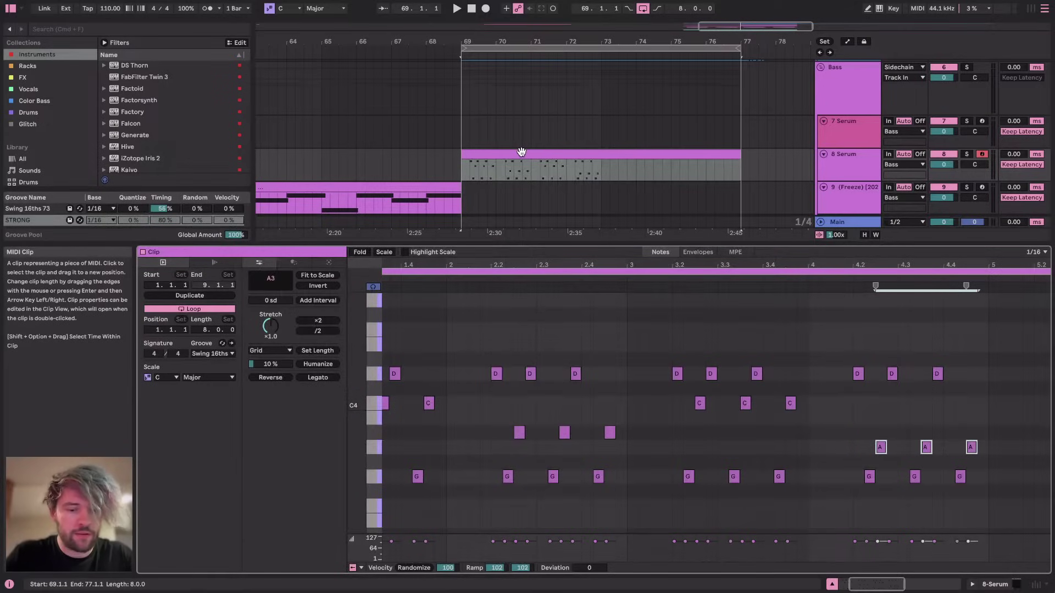
{"action": "left_click", "coordinate": [212, 353]}
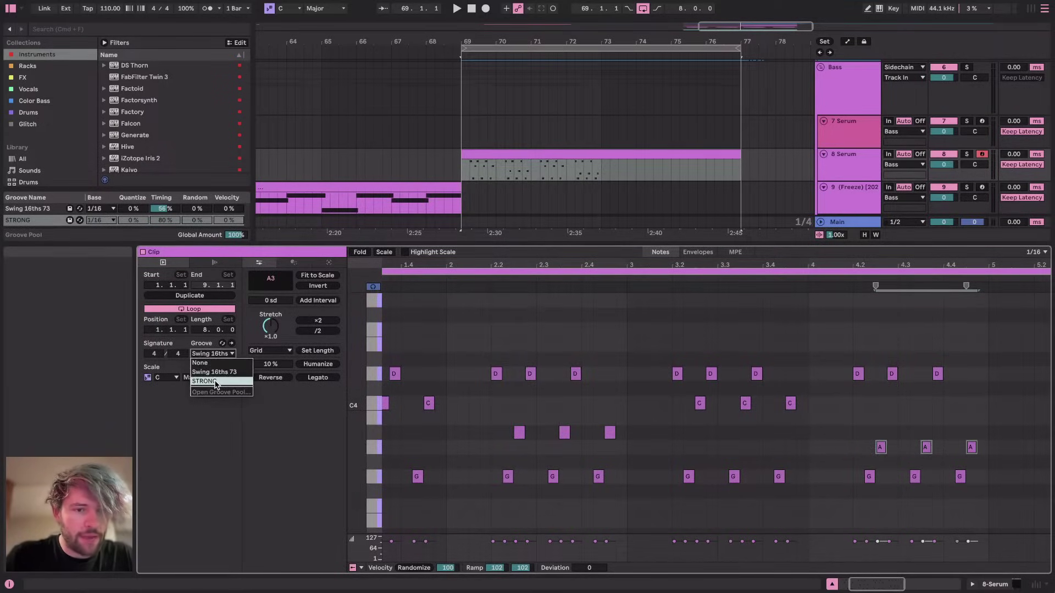
{"action": "left_click", "coordinate": [208, 383]}
{"action": "key", "text": "shift+Tab"}
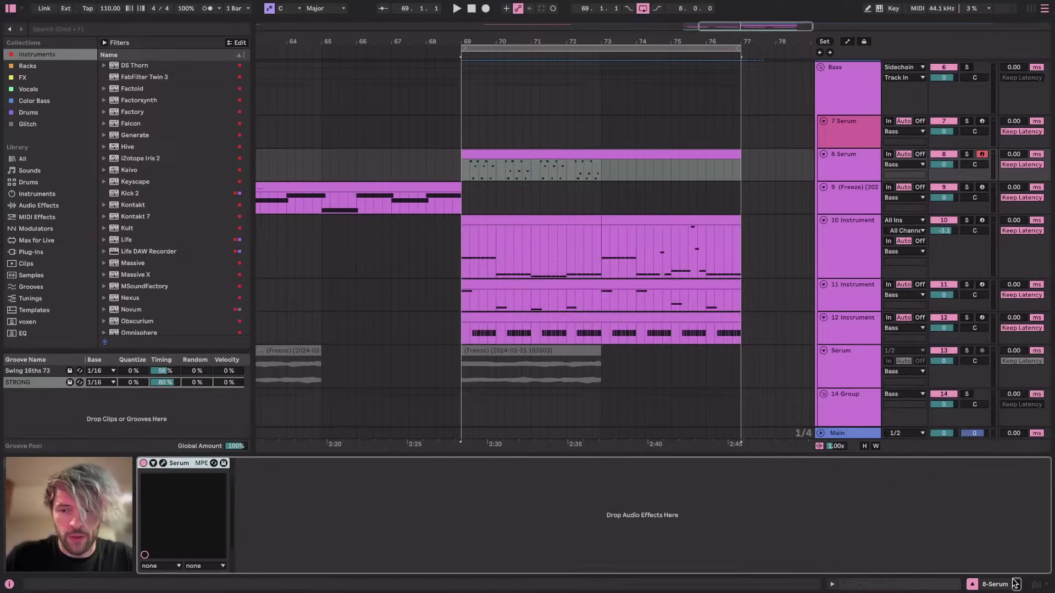
Hide the groove pool so the browser takes up its full height
{"action": "left_click", "coordinate": [551, 167]}
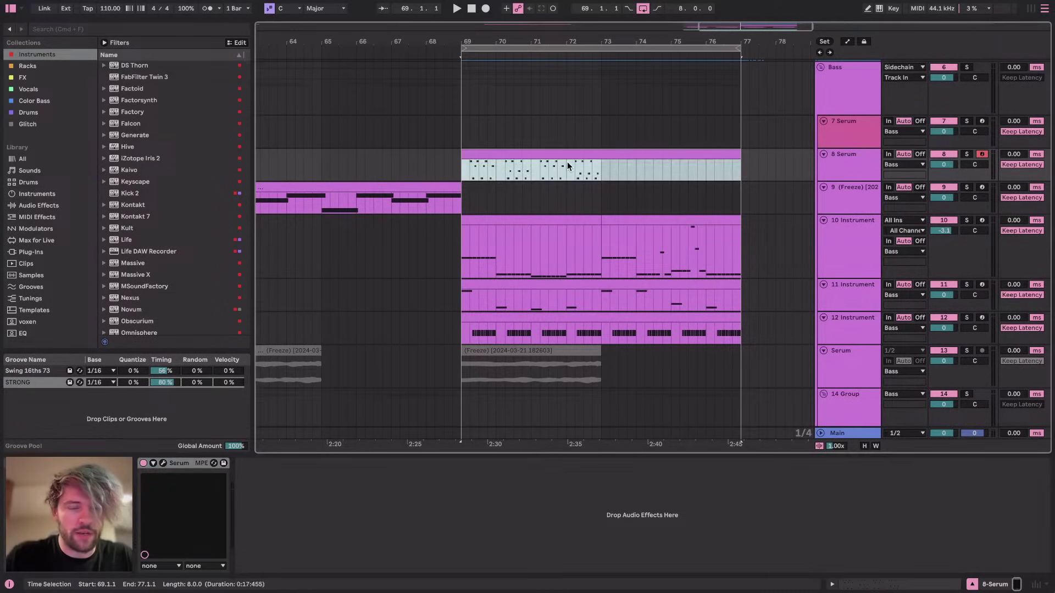
{"action": "left_click", "coordinate": [6, 446]}
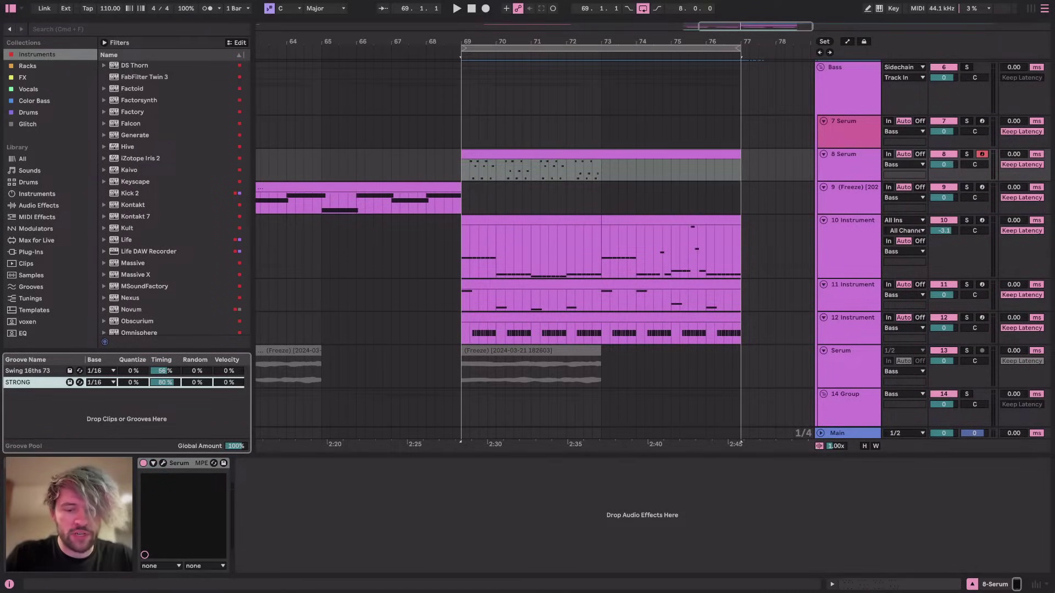
{"action": "key", "text": "alt+super+6"}
{"action": "key", "text": "super+alt+g"}
{"action": "key", "text": "super+alt+g"}
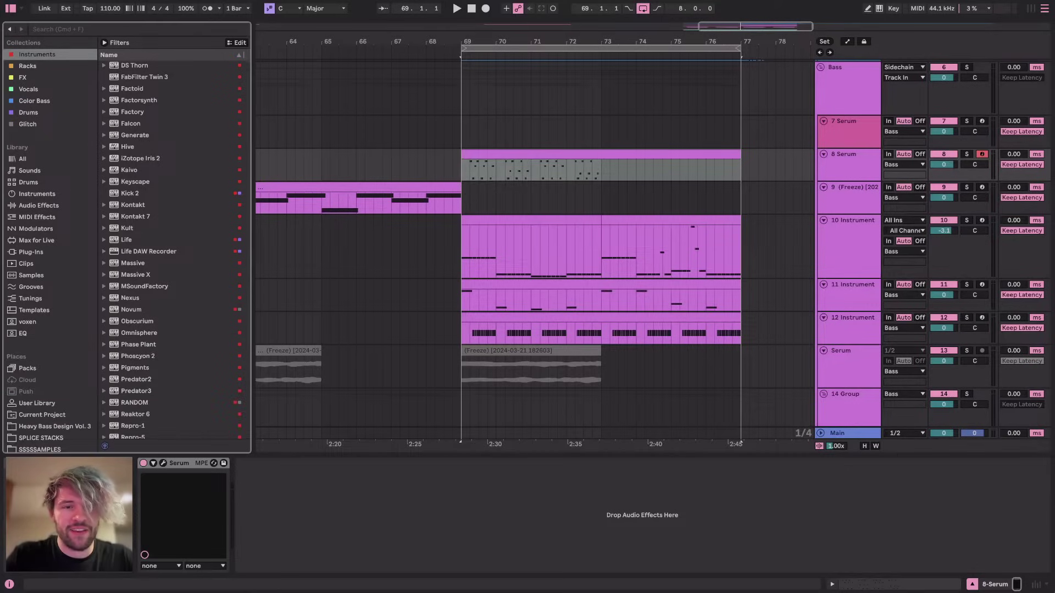
{"action": "key", "text": "super+alt+g"}
{"action": "key", "text": "super+alt+g"}
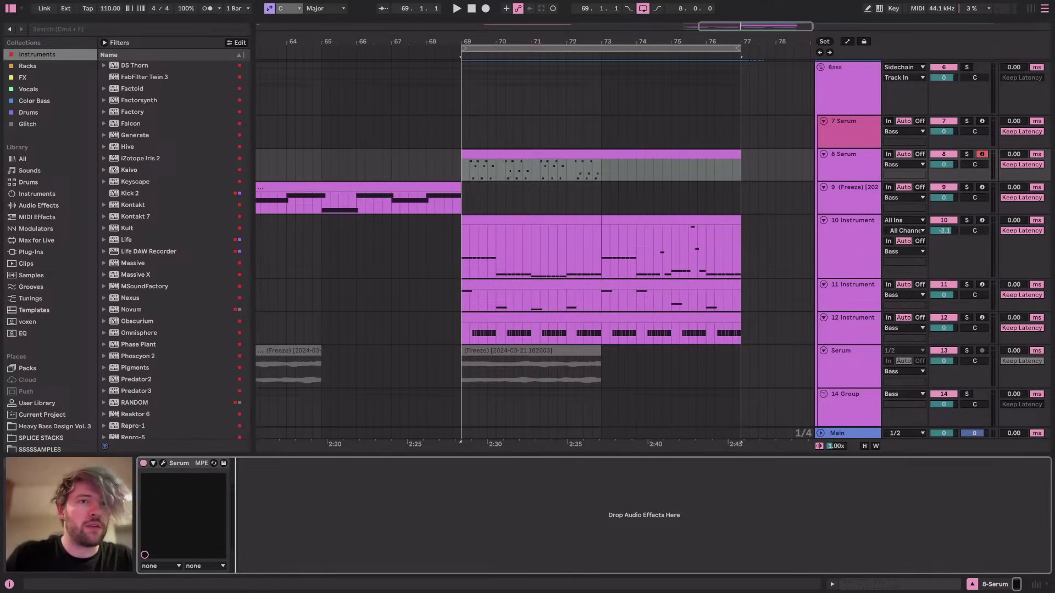
{"action": "left_click", "coordinate": [195, 1]}
{"action": "mouse_move", "coordinate": [291, 394]}
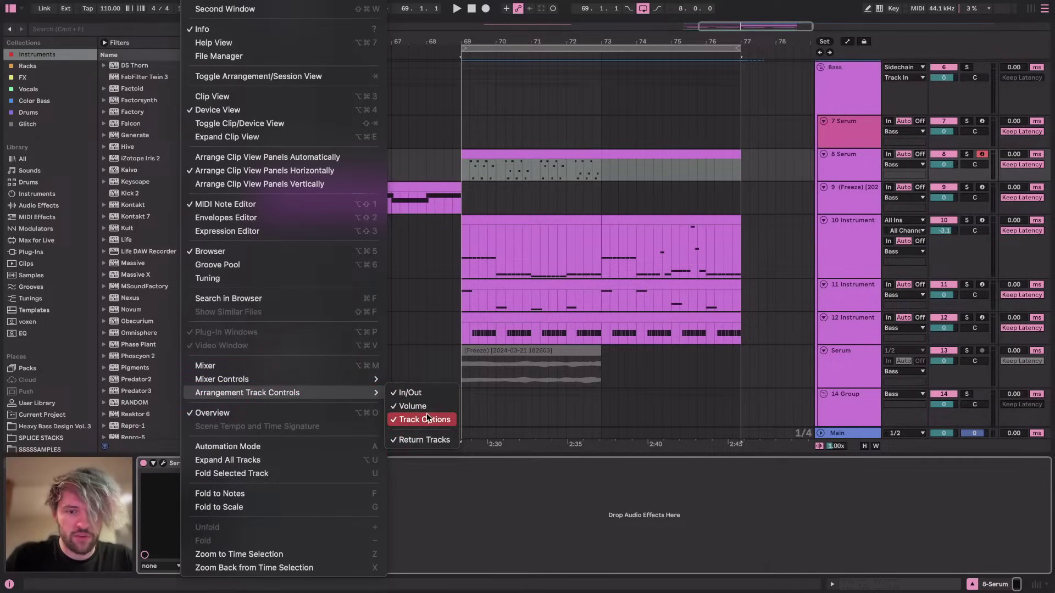
{"action": "left_click", "coordinate": [556, 518]}
Switch to the browser to read the live stream's chat in YouTube Studio and return to Ableton Live
{"action": "key", "text": "super+Tab"}
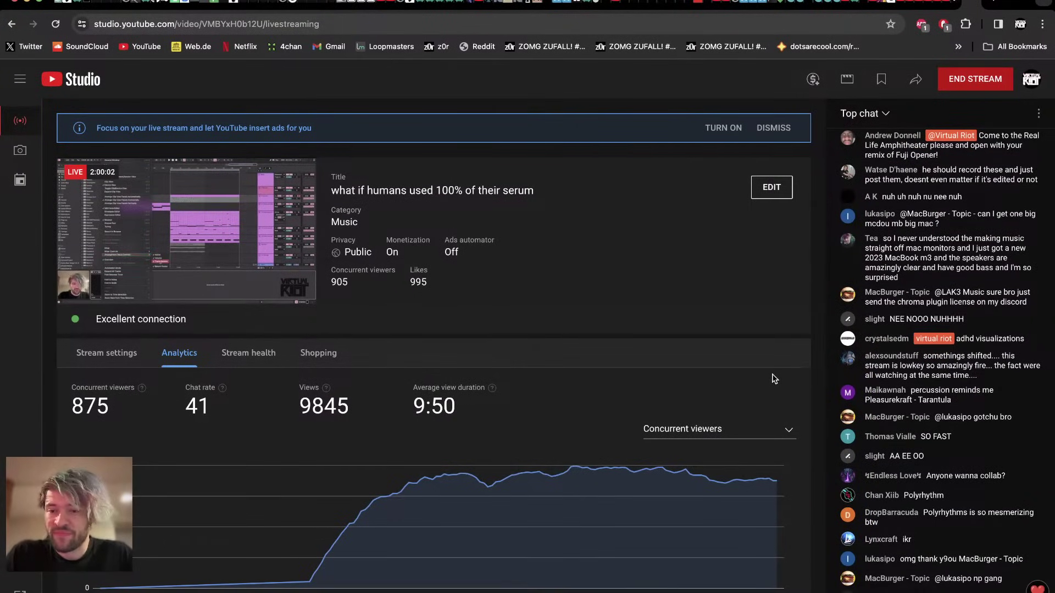
{"action": "scroll", "coordinate": [943, 312], "scroll_direction": "up", "scroll_amount": 1}
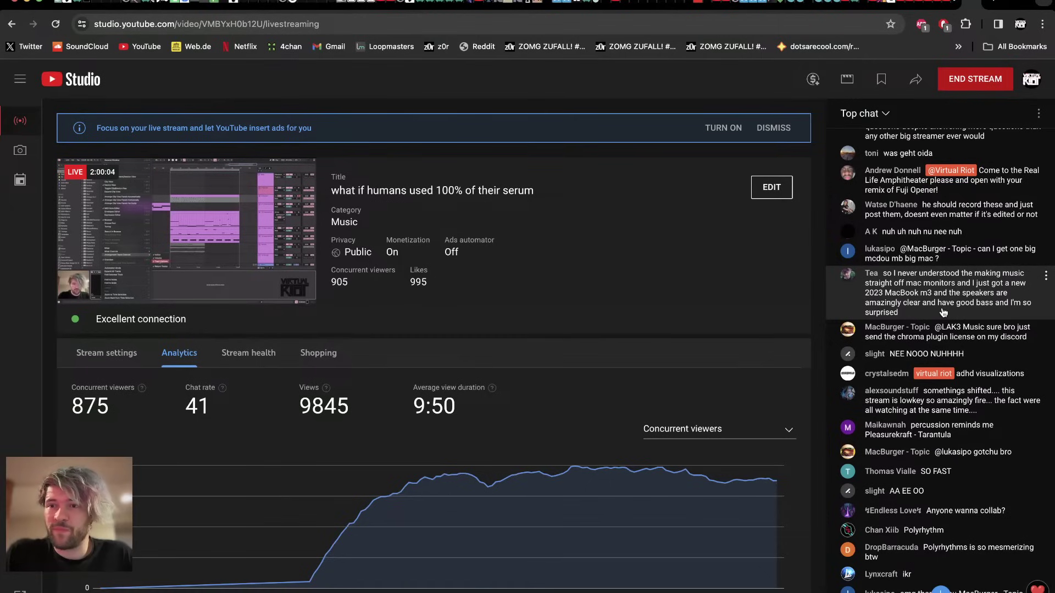
{"action": "scroll", "coordinate": [944, 313], "scroll_direction": "down", "scroll_amount": 2}
{"action": "key", "text": "super+Tab"}
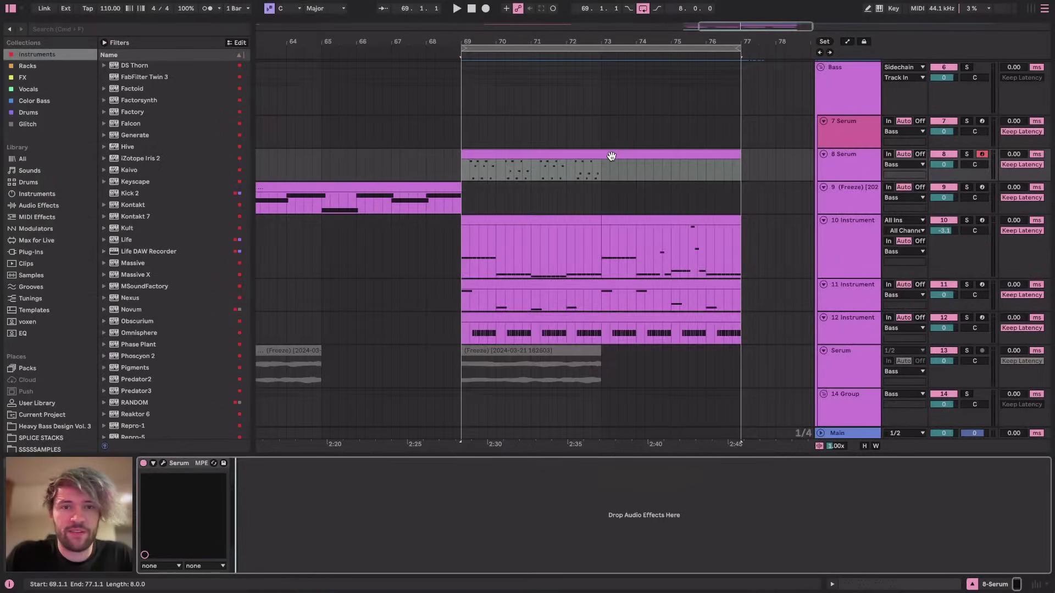
Solo the arpeggio track and repeat its first four bars over bars 73 to 77 as one eight-bar clip
{"action": "left_click", "coordinate": [967, 156]}
{"action": "key", "text": "space"}
{"action": "scroll", "coordinate": [538, 188], "scroll_direction": "up", "scroll_amount": 3}
{"action": "mouse_move", "coordinate": [645, 171]}
{"action": "left_mouse_down"}
{"action": "mouse_move", "coordinate": [393, 167]}
{"action": "mouse_move", "coordinate": [734, 200]}
{"action": "mouse_move", "coordinate": [651, 160]}
{"action": "left_mouse_up"}
{"action": "left_click", "coordinate": [393, 170]}
{"action": "scroll", "coordinate": [649, 164], "scroll_direction": "down", "scroll_amount": 3}
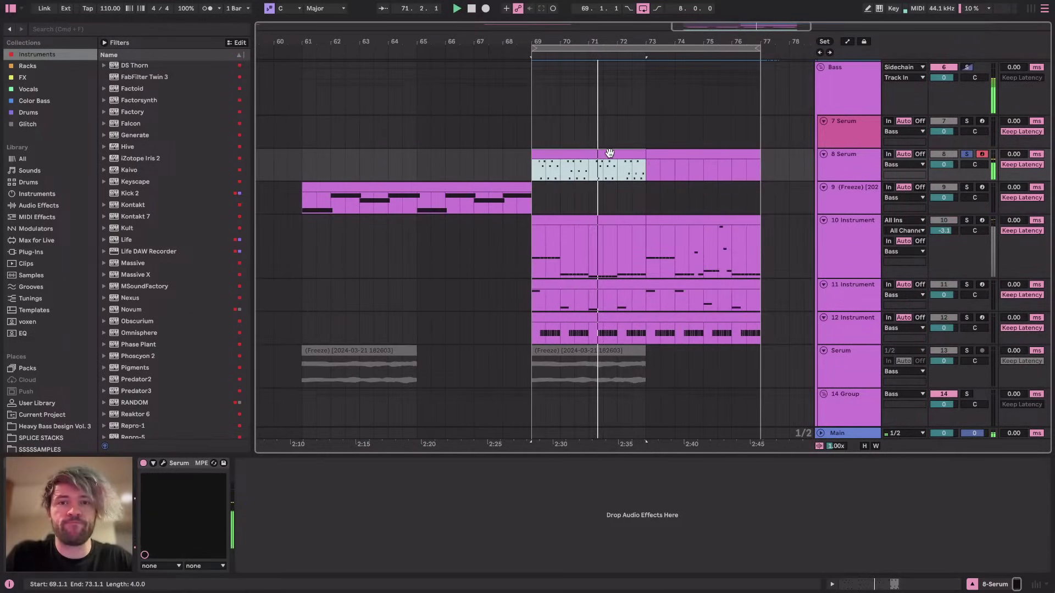
{"action": "left_click", "coordinate": [609, 153]}
{"action": "double_click", "coordinate": [628, 155]}
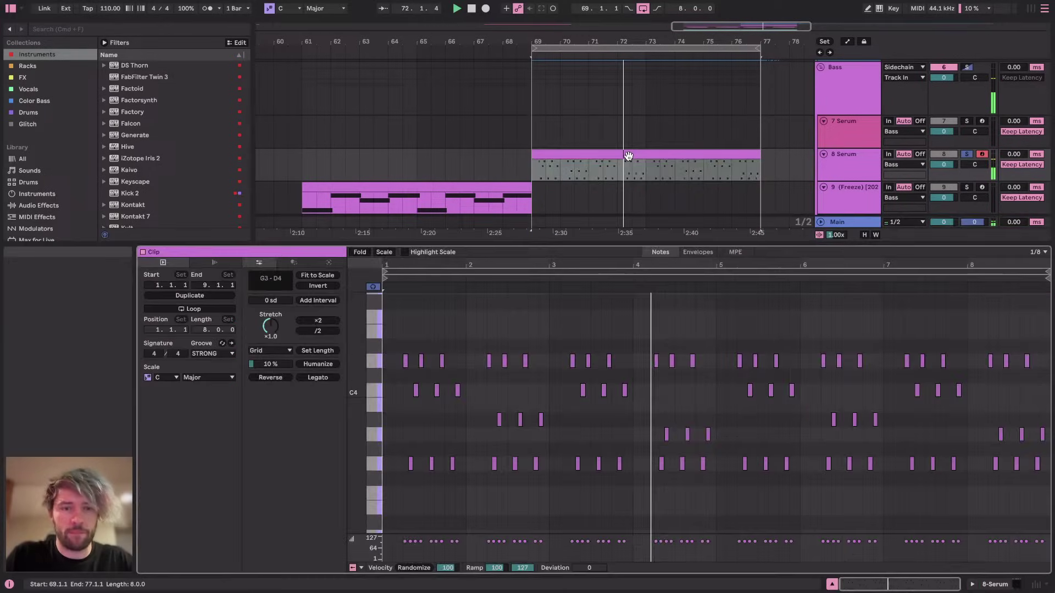
{"action": "scroll", "coordinate": [415, 509], "scroll_direction": "up", "scroll_amount": 4}
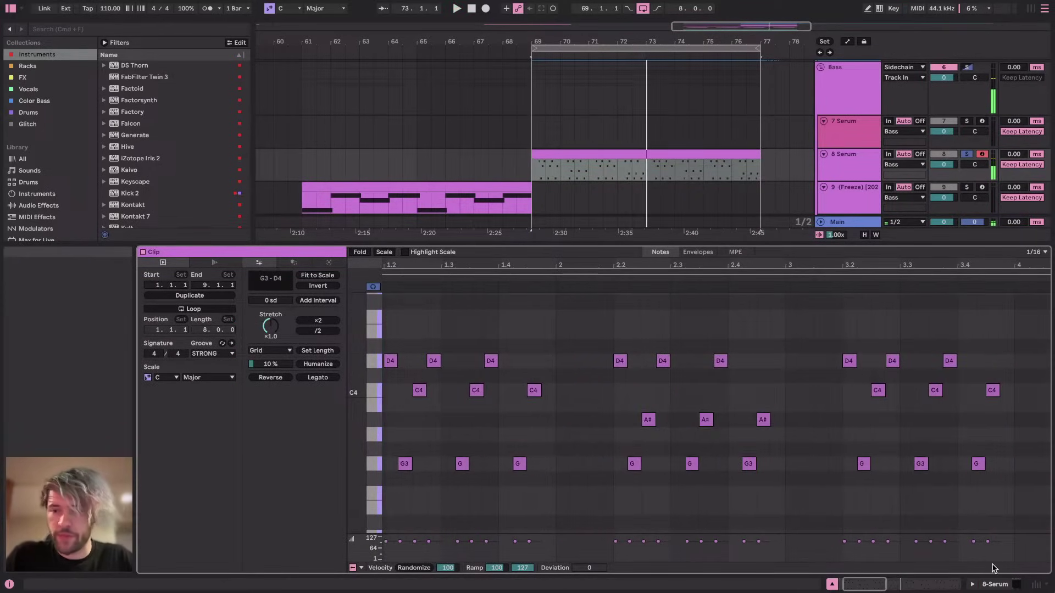
In the arpeggio's Serum, set envelope 1's release to 227 ms and its decay to 173 ms during playback
{"action": "left_click", "coordinate": [989, 584]}
{"action": "left_click", "coordinate": [163, 463]}
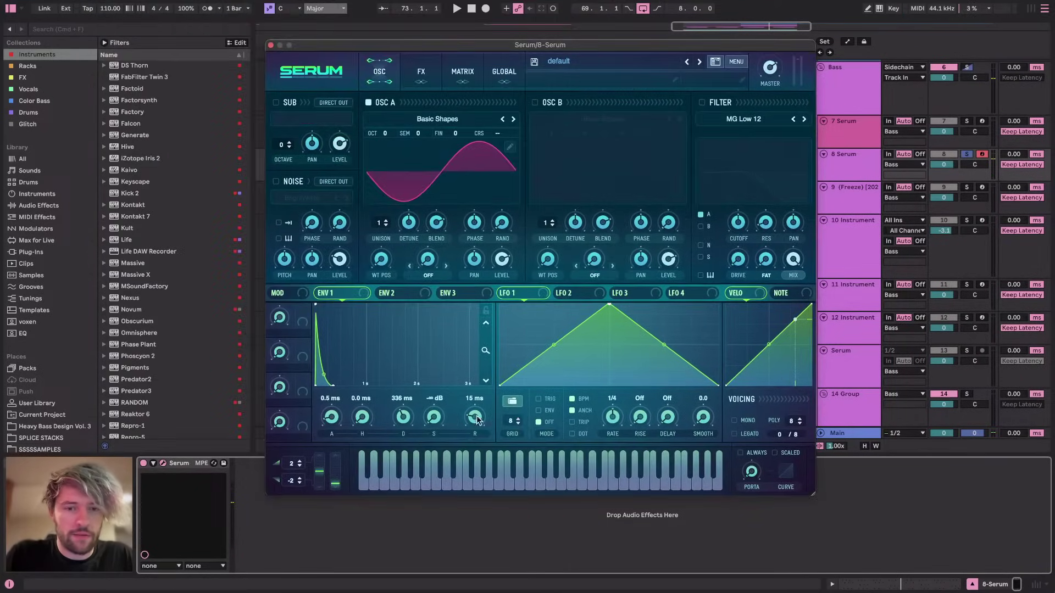
{"action": "left_click_drag", "start_coordinate": [477, 420], "coordinate": [477, 410]}
{"action": "key", "text": "space"}
{"action": "left_click_drag", "start_coordinate": [403, 417], "coordinate": [466, 414]}
{"action": "key", "text": "space"}
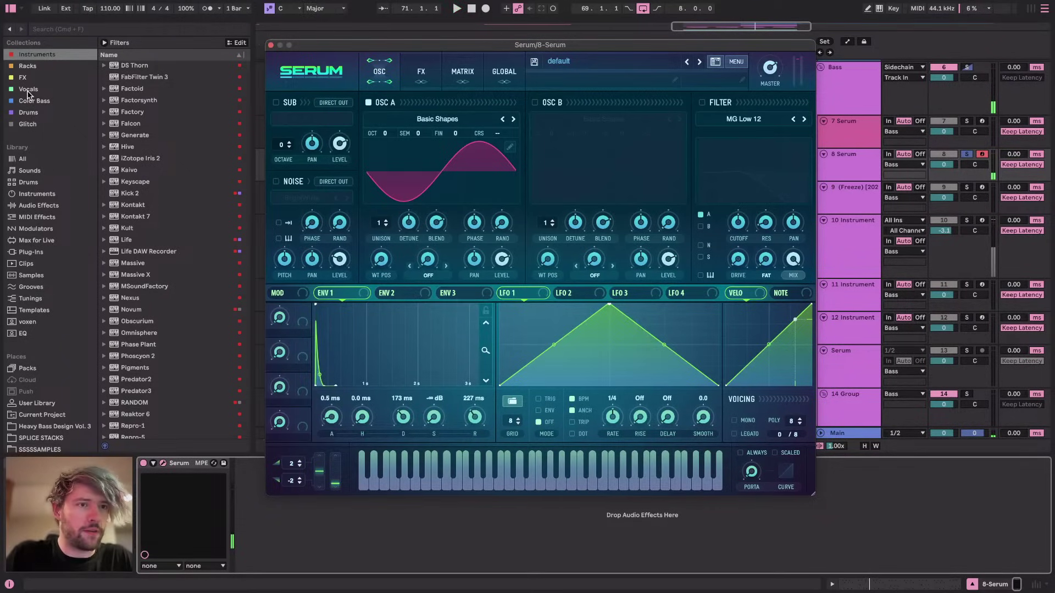
Add RC-20 Retro Color from the FX collection after Serum on the arpeggio track
{"action": "left_click", "coordinate": [28, 66]}
{"action": "left_click", "coordinate": [26, 78]}
{"action": "scroll", "coordinate": [141, 307], "scroll_direction": "down", "scroll_amount": 15}
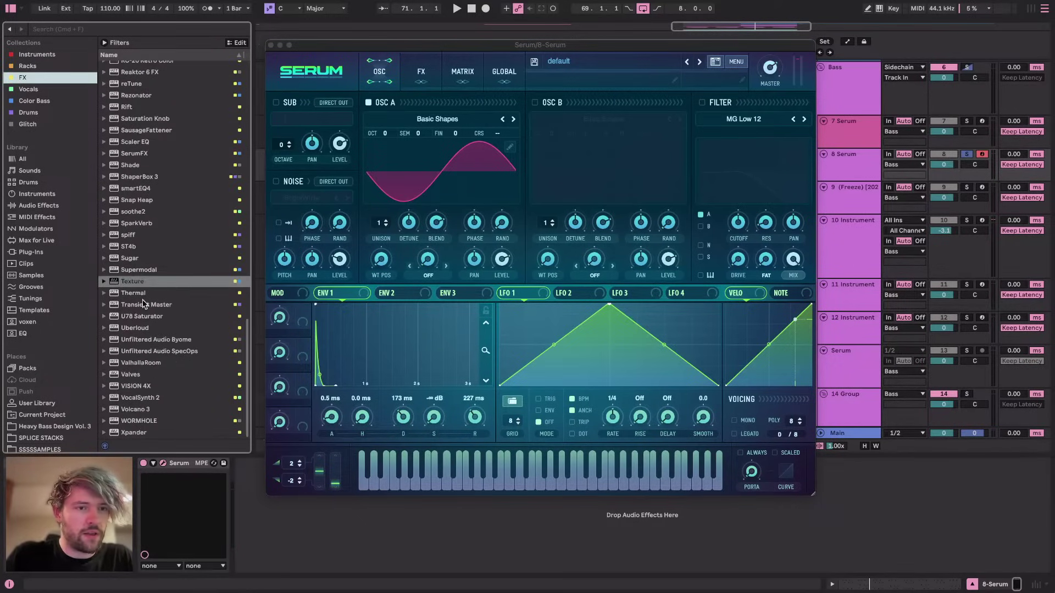
{"action": "scroll", "coordinate": [148, 104], "scroll_direction": "up", "scroll_amount": 3}
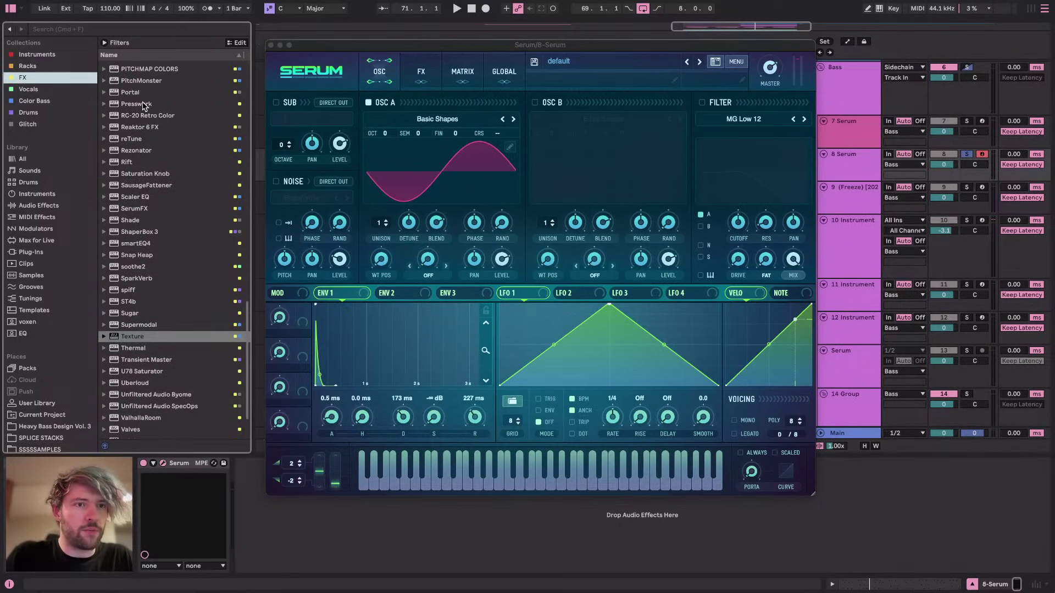
{"action": "scroll", "coordinate": [159, 152], "scroll_direction": "up", "scroll_amount": 3}
{"action": "left_click", "coordinate": [145, 153]}
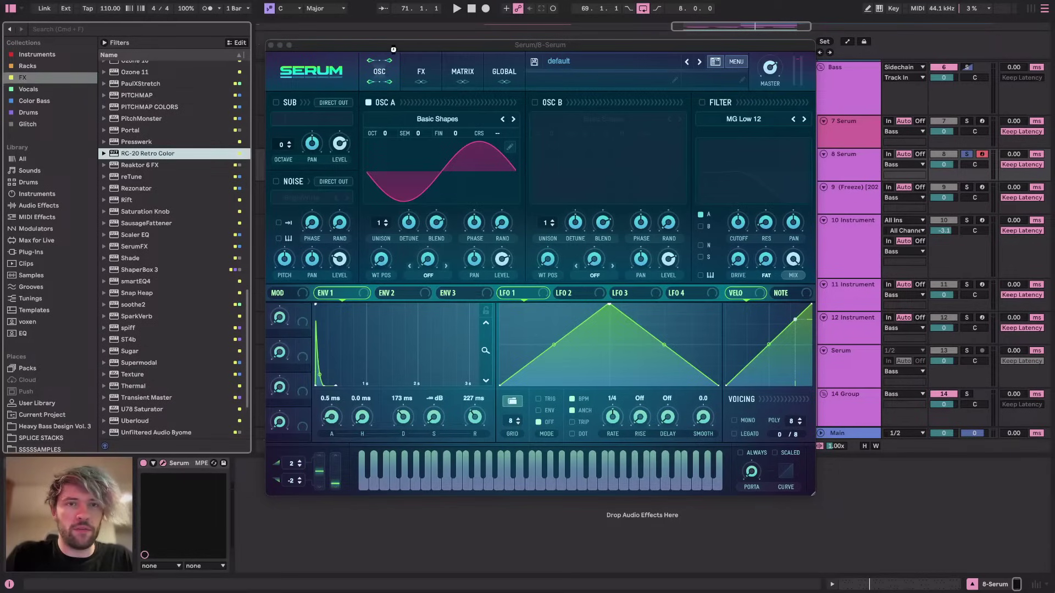
{"action": "key", "text": "Return"}
Switch off RC-20's Distort, Magnetic and Wobble modules and raise the Noise module's Follow amount for playback
{"action": "left_click_drag", "start_coordinate": [460, 55], "coordinate": [511, 23]}
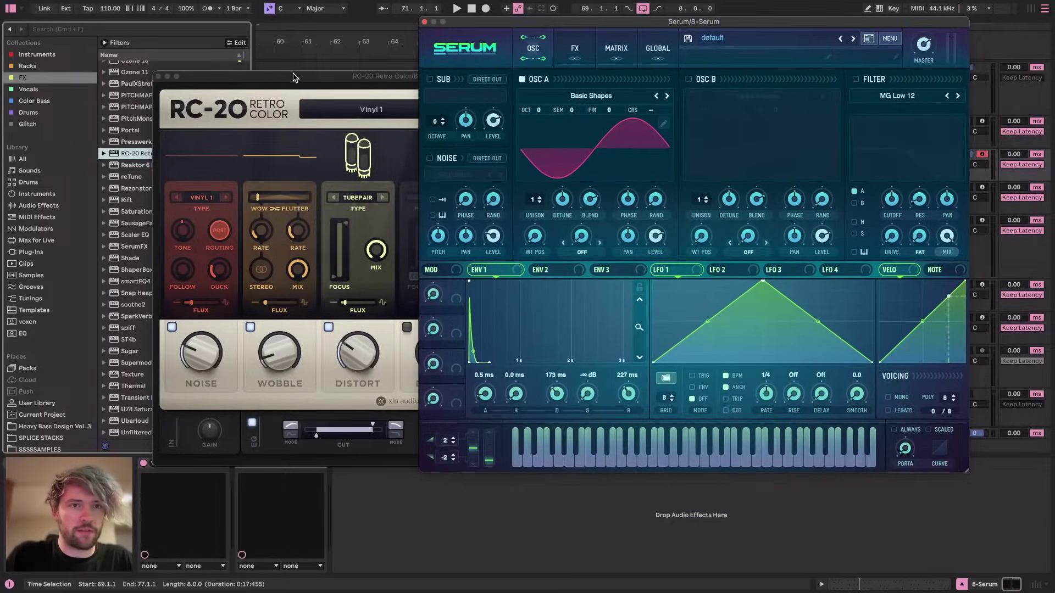
{"action": "left_click_drag", "start_coordinate": [293, 78], "coordinate": [438, 71]}
{"action": "left_click", "coordinate": [477, 319]}
{"action": "left_click", "coordinate": [711, 320]}
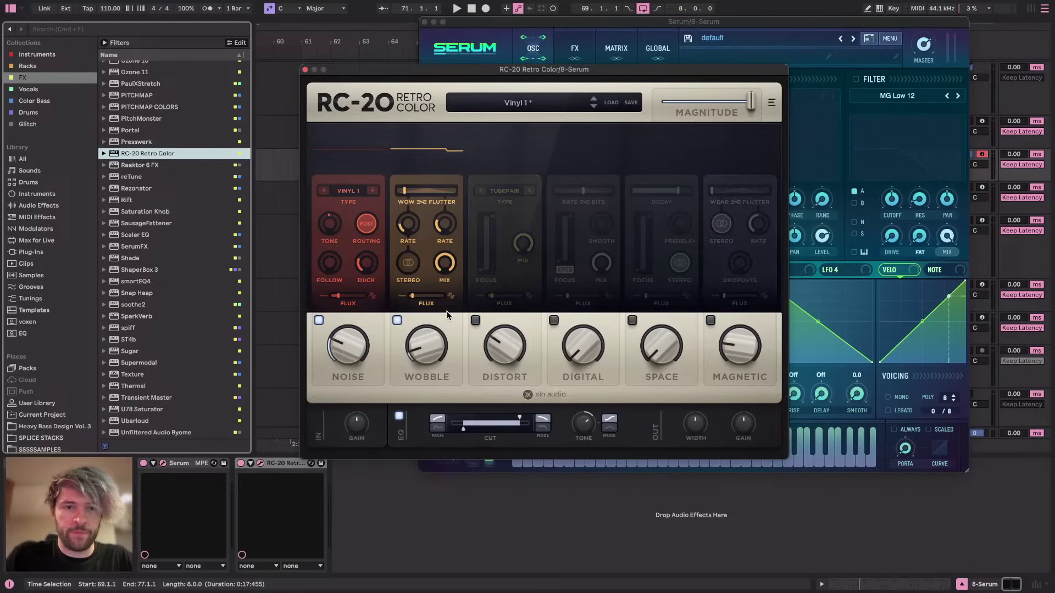
{"action": "left_click", "coordinate": [397, 319]}
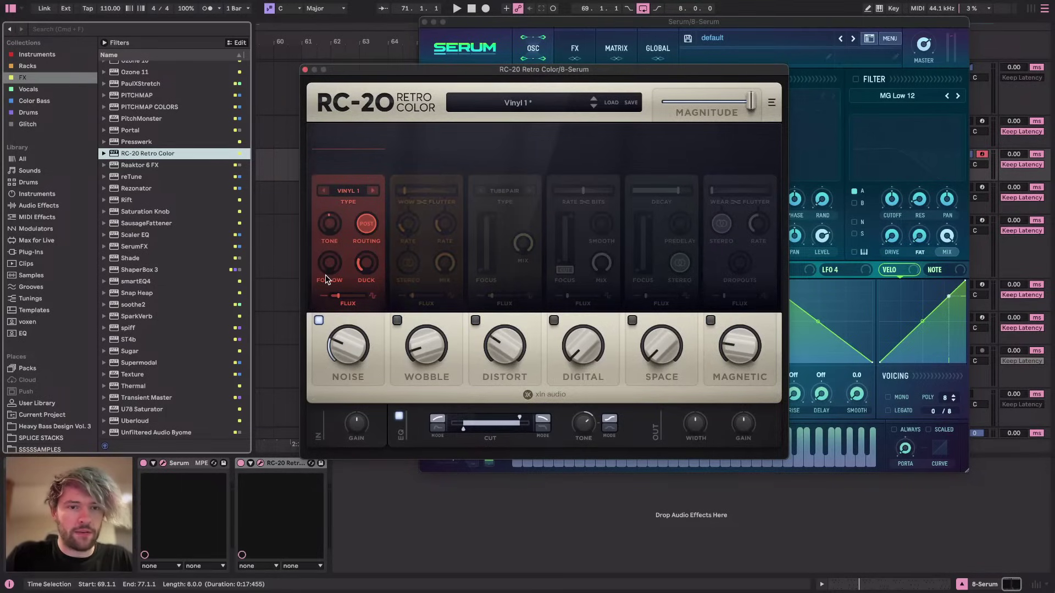
{"action": "left_click_drag", "start_coordinate": [328, 268], "coordinate": [337, 52]}
{"action": "key", "text": "space"}
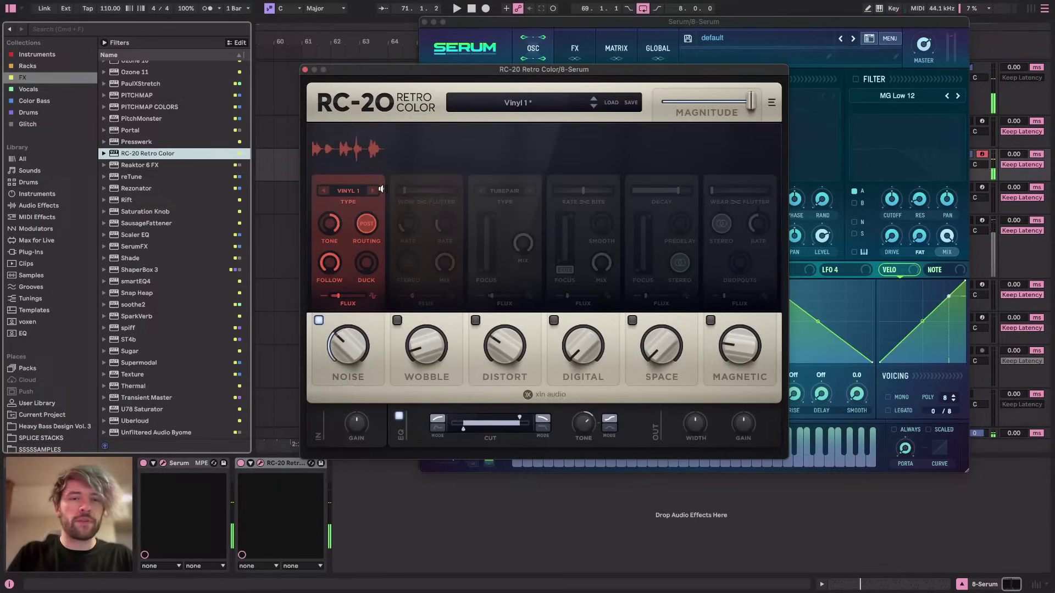
Switch RC-20's noise type to Vinyl 2 and lower the Noise amount to 26 % while the arpeggio plays
{"action": "mouse_move", "coordinate": [340, 344]}
{"action": "key", "text": "space"}
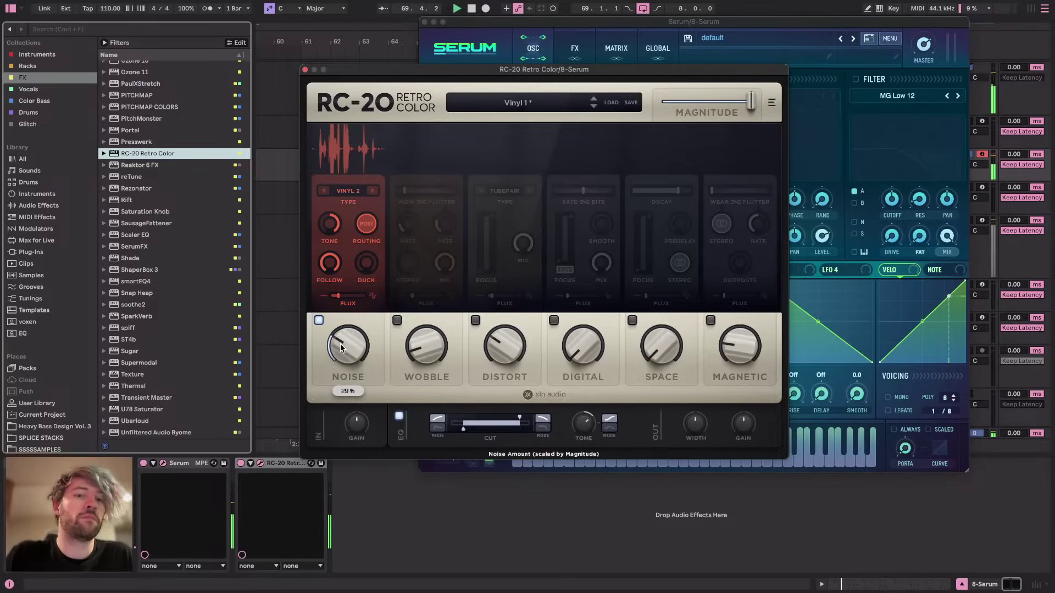
{"action": "mouse_move", "coordinate": [340, 343]}
{"action": "left_mouse_down"}
{"action": "mouse_move", "coordinate": [339, 333]}
{"action": "mouse_move", "coordinate": [336, 345]}
{"action": "left_mouse_up"}
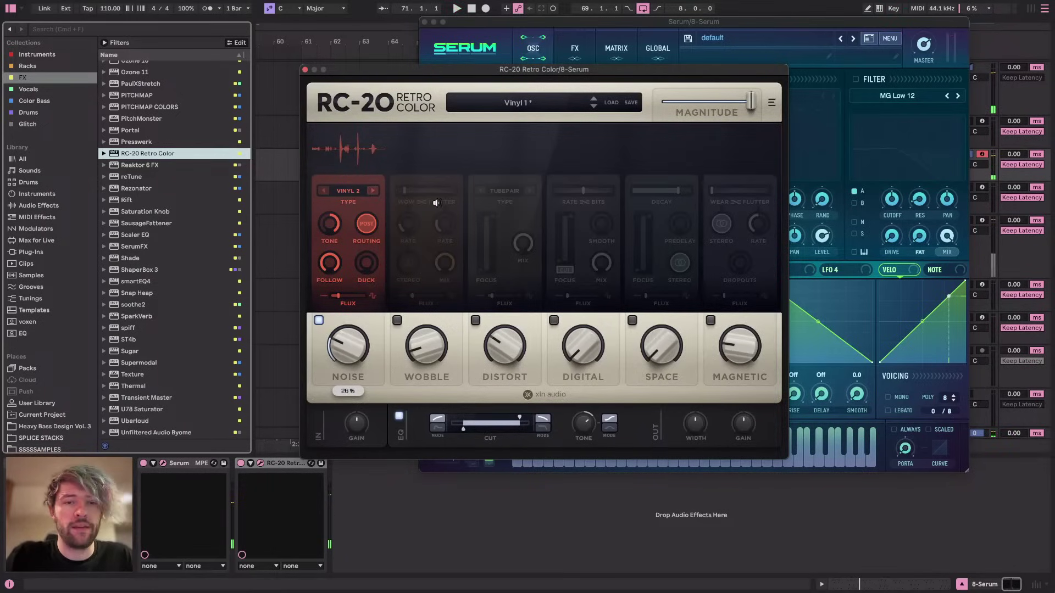
Switch on RC-20's Wobble, shifted towards Wow at 18 %, and switch on Distort with a raised amount
{"action": "left_click", "coordinate": [397, 321]}
{"action": "left_click_drag", "start_coordinate": [404, 191], "coordinate": [401, 192]}
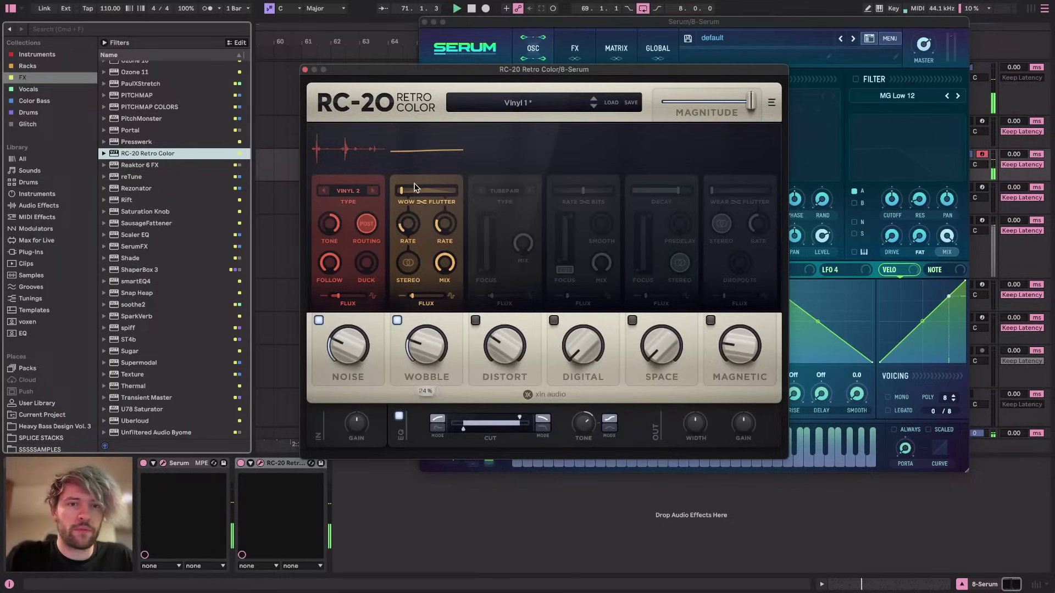
{"action": "mouse_move", "coordinate": [402, 190]}
{"action": "left_mouse_down"}
{"action": "mouse_move", "coordinate": [442, 192]}
{"action": "mouse_move", "coordinate": [400, 192]}
{"action": "left_mouse_up"}
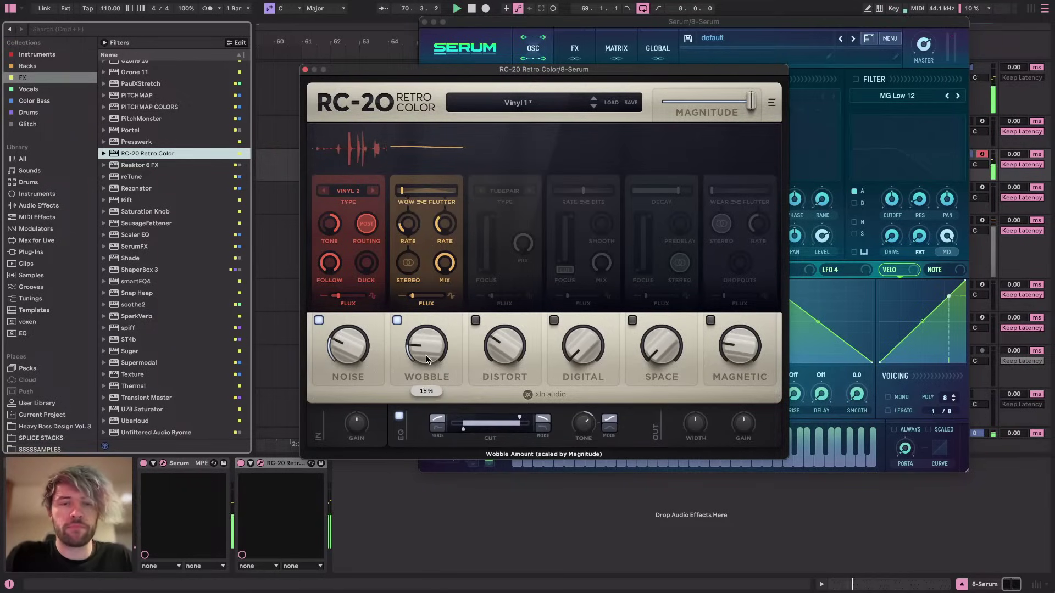
{"action": "left_click", "coordinate": [475, 321]}
{"action": "left_click_drag", "start_coordinate": [505, 342], "coordinate": [526, 303]}
{"action": "left_click", "coordinate": [305, 69]}
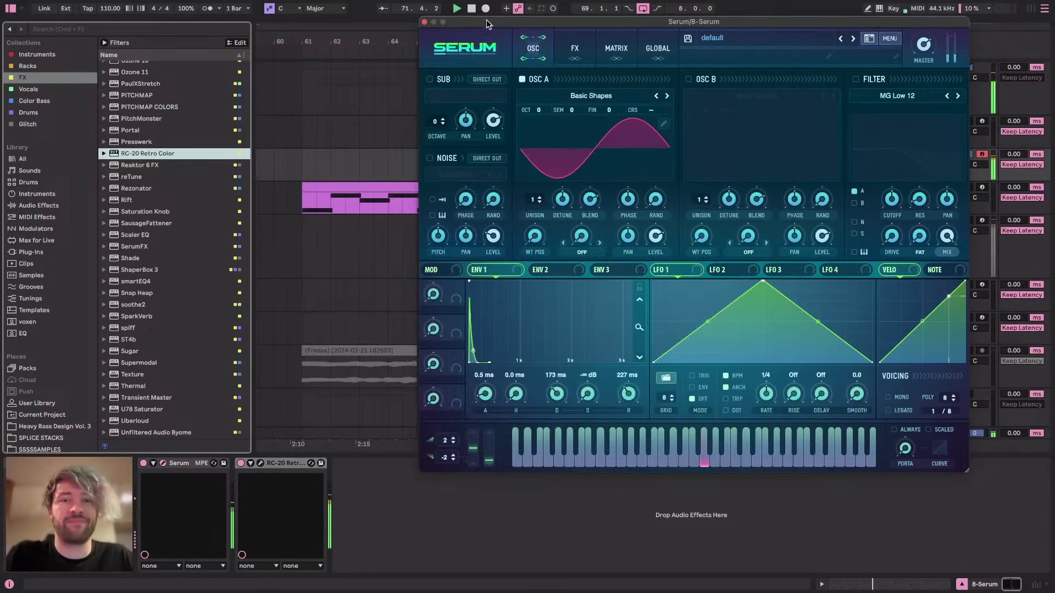
Unsolo the arpeggio track and set its Serum master volume to 75 % against the full mix
{"action": "left_click_drag", "start_coordinate": [499, 22], "coordinate": [306, 54]}
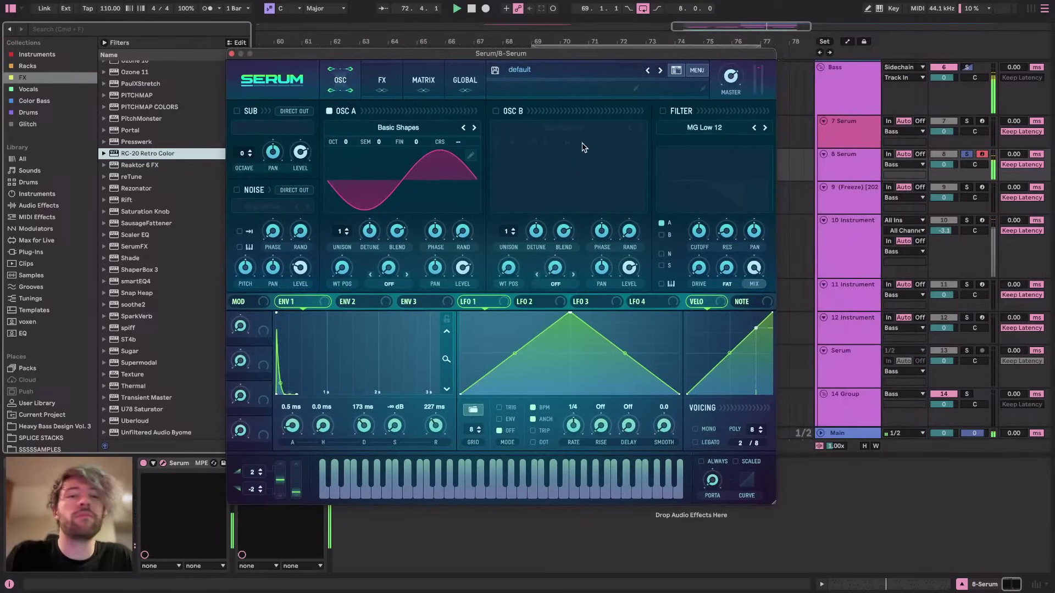
{"action": "left_click", "coordinate": [967, 156]}
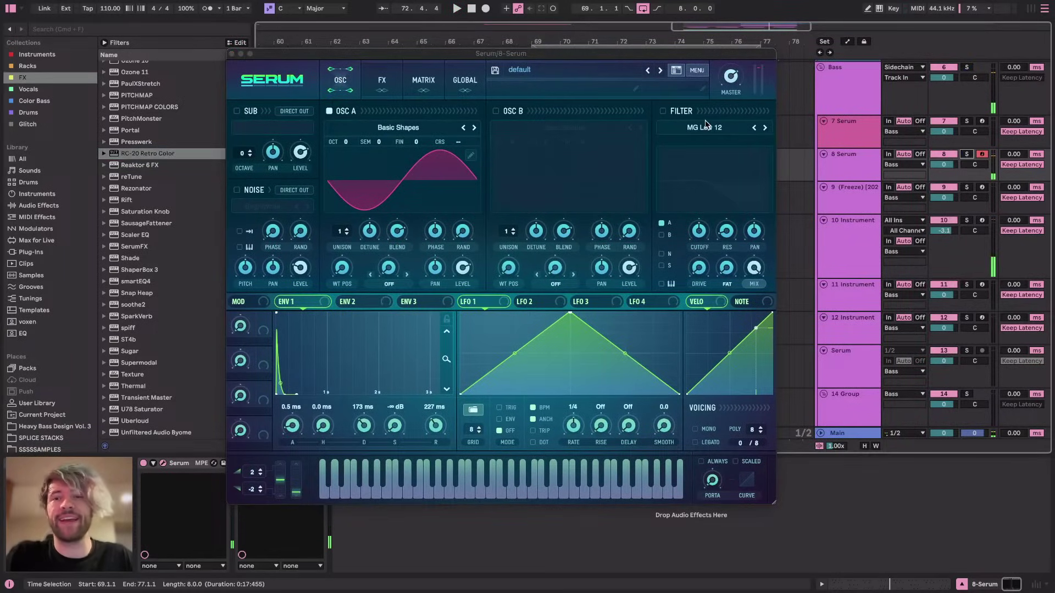
{"action": "left_click", "coordinate": [728, 100]}
{"action": "left_click_drag", "start_coordinate": [726, 96], "coordinate": [726, 86]}
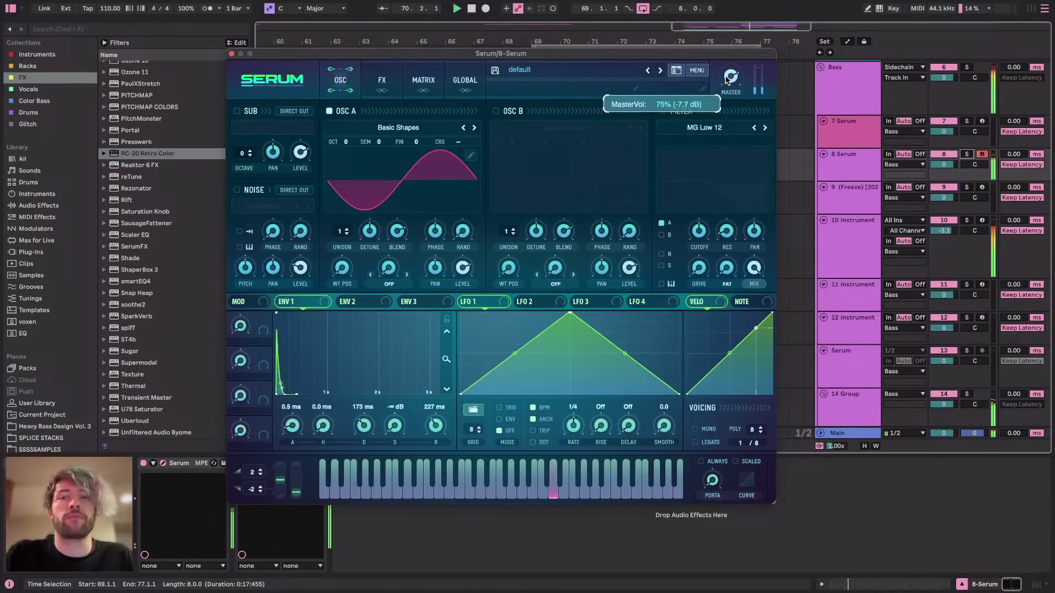
{"action": "left_click", "coordinate": [231, 53]}
Add EQ Eight after RC-20 on the arpeggio track and set its low cut to 310 Hz
{"action": "scroll", "coordinate": [507, 179], "scroll_direction": "right", "scroll_amount": 2}
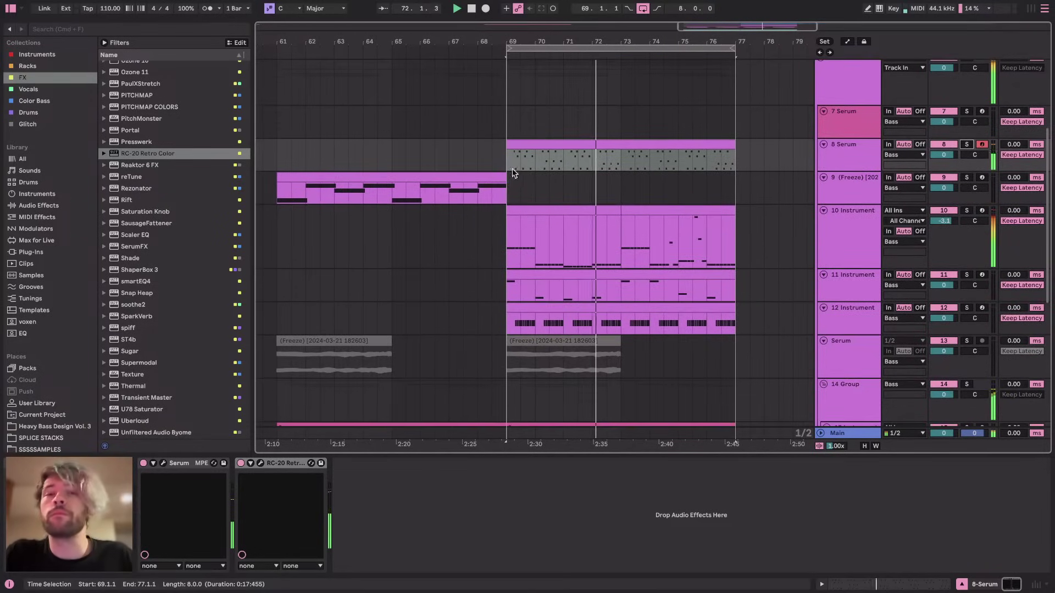
{"action": "left_click", "coordinate": [577, 174]}
{"action": "scroll", "coordinate": [577, 174], "scroll_direction": "right", "scroll_amount": 5}
{"action": "left_click", "coordinate": [39, 204]}
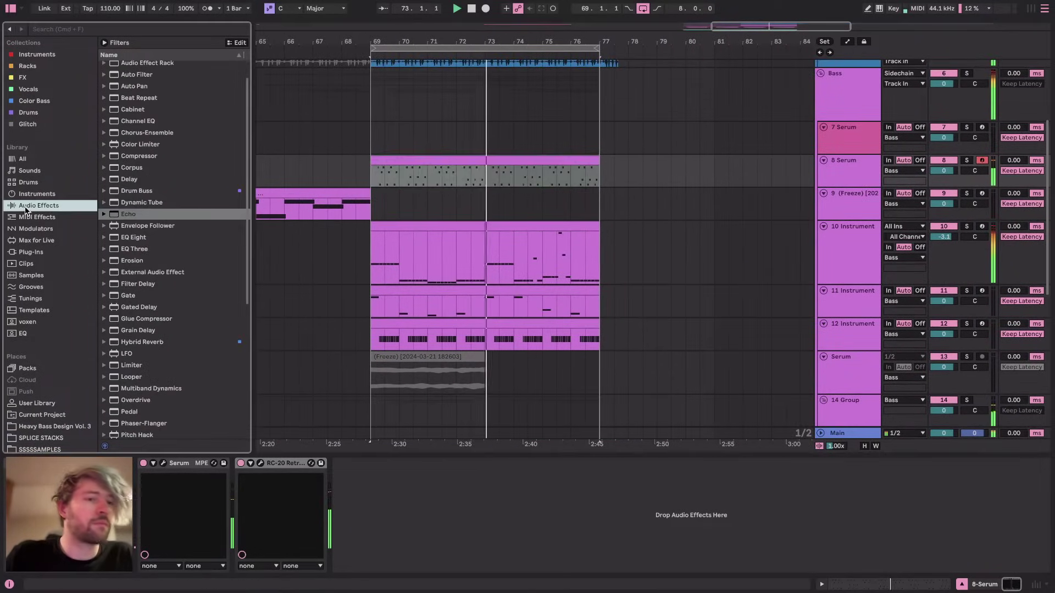
{"action": "scroll", "coordinate": [127, 173], "scroll_direction": "down", "scroll_amount": 2}
{"action": "double_click", "coordinate": [134, 194]}
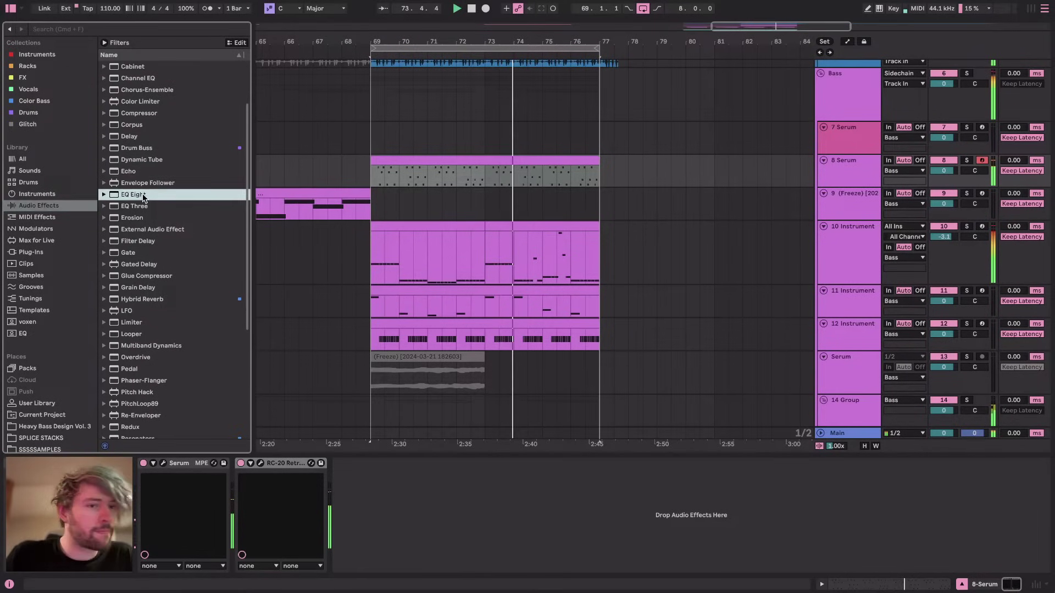
{"action": "left_click_drag", "start_coordinate": [472, 520], "coordinate": [466, 526]}
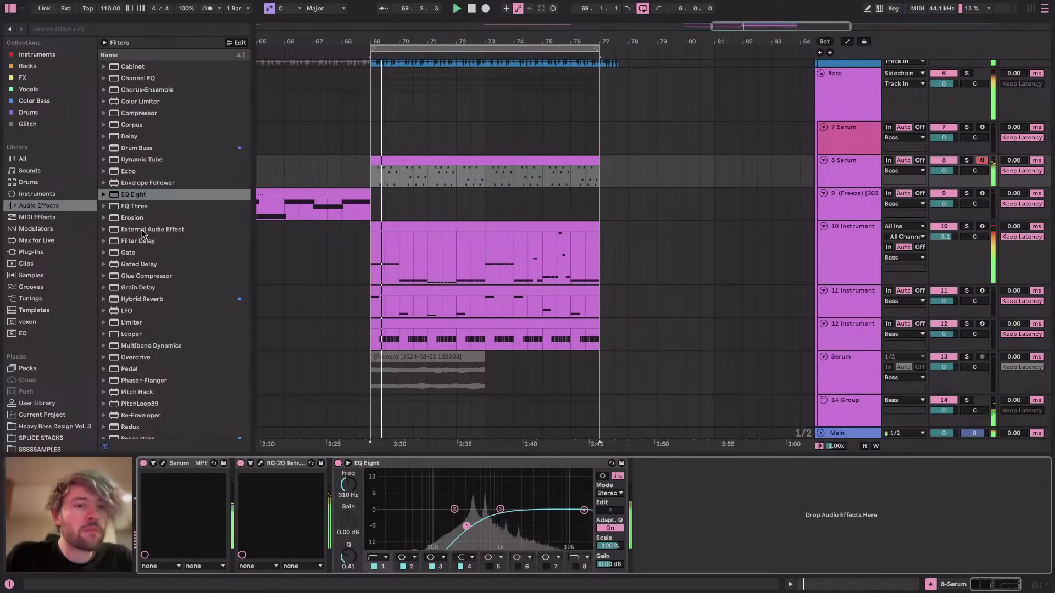
Add Echo after EQ Eight, synced to straight 1/8 notes on both channels, with dry/wet at 28 %
{"action": "double_click", "coordinate": [128, 171]}
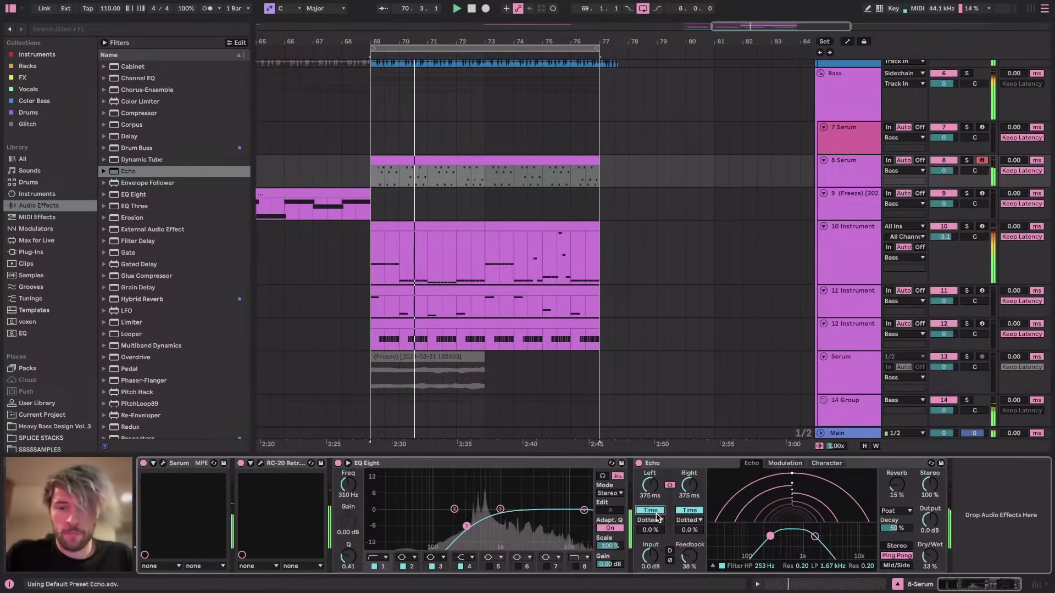
{"action": "left_click", "coordinate": [657, 520]}
{"action": "left_click", "coordinate": [648, 529]}
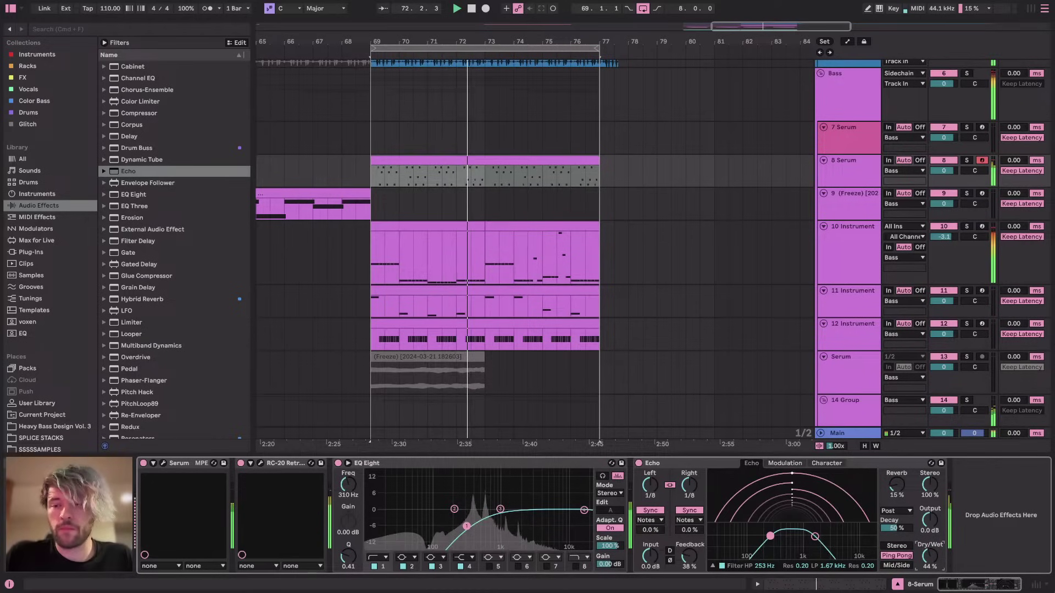
{"action": "left_click_drag", "start_coordinate": [915, 549], "coordinate": [915, 552]}
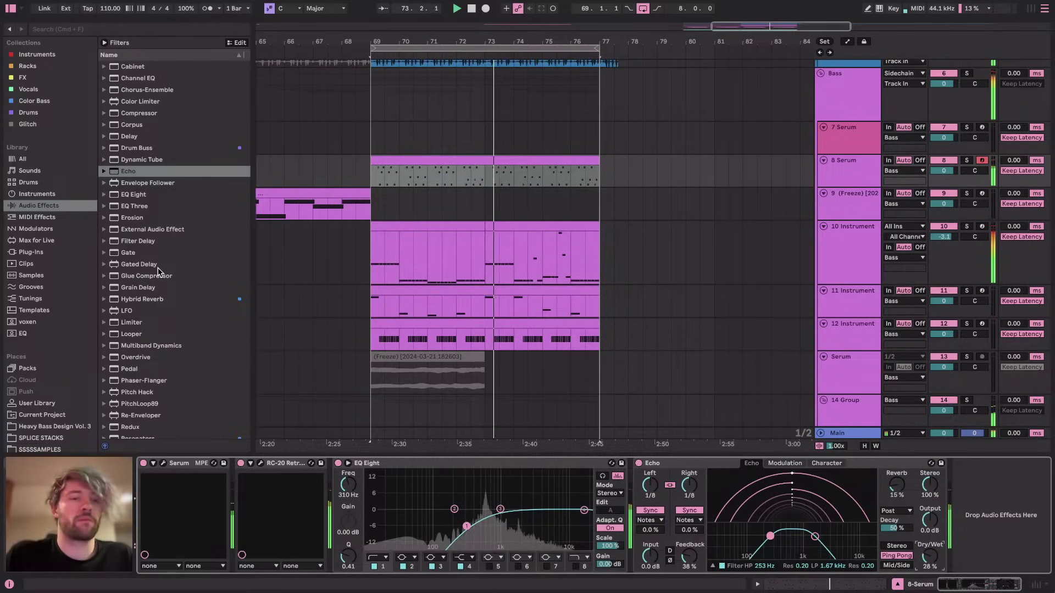
In the arpeggio's Serum, raise oscillator A by one octave and set envelope 1's attack to 0.4 ms and decay to 192 ms
{"action": "left_click", "coordinate": [163, 463]}
{"action": "left_click_drag", "start_coordinate": [350, 144], "coordinate": [350, 119]}
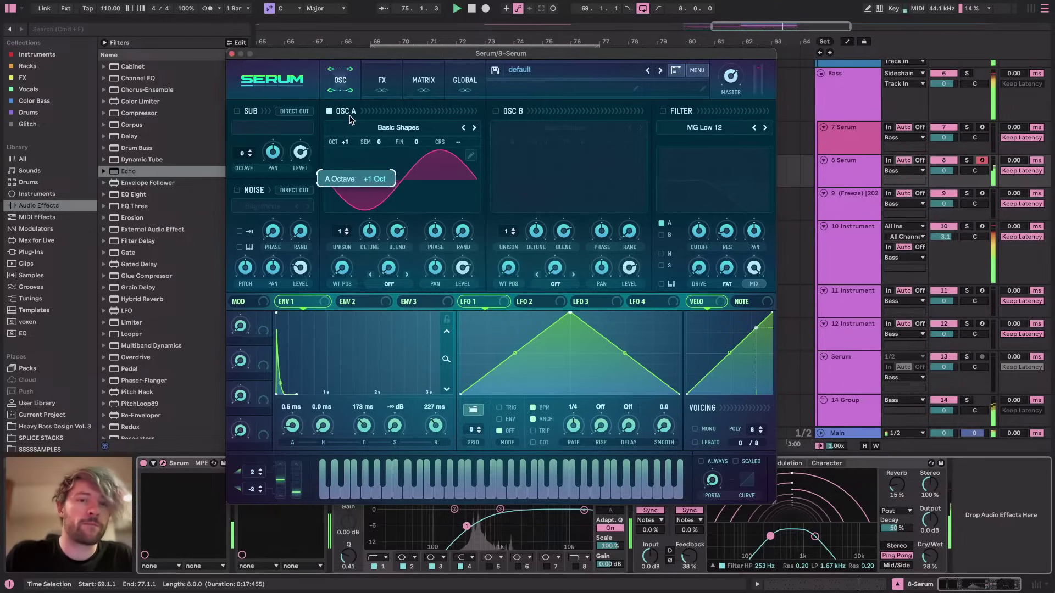
{"action": "left_click_drag", "start_coordinate": [464, 291], "coordinate": [464, 284]}
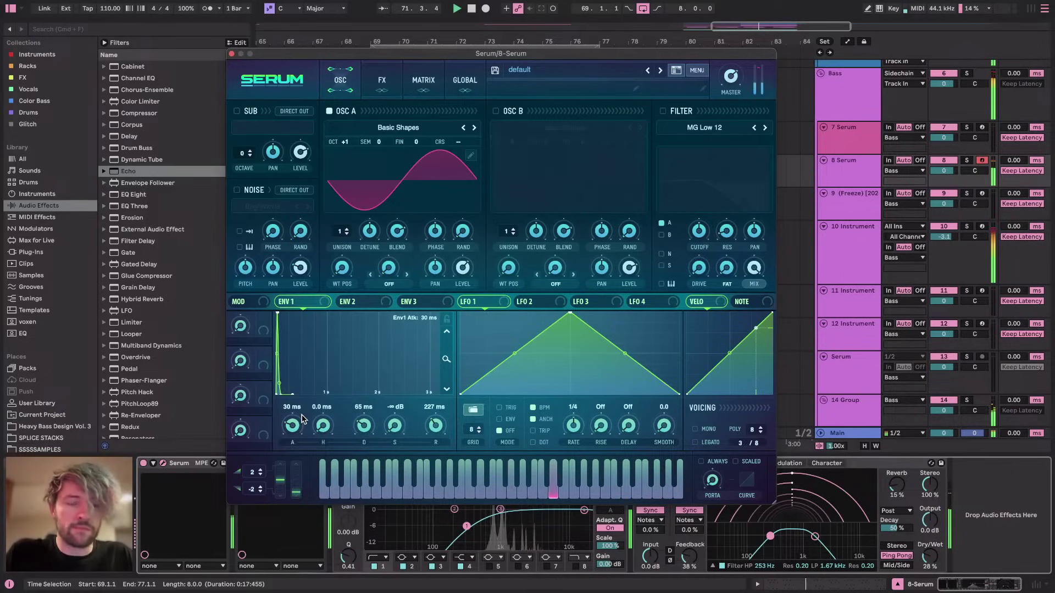
{"action": "left_click_drag", "start_coordinate": [342, 146], "coordinate": [341, 160]}
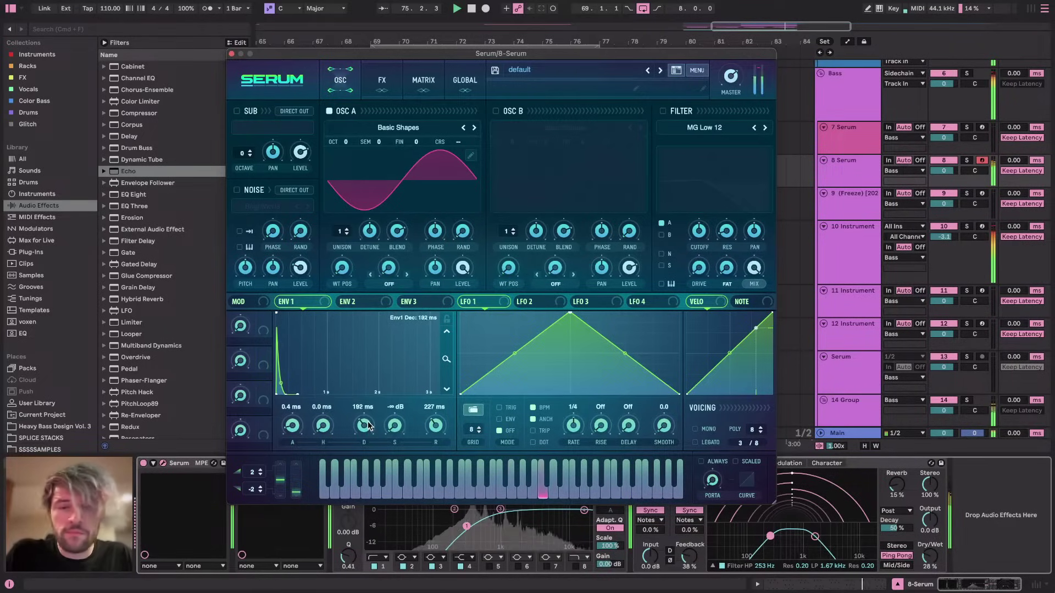
{"action": "left_click", "coordinate": [231, 54]}
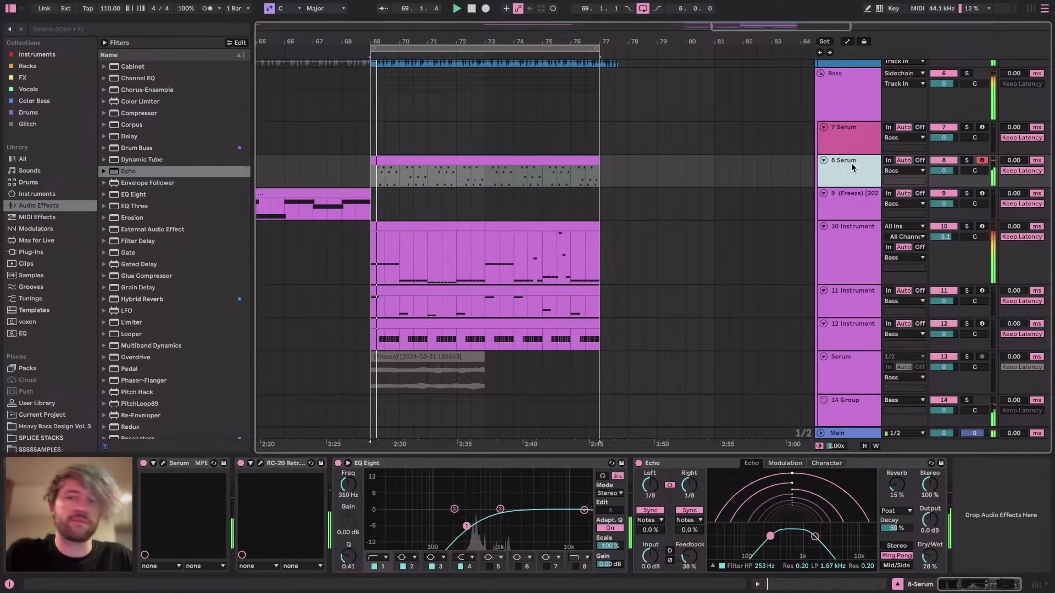
In the arpeggio's RC-20, use noise type Vinyl 1 at 12 % and set the Distort amount to 65 %
{"action": "left_click", "coordinate": [260, 463]}
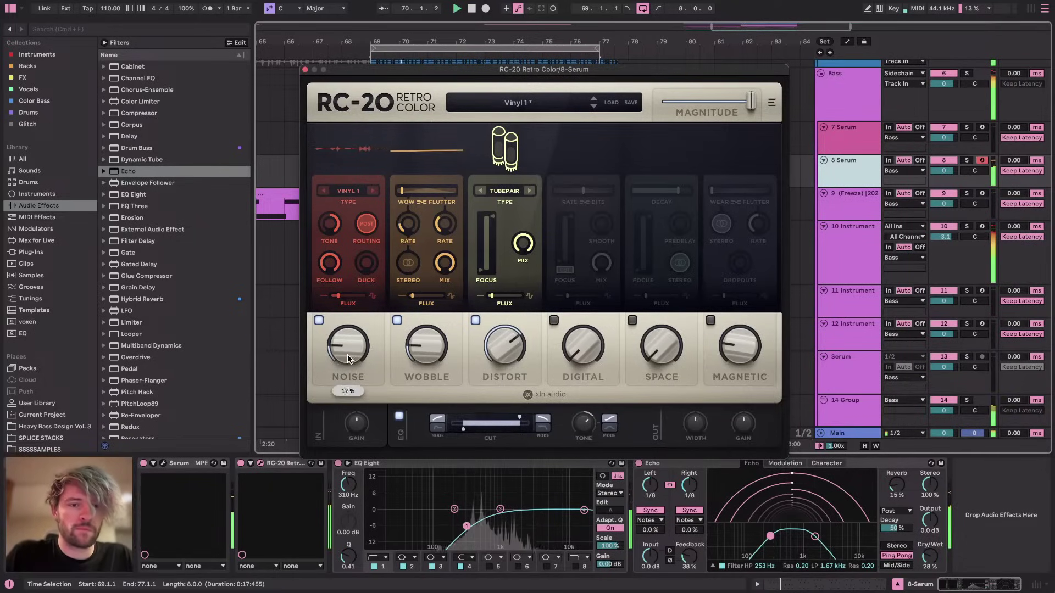
{"action": "left_click_drag", "start_coordinate": [347, 367], "coordinate": [349, 373]}
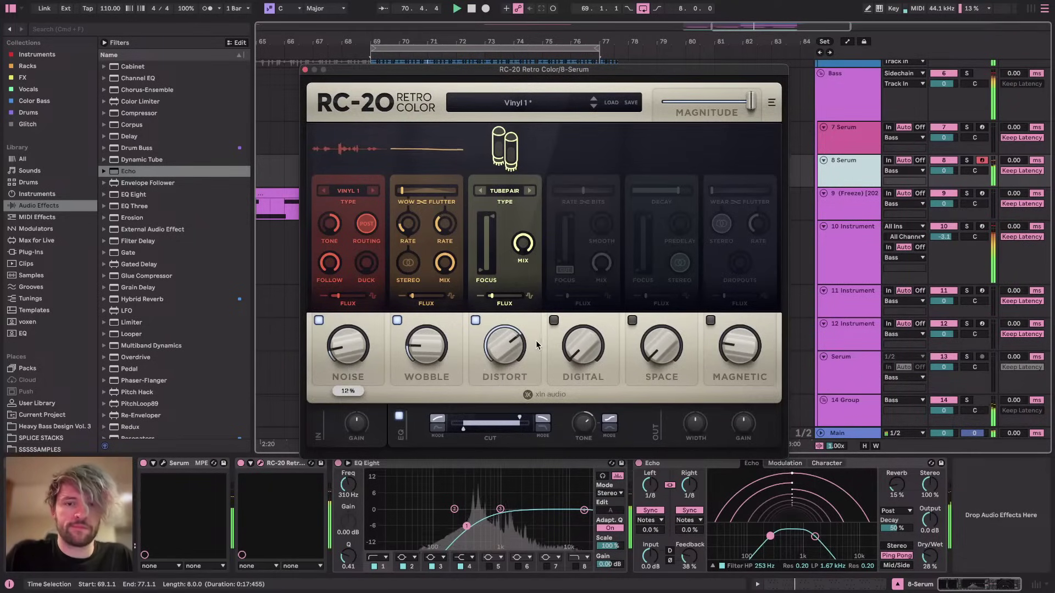
{"action": "left_click_drag", "start_coordinate": [512, 353], "coordinate": [511, 365]}
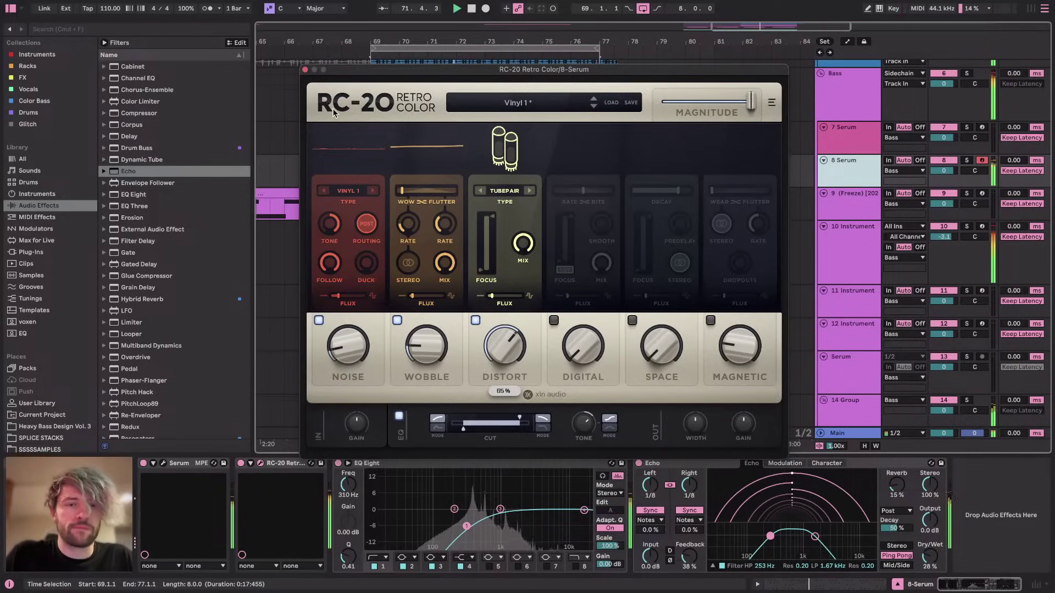
{"action": "left_click", "coordinate": [305, 70]}
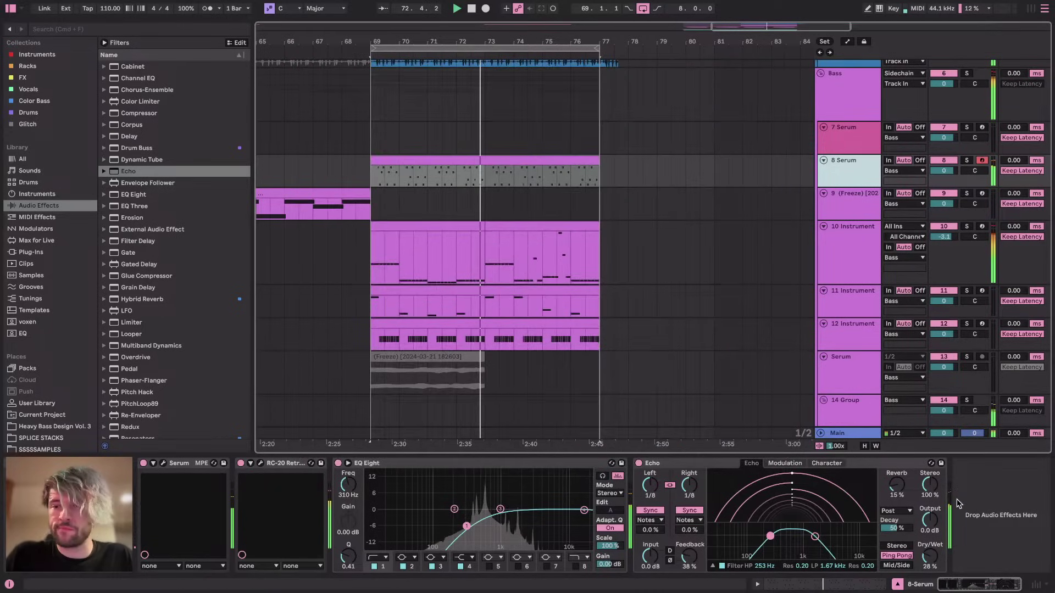
Set Echo's dry/wet to 35 % and switch on its ducking with a -51 dB threshold, checking the arpeggio soloed
{"action": "left_click_drag", "start_coordinate": [928, 494], "coordinate": [928, 445]}
{"action": "left_click_drag", "start_coordinate": [929, 555], "coordinate": [929, 552]}
{"action": "key", "text": "space"}
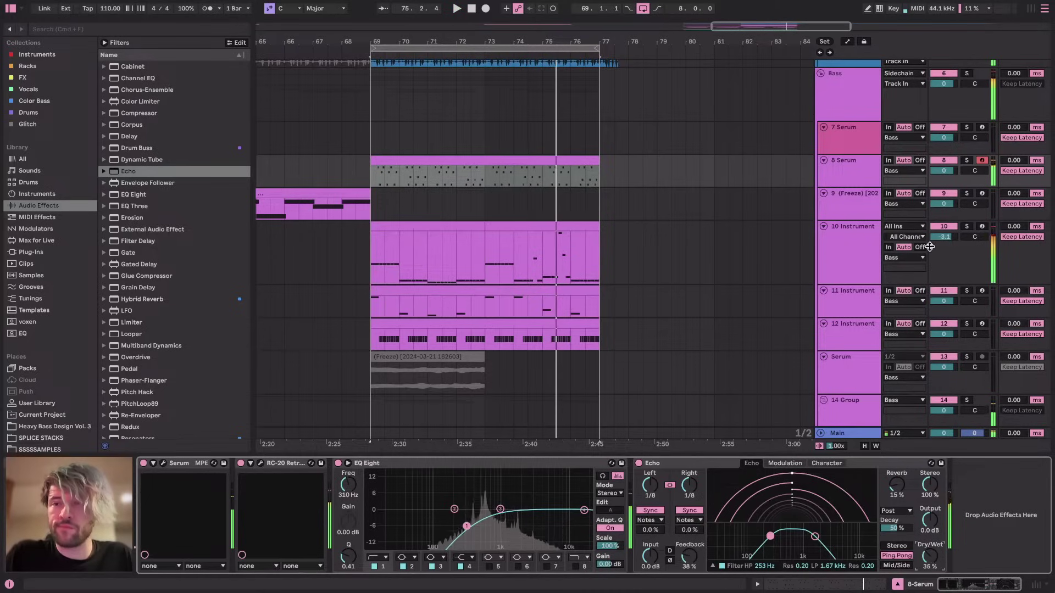
{"action": "left_click", "coordinate": [966, 161]}
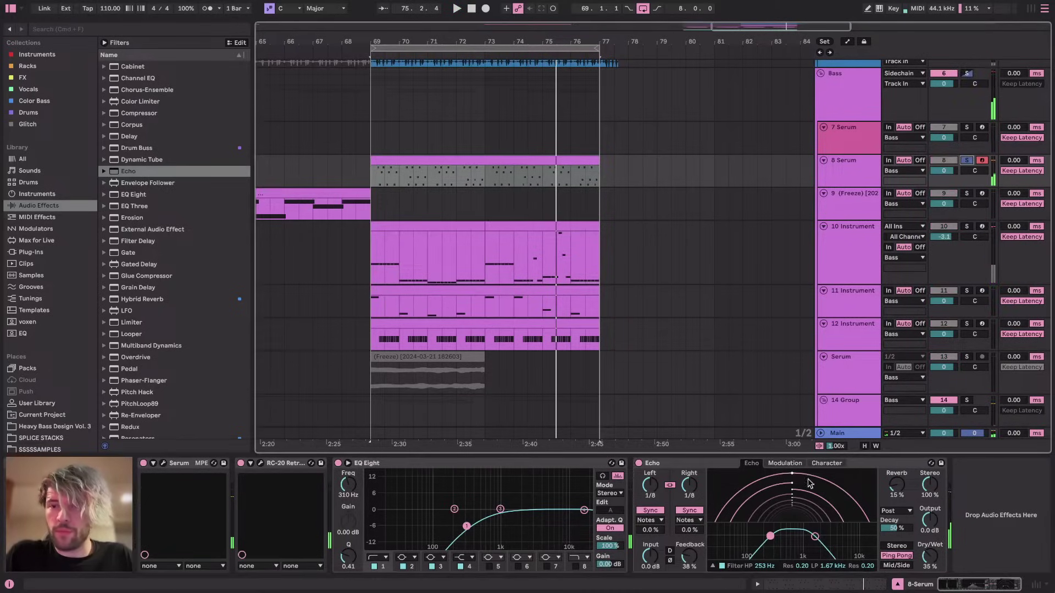
{"action": "left_click", "coordinate": [833, 462]}
{"action": "left_click_drag", "start_coordinate": [814, 498], "coordinate": [814, 492]}
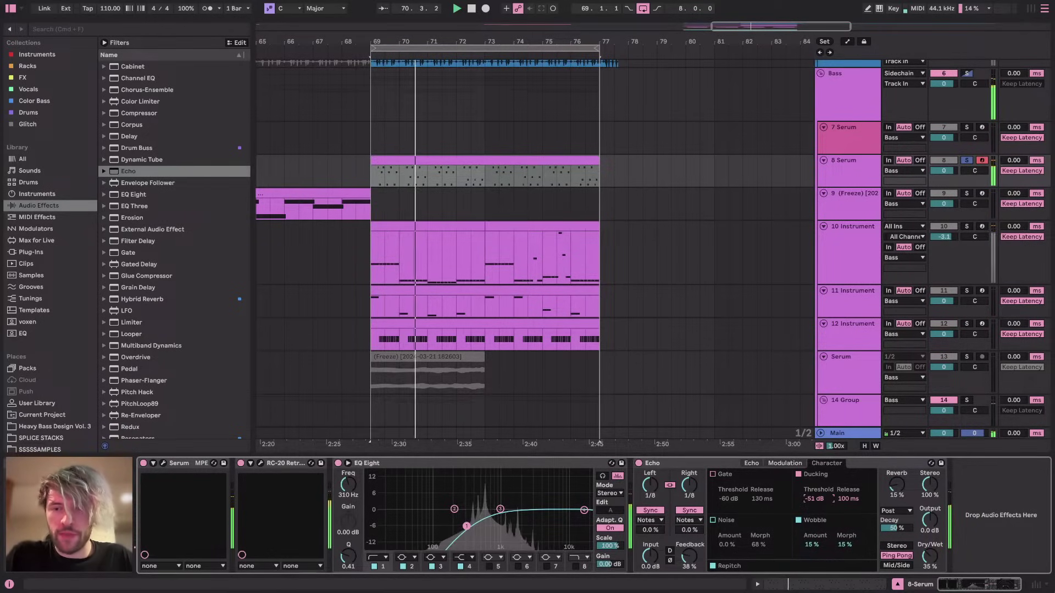
{"action": "left_click", "coordinate": [966, 160]}
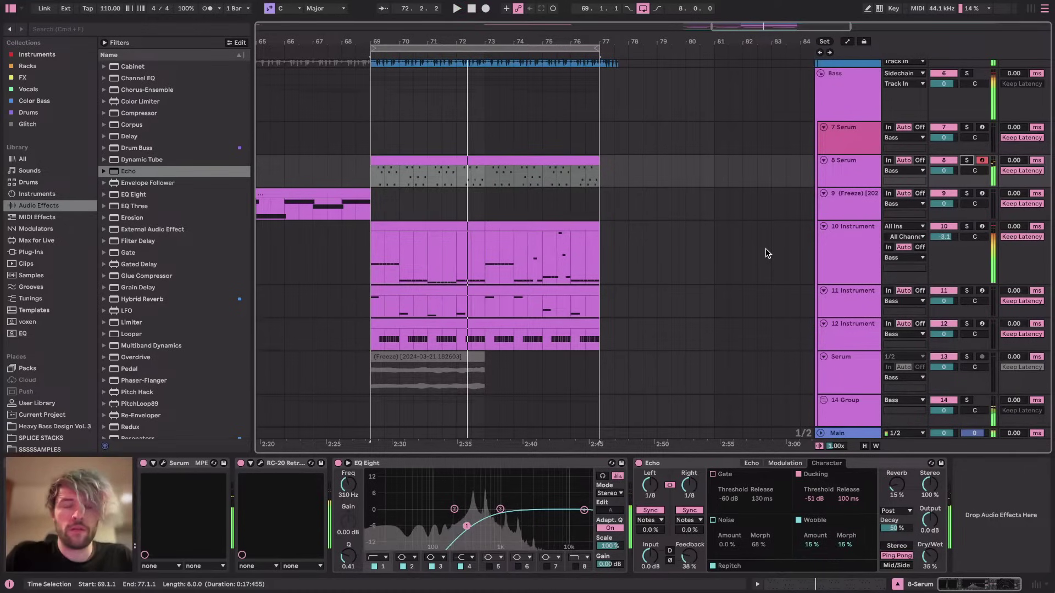
Solo the 14 Group and play it from bar 69
{"action": "left_click", "coordinate": [377, 176]}
{"action": "key", "text": "space"}
{"action": "scroll", "coordinate": [371, 173], "scroll_direction": "up", "scroll_amount": 2}
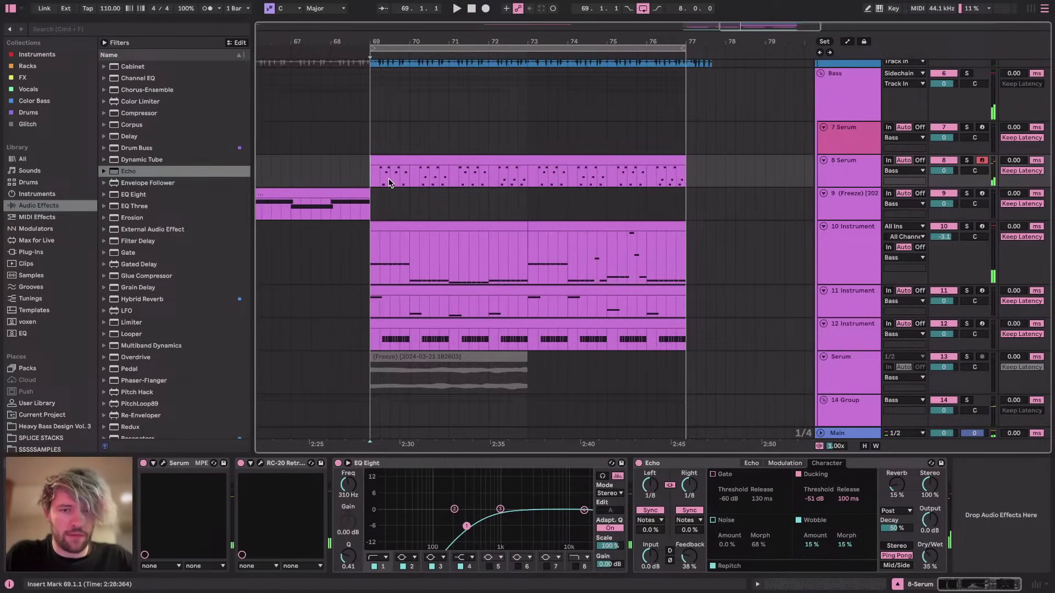
{"action": "scroll", "coordinate": [844, 310], "scroll_direction": "down", "scroll_amount": 6}
{"action": "left_click", "coordinate": [846, 307]}
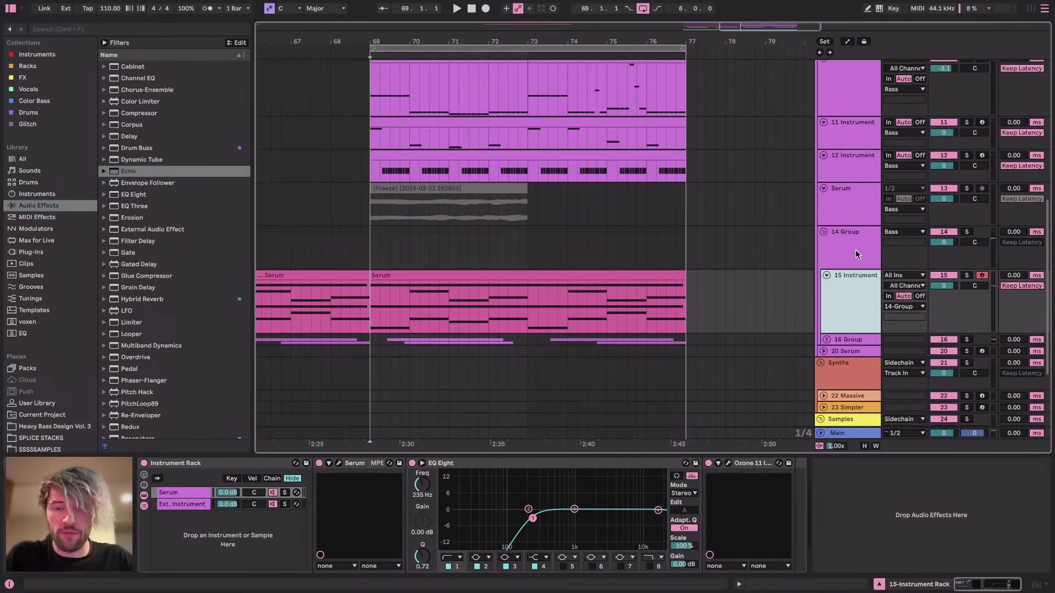
{"action": "left_click", "coordinate": [857, 255]}
{"action": "key", "text": "space"}
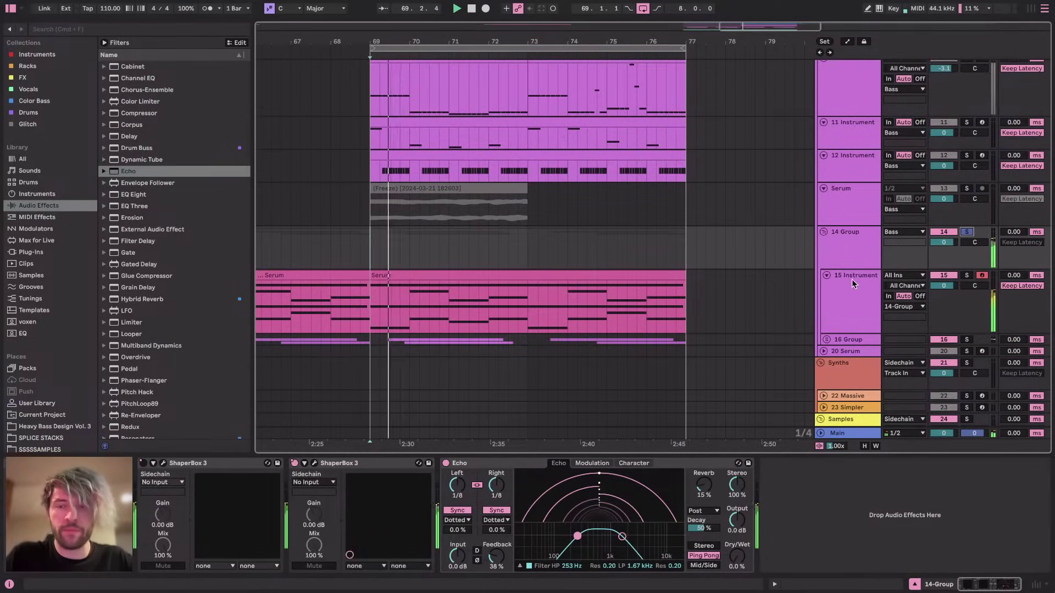
{"action": "left_click", "coordinate": [859, 243]}
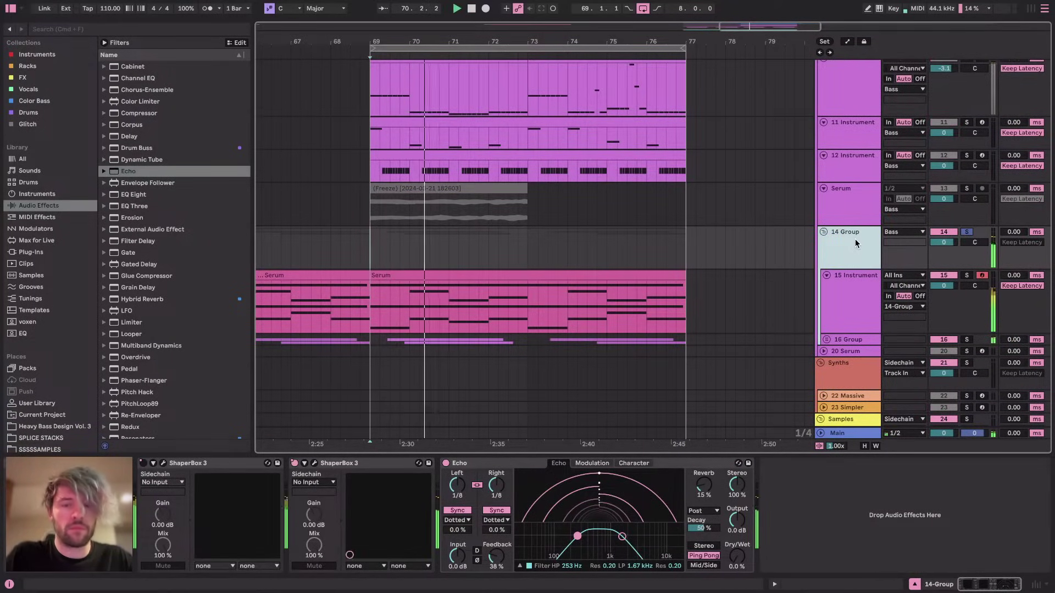
Raise the Volume shaper's mix to 75 % in ShaperBox 3 on the 14 Group
{"action": "left_click", "coordinate": [313, 463]}
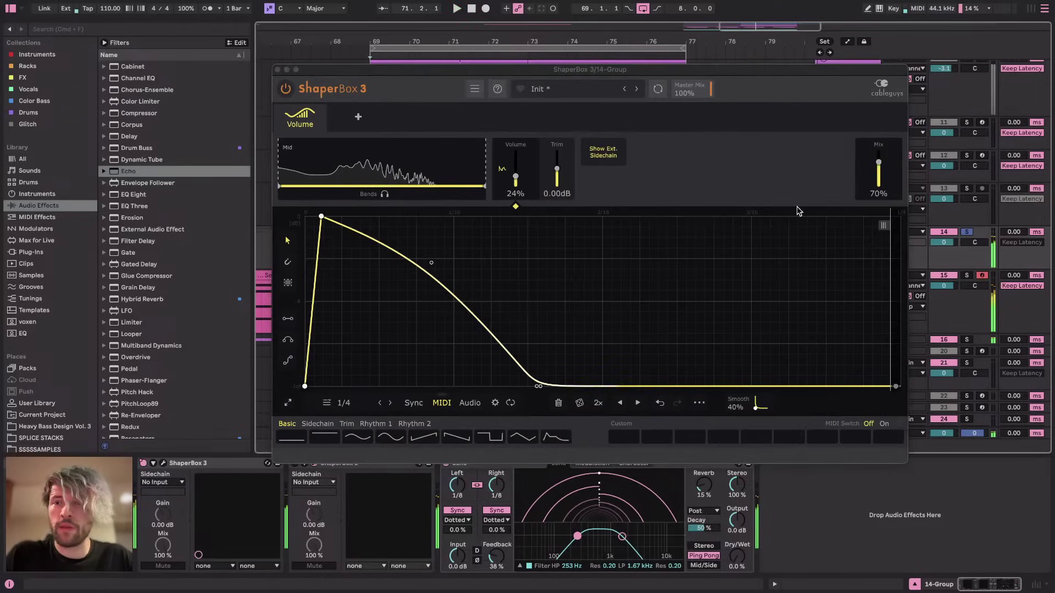
{"action": "left_click", "coordinate": [278, 70]}
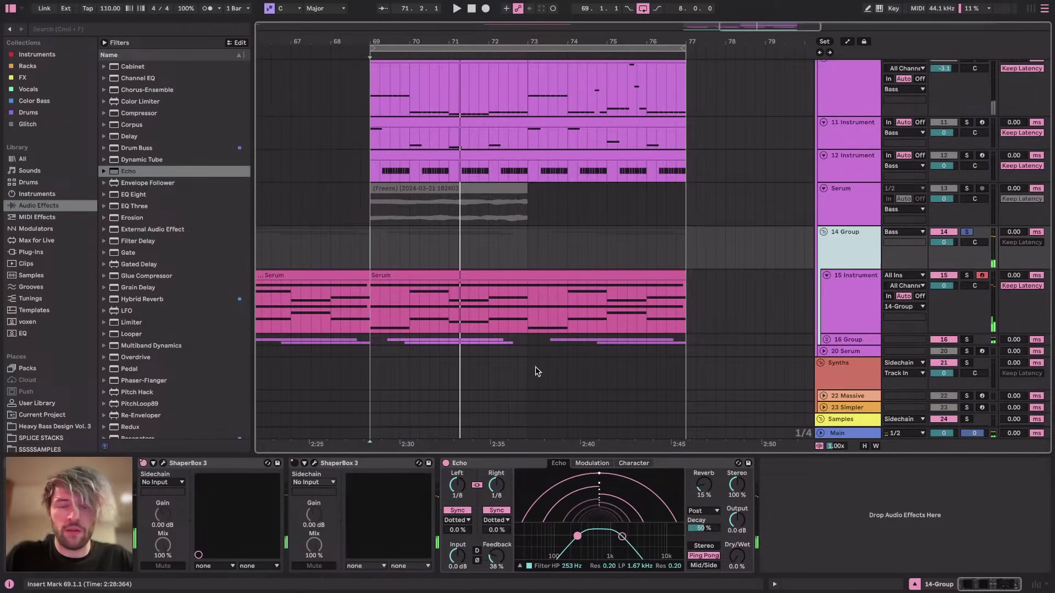
{"action": "left_click", "coordinate": [314, 463]}
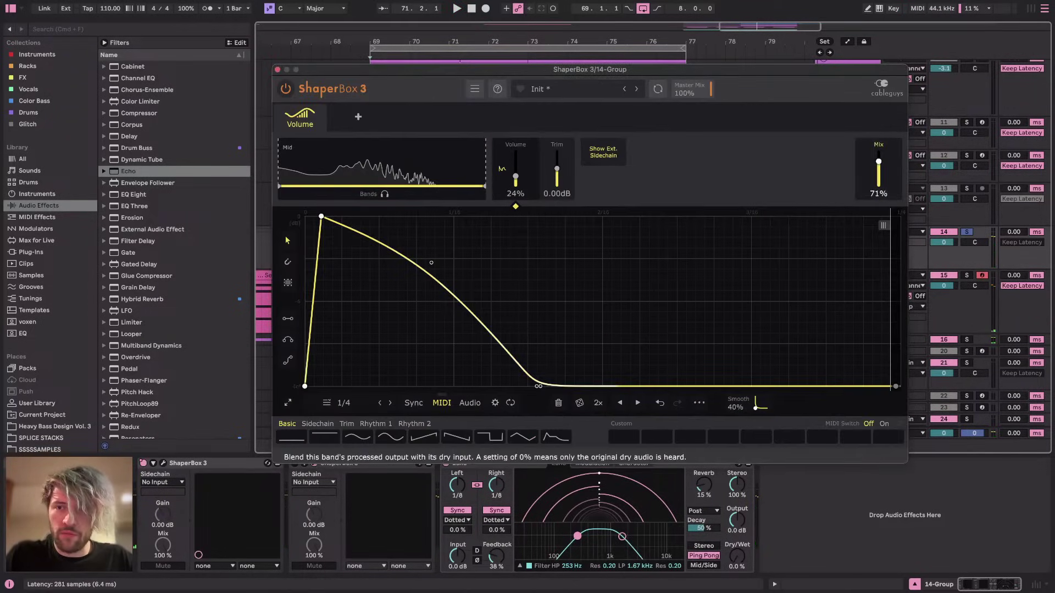
{"action": "left_click_drag", "start_coordinate": [879, 161], "coordinate": [878, 160]}
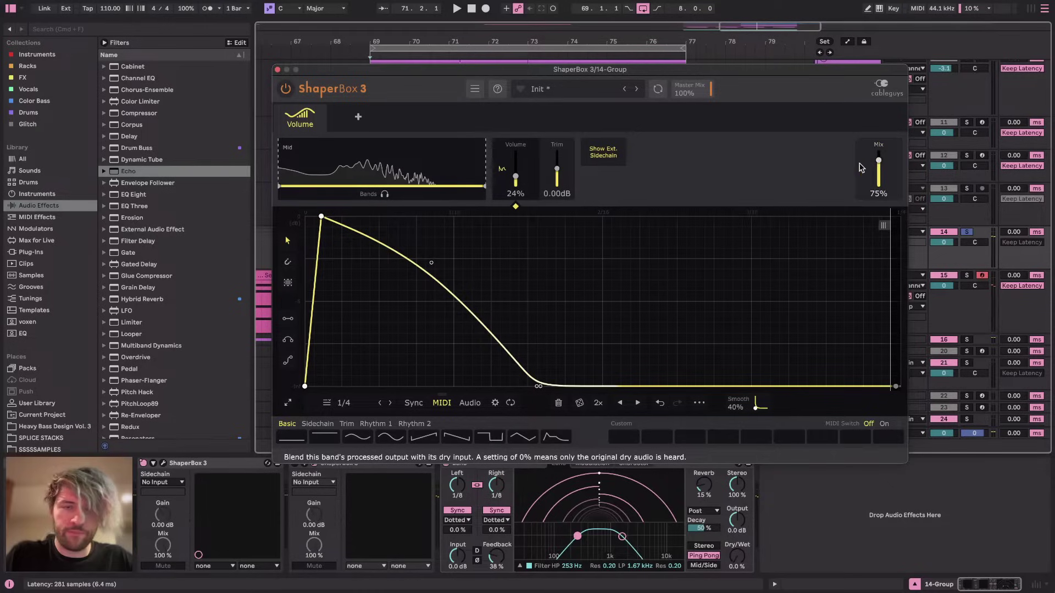
Set the Volume shaper's mix to 75 % in the first ShaperBox 3 on the 14 Group
{"action": "left_click", "coordinate": [278, 71]}
{"action": "left_click", "coordinate": [162, 464]}
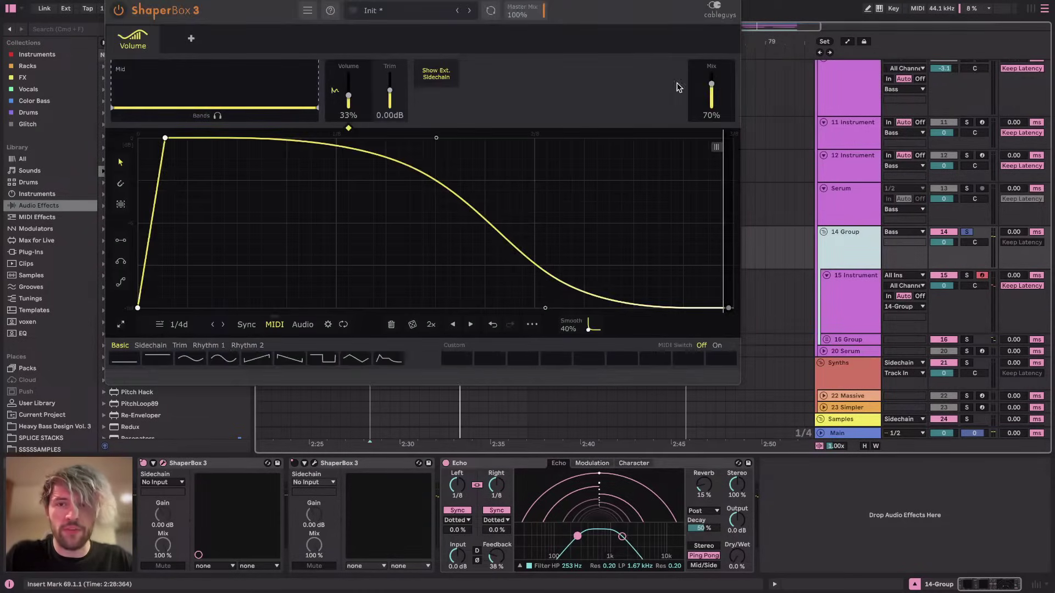
{"action": "left_click_drag", "start_coordinate": [708, 85], "coordinate": [709, 81]}
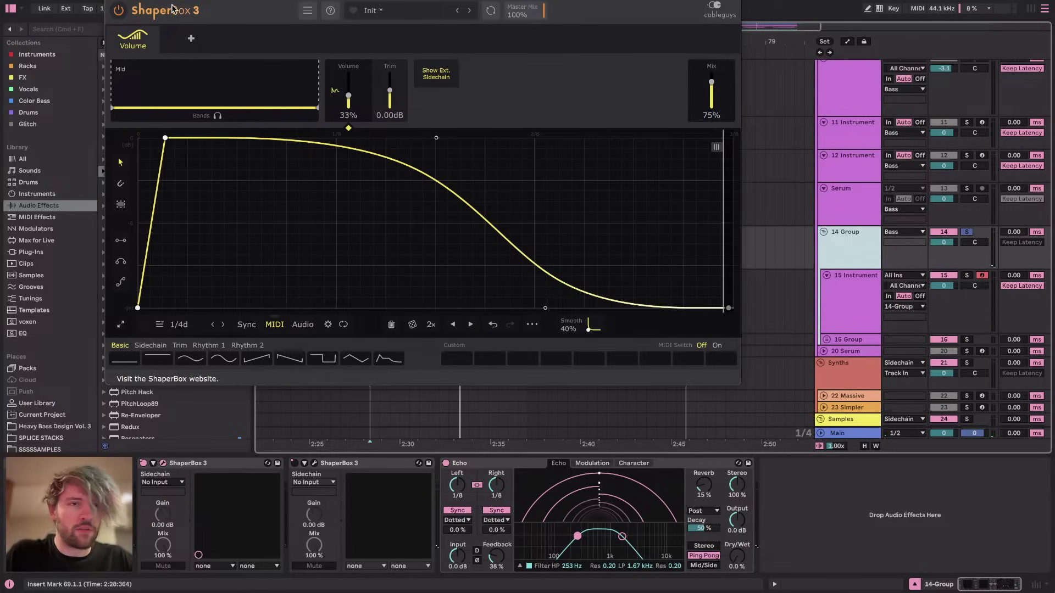
{"action": "left_click", "coordinate": [107, 0]}
Delete Echo from the 14 Group and unsolo the group
{"action": "left_click", "coordinate": [529, 468]}
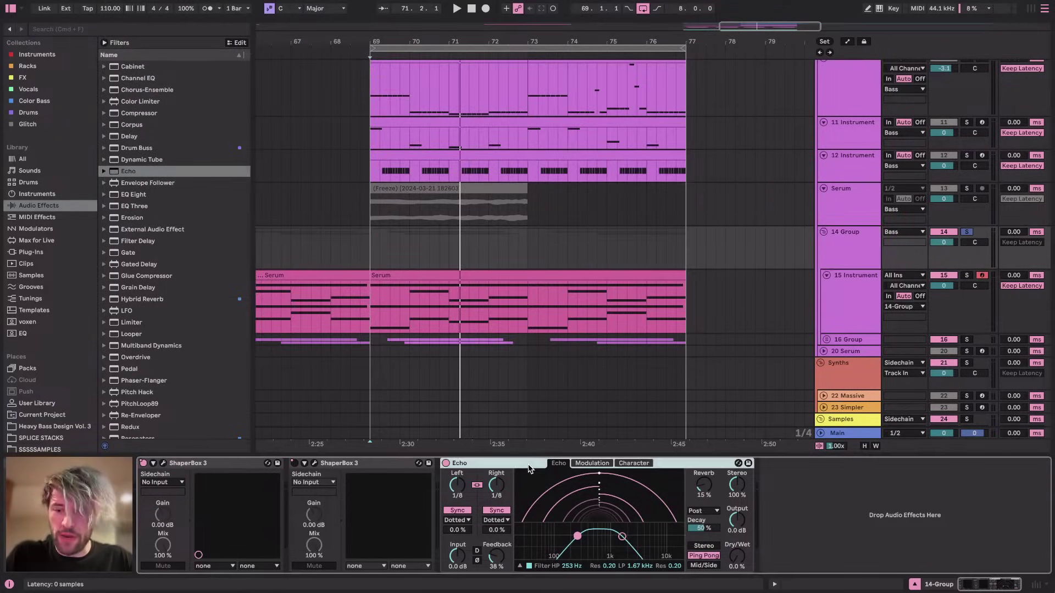
{"action": "key", "text": "Delete"}
{"action": "scroll", "coordinate": [968, 235], "scroll_direction": "up", "scroll_amount": 5}
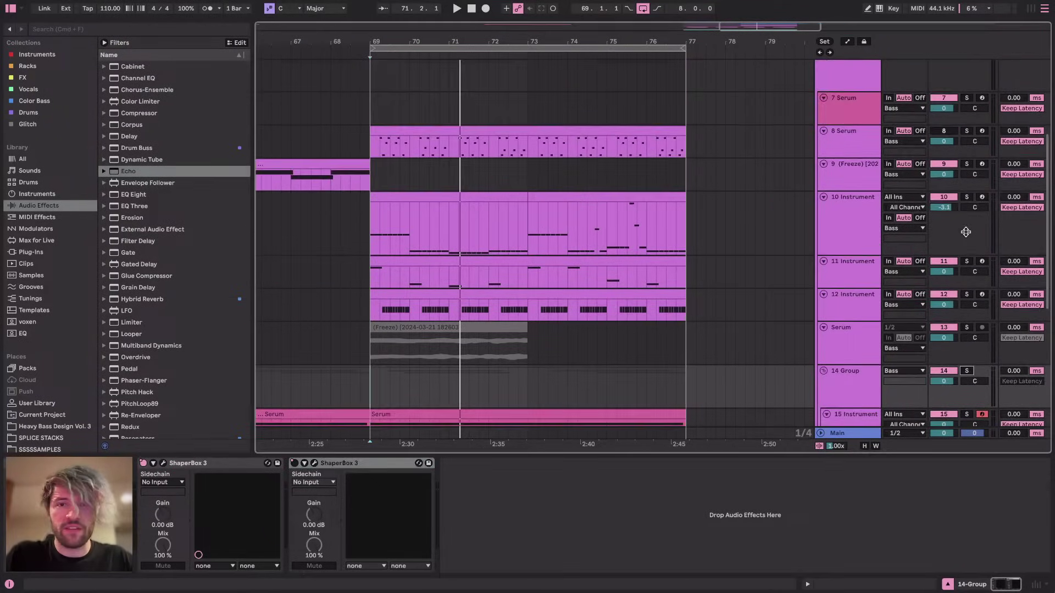
Select the 8 Serum arpeggio track and play the drop from bar 69 to hear it in the full mix
{"action": "left_click", "coordinate": [839, 179]}
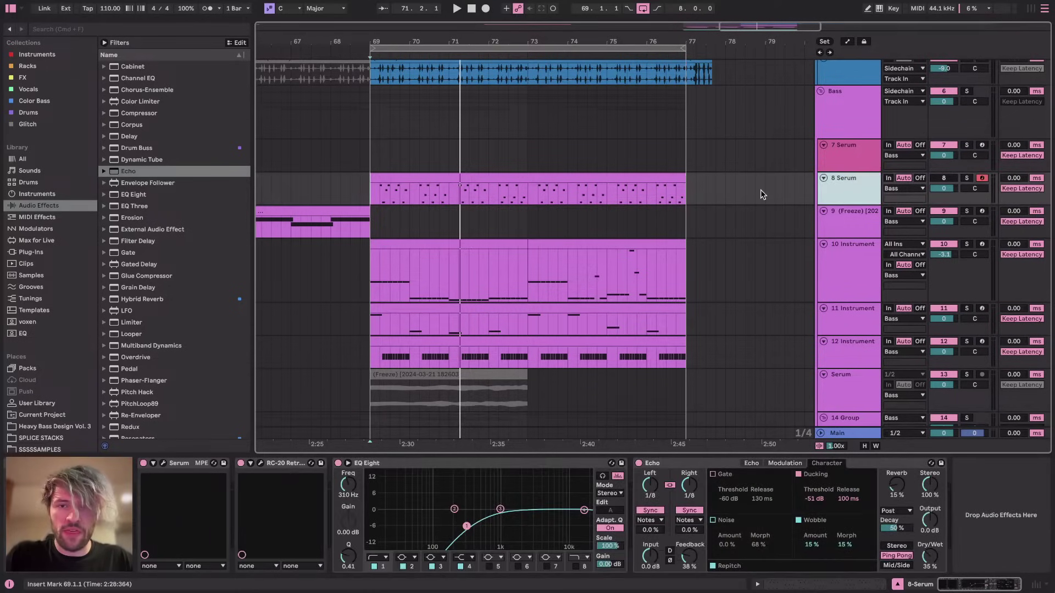
{"action": "scroll", "coordinate": [747, 195], "scroll_direction": "down", "scroll_amount": 2}
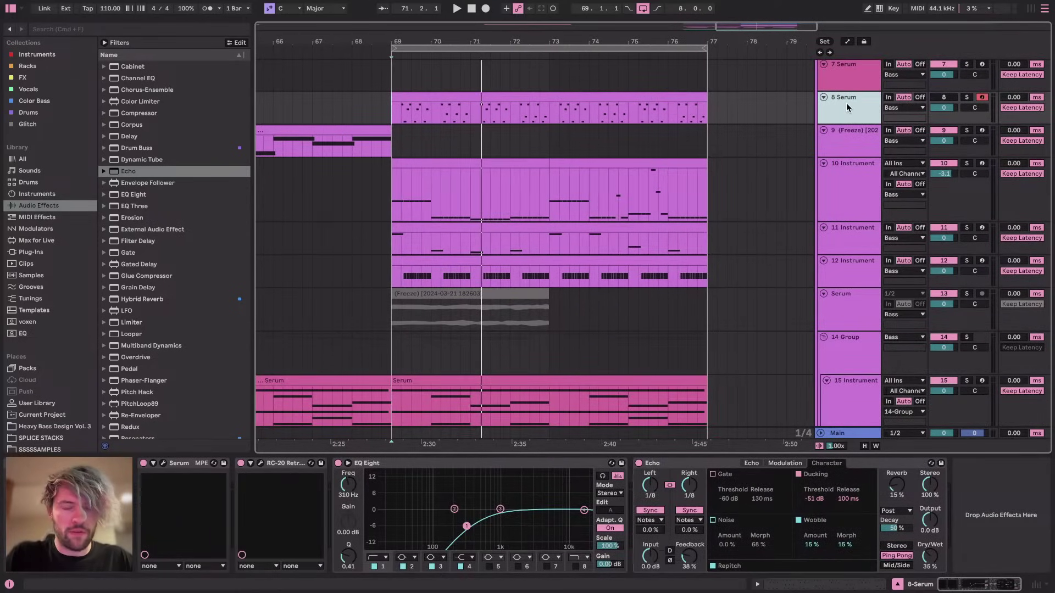
{"action": "key", "text": "space"}
{"action": "scroll", "coordinate": [655, 130], "scroll_direction": "up", "scroll_amount": 2}
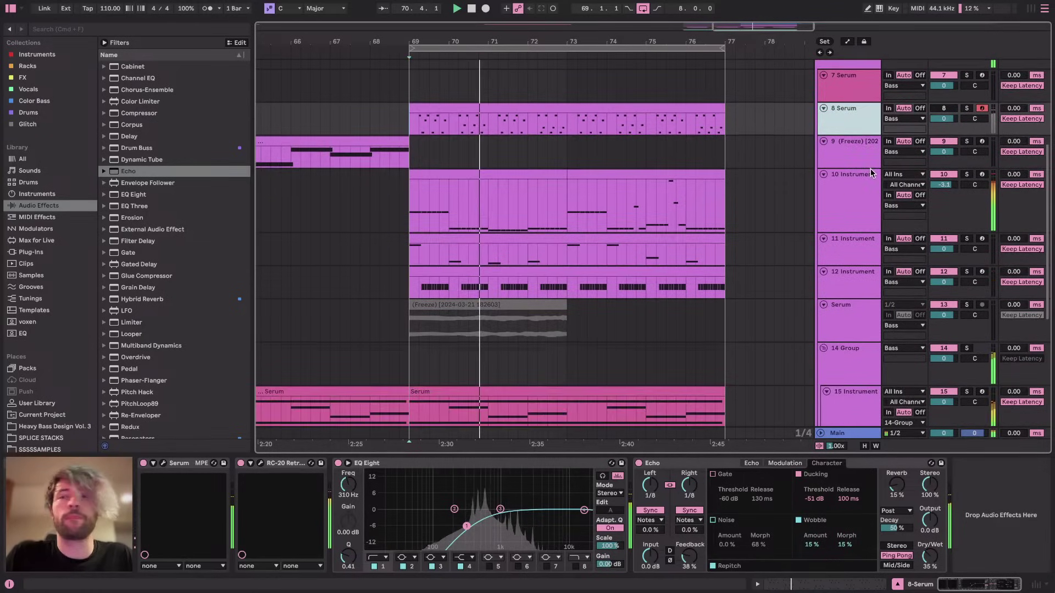
Try the Multiband Compression preset of Multiband Dynamics after Ozone 11 on the 15 Instrument track, adjusting its overall output
{"action": "scroll", "coordinate": [857, 187], "scroll_direction": "down", "scroll_amount": 8}
{"action": "left_click", "coordinate": [846, 205]}
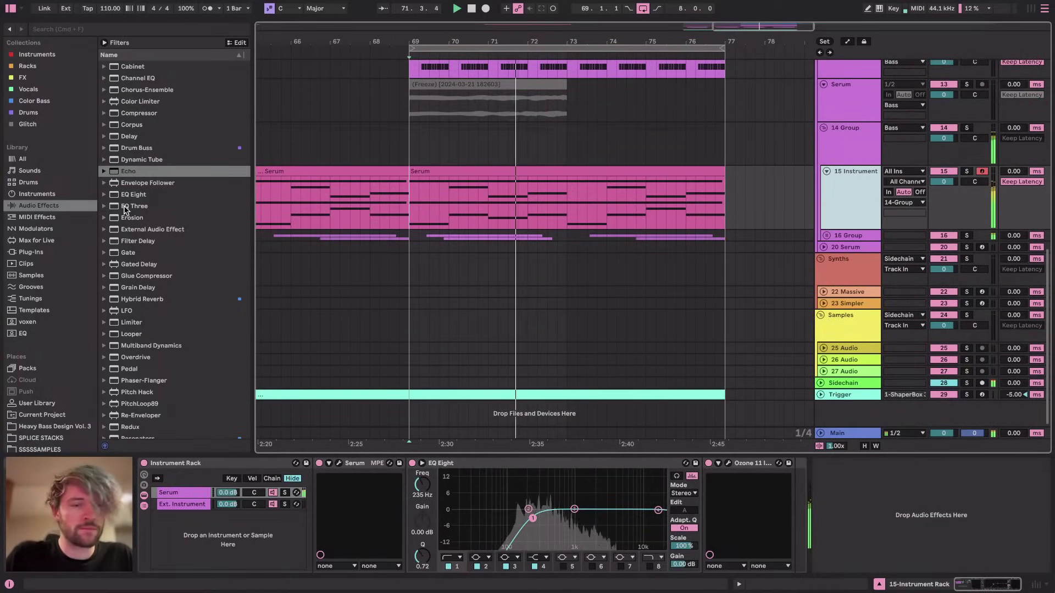
{"action": "left_click", "coordinate": [104, 345]}
{"action": "scroll", "coordinate": [169, 410], "scroll_direction": "down", "scroll_amount": 2}
{"action": "scroll", "coordinate": [169, 409], "scroll_direction": "down", "scroll_amount": 1}
{"action": "left_click_drag", "start_coordinate": [172, 368], "coordinate": [901, 507]}
{"action": "scroll", "coordinate": [1017, 547], "scroll_direction": "right", "scroll_amount": 2}
{"action": "left_click_drag", "start_coordinate": [968, 488], "coordinate": [969, 485]}
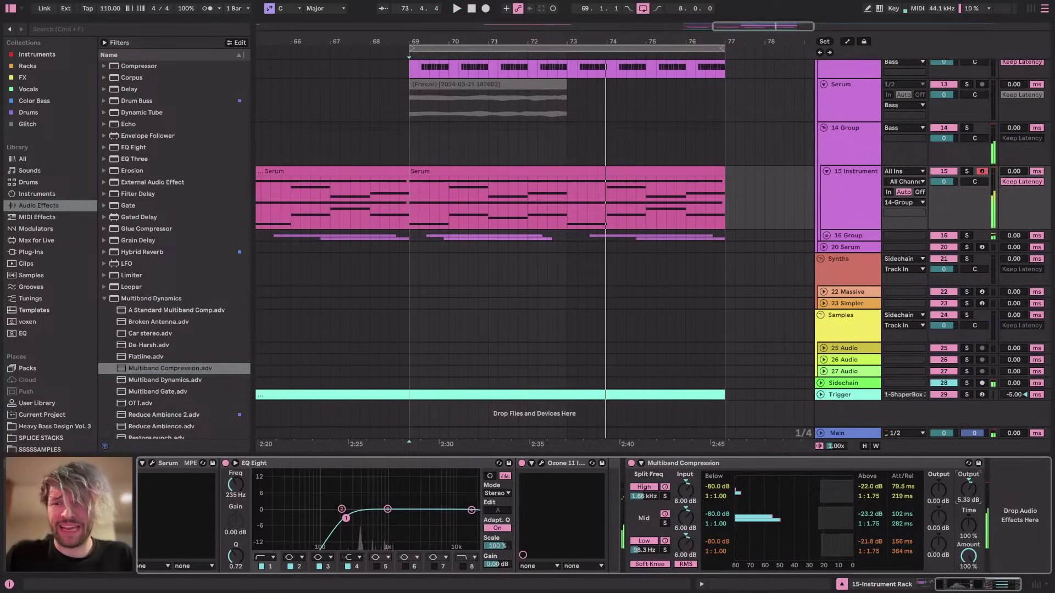
Replace the Multiband Compression preset on the 15 Instrument with OTT at about 57 % amount, and play from bar 69
{"action": "left_click_drag", "start_coordinate": [144, 402], "coordinate": [777, 478]}
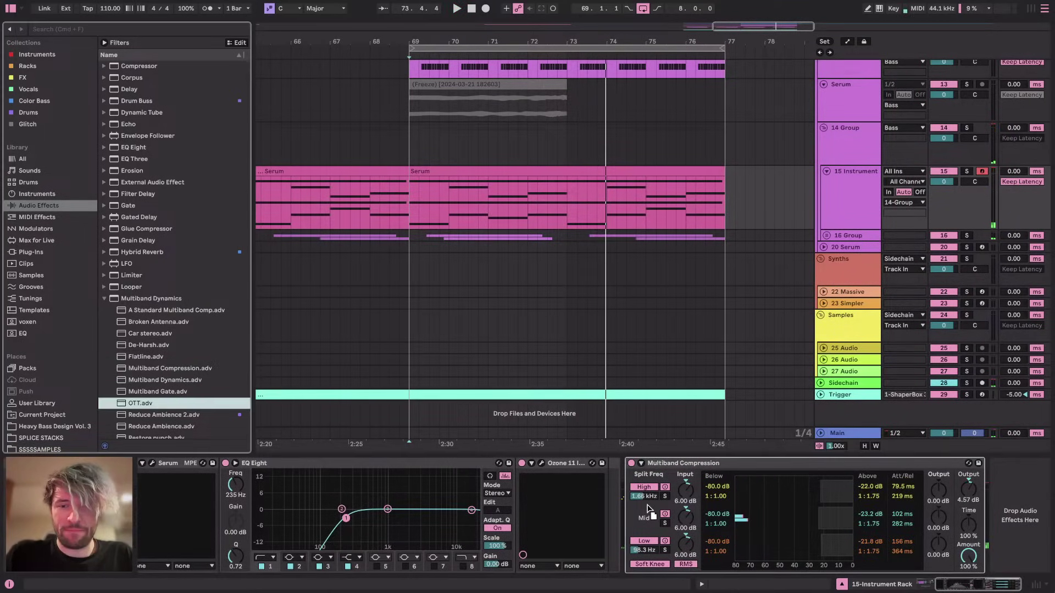
{"action": "left_click_drag", "start_coordinate": [648, 510], "coordinate": [681, 466]}
{"action": "left_click_drag", "start_coordinate": [968, 556], "coordinate": [967, 565]}
{"action": "key", "text": "space"}
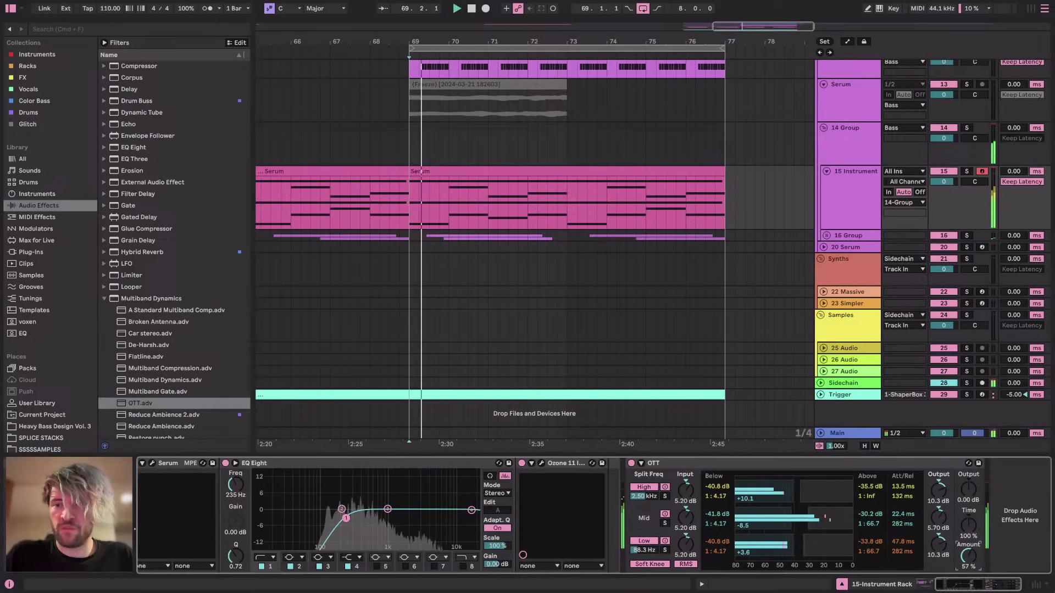
Lower OTT's overall output by 4.95 dB and raise its amount to 100 %, listening to the 15 Instrument in the drop
{"action": "left_click_drag", "start_coordinate": [968, 489], "coordinate": [968, 505]}
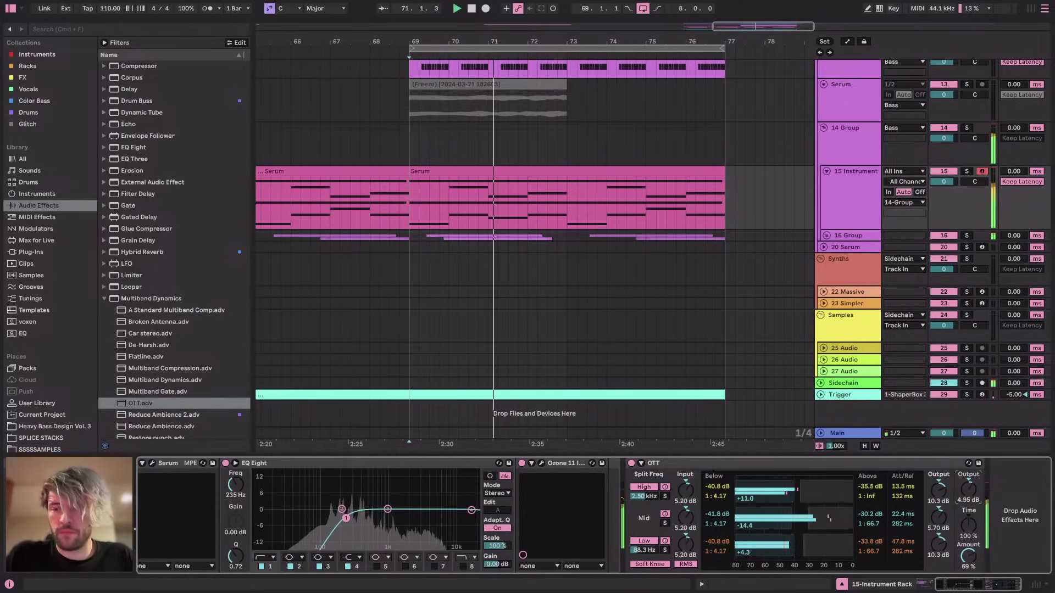
{"action": "left_click_drag", "start_coordinate": [968, 555], "coordinate": [968, 544]}
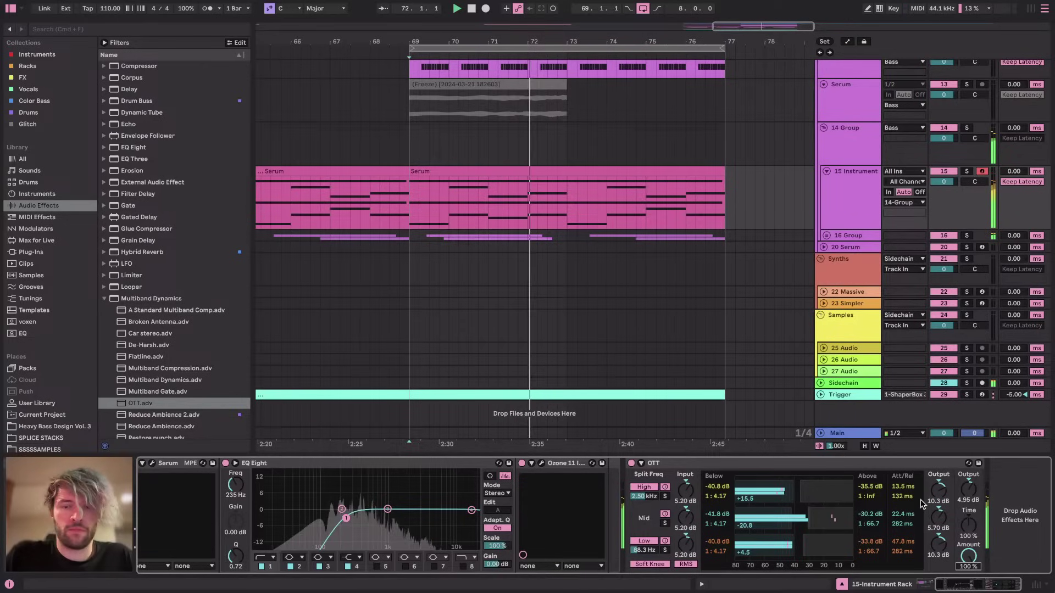
{"action": "left_click", "coordinate": [774, 466]}
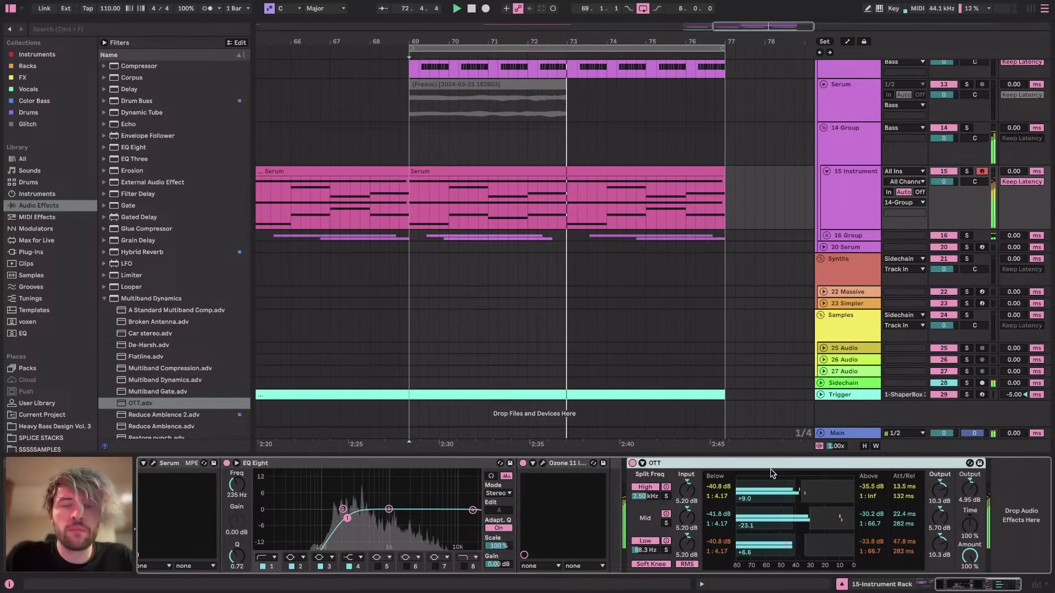
{"action": "scroll", "coordinate": [840, 163], "scroll_direction": "up", "scroll_amount": 5}
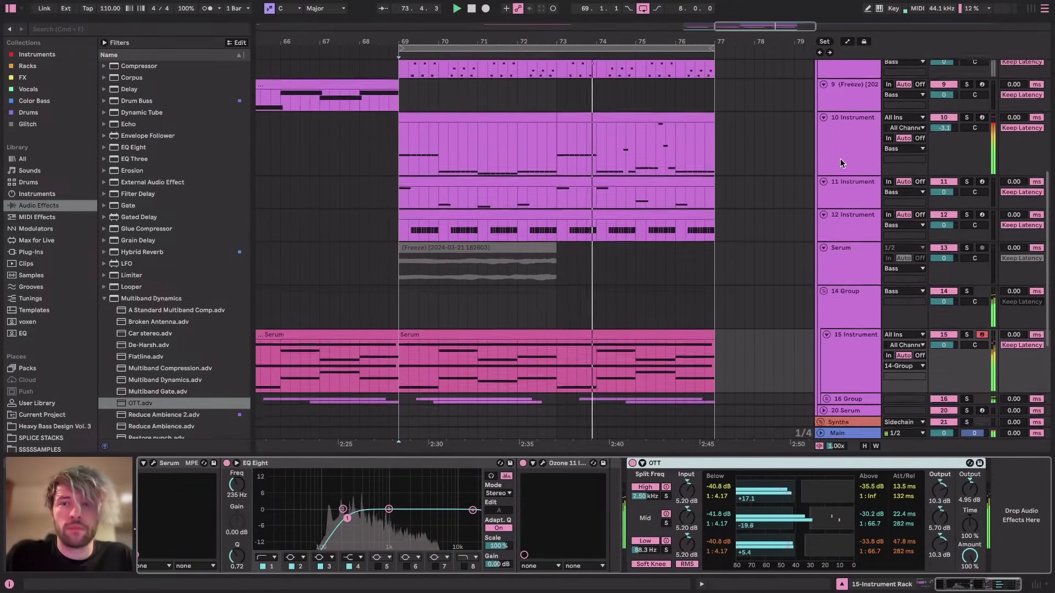
{"action": "scroll", "coordinate": [841, 163], "scroll_direction": "up", "scroll_amount": 2}
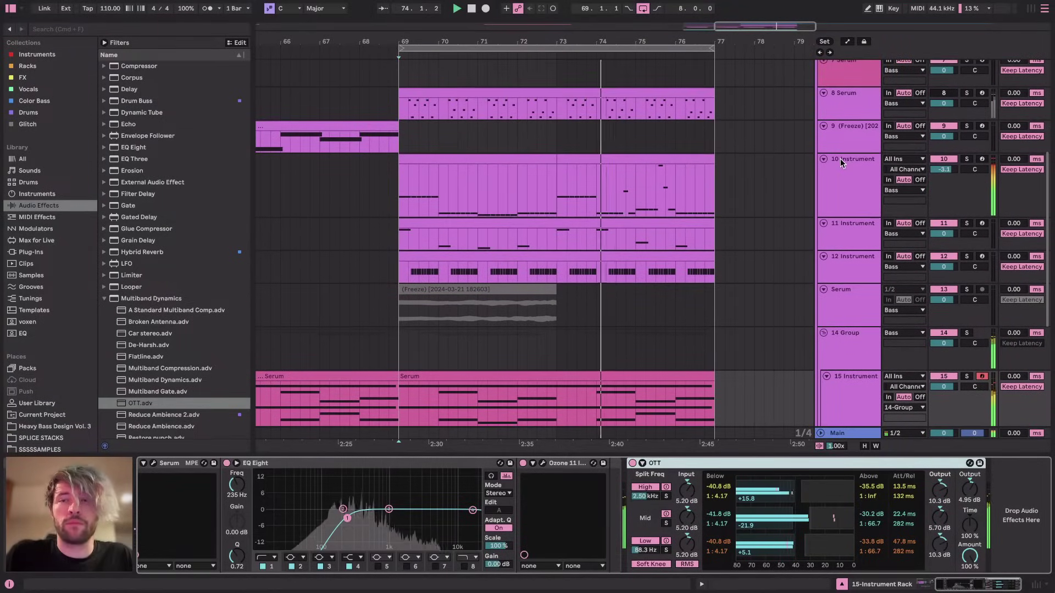
Delete the OTT device from the 15 Instrument track and stop playback
{"action": "left_click", "coordinate": [813, 463]}
{"action": "key", "text": "Delete"}
{"action": "key", "text": "super+Tab"}
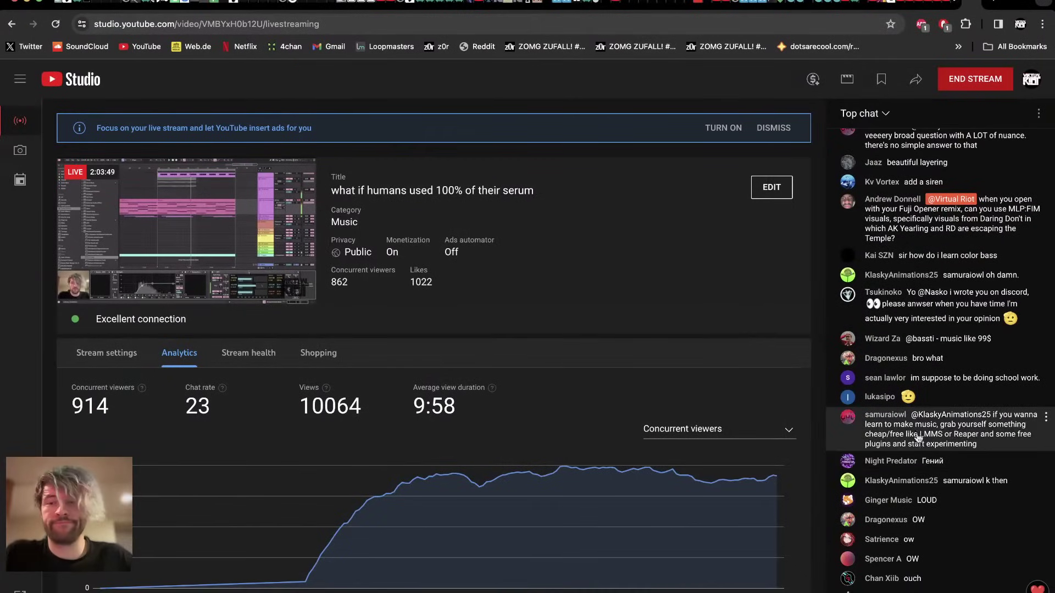
{"action": "key", "text": "super+Tab"}
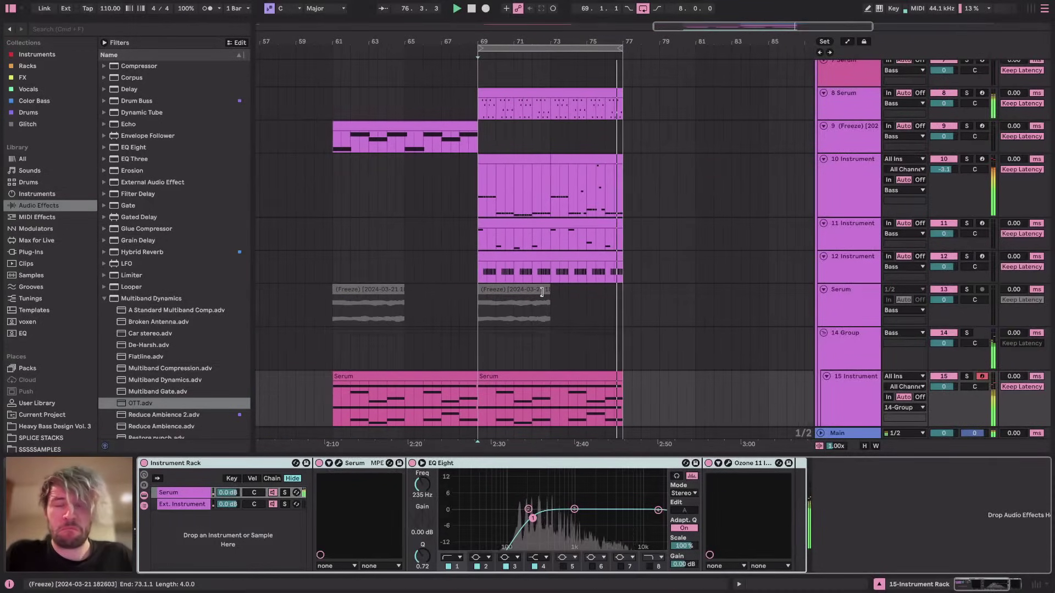
{"action": "scroll", "coordinate": [543, 294], "scroll_direction": "down", "scroll_amount": 2}
{"action": "key", "text": "space"}
Check the live-stream chat in YouTube Studio and show the devices on the Main track
{"action": "left_click", "coordinate": [502, 259]}
{"action": "key", "text": "super+Tab"}
{"action": "key", "text": "super+Tab"}
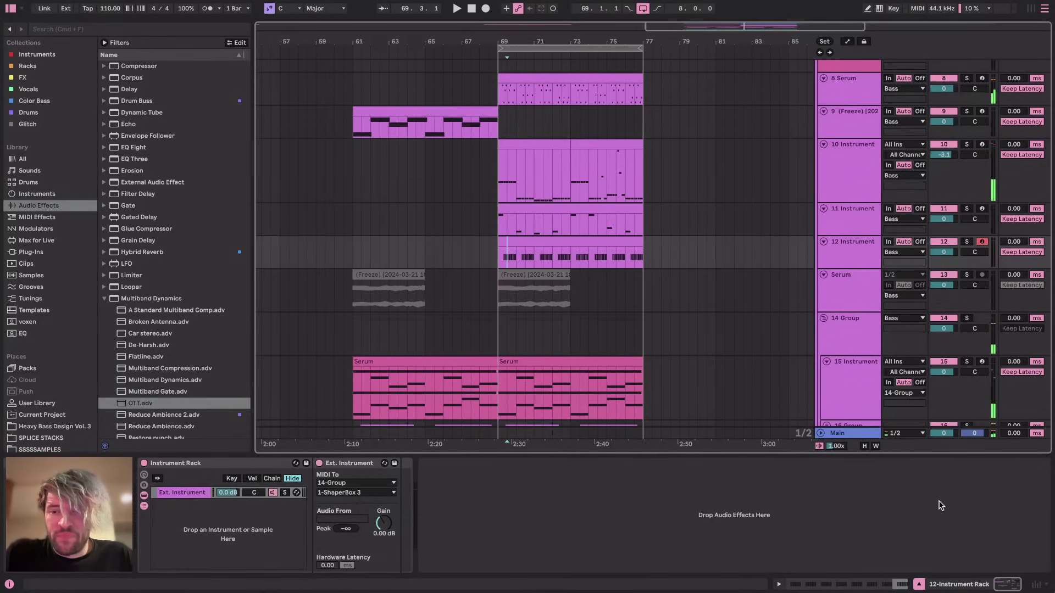
{"action": "left_click", "coordinate": [874, 435]}
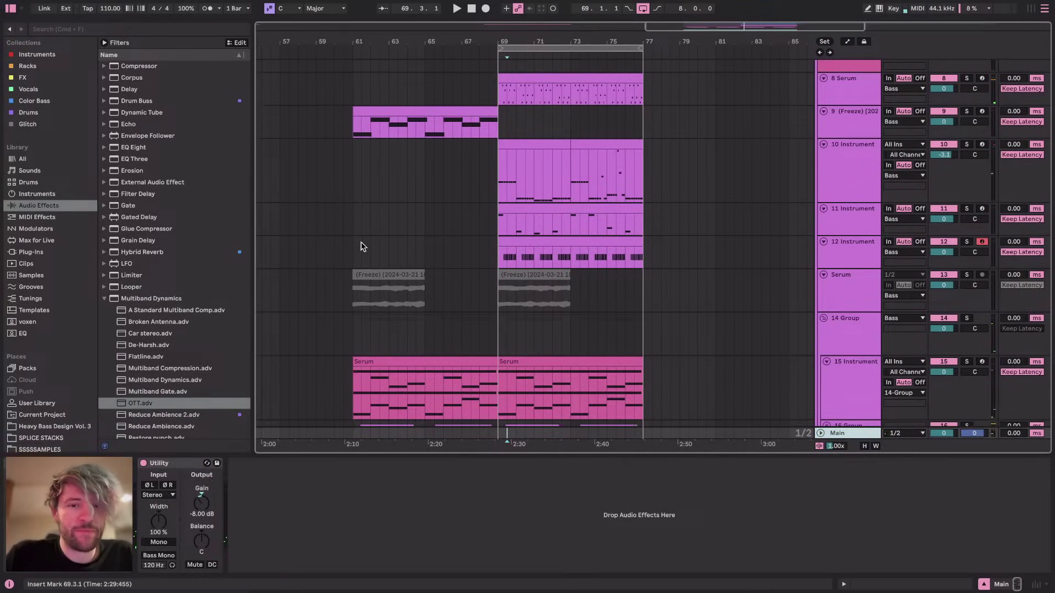
{"action": "key", "text": "super+Tab"}
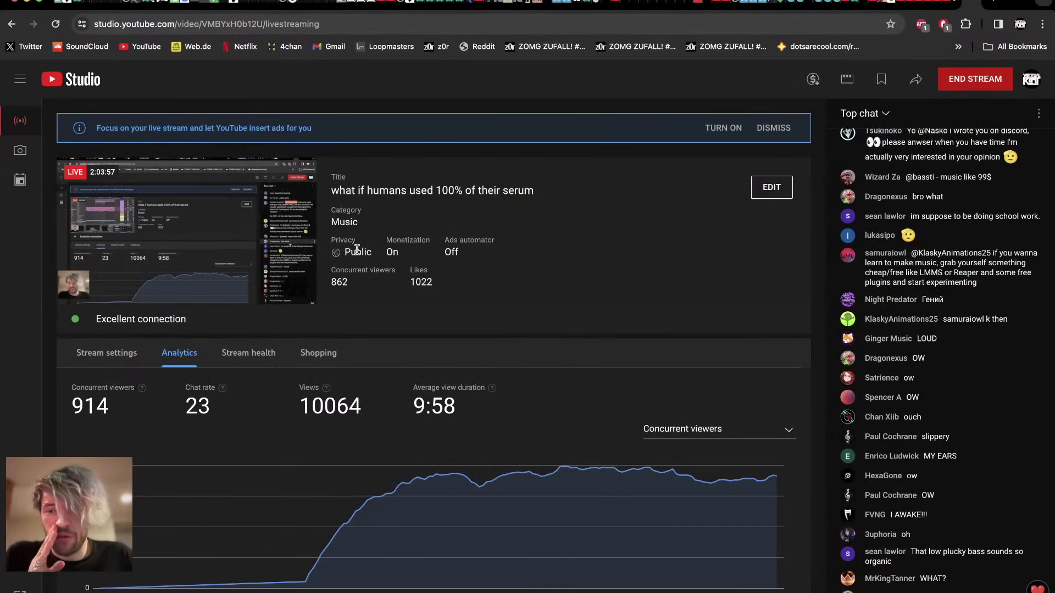
{"action": "key", "text": "super+Tab"}
Check the stream chat again and play the arrangement from bar 61
{"action": "left_click", "coordinate": [353, 253]}
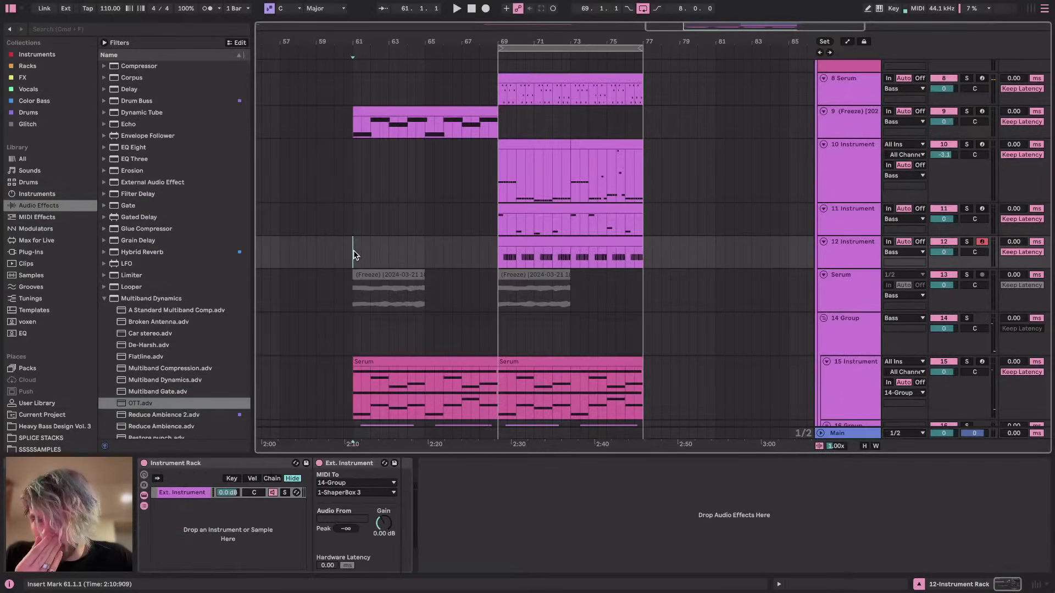
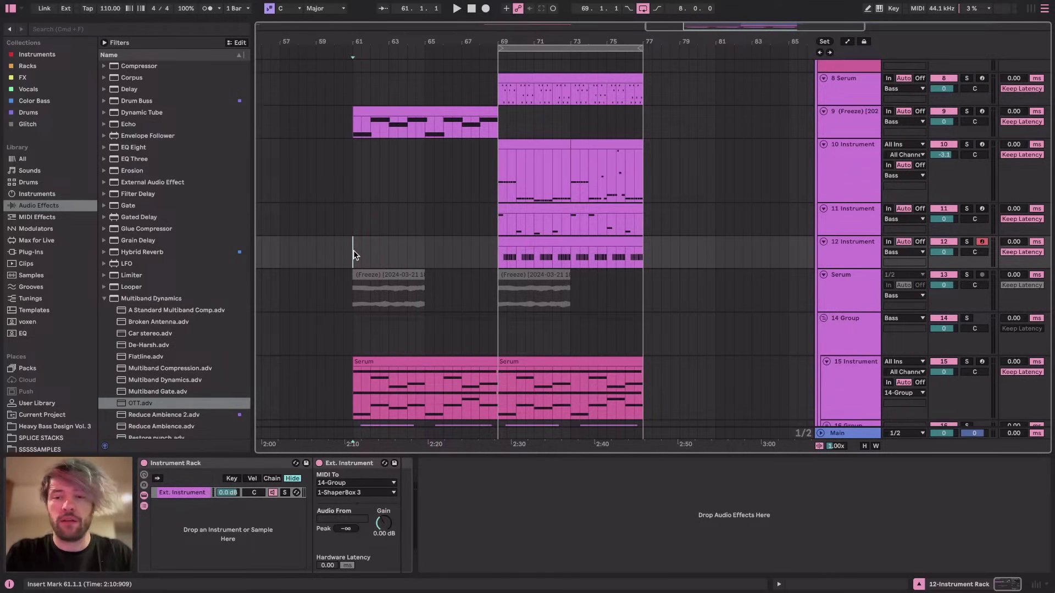
{"action": "key", "text": "super+Tab"}
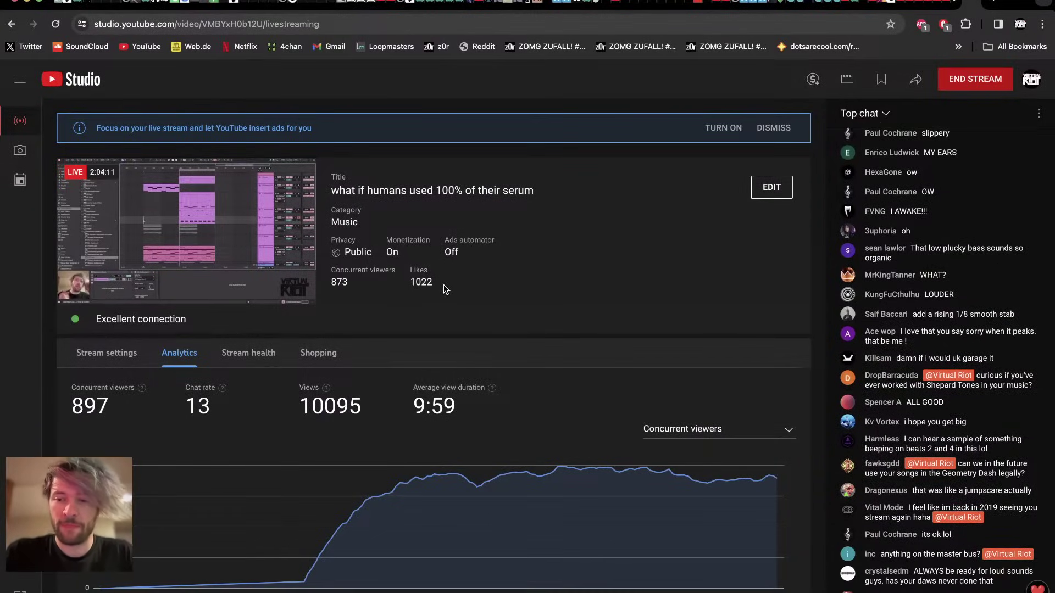
{"action": "key", "text": "super+Tab"}
{"action": "left_click", "coordinate": [826, 427]}
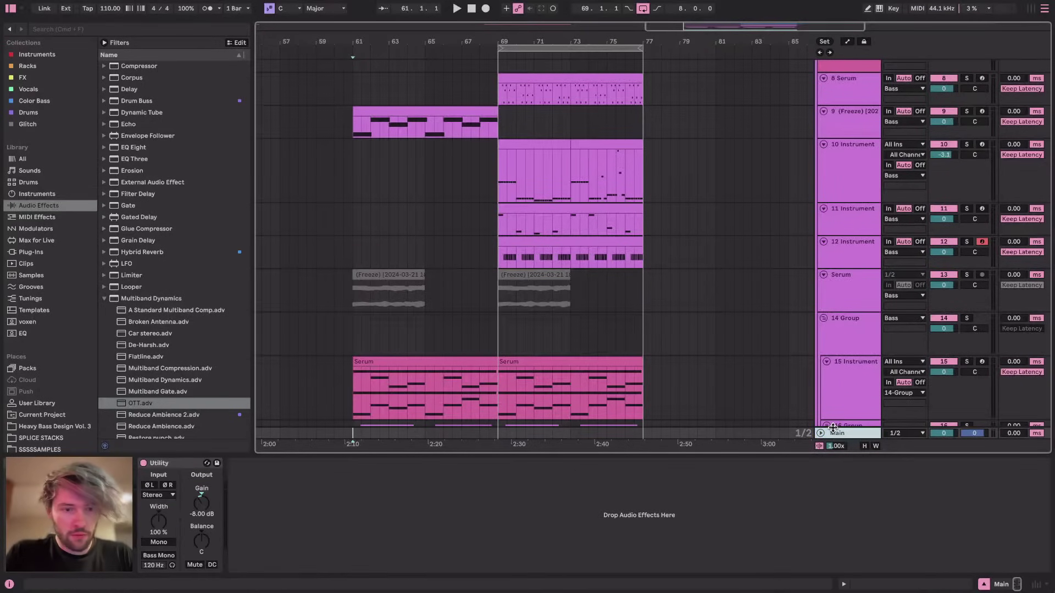
{"action": "key", "text": "space"}
{"action": "scroll", "coordinate": [423, 277], "scroll_direction": "left", "scroll_amount": 2}
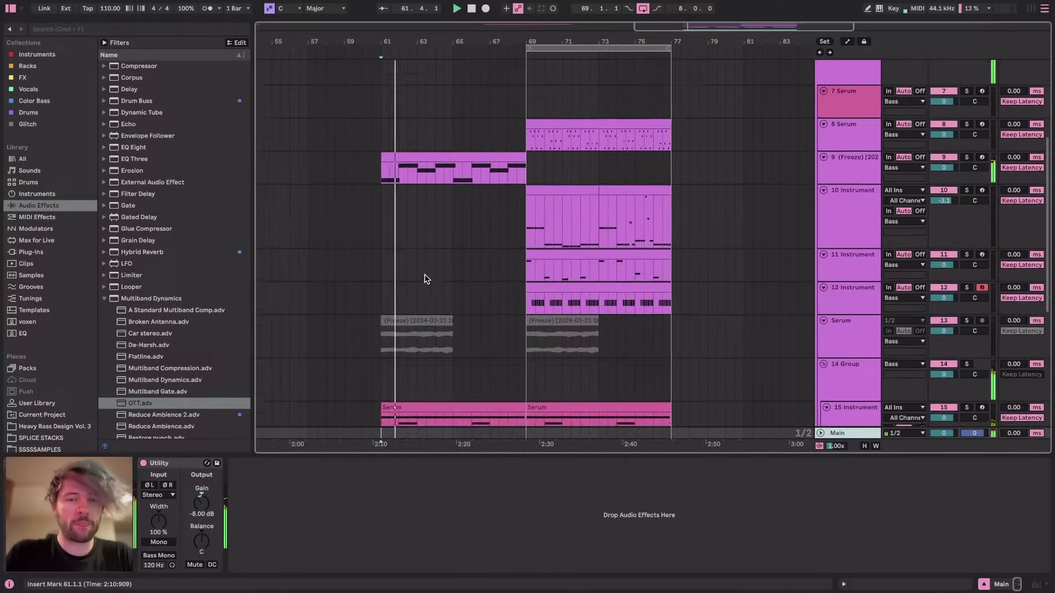
Copy the eight-bar Serum clip on the 15 Instrument track to bar 53
{"action": "scroll", "coordinate": [426, 275], "scroll_direction": "down", "scroll_amount": 3}
{"action": "left_click", "coordinate": [434, 273]}
{"action": "scroll", "coordinate": [476, 298], "scroll_direction": "left", "scroll_amount": 2}
{"action": "scroll", "coordinate": [476, 299], "scroll_direction": "down", "scroll_amount": 1}
{"action": "left_click", "coordinate": [396, 270]}
{"action": "key", "text": "super+v"}
{"action": "key", "text": "space"}
Find and select the Serum clip starting at bar 33 on the 7 Serum track
{"action": "scroll", "coordinate": [470, 266], "scroll_direction": "down", "scroll_amount": 3}
{"action": "scroll", "coordinate": [470, 265], "scroll_direction": "up", "scroll_amount": 5}
{"action": "scroll", "coordinate": [470, 266], "scroll_direction": "left", "scroll_amount": 4}
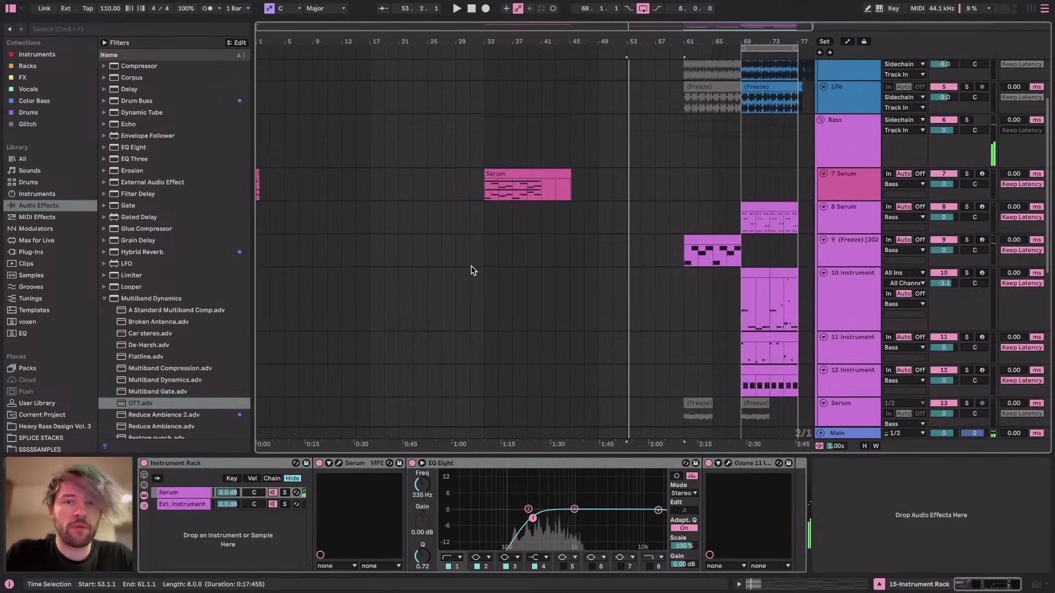
{"action": "scroll", "coordinate": [471, 267], "scroll_direction": "down", "scroll_amount": 2}
{"action": "key", "text": "space"}
{"action": "left_click", "coordinate": [500, 96]}
{"action": "scroll", "coordinate": [612, 234], "scroll_direction": "down", "scroll_amount": 3}
{"action": "scroll", "coordinate": [611, 233], "scroll_direction": "right", "scroll_amount": 1}
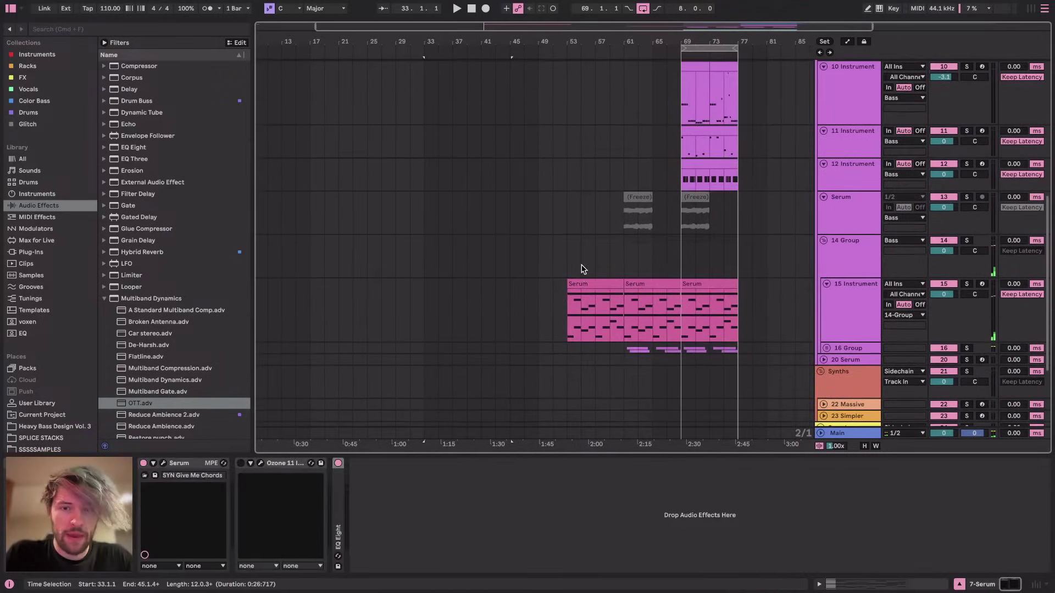
{"action": "scroll", "coordinate": [534, 192], "scroll_direction": "up", "scroll_amount": 5}
{"action": "scroll", "coordinate": [533, 193], "scroll_direction": "left", "scroll_amount": 1}
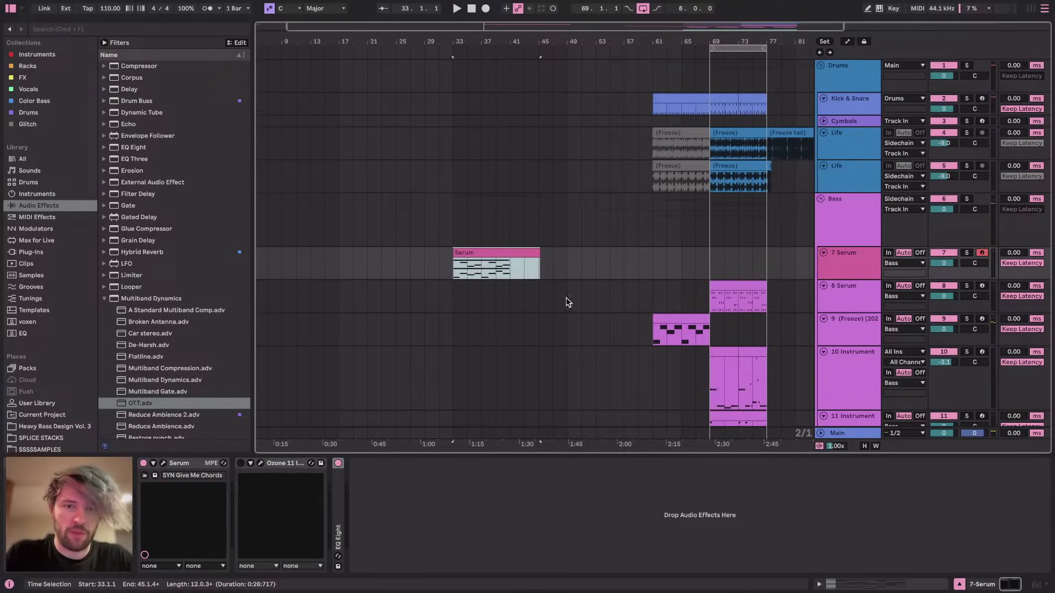
Solo the 7 Serum track and play its clip from bar 33
{"action": "scroll", "coordinate": [500, 299], "scroll_direction": "down", "scroll_amount": 1}
{"action": "scroll", "coordinate": [500, 298], "scroll_direction": "right", "scroll_amount": 1}
{"action": "left_click", "coordinate": [966, 238]}
{"action": "scroll", "coordinate": [685, 297], "scroll_direction": "down", "scroll_amount": 10}
{"action": "scroll", "coordinate": [684, 297], "scroll_direction": "left", "scroll_amount": 2}
{"action": "scroll", "coordinate": [588, 367], "scroll_direction": "up", "scroll_amount": 7}
{"action": "left_click", "coordinate": [506, 179]}
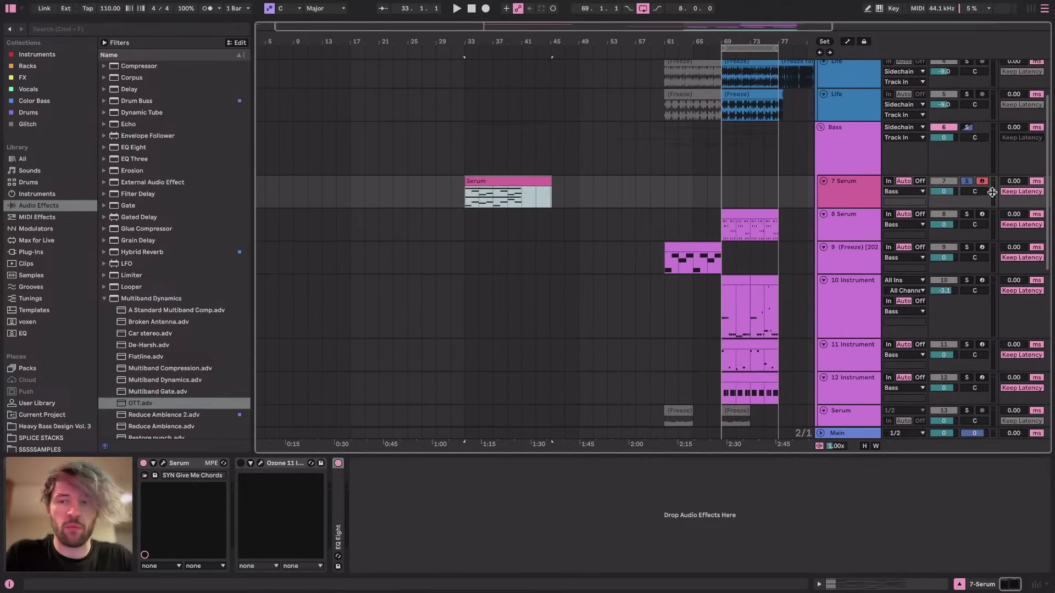
{"action": "key", "text": "space"}
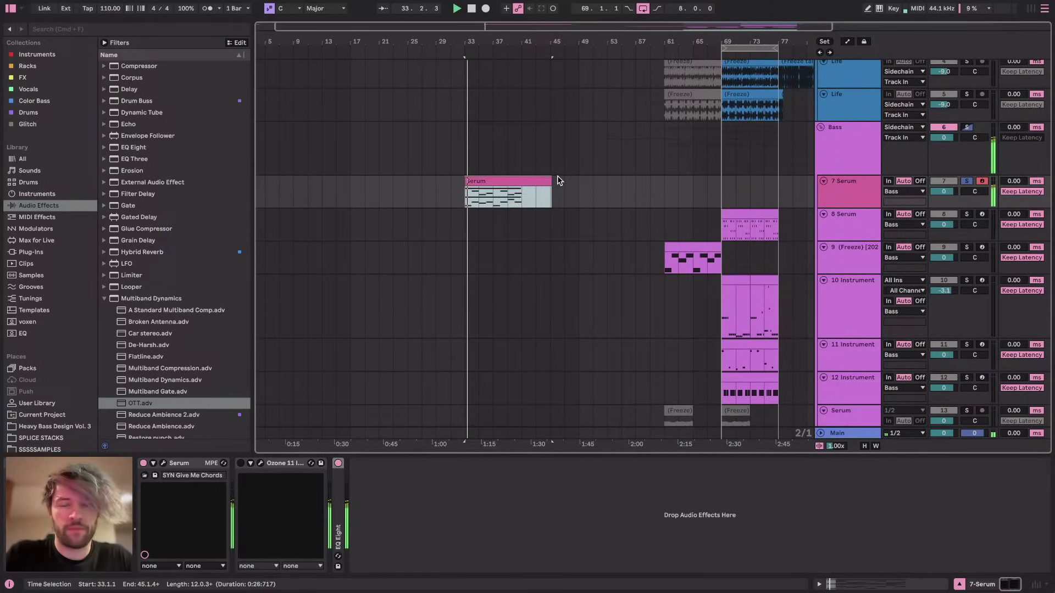
{"action": "key", "text": "z"}
{"action": "scroll", "coordinate": [491, 191], "scroll_direction": "down", "scroll_amount": 4}
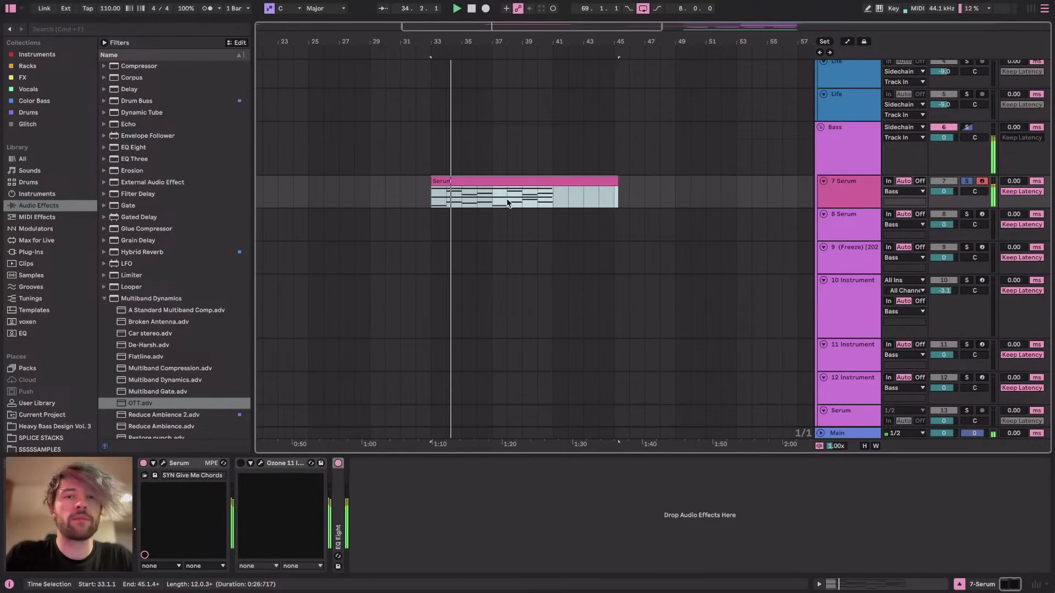
{"action": "scroll", "coordinate": [518, 197], "scroll_direction": "down", "scroll_amount": 2}
{"action": "scroll", "coordinate": [518, 197], "scroll_direction": "down", "scroll_amount": 3}
{"action": "scroll", "coordinate": [518, 198], "scroll_direction": "down", "scroll_amount": 2}
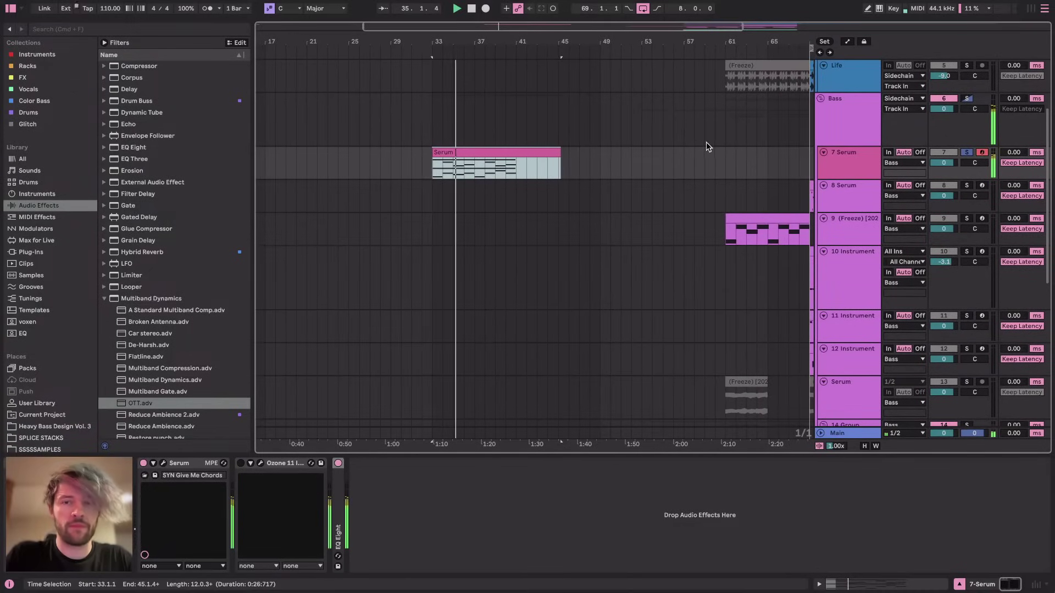
Shorten the 7 Serum track's clip to eight bars and move it to start at bar 53
{"action": "left_click", "coordinate": [830, 167]}
{"action": "left_click_drag", "start_coordinate": [559, 150], "coordinate": [516, 149]}
{"action": "scroll", "coordinate": [568, 198], "scroll_direction": "down", "scroll_amount": 4}
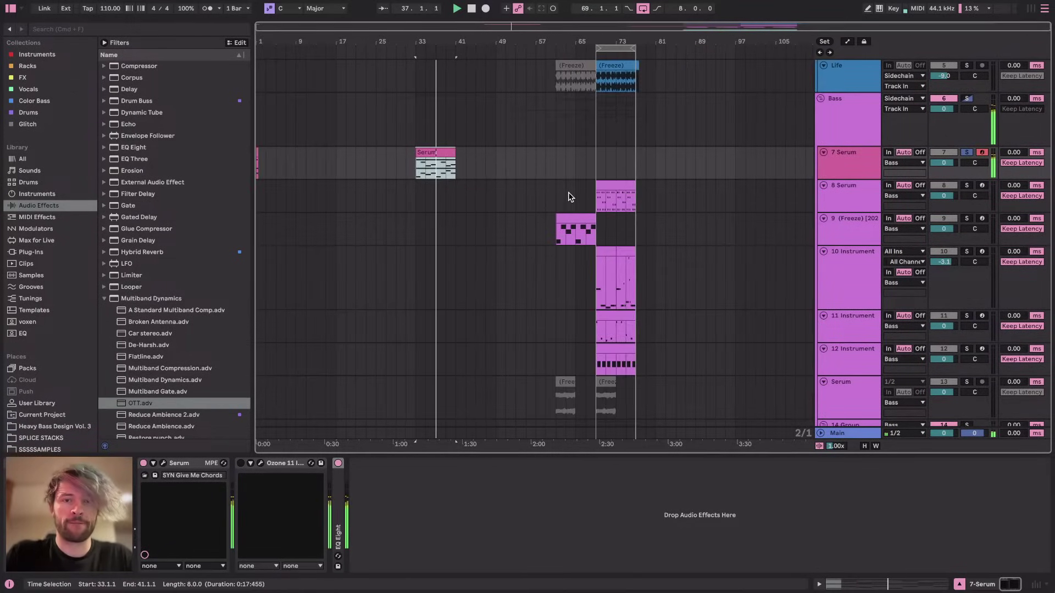
{"action": "scroll", "coordinate": [568, 197], "scroll_direction": "down", "scroll_amount": 1}
{"action": "left_click_drag", "start_coordinate": [423, 144], "coordinate": [538, 146]}
{"action": "scroll", "coordinate": [520, 260], "scroll_direction": "down", "scroll_amount": 5}
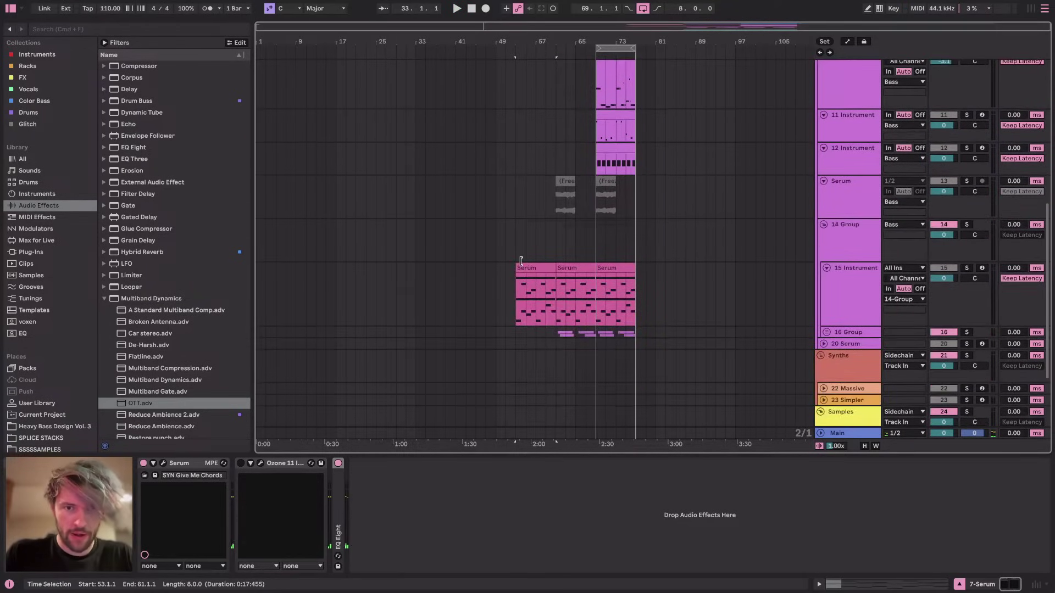
Solo the 15 Instrument track and play its Serum clip from bar 53
{"action": "left_click", "coordinate": [522, 266]}
{"action": "key", "text": "space"}
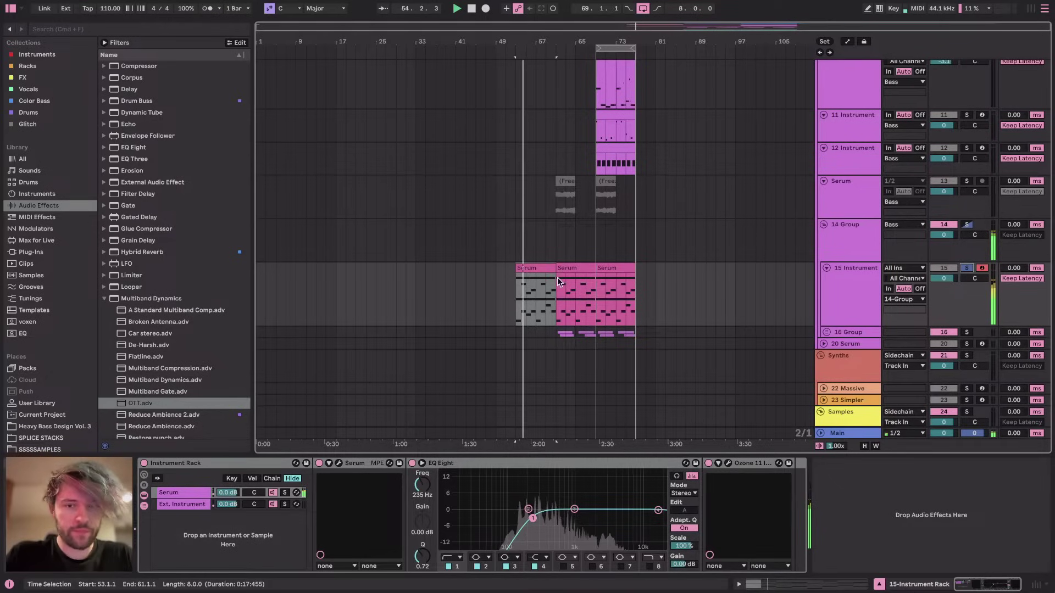
{"action": "scroll", "coordinate": [539, 295], "scroll_direction": "up", "scroll_amount": 3}
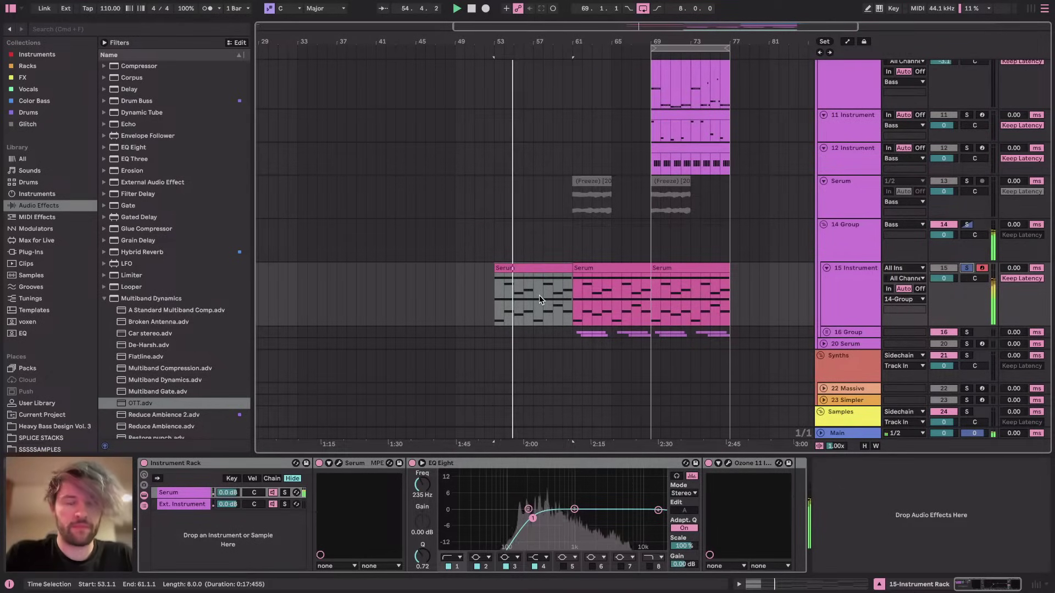
{"action": "scroll", "coordinate": [525, 242], "scroll_direction": "up", "scroll_amount": 5}
Play the soloed 7 Serum clip from bar 53 and inspect the track's EQ Eight curve
{"action": "left_click", "coordinate": [527, 264]}
{"action": "key", "text": "space"}
{"action": "double_click", "coordinate": [338, 491]}
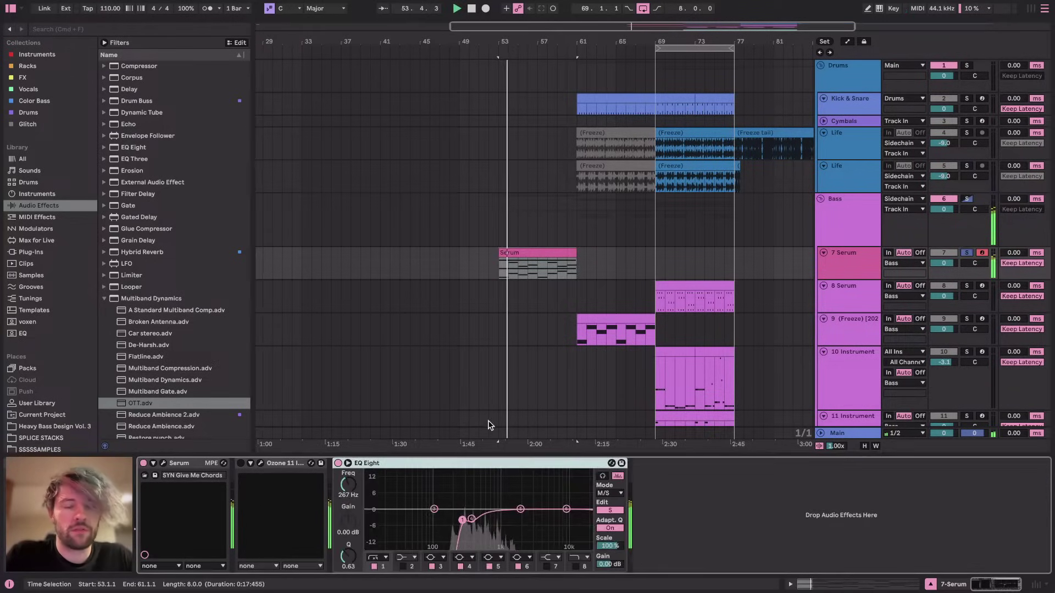
{"action": "double_click", "coordinate": [417, 463]}
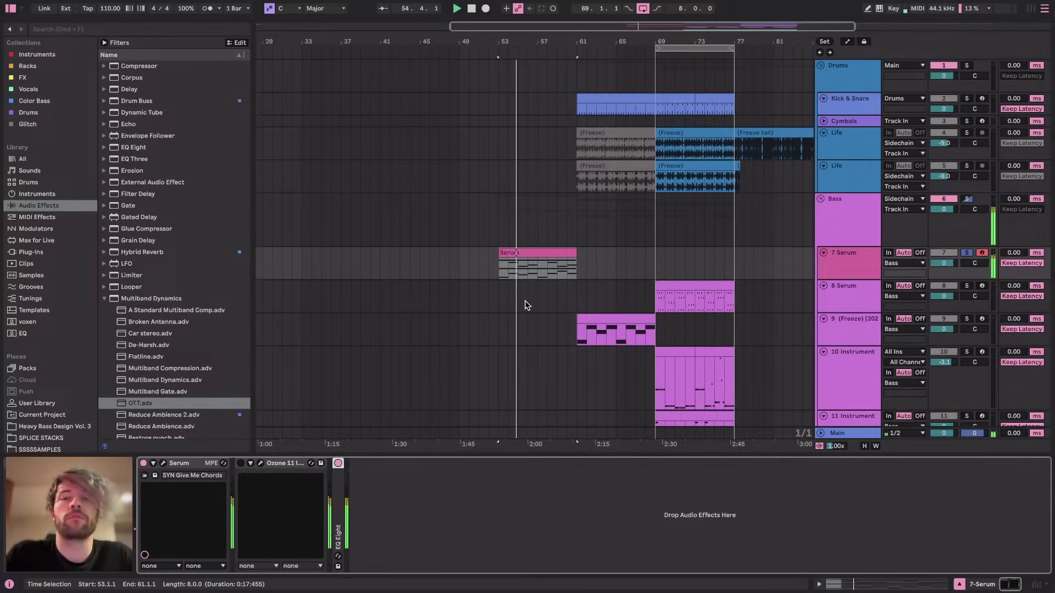
Move the 7 Serum track into 14 Group, directly above the 15 Instrument track
{"action": "scroll", "coordinate": [526, 305], "scroll_direction": "down", "scroll_amount": 10}
{"action": "scroll", "coordinate": [526, 304], "scroll_direction": "up", "scroll_amount": 5}
{"action": "scroll", "coordinate": [662, 241], "scroll_direction": "right", "scroll_amount": 2}
{"action": "left_click", "coordinate": [851, 83]}
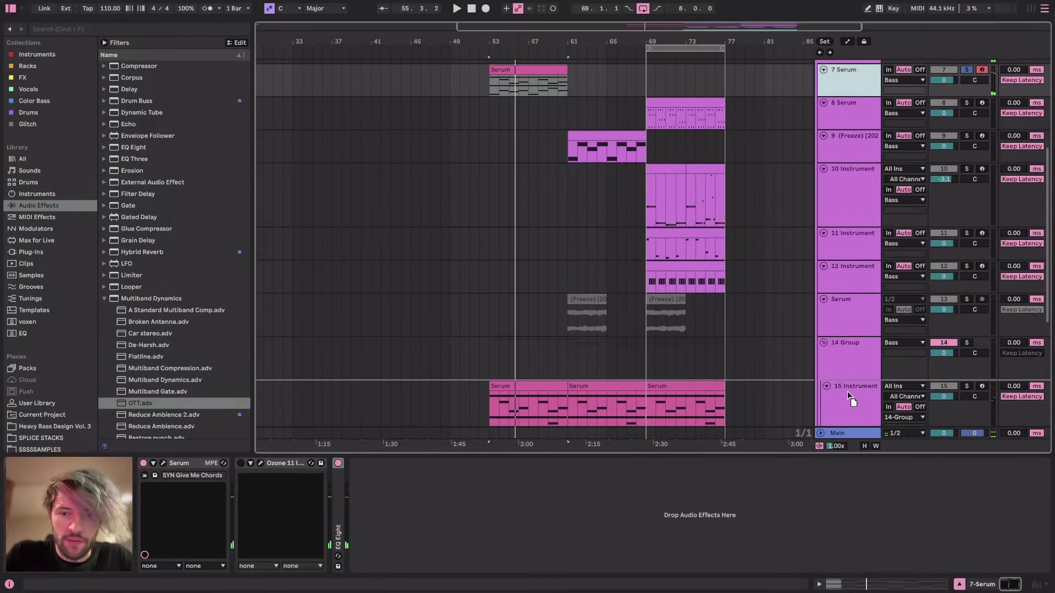
{"action": "left_click_drag", "start_coordinate": [861, 393], "coordinate": [852, 360]}
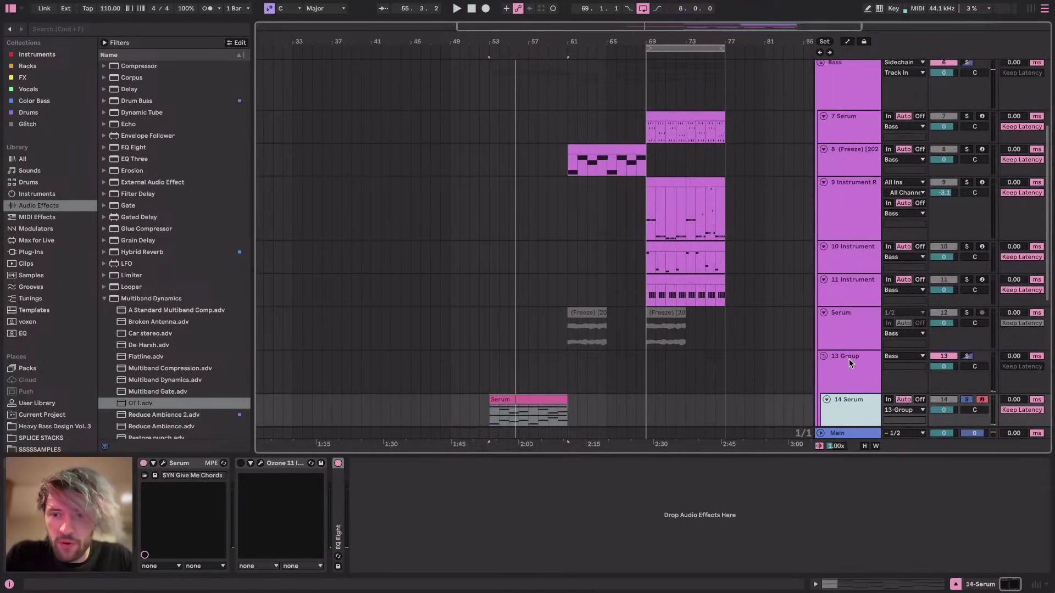
Clear the track solos, deactivate the 15 Instrument track and play from bar 53
{"action": "scroll", "coordinate": [744, 361], "scroll_direction": "down", "scroll_amount": 5}
{"action": "left_click", "coordinate": [861, 316]}
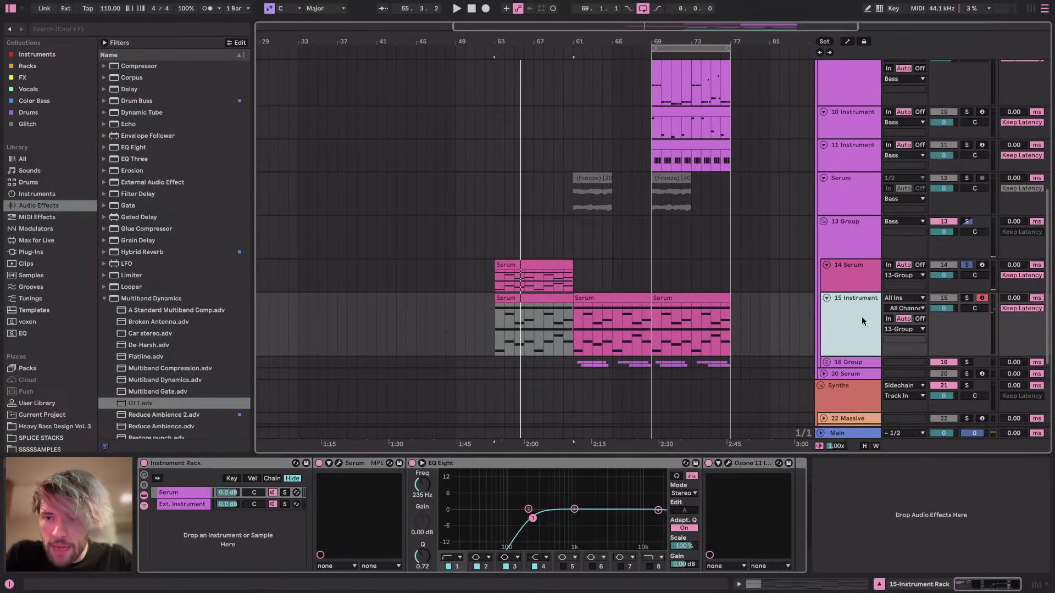
{"action": "scroll", "coordinate": [523, 331], "scroll_direction": "up", "scroll_amount": 5}
{"action": "left_click", "coordinate": [494, 299]}
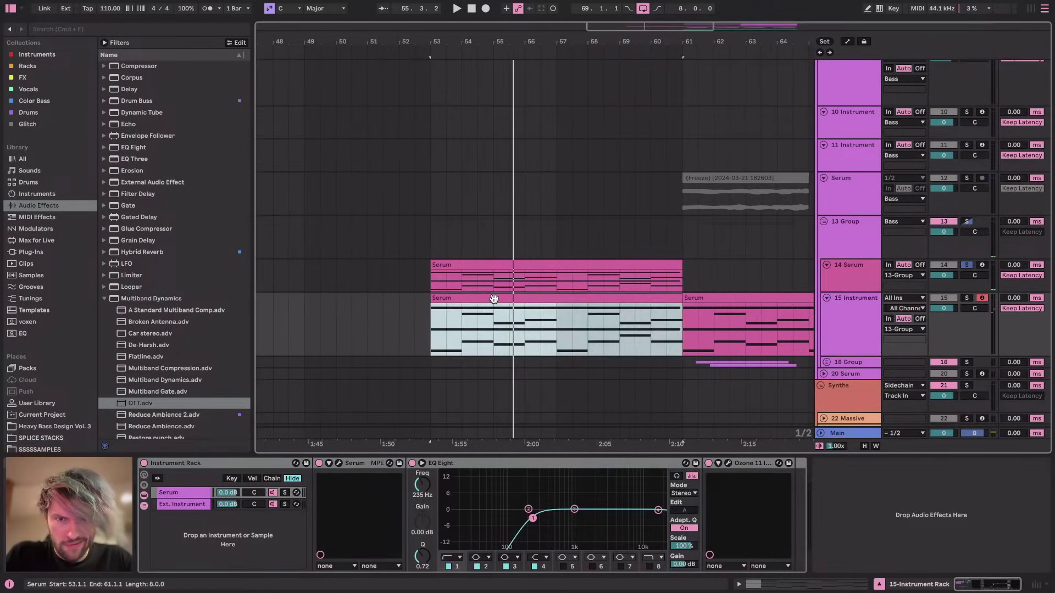
{"action": "left_click", "coordinate": [967, 298]}
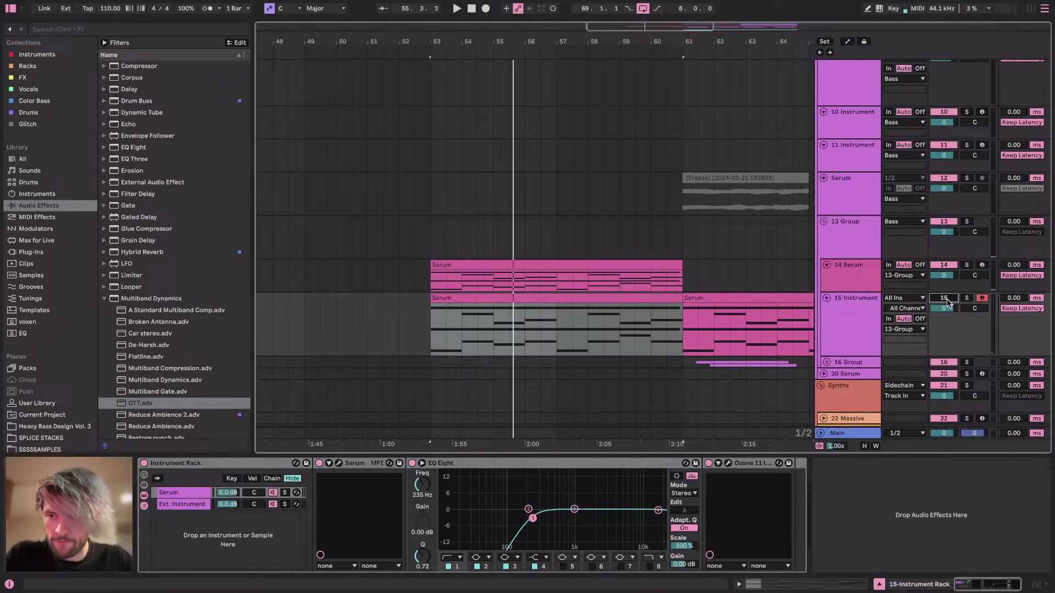
{"action": "key", "text": "space"}
Open the Serum synth on the 14 Serum track and examine the routings in its modulation matrix
{"action": "left_click", "coordinate": [857, 273]}
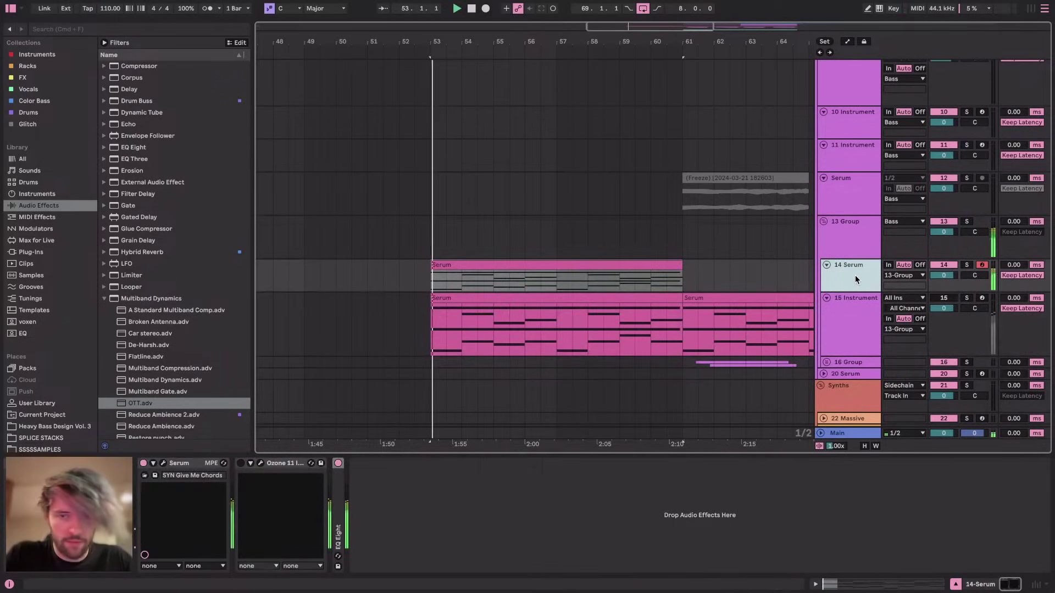
{"action": "left_click", "coordinate": [163, 463]}
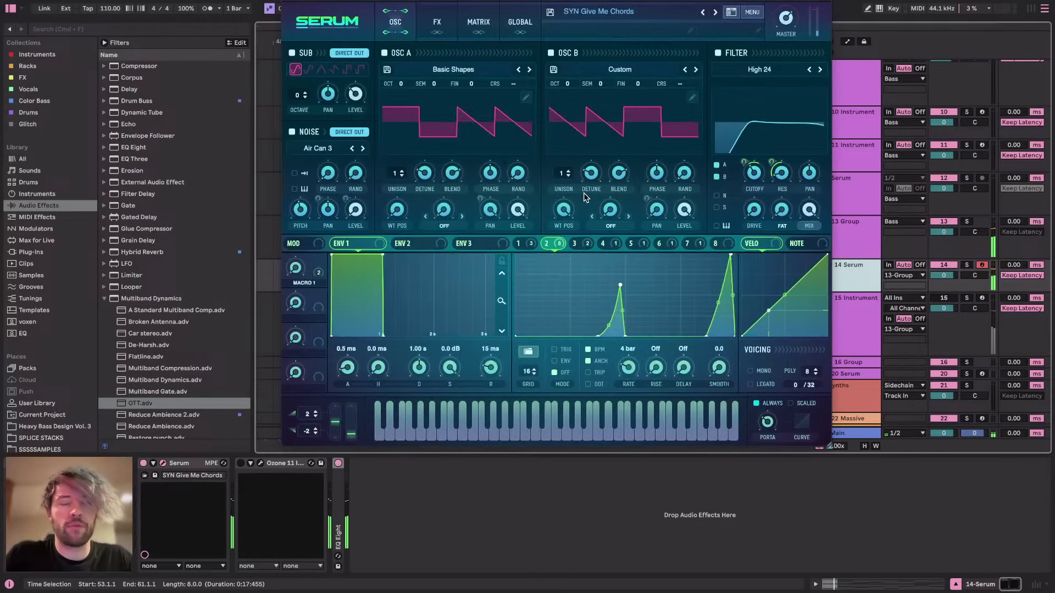
{"action": "left_click", "coordinate": [478, 21]}
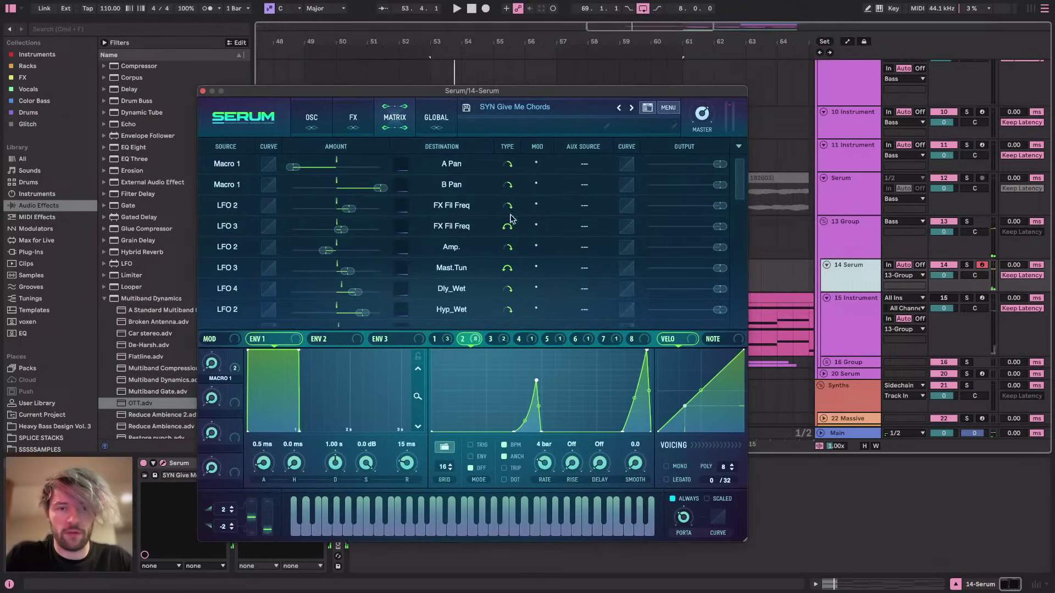
{"action": "scroll", "coordinate": [727, 230], "scroll_direction": "down", "scroll_amount": 5}
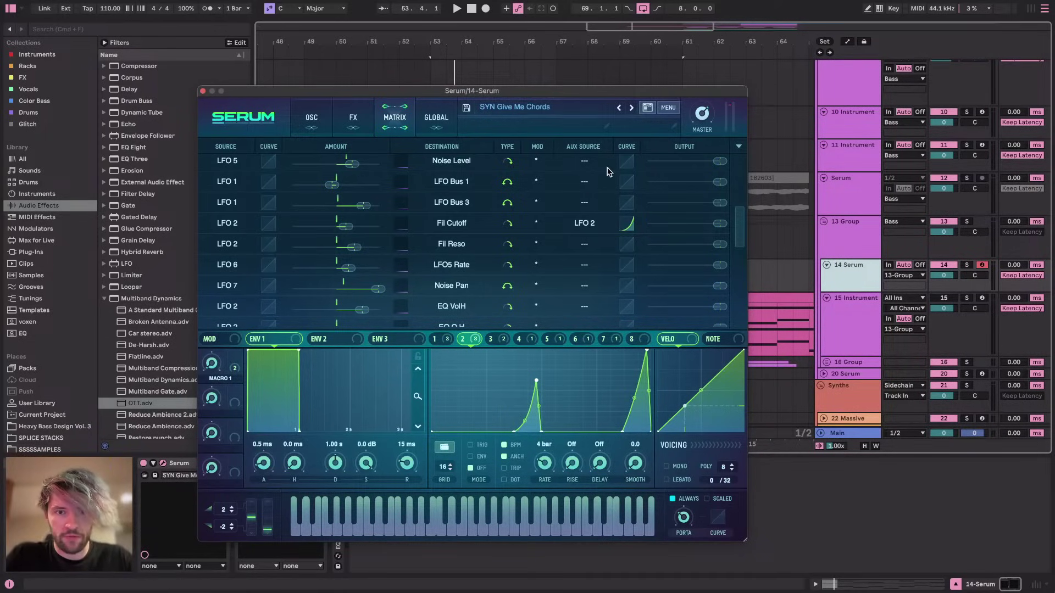
{"action": "scroll", "coordinate": [663, 246], "scroll_direction": "down", "scroll_amount": 5}
{"action": "scroll", "coordinate": [663, 246], "scroll_direction": "up", "scroll_amount": 8}
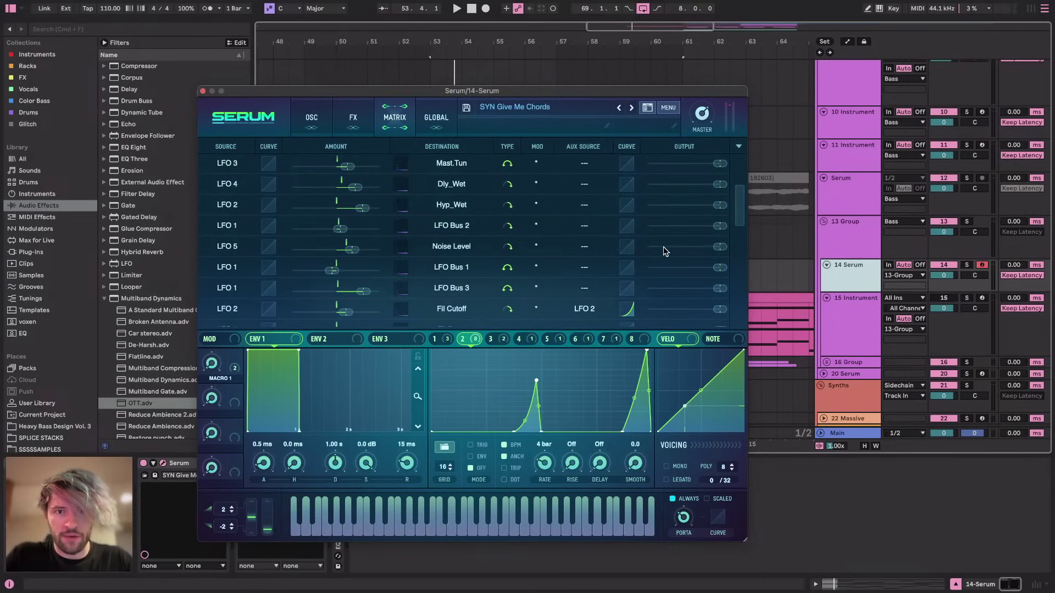
{"action": "scroll", "coordinate": [664, 246], "scroll_direction": "up", "scroll_amount": 2}
{"action": "scroll", "coordinate": [360, 256], "scroll_direction": "up", "scroll_amount": 3}
Slightly reduce the negative LFO 2 modulation amount on Amp. and play the clip to audition it
{"action": "mouse_move", "coordinate": [325, 239]}
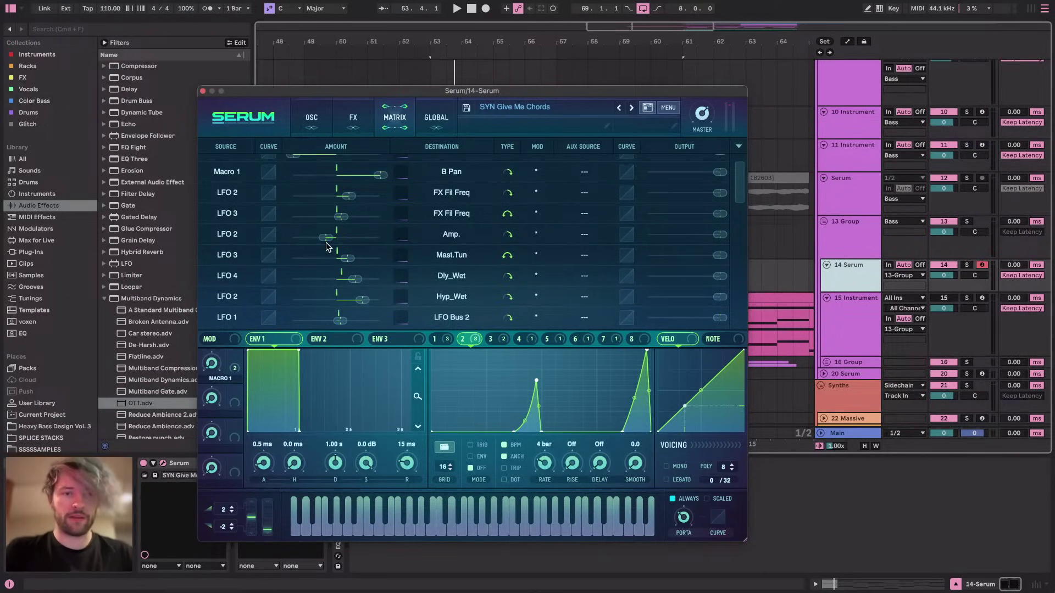
{"action": "left_click_drag", "start_coordinate": [330, 242], "coordinate": [334, 239]}
{"action": "key", "text": "space"}
{"action": "key", "text": "space"}
{"action": "key", "text": "space"}
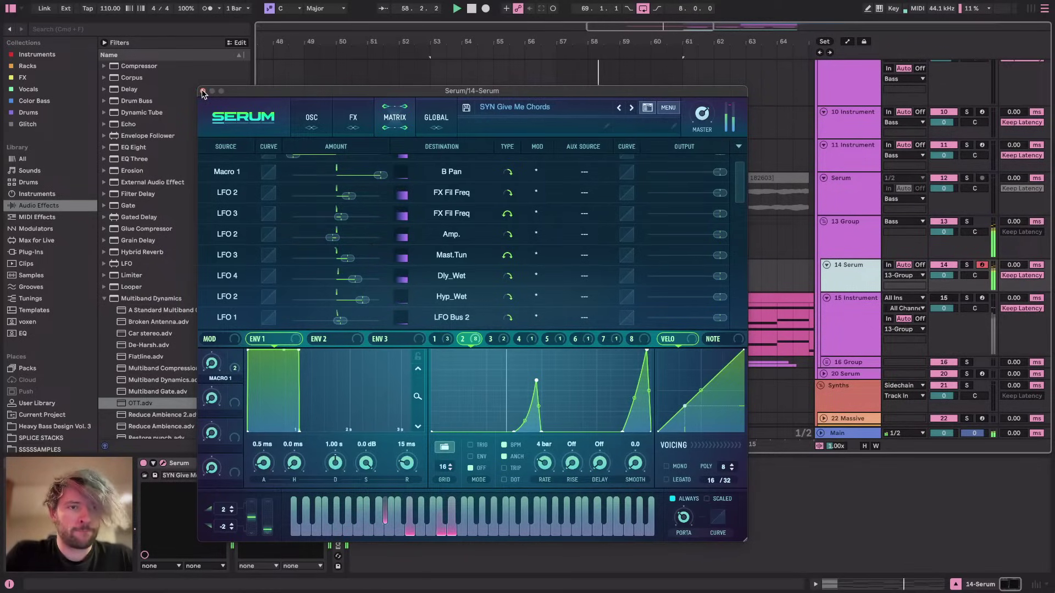
Close the Serum window and load the Multiband Compression preset of Multiband Dynamics onto the 14 Serum track
{"action": "left_click", "coordinate": [203, 91]}
{"action": "left_click", "coordinate": [104, 298]}
{"action": "left_click", "coordinate": [103, 299]}
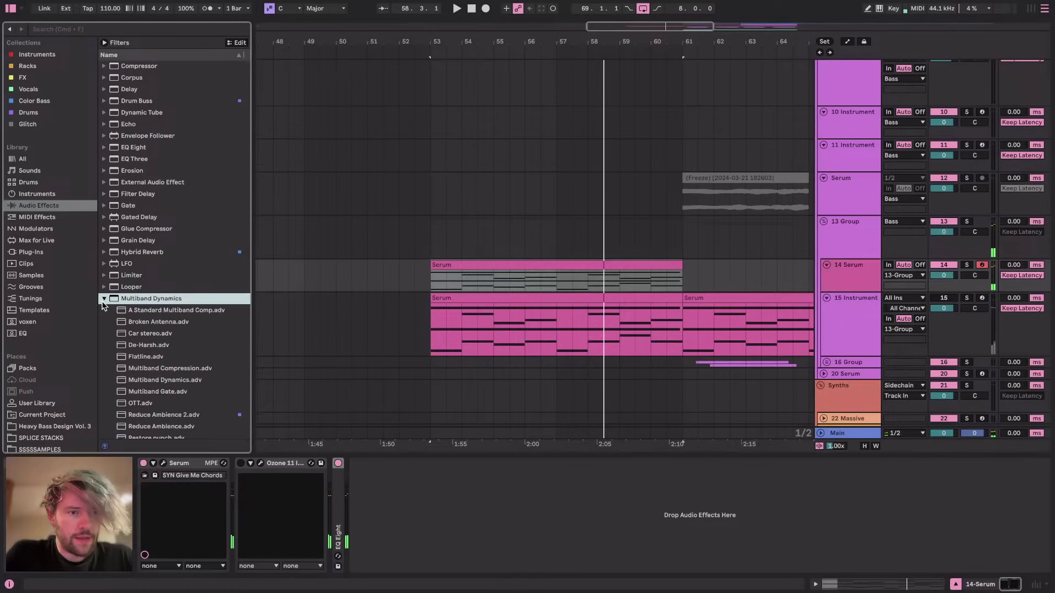
{"action": "double_click", "coordinate": [138, 369]}
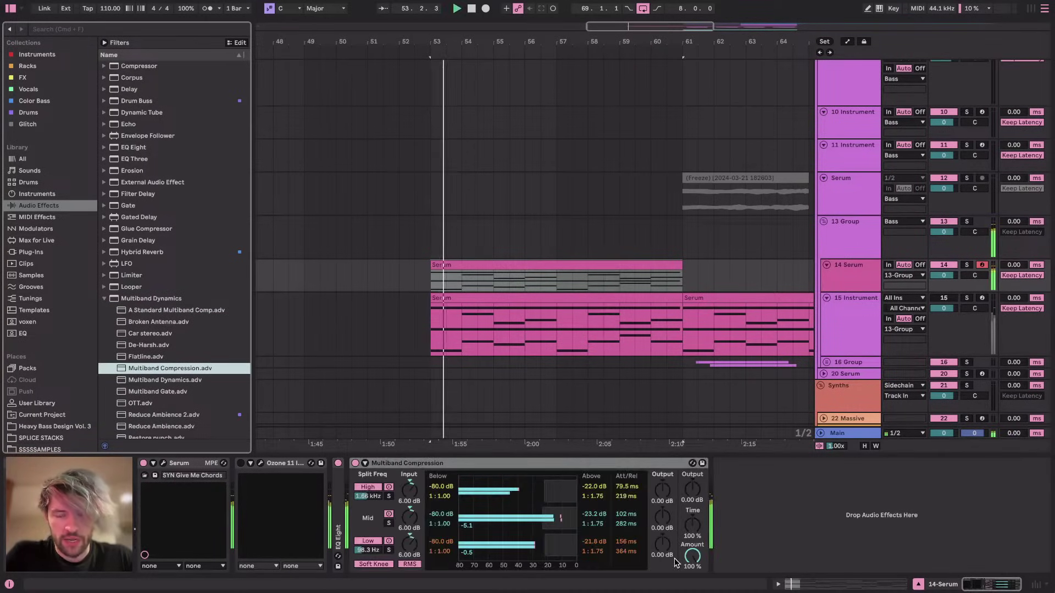
Reset the high, mid and low input gains of the Multiband Compression to 0 dB and raise its overall output to 3.81 dB
{"action": "double_click", "coordinate": [409, 490]}
{"action": "double_click", "coordinate": [409, 517]}
{"action": "double_click", "coordinate": [409, 544]}
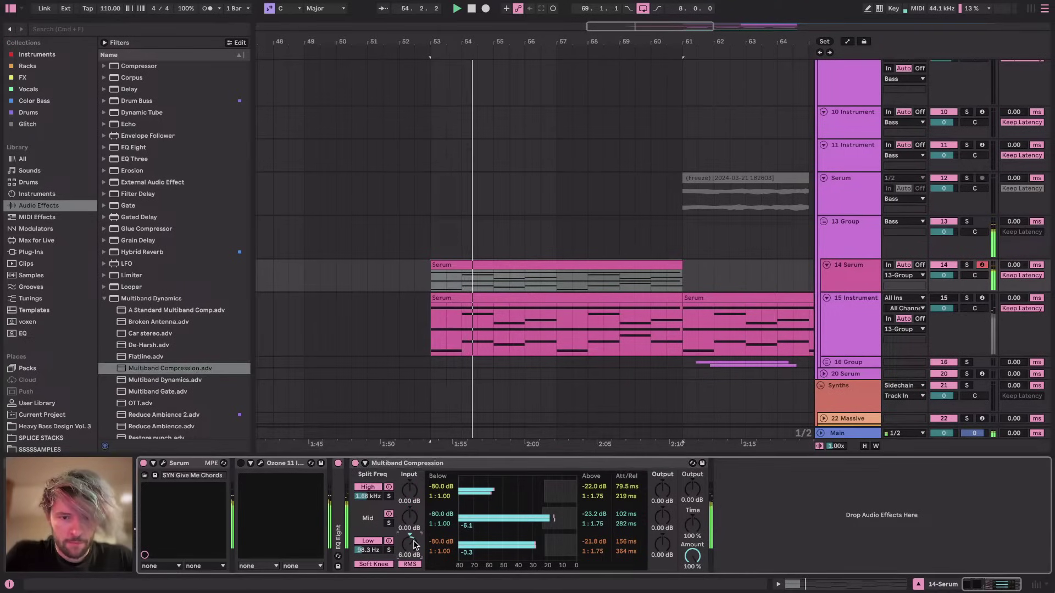
{"action": "left_click_drag", "start_coordinate": [694, 491], "coordinate": [694, 478]}
Switch to YouTube Studio to read the live chat, then return to Ableton Live
{"action": "key", "text": "super+Tab"}
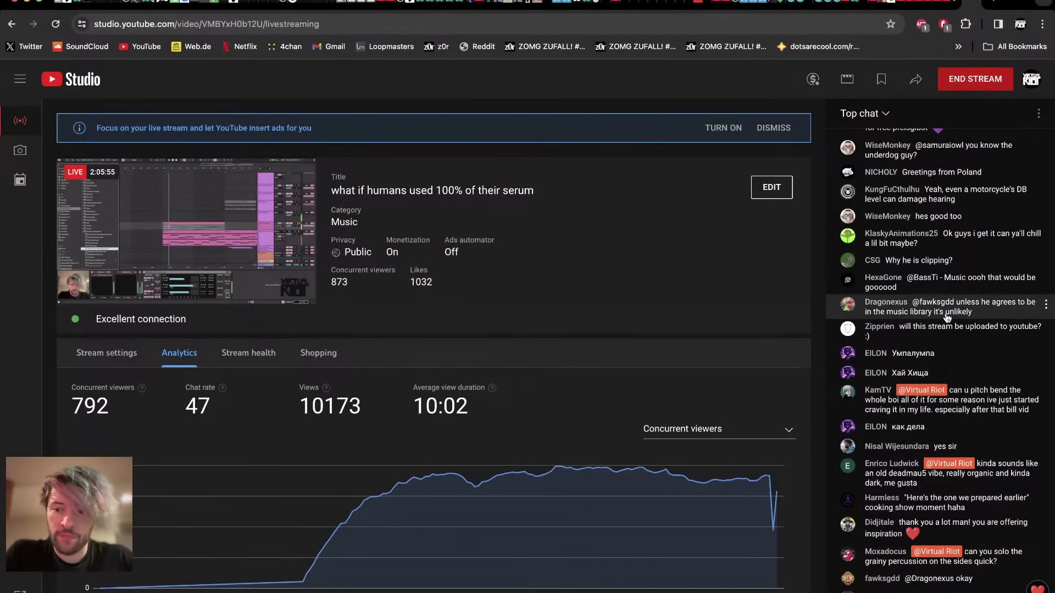
{"action": "key", "text": "super+Tab"}
{"action": "key", "text": "super+Tab"}
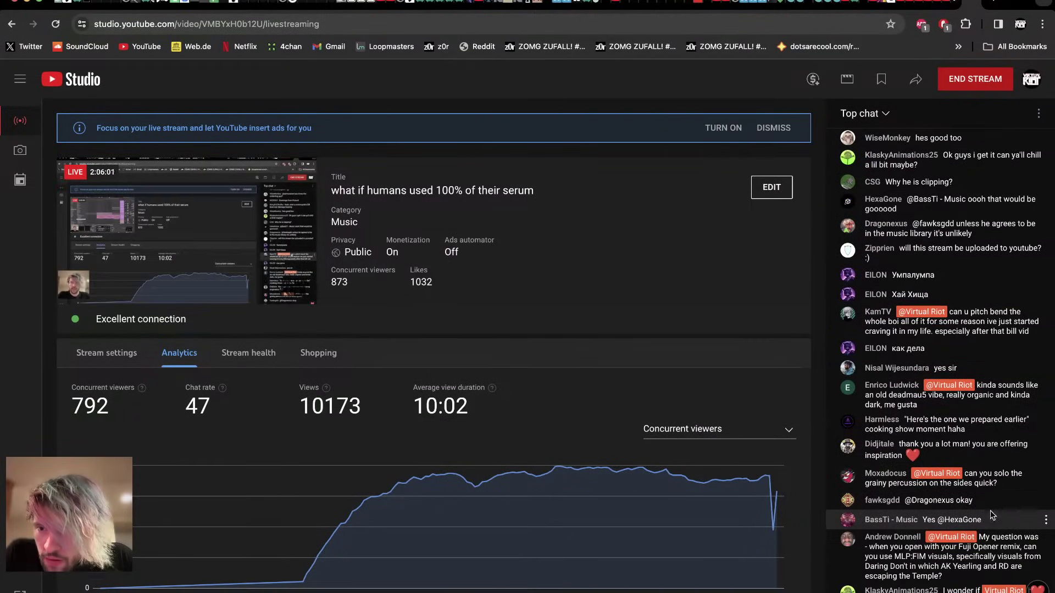
{"action": "key", "text": "super+Tab"}
Solo the 15 Instrument track and play its clip from bar 53
{"action": "scroll", "coordinate": [677, 376], "scroll_direction": "up", "scroll_amount": 5}
{"action": "scroll", "coordinate": [678, 377], "scroll_direction": "right", "scroll_amount": 2}
{"action": "scroll", "coordinate": [723, 140], "scroll_direction": "down", "scroll_amount": 10}
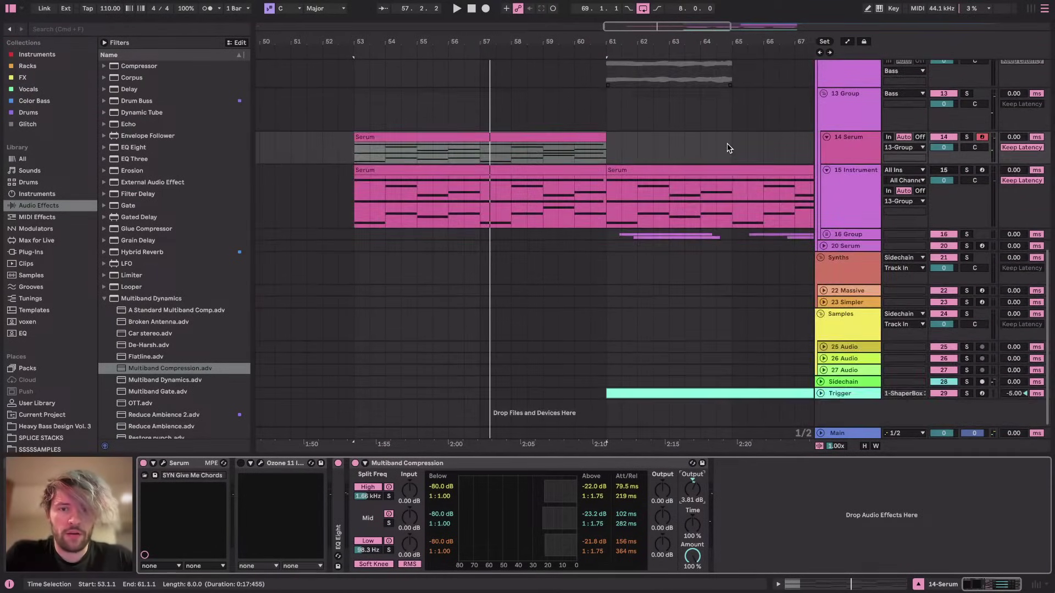
{"action": "scroll", "coordinate": [727, 149], "scroll_direction": "up", "scroll_amount": 2}
{"action": "scroll", "coordinate": [727, 148], "scroll_direction": "right", "scroll_amount": 2}
{"action": "left_click", "coordinate": [966, 236]}
{"action": "left_click", "coordinate": [858, 247]}
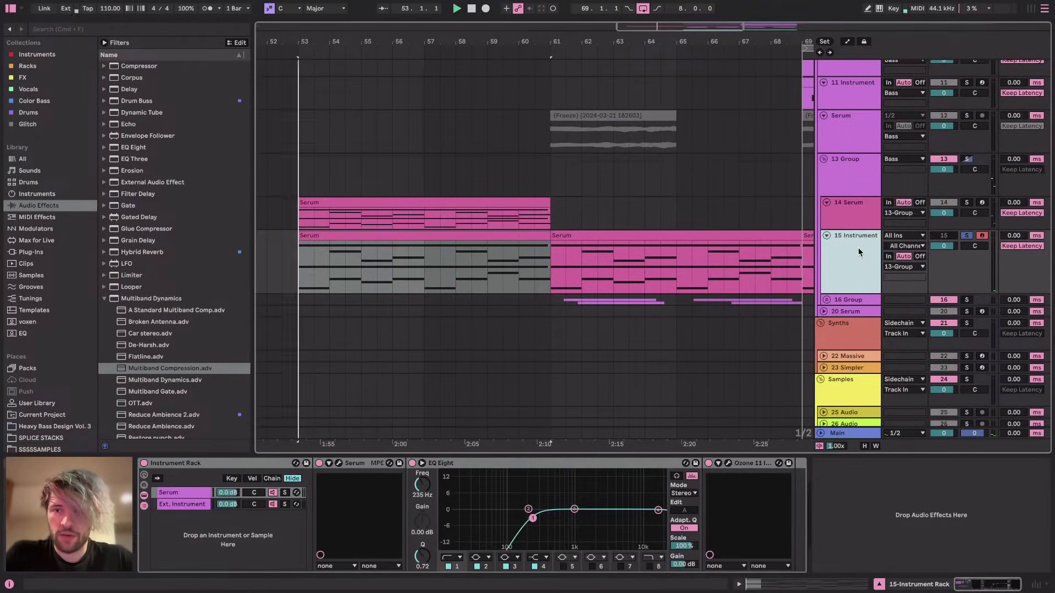
{"action": "key", "text": "space"}
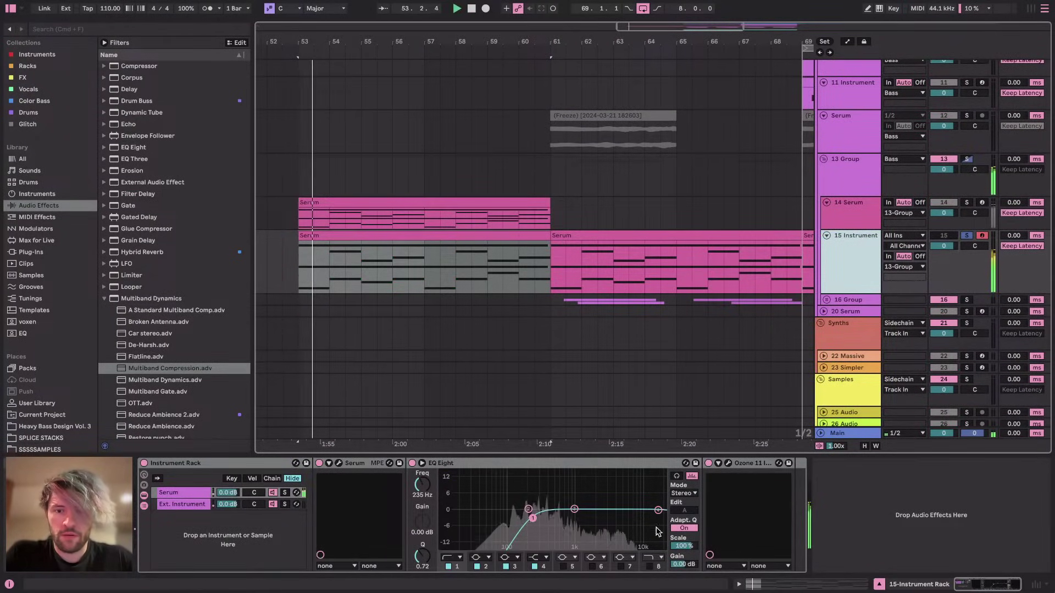
Open Serum on the 15 Instrument track and disable the sub, OSC A and OSC B to hear the noise oscillator alone
{"action": "left_click", "coordinate": [338, 463]}
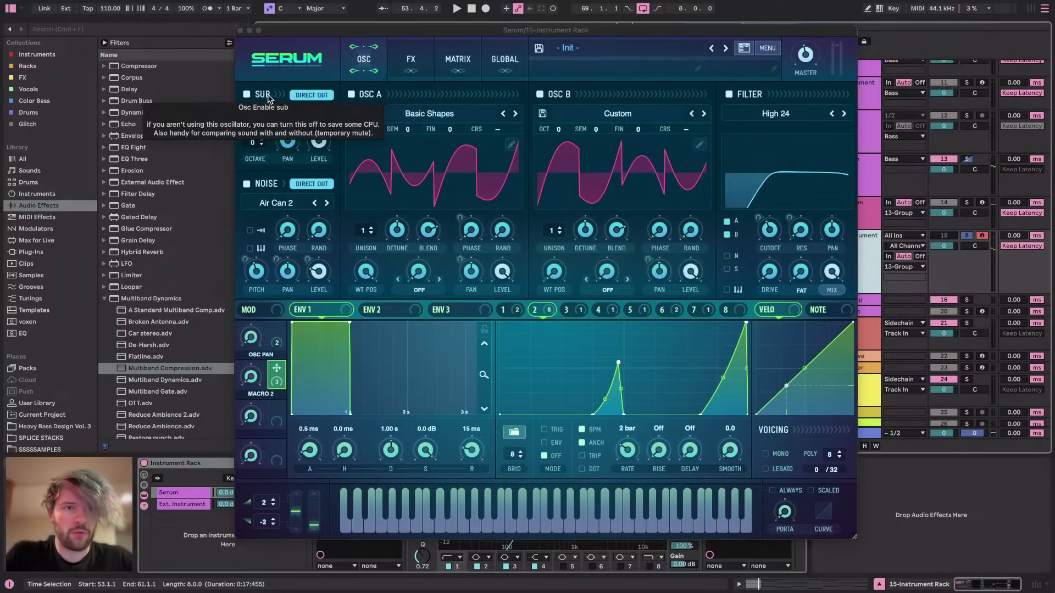
{"action": "left_click", "coordinate": [251, 94]}
{"action": "left_click", "coordinate": [351, 95]}
{"action": "left_click", "coordinate": [540, 95]}
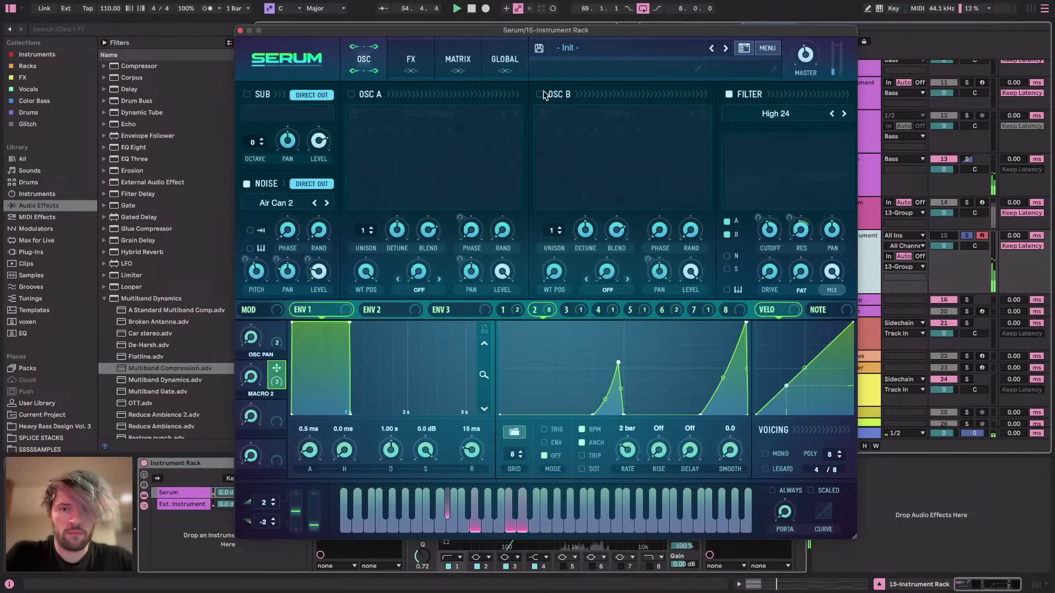
Re-enable the sub, OSC A and OSC B one after another to audition each layer, and close Serum
{"action": "left_click", "coordinate": [247, 95]}
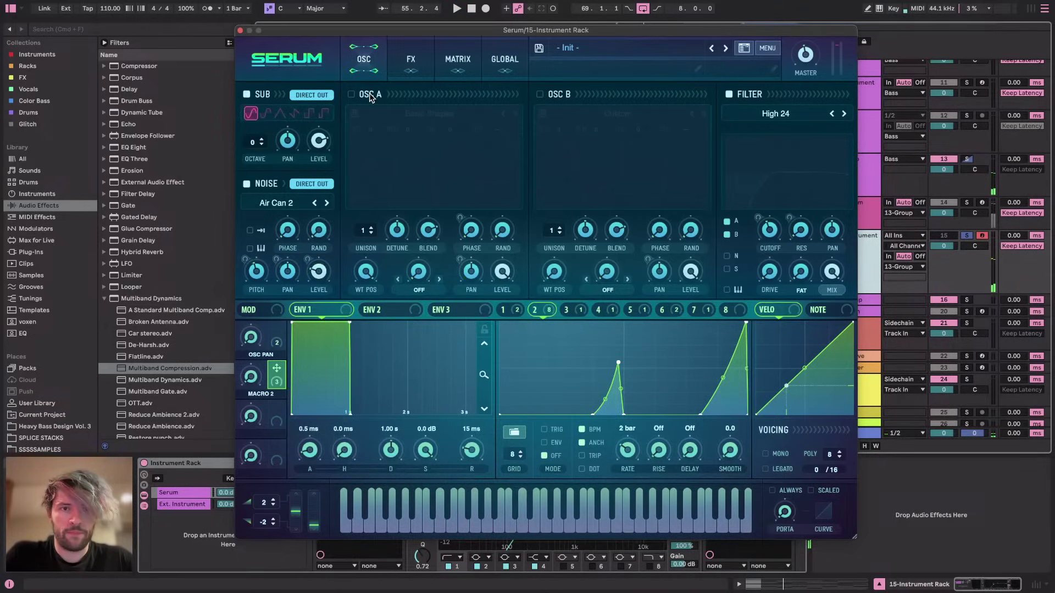
{"action": "left_click", "coordinate": [351, 94]}
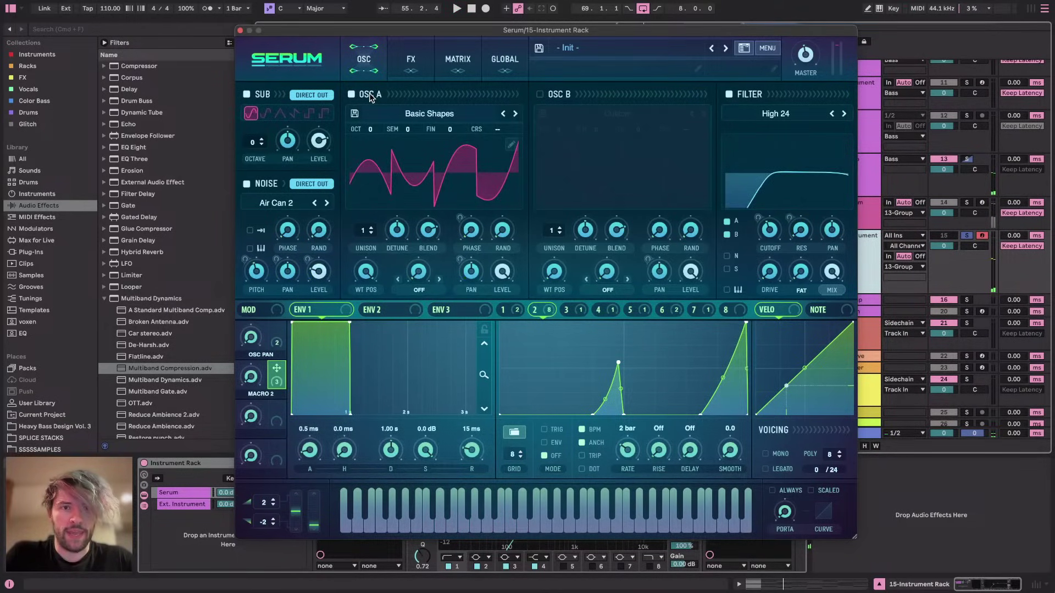
{"action": "left_click", "coordinate": [539, 95]}
{"action": "left_click", "coordinate": [240, 30]}
Check the stream chat in YouTube Studio and remove the solo from the 15 Instrument track
{"action": "key", "text": "super+Tab"}
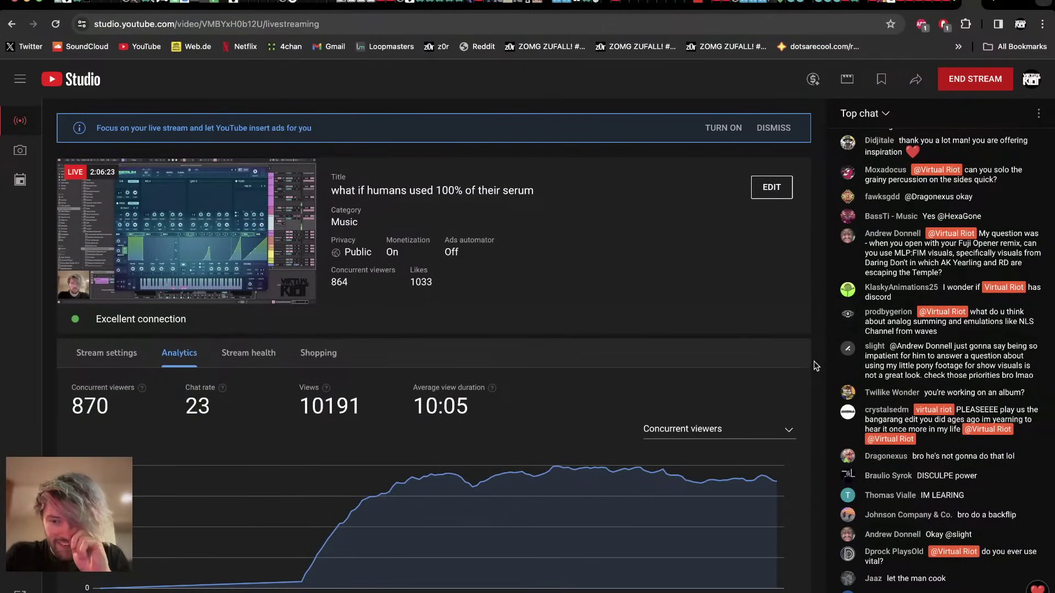
{"action": "key", "text": "super+Tab"}
{"action": "left_click", "coordinate": [966, 236]}
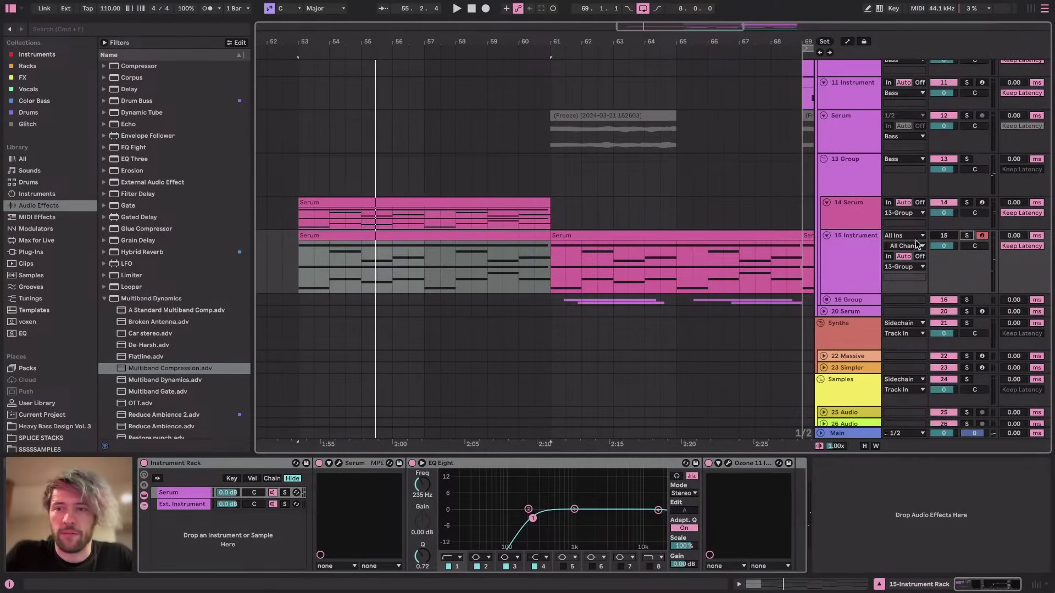
Insert a new MIDI track directly below the frozen Serum track 12
{"action": "scroll", "coordinate": [784, 276], "scroll_direction": "up", "scroll_amount": 2}
{"action": "scroll", "coordinate": [784, 276], "scroll_direction": "right", "scroll_amount": 1}
{"action": "left_click", "coordinate": [862, 199]}
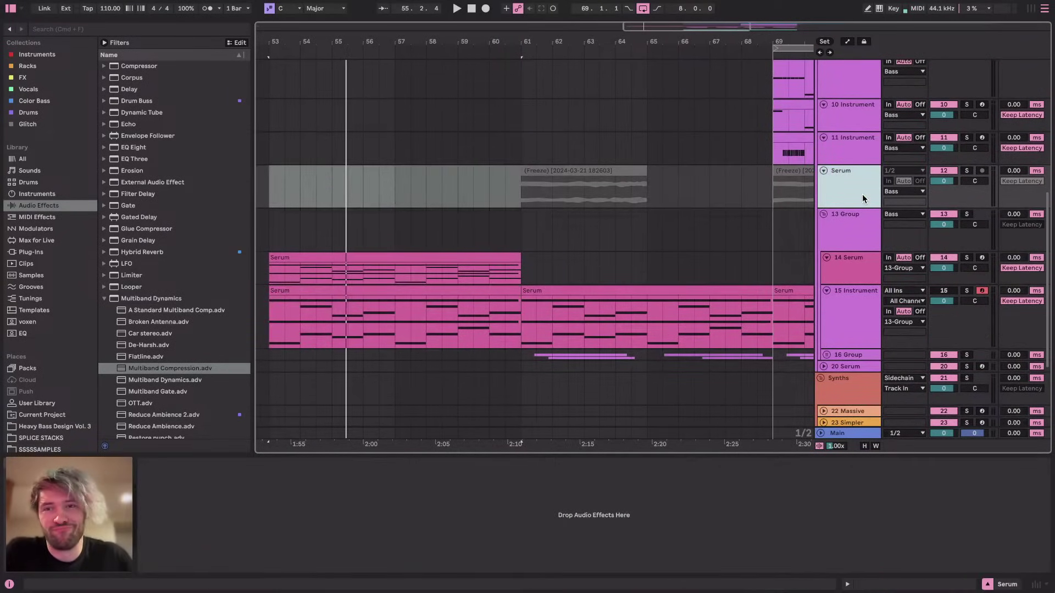
{"action": "key", "text": "super+shift+t"}
Load the Vital instrument onto the new MIDI track and move its window clear of the track headers
{"action": "left_click", "coordinate": [59, 57]}
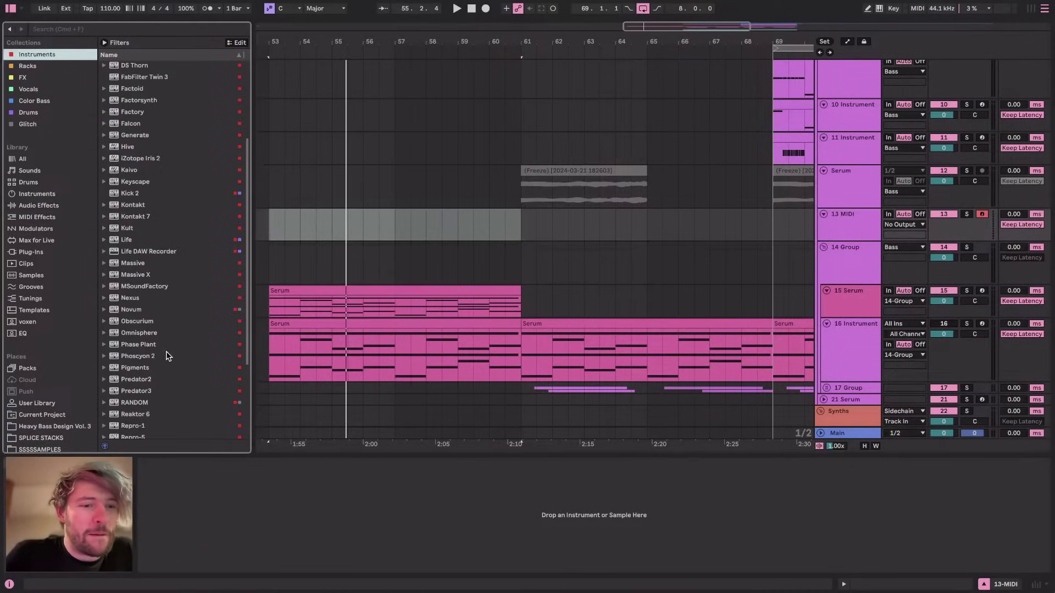
{"action": "scroll", "coordinate": [146, 375], "scroll_direction": "down", "scroll_amount": 3}
{"action": "left_click", "coordinate": [146, 372]}
{"action": "scroll", "coordinate": [181, 353], "scroll_direction": "down", "scroll_amount": 2}
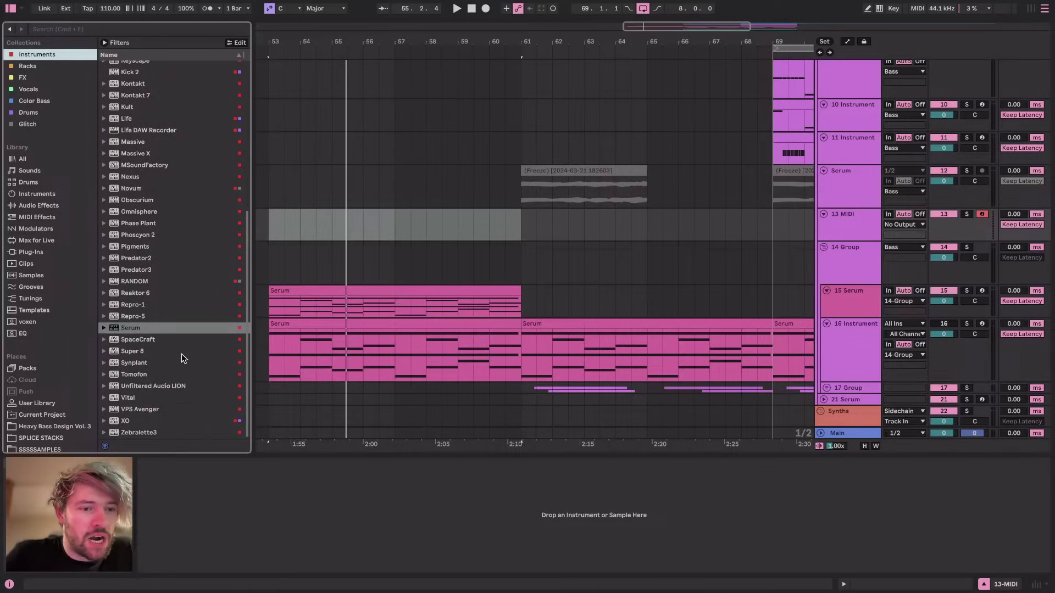
{"action": "left_click_drag", "start_coordinate": [119, 399], "coordinate": [742, 244]}
{"action": "left_click_drag", "start_coordinate": [847, 220], "coordinate": [848, 221]}
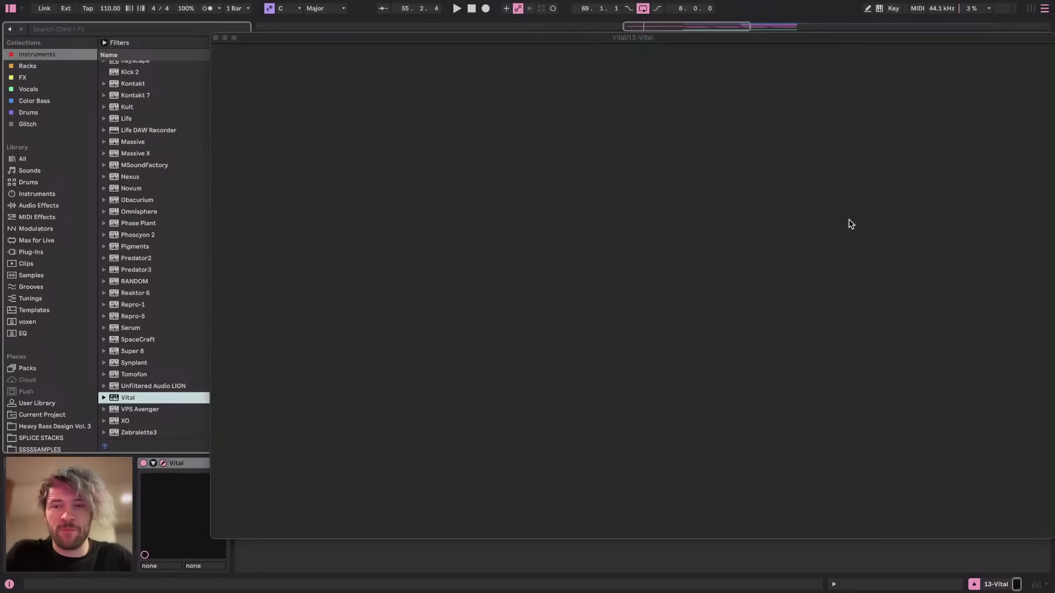
{"action": "left_click_drag", "start_coordinate": [775, 37], "coordinate": [537, 38]}
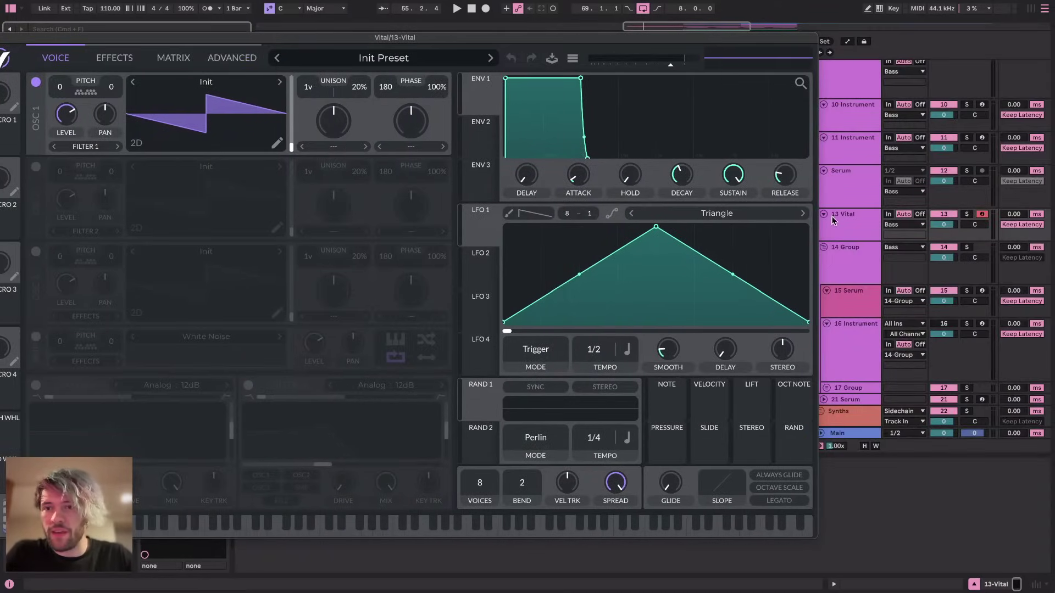
Select the 13 Vital track, play low notes one octave down and slightly lower the track's volume
{"action": "left_click", "coordinate": [839, 222]}
{"action": "key", "text": "z"}
{"action": "key", "text": "f"}
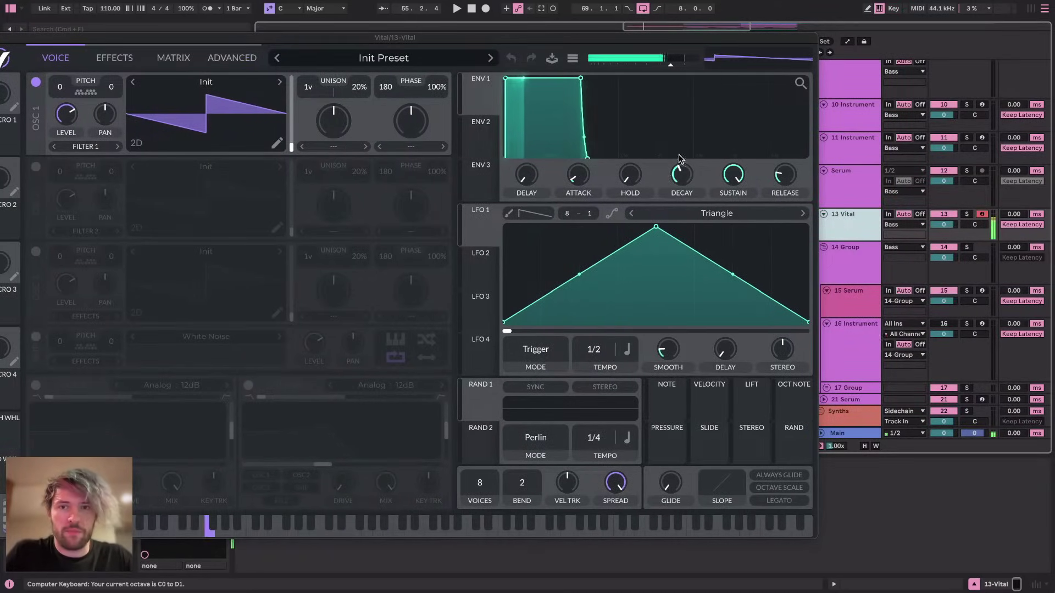
{"action": "key", "text": "f"}
{"action": "left_click_drag", "start_coordinate": [943, 226], "coordinate": [943, 232]}
Bring the whole Vital window into view, shorten the ENV 1 release and play a low note to audition it
{"action": "left_click_drag", "start_coordinate": [407, 40], "coordinate": [487, 40]}
{"action": "mouse_move", "coordinate": [763, 181]}
{"action": "left_mouse_down"}
{"action": "mouse_move", "coordinate": [764, 216]}
{"action": "mouse_move", "coordinate": [761, 164]}
{"action": "mouse_move", "coordinate": [759, 177]}
{"action": "left_mouse_up"}
{"action": "key", "text": "f"}
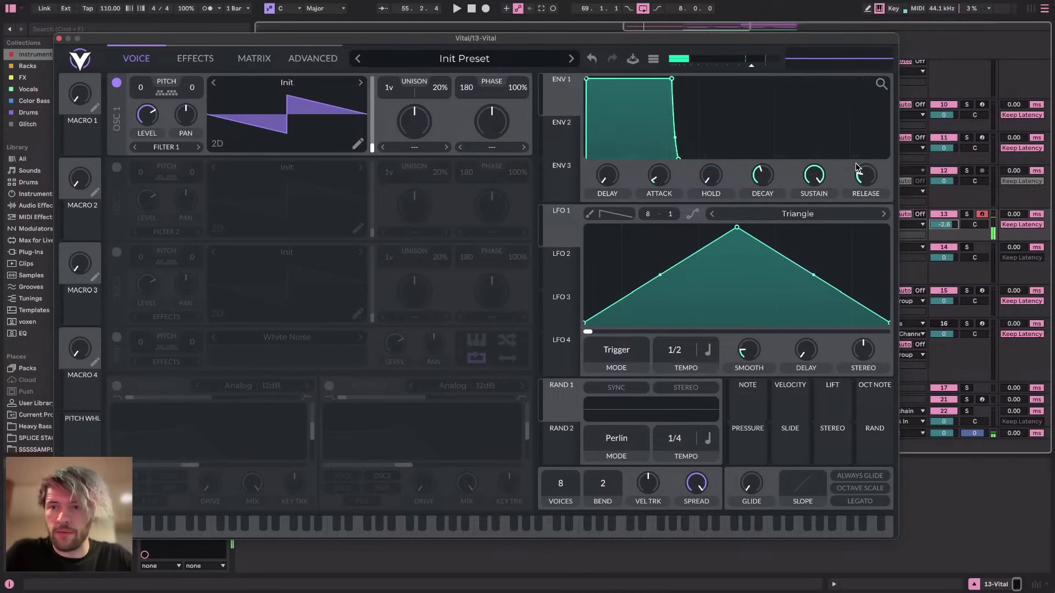
{"action": "key", "text": "f"}
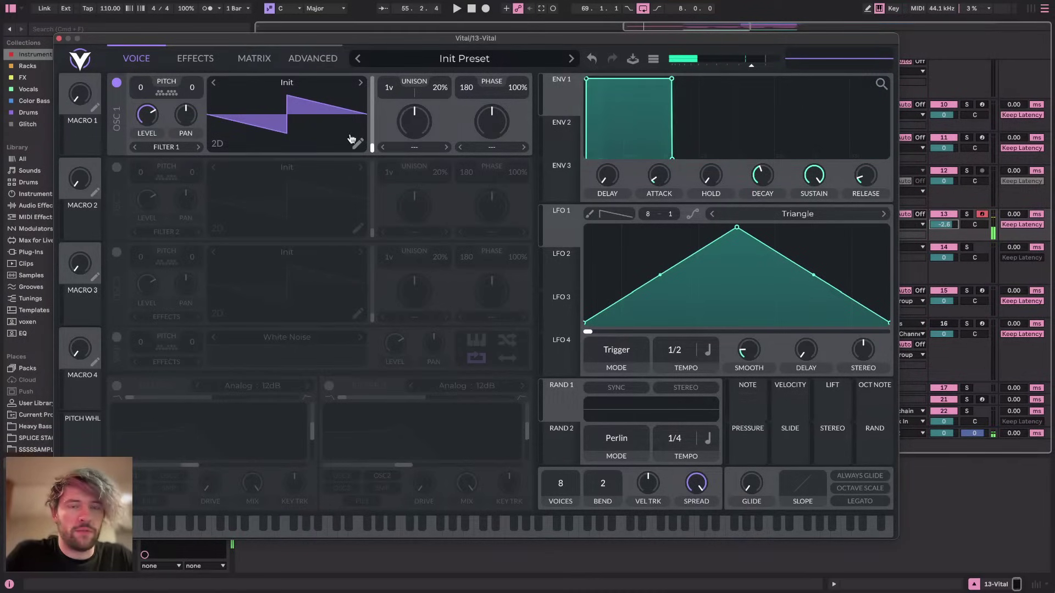
Enable OSC 2 with the Factory wavetable Basic Shapes and set the phase randomization of both oscillators to 0%
{"action": "left_click", "coordinate": [117, 168]}
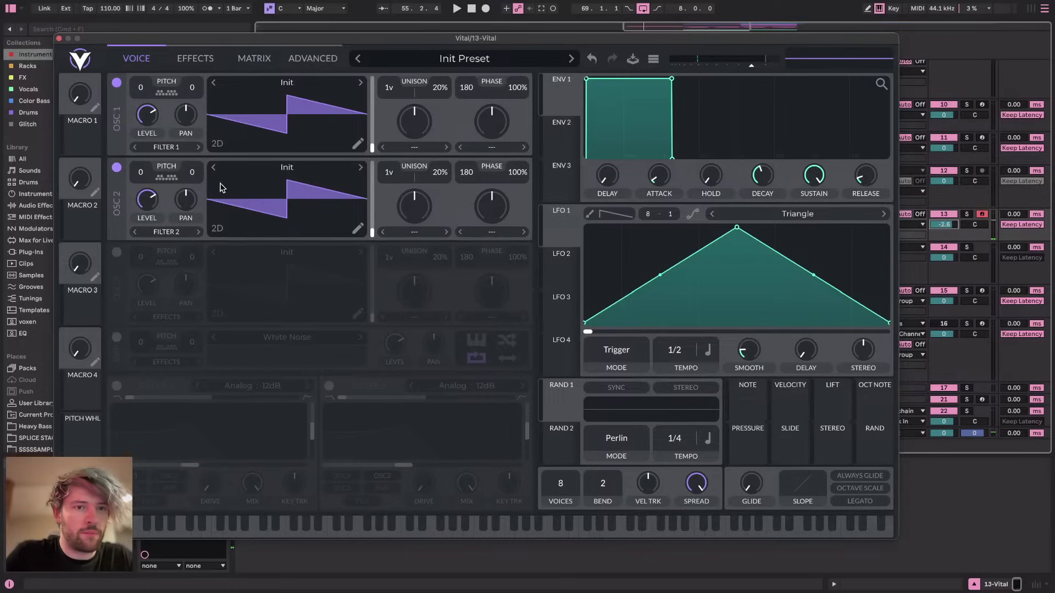
{"action": "left_click", "coordinate": [287, 168]}
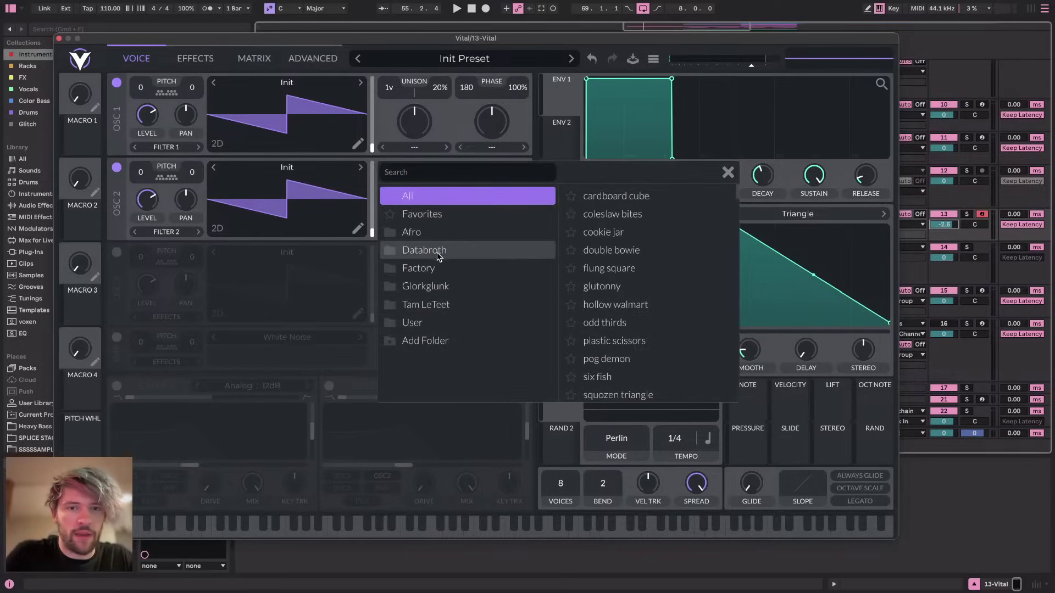
{"action": "left_click", "coordinate": [438, 269]}
{"action": "left_click", "coordinate": [624, 207]}
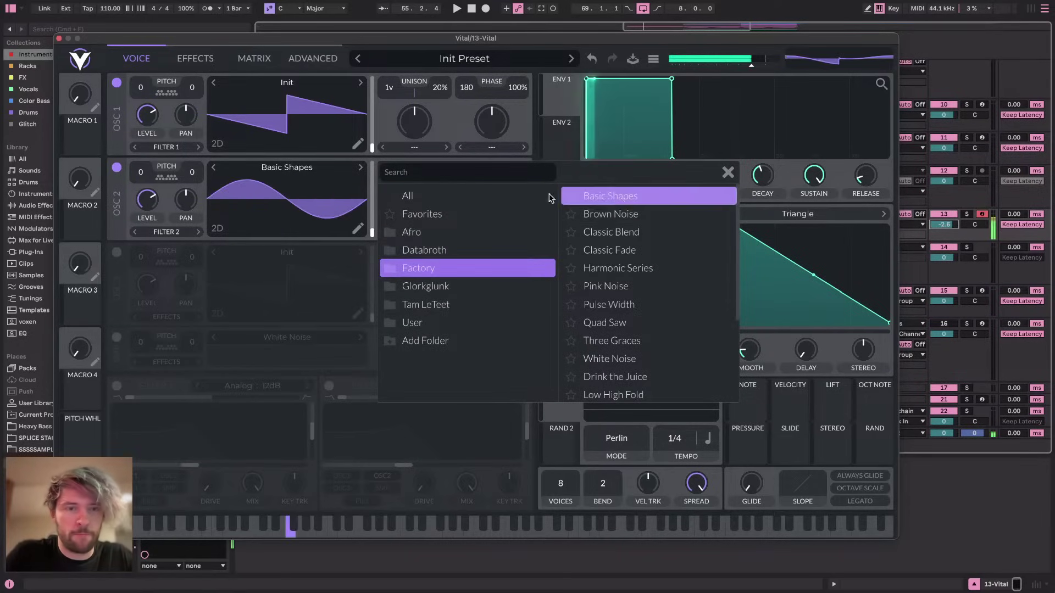
{"action": "left_click", "coordinate": [127, 150]}
{"action": "left_click_drag", "start_coordinate": [517, 87], "coordinate": [518, 367]}
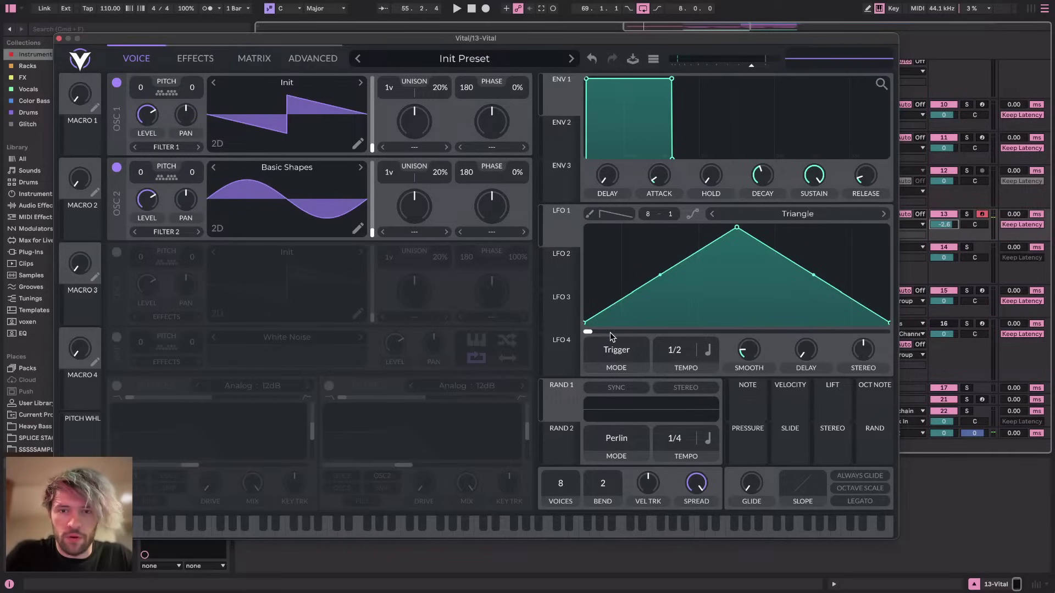
Paint LFO 1 with the Step shape as three rising steps followed by a full-height hold, at a 1/4 tempo
{"action": "left_click", "coordinate": [611, 216]}
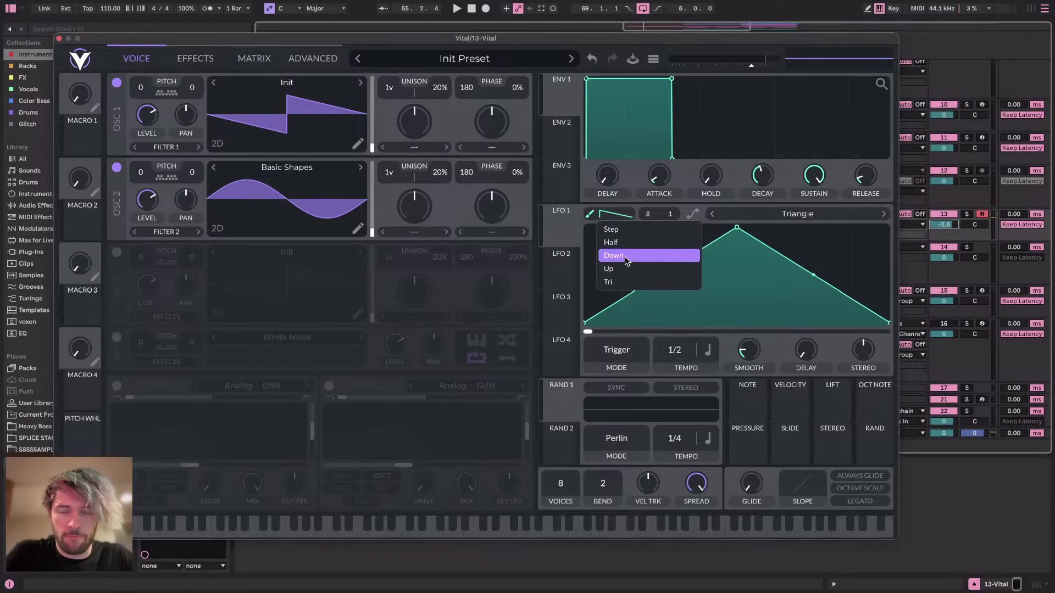
{"action": "left_click", "coordinate": [611, 229]}
{"action": "left_click_drag", "start_coordinate": [640, 313], "coordinate": [652, 277]}
{"action": "left_click", "coordinate": [604, 312]}
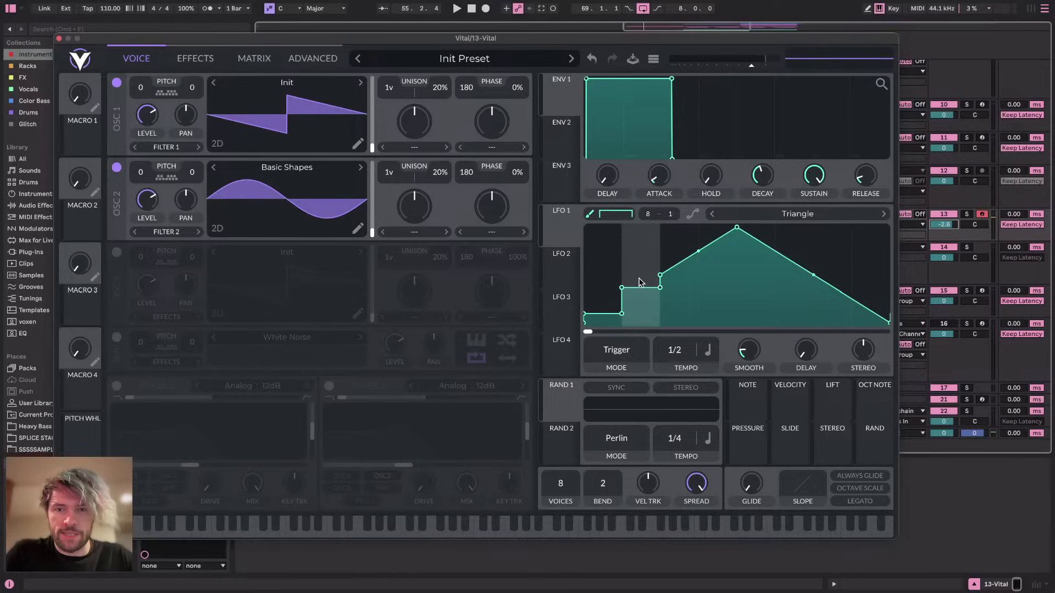
{"action": "left_click", "coordinate": [681, 264]}
{"action": "left_click_drag", "start_coordinate": [714, 228], "coordinate": [879, 228]}
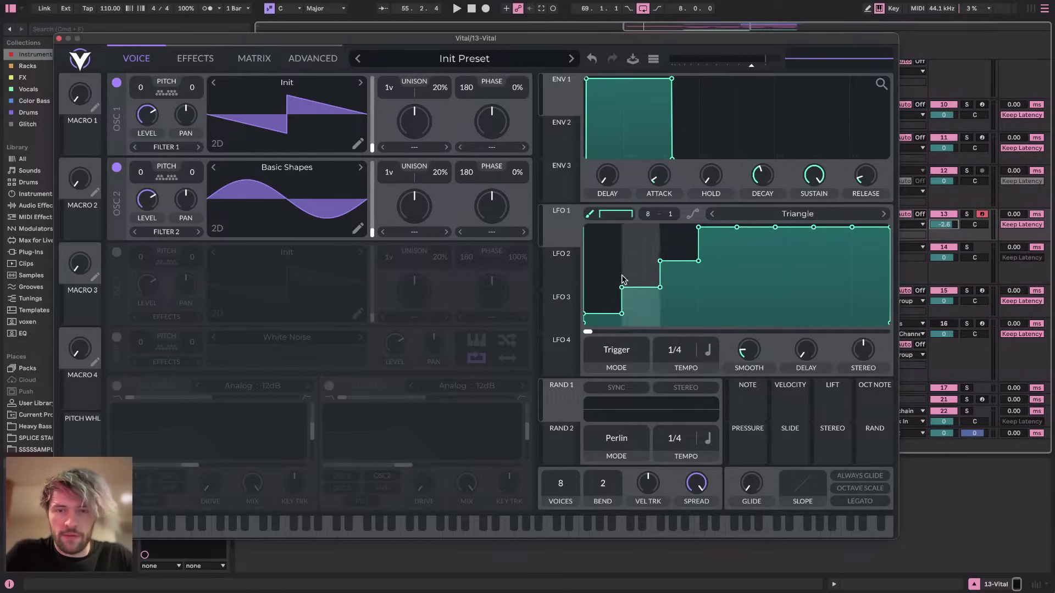
Shape LFO 2 into a trapezoid that rises, holds at full height and falls to zero before the end, at a 1/4 tempo
{"action": "left_click", "coordinate": [561, 261]}
{"action": "left_click_drag", "start_coordinate": [737, 227], "coordinate": [647, 227]}
{"action": "double_click", "coordinate": [718, 257]}
{"action": "left_click_drag", "start_coordinate": [718, 257], "coordinate": [745, 216]}
{"action": "double_click", "coordinate": [835, 284]}
{"action": "left_click_drag", "start_coordinate": [835, 284], "coordinate": [836, 353]}
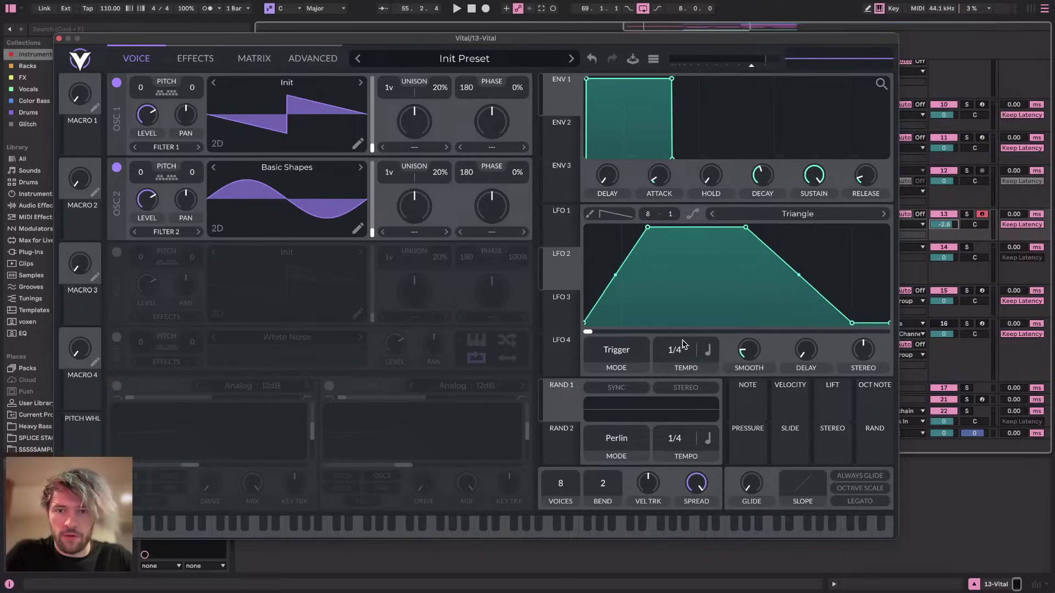
Assign LFO 2 to the levels of OSC 2 and OSC 1 and turn both base levels fully down
{"action": "left_click_drag", "start_coordinate": [564, 266], "coordinate": [147, 200]}
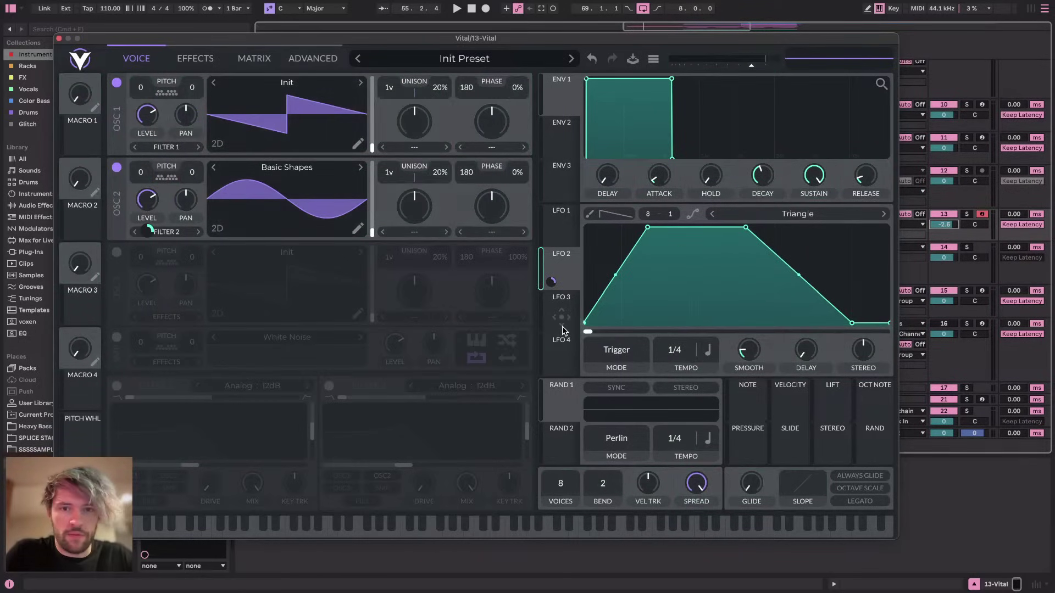
{"action": "left_click_drag", "start_coordinate": [554, 281], "coordinate": [144, 116]}
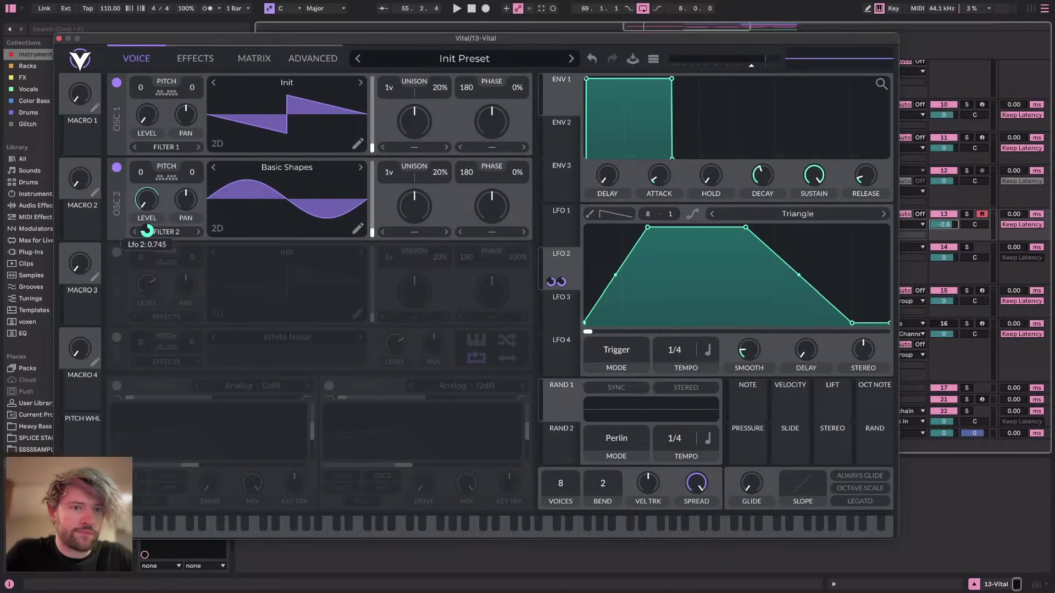
Assign LFO 1 to OSC 1's spectral morph amount and set the morph type to Rand Amp
{"action": "left_click_drag", "start_coordinate": [560, 231], "coordinate": [413, 120]}
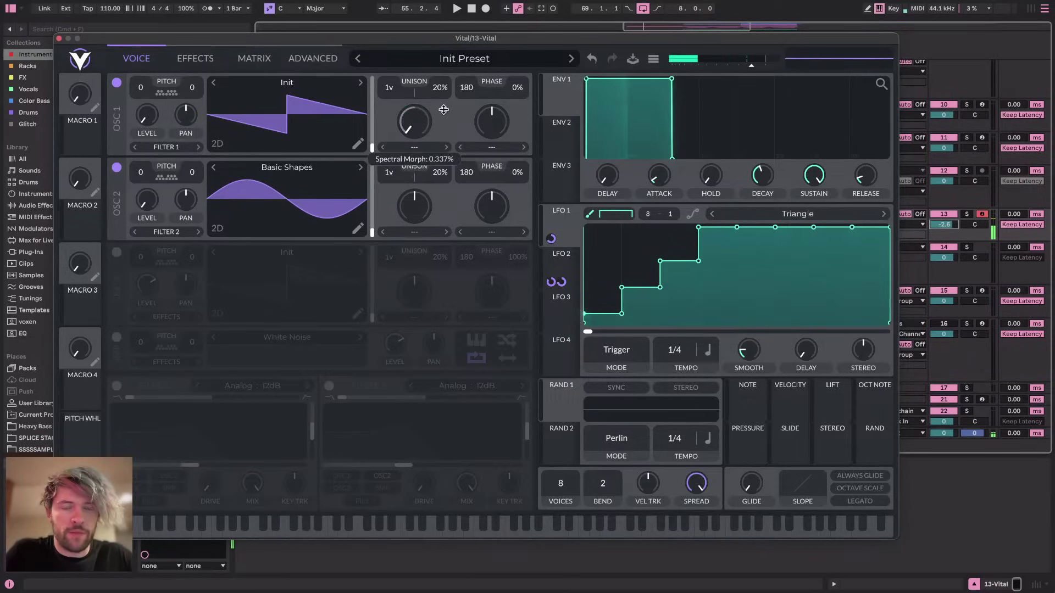
{"action": "left_click", "coordinate": [413, 148]}
{"action": "left_click", "coordinate": [428, 253]}
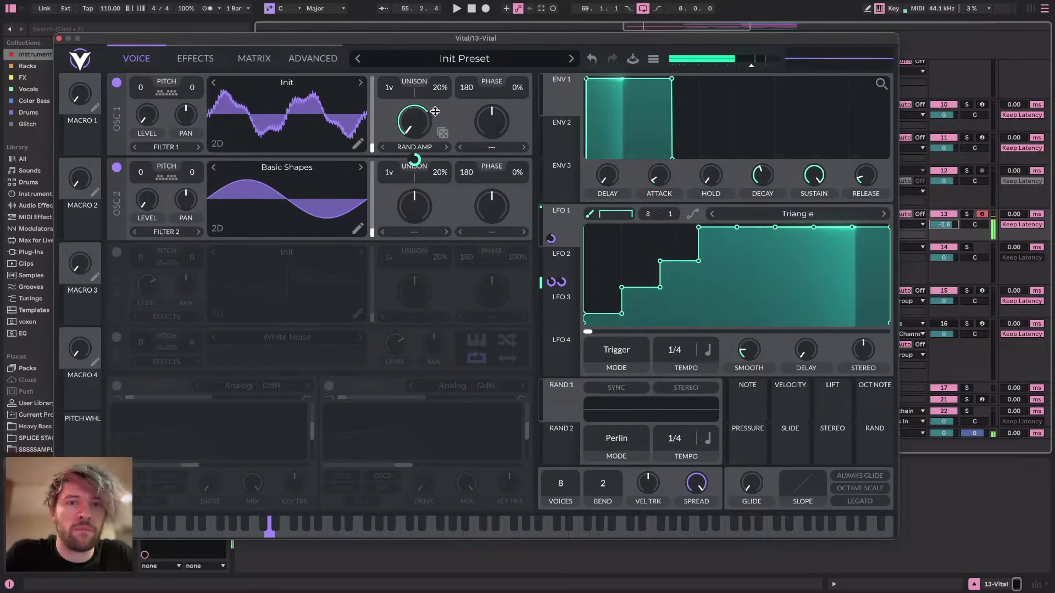
Switch to YouTube Studio to read the latest live chat messages
{"action": "key", "text": "super+Tab"}
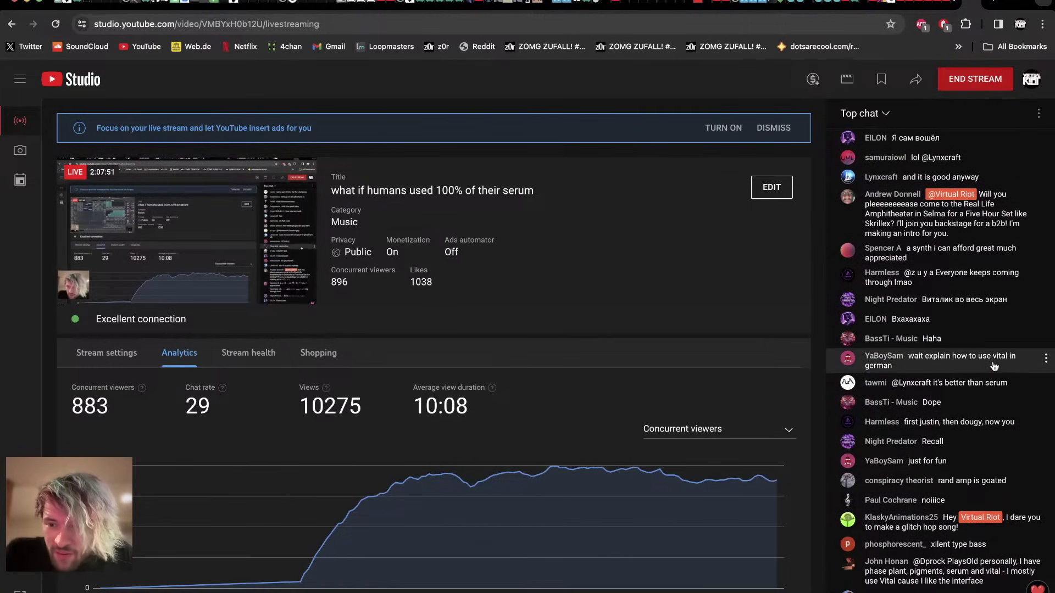
Alternate between Ableton Live and YouTube Studio to catch up on the live chat
{"action": "key", "text": "super+Tab"}
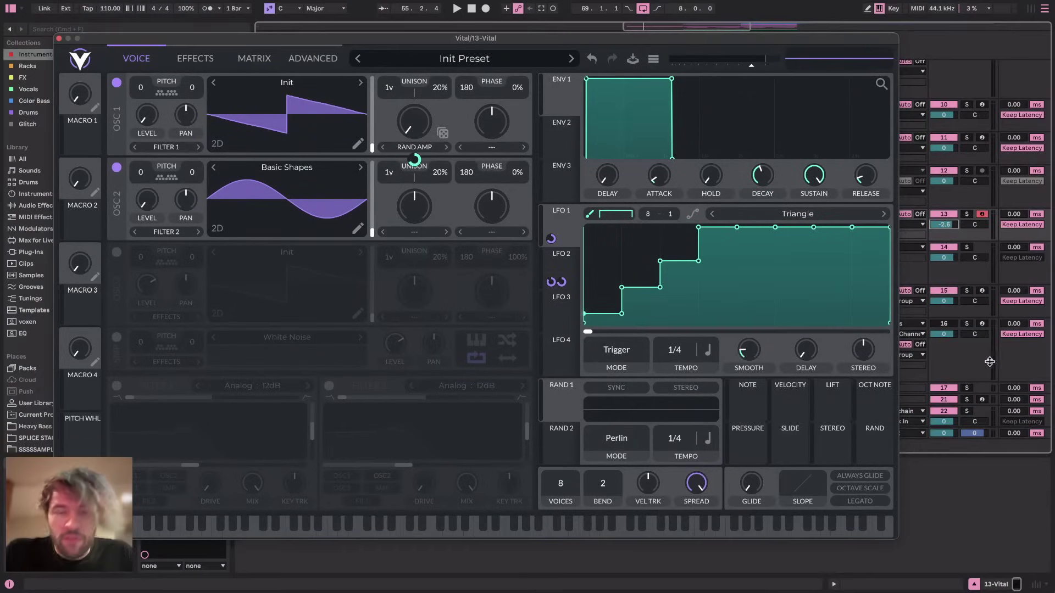
{"action": "left_click", "coordinate": [108, 9]}
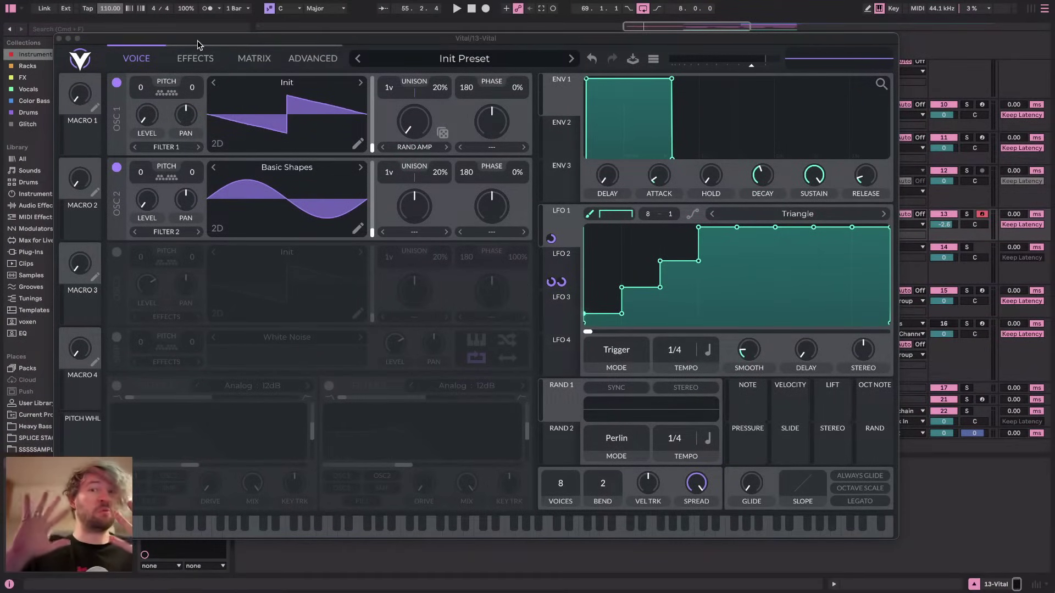
{"action": "key", "text": "super+Tab"}
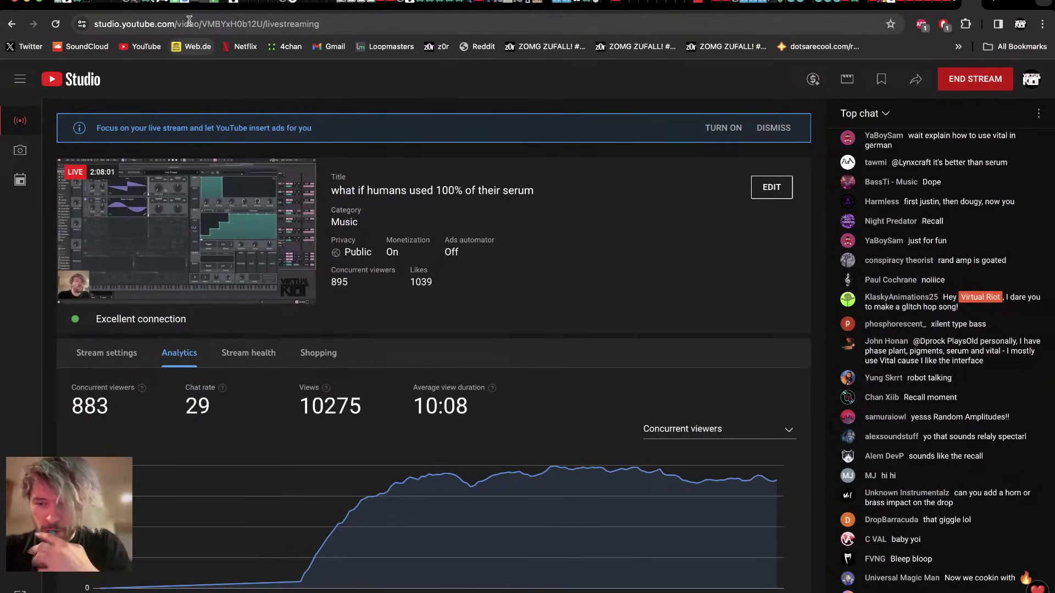
{"action": "key", "text": "super+Tab"}
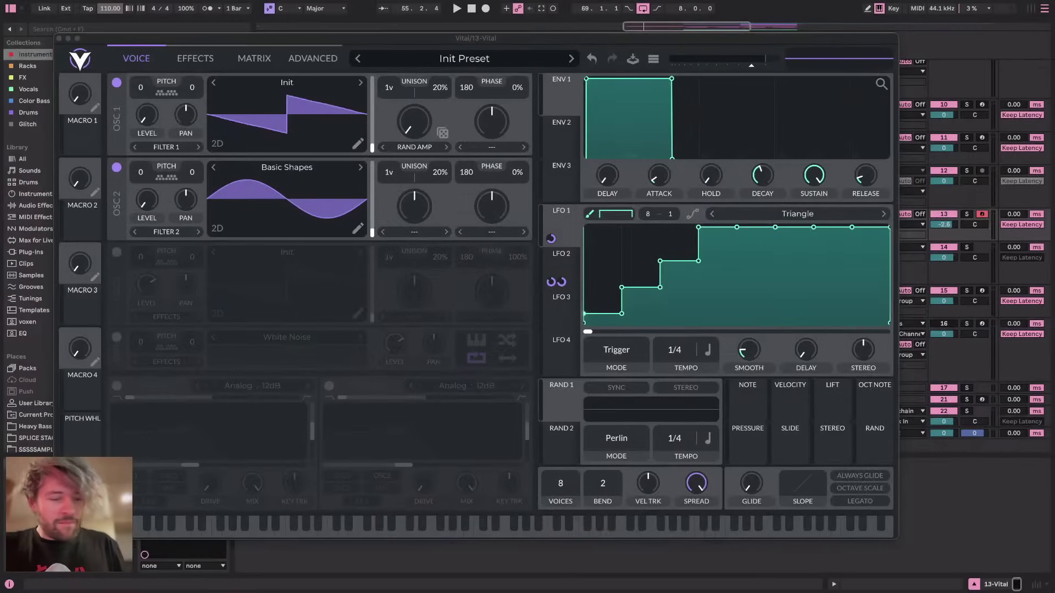
Audition the Vital bass patch with computer-keyboard notes in different octaves and close its window
{"action": "key", "text": "space"}
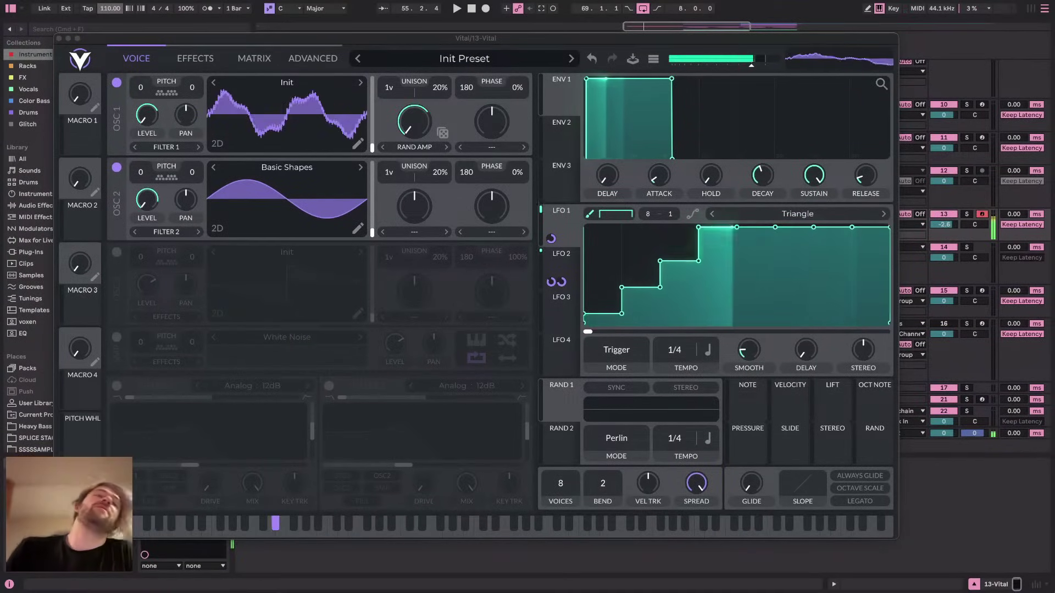
{"action": "key", "text": "space"}
{"action": "key", "text": "f"}
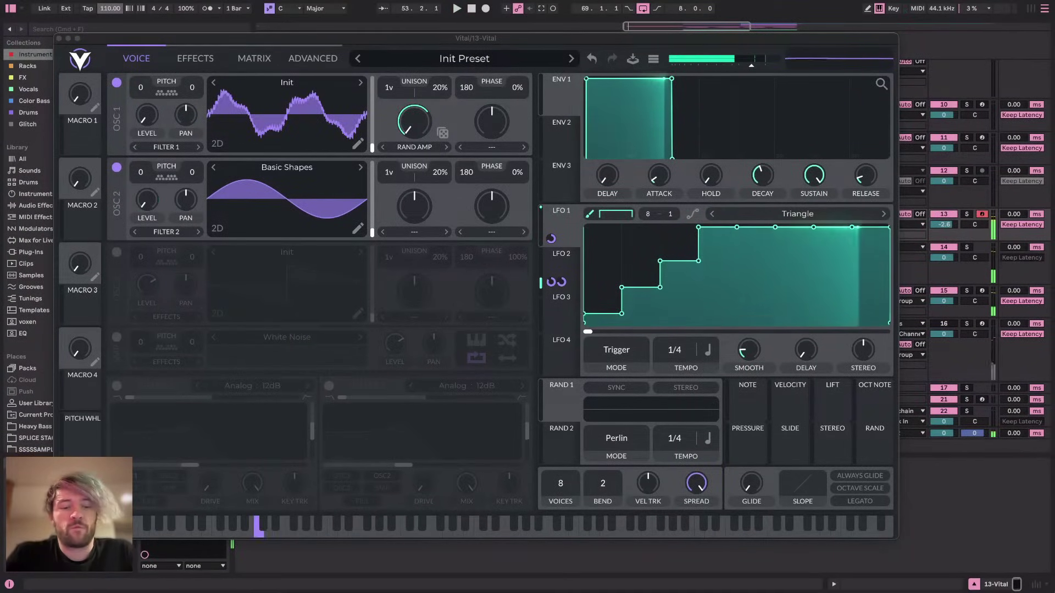
{"action": "key", "text": "x"}
{"action": "key", "text": "f"}
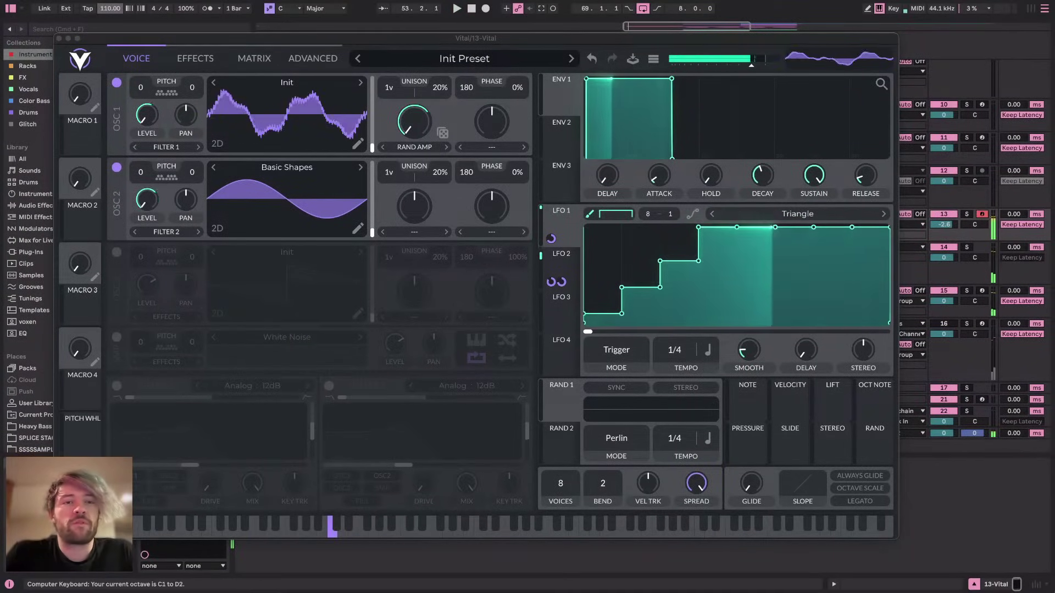
{"action": "left_click", "coordinate": [58, 39]}
Browse the Racks and FX collections, the full library and the old laptop projects folder
{"action": "left_click", "coordinate": [25, 66]}
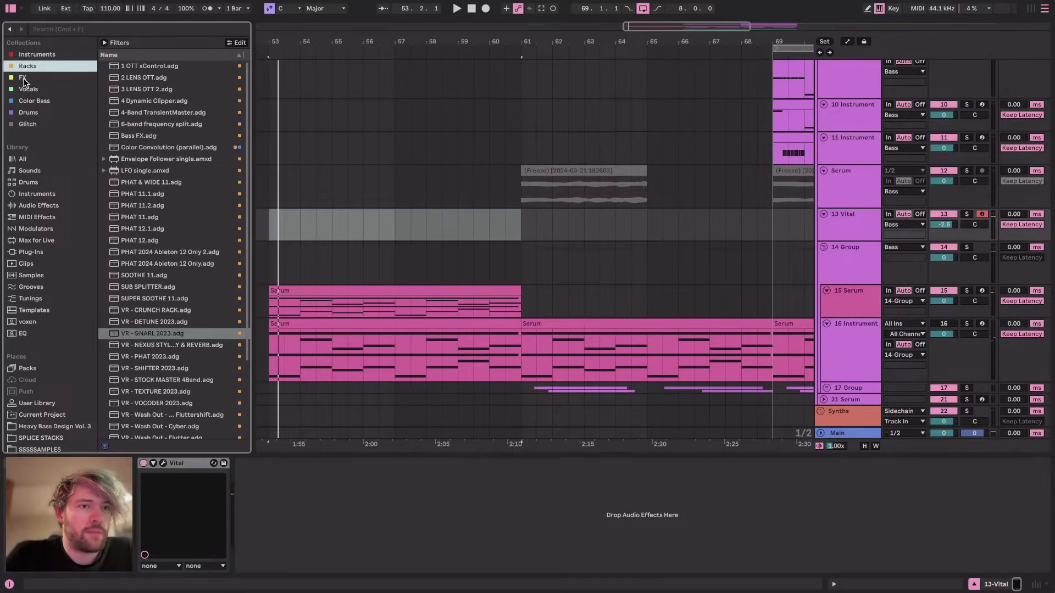
{"action": "left_click", "coordinate": [22, 78]}
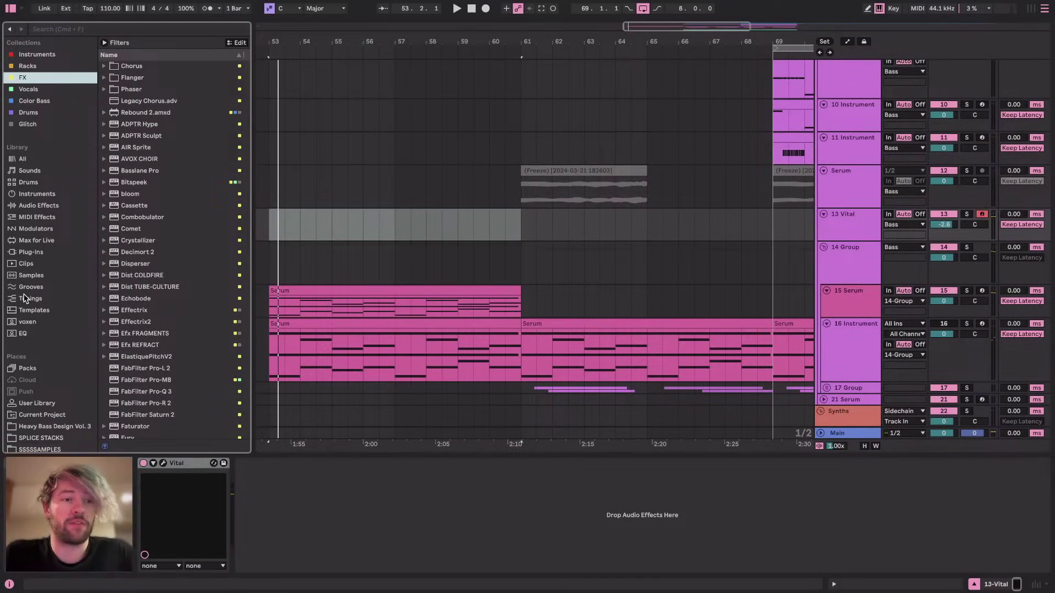
{"action": "left_click", "coordinate": [22, 161]}
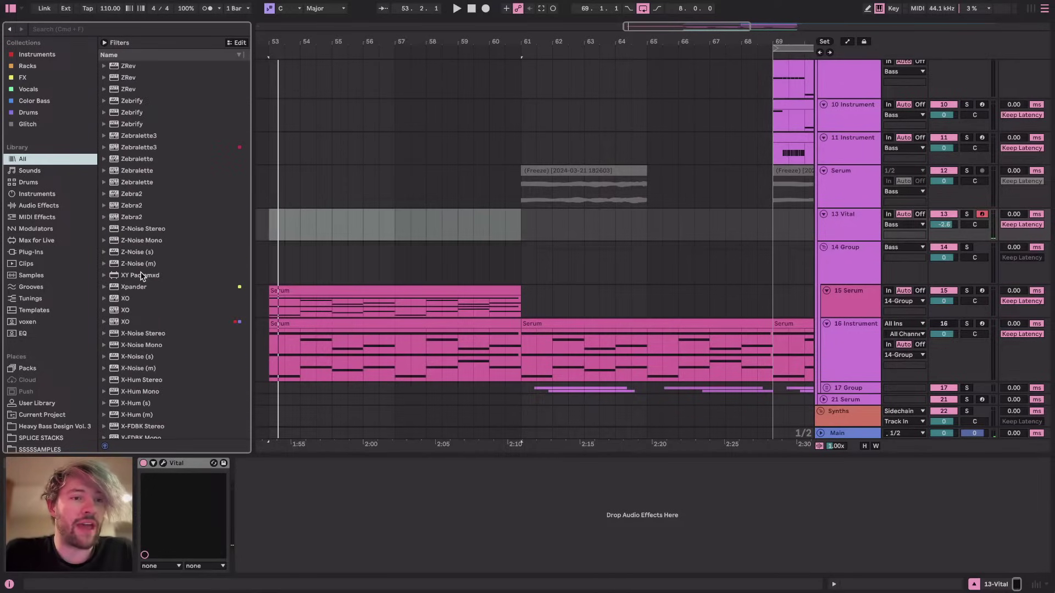
{"action": "left_click", "coordinate": [31, 184]}
{"action": "left_click", "coordinate": [31, 161]}
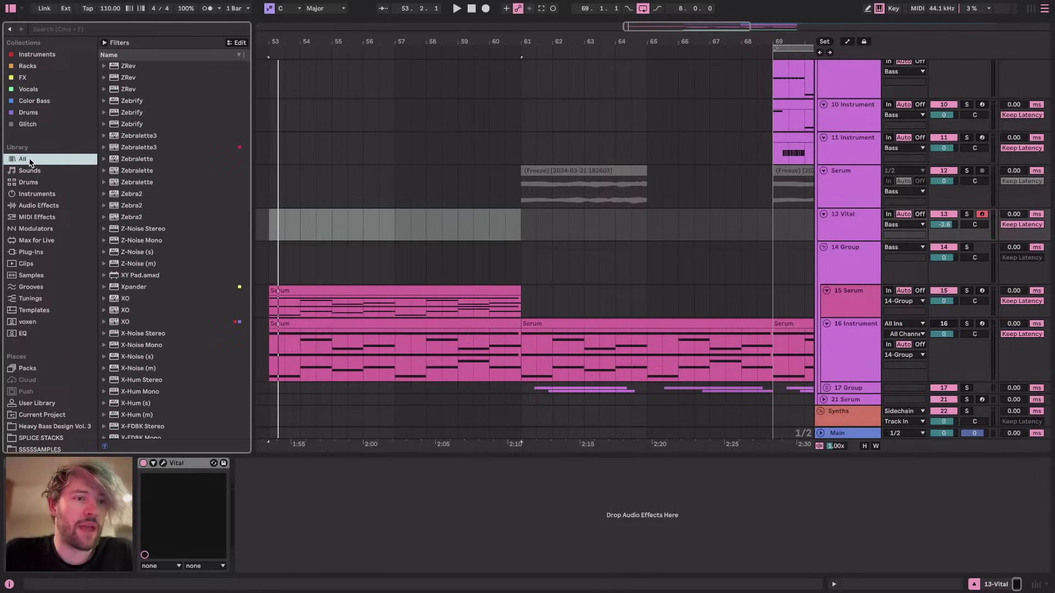
{"action": "scroll", "coordinate": [27, 373], "scroll_direction": "down", "scroll_amount": 3}
{"action": "left_click", "coordinate": [27, 372]}
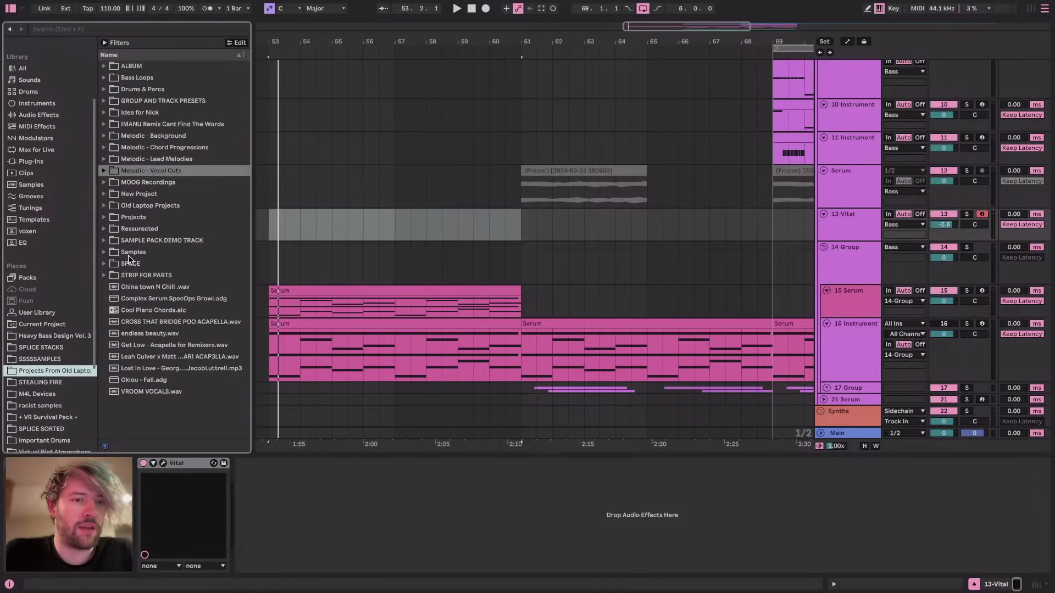
{"action": "scroll", "coordinate": [21, 404], "scroll_direction": "up", "scroll_amount": 3}
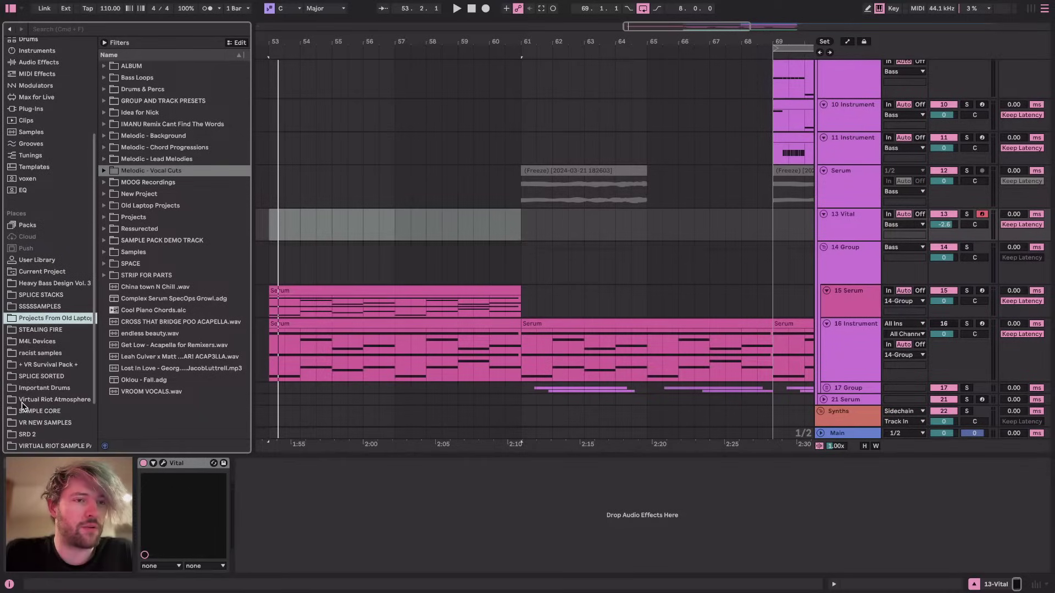
Search the whole library for "perc"
{"action": "left_click", "coordinate": [90, 29]}
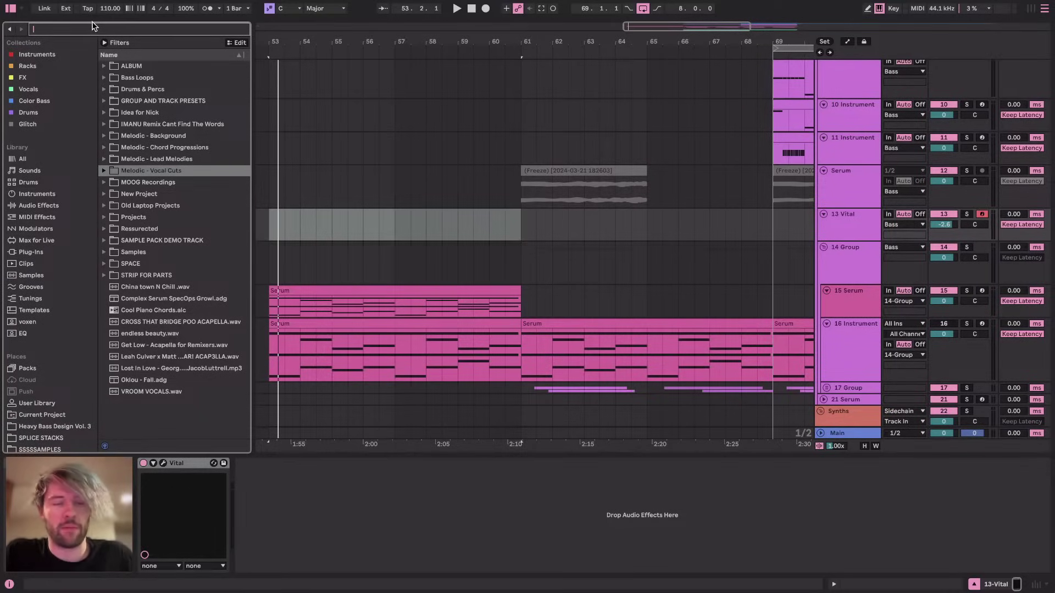
{"action": "type", "text": "perc"}
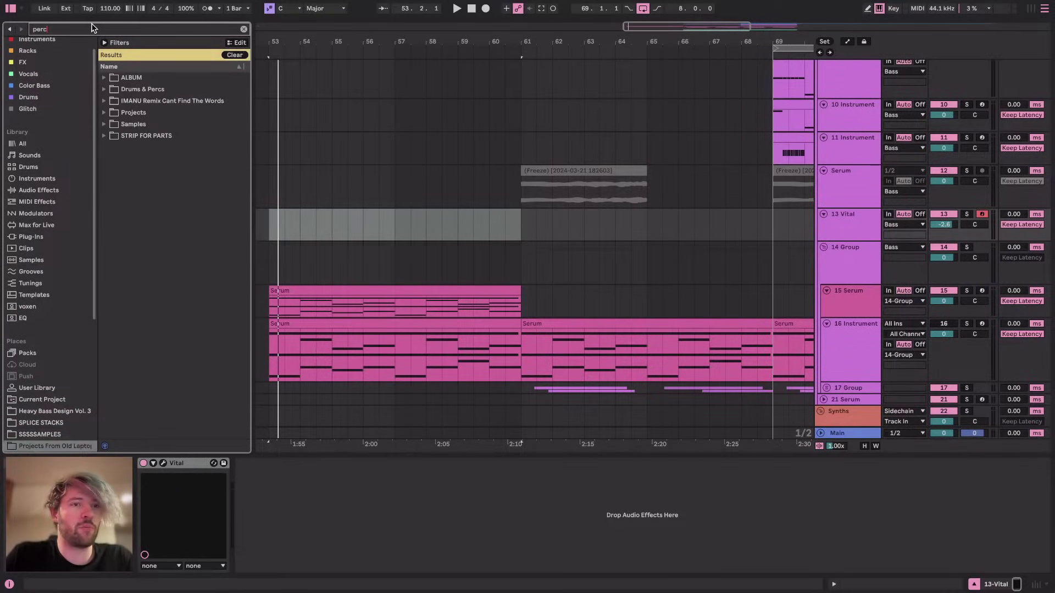
{"action": "left_click", "coordinate": [30, 144]}
Preview various percussion samples throughout the search results, including VEH4 Percussion 063 and VPE3 Percussion 02
{"action": "right_click", "coordinate": [200, 288]}
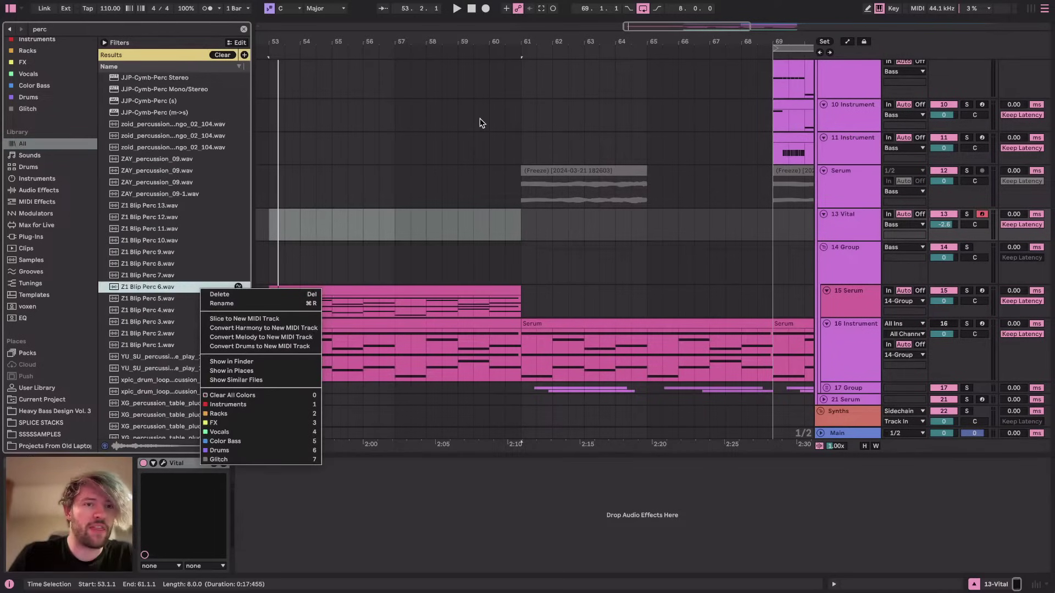
{"action": "left_click", "coordinate": [211, 129]}
{"action": "scroll", "coordinate": [205, 133], "scroll_direction": "down", "scroll_amount": 20}
{"action": "left_click", "coordinate": [143, 272]}
{"action": "scroll", "coordinate": [143, 272], "scroll_direction": "down", "scroll_amount": 2}
{"action": "scroll", "coordinate": [143, 271], "scroll_direction": "down", "scroll_amount": 10}
{"action": "left_click", "coordinate": [143, 272]}
{"action": "scroll", "coordinate": [143, 271], "scroll_direction": "down", "scroll_amount": 20}
{"action": "left_click", "coordinate": [143, 272]}
{"action": "scroll", "coordinate": [143, 271], "scroll_direction": "down", "scroll_amount": 15}
{"action": "left_click", "coordinate": [143, 271]}
{"action": "scroll", "coordinate": [143, 271], "scroll_direction": "down", "scroll_amount": 3}
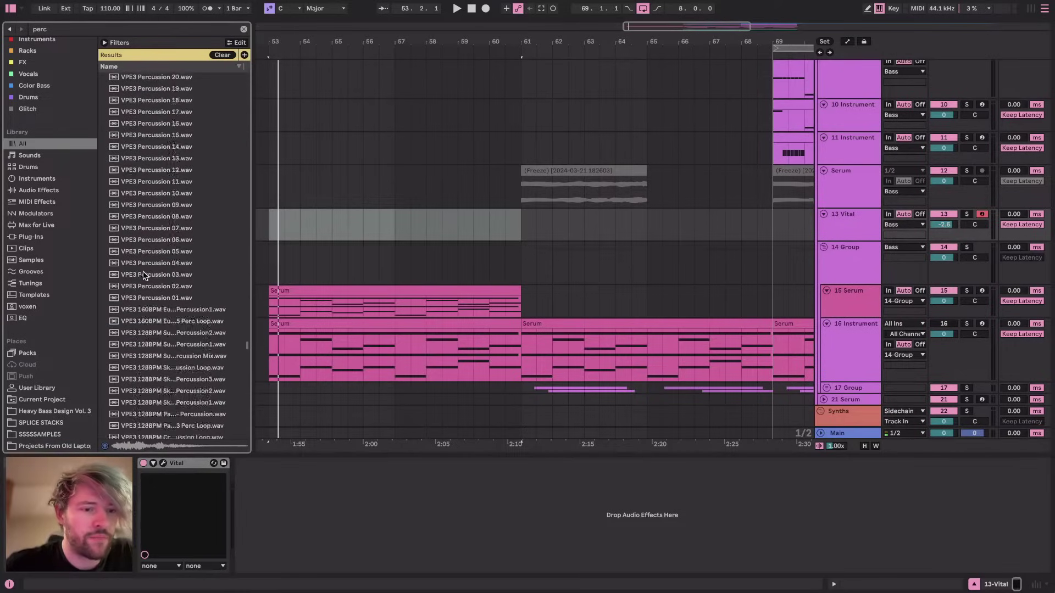
{"action": "scroll", "coordinate": [143, 273], "scroll_direction": "down", "scroll_amount": 20}
{"action": "left_click", "coordinate": [143, 270]}
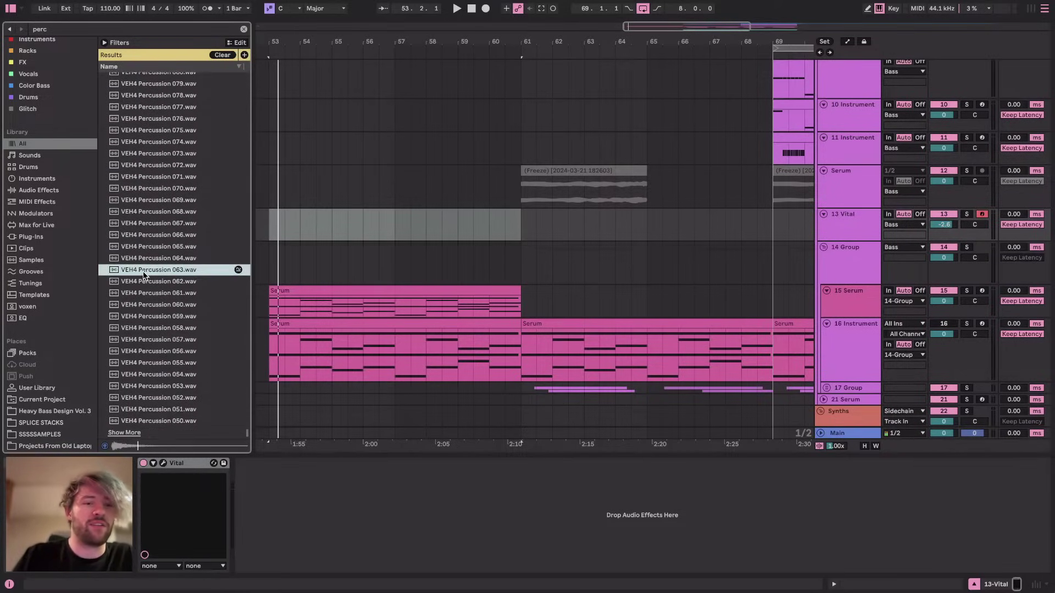
{"action": "scroll", "coordinate": [143, 271], "scroll_direction": "down", "scroll_amount": 10}
{"action": "left_click", "coordinate": [180, 208]}
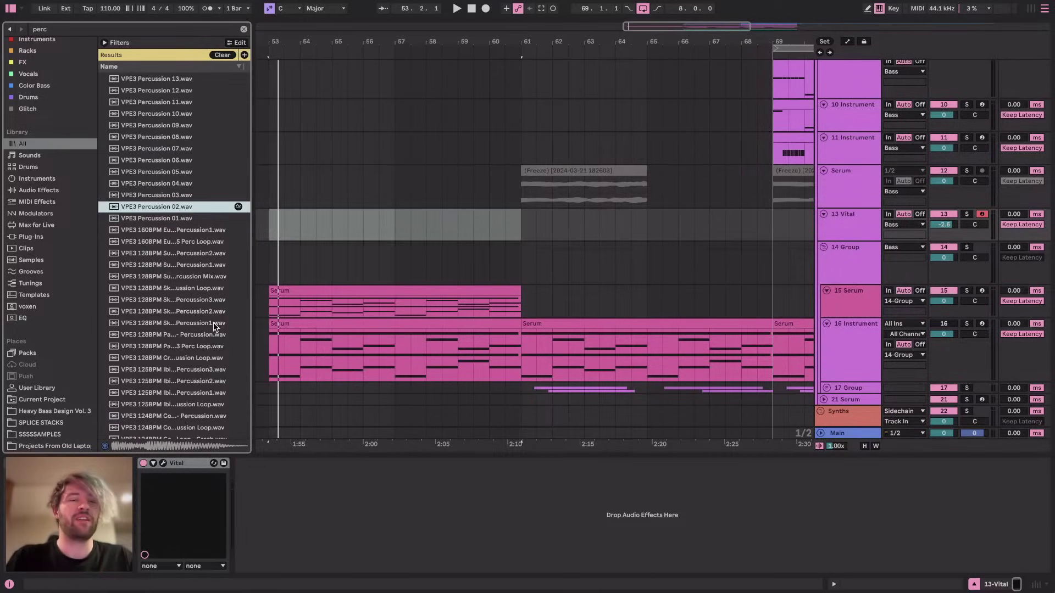
Select the 13 Vital track and clear the library search
{"action": "key", "text": "super+Tab"}
{"action": "key", "text": "super+Tab"}
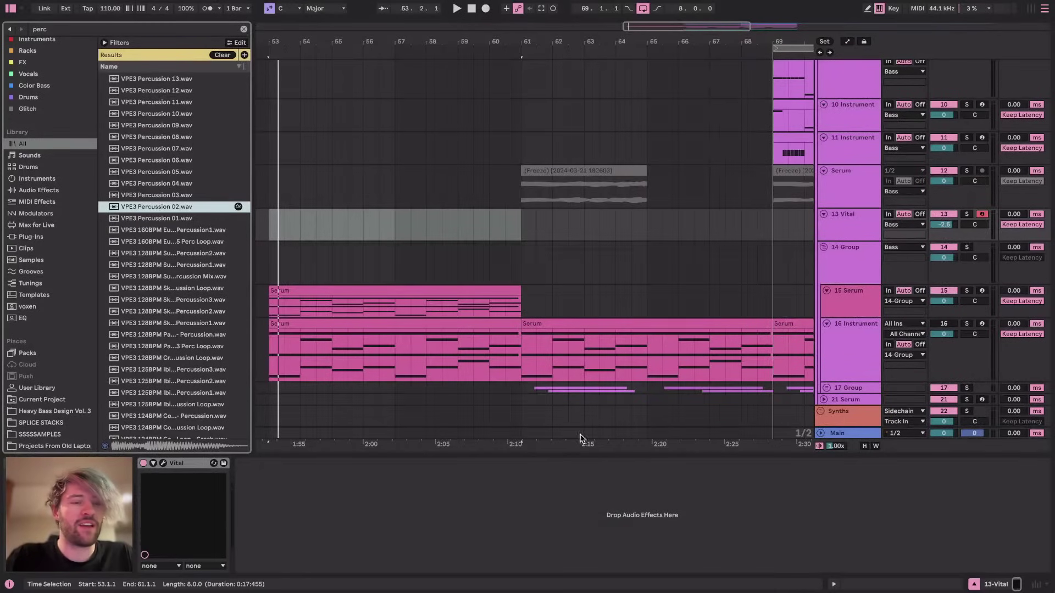
{"action": "left_click", "coordinate": [868, 222]}
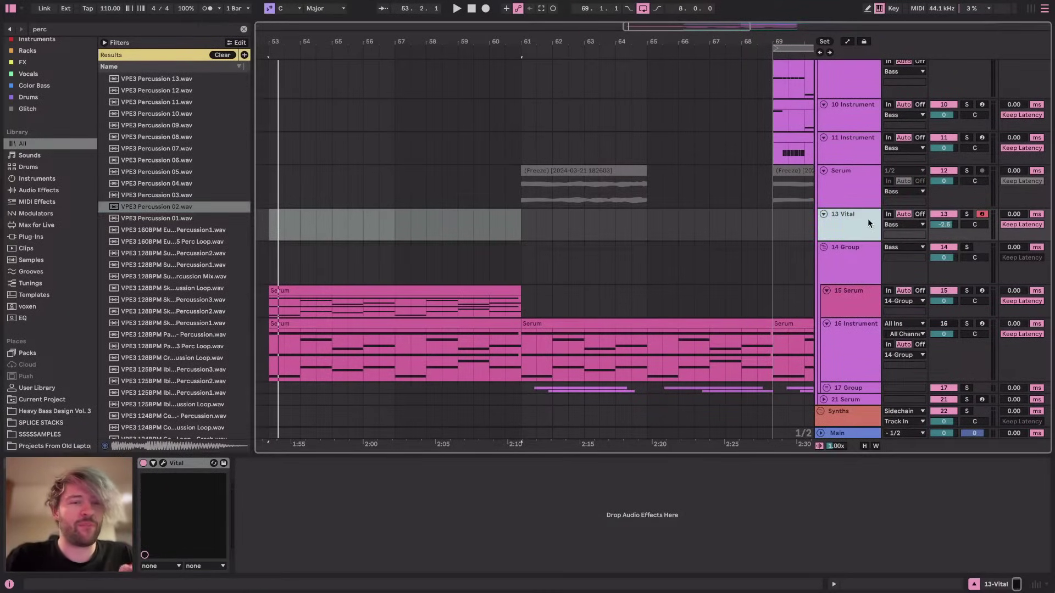
{"action": "left_click", "coordinate": [244, 28]}
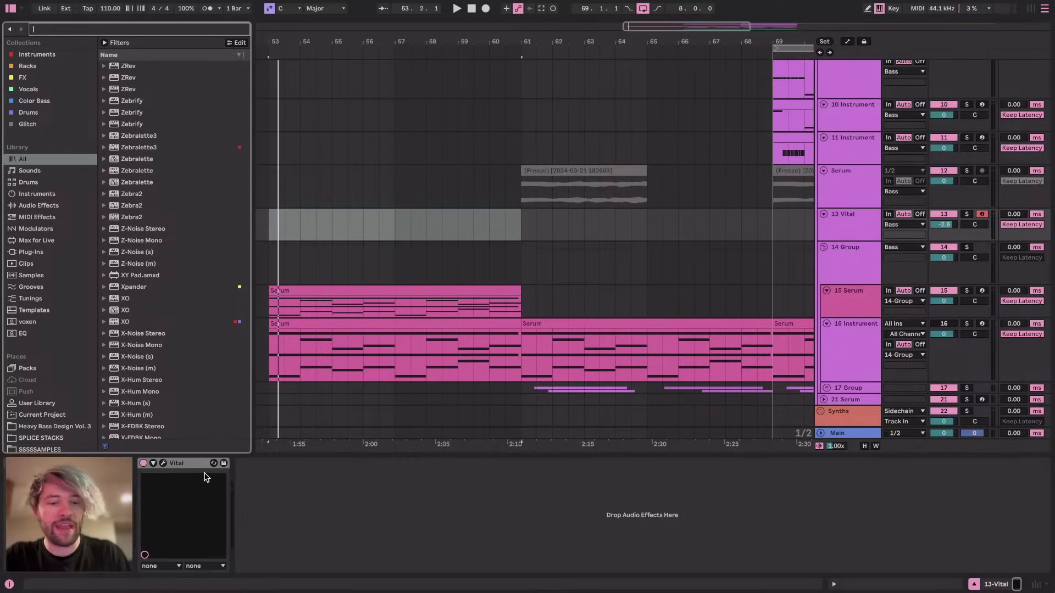
Switch to YouTube Studio to read the newest chat messages and return to Ableton Live
{"action": "key", "text": "super+Tab"}
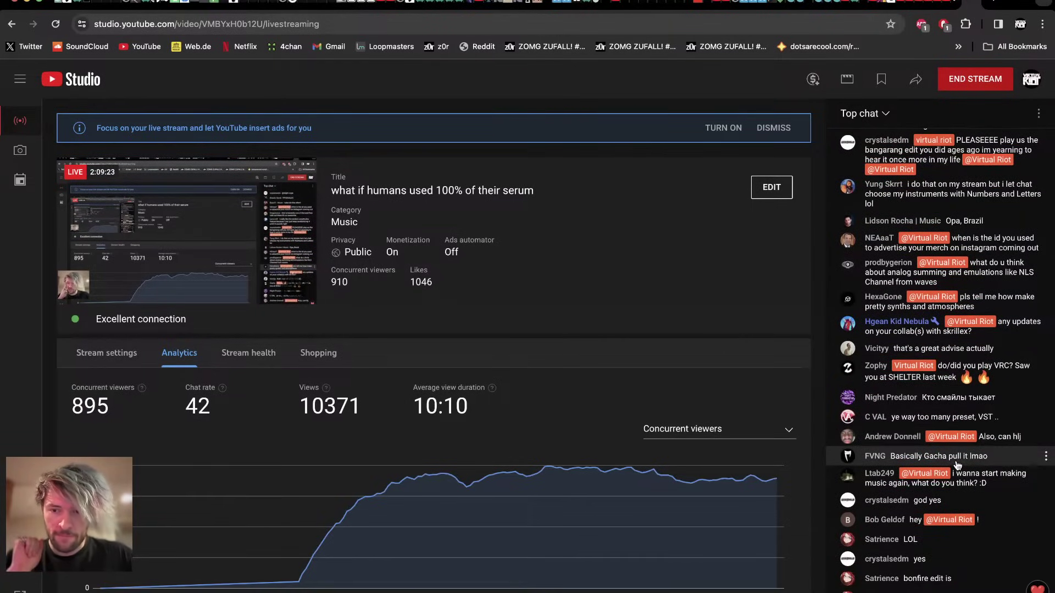
{"action": "key", "text": "super+Tab"}
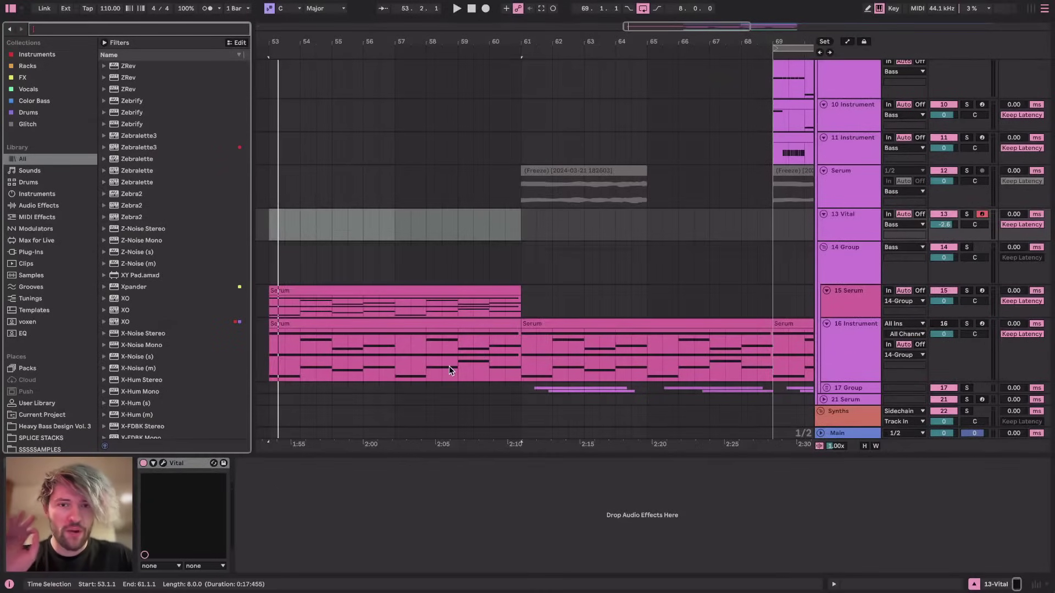
Place the insert marker at bar 53 on the Vital track and add PITCHMAP from the FX collection after Vital
{"action": "left_click", "coordinate": [270, 221]}
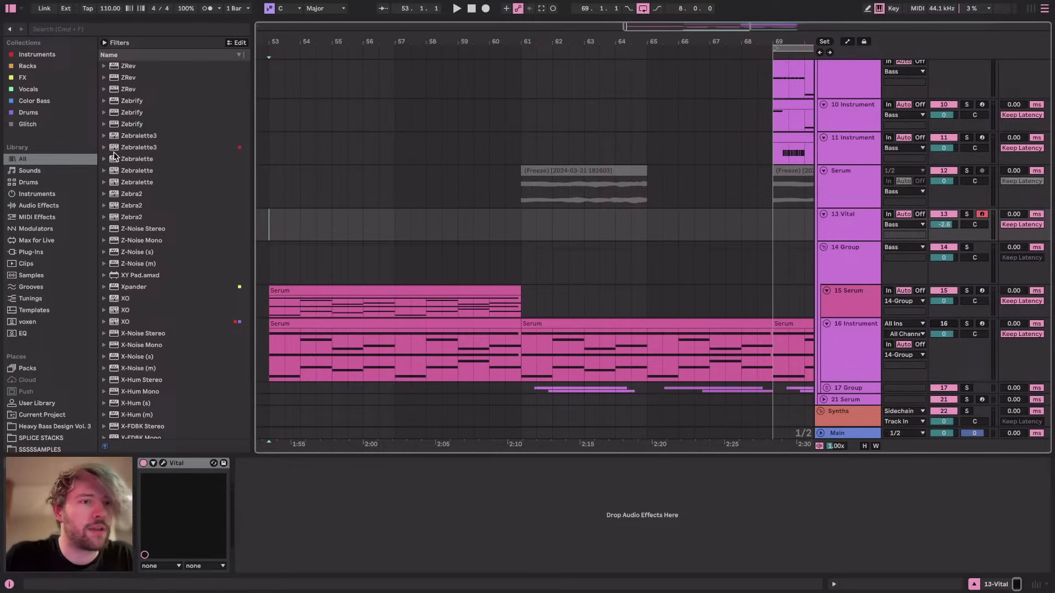
{"action": "left_click", "coordinate": [27, 66]}
{"action": "scroll", "coordinate": [124, 252], "scroll_direction": "down", "scroll_amount": 3}
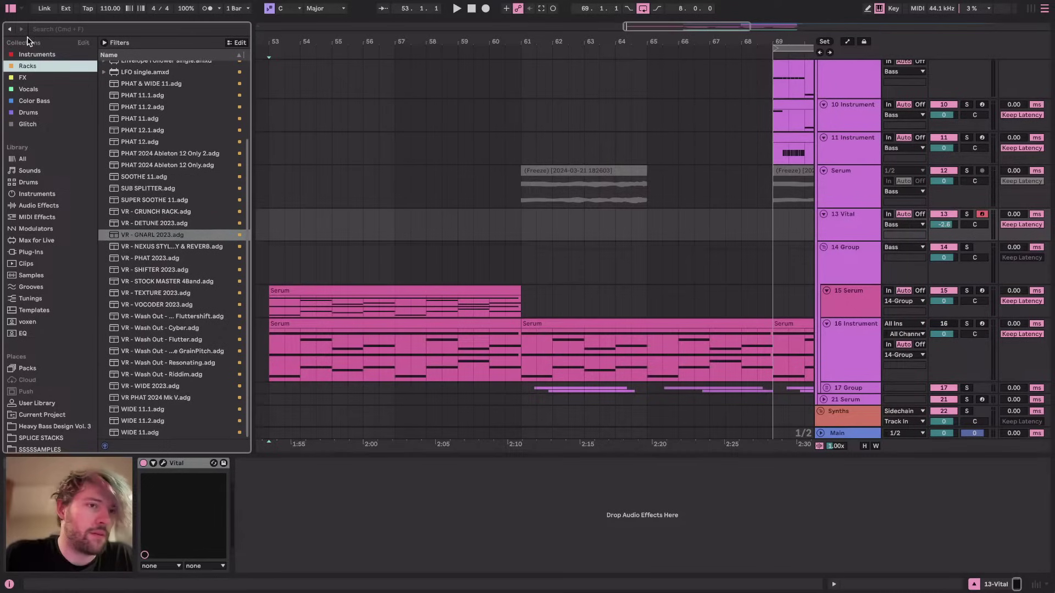
{"action": "left_click", "coordinate": [34, 89]}
{"action": "left_click", "coordinate": [32, 78]}
{"action": "scroll", "coordinate": [134, 314], "scroll_direction": "down", "scroll_amount": 20}
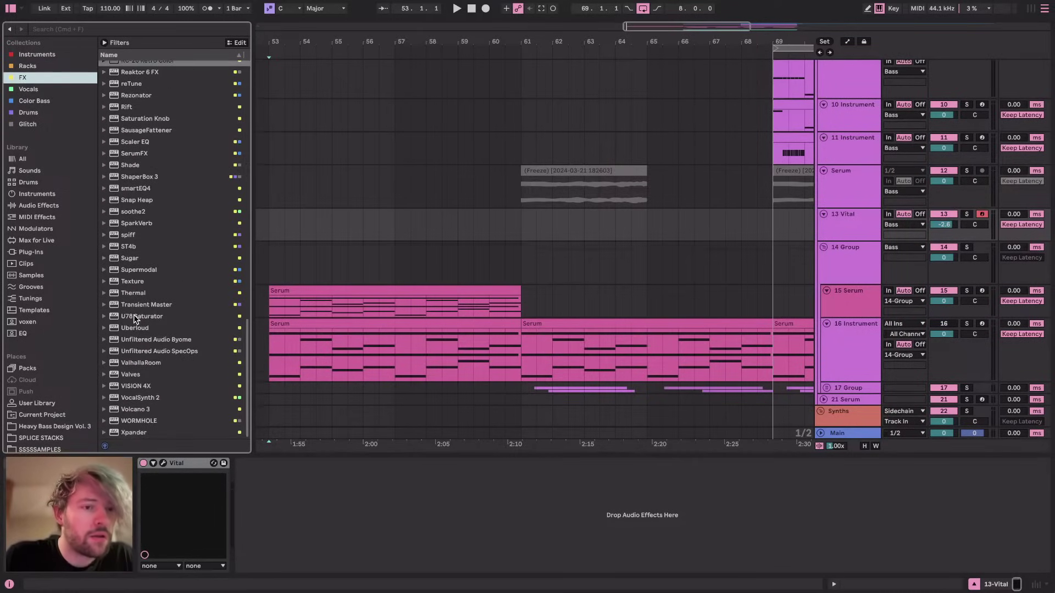
{"action": "scroll", "coordinate": [159, 91], "scroll_direction": "up", "scroll_amount": 5}
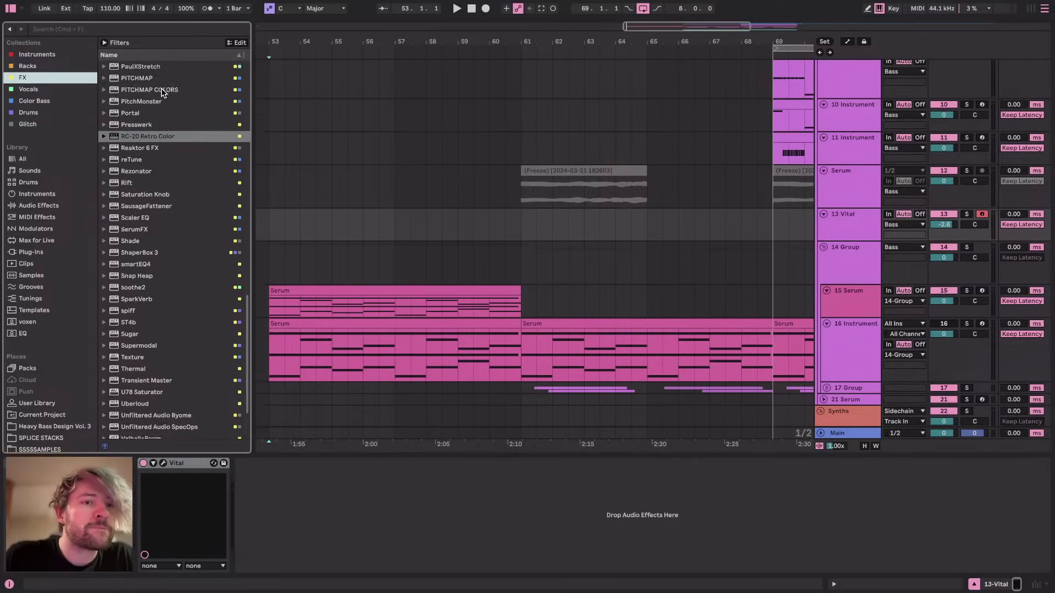
{"action": "left_click_drag", "start_coordinate": [136, 95], "coordinate": [319, 486]}
{"action": "left_click_drag", "start_coordinate": [384, 46], "coordinate": [574, 105]}
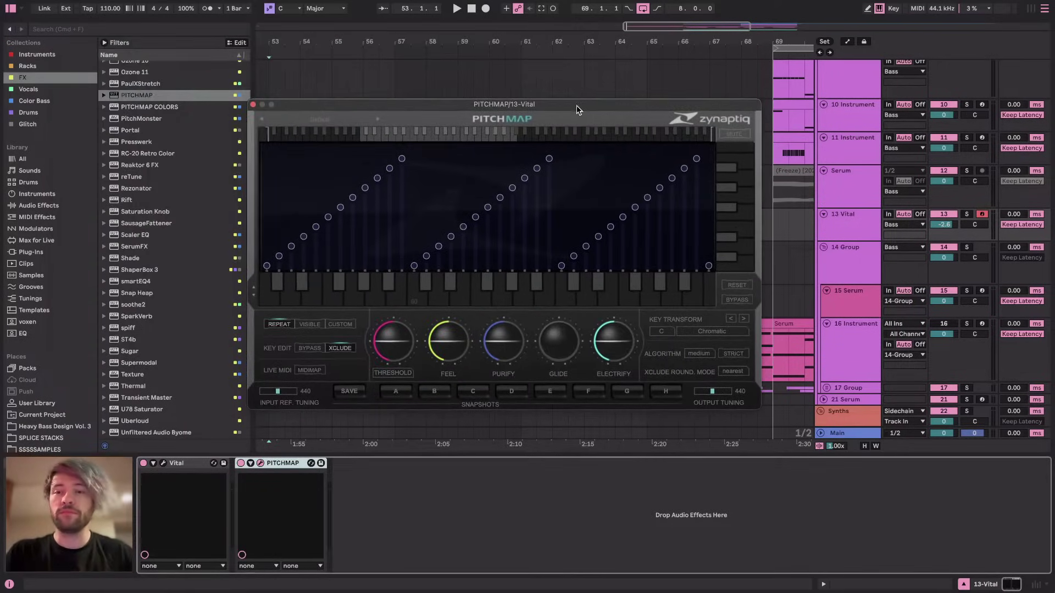
Lower the computer keyboard's octave range to C1–D2 and turn off OSC 2 in Vital
{"action": "key", "text": "z"}
{"action": "key", "text": "z"}
{"action": "key", "text": "z"}
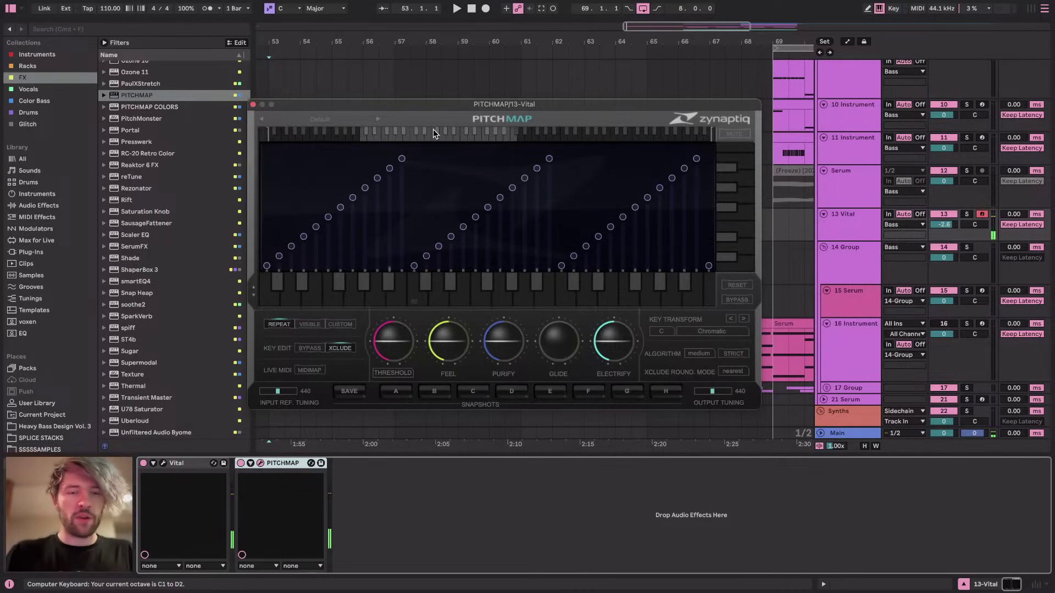
{"action": "left_click", "coordinate": [163, 463]}
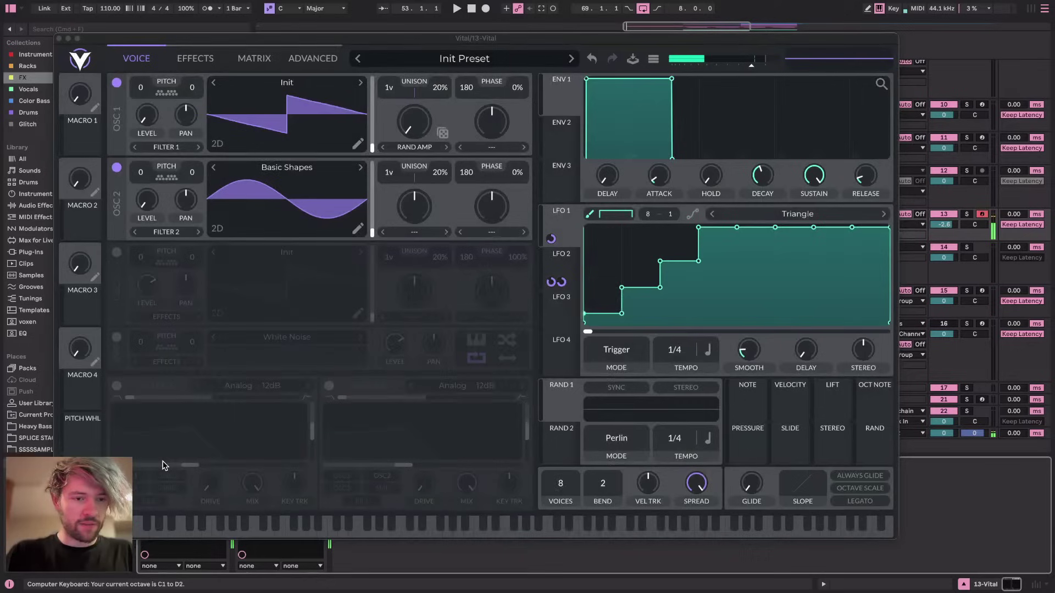
{"action": "left_click", "coordinate": [116, 168]}
{"action": "key", "text": "f"}
{"action": "left_click", "coordinate": [59, 38]}
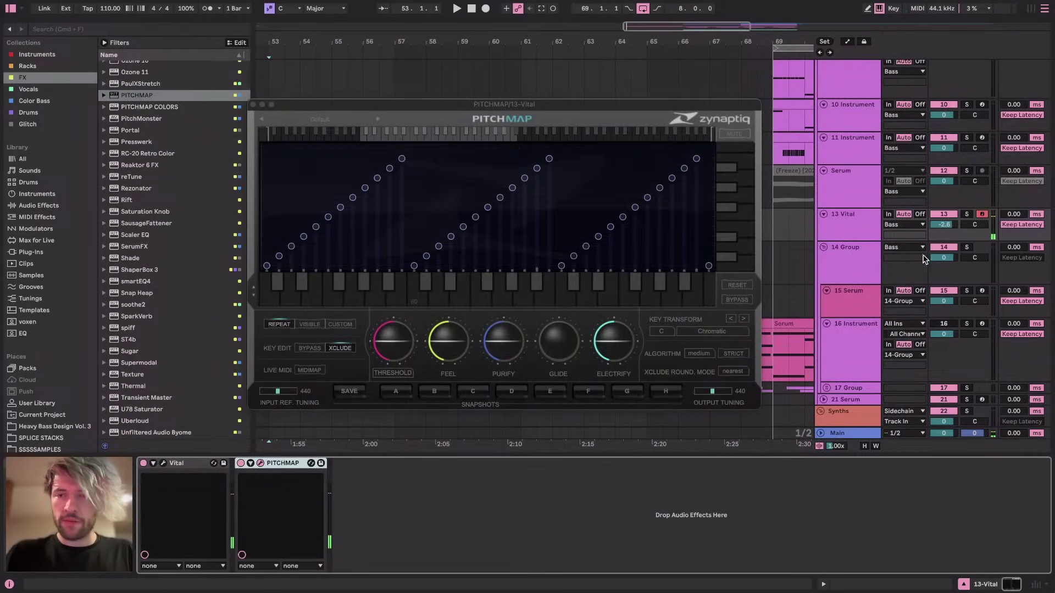
Play briefly from bar 53, and in PITCHMAP remap C♯ and B to C, E to D♯, F♯ and G♯ to G, and A to A♯
{"action": "key", "text": "space"}
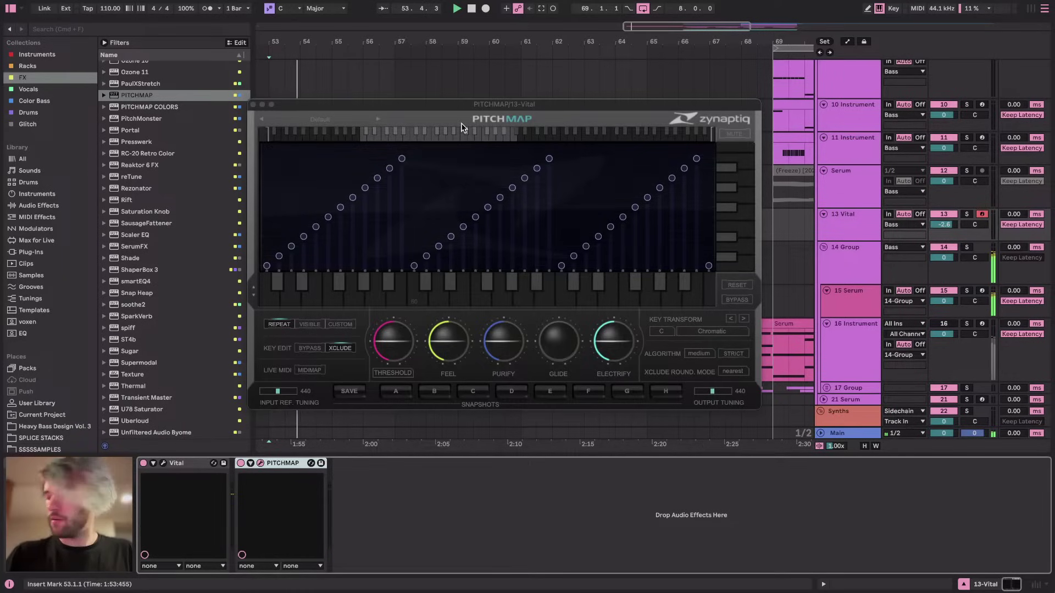
{"action": "key", "text": "space"}
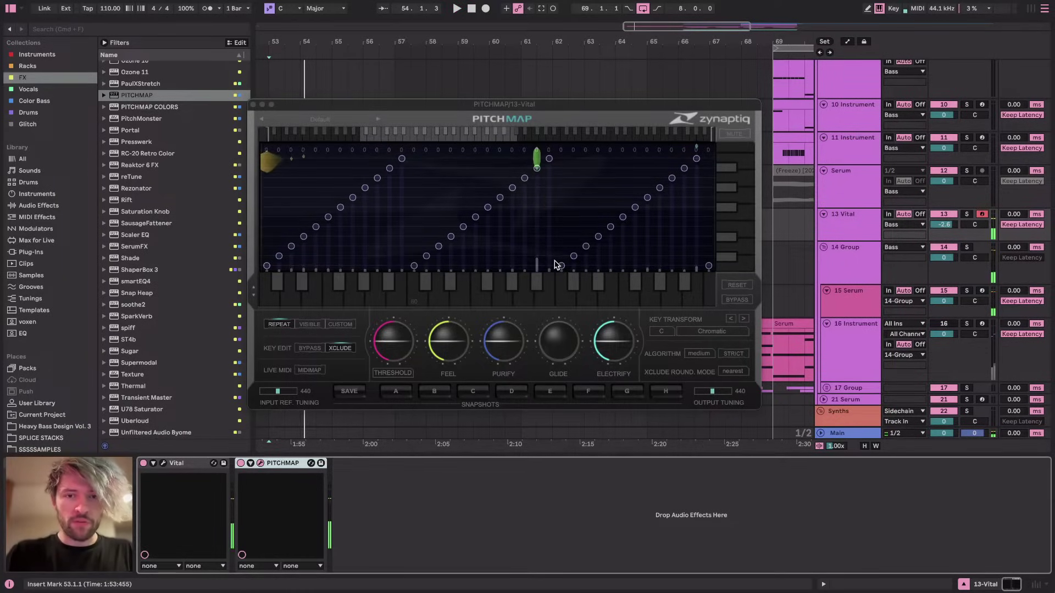
{"action": "left_click", "coordinate": [414, 266]}
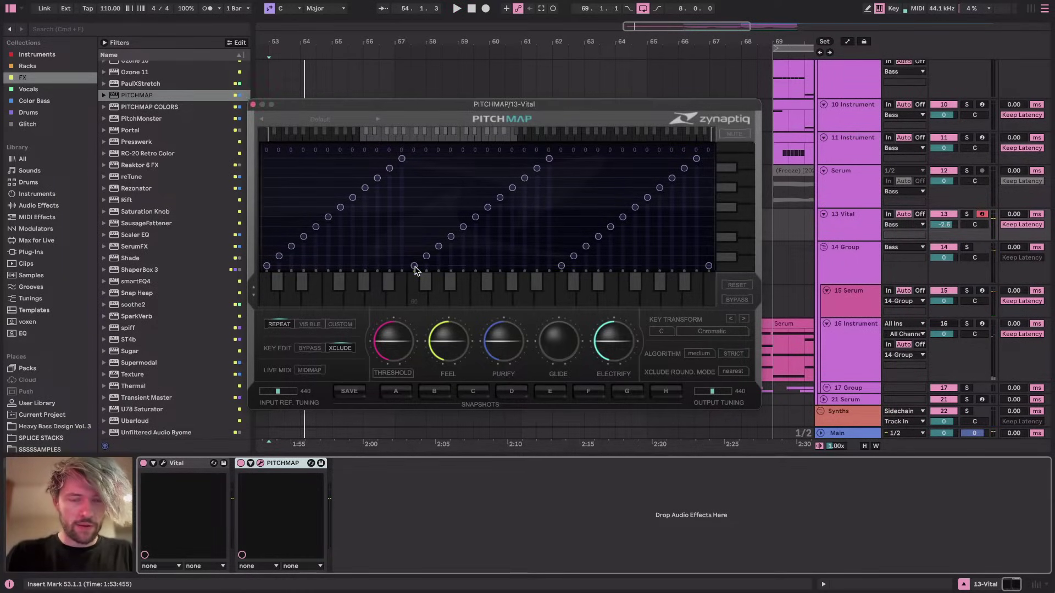
{"action": "left_click", "coordinate": [425, 266]}
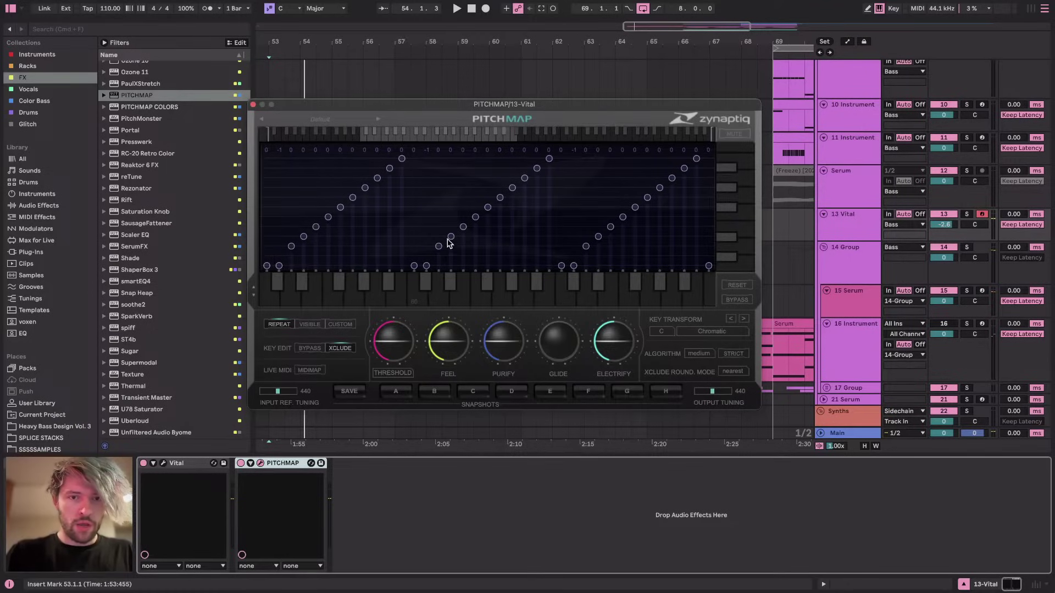
{"action": "left_click", "coordinate": [462, 237]}
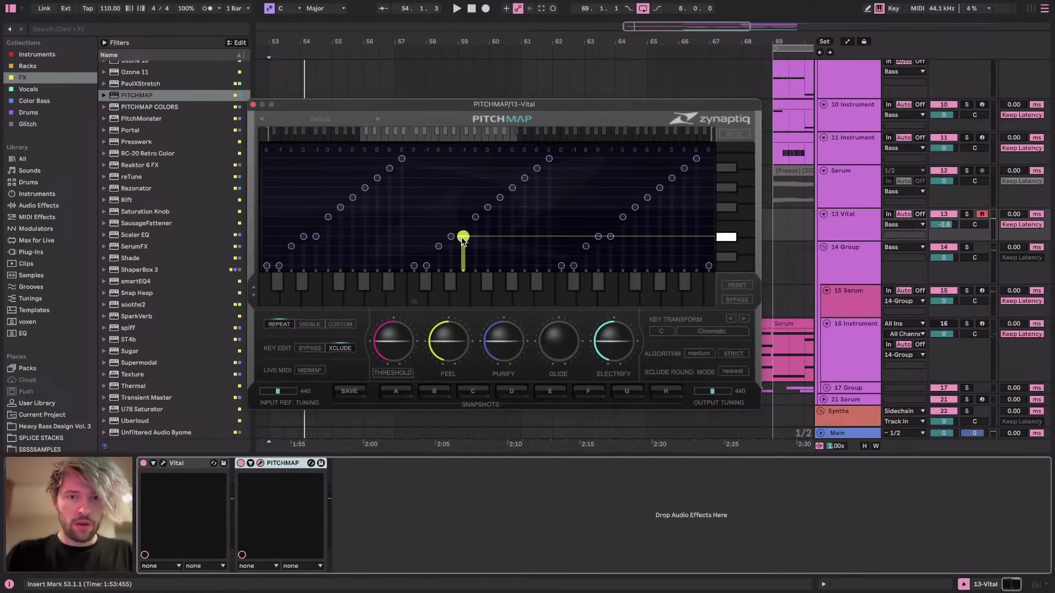
{"action": "left_click", "coordinate": [488, 199]}
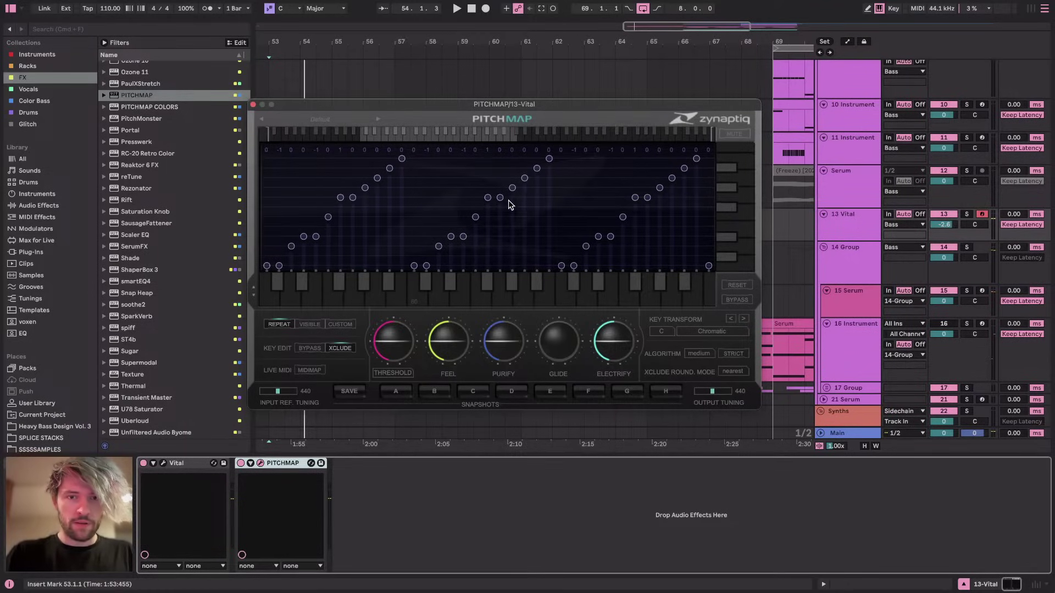
{"action": "left_click", "coordinate": [512, 197]}
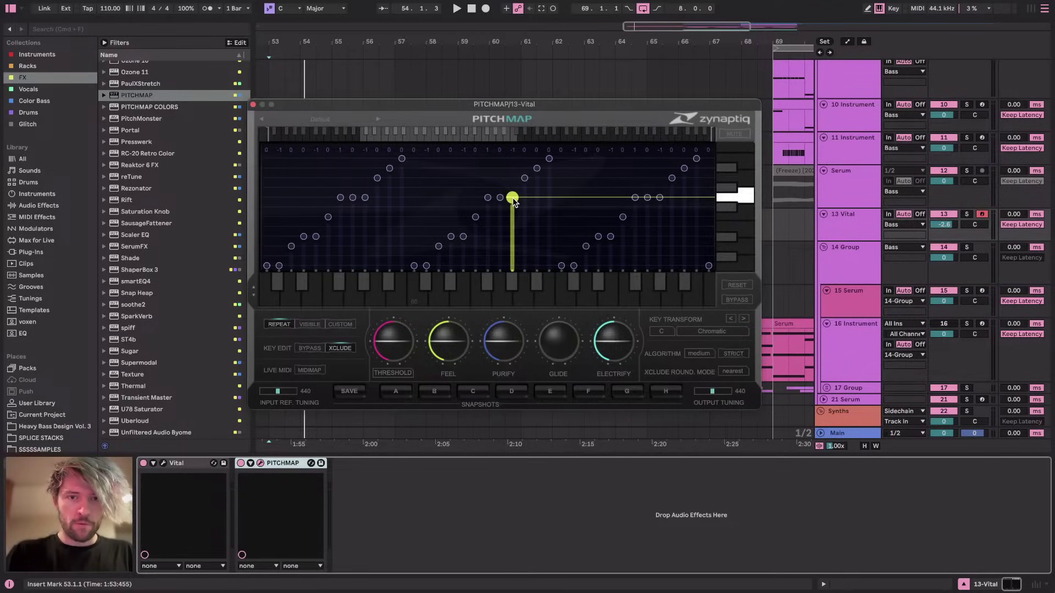
{"action": "left_click", "coordinate": [524, 169]}
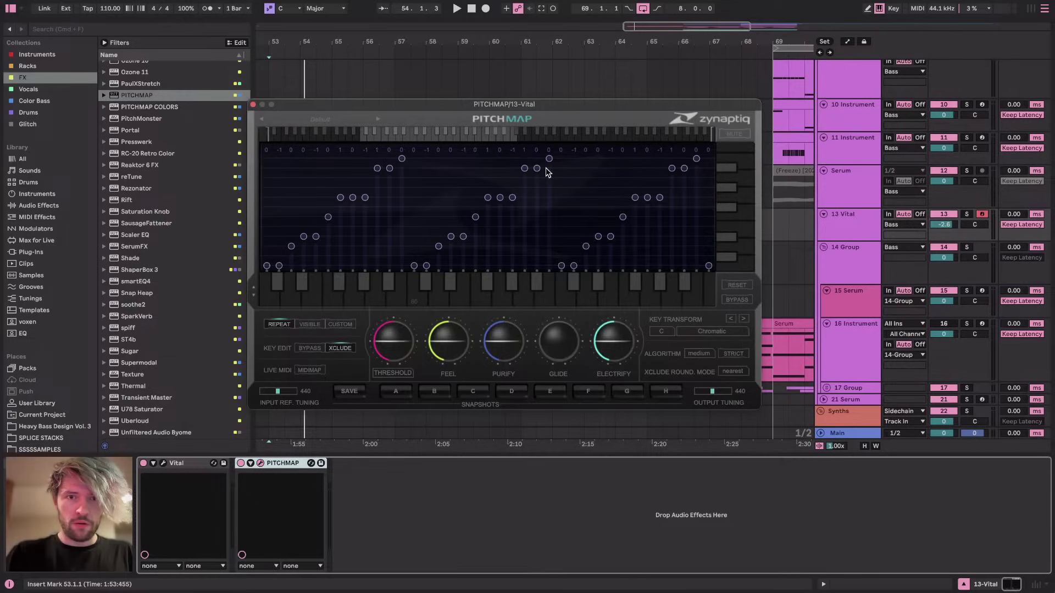
{"action": "left_click", "coordinate": [551, 268]}
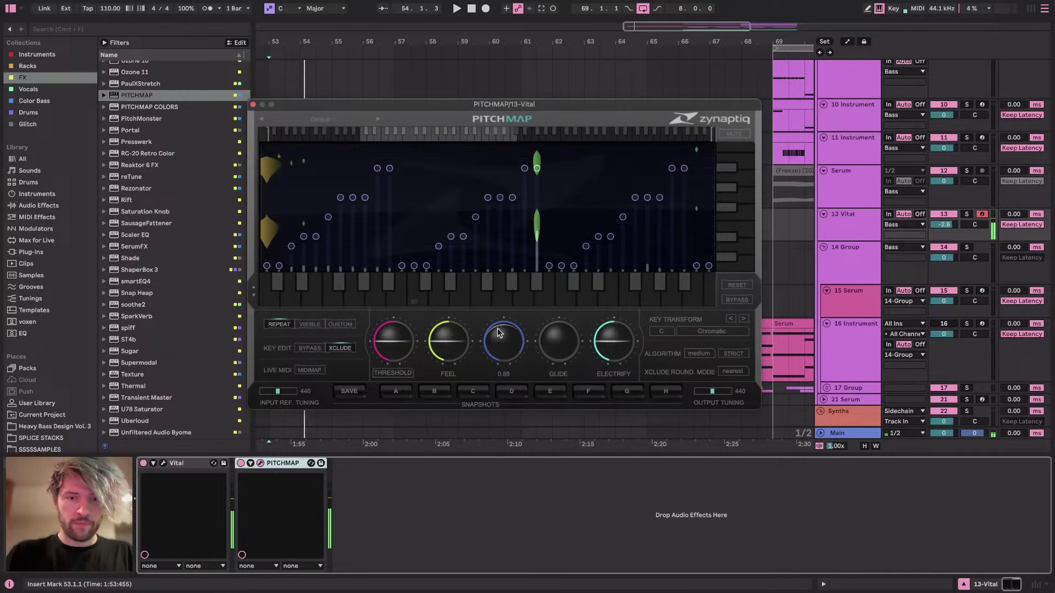
Turn PITCHMAP's Threshold, Feel and Electrify fully down and move its window aside to uncover the Serum clips
{"action": "left_click_drag", "start_coordinate": [608, 345], "coordinate": [598, 383]}
{"action": "key", "text": "z"}
{"action": "left_click_drag", "start_coordinate": [447, 104], "coordinate": [209, 11]}
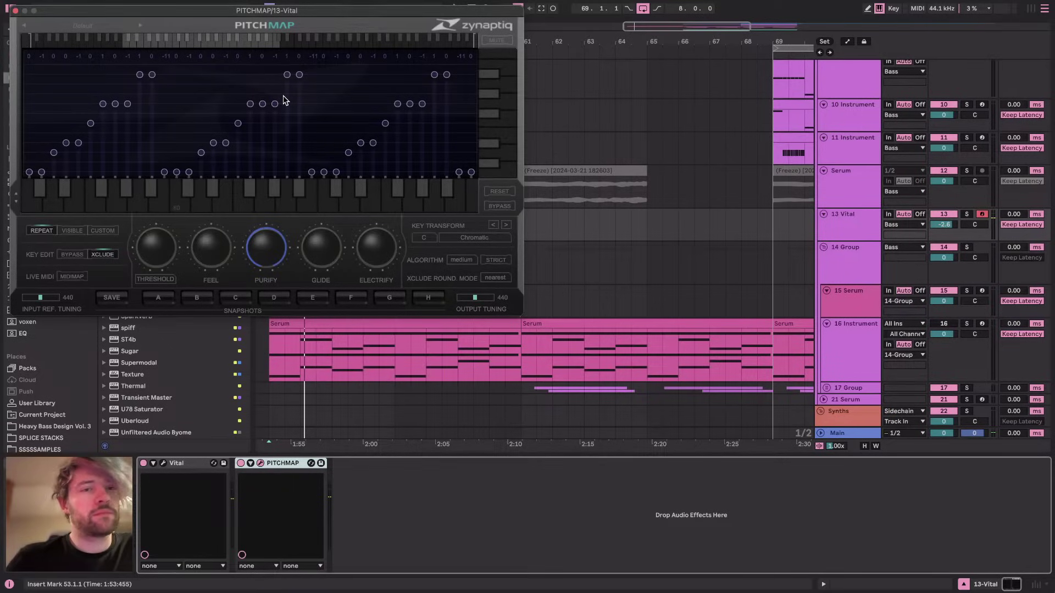
In PITCHMAP, remap F♯ to F, A to G♯ and A♯ to G, restore G♯ to itself, and play test notes
{"action": "left_click_drag", "start_coordinate": [286, 74], "coordinate": [287, 94]}
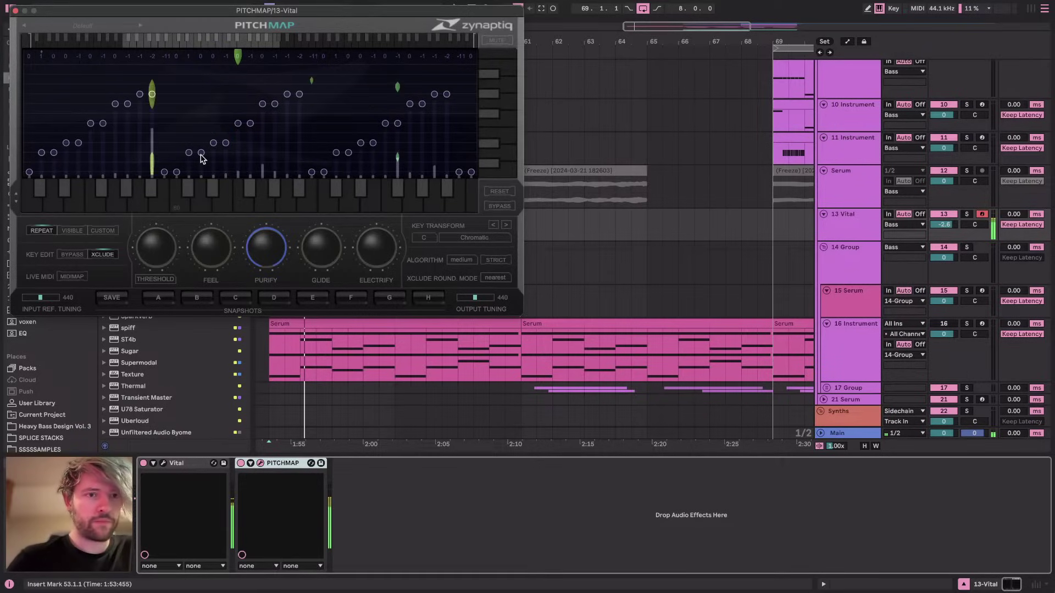
{"action": "left_click_drag", "start_coordinate": [286, 107], "coordinate": [287, 94]}
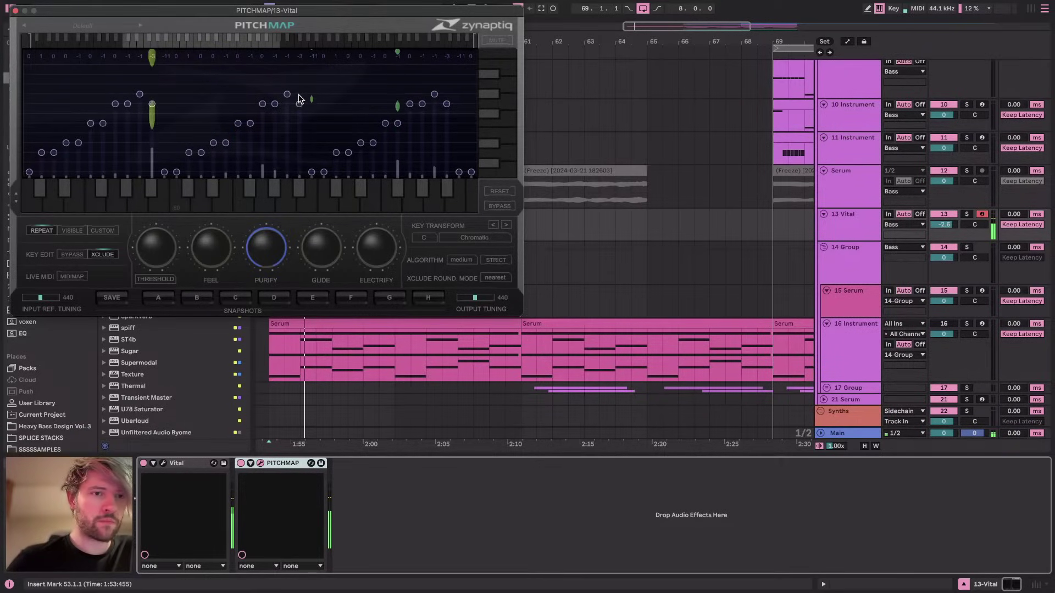
{"action": "left_click_drag", "start_coordinate": [276, 103], "coordinate": [278, 97]}
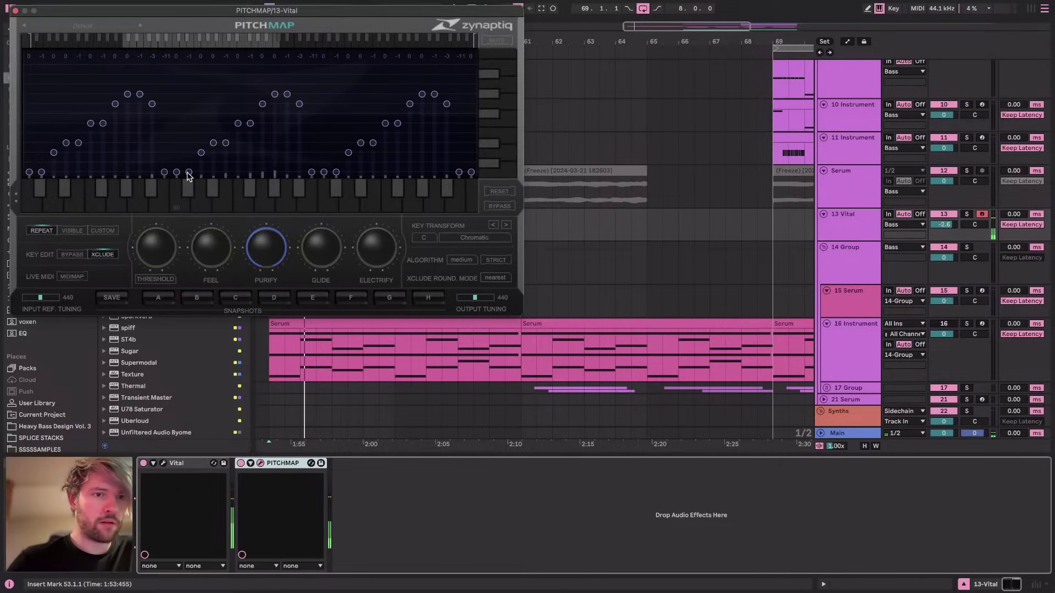
{"action": "key", "text": "x"}
{"action": "key", "text": "a"}
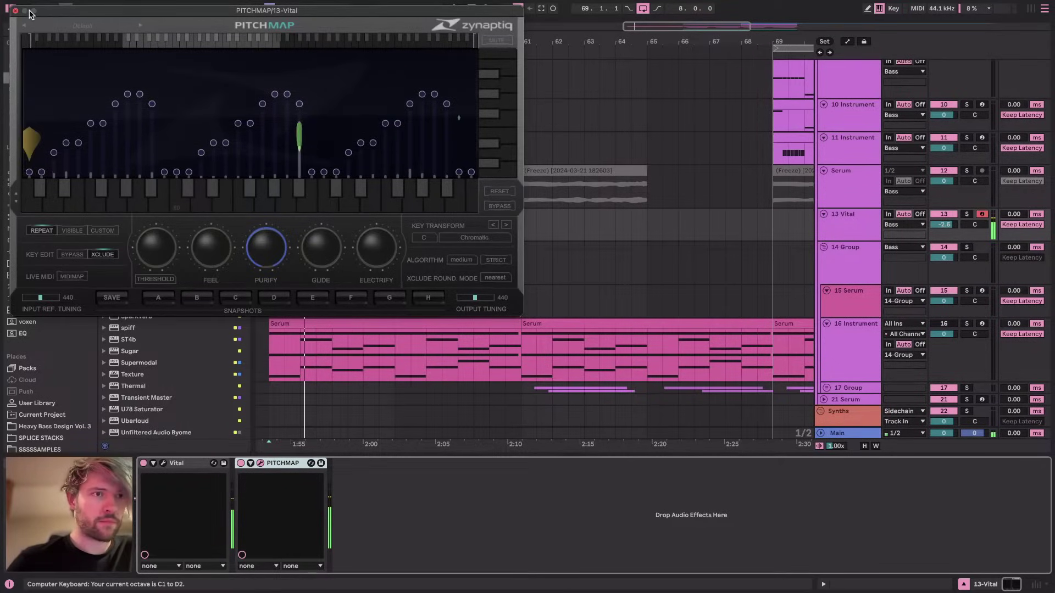
Switch to YouTube Studio to read the latest viewer messages about PITCHMAP and return to Ableton Live
{"action": "key", "text": "super+Tab"}
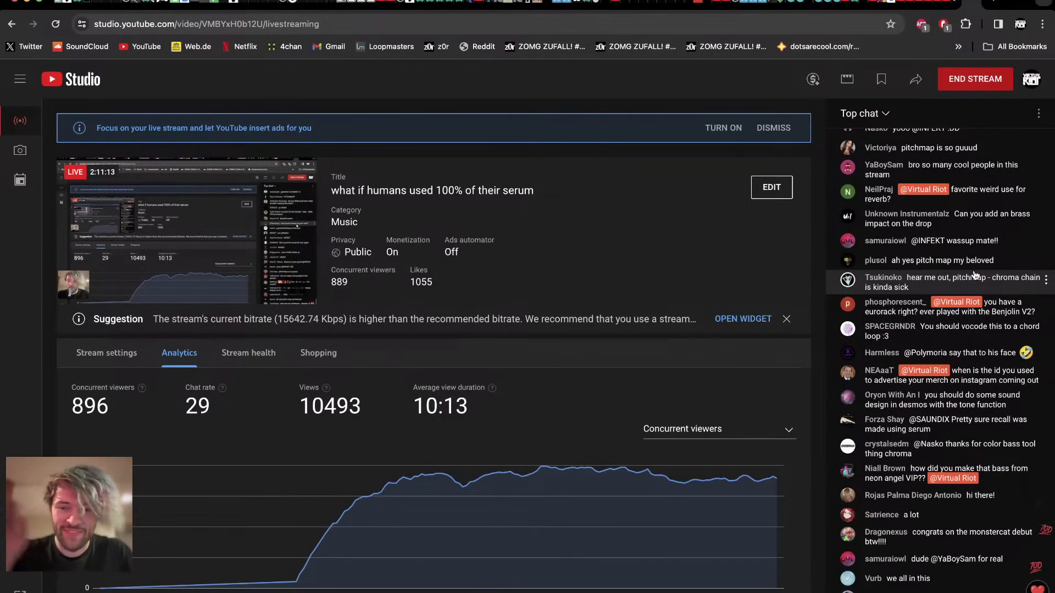
{"action": "key", "text": "super+Tab"}
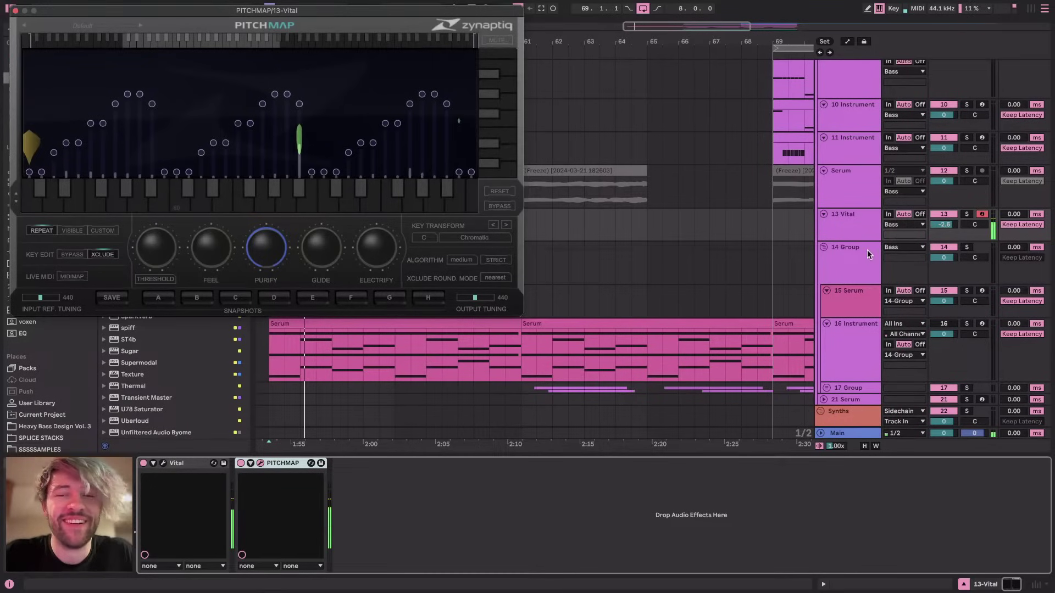
Unfold the 17 Group and place the insert marker at bar 61 on the 19 St Mary's track
{"action": "left_click", "coordinate": [748, 334]}
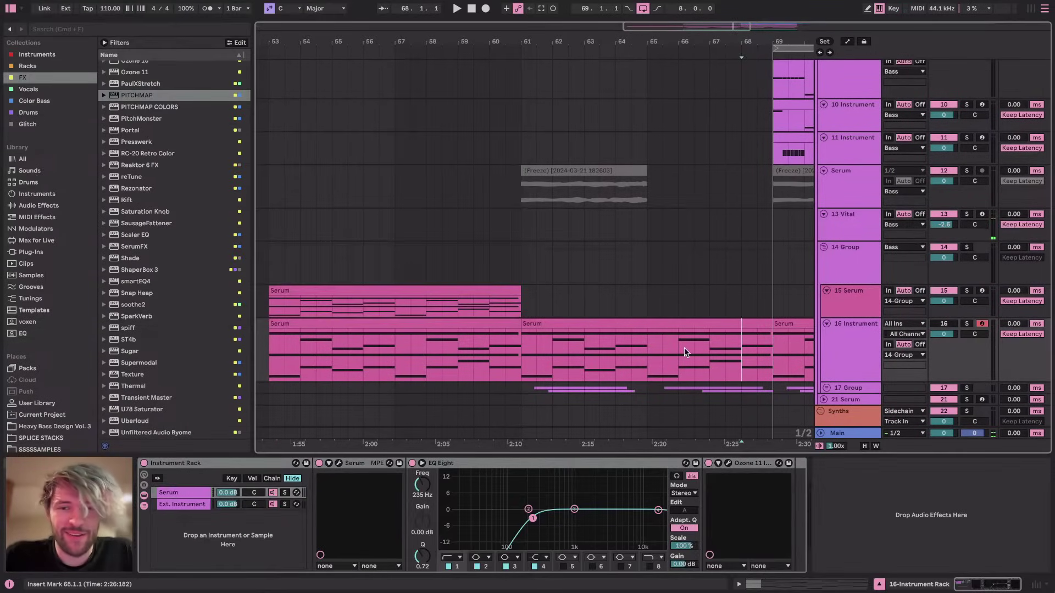
{"action": "scroll", "coordinate": [684, 348], "scroll_direction": "down", "scroll_amount": 5}
{"action": "left_click", "coordinate": [593, 342]}
{"action": "scroll", "coordinate": [594, 341], "scroll_direction": "right", "scroll_amount": 2}
{"action": "scroll", "coordinate": [593, 342], "scroll_direction": "down", "scroll_amount": 1}
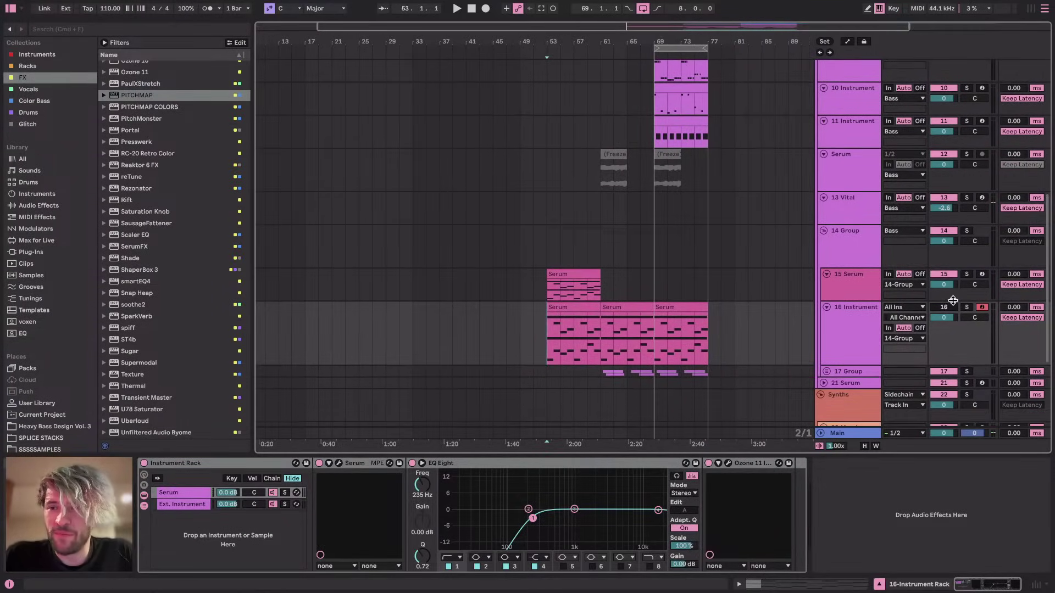
{"action": "scroll", "coordinate": [650, 282], "scroll_direction": "down", "scroll_amount": 3}
{"action": "double_click", "coordinate": [836, 302]}
{"action": "scroll", "coordinate": [690, 315], "scroll_direction": "down", "scroll_amount": 4}
{"action": "scroll", "coordinate": [691, 315], "scroll_direction": "down", "scroll_amount": 5}
{"action": "left_click", "coordinate": [573, 199]}
{"action": "scroll", "coordinate": [599, 206], "scroll_direction": "right", "scroll_amount": 1}
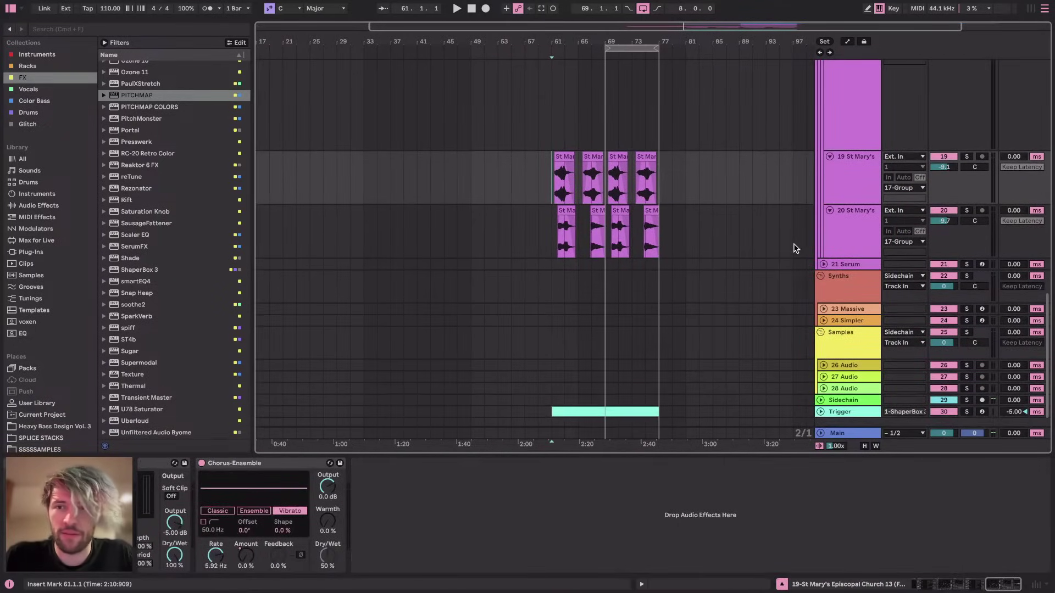
On the 20 St Mary's track, delete Little AlterBoy and group the remaining effects into a deactivated Audio Effect Rack
{"action": "left_click", "coordinate": [830, 177]}
{"action": "left_click", "coordinate": [845, 231], "text": "shift"}
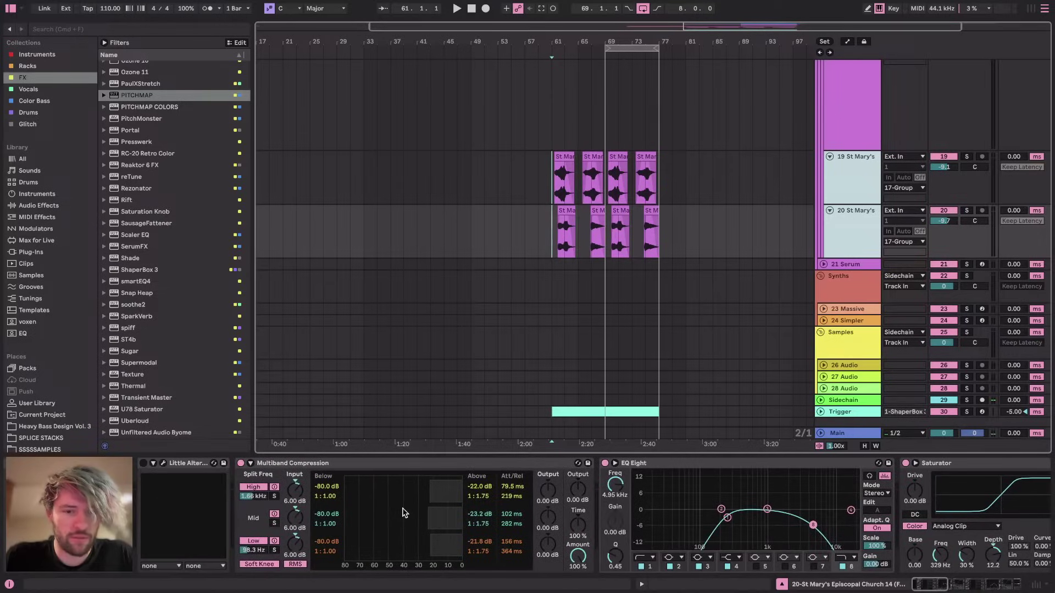
{"action": "left_click", "coordinate": [258, 463]}
{"action": "left_click", "coordinate": [190, 463]}
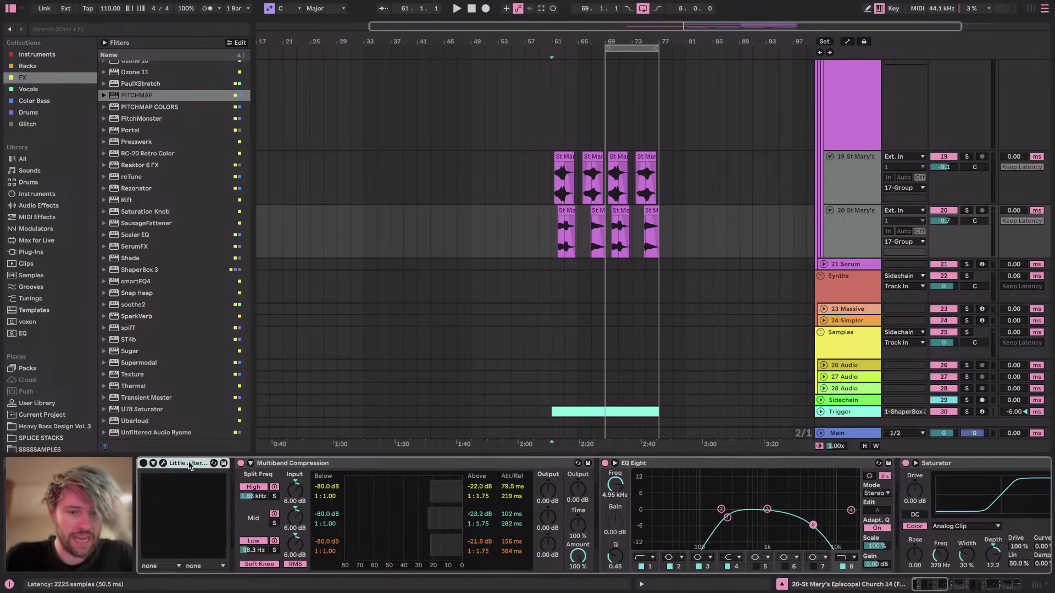
{"action": "key", "text": "Delete"}
{"action": "key", "text": "super+a"}
{"action": "key", "text": "super+g"}
{"action": "left_click", "coordinate": [144, 463]}
On the 19 St Mary's track, delete the first effect and group the remaining effects into a deactivated Audio Effect Rack
{"action": "left_click", "coordinate": [852, 220]}
{"action": "left_click", "coordinate": [852, 187]}
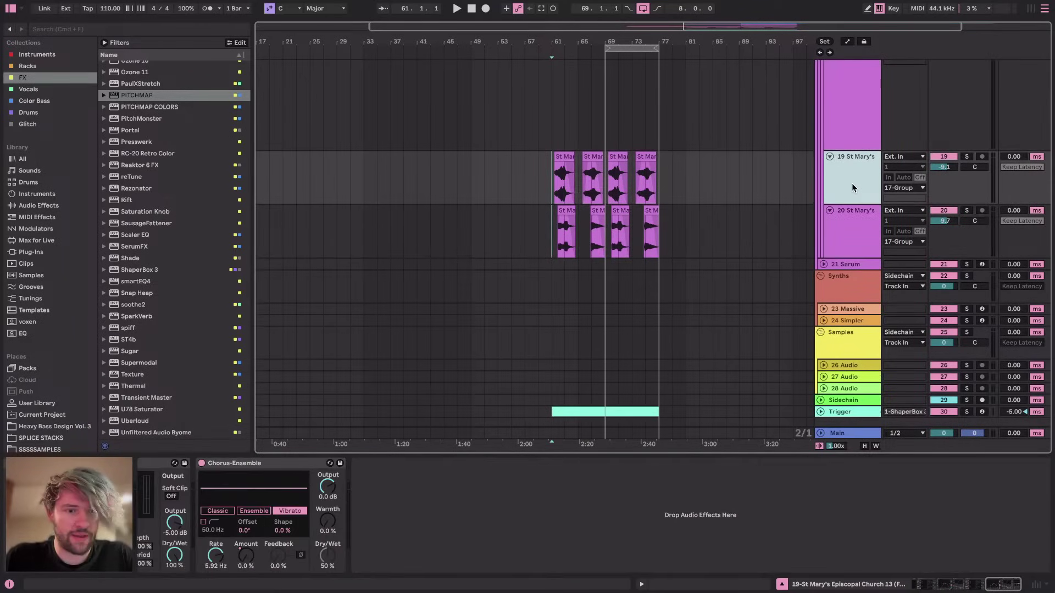
{"action": "left_click", "coordinate": [518, 493]}
{"action": "scroll", "coordinate": [517, 493], "scroll_direction": "left", "scroll_amount": 20}
{"action": "left_click", "coordinate": [177, 472]}
{"action": "key", "text": "Delete"}
{"action": "left_click", "coordinate": [143, 463]}
Solo the 19 St Mary's track, raise the system volume and play from bar 61
{"action": "scroll", "coordinate": [556, 222], "scroll_direction": "up", "scroll_amount": 5}
{"action": "left_click", "coordinate": [530, 184]}
{"action": "scroll", "coordinate": [539, 183], "scroll_direction": "right", "scroll_amount": 4}
{"action": "scroll", "coordinate": [538, 182], "scroll_direction": "up", "scroll_amount": 2}
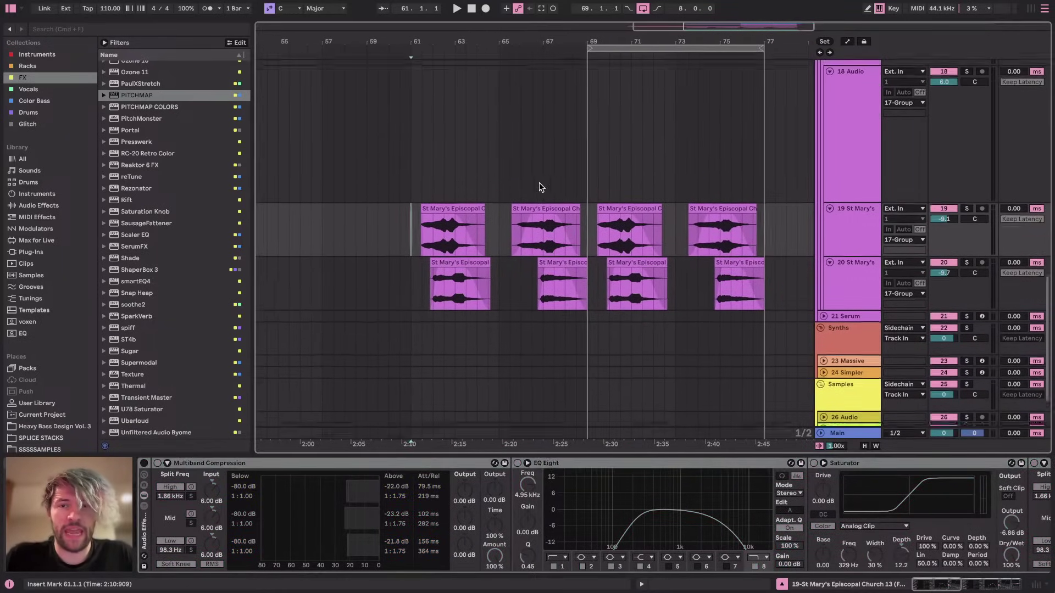
{"action": "scroll", "coordinate": [539, 183], "scroll_direction": "right", "scroll_amount": 1}
{"action": "left_click", "coordinate": [581, 239]}
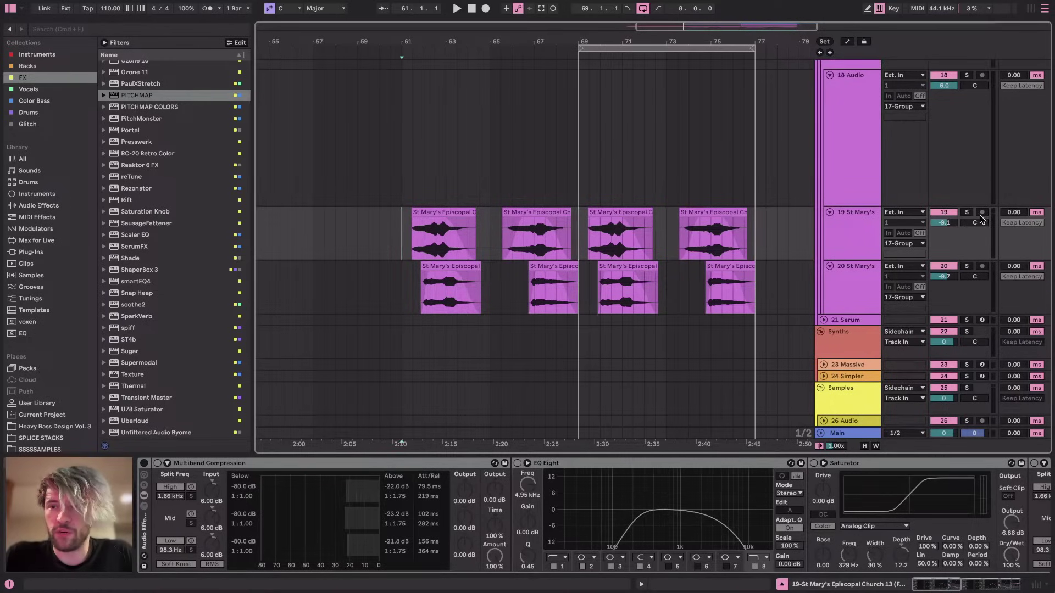
{"action": "key", "text": "XF86AudioRaiseVolume"}
{"action": "key", "text": "space"}
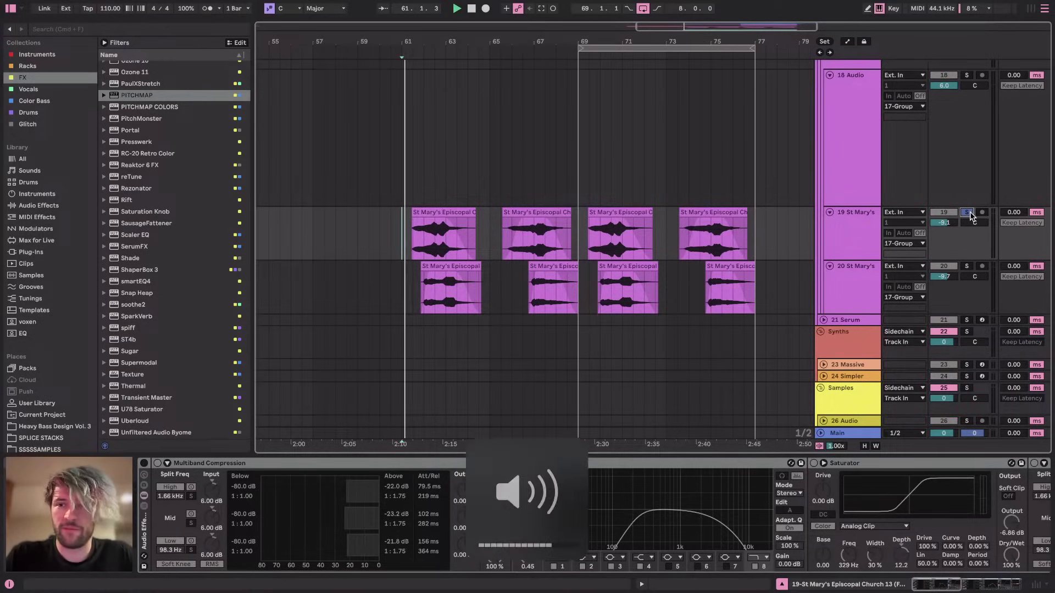
Set the pitch of the first clip on the 19 St Mary's track to 0 st and play it
{"action": "left_click", "coordinate": [853, 229]}
{"action": "left_click", "coordinate": [471, 232]}
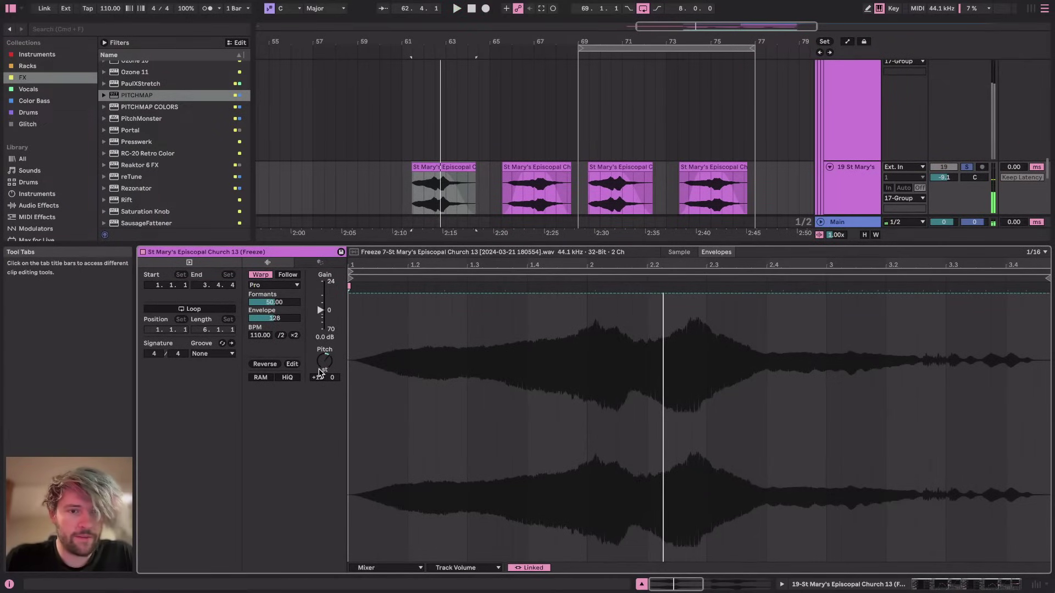
{"action": "key", "text": "space"}
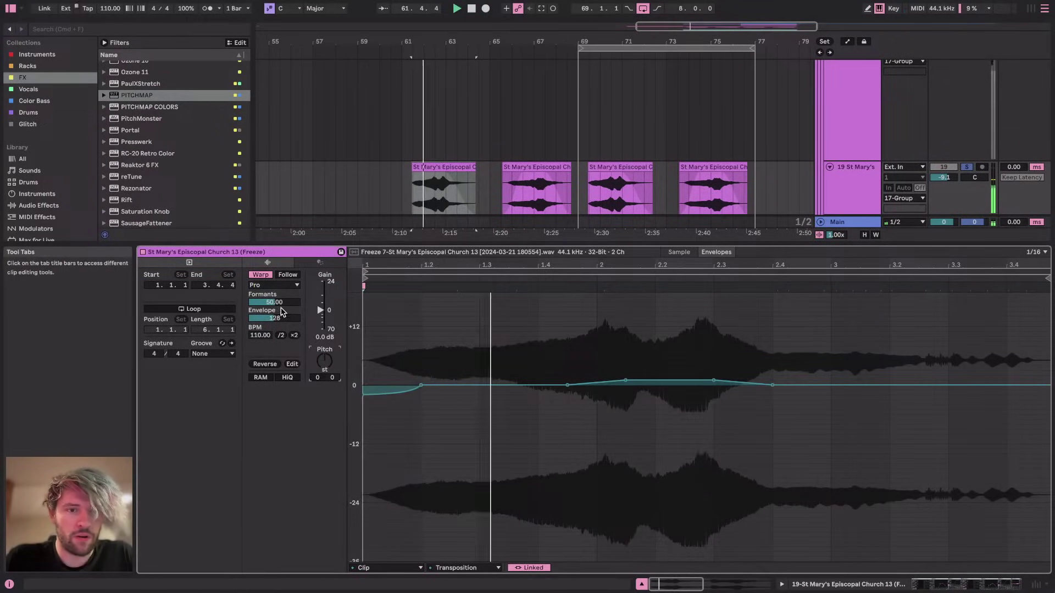
{"action": "scroll", "coordinate": [598, 152], "scroll_direction": "up", "scroll_amount": 2}
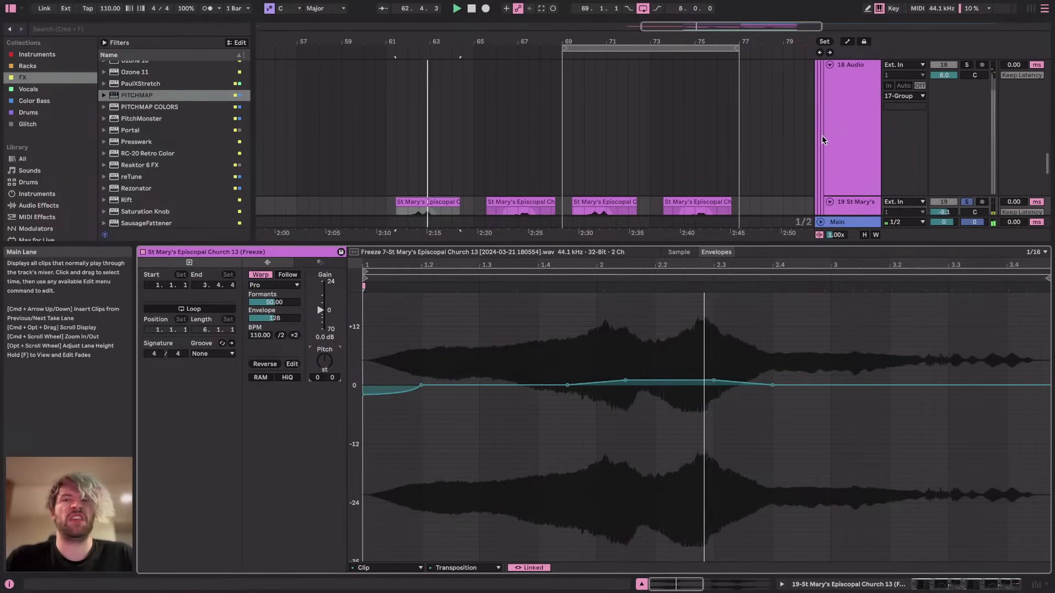
{"action": "scroll", "coordinate": [598, 153], "scroll_direction": "down", "scroll_amount": 4}
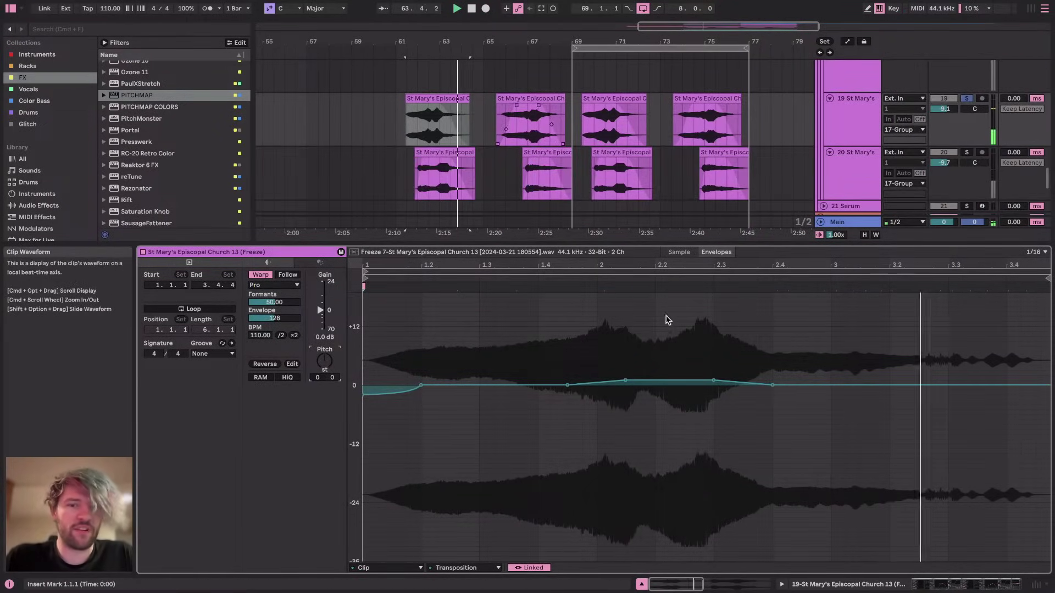
Solo the 20 St Mary's track and play its first clip with the pitch set to +12 st
{"action": "left_click", "coordinate": [965, 152]}
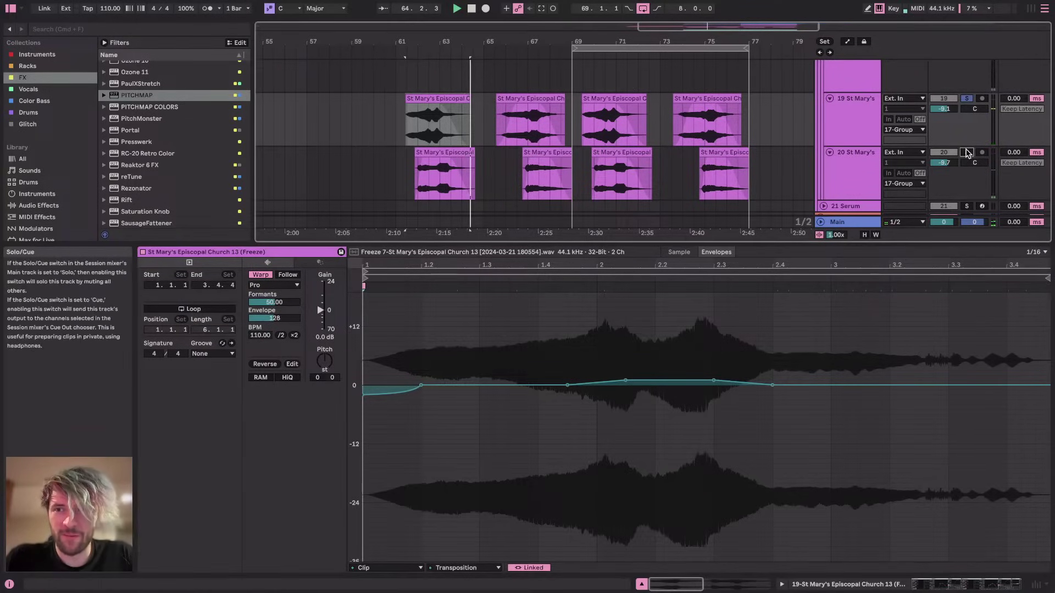
{"action": "left_click", "coordinate": [449, 165]}
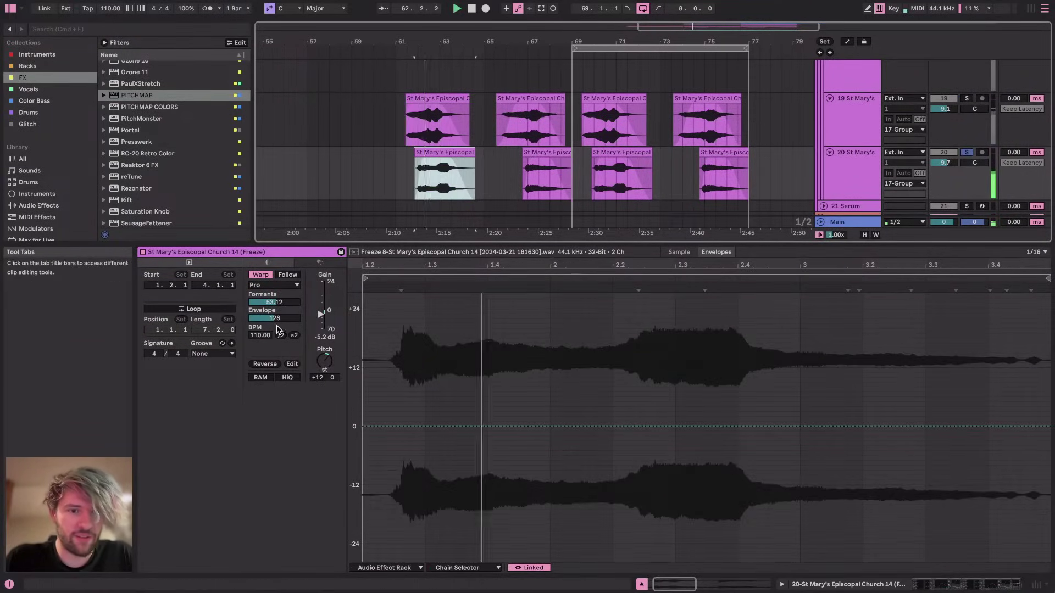
{"action": "left_click_drag", "start_coordinate": [322, 361], "coordinate": [324, 367]}
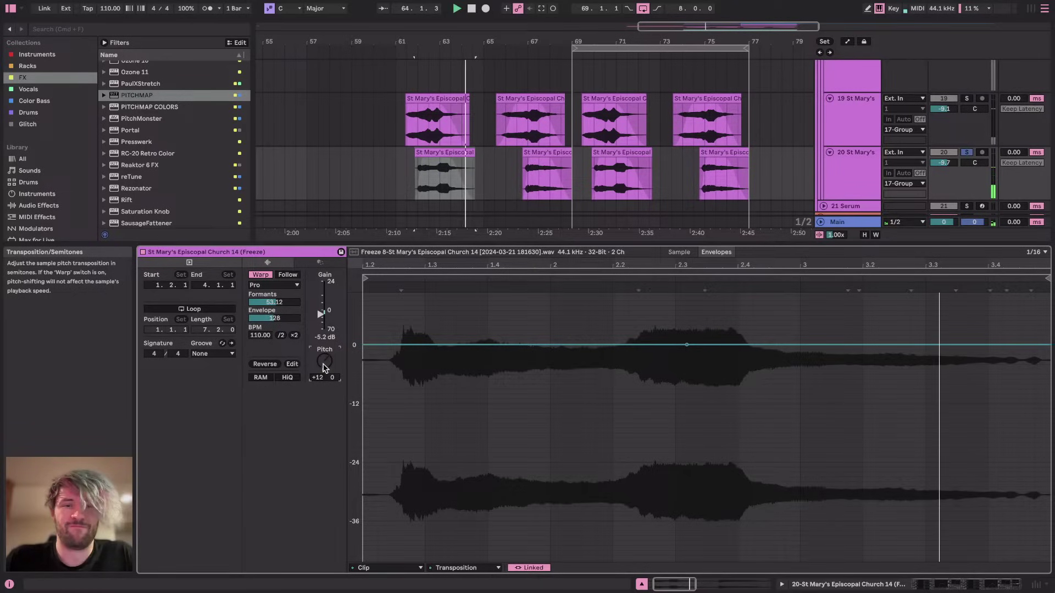
Reactivate the Audio Effect Rack on the 20 St Mary's track and listen to the processed clip
{"action": "left_click", "coordinate": [411, 121]}
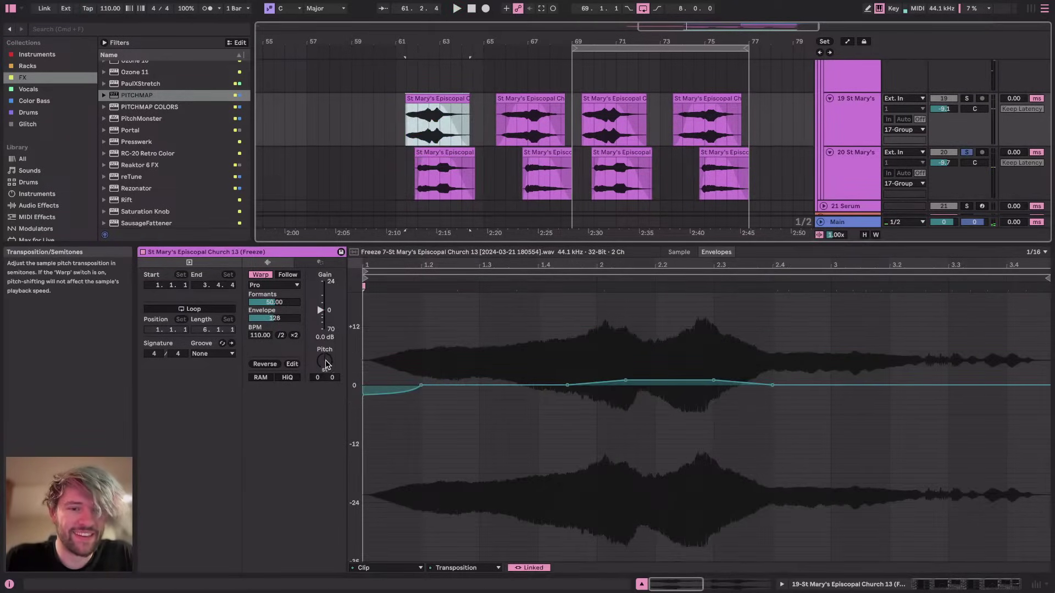
{"action": "left_click", "coordinate": [983, 589]}
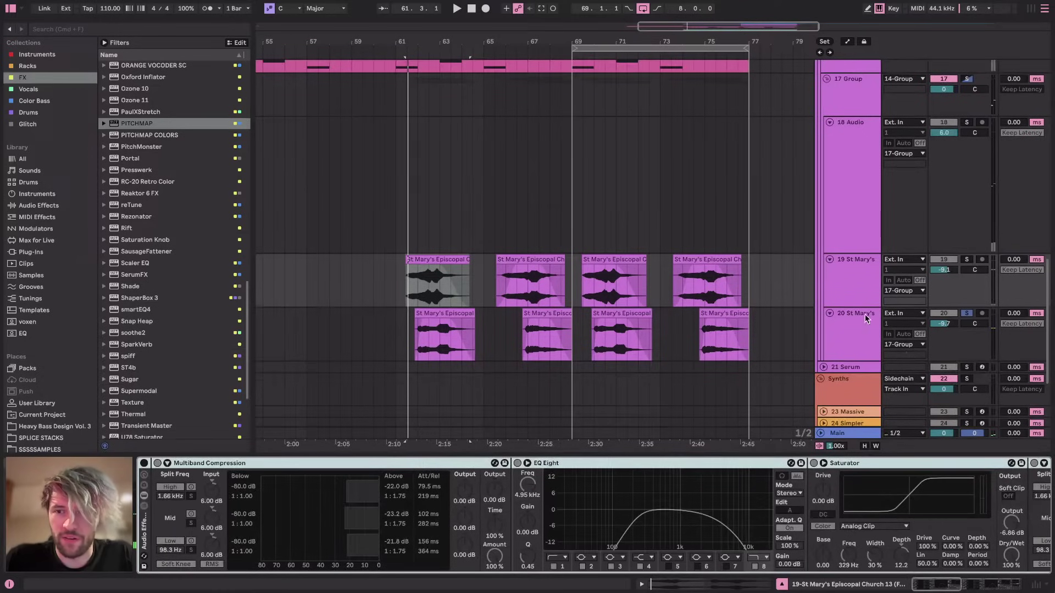
{"action": "left_click", "coordinate": [845, 340]}
{"action": "left_click", "coordinate": [144, 466]}
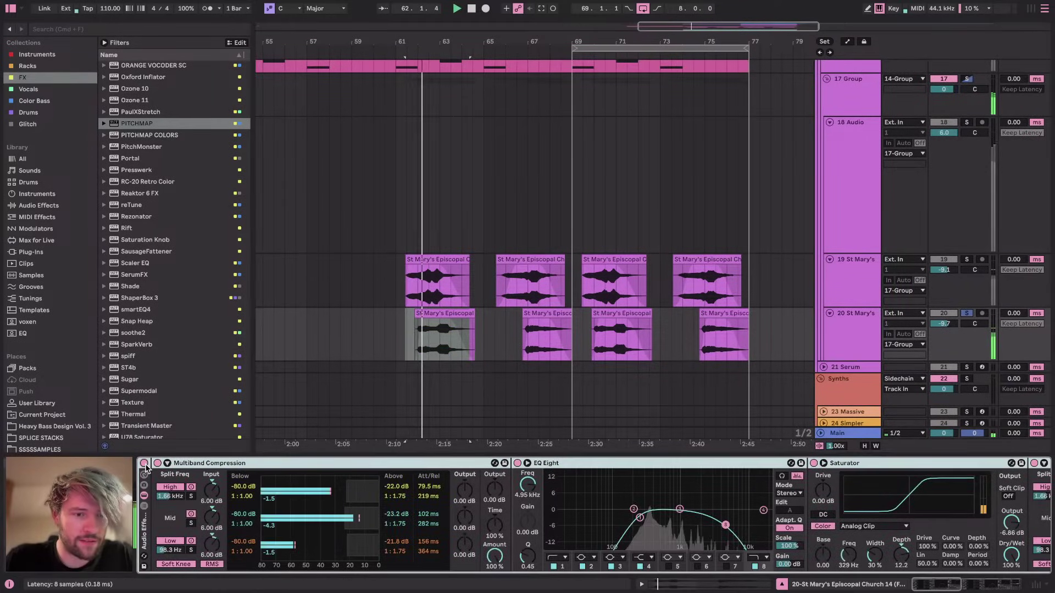
Examine the effects chain on the 20 St Mary's track through to its Chorus-Ensemble and stop playback
{"action": "scroll", "coordinate": [769, 483], "scroll_direction": "right", "scroll_amount": 15}
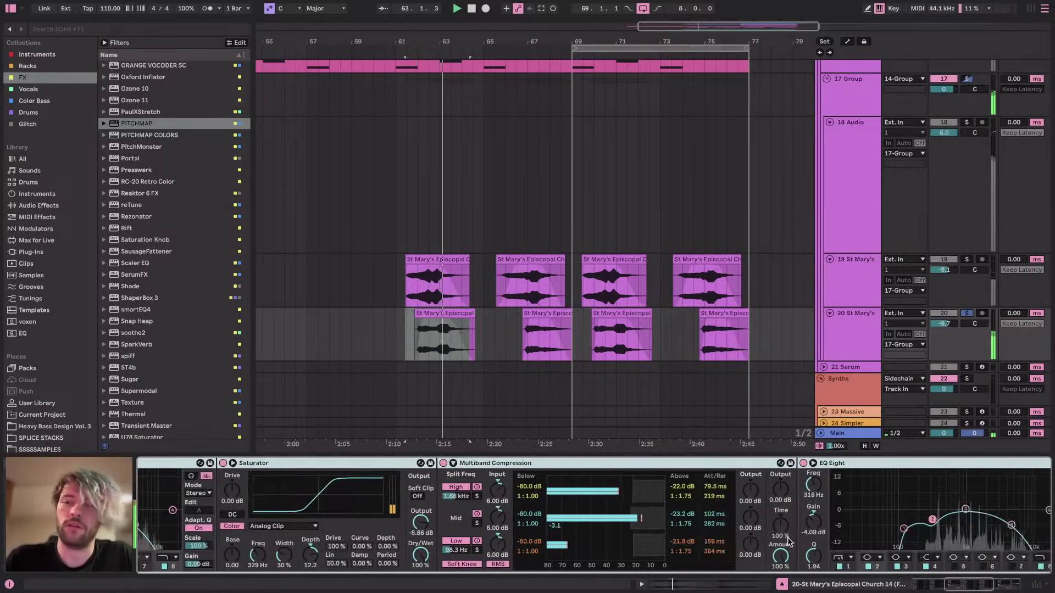
{"action": "key", "text": "space"}
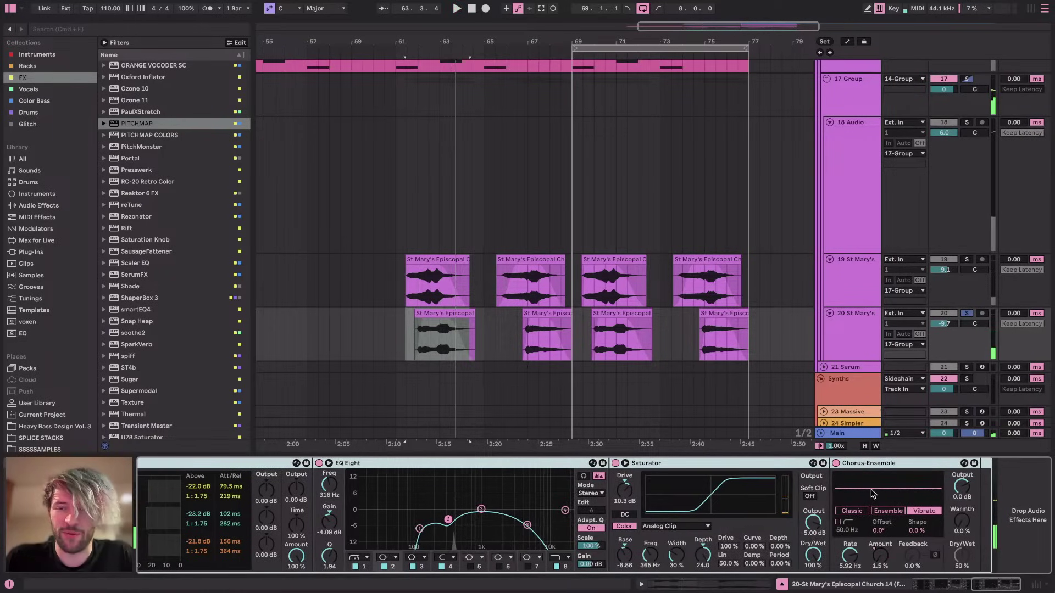
{"action": "left_click", "coordinate": [873, 465]}
{"action": "scroll", "coordinate": [691, 476], "scroll_direction": "left", "scroll_amount": 3}
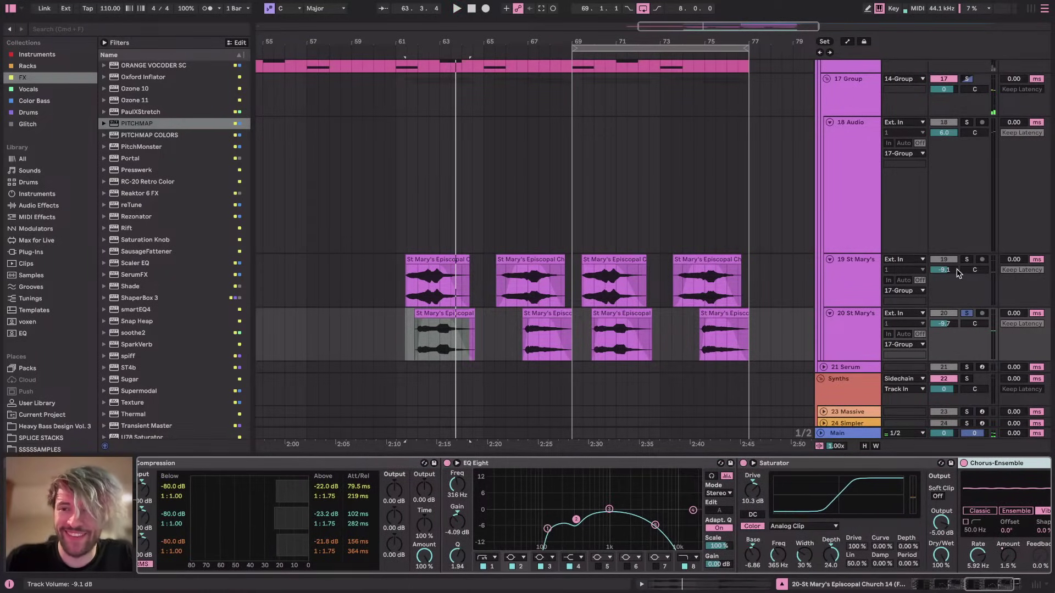
Solo the 19 St Mary's track, play its first clip and look through its effects chain
{"action": "left_click", "coordinate": [965, 252]}
{"action": "key", "text": "space"}
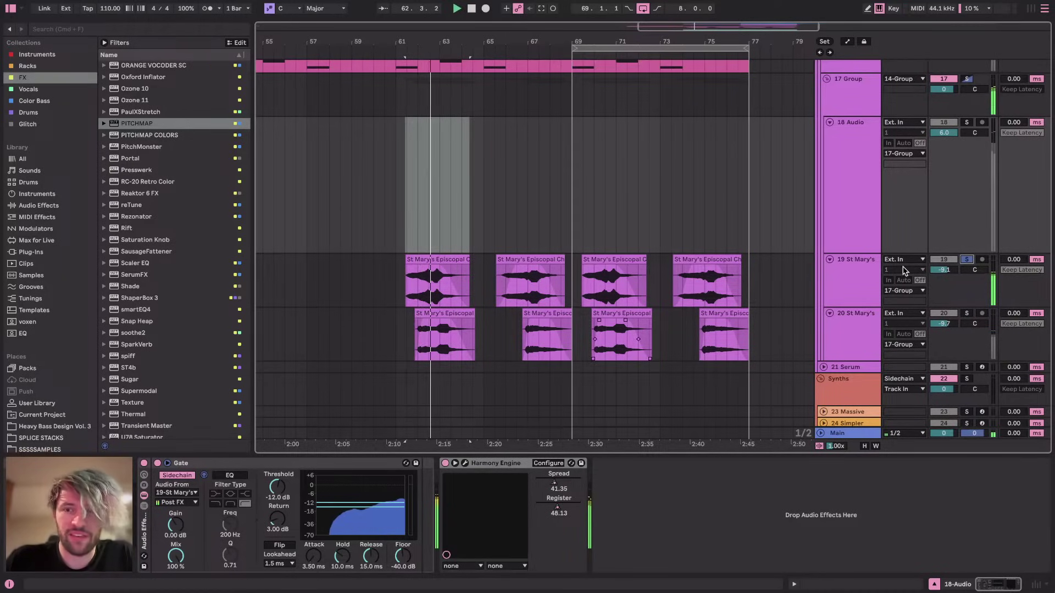
{"action": "left_click", "coordinate": [863, 285]}
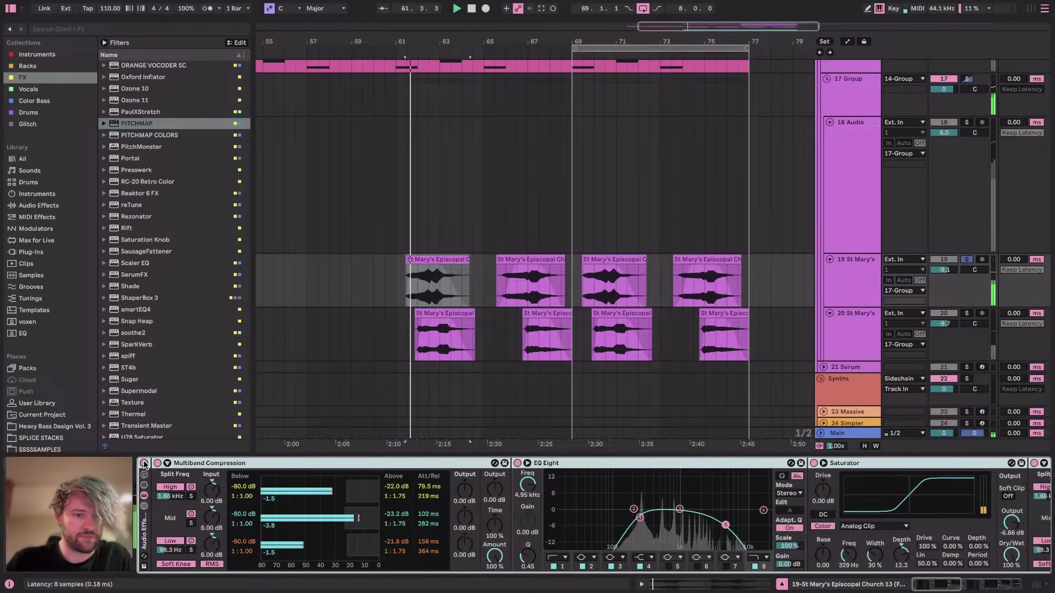
{"action": "scroll", "coordinate": [663, 522], "scroll_direction": "right", "scroll_amount": 5}
{"action": "scroll", "coordinate": [663, 522], "scroll_direction": "left", "scroll_amount": 3}
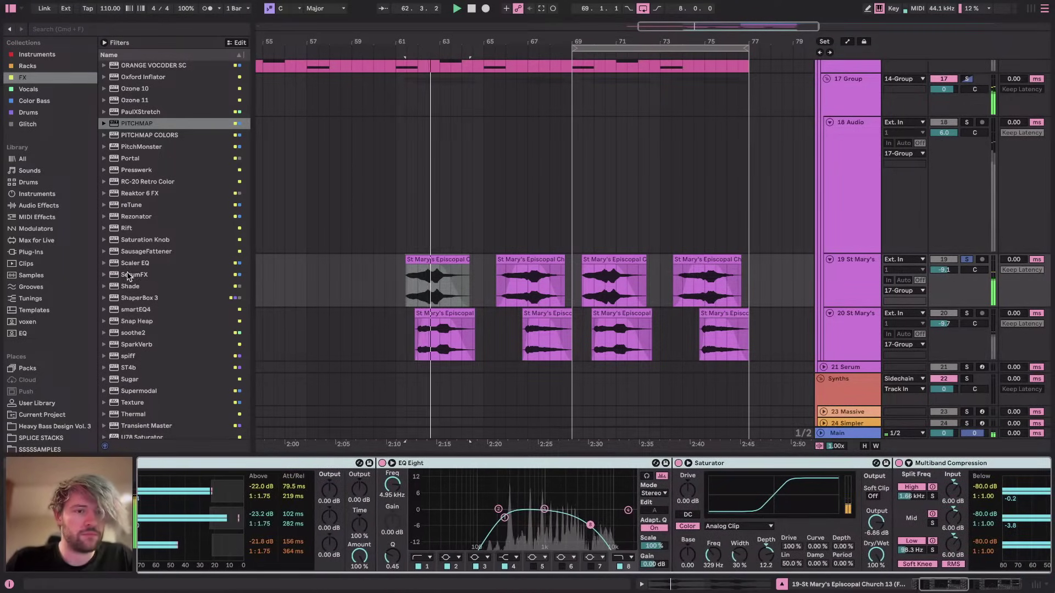
Insert a Chorus-Ensemble from the audio effects between the EQ Eight and the Saturator on the 19 St Mary's track
{"action": "left_click", "coordinate": [39, 205]}
{"action": "scroll", "coordinate": [183, 310], "scroll_direction": "up", "scroll_amount": 2}
{"action": "left_click_drag", "start_coordinate": [141, 161], "coordinate": [673, 505]}
{"action": "scroll", "coordinate": [860, 511], "scroll_direction": "right", "scroll_amount": 3}
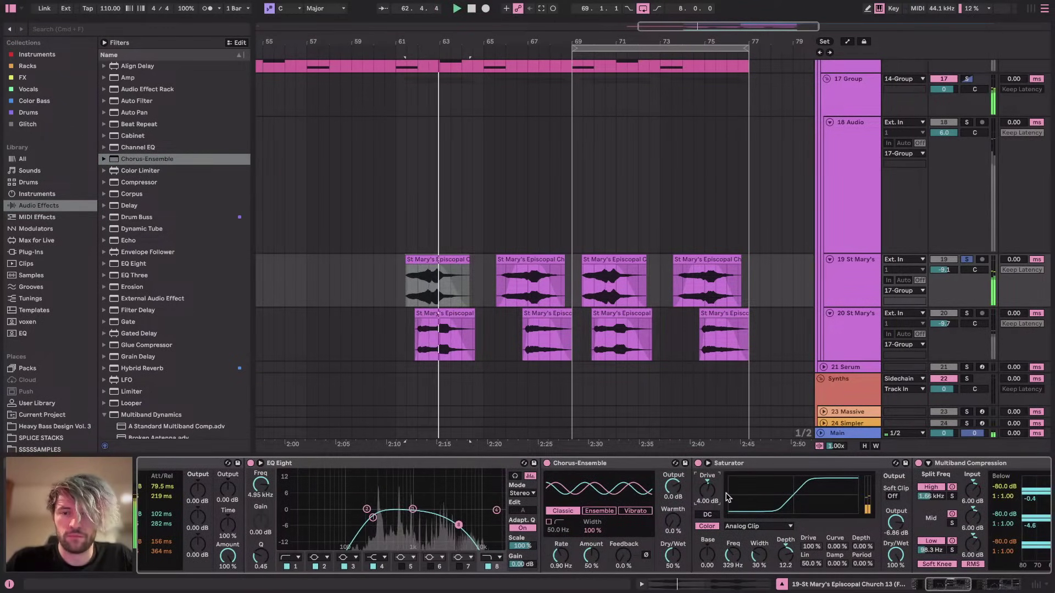
{"action": "scroll", "coordinate": [778, 491], "scroll_direction": "right", "scroll_amount": 3}
Play the second 19 St Mary's clip from bar 67 and reset the Saturator's Drive to 0 dB
{"action": "left_click", "coordinate": [526, 285]}
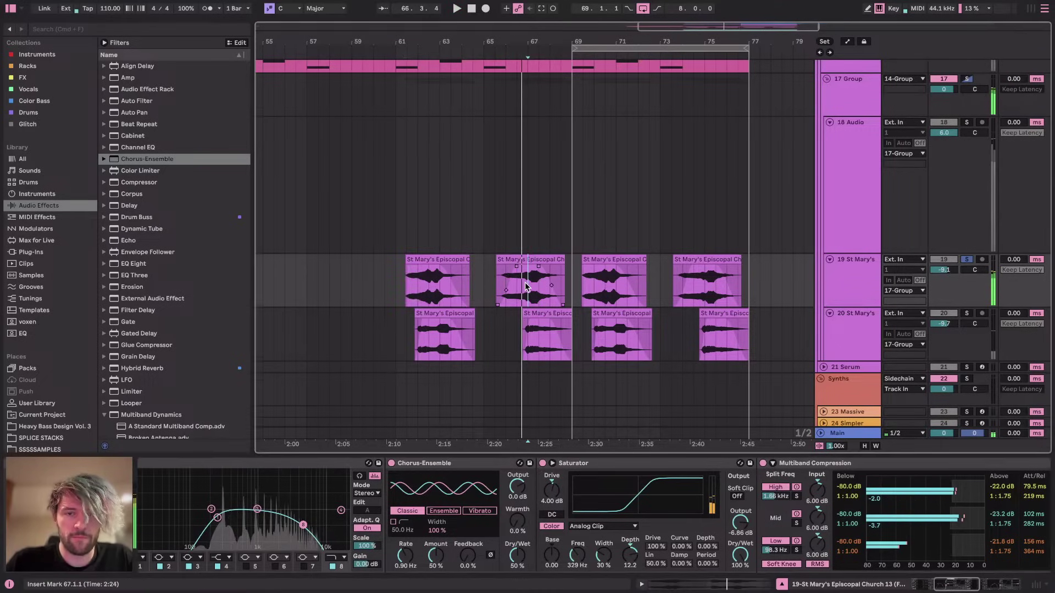
{"action": "double_click", "coordinate": [552, 490]}
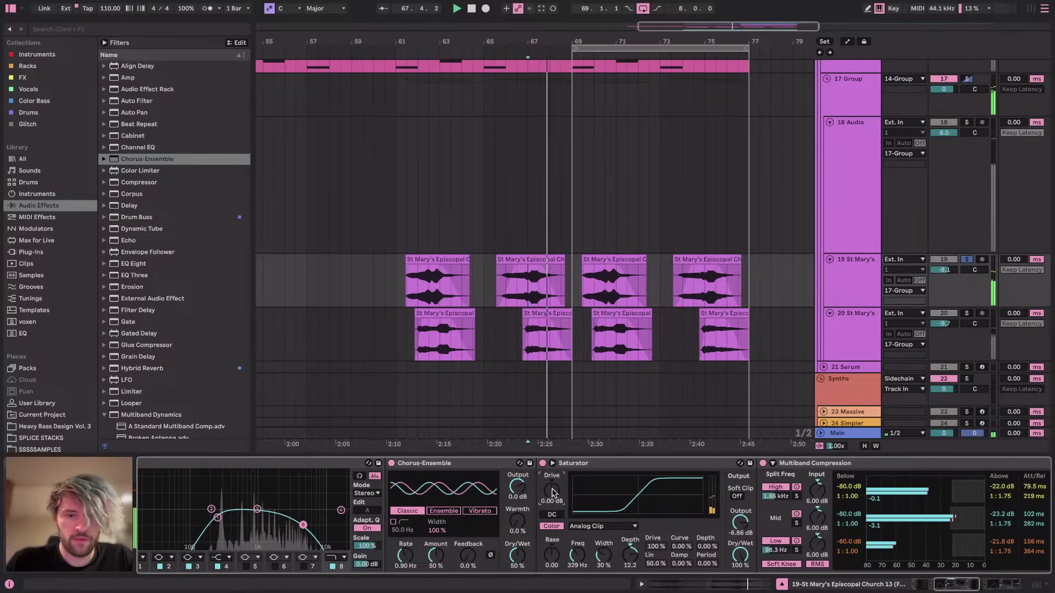
{"action": "key", "text": "space"}
{"action": "key", "text": "space"}
Try the Chorus-Ensemble at 0% Dry/Wet while replaying the second 19 St Mary's clip
{"action": "left_click_drag", "start_coordinate": [519, 557], "coordinate": [519, 588]}
{"action": "key", "text": "space"}
{"action": "key", "text": "space"}
{"action": "left_click_drag", "start_coordinate": [551, 491], "coordinate": [552, 519]}
{"action": "left_click_drag", "start_coordinate": [517, 555], "coordinate": [517, 511]}
{"action": "key", "text": "space"}
{"action": "key", "text": "space"}
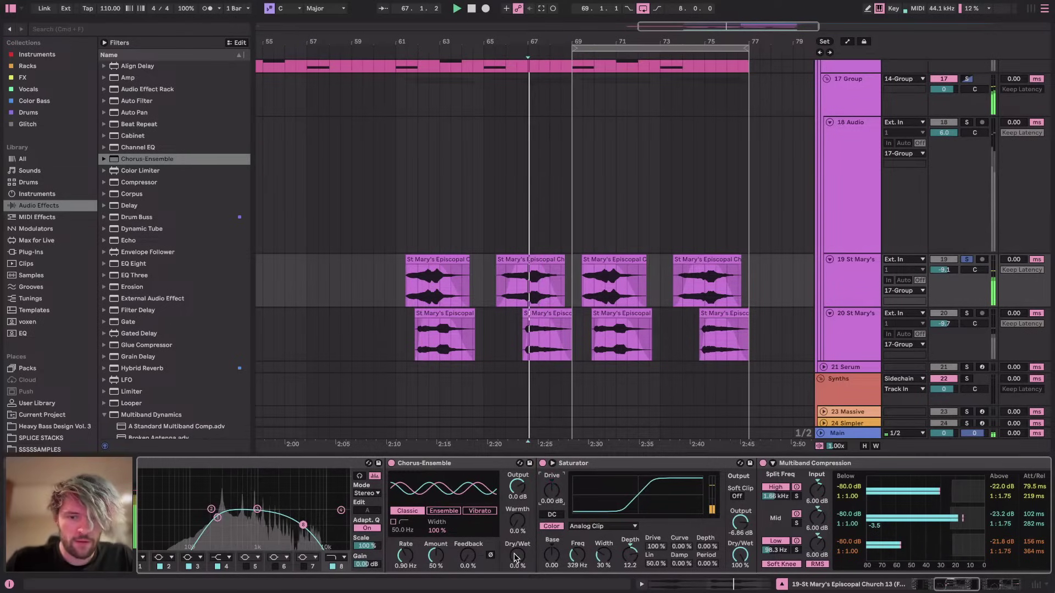
Unsolo the 19 St Mary's track and set its Chorus-Ensemble Dry/Wet to 20% during playback
{"action": "left_click", "coordinate": [966, 259]}
{"action": "key", "text": "space"}
{"action": "key", "text": "space"}
{"action": "left_click_drag", "start_coordinate": [517, 554], "coordinate": [517, 586]}
{"action": "scroll", "coordinate": [631, 509], "scroll_direction": "right", "scroll_amount": 2}
{"action": "scroll", "coordinate": [631, 509], "scroll_direction": "left", "scroll_amount": 3}
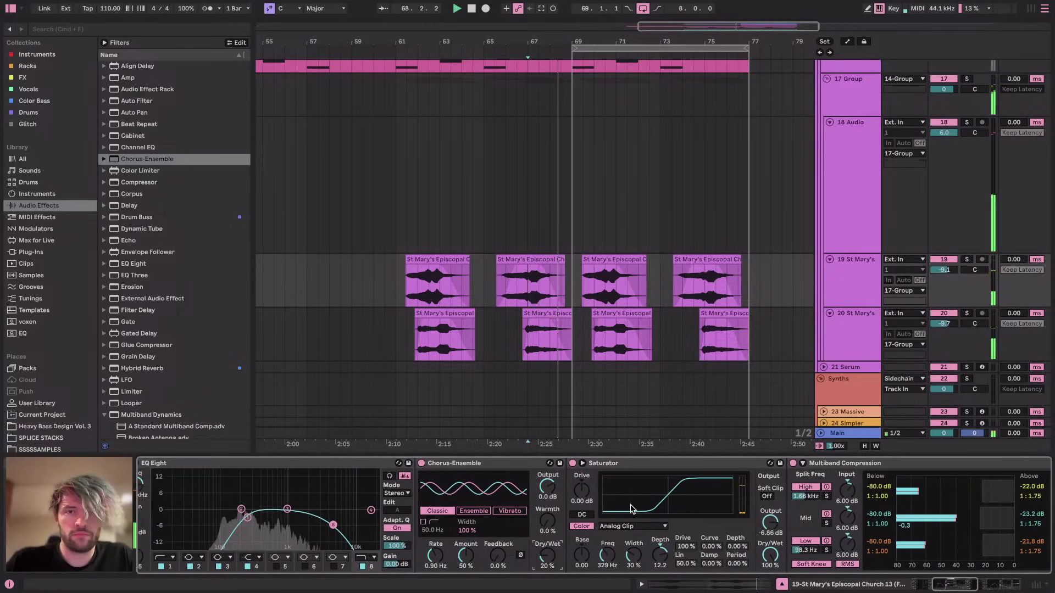
Play the arrangement from bar 53 on the 16 Instrument track and stop playback
{"action": "scroll", "coordinate": [395, 174], "scroll_direction": "up", "scroll_amount": 4}
{"action": "scroll", "coordinate": [396, 174], "scroll_direction": "left", "scroll_amount": 5}
{"action": "left_click", "coordinate": [387, 174]}
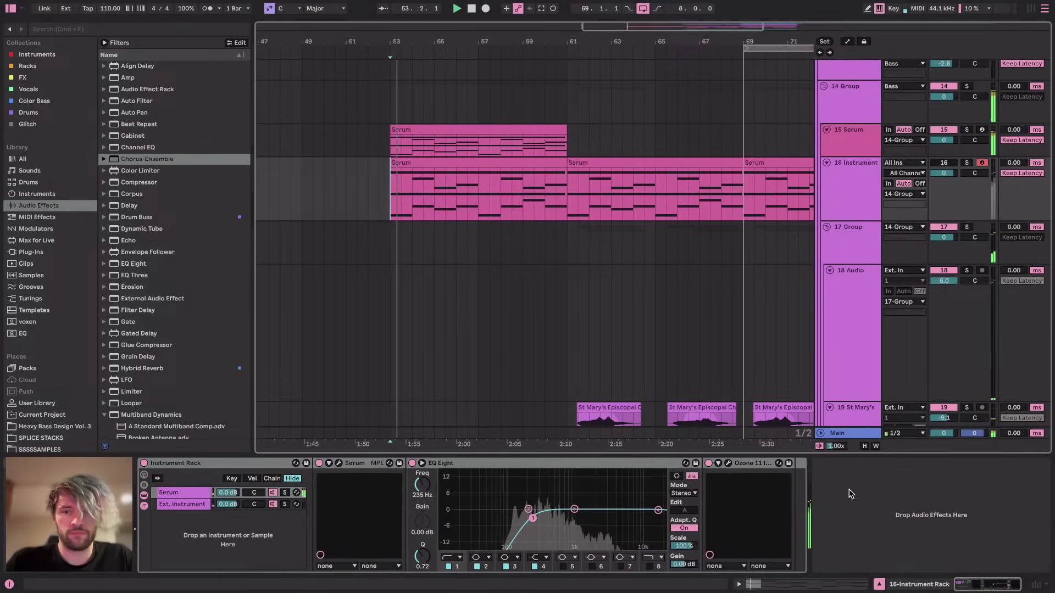
{"action": "scroll", "coordinate": [589, 245], "scroll_direction": "up", "scroll_amount": 4}
{"action": "scroll", "coordinate": [589, 246], "scroll_direction": "left", "scroll_amount": 2}
{"action": "scroll", "coordinate": [589, 246], "scroll_direction": "up", "scroll_amount": 1}
{"action": "key", "text": "Tab"}
{"action": "key", "text": "Tab"}
{"action": "scroll", "coordinate": [630, 275], "scroll_direction": "down", "scroll_amount": 2}
{"action": "key", "text": "space"}
{"action": "scroll", "coordinate": [631, 276], "scroll_direction": "down", "scroll_amount": 4}
{"action": "scroll", "coordinate": [631, 276], "scroll_direction": "right", "scroll_amount": 3}
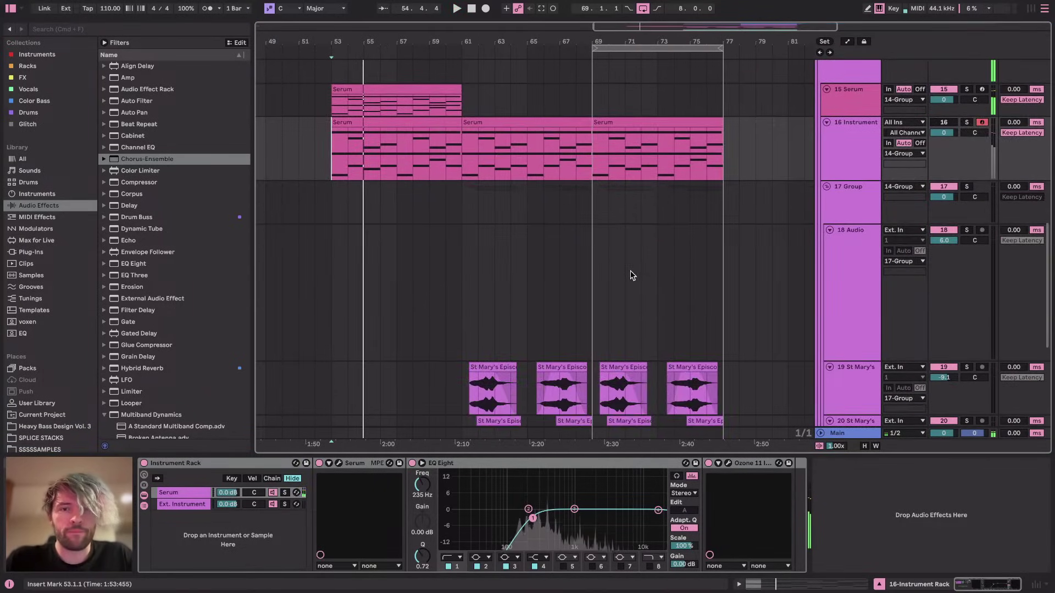
Show the Ext. Instrument chain in track 16's Instrument Rack and play from bar 61 with the 18 Audio track soloed
{"action": "scroll", "coordinate": [631, 276], "scroll_direction": "up", "scroll_amount": 3}
{"action": "left_click", "coordinate": [438, 218]}
{"action": "left_click", "coordinate": [419, 239]}
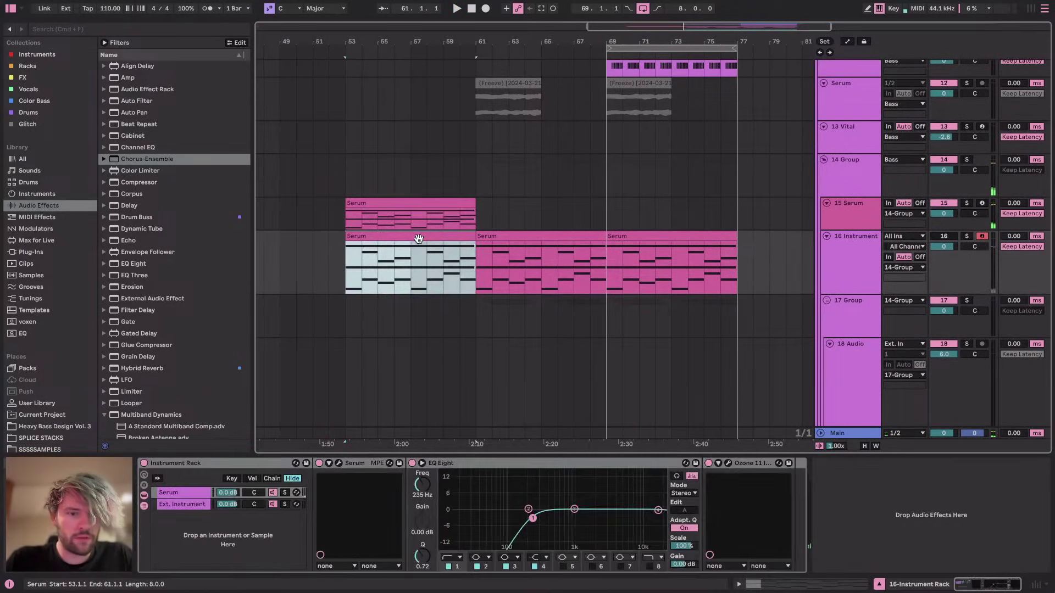
{"action": "scroll", "coordinate": [417, 213], "scroll_direction": "down", "scroll_amount": 1}
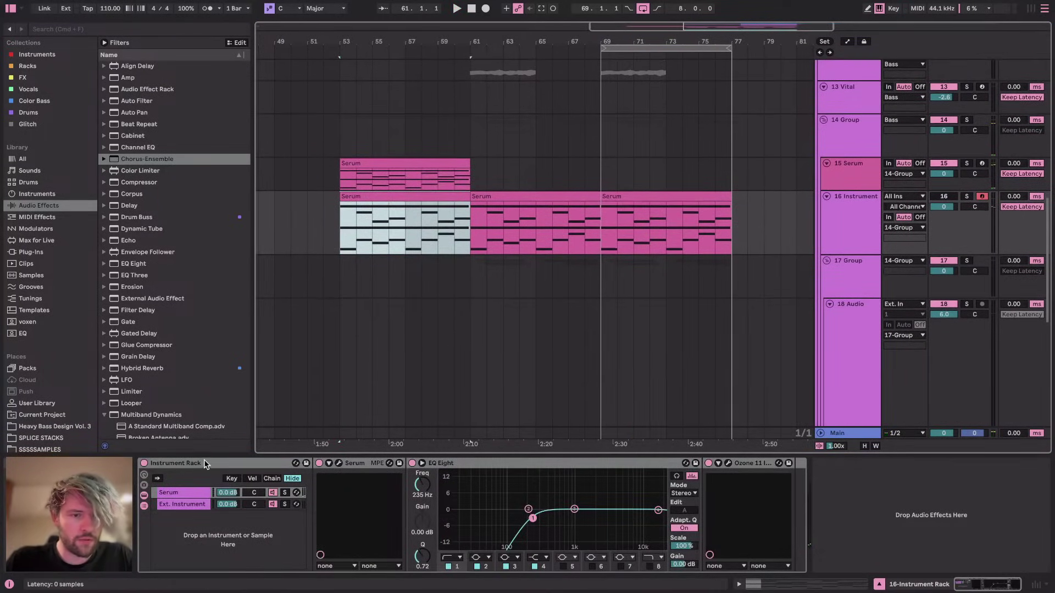
{"action": "left_click", "coordinate": [187, 504]}
{"action": "left_click", "coordinate": [459, 230]}
{"action": "scroll", "coordinate": [466, 230], "scroll_direction": "down", "scroll_amount": 3}
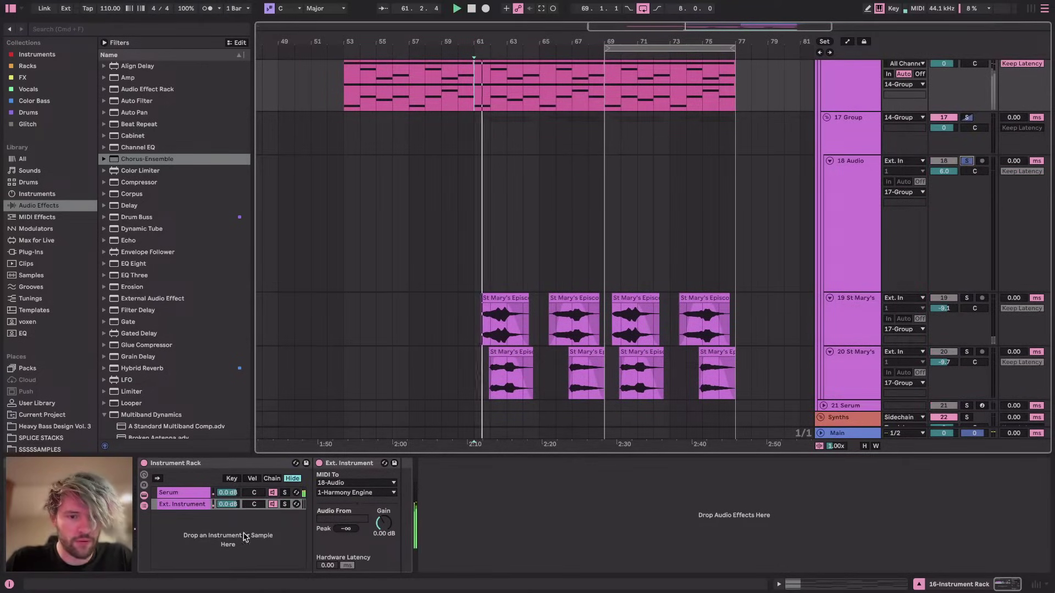
Open the Harmony Engine on the 18 Audio track, examine its settings and close it
{"action": "left_click", "coordinate": [832, 205]}
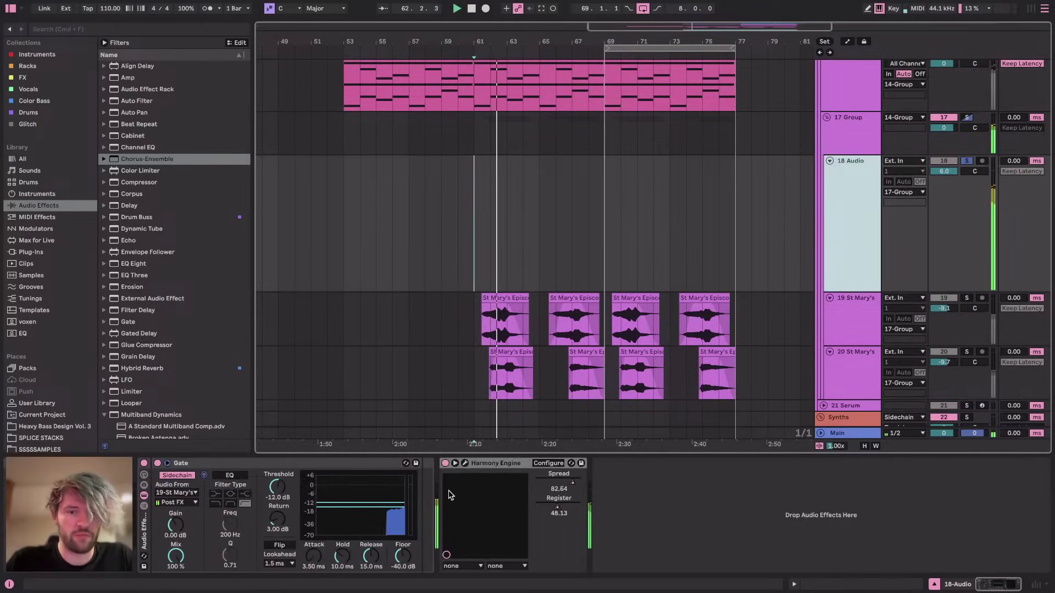
{"action": "left_click", "coordinate": [465, 464]}
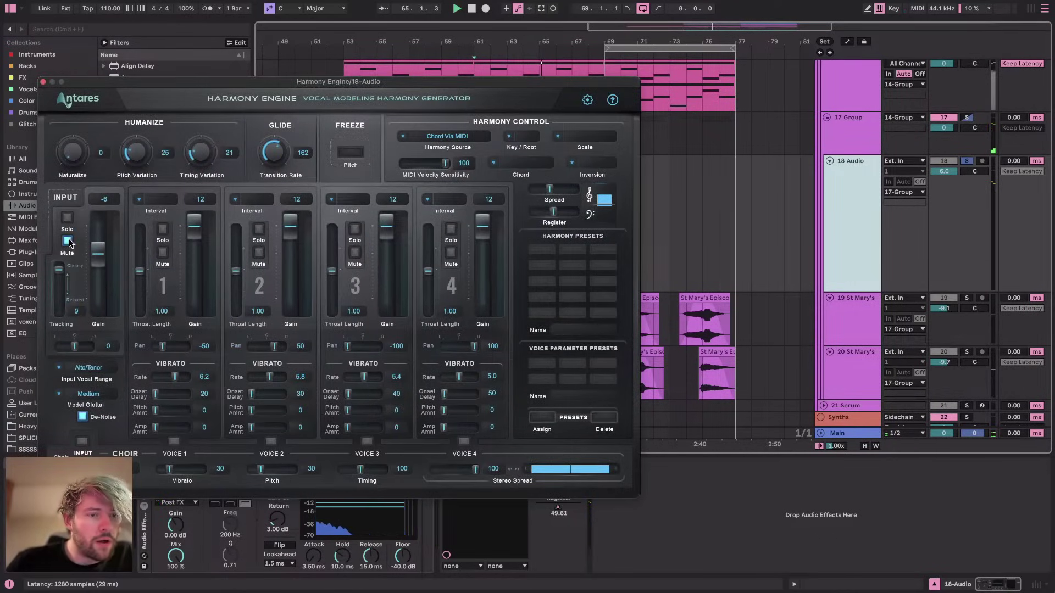
{"action": "left_click", "coordinate": [43, 82]}
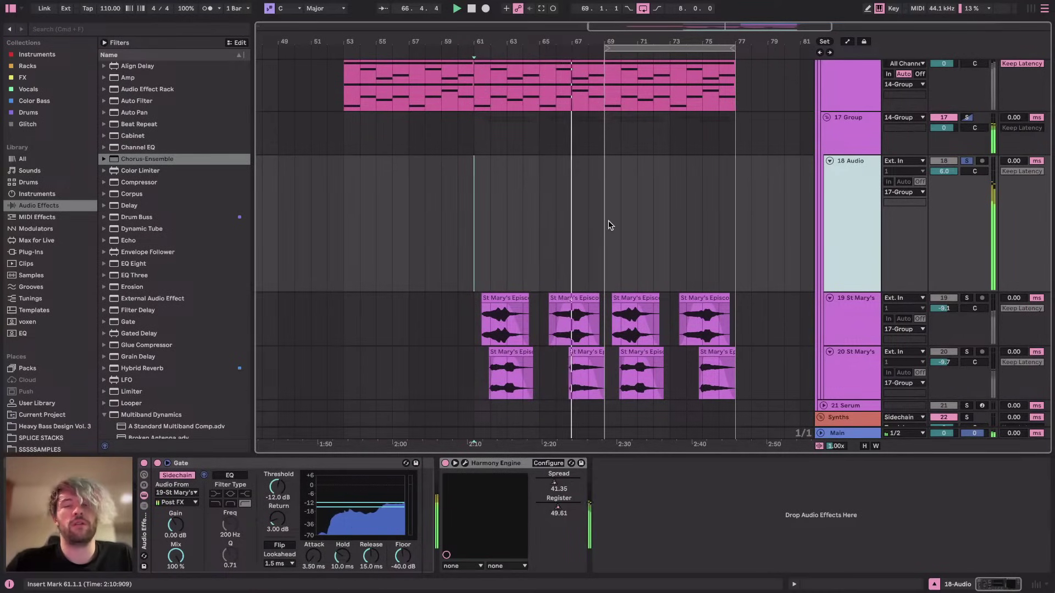
Stop playback and add a Chorus-Ensemble after the Harmony Engine on the 18 Audio track
{"action": "scroll", "coordinate": [608, 224], "scroll_direction": "up", "scroll_amount": 3}
{"action": "scroll", "coordinate": [608, 221], "scroll_direction": "up", "scroll_amount": 3}
{"action": "scroll", "coordinate": [608, 220], "scroll_direction": "right", "scroll_amount": 2}
{"action": "scroll", "coordinate": [608, 220], "scroll_direction": "down", "scroll_amount": 3}
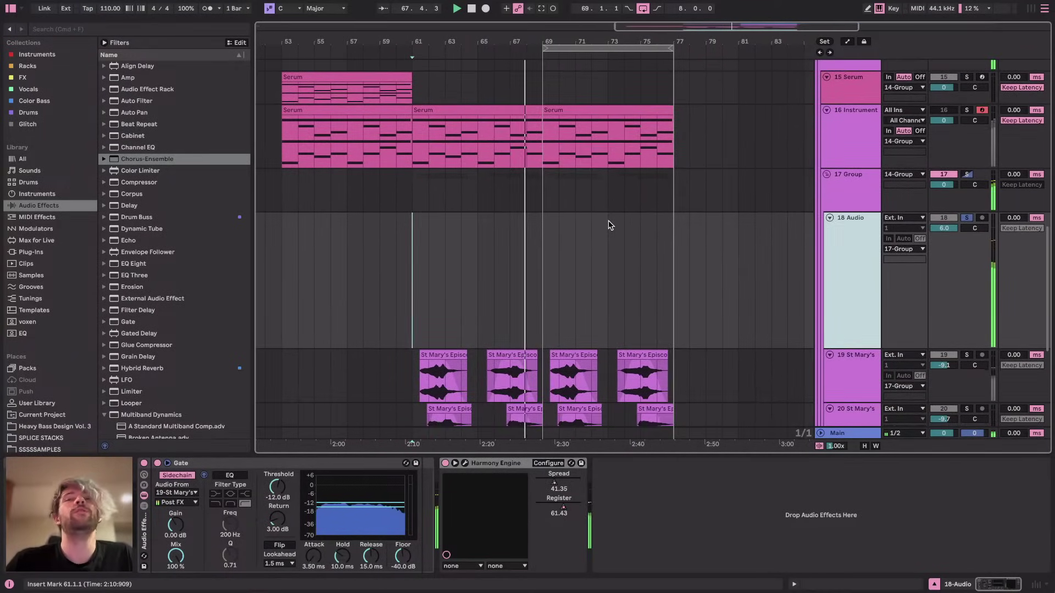
{"action": "left_click", "coordinate": [414, 138]}
{"action": "key", "text": "space"}
{"action": "left_click", "coordinate": [872, 256]}
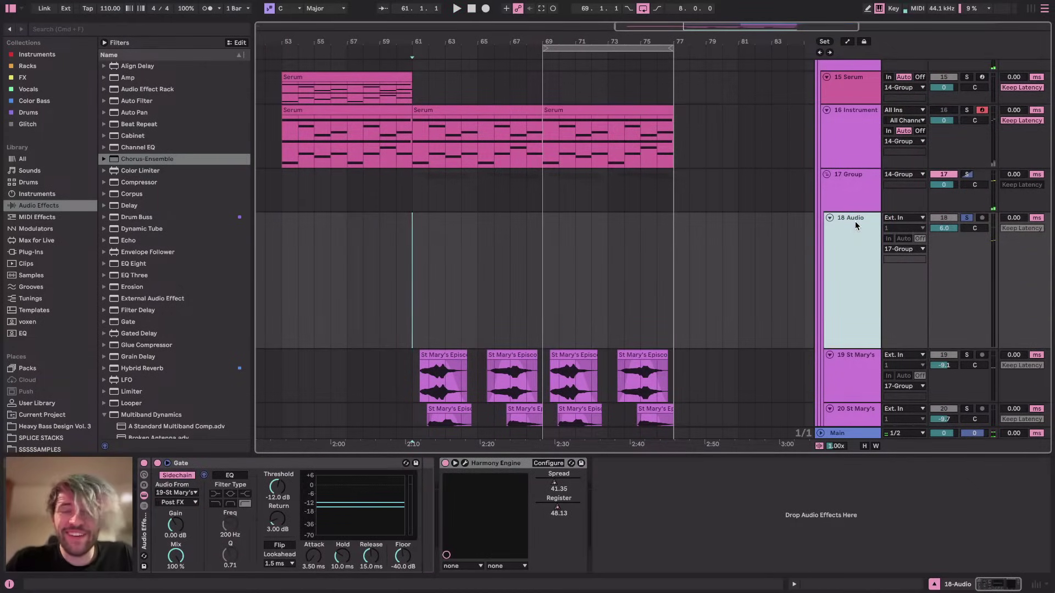
{"action": "double_click", "coordinate": [128, 158]}
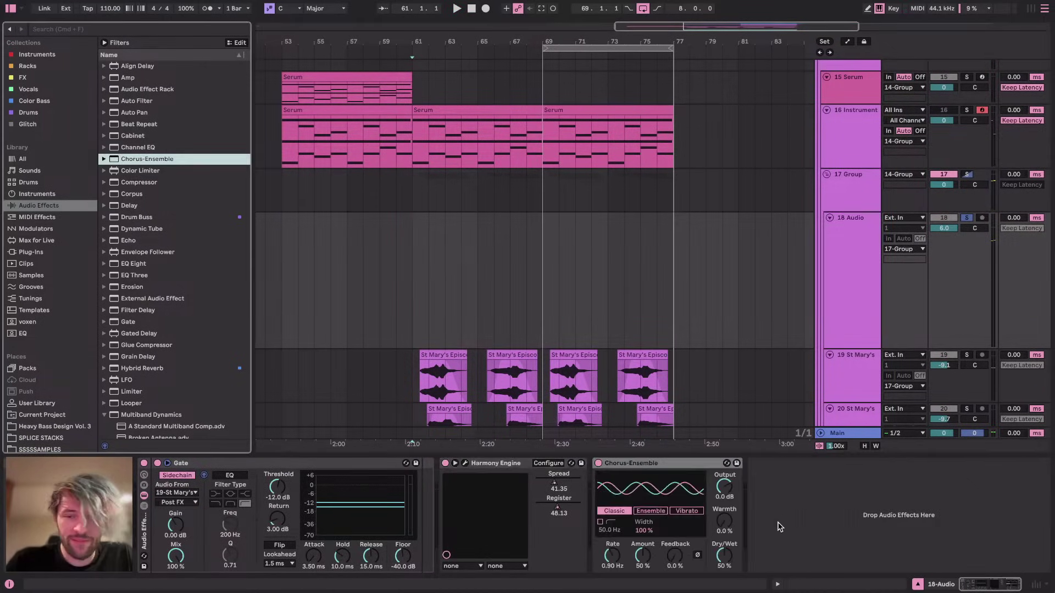
Switch to the YouTube Studio live stream page to read the chat and return to Ableton Live
{"action": "key", "text": "super+Tab"}
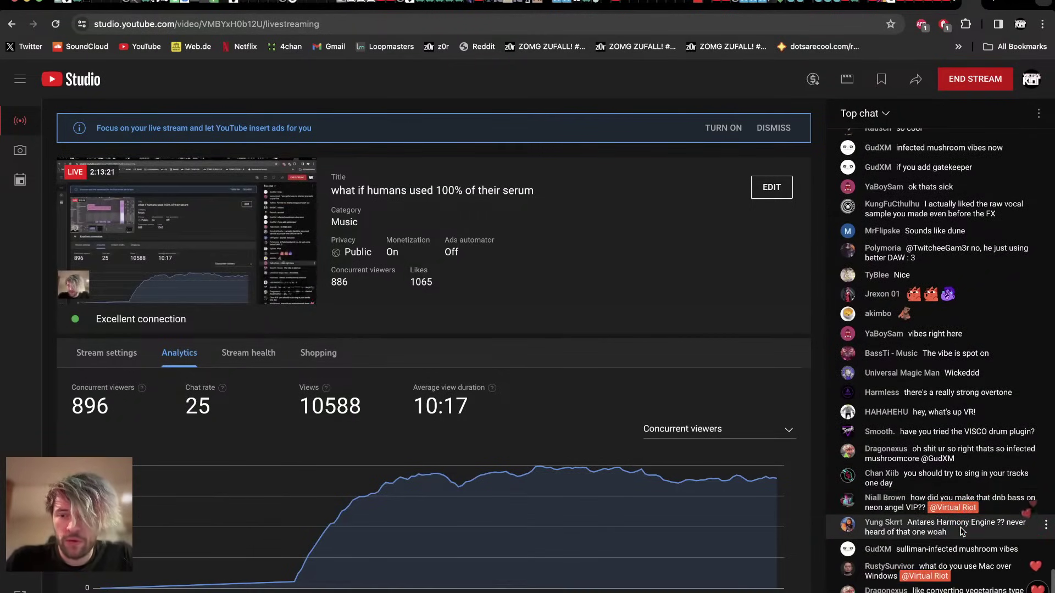
{"action": "key", "text": "super+Tab"}
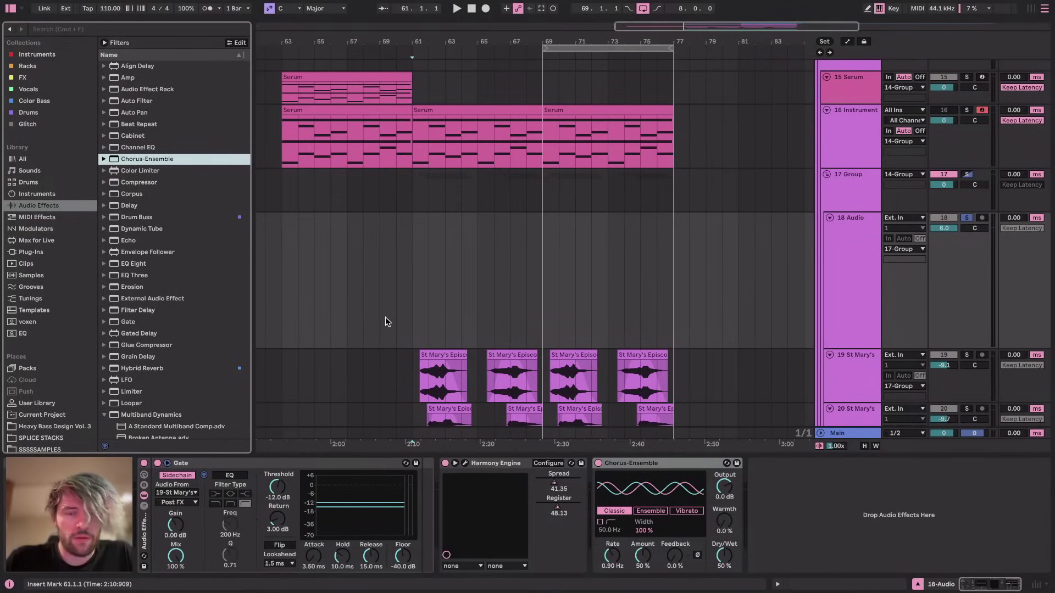
Select bars 61 to 77 on the 18 Audio track and reduce the track's height
{"action": "left_click_drag", "start_coordinate": [419, 235], "coordinate": [650, 214]}
{"action": "left_click_drag", "start_coordinate": [673, 253], "coordinate": [420, 265]}
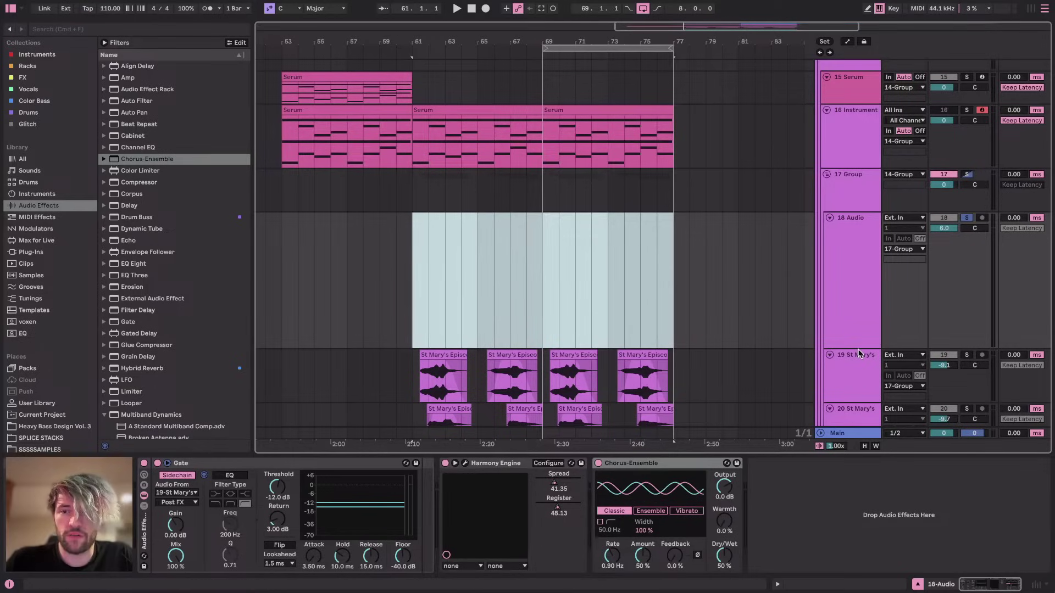
{"action": "left_click_drag", "start_coordinate": [858, 348], "coordinate": [854, 266]}
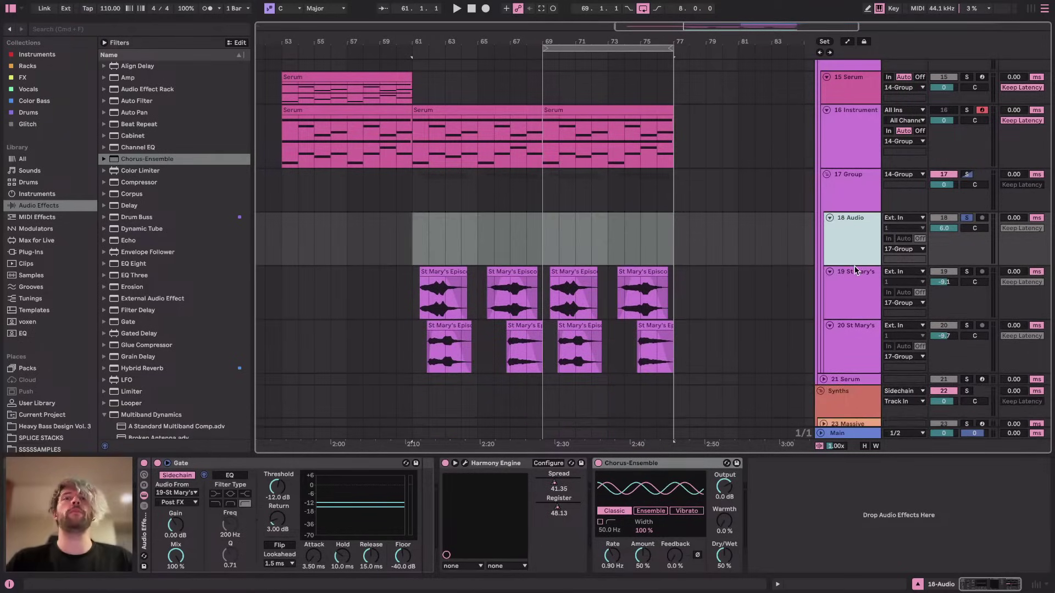
Check the newest live chat messages in YouTube Studio and go back to the Ableton Live set
{"action": "key", "text": "super+Tab"}
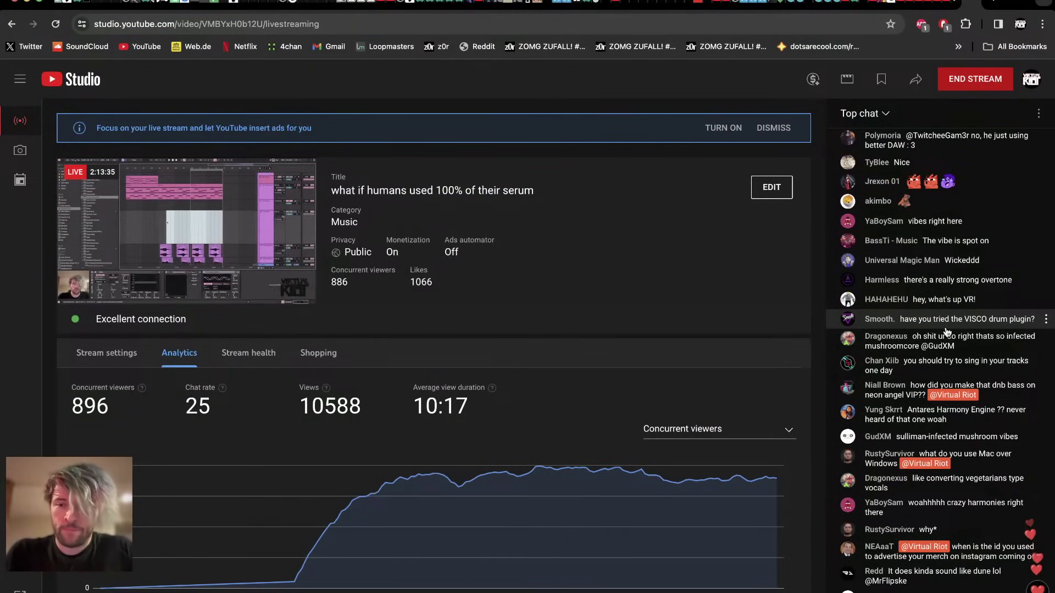
{"action": "key", "text": "super+Tab"}
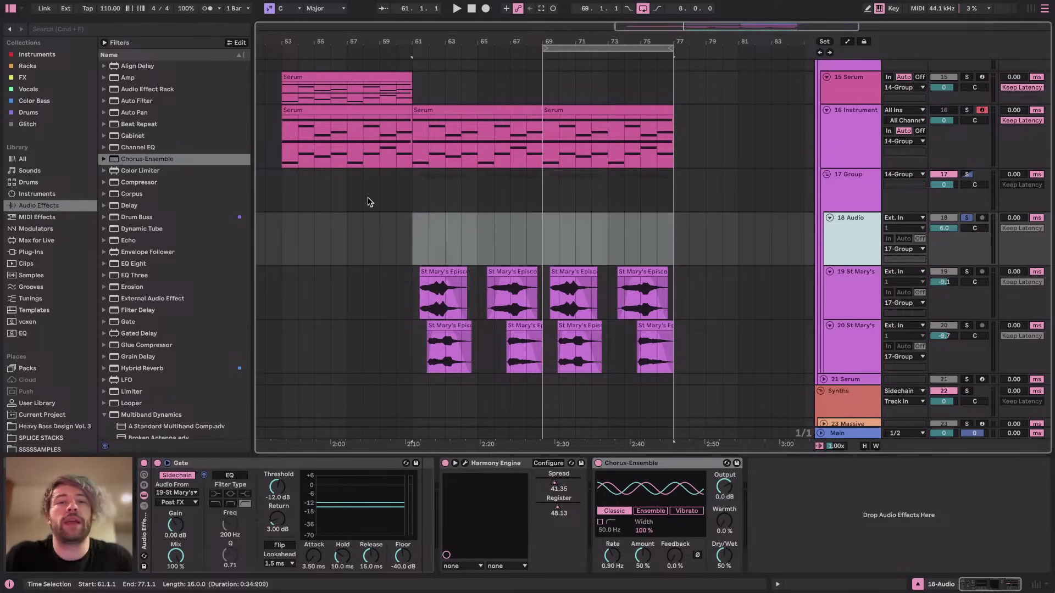
Unsolo the 18 Audio track and play the arrangement from bar 53
{"action": "left_click", "coordinate": [373, 242]}
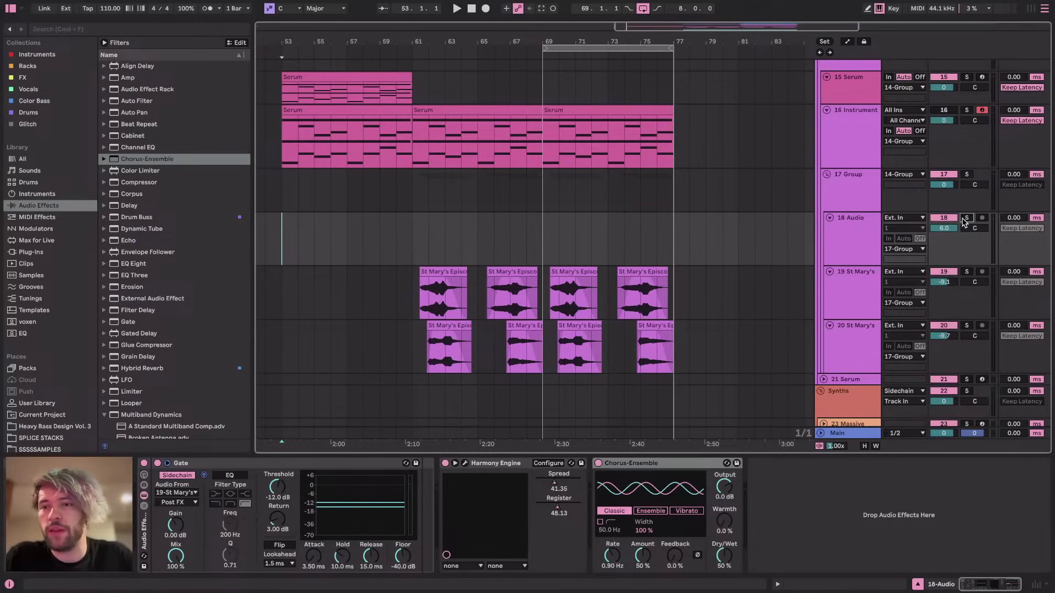
{"action": "key", "text": "space"}
{"action": "scroll", "coordinate": [473, 239], "scroll_direction": "up", "scroll_amount": 9}
{"action": "scroll", "coordinate": [476, 242], "scroll_direction": "down", "scroll_amount": 11}
{"action": "scroll", "coordinate": [474, 239], "scroll_direction": "up", "scroll_amount": 8}
Duplicate the bars 53 to 61 Serum clip on the 15 Serum track into bars 61 to 69
{"action": "left_click", "coordinate": [444, 331]}
{"action": "left_click", "coordinate": [435, 278]}
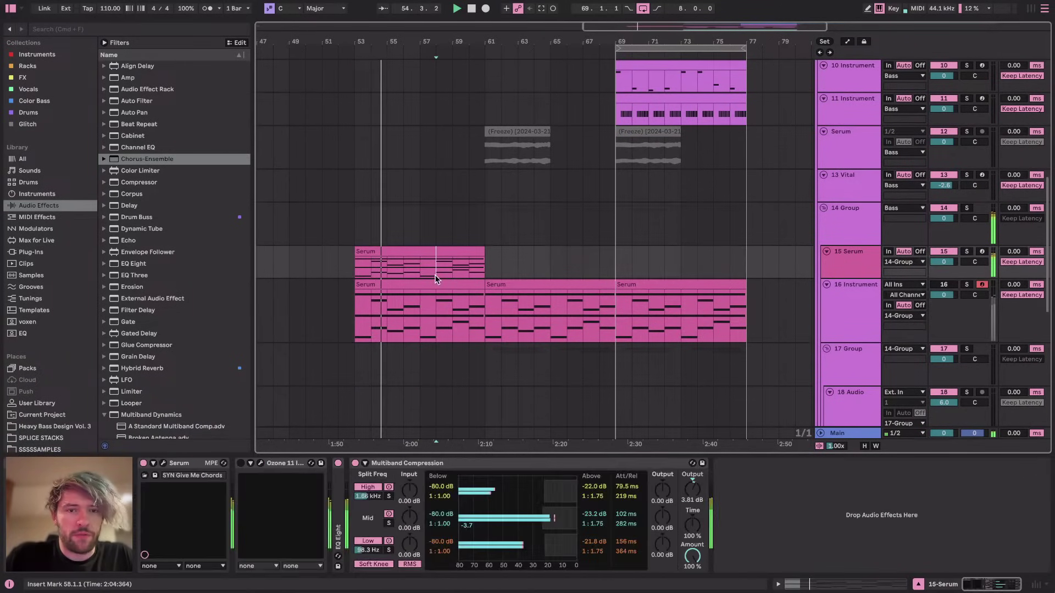
{"action": "scroll", "coordinate": [473, 239], "scroll_direction": "up", "scroll_amount": 5}
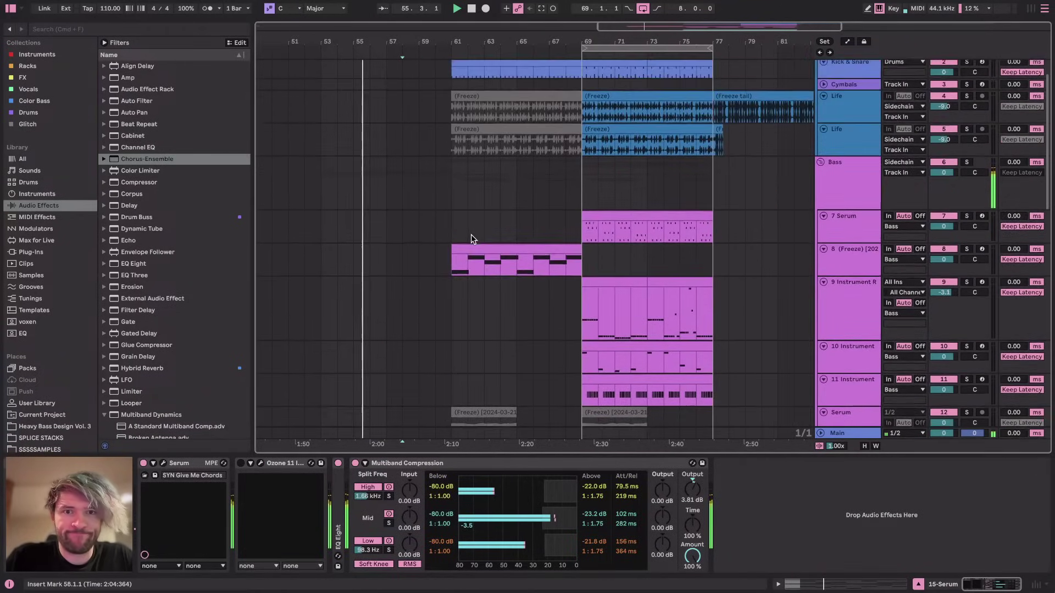
{"action": "scroll", "coordinate": [471, 239], "scroll_direction": "down", "scroll_amount": 7}
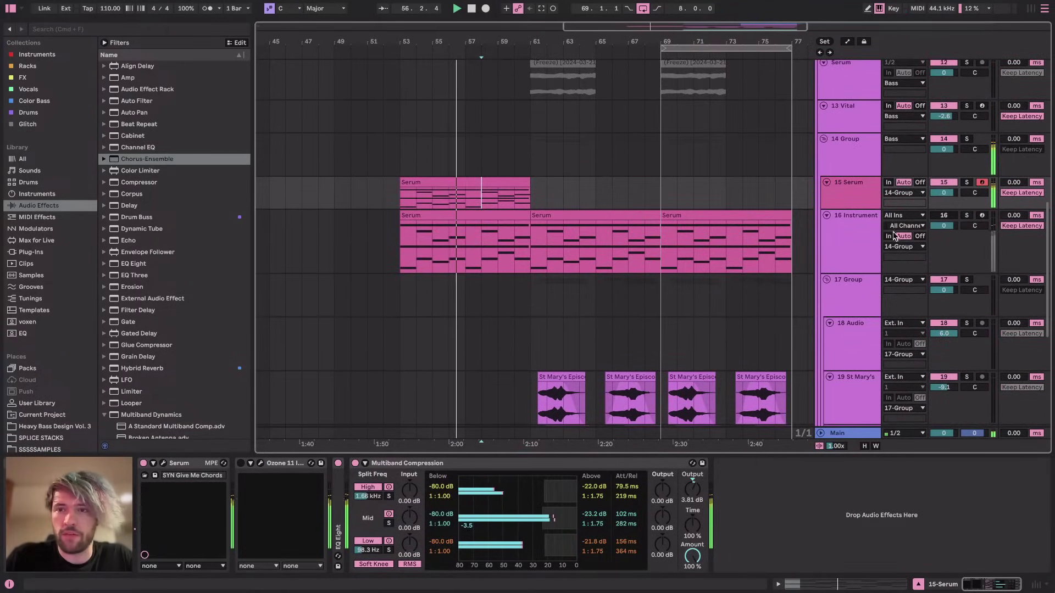
{"action": "left_click", "coordinate": [510, 190]}
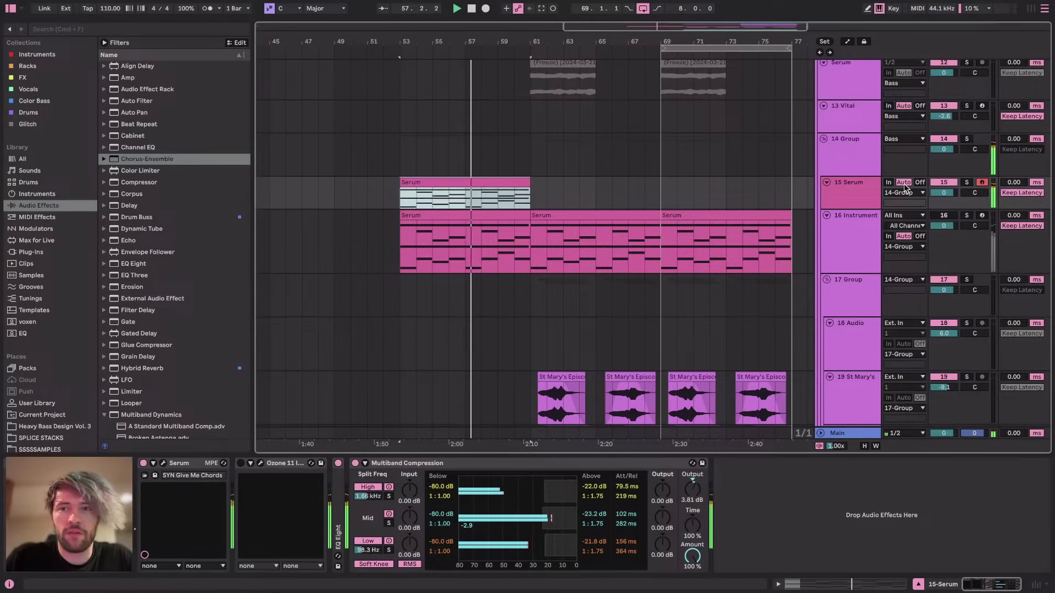
{"action": "left_click", "coordinate": [855, 199]}
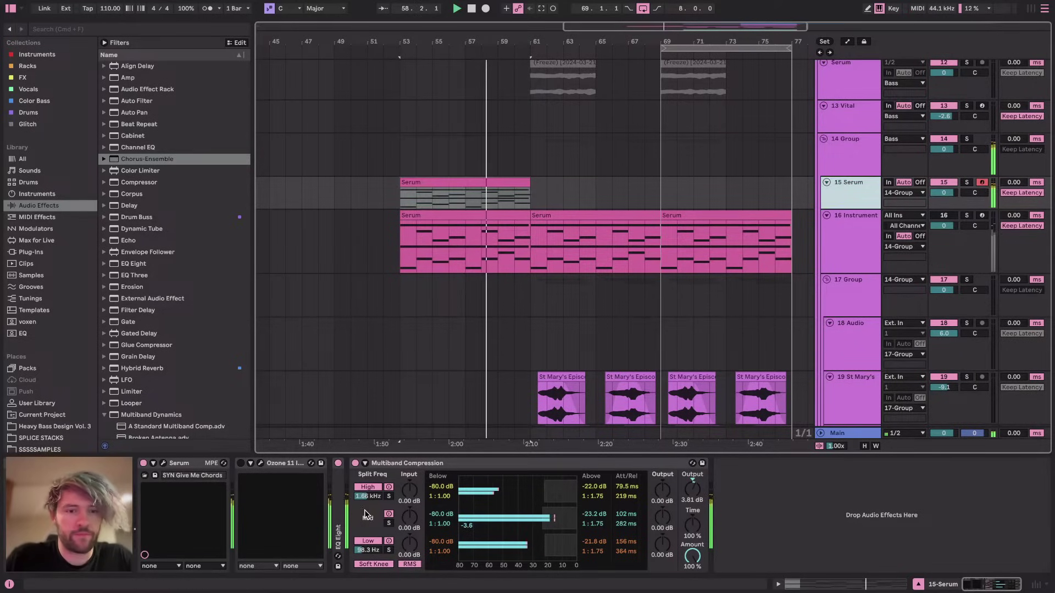
{"action": "left_click", "coordinate": [853, 229]}
{"action": "left_click", "coordinate": [846, 186]}
{"action": "left_click", "coordinate": [194, 466]}
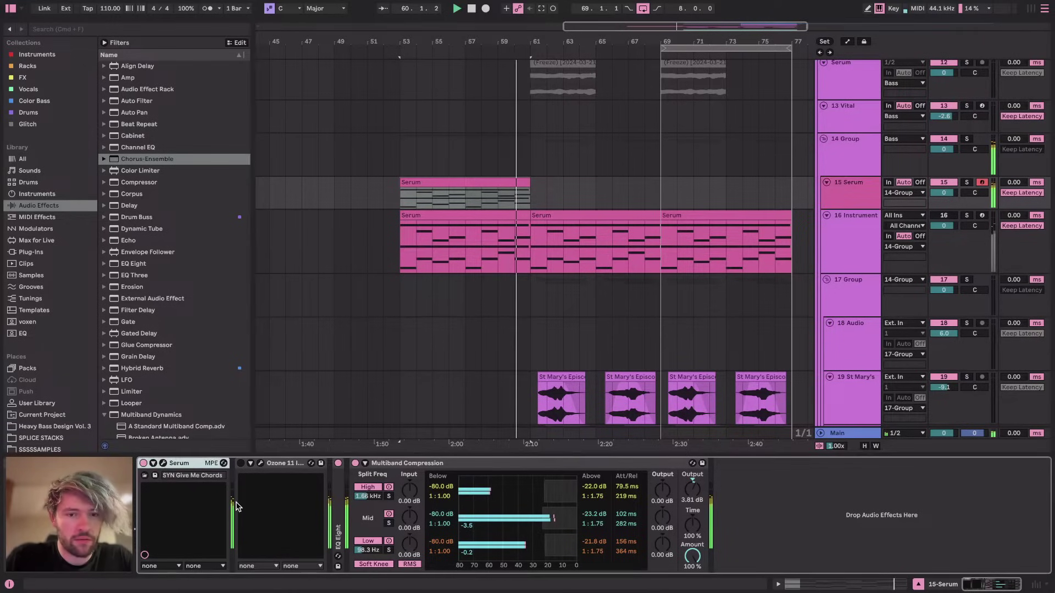
{"action": "scroll", "coordinate": [445, 192], "scroll_direction": "down", "scroll_amount": 1}
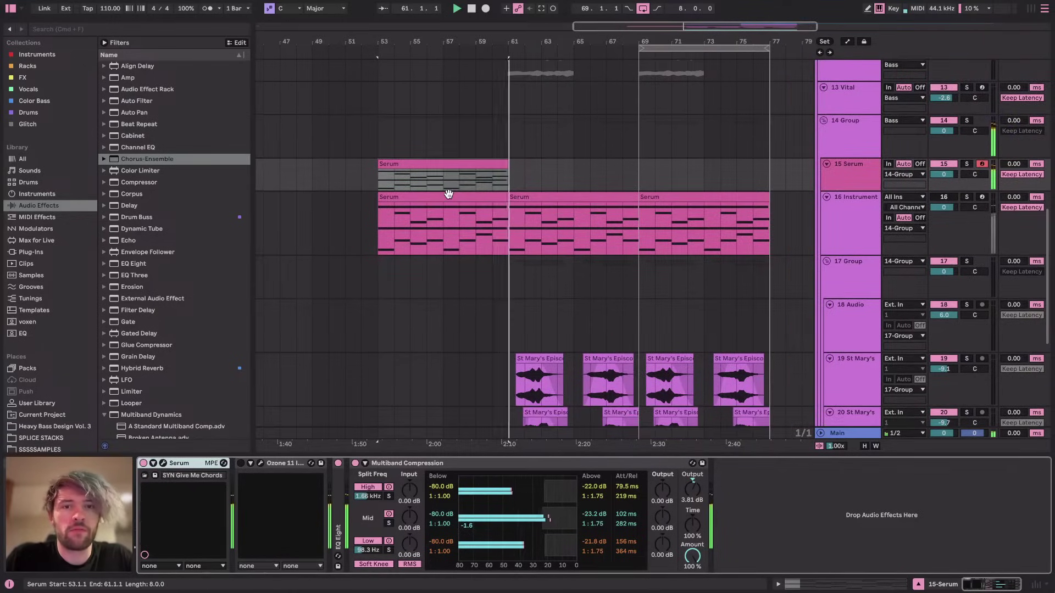
{"action": "key", "text": "super+d"}
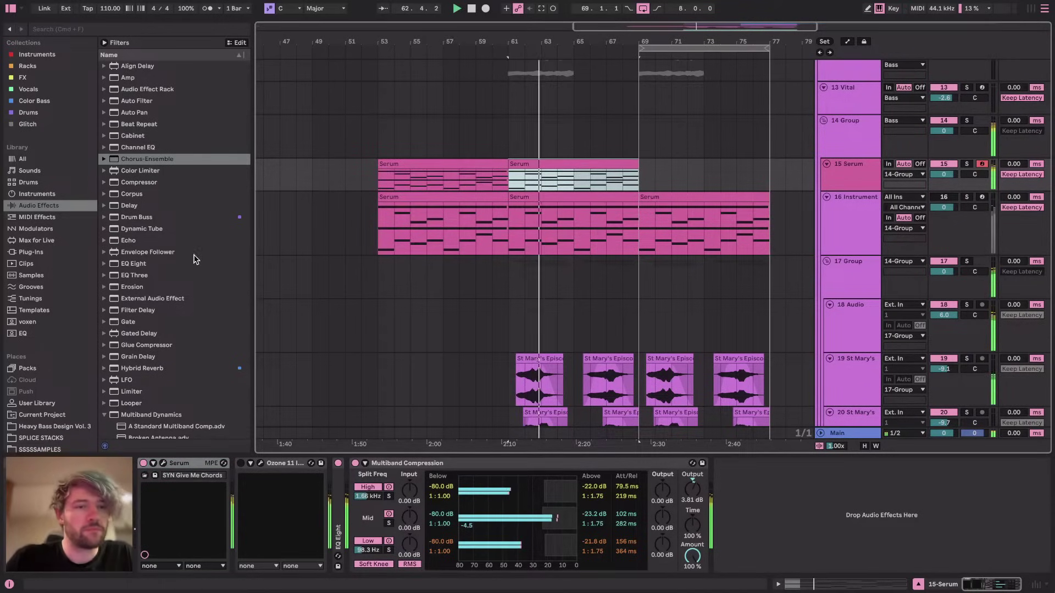
Add an EQ Eight to the 15 Serum track and a Glue Compressor before it, with the compressor threshold at -21.9 dB
{"action": "scroll", "coordinate": [259, 183], "scroll_direction": "down", "scroll_amount": 1}
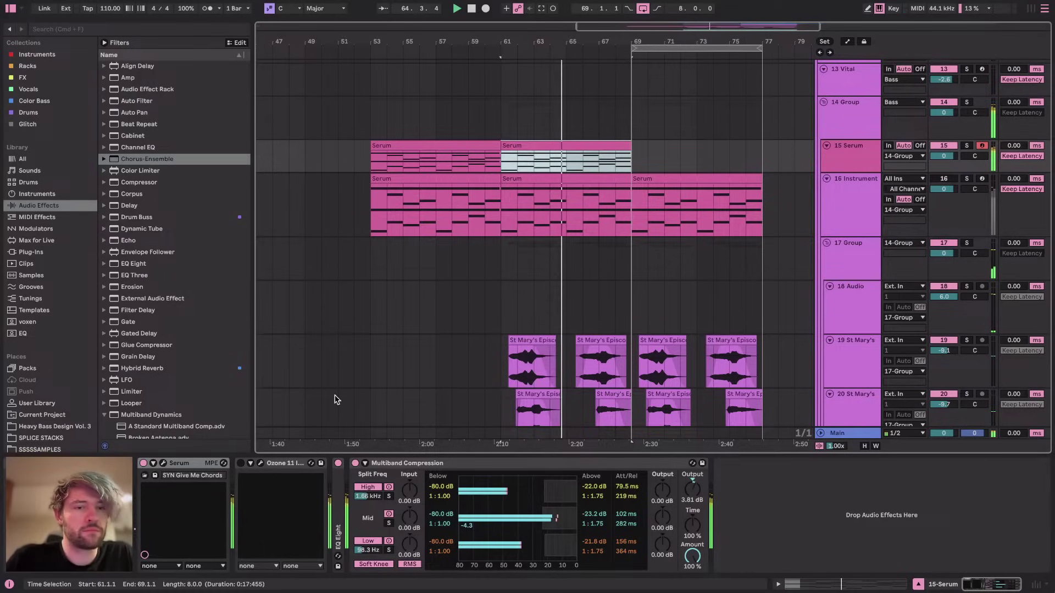
{"action": "double_click", "coordinate": [336, 509]}
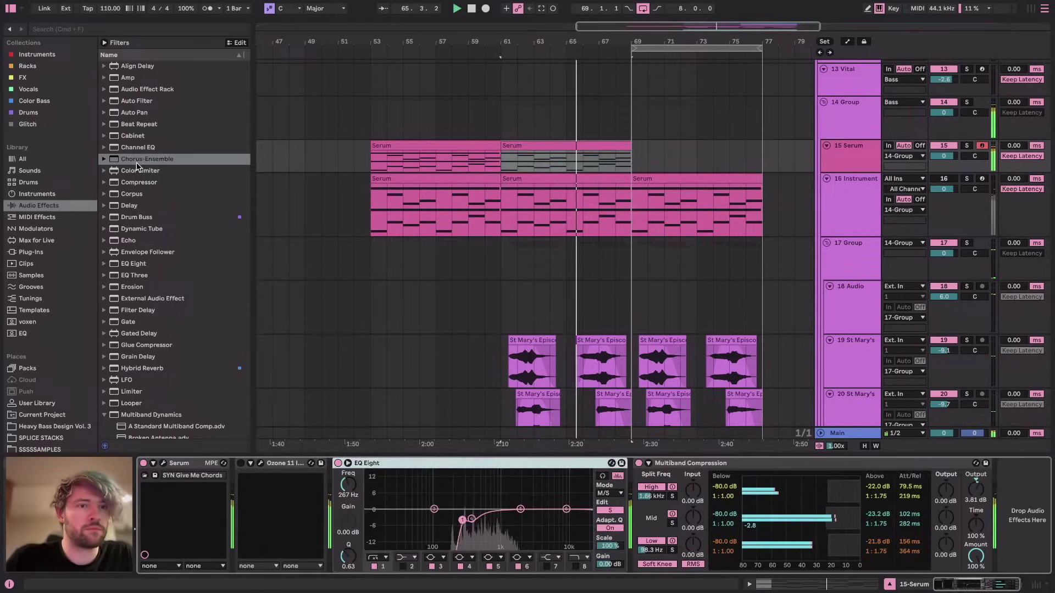
{"action": "double_click", "coordinate": [132, 264]}
{"action": "left_click_drag", "start_coordinate": [143, 345], "coordinate": [761, 502]}
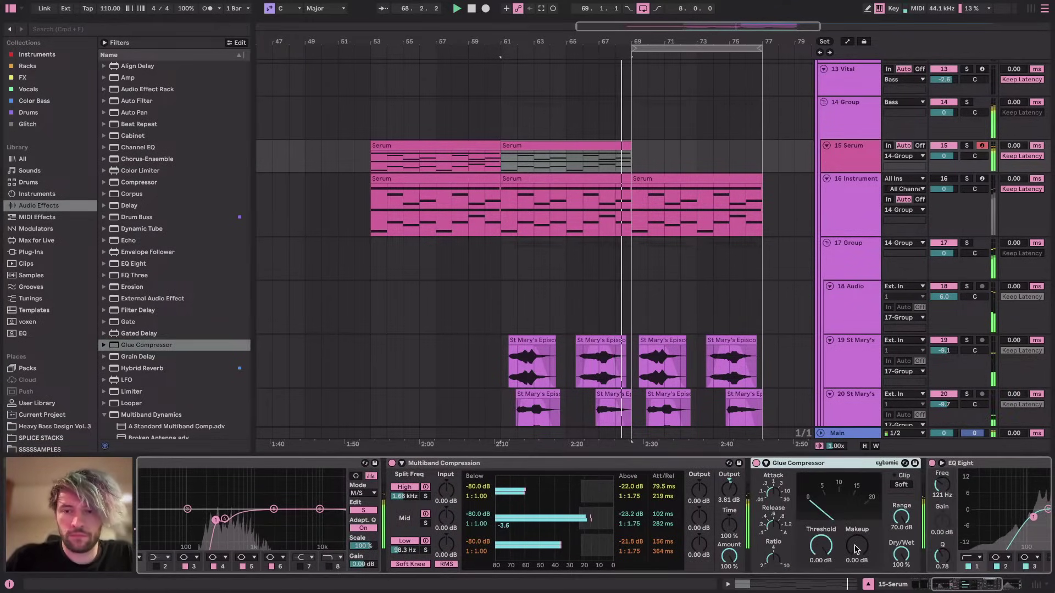
{"action": "left_click_drag", "start_coordinate": [821, 545], "coordinate": [821, 575]}
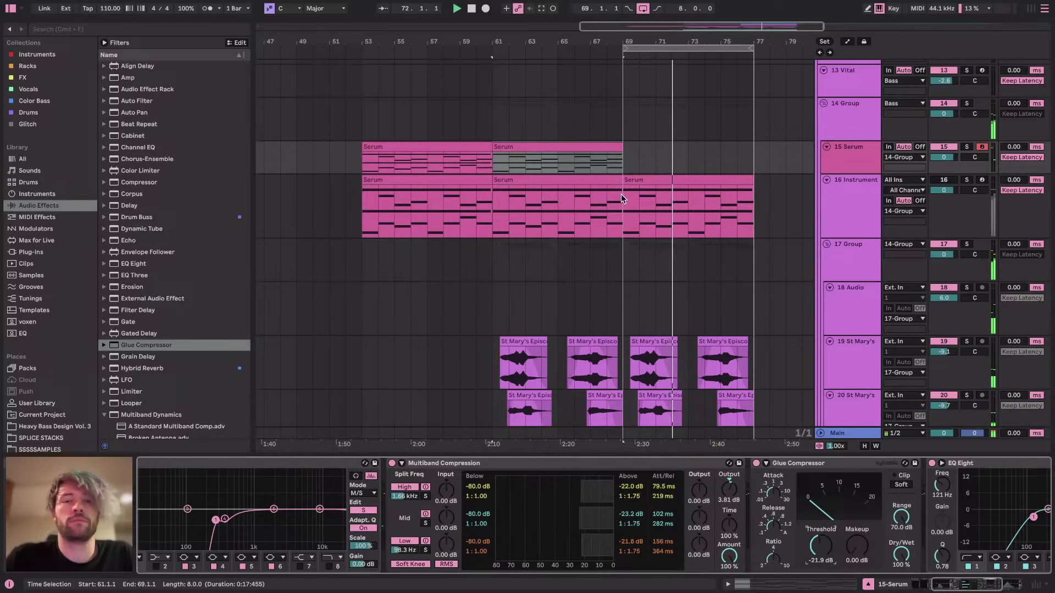
Duplicate the 15 Serum track's last clip into bars 69 to 77
{"action": "scroll", "coordinate": [578, 189], "scroll_direction": "up", "scroll_amount": 2}
{"action": "left_click", "coordinate": [500, 195]}
{"action": "key", "text": "super+d"}
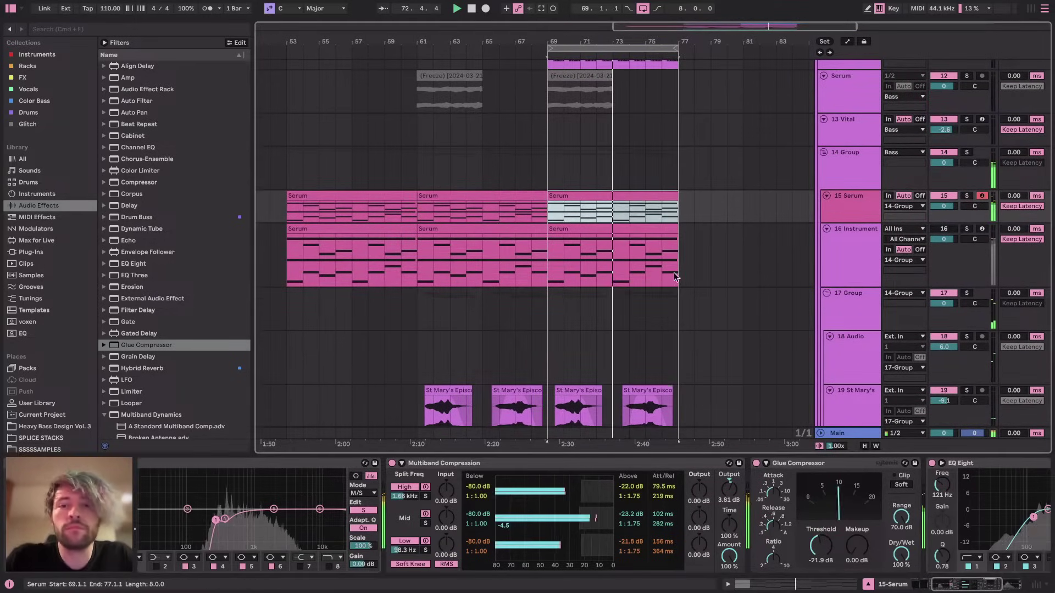
Set the Glue Compressor threshold to -14.6 dB and the last EQ Eight's low-cut frequency to 271 Hz
{"action": "scroll", "coordinate": [844, 527], "scroll_direction": "right", "scroll_amount": 1}
{"action": "scroll", "coordinate": [845, 527], "scroll_direction": "right", "scroll_amount": 4}
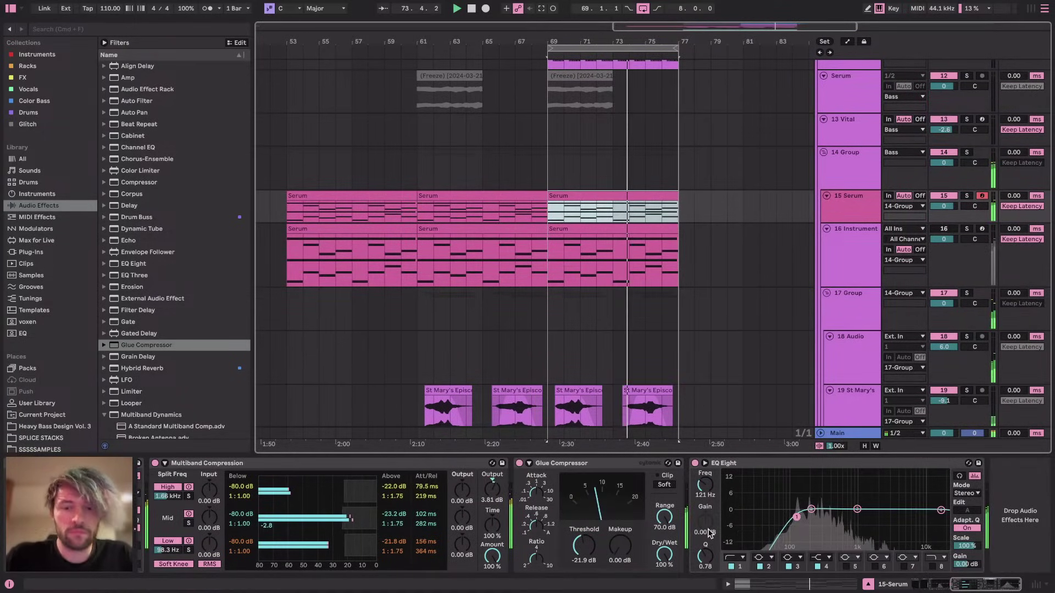
{"action": "left_click_drag", "start_coordinate": [583, 545], "coordinate": [583, 532]}
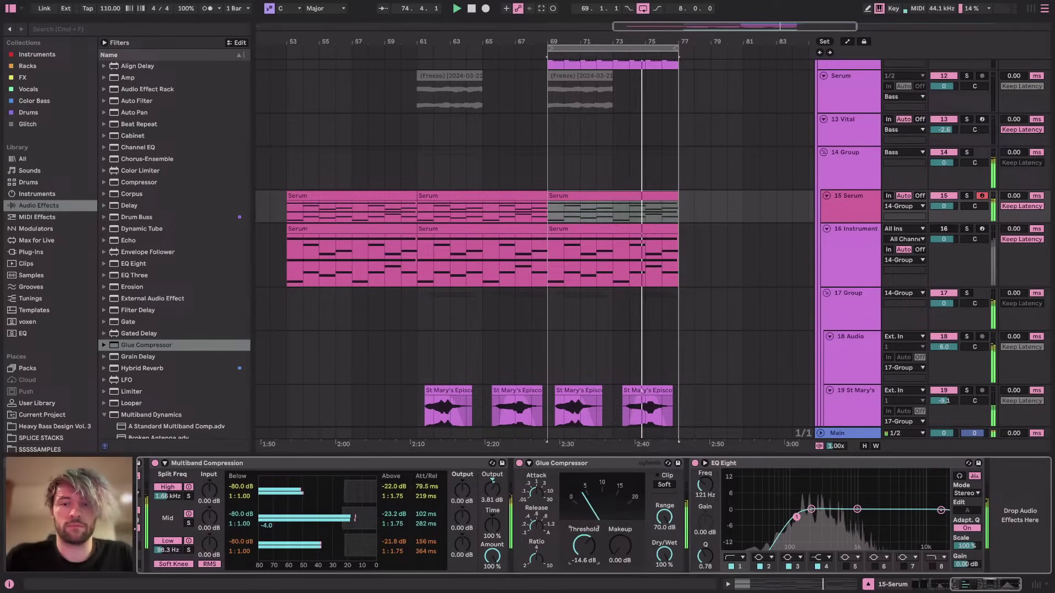
{"action": "left_click_drag", "start_coordinate": [705, 484], "coordinate": [705, 476]}
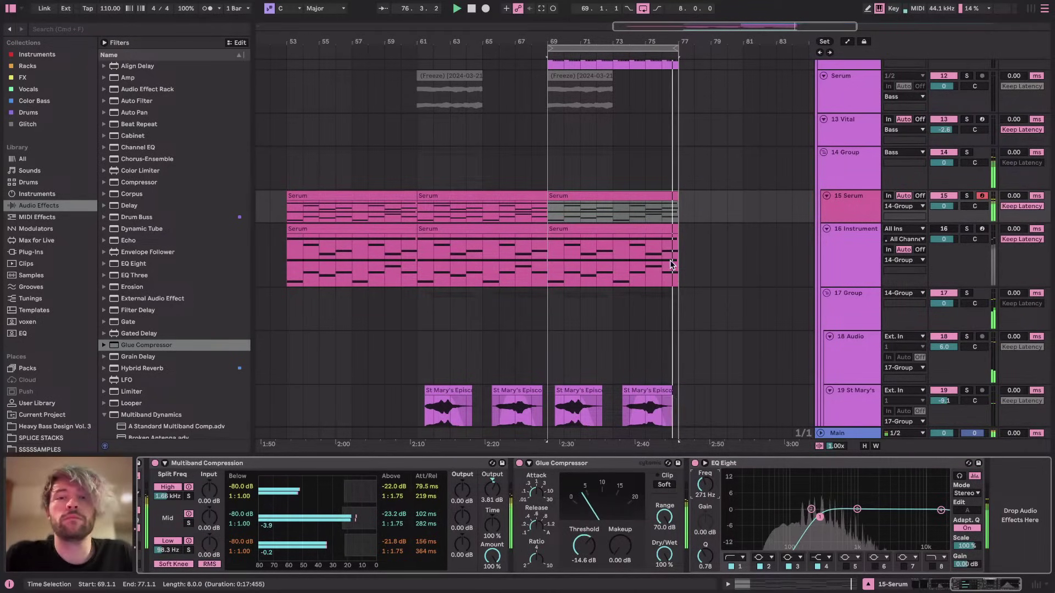
Increase the 15 Serum track's height in the arrangement and stop playback
{"action": "key", "text": "a"}
{"action": "scroll", "coordinate": [513, 224], "scroll_direction": "up", "scroll_amount": 1}
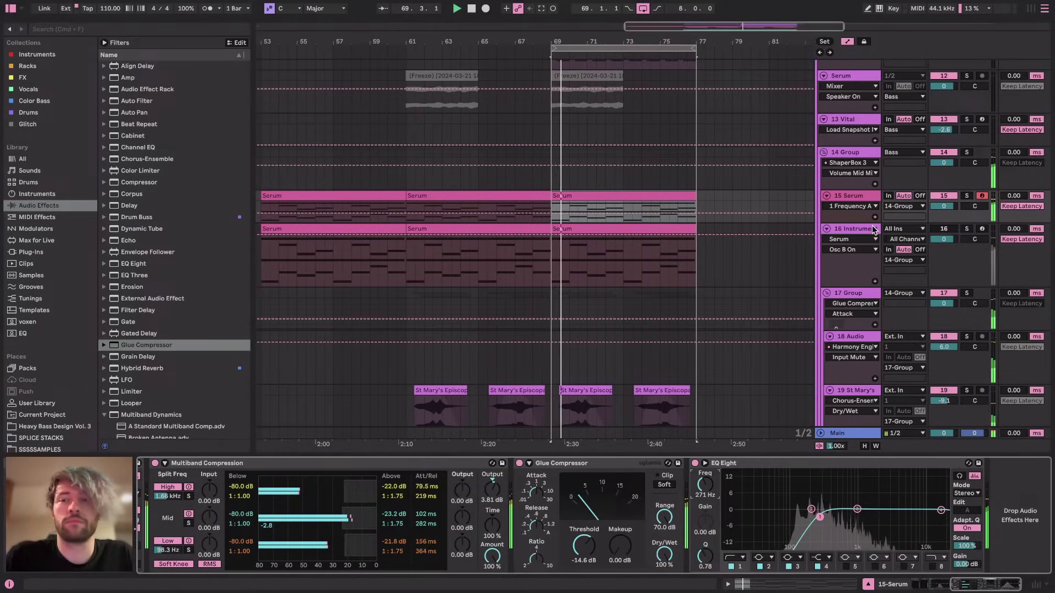
{"action": "left_click_drag", "start_coordinate": [859, 223], "coordinate": [851, 264]}
{"action": "key", "text": "a"}
{"action": "scroll", "coordinate": [592, 229], "scroll_direction": "up", "scroll_amount": 3}
{"action": "scroll", "coordinate": [592, 228], "scroll_direction": "up", "scroll_amount": 5}
{"action": "key", "text": "space"}
Expand the Trigger track, open the Sidechain track's ShaperBox 3, and set its Mid/High band split to 7.77 kHz
{"action": "scroll", "coordinate": [593, 228], "scroll_direction": "down", "scroll_amount": 12}
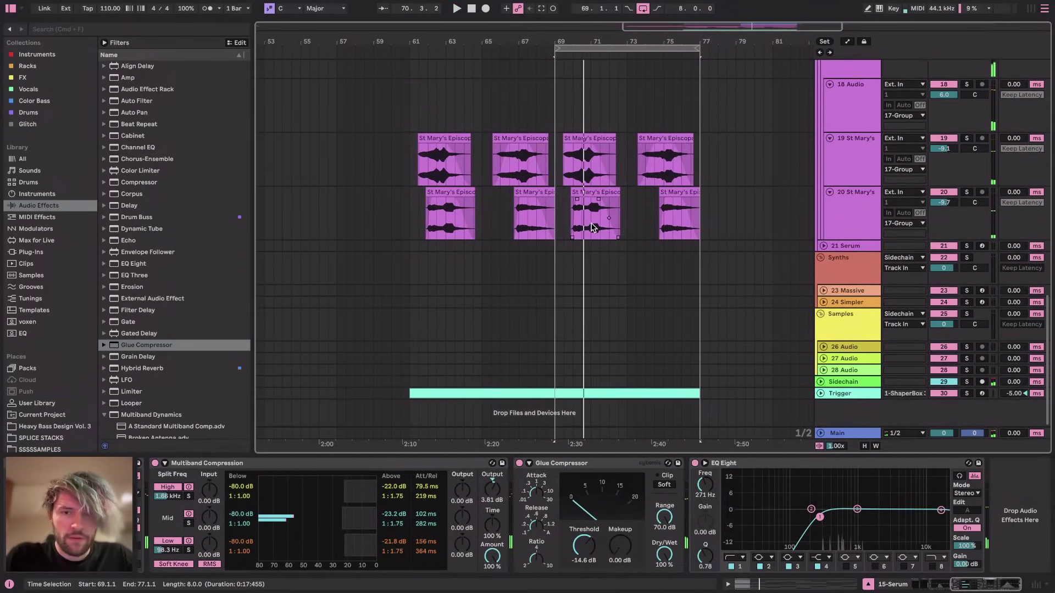
{"action": "left_click", "coordinate": [820, 394]}
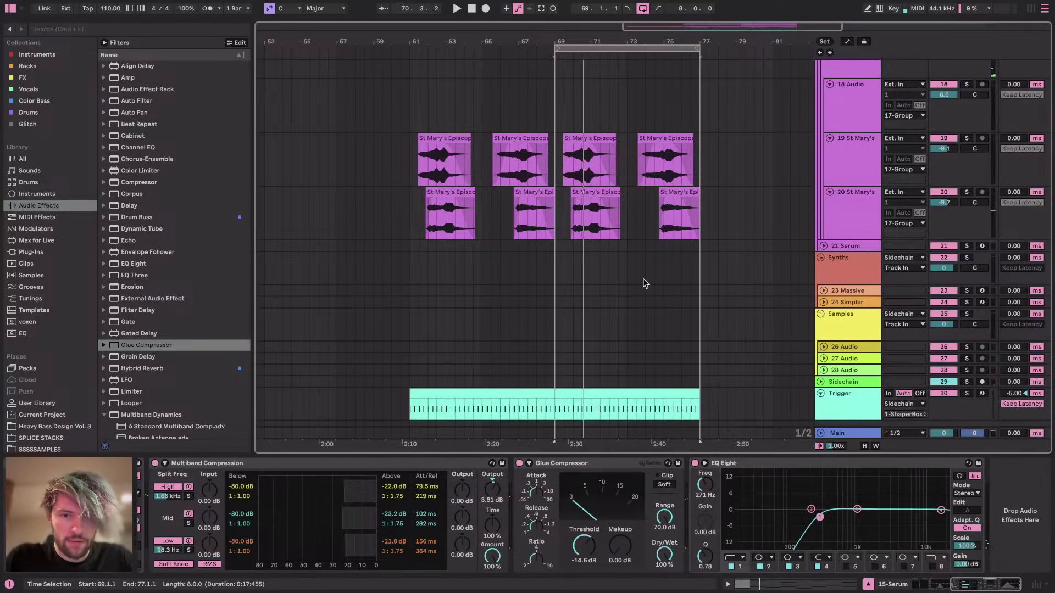
{"action": "left_click", "coordinate": [846, 383]}
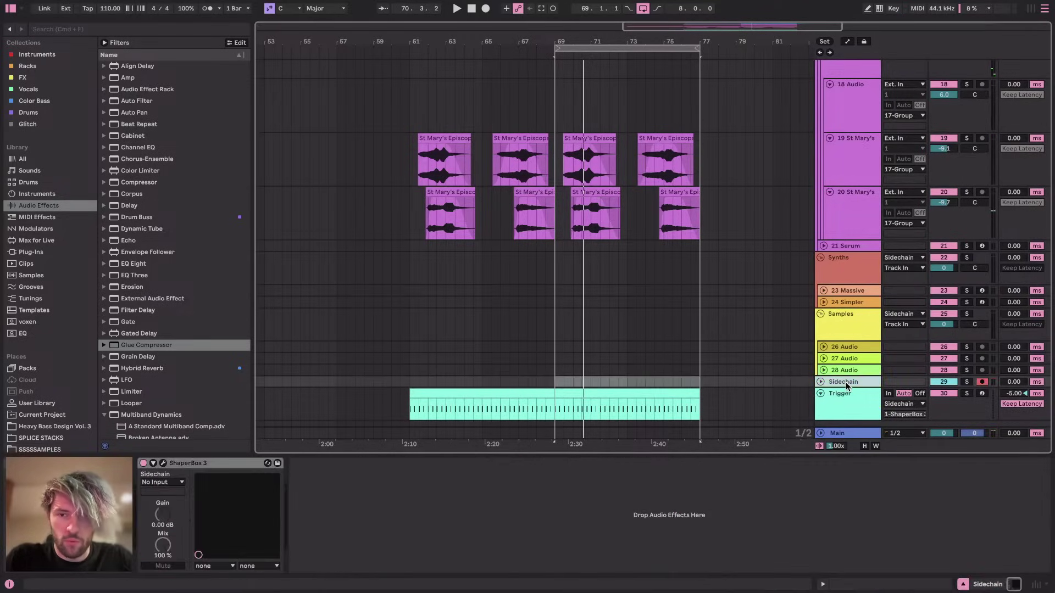
{"action": "left_click", "coordinate": [163, 463]}
{"action": "left_click", "coordinate": [400, 194]}
{"action": "left_click", "coordinate": [408, 245]}
{"action": "left_click_drag", "start_coordinate": [393, 212], "coordinate": [426, 213]}
{"action": "left_click", "coordinate": [336, 175]}
{"action": "key", "text": "space"}
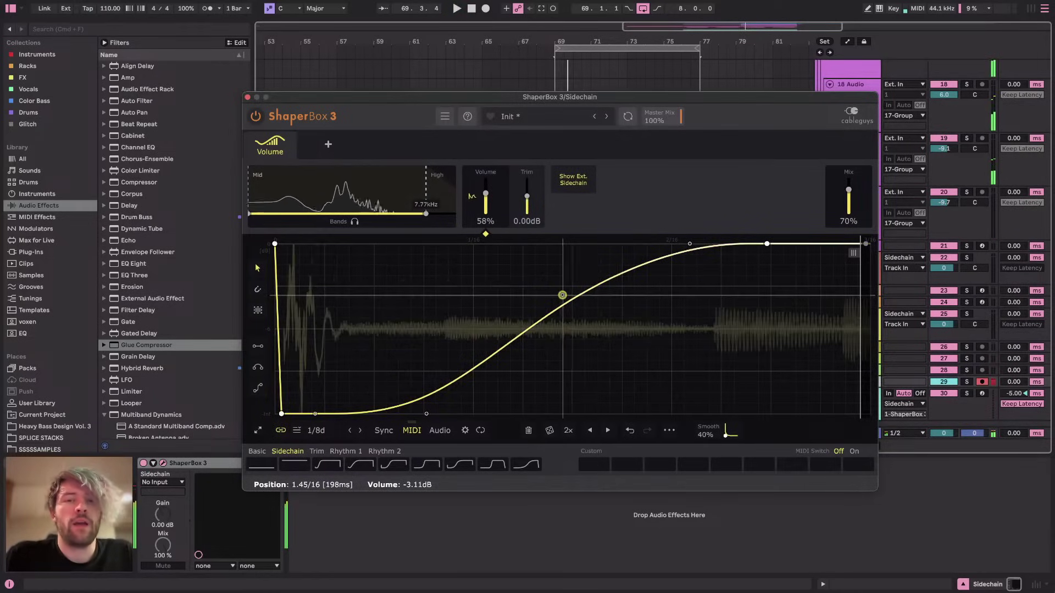
Reshape the ShaperBox volume curve so it recovers sooner, raise the Volume band mix to 100%, and close the plugin
{"action": "left_click_drag", "start_coordinate": [566, 299], "coordinate": [451, 247]}
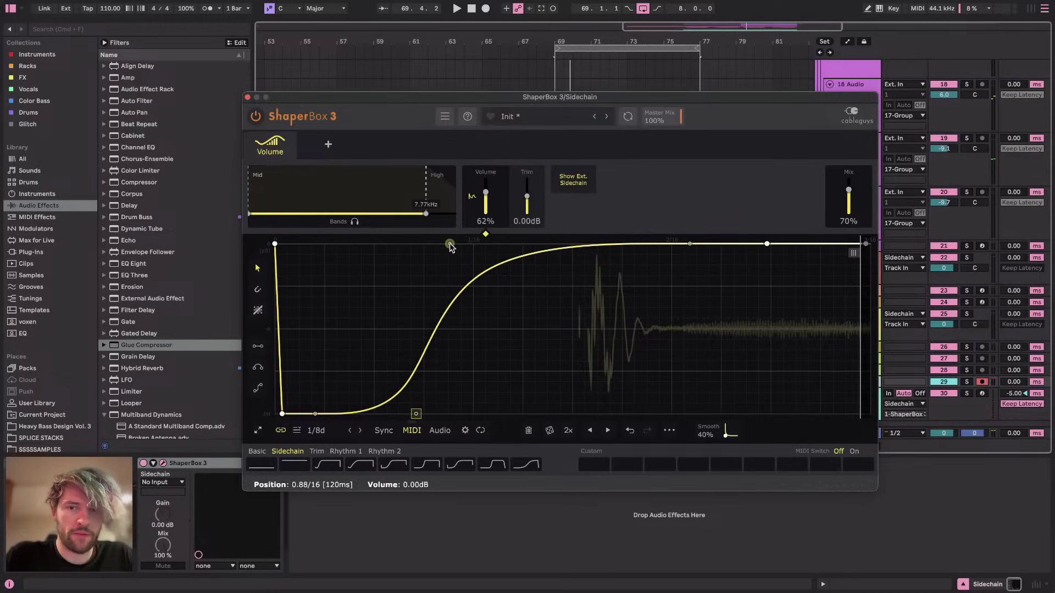
{"action": "left_click_drag", "start_coordinate": [690, 244], "coordinate": [637, 244]}
{"action": "left_click_drag", "start_coordinate": [848, 190], "coordinate": [848, 177]}
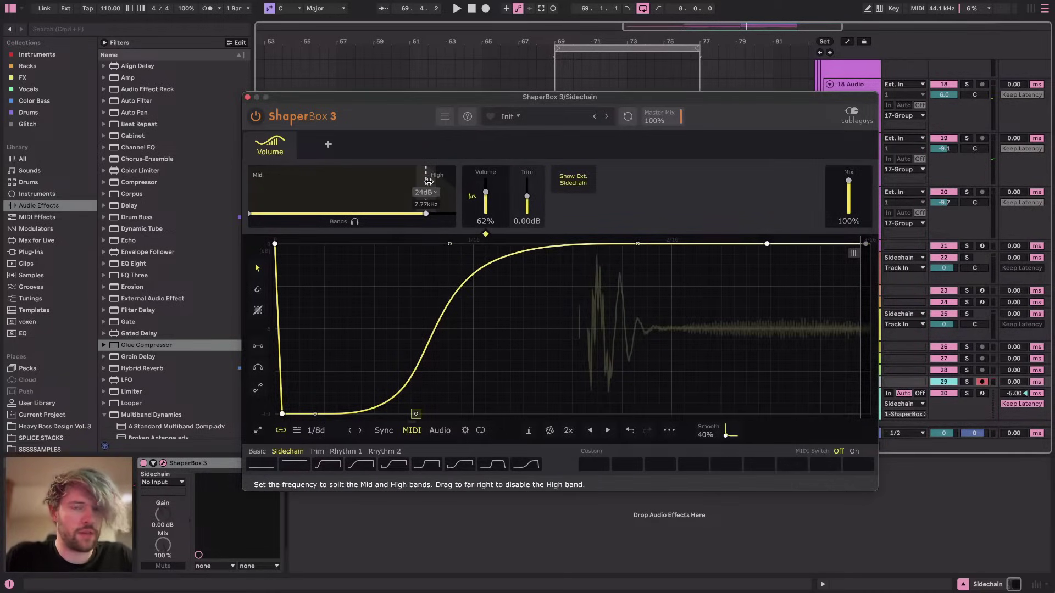
{"action": "left_click", "coordinate": [247, 97]}
Play the arrangement from bar 61 to hear the changed sidechain against the drums and bass
{"action": "scroll", "coordinate": [488, 175], "scroll_direction": "up", "scroll_amount": 4}
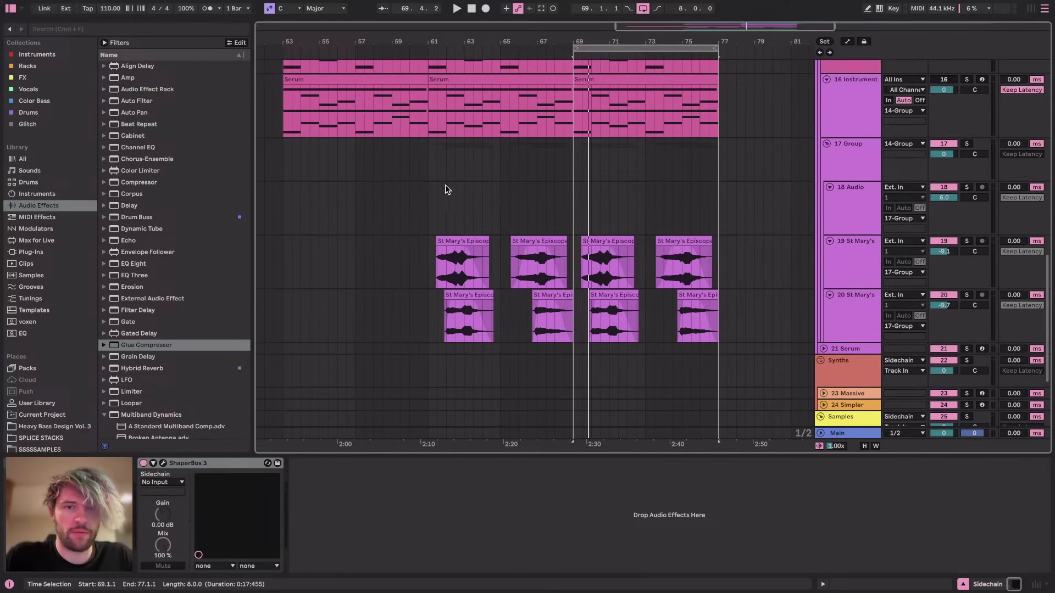
{"action": "left_click", "coordinate": [427, 205]}
{"action": "key", "text": "space"}
{"action": "scroll", "coordinate": [427, 204], "scroll_direction": "up", "scroll_amount": 15}
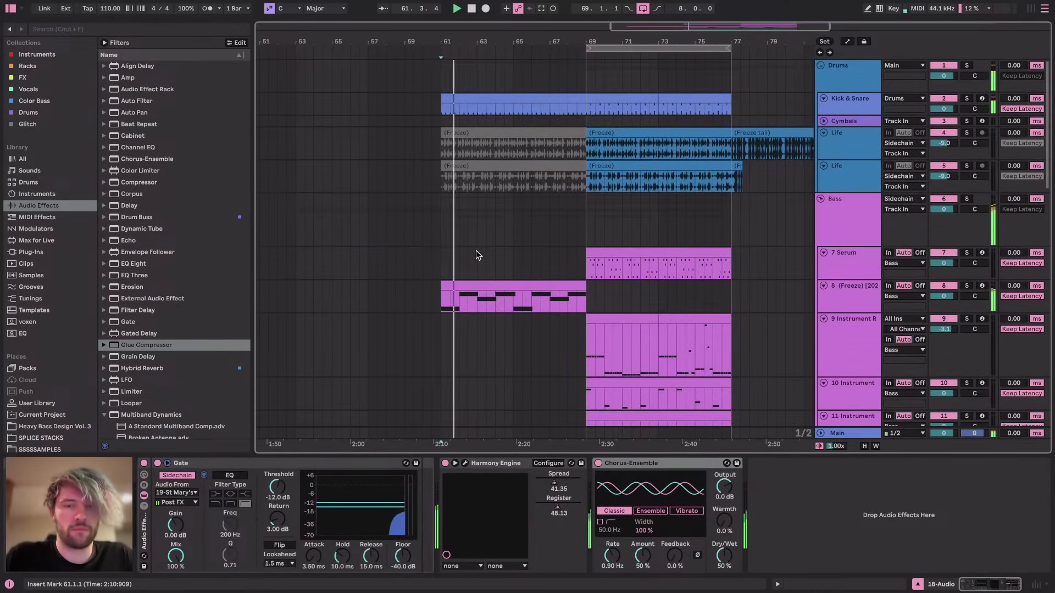
Collapse the 16 Instrument track and select the 13 Vital track to show its Vital and PITCHMAP devices
{"action": "scroll", "coordinate": [475, 250], "scroll_direction": "down", "scroll_amount": 1}
{"action": "left_click", "coordinate": [861, 284]}
{"action": "scroll", "coordinate": [613, 305], "scroll_direction": "down", "scroll_amount": 10}
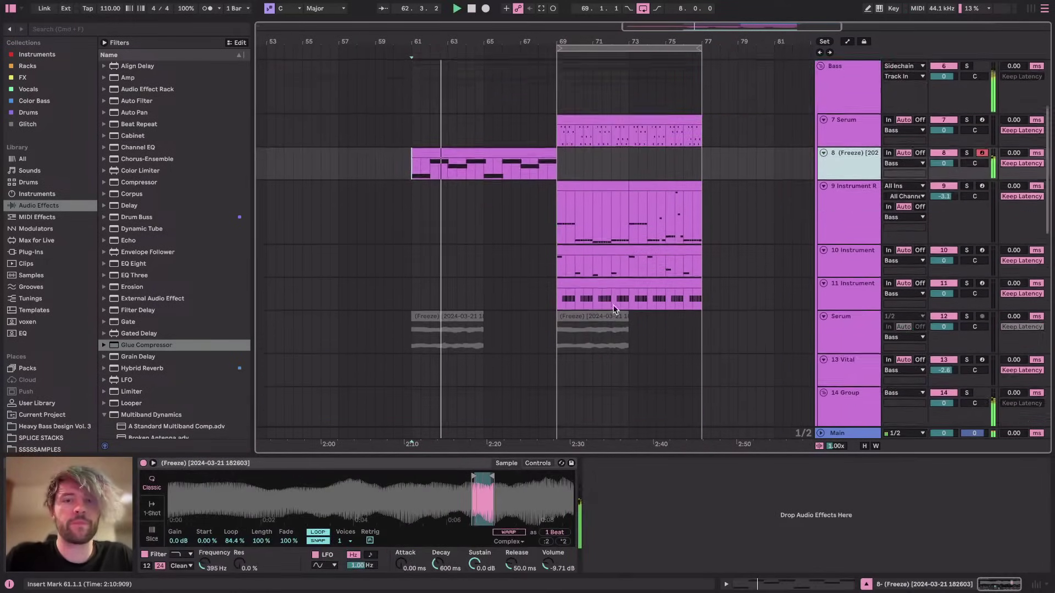
{"action": "scroll", "coordinate": [704, 332], "scroll_direction": "down", "scroll_amount": 3}
{"action": "left_click", "coordinate": [854, 287]}
{"action": "left_click", "coordinate": [826, 265]}
{"action": "scroll", "coordinate": [808, 225], "scroll_direction": "up", "scroll_amount": 3}
{"action": "left_click", "coordinate": [859, 178]}
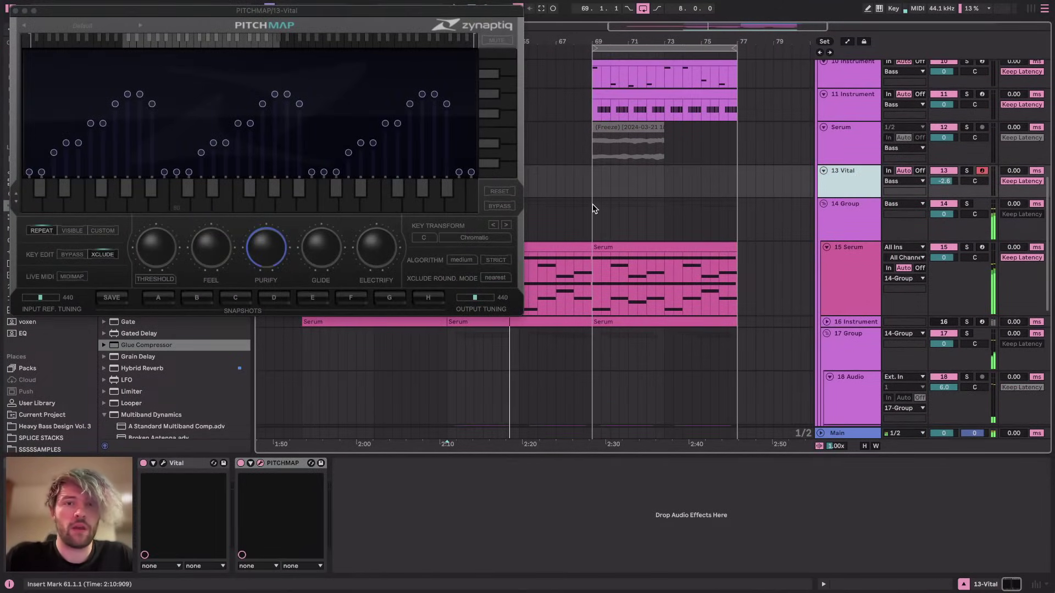
Switch to YouTube Studio, read back through the live chat, and return to Ableton Live
{"action": "key", "text": "super+Tab"}
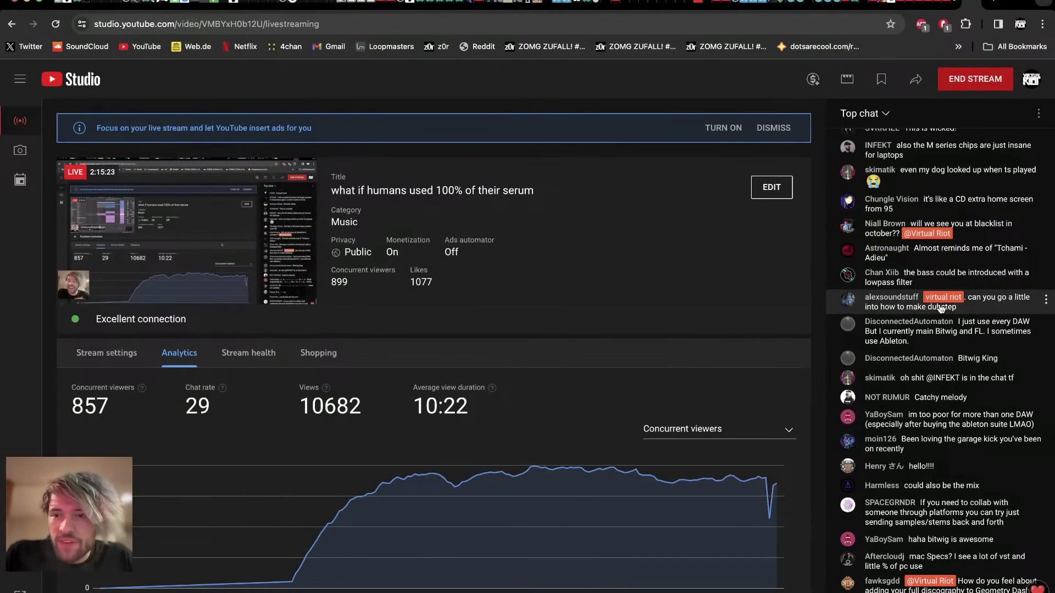
{"action": "scroll", "coordinate": [883, 417], "scroll_direction": "up", "scroll_amount": 11}
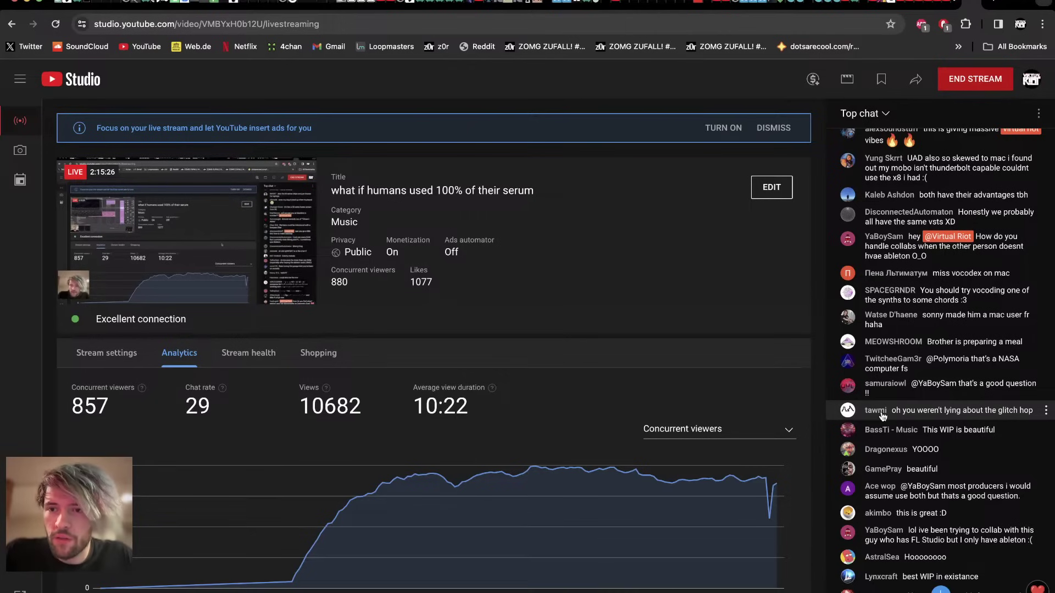
{"action": "scroll", "coordinate": [882, 416], "scroll_direction": "down", "scroll_amount": 10}
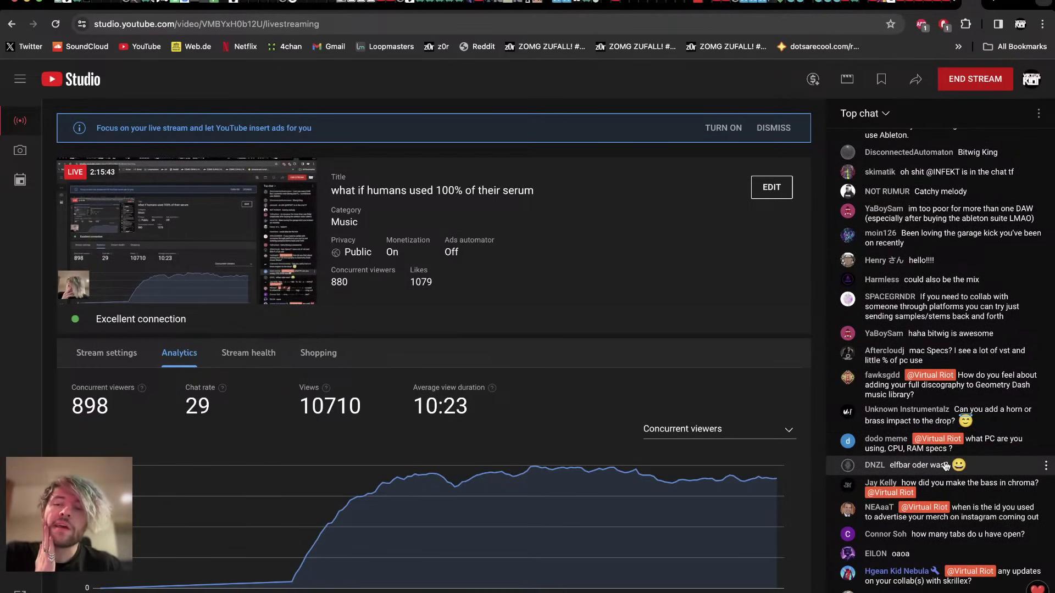
{"action": "key", "text": "super+Tab"}
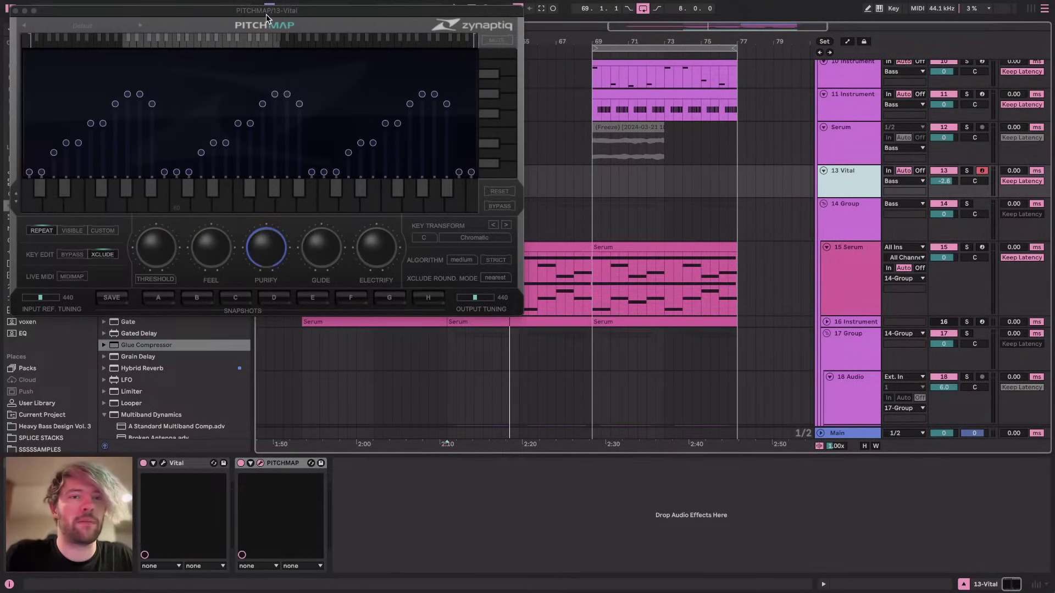
Reposition the PITCHMAP window over the arrangement and play test notes on the selected 13 Vital track
{"action": "left_click_drag", "start_coordinate": [266, 14], "coordinate": [346, 116]}
{"action": "left_click", "coordinate": [860, 188]}
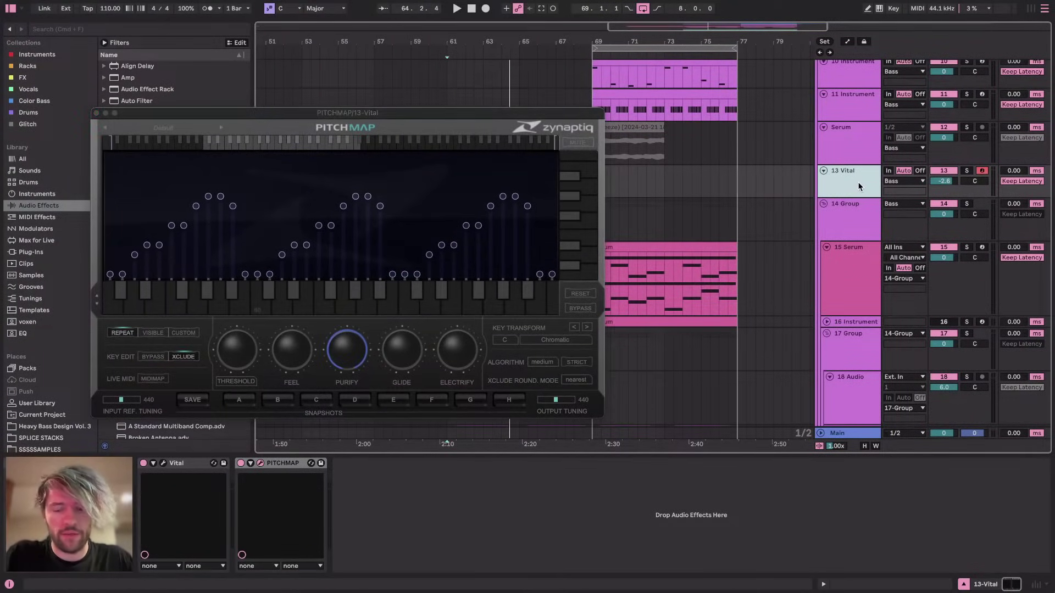
{"action": "key", "text": "a"}
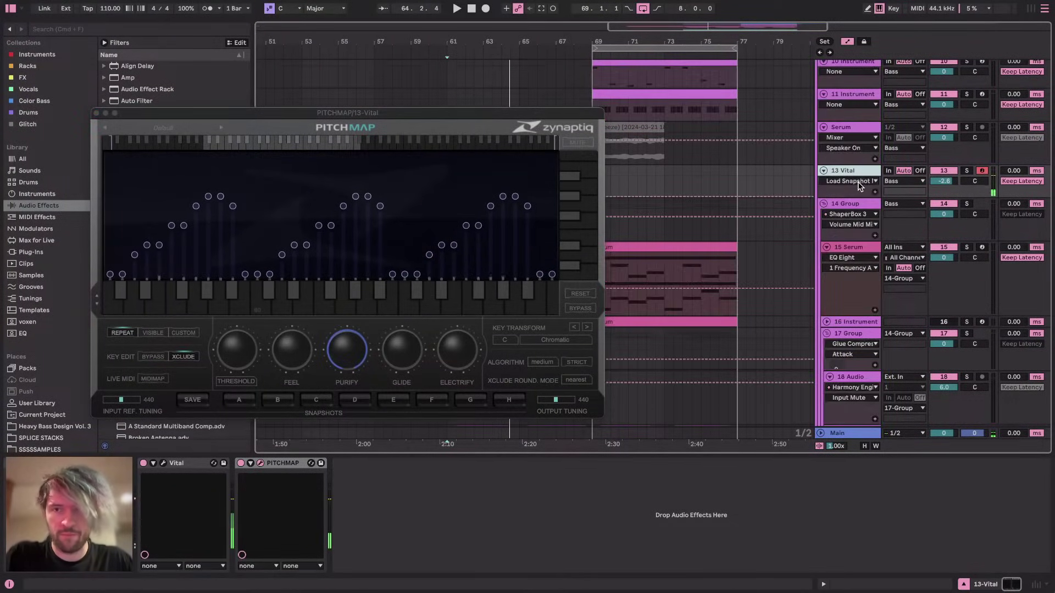
{"action": "key", "text": "a"}
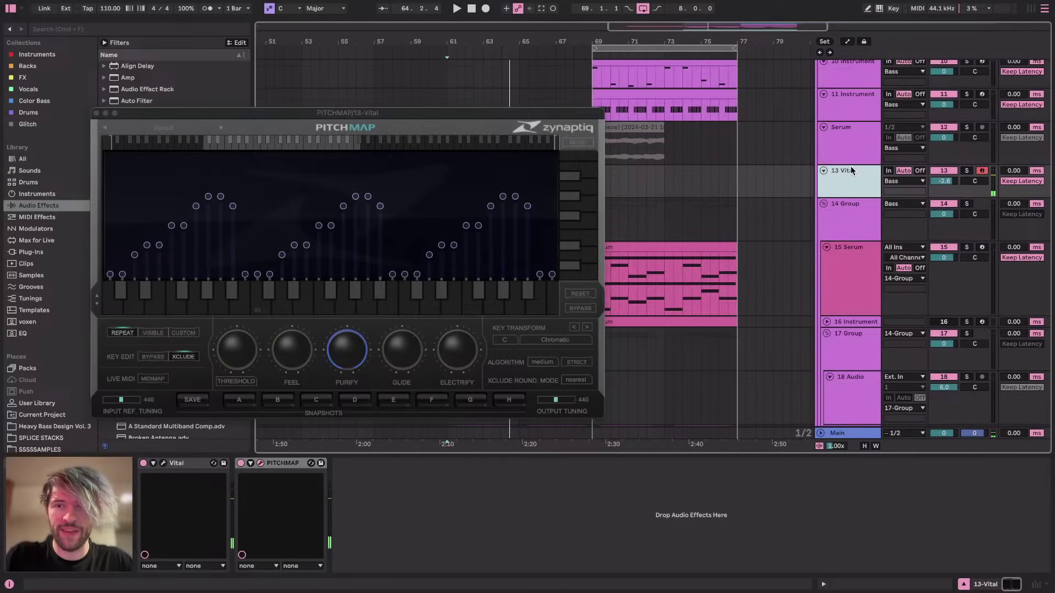
{"action": "left_click_drag", "start_coordinate": [271, 114], "coordinate": [478, 106]}
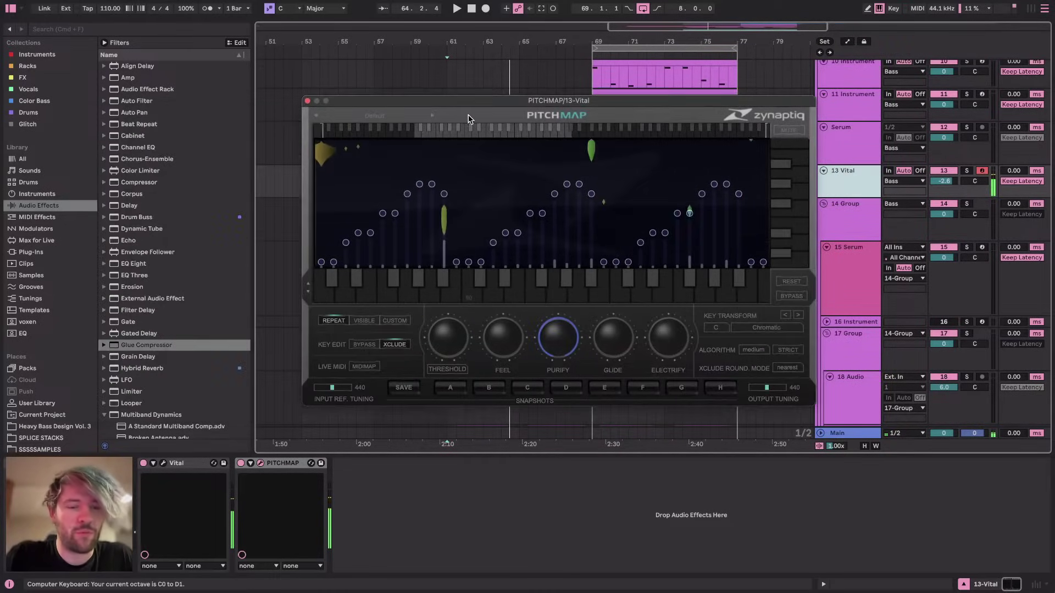
Open Vital, give oscillator 1 16 unison voices at 15% detune, and reduce its stereo unison
{"action": "left_click", "coordinate": [164, 463]}
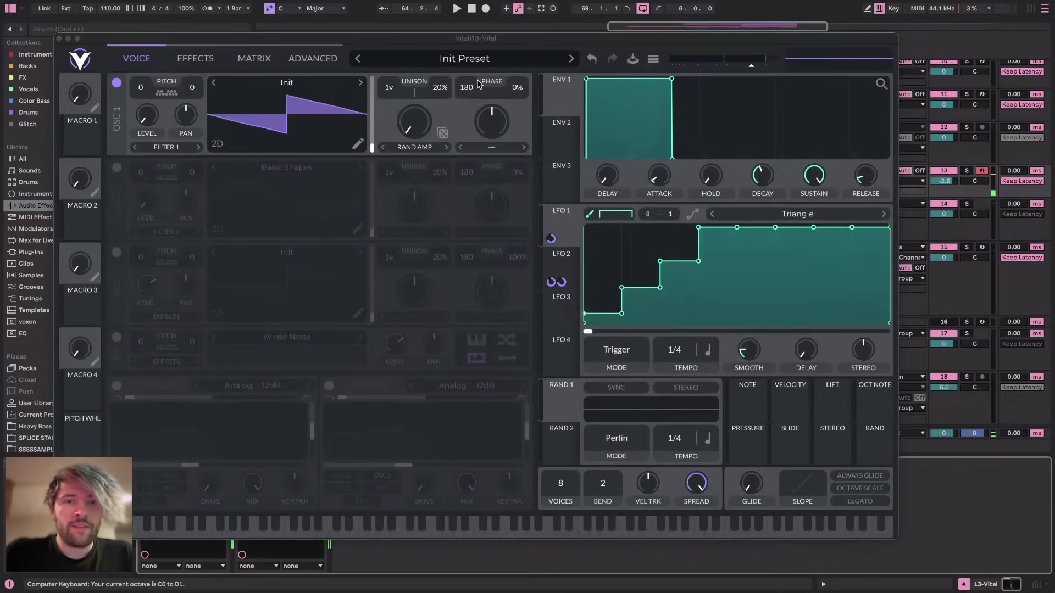
{"action": "left_click_drag", "start_coordinate": [394, 87], "coordinate": [395, 44]}
{"action": "mouse_move", "coordinate": [441, 89]}
{"action": "left_mouse_down"}
{"action": "mouse_move", "coordinate": [440, 114]}
{"action": "mouse_move", "coordinate": [438, 35]}
{"action": "mouse_move", "coordinate": [439, 101]}
{"action": "mouse_move", "coordinate": [439, 92]}
{"action": "left_mouse_up"}
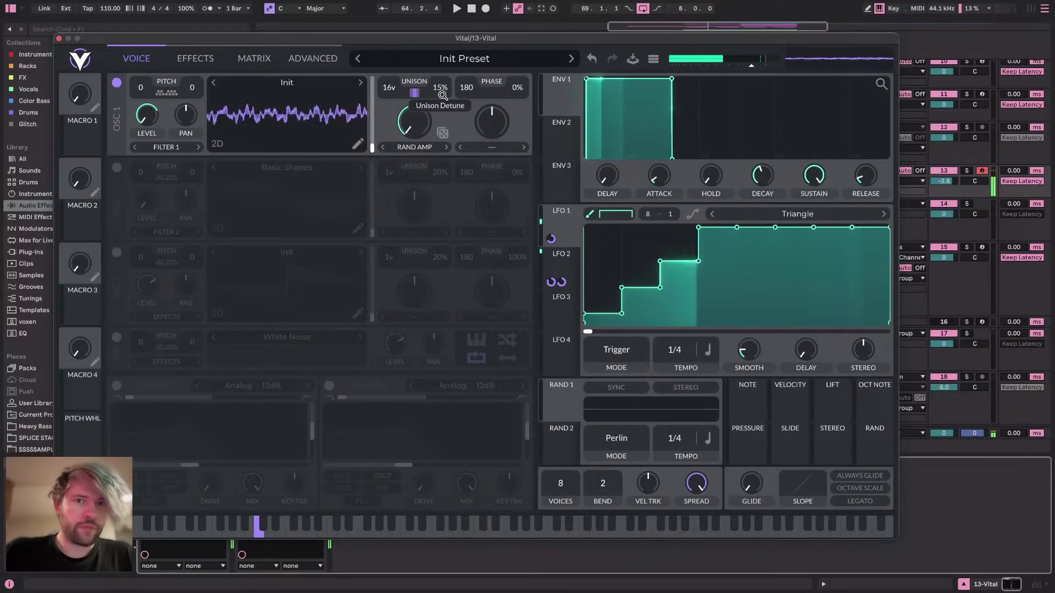
{"action": "left_click", "coordinate": [311, 60]}
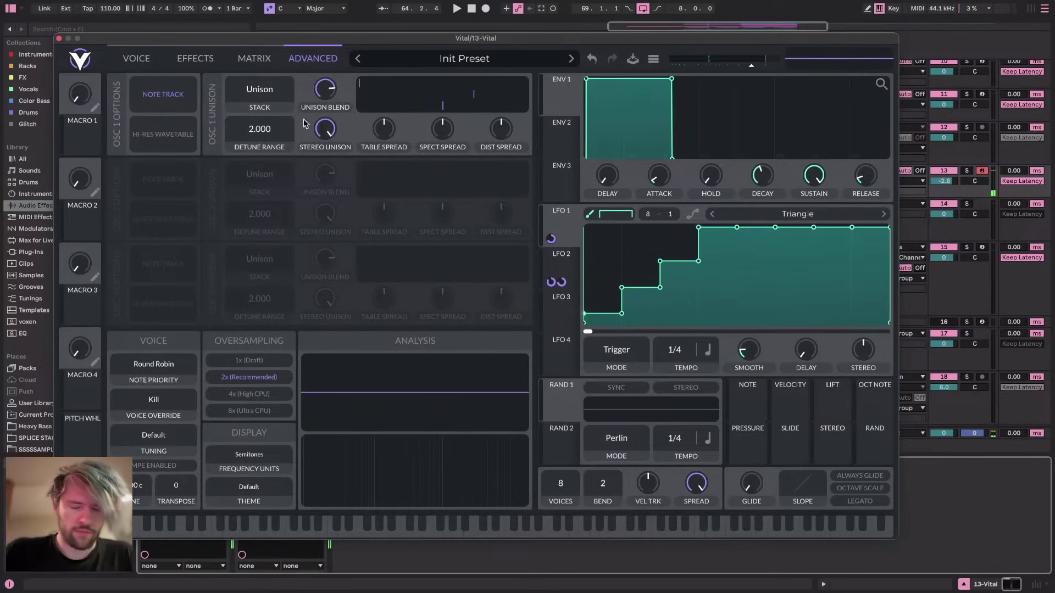
{"action": "left_click_drag", "start_coordinate": [326, 129], "coordinate": [321, 320]}
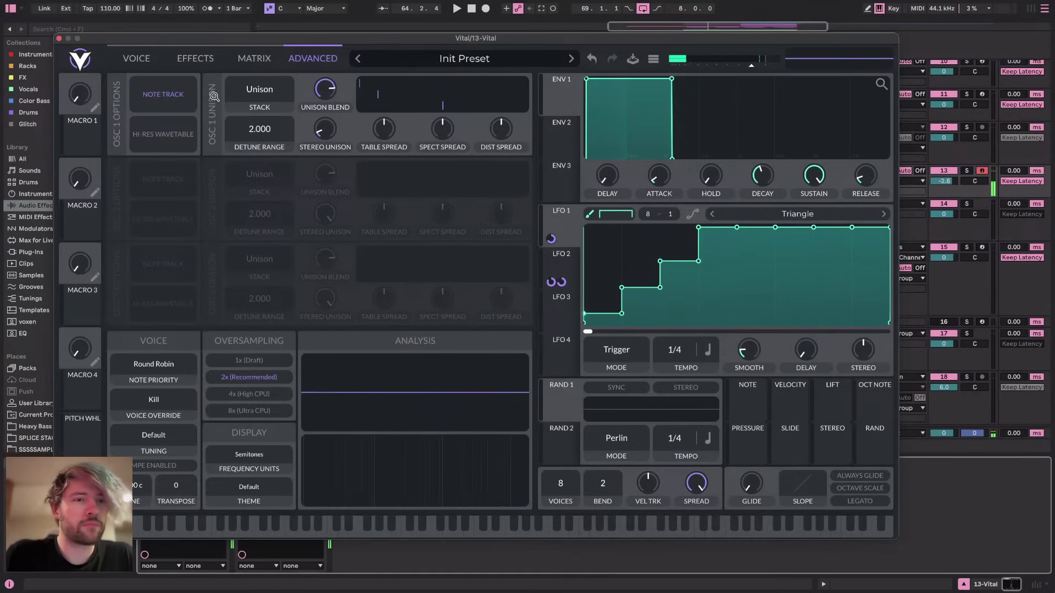
Set oscillator 1's unison to 6 voices and Vital's oversampling to 8x (Ultra CPU), then test notes through PITCHMAP
{"action": "left_click", "coordinate": [254, 59]}
{"action": "left_click", "coordinate": [117, 61]}
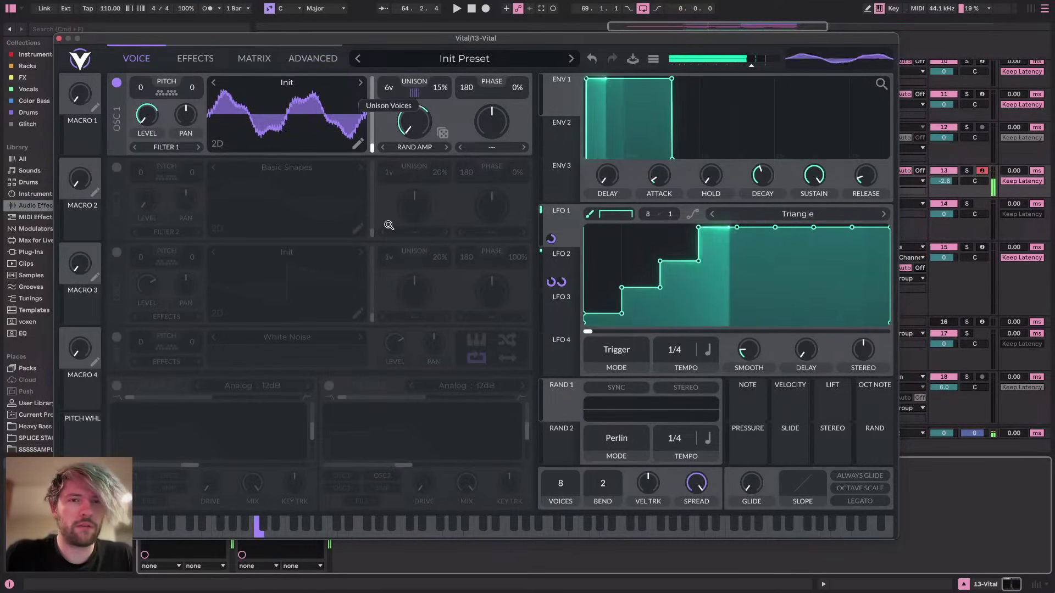
{"action": "left_click", "coordinate": [313, 59]}
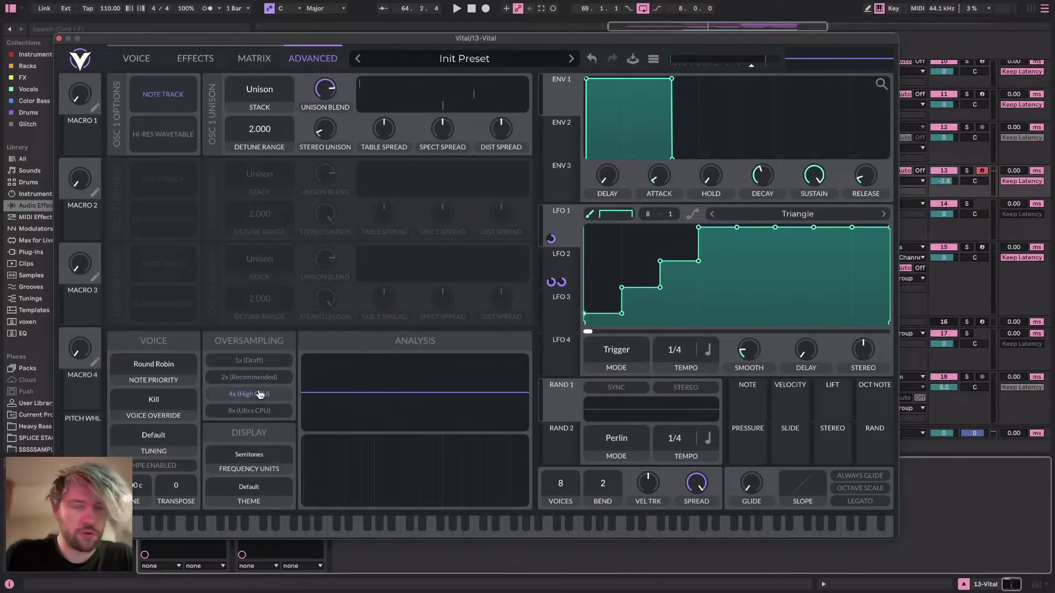
{"action": "left_click", "coordinate": [262, 411]}
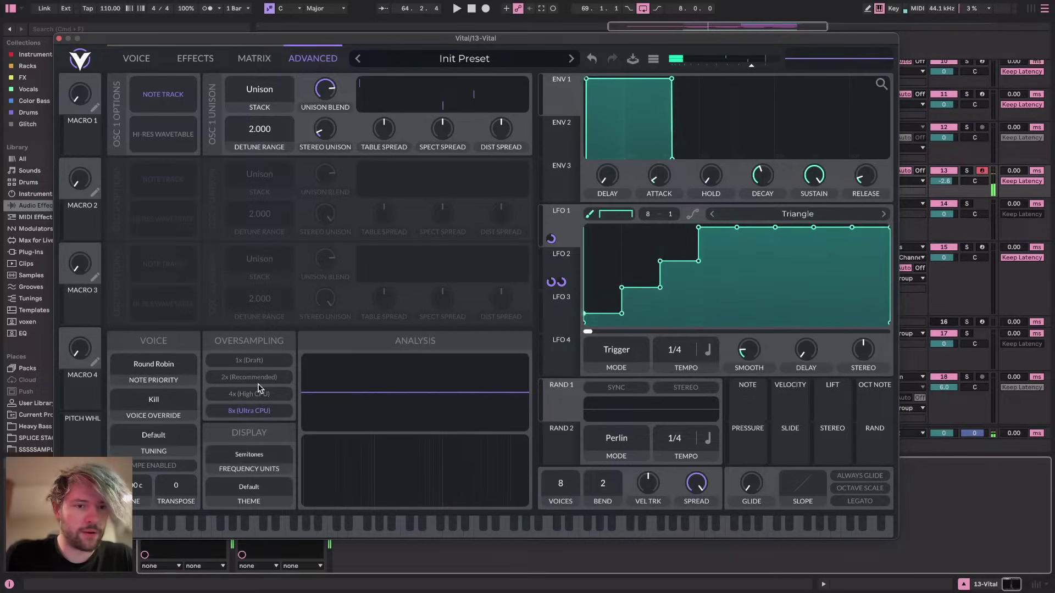
{"action": "left_click", "coordinate": [136, 58]}
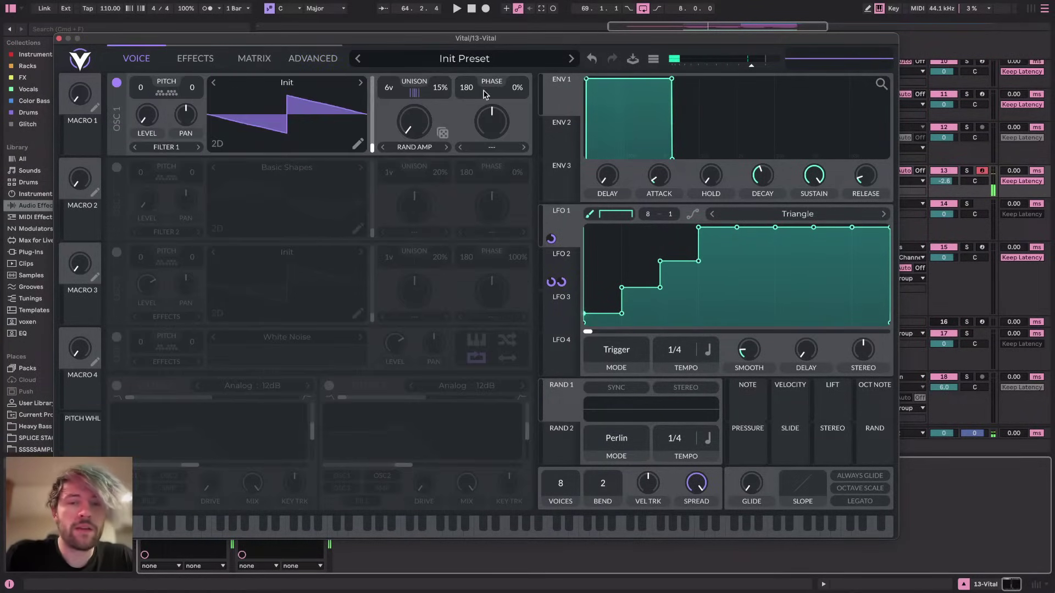
{"action": "left_click", "coordinate": [442, 132]}
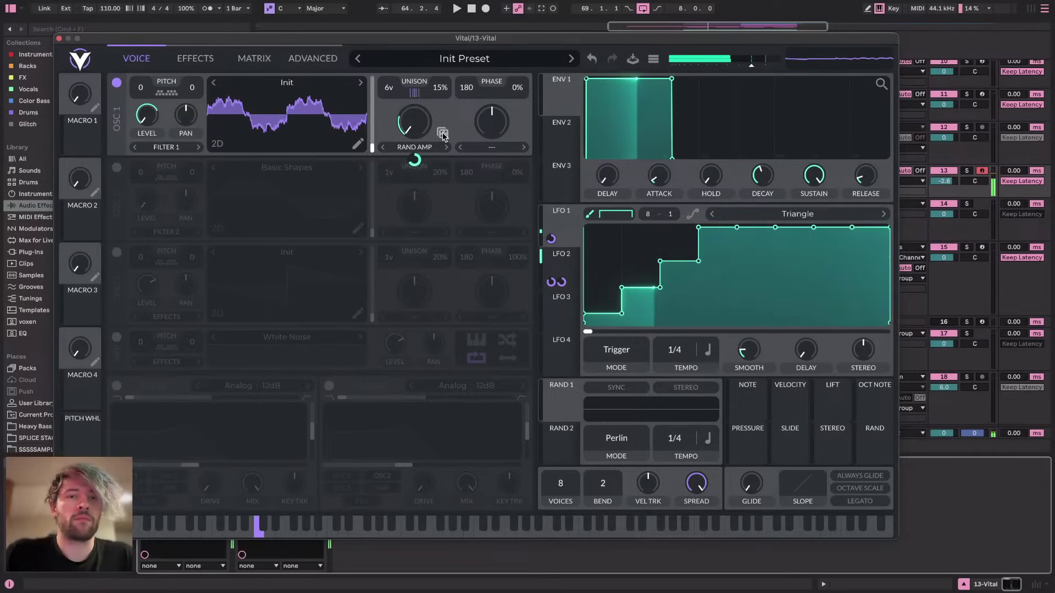
{"action": "left_click", "coordinate": [58, 39]}
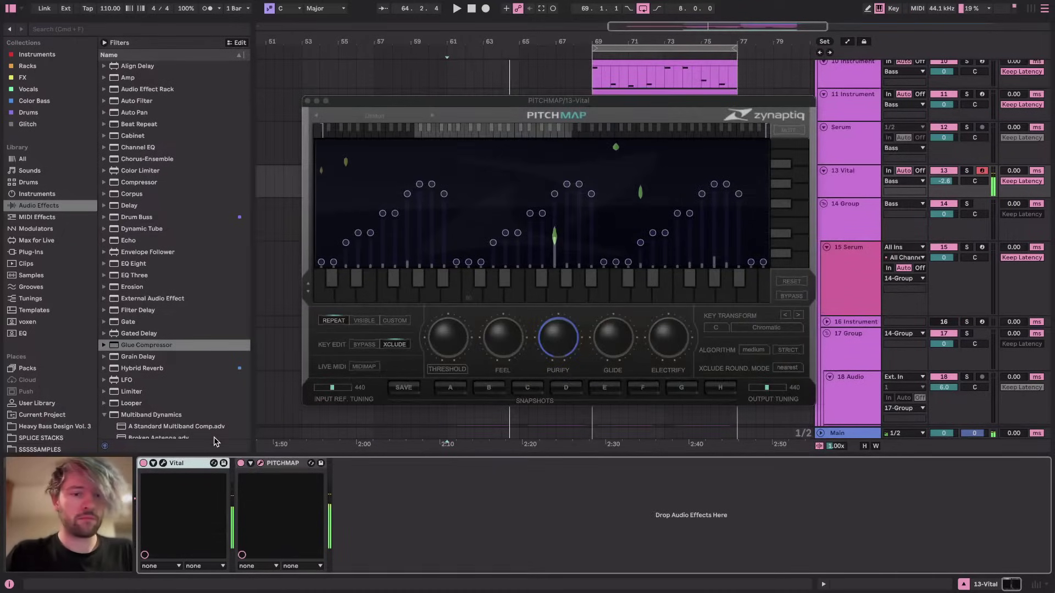
Reopen Vital and reshape LFO 2 by removing the plateau's end point and bending the falling segment into a convex curve
{"action": "left_click", "coordinate": [261, 463]}
{"action": "left_click", "coordinate": [261, 463]}
{"action": "left_click", "coordinate": [164, 463]}
{"action": "left_click", "coordinate": [564, 257]}
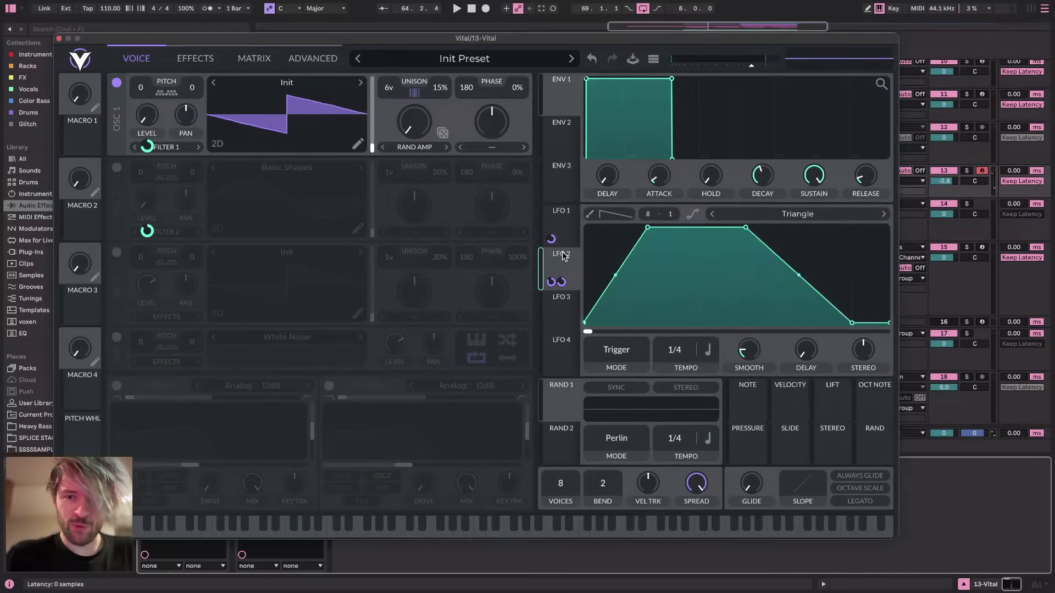
{"action": "double_click", "coordinate": [738, 228]}
{"action": "left_click_drag", "start_coordinate": [749, 276], "coordinate": [749, 218]}
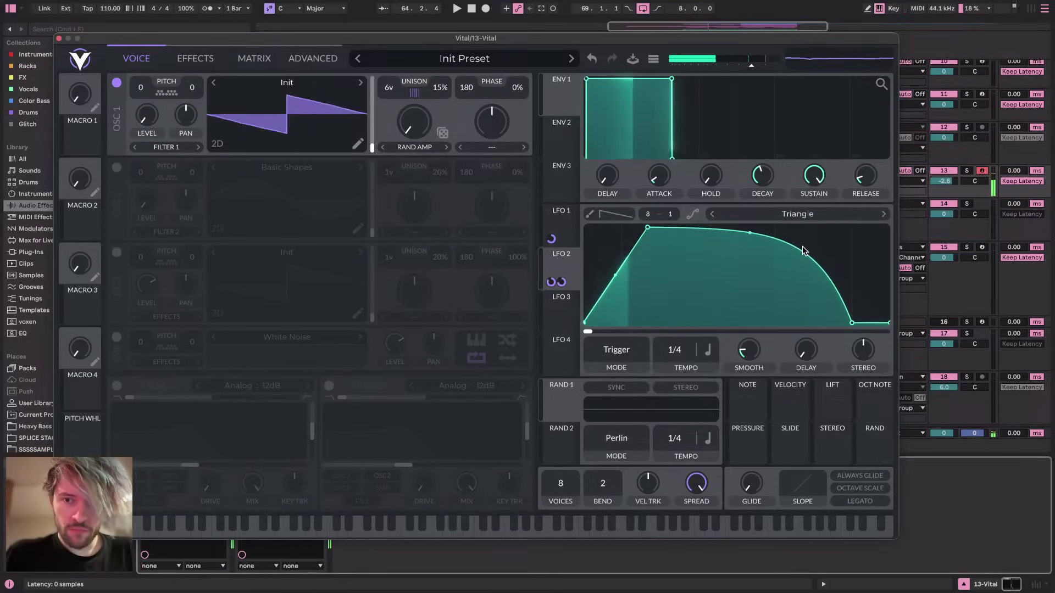
Set both LFO 2 and LFO 1 in Vital to Envelope mode
{"action": "left_click", "coordinate": [617, 353]}
{"action": "left_click", "coordinate": [630, 397]}
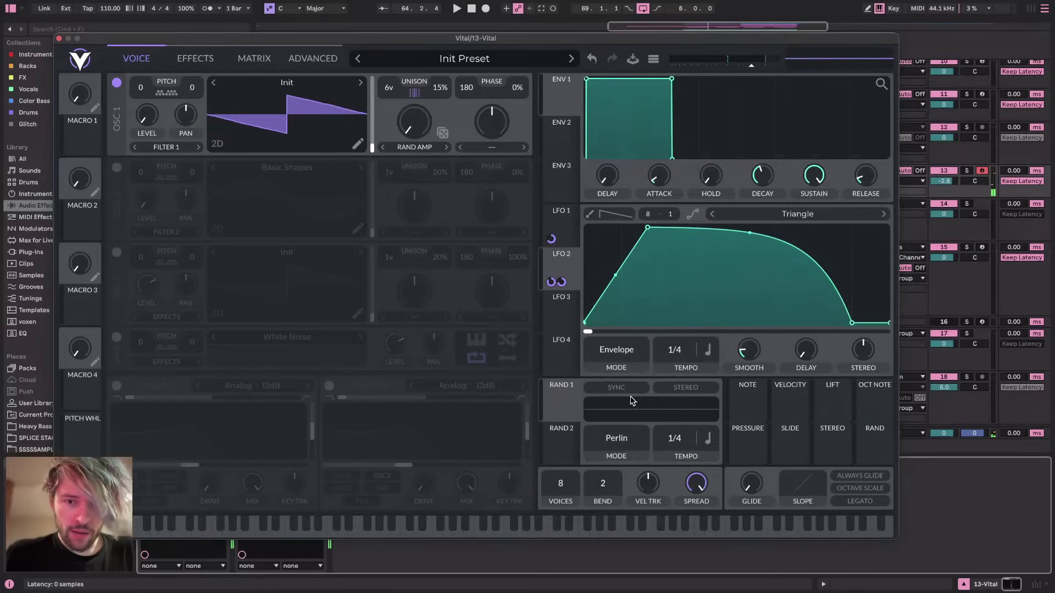
{"action": "left_click", "coordinate": [565, 219]}
{"action": "left_click", "coordinate": [612, 350]}
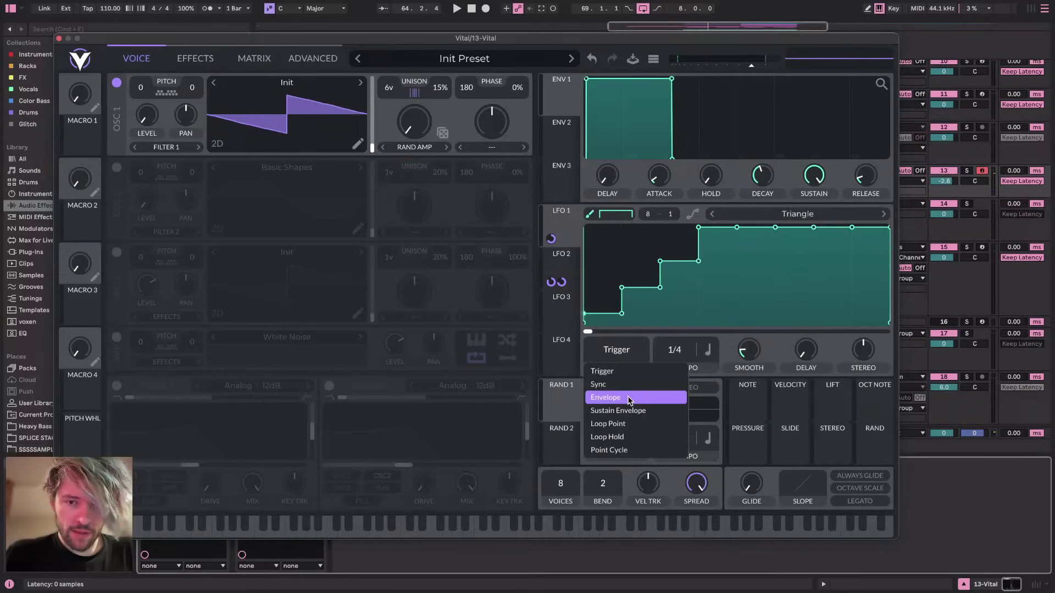
{"action": "left_click", "coordinate": [628, 398]}
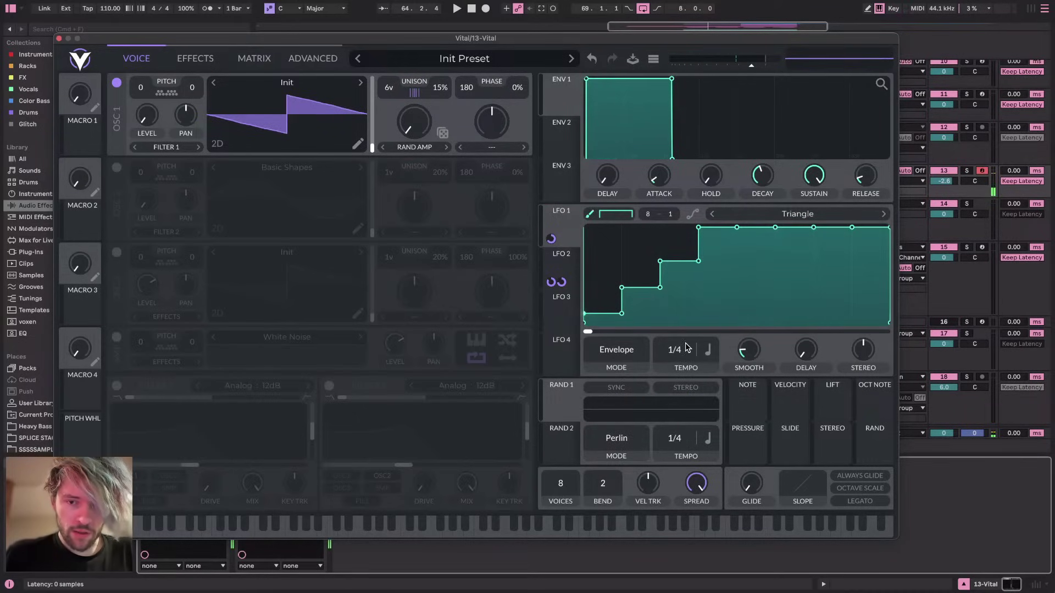
Rework LFO 2's decay into a straight fall reaching zero before the cycle's end, at a 1/4 tempo
{"action": "left_click", "coordinate": [577, 274]}
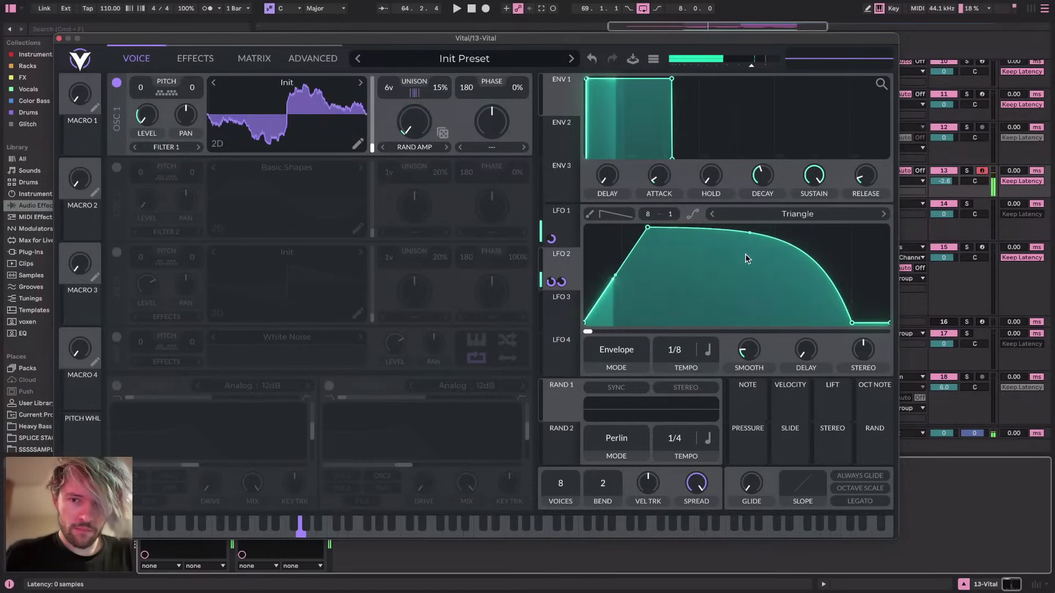
{"action": "double_click", "coordinate": [851, 323]}
{"action": "scroll", "coordinate": [681, 358], "scroll_direction": "down", "scroll_amount": 1}
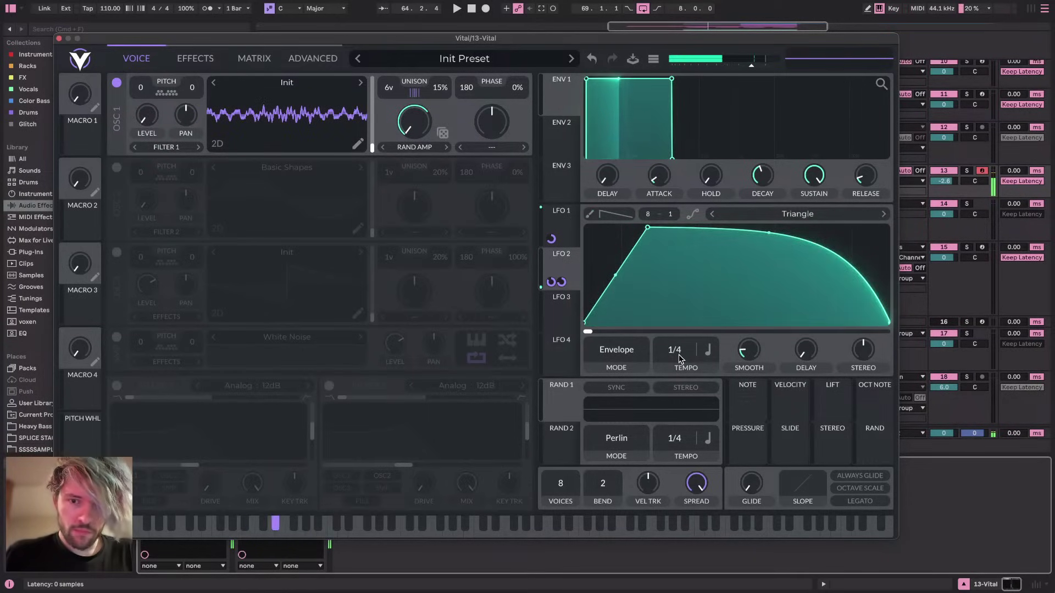
{"action": "double_click", "coordinate": [797, 258]}
{"action": "left_click_drag", "start_coordinate": [796, 258], "coordinate": [830, 330]}
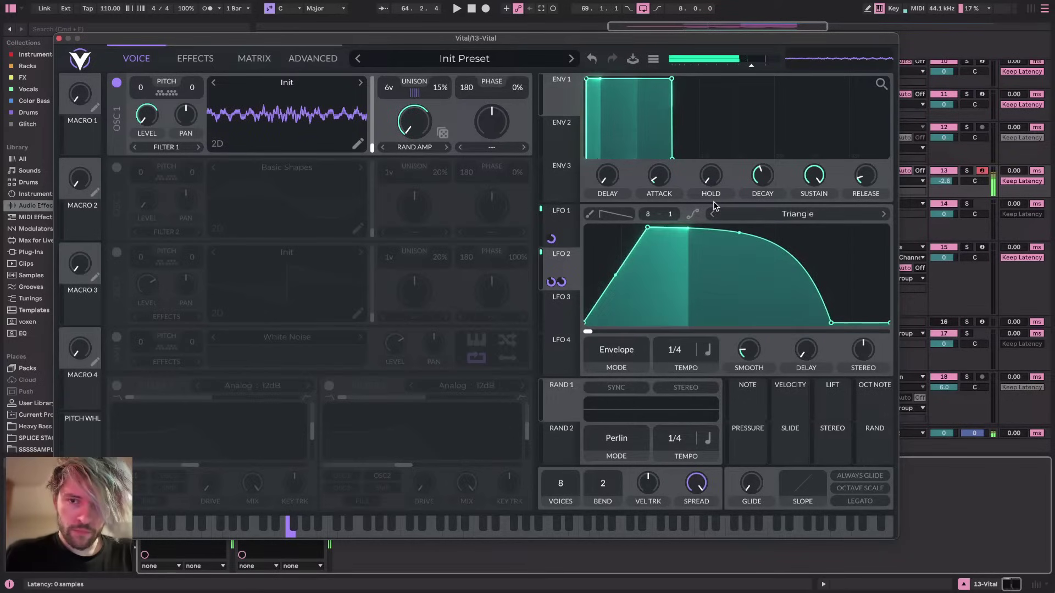
{"action": "left_click_drag", "start_coordinate": [740, 232], "coordinate": [738, 296]}
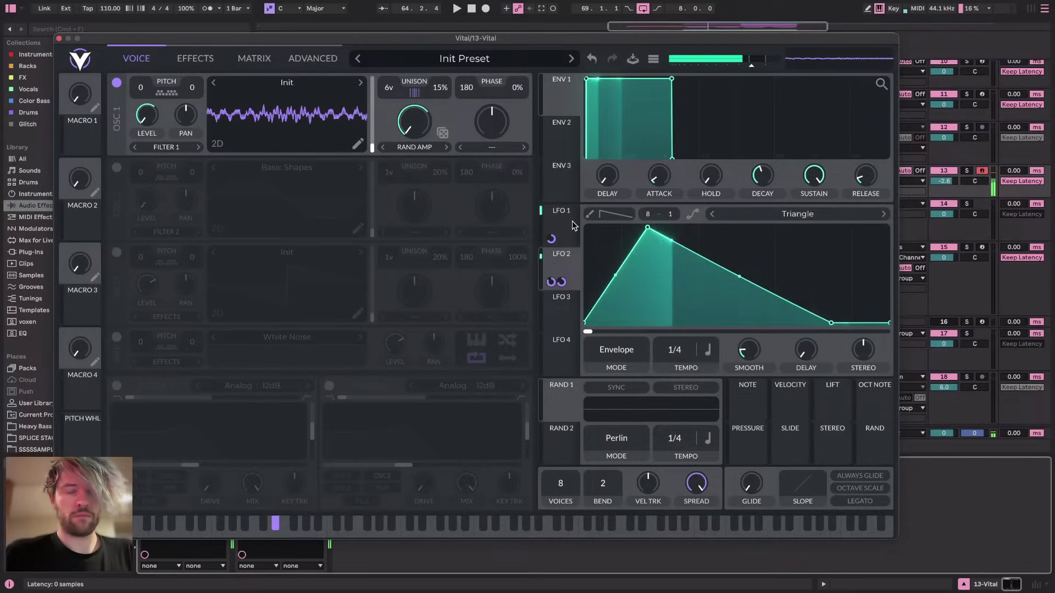
{"action": "left_click", "coordinate": [59, 38]}
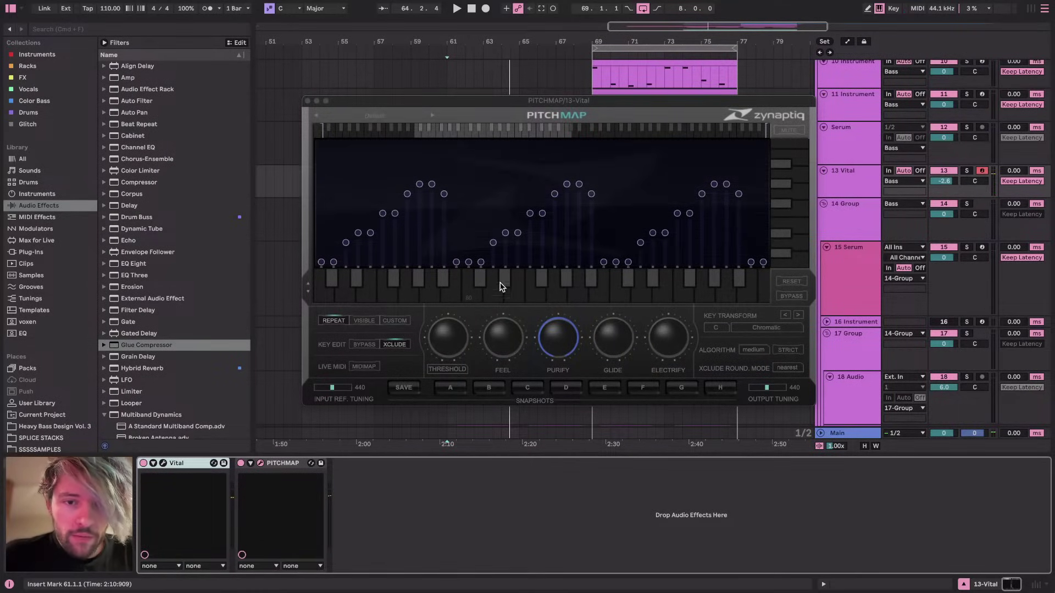
Turn on Vital's oscillator 2, adjust the levels of oscillators 1 and 2, and check the low notes in PITCHMAP
{"action": "left_click_drag", "start_coordinate": [455, 134], "coordinate": [309, 132]}
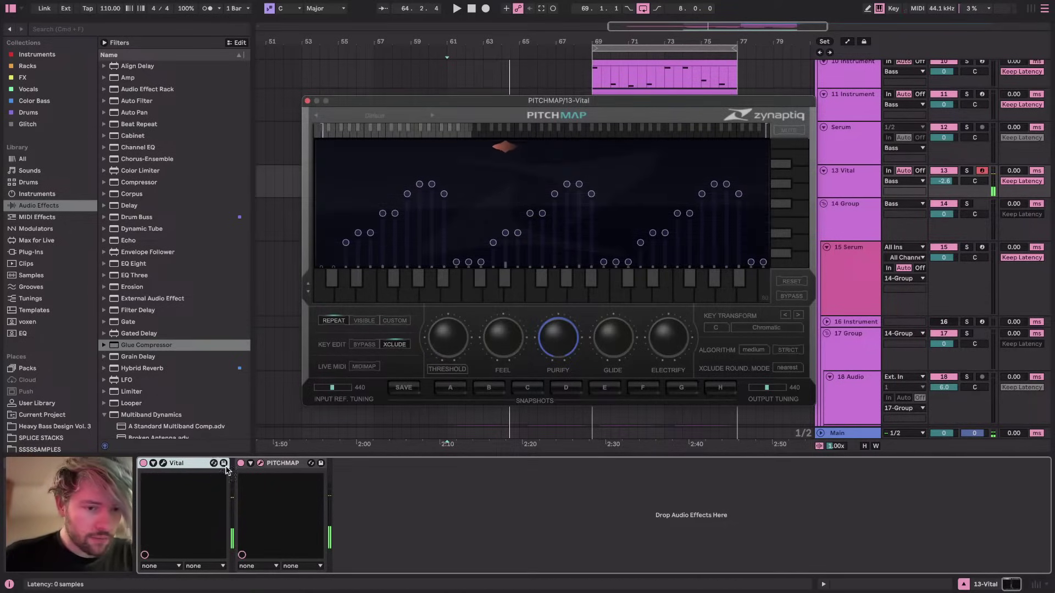
{"action": "left_click", "coordinate": [163, 463]}
{"action": "left_click", "coordinate": [116, 167]}
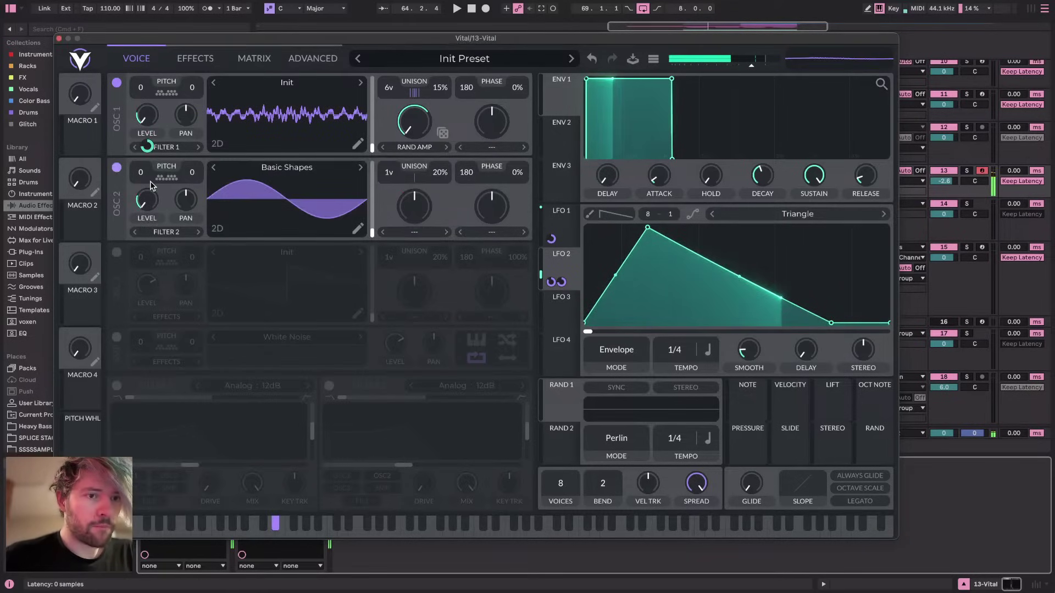
{"action": "left_click_drag", "start_coordinate": [142, 139], "coordinate": [134, 258]}
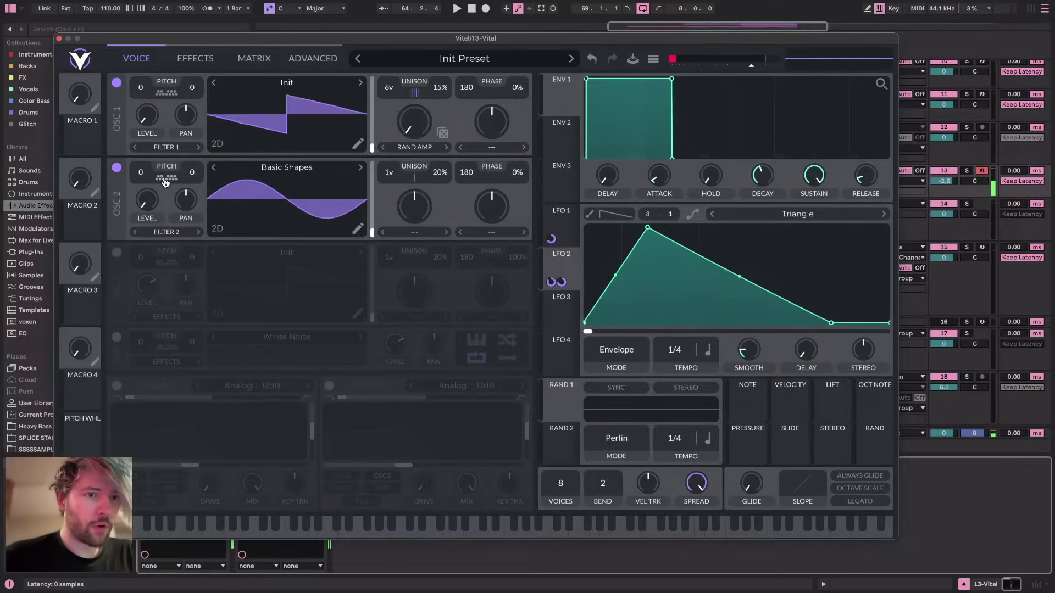
{"action": "left_click_drag", "start_coordinate": [139, 125], "coordinate": [139, 129]}
{"action": "left_click_drag", "start_coordinate": [147, 201], "coordinate": [146, 151]}
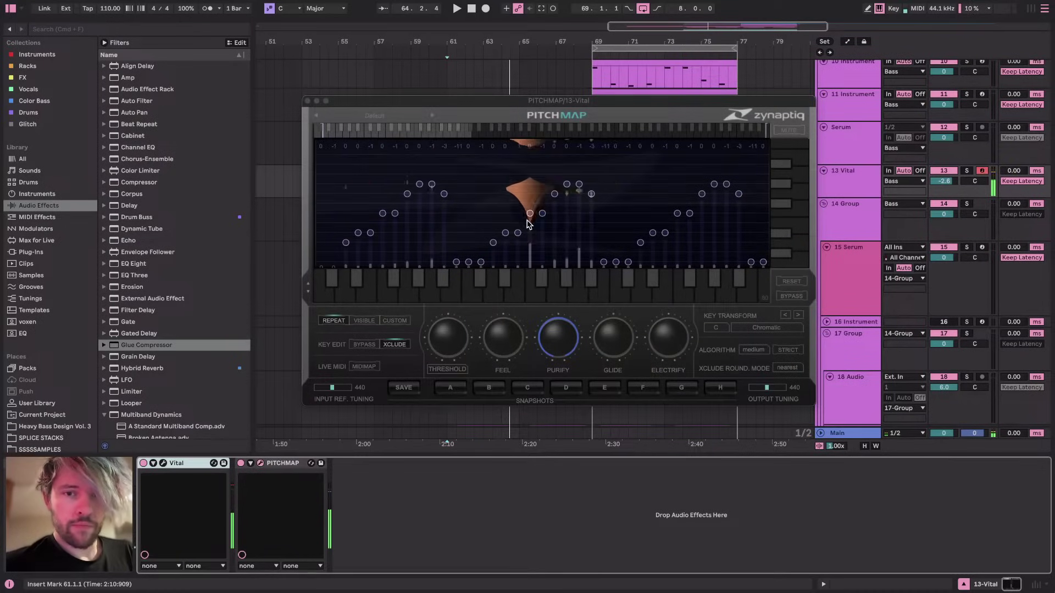
{"action": "left_click", "coordinate": [530, 214]}
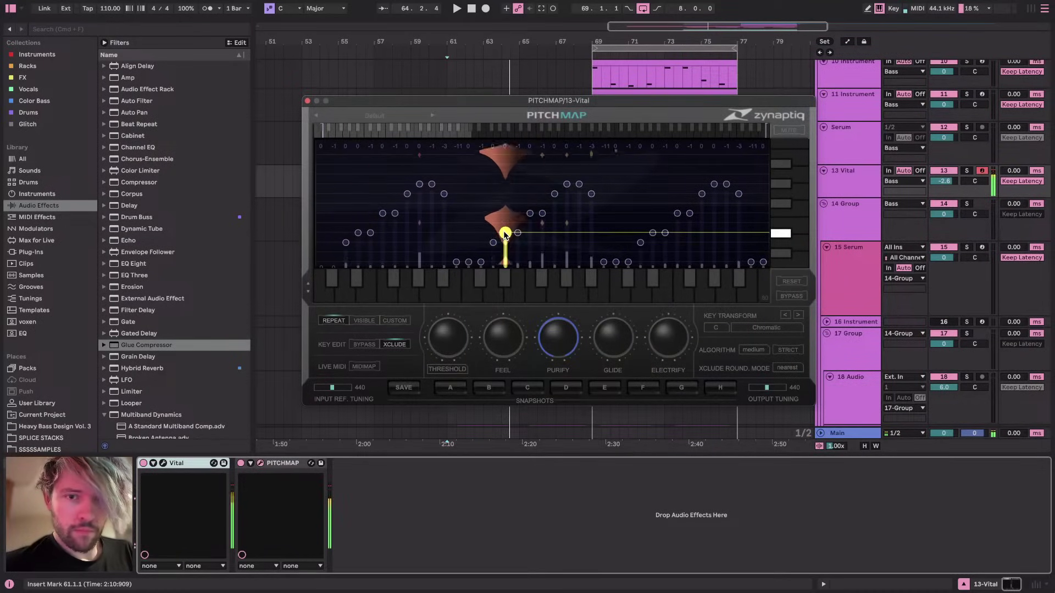
{"action": "left_click", "coordinate": [307, 101]}
Create an eight-bar MIDI clip on the 13 Vital track from bar 69 and add a C0 note at its start
{"action": "left_click_drag", "start_coordinate": [593, 181], "coordinate": [710, 184]}
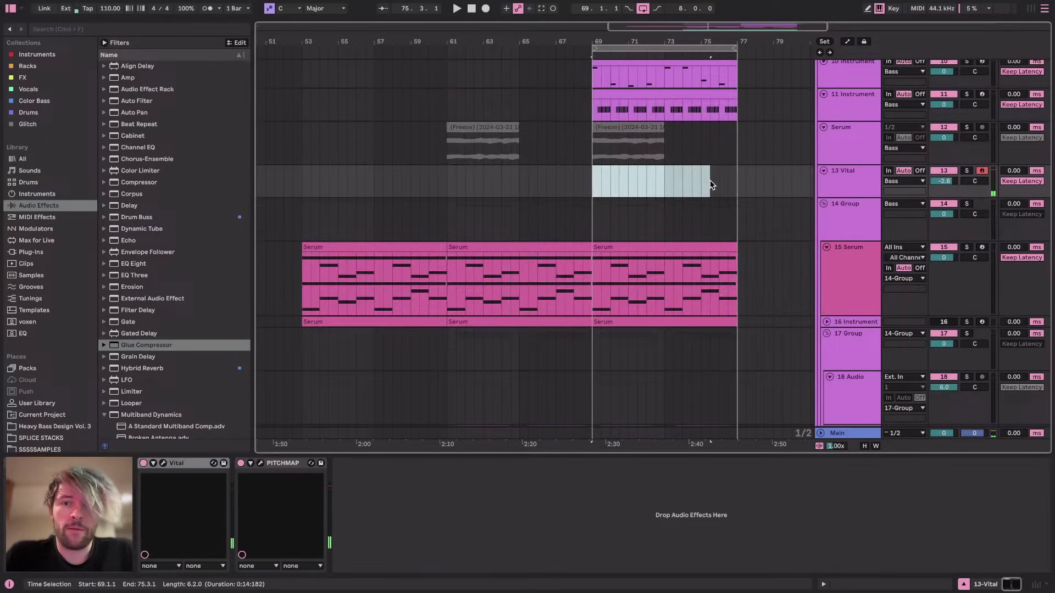
{"action": "key", "text": "super+shift+m"}
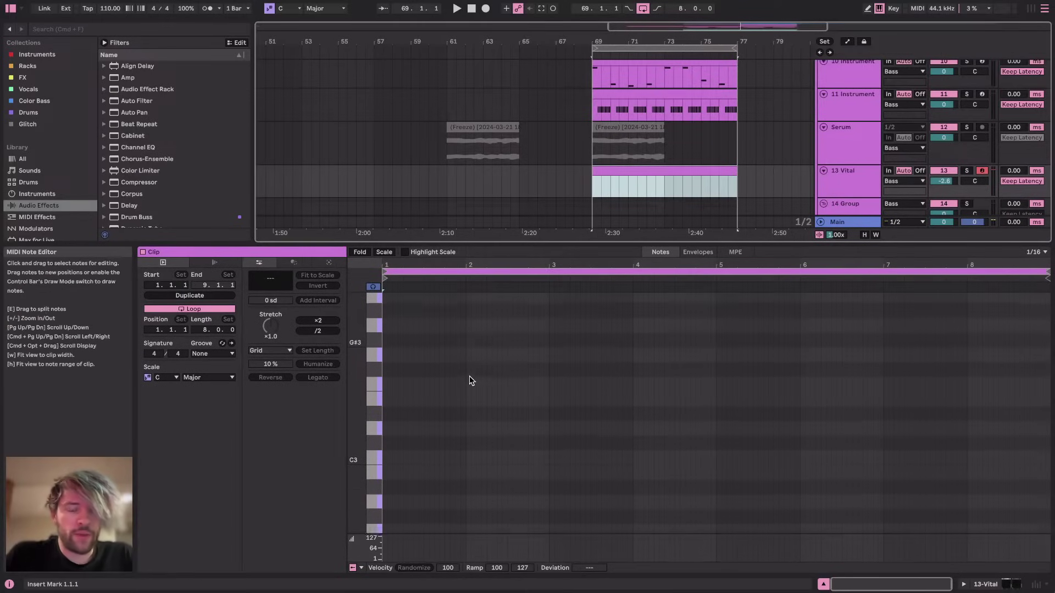
{"action": "scroll", "coordinate": [469, 376], "scroll_direction": "down", "scroll_amount": 8}
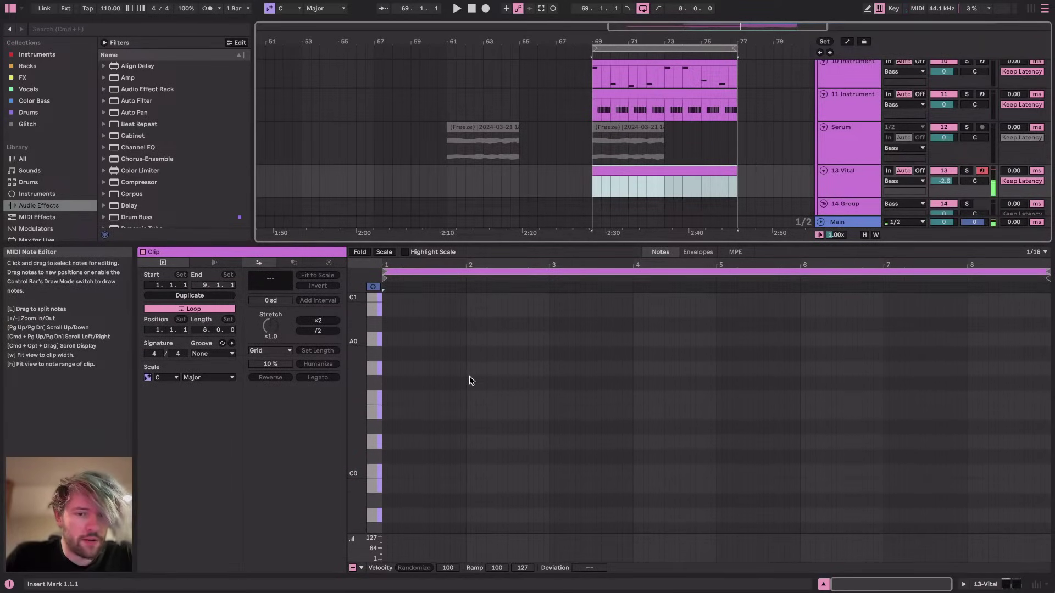
{"action": "left_click", "coordinate": [383, 473]}
{"action": "double_click", "coordinate": [384, 474]}
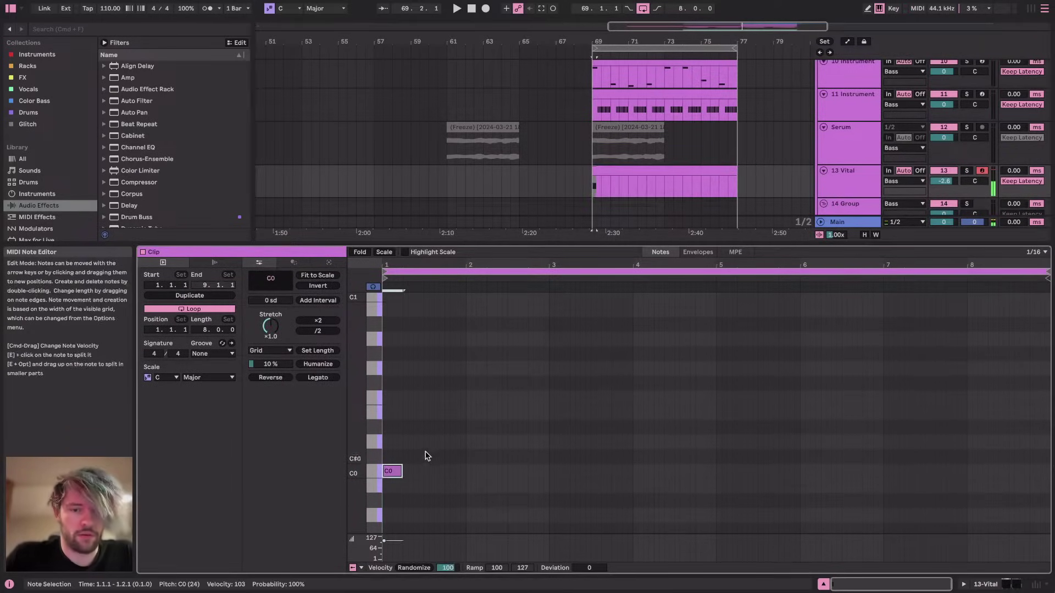
Add D#0, F0 and D#0 notes at the starts of the clip's bars 2, 3 and 4, and start playback
{"action": "left_click", "coordinate": [470, 430]}
{"action": "double_click", "coordinate": [470, 430]}
{"action": "double_click", "coordinate": [554, 400]}
{"action": "double_click", "coordinate": [637, 413]}
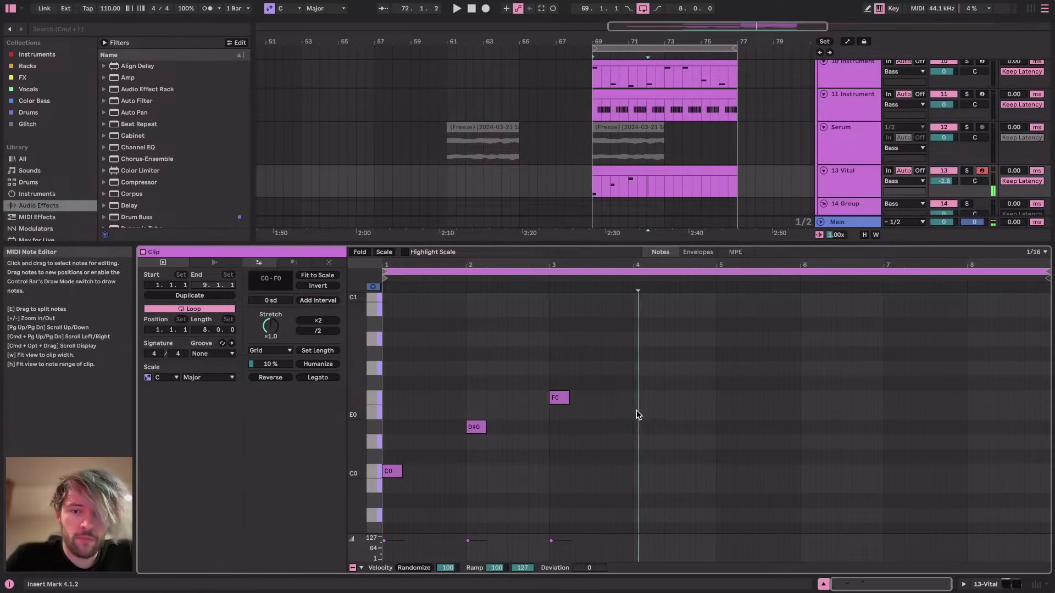
{"action": "left_click_drag", "start_coordinate": [650, 412], "coordinate": [652, 420]}
{"action": "key", "text": "space"}
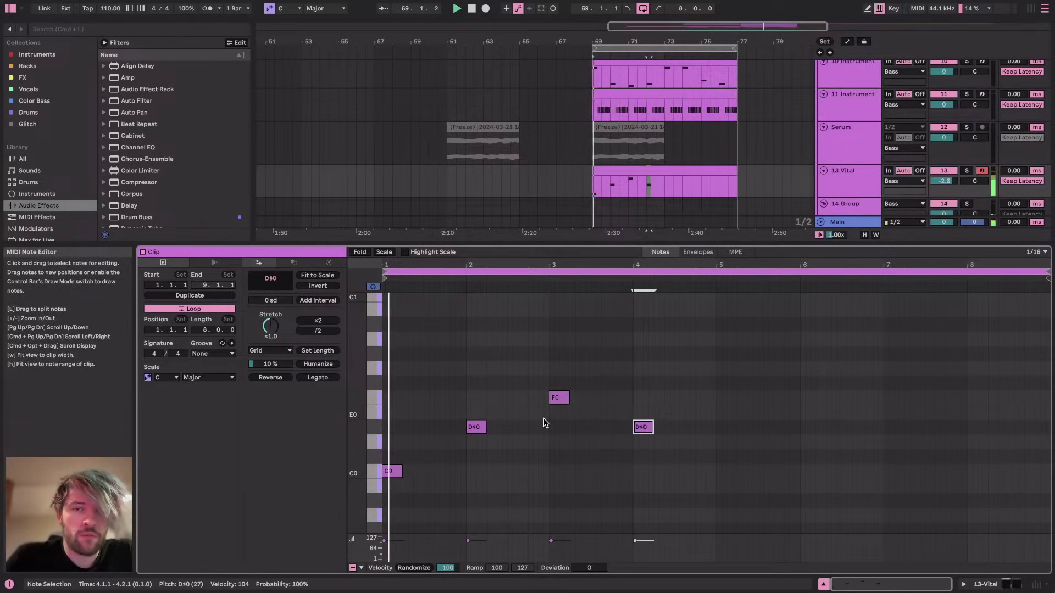
Duplicate the clip's first four bars to bar 73 and increase the 13 Vital track's height during playback
{"action": "left_click", "coordinate": [1010, 584]}
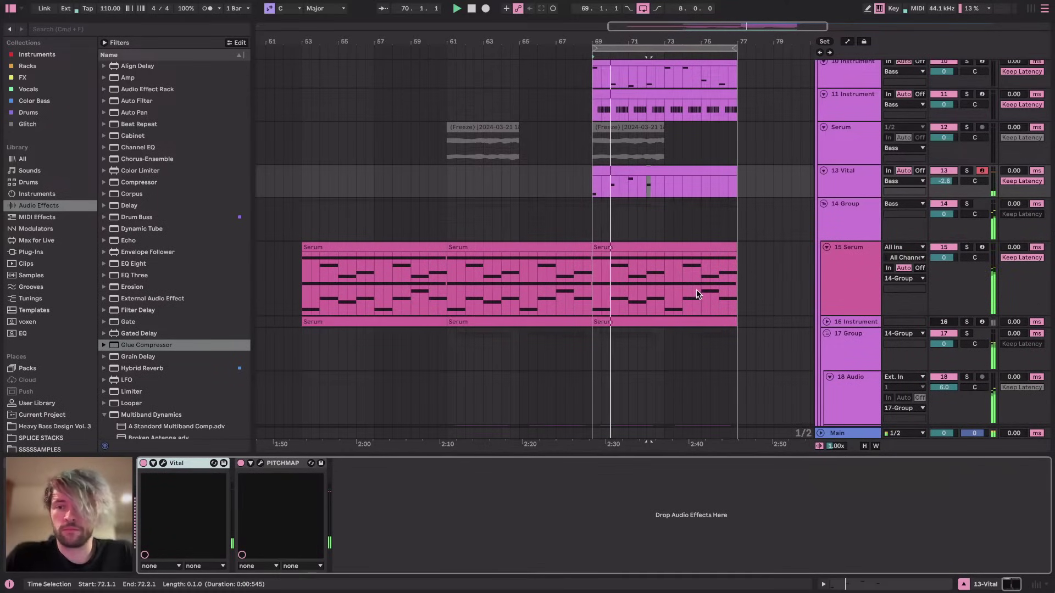
{"action": "key", "text": "XF86AudioRaiseVolume"}
{"action": "scroll", "coordinate": [604, 271], "scroll_direction": "up", "scroll_amount": 5}
{"action": "scroll", "coordinate": [603, 271], "scroll_direction": "right", "scroll_amount": 3}
{"action": "scroll", "coordinate": [603, 271], "scroll_direction": "up", "scroll_amount": 2}
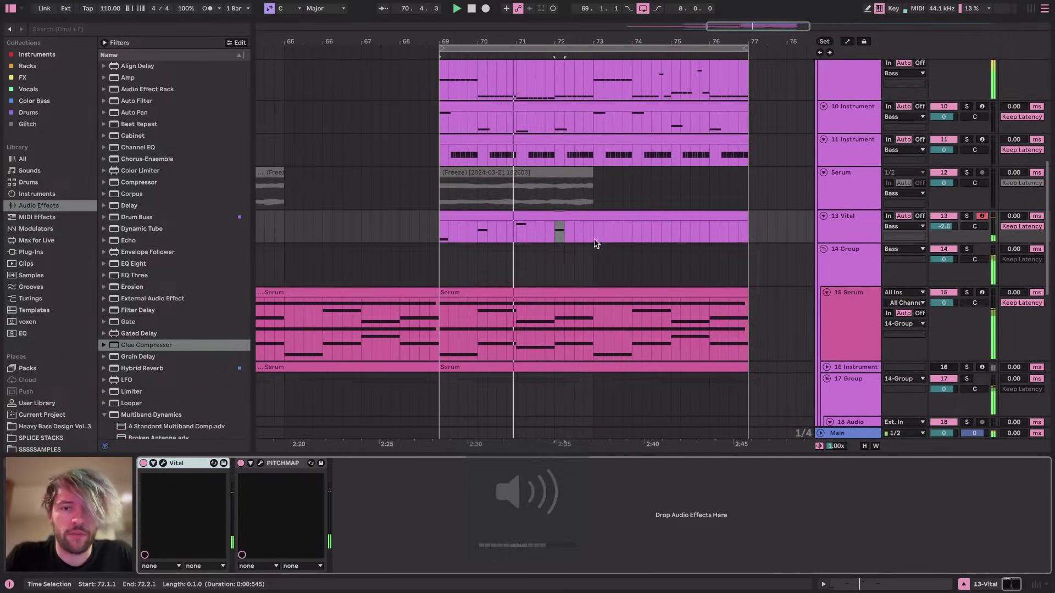
{"action": "left_click", "coordinate": [590, 233]}
{"action": "left_click", "coordinate": [578, 219]}
{"action": "key", "text": "super+d"}
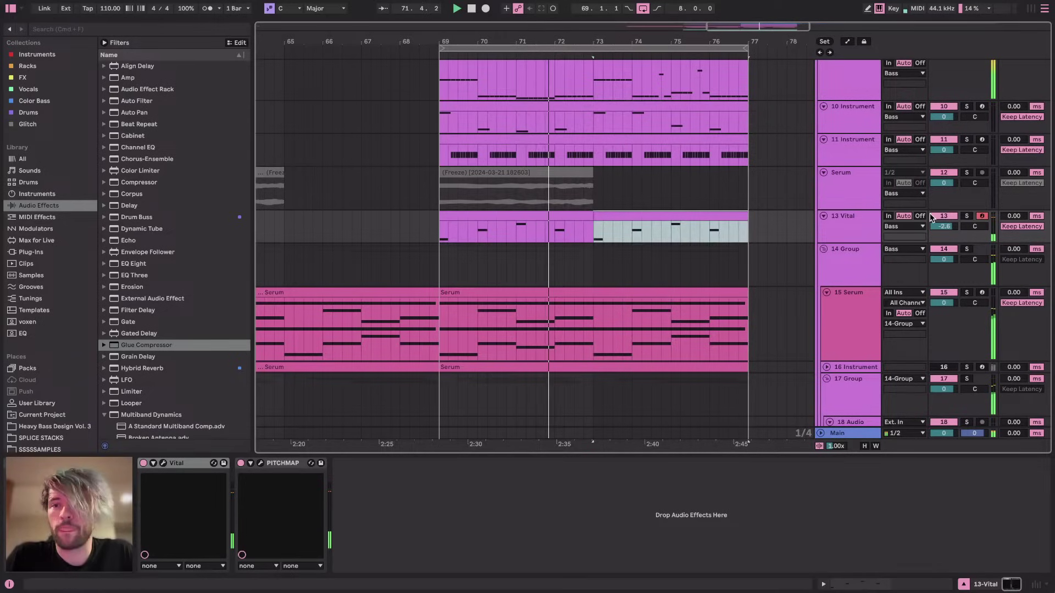
{"action": "left_click", "coordinate": [851, 214]}
{"action": "left_click_drag", "start_coordinate": [849, 242], "coordinate": [849, 252]}
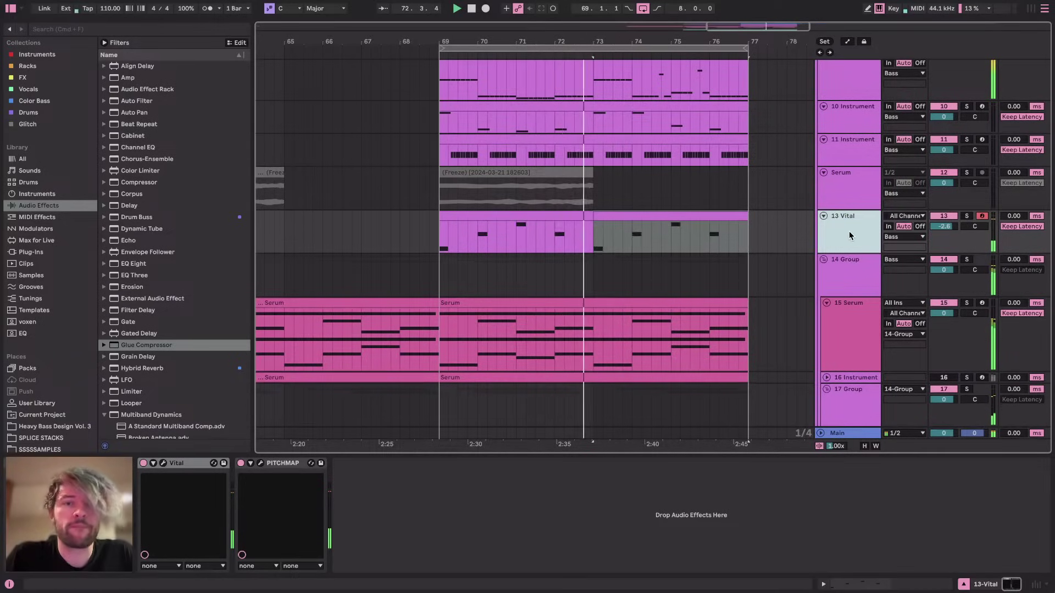
Add an EQ Eight after PITCHMAP on the 13 Vital track with a low-cut filter on band 1
{"action": "double_click", "coordinate": [133, 264]}
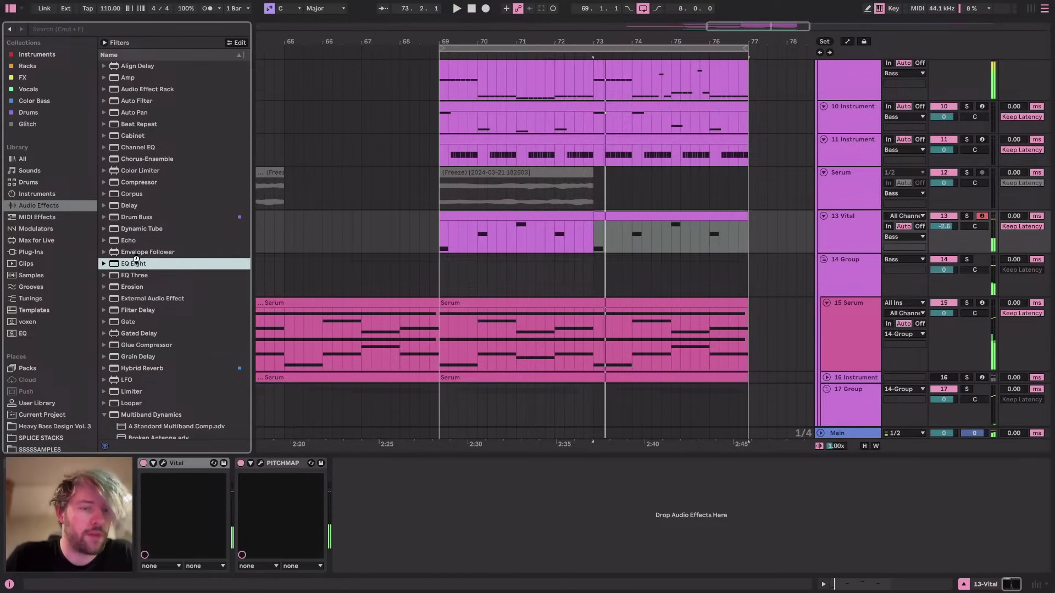
{"action": "left_click", "coordinate": [385, 557]}
{"action": "left_click", "coordinate": [379, 566]}
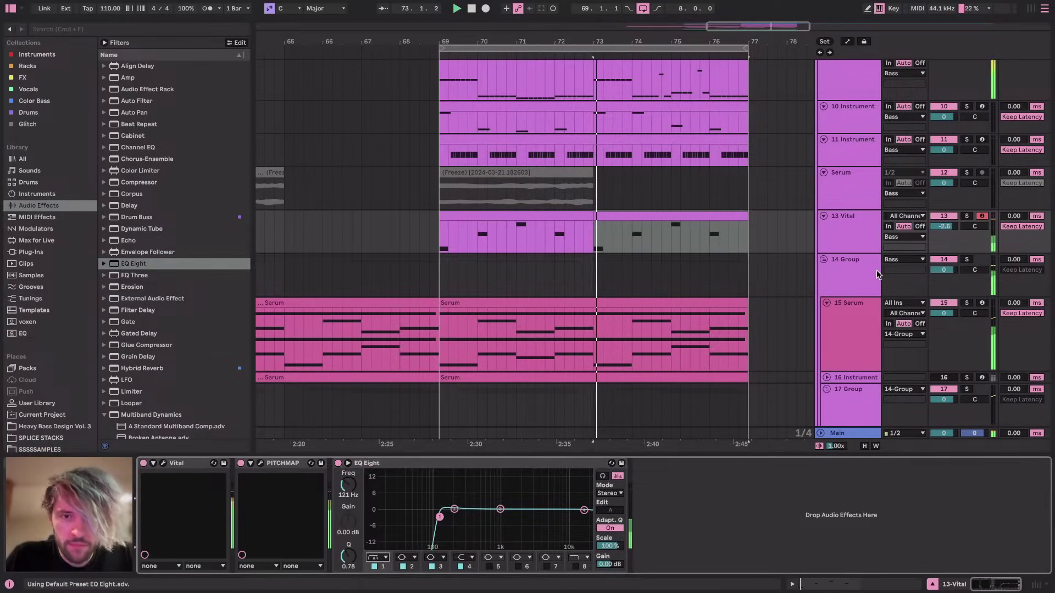
Solo the 13 Vital track and briefly play its bass pattern from bar 69
{"action": "left_click", "coordinate": [966, 215]}
{"action": "left_click", "coordinate": [442, 225]}
{"action": "key", "text": "space"}
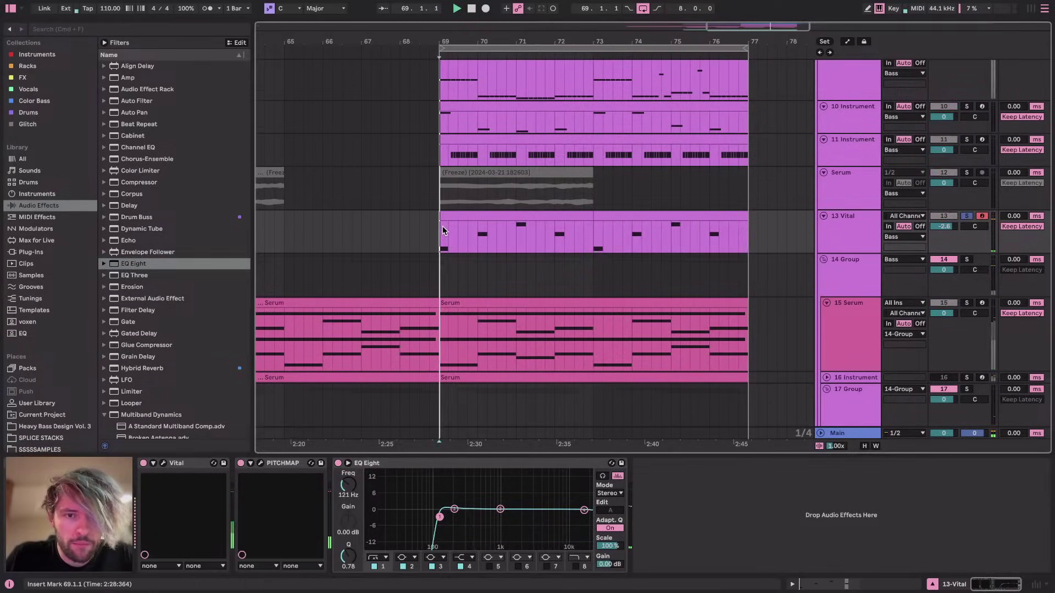
{"action": "key", "text": "space"}
Change PITCHMAP's circular pitch markers on the 13 Vital track to downward triangles and play the bass
{"action": "left_click", "coordinate": [163, 463]}
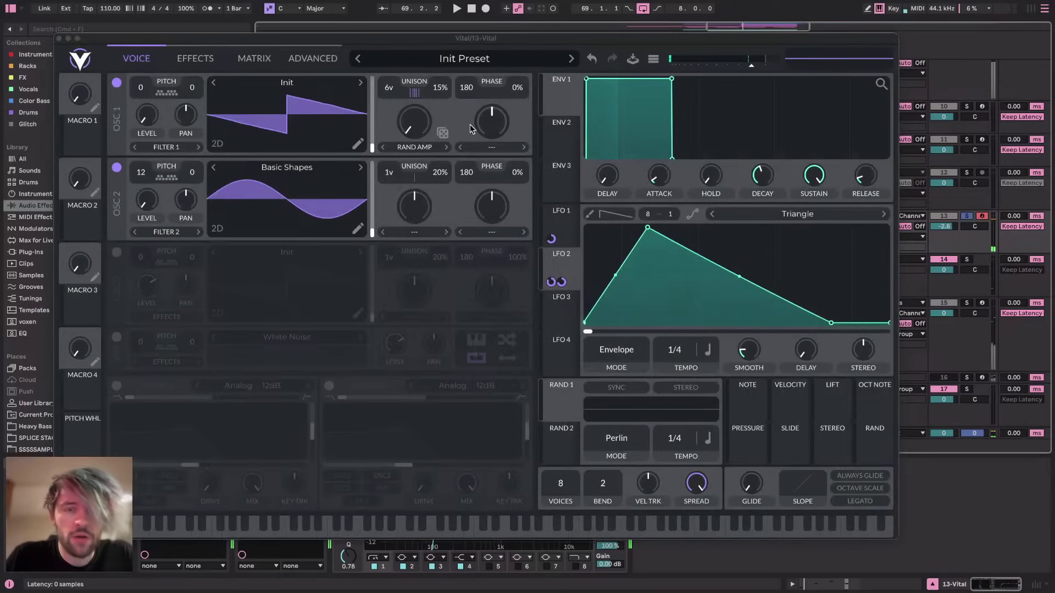
{"action": "left_click", "coordinate": [68, 39]}
{"action": "left_click", "coordinate": [260, 463]}
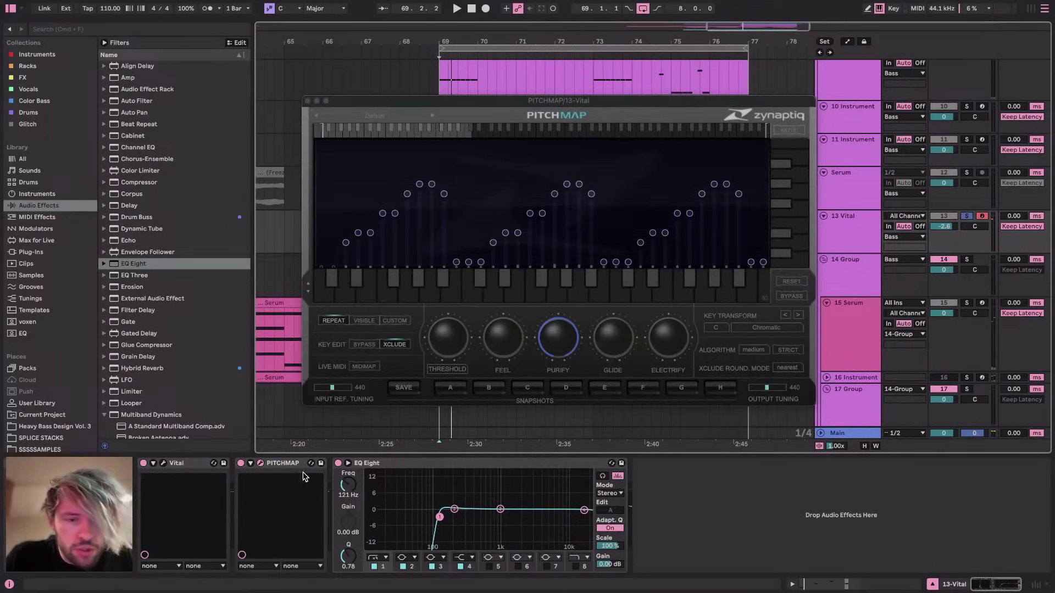
{"action": "left_click", "coordinate": [458, 264]}
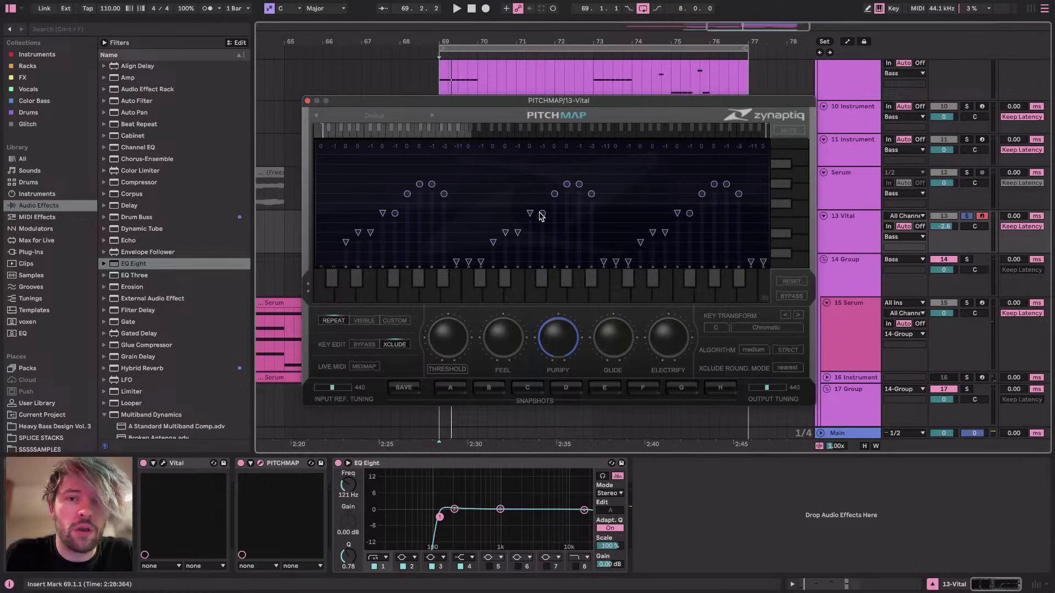
{"action": "left_click", "coordinate": [591, 194]}
{"action": "key", "text": "space"}
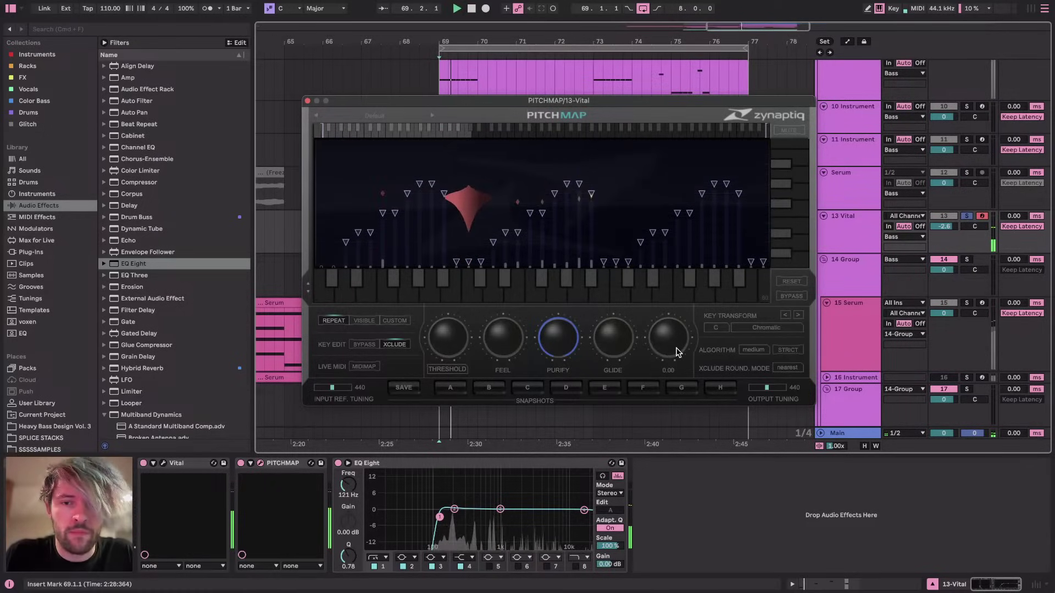
Reshape Vital's LFO 2 triangle so its falling side ends earlier, adjusting the curves of both slopes during playback
{"action": "left_click", "coordinate": [162, 463]}
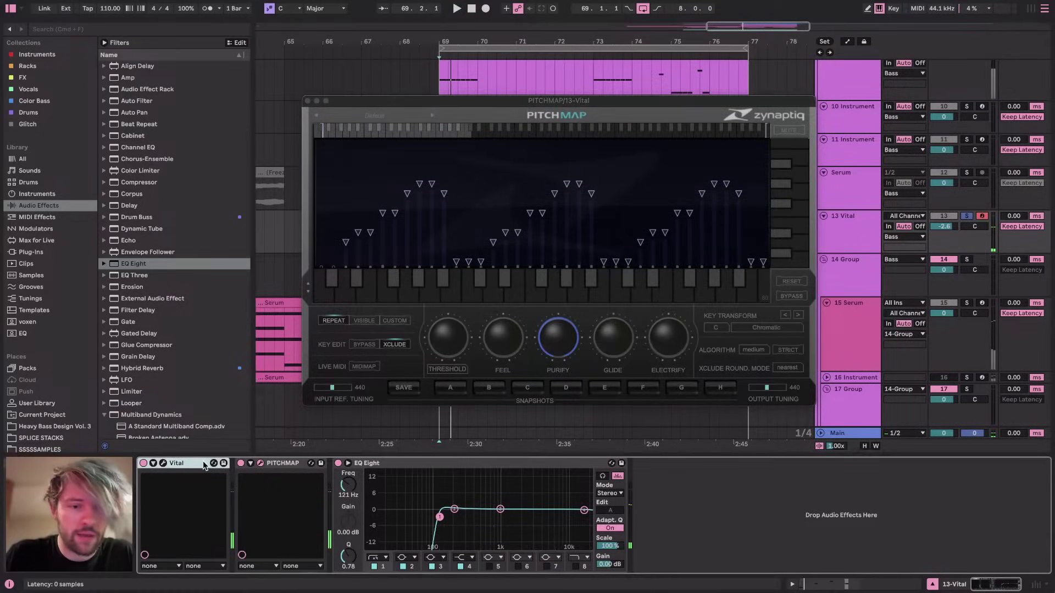
{"action": "left_click", "coordinate": [164, 464]}
{"action": "key", "text": "space"}
{"action": "left_click_drag", "start_coordinate": [738, 277], "coordinate": [740, 236]}
{"action": "double_click", "coordinate": [741, 294]}
{"action": "left_click_drag", "start_coordinate": [741, 293], "coordinate": [813, 322]}
{"action": "left_click_drag", "start_coordinate": [823, 344], "coordinate": [786, 356]}
{"action": "left_click_drag", "start_coordinate": [715, 239], "coordinate": [713, 287]}
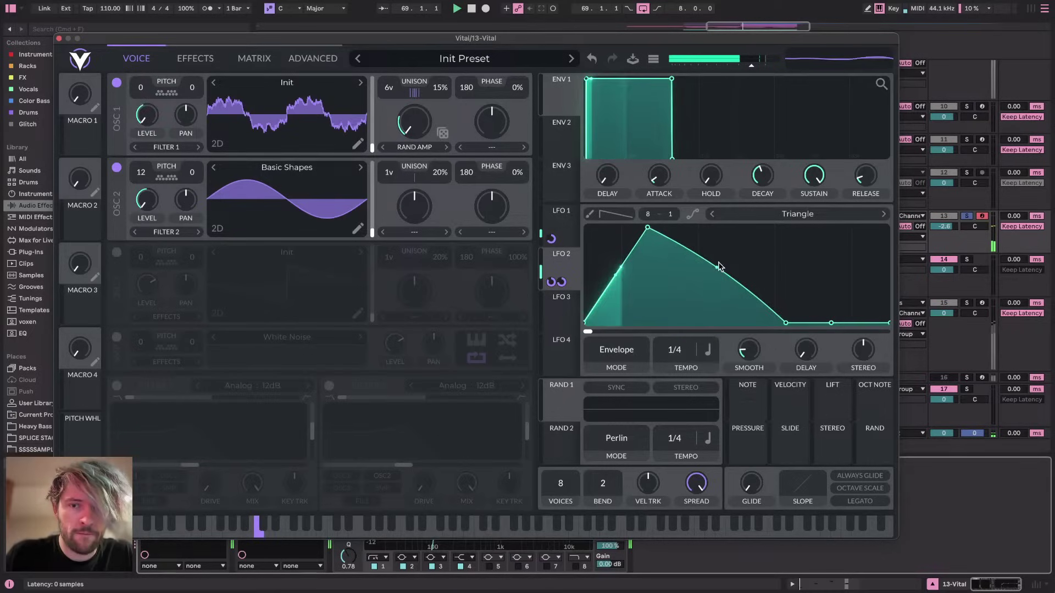
{"action": "left_click_drag", "start_coordinate": [615, 274], "coordinate": [615, 240]}
Switch LFO 1 from tempo-synced rate to seconds and set its frequency to 0.318 secs
{"action": "left_click", "coordinate": [557, 213]}
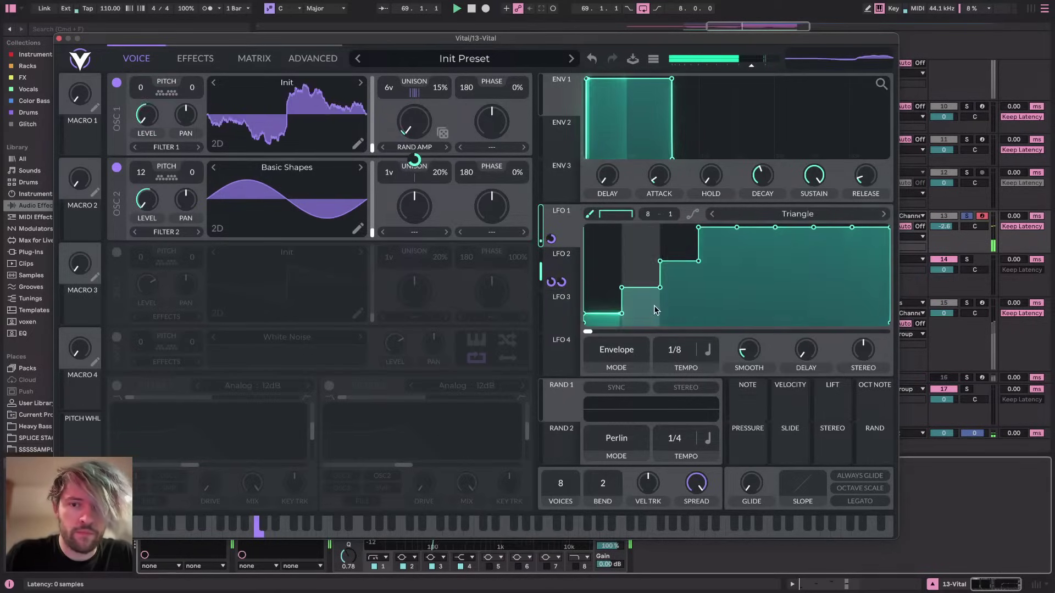
{"action": "scroll", "coordinate": [681, 352], "scroll_direction": "down", "scroll_amount": 1}
{"action": "left_click", "coordinate": [615, 355]}
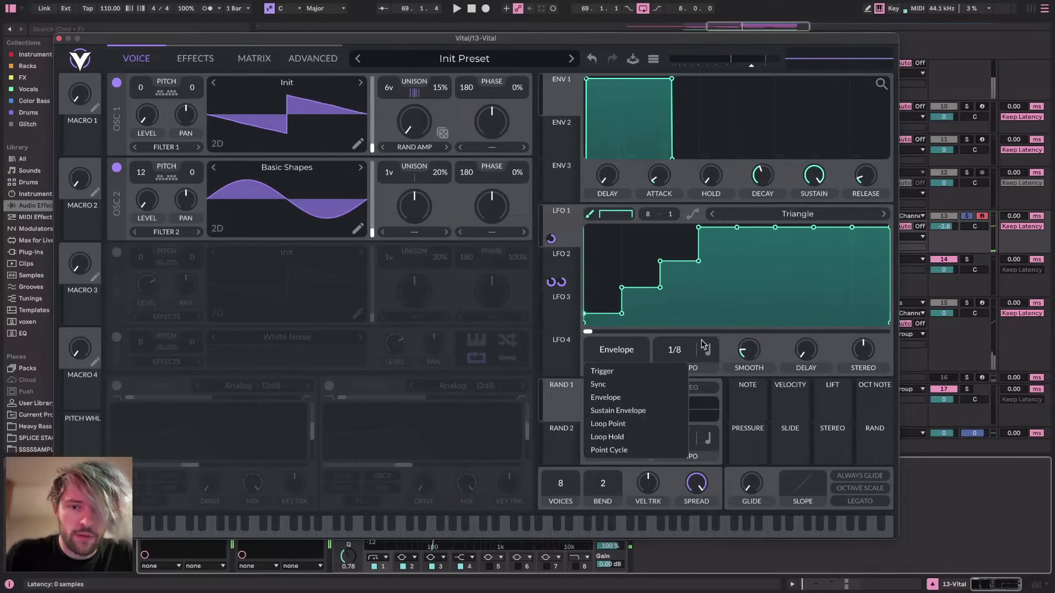
{"action": "left_click", "coordinate": [621, 350]}
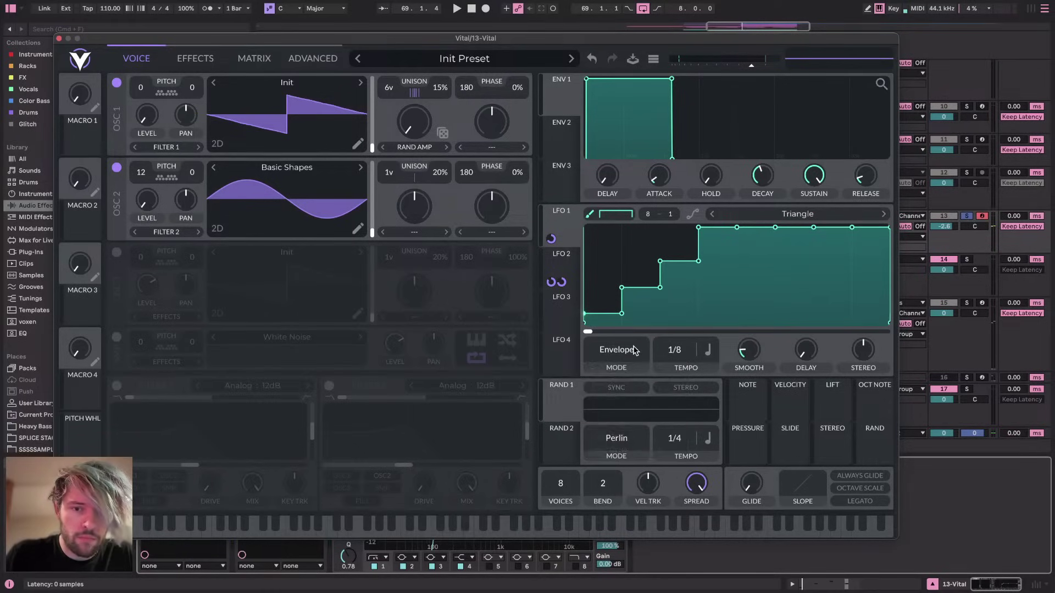
{"action": "left_click", "coordinate": [714, 356]}
{"action": "left_click", "coordinate": [723, 373]}
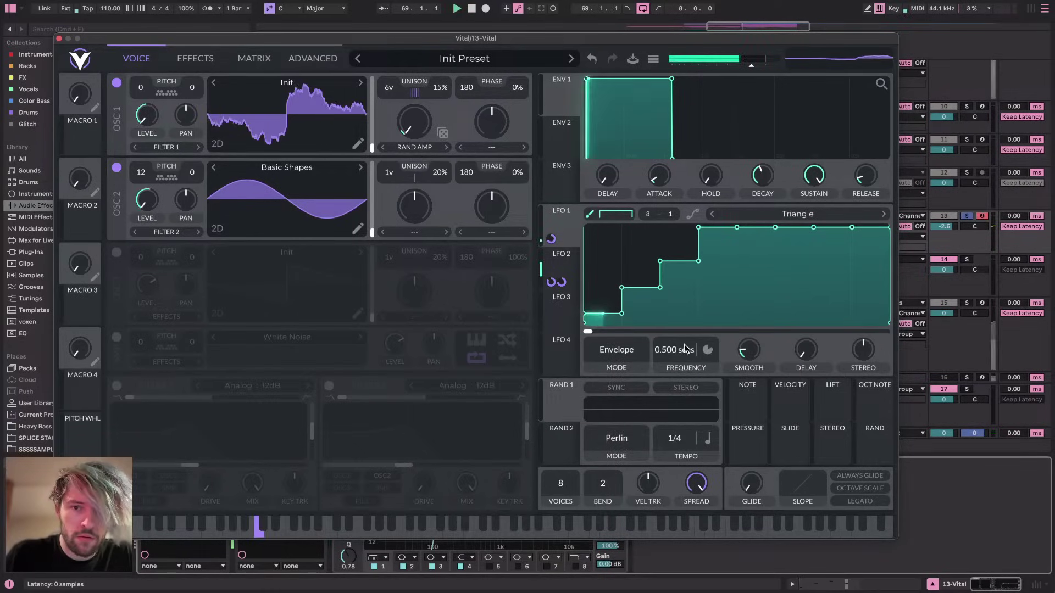
{"action": "left_click_drag", "start_coordinate": [677, 357], "coordinate": [679, 349]}
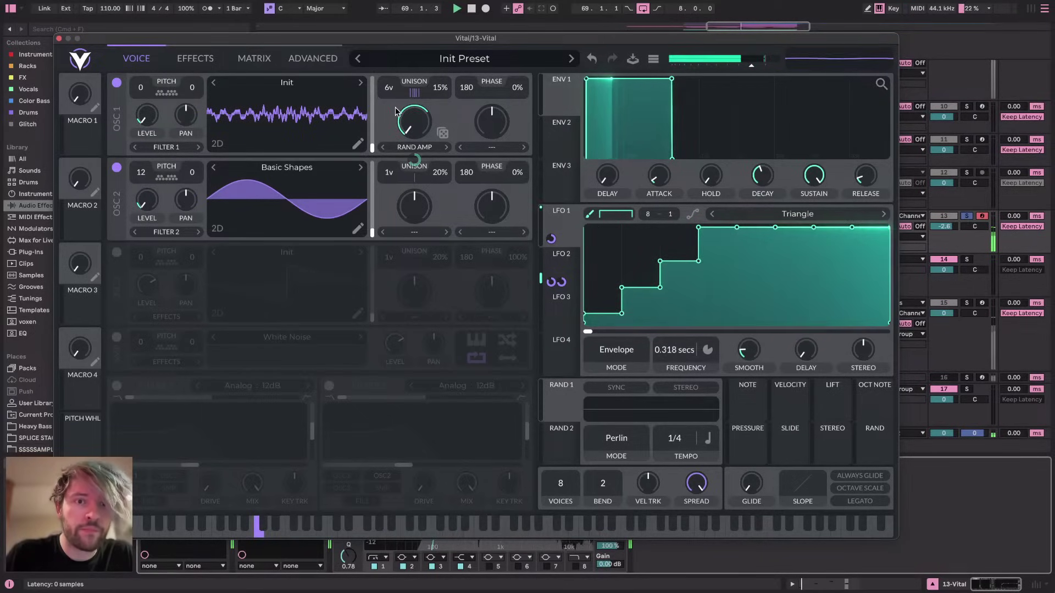
Raise oscillator 1's Rand Amp amount slightly and set its unison detune to 0% while repeatedly replaying the bass
{"action": "key", "text": "space"}
{"action": "key", "text": "space"}
{"action": "key", "text": "space"}
{"action": "key", "text": "space"}
{"action": "mouse_move", "coordinate": [408, 129]}
{"action": "left_mouse_down"}
{"action": "mouse_move", "coordinate": [405, 118]}
{"action": "mouse_move", "coordinate": [415, 132]}
{"action": "left_mouse_up"}
{"action": "key", "text": "space"}
{"action": "key", "text": "space"}
{"action": "key", "text": "space"}
{"action": "key", "text": "space"}
{"action": "key", "text": "space"}
{"action": "key", "text": "space"}
{"action": "key", "text": "space"}
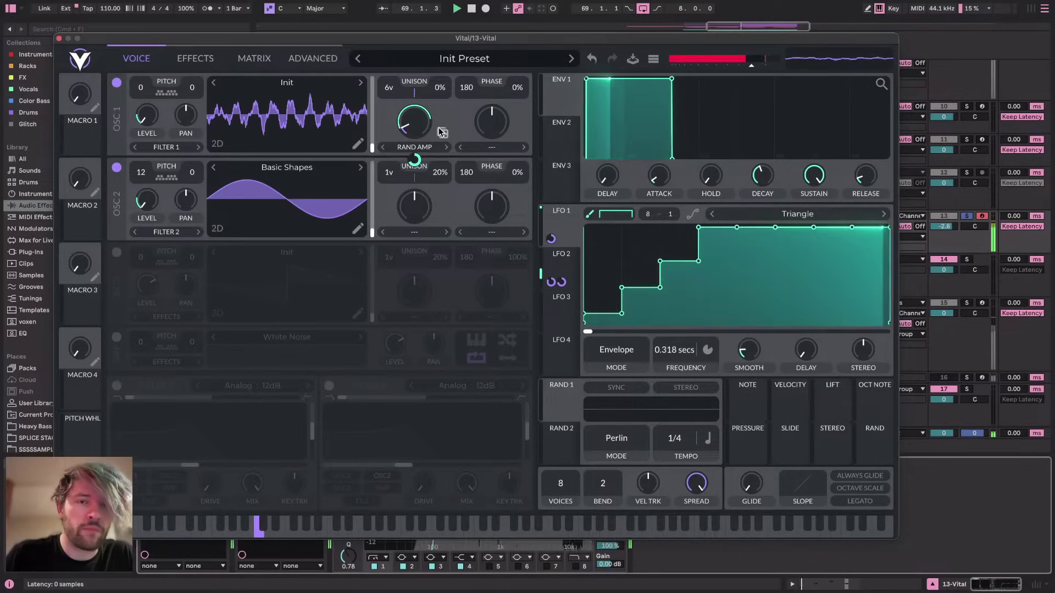
{"action": "key", "text": "space"}
{"action": "key", "text": "space"}
{"action": "key", "text": "space"}
{"action": "key", "text": "space"}
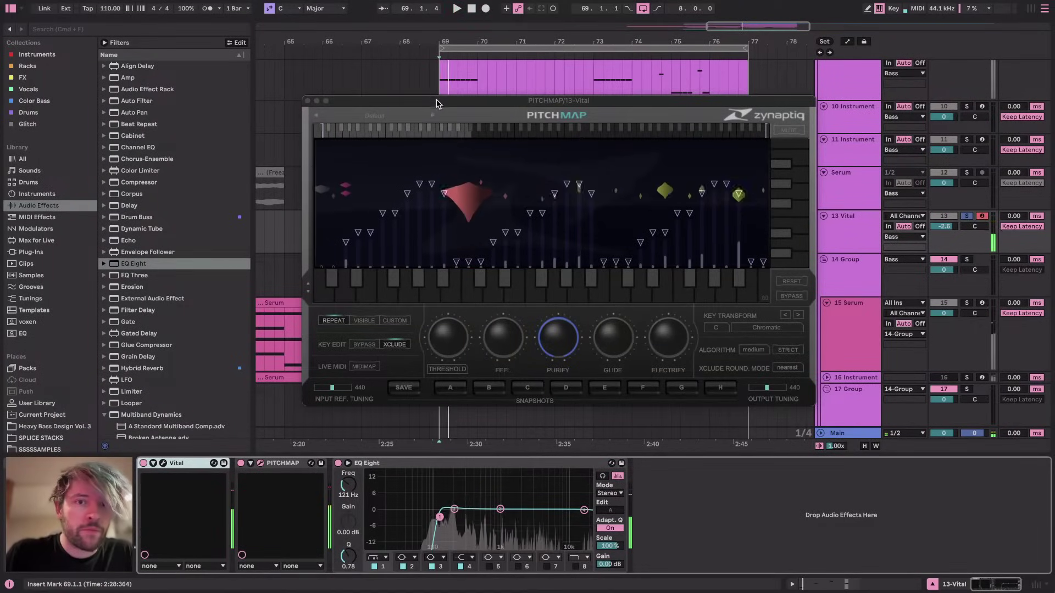
Move the PITCHMAP window off the arrangement and audition the Vital bass from bars 70, 71 and 69
{"action": "left_click_drag", "start_coordinate": [437, 101], "coordinate": [664, 188]}
{"action": "left_click", "coordinate": [477, 234]}
{"action": "key", "text": "space"}
{"action": "left_click_drag", "start_coordinate": [576, 188], "coordinate": [616, 187]}
{"action": "left_click", "coordinate": [518, 235]}
{"action": "key", "text": "space"}
{"action": "key", "text": "space"}
{"action": "left_click", "coordinate": [441, 235]}
{"action": "key", "text": "space"}
{"action": "key", "text": "space"}
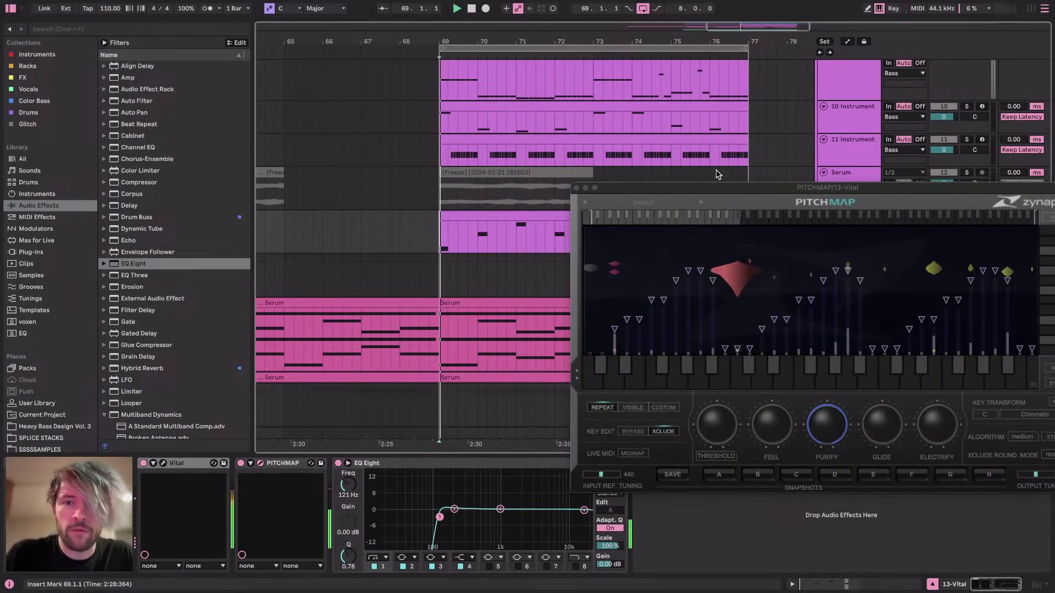
Try live MIDI control of PITCHMAP by turning on MIDIMAP
{"action": "left_click_drag", "start_coordinate": [729, 189], "coordinate": [432, 128]}
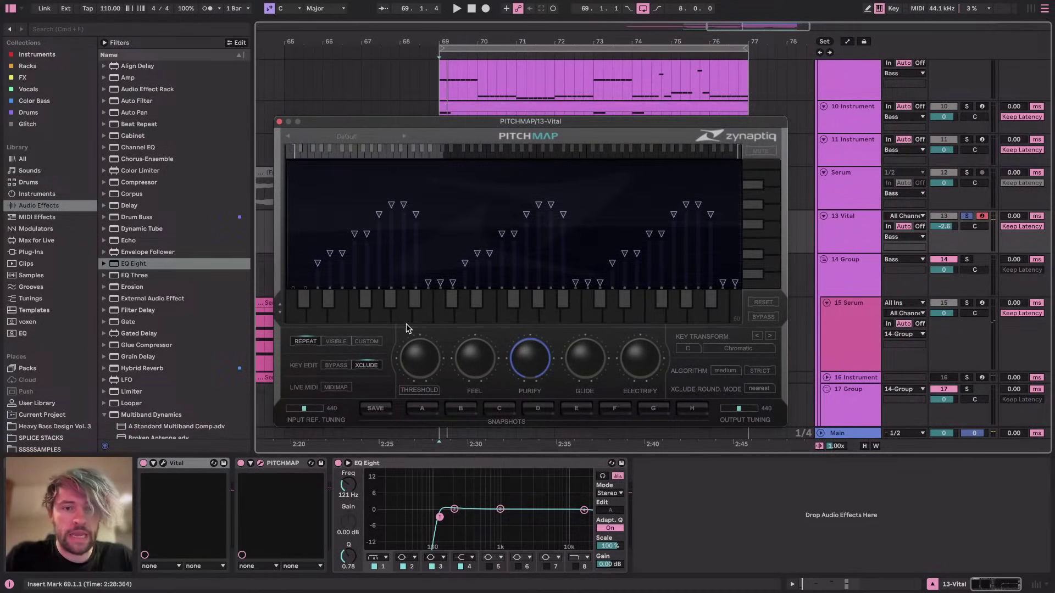
{"action": "left_click_drag", "start_coordinate": [516, 122], "coordinate": [397, 76]}
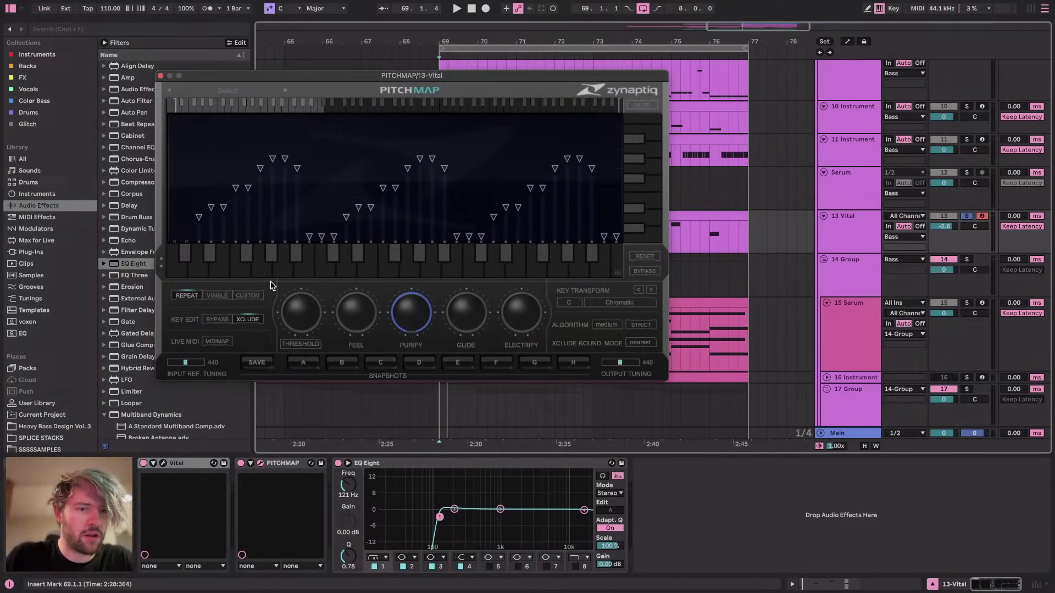
{"action": "left_click", "coordinate": [219, 341]}
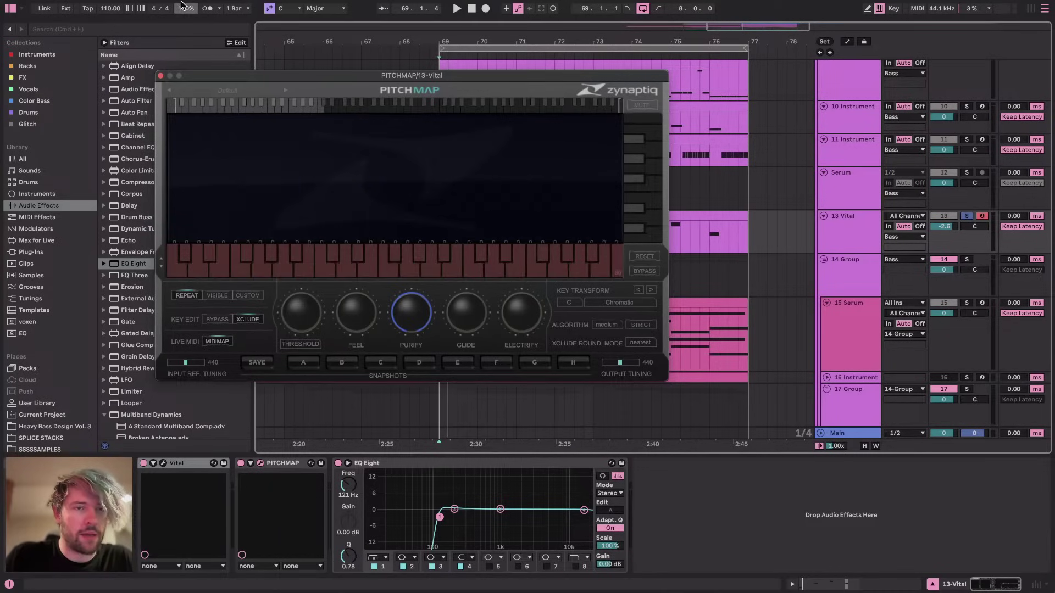
Group the 15 Serum track's Serum into an Instrument Rack, add an External Instrument chain, and check its MIDI output destinations
{"action": "left_click", "coordinate": [871, 336]}
{"action": "scroll", "coordinate": [422, 494], "scroll_direction": "left", "scroll_amount": 5}
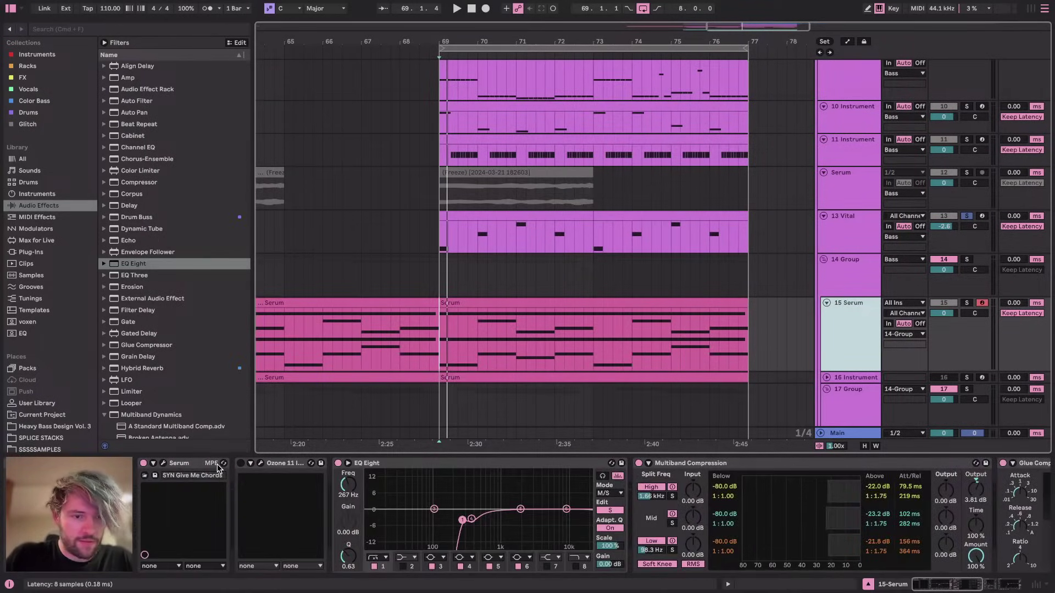
{"action": "left_click", "coordinate": [200, 470]}
{"action": "key", "text": "super+g"}
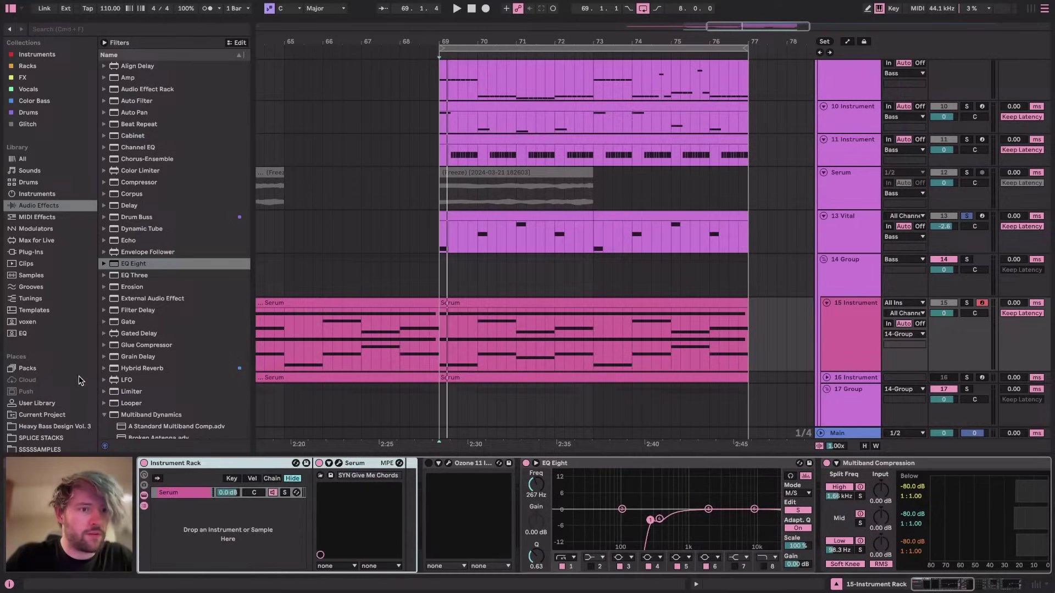
{"action": "left_click", "coordinate": [34, 194]}
{"action": "left_click_drag", "start_coordinate": [154, 265], "coordinate": [239, 531]}
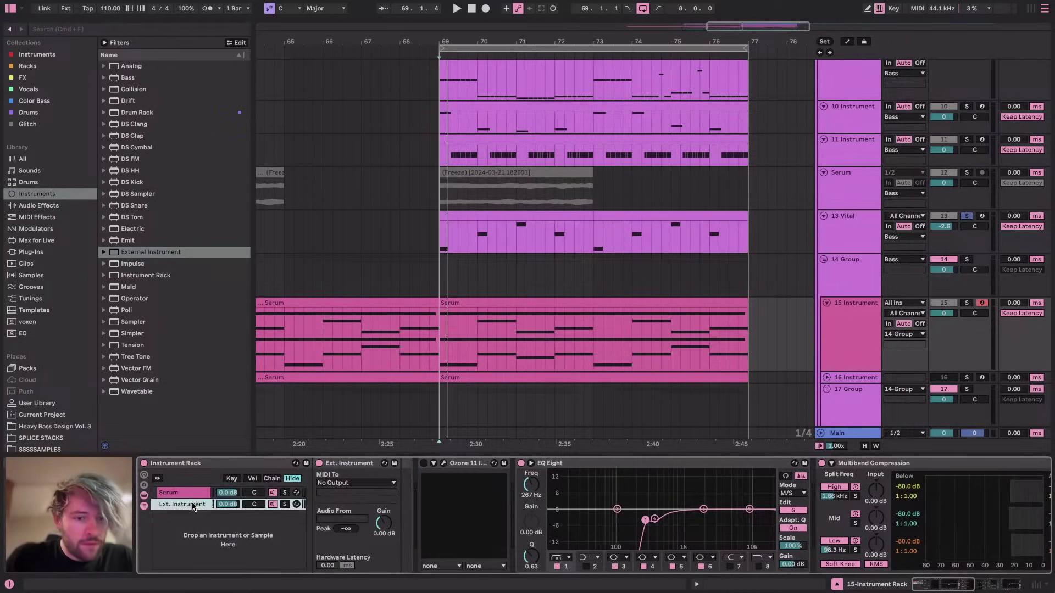
{"action": "left_click", "coordinate": [385, 483]}
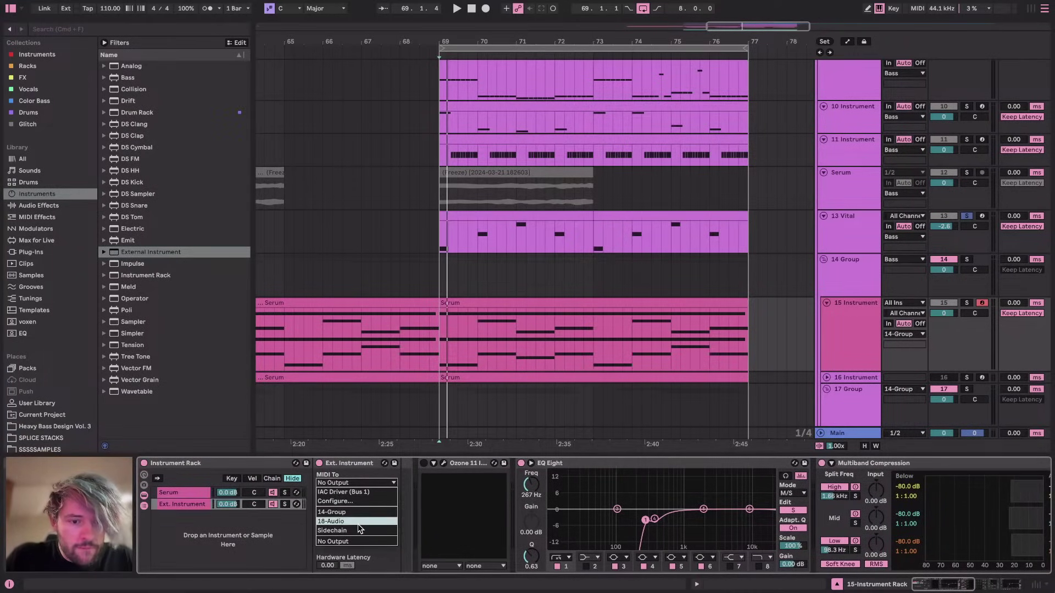
{"action": "left_click", "coordinate": [281, 544]}
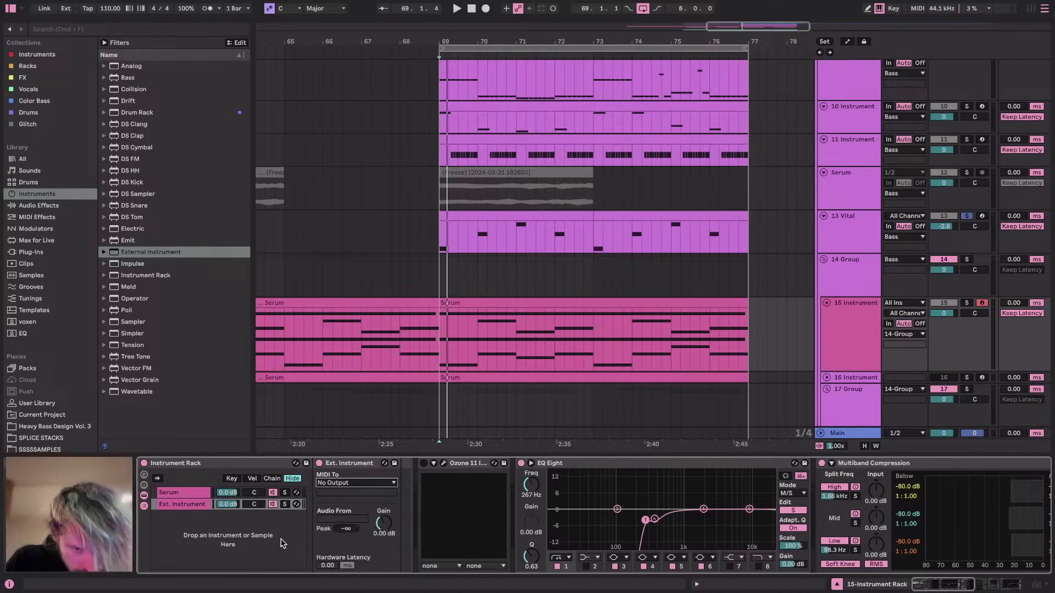
Return to PITCHMAP on the 13 Vital track, turn off MIDIMAP and switch the pitch mapping mode to Custom
{"action": "left_click", "coordinate": [855, 219]}
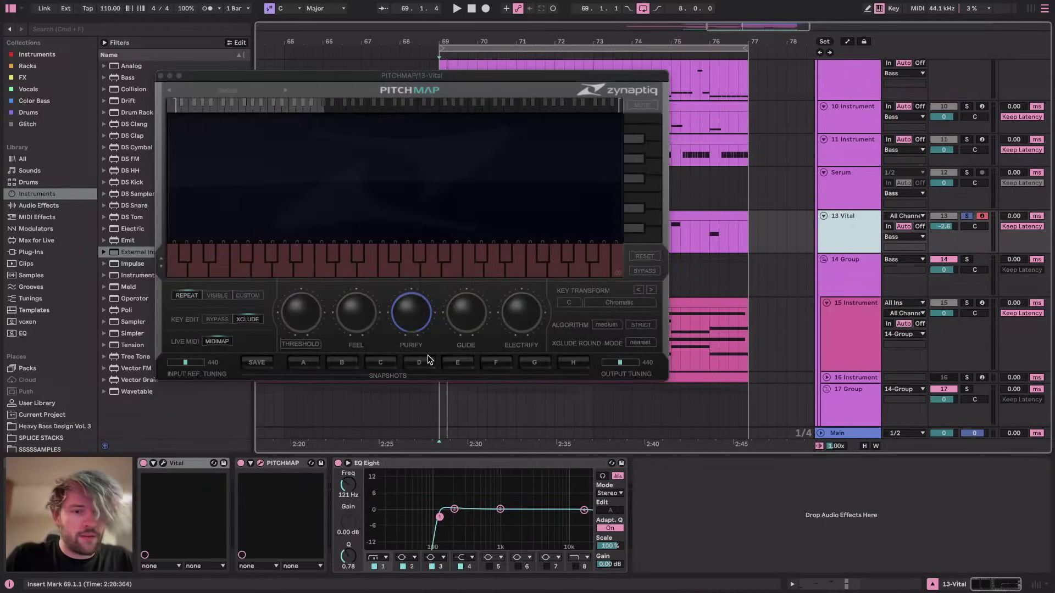
{"action": "left_click", "coordinate": [192, 464]}
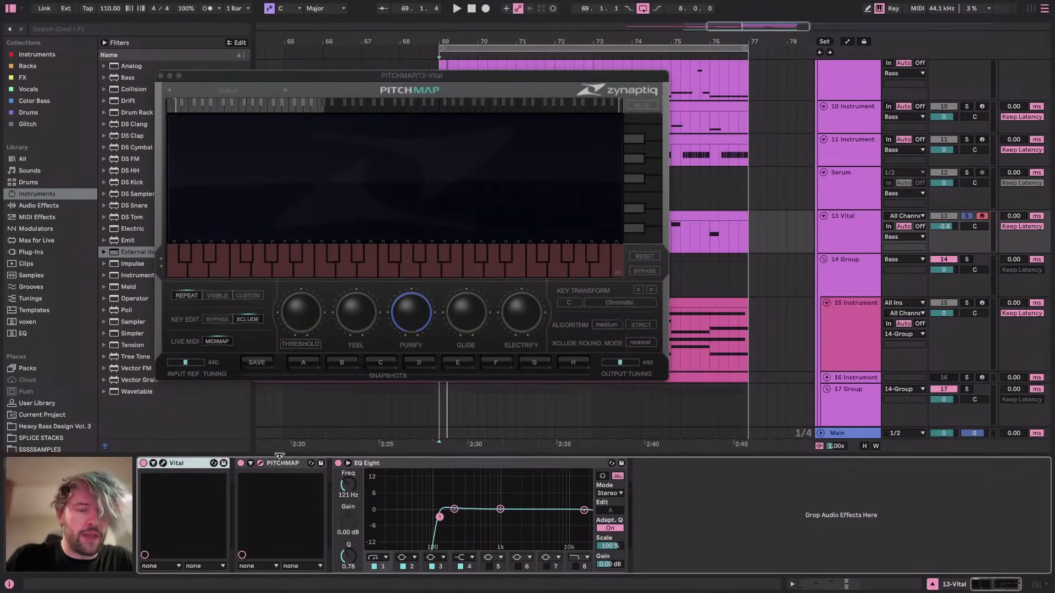
{"action": "left_click", "coordinate": [281, 464]}
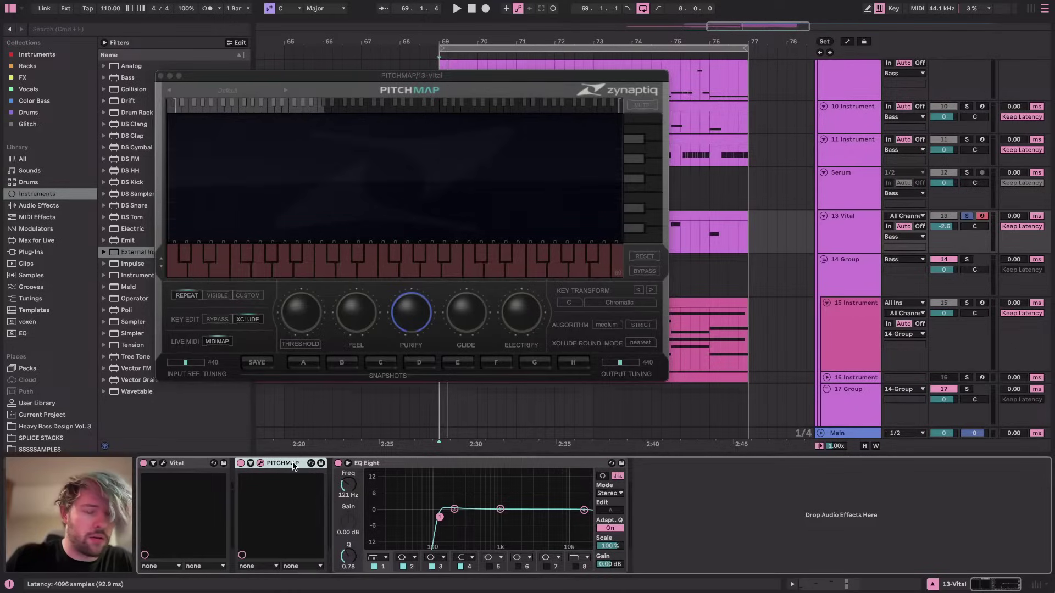
{"action": "left_click", "coordinate": [246, 296]}
{"action": "left_click", "coordinate": [219, 342]}
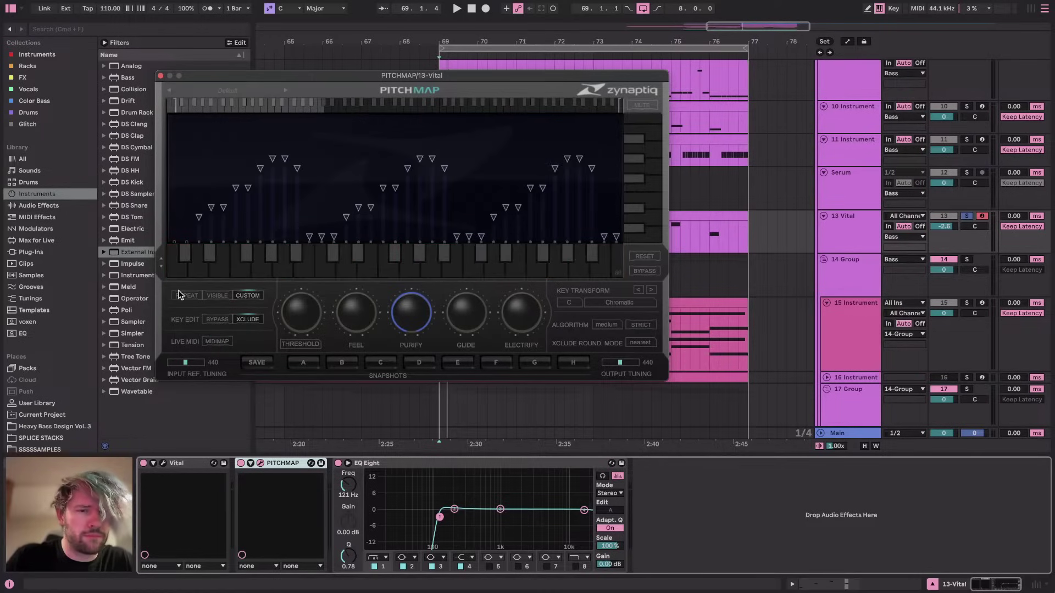
{"action": "left_click", "coordinate": [237, 295]}
Flip the marker of the loudest low pitch to an upward triangle and set PITCHMAP's Purify to 0.73 during playback
{"action": "key", "text": "space"}
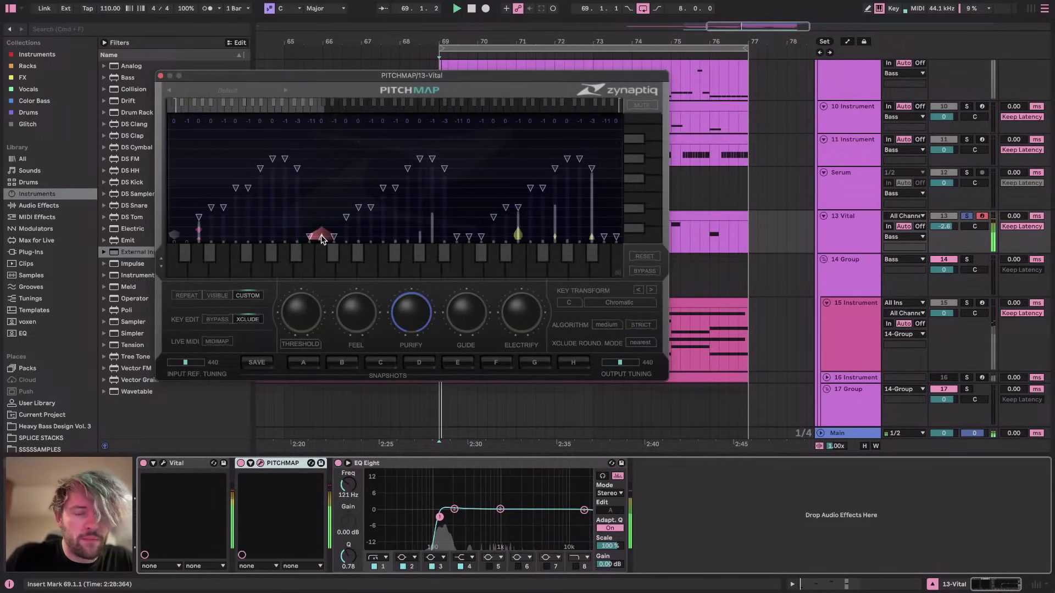
{"action": "left_click_drag", "start_coordinate": [418, 321], "coordinate": [419, 324]}
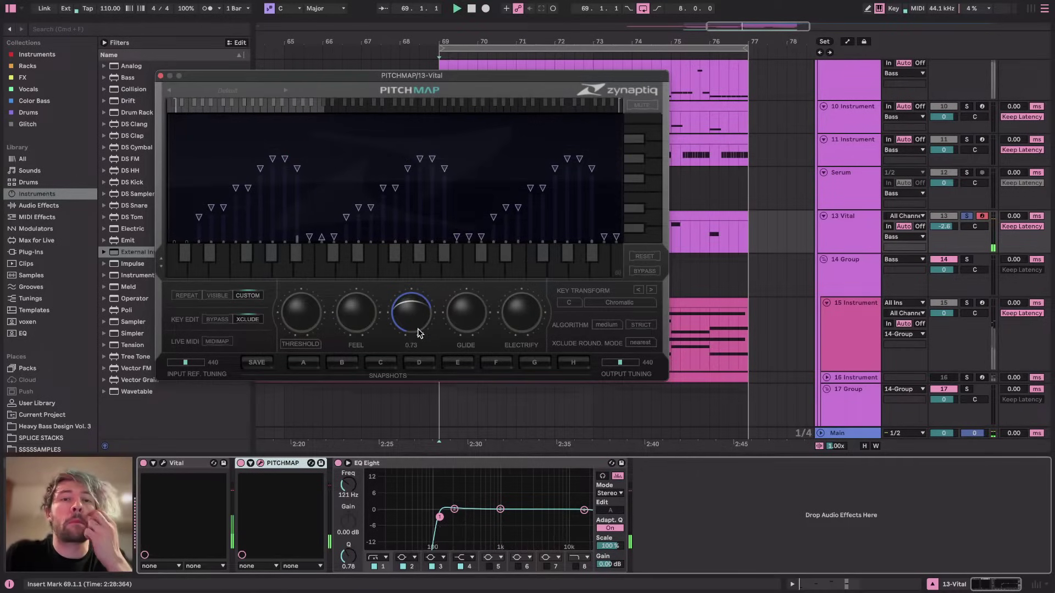
{"action": "left_click_drag", "start_coordinate": [412, 78], "coordinate": [403, 230]}
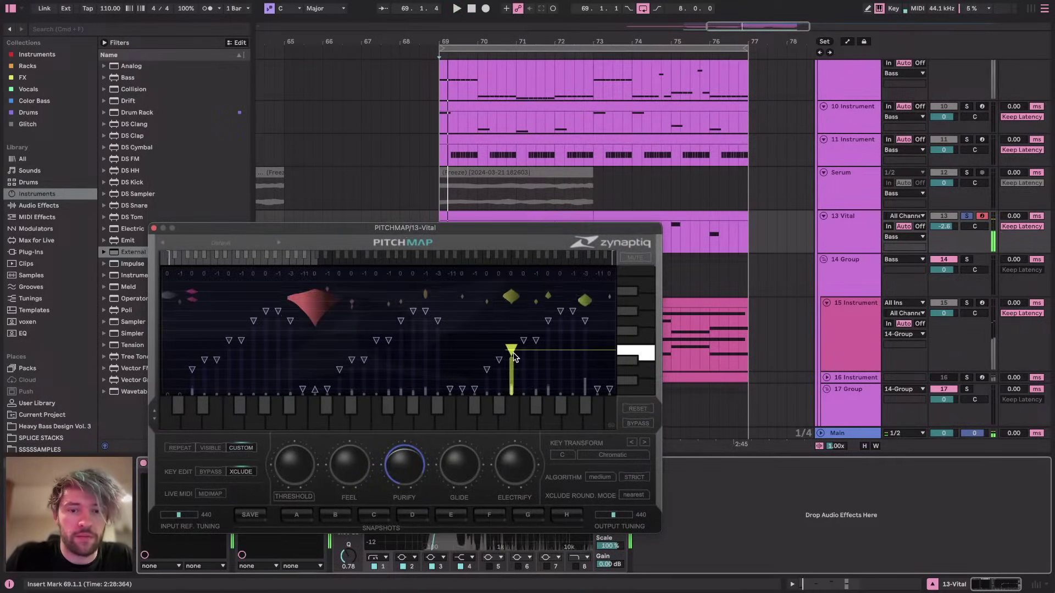
Lower the yellow partial's marker to its left neighbour's level and flip it to an upward triangle while replaying the bass
{"action": "left_click_drag", "start_coordinate": [513, 357], "coordinate": [513, 366]}
{"action": "key", "text": "space"}
{"action": "key", "text": "space"}
{"action": "key", "text": "space"}
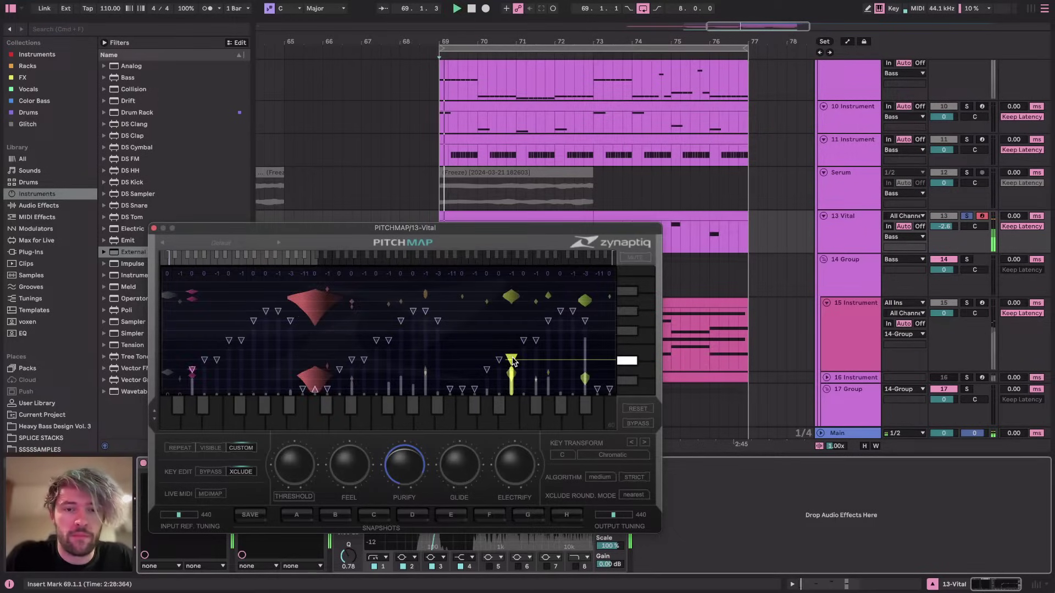
{"action": "key", "text": "space"}
{"action": "key", "text": "space"}
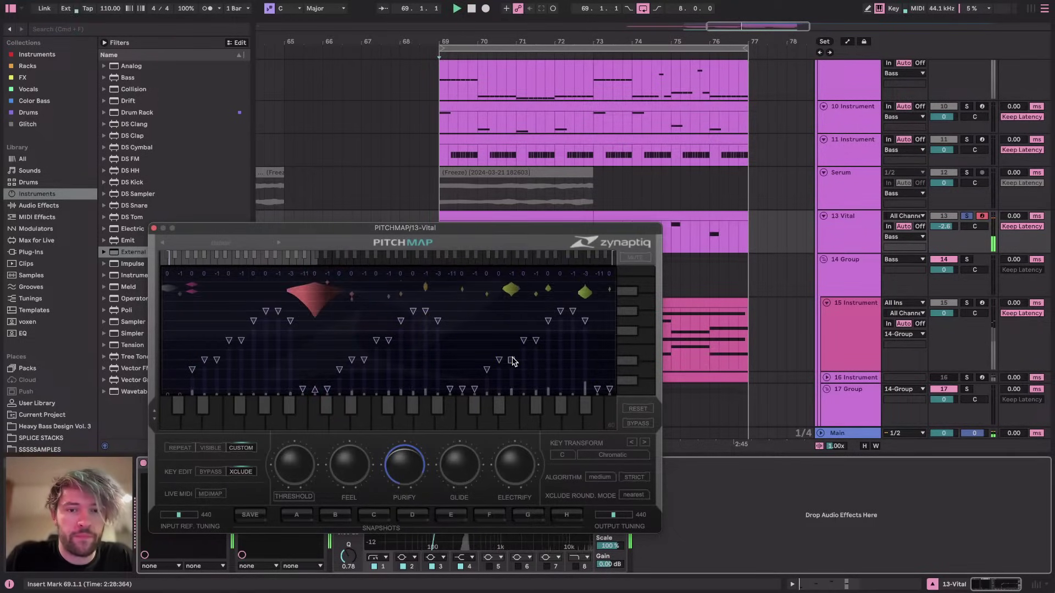
{"action": "key", "text": "space"}
{"action": "key", "text": "space"}
{"action": "key", "text": "space"}
{"action": "key", "text": "space"}
{"action": "key", "text": "space"}
{"action": "key", "text": "space"}
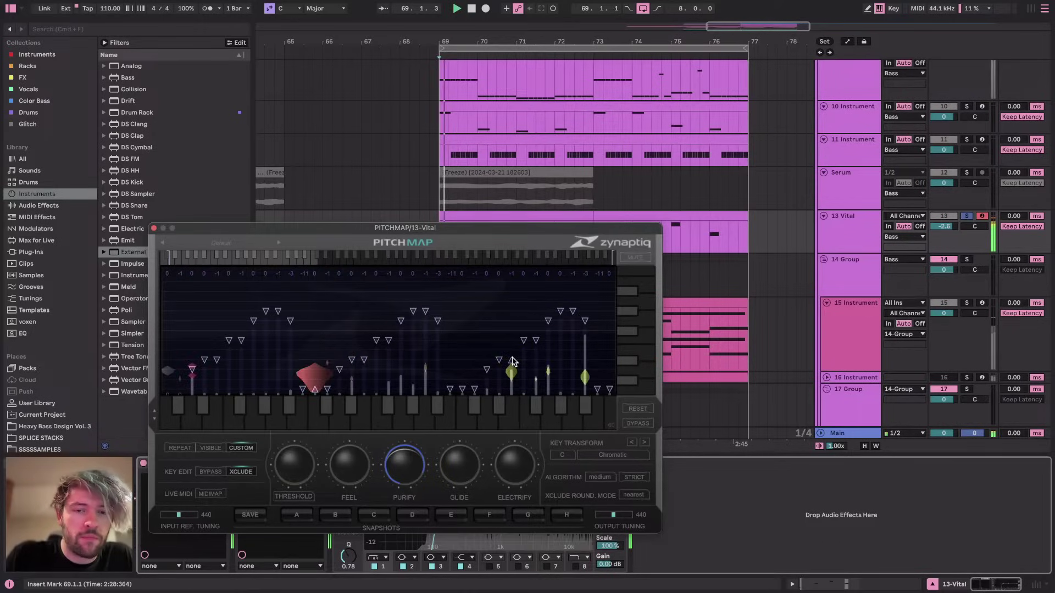
In a higher pitch range of PITCHMAP, change the yellow partial's marker to a circle and flip two lower-pitched neighbouring markers to upward triangles
{"action": "left_click_drag", "start_coordinate": [459, 235], "coordinate": [393, 239]}
{"action": "left_click_drag", "start_coordinate": [229, 260], "coordinate": [273, 259]}
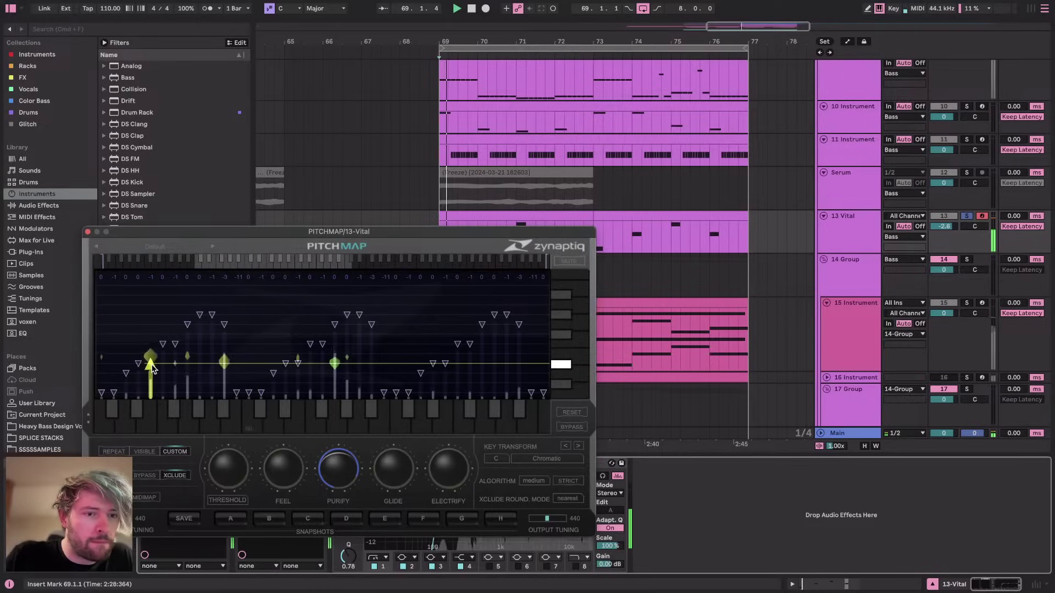
{"action": "left_click", "coordinate": [224, 325]}
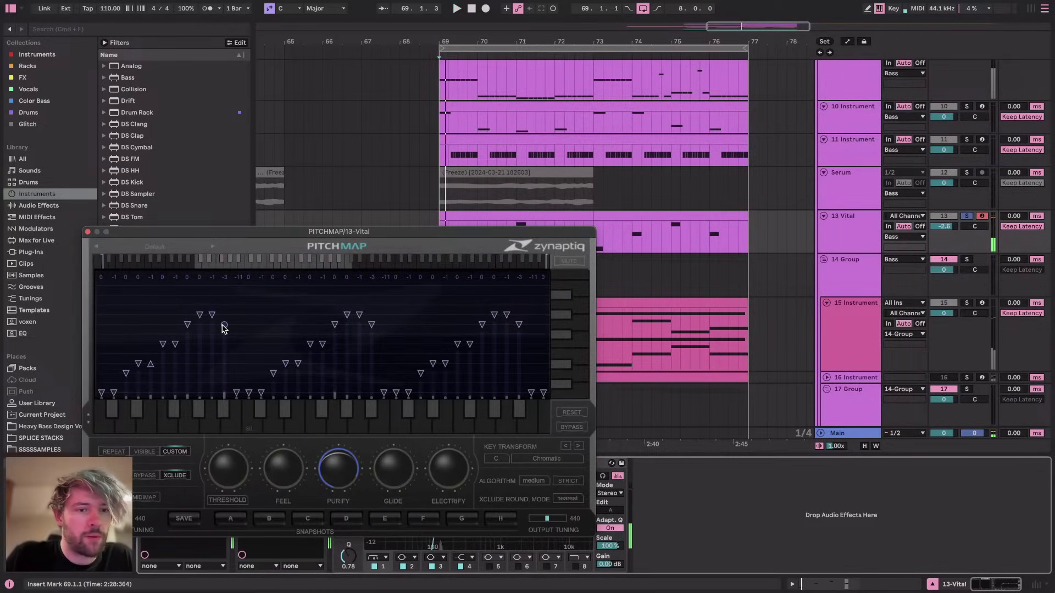
{"action": "left_click", "coordinate": [224, 325]}
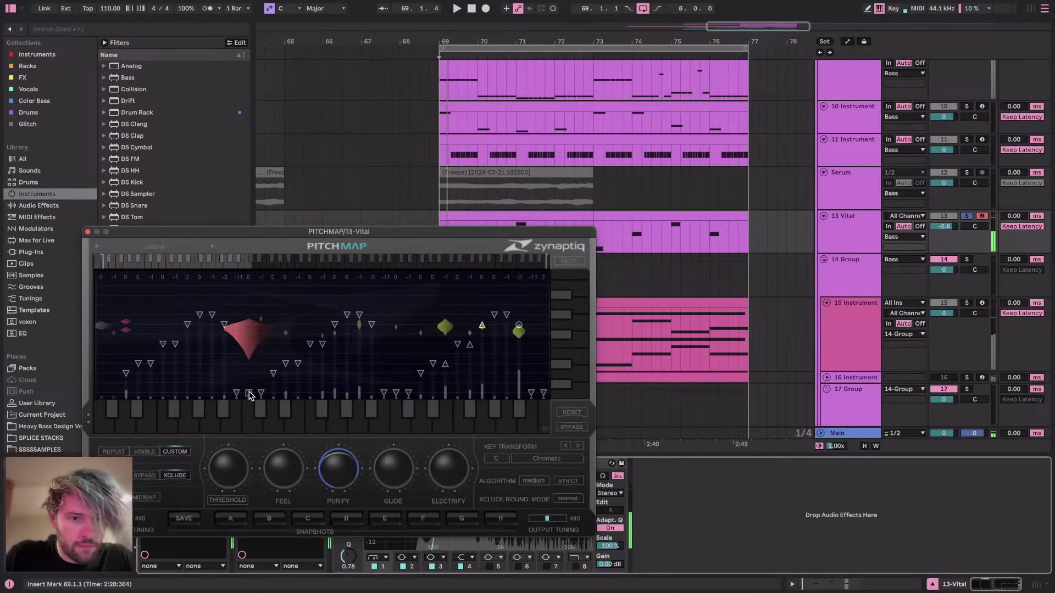
Flip the markers under the large red and orange low partials to upward triangles while replaying the bass, and move PITCHMAP's window
{"action": "key", "text": "space"}
{"action": "key", "text": "space"}
{"action": "key", "text": "space"}
{"action": "key", "text": "space"}
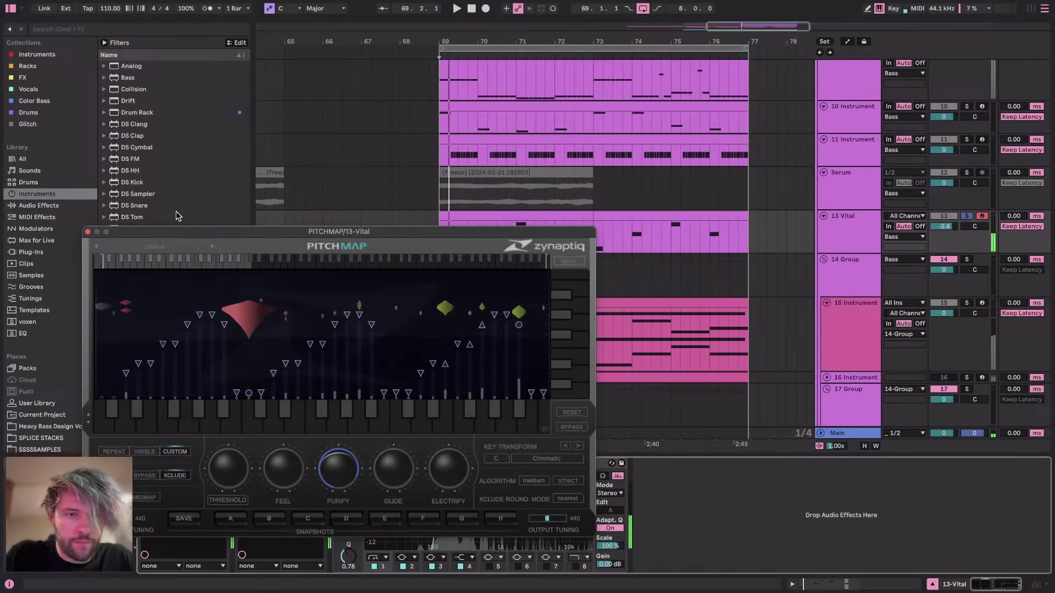
{"action": "left_click_drag", "start_coordinate": [483, 231], "coordinate": [452, 263]}
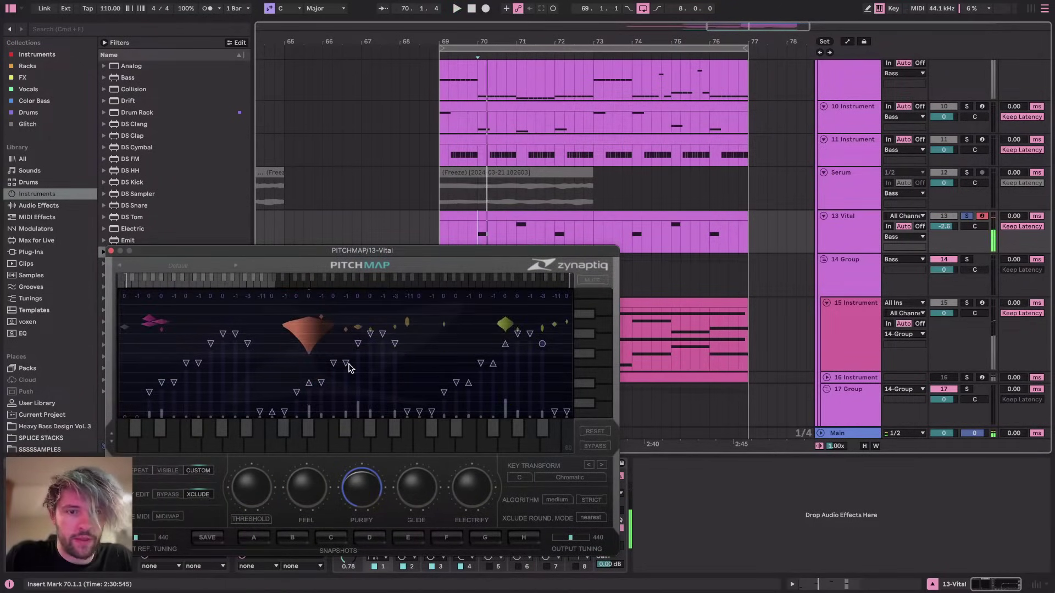
Try other states for the small yellow partial's marker and one of the bottom-level markers while replaying the bass from bar 70
{"action": "left_click", "coordinate": [358, 343]}
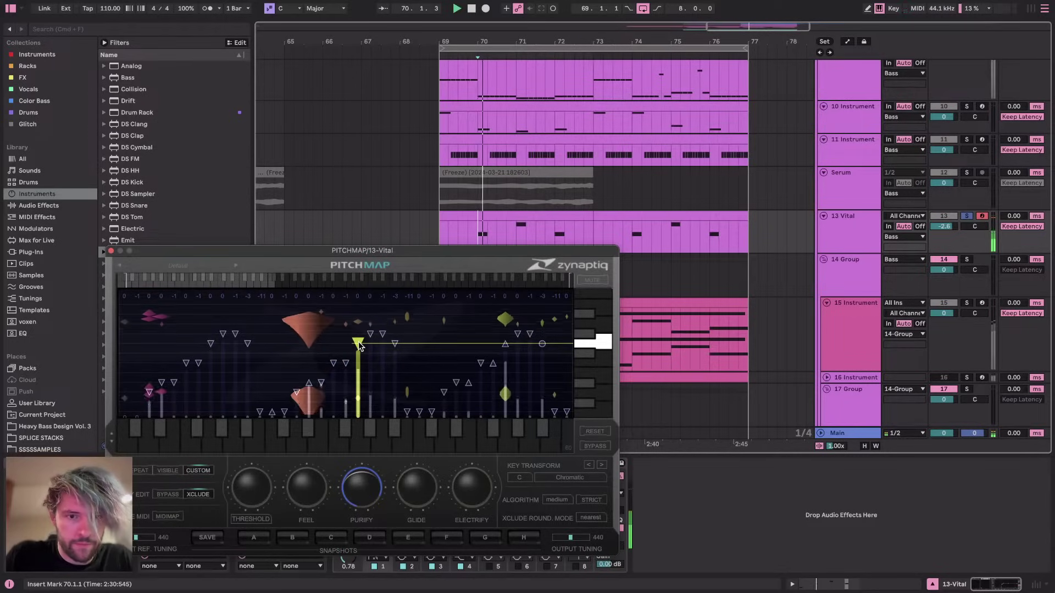
{"action": "left_click", "coordinate": [407, 412]}
{"action": "key", "text": "space"}
{"action": "key", "text": "space"}
{"action": "left_click", "coordinate": [410, 413]}
{"action": "key", "text": "space"}
{"action": "key", "text": "space"}
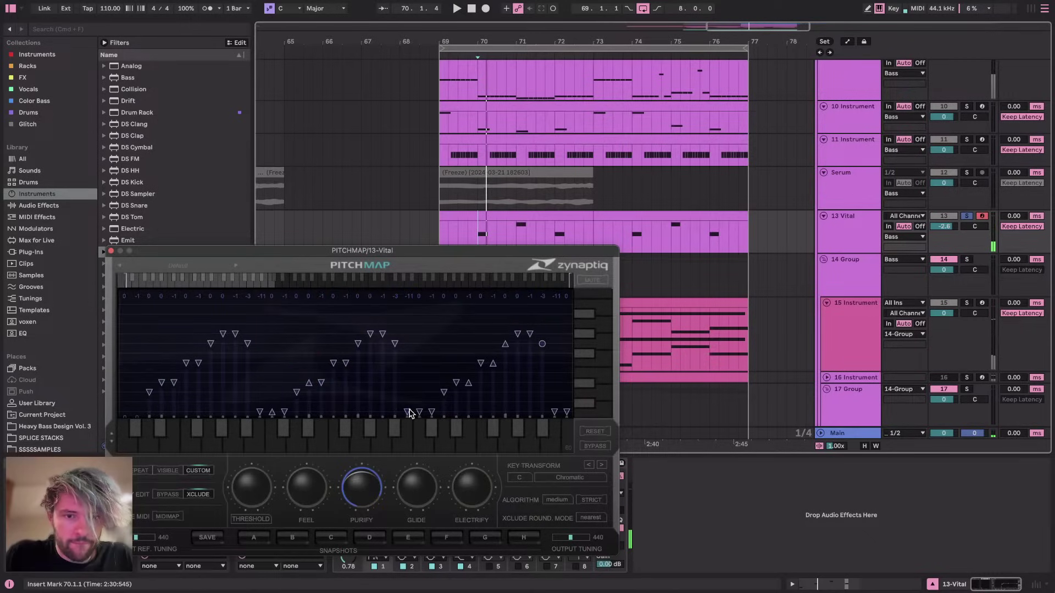
Compare PITCHMAP's markers one octave higher with the bass partials during playback from bars 69 and 70
{"action": "key", "text": "space"}
{"action": "left_click", "coordinate": [242, 281]}
{"action": "key", "text": "space"}
{"action": "key", "text": "space"}
{"action": "key", "text": "space"}
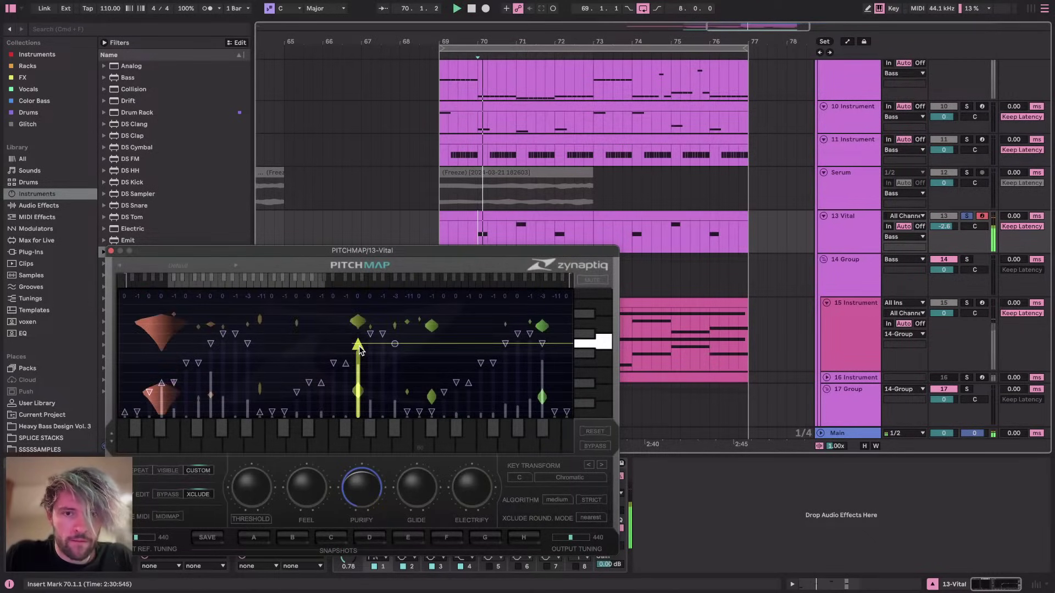
{"action": "left_click", "coordinate": [442, 231]}
{"action": "left_click", "coordinate": [473, 240]}
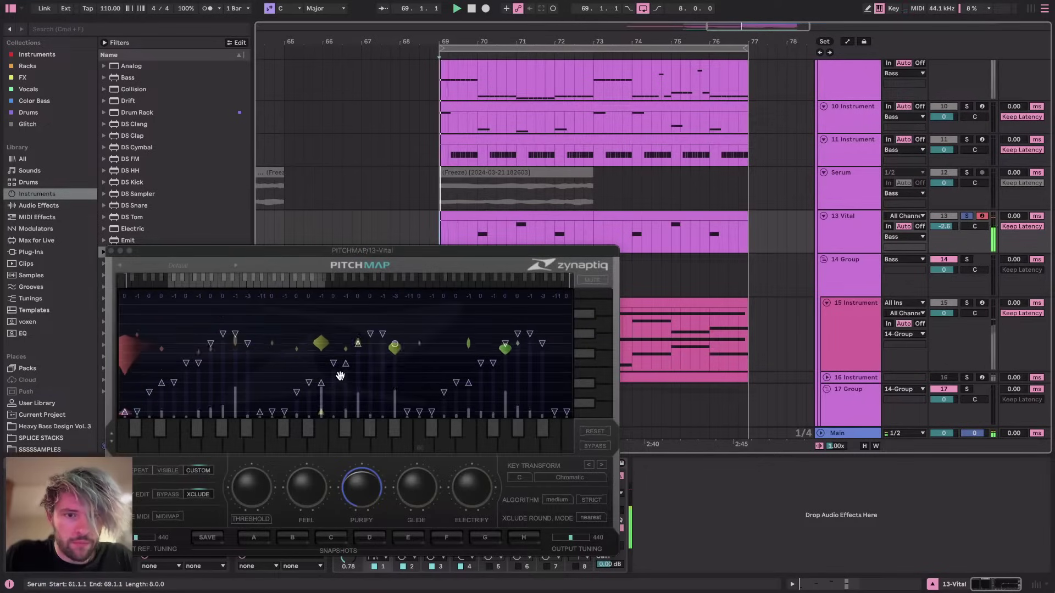
{"action": "left_click", "coordinate": [357, 344]}
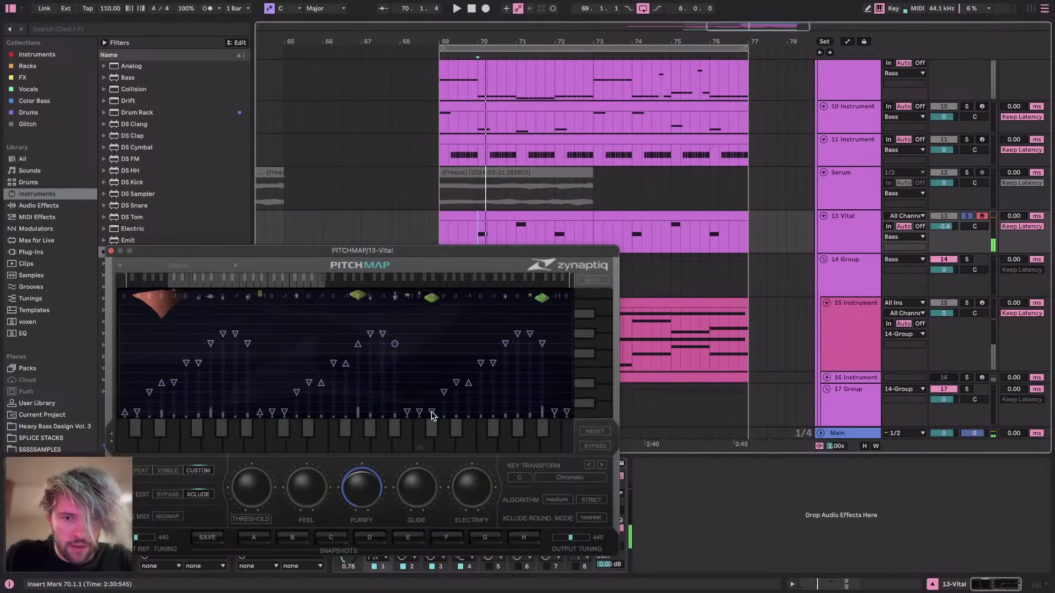
Raise the middle green partial's bottom-level marker until it becomes a circle, and flip the highest green partial's marker to an upward triangle
{"action": "left_click", "coordinate": [459, 232]}
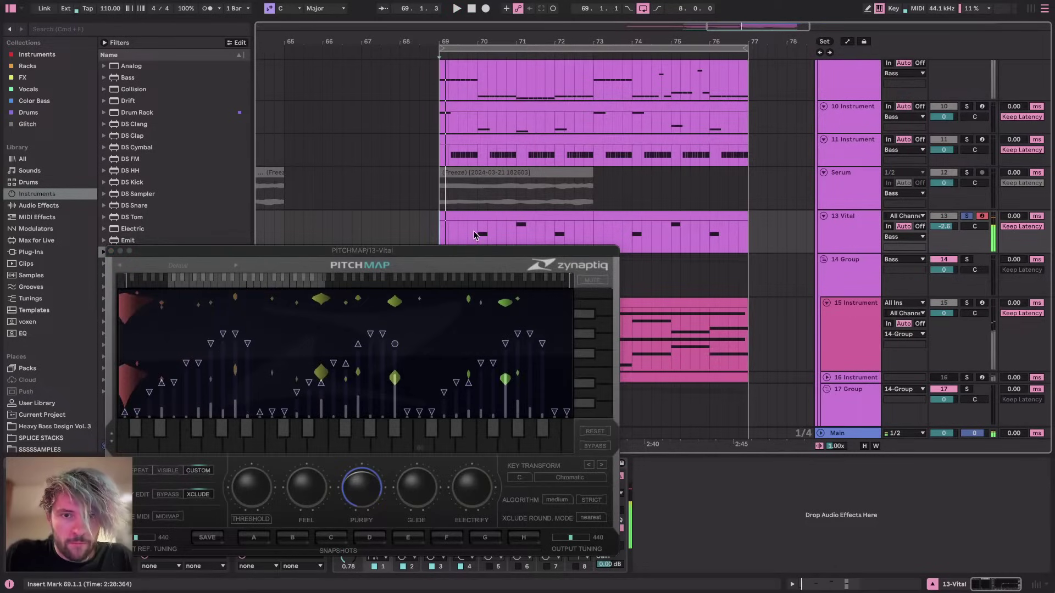
{"action": "left_click", "coordinate": [431, 417]}
{"action": "left_click_drag", "start_coordinate": [431, 412], "coordinate": [432, 394]}
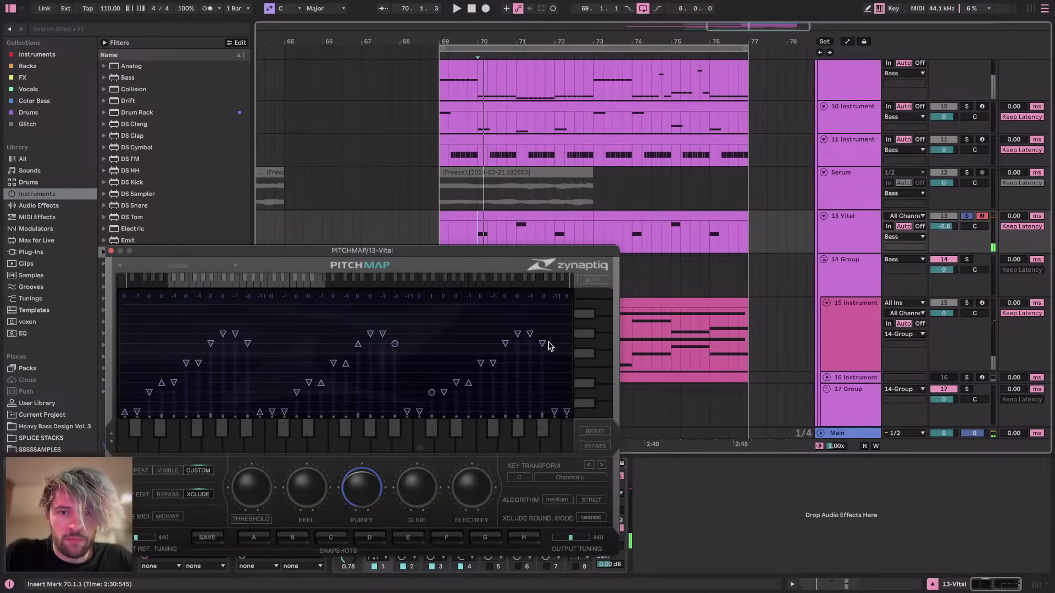
Play the bass from bar 71 and flip the markers of its orange low partial and yellow partial to upward triangles
{"action": "left_click", "coordinate": [513, 228]}
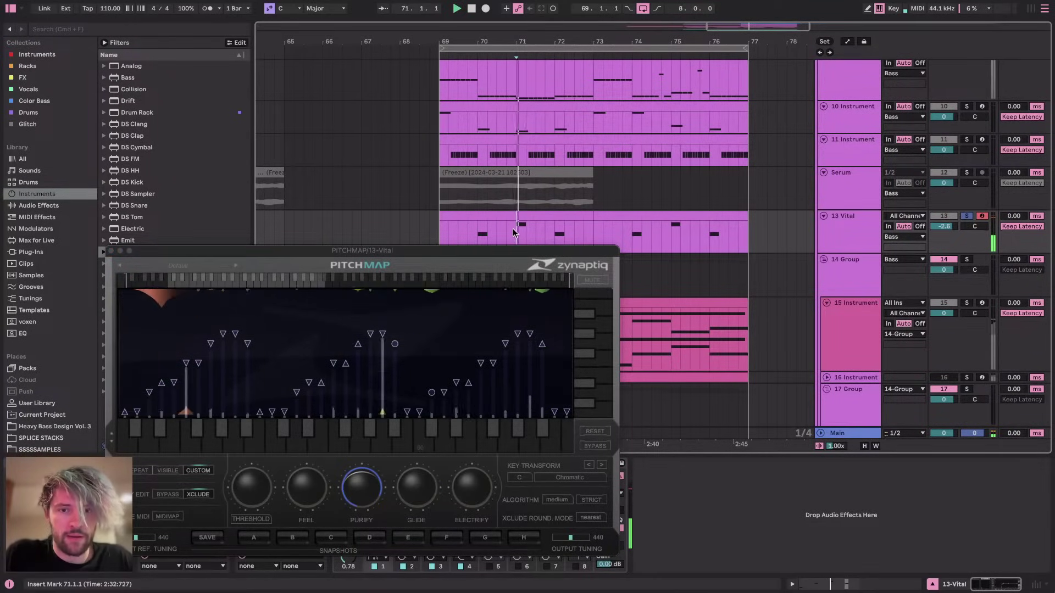
{"action": "left_click", "coordinate": [186, 363]}
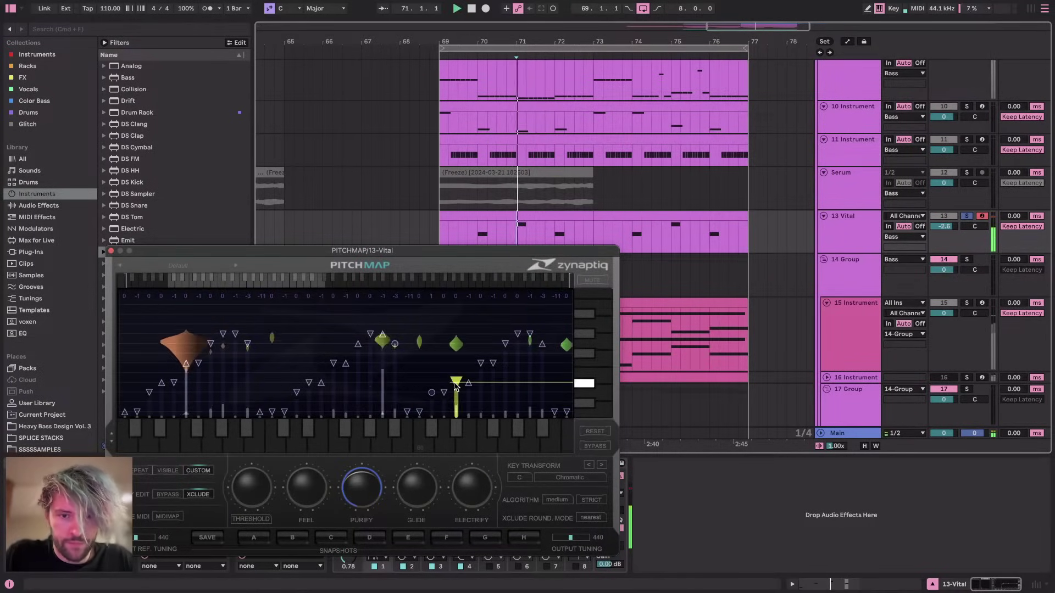
{"action": "left_click", "coordinate": [476, 233]}
{"action": "key", "text": "space"}
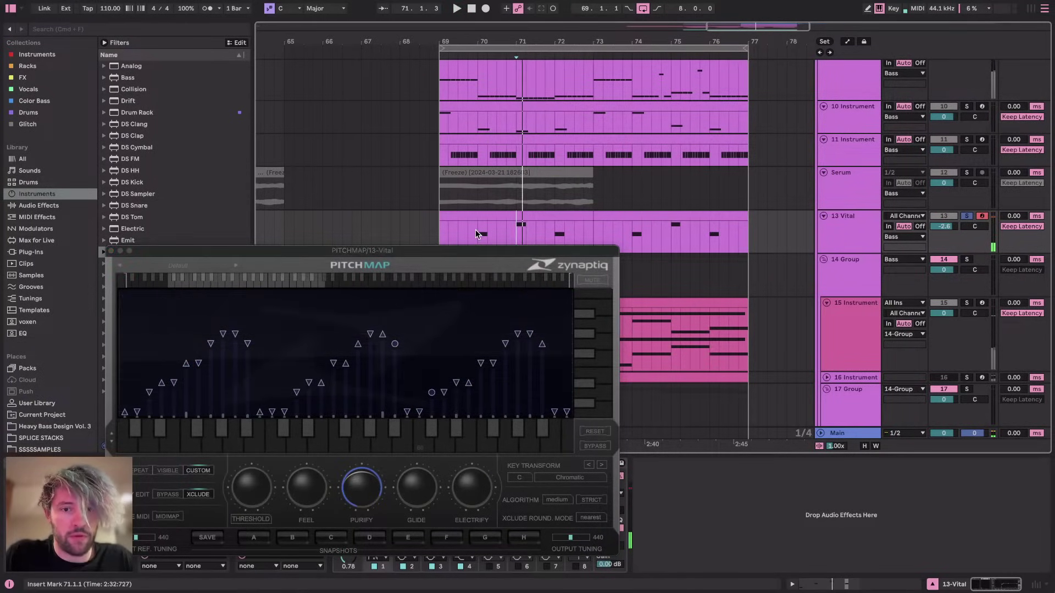
Replay the bass from bar 71 and flip the marker of its lower green partial to an upward triangle
{"action": "key", "text": "space"}
{"action": "key", "text": "space"}
{"action": "key", "text": "space"}
{"action": "key", "text": "space"}
{"action": "left_click", "coordinate": [479, 232]}
{"action": "key", "text": "space"}
{"action": "key", "text": "space"}
{"action": "left_click", "coordinate": [519, 225]}
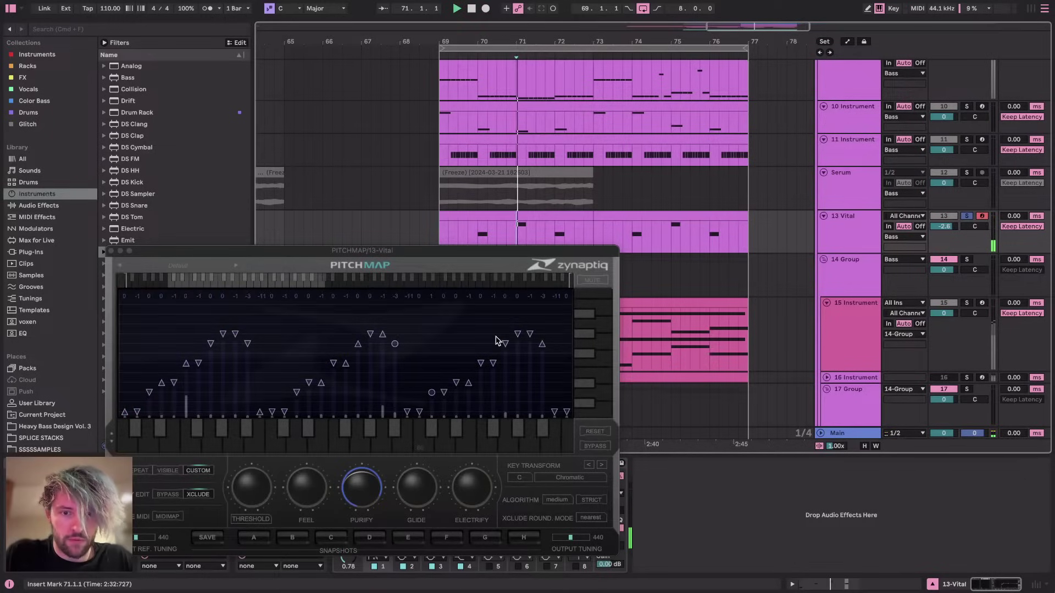
{"action": "left_click", "coordinate": [457, 385]}
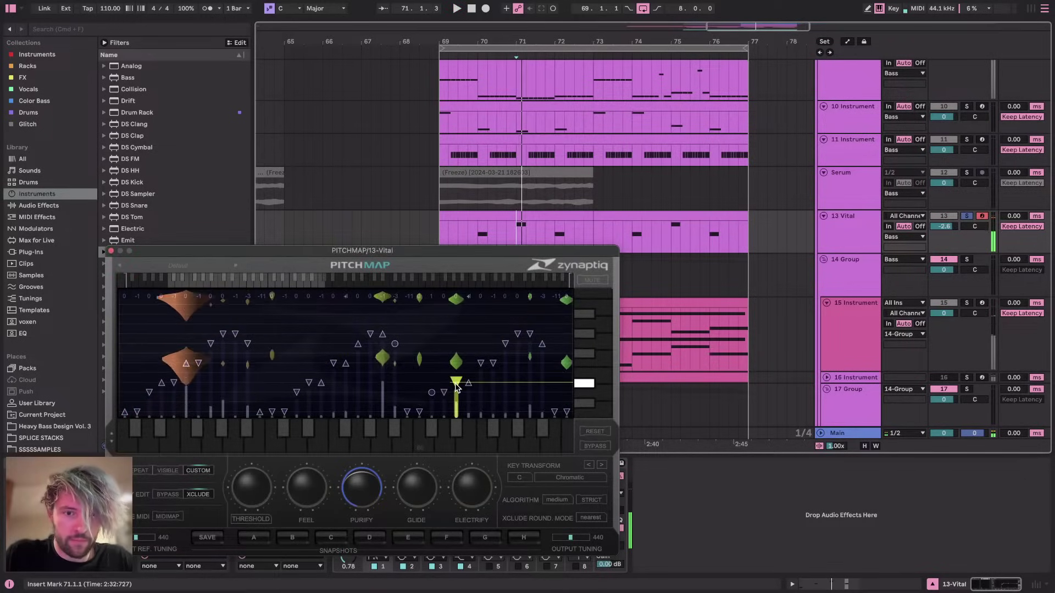
{"action": "left_click", "coordinate": [455, 385]}
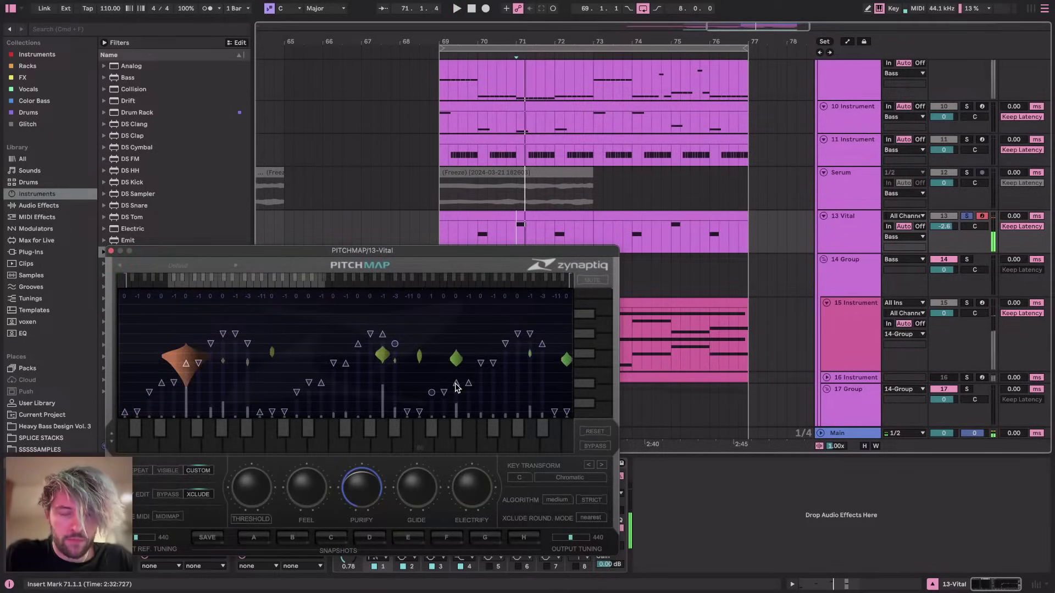
Audition the remapped bass from bar 72 and from late in bar 70, and close PITCHMAP
{"action": "left_click", "coordinate": [554, 233]}
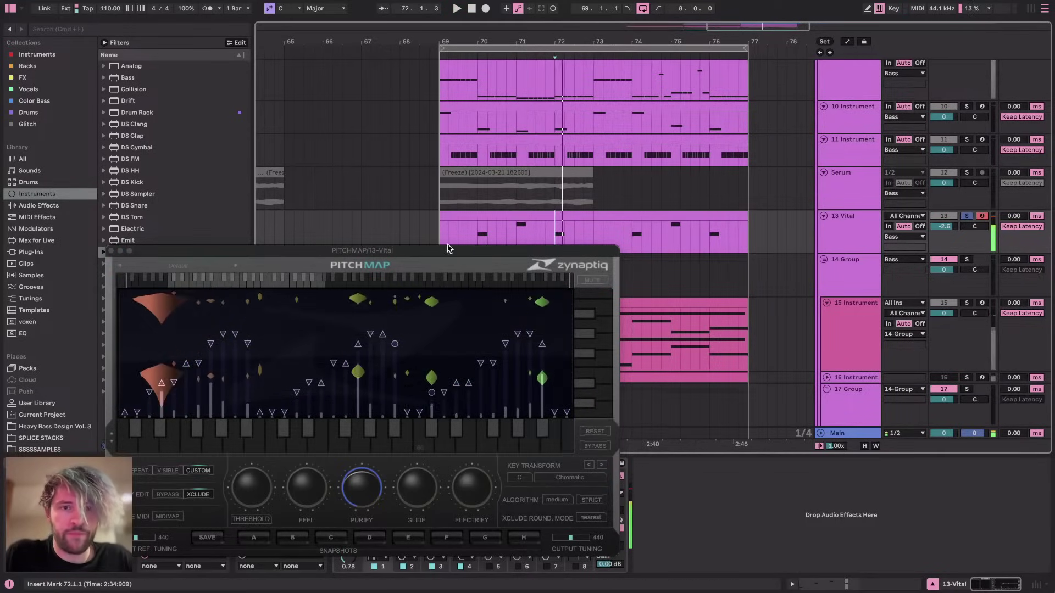
{"action": "left_click", "coordinate": [483, 227]}
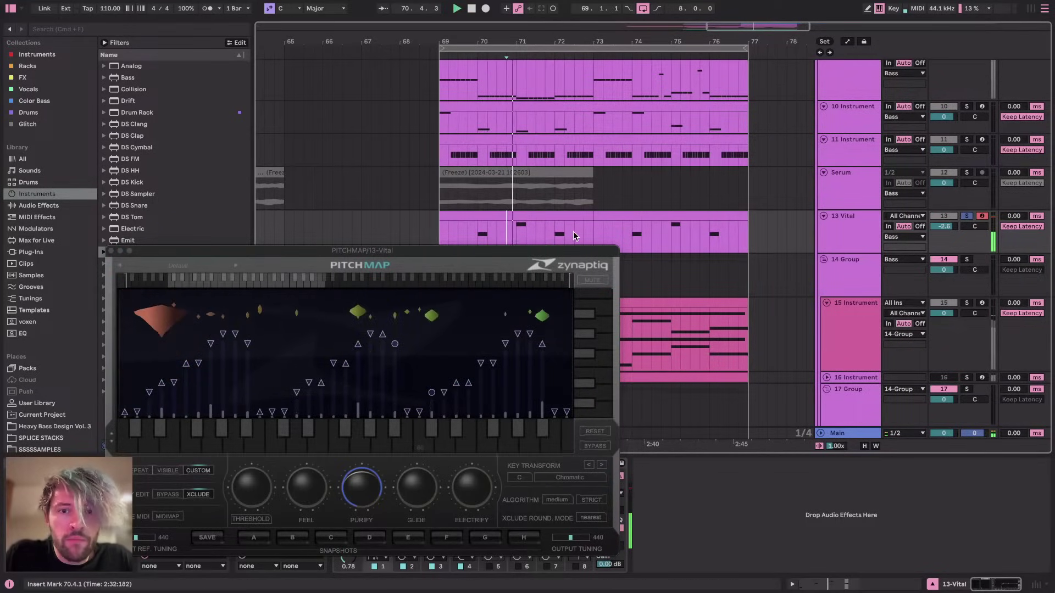
{"action": "left_click", "coordinate": [555, 228]}
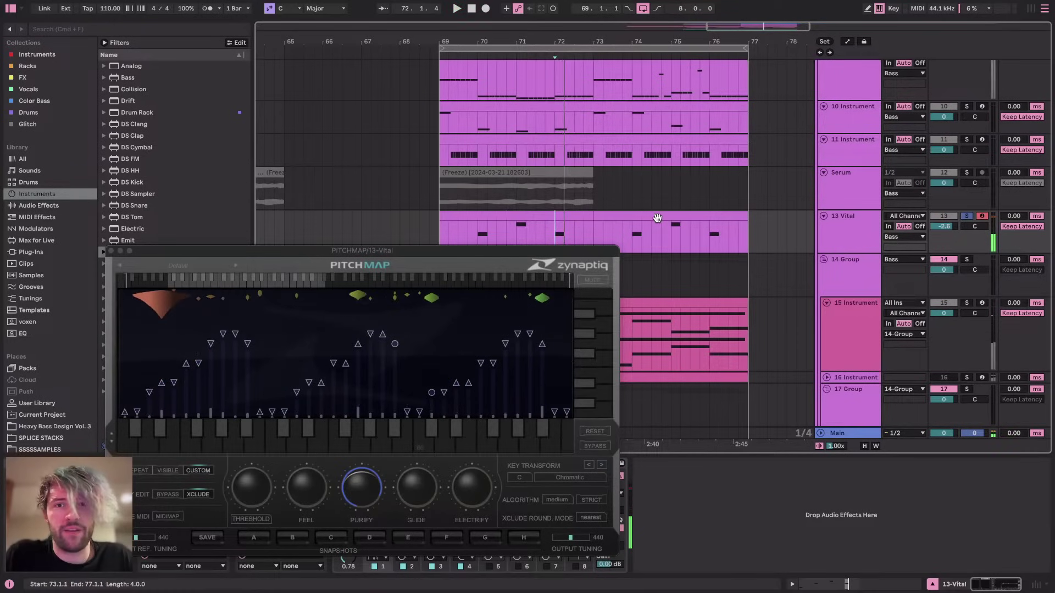
{"action": "scroll", "coordinate": [604, 239], "scroll_direction": "up", "scroll_amount": 2}
{"action": "scroll", "coordinate": [604, 238], "scroll_direction": "left", "scroll_amount": 1}
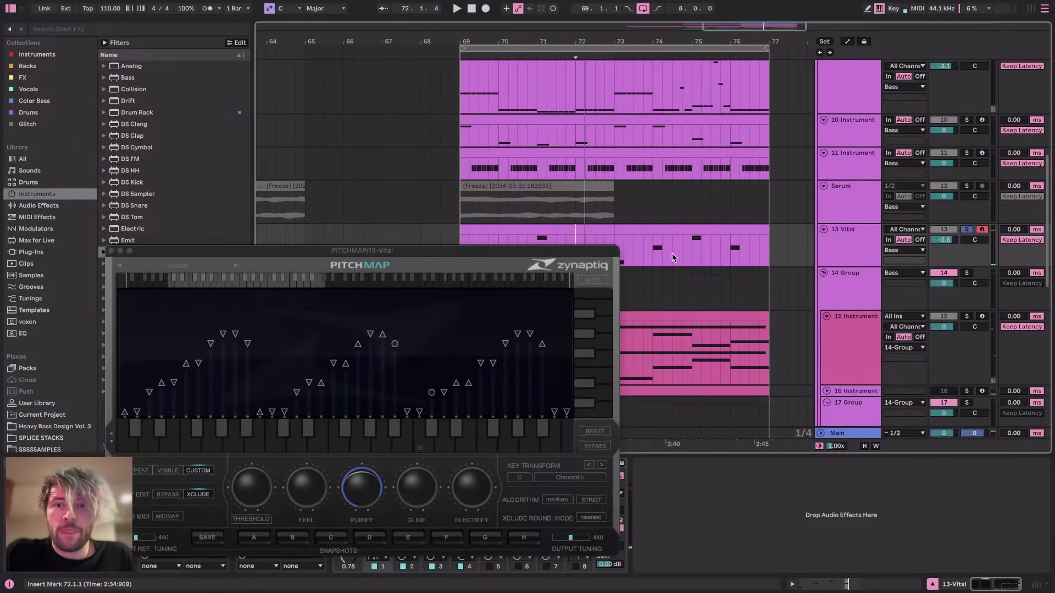
{"action": "left_click", "coordinate": [111, 252]}
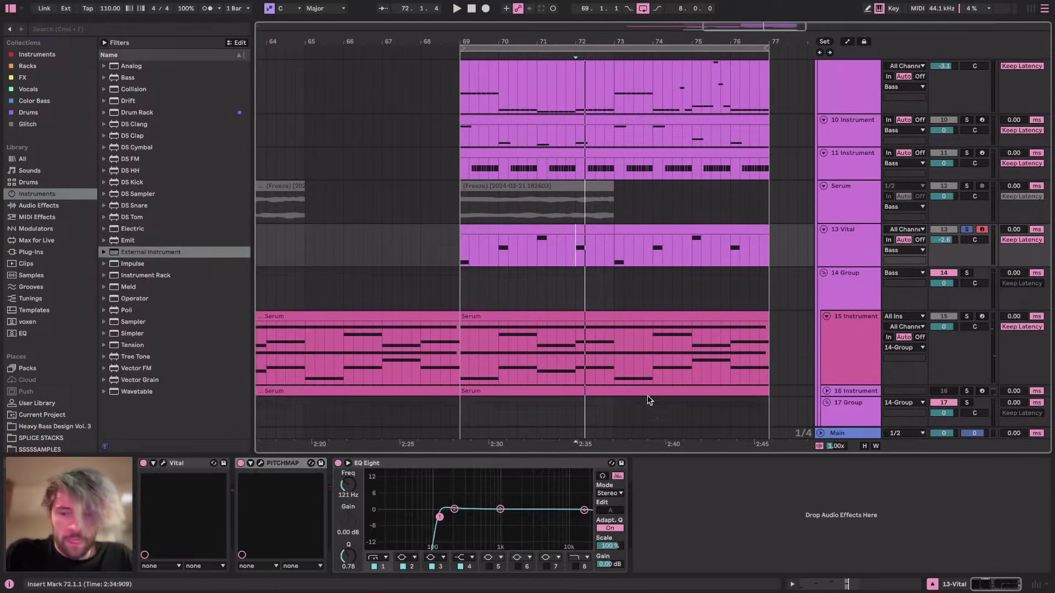
Check the live chat in YouTube Studio, and return to Ableton Live to reopen PITCHMAP on the 13 Vital track
{"action": "left_click", "coordinate": [912, 592]}
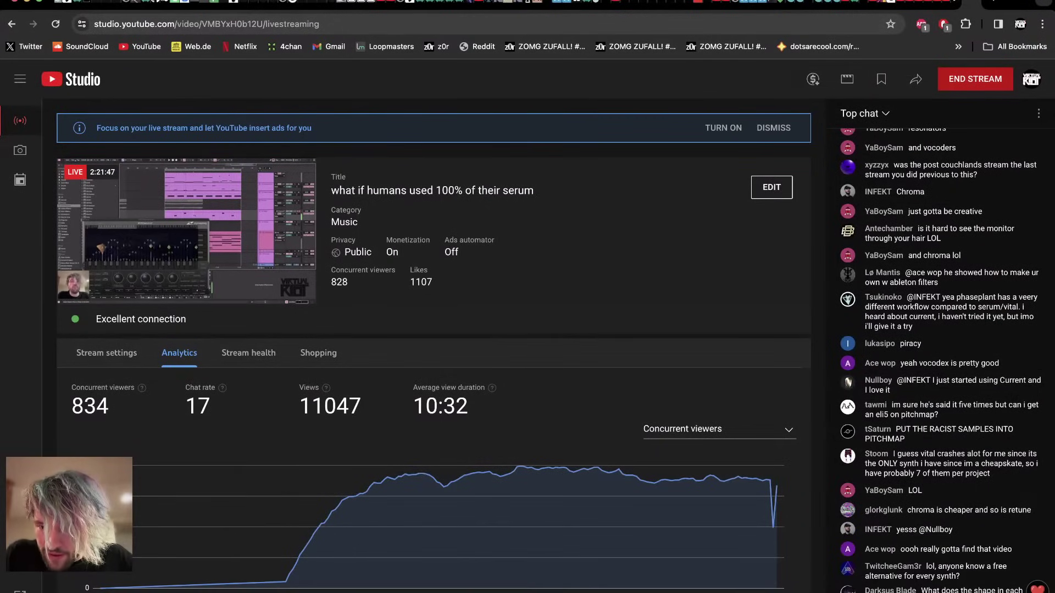
{"action": "key", "text": "super+Tab"}
{"action": "left_click", "coordinate": [830, 229]}
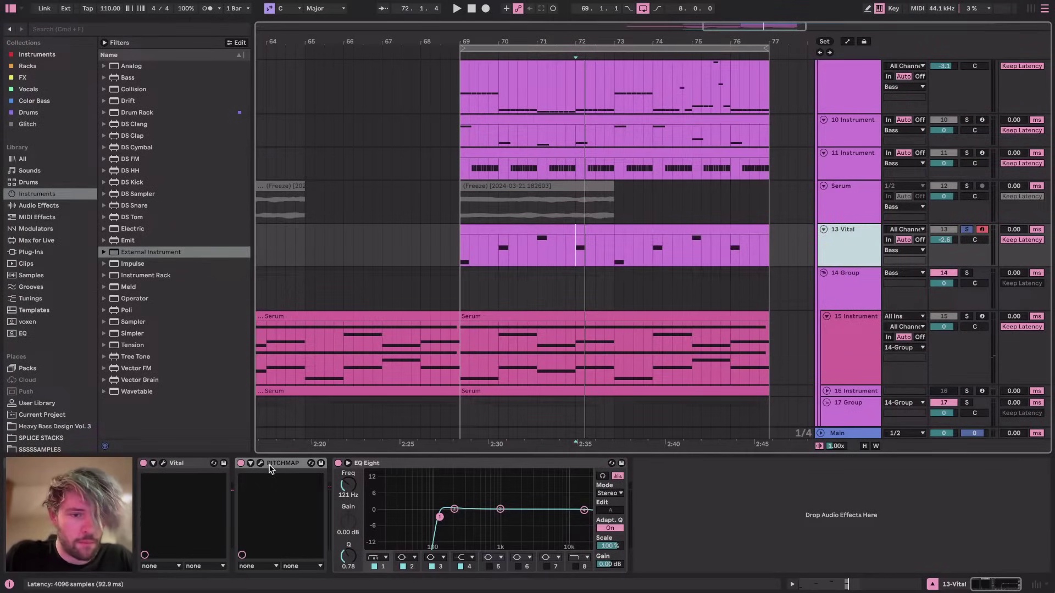
{"action": "left_click", "coordinate": [261, 465]}
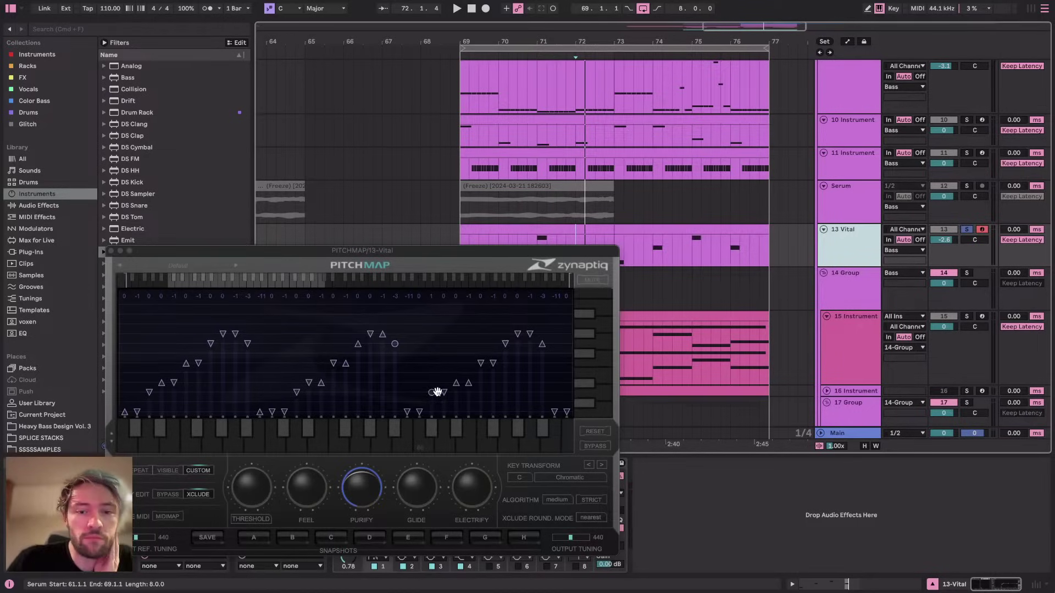
Review the available Xclude Round. Mode options in PITCHMAP without changing the mode
{"action": "left_click", "coordinate": [592, 519]}
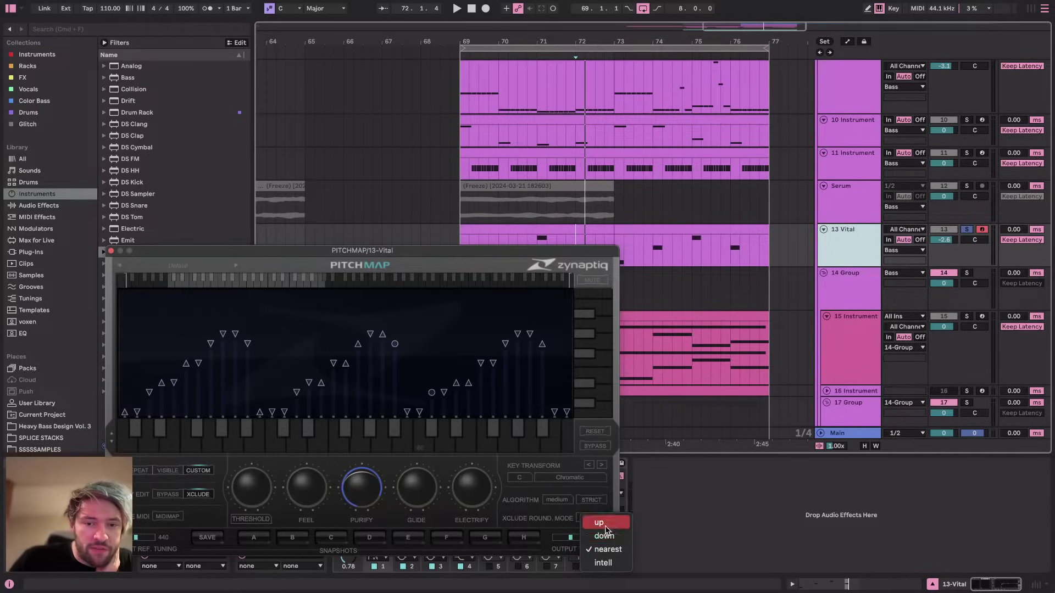
{"action": "left_click", "coordinate": [562, 536]}
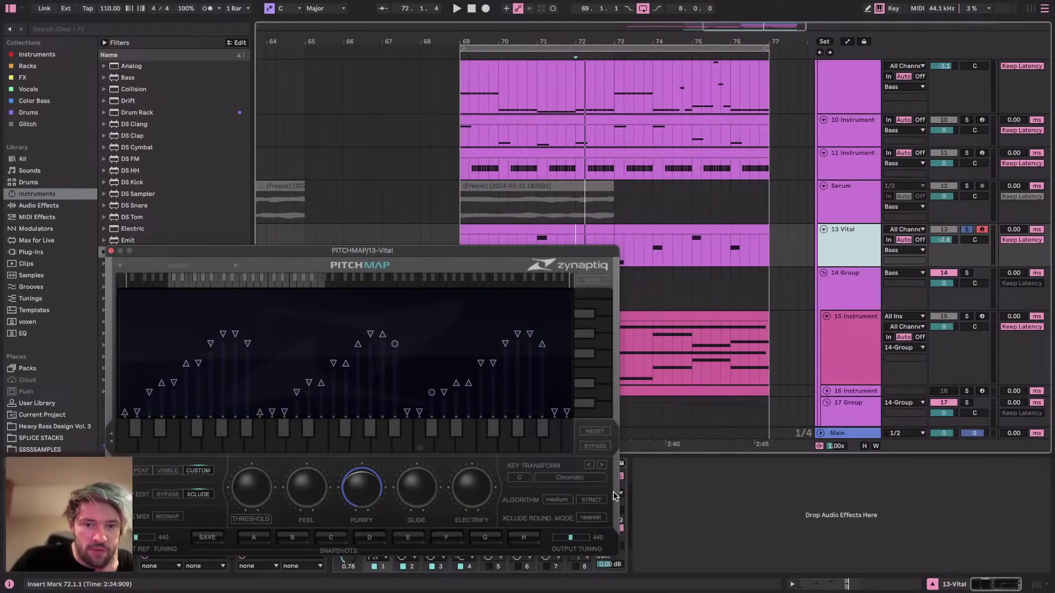
{"action": "left_click", "coordinate": [593, 520]}
{"action": "left_click", "coordinate": [536, 525]}
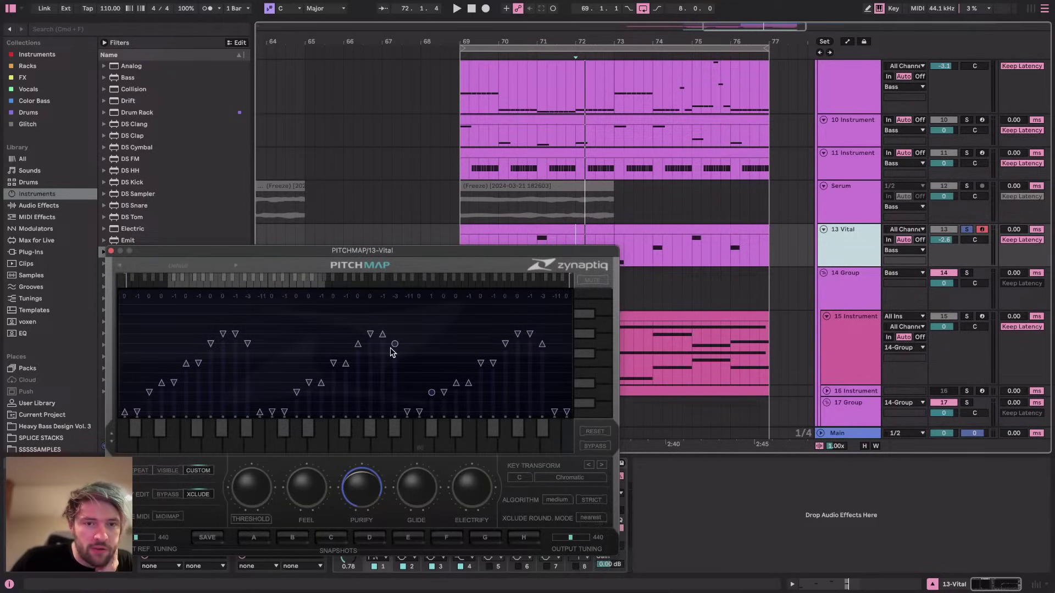
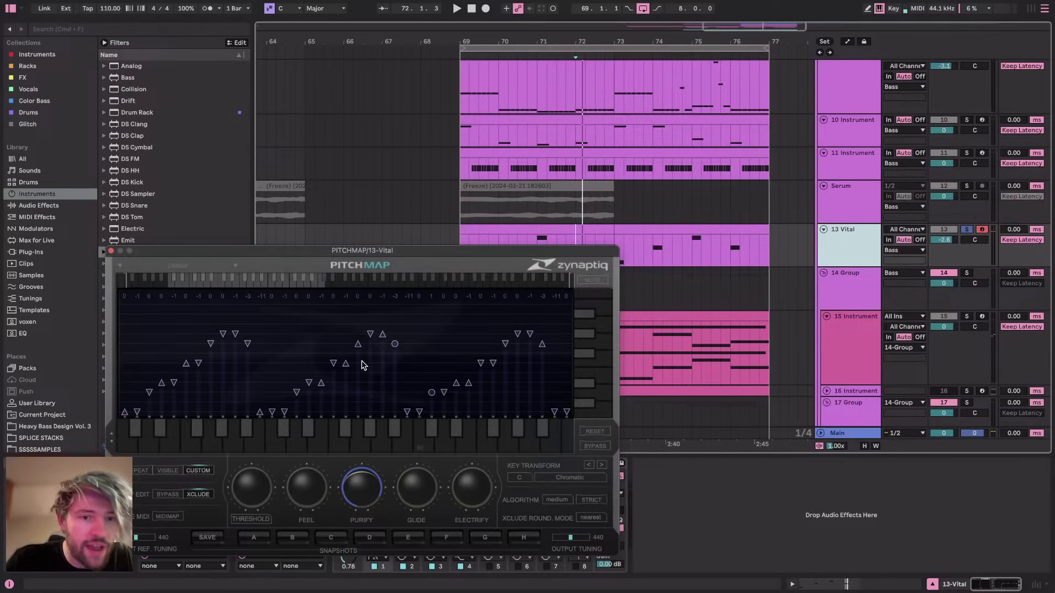
Try raising the yellow partial's marker to a higher note during playback from bars 72 and 70, and return it to its former level
{"action": "key", "text": "space"}
{"action": "left_click_drag", "start_coordinate": [357, 344], "coordinate": [357, 317]}
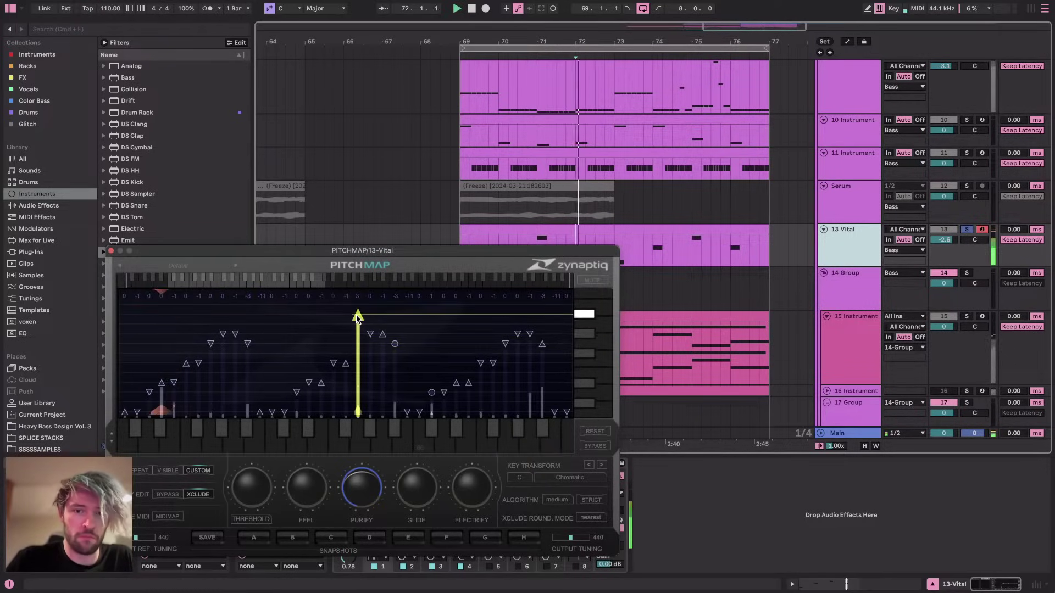
{"action": "left_click", "coordinate": [503, 220]}
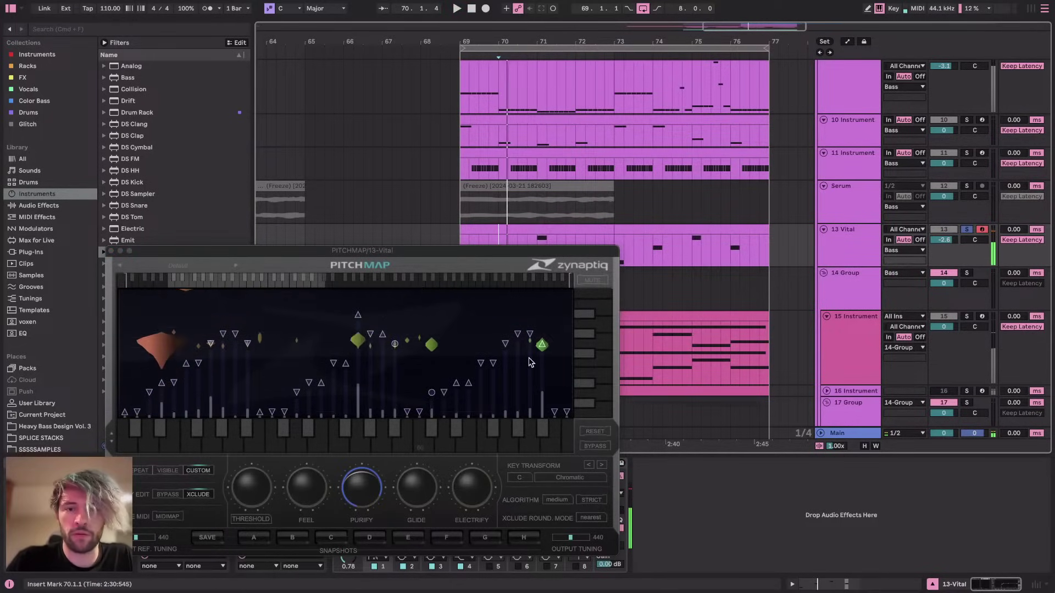
{"action": "key", "text": "space"}
{"action": "left_click_drag", "start_coordinate": [357, 360], "coordinate": [358, 346]}
{"action": "key", "text": "space"}
{"action": "key", "text": "space"}
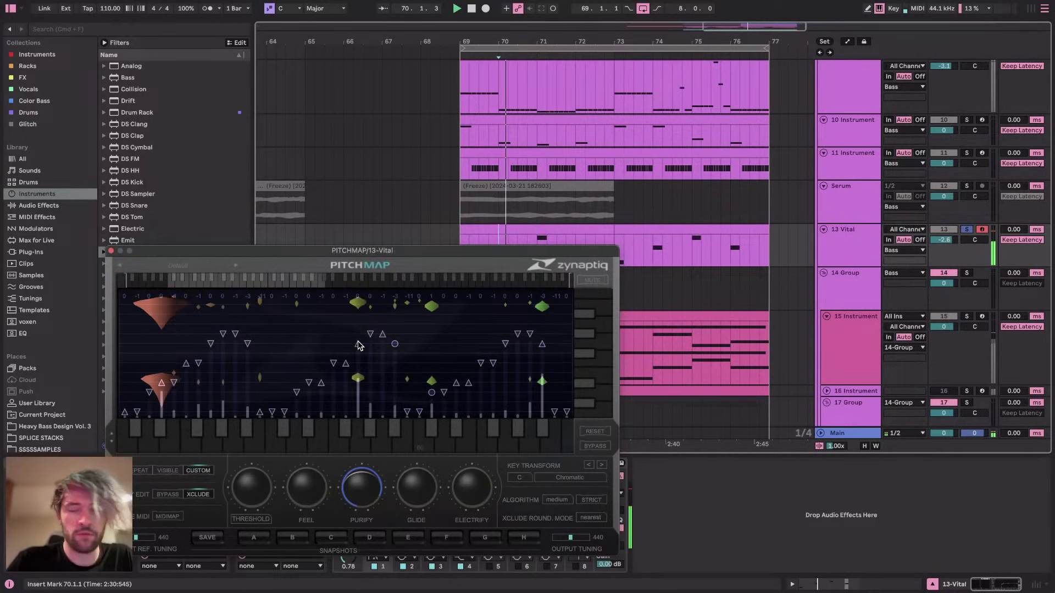
Switch to YouTube Studio and read the live chat messages
{"action": "key", "text": "super+Tab"}
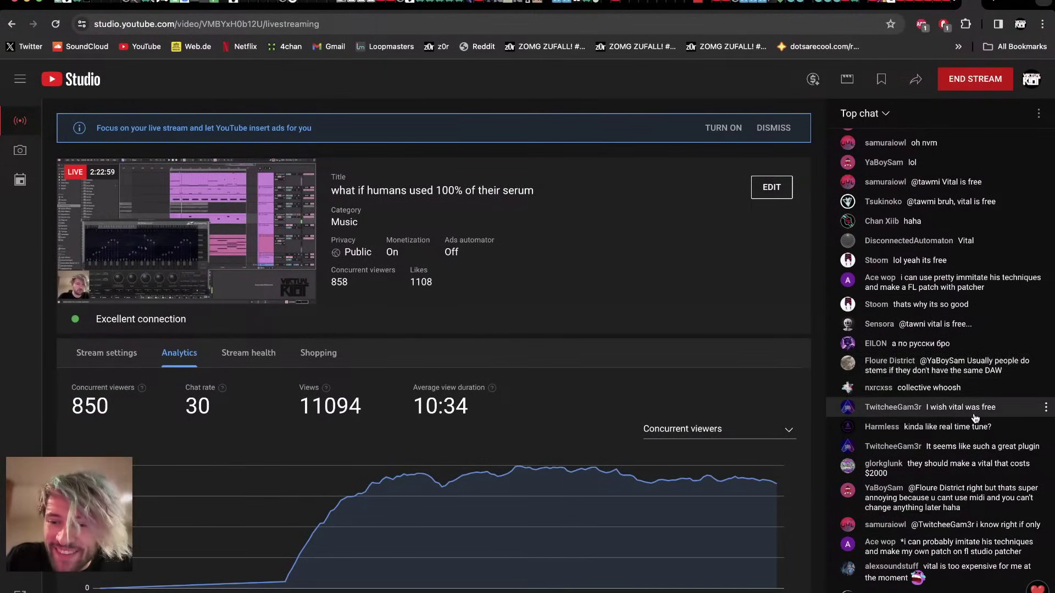
{"action": "key", "text": "super+Tab"}
{"action": "key", "text": "super+Tab"}
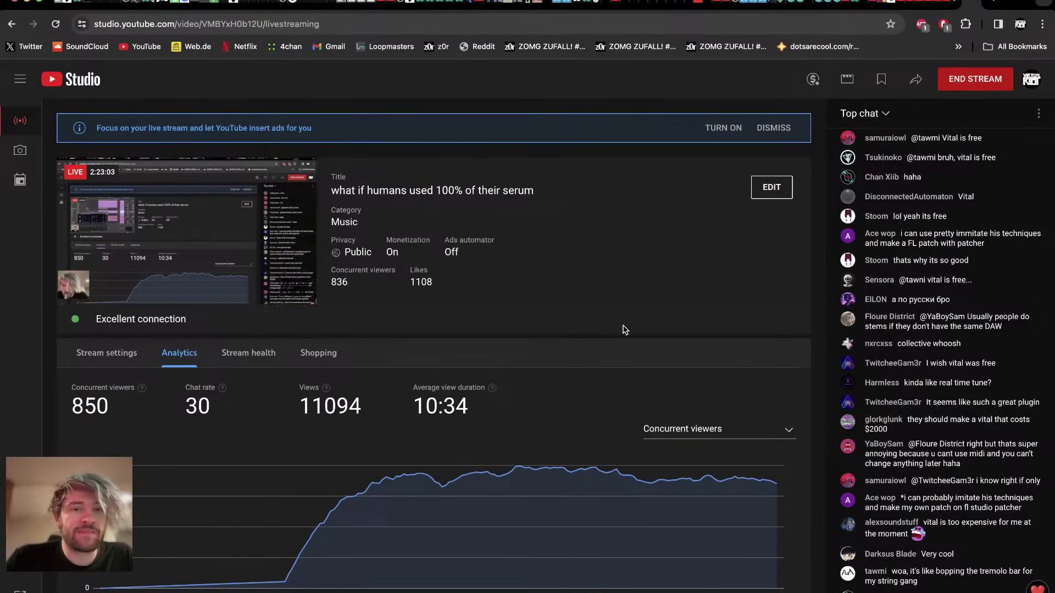
Return to Ableton Live and close PITCHMAP on the 13 Vital track
{"action": "key", "text": "super+Tab"}
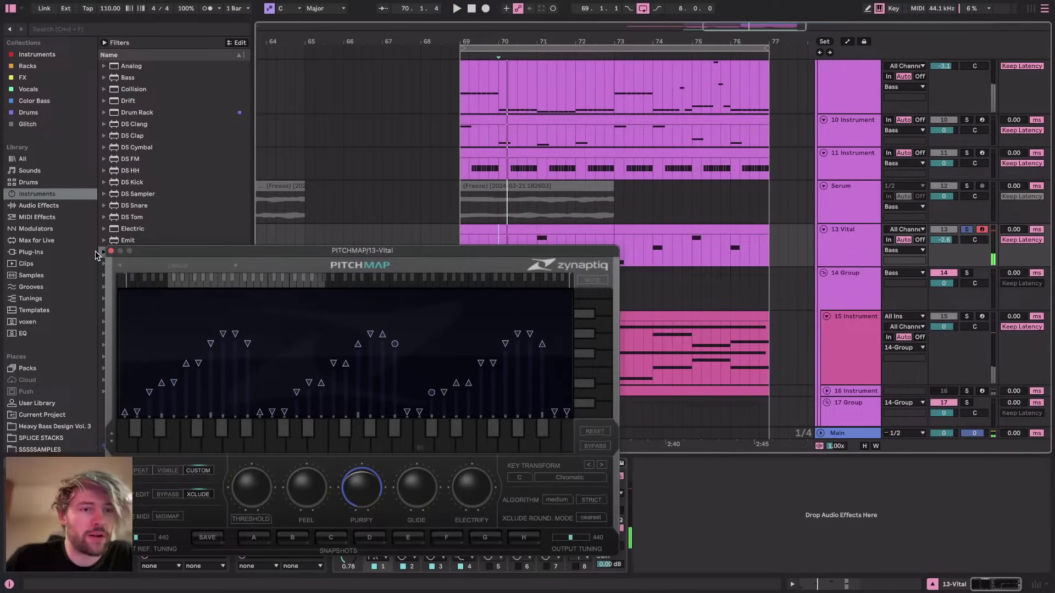
{"action": "left_click", "coordinate": [111, 251]}
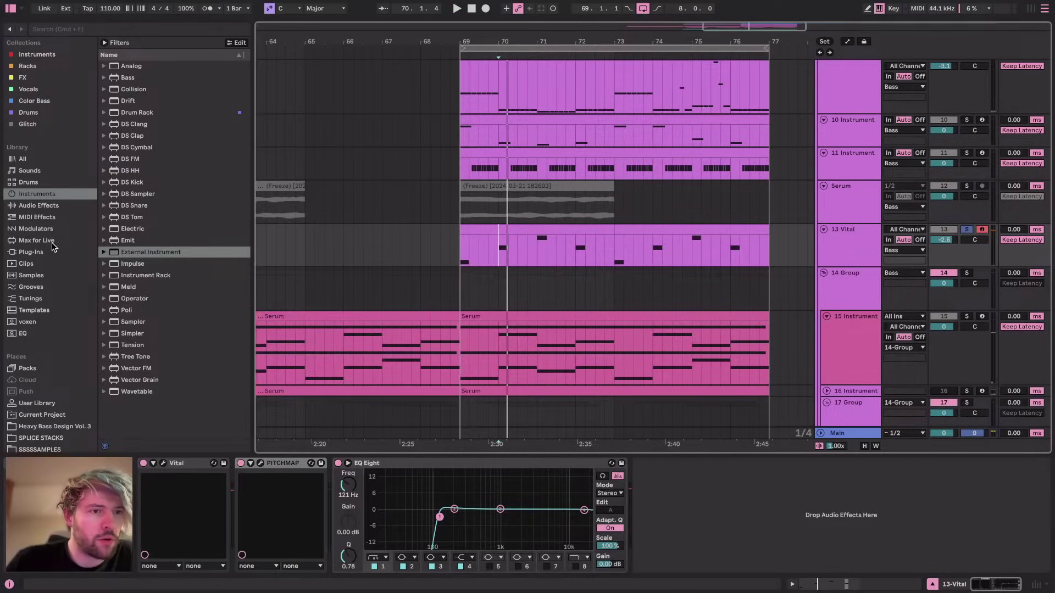
Find Resonators among the built-in audio effects and add it after EQ Eight on the 13 Vital track
{"action": "left_click", "coordinate": [39, 206]}
{"action": "left_click", "coordinate": [151, 378]}
{"action": "scroll", "coordinate": [165, 247], "scroll_direction": "down", "scroll_amount": 5}
{"action": "scroll", "coordinate": [113, 109], "scroll_direction": "up", "scroll_amount": 1}
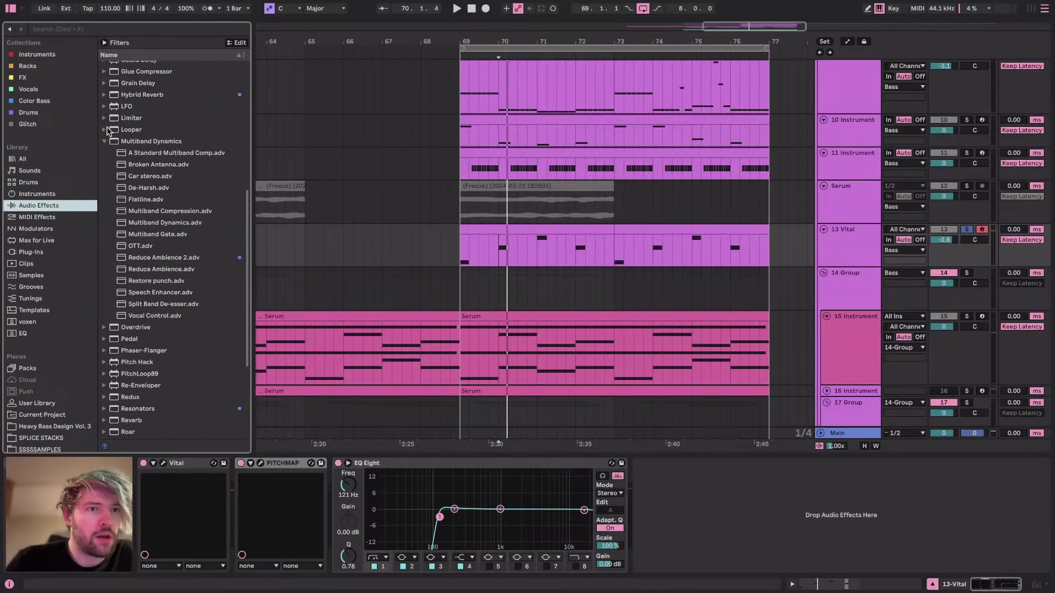
{"action": "left_click", "coordinate": [103, 142]}
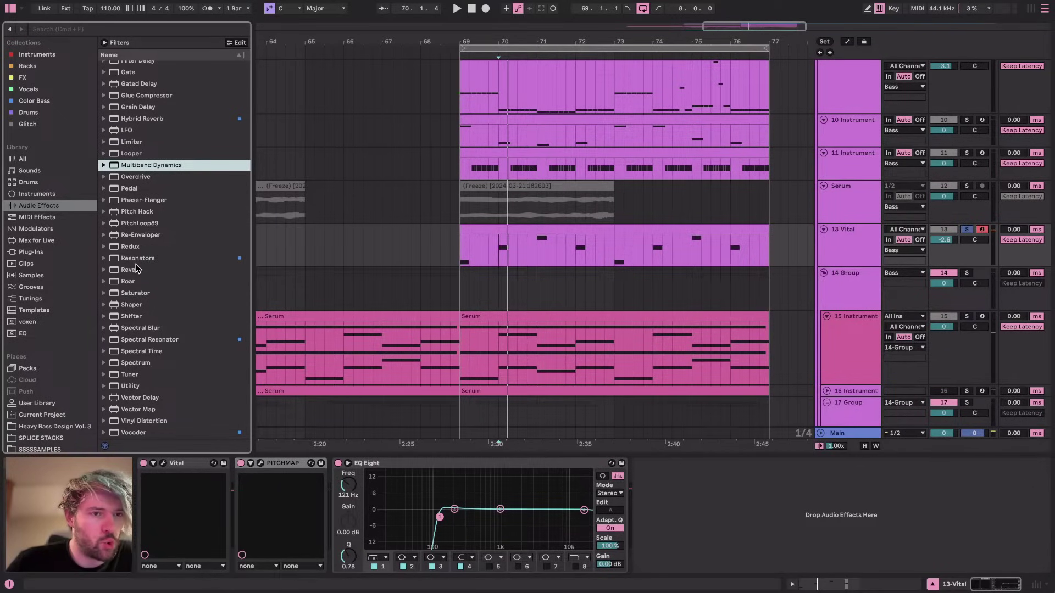
{"action": "double_click", "coordinate": [136, 262]}
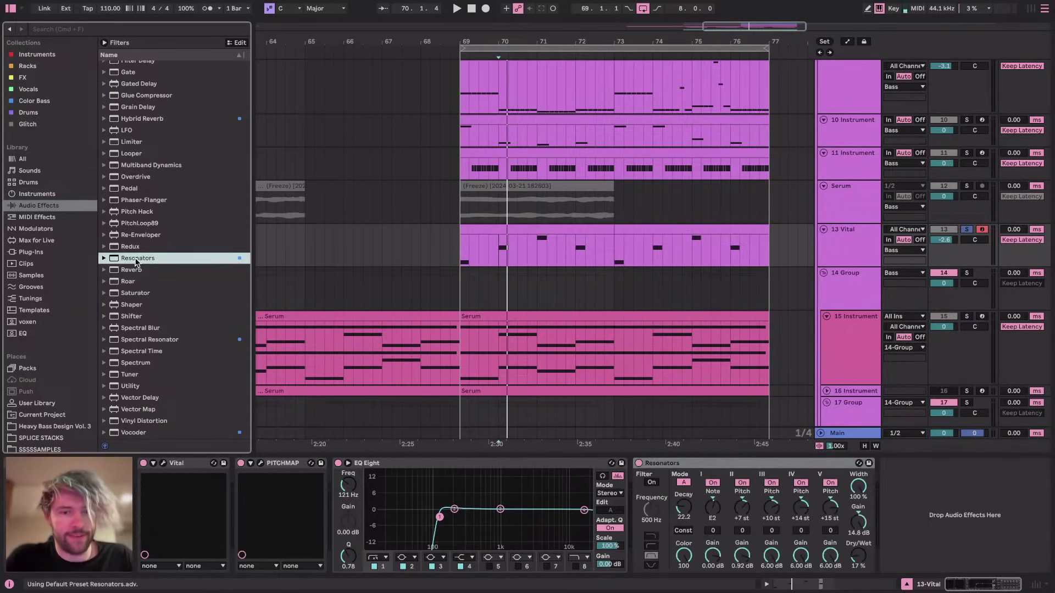
Set the first resonator's note to C2 and the Resonators decay to 73.8 while playing from bar 70
{"action": "left_click", "coordinate": [713, 511]}
{"action": "key", "text": "Down"}
{"action": "key", "text": "space"}
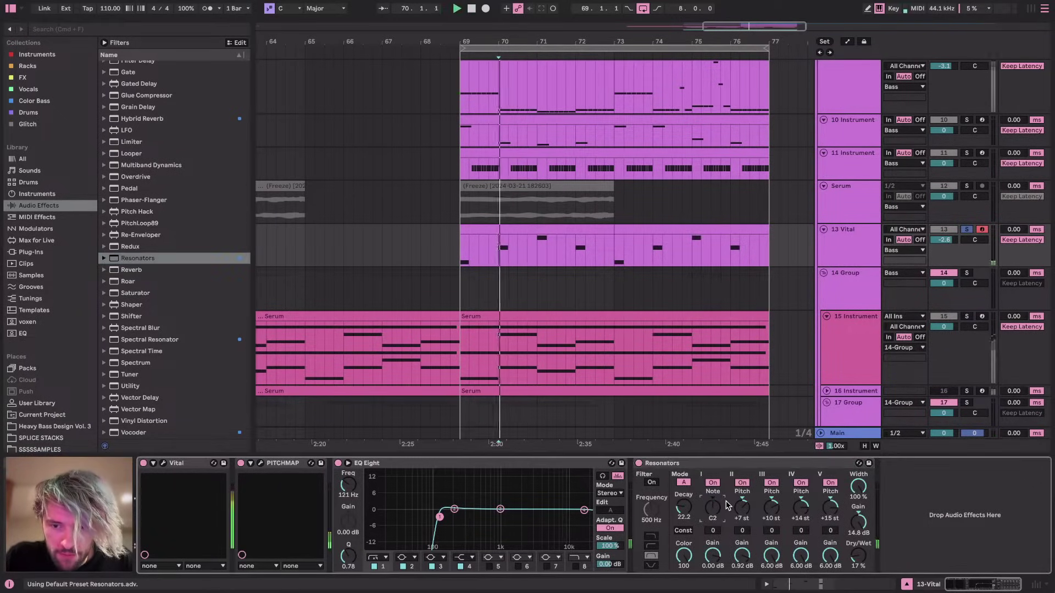
{"action": "key", "text": "space"}
{"action": "key", "text": "space"}
{"action": "mouse_move", "coordinate": [684, 507]}
{"action": "left_mouse_down"}
{"action": "mouse_move", "coordinate": [683, 477]}
{"action": "mouse_move", "coordinate": [684, 505]}
{"action": "left_mouse_up"}
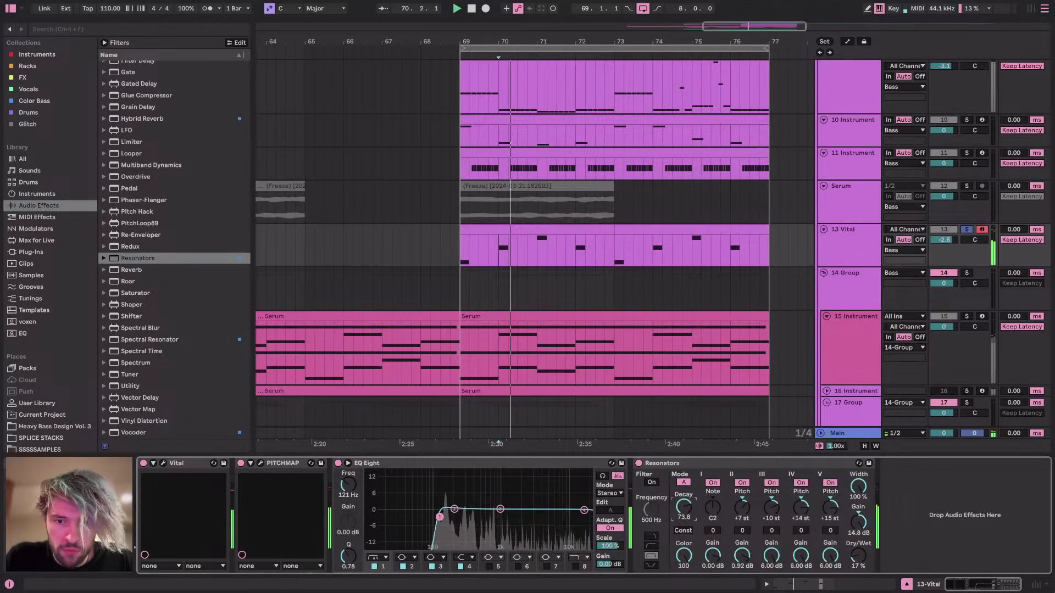
Try Resonators ahead of EQ Eight with playback from bar 69, and delete it from the chain
{"action": "left_click_drag", "start_coordinate": [674, 464], "coordinate": [342, 461]}
{"action": "left_click", "coordinate": [461, 243]}
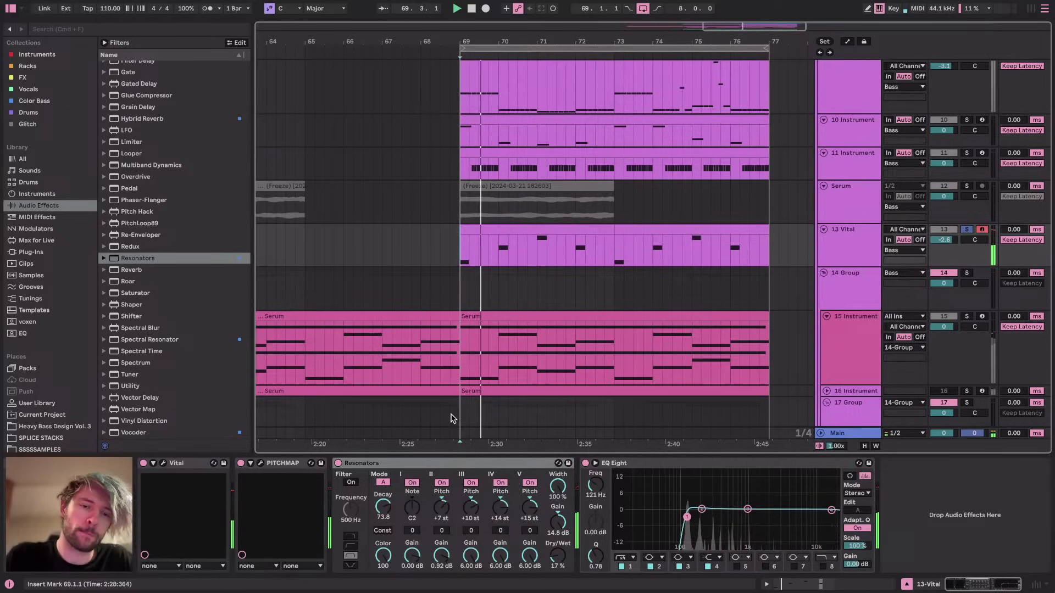
{"action": "left_click", "coordinate": [475, 464]}
{"action": "key", "text": "Delete"}
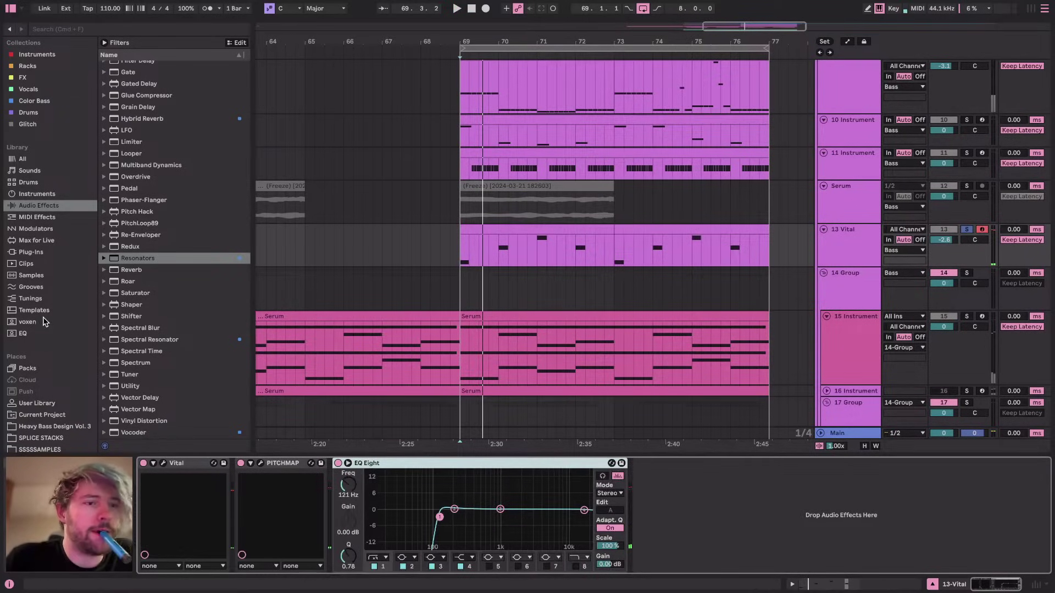
Search the plug-ins for "rezo" and insert Rezonator between PITCHMAP and EQ Eight on the 13 Vital track
{"action": "left_click", "coordinate": [31, 252]}
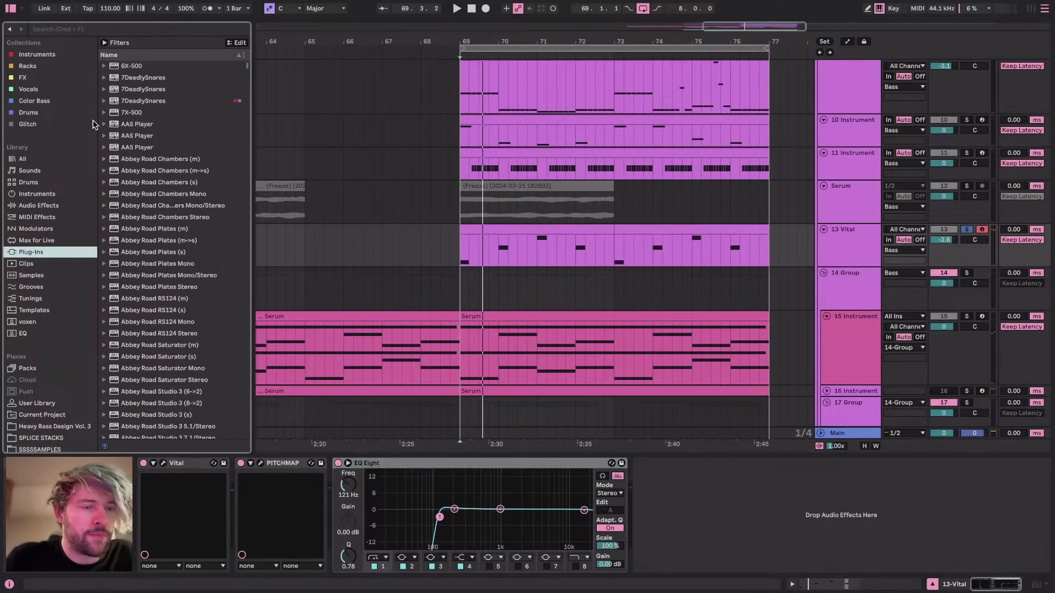
{"action": "left_click", "coordinate": [154, 27]}
{"action": "type", "text": "rezo"}
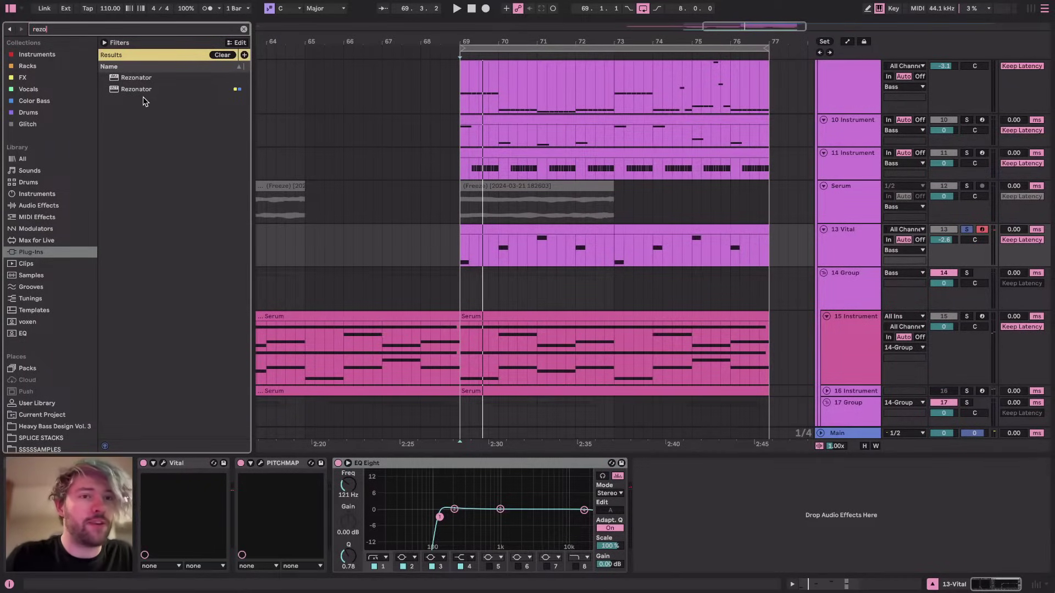
{"action": "double_click", "coordinate": [140, 89]}
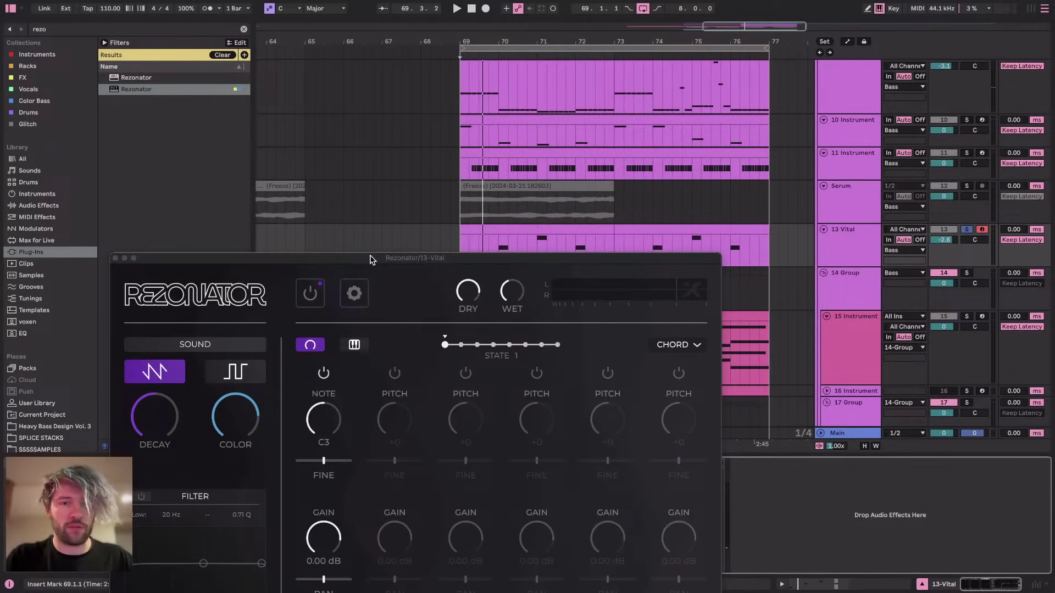
{"action": "left_click_drag", "start_coordinate": [370, 257], "coordinate": [615, 3]}
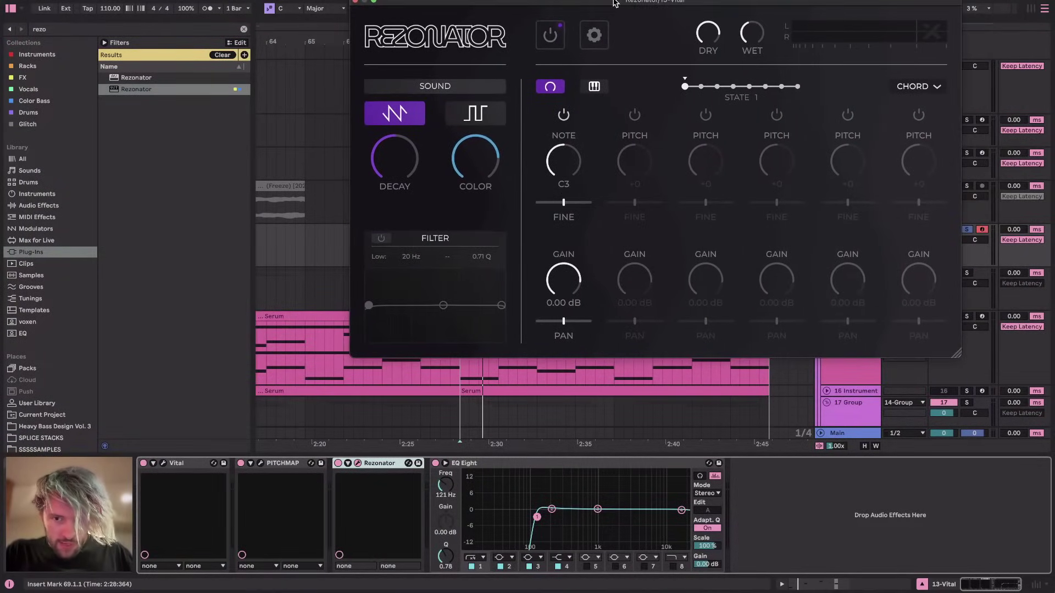
Route the External Instrument's MIDI output in the 15 Instrument rack to 13-Vital, with 1-Rezonator as the destination
{"action": "left_click", "coordinate": [843, 369]}
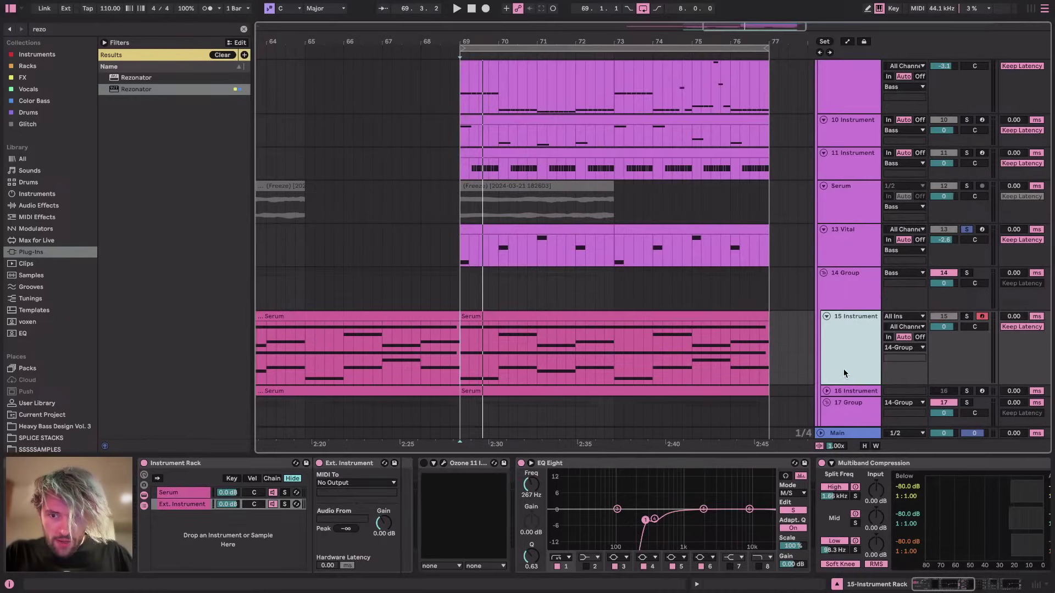
{"action": "left_click", "coordinate": [365, 484]}
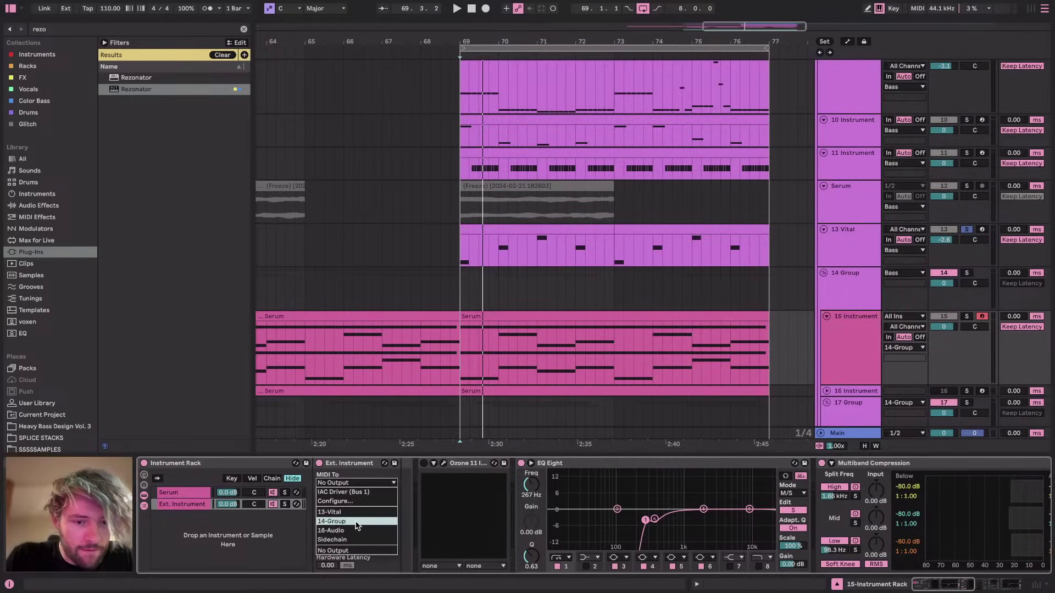
{"action": "left_click", "coordinate": [354, 517]}
{"action": "left_click", "coordinate": [353, 490]}
{"action": "left_click", "coordinate": [353, 490]}
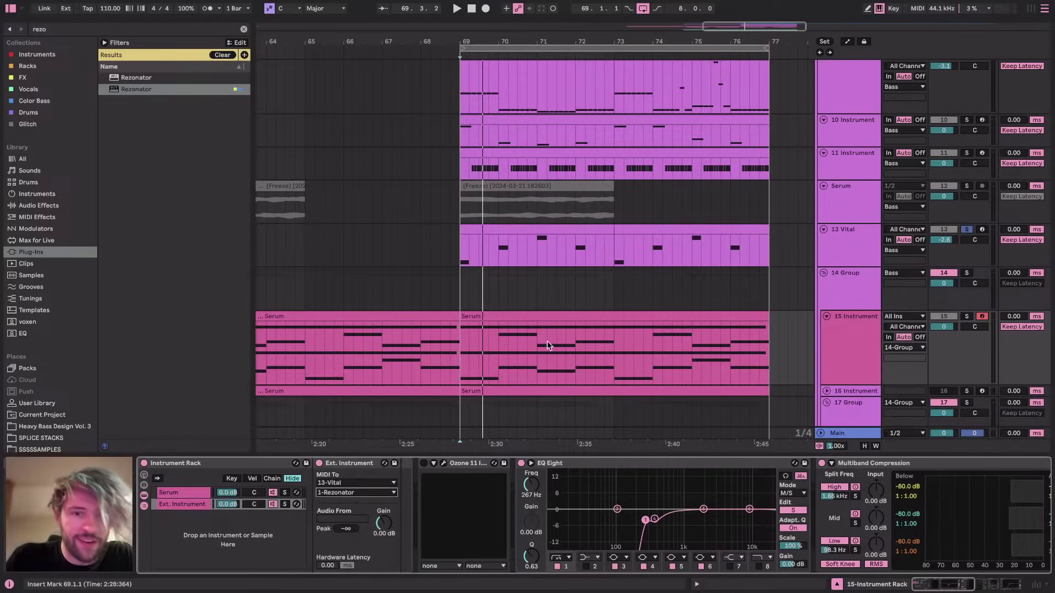
Return to Rezonator on the 13 Vital track and switch its resonators to follow incoming MIDI notes
{"action": "left_click", "coordinate": [835, 247]}
{"action": "left_click", "coordinate": [934, 90]}
{"action": "left_click", "coordinate": [866, 84]}
{"action": "left_click", "coordinate": [595, 87]}
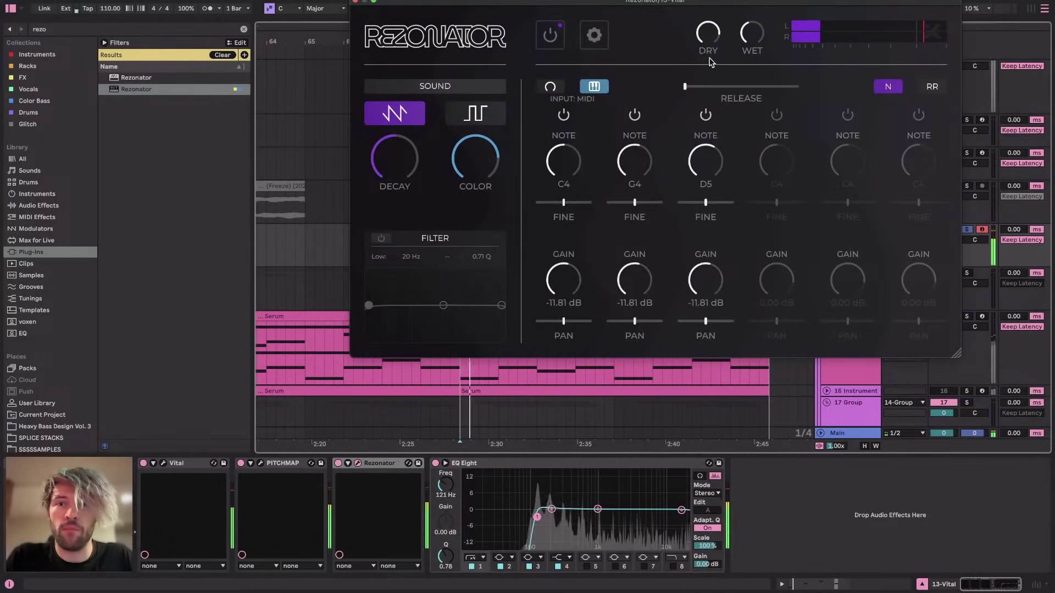
Set Rezonator's decay to 83.3 and listen to the MIDI-driven resonance during playback from bar 69
{"action": "left_click_drag", "start_coordinate": [642, 2], "coordinate": [379, 112]}
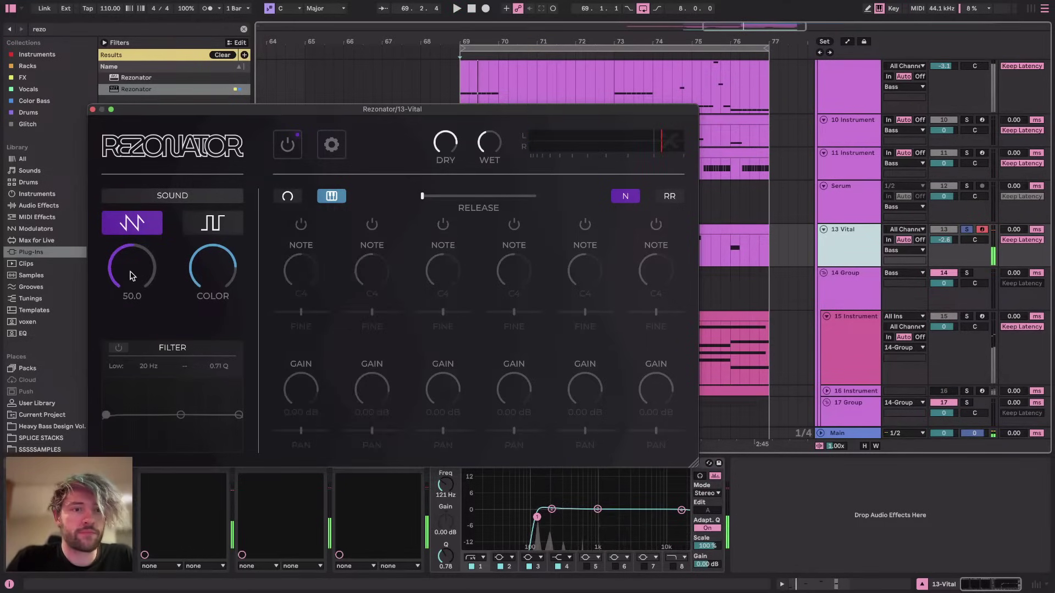
{"action": "key", "text": "space"}
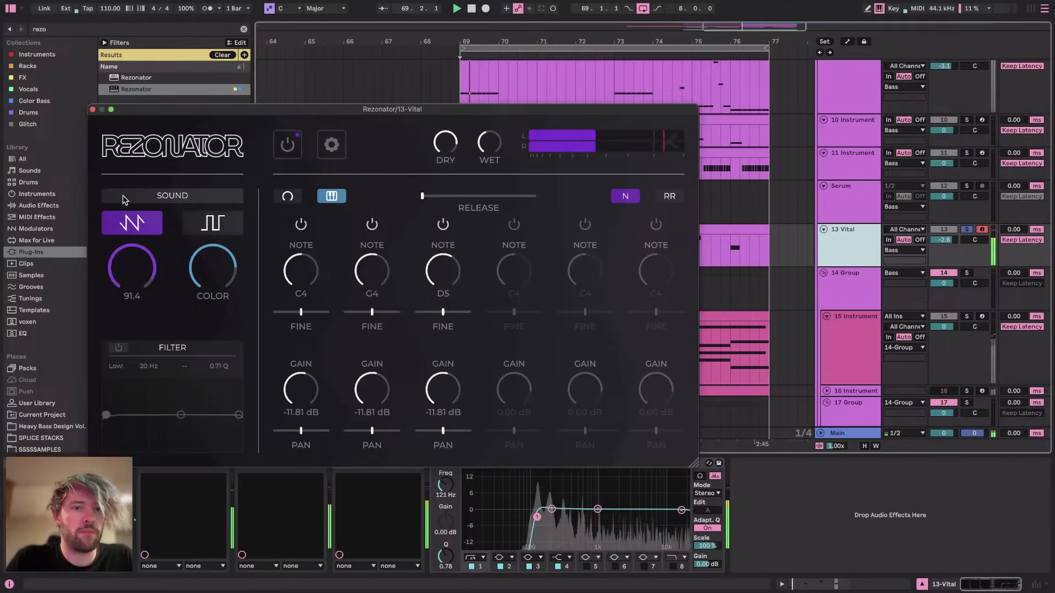
{"action": "mouse_move", "coordinate": [216, 277]}
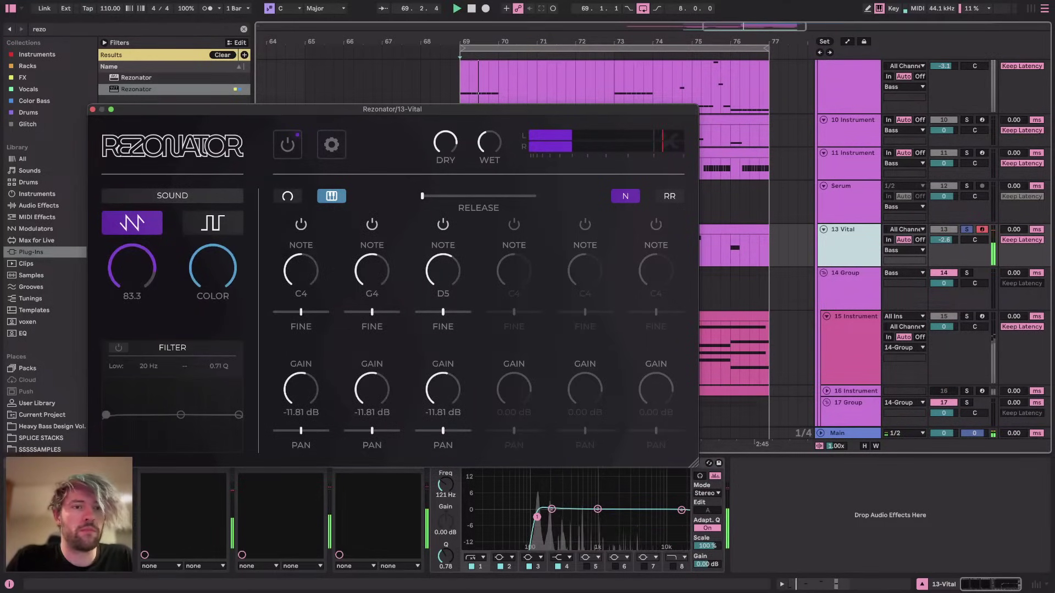
{"action": "left_click_drag", "start_coordinate": [436, 102], "coordinate": [546, 2]}
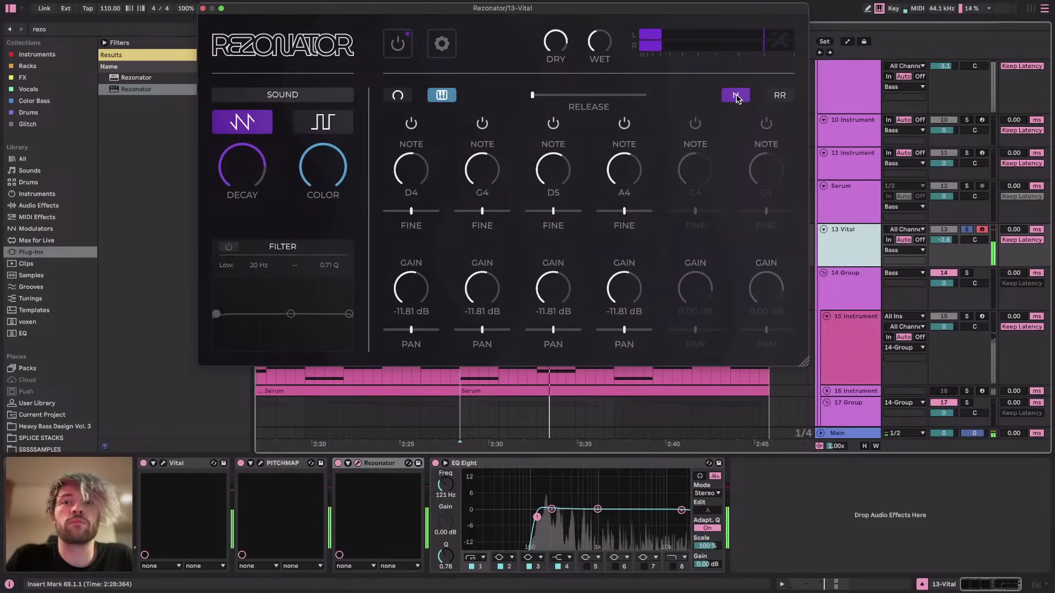
{"action": "left_click_drag", "start_coordinate": [442, 9], "coordinate": [332, 167]}
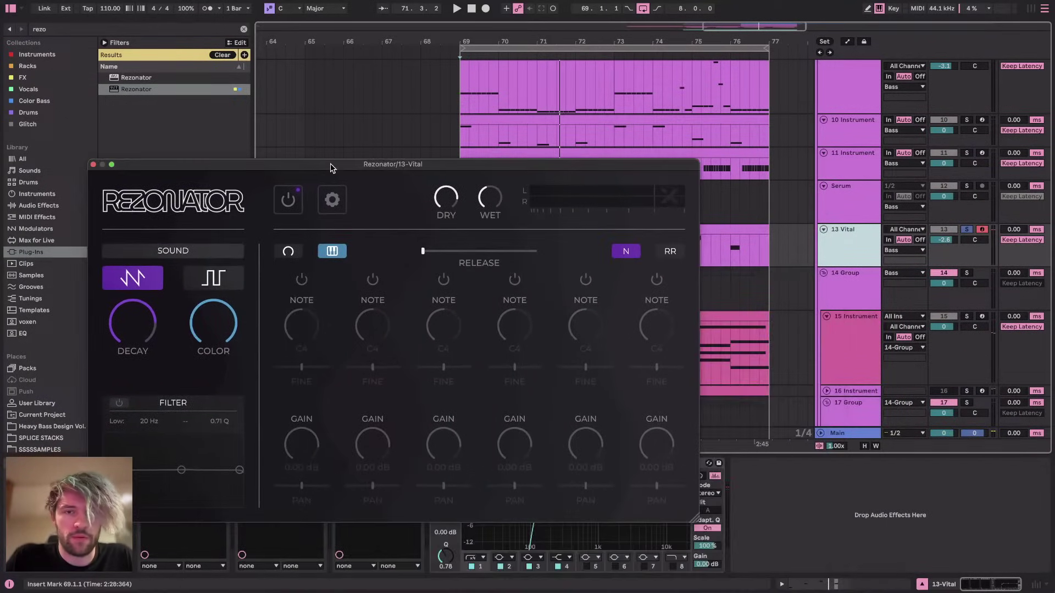
Close Rezonator, lower the third note in the 13 Vital clip to D0, and play the change around bar 71
{"action": "left_click", "coordinate": [93, 165]}
{"action": "double_click", "coordinate": [553, 231]}
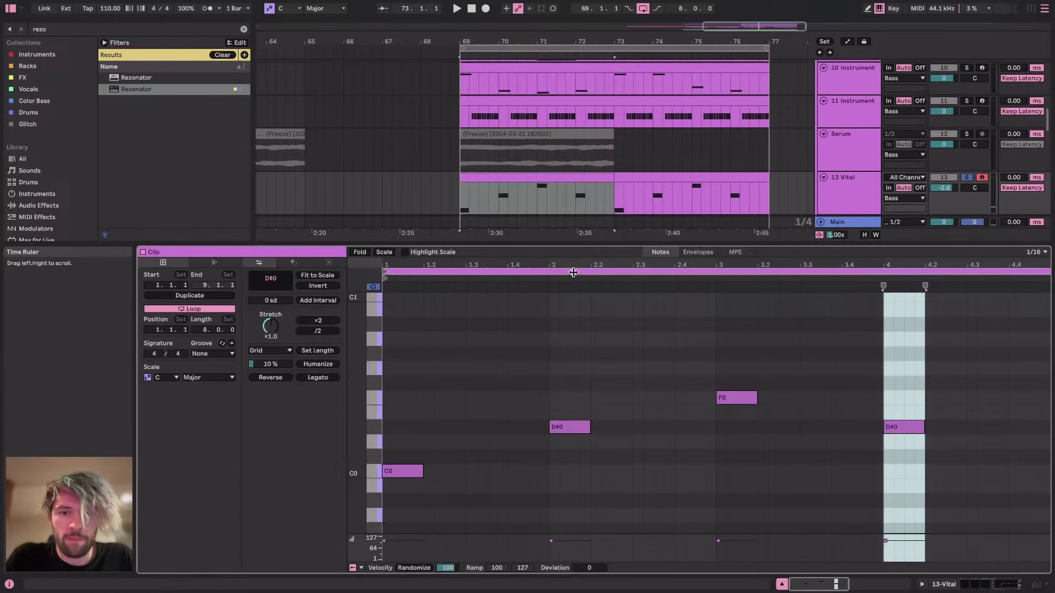
{"action": "left_click_drag", "start_coordinate": [741, 395], "coordinate": [744, 444]}
{"action": "left_click", "coordinate": [502, 201]}
{"action": "key", "text": "space"}
{"action": "left_click", "coordinate": [526, 198]}
{"action": "key", "text": "space"}
{"action": "key", "text": "space"}
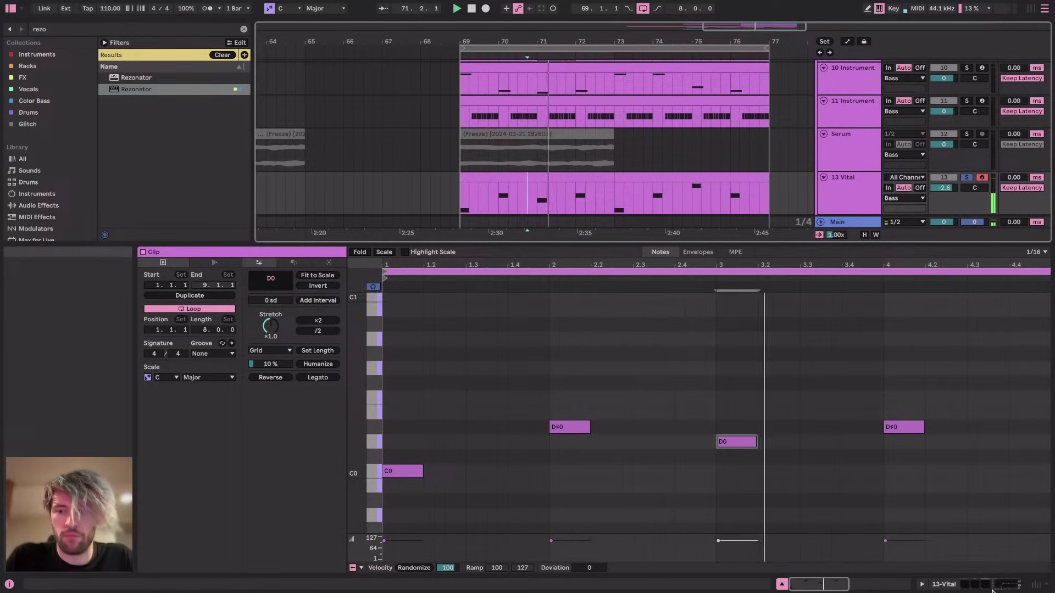
Bring back the 13 Vital device chain, turn Rezonator off, and compare the sound from bars 71 and 70
{"action": "key", "text": "shift+Tab"}
{"action": "key", "text": "space"}
{"action": "left_click", "coordinate": [540, 190]}
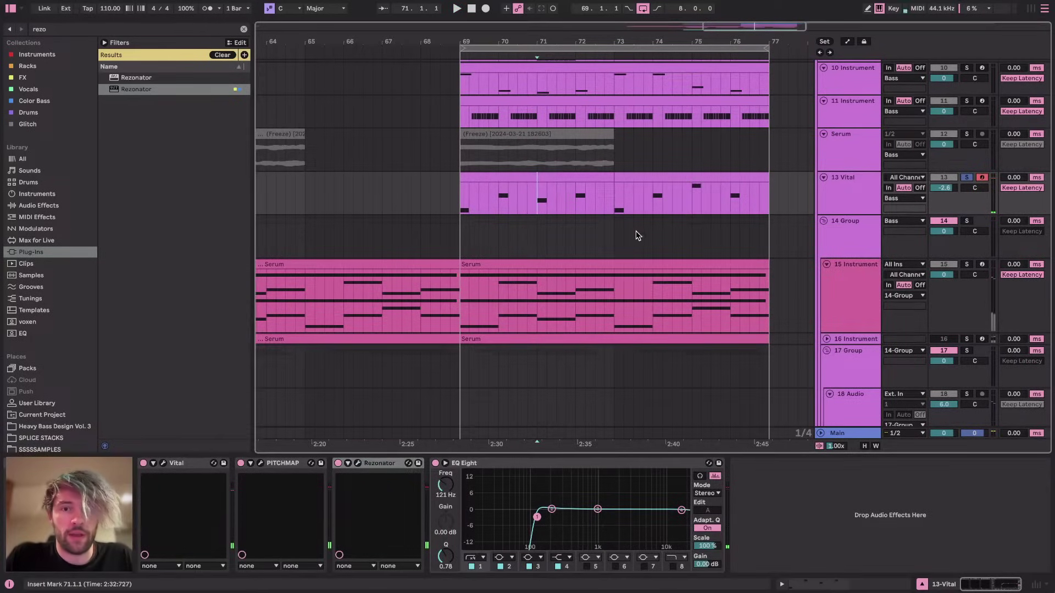
{"action": "left_click", "coordinate": [339, 463]}
{"action": "key", "text": "space"}
{"action": "left_click", "coordinate": [496, 206]}
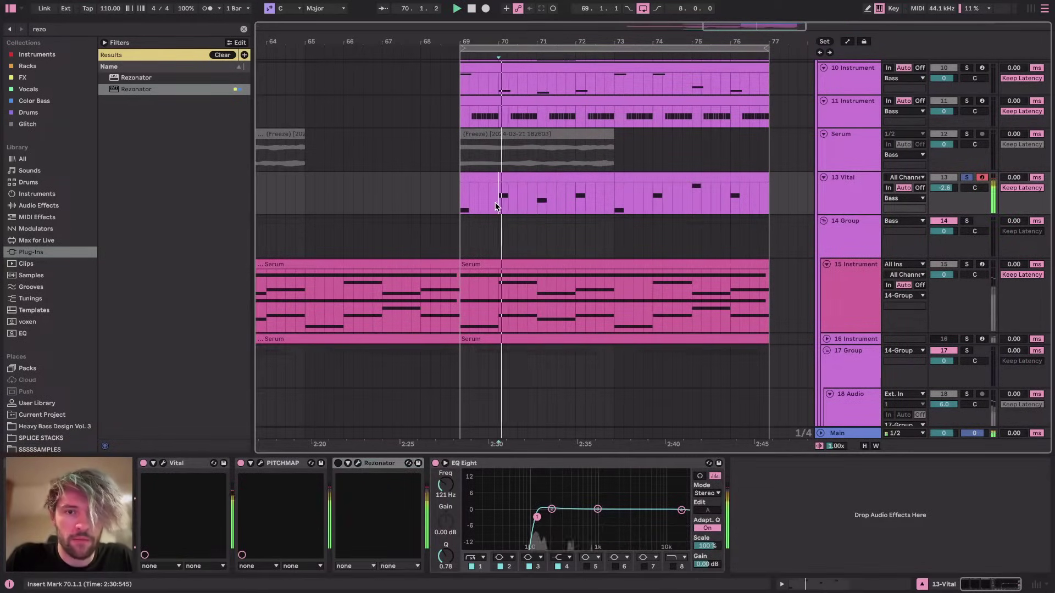
Open PITCHMAP on 13 Vital and flip the large red partial's marker to an upward shift while replaying bar 71
{"action": "left_click", "coordinate": [260, 463]}
{"action": "left_click", "coordinate": [537, 205]}
{"action": "key", "text": "space"}
{"action": "left_click", "coordinate": [173, 283]}
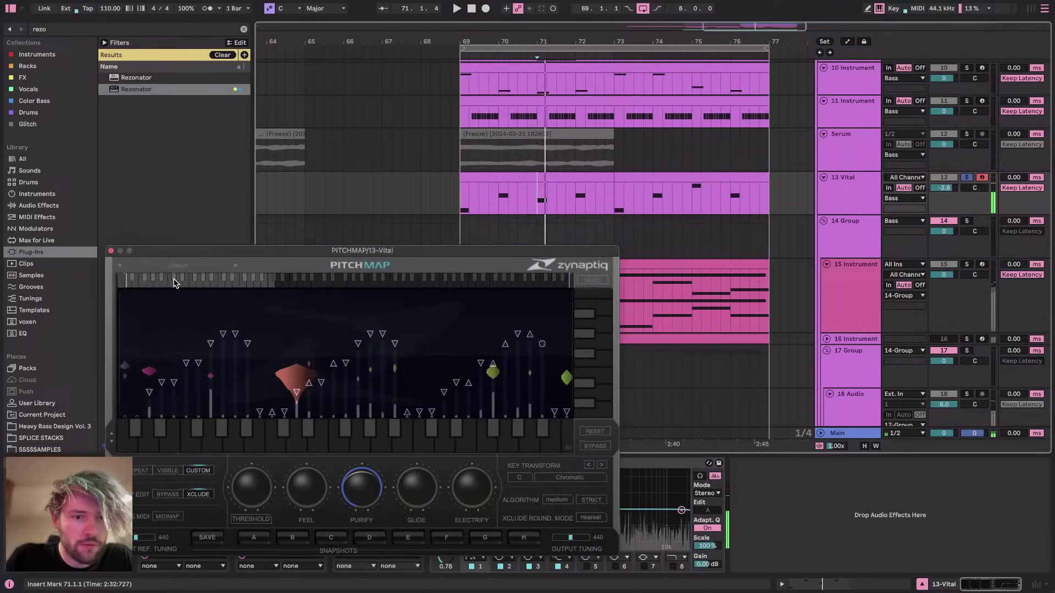
{"action": "key", "text": "space"}
{"action": "key", "text": "space"}
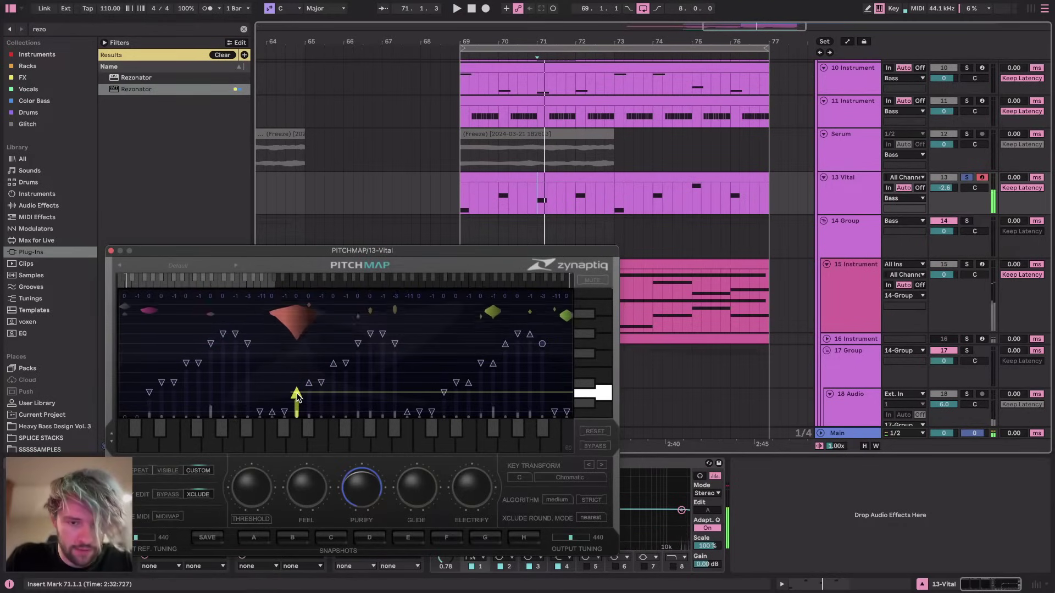
{"action": "left_click", "coordinate": [493, 365]}
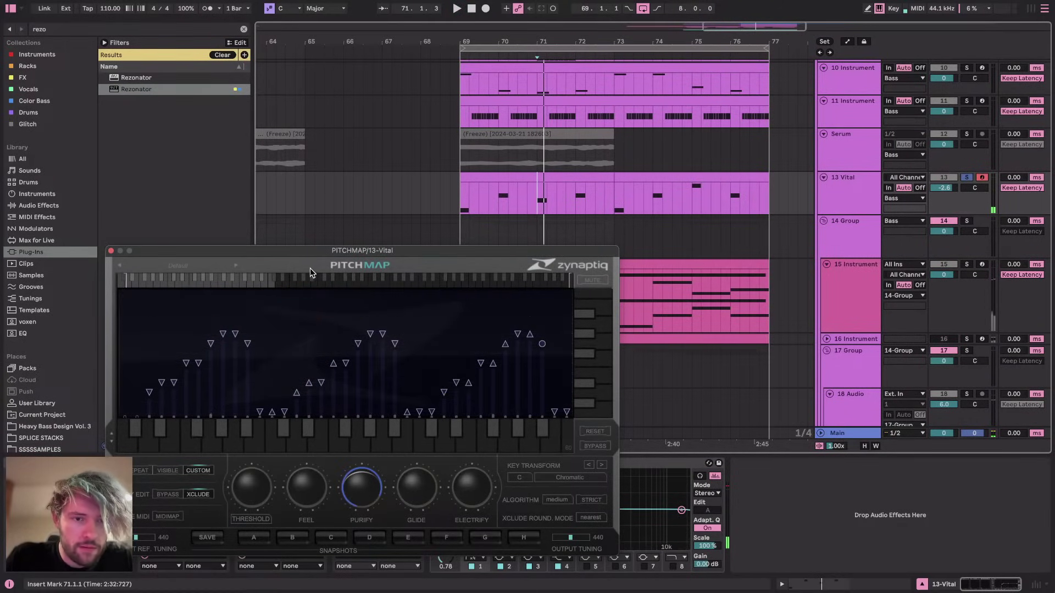
Flip the middle green partial's marker to an upward shift at its lowest note level, replaying from bar 71
{"action": "key", "text": "space"}
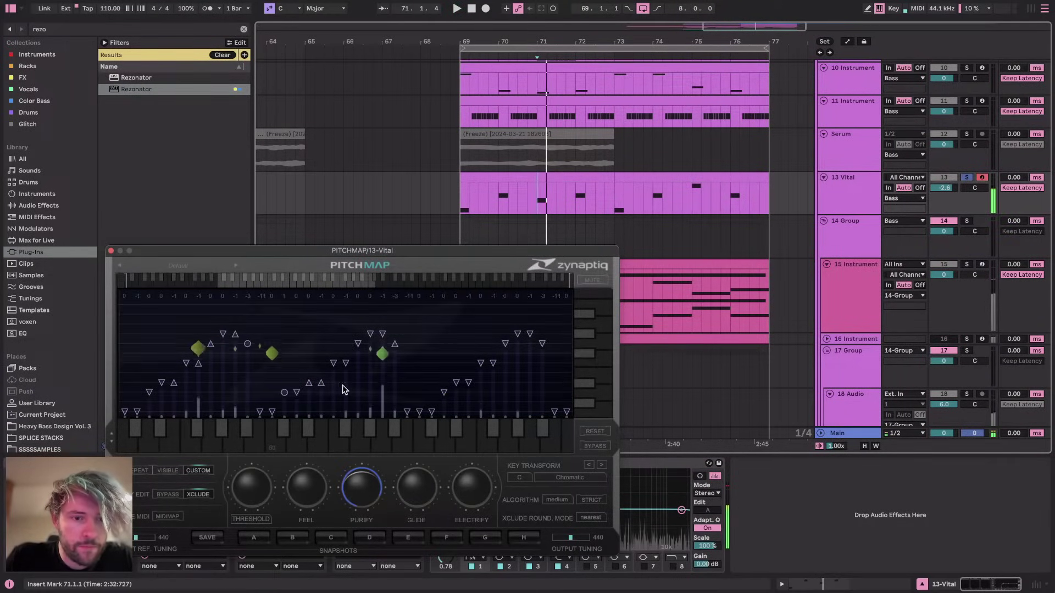
{"action": "left_click", "coordinate": [272, 412]}
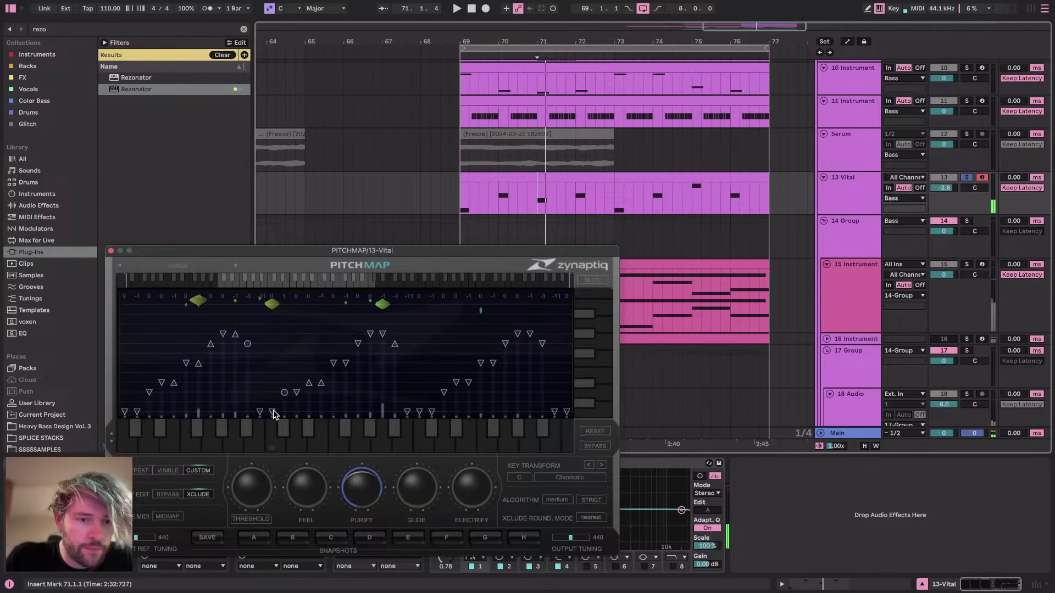
{"action": "key", "text": "space"}
{"action": "key", "text": "space"}
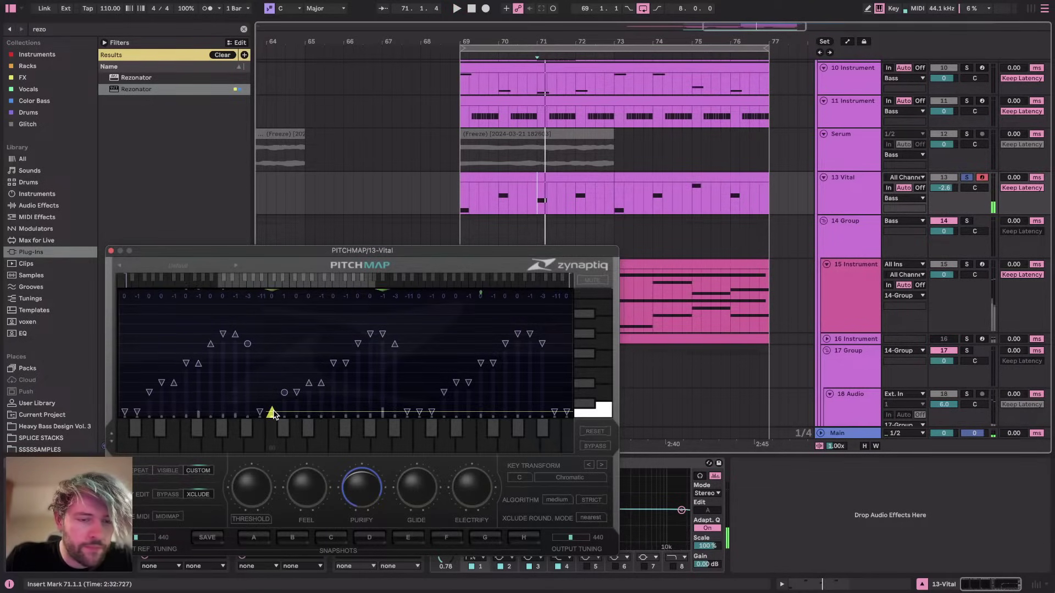
{"action": "key", "text": "space"}
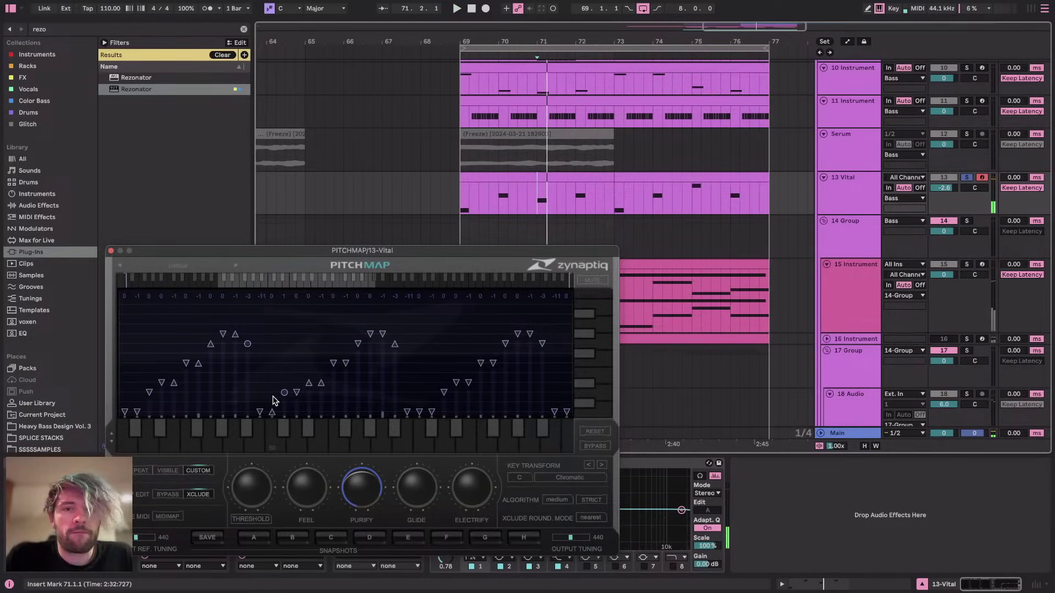
{"action": "left_click_drag", "start_coordinate": [273, 394], "coordinate": [272, 413]}
Replay the bass note at bar 71 repeatedly to check the remapped partials in PITCHMAP
{"action": "key", "text": "space"}
{"action": "key", "text": "space"}
{"action": "key", "text": "space"}
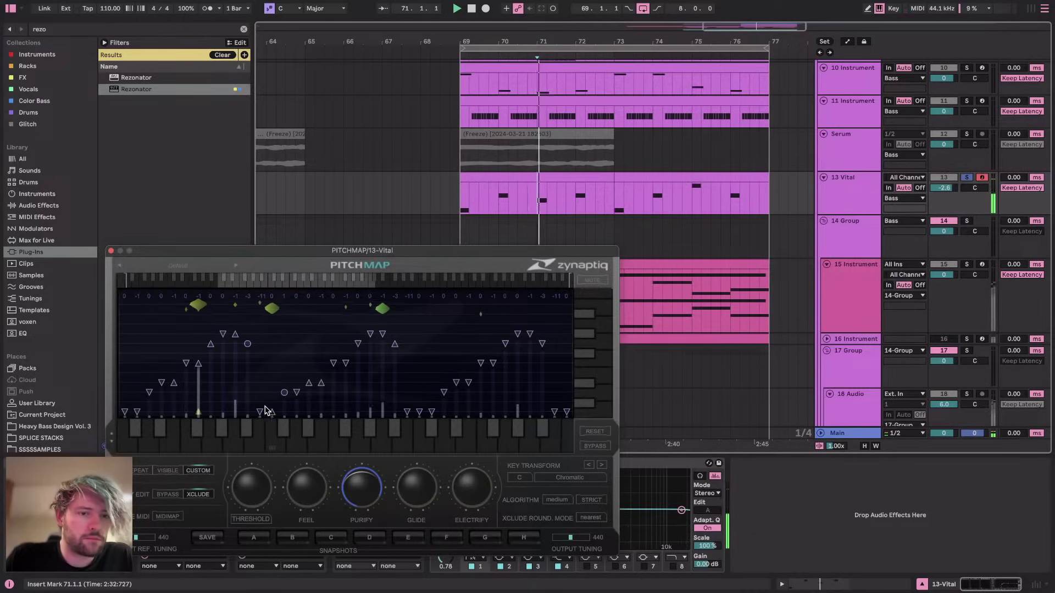
{"action": "key", "text": "space"}
{"action": "key", "text": "space"}
{"action": "key", "text": "space"}
{"action": "key", "text": "space"}
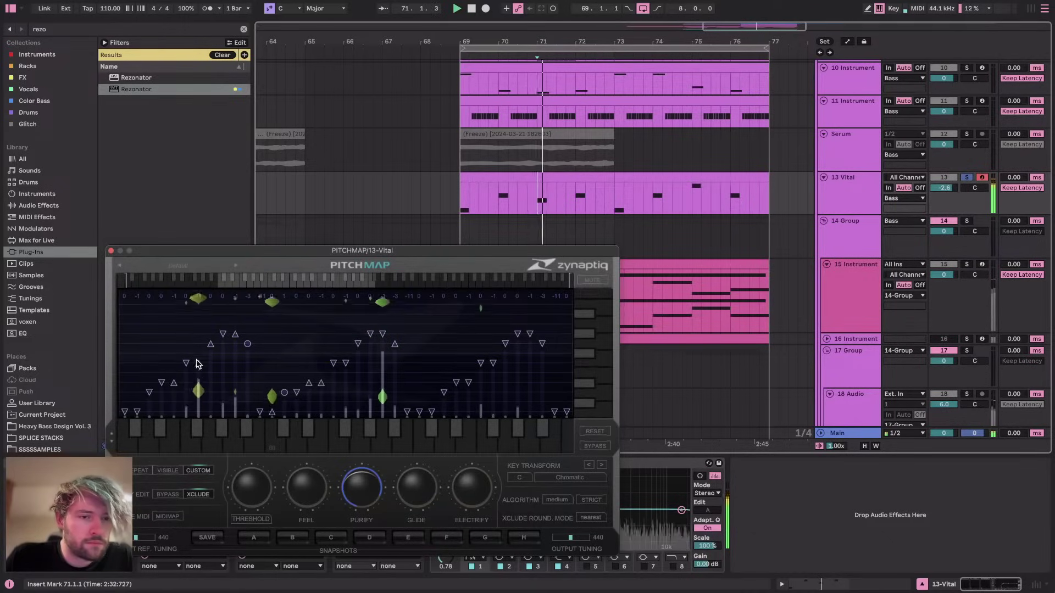
Lower the rightmost large green partial's marker by one note level in PITCHMAP, replaying the bass from bar 71
{"action": "key", "text": "space"}
{"action": "key", "text": "space"}
{"action": "key", "text": "space"}
{"action": "key", "text": "space"}
{"action": "left_click", "coordinate": [383, 335]}
{"action": "key", "text": "space"}
{"action": "key", "text": "space"}
{"action": "key", "text": "space"}
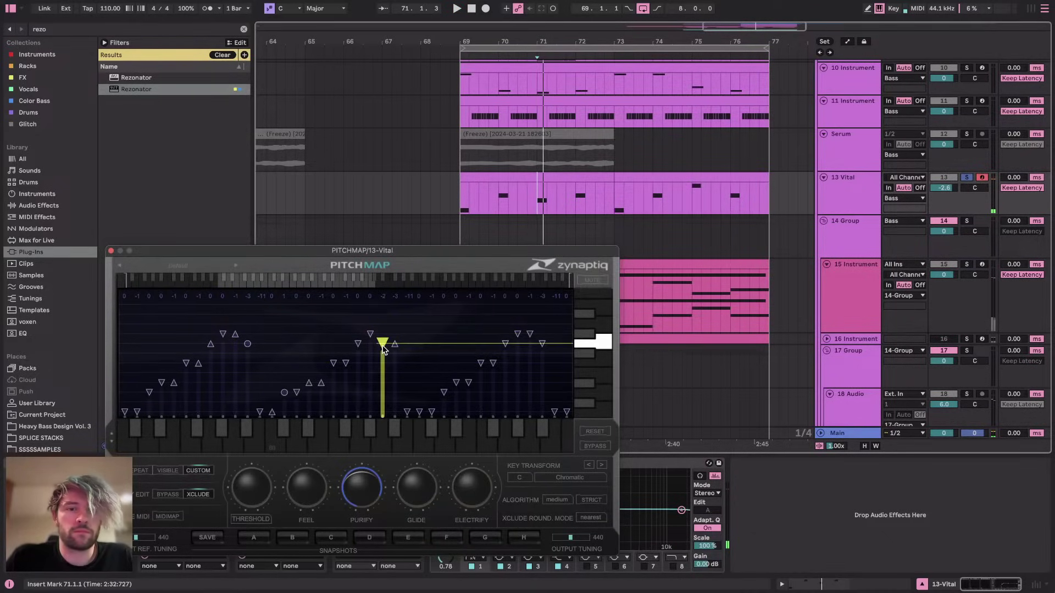
{"action": "key", "text": "space"}
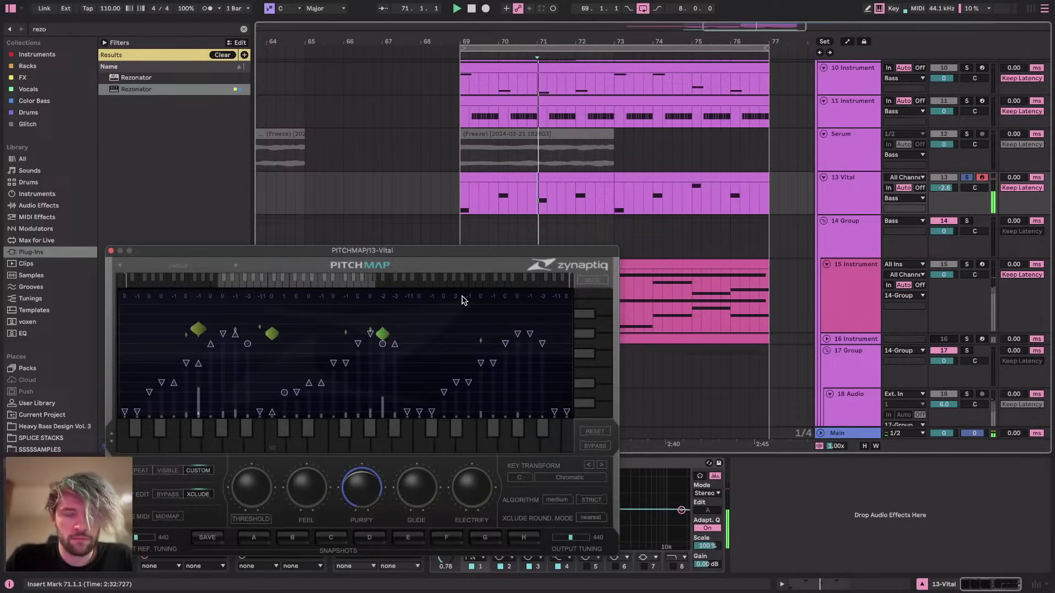
Audition the remapped 13 Vital notes from bars 69, 70, 71 and 75 with PITCHMAP open
{"action": "left_click", "coordinate": [454, 198]}
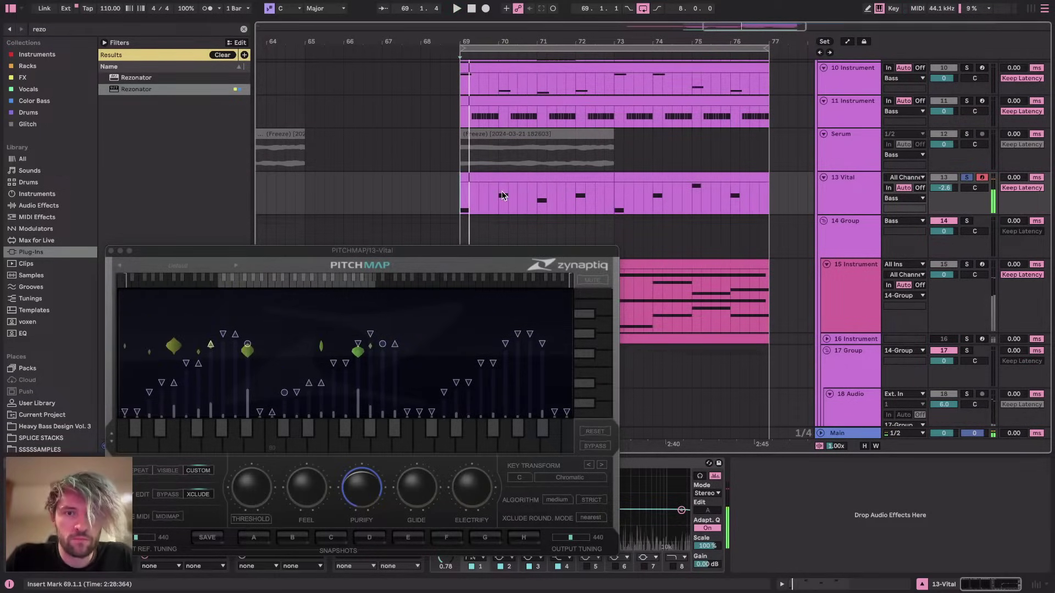
{"action": "left_click", "coordinate": [530, 191]}
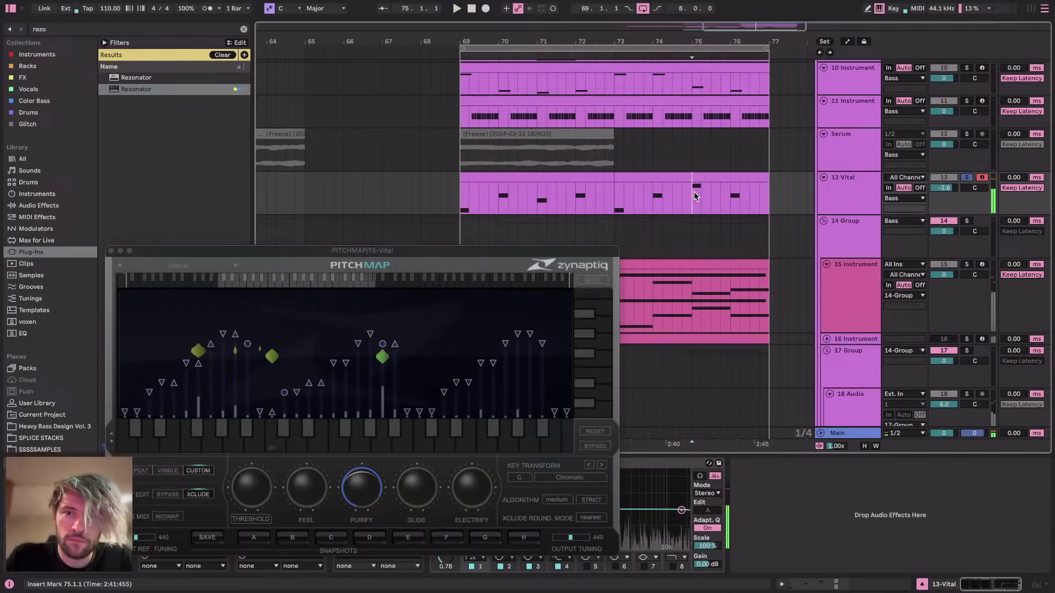
{"action": "left_click", "coordinate": [500, 194]}
{"action": "left_click", "coordinate": [535, 190]}
Close PITCHMAP, turn Rezonator back on and compare 13 Vital's sound from bars 69, 70, 71, 72 and 75
{"action": "left_click", "coordinate": [112, 251]}
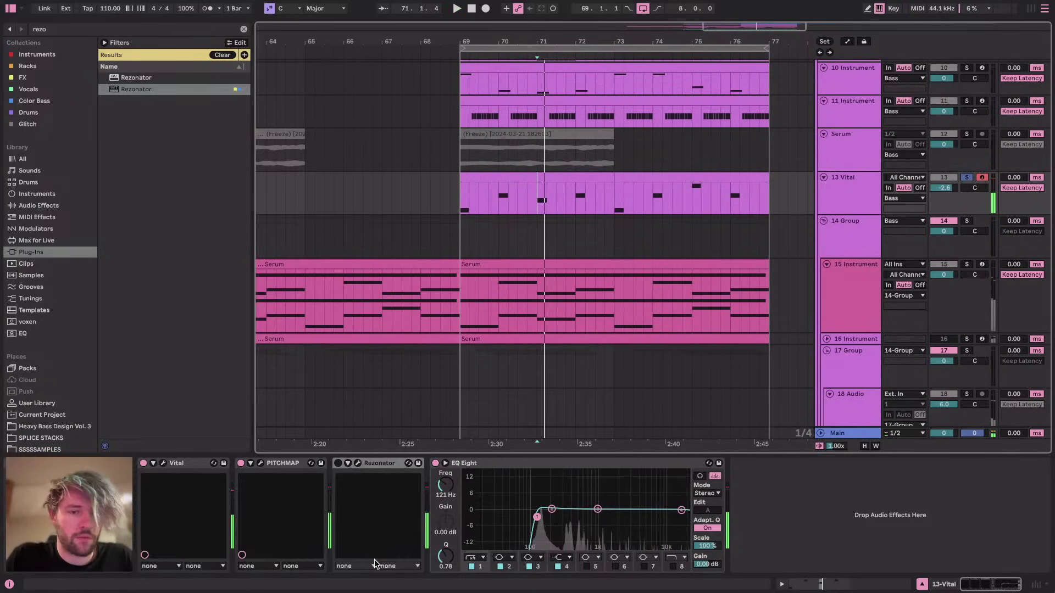
{"action": "left_click", "coordinate": [460, 192]}
{"action": "left_click", "coordinate": [499, 190]}
{"action": "key", "text": "space"}
{"action": "key", "text": "space"}
{"action": "left_click", "coordinate": [539, 192]}
{"action": "key", "text": "space"}
{"action": "key", "text": "space"}
{"action": "left_click", "coordinate": [573, 190]}
{"action": "key", "text": "space"}
{"action": "left_click", "coordinate": [691, 189]}
Switch to YouTube Studio to read the live chat, returning to Ableton Live
{"action": "key", "text": "super+Tab"}
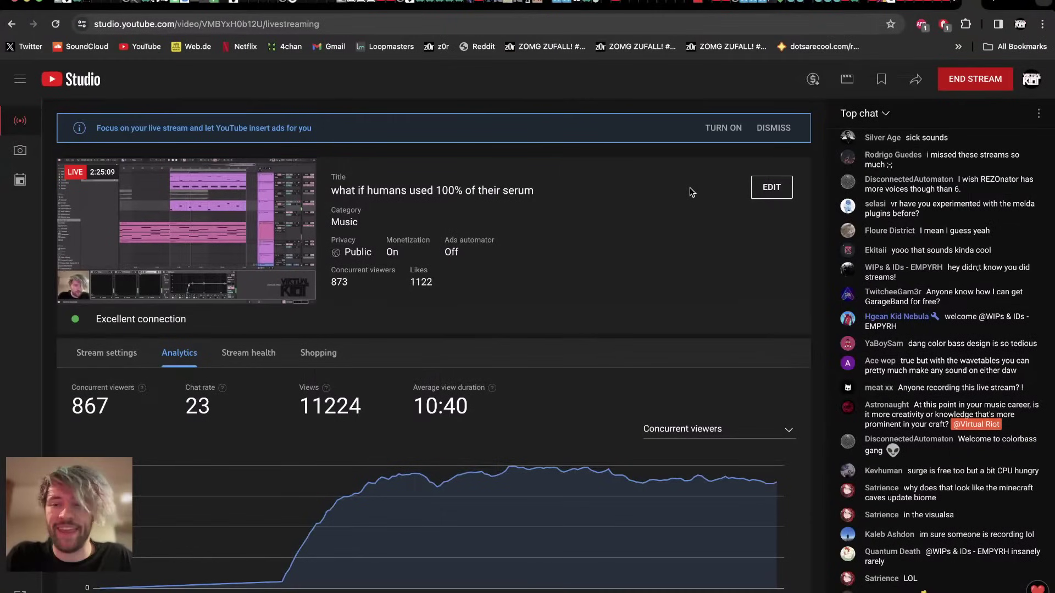
{"action": "key", "text": "super+Tab"}
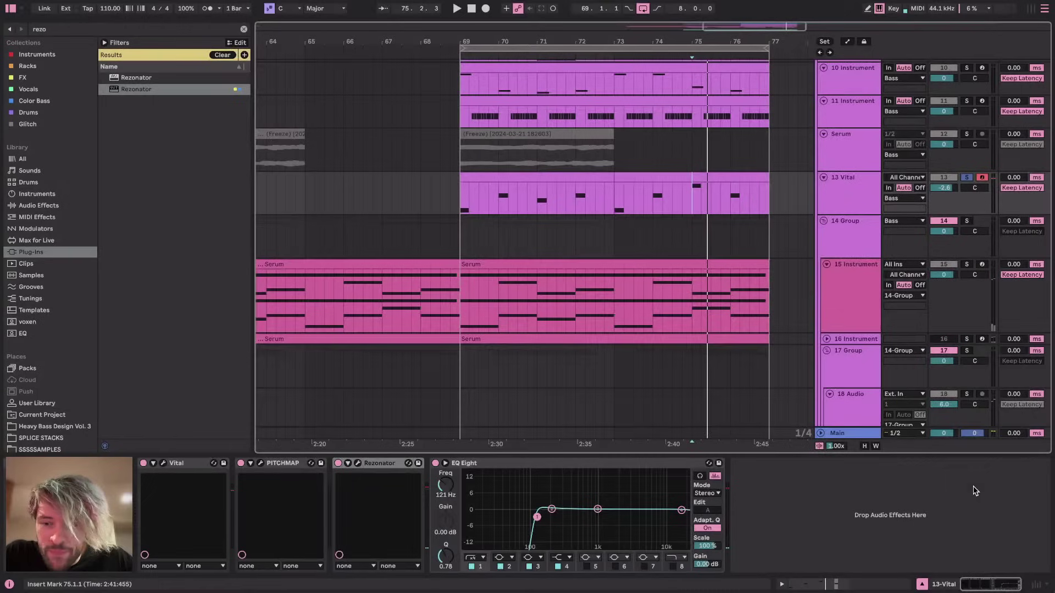
{"action": "key", "text": "super+Tab"}
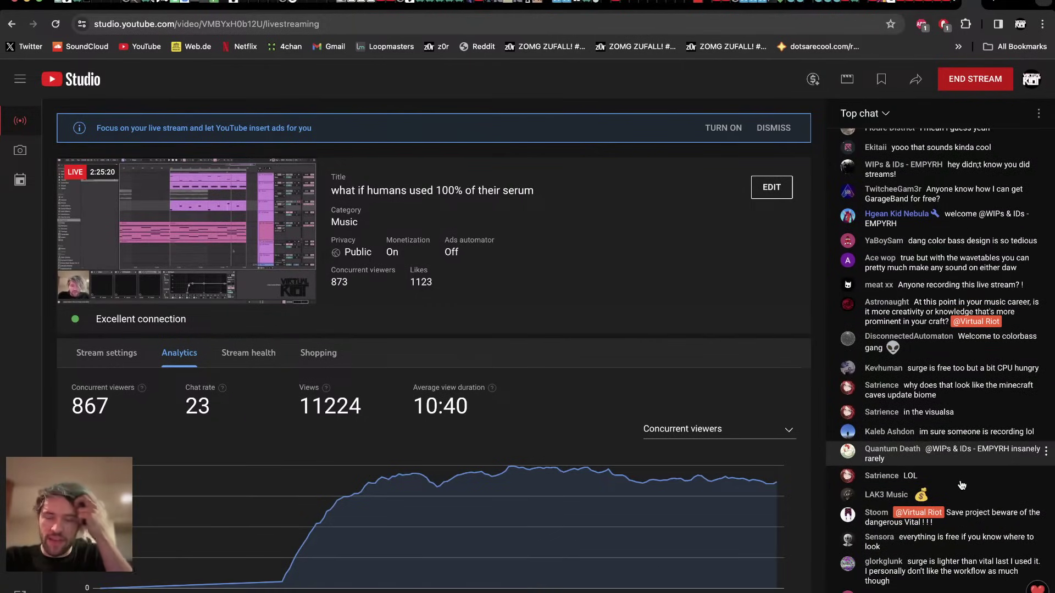
{"action": "key", "text": "super+Tab"}
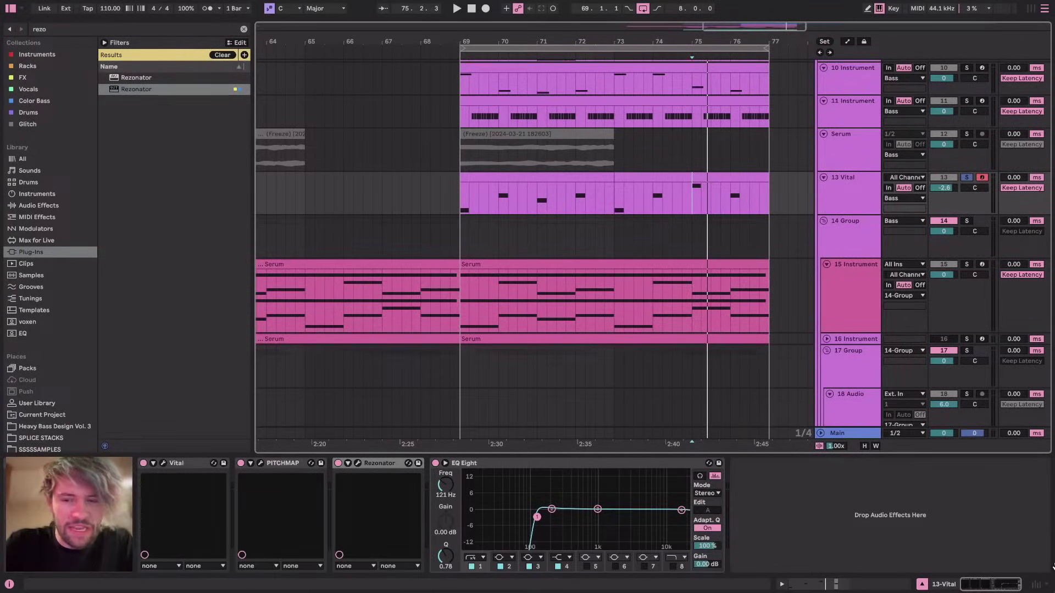
Check the stream's condition and chat in YouTube Studio and Streamlabs Desktop, and return to Ableton Live
{"action": "key", "text": "super+Tab"}
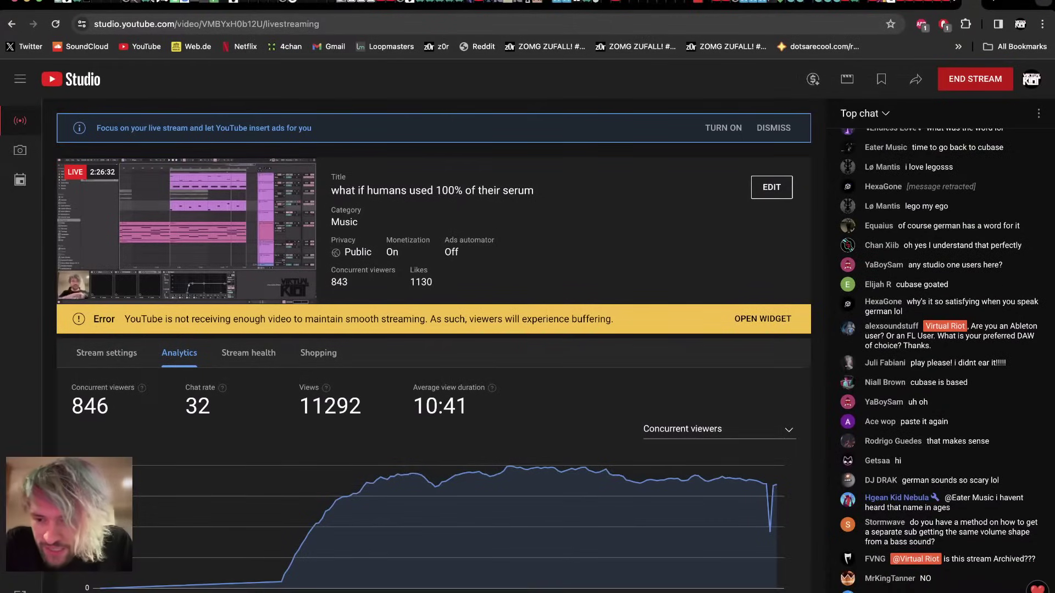
{"action": "key", "text": "super+Tab"}
{"action": "key", "text": "super+Tab"}
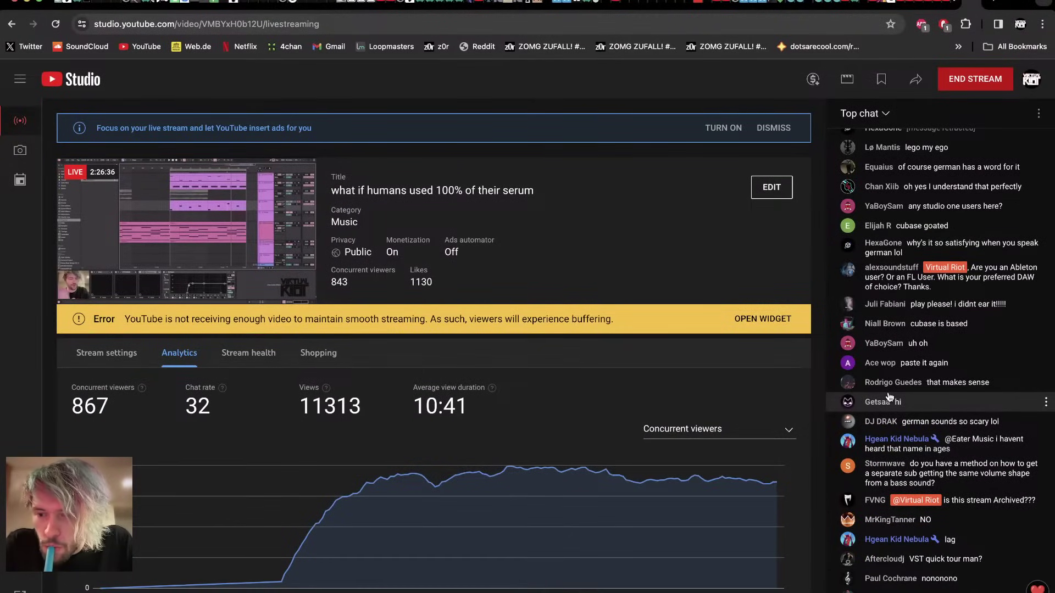
{"action": "key", "text": "super+Tab"}
{"action": "key", "text": "super+Tab"}
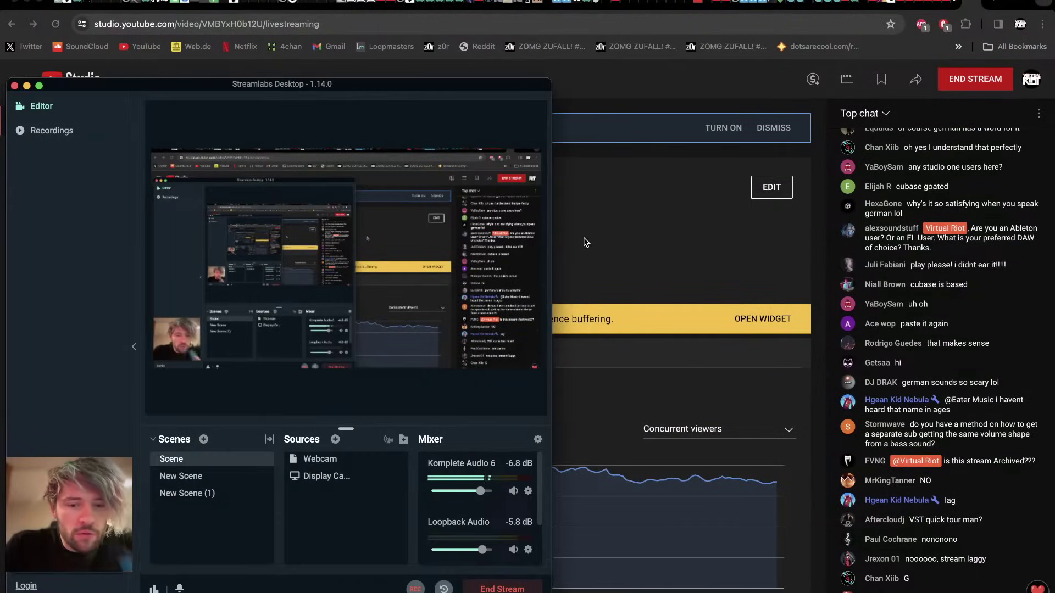
{"action": "left_click", "coordinate": [650, 267]}
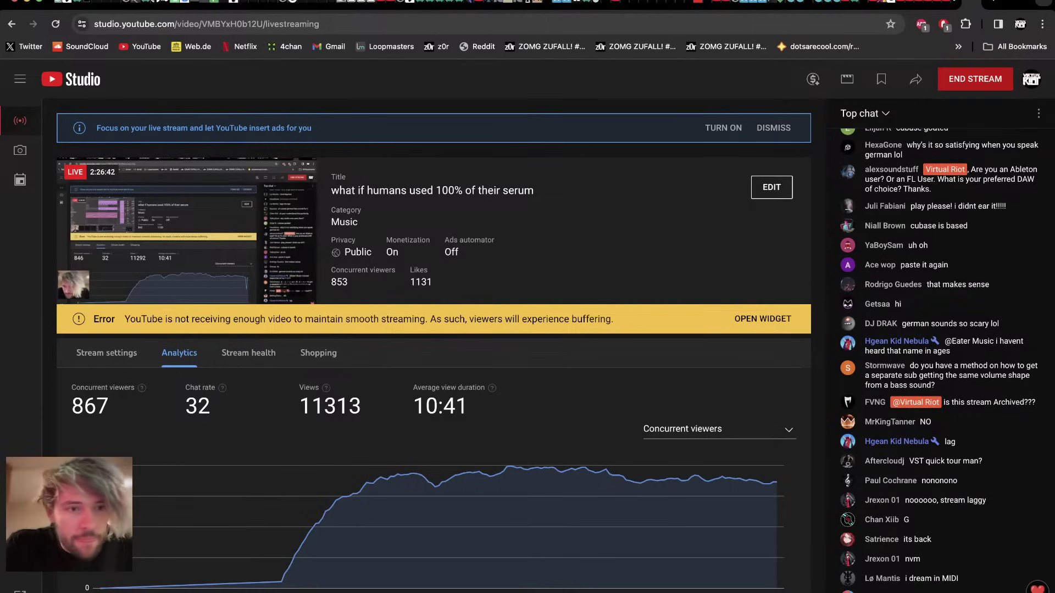
{"action": "key", "text": "super+Tab"}
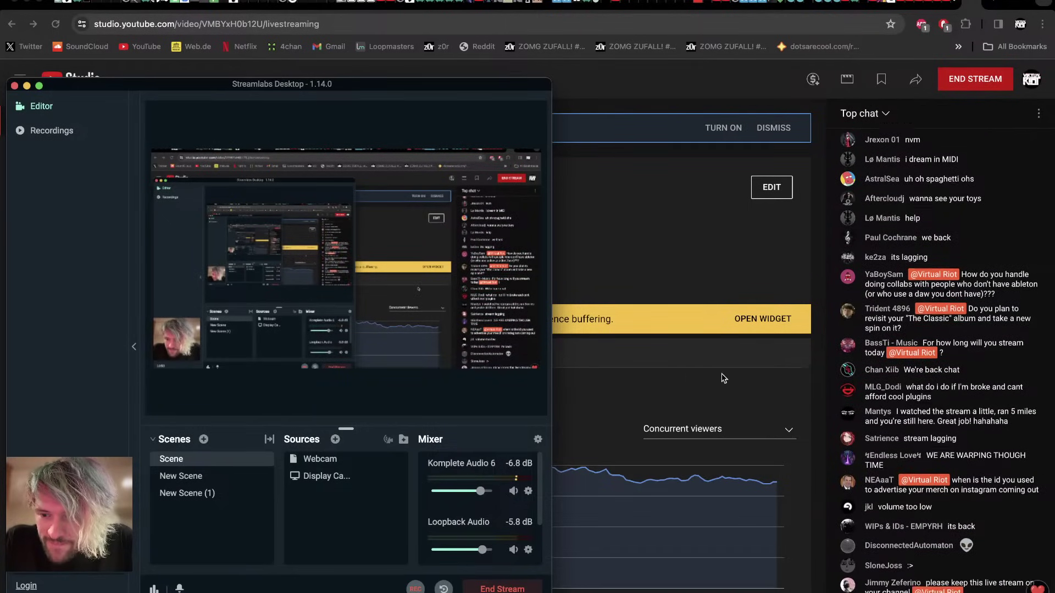
{"action": "key", "text": "super+Tab"}
{"action": "key", "text": "super+Tab"}
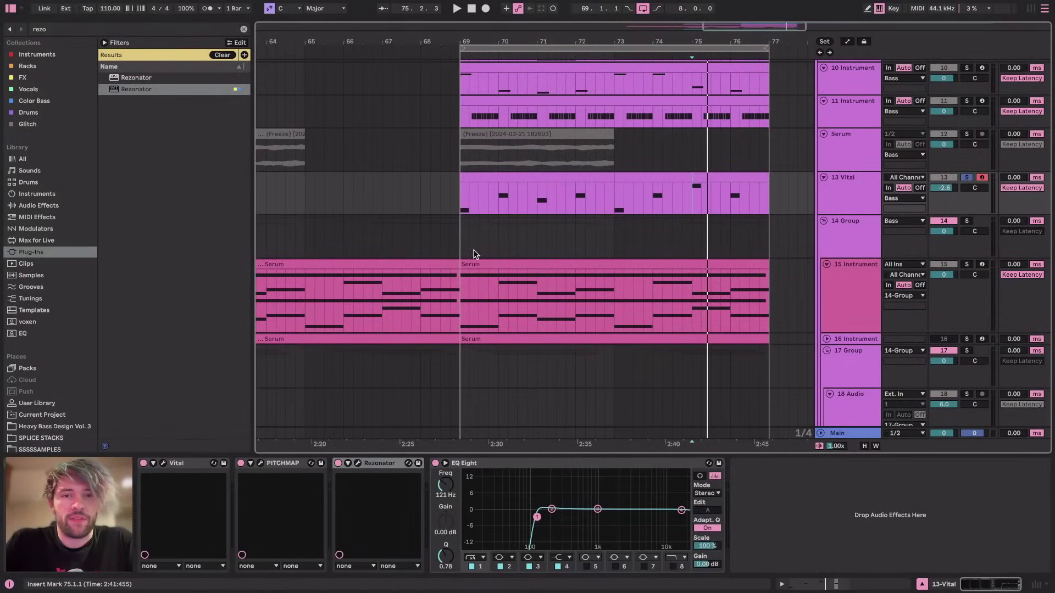
Solo the track 9 instrument rack together with 13 Vital and play both from bar 69
{"action": "left_click", "coordinate": [459, 296]}
{"action": "left_click", "coordinate": [838, 182]}
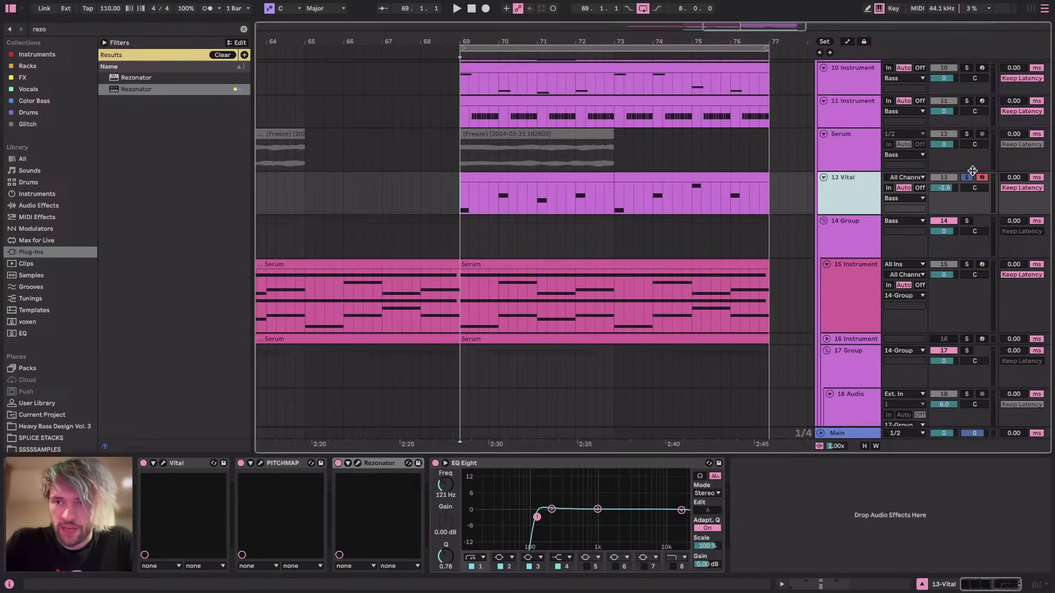
{"action": "key", "text": "space"}
{"action": "key", "text": "space"}
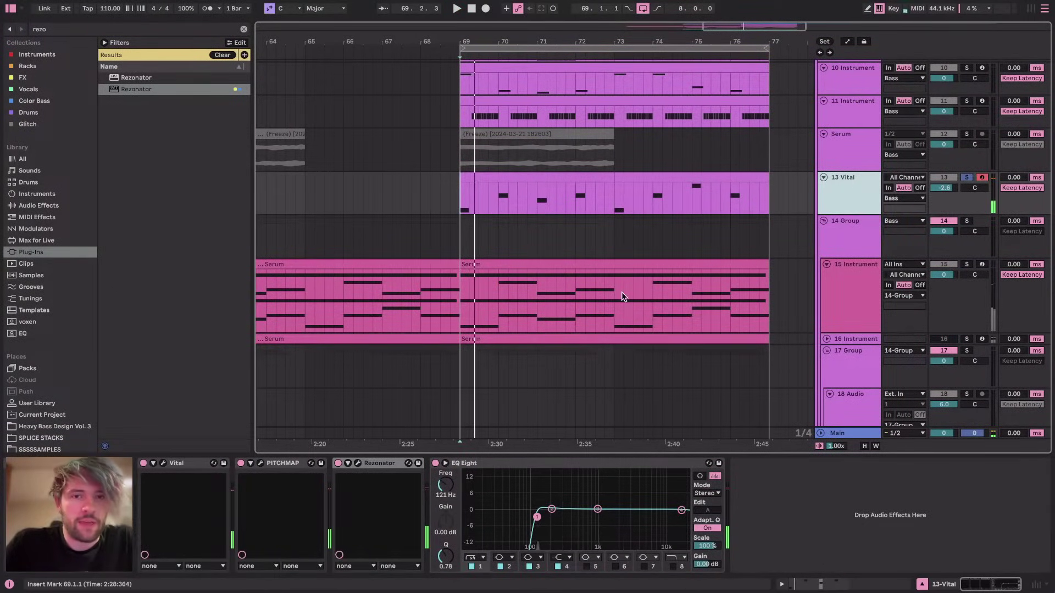
{"action": "scroll", "coordinate": [621, 291], "scroll_direction": "up", "scroll_amount": 5}
{"action": "scroll", "coordinate": [969, 174], "scroll_direction": "up", "scroll_amount": 3}
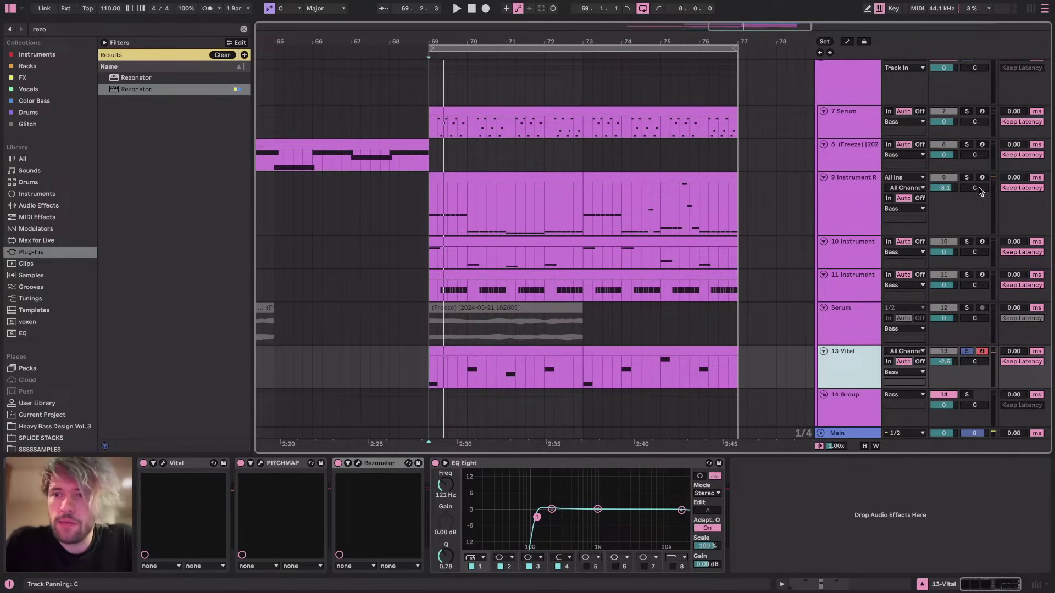
{"action": "left_click", "coordinate": [967, 177]}
{"action": "key", "text": "space"}
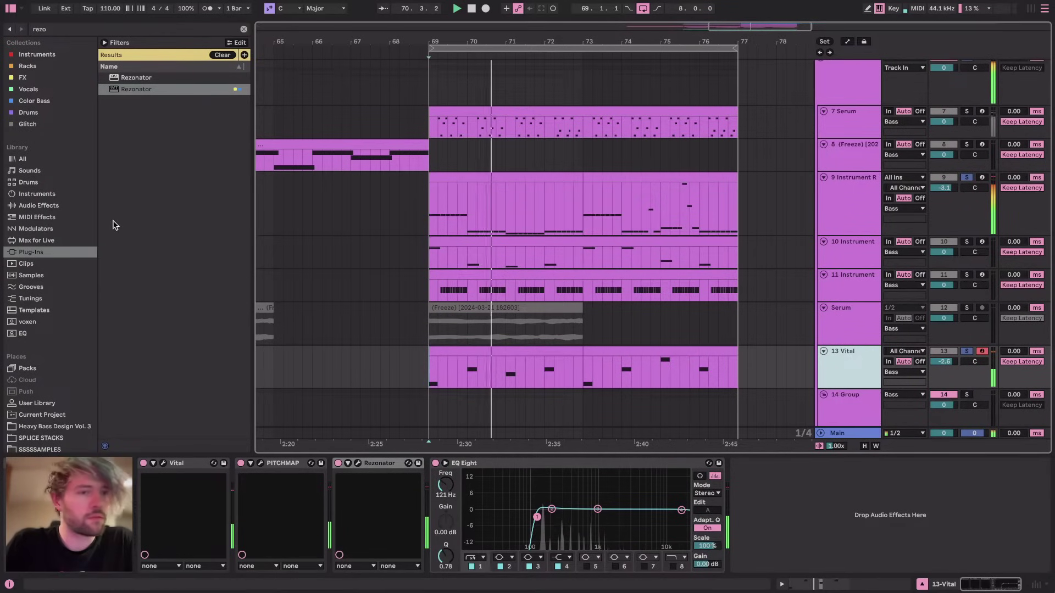
Clear the browser search and add a Hybrid Reverb audio effect after EQ Eight on 13 Vital
{"action": "left_click", "coordinate": [244, 29]}
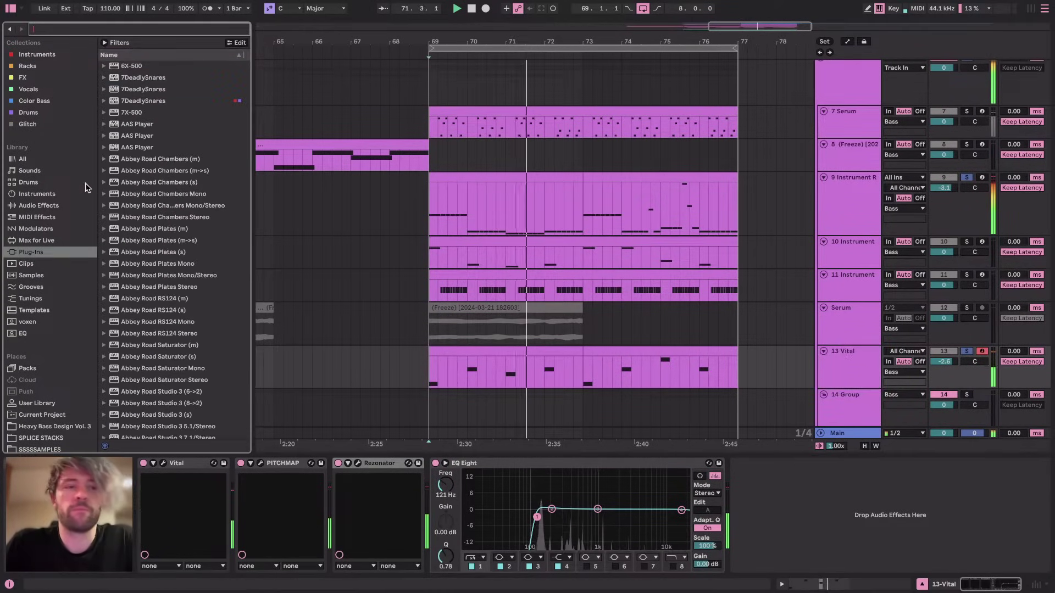
{"action": "left_click", "coordinate": [50, 205]}
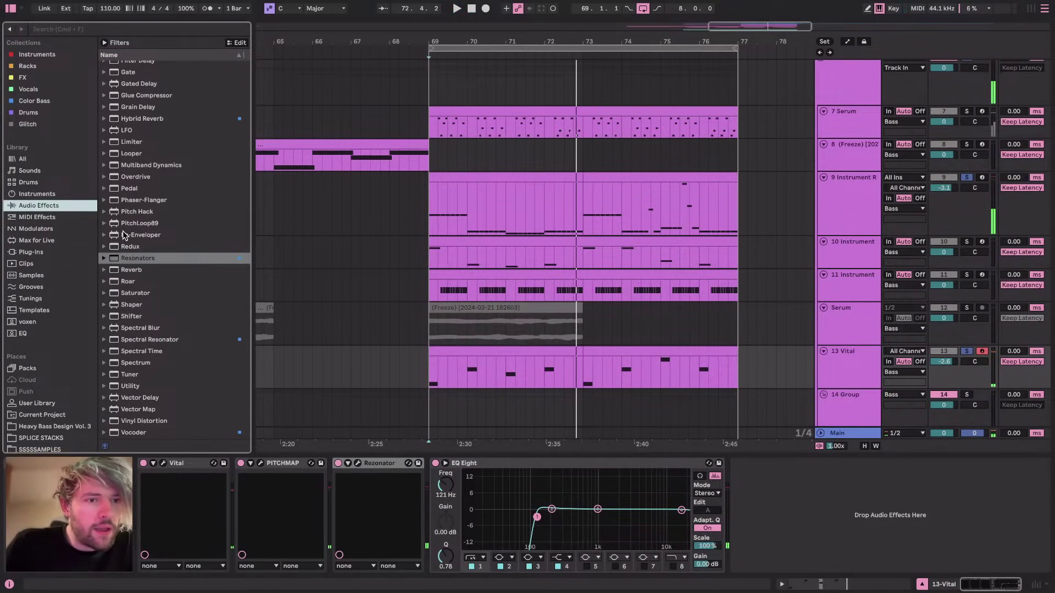
{"action": "scroll", "coordinate": [137, 167], "scroll_direction": "up", "scroll_amount": 3}
{"action": "double_click", "coordinate": [137, 162]}
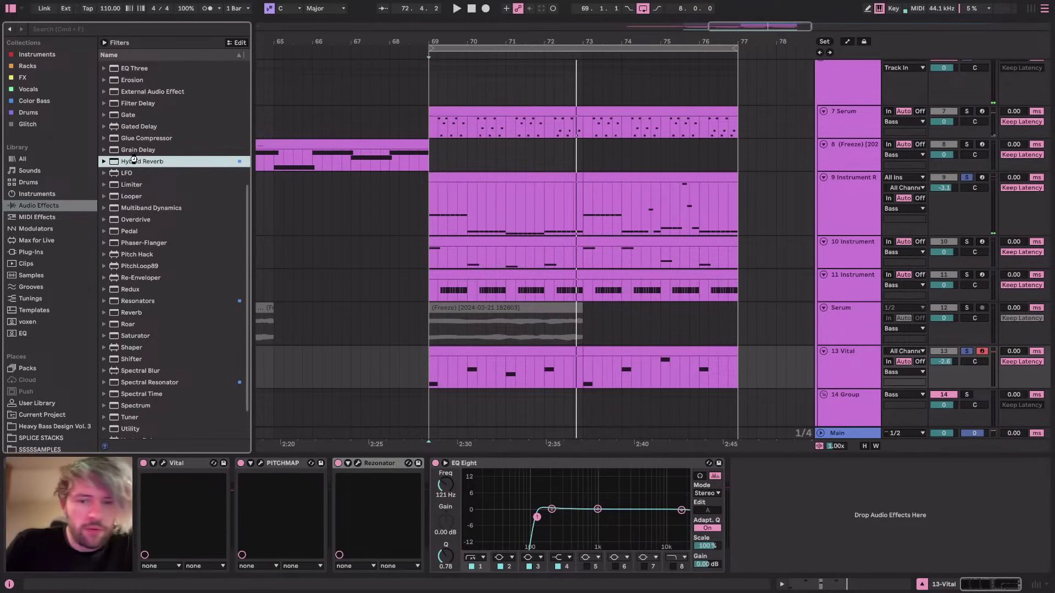
{"action": "key", "text": "space"}
Set Hybrid Reverb's attack to 1.60 s and solo only 13 Vital to hear it from bar 69
{"action": "mouse_move", "coordinate": [661, 532]}
{"action": "left_mouse_down"}
{"action": "mouse_move", "coordinate": [662, 505]}
{"action": "mouse_move", "coordinate": [662, 522]}
{"action": "left_mouse_up"}
{"action": "key", "text": "space"}
{"action": "key", "text": "space"}
{"action": "left_click", "coordinate": [967, 352]}
{"action": "left_click", "coordinate": [968, 353]}
{"action": "key", "text": "space"}
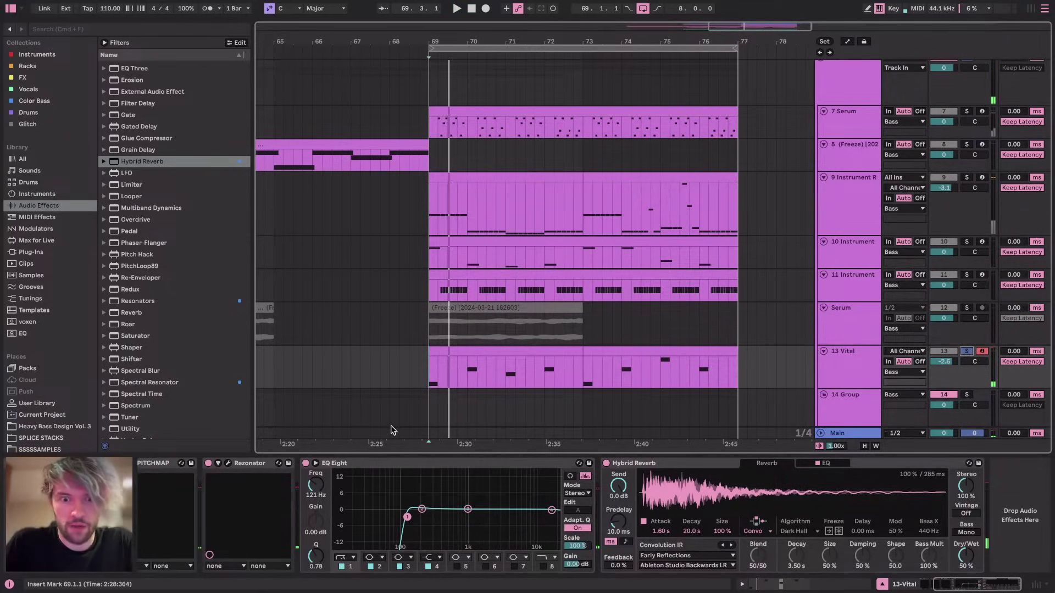
Set EQ Eight's low cut to 124 Hz with Q 0.66 and Hybrid Reverb's EQ low cut to 274 Hz with an 18 dB slope
{"action": "left_click_drag", "start_coordinate": [407, 517], "coordinate": [408, 519]}
{"action": "key", "text": "space"}
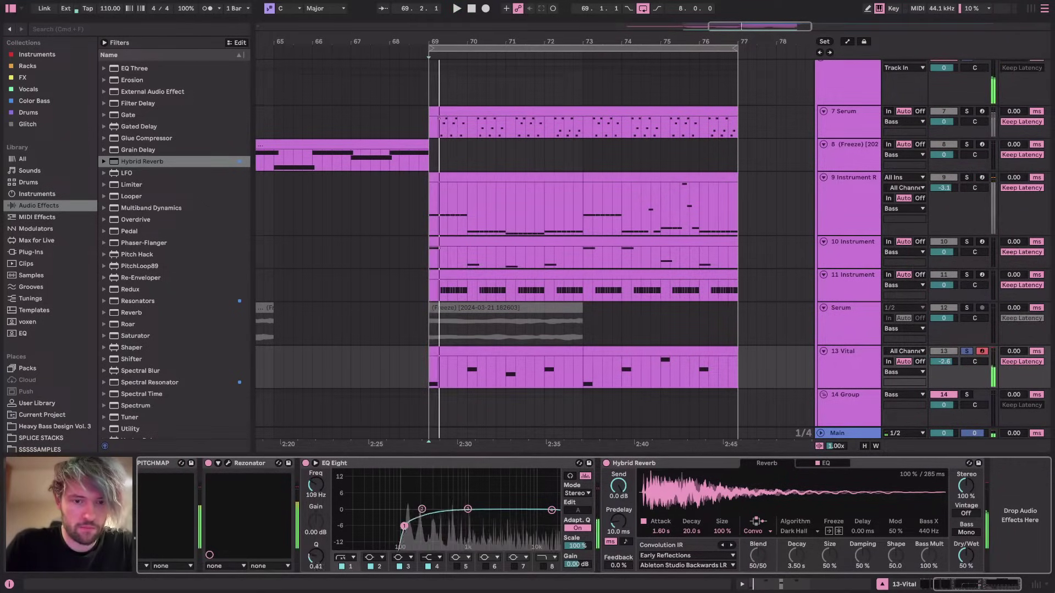
{"action": "left_click", "coordinate": [822, 463]}
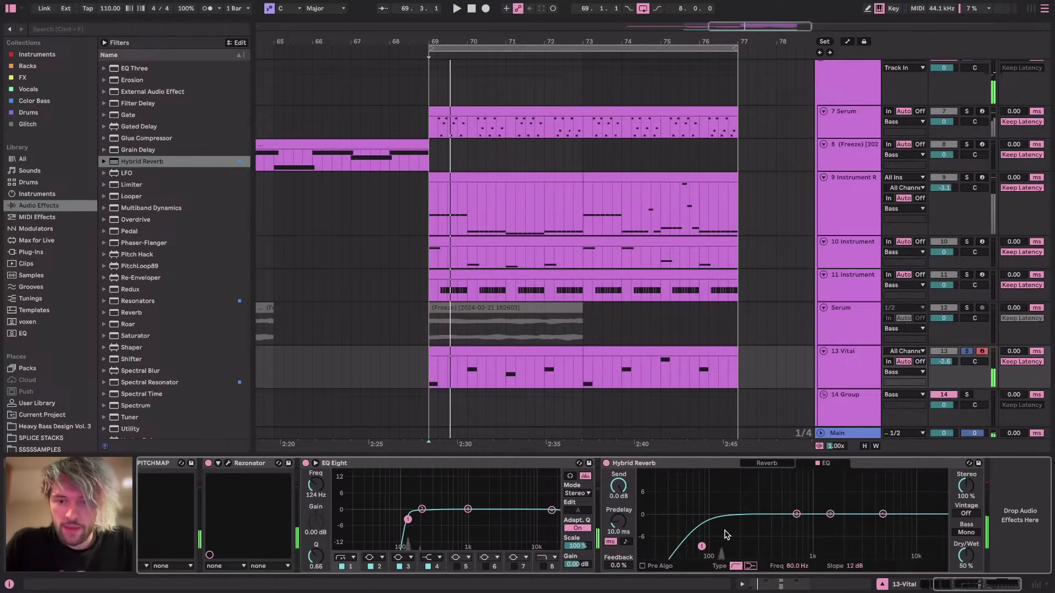
{"action": "left_click_drag", "start_coordinate": [769, 537], "coordinate": [755, 538]}
{"action": "key", "text": "space"}
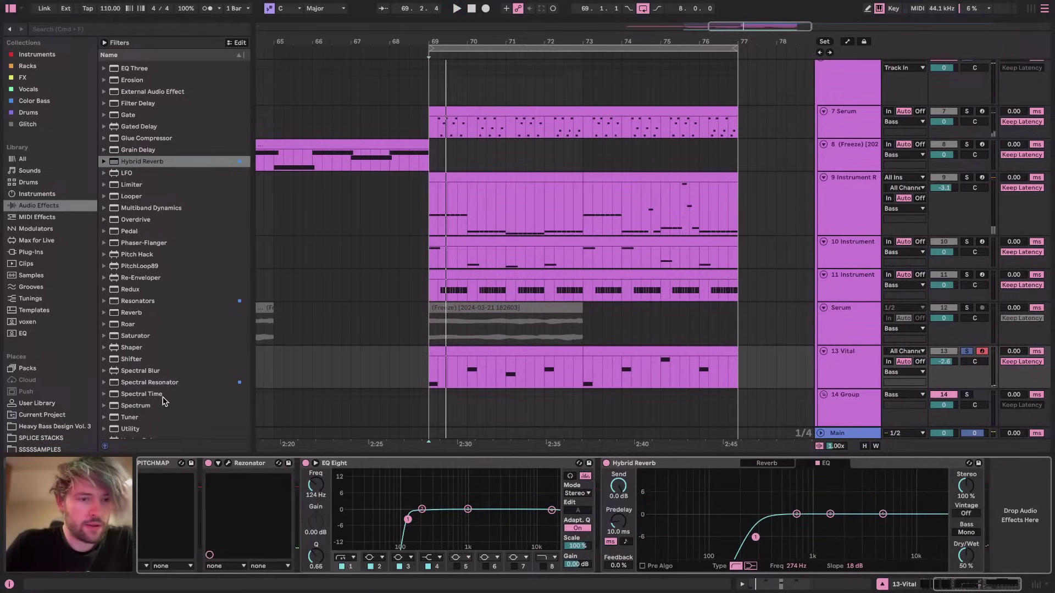
Add a Delay effect after the Hybrid Reverb on the Vital track and turn off its Ping Pong mode
{"action": "scroll", "coordinate": [158, 222], "scroll_direction": "up", "scroll_amount": 4}
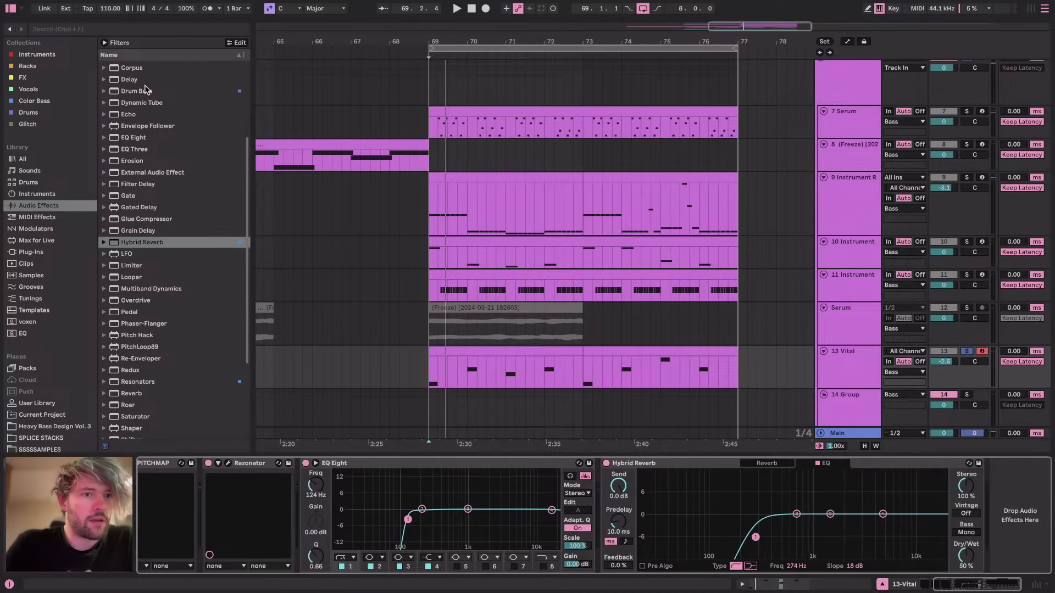
{"action": "scroll", "coordinate": [146, 95], "scroll_direction": "up", "scroll_amount": 4}
{"action": "left_click_drag", "start_coordinate": [132, 153], "coordinate": [971, 509]}
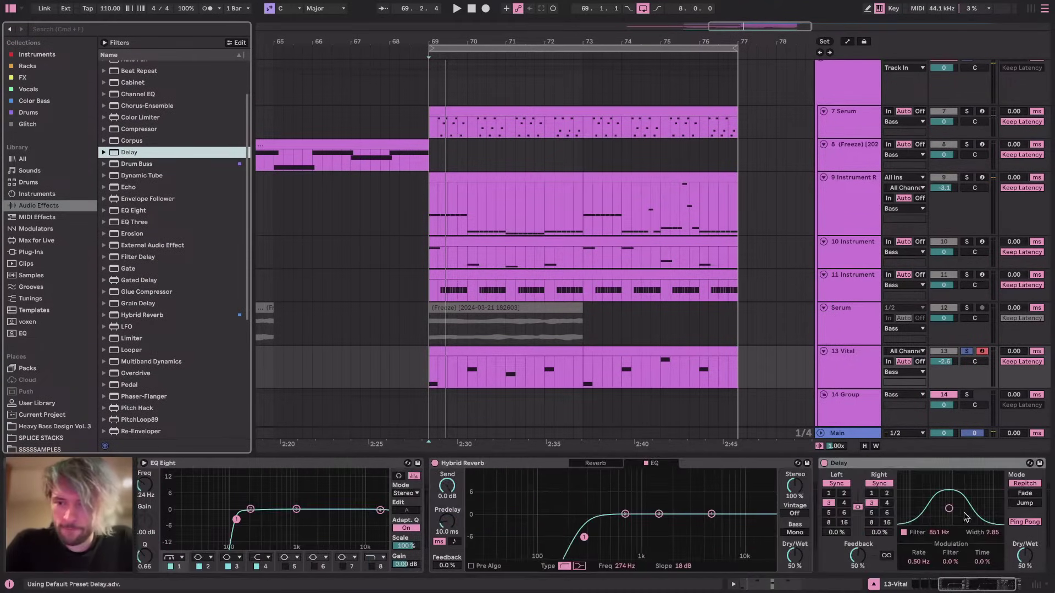
{"action": "left_click", "coordinate": [1025, 524]}
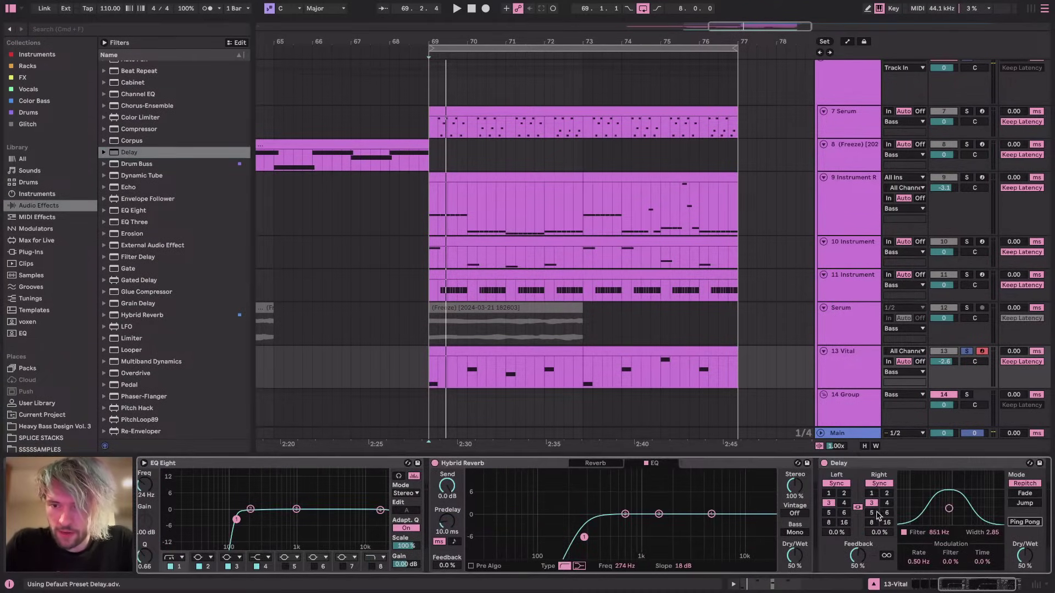
Set the Delay's synced time to 1 on both channels and its dry/wet to about 37% during playback
{"action": "left_click", "coordinate": [844, 494]}
{"action": "key", "text": "space"}
{"action": "left_click_drag", "start_coordinate": [1025, 555], "coordinate": [1025, 569]}
{"action": "left_click", "coordinate": [828, 493]}
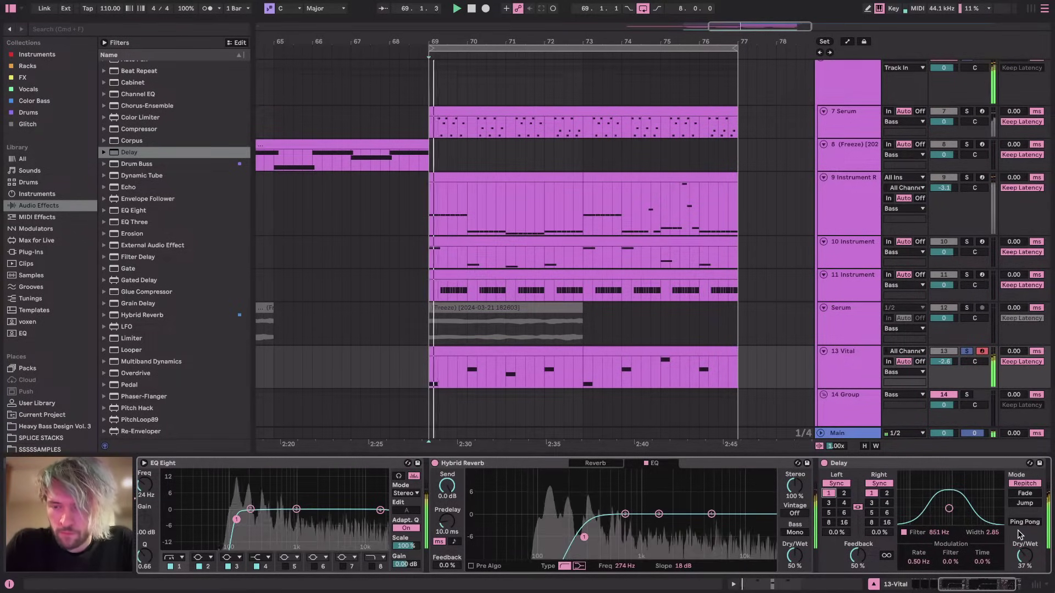
Set the Delay's feedback to 72%, dry/wet to 48%, filter to 1.06 kHz and filter width to 1.28
{"action": "left_click_drag", "start_coordinate": [857, 555], "coordinate": [857, 536]}
{"action": "key", "text": "space"}
{"action": "key", "text": "space"}
{"action": "left_click_drag", "start_coordinate": [1024, 556], "coordinate": [1024, 546]}
{"action": "left_click_drag", "start_coordinate": [948, 508], "coordinate": [952, 518]}
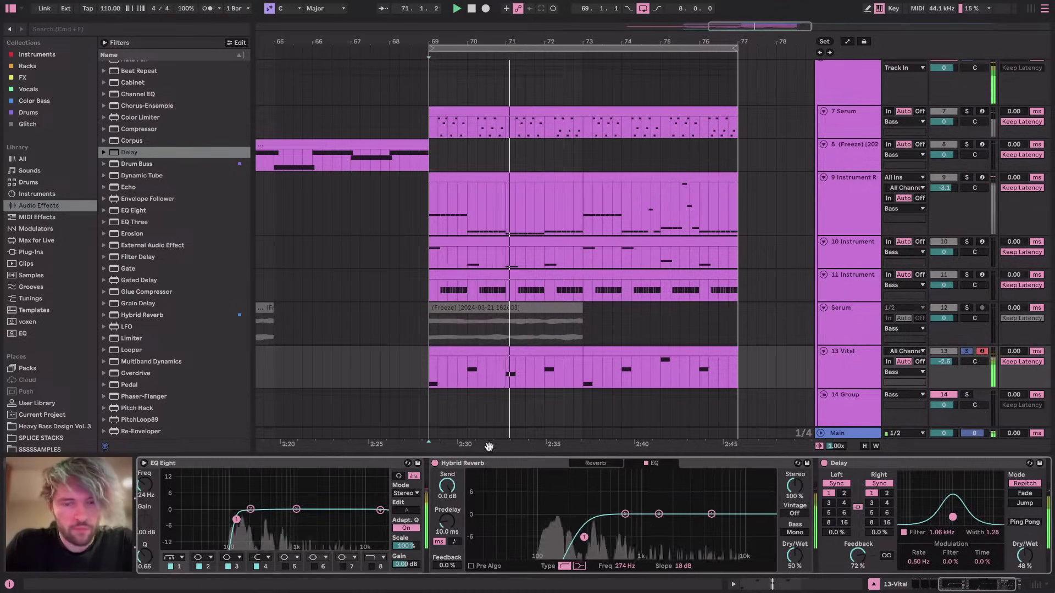
Show the Hybrid Reverb's impulse response view, and check the Streamlabs Desktop window before returning to the set
{"action": "left_click", "coordinate": [610, 465]}
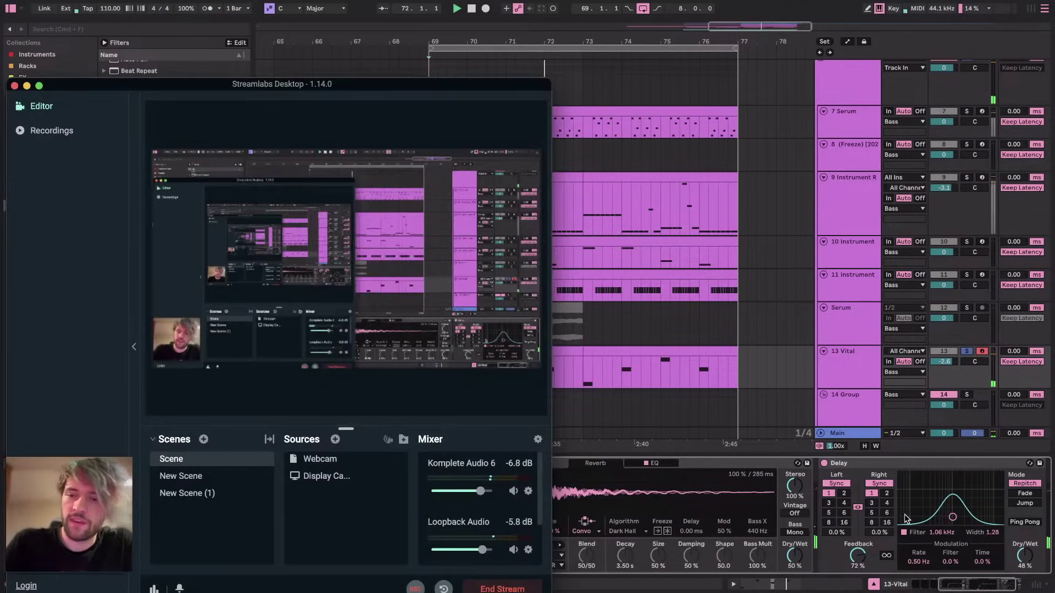
{"action": "key", "text": "Tab"}
{"action": "key", "text": "Tab"}
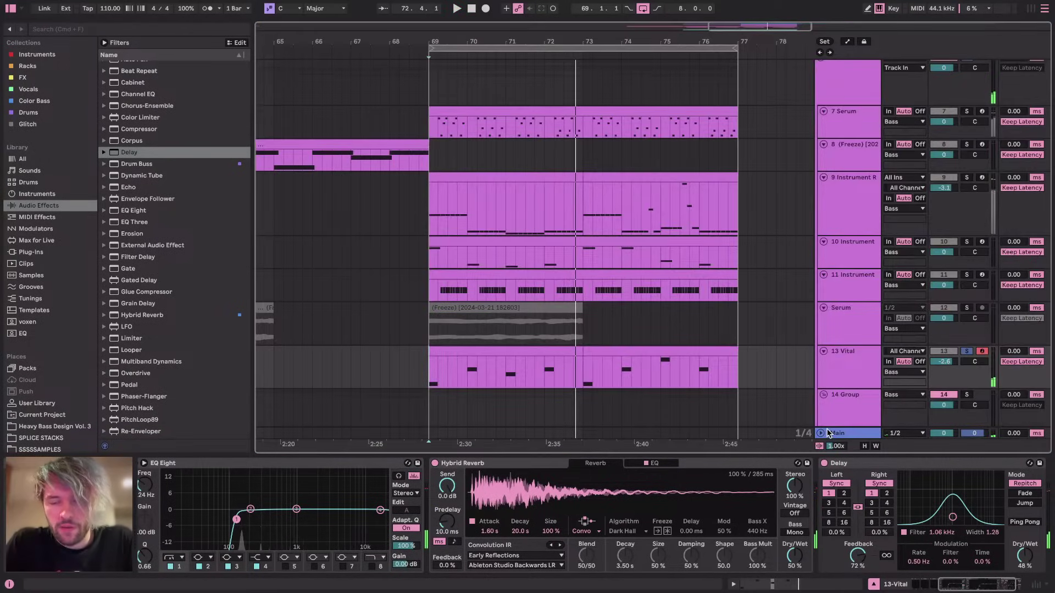
{"action": "key", "text": "super+Tab"}
{"action": "key", "text": "super+Tab"}
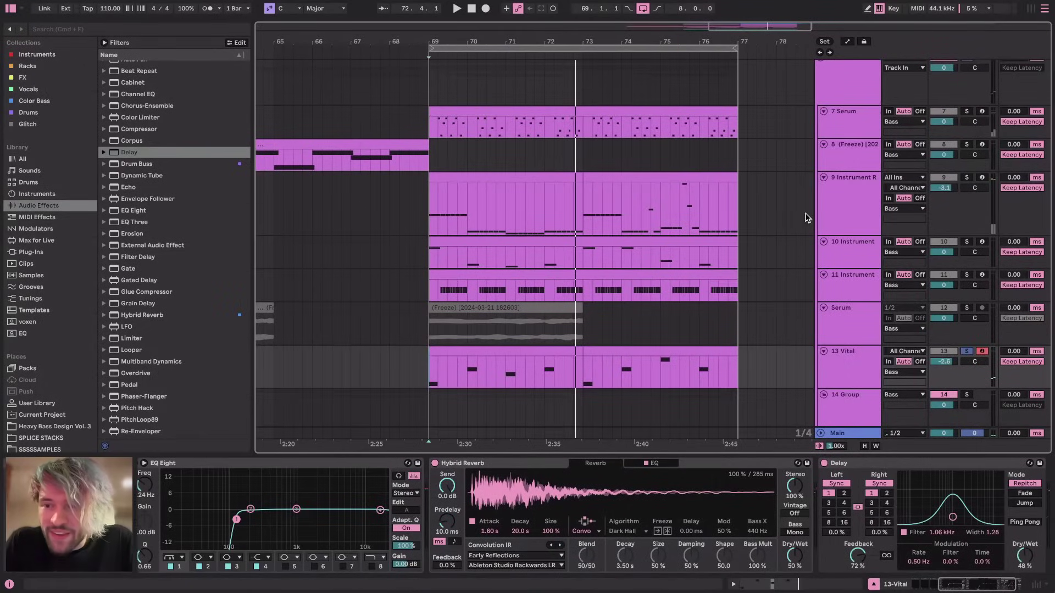
Open the VR NEW SAMPLES folder from the browser's places
{"action": "scroll", "coordinate": [9, 327], "scroll_direction": "down", "scroll_amount": 5}
{"action": "left_click", "coordinate": [48, 334]}
{"action": "scroll", "coordinate": [57, 388], "scroll_direction": "down", "scroll_amount": 2}
{"action": "scroll", "coordinate": [57, 388], "scroll_direction": "down", "scroll_amount": 1}
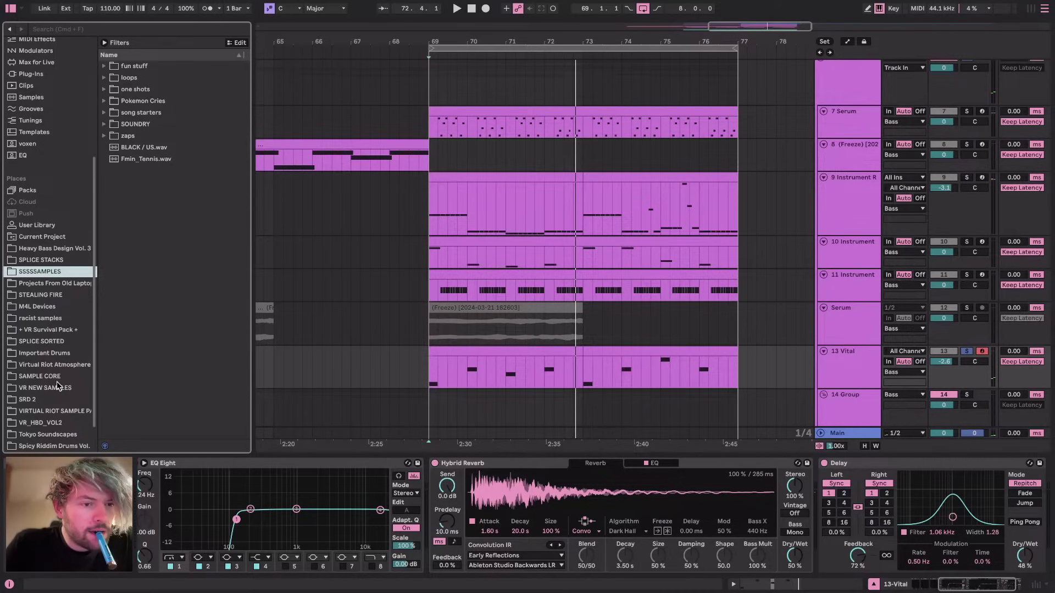
{"action": "scroll", "coordinate": [57, 381], "scroll_direction": "down", "scroll_amount": 3}
{"action": "left_click", "coordinate": [48, 351]}
{"action": "scroll", "coordinate": [203, 276], "scroll_direction": "down", "scroll_amount": 3}
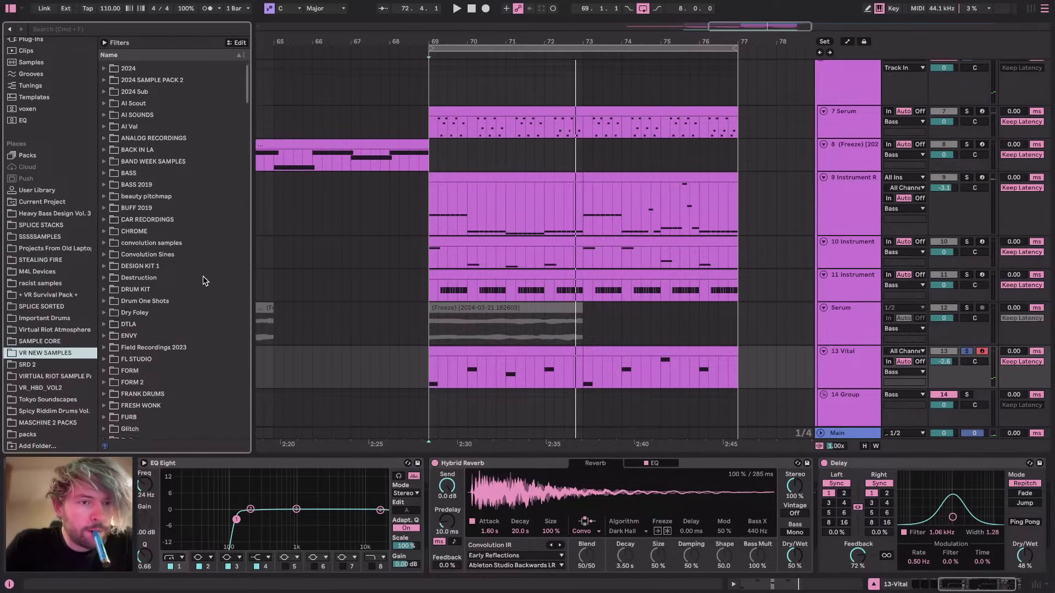
{"action": "scroll", "coordinate": [165, 181], "scroll_direction": "up", "scroll_amount": 3}
Audition several samples in the 2024 folder, including the Skipp, Granular and Phaseplant files, and collapse the folder again
{"action": "left_click", "coordinate": [137, 103]}
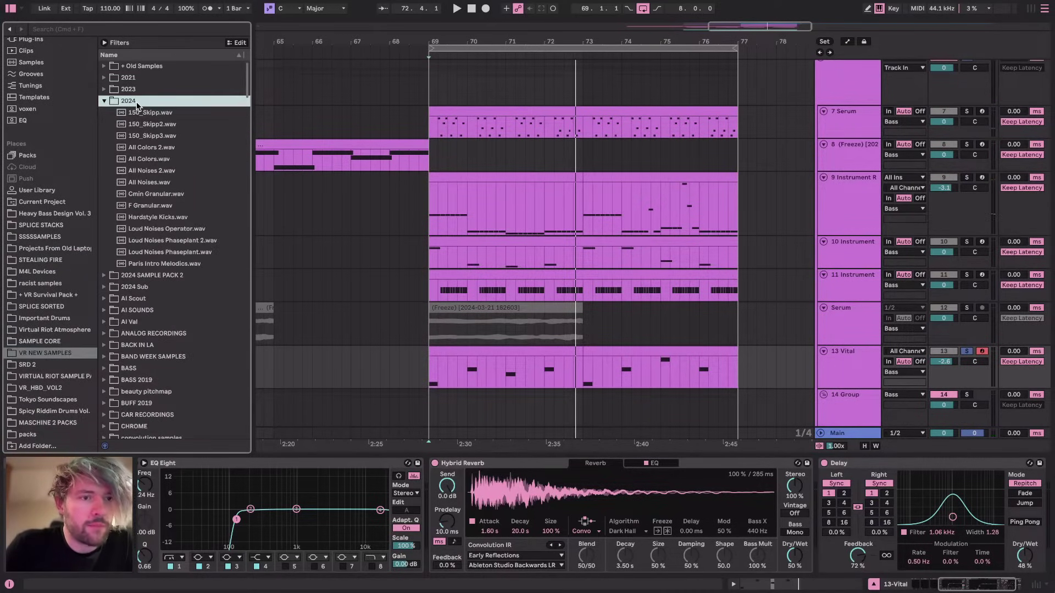
{"action": "key", "text": "Down"}
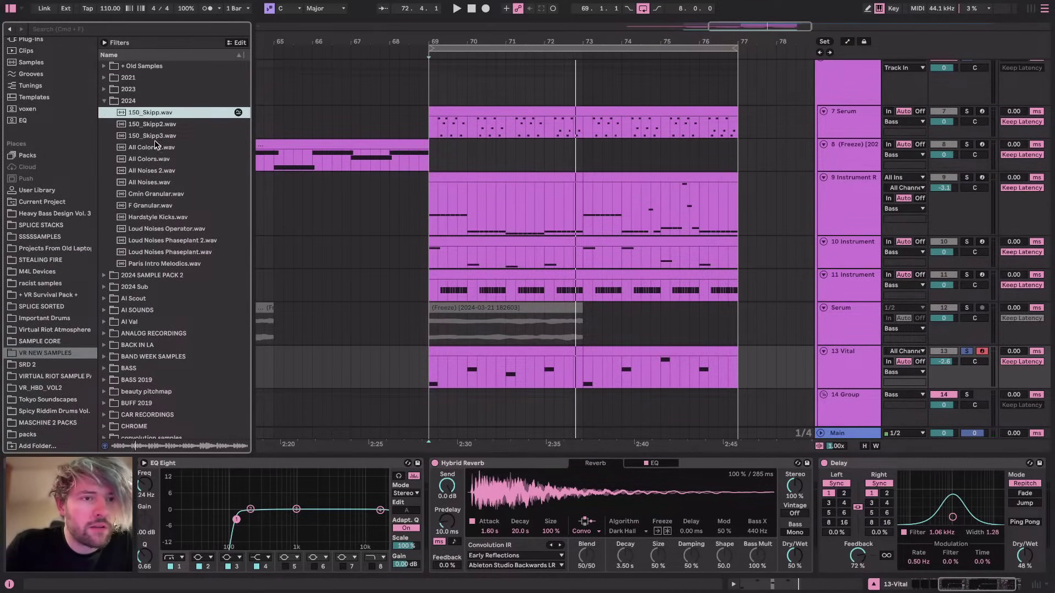
{"action": "left_click", "coordinate": [153, 135]}
{"action": "left_click", "coordinate": [153, 206]}
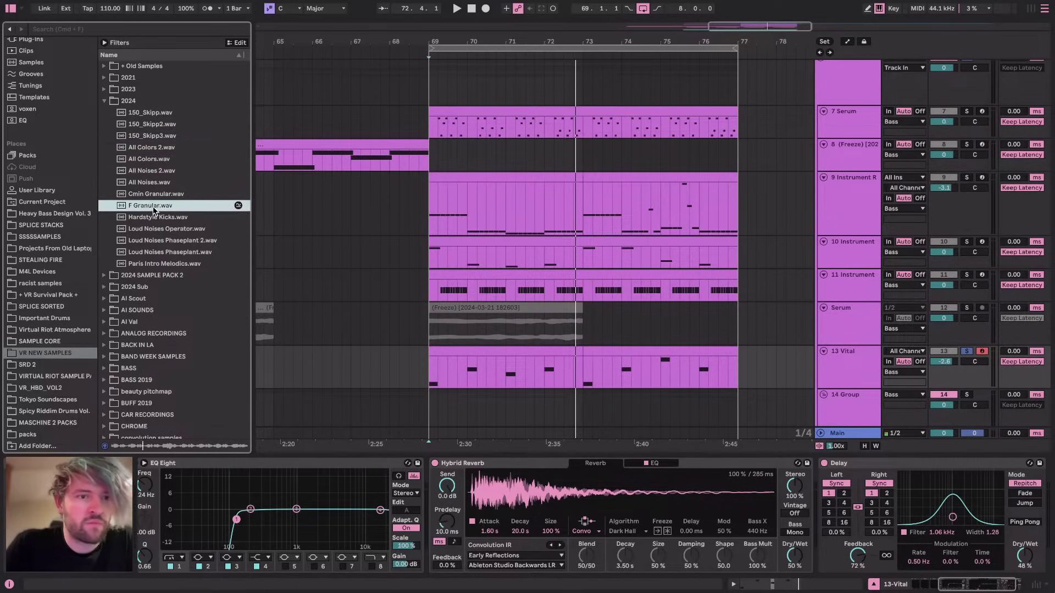
{"action": "key", "text": "Up"}
{"action": "left_click", "coordinate": [154, 265]}
{"action": "left_click", "coordinate": [150, 242]}
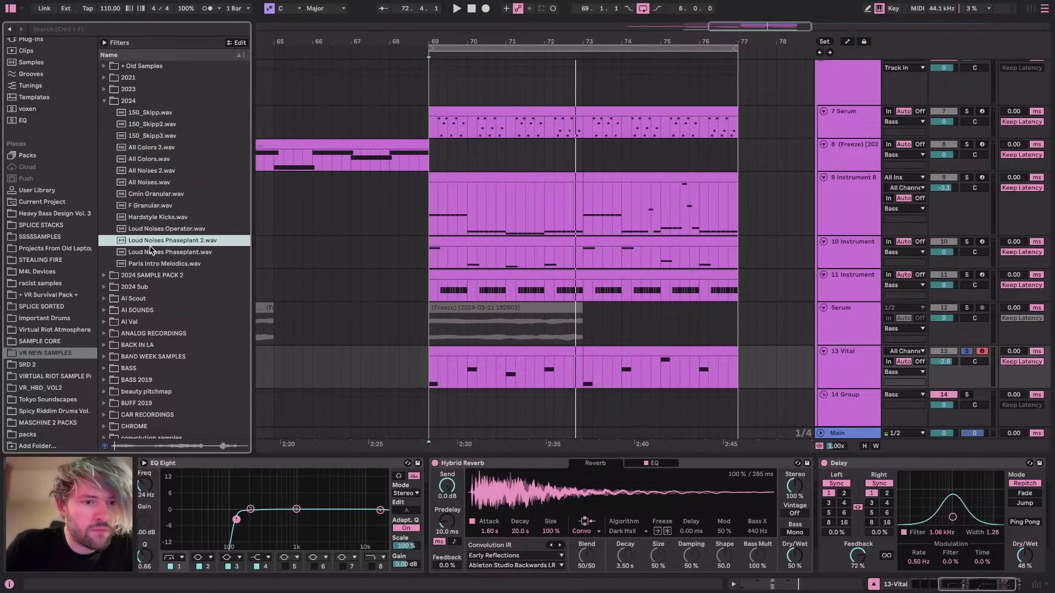
{"action": "key", "text": "Left"}
{"action": "key", "text": "Left"}
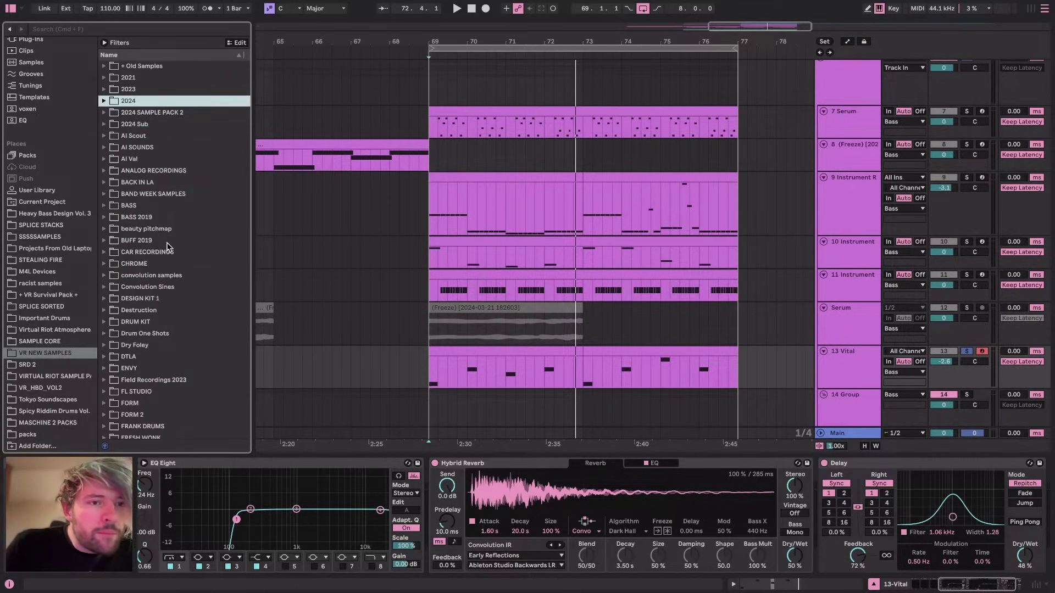
Expand the convolution samples folder and audition its numbered chord files and the Chord samples
{"action": "left_click", "coordinate": [151, 277]}
{"action": "key", "text": "Right"}
{"action": "key", "text": "Down"}
{"action": "scroll", "coordinate": [173, 312], "scroll_direction": "down", "scroll_amount": 2}
{"action": "key", "text": "Down"}
{"action": "scroll", "coordinate": [173, 312], "scroll_direction": "down", "scroll_amount": 3}
{"action": "key", "text": "Down"}
{"action": "key", "text": "Down"}
{"action": "key", "text": "Down"}
{"action": "left_click", "coordinate": [153, 295]}
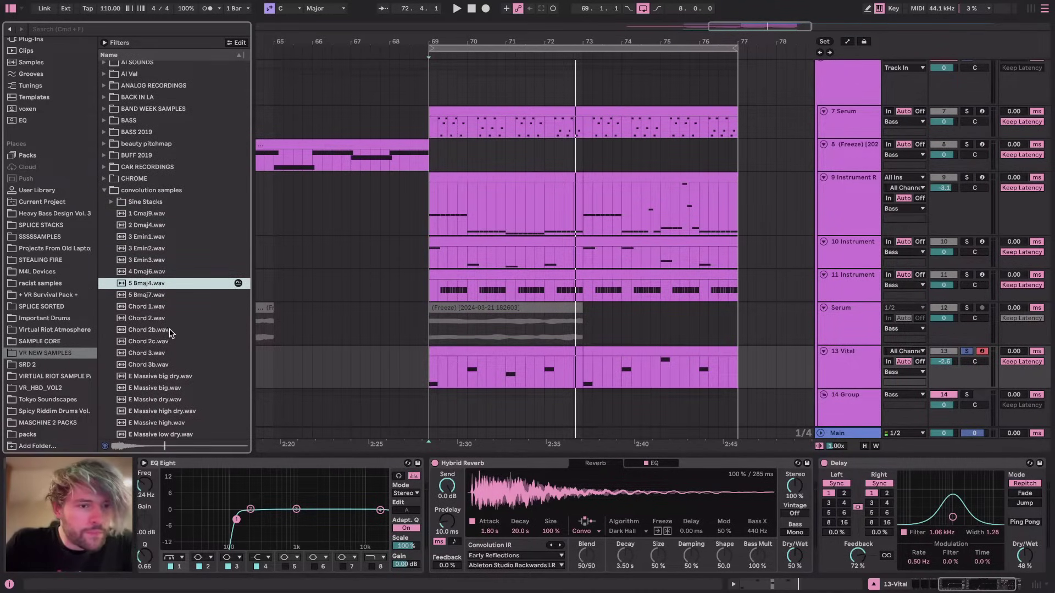
{"action": "left_click", "coordinate": [142, 332]}
{"action": "scroll", "coordinate": [143, 334], "scroll_direction": "down", "scroll_amount": 5}
{"action": "key", "text": "Down"}
{"action": "key", "text": "Down"}
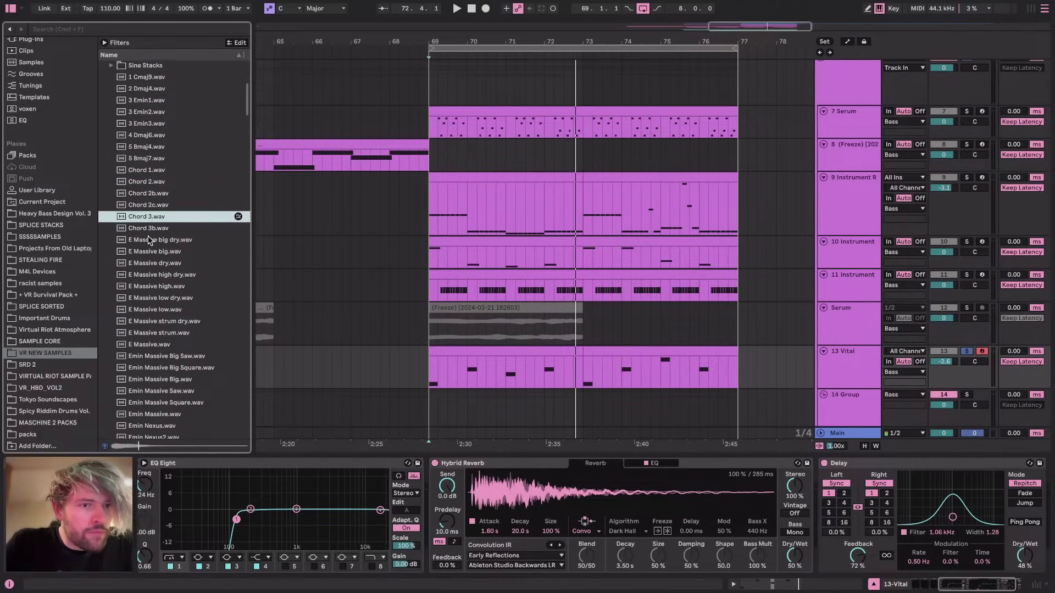
Audition Chord 1 and Chord 2 again, and listen through the E Massive, Emin and Vocal_Eminor samples
{"action": "left_click", "coordinate": [145, 173]}
{"action": "left_click", "coordinate": [148, 184]}
{"action": "left_click", "coordinate": [153, 288]}
{"action": "scroll", "coordinate": [153, 291], "scroll_direction": "down", "scroll_amount": 4}
{"action": "key", "text": "Down"}
{"action": "key", "text": "Down"}
{"action": "key", "text": "Down"}
{"action": "key", "text": "Down"}
{"action": "key", "text": "Down"}
{"action": "key", "text": "Down"}
{"action": "key", "text": "Down"}
{"action": "key", "text": "Down"}
{"action": "left_click", "coordinate": [154, 313]}
{"action": "scroll", "coordinate": [155, 311], "scroll_direction": "down", "scroll_amount": 1}
{"action": "key", "text": "Down"}
{"action": "key", "text": "Down"}
{"action": "scroll", "coordinate": [154, 312], "scroll_direction": "down", "scroll_amount": 1}
{"action": "key", "text": "Down"}
{"action": "key", "text": "Down"}
{"action": "key", "text": "Down"}
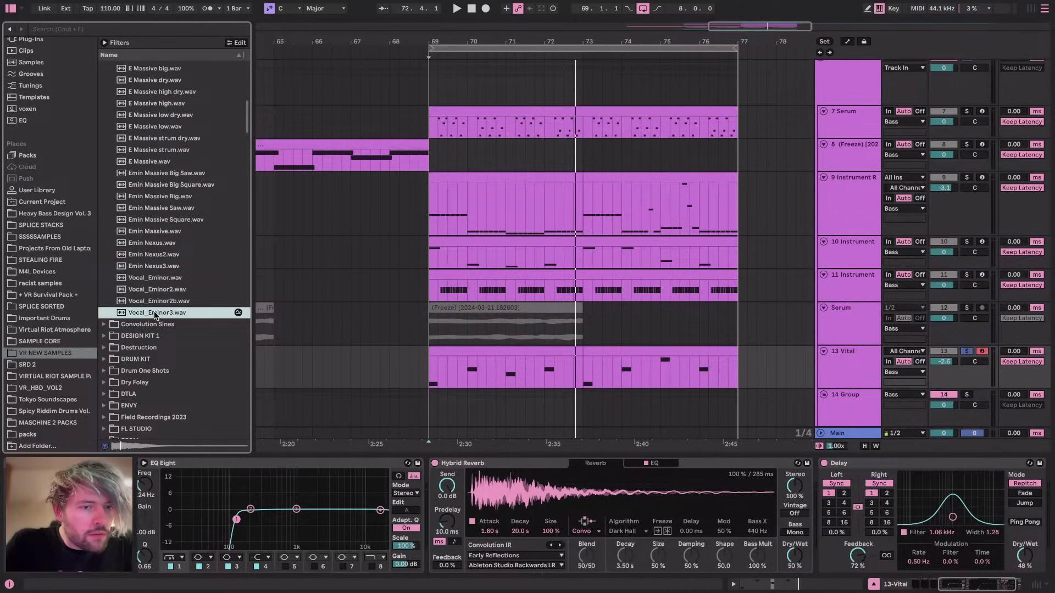
Compare the numbered chord samples at the start of the convolution samples folder and select 3 Emin3.wav
{"action": "scroll", "coordinate": [154, 311], "scroll_direction": "up", "scroll_amount": 10}
{"action": "left_click", "coordinate": [149, 226]}
{"action": "key", "text": "Up"}
{"action": "left_click", "coordinate": [142, 249]}
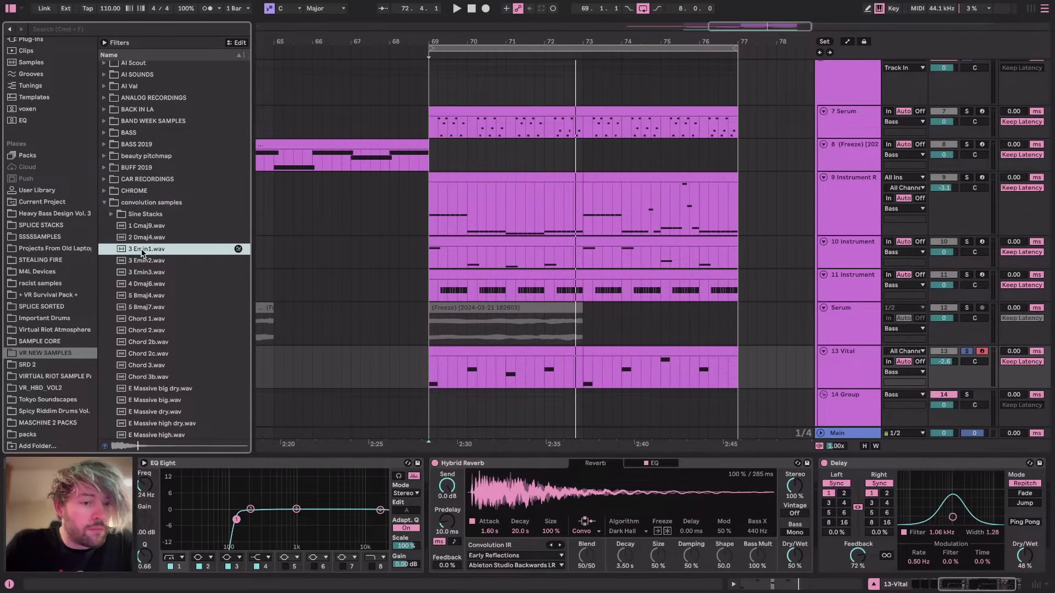
{"action": "key", "text": "Down"}
{"action": "key", "text": "Down"}
{"action": "key", "text": "Down"}
{"action": "key", "text": "Down"}
{"action": "key", "text": "Down"}
{"action": "left_click", "coordinate": [136, 273]}
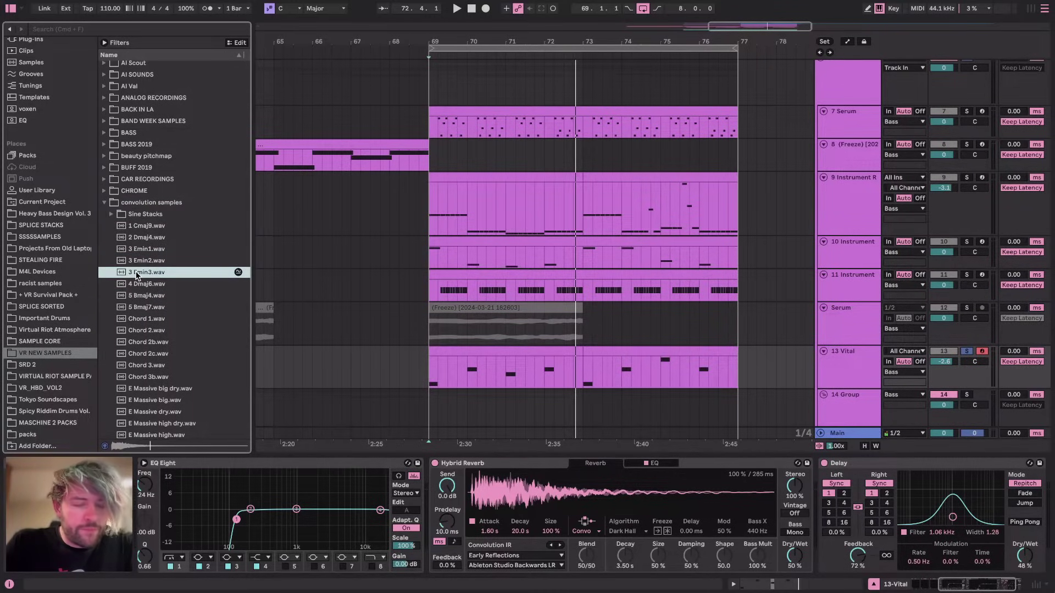
Duplicate the Hybrid Reverb, collapse the copy, and load 3 Emin3.wav as the first reverb's impulse response
{"action": "left_click", "coordinate": [523, 463]}
{"action": "key", "text": "super+d"}
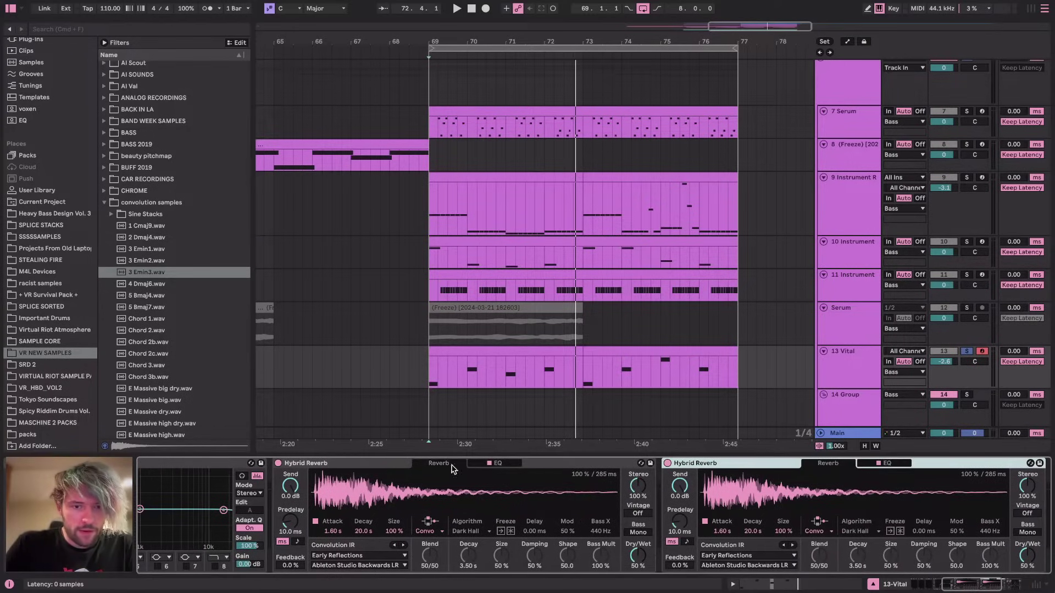
{"action": "double_click", "coordinate": [679, 465]}
{"action": "left_click_drag", "start_coordinate": [143, 274], "coordinate": [471, 501]}
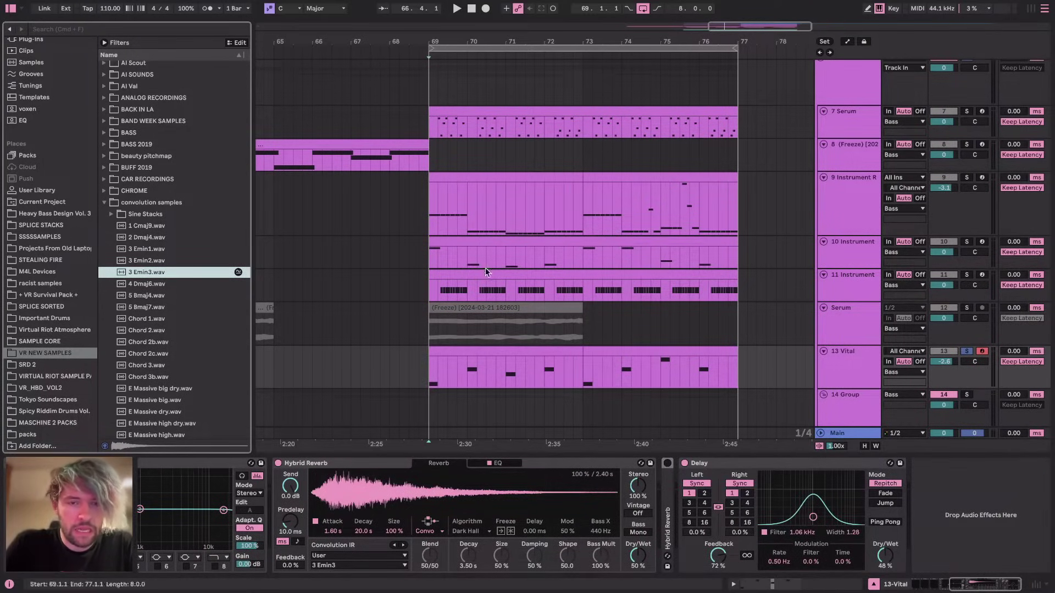
Place the insert marker at bar 69 on the Vital track
{"action": "left_click", "coordinate": [849, 368]}
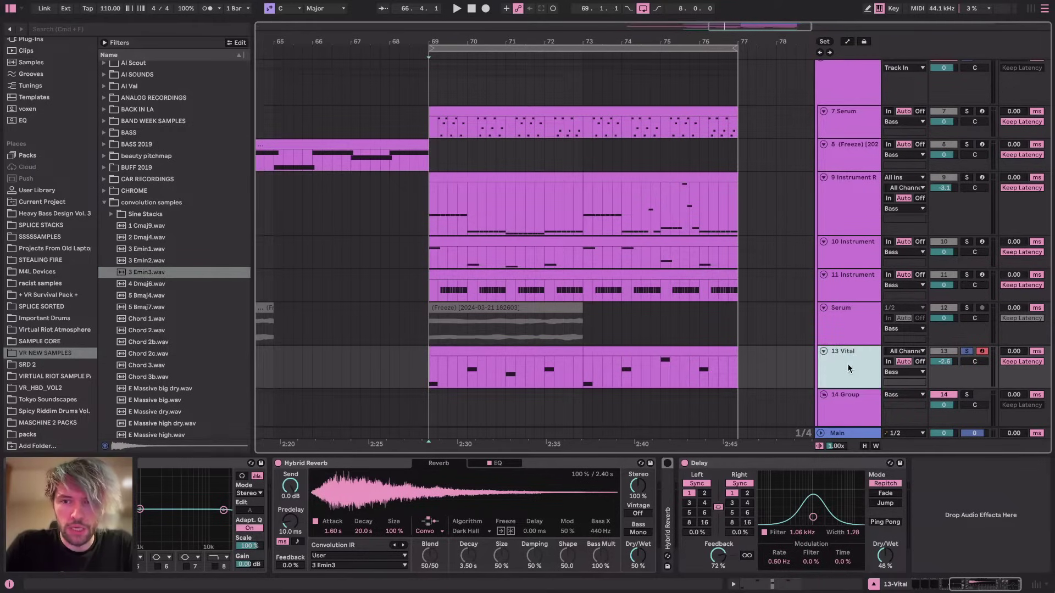
{"action": "scroll", "coordinate": [429, 369], "scroll_direction": "up", "scroll_amount": 5}
{"action": "left_click", "coordinate": [428, 370]}
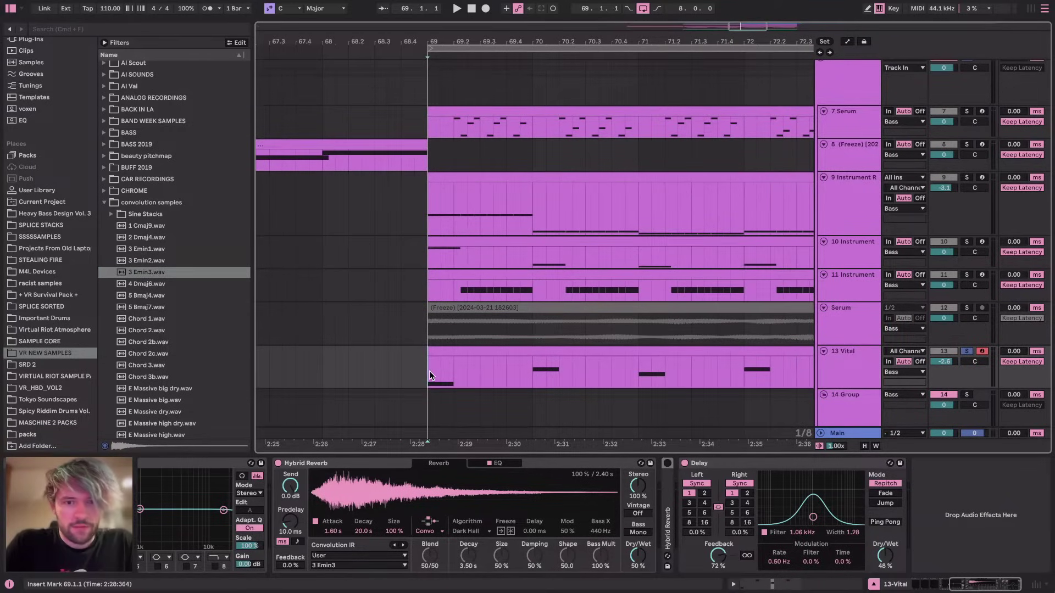
Set the first Hybrid Reverb's attack to 0.00 ms, size to 64% and dry/wet to 38% while auditioning it
{"action": "scroll", "coordinate": [378, 504], "scroll_direction": "left", "scroll_amount": 1}
{"action": "scroll", "coordinate": [379, 504], "scroll_direction": "left", "scroll_amount": 5}
{"action": "double_click", "coordinate": [799, 533]}
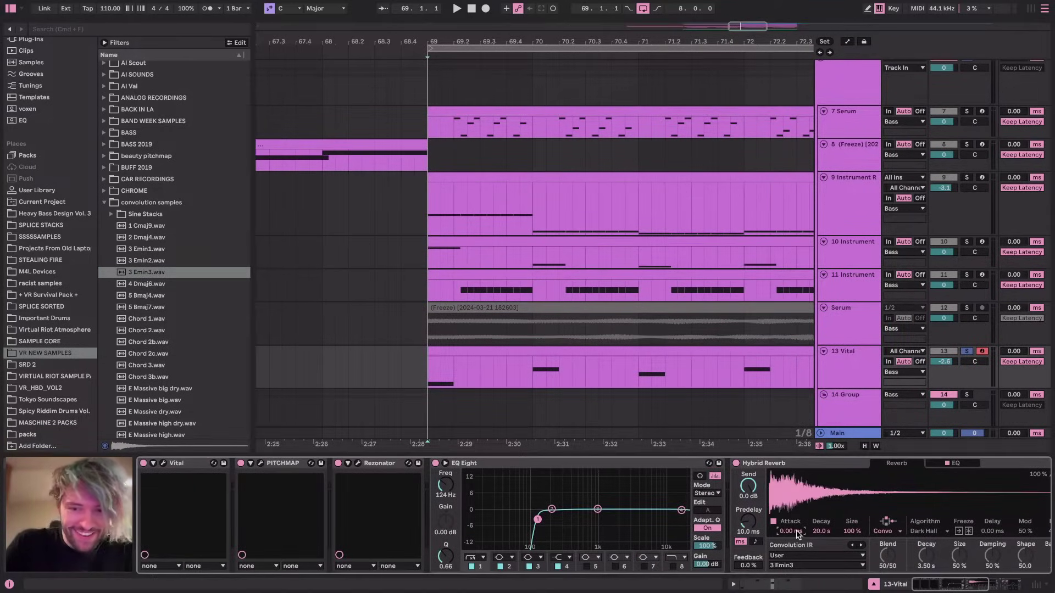
{"action": "scroll", "coordinate": [839, 487], "scroll_direction": "right", "scroll_amount": 6}
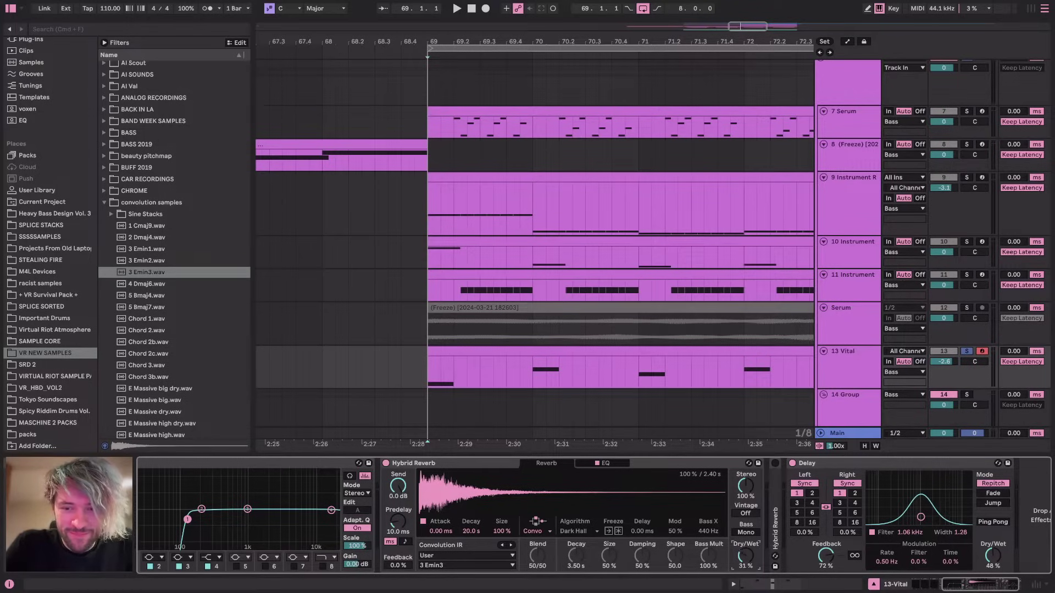
{"action": "key", "text": "space"}
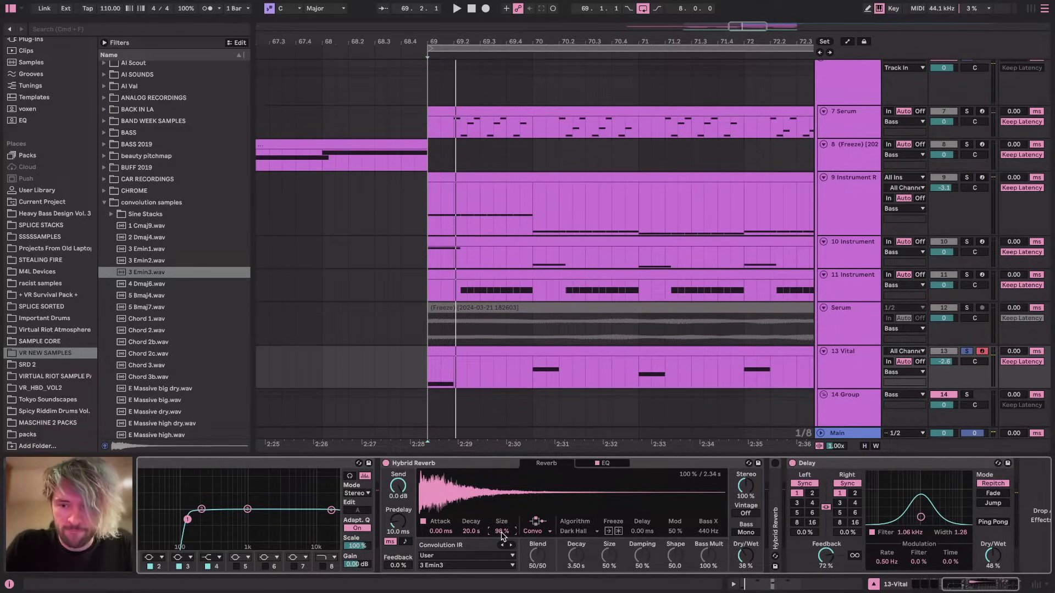
{"action": "key", "text": "super+Tab"}
{"action": "key", "text": "super+Tab"}
{"action": "key", "text": "space"}
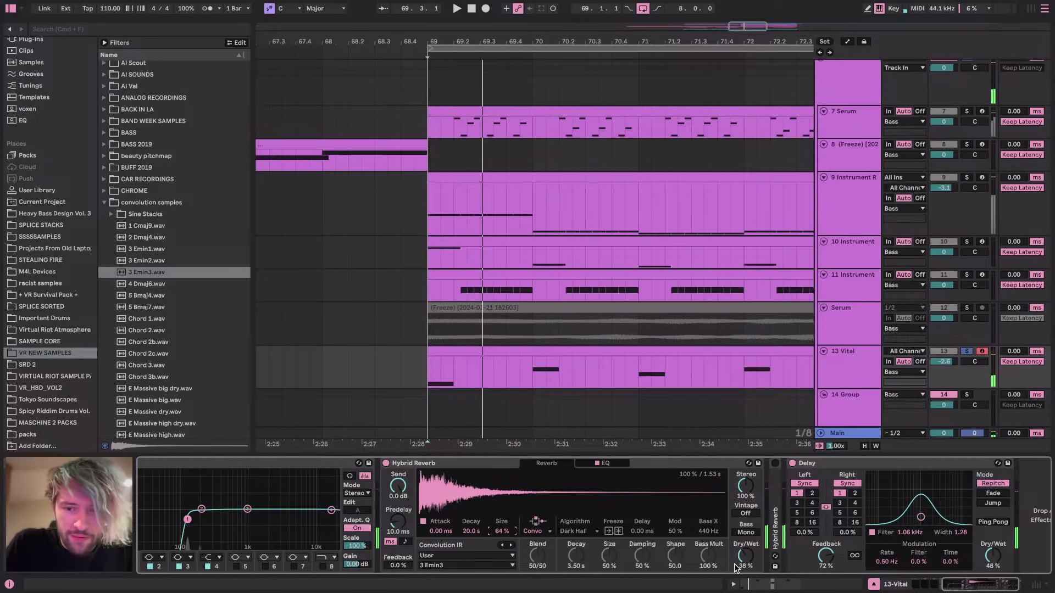
In the Hybrid Reverb's EQ, boost the highs and set the low cut to 466 Hz, and turn on the Delay's Ping Pong mode
{"action": "left_click", "coordinate": [605, 464]}
{"action": "key", "text": "space"}
{"action": "left_click_drag", "start_coordinate": [664, 515], "coordinate": [570, 474]}
{"action": "key", "text": "space"}
{"action": "key", "text": "space"}
{"action": "left_click_drag", "start_coordinate": [528, 538], "coordinate": [560, 536]}
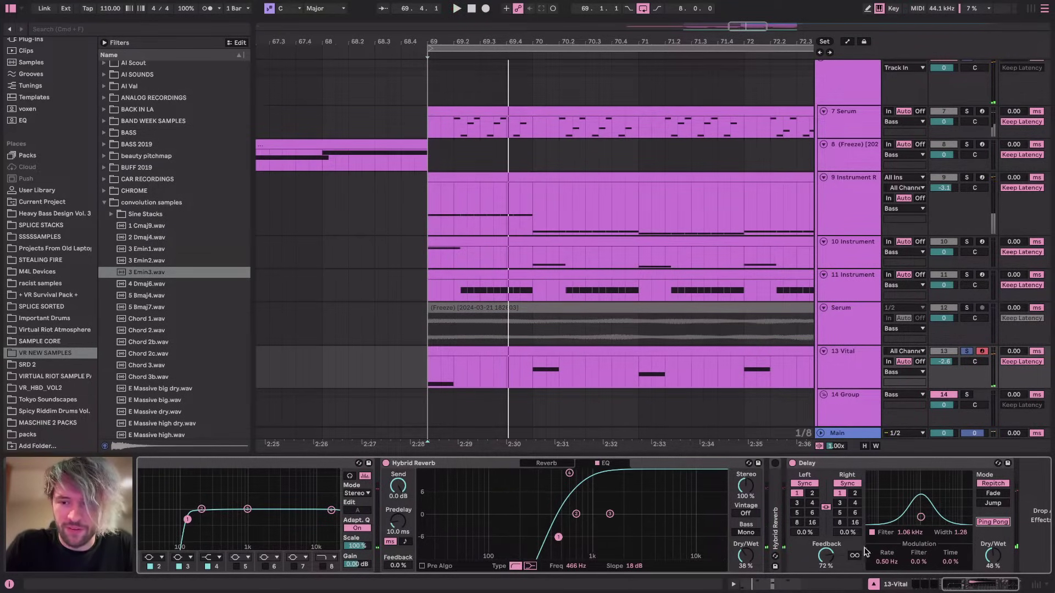
Group the Delay into an Audio Effect Rack, show its chain list, and set the Delay's dry/wet to 100%
{"action": "left_click", "coordinate": [834, 468]}
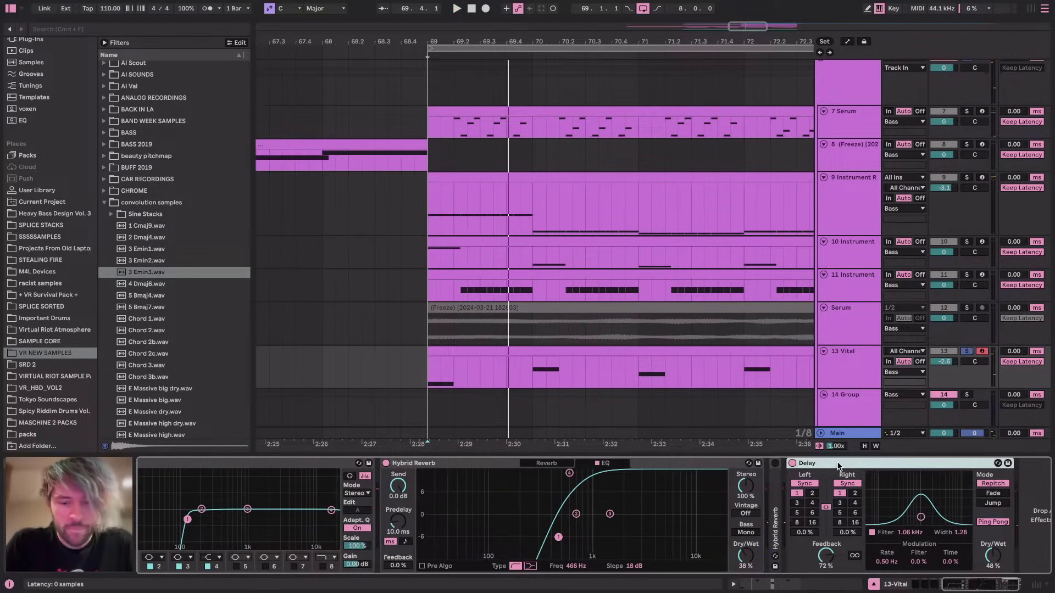
{"action": "key", "text": "ctrl+g"}
{"action": "left_click", "coordinate": [791, 505]}
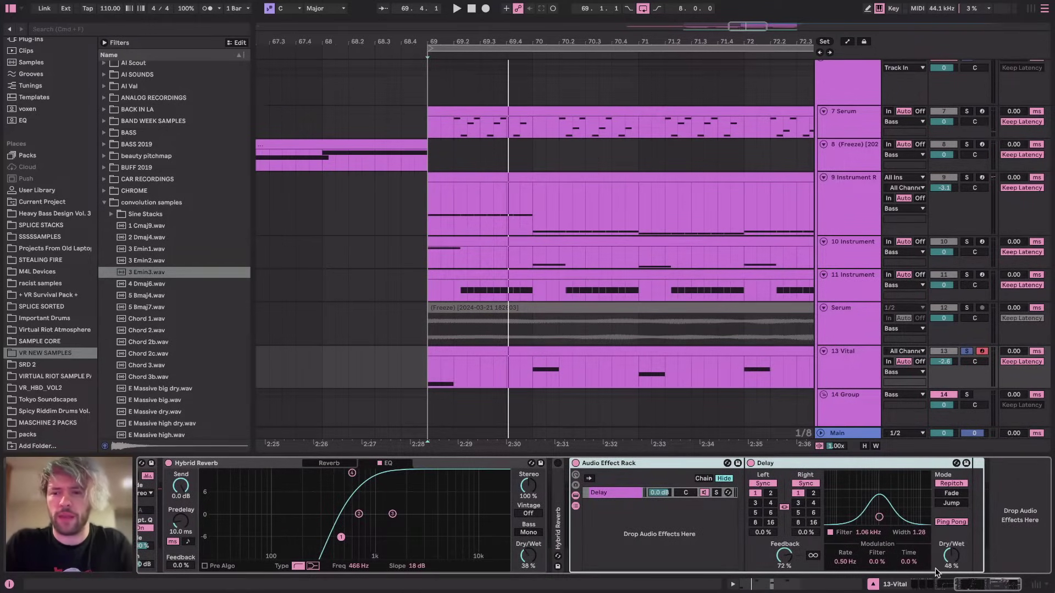
{"action": "left_click", "coordinate": [950, 559]}
Create a second, empty chain in the Audio Effect Rack and audition the delay in parallel
{"action": "right_click", "coordinate": [639, 539]}
{"action": "left_click", "coordinate": [657, 543]}
{"action": "key", "text": "ctrl+v"}
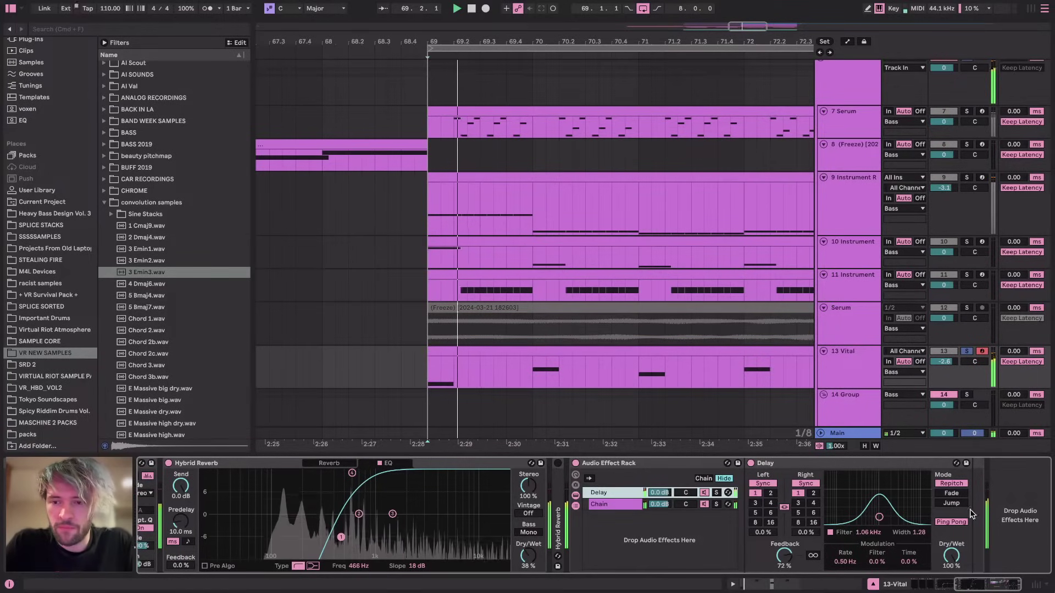
{"action": "key", "text": "space"}
{"action": "left_click", "coordinate": [446, 243]}
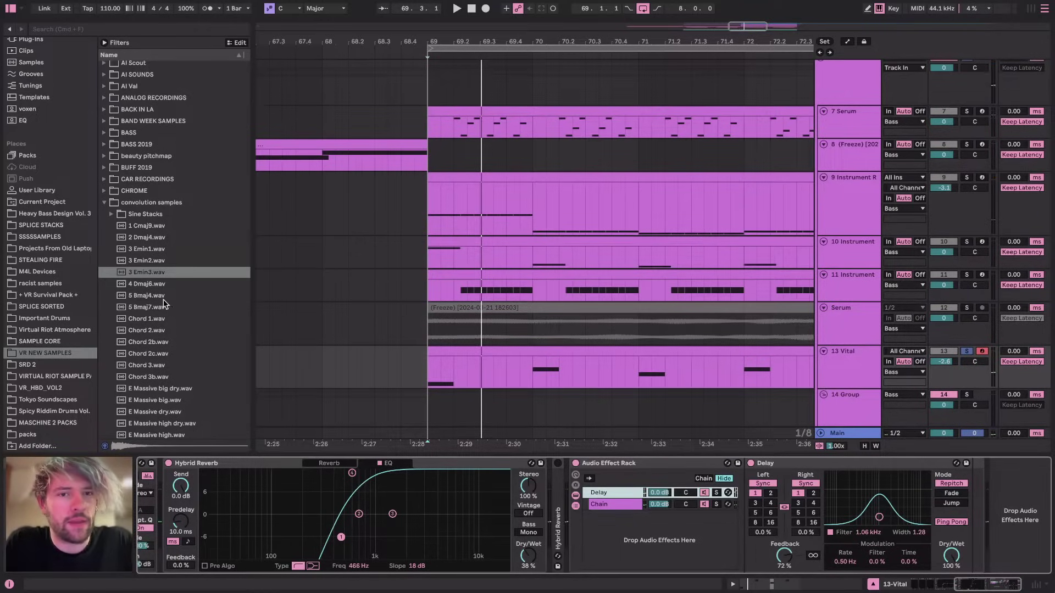
Add an Envelope MIDI effect before Vital and set its decay to 87.7 ms and sustain to -inf dB
{"action": "scroll", "coordinate": [52, 173], "scroll_direction": "up", "scroll_amount": 6}
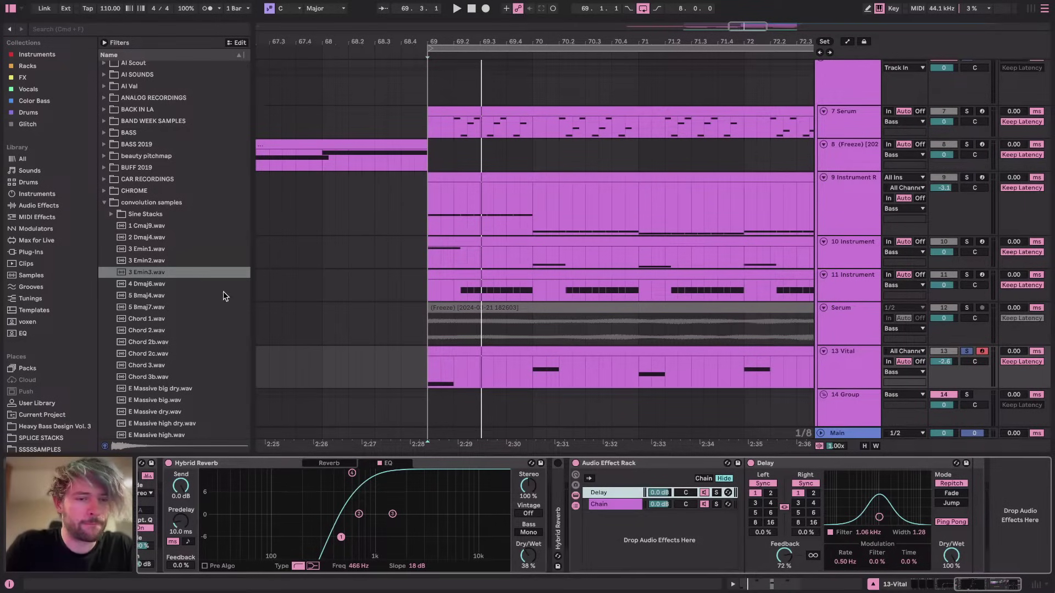
{"action": "scroll", "coordinate": [604, 523], "scroll_direction": "up", "scroll_amount": 5}
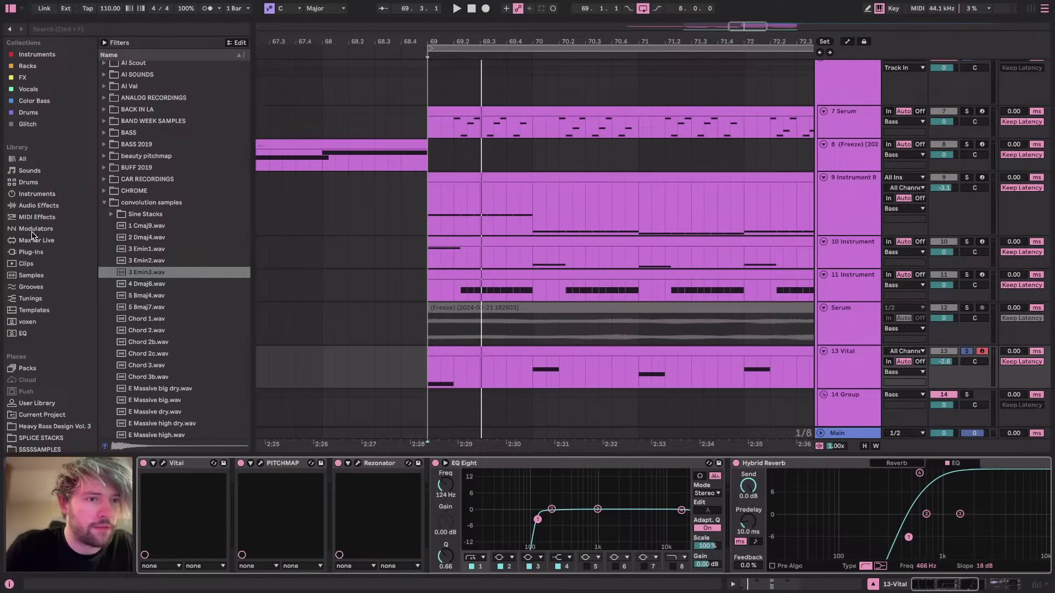
{"action": "left_click", "coordinate": [36, 217]}
{"action": "left_click_drag", "start_coordinate": [162, 113], "coordinate": [159, 484]}
{"action": "left_click_drag", "start_coordinate": [192, 548], "coordinate": [242, 583]}
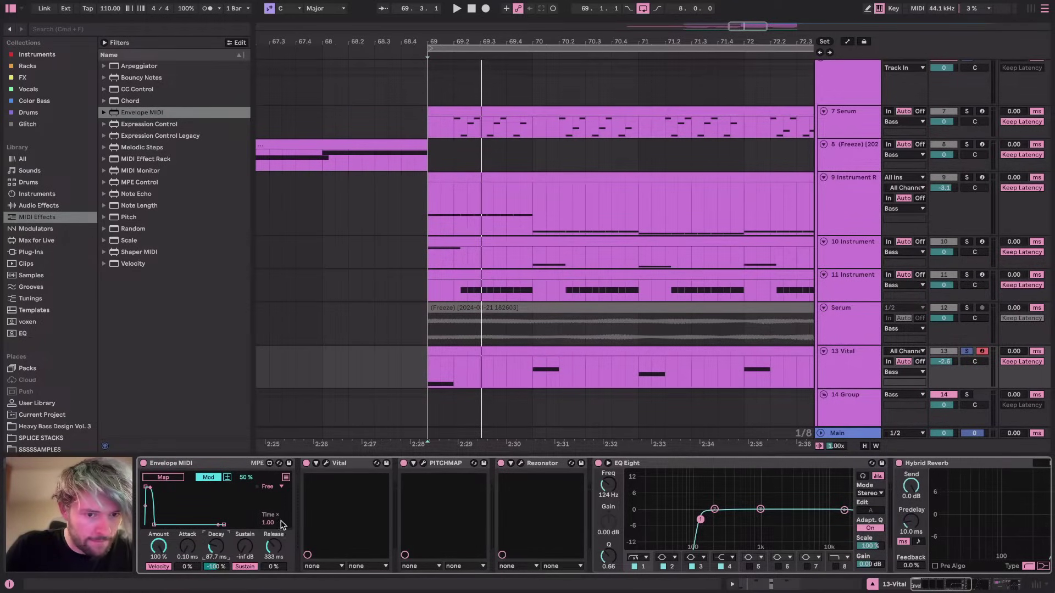
Try Sync timing on the Envelope MIDI, return it to Free, and switch its modulation mode to Remote
{"action": "left_click", "coordinate": [270, 486]}
{"action": "left_click", "coordinate": [278, 506]}
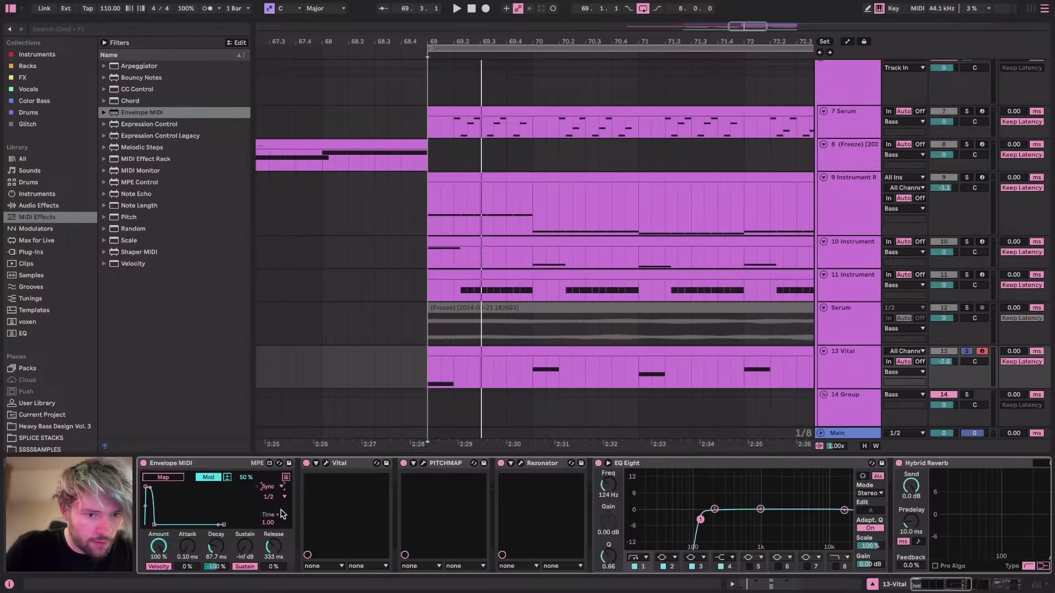
{"action": "left_click", "coordinate": [272, 496]}
{"action": "left_click", "coordinate": [231, 506]}
{"action": "left_click", "coordinate": [272, 486]}
{"action": "left_click", "coordinate": [274, 497]}
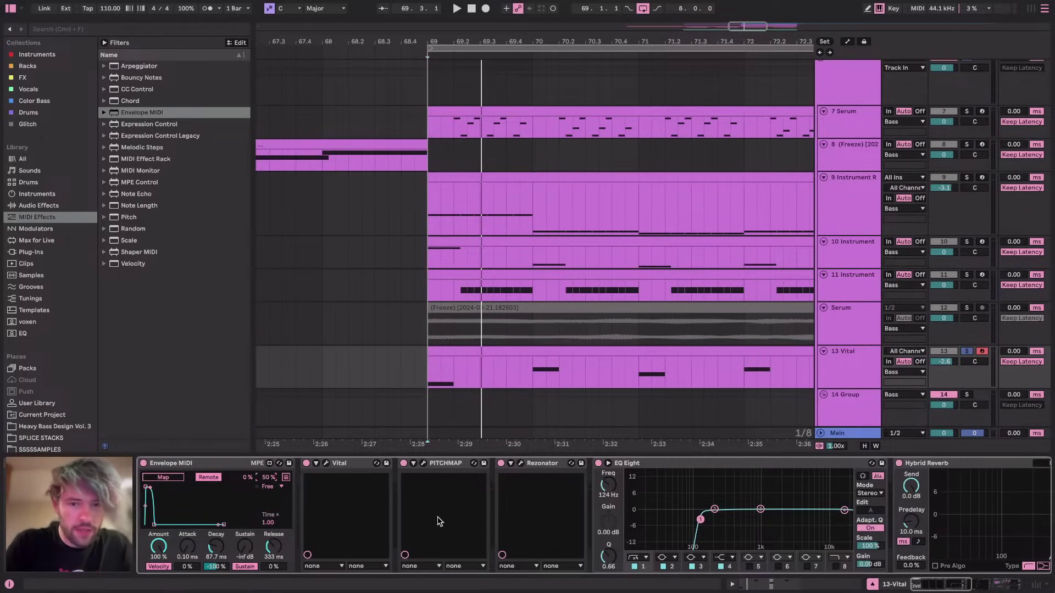
Insert a Utility before the Delay in the Audio Effect Rack's delay chain
{"action": "scroll", "coordinate": [432, 520], "scroll_direction": "right", "scroll_amount": 10}
{"action": "left_click", "coordinate": [35, 205]}
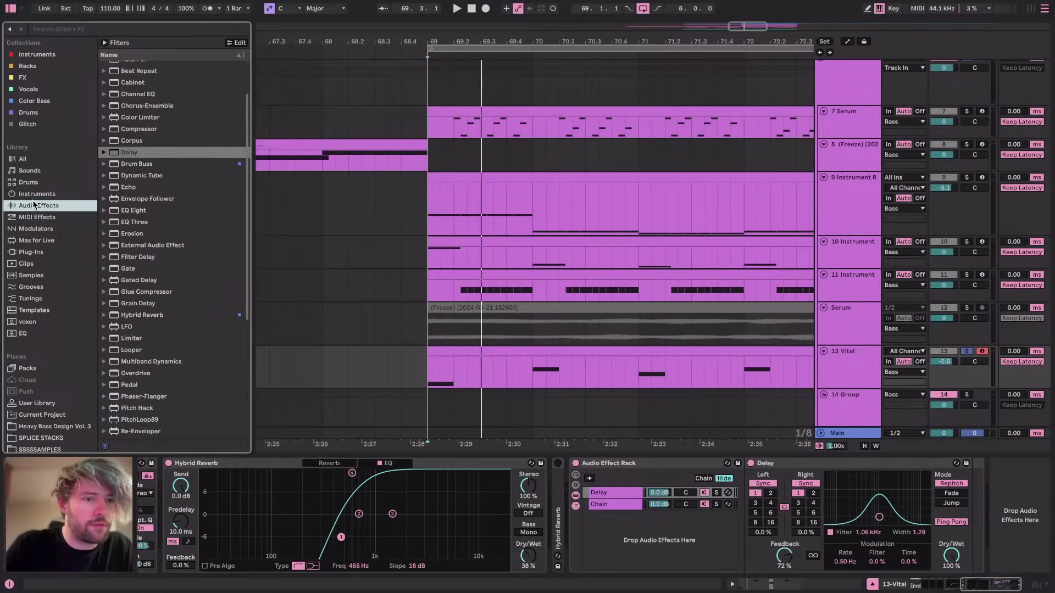
{"action": "scroll", "coordinate": [159, 340], "scroll_direction": "down", "scroll_amount": 5}
{"action": "left_click_drag", "start_coordinate": [143, 387], "coordinate": [788, 519]}
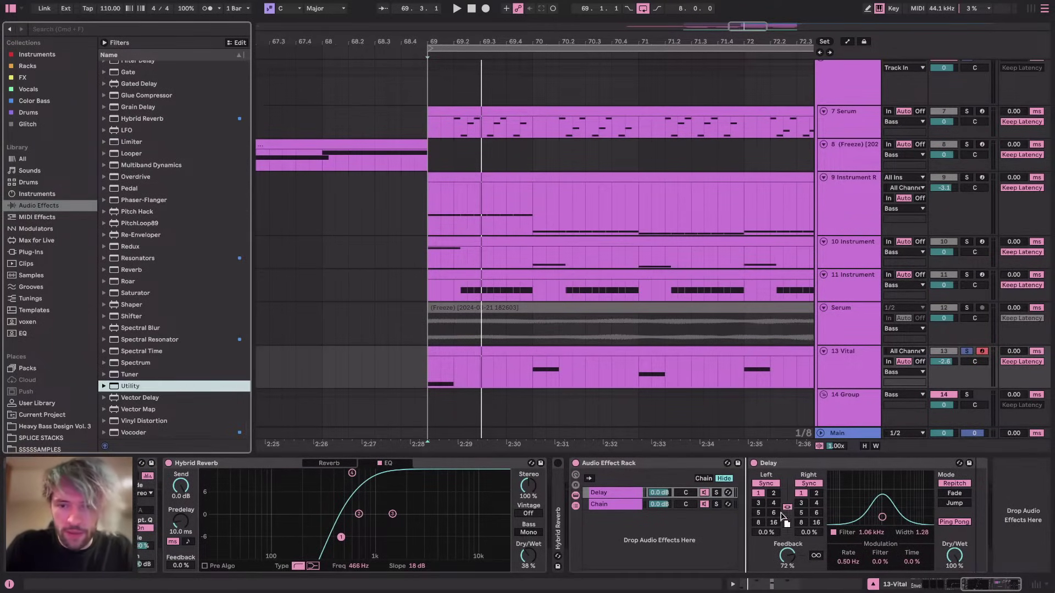
Map the Envelope MIDI to the Utility's Gain and turn off its Velocity scaling
{"action": "scroll", "coordinate": [671, 528], "scroll_direction": "left", "scroll_amount": 12}
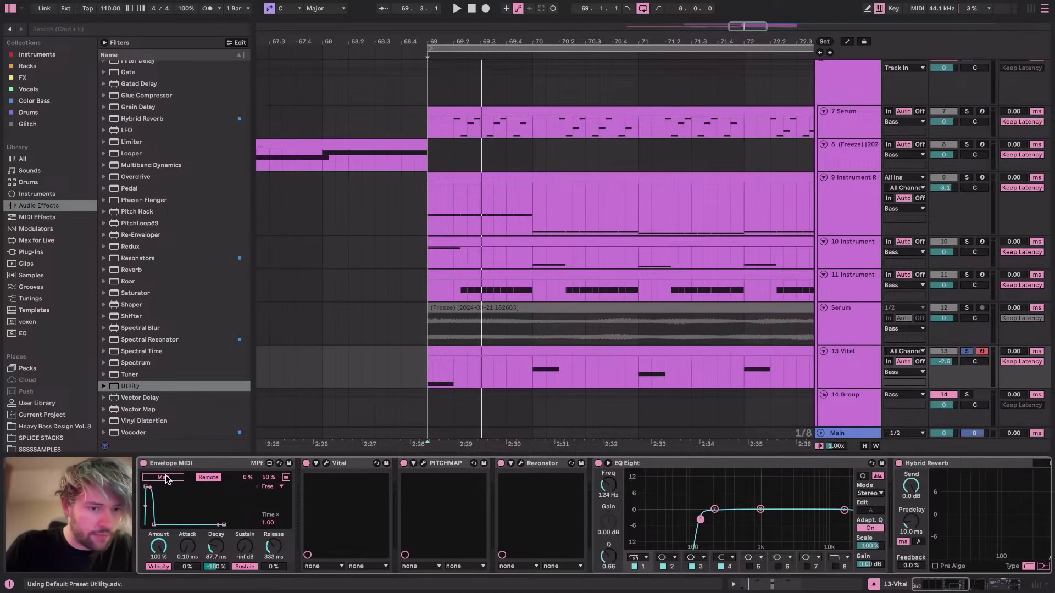
{"action": "scroll", "coordinate": [379, 512], "scroll_direction": "right", "scroll_amount": 10}
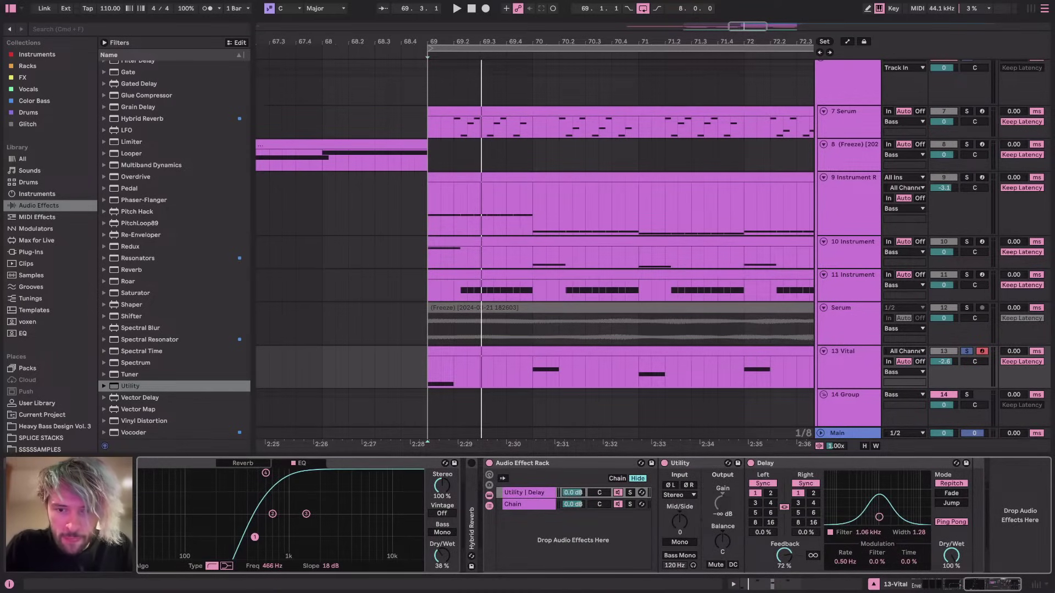
{"action": "scroll", "coordinate": [136, 549], "scroll_direction": "left", "scroll_amount": 10}
{"action": "left_click", "coordinate": [158, 565]}
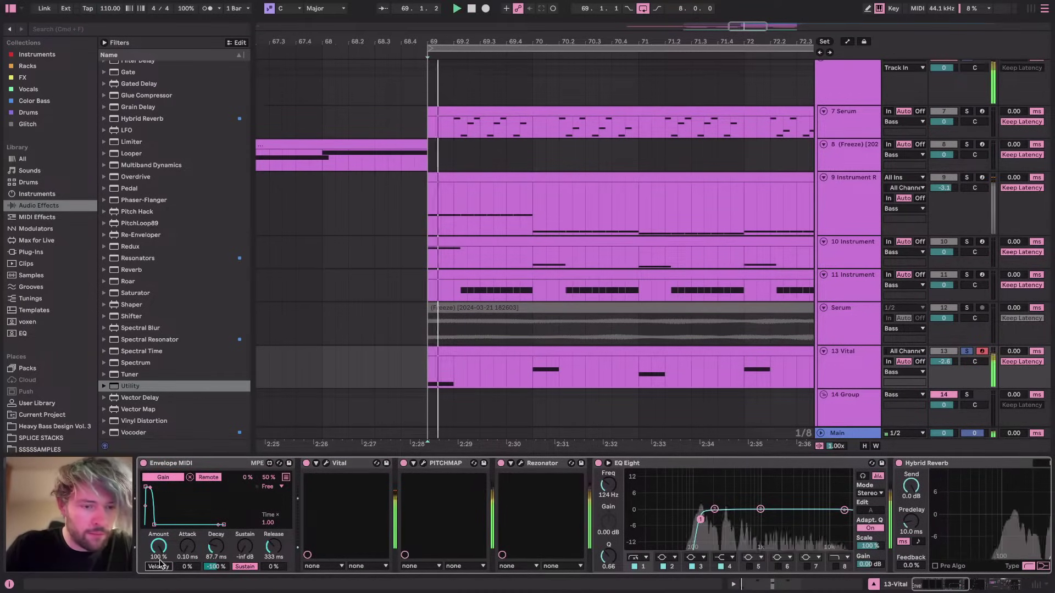
Raise the Utility | Delay chain's volume to 6.0 dB in the Audio Effect Rack and audition it
{"action": "scroll", "coordinate": [585, 526], "scroll_direction": "right", "scroll_amount": 10}
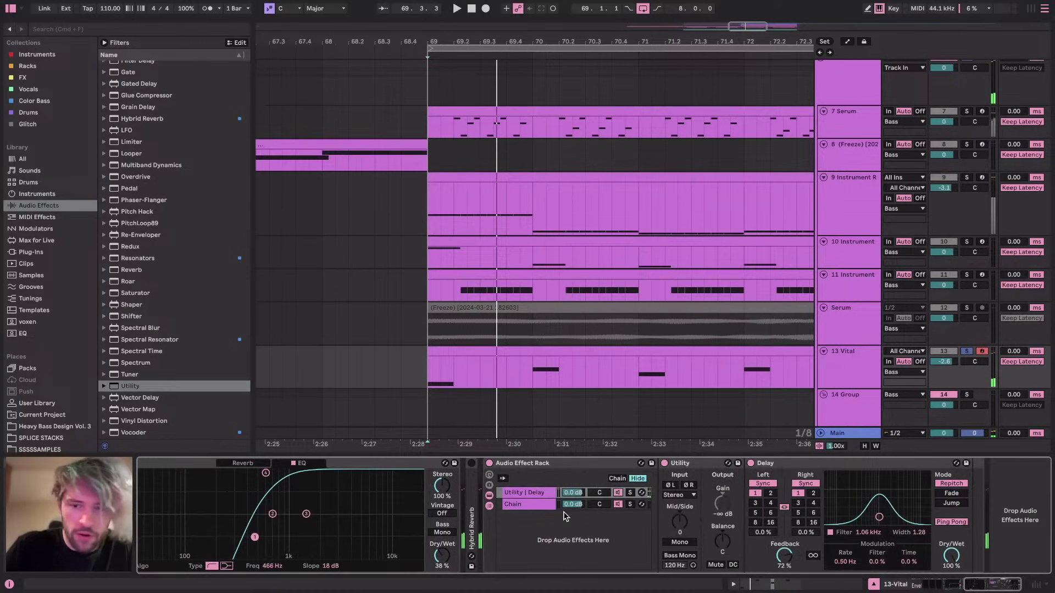
{"action": "left_click_drag", "start_coordinate": [583, 493], "coordinate": [582, 462]}
{"action": "key", "text": "space"}
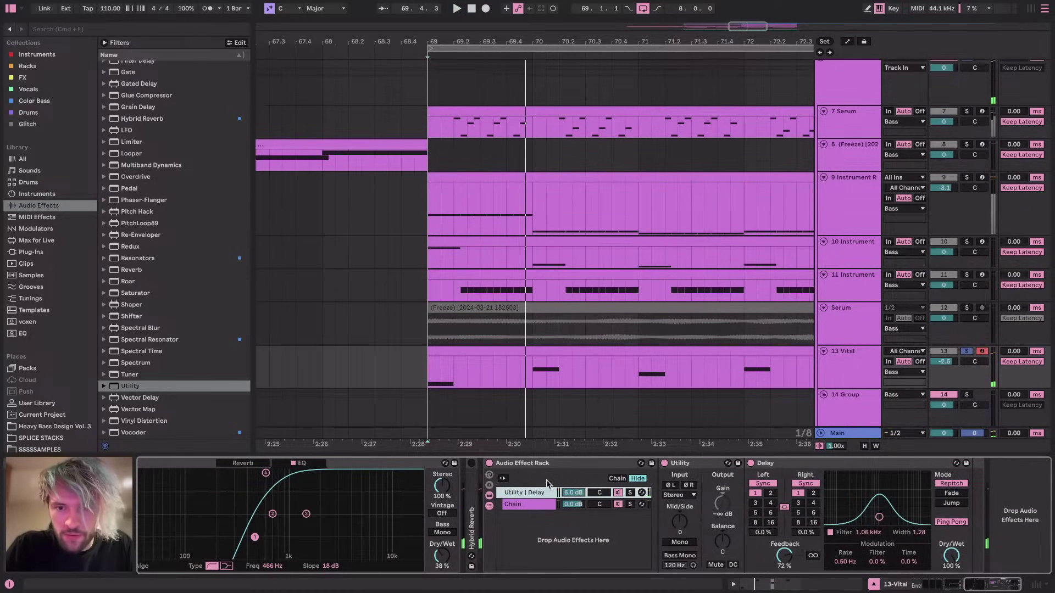
Check the live stream page in YouTube Studio and return to Ableton Live
{"action": "key", "text": "super+Tab"}
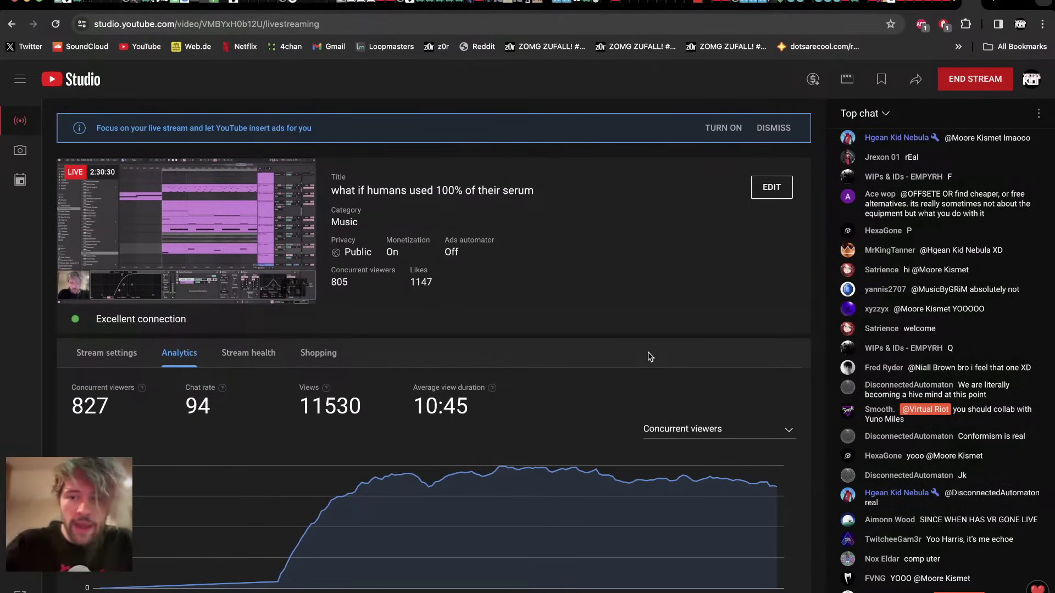
{"action": "key", "text": "super+Tab"}
Audition the bass section from bar 69 and set the Delay's filter to 1.02 kHz with a width of 2.18
{"action": "key", "text": "space"}
{"action": "scroll", "coordinate": [623, 208], "scroll_direction": "down", "scroll_amount": 5}
{"action": "key", "text": "space"}
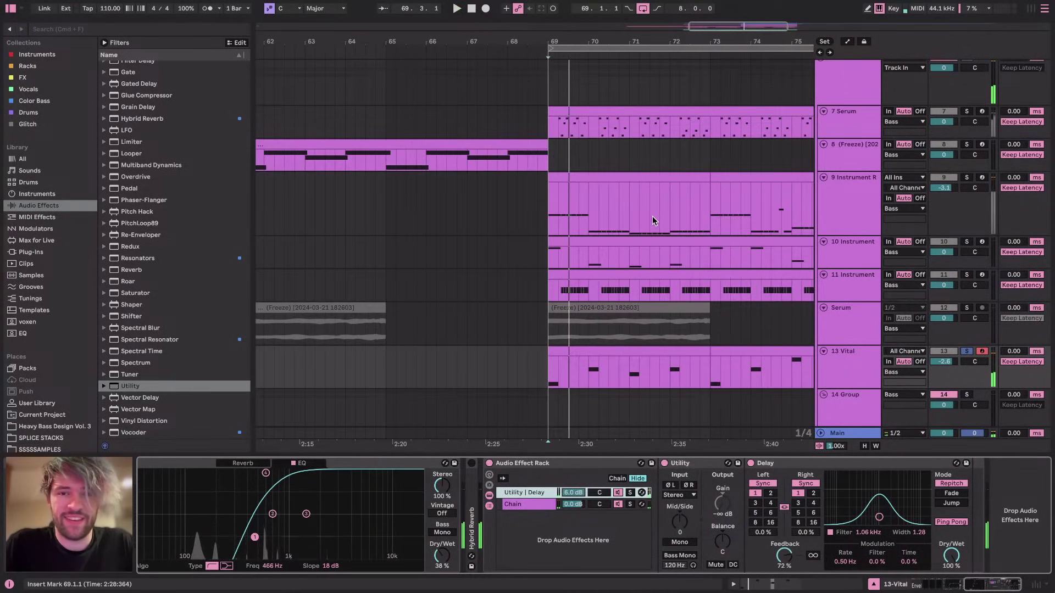
{"action": "scroll", "coordinate": [652, 219], "scroll_direction": "right", "scroll_amount": 3}
{"action": "scroll", "coordinate": [652, 220], "scroll_direction": "down", "scroll_amount": 1}
{"action": "scroll", "coordinate": [652, 220], "scroll_direction": "left", "scroll_amount": 2}
{"action": "scroll", "coordinate": [652, 220], "scroll_direction": "up", "scroll_amount": 2}
{"action": "key", "text": "space"}
{"action": "scroll", "coordinate": [536, 221], "scroll_direction": "down", "scroll_amount": 3}
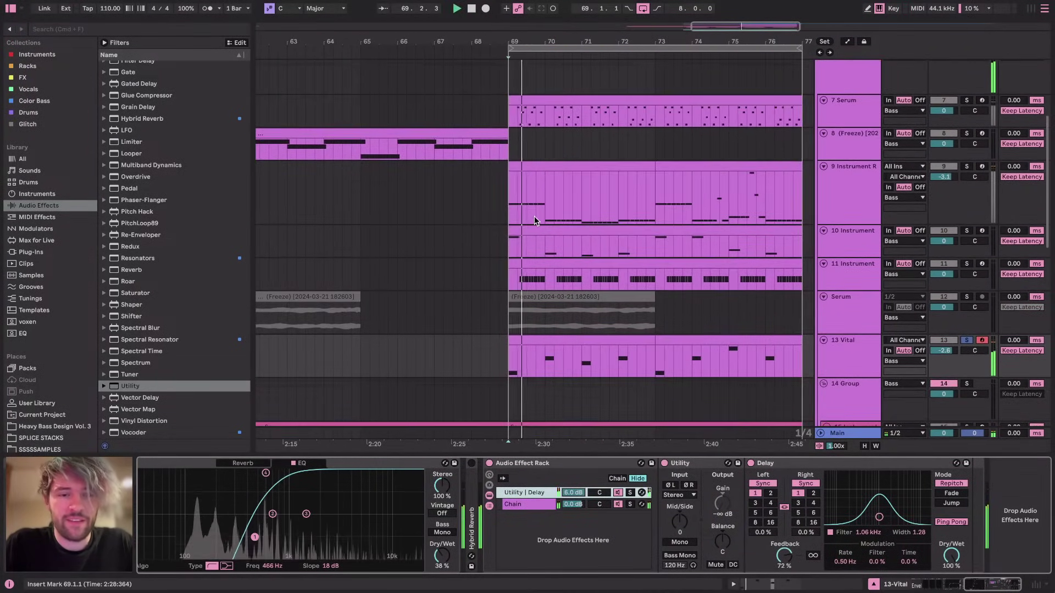
{"action": "scroll", "coordinate": [577, 550], "scroll_direction": "up", "scroll_amount": 5}
{"action": "scroll", "coordinate": [577, 550], "scroll_direction": "down", "scroll_amount": 5}
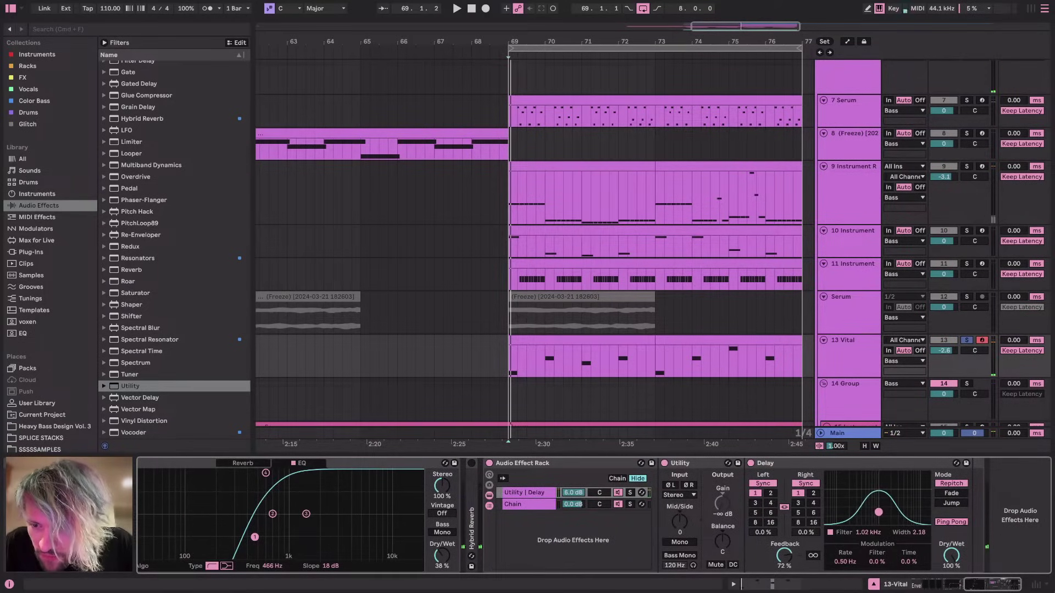
Switch to YouTube Studio, read the recent live chat messages, and return to Ableton Live
{"action": "key", "text": "super+Tab"}
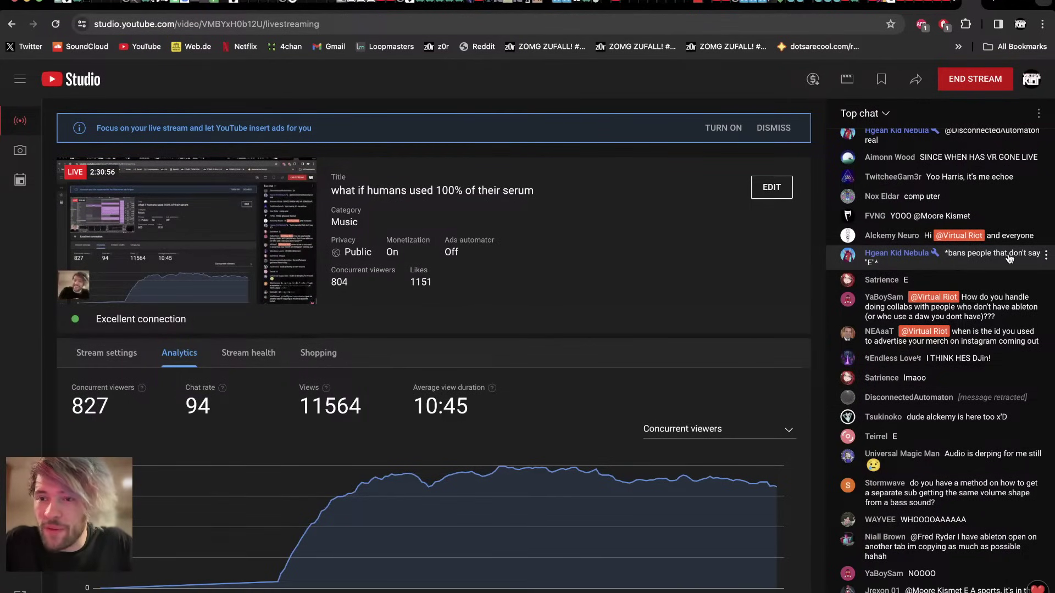
{"action": "scroll", "coordinate": [953, 253], "scroll_direction": "up", "scroll_amount": 2}
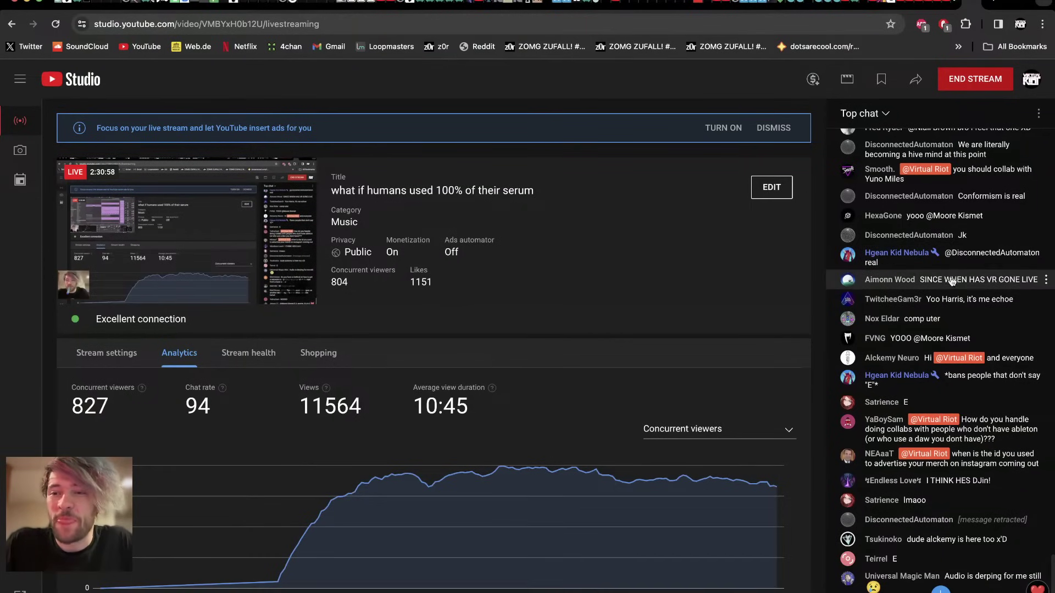
{"action": "scroll", "coordinate": [1004, 395], "scroll_direction": "down", "scroll_amount": 3}
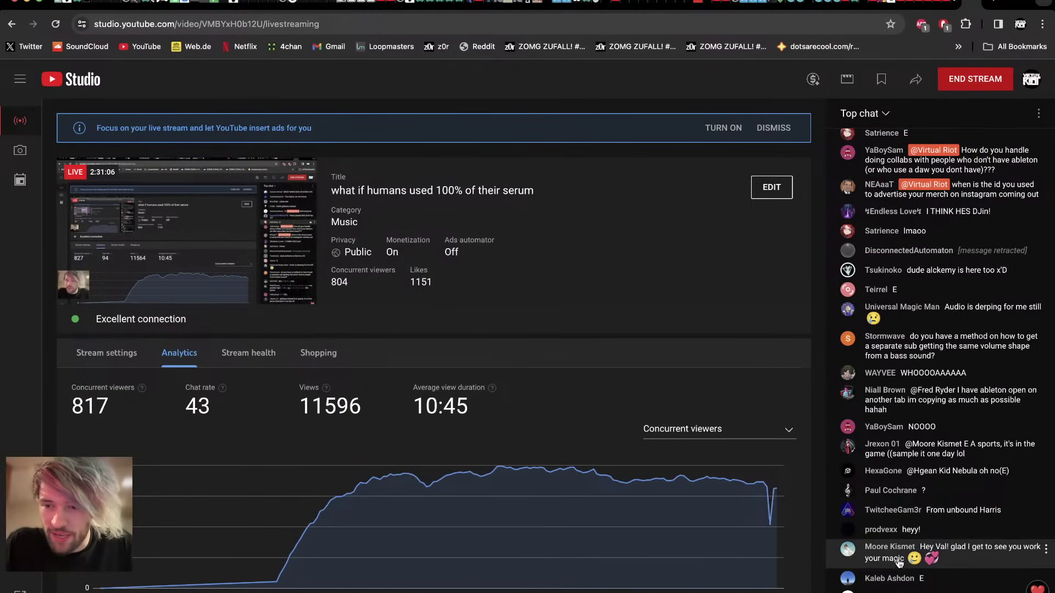
{"action": "key", "text": "super+Tab"}
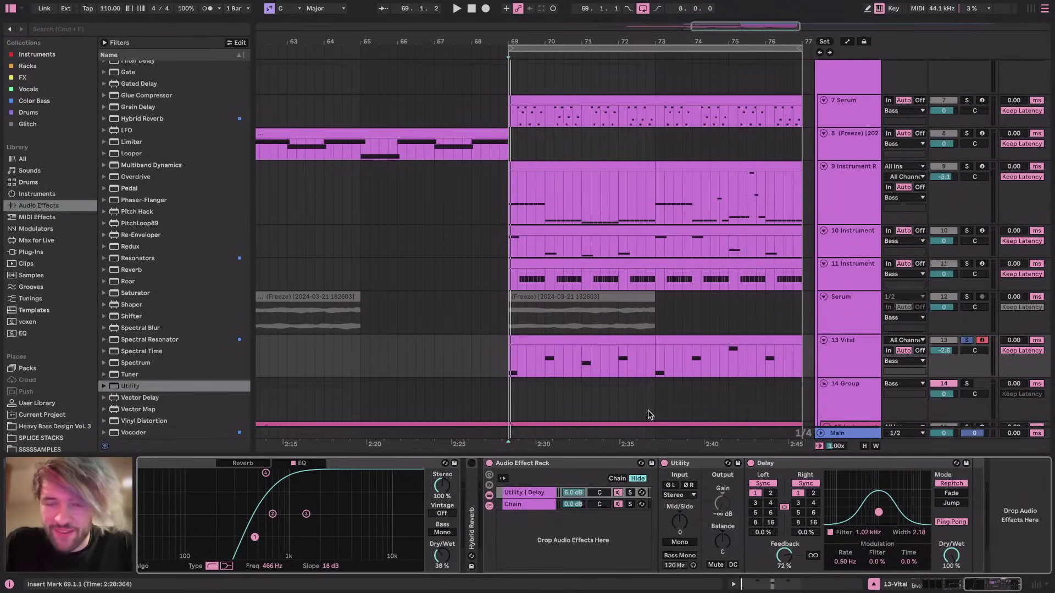
Play the section from bar 69 and inspect the contents of both chains in the Vital track's Audio Effect Rack
{"action": "left_click", "coordinate": [487, 254]}
{"action": "key", "text": "space"}
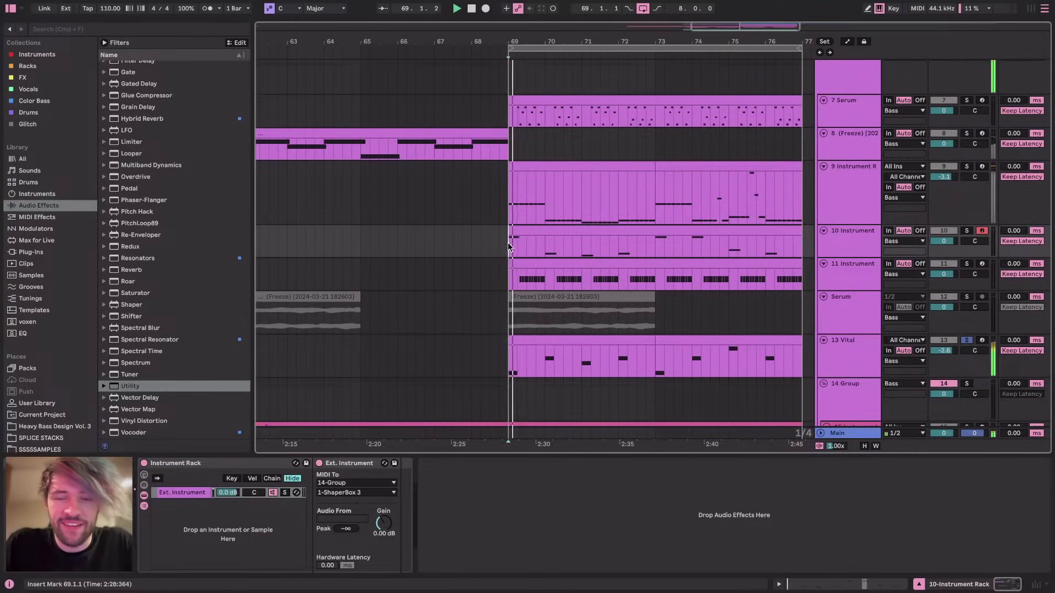
{"action": "key", "text": "super+Tab"}
{"action": "key", "text": "super+Tab"}
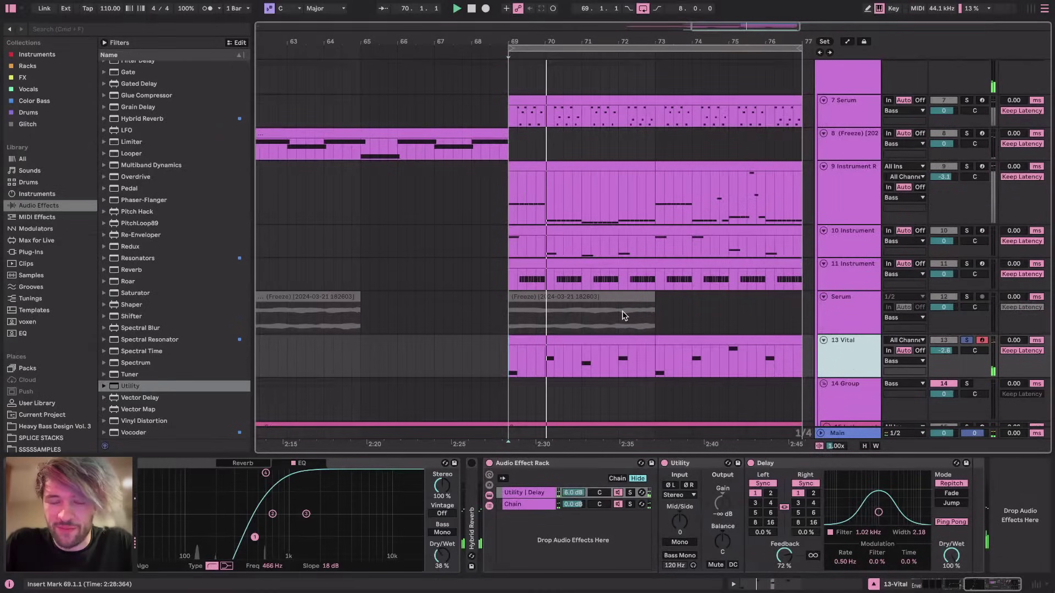
{"action": "key", "text": "space"}
{"action": "scroll", "coordinate": [604, 412], "scroll_direction": "down", "scroll_amount": 5}
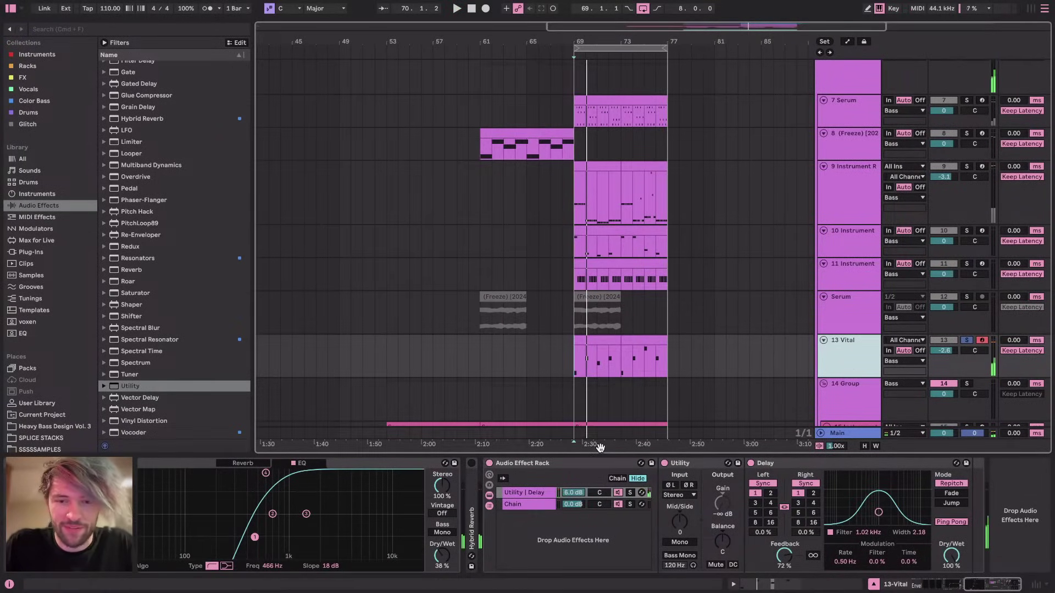
{"action": "left_click", "coordinate": [527, 504]}
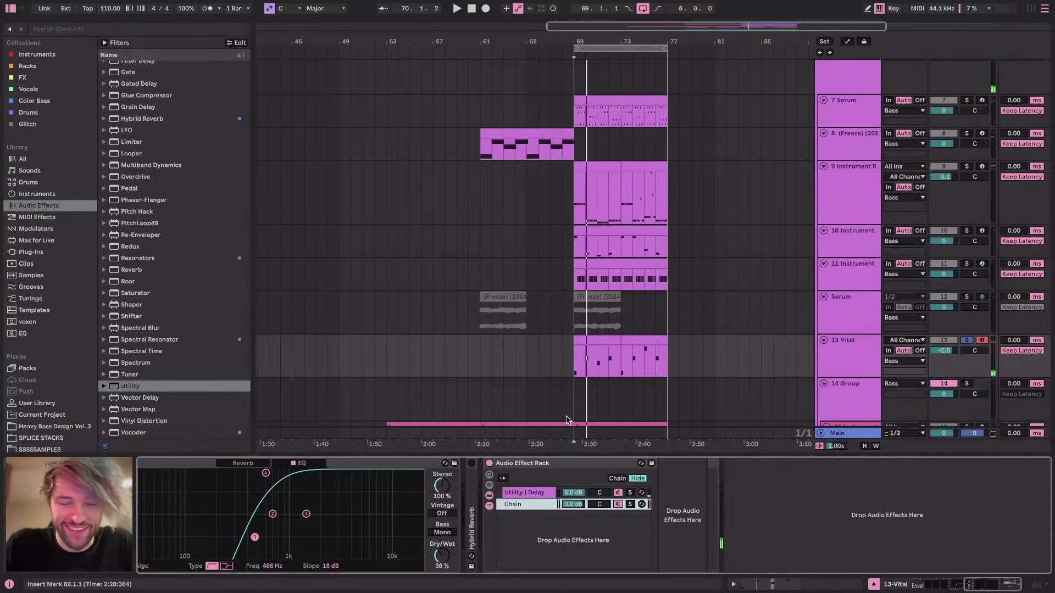
{"action": "left_click", "coordinate": [509, 493]}
{"action": "left_click", "coordinate": [571, 363]}
{"action": "scroll", "coordinate": [572, 364], "scroll_direction": "up", "scroll_amount": 5}
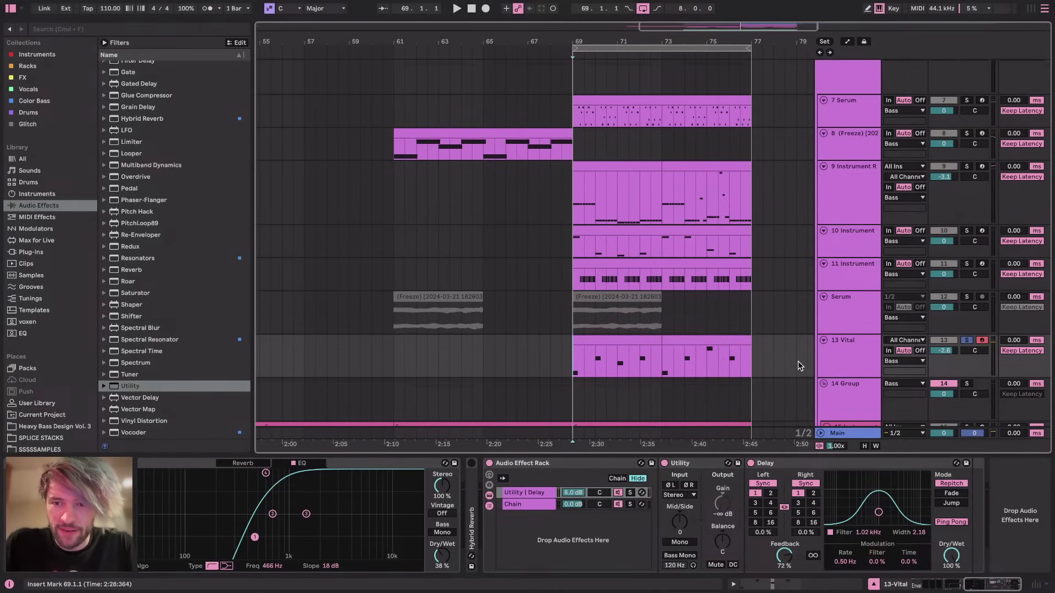
Show the first Hybrid Reverb's reverb settings on the Vital track and audition the bass from bar 69
{"action": "left_click", "coordinate": [840, 361]}
{"action": "scroll", "coordinate": [539, 513], "scroll_direction": "left", "scroll_amount": 9}
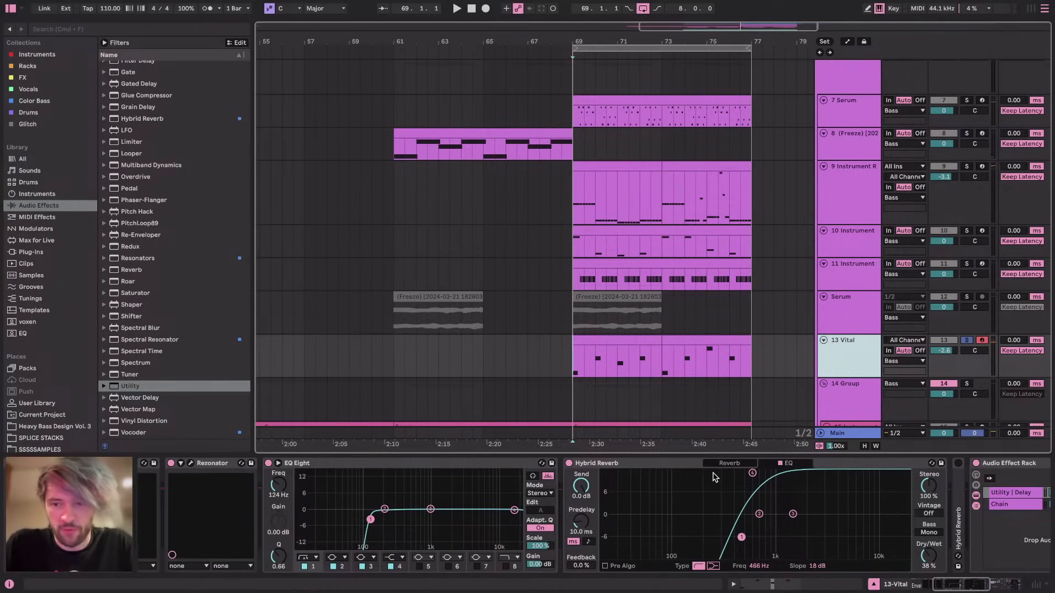
{"action": "left_click", "coordinate": [729, 464]}
{"action": "scroll", "coordinate": [745, 519], "scroll_direction": "right", "scroll_amount": 2}
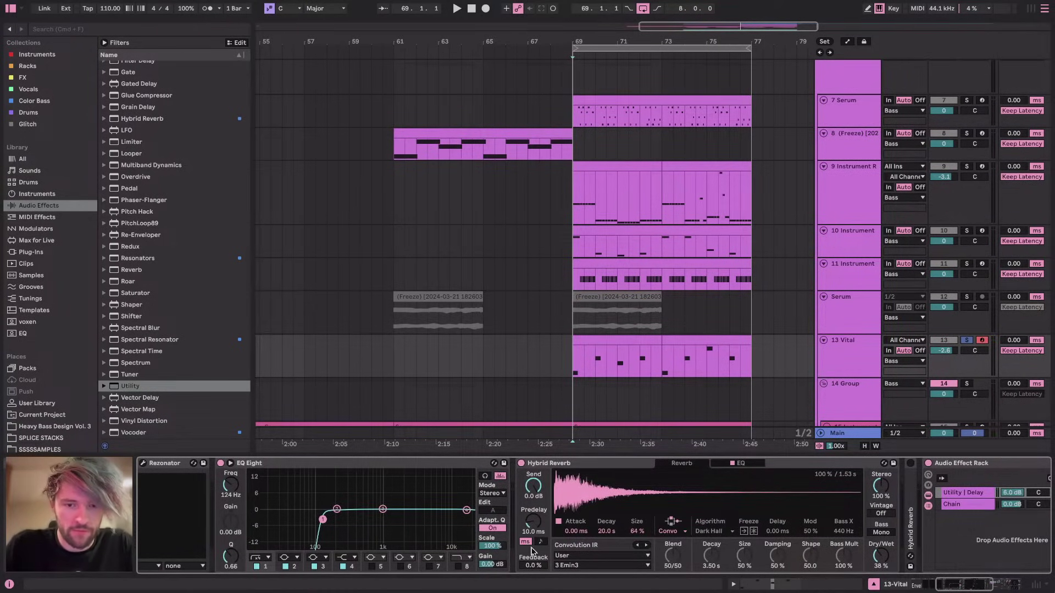
{"action": "key", "text": "space"}
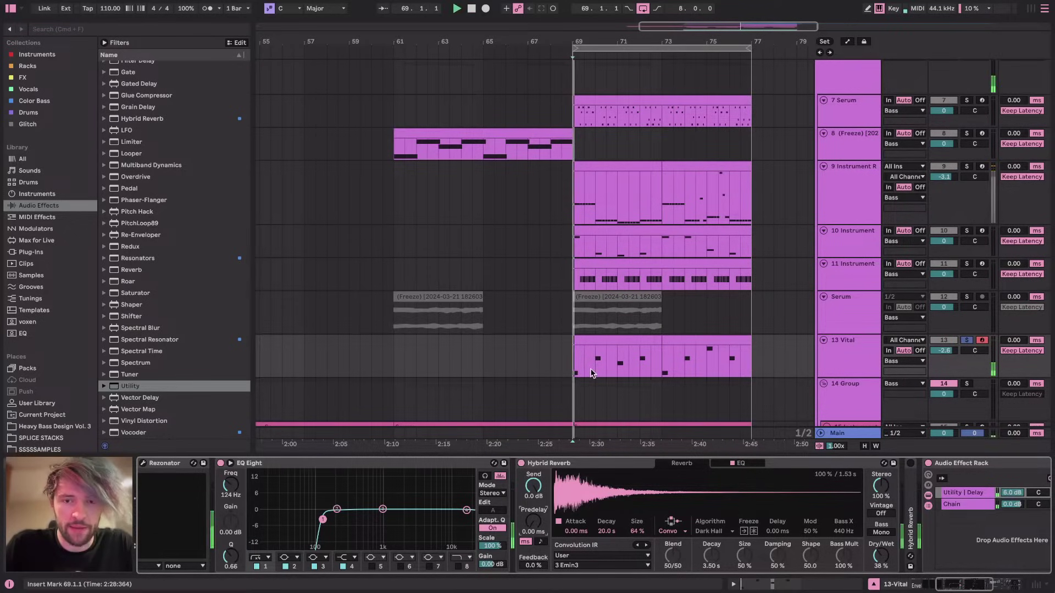
{"action": "scroll", "coordinate": [594, 365], "scroll_direction": "up", "scroll_amount": 5, "text": "ctrl"}
{"action": "left_click", "coordinate": [548, 360]}
{"action": "key", "text": "space"}
Set the first Hybrid Reverb's predelay to 3.34 ms and feedback to 69% while auditioning it
{"action": "left_click", "coordinate": [530, 528]}
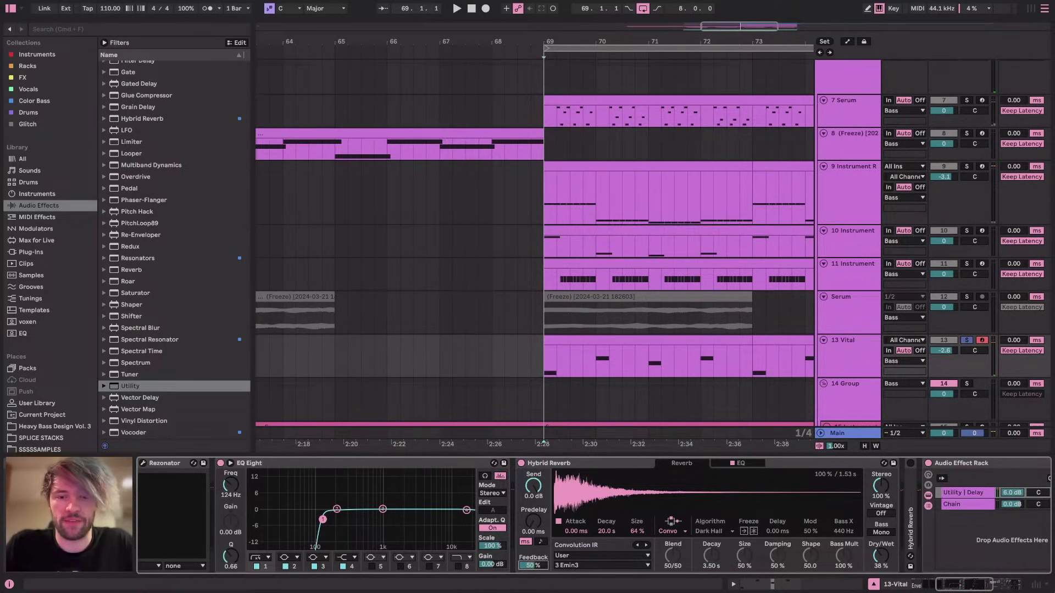
{"action": "key", "text": "space"}
{"action": "key", "text": "space"}
{"action": "left_click_drag", "start_coordinate": [533, 565], "coordinate": [532, 525]}
{"action": "key", "text": "space"}
{"action": "key", "text": "space"}
{"action": "key", "text": "space"}
Try the first Hybrid Reverb at 100% dry/wet, settle on 46%, and audition it
{"action": "left_click_drag", "start_coordinate": [871, 556], "coordinate": [872, 517]}
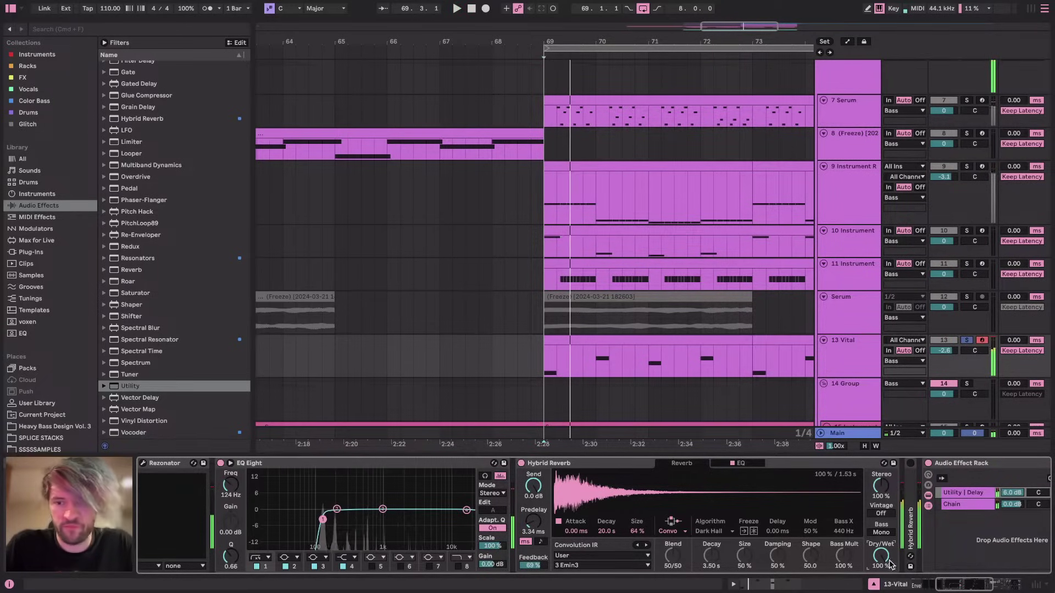
{"action": "left_click_drag", "start_coordinate": [881, 556], "coordinate": [880, 565]}
{"action": "key", "text": "space"}
{"action": "key", "text": "space"}
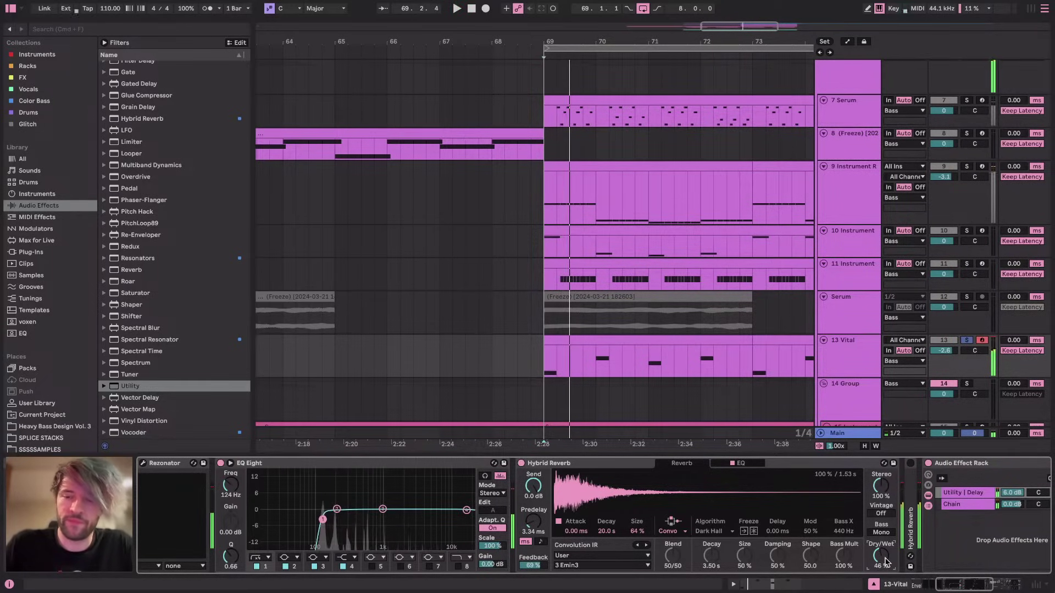
Insert an EQ Eight before the Audio Effect Rack and set its low cut to 261 Hz with a Q of 0.63 during playback
{"action": "scroll", "coordinate": [883, 561], "scroll_direction": "right", "scroll_amount": 8}
{"action": "scroll", "coordinate": [136, 117], "scroll_direction": "up", "scroll_amount": 8}
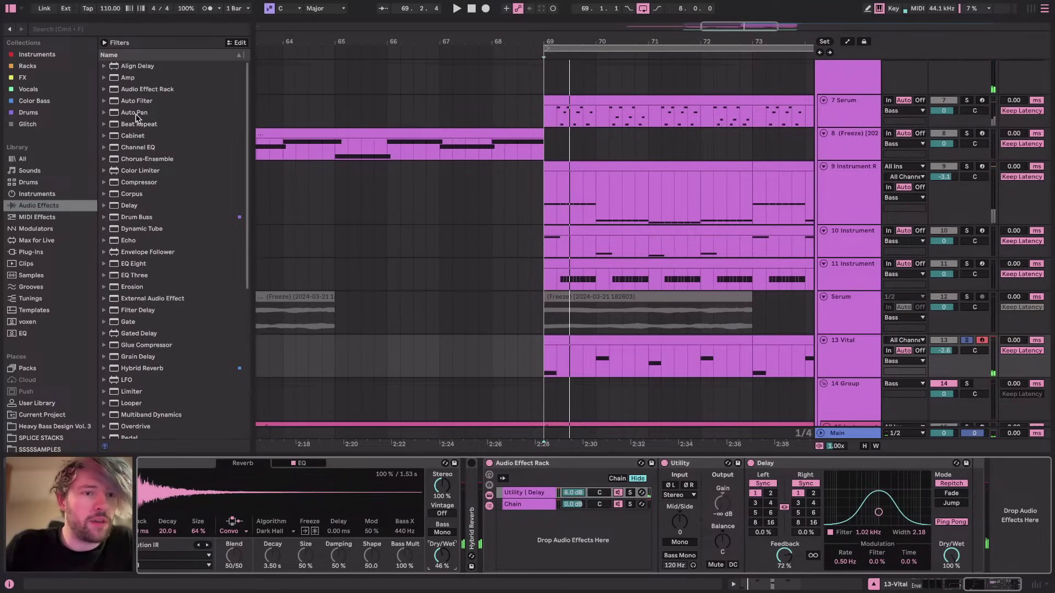
{"action": "left_click_drag", "start_coordinate": [131, 264], "coordinate": [599, 505]}
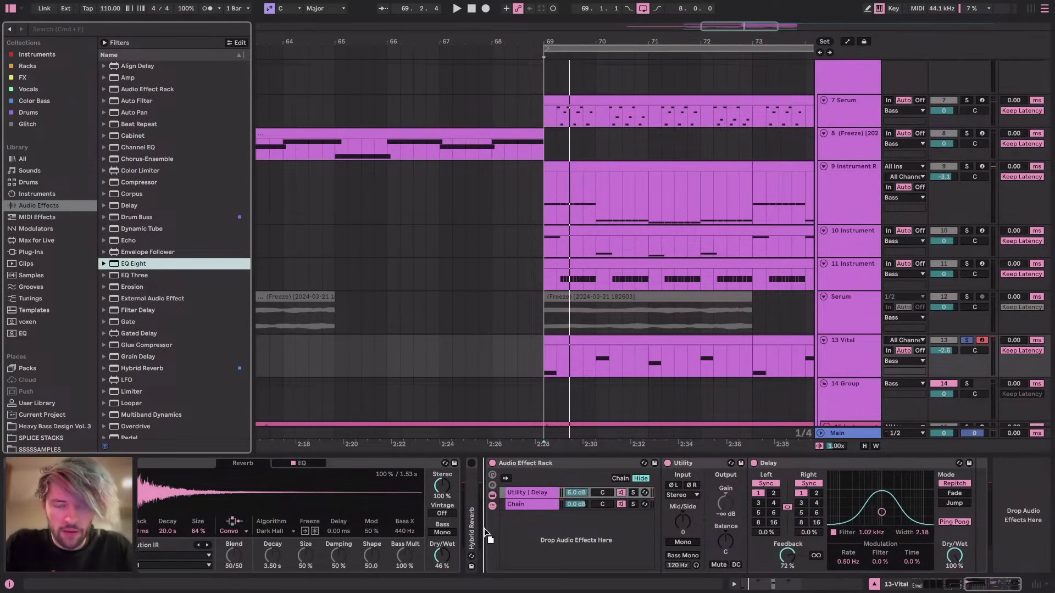
{"action": "key", "text": "Return"}
{"action": "key", "text": "space"}
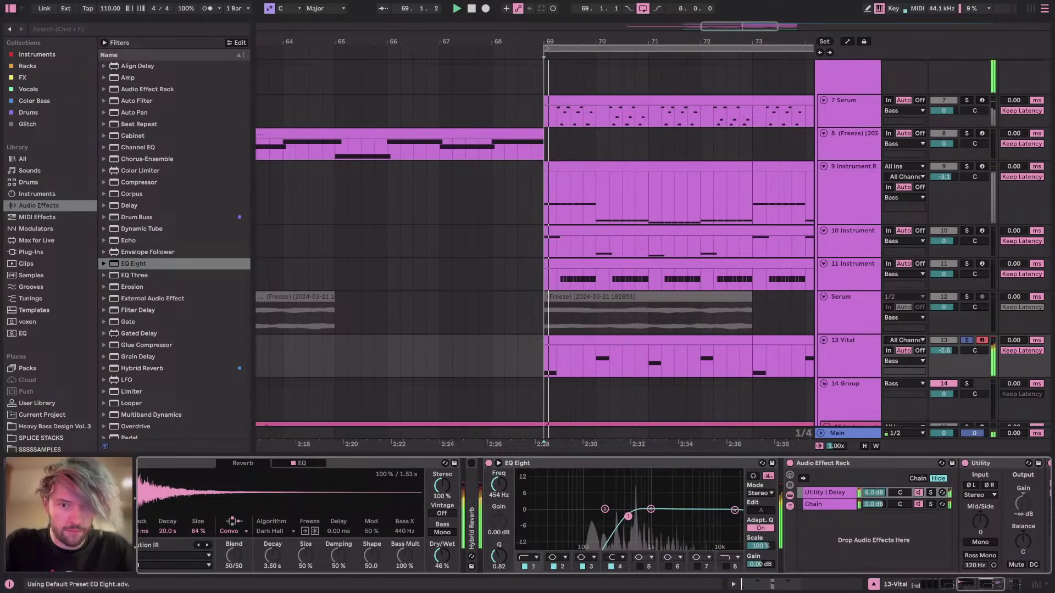
{"action": "left_click_drag", "start_coordinate": [615, 522], "coordinate": [613, 520]}
Show the first Hybrid Reverb's EQ, move its low cut to a higher frequency and audition the bass
{"action": "left_click", "coordinate": [301, 463]}
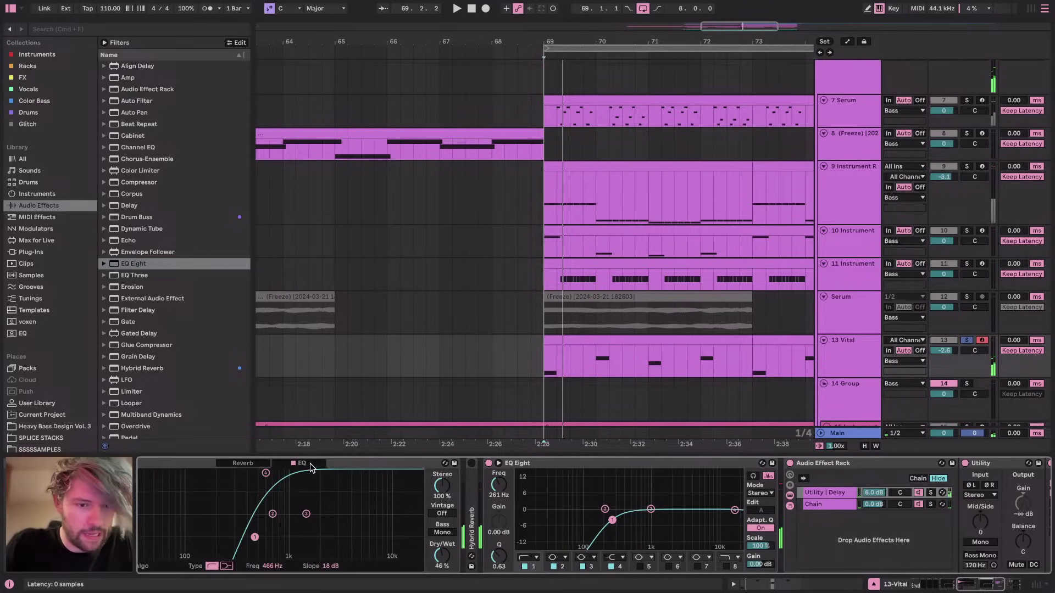
{"action": "left_click_drag", "start_coordinate": [269, 511], "coordinate": [288, 480]}
{"action": "key", "text": "space"}
{"action": "mouse_move", "coordinate": [260, 556]}
{"action": "left_mouse_down"}
{"action": "mouse_move", "coordinate": [279, 537]}
{"action": "mouse_move", "coordinate": [276, 546]}
{"action": "left_mouse_up"}
{"action": "key", "text": "space"}
{"action": "key", "text": "space"}
{"action": "key", "text": "space"}
{"action": "scroll", "coordinate": [681, 481], "scroll_direction": "right", "scroll_amount": 5}
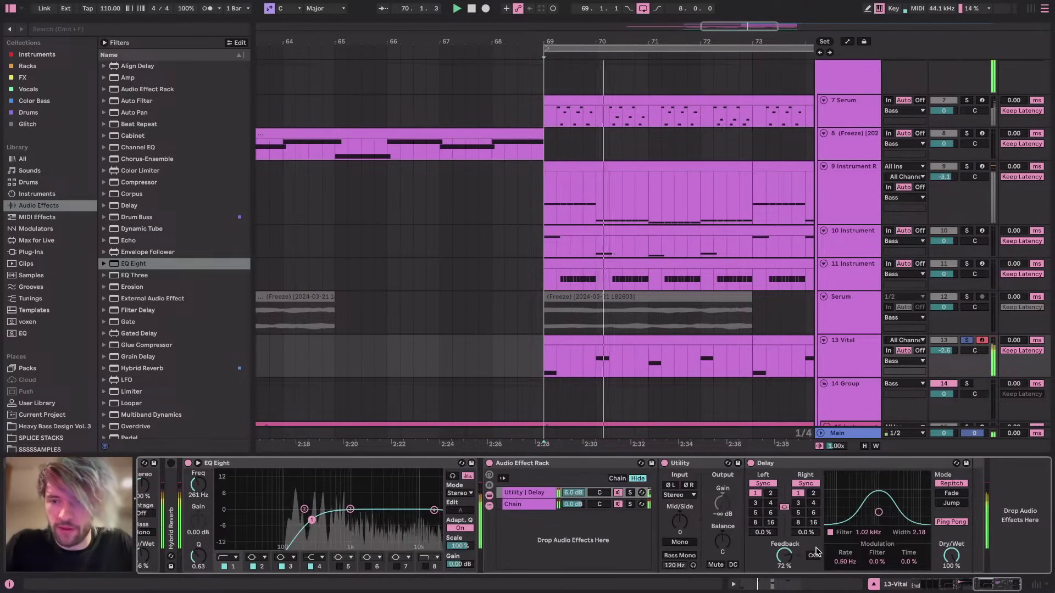
Insert a Glue Compressor at the end of the Vital chain, set its threshold to -13.0 dB and audition it
{"action": "scroll", "coordinate": [615, 290], "scroll_direction": "down", "scroll_amount": 5}
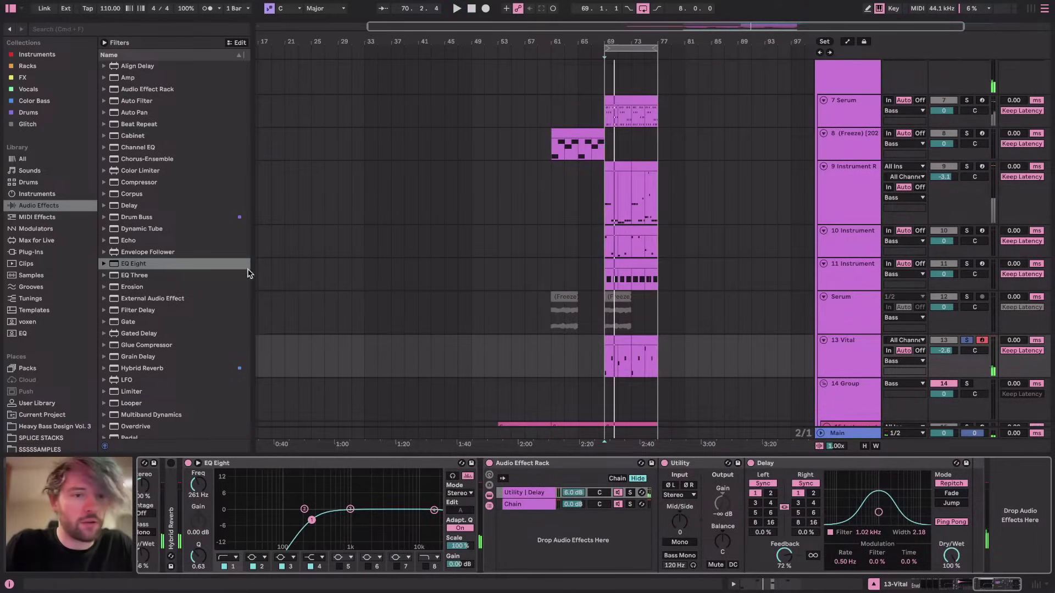
{"action": "scroll", "coordinate": [144, 341], "scroll_direction": "down", "scroll_amount": 2}
{"action": "double_click", "coordinate": [142, 321]}
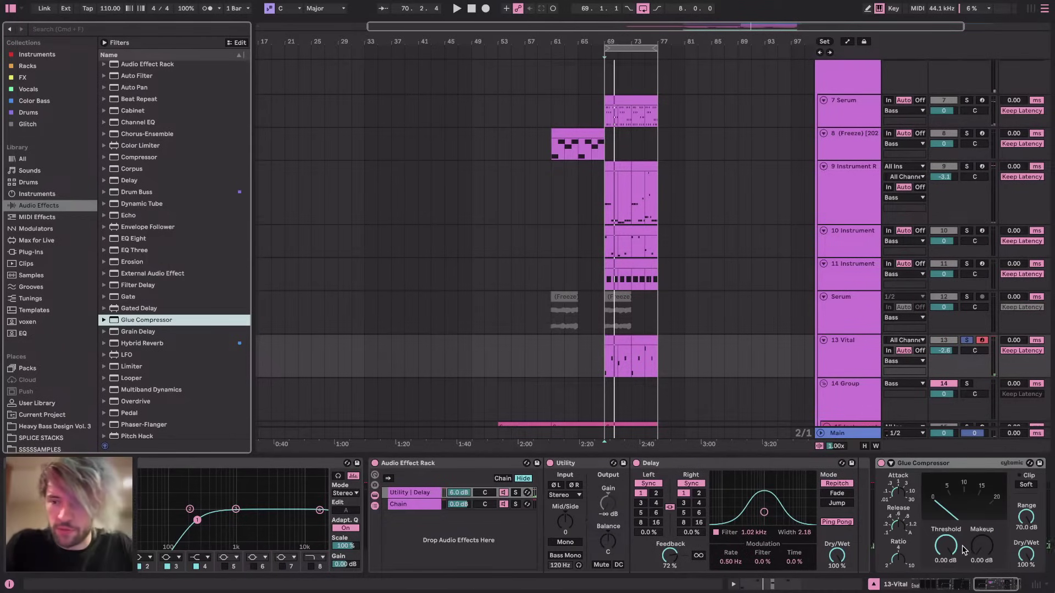
{"action": "left_click_drag", "start_coordinate": [945, 545], "coordinate": [945, 571]}
{"action": "key", "text": "space"}
{"action": "key", "text": "space"}
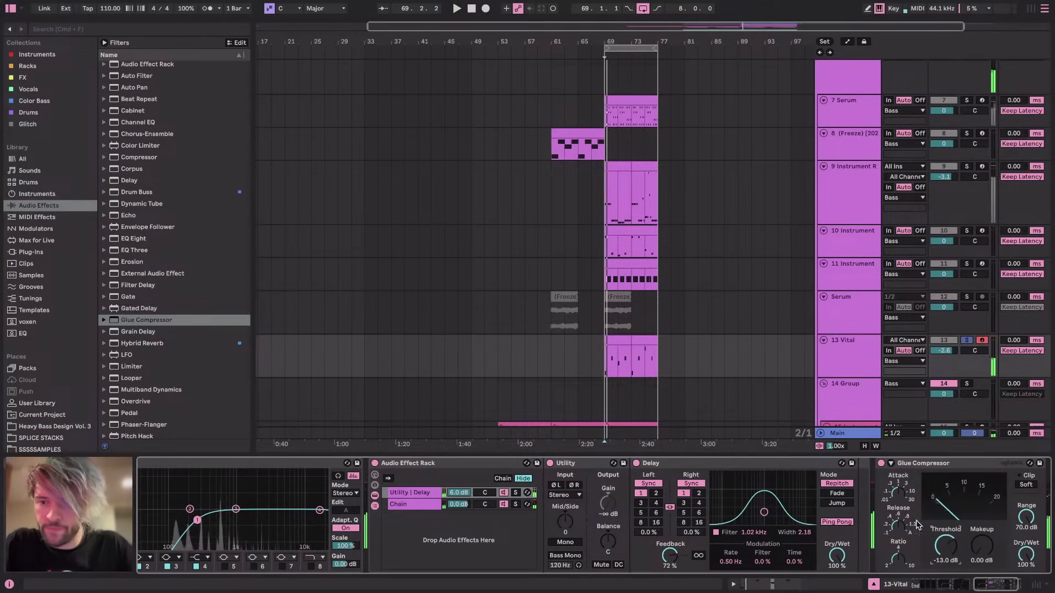
{"action": "key", "text": "space"}
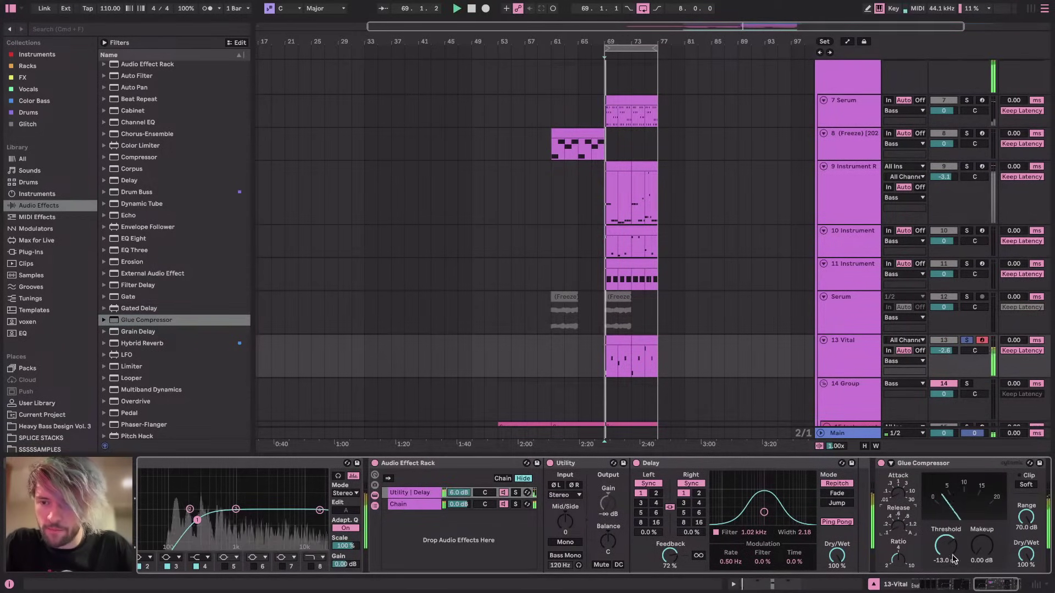
Unsolo the Vital track, play the arrangement briefly from bar 53, and add a new audio track below Vital
{"action": "left_click", "coordinate": [458, 361]}
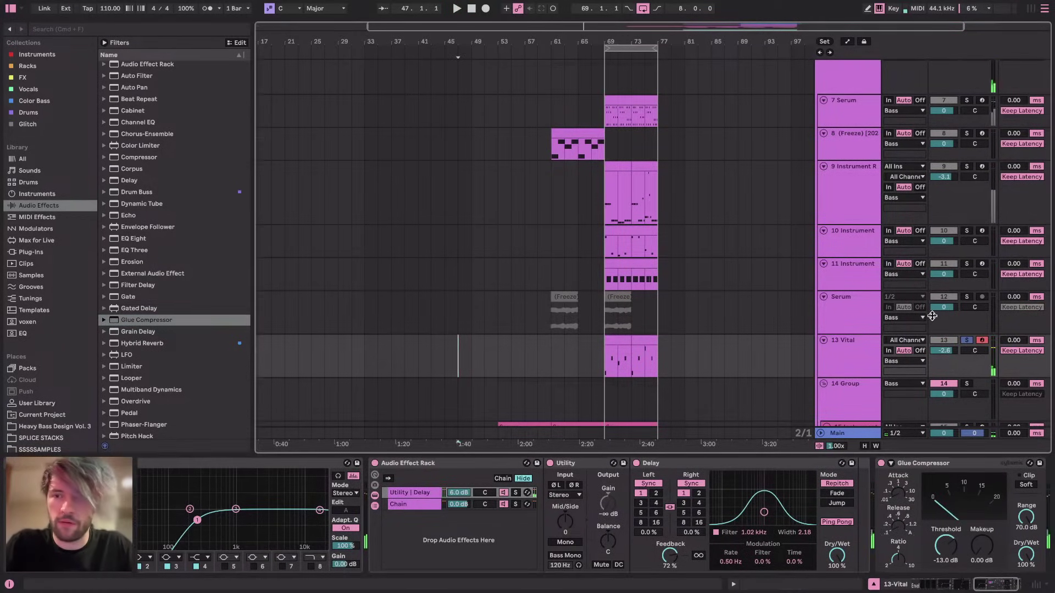
{"action": "left_click", "coordinate": [967, 341]}
{"action": "scroll", "coordinate": [538, 347], "scroll_direction": "down", "scroll_amount": 3}
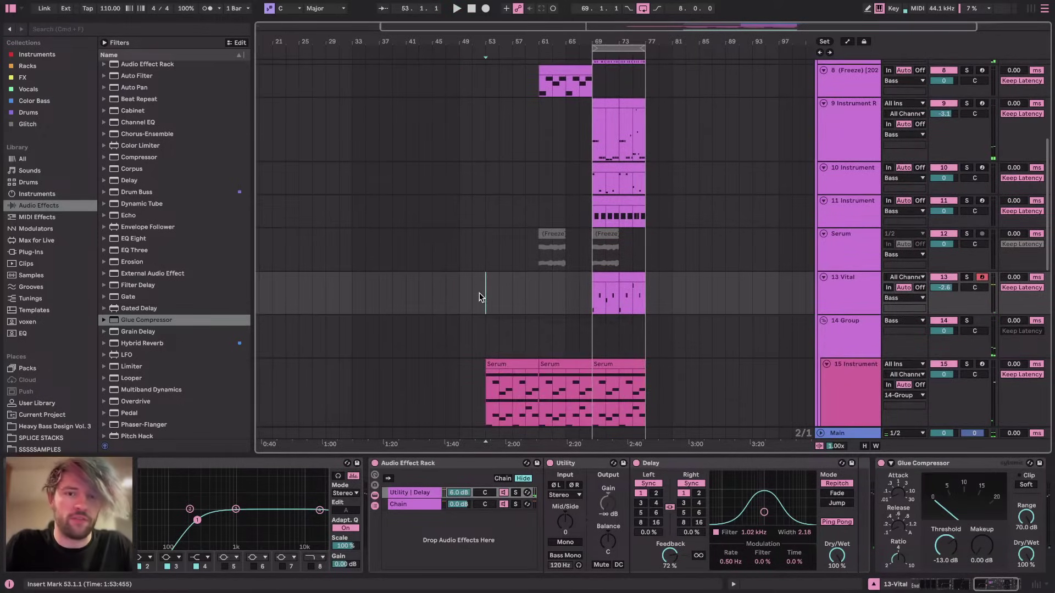
{"action": "scroll", "coordinate": [496, 304], "scroll_direction": "up", "scroll_amount": 3}
{"action": "left_click", "coordinate": [866, 284]}
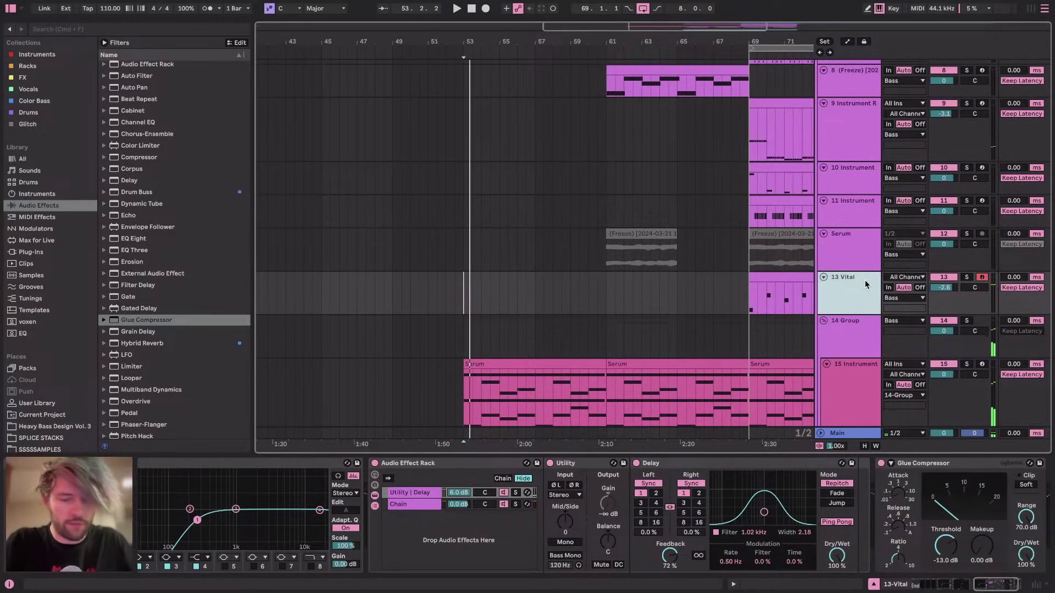
{"action": "key", "text": "super+t"}
Place YouAreMyAngel.wav from the STEALING FIRE folder on the new audio track at bar 53
{"action": "scroll", "coordinate": [81, 374], "scroll_direction": "down", "scroll_amount": 5}
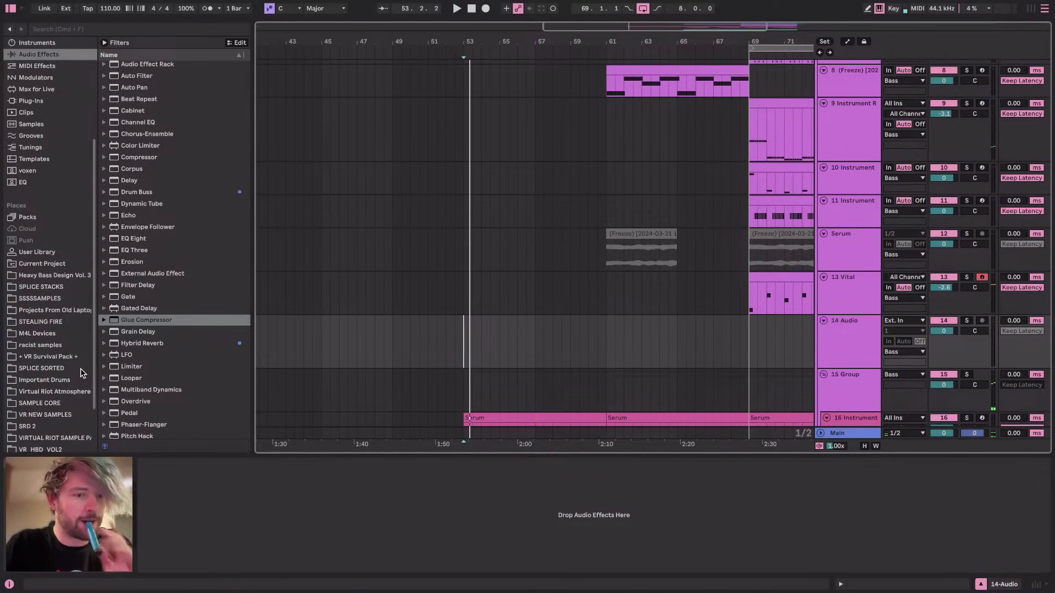
{"action": "left_click", "coordinate": [54, 322]}
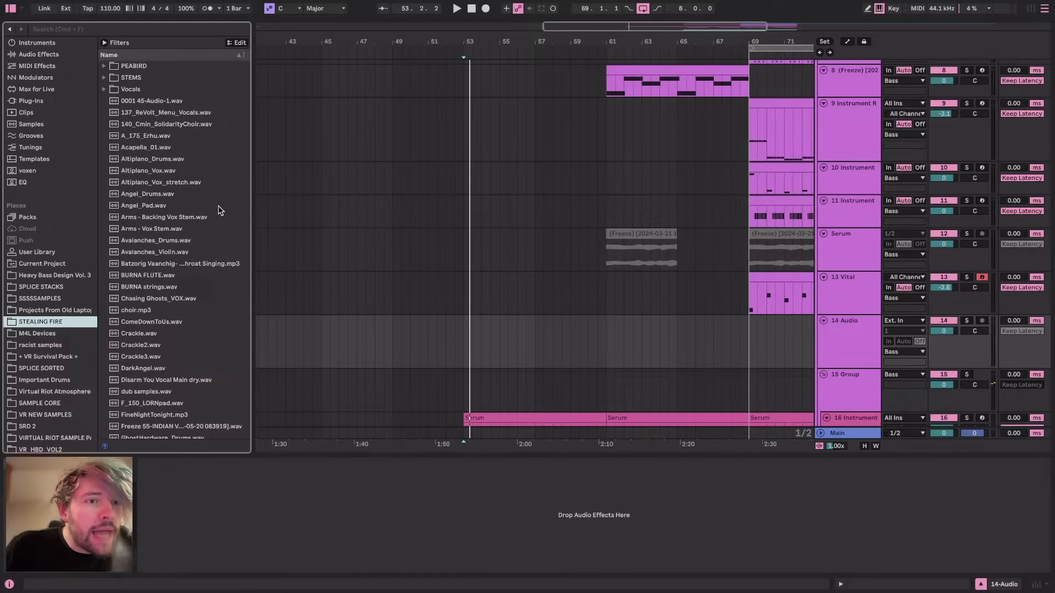
{"action": "scroll", "coordinate": [220, 210], "scroll_direction": "down", "scroll_amount": 10}
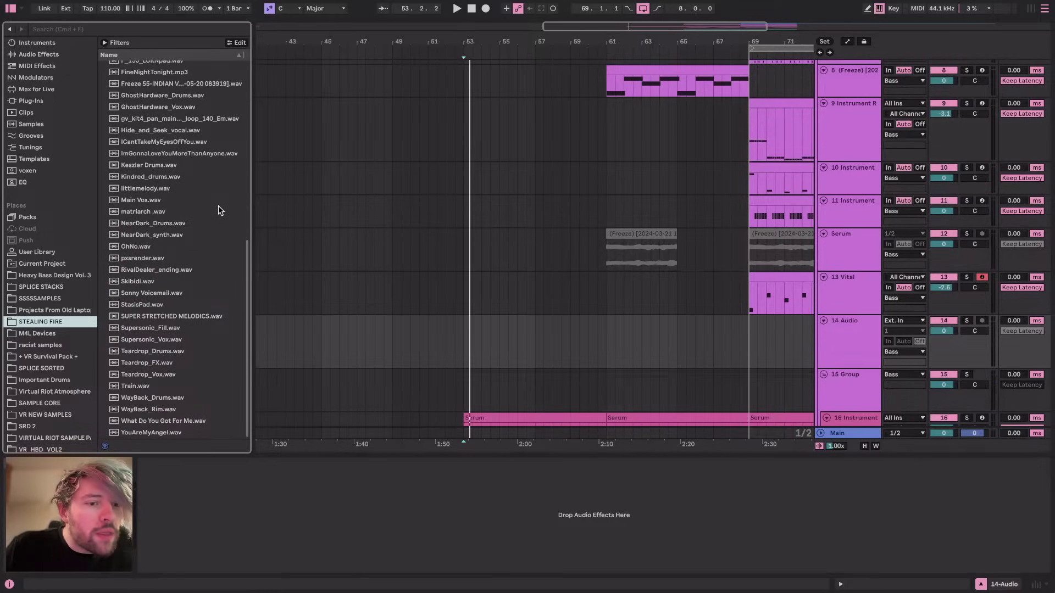
{"action": "left_click_drag", "start_coordinate": [164, 434], "coordinate": [465, 336]}
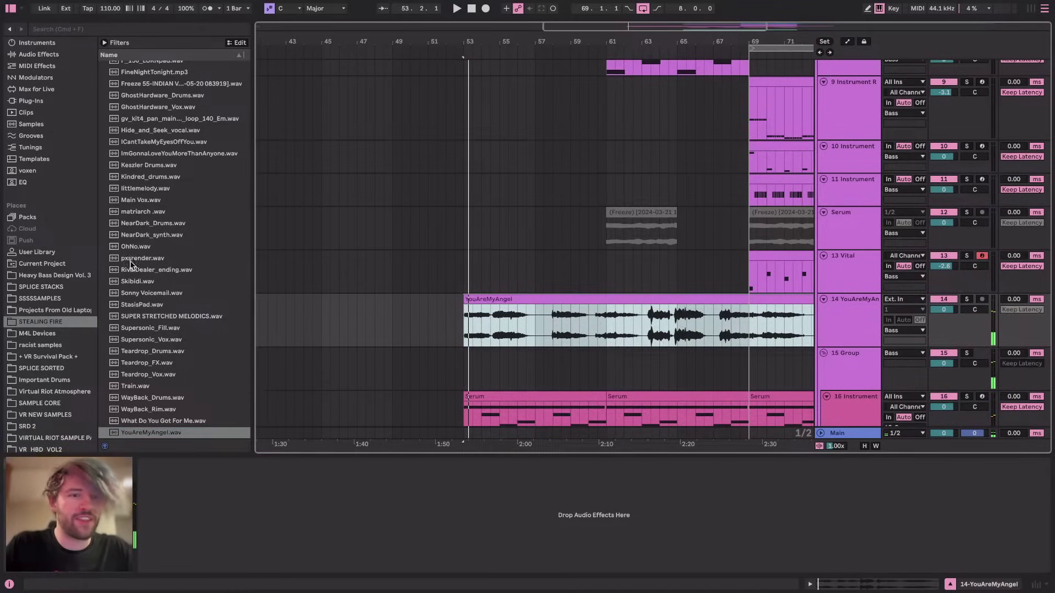
Insert an Echo on the YouAreMyAngel track with 44% dry/wet and 68% feedback while auditioning the vocal
{"action": "left_click", "coordinate": [49, 264]}
{"action": "scroll", "coordinate": [51, 264], "scroll_direction": "up", "scroll_amount": 5}
{"action": "left_click", "coordinate": [44, 206]}
{"action": "scroll", "coordinate": [144, 291], "scroll_direction": "down", "scroll_amount": 3}
{"action": "scroll", "coordinate": [145, 247], "scroll_direction": "up", "scroll_amount": 5}
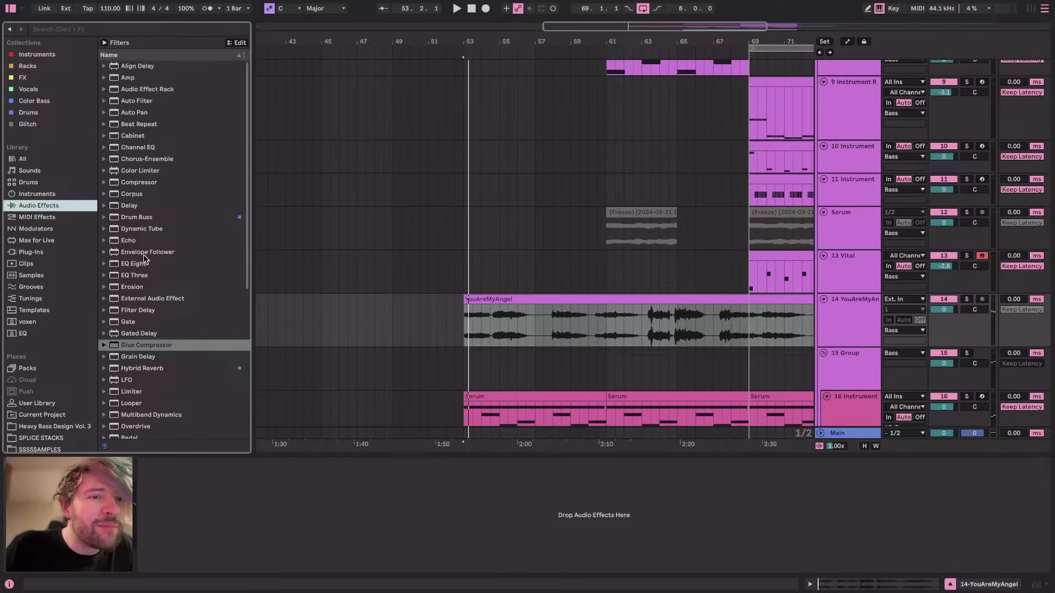
{"action": "double_click", "coordinate": [126, 240]}
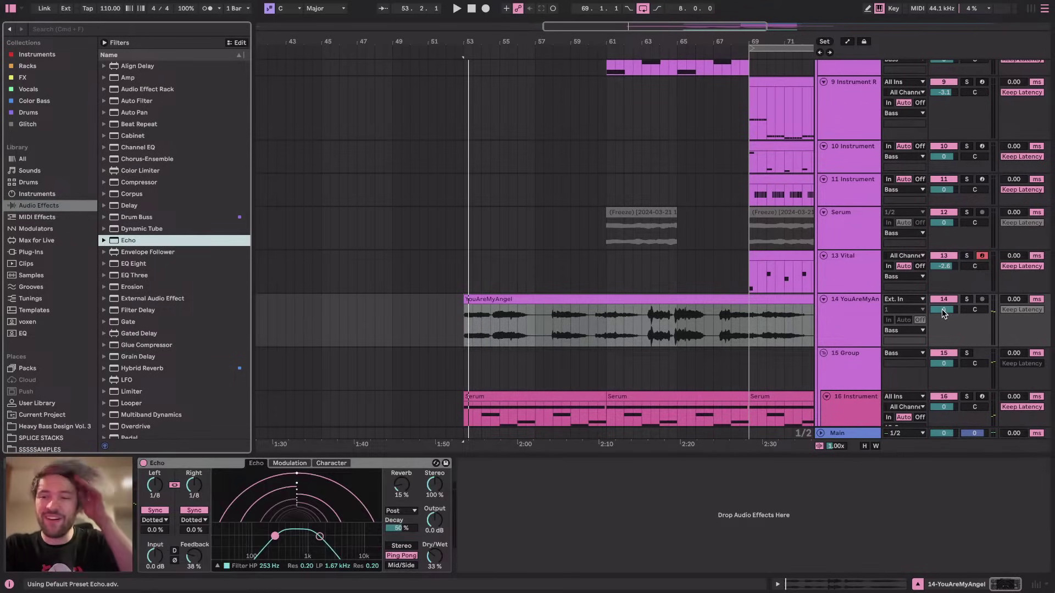
{"action": "left_click_drag", "start_coordinate": [434, 557], "coordinate": [434, 555]}
{"action": "key", "text": "space"}
{"action": "left_click_drag", "start_coordinate": [194, 572], "coordinate": [193, 561]}
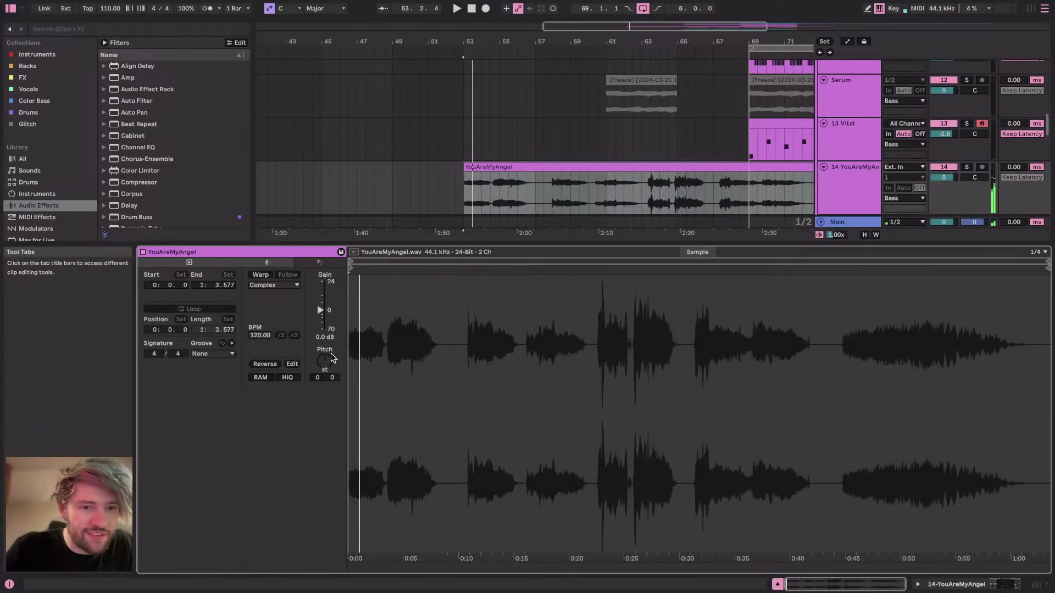
Detune the YouAreMyAngel clip by -35 cents and set its track volume to -12.5 dB during playback
{"action": "mouse_move", "coordinate": [332, 377]}
{"action": "left_mouse_down"}
{"action": "mouse_move", "coordinate": [332, 393]}
{"action": "mouse_move", "coordinate": [333, 379]}
{"action": "left_mouse_up"}
{"action": "left_click_drag", "start_coordinate": [943, 178], "coordinate": [944, 194]}
{"action": "key", "text": "XF86AudioLowerVolume"}
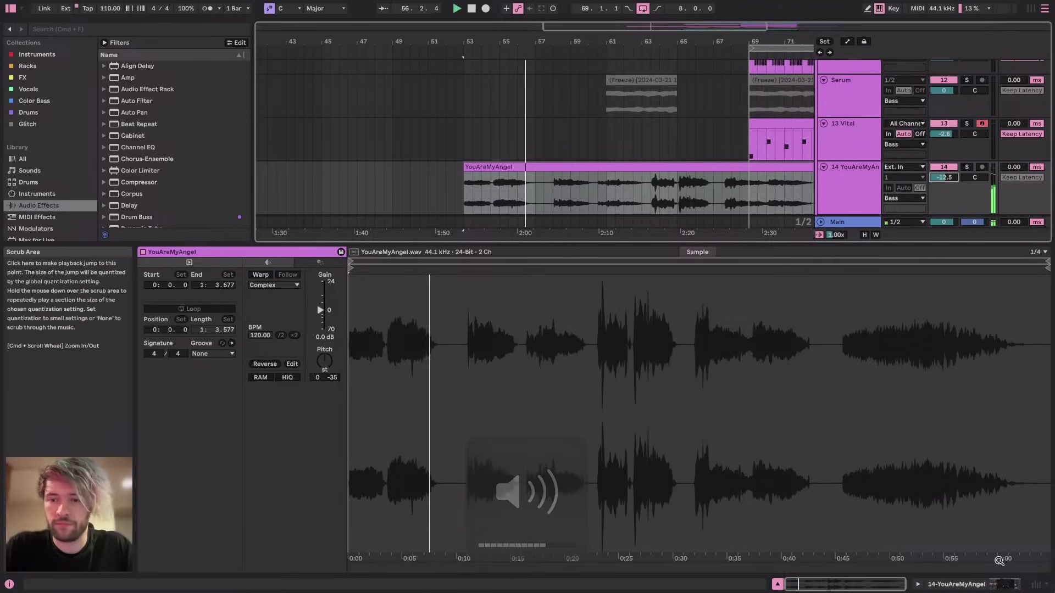
{"action": "key", "text": "super+Tab"}
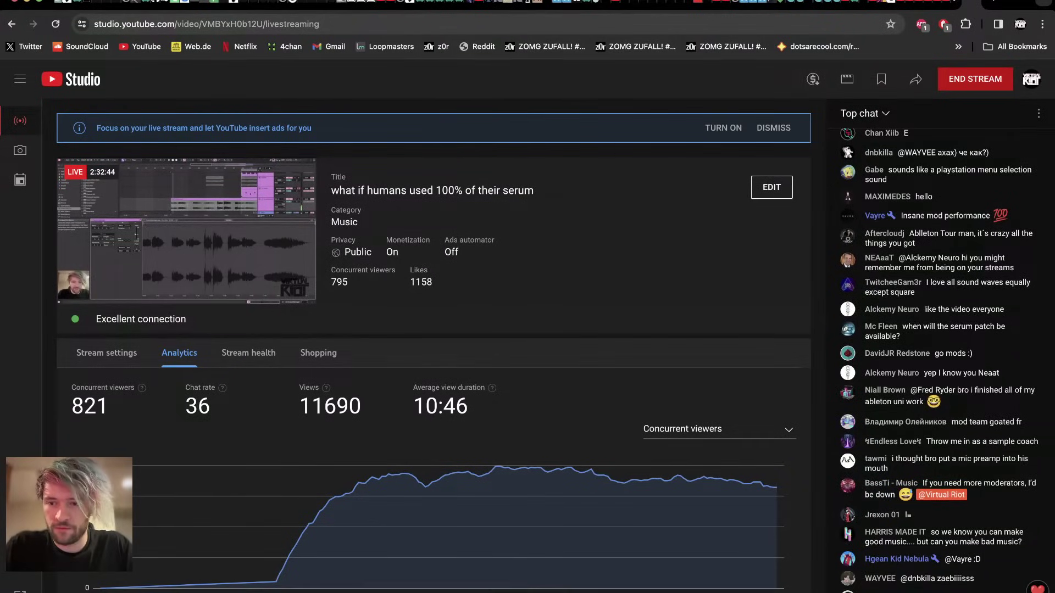
{"action": "key", "text": "super+Tab"}
{"action": "left_click", "coordinate": [977, 582]}
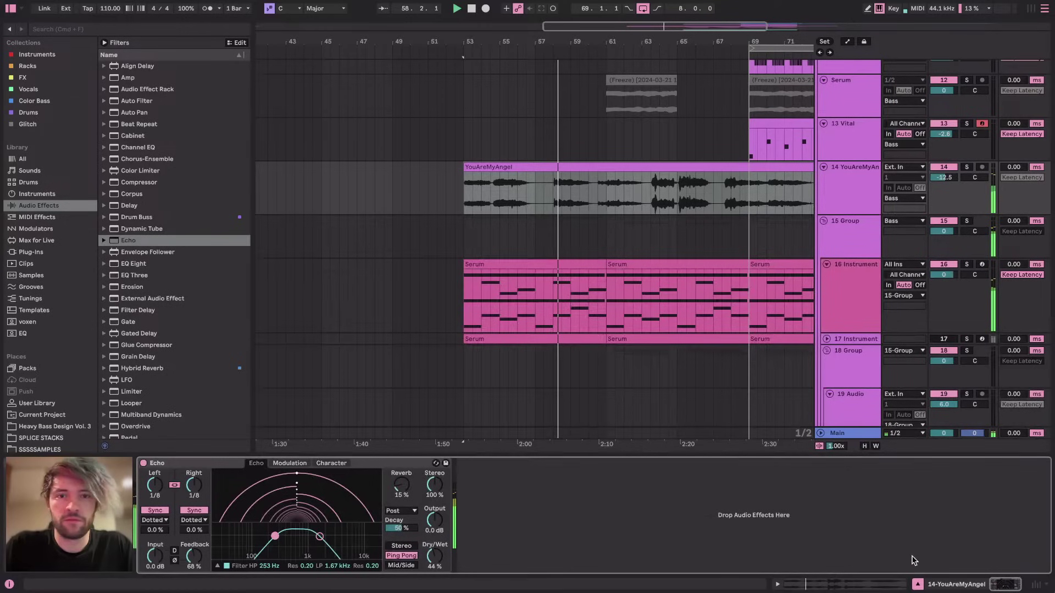
Split the YouAreMyAngel clip at 60.3.1, delete everything after the split and select the remaining clip
{"action": "scroll", "coordinate": [579, 276], "scroll_direction": "up", "scroll_amount": 3}
{"action": "left_click", "coordinate": [604, 183]}
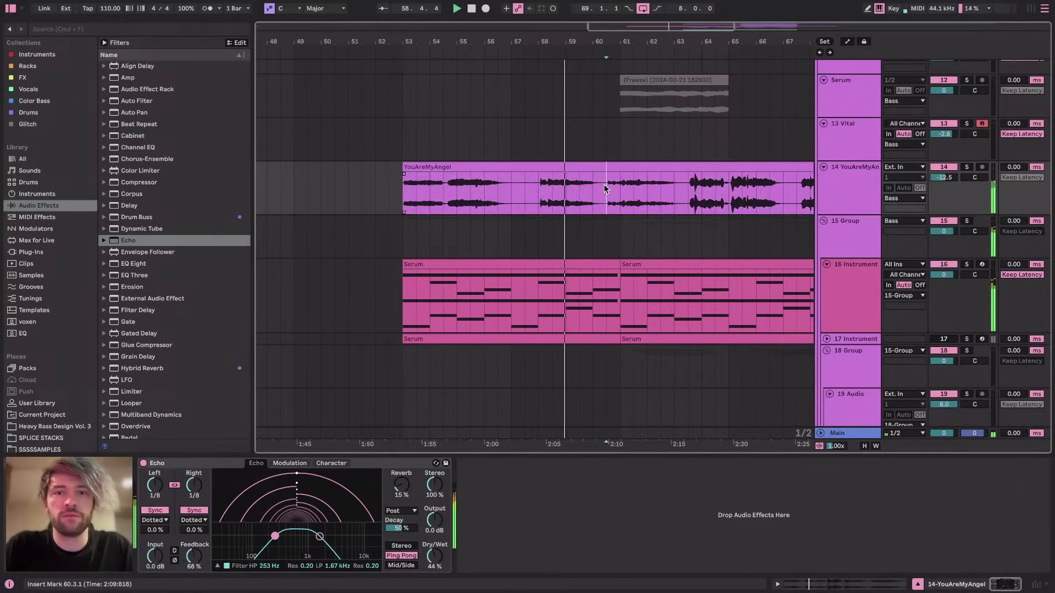
{"action": "left_click", "coordinate": [630, 167]}
{"action": "key", "text": "super+Tab"}
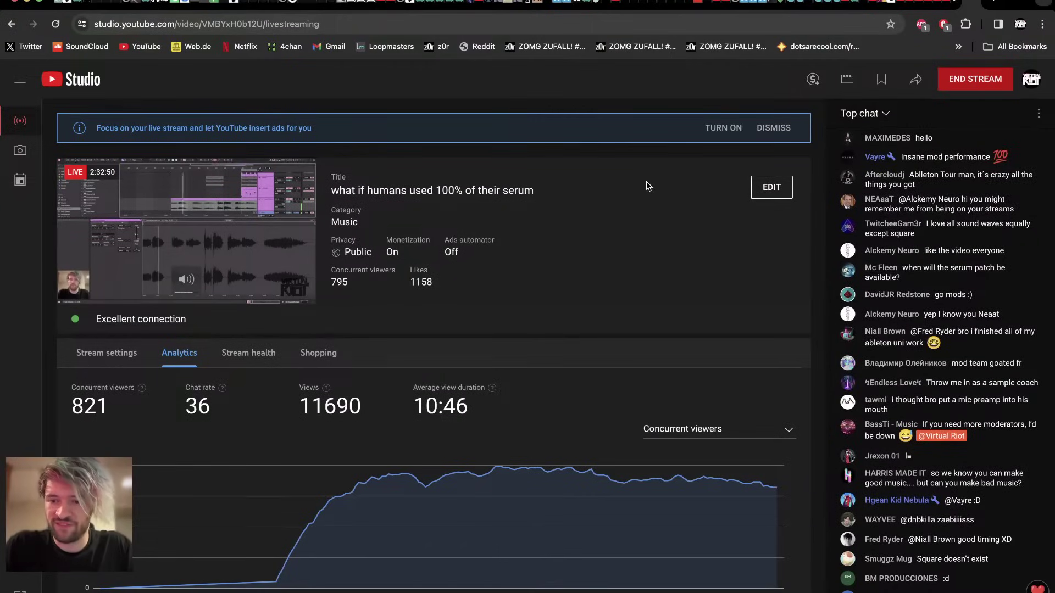
{"action": "key", "text": "super+Tab"}
{"action": "scroll", "coordinate": [585, 204], "scroll_direction": "right", "scroll_amount": 2}
{"action": "scroll", "coordinate": [585, 204], "scroll_direction": "up", "scroll_amount": 1}
{"action": "scroll", "coordinate": [586, 204], "scroll_direction": "down", "scroll_amount": 2}
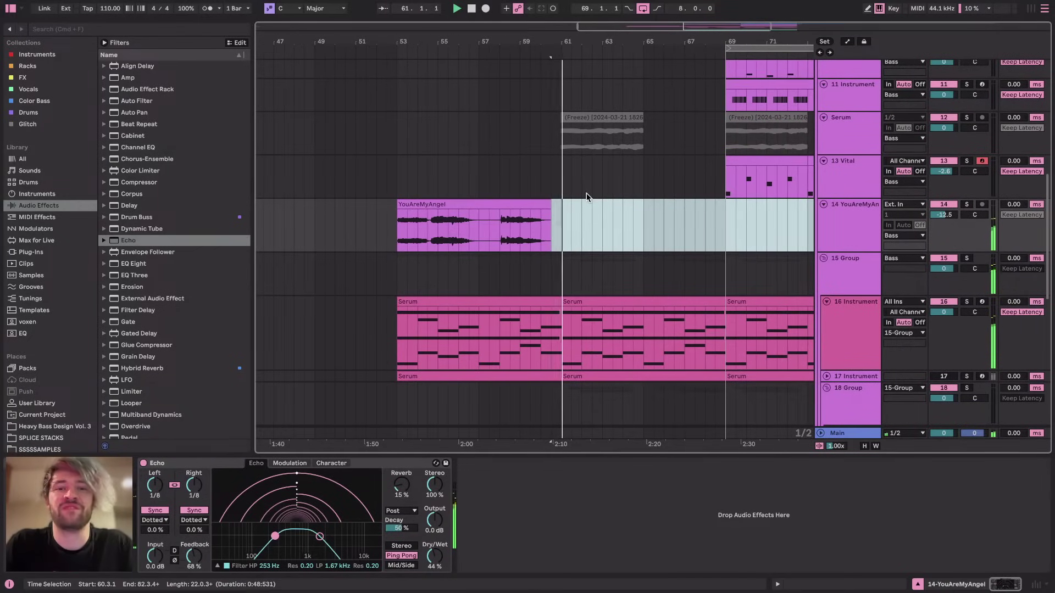
{"action": "left_click", "coordinate": [530, 204]}
Examine the device chains of the 19 Audio, 18 Group and 16 Instrument tracks during playback
{"action": "scroll", "coordinate": [595, 204], "scroll_direction": "up", "scroll_amount": 3}
{"action": "scroll", "coordinate": [594, 204], "scroll_direction": "down", "scroll_amount": 8}
{"action": "scroll", "coordinate": [594, 203], "scroll_direction": "right", "scroll_amount": 3}
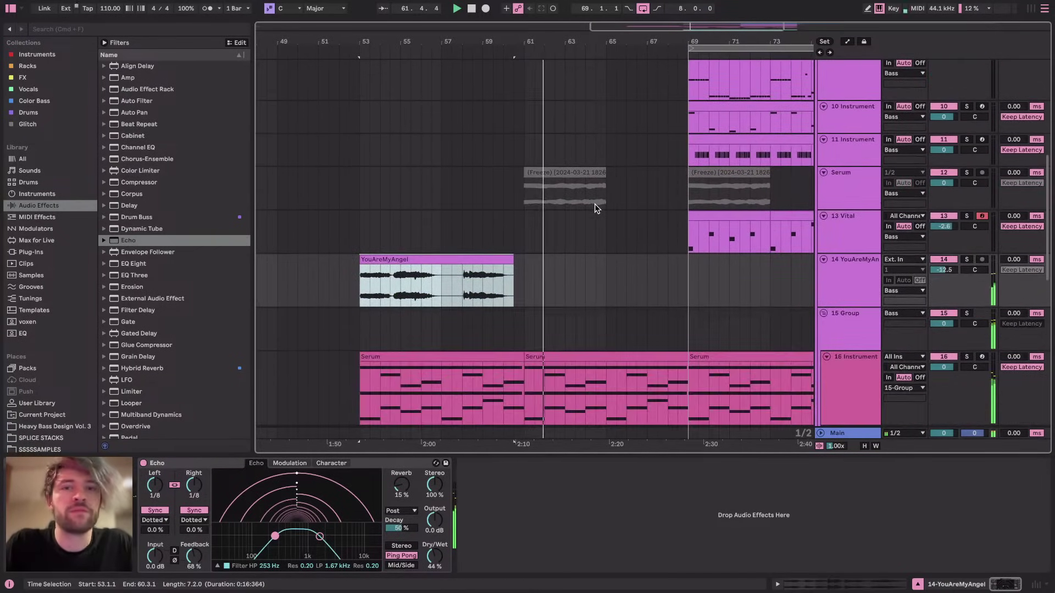
{"action": "scroll", "coordinate": [594, 208], "scroll_direction": "up", "scroll_amount": 3}
{"action": "scroll", "coordinate": [594, 208], "scroll_direction": "down", "scroll_amount": 1}
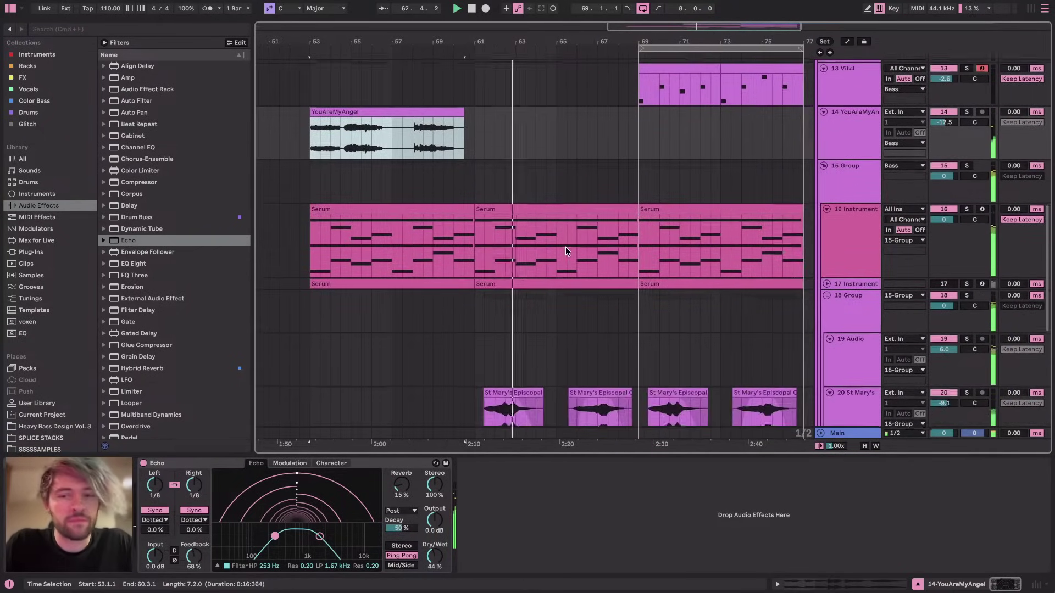
{"action": "scroll", "coordinate": [594, 207], "scroll_direction": "up", "scroll_amount": 1}
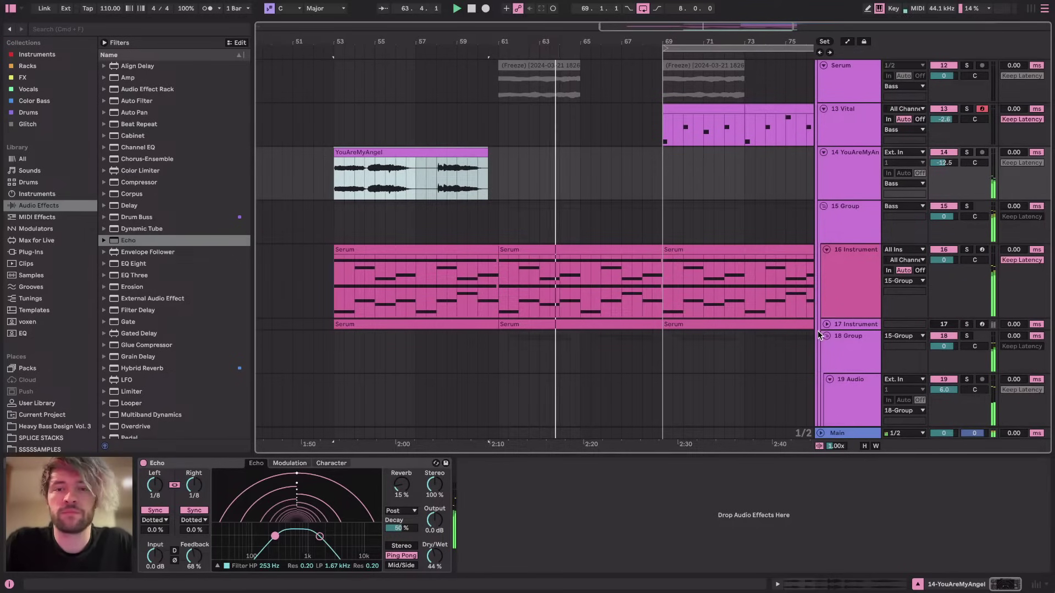
{"action": "scroll", "coordinate": [817, 331], "scroll_direction": "down", "scroll_amount": 5}
{"action": "left_click", "coordinate": [843, 180]}
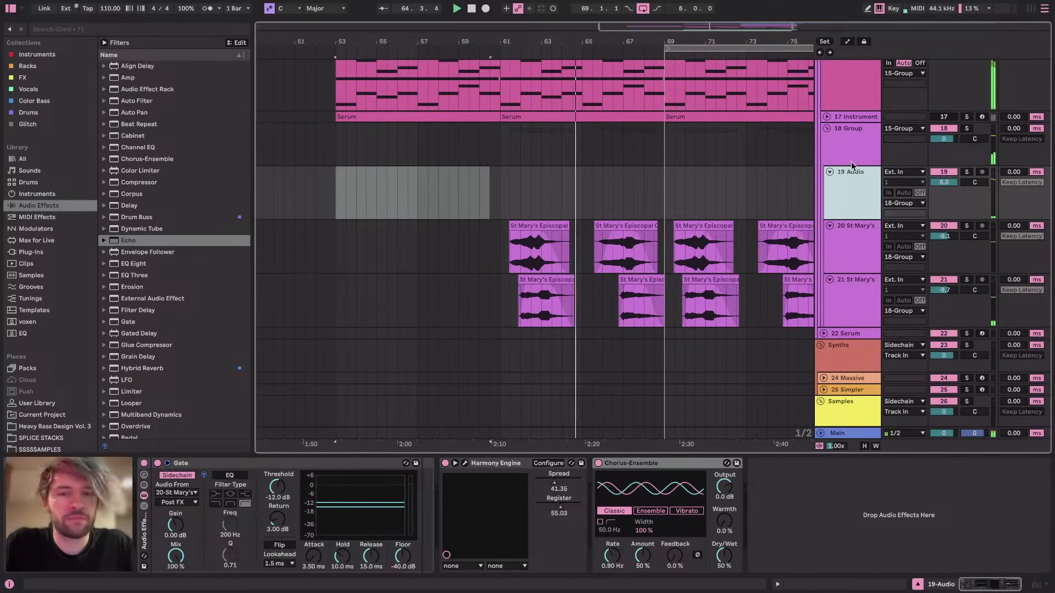
{"action": "left_click", "coordinate": [862, 148]}
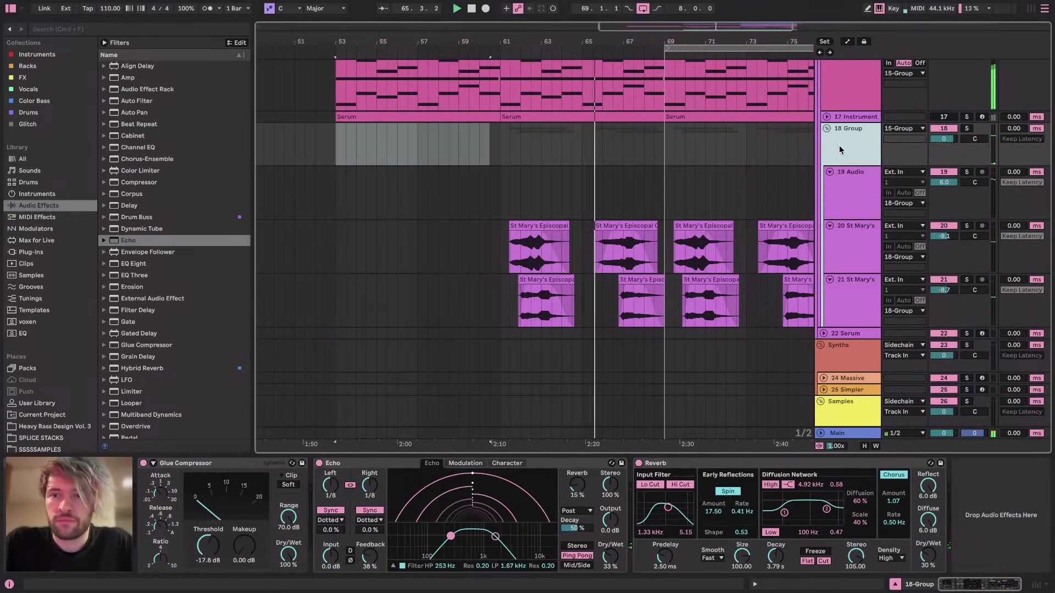
{"action": "scroll", "coordinate": [840, 145], "scroll_direction": "up", "scroll_amount": 6}
{"action": "scroll", "coordinate": [839, 145], "scroll_direction": "down", "scroll_amount": 2}
{"action": "left_click", "coordinate": [865, 239]}
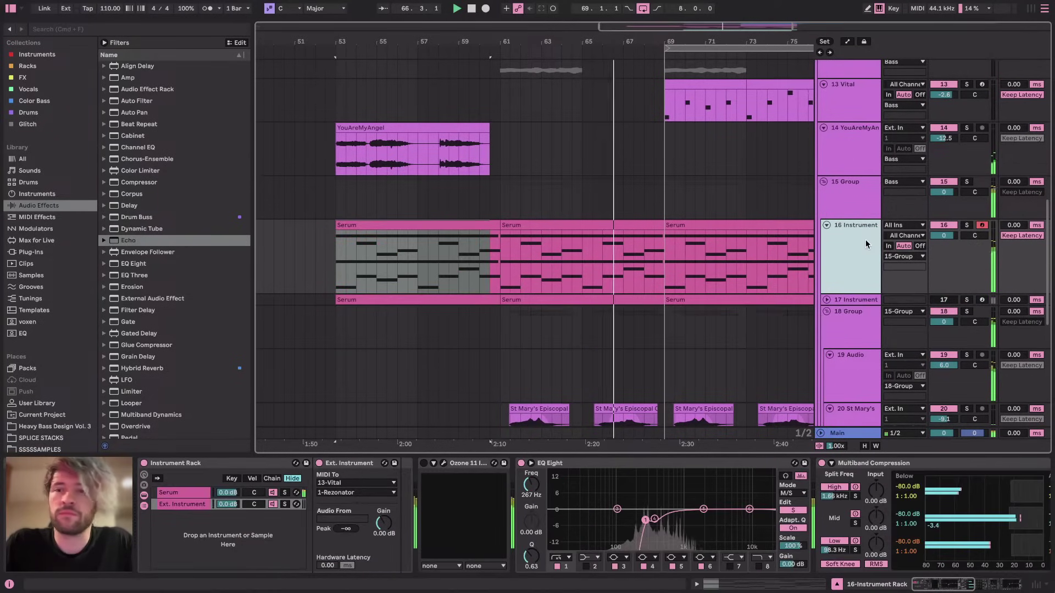
{"action": "scroll", "coordinate": [859, 198], "scroll_direction": "down", "scroll_amount": 5}
{"action": "left_click", "coordinate": [860, 149]}
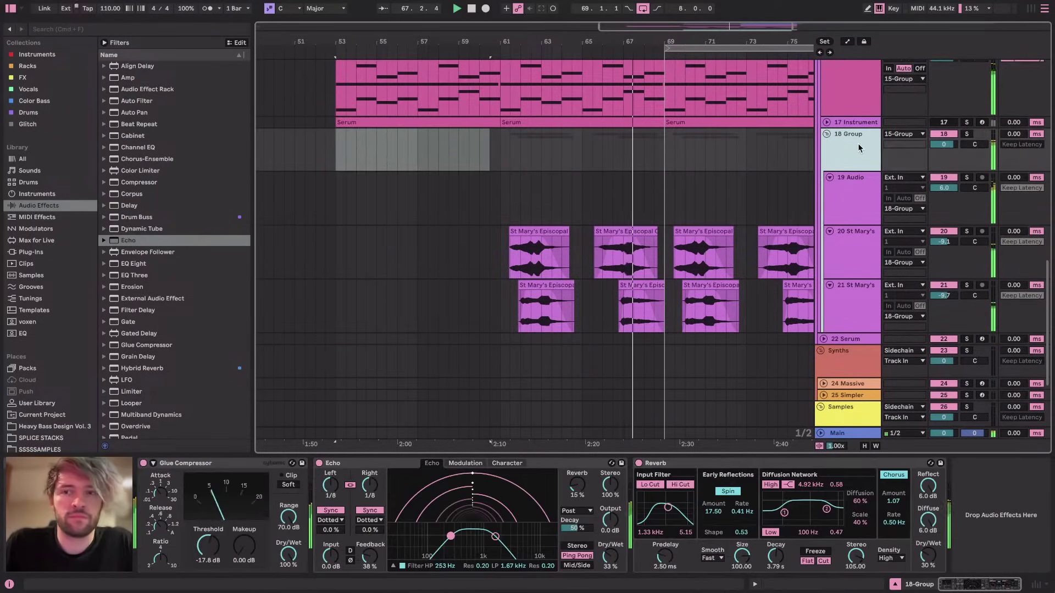
{"action": "scroll", "coordinate": [858, 145], "scroll_direction": "up", "scroll_amount": 5}
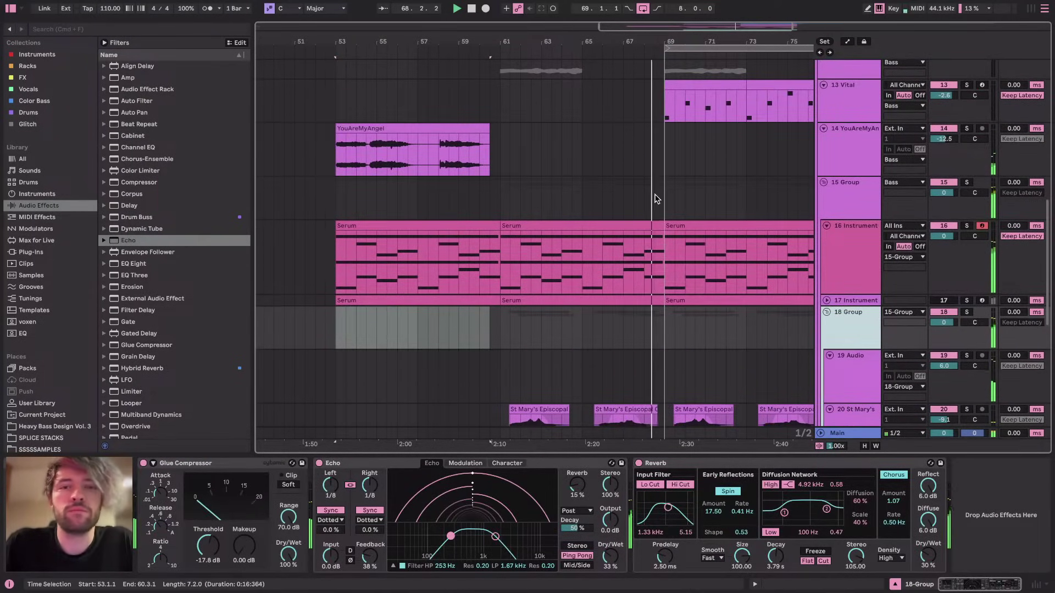
Raise the Vital track's volume to -0.4 dB while playing the section from bar 69
{"action": "scroll", "coordinate": [655, 199], "scroll_direction": "up", "scroll_amount": 5}
{"action": "scroll", "coordinate": [644, 147], "scroll_direction": "up", "scroll_amount": 2}
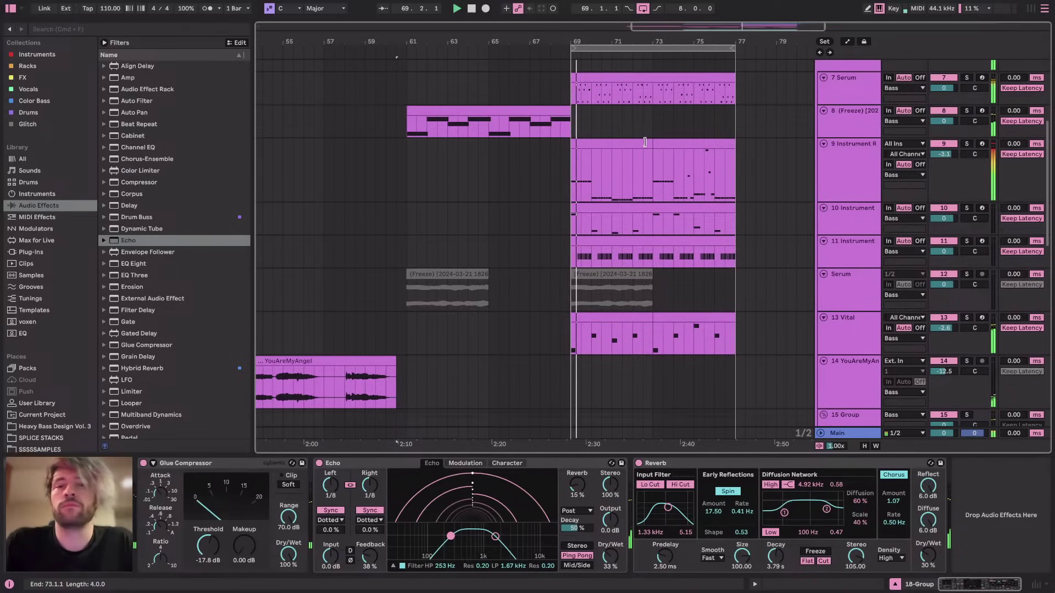
{"action": "scroll", "coordinate": [646, 144], "scroll_direction": "down", "scroll_amount": 8}
{"action": "scroll", "coordinate": [654, 146], "scroll_direction": "up", "scroll_amount": 3}
{"action": "left_click_drag", "start_coordinate": [944, 173], "coordinate": [943, 161]}
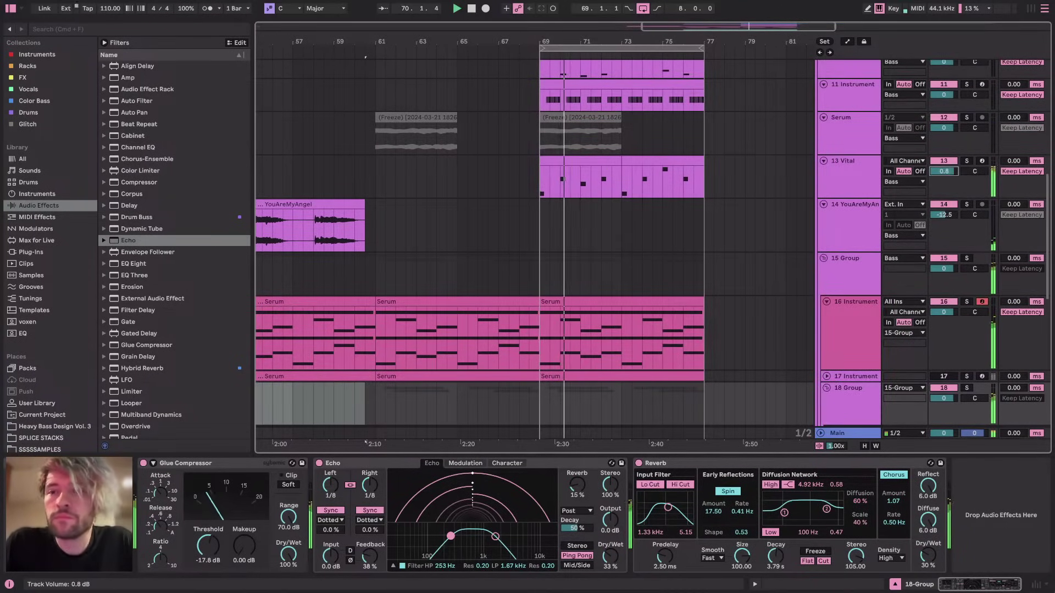
{"action": "scroll", "coordinate": [681, 207], "scroll_direction": "down", "scroll_amount": 8}
{"action": "left_click_drag", "start_coordinate": [544, 197], "coordinate": [736, 299]}
{"action": "scroll", "coordinate": [678, 189], "scroll_direction": "up", "scroll_amount": 9}
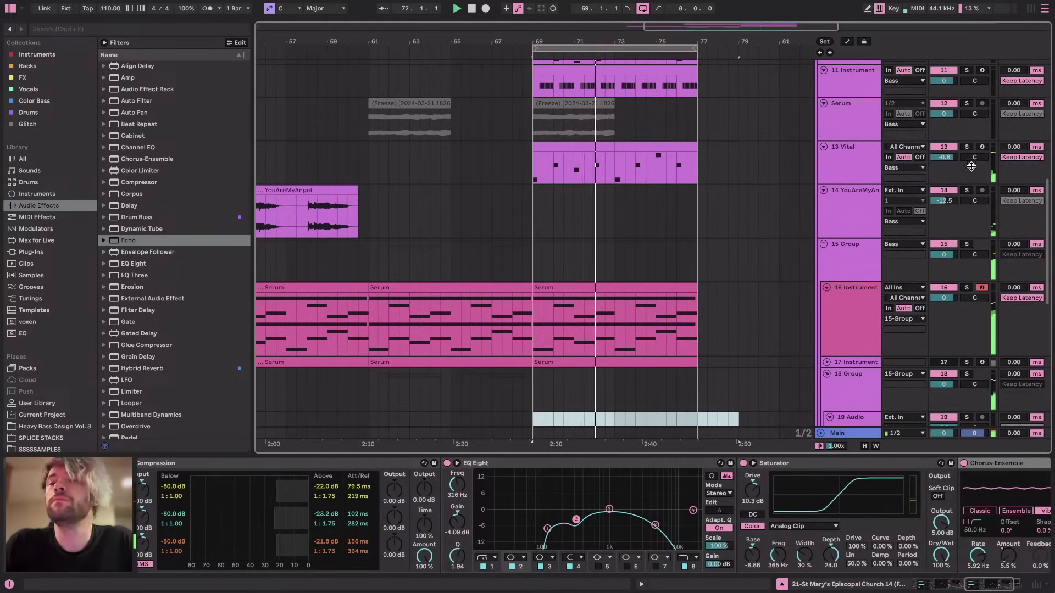
{"action": "left_click", "coordinate": [877, 157]}
{"action": "left_click_drag", "start_coordinate": [946, 158], "coordinate": [946, 161]}
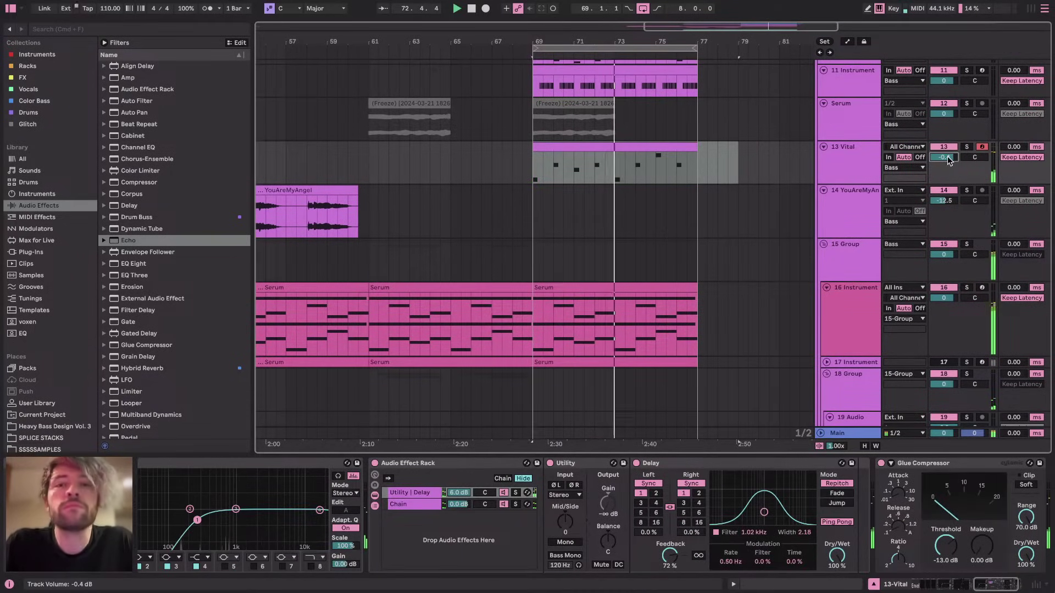
{"action": "scroll", "coordinate": [714, 203], "scroll_direction": "up", "scroll_amount": 5}
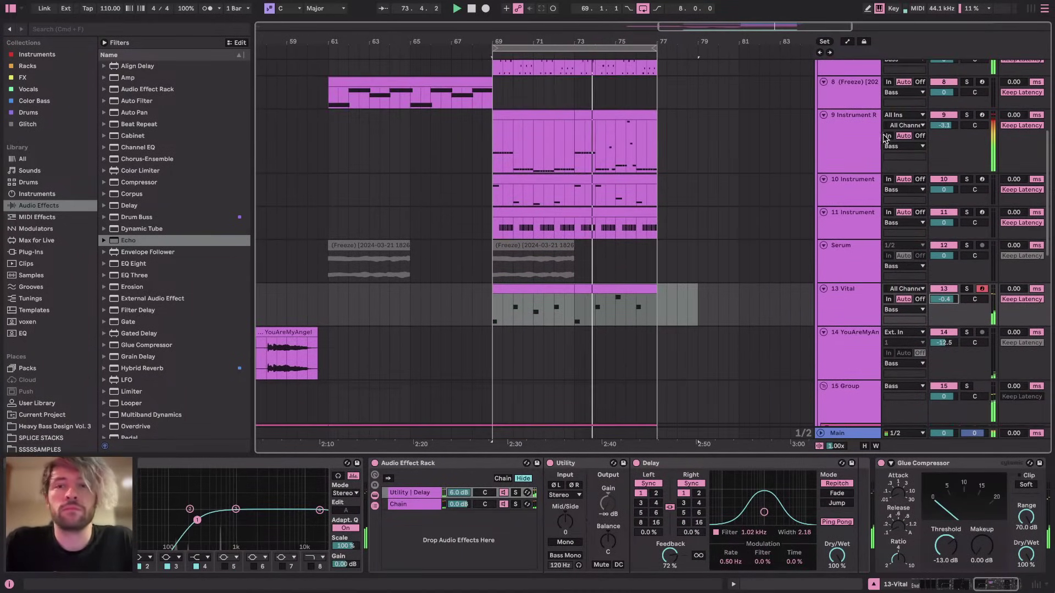
Compare the 9 Instrument Rack and 13 Vital tracks' clips and devices while playing the section from bar 69
{"action": "left_click", "coordinate": [857, 142]}
{"action": "scroll", "coordinate": [501, 553], "scroll_direction": "right", "scroll_amount": 2}
{"action": "scroll", "coordinate": [501, 554], "scroll_direction": "right", "scroll_amount": 3}
{"action": "scroll", "coordinate": [602, 309], "scroll_direction": "up", "scroll_amount": 2}
{"action": "scroll", "coordinate": [602, 309], "scroll_direction": "down", "scroll_amount": 2}
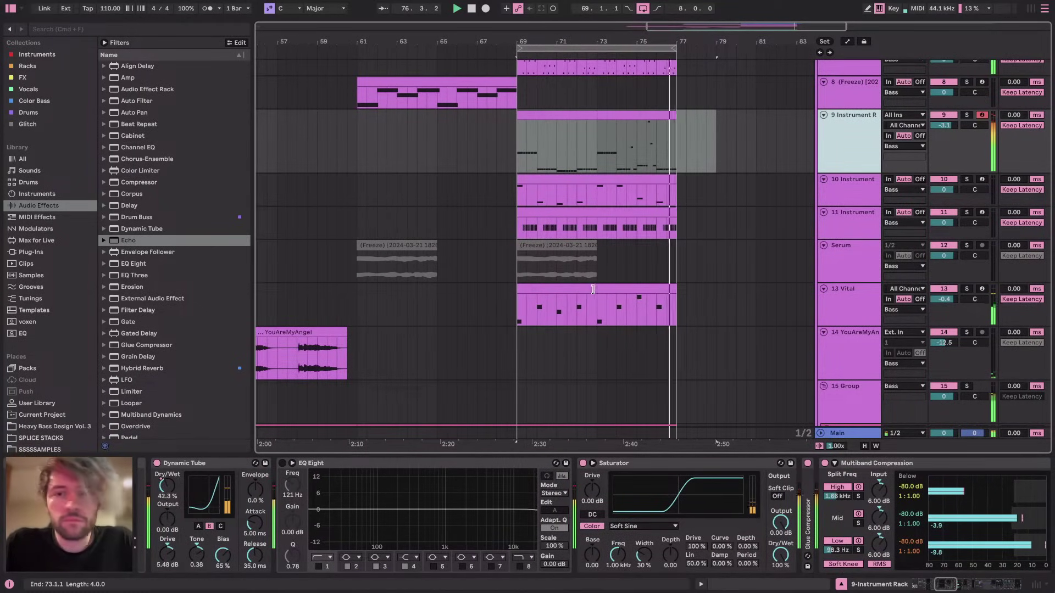
{"action": "left_click", "coordinate": [594, 289]}
{"action": "scroll", "coordinate": [593, 289], "scroll_direction": "up", "scroll_amount": 2}
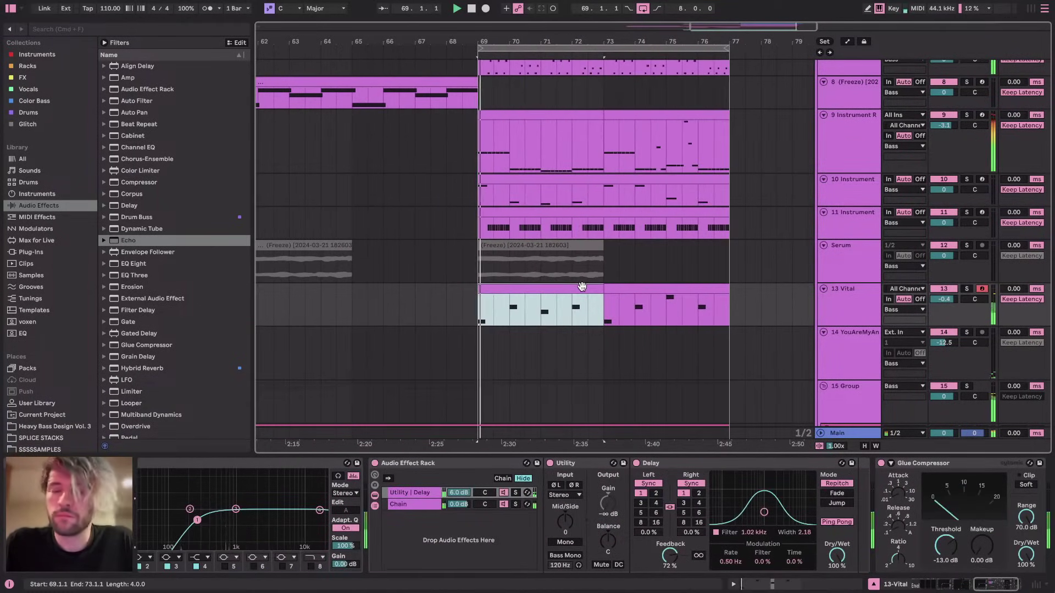
Examine the 9 Instrument Rack track's device chain, from Dynamic Tube through the rack's Saturator, Reverb and Auto Pans
{"action": "left_click", "coordinate": [834, 192]}
{"action": "left_click", "coordinate": [836, 170]}
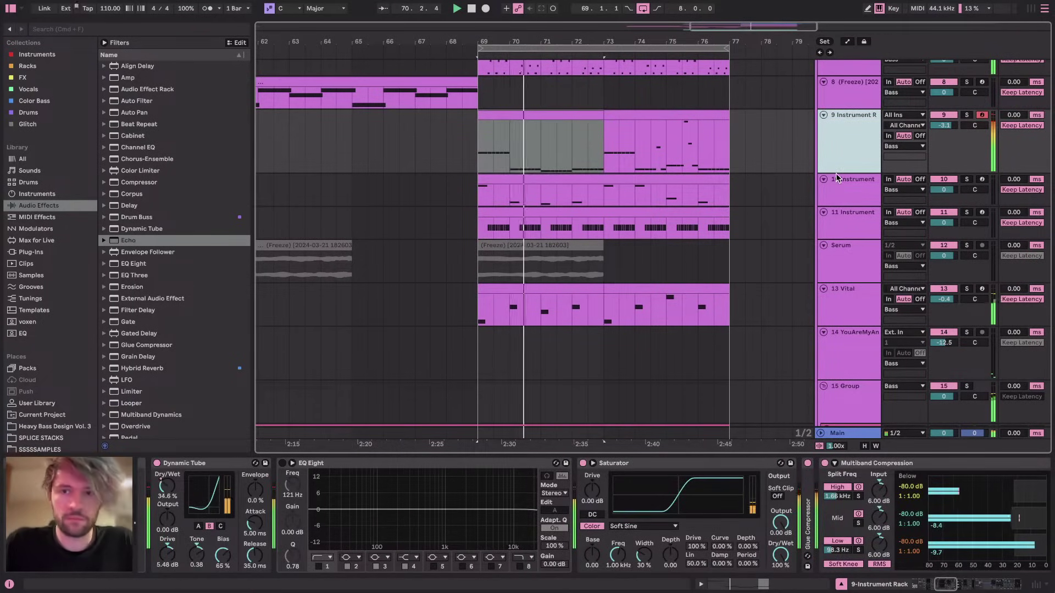
{"action": "scroll", "coordinate": [552, 523], "scroll_direction": "right", "scroll_amount": 15}
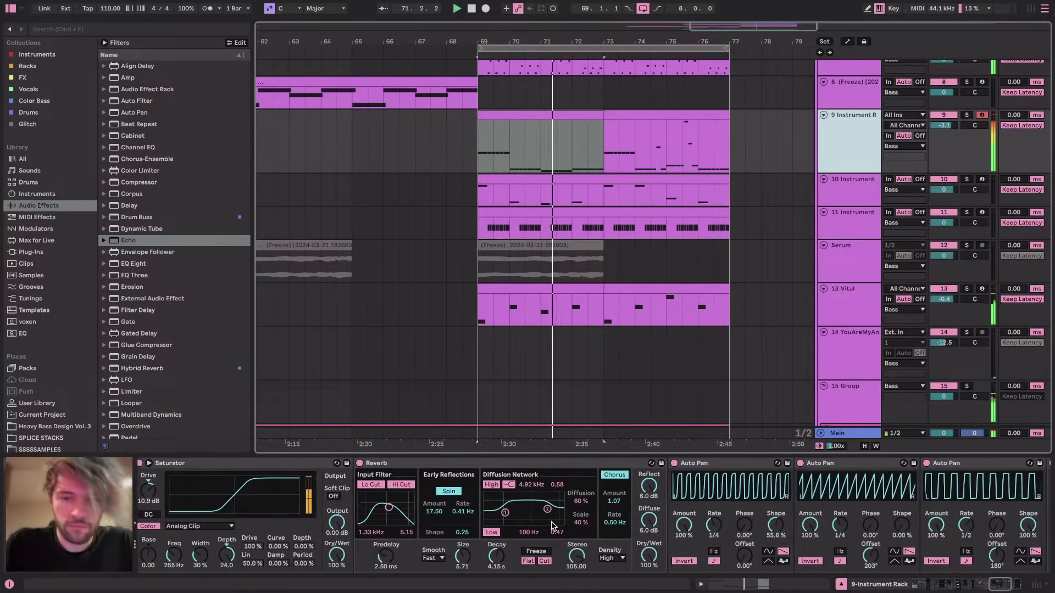
{"action": "scroll", "coordinate": [552, 523], "scroll_direction": "left", "scroll_amount": 4}
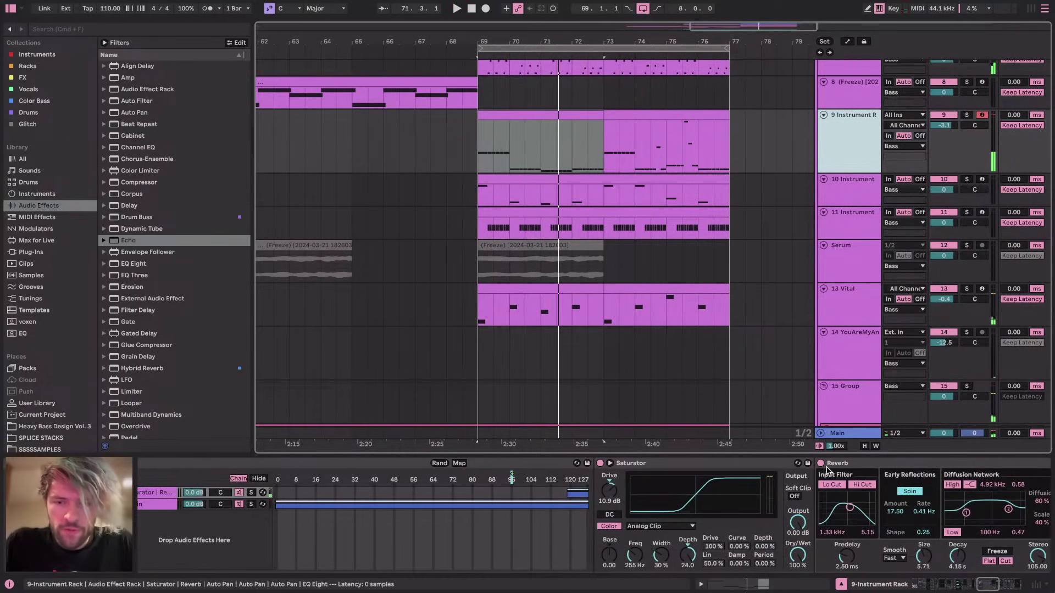
{"action": "scroll", "coordinate": [604, 500], "scroll_direction": "up", "scroll_amount": 4}
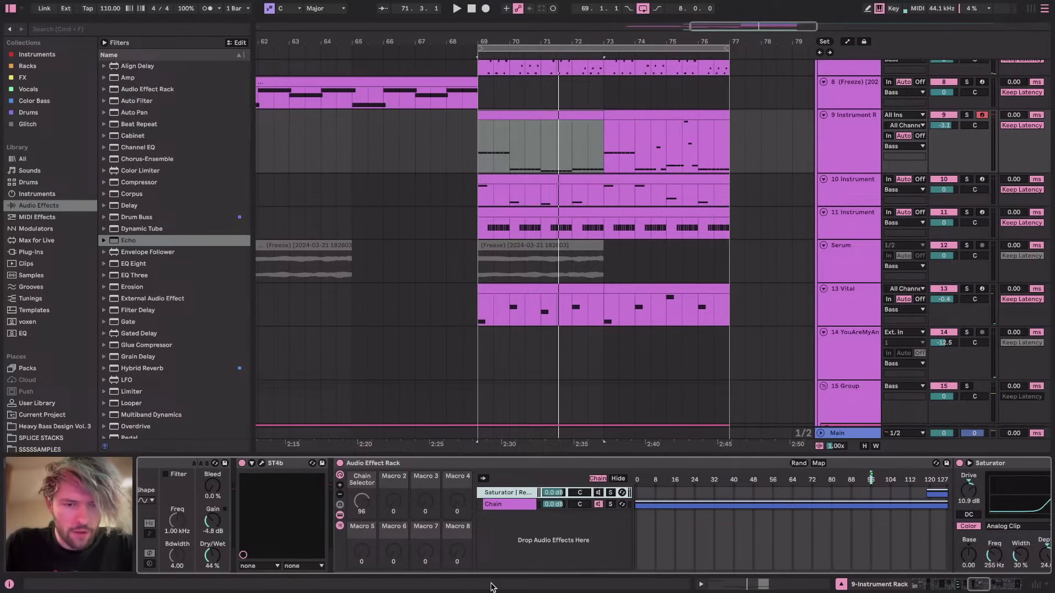
{"action": "scroll", "coordinate": [549, 527], "scroll_direction": "up", "scroll_amount": 5}
{"action": "scroll", "coordinate": [703, 522], "scroll_direction": "down", "scroll_amount": 5}
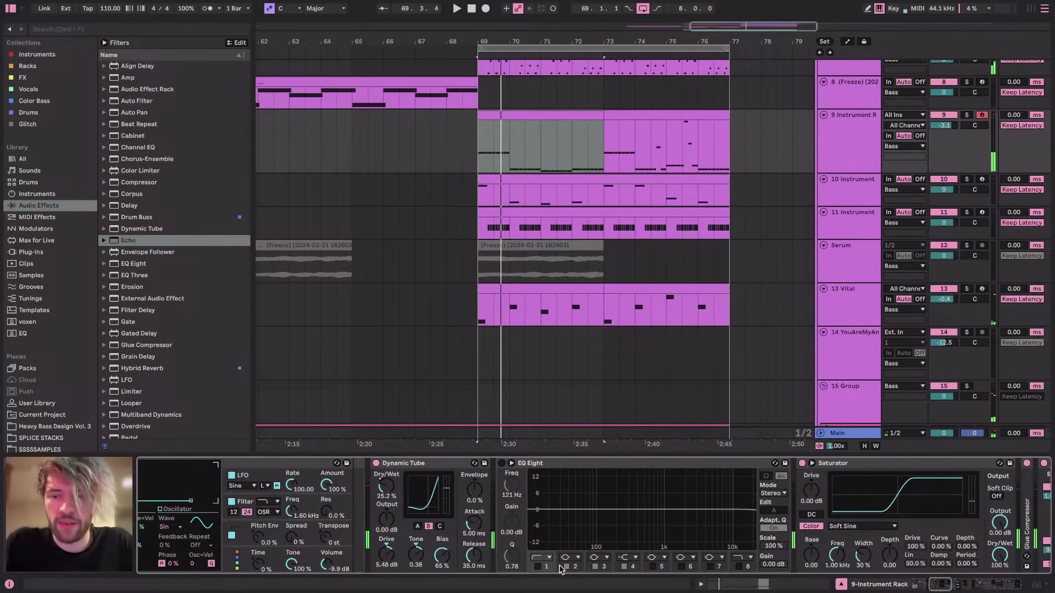
Switch to the YouTube Studio live stream page to check the chat and analytics, and return to Ableton Live
{"action": "key", "text": "super+Tab"}
{"action": "key", "text": "super+Tab"}
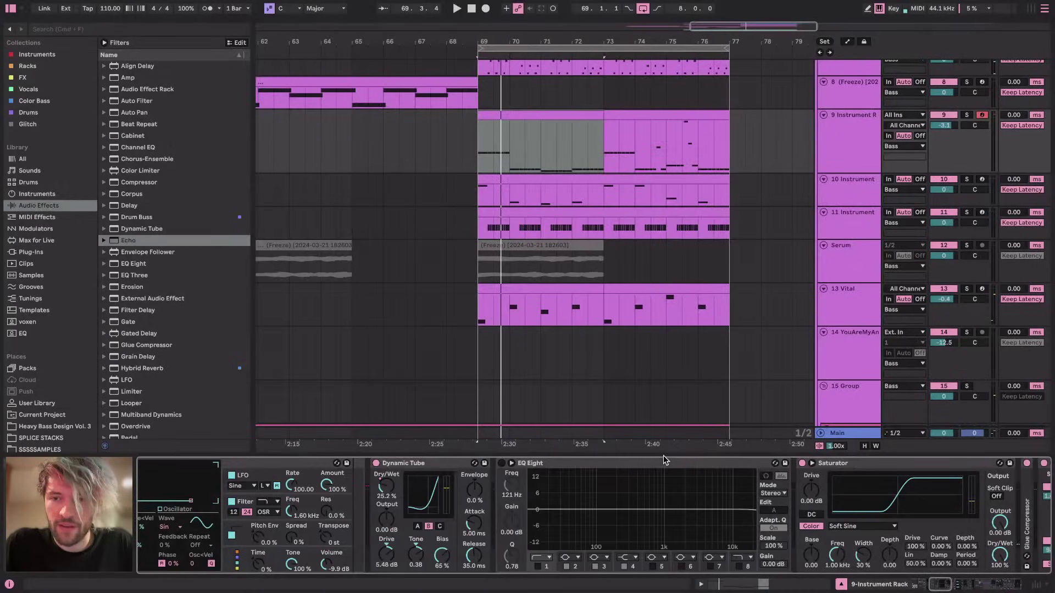
{"action": "scroll", "coordinate": [700, 501], "scroll_direction": "down", "scroll_amount": 5}
{"action": "key", "text": "super+Tab"}
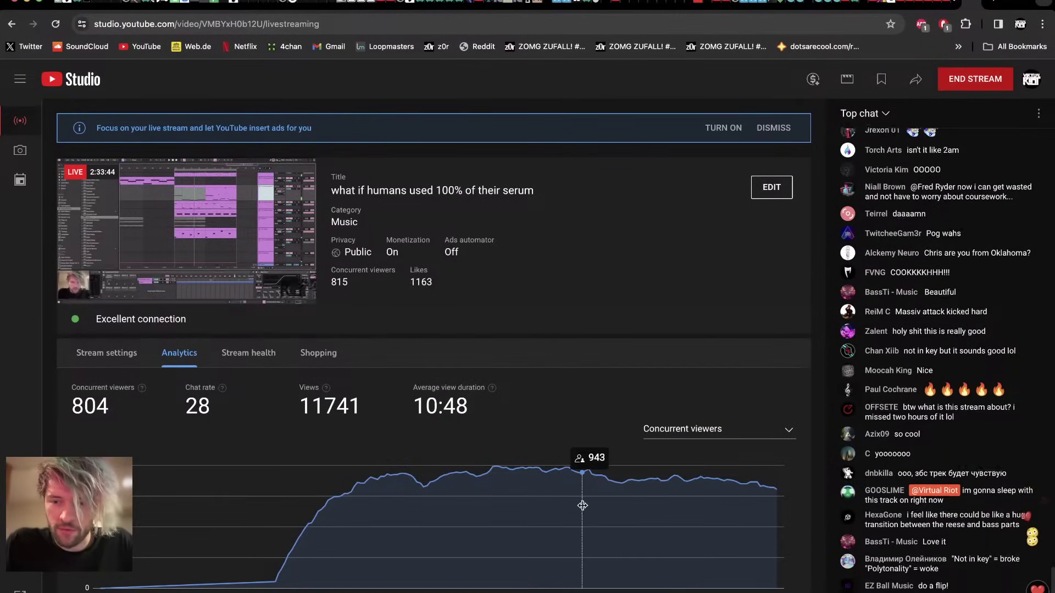
{"action": "key", "text": "super+Tab"}
Solo the 9 Instrument Rack track and play it from bar 69
{"action": "scroll", "coordinate": [476, 521], "scroll_direction": "down", "scroll_amount": 5}
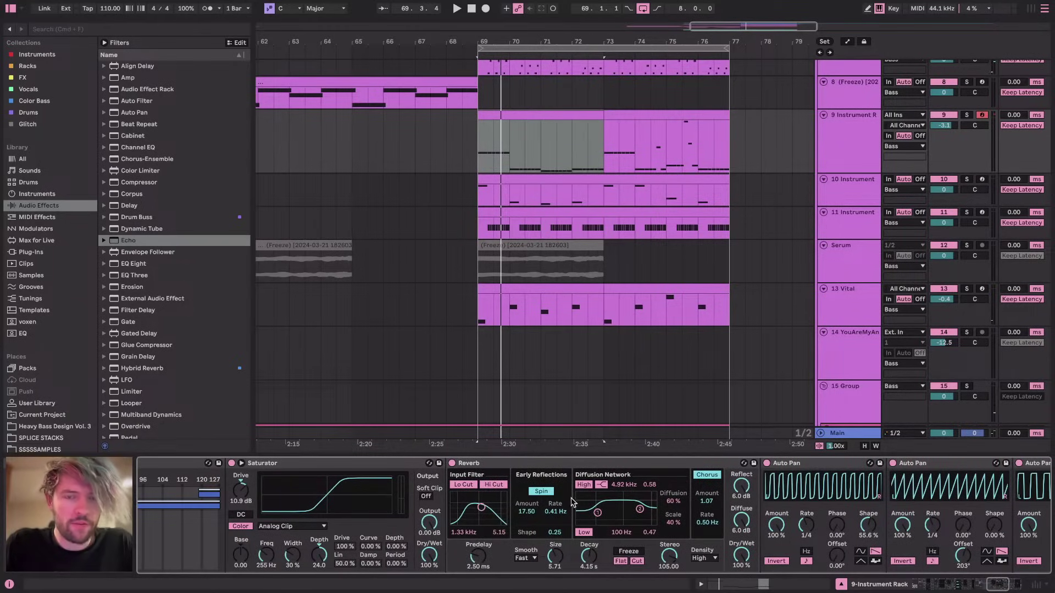
{"action": "scroll", "coordinate": [538, 496], "scroll_direction": "up", "scroll_amount": 5}
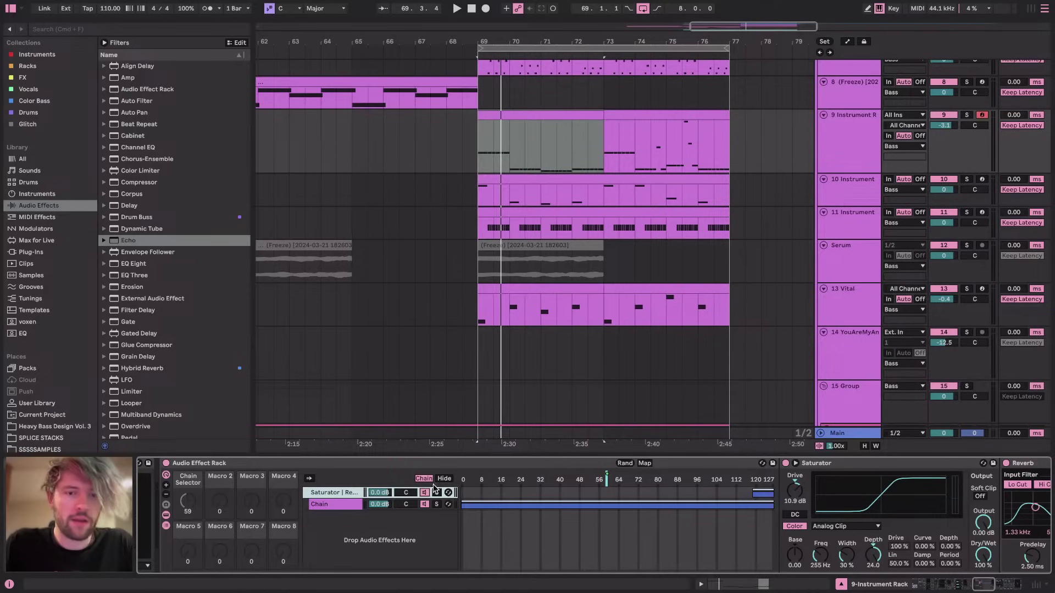
{"action": "left_click", "coordinate": [966, 115]}
{"action": "key", "text": "space"}
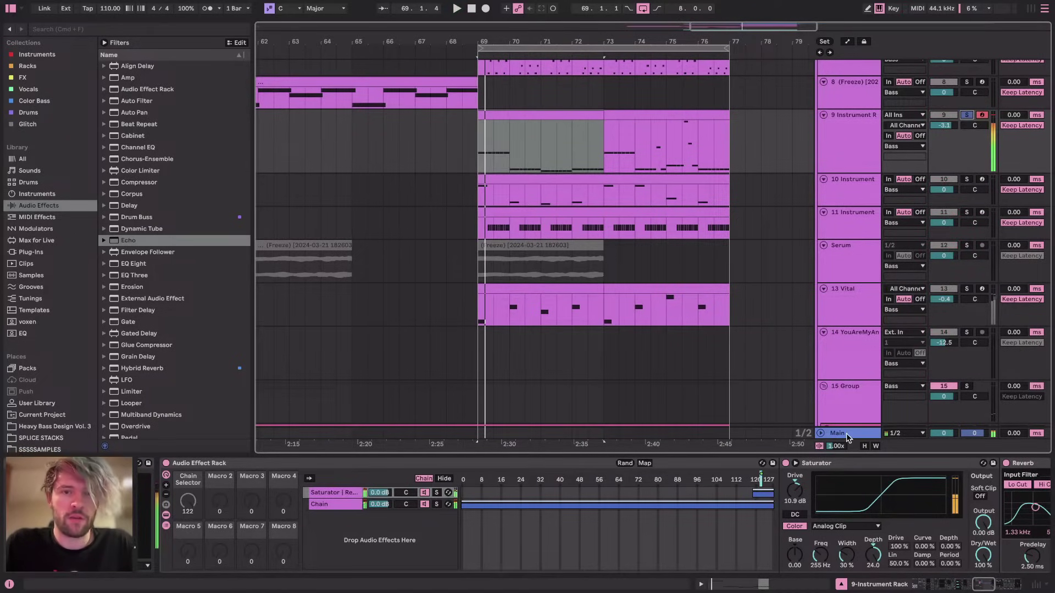
Mark the span of Vital's first note and the matching beat on track 9, and set the playback start to 69.1.1
{"action": "scroll", "coordinate": [484, 189], "scroll_direction": "up", "scroll_amount": 5}
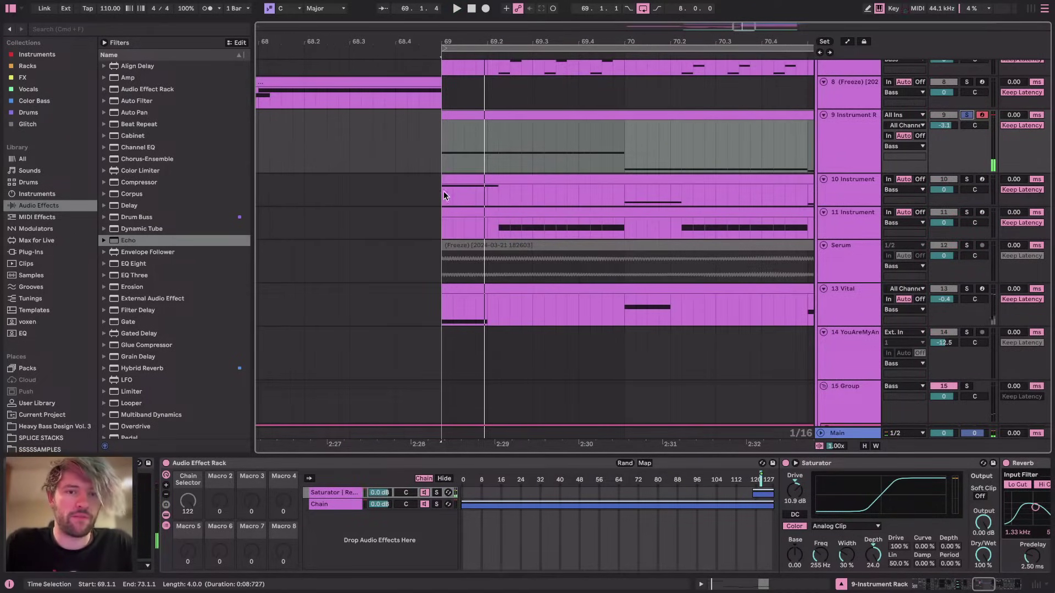
{"action": "left_click_drag", "start_coordinate": [446, 305], "coordinate": [487, 301]}
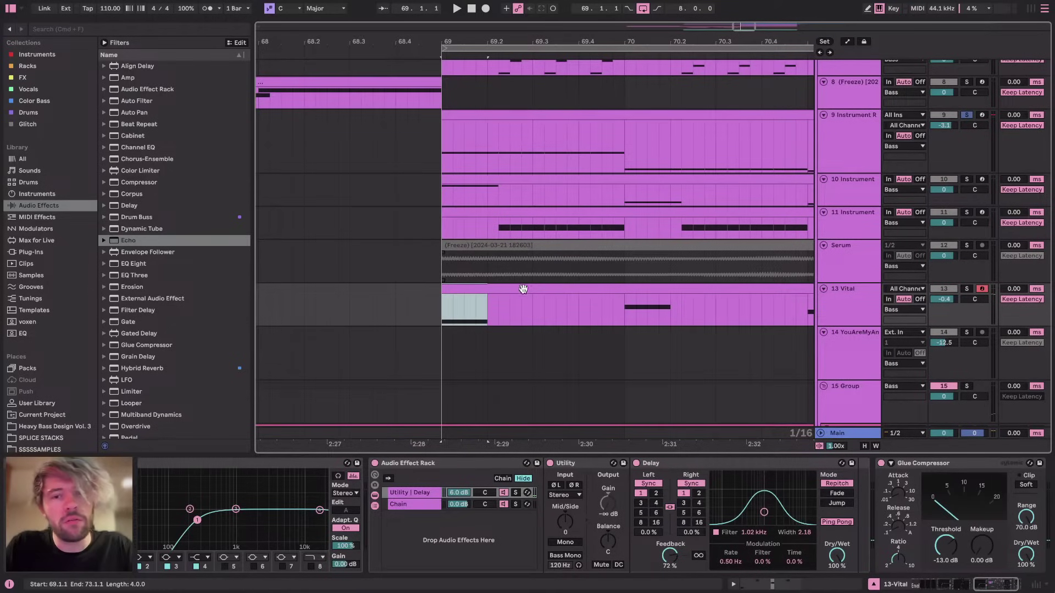
{"action": "left_click_drag", "start_coordinate": [458, 154], "coordinate": [479, 146]}
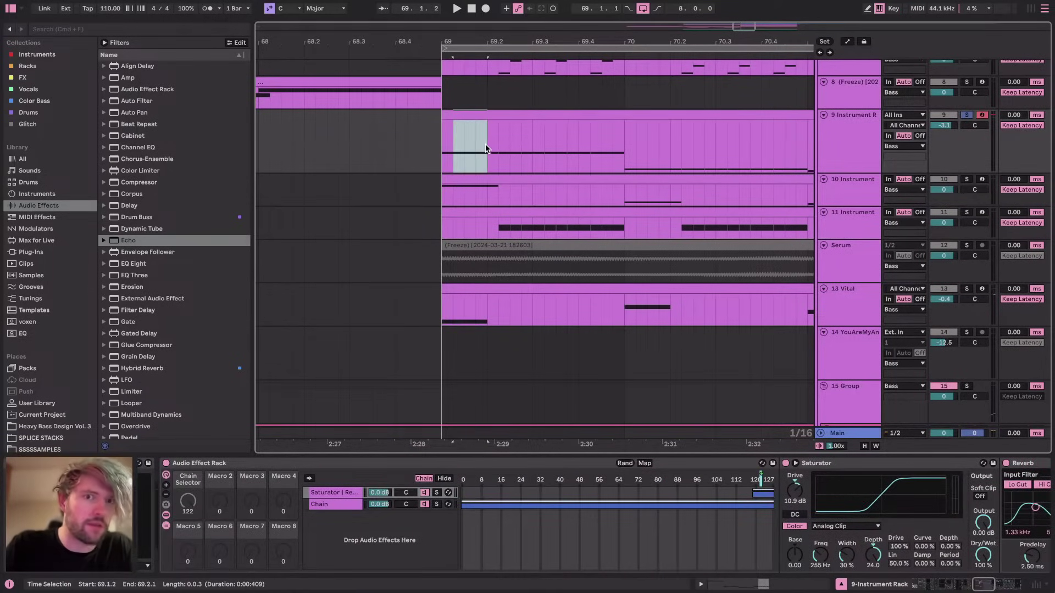
{"action": "left_click", "coordinate": [434, 139]}
Set the first Auto Pan on track 9 to a sine waveform with 0% shape and listen to the result
{"action": "scroll", "coordinate": [819, 516], "scroll_direction": "right", "scroll_amount": 15}
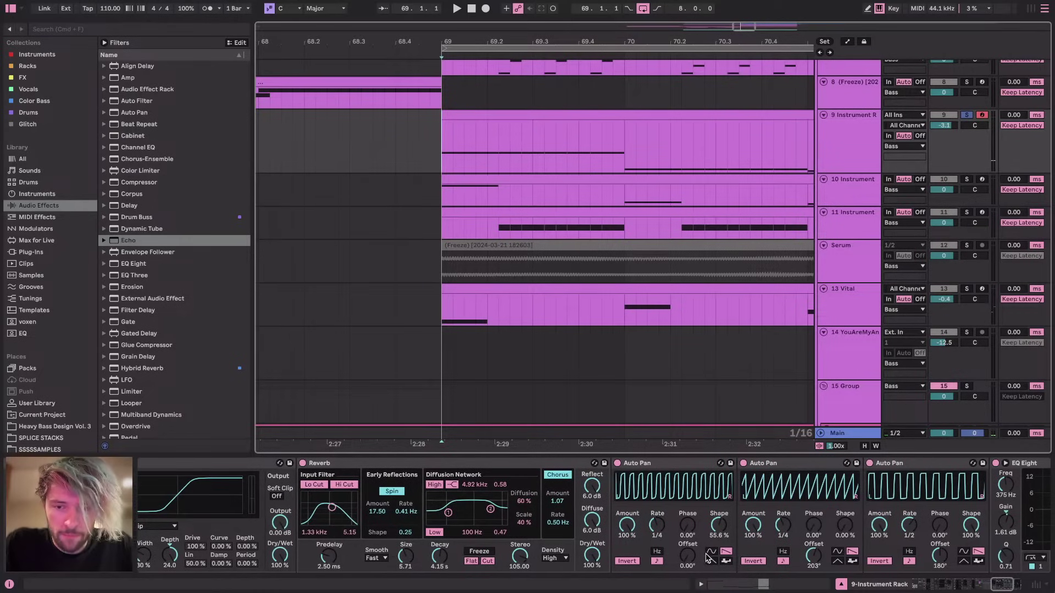
{"action": "left_click", "coordinate": [711, 552]}
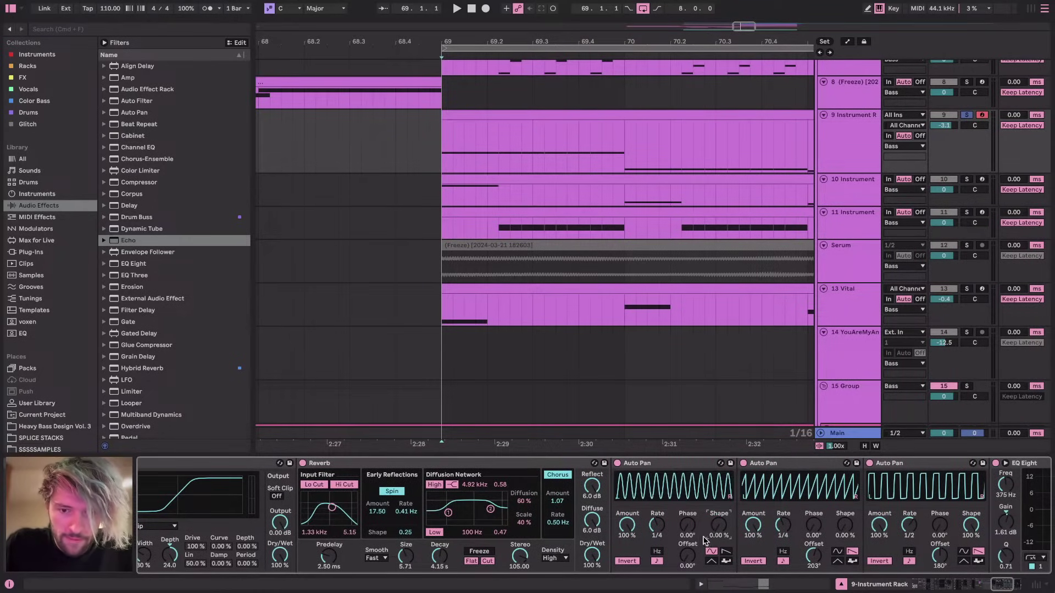
{"action": "left_click_drag", "start_coordinate": [687, 556], "coordinate": [687, 557]}
{"action": "key", "text": "space"}
{"action": "key", "text": "space"}
{"action": "key", "text": "space"}
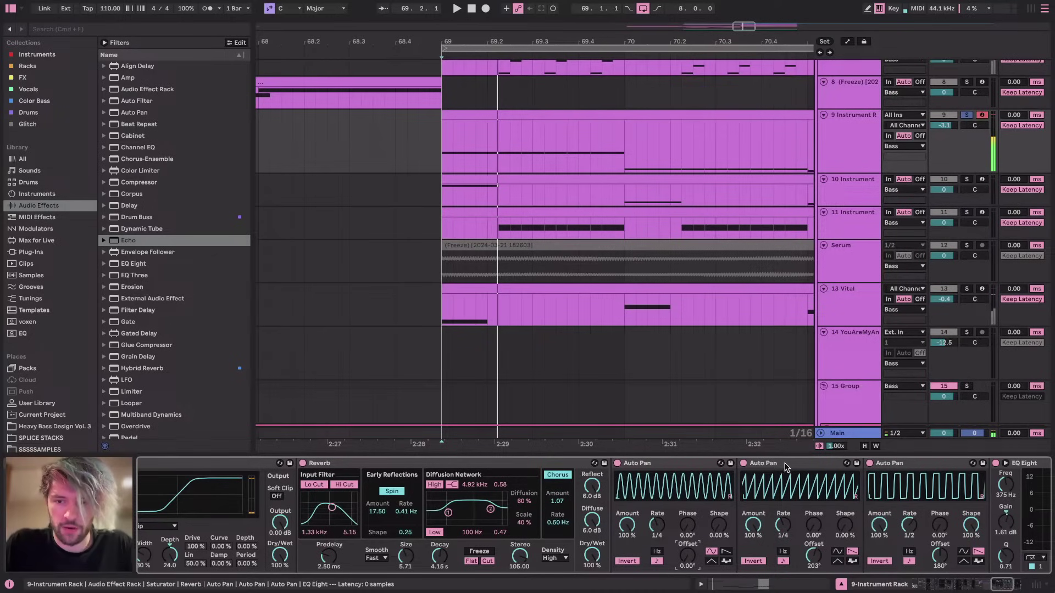
Try bypassing the sawtooth Auto Pan on track 9 during playback
{"action": "left_click", "coordinate": [743, 463]}
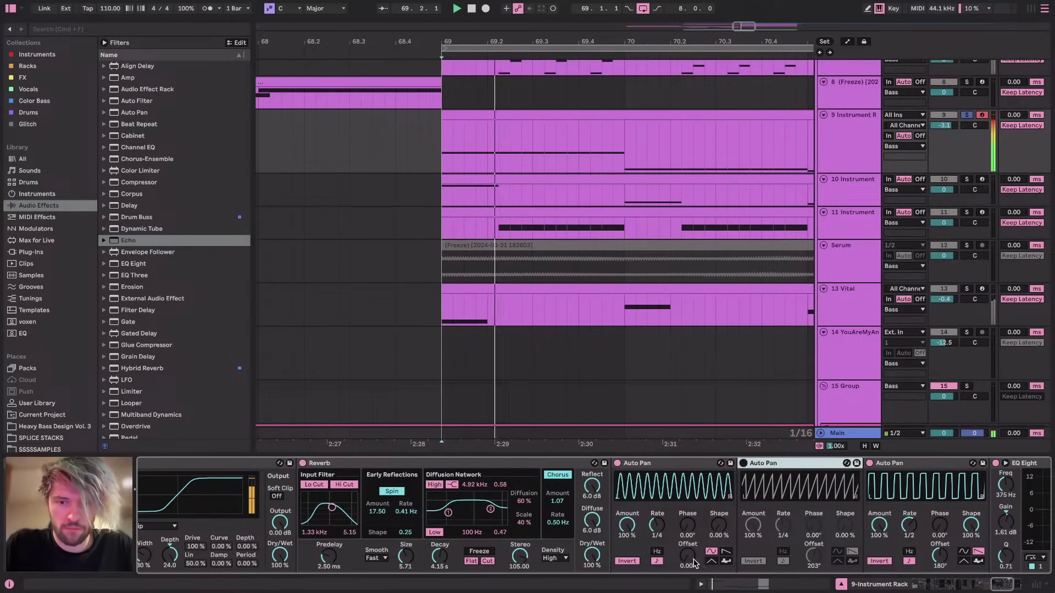
{"action": "scroll", "coordinate": [674, 536], "scroll_direction": "left", "scroll_amount": 3}
{"action": "scroll", "coordinate": [675, 535], "scroll_direction": "right", "scroll_amount": 3}
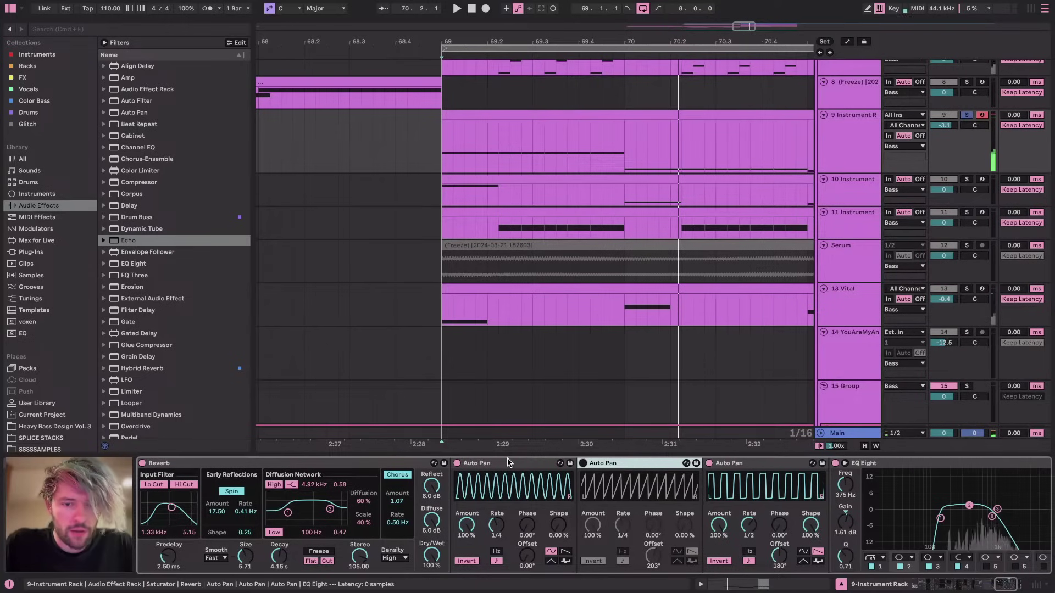
Duplicate the sine Auto Pan and delete the sawtooth Auto Pan on track 9
{"action": "left_click", "coordinate": [532, 475]}
{"action": "key", "text": "ctrl+d"}
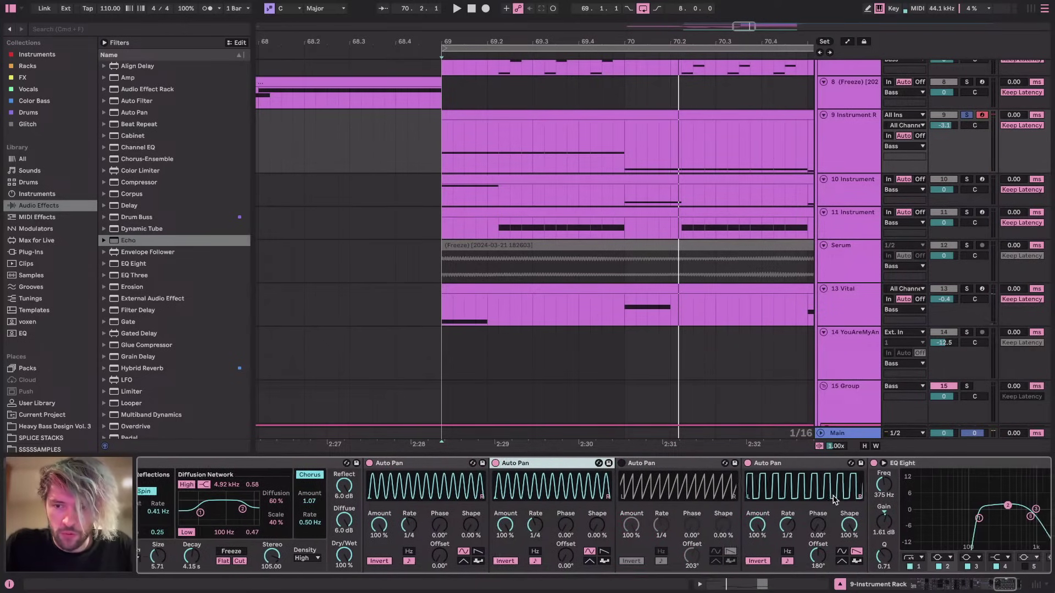
{"action": "left_click", "coordinate": [583, 463]}
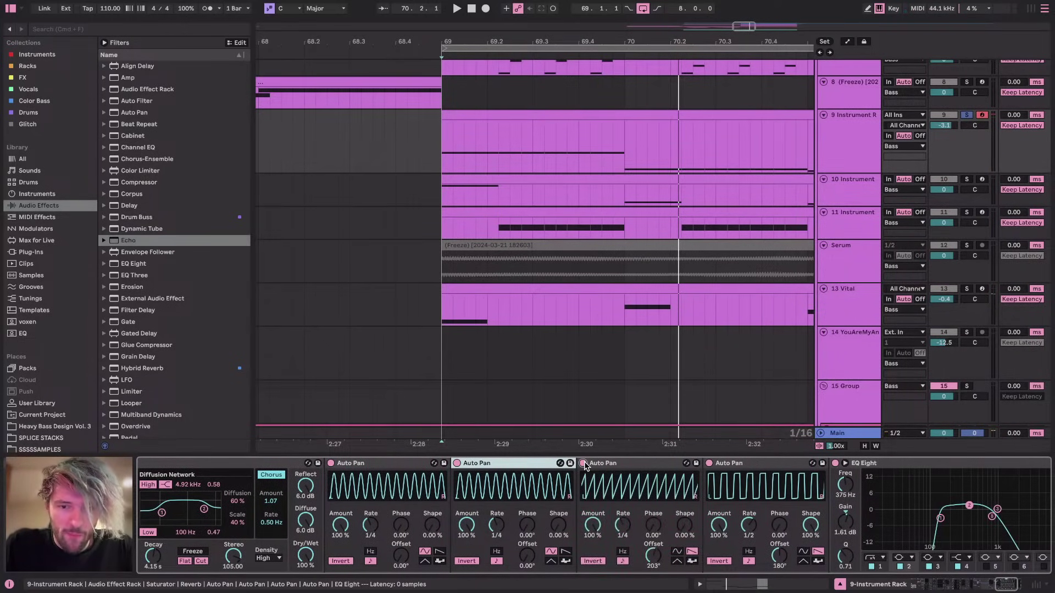
{"action": "left_click", "coordinate": [658, 464]}
{"action": "key", "text": "Delete"}
Duplicate the square-wave Auto Pan, set the copy's rate to 1 and play the track
{"action": "double_click", "coordinate": [630, 464]}
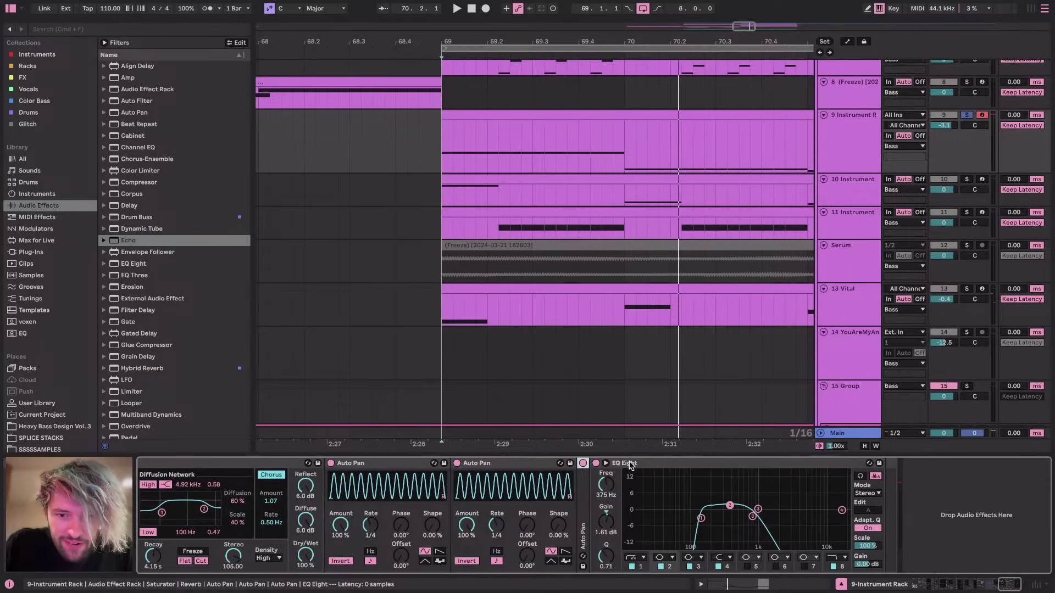
{"action": "double_click", "coordinate": [586, 476]}
{"action": "key", "text": "super+d"}
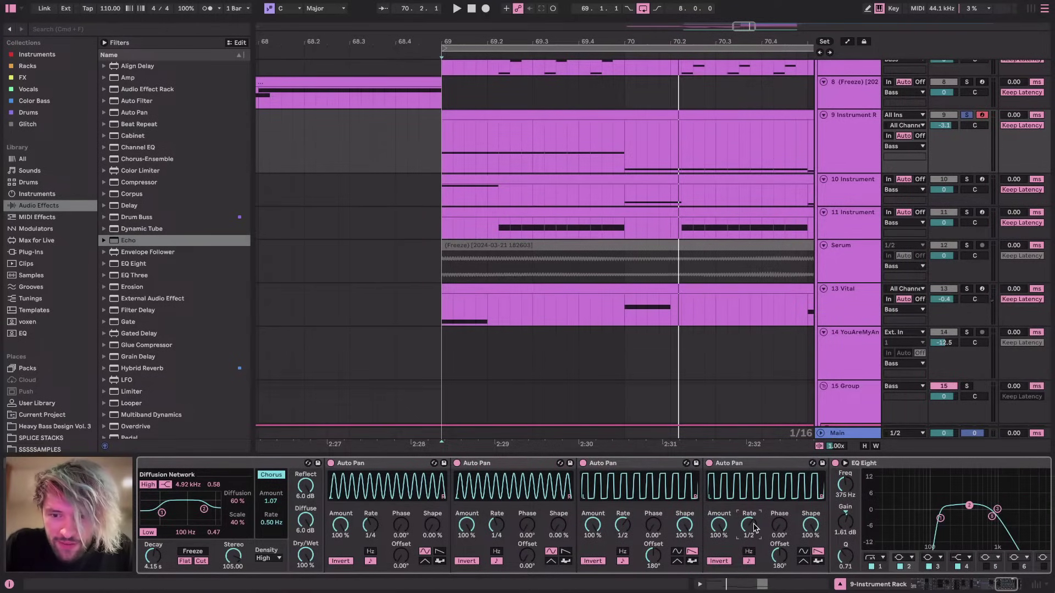
{"action": "key", "text": "space"}
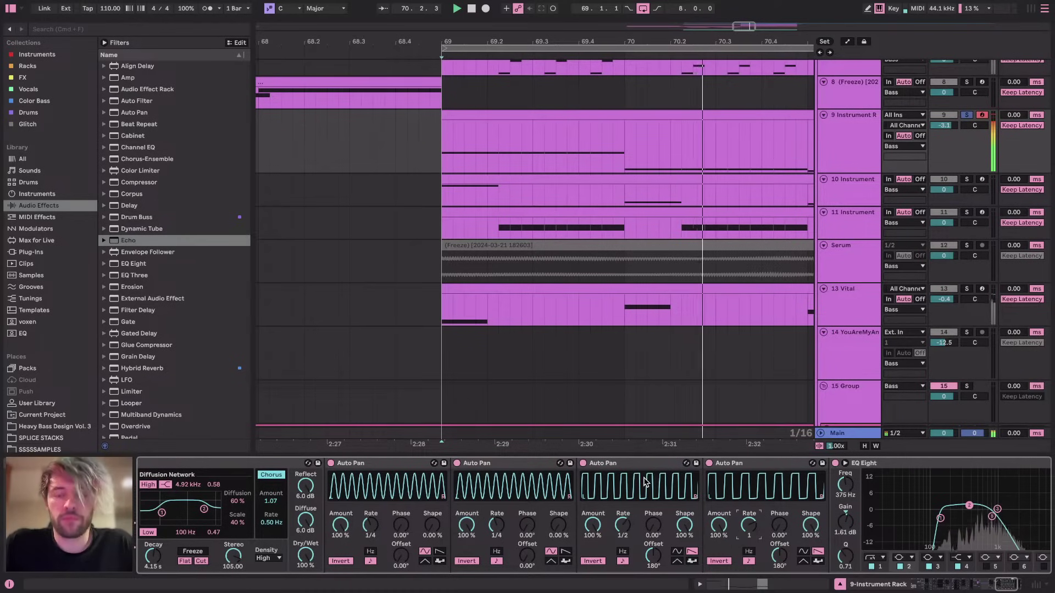
Delete the Saturator ahead of the Reverb in track 9's effect rack and listen from bar 69
{"action": "scroll", "coordinate": [623, 481], "scroll_direction": "left", "scroll_amount": 5}
{"action": "scroll", "coordinate": [626, 486], "scroll_direction": "left", "scroll_amount": 3}
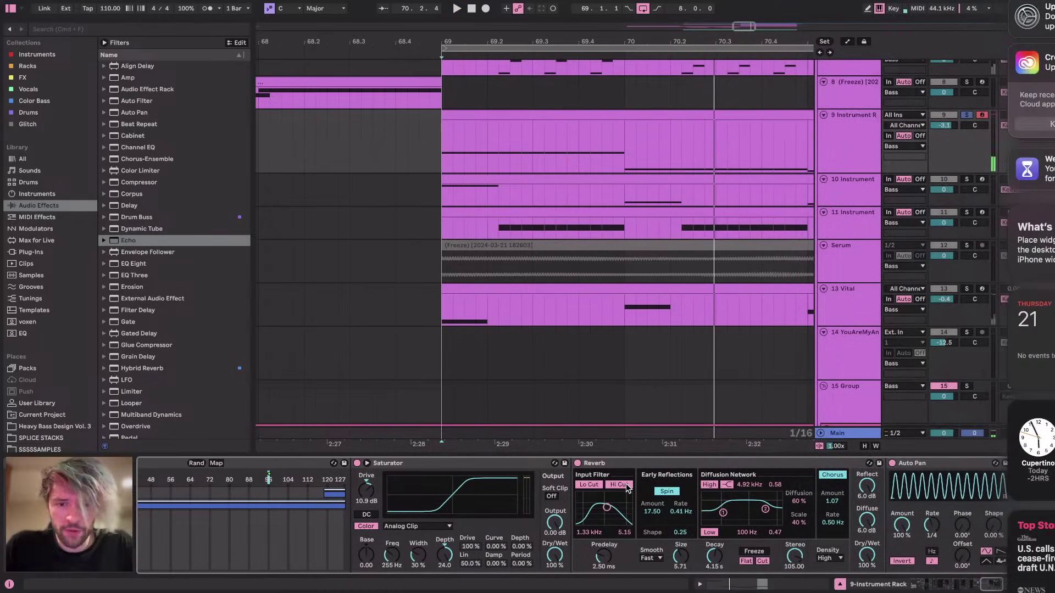
{"action": "scroll", "coordinate": [493, 471], "scroll_direction": "right", "scroll_amount": 3}
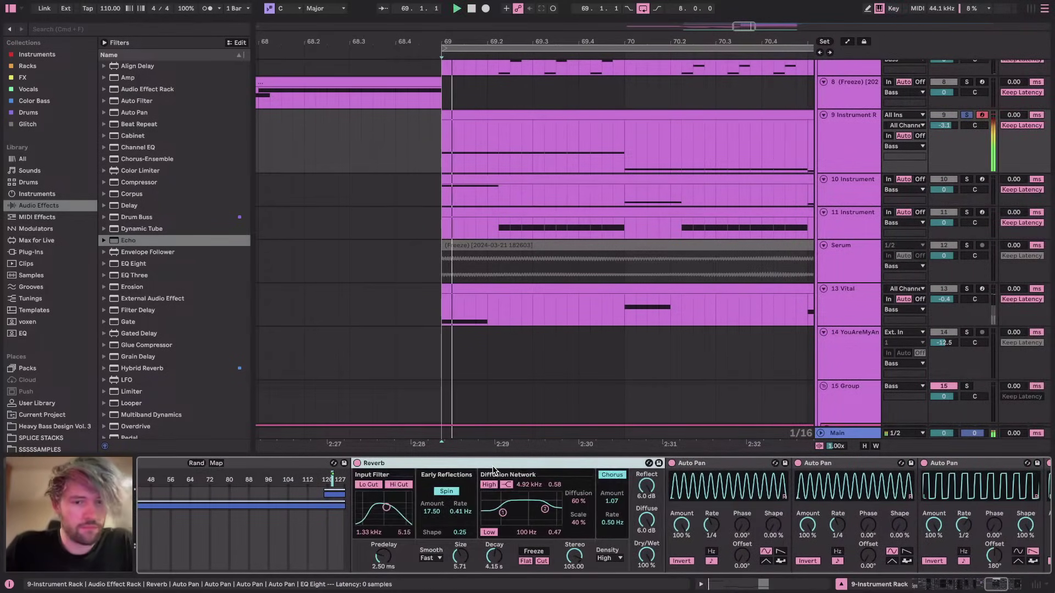
{"action": "scroll", "coordinate": [631, 506], "scroll_direction": "right", "scroll_amount": 6}
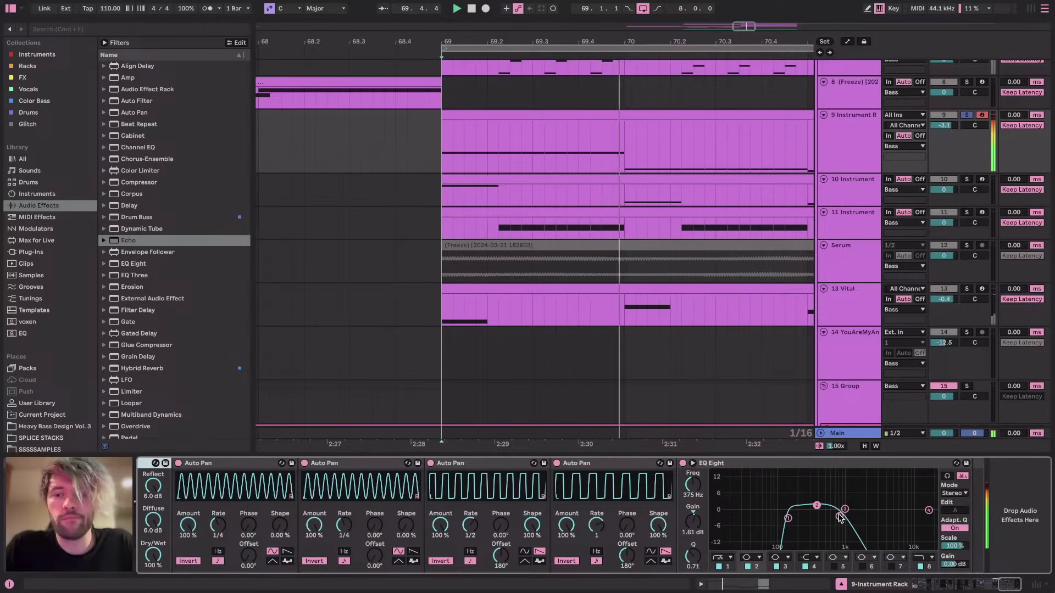
Lower the Reverb chain's volume in track 9's Audio Effect Rack to -6.2 dB during playback
{"action": "scroll", "coordinate": [604, 516], "scroll_direction": "left", "scroll_amount": 8}
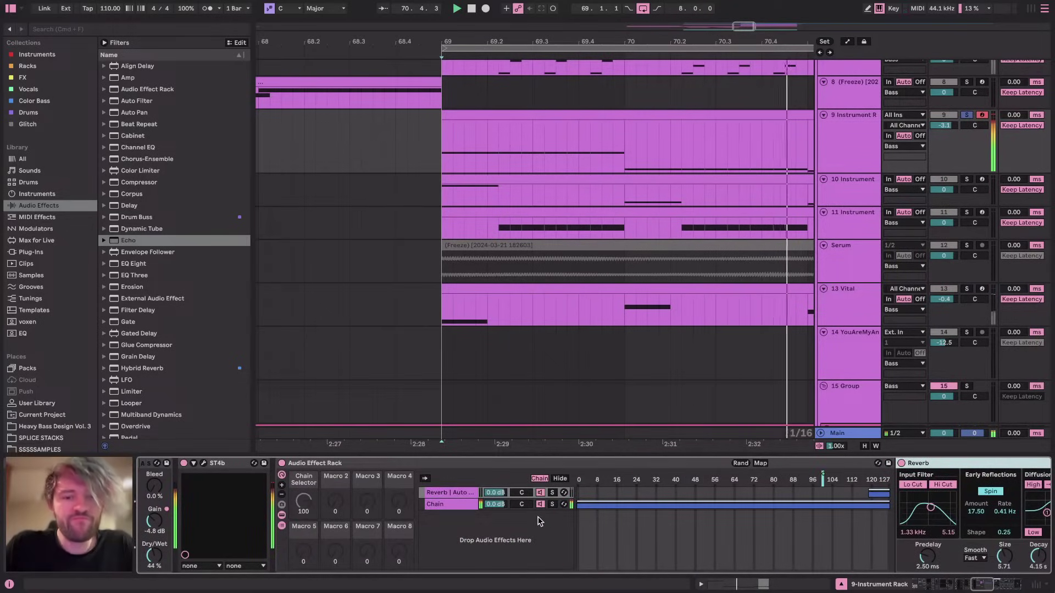
{"action": "left_click_drag", "start_coordinate": [496, 492], "coordinate": [496, 504]}
{"action": "scroll", "coordinate": [589, 242], "scroll_direction": "down", "scroll_amount": 5}
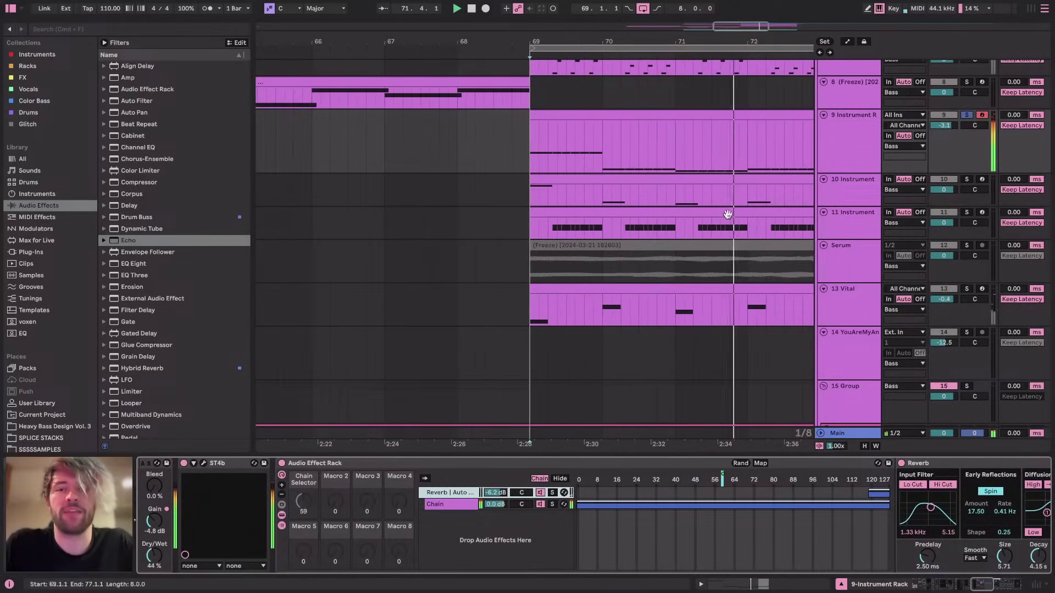
Solo the 13 Vital track alongside track 9 and set its Utility | Delay chain volume to 6.0 dB during playback
{"action": "left_click", "coordinate": [967, 289]}
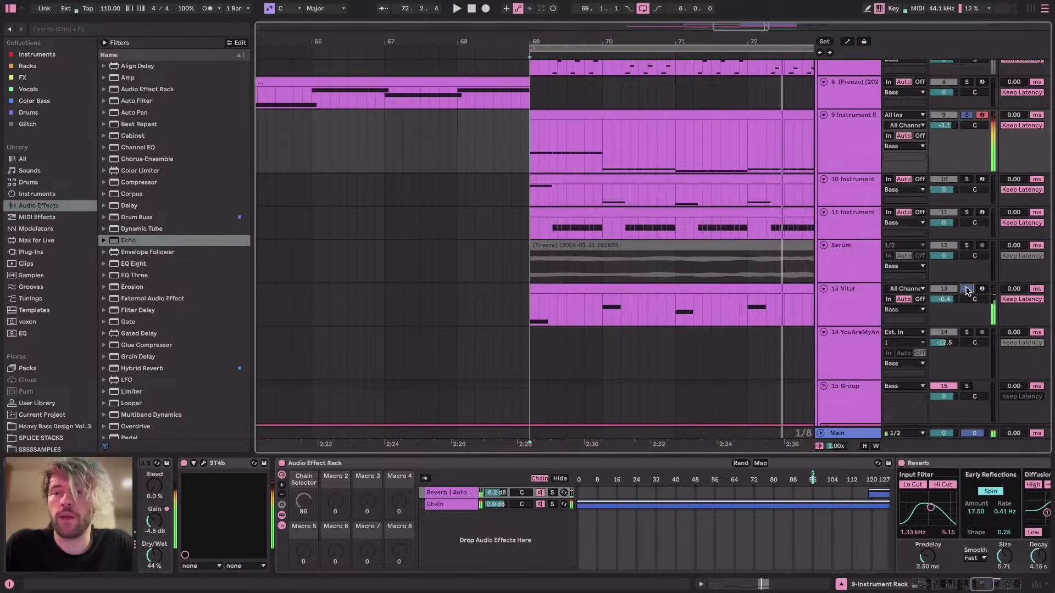
{"action": "left_click", "coordinate": [540, 306]}
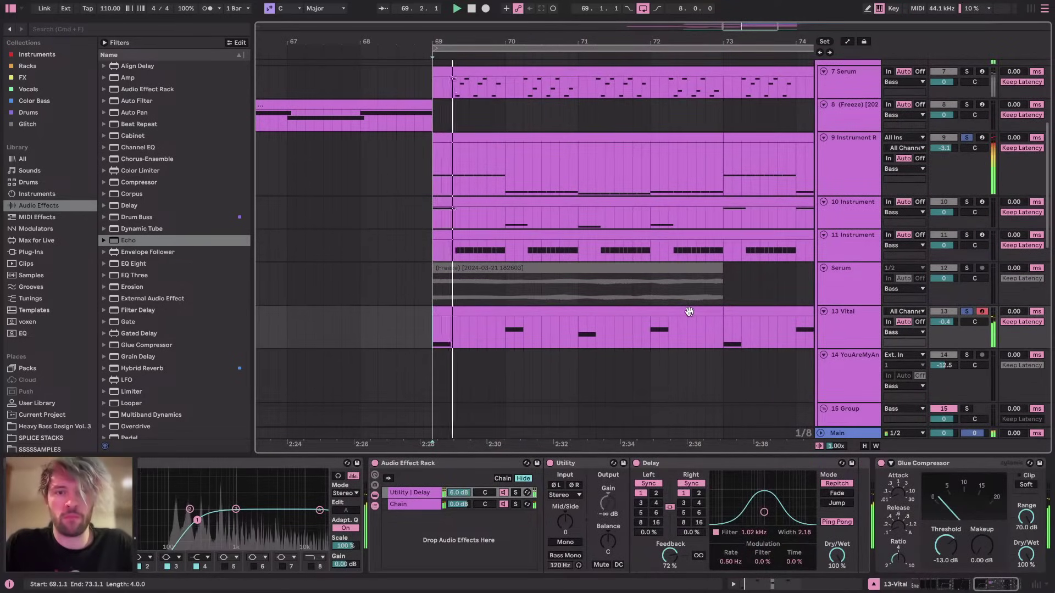
{"action": "scroll", "coordinate": [516, 519], "scroll_direction": "right", "scroll_amount": 2}
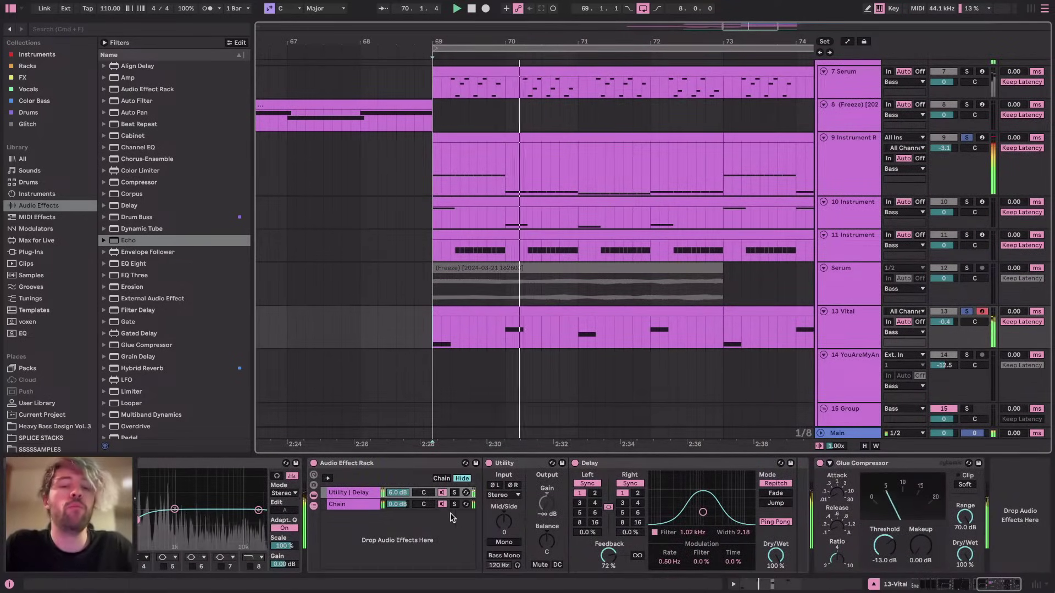
{"action": "double_click", "coordinate": [396, 493]}
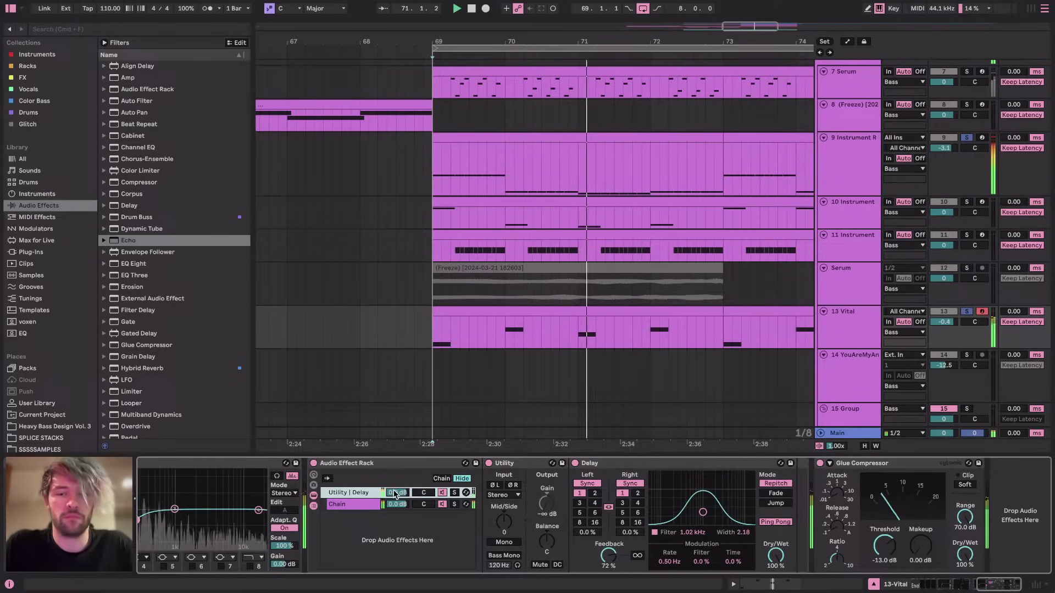
{"action": "left_click_drag", "start_coordinate": [396, 492], "coordinate": [396, 471]}
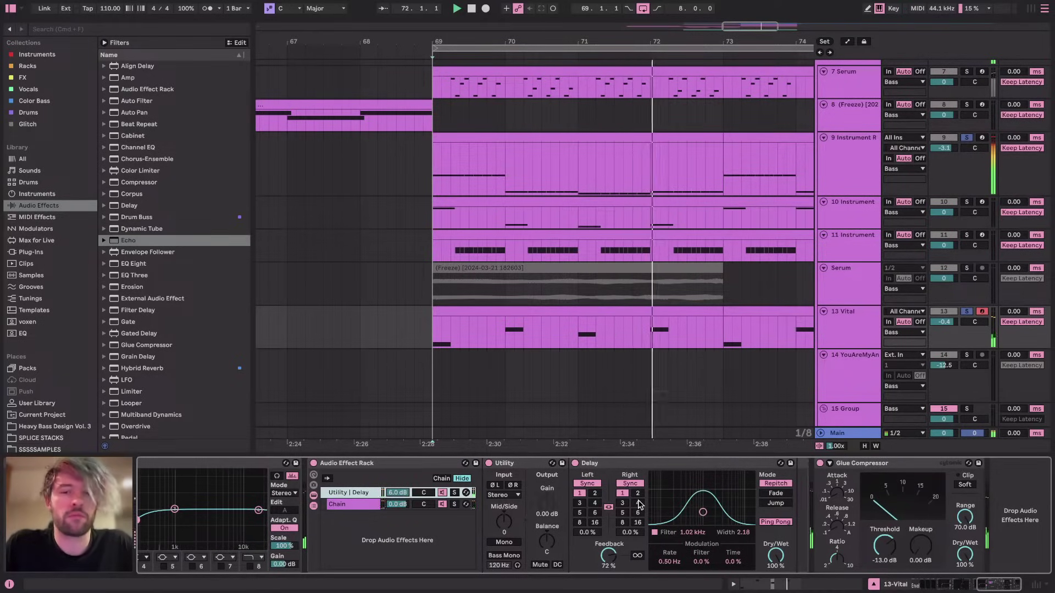
Unsolo tracks 9 and 13, look through the bass tracks' device chains and open the Serum instrument on track 7
{"action": "left_click", "coordinate": [968, 311]}
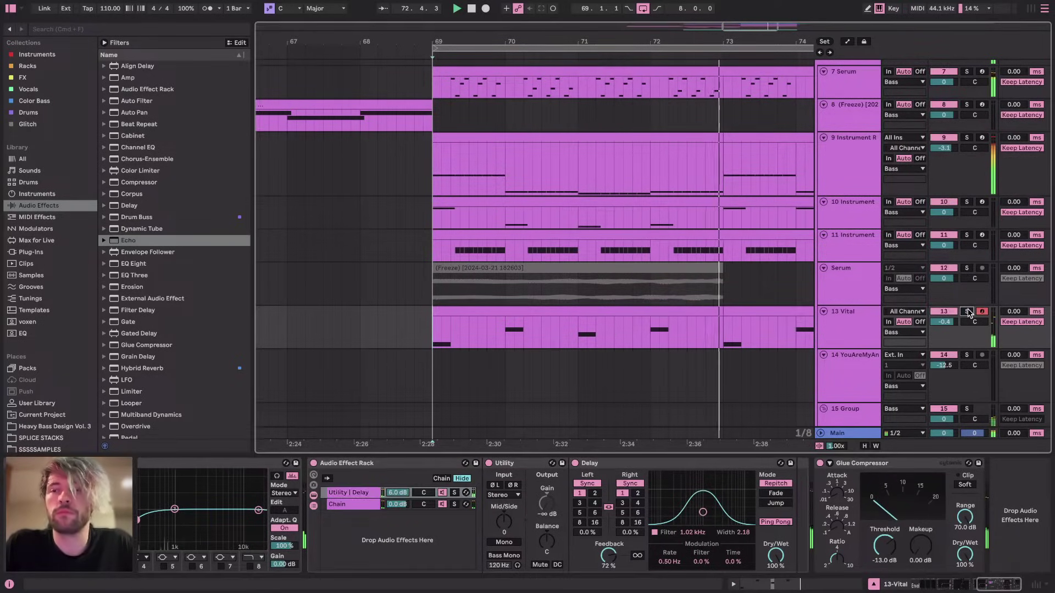
{"action": "scroll", "coordinate": [556, 297], "scroll_direction": "down", "scroll_amount": 3}
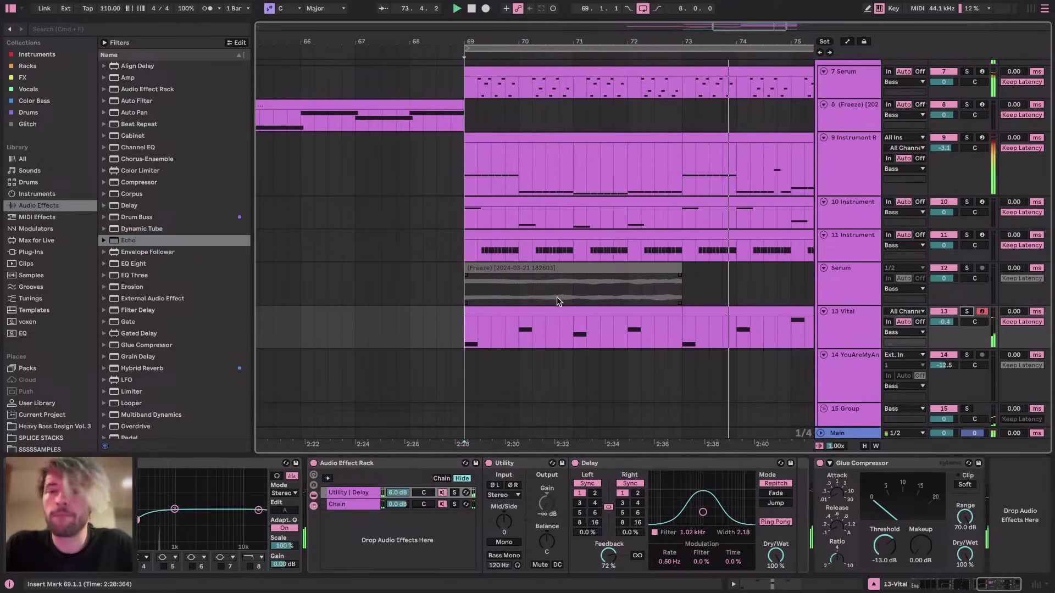
{"action": "scroll", "coordinate": [688, 238], "scroll_direction": "right", "scroll_amount": 2}
{"action": "scroll", "coordinate": [727, 256], "scroll_direction": "right", "scroll_amount": 2}
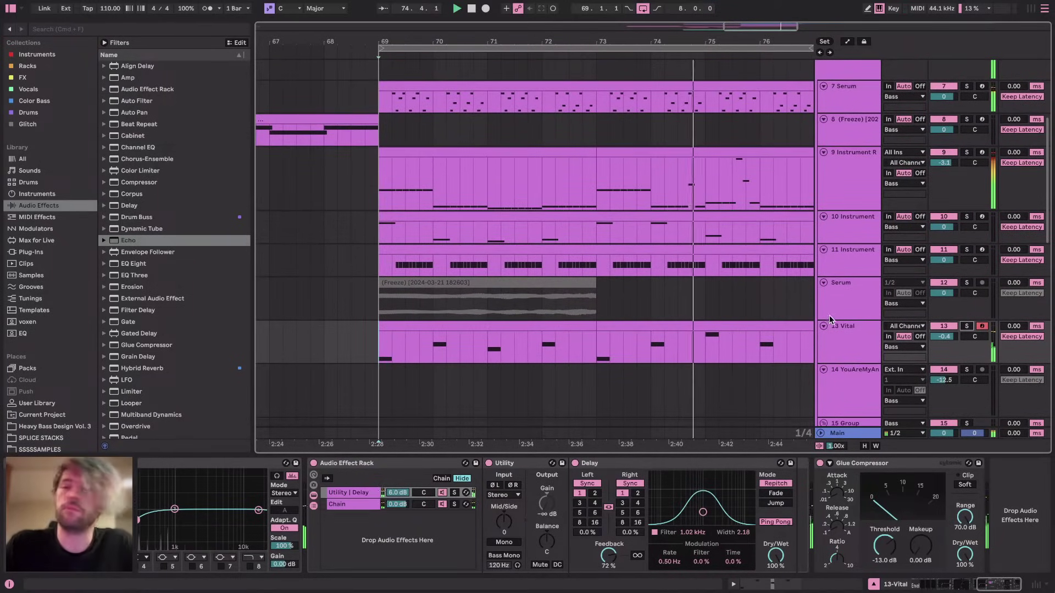
{"action": "left_click", "coordinate": [846, 332]}
{"action": "left_click", "coordinate": [824, 187]}
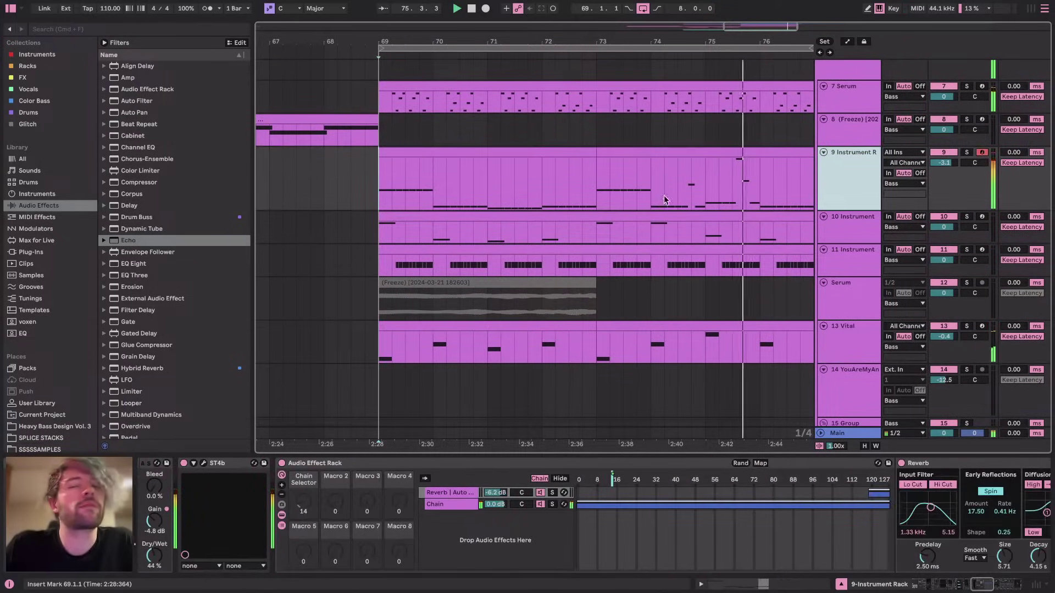
{"action": "scroll", "coordinate": [628, 193], "scroll_direction": "up", "scroll_amount": 1}
{"action": "left_click", "coordinate": [845, 245]}
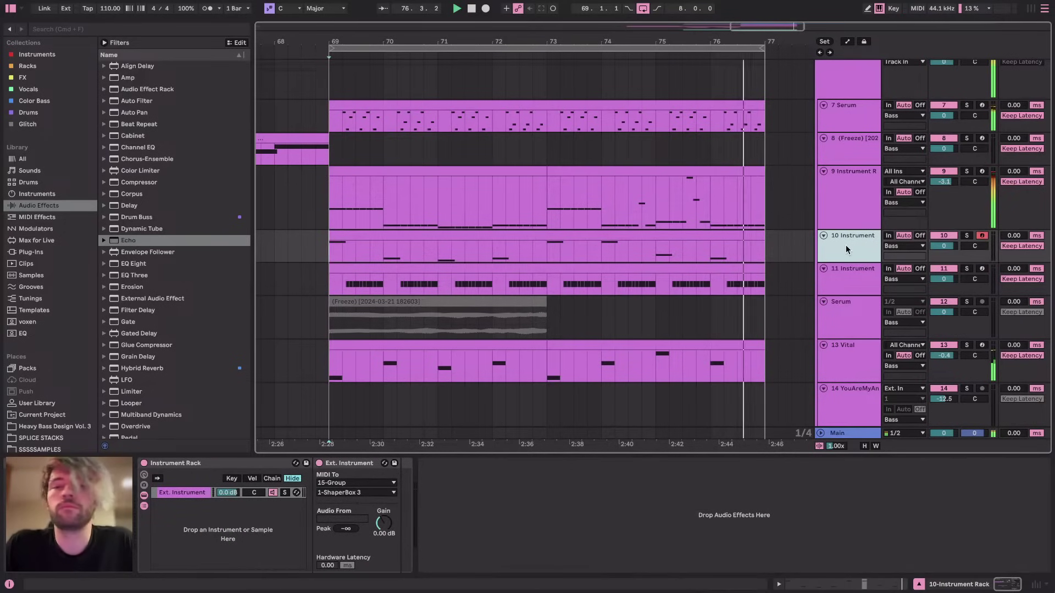
{"action": "left_click", "coordinate": [845, 123]}
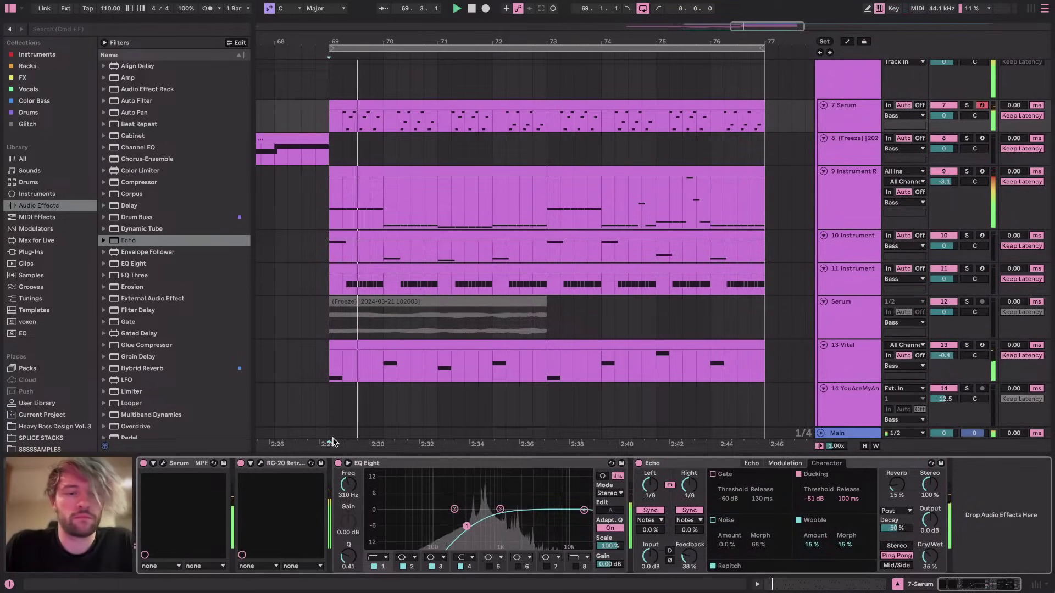
{"action": "left_click", "coordinate": [162, 463]}
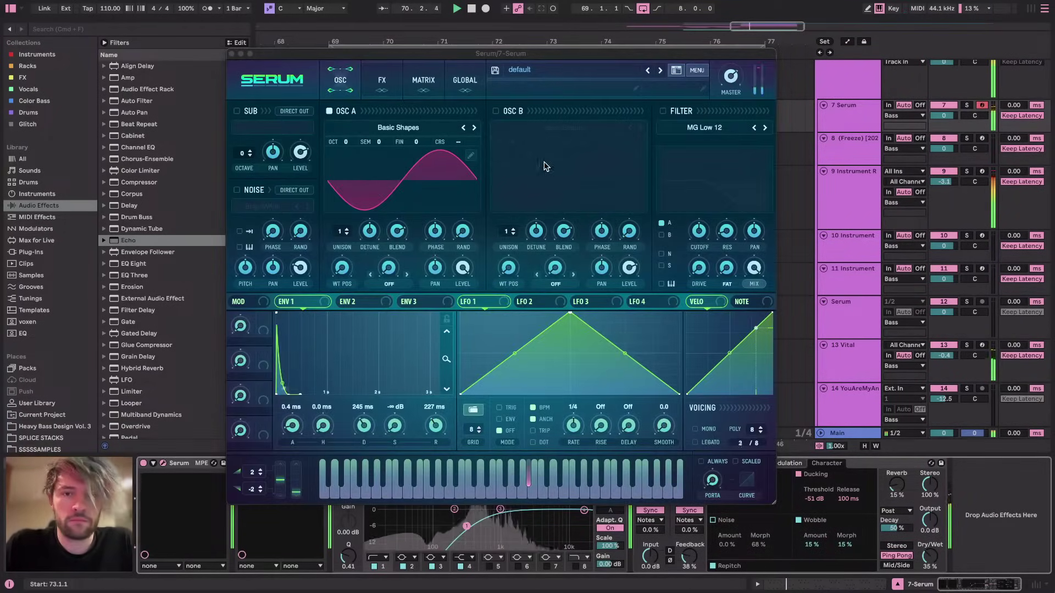
Enable oscillator B in track 7's Serum, tune it to +7 semitones and audition it with oscillator A briefly switched off
{"action": "left_click", "coordinate": [518, 112]}
{"action": "left_click", "coordinate": [517, 112]}
{"action": "left_click", "coordinate": [517, 112]}
{"action": "left_click", "coordinate": [516, 112]}
{"action": "left_click", "coordinate": [516, 111]}
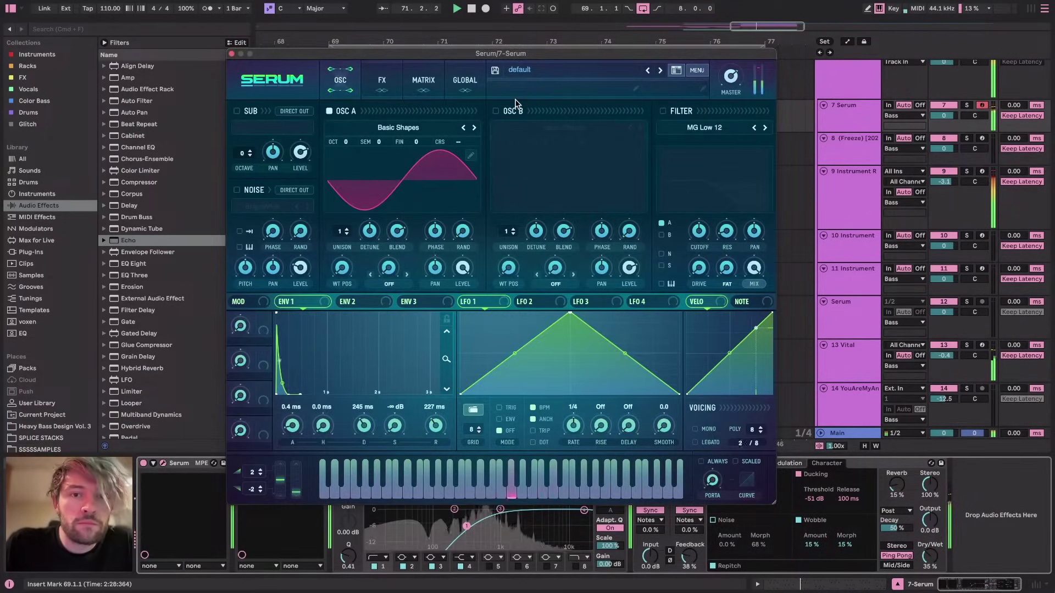
{"action": "left_click", "coordinate": [496, 112]}
{"action": "left_click_drag", "start_coordinate": [544, 141], "coordinate": [543, 119]}
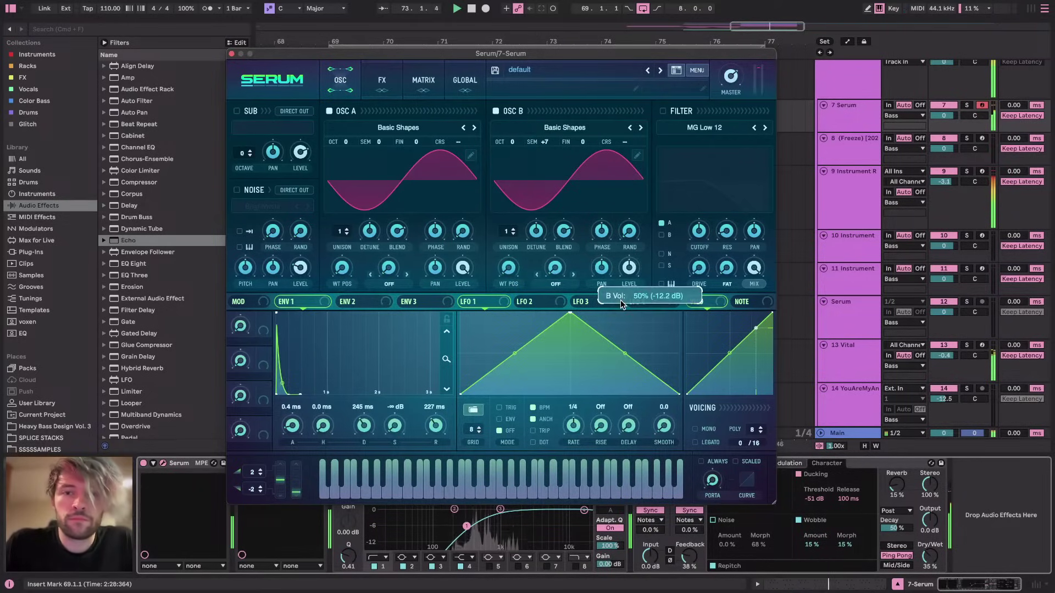
{"action": "left_click", "coordinate": [329, 111]}
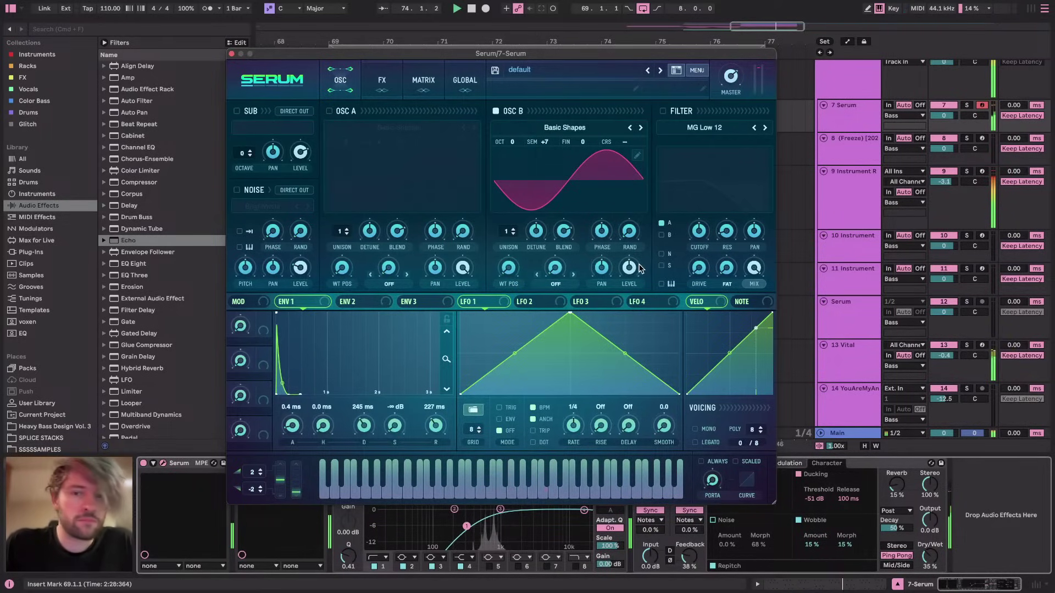
{"action": "left_click", "coordinate": [328, 111]}
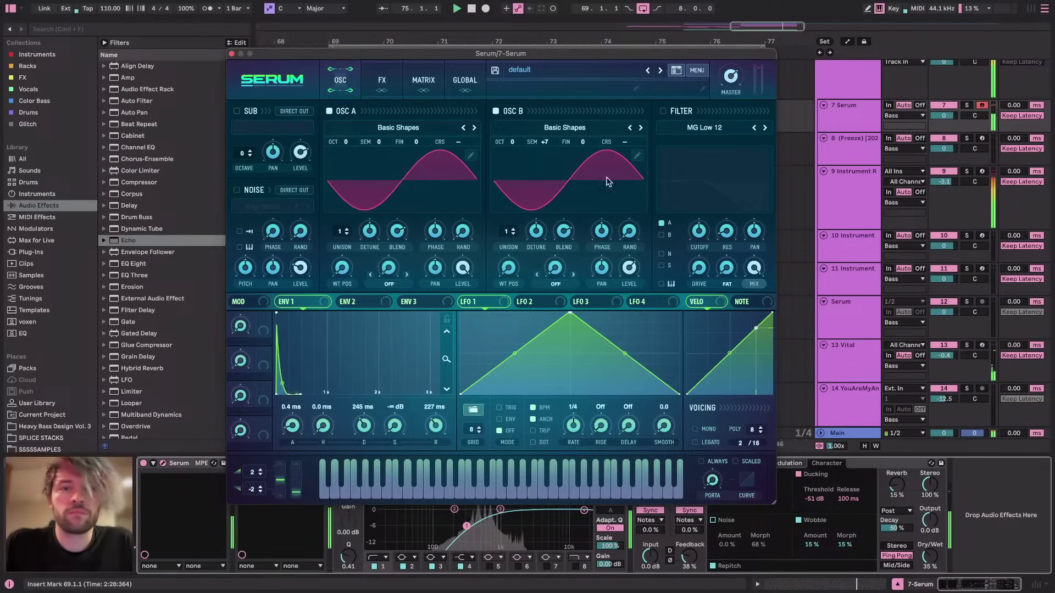
Retune oscillator B to +1 octave and 0 semitones and lower its level during playback
{"action": "left_click_drag", "start_coordinate": [629, 268], "coordinate": [629, 297]}
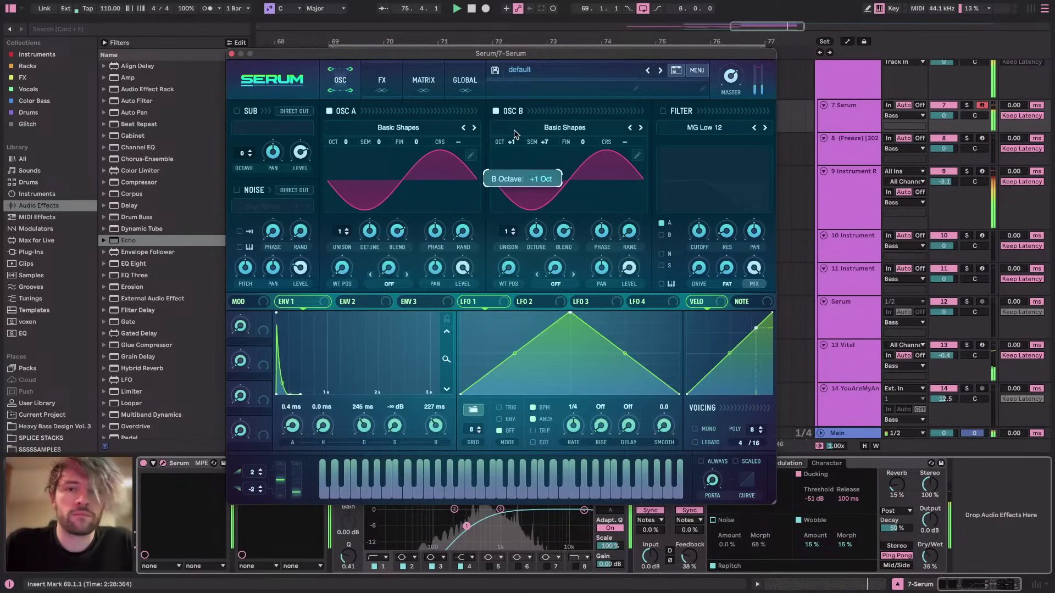
{"action": "mouse_move", "coordinate": [629, 265]}
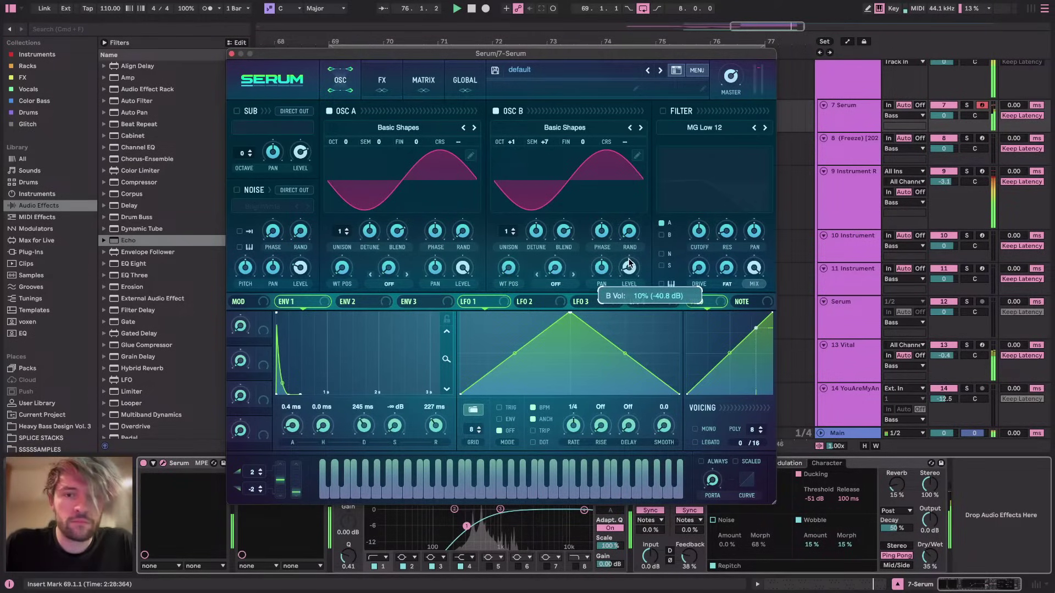
{"action": "left_click_drag", "start_coordinate": [544, 142], "coordinate": [548, 186]}
{"action": "left_click_drag", "start_coordinate": [629, 267], "coordinate": [631, 305]}
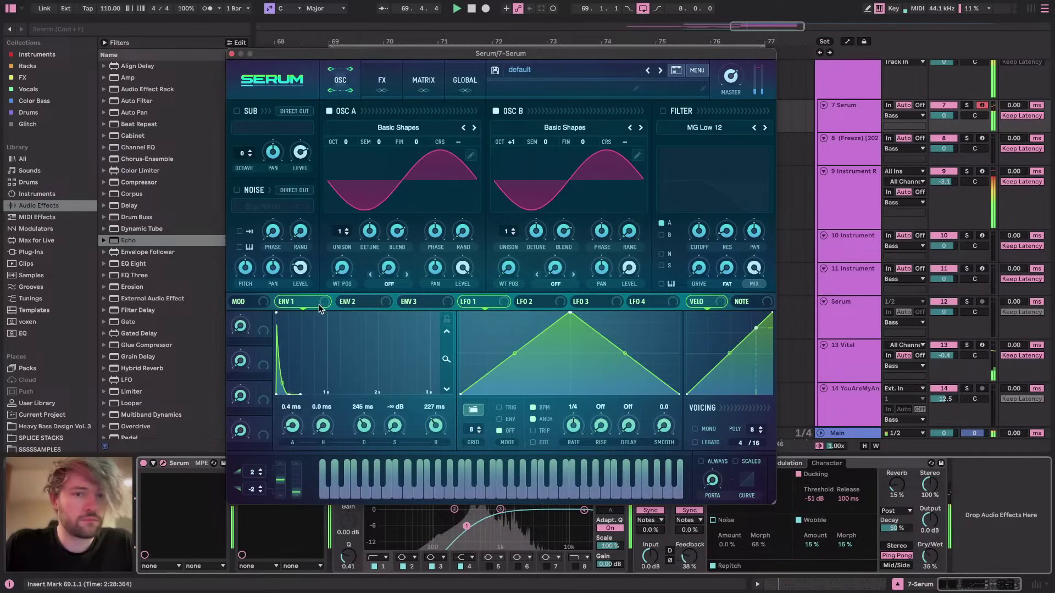
Stop playback, raise Envelope 1's sustain to 0.0 dB and assign Envelope 2 to oscillator A's level
{"action": "key", "text": "space"}
{"action": "left_click_drag", "start_coordinate": [395, 426], "coordinate": [410, 237]}
{"action": "left_click_drag", "start_coordinate": [351, 302], "coordinate": [455, 227]}
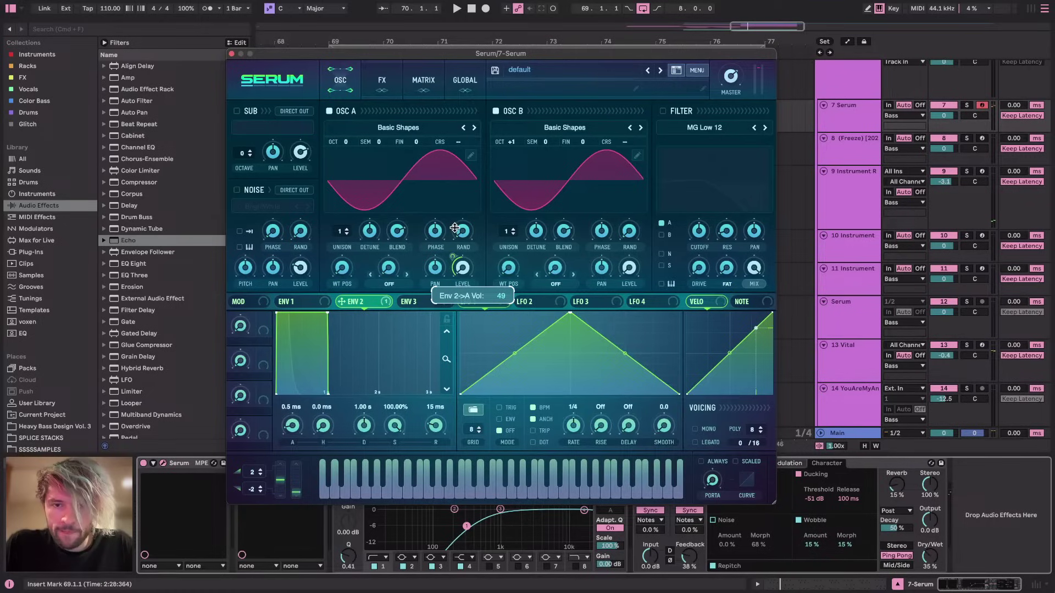
Set Envelope 2 to a 166 ms decay, 0% sustain and 327 ms release, glancing at the YouTube Studio stream page in between
{"action": "left_click", "coordinate": [309, 301]}
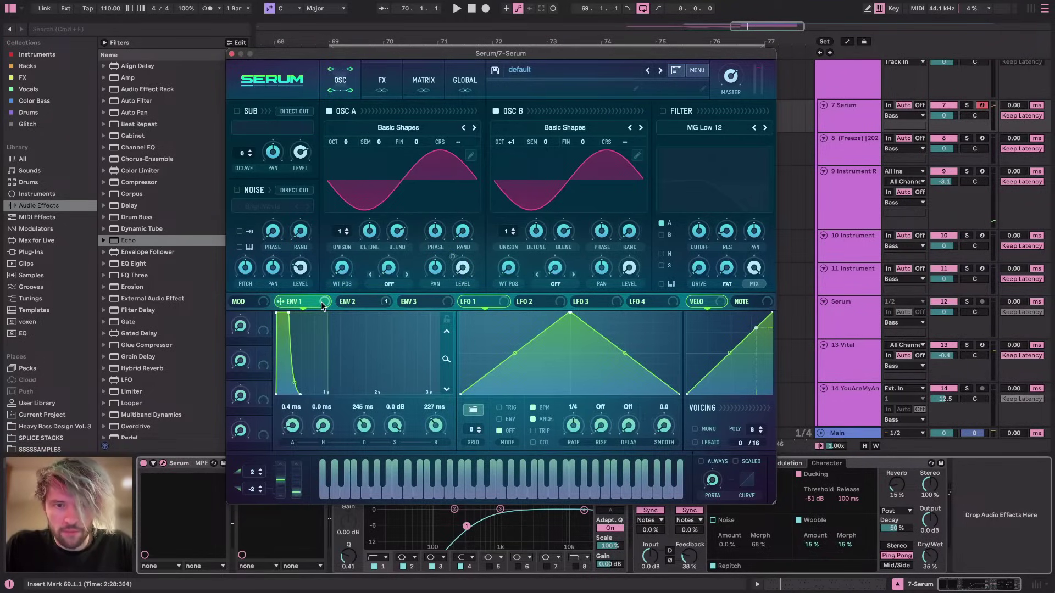
{"action": "left_click", "coordinate": [355, 302]}
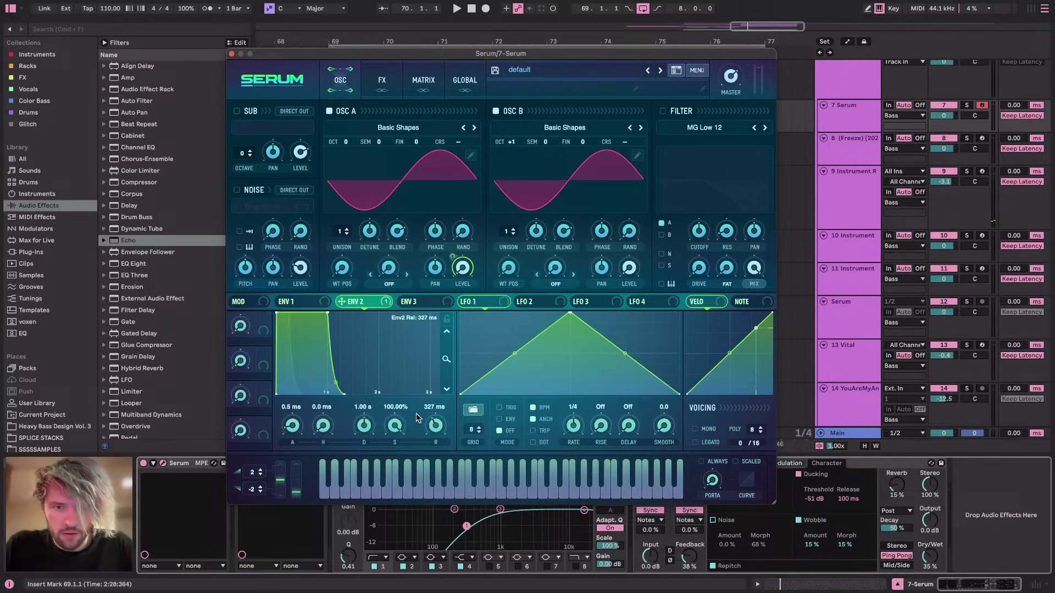
{"action": "left_click_drag", "start_coordinate": [394, 425], "coordinate": [389, 549]}
{"action": "left_click_drag", "start_coordinate": [386, 592], "coordinate": [386, 488]}
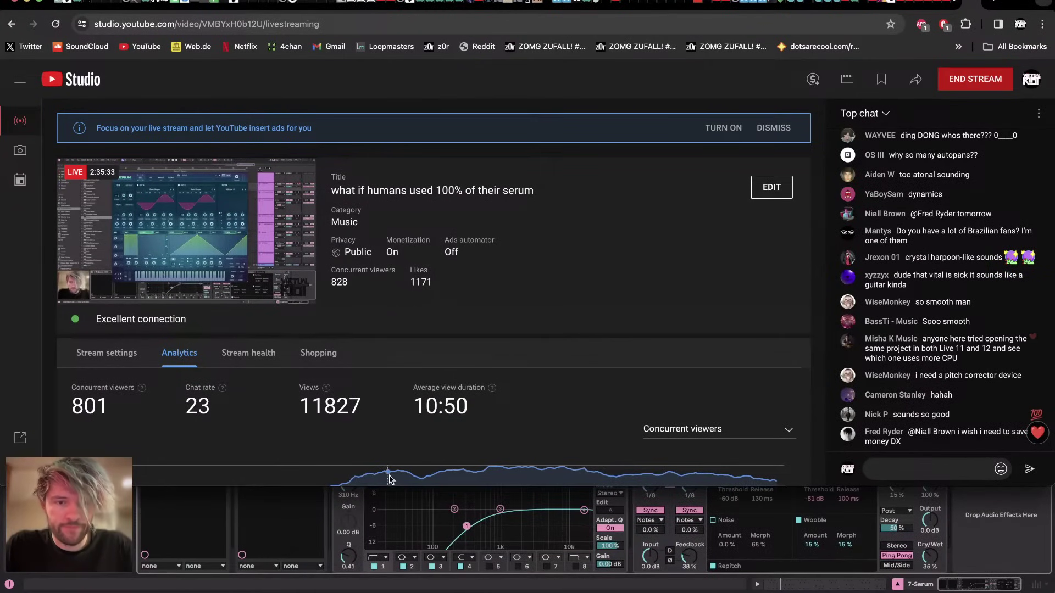
{"action": "key", "text": "super+Tab"}
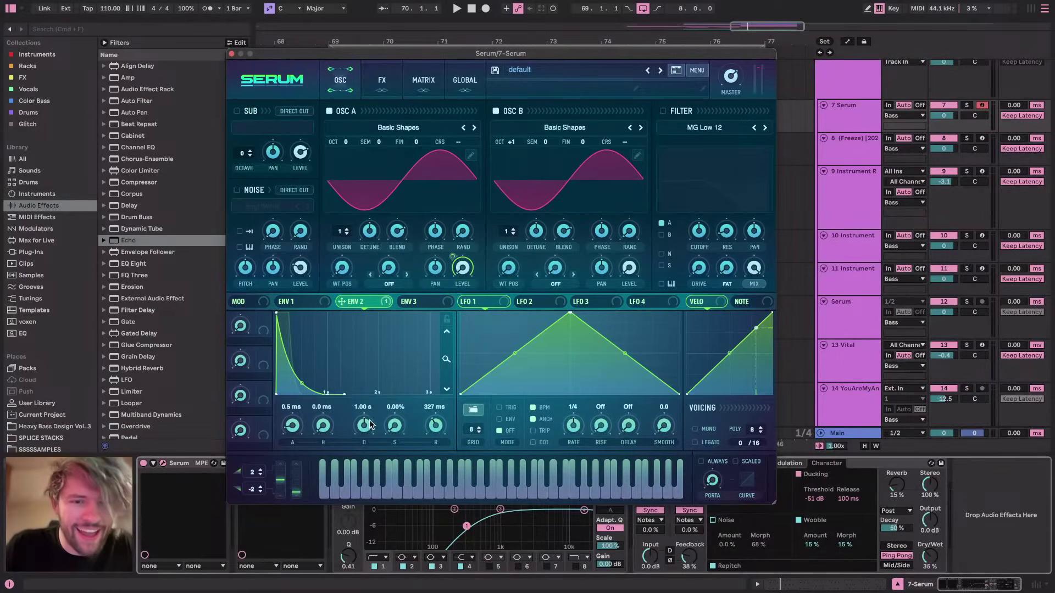
{"action": "left_click_drag", "start_coordinate": [379, 428], "coordinate": [369, 453]}
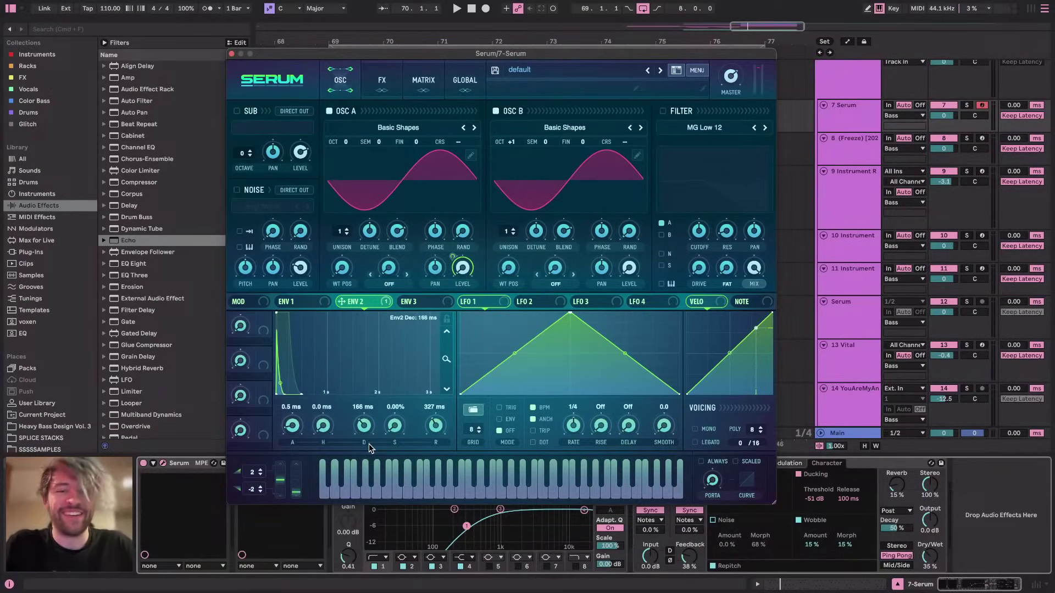
Read the live chat in YouTube Studio, return to Serum and set Envelope 2's decay to 223 ms during playback
{"action": "key", "text": "super+Tab"}
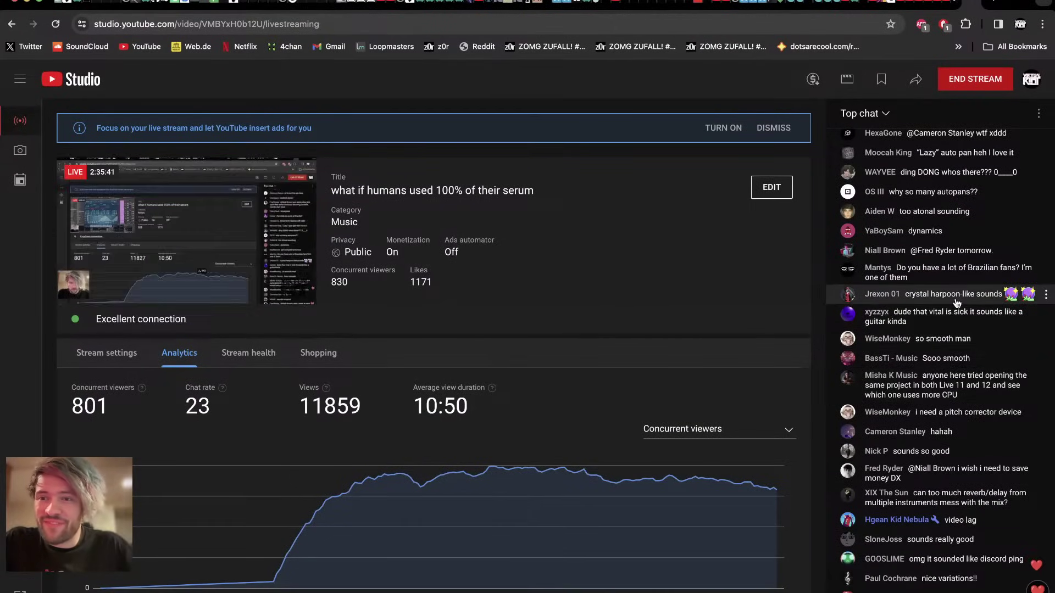
{"action": "key", "text": "super+Tab"}
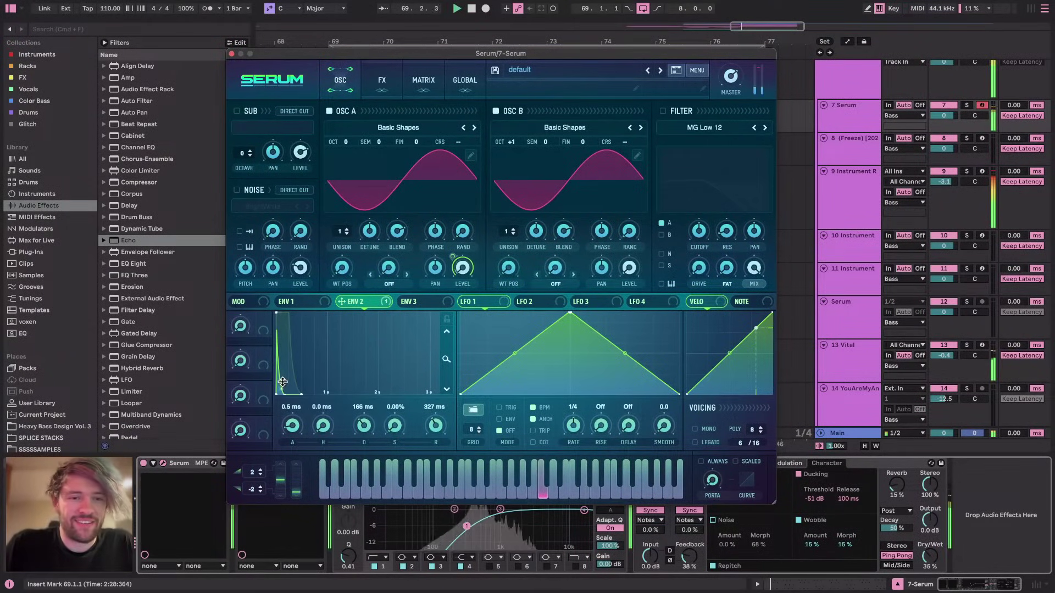
{"action": "left_click_drag", "start_coordinate": [370, 434], "coordinate": [371, 421]}
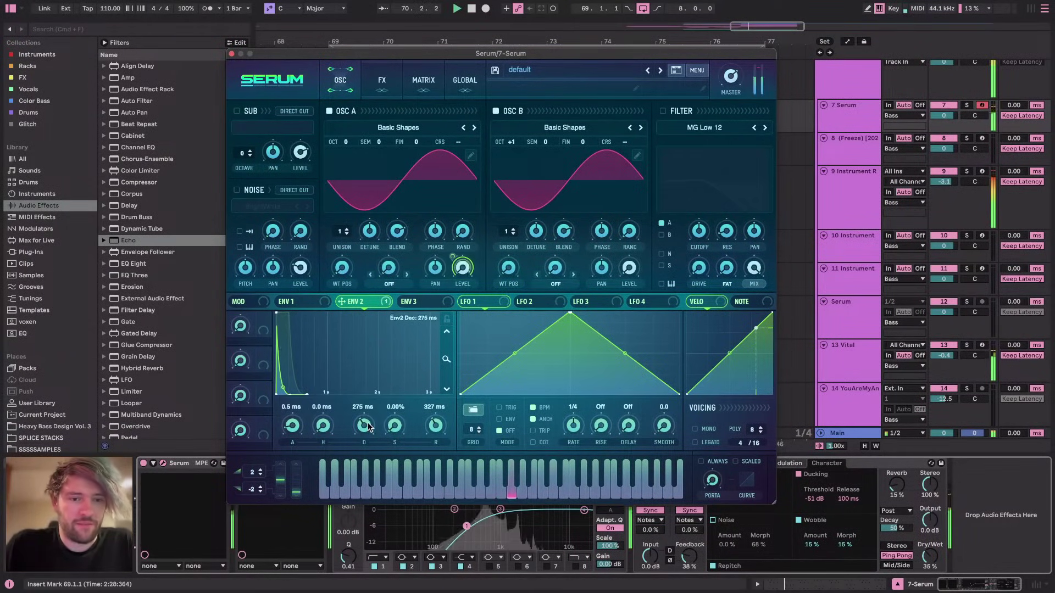
Solo the 7 Serum track within the Bass group
{"action": "left_click", "coordinate": [955, 208]}
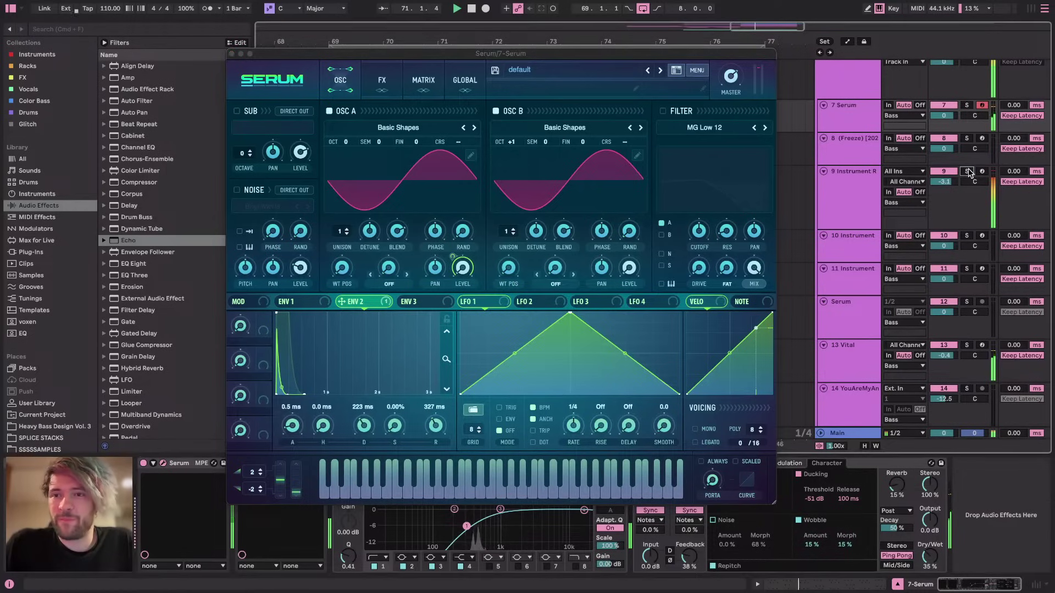
{"action": "scroll", "coordinate": [964, 187], "scroll_direction": "up", "scroll_amount": 3}
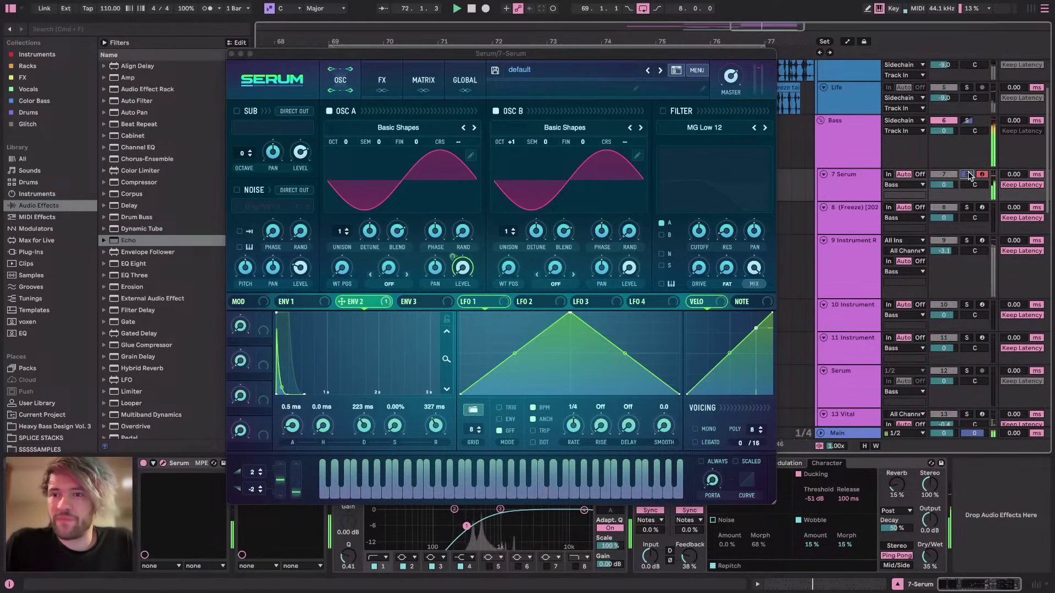
{"action": "left_click", "coordinate": [966, 174]}
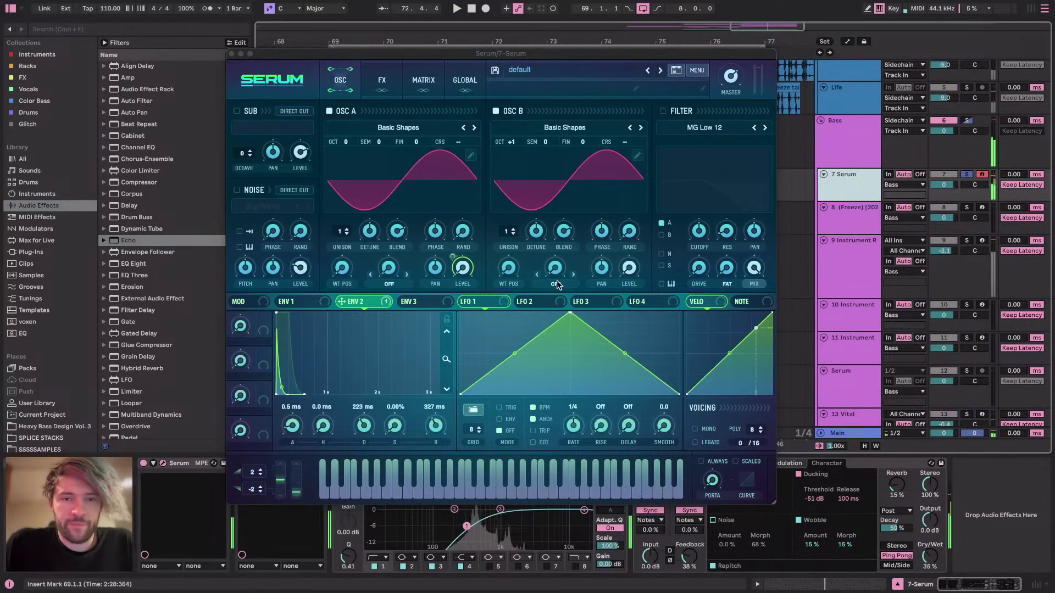
Reshape LFO 1 into a delayed spike with a curved decay in ENV mode and assign it to oscillator B's level
{"action": "left_click_drag", "start_coordinate": [569, 317], "coordinate": [492, 297]}
{"action": "left_click_drag", "start_coordinate": [480, 389], "coordinate": [510, 428]}
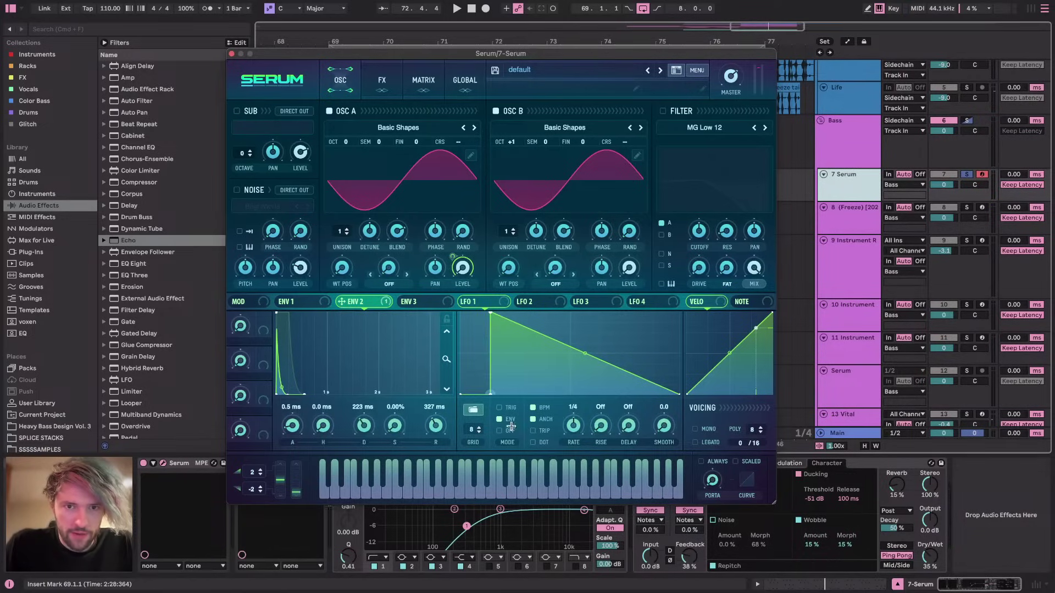
{"action": "left_click_drag", "start_coordinate": [574, 354], "coordinate": [585, 404]}
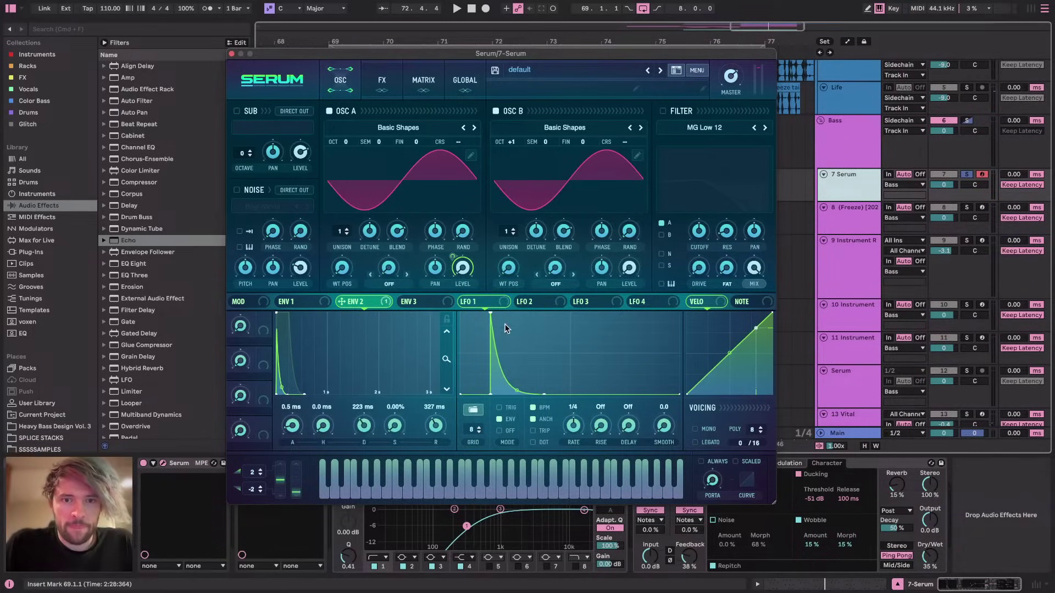
{"action": "left_click_drag", "start_coordinate": [504, 302], "coordinate": [619, 285]}
{"action": "key", "text": "space"}
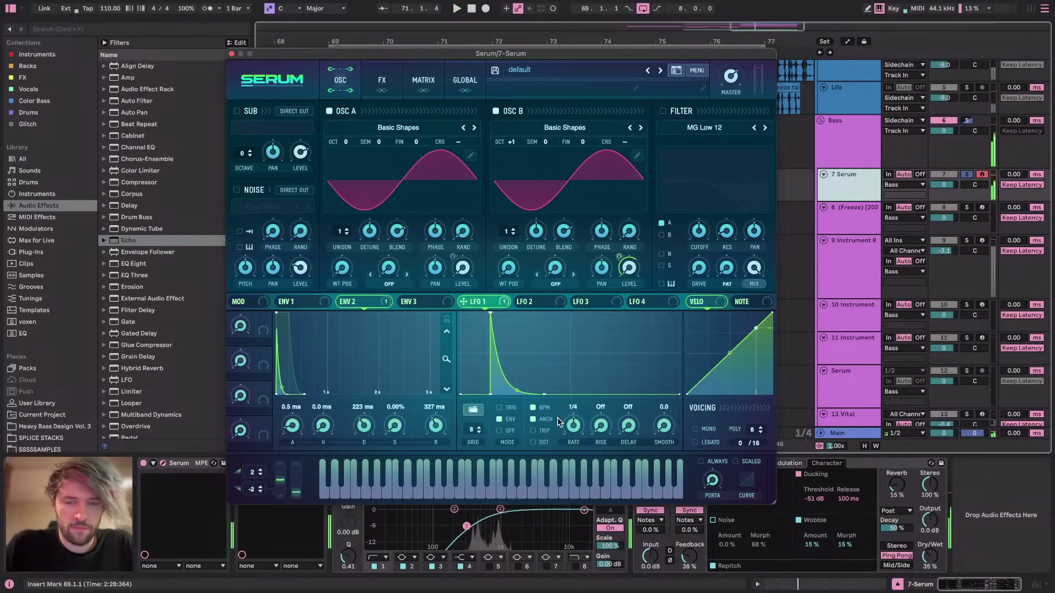
Turn off LFO 1's BPM sync, lengthen its decay, shift its peak slightly later and adjust oscillator B's level
{"action": "left_click", "coordinate": [533, 407]}
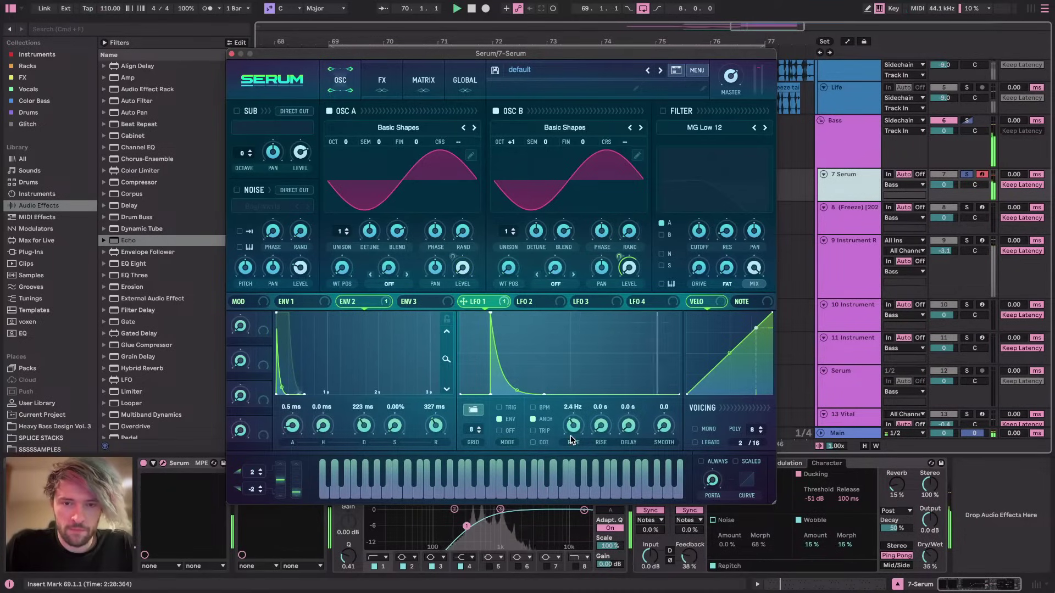
{"action": "left_click_drag", "start_coordinate": [544, 391], "coordinate": [574, 392]}
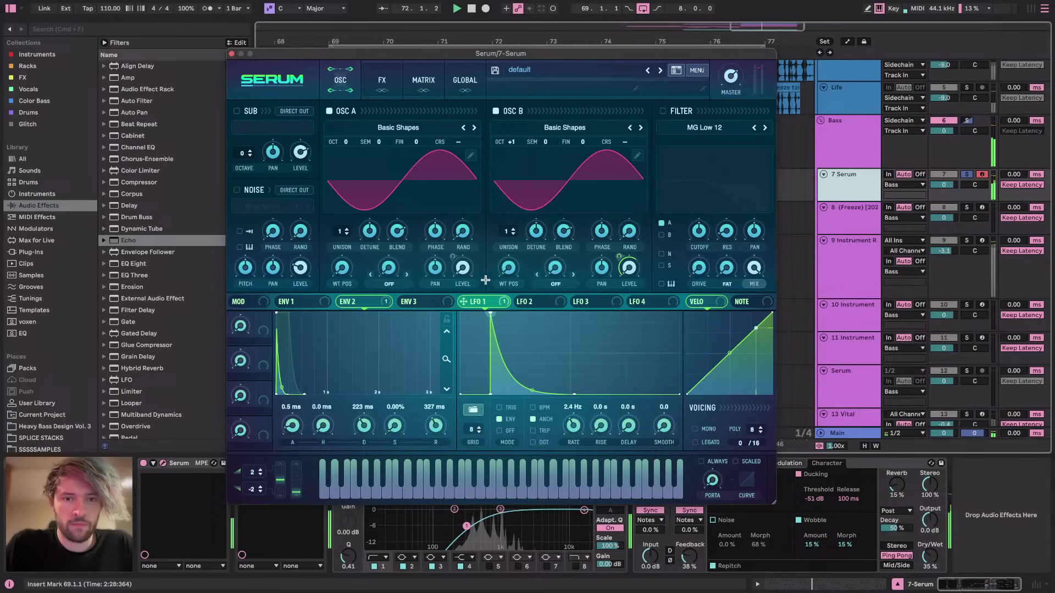
{"action": "left_click_drag", "start_coordinate": [491, 313], "coordinate": [497, 301]}
{"action": "key", "text": "space"}
{"action": "left_click_drag", "start_coordinate": [628, 273], "coordinate": [621, 252]}
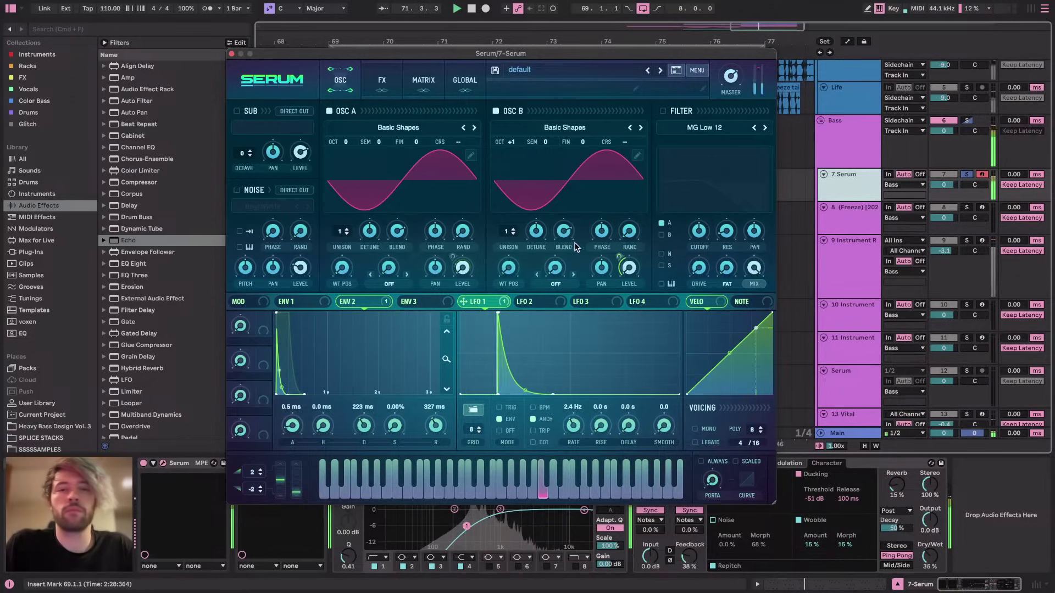
Give oscillator B 2 unison voices with about 0.22 detune, stretch LFO 1's decay to the graph's end and slope its attack
{"action": "left_click_drag", "start_coordinate": [513, 235], "coordinate": [512, 227]}
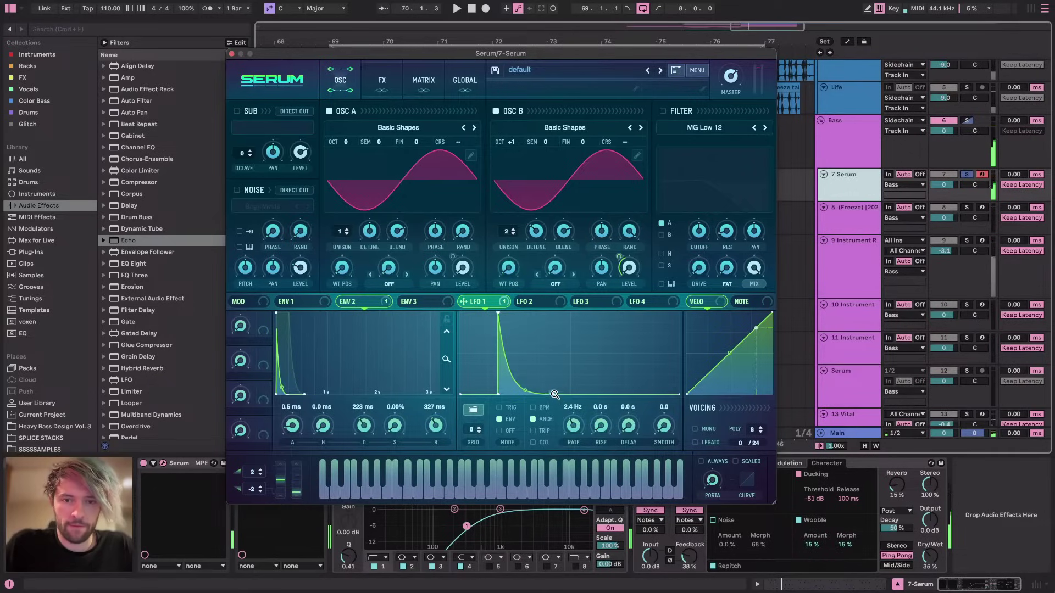
{"action": "left_click_drag", "start_coordinate": [554, 395], "coordinate": [752, 444]}
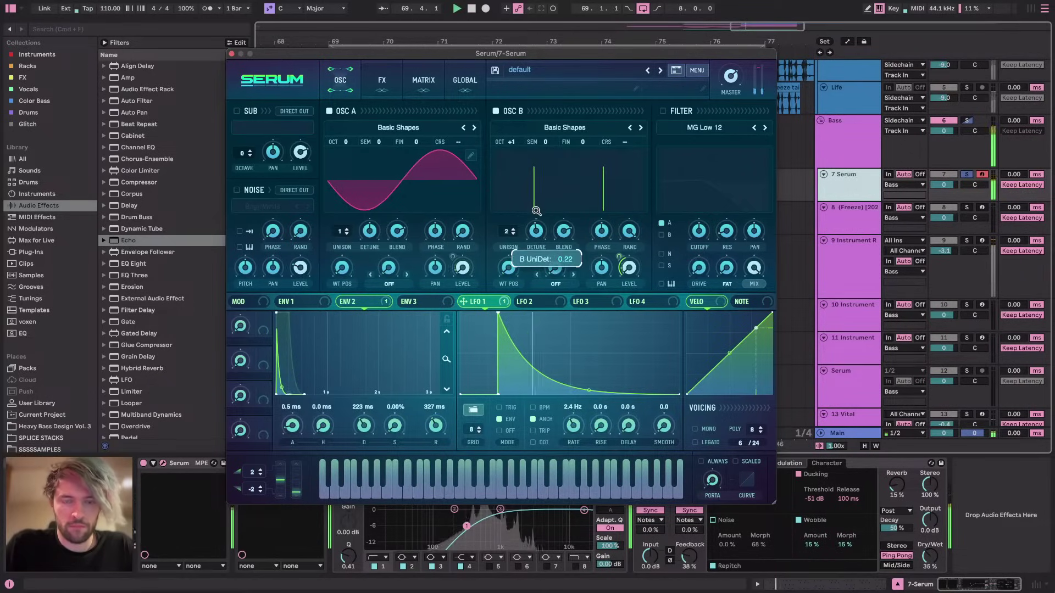
{"action": "left_click_drag", "start_coordinate": [493, 396], "coordinate": [482, 407]}
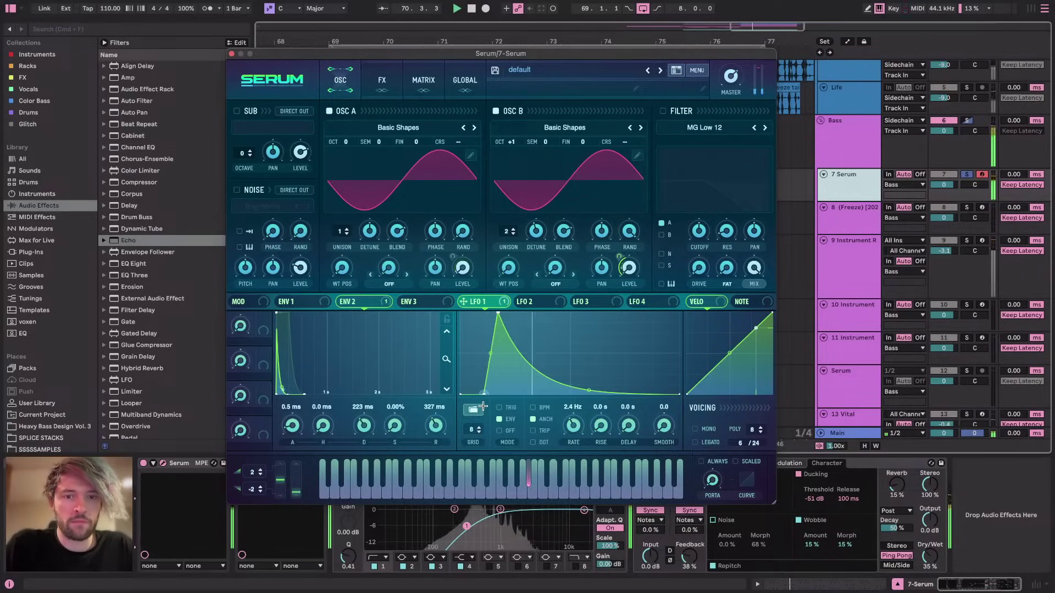
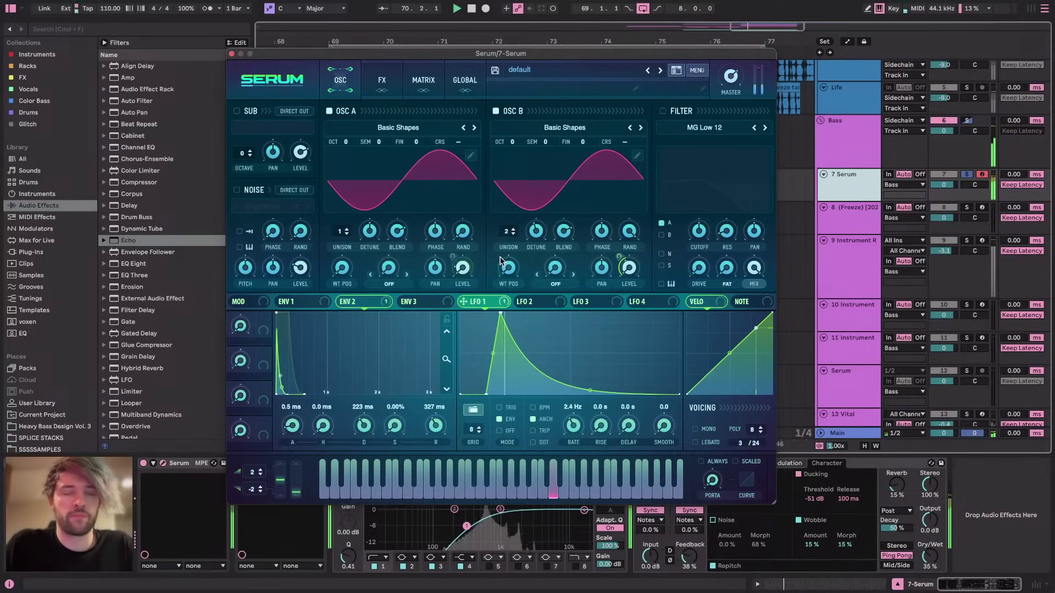
Try the Quantize warp mode on oscillator B and adjust its amount
{"action": "left_click", "coordinate": [556, 284]}
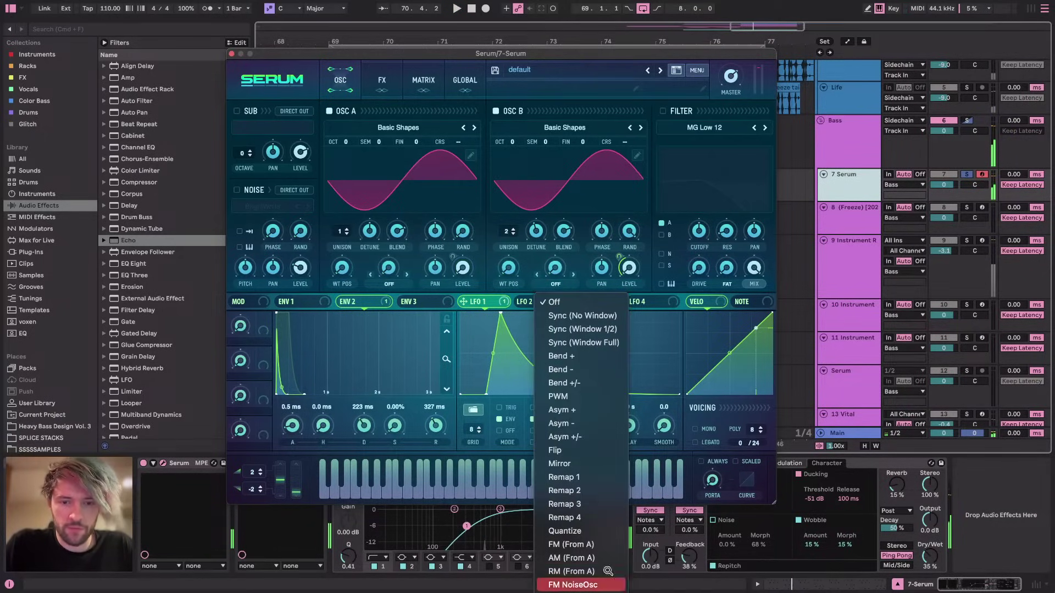
{"action": "left_click", "coordinate": [605, 531]}
{"action": "left_click_drag", "start_coordinate": [555, 267], "coordinate": [547, 169]}
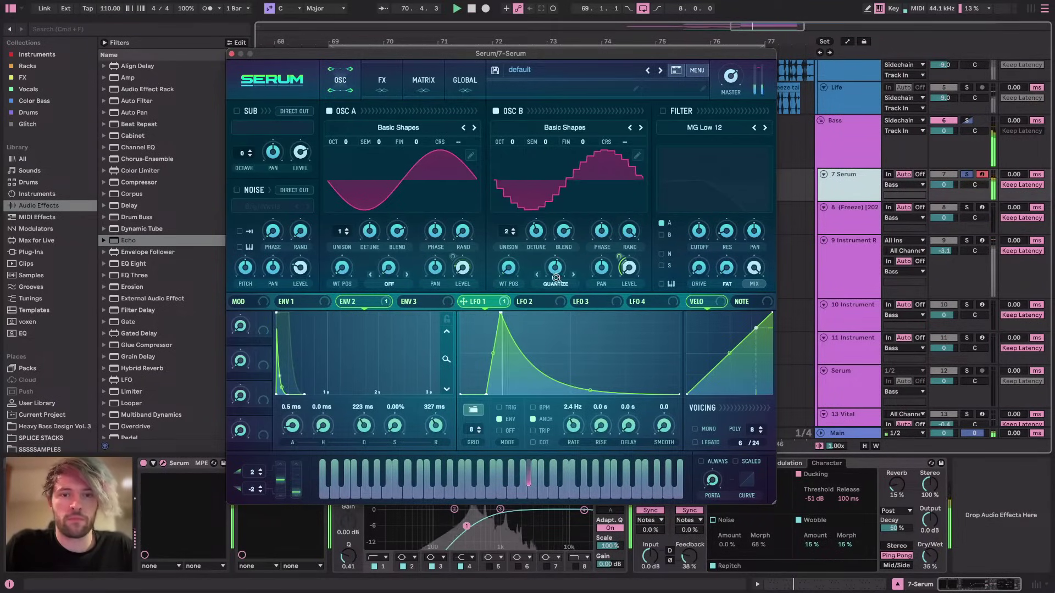
Move LFO 1's peak earlier to make its attack vertical and set oscillator B's octave to +1
{"action": "left_click_drag", "start_coordinate": [503, 317], "coordinate": [486, 313]}
{"action": "mouse_move", "coordinate": [555, 267]}
{"action": "left_mouse_down"}
{"action": "mouse_move", "coordinate": [558, 250]}
{"action": "mouse_move", "coordinate": [556, 261]}
{"action": "left_mouse_up"}
{"action": "key", "text": "space"}
{"action": "left_click_drag", "start_coordinate": [512, 143], "coordinate": [510, 122]}
Try the PWM warp mode on oscillator B, then set its warp back to Off
{"action": "left_click", "coordinate": [558, 283]}
{"action": "left_click", "coordinate": [551, 392]}
{"action": "left_click", "coordinate": [556, 284]}
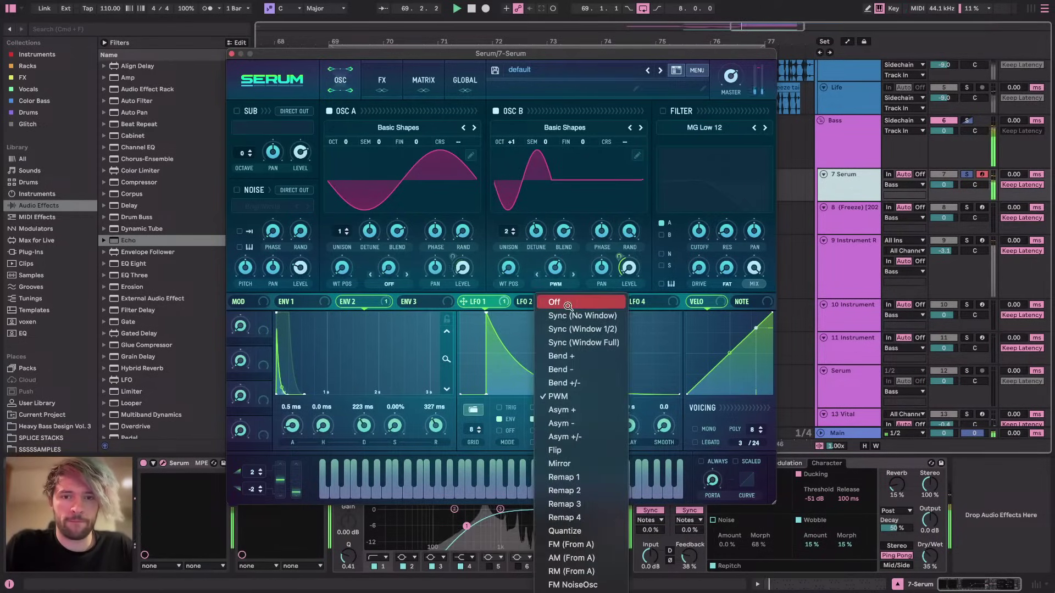
{"action": "left_click", "coordinate": [561, 301]}
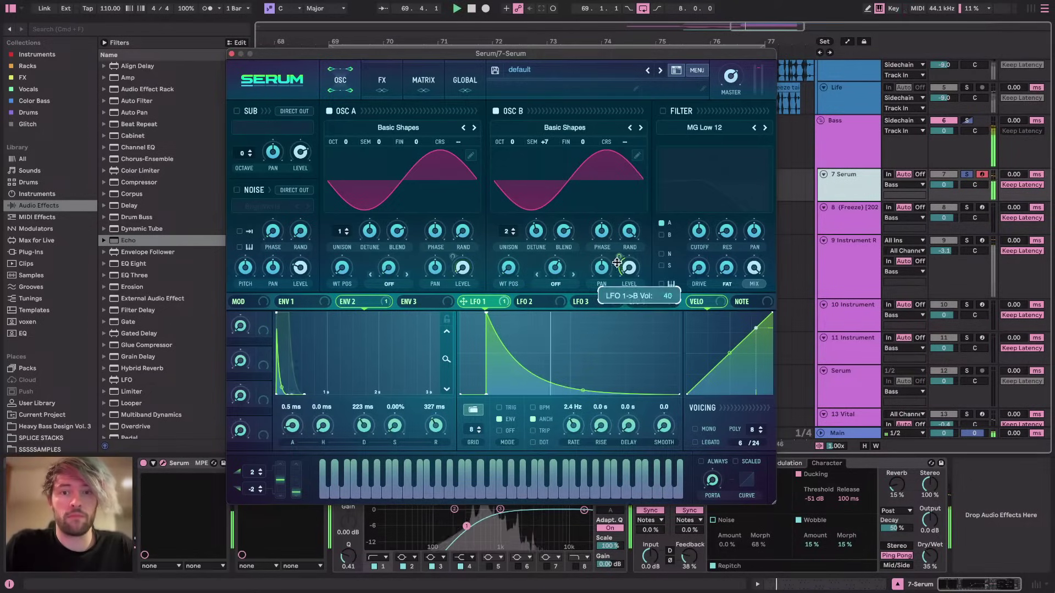
Reduce oscillator B to 1 unison voice, then unsolo the 7 Serum track and close the synth window
{"action": "left_click", "coordinate": [513, 234]}
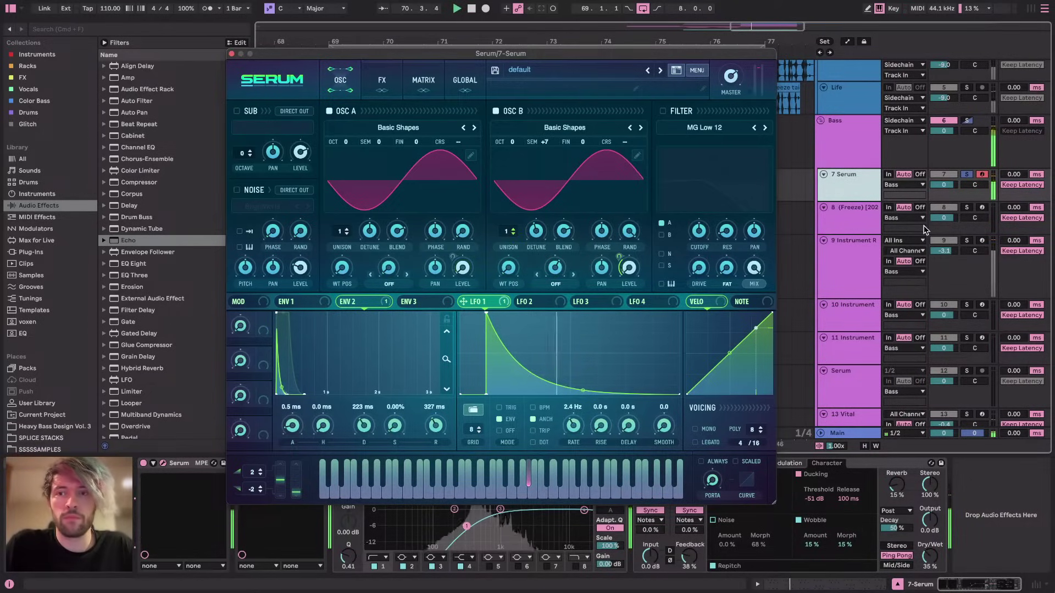
{"action": "left_click", "coordinate": [966, 174]}
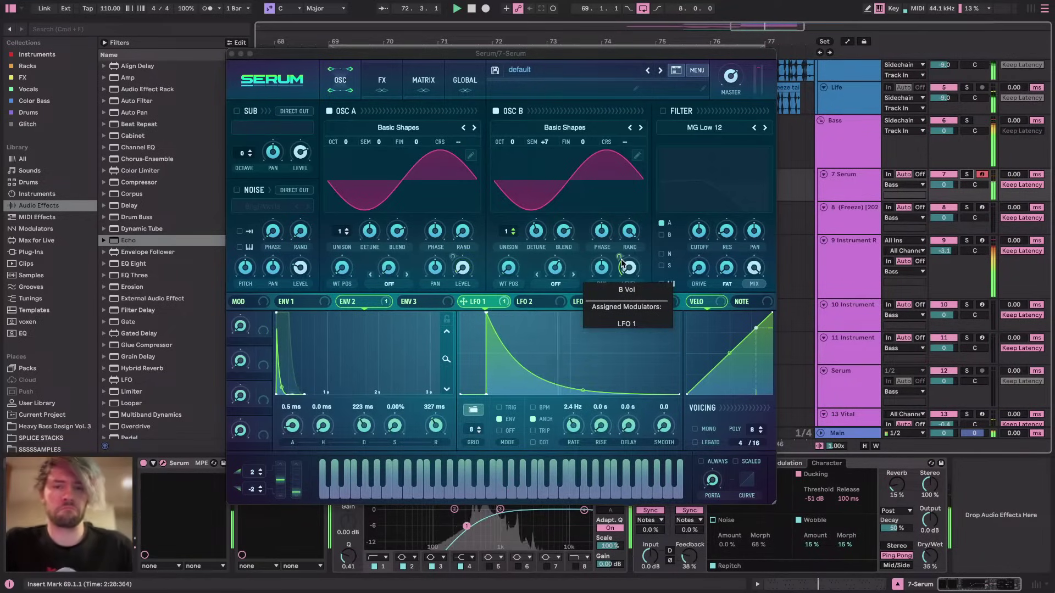
{"action": "left_click", "coordinate": [232, 55]}
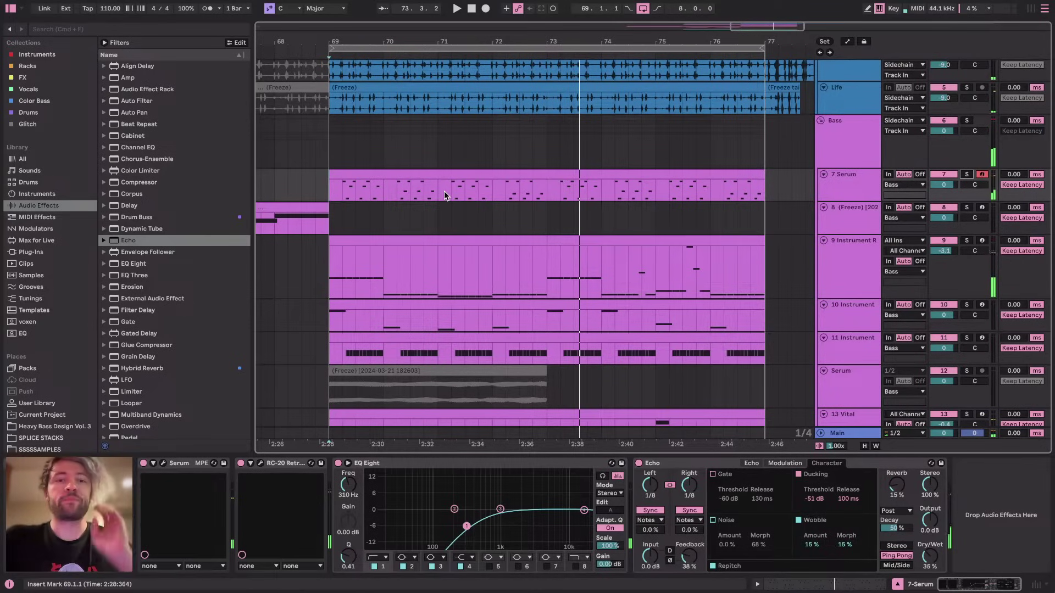
Split the 7 Serum clip at 72.2 and duplicate the bars 69 to 73 material over bars 73 to 77
{"action": "left_click_drag", "start_coordinate": [398, 192], "coordinate": [432, 191]}
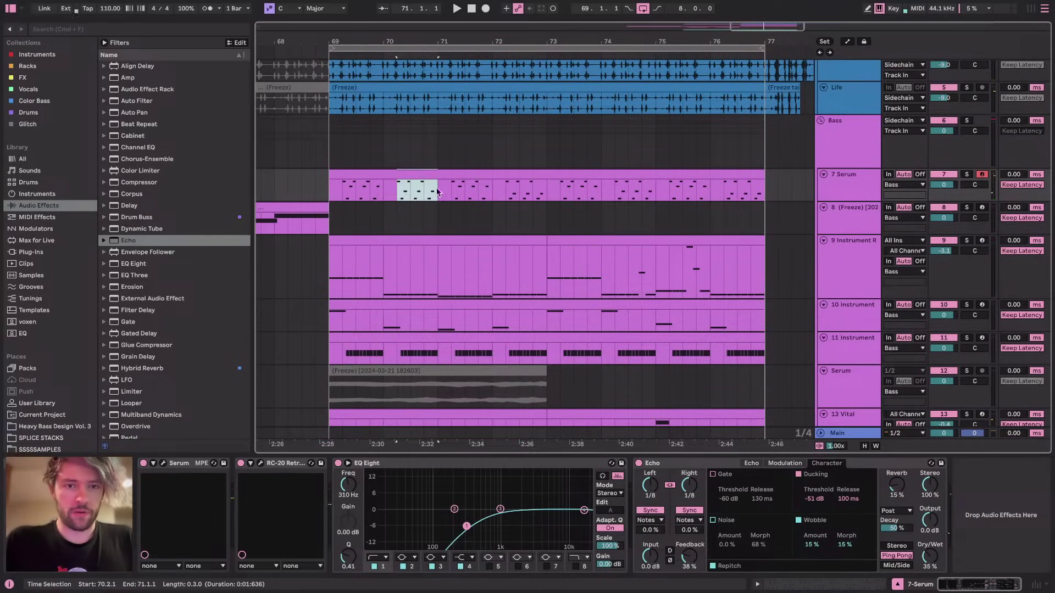
{"action": "left_click_drag", "start_coordinate": [508, 190], "coordinate": [539, 189]}
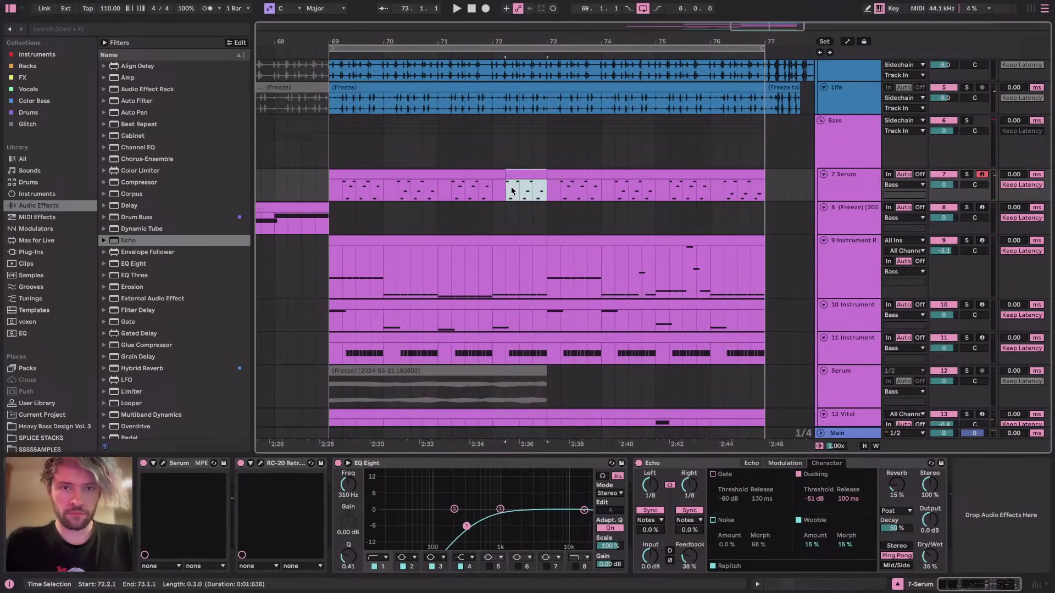
{"action": "key", "text": "space"}
{"action": "key", "text": "space"}
{"action": "left_click", "coordinate": [432, 174]}
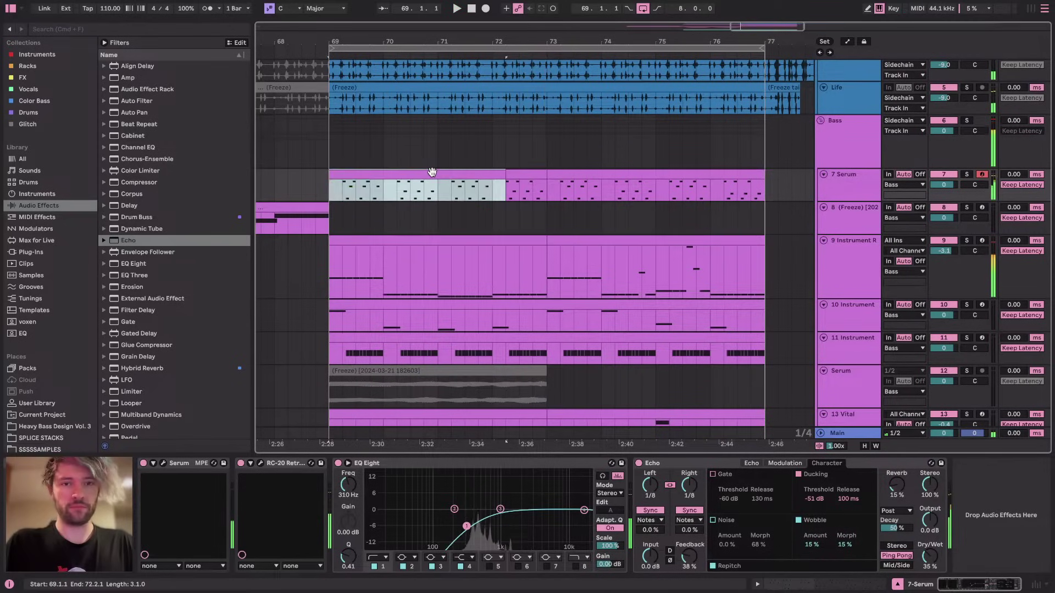
{"action": "left_click", "coordinate": [525, 175], "text": "shift"}
{"action": "key", "text": "super+d"}
{"action": "left_click", "coordinate": [446, 174]}
{"action": "left_click", "coordinate": [736, 176], "text": "shift"}
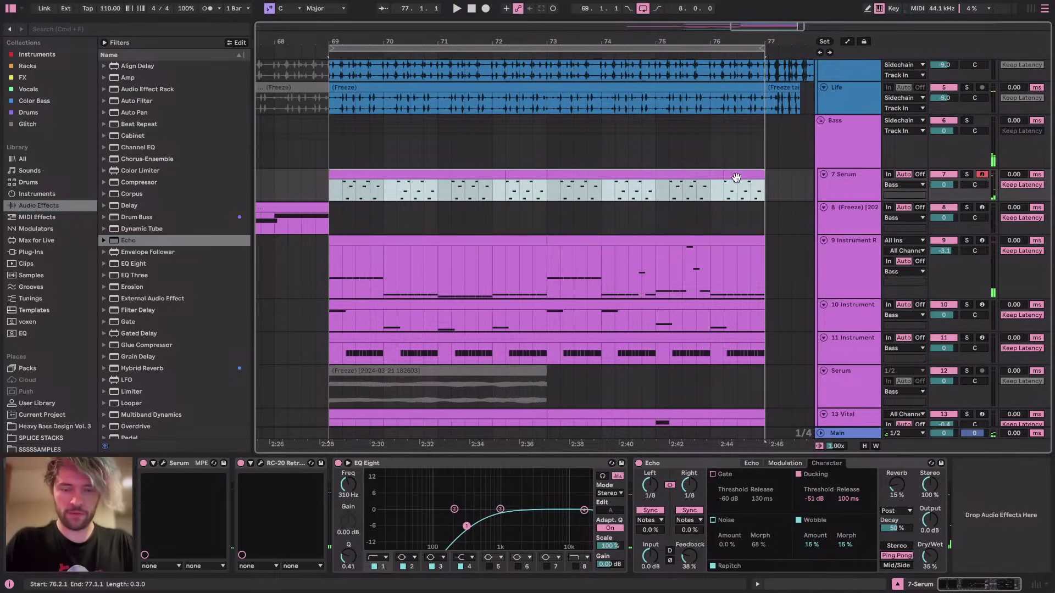
Copy the earlier YouAreMyAngel vocal clip to bar 69 on its own track
{"action": "scroll", "coordinate": [445, 172], "scroll_direction": "down", "scroll_amount": 10}
{"action": "scroll", "coordinate": [445, 172], "scroll_direction": "left", "scroll_amount": 10}
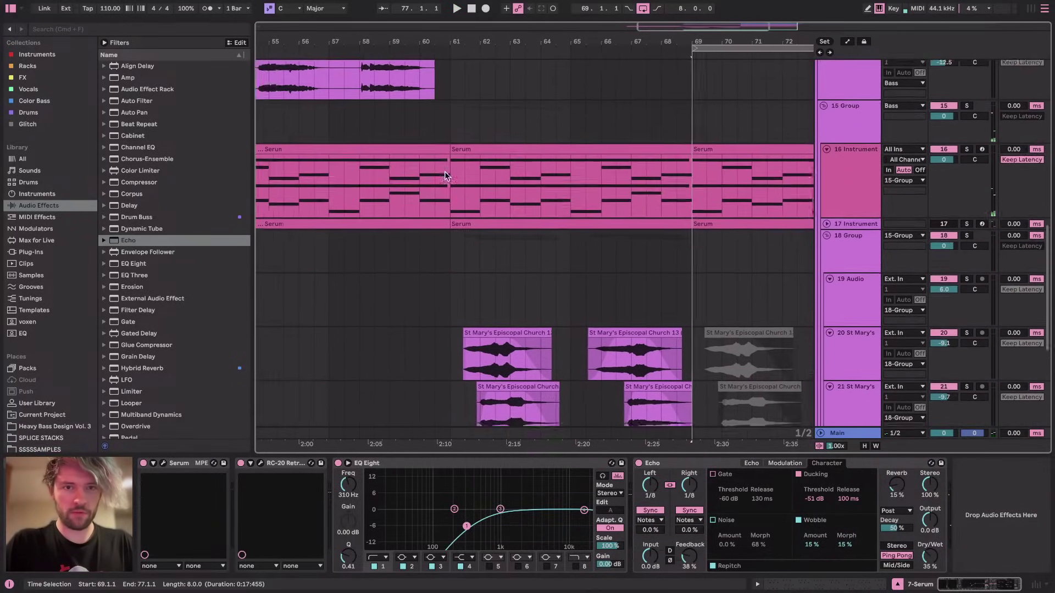
{"action": "scroll", "coordinate": [445, 173], "scroll_direction": "left", "scroll_amount": 1}
{"action": "left_click", "coordinate": [421, 136]}
{"action": "scroll", "coordinate": [525, 162], "scroll_direction": "right", "scroll_amount": 8}
{"action": "scroll", "coordinate": [524, 162], "scroll_direction": "up", "scroll_amount": 2}
{"action": "left_click", "coordinate": [589, 188]}
{"action": "key", "text": "ctrl+v"}
Audition the pasted YouAreMyAngel clip soloed from bar 69, then delete it
{"action": "left_click", "coordinate": [969, 171]}
{"action": "scroll", "coordinate": [703, 213], "scroll_direction": "up", "scroll_amount": 5}
{"action": "left_click", "coordinate": [968, 171]}
{"action": "key", "text": "space"}
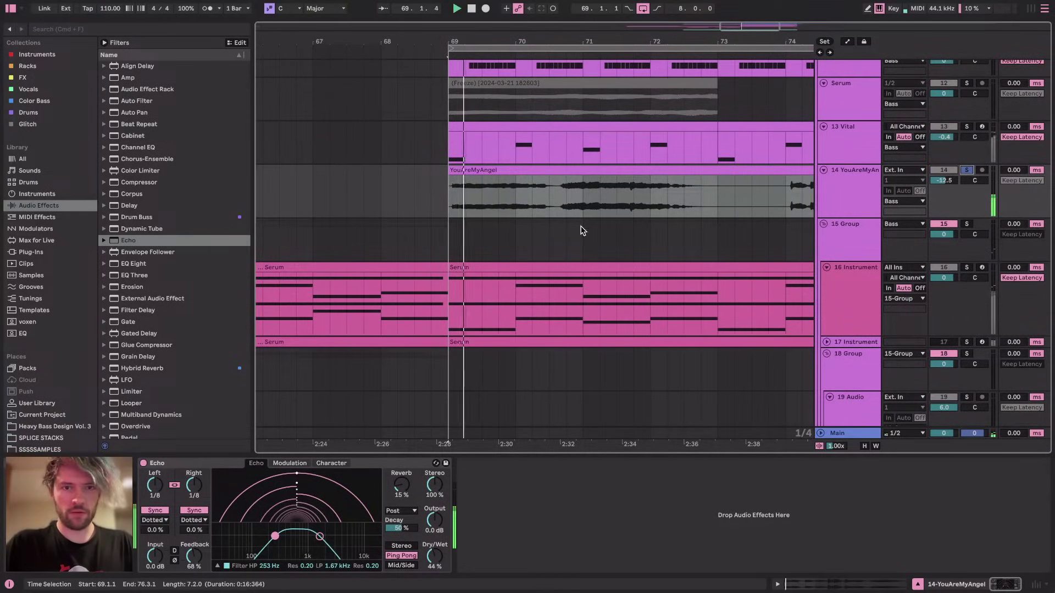
{"action": "left_click_drag", "start_coordinate": [868, 218], "coordinate": [867, 239]}
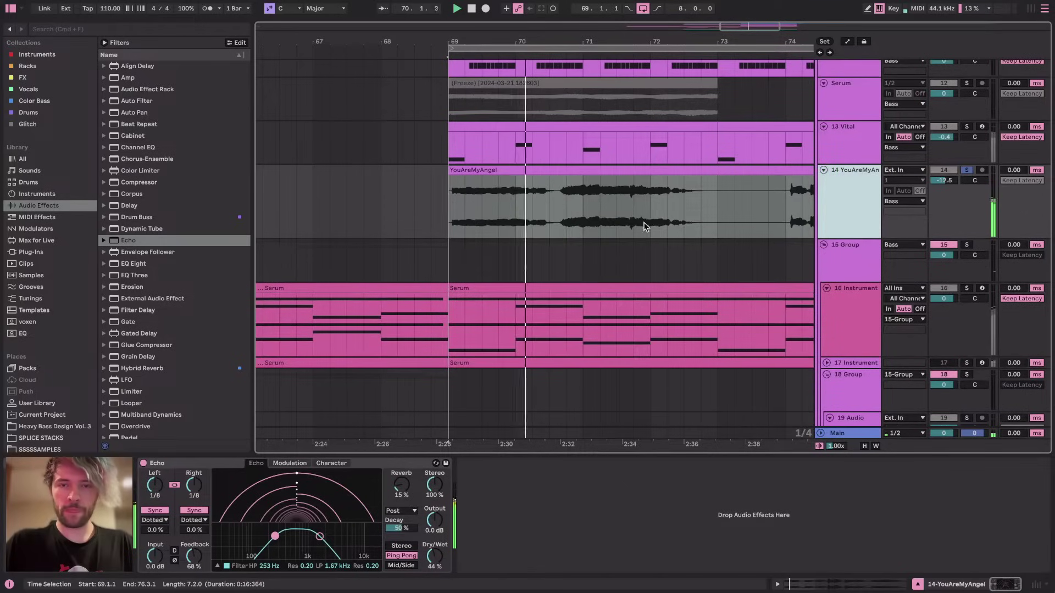
{"action": "scroll", "coordinate": [644, 222], "scroll_direction": "down", "scroll_amount": 5}
{"action": "key", "text": "space"}
{"action": "left_click", "coordinate": [644, 171]}
{"action": "key", "text": "Delete"}
Insert a new audio track below the YouAreMyAngel track and check the stream chat in YouTube Studio
{"action": "left_click", "coordinate": [843, 183]}
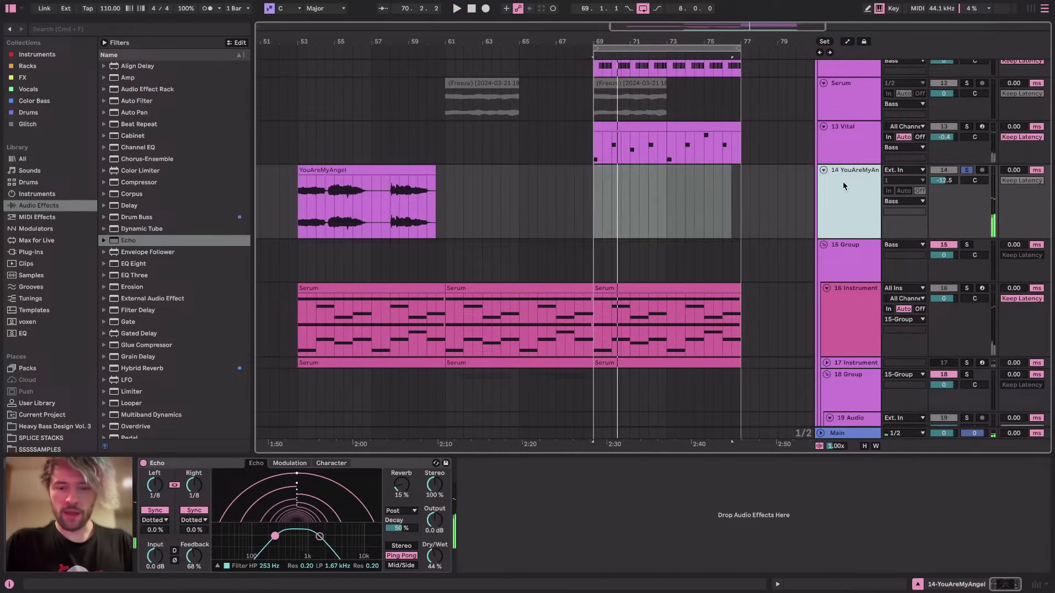
{"action": "key", "text": "super+t"}
{"action": "key", "text": "super+Tab"}
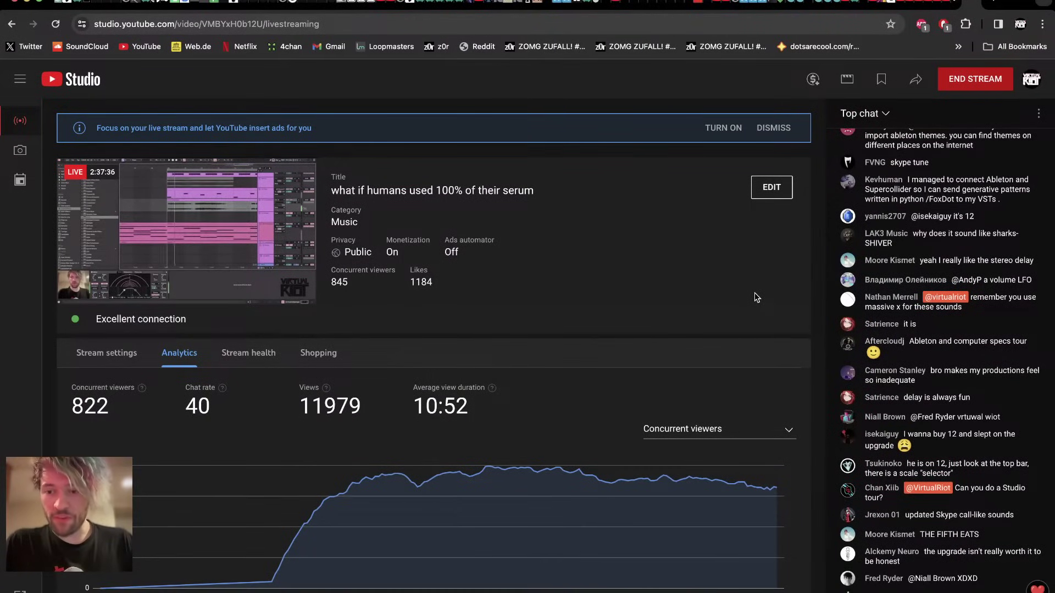
{"action": "key", "text": "super+Tab"}
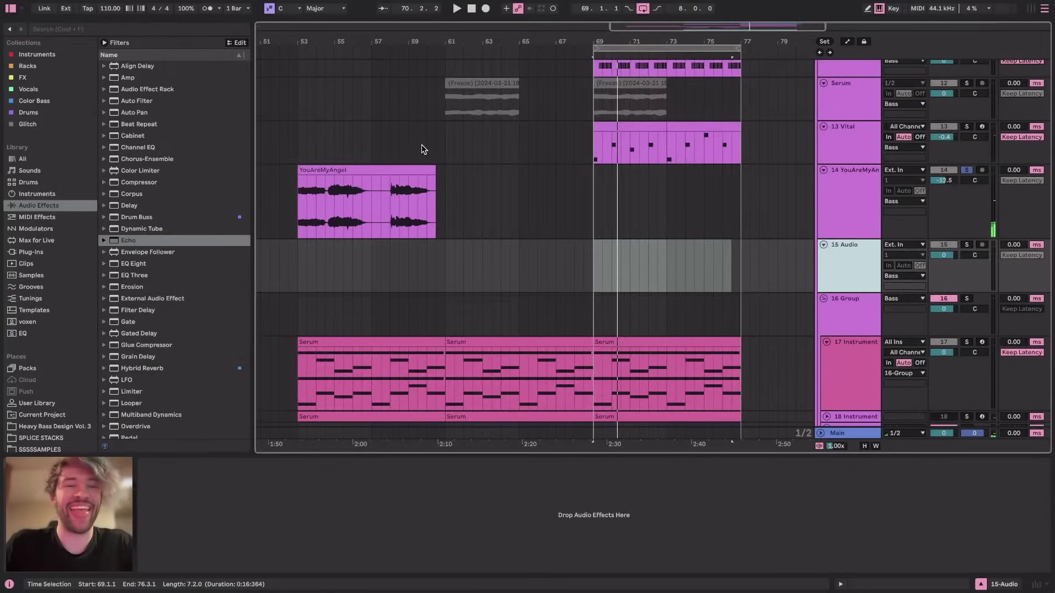
Listen to the 7 Serum track soloed from bar 69 and return to the YouAreMyAngel clip at bar 53
{"action": "scroll", "coordinate": [453, 144], "scroll_direction": "up", "scroll_amount": 5}
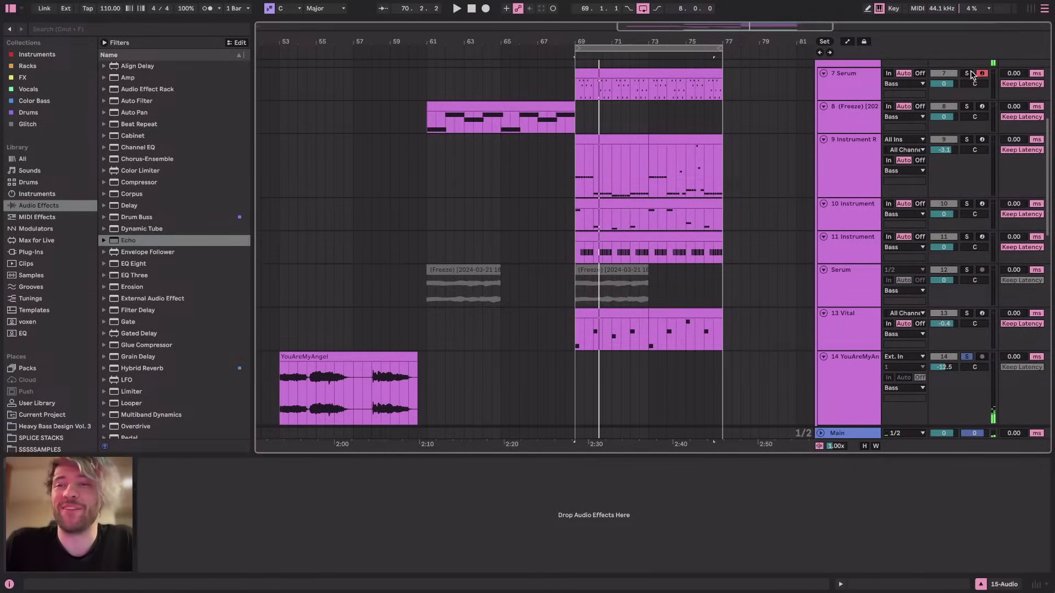
{"action": "key", "text": "space"}
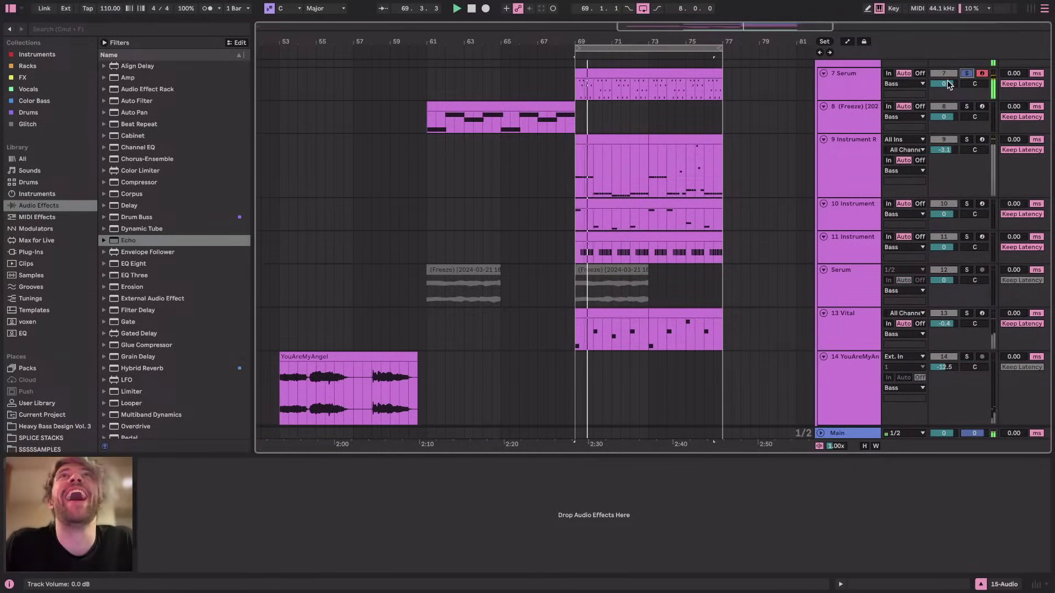
{"action": "scroll", "coordinate": [385, 247], "scroll_direction": "down", "scroll_amount": 4}
{"action": "scroll", "coordinate": [385, 247], "scroll_direction": "left", "scroll_amount": 2}
{"action": "left_click", "coordinate": [349, 264]}
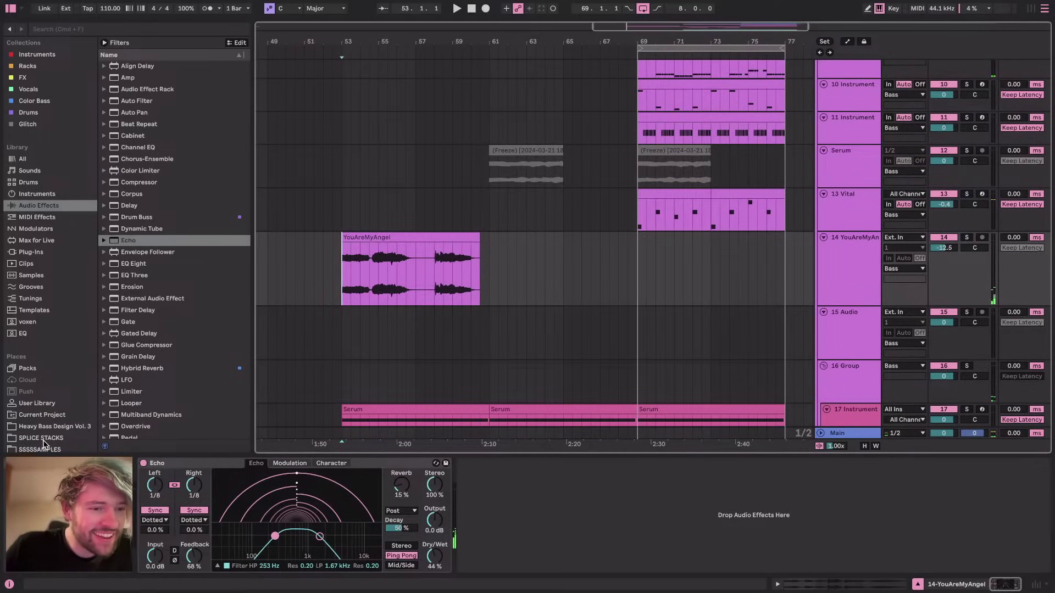
Add Train.wav from the STEALING FIRE folder to the new audio track at bar 65 and set its volume to -16.5 dB
{"action": "scroll", "coordinate": [49, 329], "scroll_direction": "down", "scroll_amount": 4}
{"action": "left_click", "coordinate": [40, 391]}
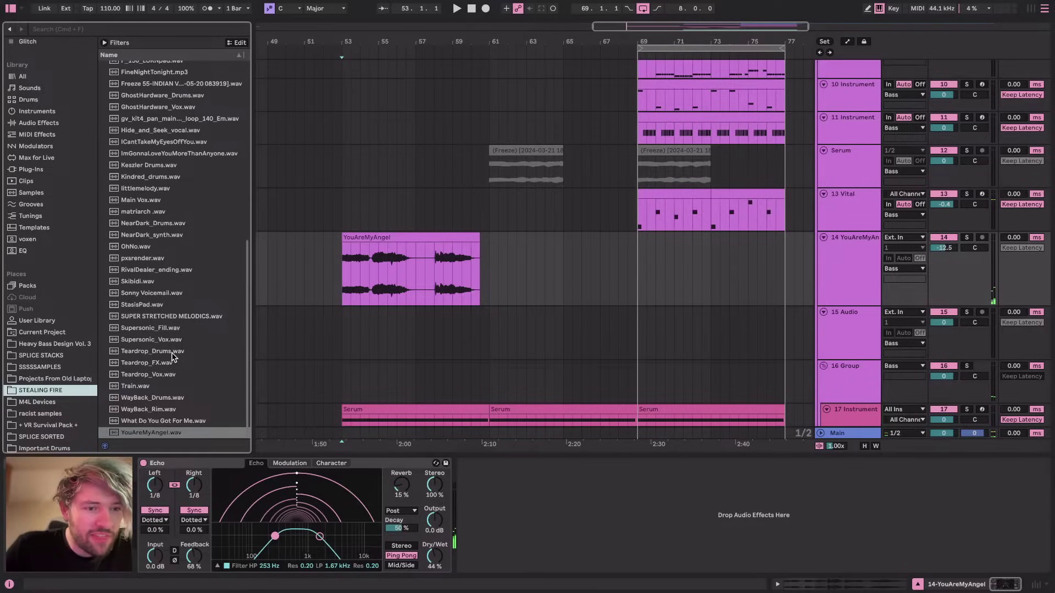
{"action": "left_click_drag", "start_coordinate": [142, 384], "coordinate": [568, 340]}
{"action": "left_click_drag", "start_coordinate": [944, 322], "coordinate": [943, 352]}
{"action": "key", "text": "space"}
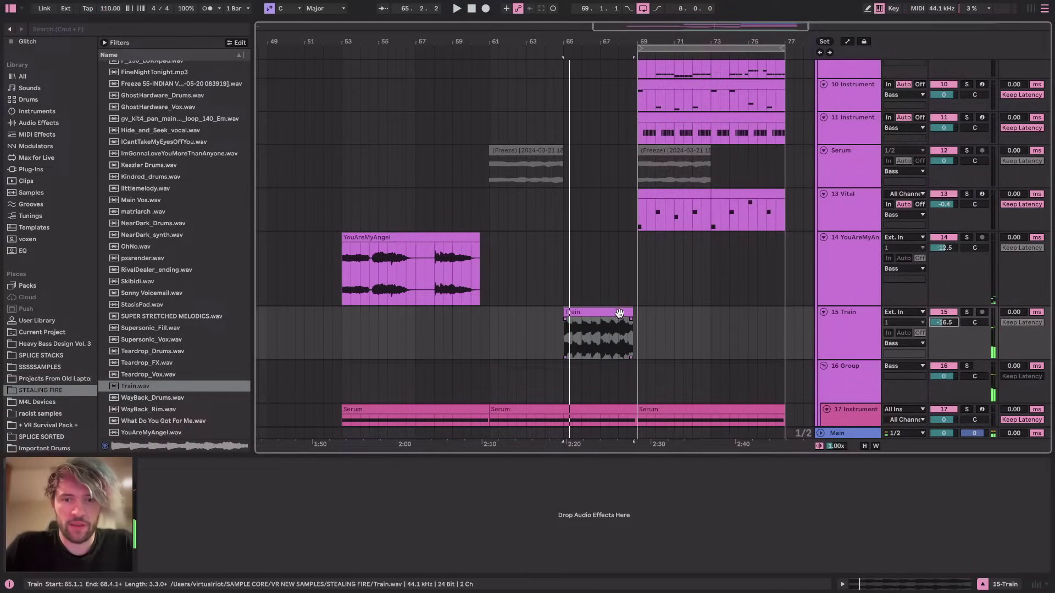
Open the Train clip's settings and detune it to -37 cents while it plays
{"action": "double_click", "coordinate": [599, 335]}
{"action": "key", "text": "space"}
{"action": "left_click_drag", "start_coordinate": [333, 378], "coordinate": [333, 384]}
{"action": "scroll", "coordinate": [620, 193], "scroll_direction": "up", "scroll_amount": 1}
{"action": "scroll", "coordinate": [619, 193], "scroll_direction": "up", "scroll_amount": 3}
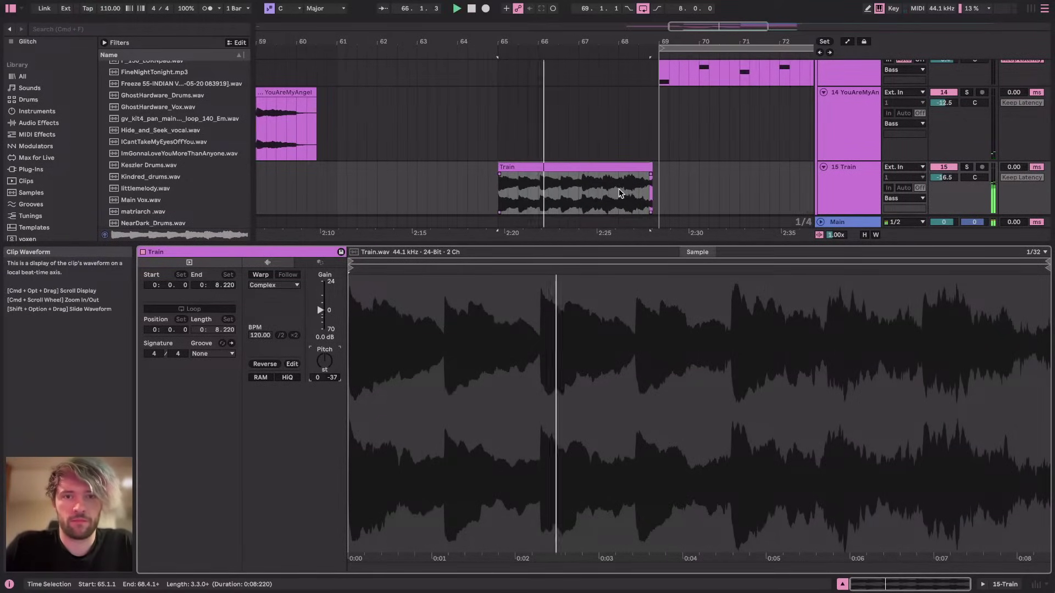
Enable warping on the Train clip at 107 BPM and extend its end to bar 70
{"action": "scroll", "coordinate": [604, 183], "scroll_direction": "up", "scroll_amount": 3}
{"action": "left_click", "coordinate": [260, 274]}
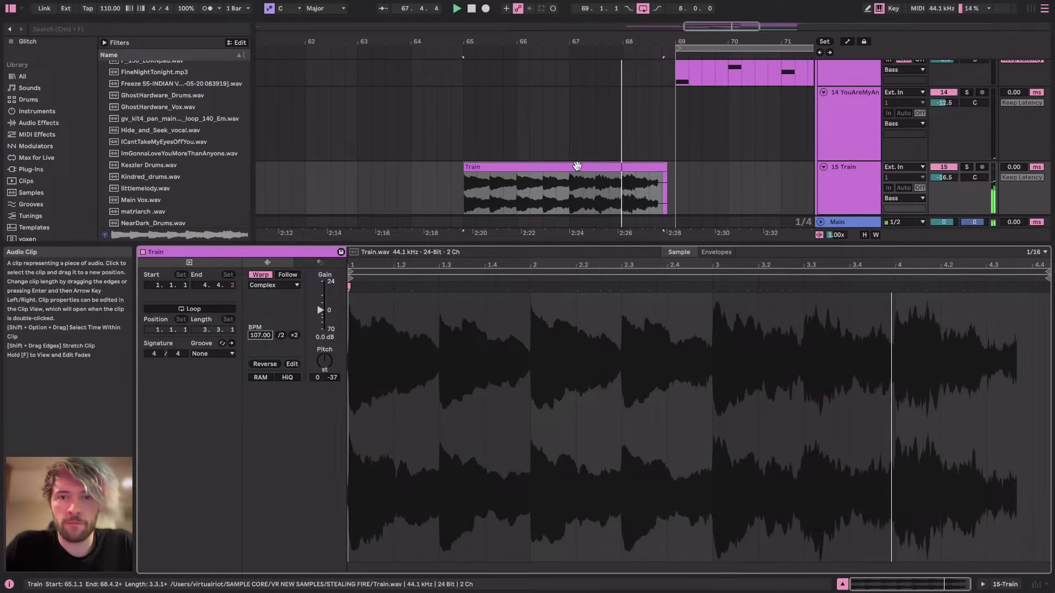
{"action": "left_click_drag", "start_coordinate": [666, 167], "coordinate": [726, 167]}
Split the Train clip at bar 68, duplicate the sample to bar 71 and shift the clips' boundary to about 68.3
{"action": "left_click", "coordinate": [623, 188]}
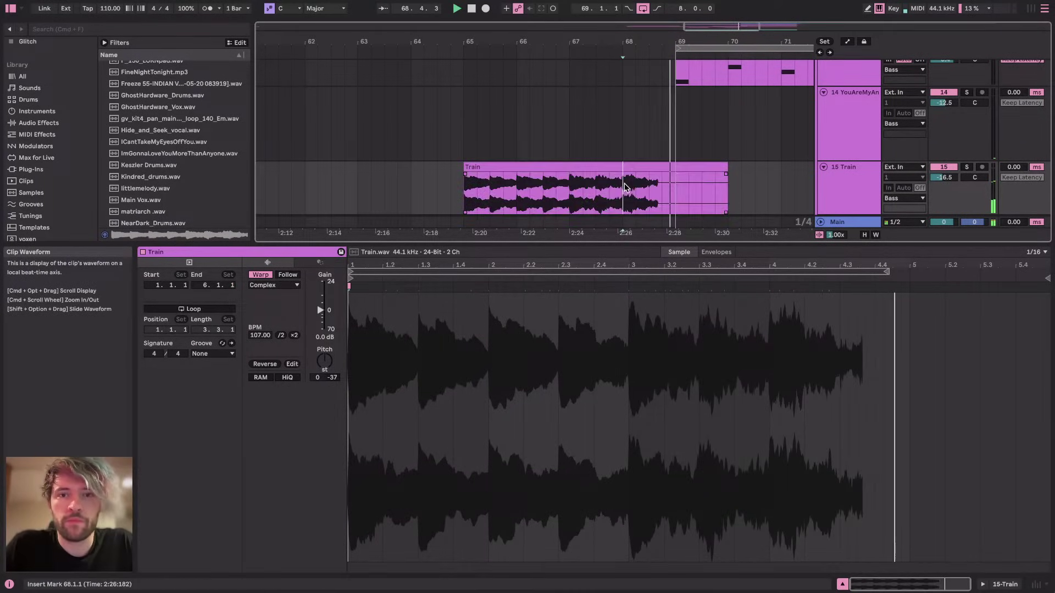
{"action": "key", "text": "super+e"}
{"action": "key", "text": "super+d"}
{"action": "left_click_drag", "start_coordinate": [624, 174], "coordinate": [649, 175]}
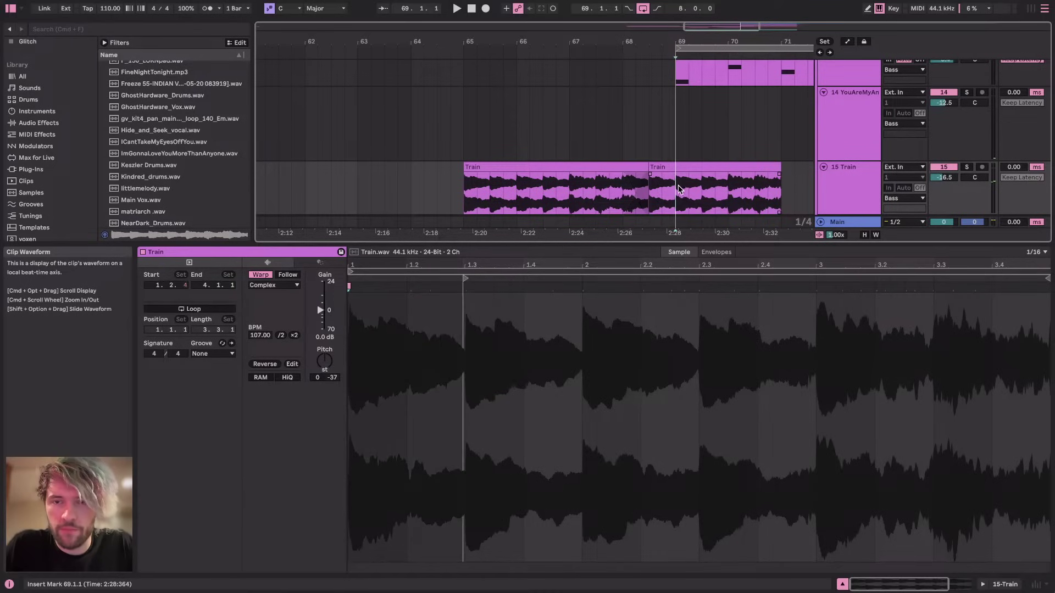
Duplicate the Train clip so the sample continues from about bar 71 to 74.3
{"action": "left_click", "coordinate": [609, 169]}
{"action": "scroll", "coordinate": [614, 172], "scroll_direction": "right", "scroll_amount": 5}
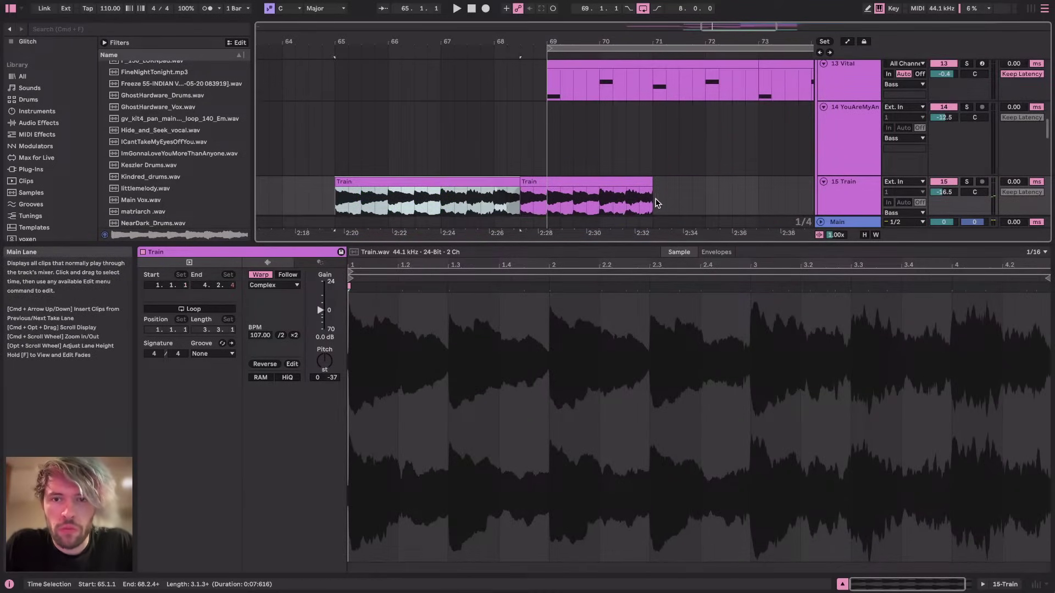
{"action": "key", "text": "super+d"}
{"action": "scroll", "coordinate": [620, 130], "scroll_direction": "right", "scroll_amount": 5}
{"action": "scroll", "coordinate": [619, 131], "scroll_direction": "down", "scroll_amount": 2}
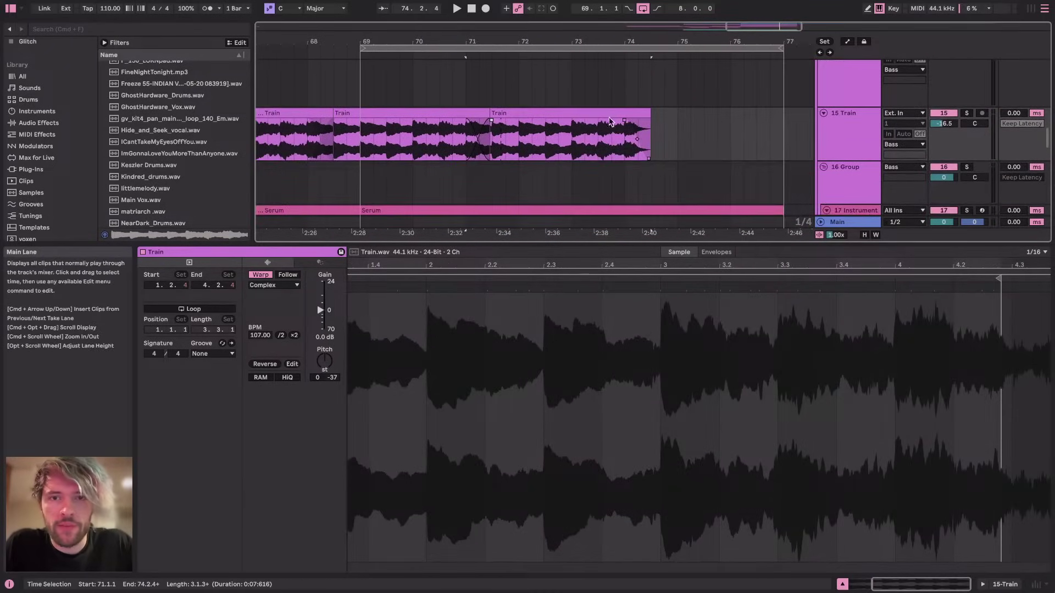
Paste a fourth Train clip and move it earlier to fill the gap from about bar 74 to bar 77
{"action": "left_click", "coordinate": [589, 113]}
{"action": "left_click", "coordinate": [484, 112]}
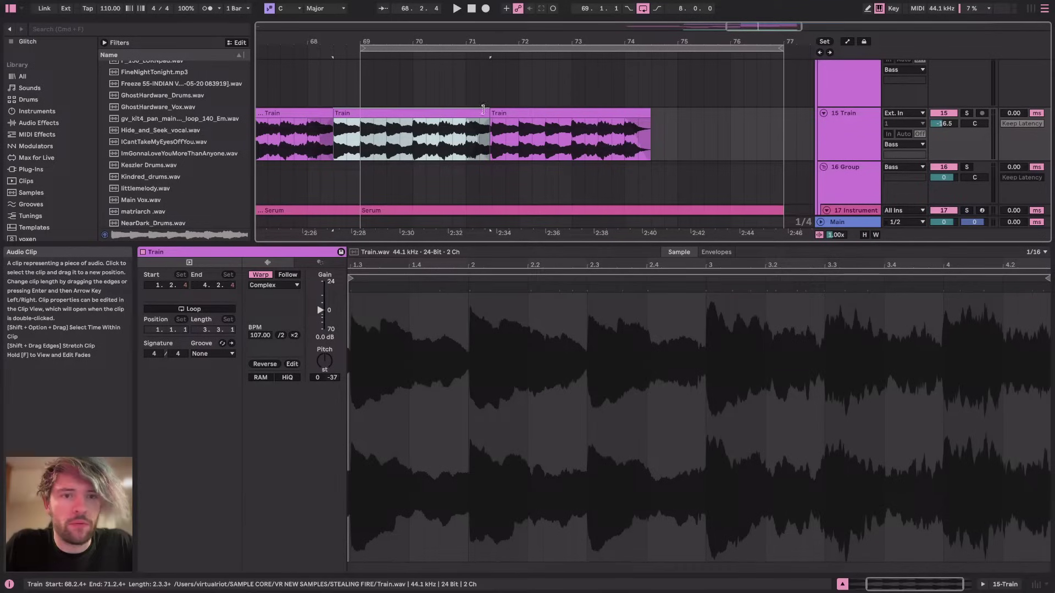
{"action": "left_click", "coordinate": [654, 136]}
{"action": "key", "text": "super+v"}
{"action": "mouse_move", "coordinate": [689, 112]}
{"action": "left_mouse_down"}
{"action": "mouse_move", "coordinate": [625, 118]}
{"action": "mouse_move", "coordinate": [637, 118]}
{"action": "left_mouse_up"}
Play from bar 65, lower the Train track's volume to -21.2 dB and check the stream chat in YouTube Studio
{"action": "scroll", "coordinate": [637, 122], "scroll_direction": "down", "scroll_amount": 5}
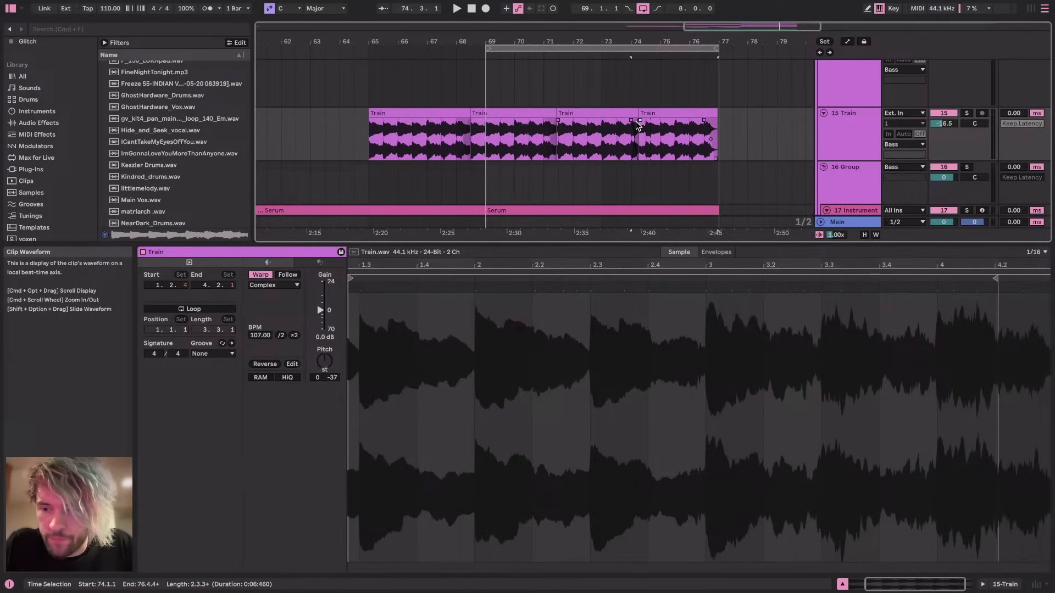
{"action": "left_click", "coordinate": [364, 130]}
{"action": "key", "text": "space"}
{"action": "key", "text": "super+Tab"}
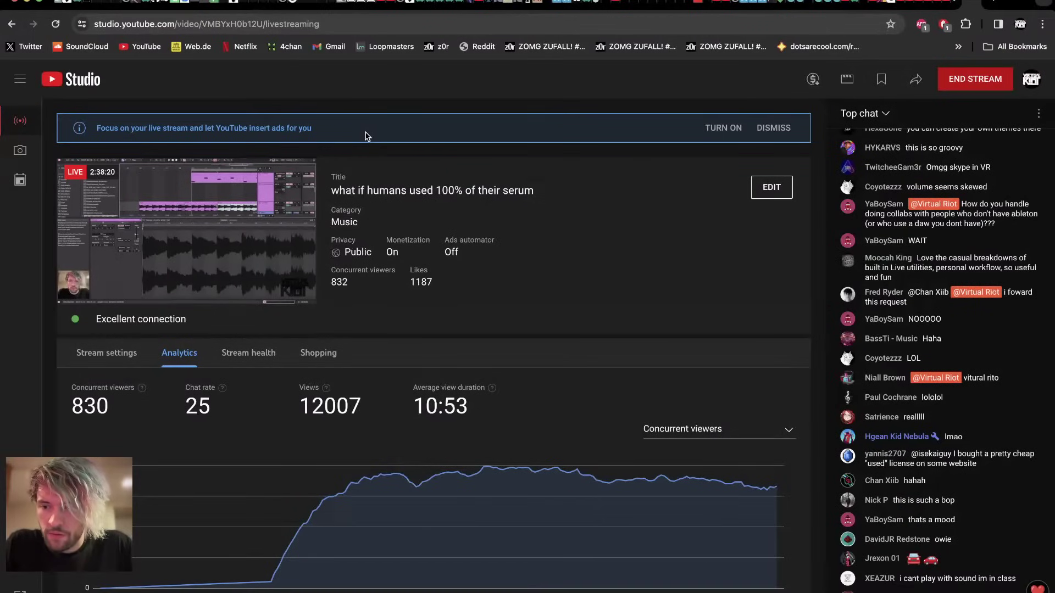
{"action": "key", "text": "super+Tab"}
{"action": "left_click_drag", "start_coordinate": [944, 124], "coordinate": [944, 135]}
{"action": "scroll", "coordinate": [717, 112], "scroll_direction": "up", "scroll_amount": 1}
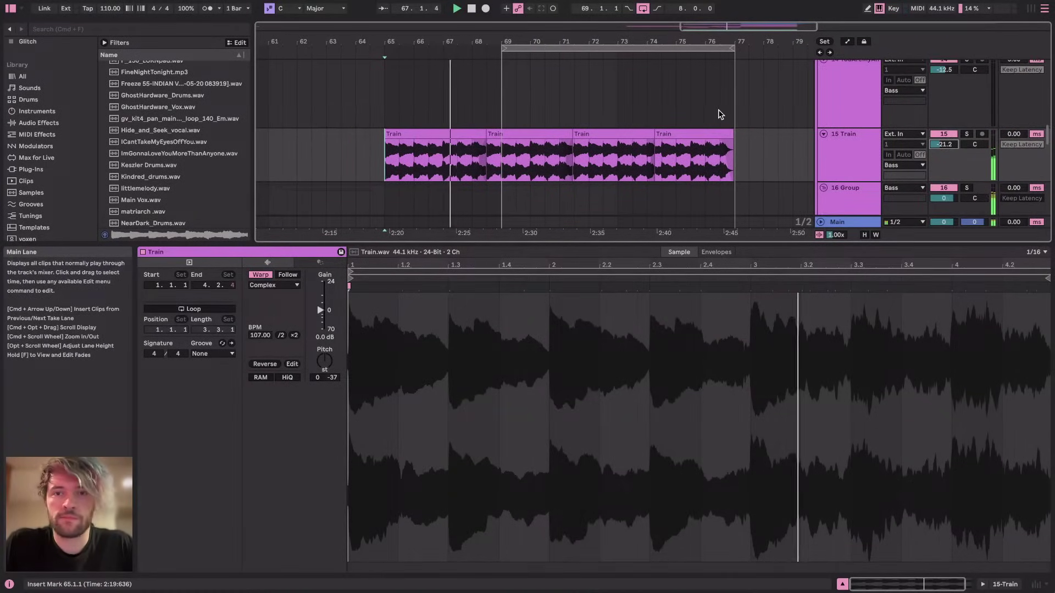
{"action": "key", "text": "super+Tab"}
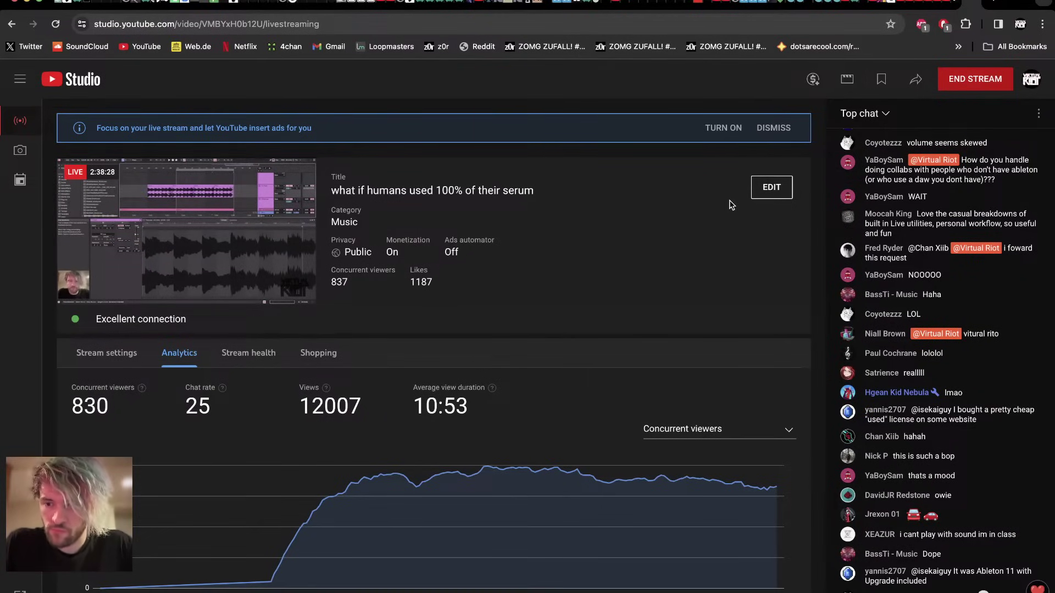
{"action": "key", "text": "super+Tab"}
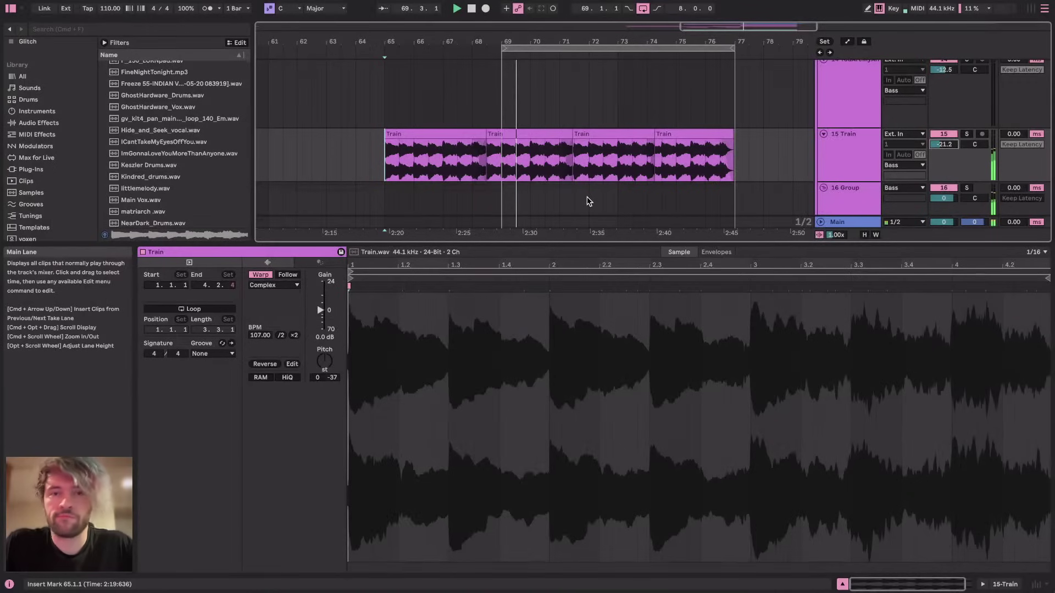
Move all four Train clips four bars earlier to start at bar 61 and delete the portion past bar 69
{"action": "scroll", "coordinate": [549, 138], "scroll_direction": "down", "scroll_amount": 1}
{"action": "key", "text": "space"}
{"action": "left_click", "coordinate": [508, 133]}
{"action": "left_click", "coordinate": [636, 135], "text": "shift"}
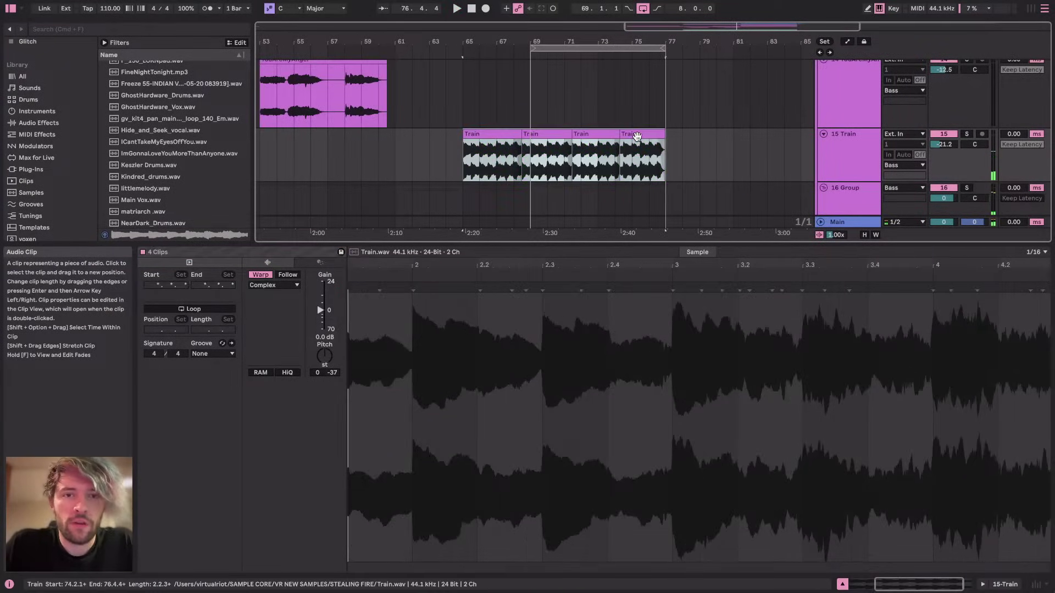
{"action": "scroll", "coordinate": [441, 140], "scroll_direction": "left", "scroll_amount": 3}
{"action": "scroll", "coordinate": [441, 140], "scroll_direction": "down", "scroll_amount": 1}
{"action": "scroll", "coordinate": [441, 135], "scroll_direction": "left", "scroll_amount": 1}
{"action": "left_click_drag", "start_coordinate": [594, 112], "coordinate": [526, 117]}
{"action": "left_click", "coordinate": [768, 130]}
{"action": "left_click_drag", "start_coordinate": [769, 134], "coordinate": [639, 131]}
{"action": "key", "text": "Delete"}
Solo track 9, the Instrument Rack, and play it from bar 69
{"action": "scroll", "coordinate": [688, 109], "scroll_direction": "up", "scroll_amount": 10}
{"action": "scroll", "coordinate": [688, 109], "scroll_direction": "right", "scroll_amount": 3}
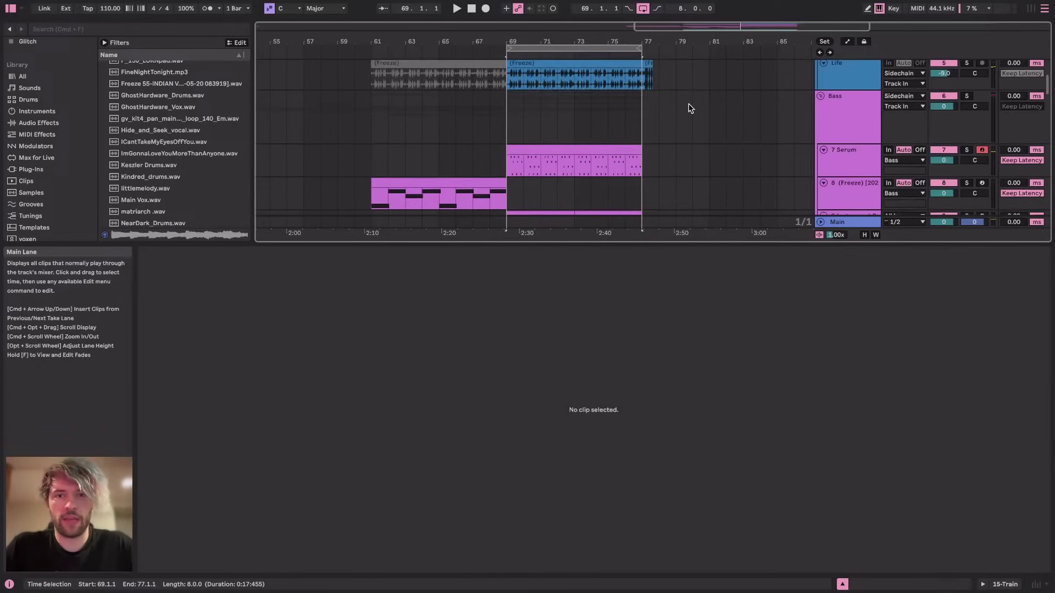
{"action": "left_click", "coordinate": [1002, 583]}
{"action": "scroll", "coordinate": [525, 271], "scroll_direction": "up", "scroll_amount": 6}
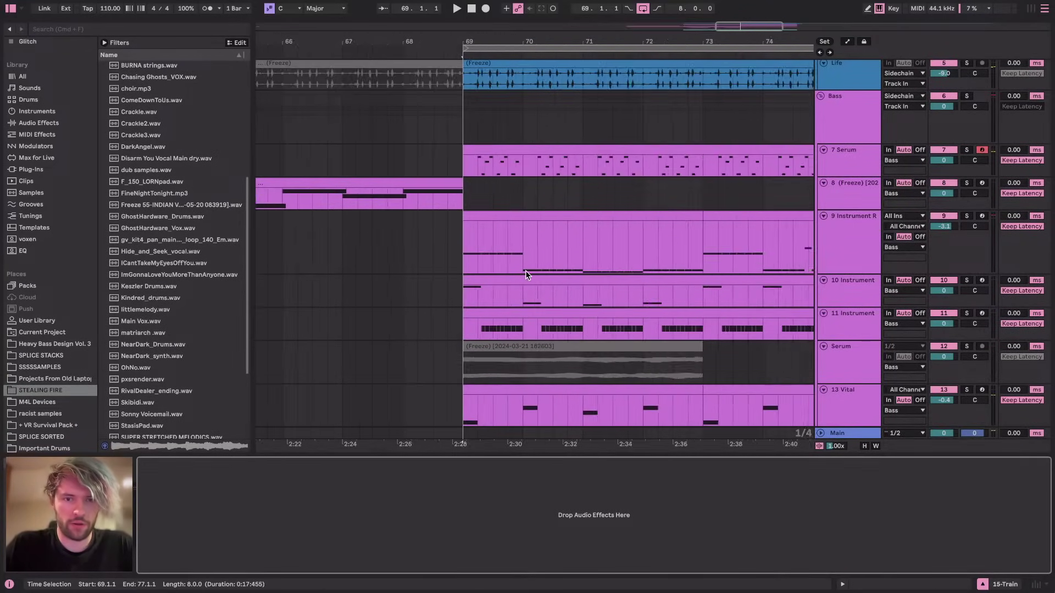
{"action": "scroll", "coordinate": [525, 271], "scroll_direction": "down", "scroll_amount": 1}
{"action": "left_click", "coordinate": [407, 226]}
{"action": "left_click", "coordinate": [967, 199]}
{"action": "key", "text": "space"}
{"action": "scroll", "coordinate": [605, 213], "scroll_direction": "down", "scroll_amount": 2}
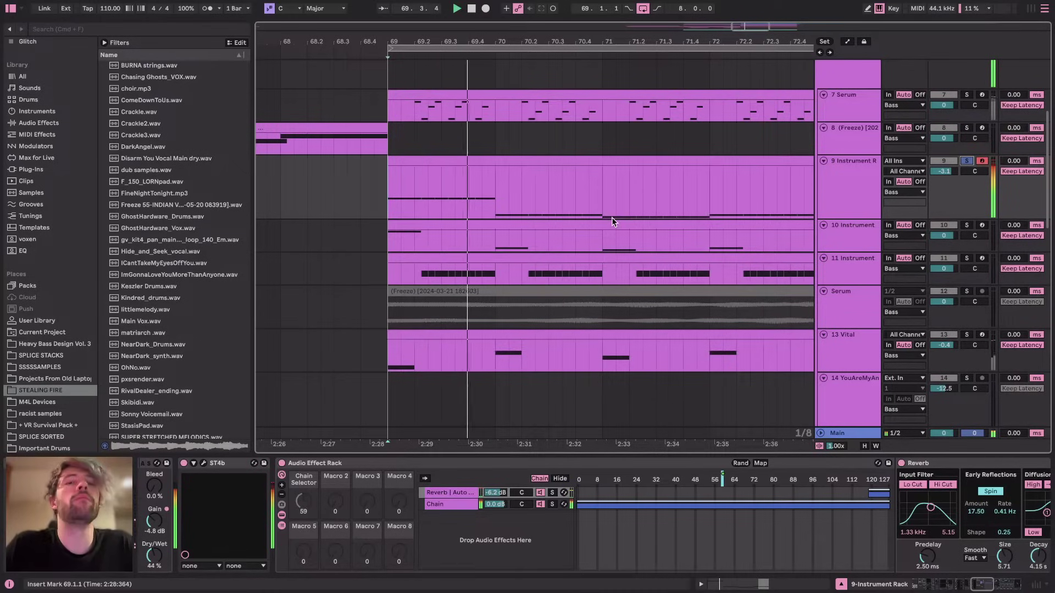
Solo track 13 Vital together with track 9 and play both from bar 69
{"action": "left_click", "coordinate": [491, 177]}
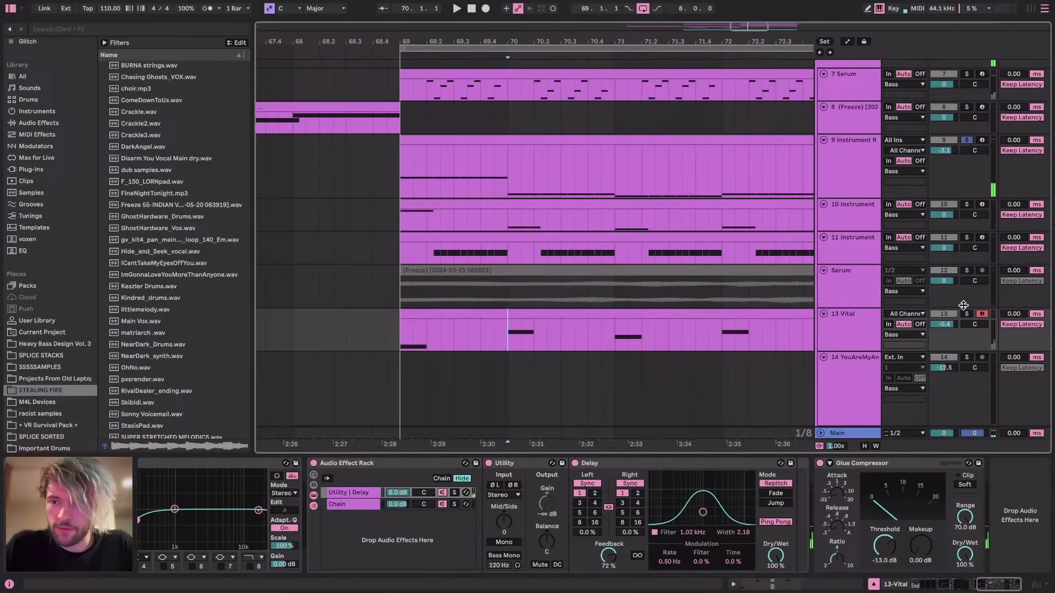
{"action": "left_click", "coordinate": [966, 314]}
{"action": "key", "text": "space"}
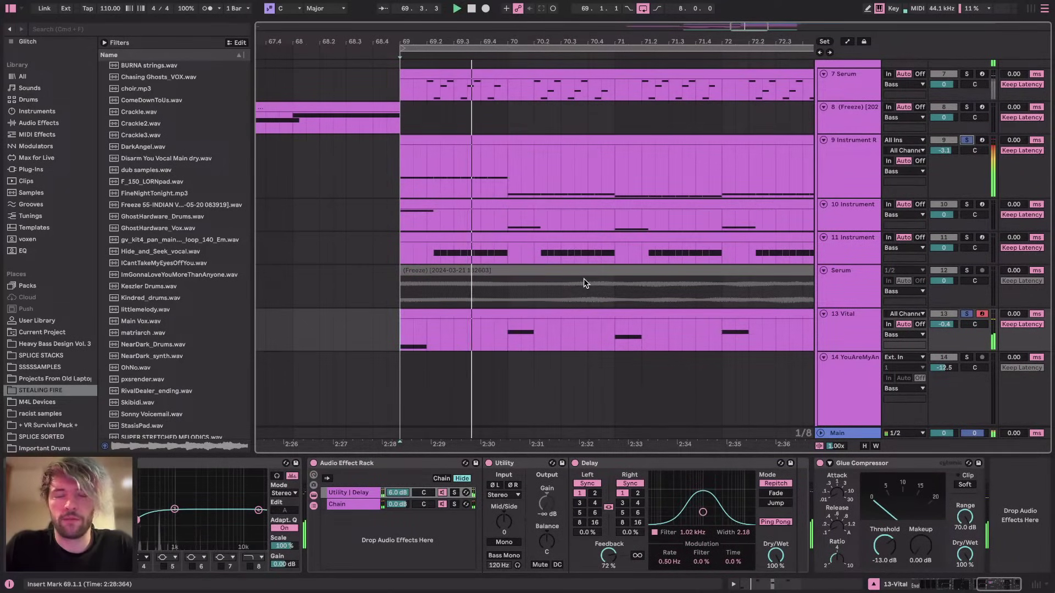
{"action": "key", "text": "space"}
{"action": "left_click", "coordinate": [506, 220]}
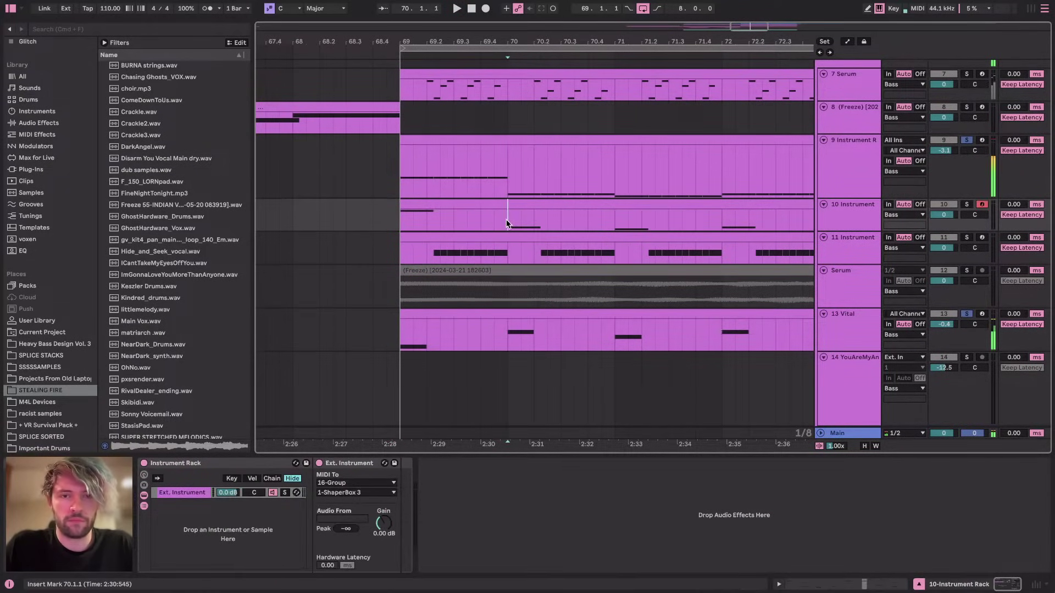
Audition track 9 from bar 70 and show its Operator B Coarse automation in an enlarged lane
{"action": "left_click", "coordinate": [845, 161]}
{"action": "key", "text": "space"}
{"action": "scroll", "coordinate": [497, 544], "scroll_direction": "left", "scroll_amount": 10}
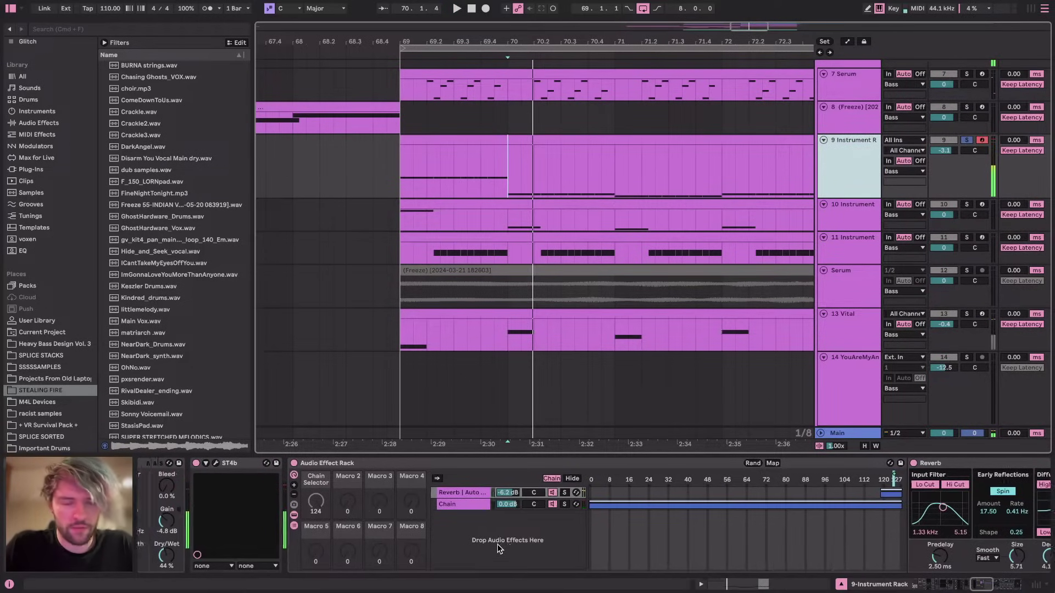
{"action": "key", "text": "space"}
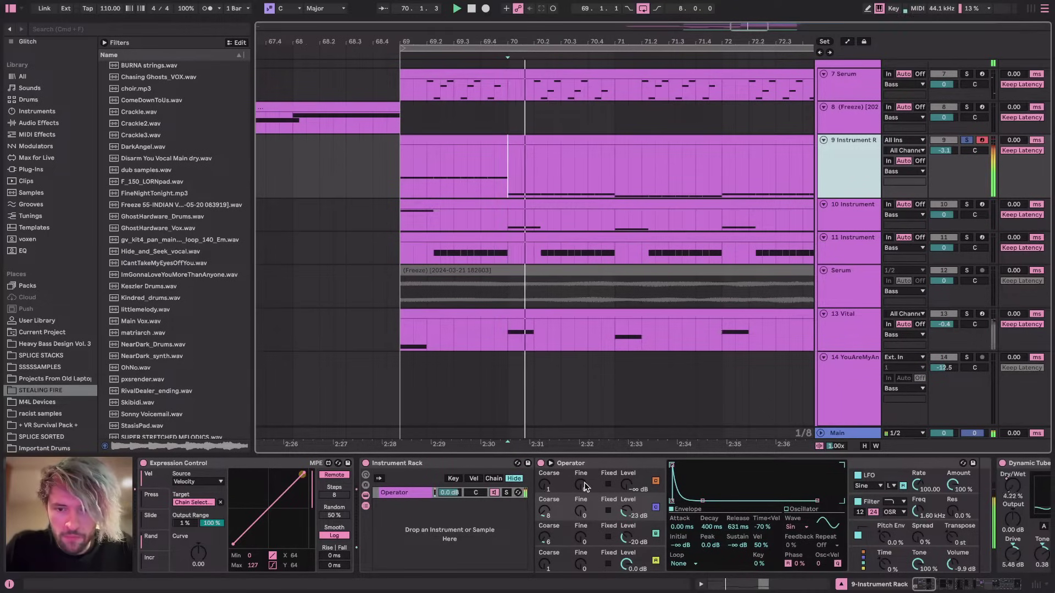
{"action": "left_click", "coordinate": [549, 541]}
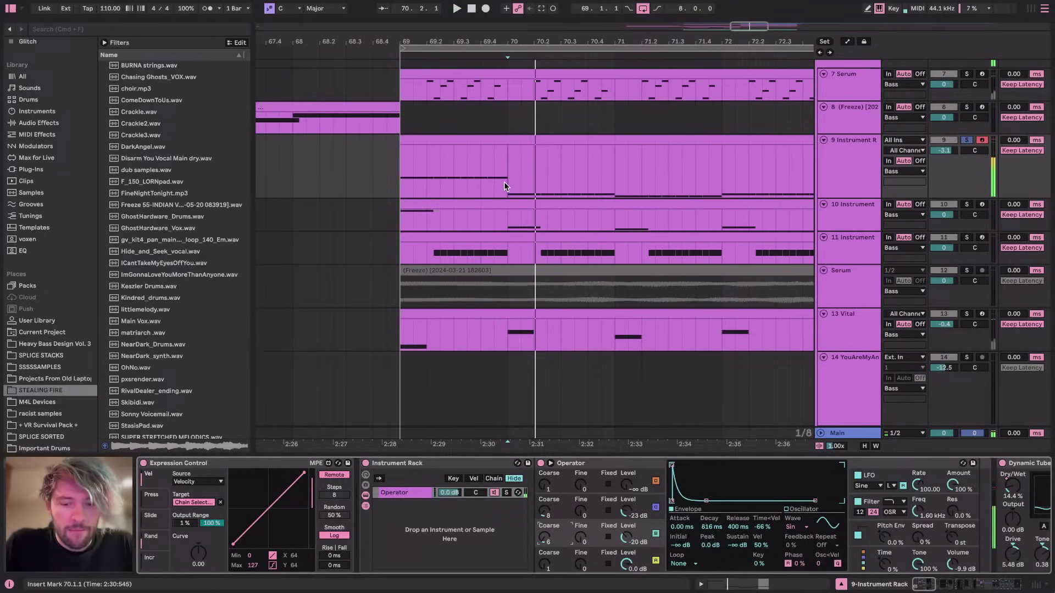
{"action": "key", "text": "a"}
{"action": "left_click_drag", "start_coordinate": [844, 196], "coordinate": [845, 310]}
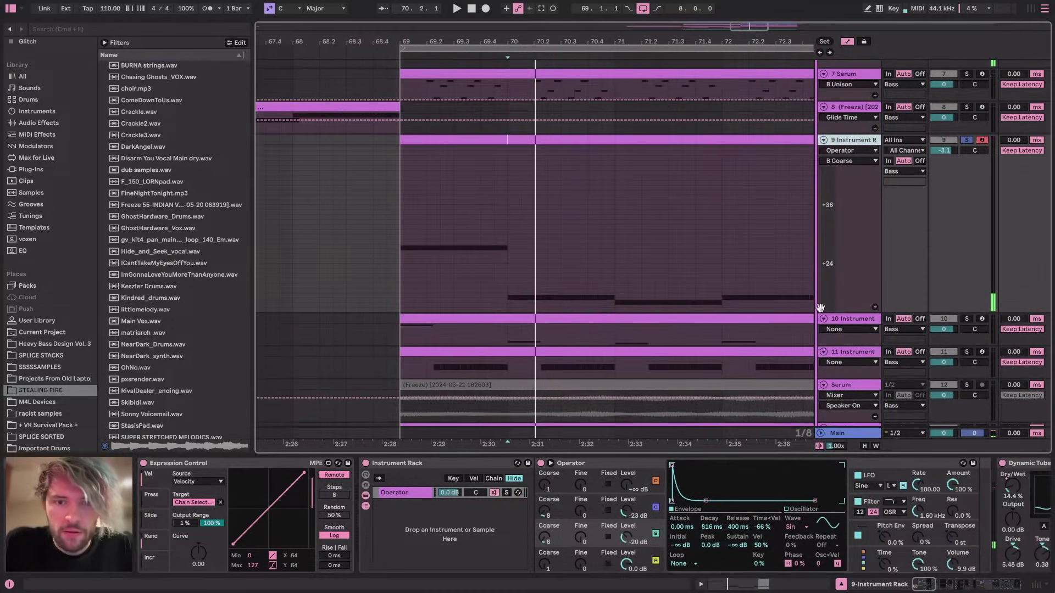
Lower track 9's Operator B Coarse automation to 3 between 70.1 and 70.2, auditioning the change
{"action": "left_click", "coordinate": [520, 239]}
{"action": "left_click_drag", "start_coordinate": [520, 239], "coordinate": [535, 235]}
{"action": "key", "text": "space"}
{"action": "key", "text": "space"}
{"action": "left_click_drag", "start_coordinate": [526, 282], "coordinate": [526, 286]}
{"action": "key", "text": "space"}
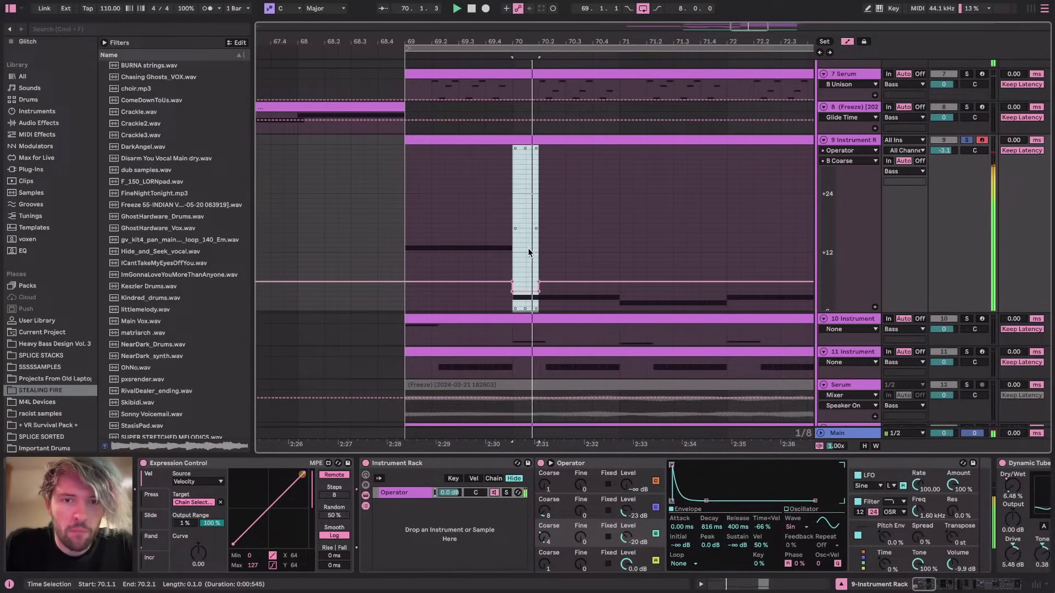
{"action": "left_click", "coordinate": [526, 286]}
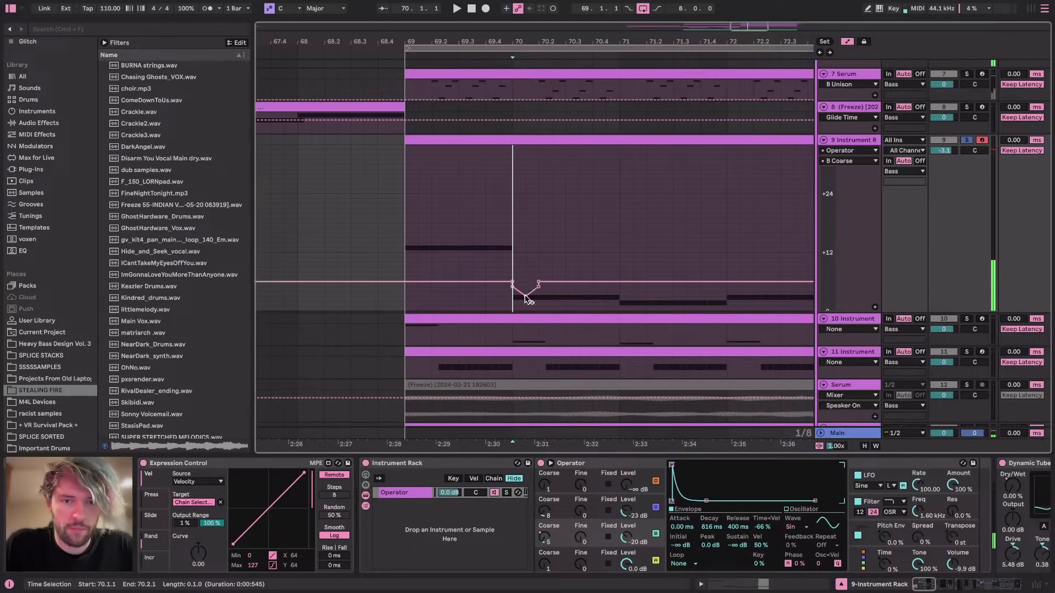
{"action": "key", "text": "space"}
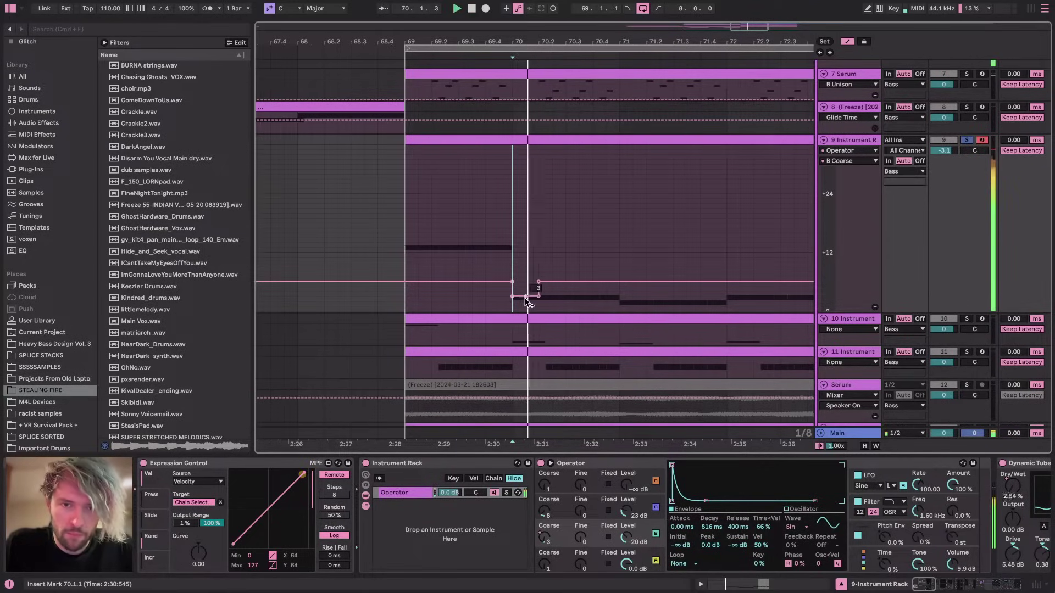
{"action": "key", "text": "space"}
Play from bar 69 in the full mix and lower the B Coarse automation between 71.1 and 71.2 to match bar 70's dip
{"action": "left_click", "coordinate": [406, 227]}
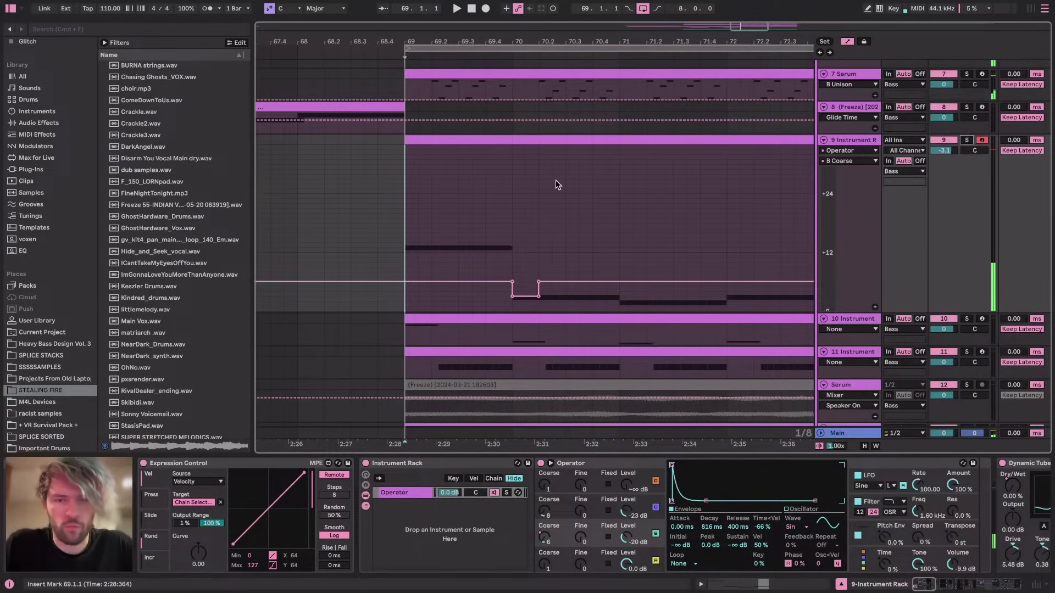
{"action": "scroll", "coordinate": [555, 181], "scroll_direction": "down", "scroll_amount": 2}
{"action": "key", "text": "space"}
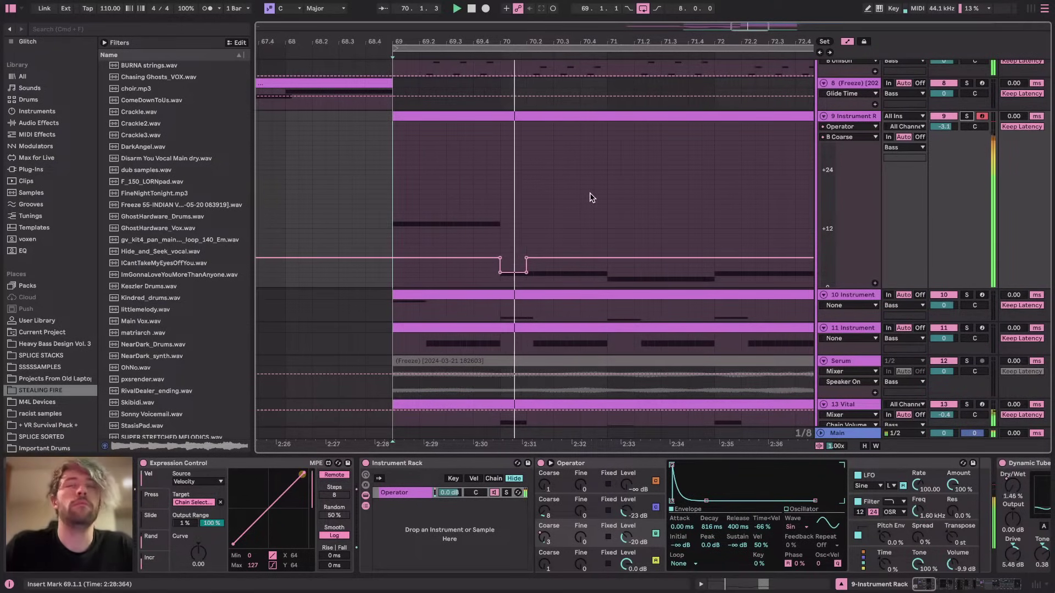
{"action": "scroll", "coordinate": [624, 202], "scroll_direction": "down", "scroll_amount": 3}
{"action": "scroll", "coordinate": [624, 202], "scroll_direction": "right", "scroll_amount": 2}
{"action": "scroll", "coordinate": [624, 203], "scroll_direction": "down", "scroll_amount": 1}
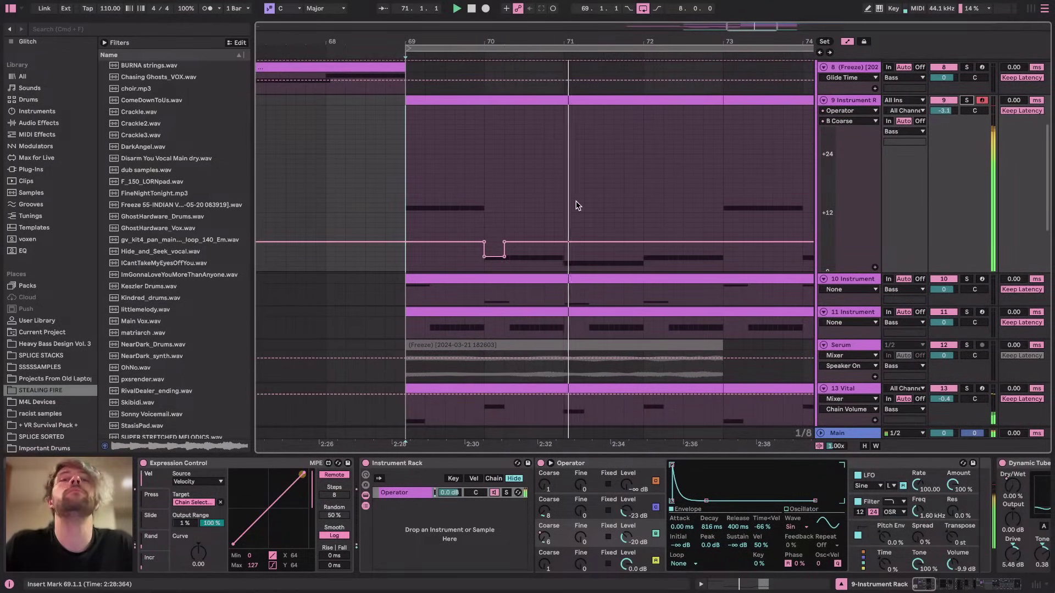
{"action": "left_click_drag", "start_coordinate": [557, 246], "coordinate": [586, 219]}
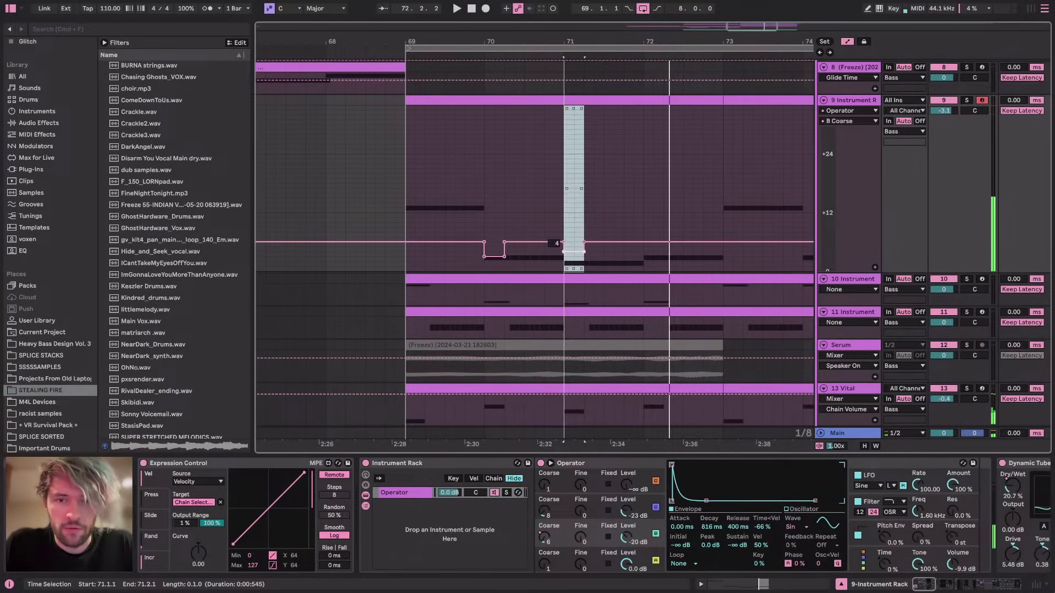
{"action": "left_click", "coordinate": [405, 190]}
{"action": "key", "text": "space"}
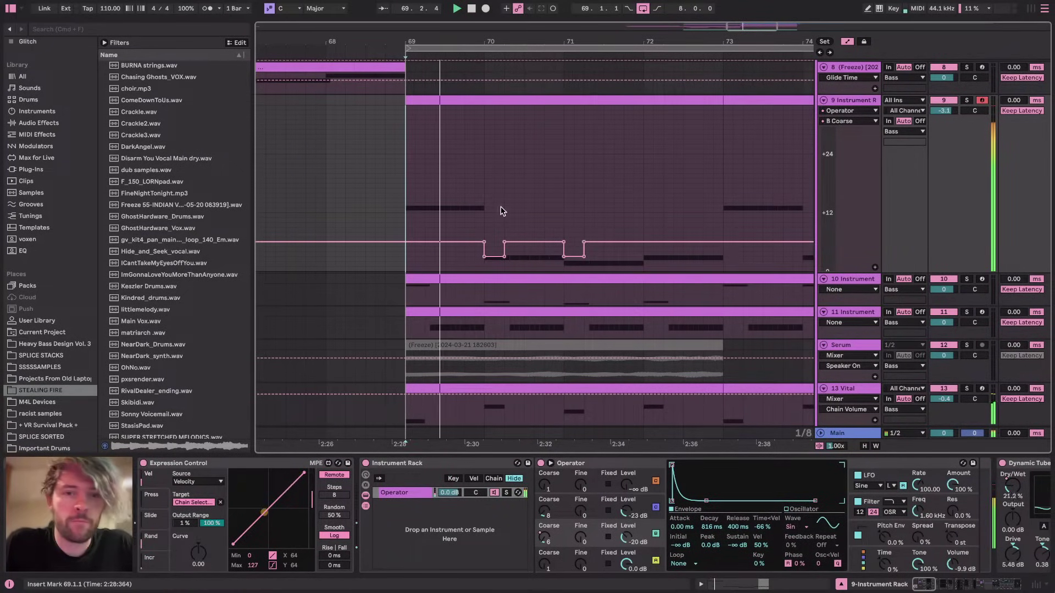
Duplicate bar 70's B Coarse automation across bars 71 and 72
{"action": "left_click_drag", "start_coordinate": [483, 208], "coordinate": [560, 199]}
{"action": "key", "text": "super+d"}
{"action": "key", "text": "super+d"}
{"action": "key", "text": "super+z"}
{"action": "key", "text": "super+z"}
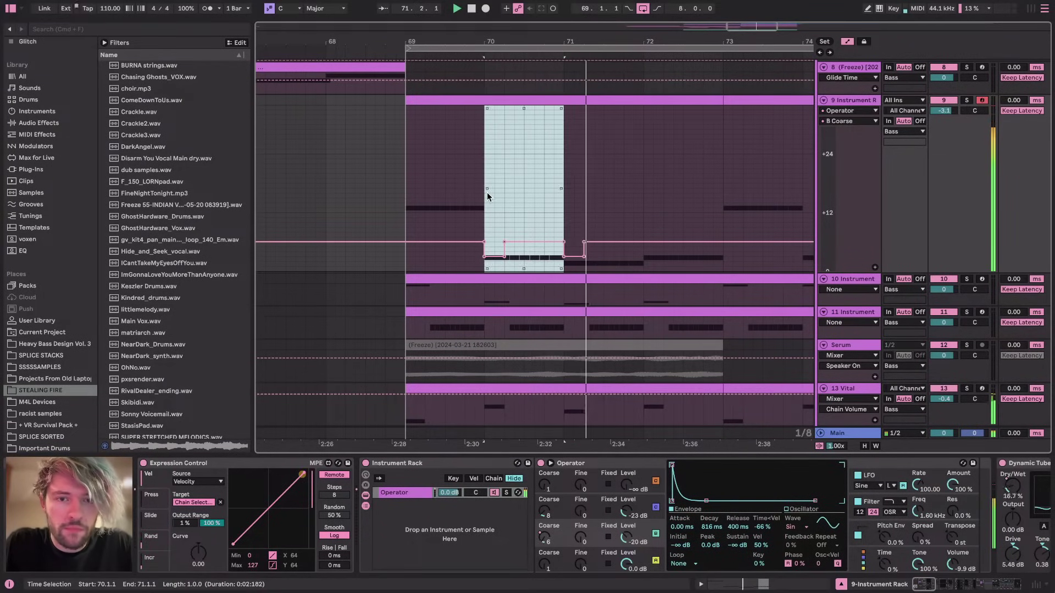
{"action": "key", "text": "super+d"}
{"action": "scroll", "coordinate": [727, 198], "scroll_direction": "right", "scroll_amount": 2}
{"action": "scroll", "coordinate": [839, 187], "scroll_direction": "down", "scroll_amount": 2}
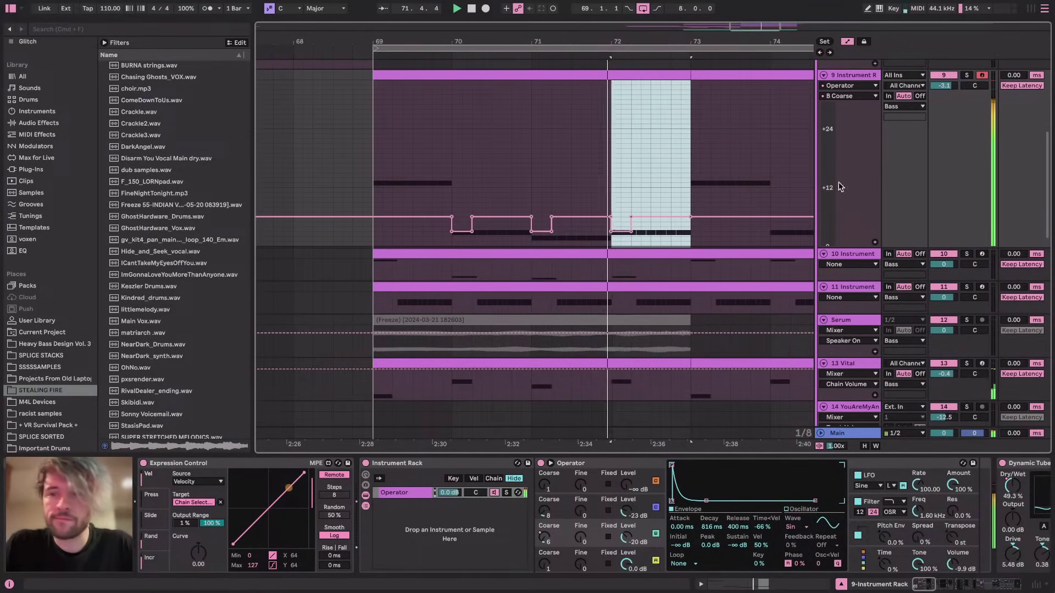
Solo track 9, duplicate its B Coarse automation from bars 69–73 to bars 73–77 and hide the automation lanes
{"action": "left_click", "coordinate": [967, 75]}
{"action": "key", "text": "space"}
{"action": "scroll", "coordinate": [605, 181], "scroll_direction": "down", "scroll_amount": 2}
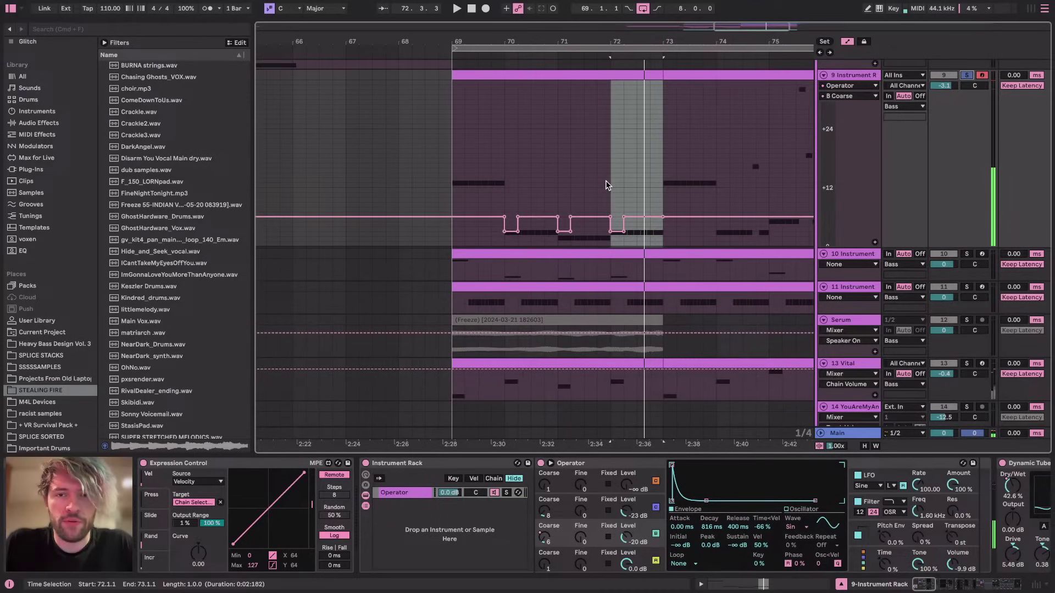
{"action": "scroll", "coordinate": [605, 184], "scroll_direction": "right", "scroll_amount": 4}
{"action": "left_click_drag", "start_coordinate": [548, 135], "coordinate": [341, 145]}
{"action": "key", "text": "super+d"}
{"action": "scroll", "coordinate": [418, 147], "scroll_direction": "down", "scroll_amount": 5}
{"action": "left_click", "coordinate": [301, 121]}
{"action": "key", "text": "a"}
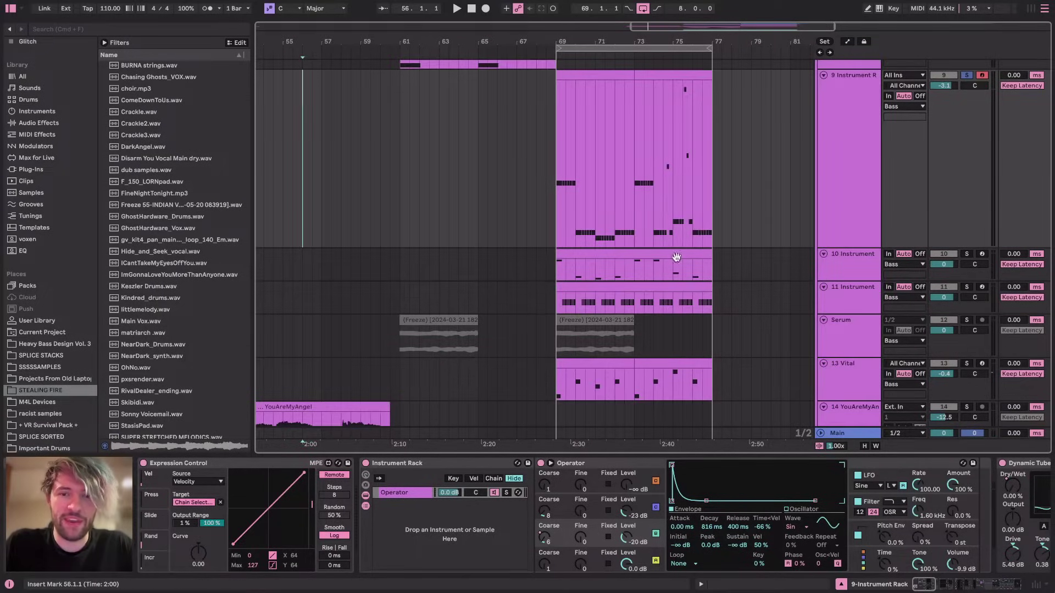
{"action": "left_click", "coordinate": [600, 365]}
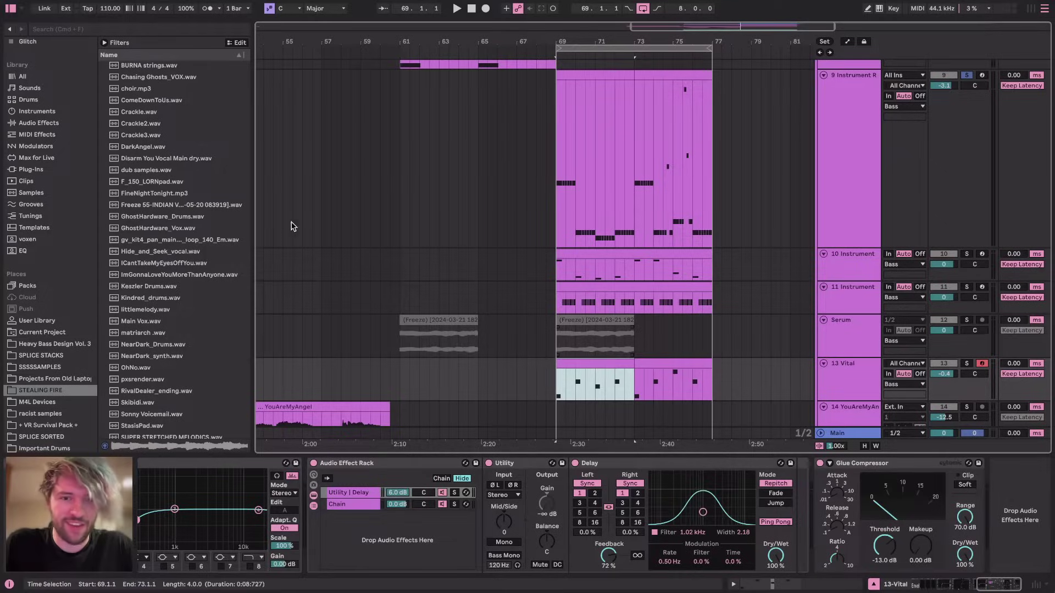
{"action": "left_click", "coordinate": [389, 203]}
{"action": "left_click_drag", "start_coordinate": [323, 134], "coordinate": [464, 137]}
{"action": "double_click", "coordinate": [440, 137]}
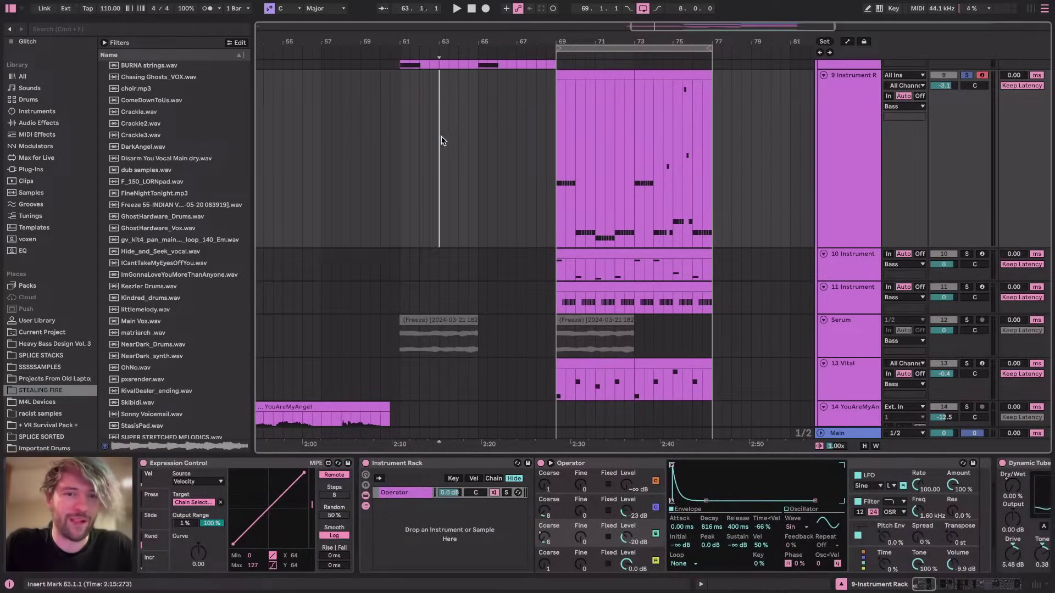
{"action": "left_click", "coordinate": [369, 131]}
{"action": "left_click", "coordinate": [442, 75]}
{"action": "key", "text": "Delete"}
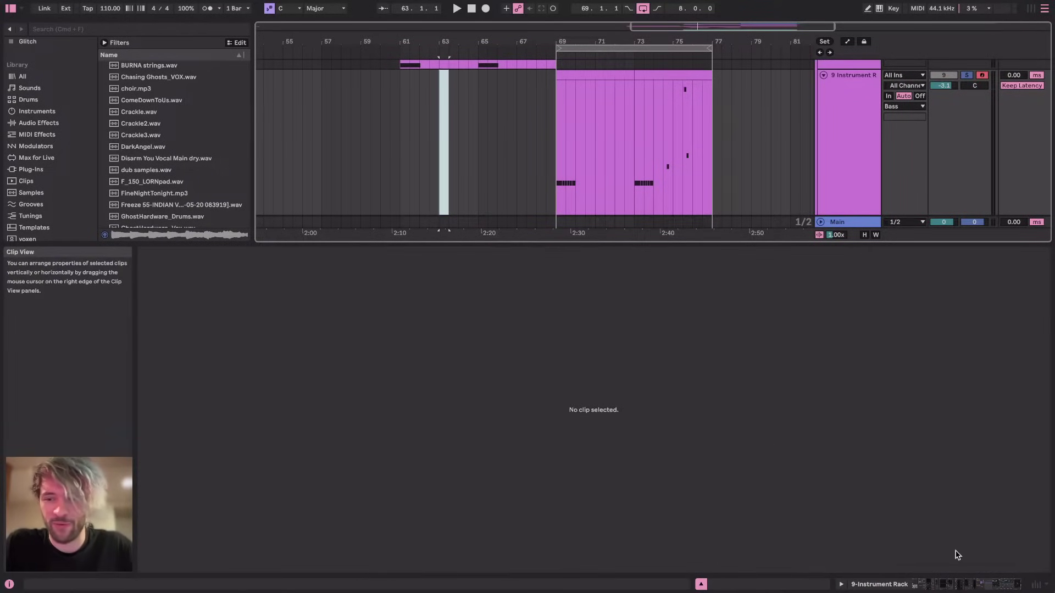
{"action": "left_click", "coordinate": [998, 585]}
Play briefly from bar 61, turn off track 9's solo and reduce the track's height
{"action": "left_click", "coordinate": [398, 199]}
{"action": "key", "text": "space"}
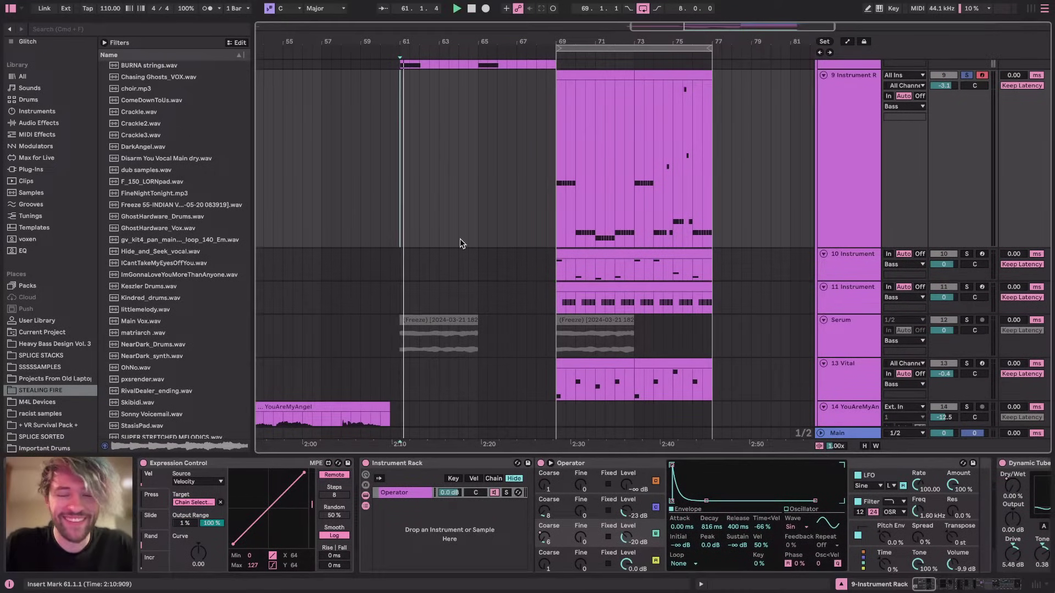
{"action": "scroll", "coordinate": [464, 242], "scroll_direction": "down", "scroll_amount": 1}
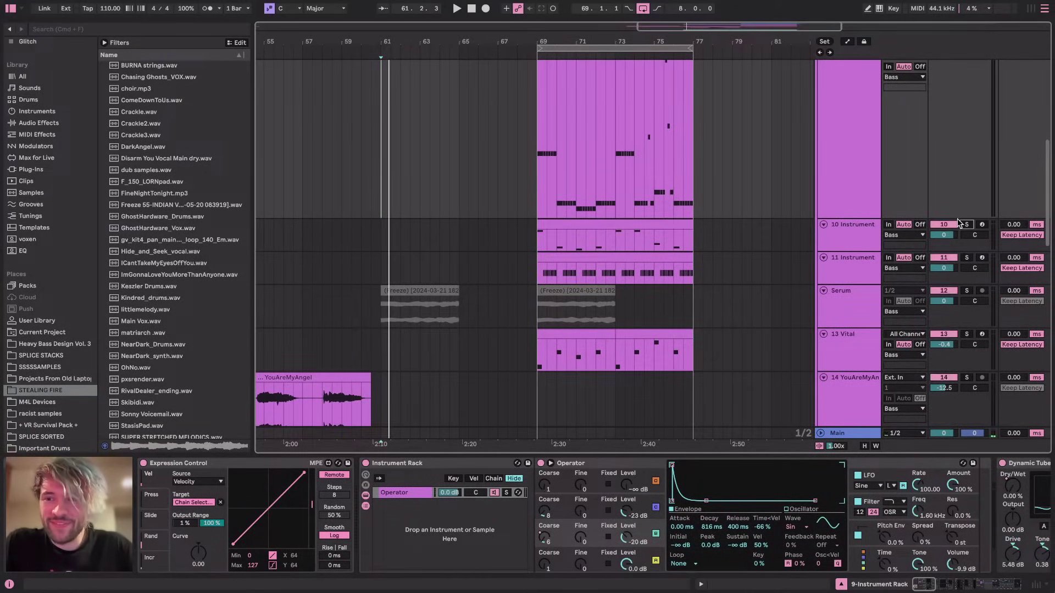
{"action": "left_click_drag", "start_coordinate": [858, 216], "coordinate": [858, 92]}
{"action": "scroll", "coordinate": [645, 123], "scroll_direction": "up", "scroll_amount": 3}
{"action": "scroll", "coordinate": [645, 123], "scroll_direction": "left", "scroll_amount": 2}
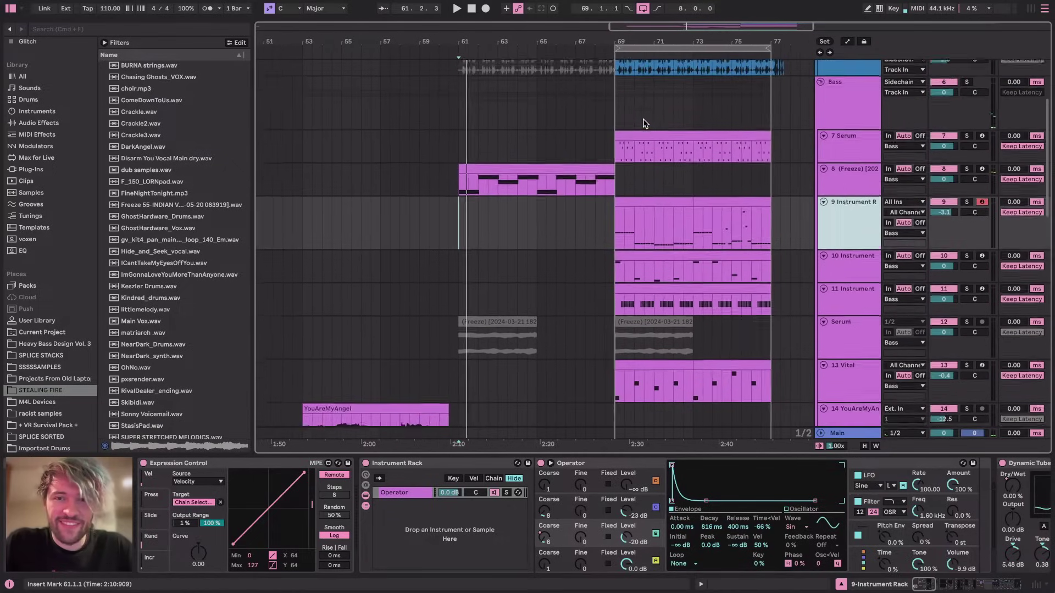
Play the YouAreMyAngel section from about bar 53 and check the stream chat in YouTube Studio
{"action": "left_click", "coordinate": [319, 244]}
{"action": "key", "text": "space"}
{"action": "left_click_drag", "start_coordinate": [852, 263], "coordinate": [852, 234]}
{"action": "scroll", "coordinate": [616, 288], "scroll_direction": "down", "scroll_amount": 2}
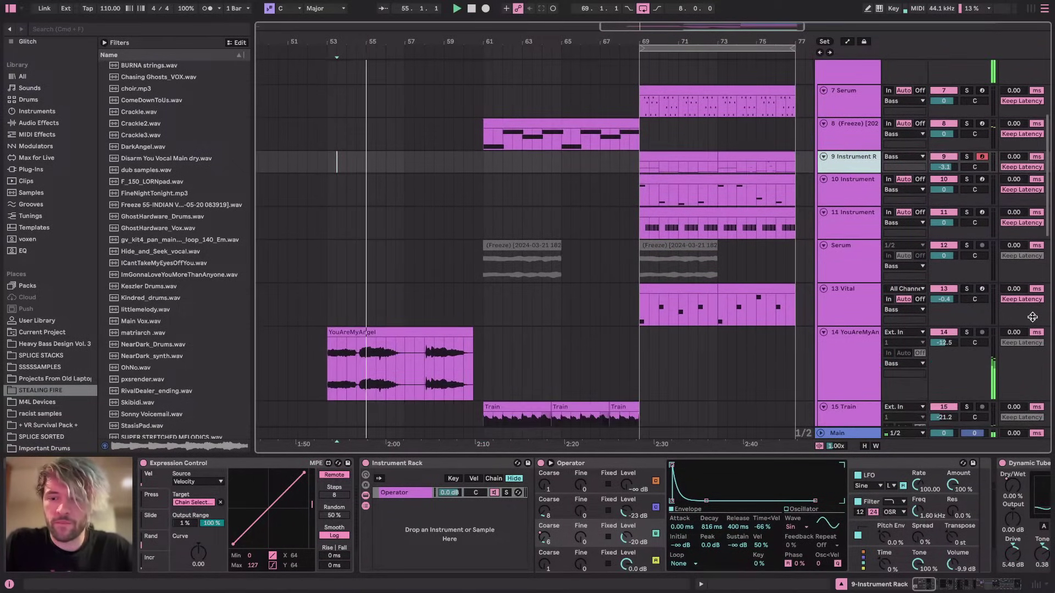
{"action": "key", "text": "XF86AudioLowerVolume"}
{"action": "key", "text": "super+Tab"}
{"action": "key", "text": "super+Tab"}
{"action": "scroll", "coordinate": [548, 336], "scroll_direction": "down", "scroll_amount": 3}
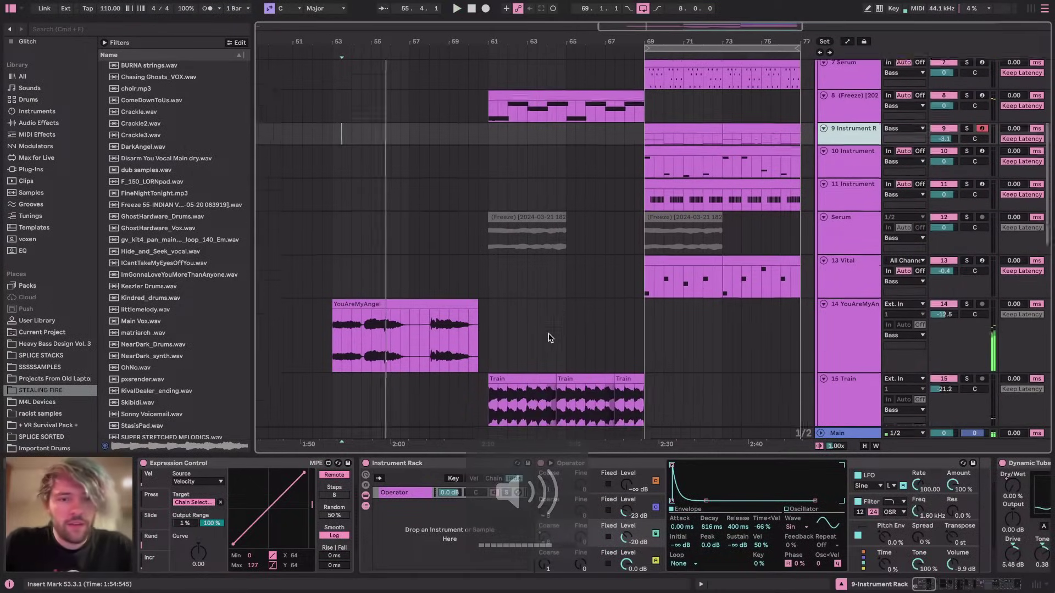
{"action": "left_click", "coordinate": [419, 258]}
{"action": "key", "text": "super+Tab"}
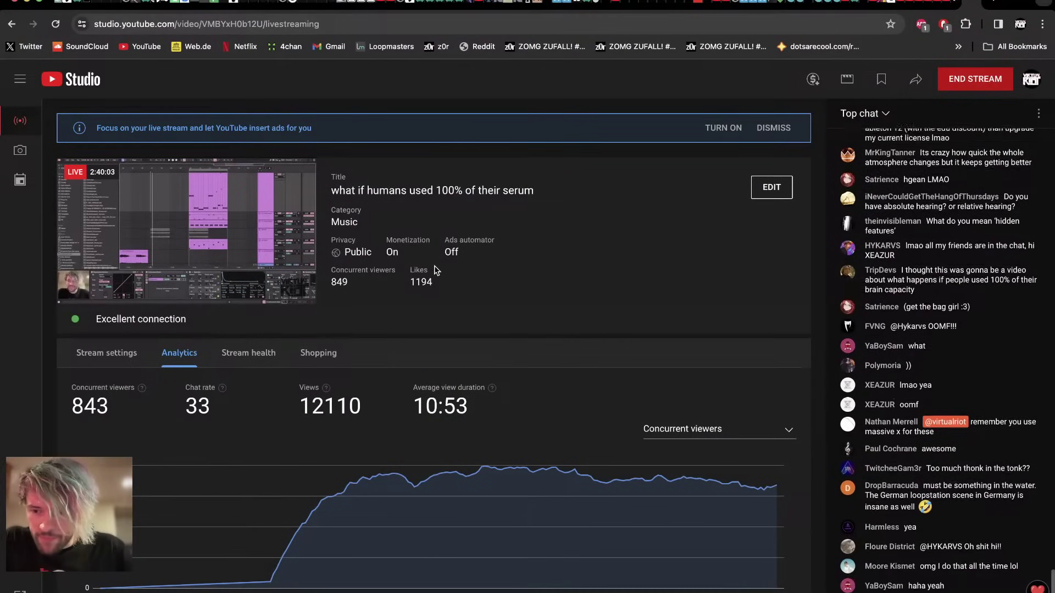
{"action": "key", "text": "super+Tab"}
Open the YouAreMyAngel clip and set its pitch to +12 semitones
{"action": "double_click", "coordinate": [383, 267]}
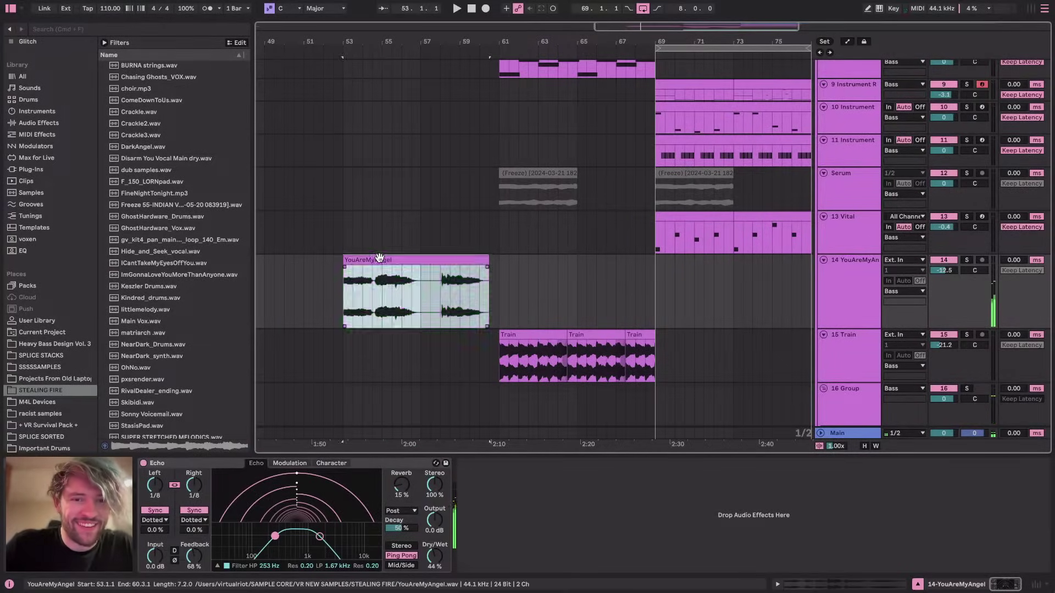
{"action": "left_click", "coordinate": [265, 275]}
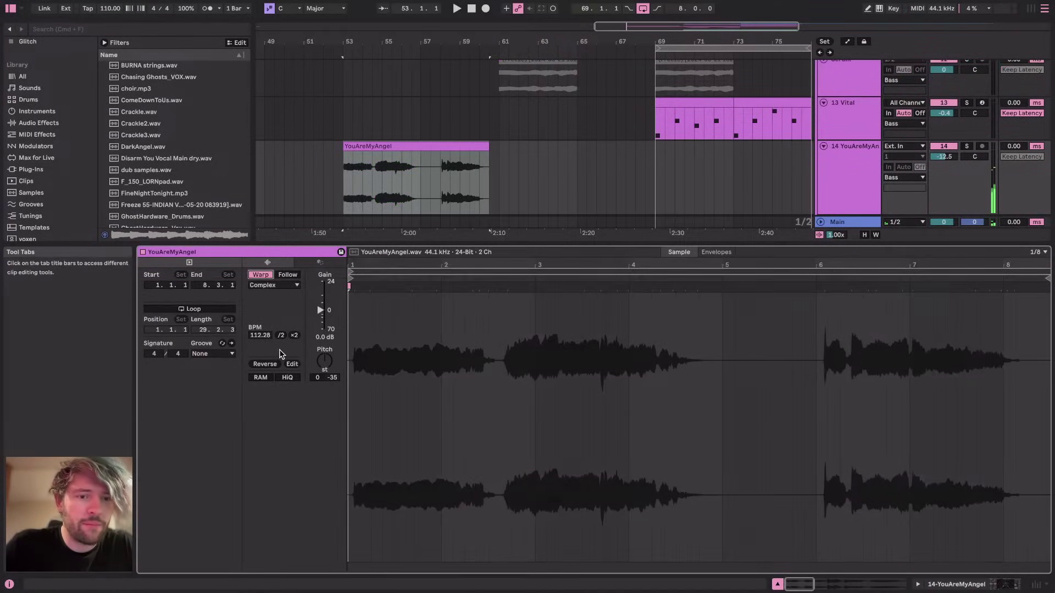
{"action": "left_click", "coordinate": [323, 359]}
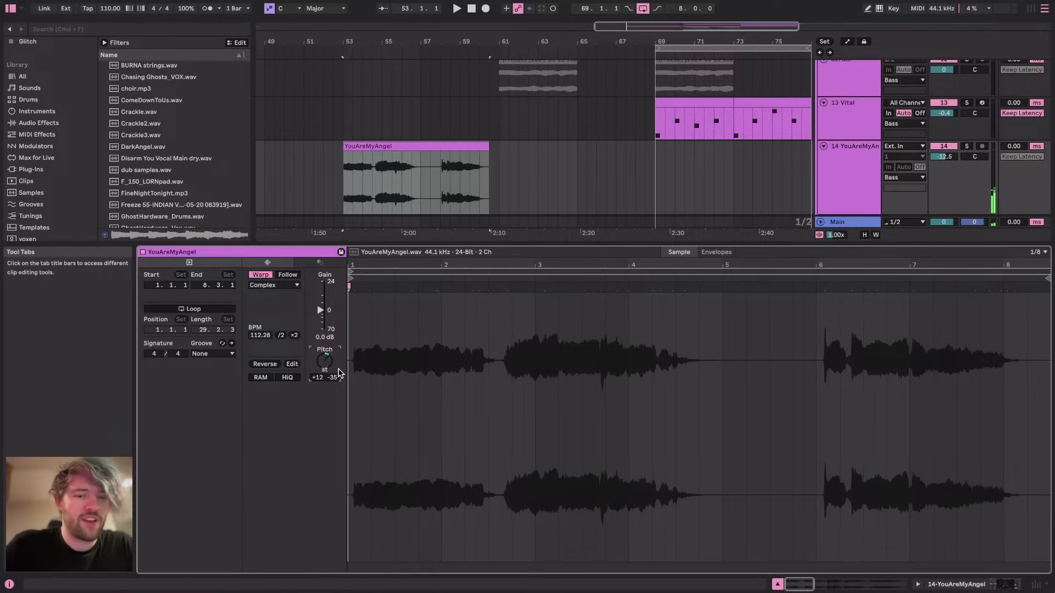
Set the YouAreMyAngel clip's pitch to +7 semitones and its warp mode to Complex Pro
{"action": "key", "text": "space"}
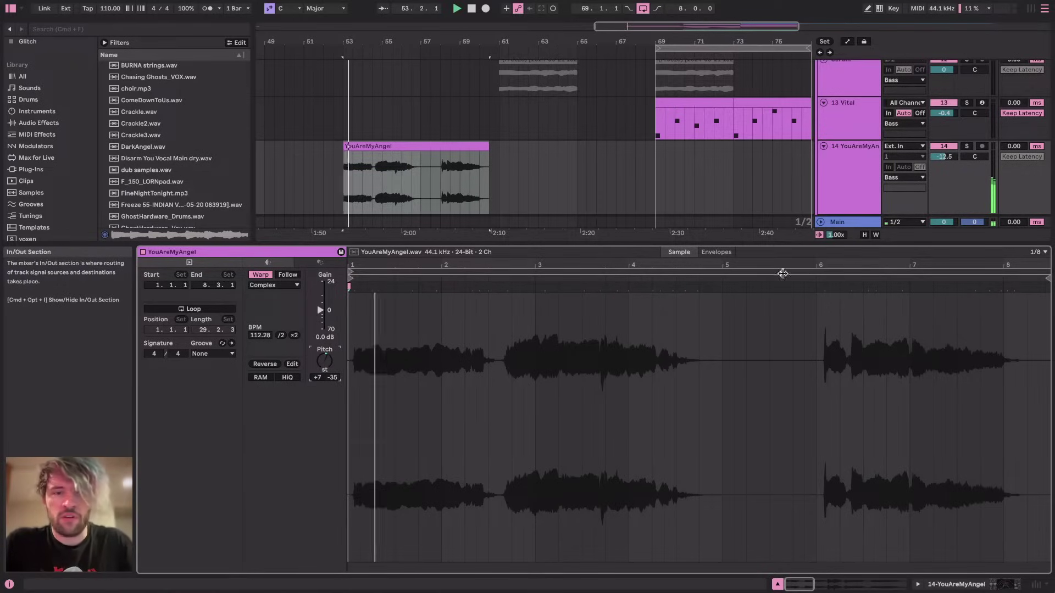
{"action": "left_click", "coordinate": [271, 285]}
{"action": "left_click", "coordinate": [268, 340]}
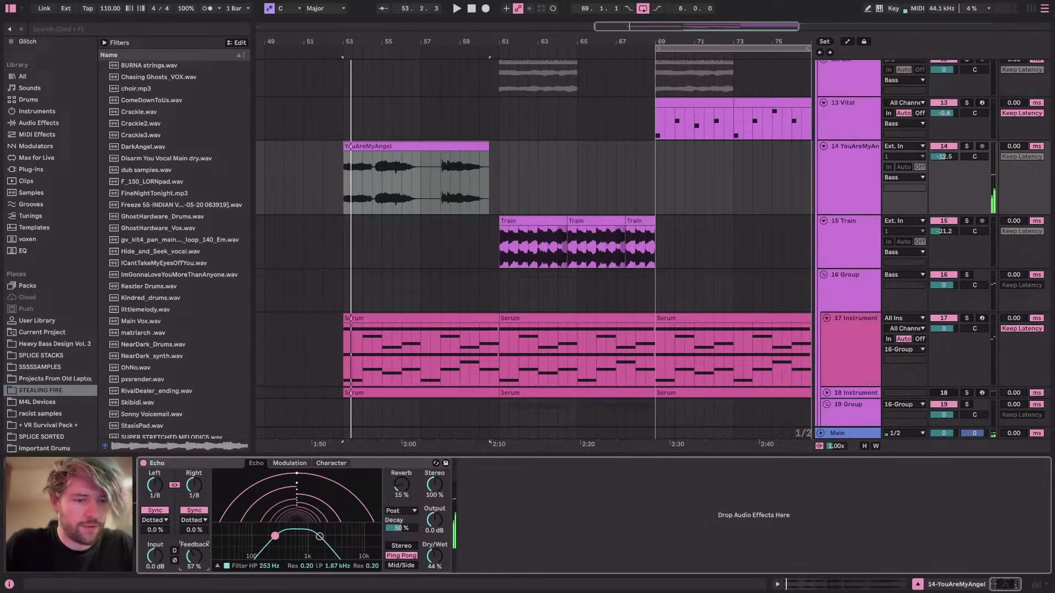
Play the vocal from bar 53 and raise the YouAreMyAngel track's volume to -9.1 dB
{"action": "left_click", "coordinate": [345, 168]}
{"action": "left_click", "coordinate": [340, 179]}
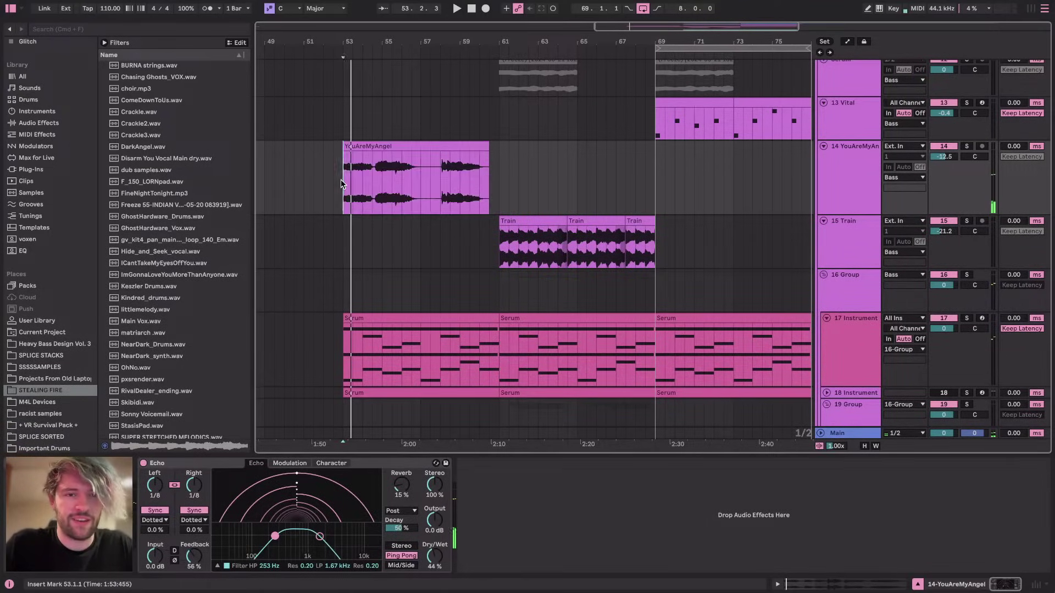
{"action": "key", "text": "space"}
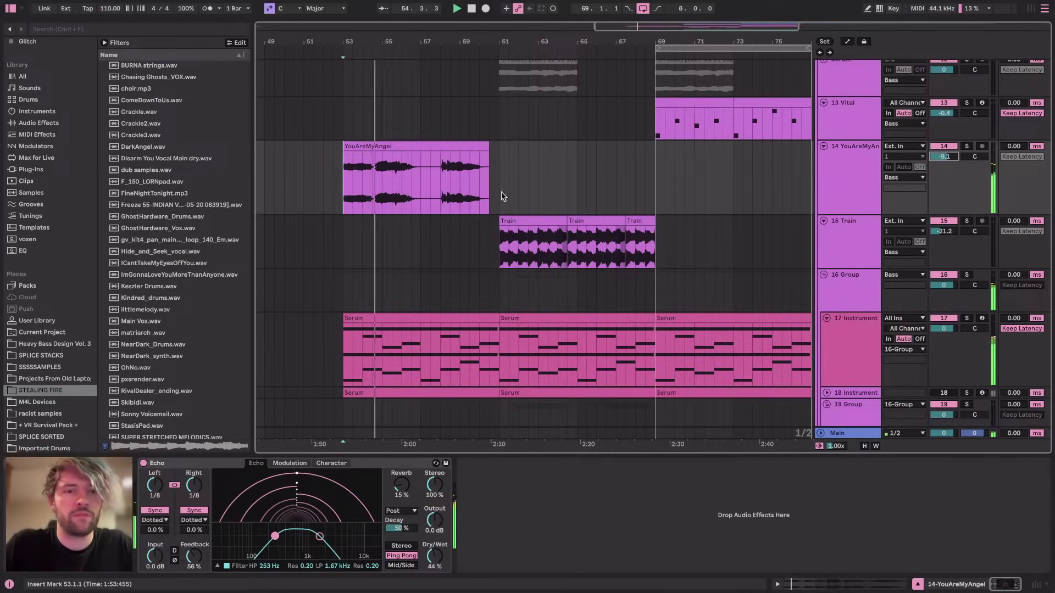
Open the YouAreMyAngel clip and set its Formants to 100%
{"action": "scroll", "coordinate": [391, 170], "scroll_direction": "up", "scroll_amount": 4}
{"action": "left_click", "coordinate": [367, 148]}
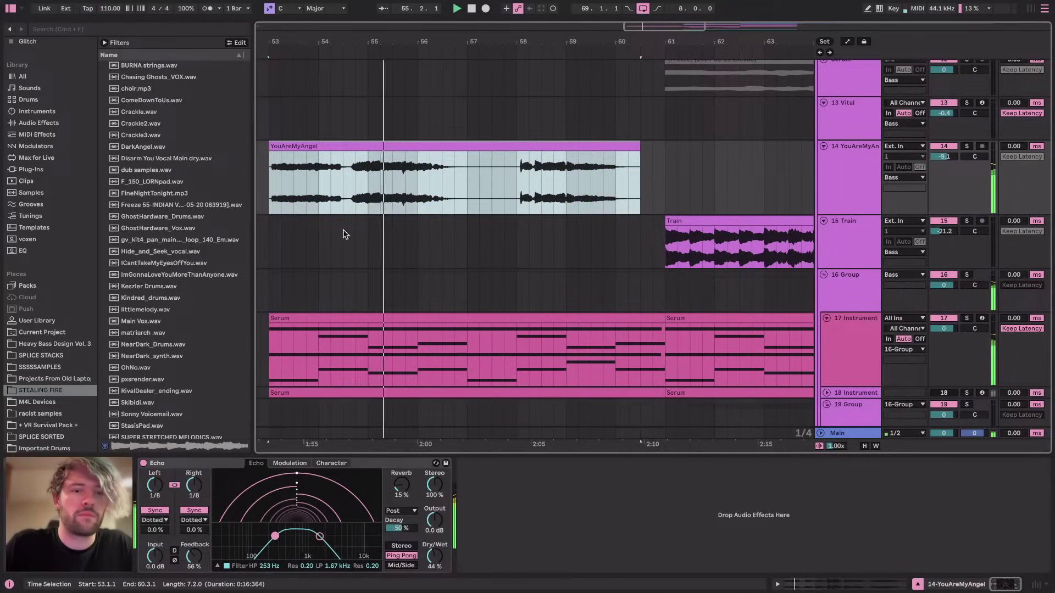
{"action": "double_click", "coordinate": [394, 146]}
{"action": "left_click_drag", "start_coordinate": [281, 302], "coordinate": [281, 275]}
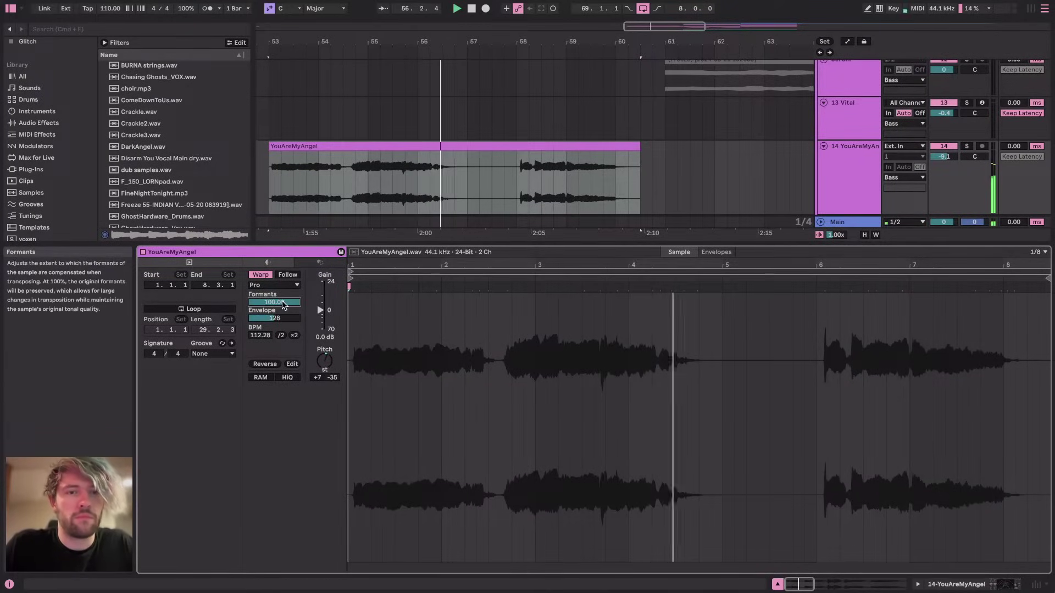
Set the vocal track's Echo feedback to 70% and split the YouAreMyAngel clip at bar 58, shifting the second part's audio slightly earlier
{"action": "scroll", "coordinate": [367, 175], "scroll_direction": "down", "scroll_amount": 3}
{"action": "left_click", "coordinate": [997, 590]}
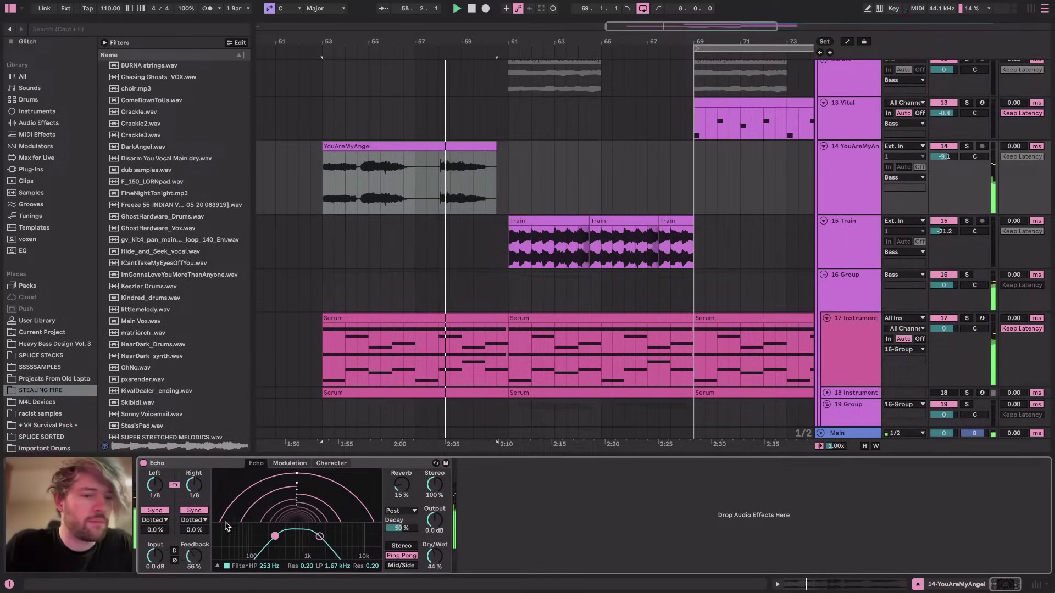
{"action": "scroll", "coordinate": [410, 199], "scroll_direction": "up", "scroll_amount": 5}
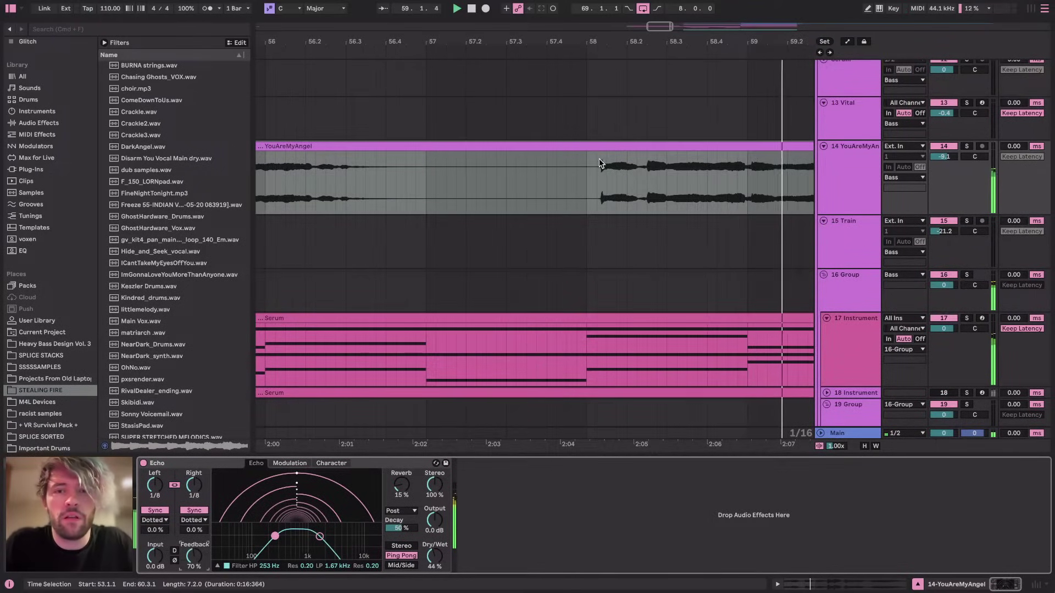
{"action": "left_click", "coordinate": [586, 164]}
{"action": "key", "text": "super+e"}
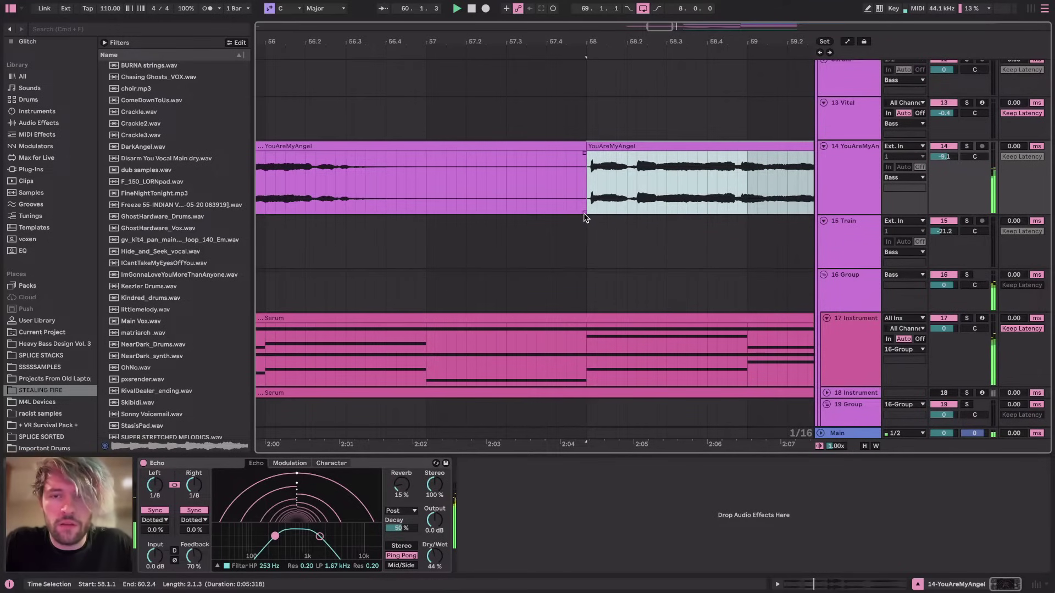
Let the arrangement play past bar 61 and check the stream chat in YouTube Studio
{"action": "scroll", "coordinate": [584, 217], "scroll_direction": "down", "scroll_amount": 8}
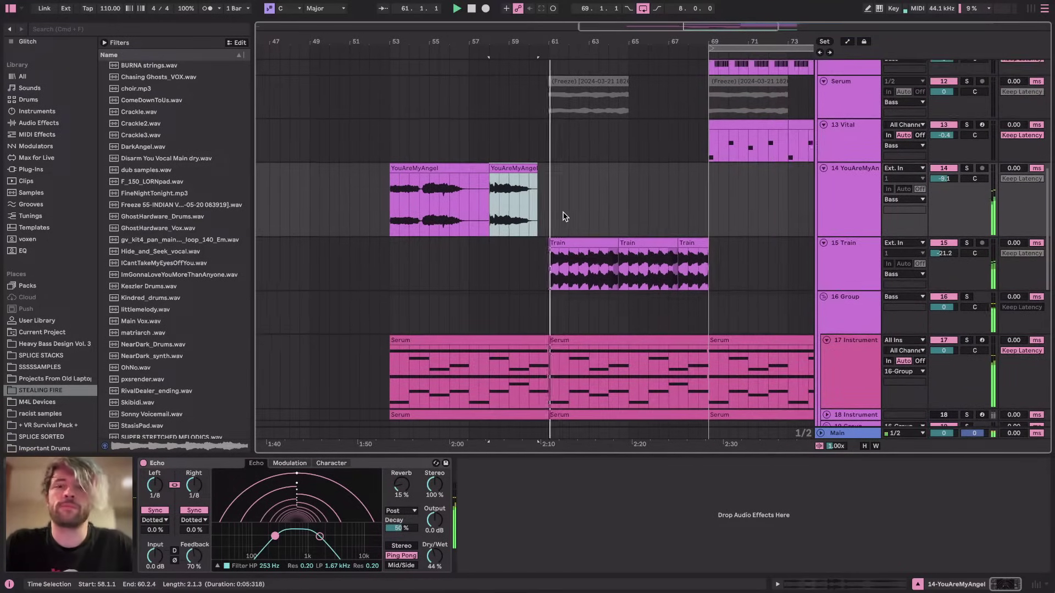
{"action": "scroll", "coordinate": [562, 212], "scroll_direction": "down", "scroll_amount": 1}
{"action": "scroll", "coordinate": [562, 212], "scroll_direction": "right", "scroll_amount": 2}
{"action": "key", "text": "super+Tab"}
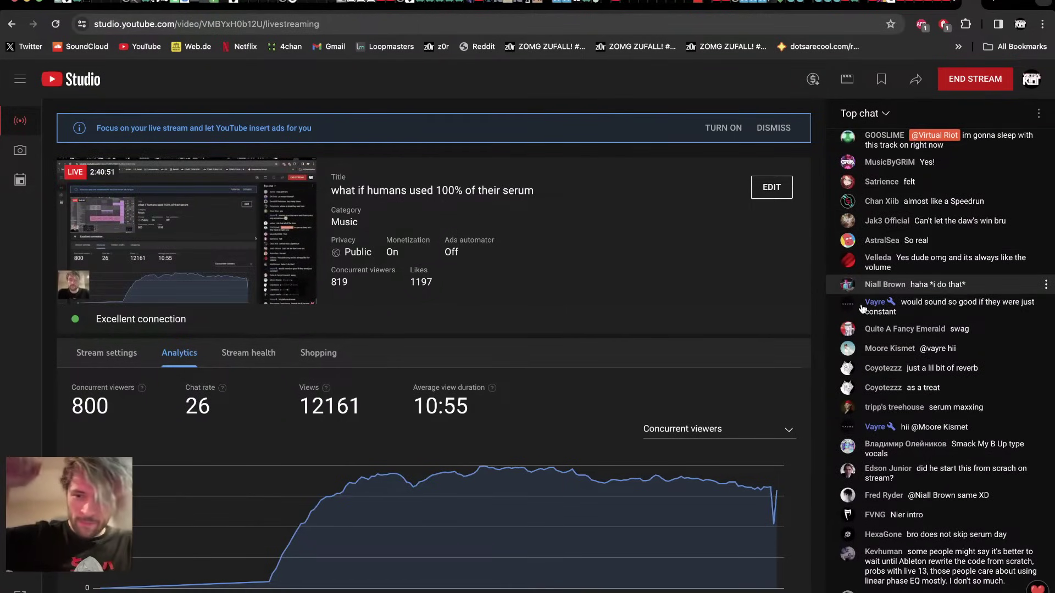
{"action": "key", "text": "super+Tab"}
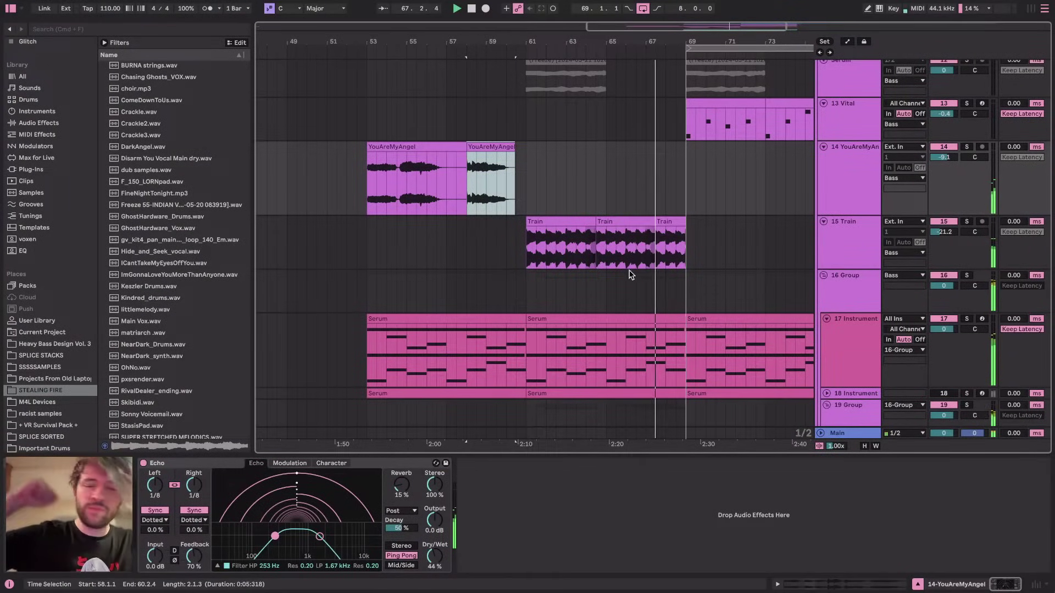
Turn off Osc B in the Serum on track 7
{"action": "scroll", "coordinate": [625, 209], "scroll_direction": "right", "scroll_amount": 4}
{"action": "scroll", "coordinate": [625, 204], "scroll_direction": "up", "scroll_amount": 2}
{"action": "scroll", "coordinate": [625, 203], "scroll_direction": "left", "scroll_amount": 3}
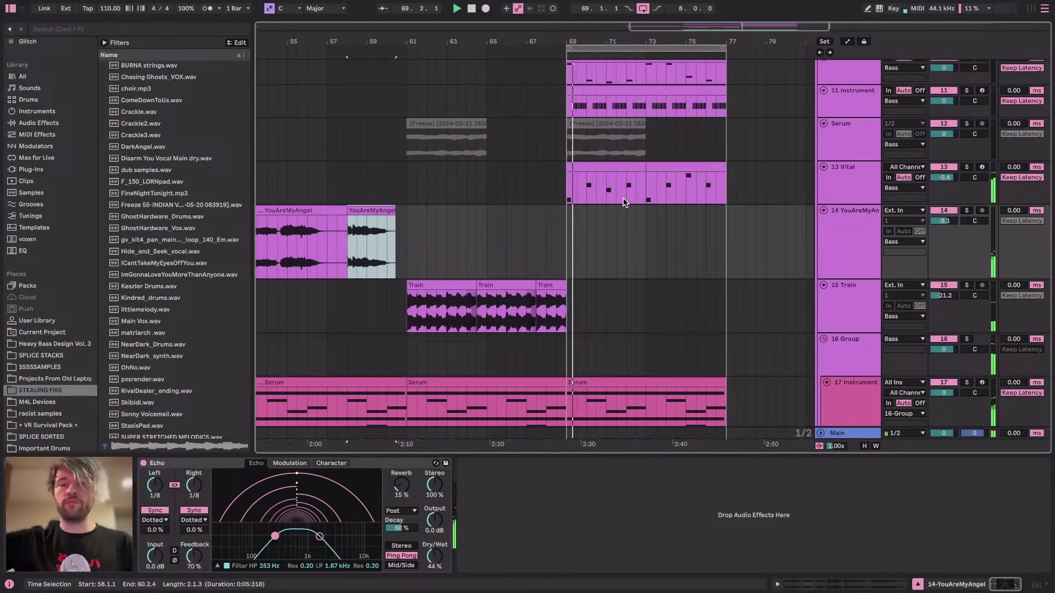
{"action": "scroll", "coordinate": [625, 202], "scroll_direction": "up", "scroll_amount": 5}
{"action": "scroll", "coordinate": [625, 202], "scroll_direction": "right", "scroll_amount": 2}
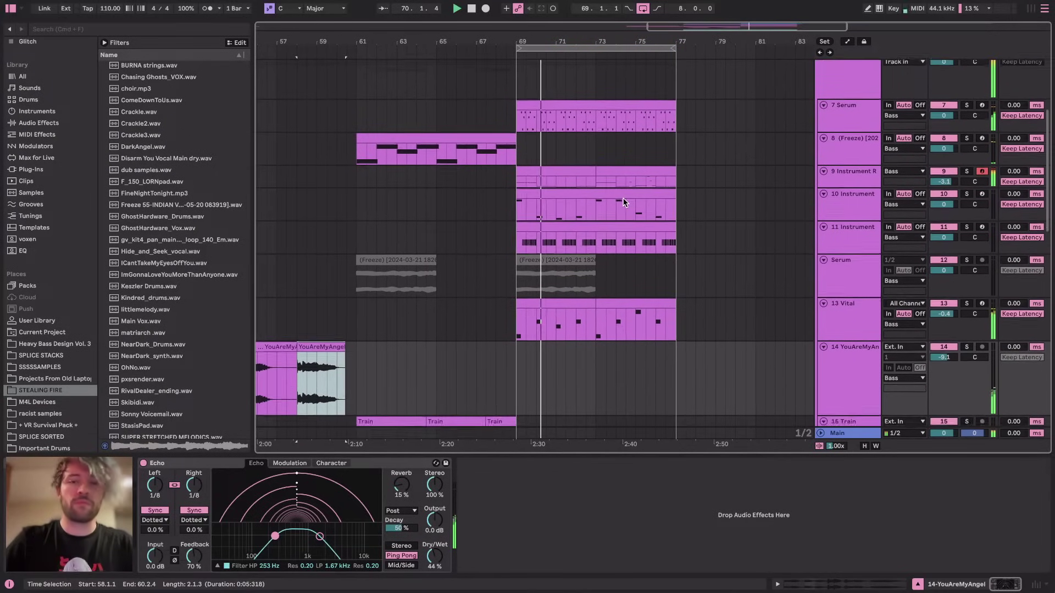
{"action": "left_click", "coordinate": [847, 109]}
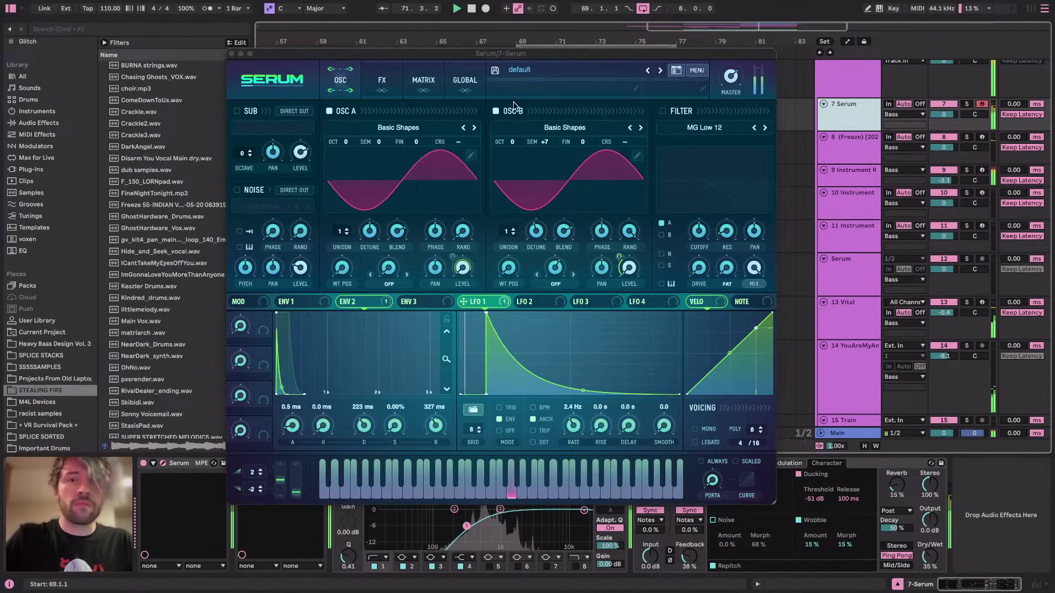
{"action": "left_click", "coordinate": [495, 111]}
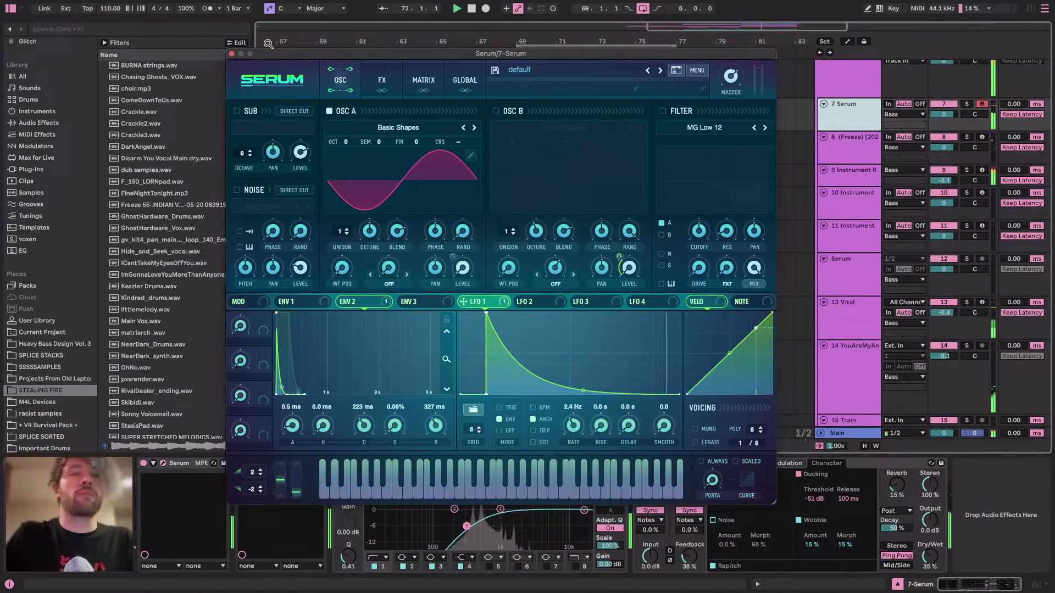
{"action": "left_click", "coordinate": [231, 53]}
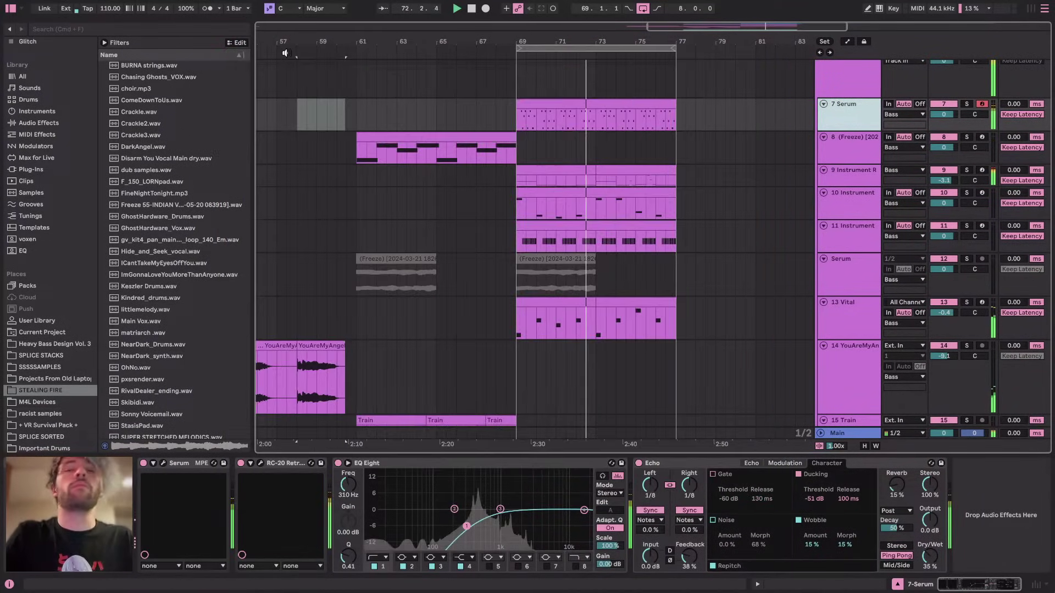
Duplicate the looped time of bars 69–77 into bars 77–85
{"action": "right_click", "coordinate": [637, 48]}
{"action": "left_click", "coordinate": [665, 96]}
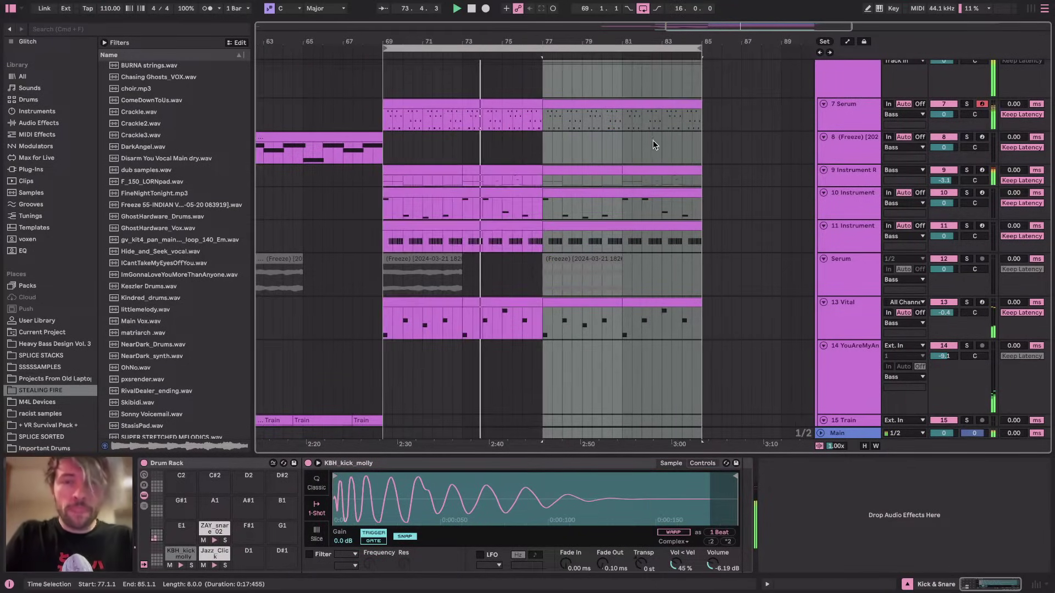
Automate Osc B On for track 7's Serum, off until bar 77 and on from bar 77, and close Serum with the lanes hidden
{"action": "left_click", "coordinate": [585, 106]}
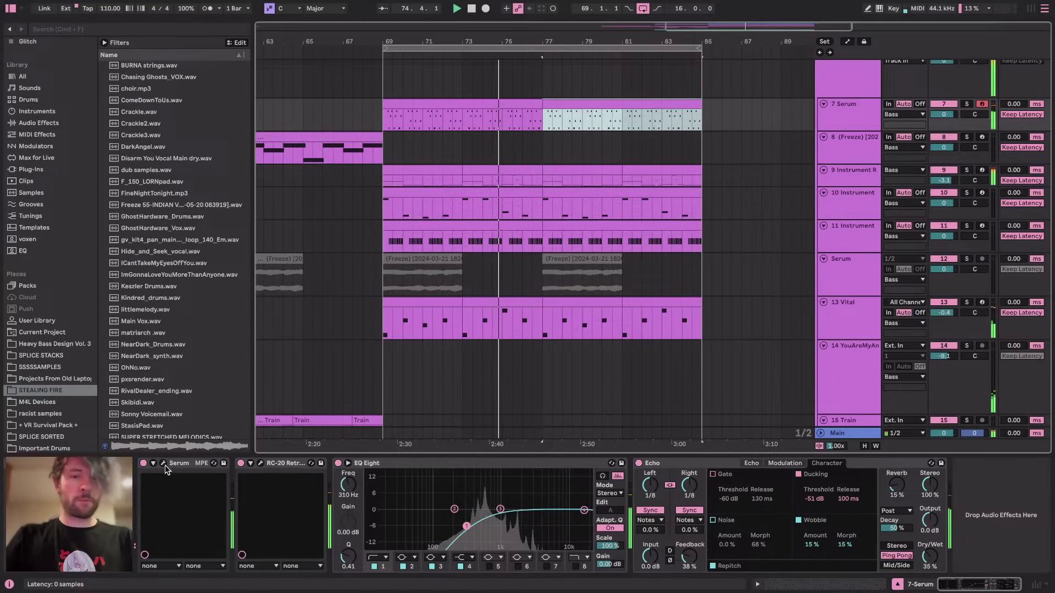
{"action": "key", "text": "super+alt+p"}
{"action": "left_click_drag", "start_coordinate": [505, 54], "coordinate": [270, 163]}
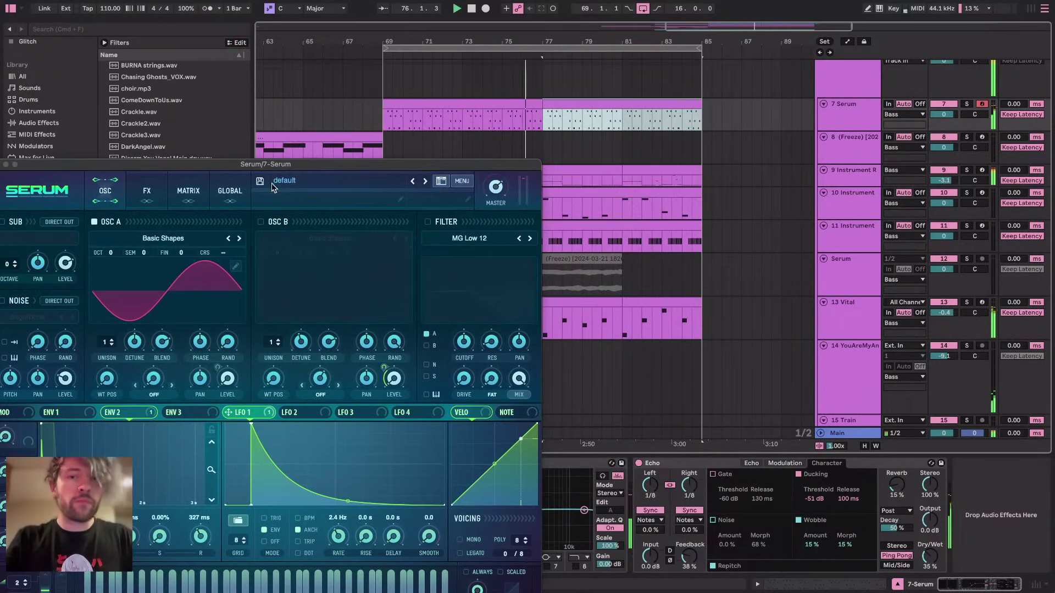
{"action": "key", "text": "a"}
{"action": "left_click", "coordinate": [262, 222]}
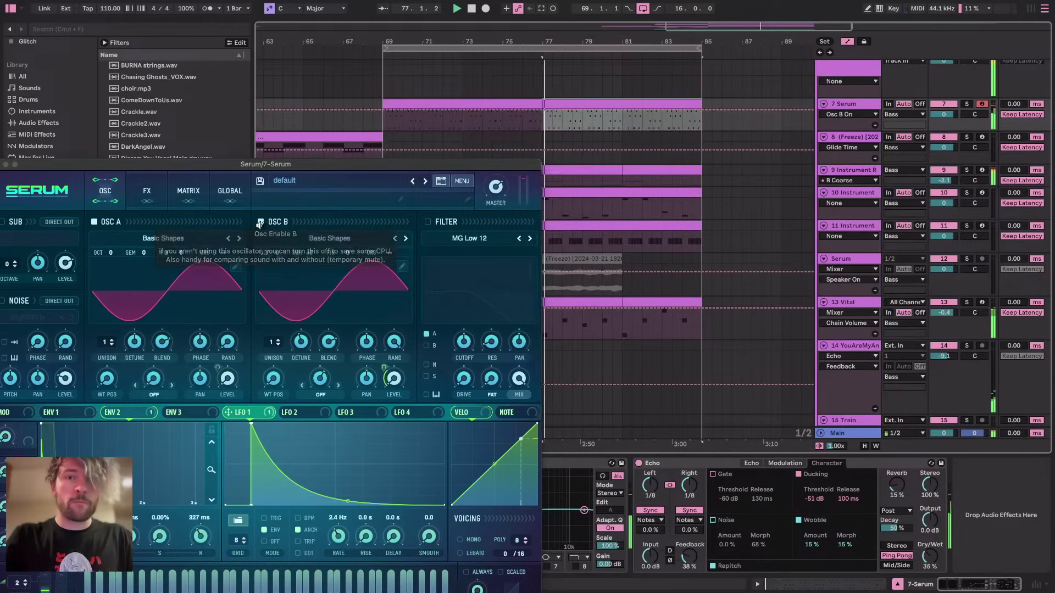
{"action": "left_click", "coordinate": [543, 111]}
{"action": "left_click_drag", "start_coordinate": [541, 111], "coordinate": [542, 129]}
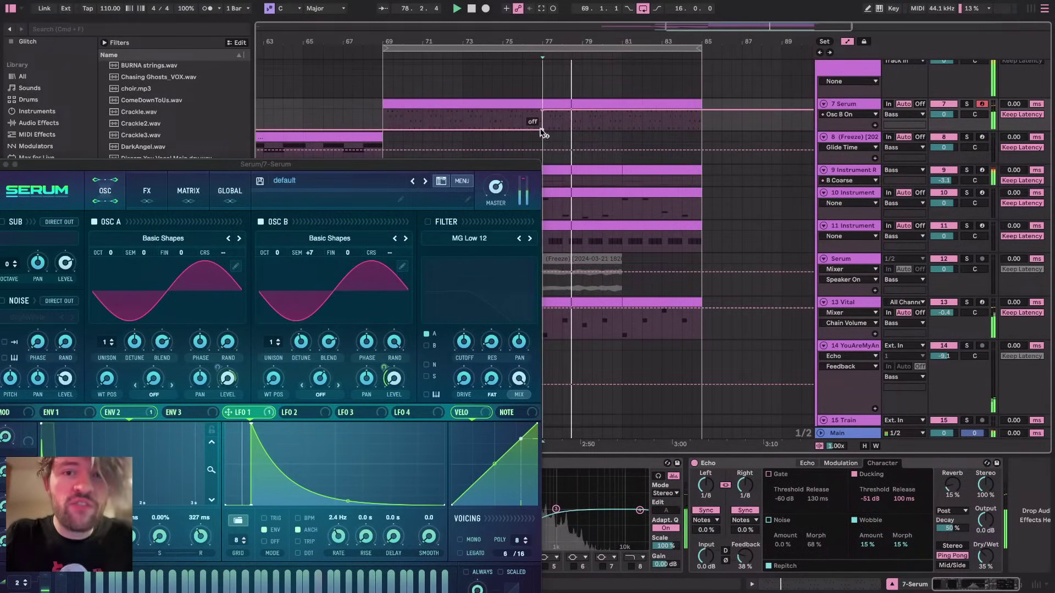
{"action": "key", "text": "a"}
{"action": "left_click_drag", "start_coordinate": [19, 169], "coordinate": [85, 164]}
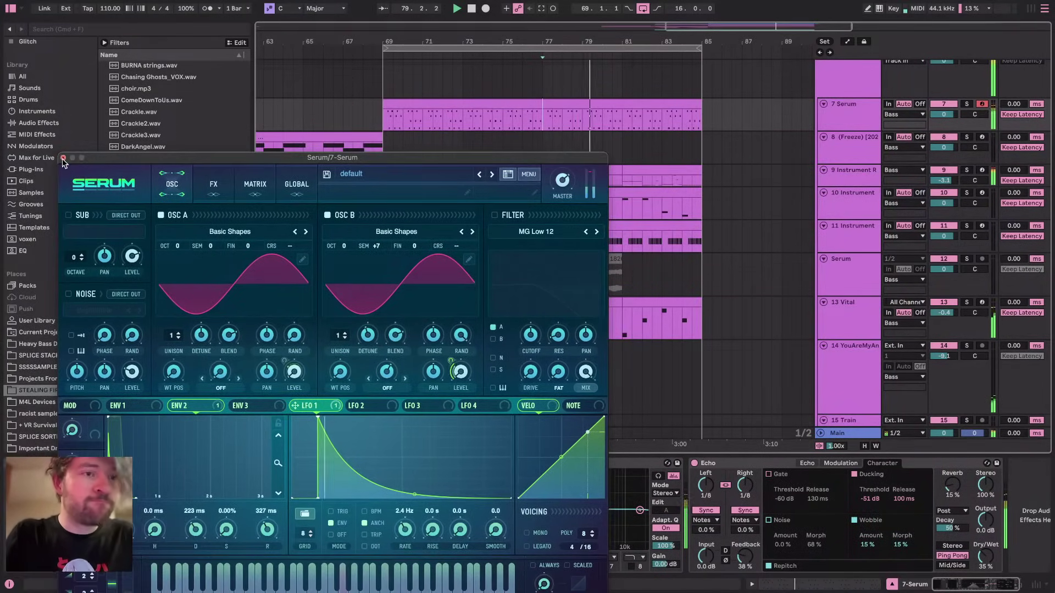
{"action": "left_click", "coordinate": [63, 158]}
Unfold the Cymbals track and open the Drums - Cymbals one-shots folder in SPLICE SORTED
{"action": "scroll", "coordinate": [378, 209], "scroll_direction": "up", "scroll_amount": 5}
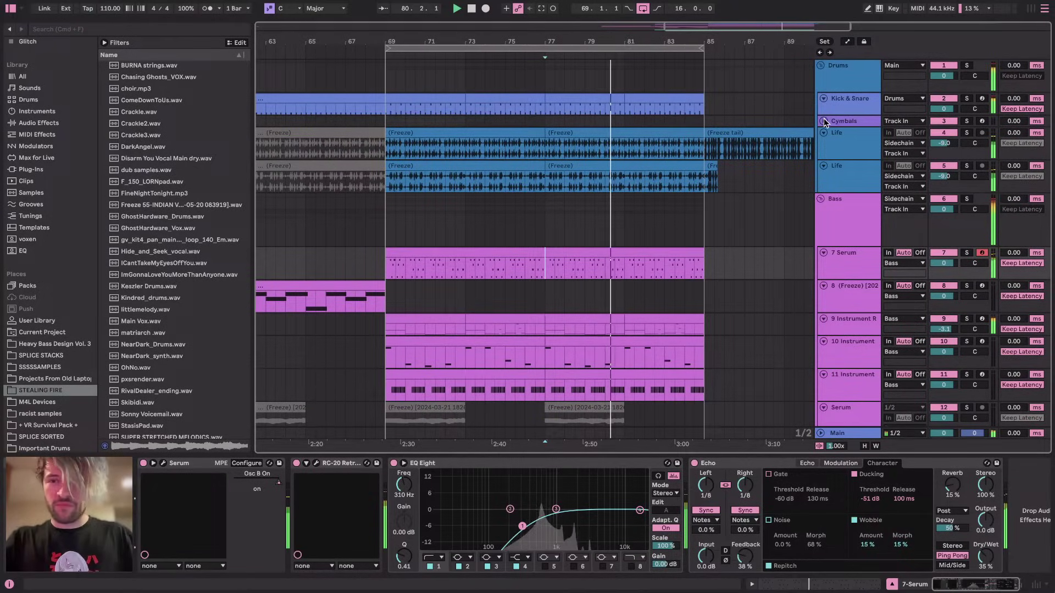
{"action": "left_click", "coordinate": [824, 122]}
{"action": "scroll", "coordinate": [51, 409], "scroll_direction": "down", "scroll_amount": 5}
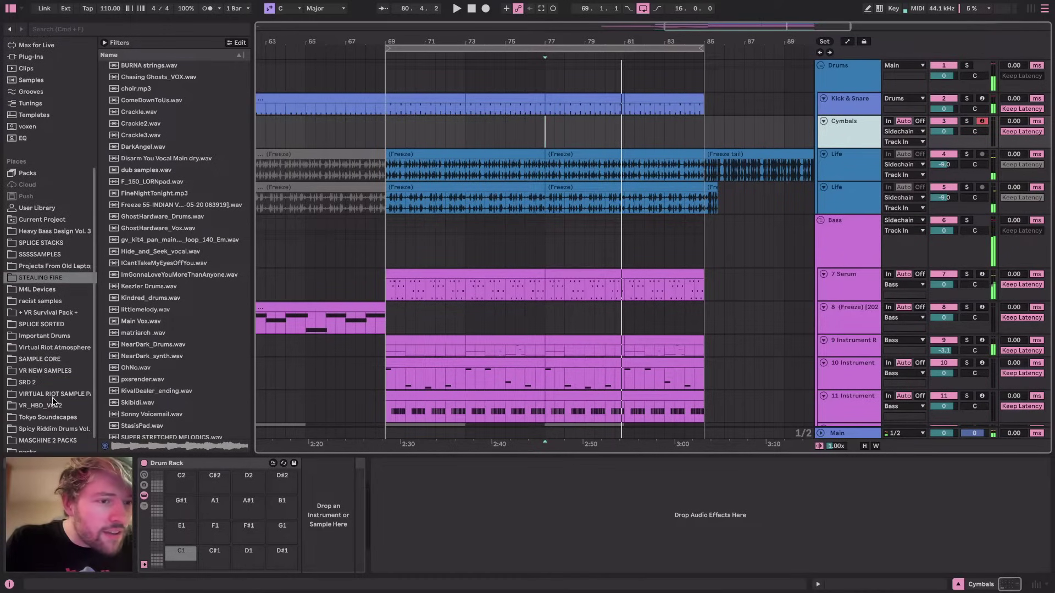
{"action": "left_click", "coordinate": [44, 324]}
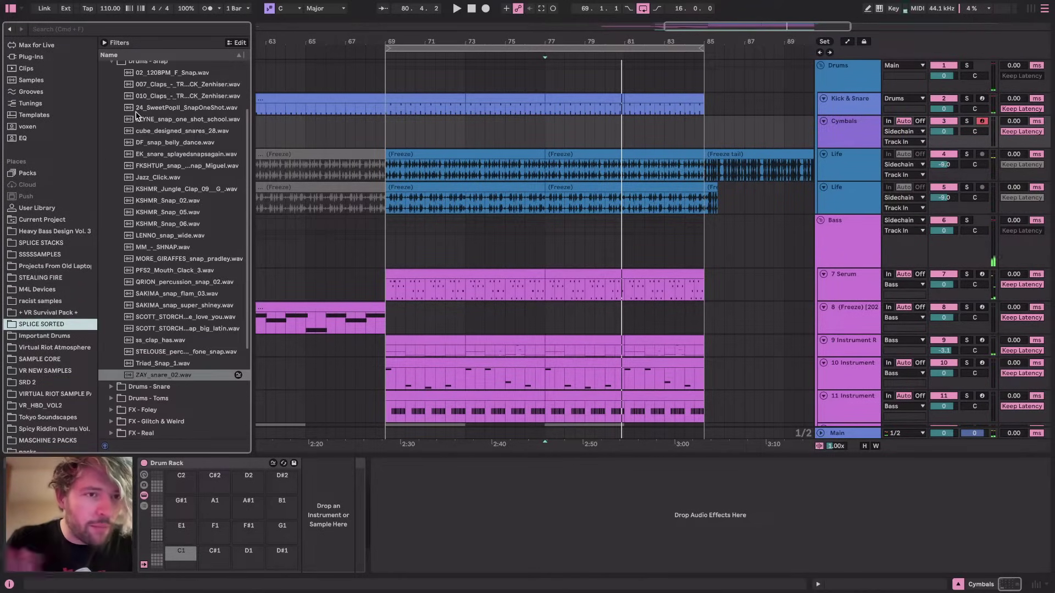
{"action": "scroll", "coordinate": [136, 116], "scroll_direction": "up", "scroll_amount": 3}
{"action": "left_click", "coordinate": [142, 136]}
{"action": "key", "text": "Left"}
{"action": "key", "text": "Left"}
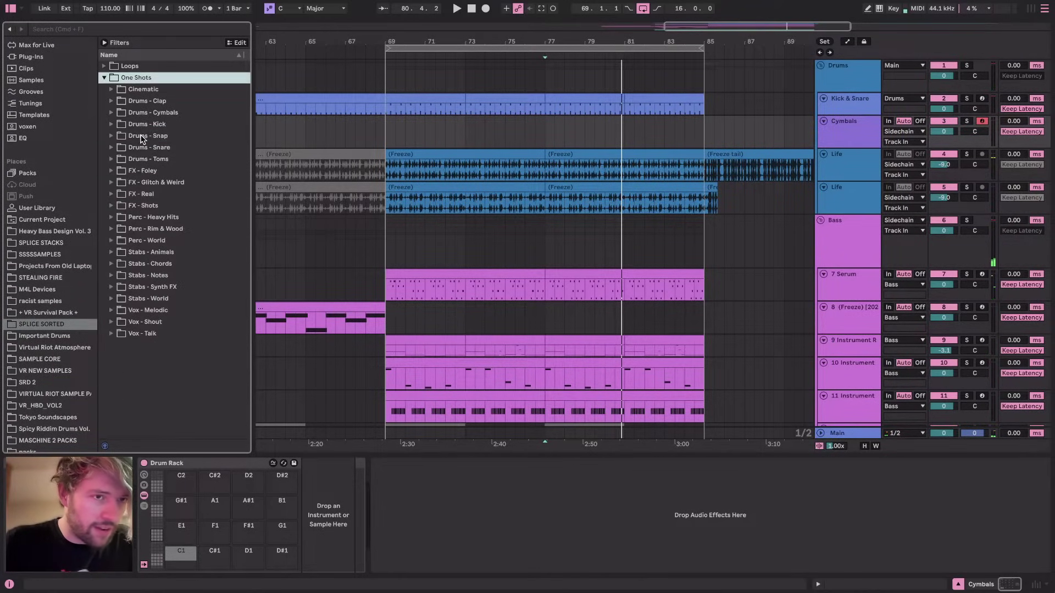
{"action": "left_click", "coordinate": [149, 115]}
{"action": "key", "text": "Right"}
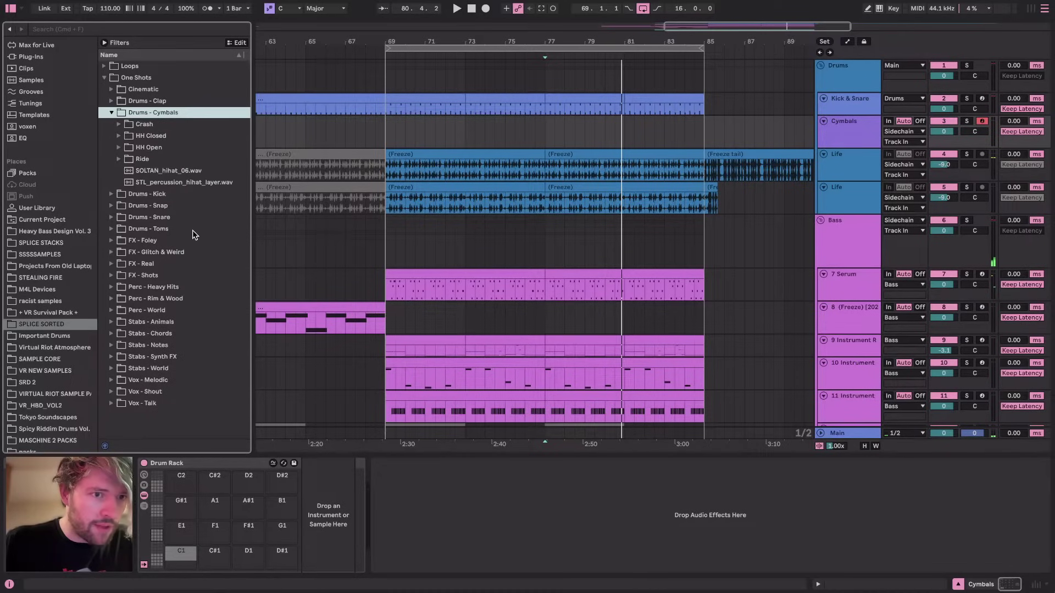
Audition samples in the HH Open folder, including UKB_Drums_Hi_Hat_01.wav and SOLTAN_crash_02.wav
{"action": "key", "text": "Down"}
{"action": "key", "text": "Down"}
{"action": "key", "text": "Down"}
{"action": "key", "text": "Right"}
{"action": "scroll", "coordinate": [163, 223], "scroll_direction": "down", "scroll_amount": 6}
{"action": "left_click", "coordinate": [166, 222]}
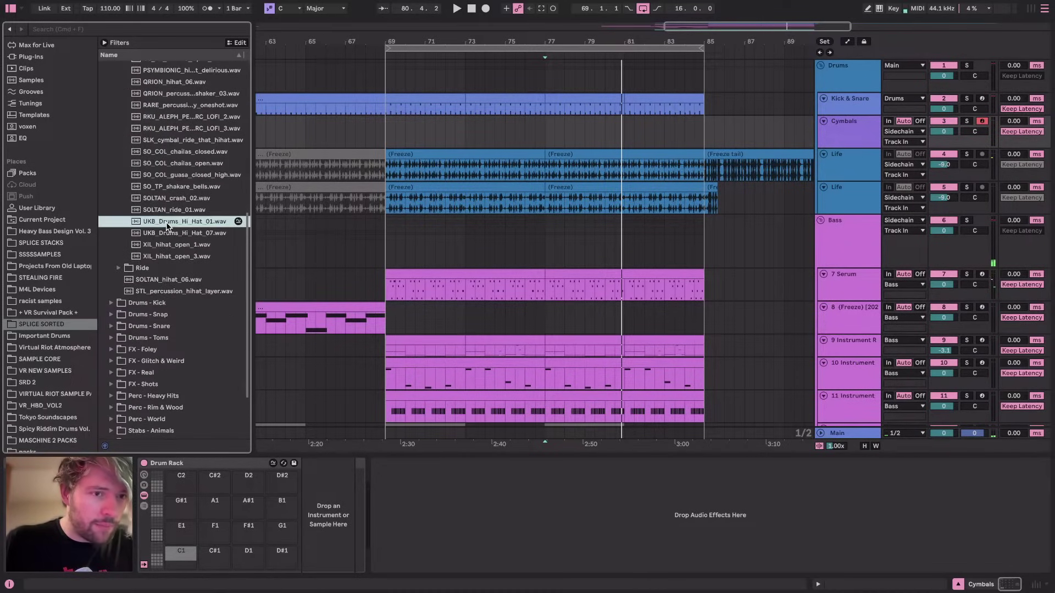
{"action": "key", "text": "Down"}
{"action": "left_click", "coordinate": [180, 200]}
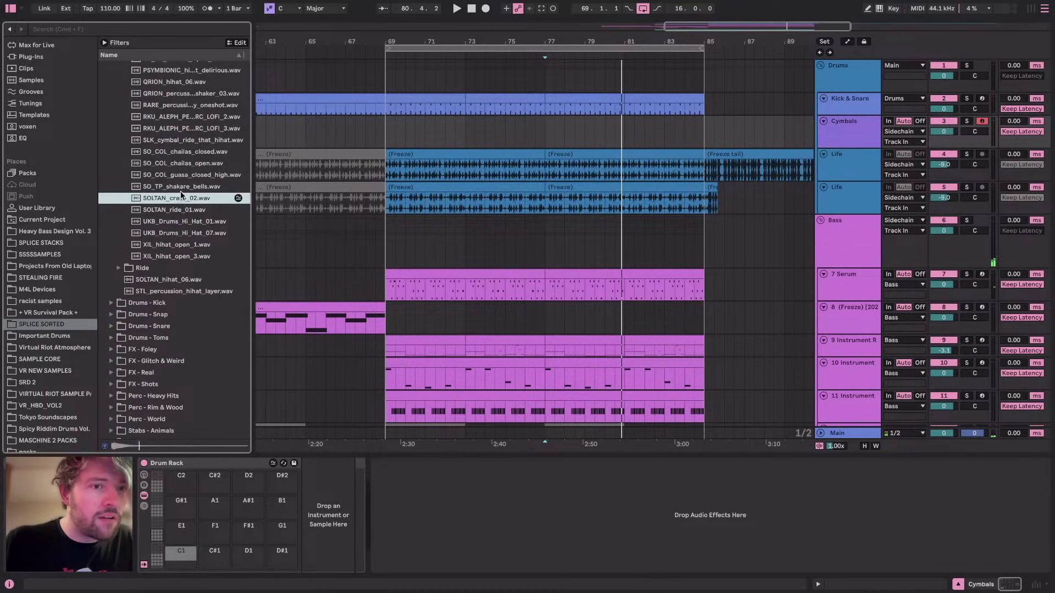
{"action": "left_click", "coordinate": [175, 172]}
{"action": "scroll", "coordinate": [175, 167], "scroll_direction": "up", "scroll_amount": 2}
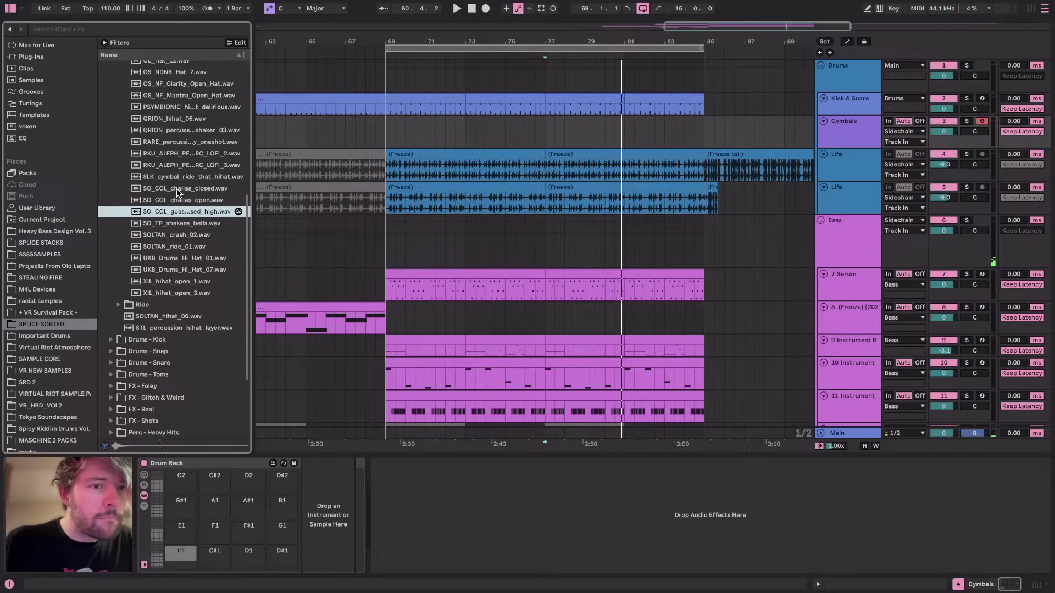
Audition closed hats in the HH Closed folder and load OS_FA2_Hat_7.wav onto pad C1 of the Cymbals Drum Rack
{"action": "key", "text": "Left"}
{"action": "key", "text": "Left"}
{"action": "key", "text": "Up"}
{"action": "key", "text": "Right"}
{"action": "scroll", "coordinate": [181, 236], "scroll_direction": "down", "scroll_amount": 5}
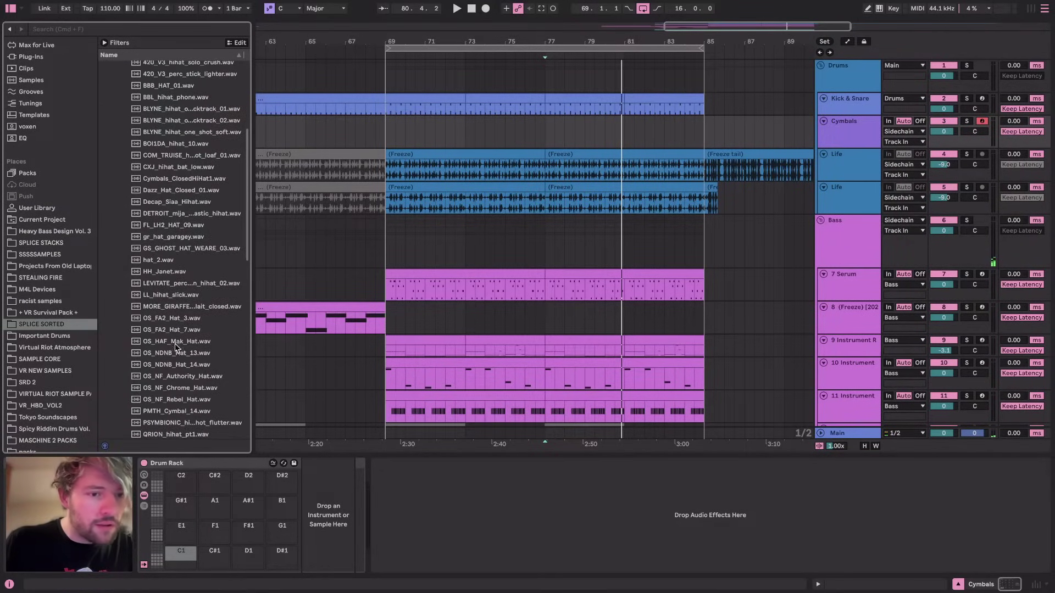
{"action": "scroll", "coordinate": [175, 362], "scroll_direction": "down", "scroll_amount": 2}
{"action": "left_click", "coordinate": [174, 299]}
{"action": "key", "text": "Up"}
{"action": "key", "text": "Up"}
{"action": "key", "text": "Up"}
{"action": "key", "text": "Up"}
{"action": "left_click", "coordinate": [167, 270]}
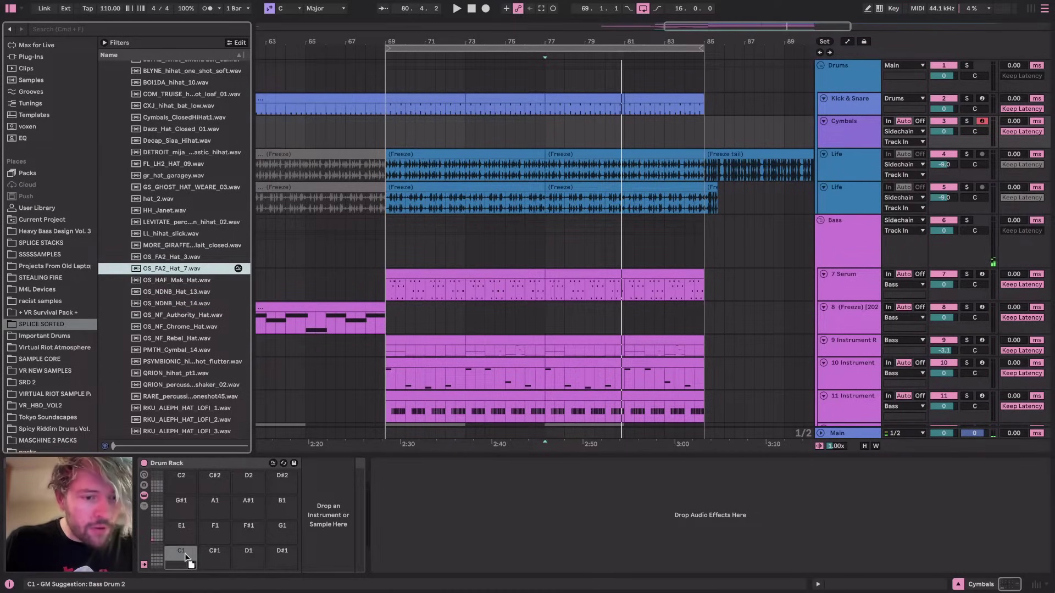
{"action": "left_click_drag", "start_coordinate": [181, 554], "coordinate": [183, 558]}
Create an empty MIDI clip on the Cymbals track spanning bars 69–85
{"action": "left_click_drag", "start_coordinate": [400, 127], "coordinate": [706, 126]}
{"action": "key", "text": "super+shift+m"}
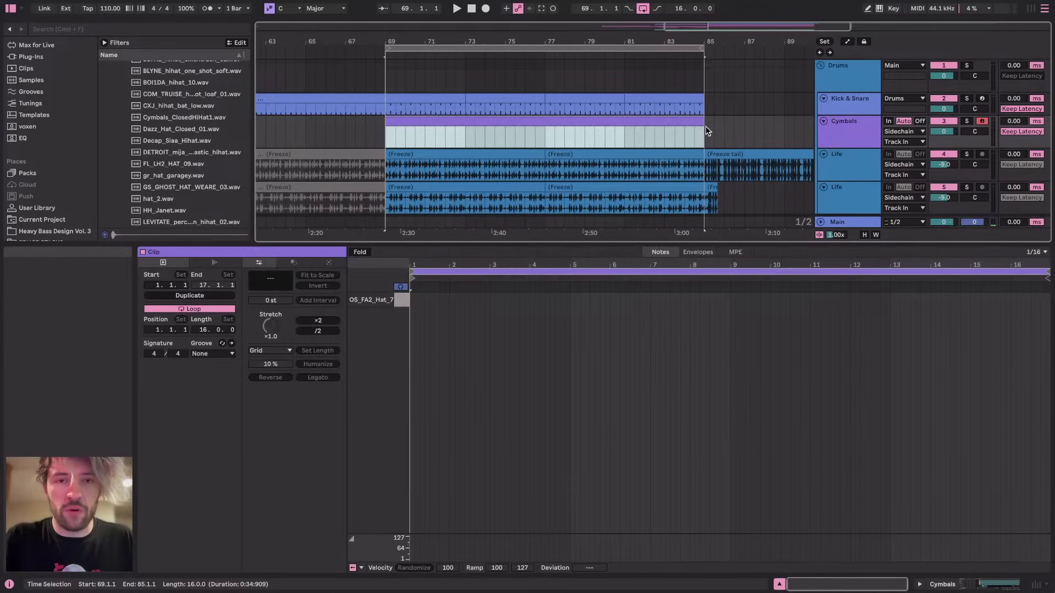
{"action": "scroll", "coordinate": [442, 336], "scroll_direction": "up", "scroll_amount": 5}
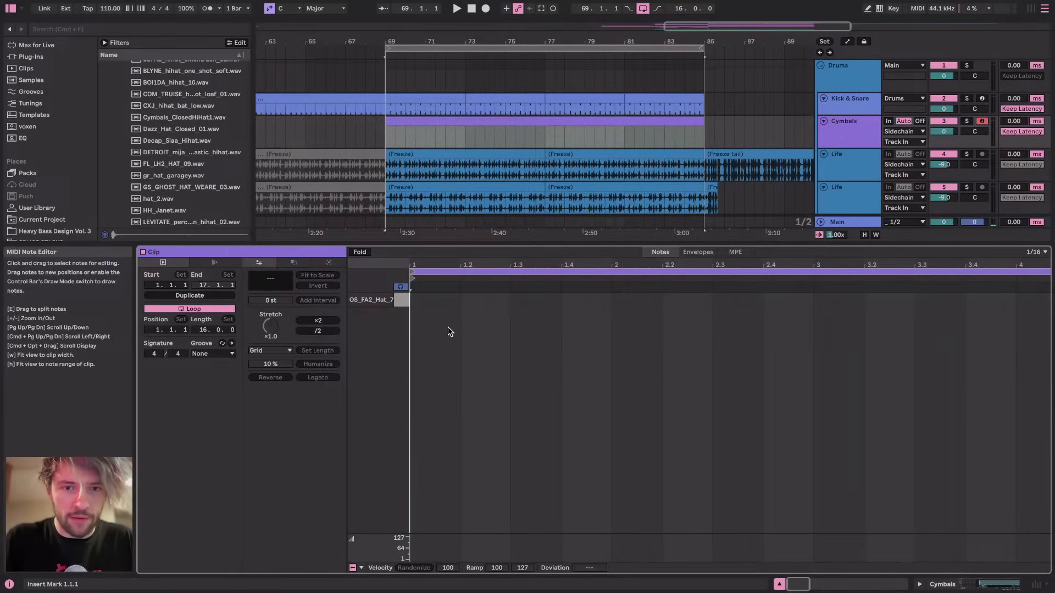
Add an off-beat OS_FA2_Hat_7 note in the first beat of the Cymbals clip and duplicate it across the first bar
{"action": "double_click", "coordinate": [438, 300]}
{"action": "left_click_drag", "start_coordinate": [461, 299], "coordinate": [356, 299]}
{"action": "key", "text": "super+d"}
{"action": "key", "text": "super+d"}
{"action": "key", "text": "super+d"}
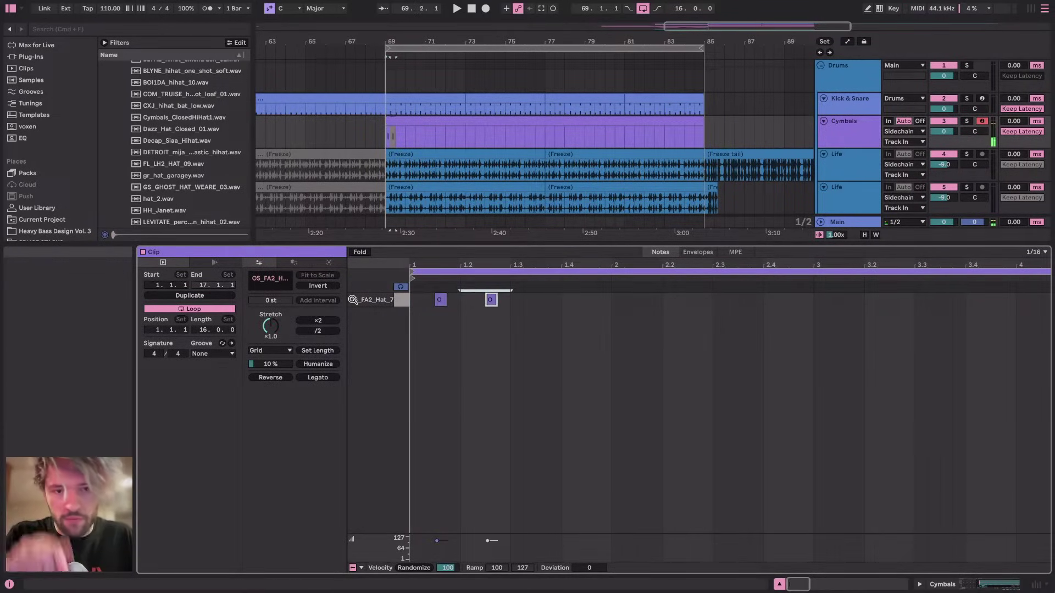
Duplicate the first bar's hi-hat notes repeatedly until they fill all 16 bars of the Cymbals clip
{"action": "left_click_drag", "start_coordinate": [611, 302], "coordinate": [335, 304]}
{"action": "key", "text": "super+d"}
{"action": "key", "text": "super+d"}
{"action": "scroll", "coordinate": [713, 492], "scroll_direction": "down", "scroll_amount": 5}
{"action": "key", "text": "super+d"}
{"action": "key", "text": "super+d"}
{"action": "key", "text": "super+d"}
{"action": "key", "text": "super+d"}
{"action": "key", "text": "super+d"}
{"action": "key", "text": "super+d"}
{"action": "key", "text": "super+d"}
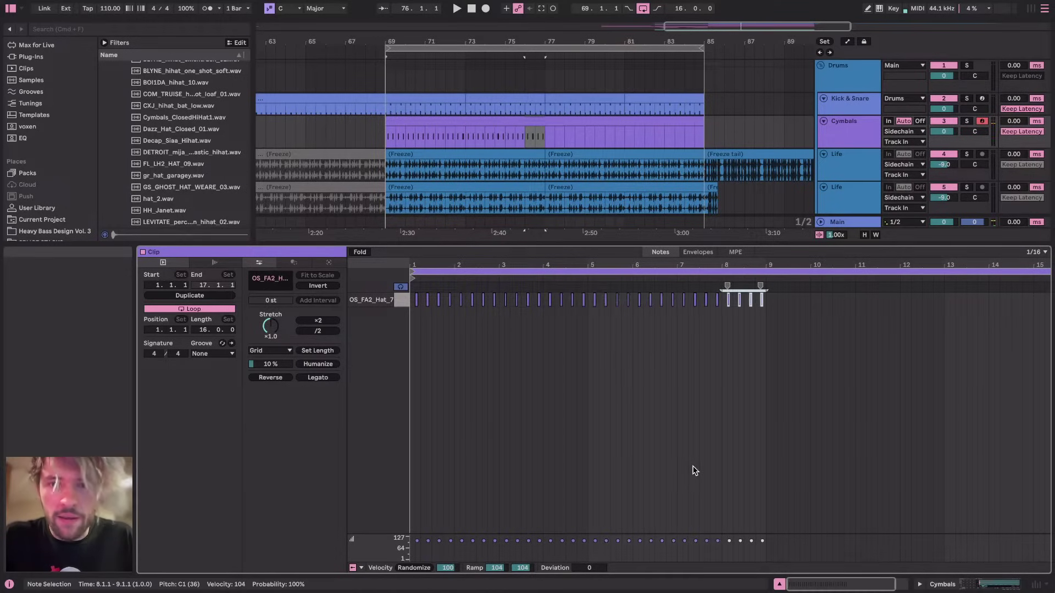
{"action": "key", "text": "super+d"}
{"action": "key", "text": "super+d"}
{"action": "key", "text": "super+d"}
{"action": "key", "text": "super+d"}
{"action": "key", "text": "super+d"}
{"action": "key", "text": "super+d"}
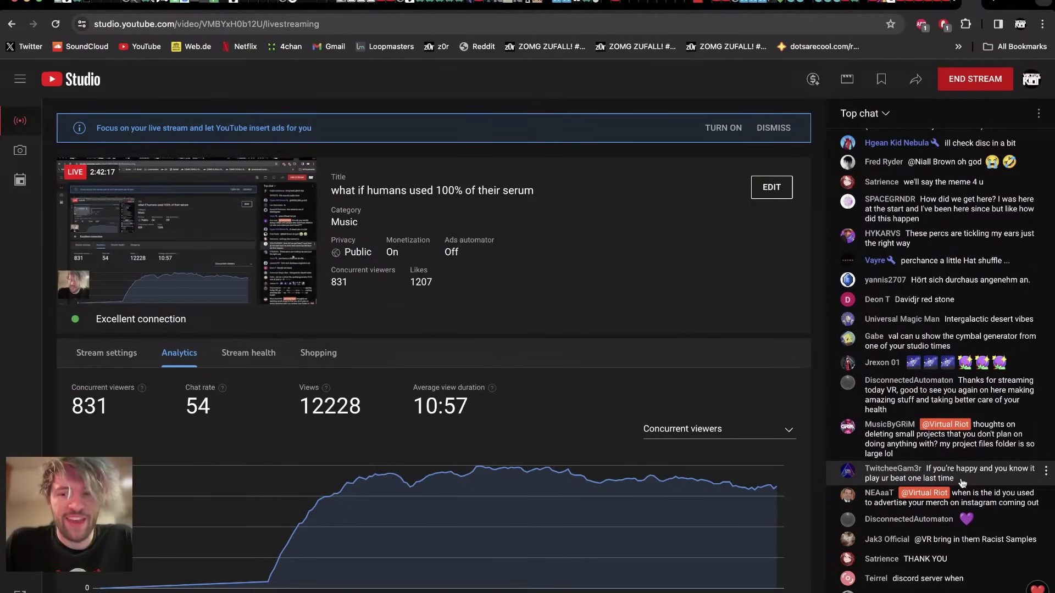
Read the stream's live chat in YouTube Studio and return to Ableton Live
{"action": "key", "text": "super+Tab"}
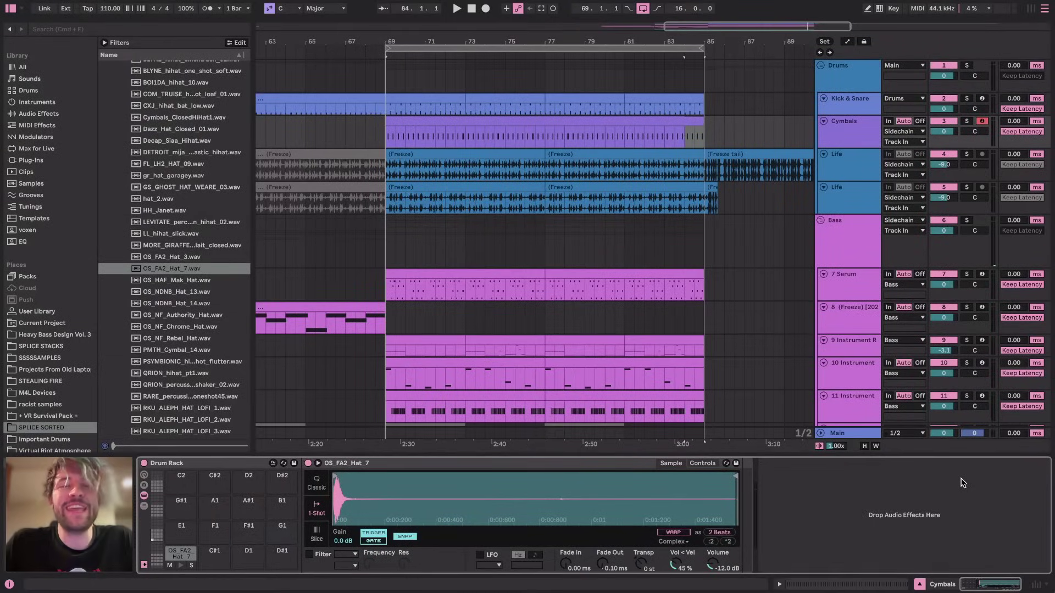
{"action": "key", "text": "super+Tab"}
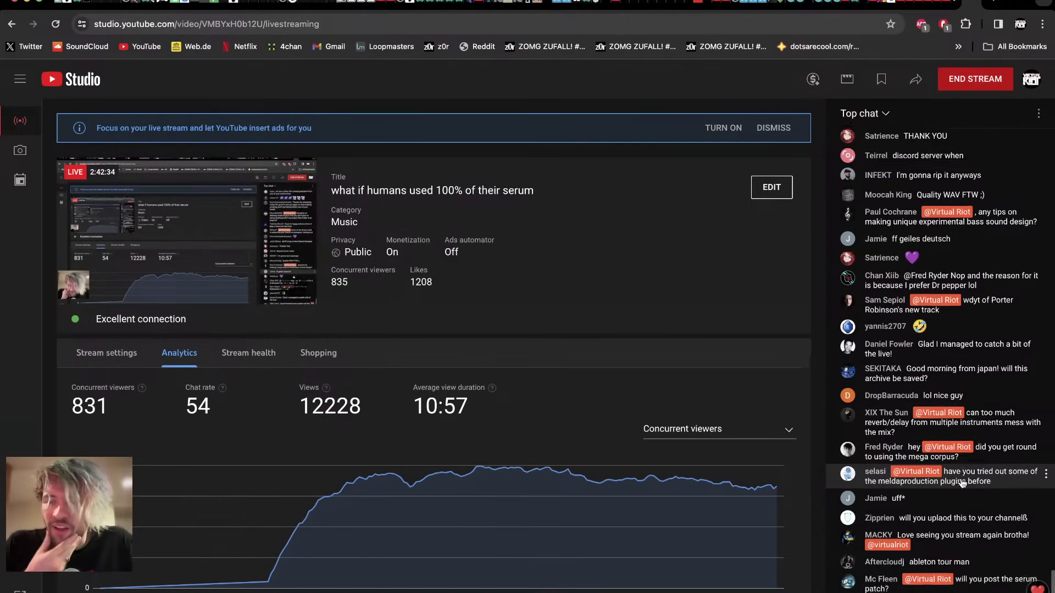
{"action": "key", "text": "super+Tab"}
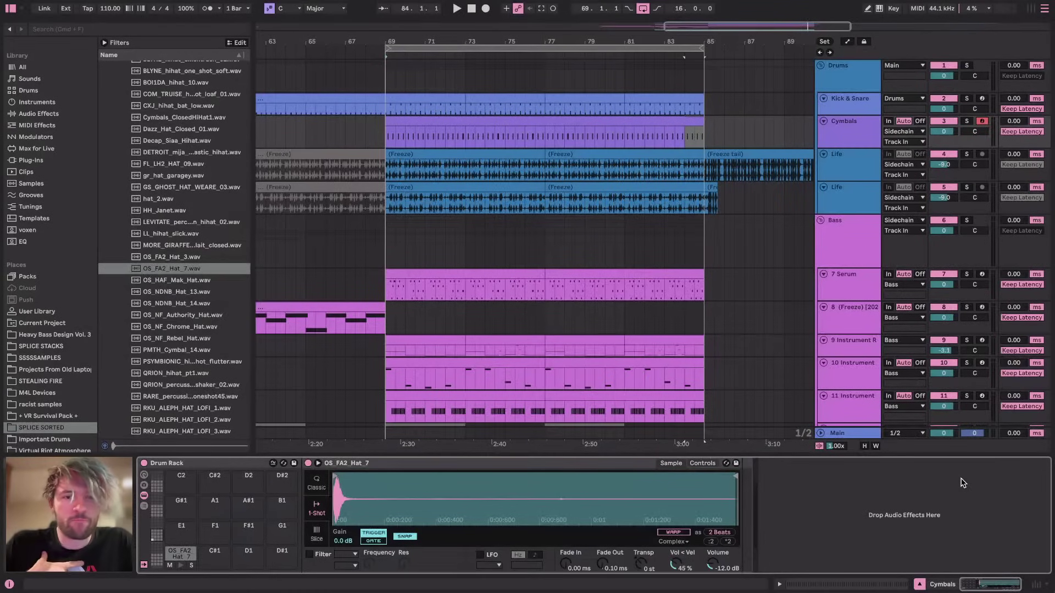
Place the playback marker at bar 69 and make the Bass group track slightly shorter
{"action": "left_click", "coordinate": [389, 231]}
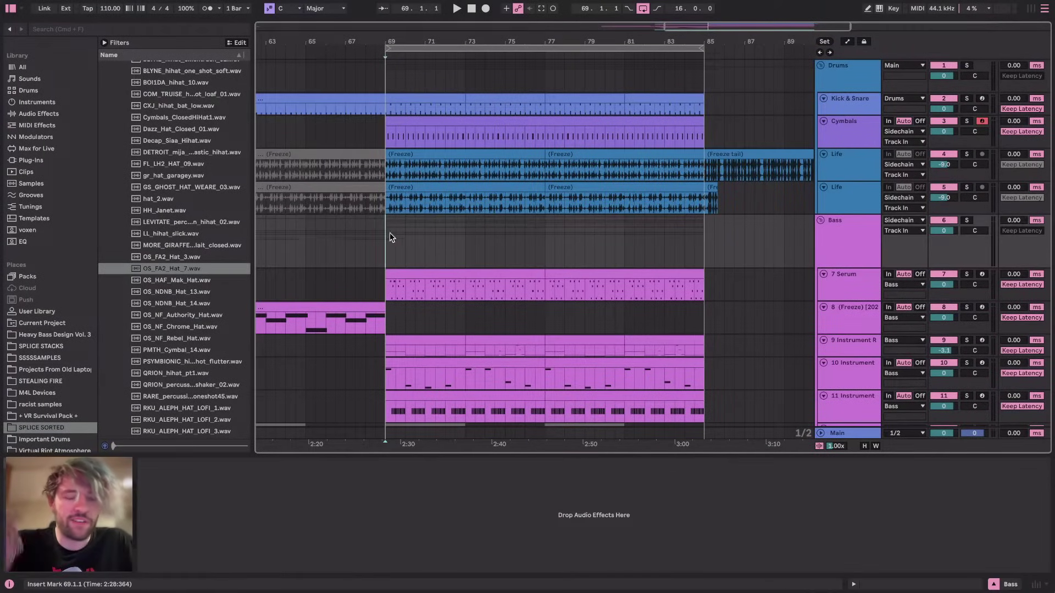
{"action": "left_click_drag", "start_coordinate": [849, 265], "coordinate": [847, 254]}
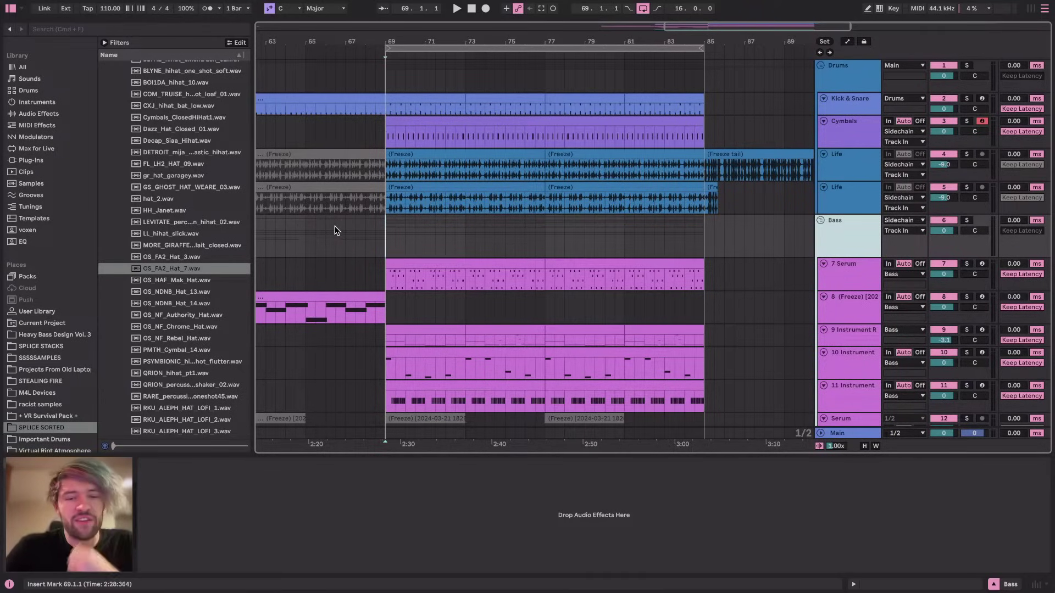
{"action": "scroll", "coordinate": [384, 238], "scroll_direction": "down", "scroll_amount": 1}
{"action": "key", "text": "super+Tab"}
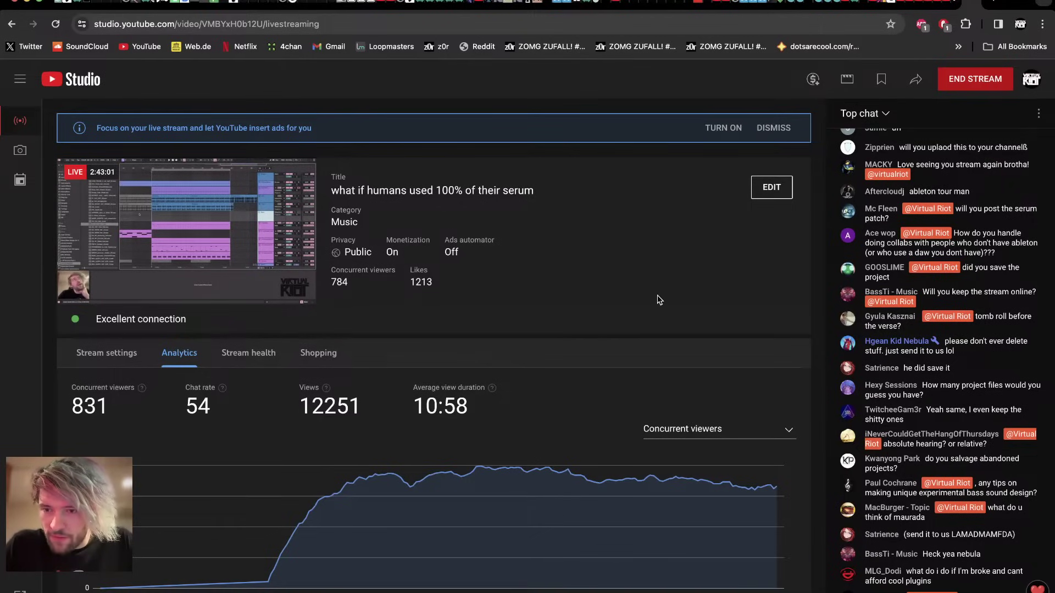
{"action": "key", "text": "super+Tab"}
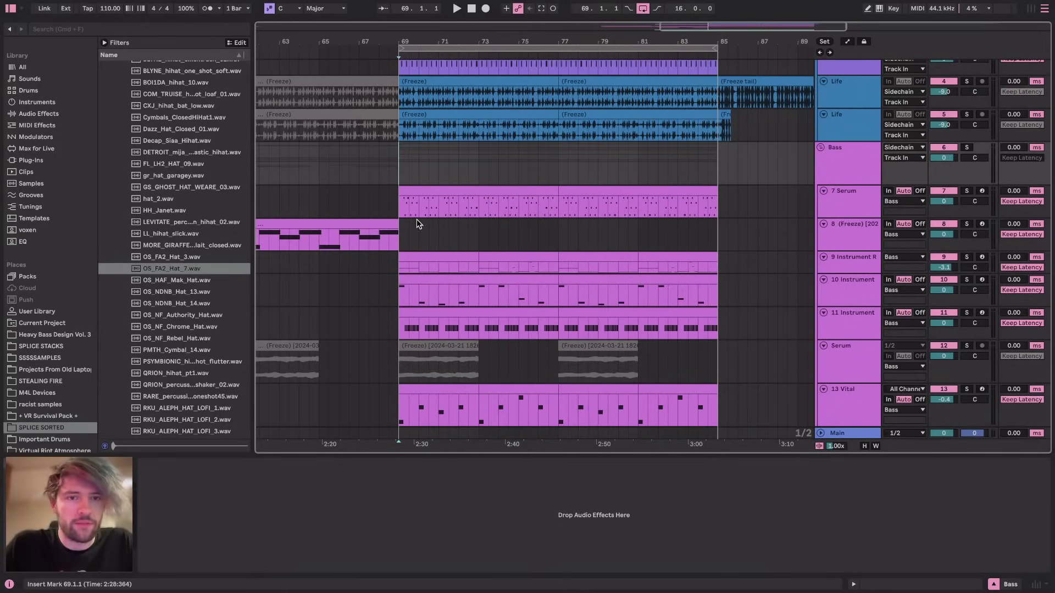
Play from bar 69 briefly and trim the Cymbals clip so that it starts at bar 77
{"action": "key", "text": "space"}
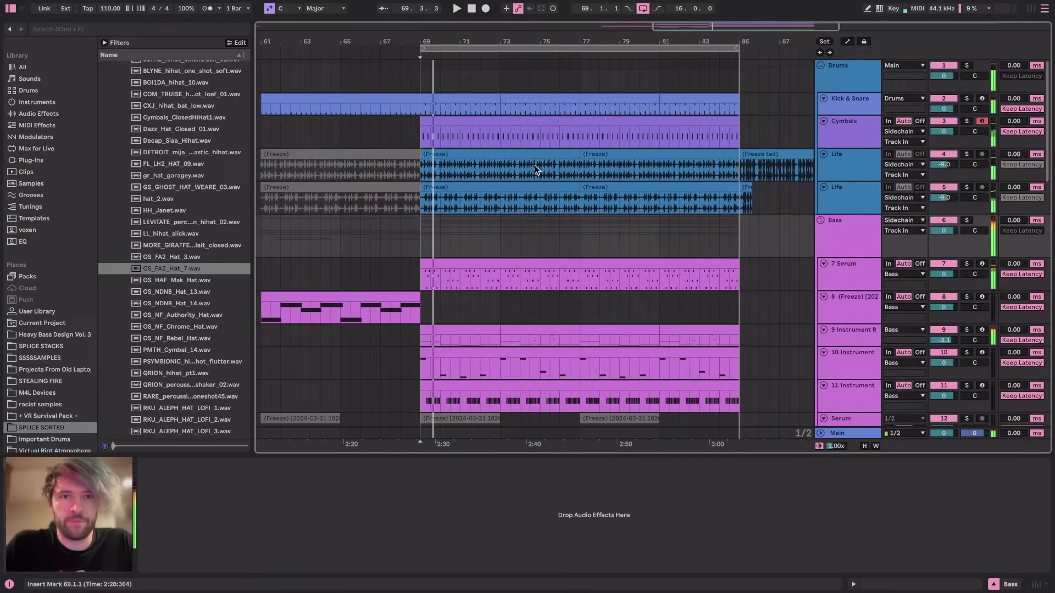
{"action": "scroll", "coordinate": [533, 137], "scroll_direction": "up", "scroll_amount": 3}
{"action": "key", "text": "space"}
{"action": "left_click", "coordinate": [424, 119]}
{"action": "left_click_drag", "start_coordinate": [421, 119], "coordinate": [578, 120]}
Solo the 7 Serum and Cymbals tracks, listen to the hi-hat entry at bar 77, and clear the solos
{"action": "left_click", "coordinate": [540, 275]}
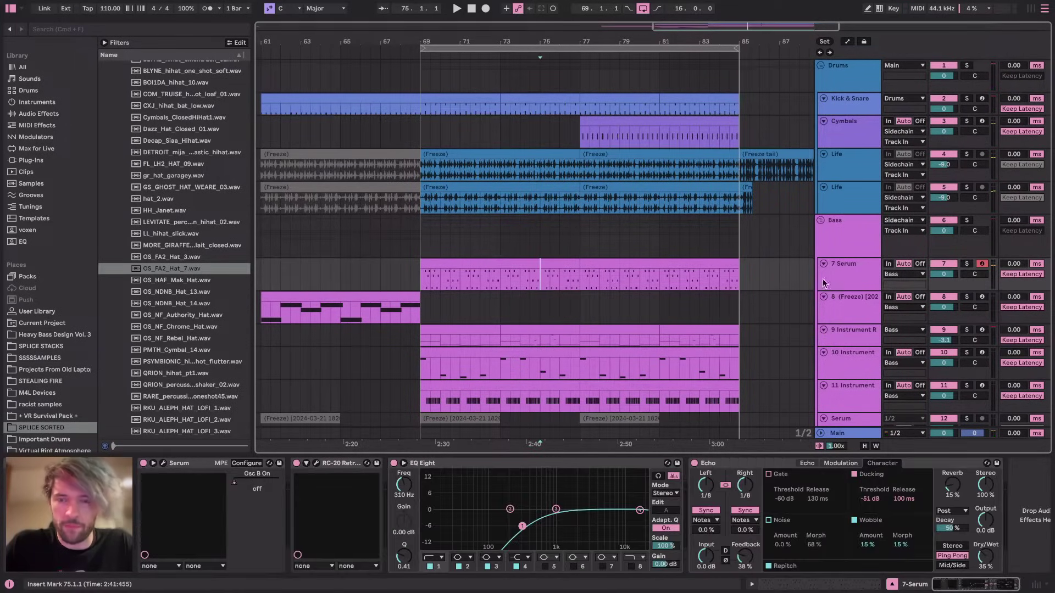
{"action": "left_click", "coordinate": [966, 264]}
{"action": "left_click", "coordinate": [967, 121]}
{"action": "key", "text": "space"}
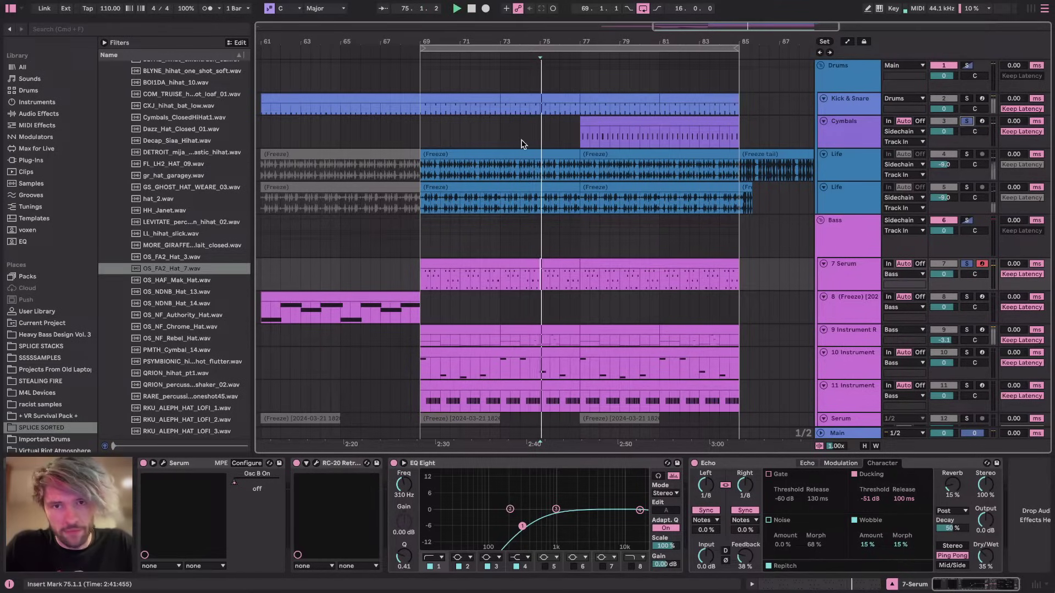
{"action": "left_click", "coordinate": [592, 262]}
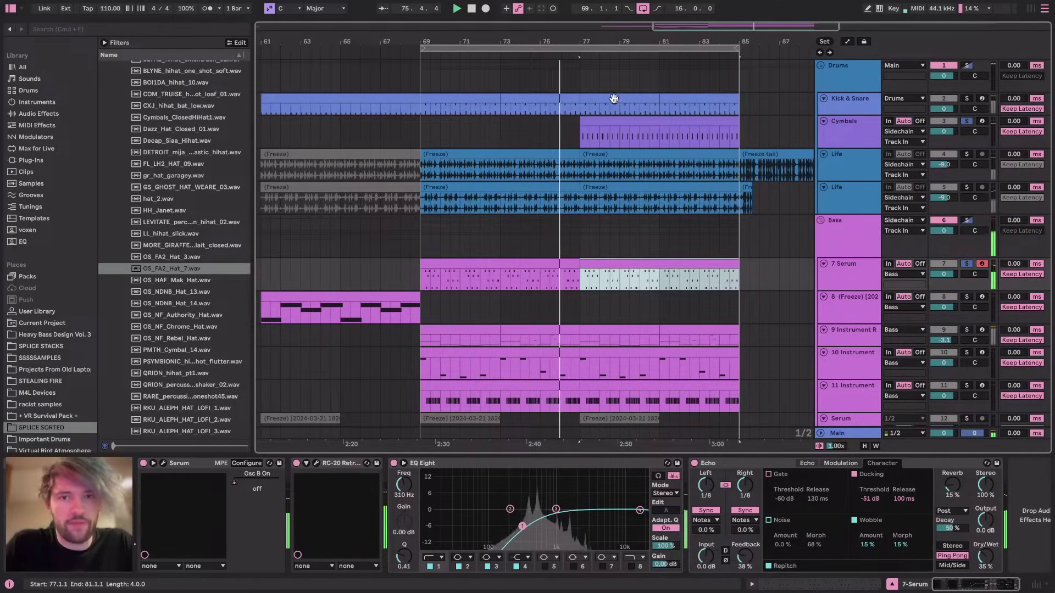
{"action": "left_click", "coordinate": [600, 122]}
{"action": "left_click", "coordinate": [591, 240]}
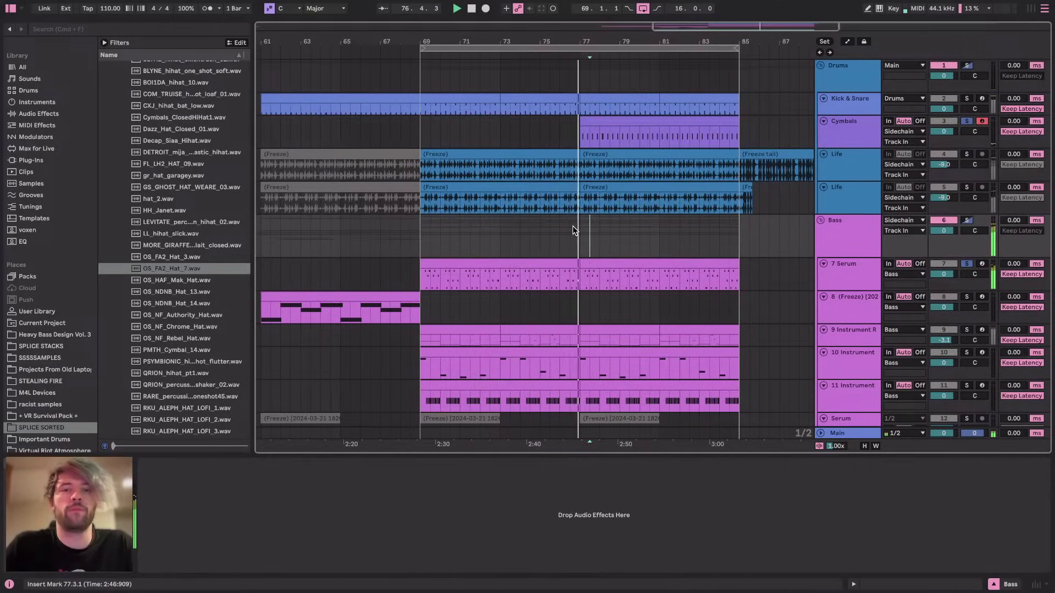
{"action": "left_click", "coordinate": [856, 133]}
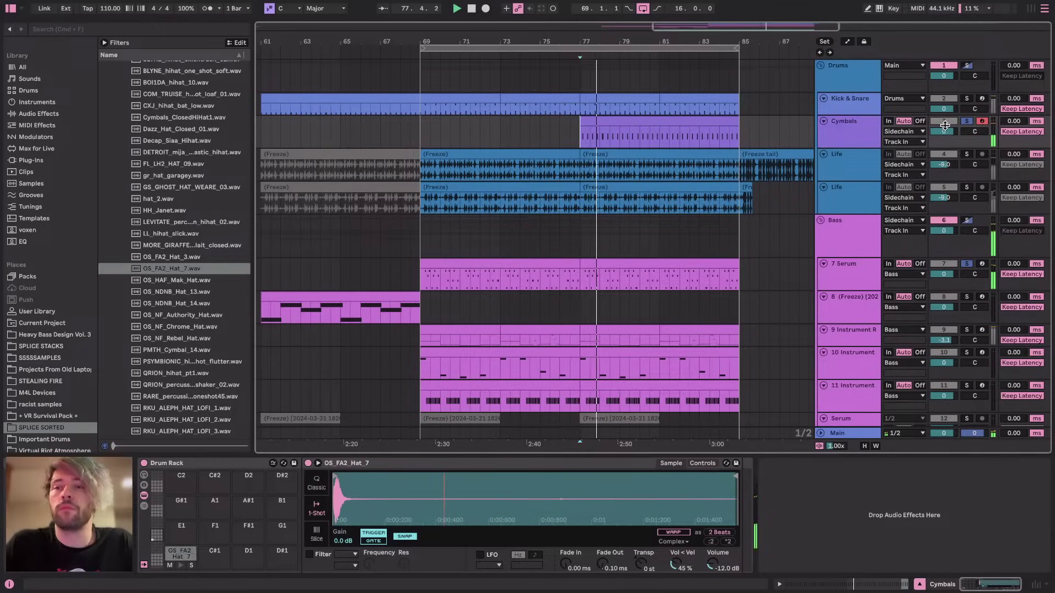
{"action": "left_click", "coordinate": [967, 121]}
Set the Cymbals track delay to 10 ms and lower its volume to -7.4 dB
{"action": "left_click_drag", "start_coordinate": [944, 132], "coordinate": [944, 129]}
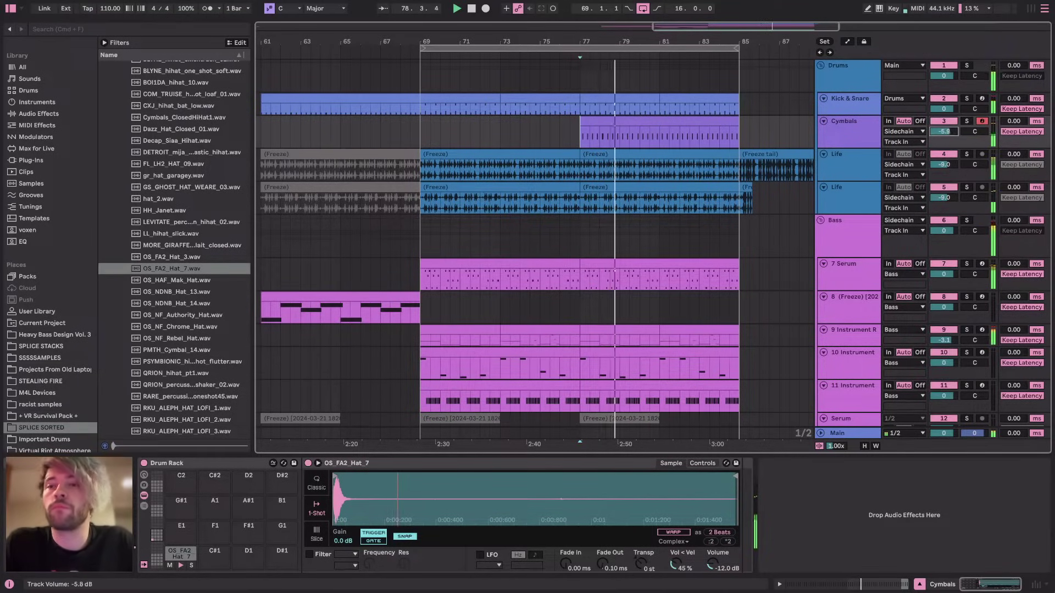
{"action": "left_click_drag", "start_coordinate": [1021, 122], "coordinate": [1021, 111]}
{"action": "type", "text": "10"}
{"action": "key", "text": "Return"}
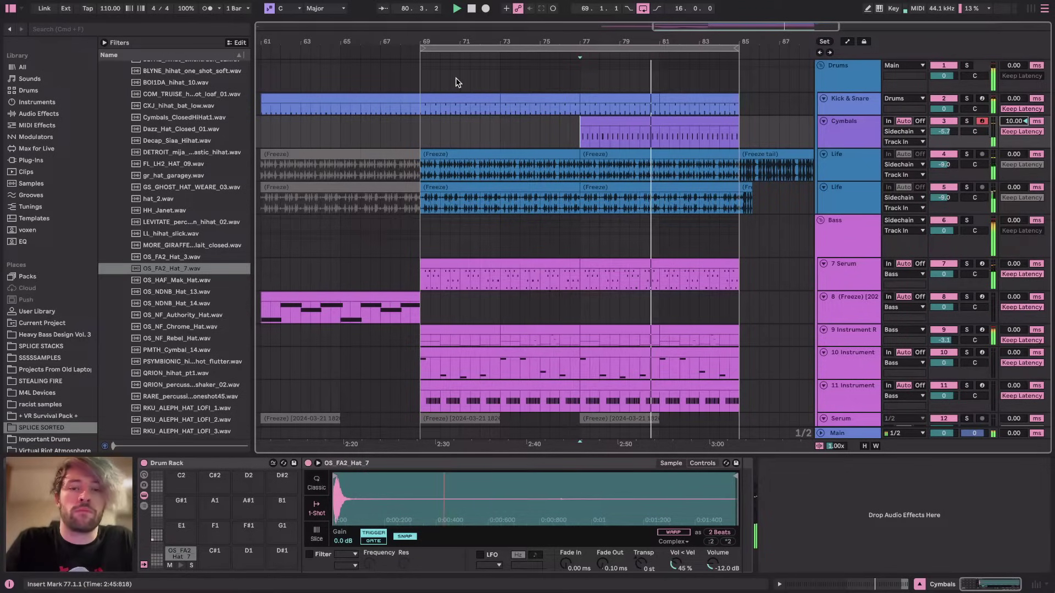
{"action": "left_click", "coordinate": [830, 144]}
{"action": "left_click_drag", "start_coordinate": [944, 131], "coordinate": [944, 138]}
Play from bar 67 and examine the tracks leading into the section change at bar 69
{"action": "left_click", "coordinate": [363, 139]}
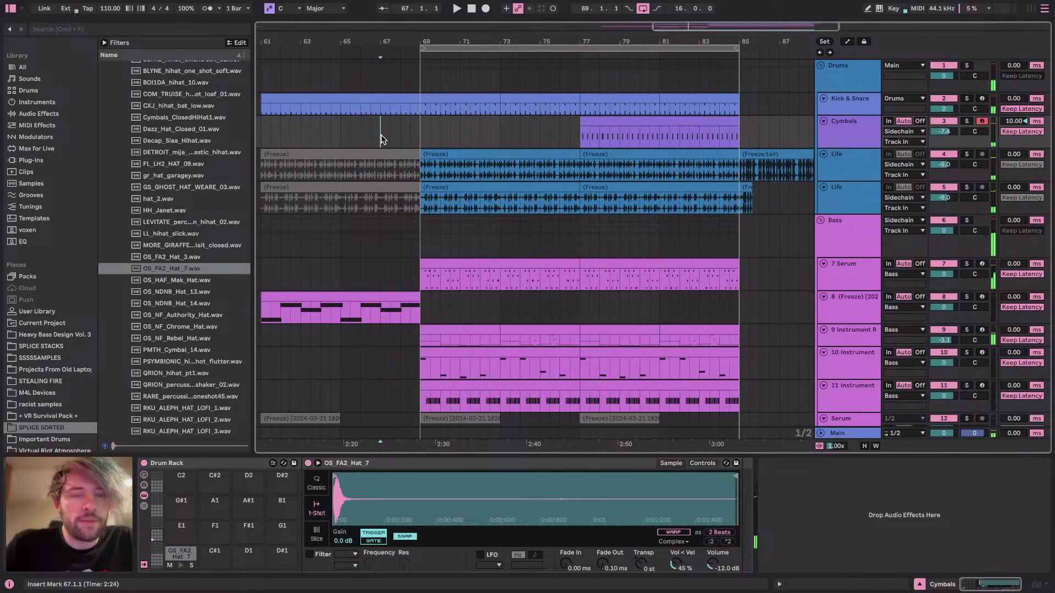
{"action": "left_click", "coordinate": [381, 136]}
{"action": "scroll", "coordinate": [381, 137], "scroll_direction": "up", "scroll_amount": 5}
{"action": "key", "text": "space"}
{"action": "scroll", "coordinate": [486, 182], "scroll_direction": "down", "scroll_amount": 3}
{"action": "scroll", "coordinate": [487, 187], "scroll_direction": "left", "scroll_amount": 1}
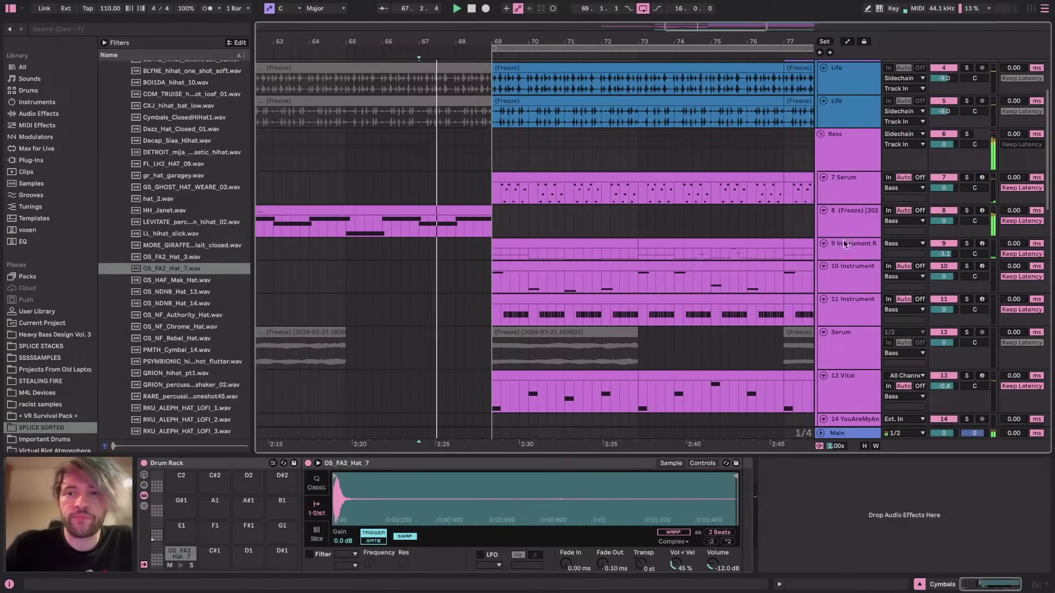
{"action": "left_click", "coordinate": [846, 220]}
{"action": "scroll", "coordinate": [596, 279], "scroll_direction": "down", "scroll_amount": 5}
{"action": "scroll", "coordinate": [597, 280], "scroll_direction": "left", "scroll_amount": 1}
{"action": "scroll", "coordinate": [595, 279], "scroll_direction": "down", "scroll_amount": 5}
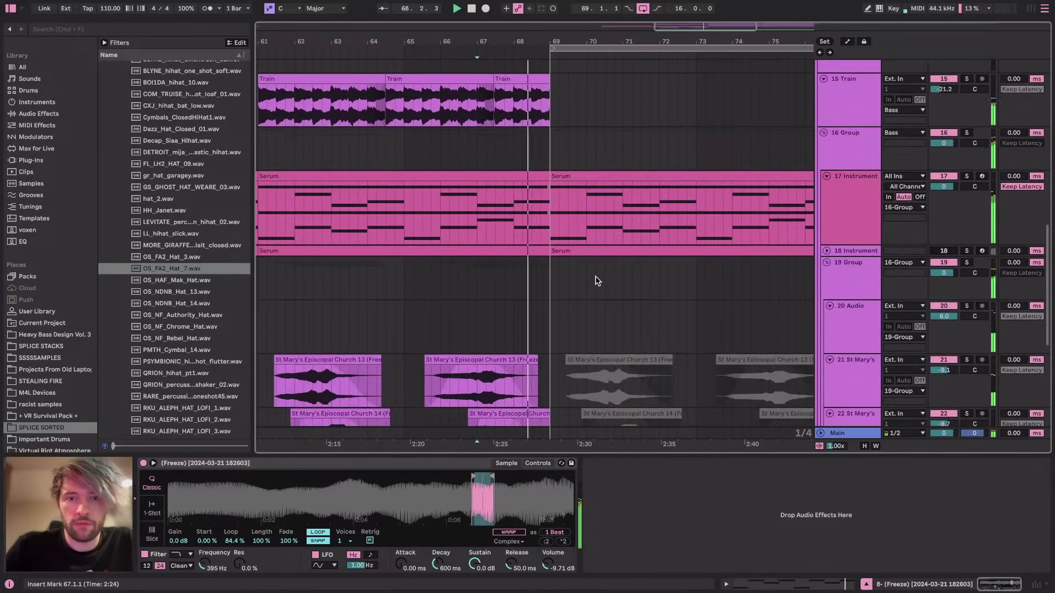
Delete the Kick & Snare clip portion from 68.1.3 to 69.1.1
{"action": "scroll", "coordinate": [595, 279], "scroll_direction": "up", "scroll_amount": 10}
{"action": "key", "text": "space"}
{"action": "scroll", "coordinate": [594, 113], "scroll_direction": "up", "scroll_amount": 5}
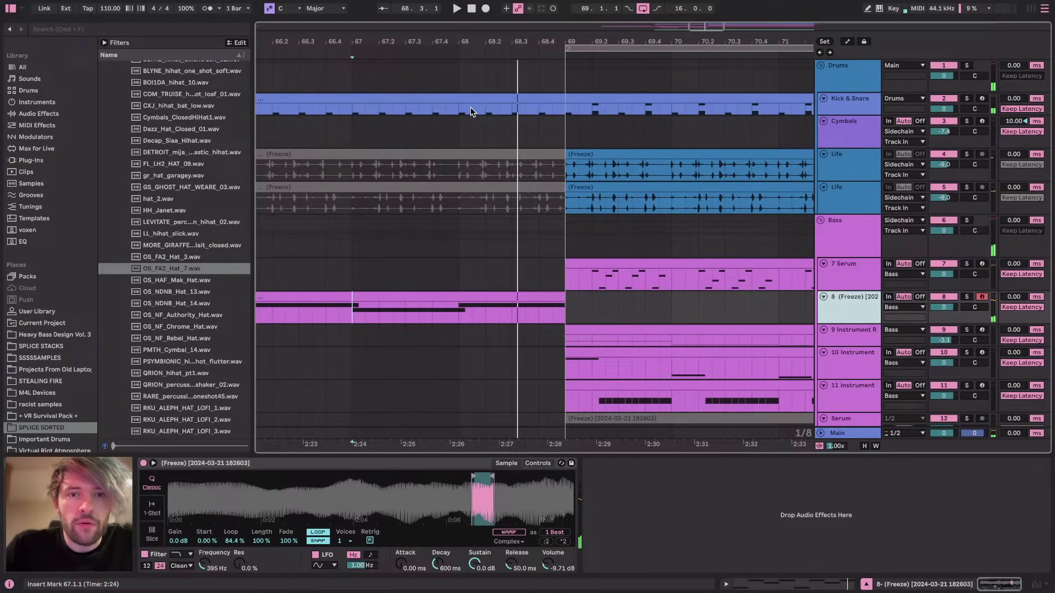
{"action": "left_click_drag", "start_coordinate": [471, 109], "coordinate": [561, 112]}
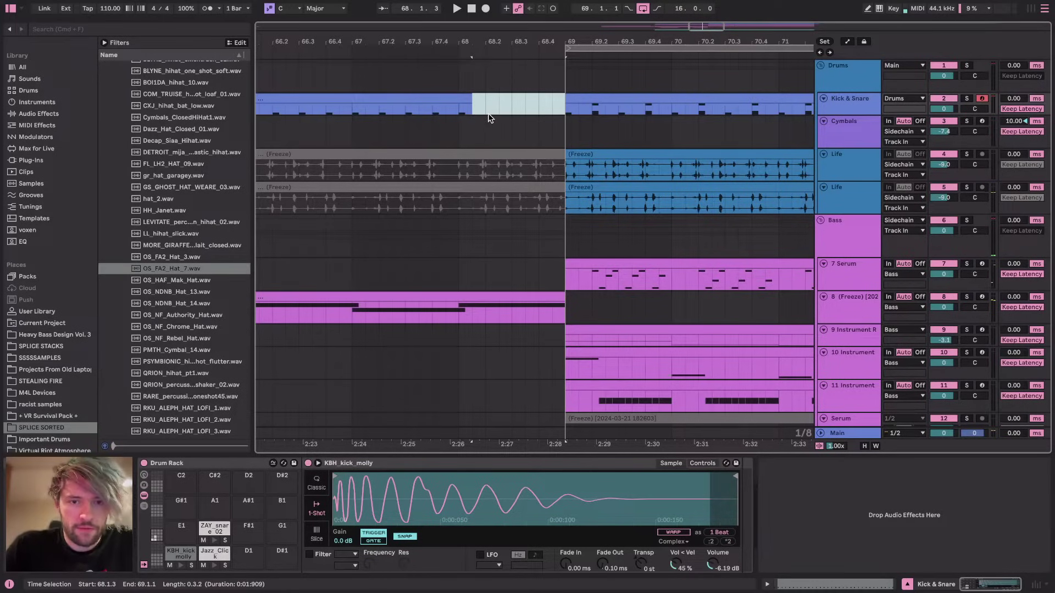
{"action": "key", "text": "Delete"}
Add EQ Eight to track 8 (Freeze), set its band 1 frequency to 10 Hz, and enlarge the track's height
{"action": "left_click", "coordinate": [355, 316]}
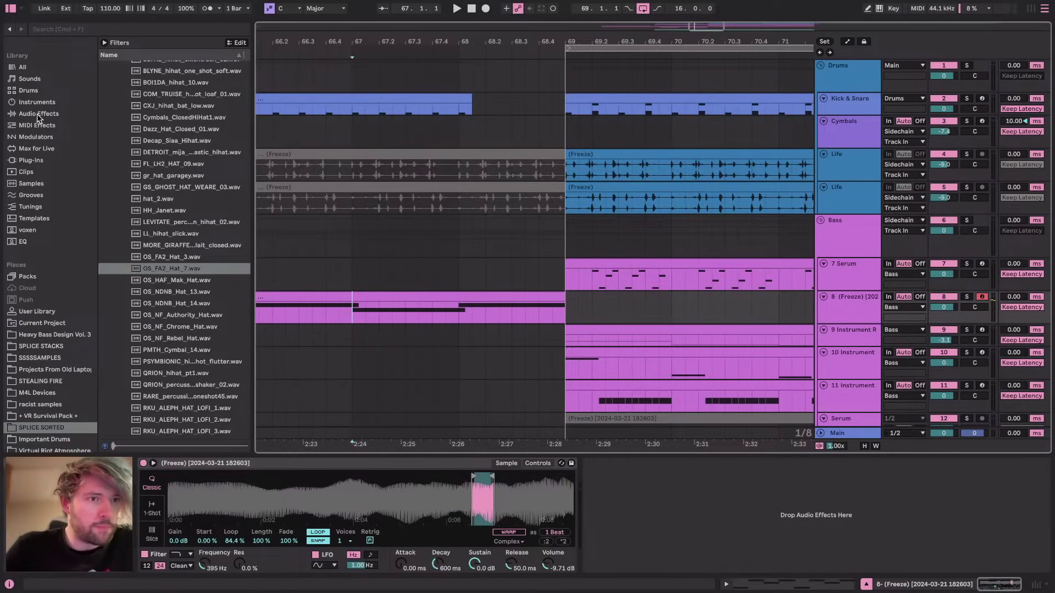
{"action": "left_click", "coordinate": [39, 114]}
{"action": "double_click", "coordinate": [134, 264]}
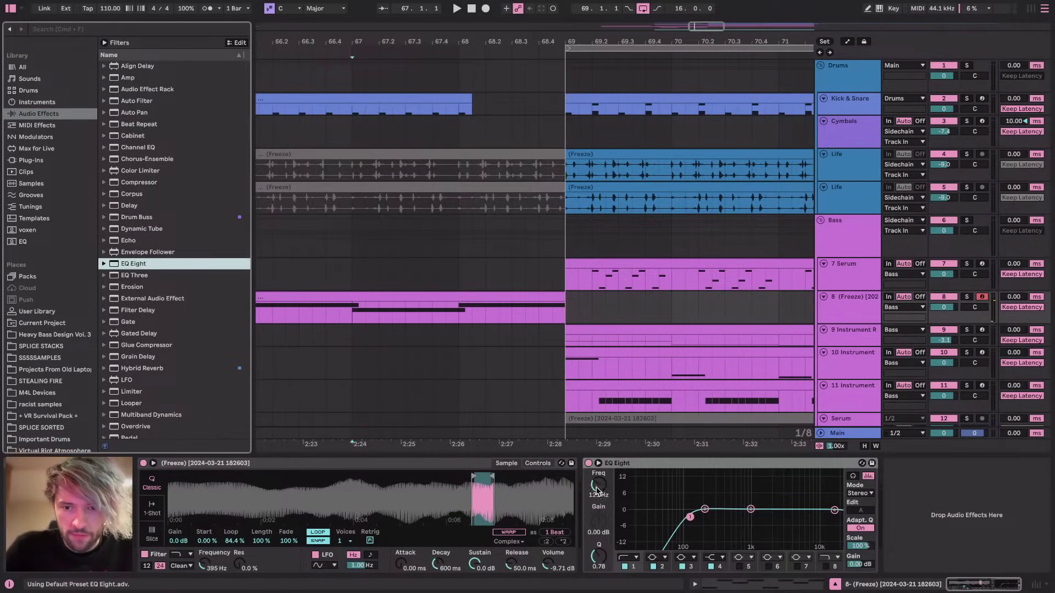
{"action": "left_click_drag", "start_coordinate": [853, 323], "coordinate": [854, 437]}
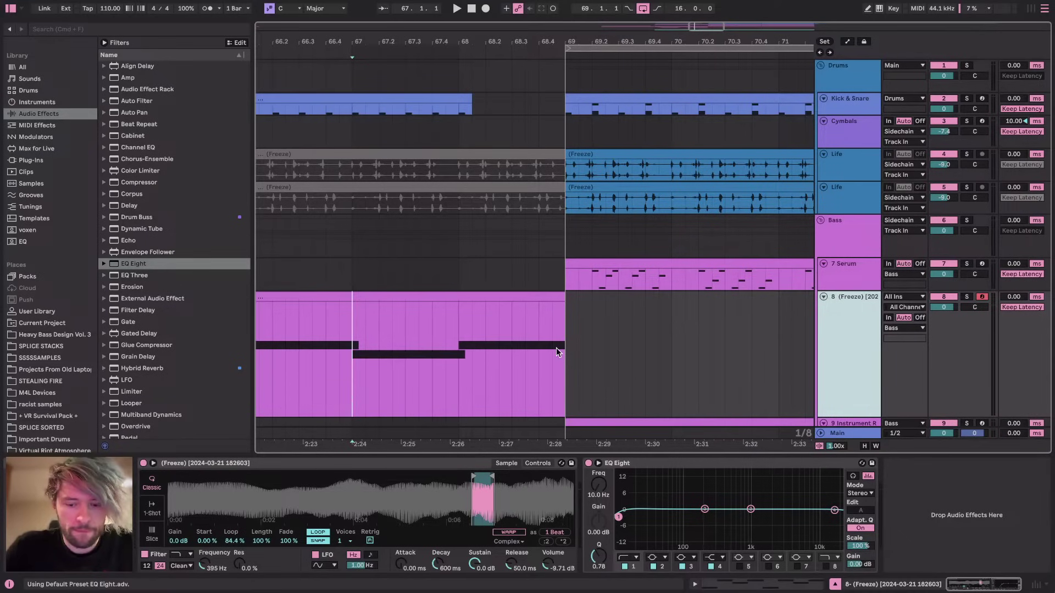
Automate EQ Eight's 1 Frequency A on track 8 to rise from 10 Hz at bar 66 to about 872 Hz at bar 69
{"action": "key", "text": "a"}
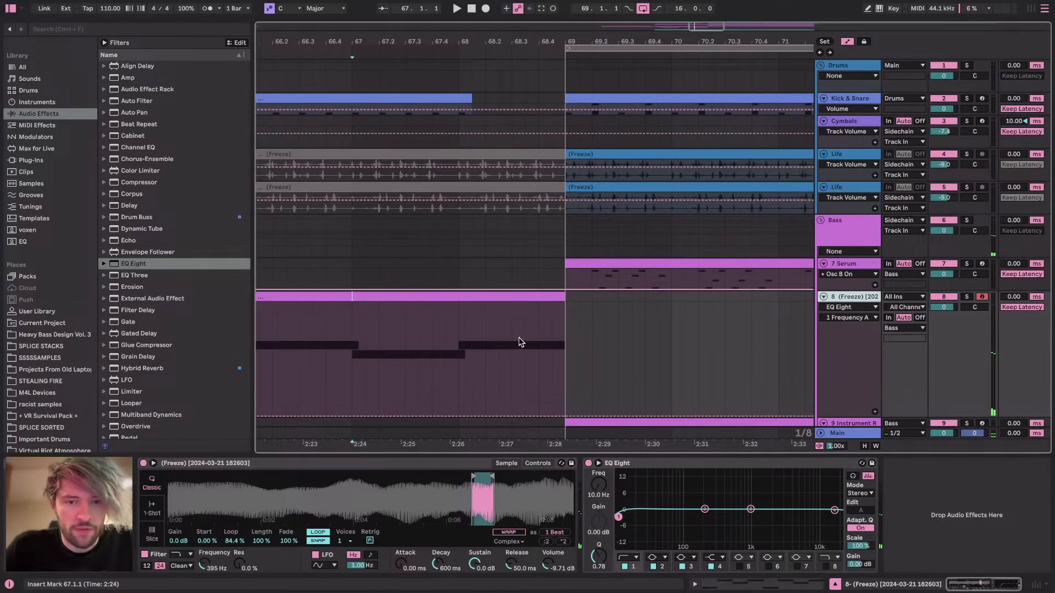
{"action": "scroll", "coordinate": [521, 341], "scroll_direction": "down", "scroll_amount": 5}
{"action": "scroll", "coordinate": [520, 342], "scroll_direction": "down", "scroll_amount": 2}
{"action": "left_click", "coordinate": [475, 384]}
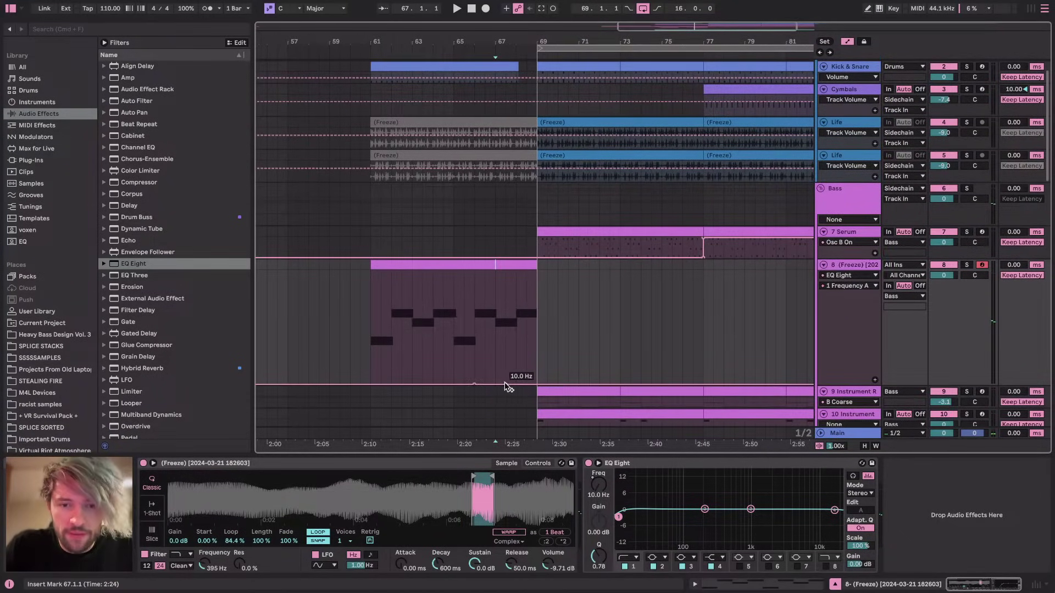
{"action": "mouse_move", "coordinate": [509, 381]}
{"action": "left_mouse_down"}
{"action": "mouse_move", "coordinate": [536, 302]}
{"action": "mouse_move", "coordinate": [515, 378]}
{"action": "mouse_move", "coordinate": [514, 362]}
{"action": "left_mouse_up"}
{"action": "key", "text": "space"}
{"action": "left_click_drag", "start_coordinate": [537, 322], "coordinate": [537, 318]}
Delete the Trigger clip portion from 68.1.3 to 69.1.1 and save the set
{"action": "scroll", "coordinate": [654, 292], "scroll_direction": "down", "scroll_amount": 15}
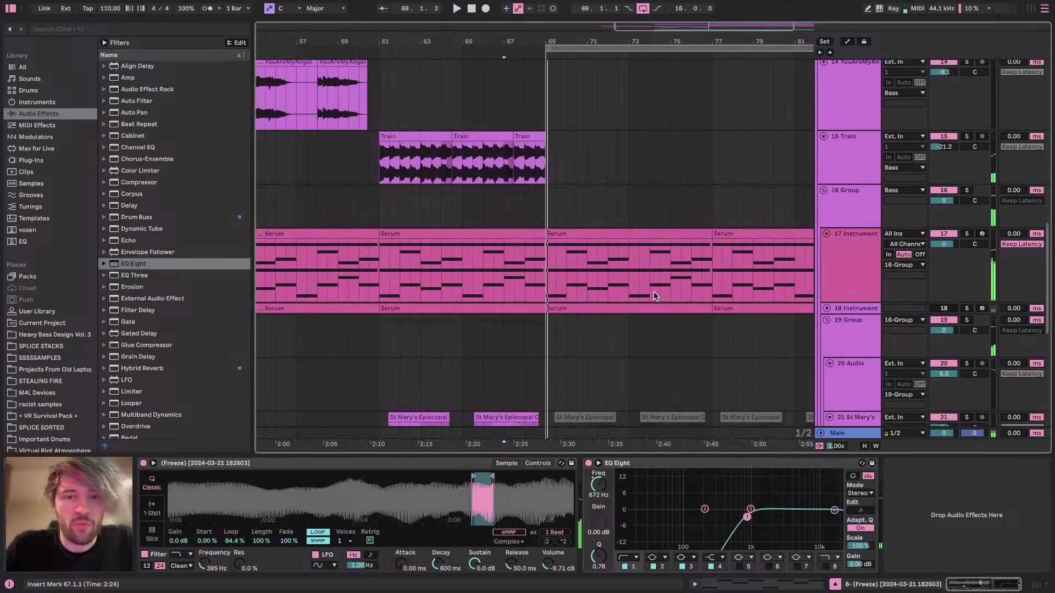
{"action": "scroll", "coordinate": [536, 358], "scroll_direction": "down", "scroll_amount": 5}
{"action": "scroll", "coordinate": [537, 359], "scroll_direction": "up", "scroll_amount": 5}
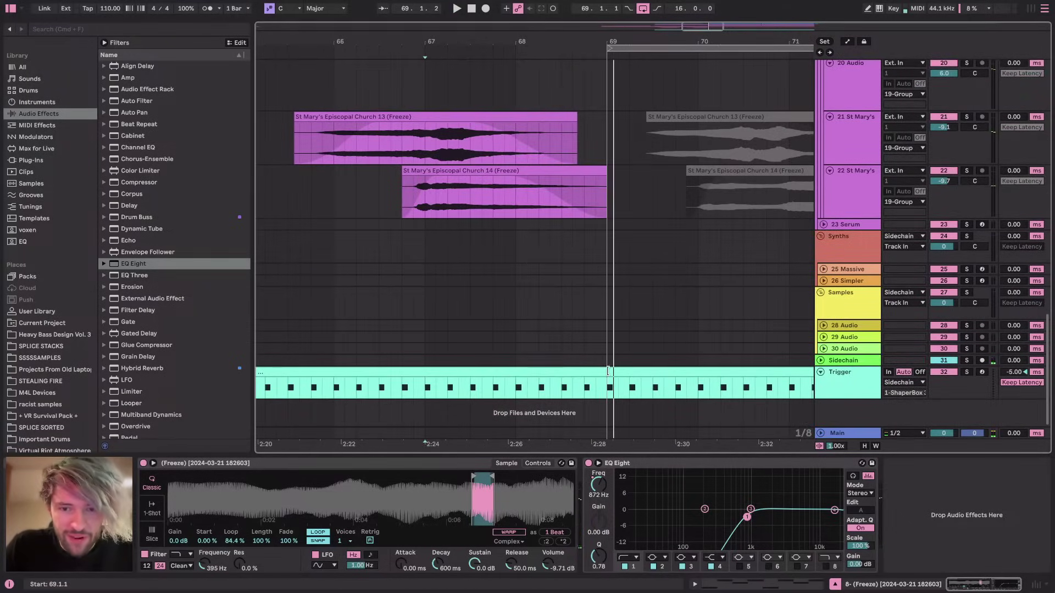
{"action": "left_click", "coordinate": [610, 390]}
{"action": "left_click_drag", "start_coordinate": [607, 373], "coordinate": [532, 374]}
{"action": "key", "text": "minus"}
{"action": "key", "text": "minus"}
{"action": "key", "text": "minus"}
{"action": "key", "text": "super+s"}
Fold the Drums and Bass groups and the Trigger track in the arrangement
{"action": "scroll", "coordinate": [483, 236], "scroll_direction": "up", "scroll_amount": 20}
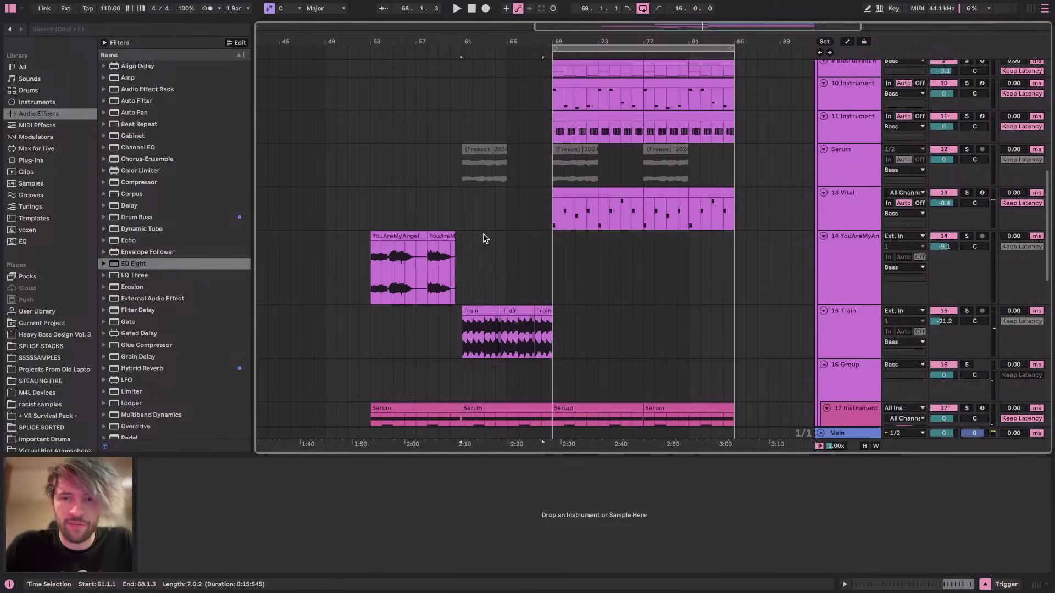
{"action": "scroll", "coordinate": [483, 234], "scroll_direction": "down", "scroll_amount": 1}
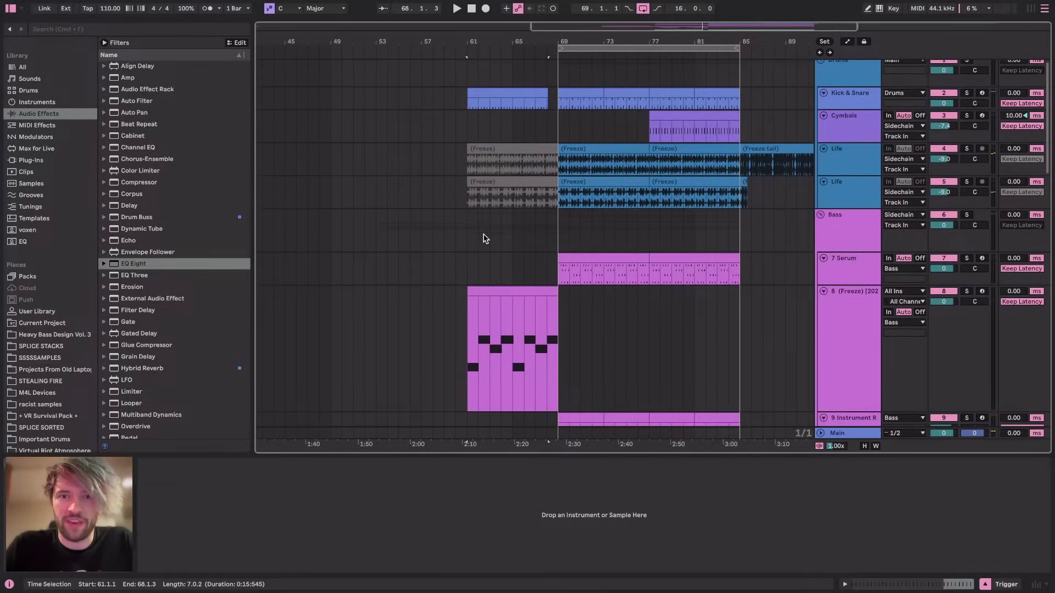
{"action": "double_click", "coordinate": [855, 78]}
{"action": "double_click", "coordinate": [856, 85]}
{"action": "key", "text": "alt+u"}
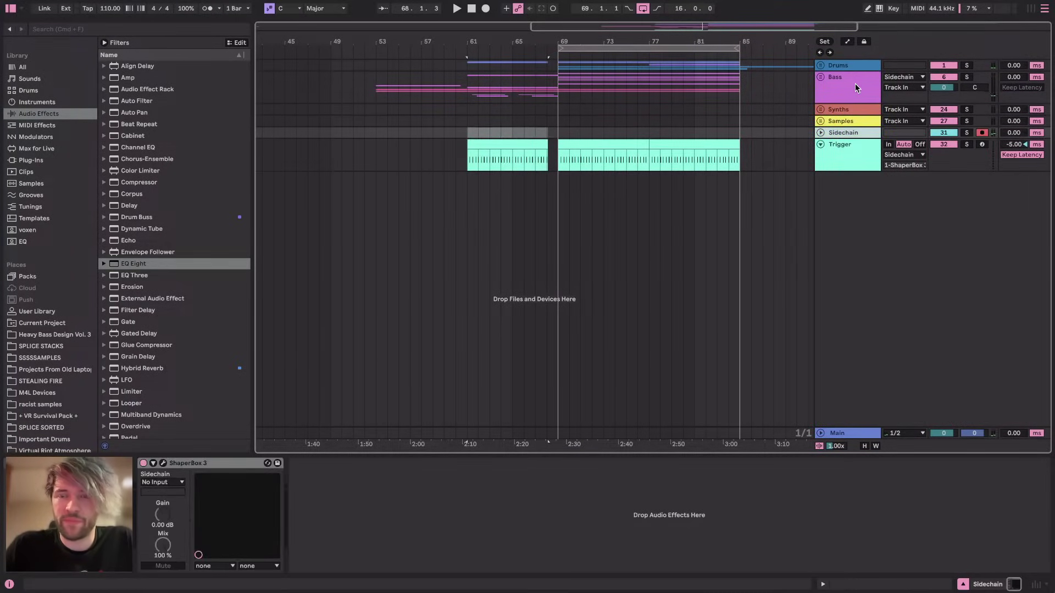
{"action": "left_click", "coordinate": [856, 145]}
Search the audio effects for "maker" and add Wash-out Maker.adg to the Sidechain track after ShaperBox 3
{"action": "left_click", "coordinate": [850, 132]}
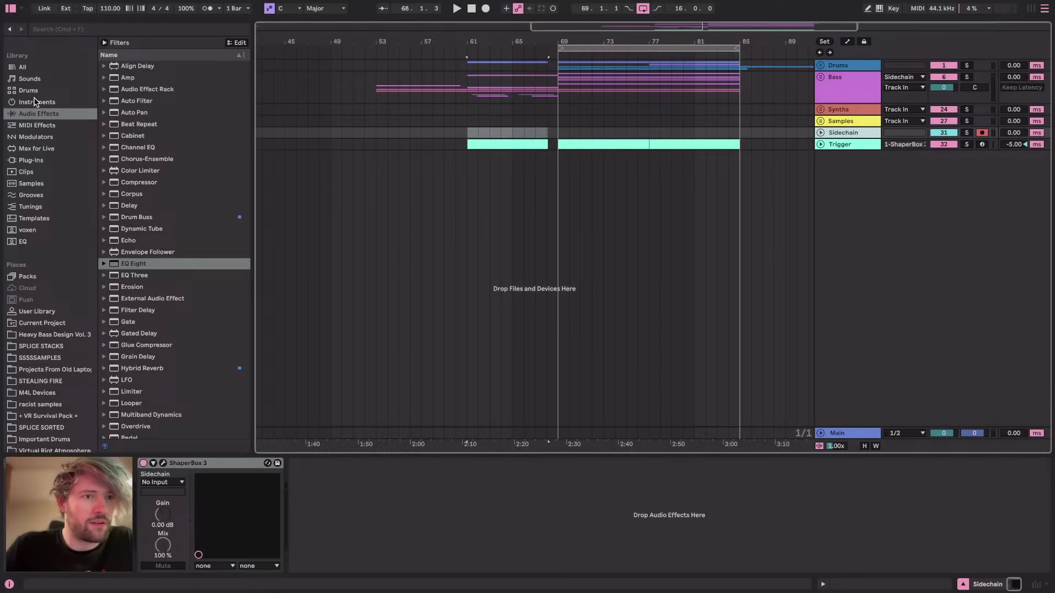
{"action": "left_click", "coordinate": [103, 89]}
{"action": "left_click", "coordinate": [127, 28]}
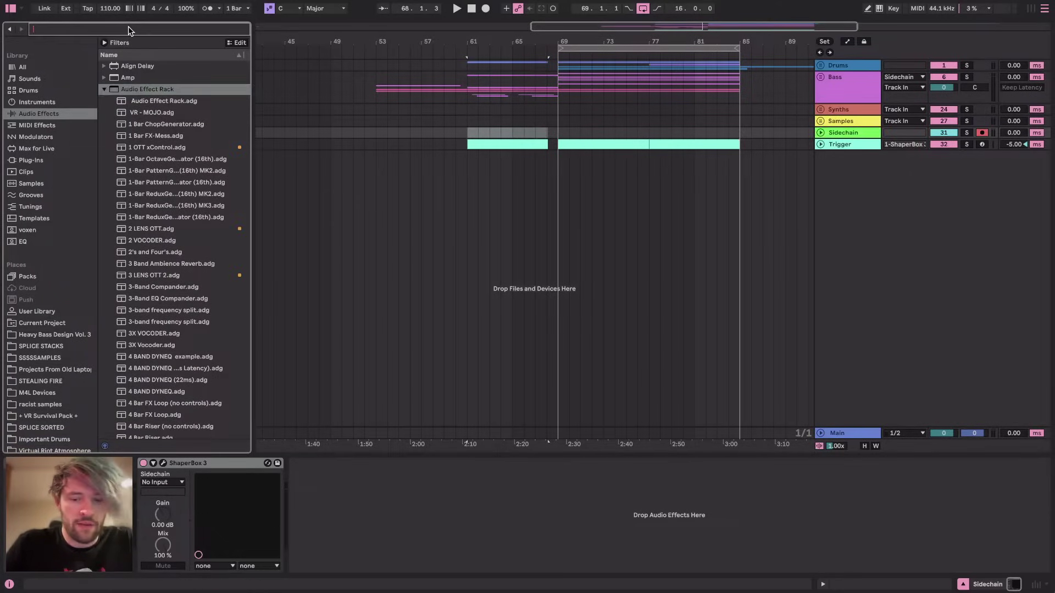
{"action": "type", "text": "maker"}
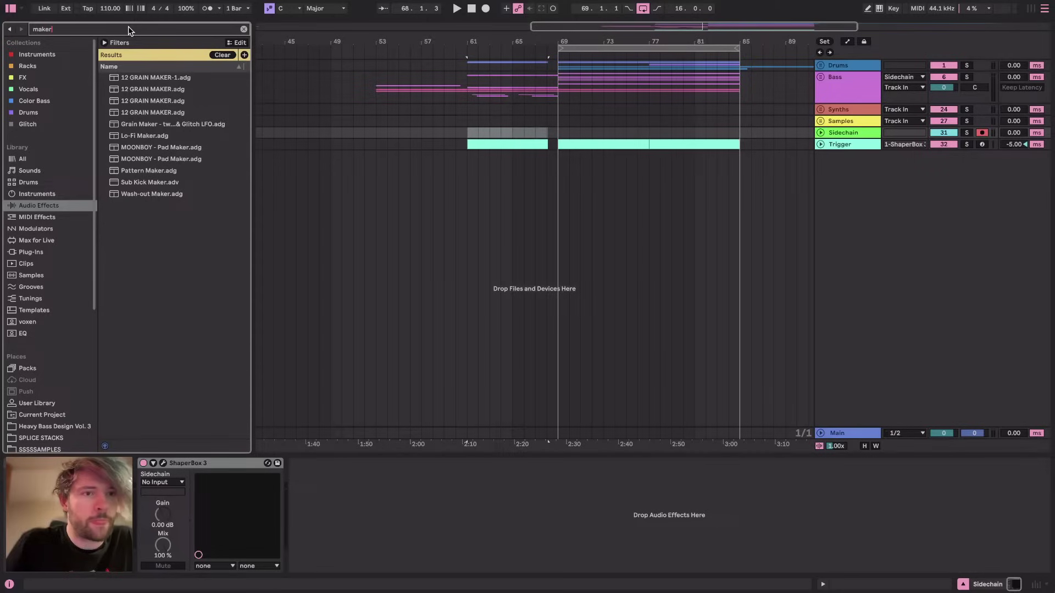
{"action": "left_click", "coordinate": [156, 194]}
{"action": "left_click_drag", "start_coordinate": [156, 195], "coordinate": [308, 502]}
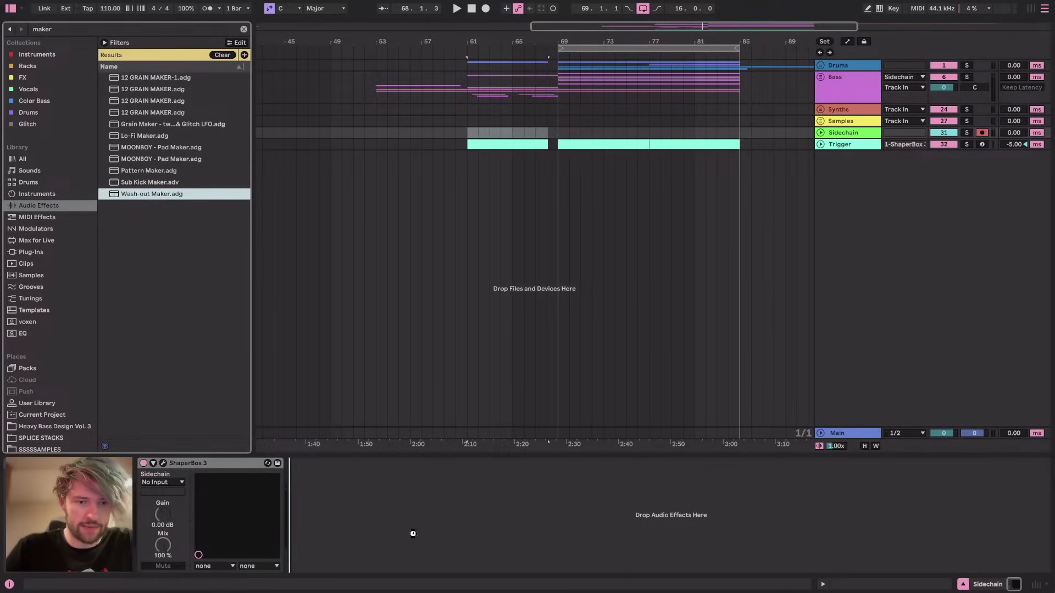
Switch to Chrome and read the live chat messages in YouTube Studio
{"action": "key", "text": "super+Tab"}
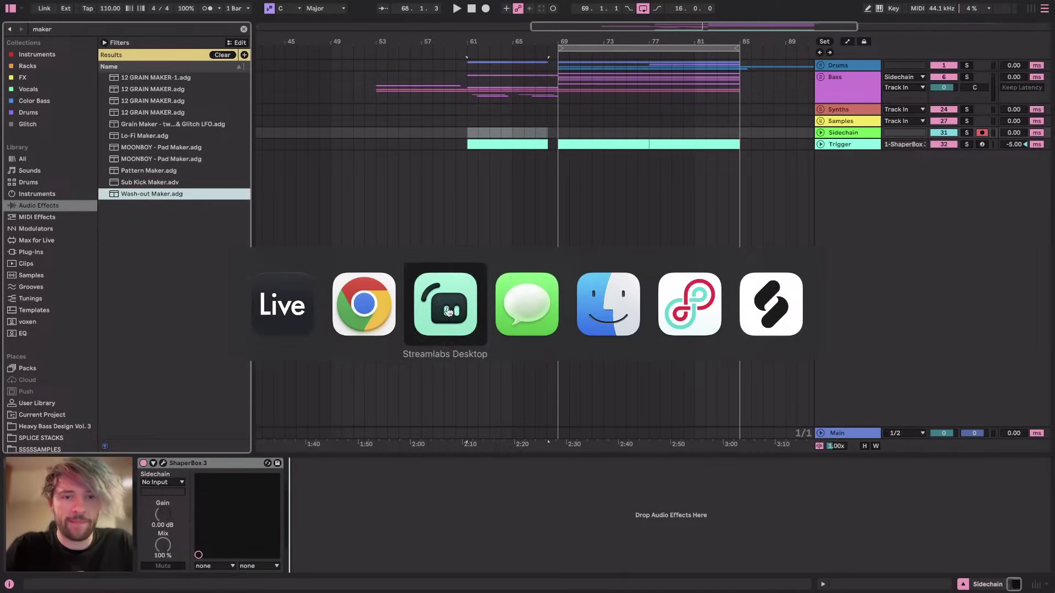
{"action": "left_click", "coordinate": [364, 305]}
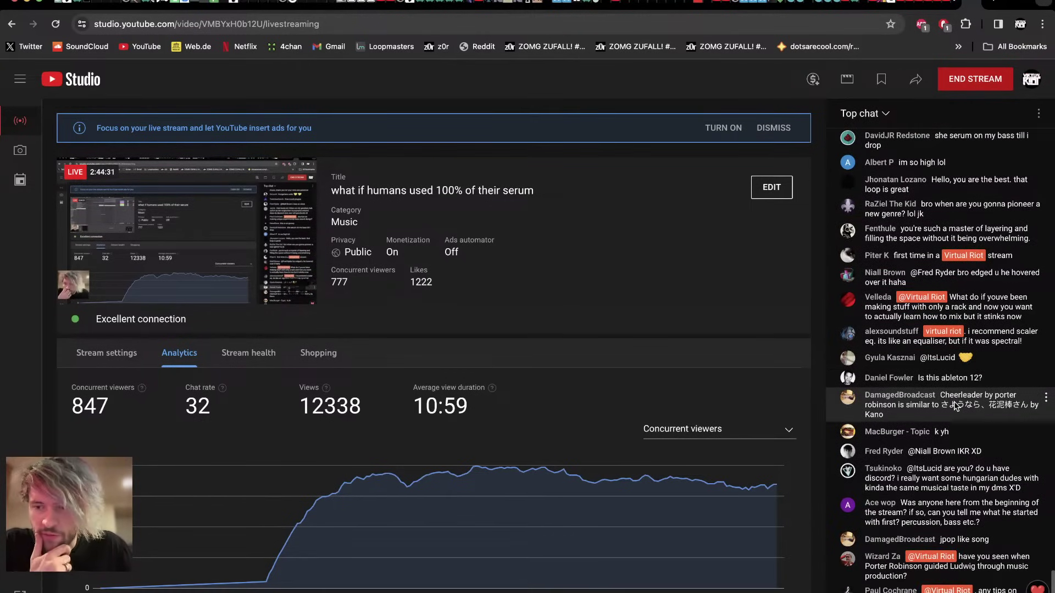
{"action": "scroll", "coordinate": [953, 334], "scroll_direction": "up", "scroll_amount": 2}
{"action": "scroll", "coordinate": [952, 335], "scroll_direction": "down", "scroll_amount": 1}
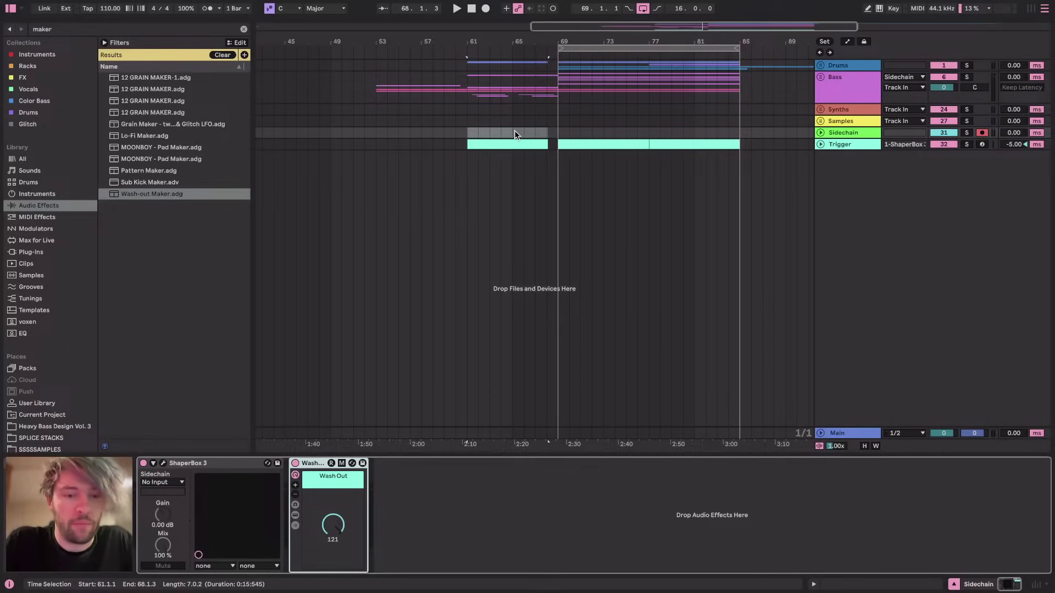
Reset the Wash-out Maker's Wash Out macro to 0 and show the devices inside the rack
{"action": "double_click", "coordinate": [330, 522]}
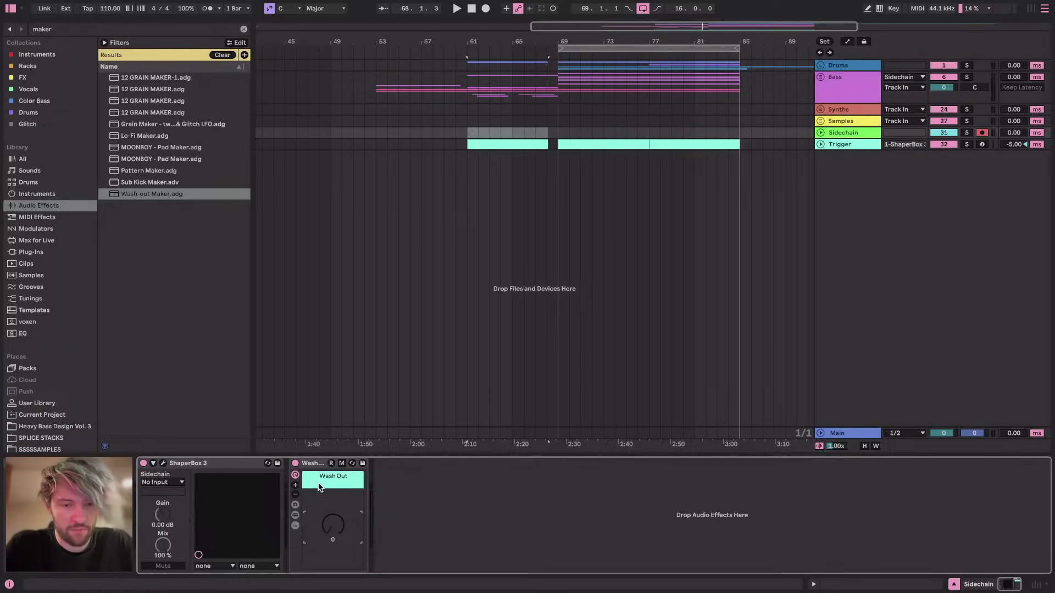
{"action": "left_click", "coordinate": [295, 514]}
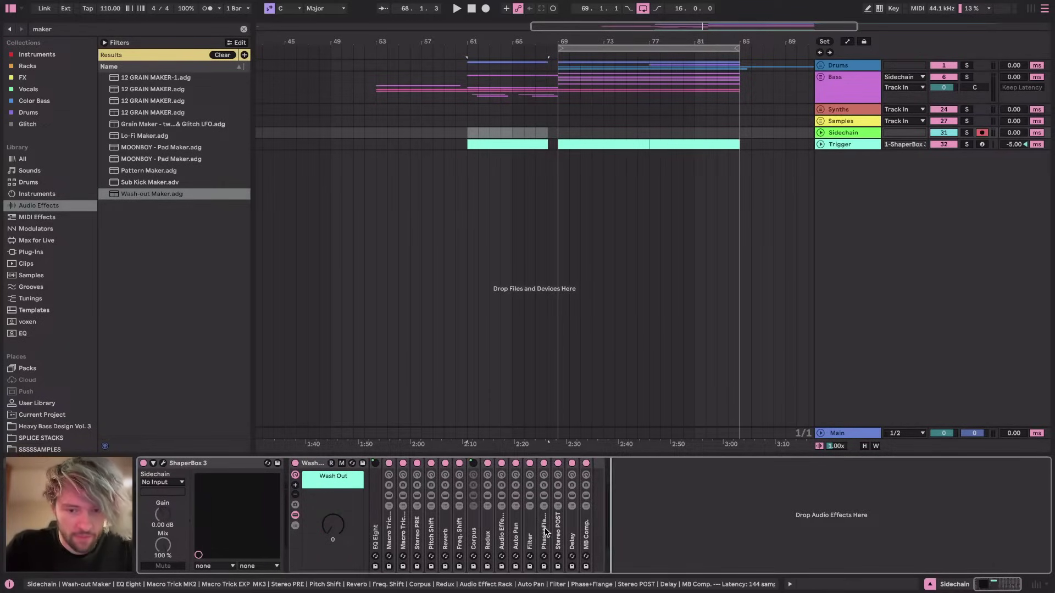
Look through the folded devices inside Wash-out Maker, from the Macro Trick racks to Stereo POST
{"action": "left_click", "coordinate": [390, 531]}
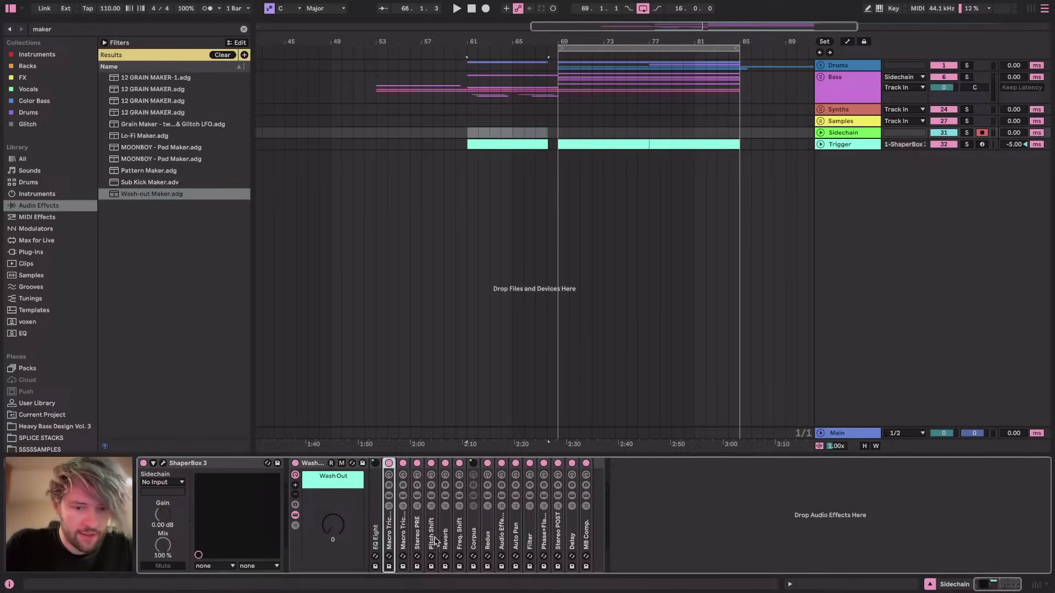
{"action": "left_click", "coordinate": [404, 535]}
{"action": "left_click", "coordinate": [418, 530]}
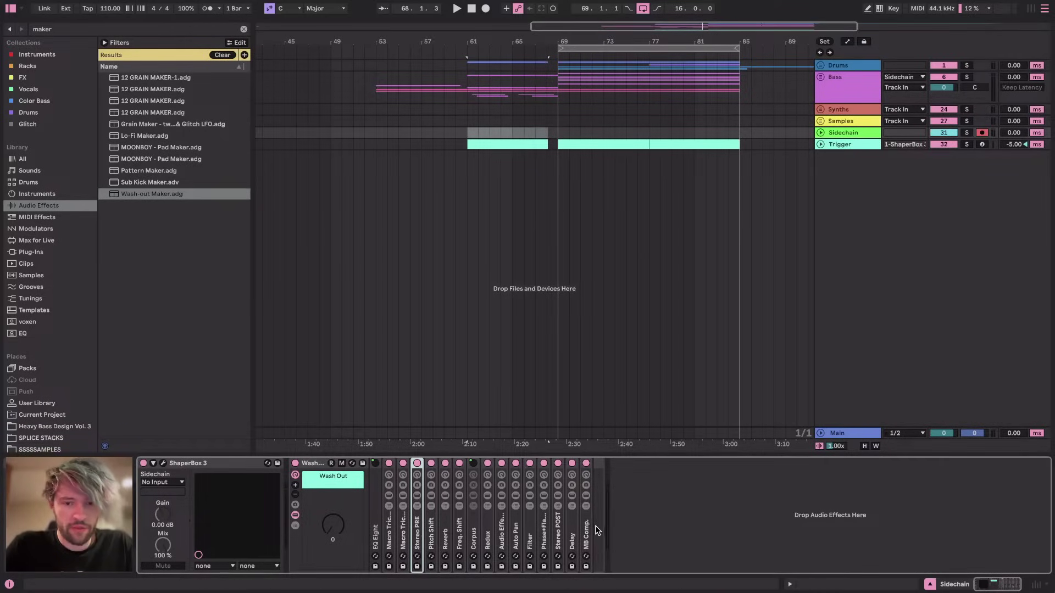
{"action": "mouse_move", "coordinate": [328, 523]}
{"action": "left_mouse_down"}
{"action": "mouse_move", "coordinate": [328, 440]}
{"action": "mouse_move", "coordinate": [328, 524]}
{"action": "left_mouse_up"}
{"action": "left_click", "coordinate": [433, 529]}
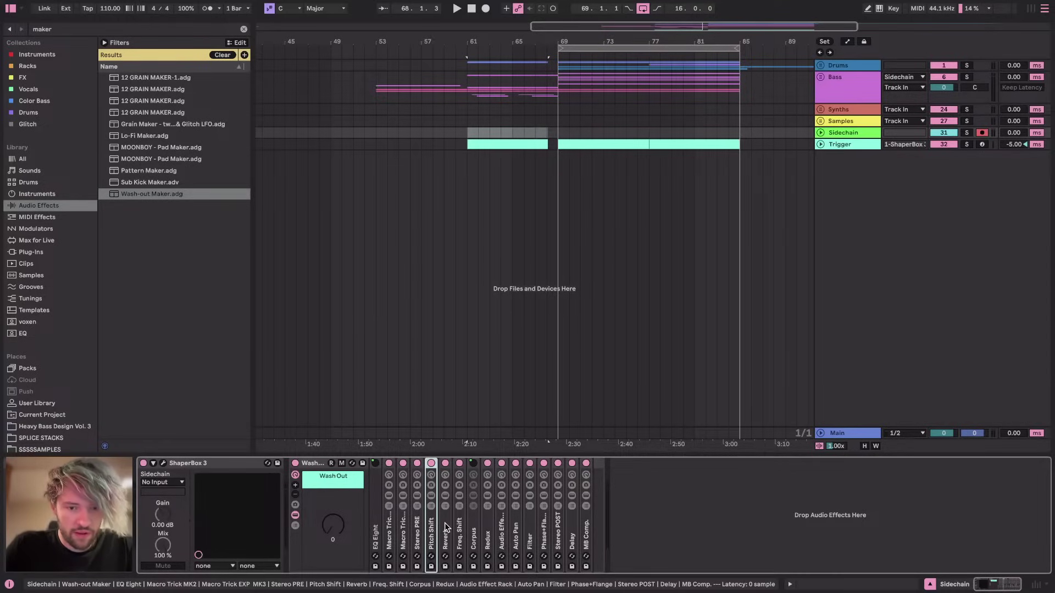
{"action": "left_click", "coordinate": [474, 528]}
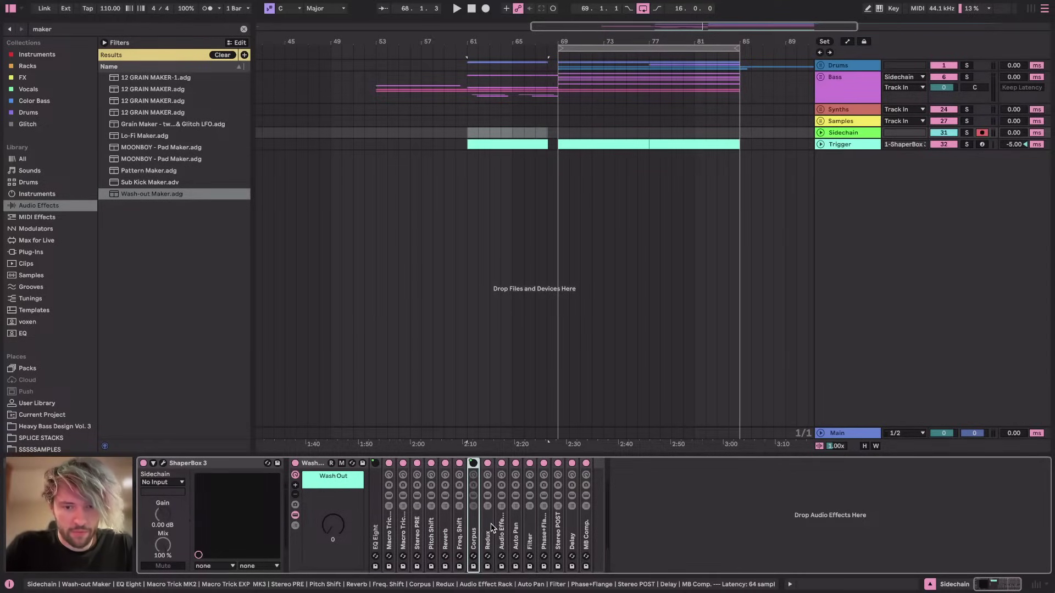
{"action": "left_click", "coordinate": [489, 529]}
{"action": "left_click", "coordinate": [514, 528]}
{"action": "left_click", "coordinate": [543, 529]}
{"action": "left_click", "coordinate": [559, 528]}
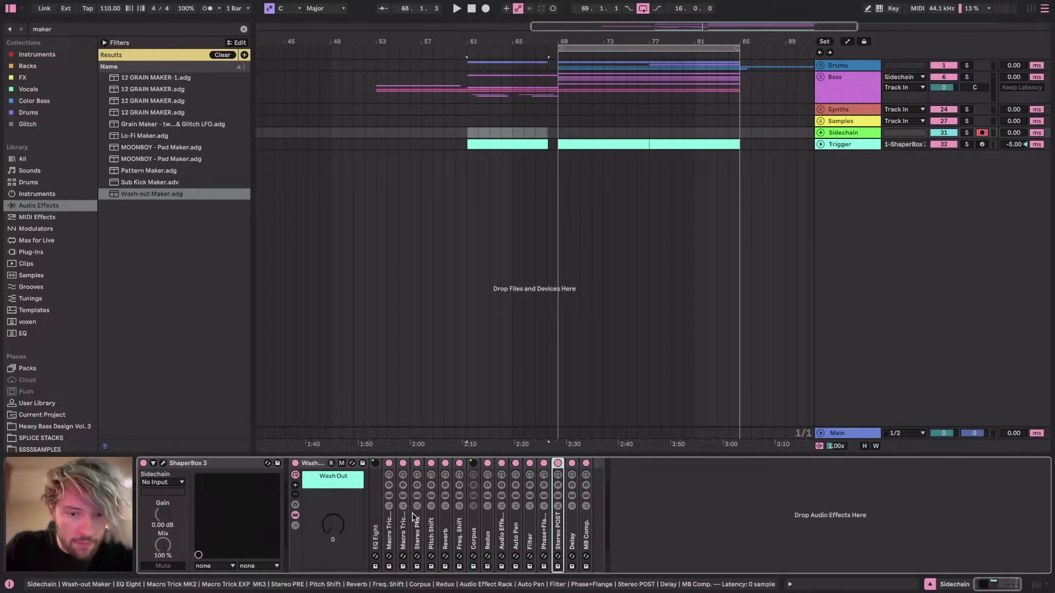
Unfold the Filter rack inside Wash-out Maker and examine its chain select zones
{"action": "left_click", "coordinate": [531, 526]}
{"action": "scroll", "coordinate": [695, 505], "scroll_direction": "right", "scroll_amount": 7}
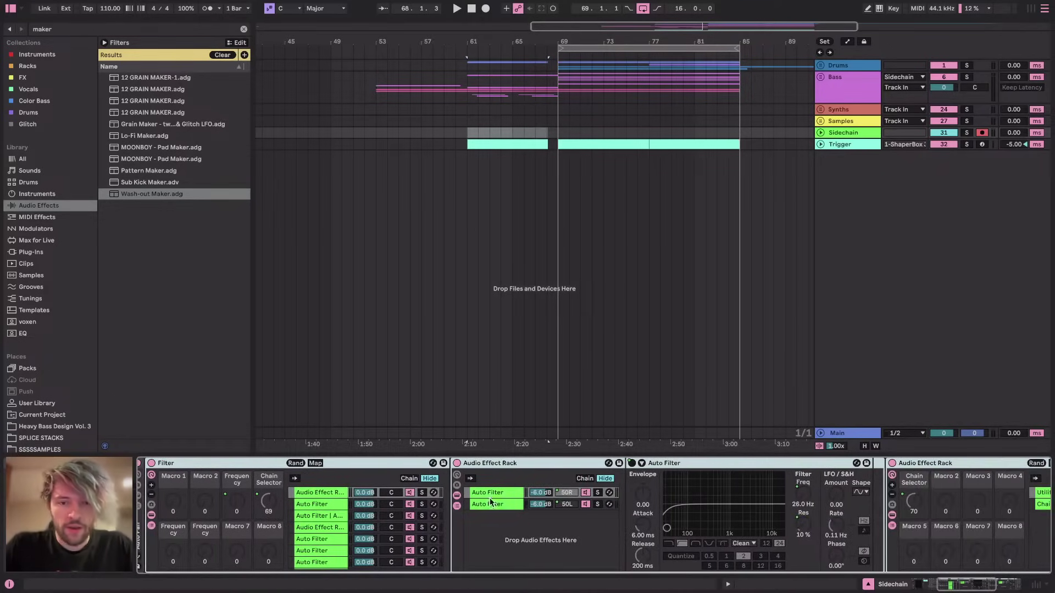
{"action": "left_click", "coordinate": [408, 478]}
{"action": "scroll", "coordinate": [595, 523], "scroll_direction": "down", "scroll_amount": 2}
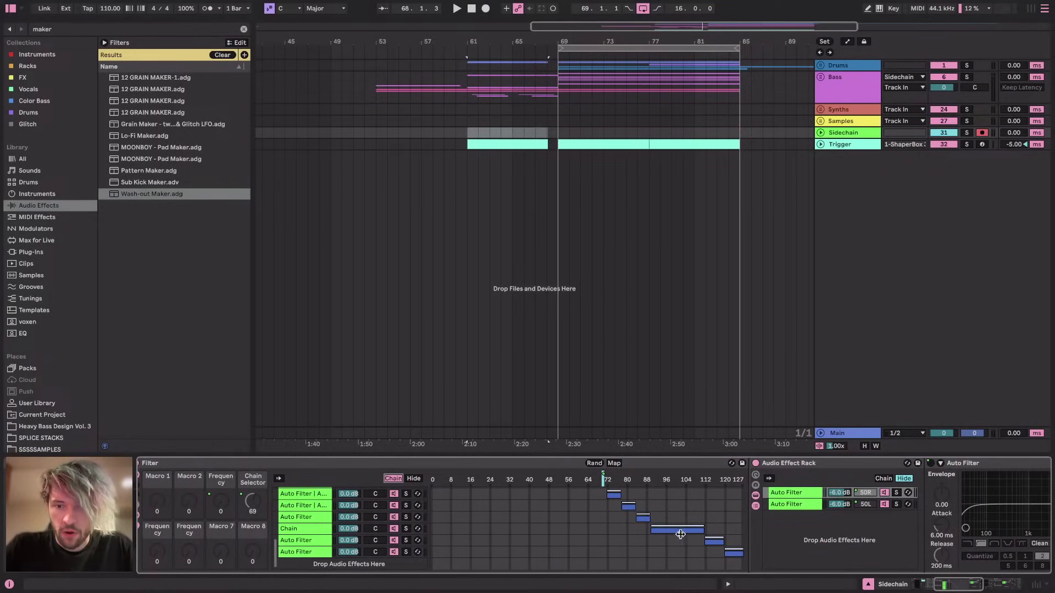
{"action": "scroll", "coordinate": [592, 489], "scroll_direction": "left", "scroll_amount": 7}
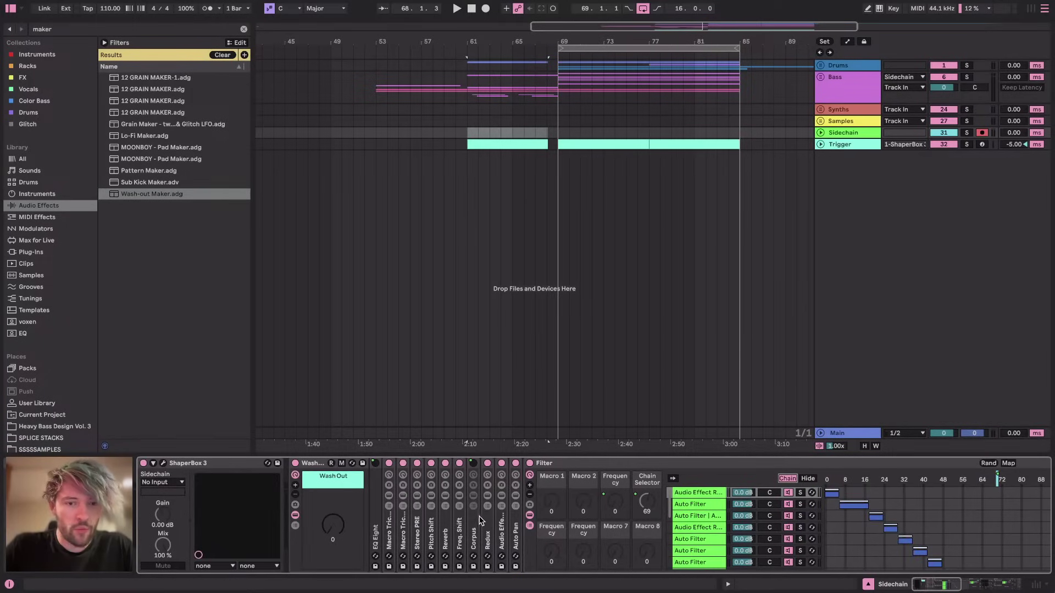
{"action": "scroll", "coordinate": [494, 527], "scroll_direction": "right", "scroll_amount": 7}
{"action": "scroll", "coordinate": [588, 569], "scroll_direction": "down", "scroll_amount": 1}
{"action": "scroll", "coordinate": [577, 544], "scroll_direction": "right", "scroll_amount": 1}
{"action": "scroll", "coordinate": [568, 517], "scroll_direction": "down", "scroll_amount": 3}
Inspect the settings of several Auto Filter chains in the Filter rack, and fold the rack again
{"action": "left_click", "coordinate": [326, 524]}
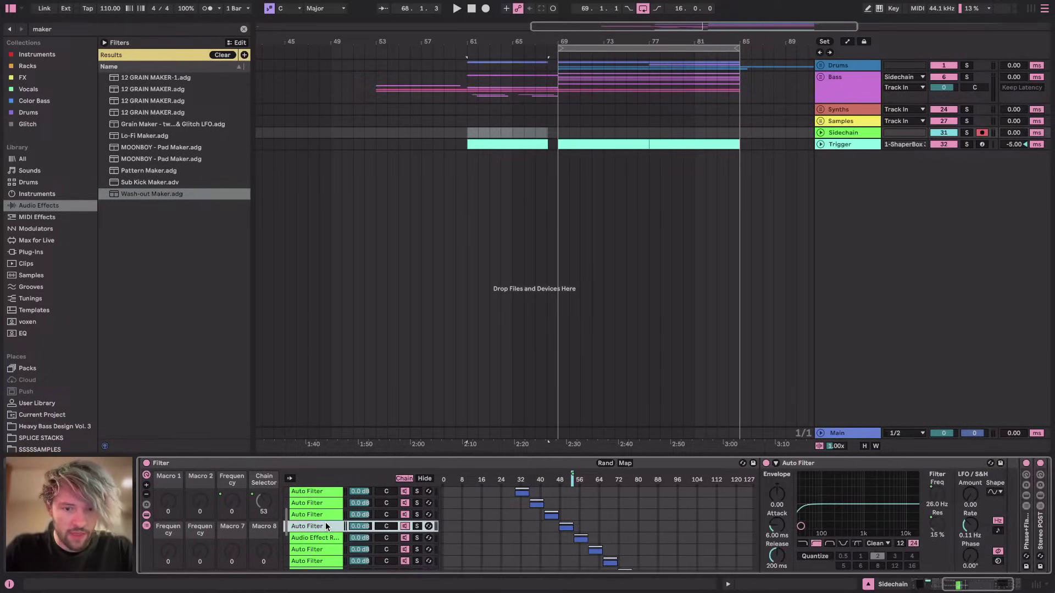
{"action": "scroll", "coordinate": [594, 499], "scroll_direction": "right", "scroll_amount": 2}
{"action": "scroll", "coordinate": [594, 499], "scroll_direction": "down", "scroll_amount": 1}
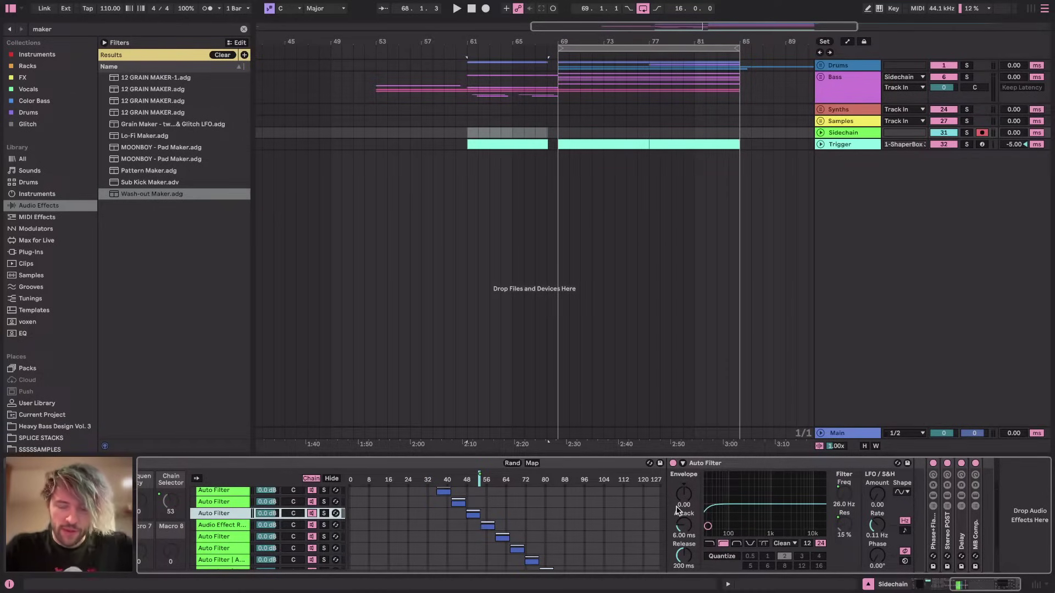
{"action": "scroll", "coordinate": [500, 522], "scroll_direction": "up", "scroll_amount": 7}
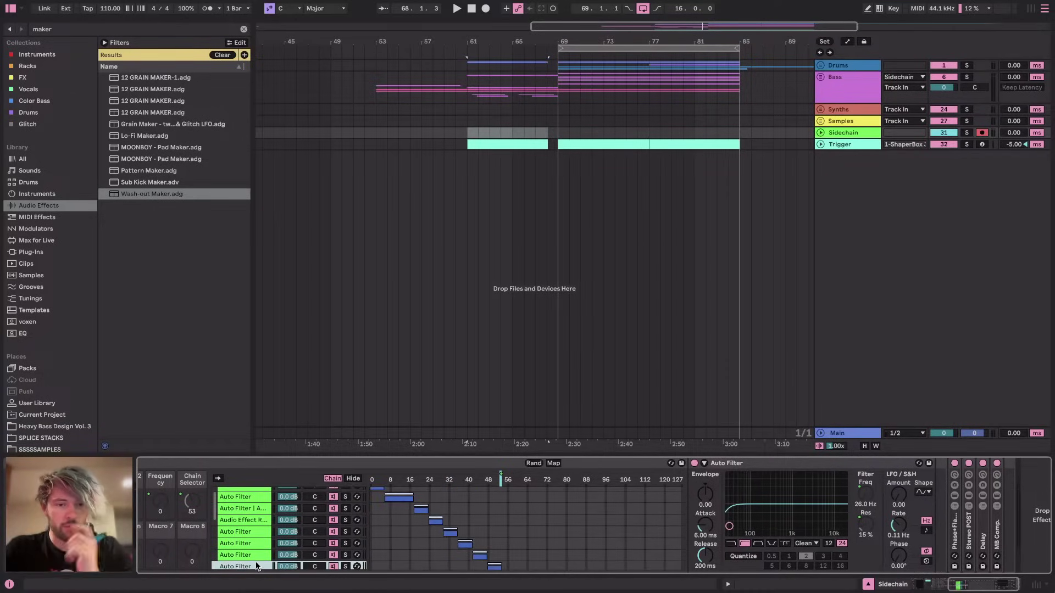
{"action": "left_click", "coordinate": [257, 509]}
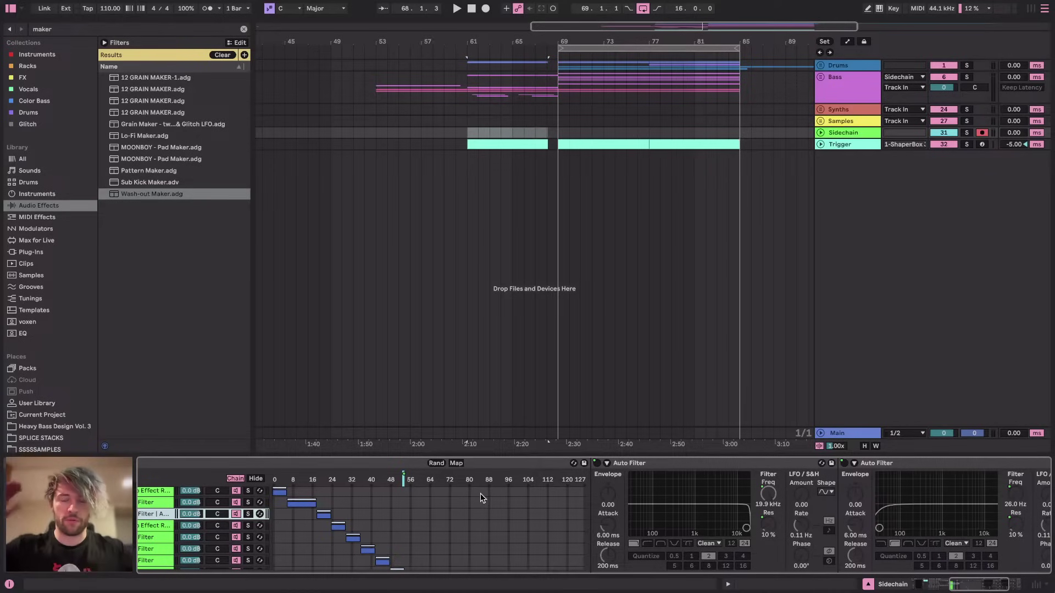
{"action": "scroll", "coordinate": [480, 493], "scroll_direction": "left", "scroll_amount": 5}
{"action": "left_click", "coordinate": [347, 502]}
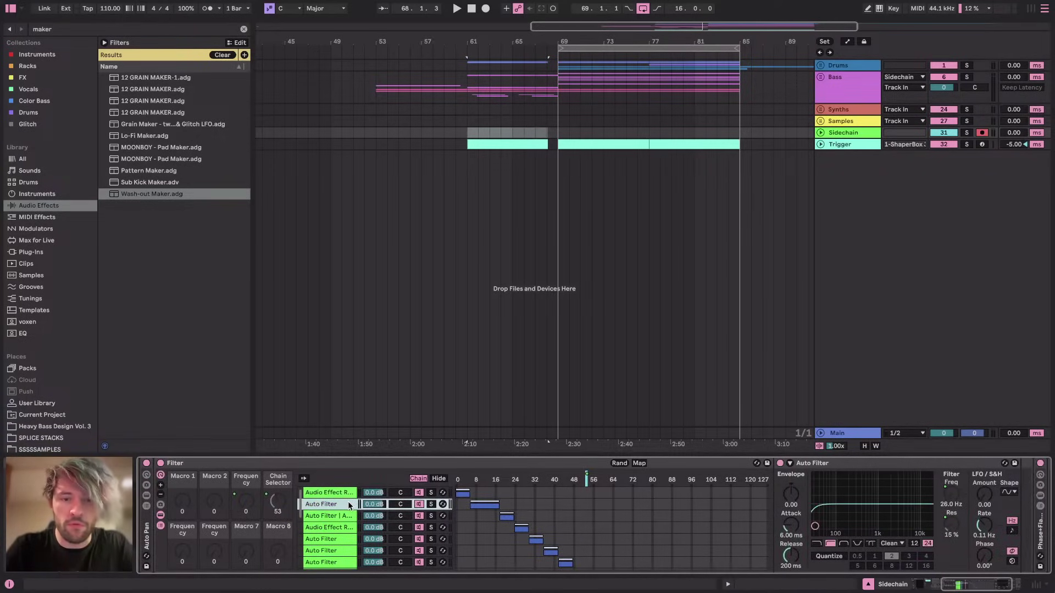
{"action": "key", "text": "Down"}
{"action": "key", "text": "Up"}
{"action": "key", "text": "Up"}
{"action": "key", "text": "Down"}
{"action": "key", "text": "Right"}
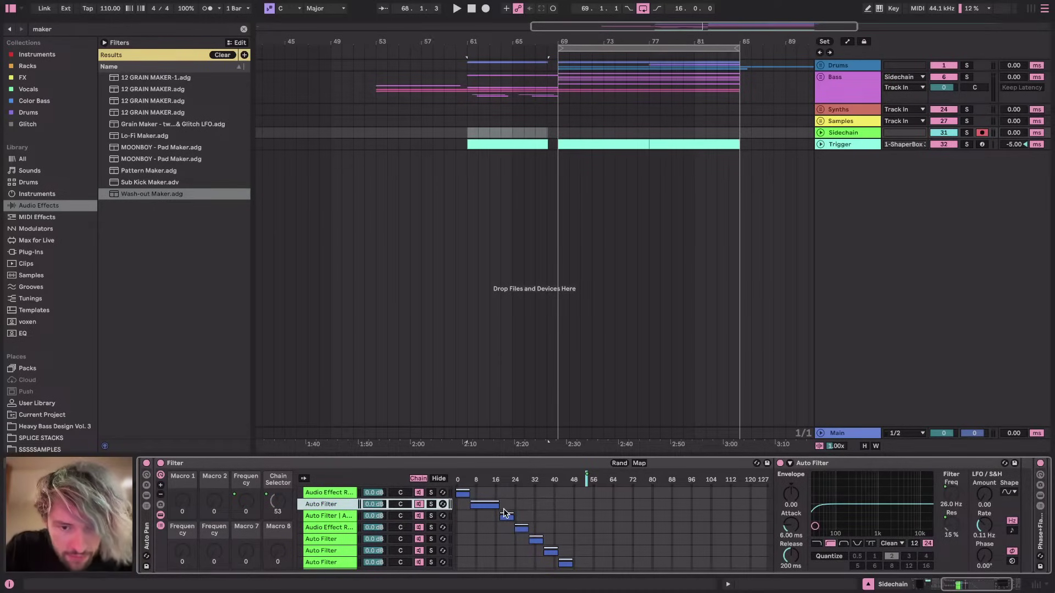
{"action": "scroll", "coordinate": [627, 535], "scroll_direction": "left", "scroll_amount": 10}
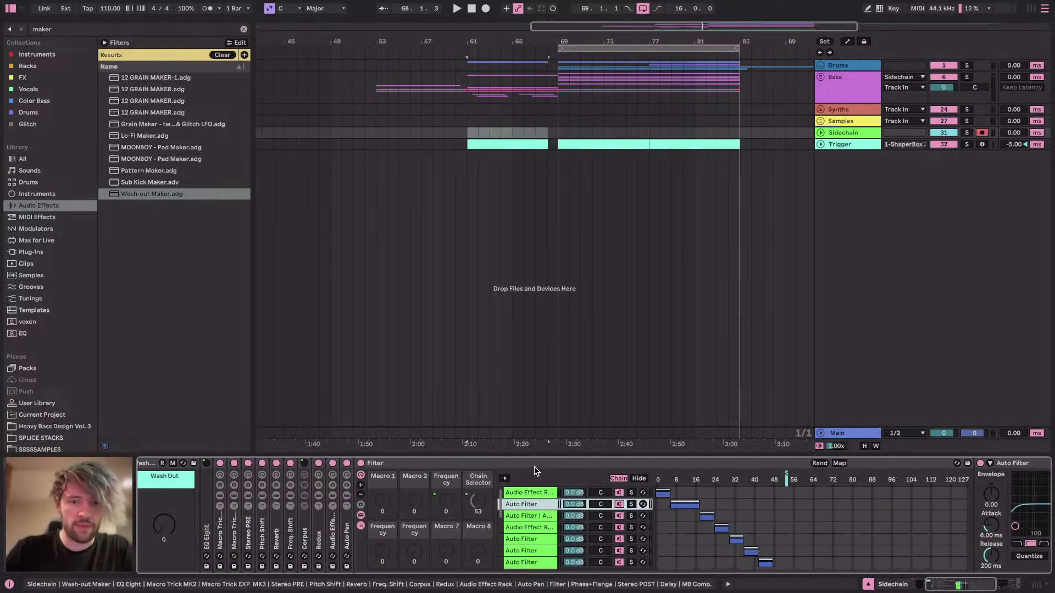
{"action": "double_click", "coordinate": [534, 467]}
Unfold the Redux rack, examine its chain select zones and Redux settings, and fold it again
{"action": "double_click", "coordinate": [318, 532]}
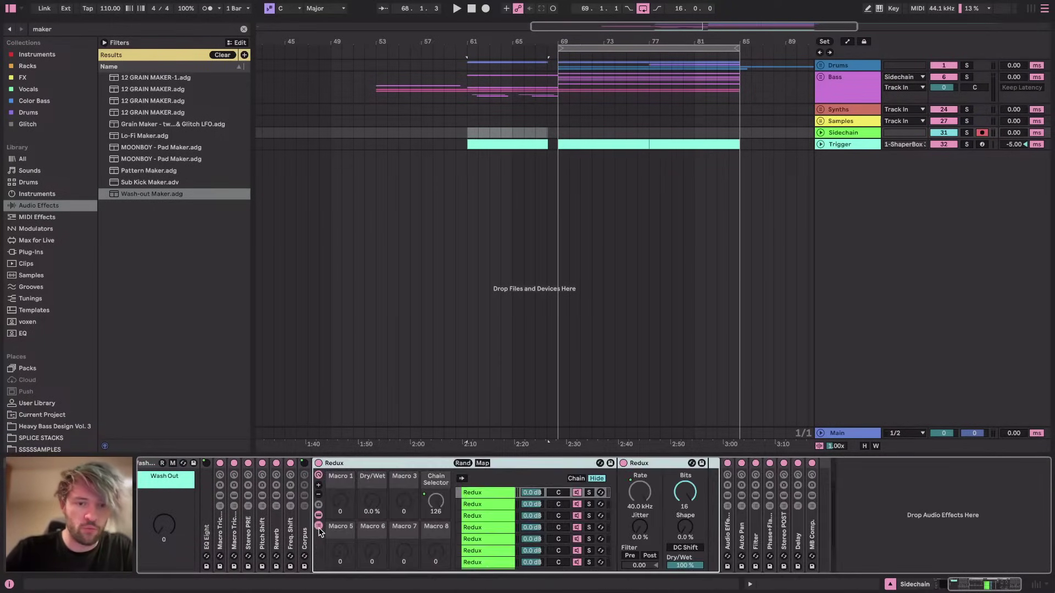
{"action": "left_click", "coordinate": [574, 479]}
{"action": "left_click", "coordinate": [490, 501]}
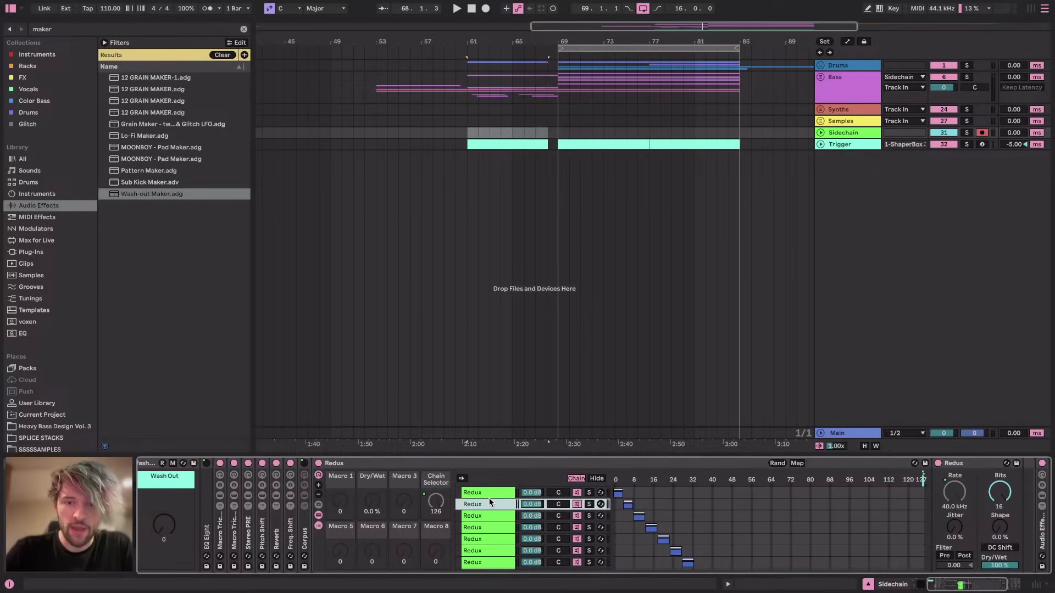
{"action": "scroll", "coordinate": [814, 511], "scroll_direction": "right", "scroll_amount": 2}
{"action": "left_click", "coordinate": [468, 515]}
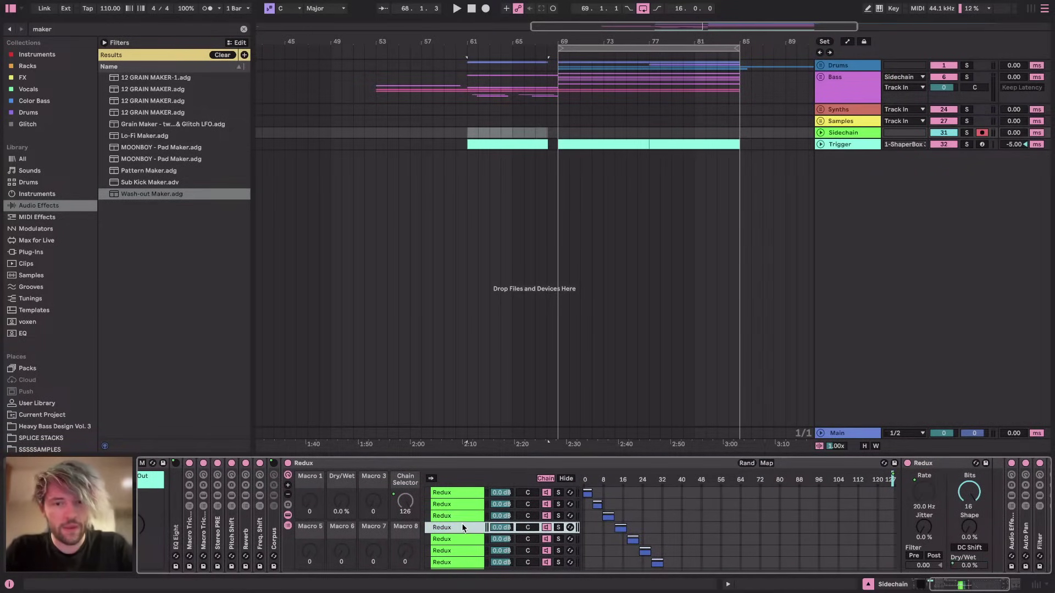
{"action": "left_click", "coordinate": [462, 528]}
{"action": "scroll", "coordinate": [462, 527], "scroll_direction": "down", "scroll_amount": 2}
{"action": "scroll", "coordinate": [462, 527], "scroll_direction": "right", "scroll_amount": 6}
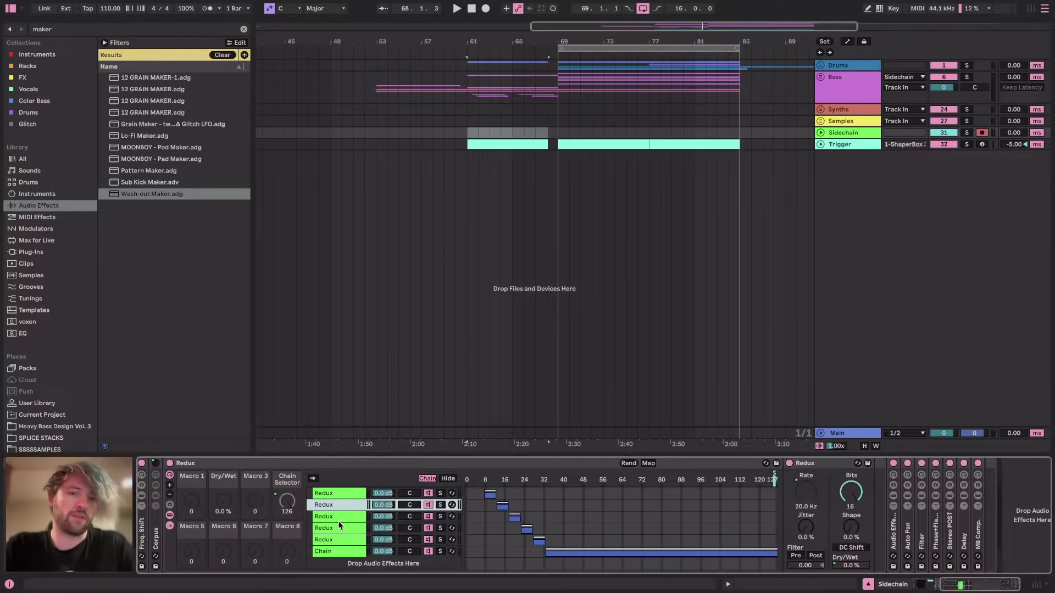
{"action": "scroll", "coordinate": [338, 522], "scroll_direction": "left", "scroll_amount": 10}
{"action": "double_click", "coordinate": [628, 464]}
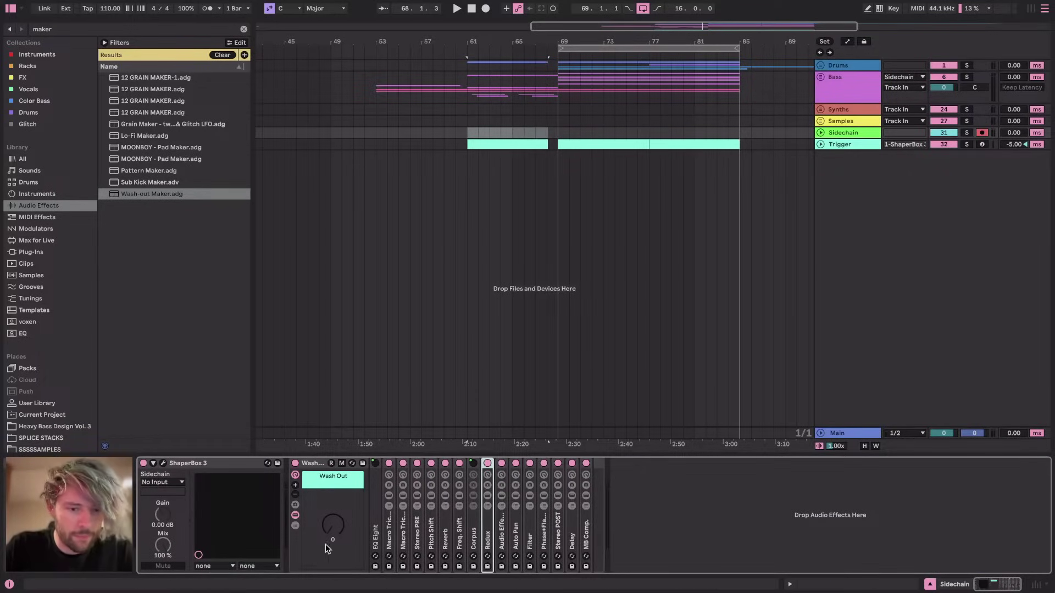
Unfold the Sidechain and Trigger tracks and automate Wash Out on Sidechain from 0 at bar 65 to maximum at bar 69, dropping back to 0 there
{"action": "left_click", "coordinate": [820, 144]}
{"action": "left_click", "coordinate": [820, 132]}
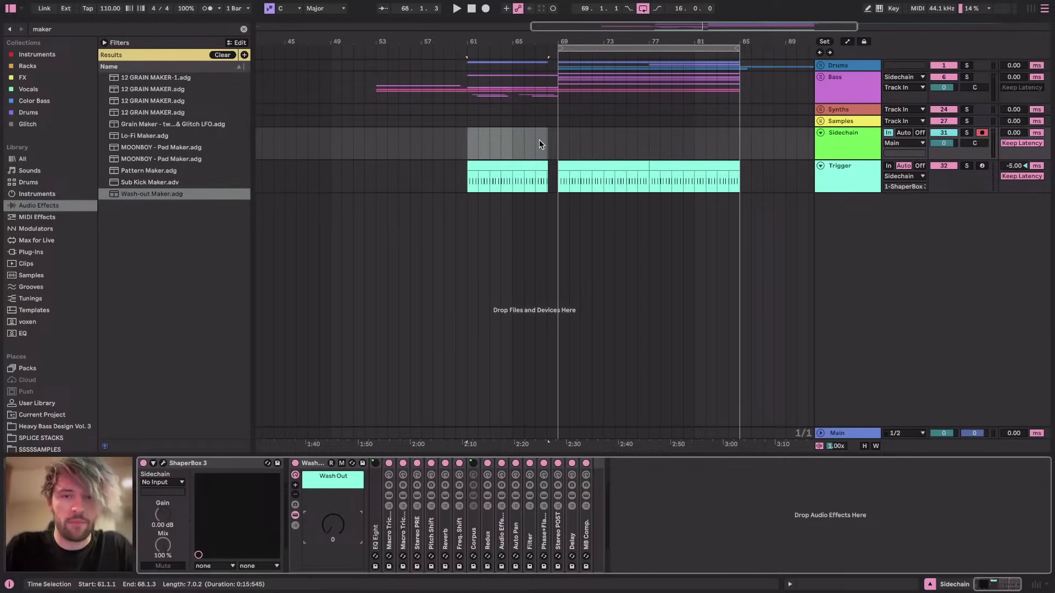
{"action": "key", "text": "a"}
{"action": "key", "text": "z"}
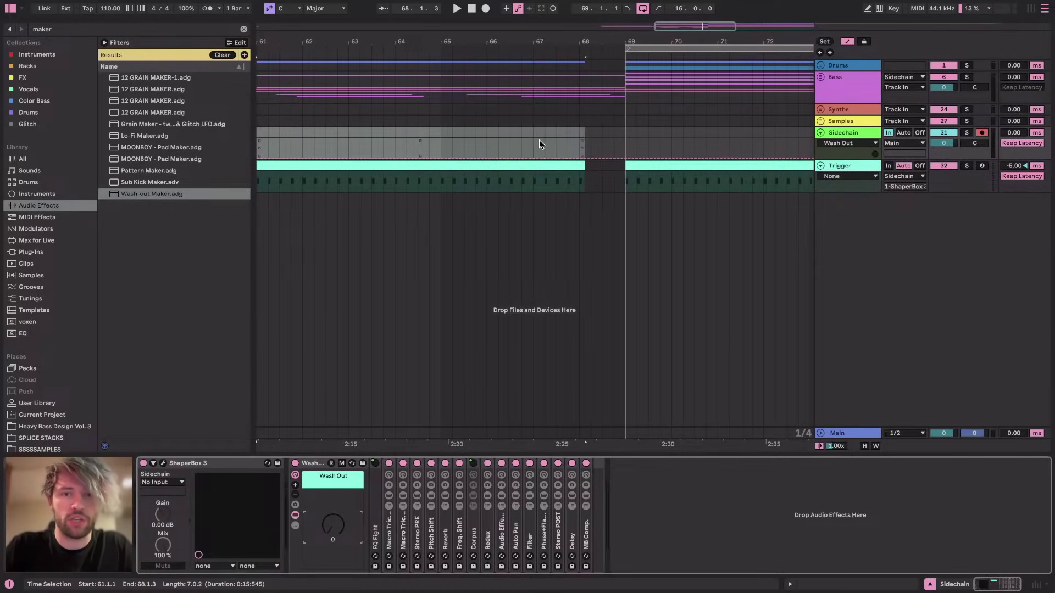
{"action": "left_click", "coordinate": [440, 158]}
{"action": "left_click_drag", "start_coordinate": [588, 158], "coordinate": [625, 138]}
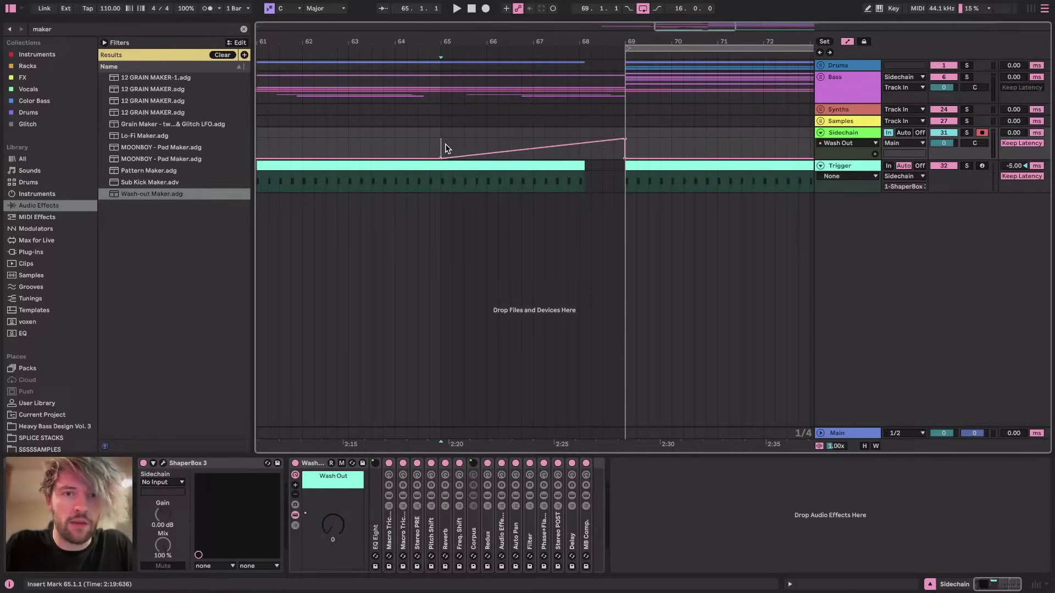
Loop the arrangement from bar 65 to bar 69 and play back the Wash Out build-up
{"action": "left_click_drag", "start_coordinate": [441, 147], "coordinate": [618, 145]}
{"action": "key", "text": "ctrl+l"}
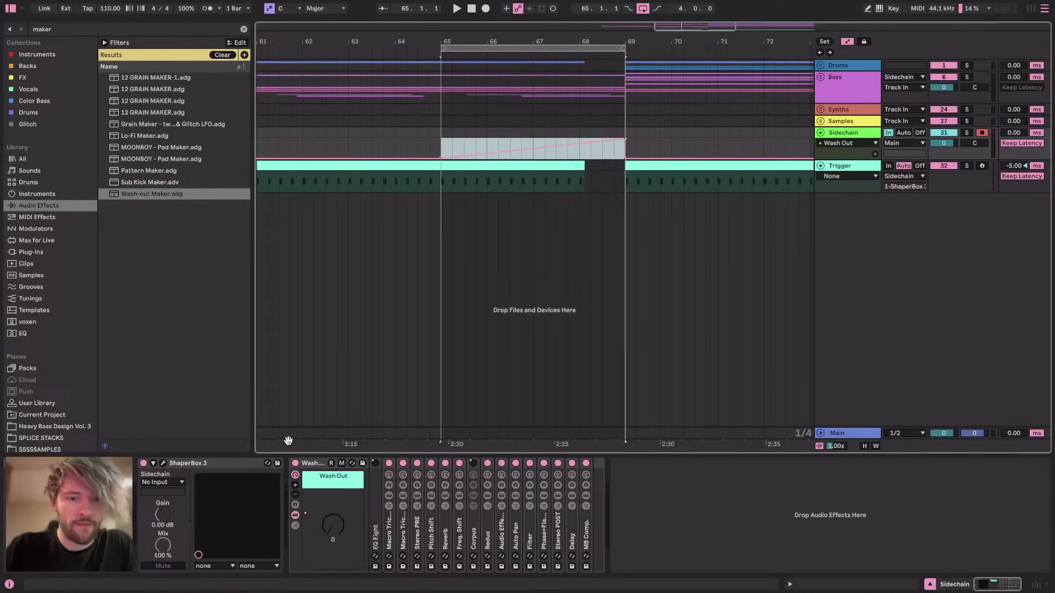
{"action": "left_click", "coordinate": [331, 464]}
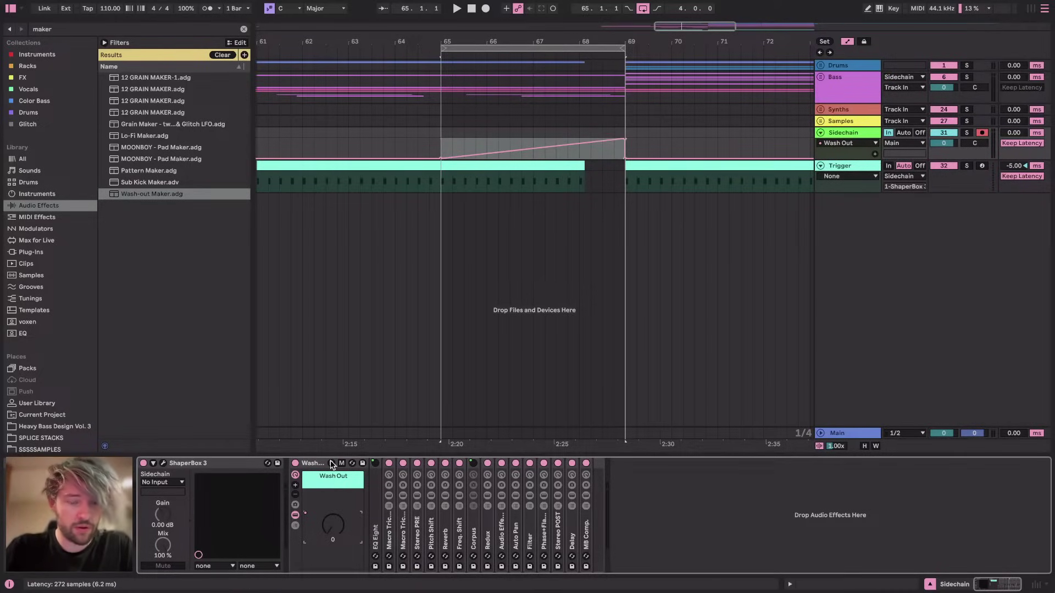
{"action": "key", "text": "space"}
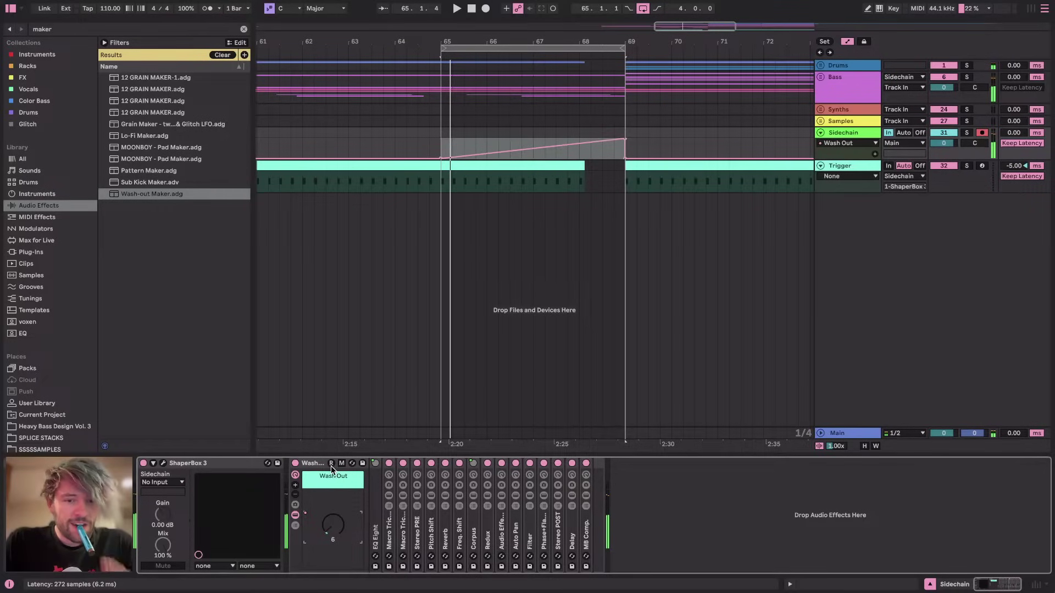
Show the Wash-out Maker rack's macro variations and store its current state as a variation named Cool Washout 1
{"action": "left_click", "coordinate": [297, 485]}
{"action": "left_click", "coordinate": [296, 494]}
{"action": "left_click", "coordinate": [295, 505]}
{"action": "left_click", "coordinate": [347, 477]}
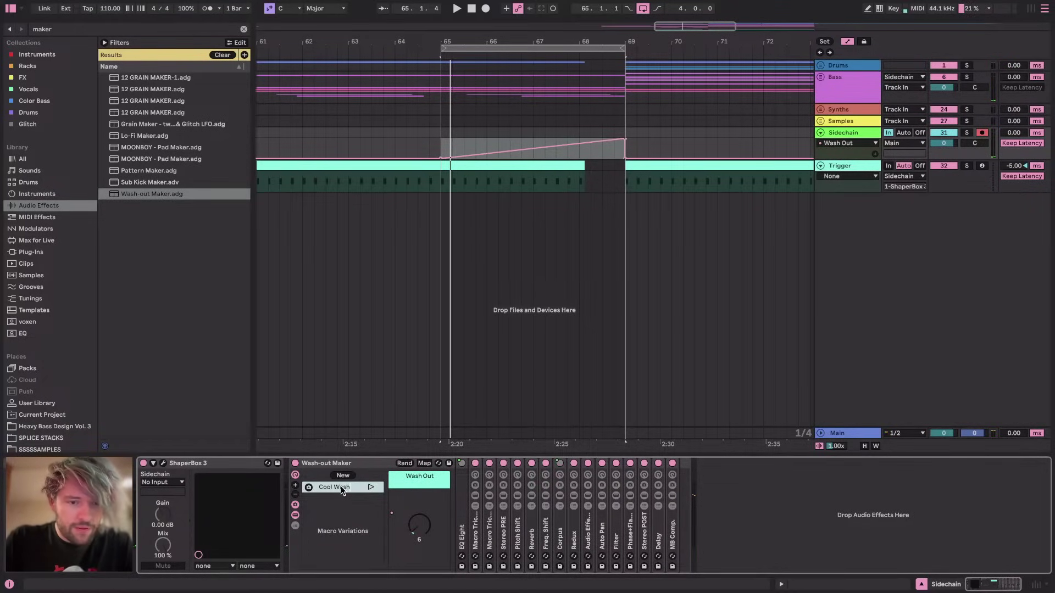
Randomize the Wash-out Maker macros, play back the looped build-up, and lower the Main track's volume to -3.3 dB
{"action": "left_click", "coordinate": [405, 463]}
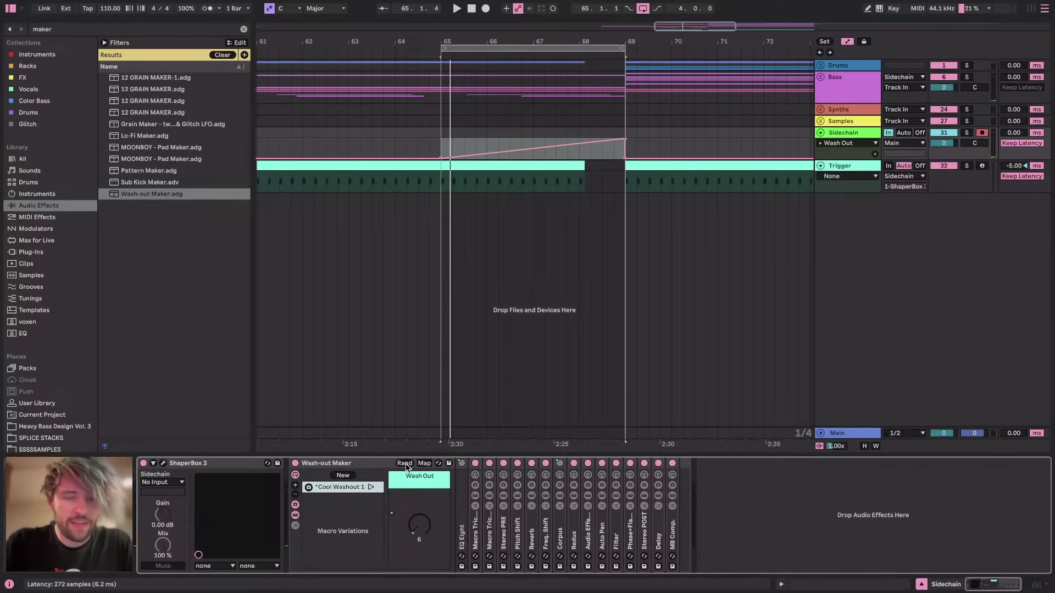
{"action": "key", "text": "space"}
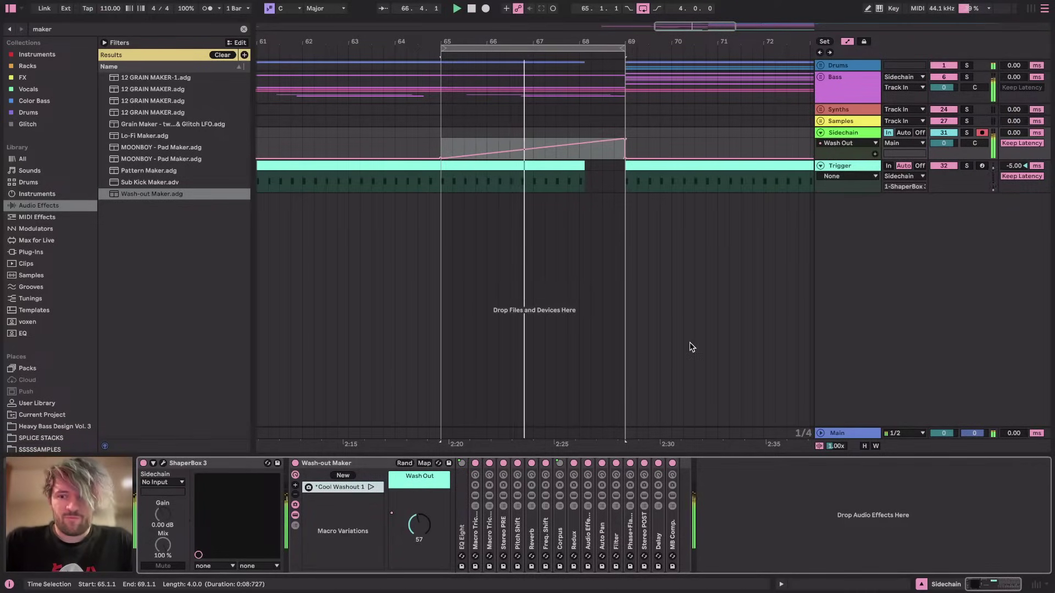
{"action": "left_click", "coordinate": [944, 431]}
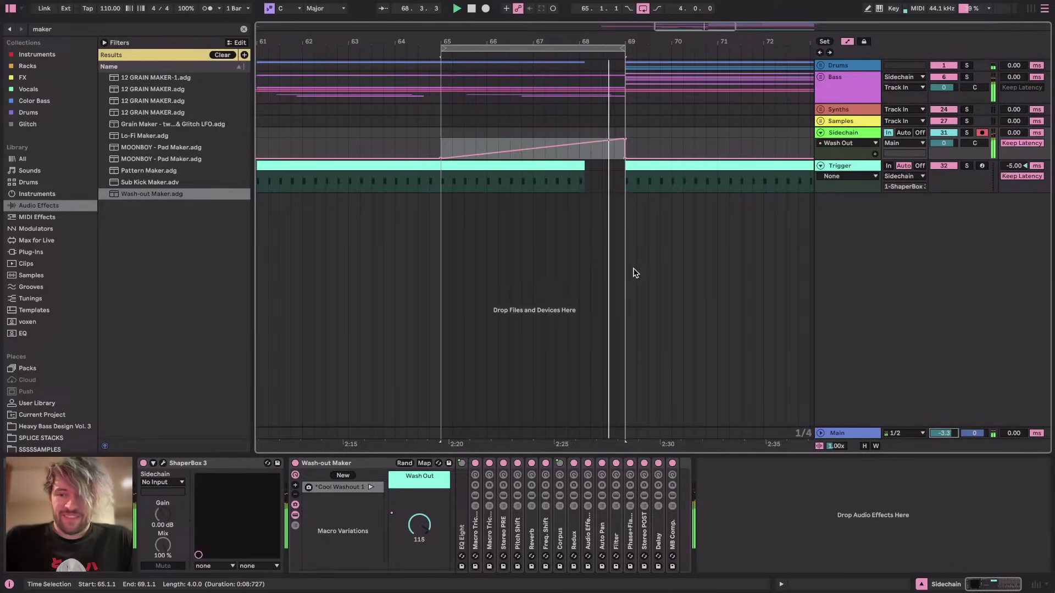
Store the randomized macros as Variation 1, audition more randomized washouts over the loop, and store another variation named Freq Shifter
{"action": "left_click", "coordinate": [338, 476]}
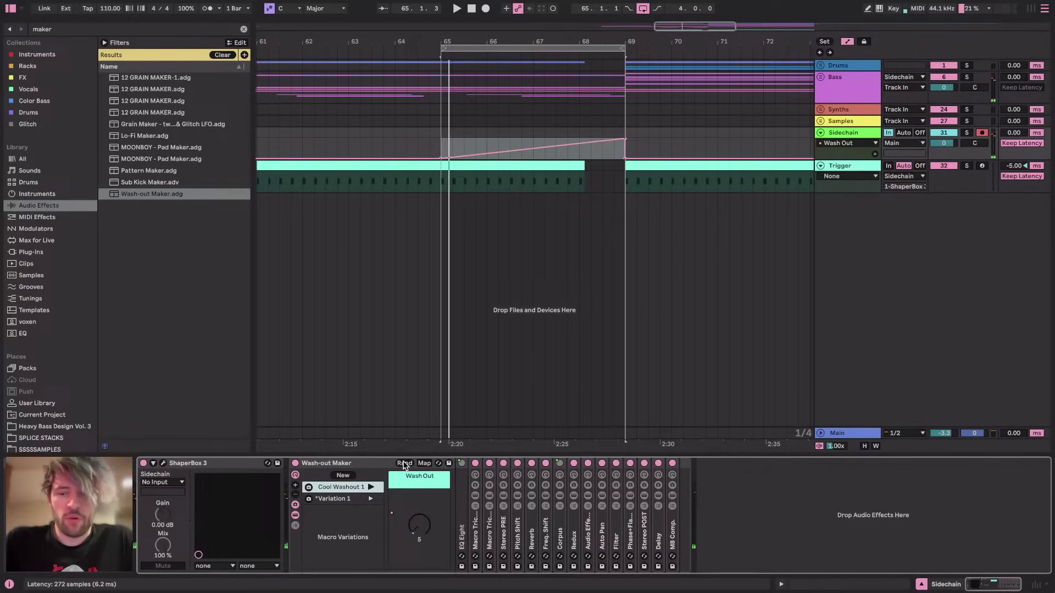
{"action": "key", "text": "space"}
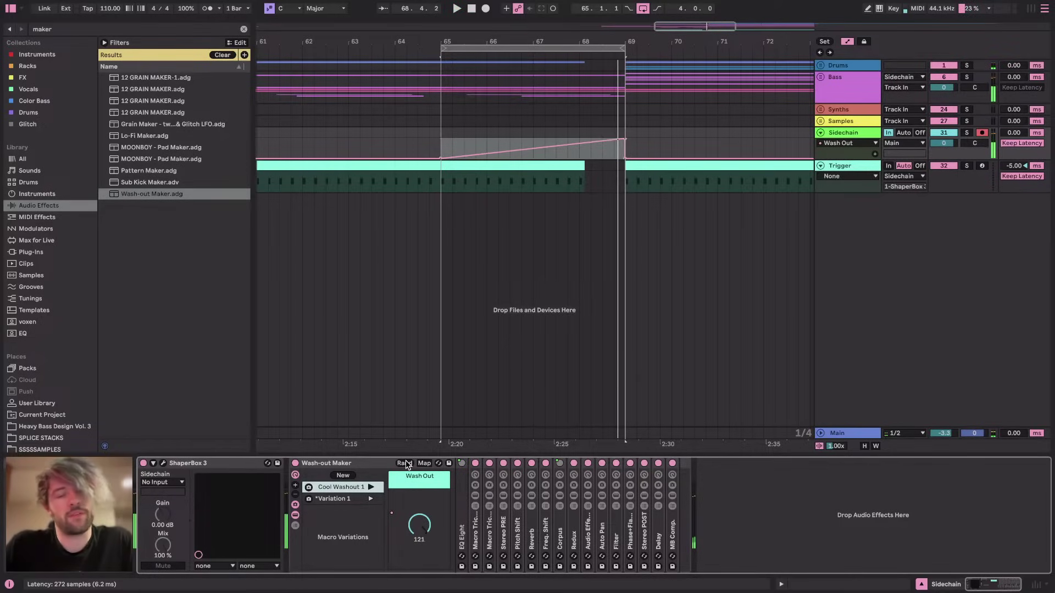
{"action": "key", "text": "space"}
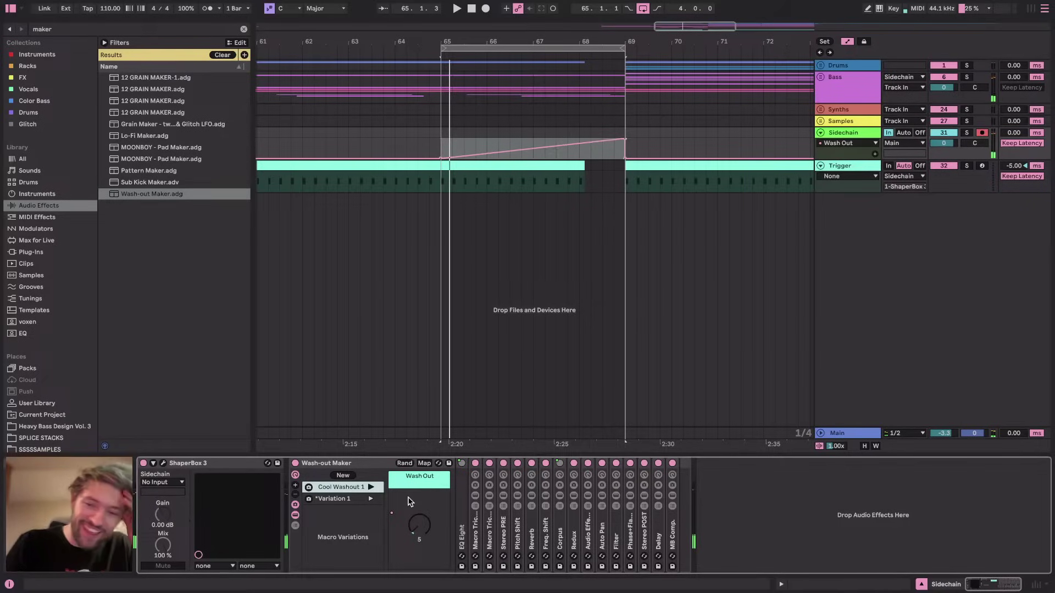
{"action": "left_click", "coordinate": [351, 476]}
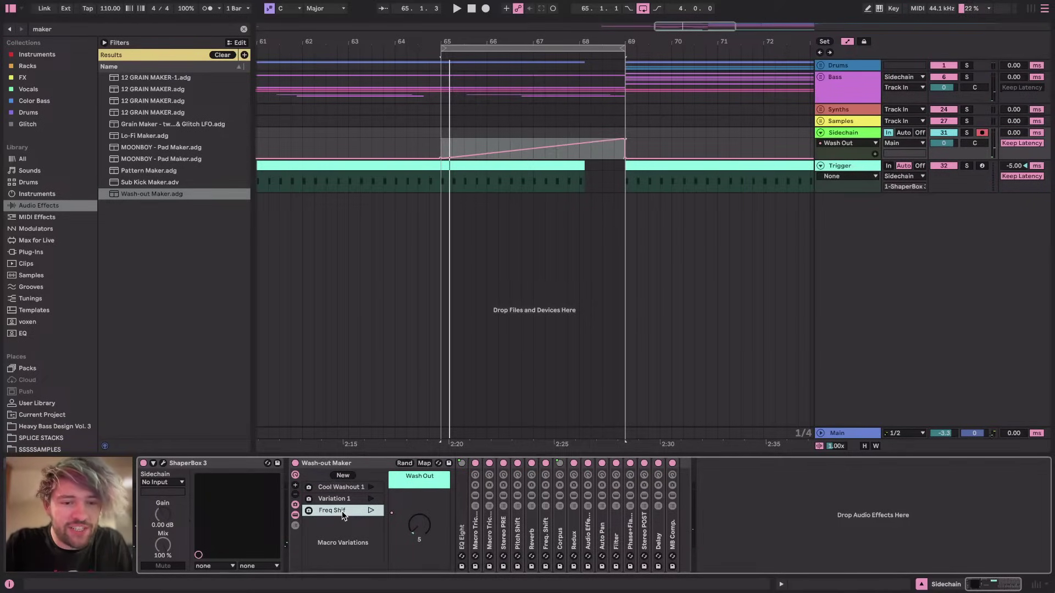
Read the live chat in YouTube Studio, then return to Ableton Live and select the first Macro Trick device in Wash-out Maker
{"action": "key", "text": "super+Tab"}
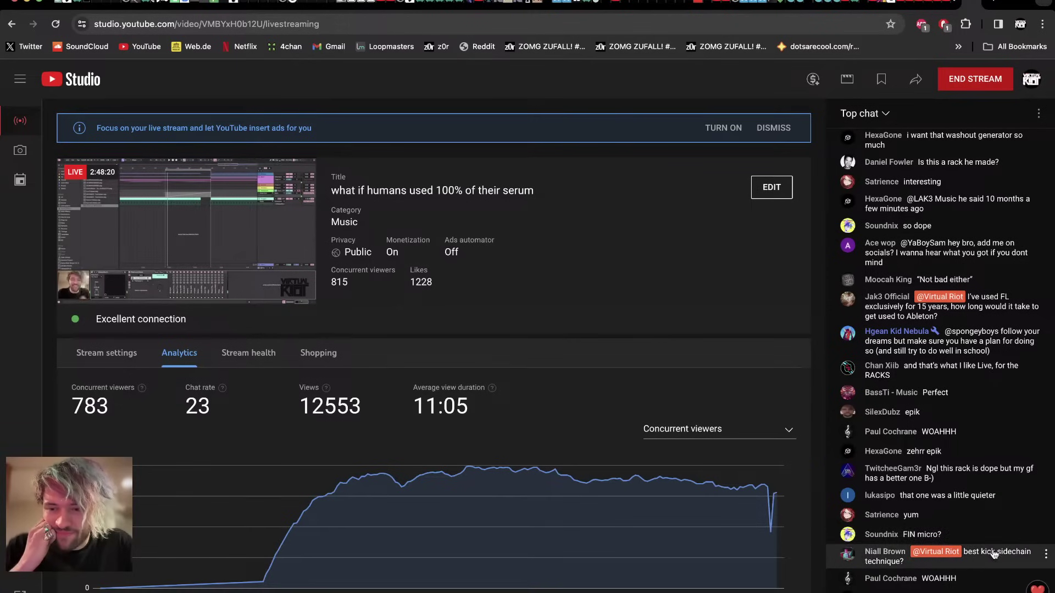
{"action": "scroll", "coordinate": [988, 461], "scroll_direction": "down", "scroll_amount": 2}
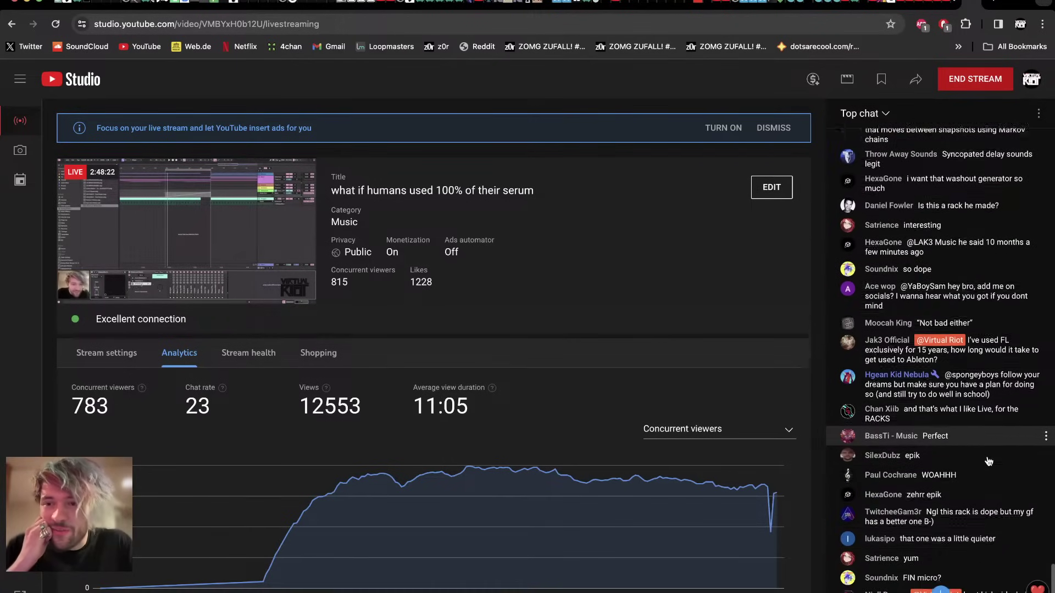
{"action": "key", "text": "super+Tab"}
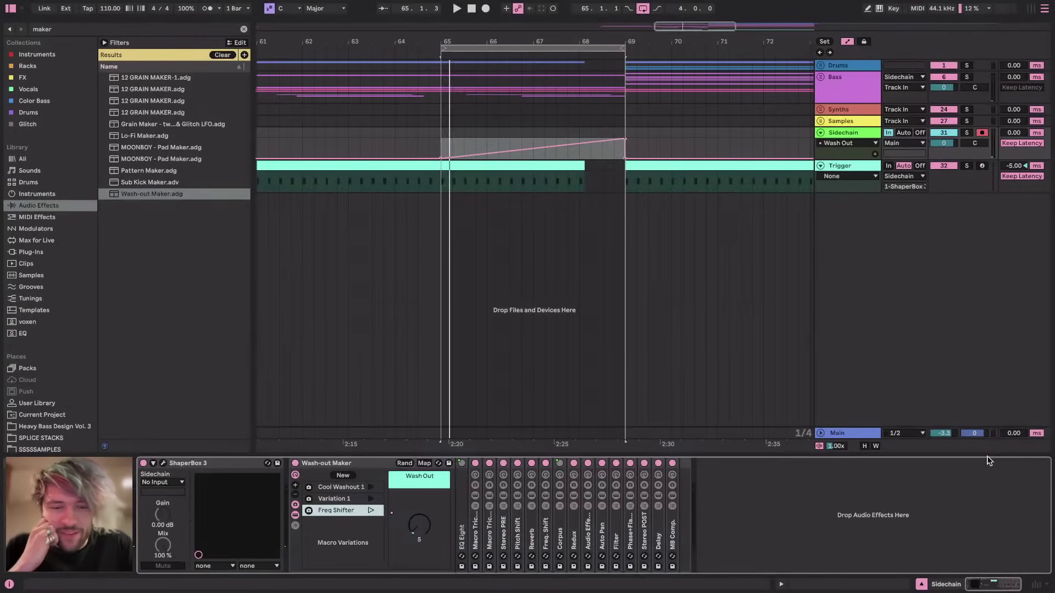
{"action": "left_click", "coordinate": [335, 468]}
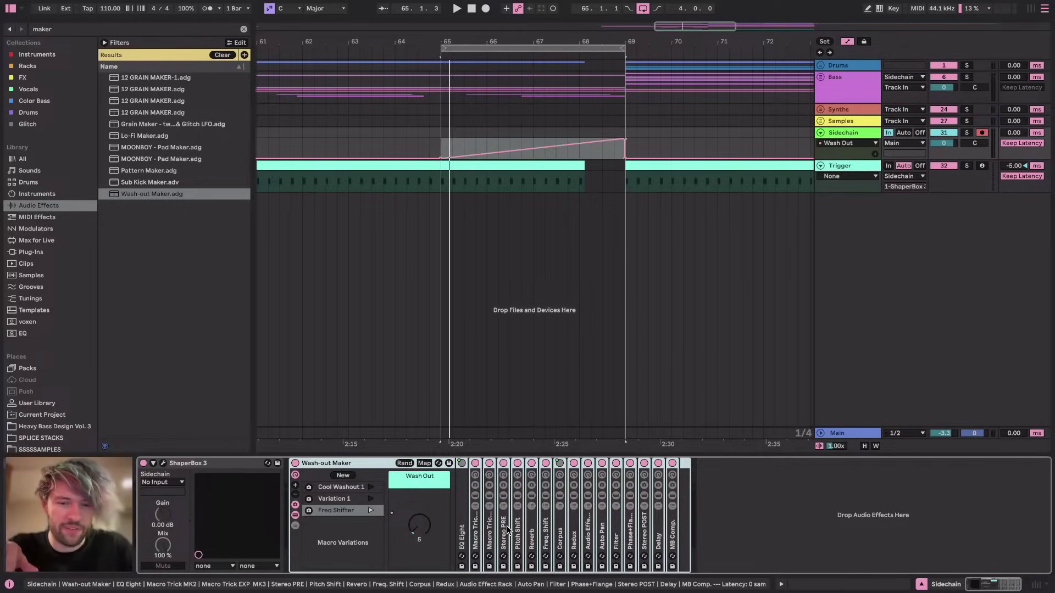
{"action": "left_click", "coordinate": [478, 519]}
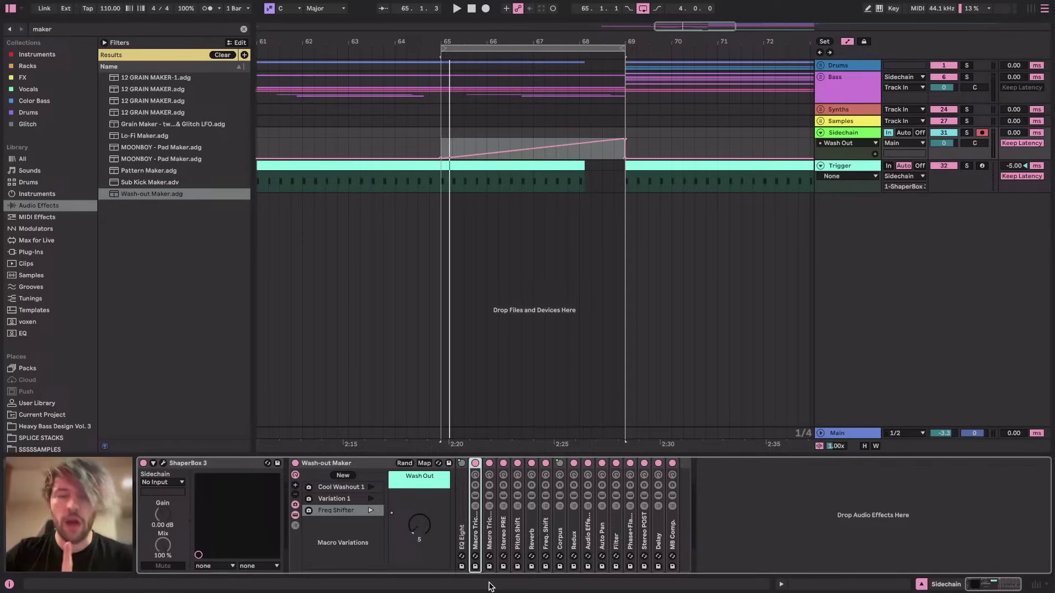
Check the newest live chat messages in YouTube Studio and switch back to Ableton Live
{"action": "key", "text": "super+Tab"}
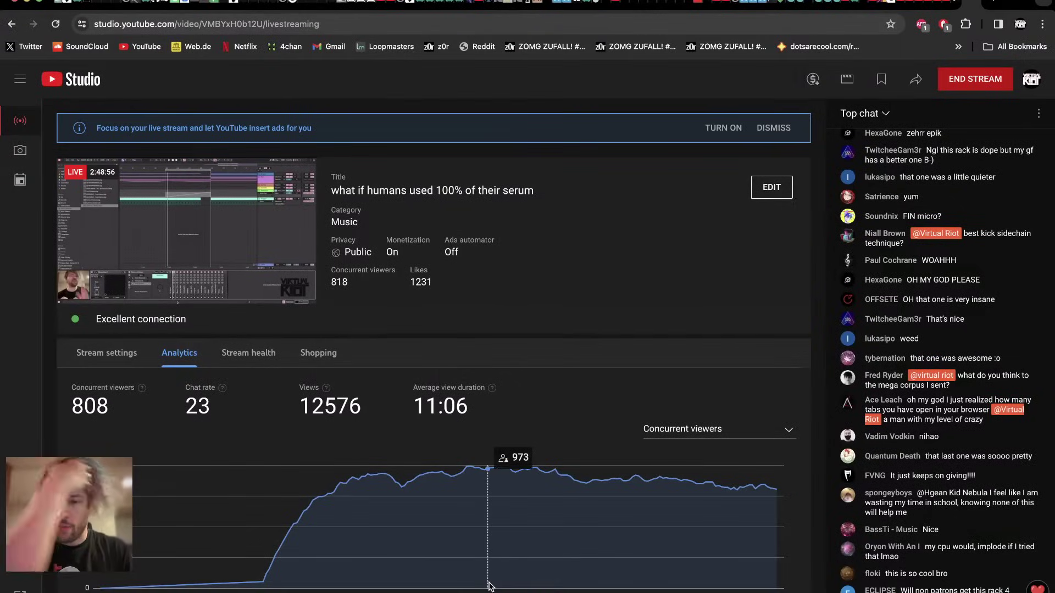
{"action": "key", "text": "super+Tab"}
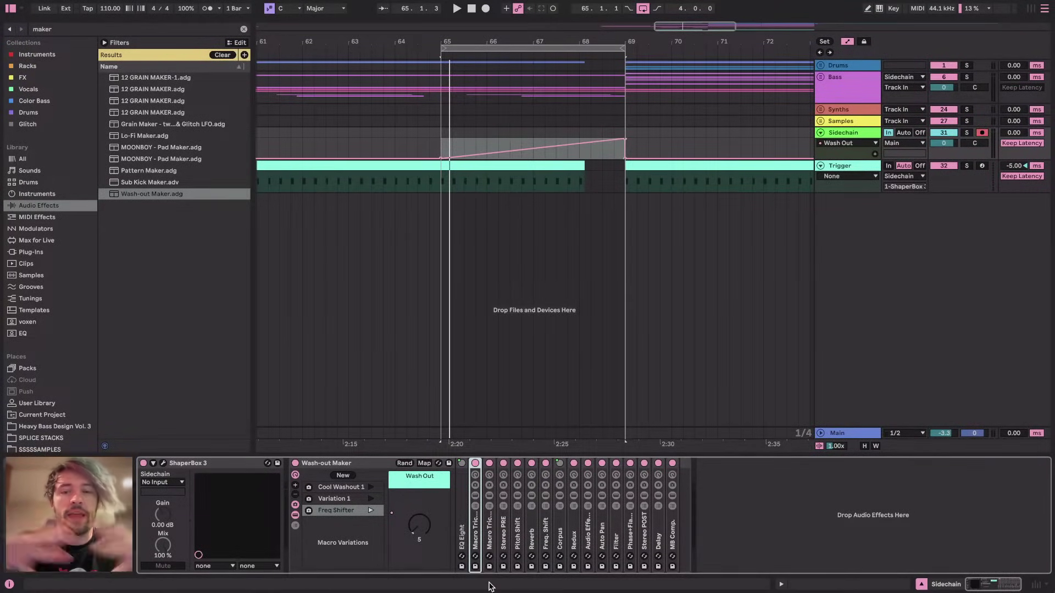
{"action": "key", "text": "super+Tab"}
{"action": "key", "text": "super+Tab"}
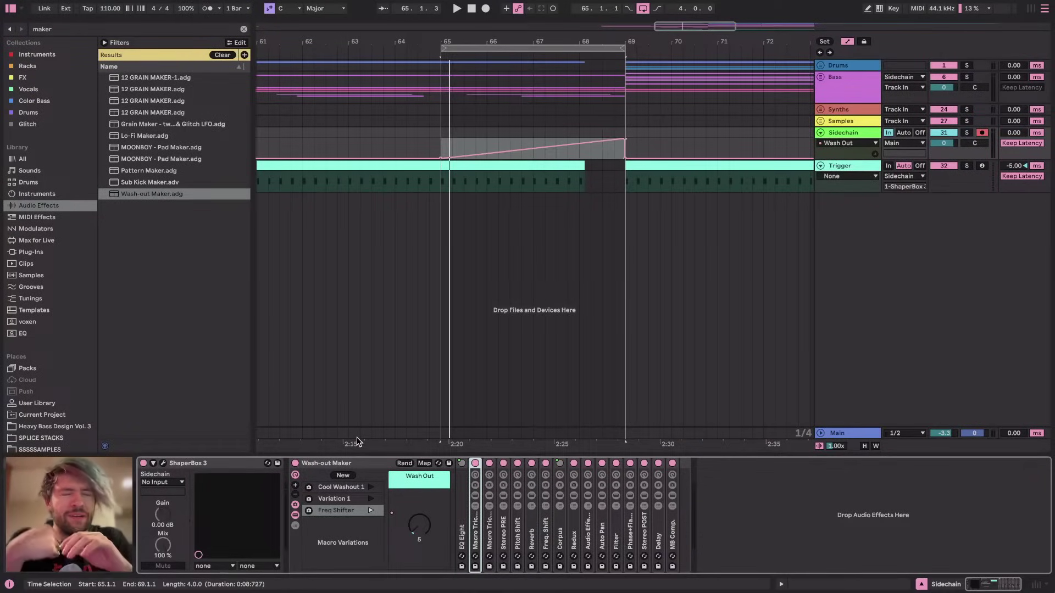
{"action": "key", "text": "super+Tab"}
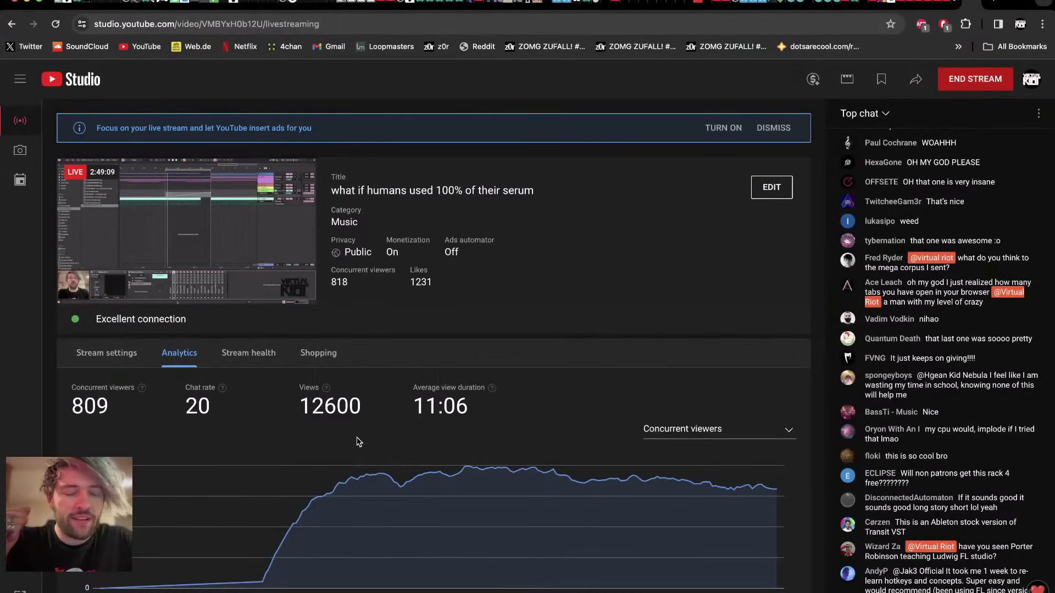
{"action": "key", "text": "super+Tab"}
{"action": "key", "text": "super+Tab"}
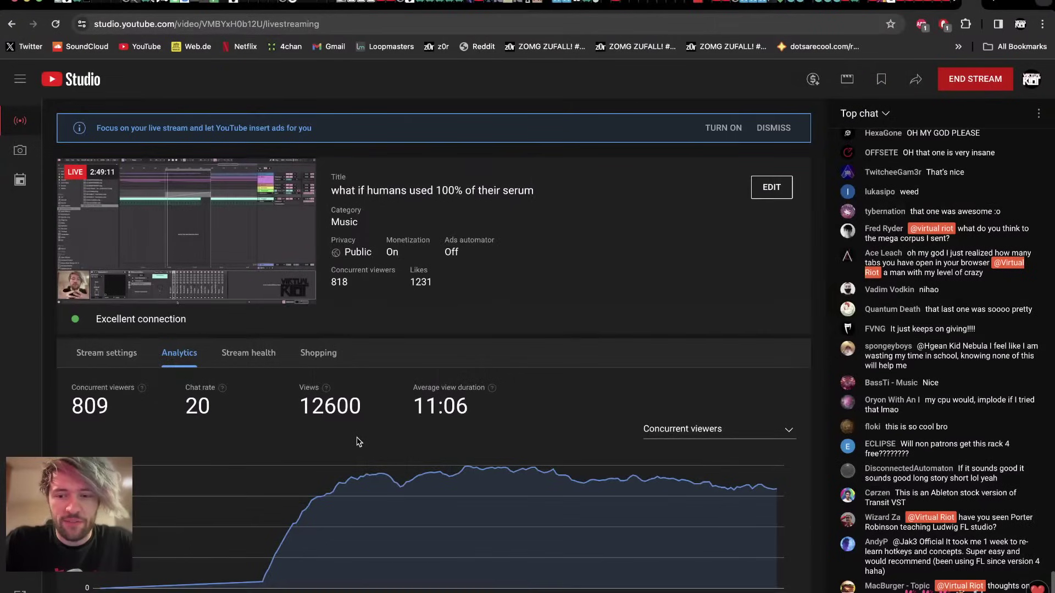
{"action": "key", "text": "super+Tab"}
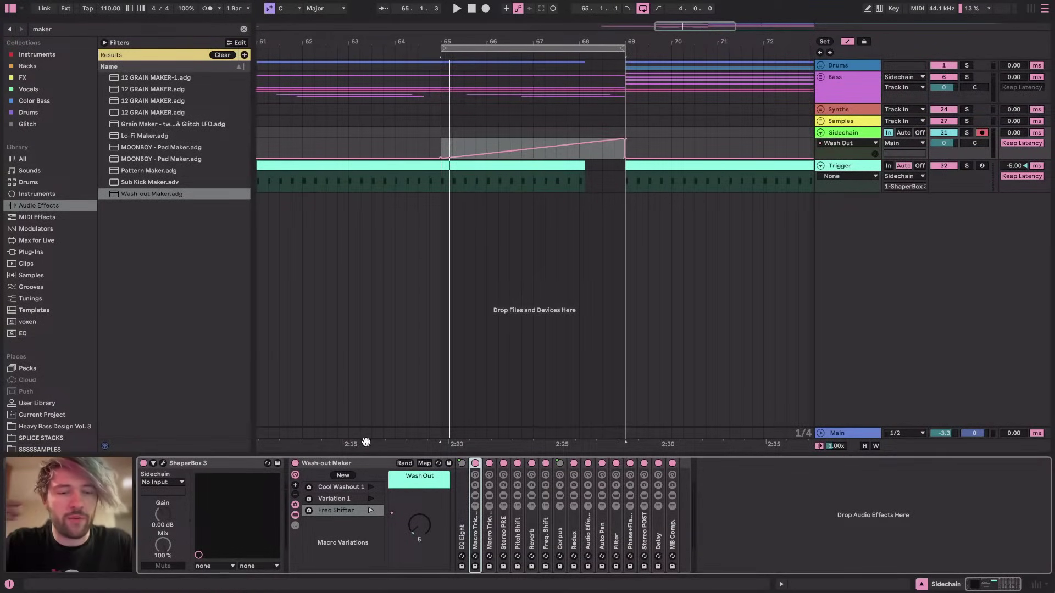
Clear the browser search and place the insert marker at bar 65 on the Sidechain track's automation lane
{"action": "left_click", "coordinate": [243, 29]}
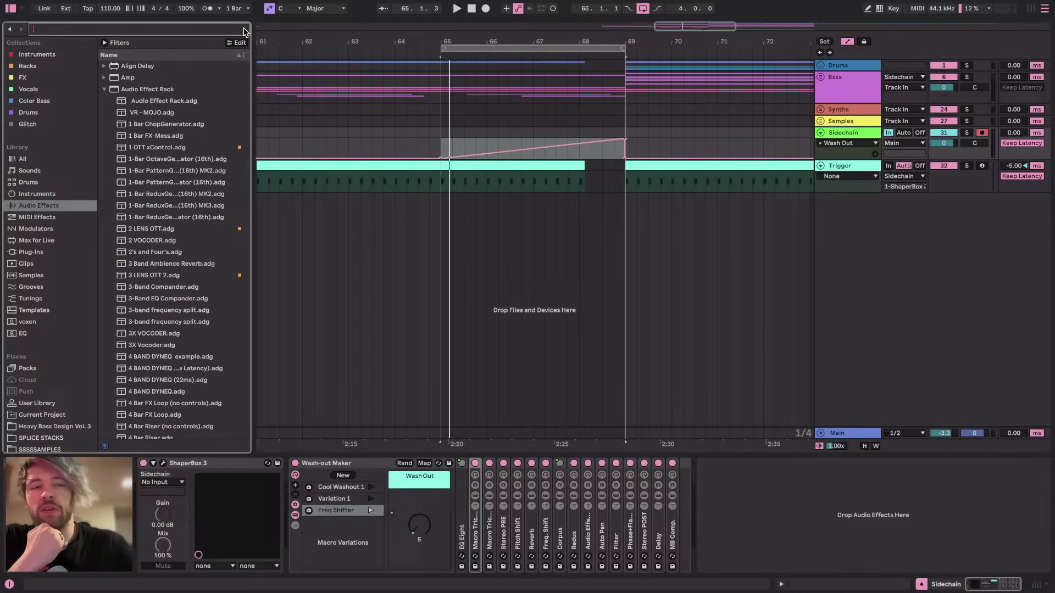
{"action": "left_click", "coordinate": [443, 136]}
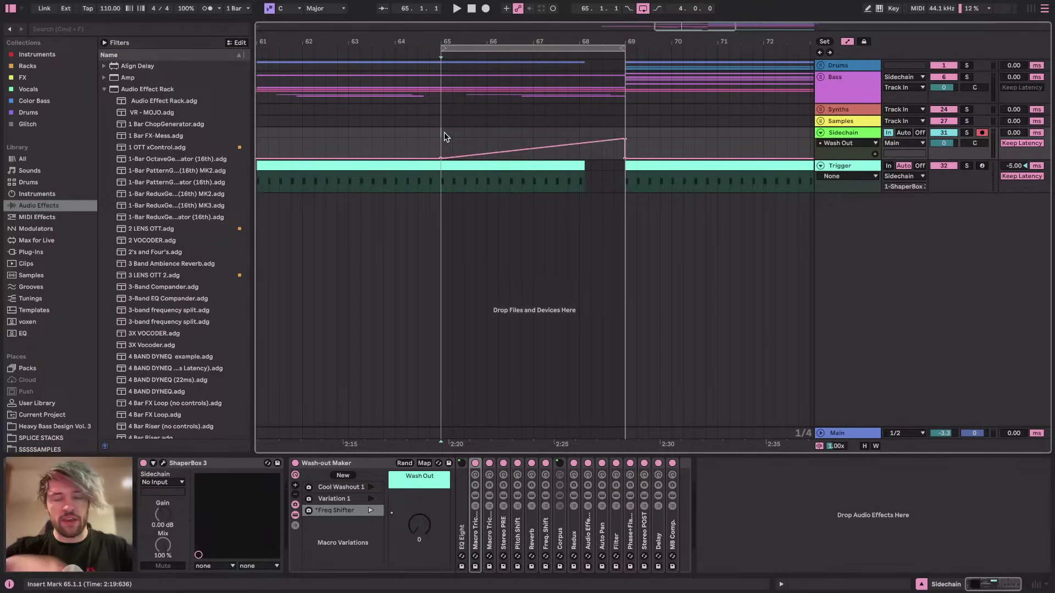